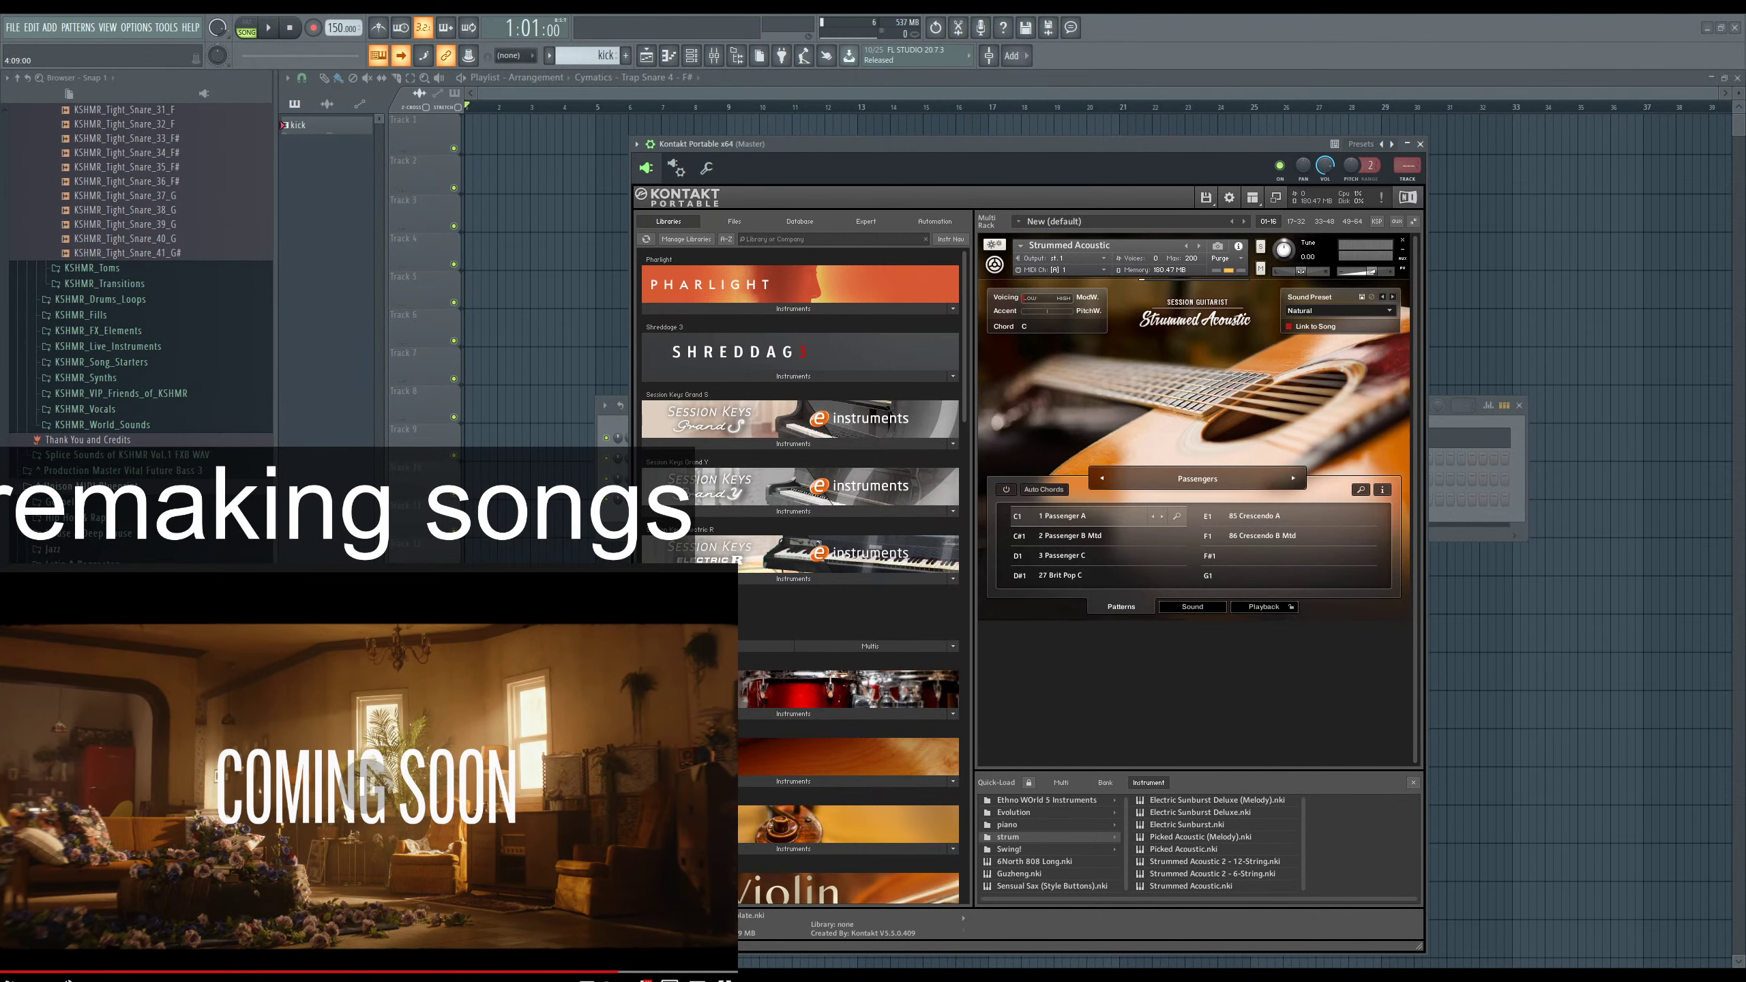
Move the Kontakt window higher in the workspace and audition the Passengers patterns of the Strummed Acoustic instrument.
left_click_drag(1181, 144, 1065, 128)
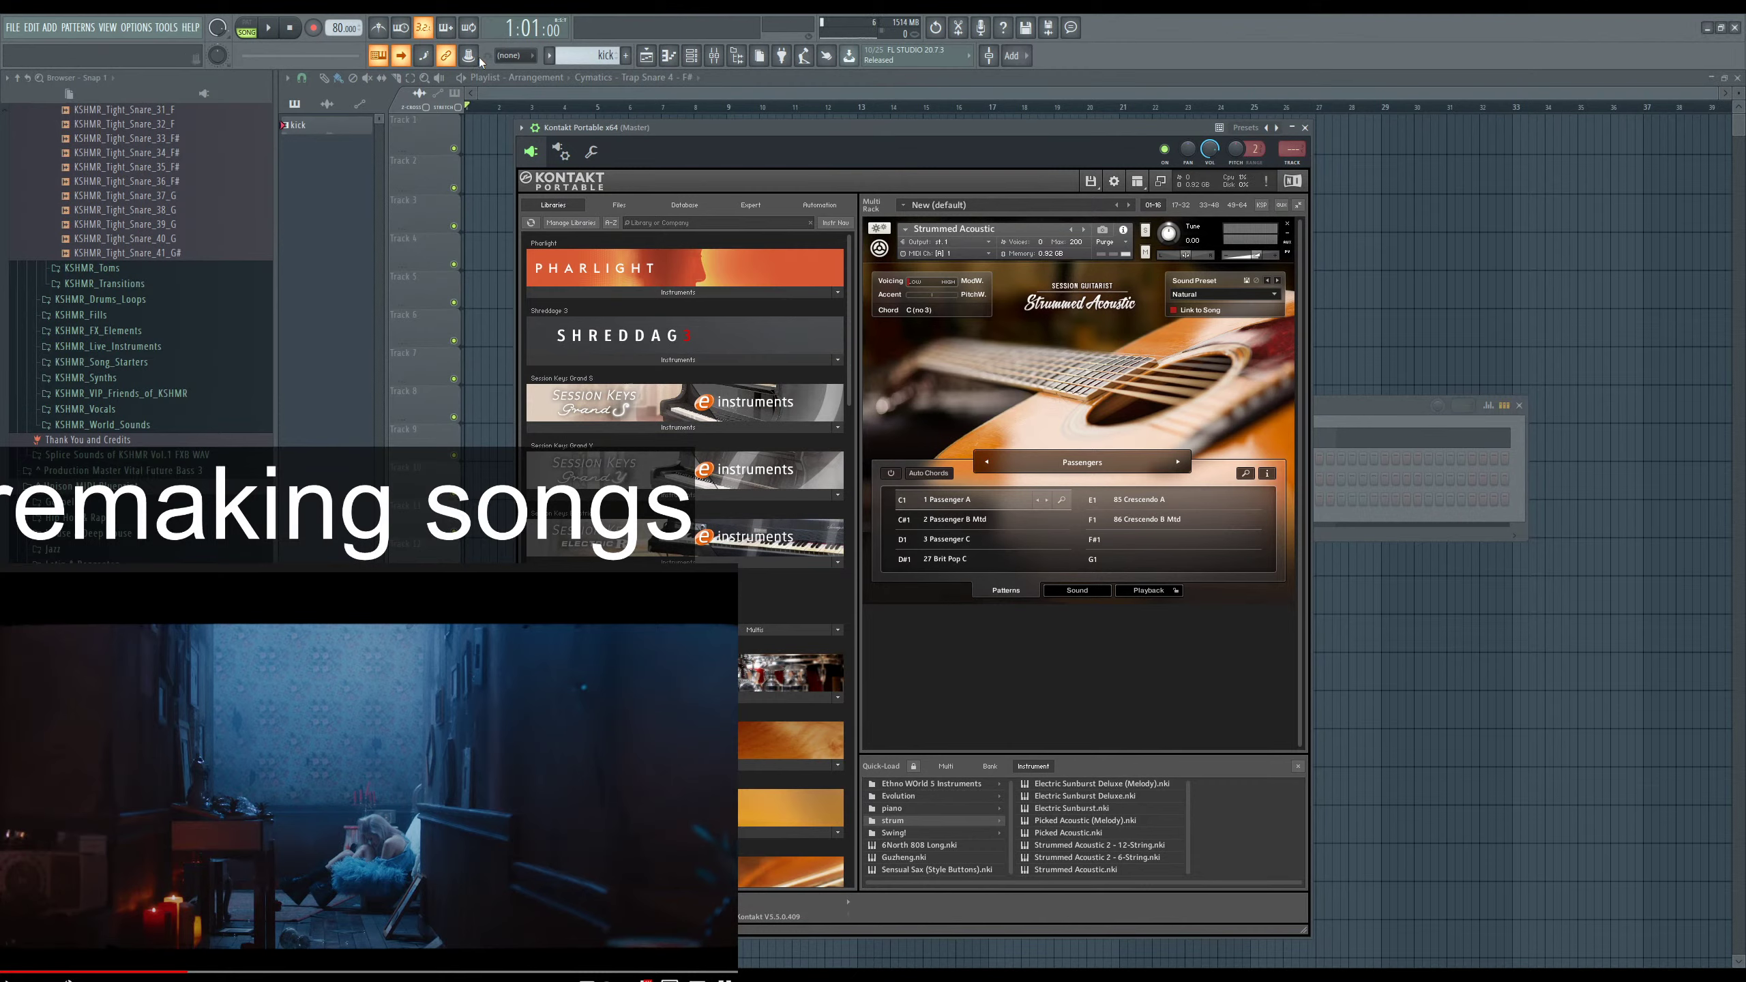
left_click_drag(1031, 130, 1038, 120)
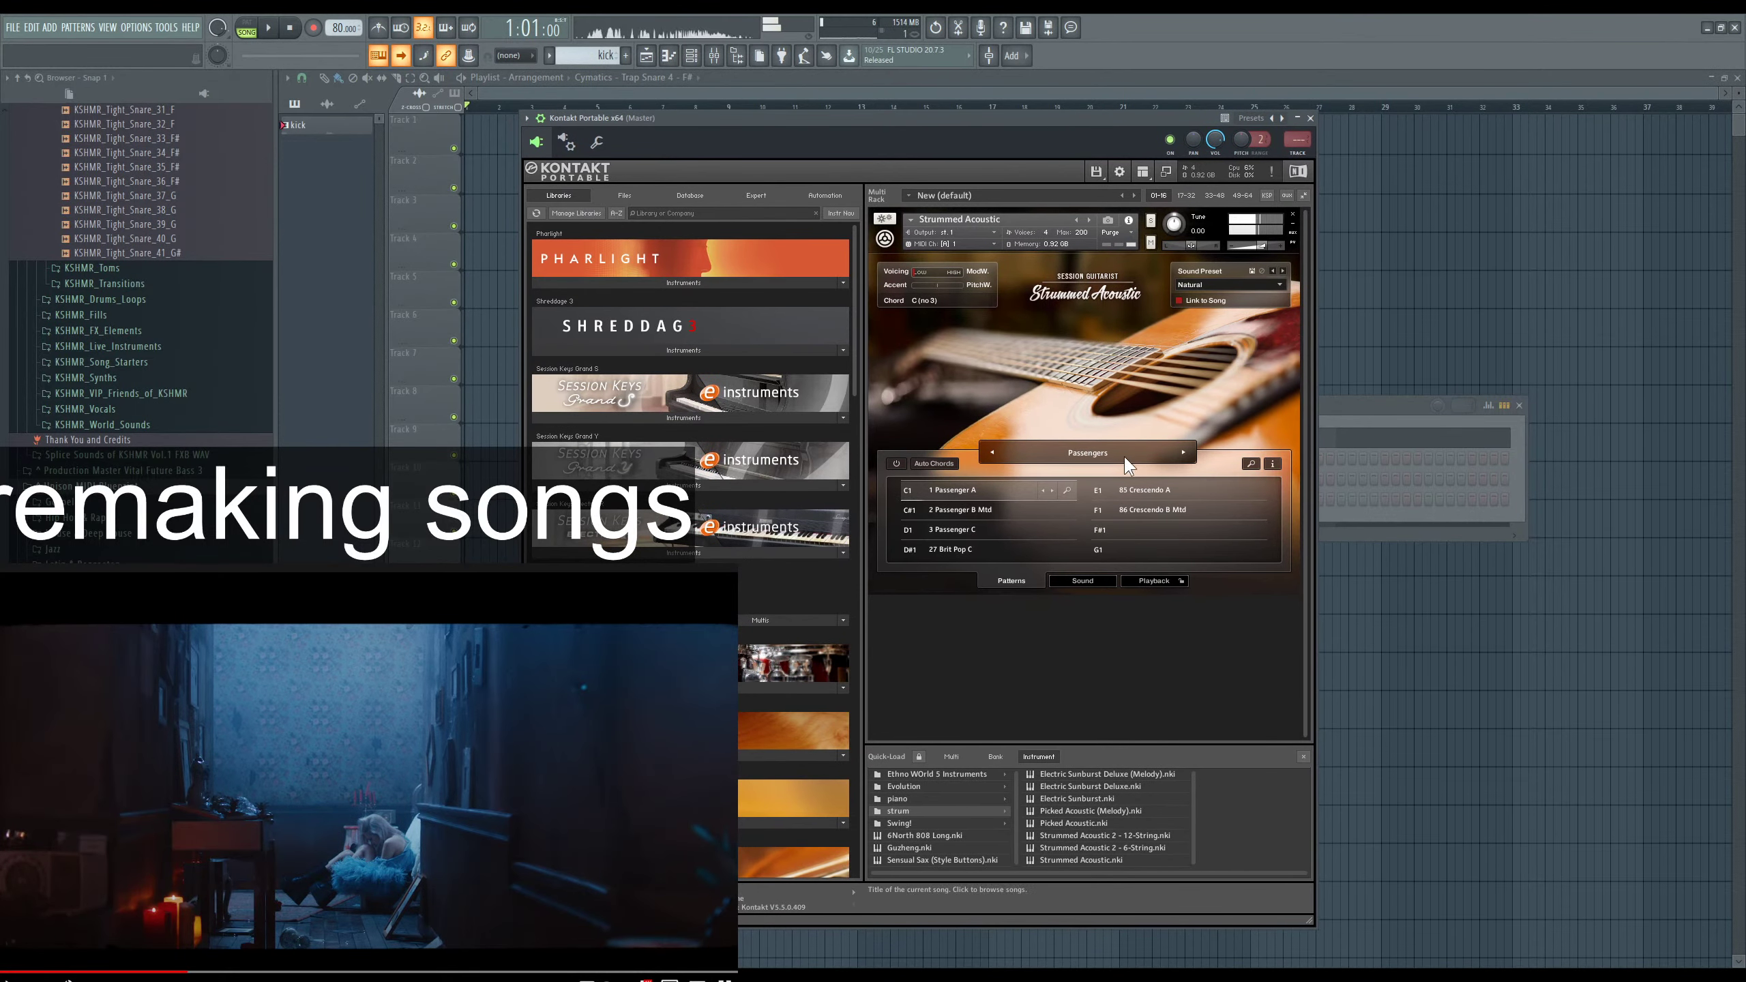
left_click(1001, 513)
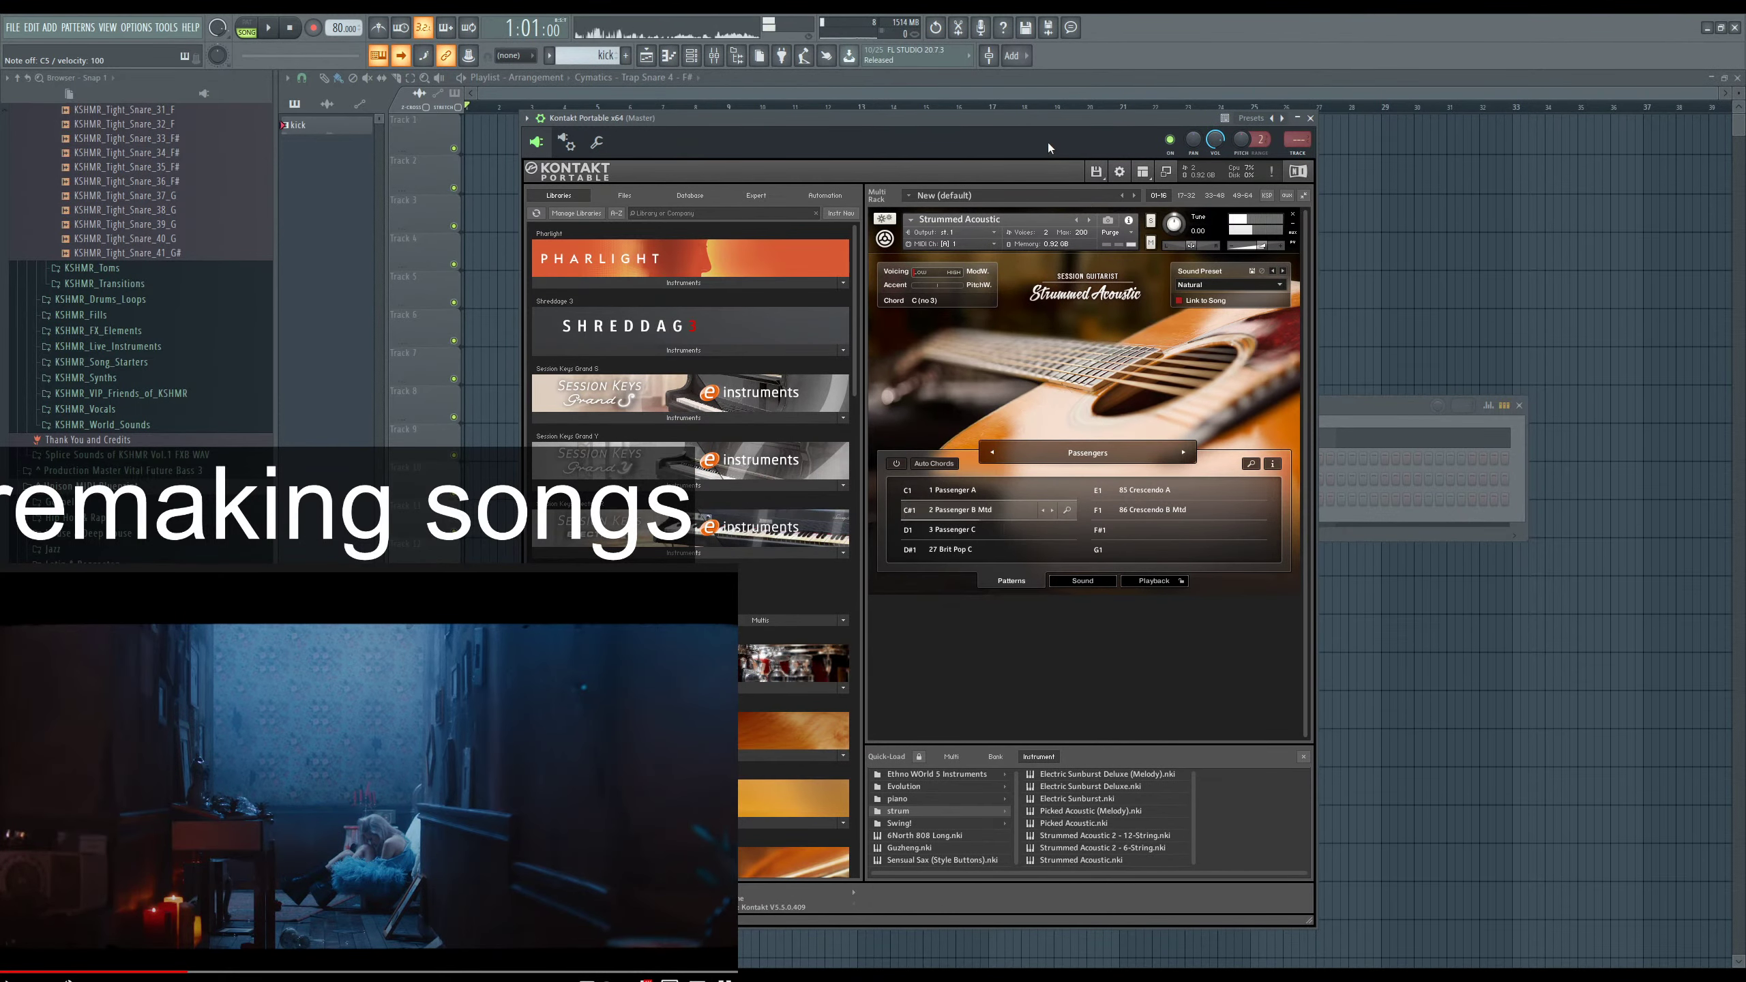
left_click_drag(1062, 119, 1016, 129)
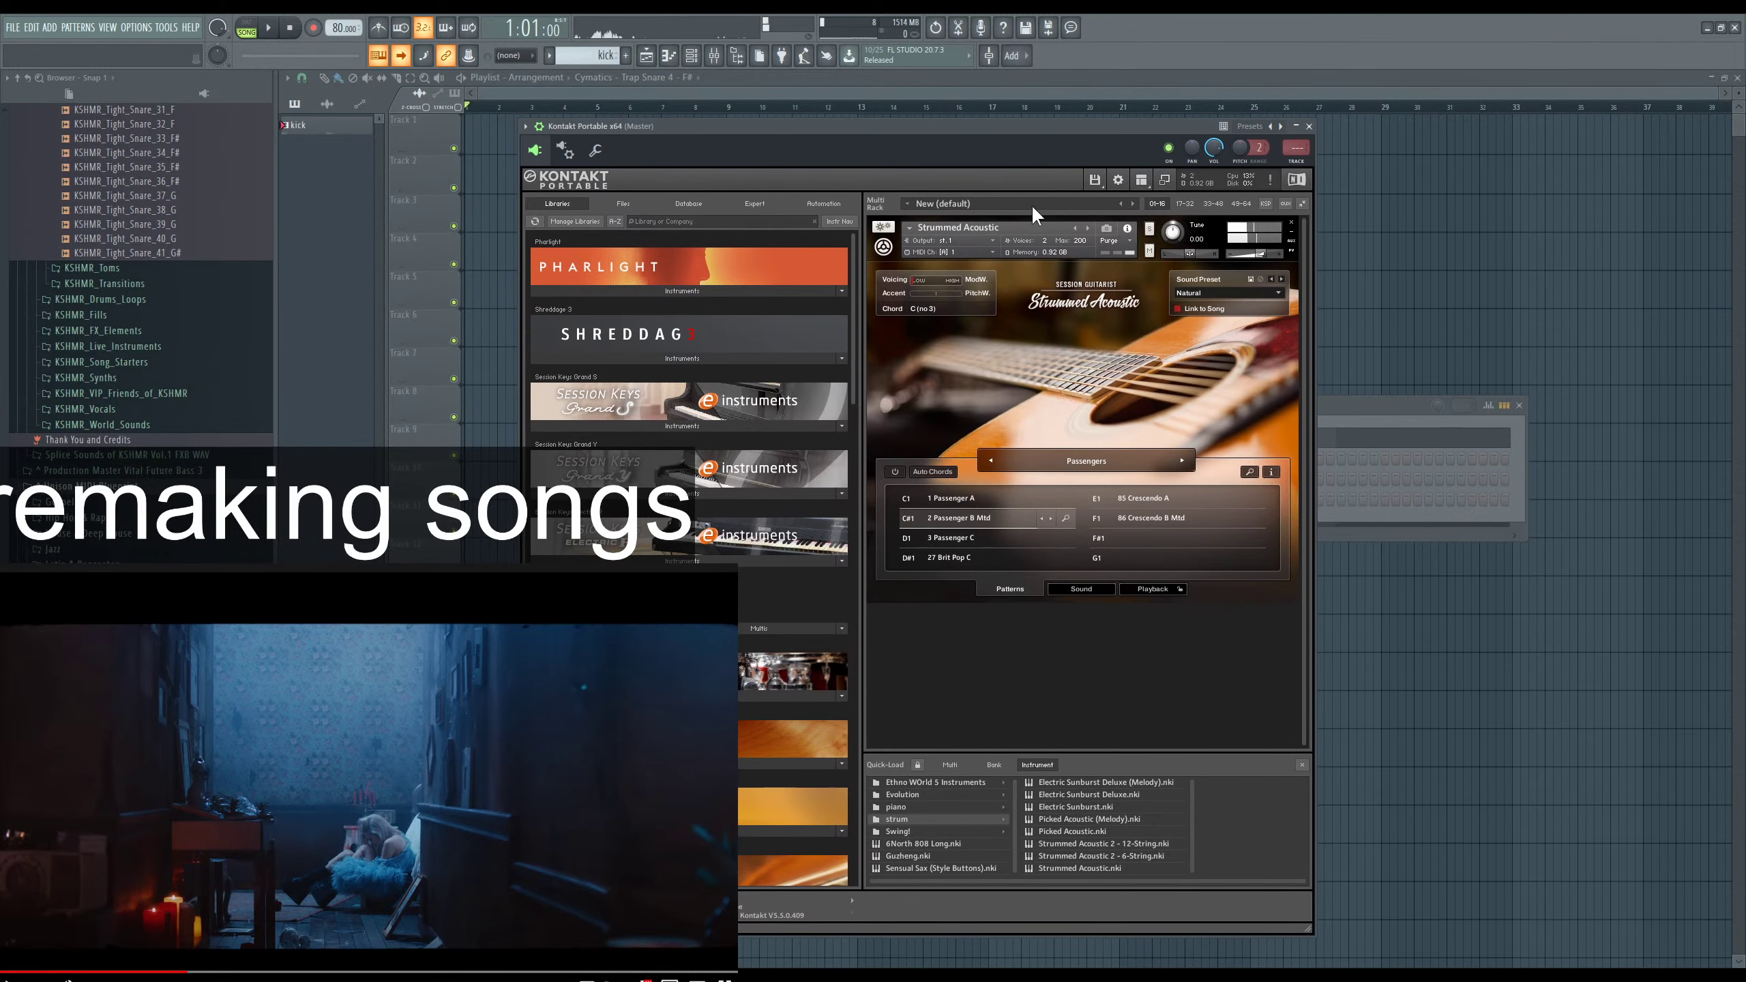
Play back the kick pattern with the channel rack in front, and stop playback.
key("space")
left_click(1359, 405)
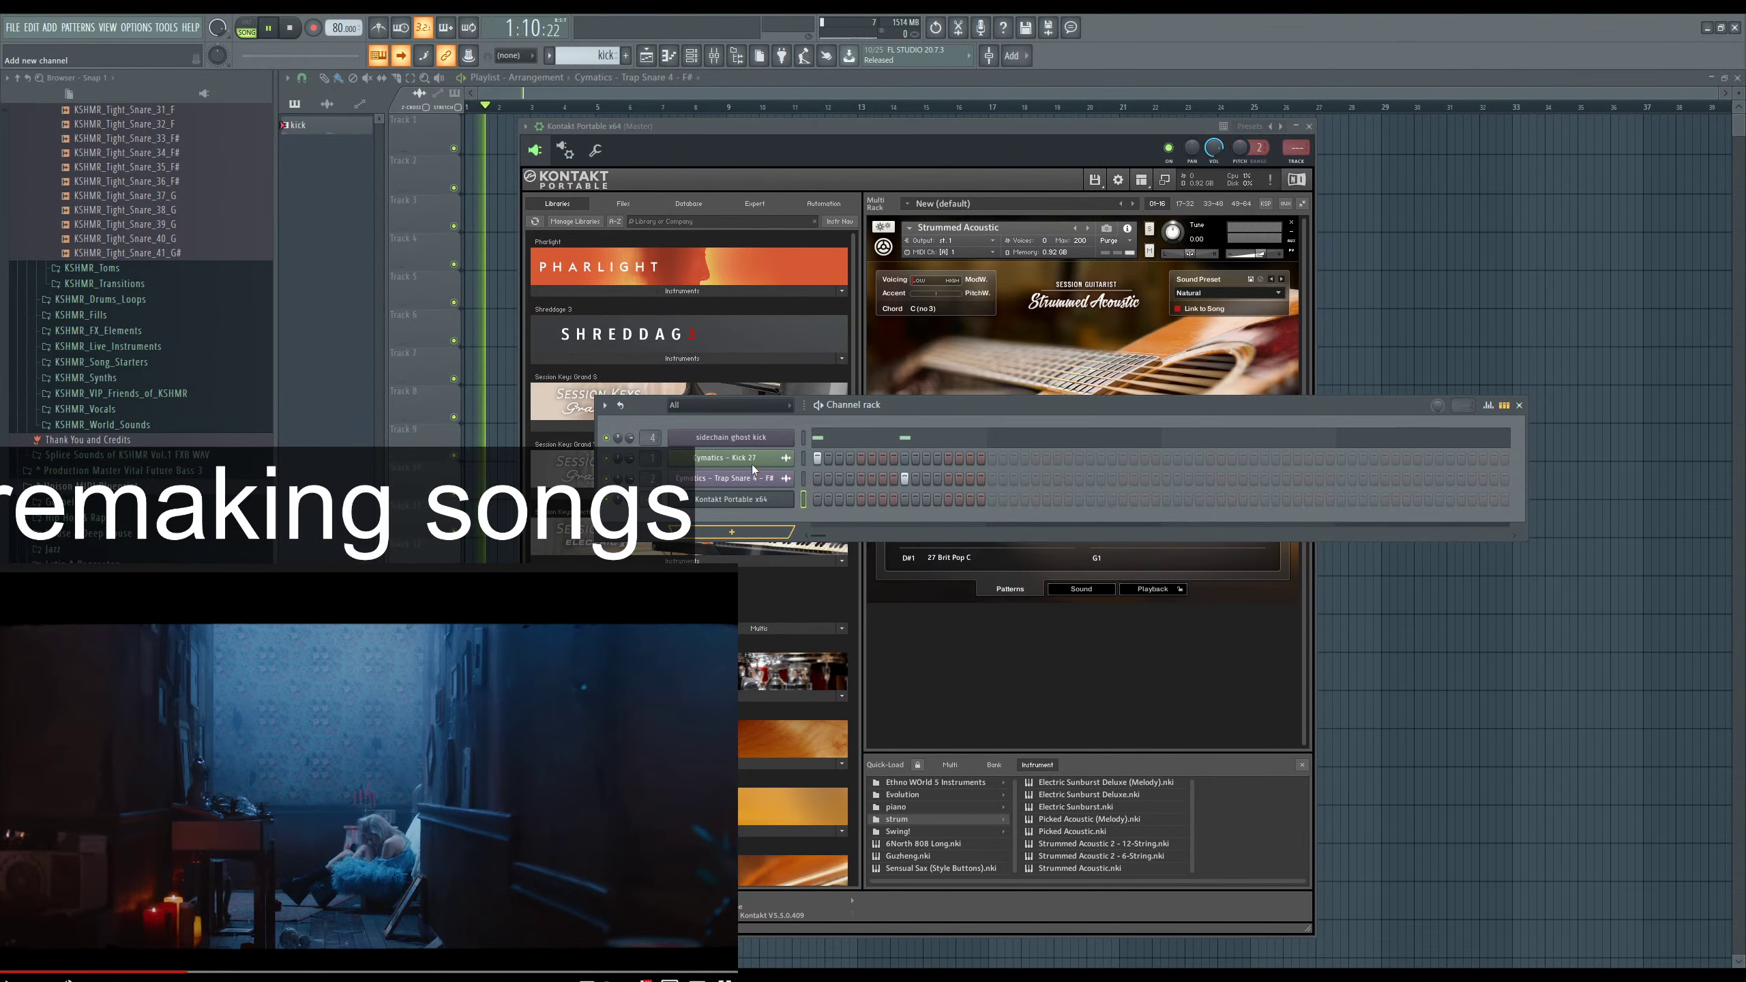
key("space")
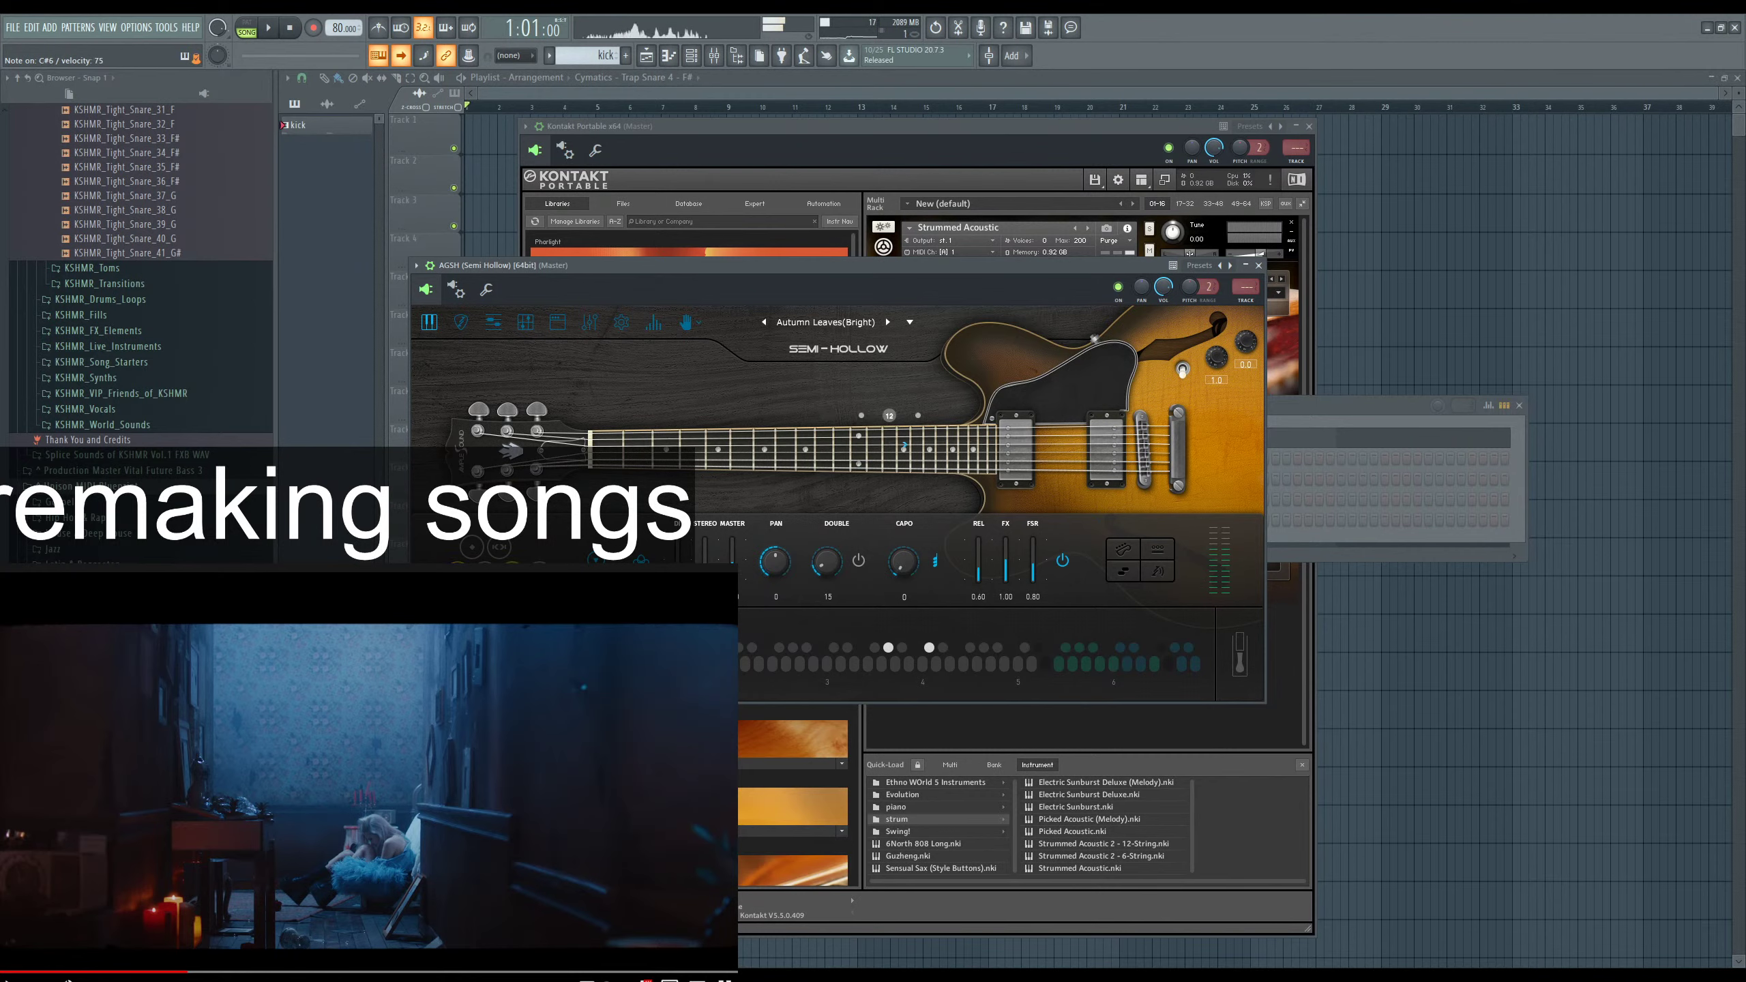
Route the AGSH Semi-Hollow guitar channel to free mixer track 6.
left_click(1379, 408)
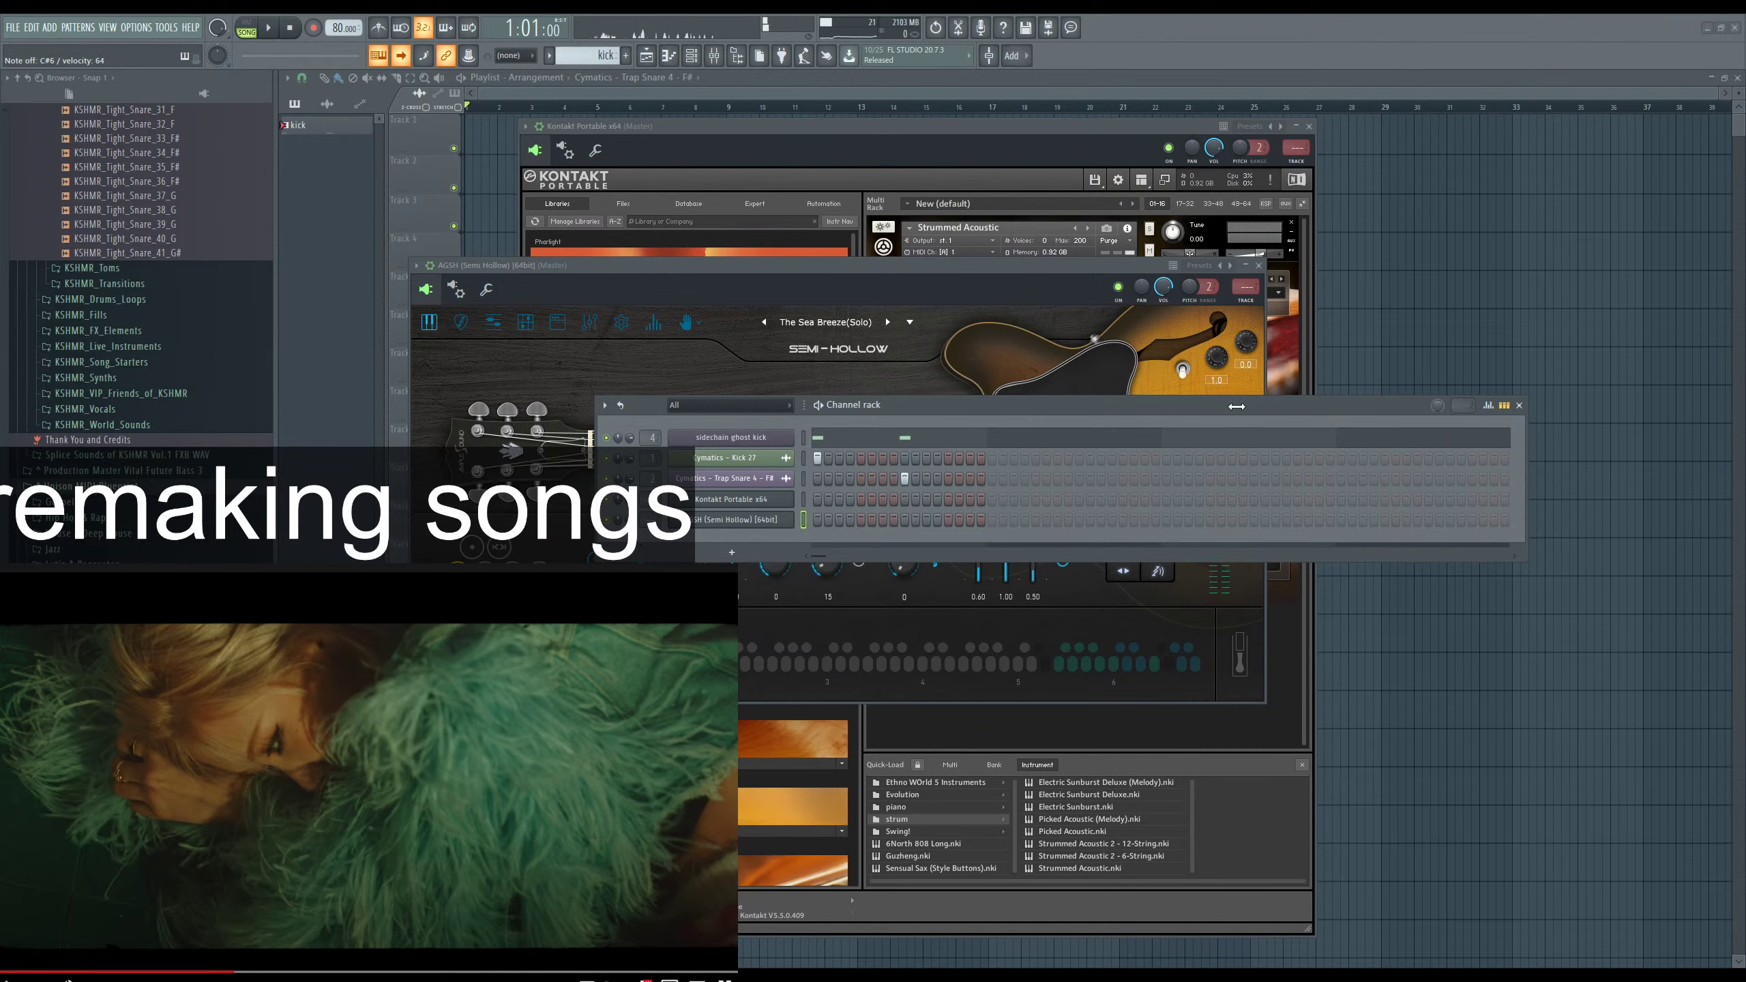
left_click(1122, 266)
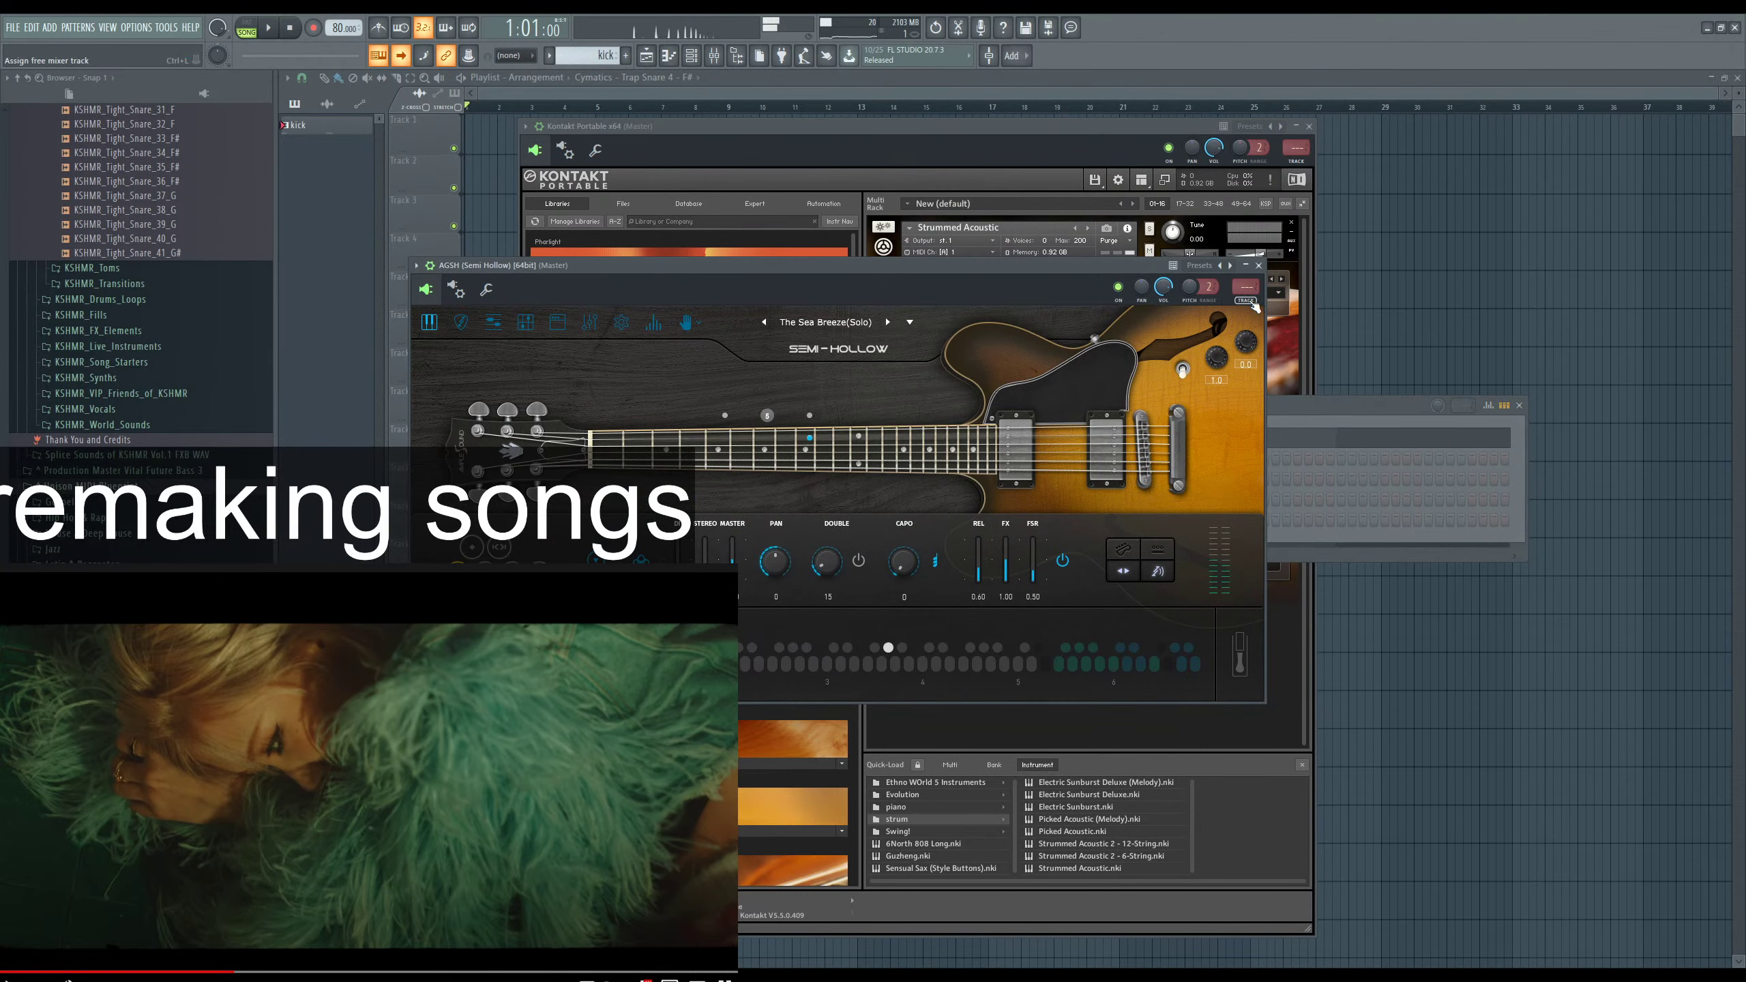
key("ctrl+l")
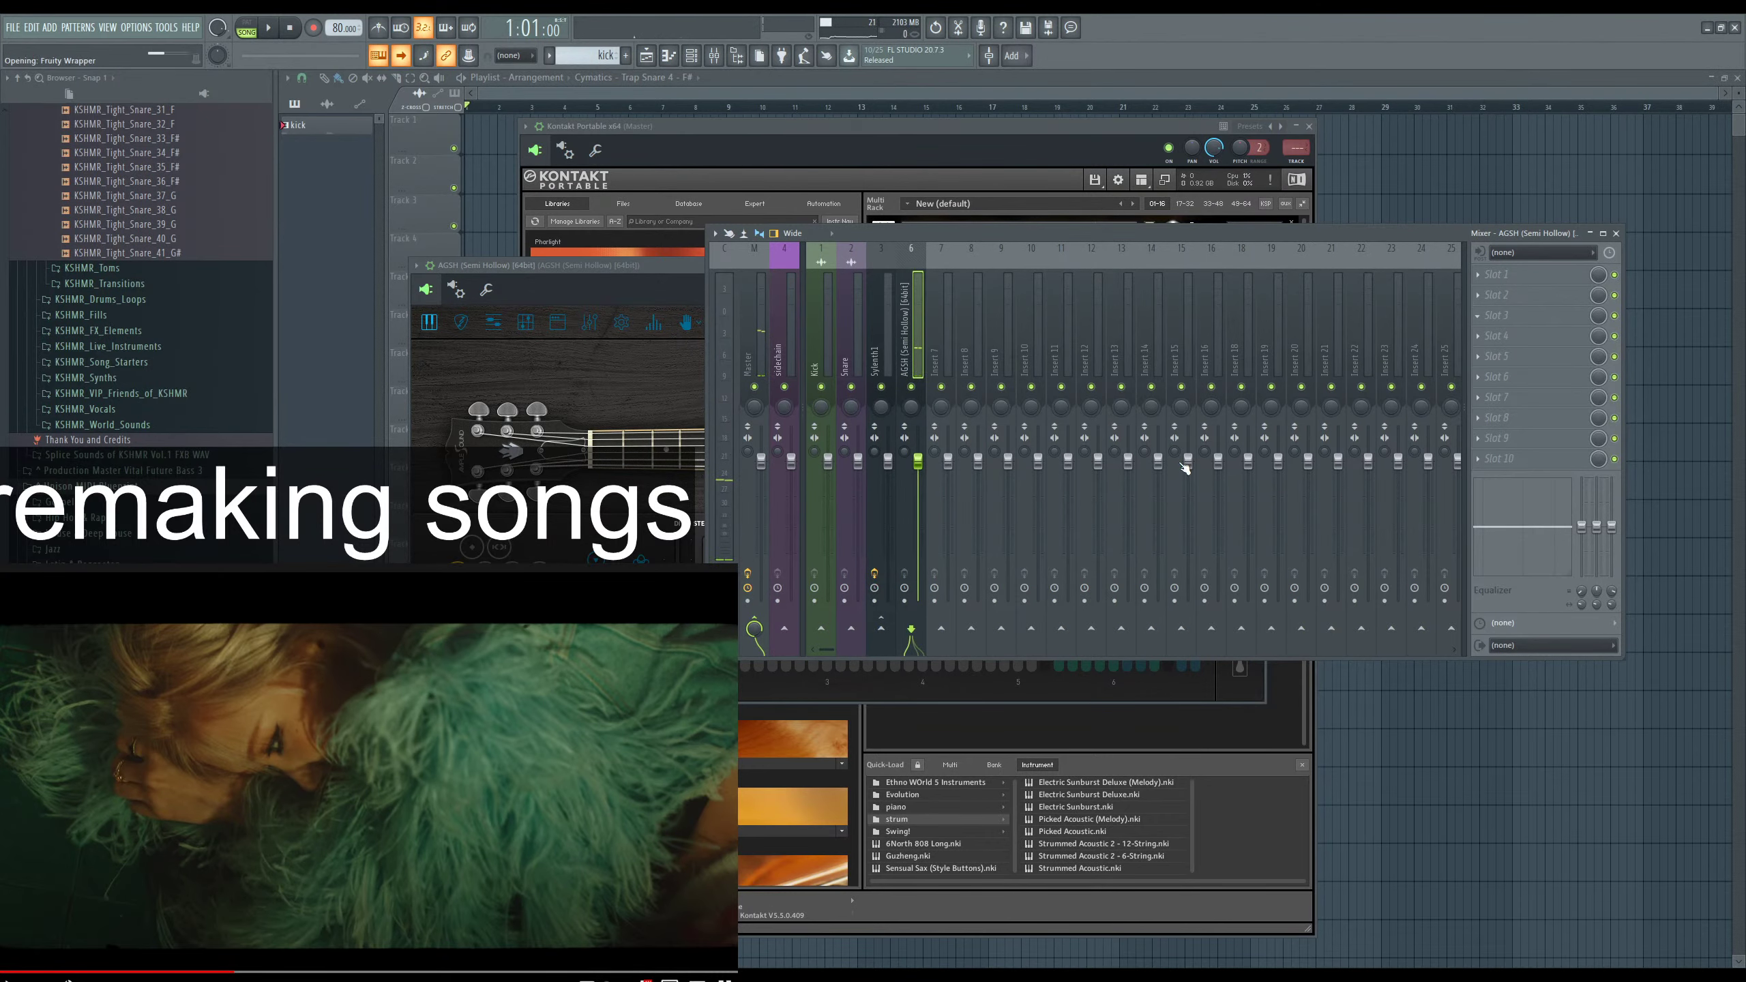
Add ValhallaVintageVerb to the guitar's mixer track with the mix at 66.8 % and the decay at 1.22 s.
left_click_drag(342, 289, 356, 341)
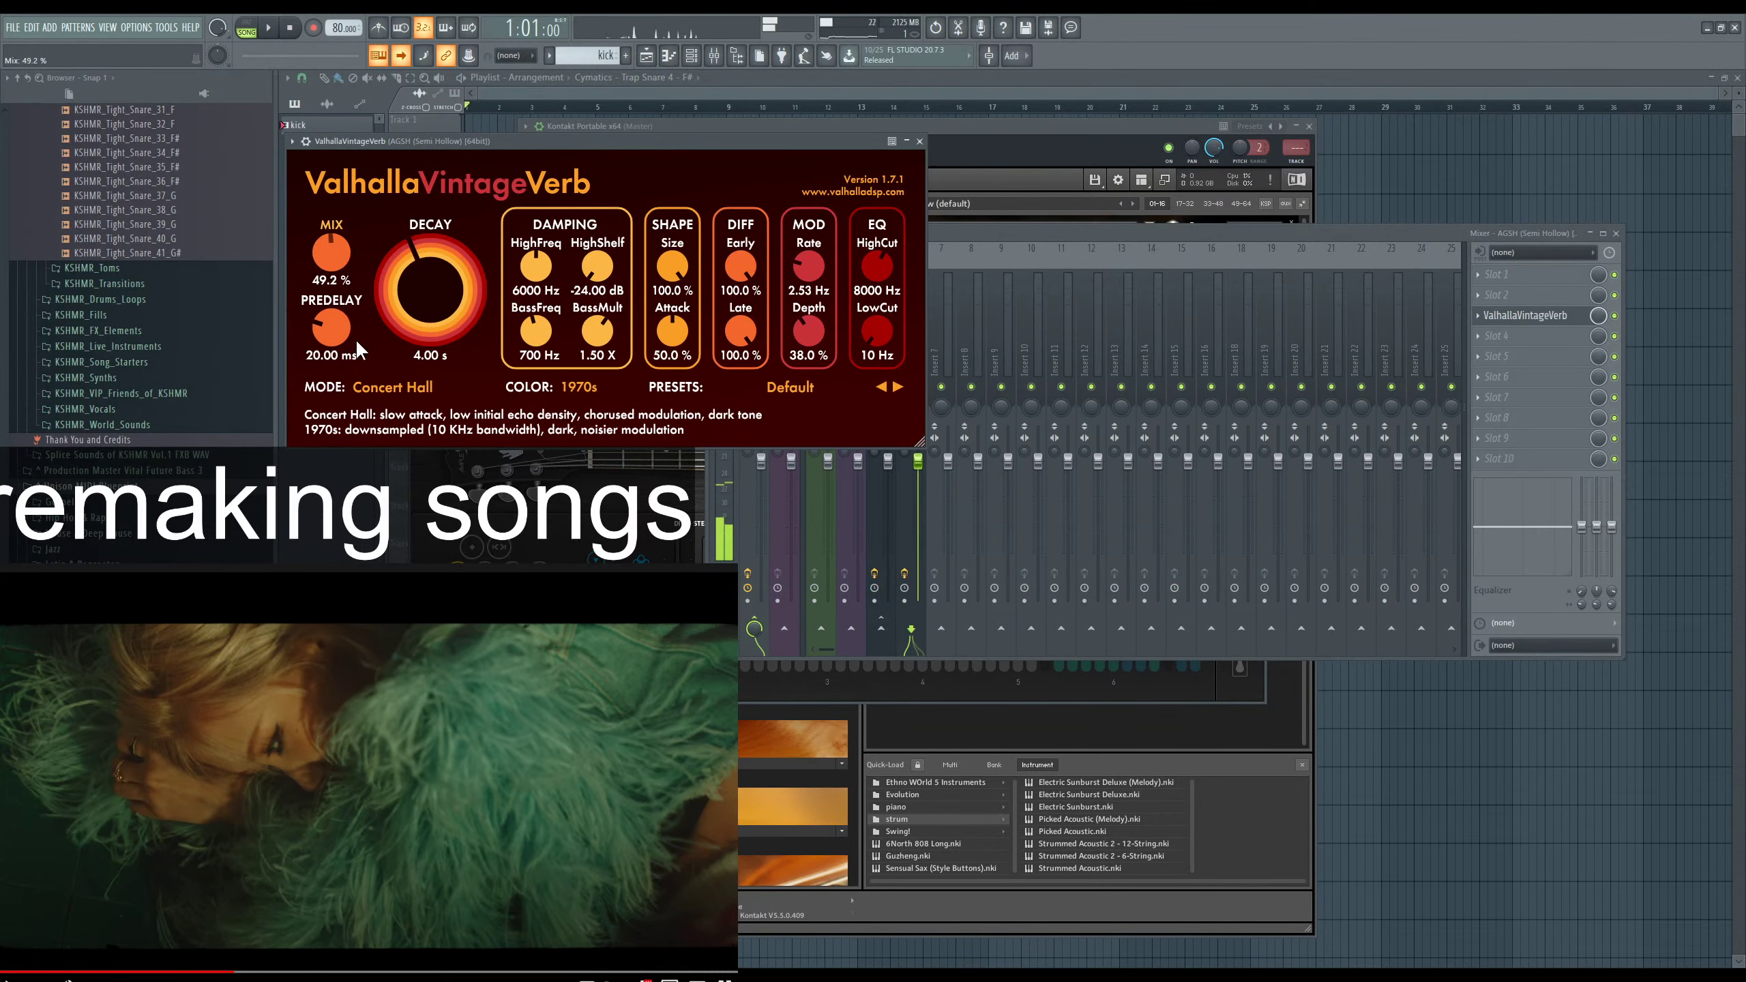
left_click_drag(382, 284, 400, 290)
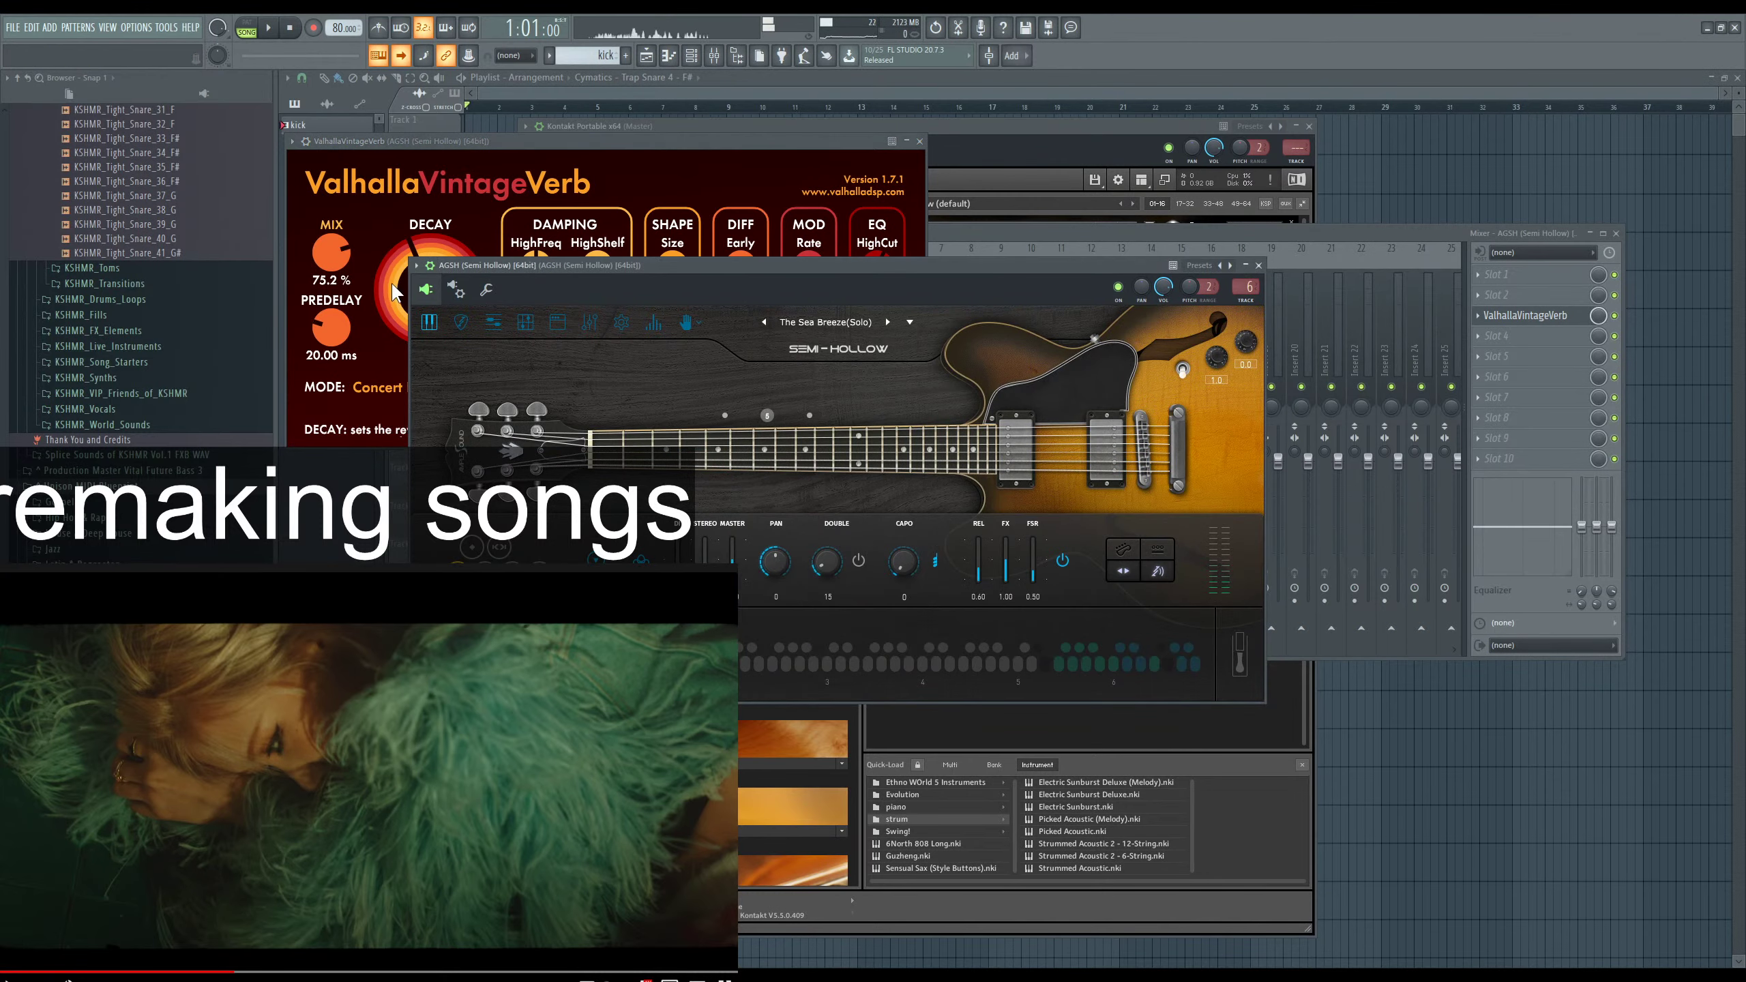
left_click_drag(395, 293, 396, 305)
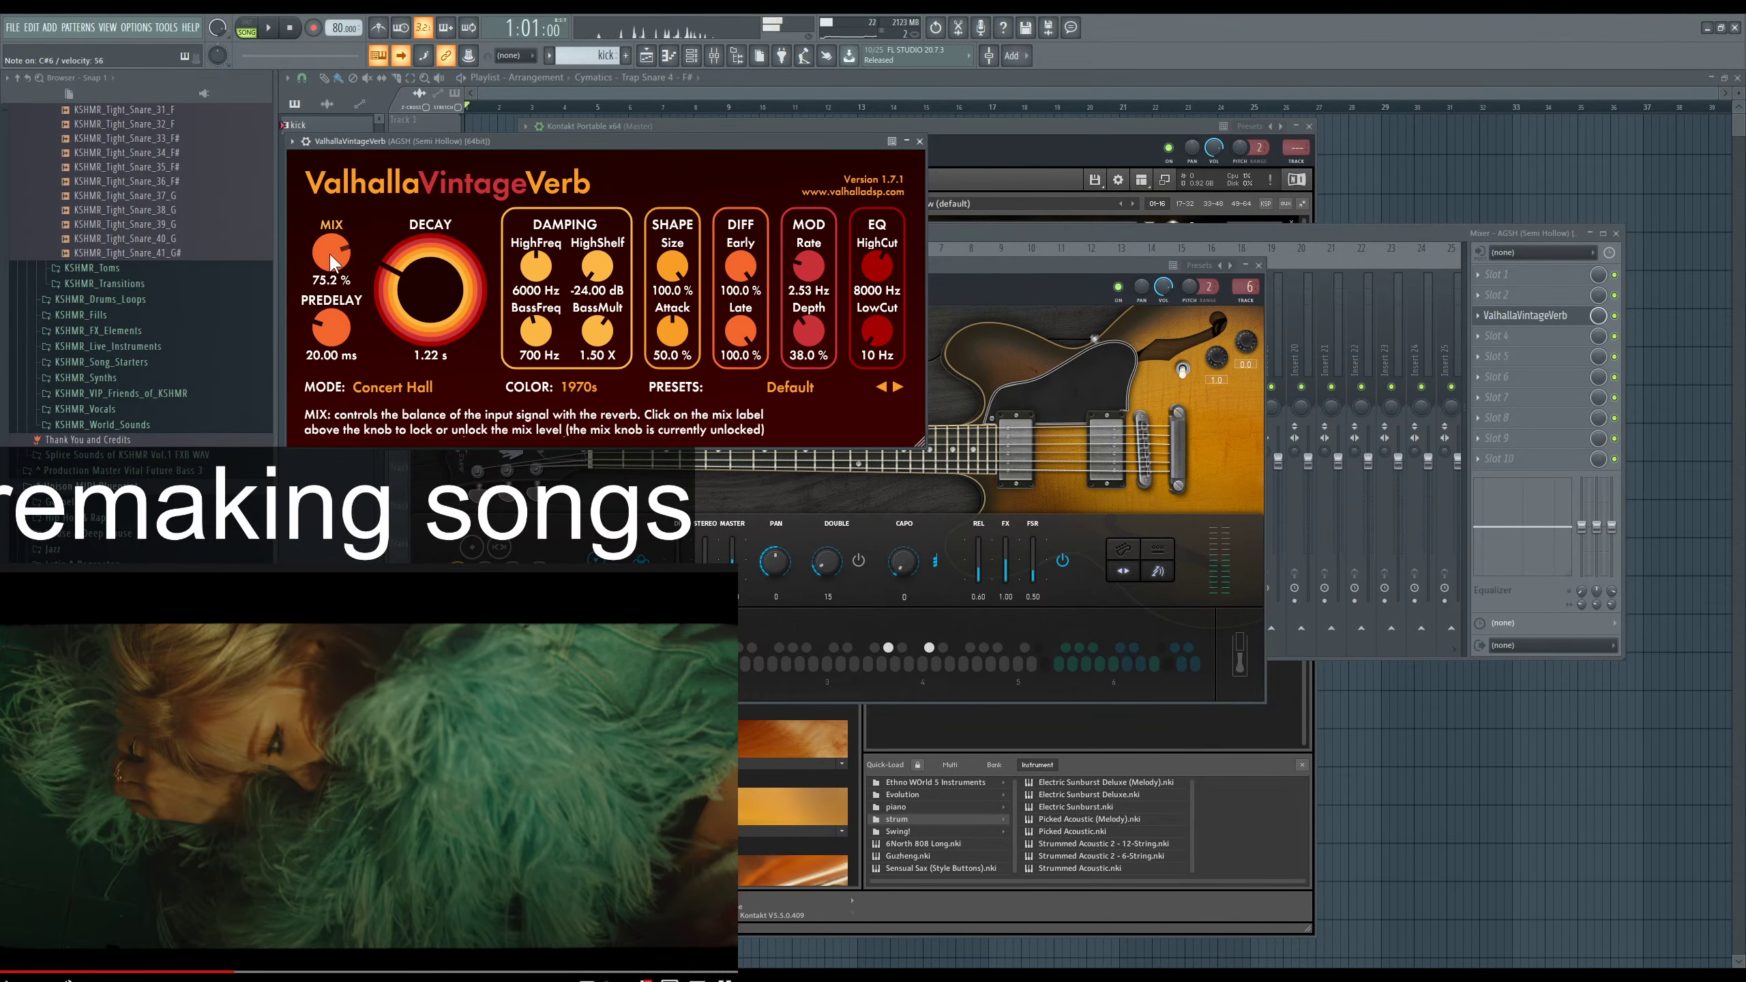
left_click_drag(332, 257, 331, 268)
Compare Strummed Acoustic with the Semi-Hollow guitar, and try the guitar's playing-mode switches, leaving the fourth one active.
left_click(998, 134)
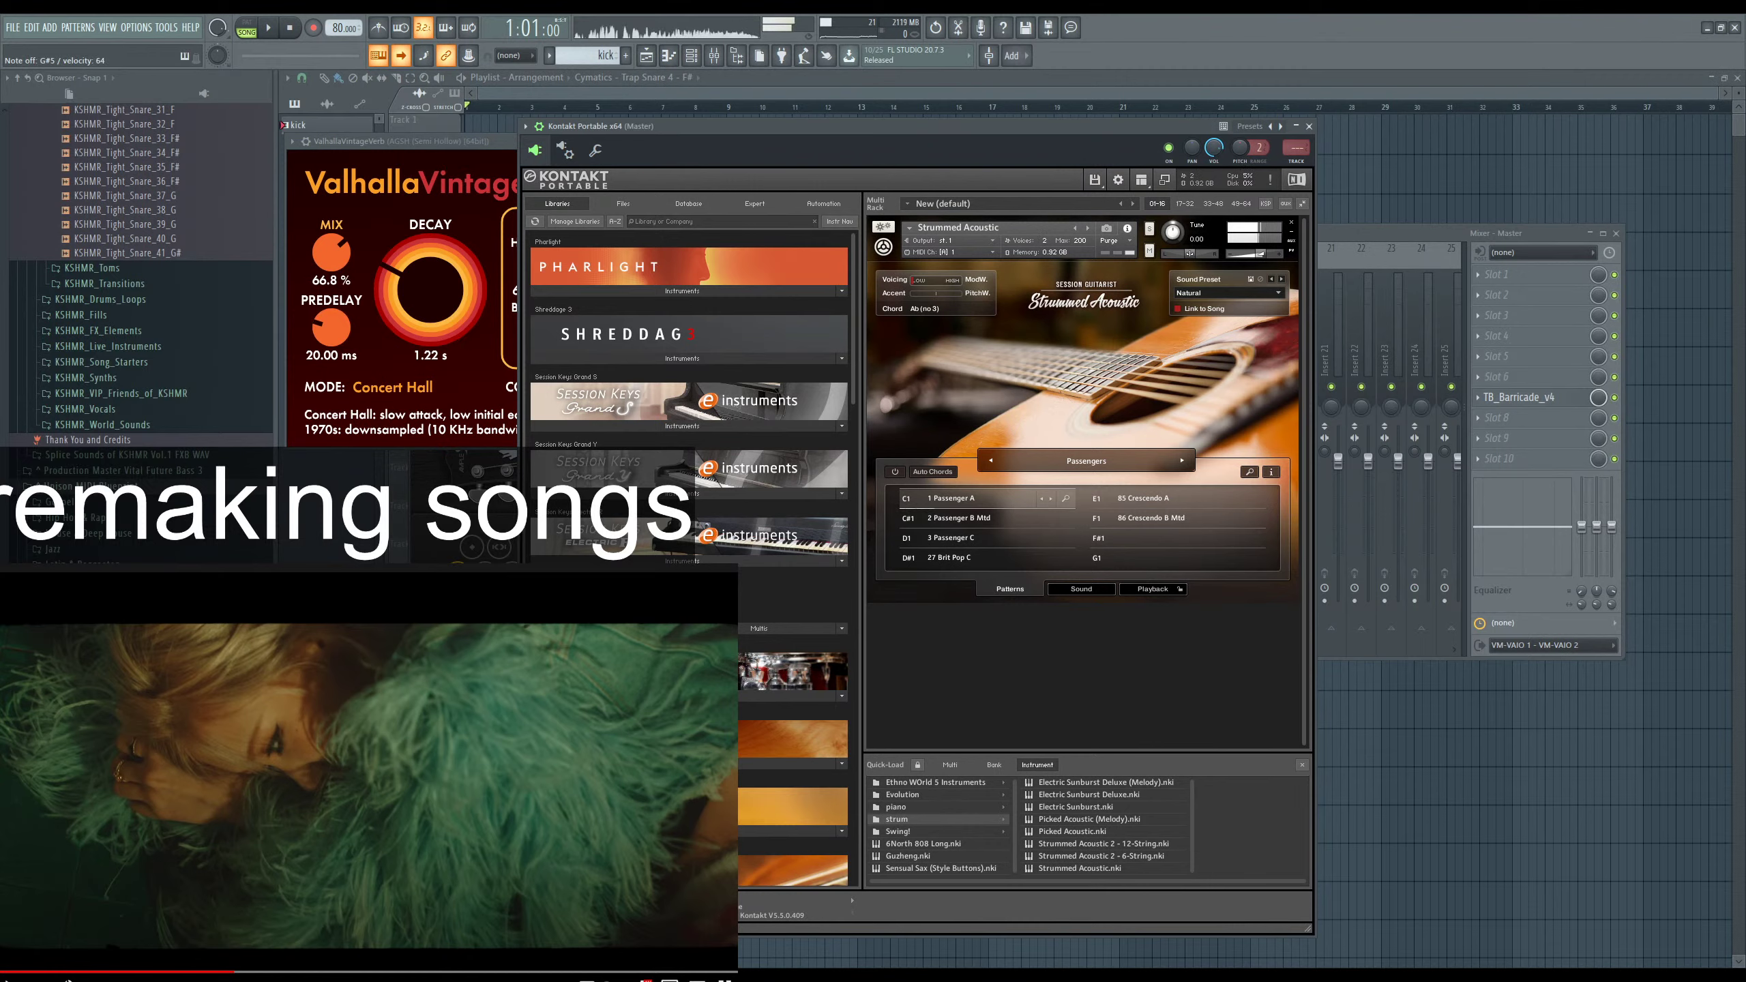
left_click(464, 605)
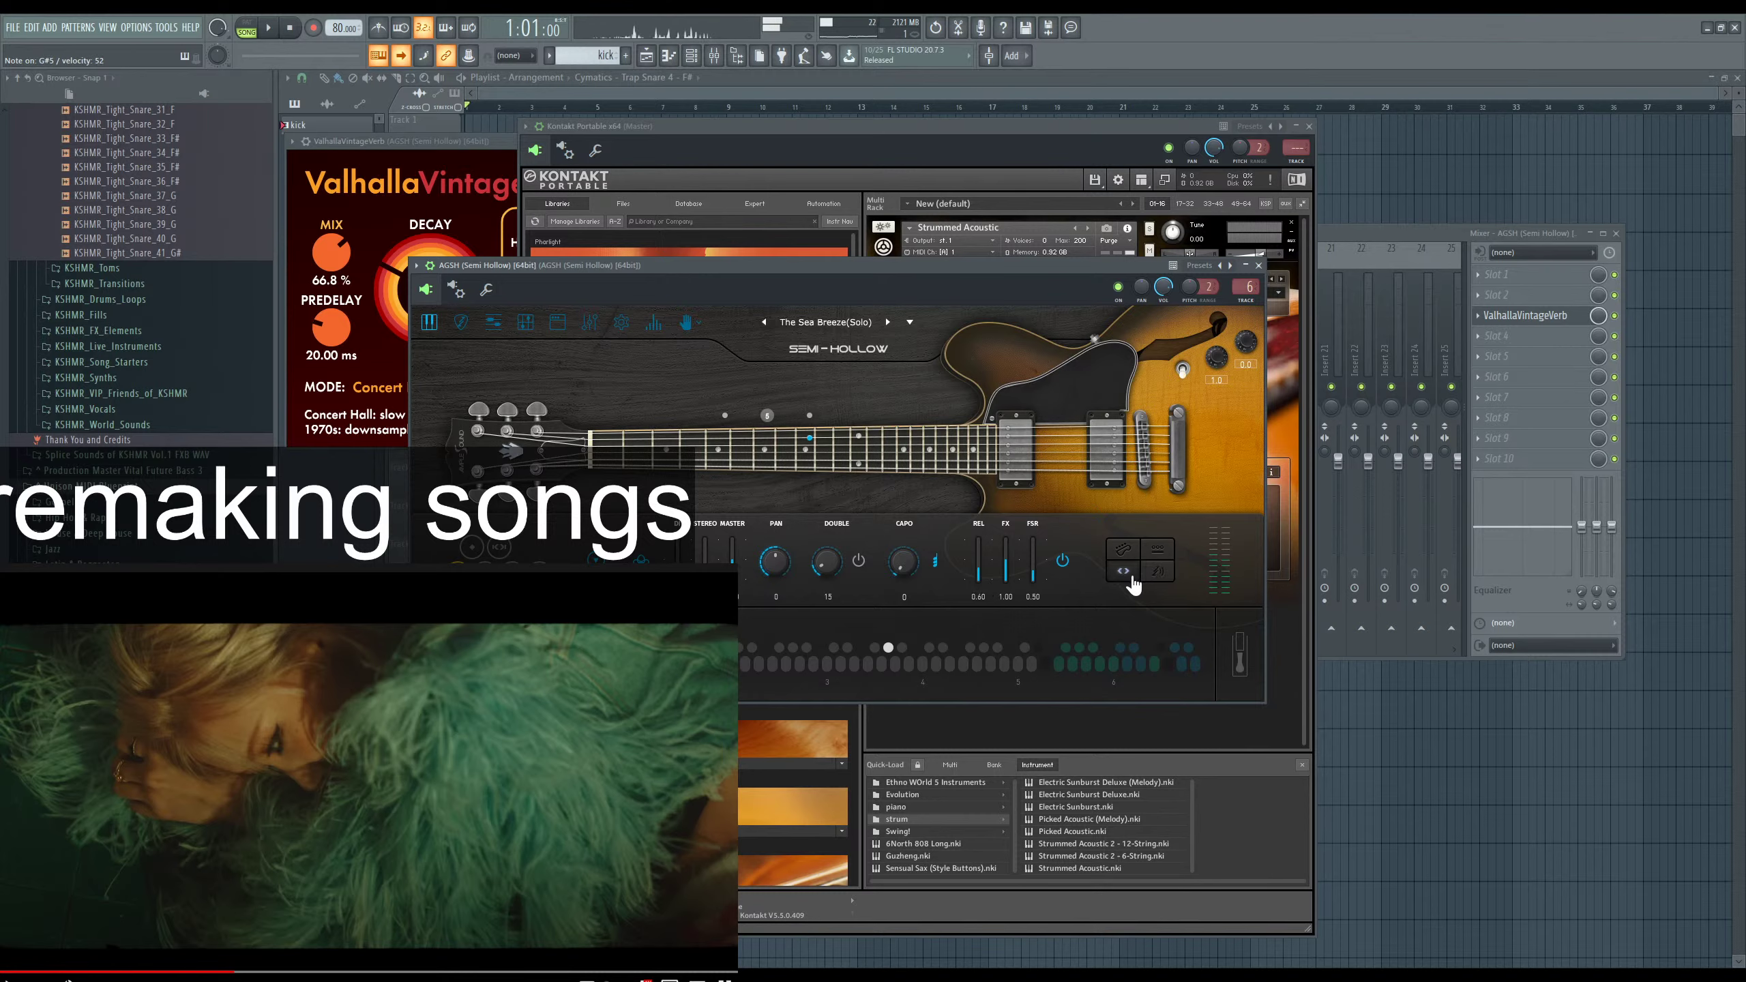
left_click(1157, 578)
left_click(1159, 555)
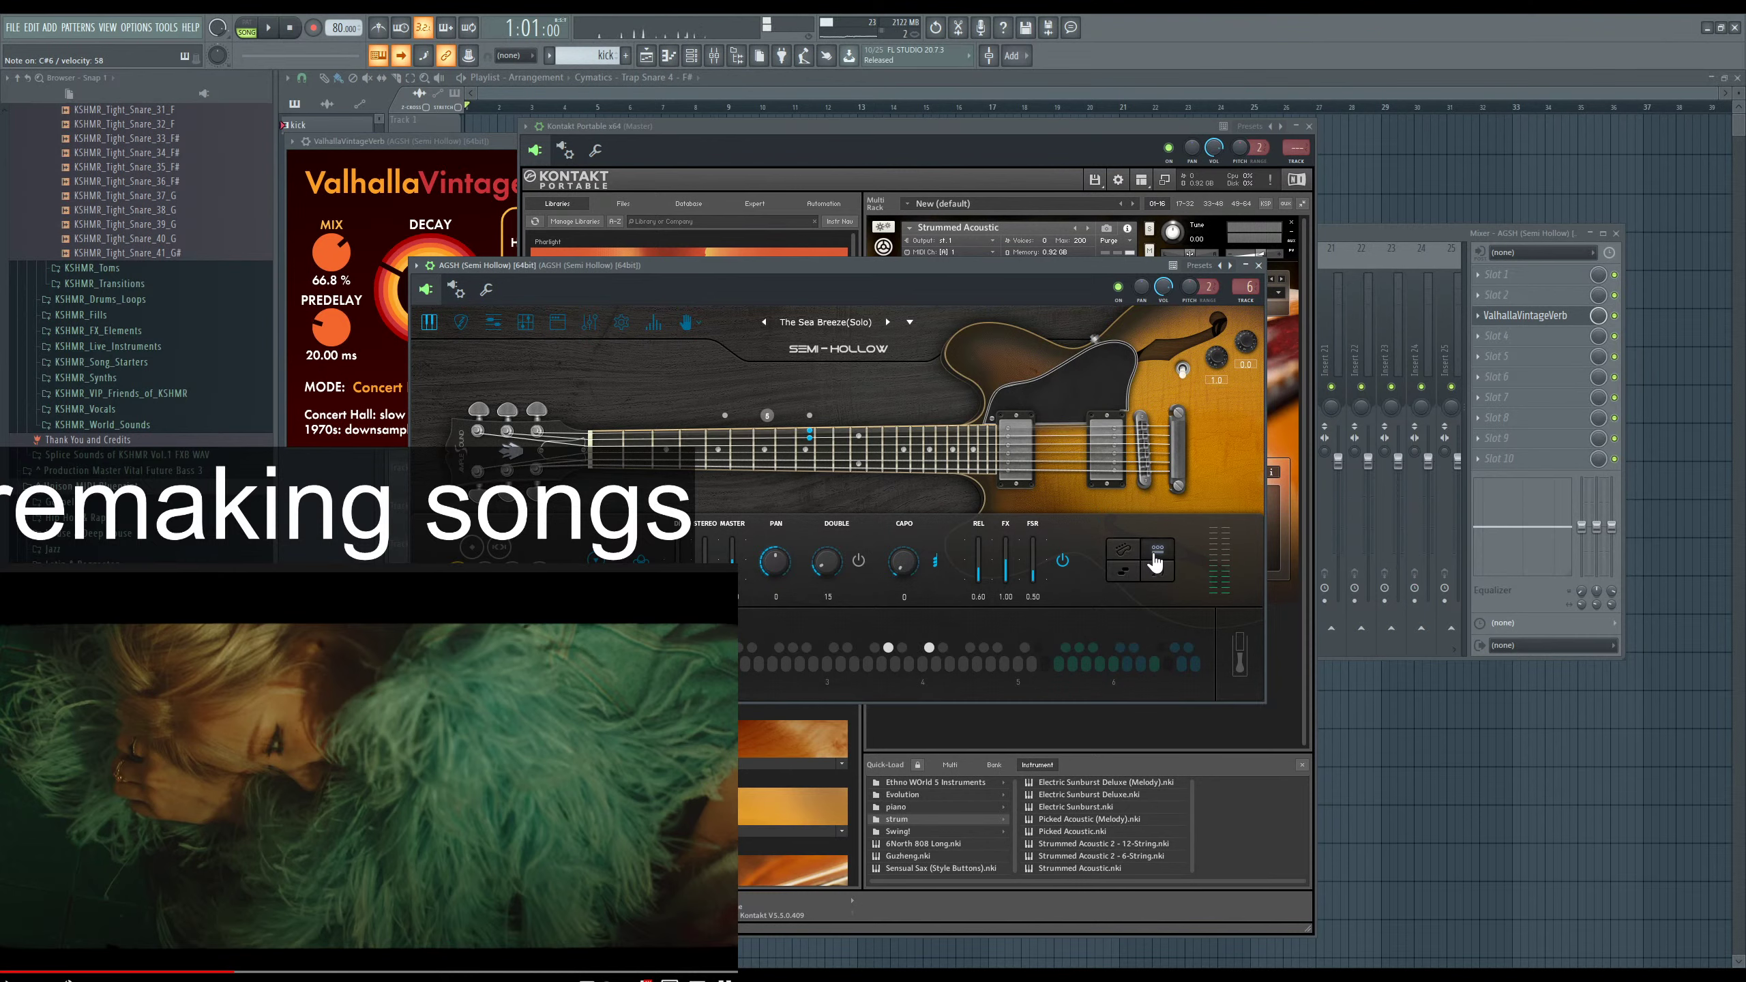
left_click(1157, 577)
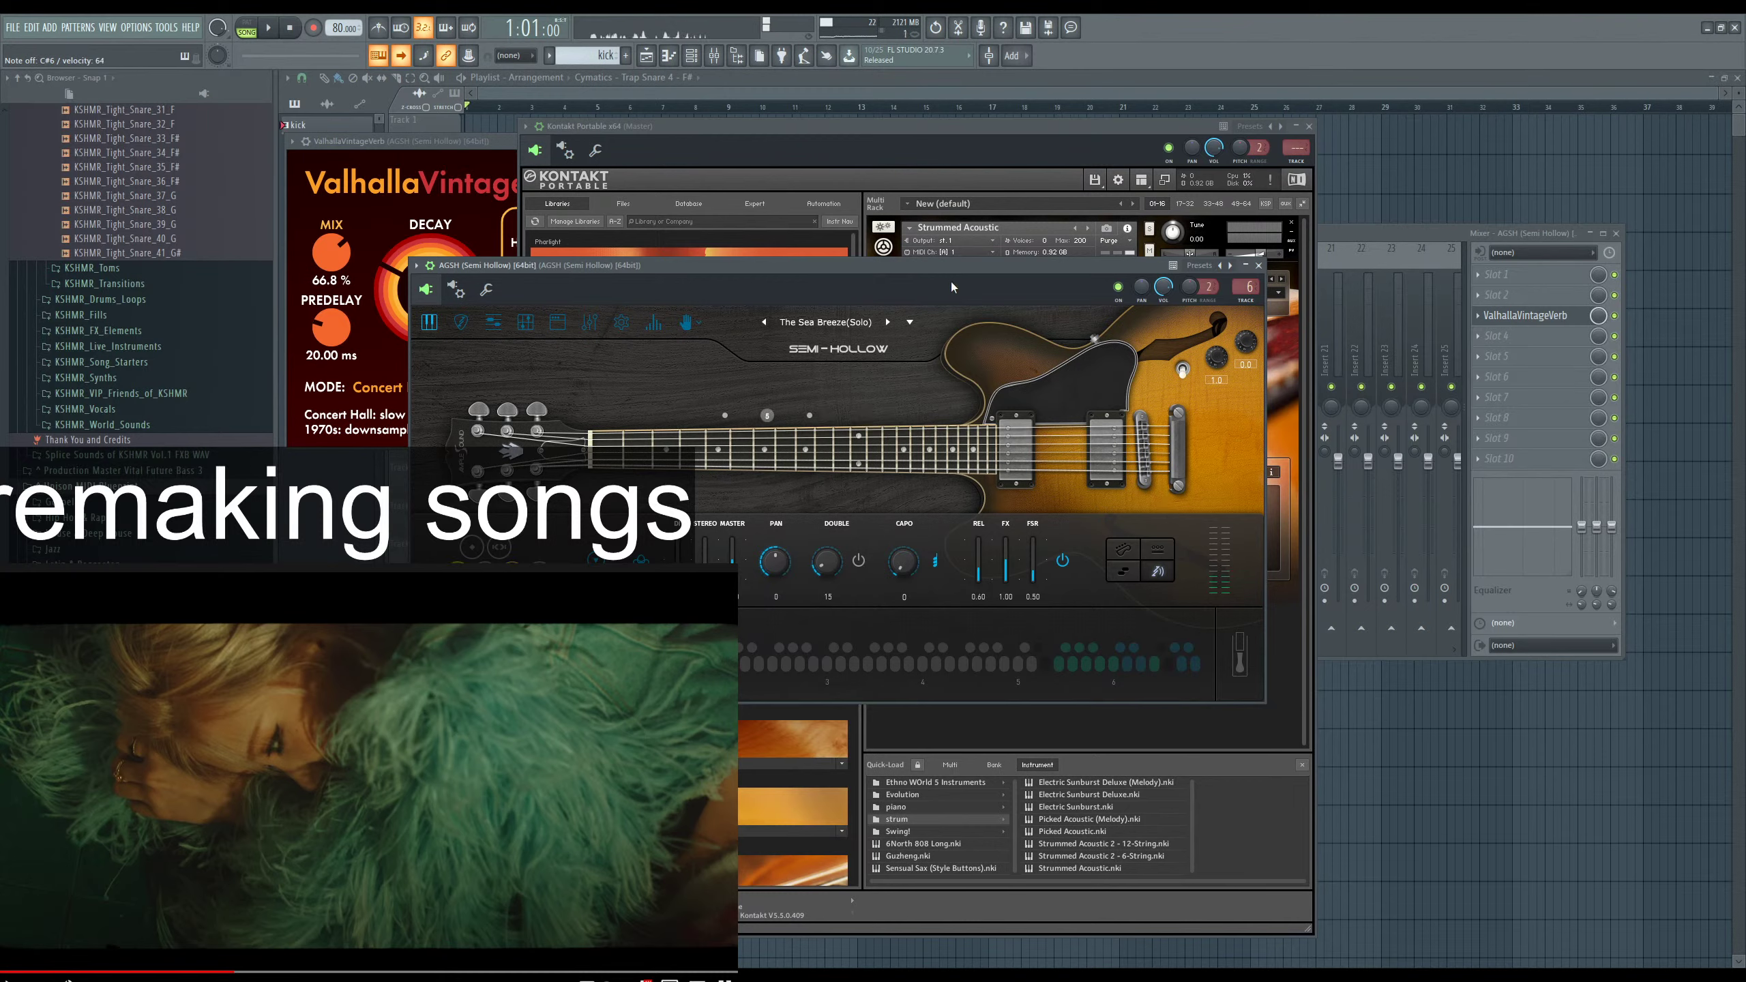
Create a new pattern named guitar and open the Semi-Hollow channel in the piano roll.
key("F6")
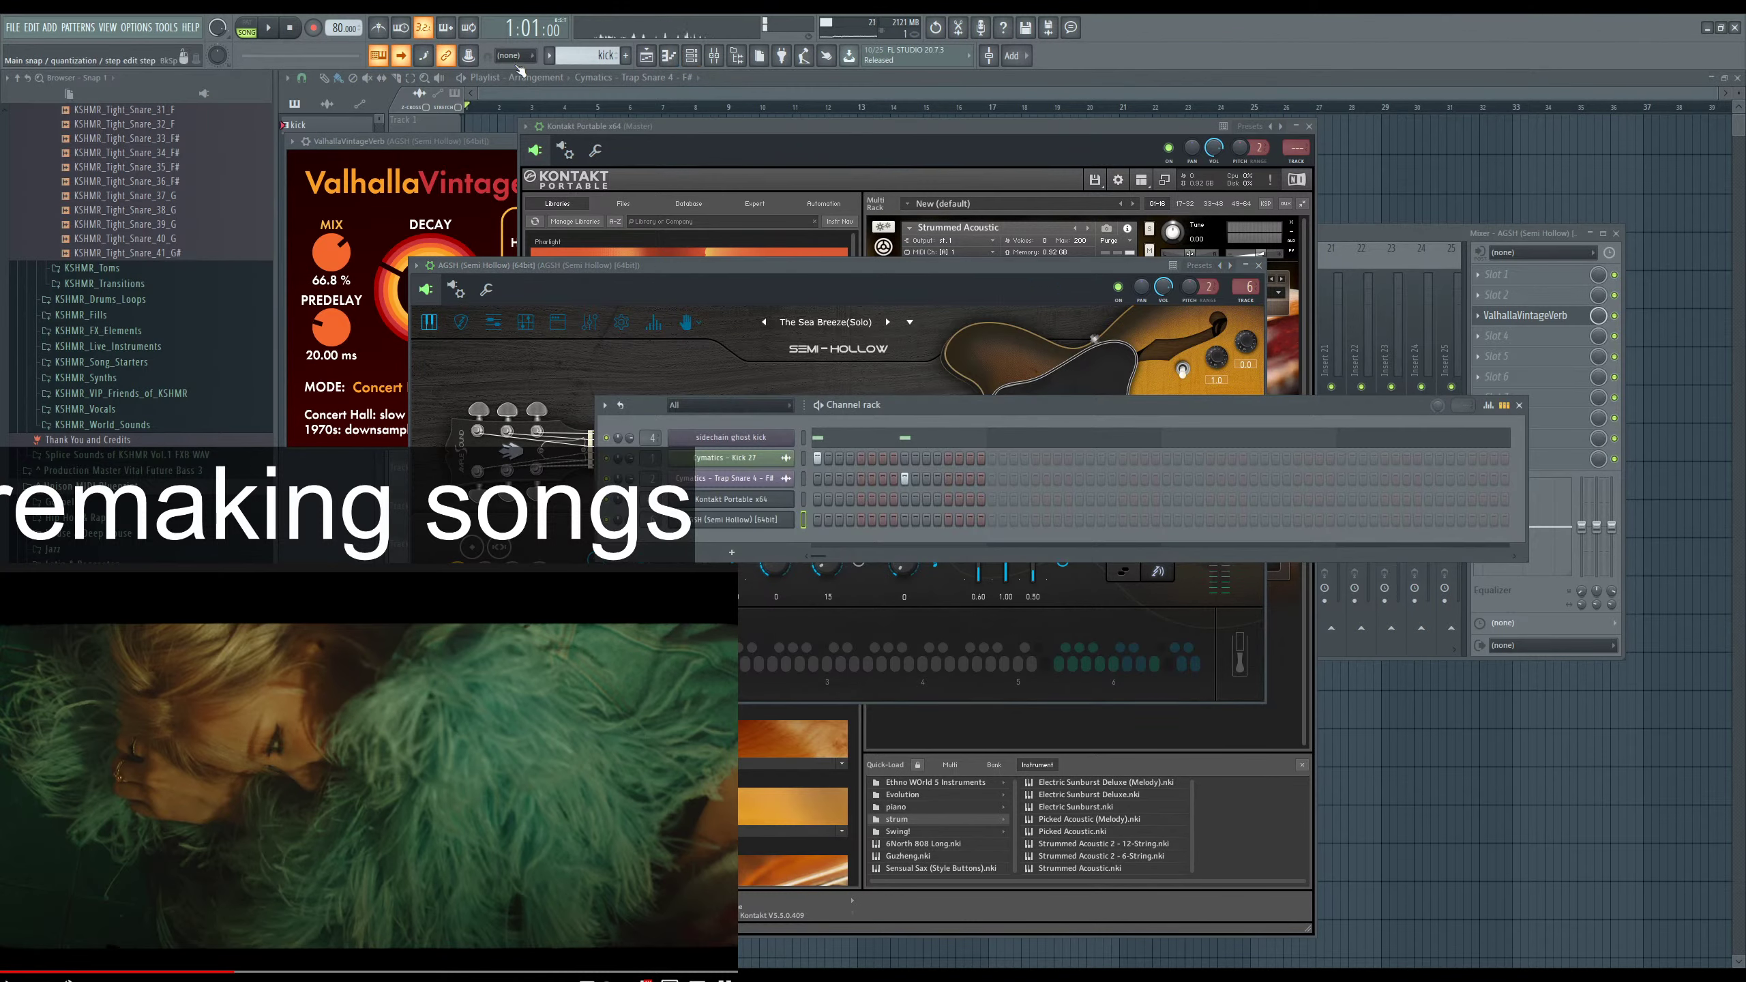
left_click(626, 55)
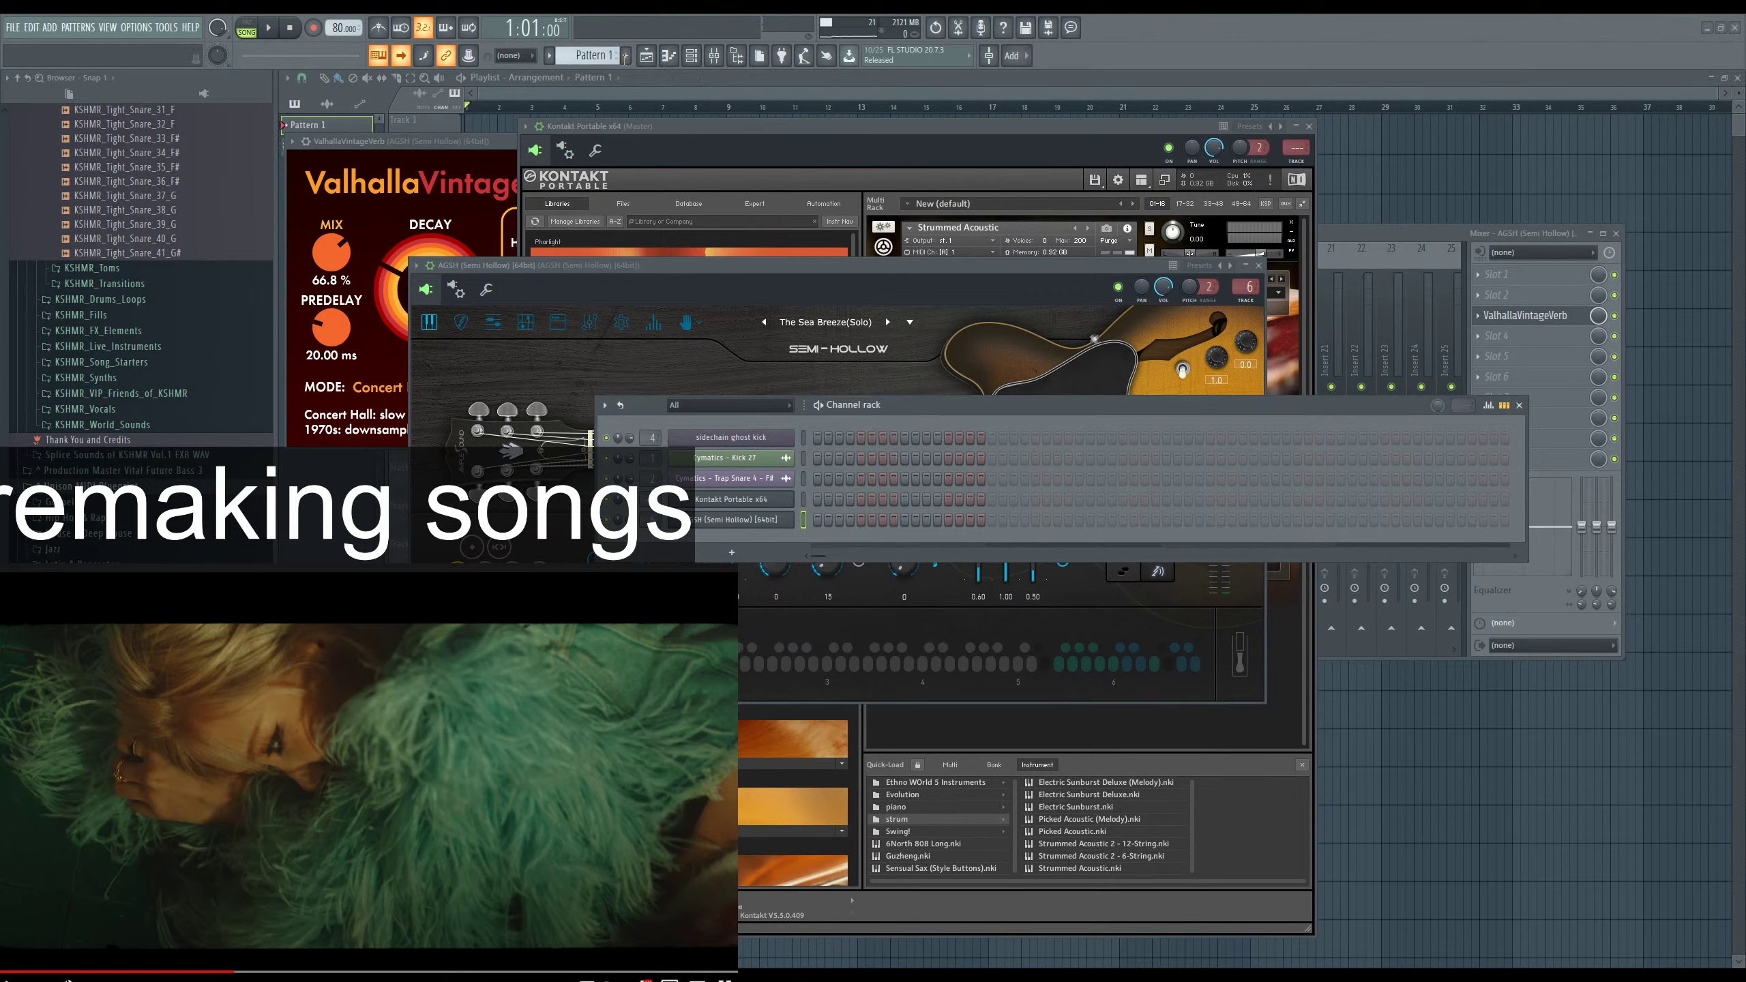
type("guitar")
key("Return")
right_click(768, 516)
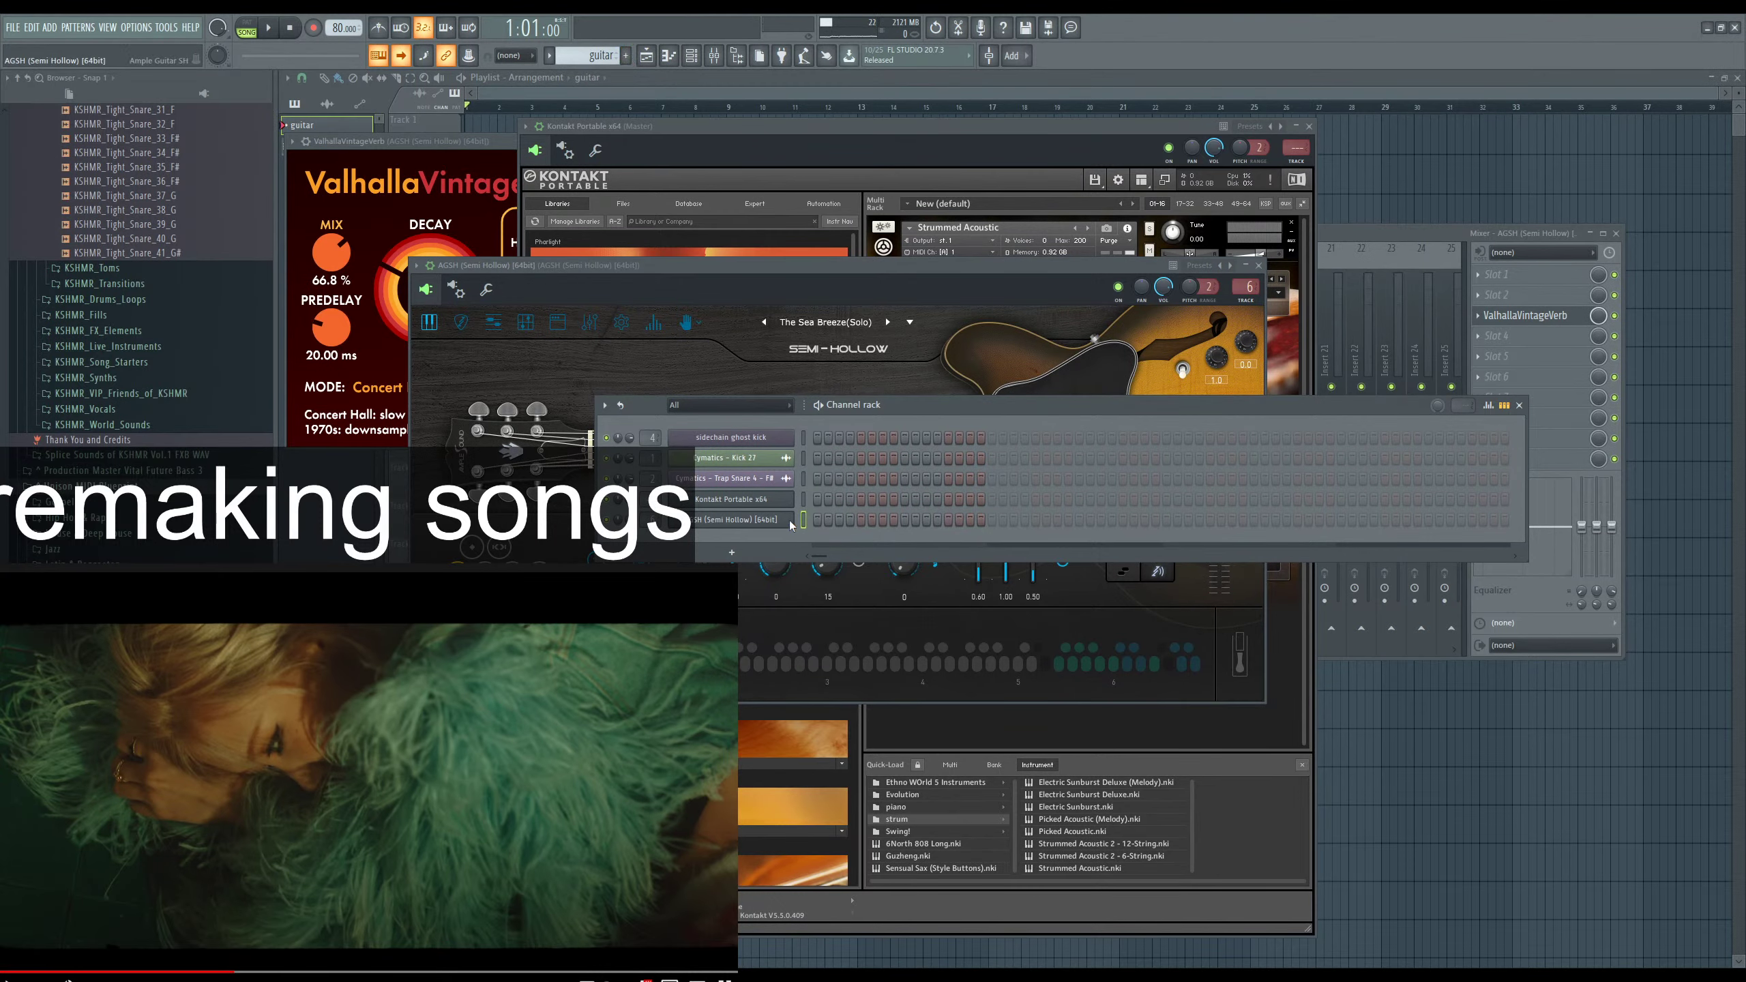
left_click(806, 521)
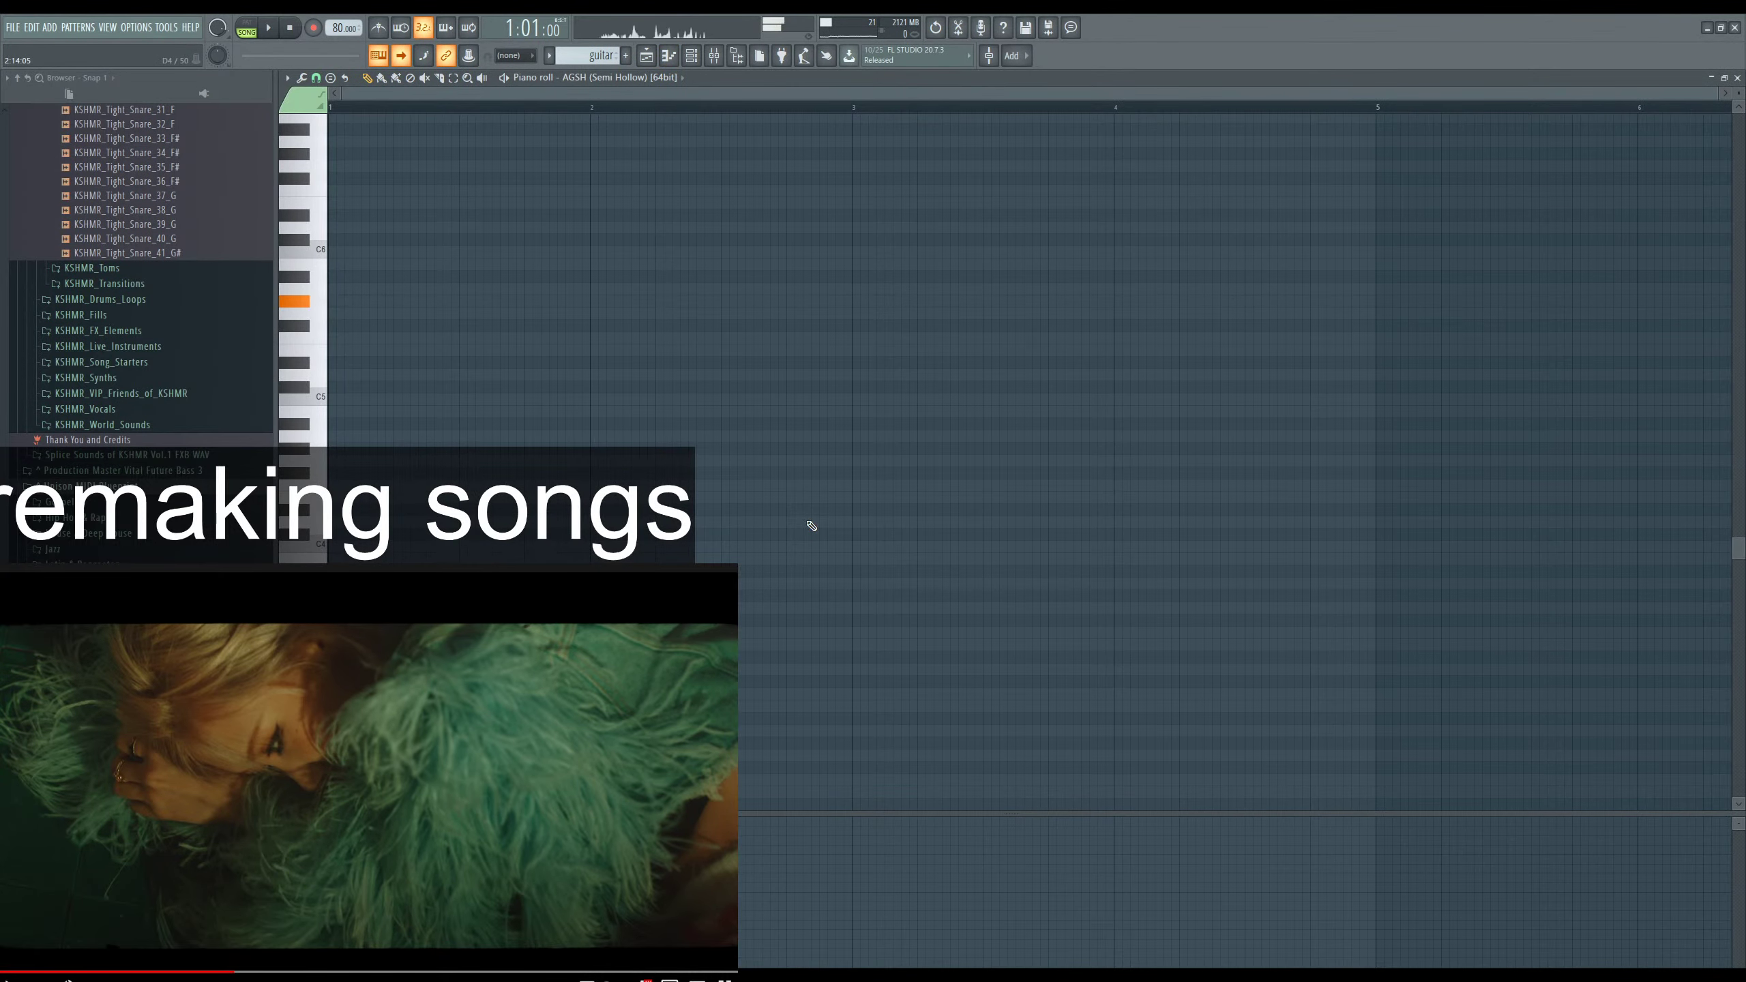
Draw a G#5 note at the start of bar 1 and a C#6 note on its second beat.
scroll(421, 394, "up", 3)
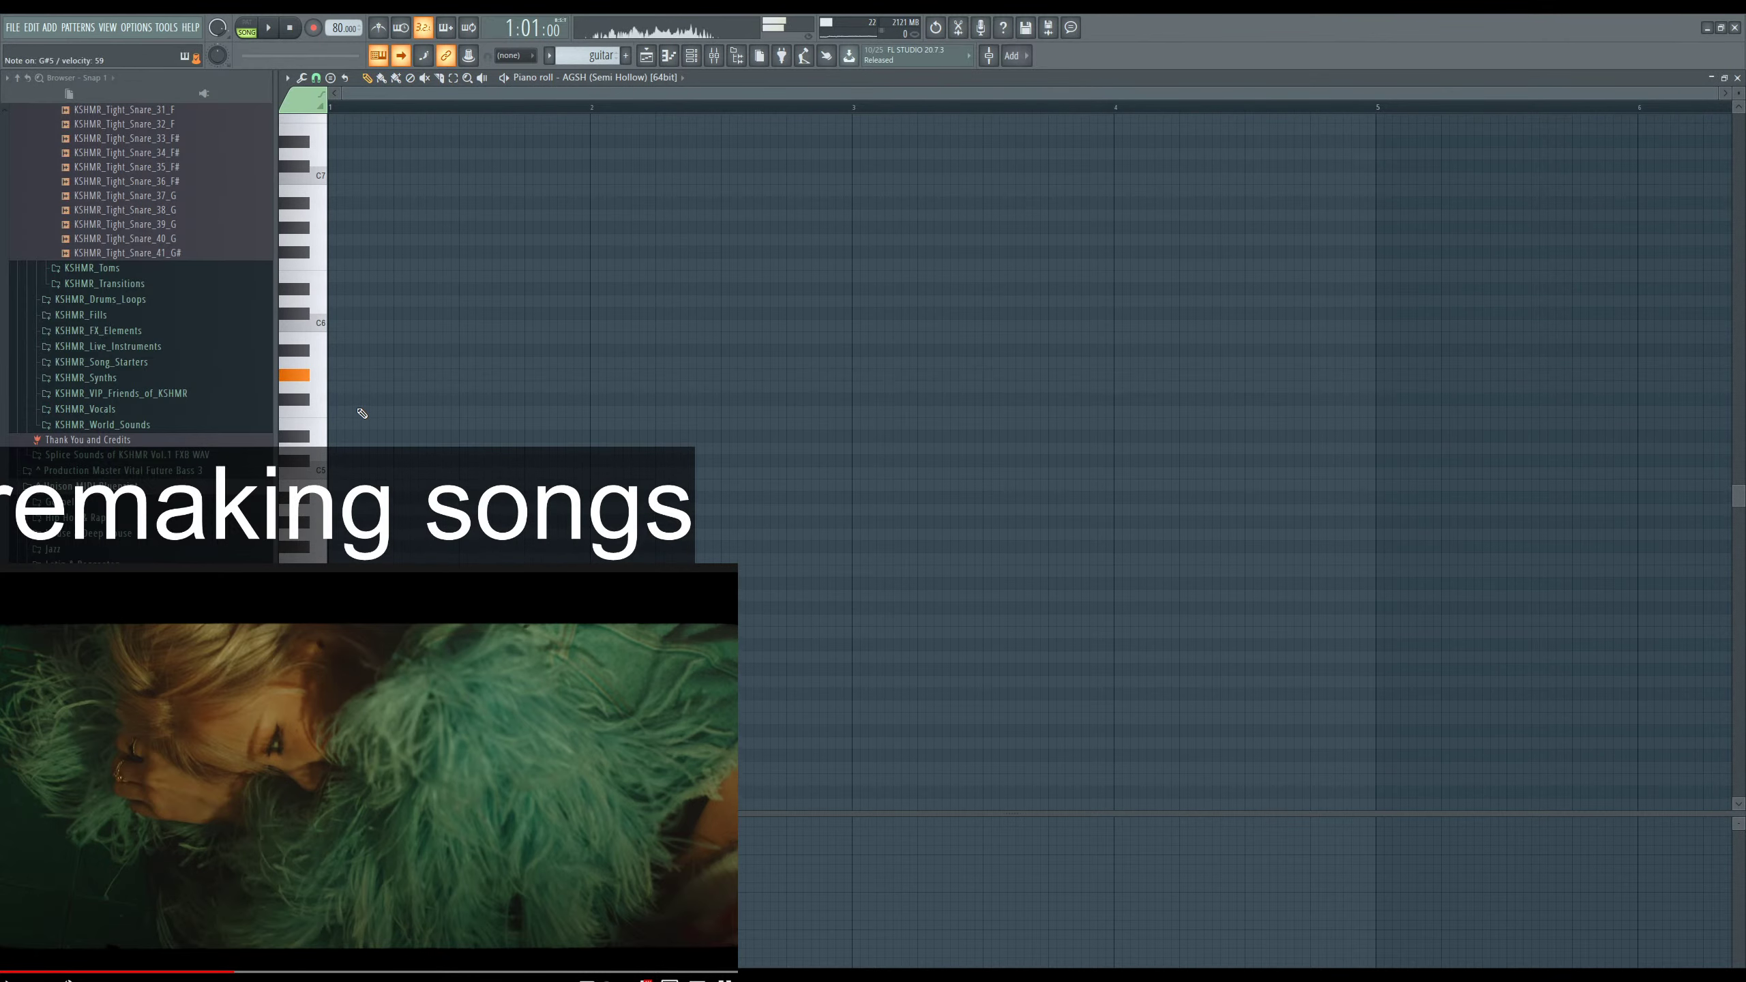
left_click(339, 374)
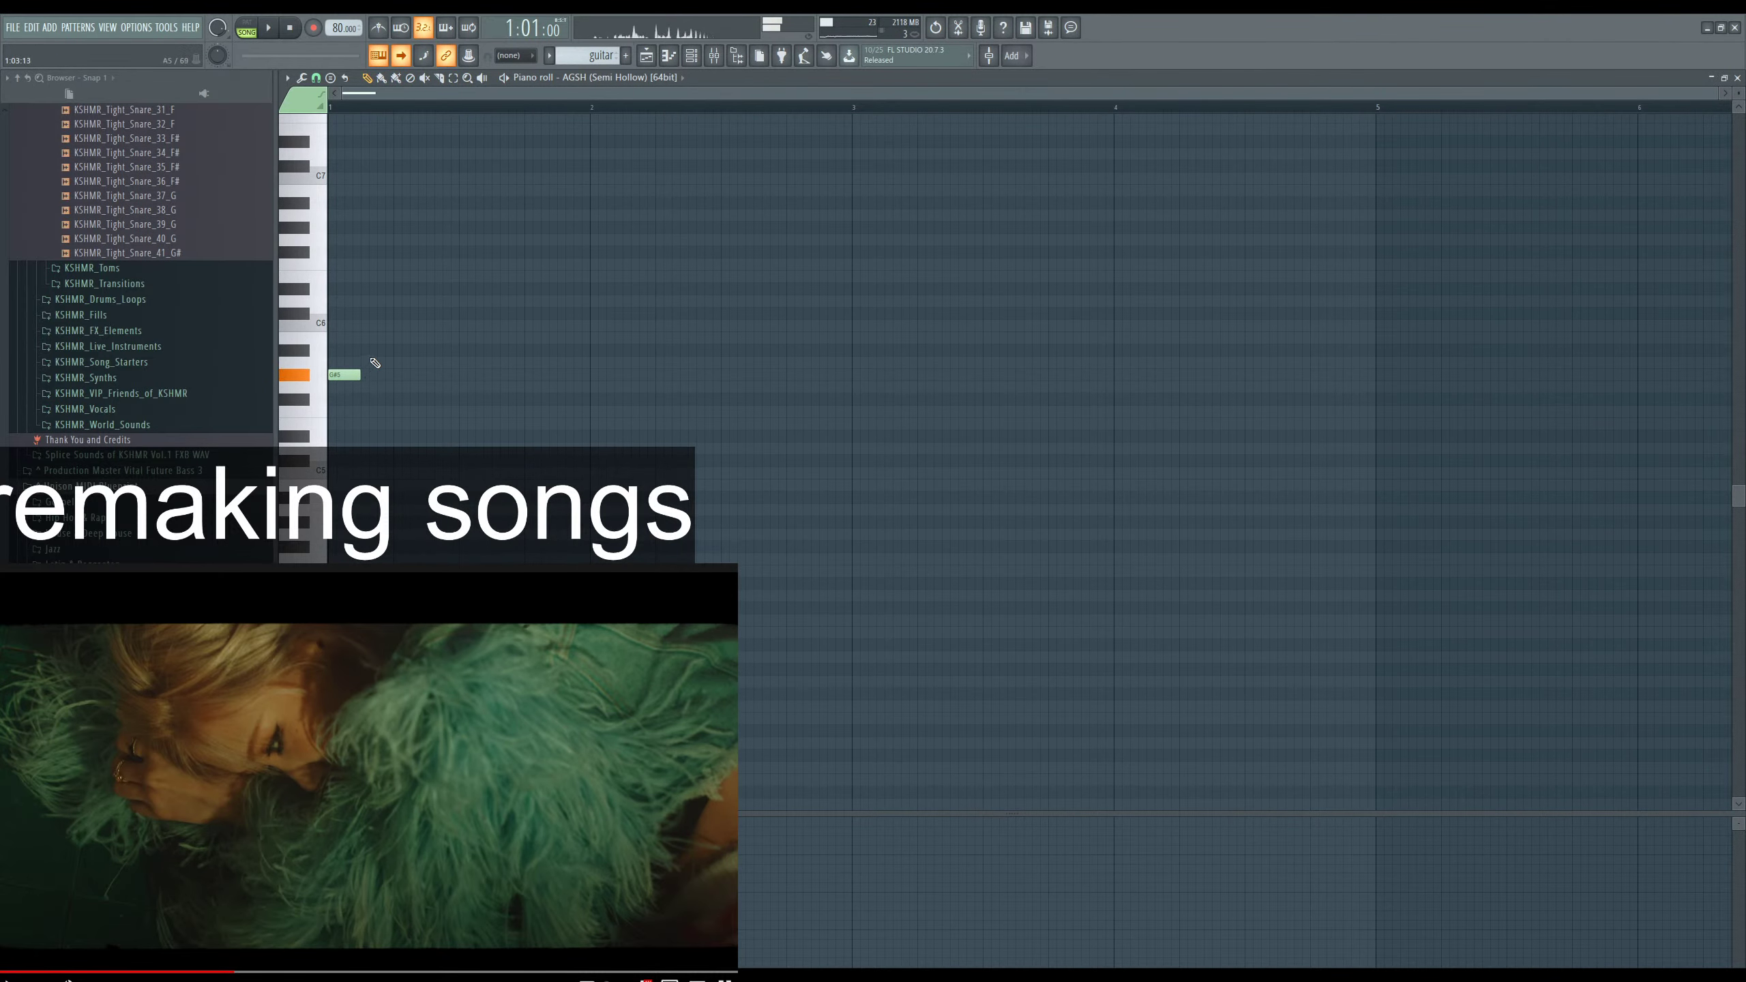
left_click(396, 313)
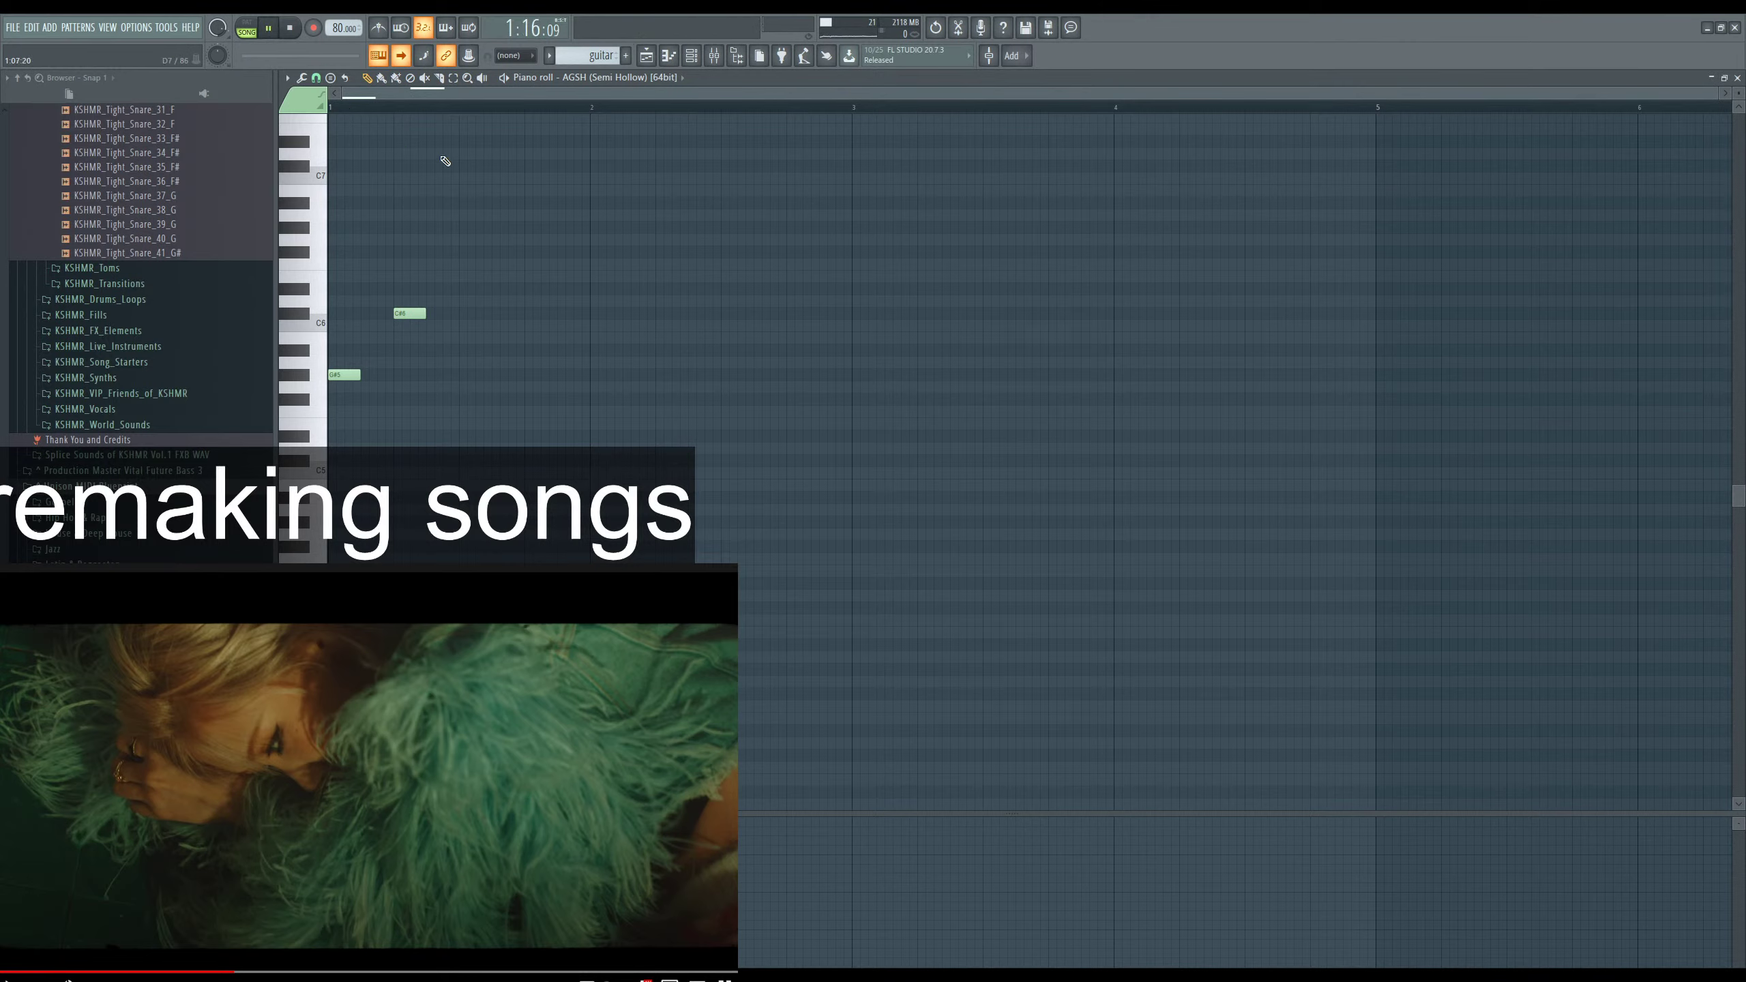
Extend the G#5 and C#6 notes to one beat each while the pattern plays, and select both notes.
key("l")
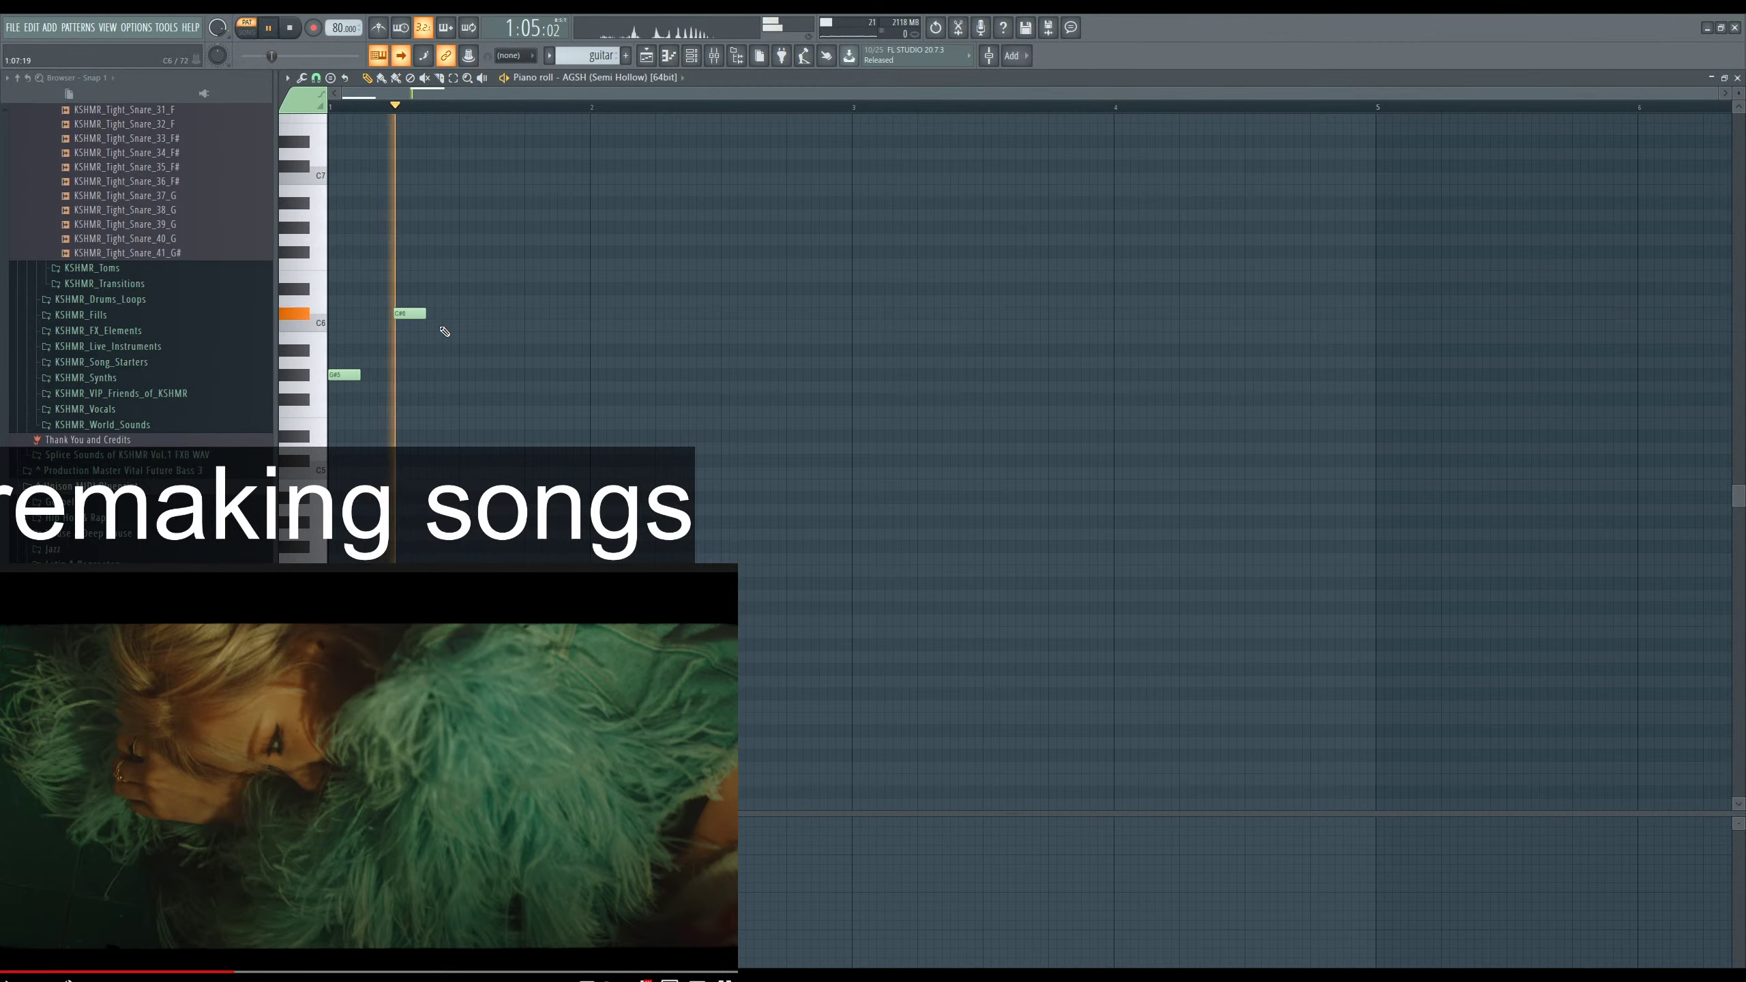
left_click_drag(360, 375, 388, 370)
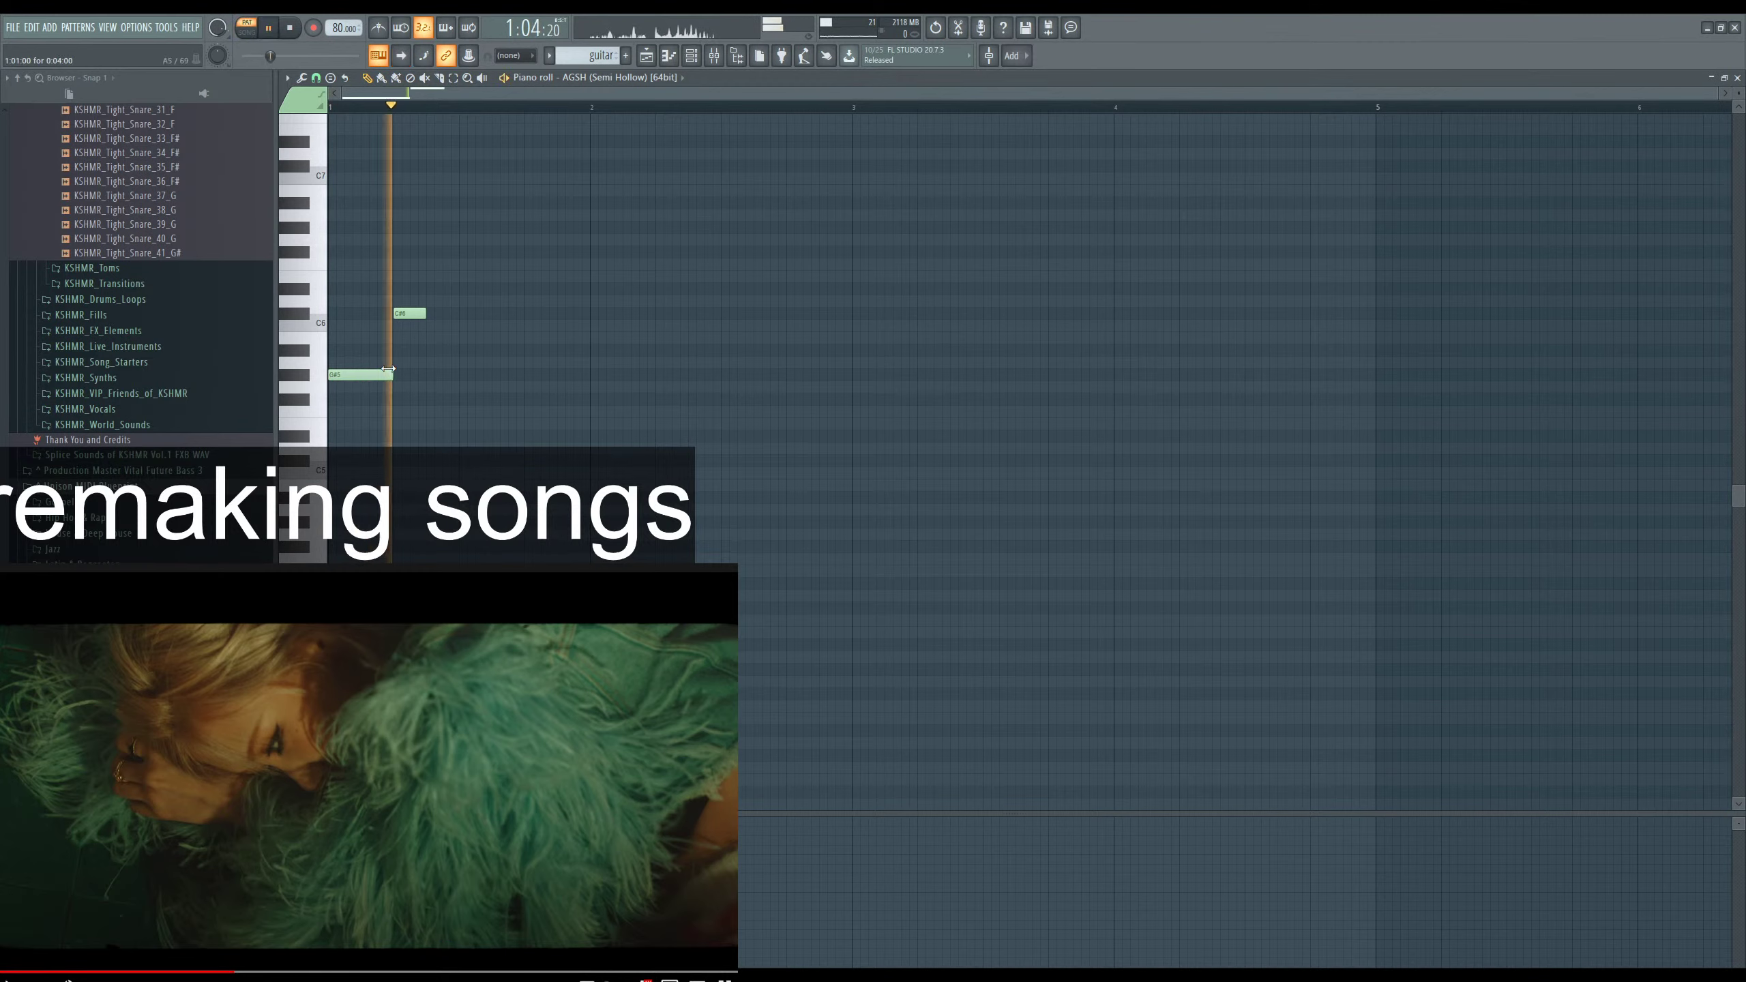
left_click_drag(425, 313, 458, 313)
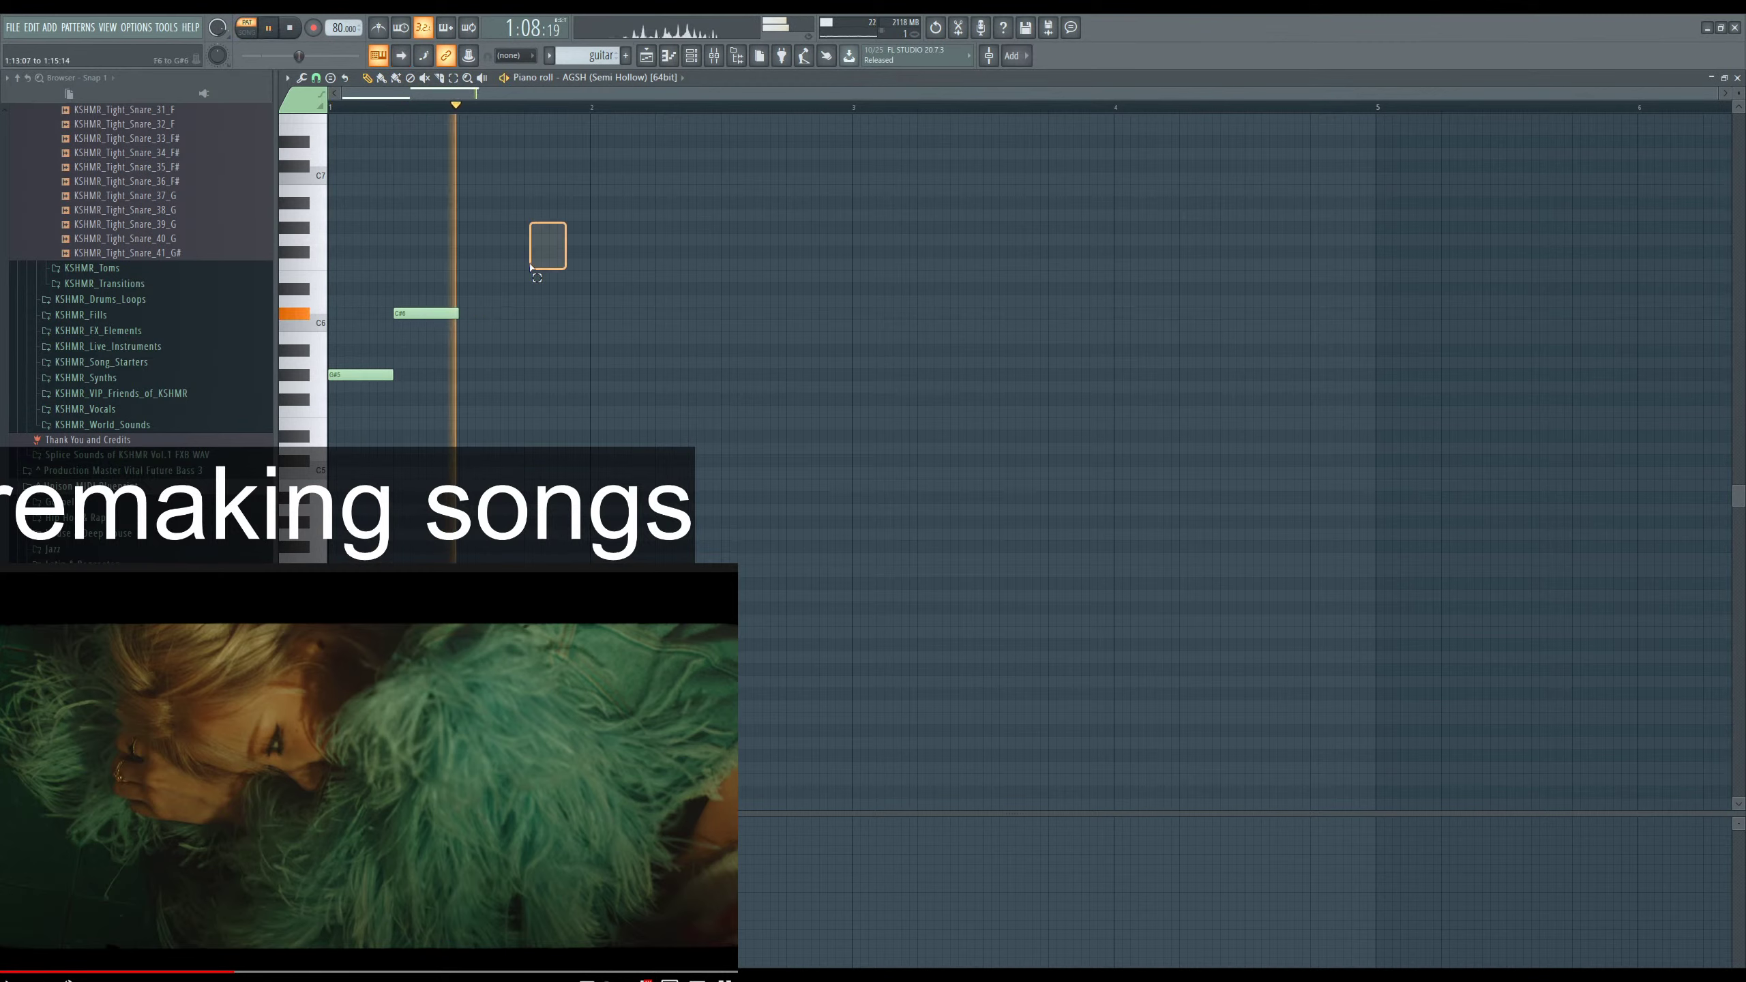
left_click_drag(530, 266, 344, 405)
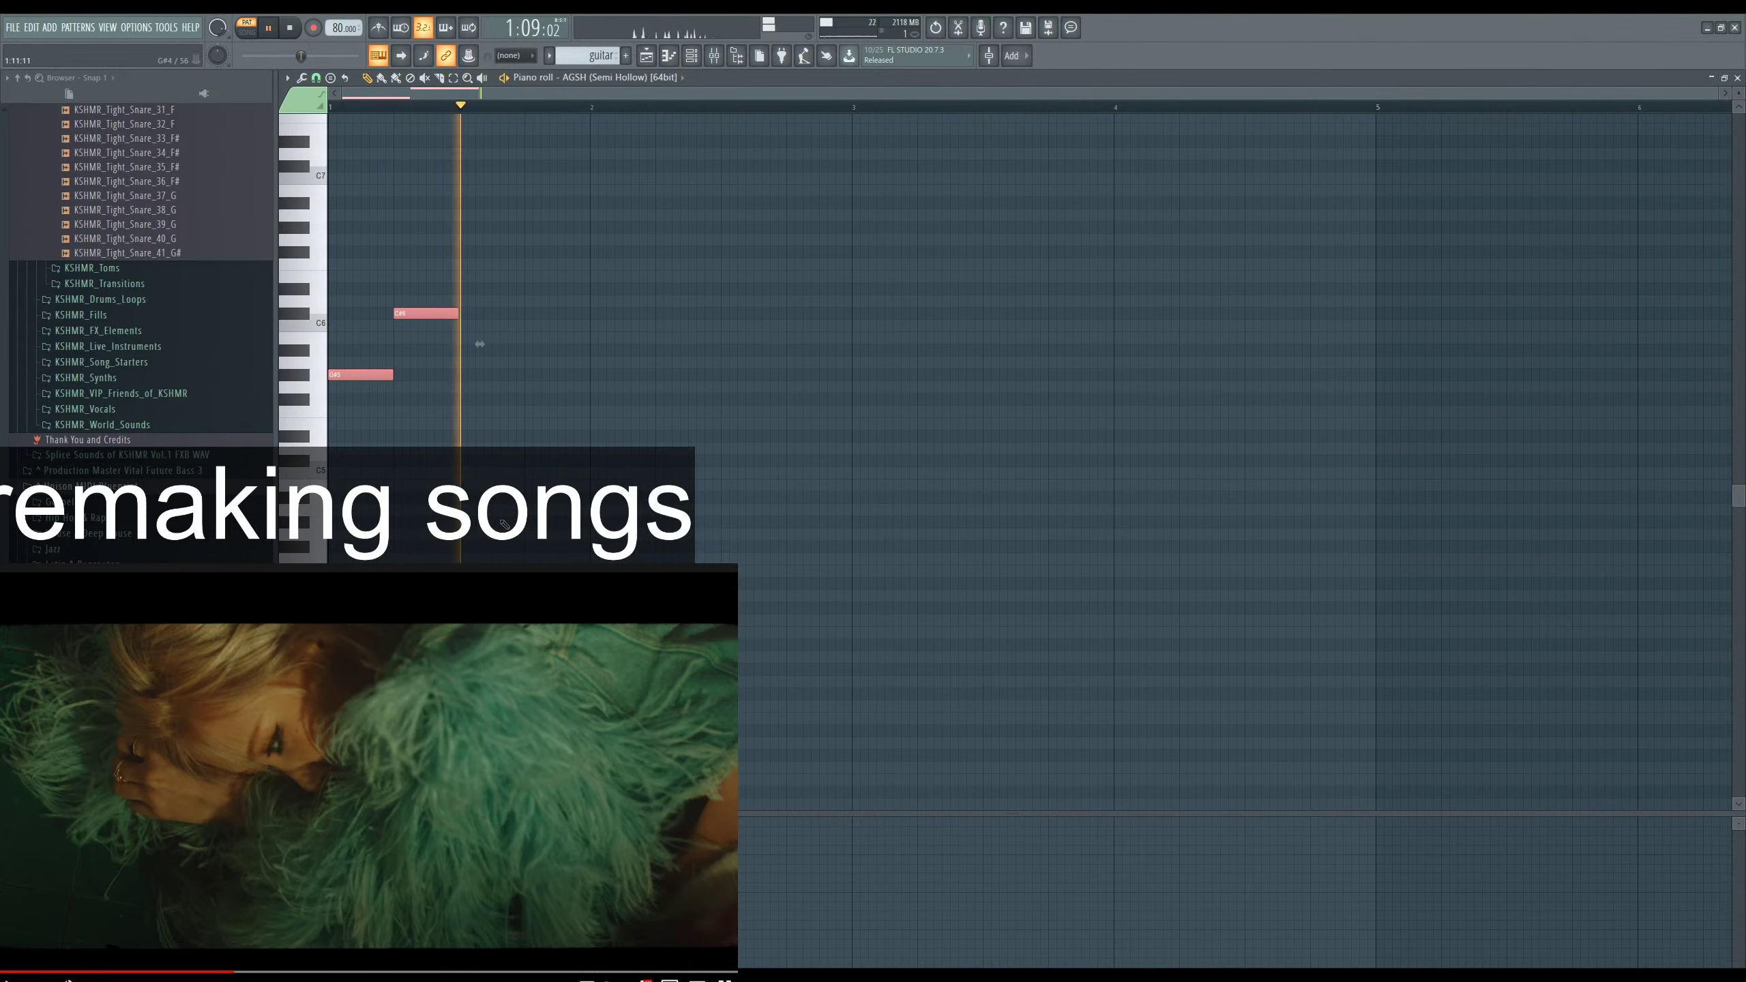
key("space")
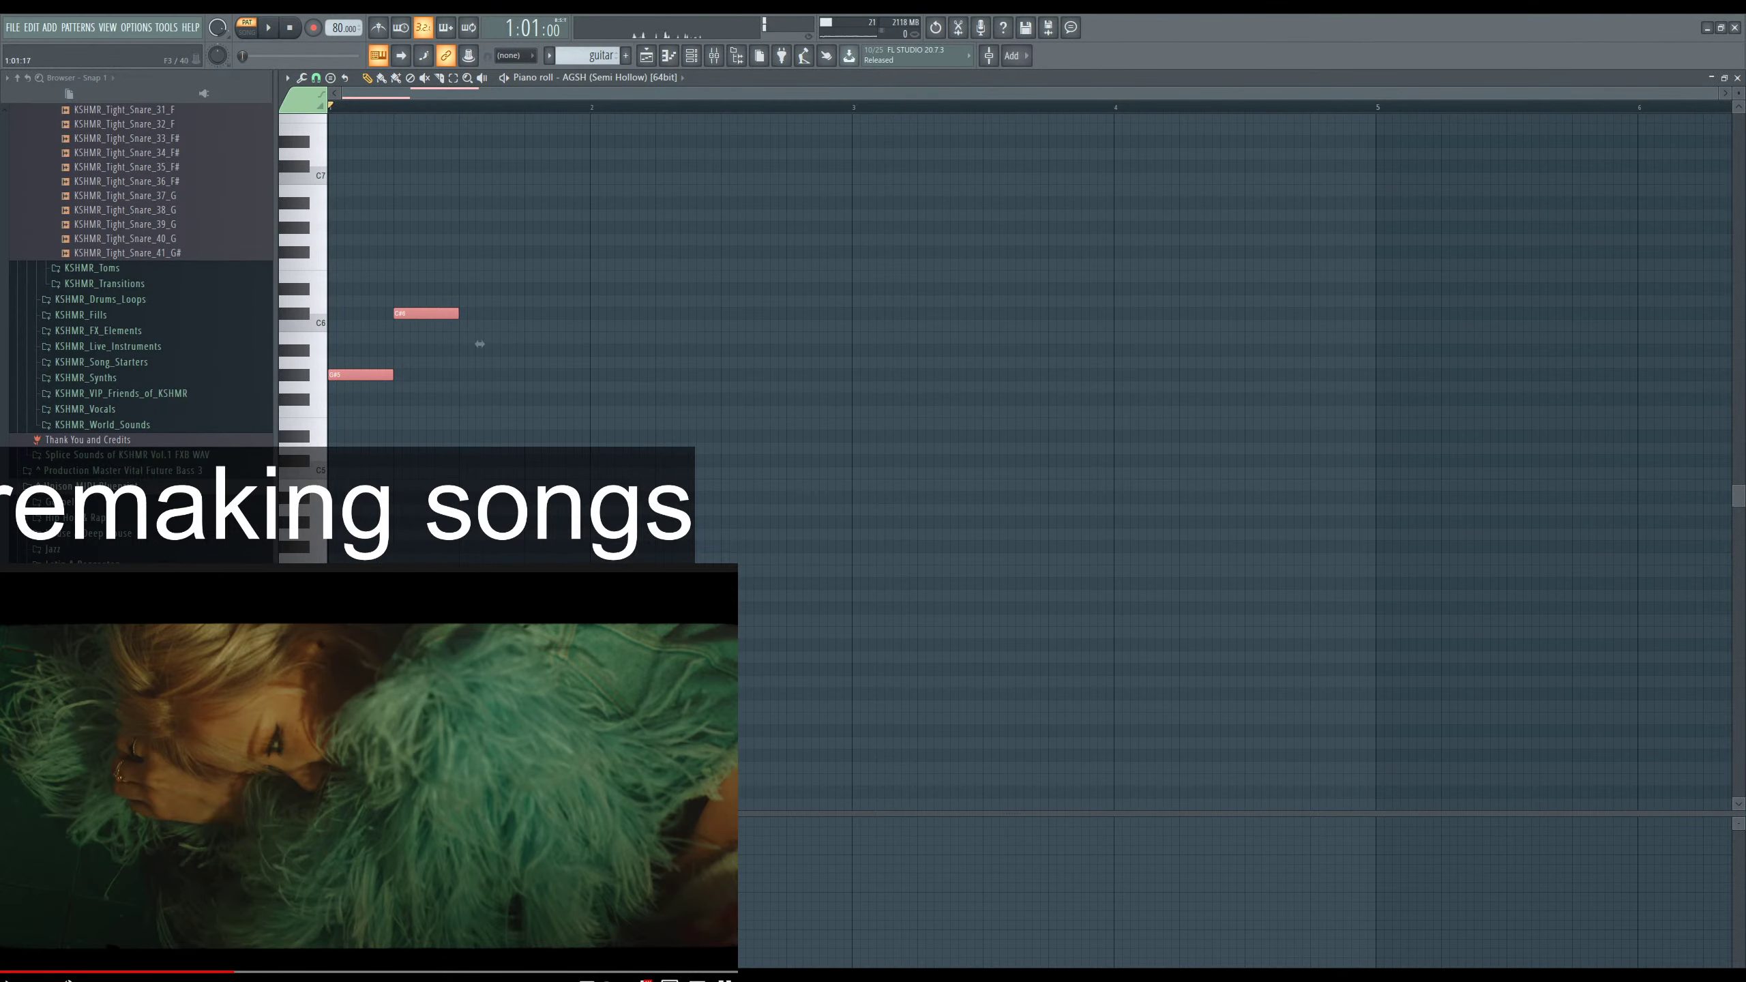
Consult the Semi-Hollow plugin's keyboard and add a one-beat G#2 note at the start of the guitar pattern.
scroll(480, 343, "down", 4)
key("F6")
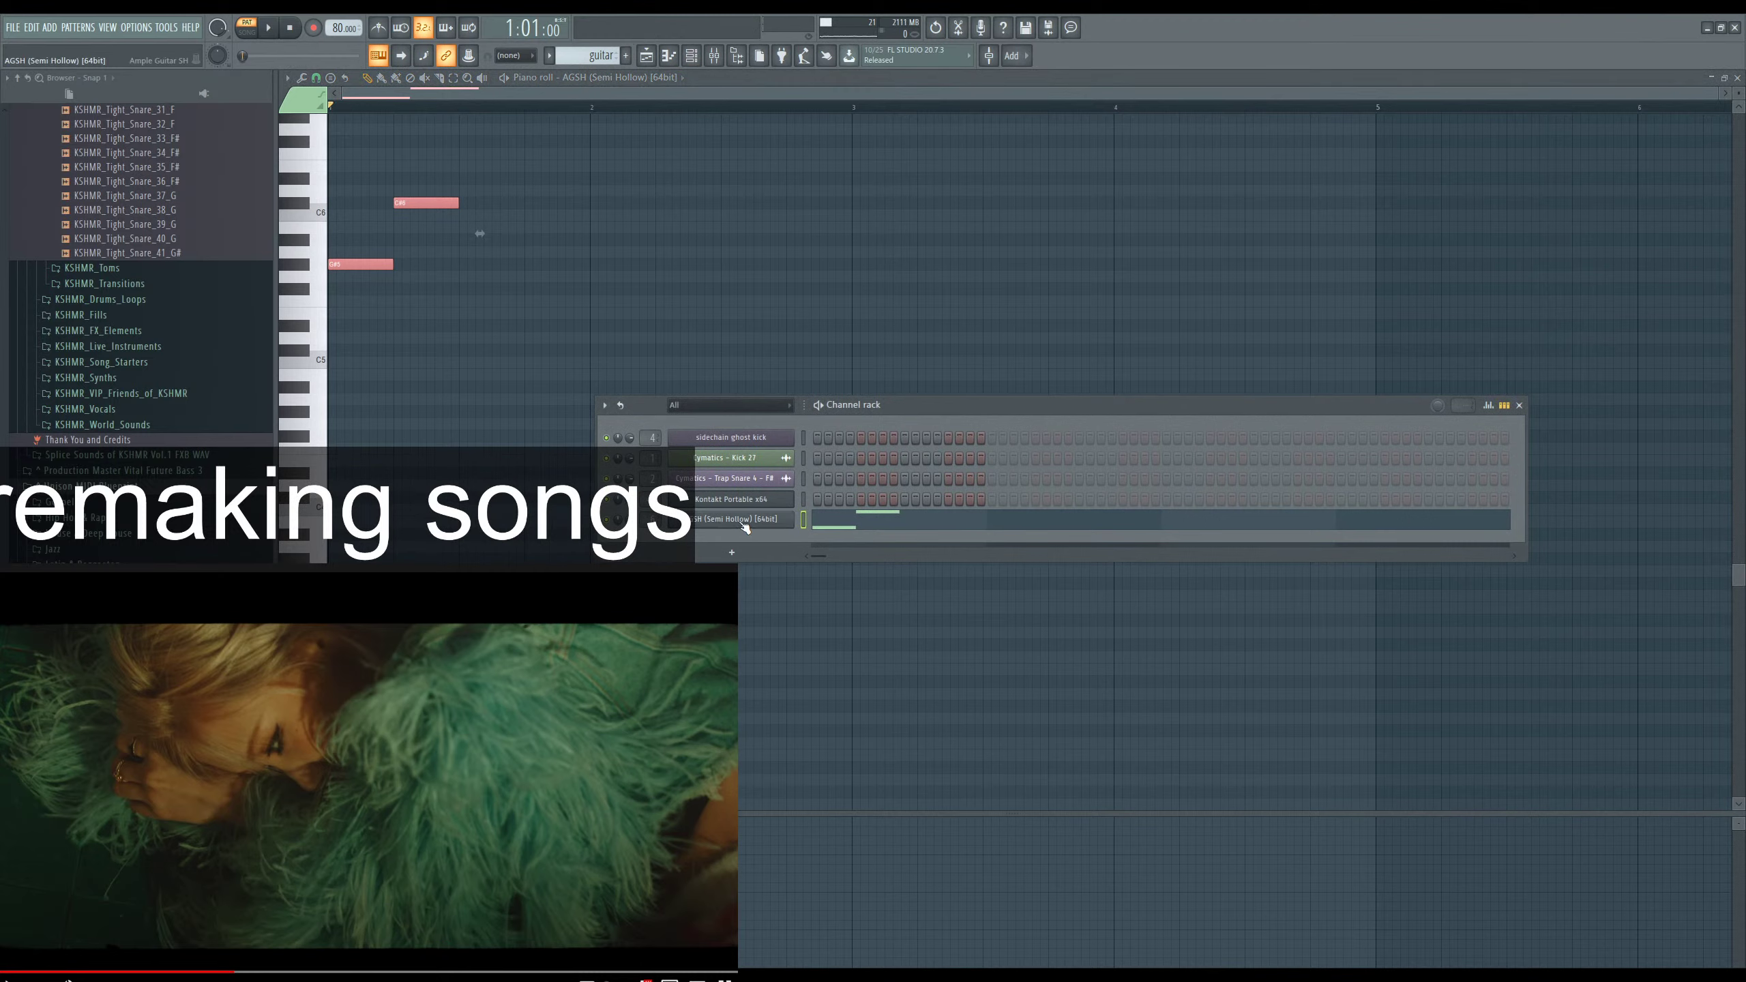
left_click(743, 519)
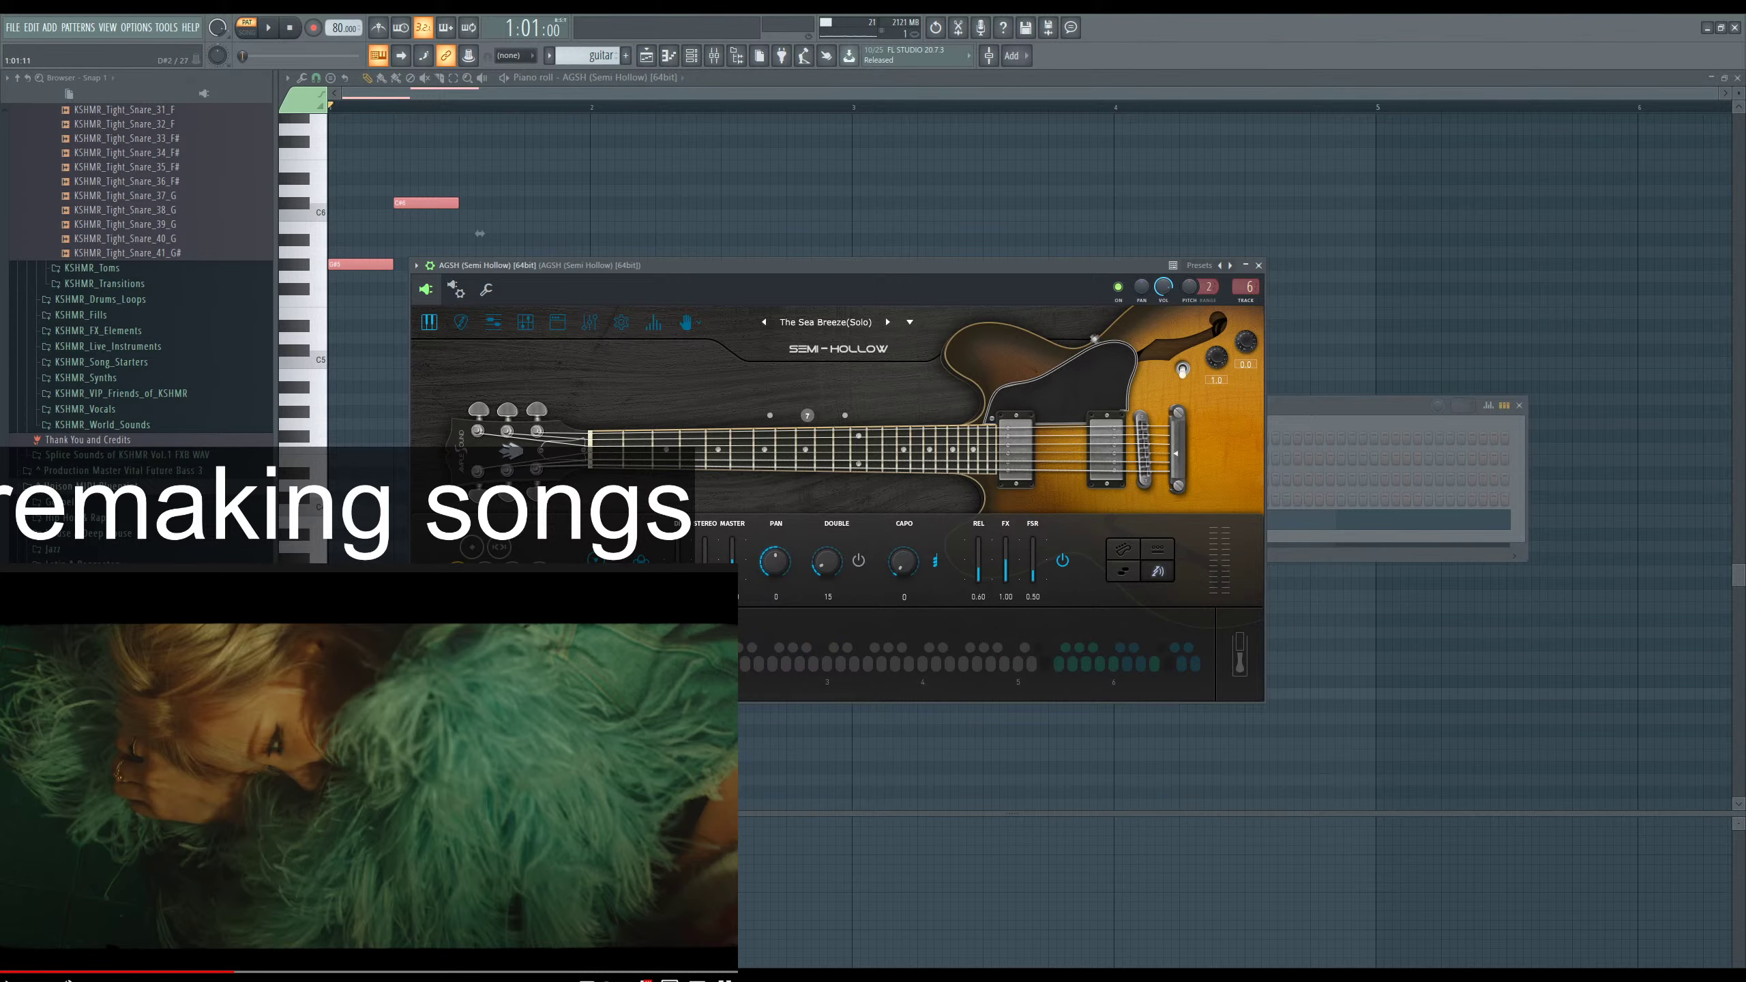
left_click(480, 234)
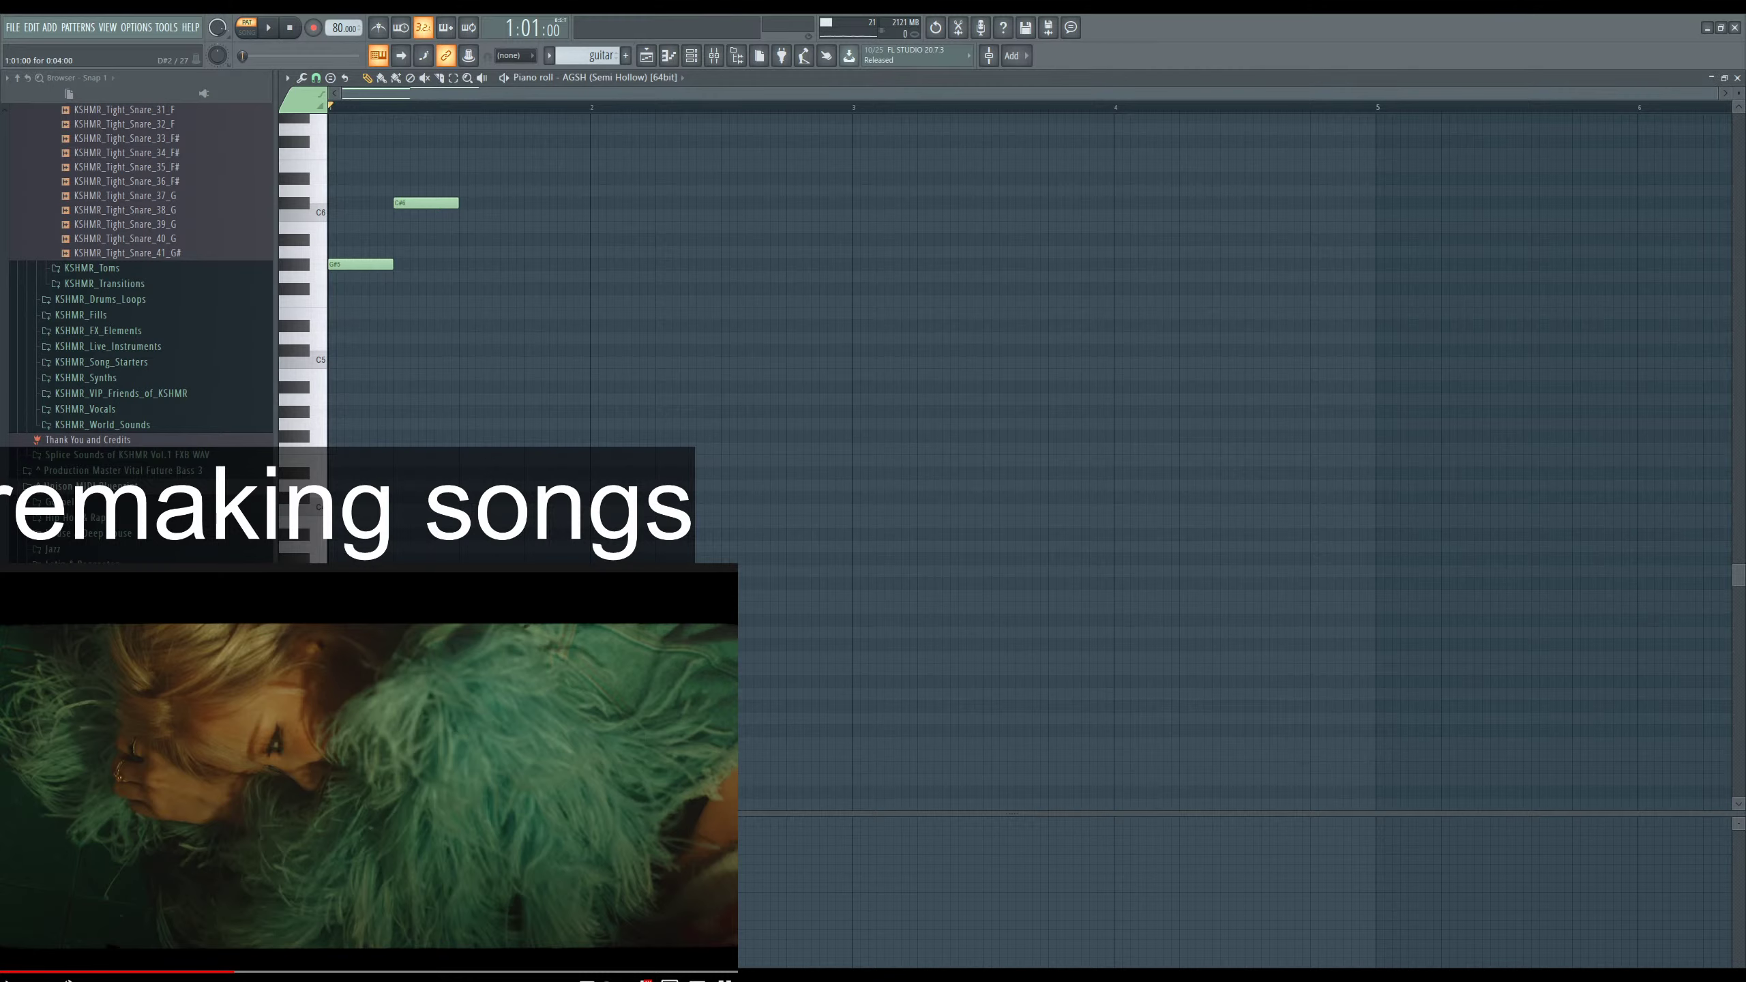
Check the Semi-Hollow plugin's keyboard, move the low four-step note beneath the C#6 note, and play the guitar pattern.
key("F6")
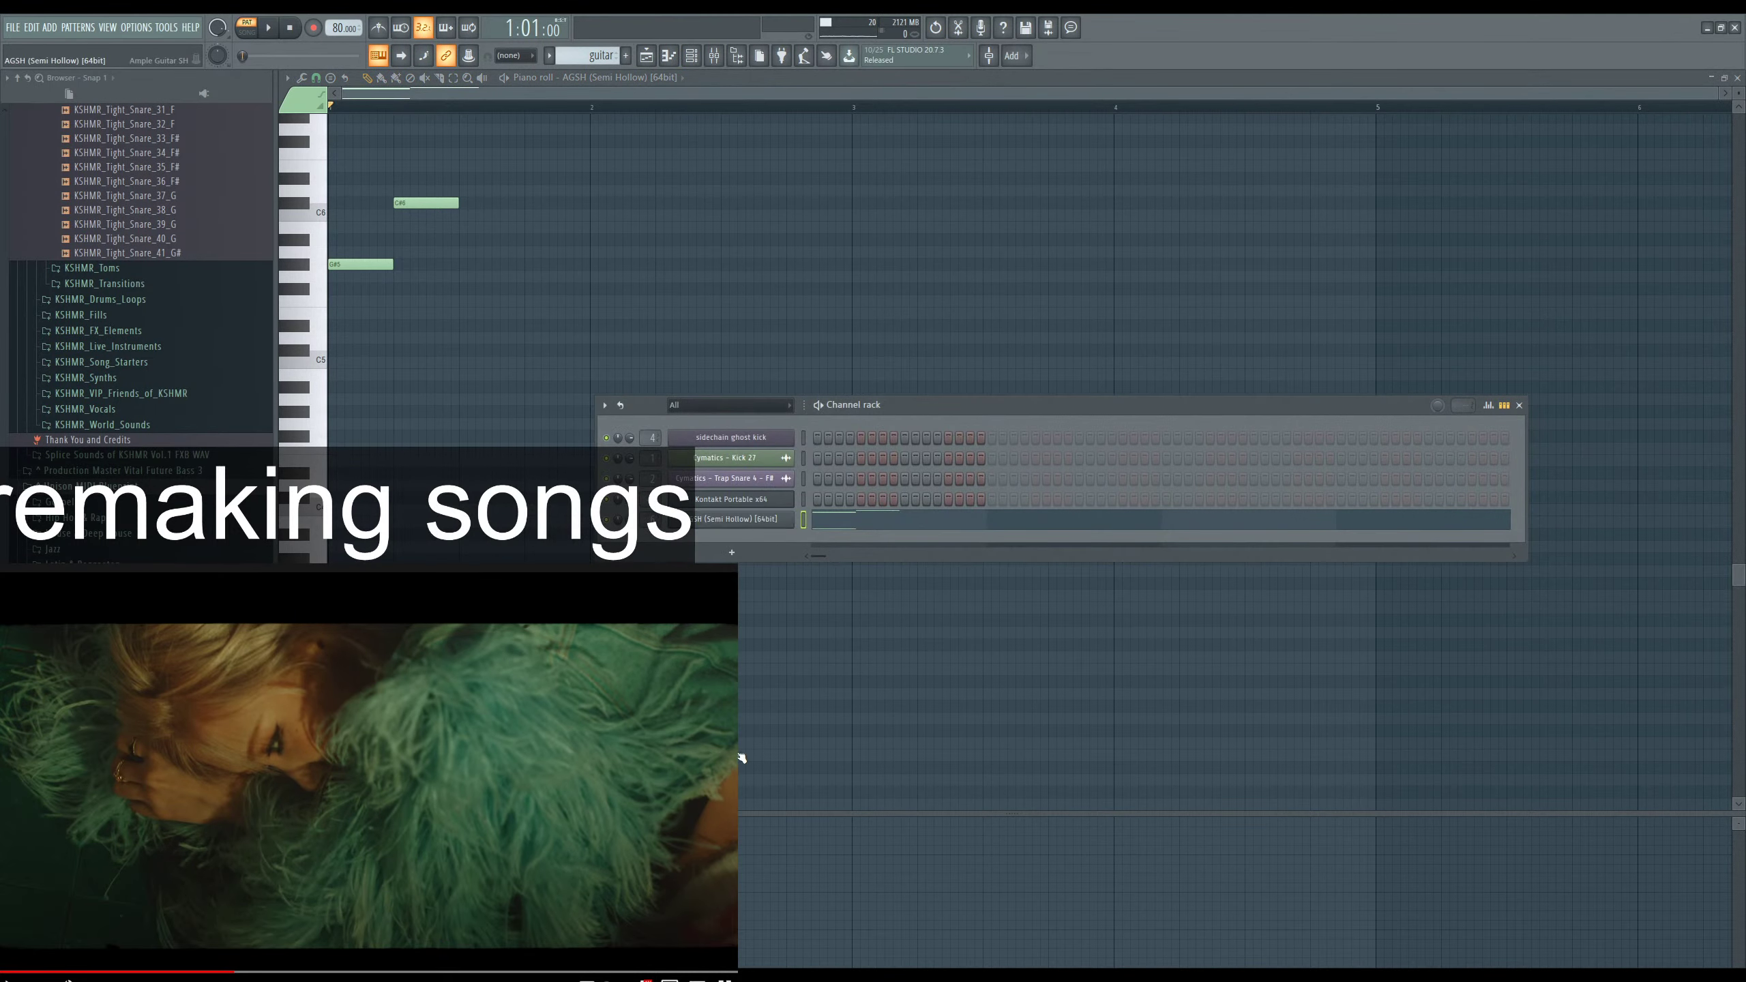
left_click(739, 519)
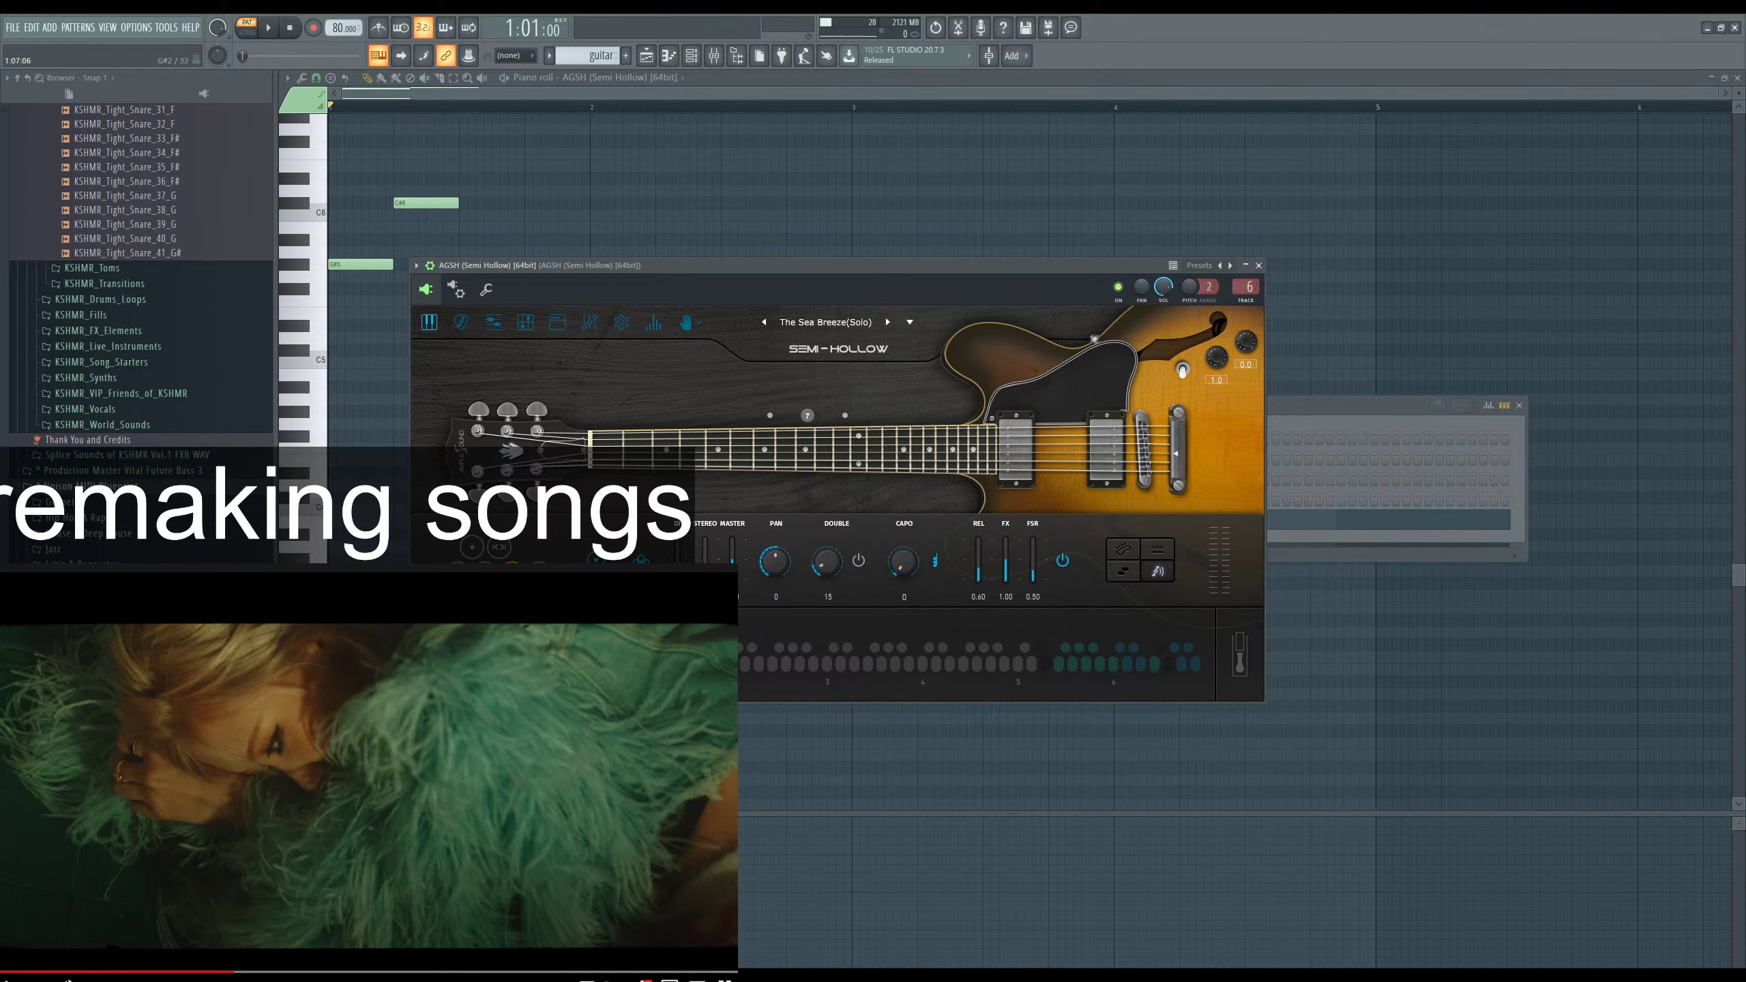
left_click(359, 757)
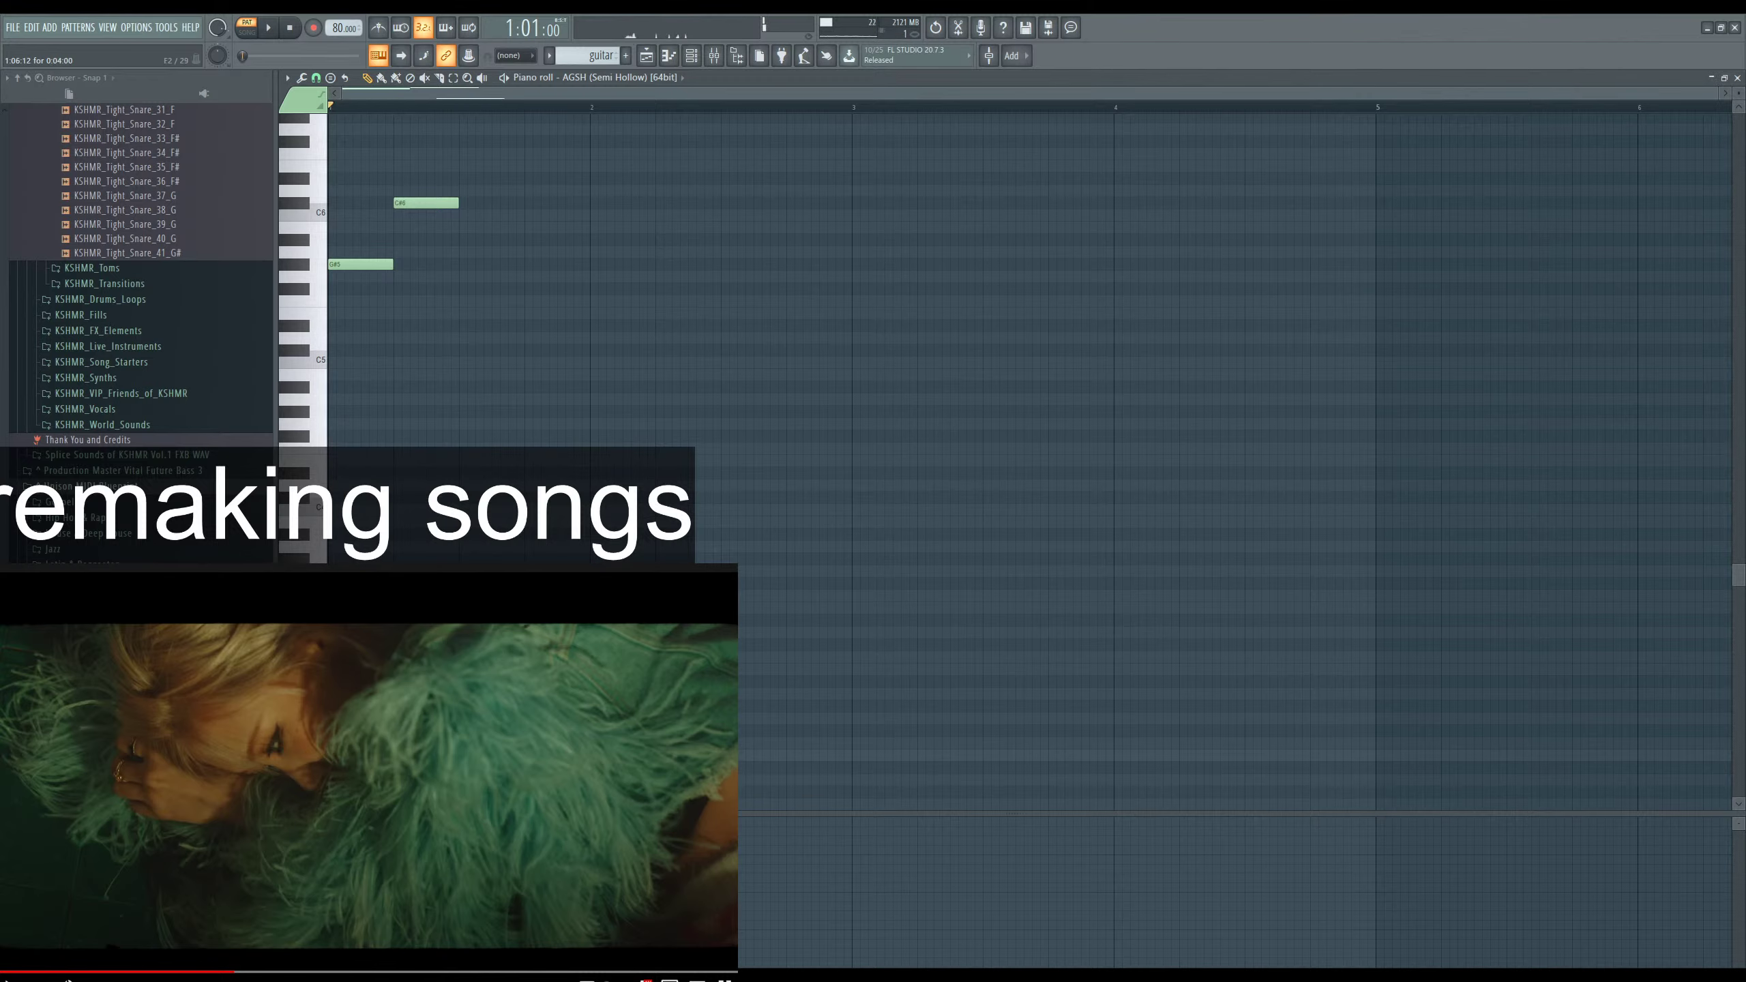
key("space")
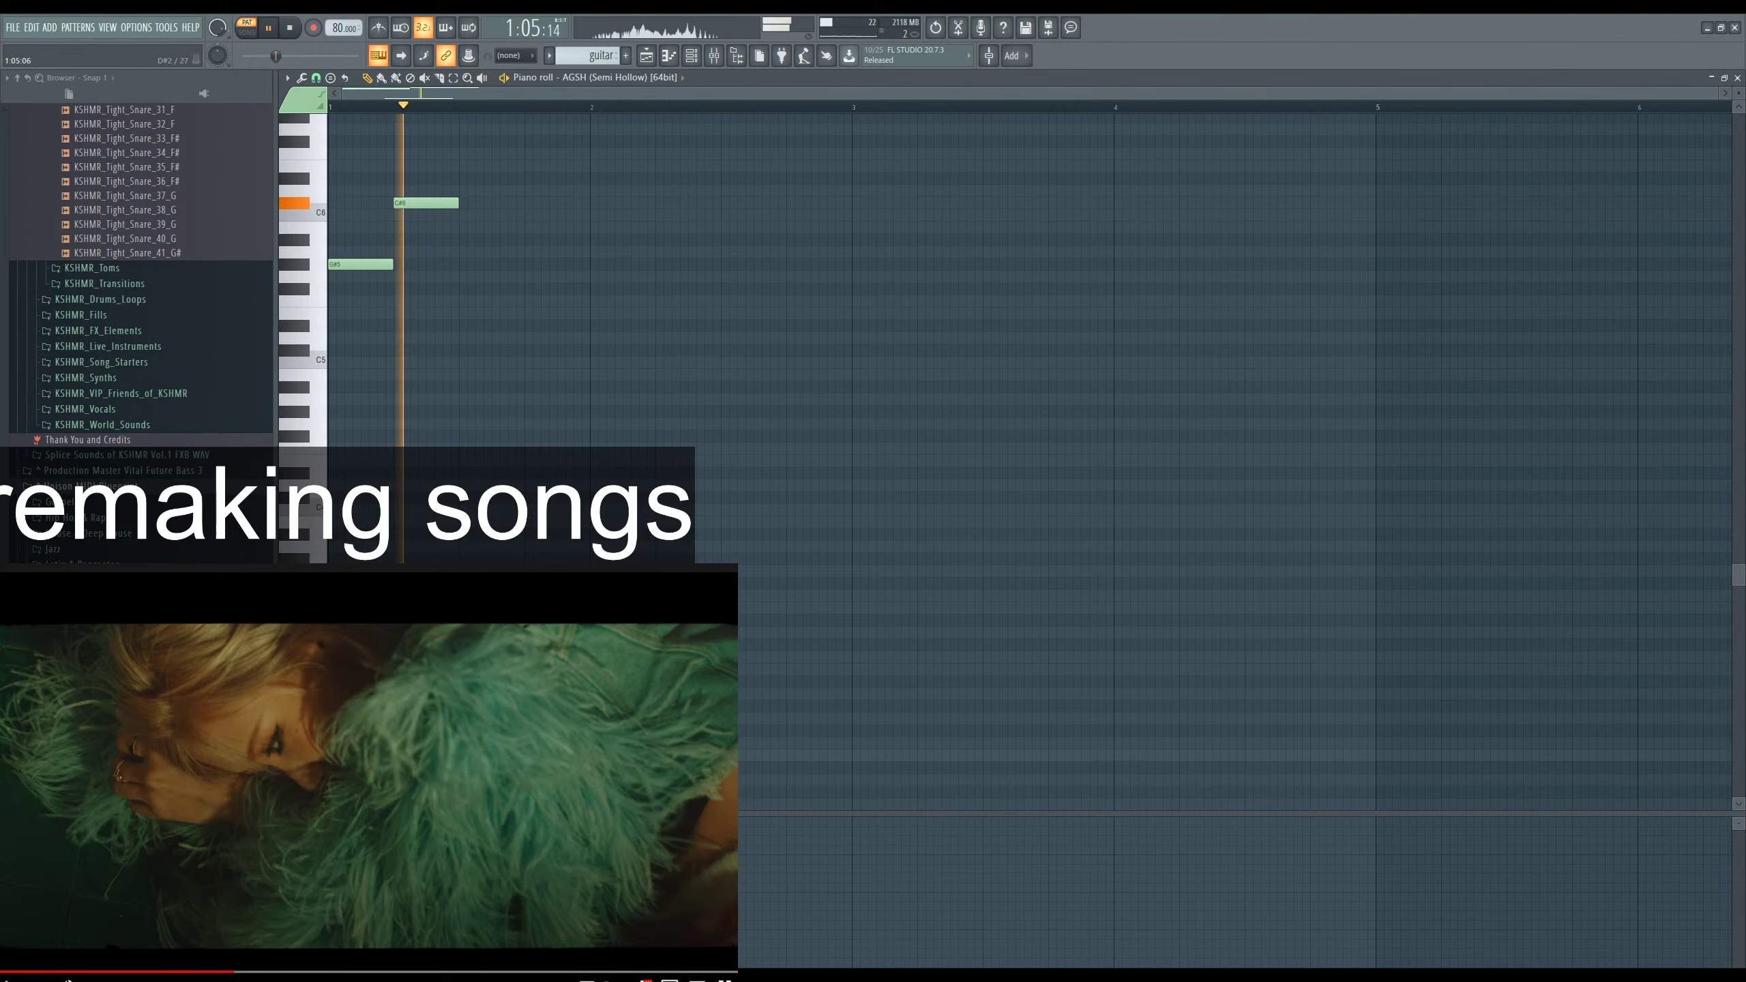
key("space")
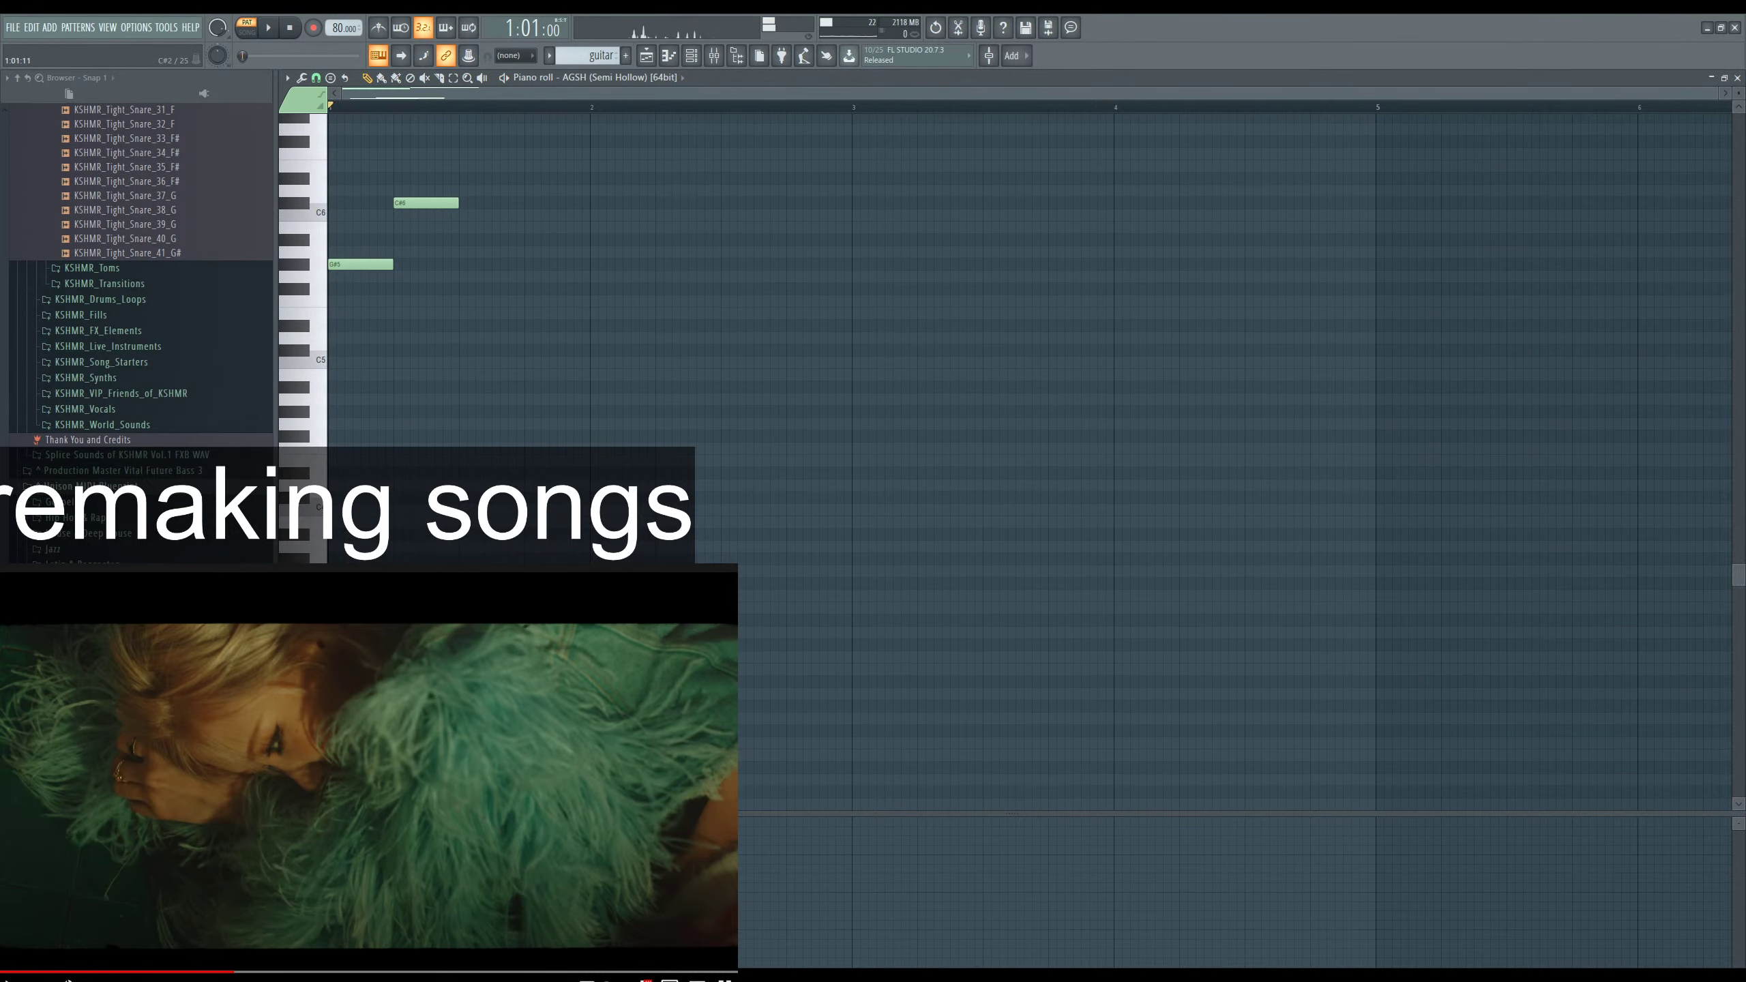
scroll(894, 343, "down", 2)
key("space")
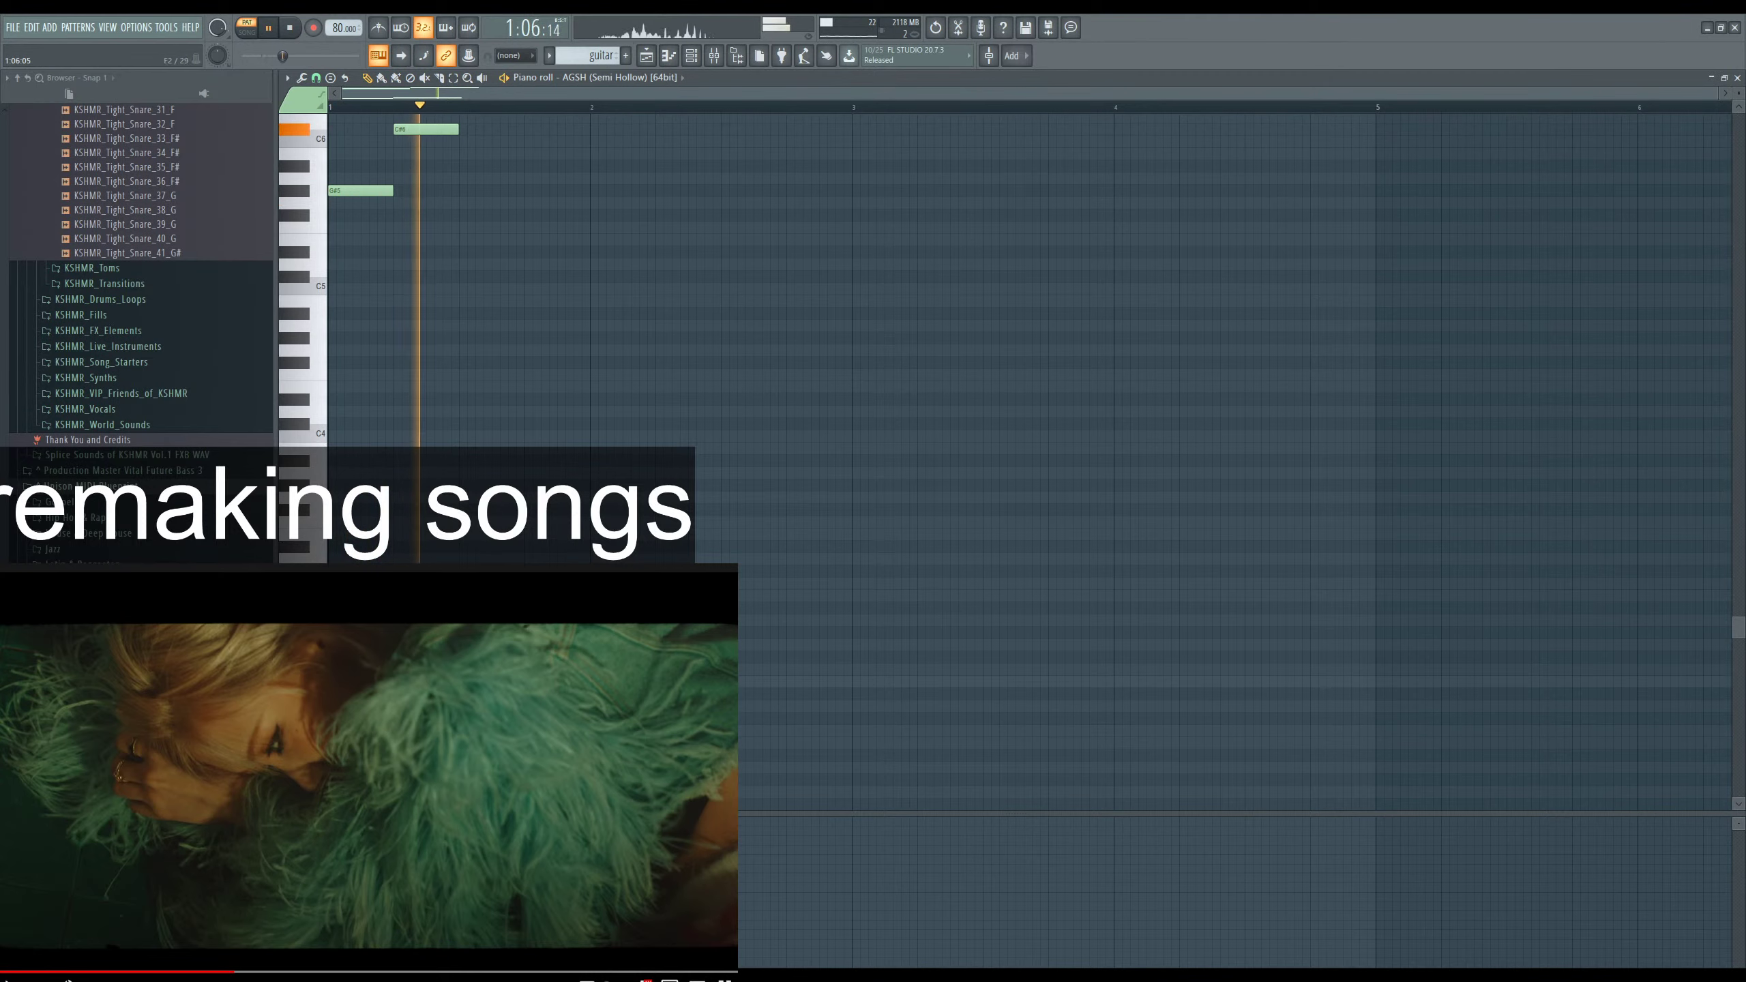
Watch the Semi-Hollow plugin's fretboard during playback and audition the low note starting on step 3 of bar 1.
key("F6")
left_click(756, 523)
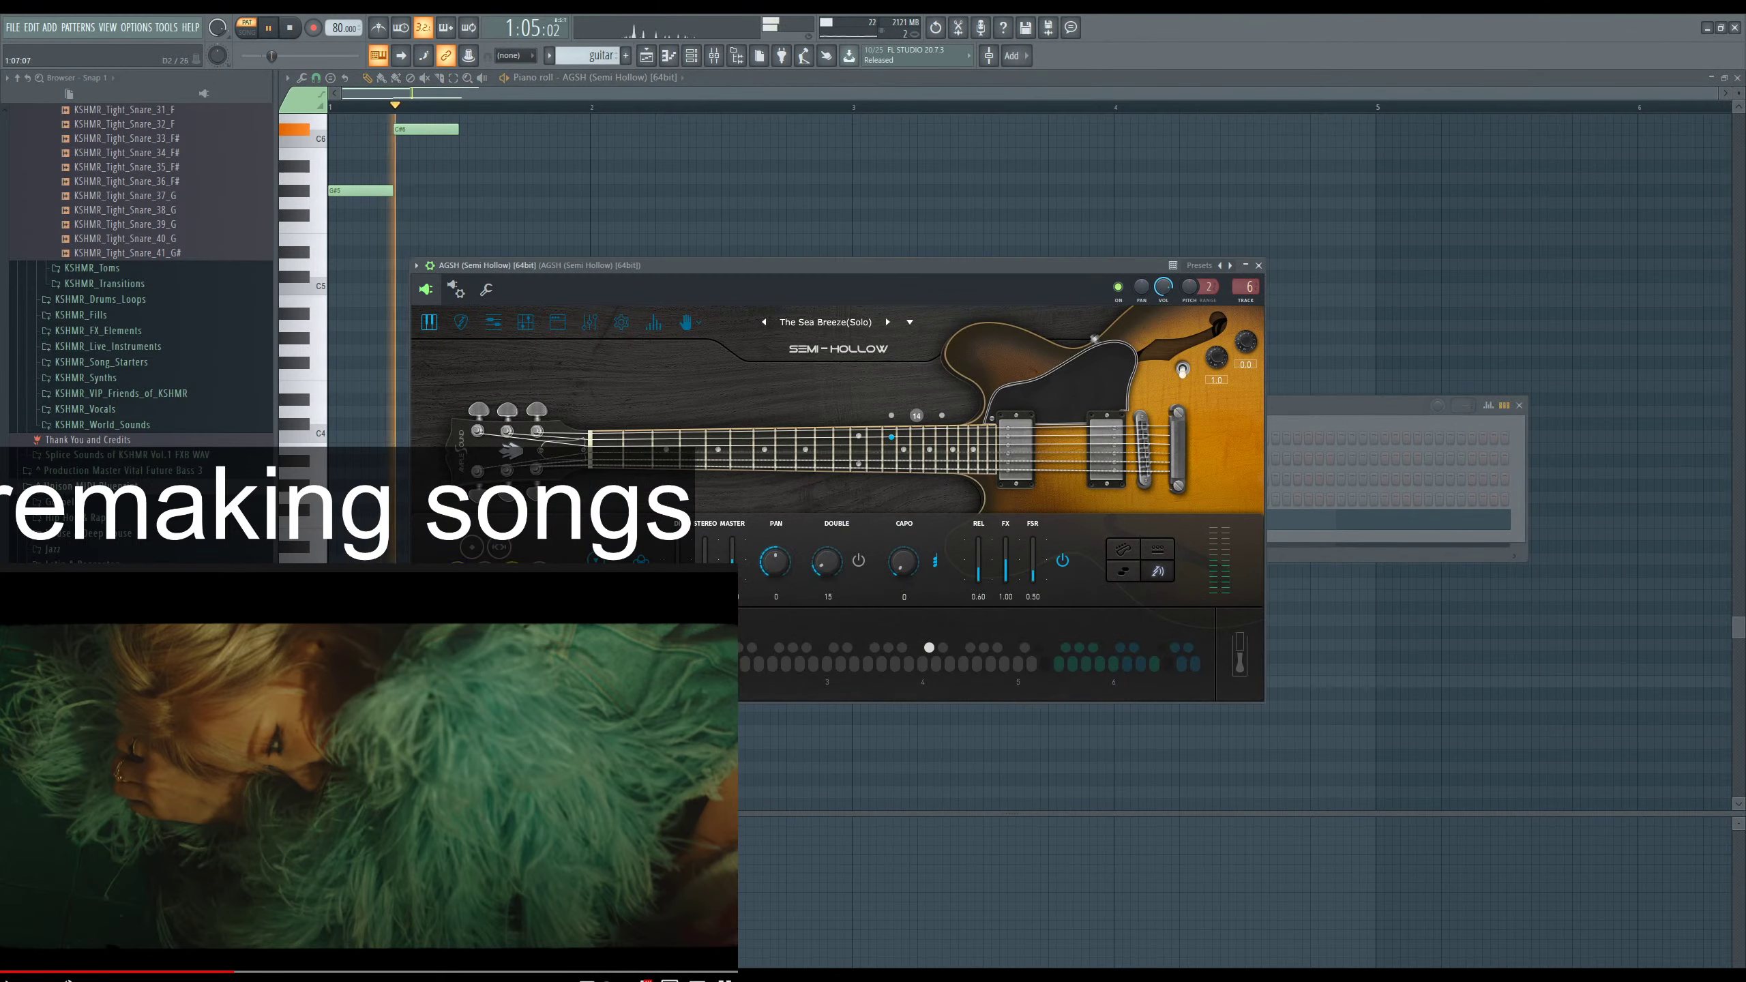
key("space")
key("space")
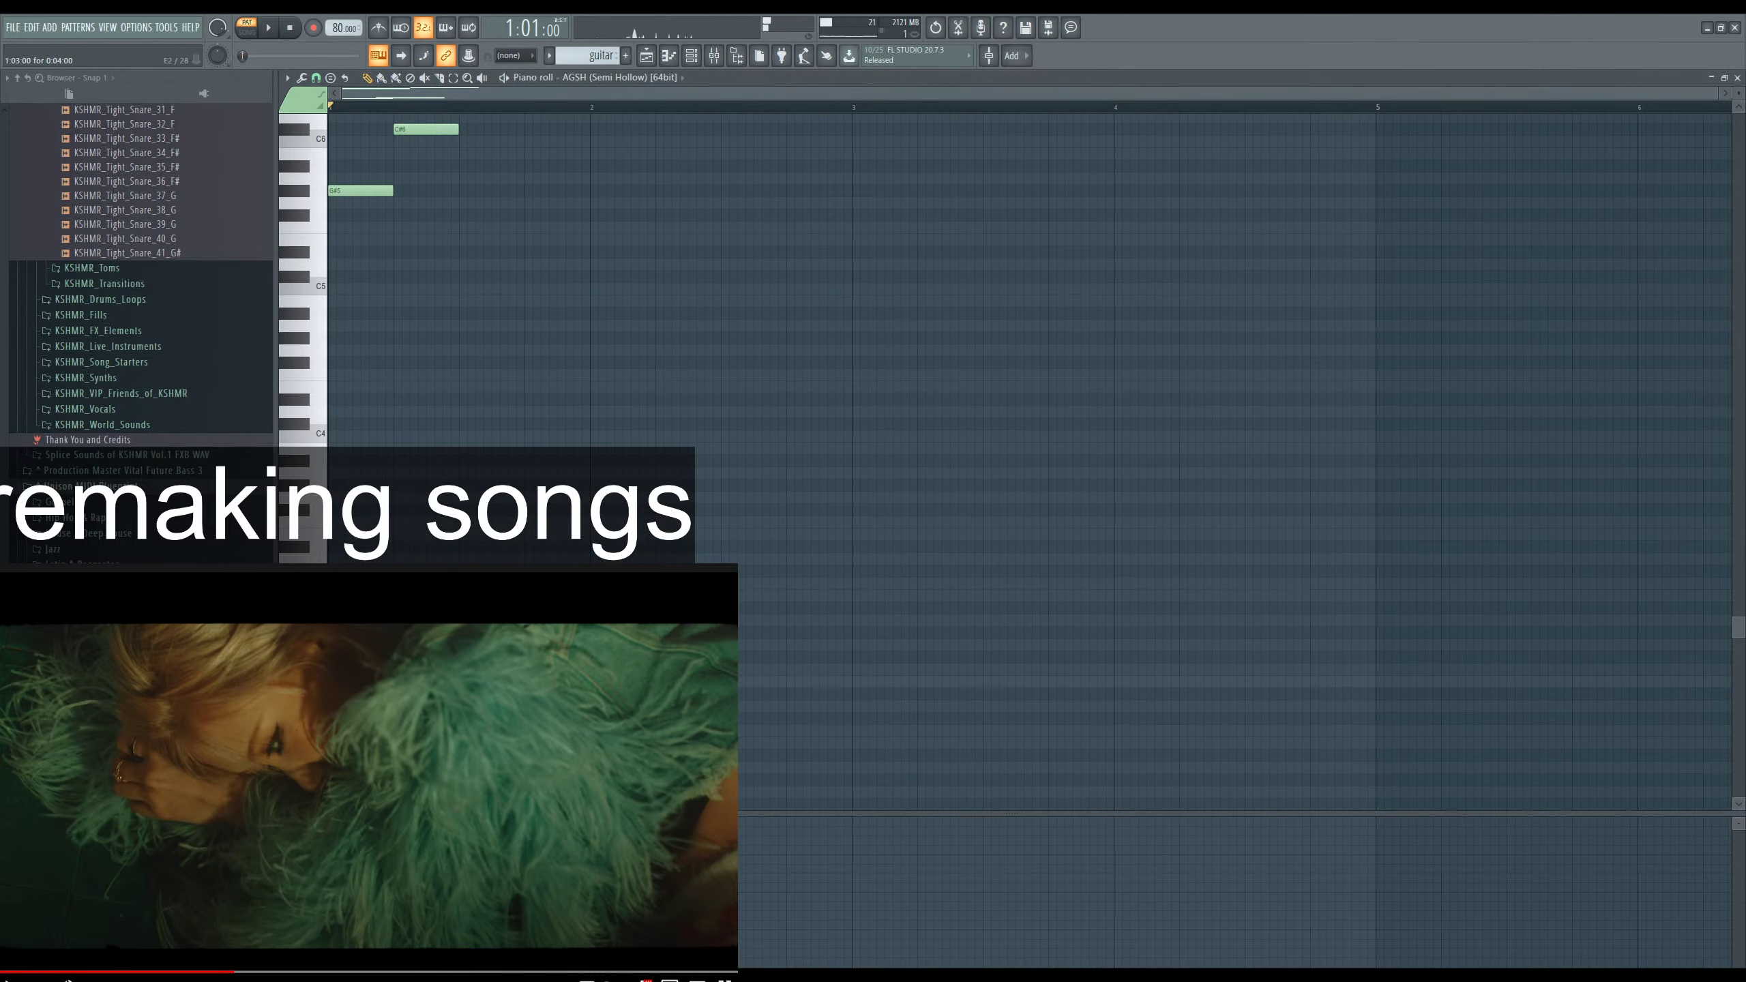
key("space")
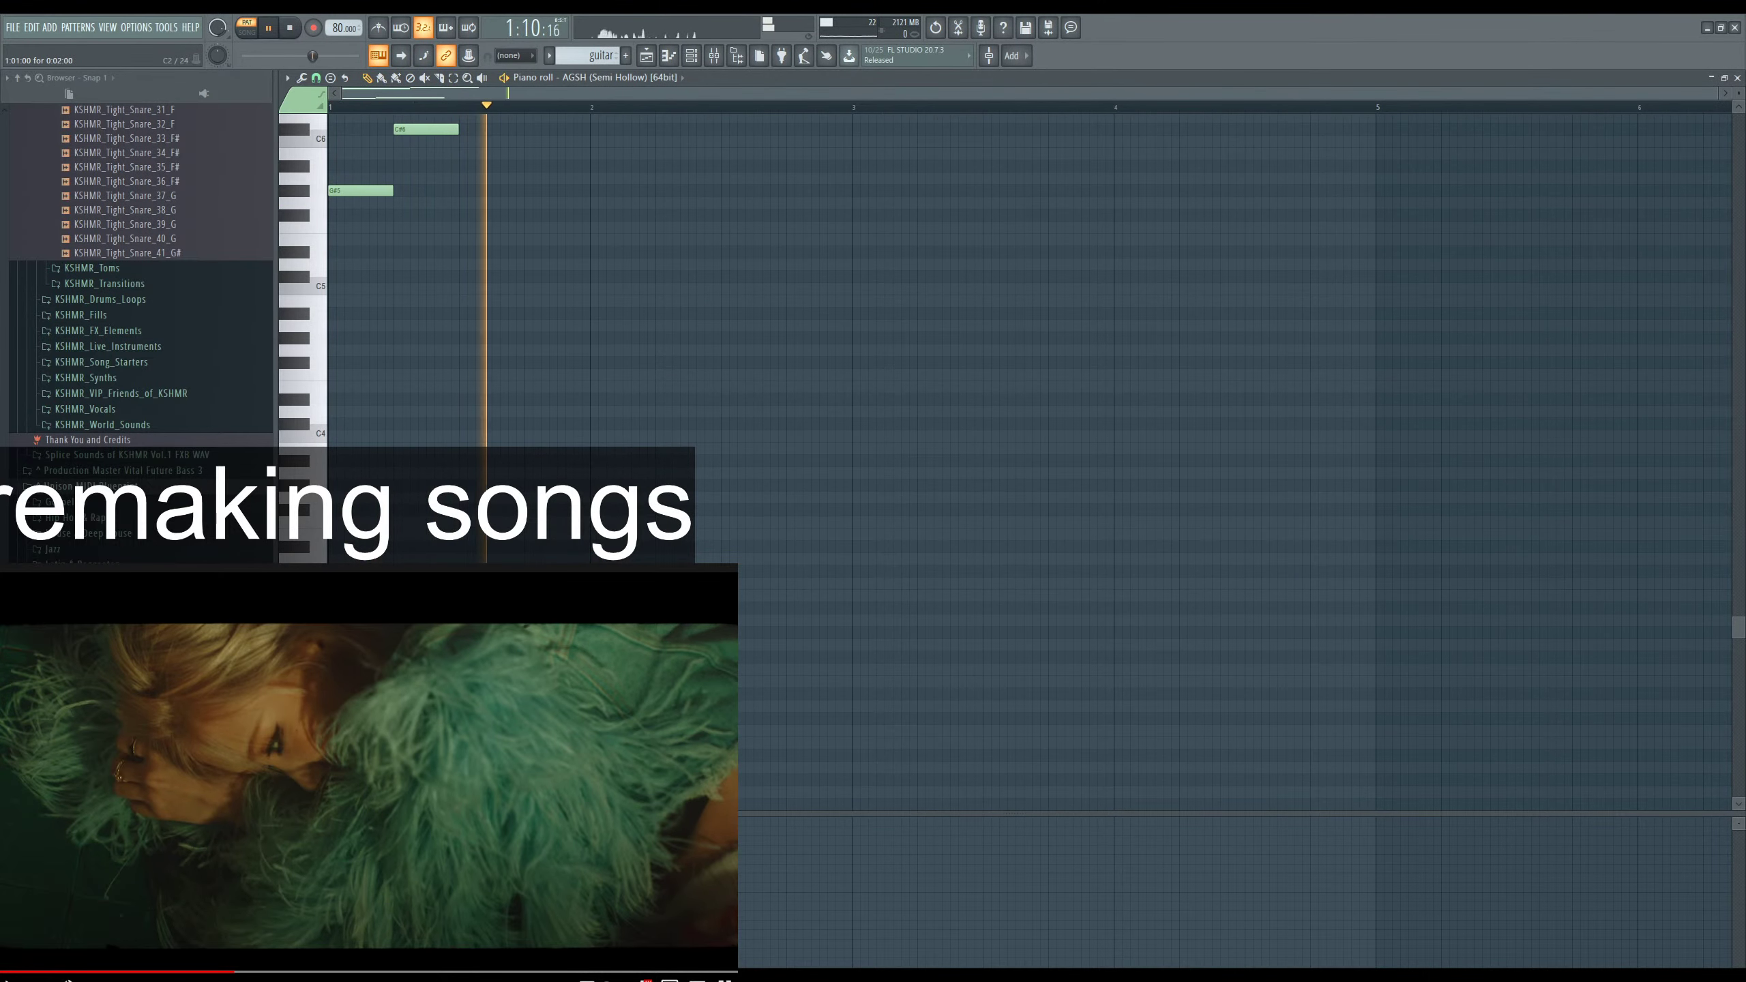
Try extending the G#5 note to one and a half beats and audition the overlap with the C#6 note.
scroll(455, 428, "up", 4)
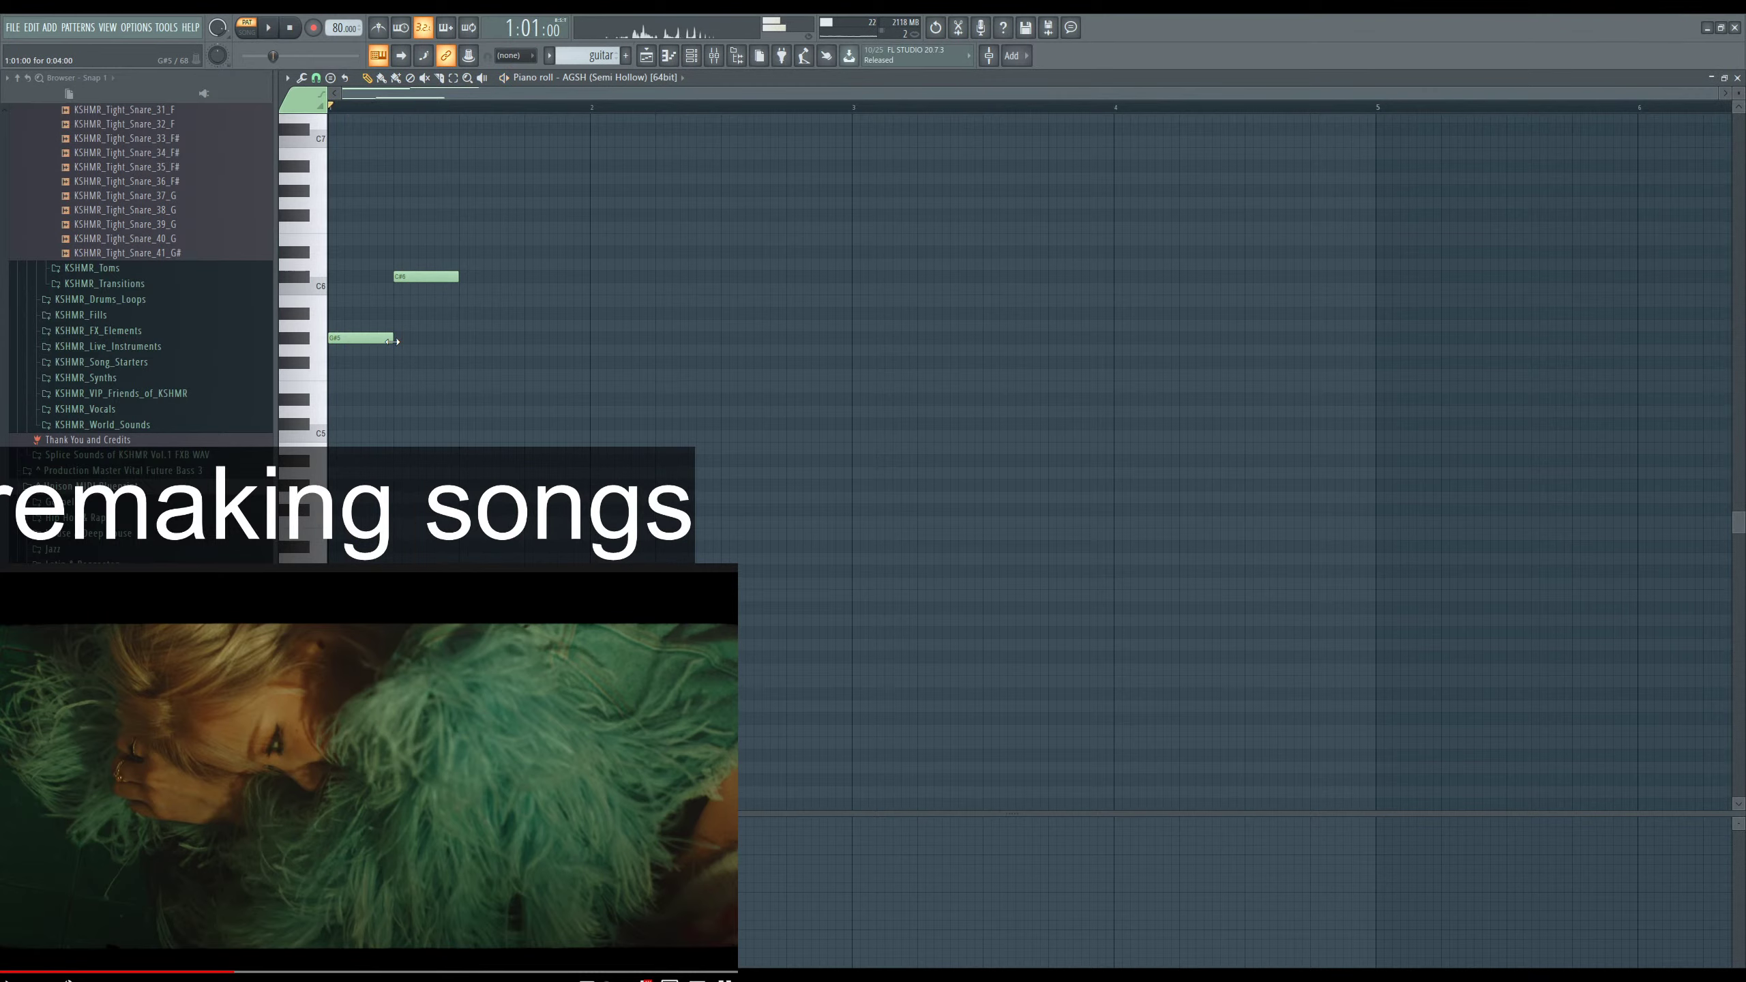
mouse_move(393, 338)
left_mouse_down()
mouse_move(442, 340)
mouse_move(427, 342)
left_mouse_up()
key("space")
scroll(434, 352, "down", 6)
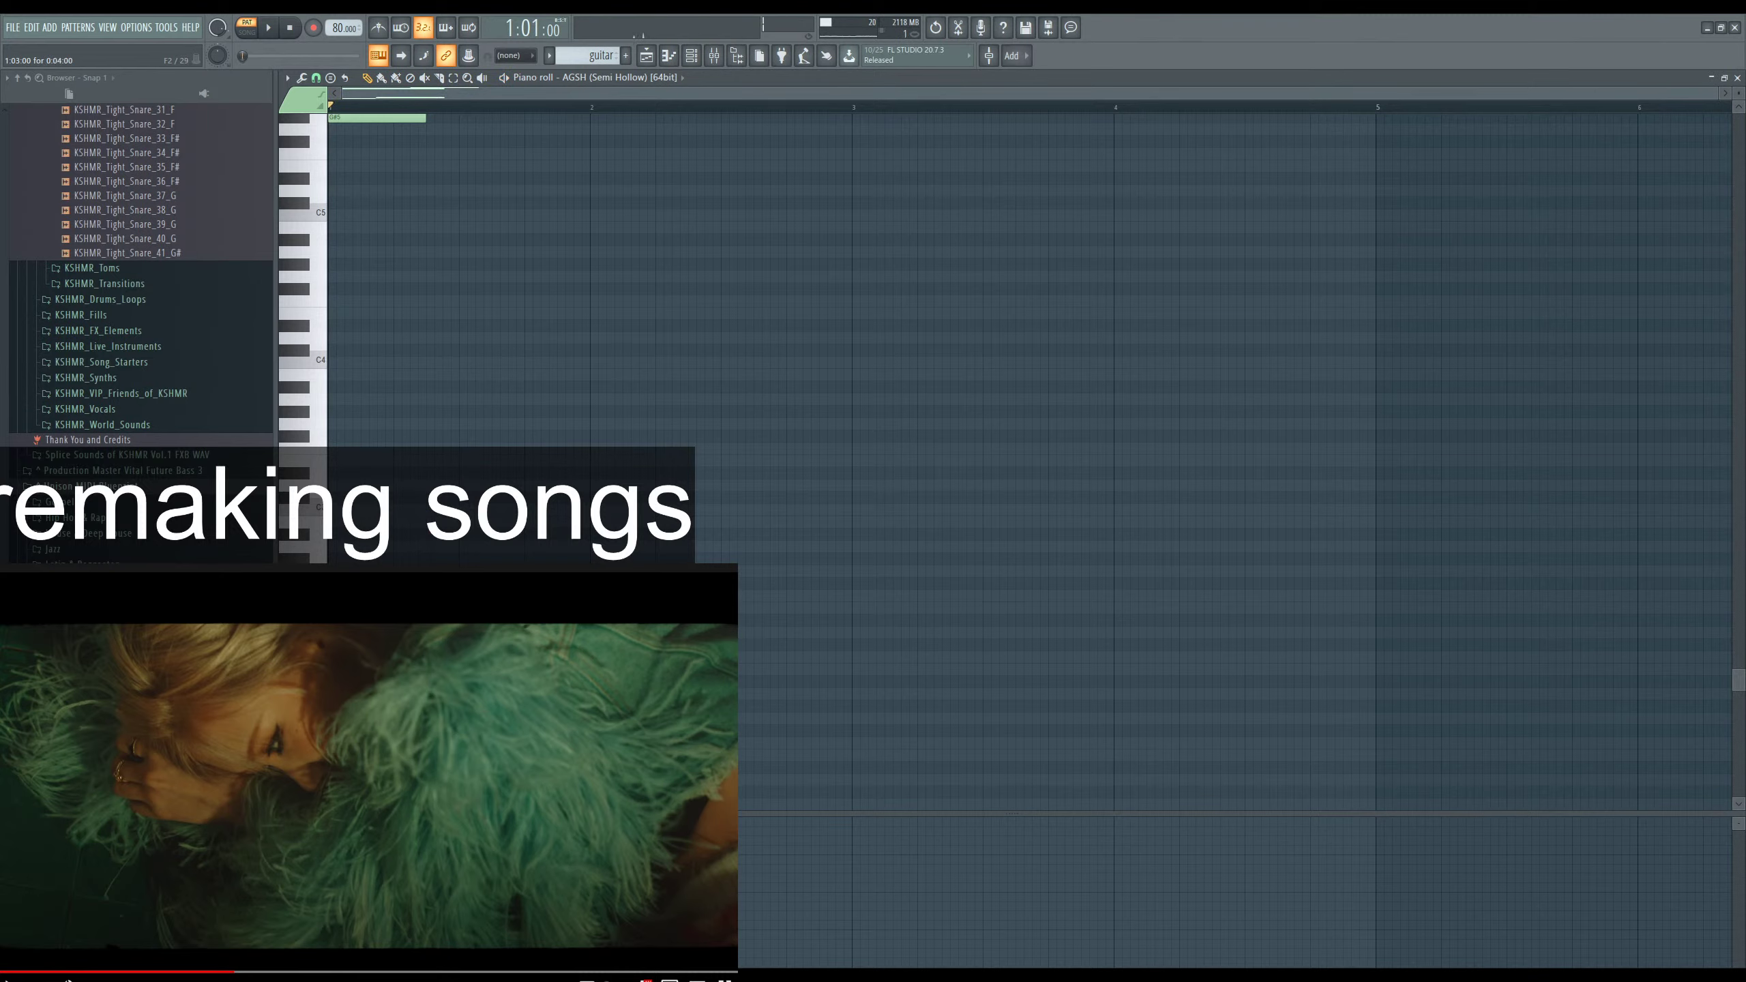
key("space")
key("space")
key("space")
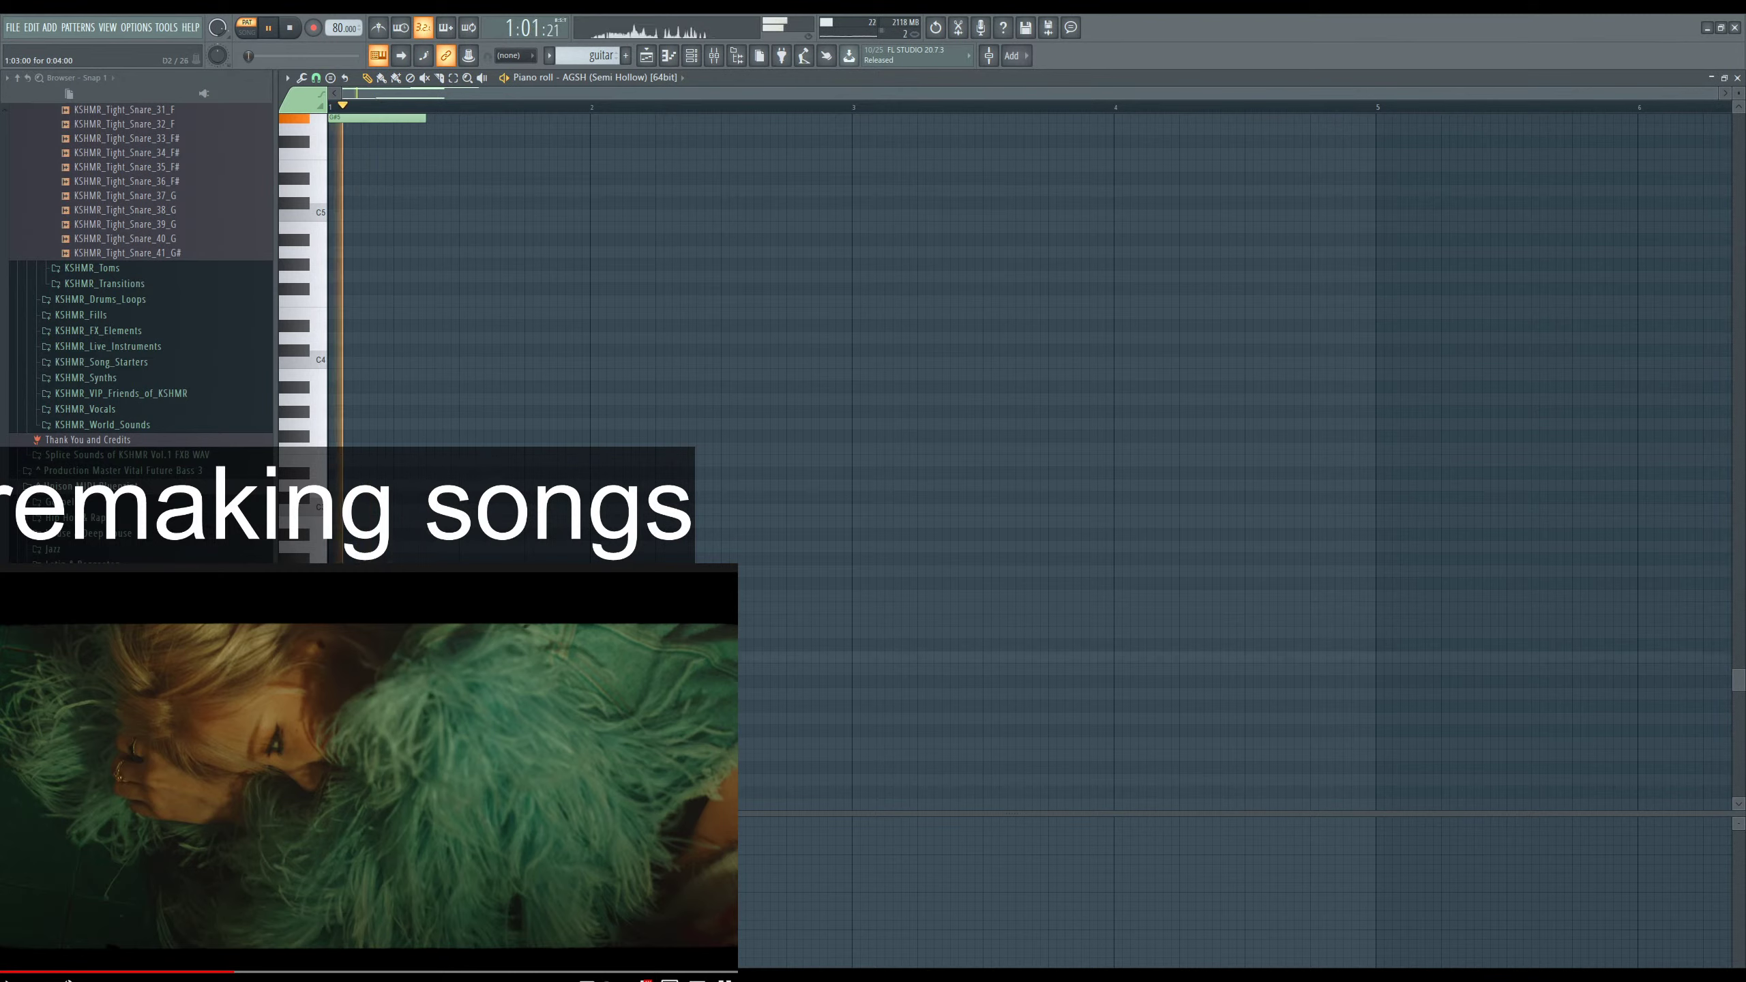
key("space")
key("space")
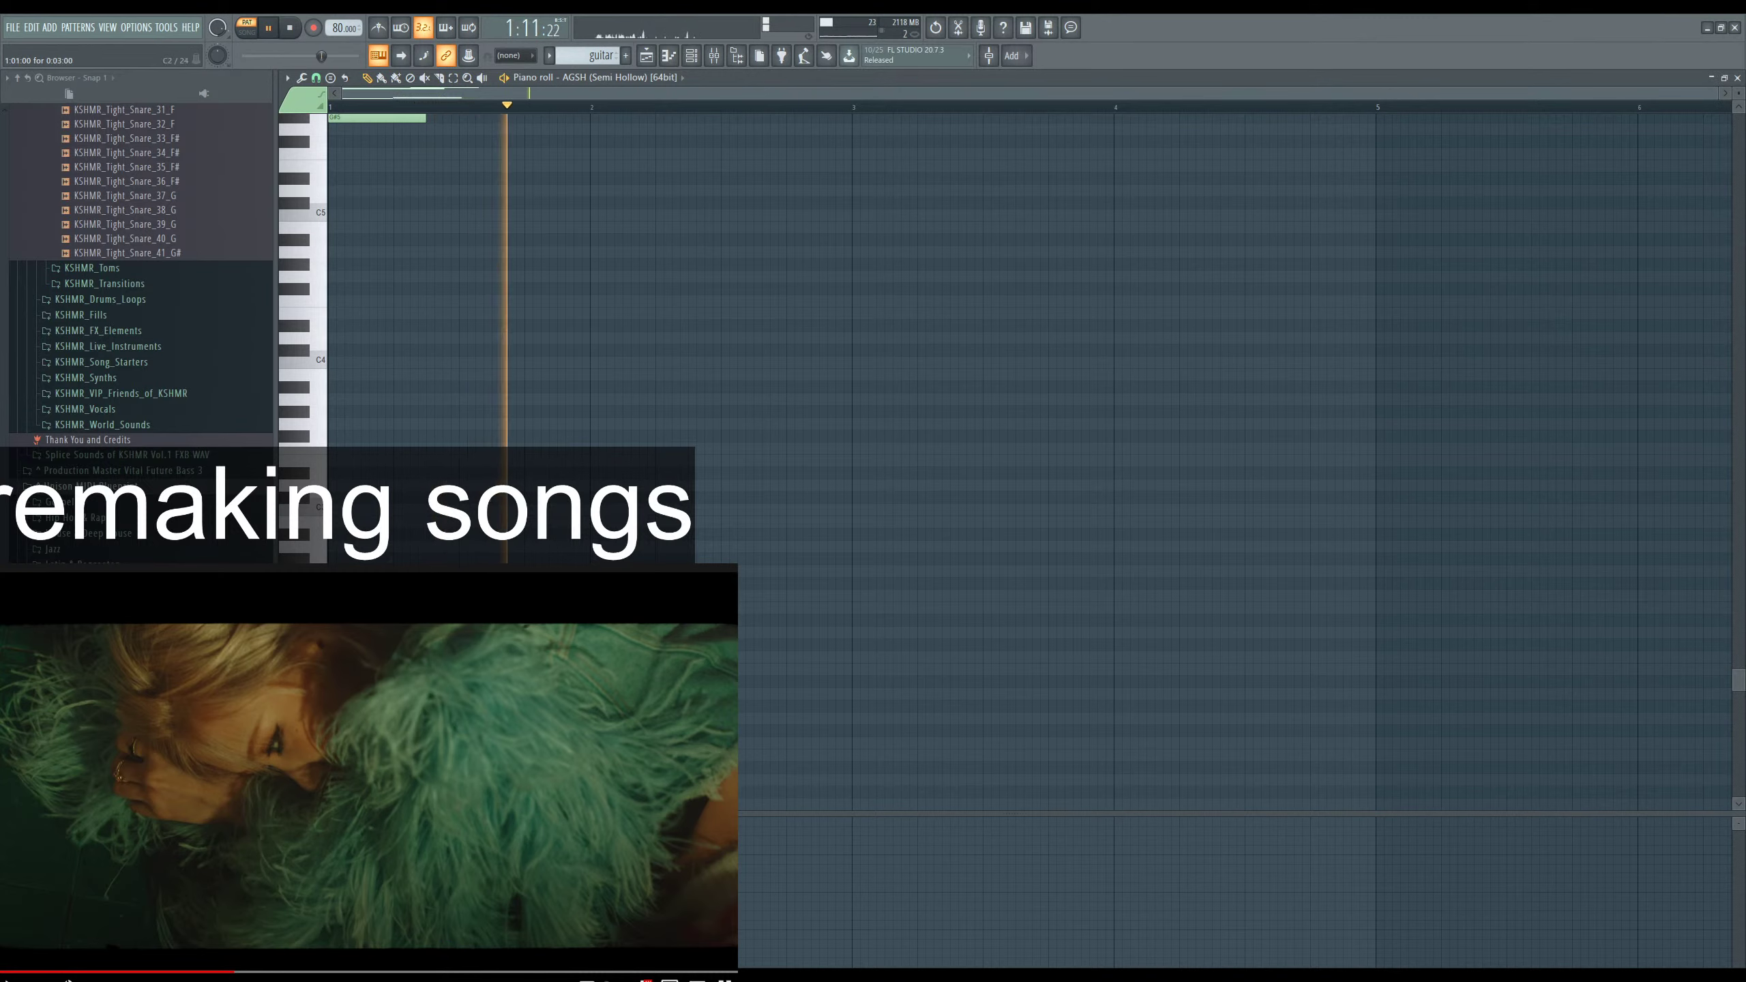
Recheck the Semi-Hollow plugin's keyboard, add another low note, three steps long, near the end of bar 1, and audition the pattern.
key("F6")
key("space")
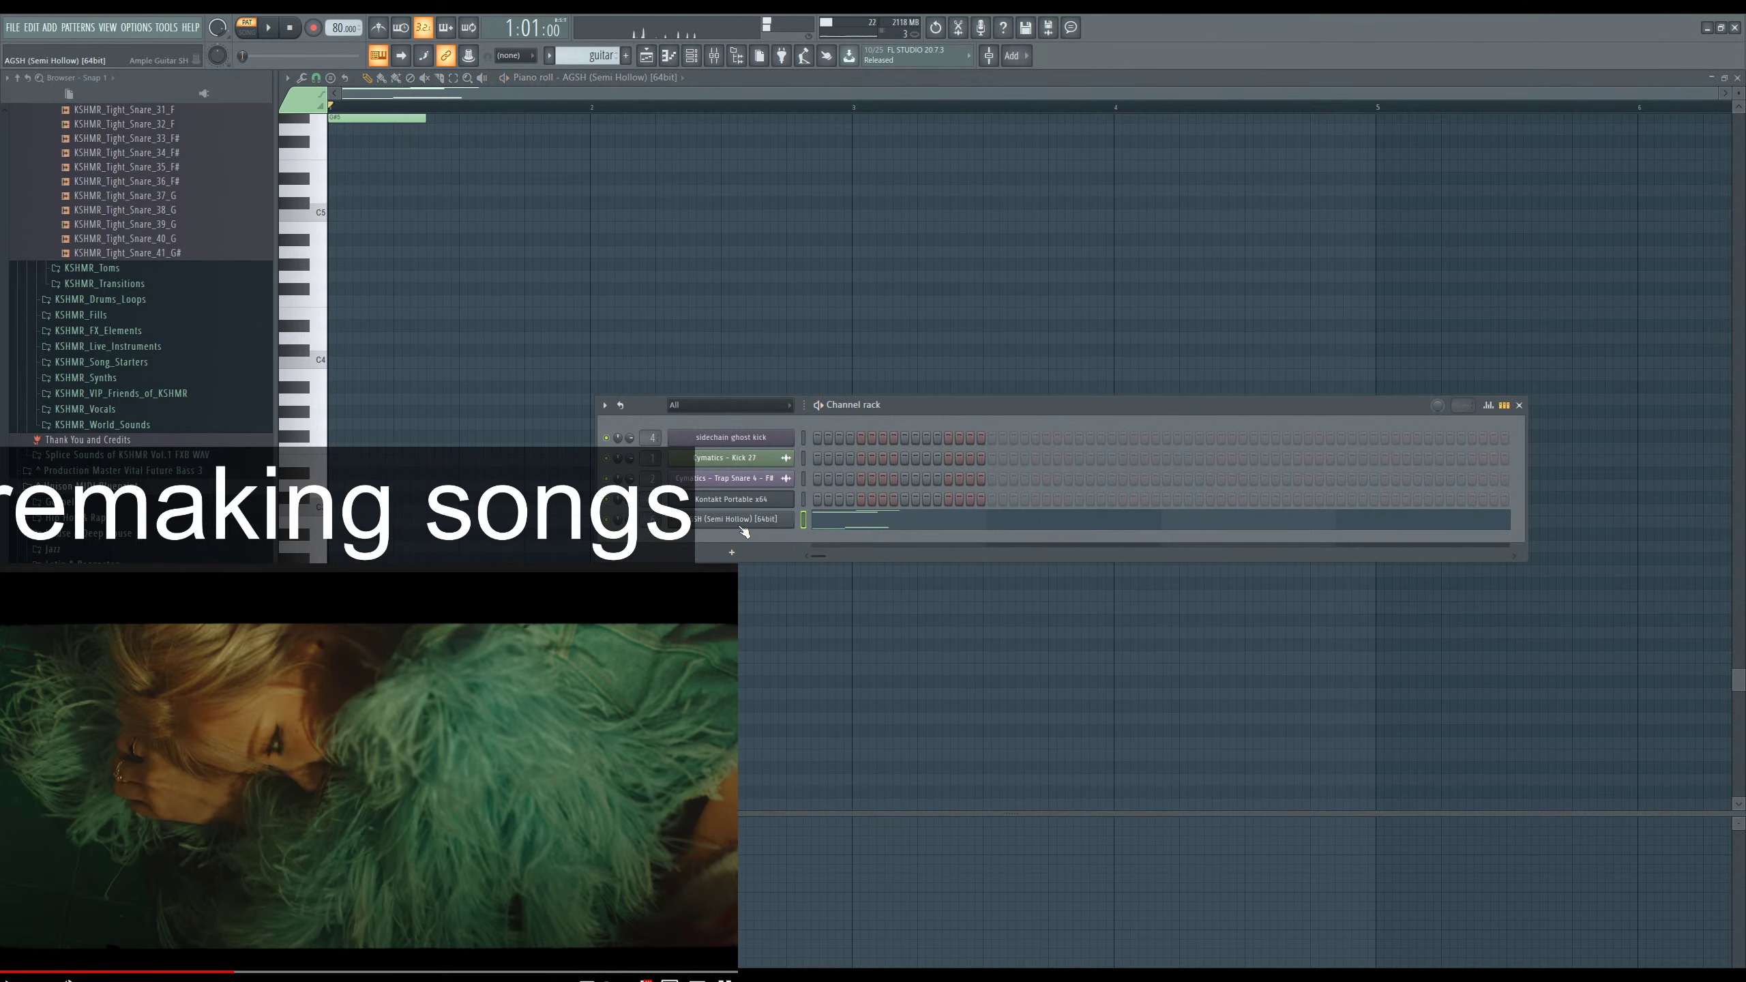
left_click(744, 520)
key("space")
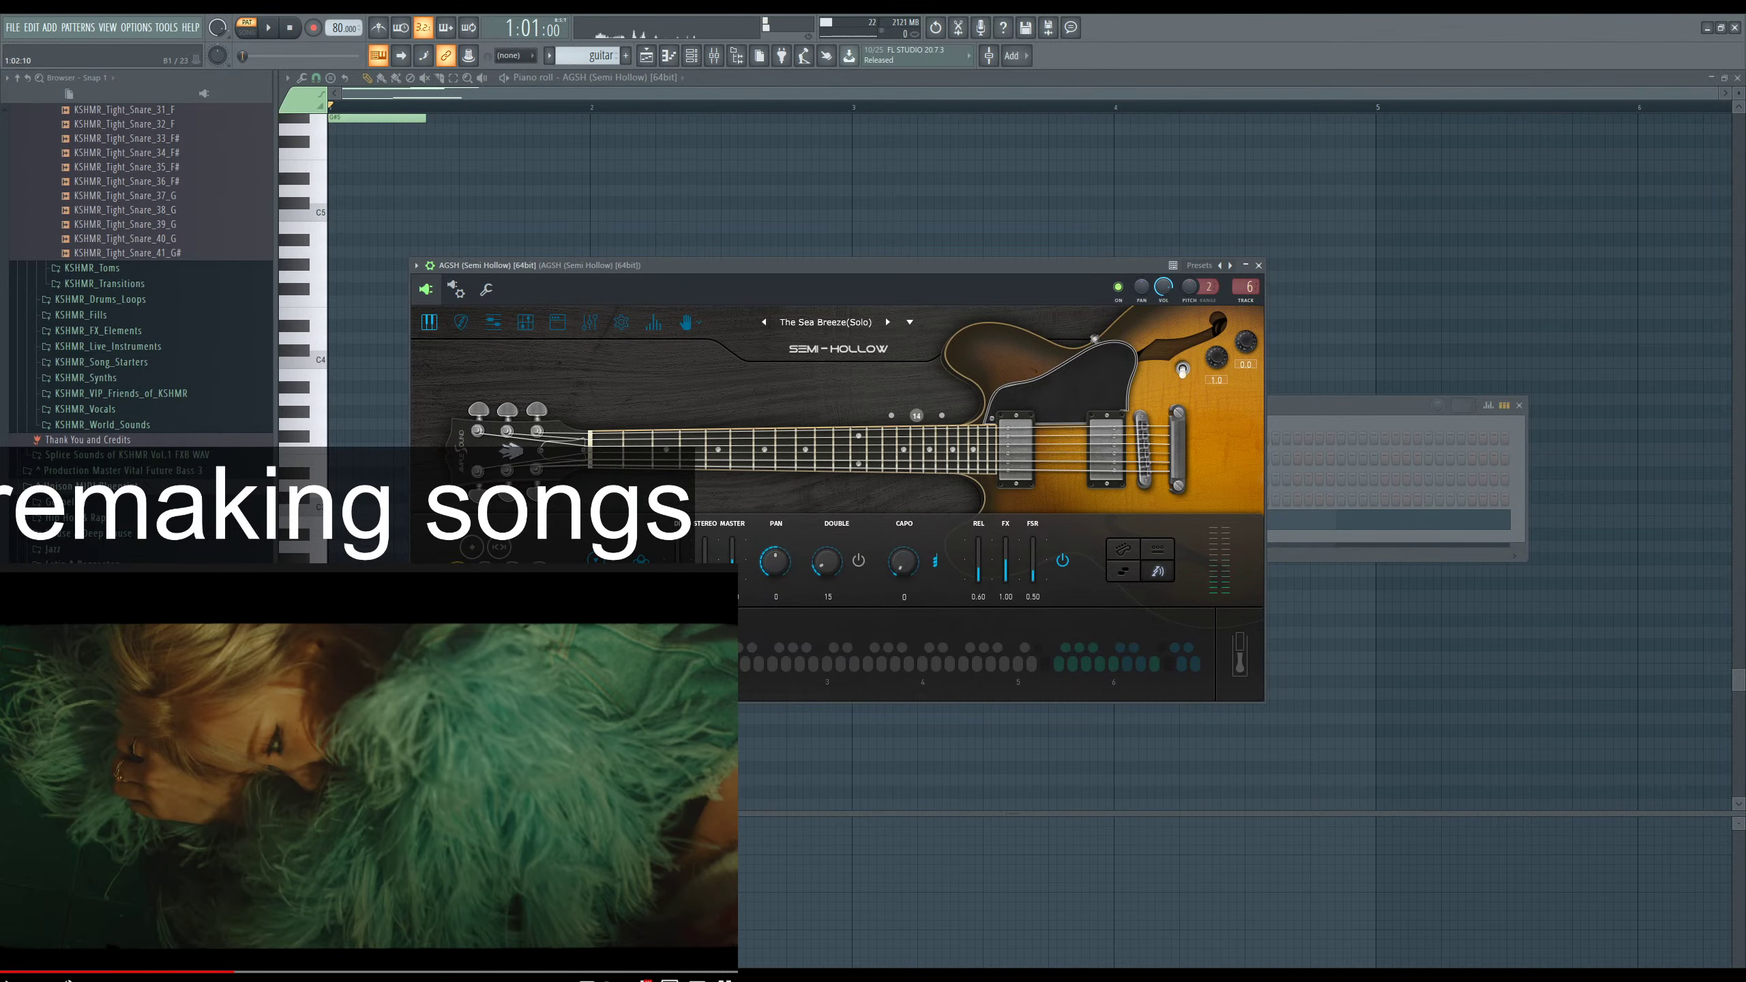
left_click(352, 631)
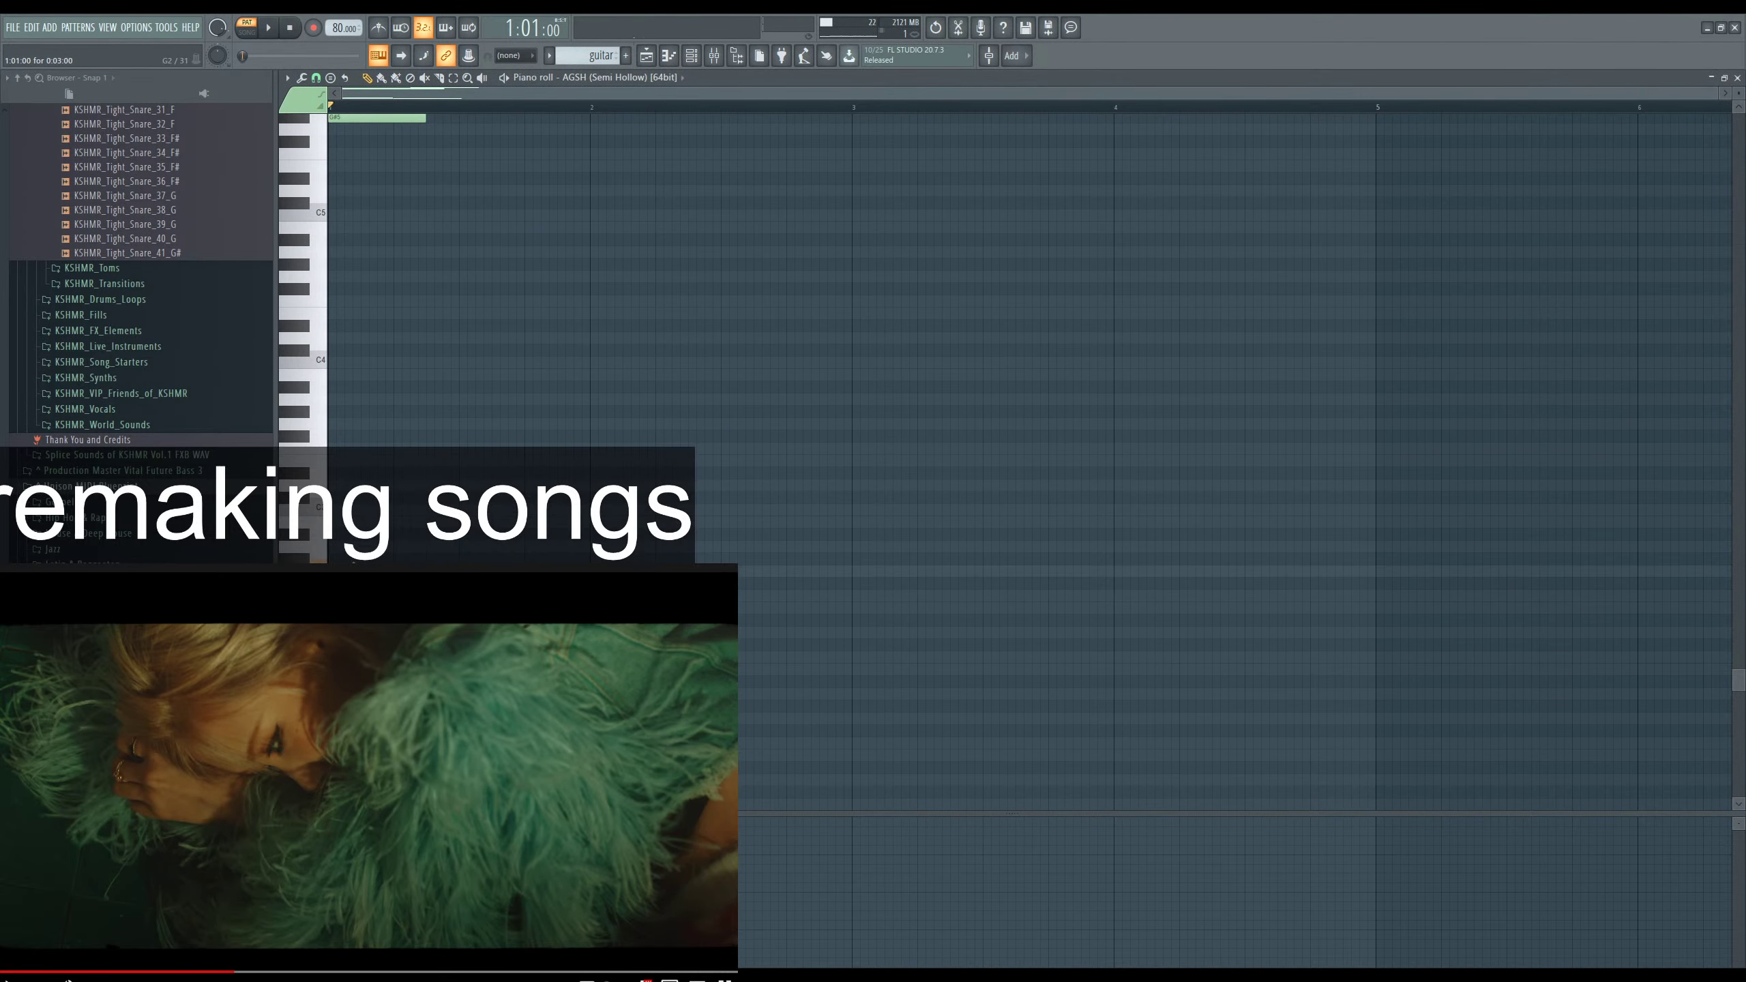
key("space")
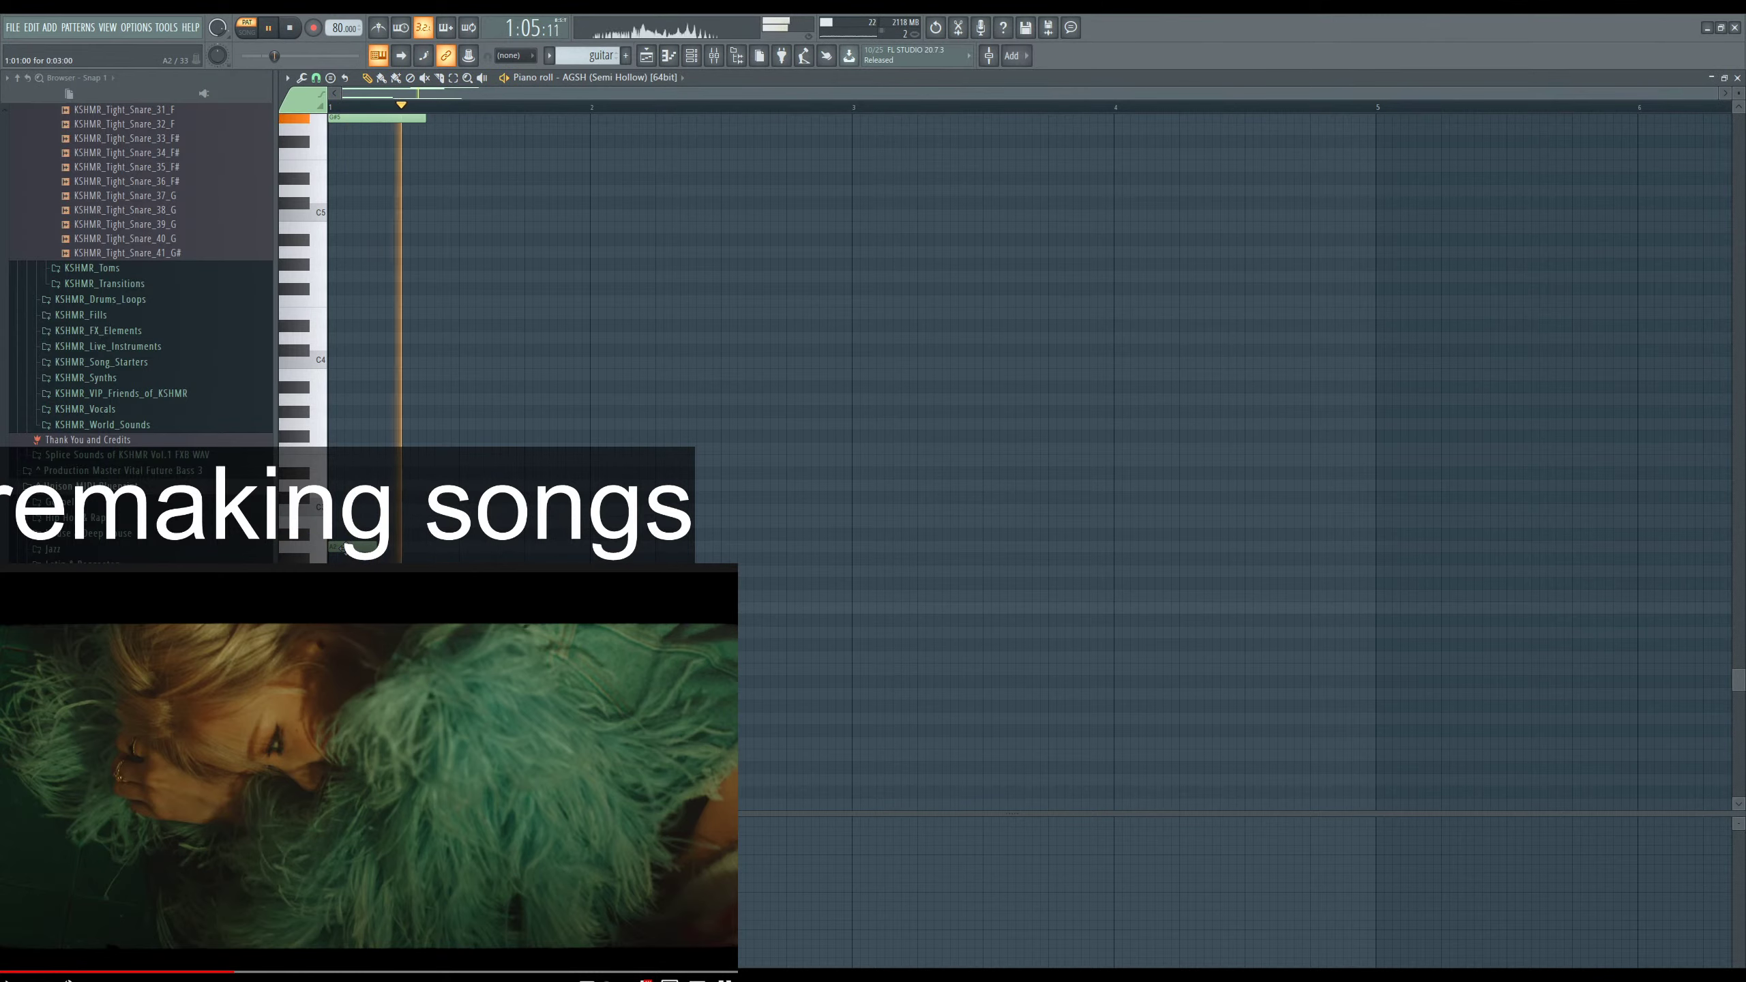
scroll(350, 565, "up", 3)
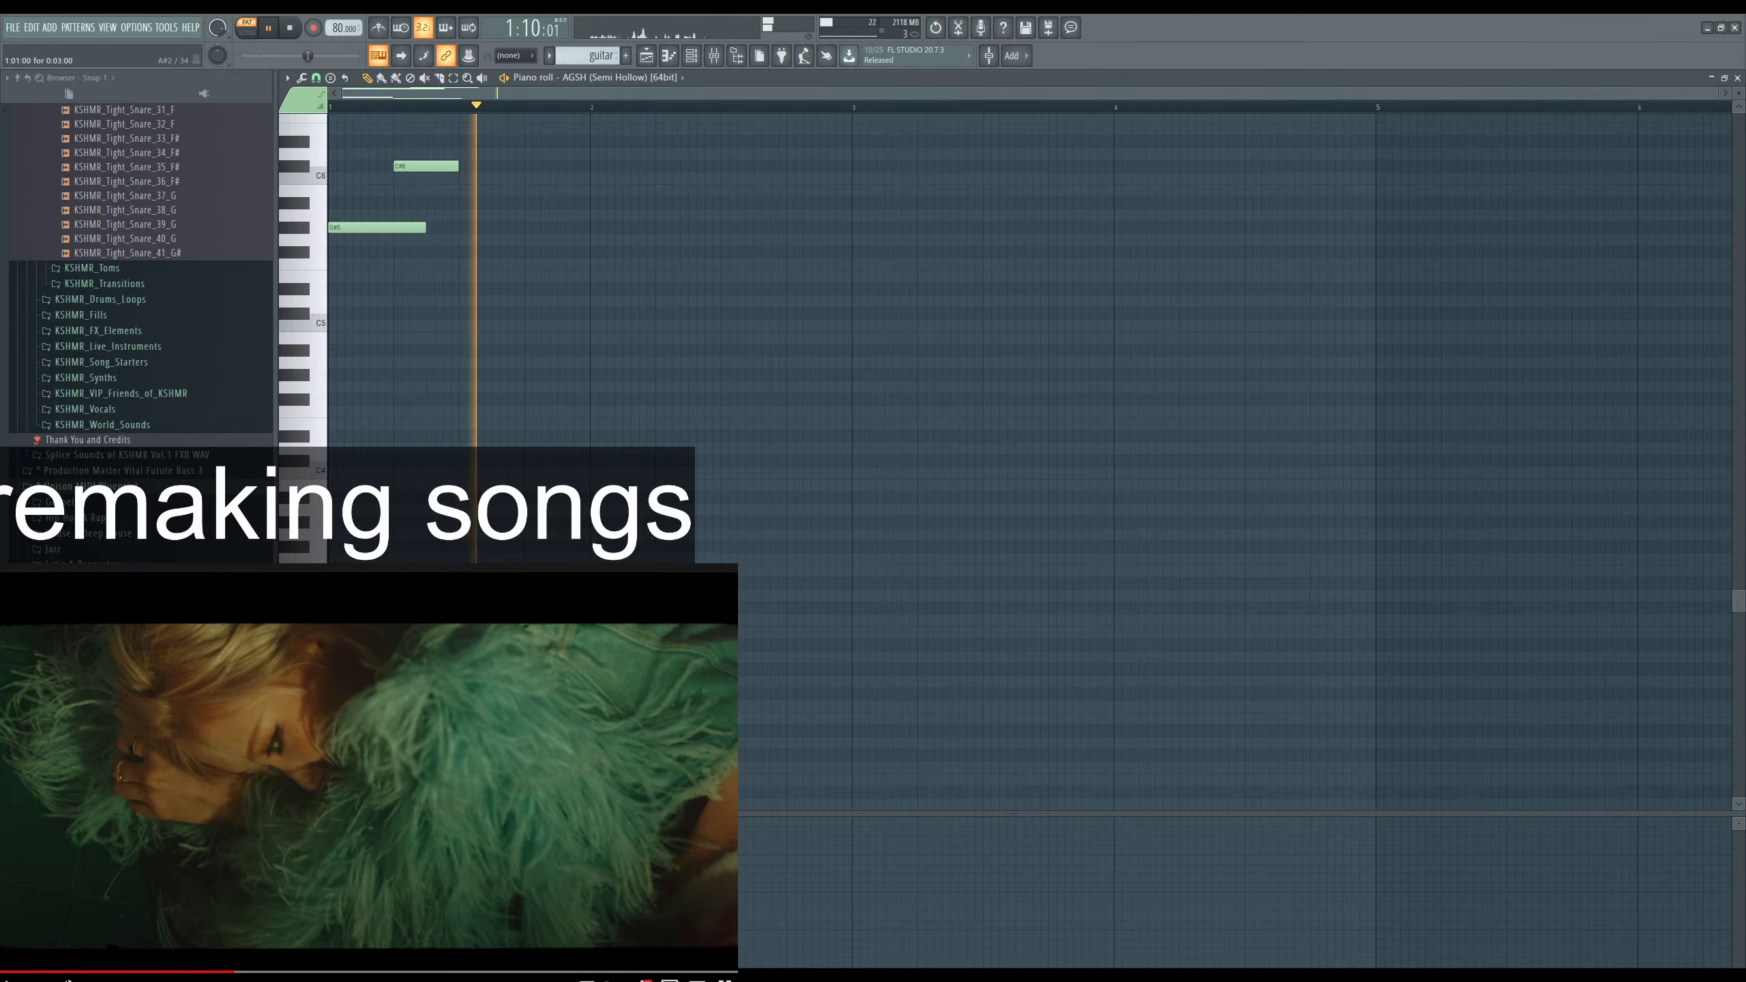
key("space")
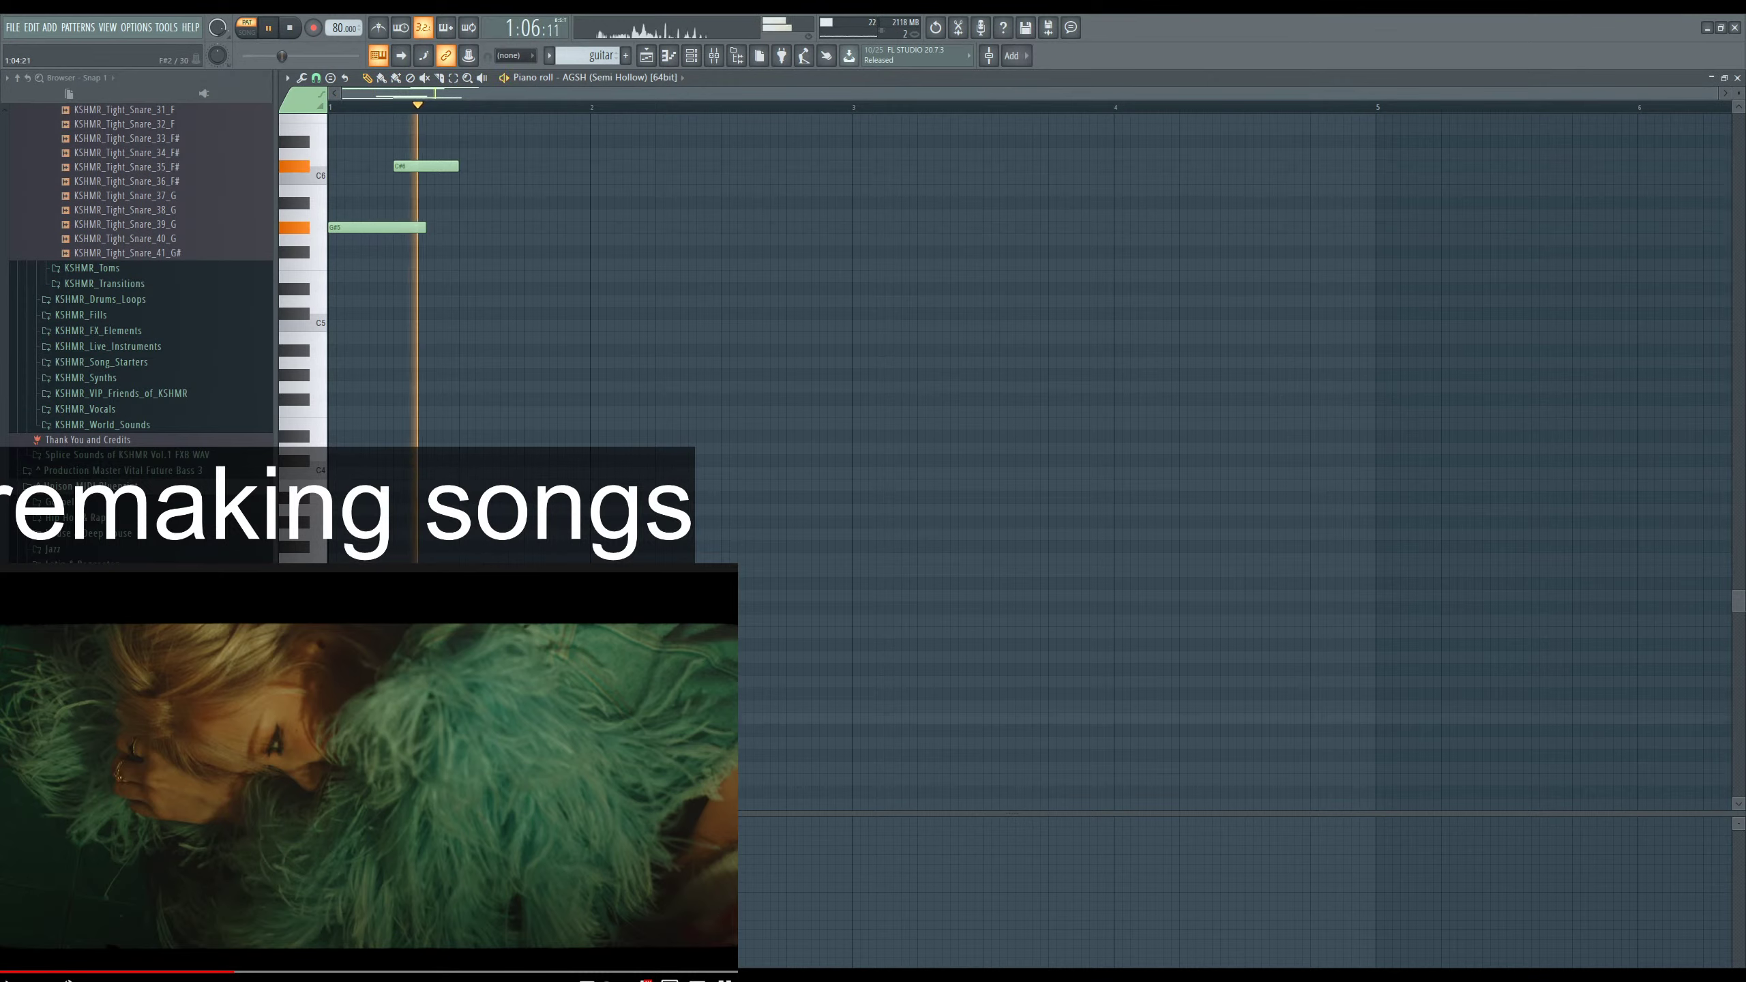
key("space")
key("space")
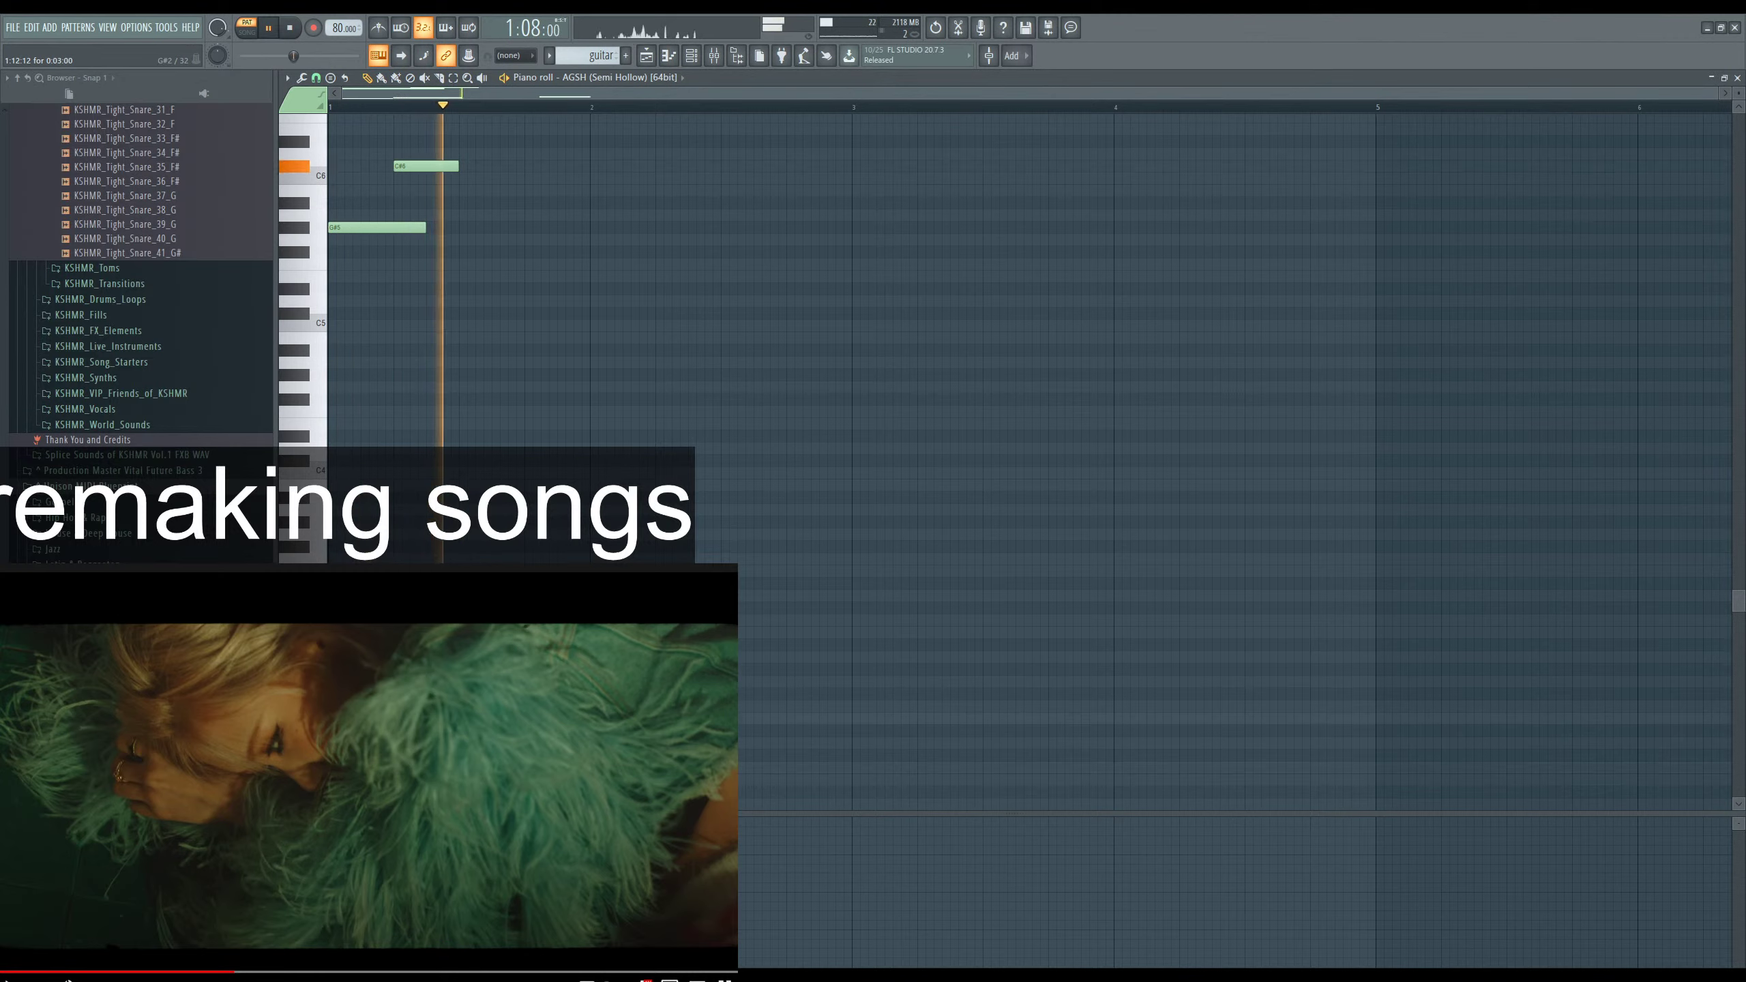
Try other Auto Legato and Play Mode options in the Semi-Hollow plugin and load The Sea Breeze(ARP) preset.
key("F6")
key("space")
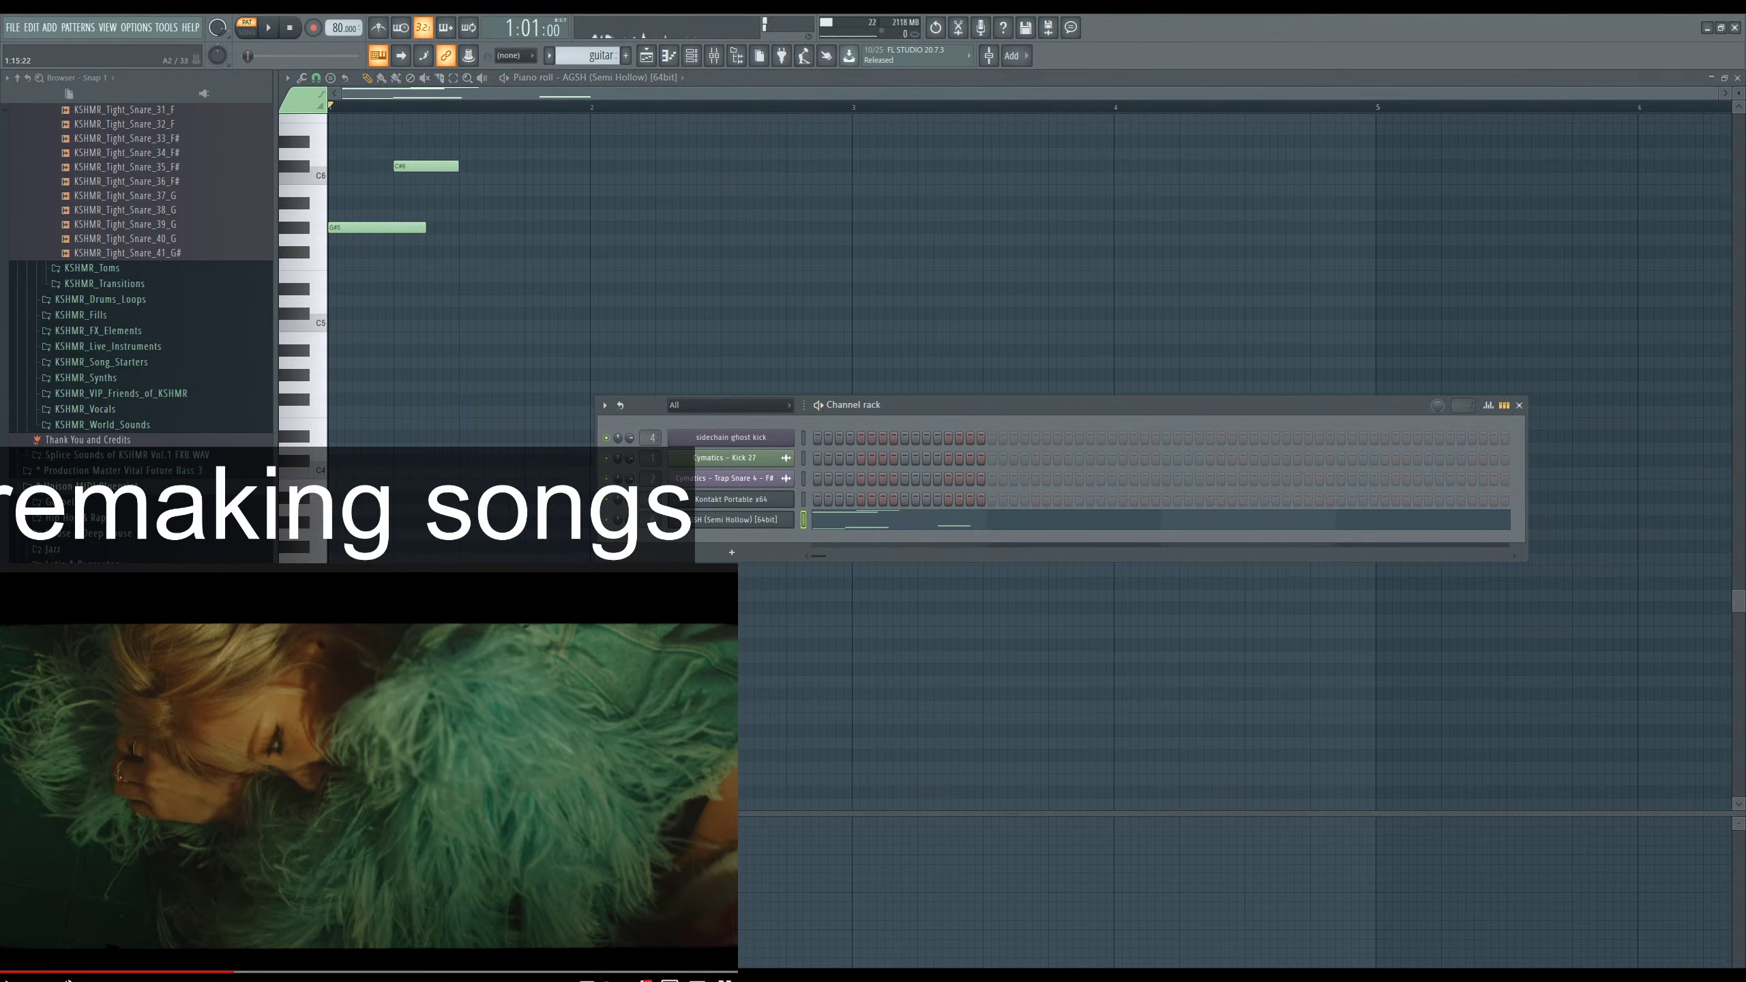
left_click(764, 520)
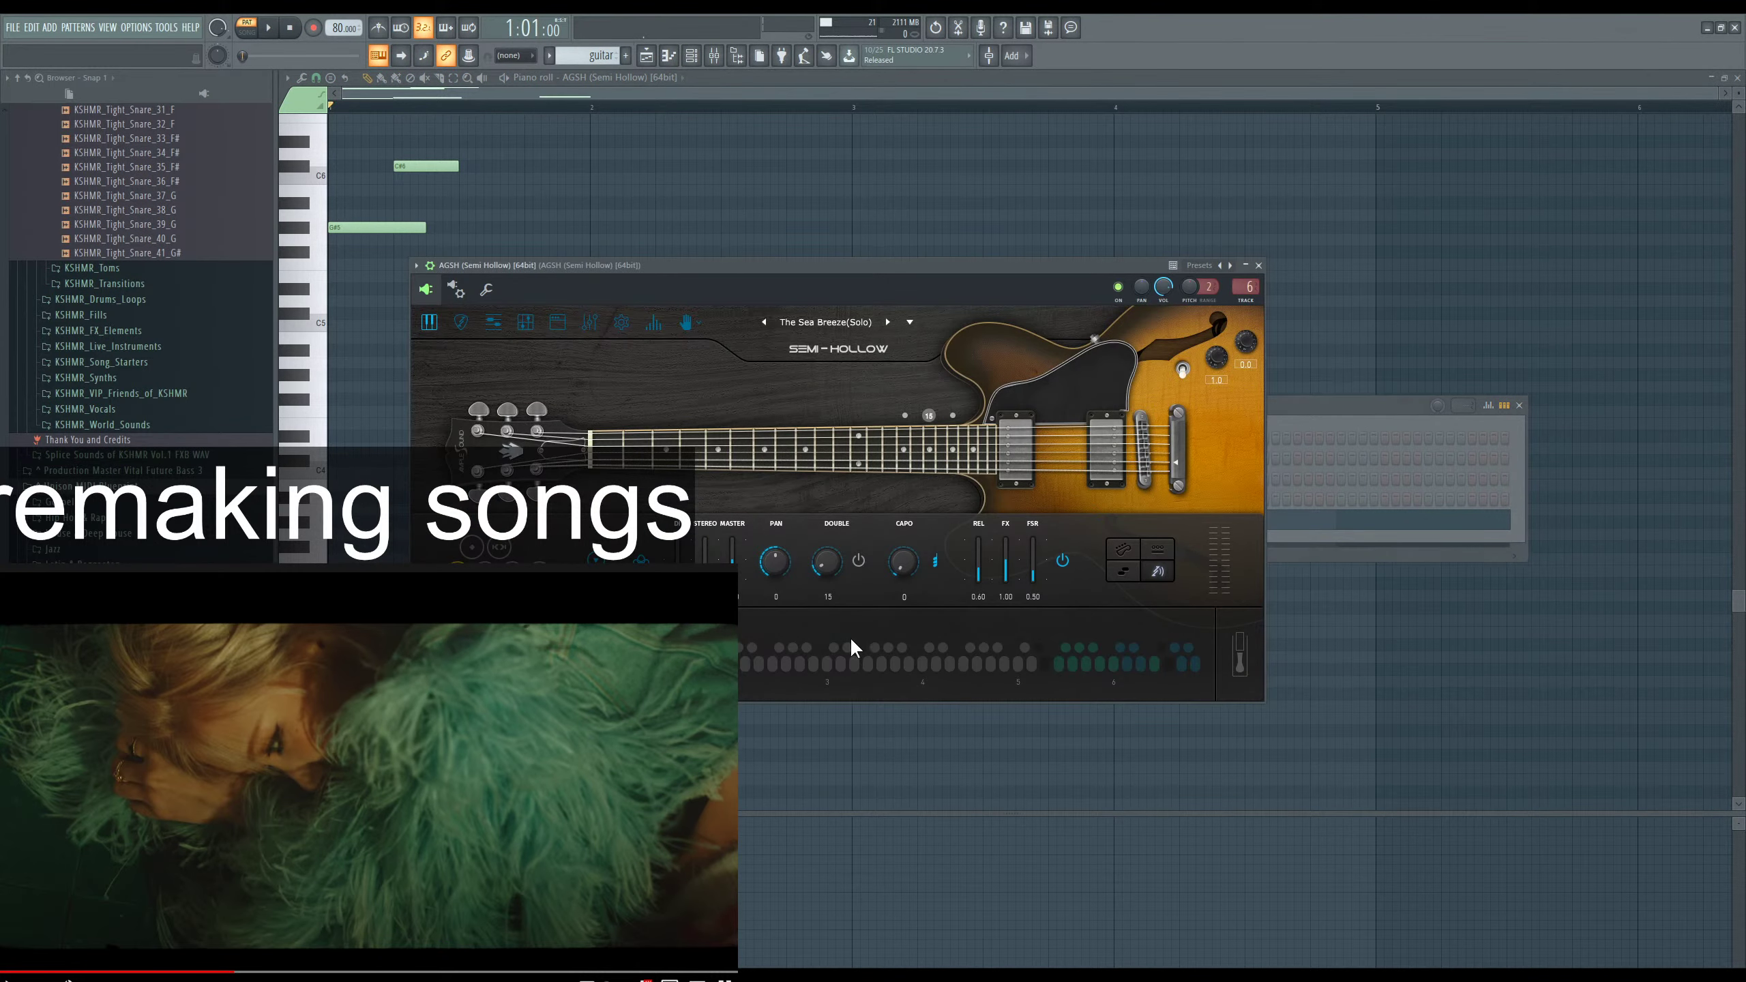
left_click(1136, 556)
key("space")
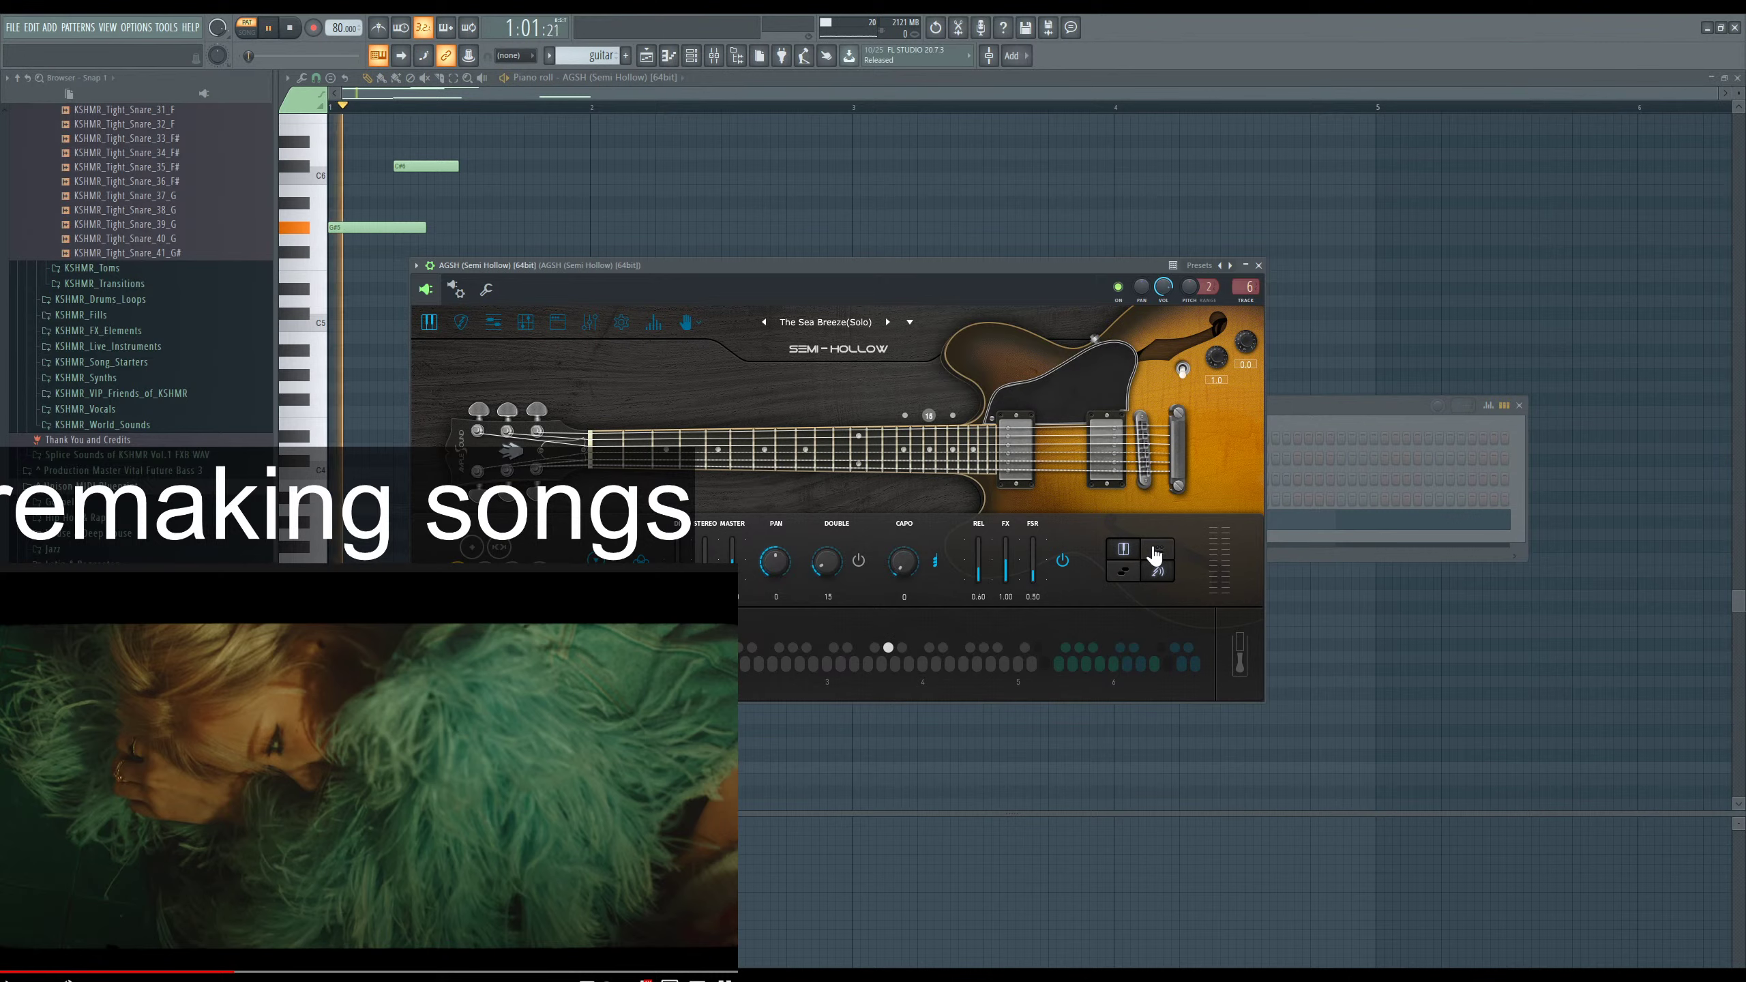
key("space")
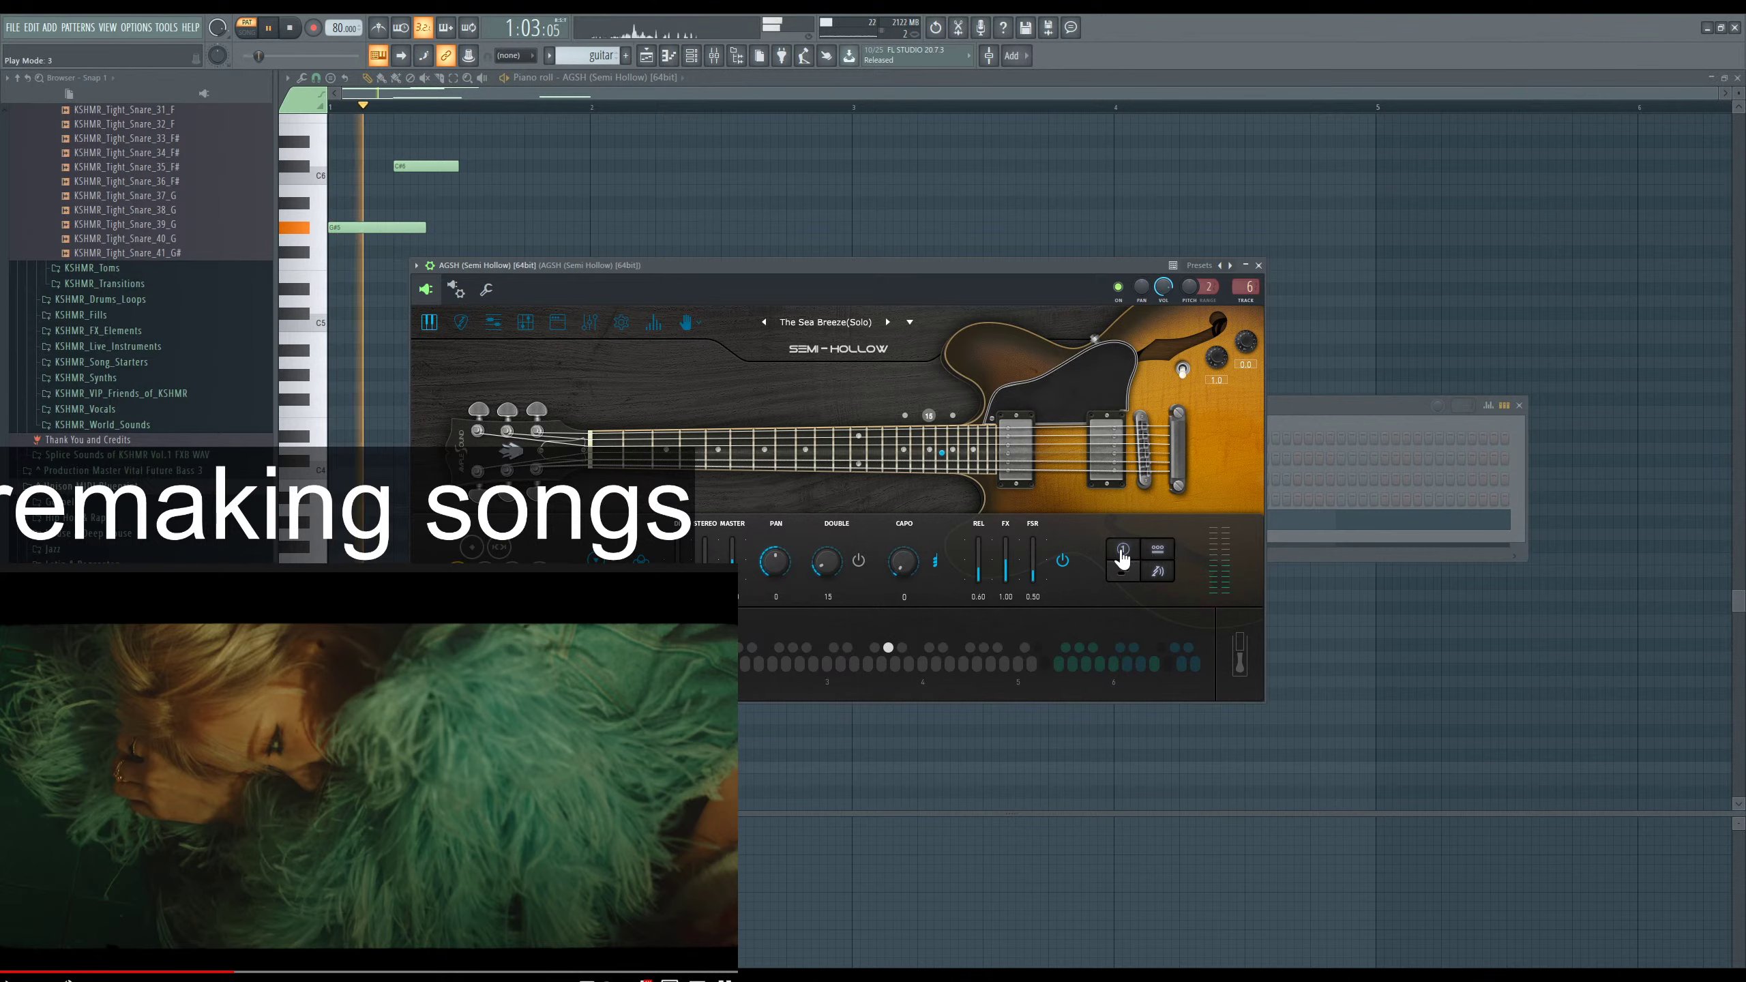
left_click(1123, 555)
key("space")
key("space")
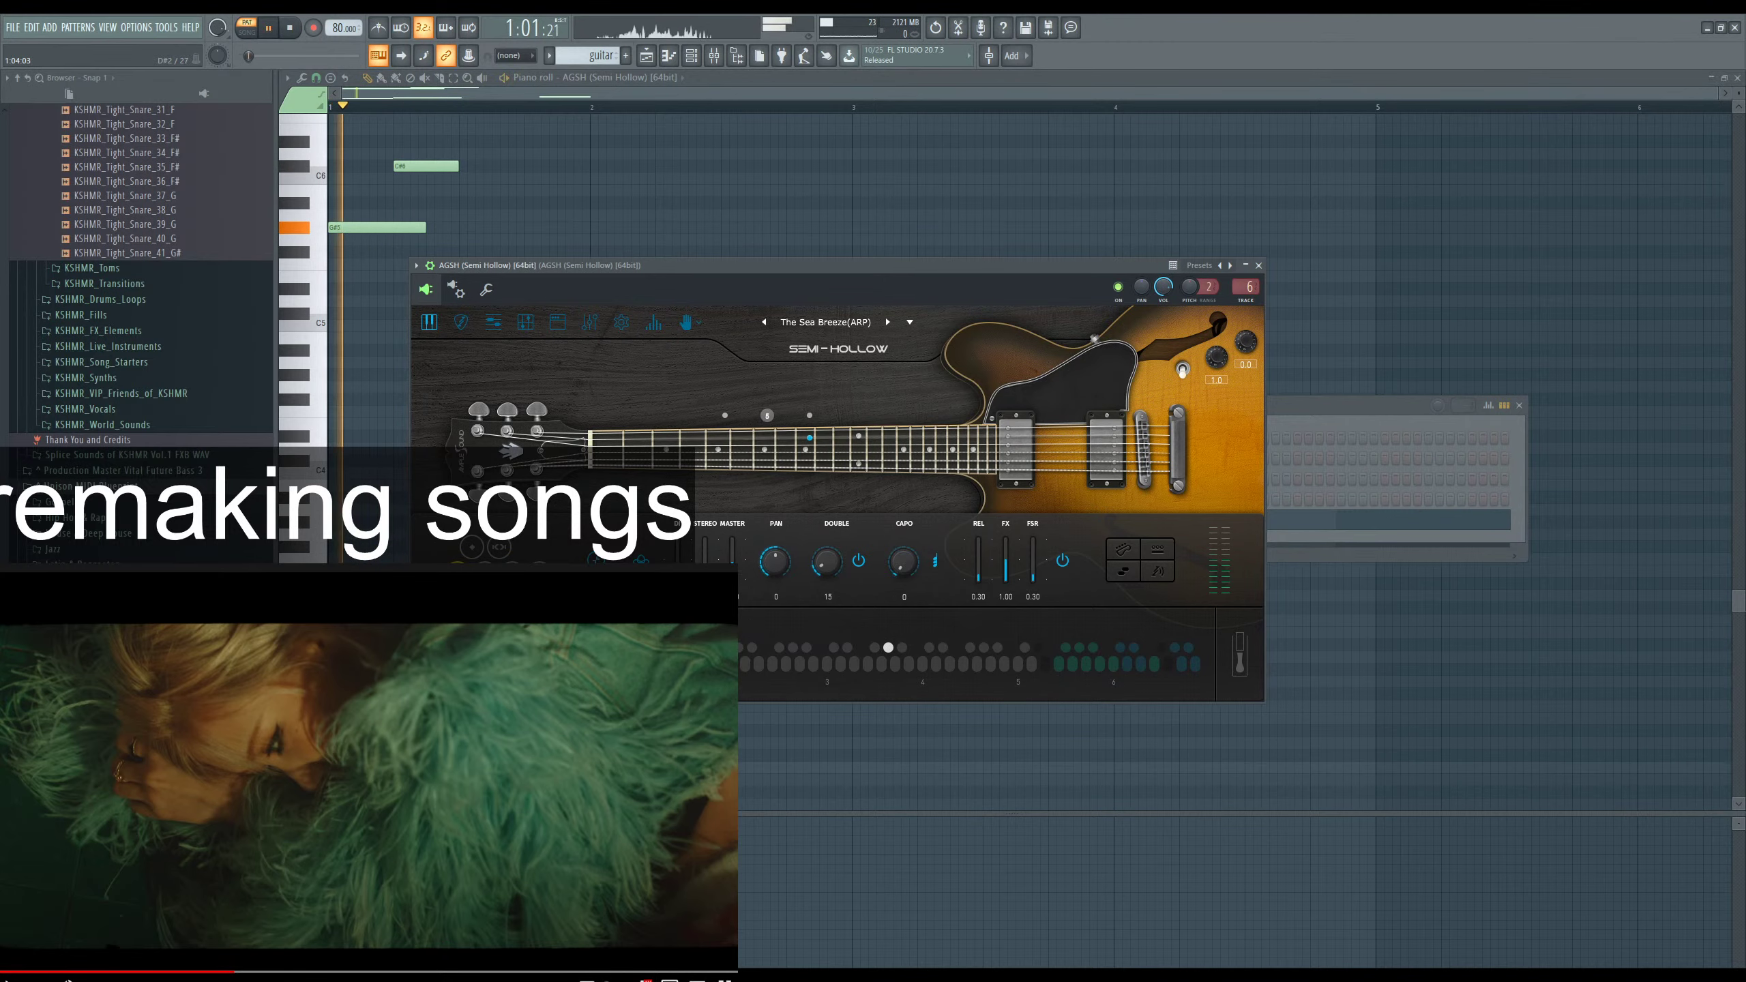
Place the low note beneath the C#6 note, shorten the G#5 note to one beat, and play the pattern.
left_click(395, 717)
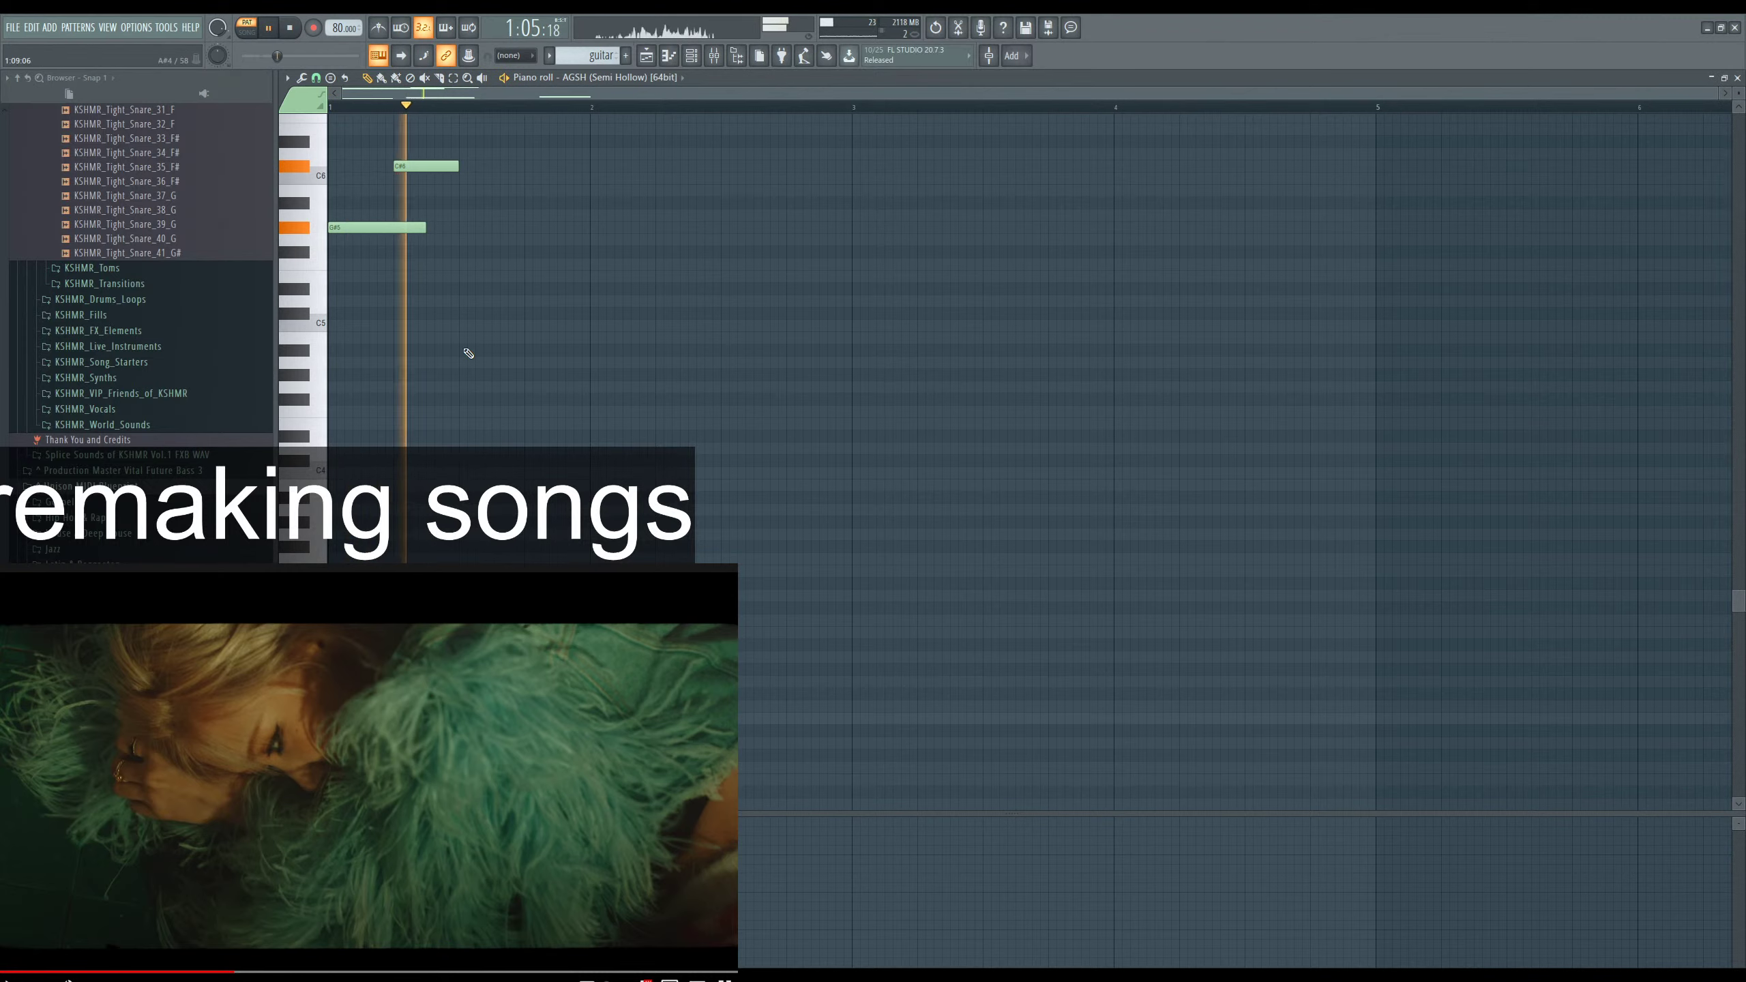
key("space")
key("space")
left_click_drag(424, 228, 400, 232)
key("space")
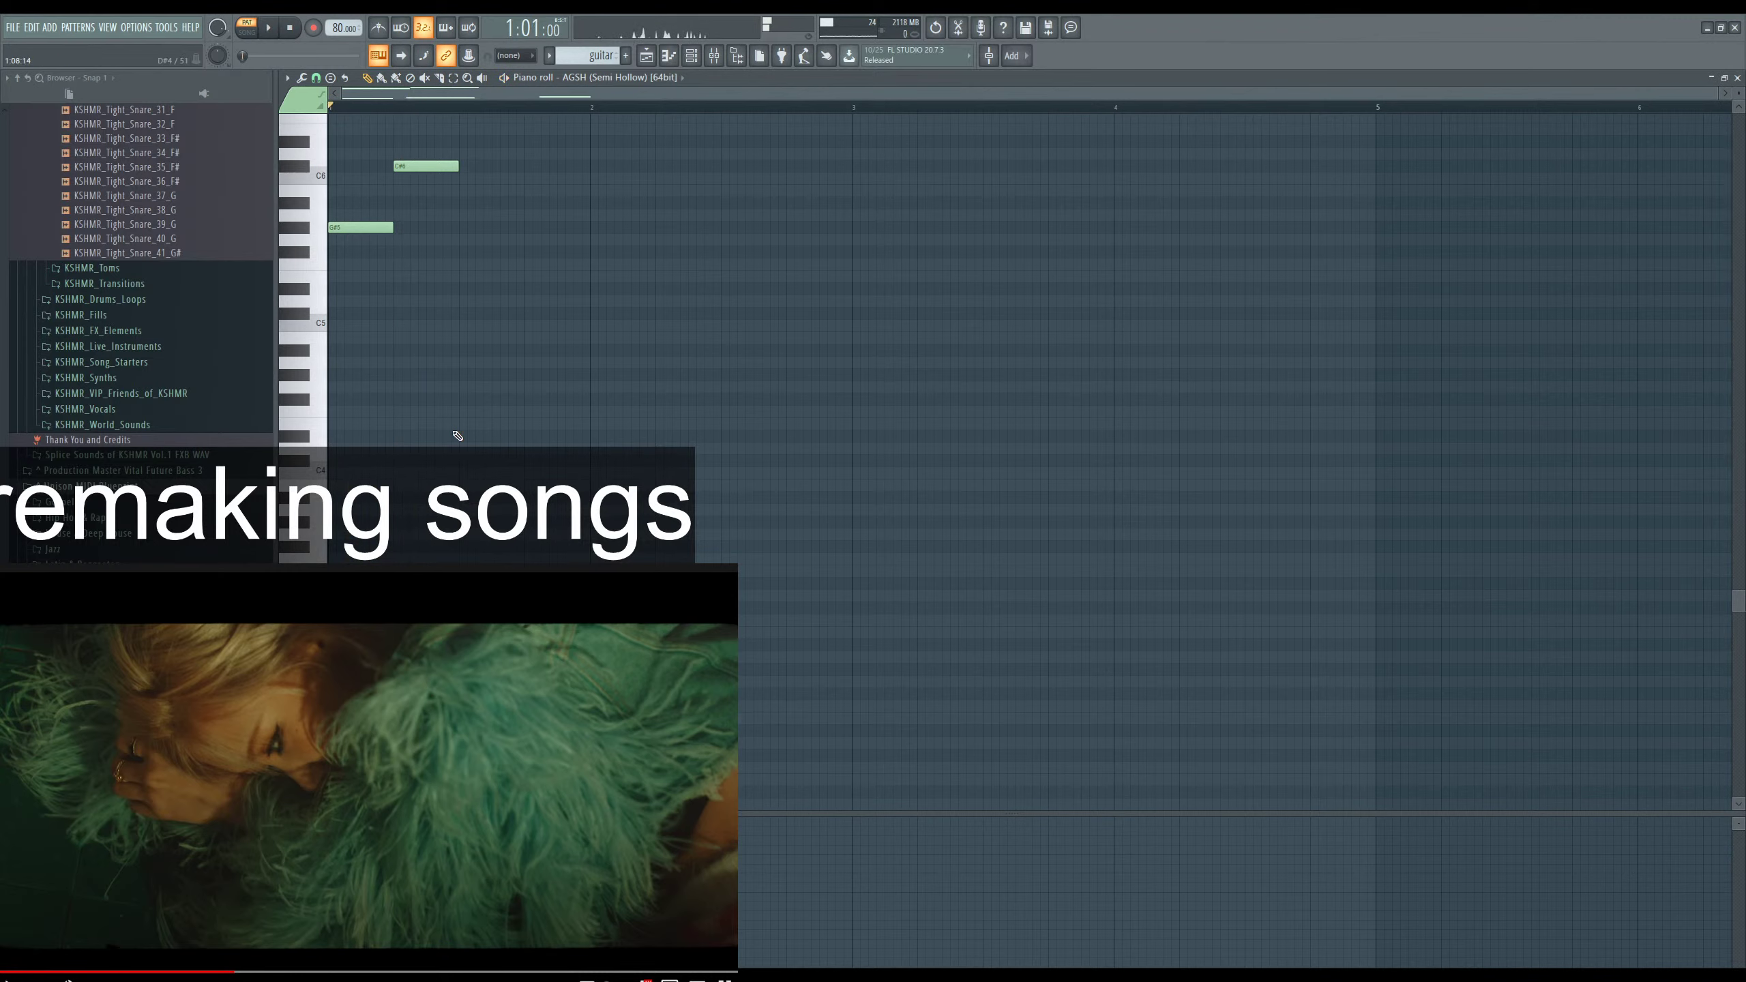
Check the Semi-Hollow plugin's keyboard, move the low note to the start of bar 1, and remove the extra low note near the bar's end.
key("F6")
left_click(760, 520)
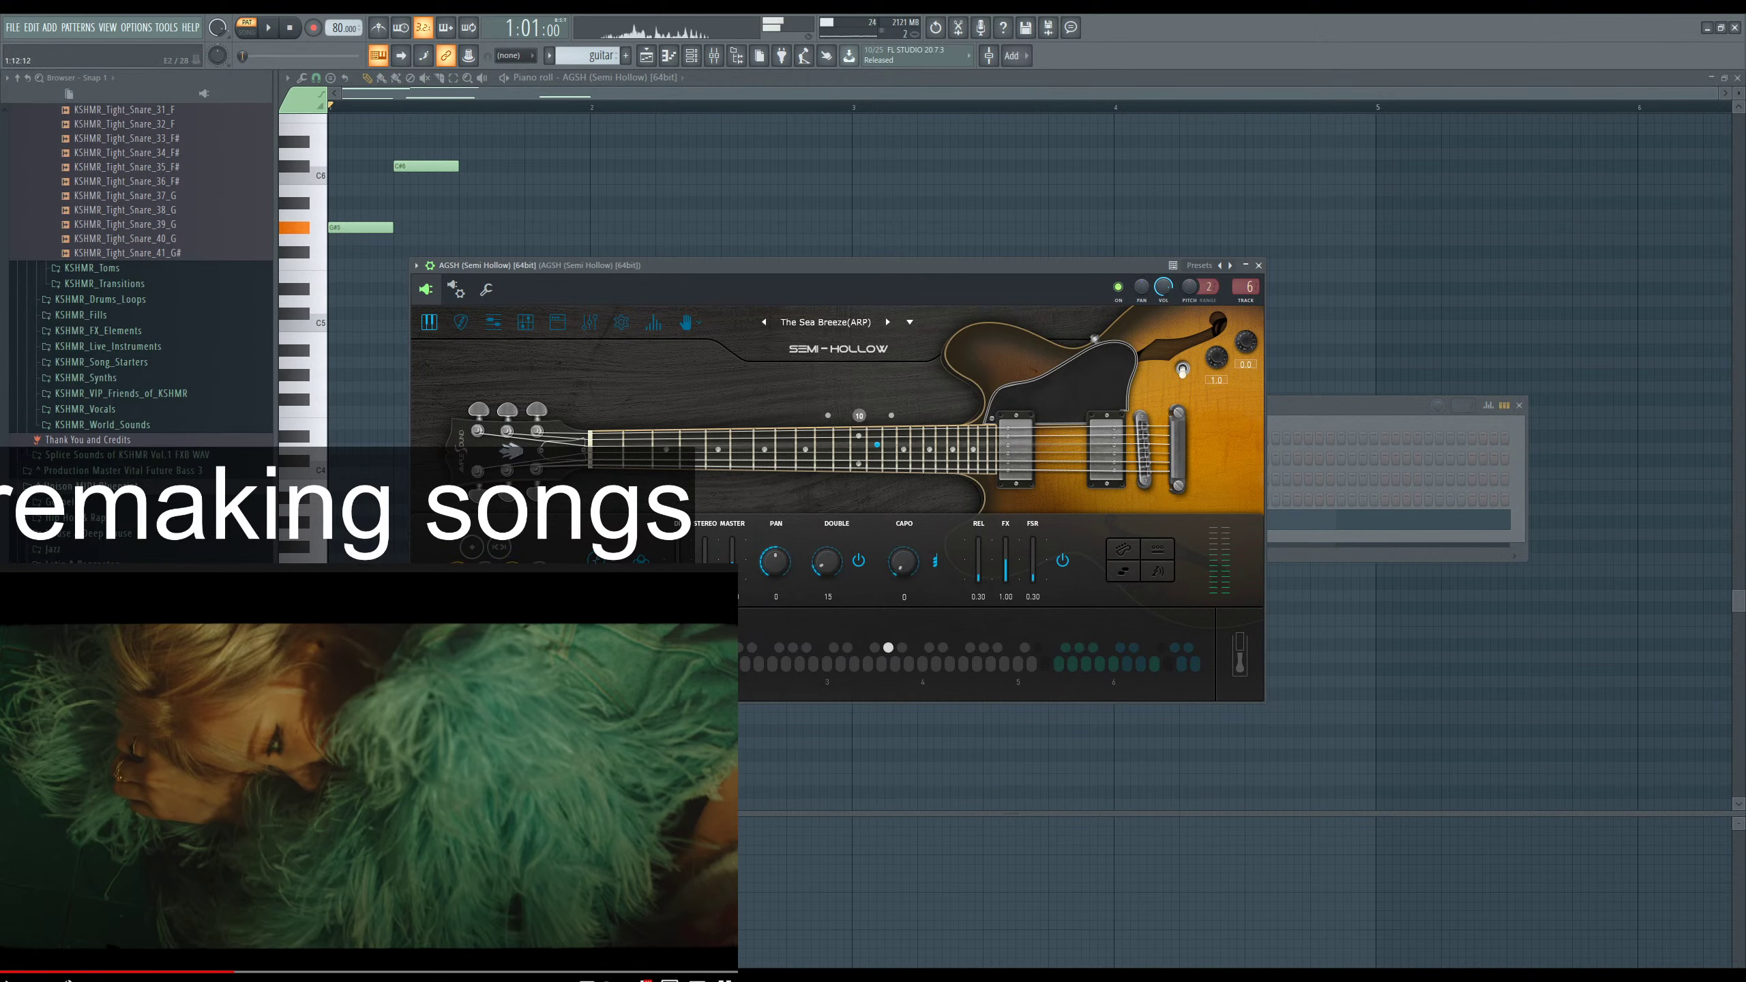
left_click_drag(394, 717, 345, 716)
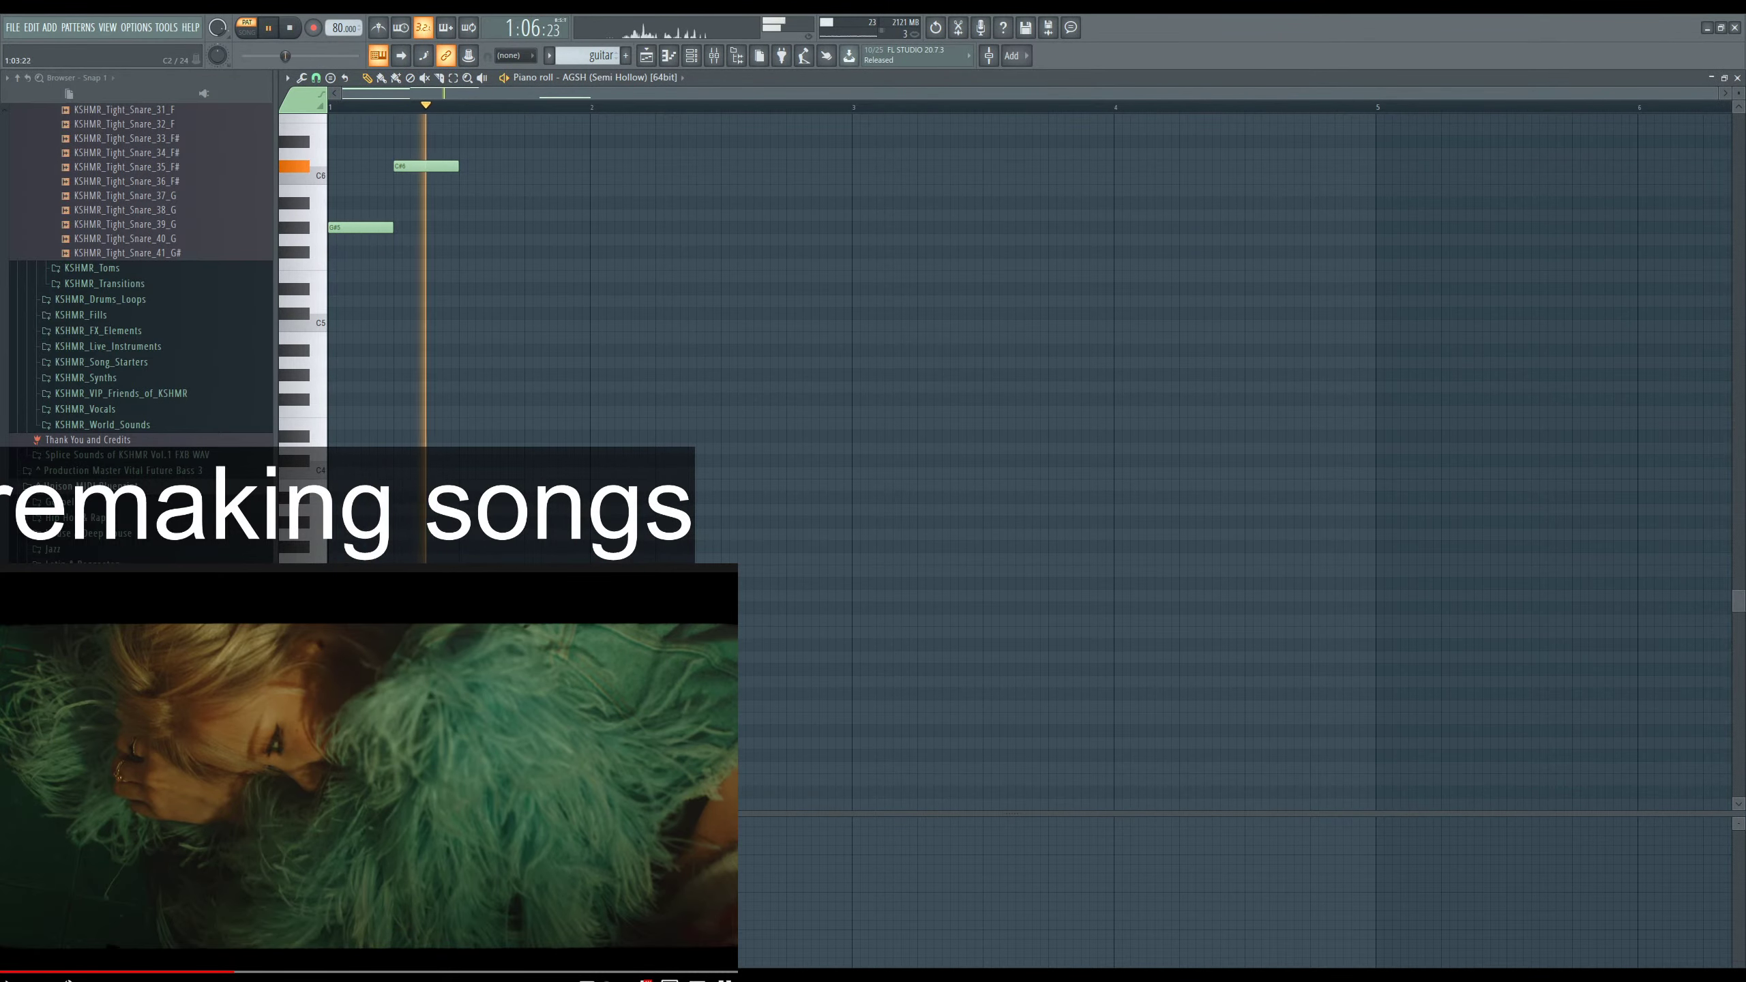
key("space")
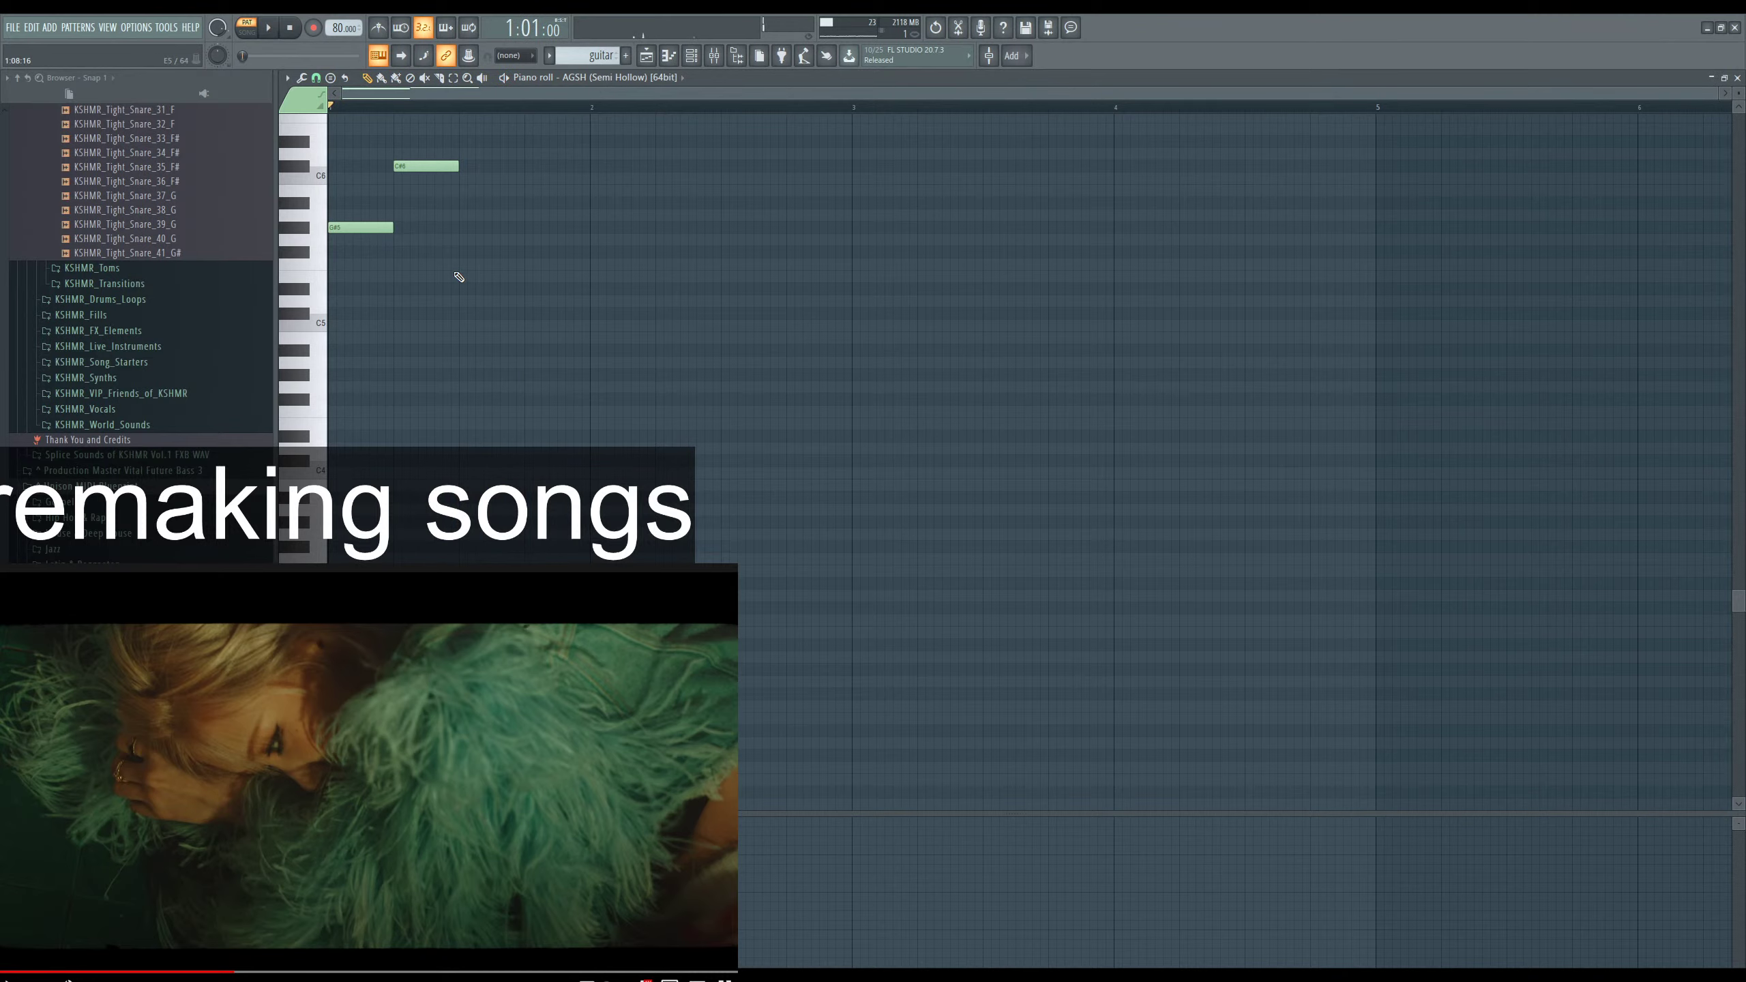
Draw a one-beat F#6 note on beat four of bar 1 and a one-beat A#5 note at the start of bar 2.
key("space")
scroll(491, 300, "up", 4)
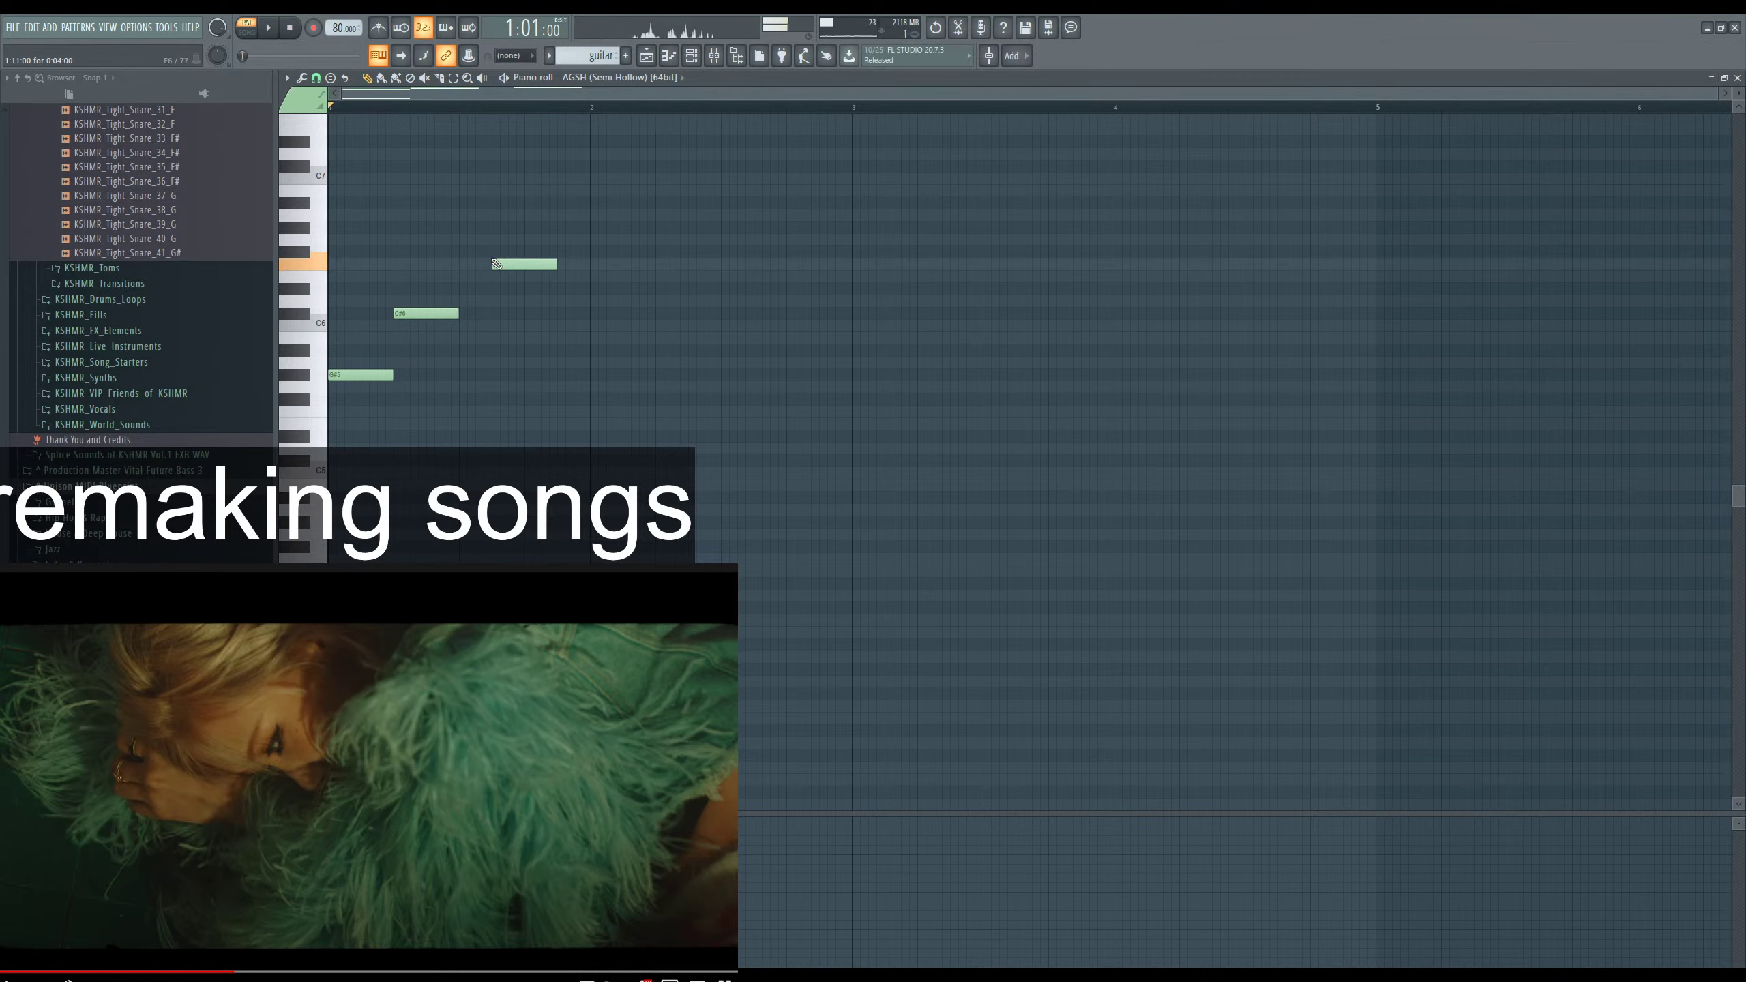
key("space")
left_click_drag(497, 264, 528, 264)
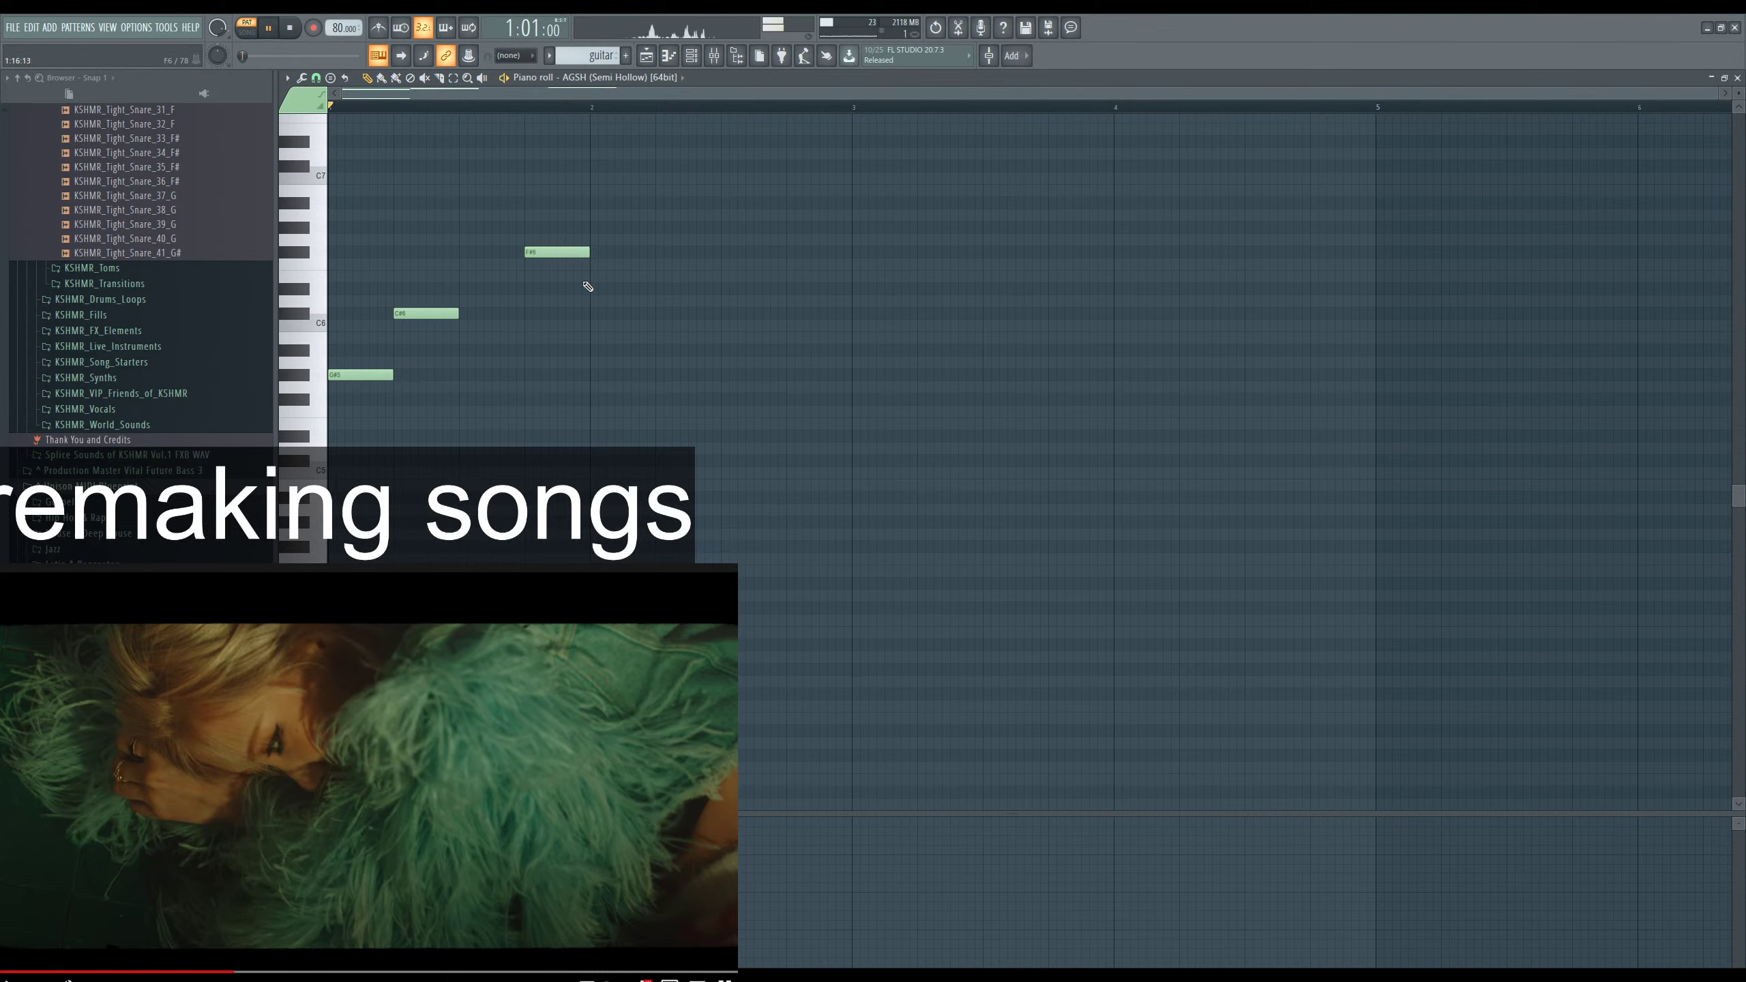
key("space")
left_click(623, 351)
key("space")
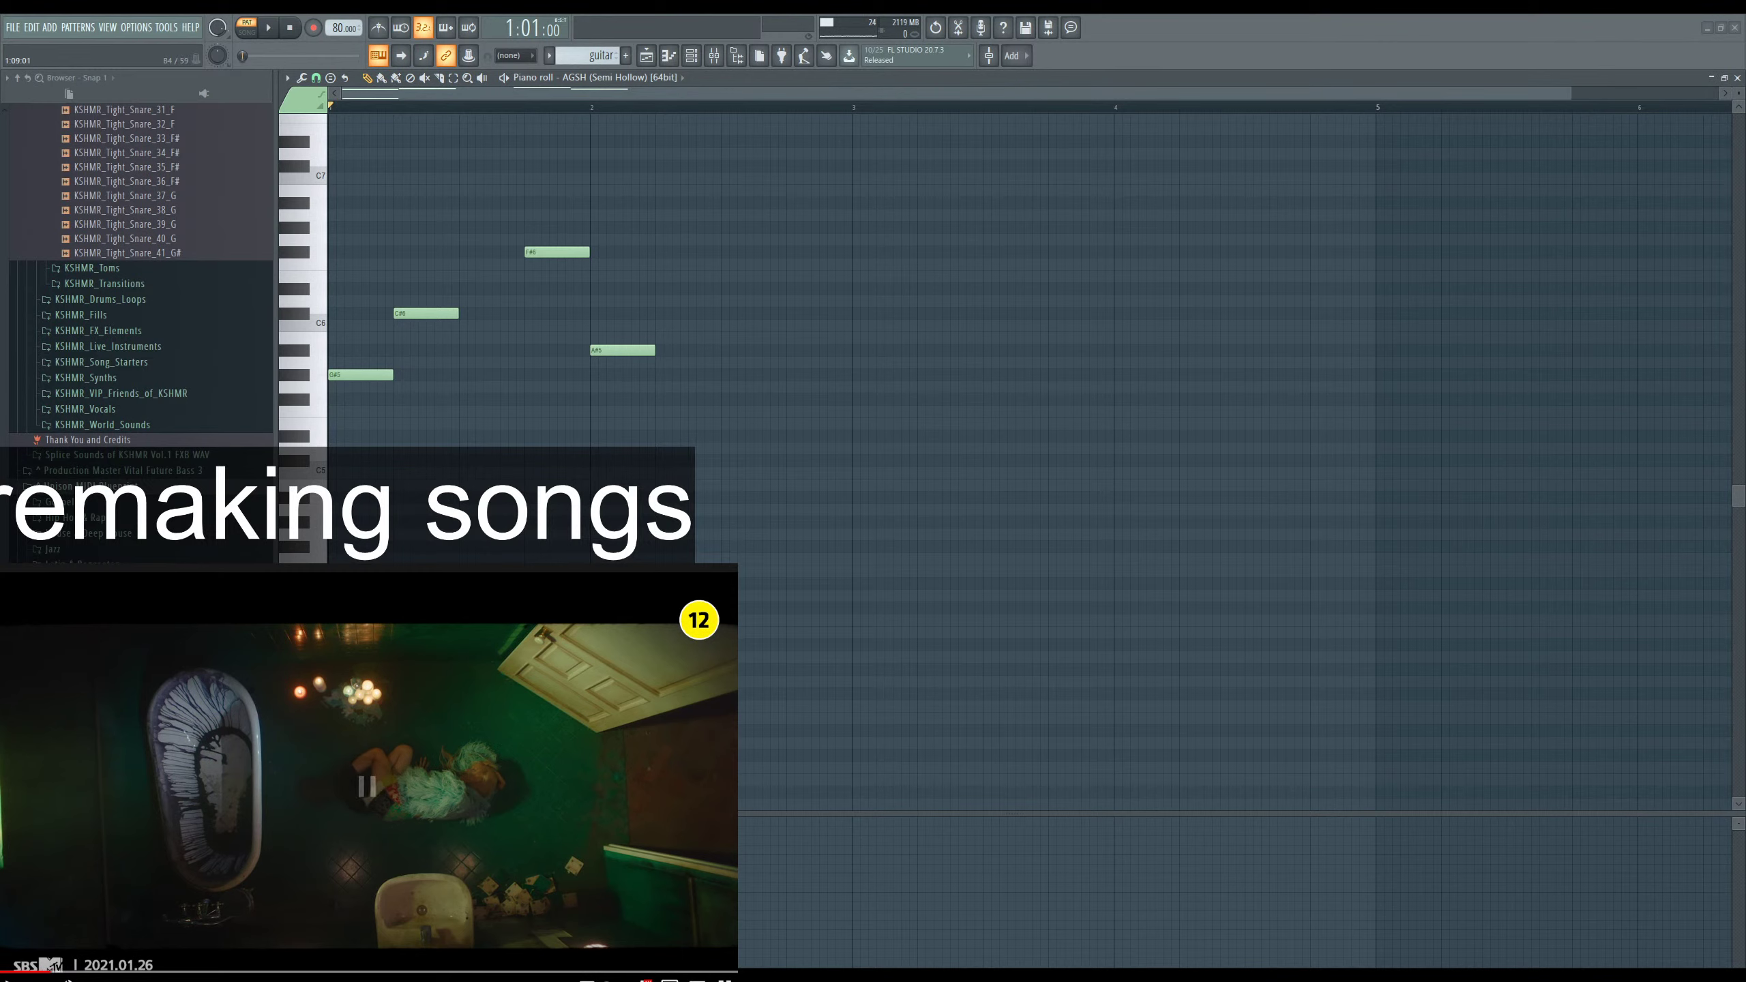
Open the second Kontakt instance and browse its instrument libraries and quick-load folders for a suitable guitar.
key("F6")
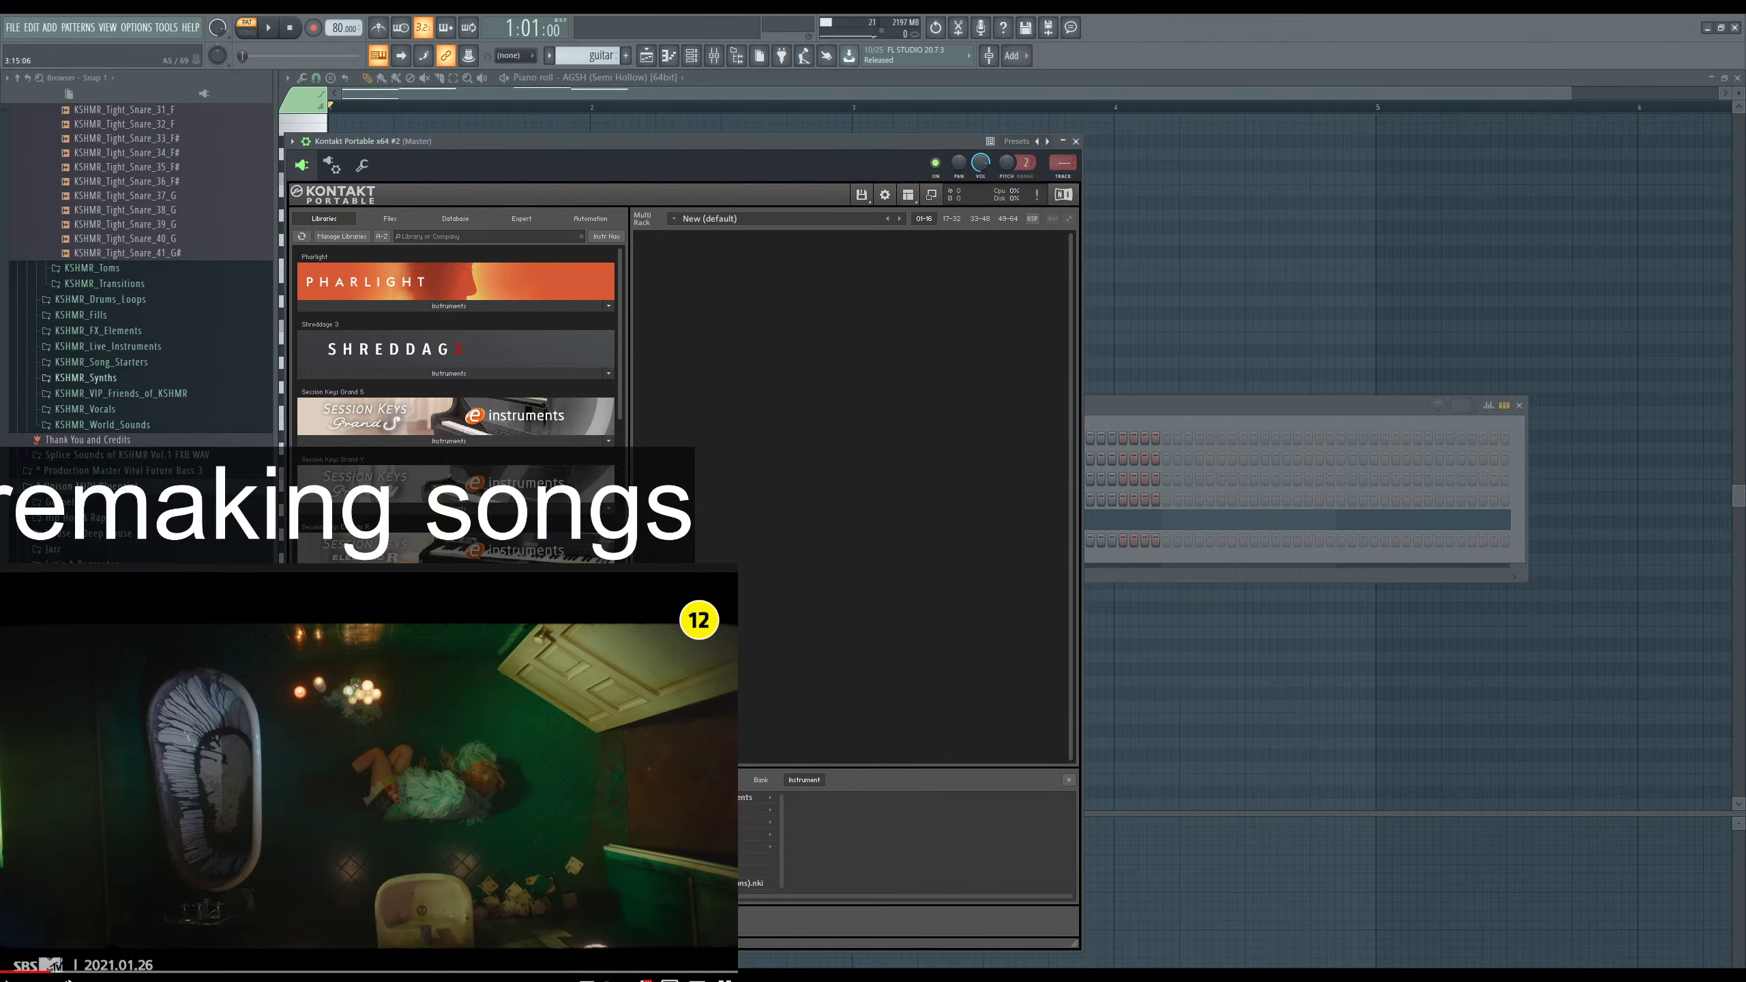
scroll(457, 385, "down", 3)
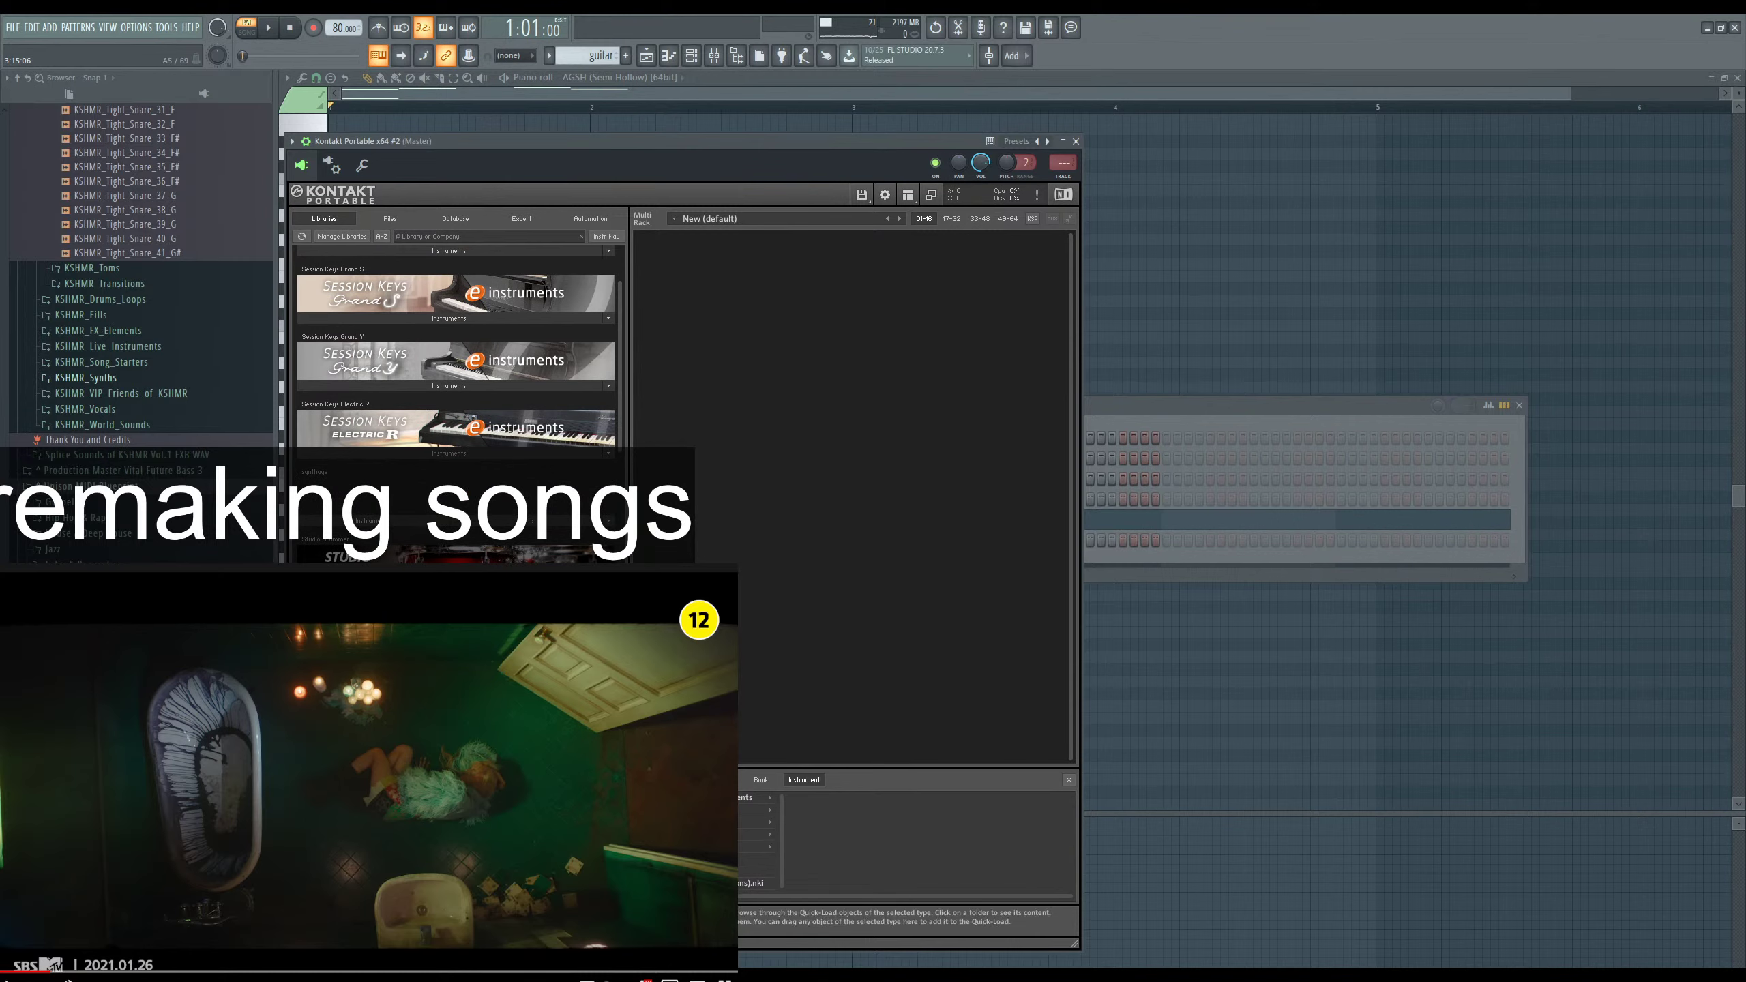
left_click(688, 834)
left_click(687, 847)
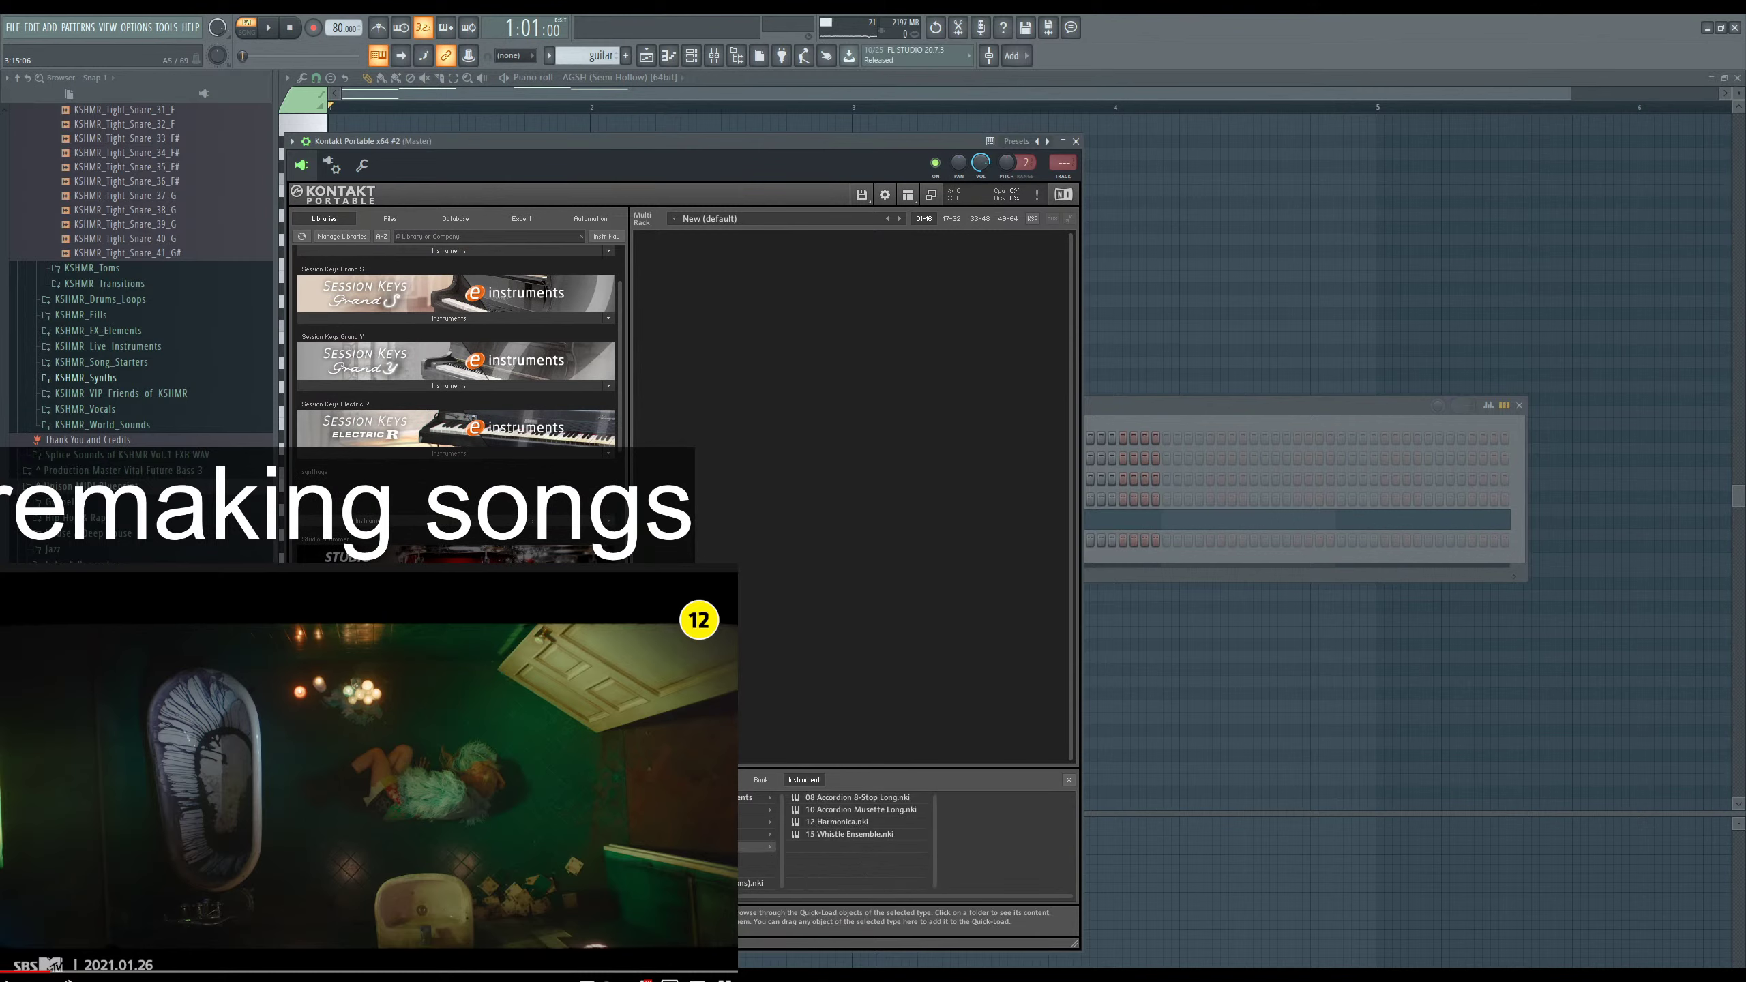
left_click(687, 809)
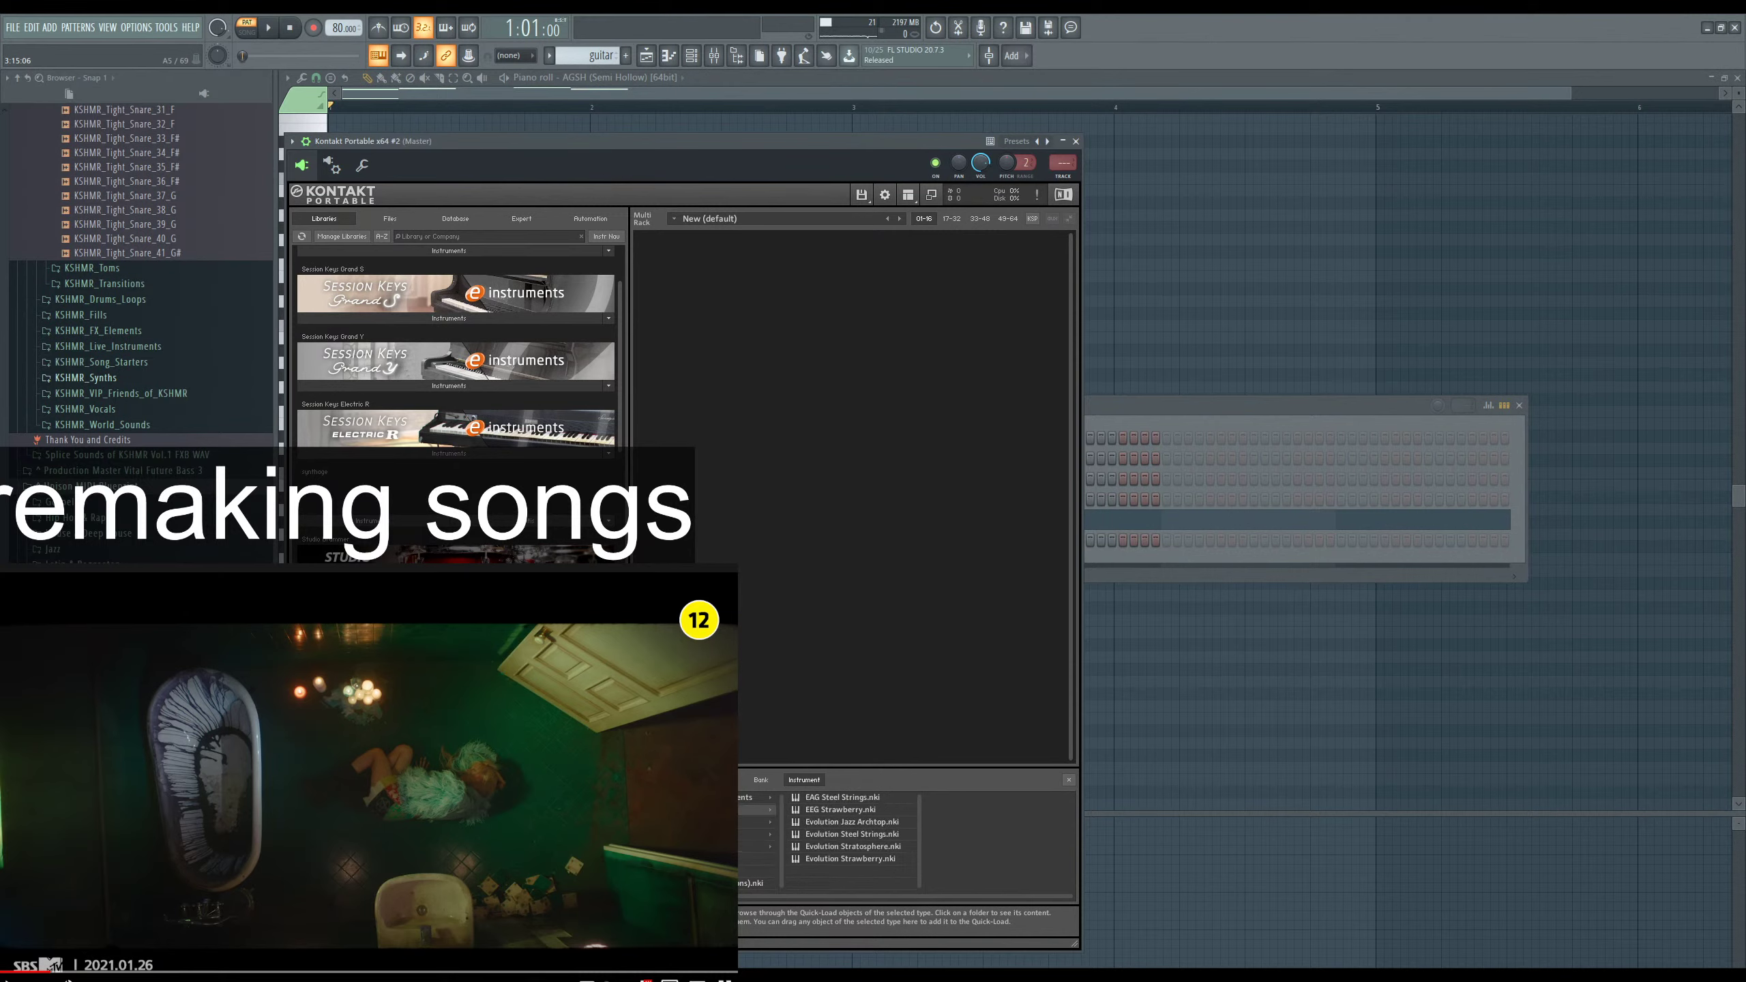
left_click(687, 798)
scroll(457, 406, "down", 7)
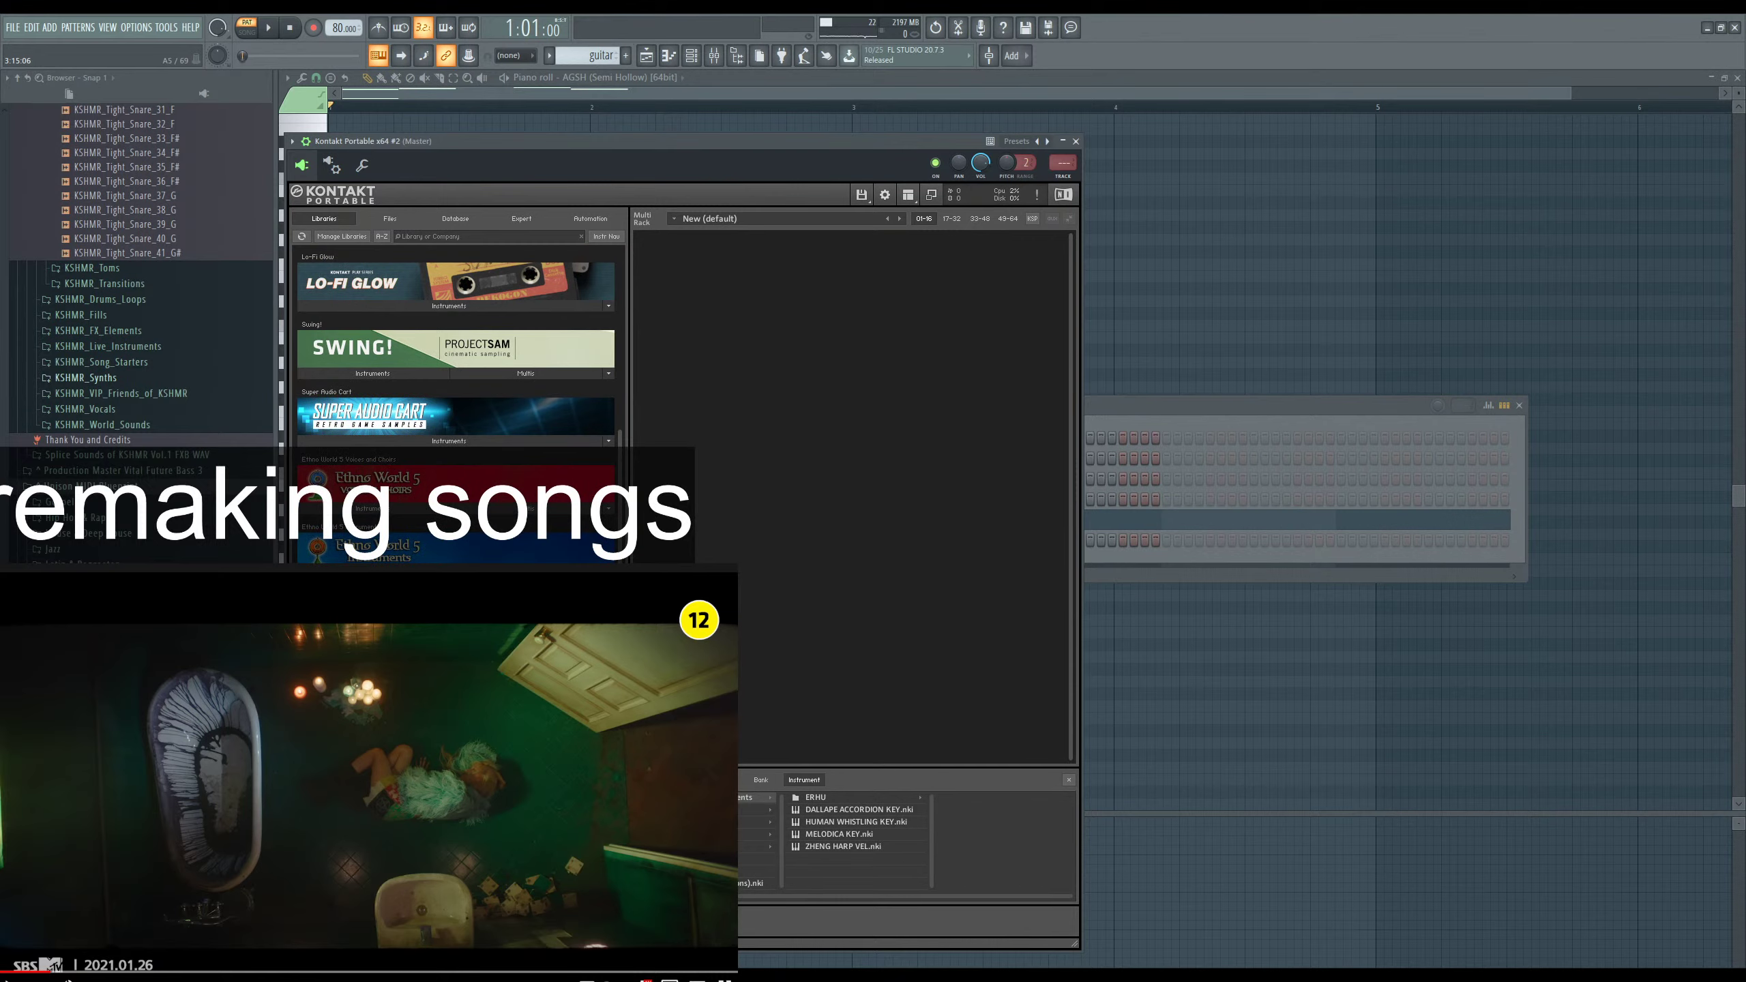
scroll(457, 406, "down", 15)
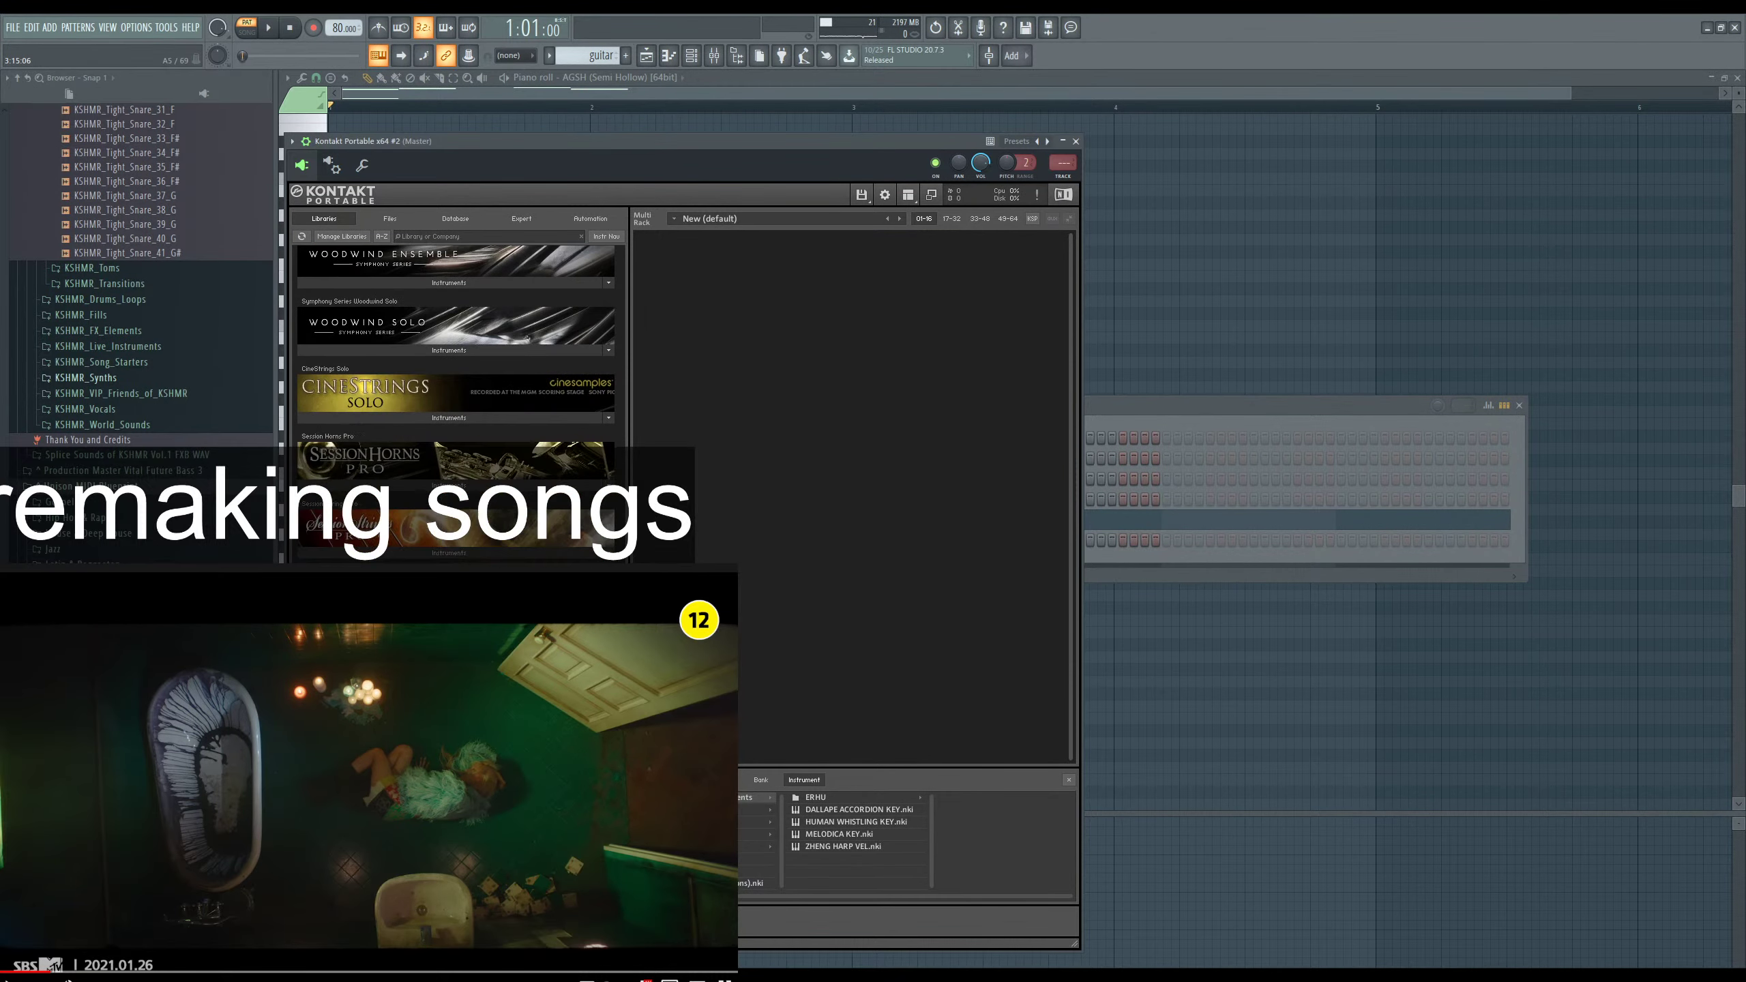
scroll(457, 406, "up", 15)
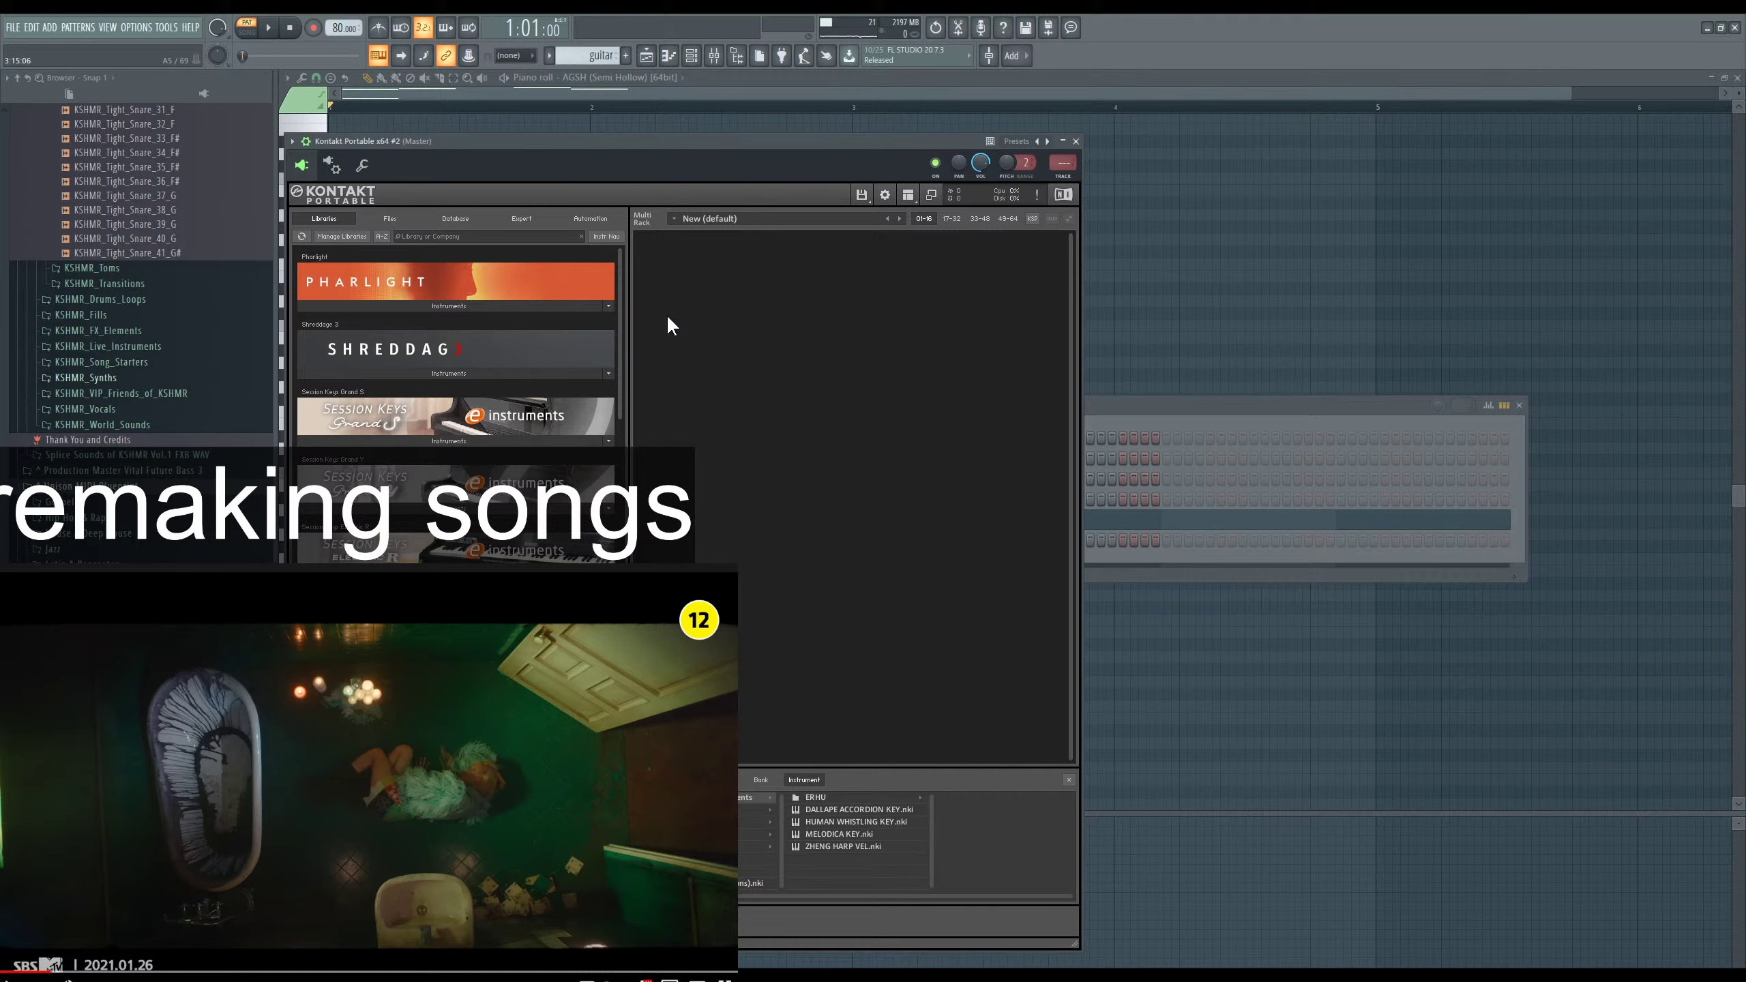
Load Shreddage 3 Stratus.nki from the Shreddage 3 library into Kontakt and play a test note.
left_click(447, 373)
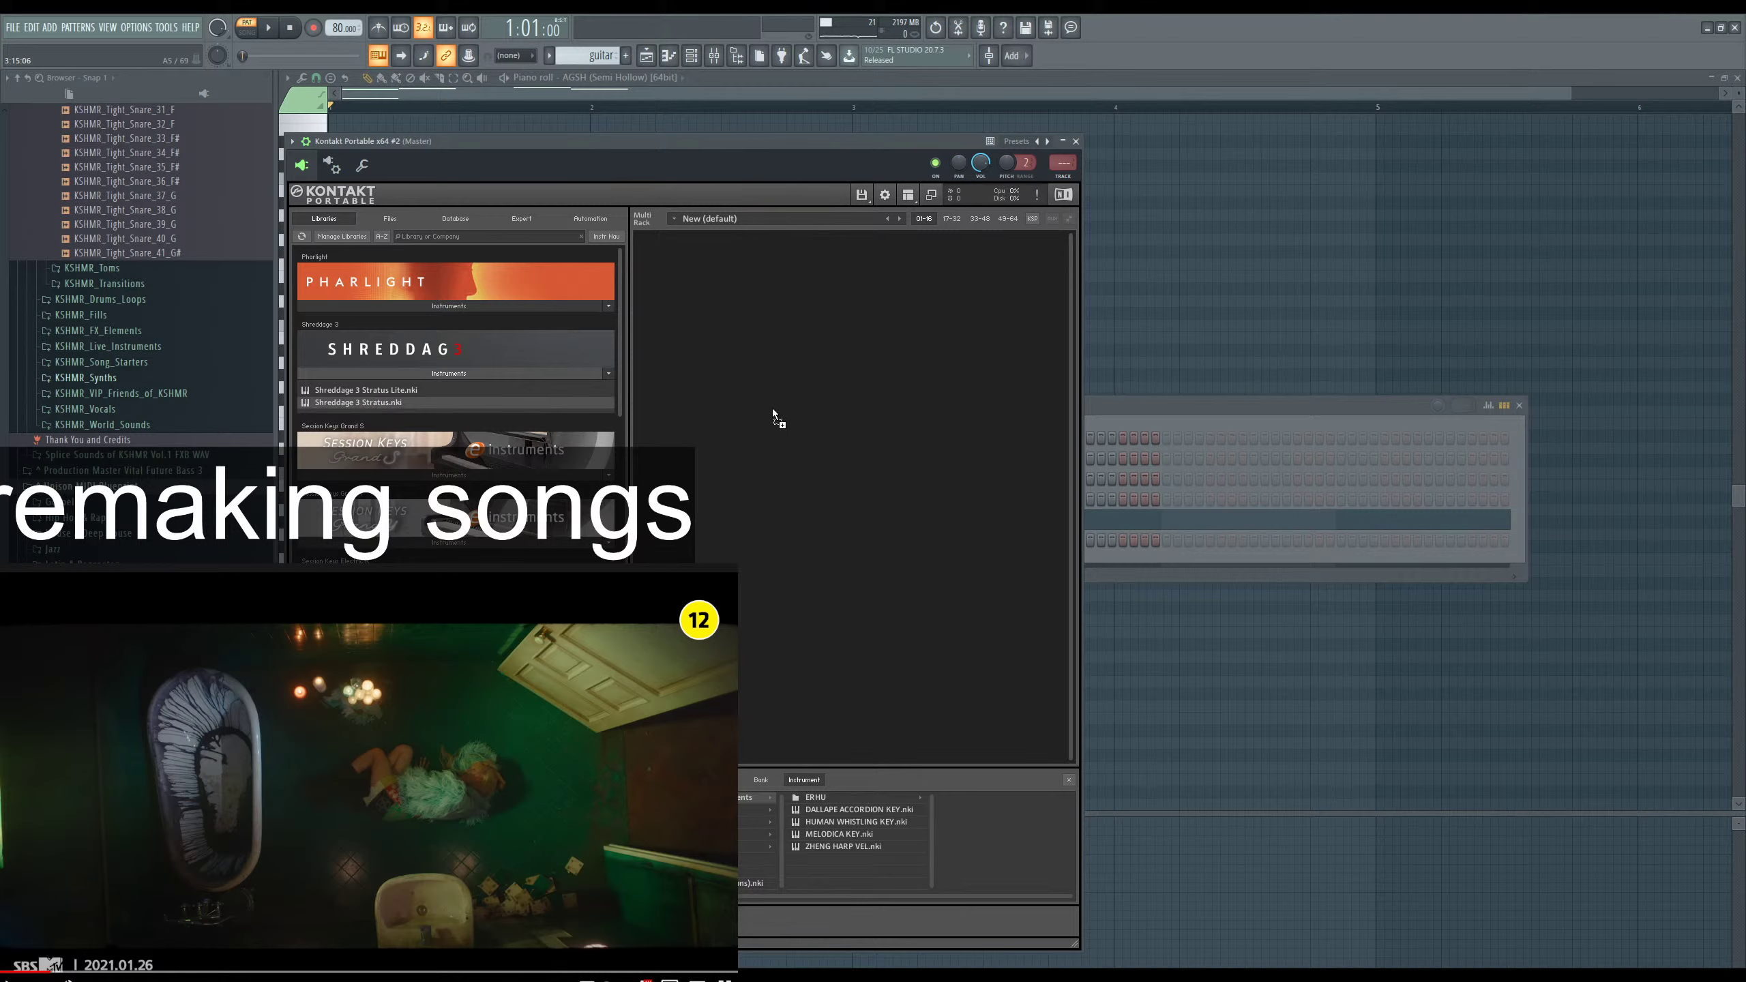
left_click_drag(774, 411, 774, 412)
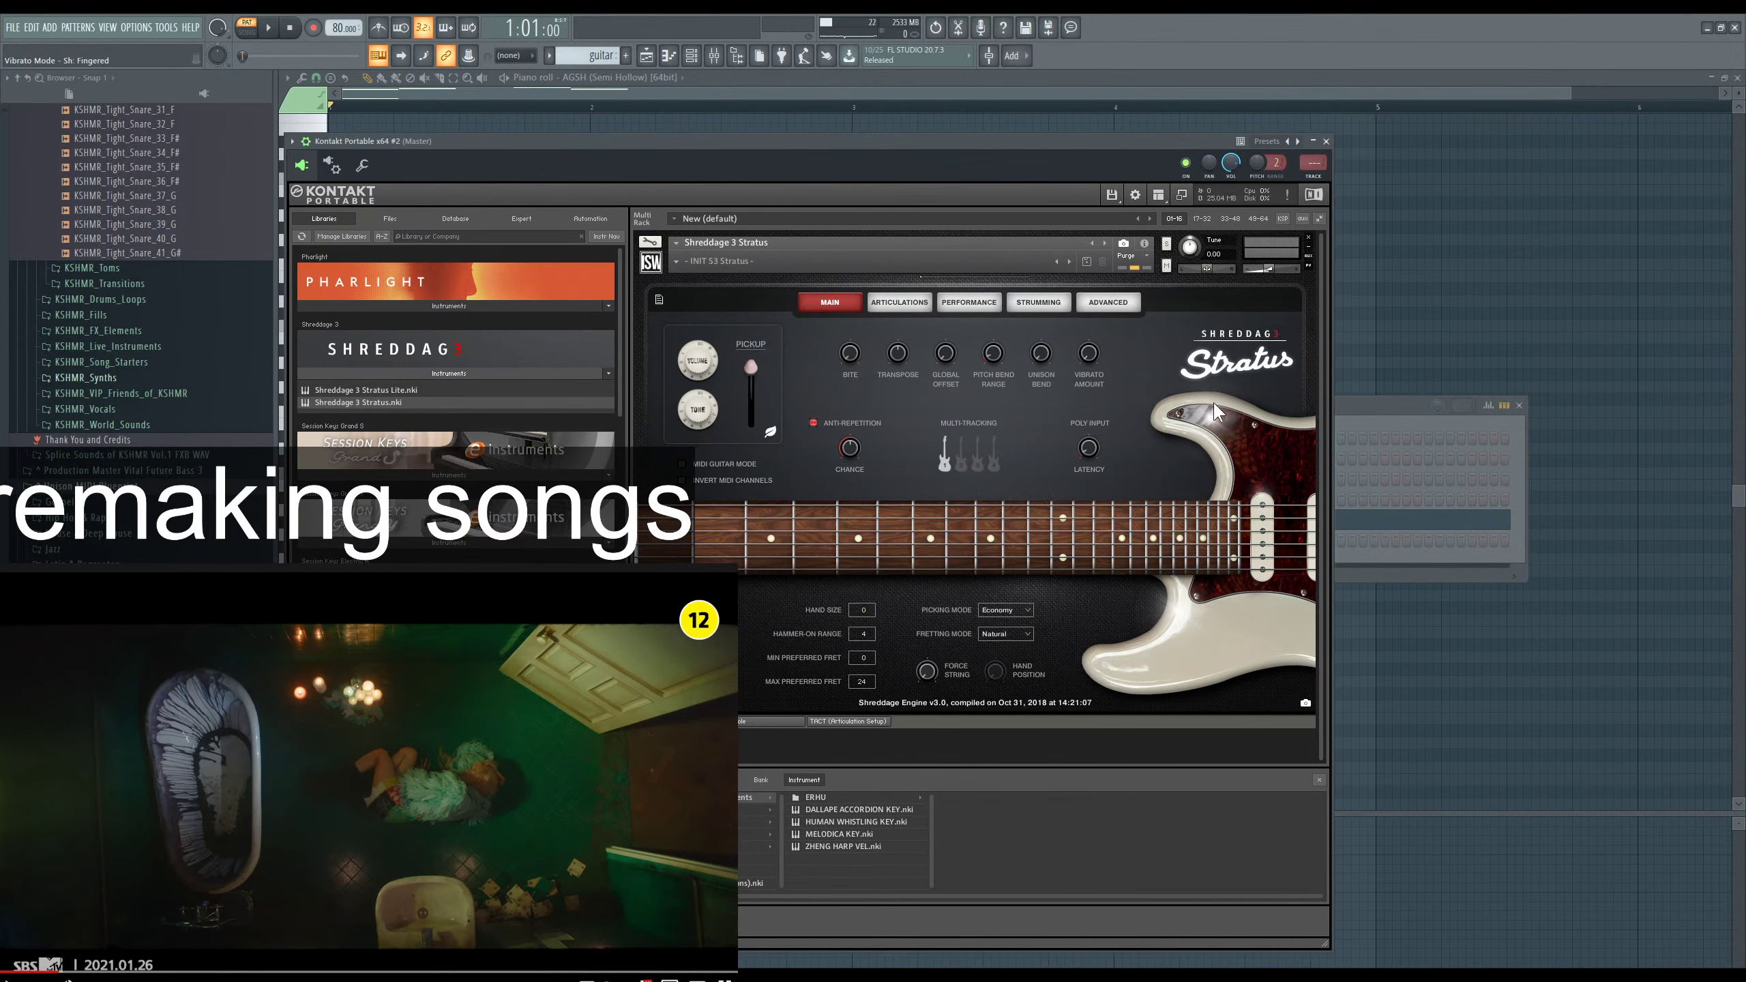
key("z")
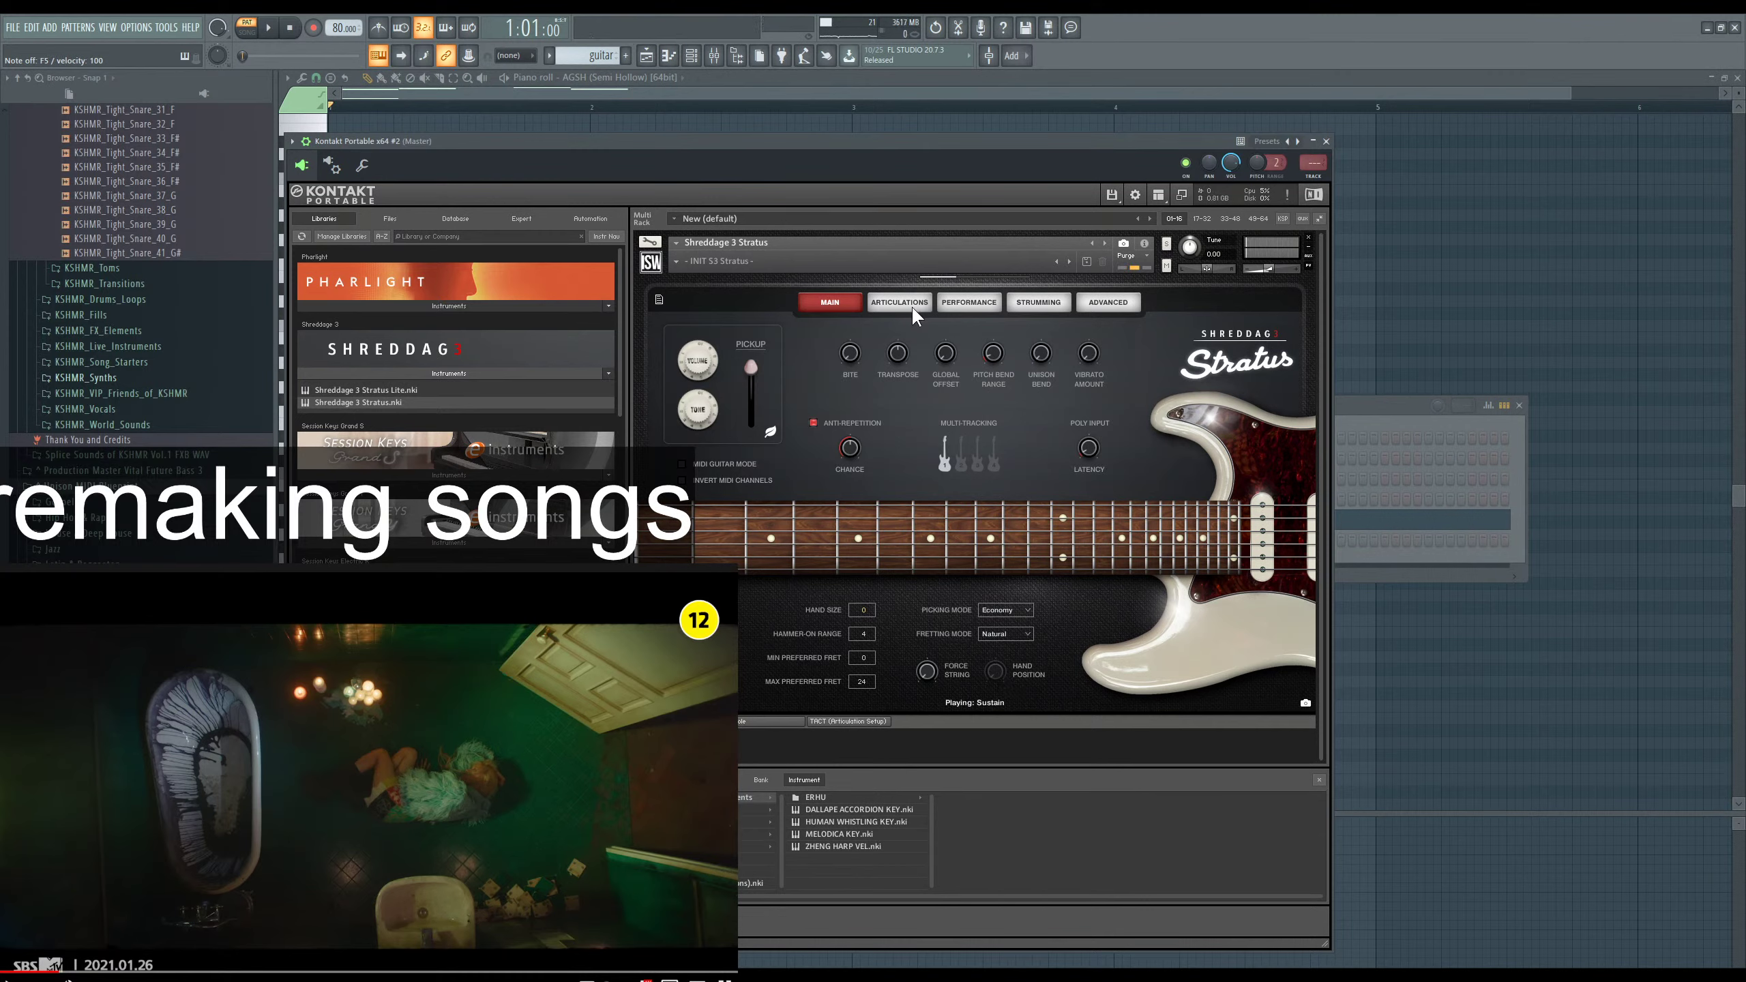
Try the Moving Lead fretting mode and Up picking, ending on Alternate picking with Natural fretting.
left_click(1003, 632)
left_click_drag(1045, 145, 1076, 142)
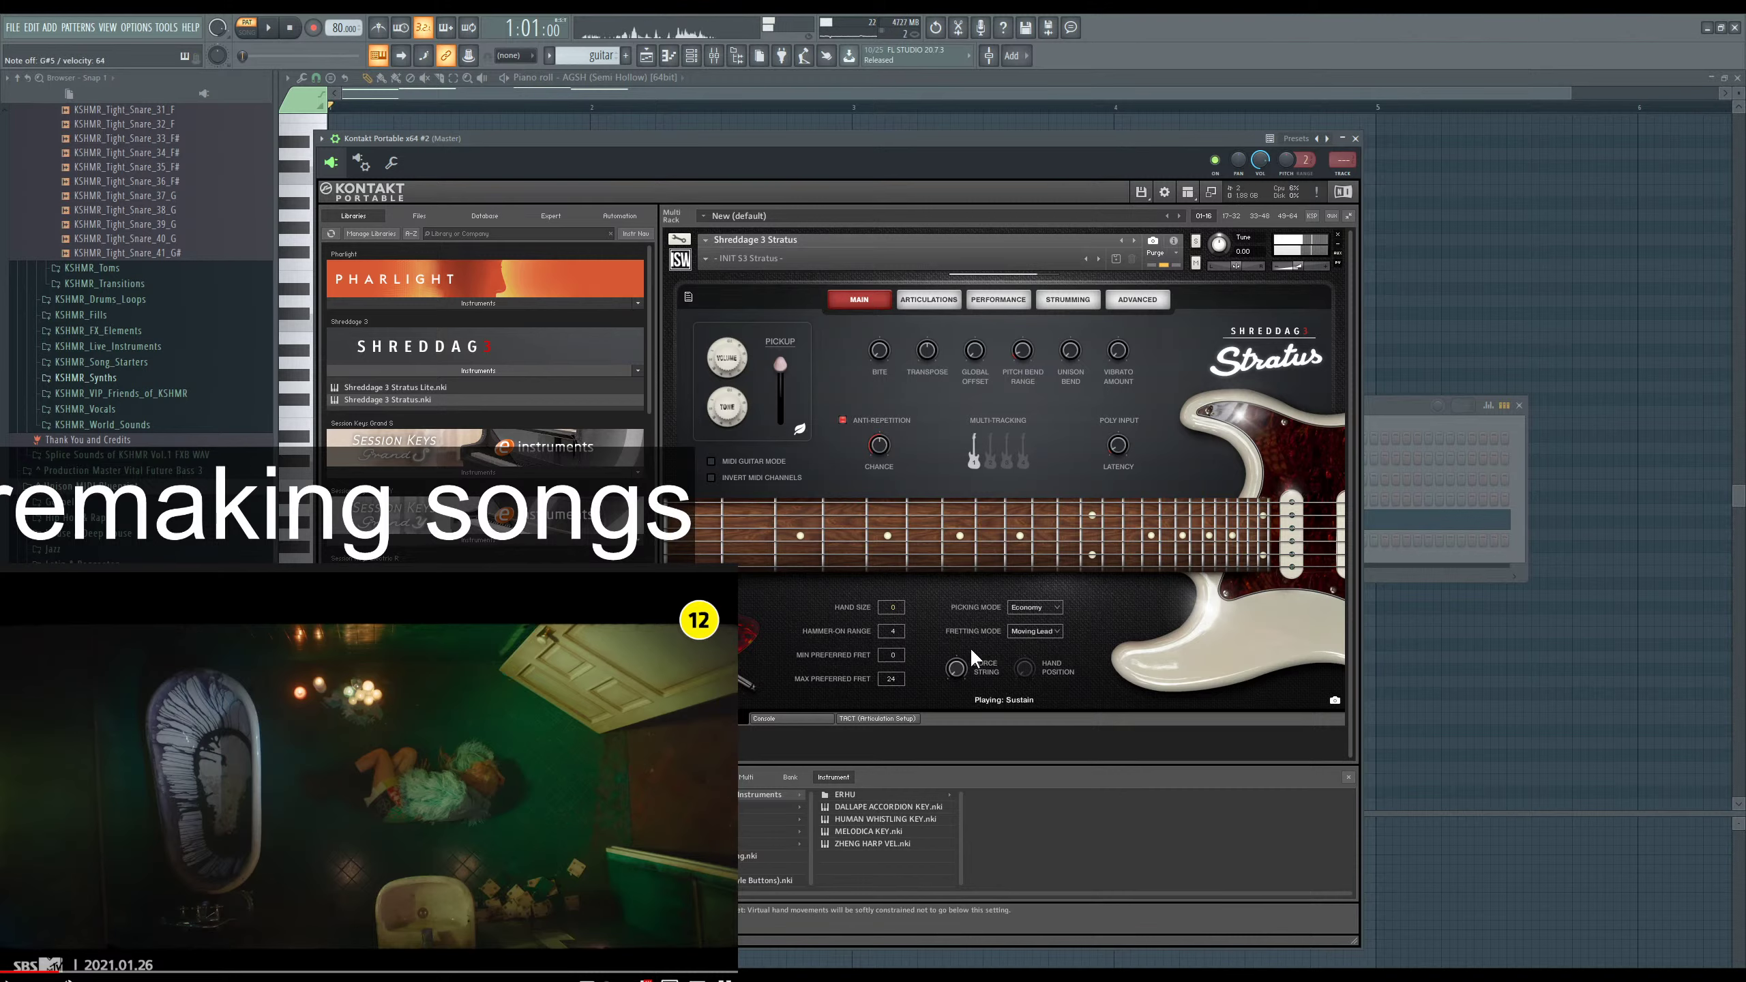
left_click(1034, 608)
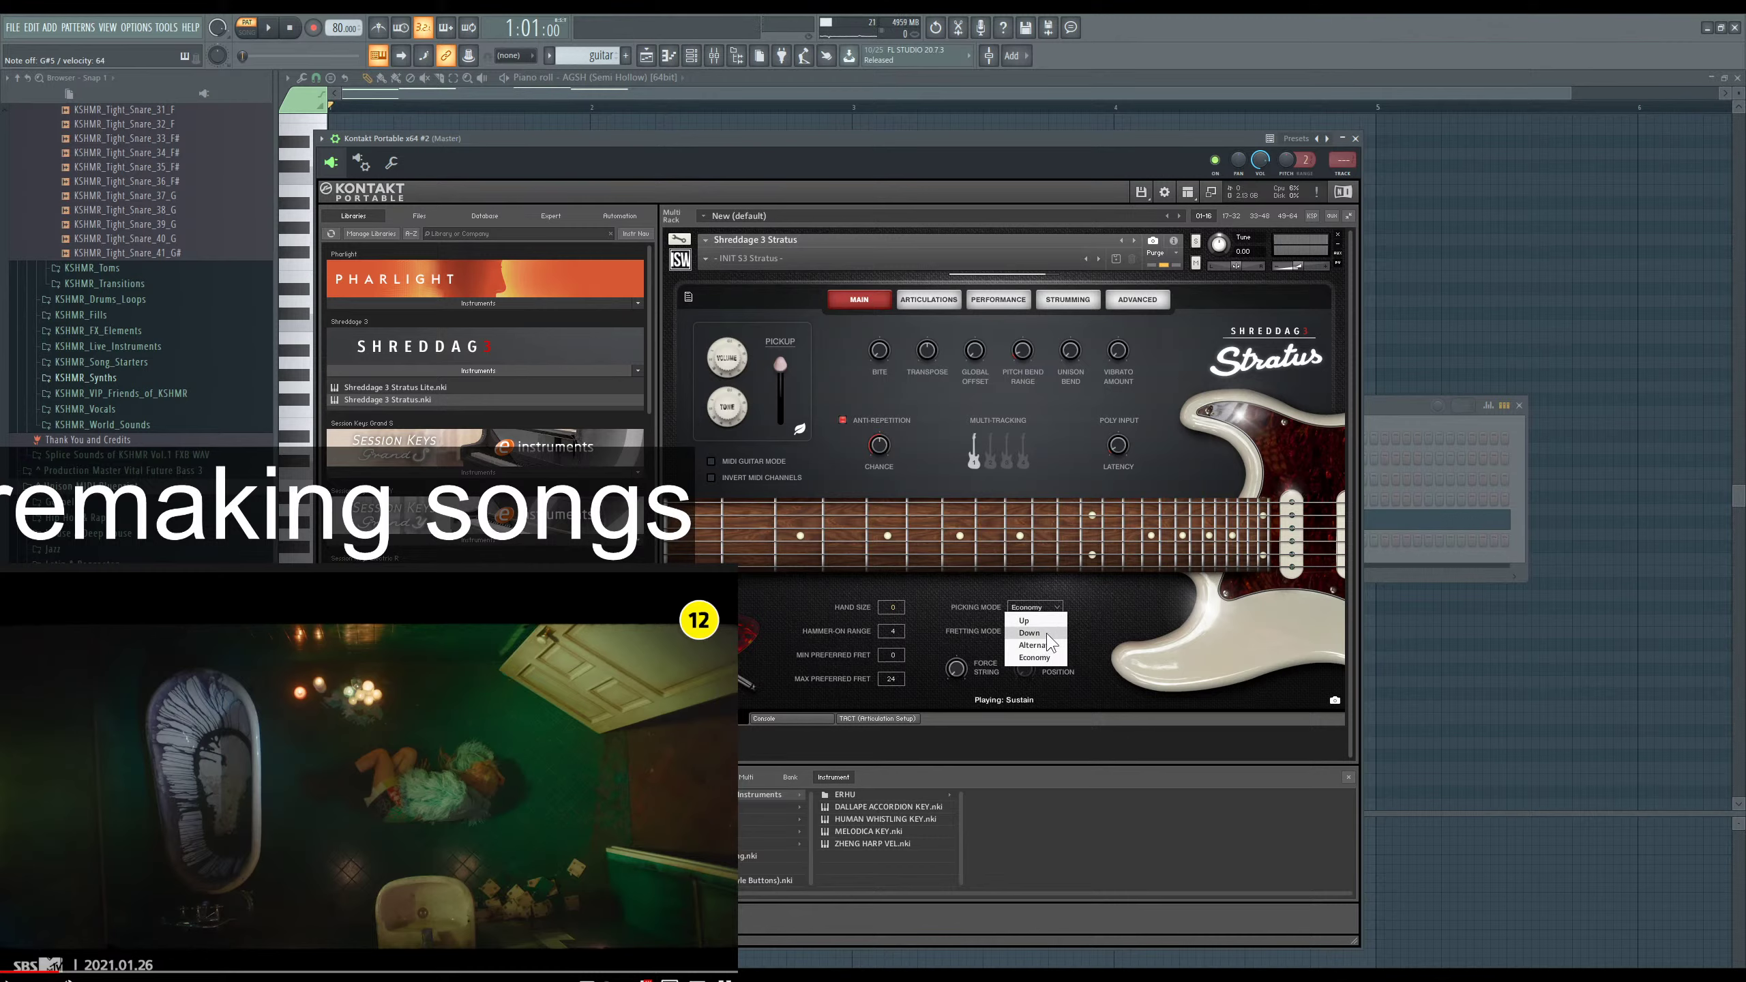
left_click(1052, 621)
left_click(1048, 608)
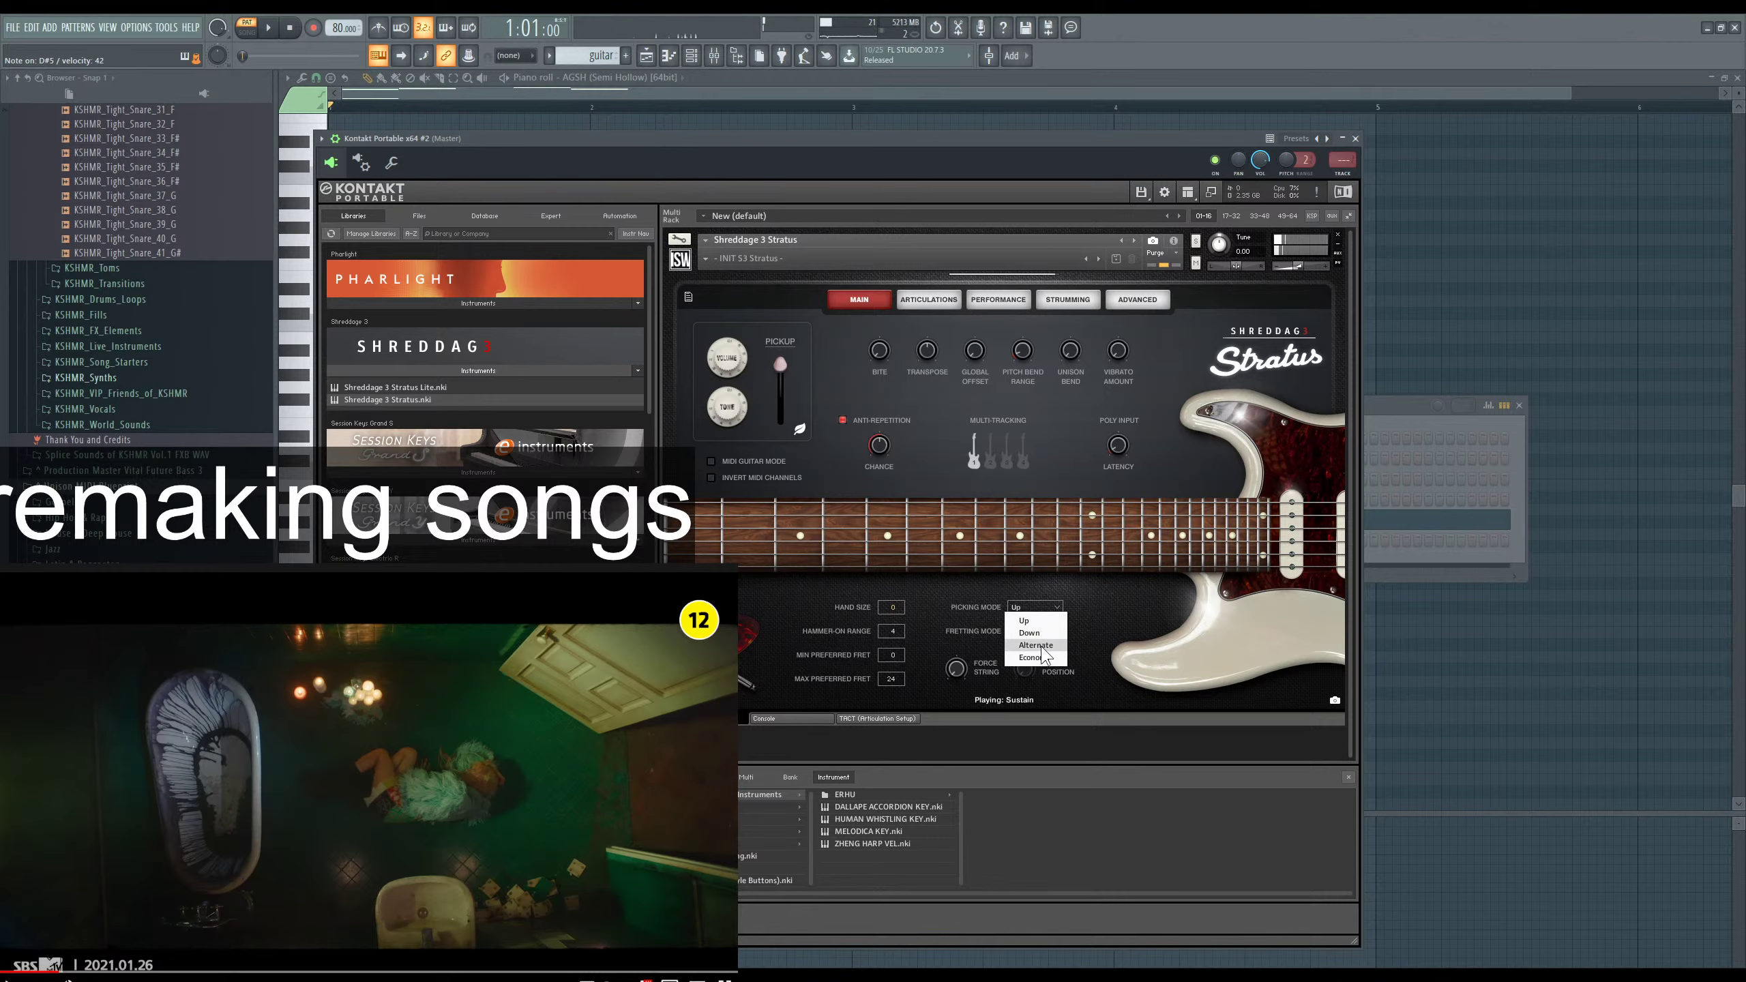
left_click(1039, 645)
left_click(1046, 632)
left_click(1035, 645)
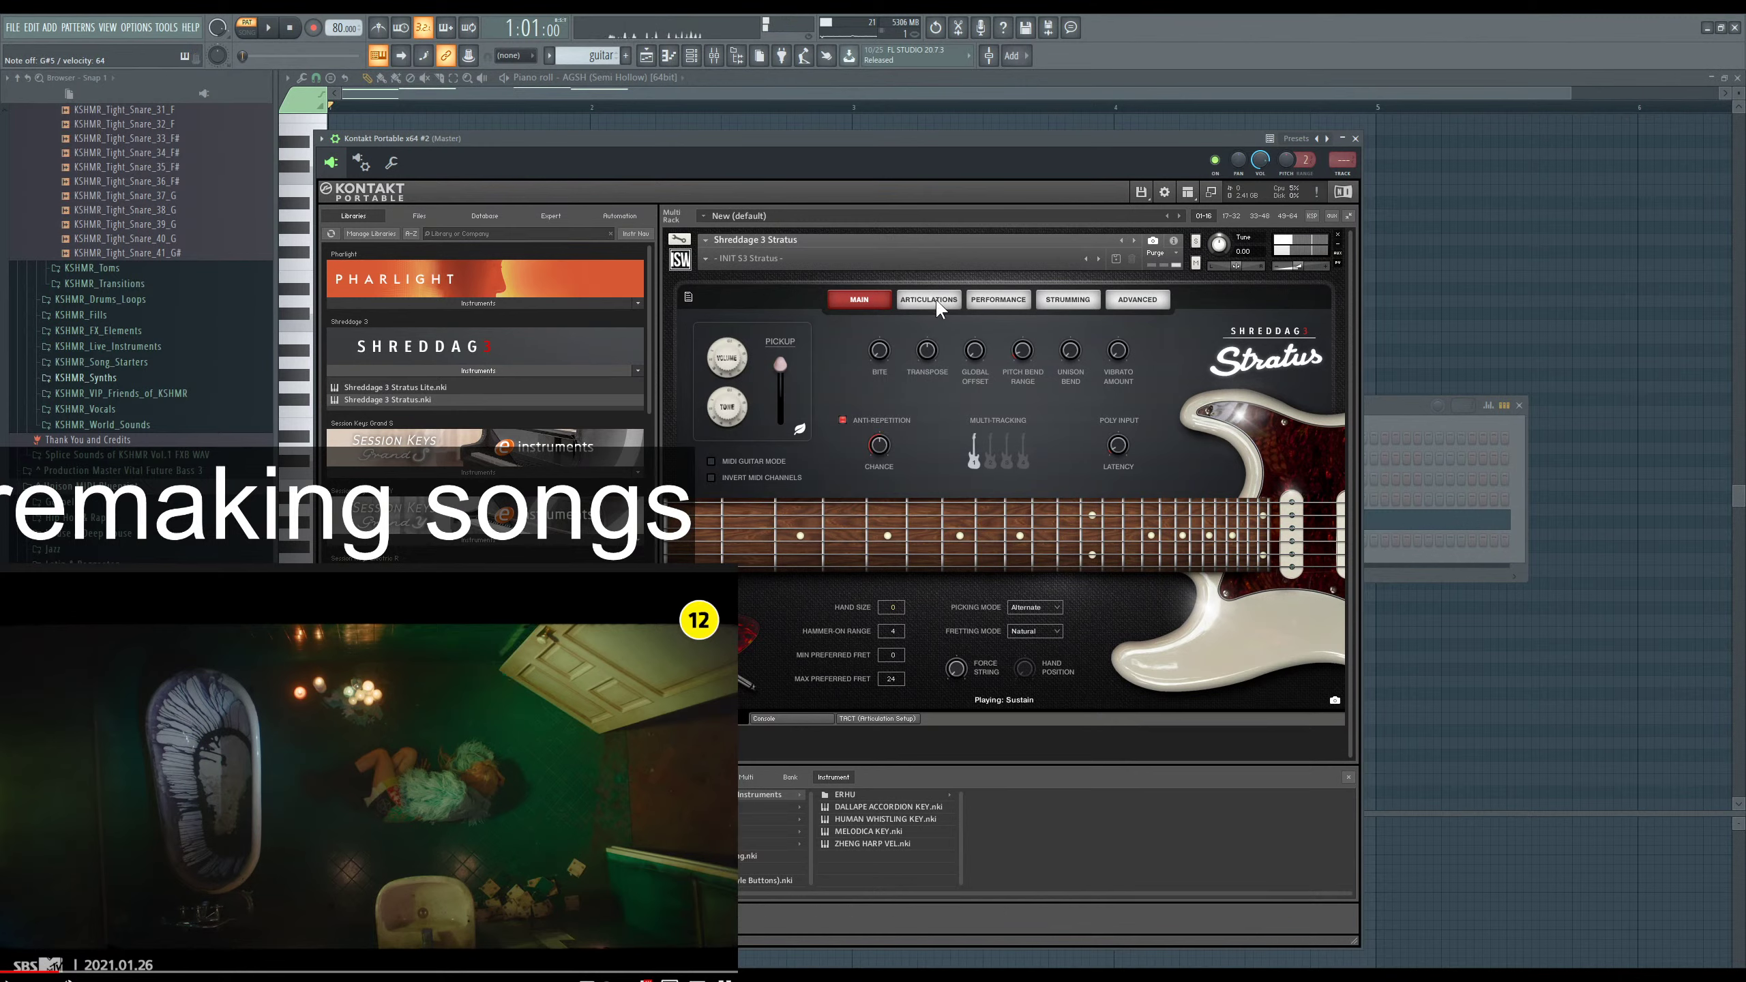
Load the Spicy Lead preset in Shreddage 3 Stratus and set its fretting mode to Moving Lead.
left_click(705, 259)
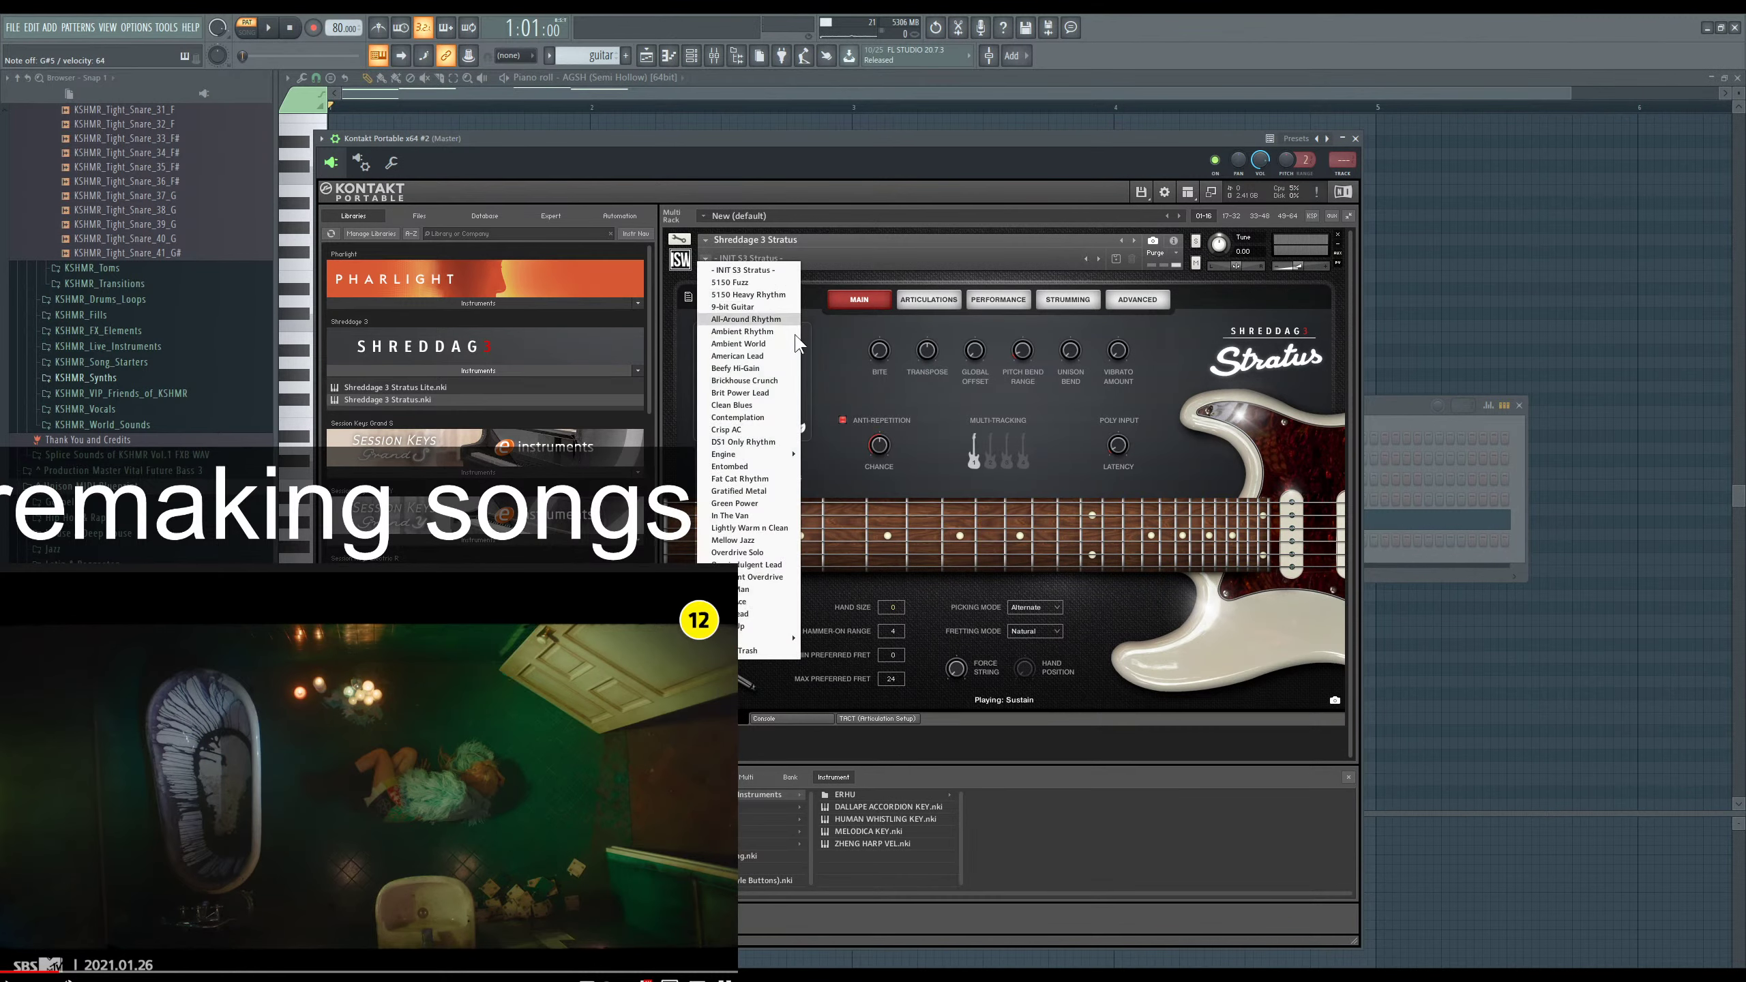
left_click(767, 616)
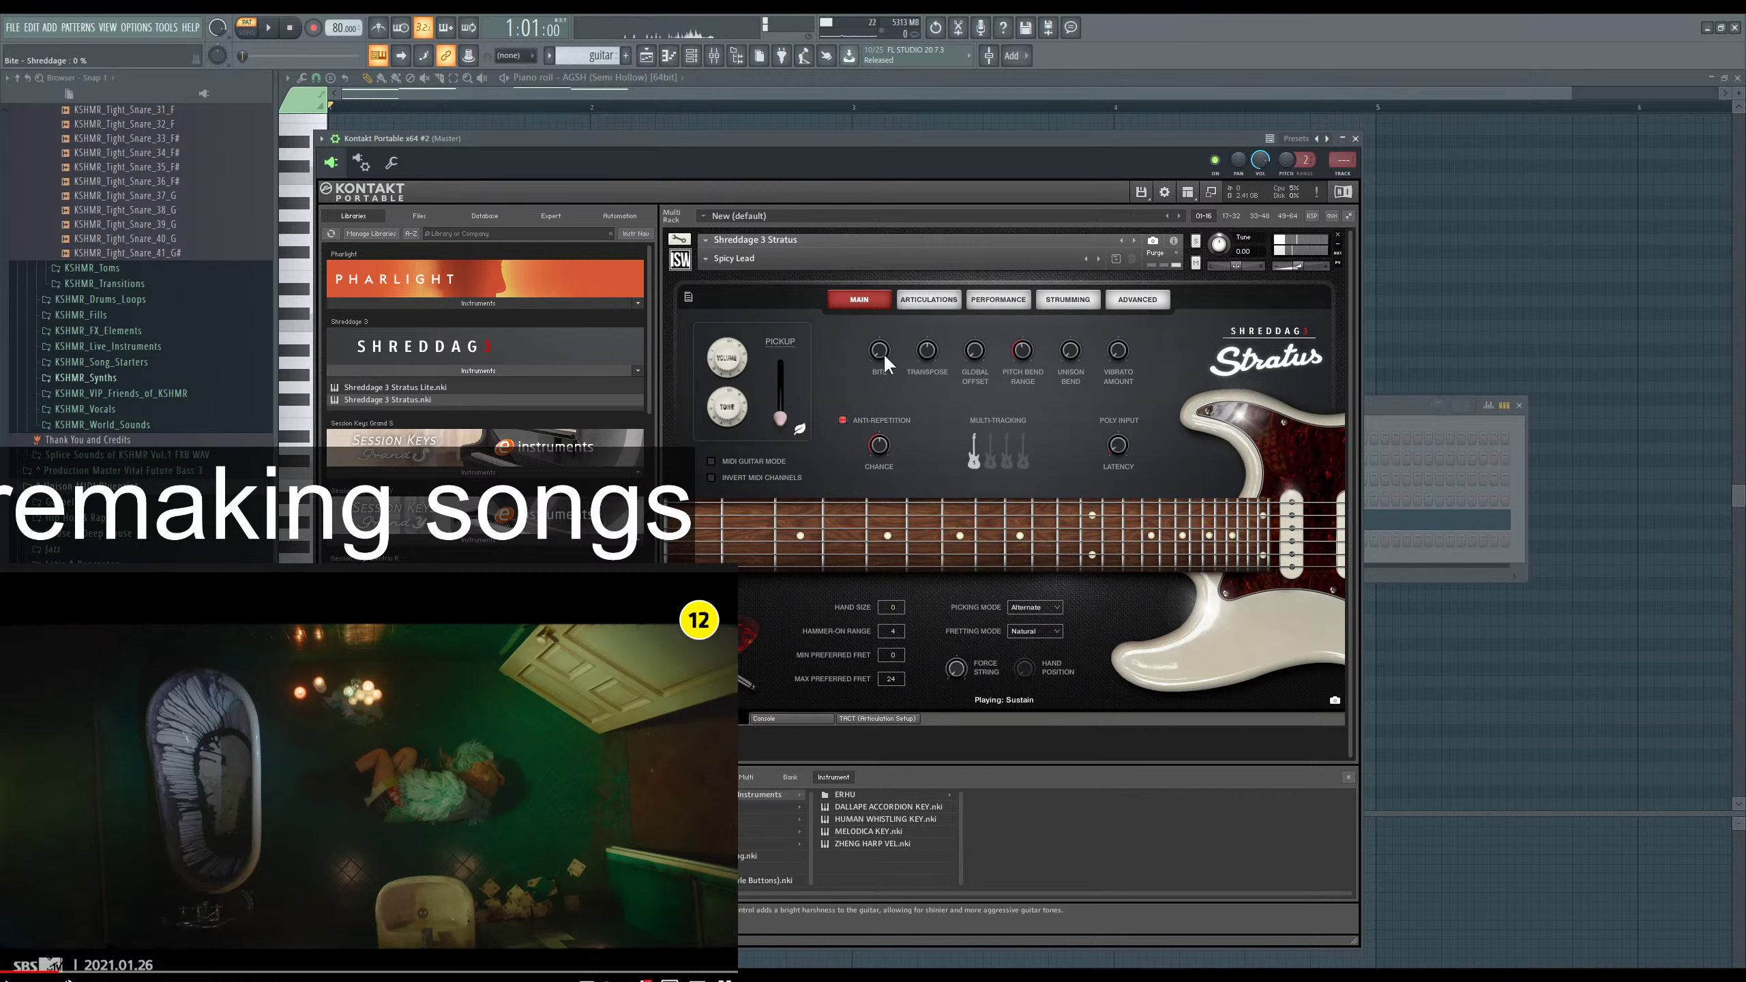
left_click(1034, 631)
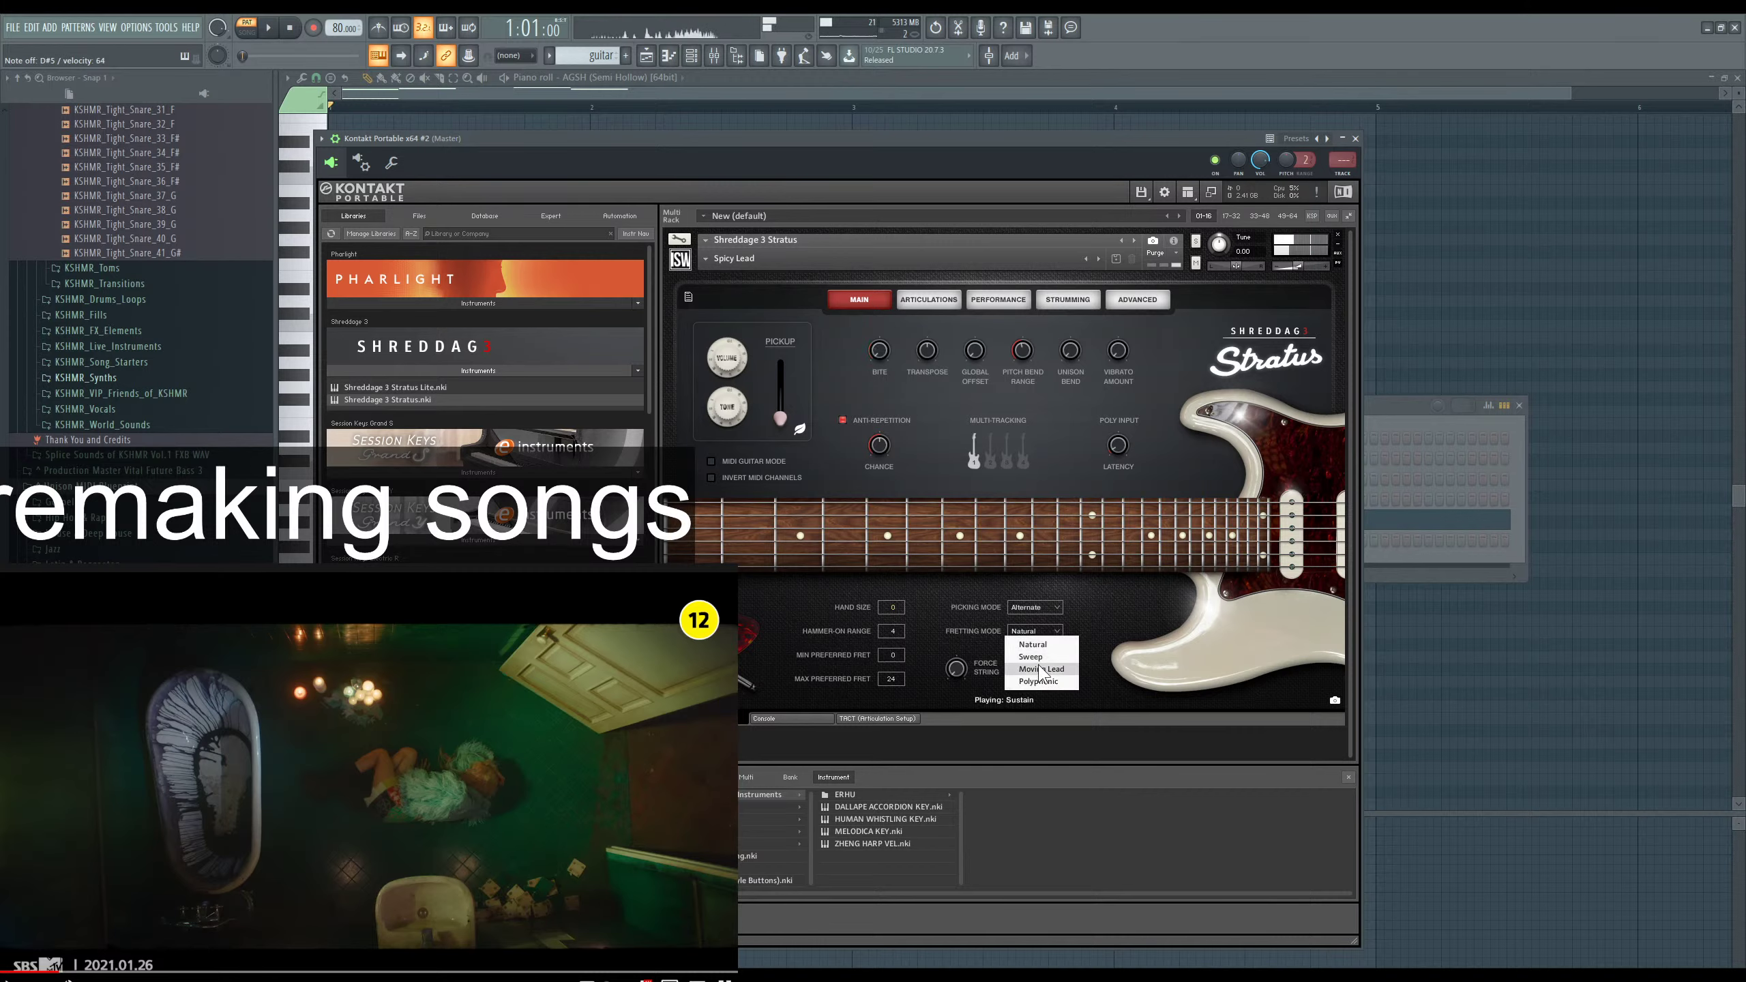
left_click(1041, 669)
Compare the Polyphonic, Sweep and Natural fretting modes and return to Moving Lead.
left_click(1033, 631)
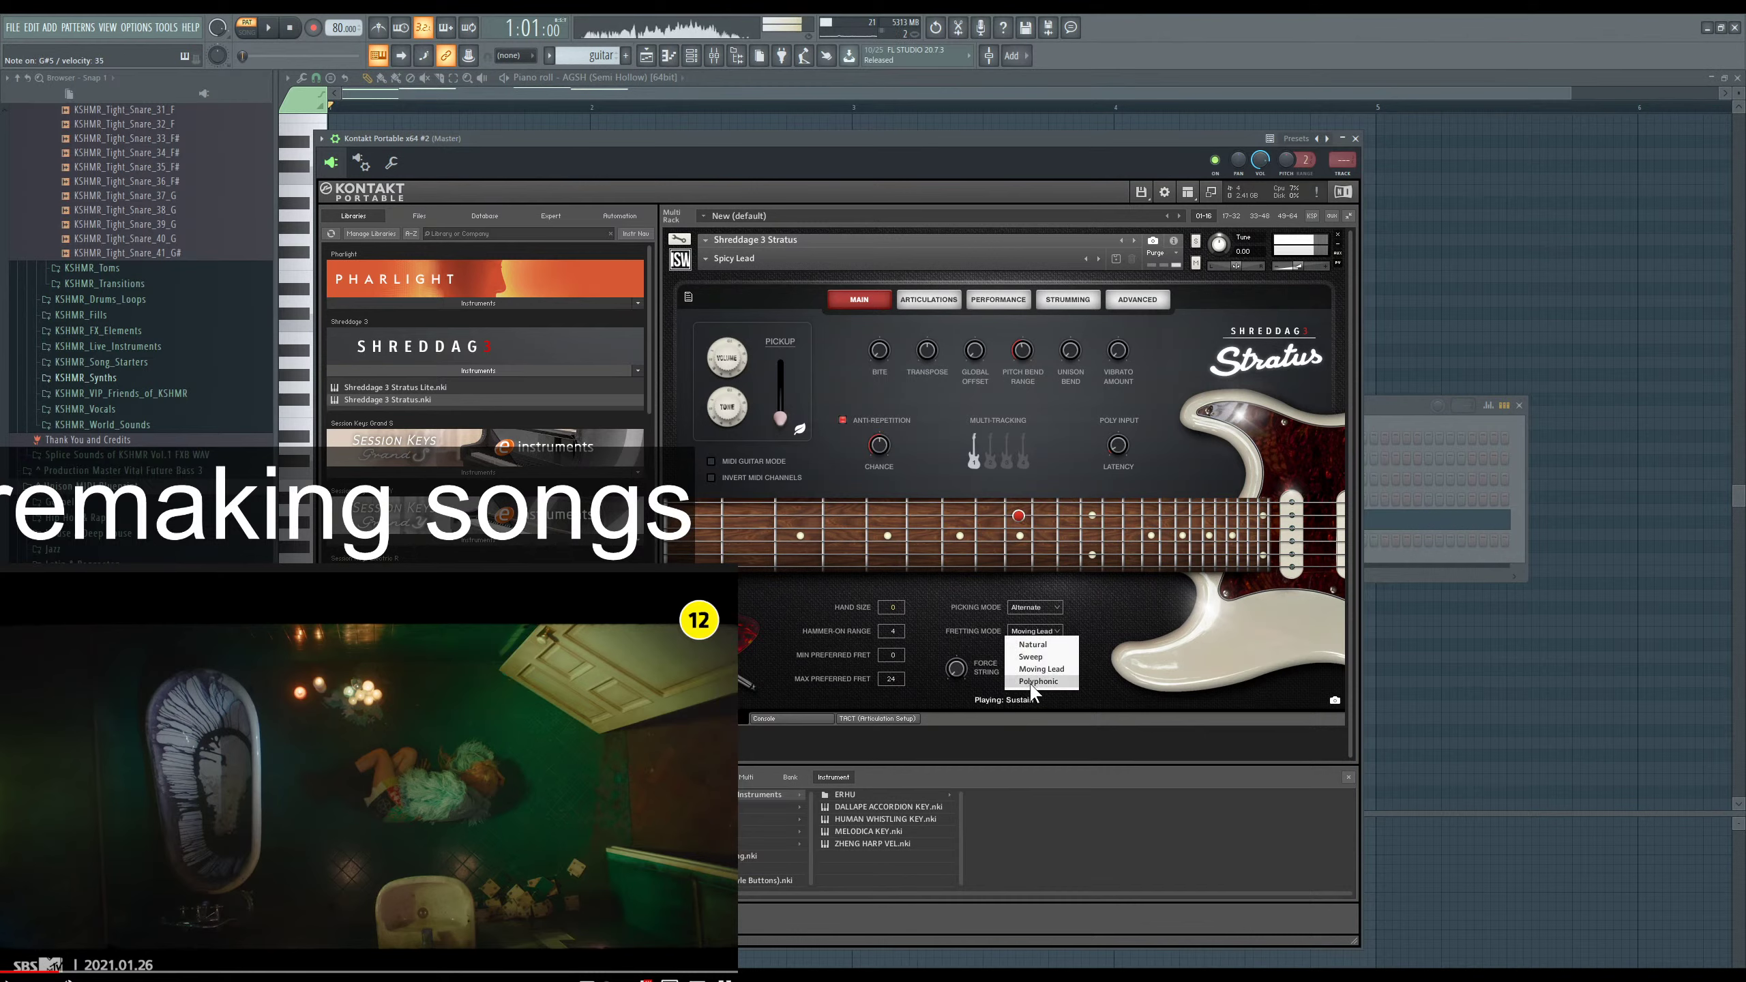
left_click(1031, 682)
left_click(1034, 632)
left_click(1033, 658)
left_click(1033, 633)
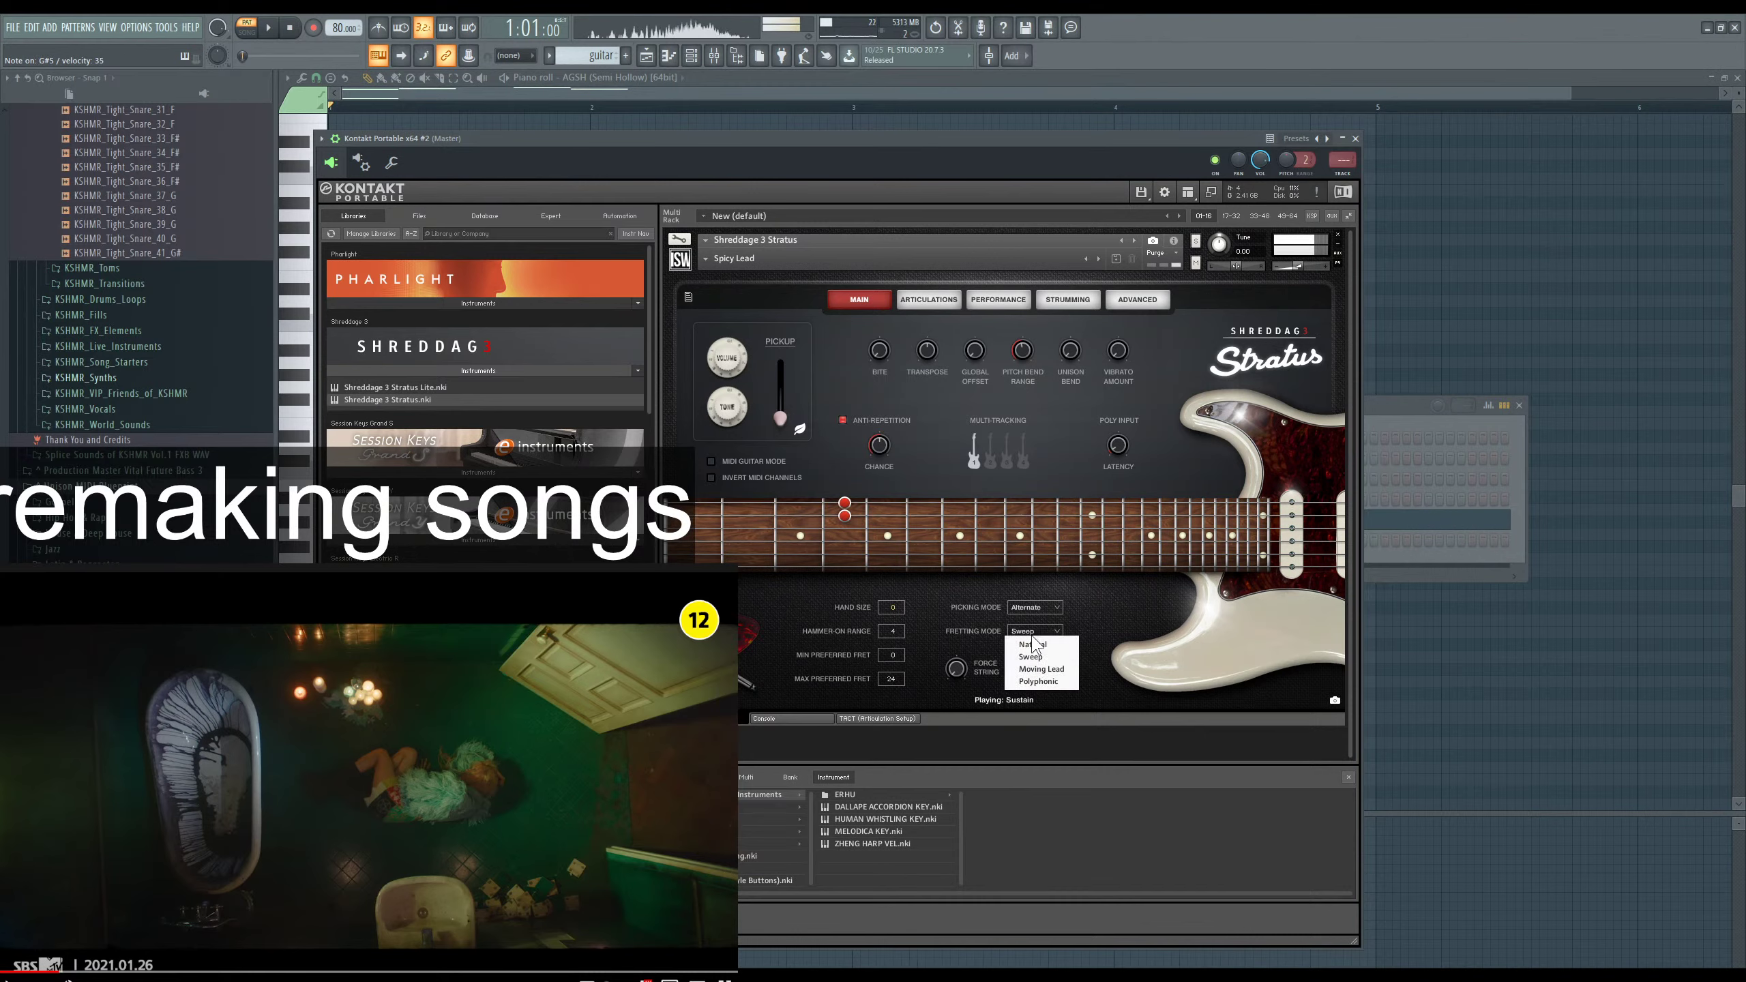
left_click(1033, 644)
left_click(1034, 631)
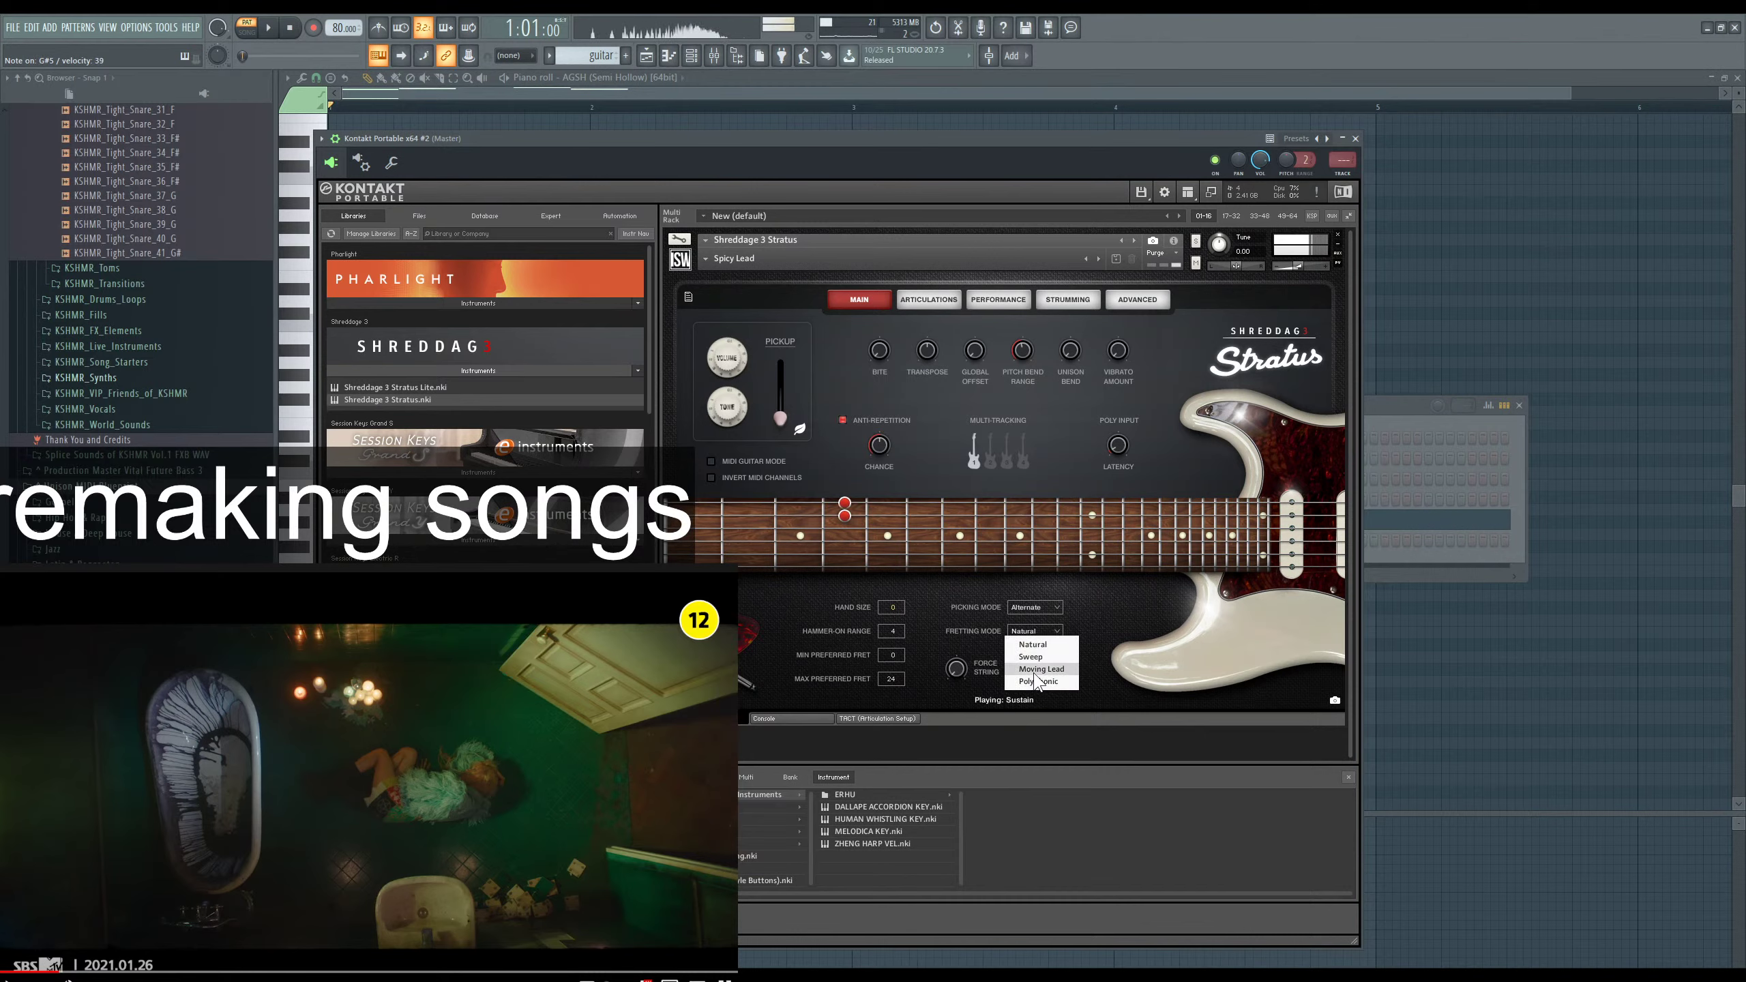
left_click(1036, 671)
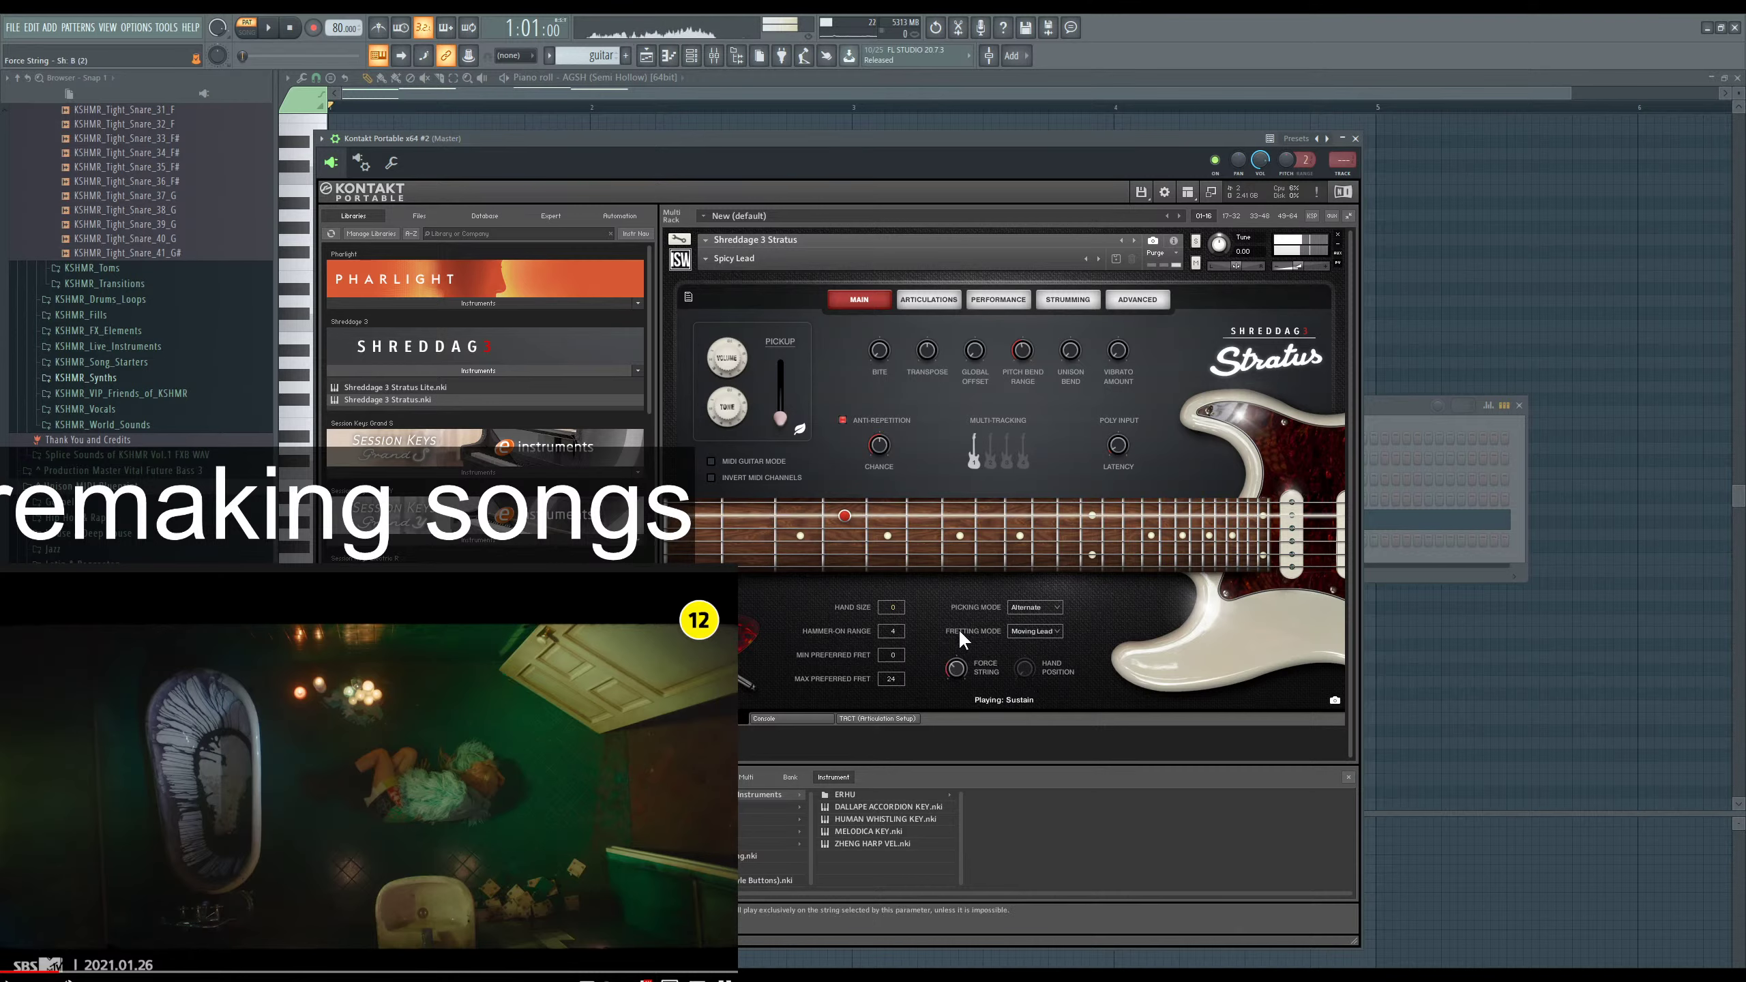
Turn the Force String knob down and compare the Alternate, Economy and Up picking modes, settling on Down.
left_click_drag(953, 669, 1017, 798)
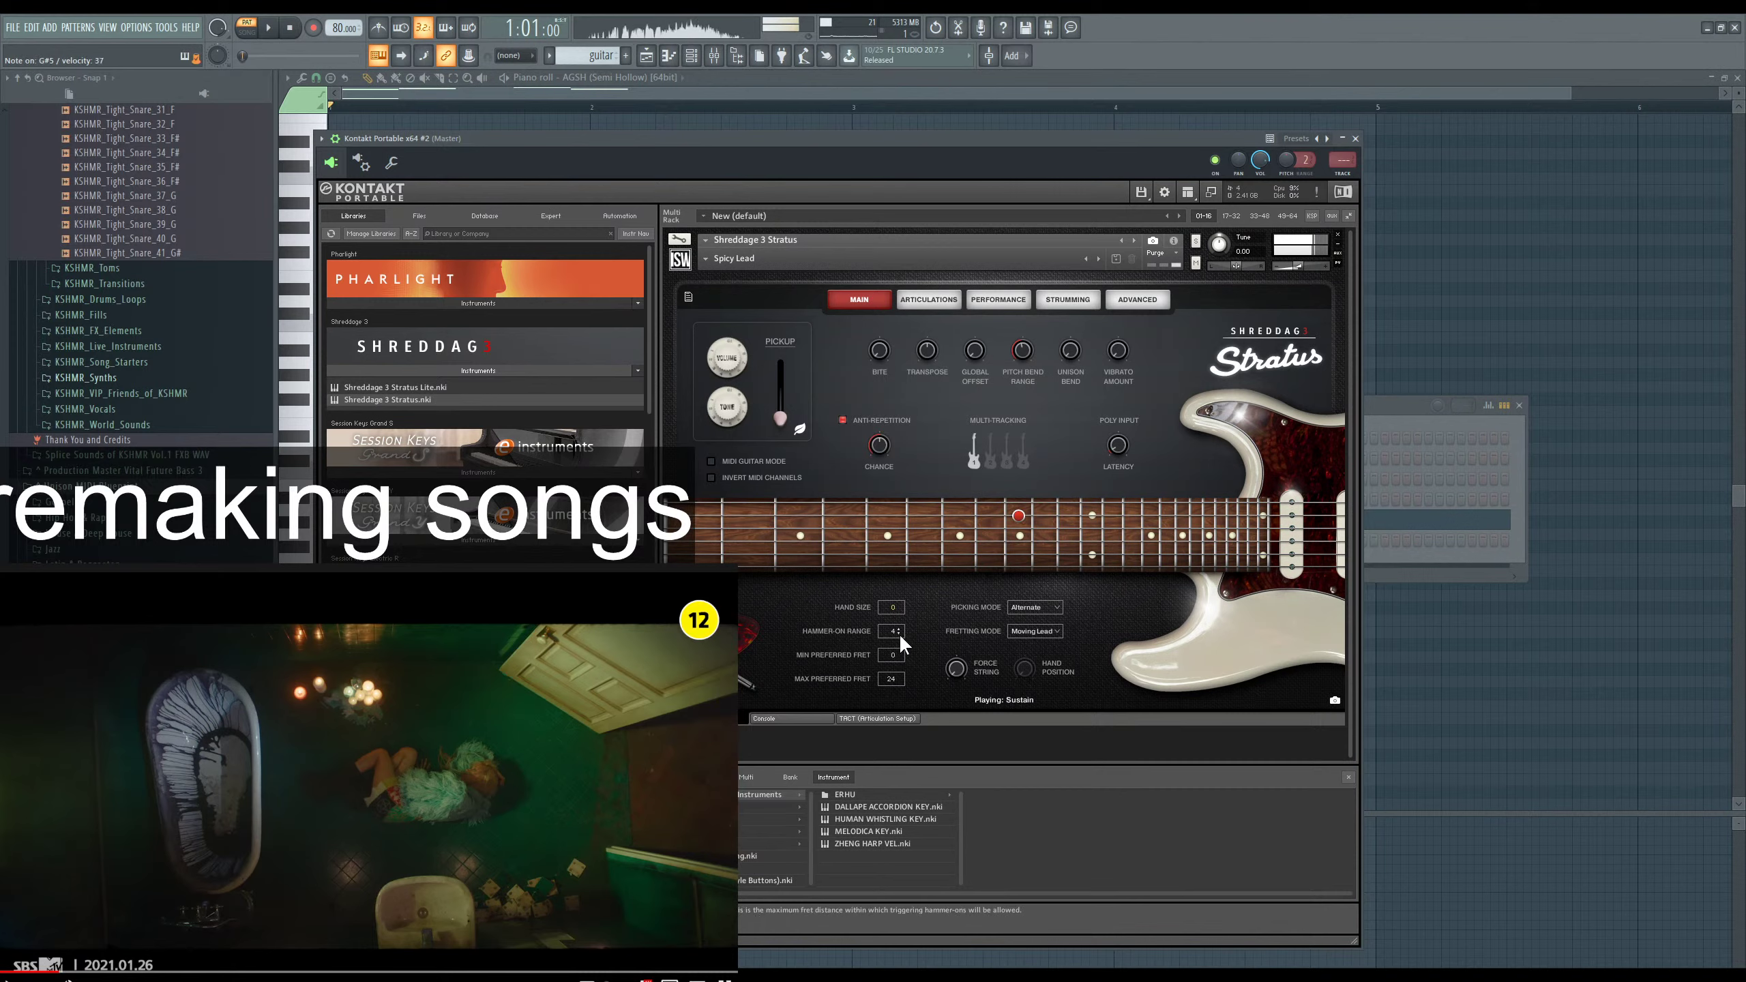
left_click(1033, 605)
left_click(1037, 634)
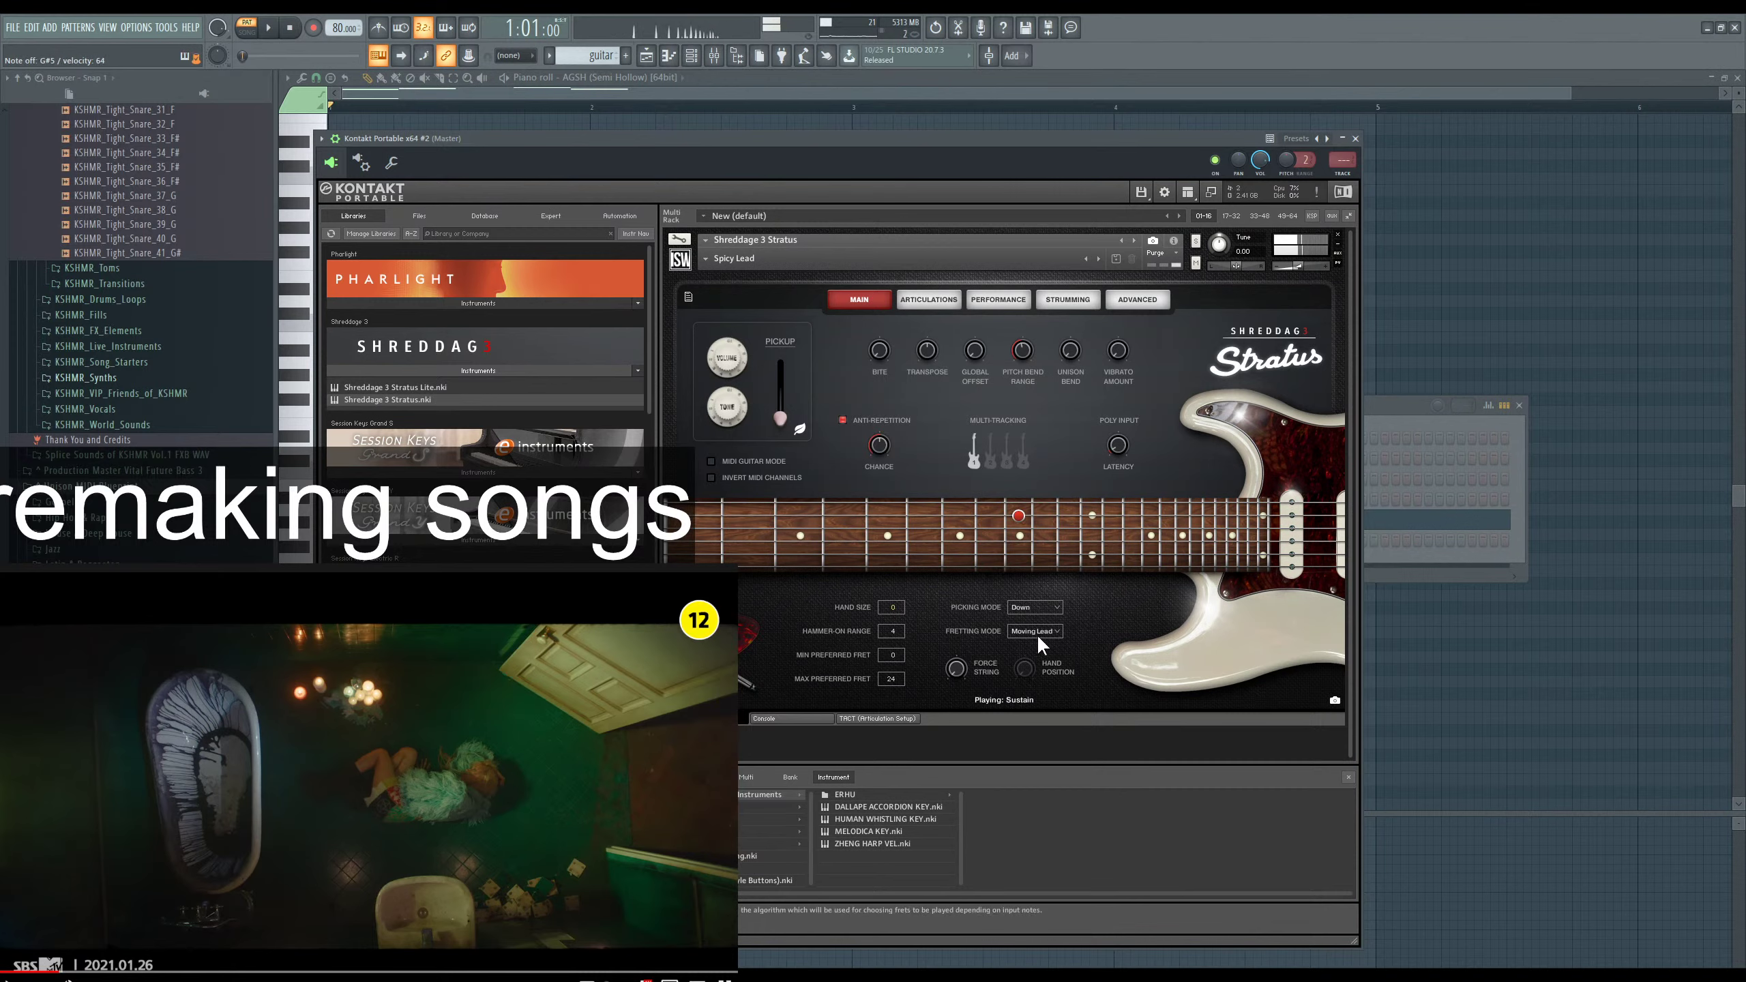
left_click(1034, 603)
left_click(1026, 608)
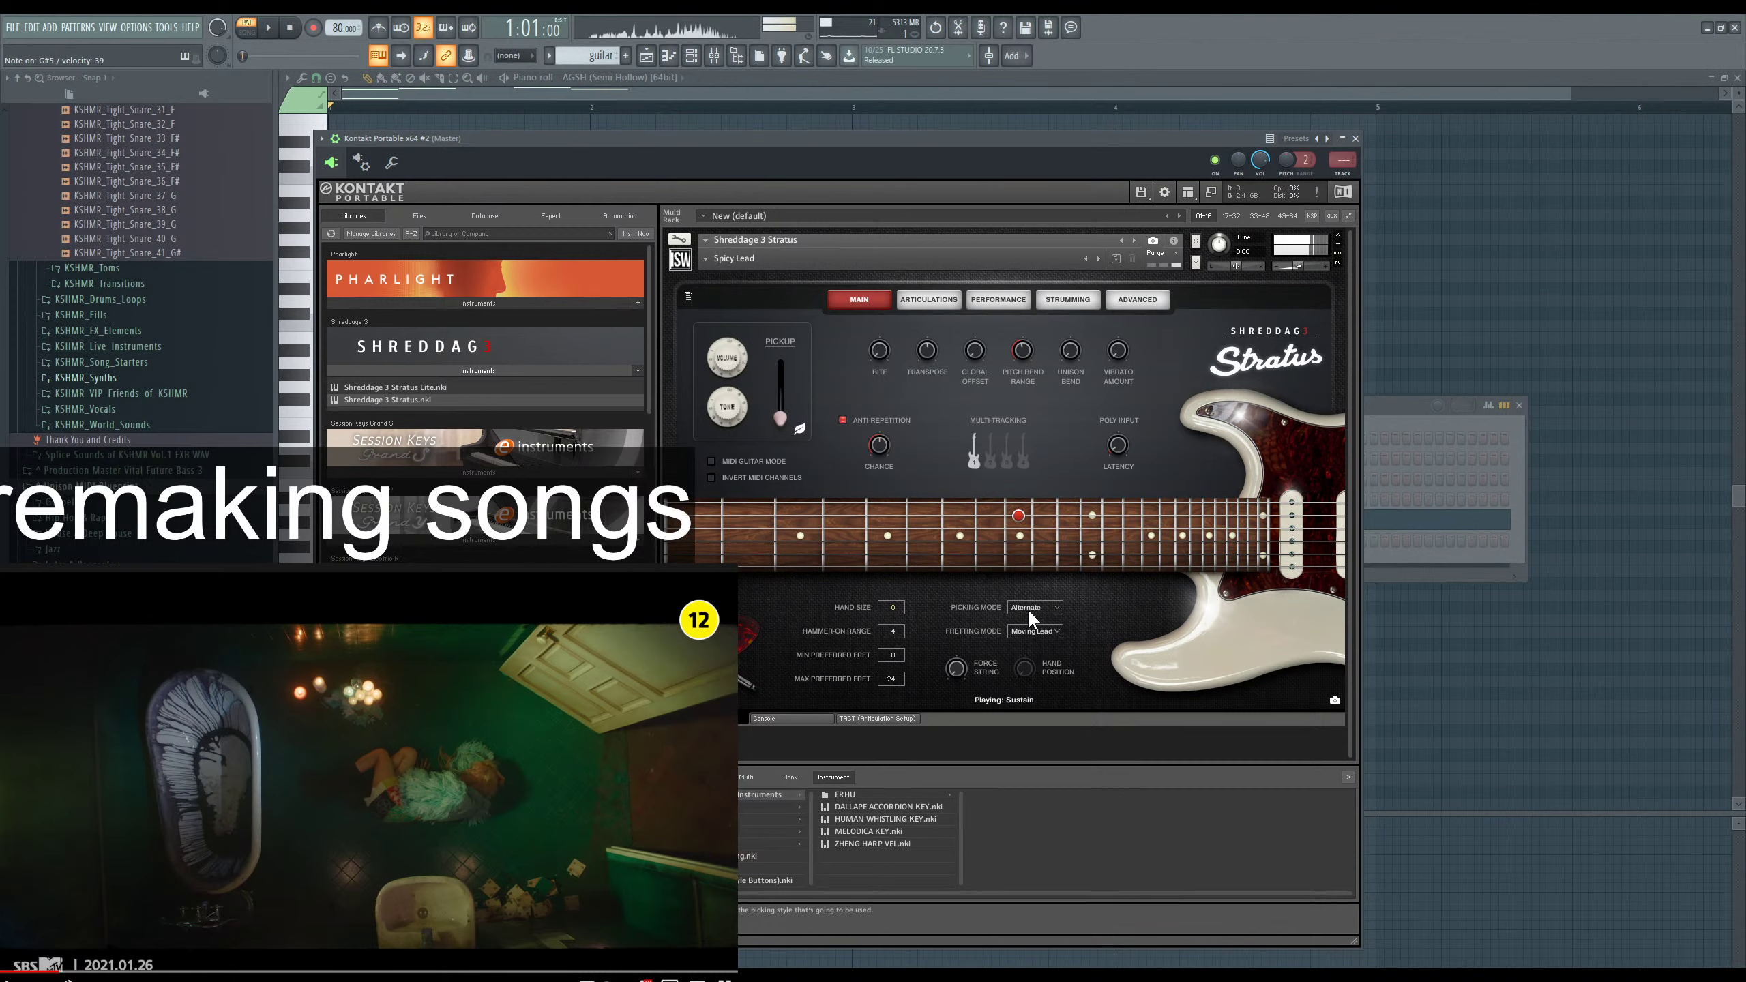
left_click(1028, 609)
left_click(1035, 657)
left_click(1031, 608)
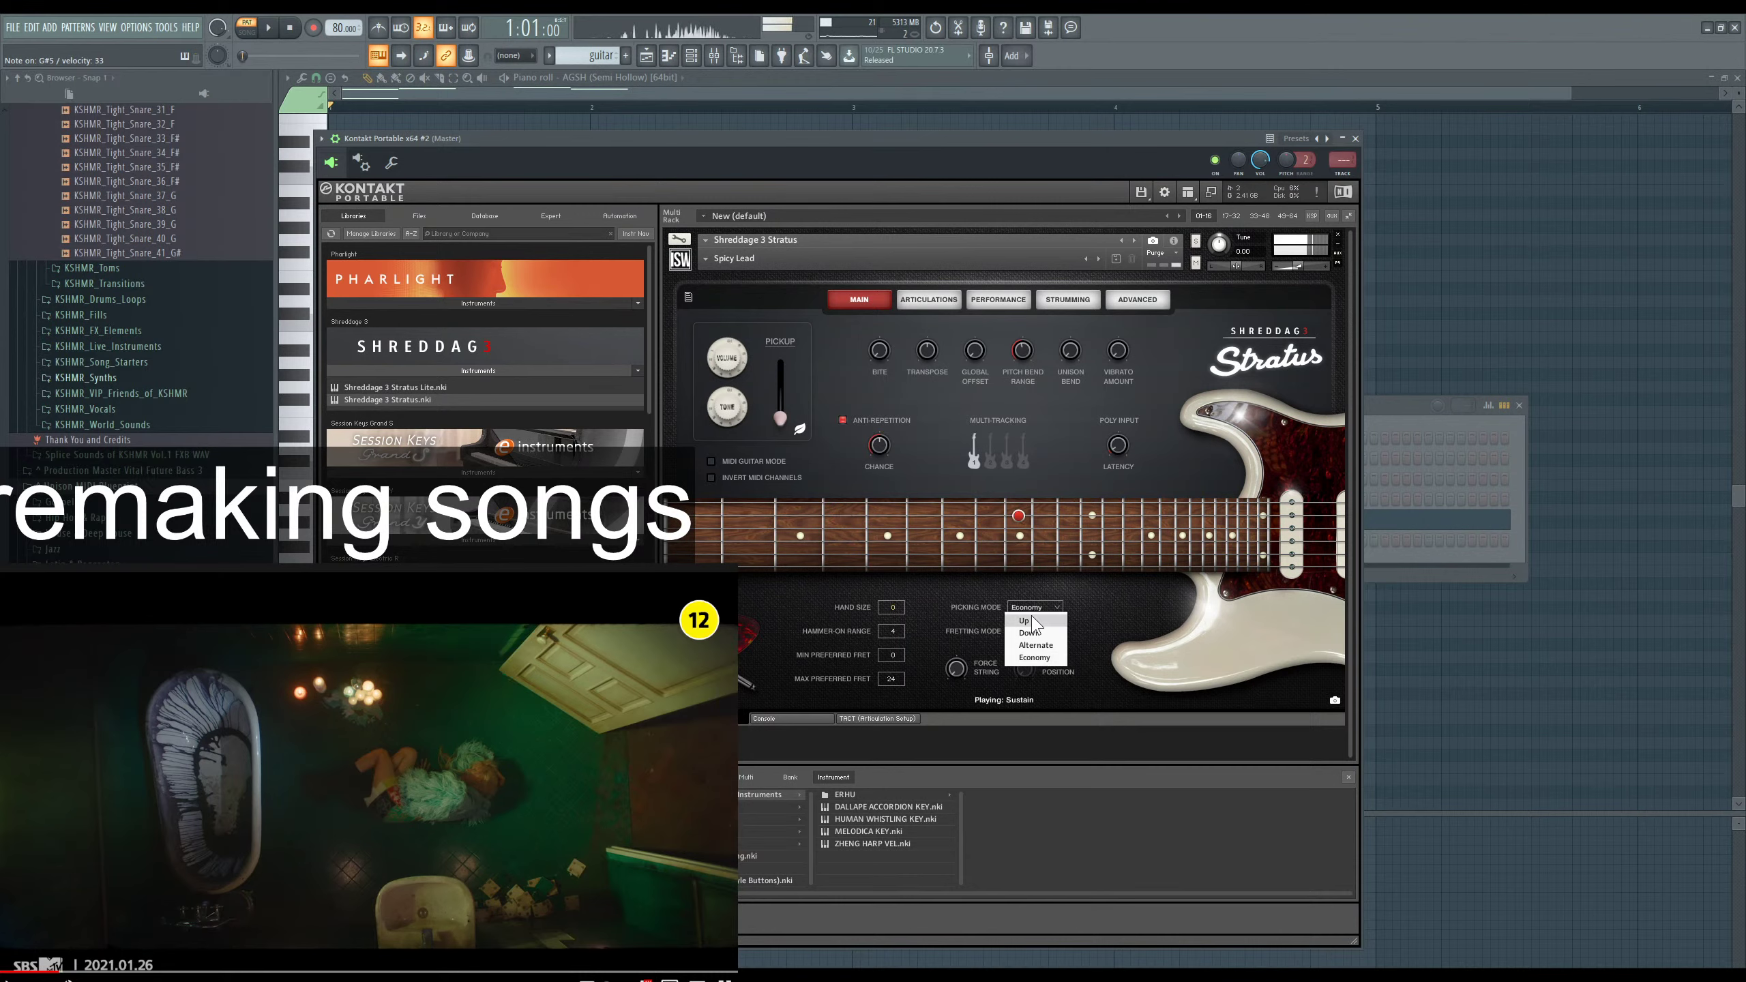
left_click(1032, 621)
left_click(1028, 605)
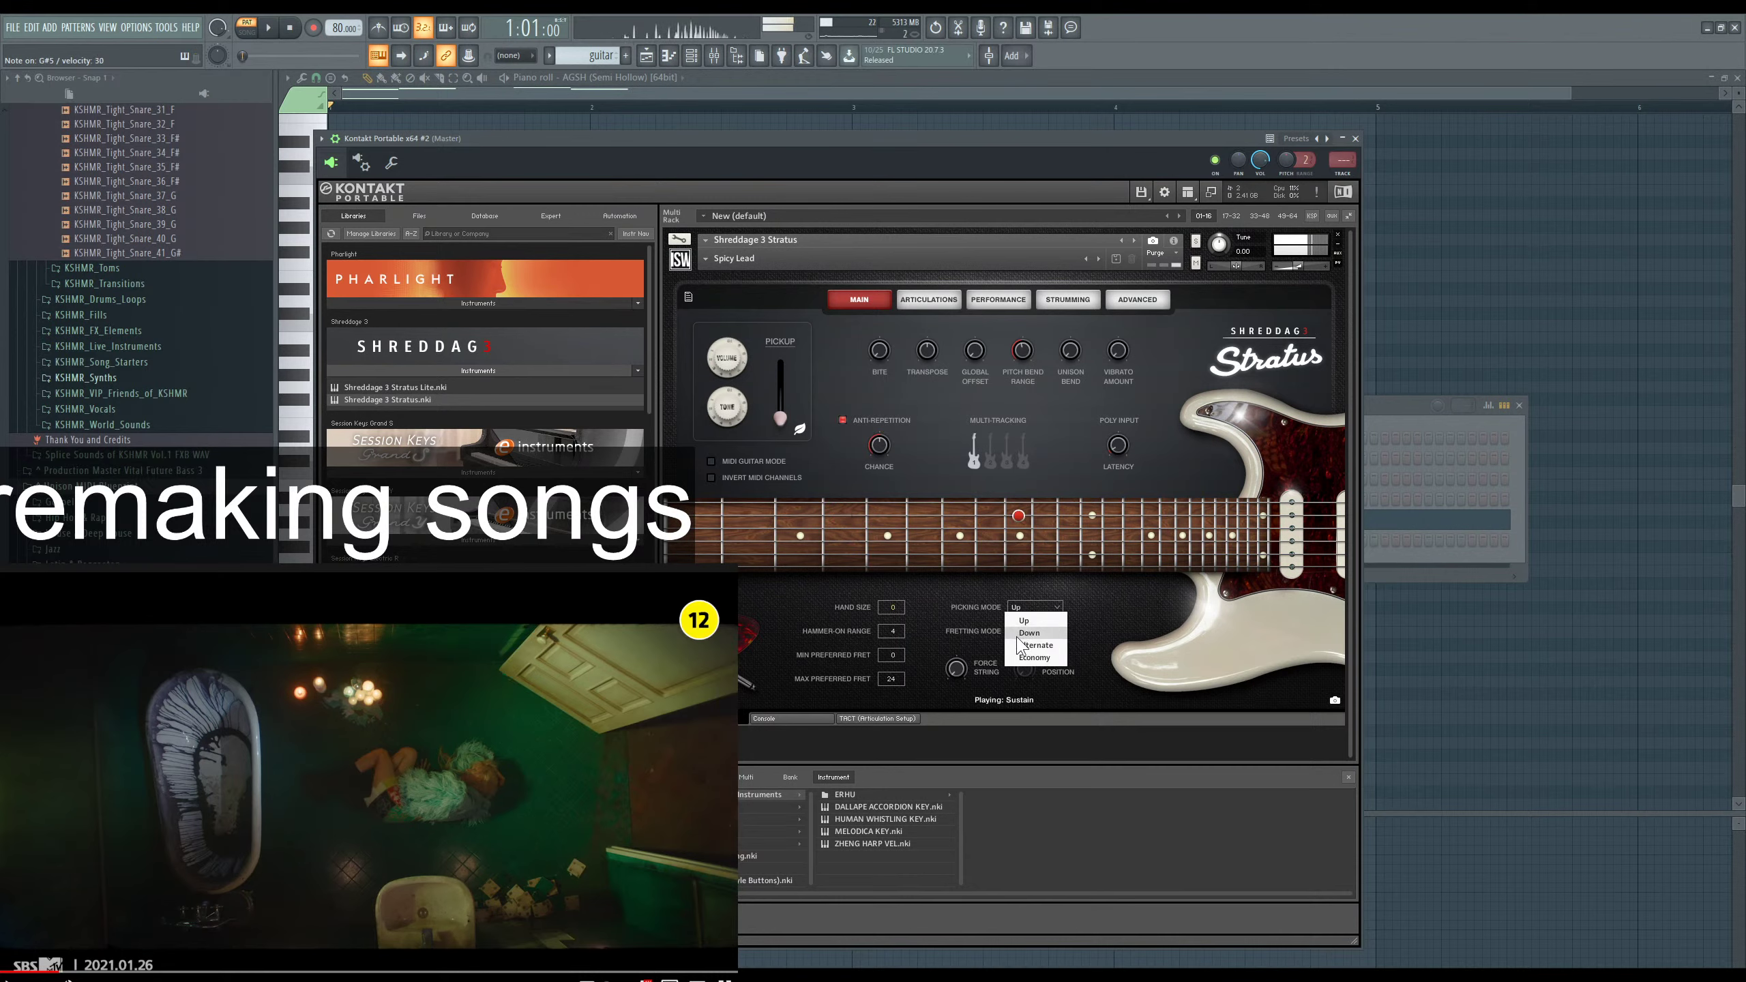
left_click(1025, 633)
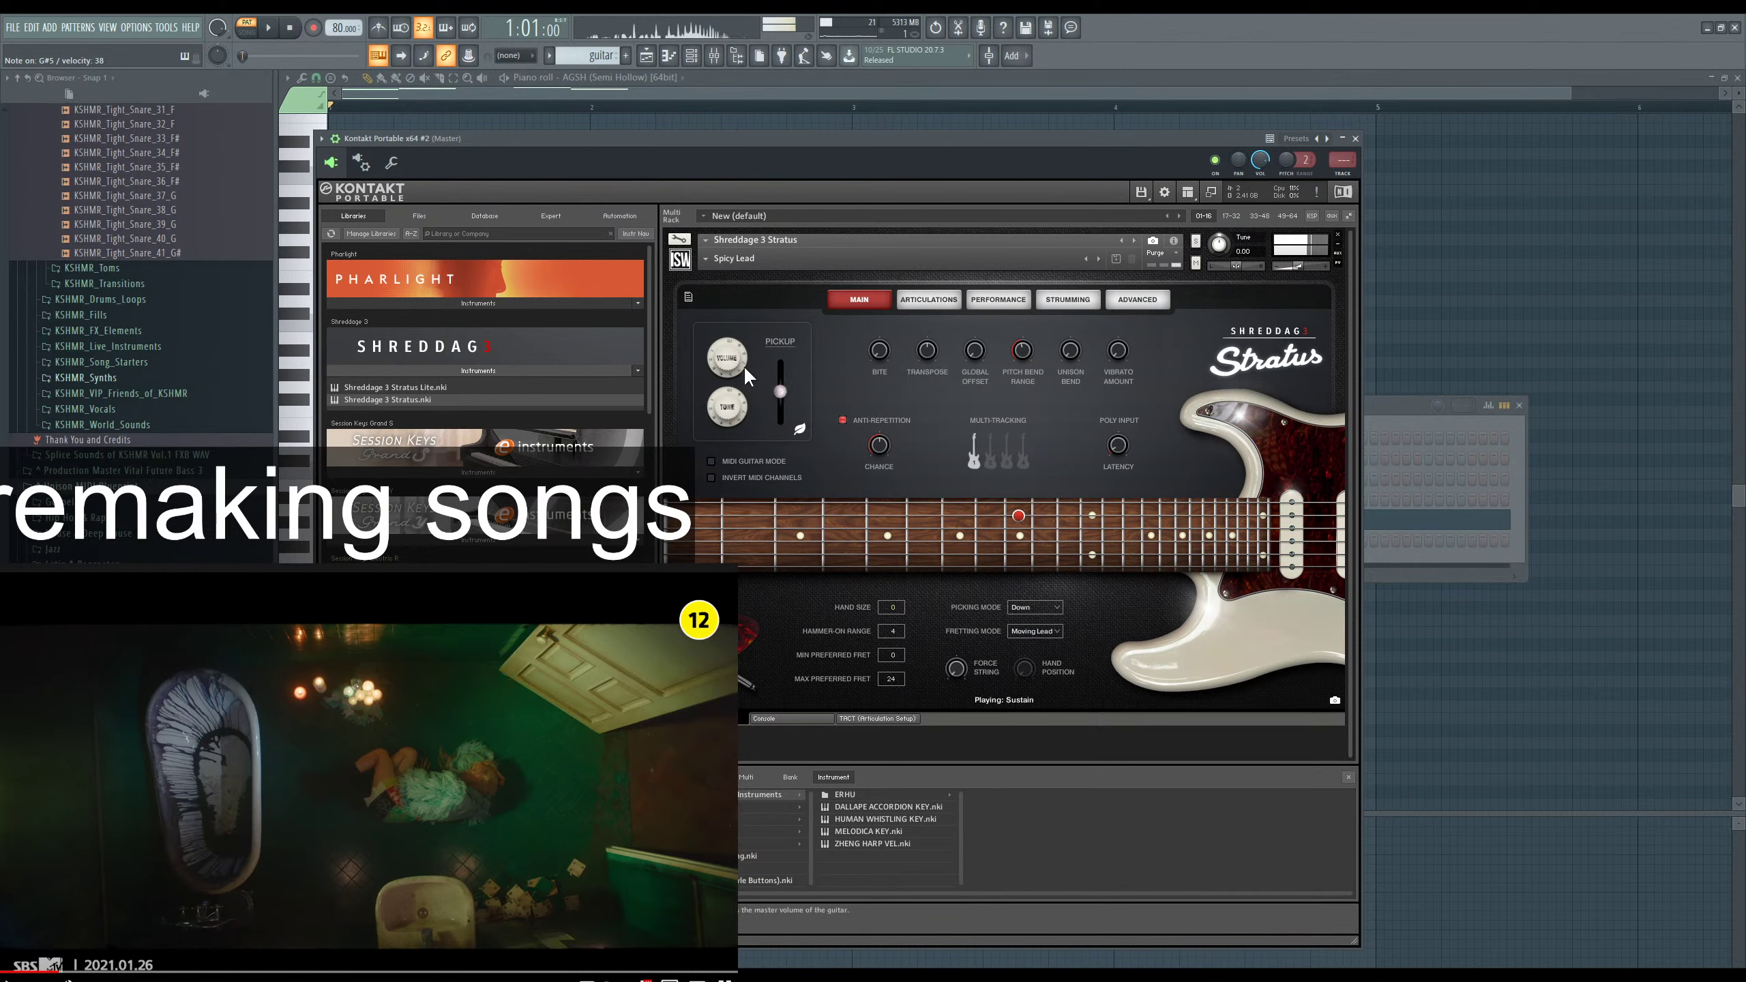
Turn up the guitar's Tone knob and set the pickup selector to Bridge.
left_click_drag(730, 408, 738, 324)
left_click(777, 400)
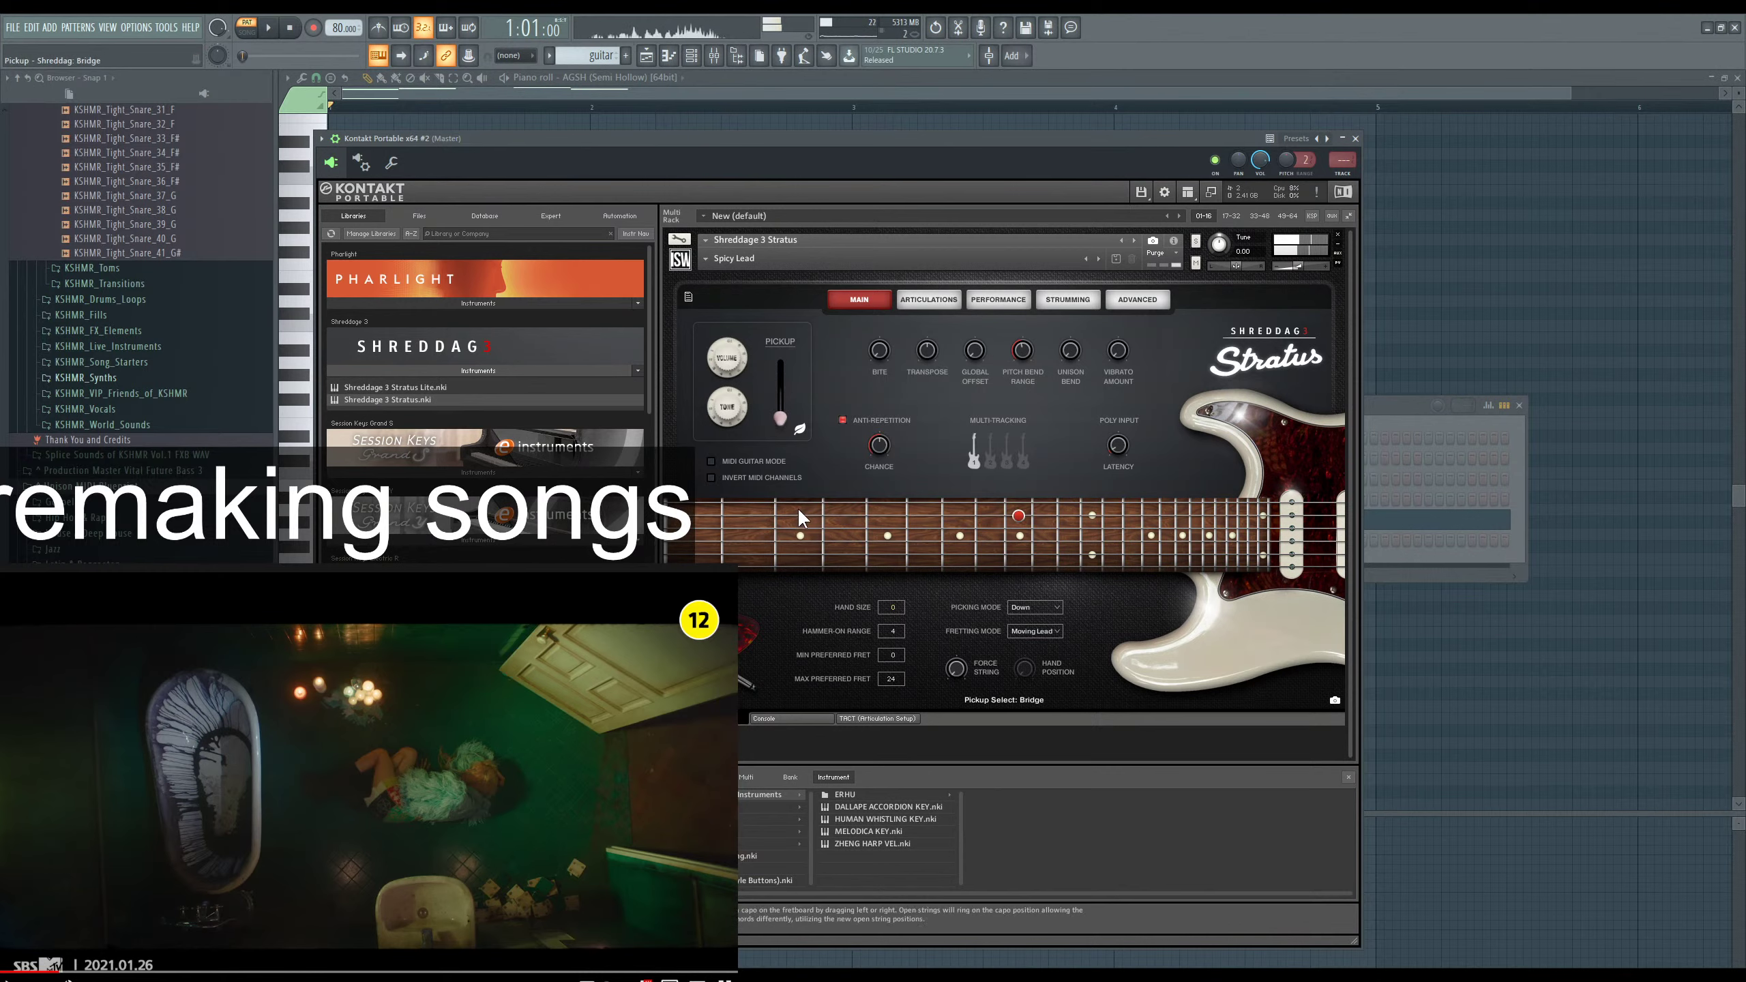
Try toggling MIDI Guitar Mode and Anti-Repetition, returning both to their original settings.
left_click(711, 462)
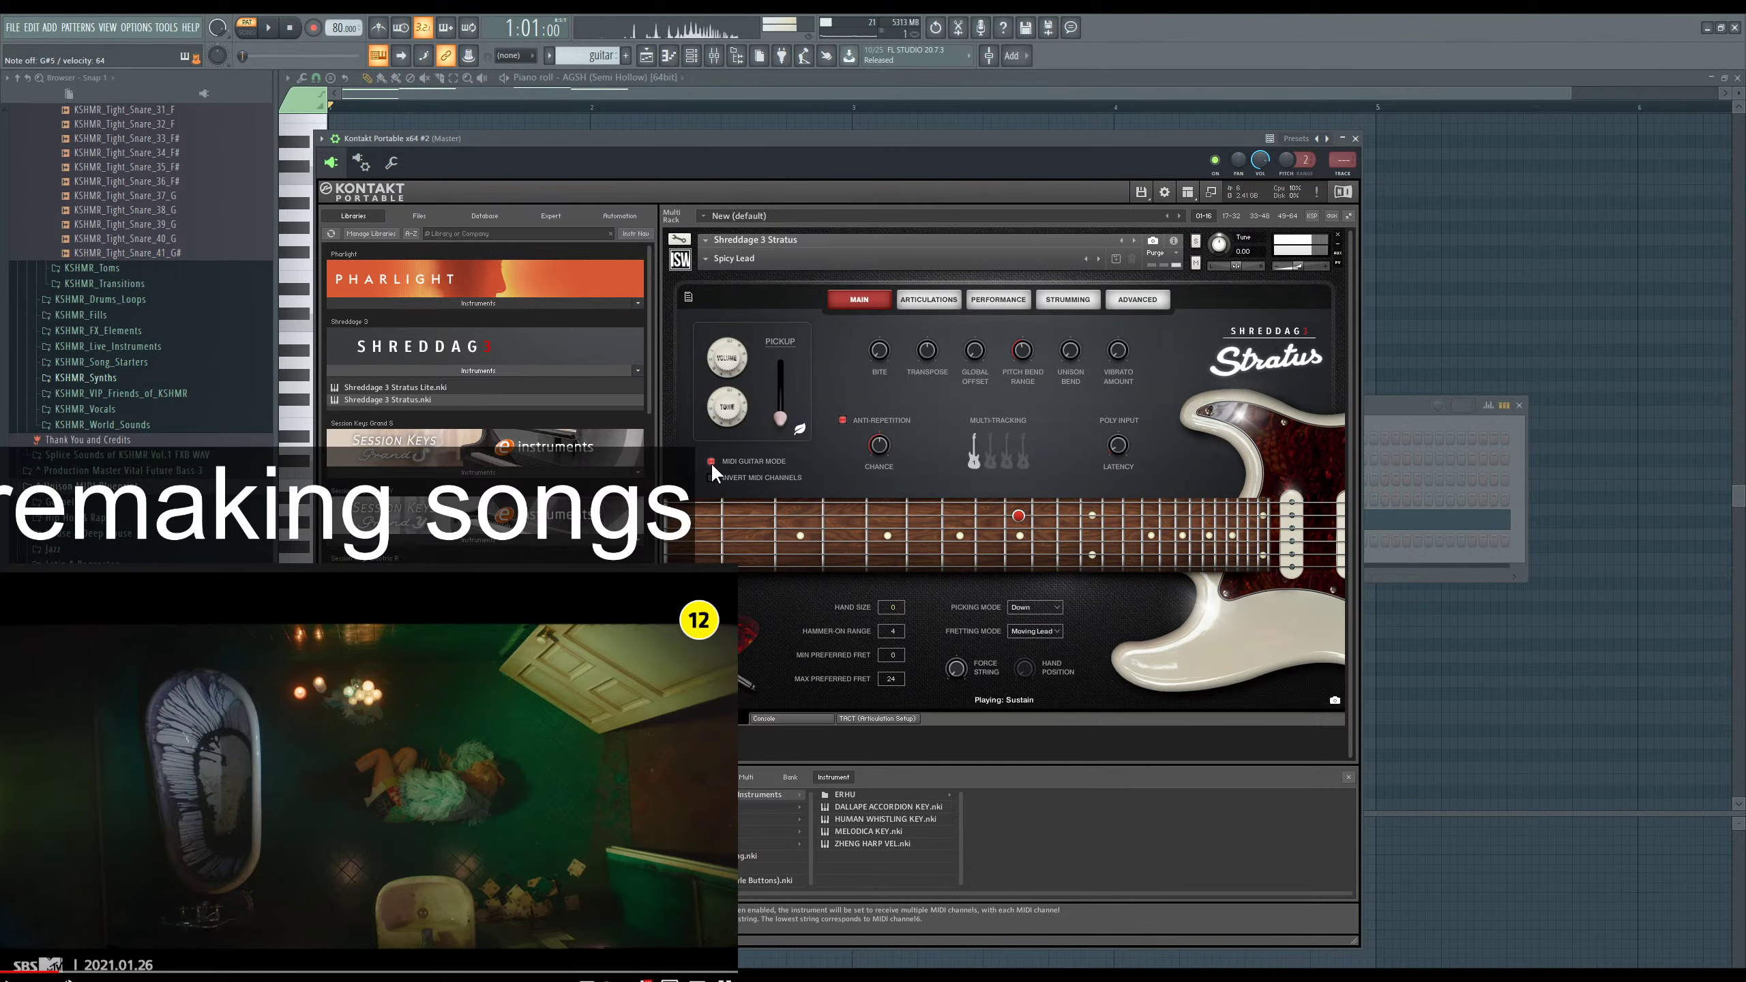
left_click(710, 462)
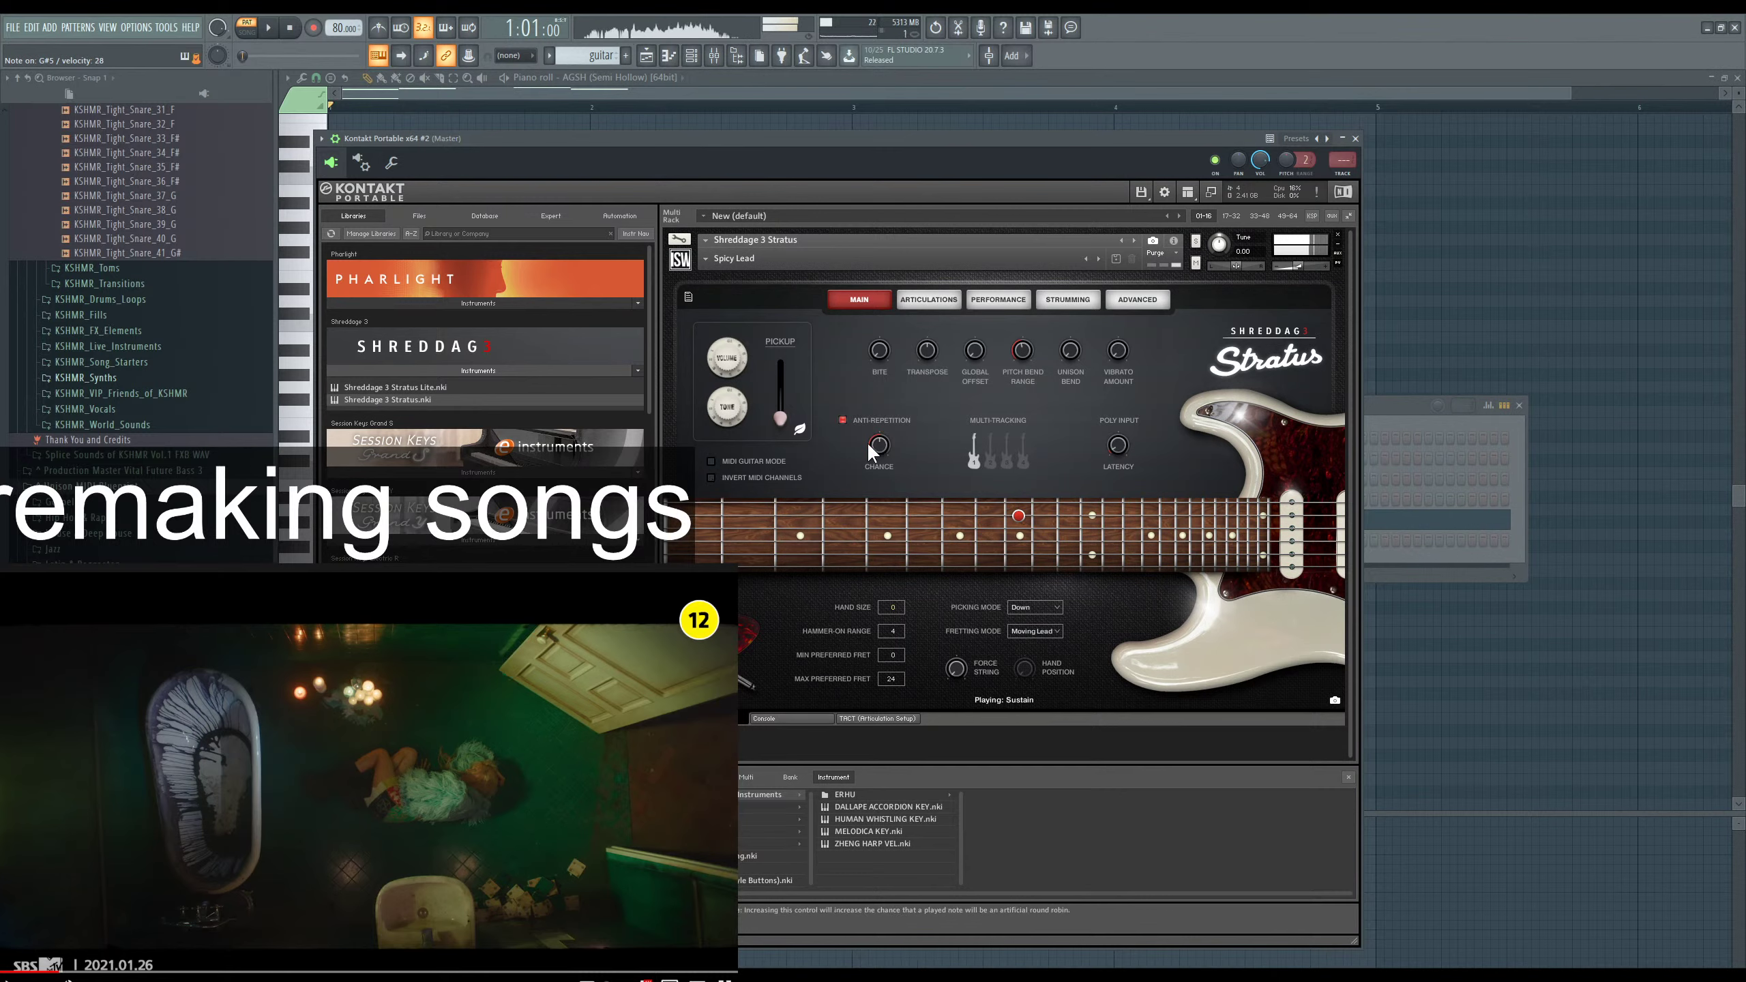
left_click(843, 419)
left_click(844, 420)
Turn the anti-repetition Chance down to minimum and test the Latency, Unison Bend and Global Offset knobs.
left_click_drag(879, 446, 918, 357)
left_click_drag(882, 449, 882, 578)
left_click_drag(1119, 447, 1127, 600)
left_click_drag(1070, 351, 1086, 250)
left_click_drag(1076, 359, 1083, 505)
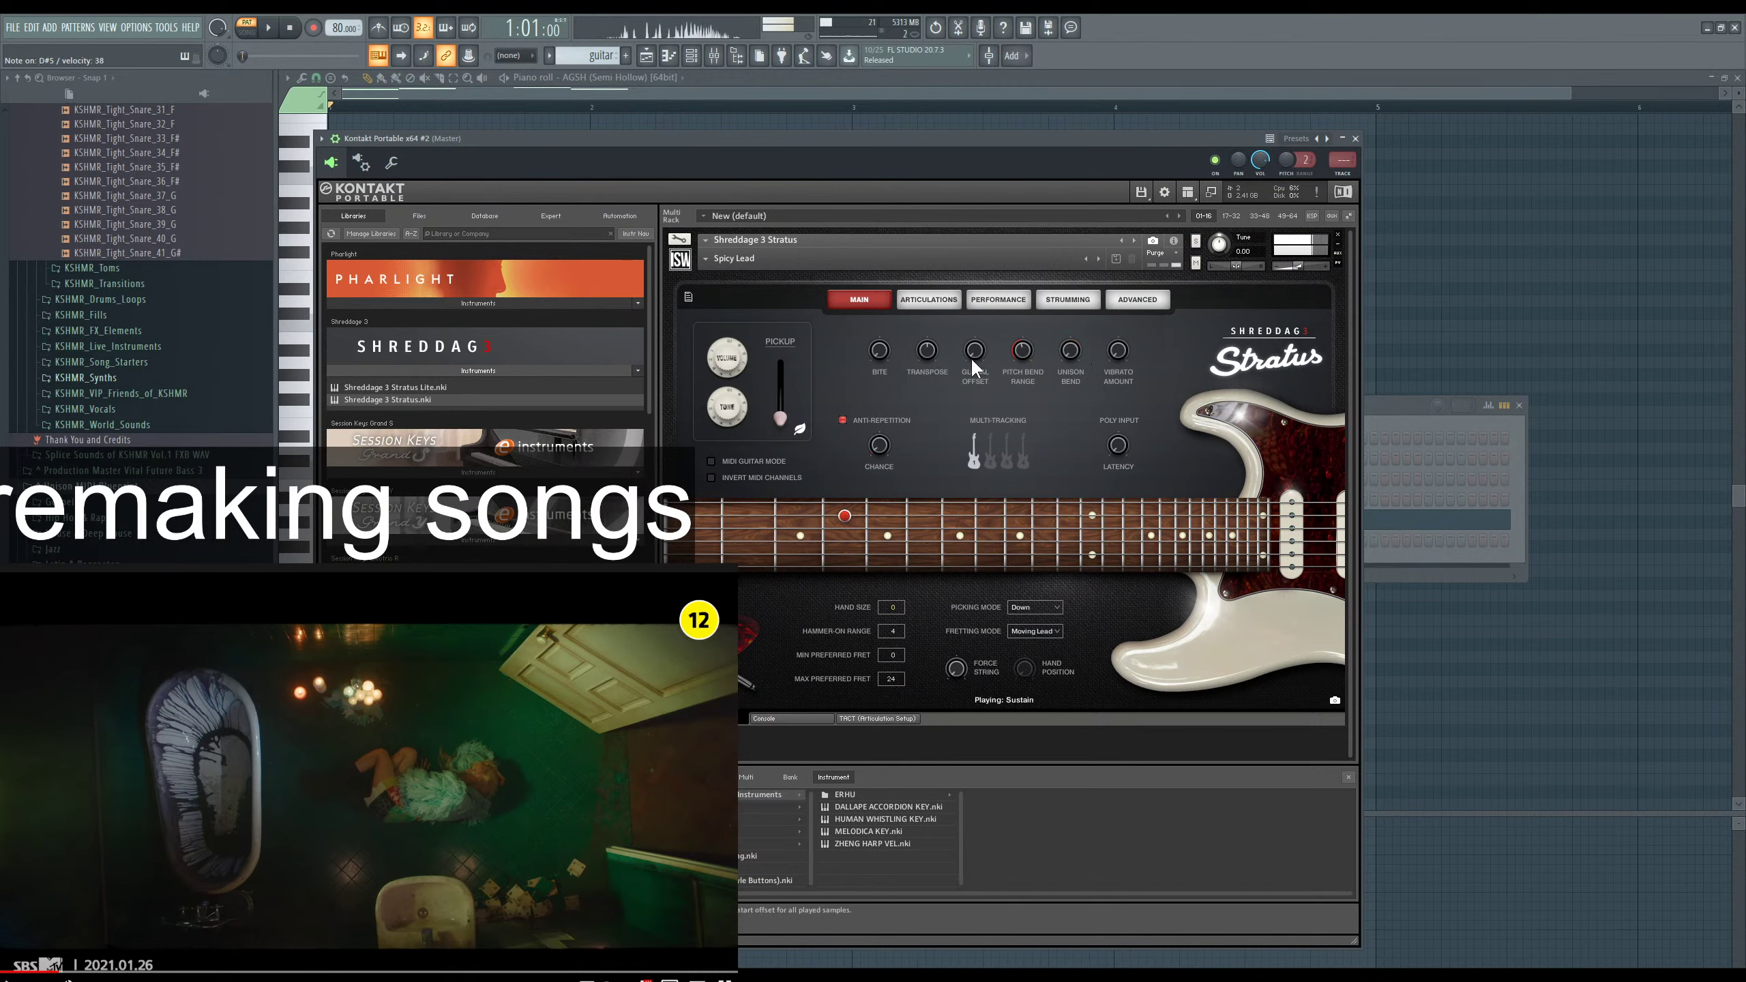
left_click_drag(971, 358, 1013, 440)
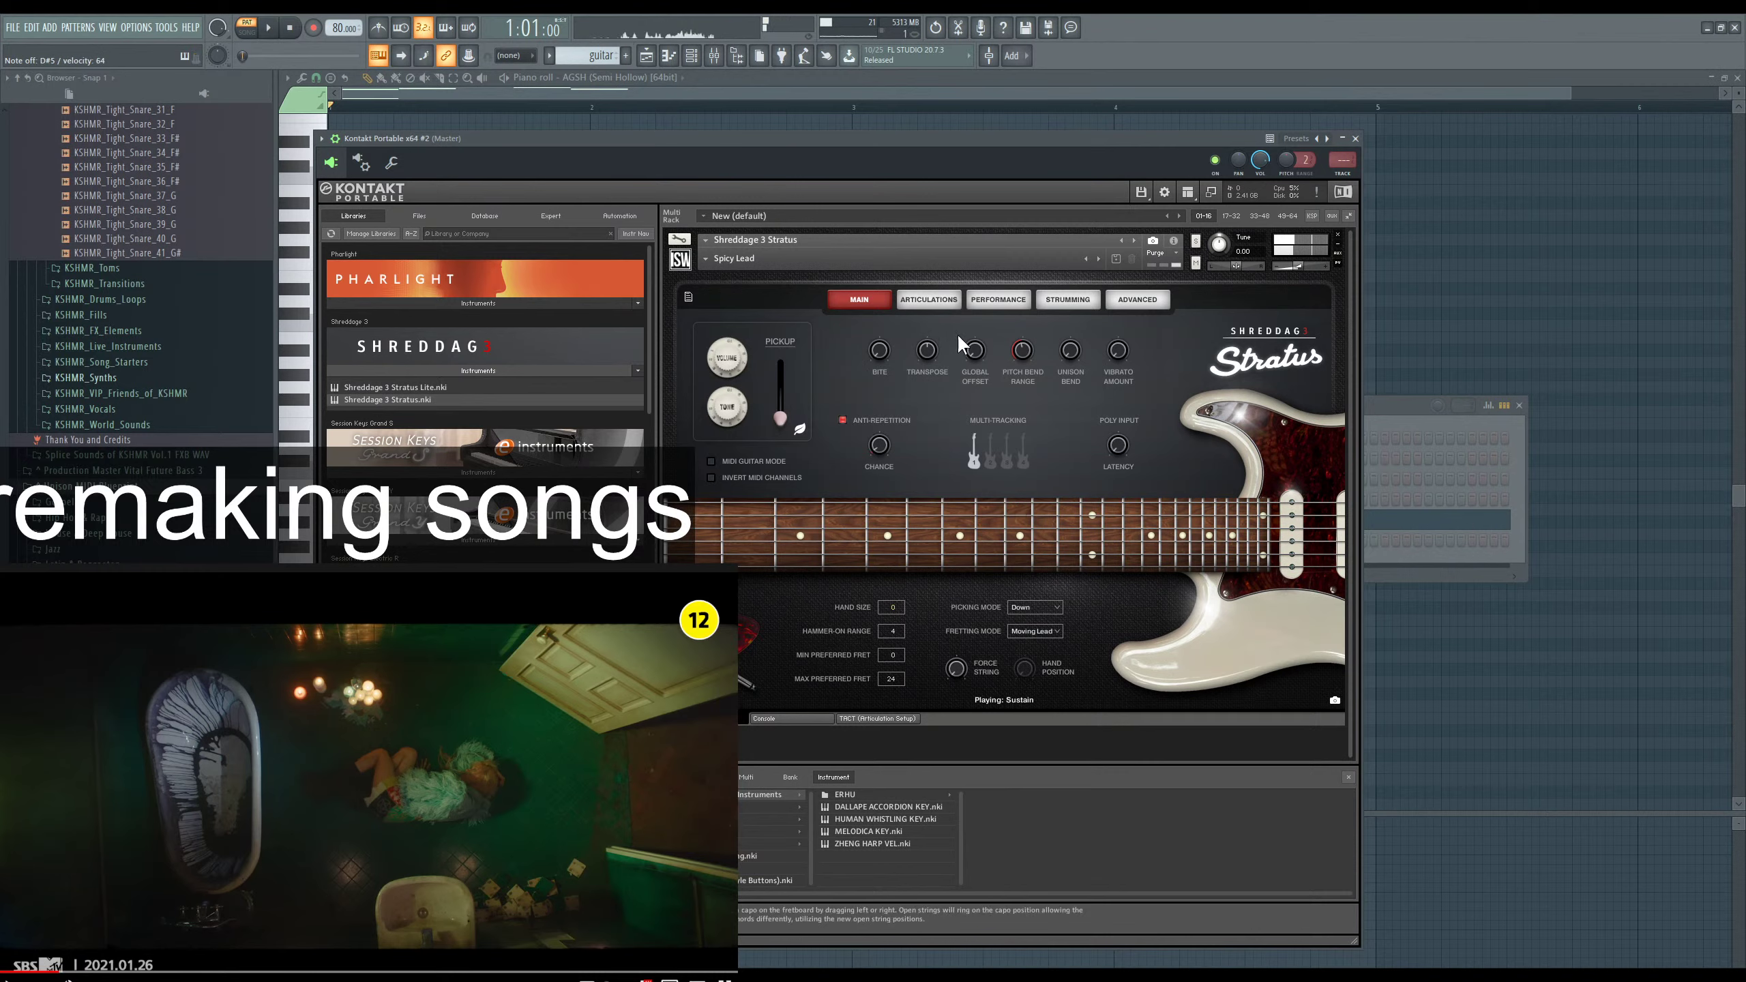
Try Force Hammer-On in the Stratus articulation settings and switch it back off.
left_click(929, 306)
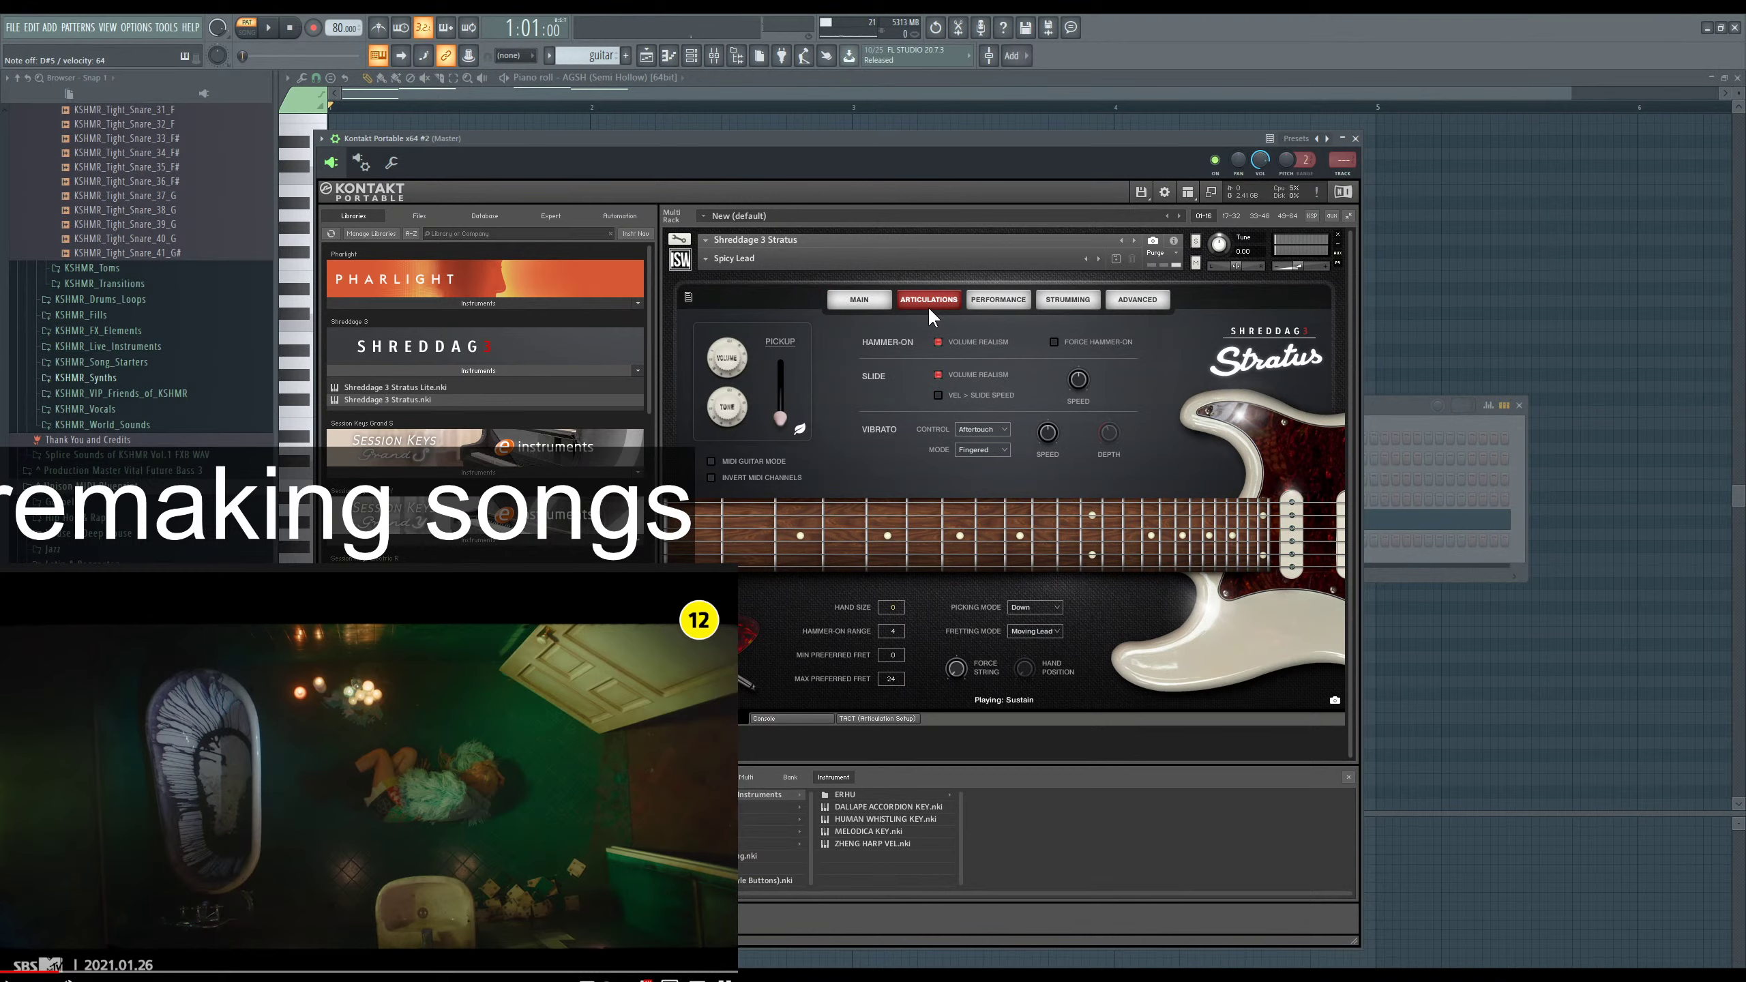
left_click(1056, 343)
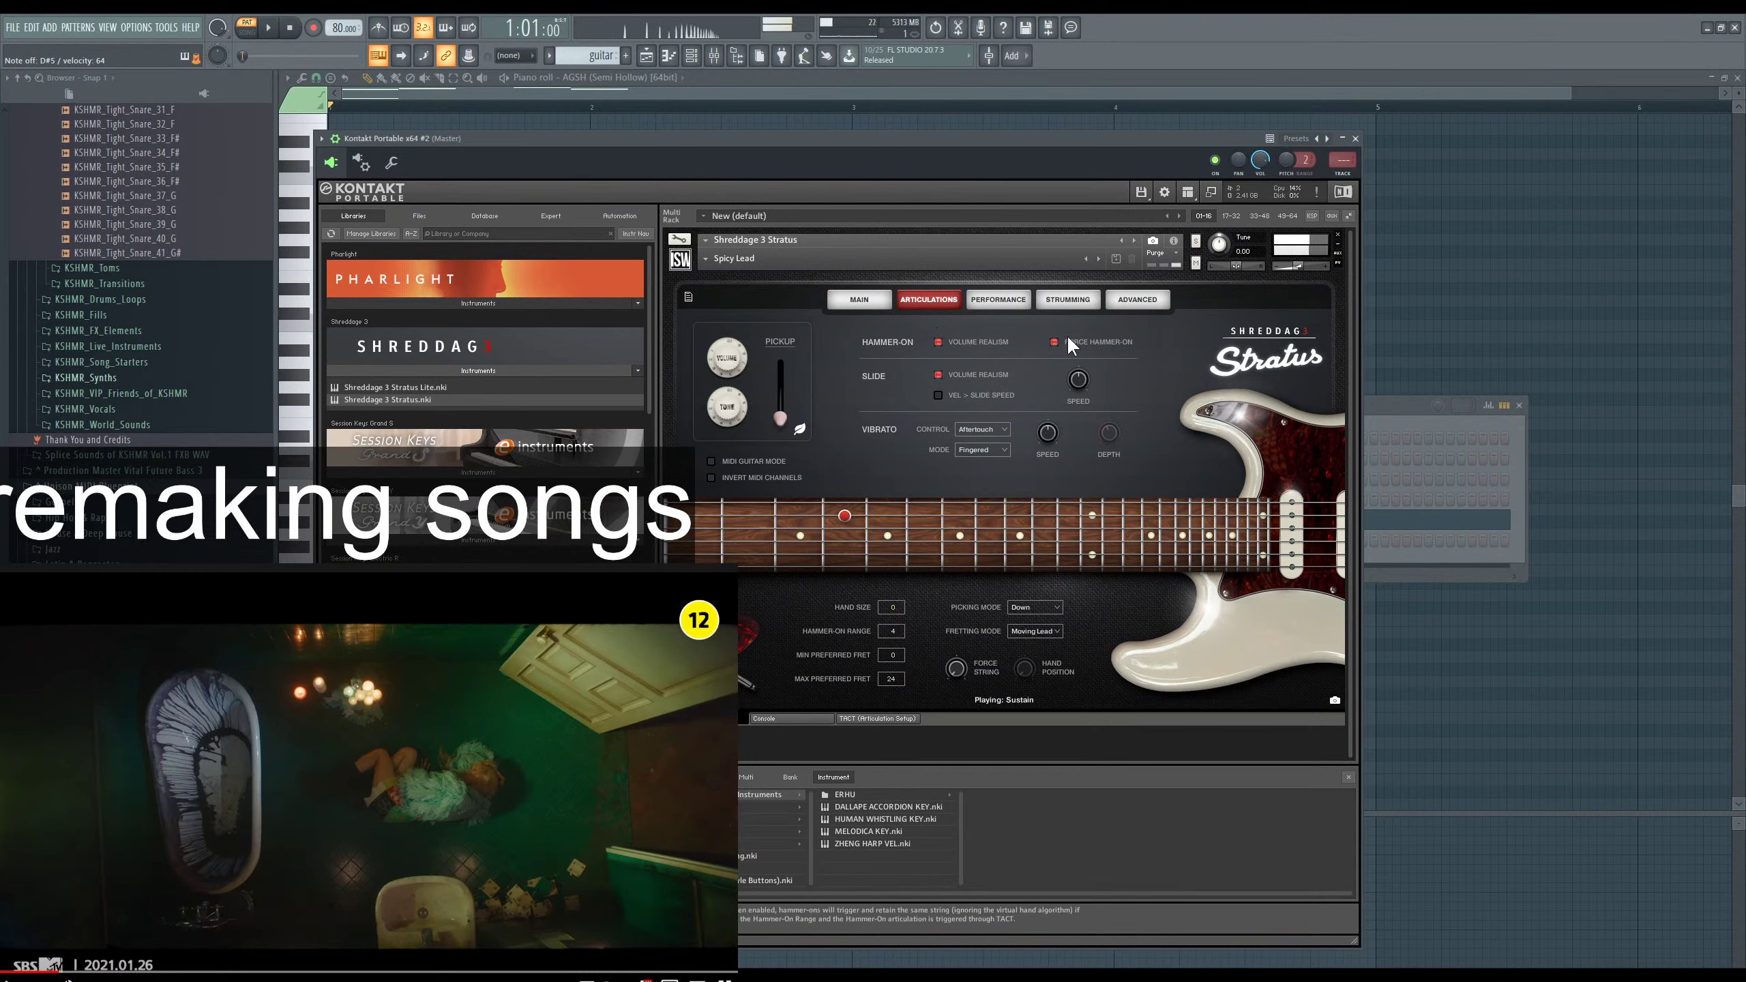
left_click(1066, 334)
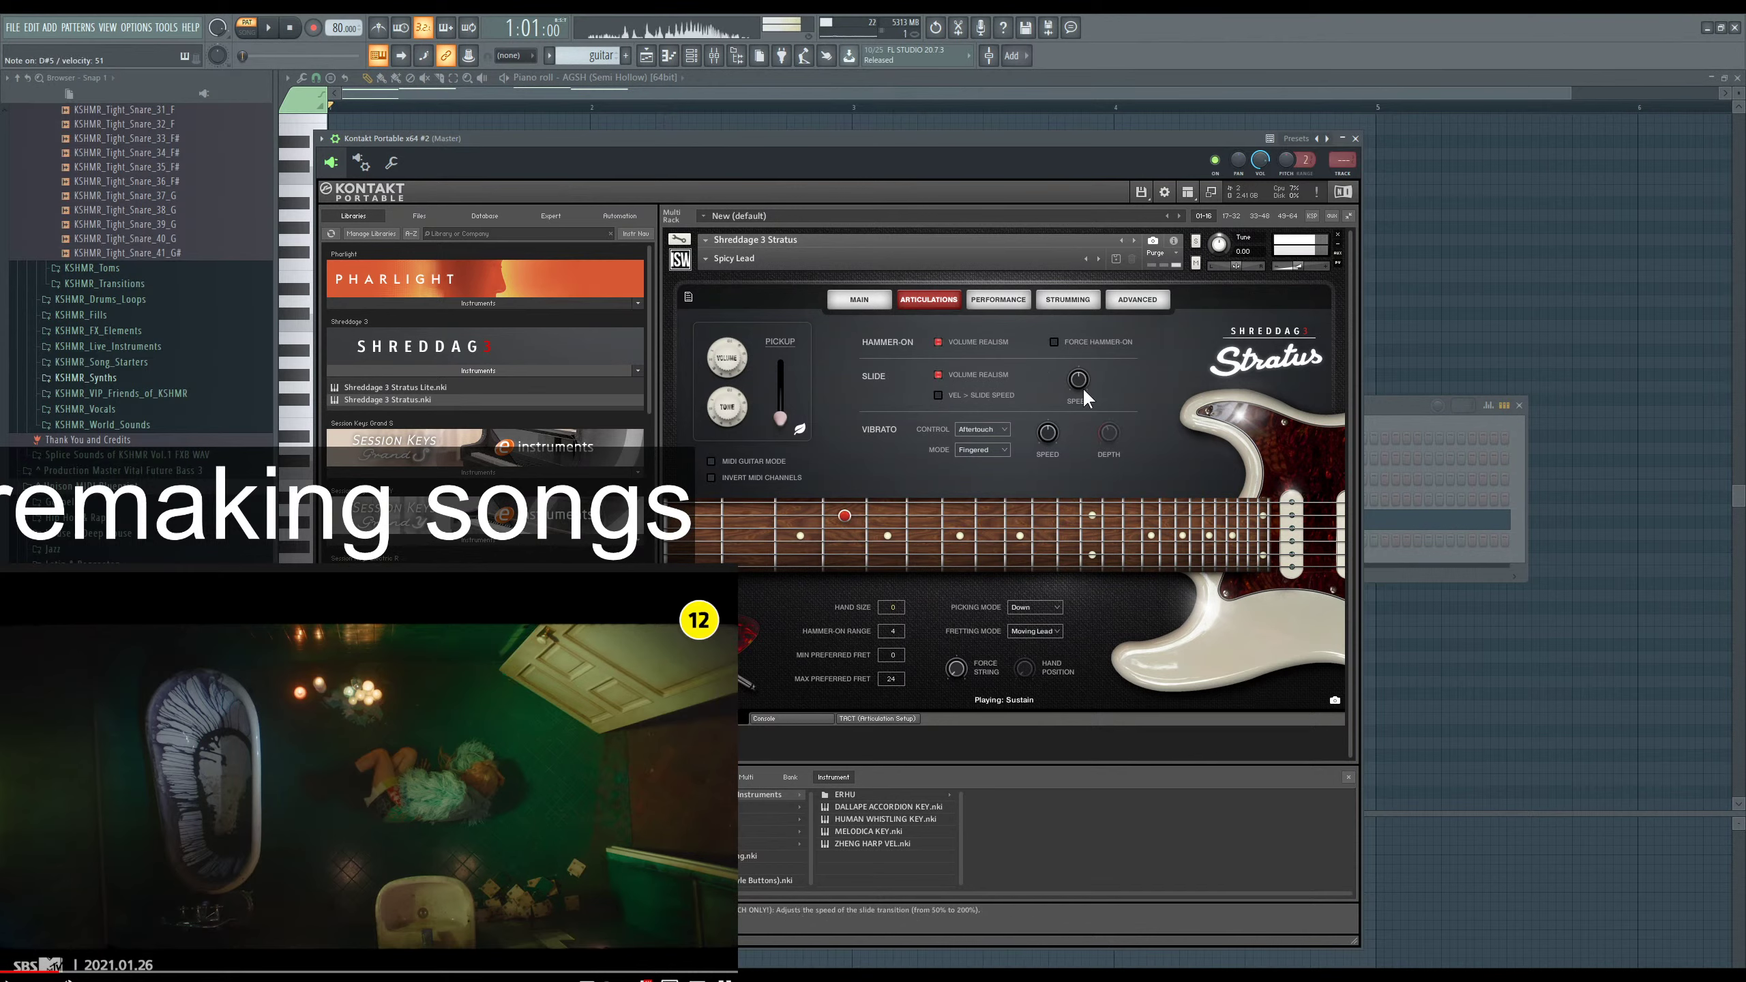
Test the Slide Speed knob at 100%, and toggle Poly Release Trigger on and back off in the performance settings.
left_click_drag(1084, 384, 1066, 449)
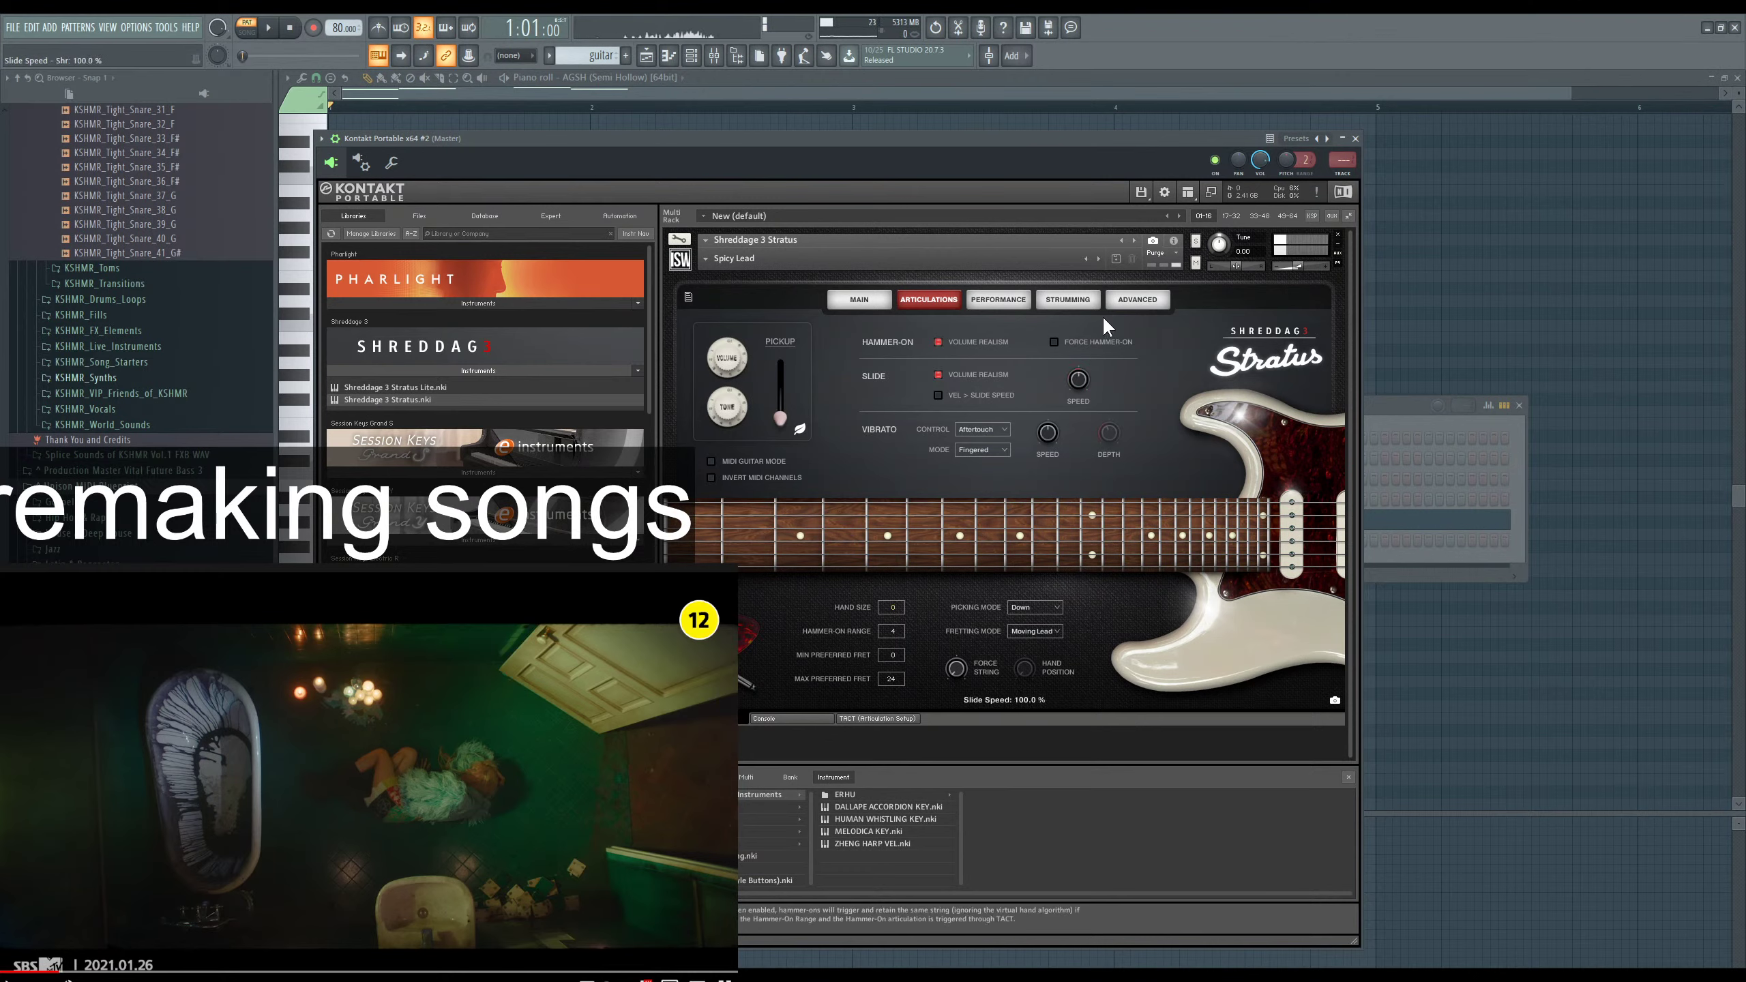
left_click(1011, 299)
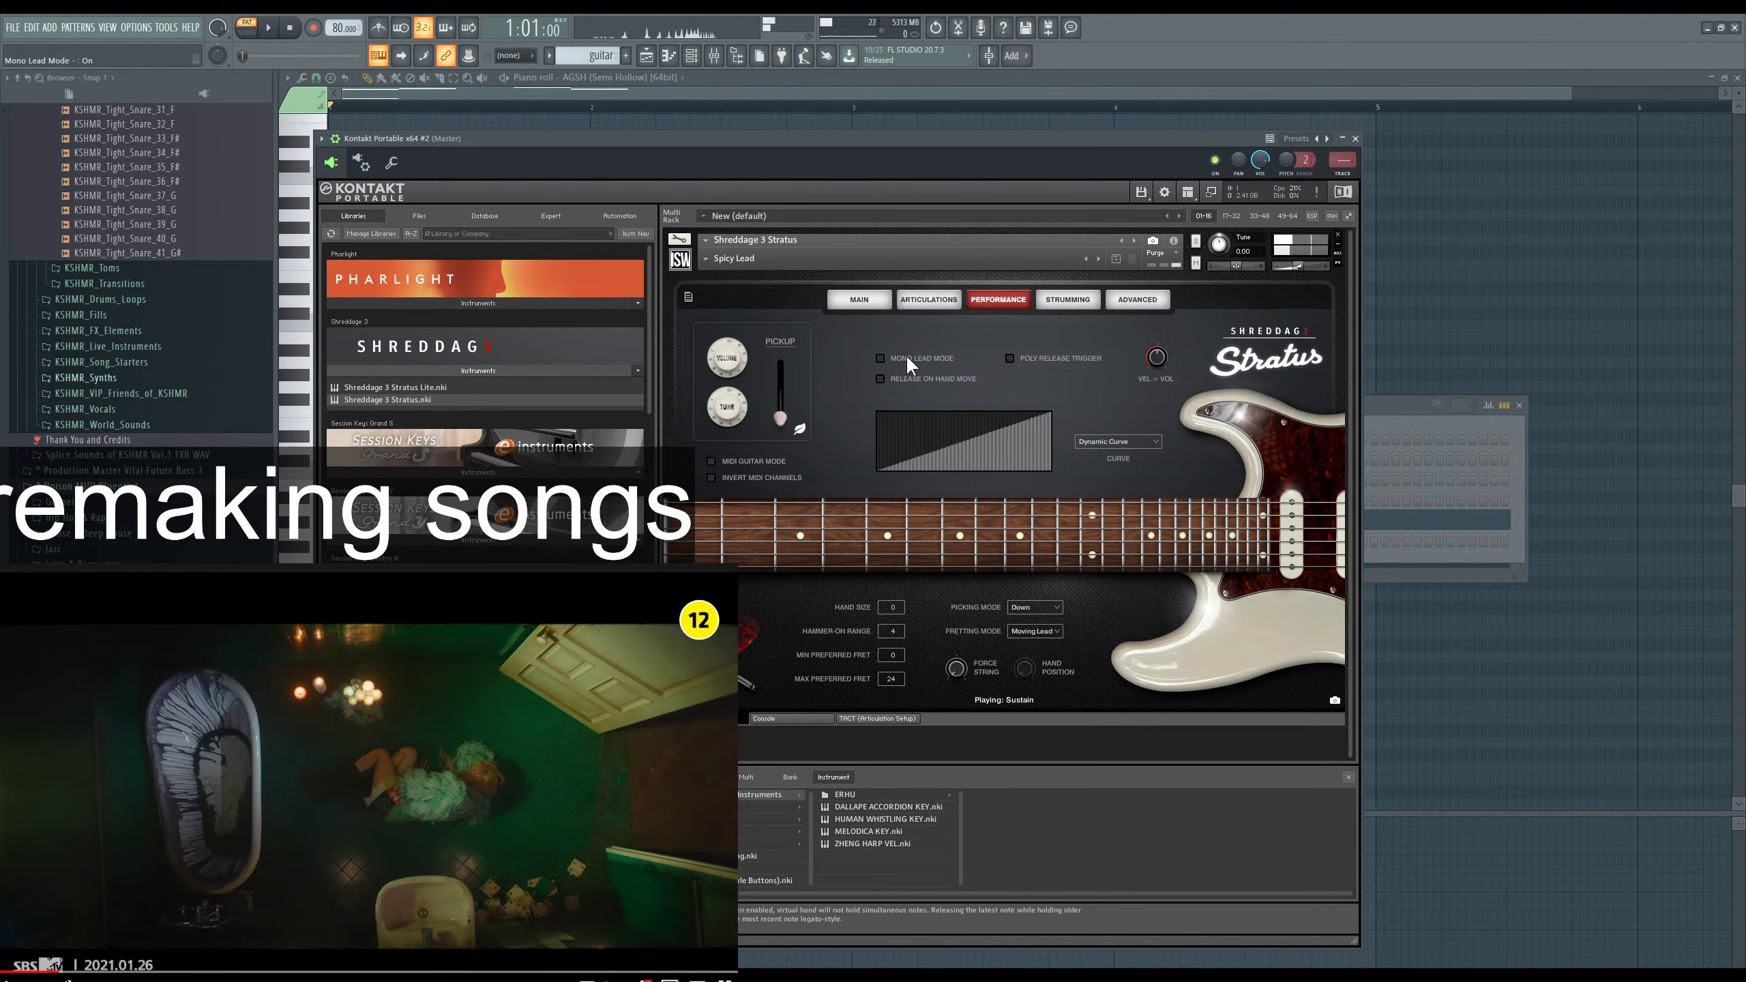
left_click(1032, 358)
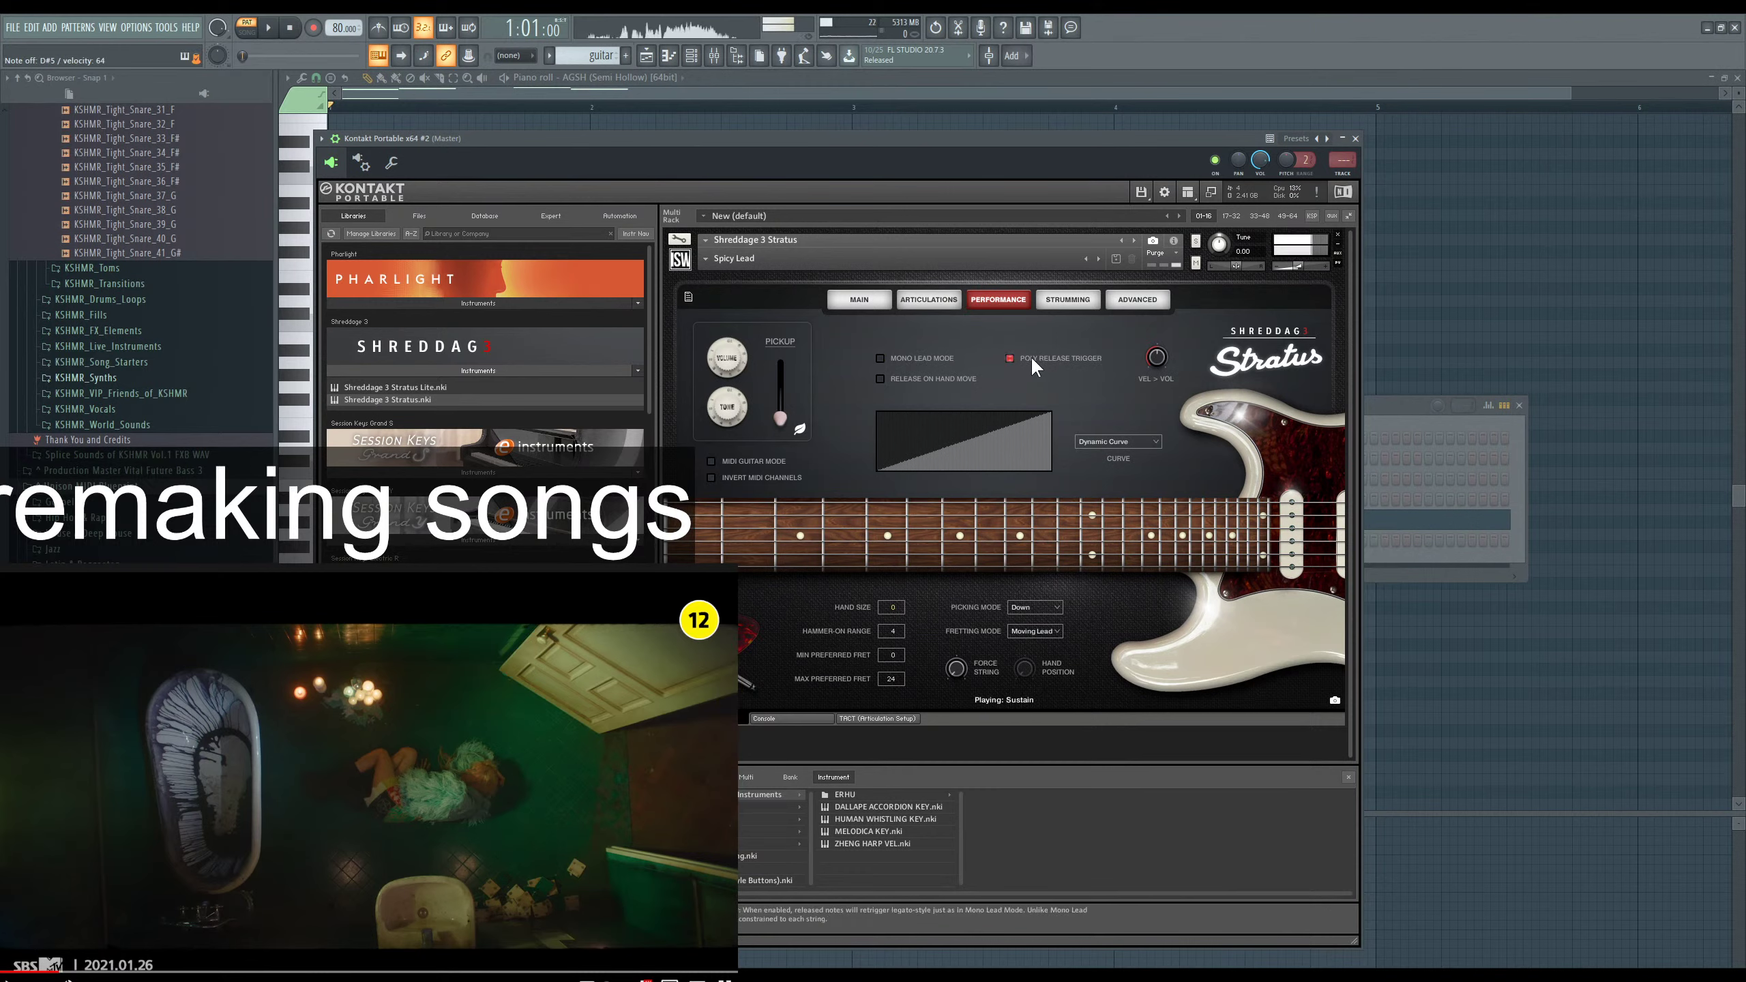
left_click(1030, 357)
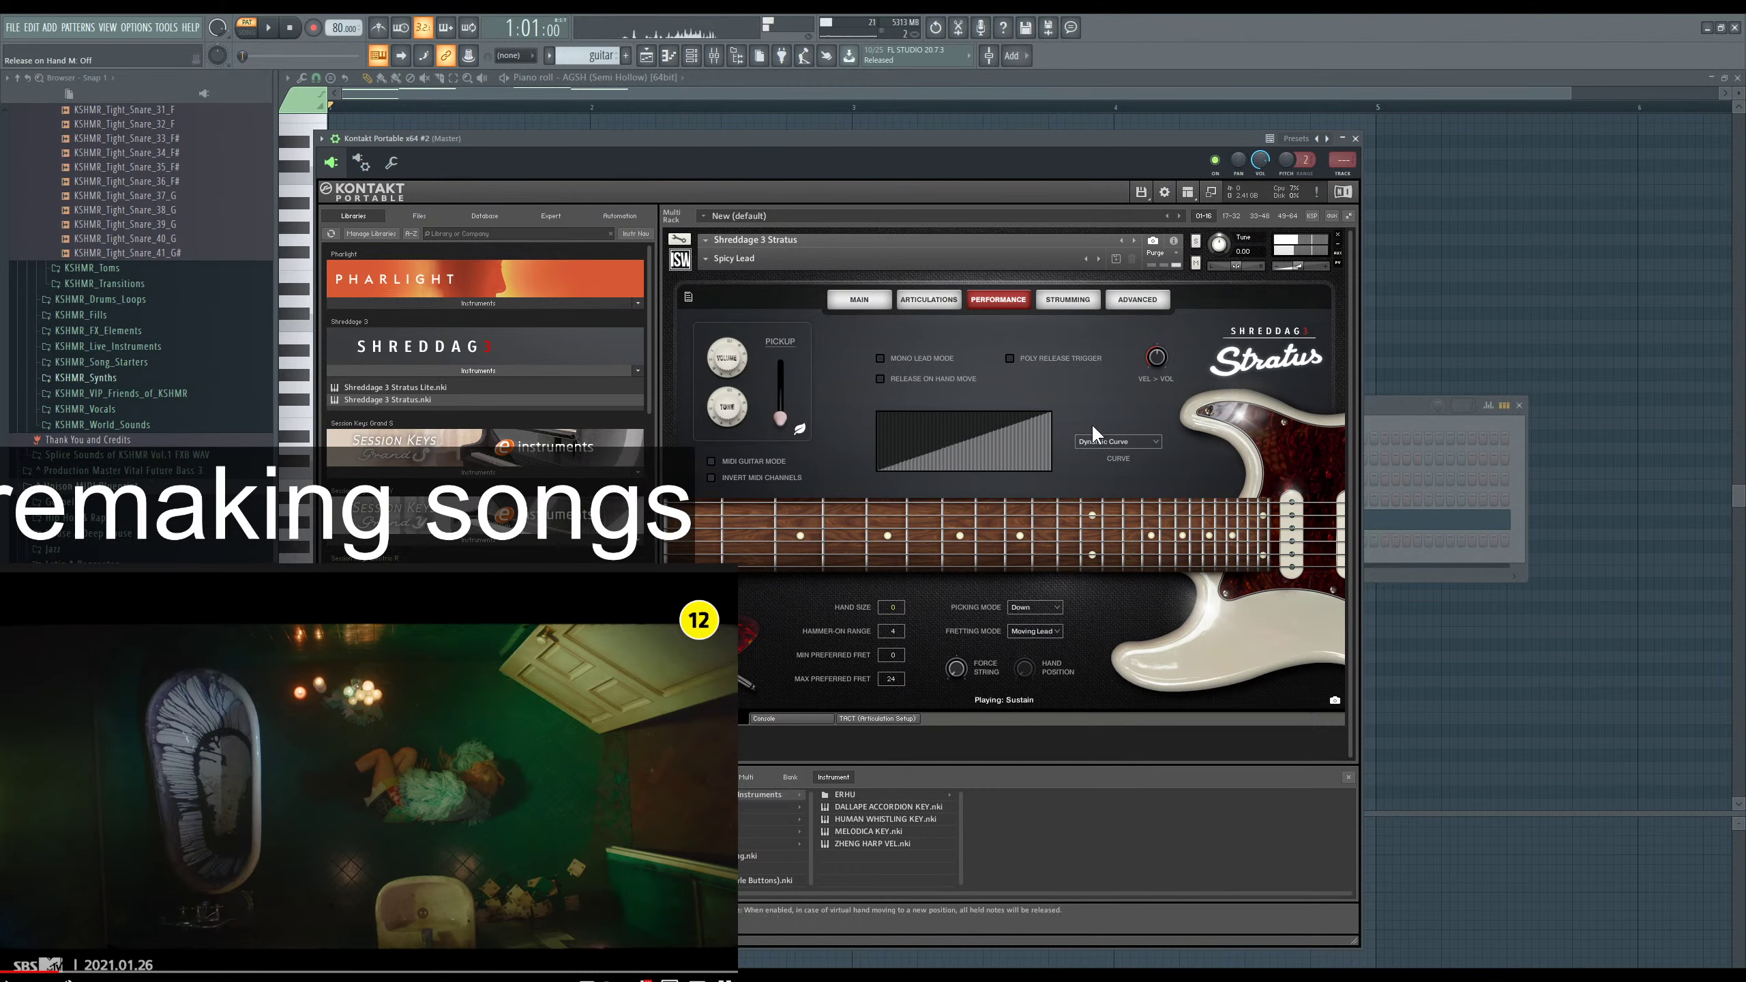
Look through the Stratus strumming and advanced settings and return to the main page.
left_click(1063, 302)
left_click(1135, 301)
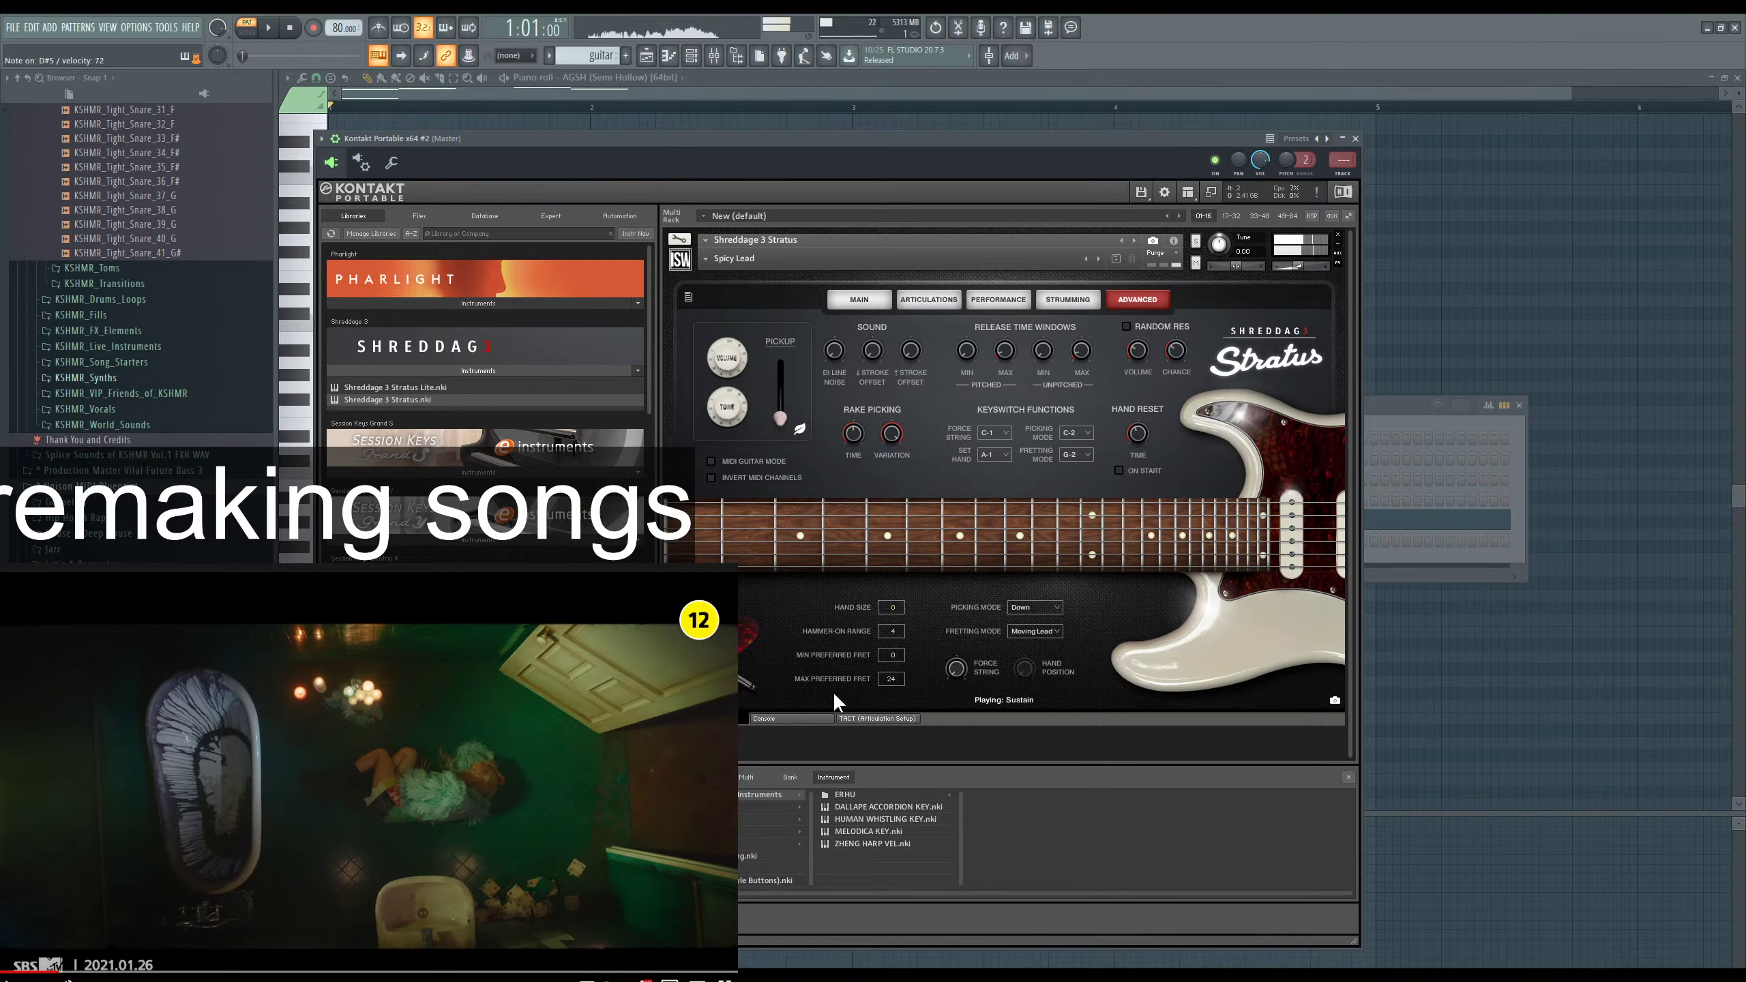
left_click(872, 307)
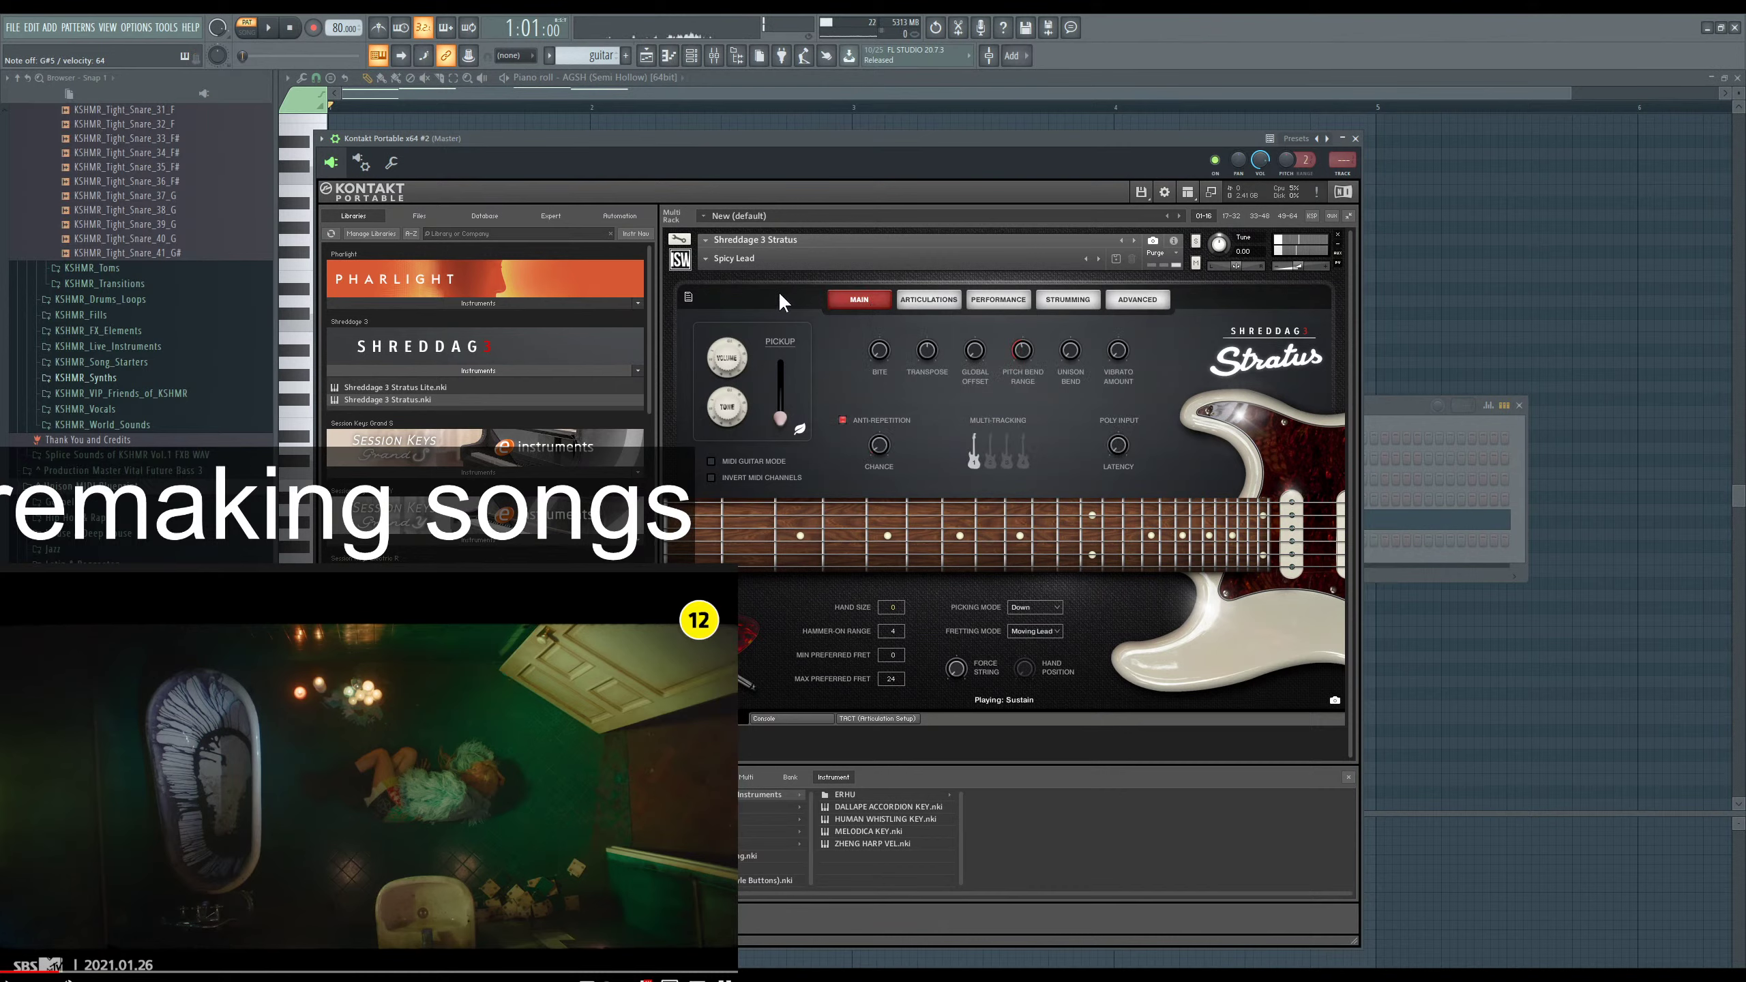
Load the 5150 Fuzz snapshot and replay the reference song from near its beginning for comparison.
left_click(734, 259)
left_click(731, 283)
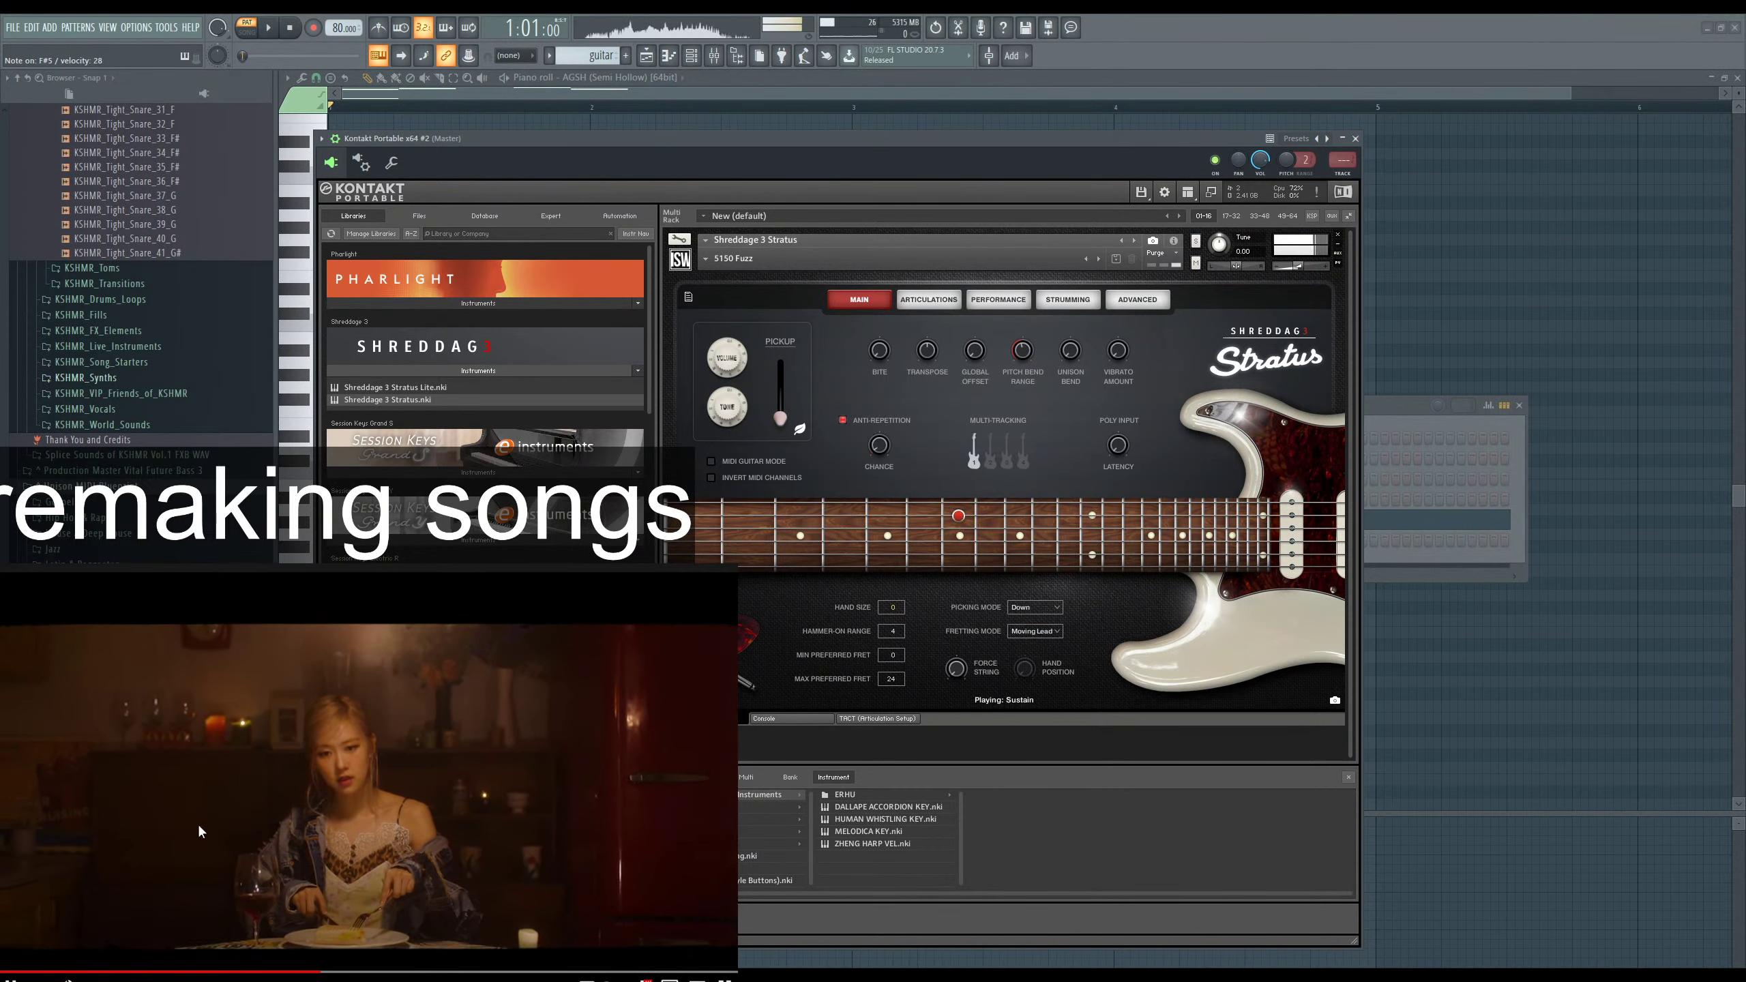
left_click(24, 970)
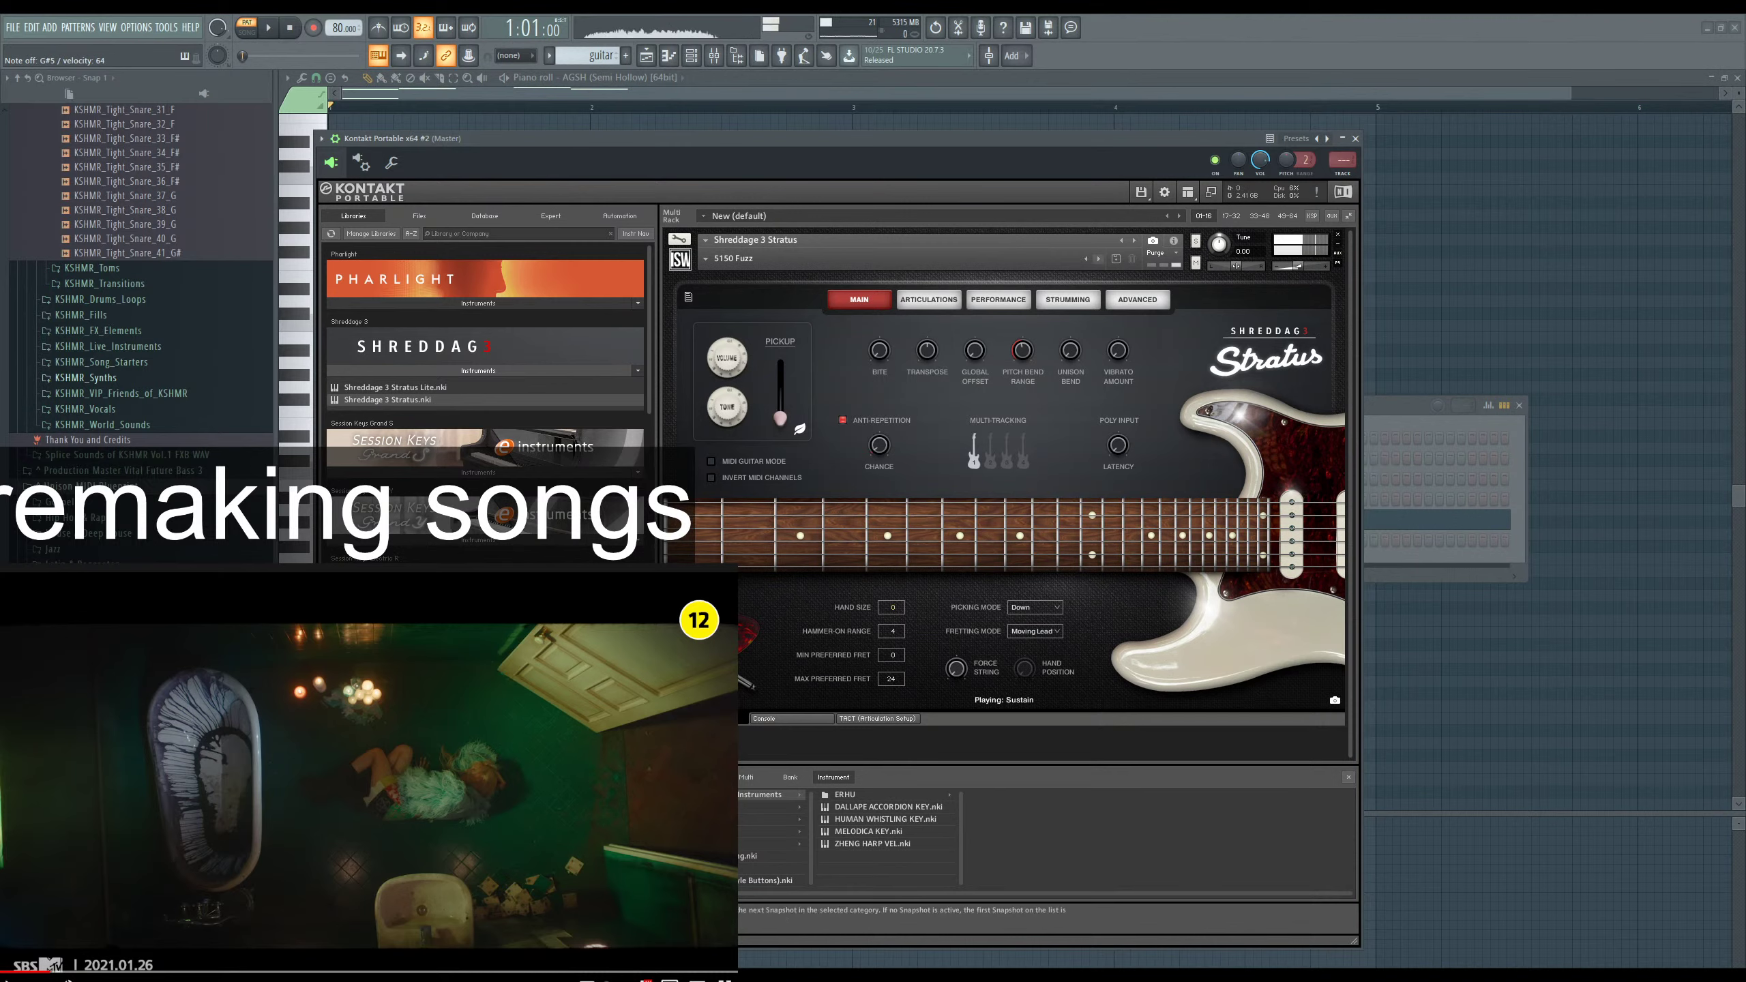
Audition the following snapshots in order, from 5150 Heavy Rhythm through All-Around Rhythm to Ambient Rhythm.
left_click(1098, 259)
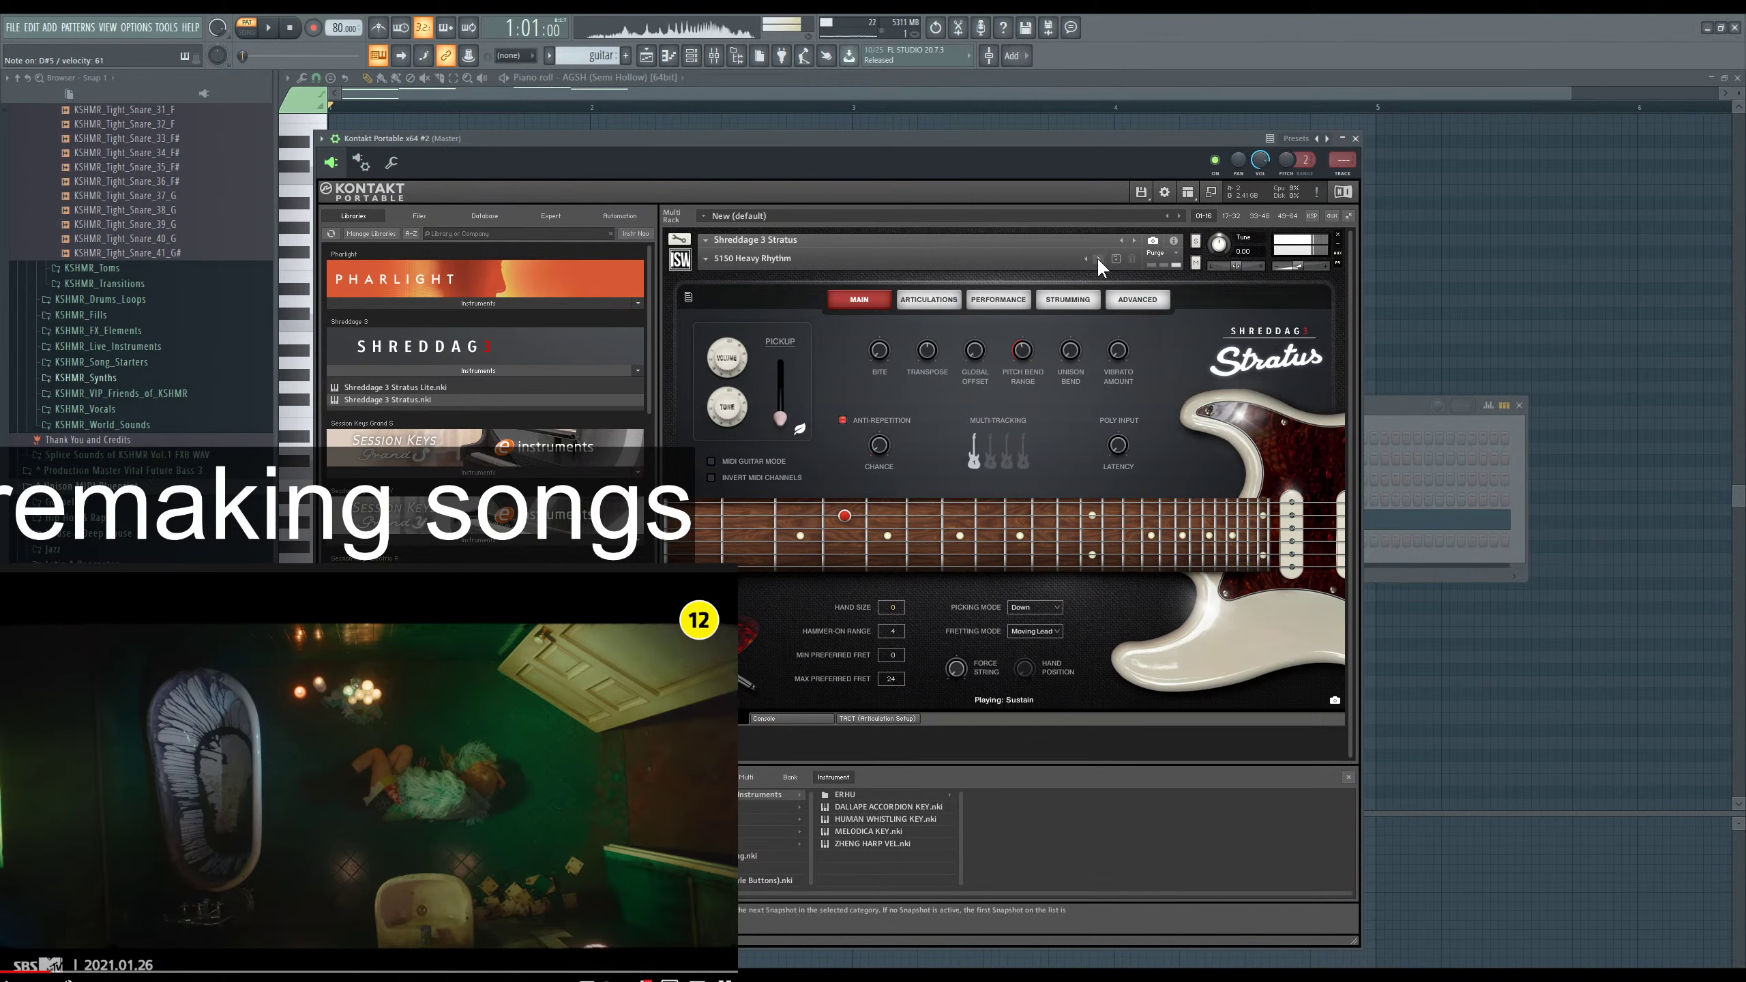
left_click(1098, 259)
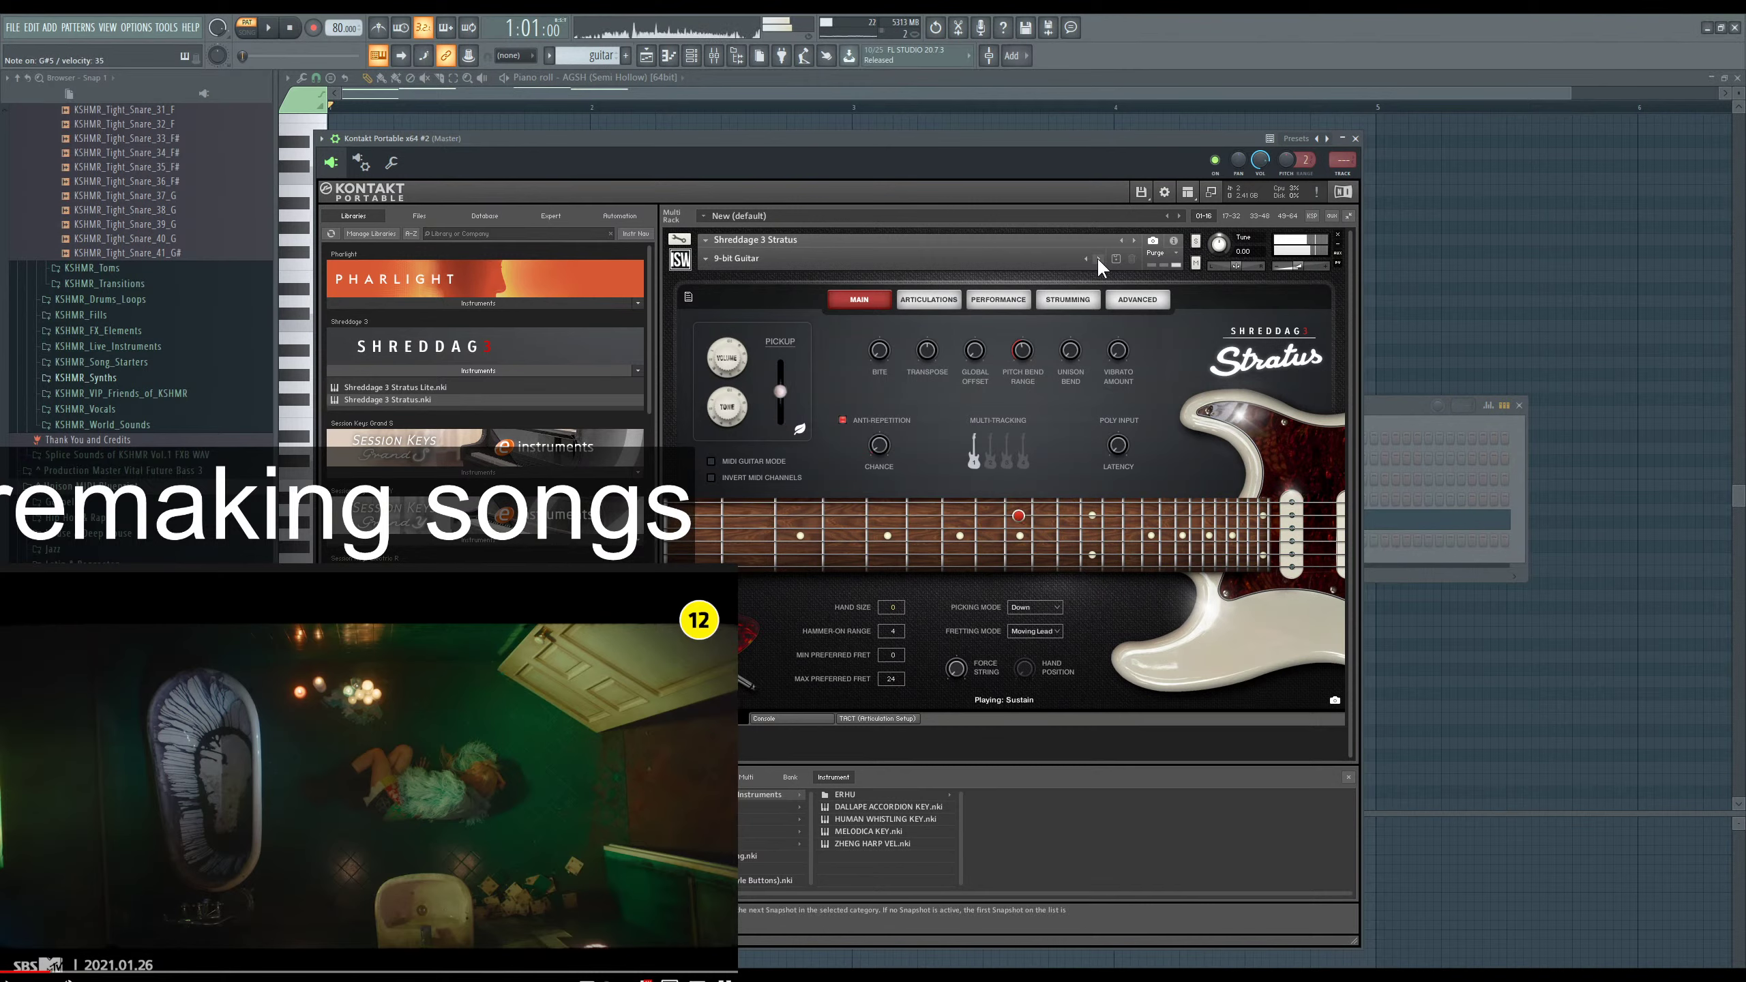
left_click(1098, 260)
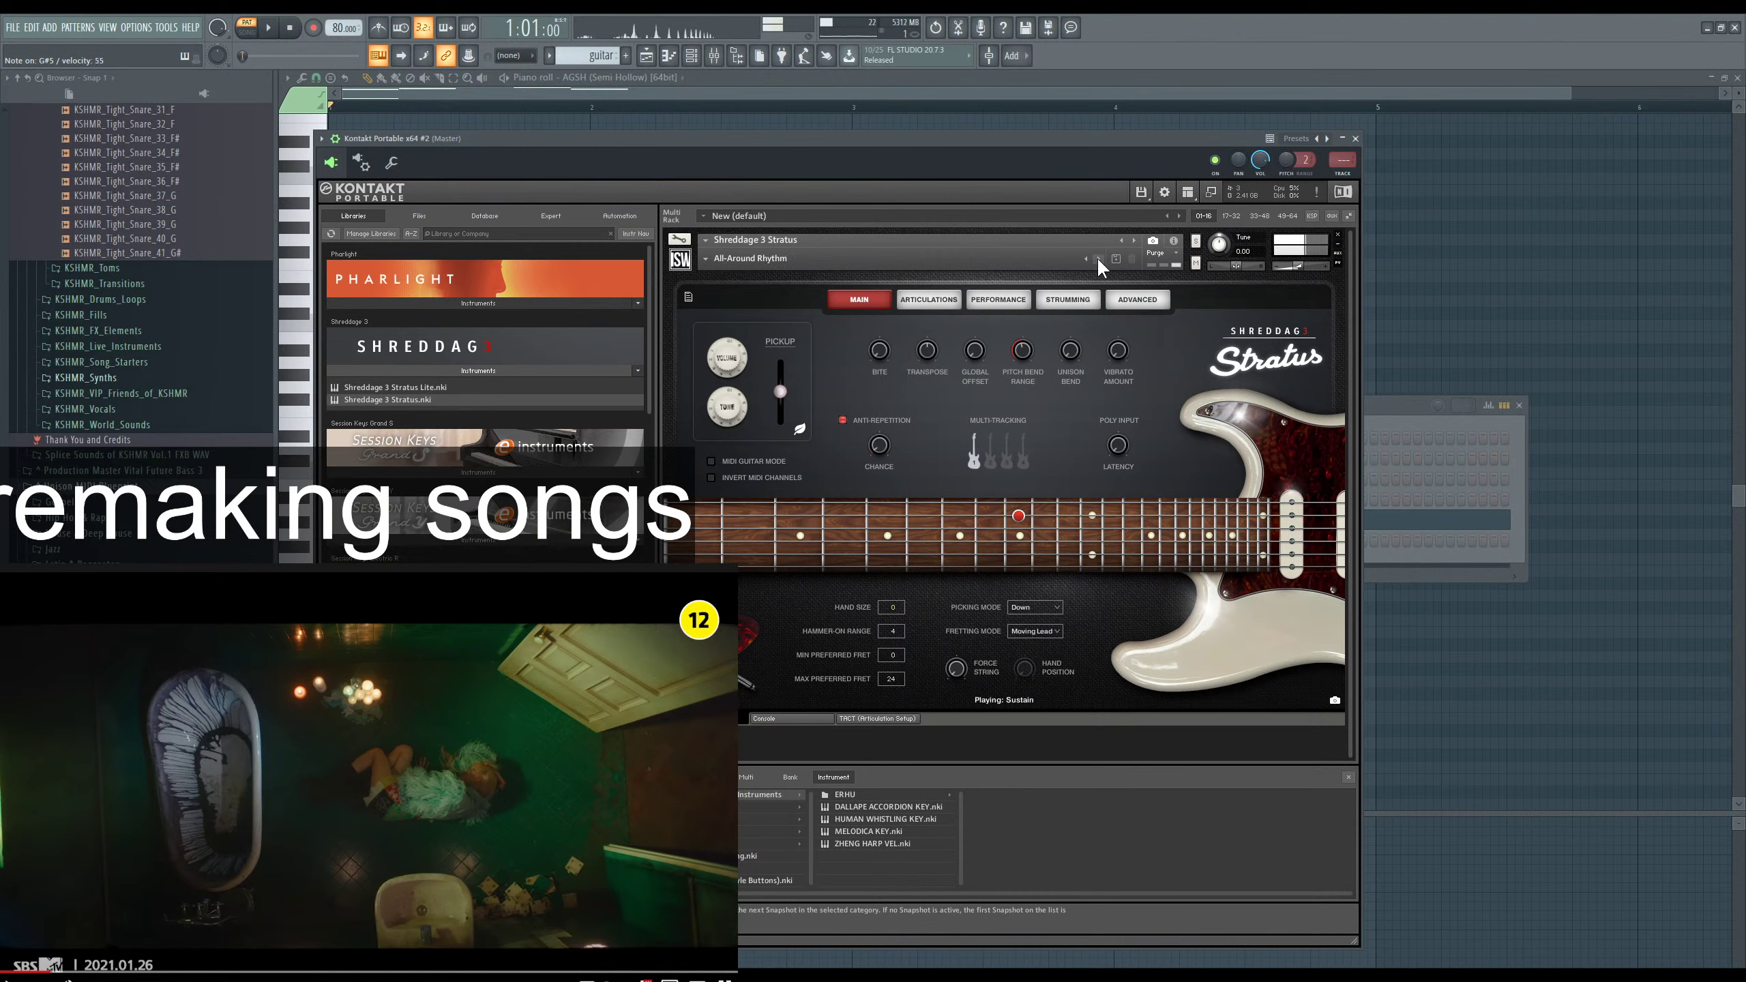
left_click(1098, 259)
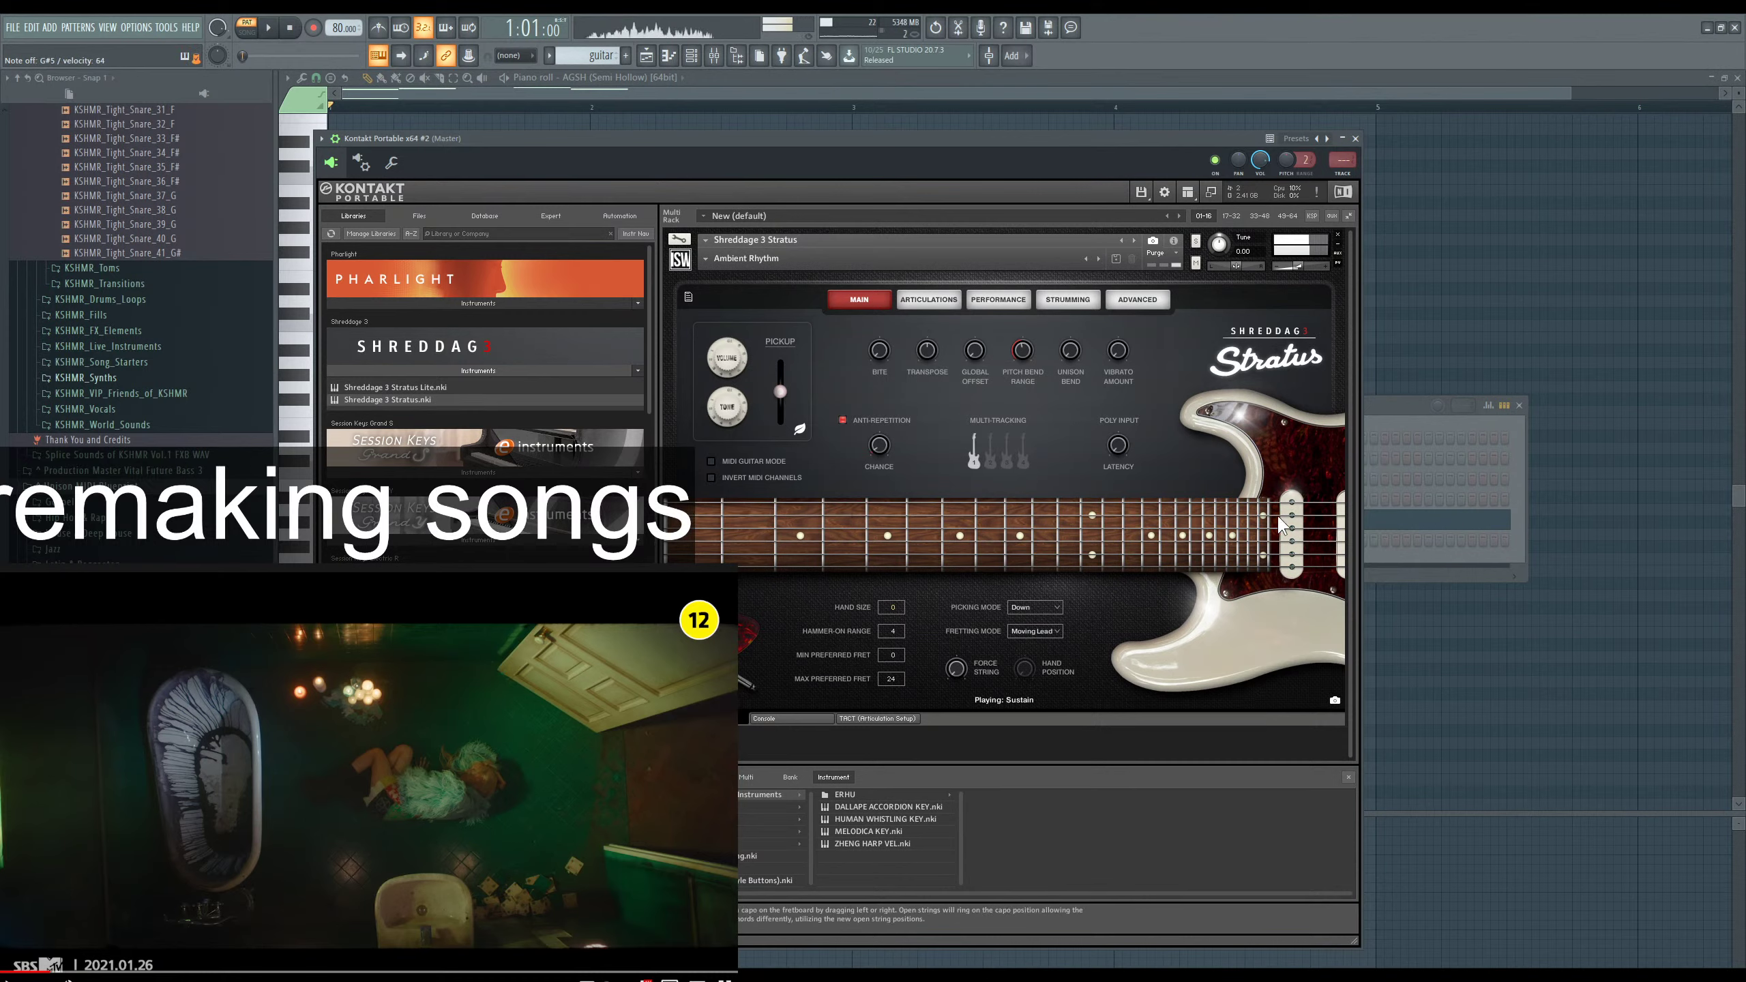
Try the Force String control on the Ambient Rhythm snapshot and return it to its default.
right_click(846, 517)
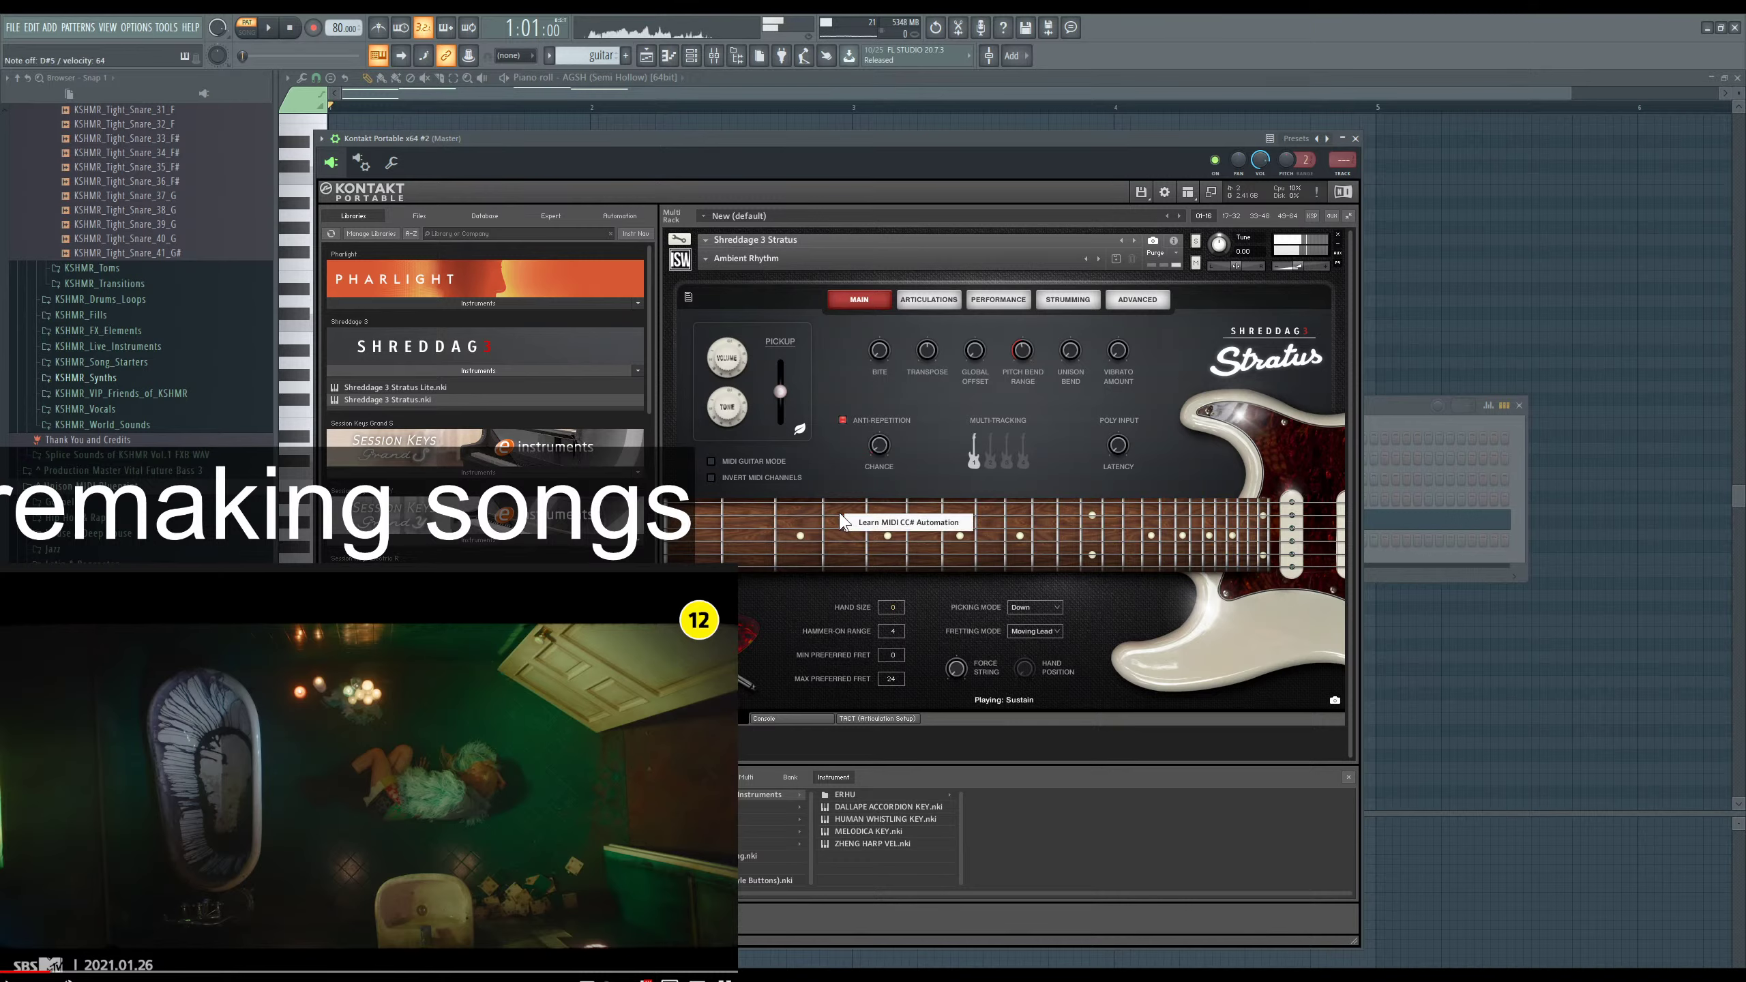
left_click(1194, 710)
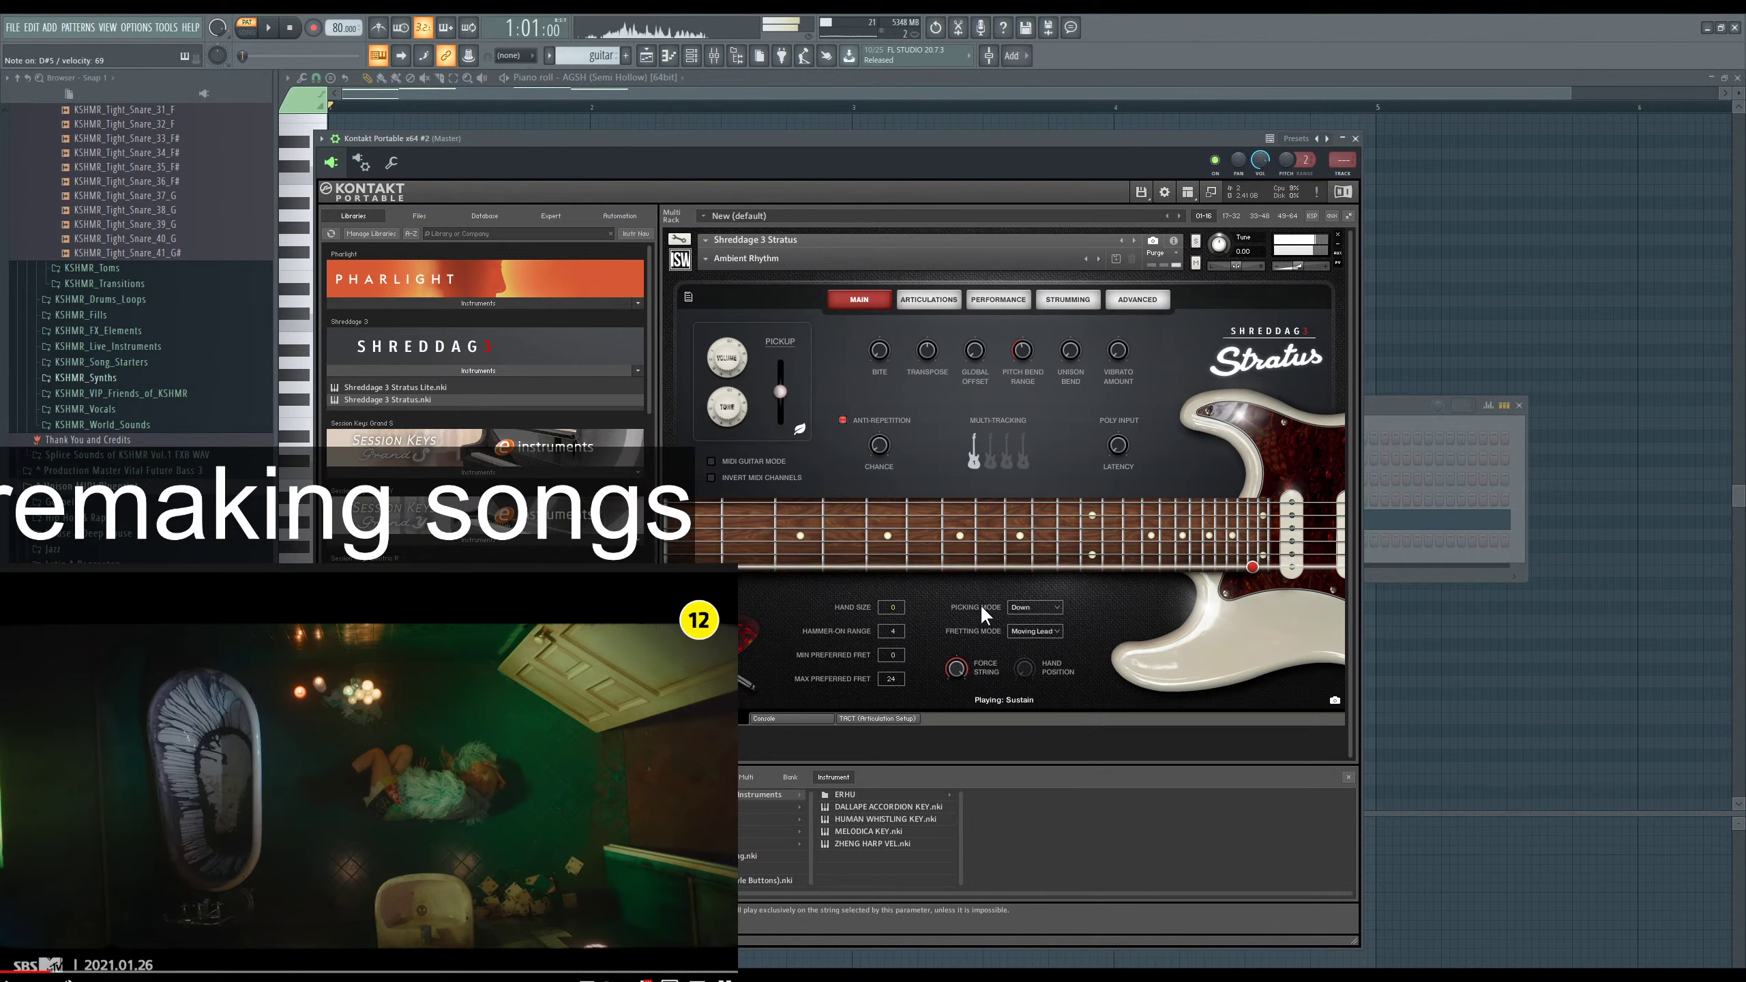
left_click_drag(956, 669, 960, 691)
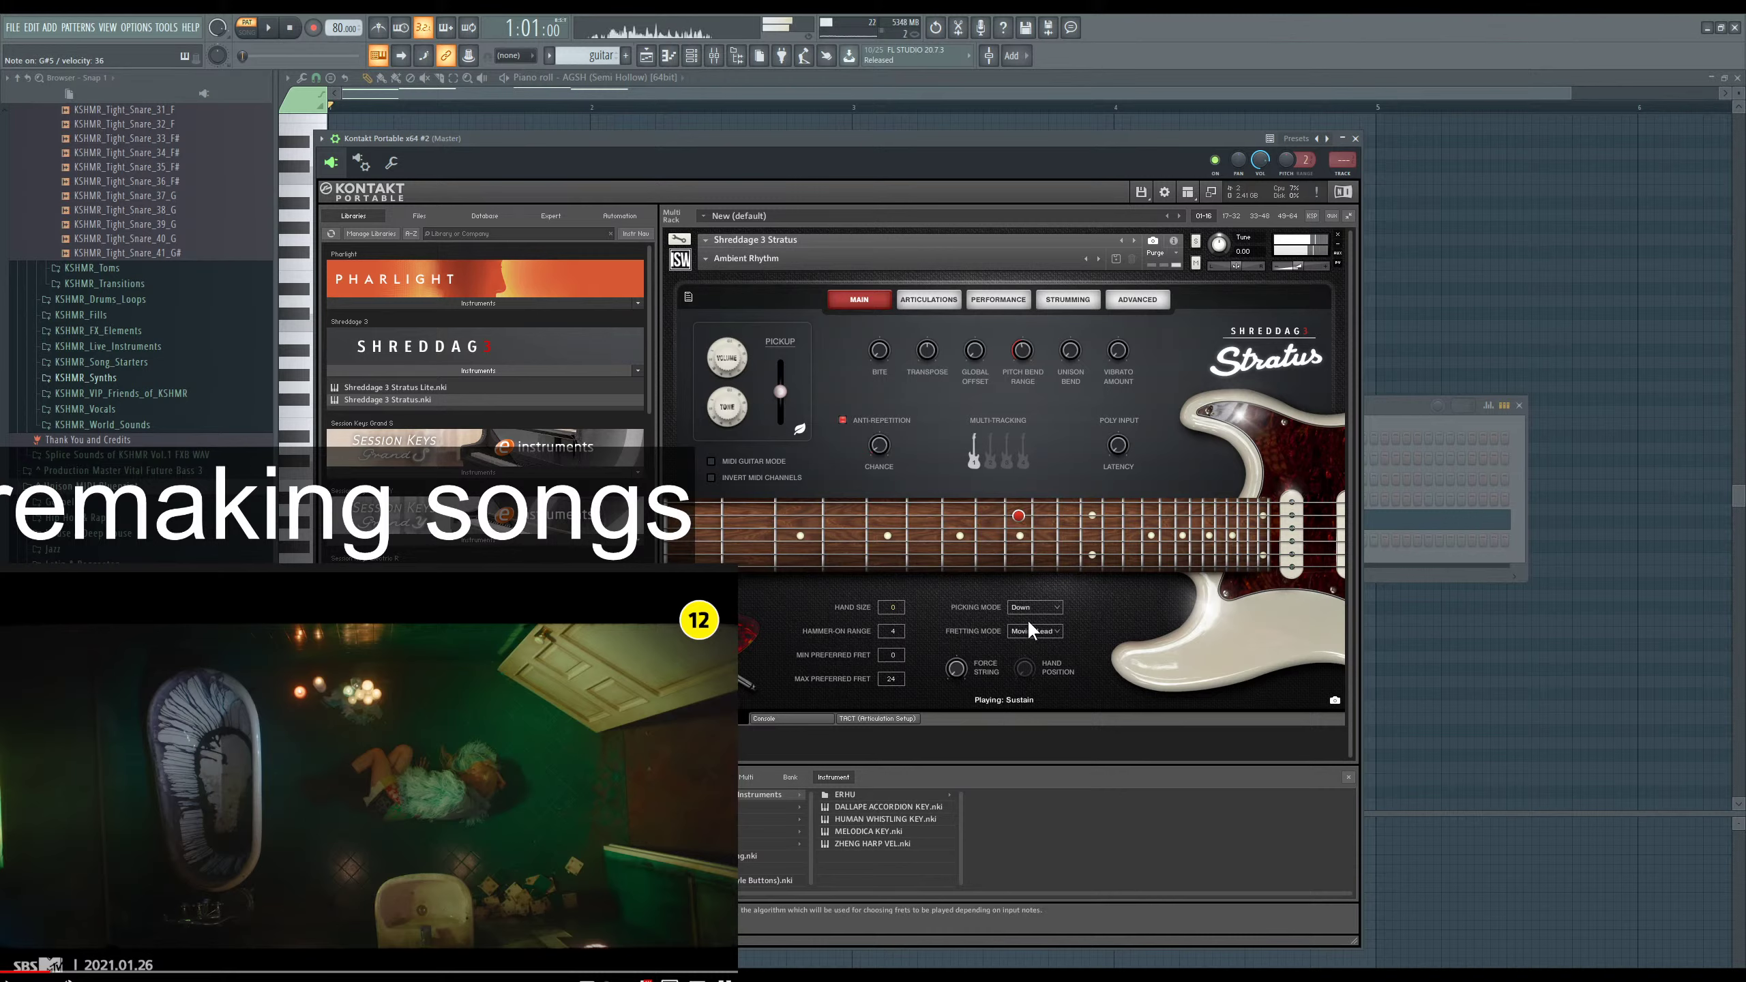
Audition the following snapshots, including American Lead, Beefy Hi-Gain, Brickhouse Crunch and Brit Power Lead, up to Clean Blues.
left_click(1099, 258)
left_click(1099, 259)
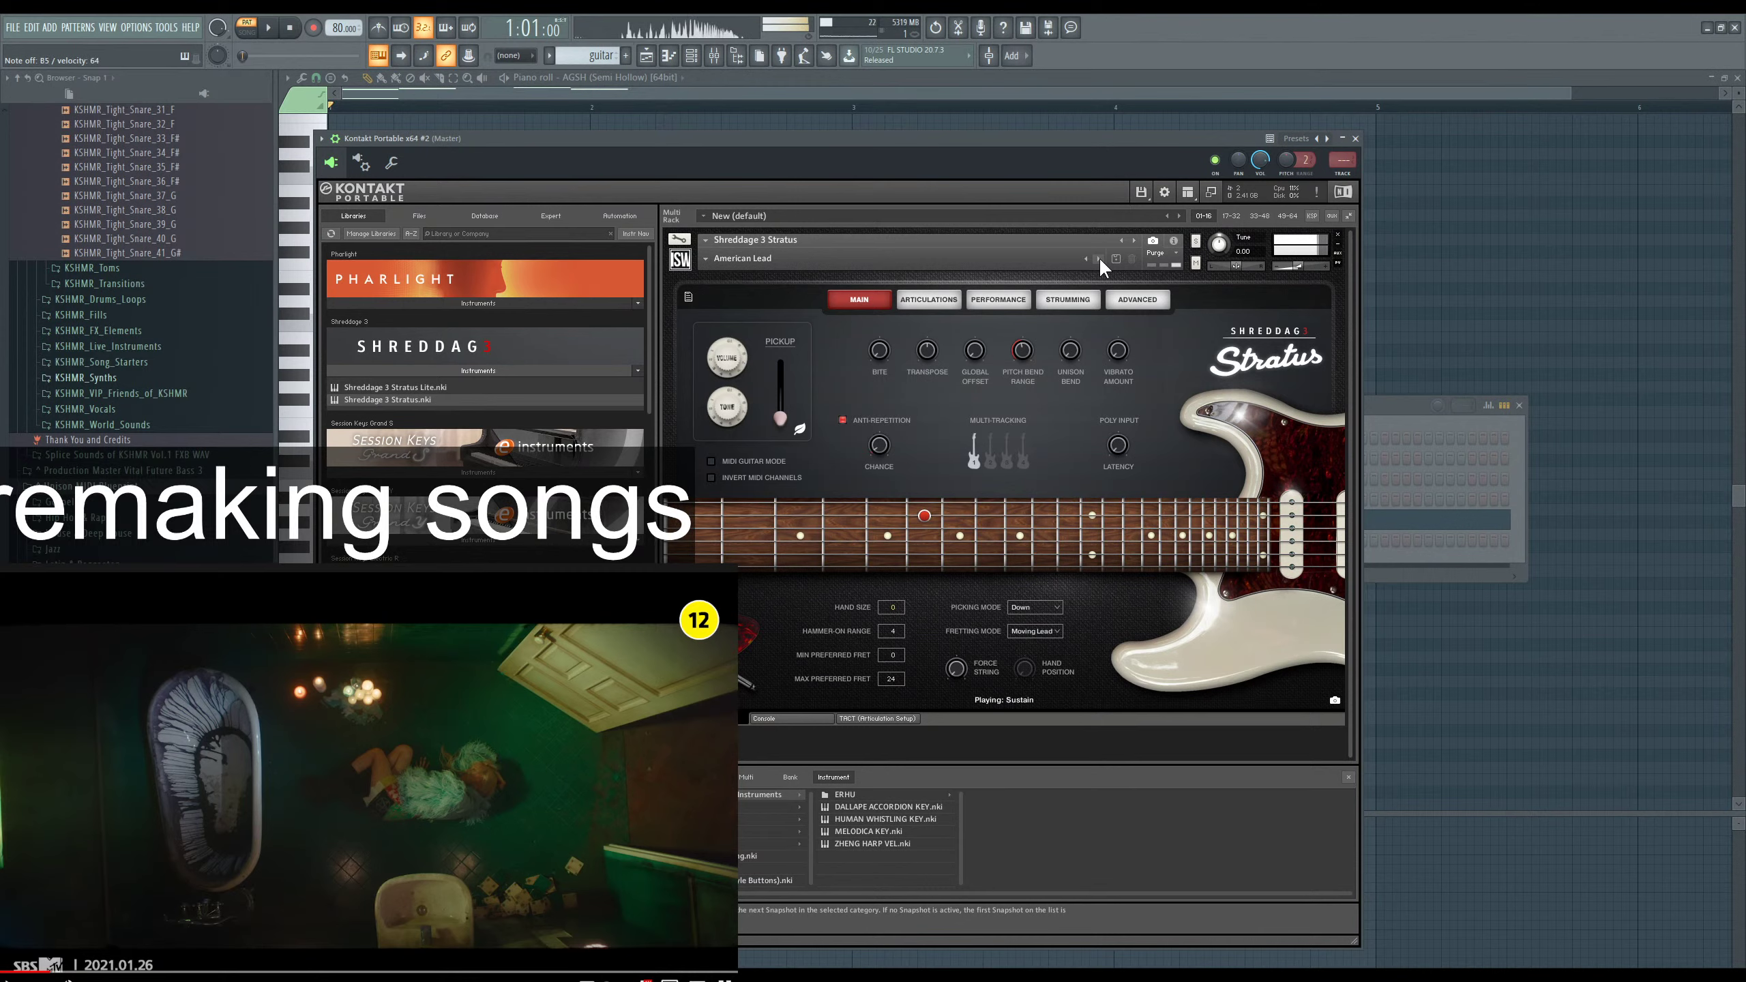
left_click(1099, 259)
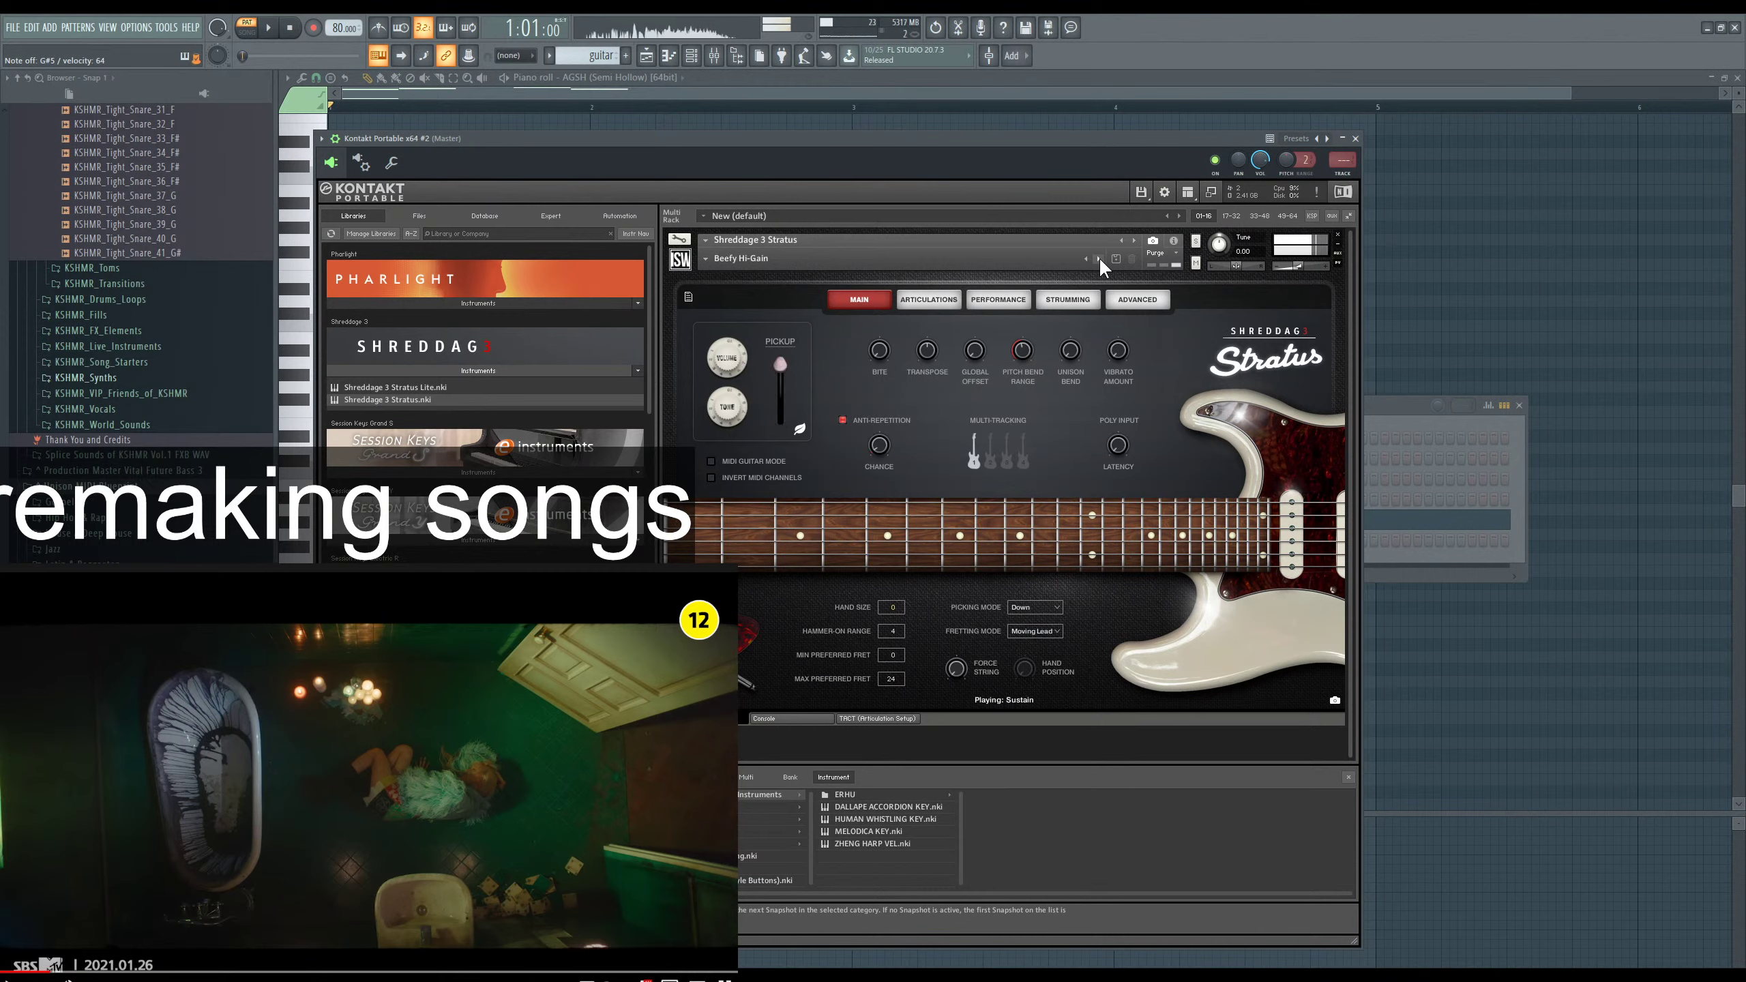
left_click(1099, 259)
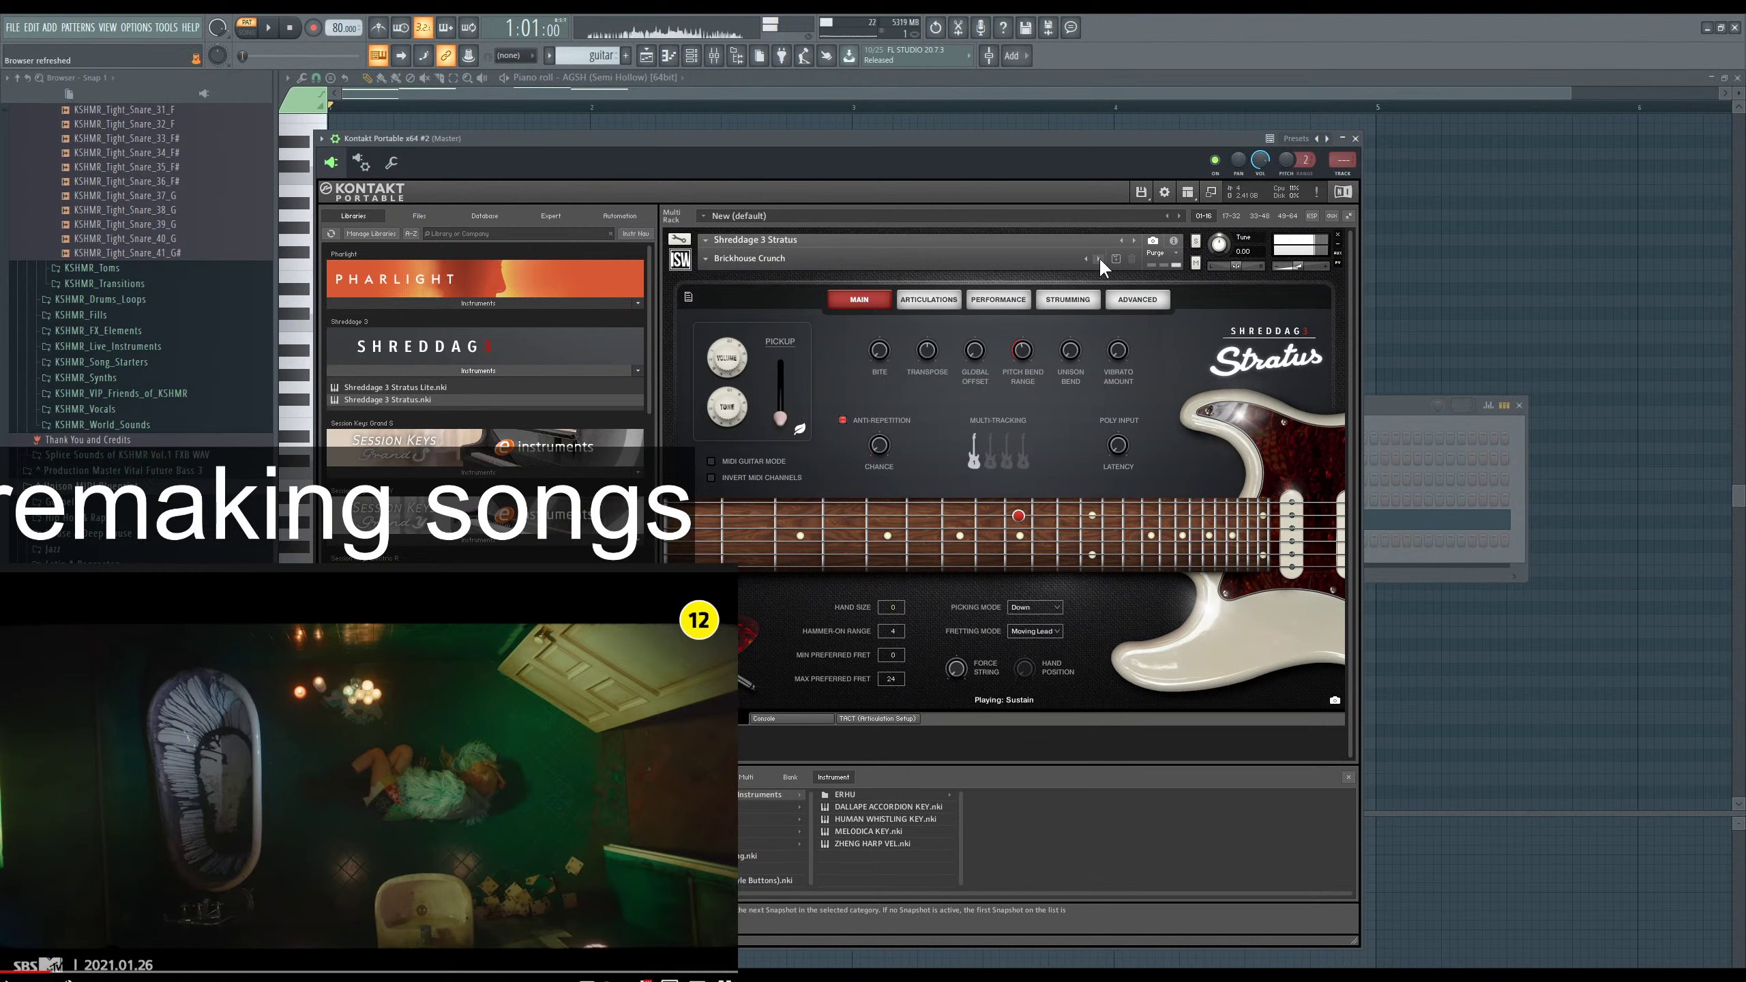
left_click(1099, 259)
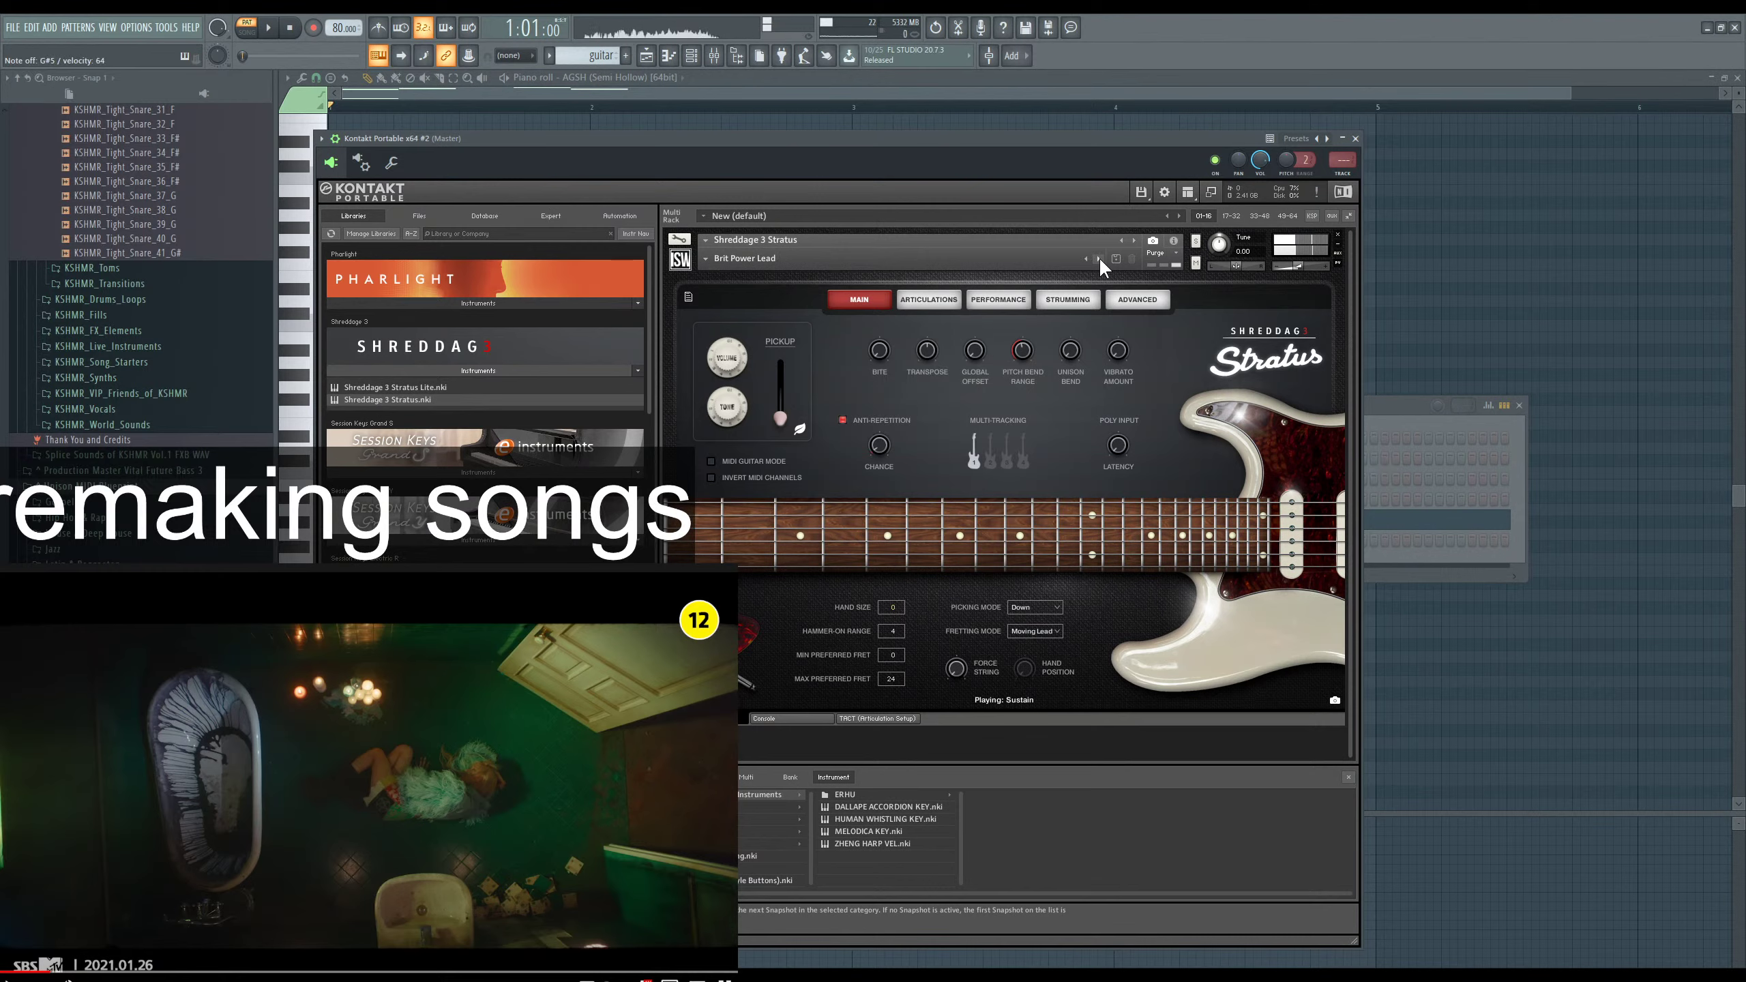
left_click(1099, 259)
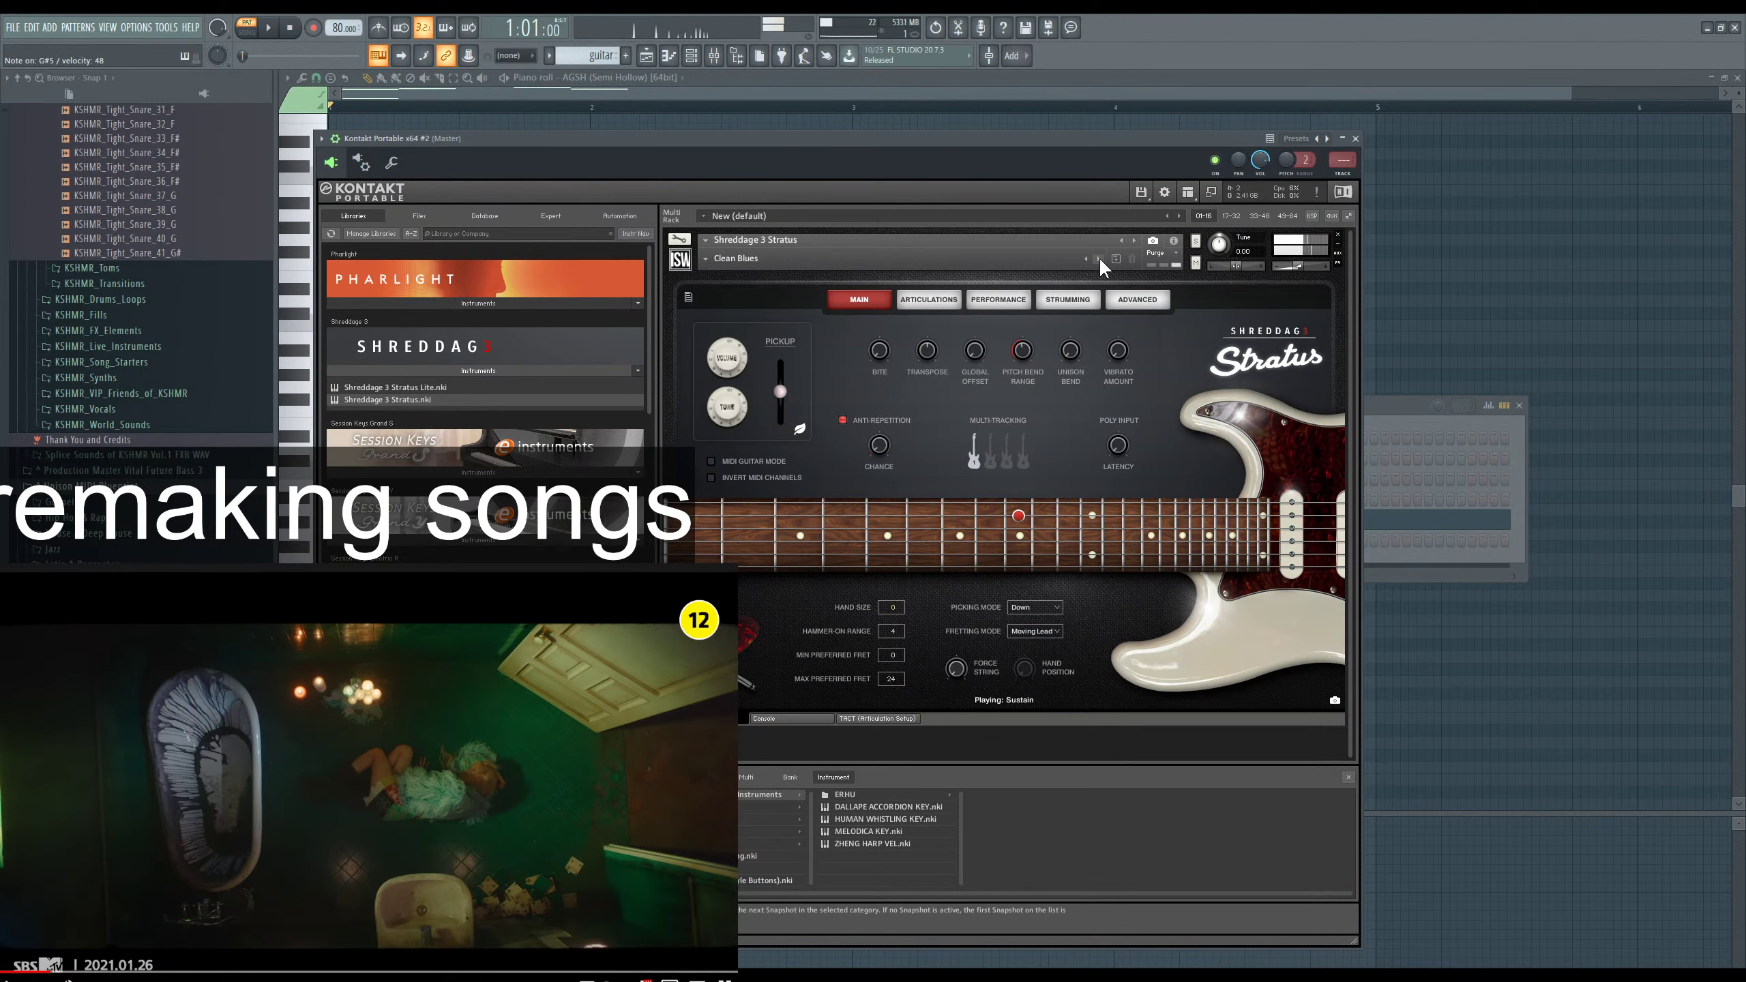
Audition the snapshots after Clean Blues, including DS1 Only Rhythm, S3 - Ideal For Chords, S3 - Solo Lead and S3 - Very Mellow, up to Entombed.
left_click(1100, 260)
left_click(1100, 260)
left_click(1100, 260)
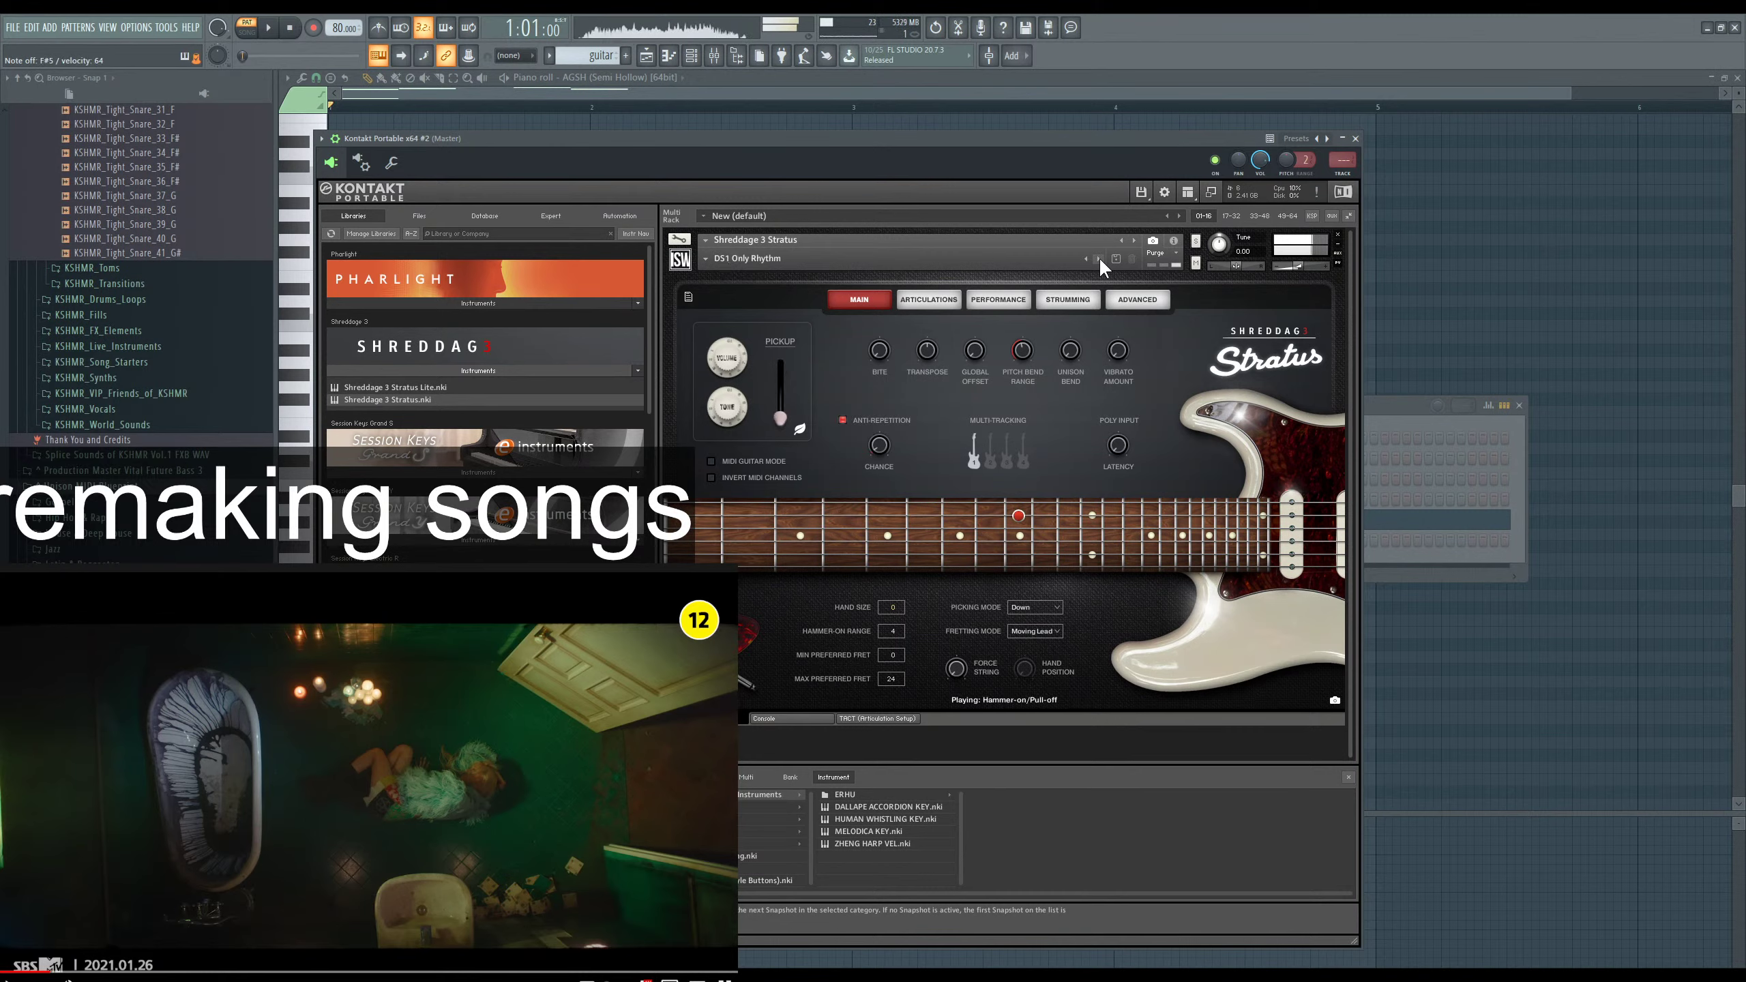
left_click(1100, 260)
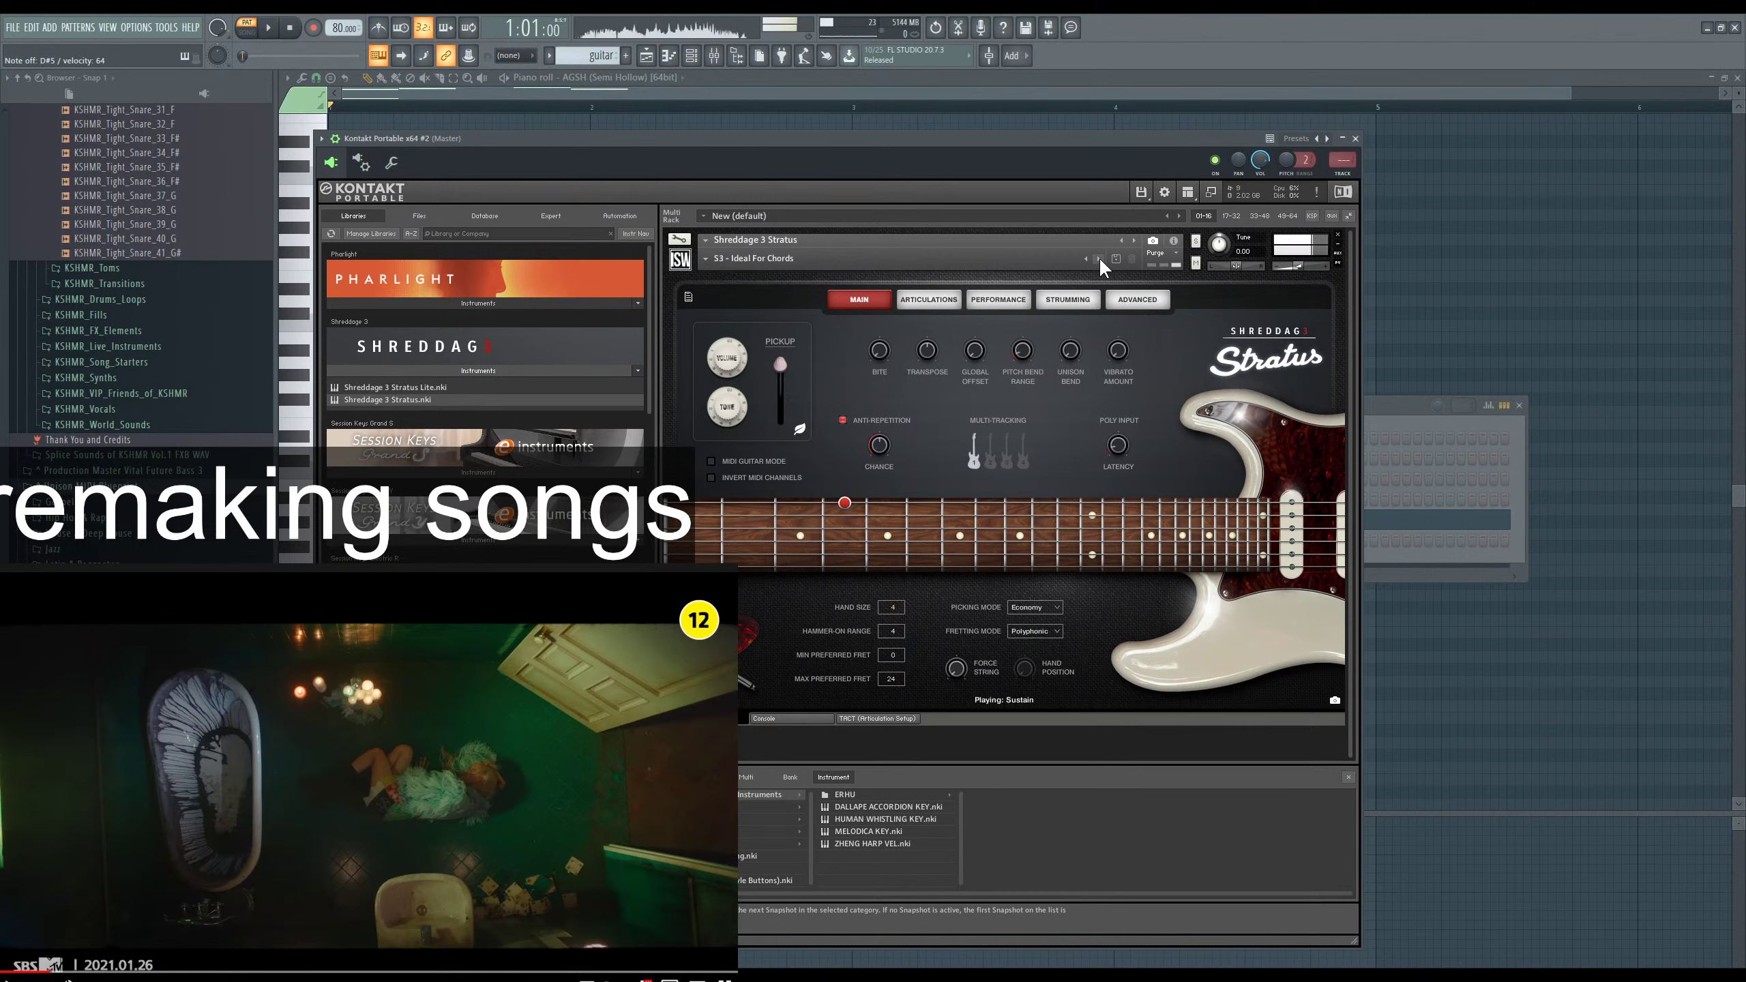
left_click(1100, 260)
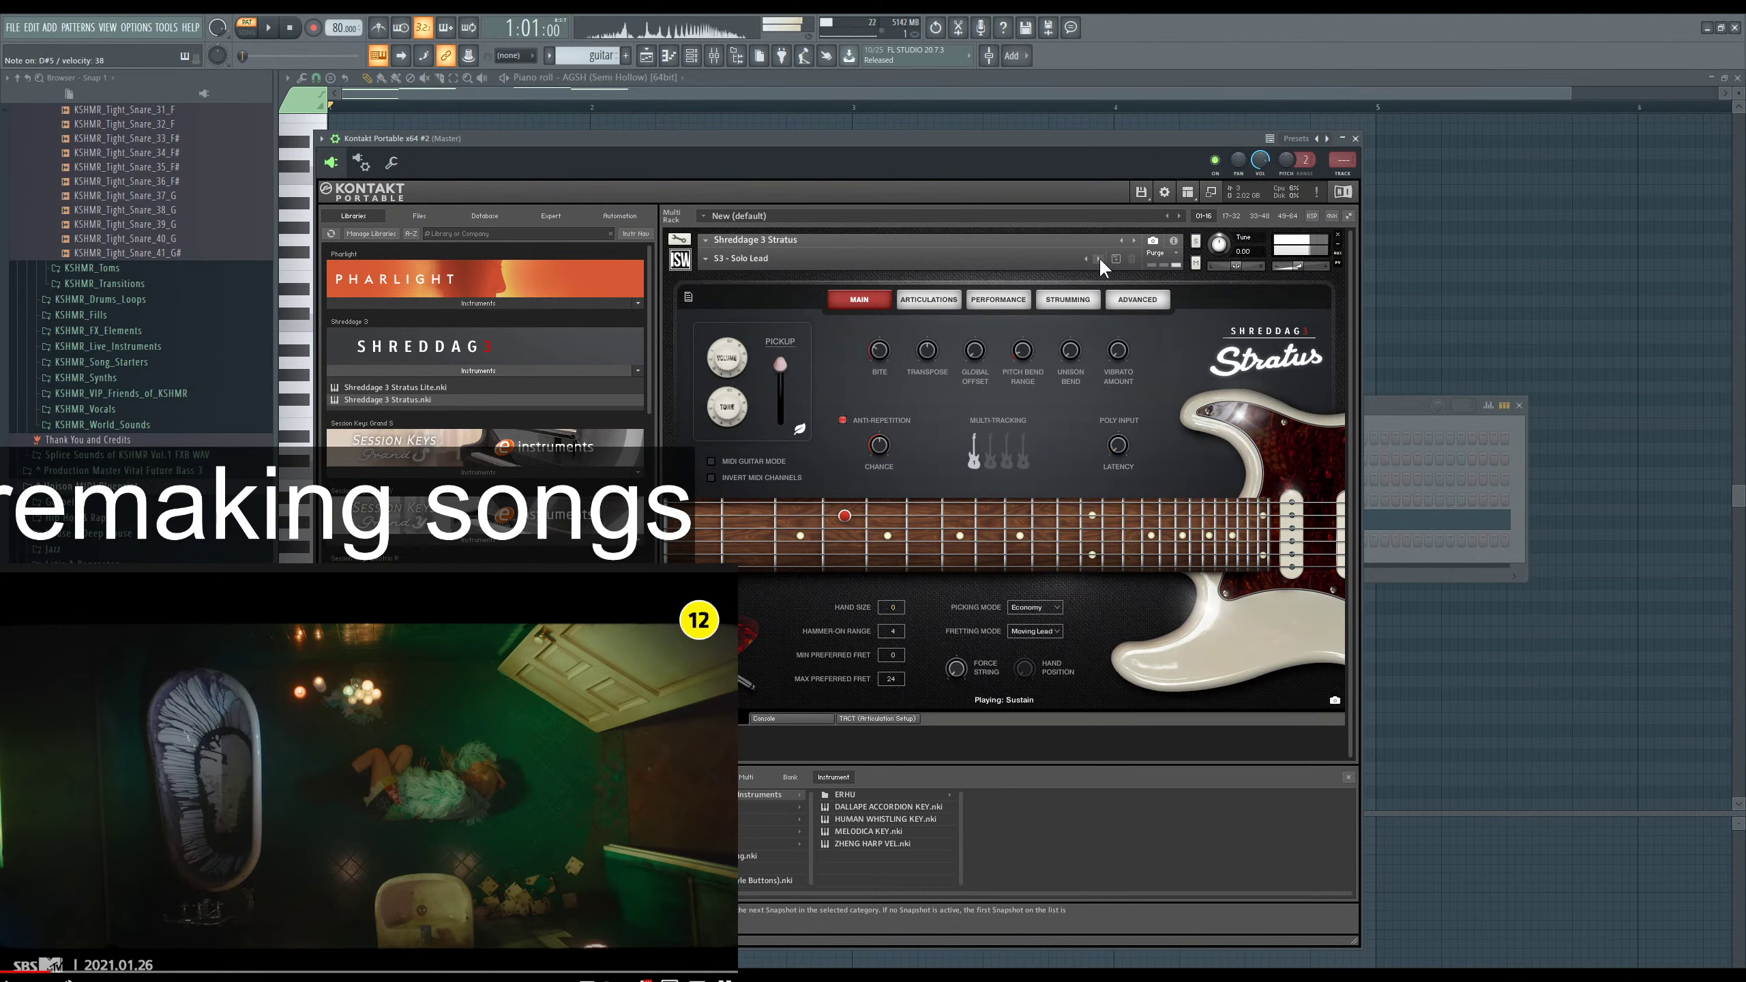
left_click(1100, 260)
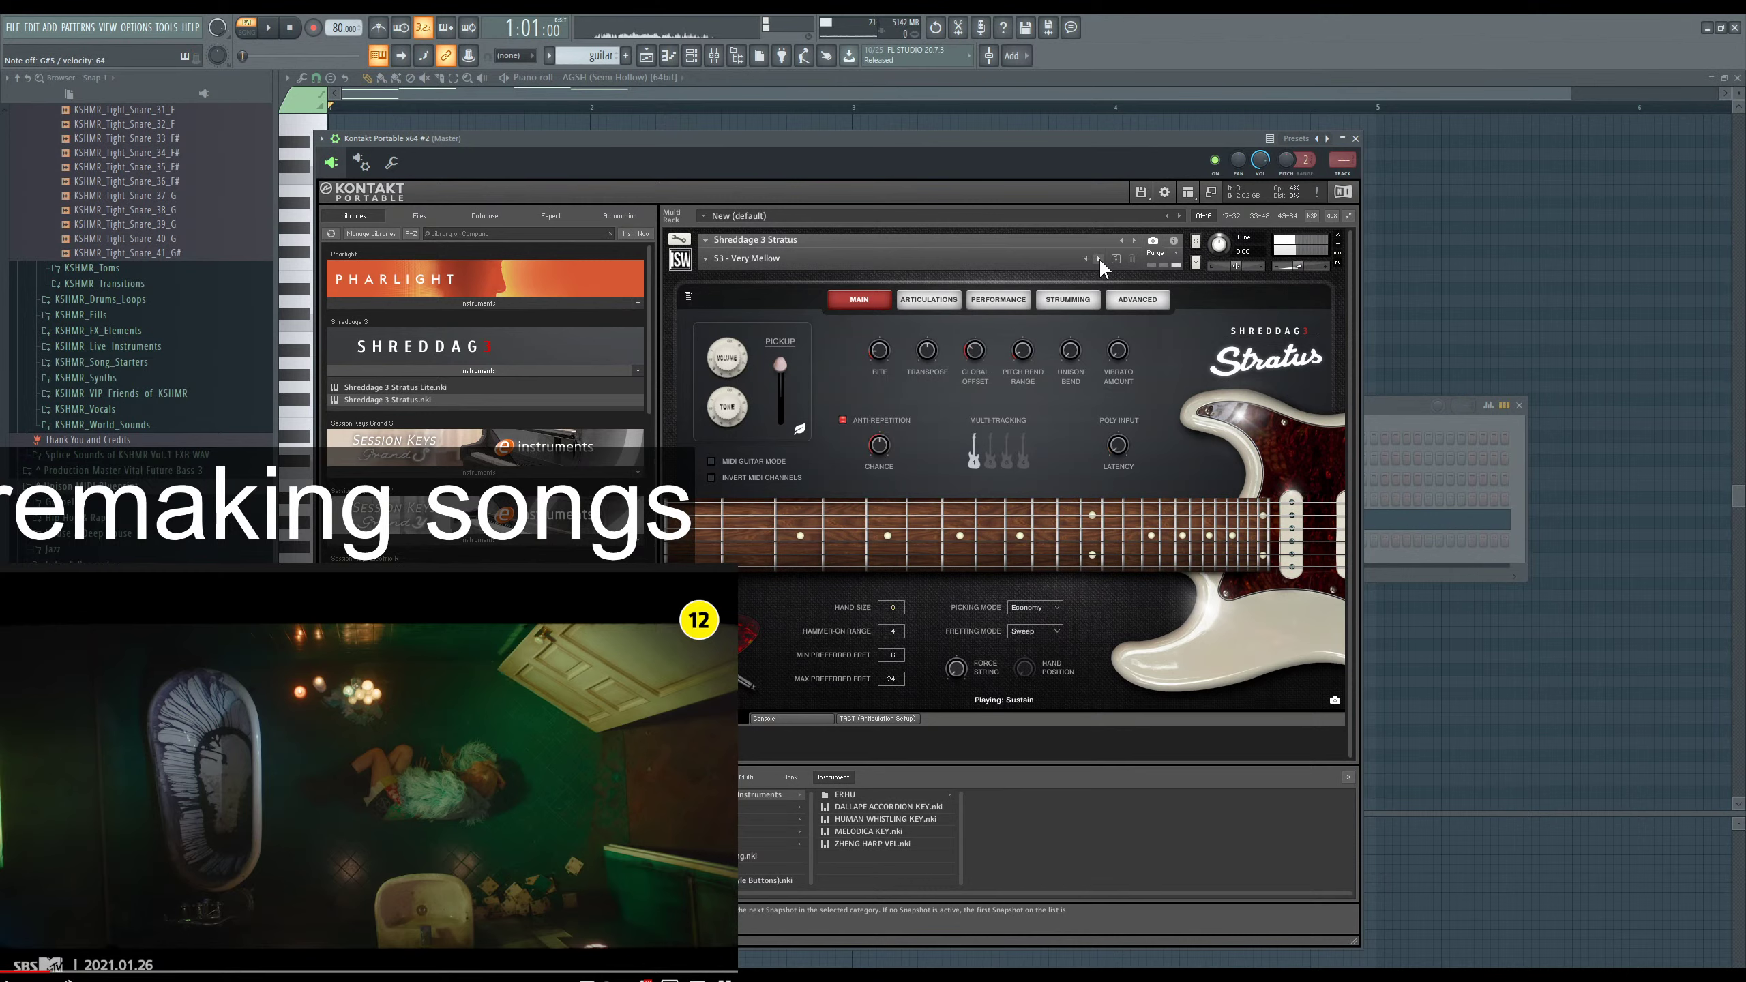
left_click(1100, 259)
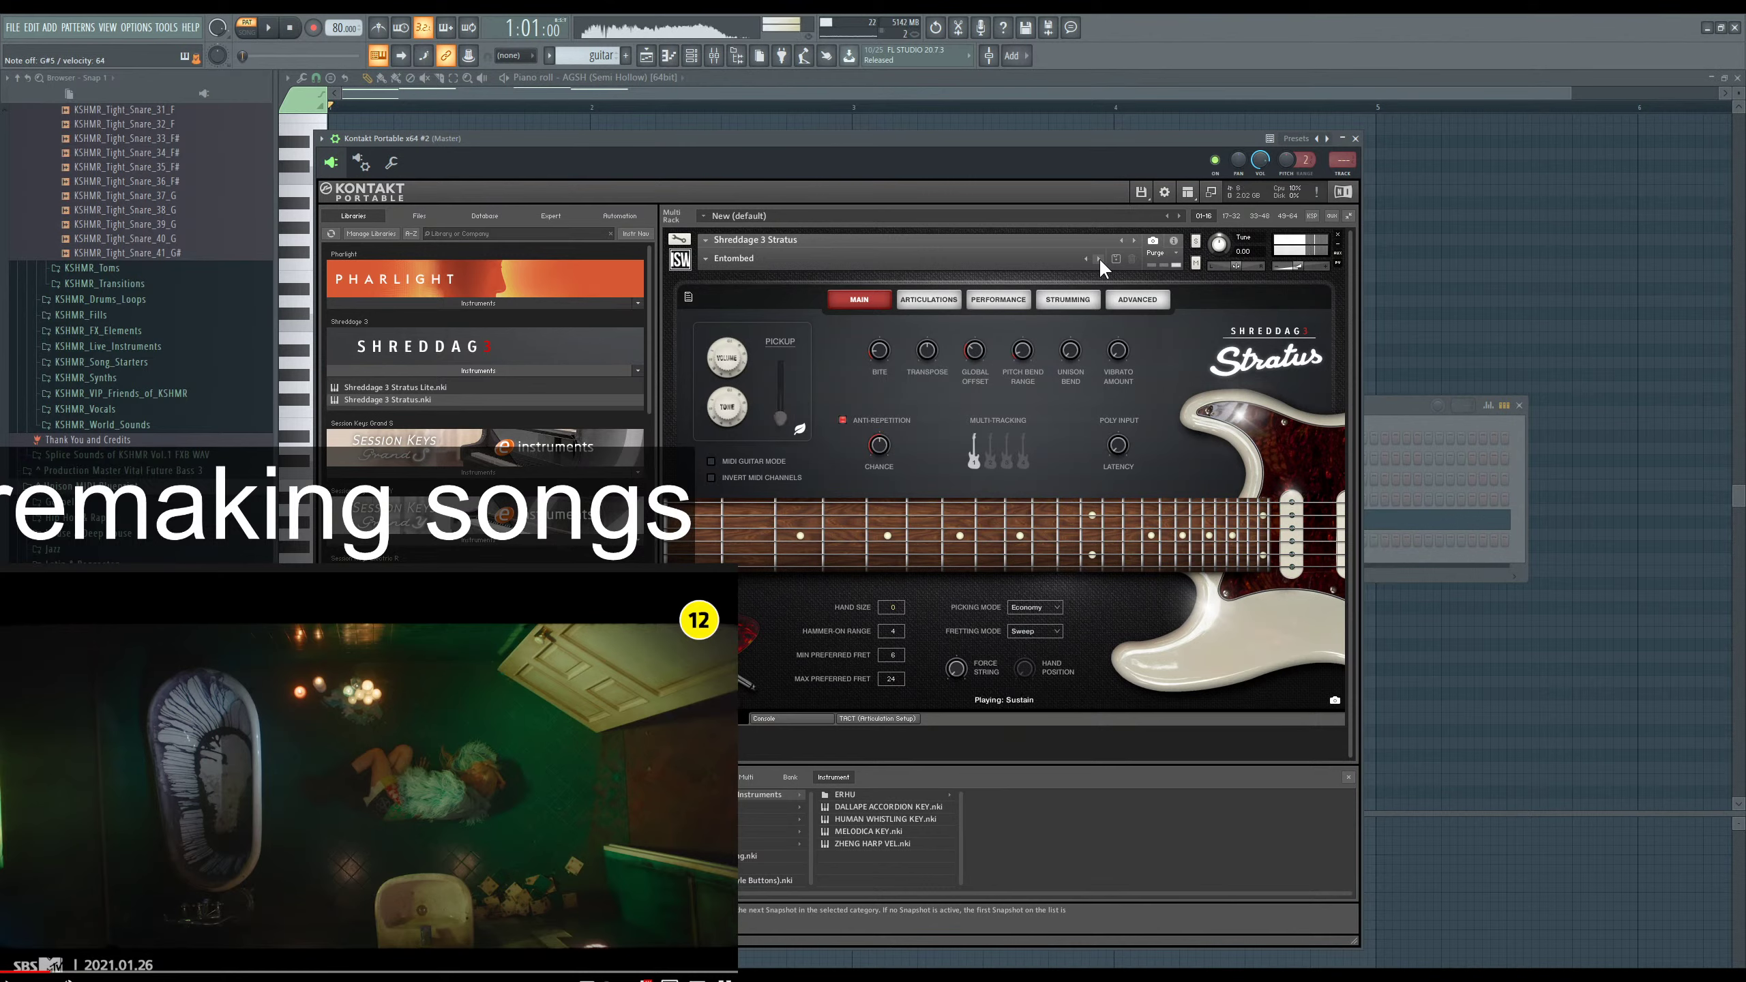
Audition Fat Cat Rhythm, Green Power, In The Van, Lightly Warm n Clean, Mellow Jazz and Overdrive Solo.
left_click(1100, 260)
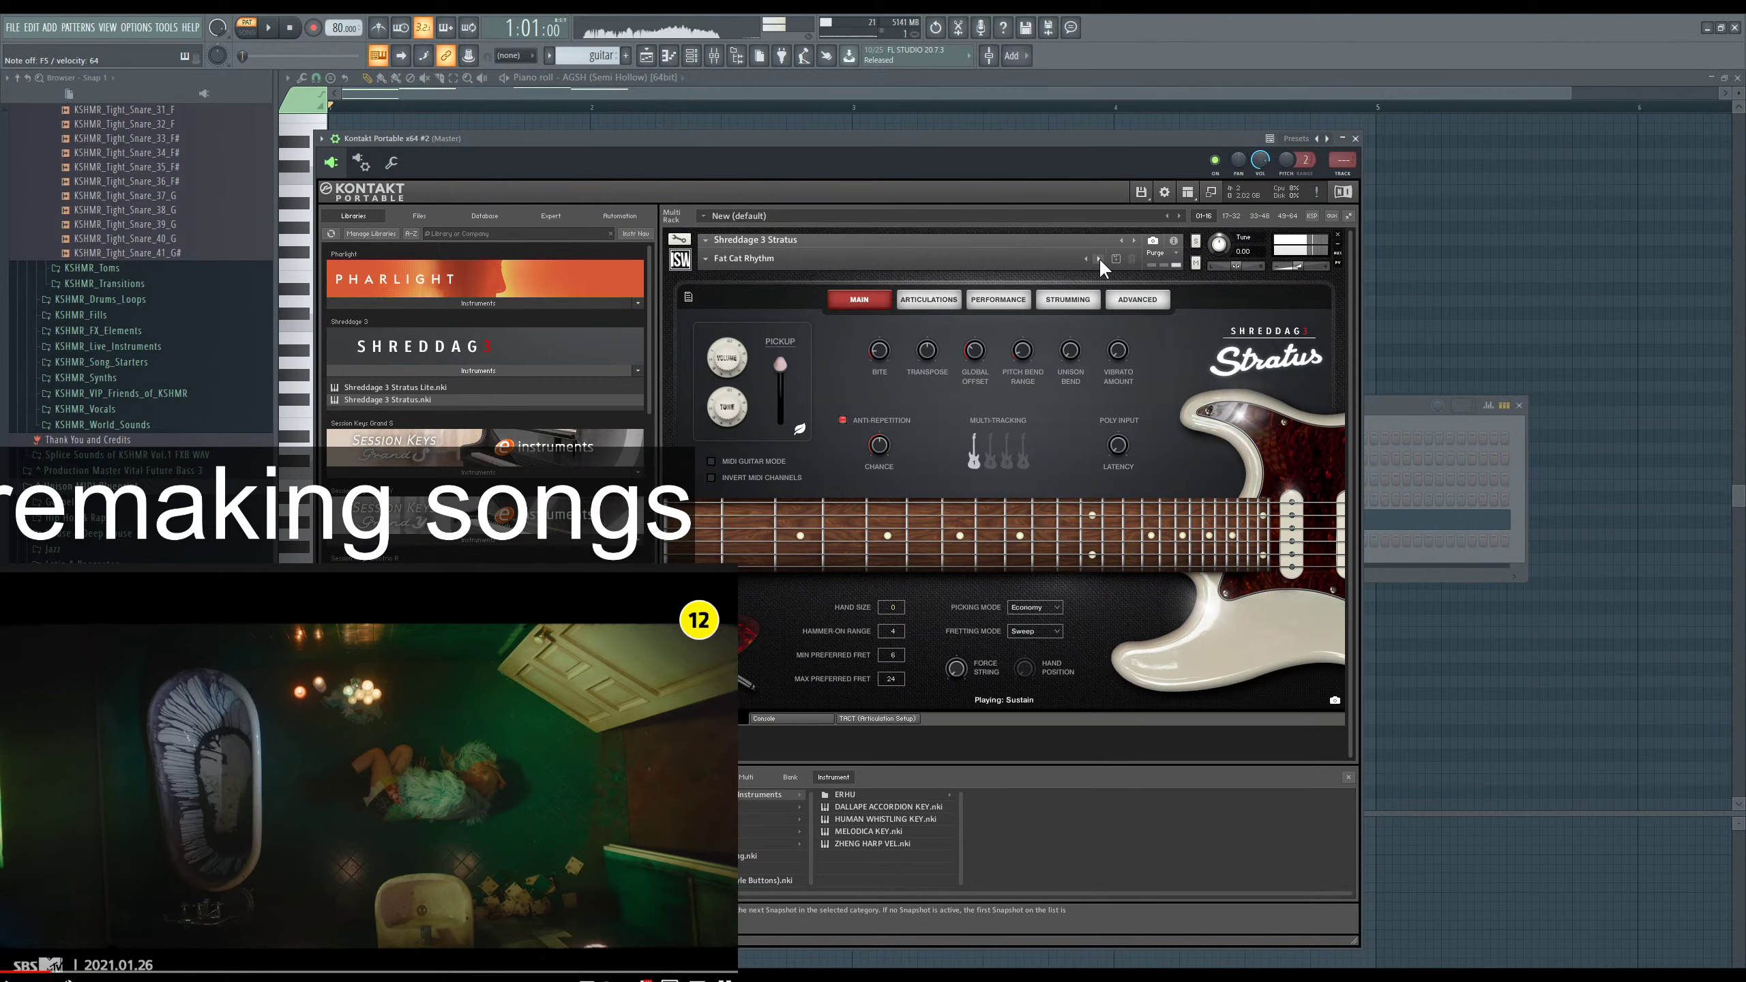
left_click(1101, 260)
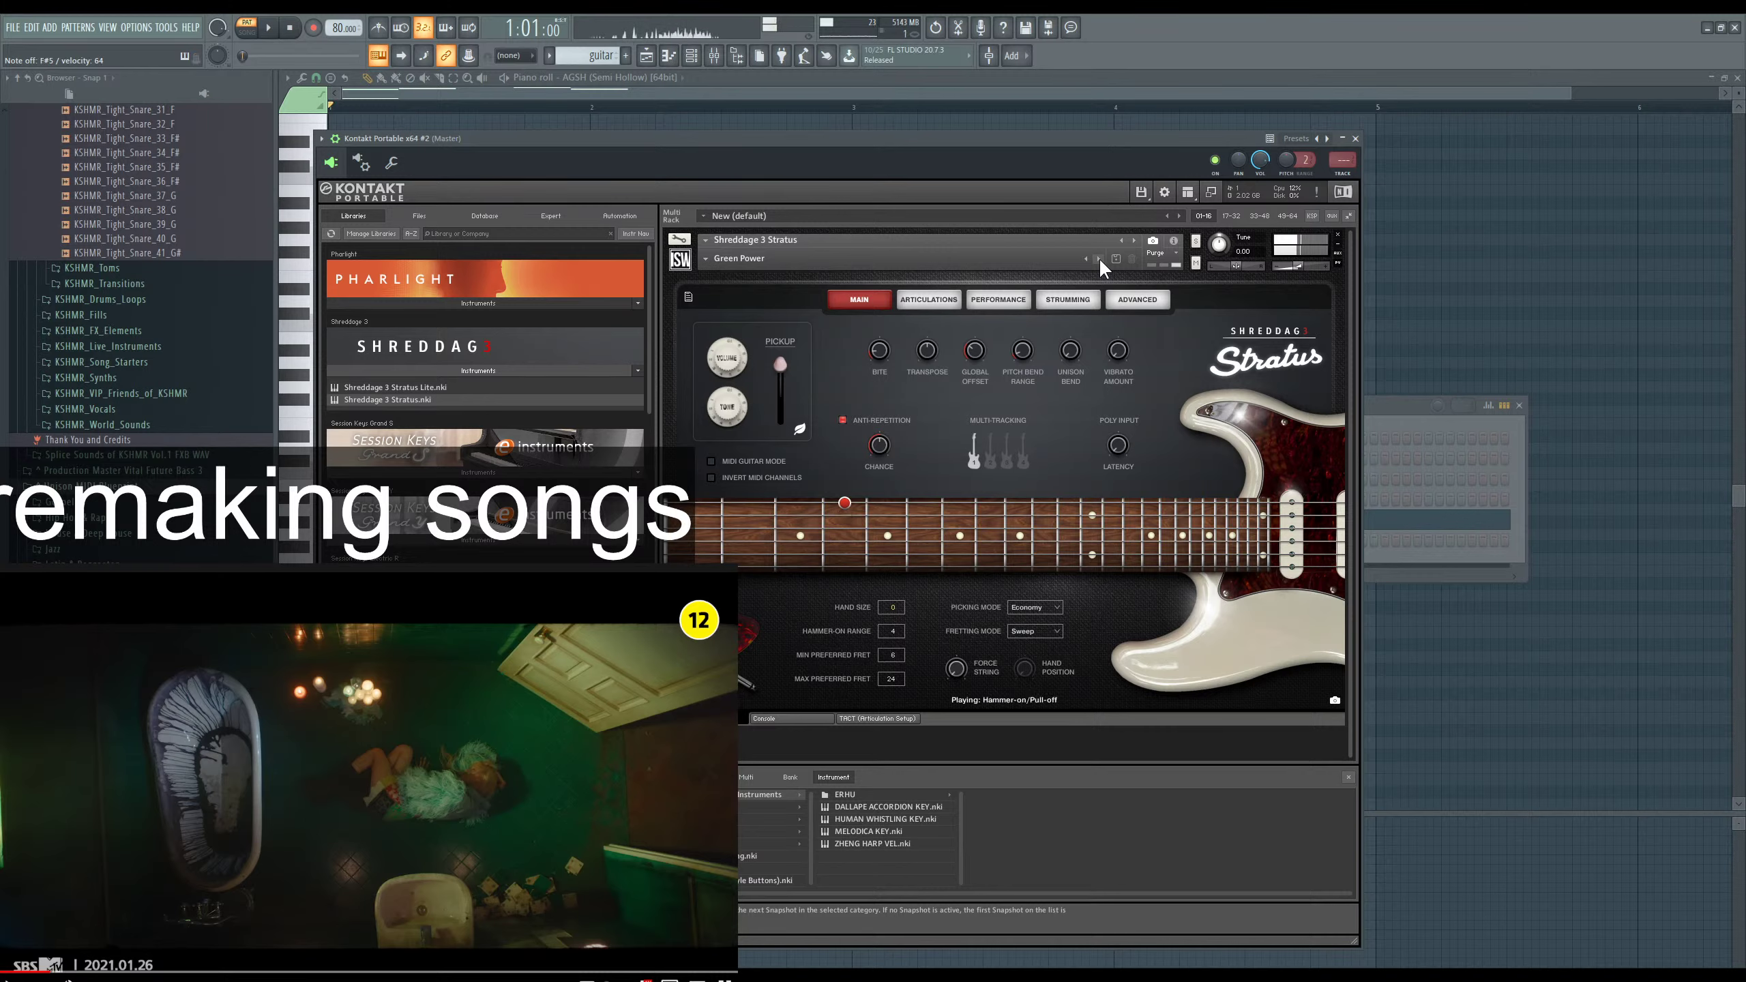
left_click(1100, 260)
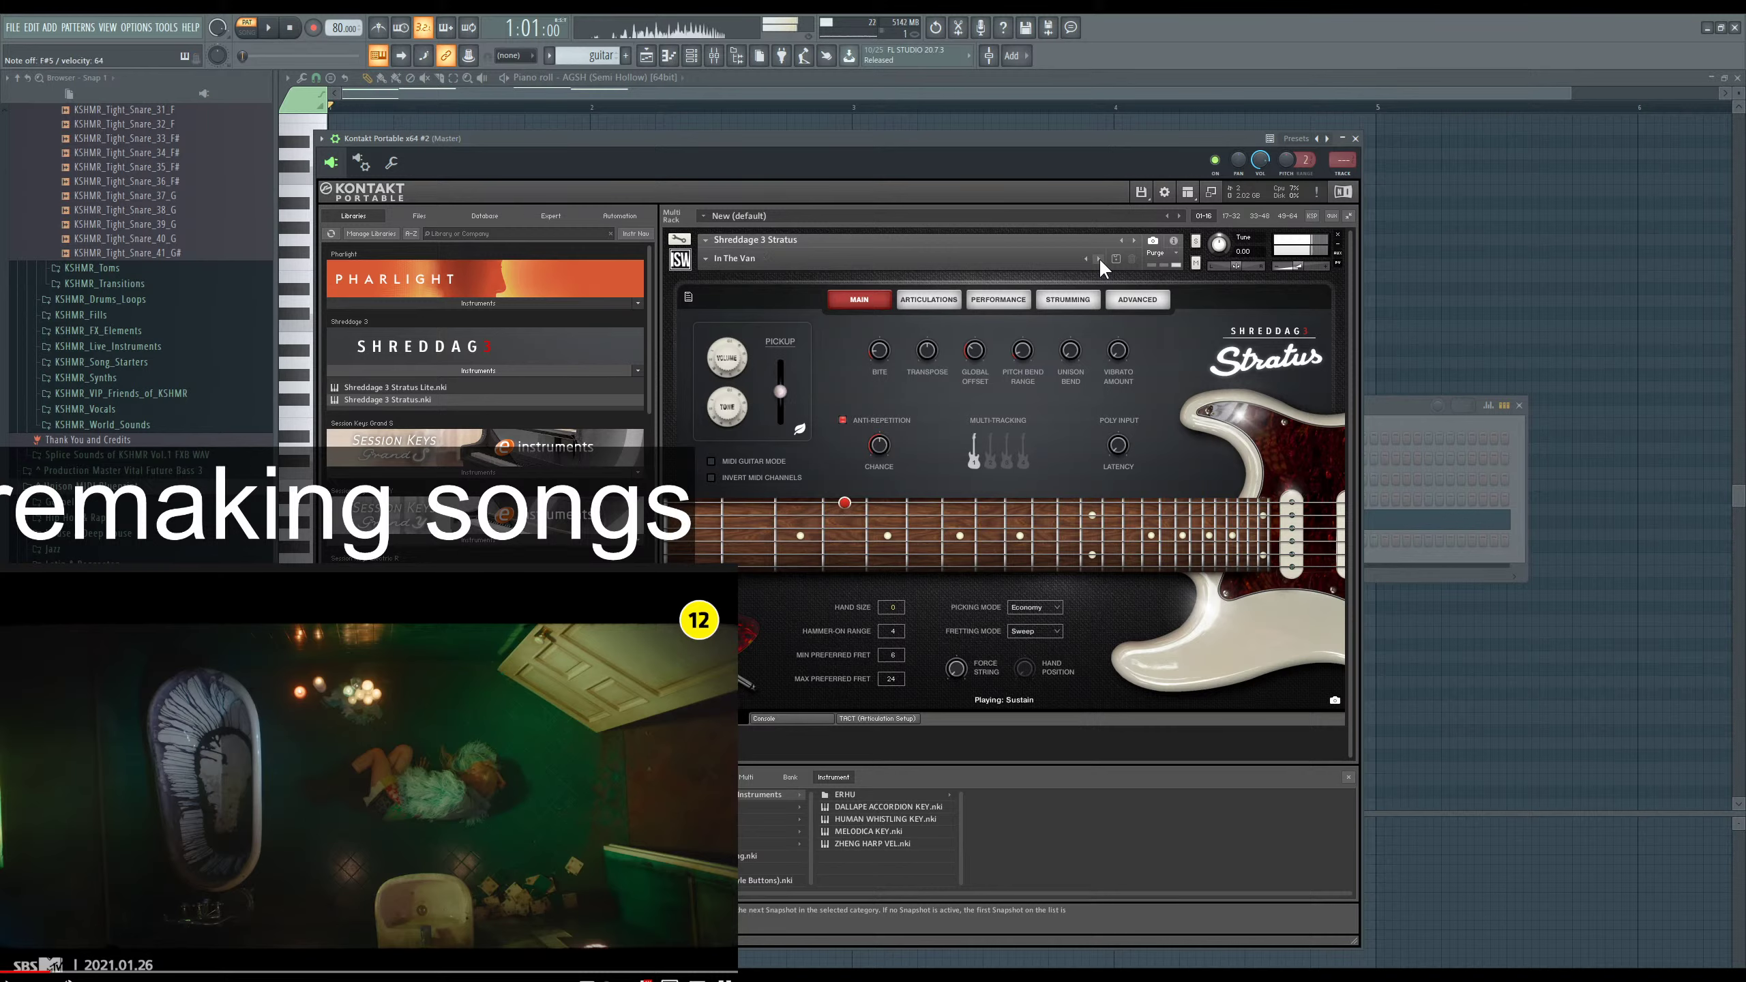
left_click(1101, 260)
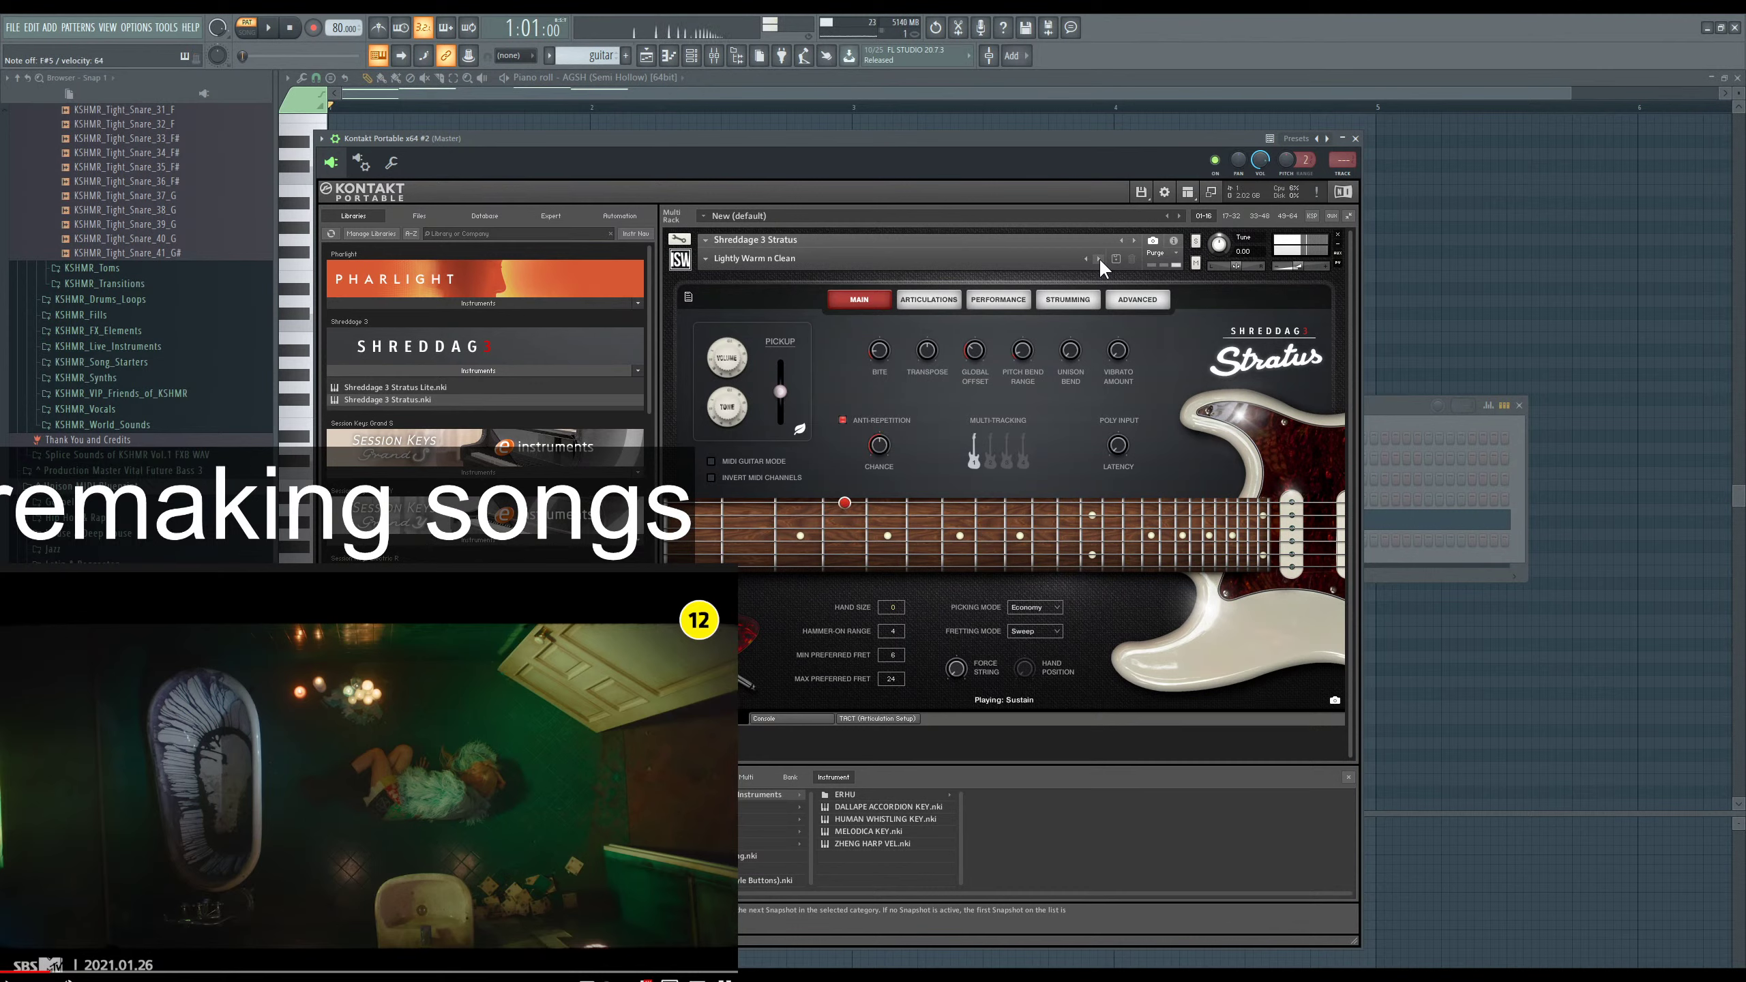
left_click(1100, 260)
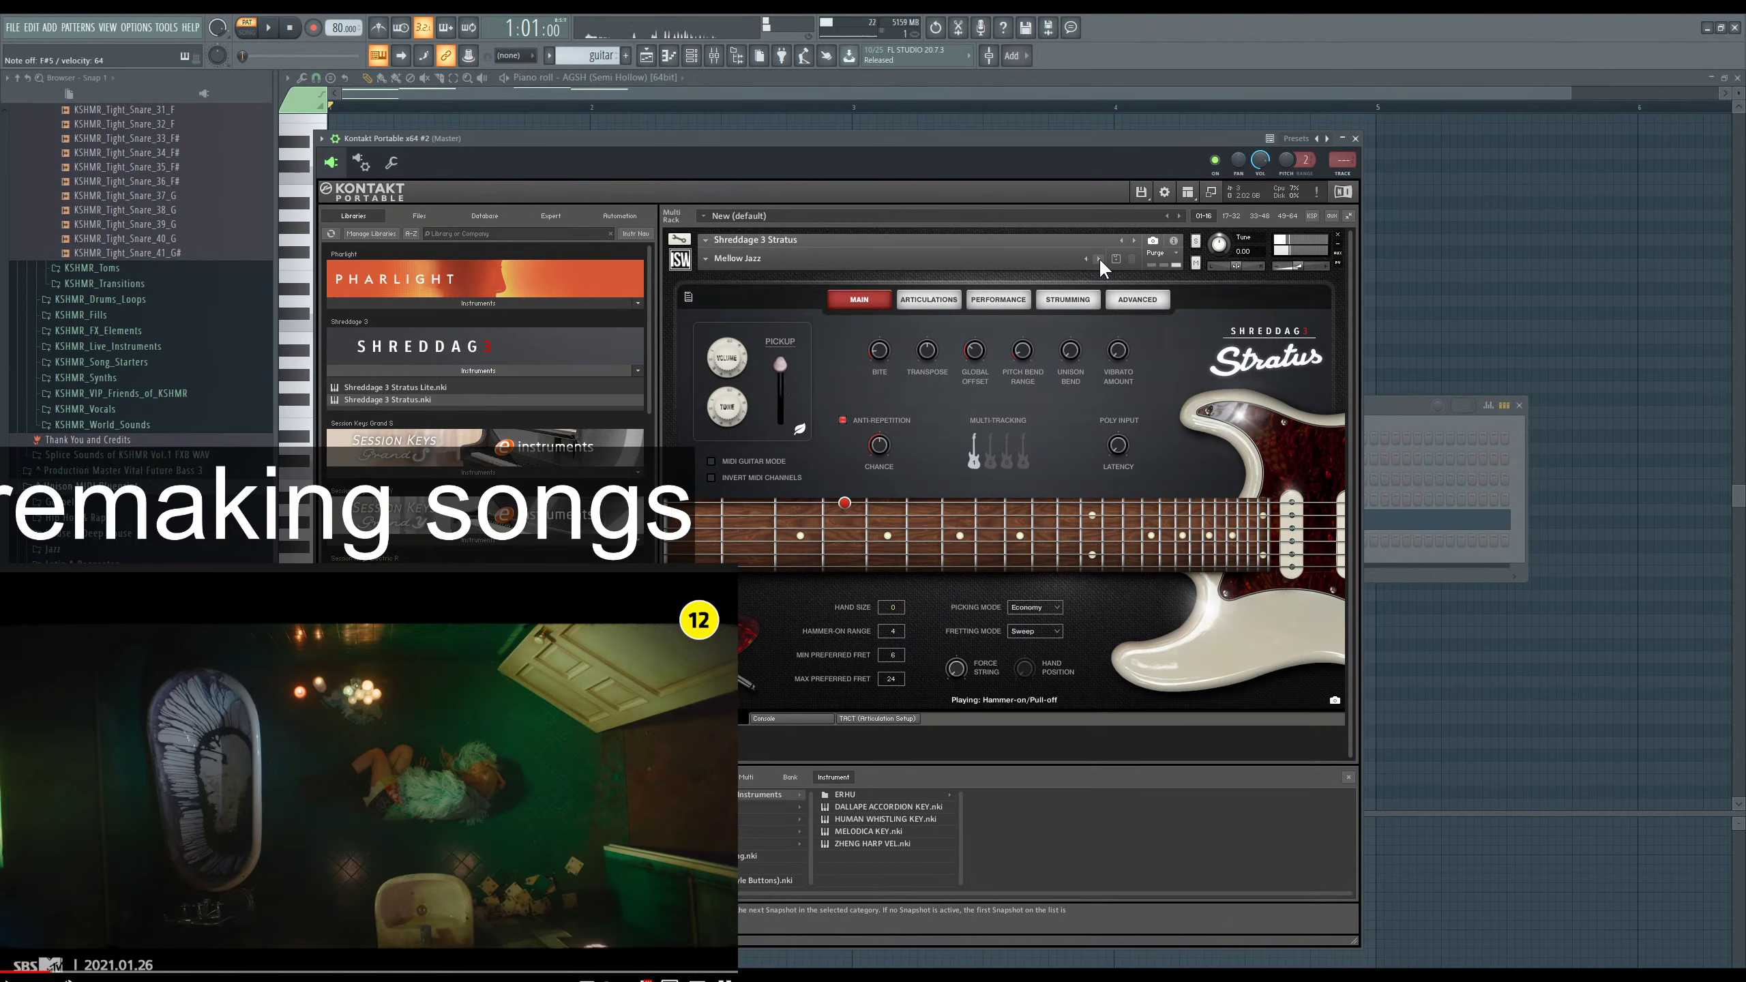
left_click(1100, 260)
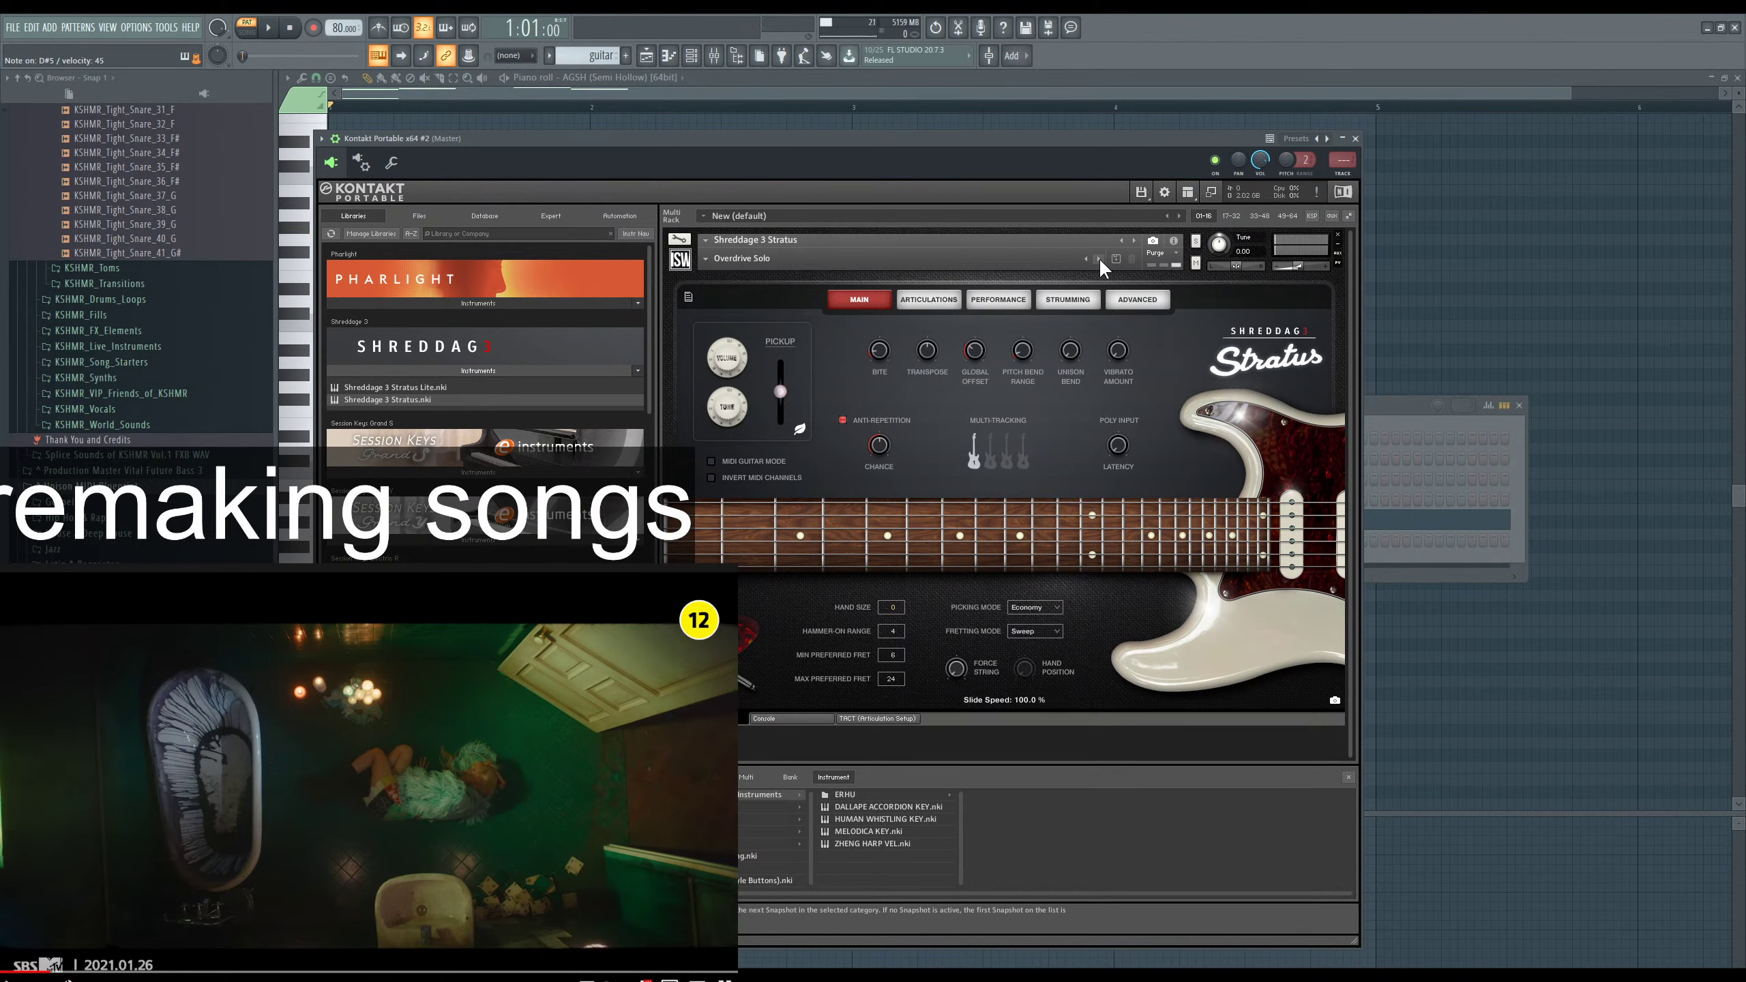
Inspect the TACT articulation setup, and audition the Overindulgent Lead and Resonant Overdrive snapshots.
left_click(844, 717)
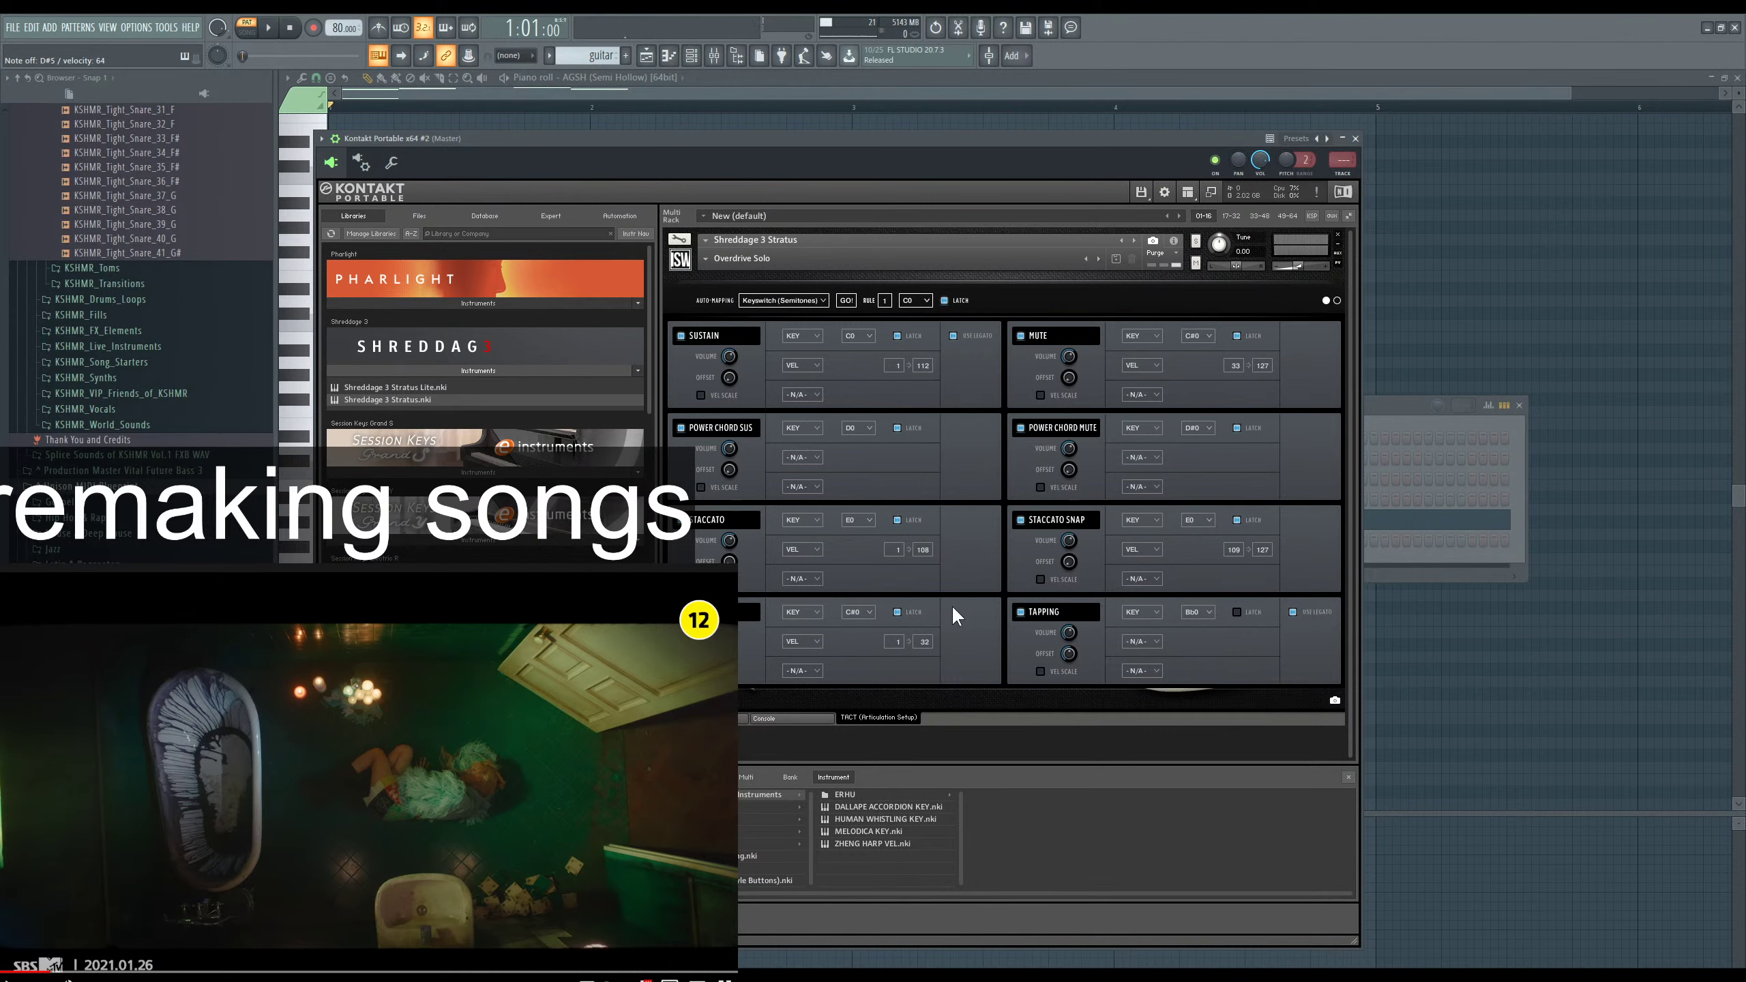
left_click(819, 718)
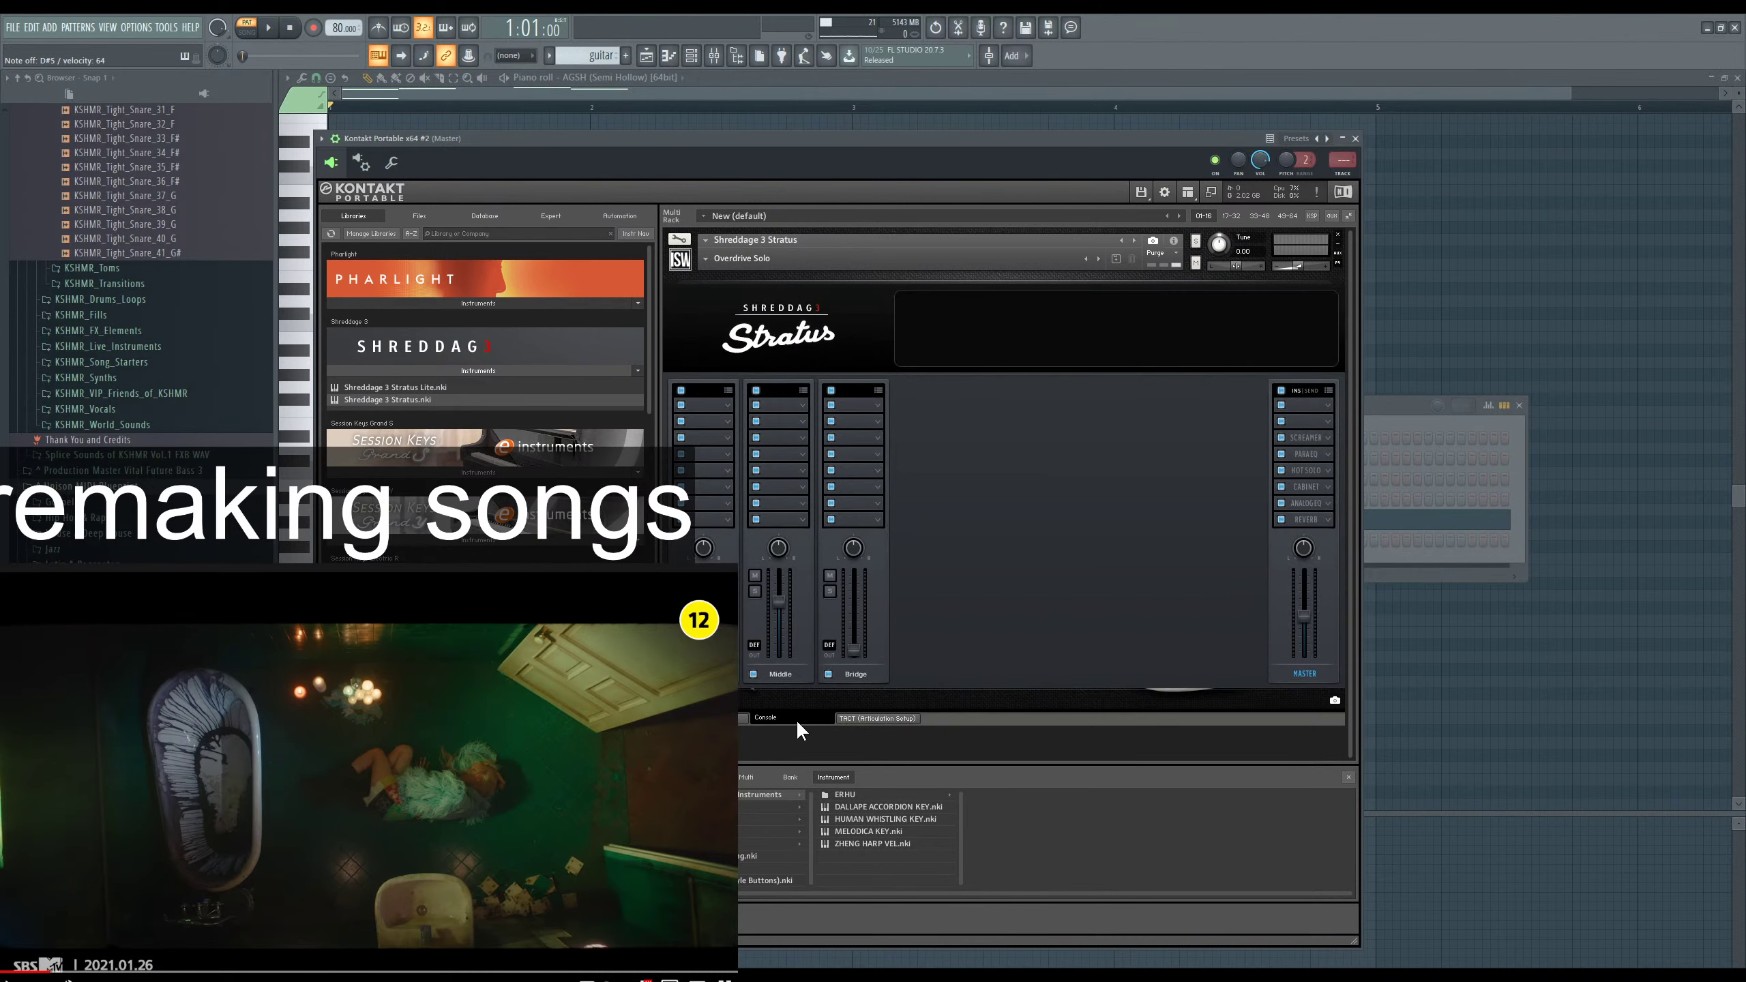
left_click(1098, 259)
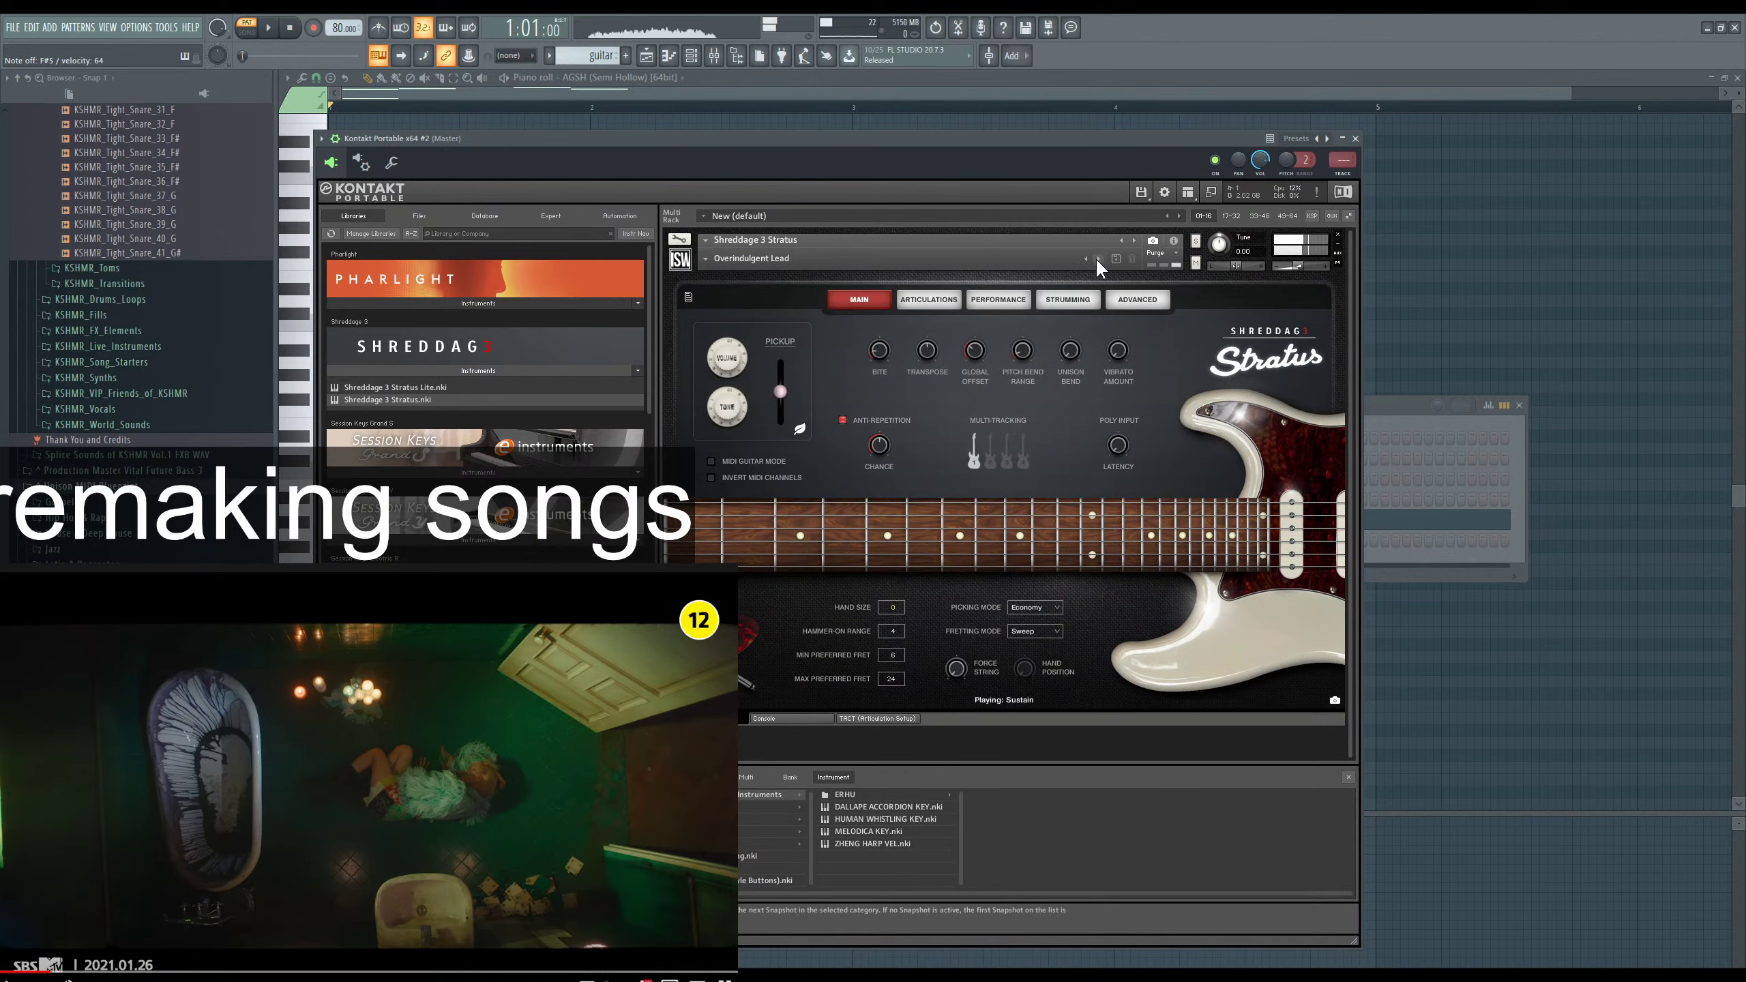
left_click(1098, 259)
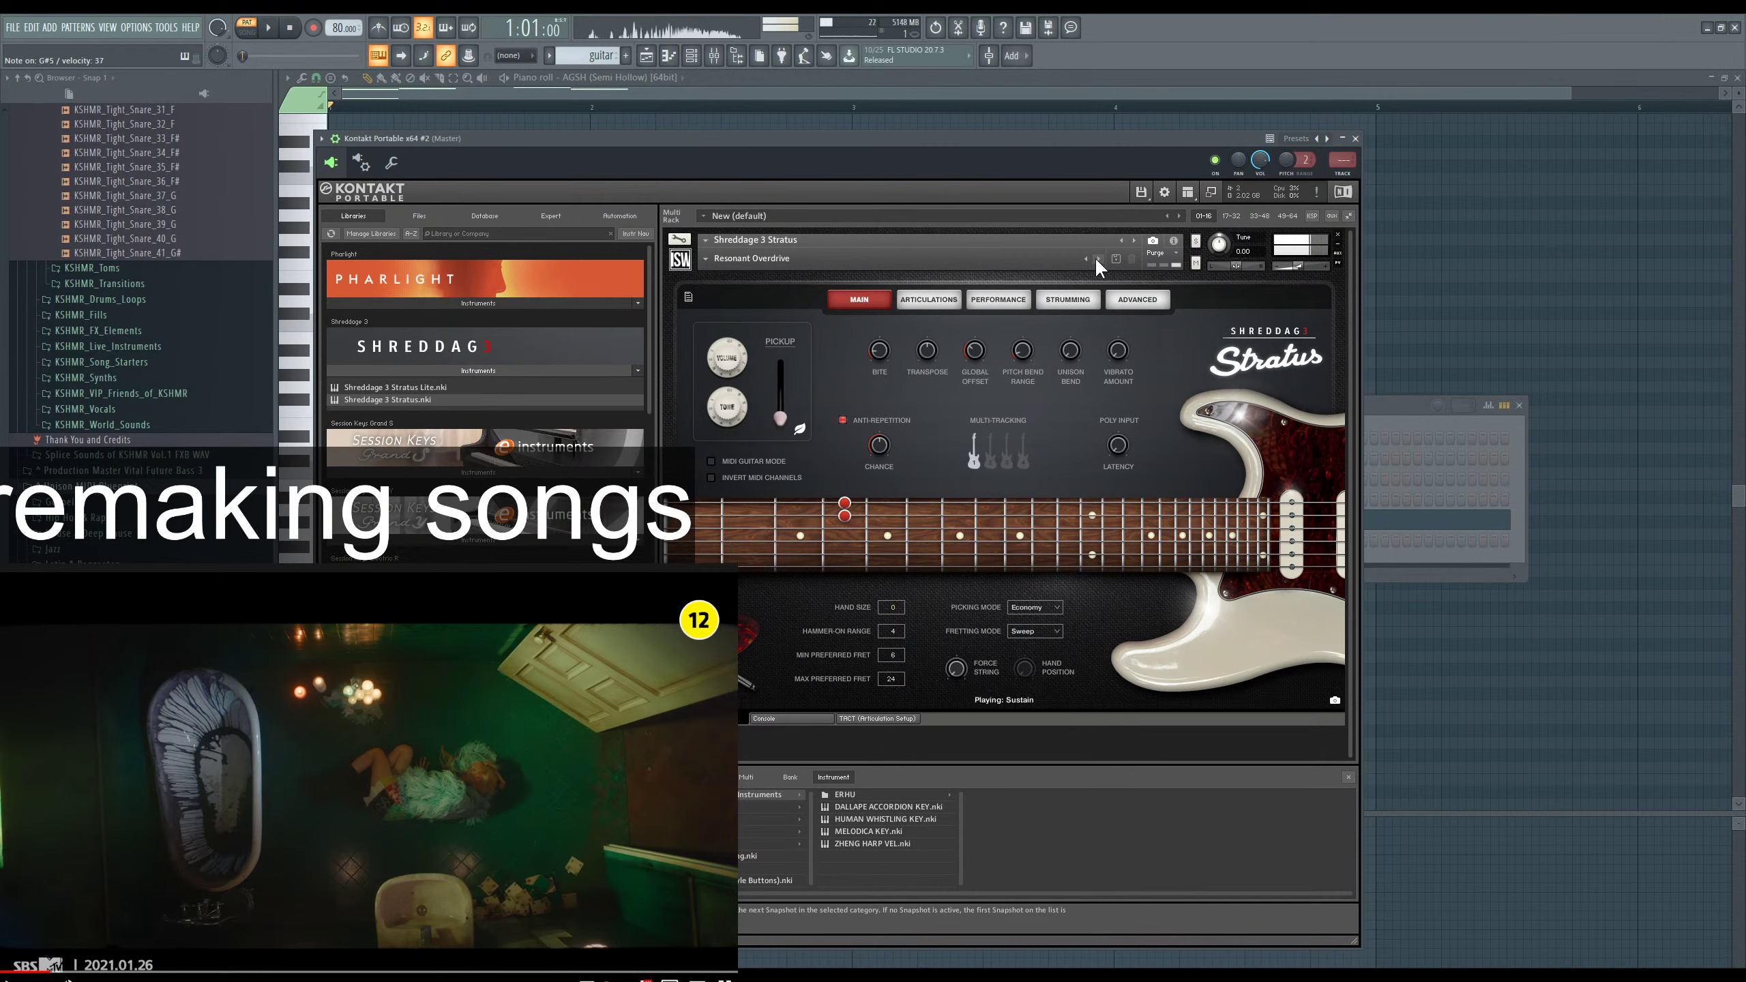
Audition the Shiny Man, Space Ace, Spicy Lead, TACT - Default and Thrash Trash snapshots of Shreddage 3 Stratus.
left_click(1098, 259)
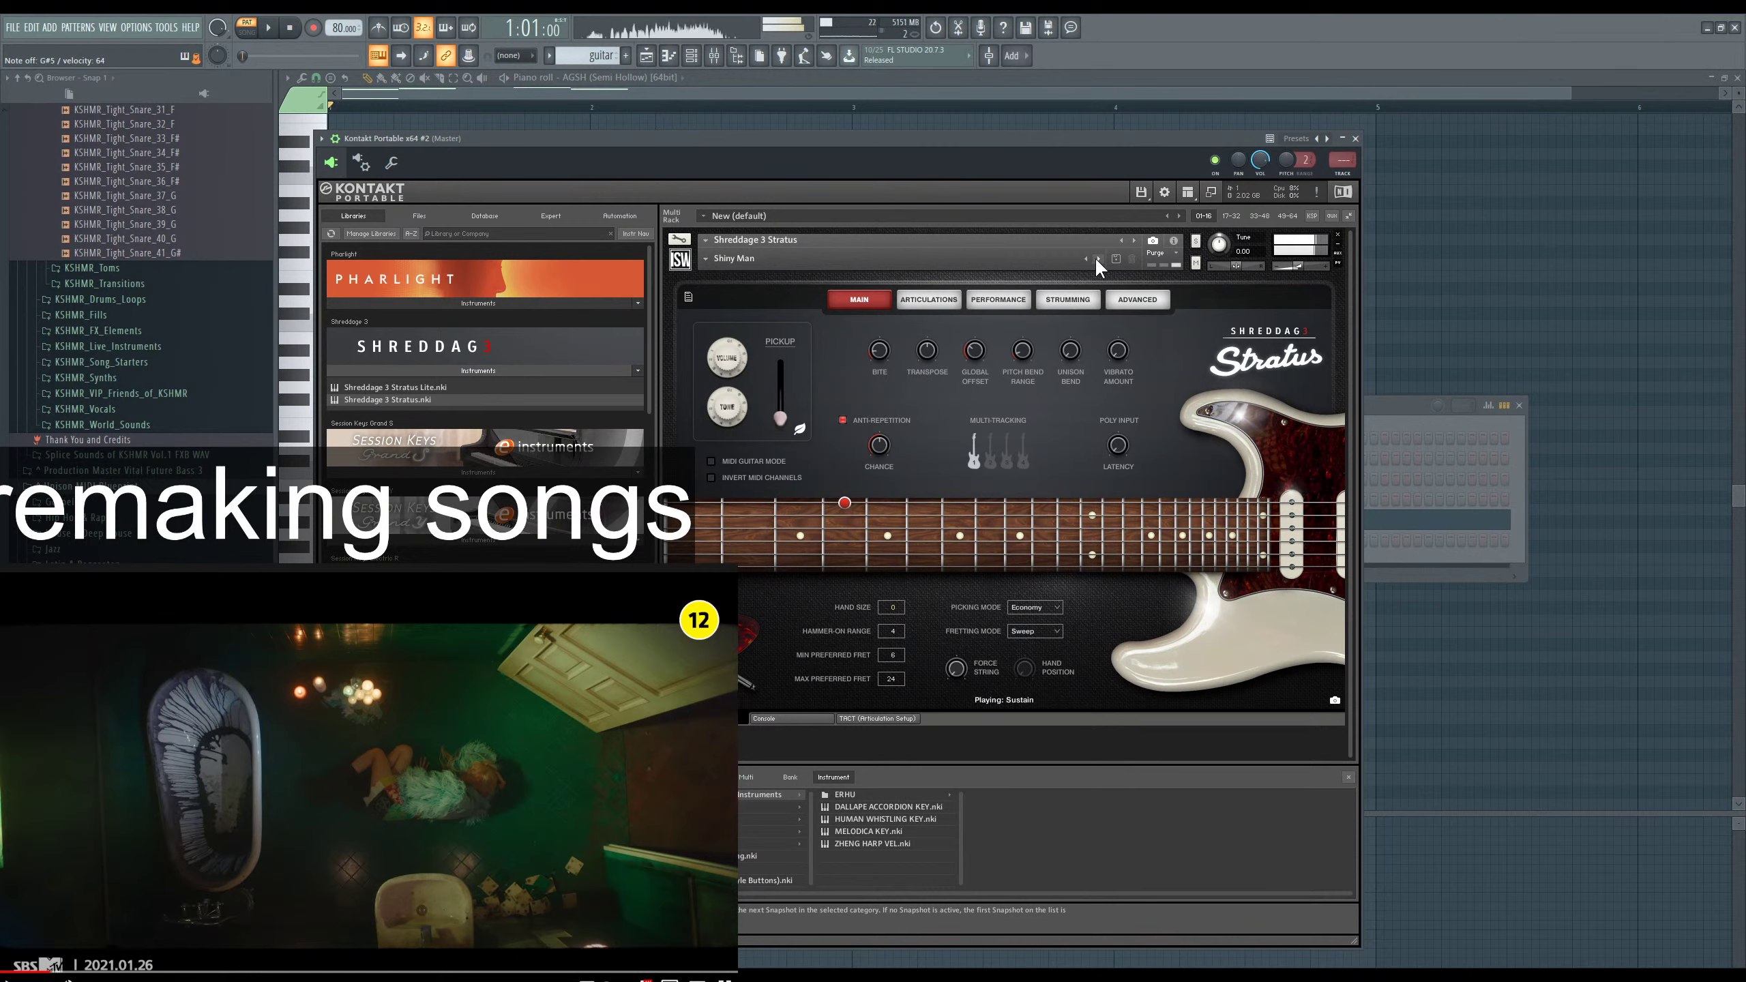
left_click(1098, 260)
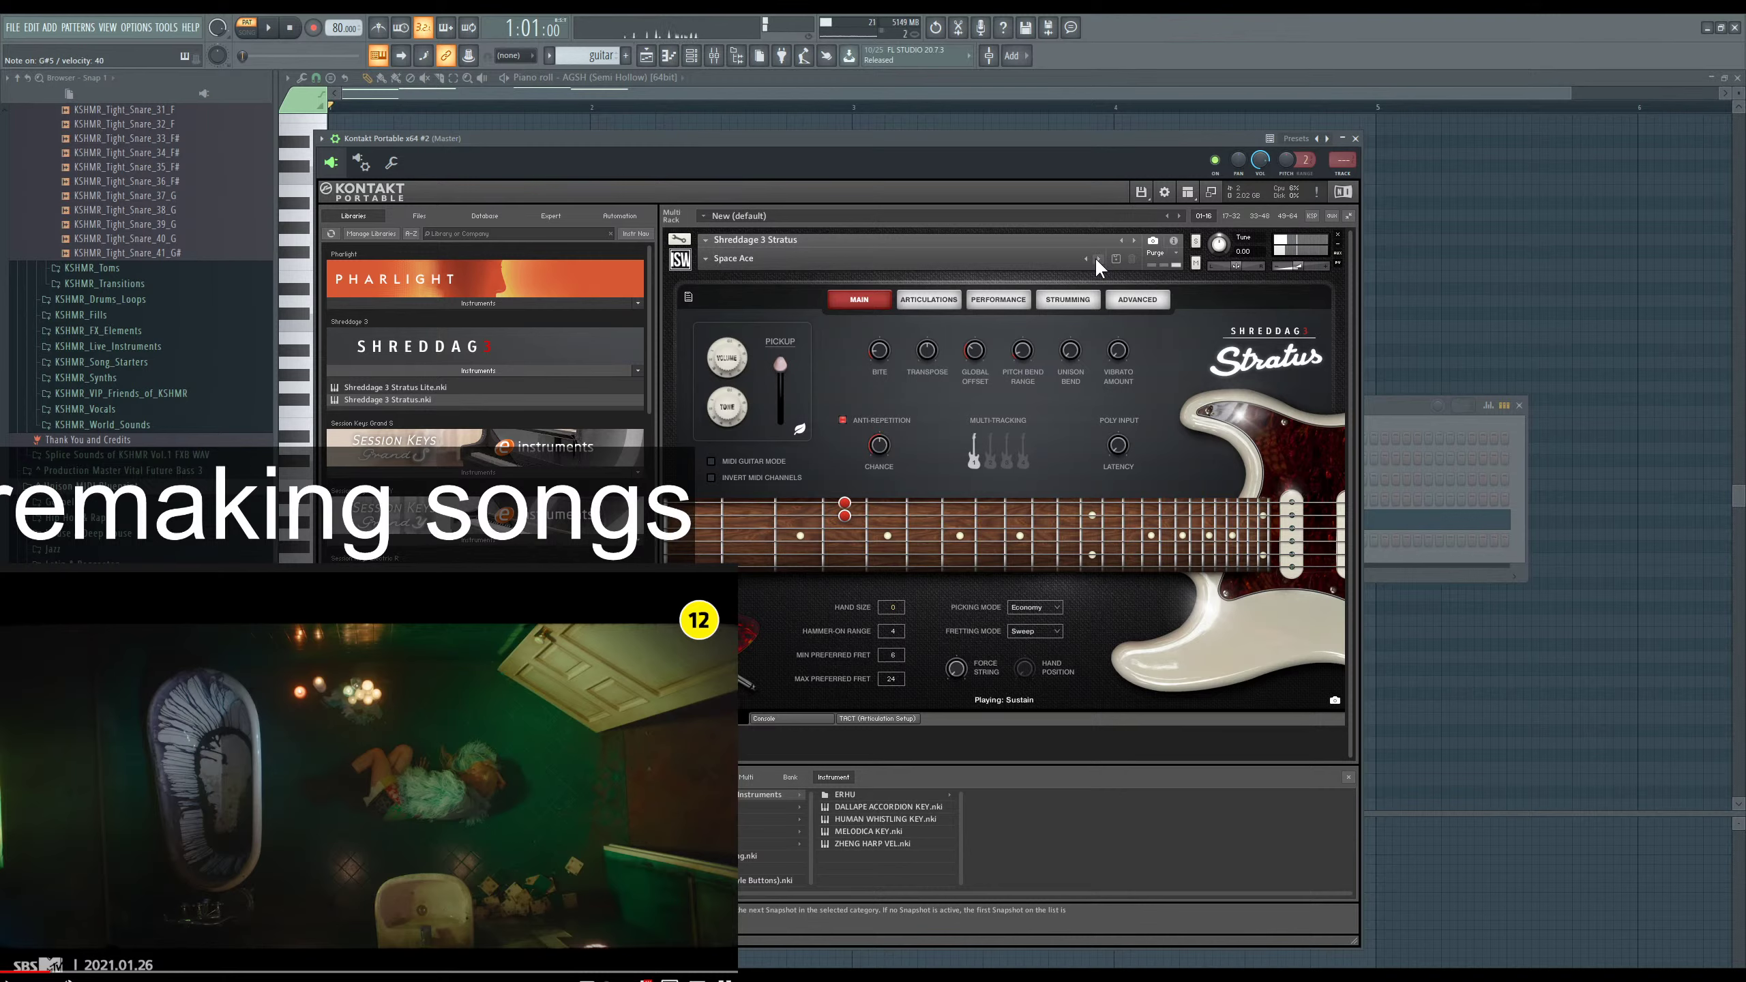
left_click(1098, 259)
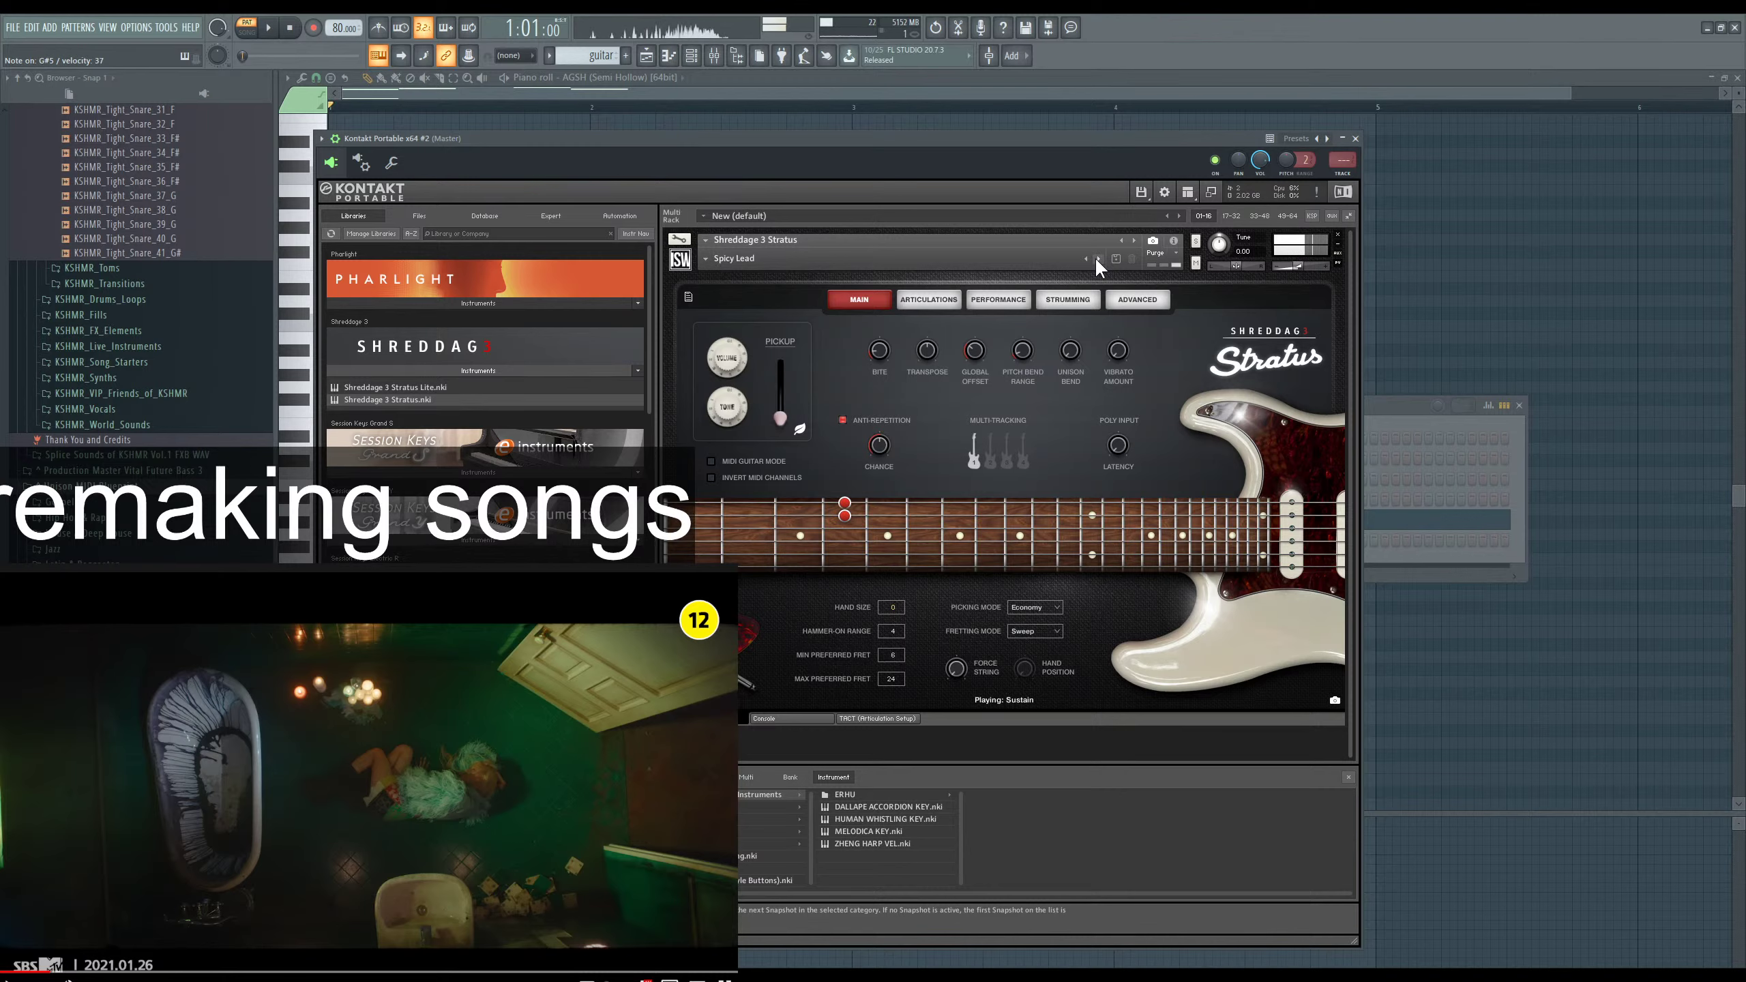
left_click(1098, 260)
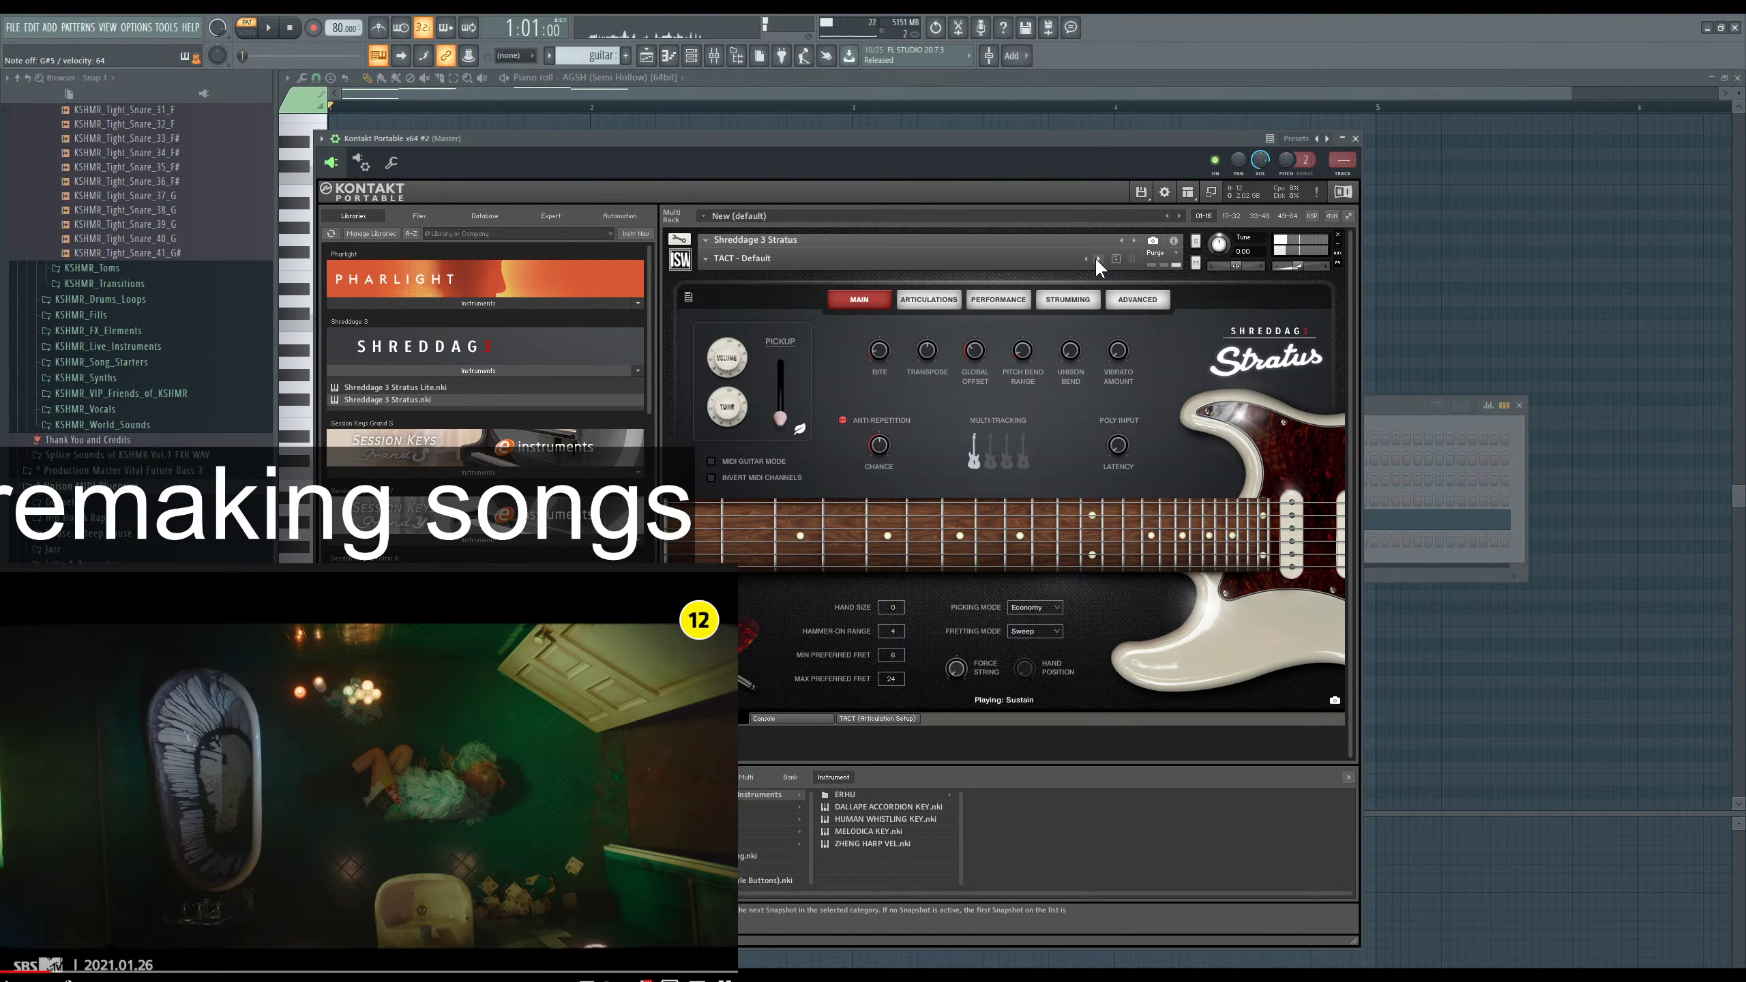
left_click(1099, 259)
left_click(1098, 260)
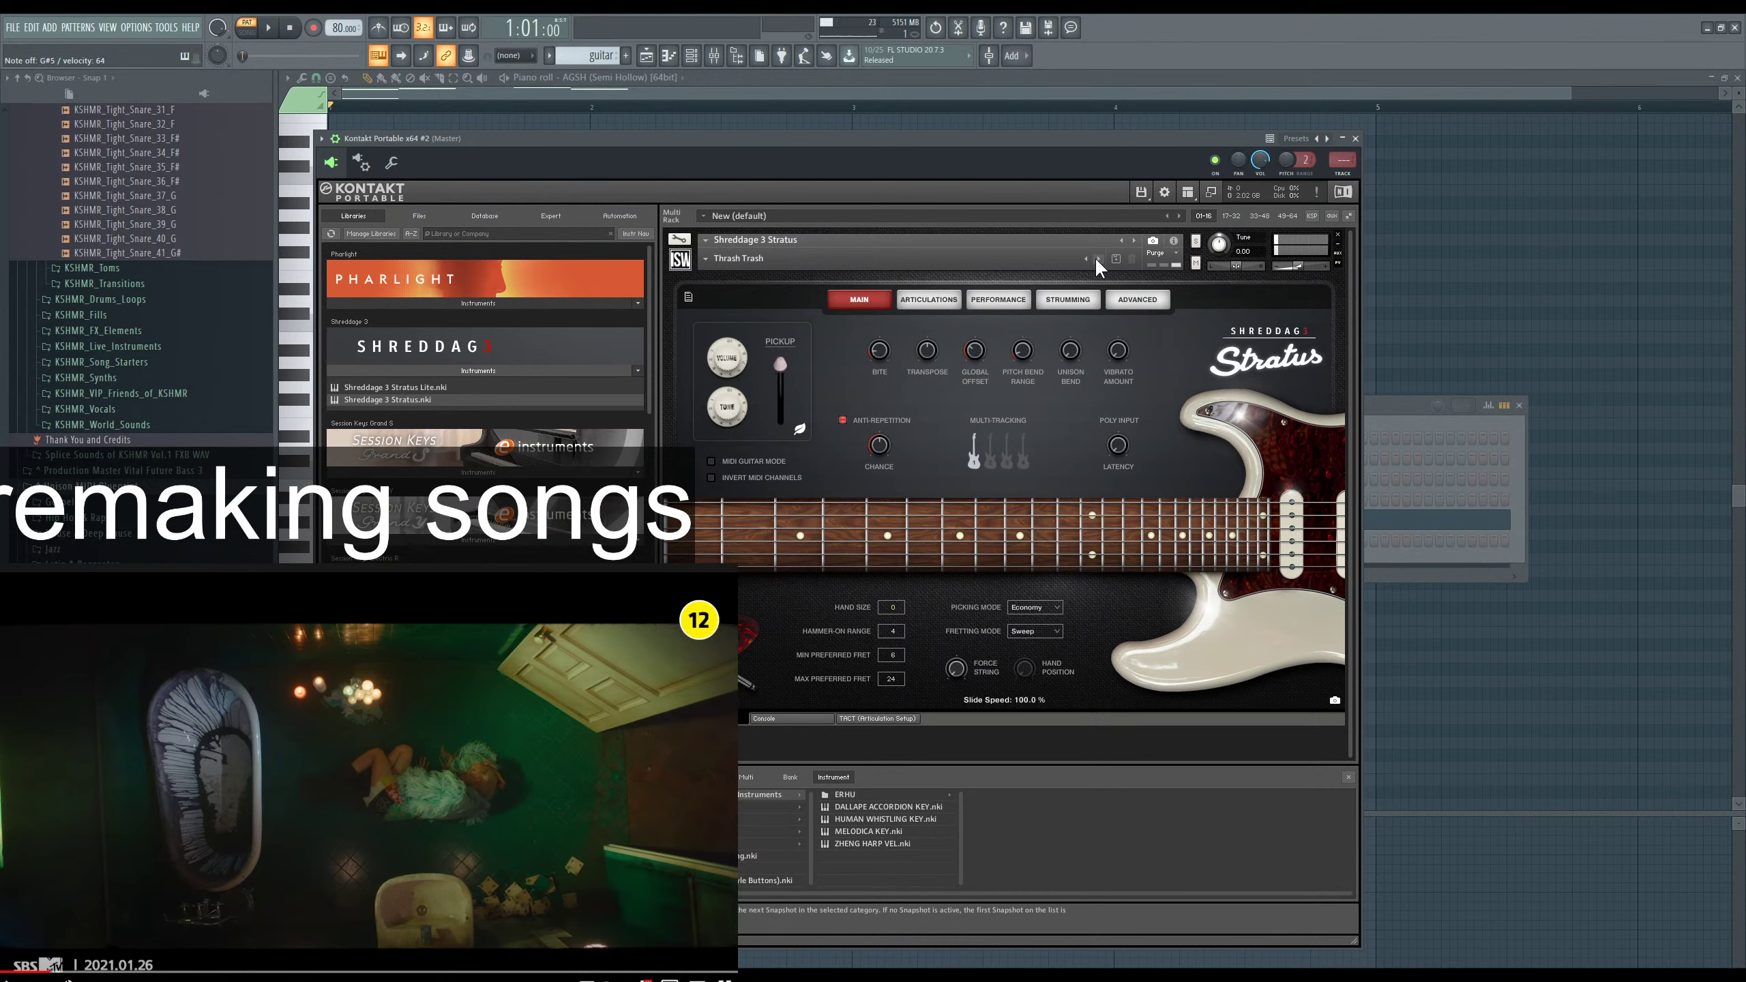
Audition the INIT S3 Stratus, 5150 Fuzz, 5150 Heavy Rhythm and 9-bit Guitar snapshots.
left_click(1099, 259)
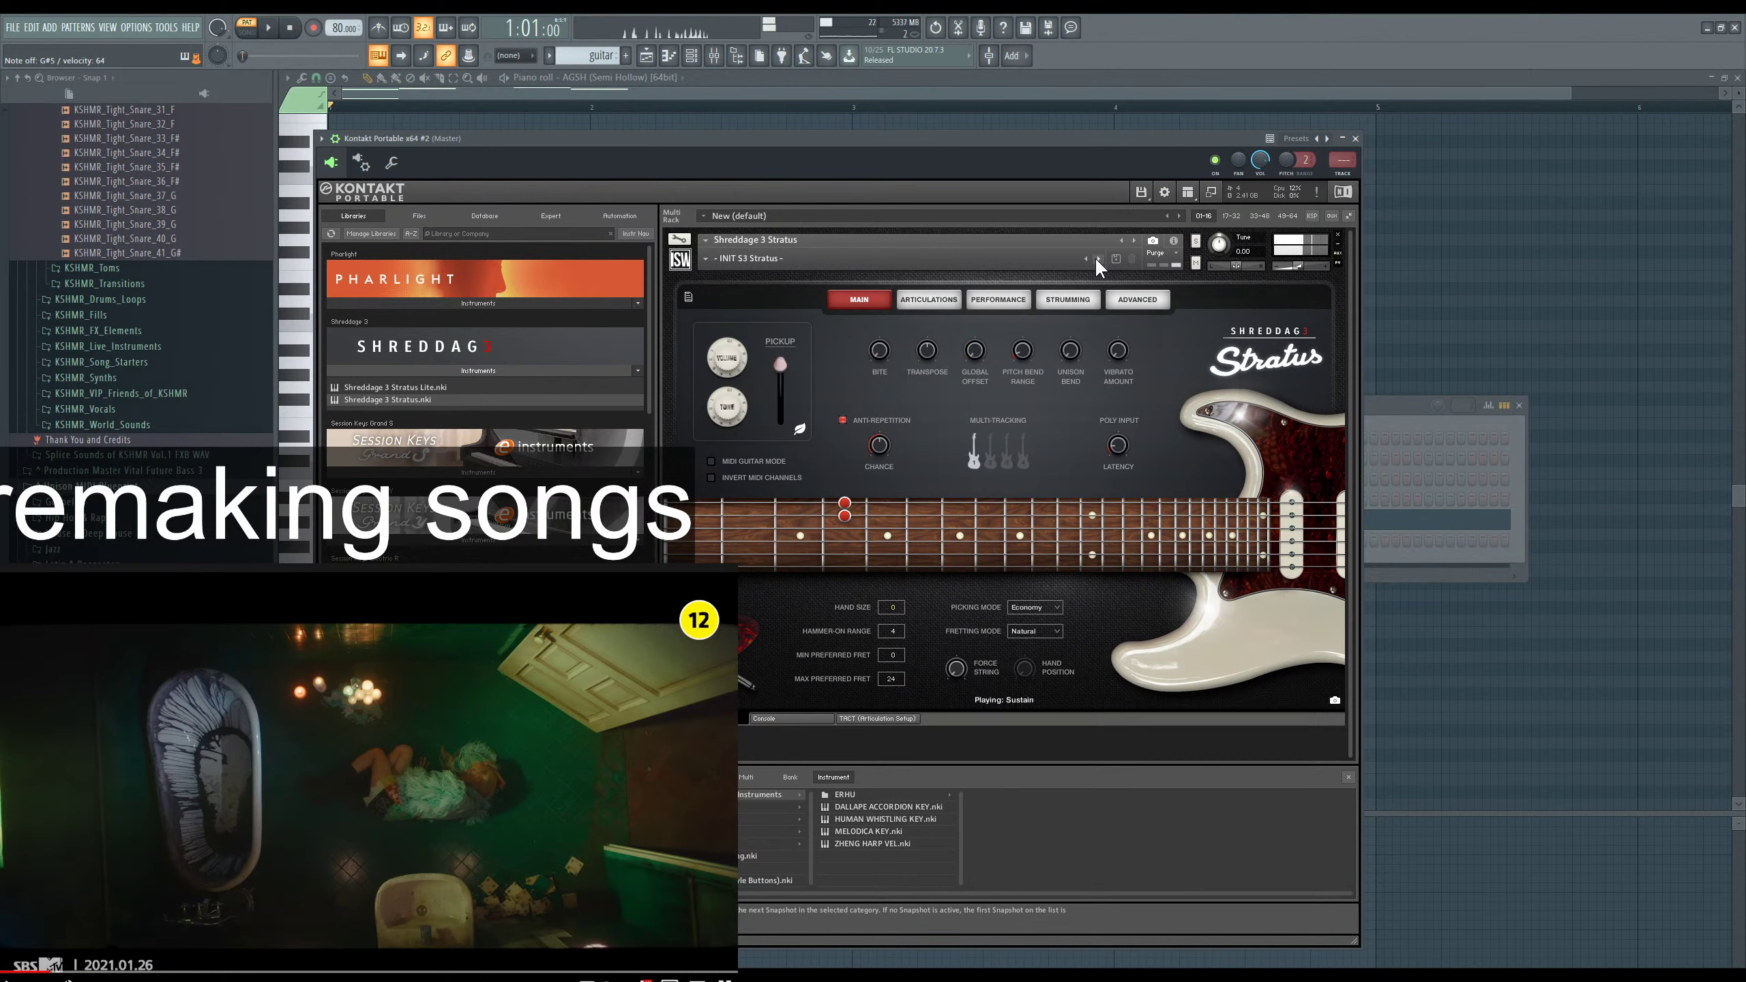
left_click(1099, 259)
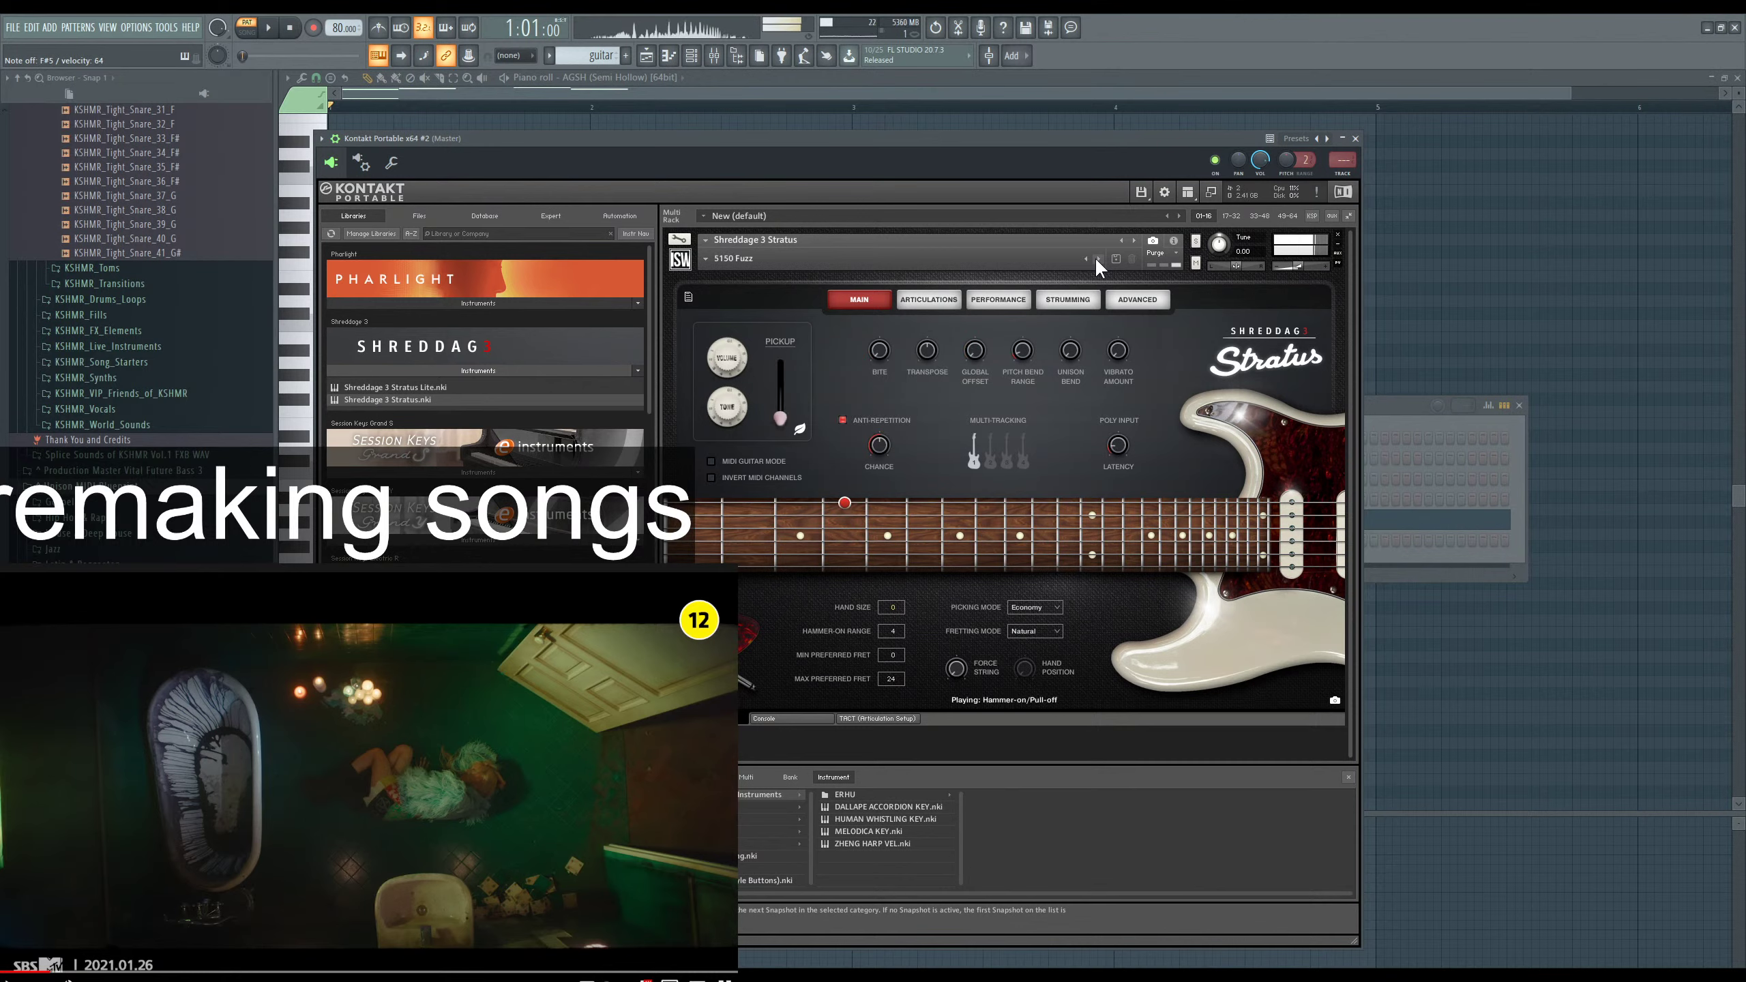
left_click(1098, 258)
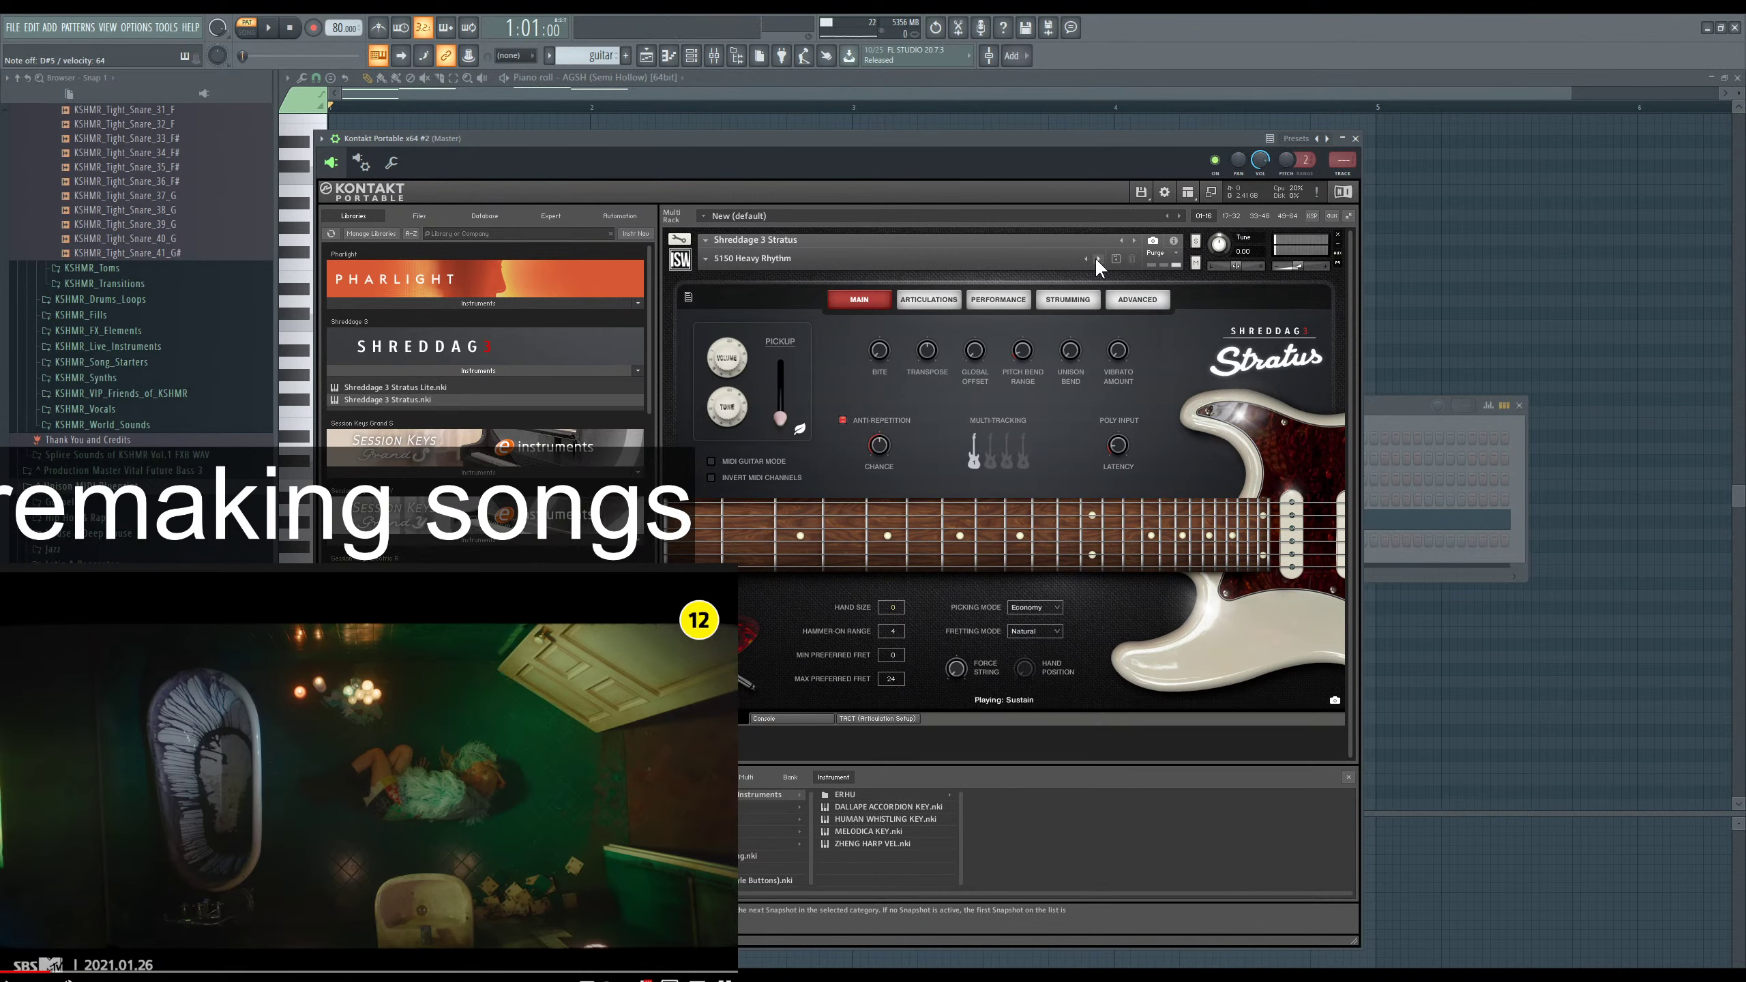
left_click(1098, 258)
Switch back to the AGSH (Semi Hollow) channel, open its instrument, and bring up its piano roll.
left_click(1403, 405)
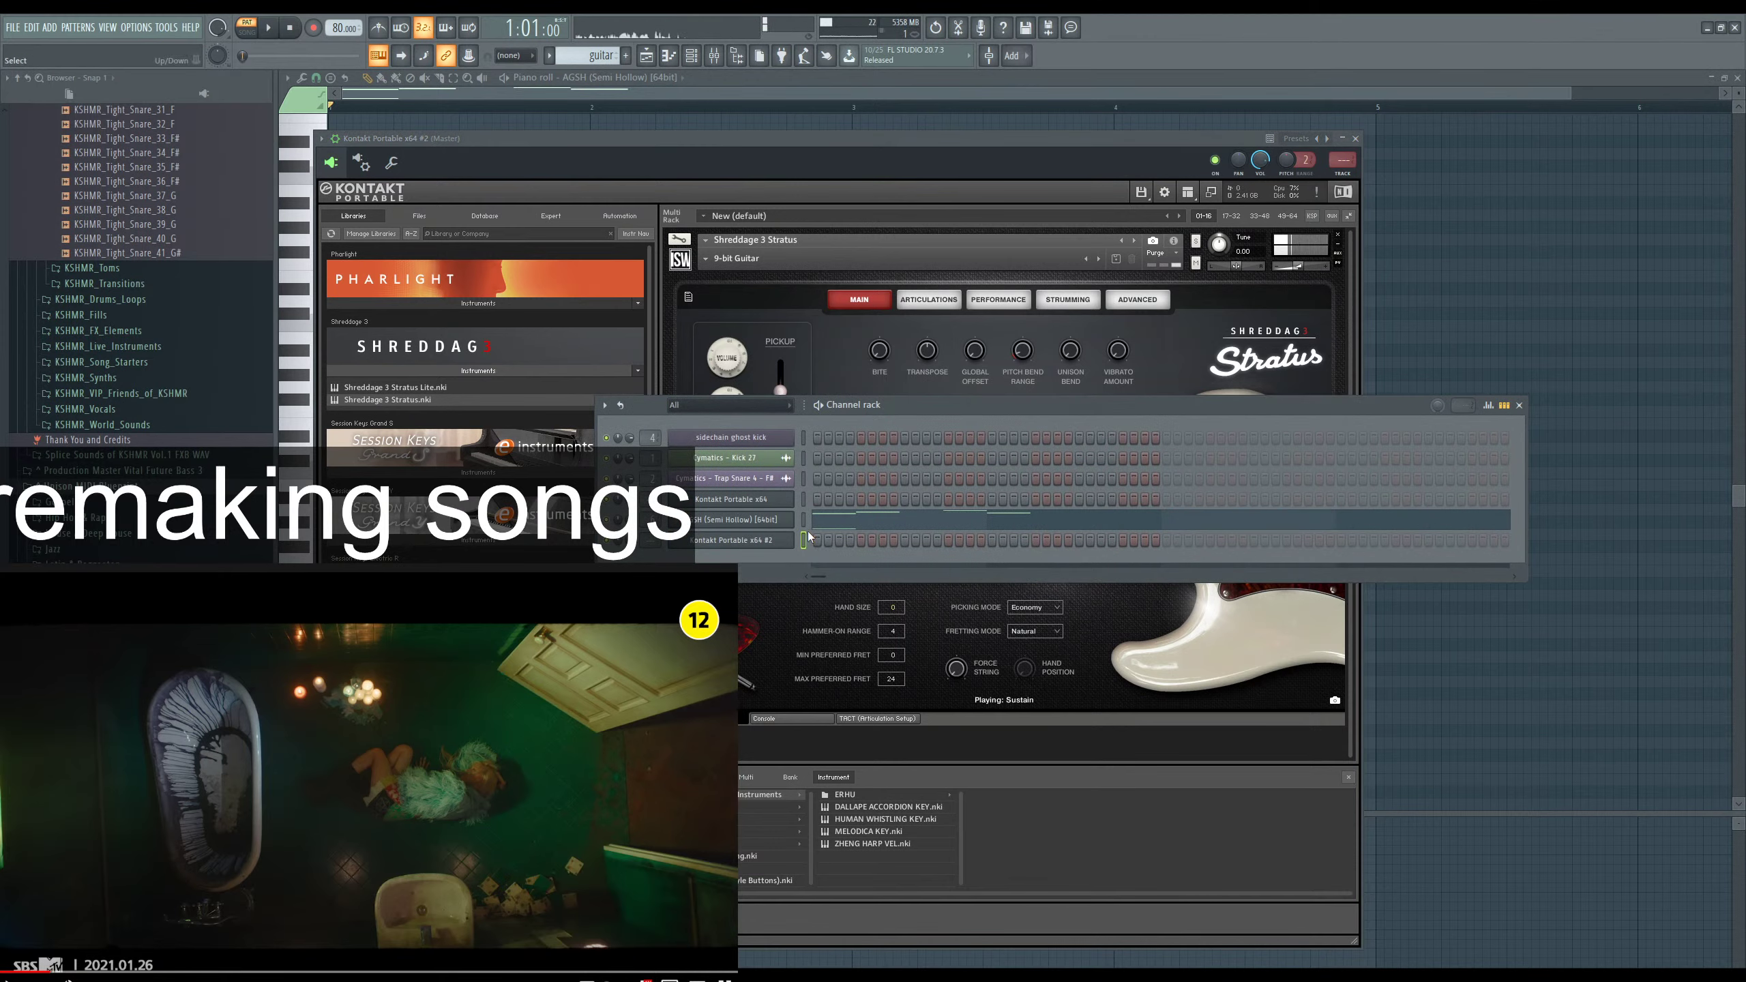
left_click(784, 519)
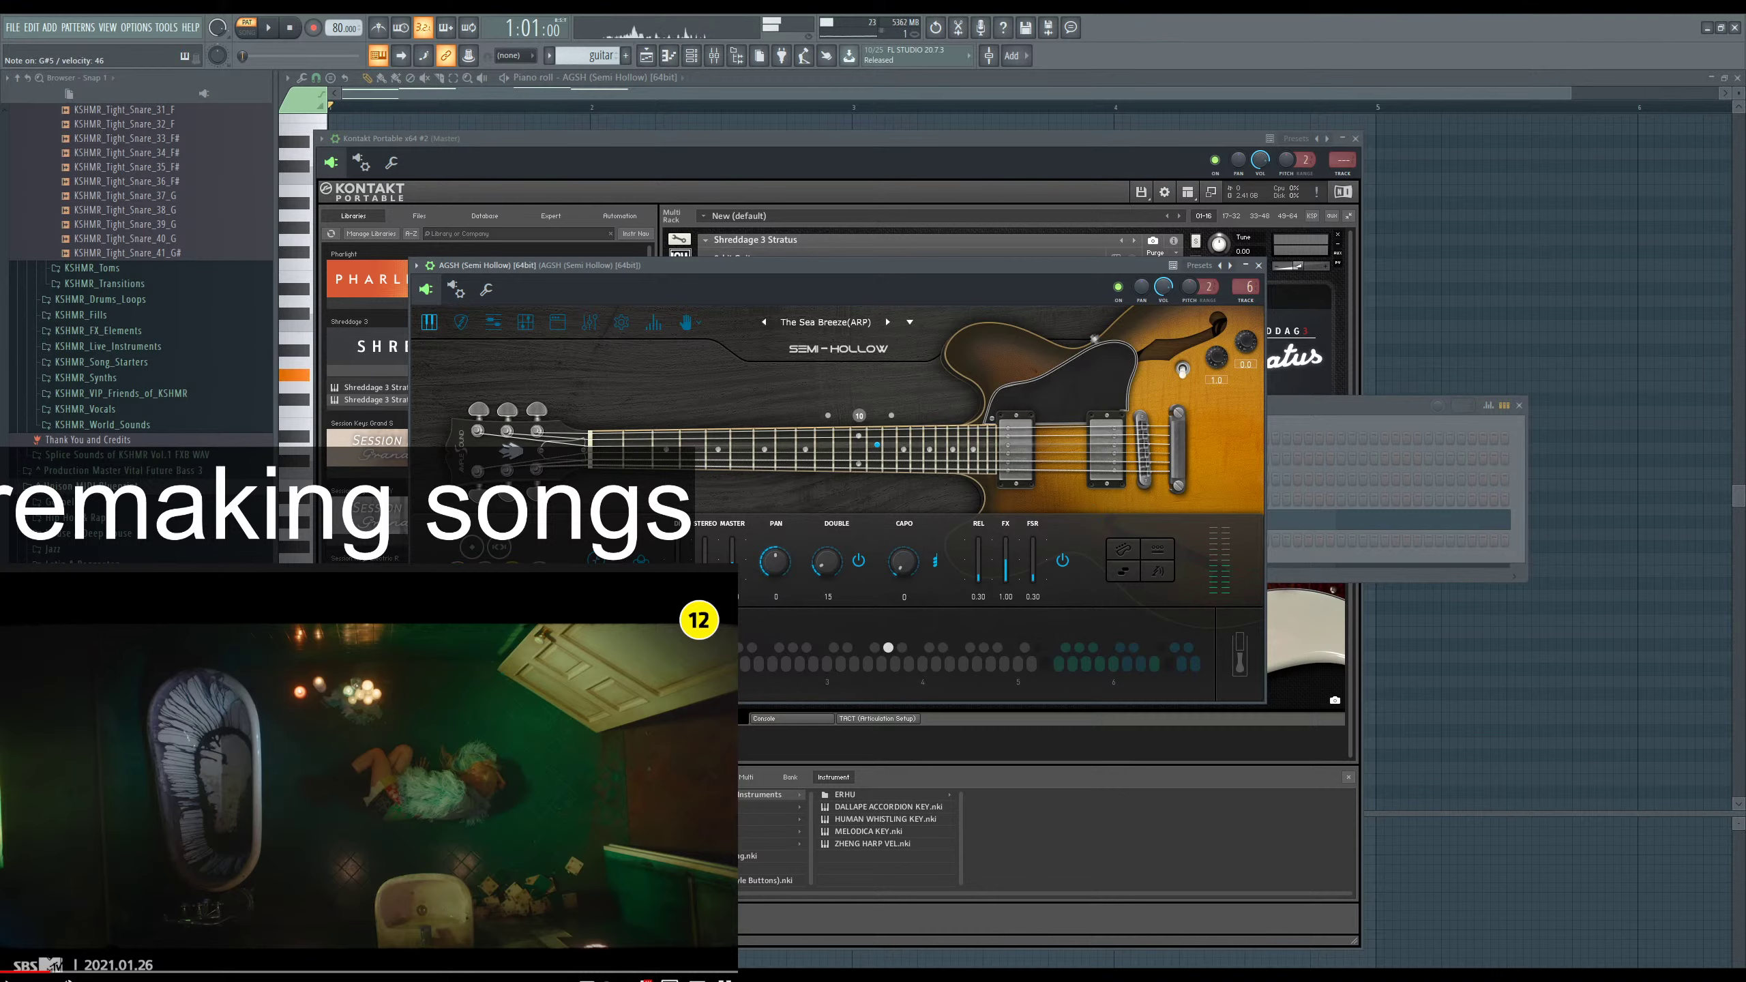
left_click(1382, 415)
key("F7")
key("F7")
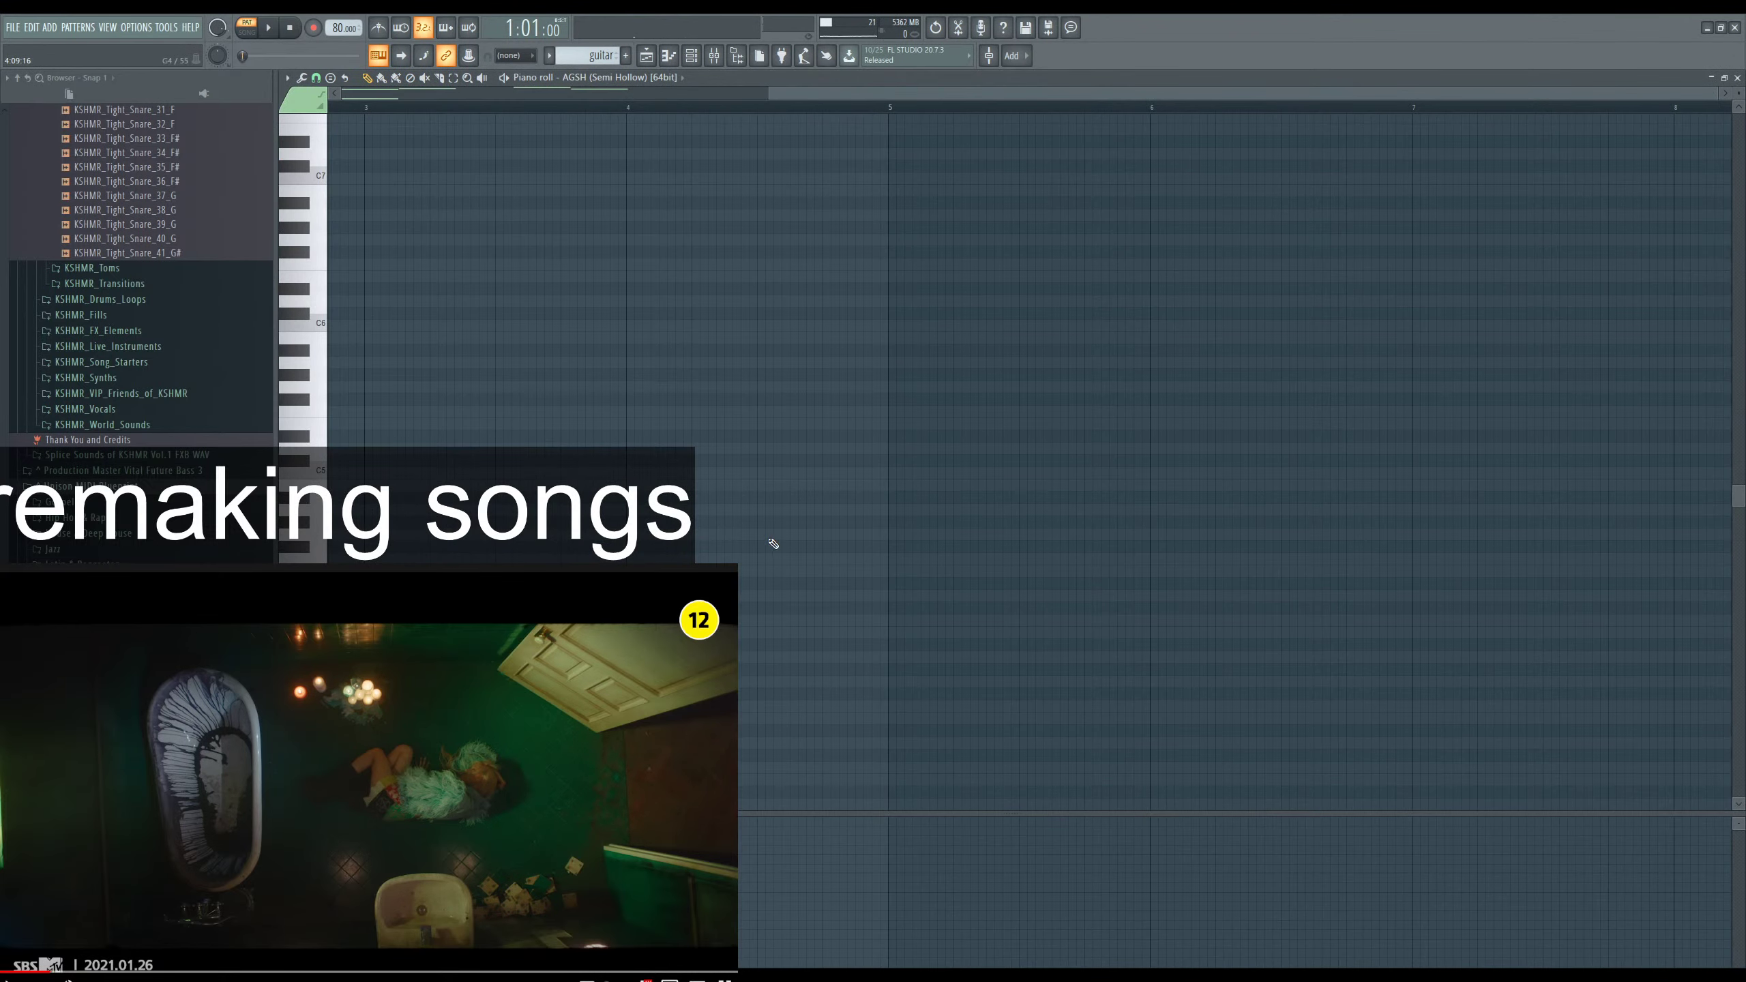
scroll(769, 540, "down", 4)
scroll(586, 563, "down", 4)
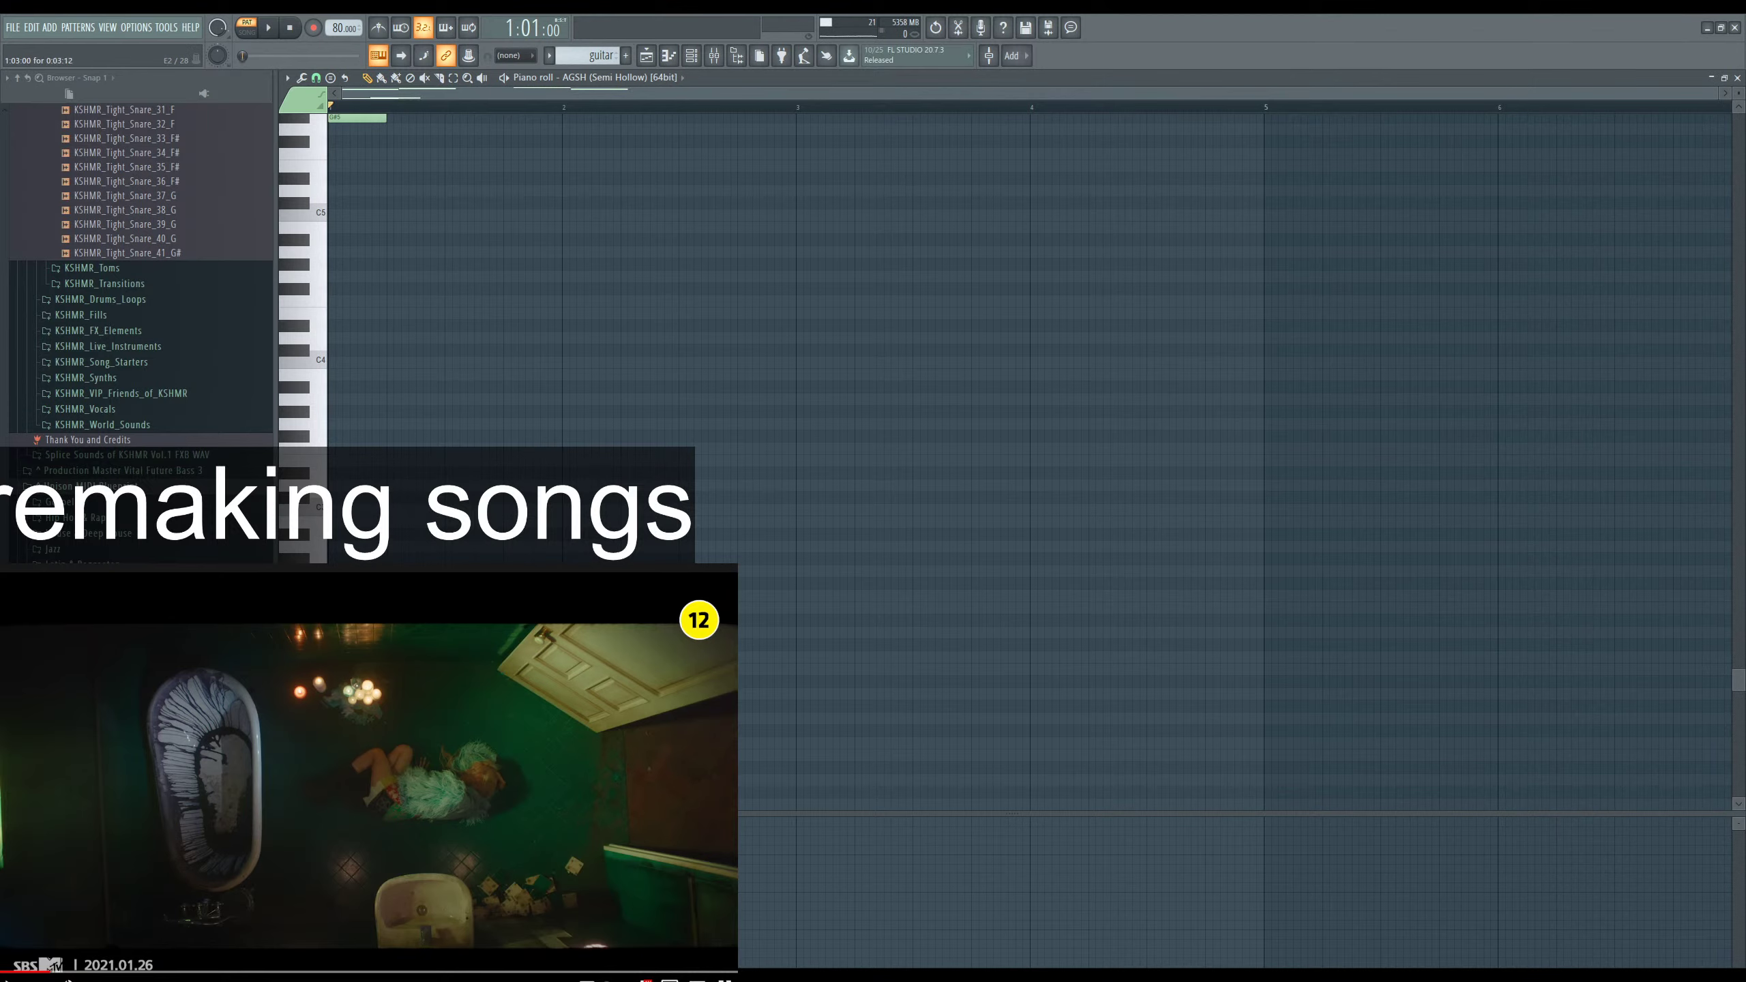
Transpose all melody notes down an octave, then raise them together so the first note is D#5.
key("space")
scroll(364, 490, "up", 3)
key("space")
key("ctrl+a")
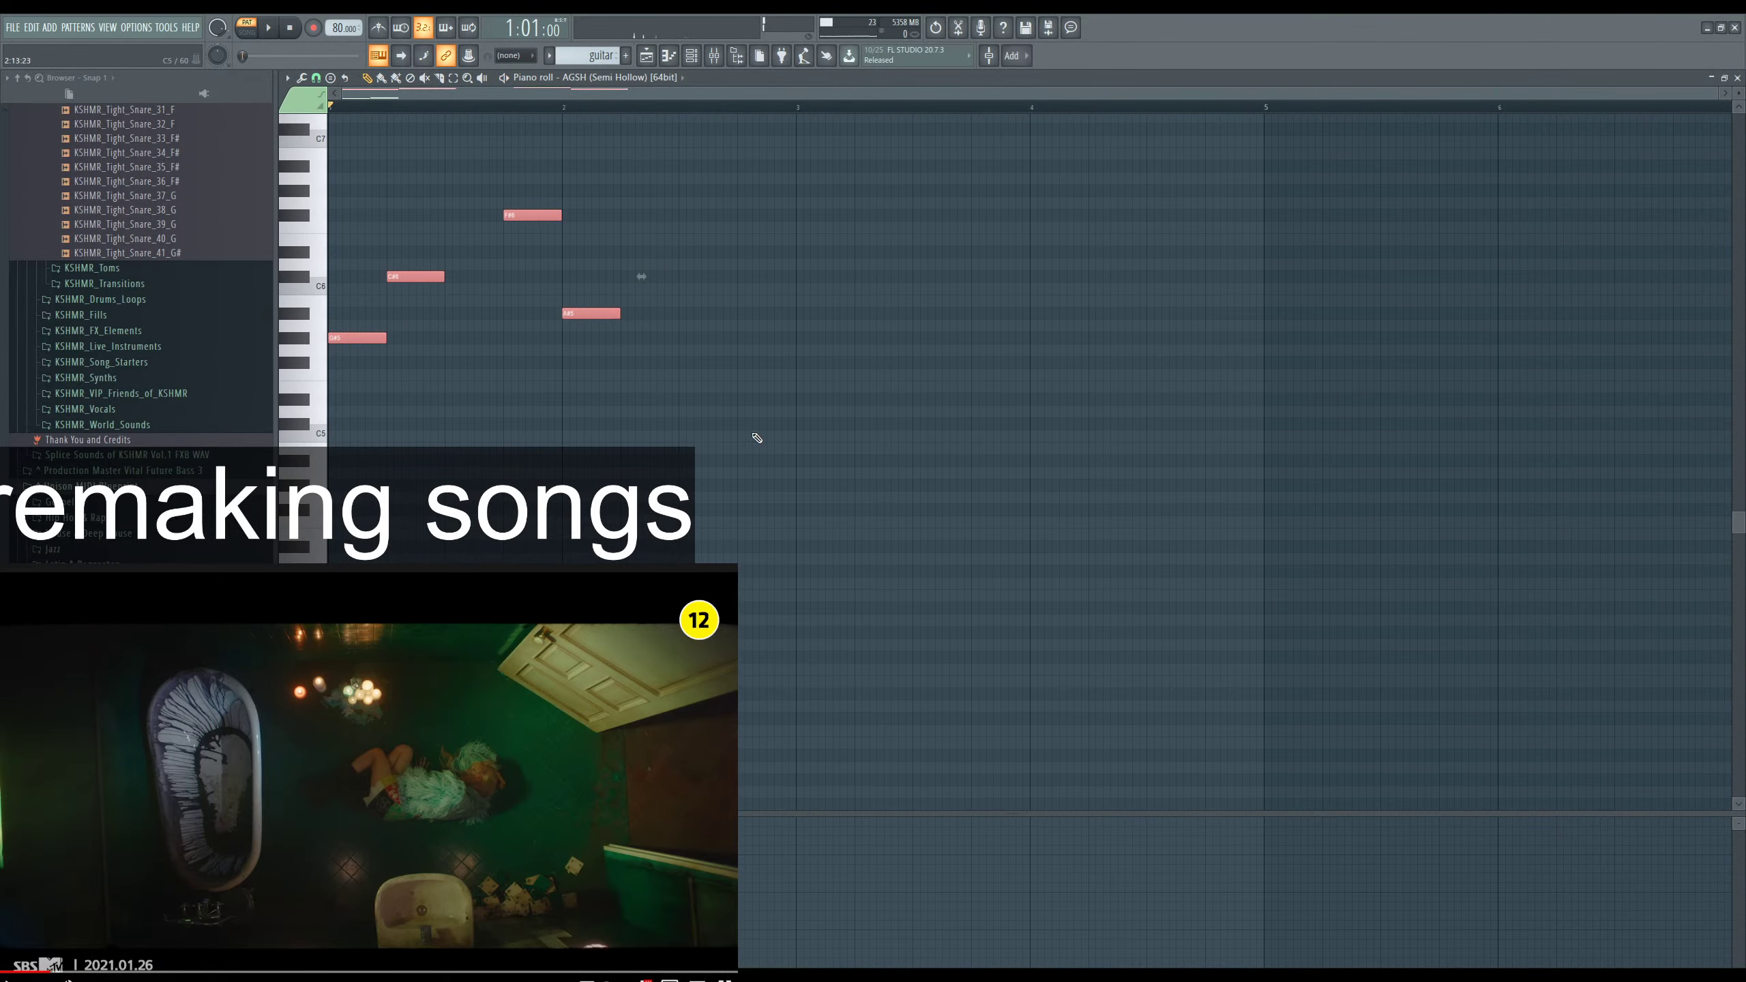
key("ctrl+Down")
key("space")
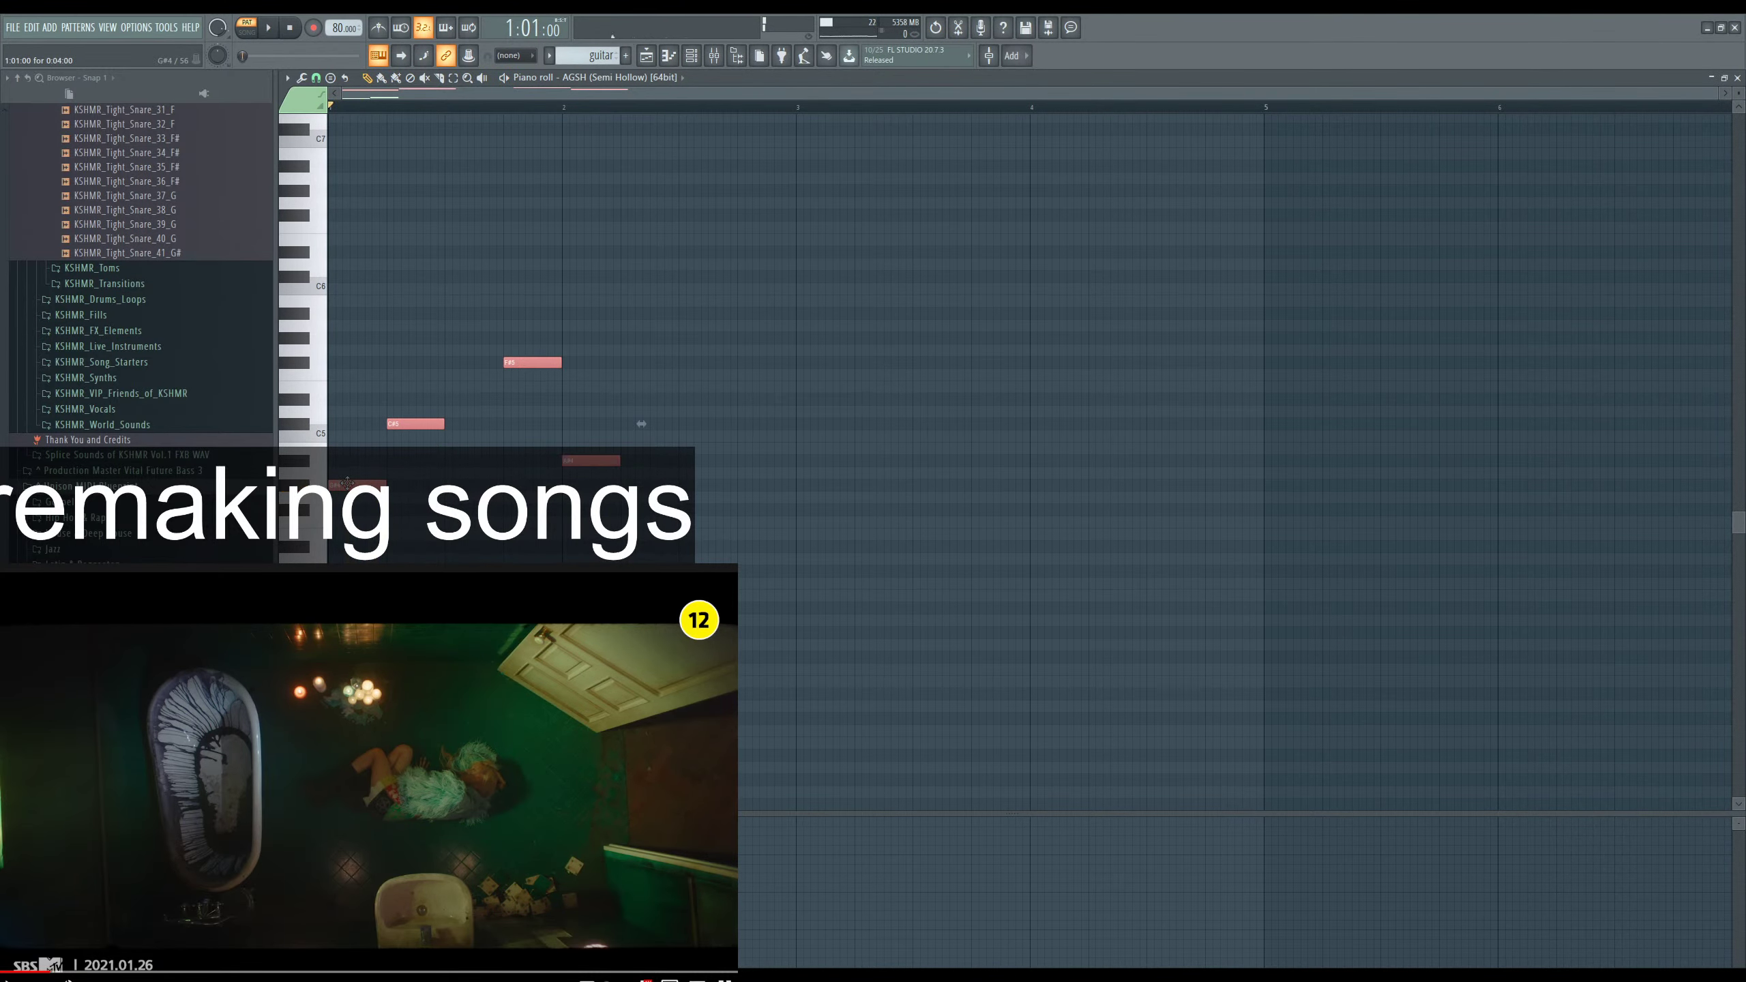
left_click_drag(347, 483, 342, 391)
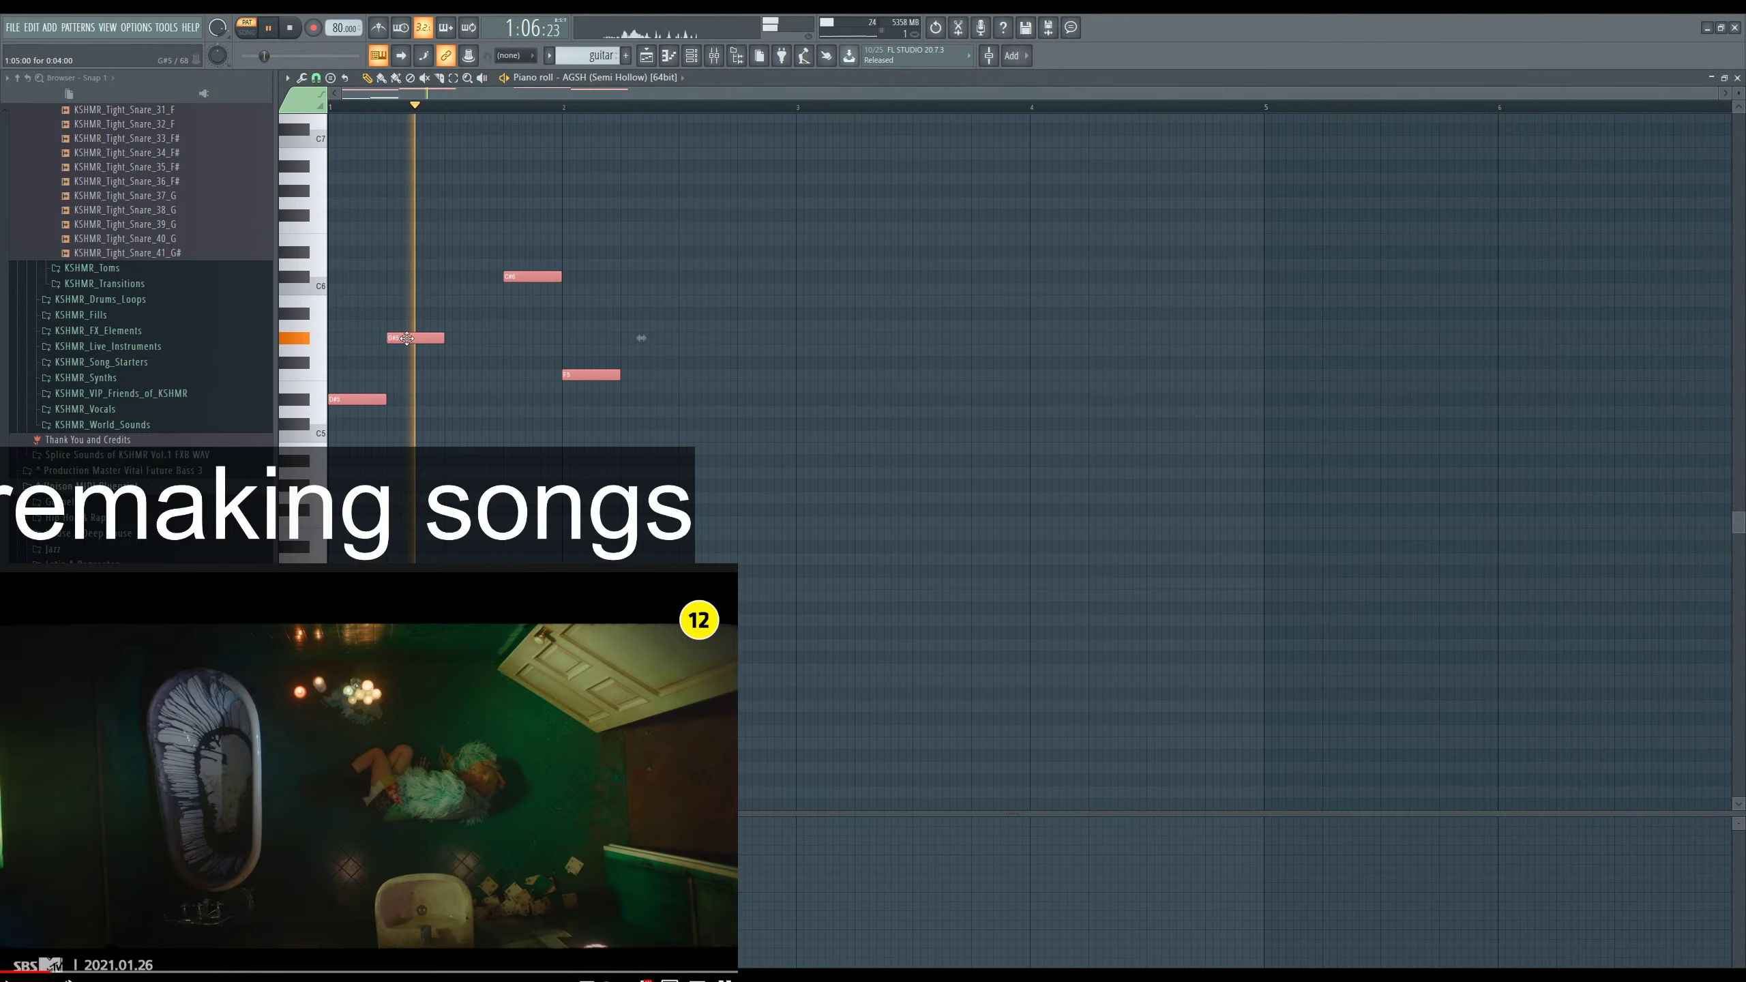
key("space")
Lower the third melody note to A#5, then raise it to B5 and check it in playback.
left_click(521, 275)
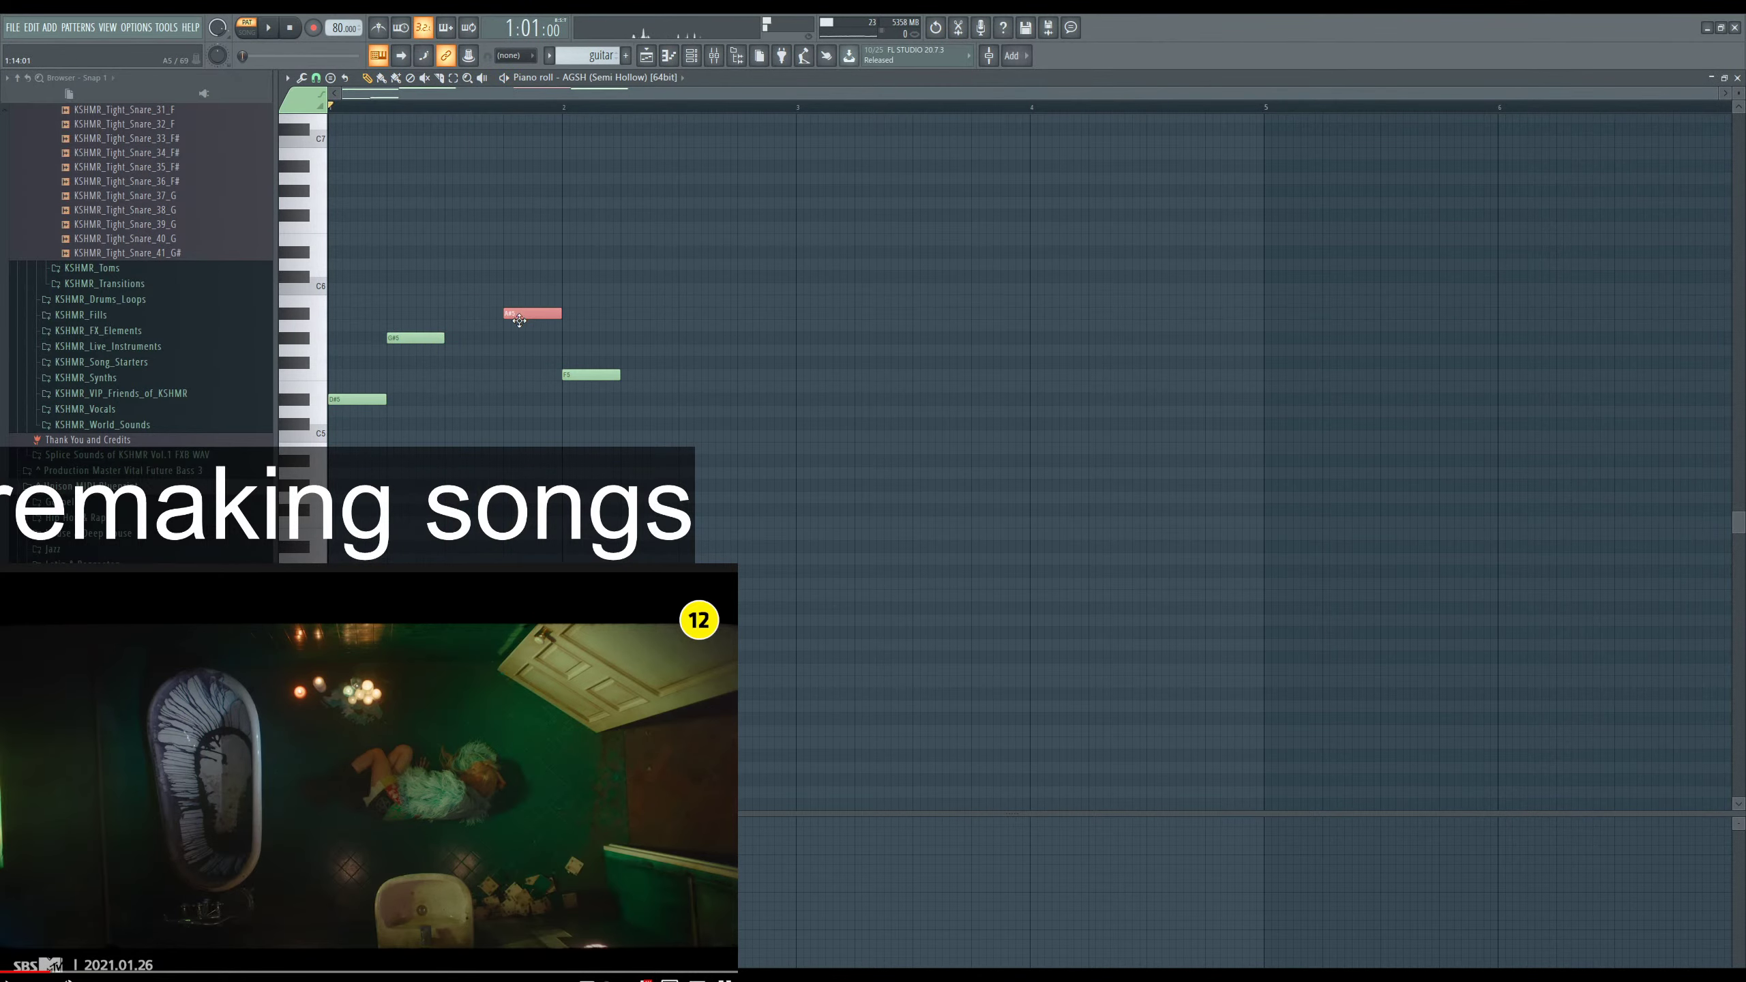
scroll(460, 429, "down", 5)
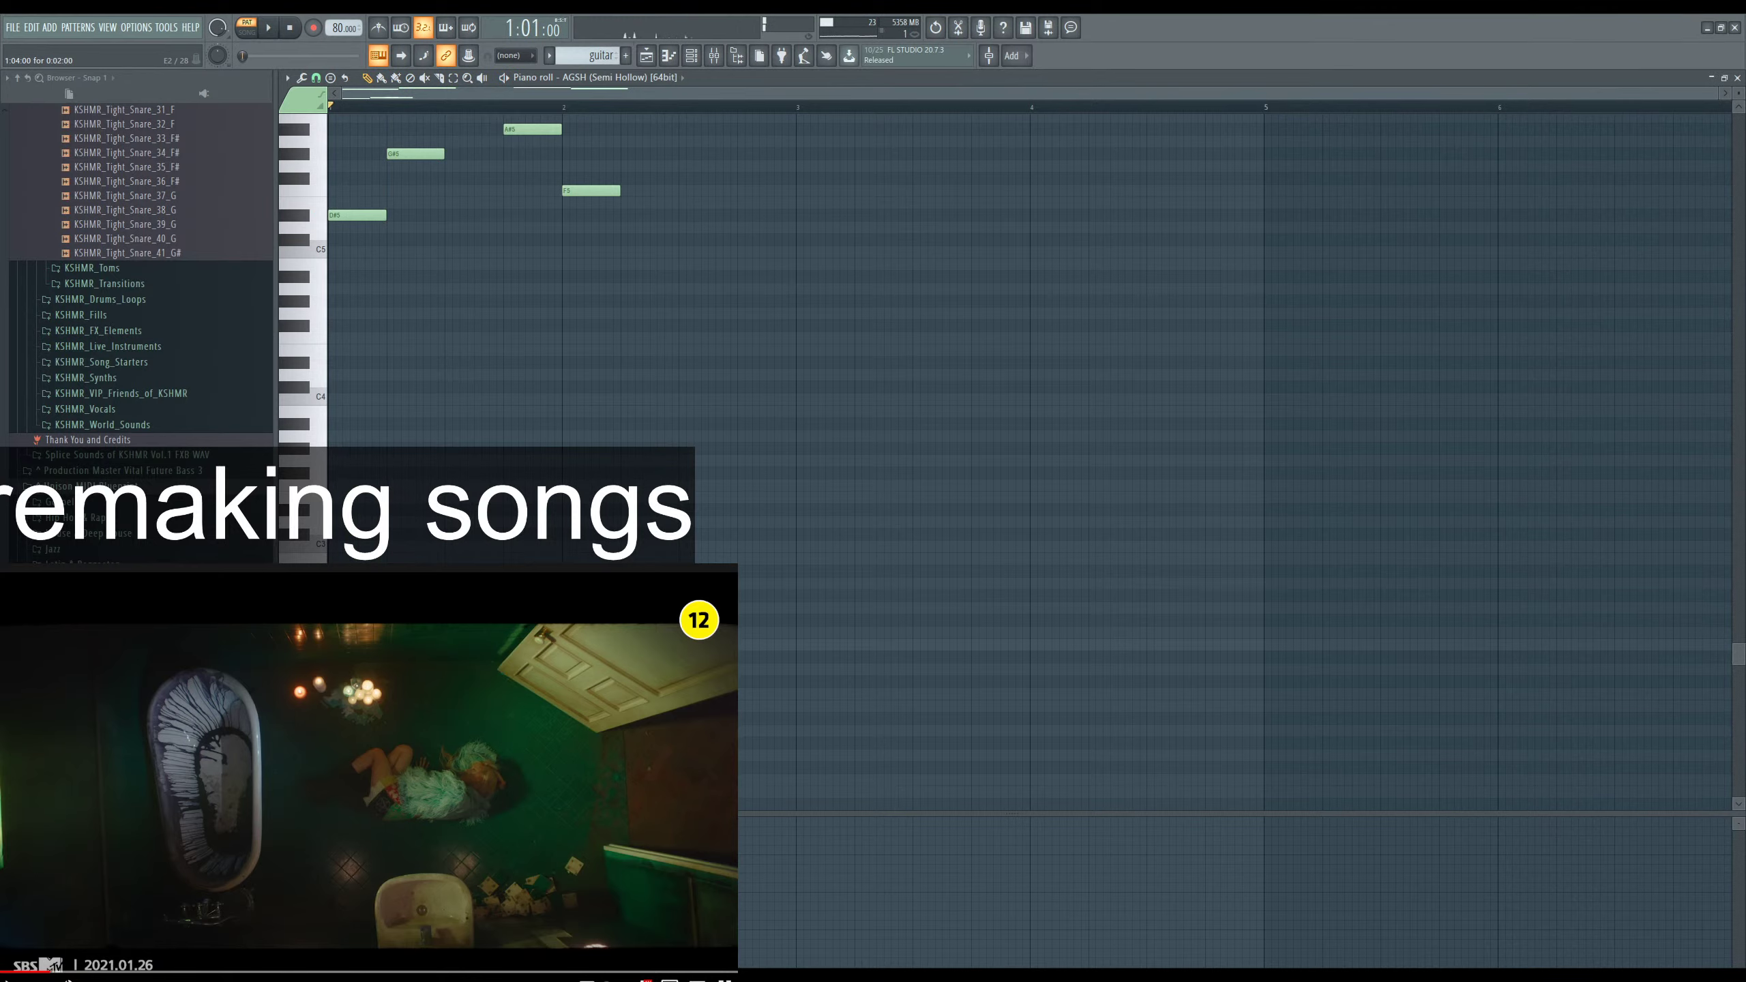
key("space")
right_click(389, 643)
scroll(388, 642, "up", 3)
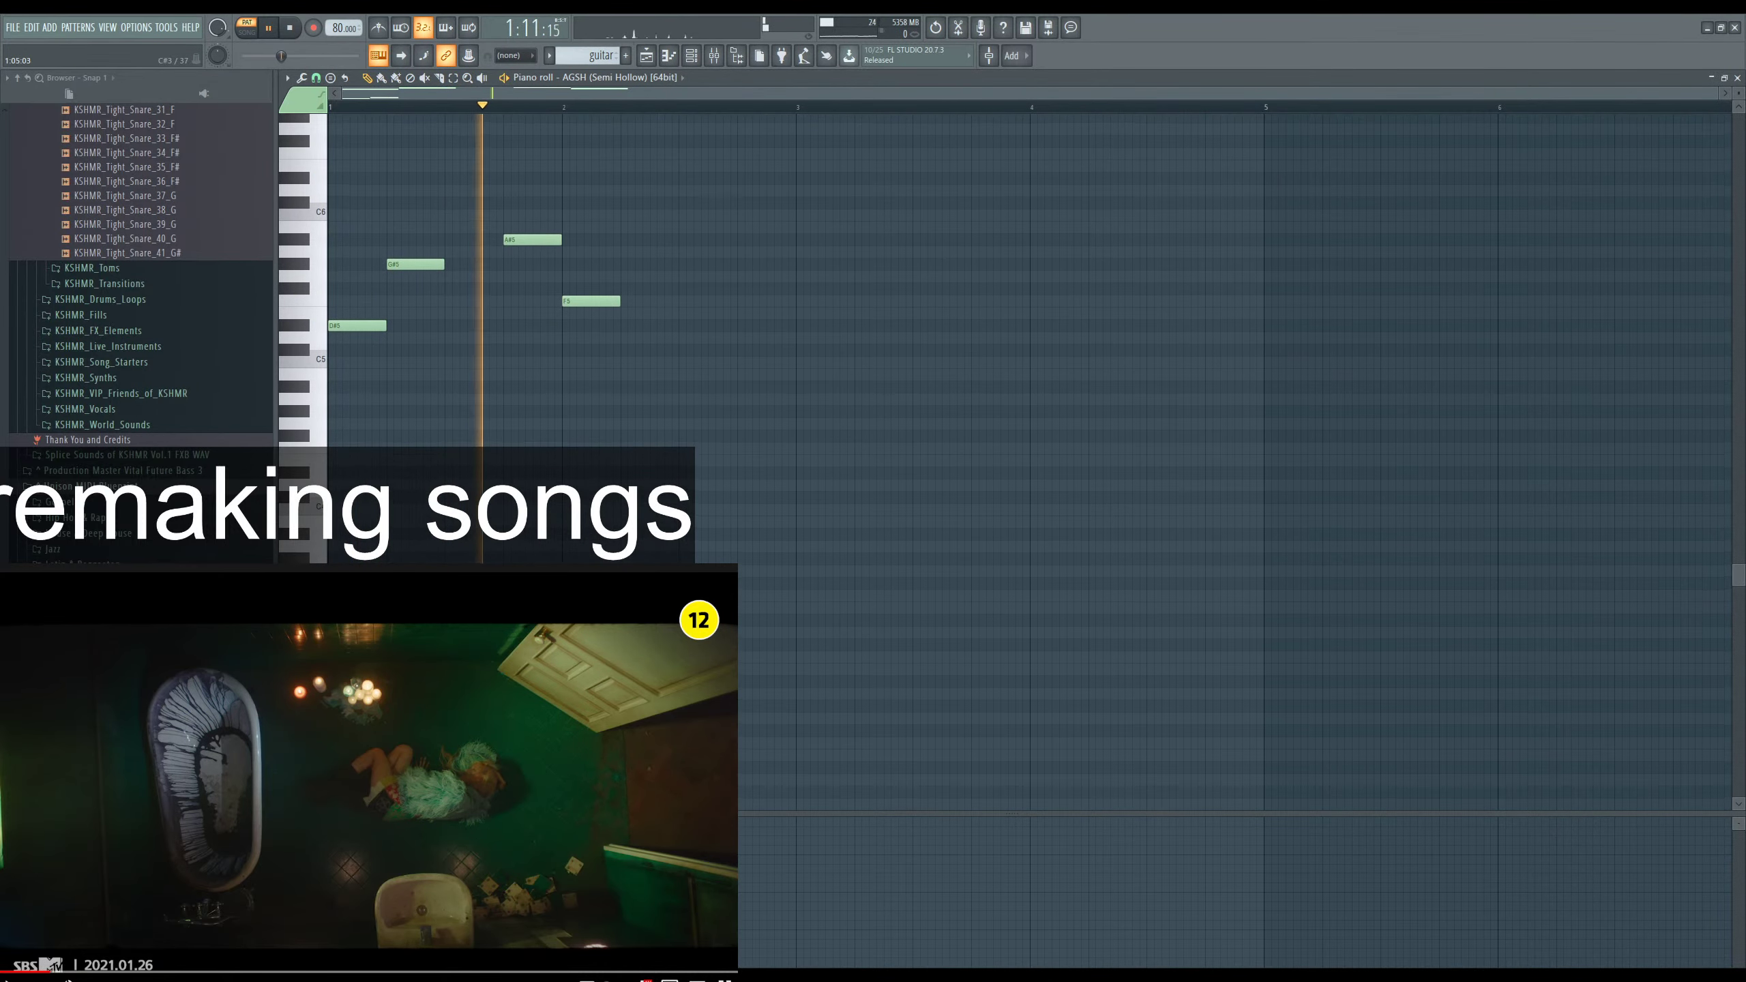
key("space")
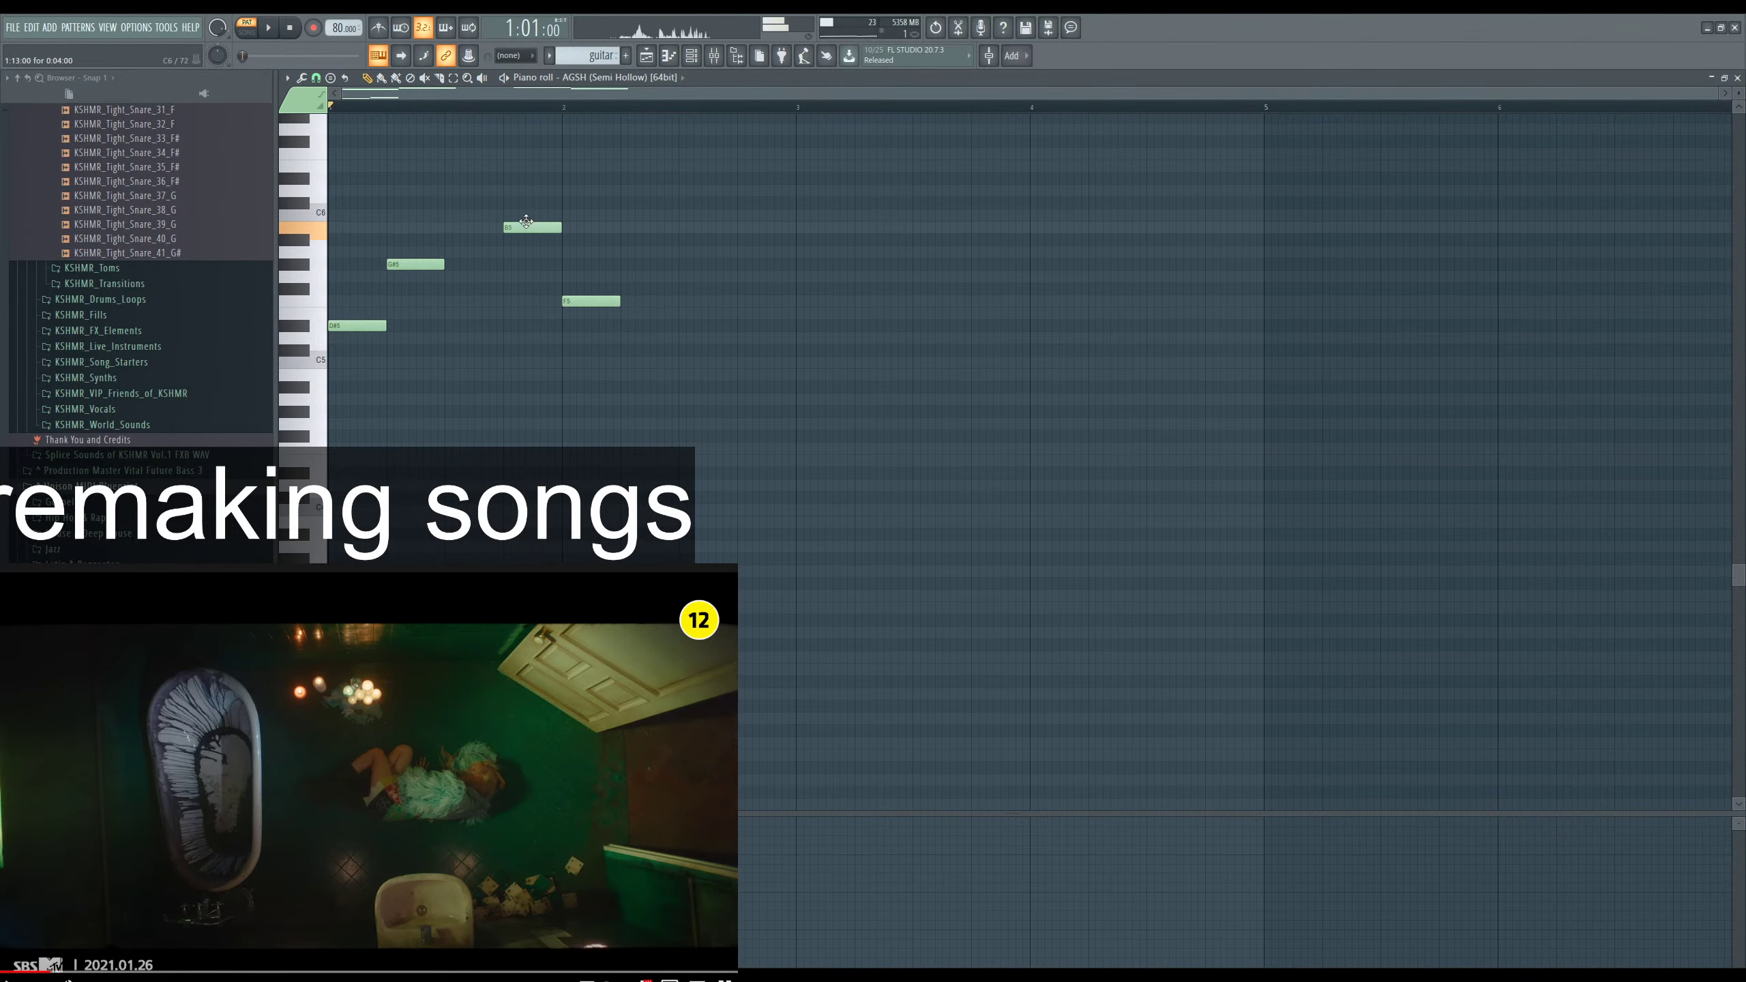
scroll(526, 221, "up", 2)
key("space")
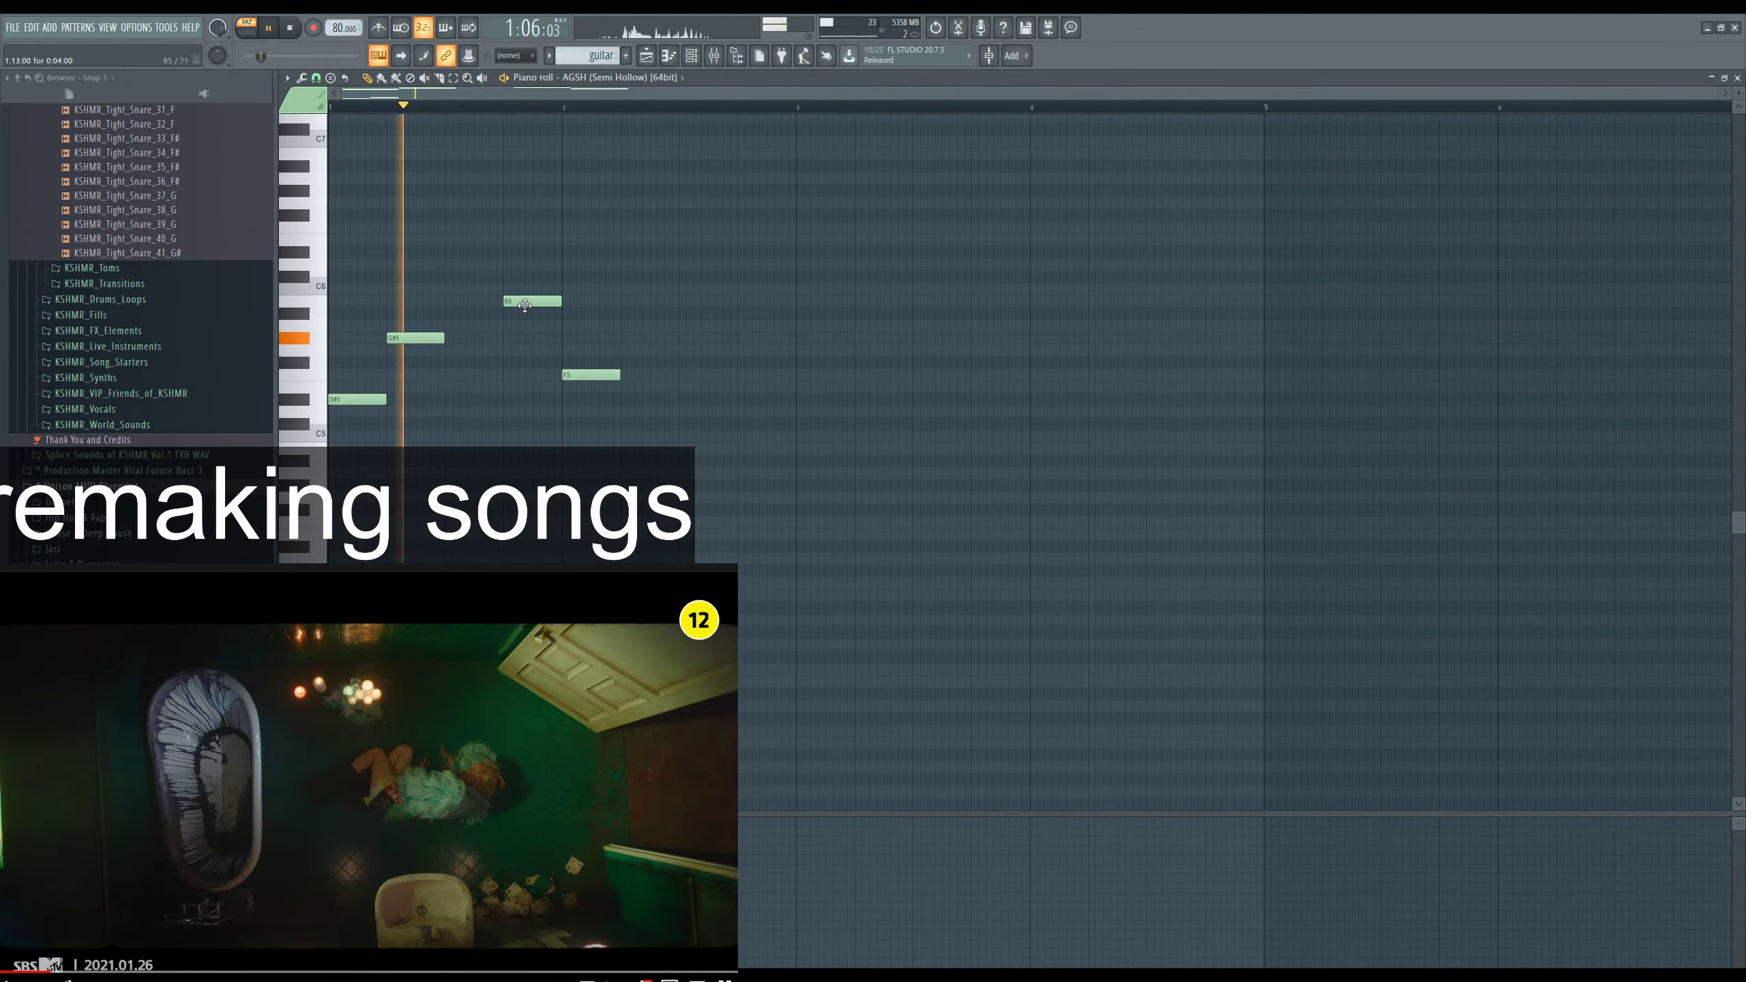
Extend the melody with the notes C#5 at 2:09, A#5 at 2:13, C#6 at 3:05 and D#5 at 3:09.
key("space")
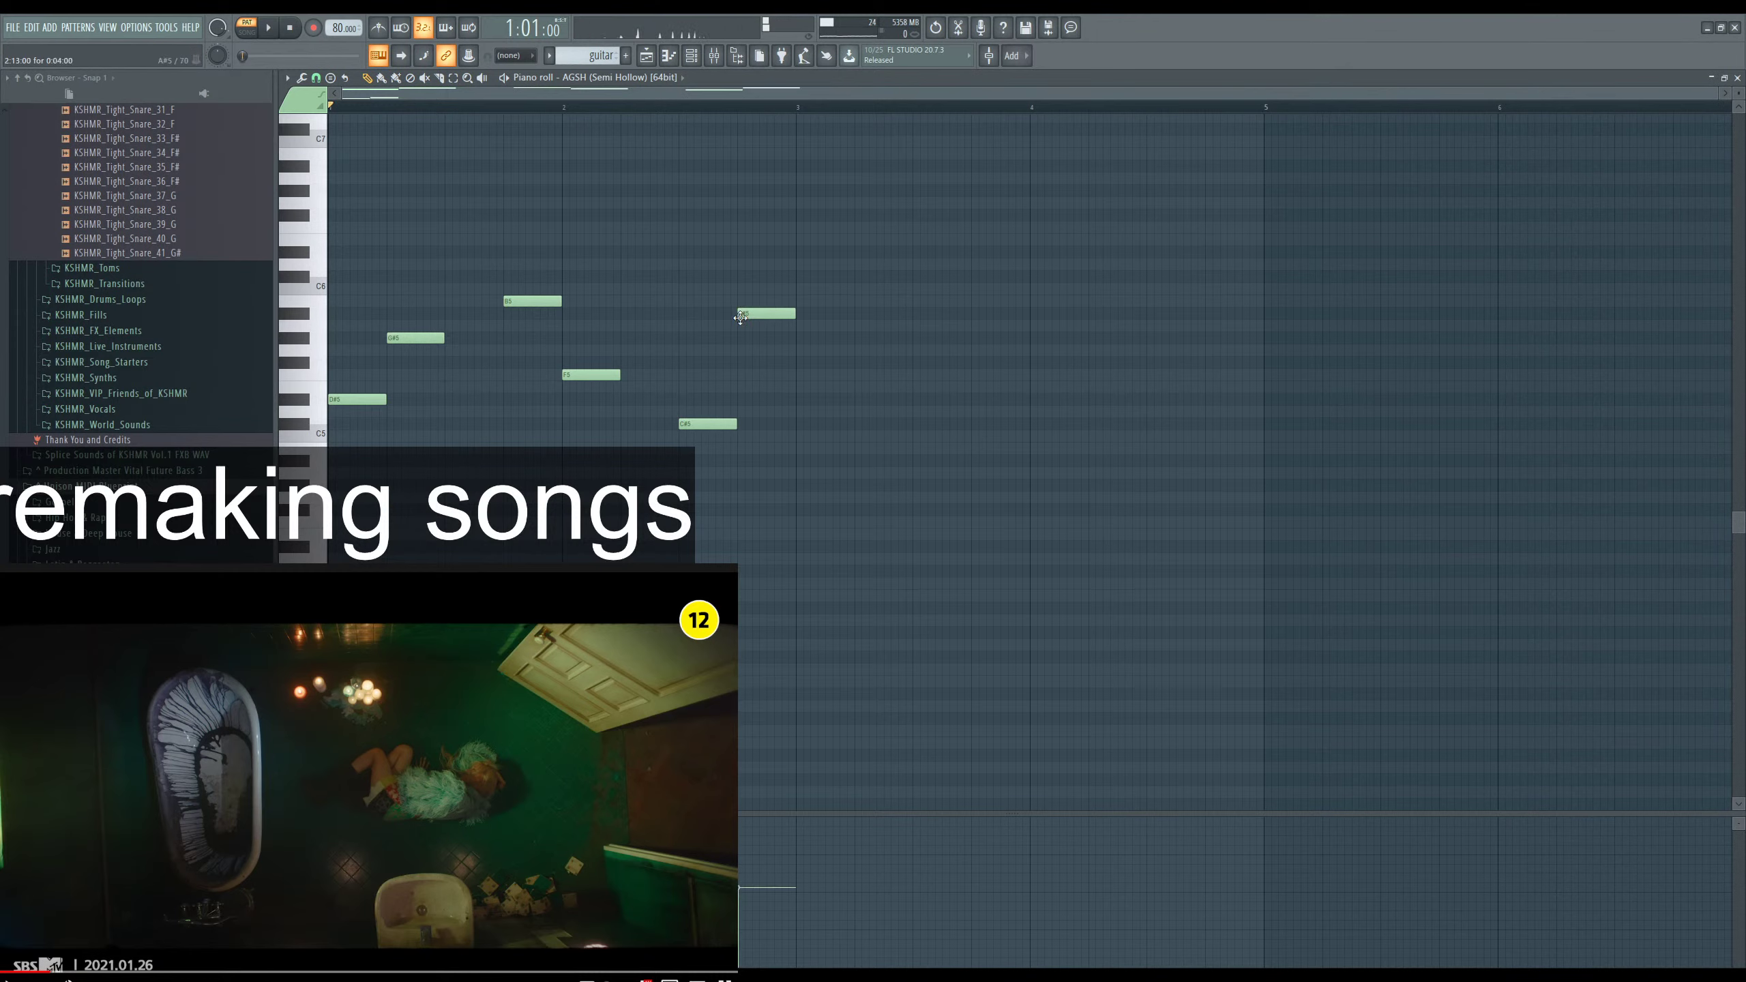
left_click(864, 277)
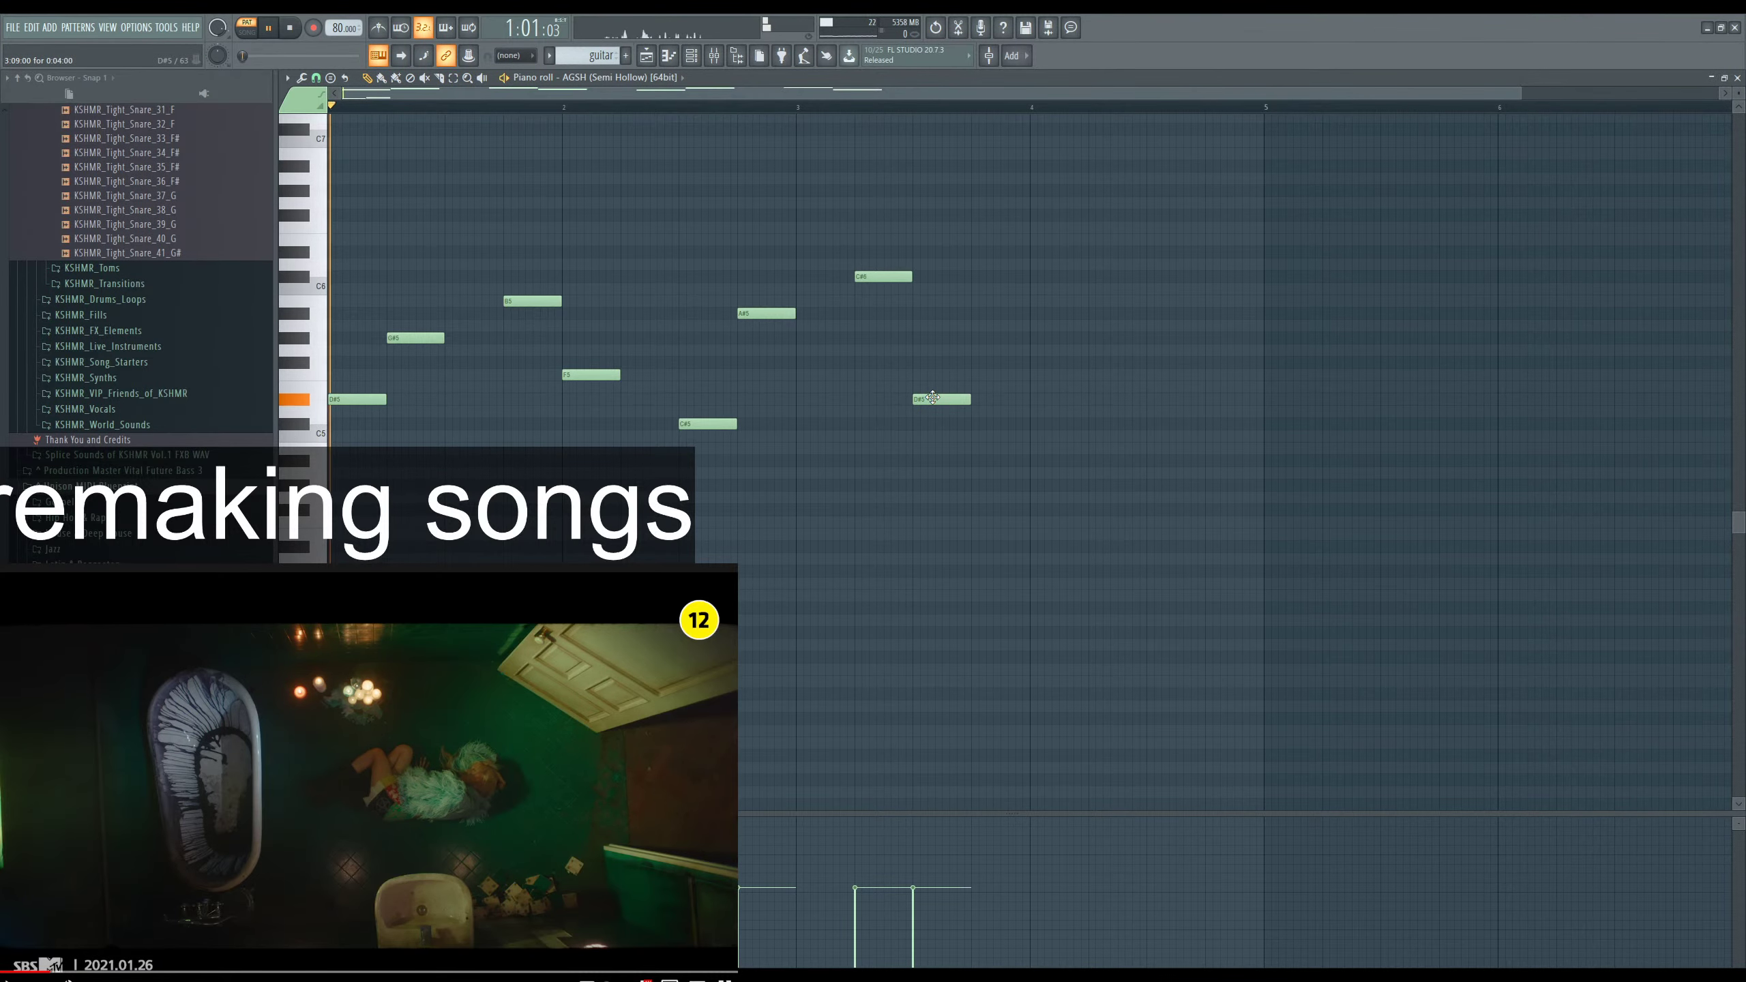
scroll(932, 398, "down", 4)
scroll(932, 398, "down", 2)
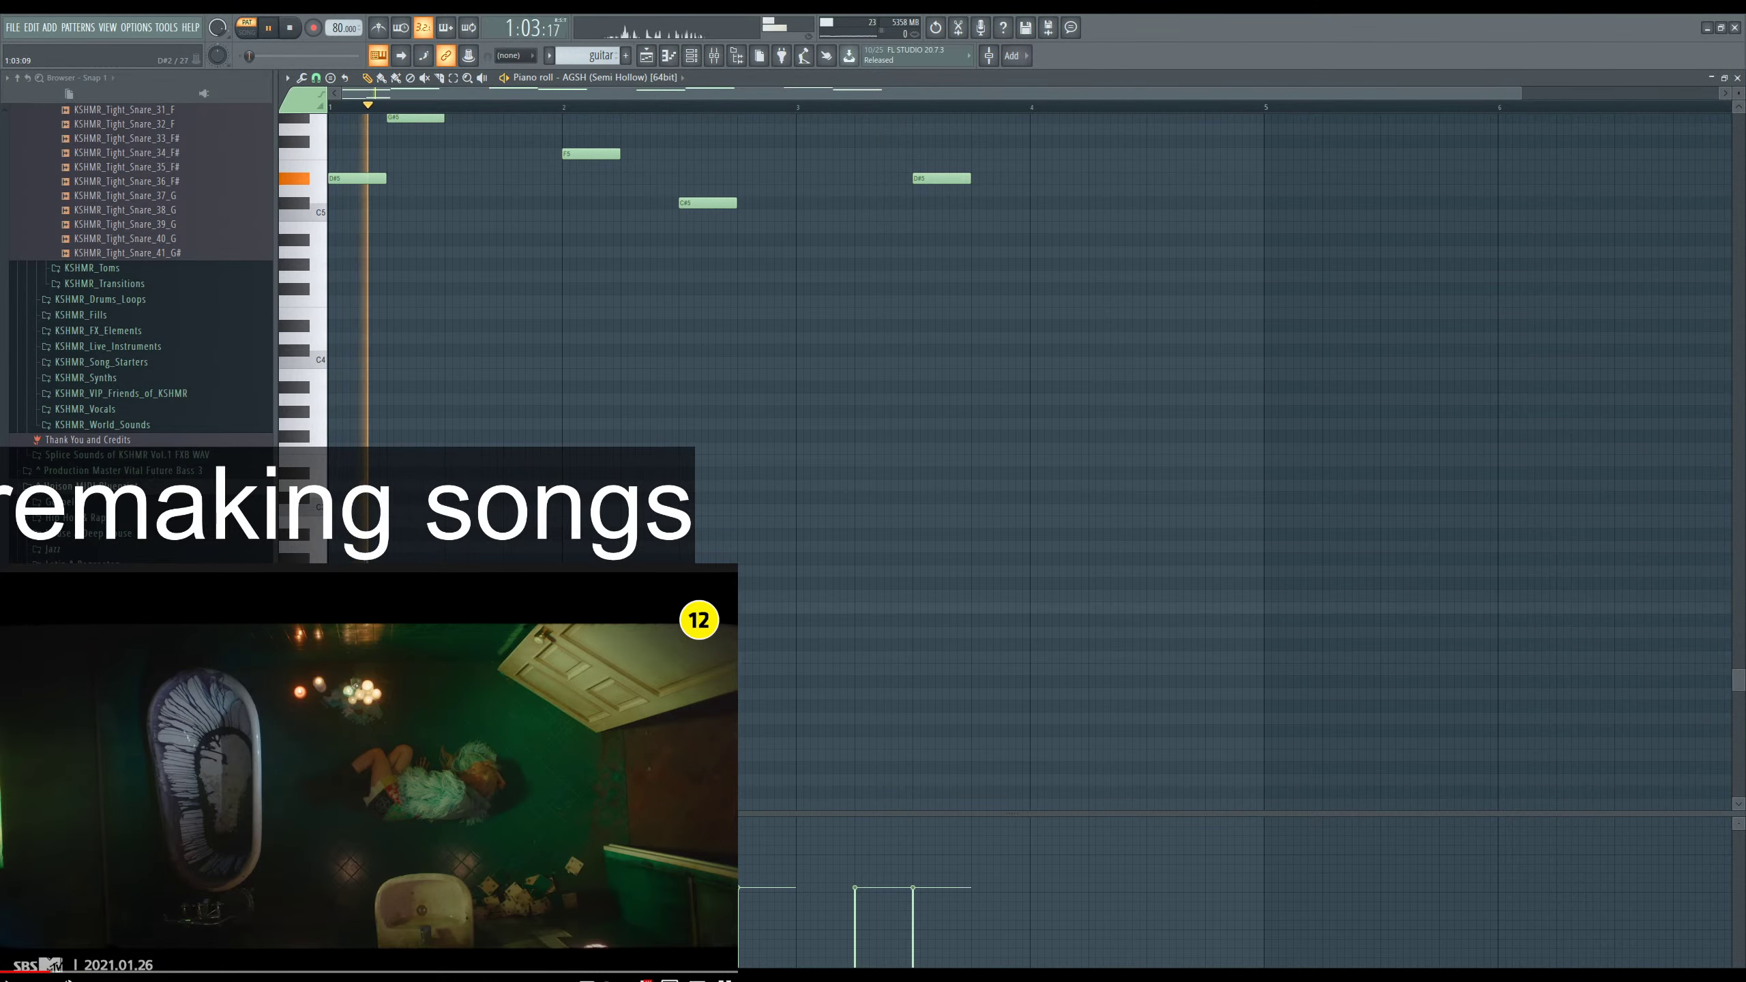
scroll(932, 398, "up", 1)
key("space")
Open the AGSH (Semi Hollow) instrument from the channel rack and play the melody with it.
key("F6")
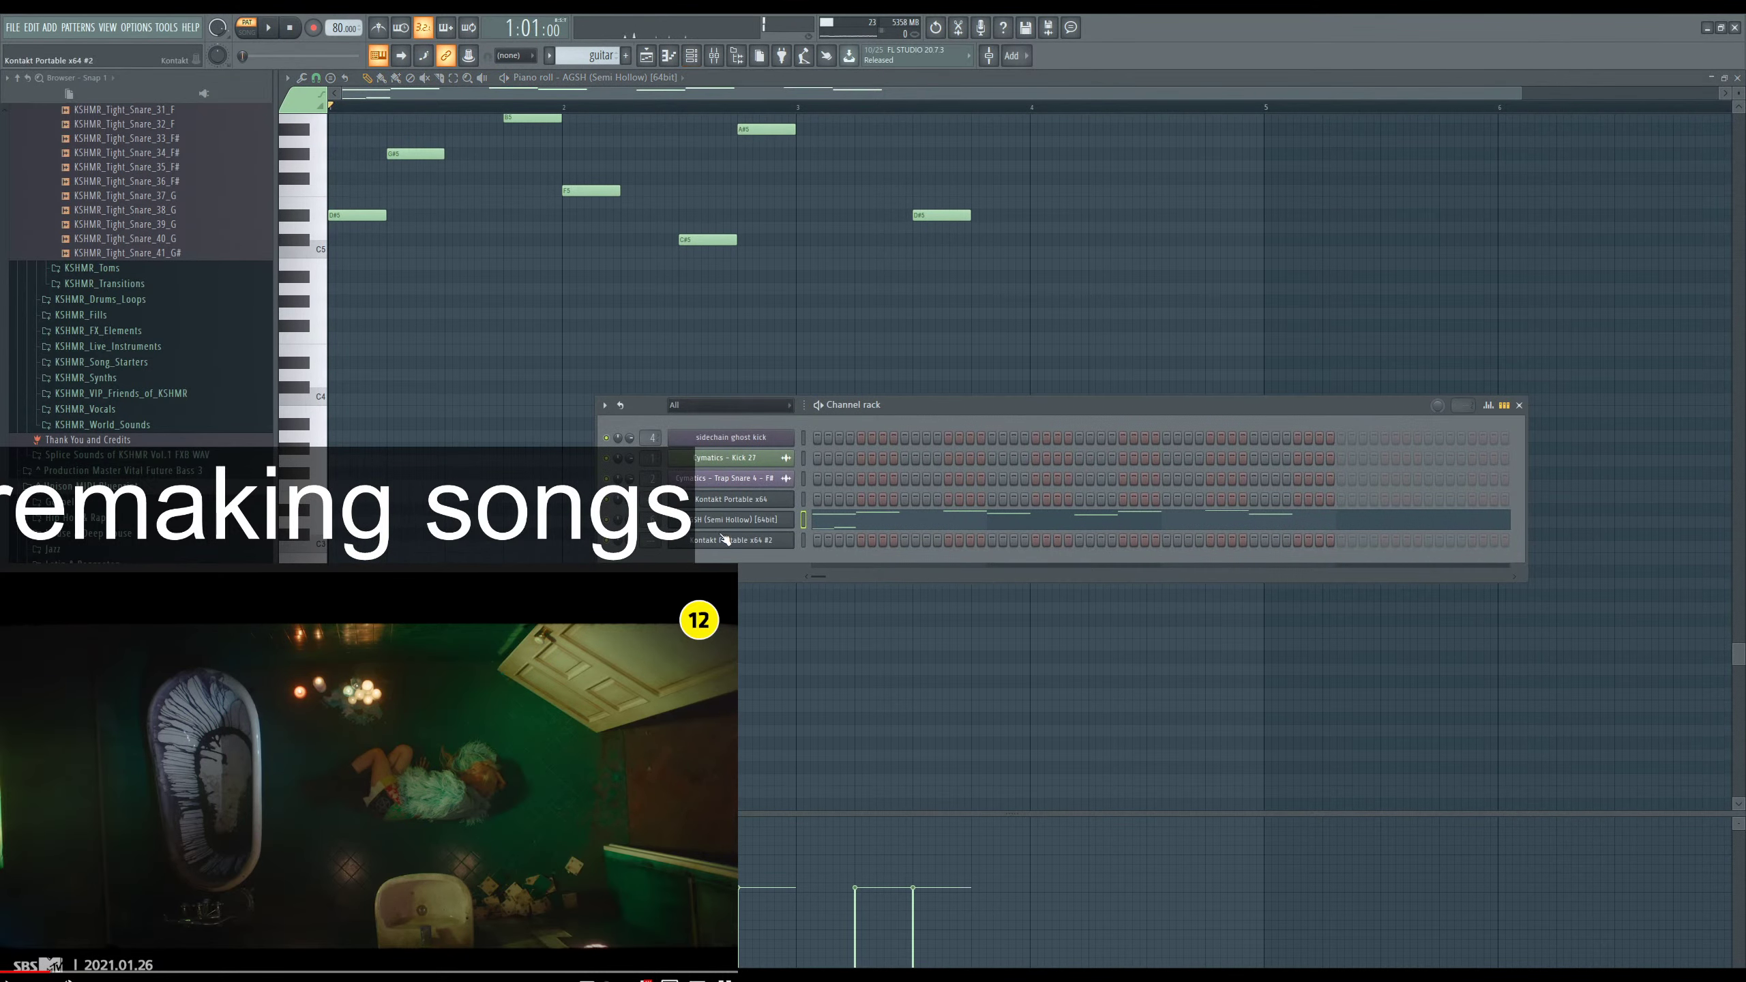
left_click(774, 521)
key("space")
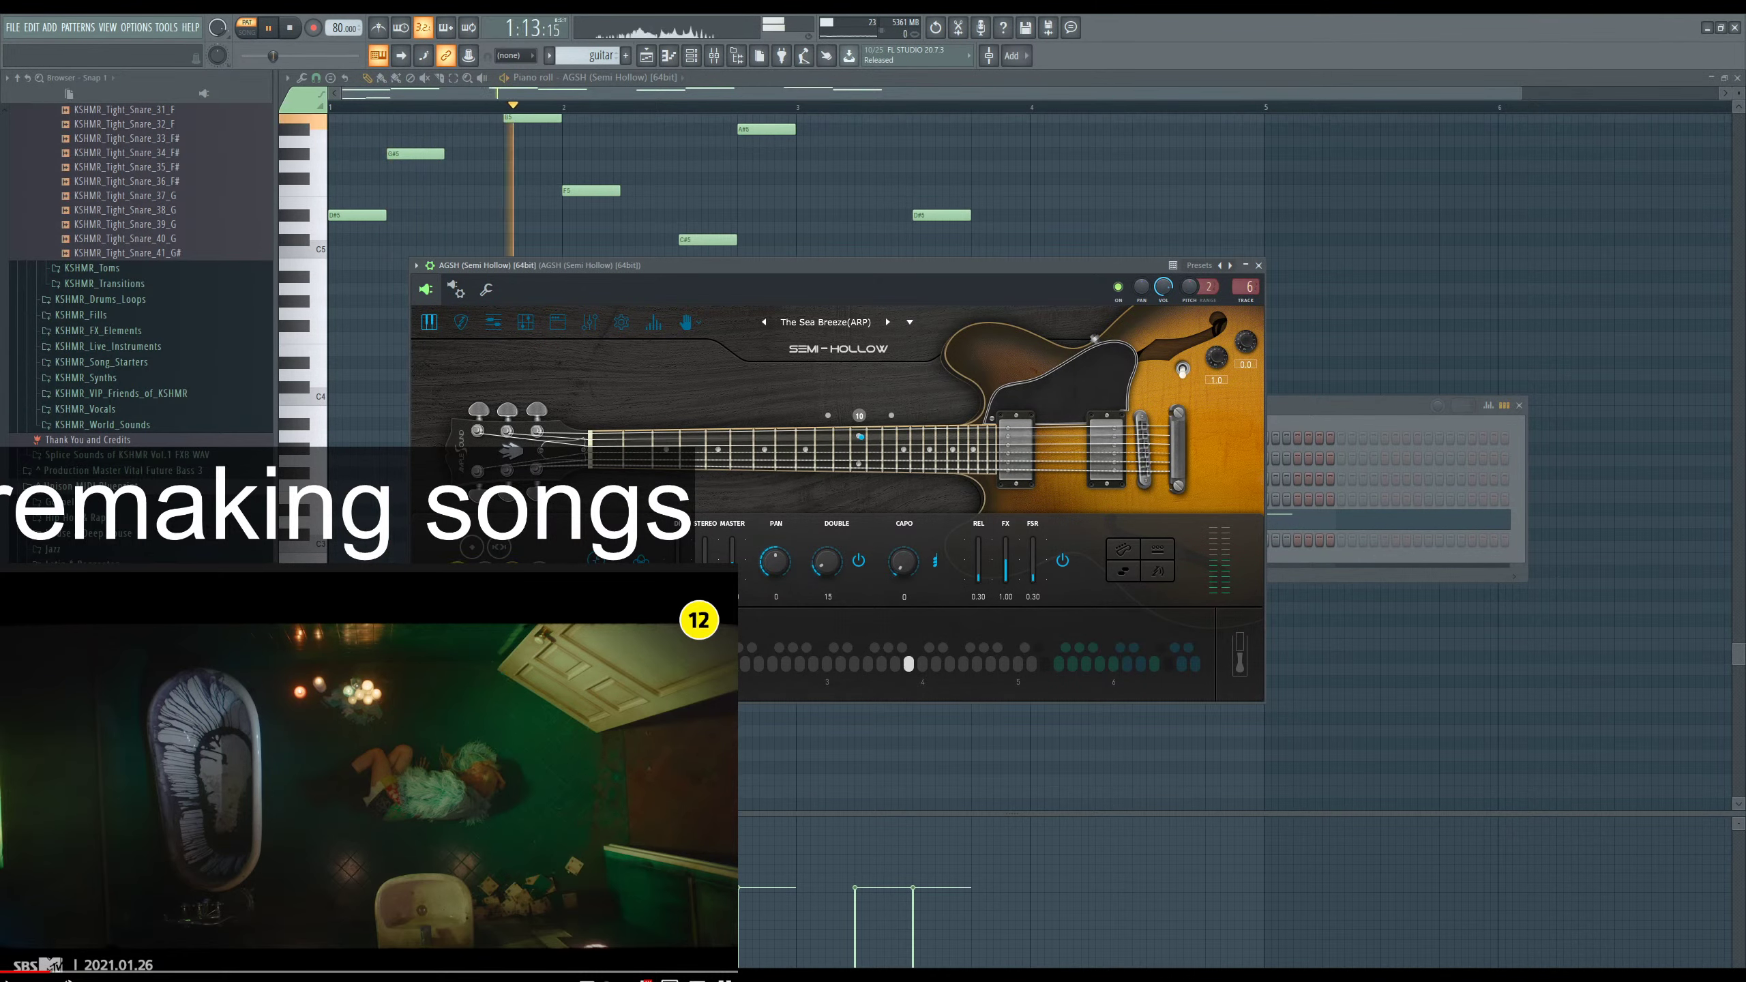
key("space")
key("space")
Place a low E2 note at 1:03 and extend it to the start of bar 3.
left_click(374, 626, "ctrl")
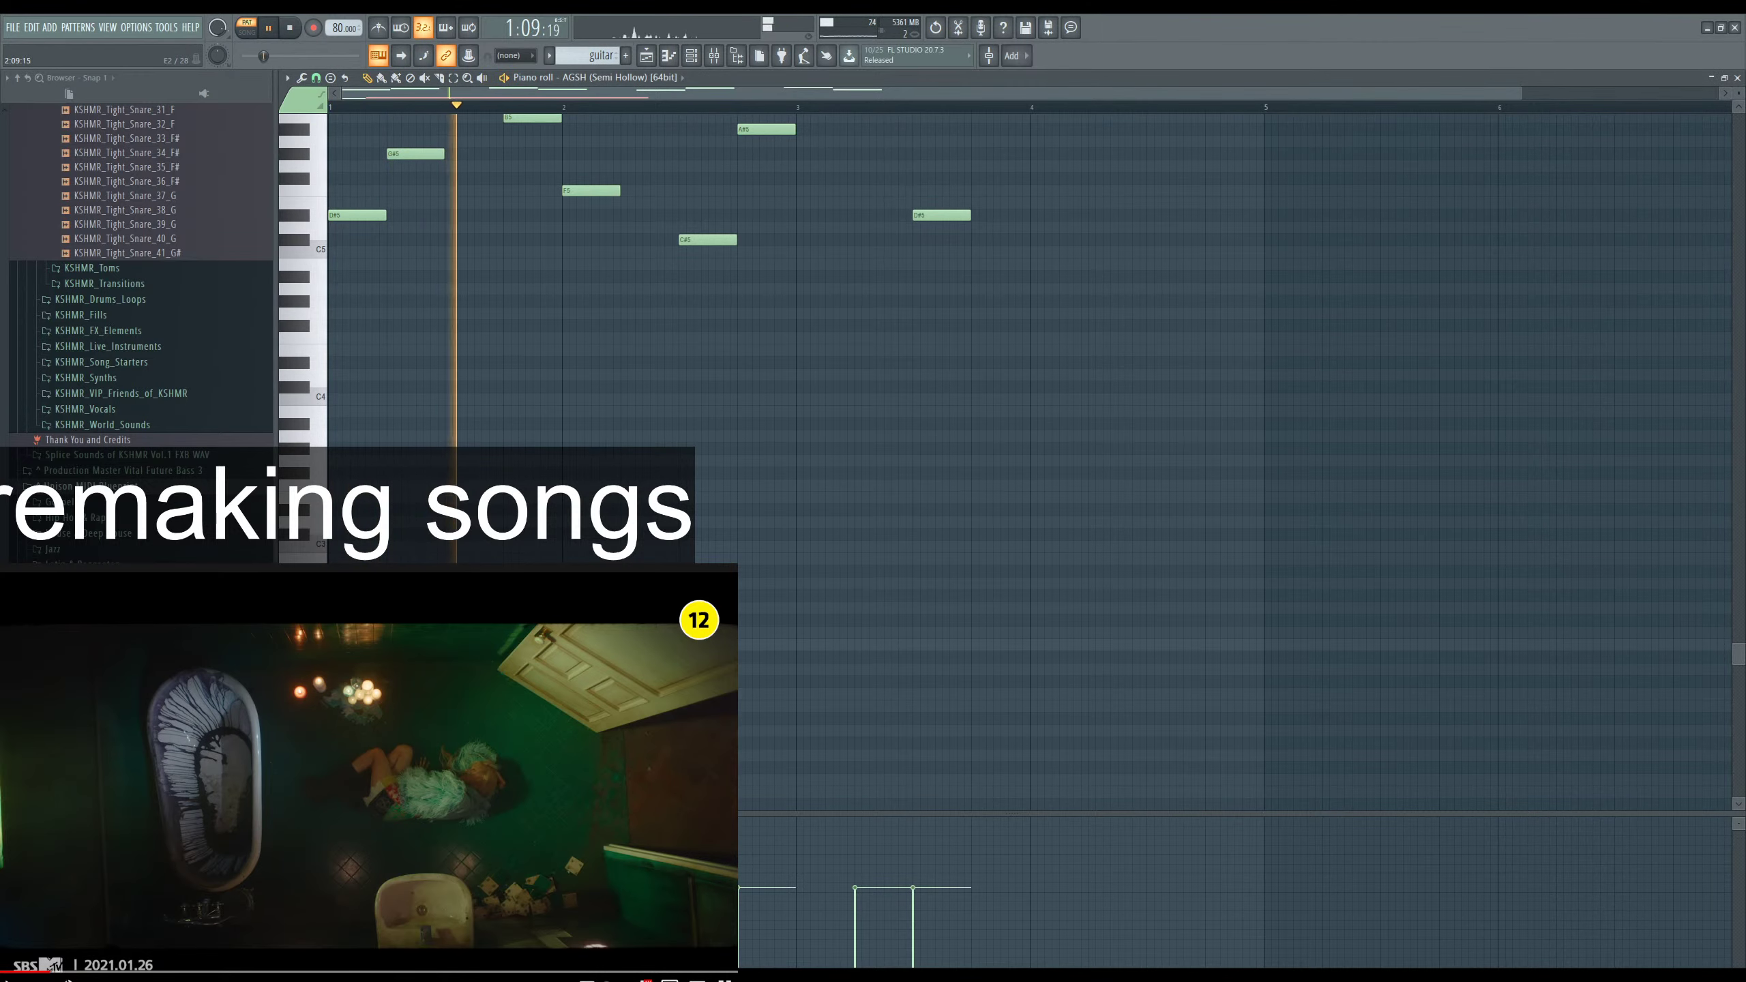
left_click_drag(382, 648, 795, 649)
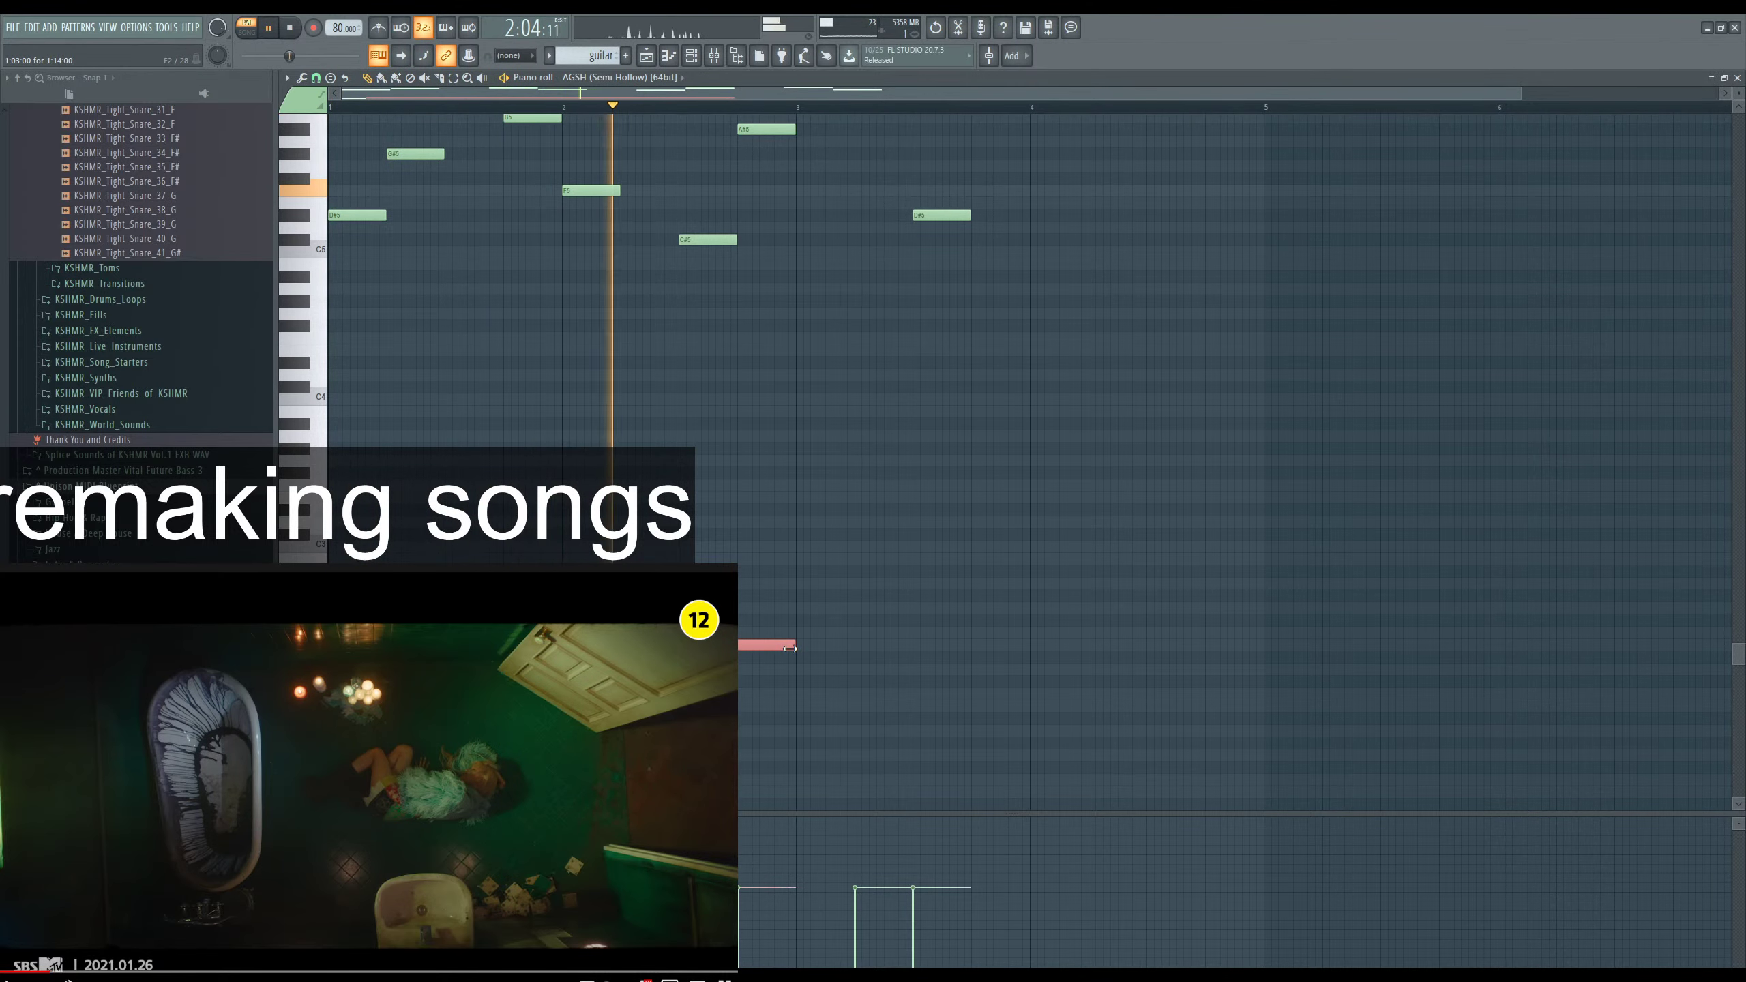
scroll(530, 444, "up", 1)
scroll(530, 443, "up", 4)
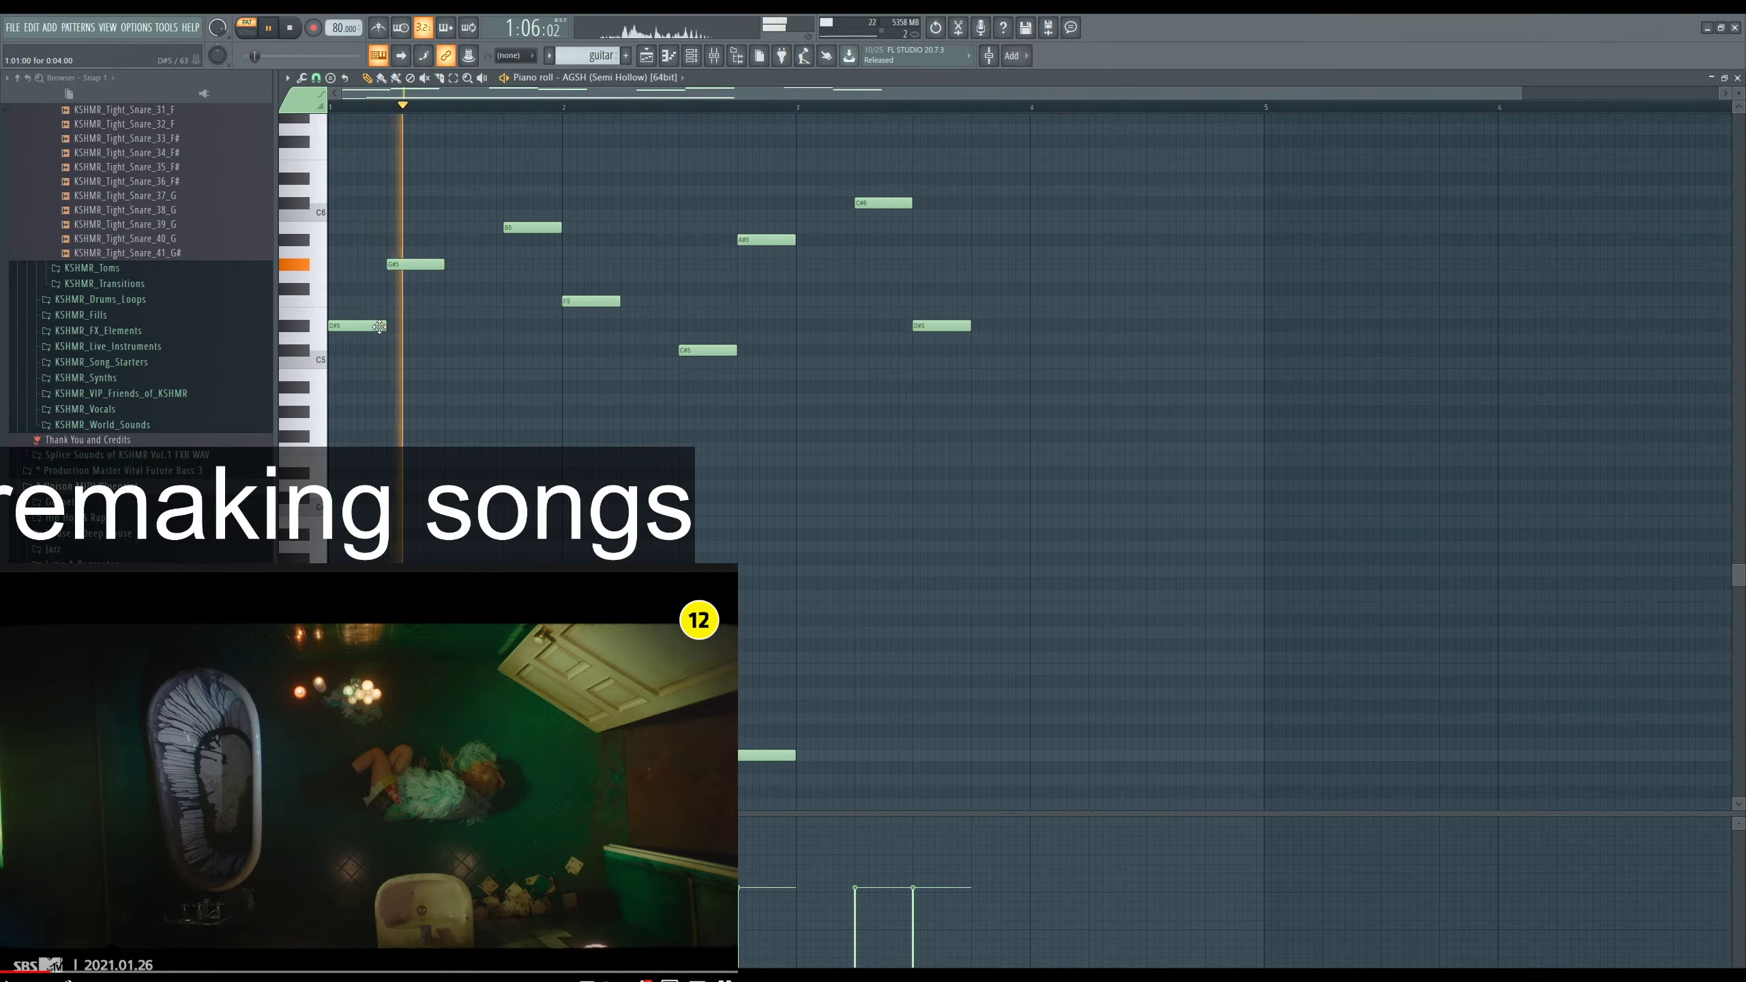
Lengthen the first D#5, the B5, the C#5 and the C#6 melody notes to six steps each.
left_click_drag(382, 326, 412, 326)
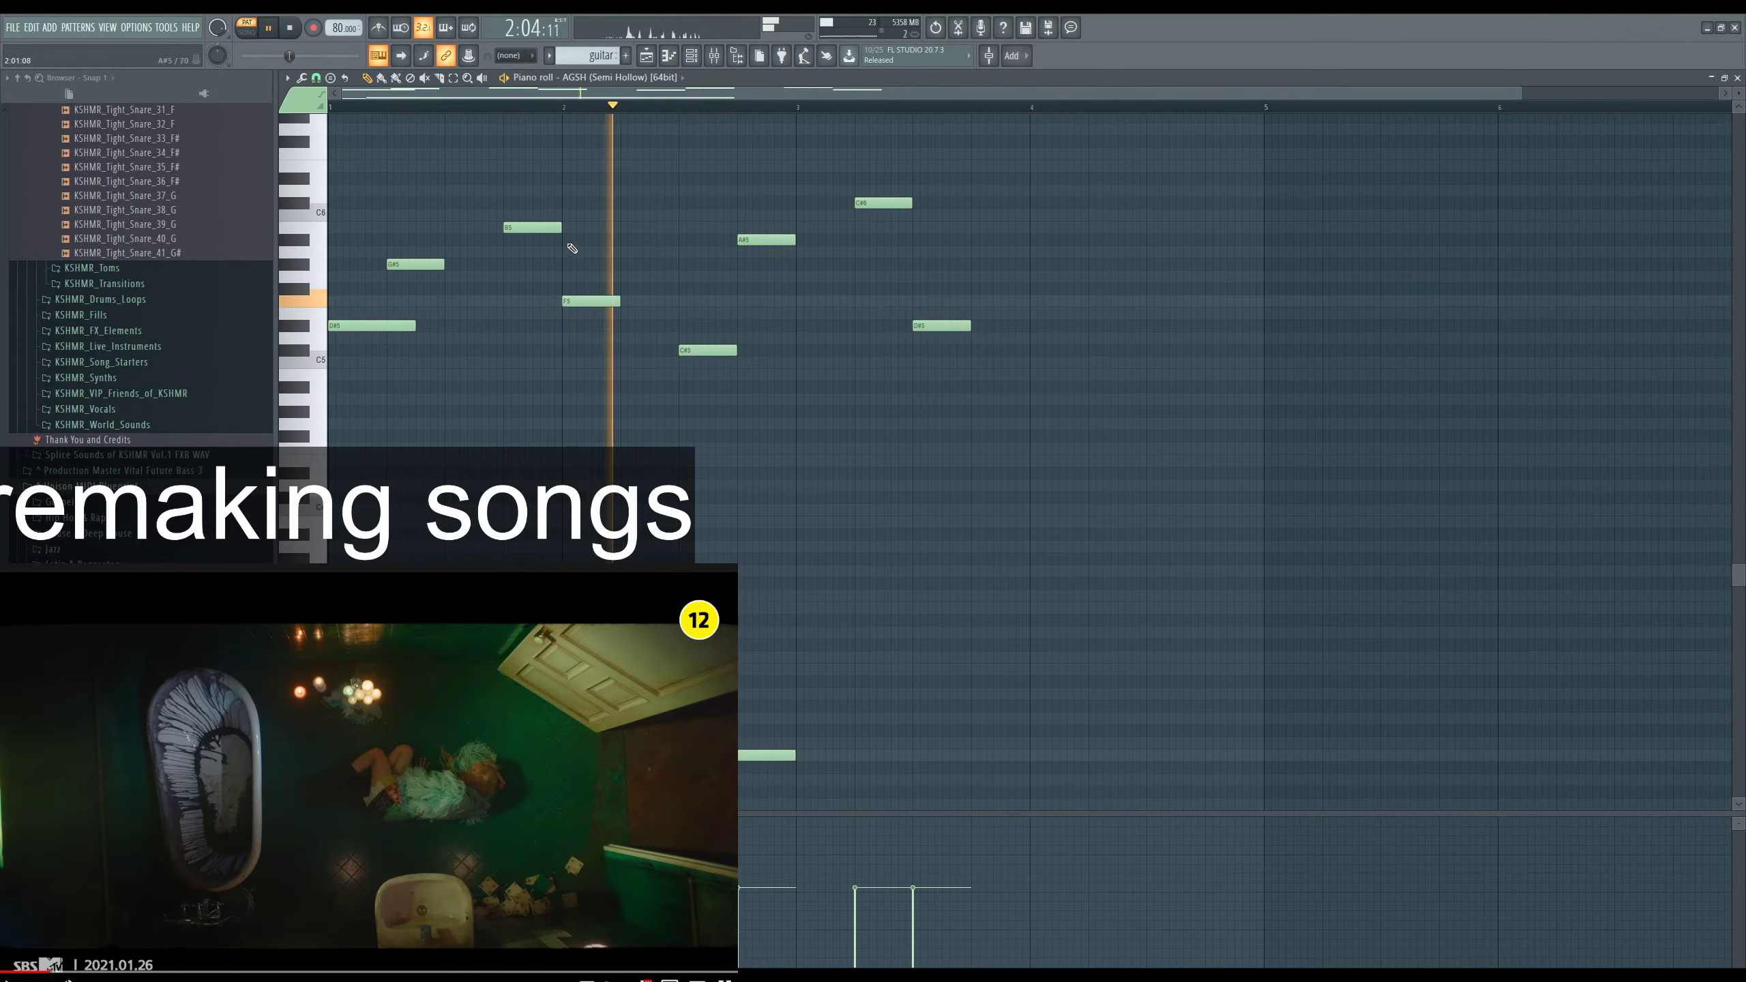
left_click_drag(560, 228, 589, 228)
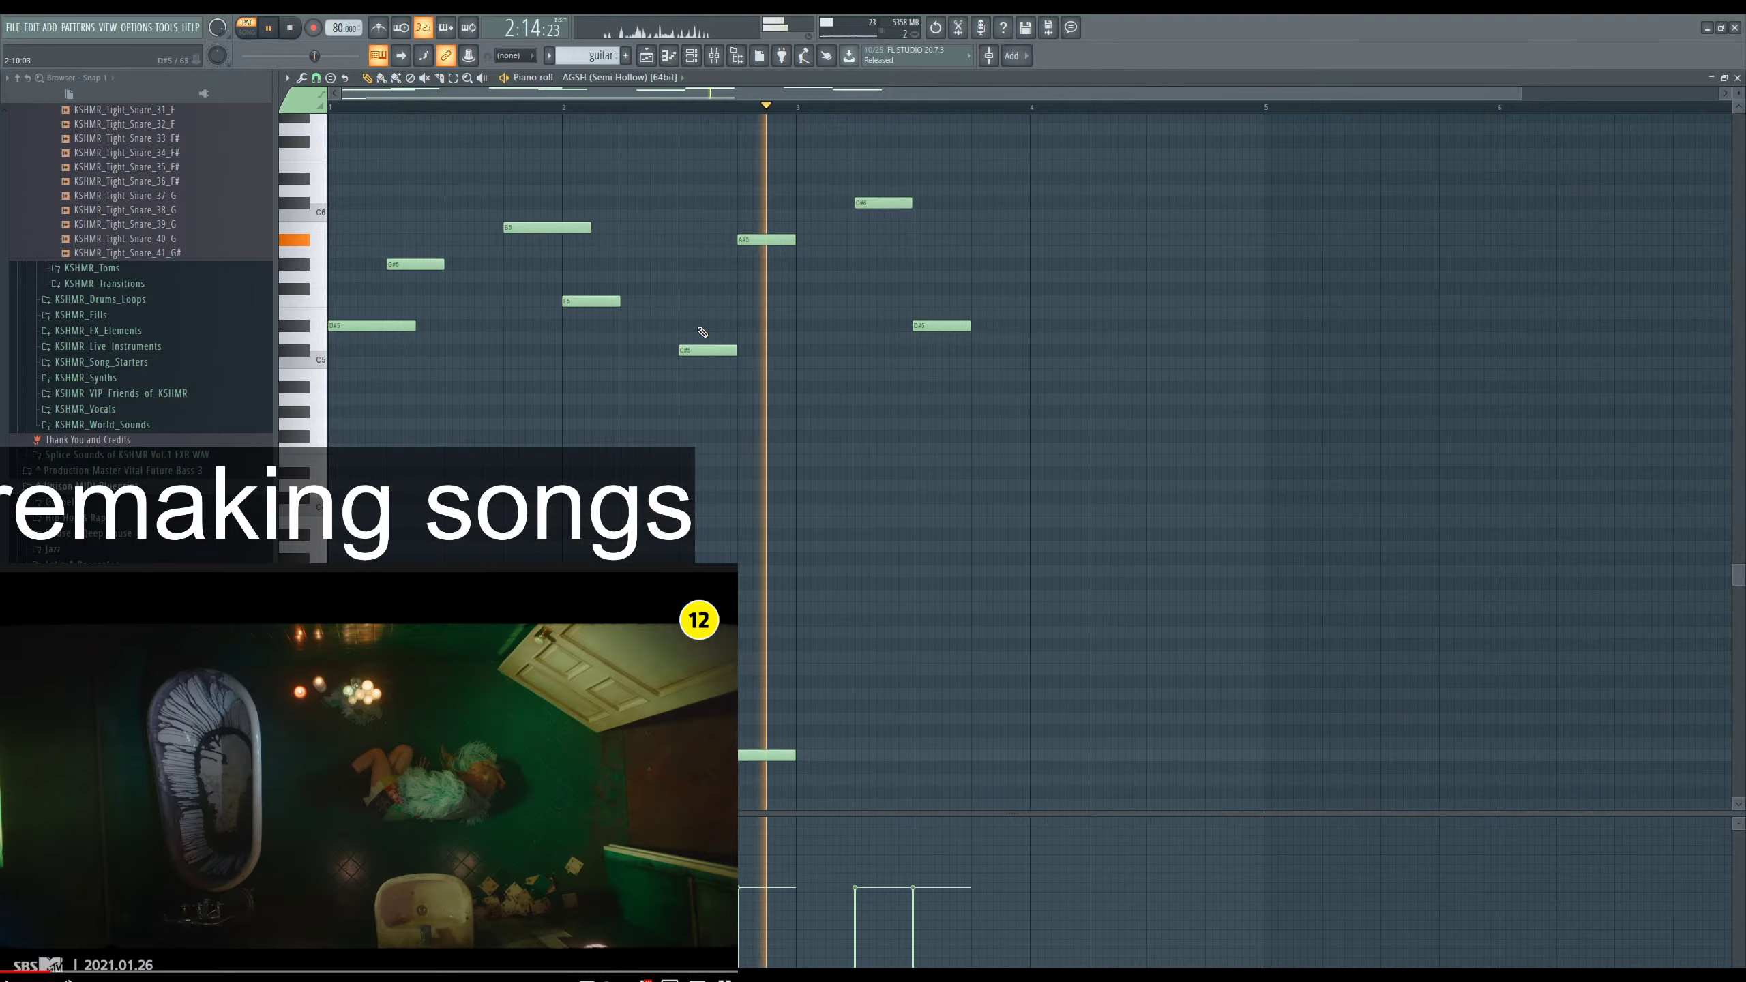
left_click_drag(734, 355, 763, 355)
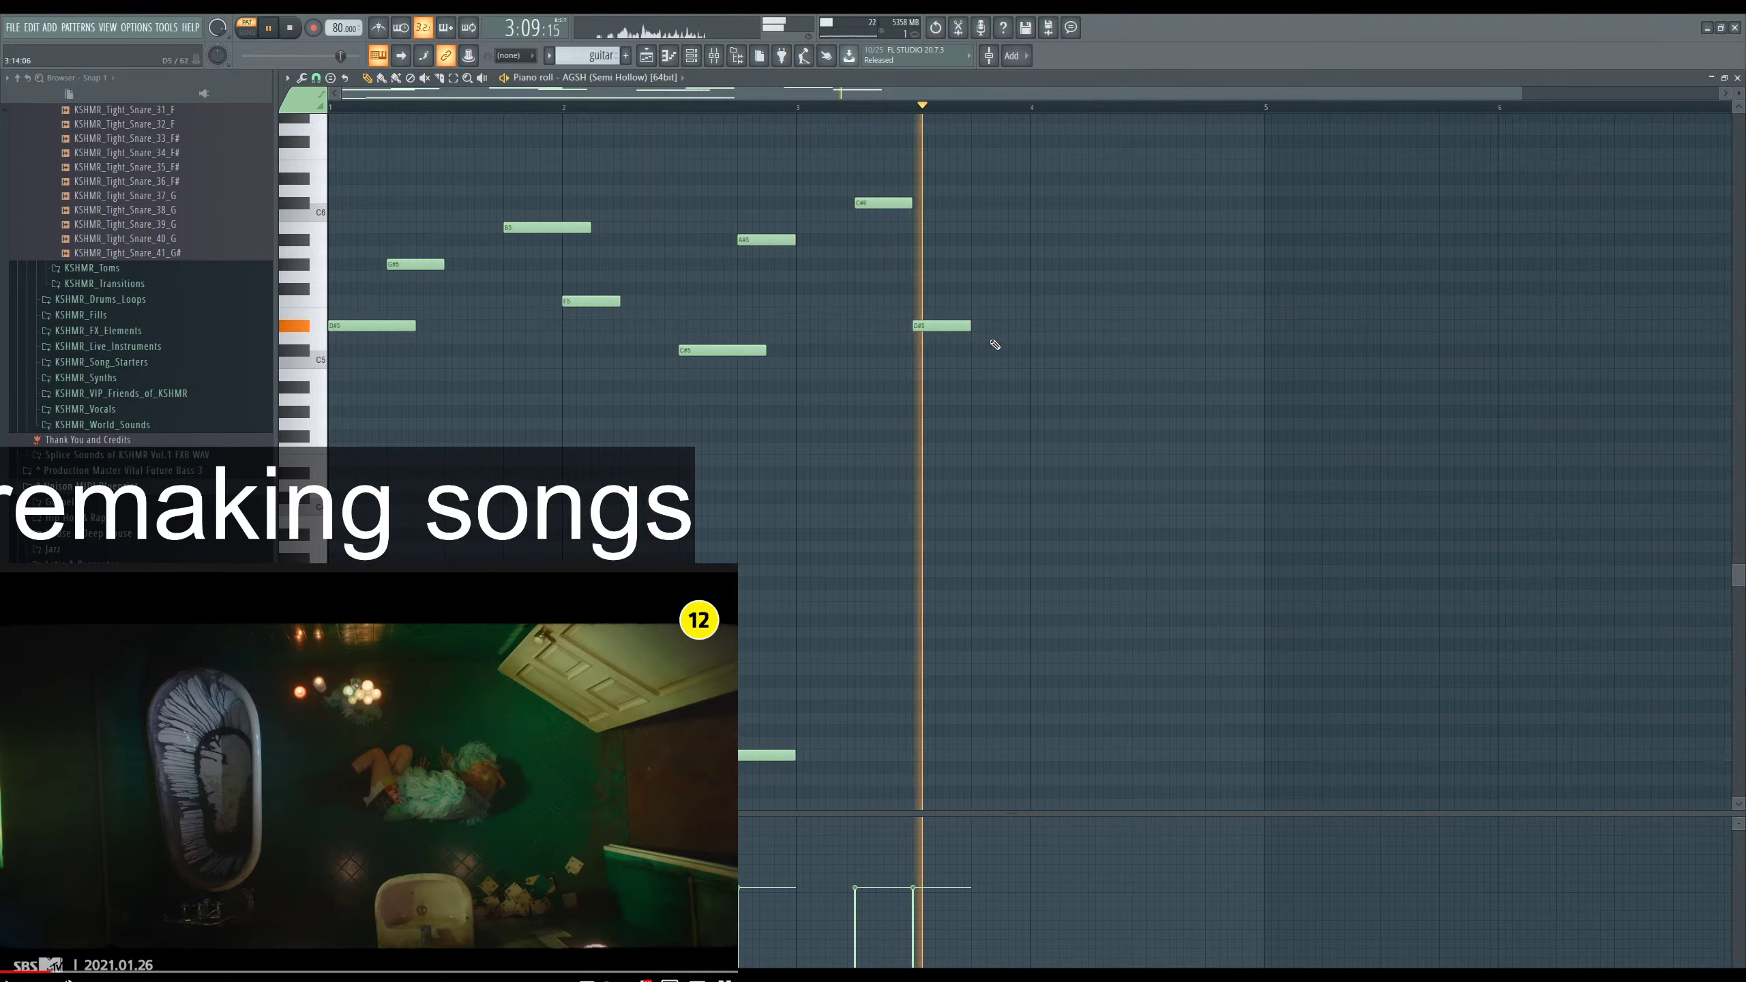
left_click_drag(911, 203, 940, 203)
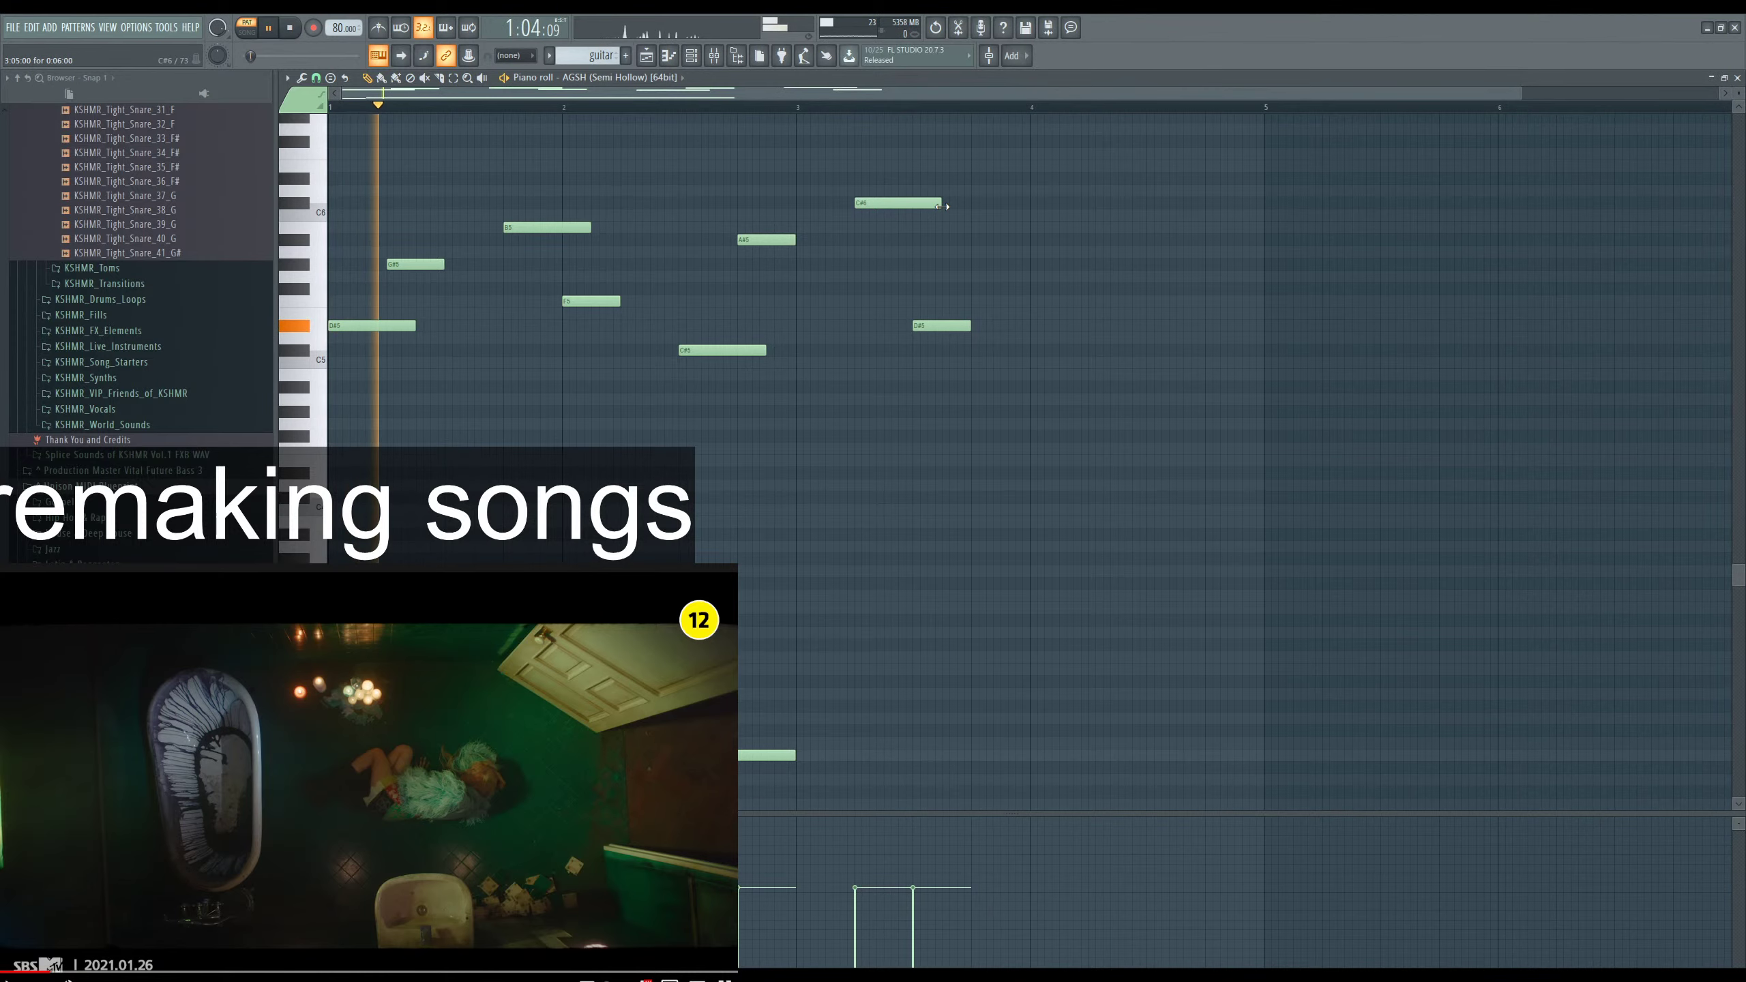
Cut back the long low E2 note and replay the guitar pattern.
scroll(840, 380, "down", 2)
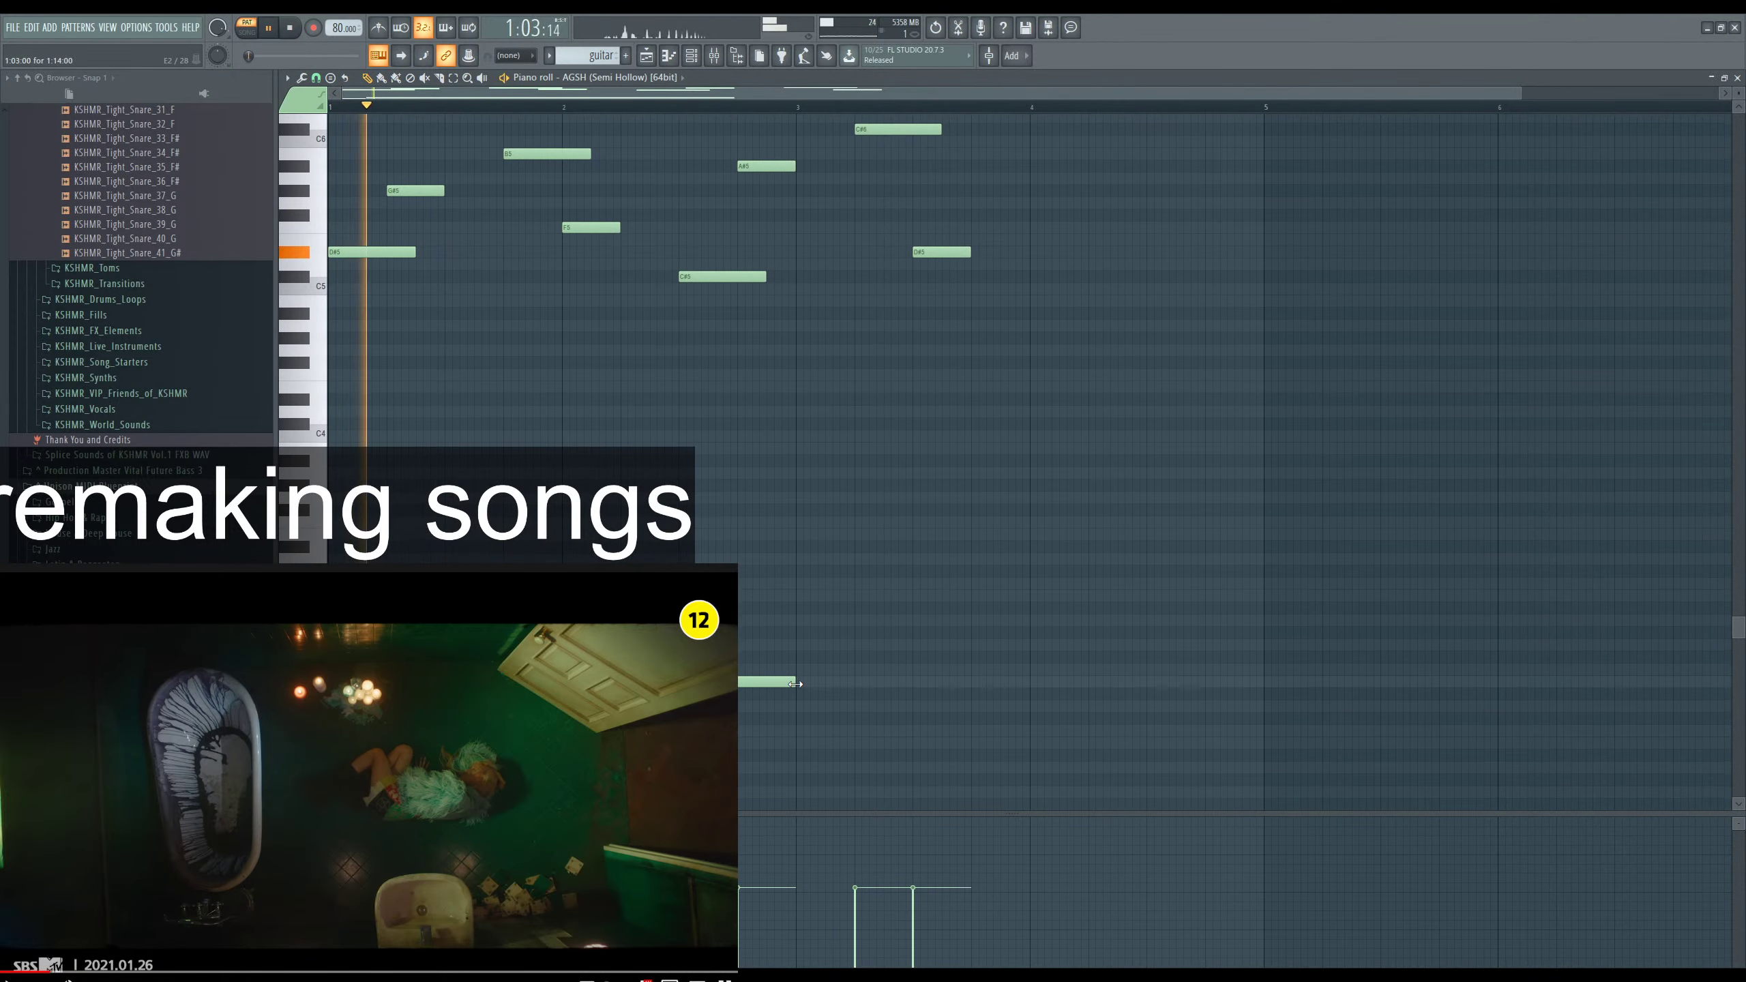
key("space")
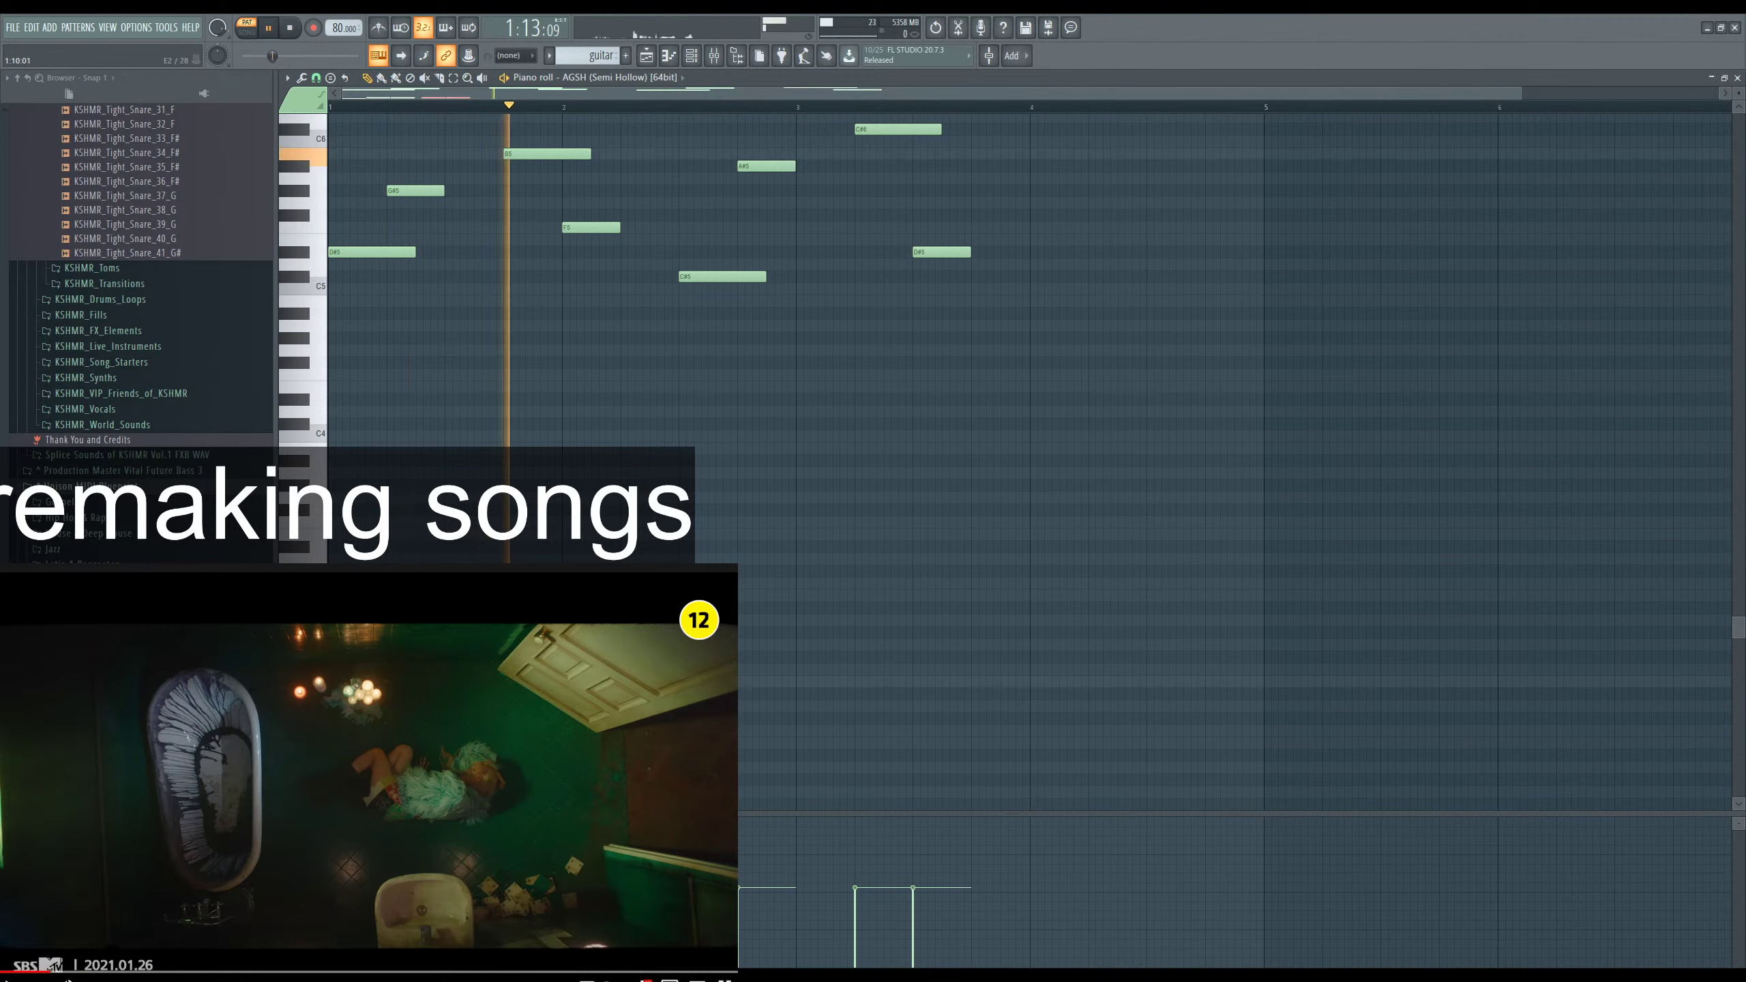
key("space")
key("space")
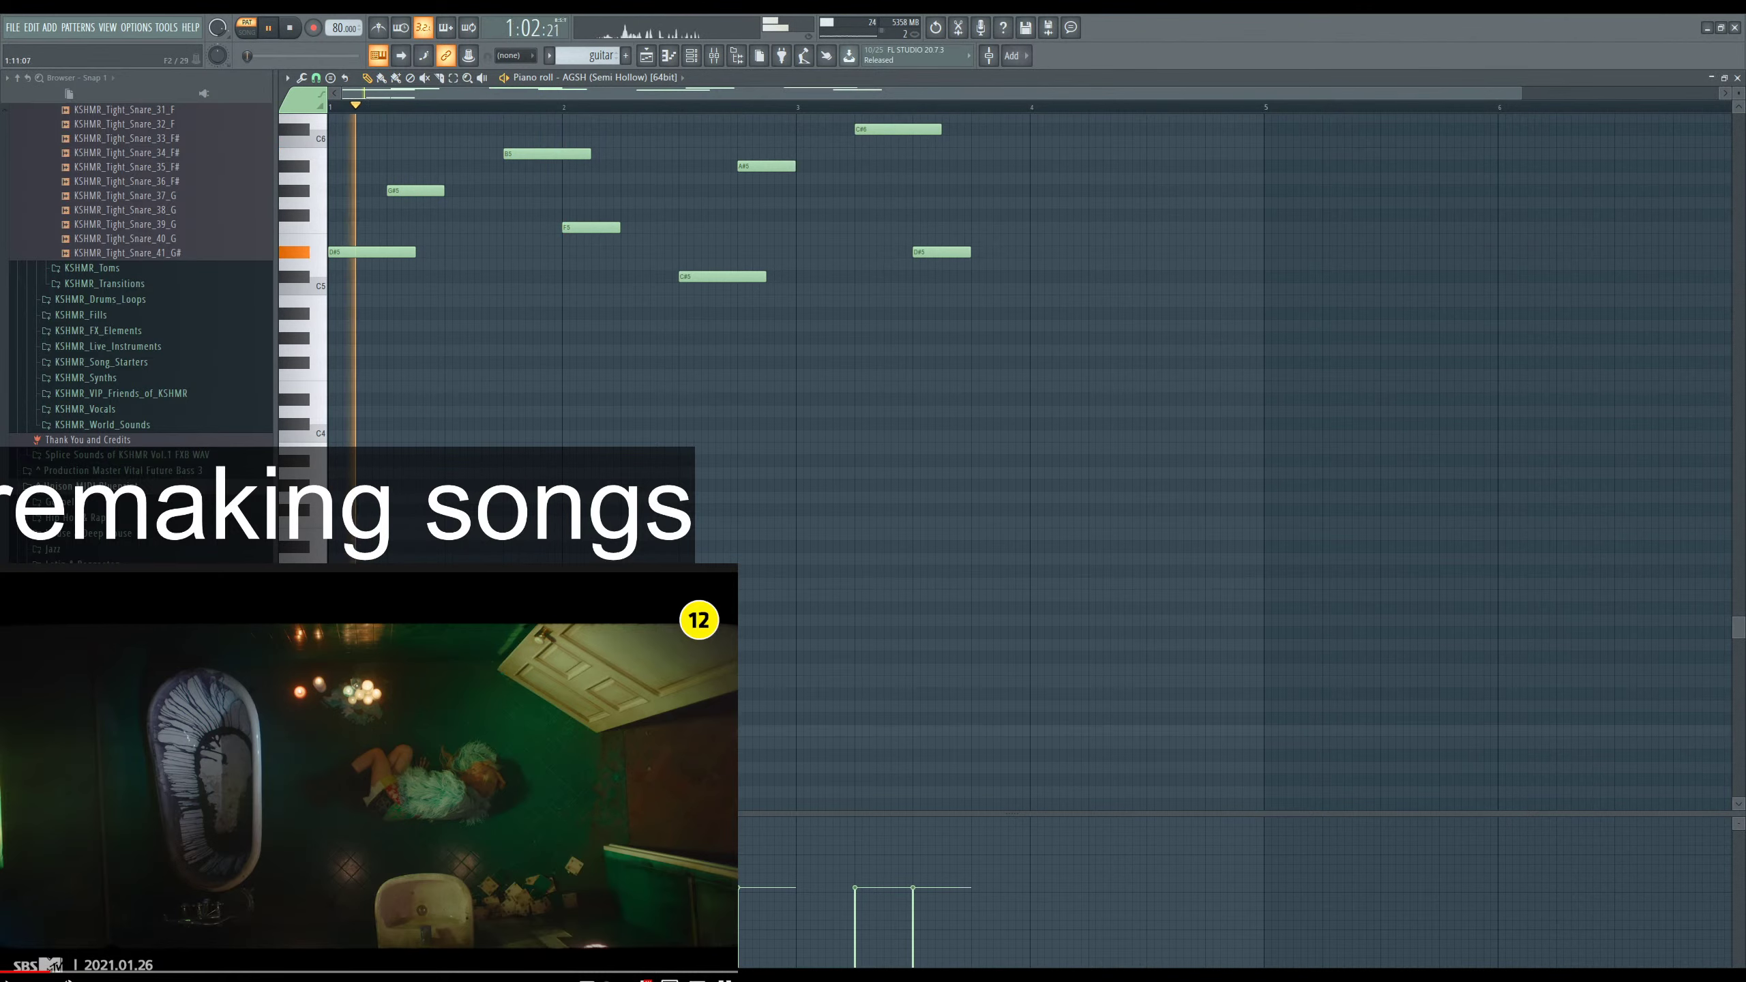
Reopen the AGSH (Semi Hollow) instrument, move its window aside, and add a low D2 note under the B5 melody note.
key("F6")
left_click(771, 522)
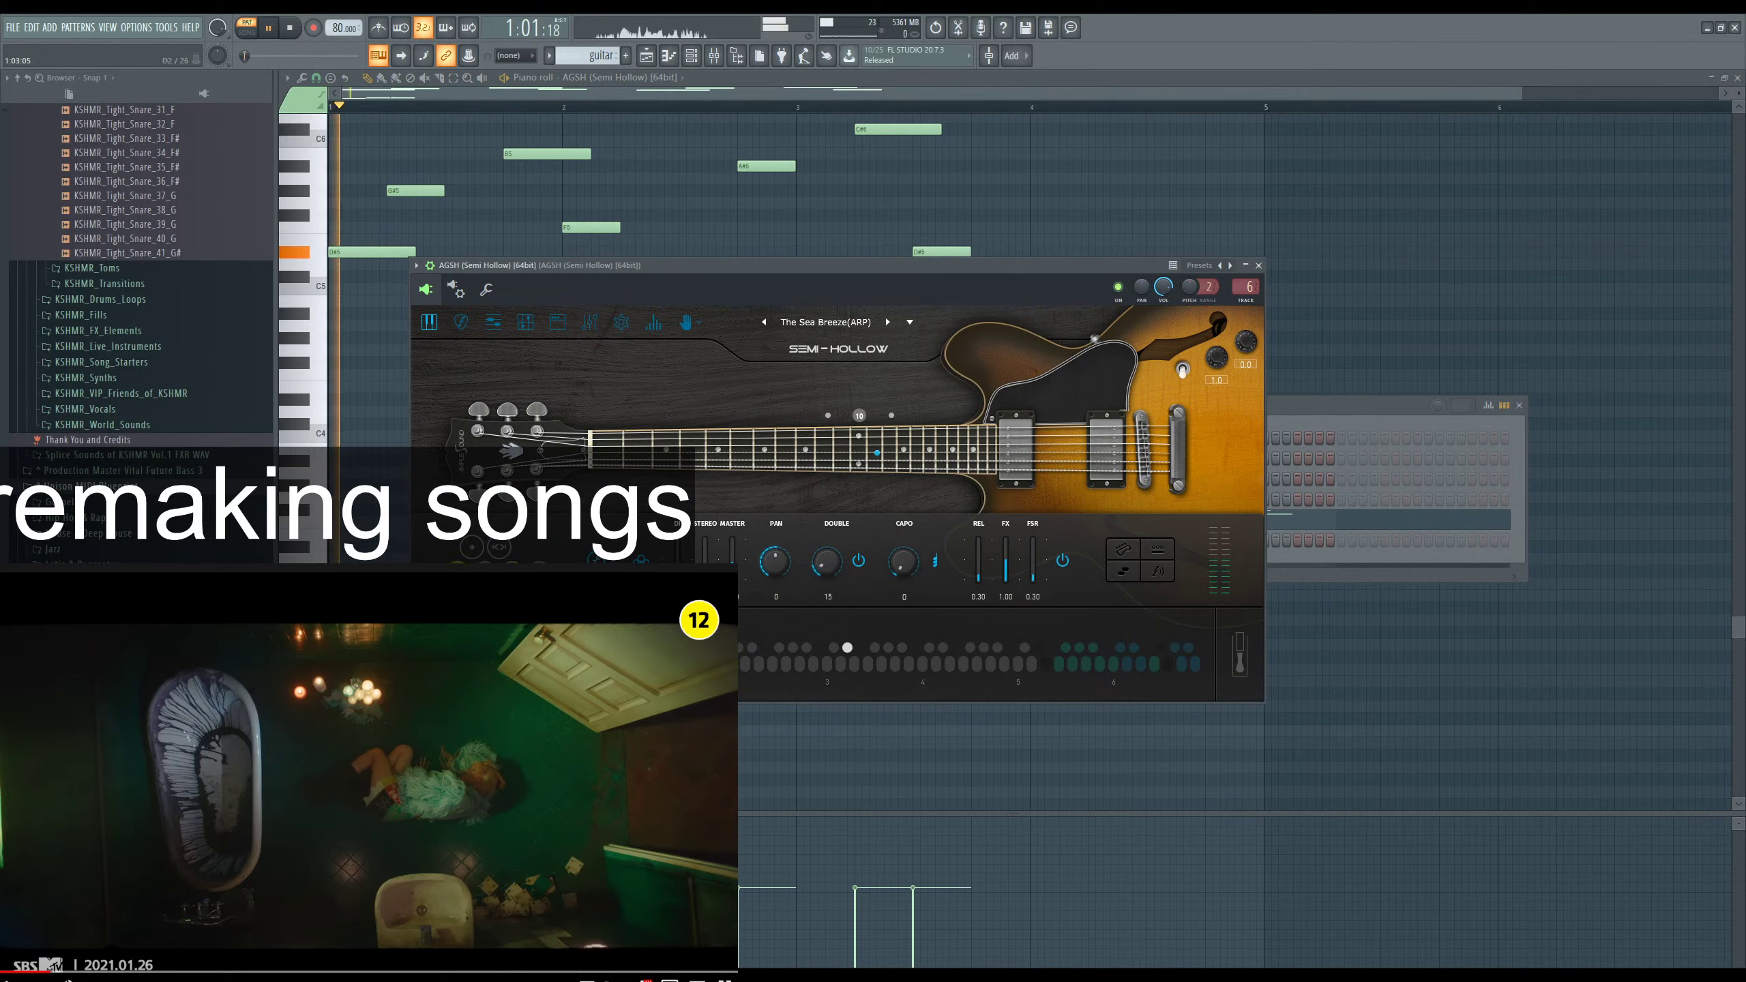
left_click_drag(699, 261, 1059, 254)
key("space")
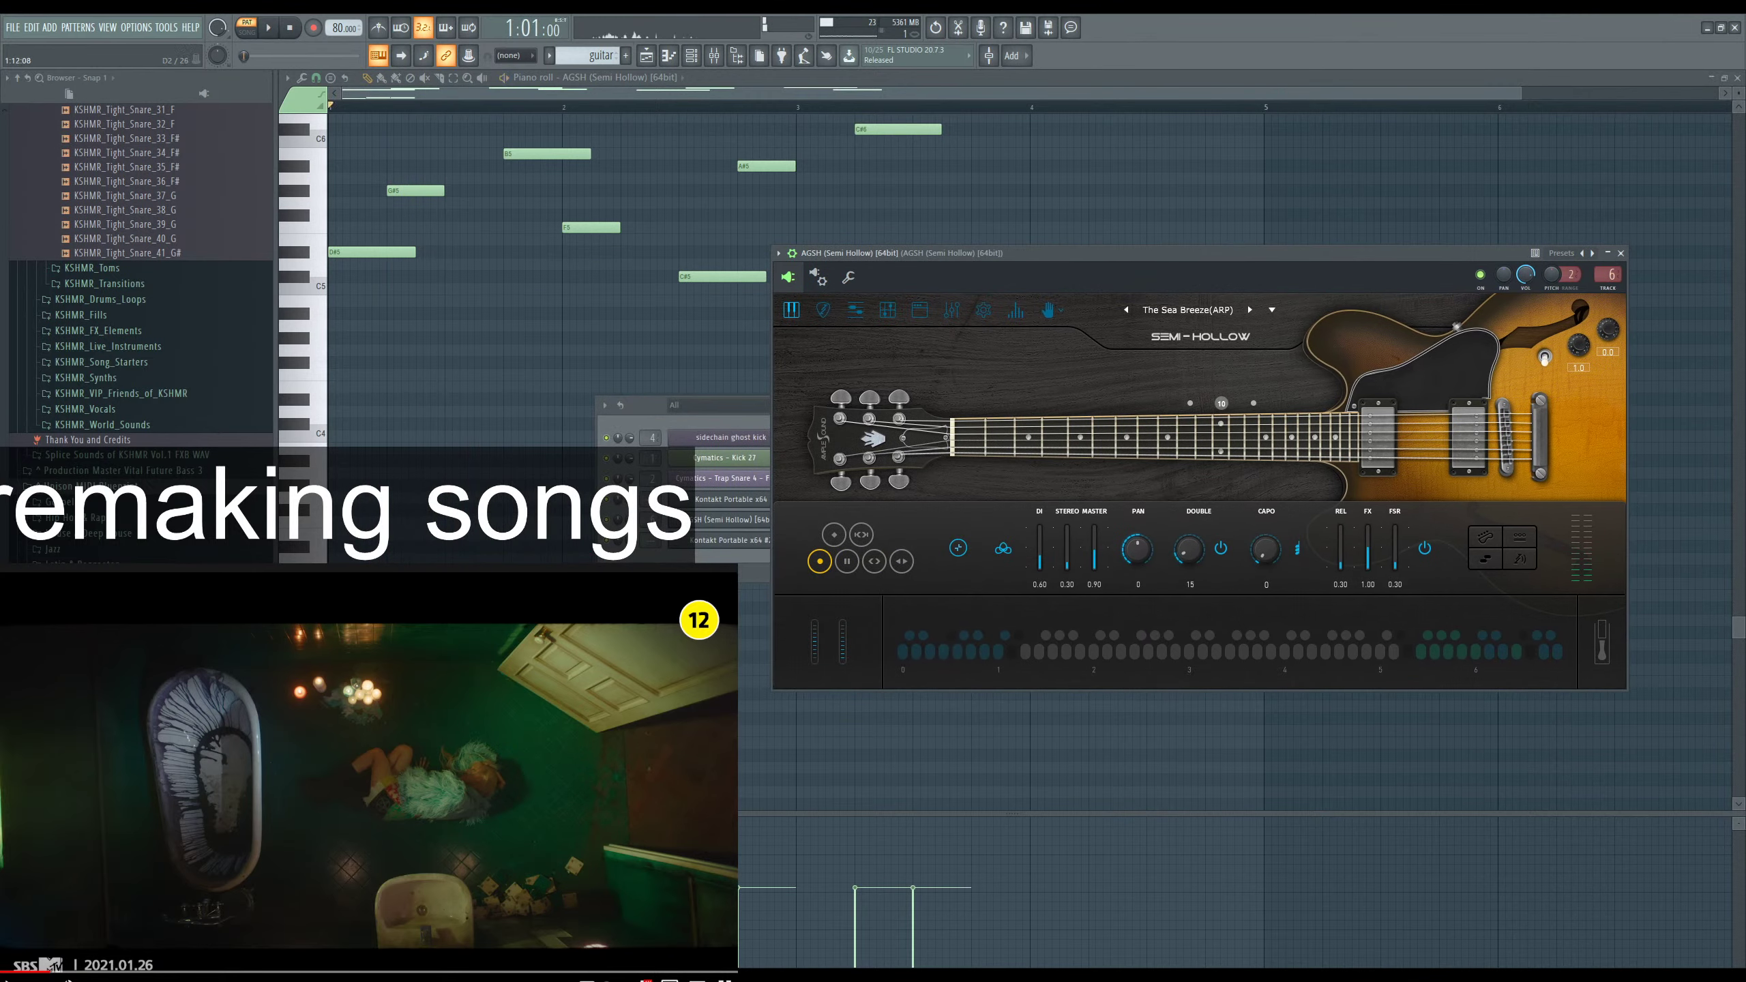
key("space")
left_click(505, 705)
key("F6")
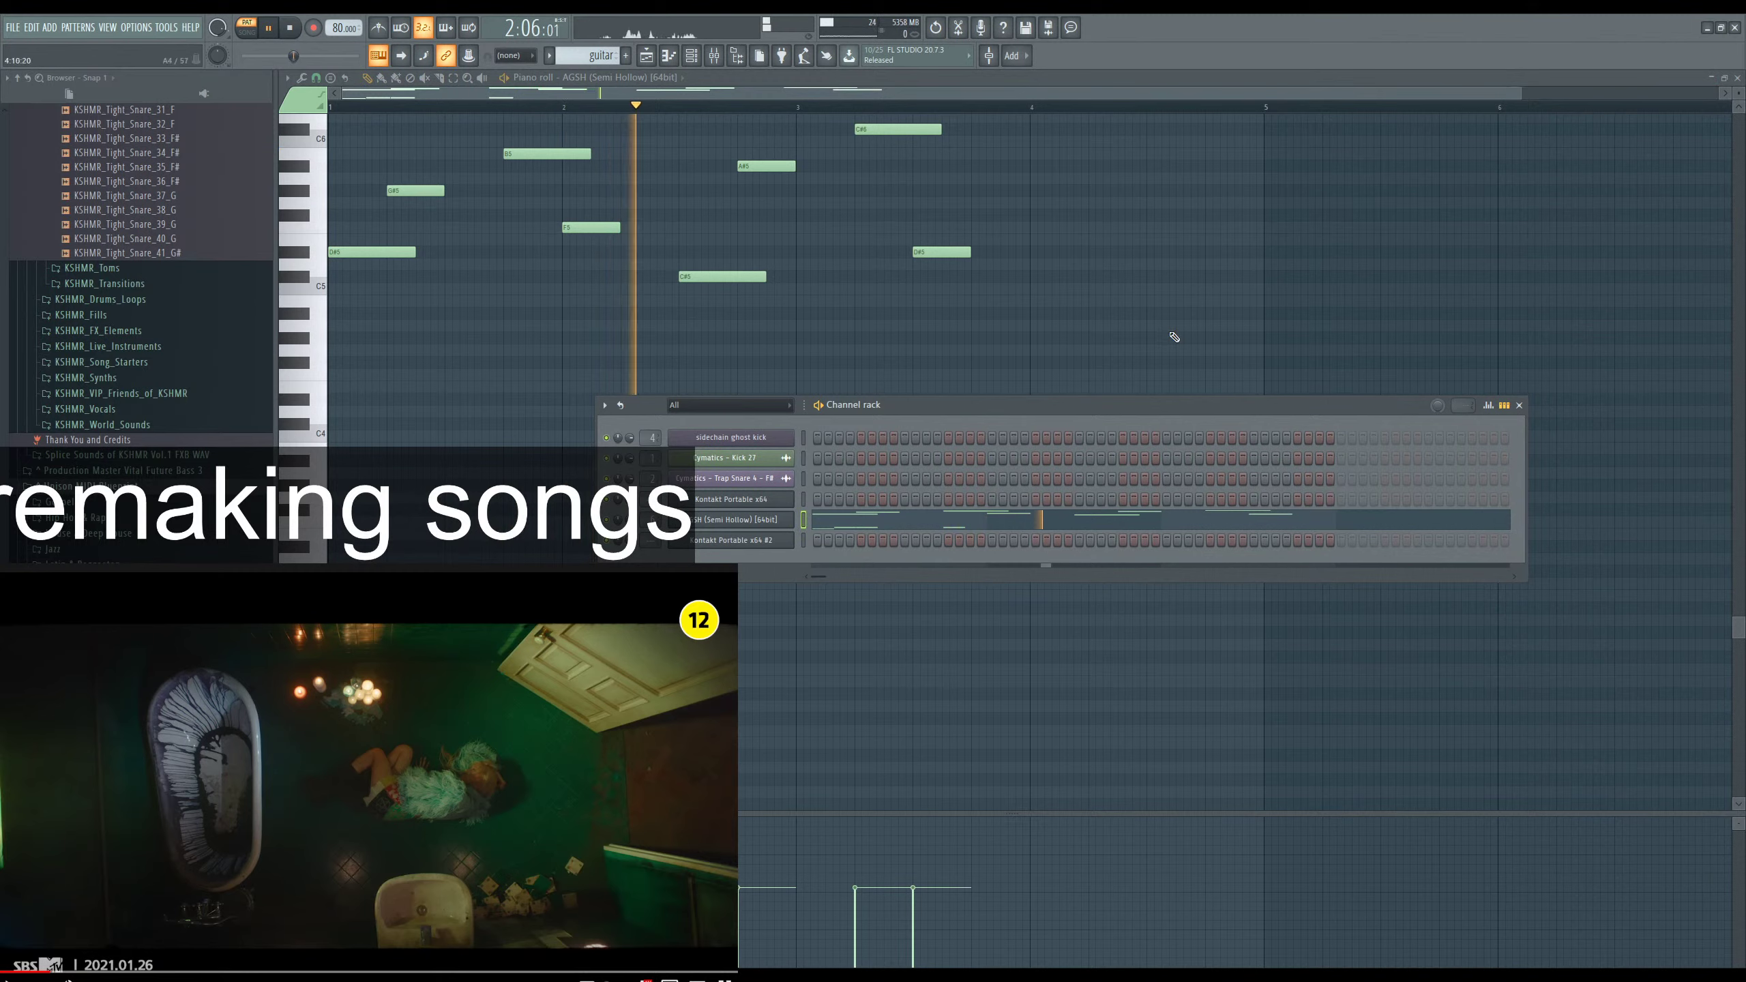
Replay the guitar pattern and place a two-step low E2 note at 3:05 under the C#6 note.
key("space")
key("space")
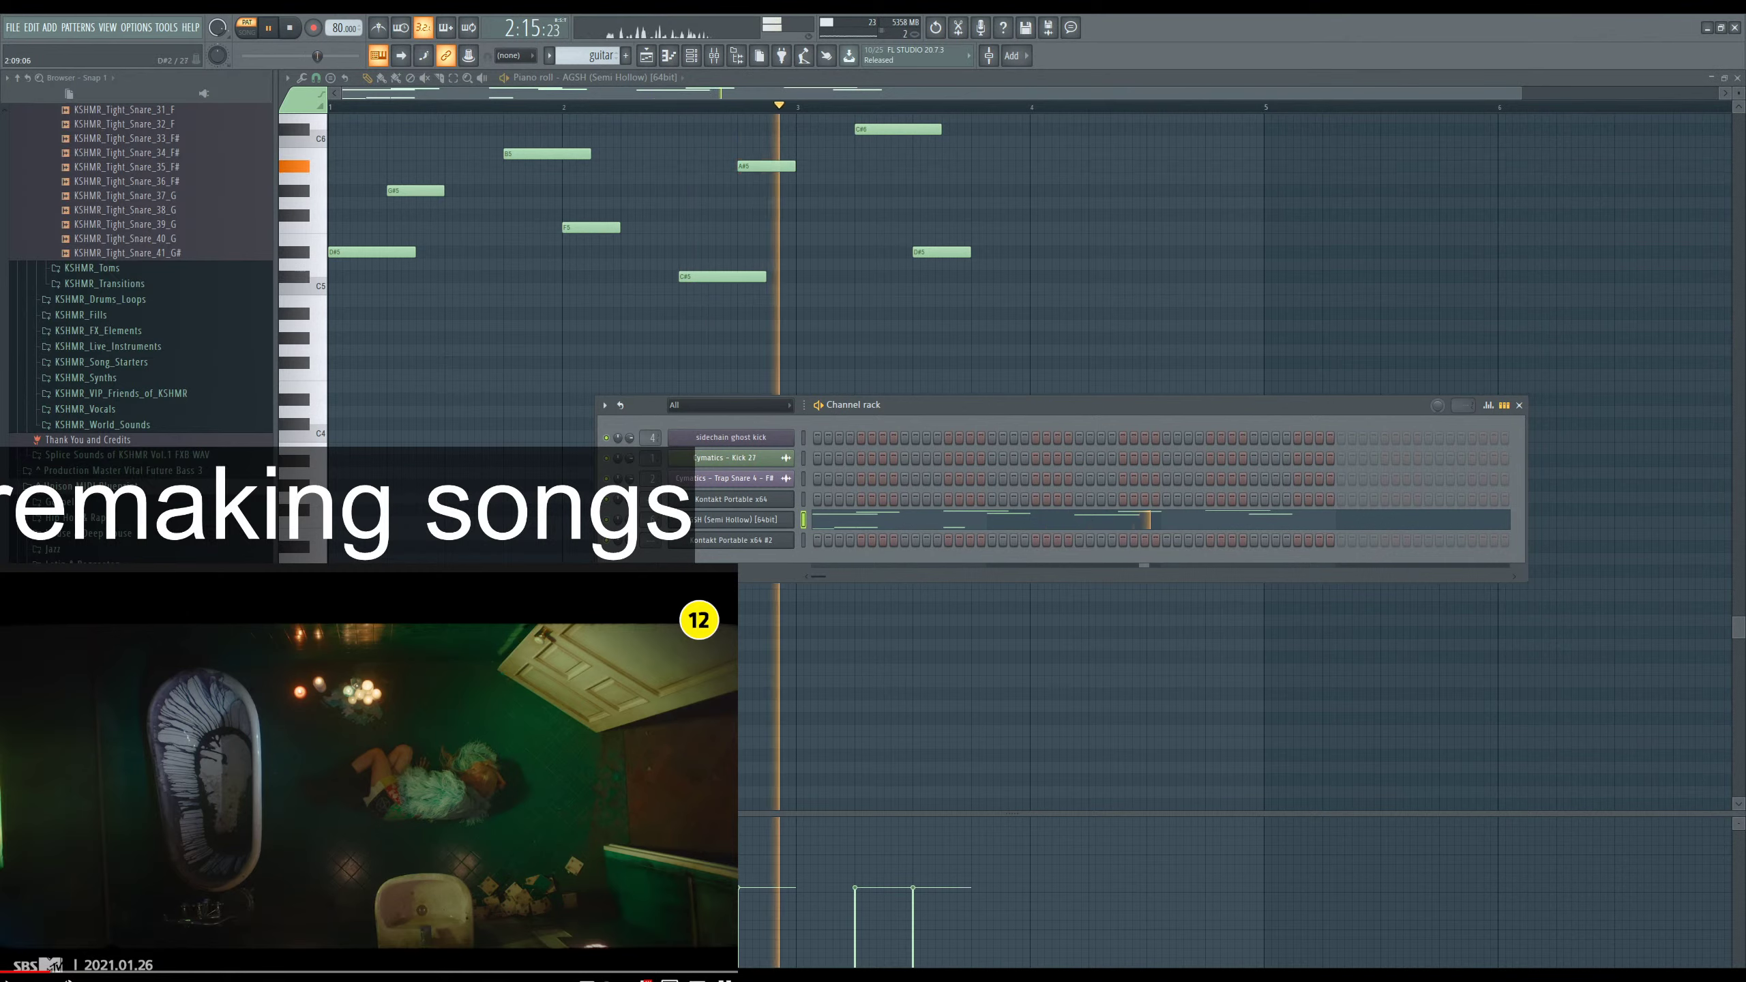
key("space")
key("space")
key("F6")
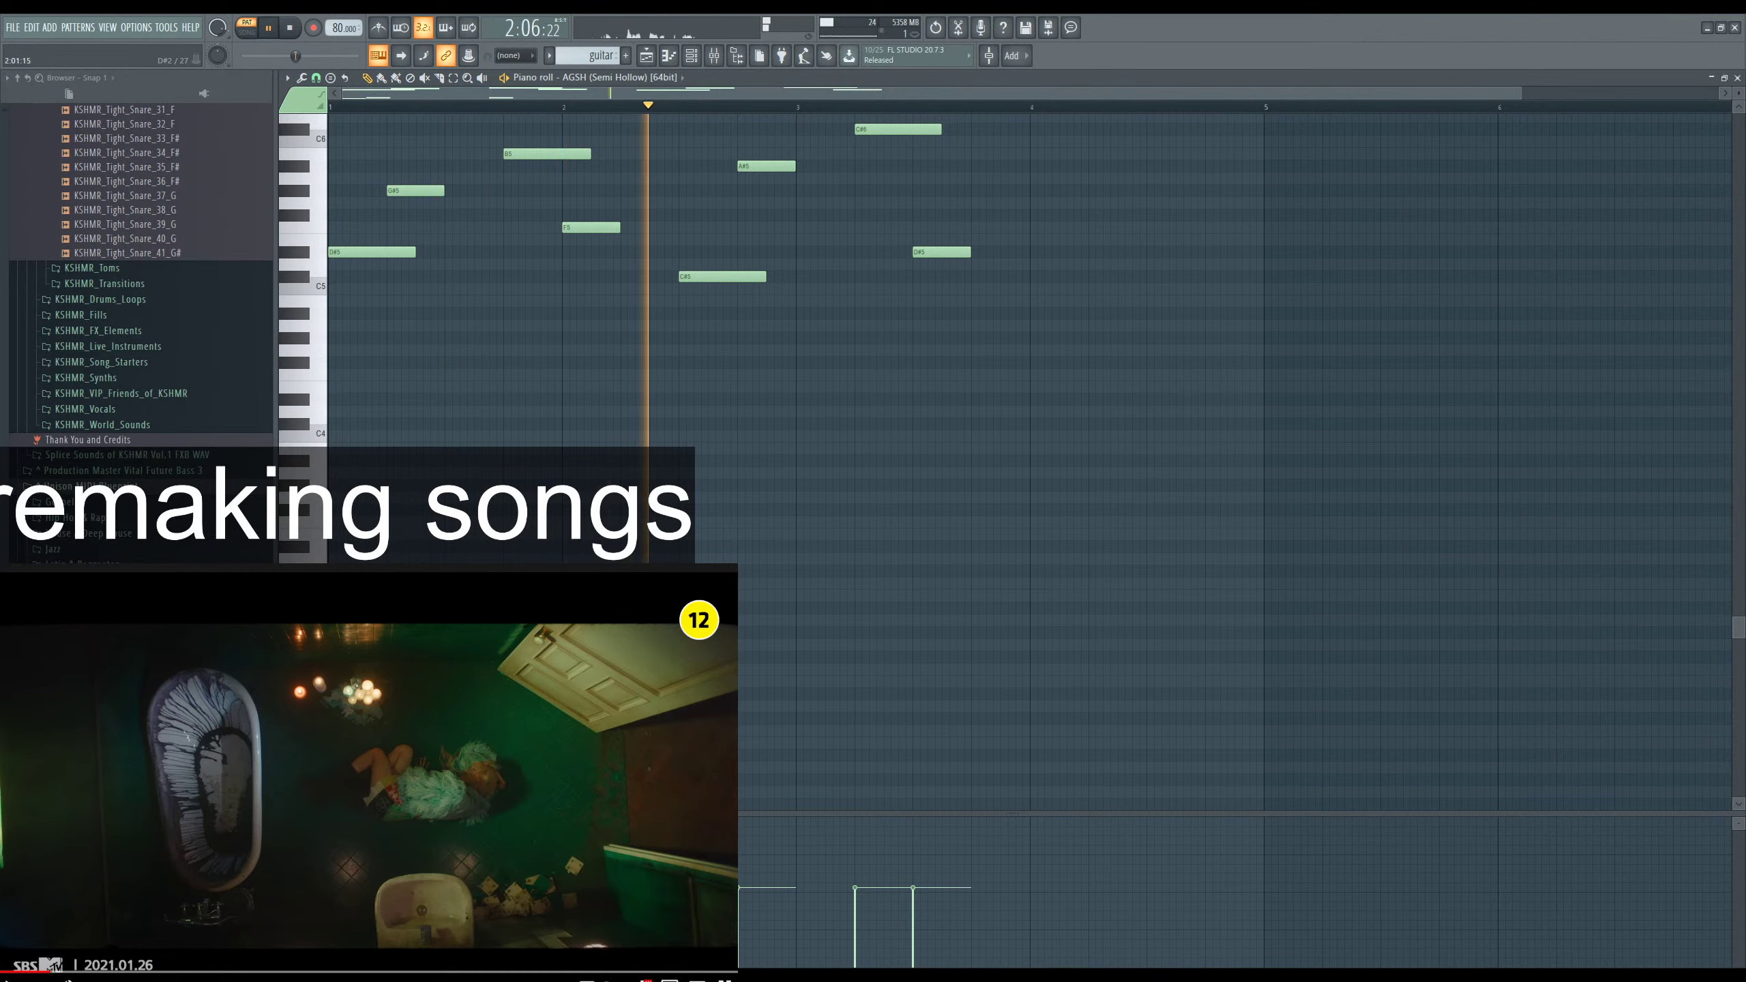
key("space")
key("space")
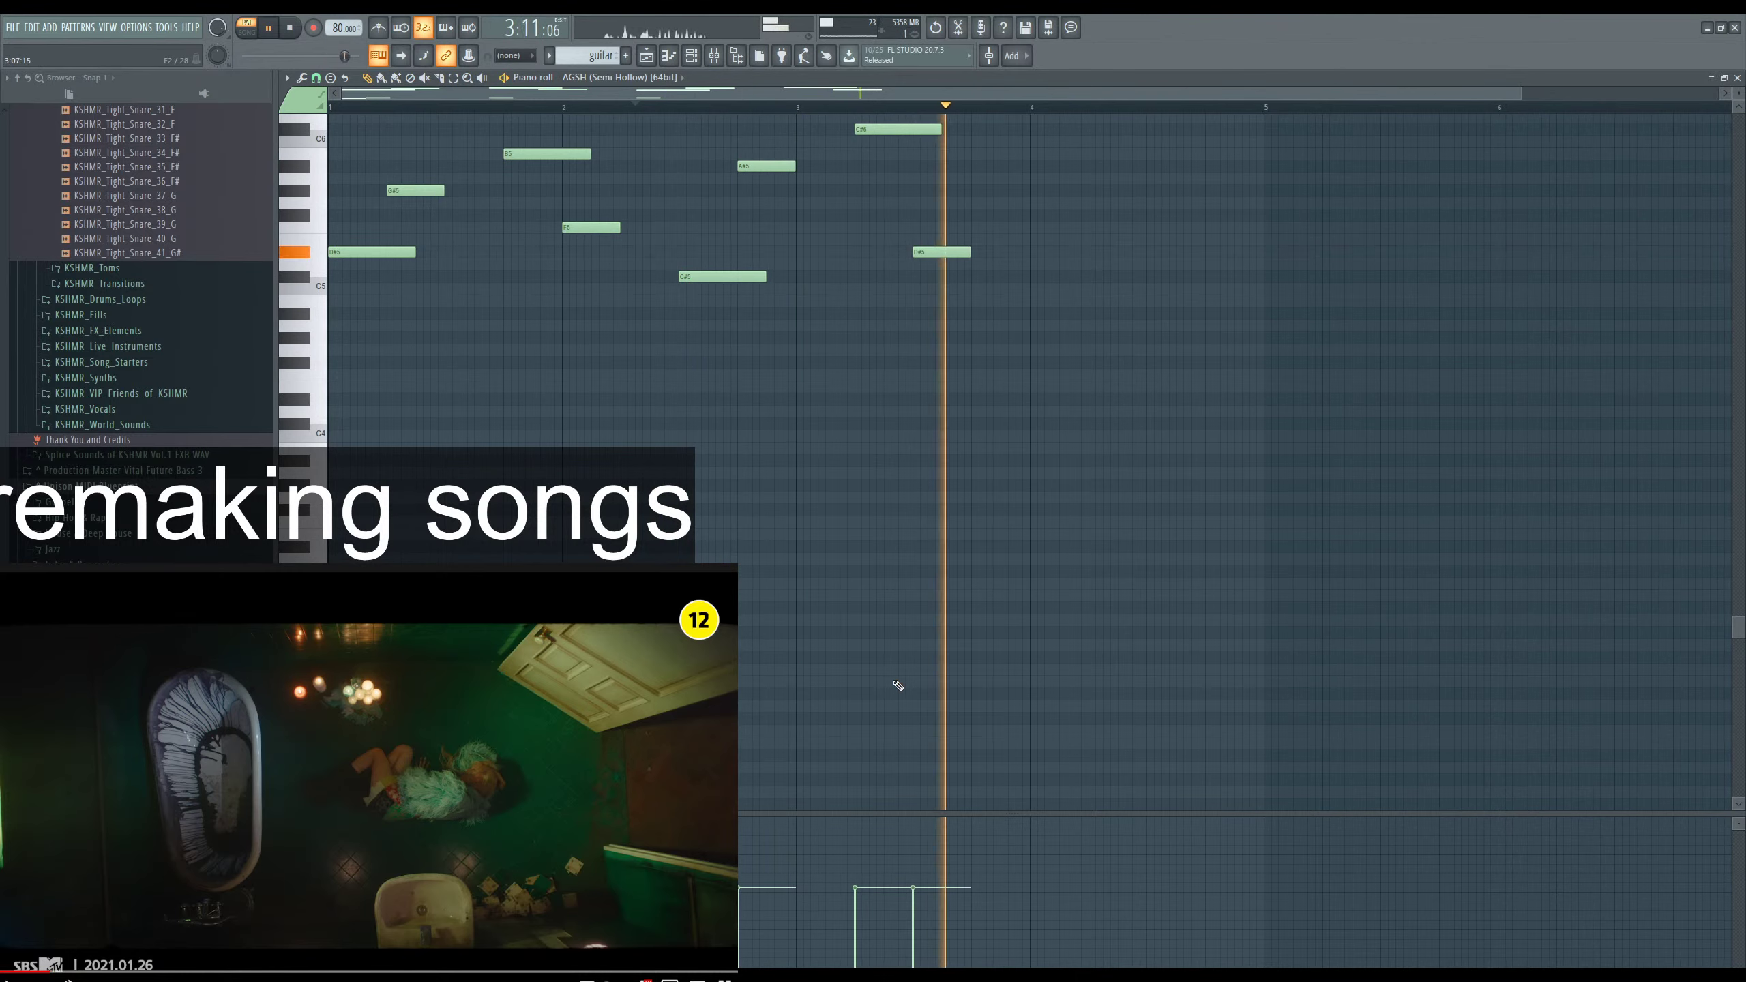
left_click_drag(897, 685, 877, 689)
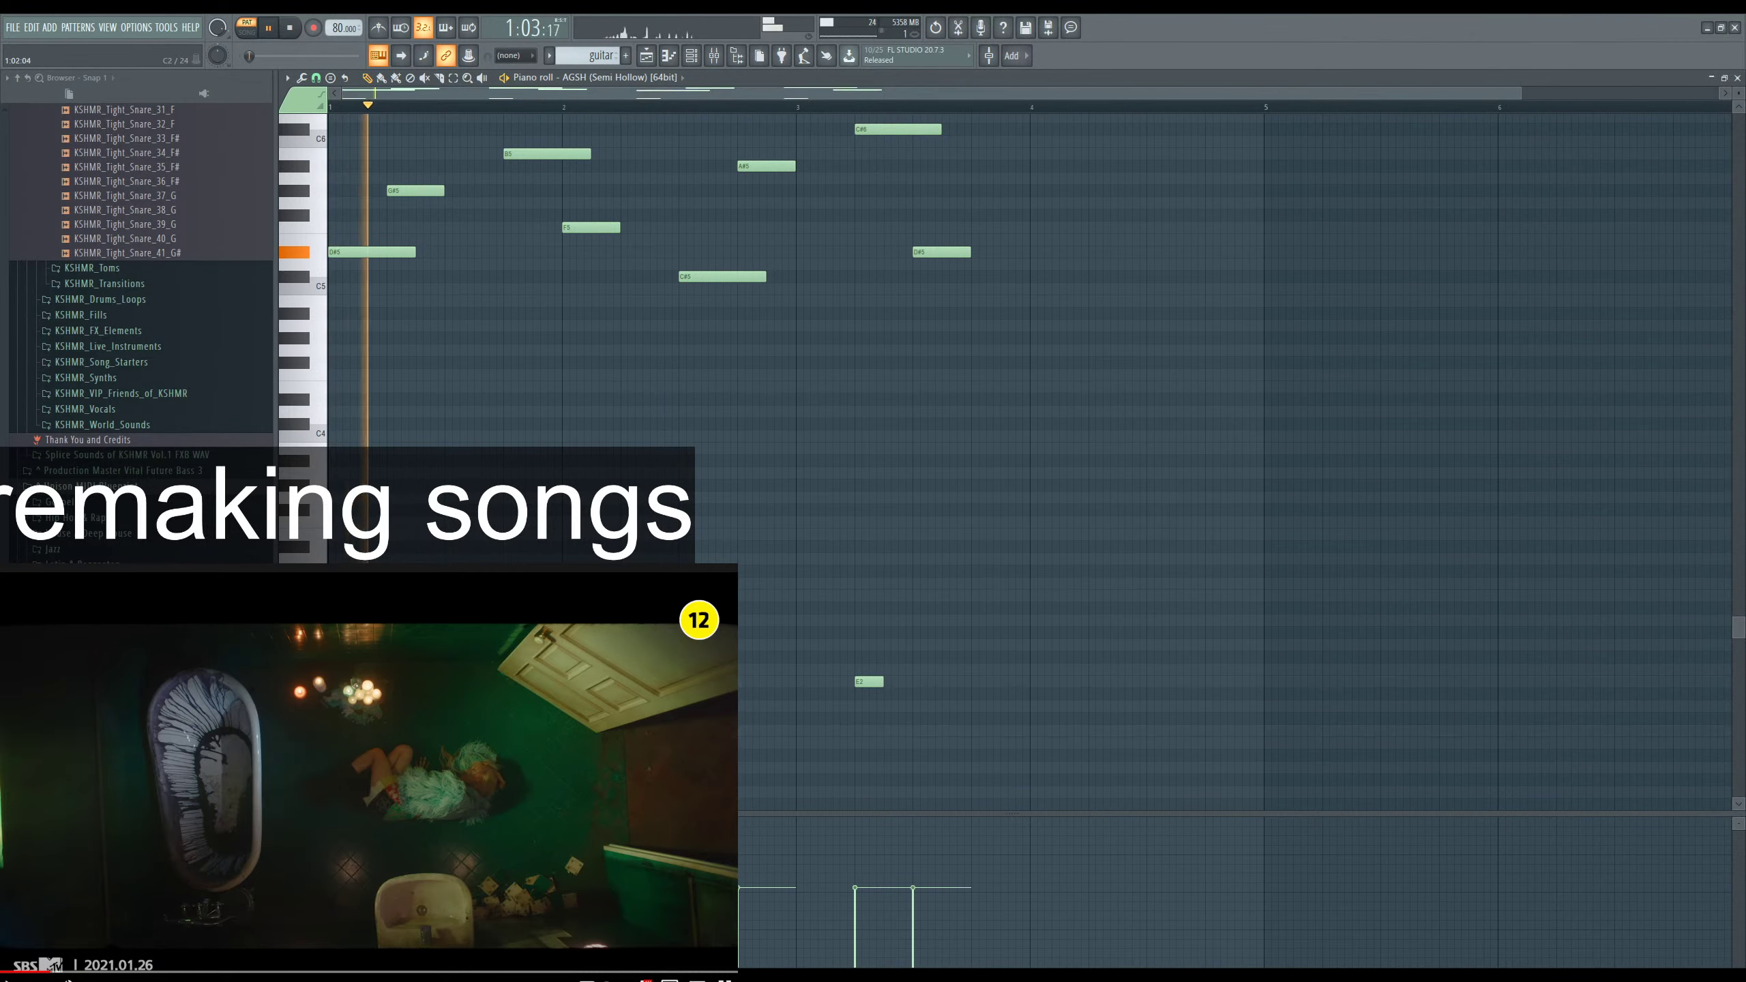
Replay the guitar pattern with the channel rack open and add a two-step low G2 note near 1:03.
key("F6")
key("space")
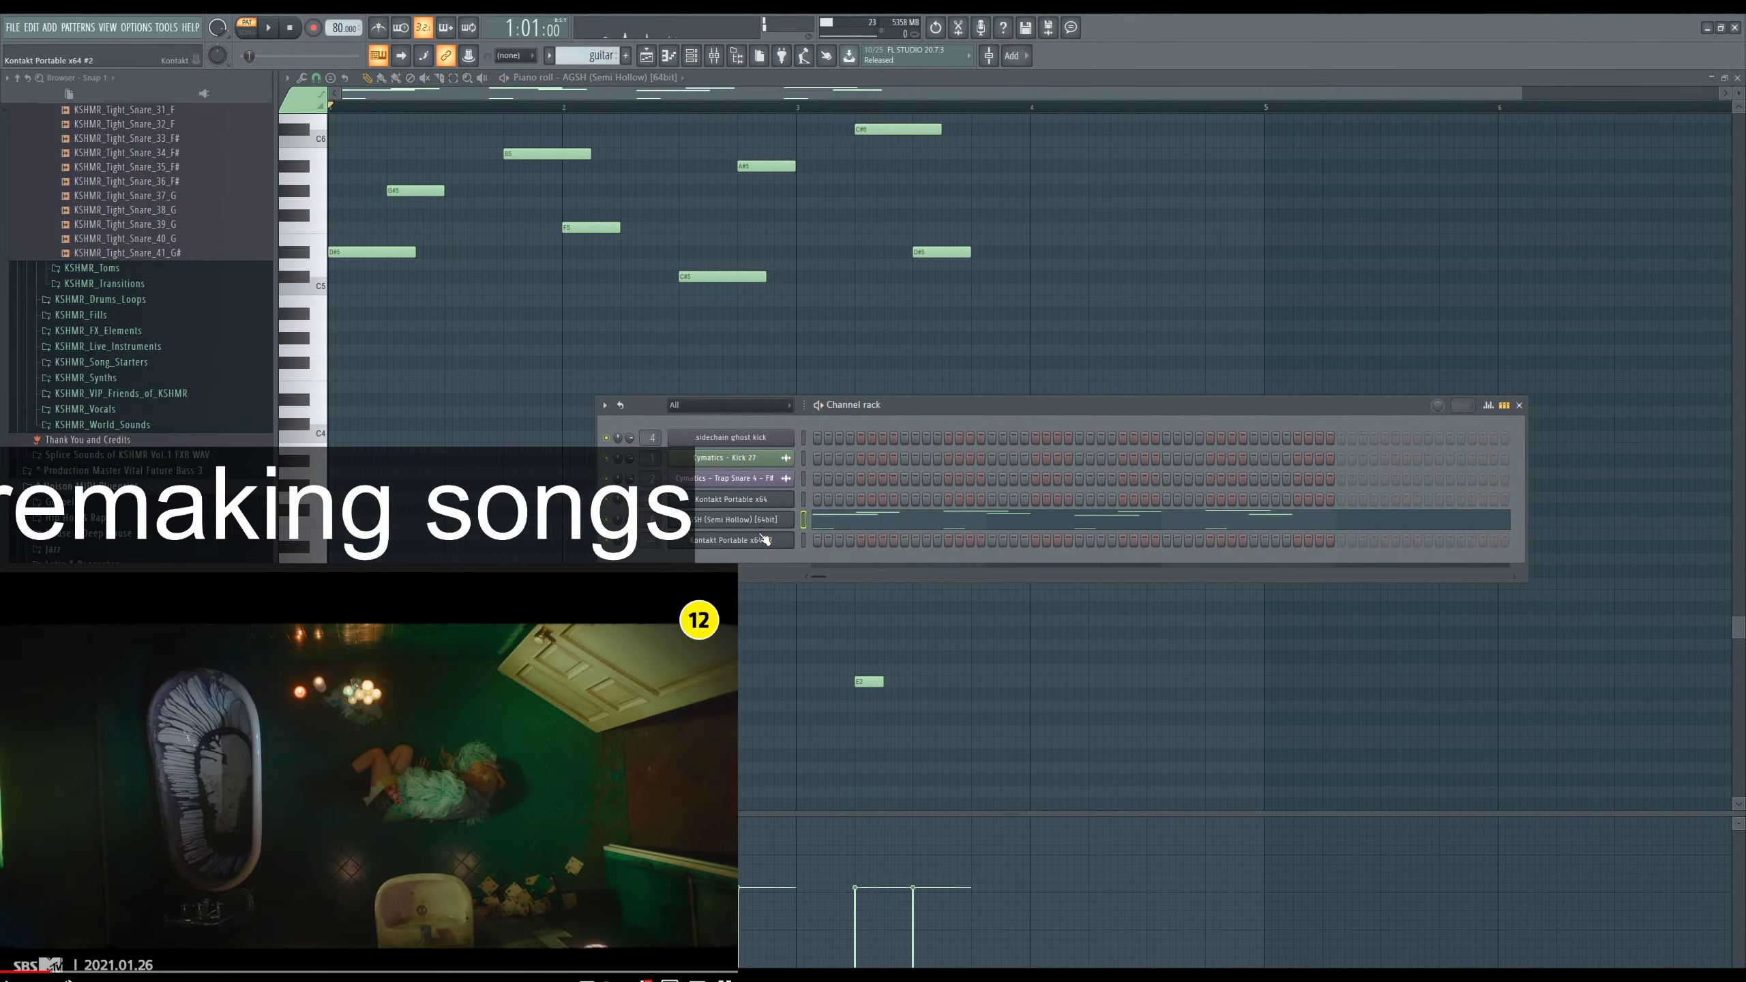
key("space")
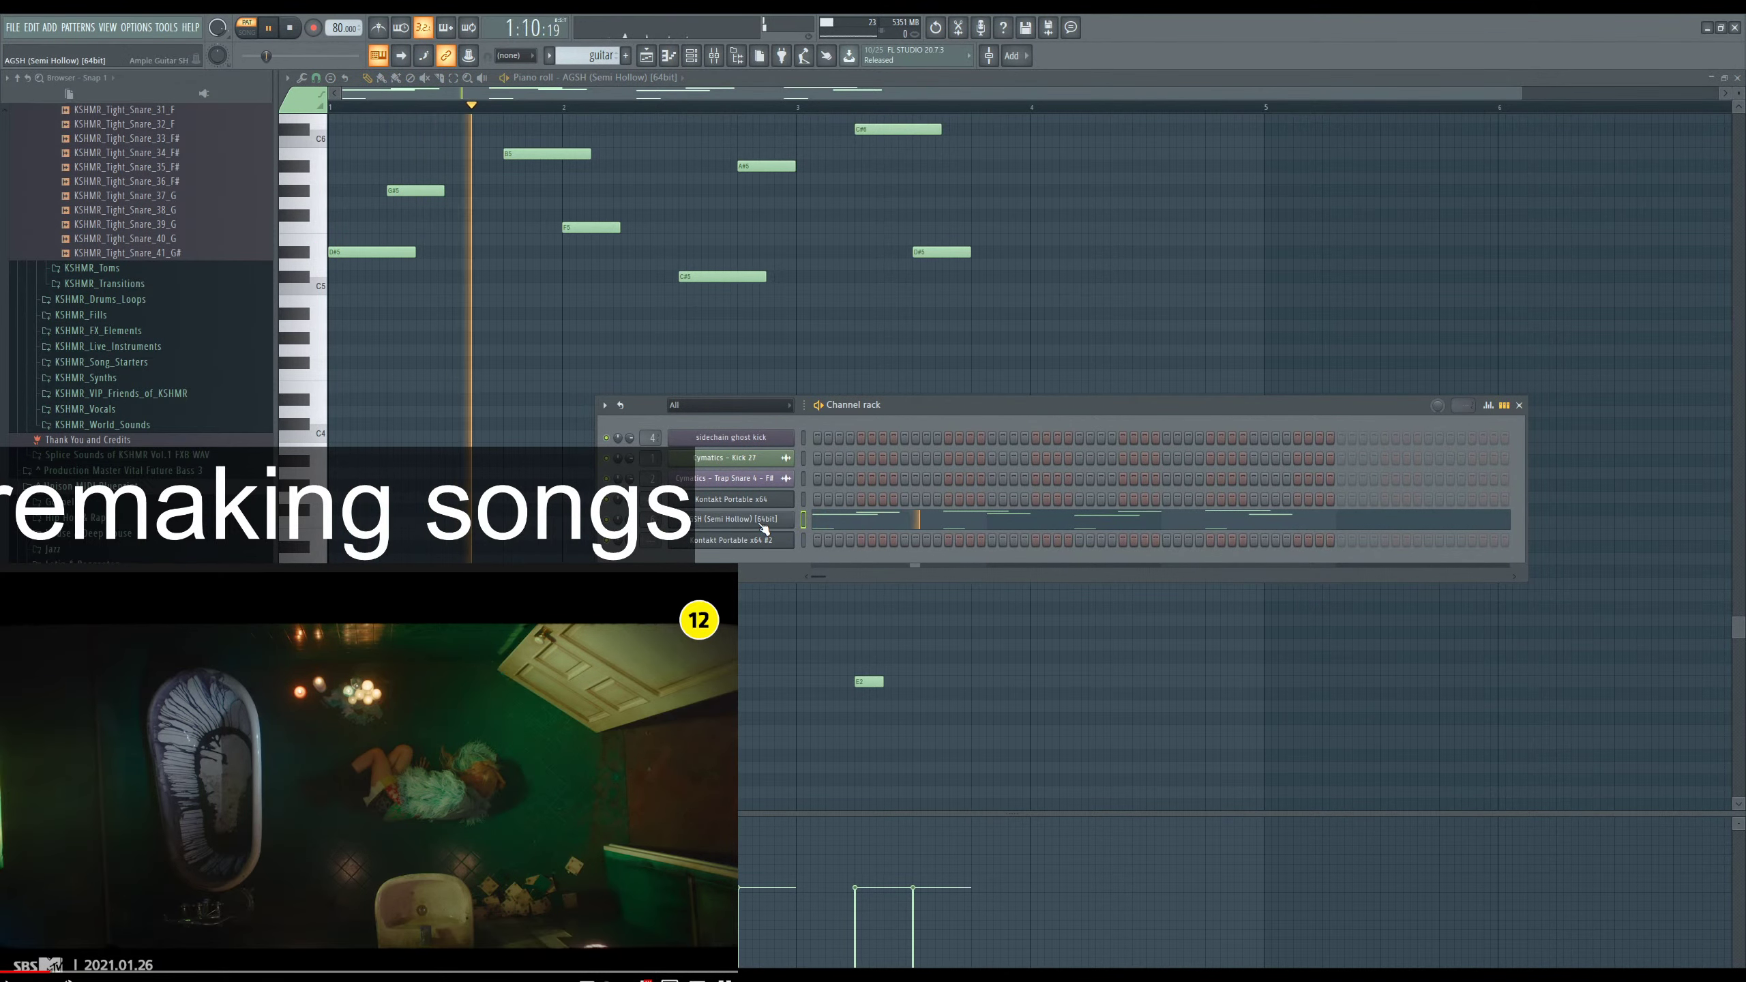
left_click(763, 528)
key("space")
key("space")
key("space")
left_click(368, 645)
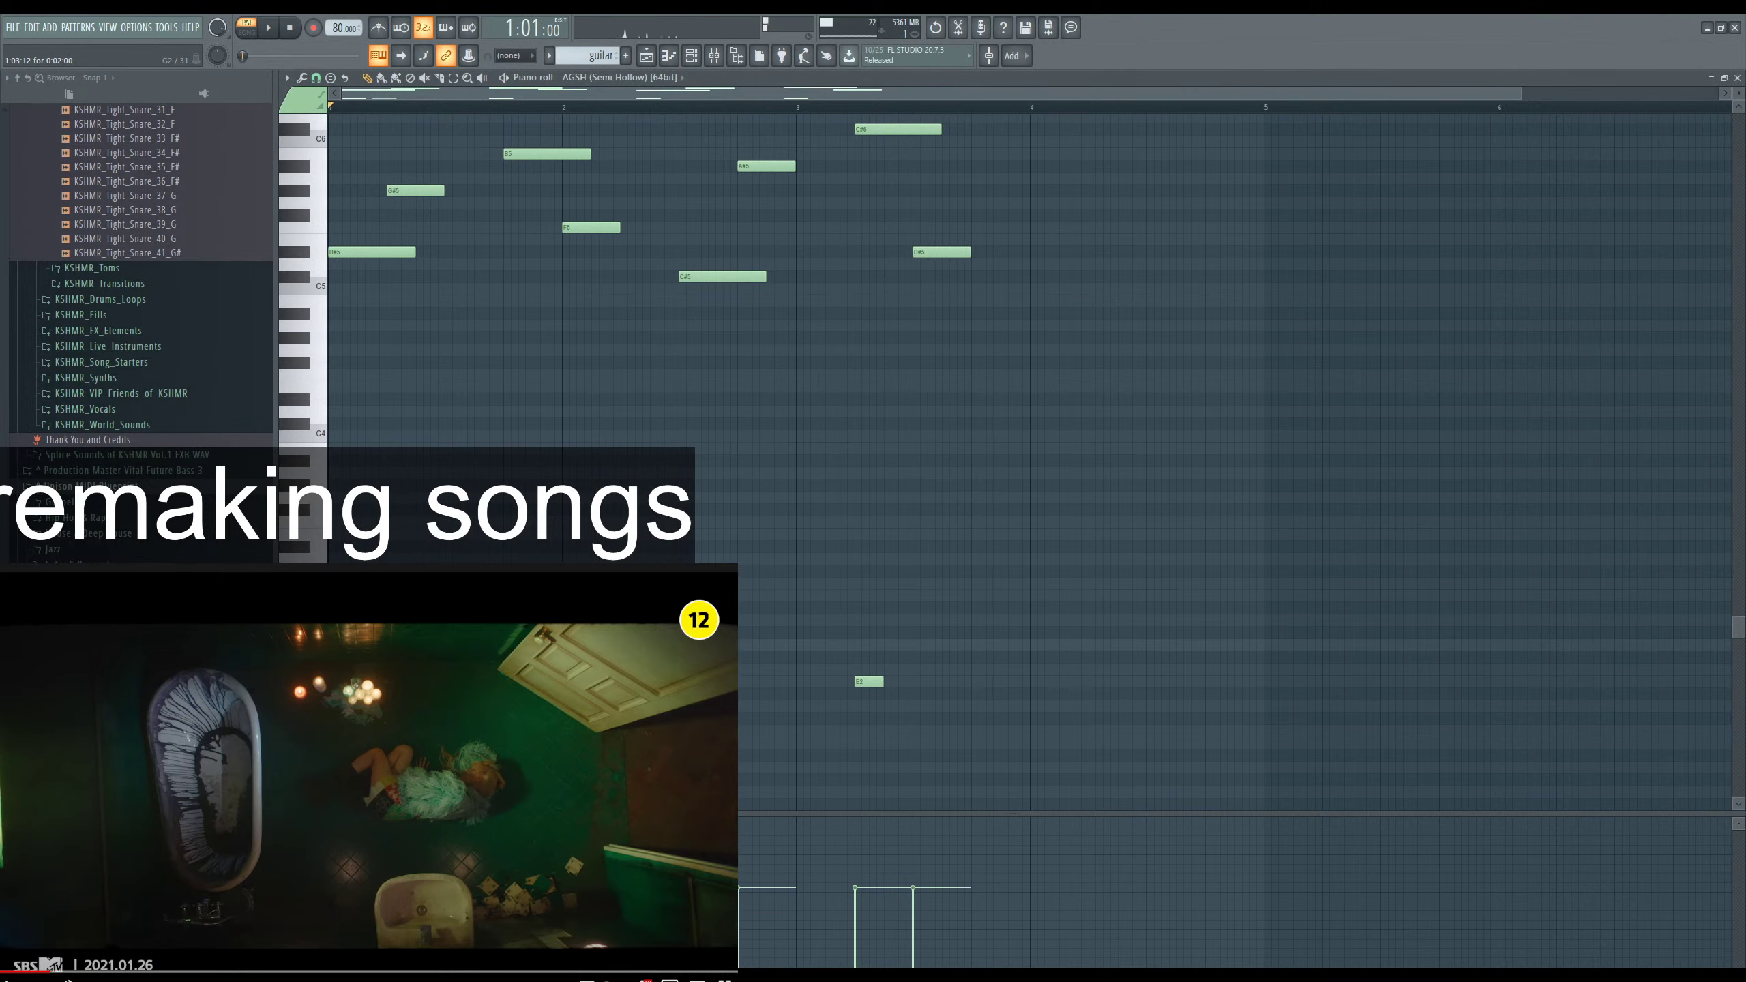
Reopen the AGSH (Semi Hollow) instrument beside the notes and restore the piano roll to a smaller floating window.
key("F6")
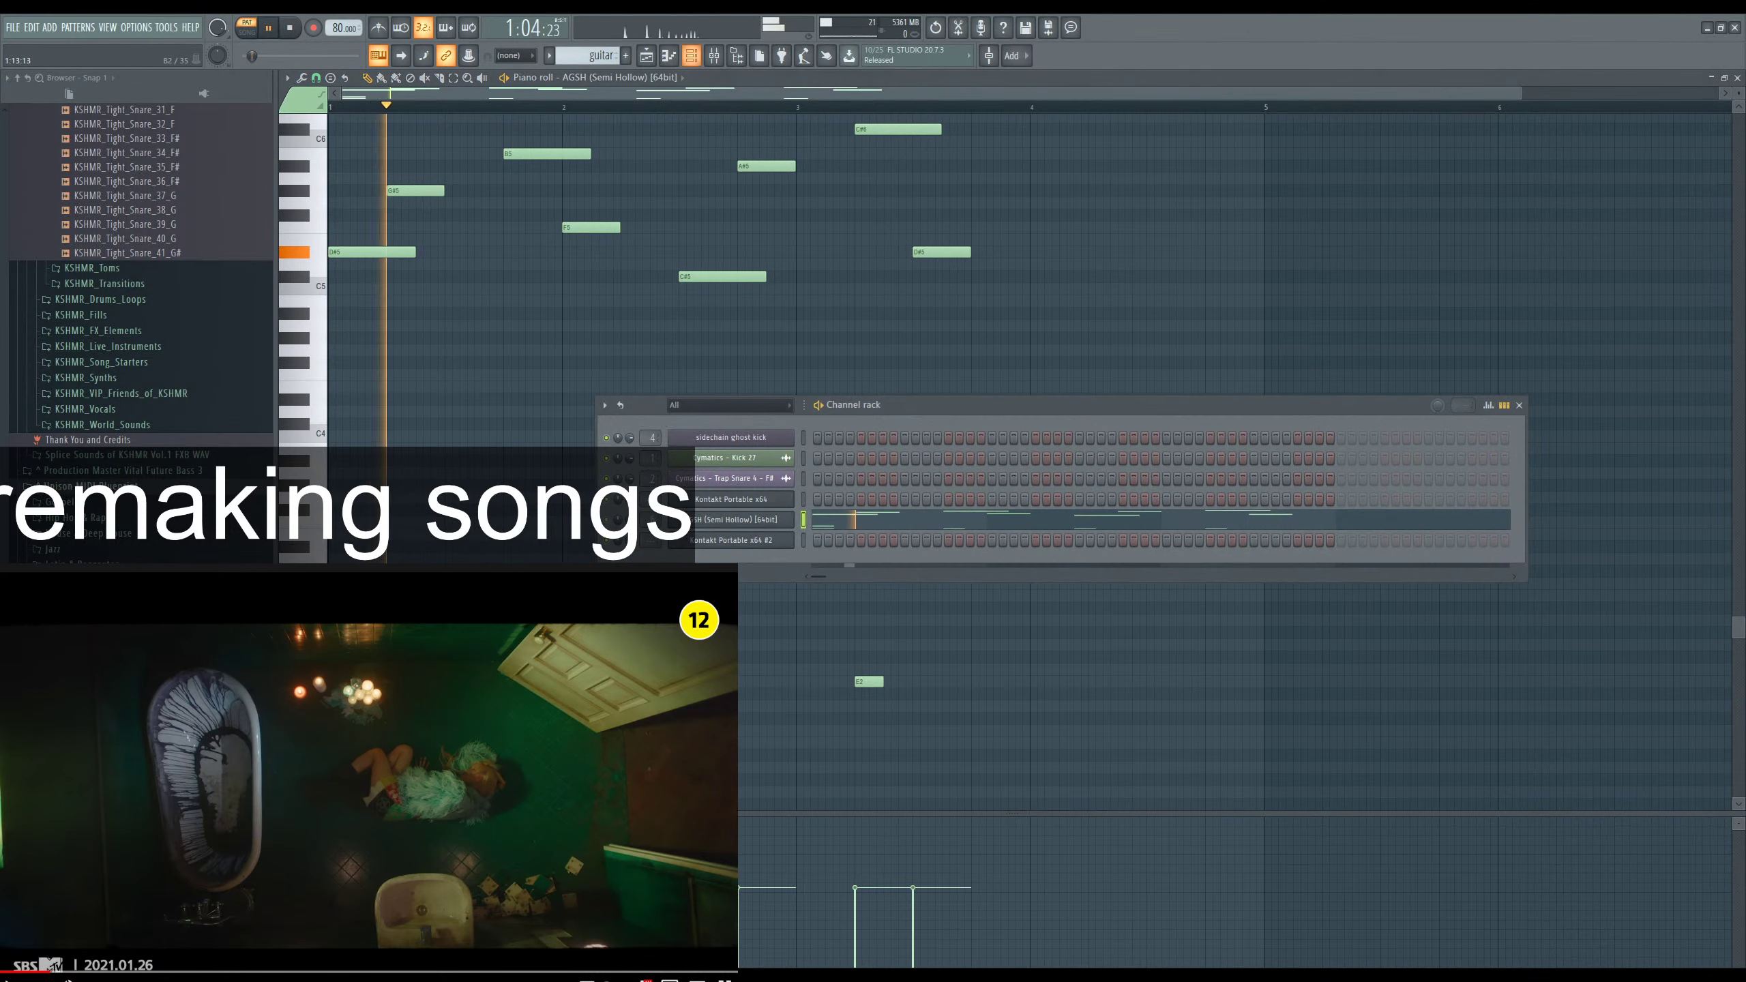
left_click(758, 521)
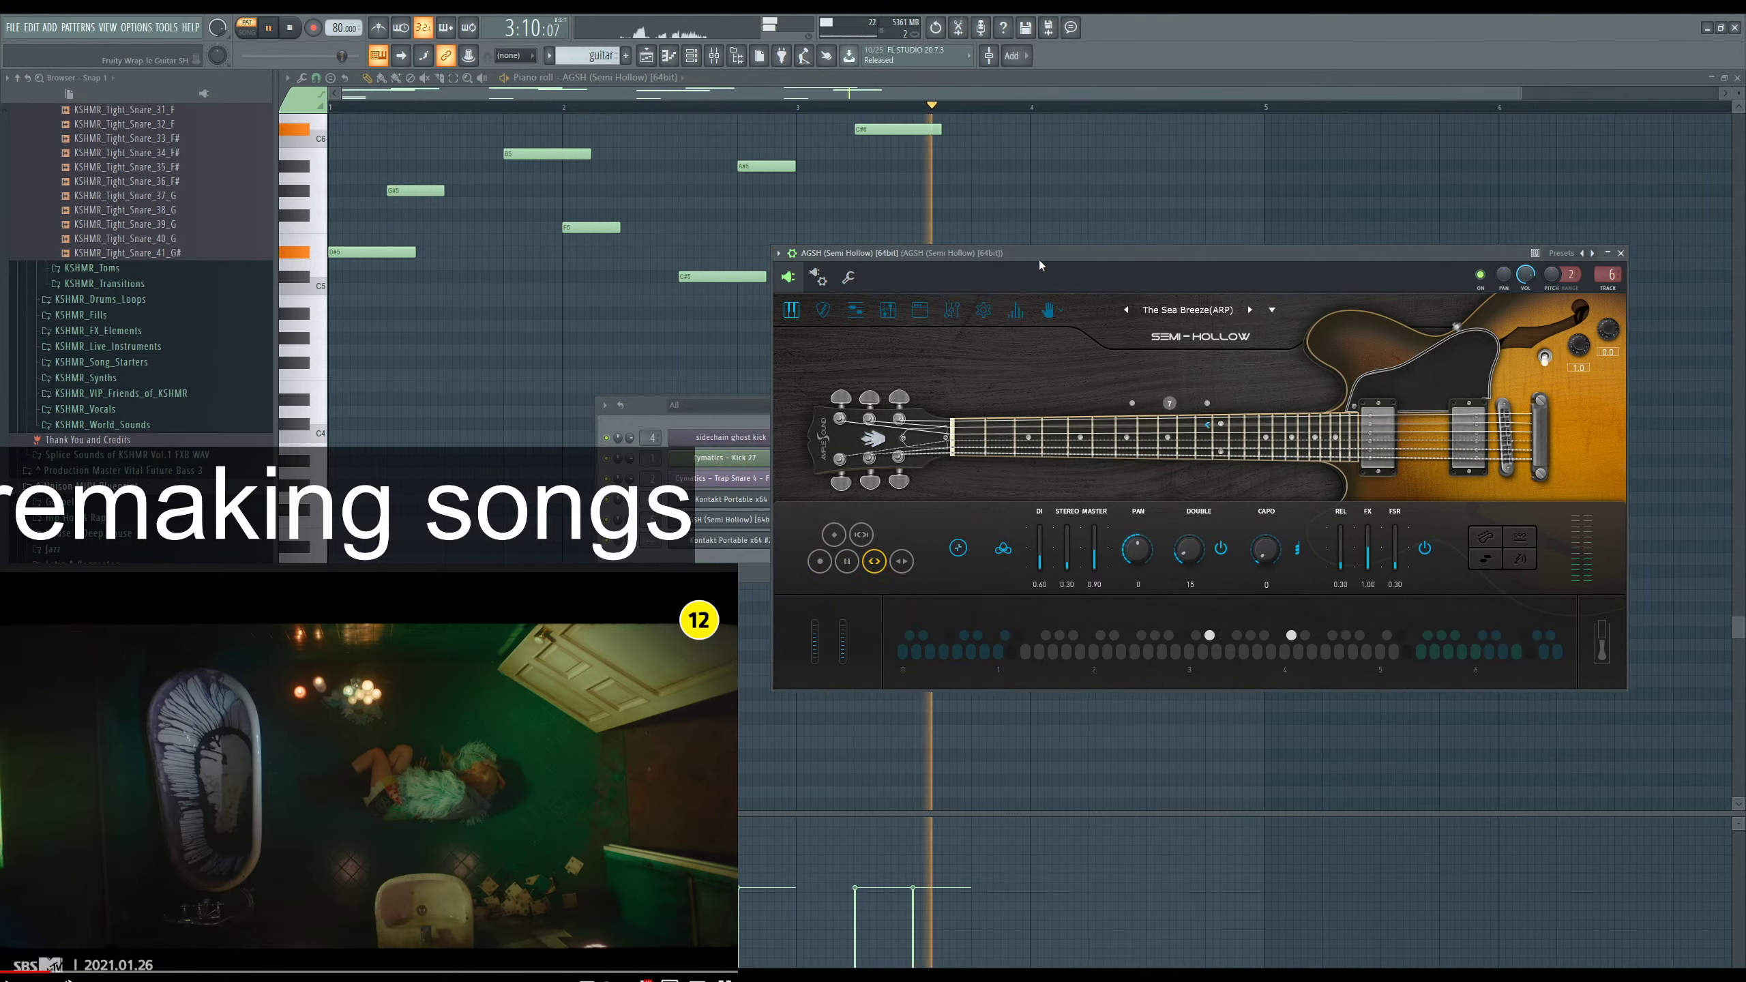
left_click_drag(1040, 256, 1182, 216)
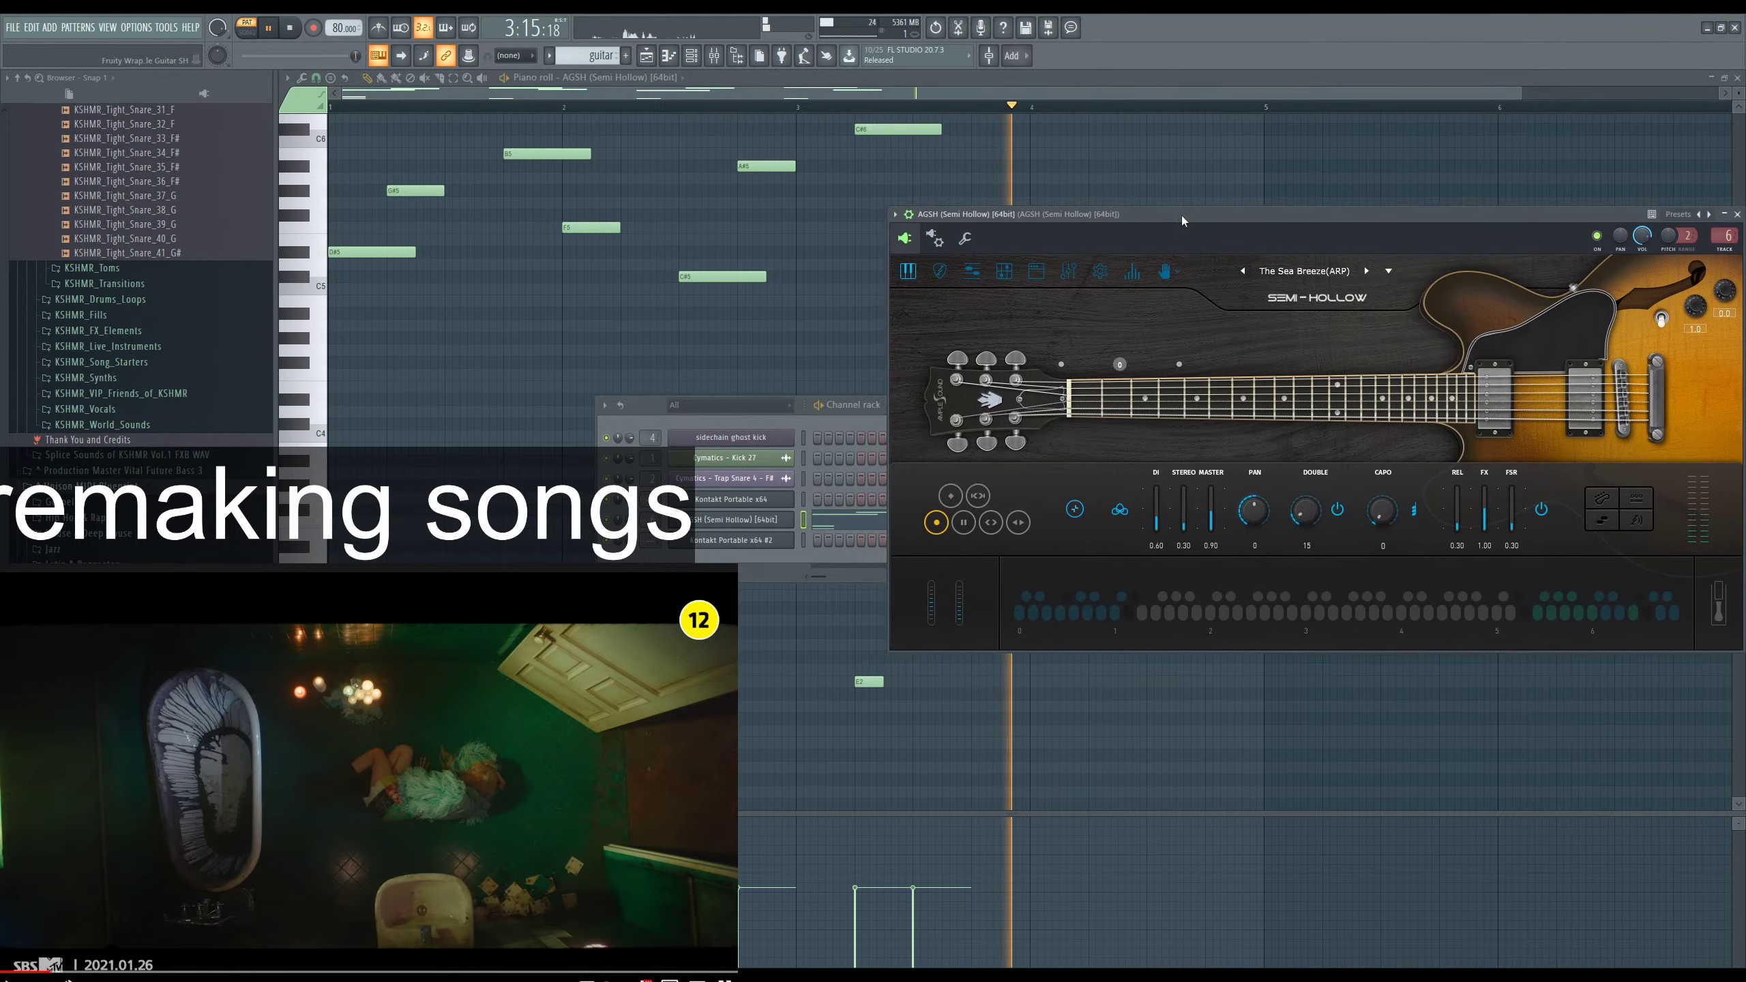
left_click(1725, 79)
left_click_drag(982, 171, 945, 157)
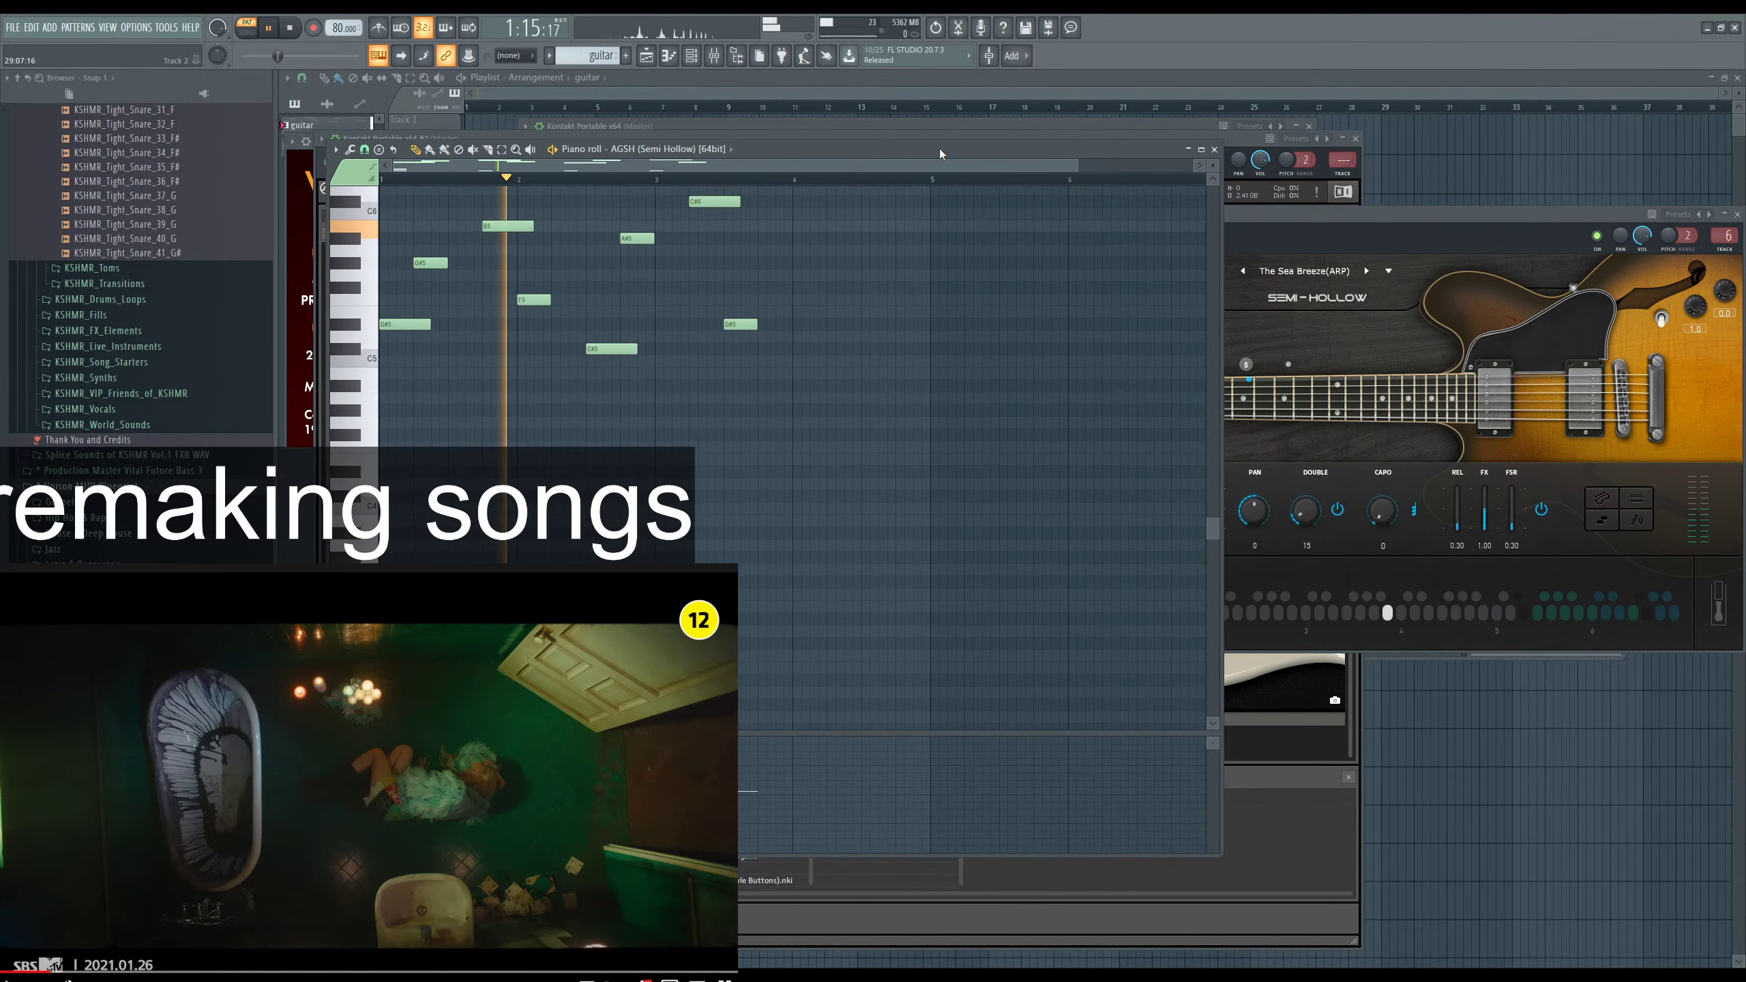
Enlarge the floating piano roll upward and downward so that more note rows fit beside the guitar instrument.
scroll(894, 542, "up", 3)
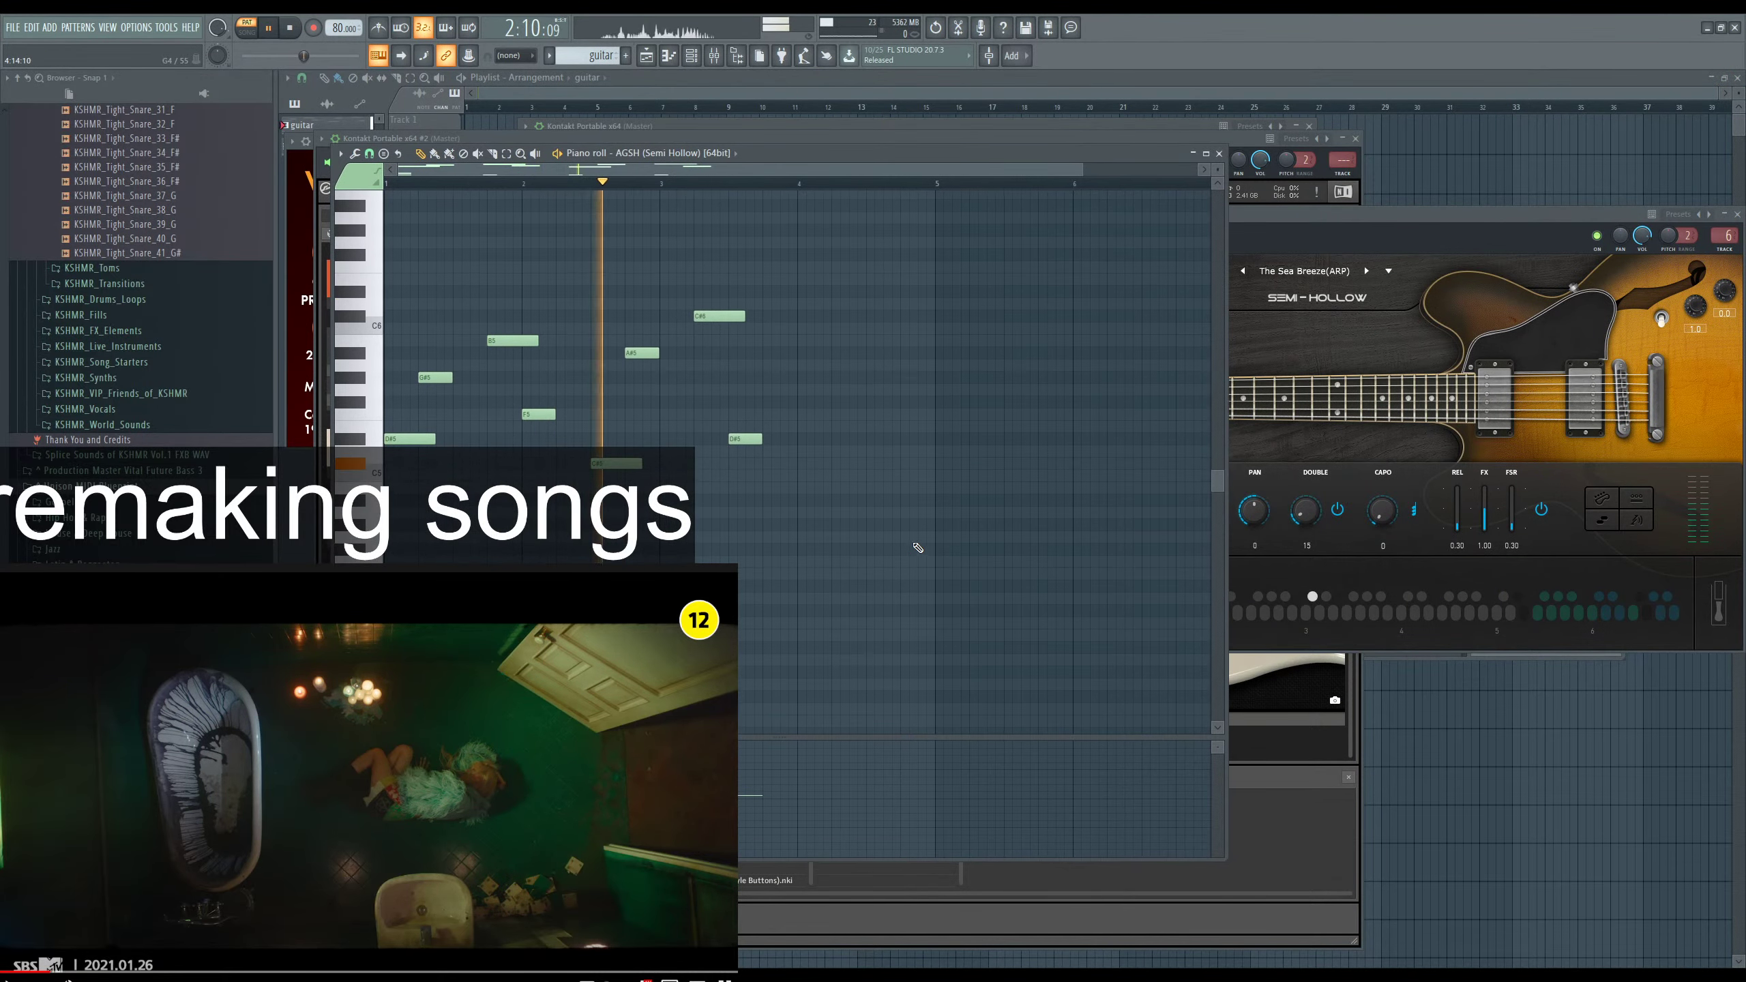
scroll(922, 549, "down", 1)
scroll(926, 549, "up", 3)
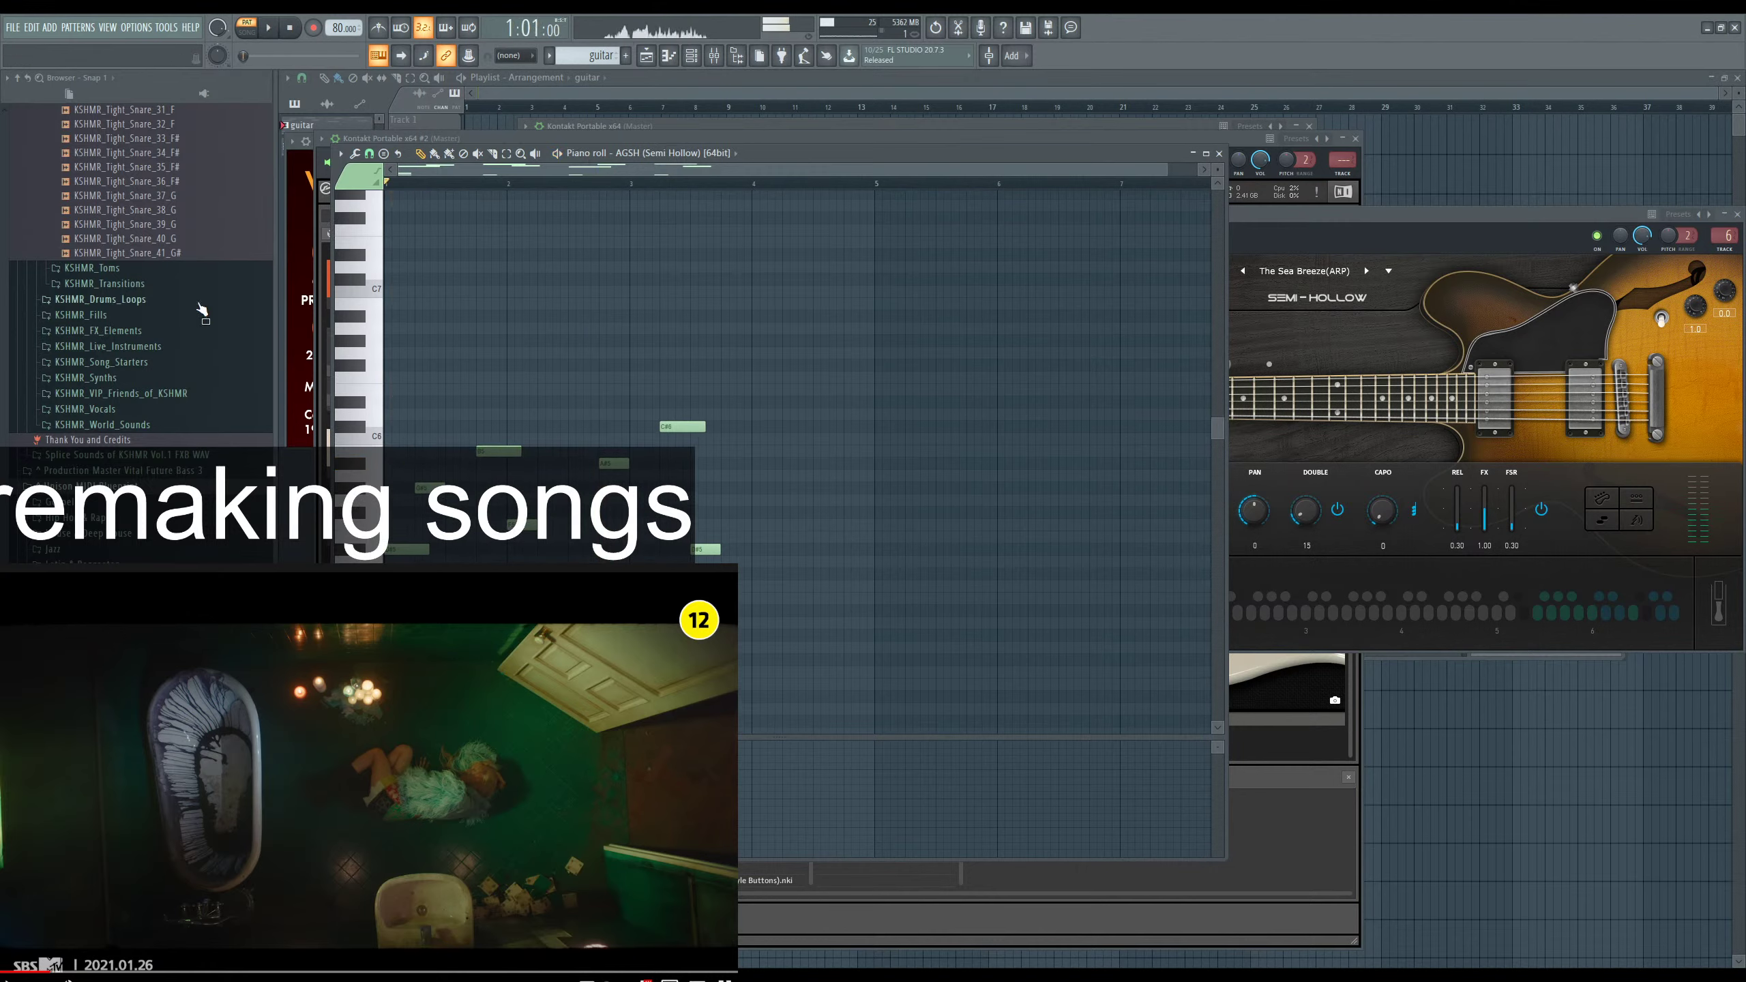
scroll(550, 379, "down", 6)
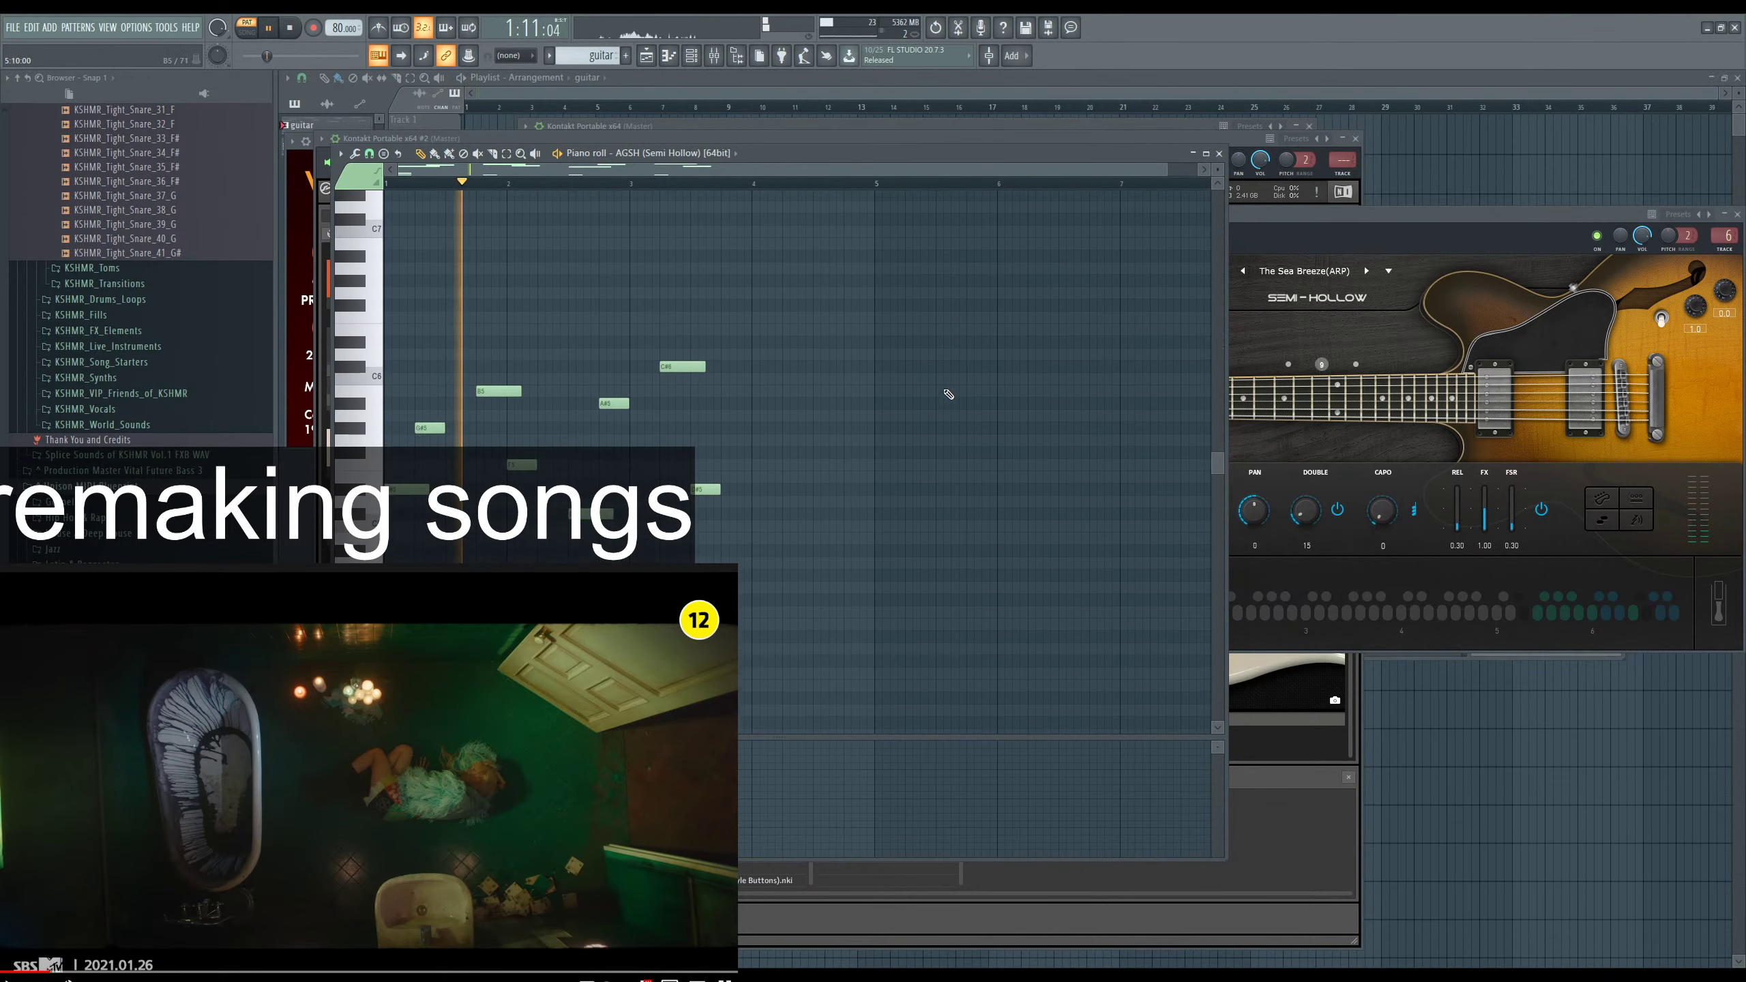
scroll(889, 193, "up", 1)
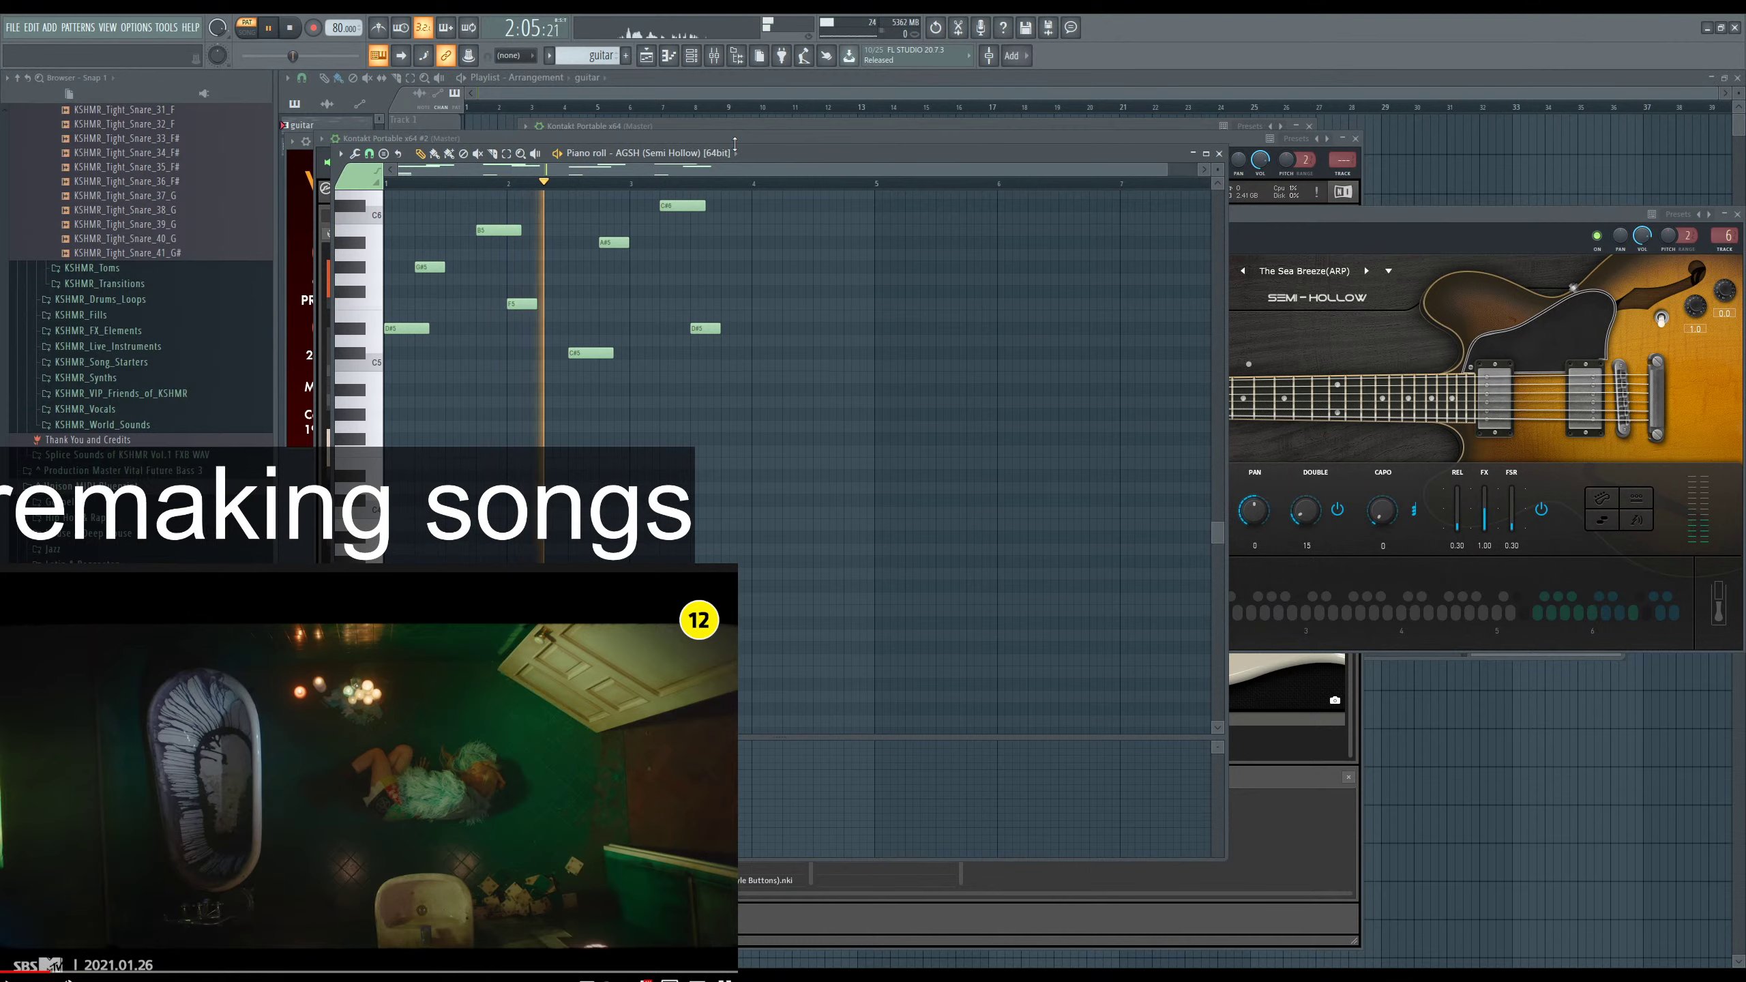
left_click_drag(757, 147, 764, 108)
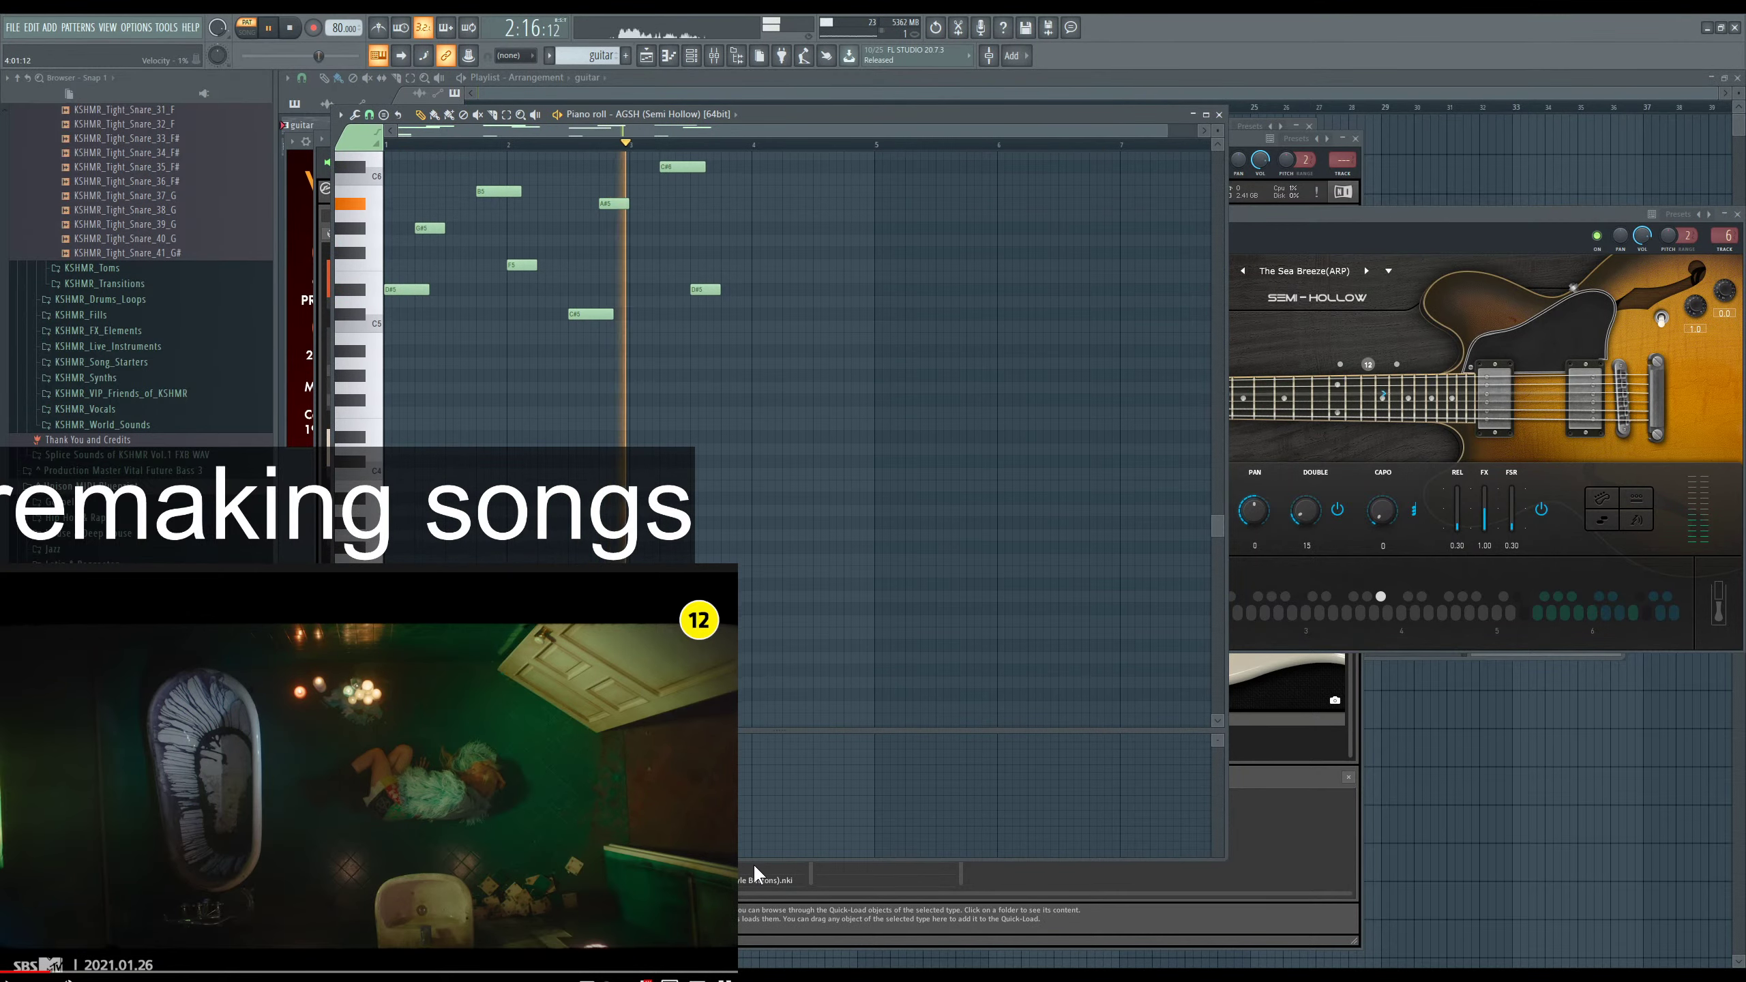
left_click_drag(762, 859, 762, 944)
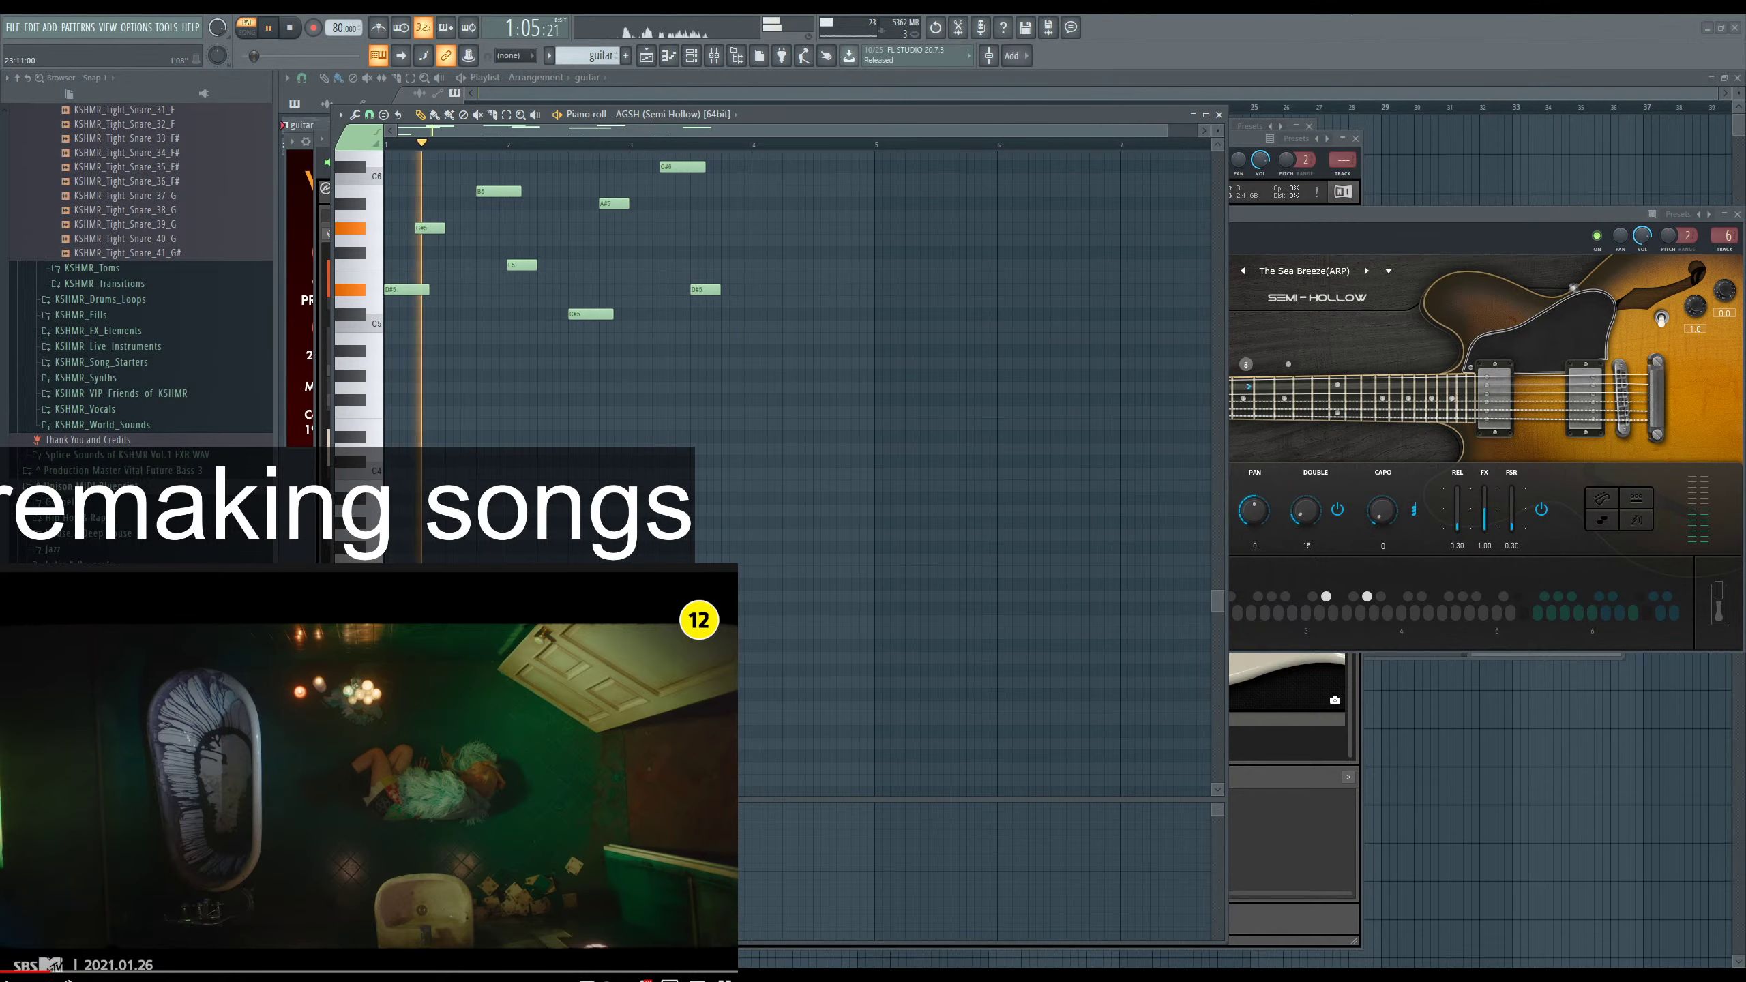
scroll(942, 645, "up", 2)
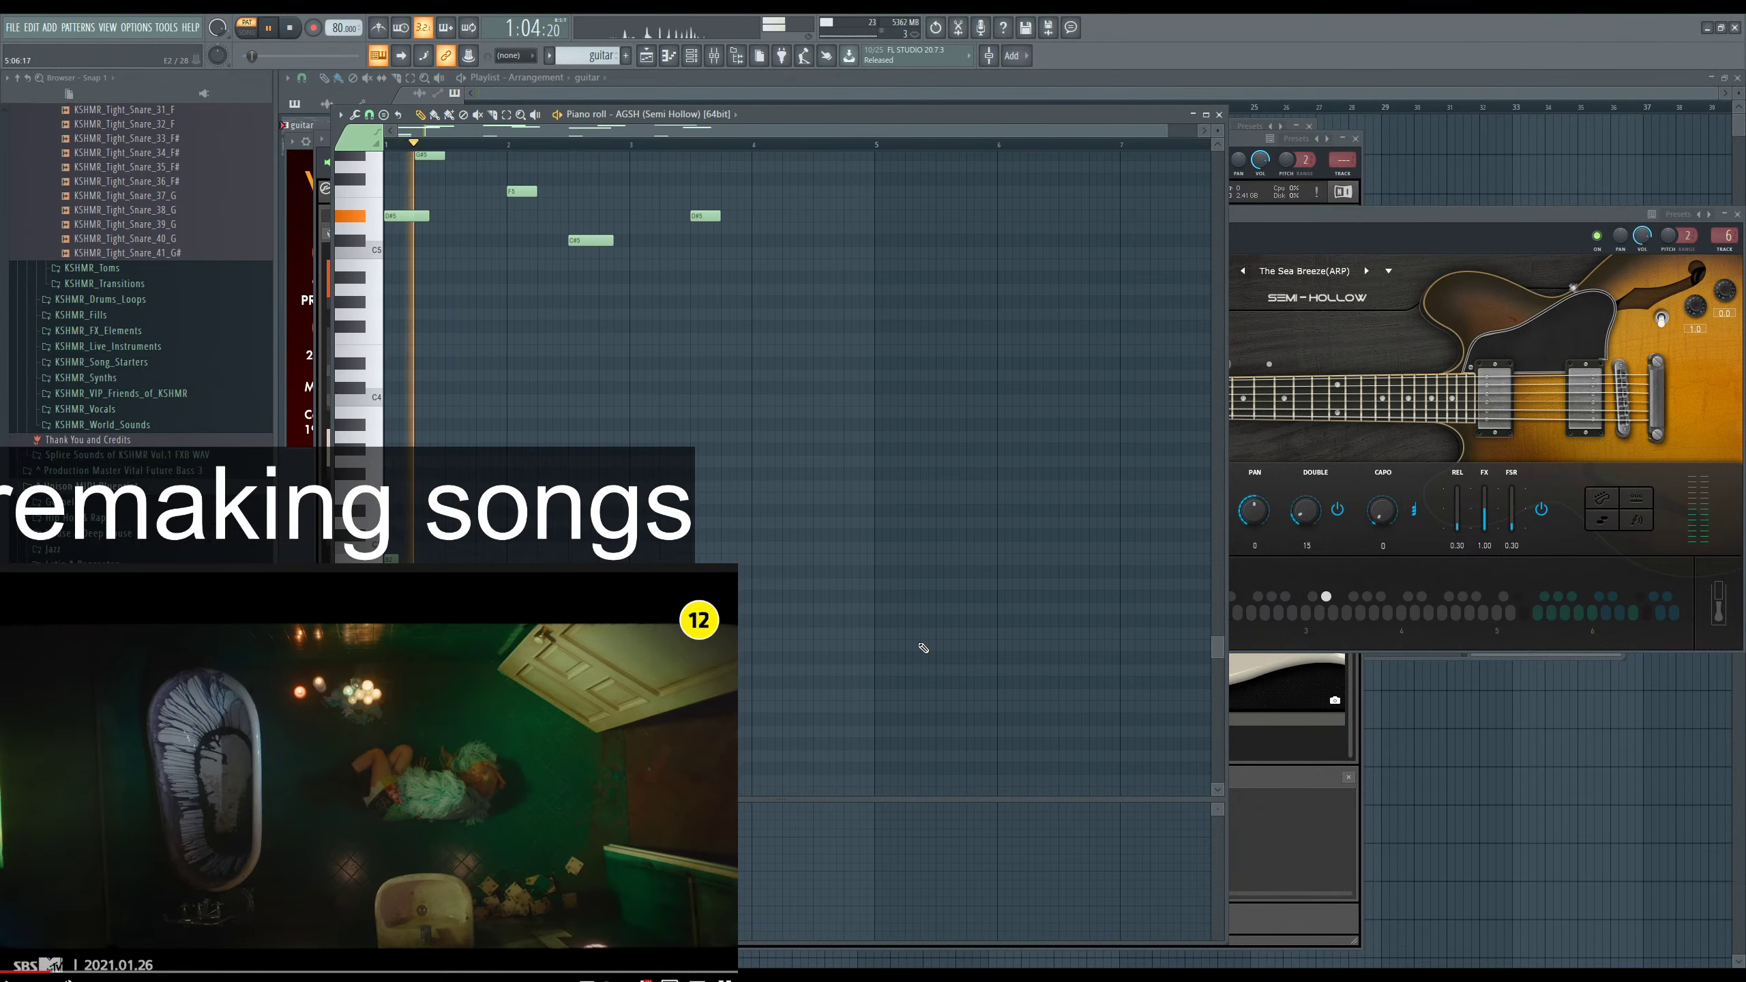
Bring the AGSH instrument window forward, replay the pattern, and move the low B2 note at 1:01 down to A2.
left_click(1348, 214)
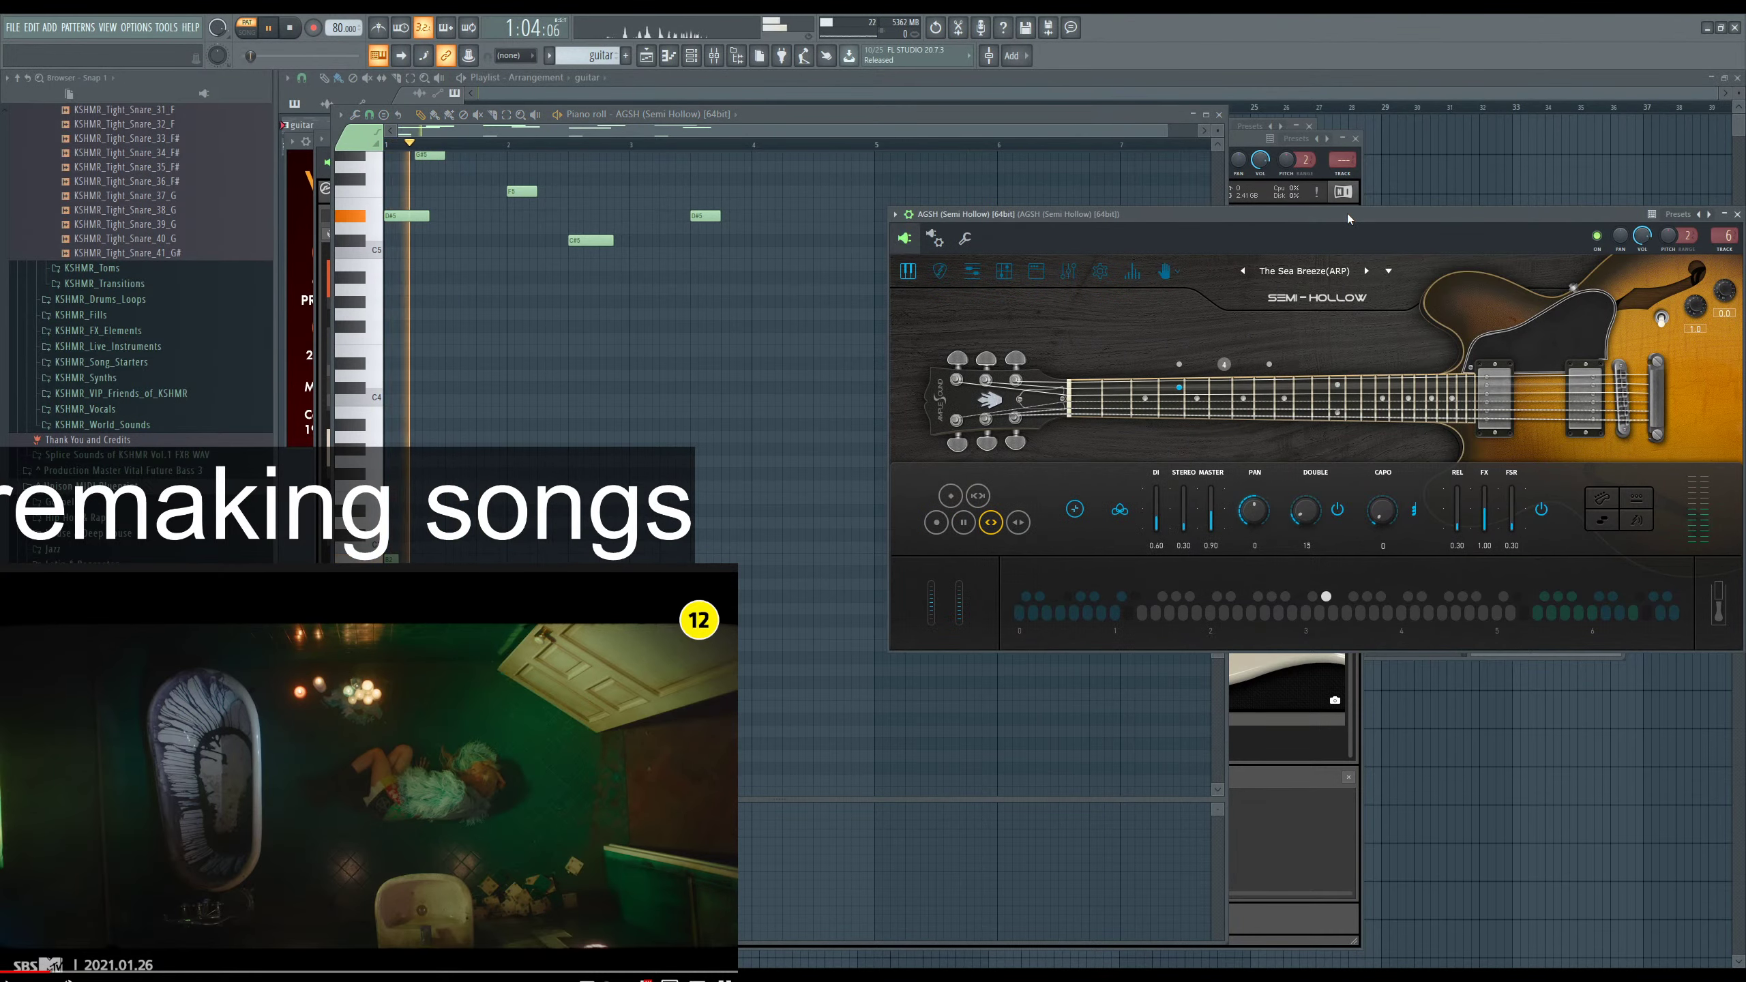
key("space")
key("space")
left_click(388, 560)
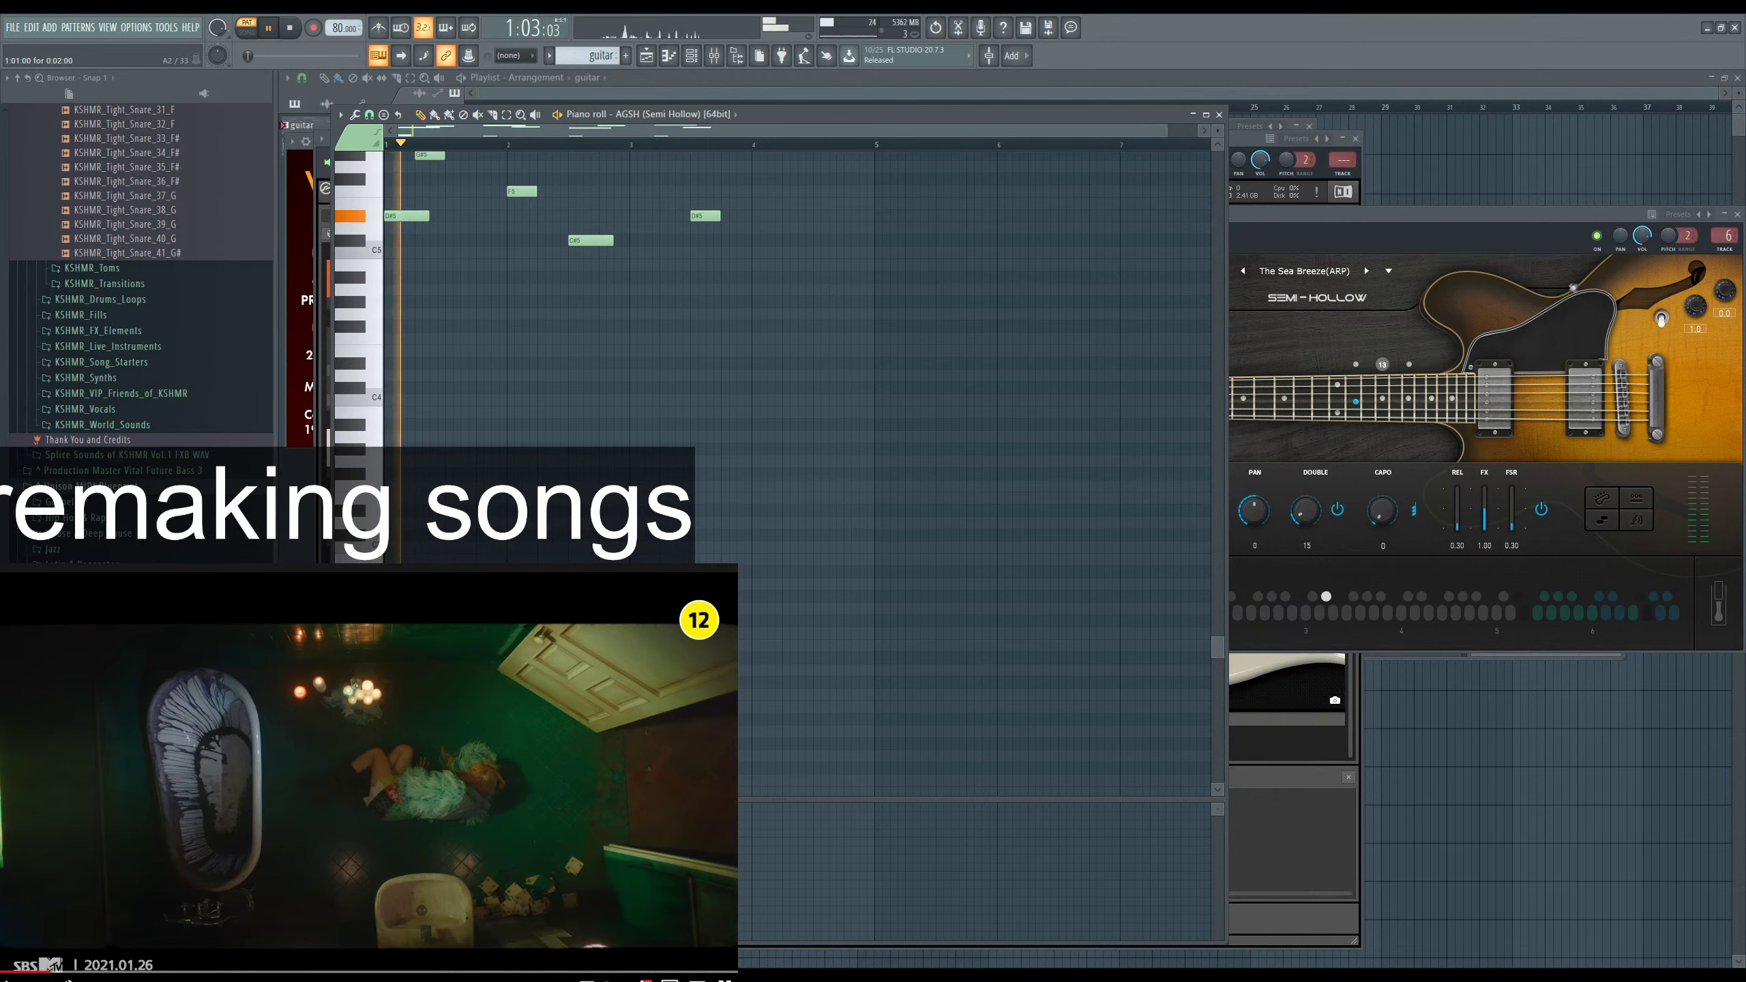
Try D5 for the last melody note at 3:09, return it to D#5, and replay the pattern.
scroll(798, 358, "up", 3)
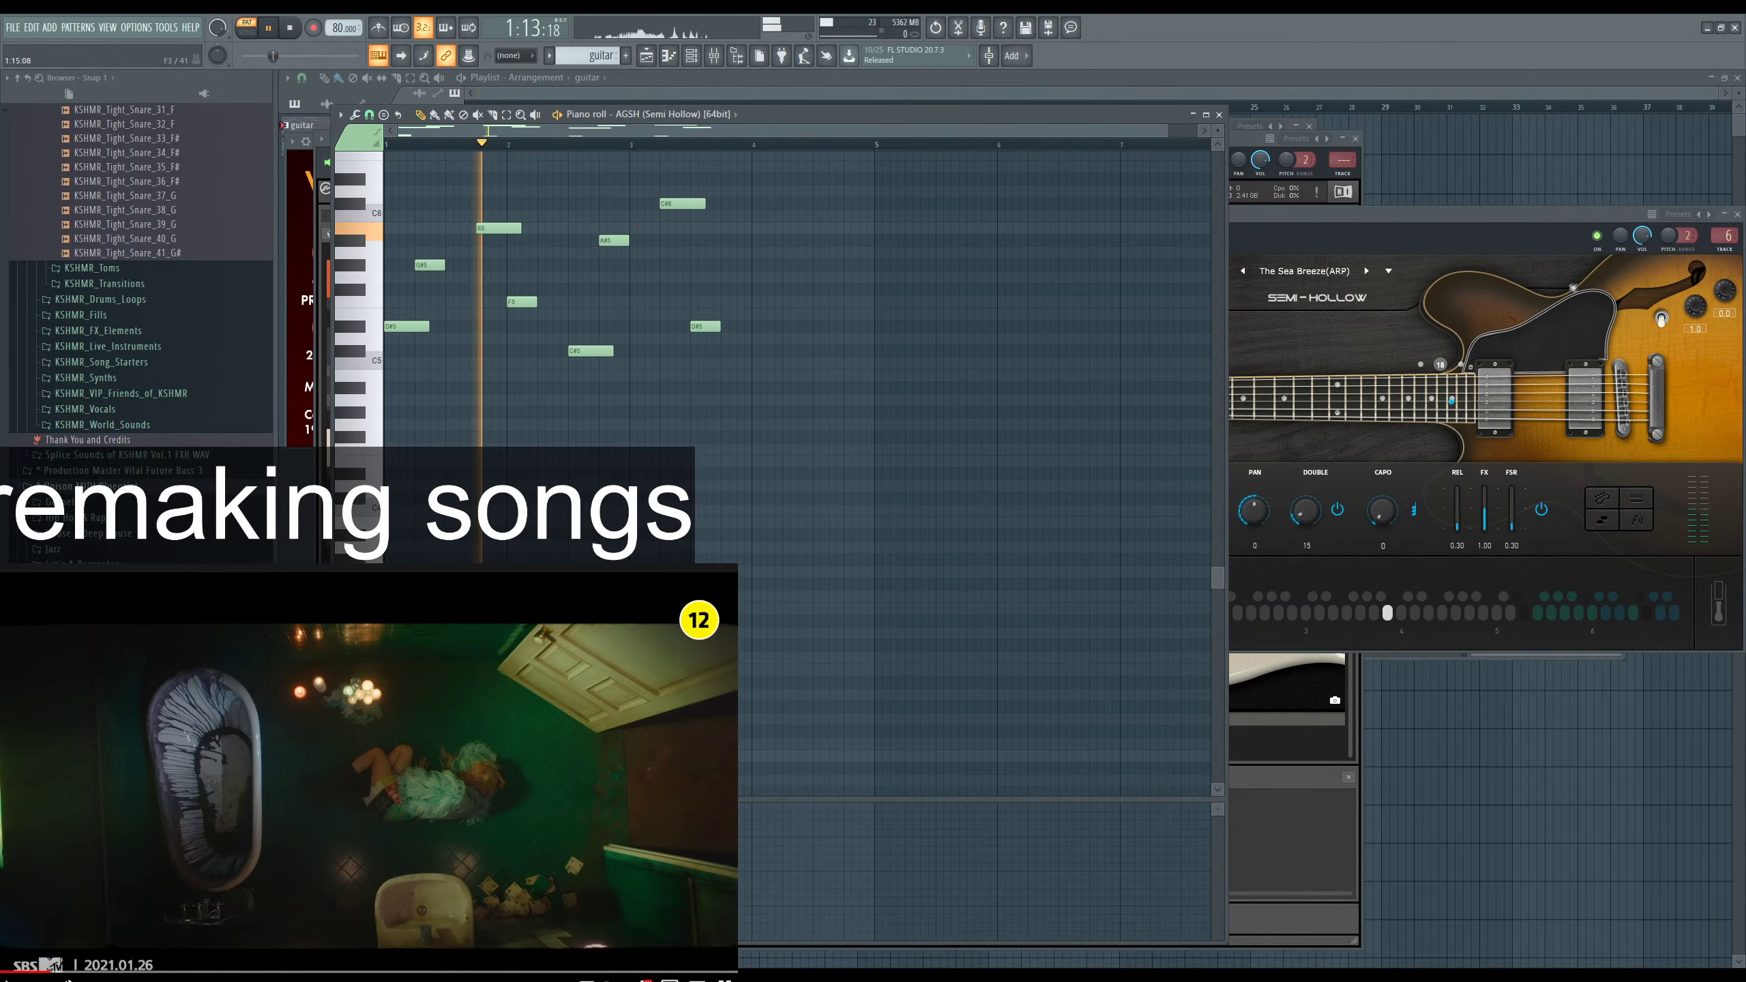
scroll(798, 357, "down", 2)
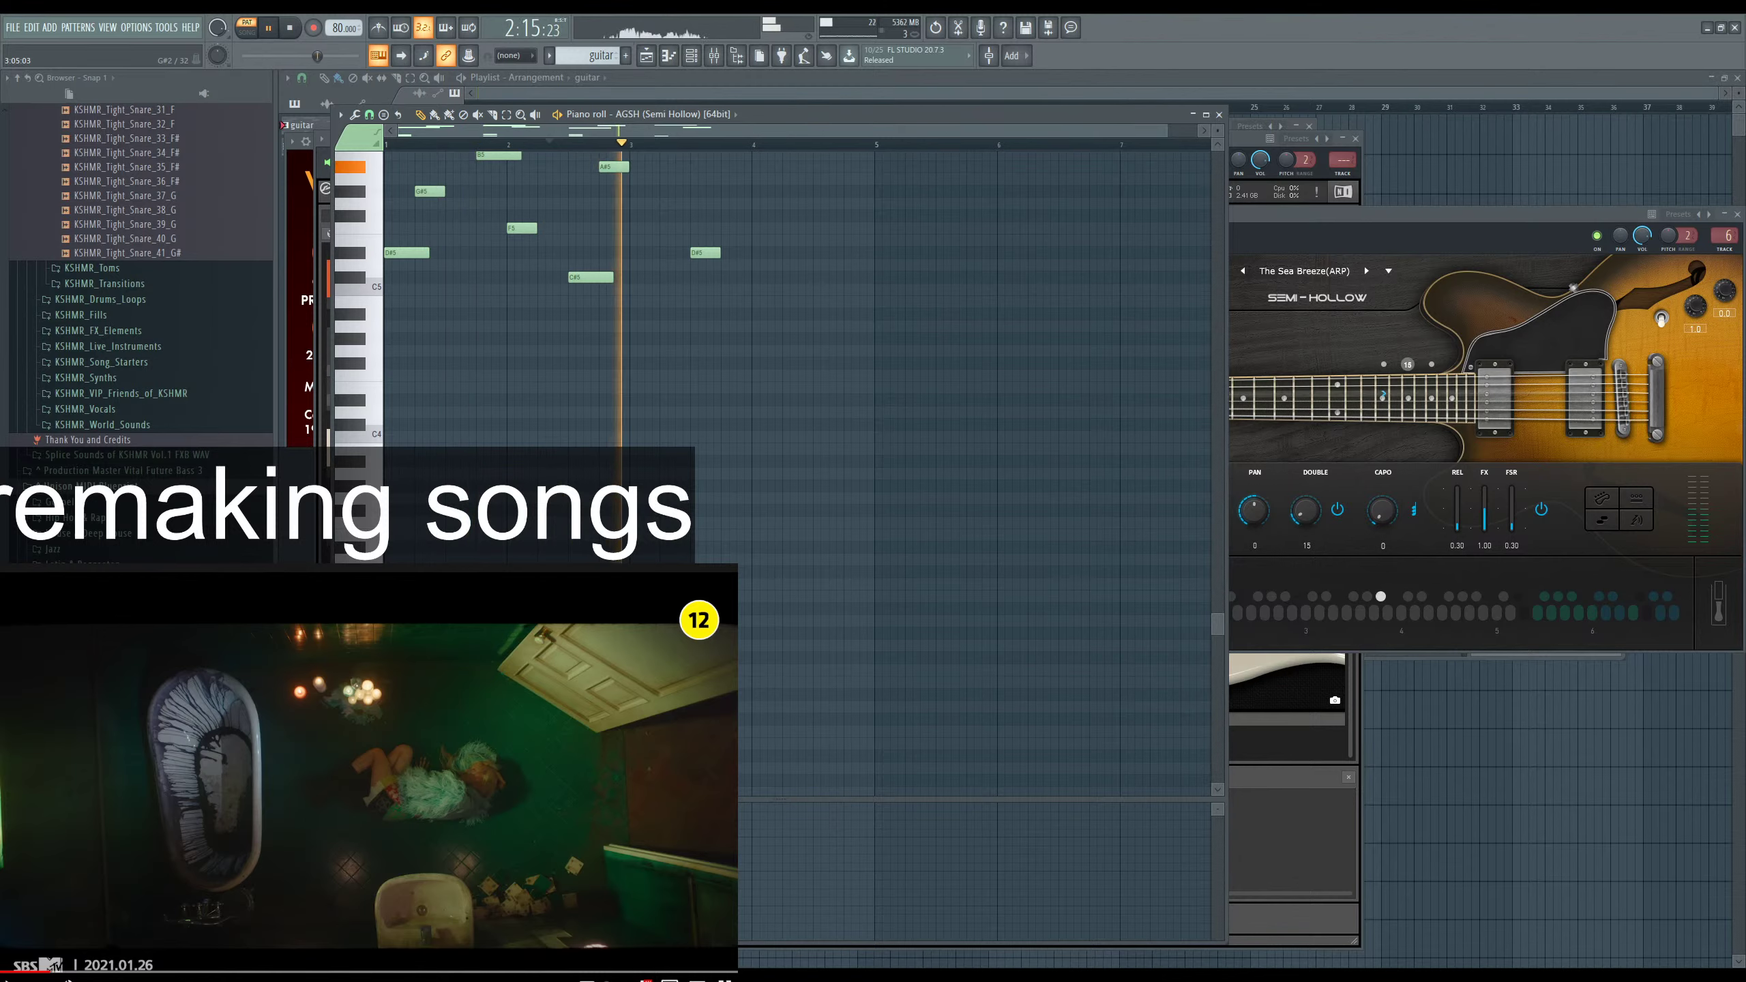
scroll(650, 178, "up", 2)
left_click(666, 203)
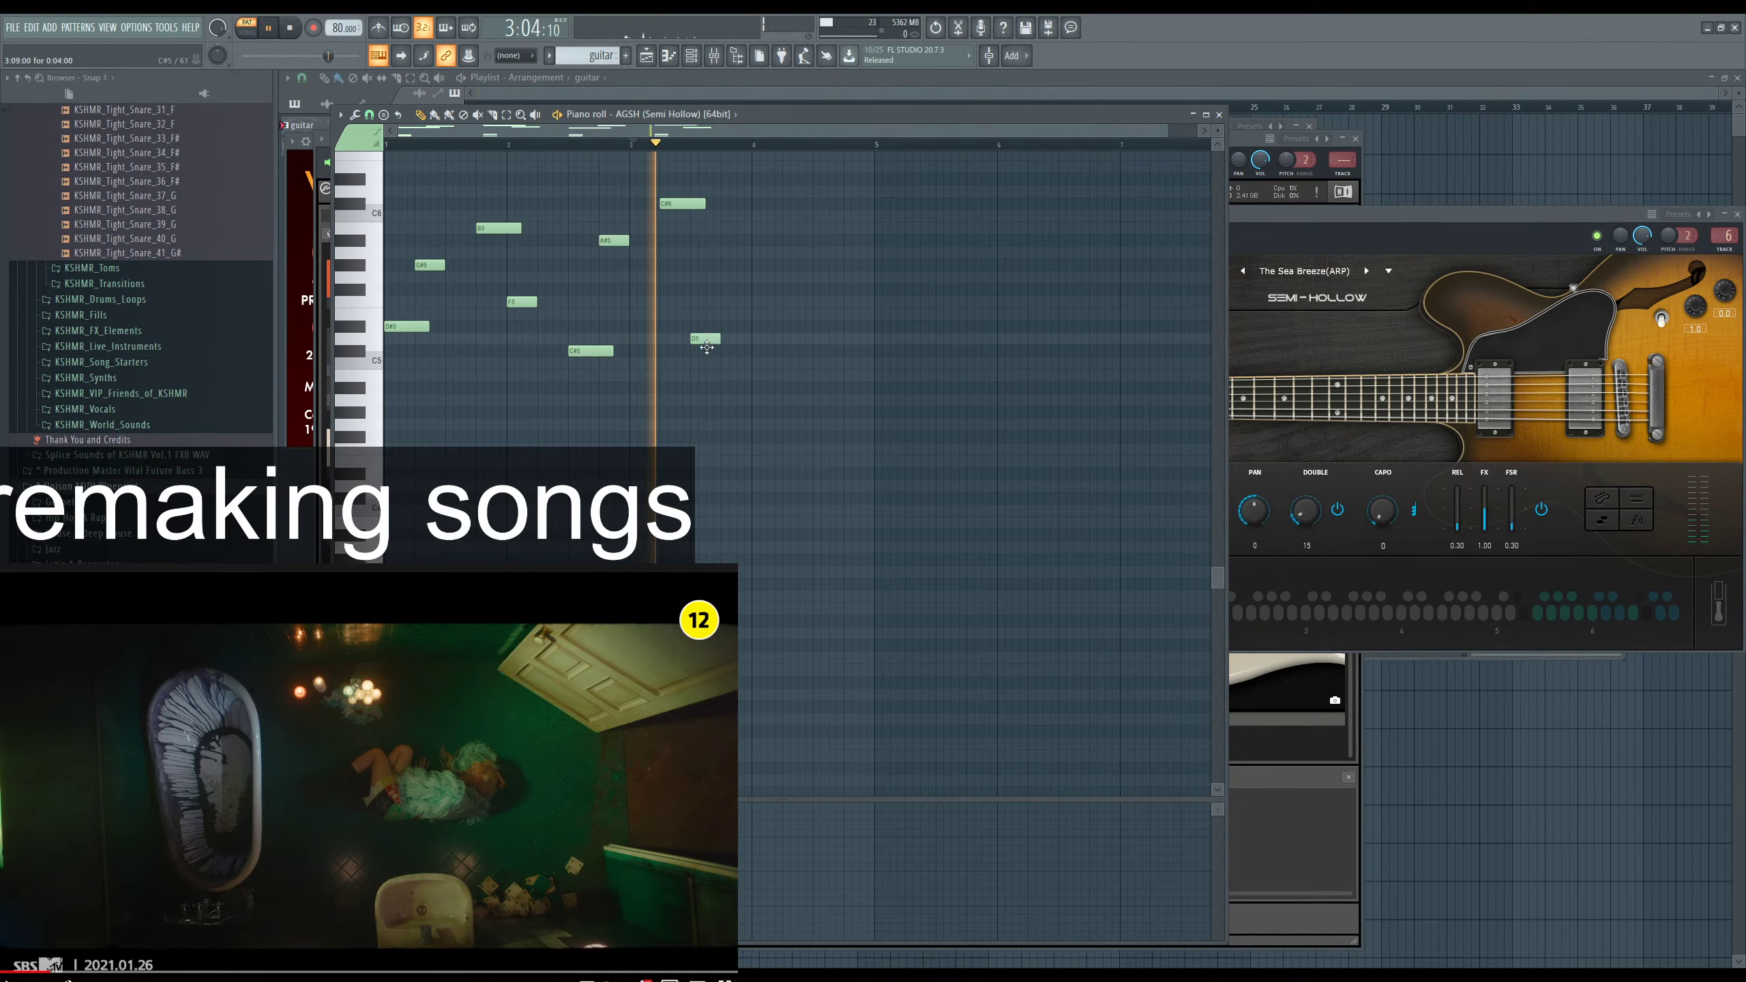
left_click_drag(707, 348, 709, 329)
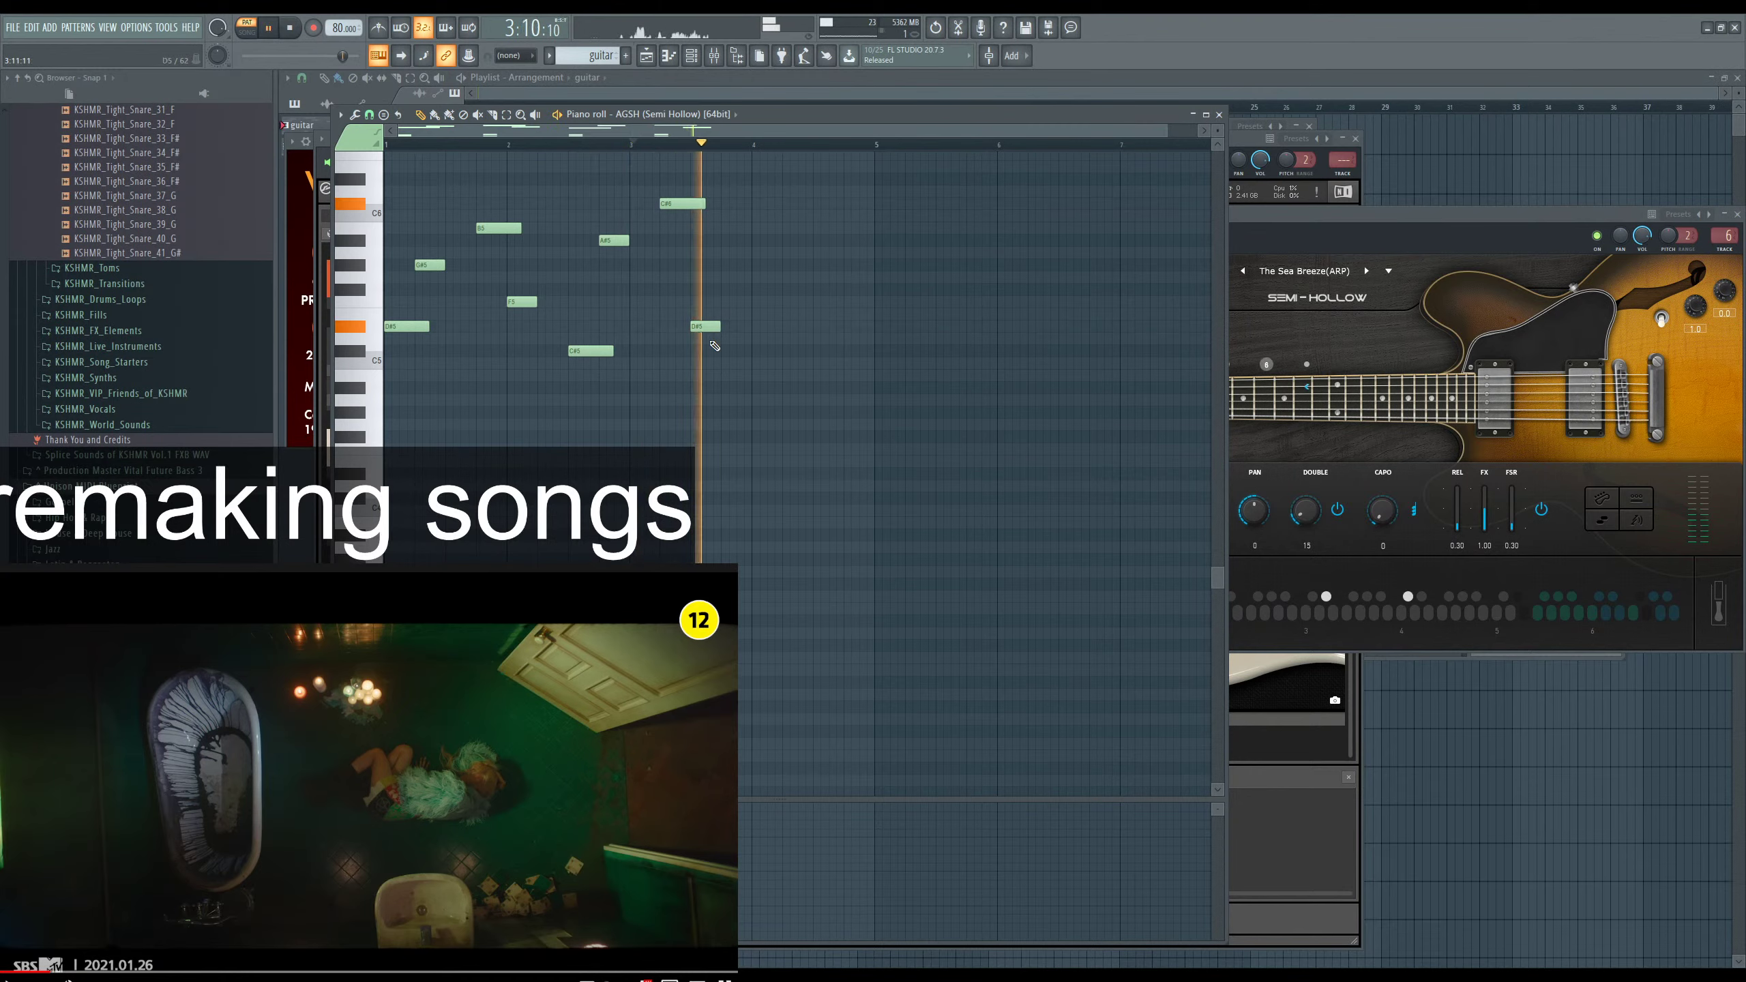
key("space")
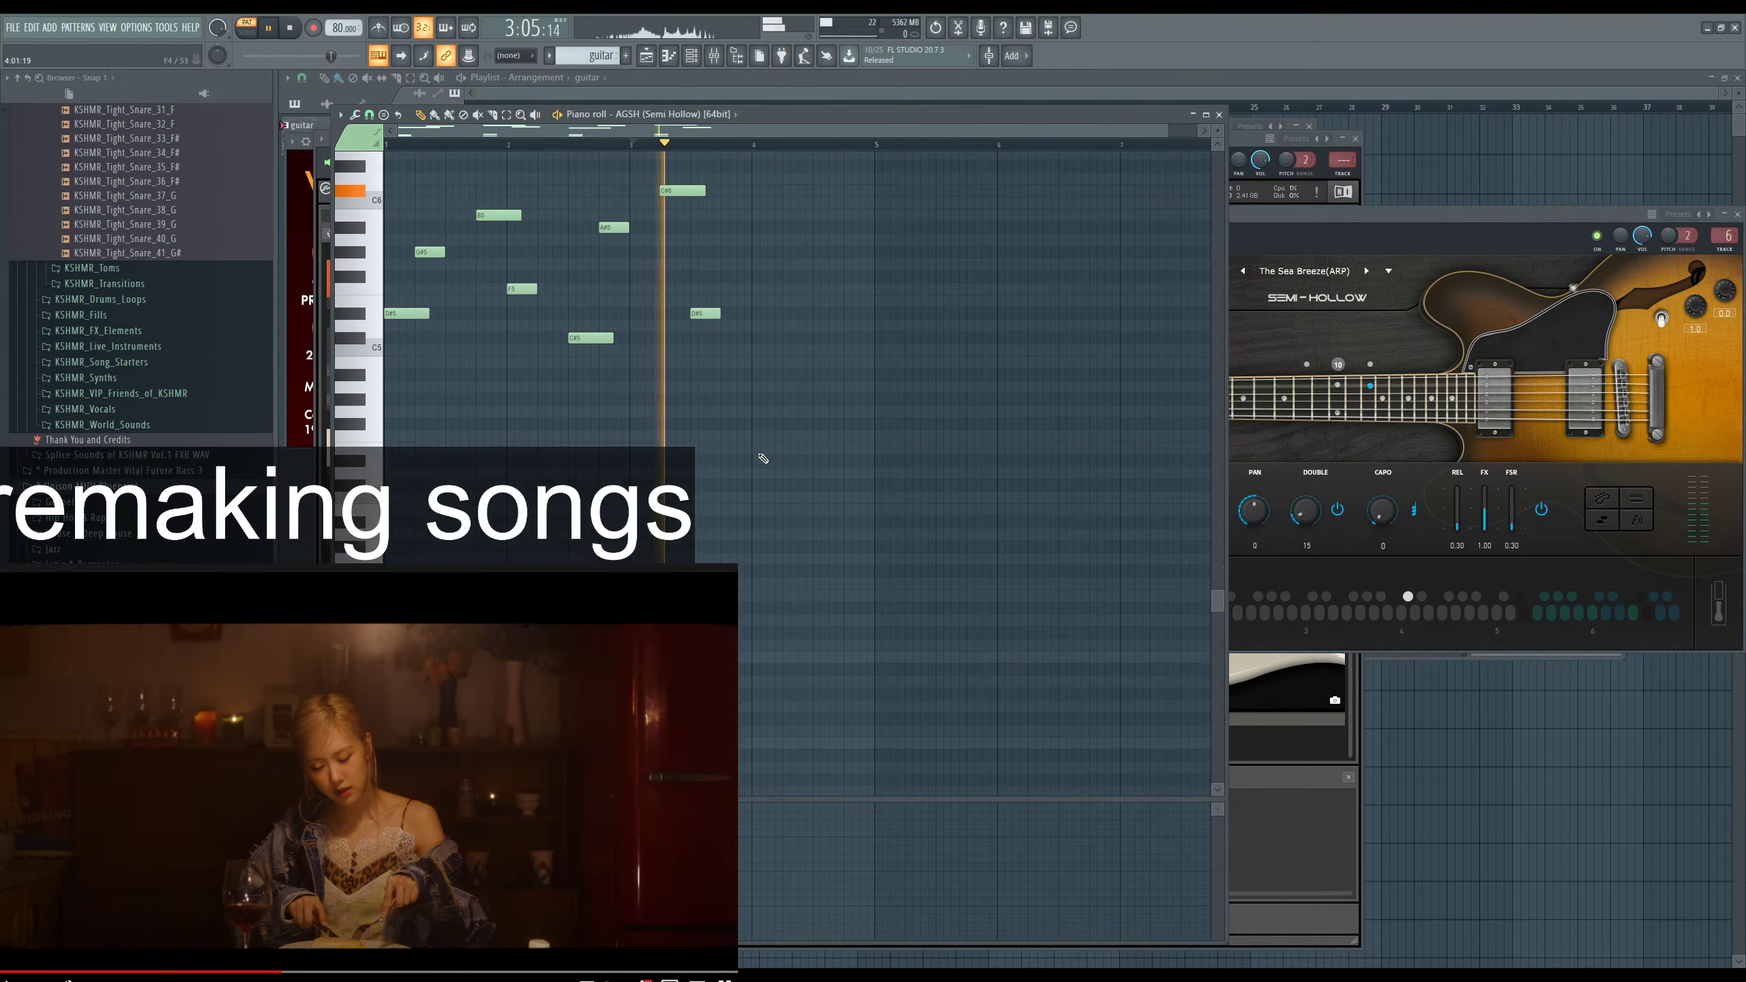
Move the G#5 melody note to 1:04 and lengthen it to six steps.
scroll(763, 459, "up", 2)
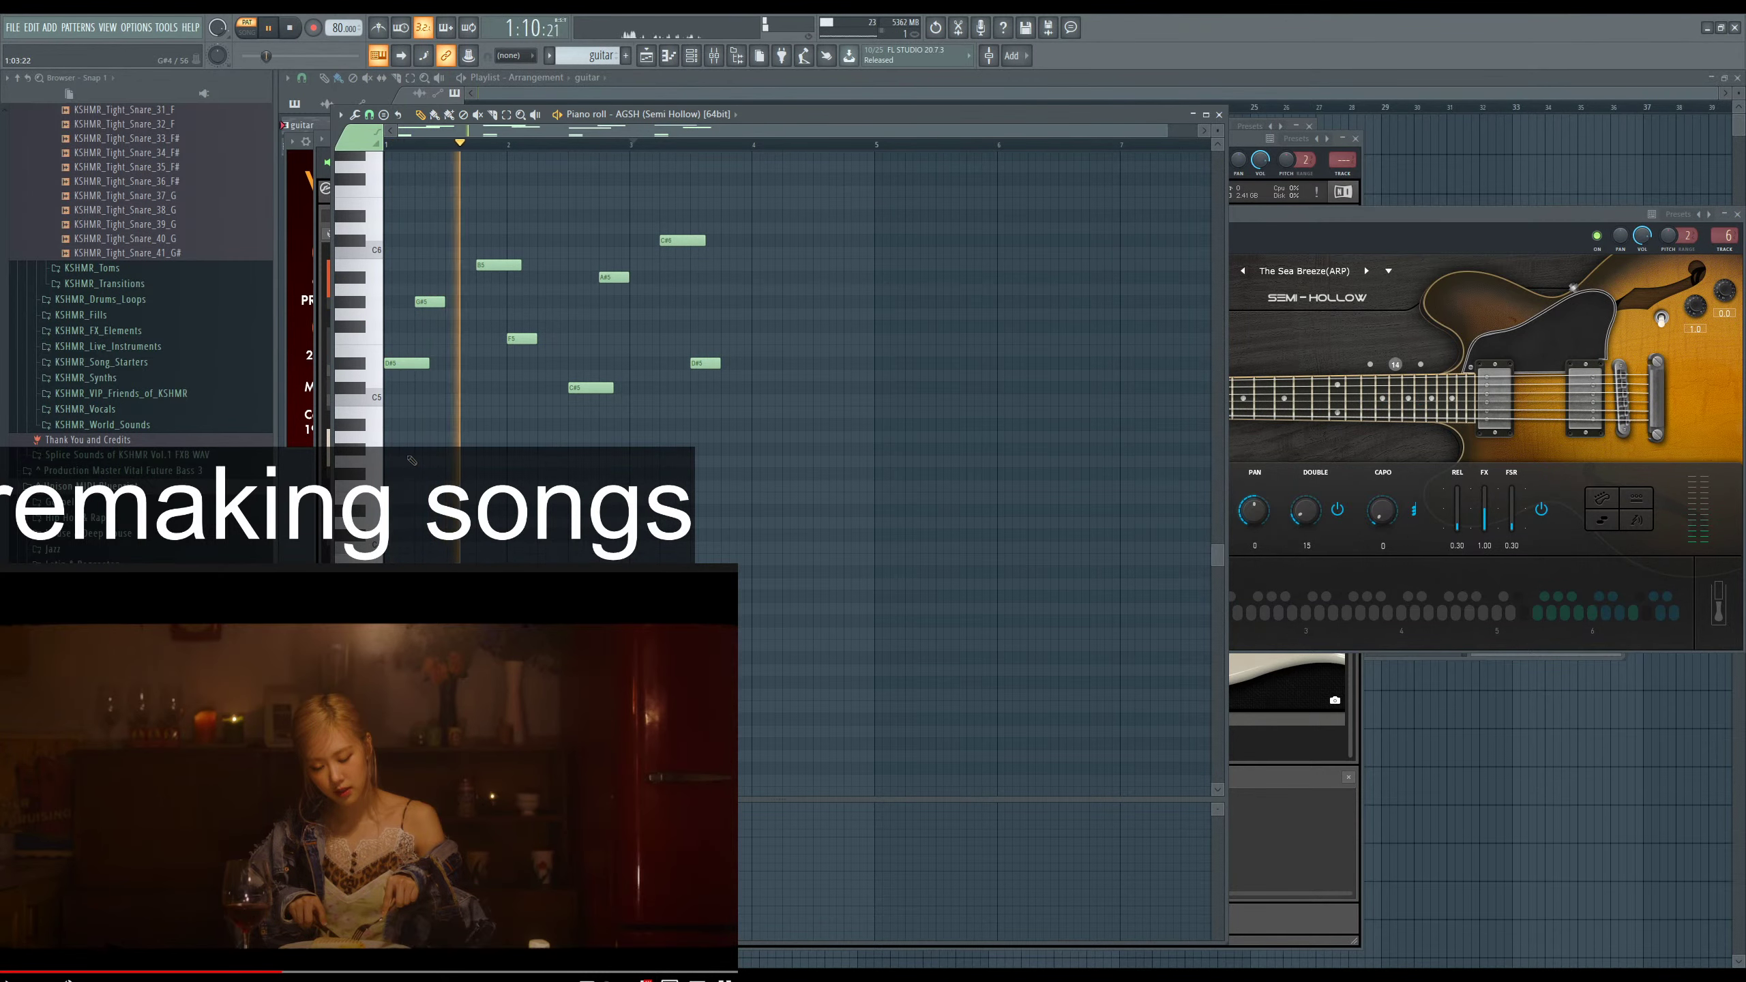
scroll(512, 138, "up", 2)
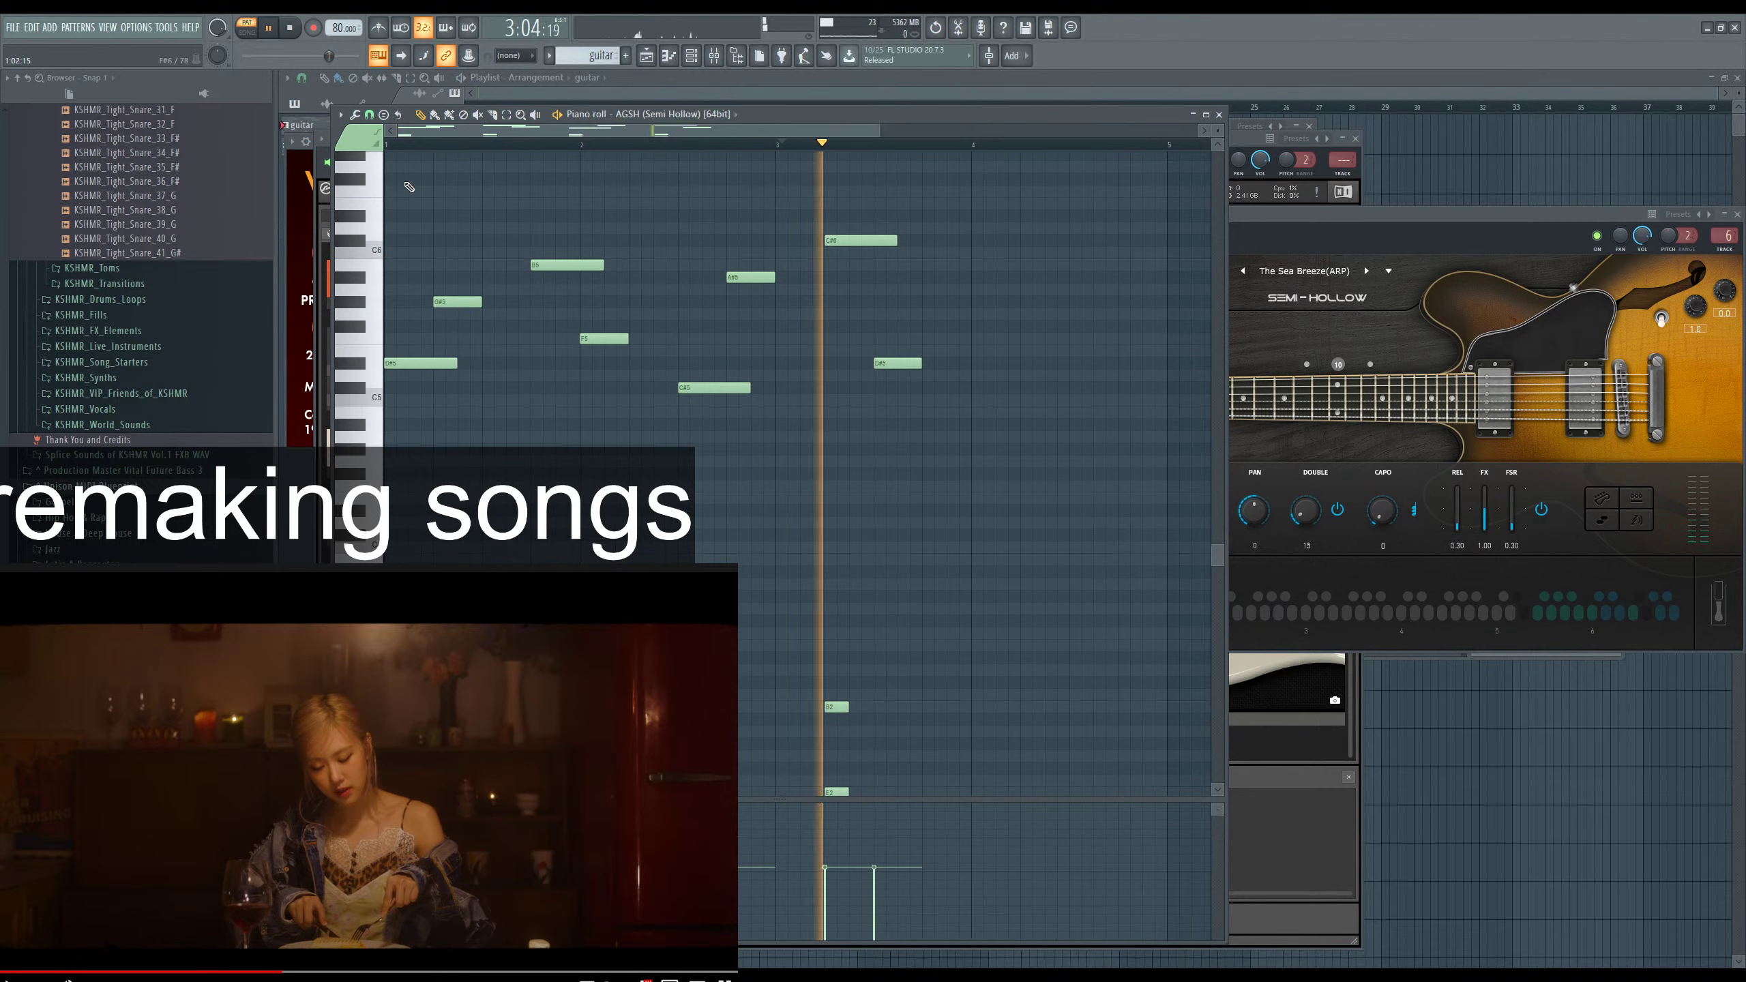
key("space")
scroll(470, 316, "up", 3)
scroll(470, 316, "down", 1)
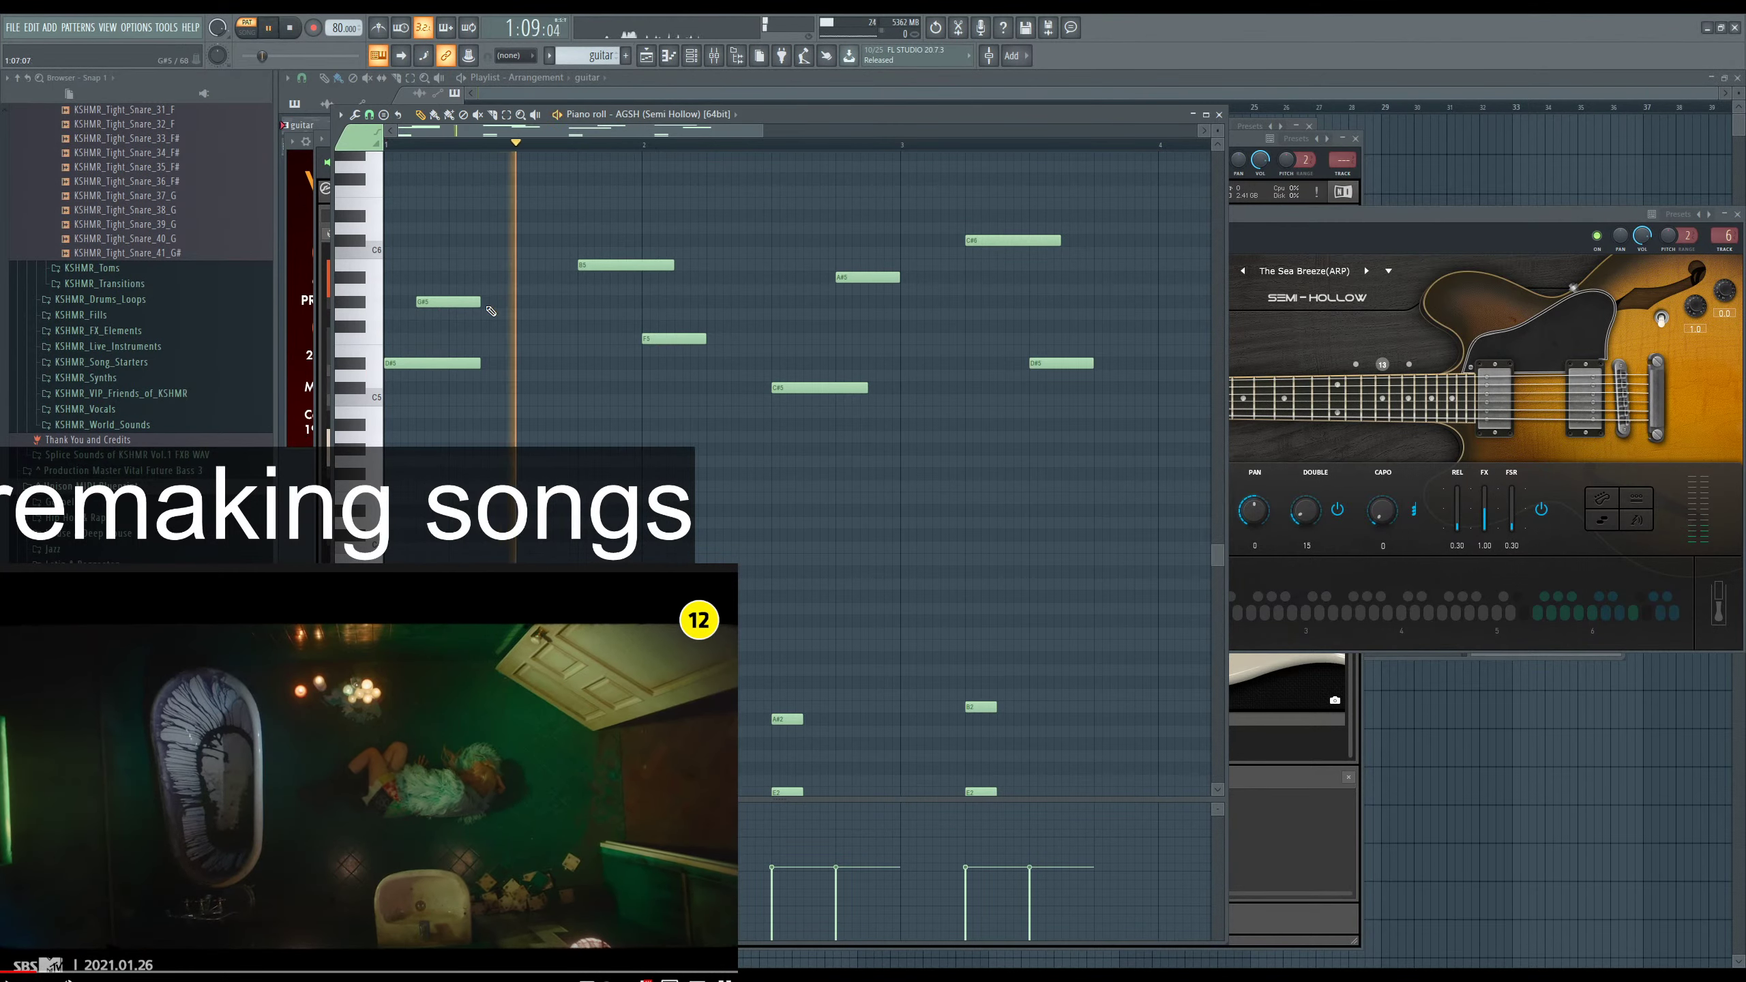
left_click_drag(507, 301, 513, 301)
Start the F5 note at 1:16 and the A#5 note at 2:12, making each five steps long.
left_click_drag(680, 339, 665, 339)
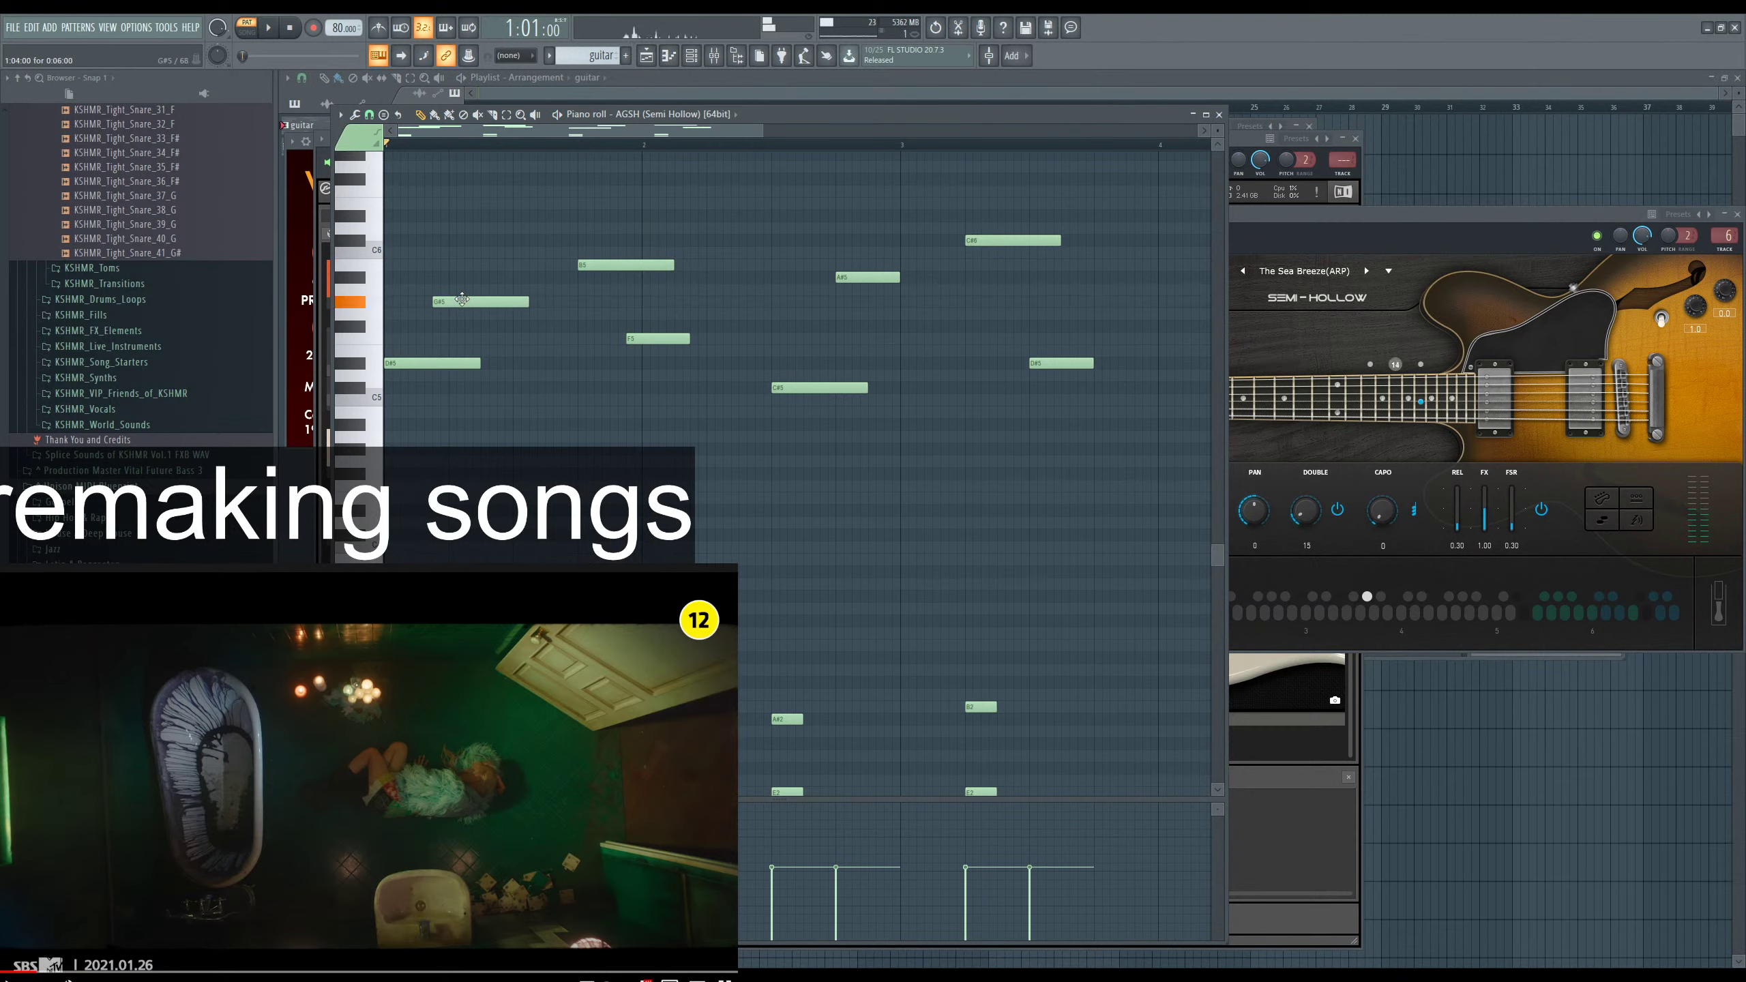
key("space")
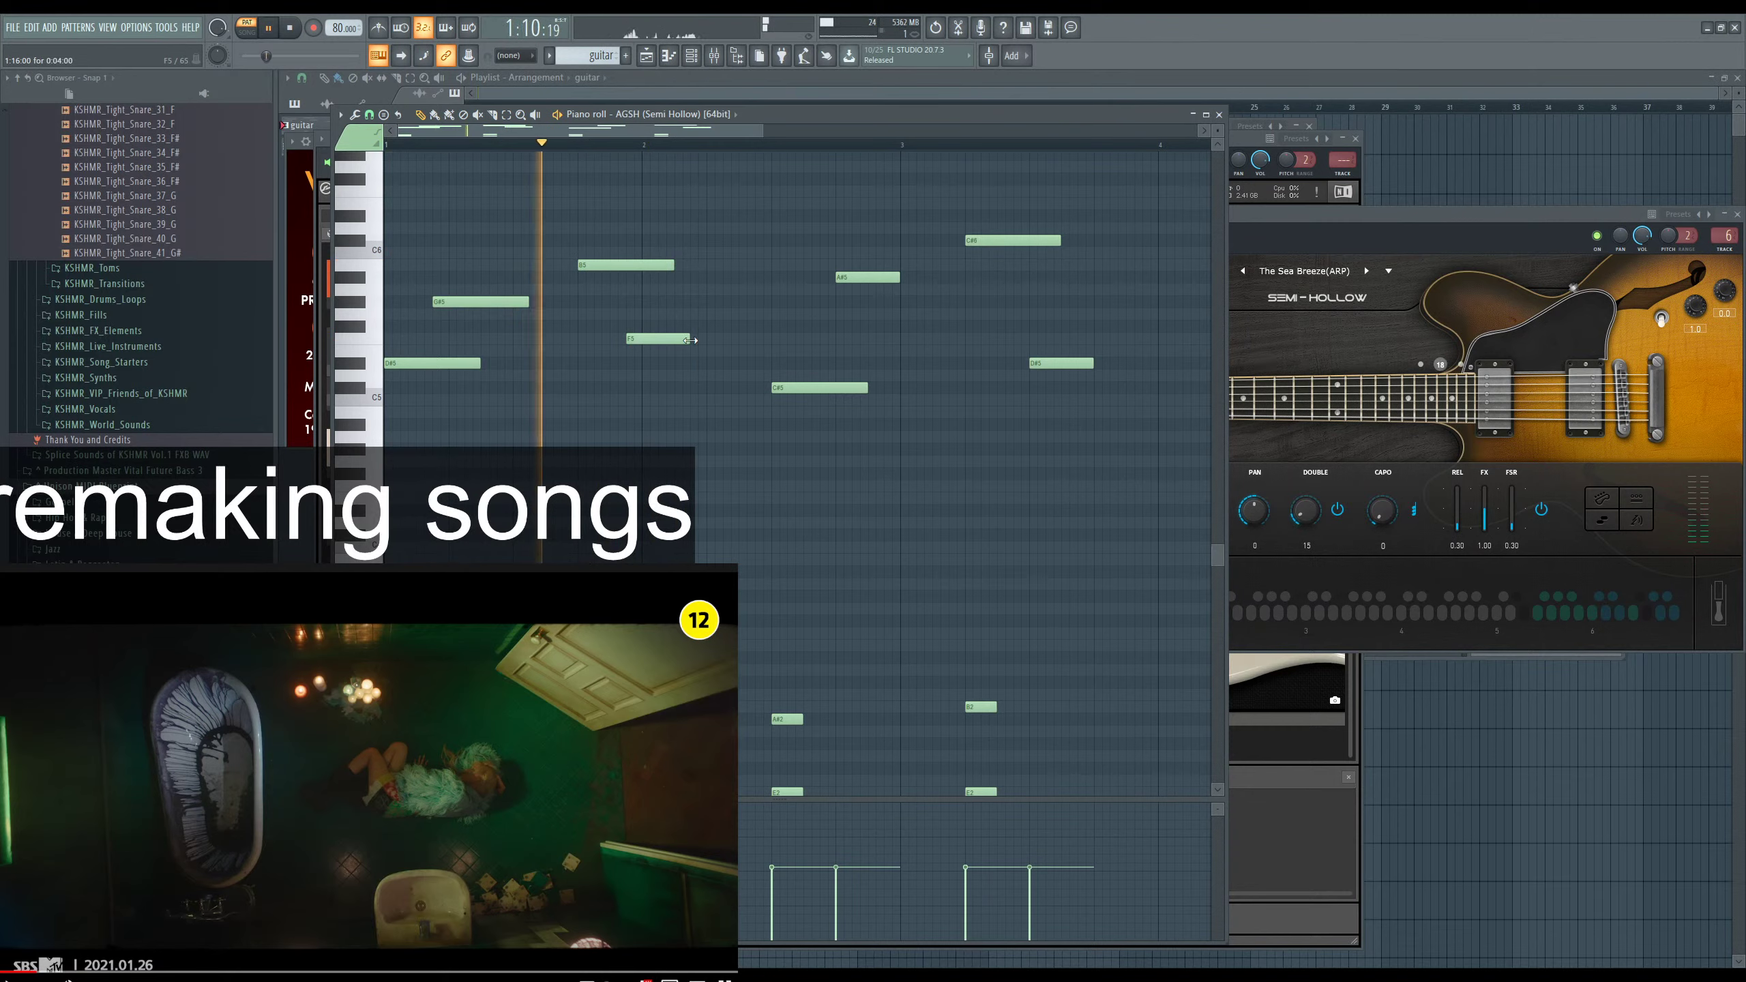
left_click_drag(691, 339, 706, 340)
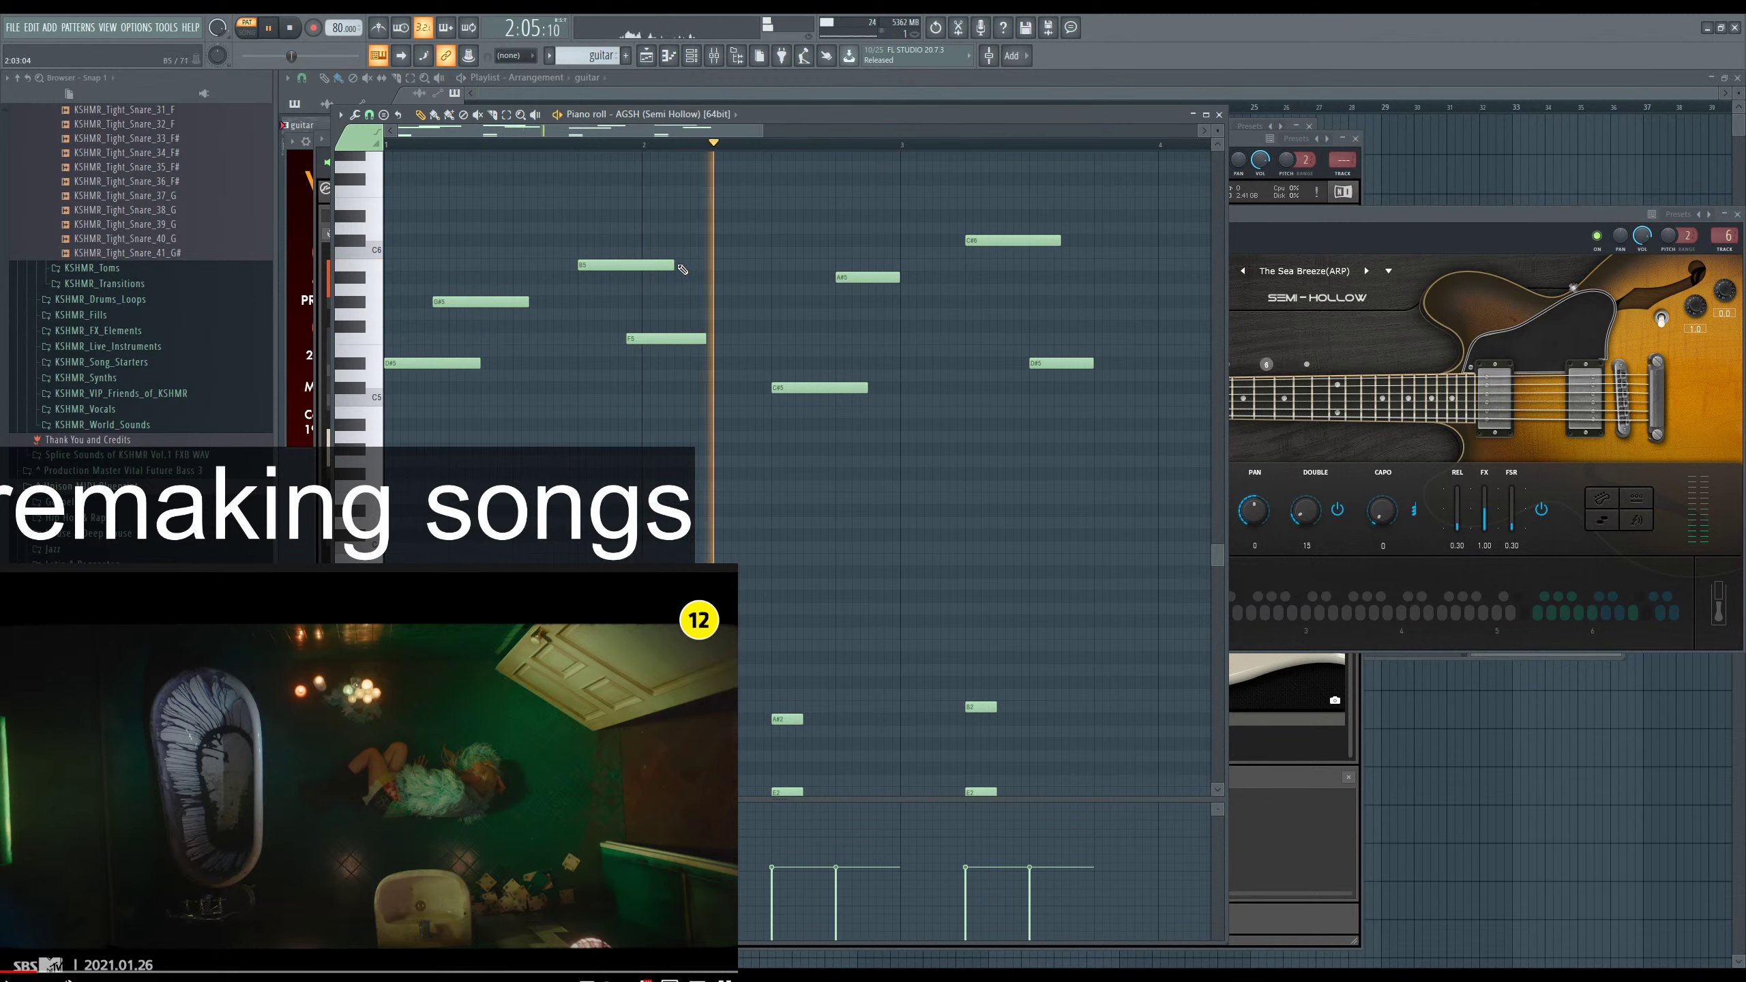
left_click_drag(875, 279, 859, 280)
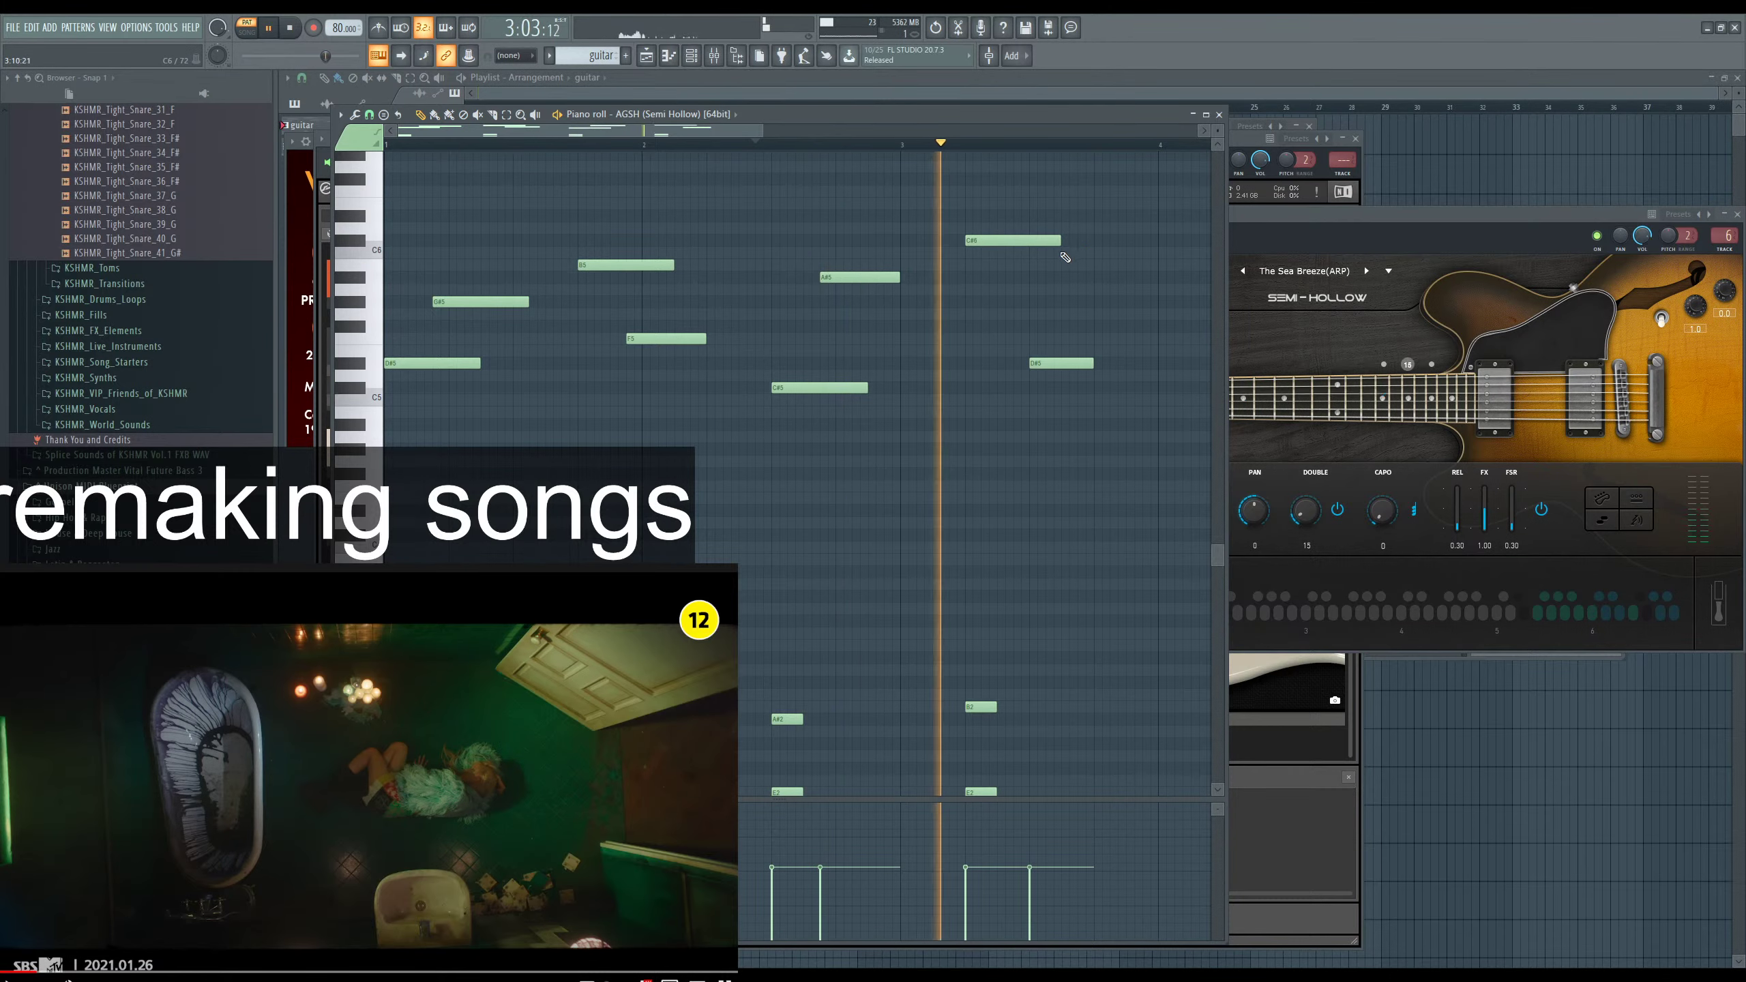
Start the last D#5 melody note at 3:08 and lengthen it to nine steps.
left_click_drag(1065, 377, 1050, 377)
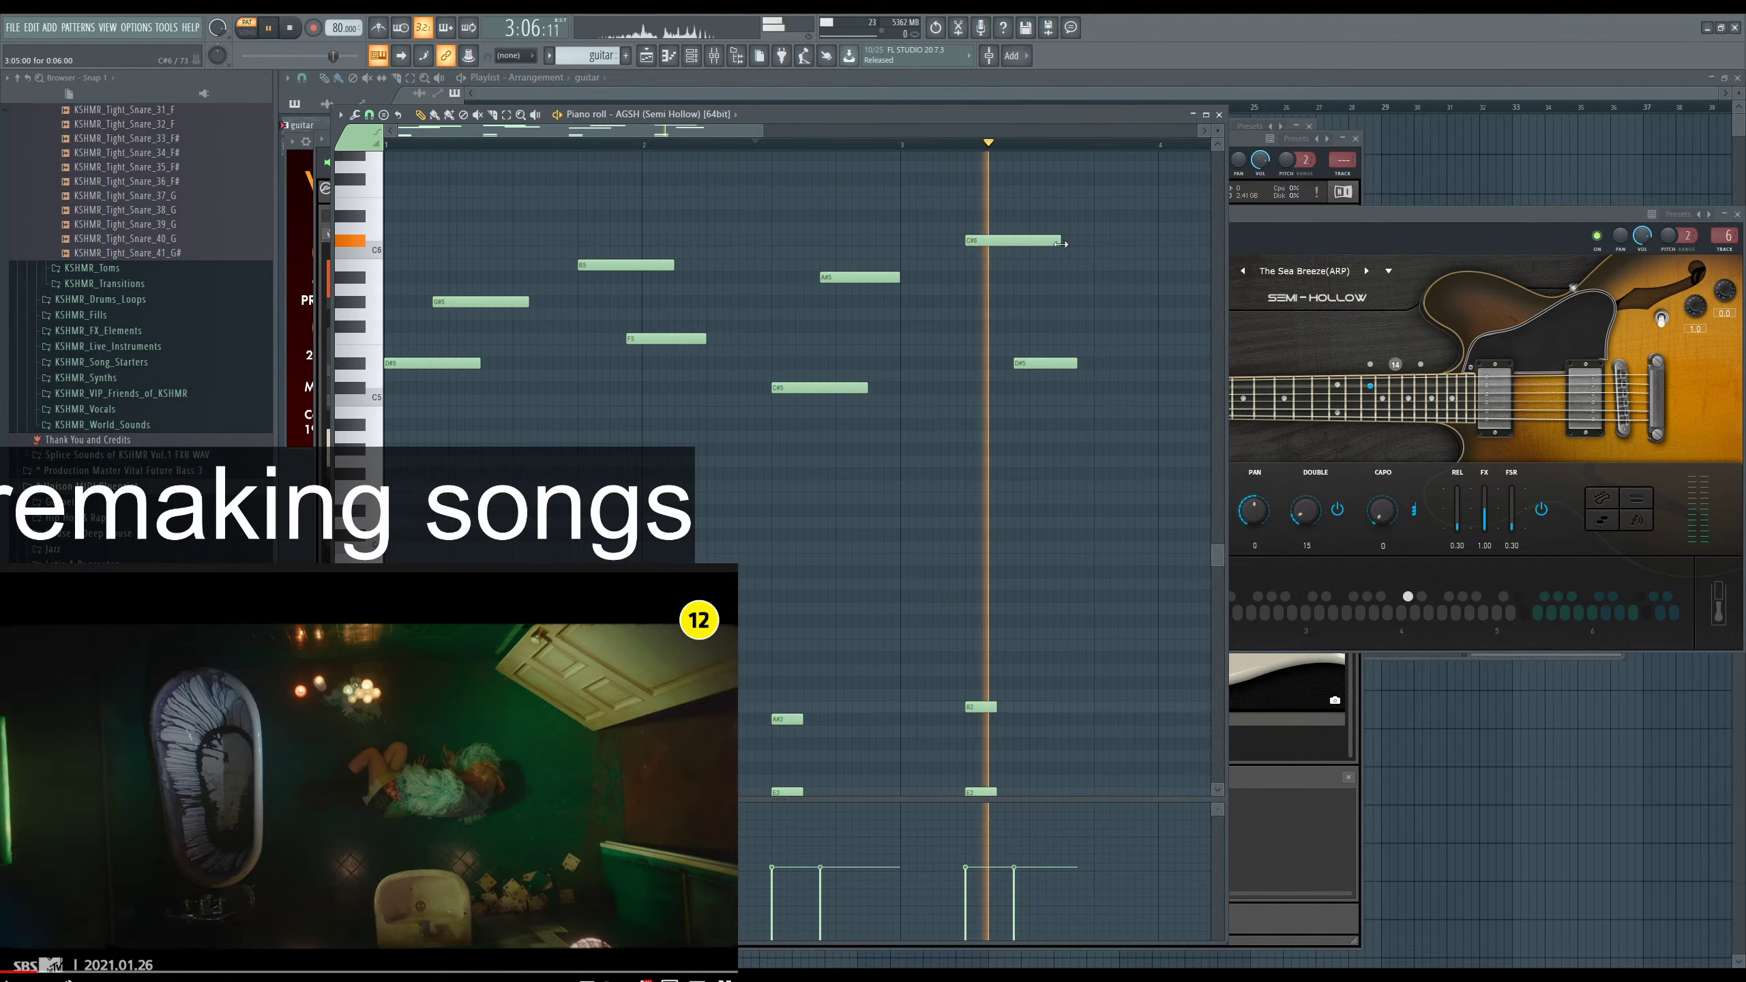
left_click_drag(1076, 363, 1095, 362)
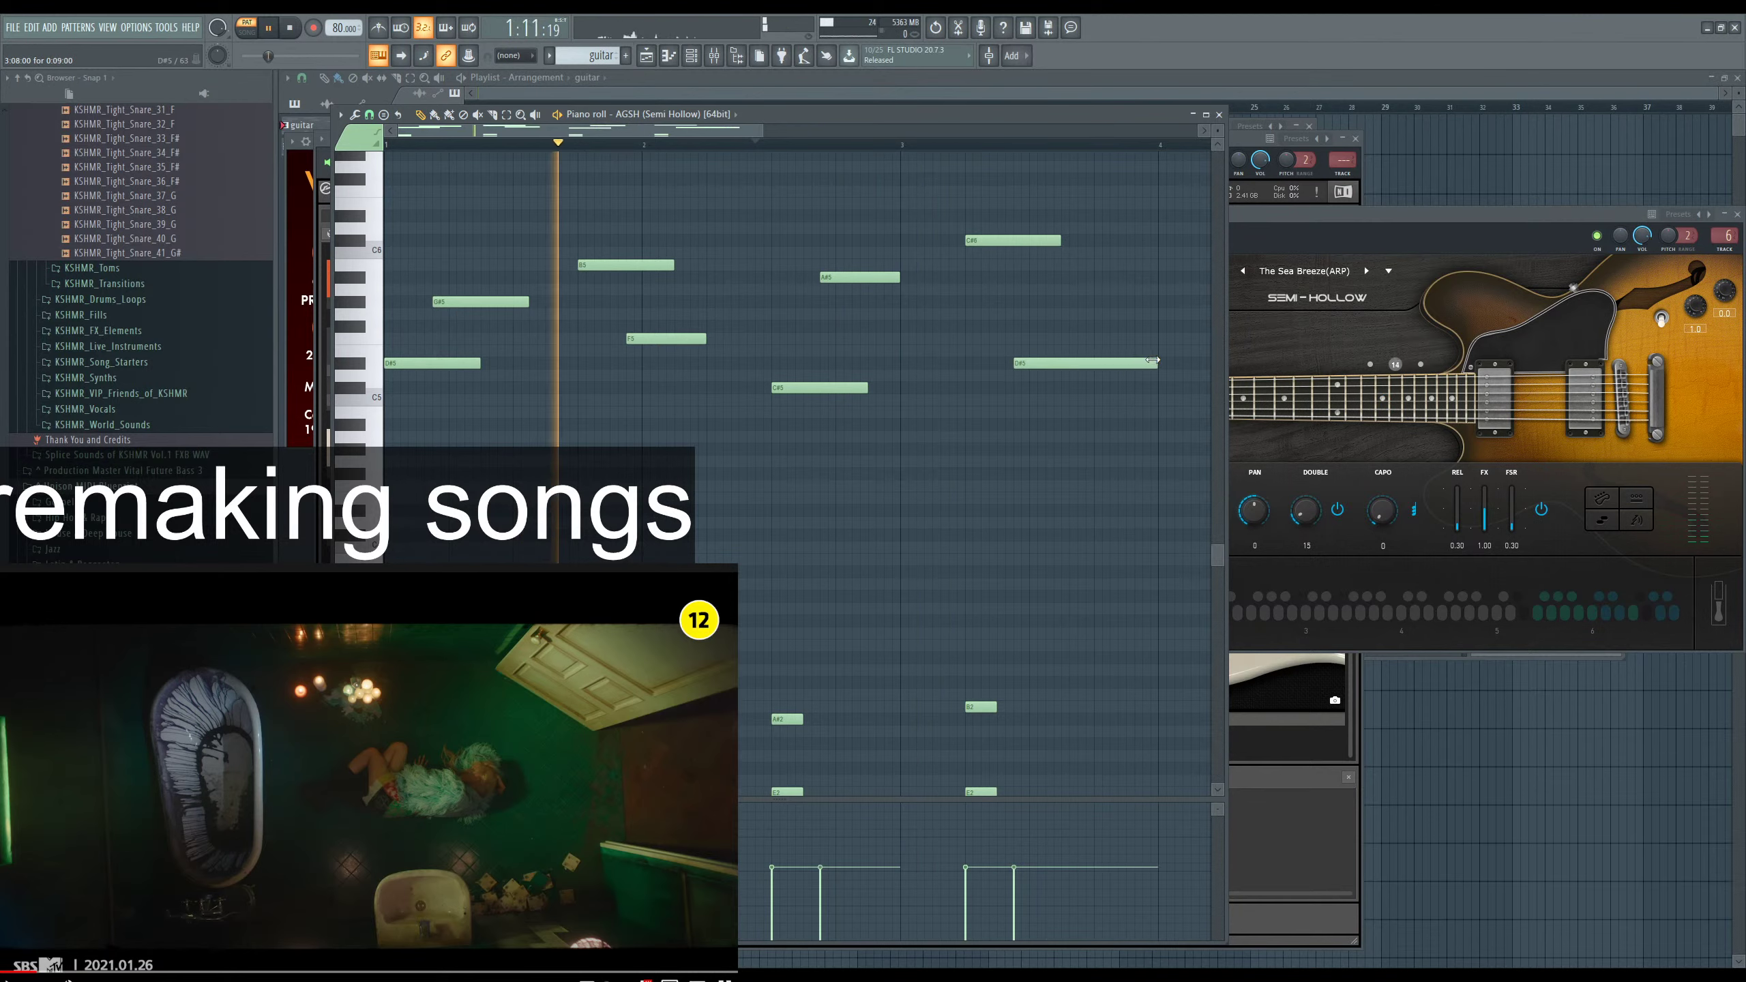
scroll(1066, 493, "down", 1)
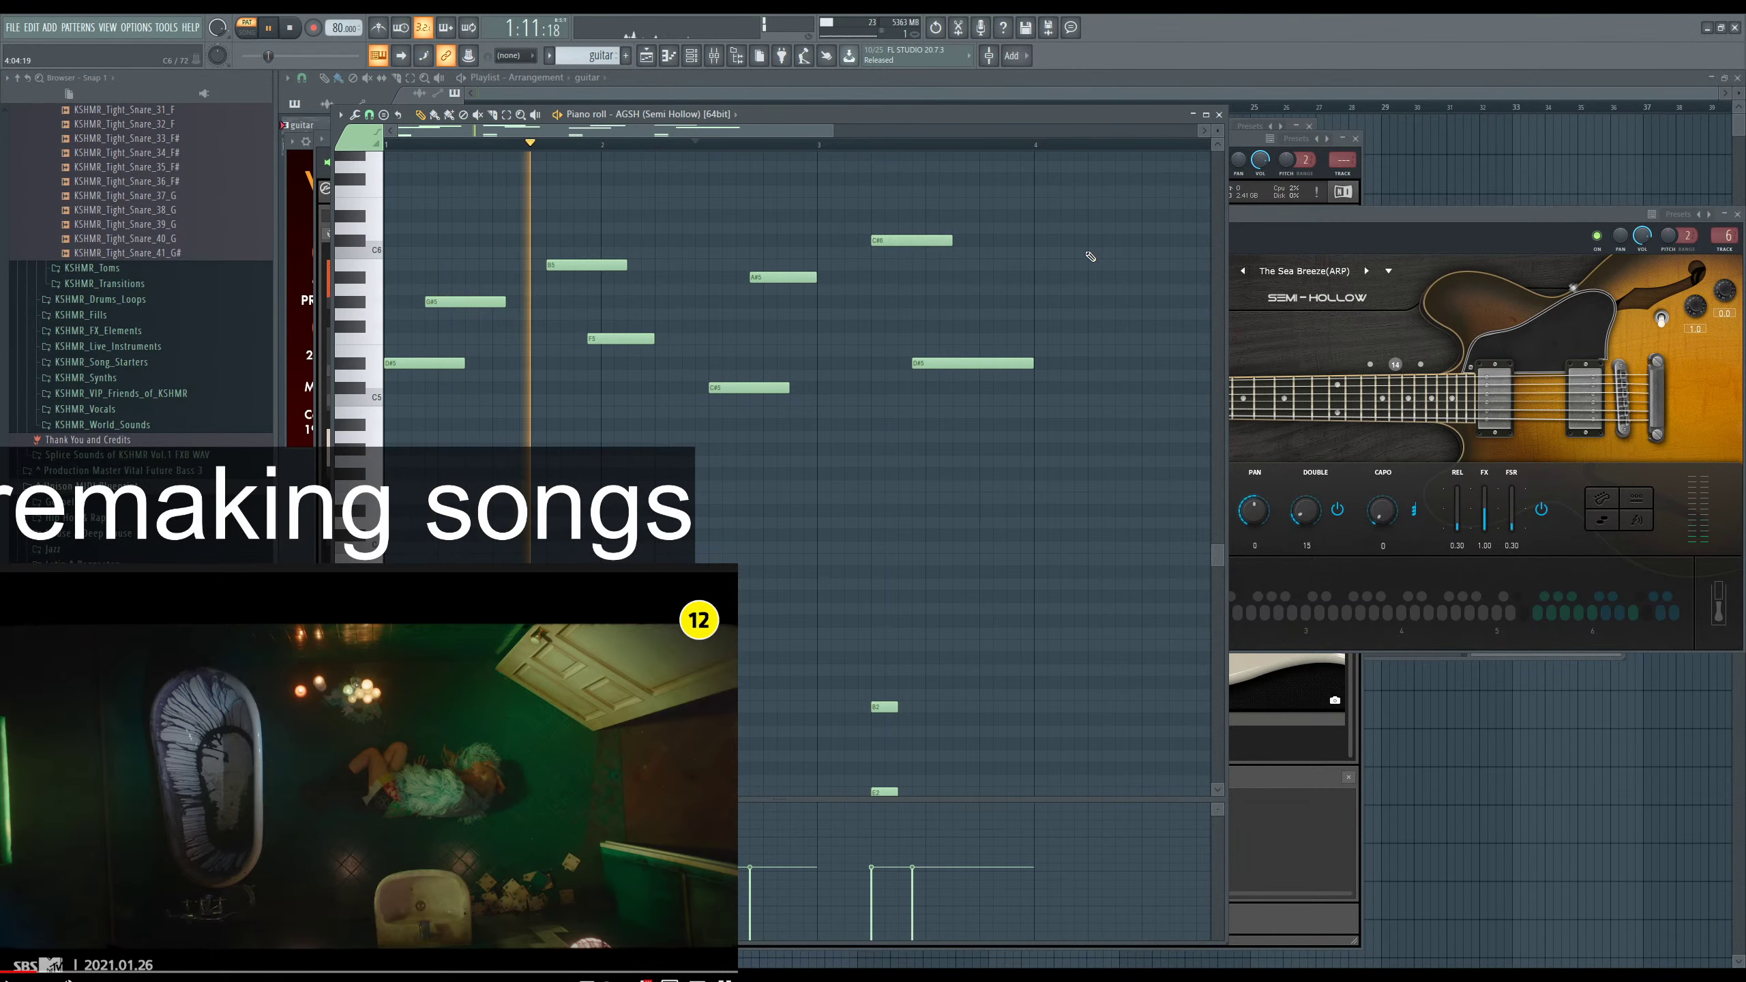
scroll(930, 564, "down", 2)
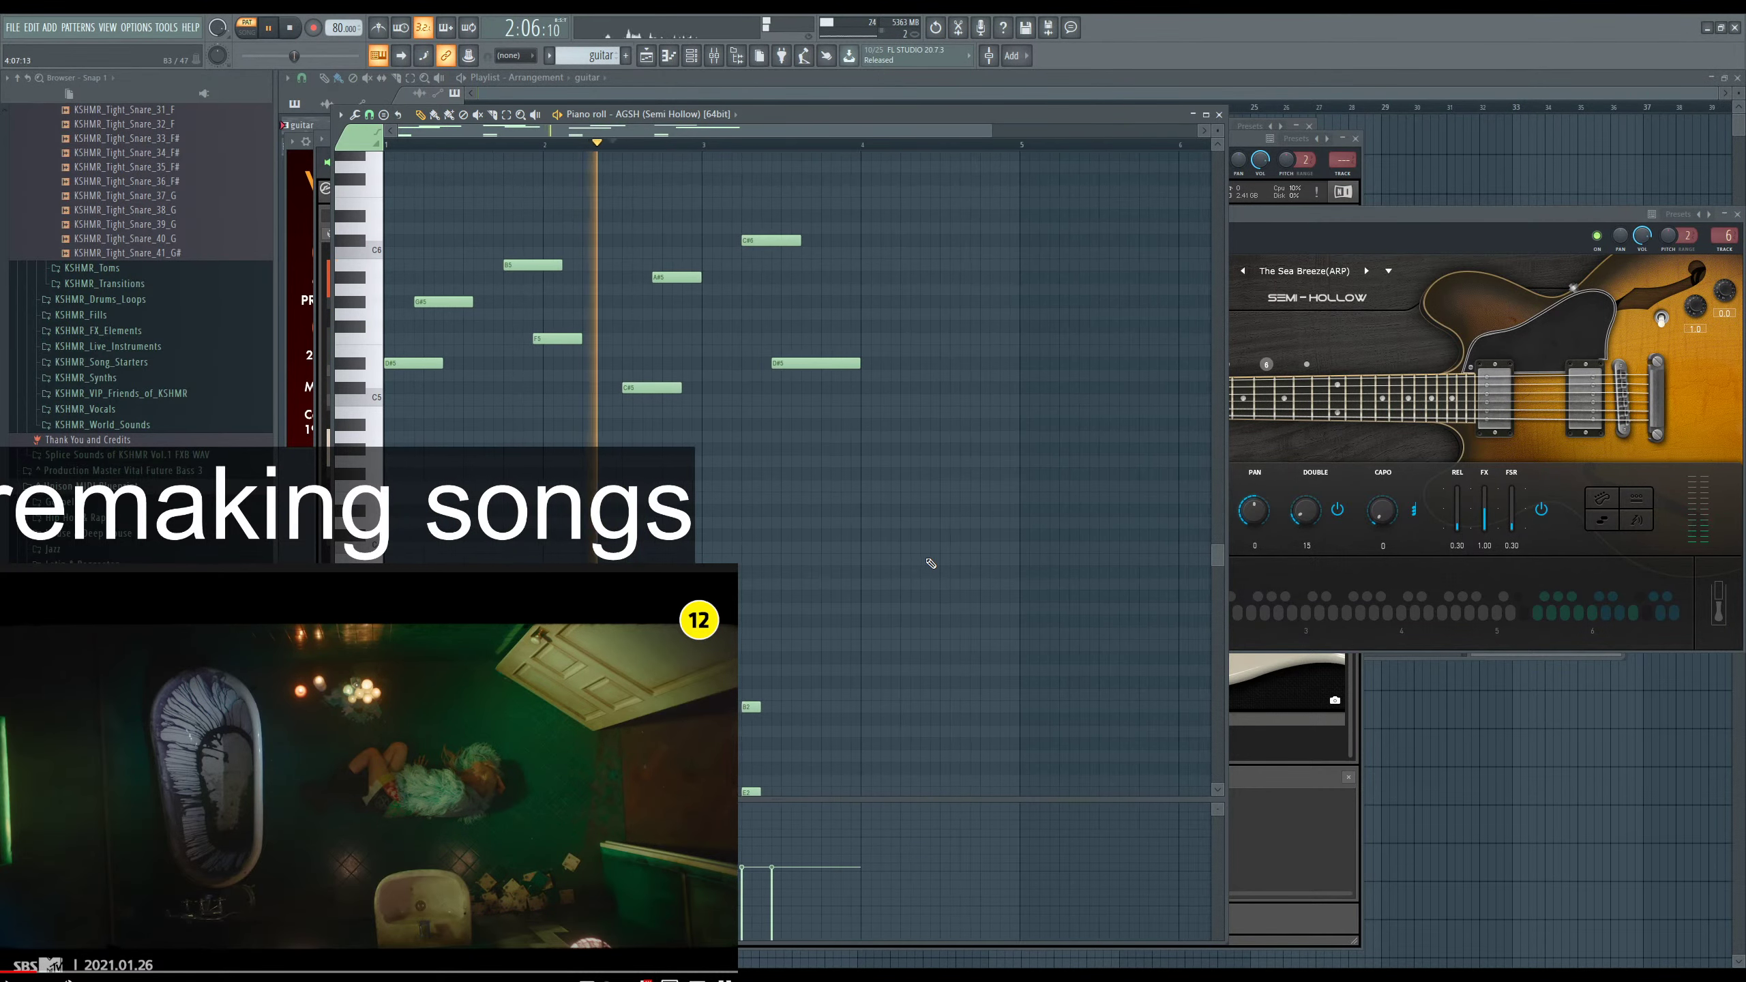
Check the playlist and play a passage of the reference video to compare it with the guitar pattern.
key("F5")
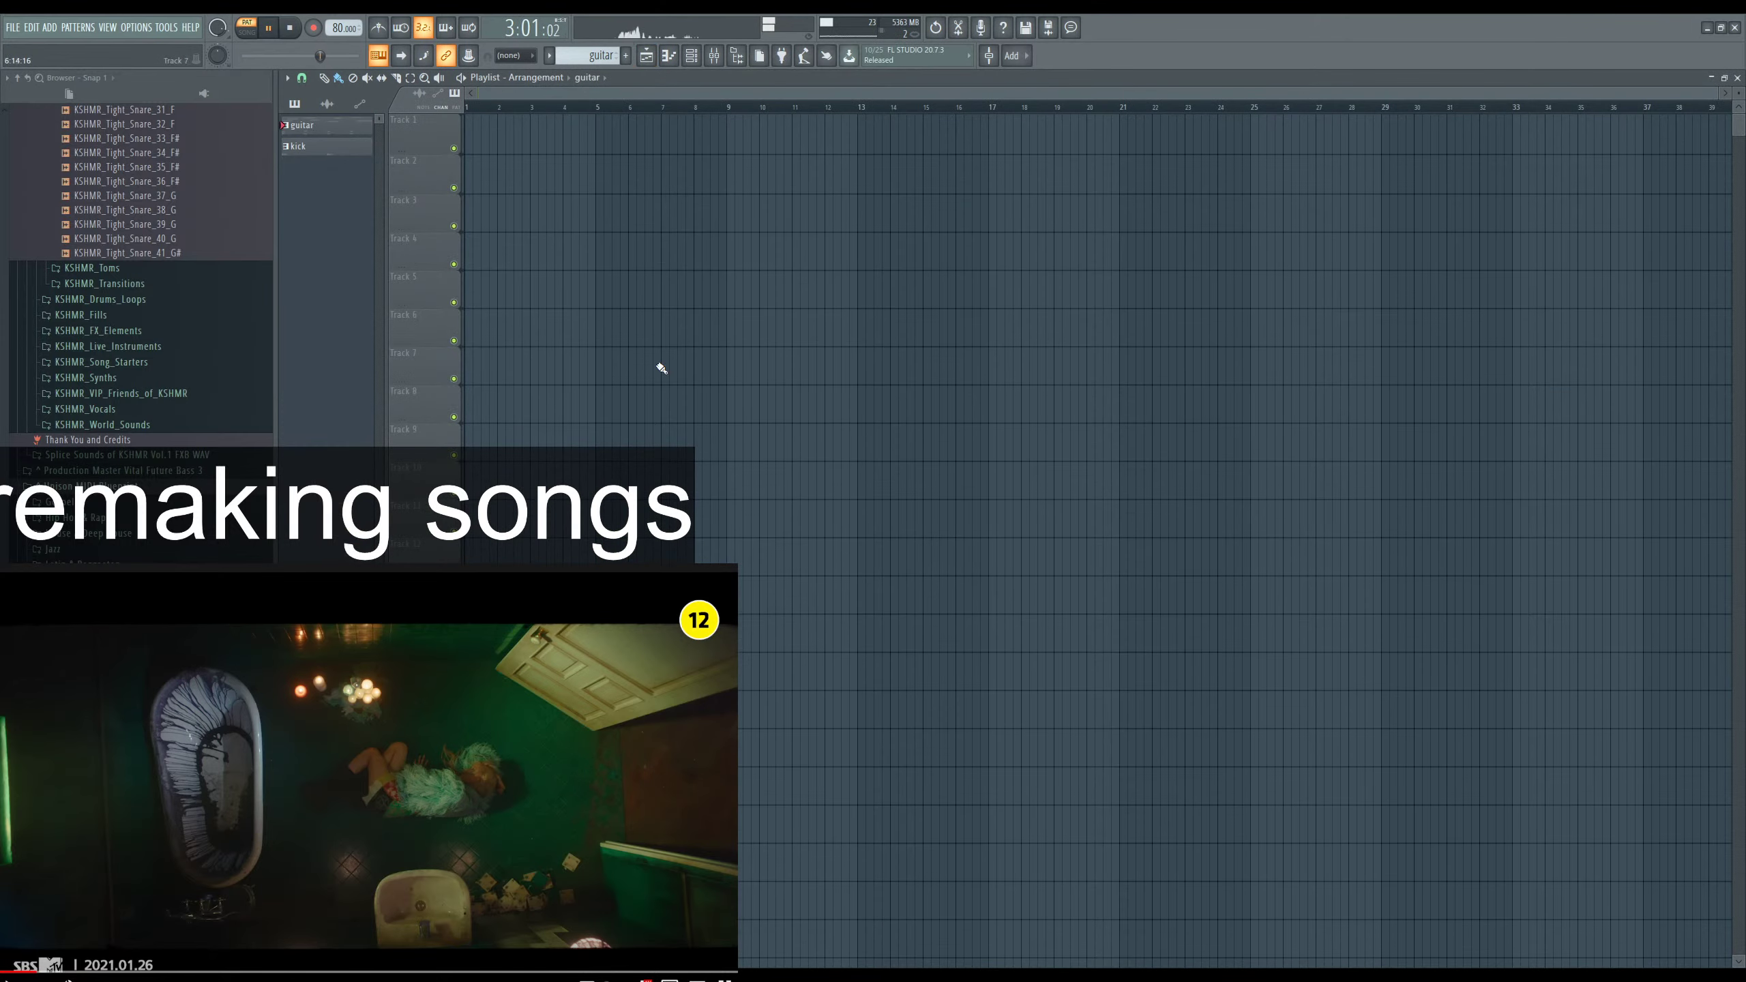
key("F5")
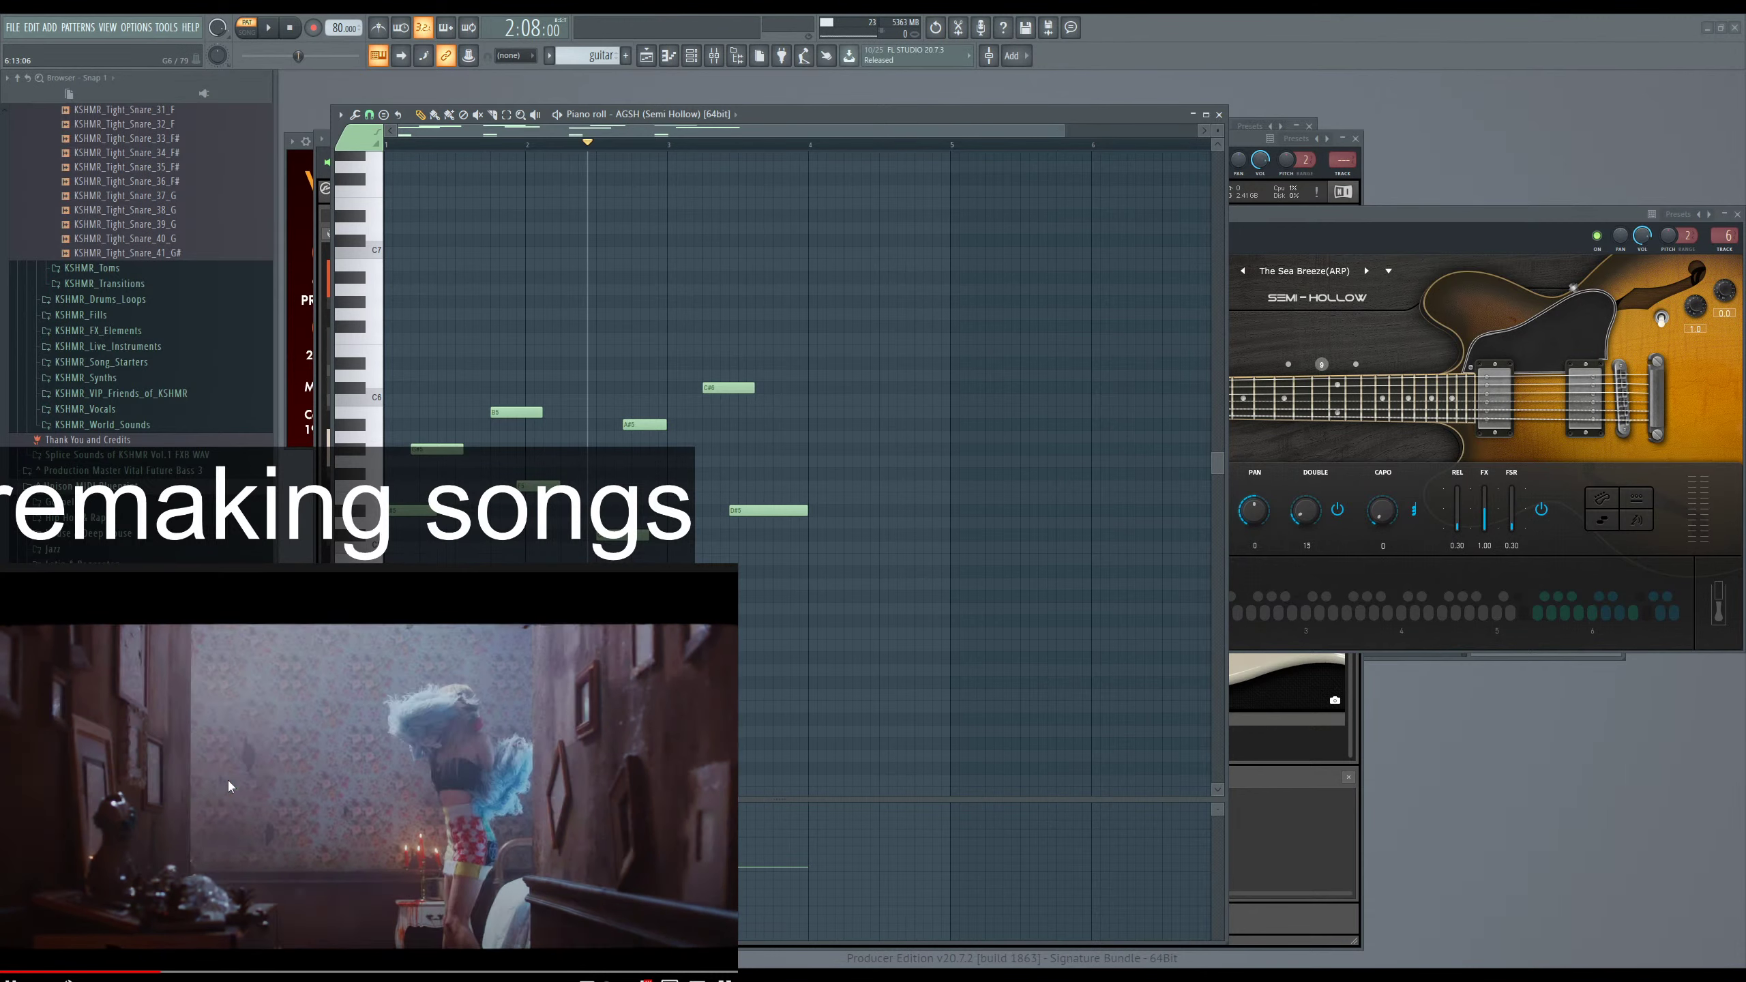
left_click(238, 803)
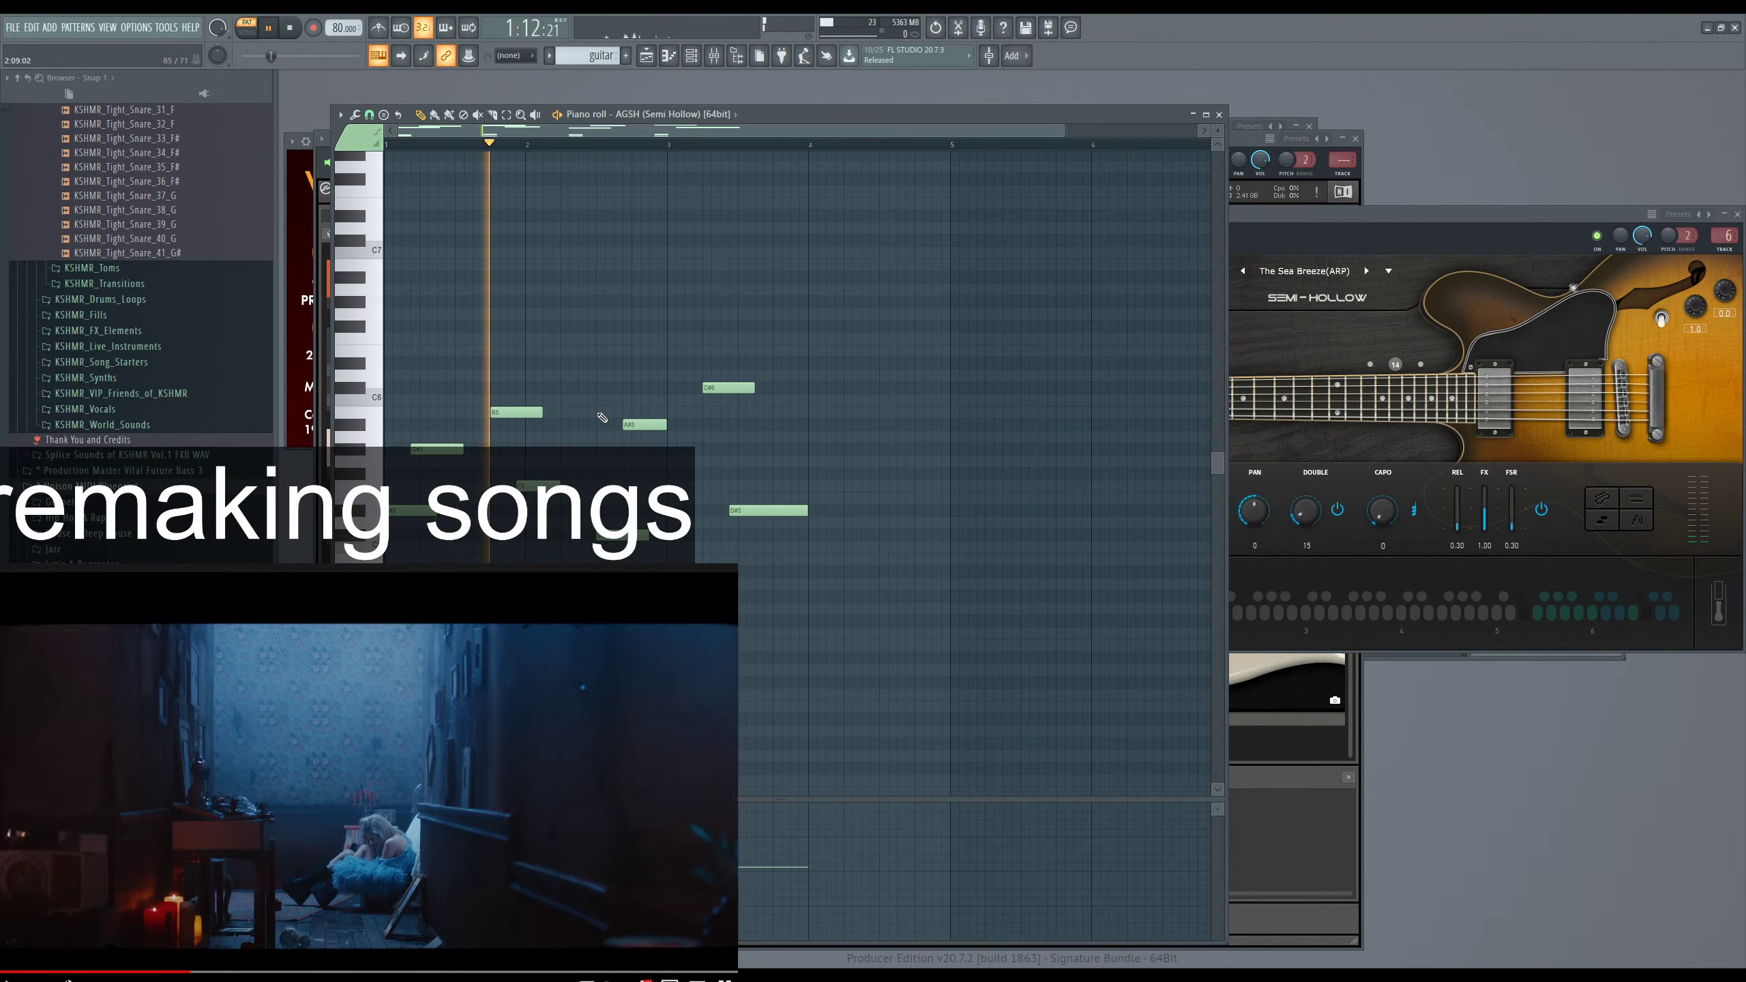
Shift the second, third and fourth melody note pairs so that they start at 2:01, 3:01 and 4:01.
left_click_drag(485, 343, 646, 529)
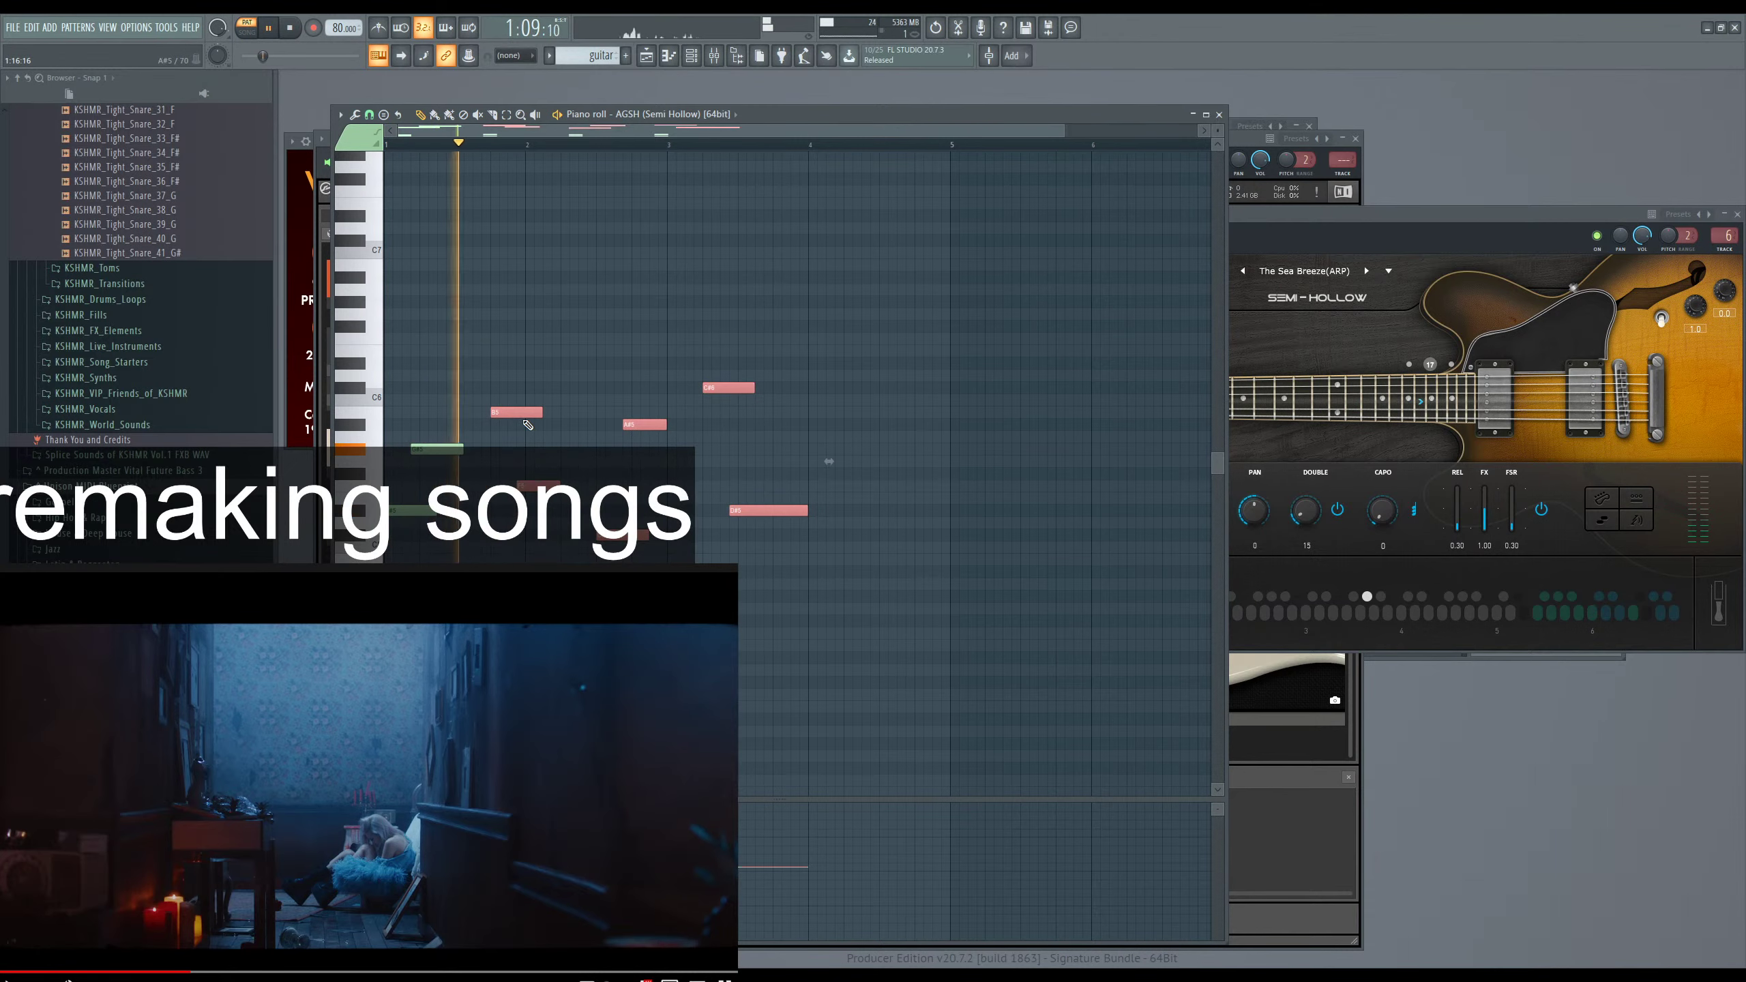
left_click_drag(521, 412, 556, 413)
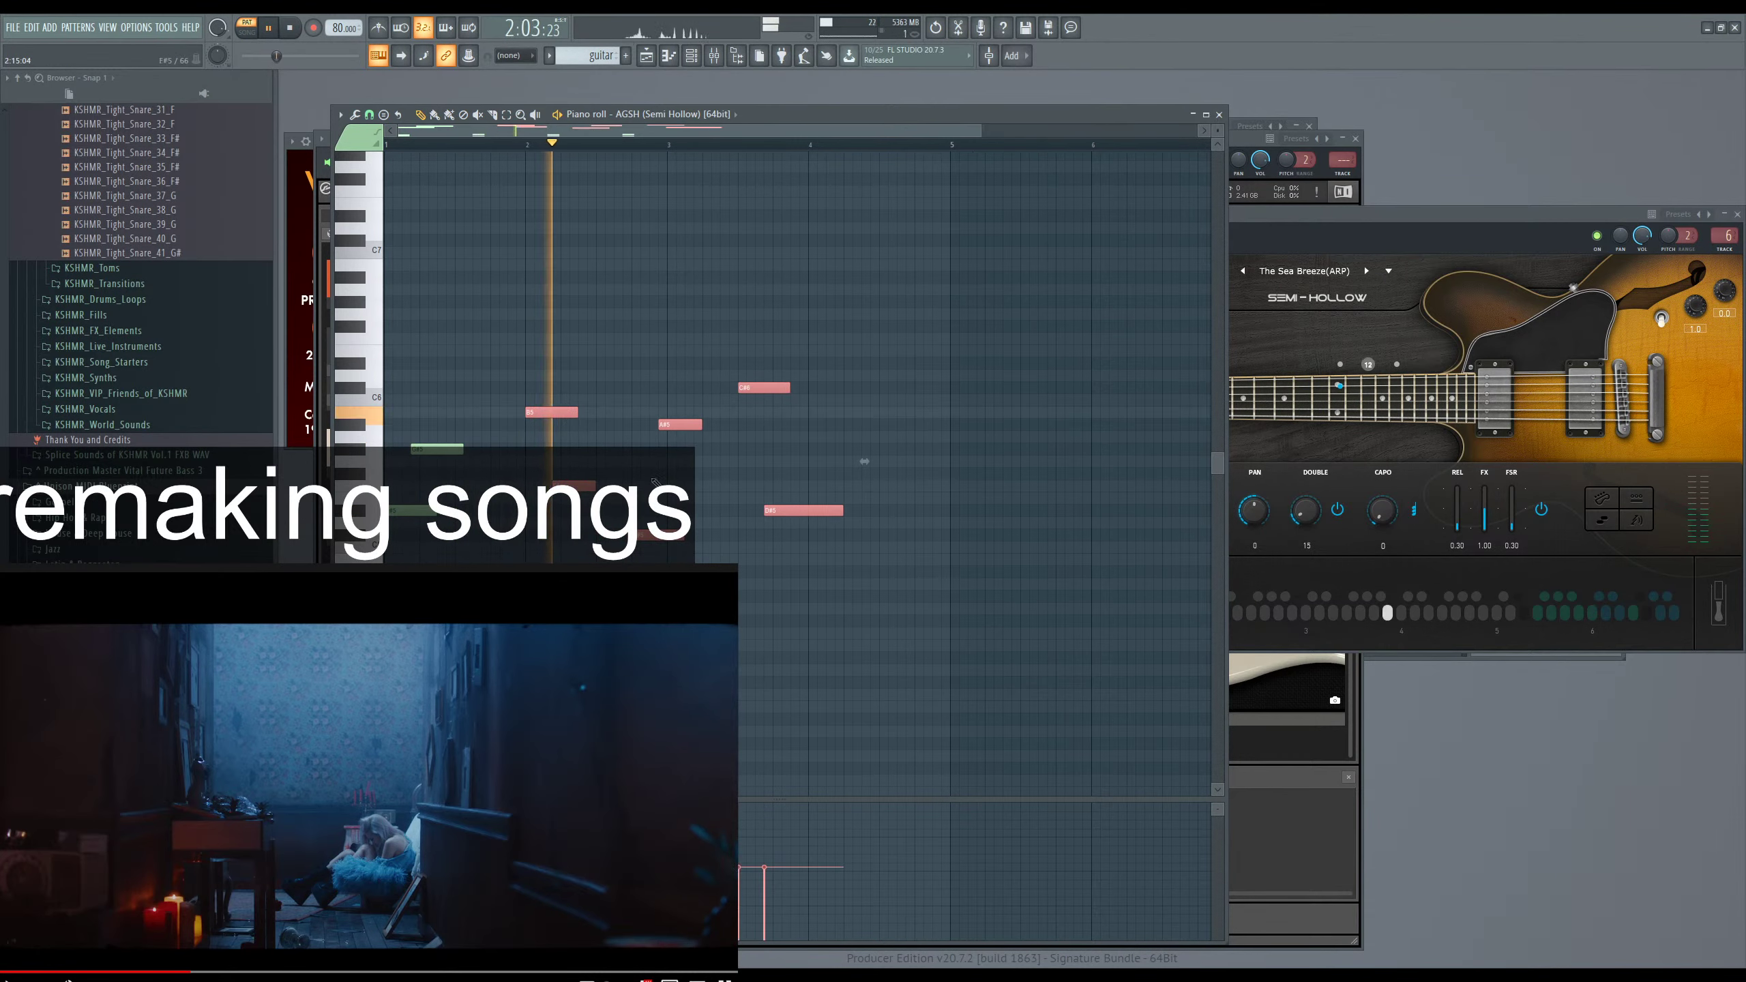
left_click_drag(636, 364, 816, 594)
left_click_drag(660, 534, 696, 533)
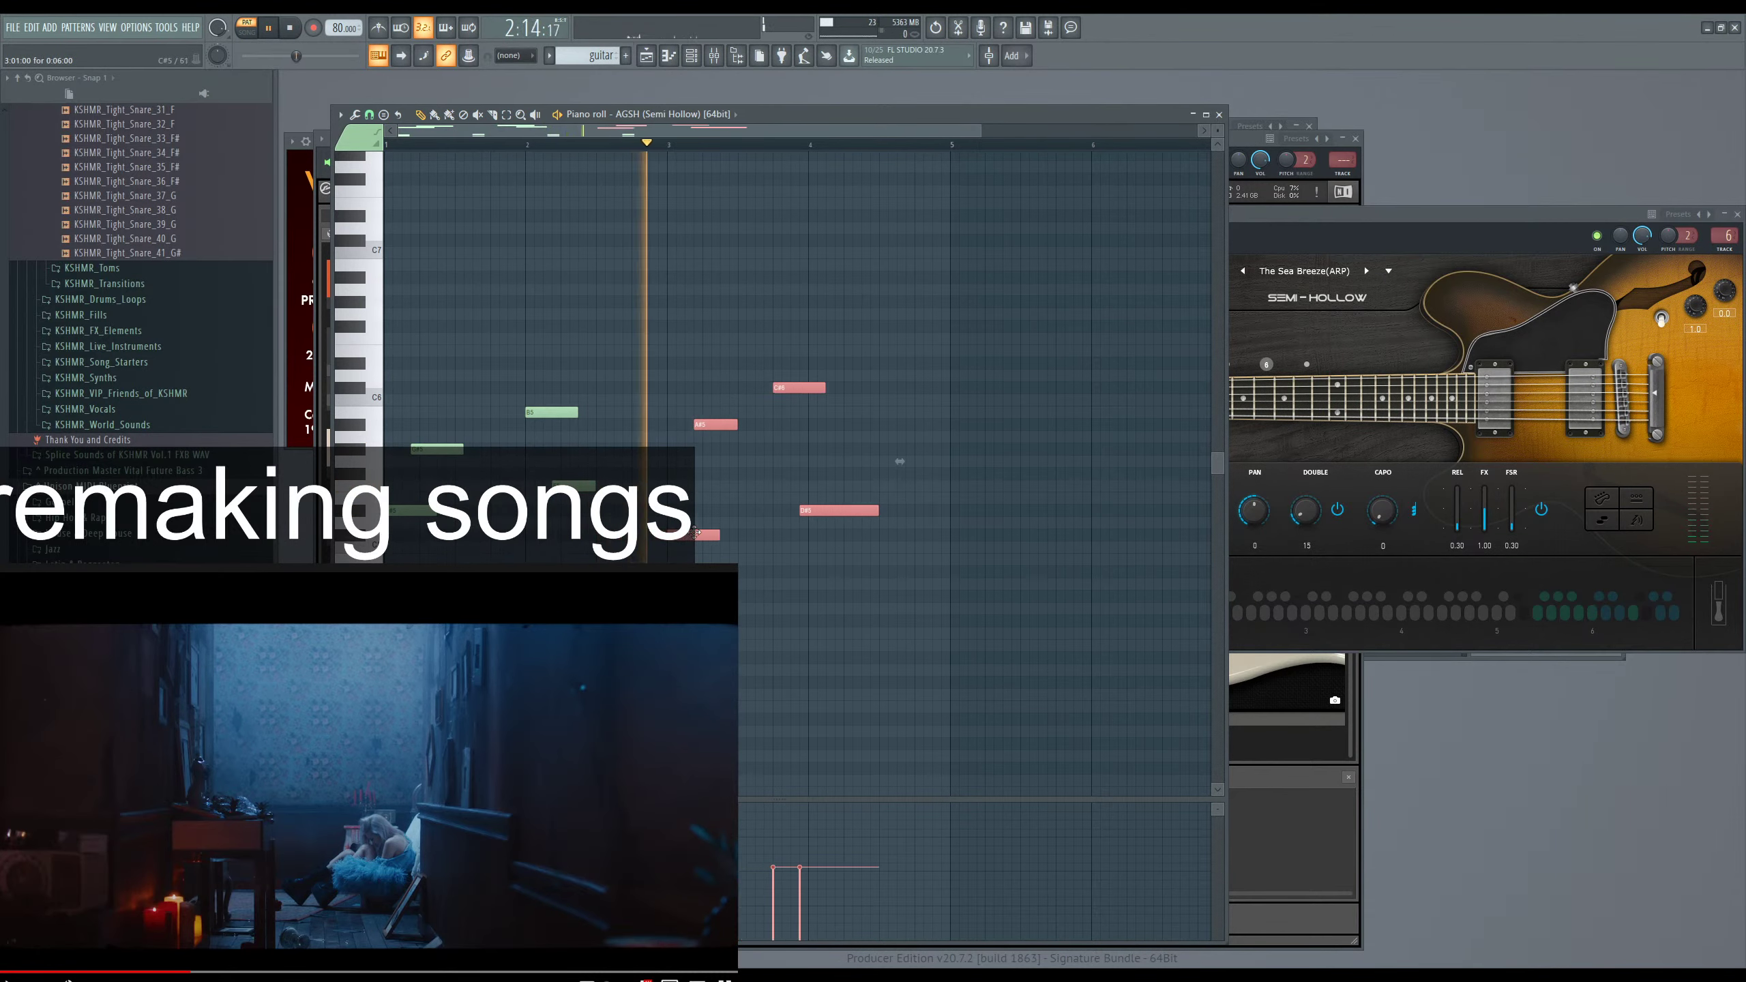
left_click_drag(798, 352, 856, 544)
left_click_drag(795, 390, 831, 390)
Move the low note pairs to 2:01, 3:01 and 4:01, aligned with the shifted melody notes.
left_click(646, 146)
scroll(825, 551, "down", 3)
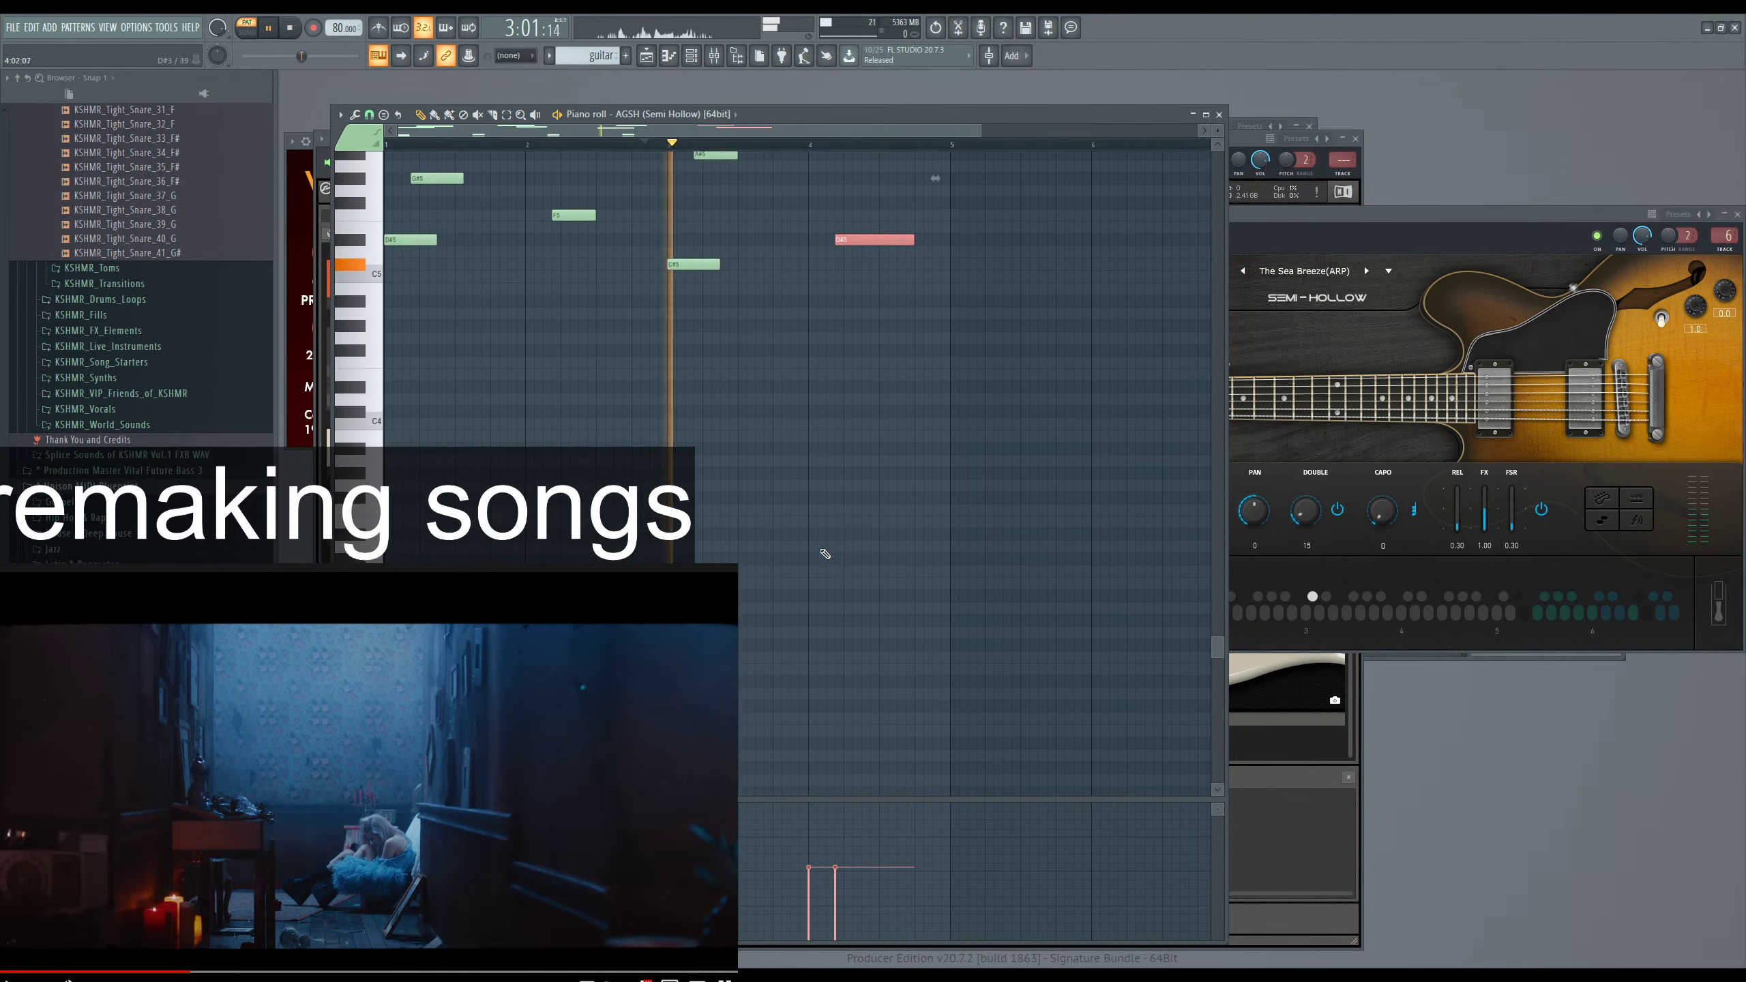
left_click_drag(471, 581, 827, 673)
key("space")
key("space")
scroll(545, 596, "up", 2)
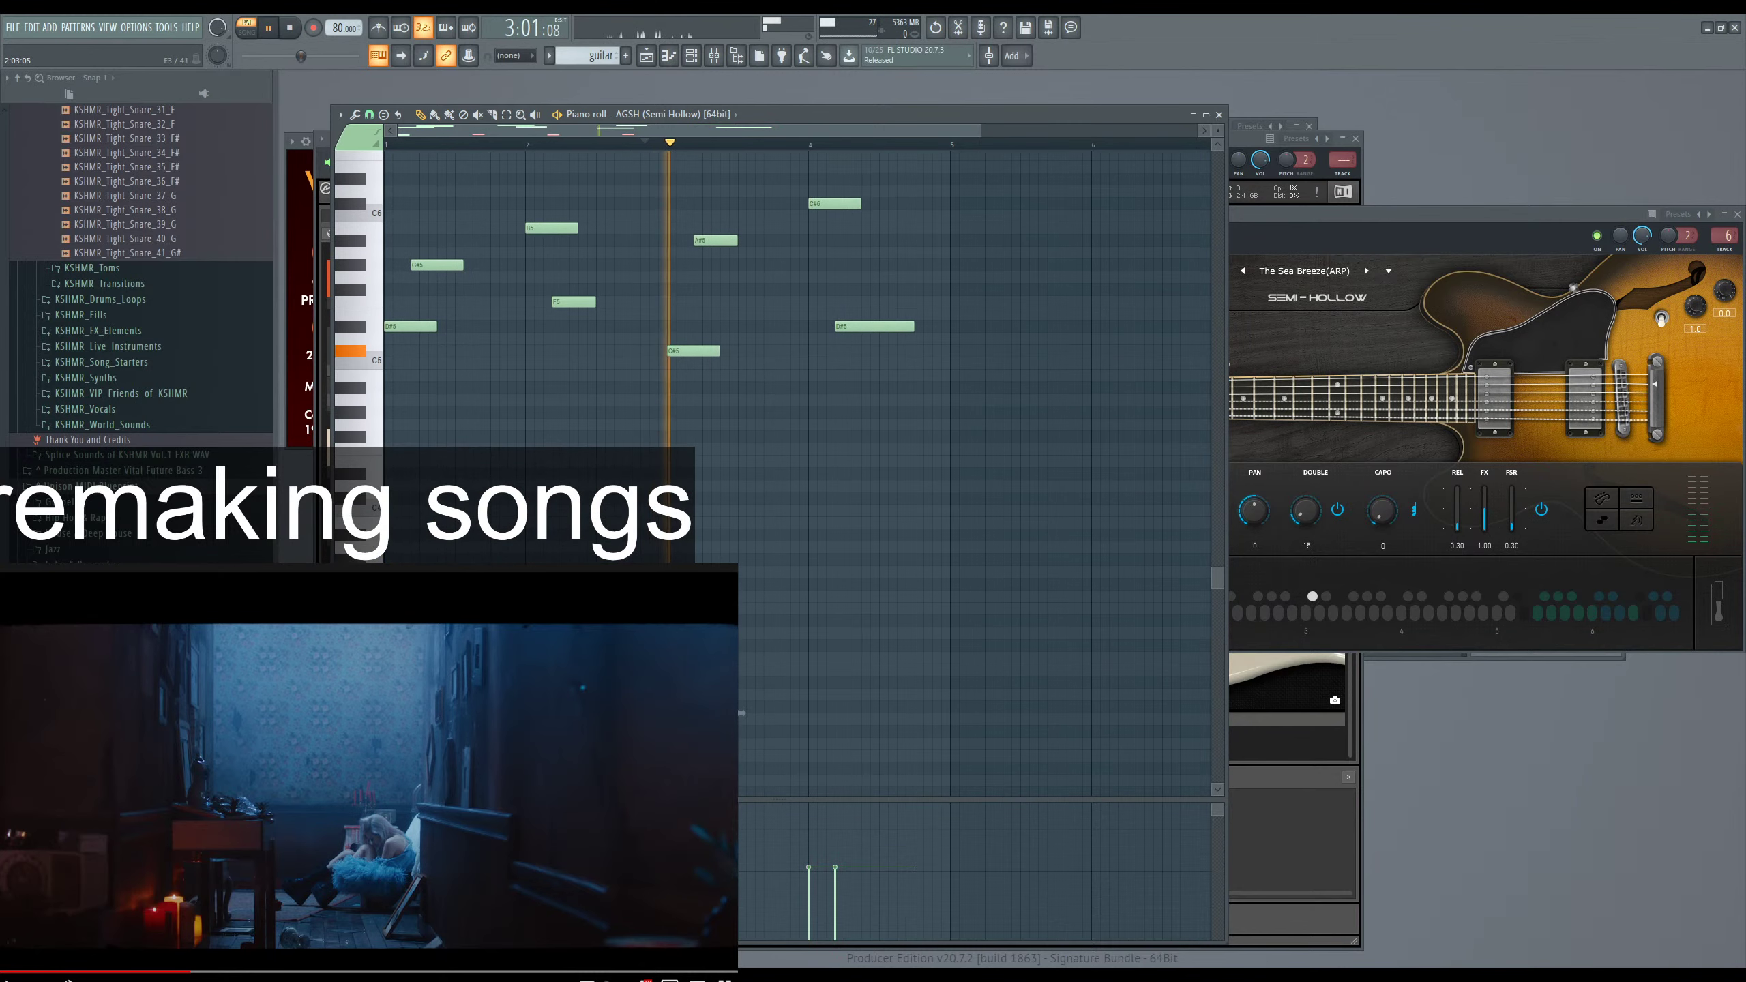
key("space")
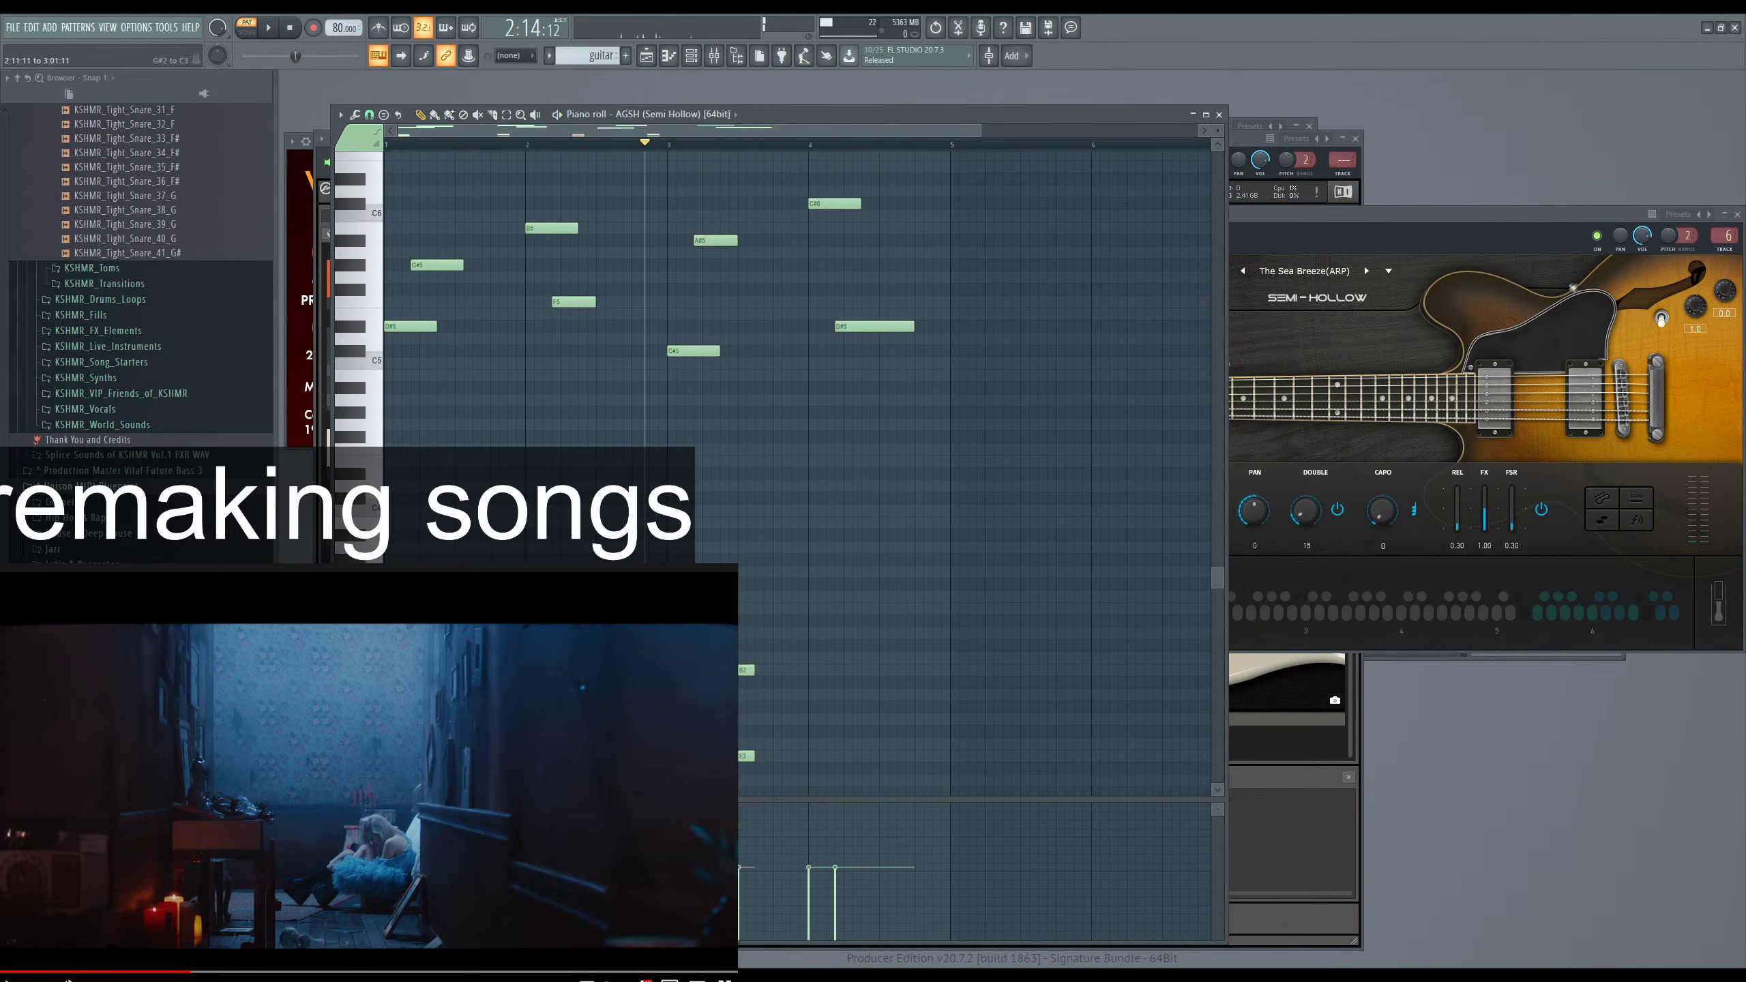
left_click_drag(672, 709, 777, 781)
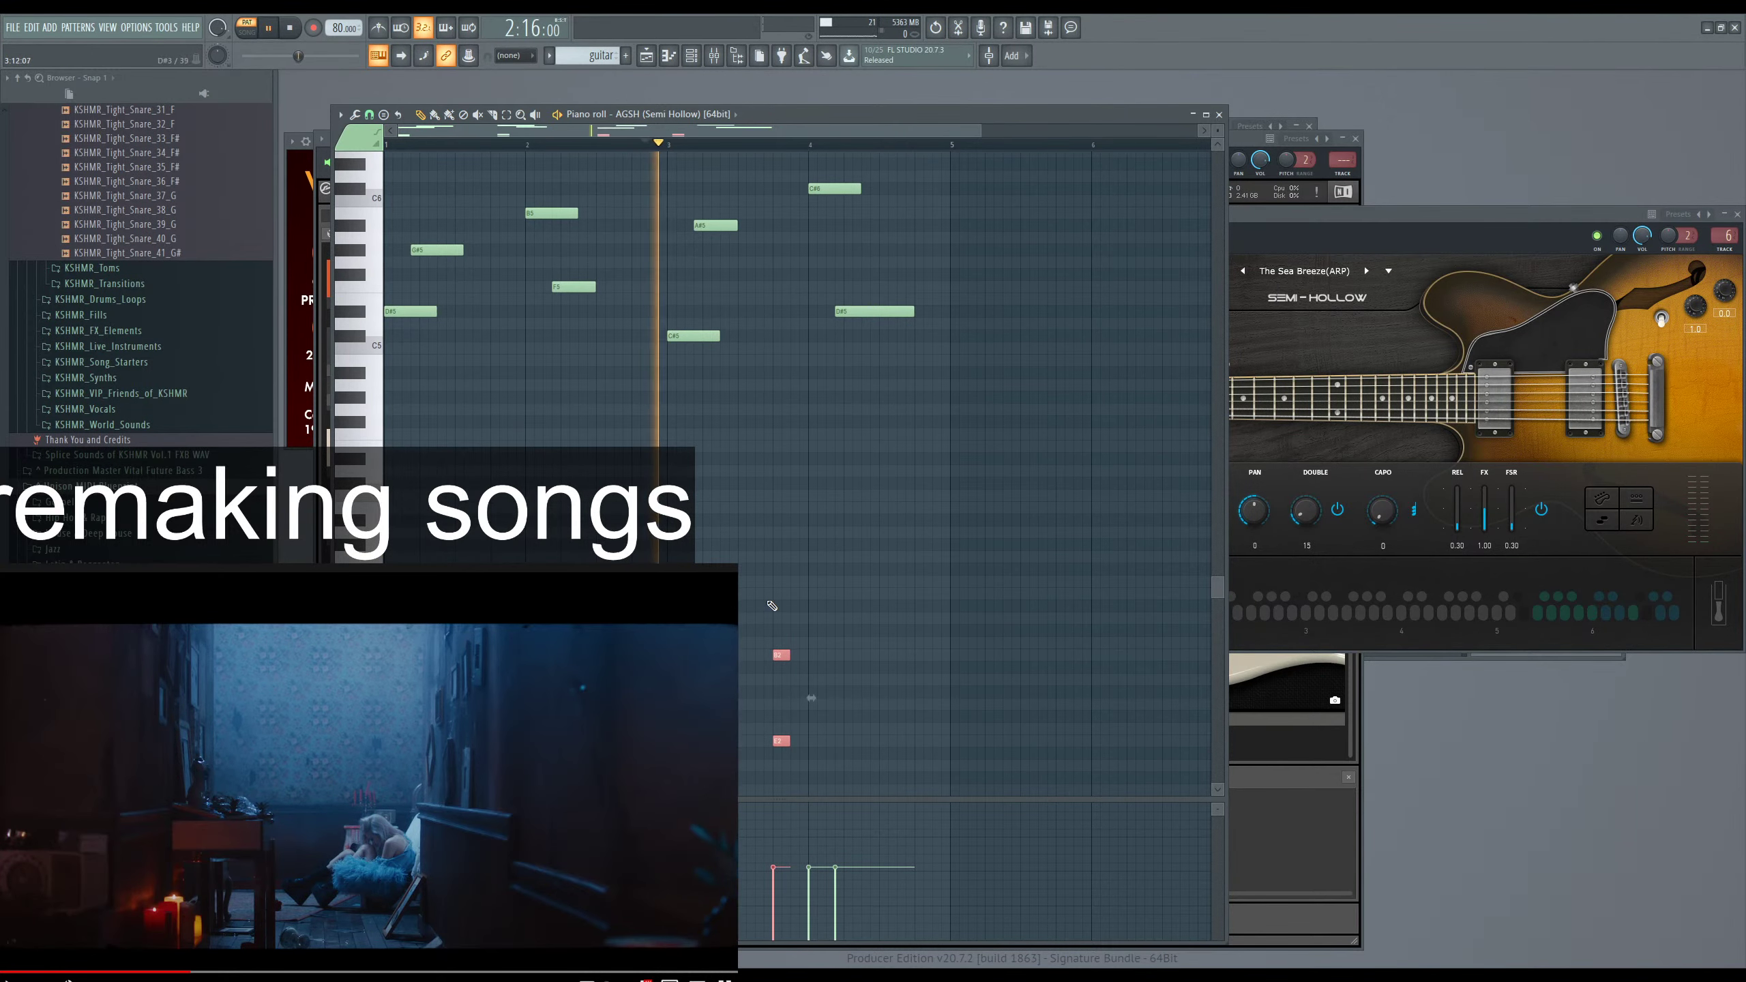
left_click_drag(781, 654, 816, 654)
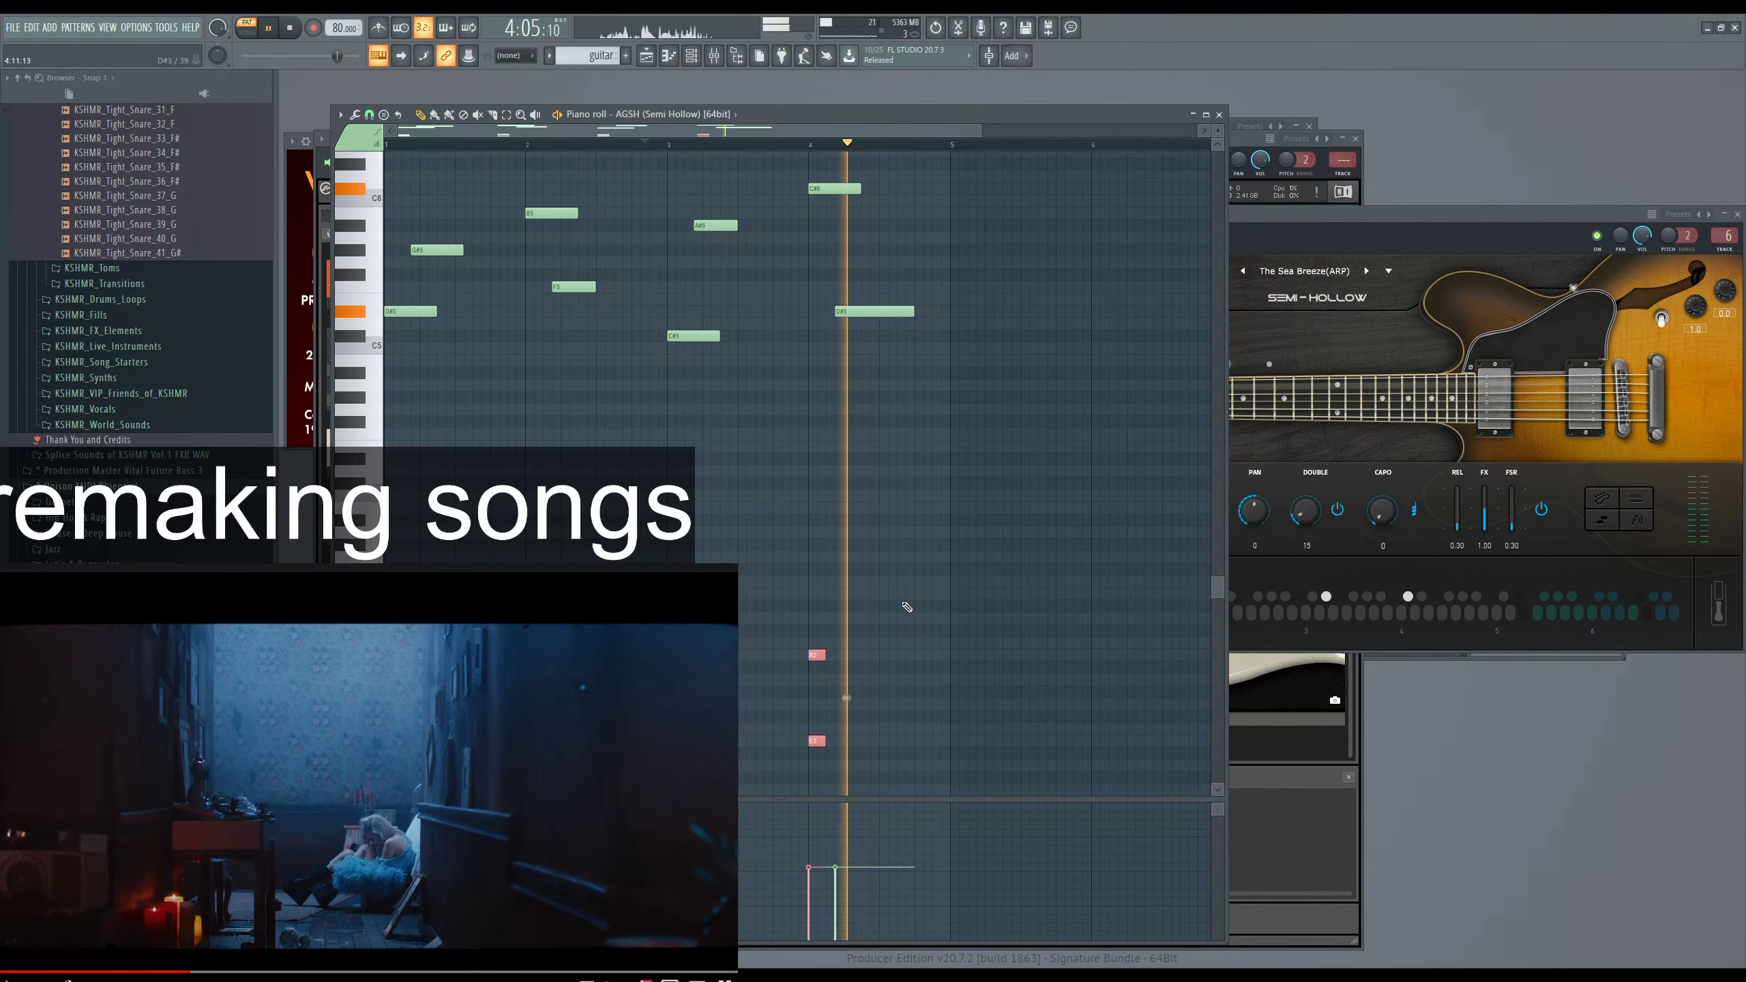
Replay the pattern, try a low G2 note at 4:09, and delete it again.
key("space")
scroll(901, 650, "up", 2)
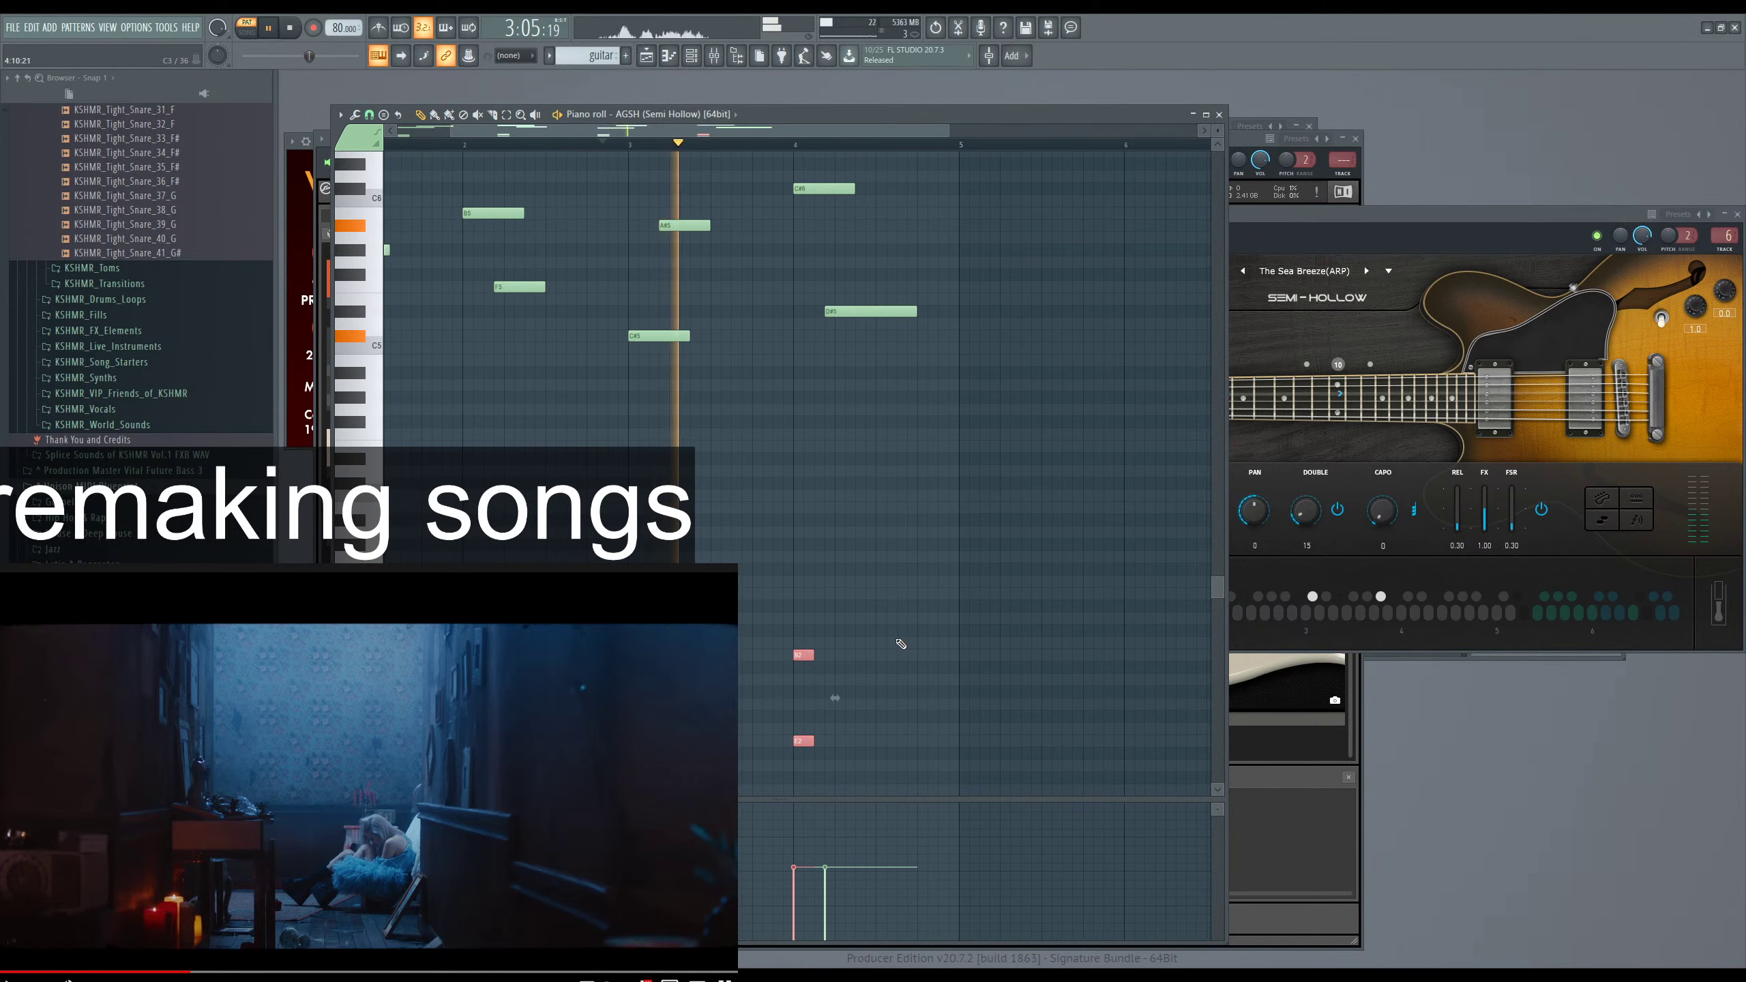
scroll(901, 643, "up", 2)
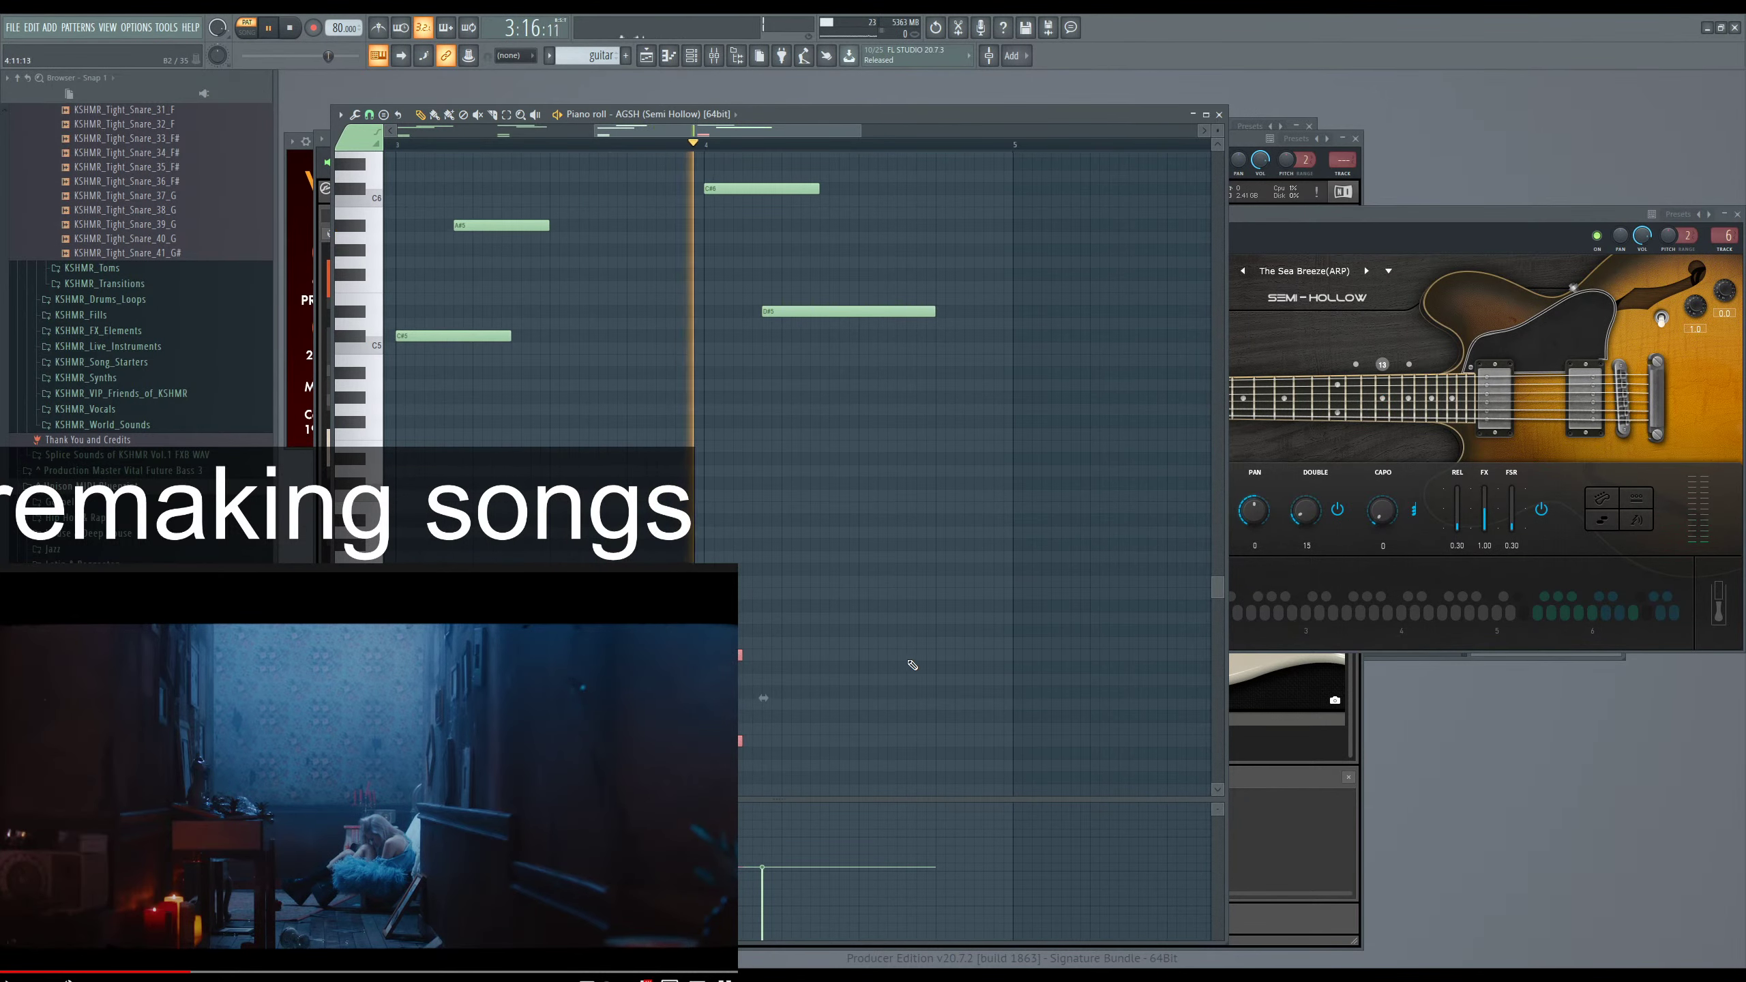
scroll(912, 666, "down", 3)
key("space")
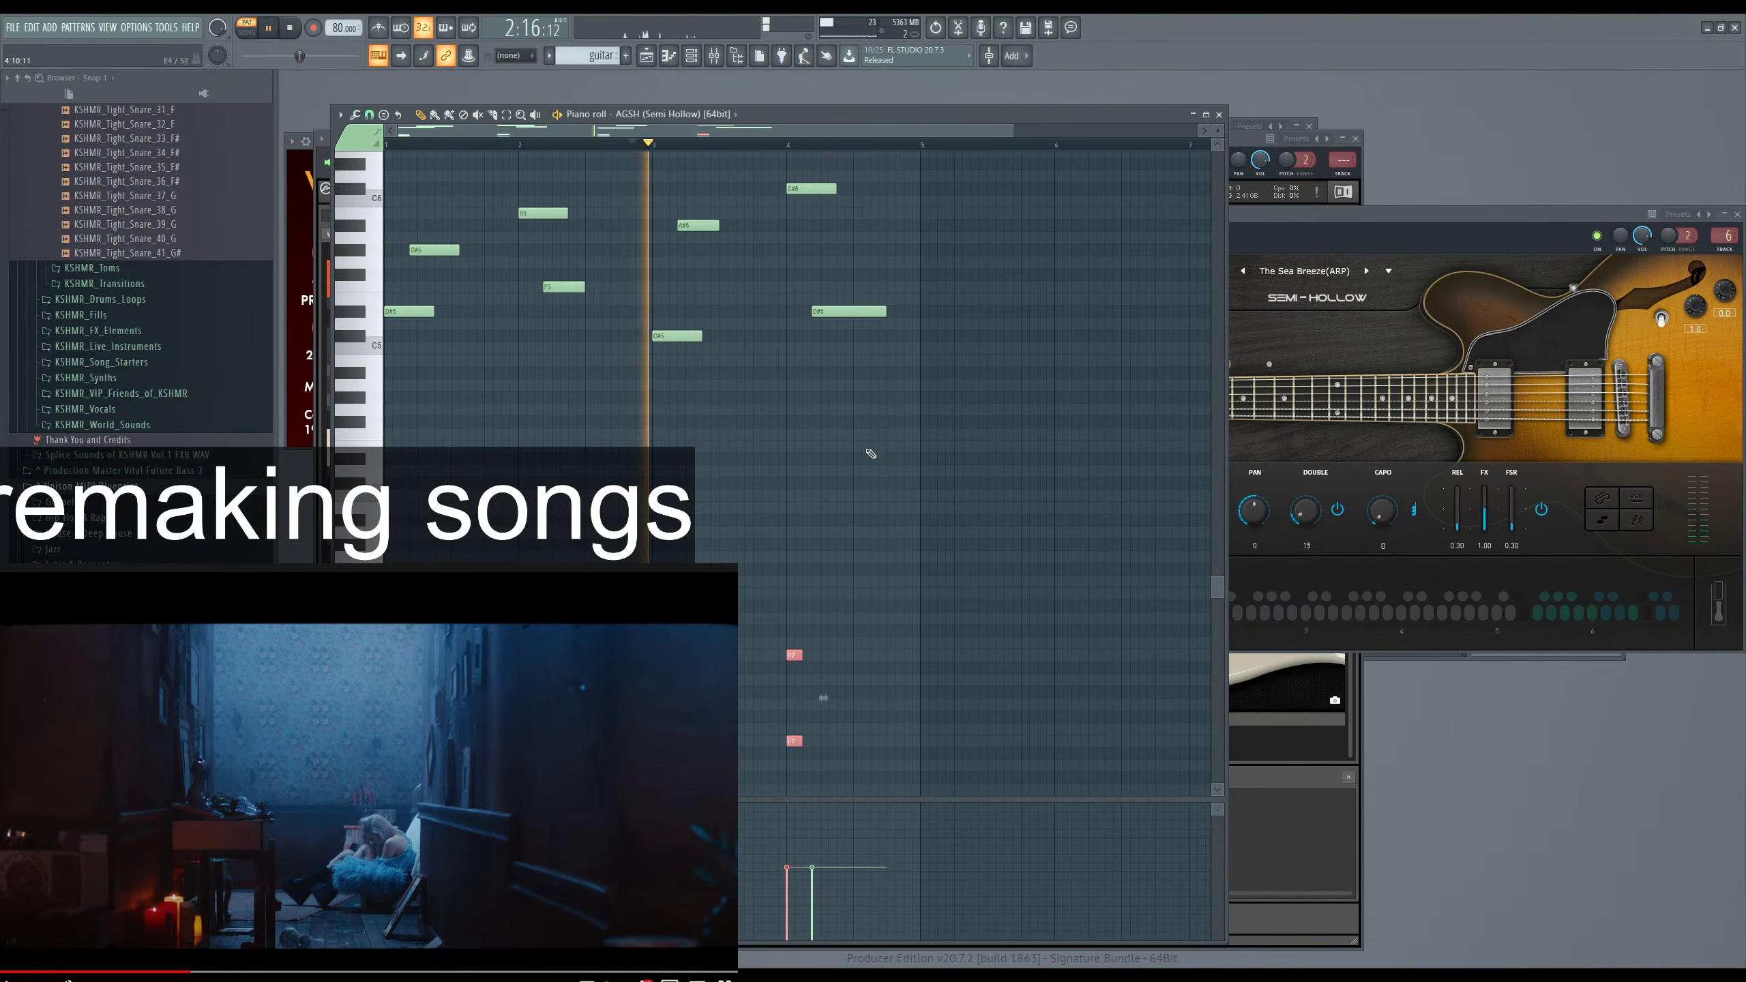
left_click(855, 705)
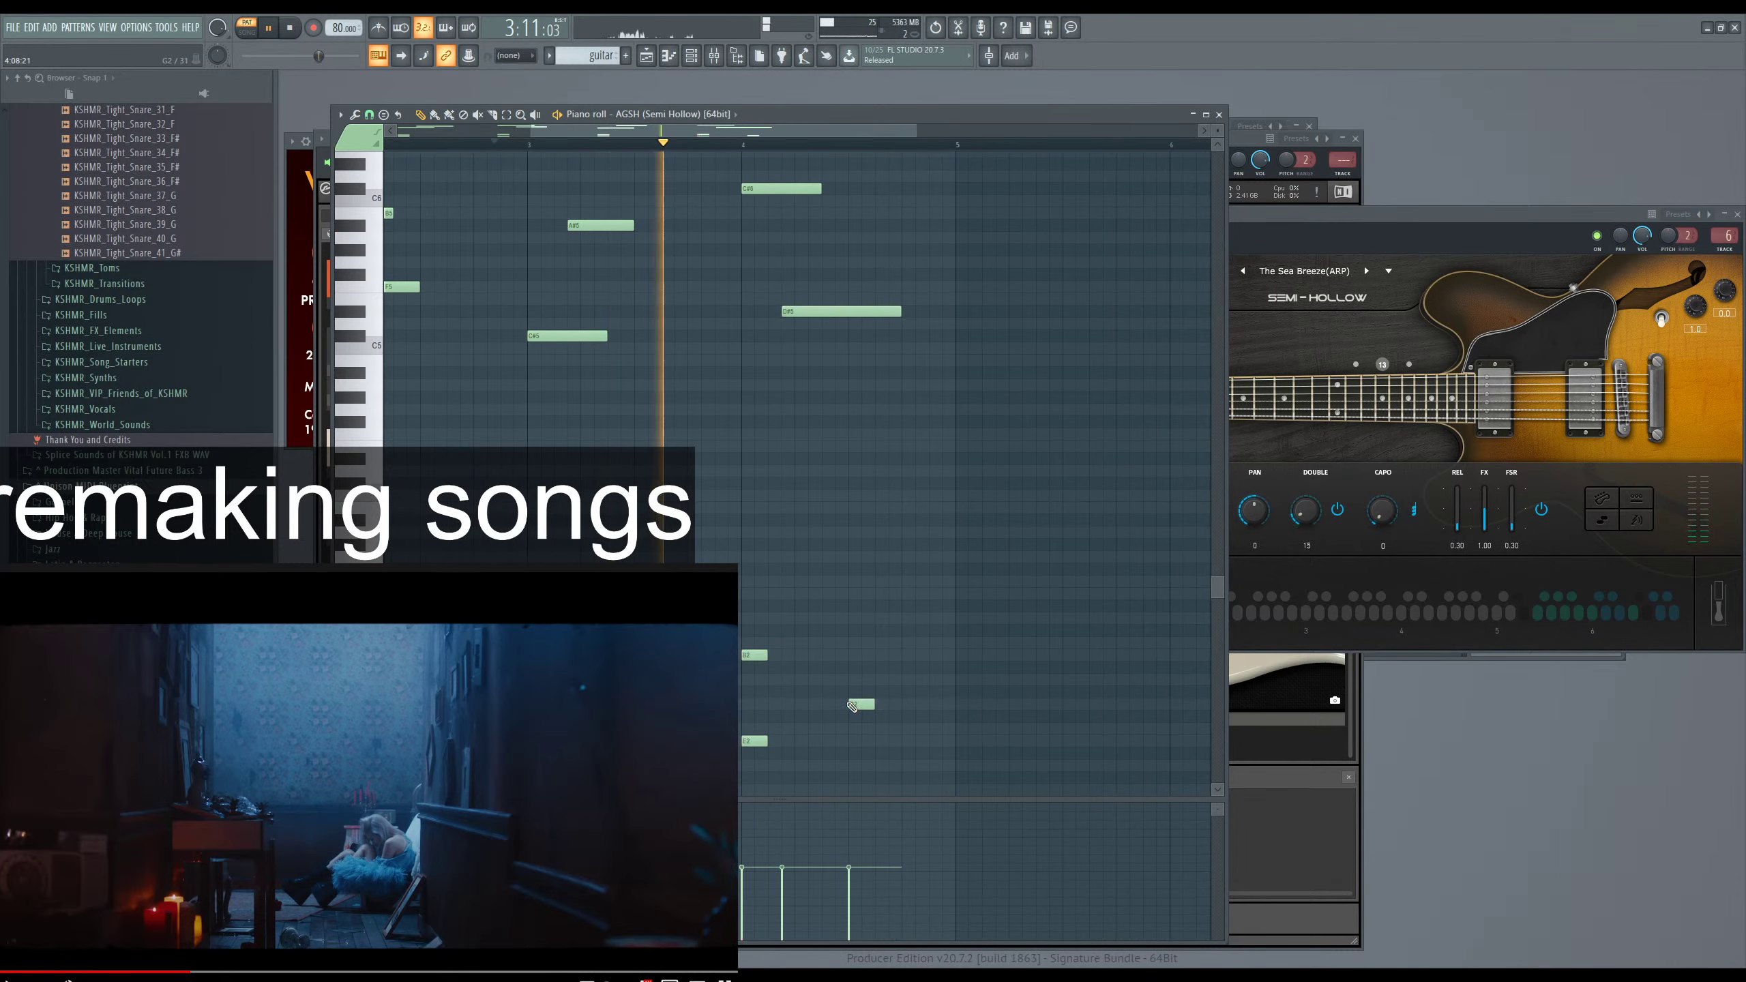
right_click(859, 705)
key("space")
key("space")
Start the last low E2 note at 3:16 and try A#2, followed by A2, for the low note at 4:01.
left_click_drag(754, 656, 758, 670)
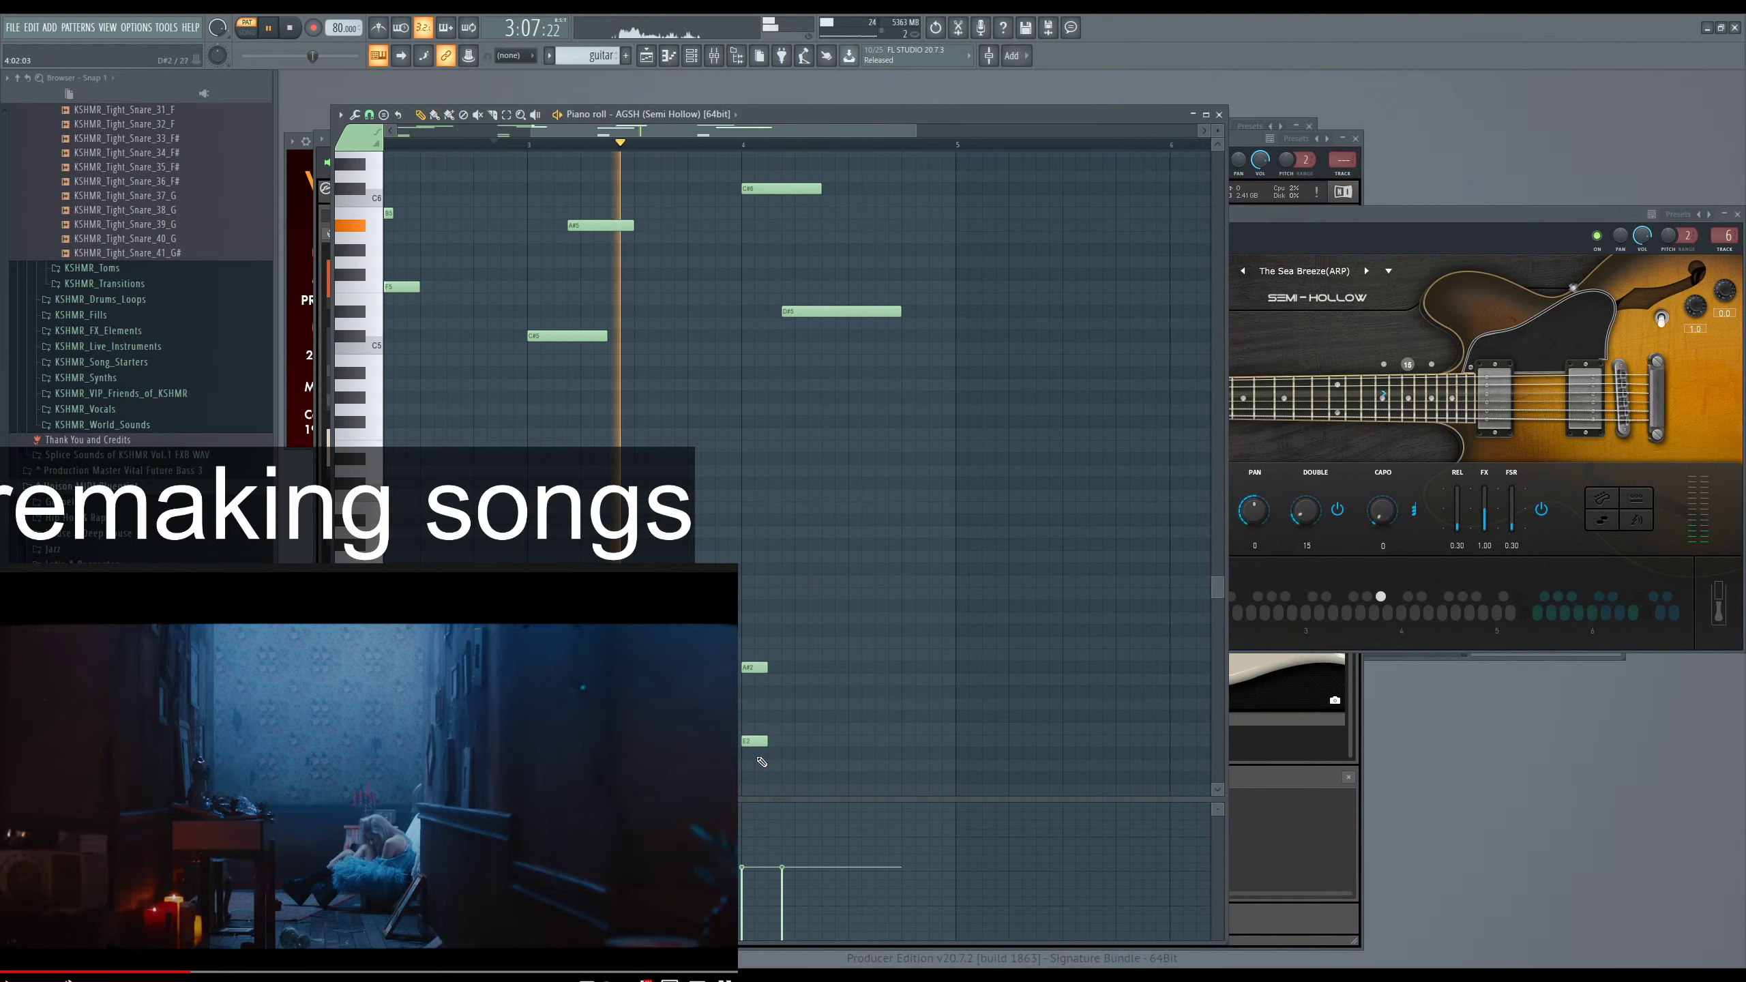
left_click_drag(755, 742, 740, 743)
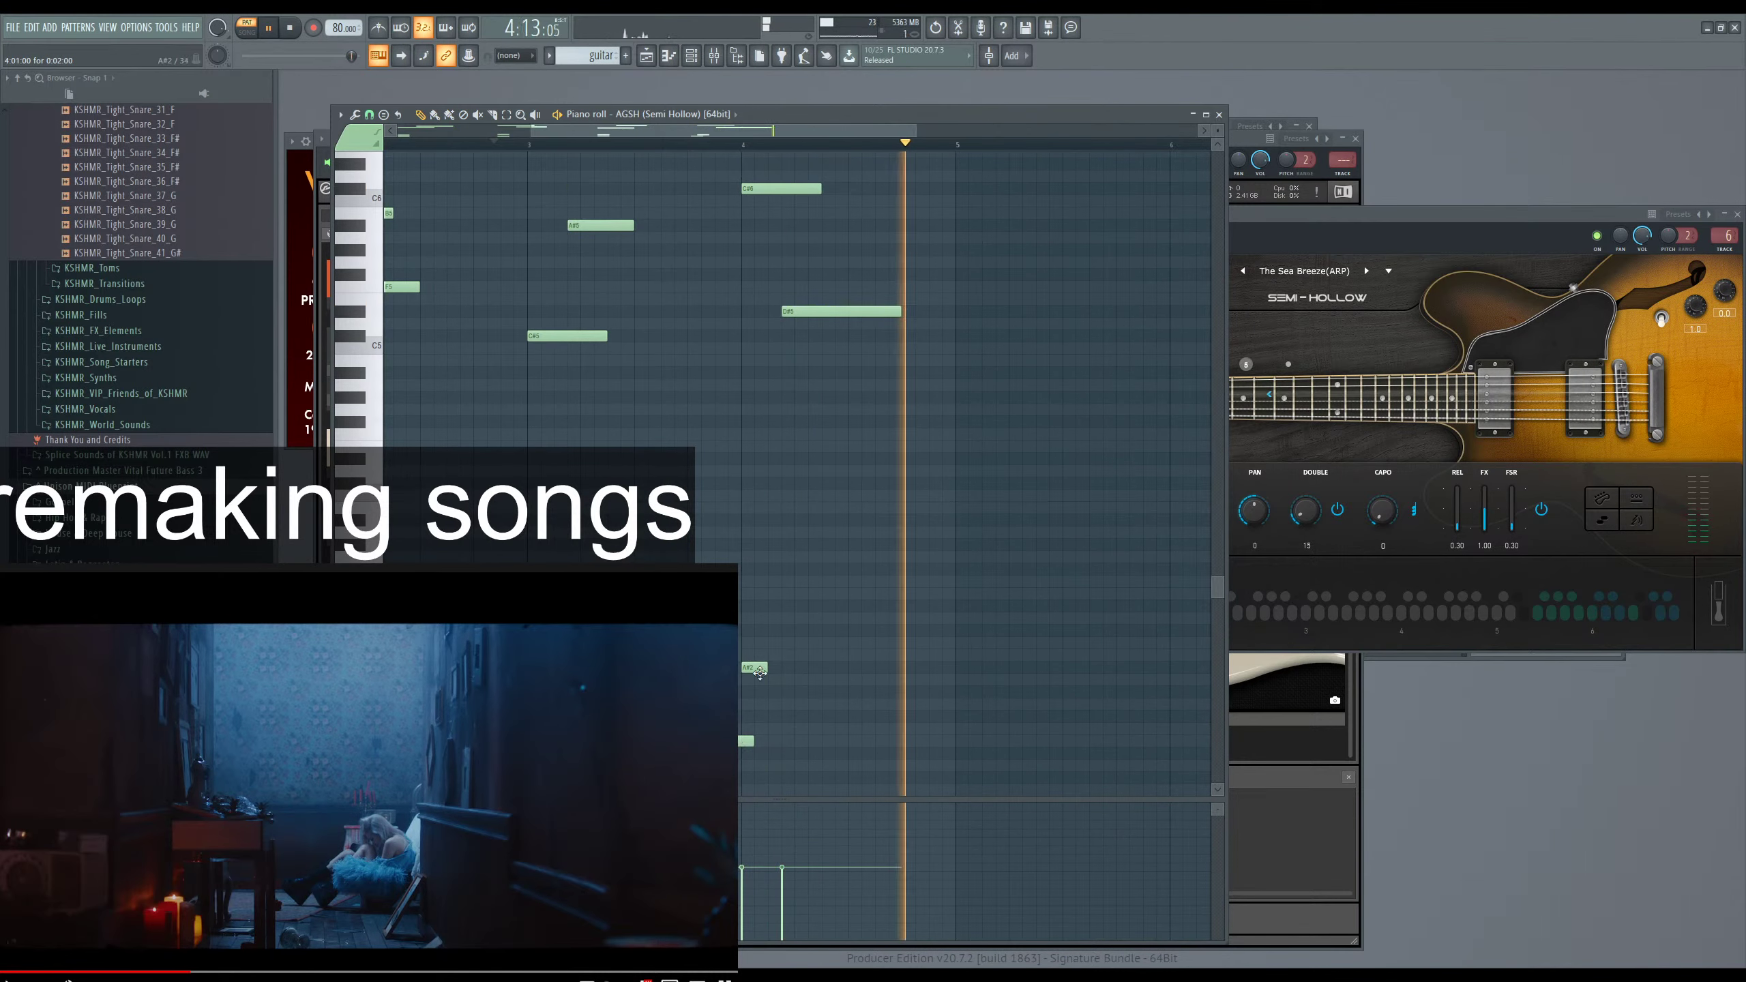
left_click_drag(752, 668, 752, 680)
left_click(644, 146)
scroll(885, 515, "down", 2)
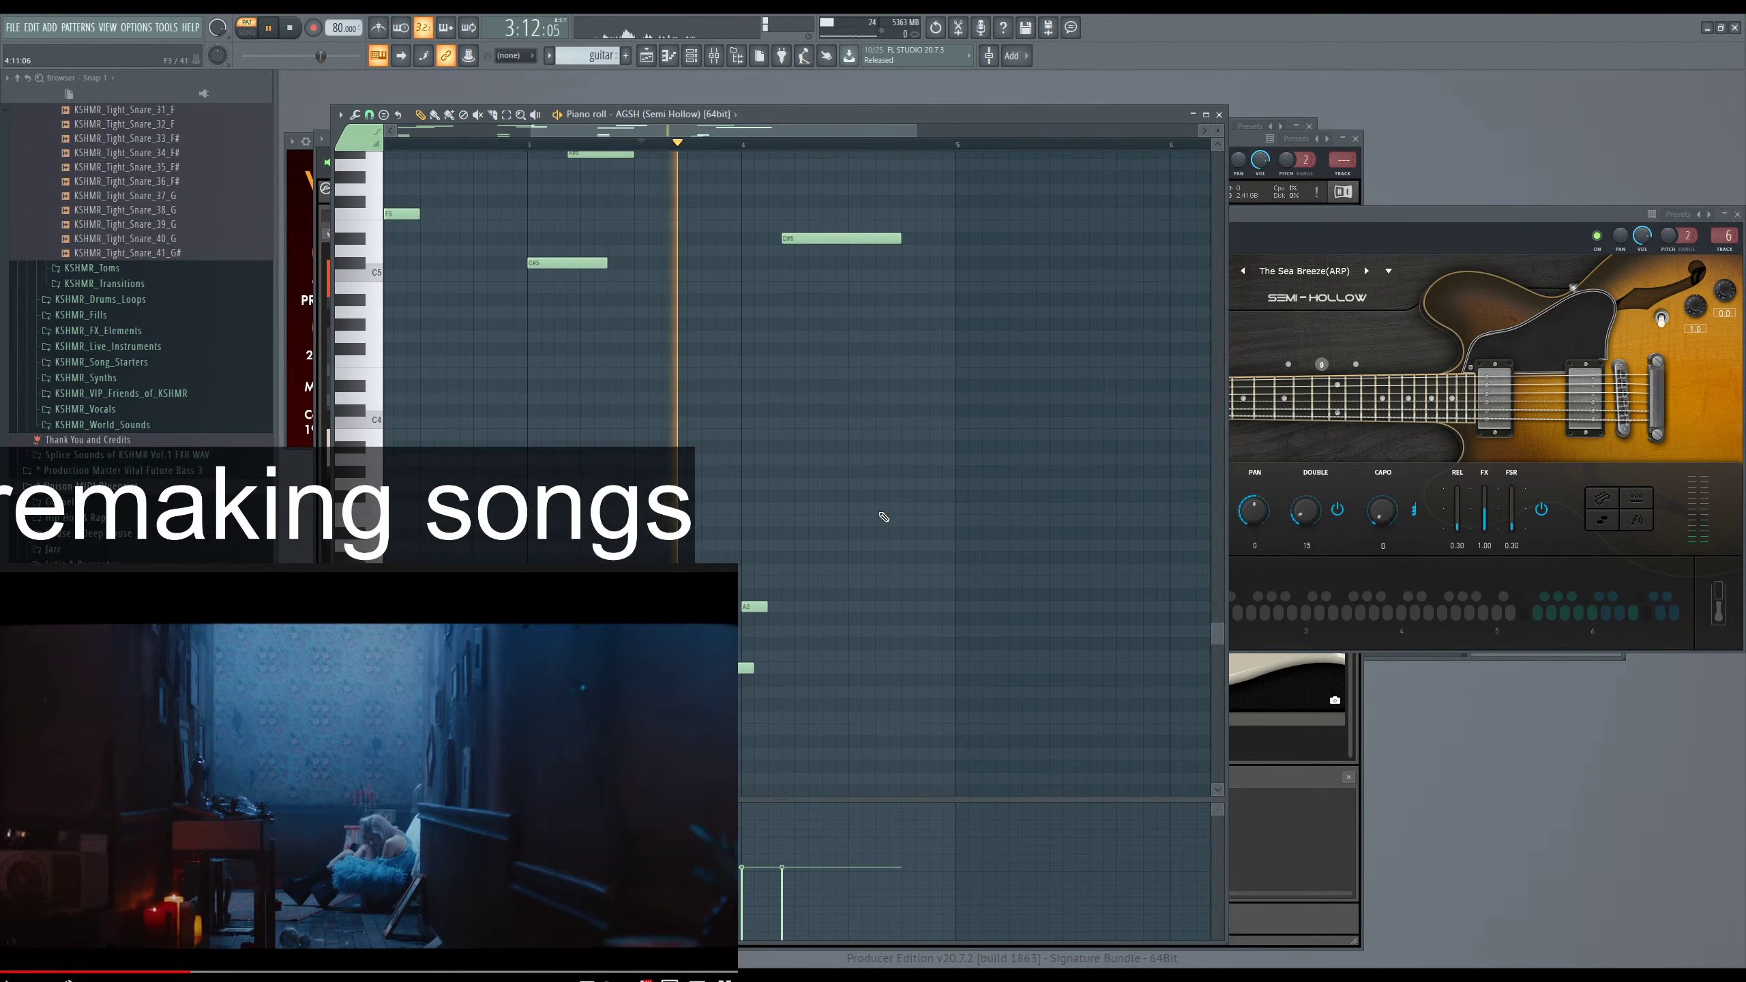
scroll(915, 601, "down", 3)
scroll(806, 652, "up", 1)
scroll(803, 654, "up", 1)
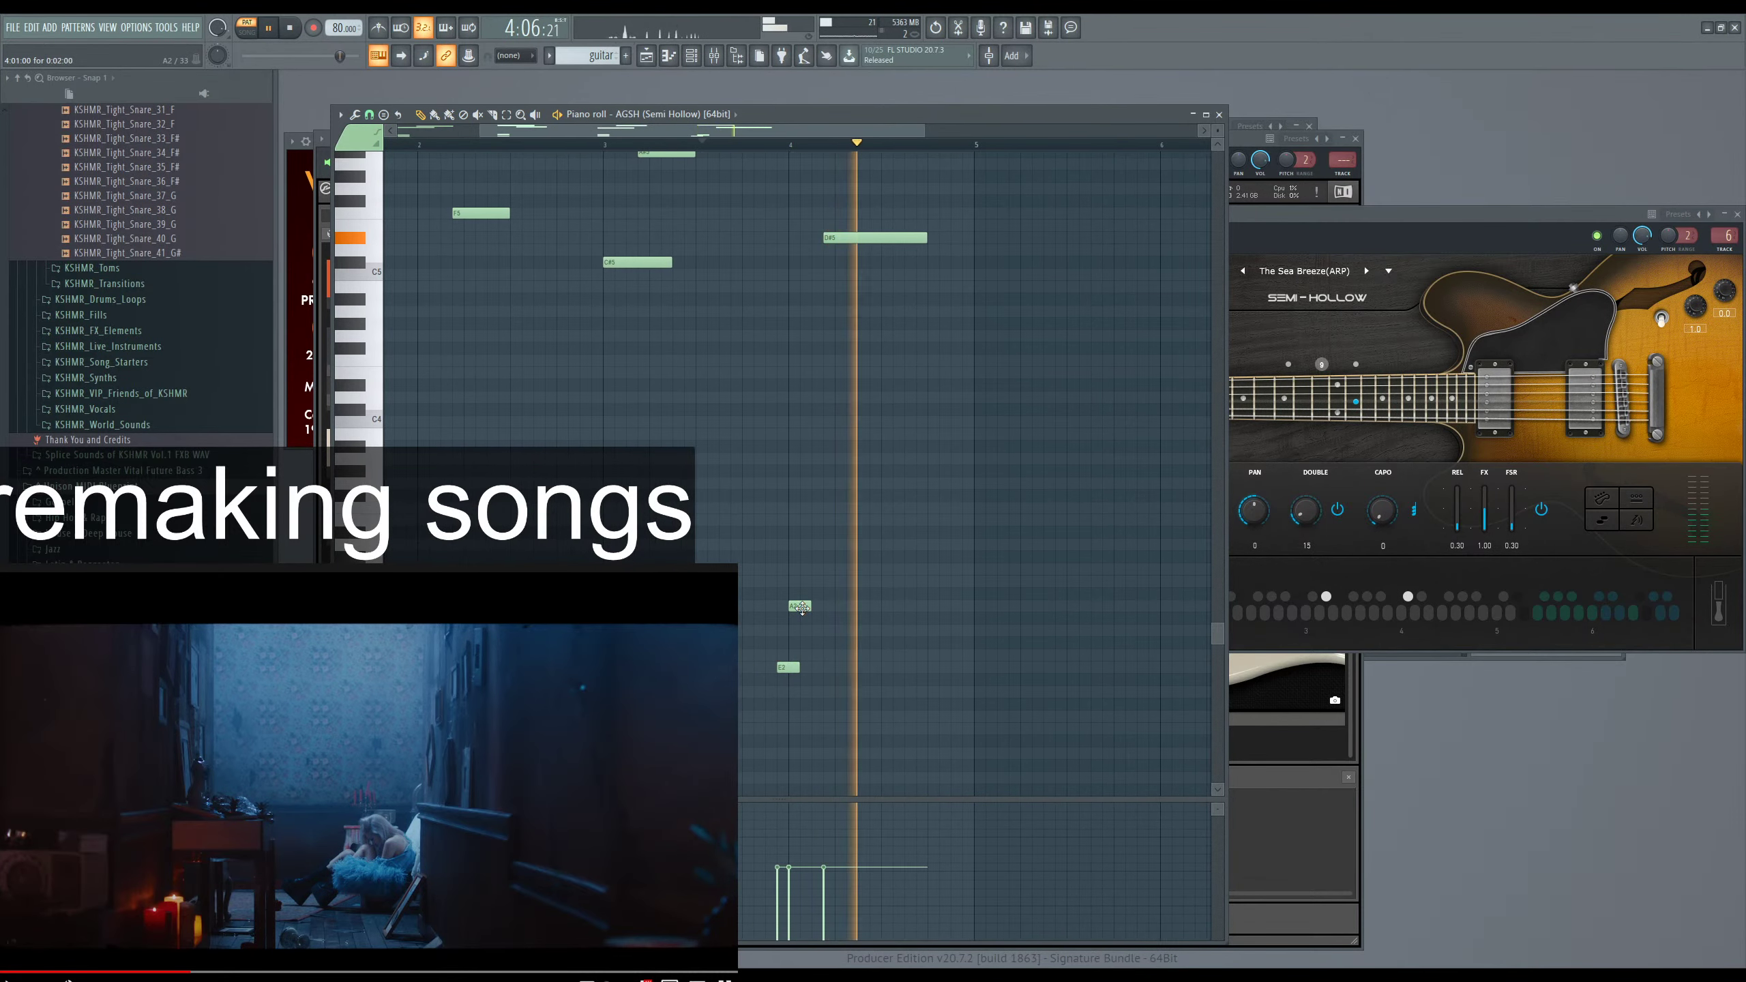
Raise the low A2 note at 4:01 to B2, replay the pattern, and start the note at 3:16.
key("space")
left_click_drag(802, 605, 801, 573)
key("space")
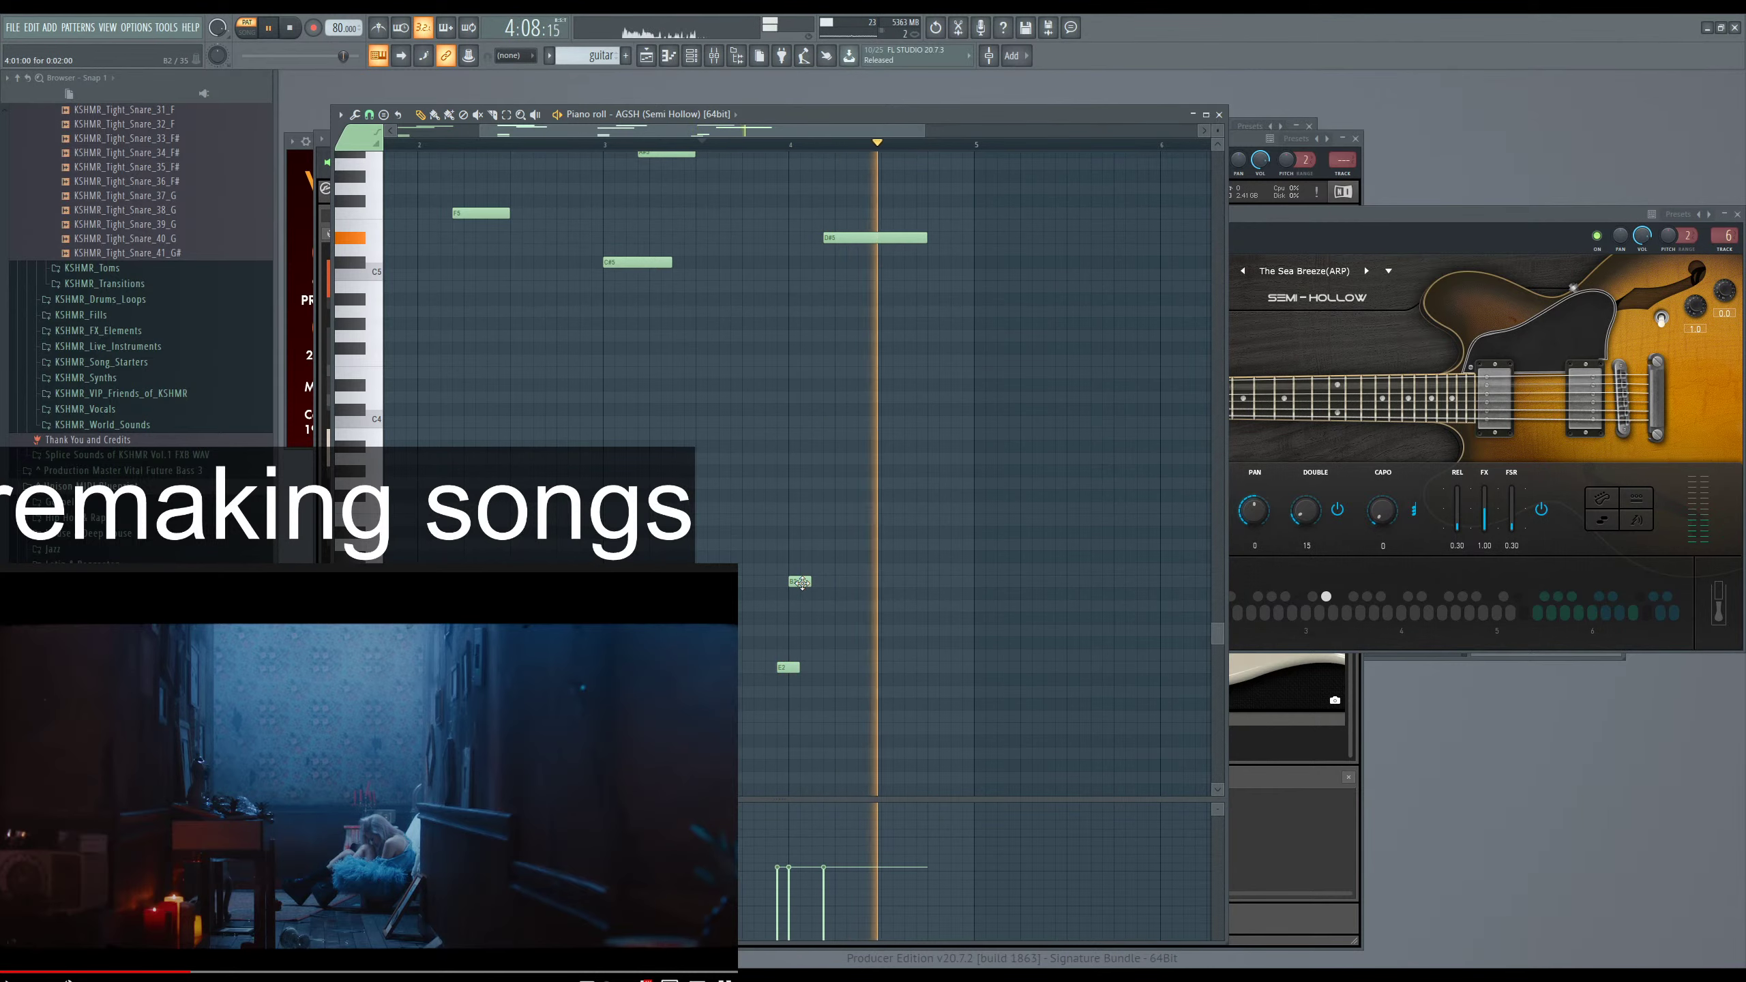
scroll(804, 581, "down", 1, "ctrl")
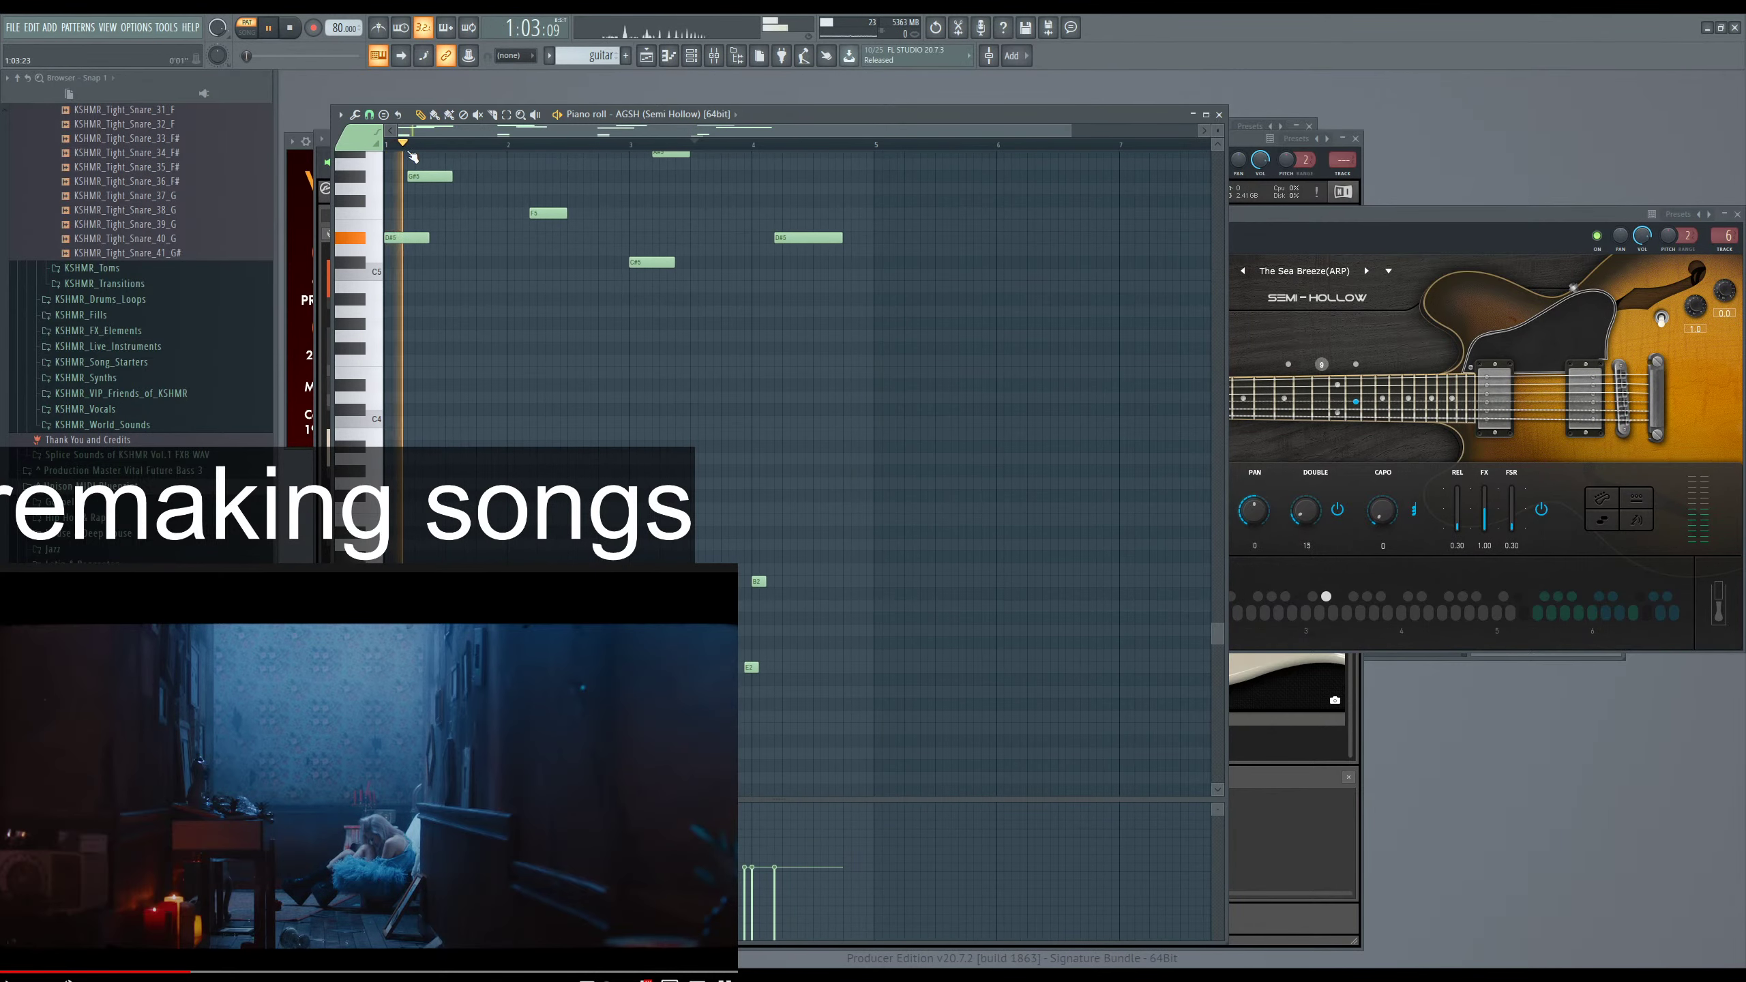
scroll(447, 564, "up", 2, "ctrl")
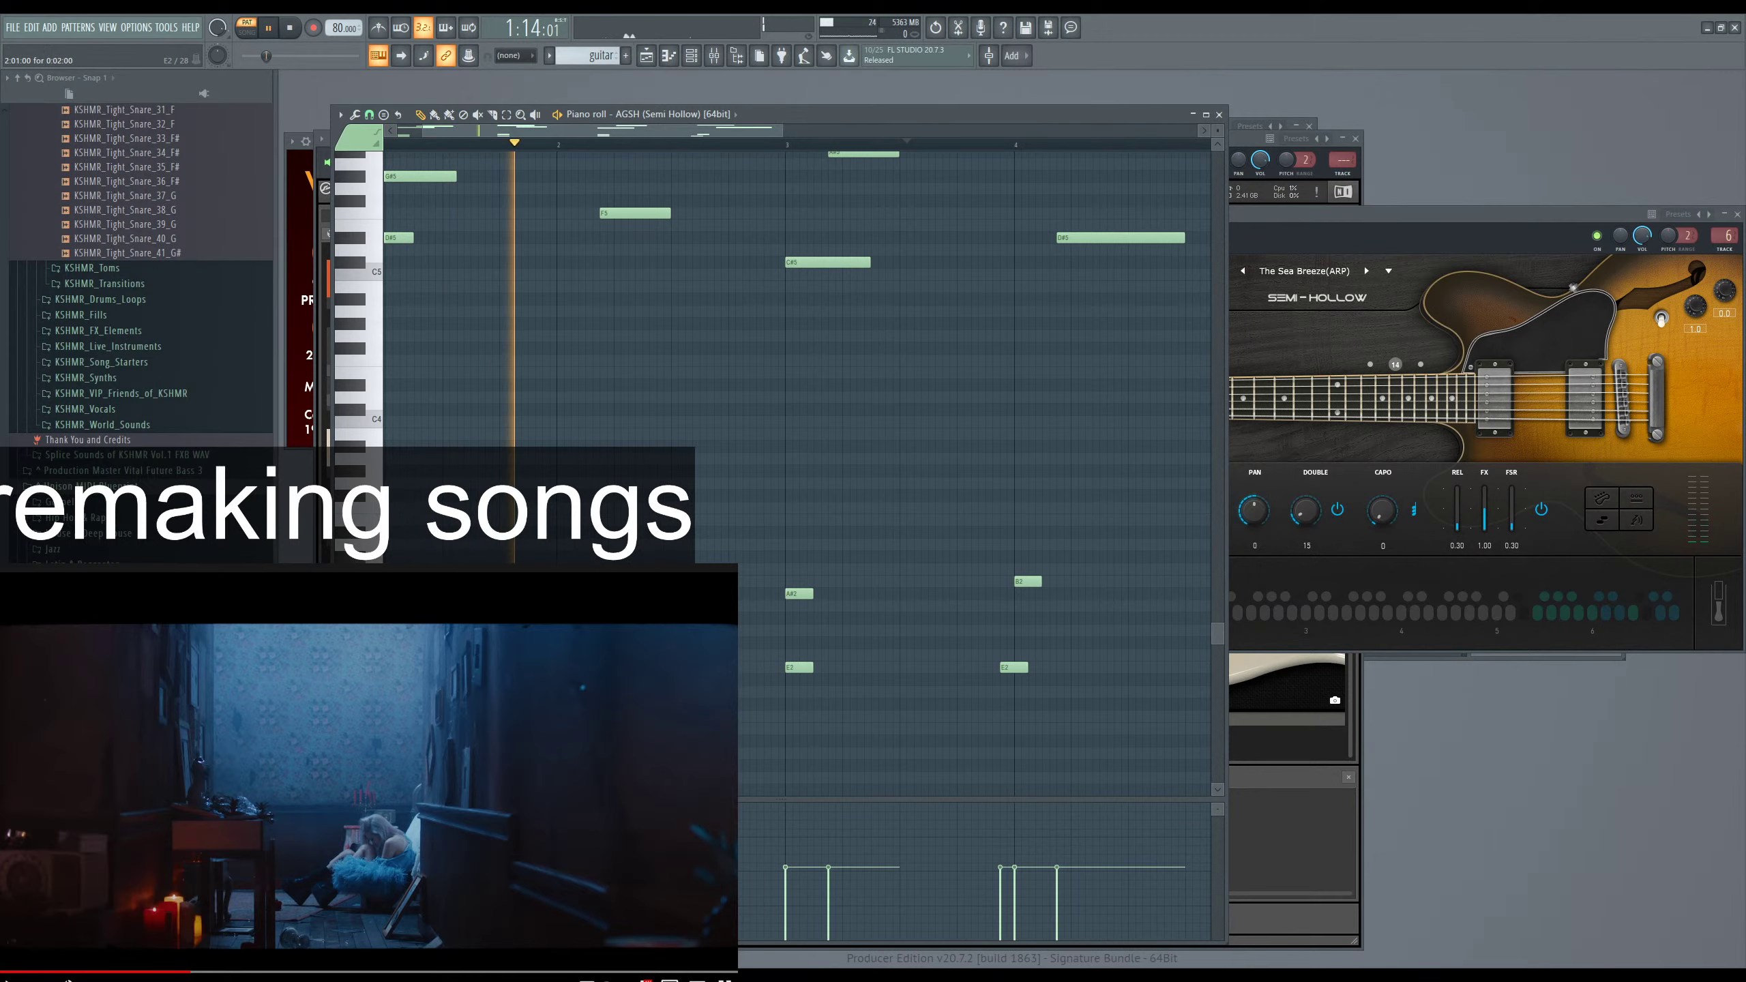
scroll(447, 564, "up", 3)
scroll(582, 664, "down", 4)
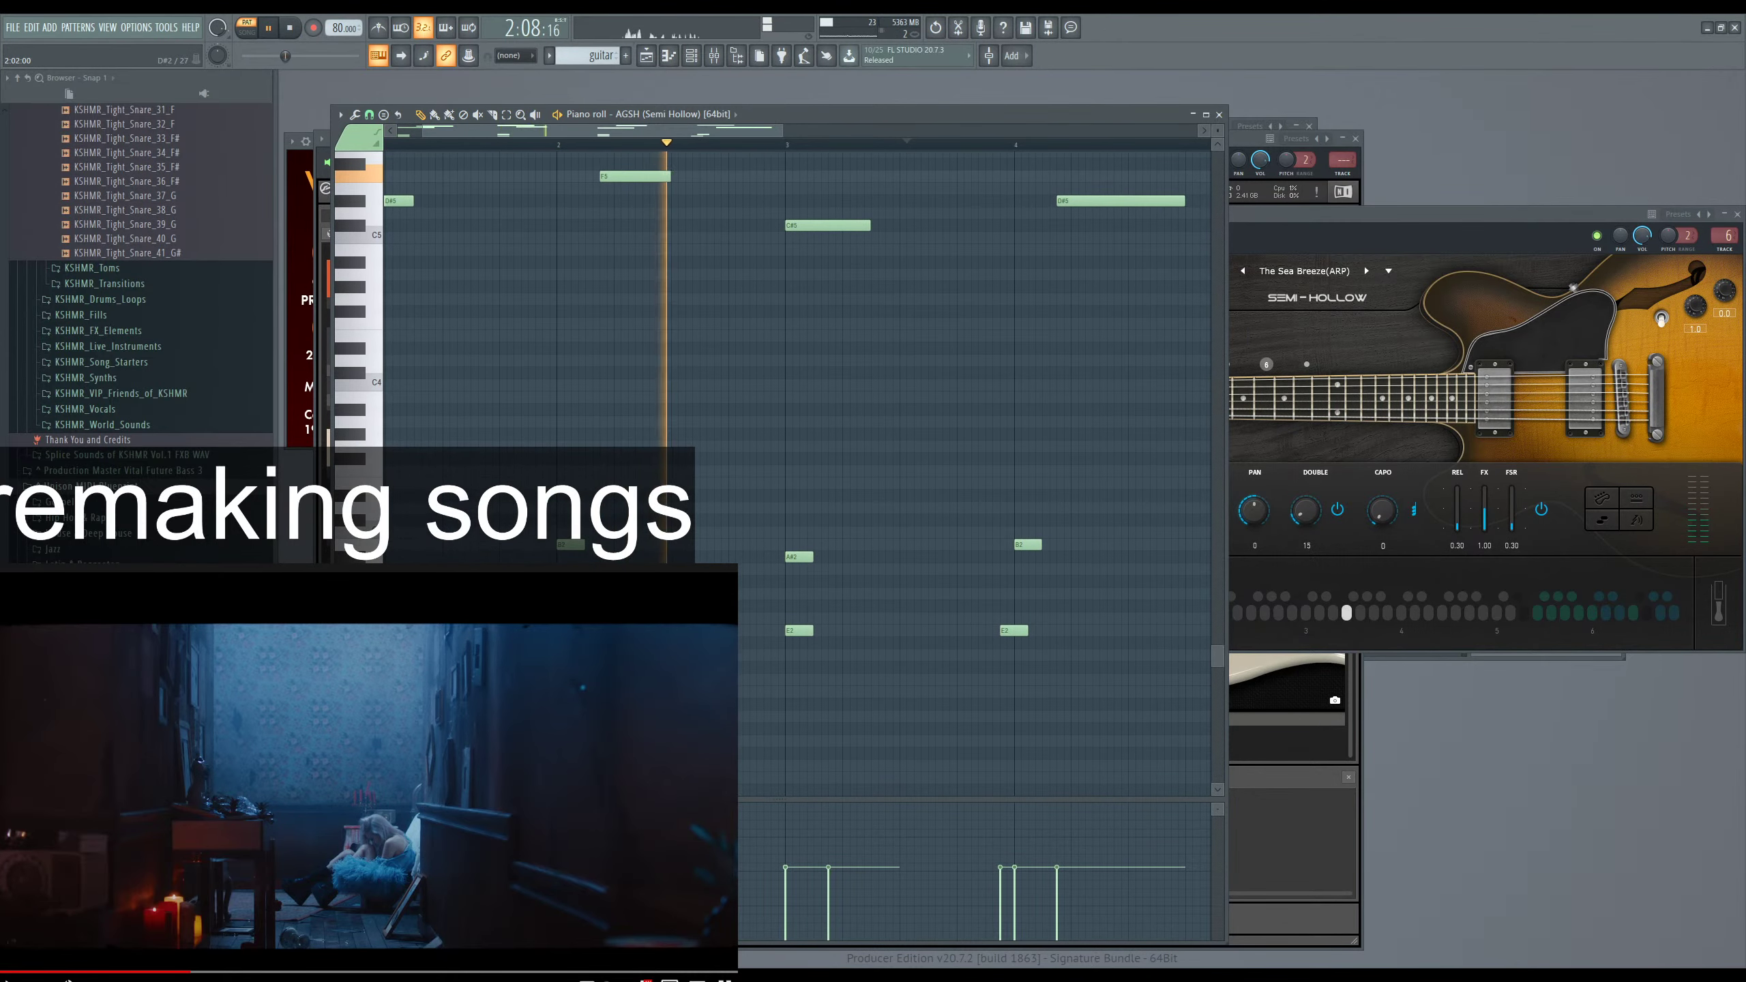
scroll(688, 640, "up", 4)
scroll(1031, 664, "down", 1)
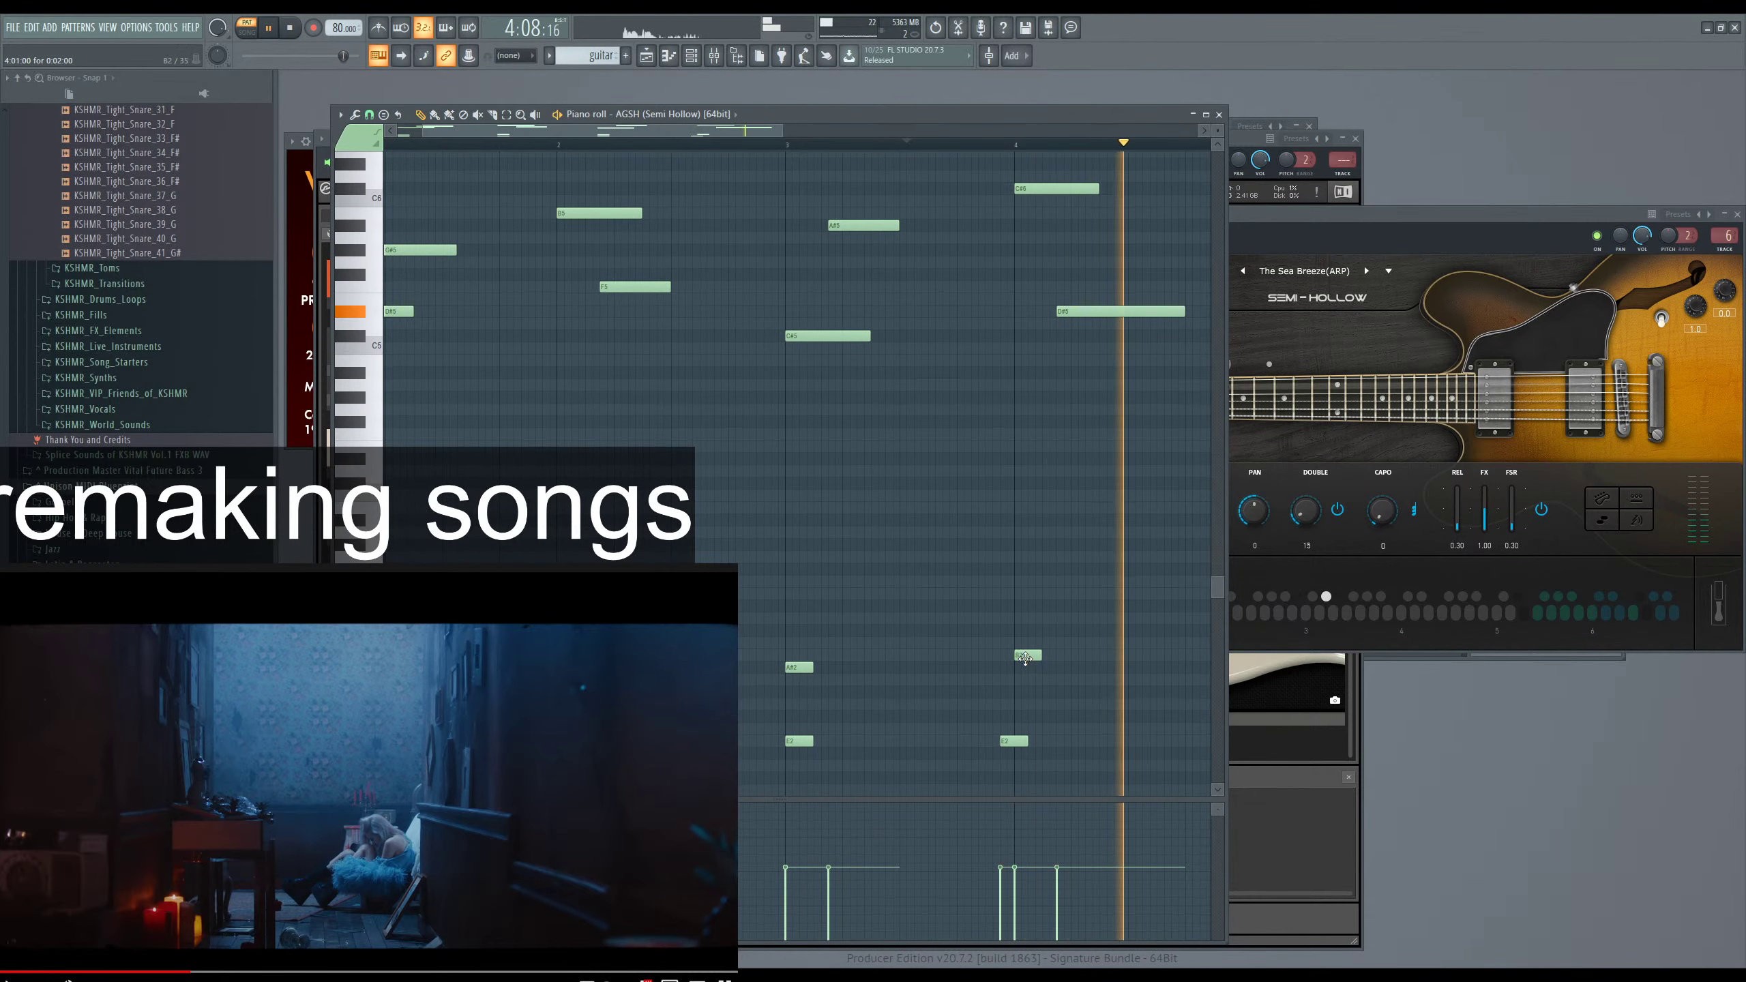
left_click_drag(1030, 656, 1016, 657)
Try F5 for the last melody note at 4:04, replay the pattern, and return the note to D#5.
scroll(803, 402, "down", 2, "ctrl")
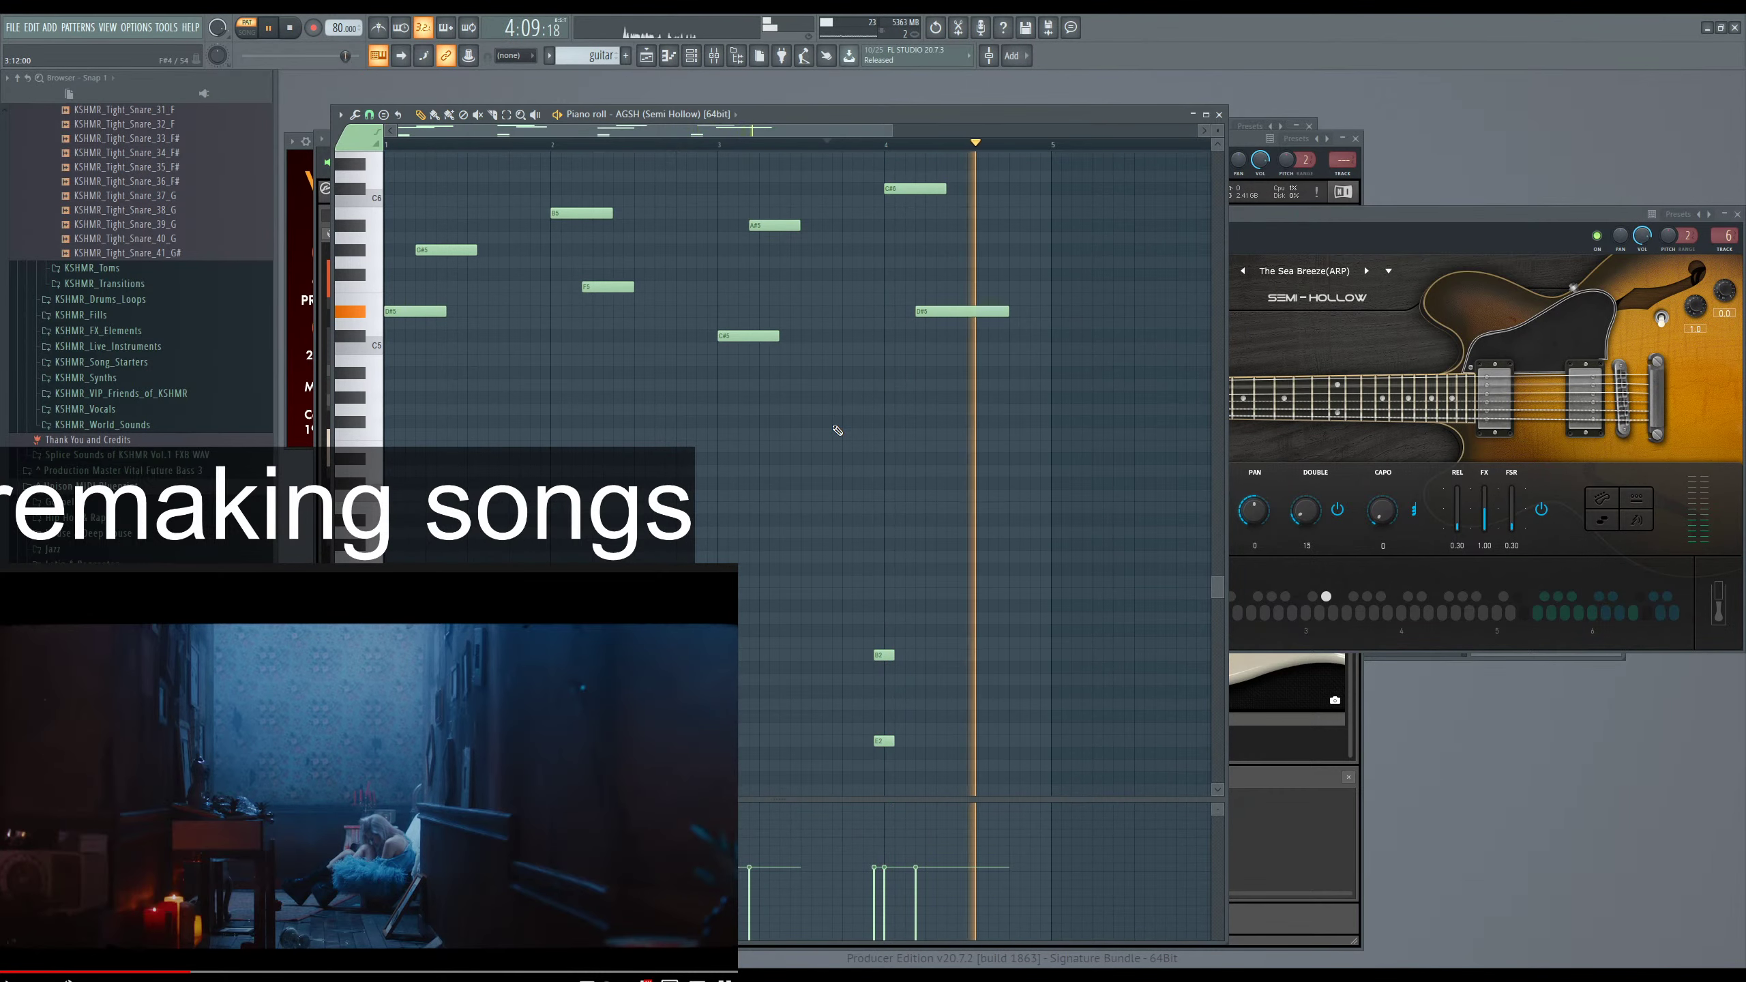
scroll(952, 654, "up", 1, "ctrl")
scroll(951, 654, "up", 2, "ctrl")
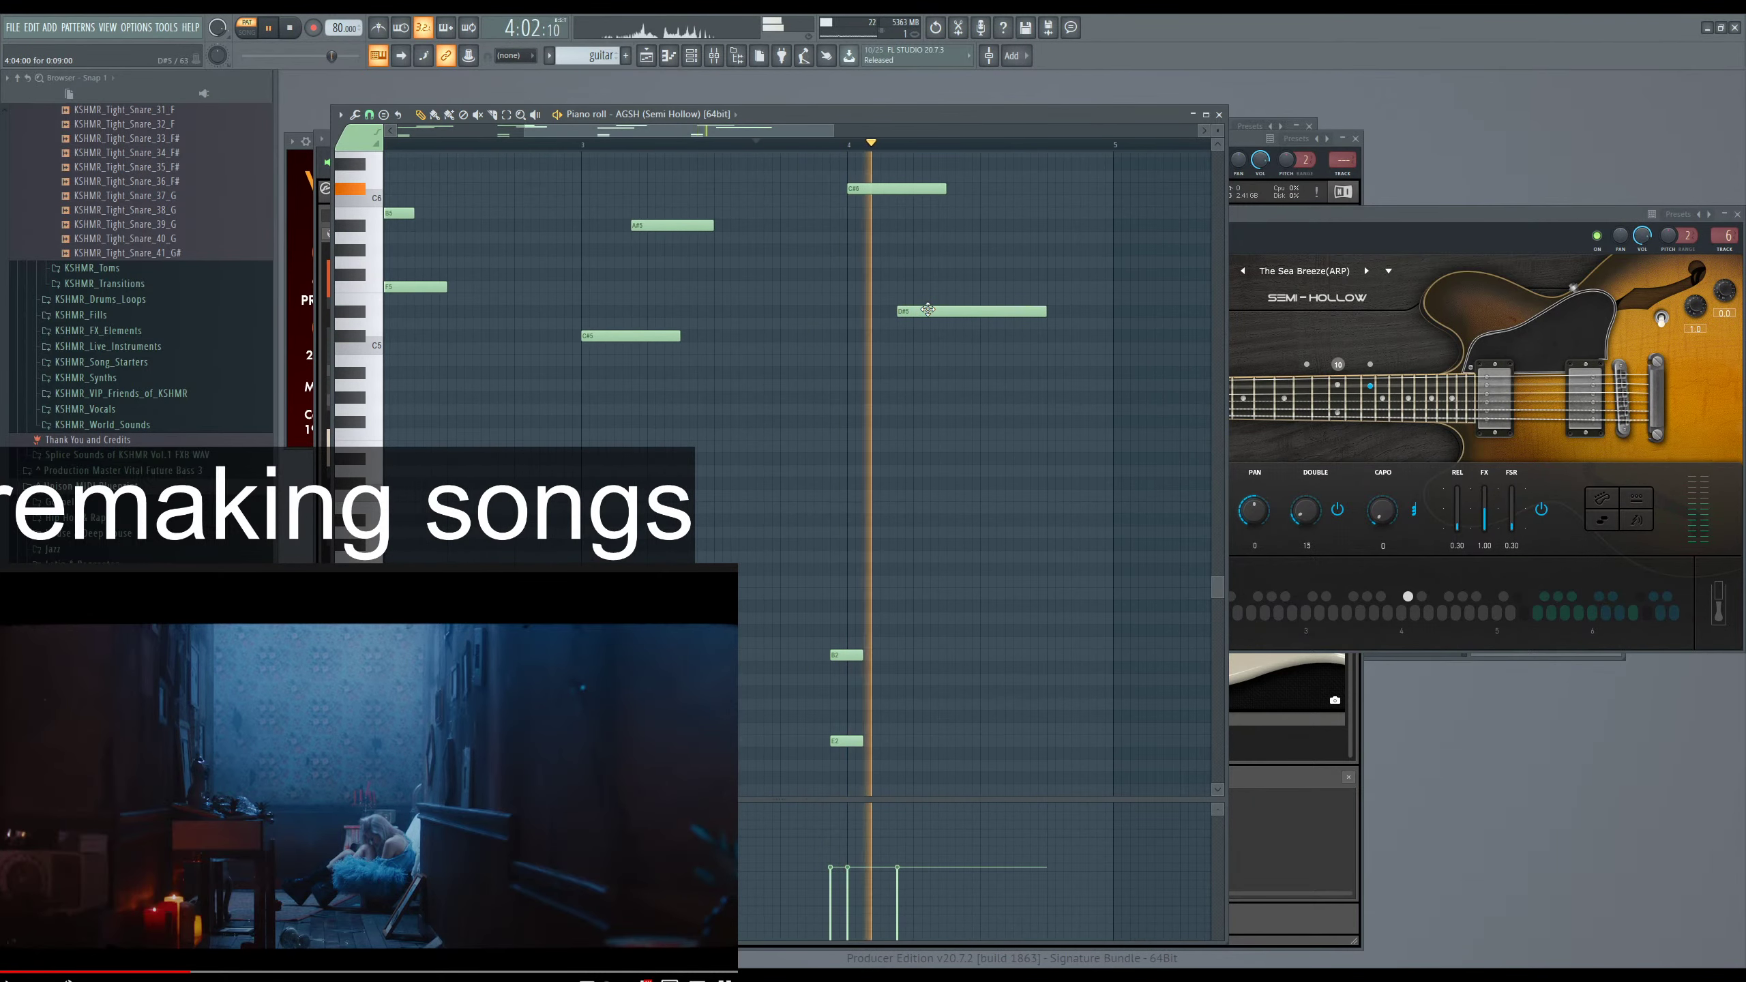
key("space")
left_click(929, 309)
left_click_drag(929, 310, 924, 286)
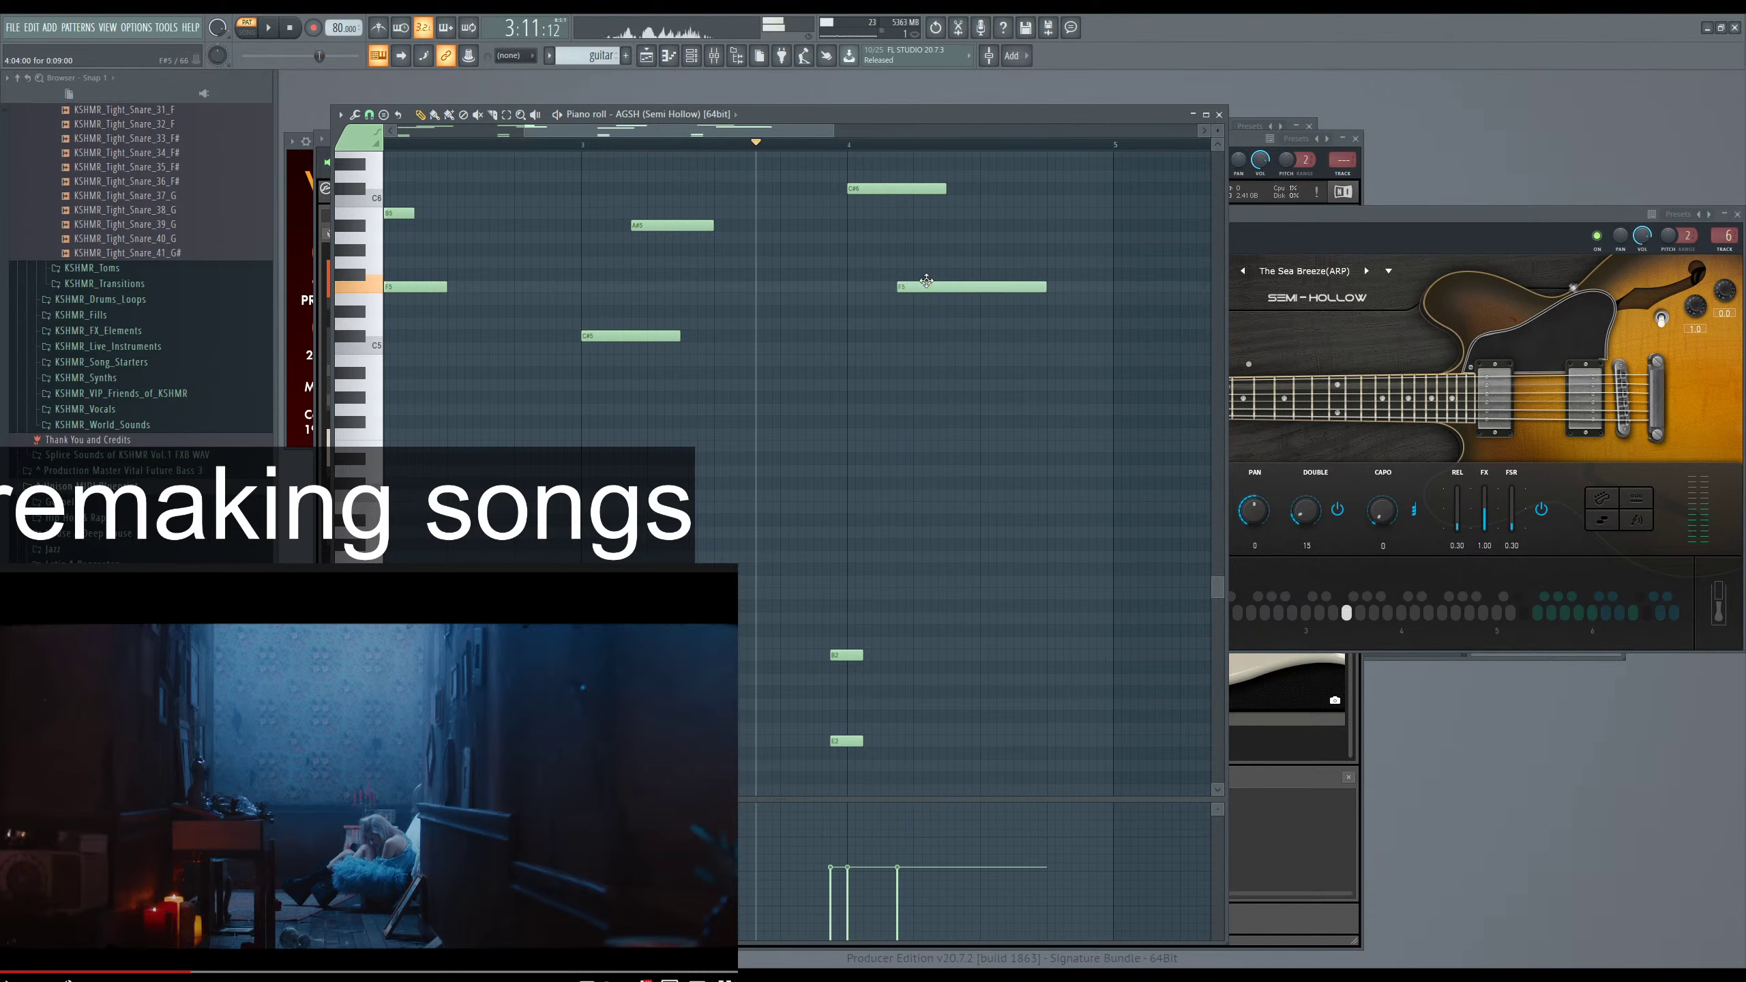
key("space")
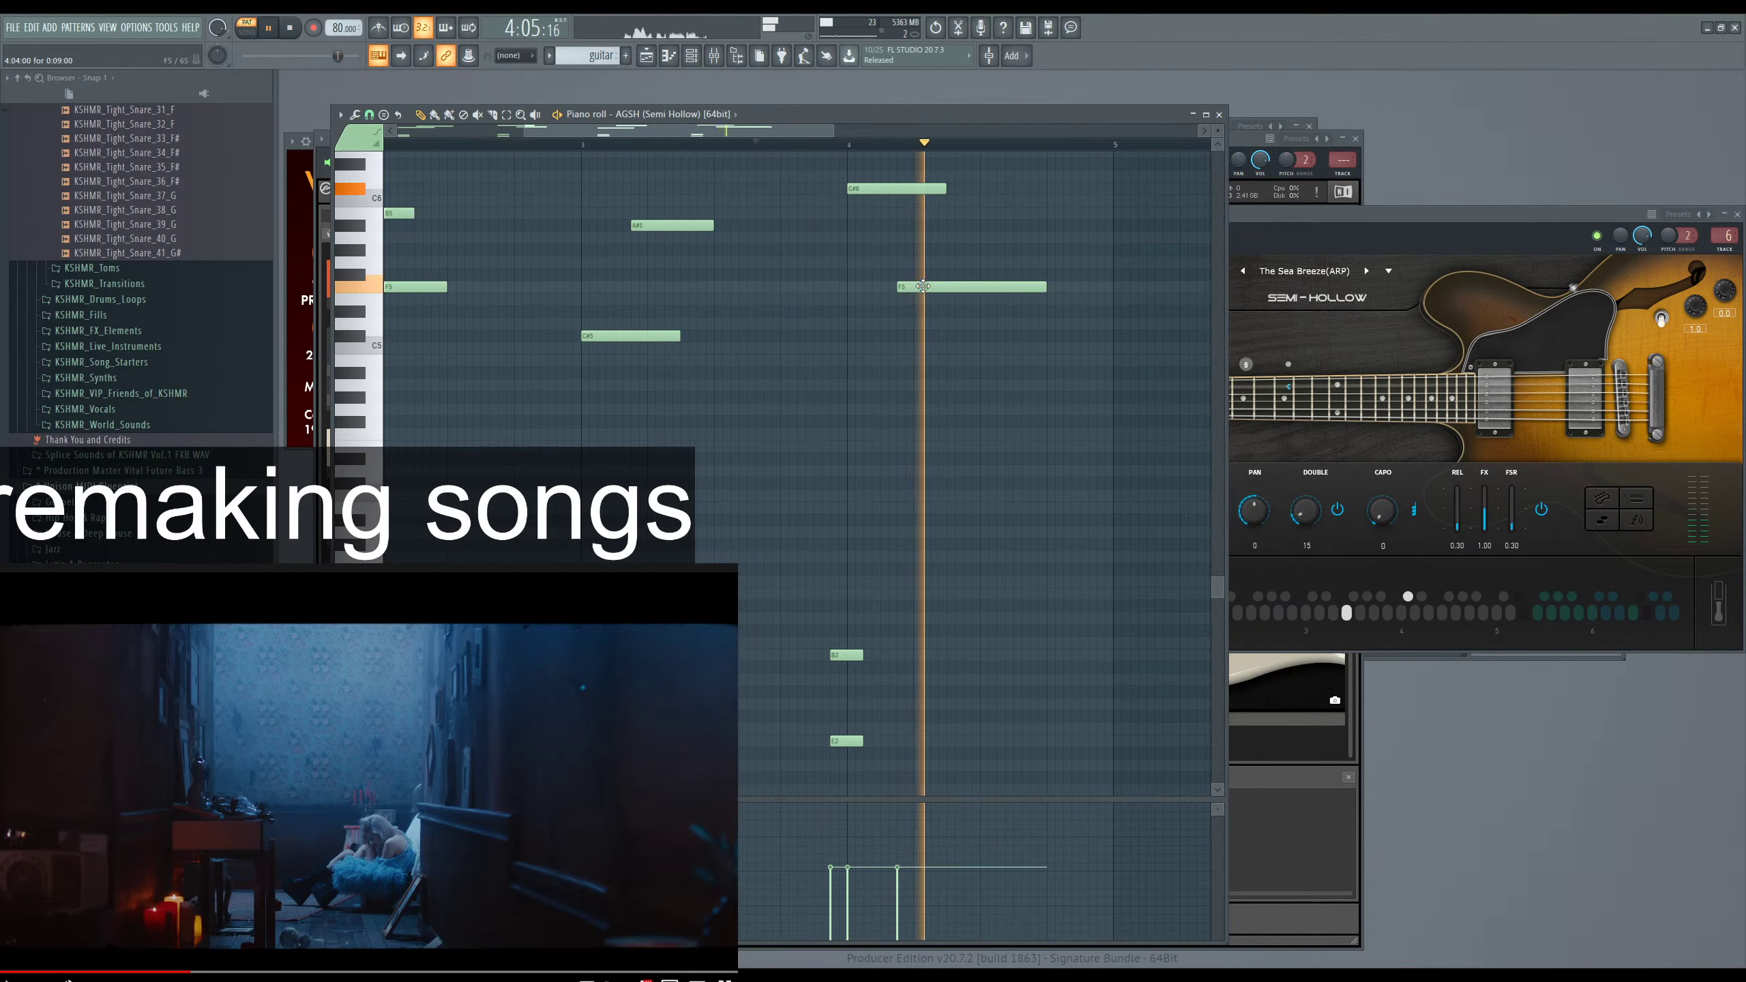
scroll(1052, 409, "down", 3, "ctrl")
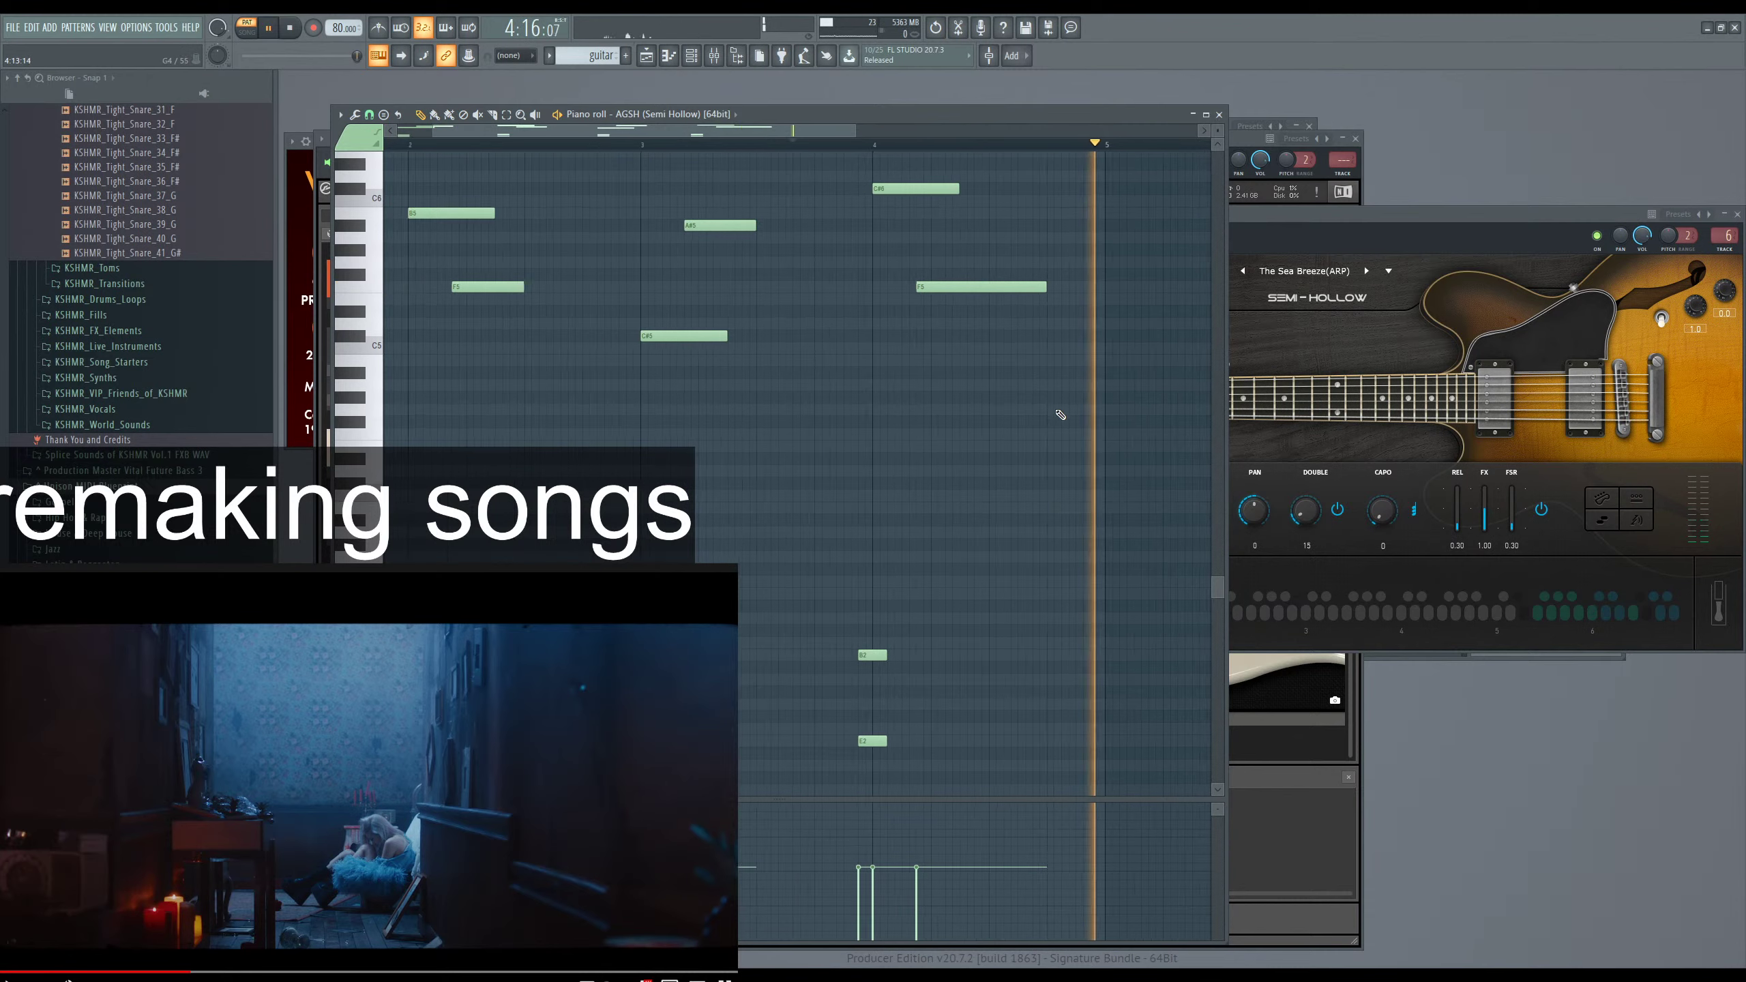
left_click_drag(900, 288, 899, 312)
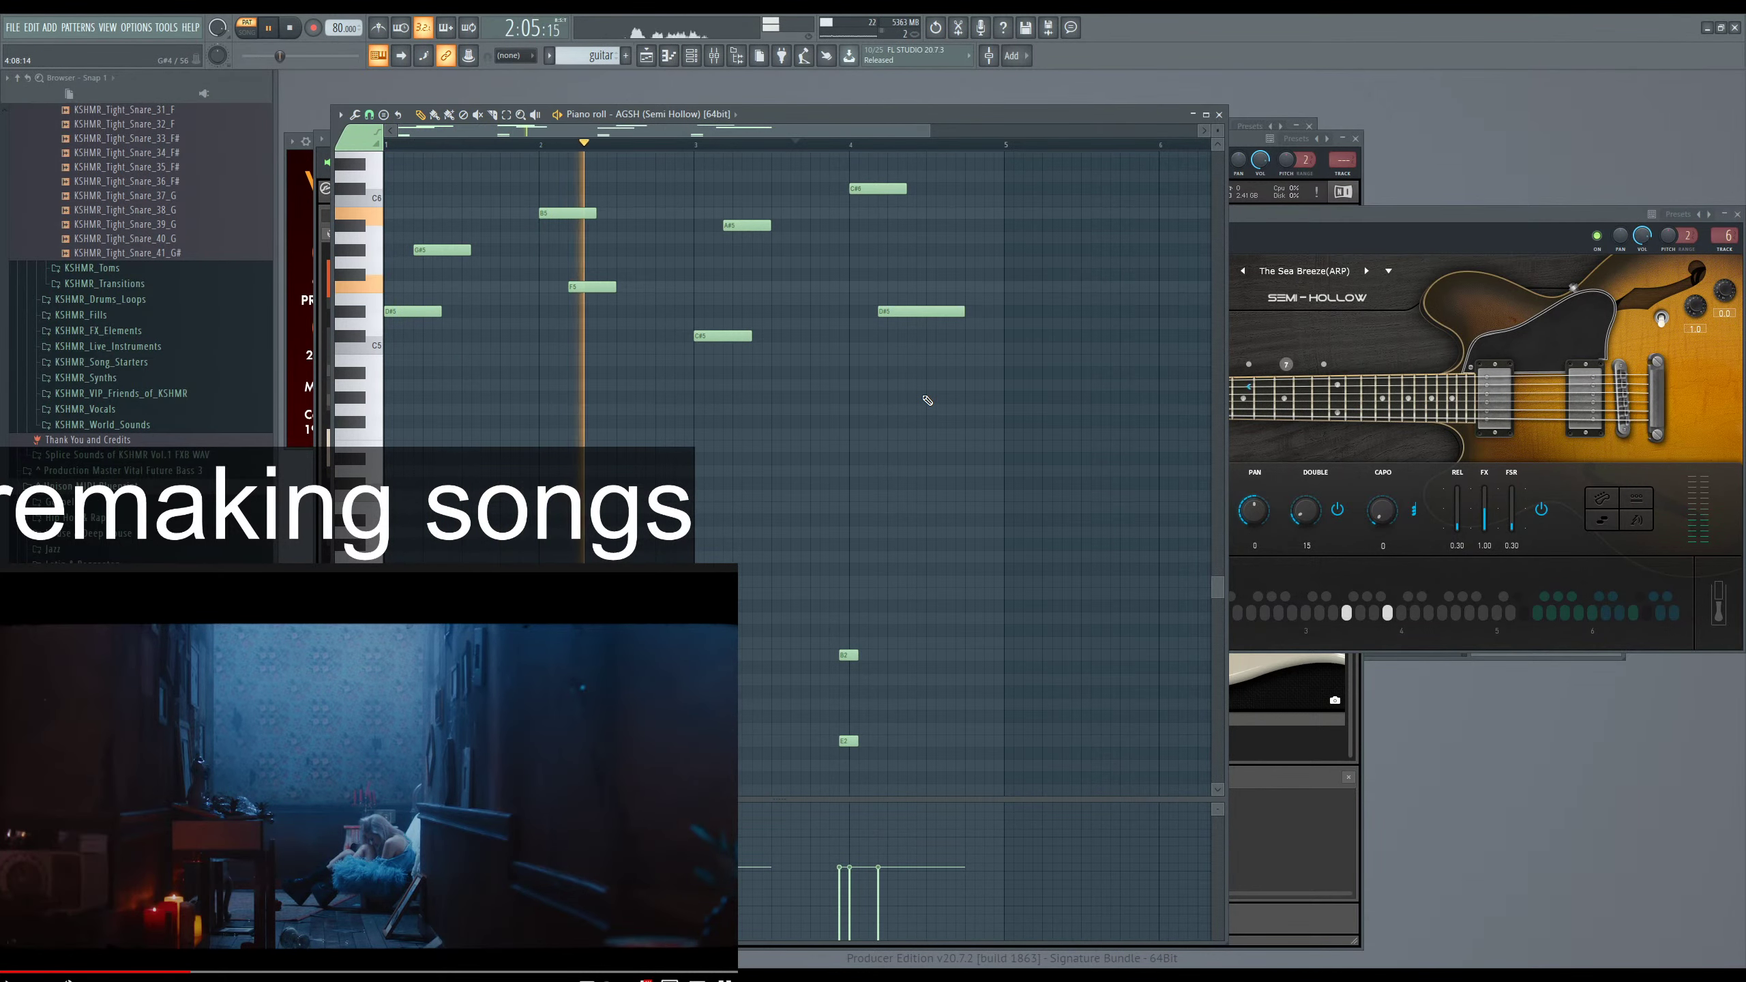
Show the playlist and place the guitar pattern on Track 2 at bar 1.
key("F6")
key("F5")
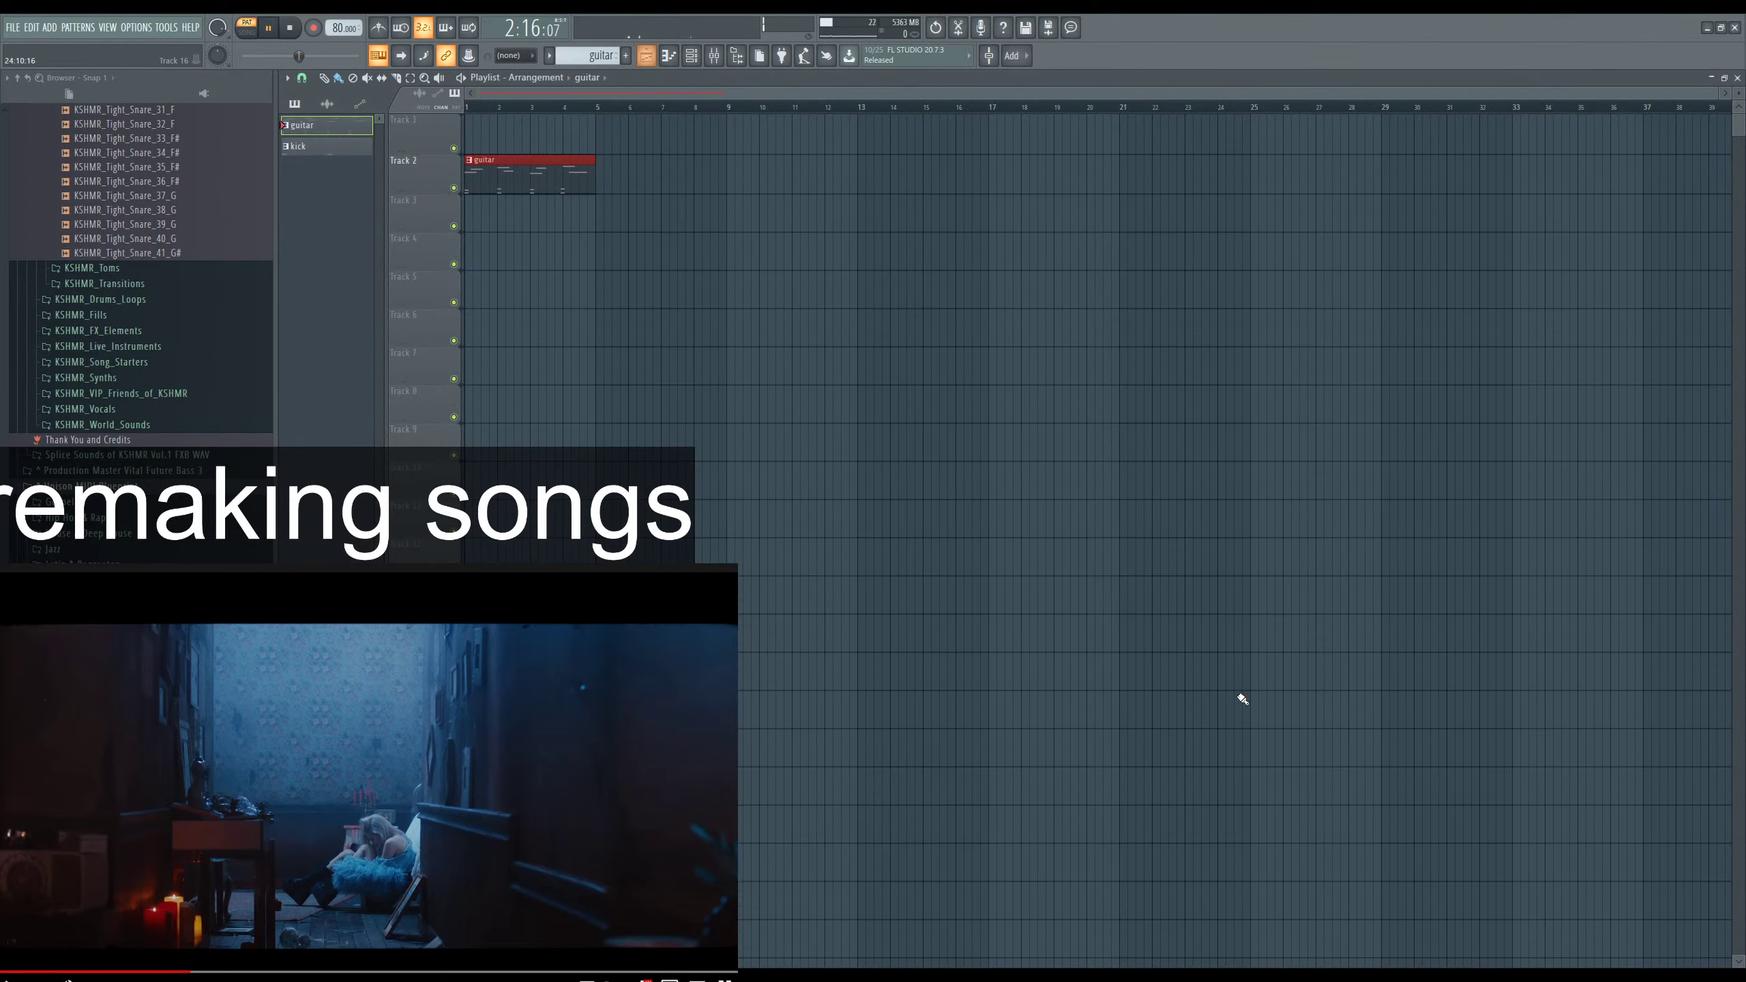
Stop playback and open the Strummed Acoustic instrument on the first Kontakt Portable channel.
key("F6")
key("space")
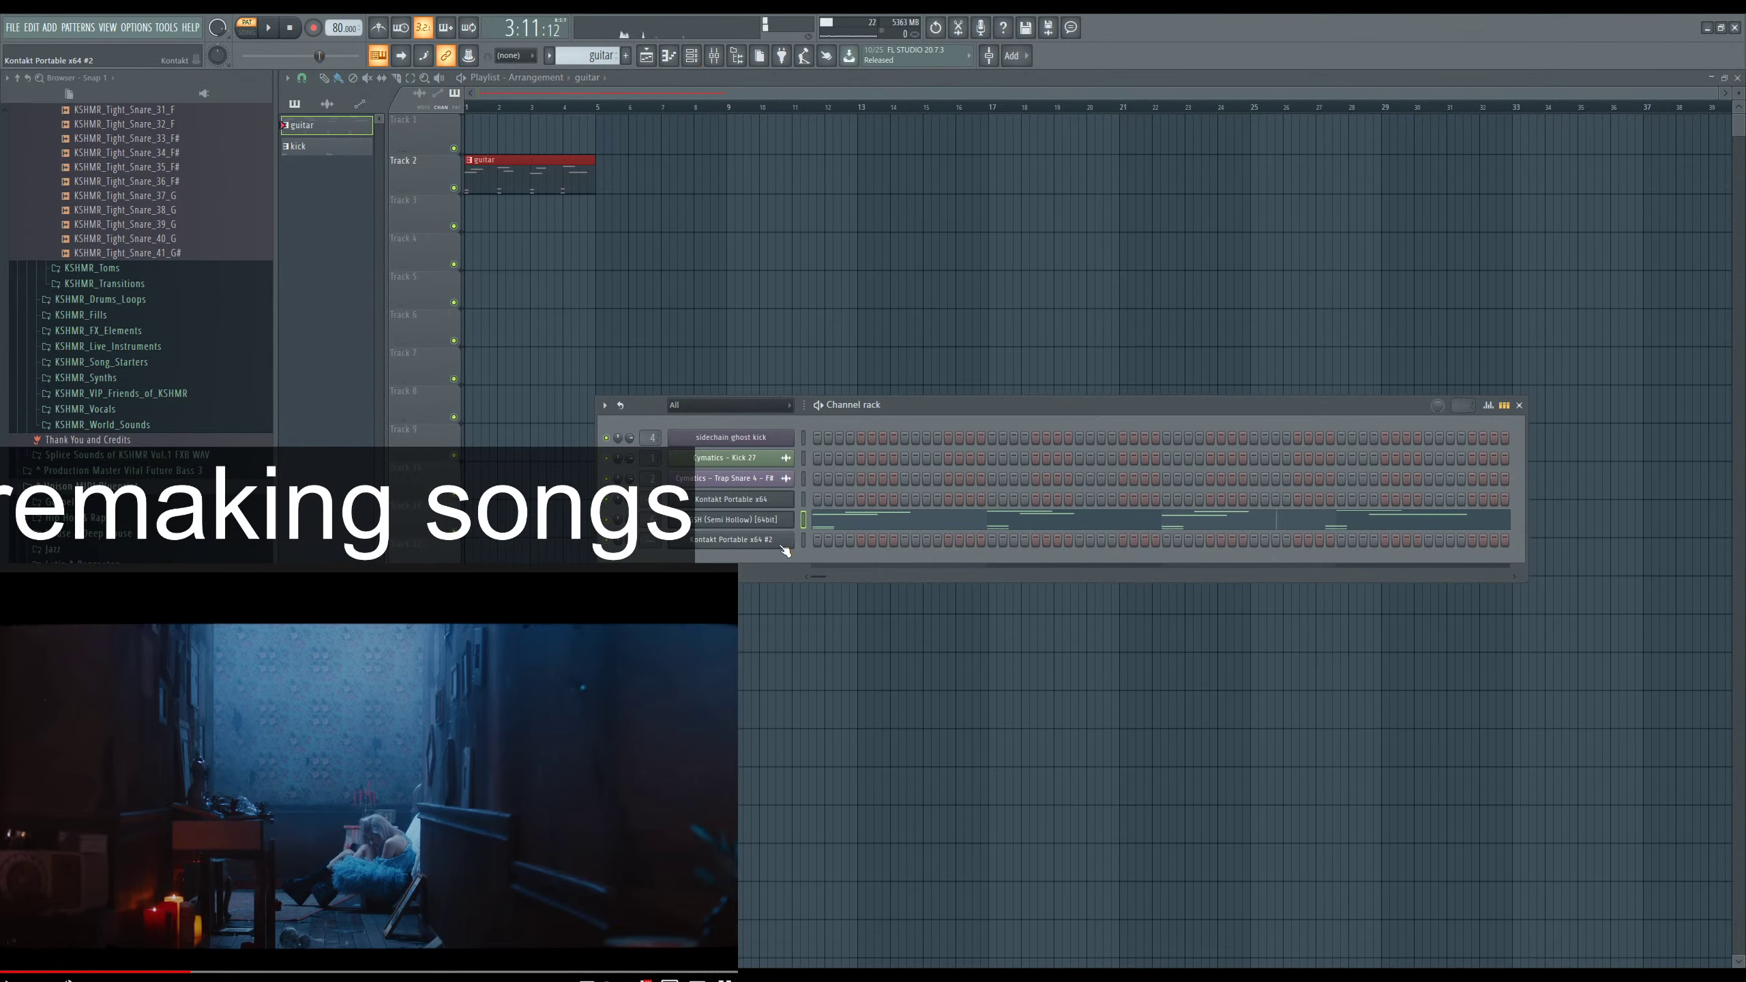
left_click(777, 541)
key("F6")
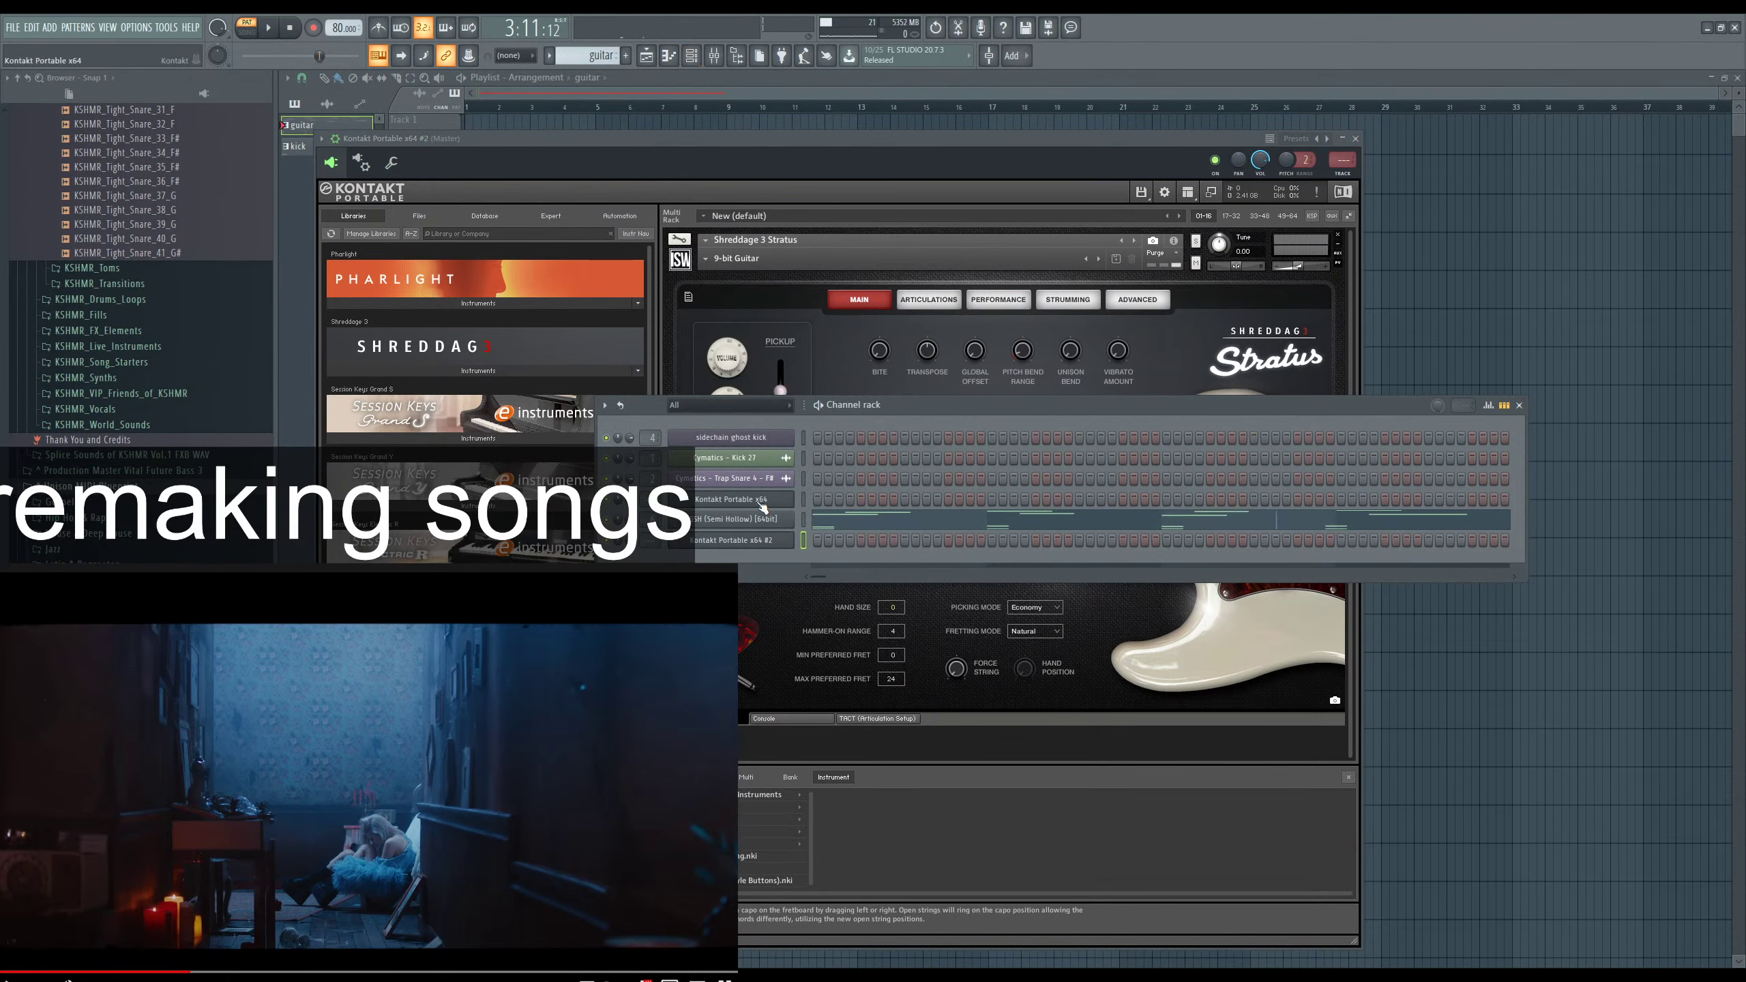
left_click(762, 504)
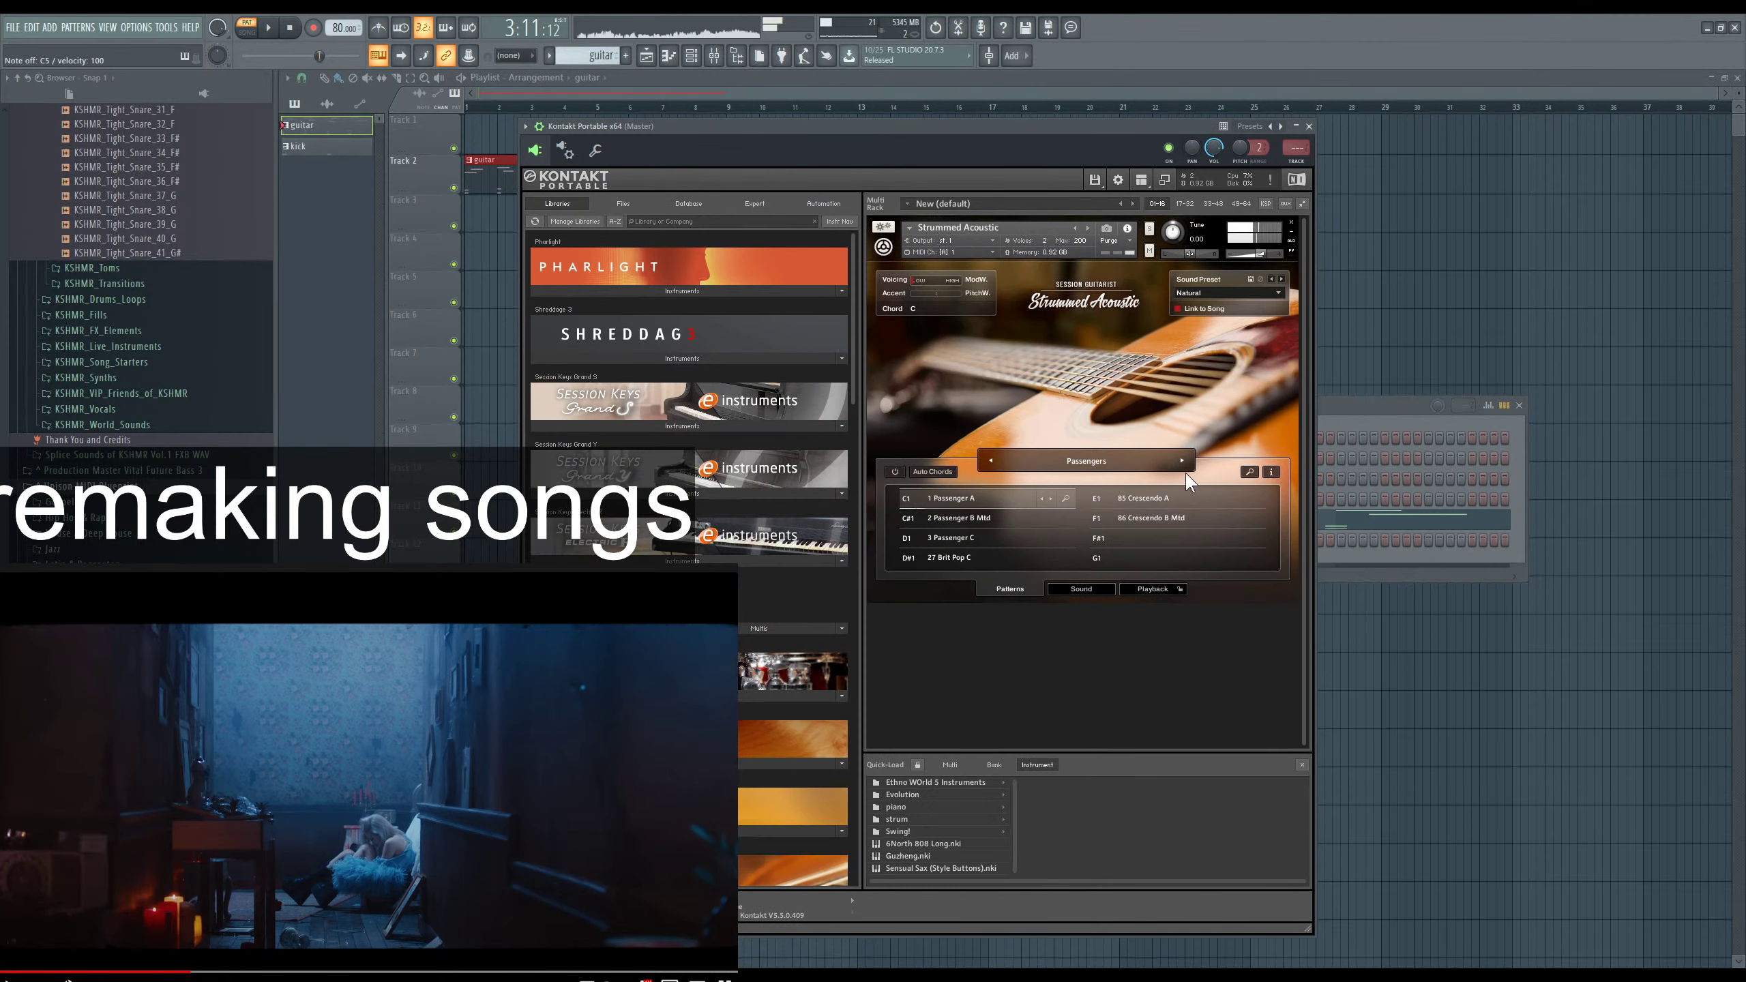
Load the Passengers (Swing) song in Strummed Acoustic, check the song browser's Triplets filter, and load the Western song instead.
left_click(1183, 461)
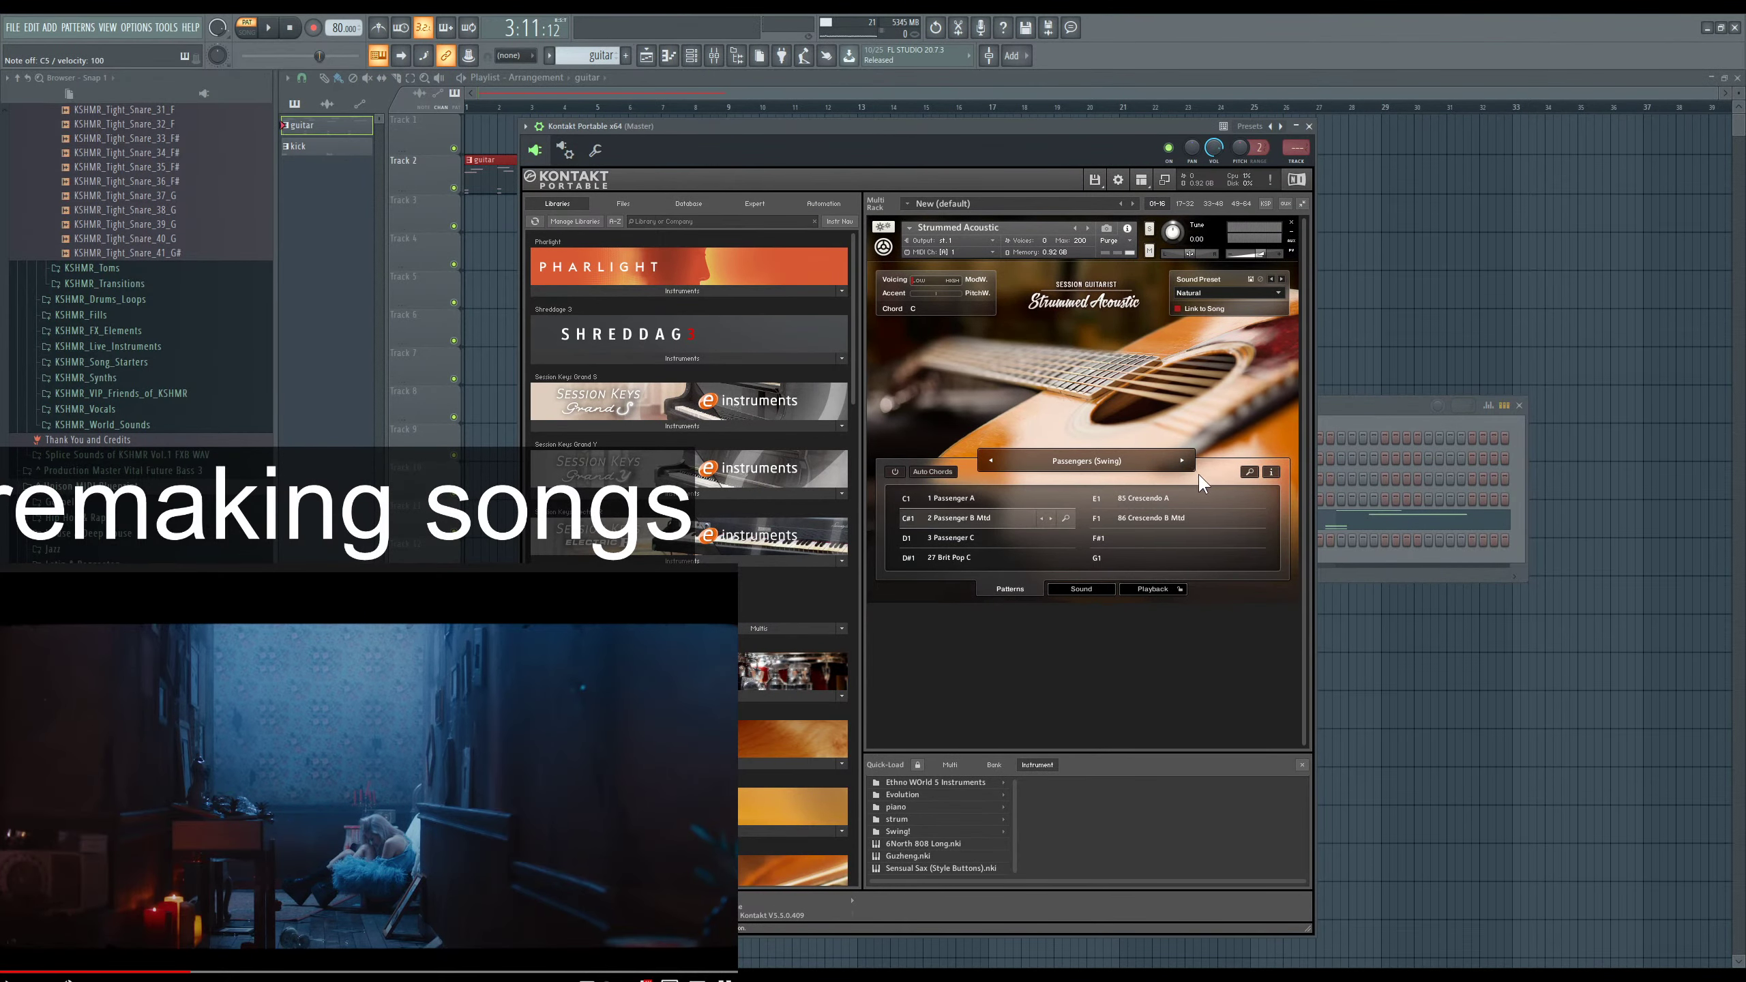
left_click_drag(1100, 129, 1119, 130)
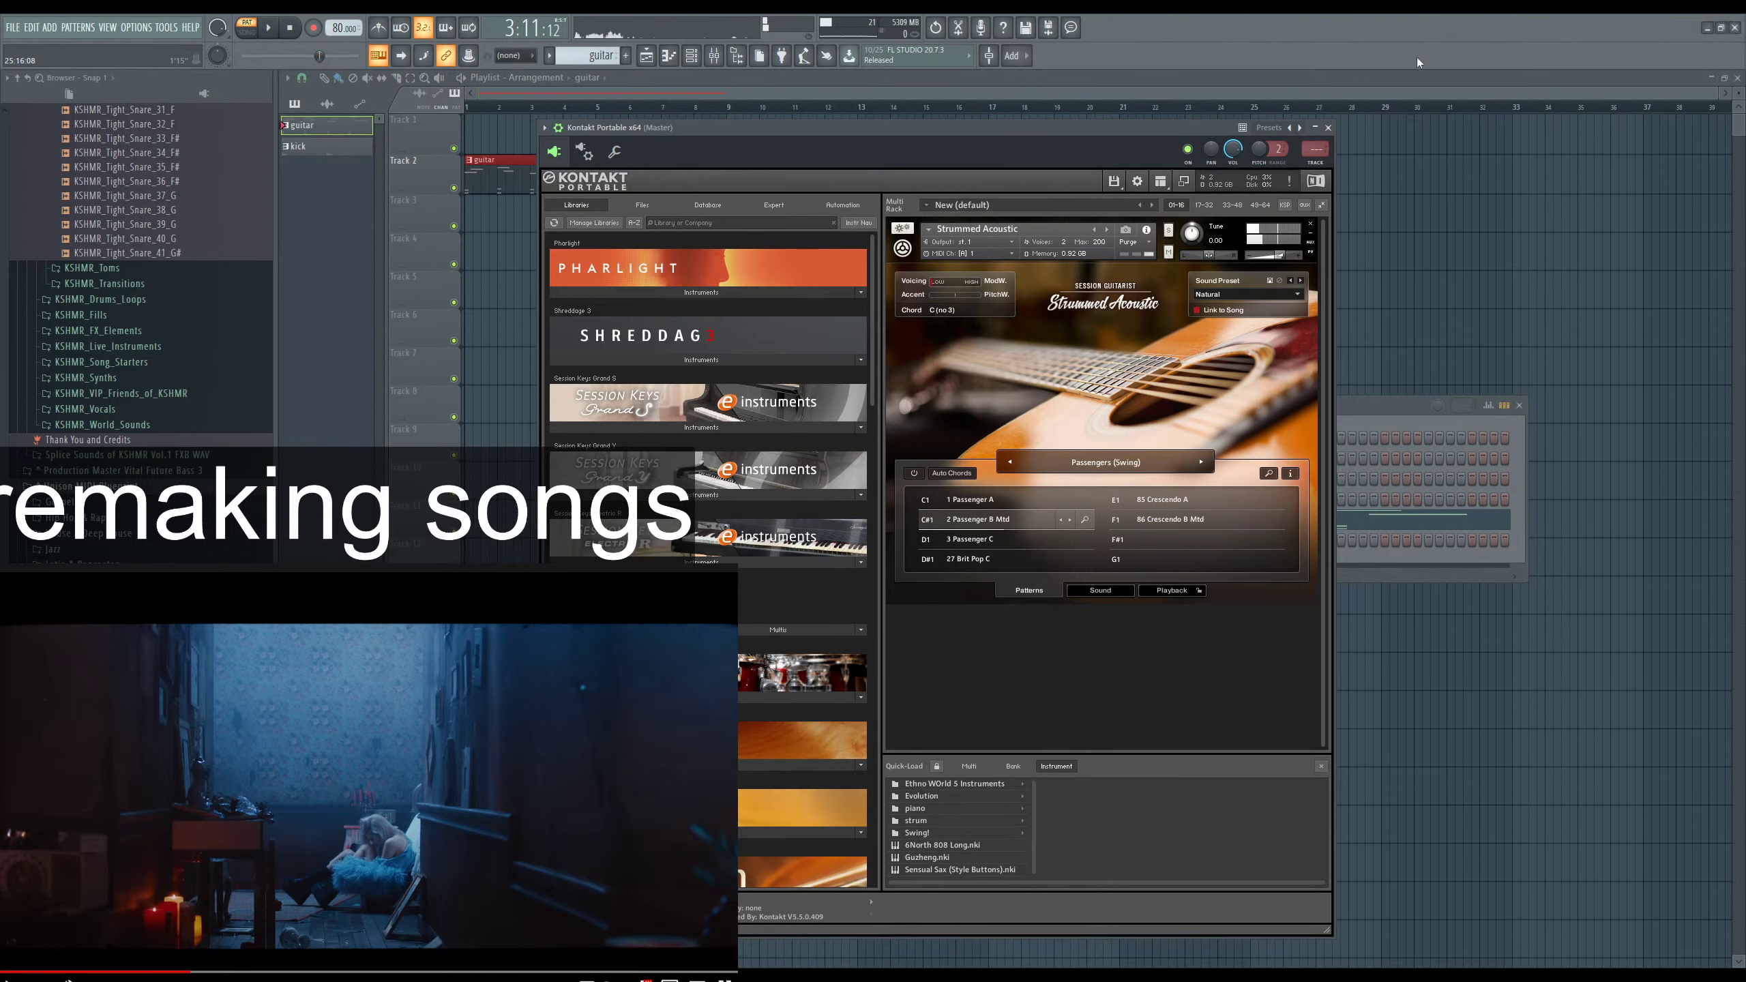
left_click(1113, 459)
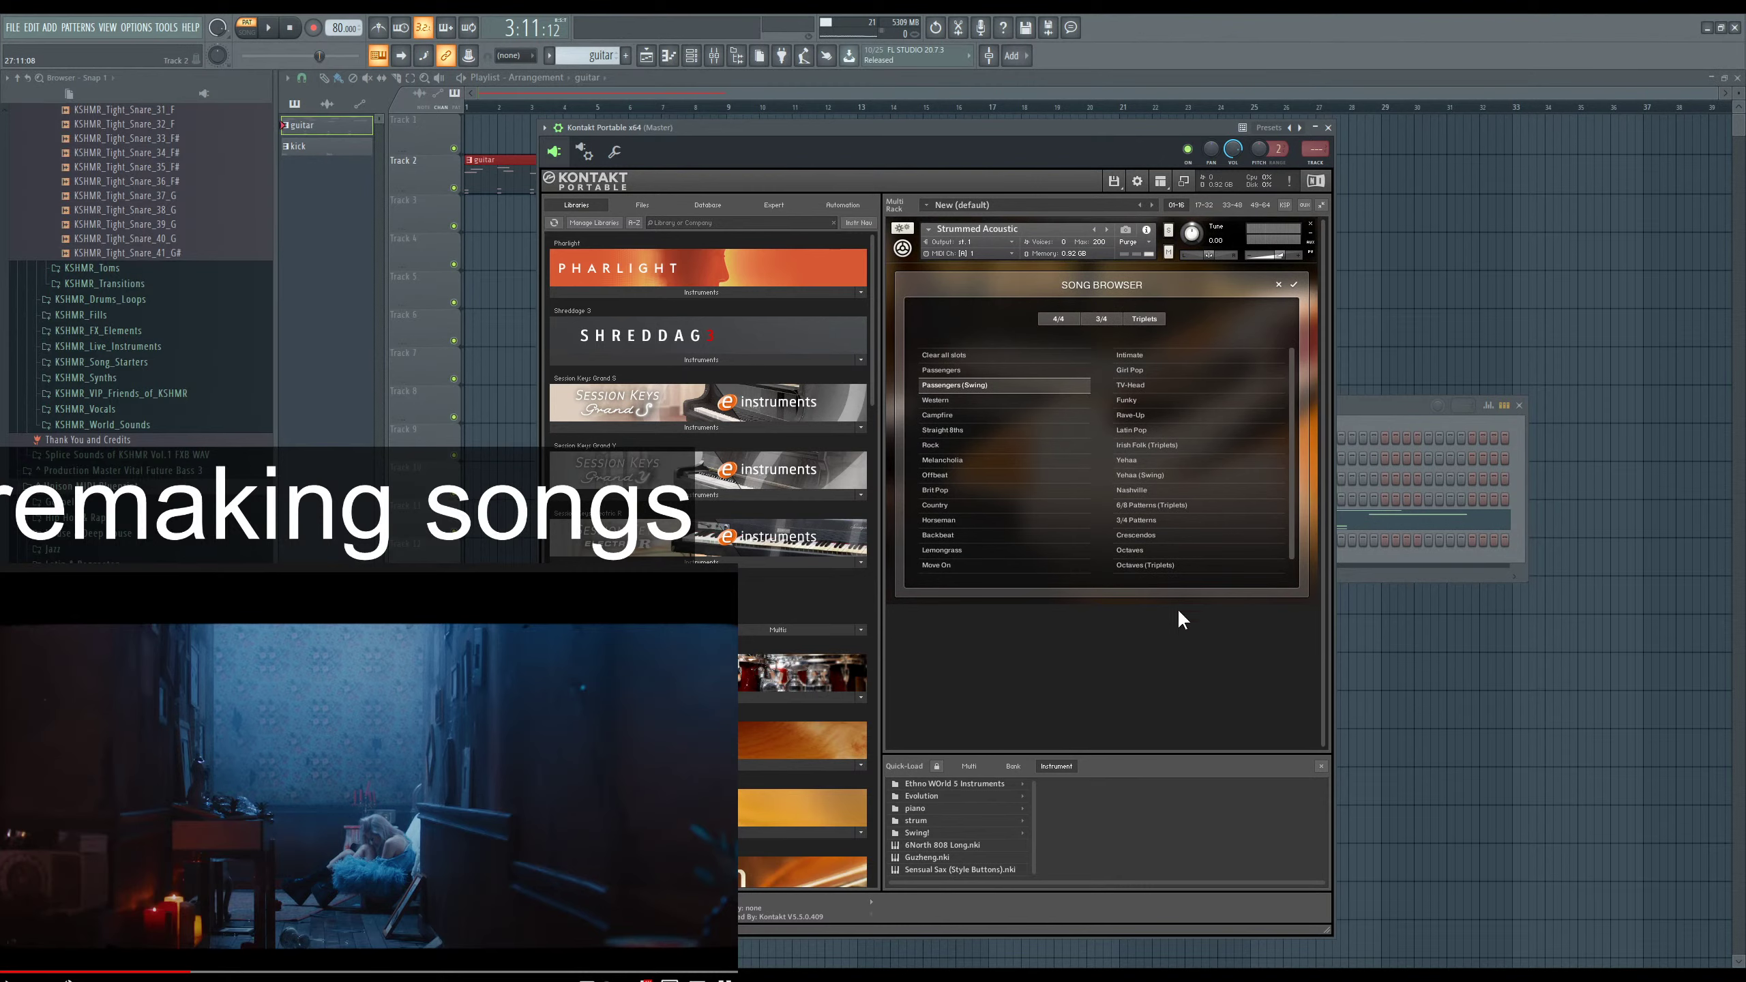
double_click(1154, 318)
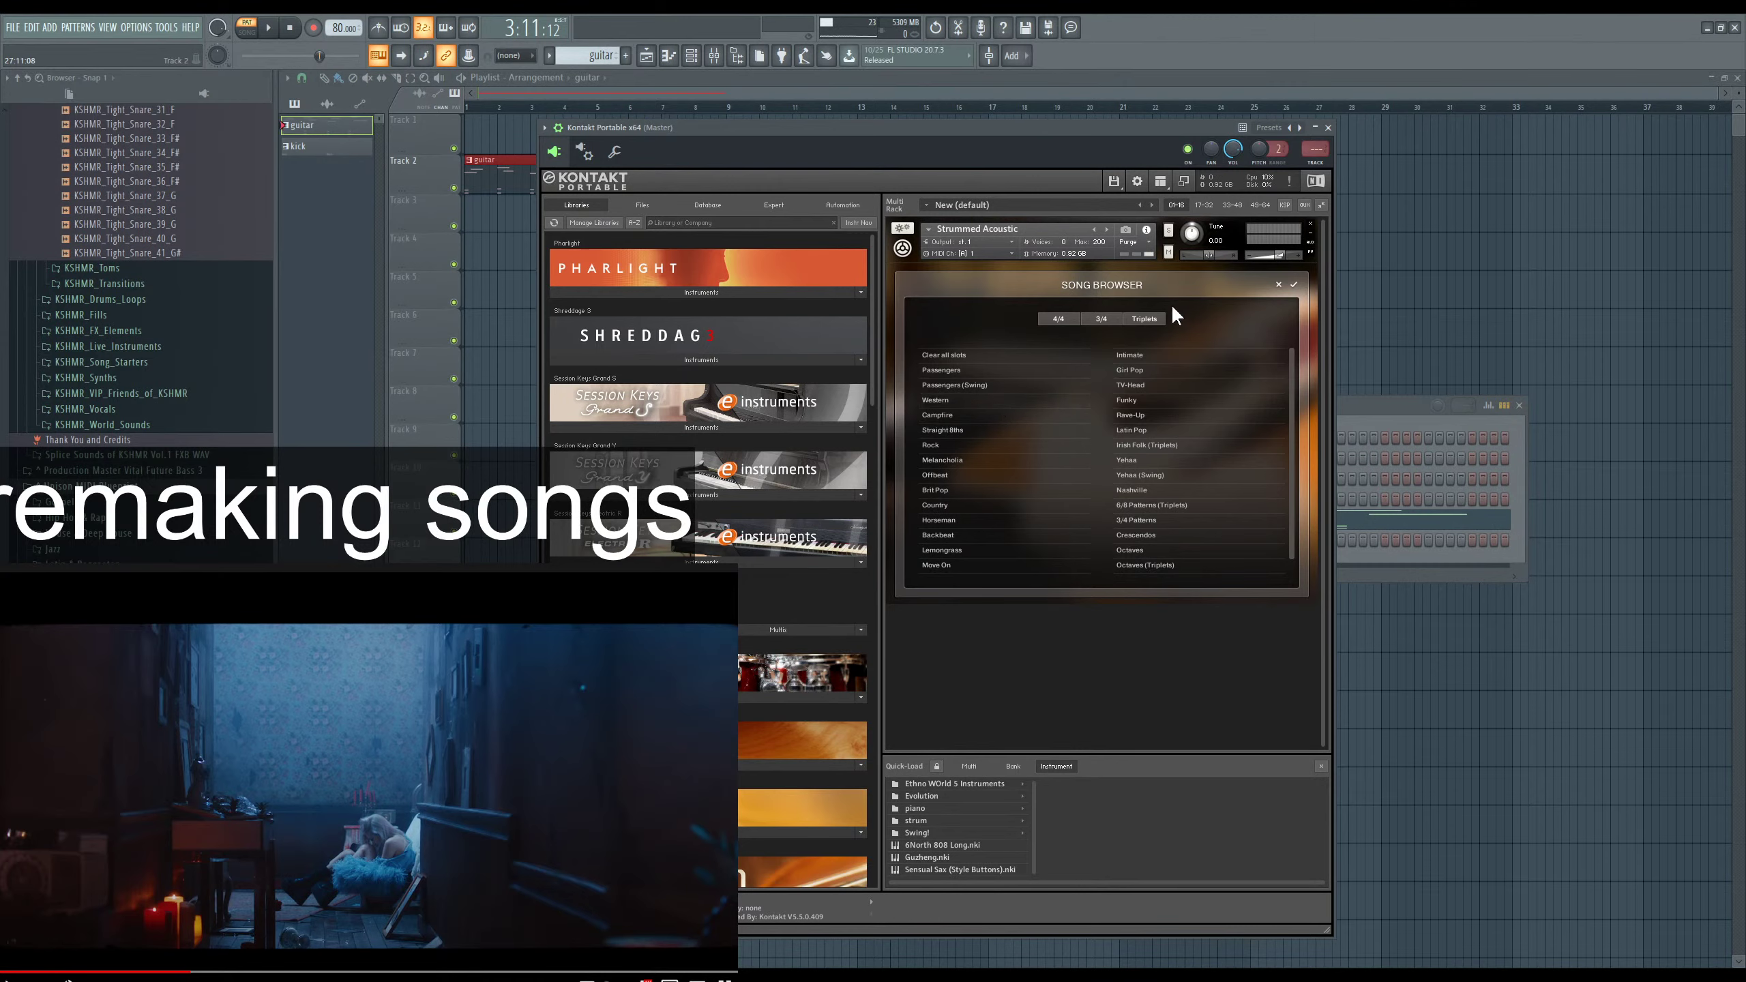
left_click(1279, 284)
left_click(1203, 463)
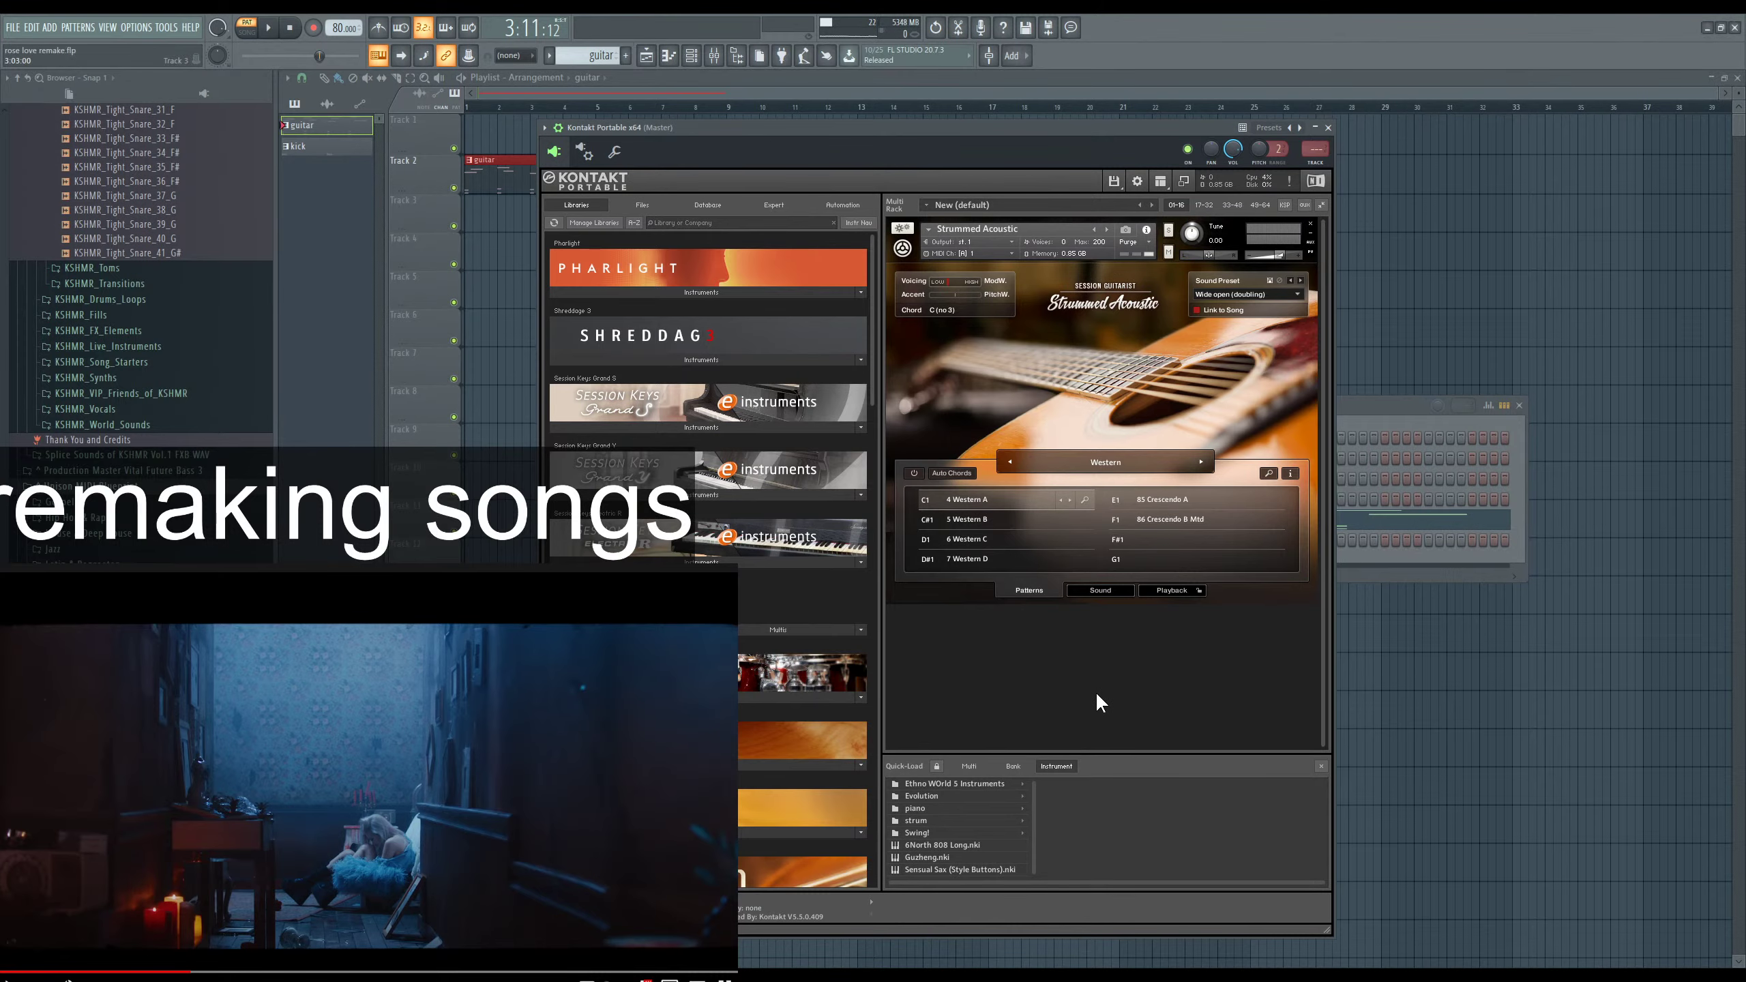
Audition the Western strumming patterns A to D in Strummed Acoustic and reselect 4 Western A.
key("q")
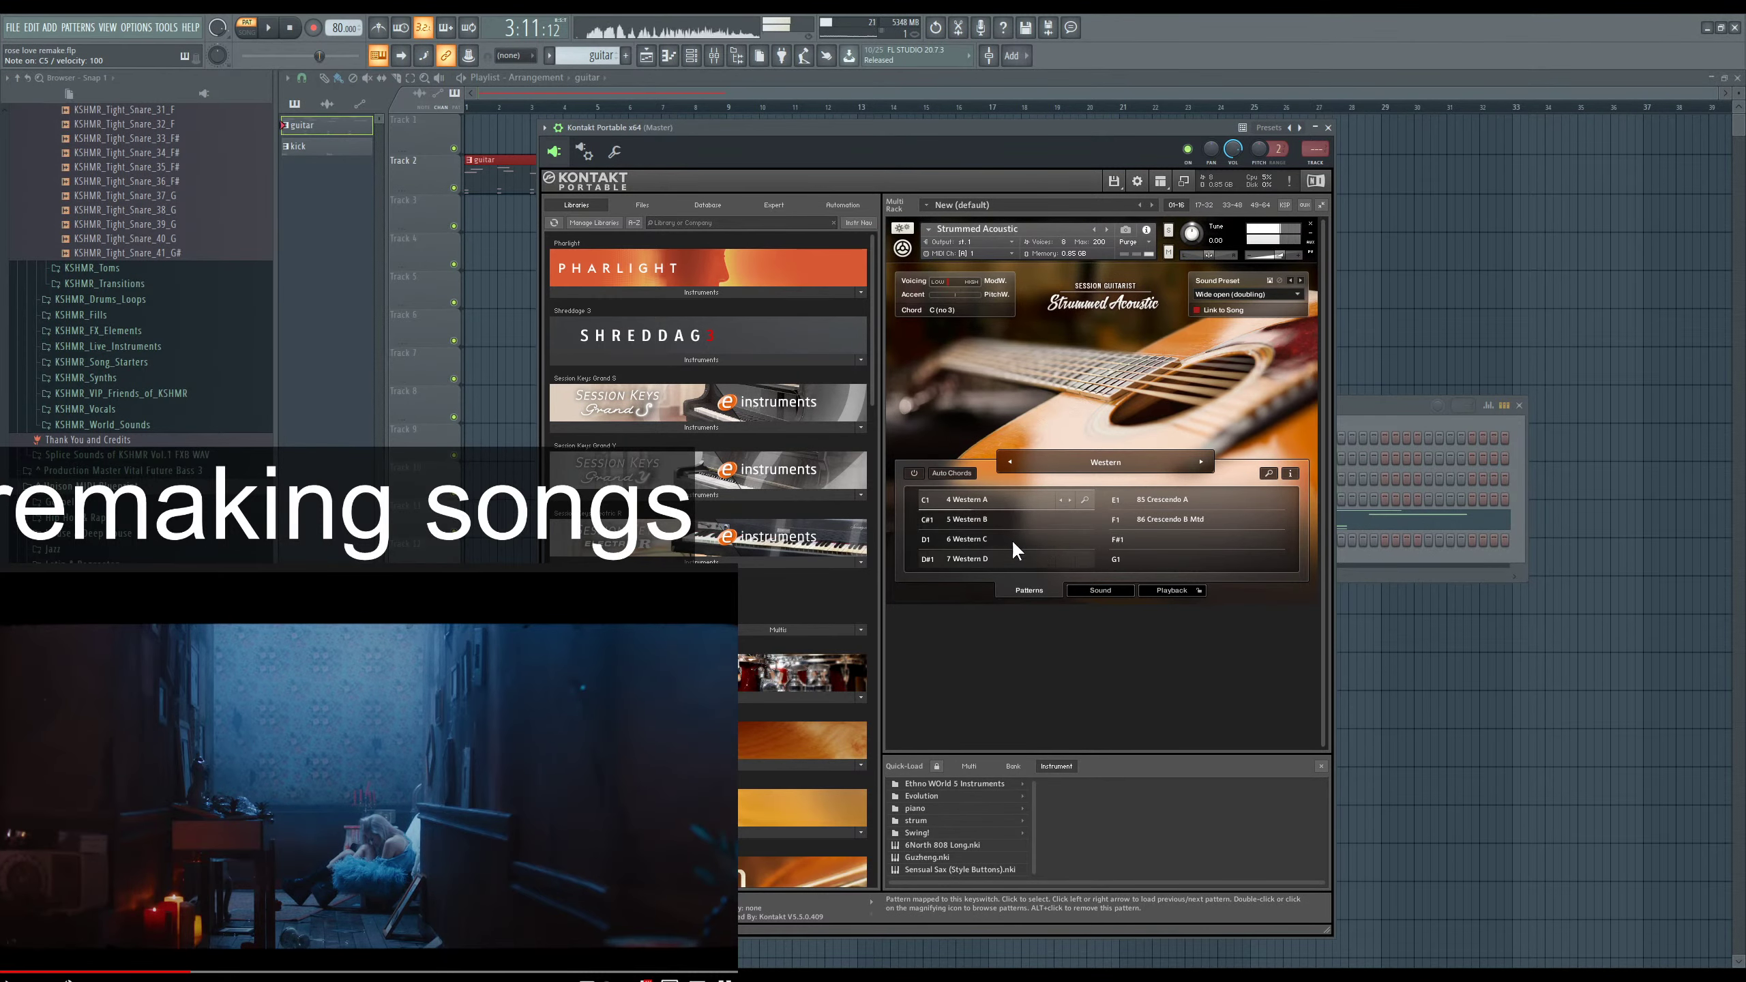
left_click_drag(1085, 130, 1094, 128)
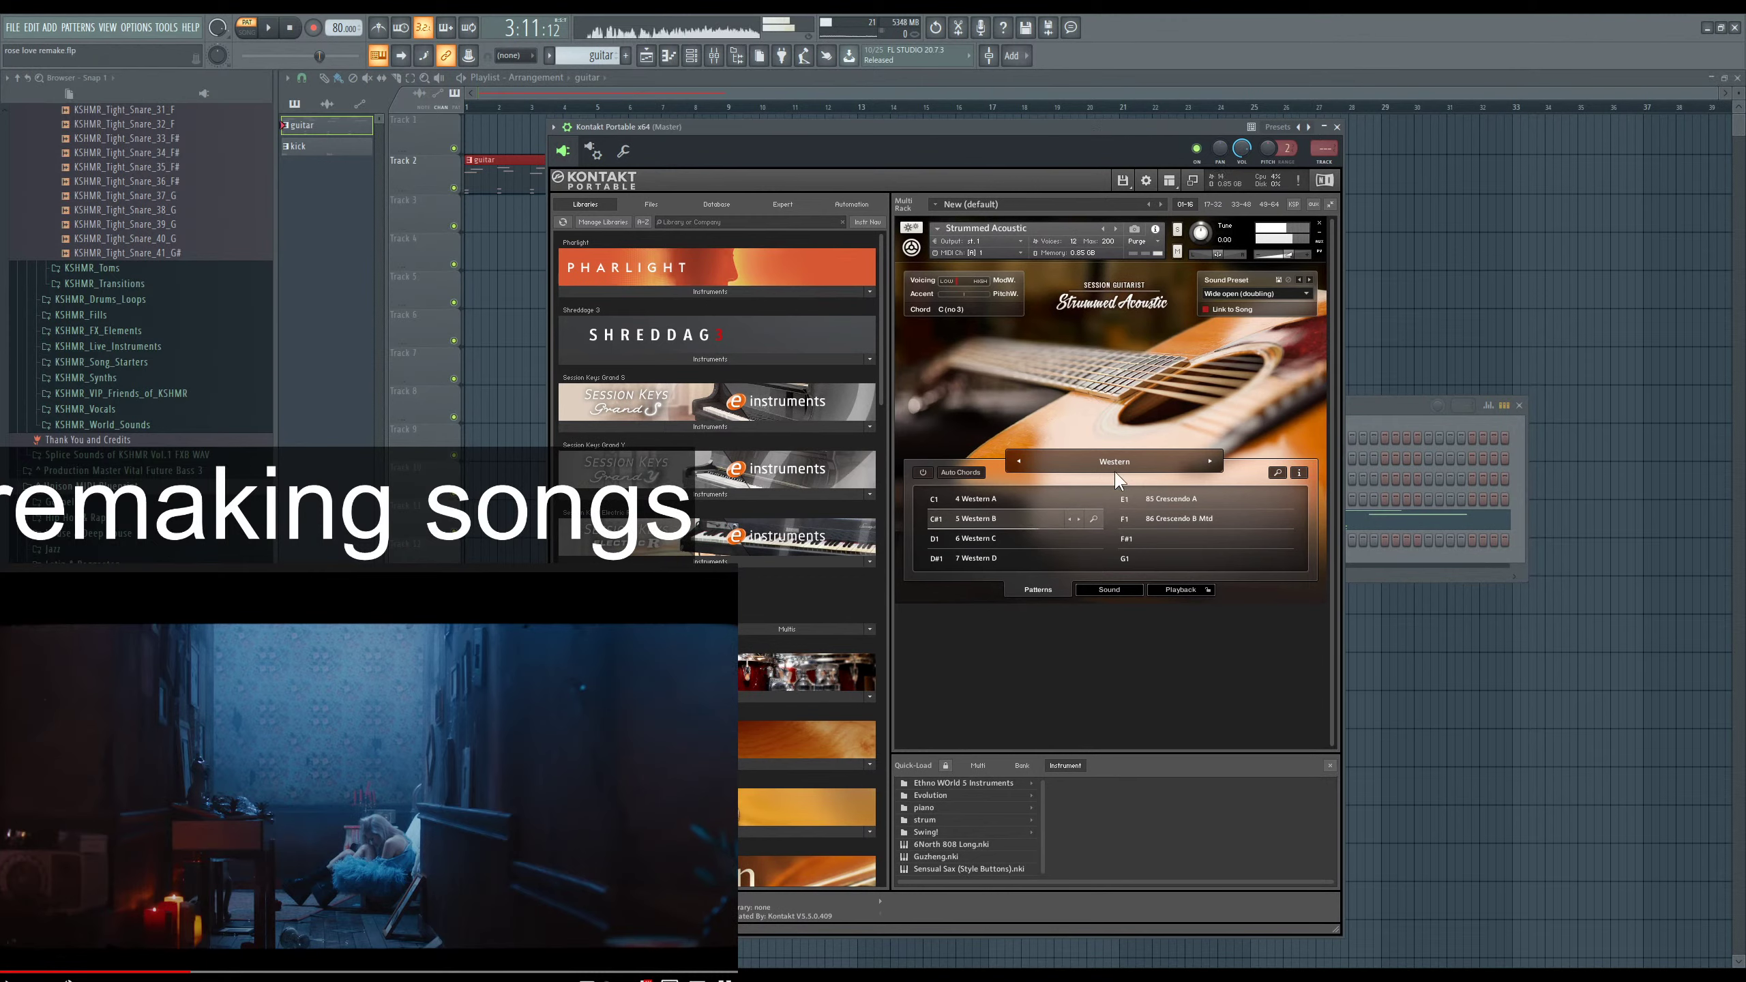
left_click(996, 539)
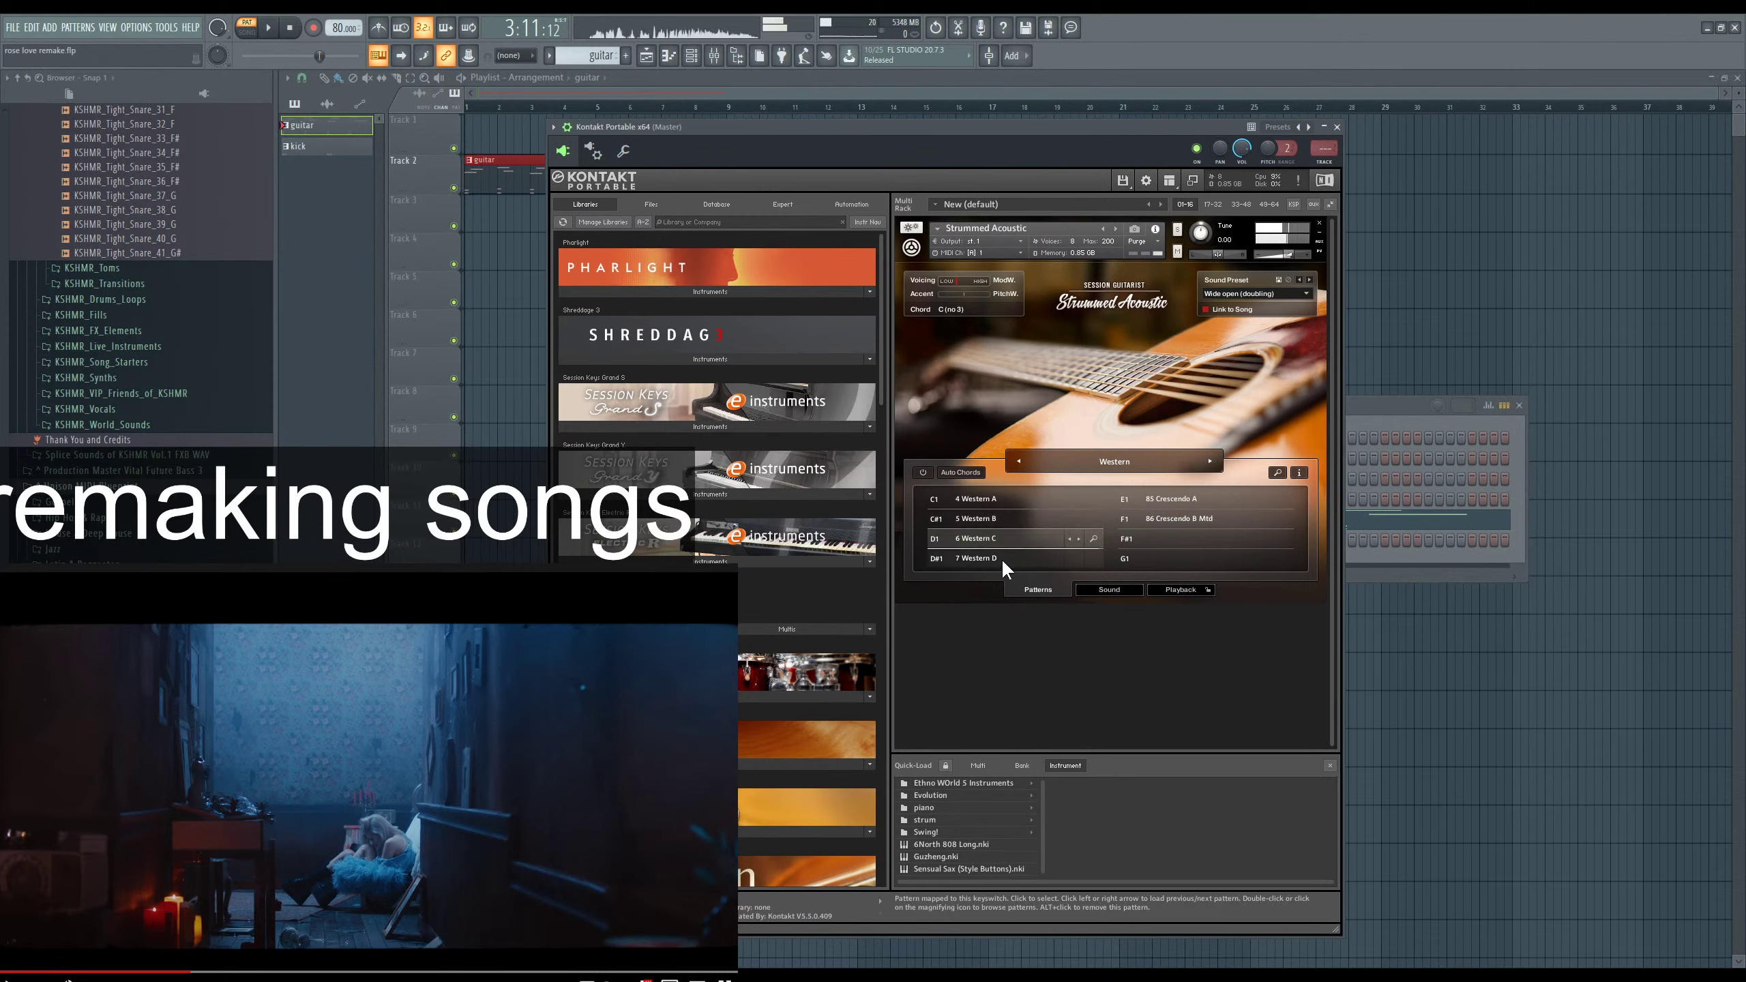
left_click(1001, 556)
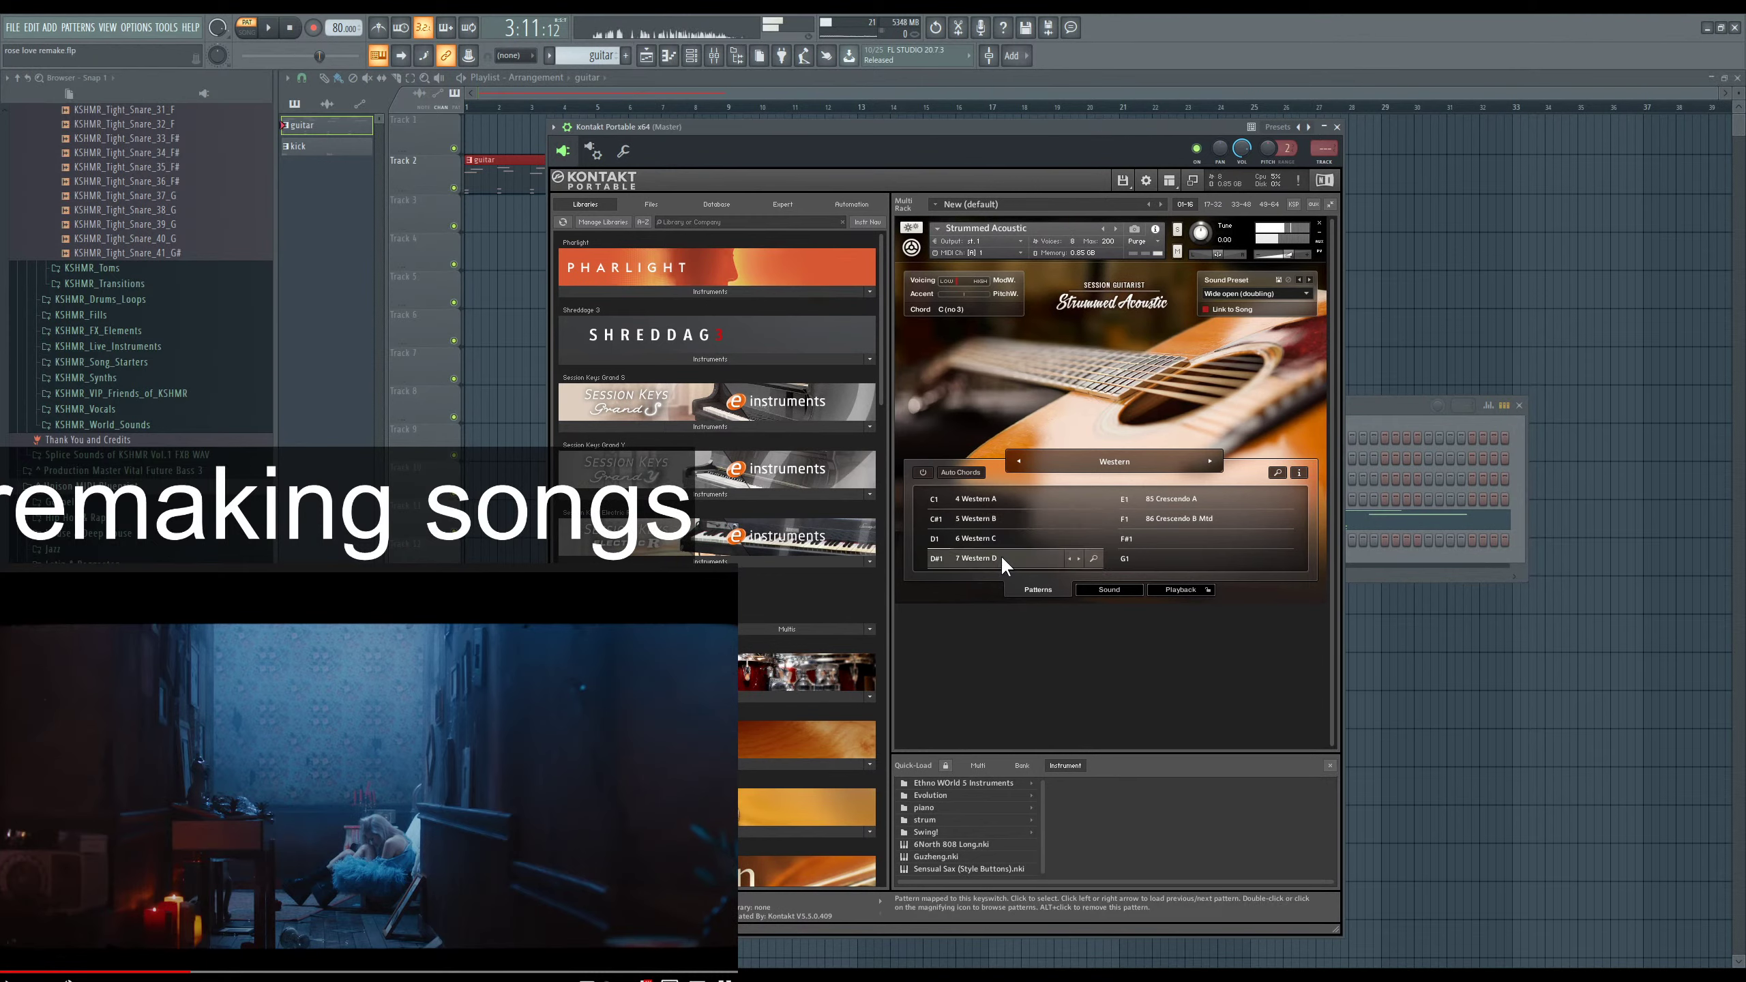
left_click(1010, 498)
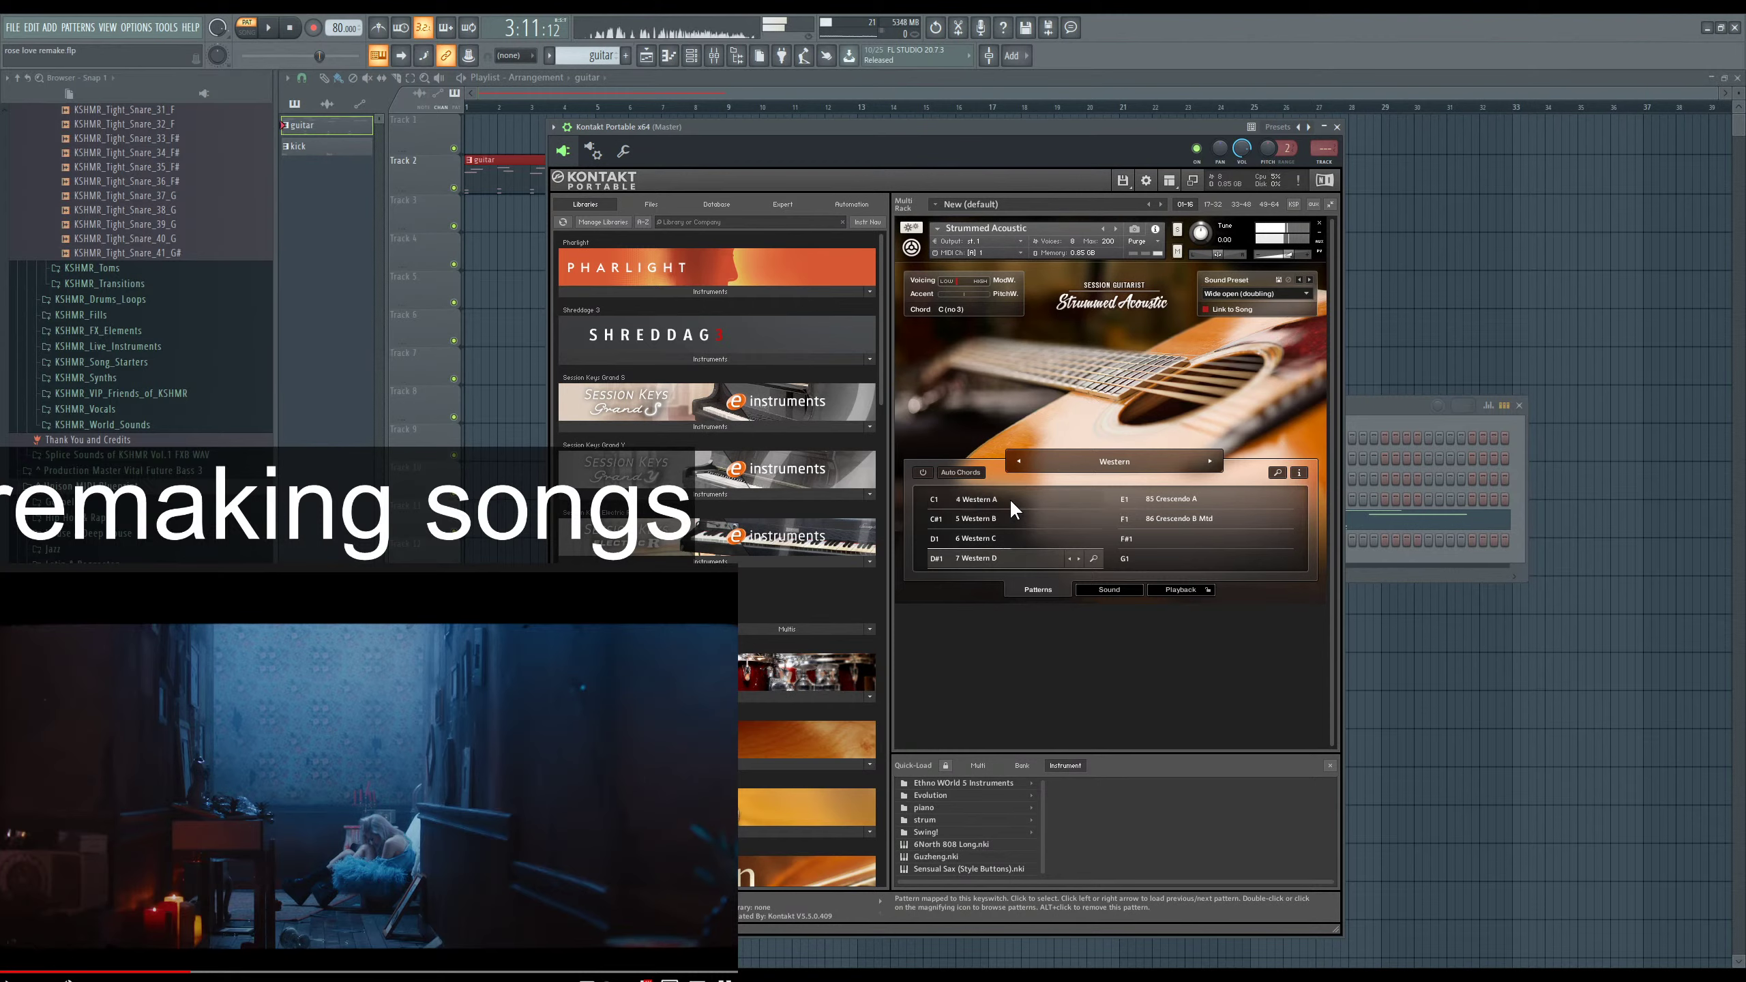
Load the Campfire song and audition its patterns Campfire A, Campfire B, Campfire C Mtd and Western C.
left_click(1210, 462)
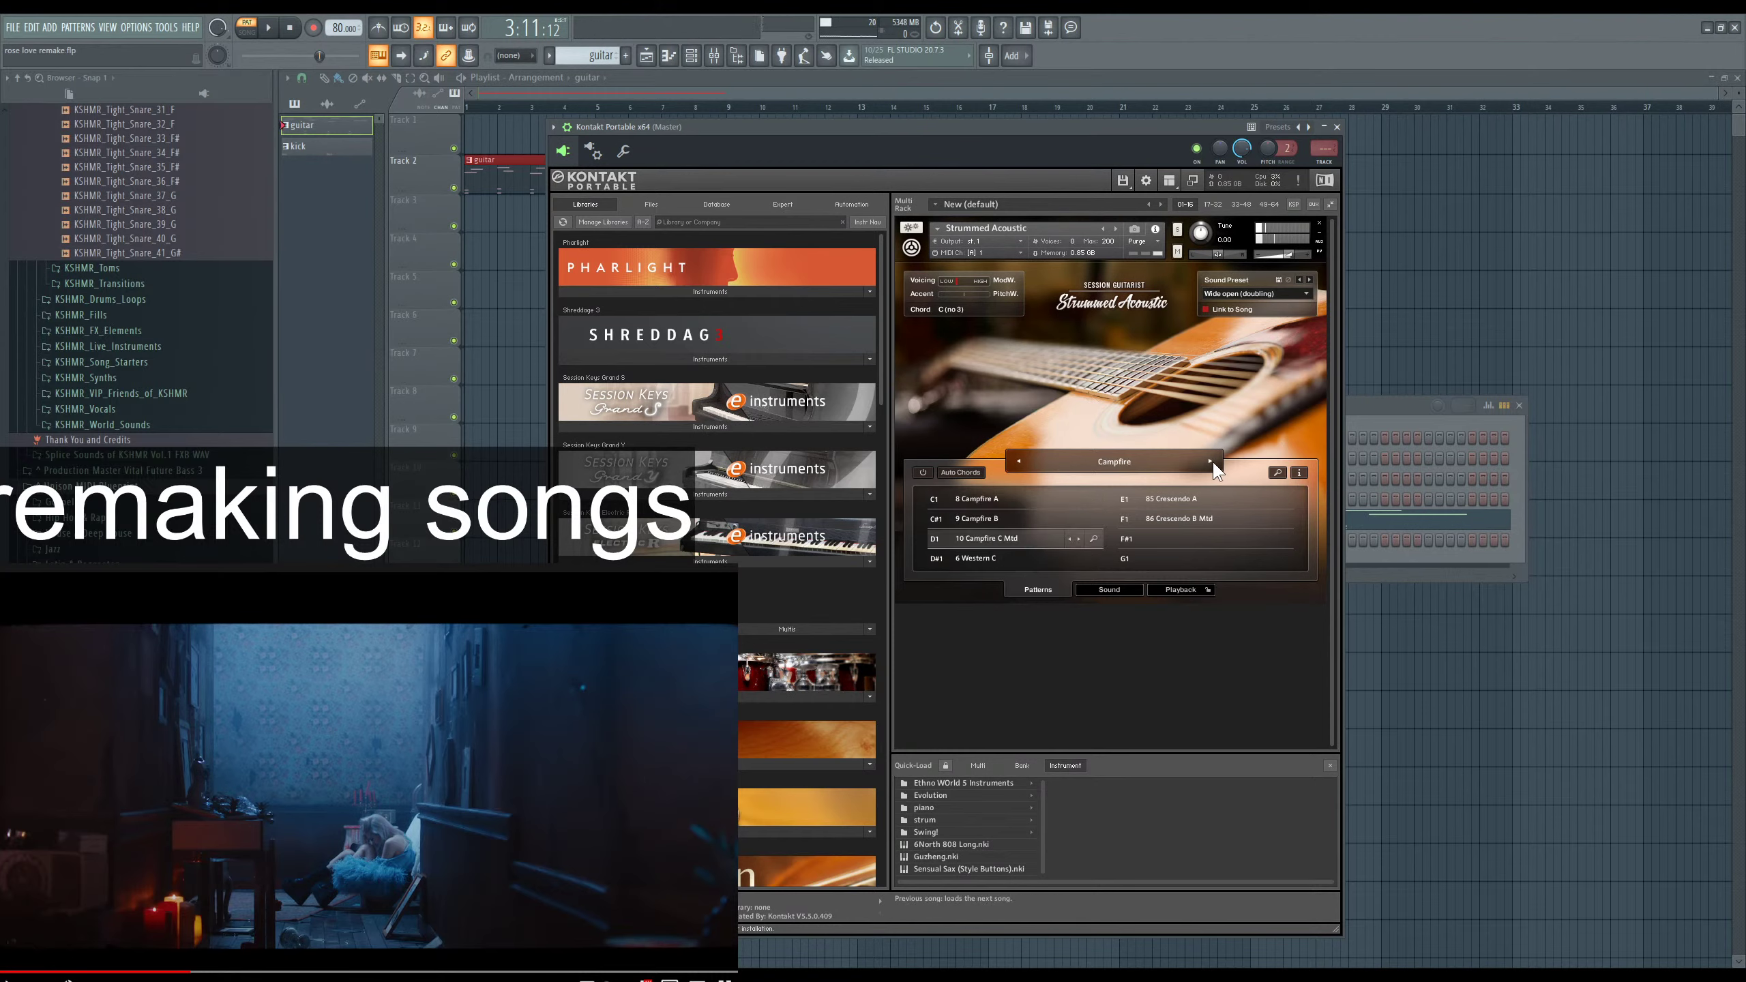
left_click(993, 495)
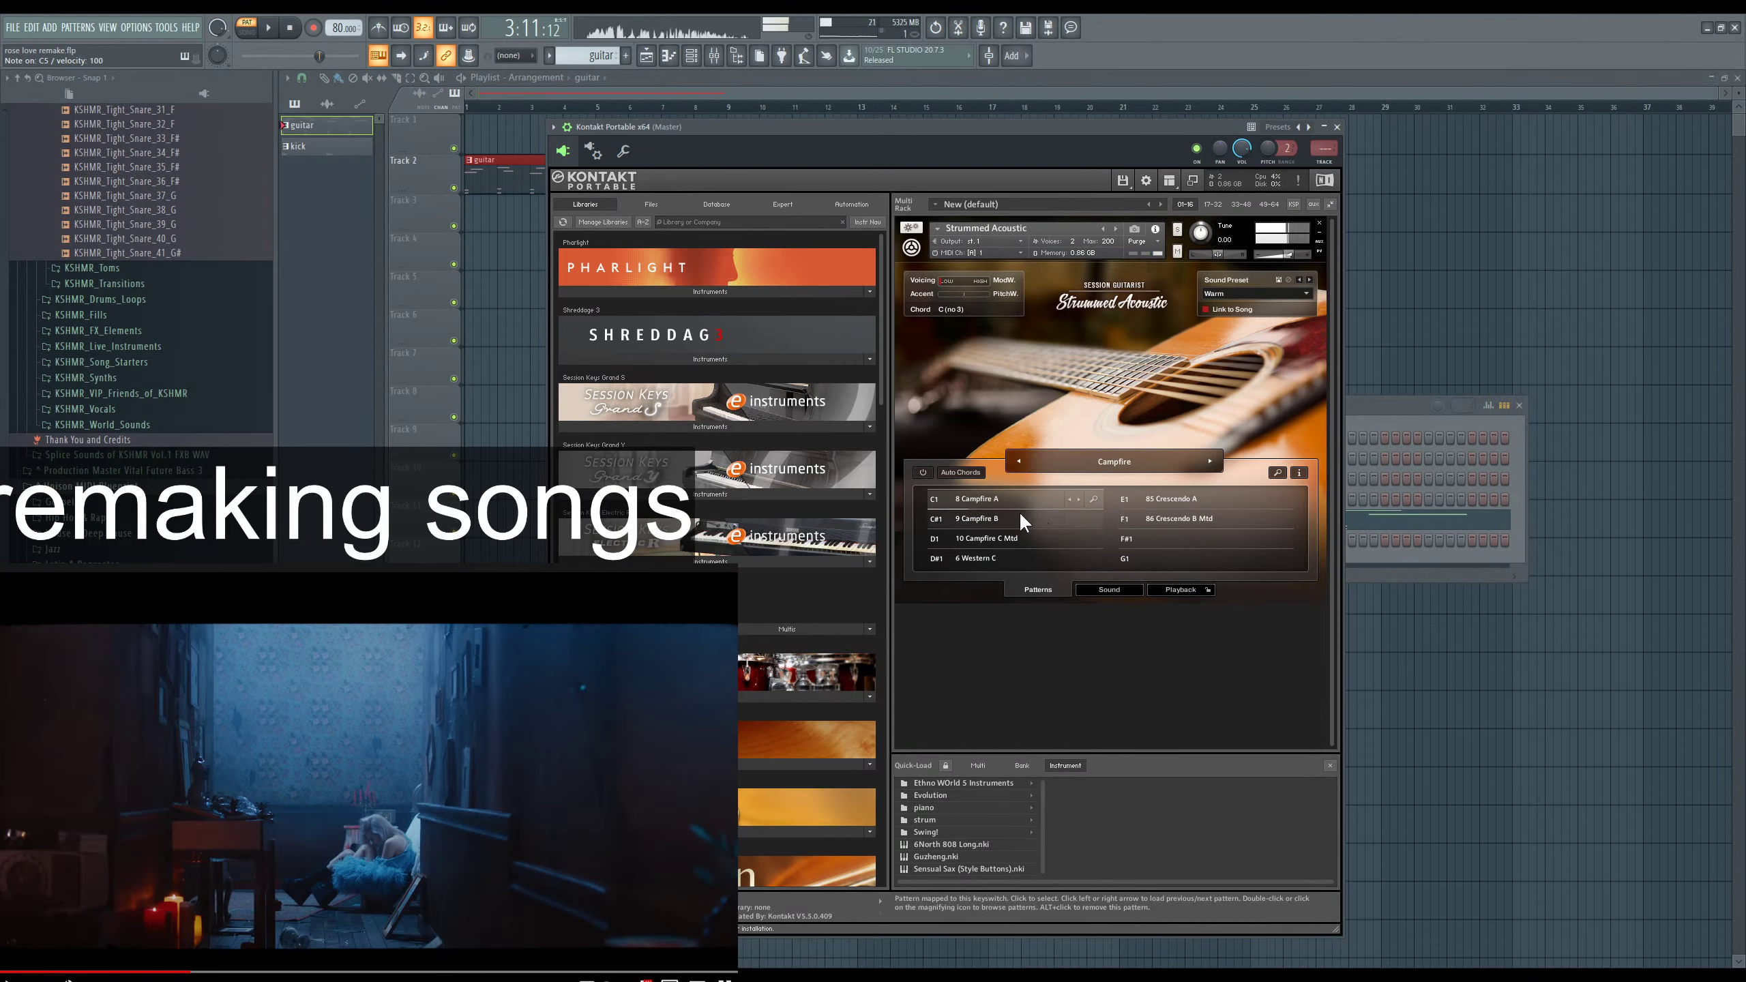
left_click(996, 518)
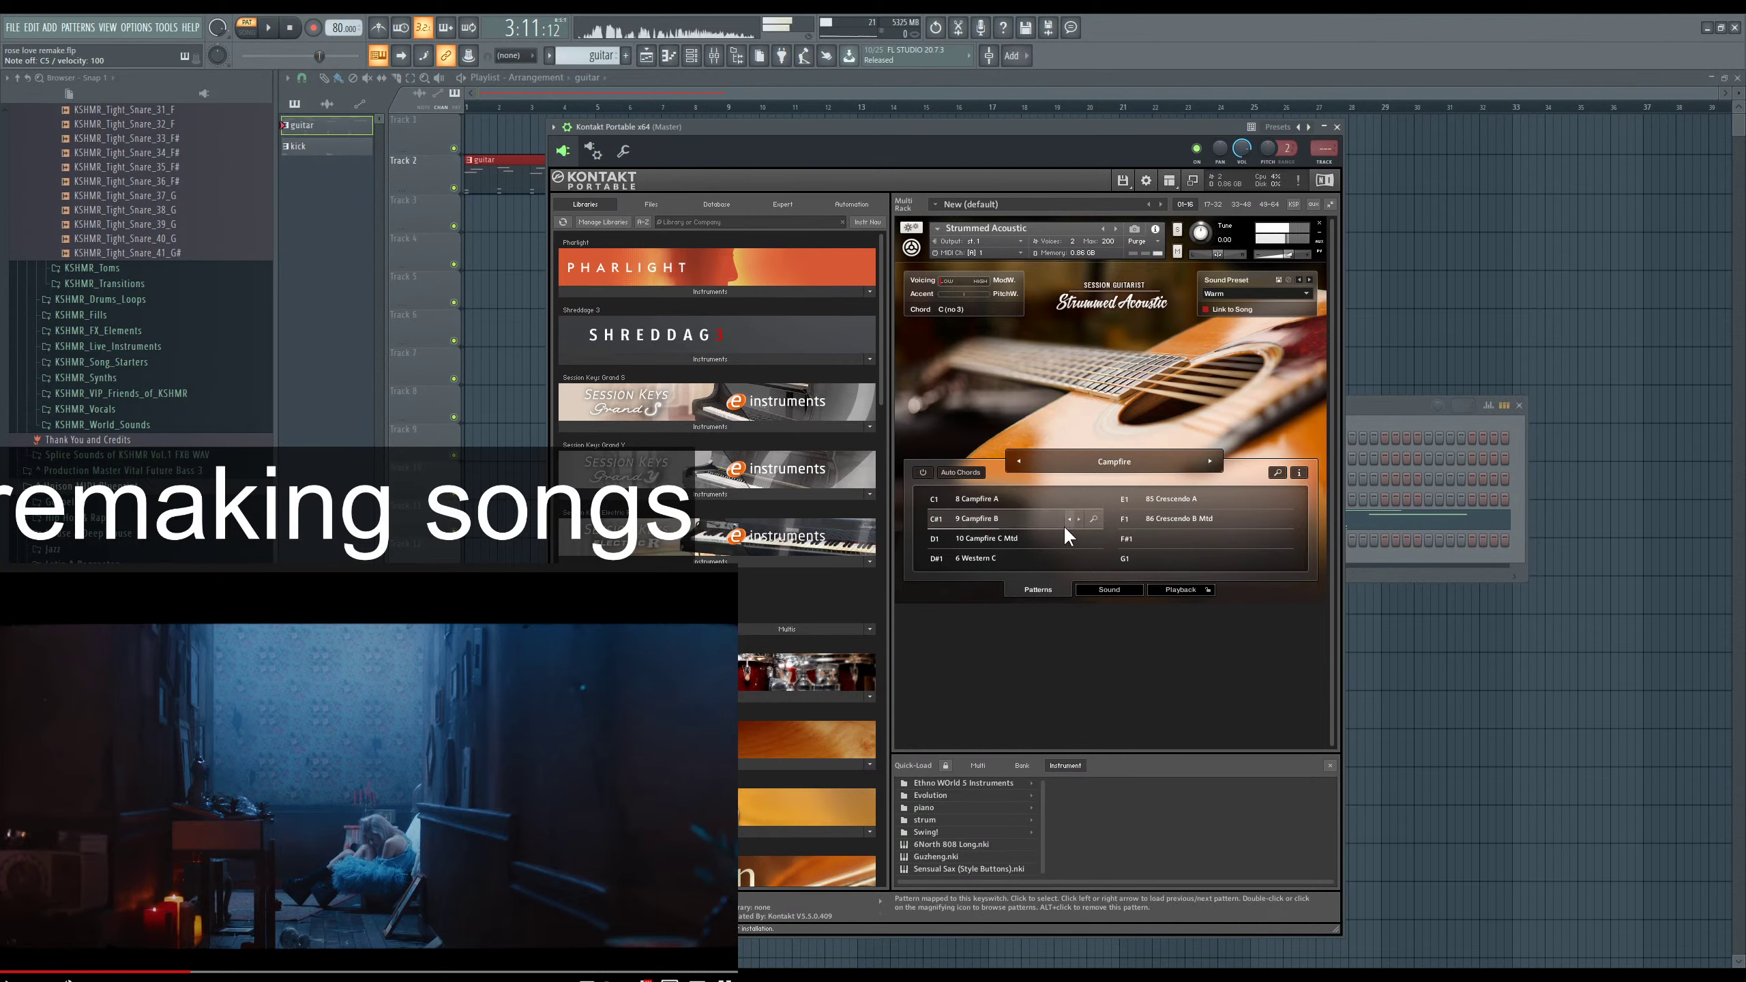
left_click(1002, 539)
left_click(988, 560)
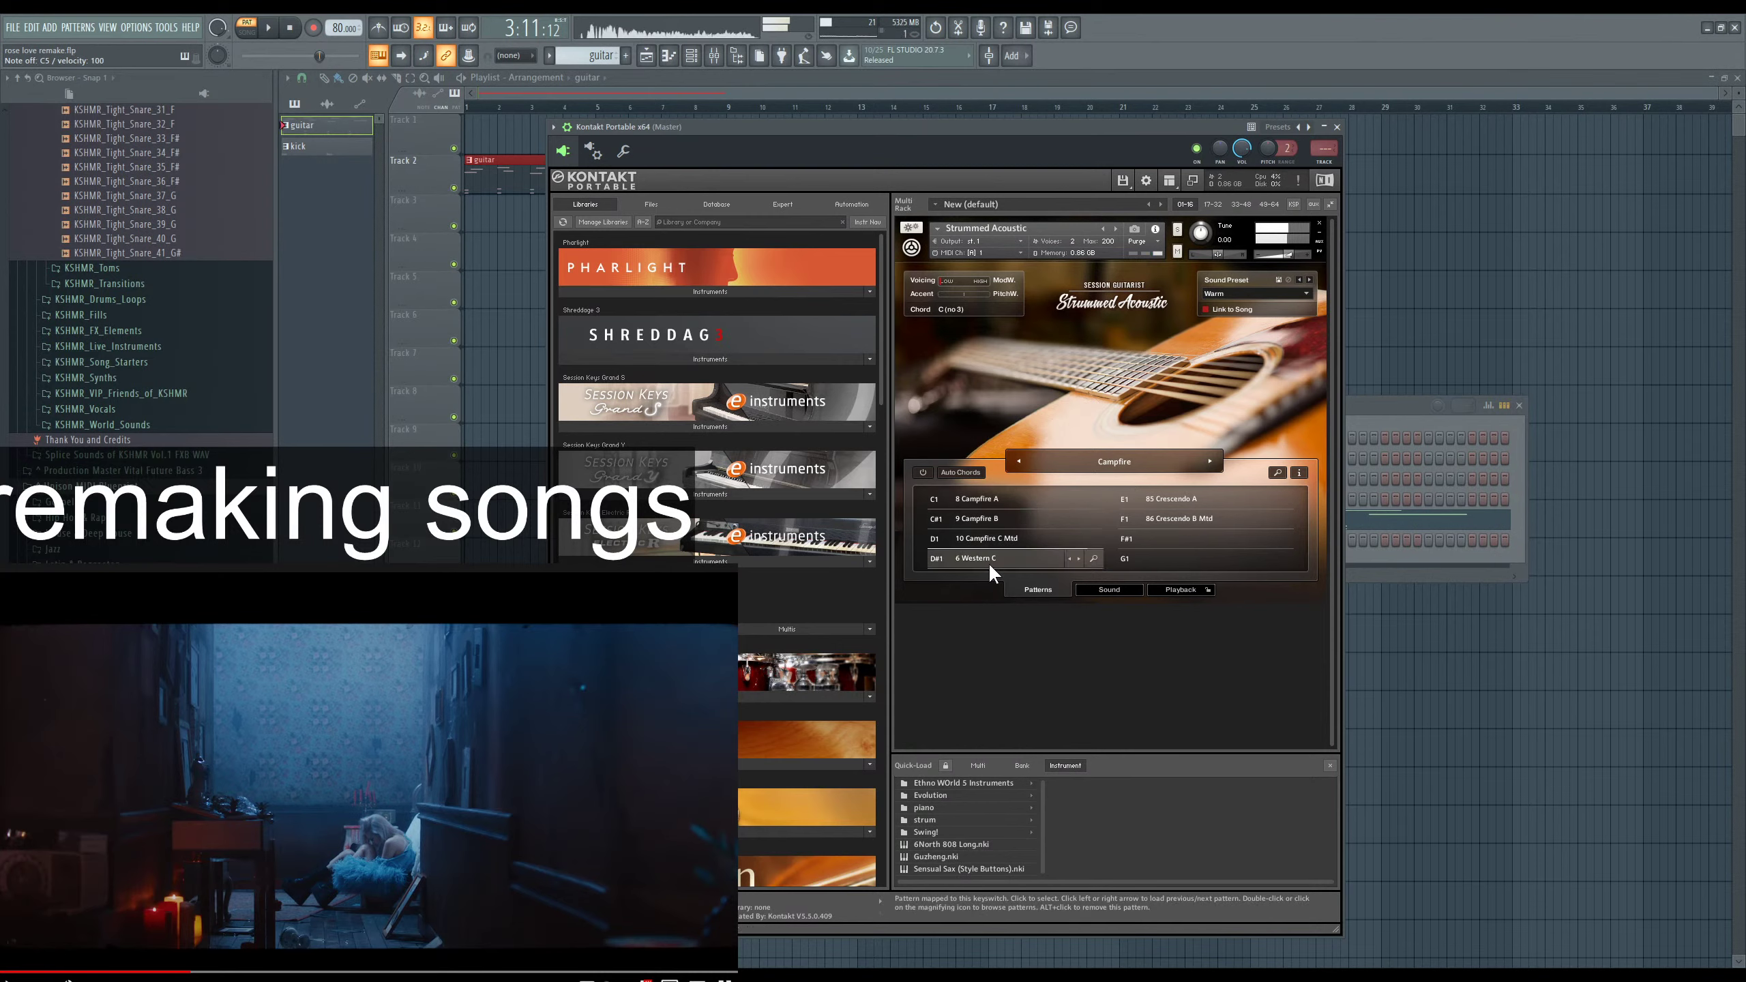
Advance through the Straight 8ths and Rock songs to load Melancholia in Strummed Acoustic.
left_click(1210, 463)
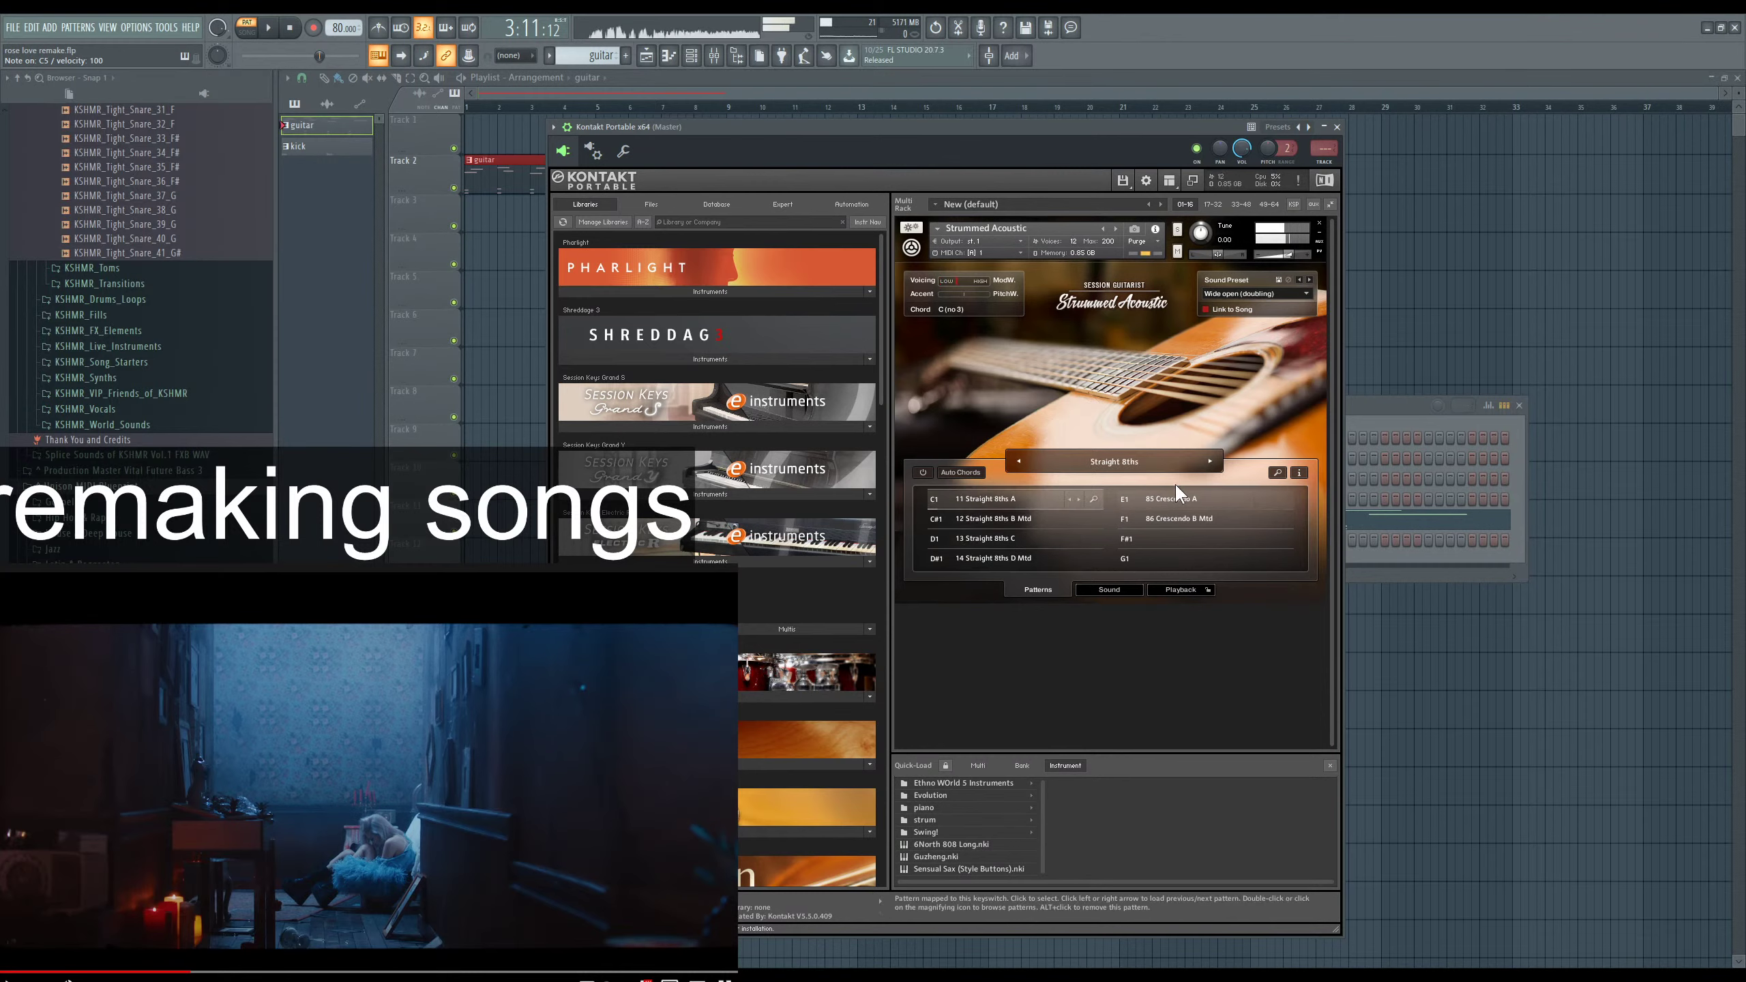
left_click(1210, 462)
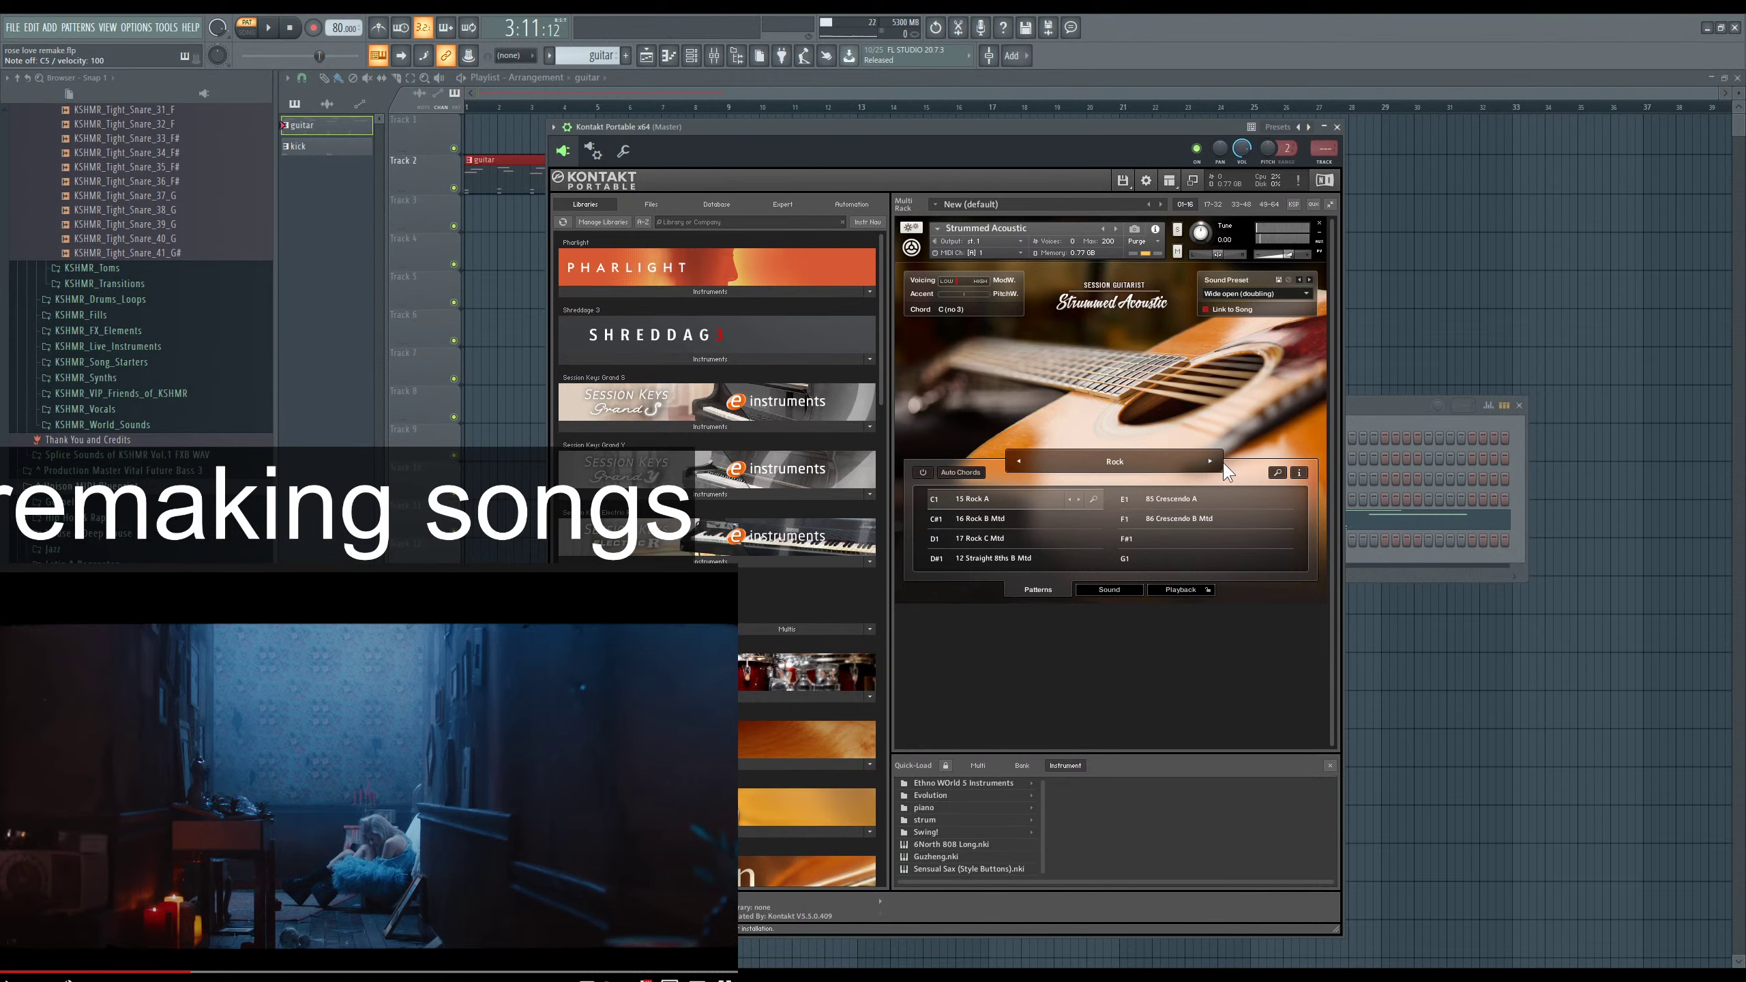
left_click(1212, 463)
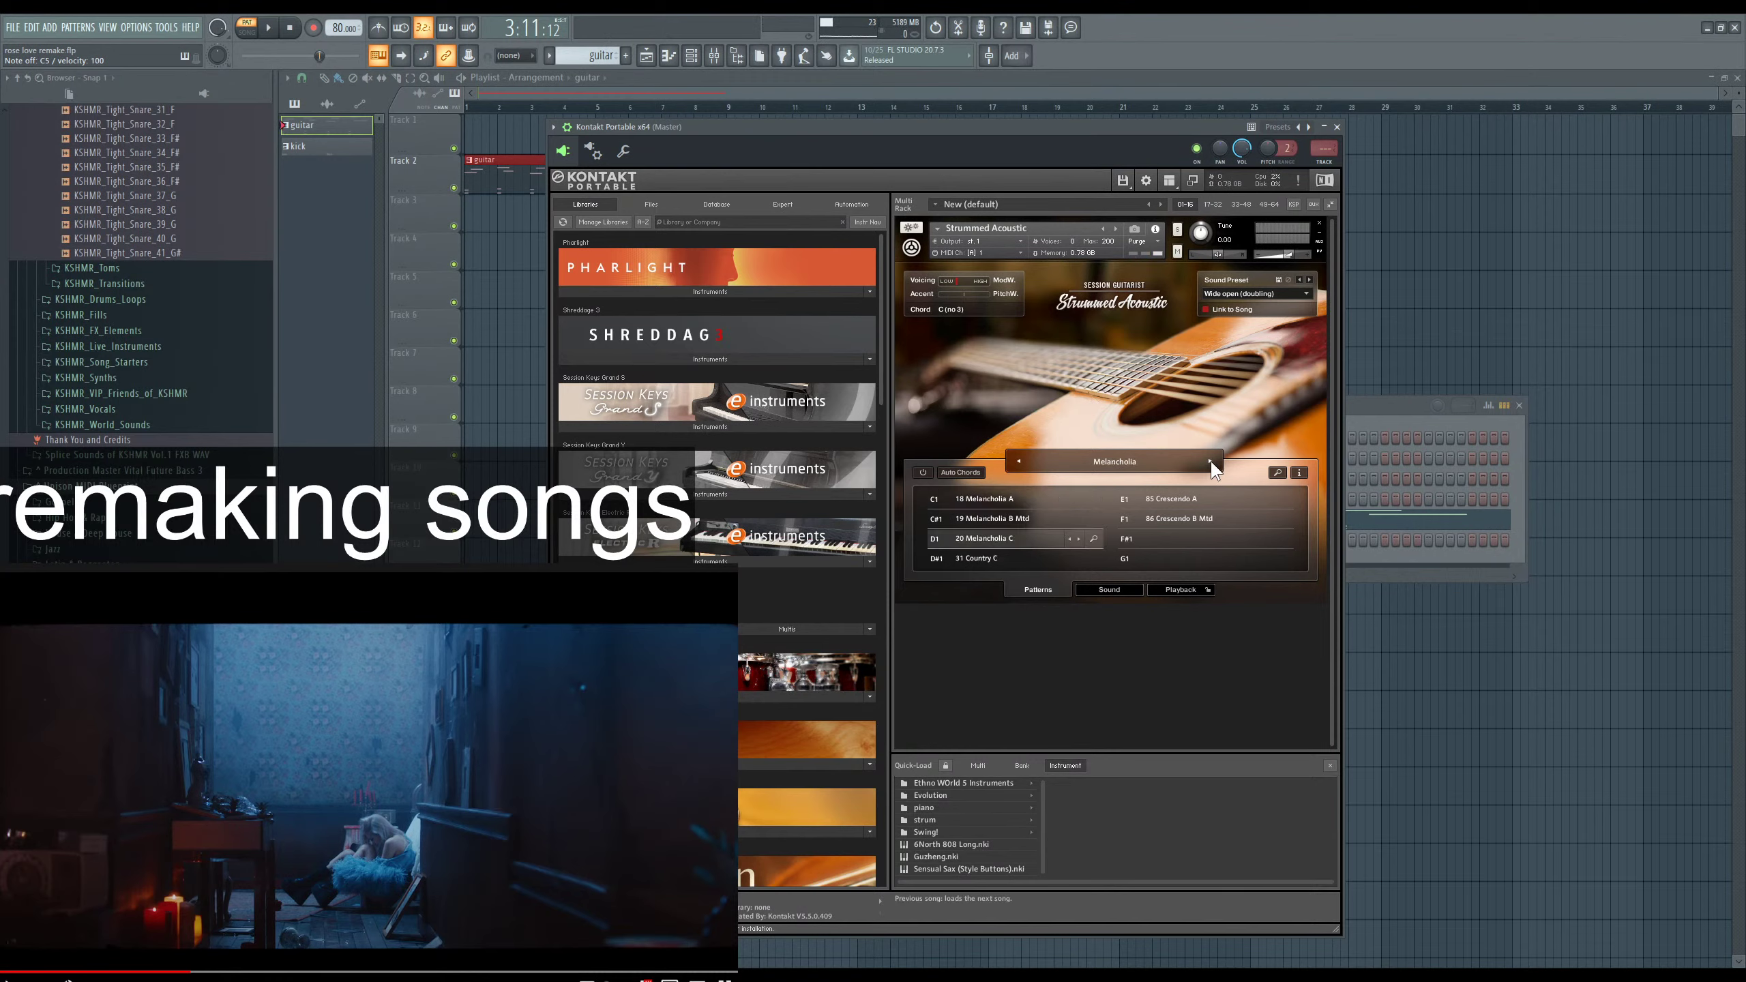
Audition the four main Melancholia strumming patterns and select 20 Melancholia C.
left_click(990, 498)
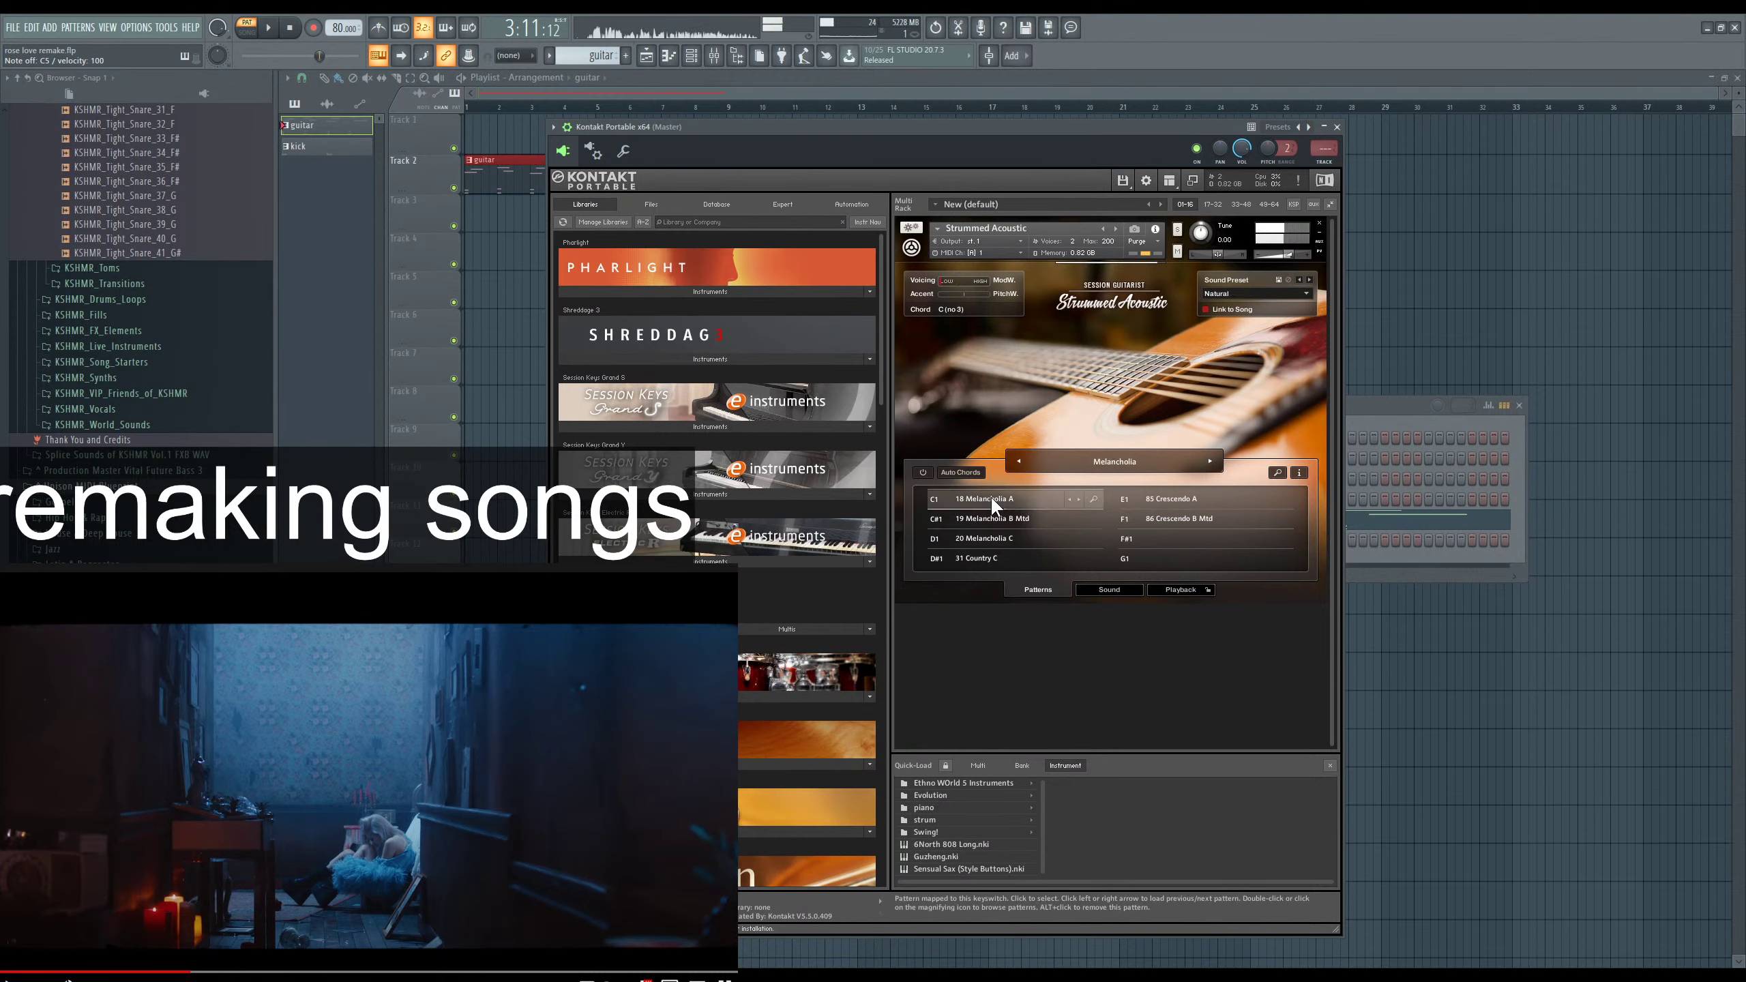
left_click(989, 517)
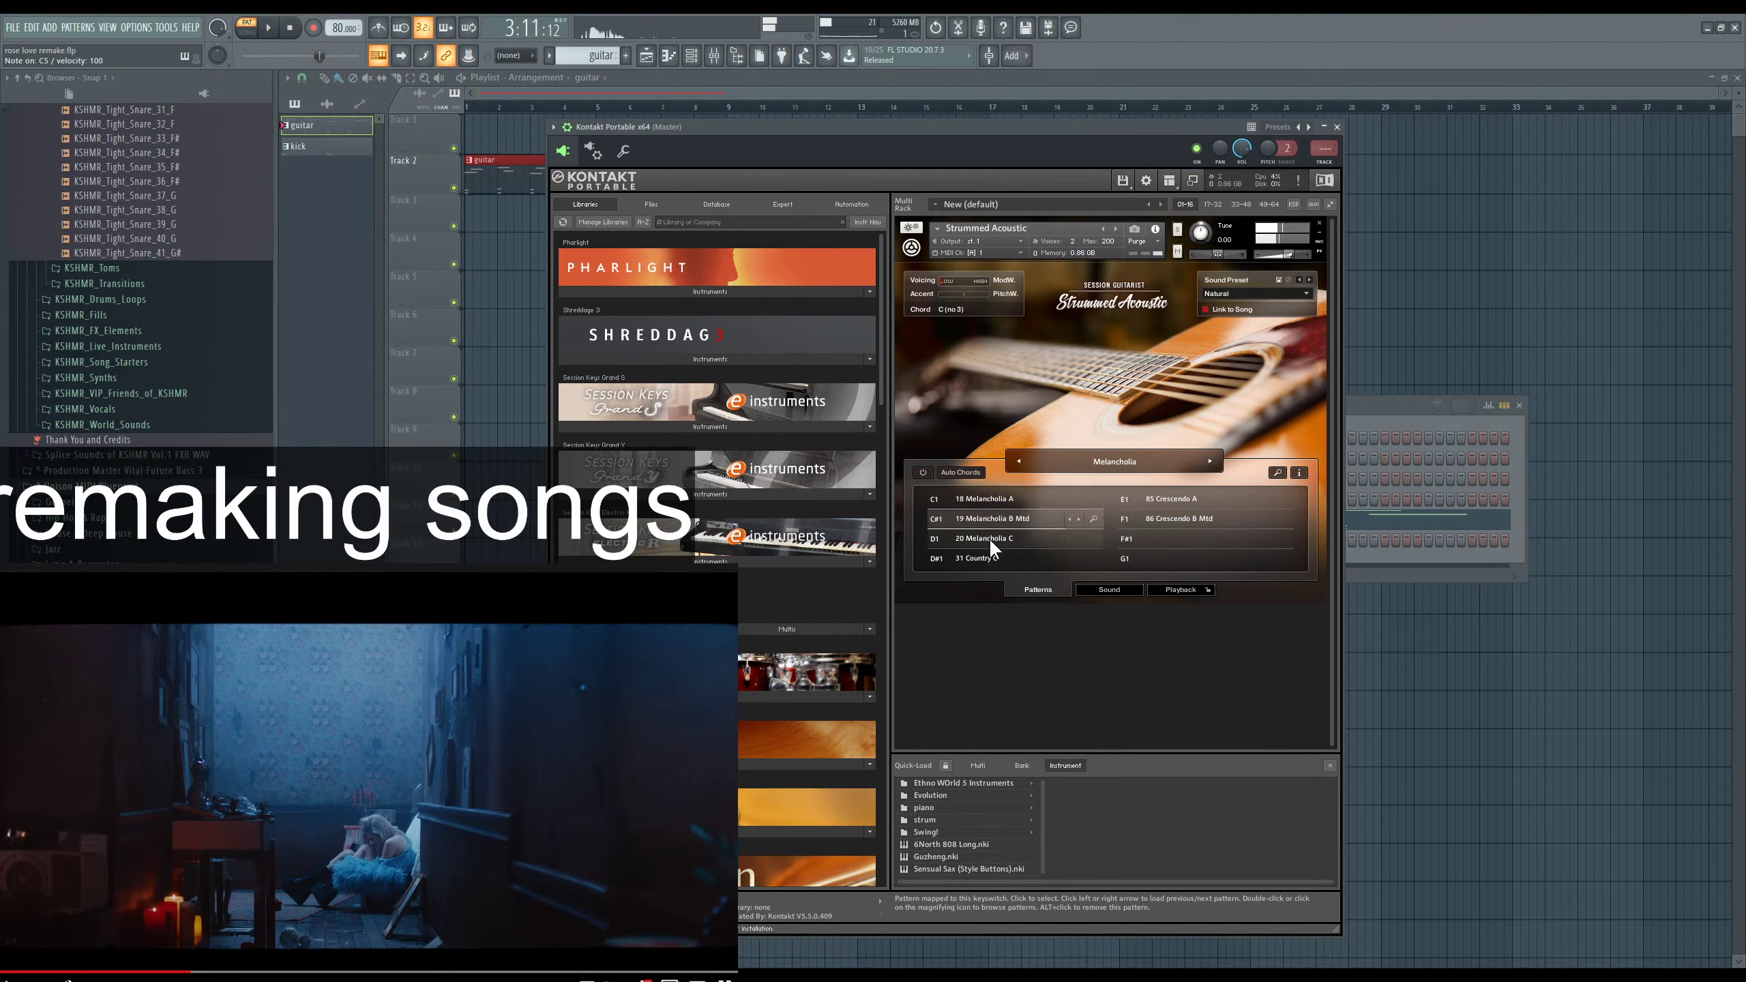
left_click(989, 538)
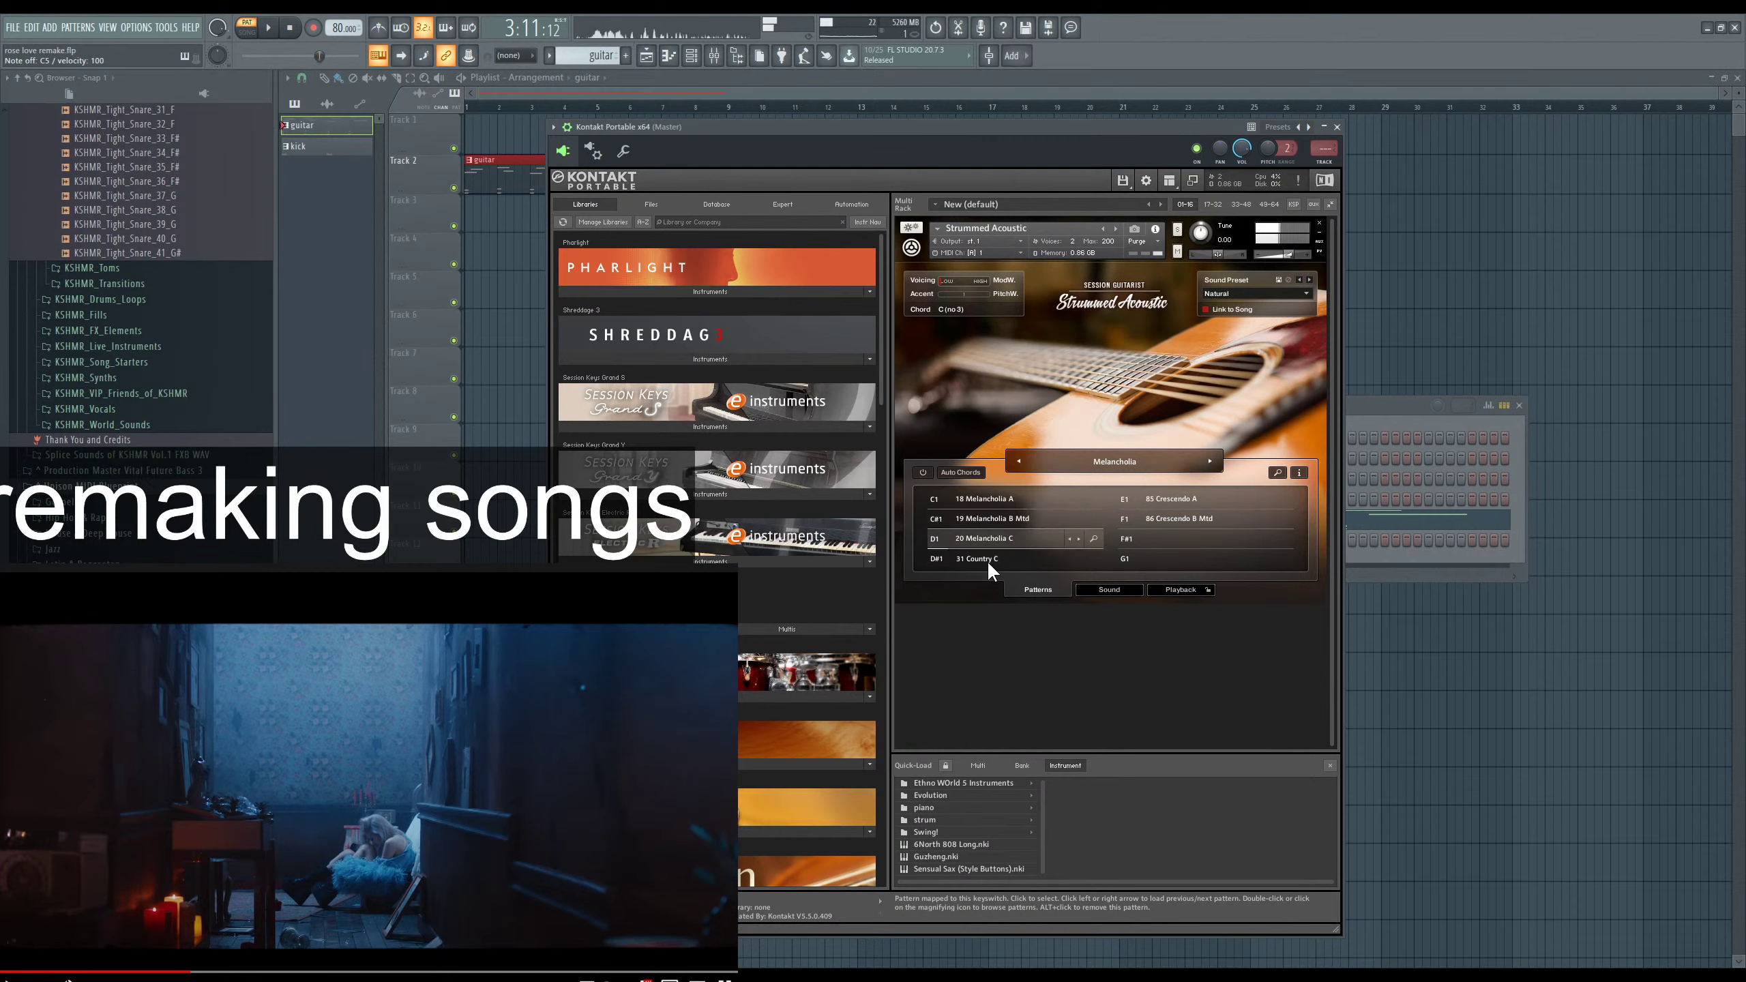
left_click(988, 560)
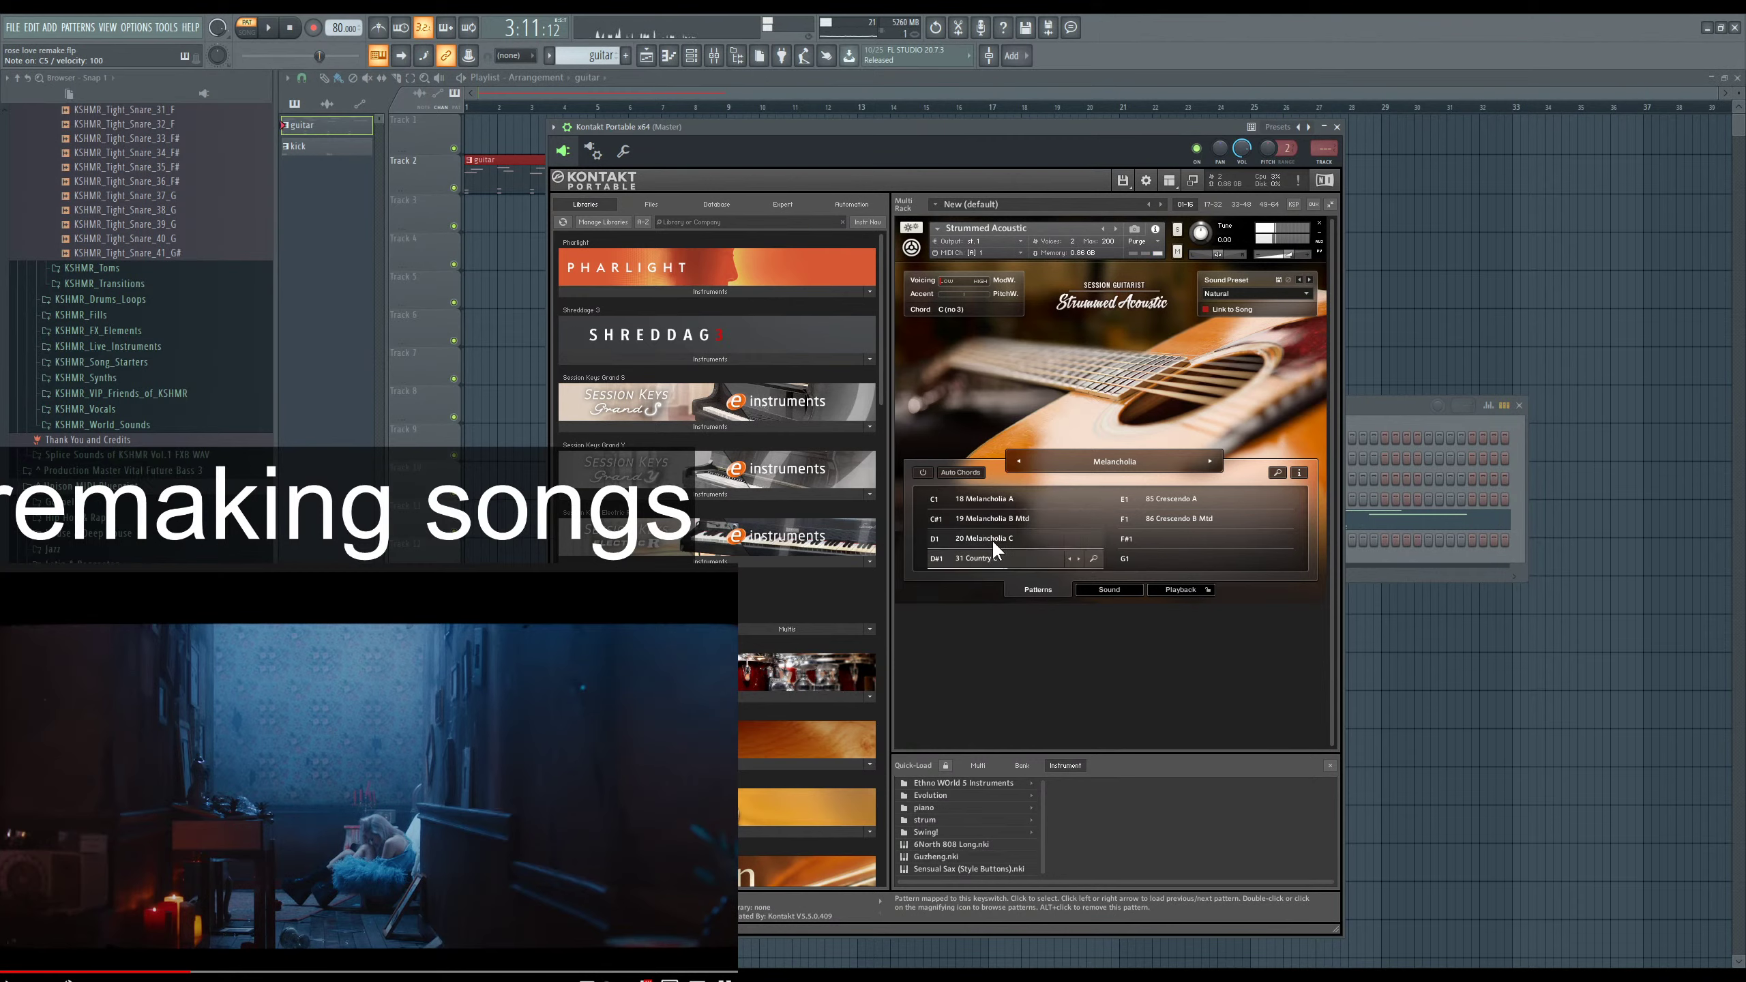
left_click(992, 540)
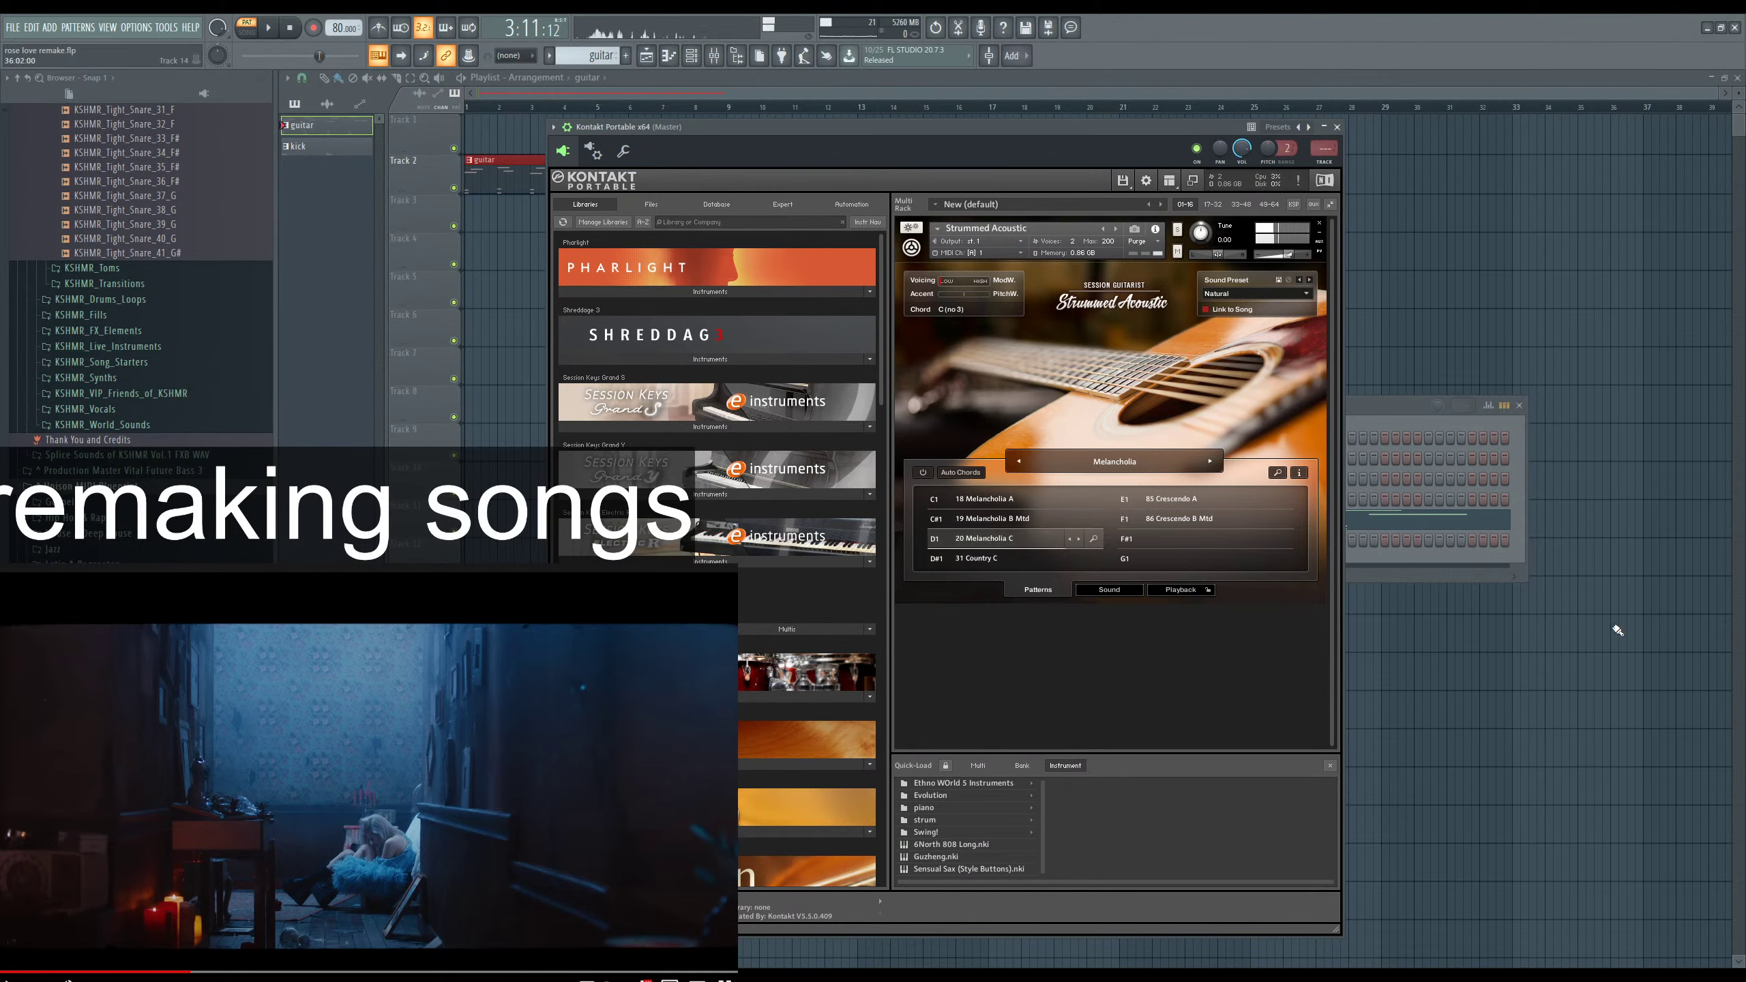
Play the guitar pattern to compare it with the Melancholia C strumming, and stop playback.
key("space")
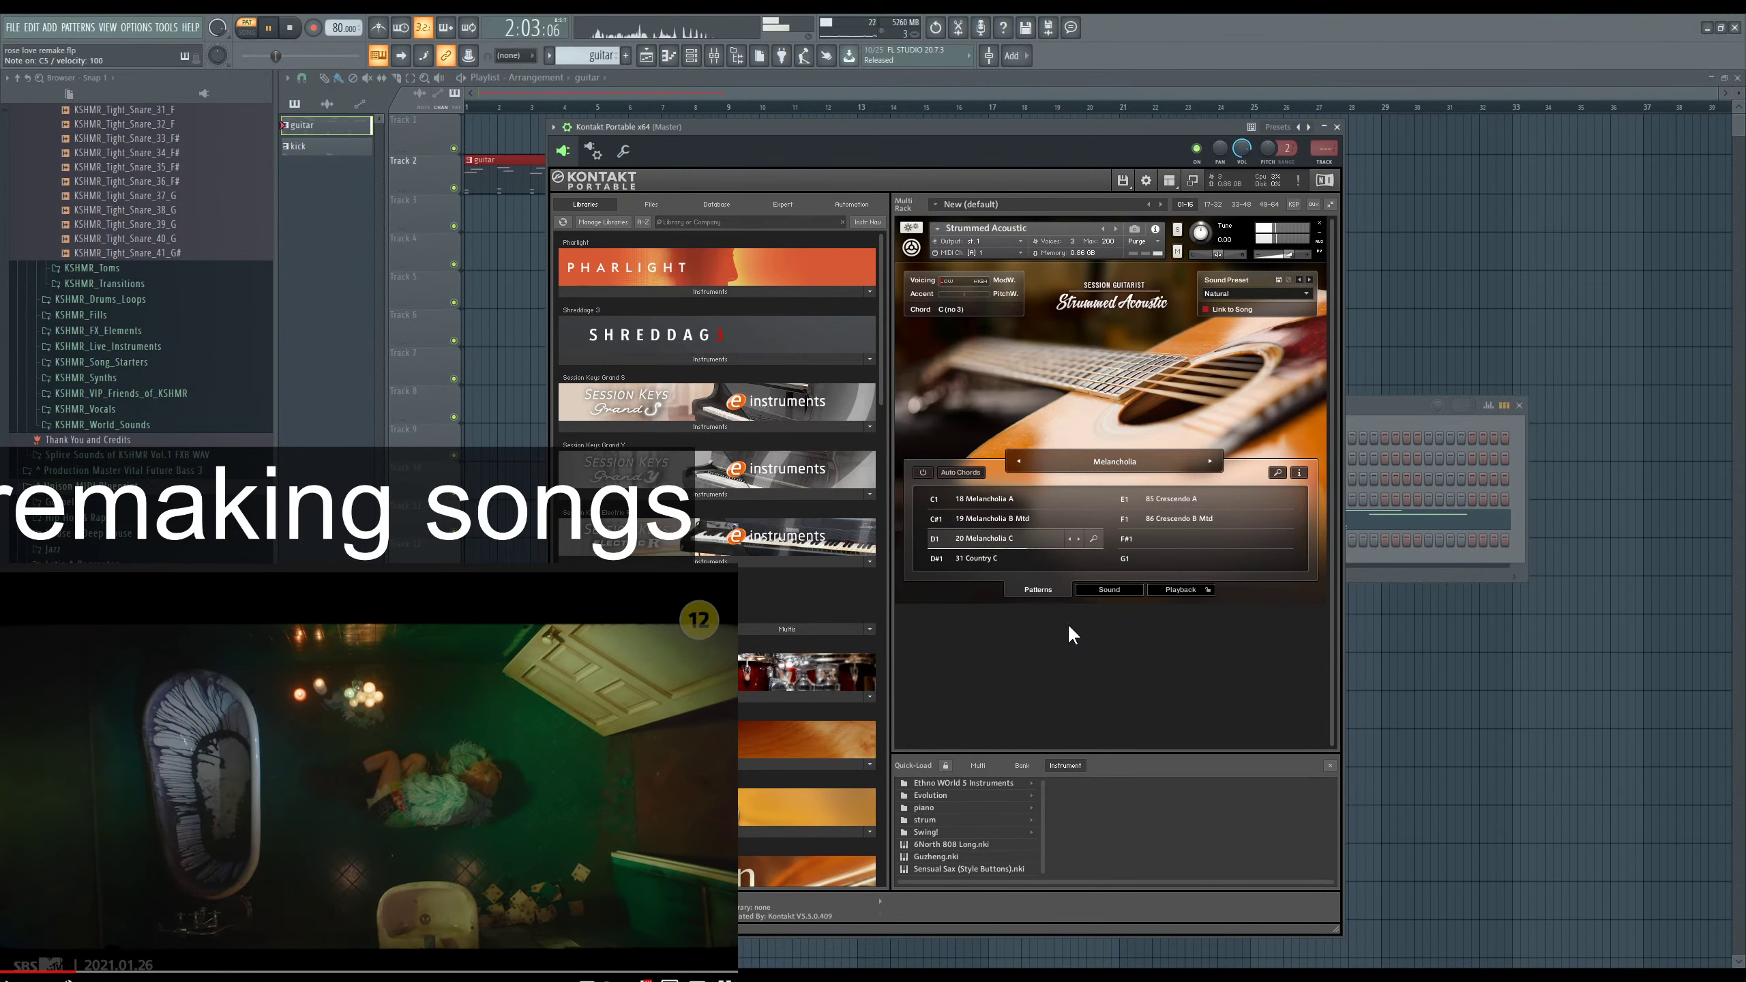
left_click(1379, 405)
key("space")
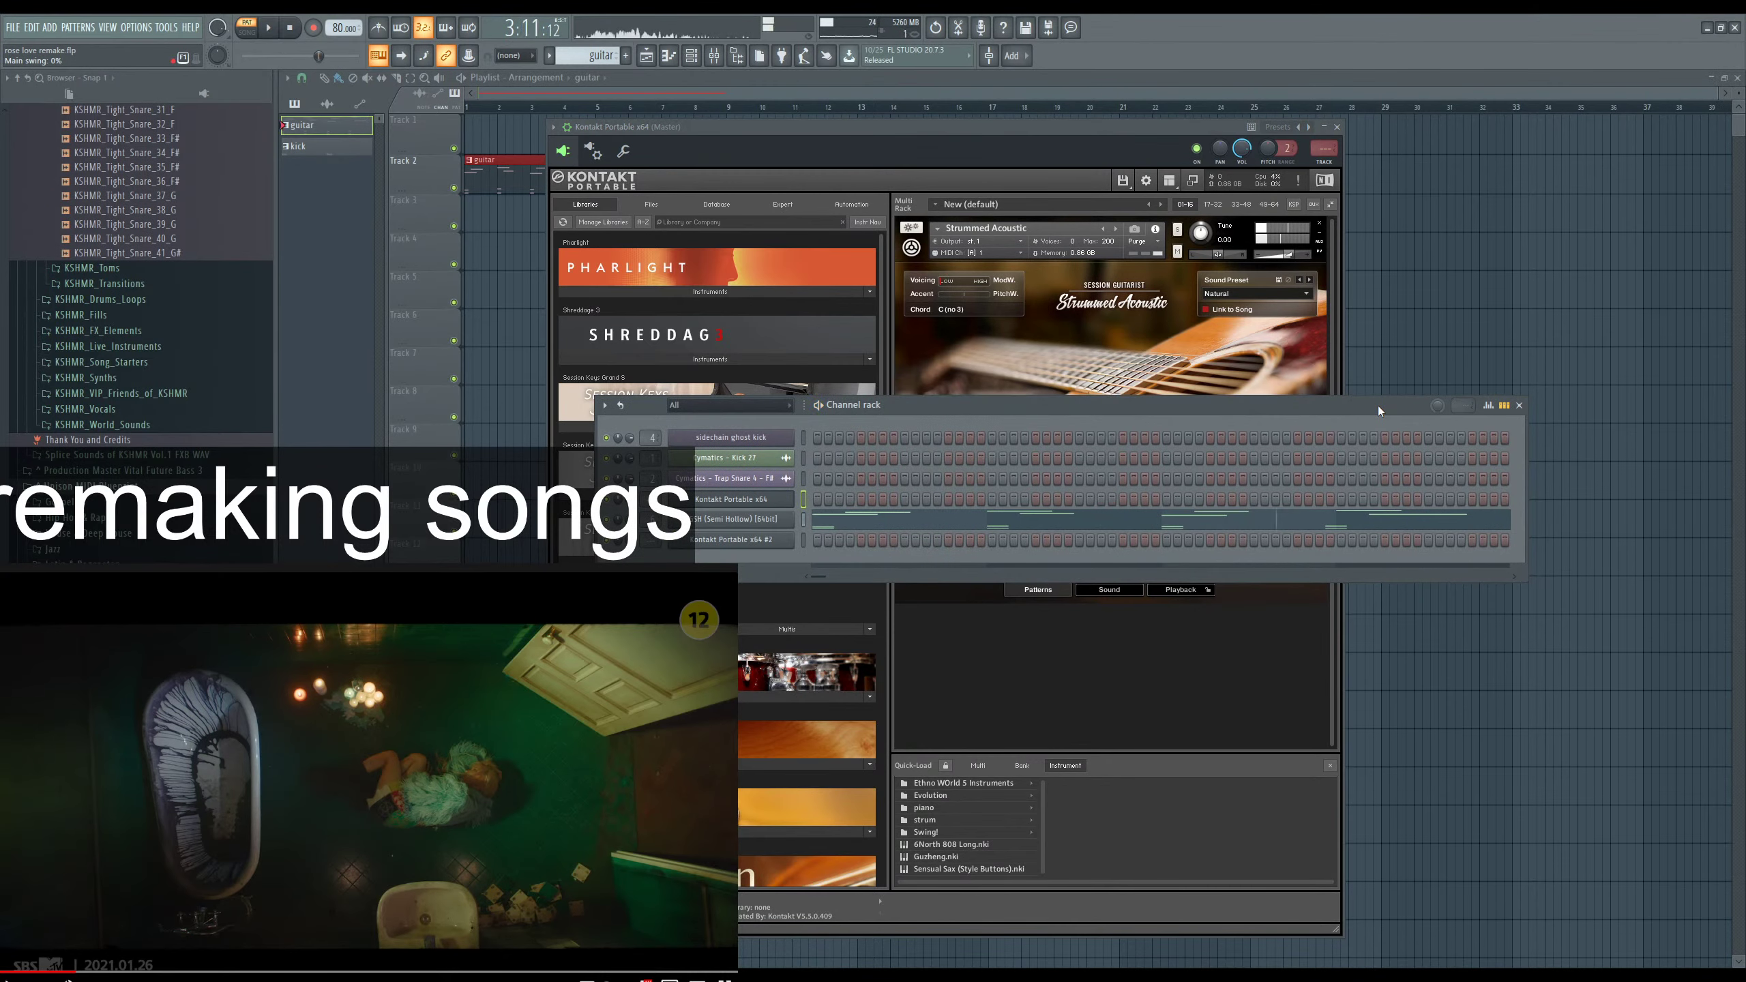
Add a third Kontakt Portable x64 instance to the channel rack.
left_click(1163, 660)
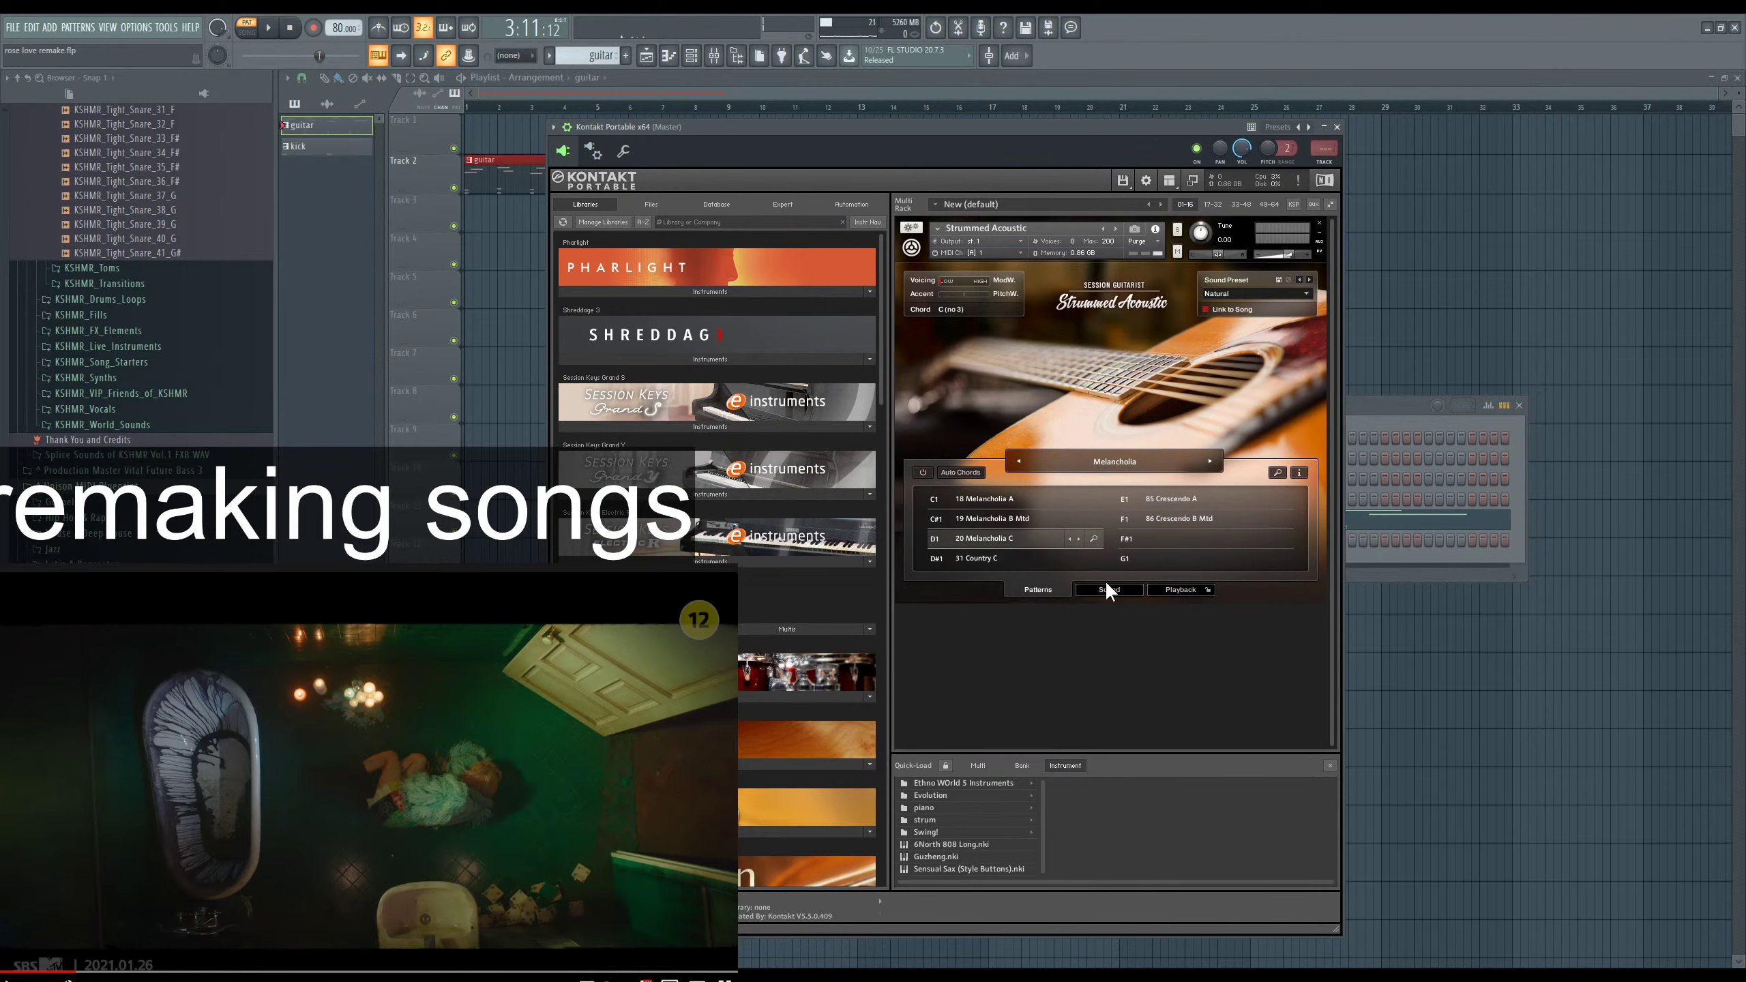
key("F6")
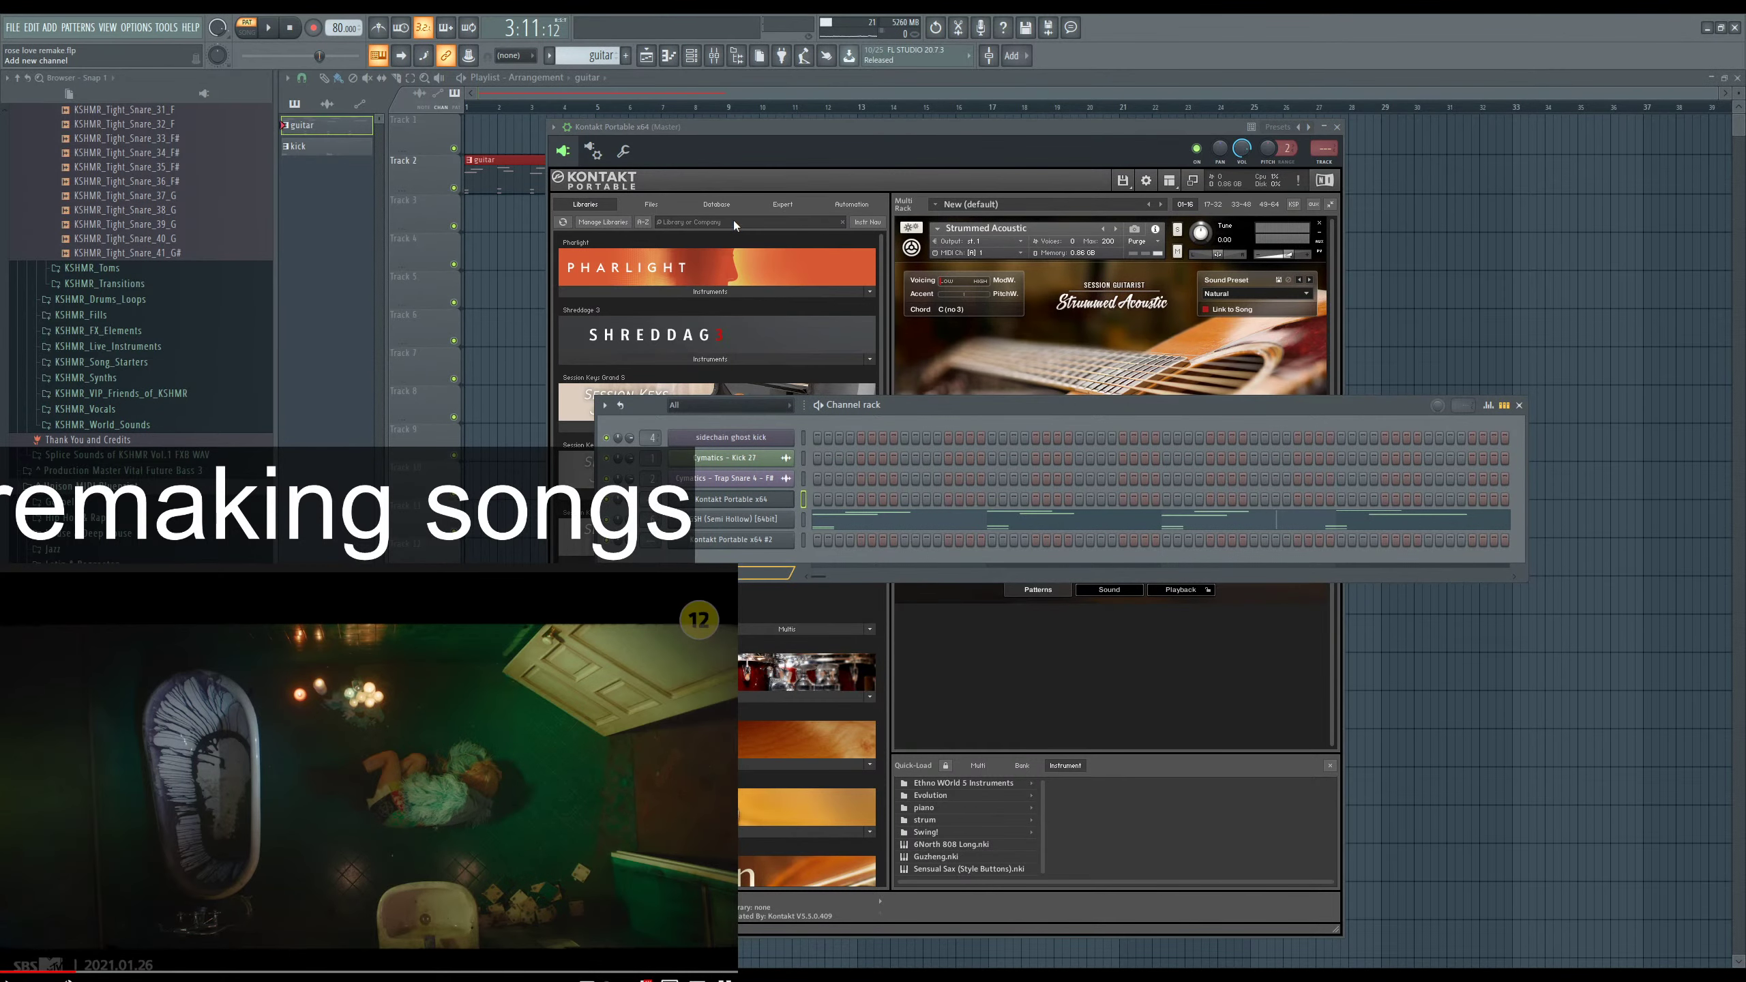
left_click(989, 183)
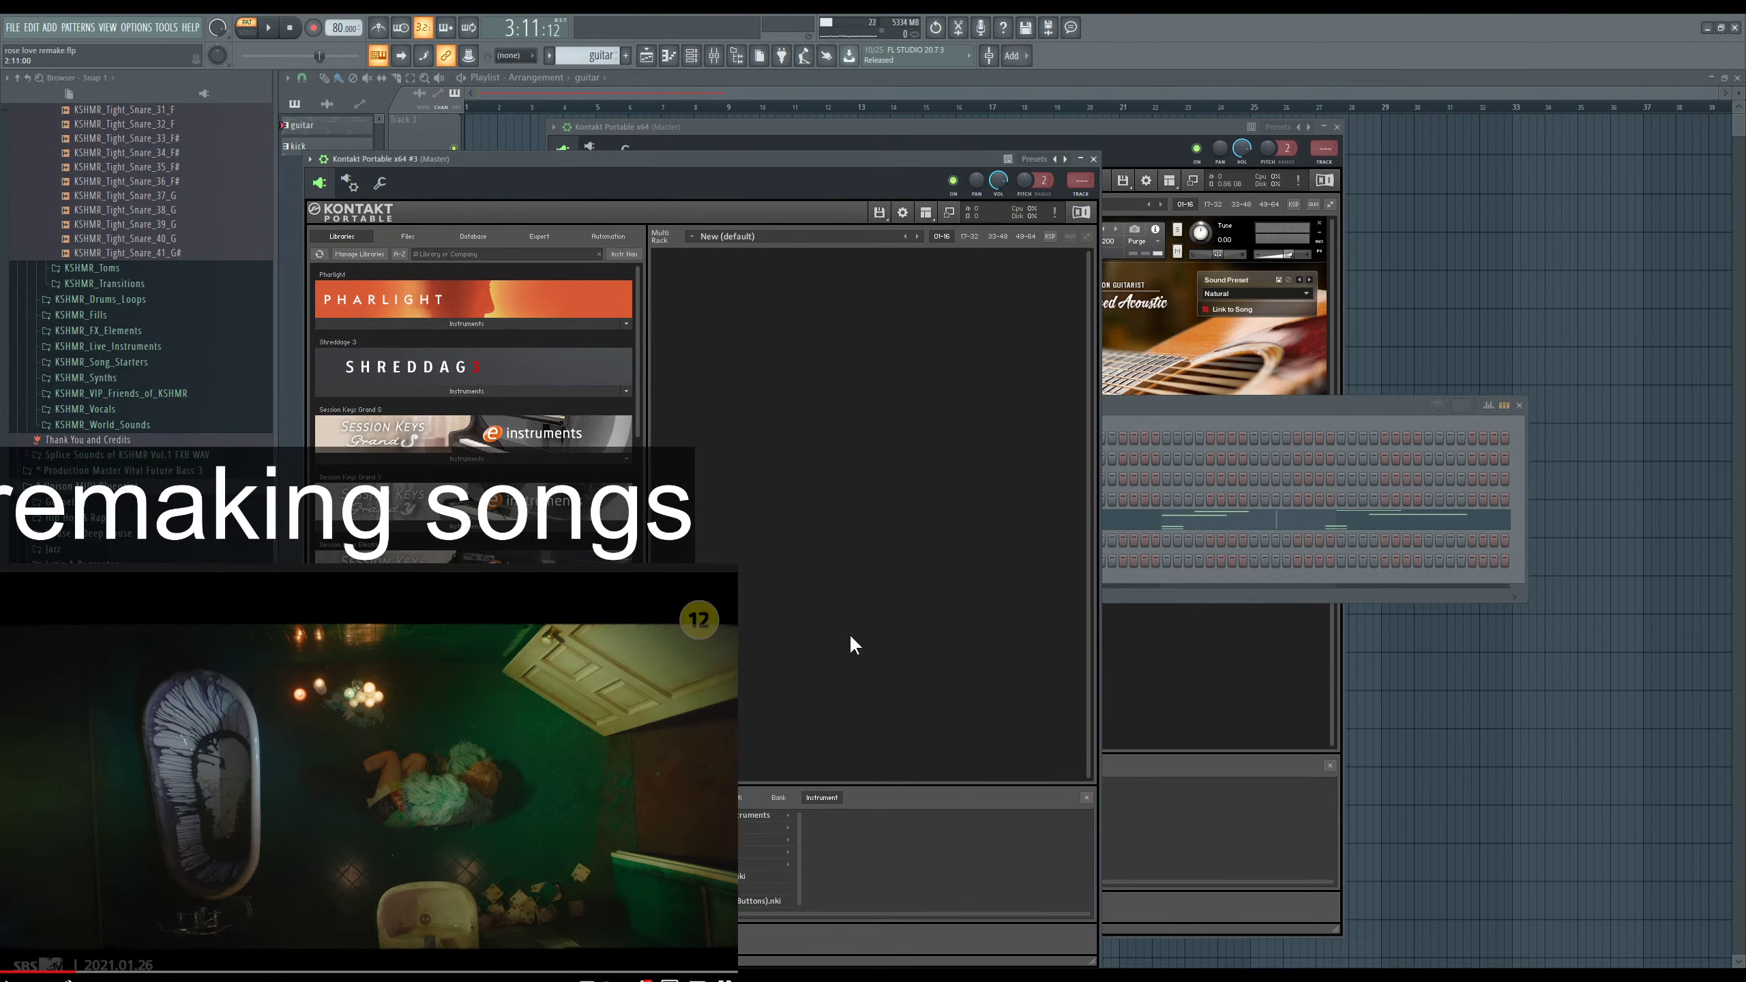
Load Electric Sunburst Deluxe (Melody).nki from the quick-load strum folder into the third Kontakt instance.
left_click(763, 852)
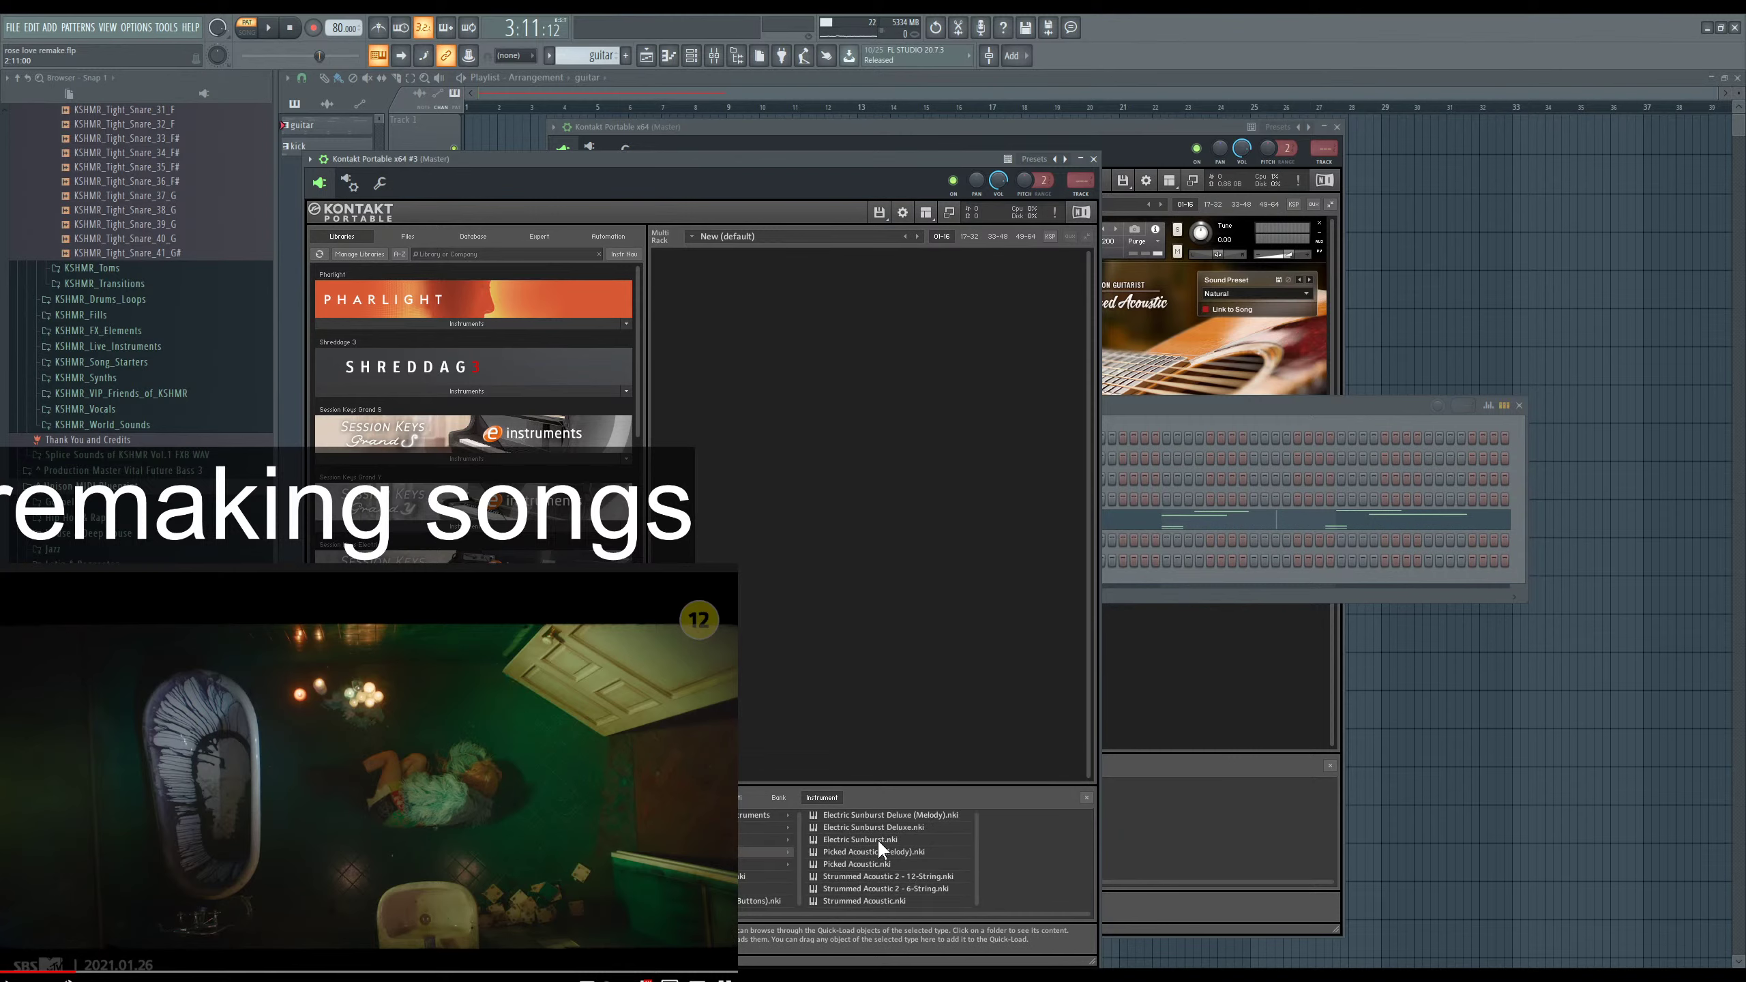
left_click_drag(875, 839, 891, 726)
left_click_drag(922, 814, 892, 555)
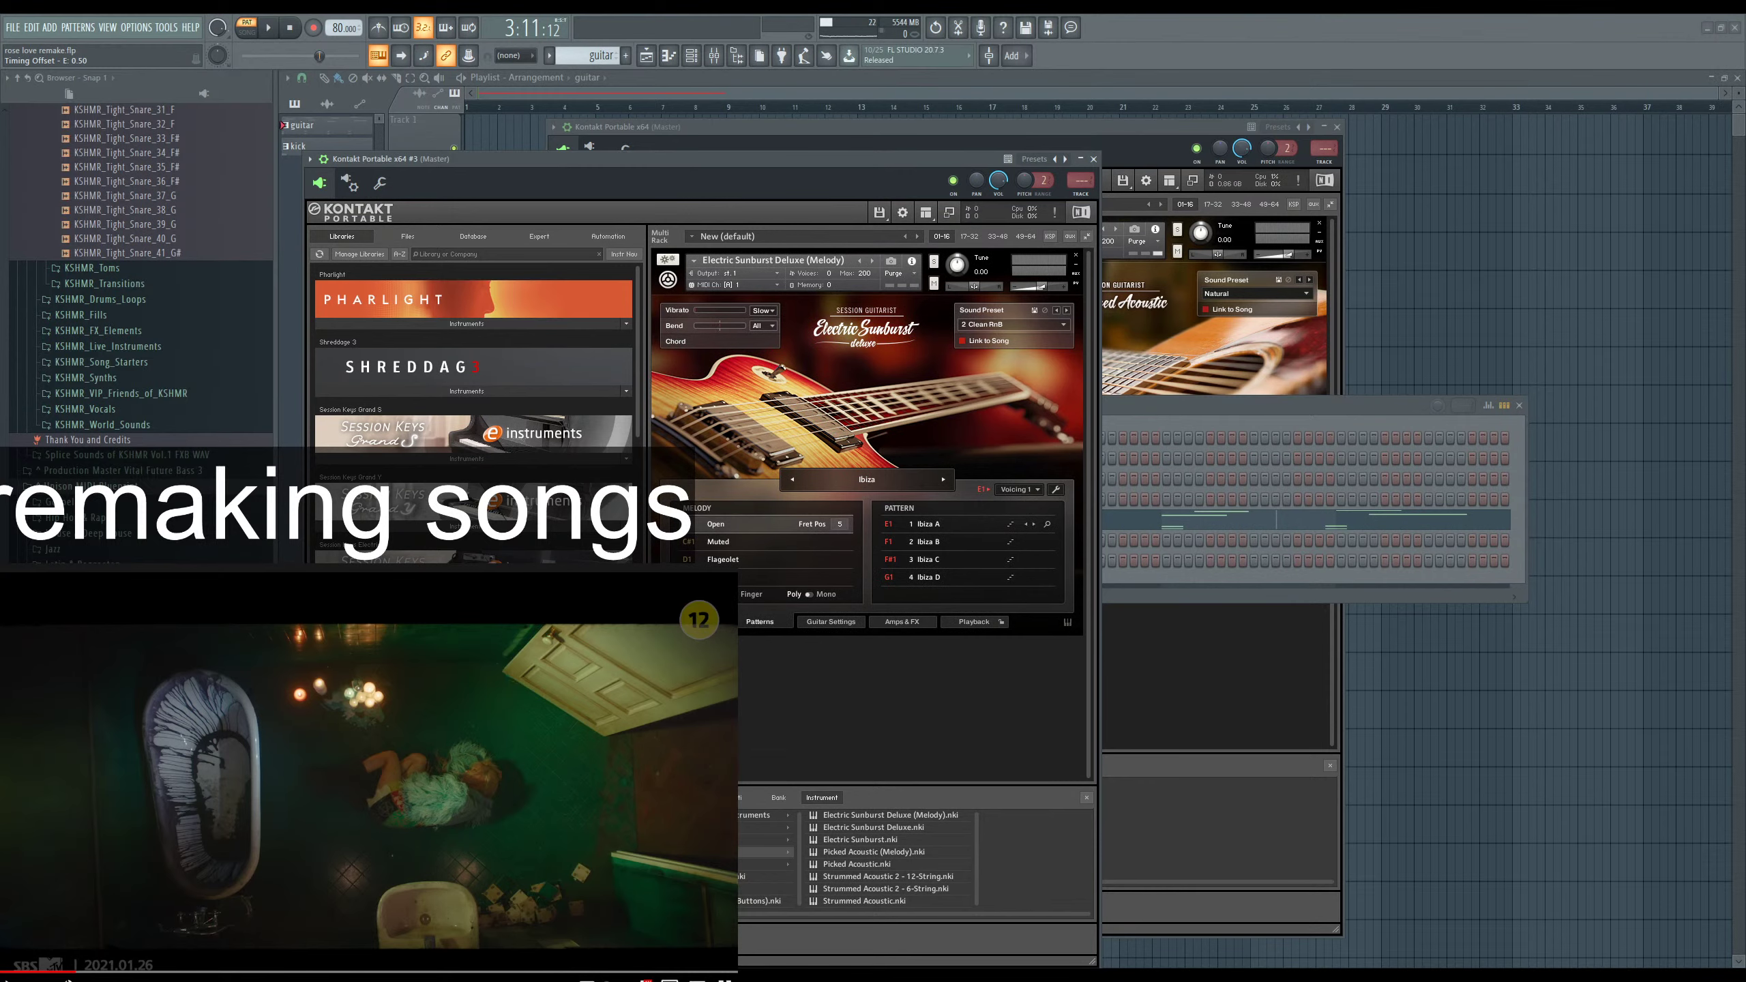
left_click_drag(854, 161, 887, 158)
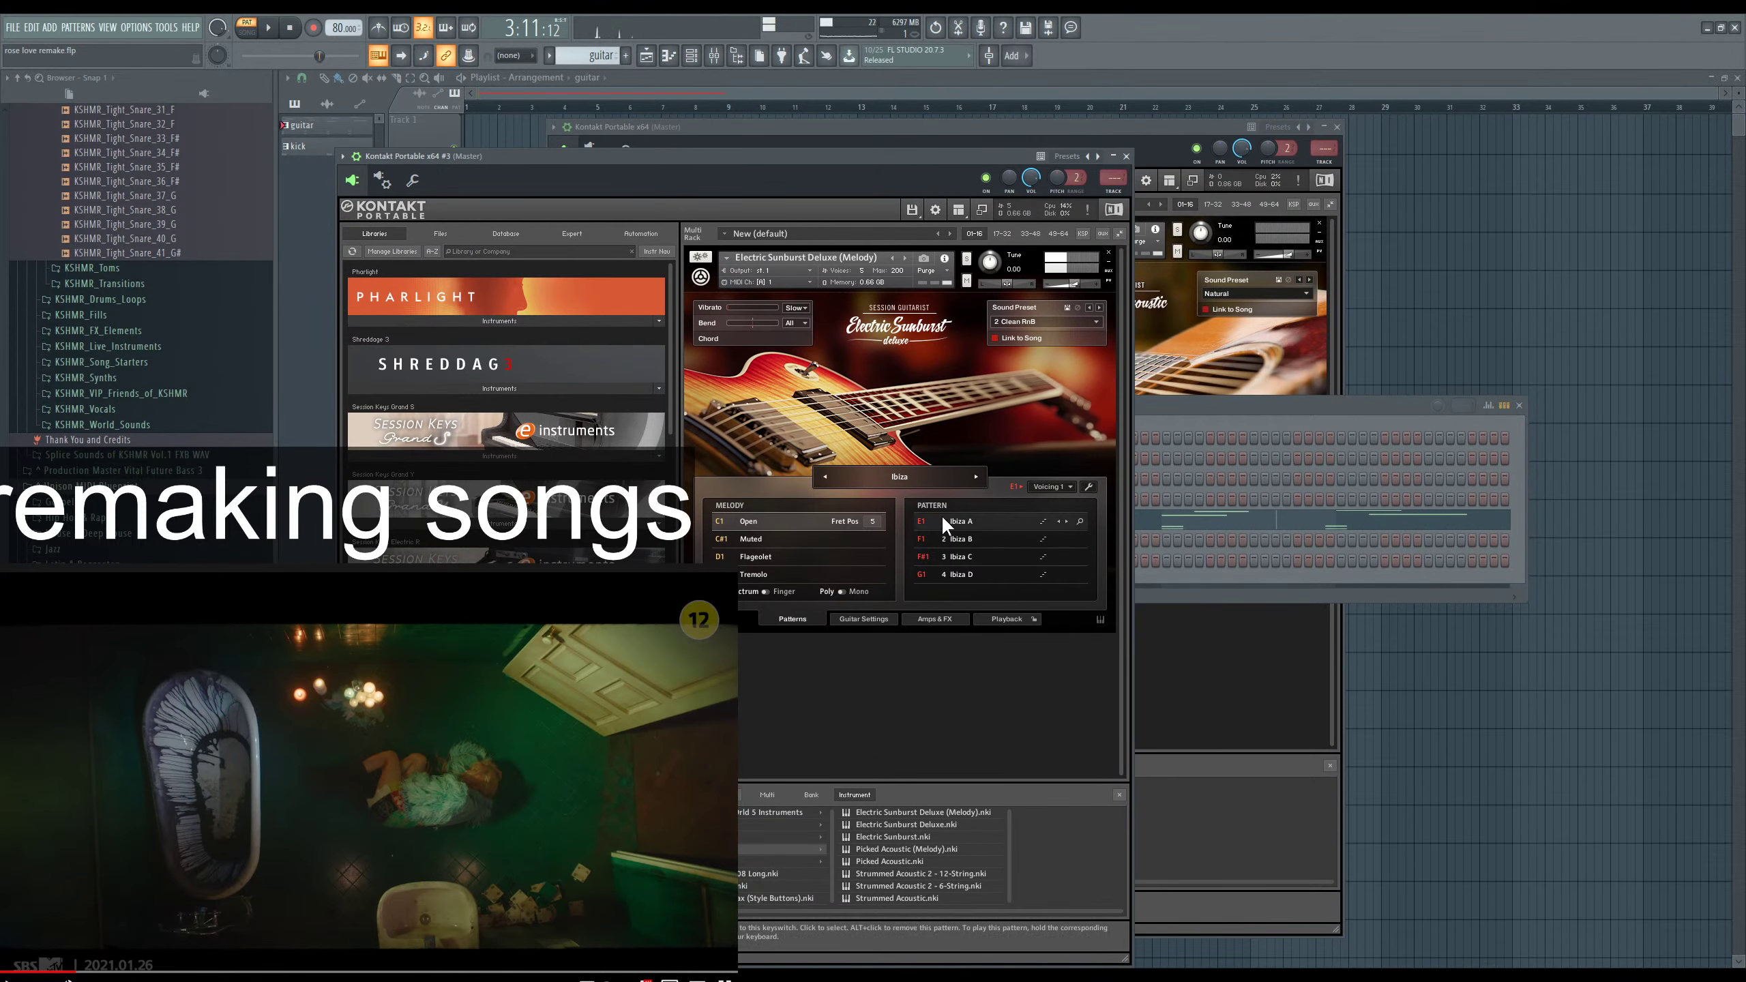
Select the Muted melody style and set the guitar's default playback mode to Pattern.
left_click(779, 538)
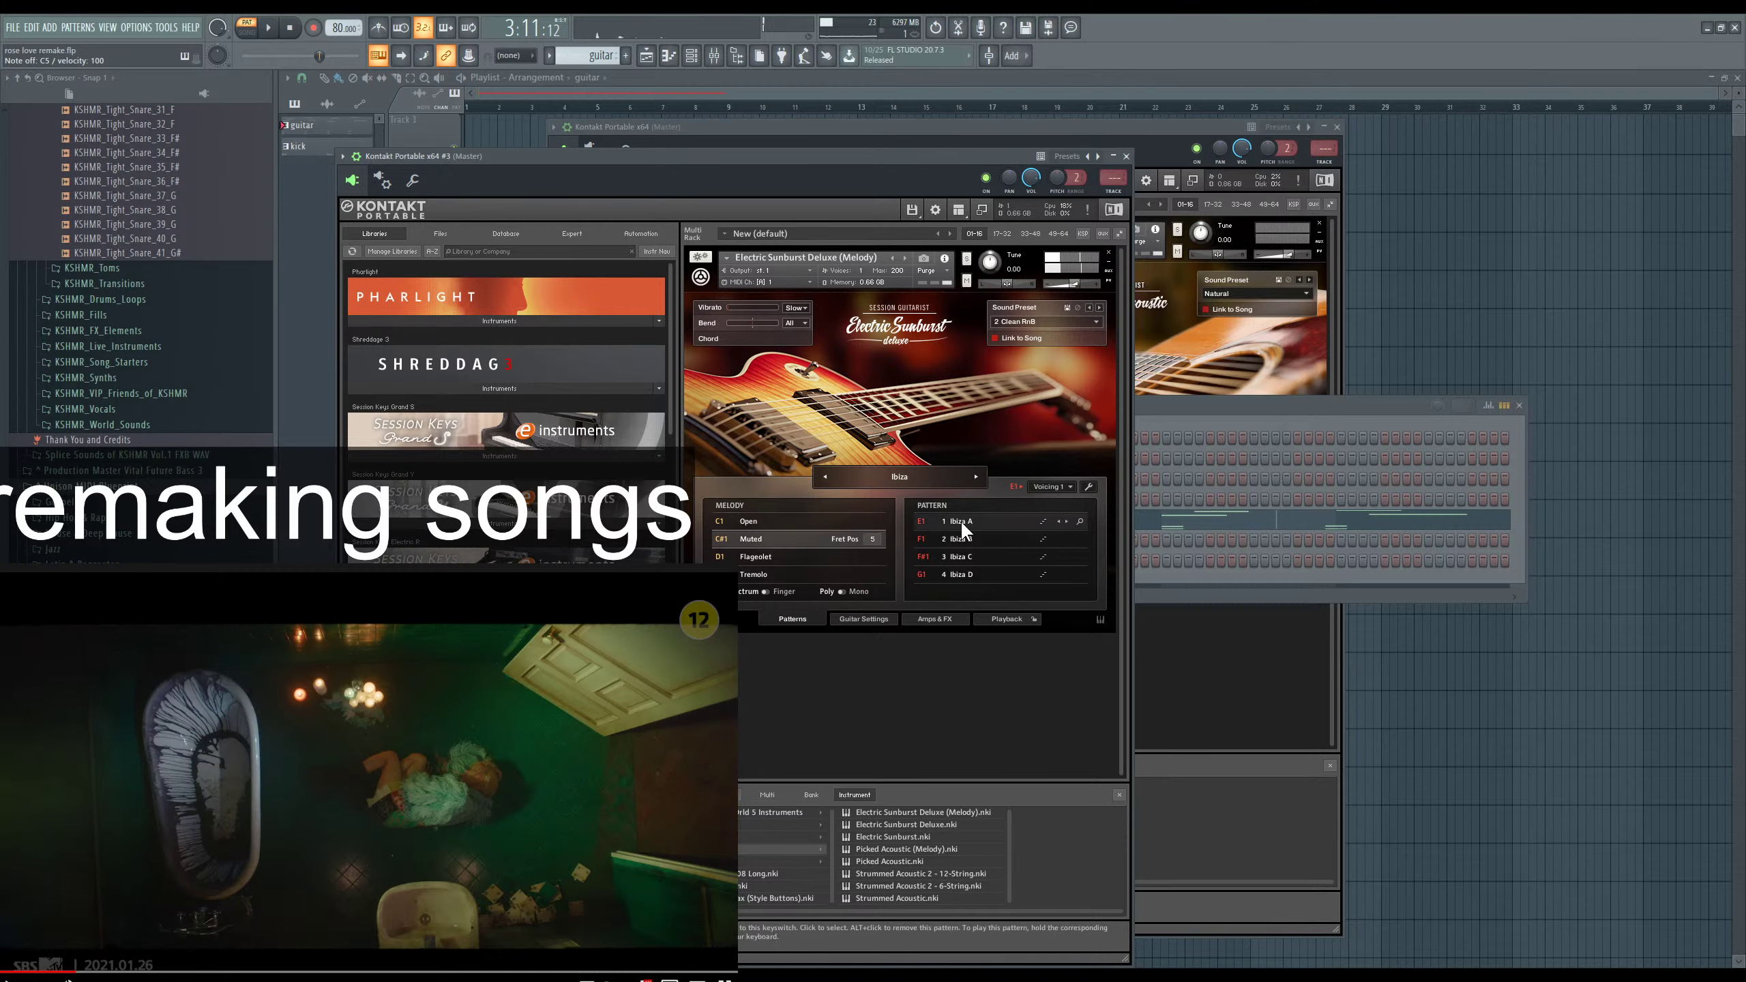
left_click(1088, 487)
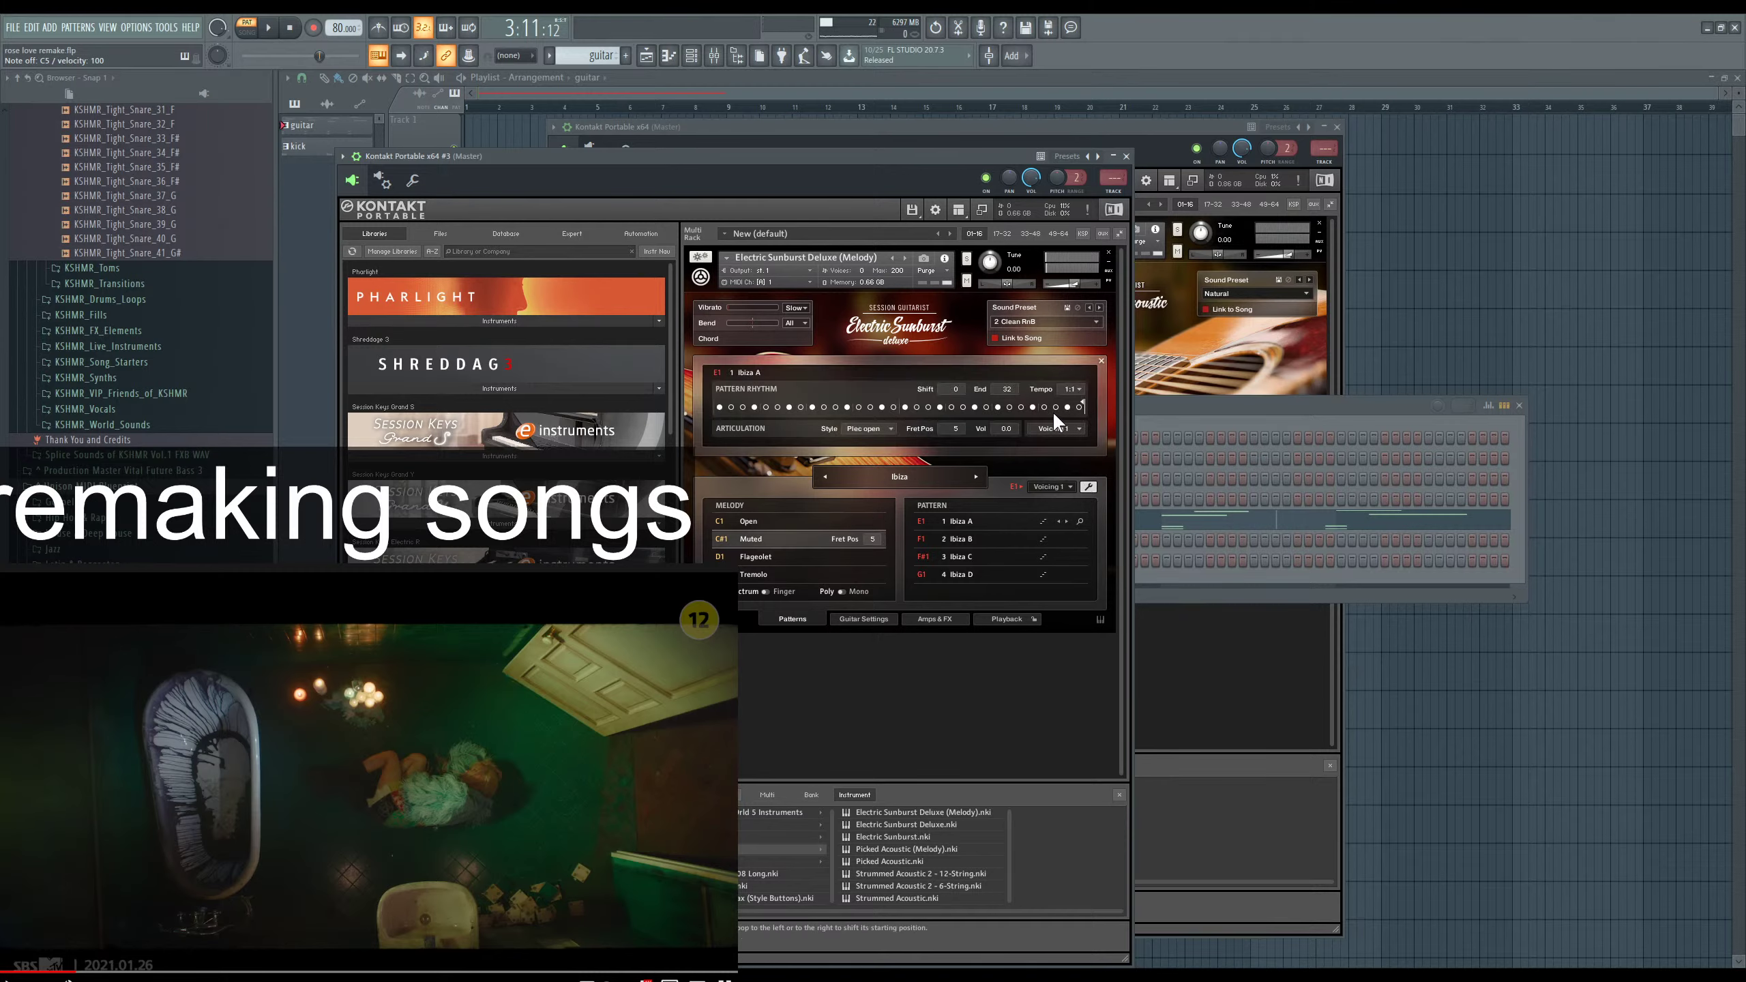
left_click(1059, 486)
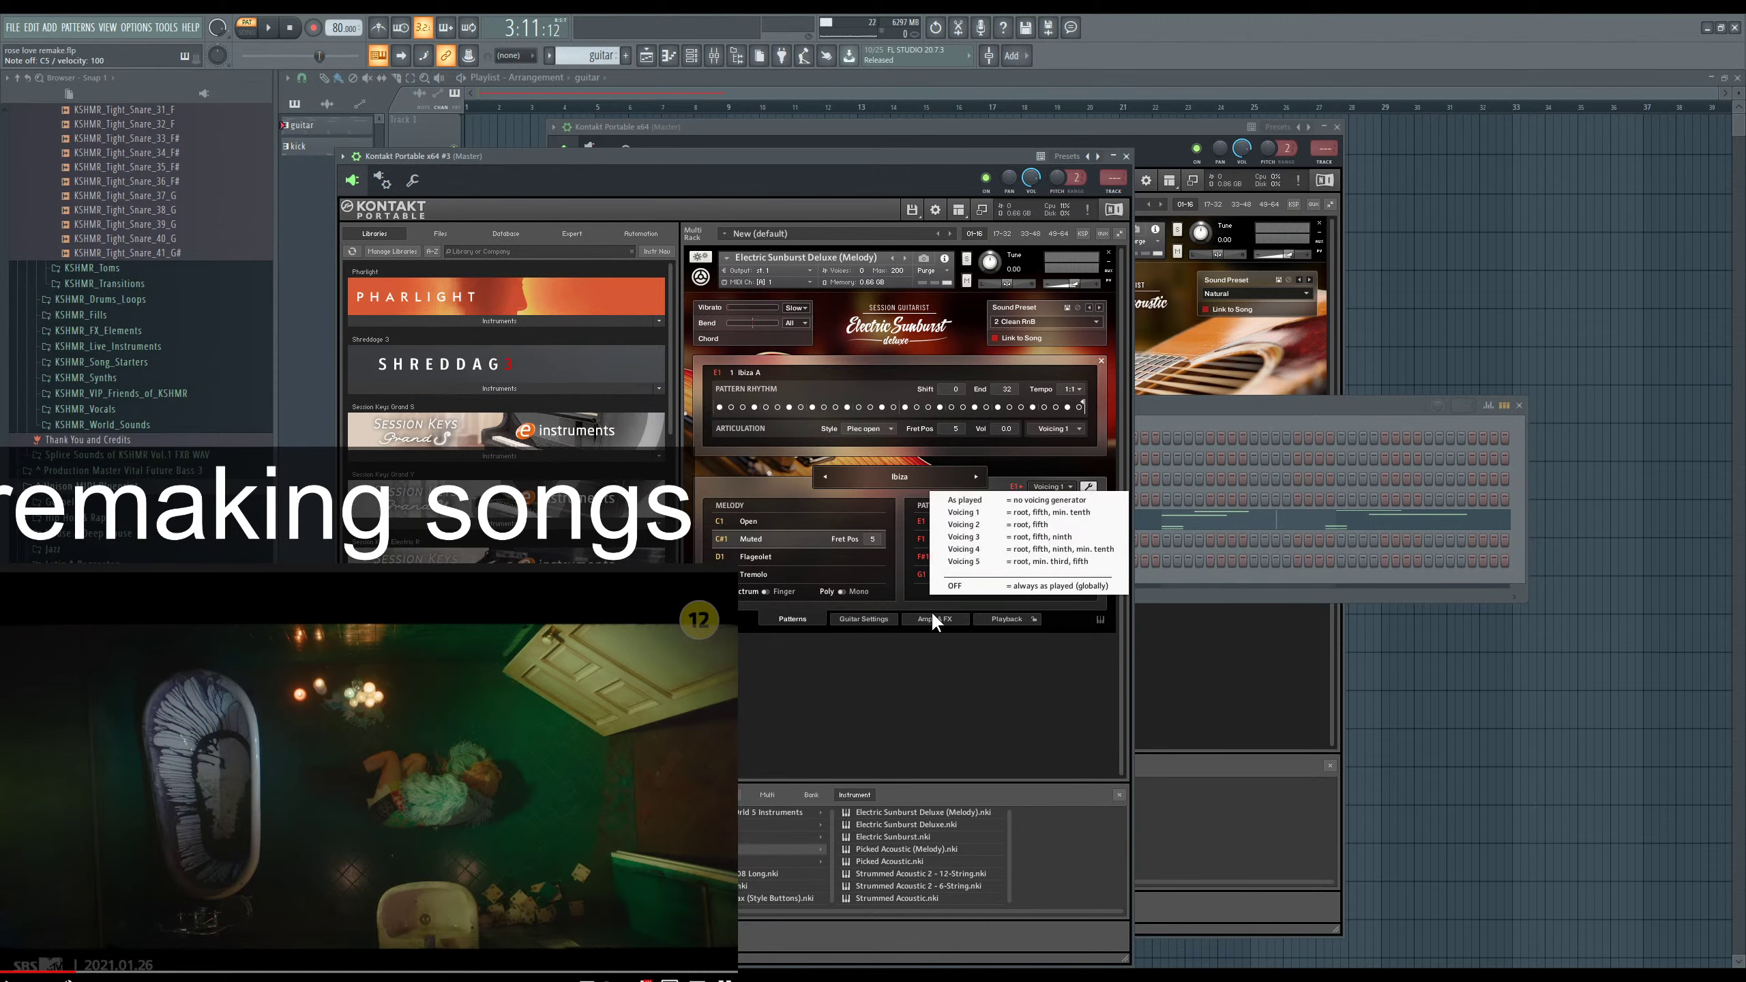
left_click(997, 621)
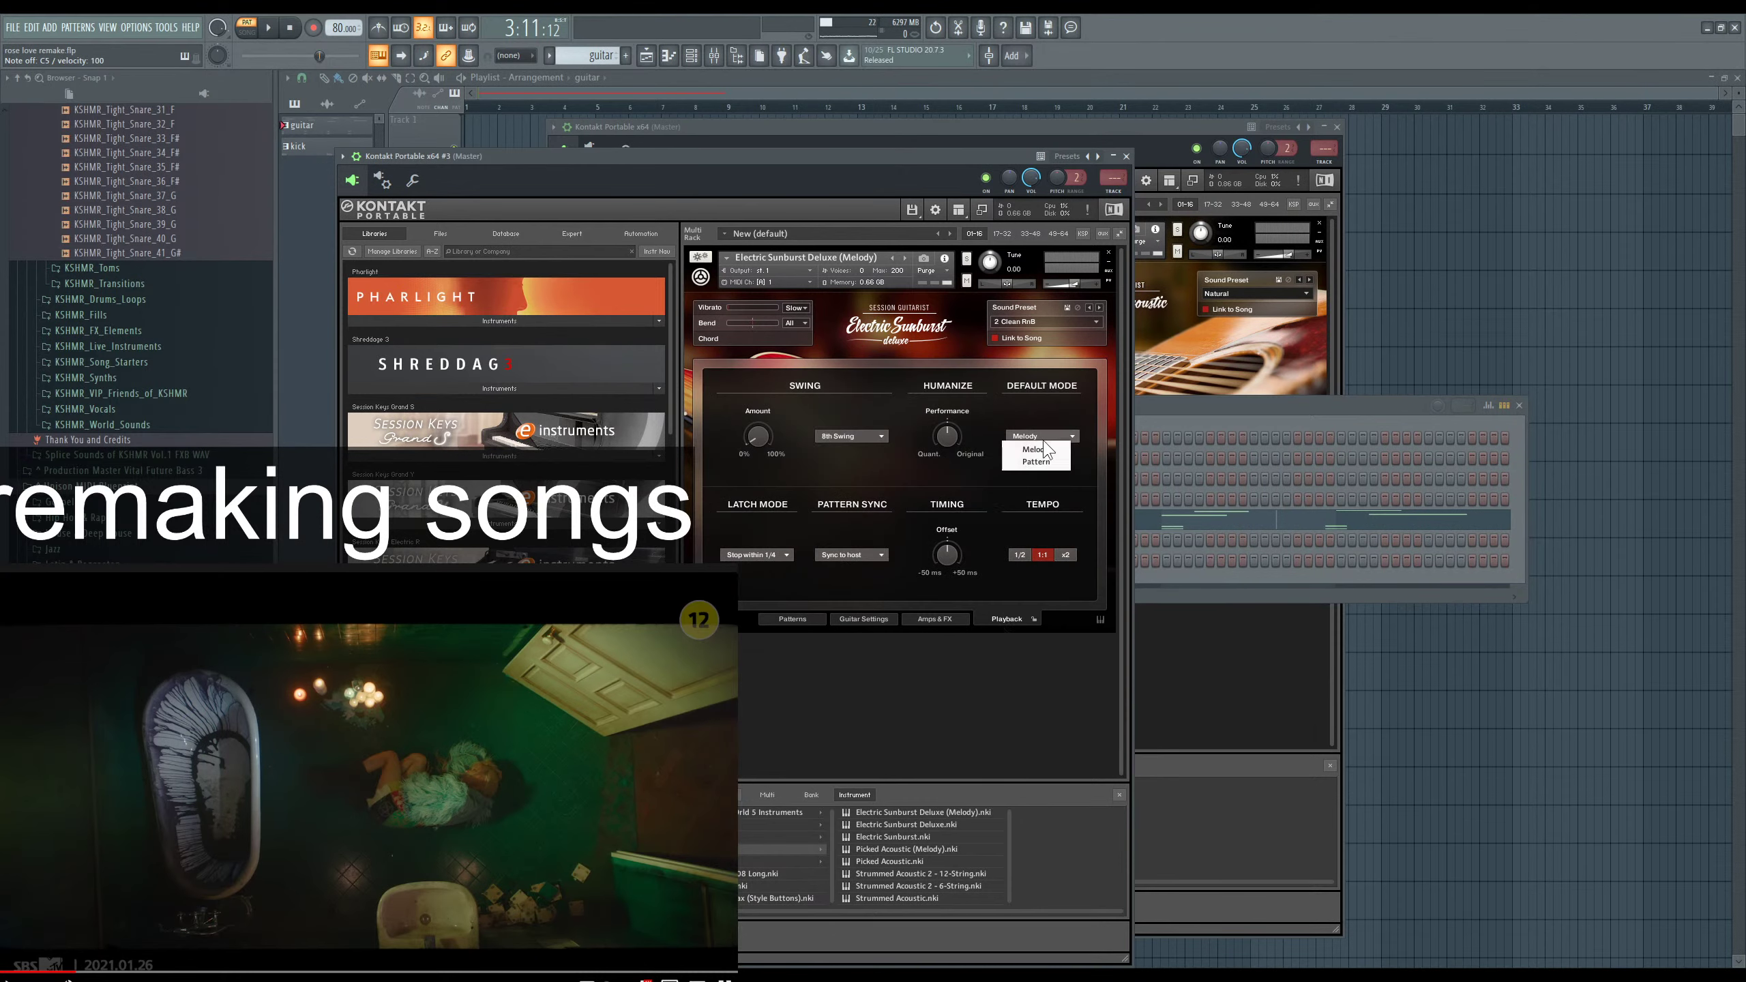
left_click(1036, 462)
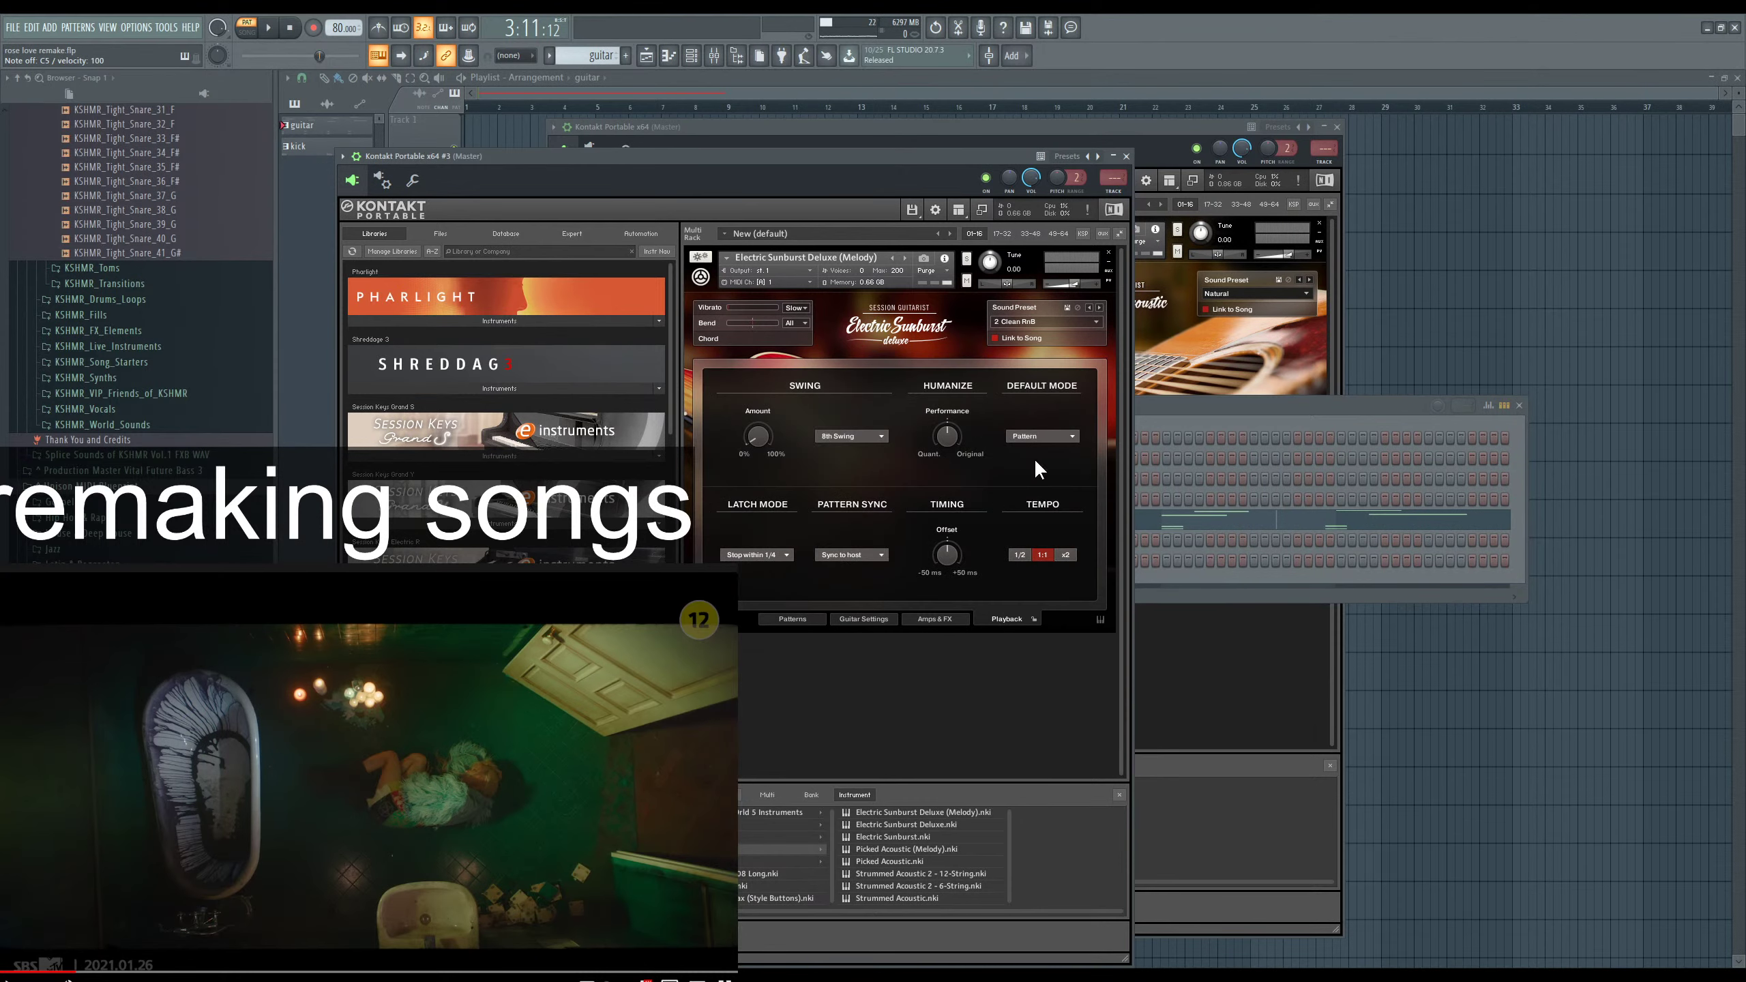
left_click(794, 621)
Audition the Ibiza B and Ibiza C patterns of the Electric Sunburst guitar.
left_click_drag(944, 164, 957, 164)
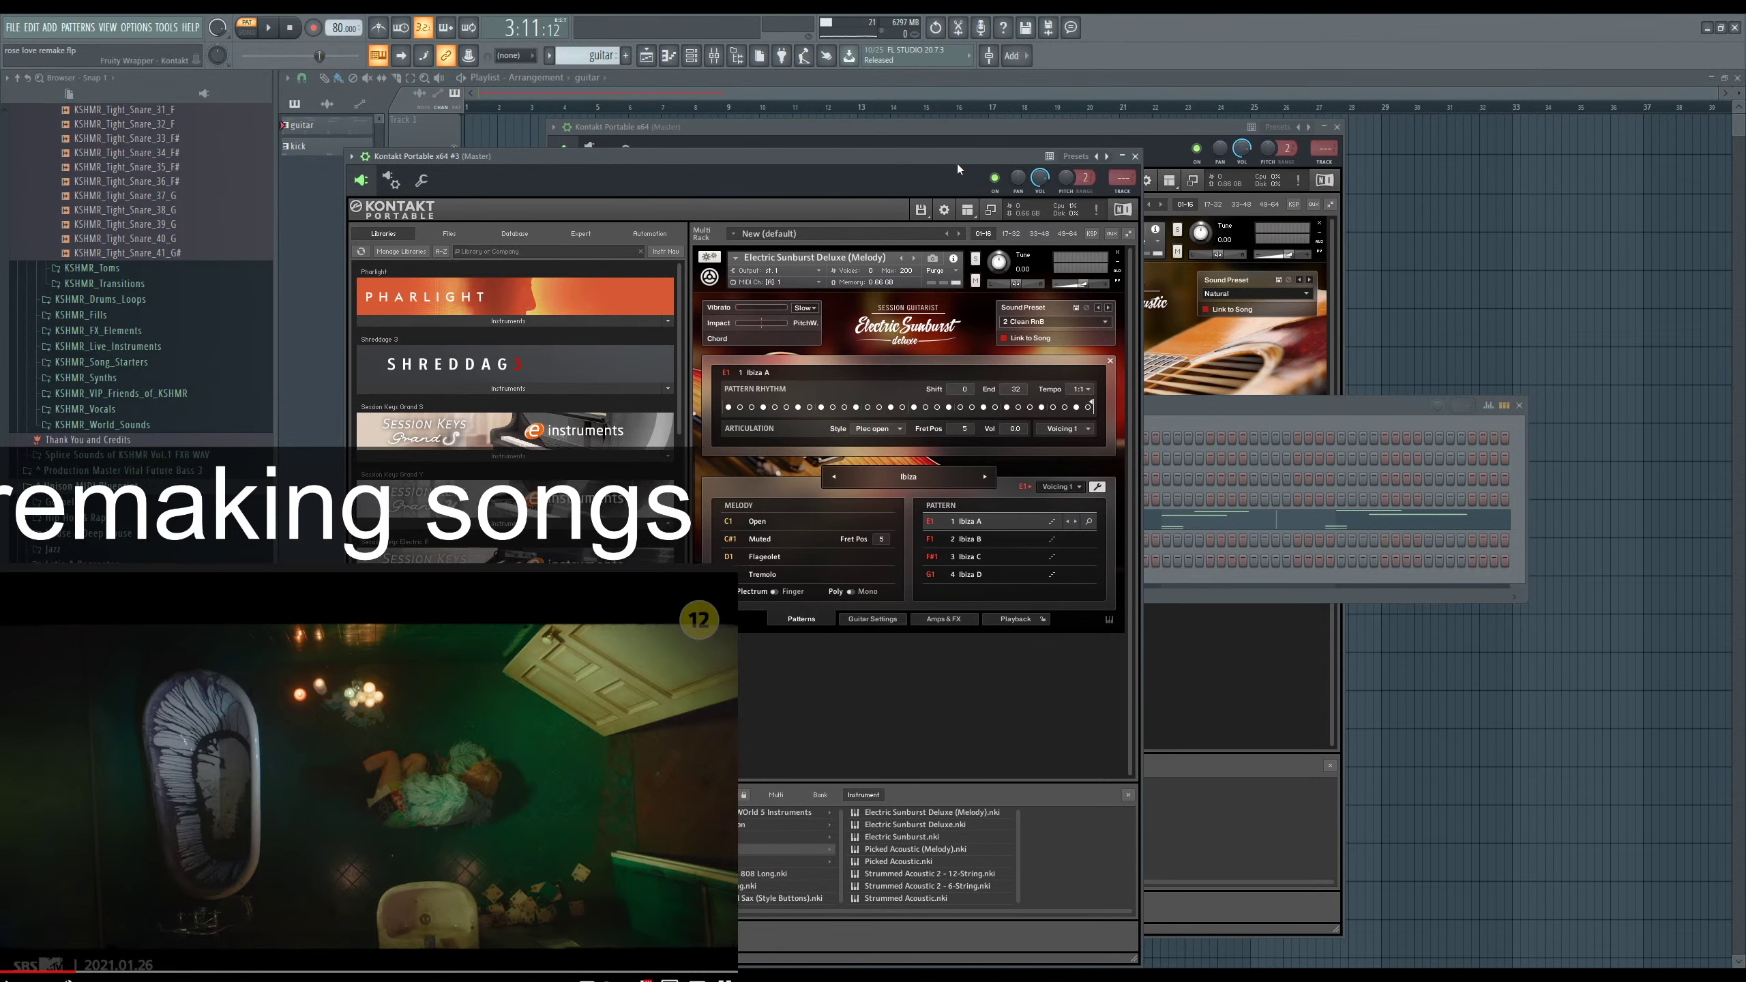
left_click(971, 538)
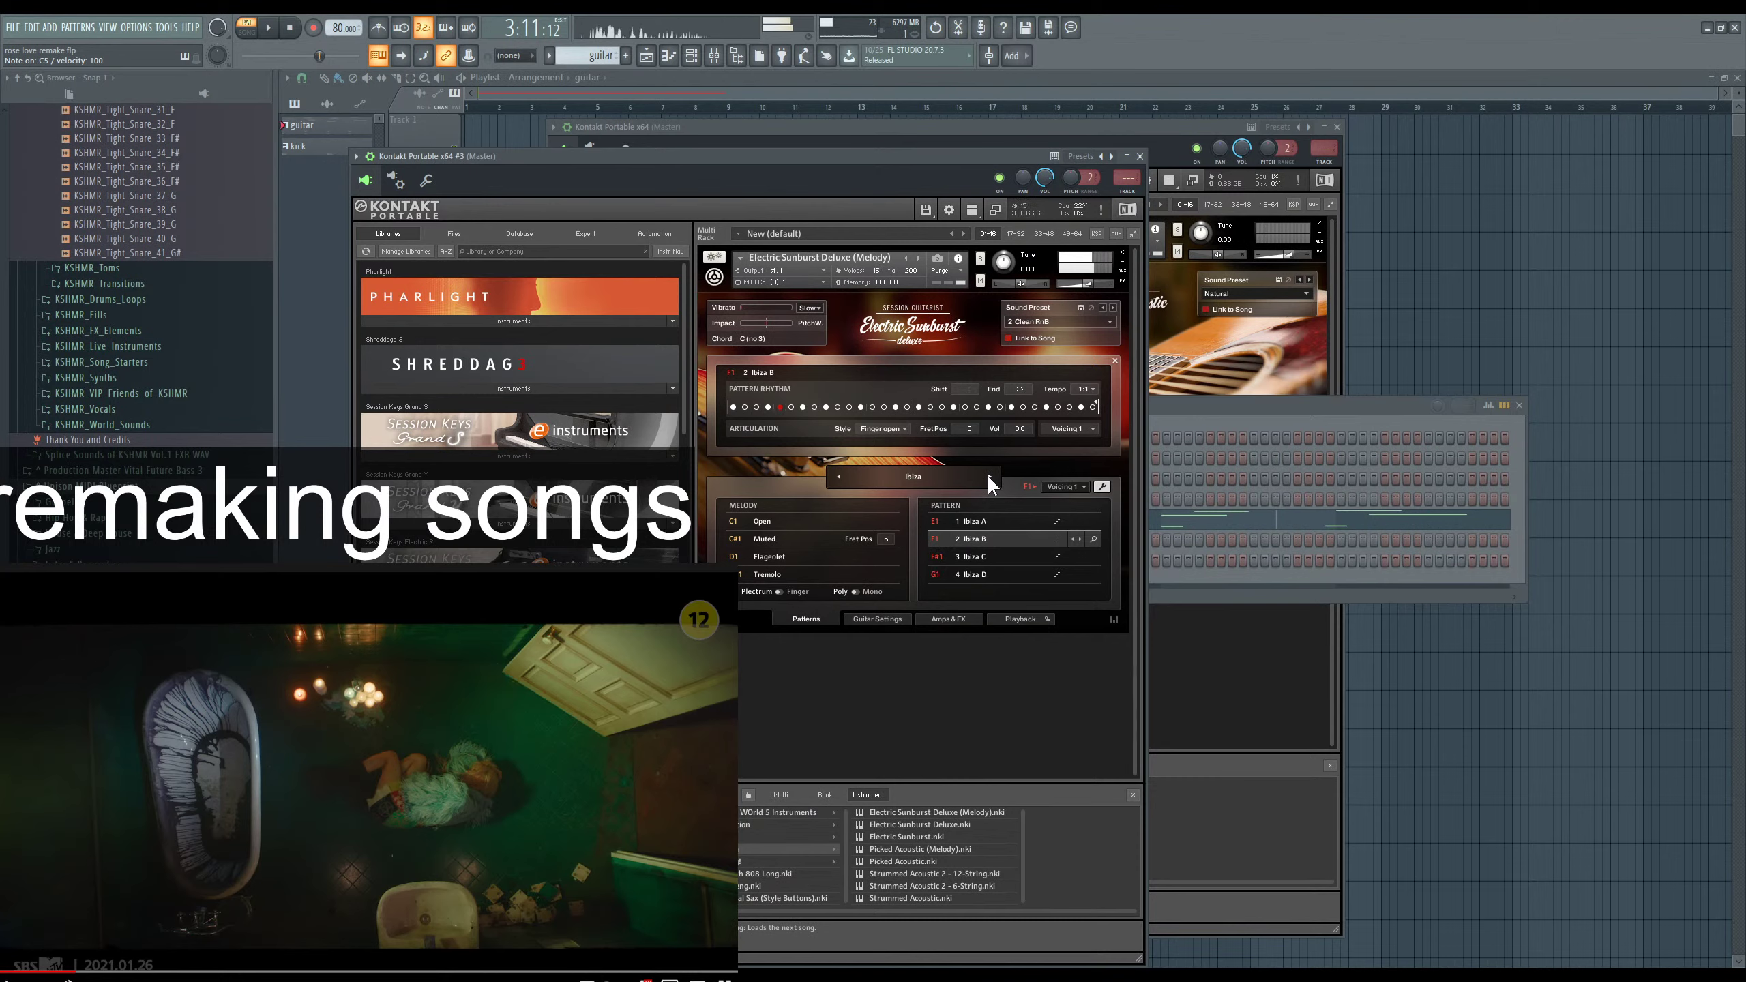
left_click(975, 557)
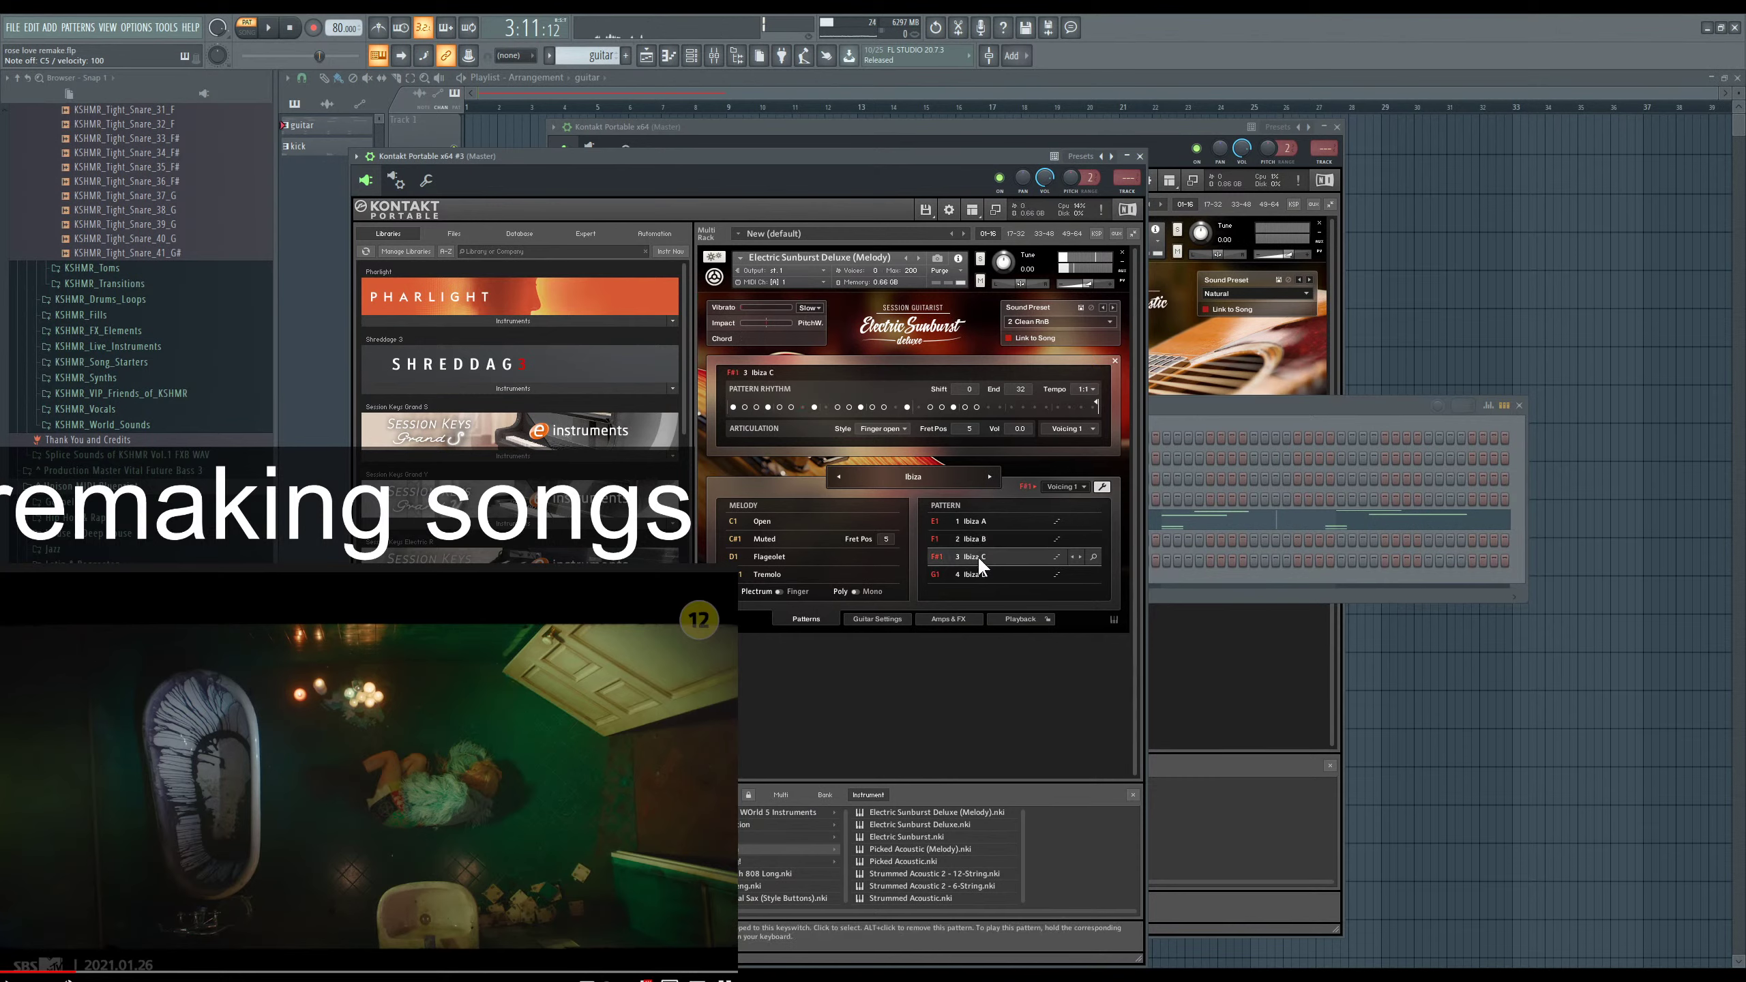
Advance through the Prime Time and Straightforward songs to Rock Show, playing test notes along the way.
left_click(990, 476)
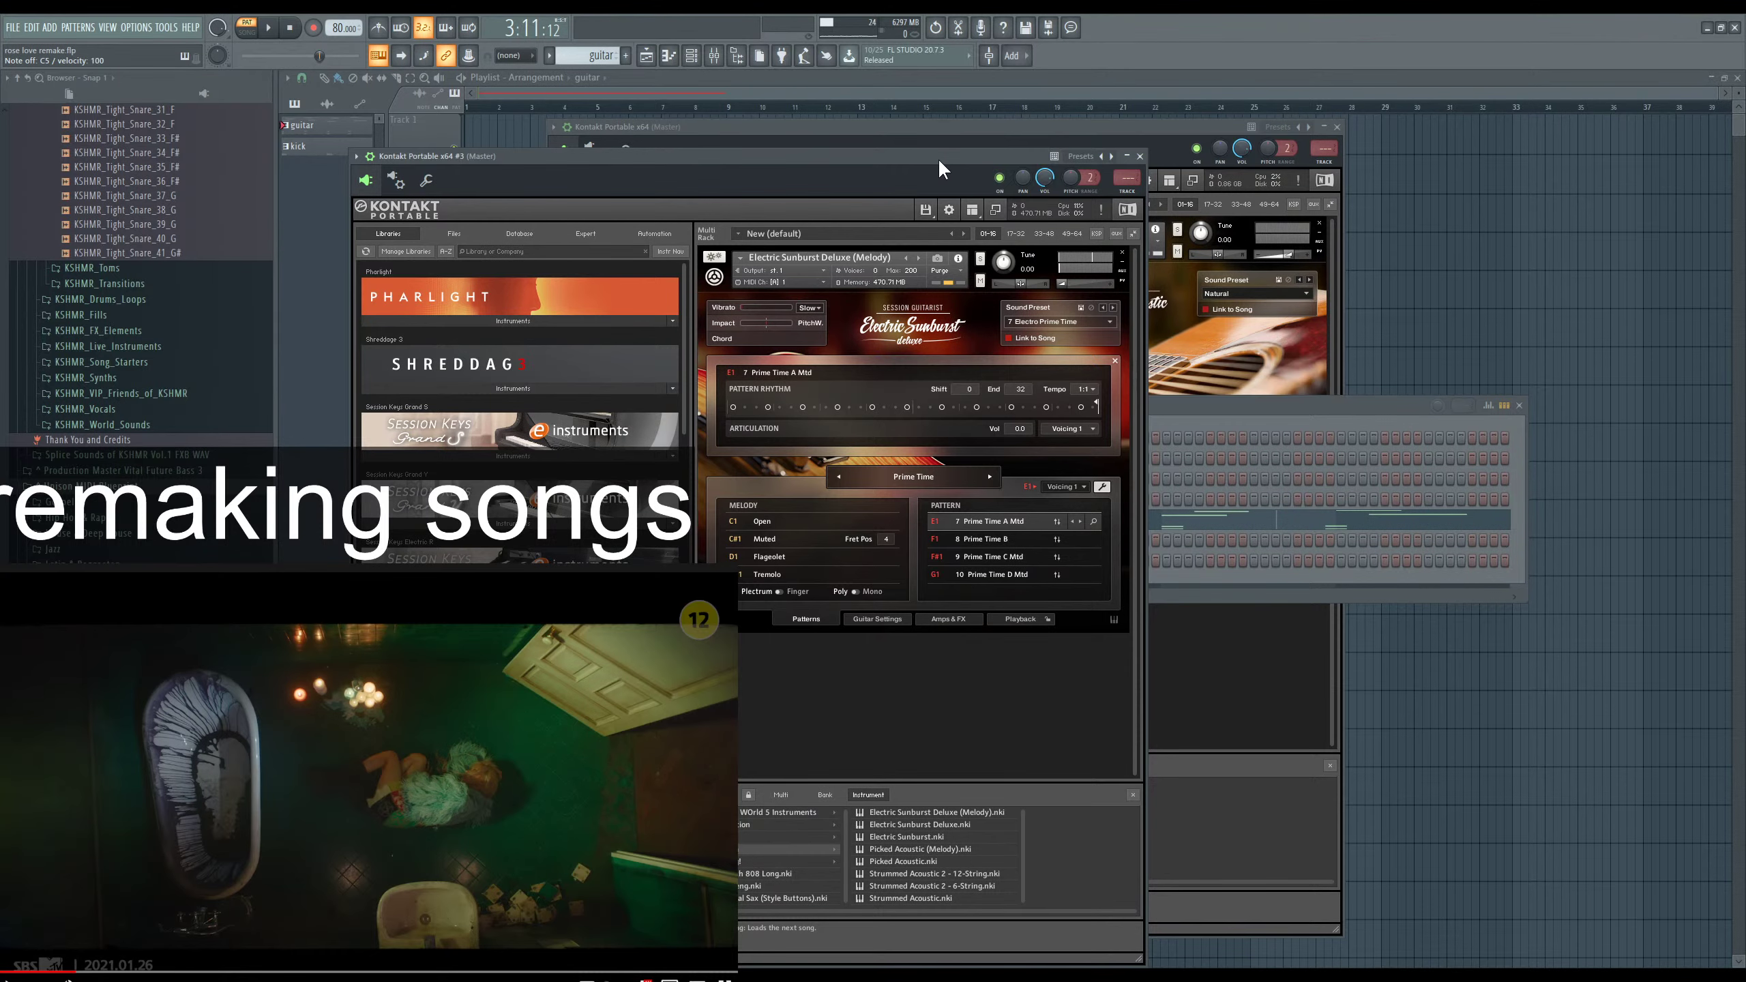
left_click_drag(939, 158, 963, 165)
left_click(1015, 481)
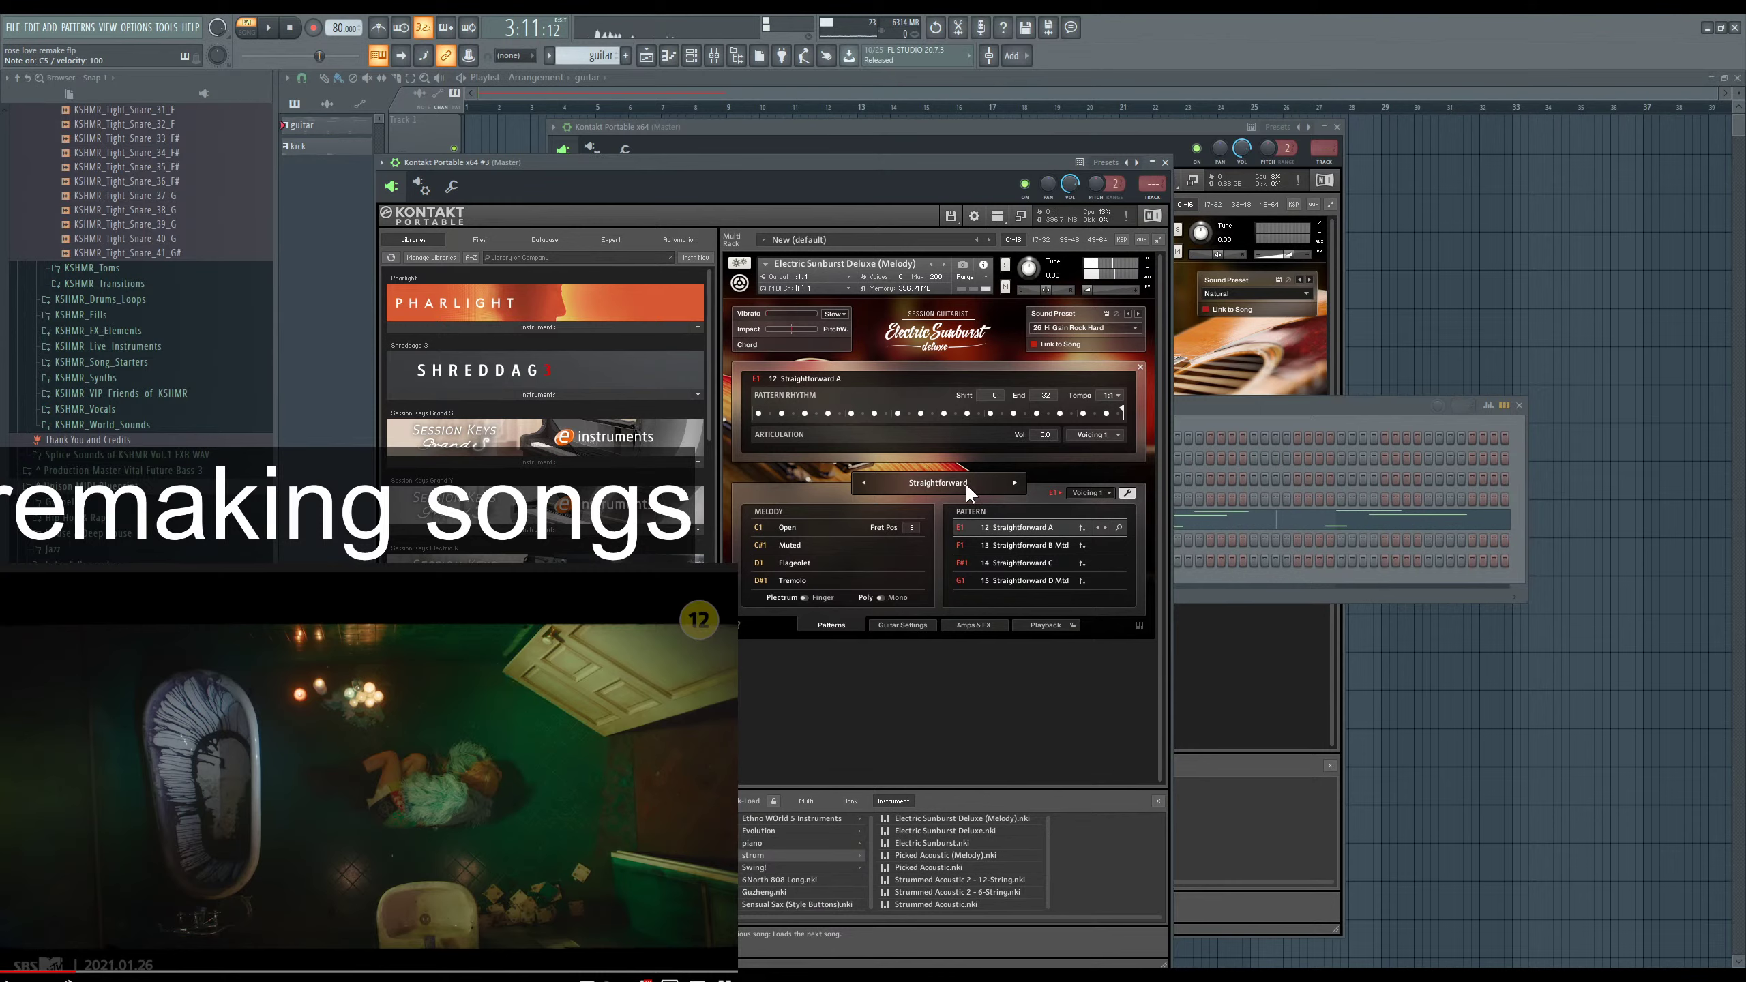
key("z")
left_click(1015, 483)
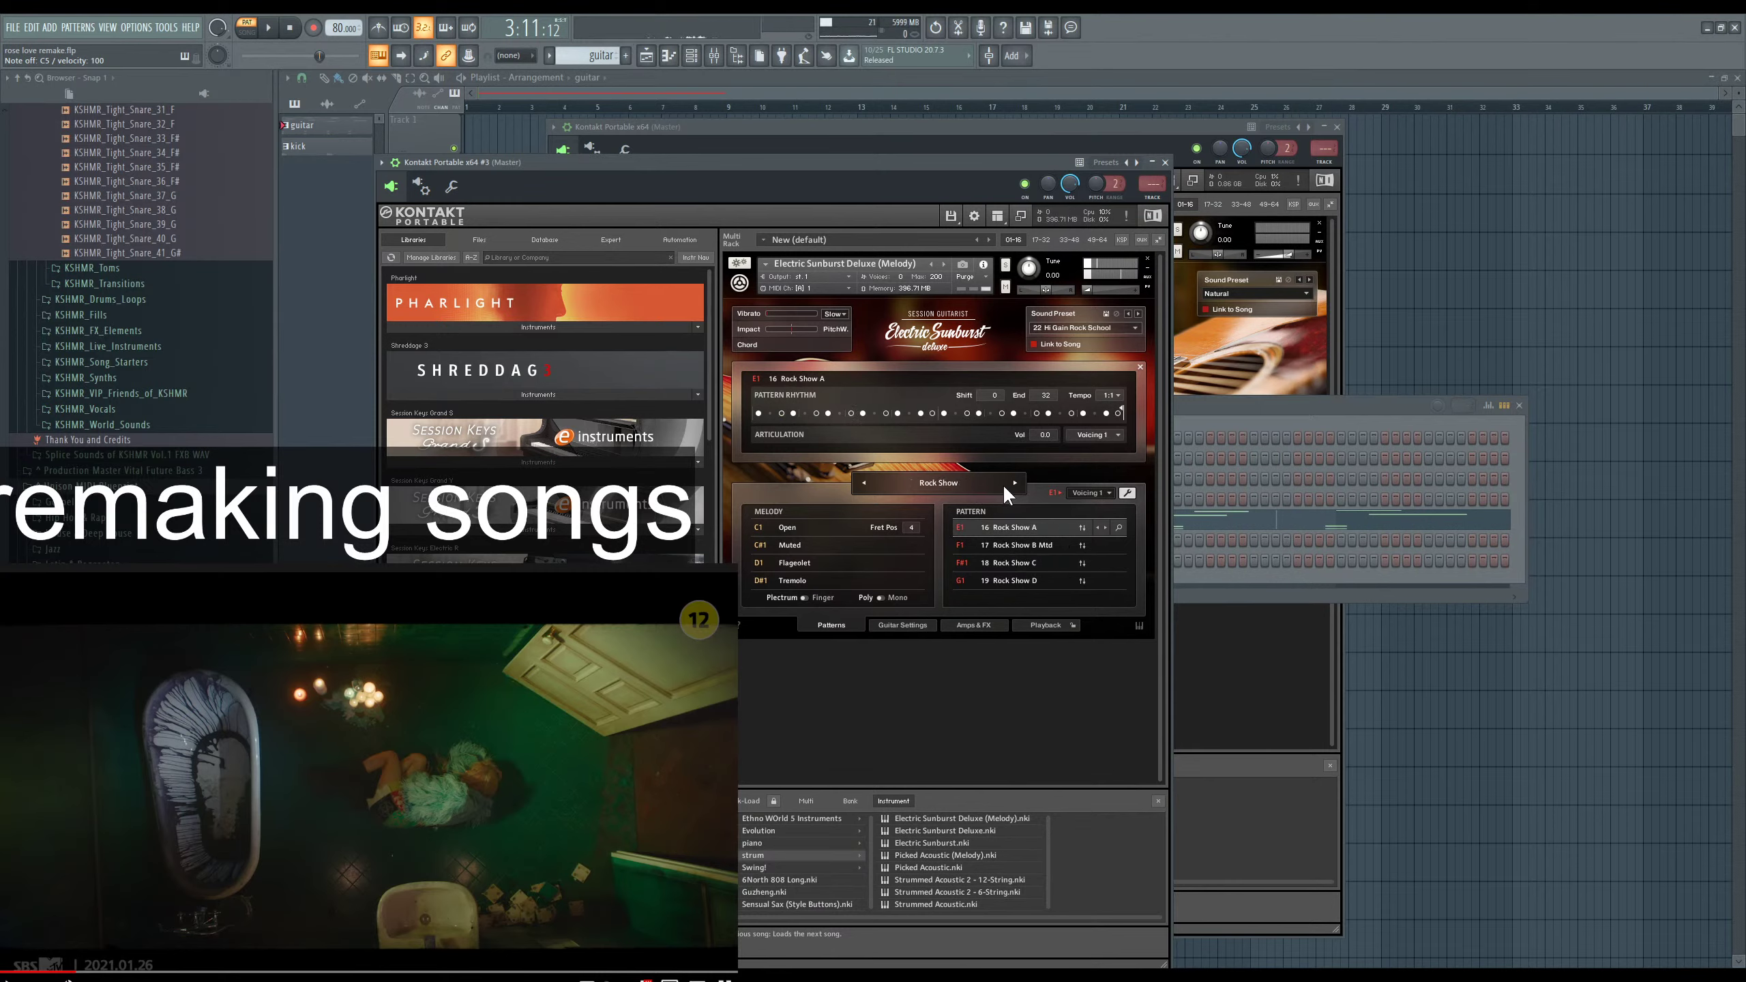
Load the Americana song from the song browser and audition its A, B Mtd and C patterns.
left_click(944, 482)
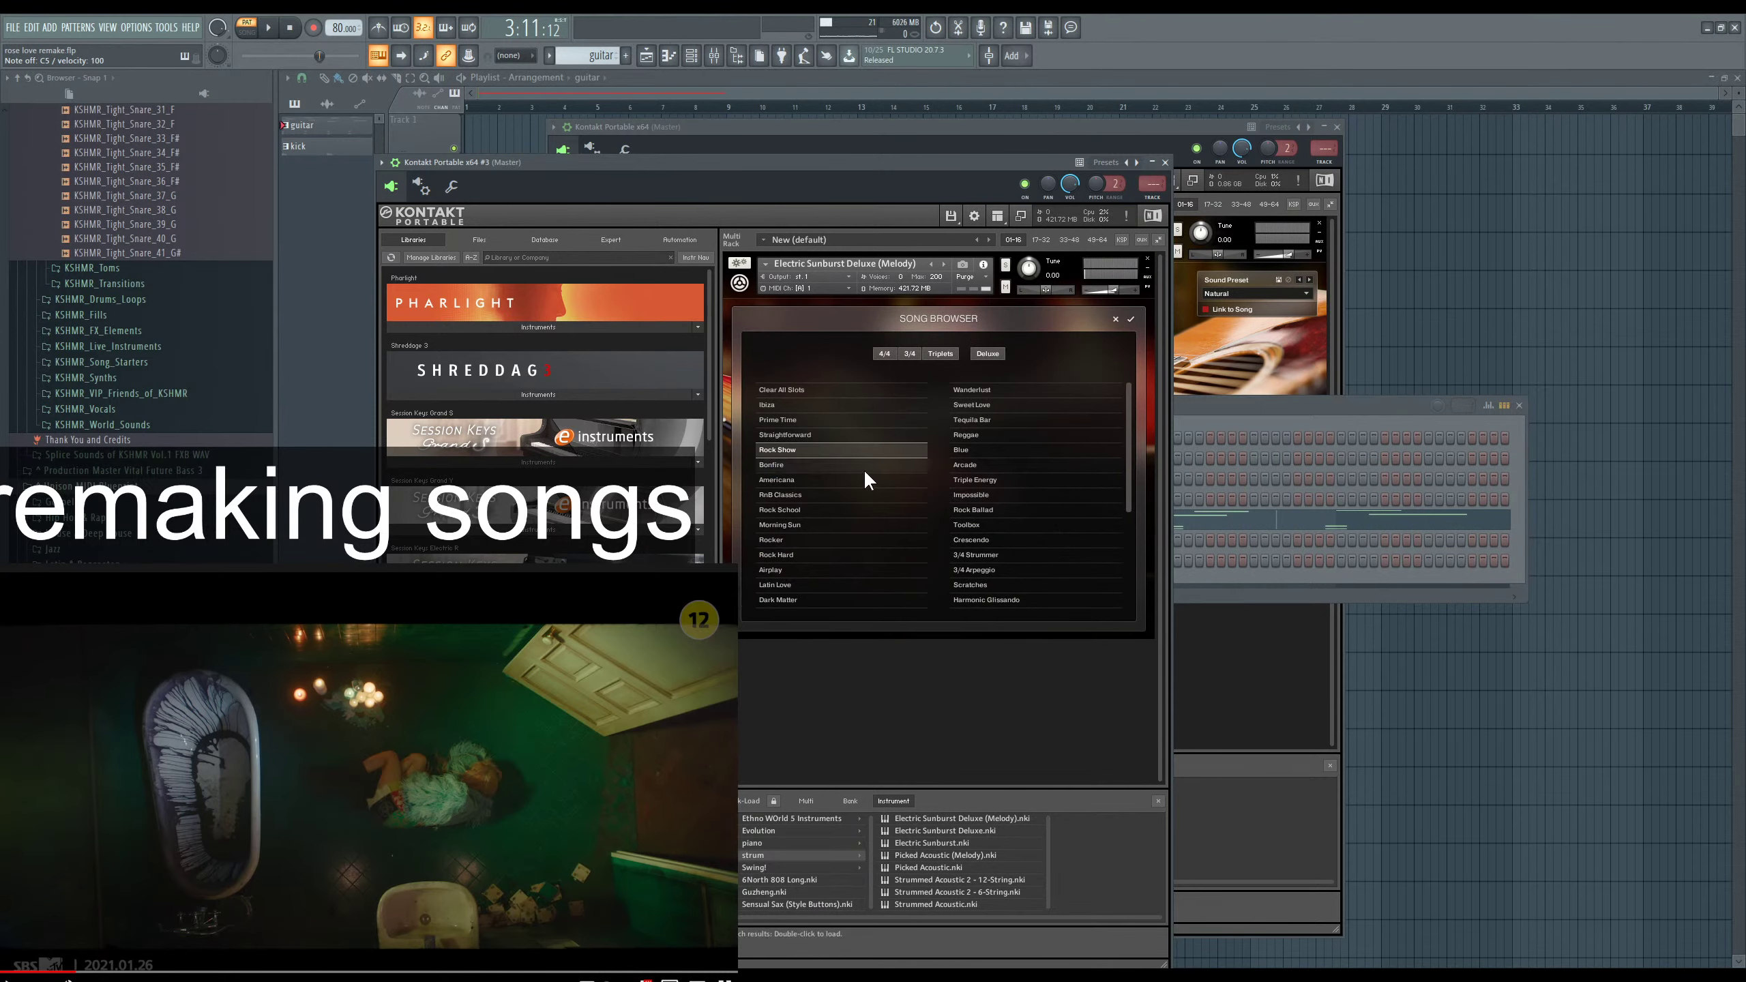
left_click(807, 479)
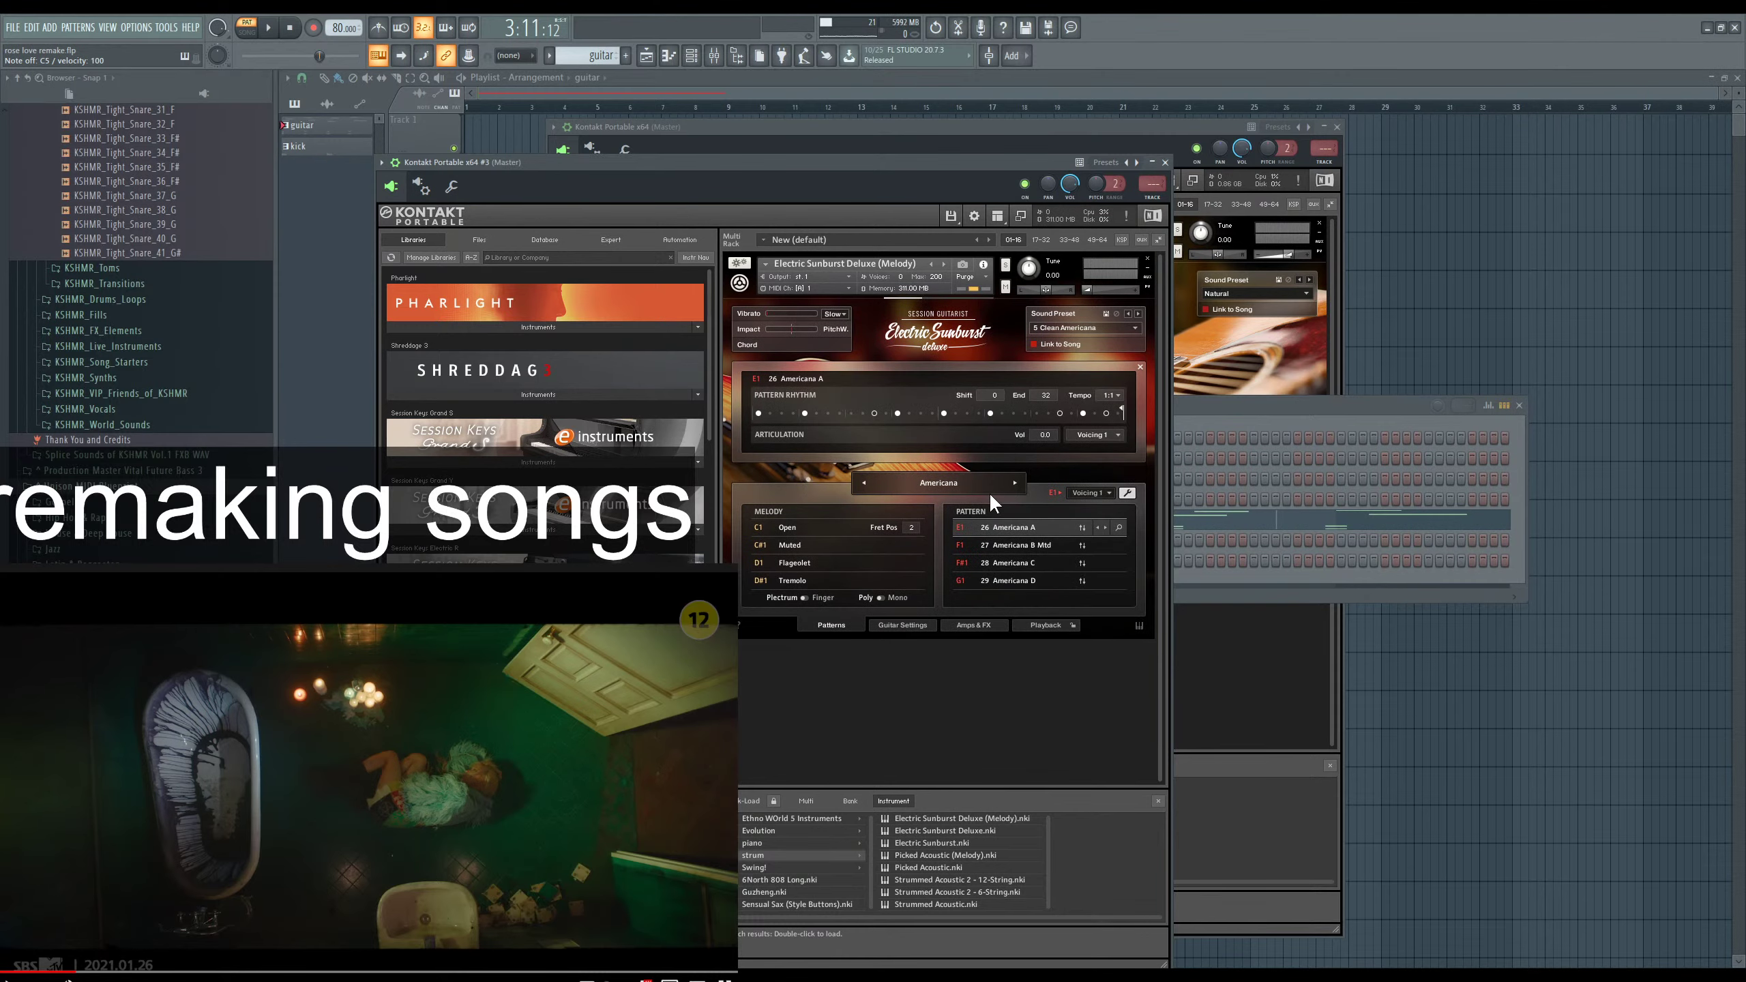
left_click_drag(952, 167, 986, 166)
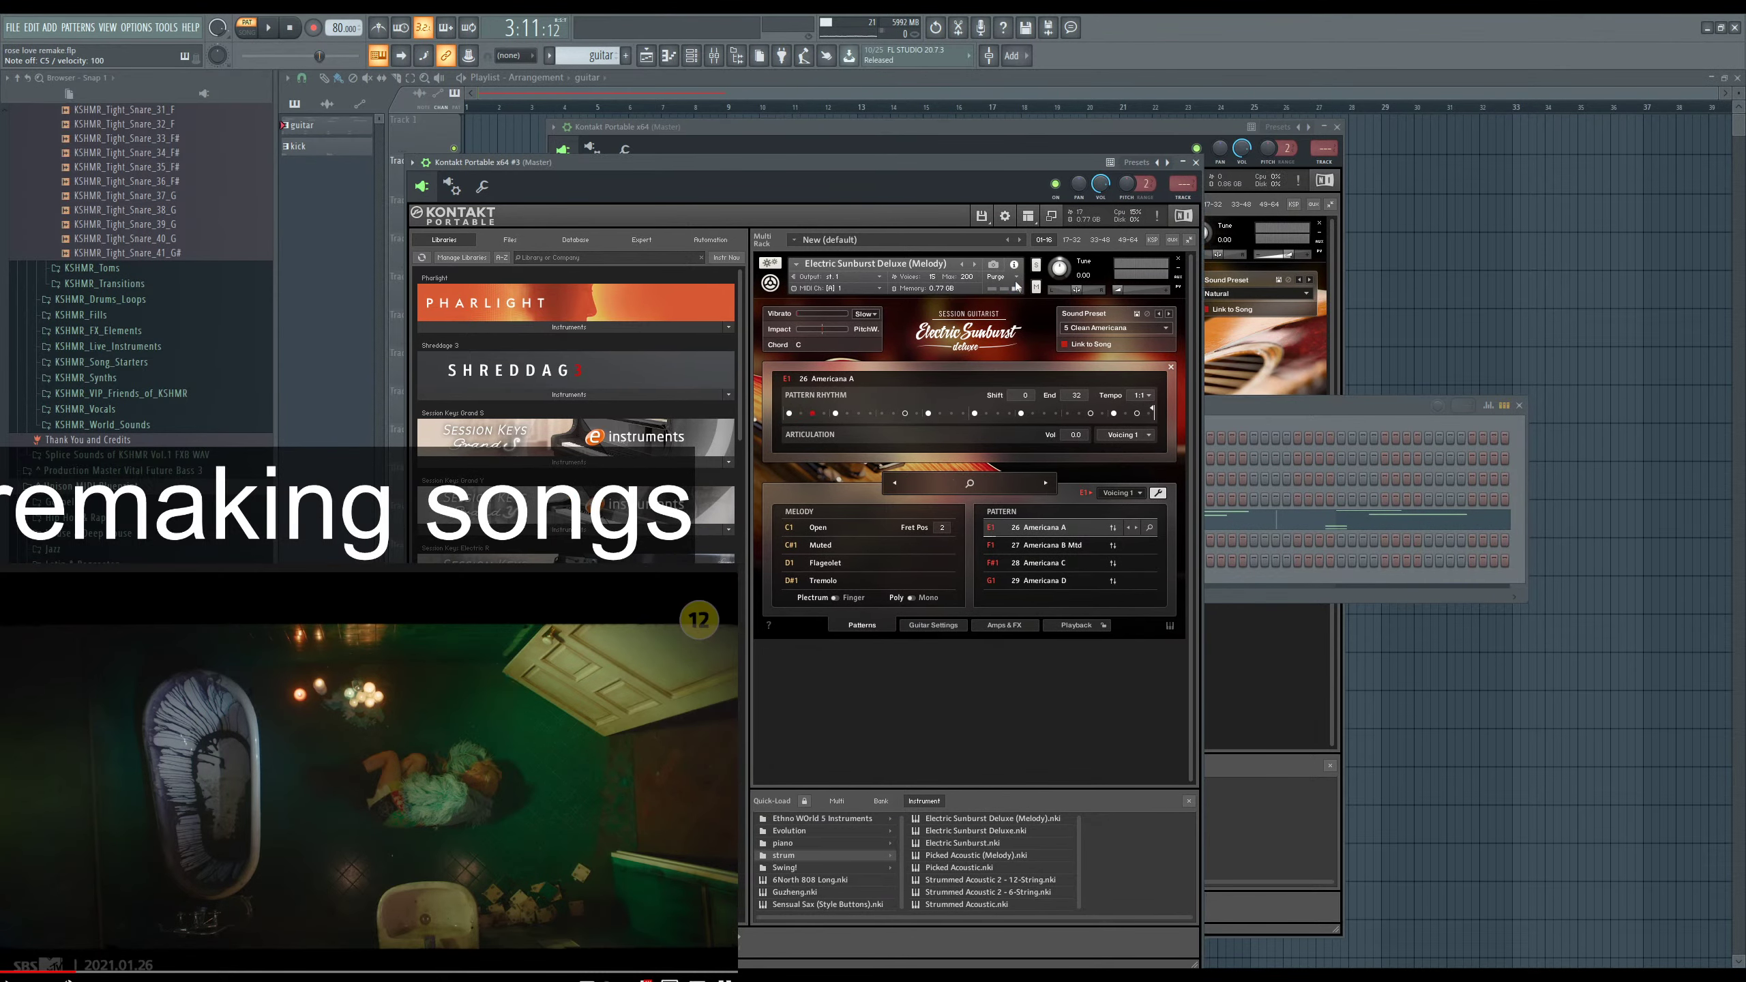
left_click(1067, 544)
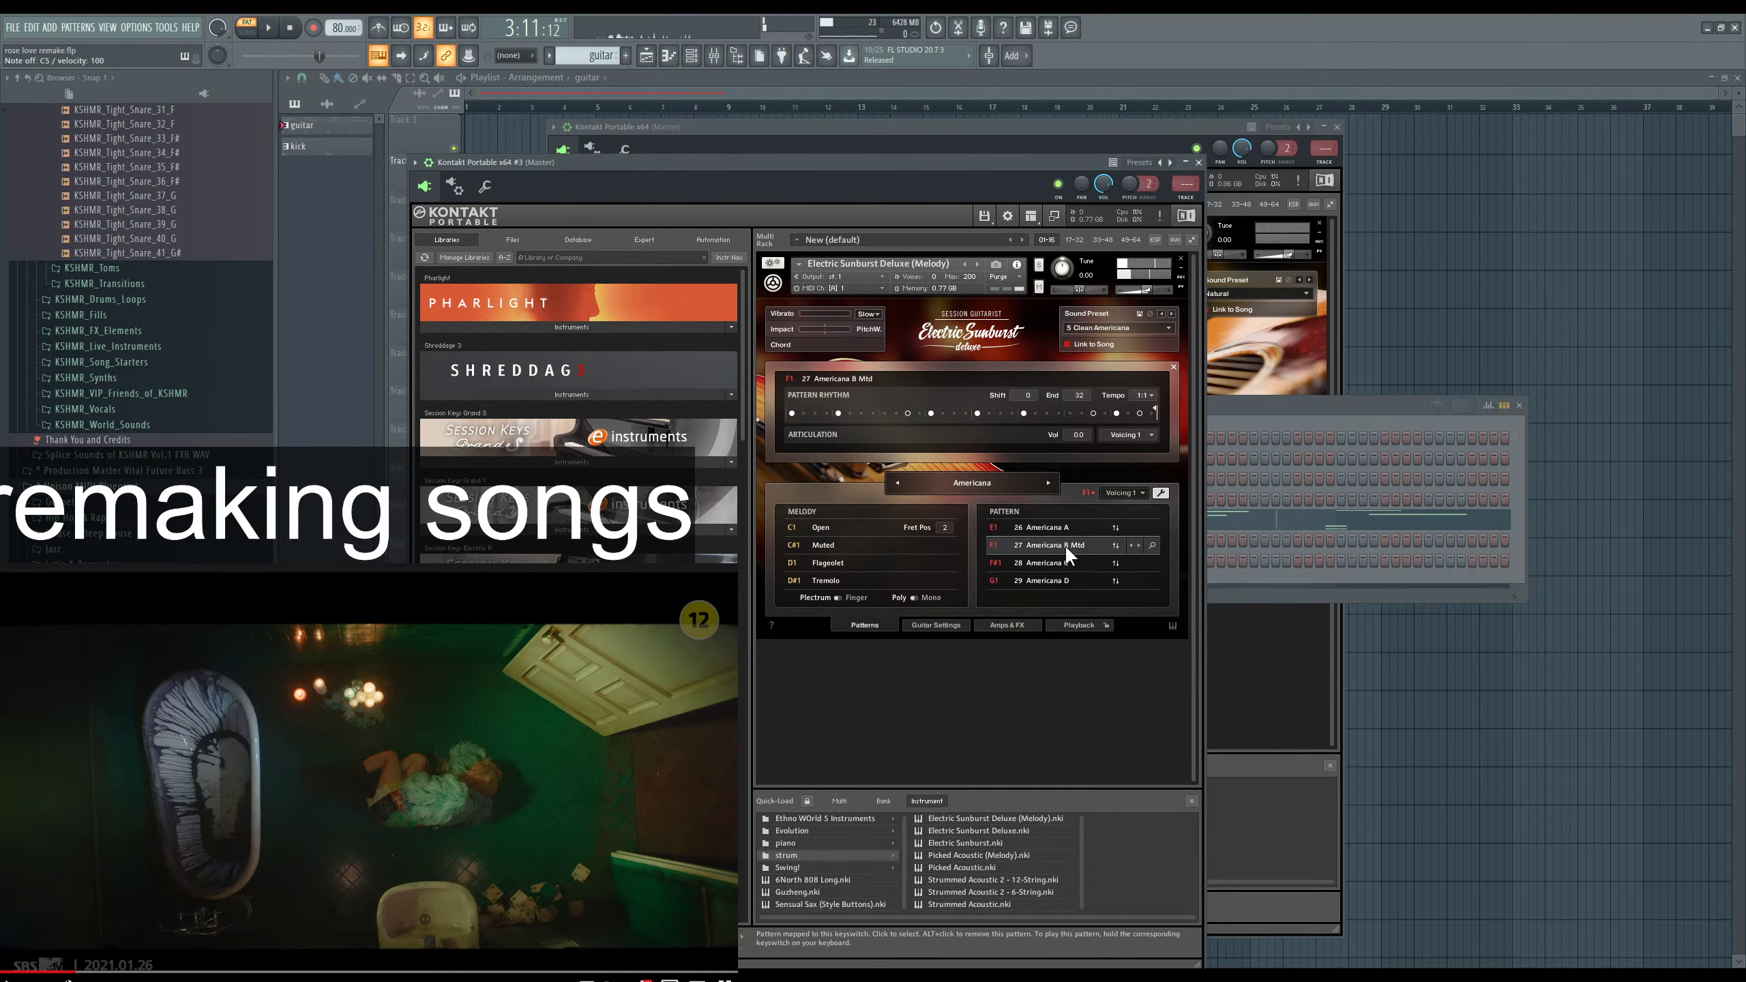
left_click(1059, 565)
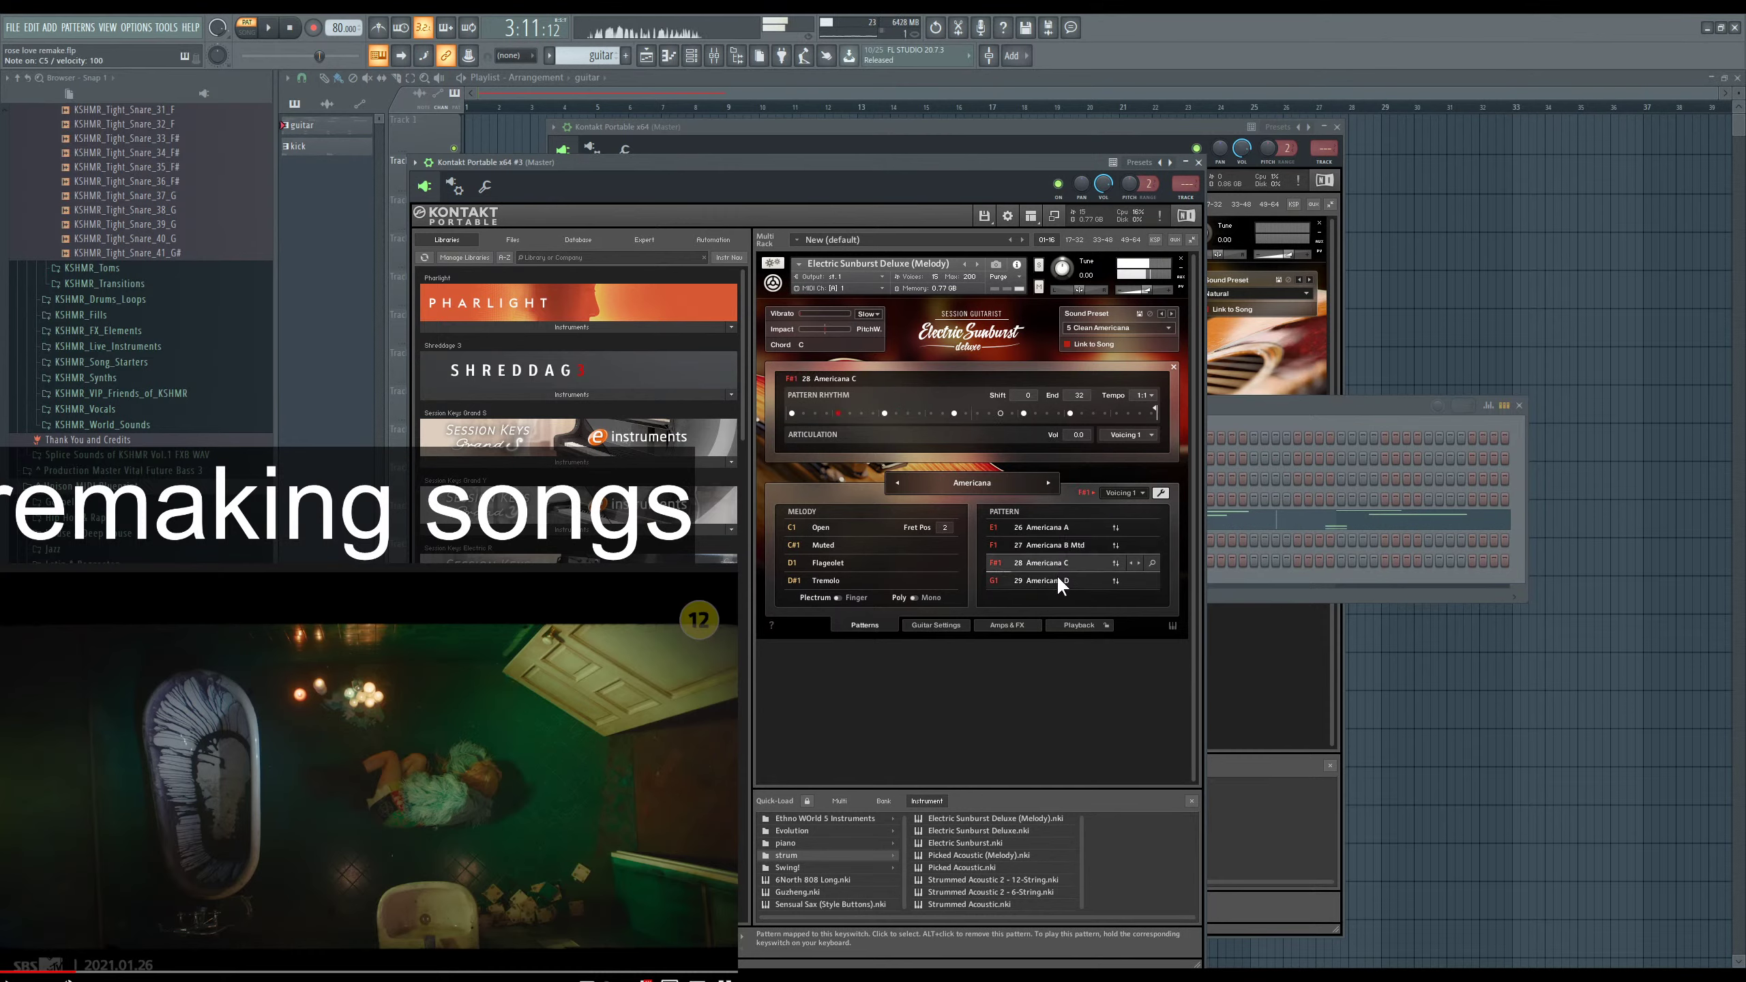
Load the Sweet Love song and audition its A Mtd, B Mtd and C patterns.
left_click(1002, 484)
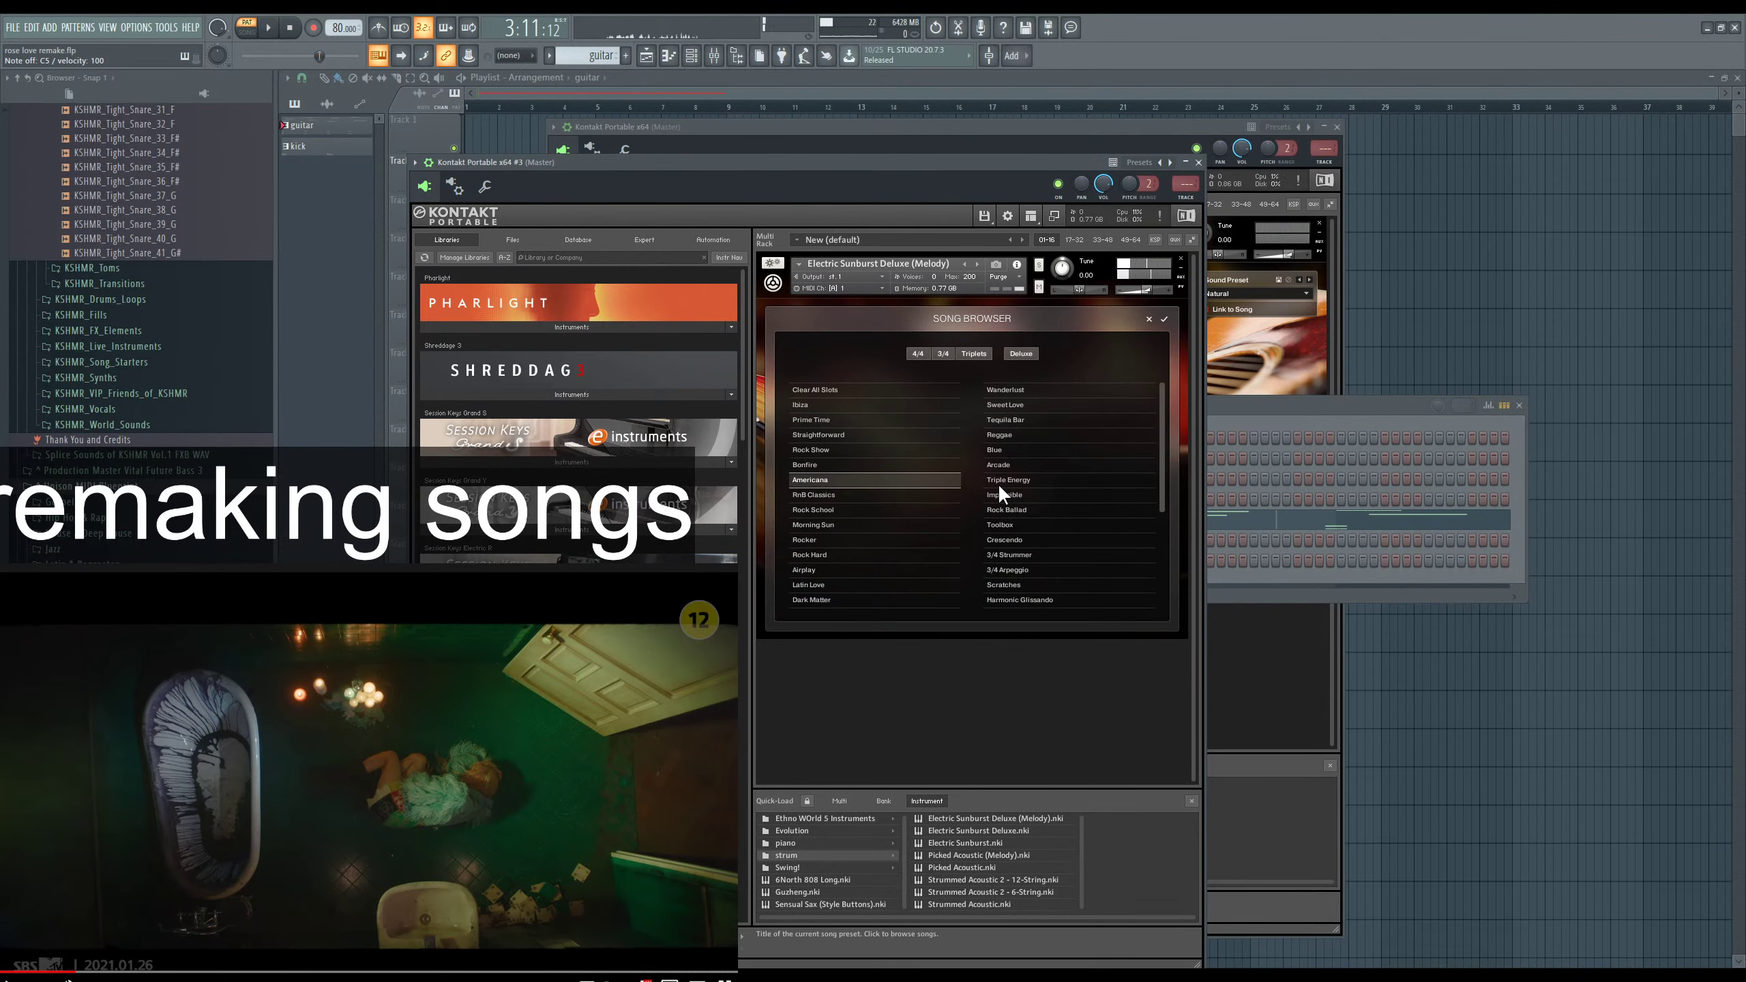
left_click(1026, 402)
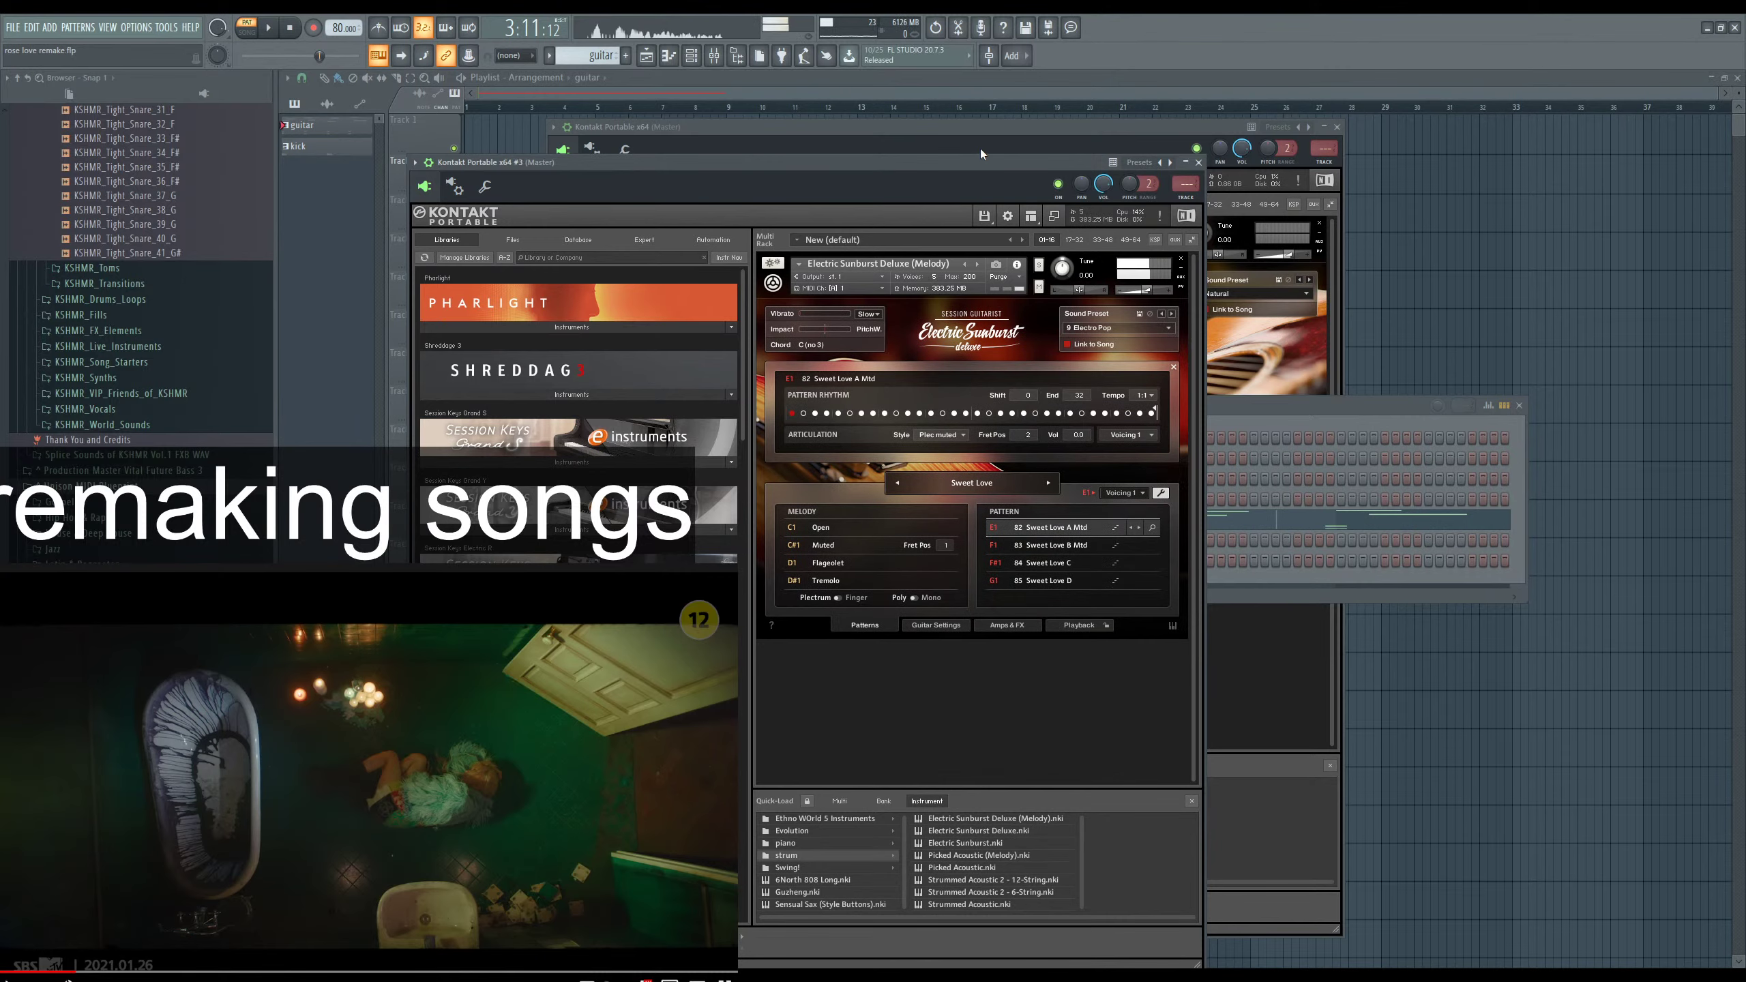
left_click_drag(975, 164, 993, 159)
left_click(1045, 538)
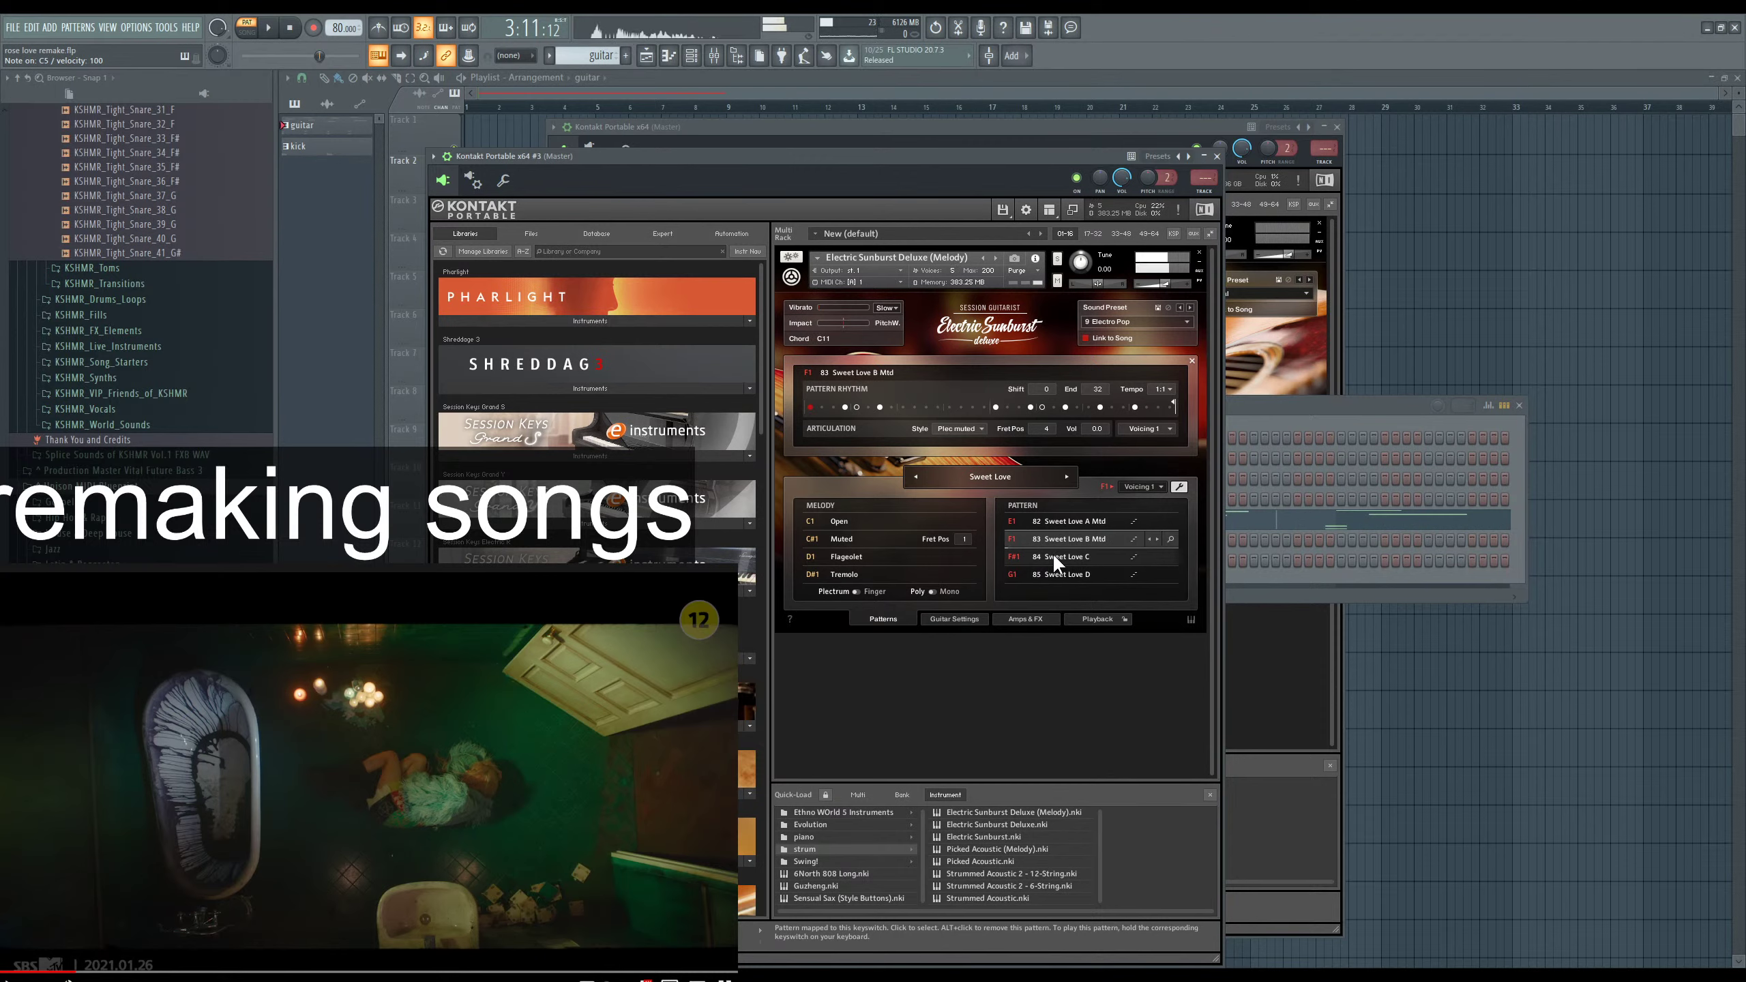
left_click(1052, 556)
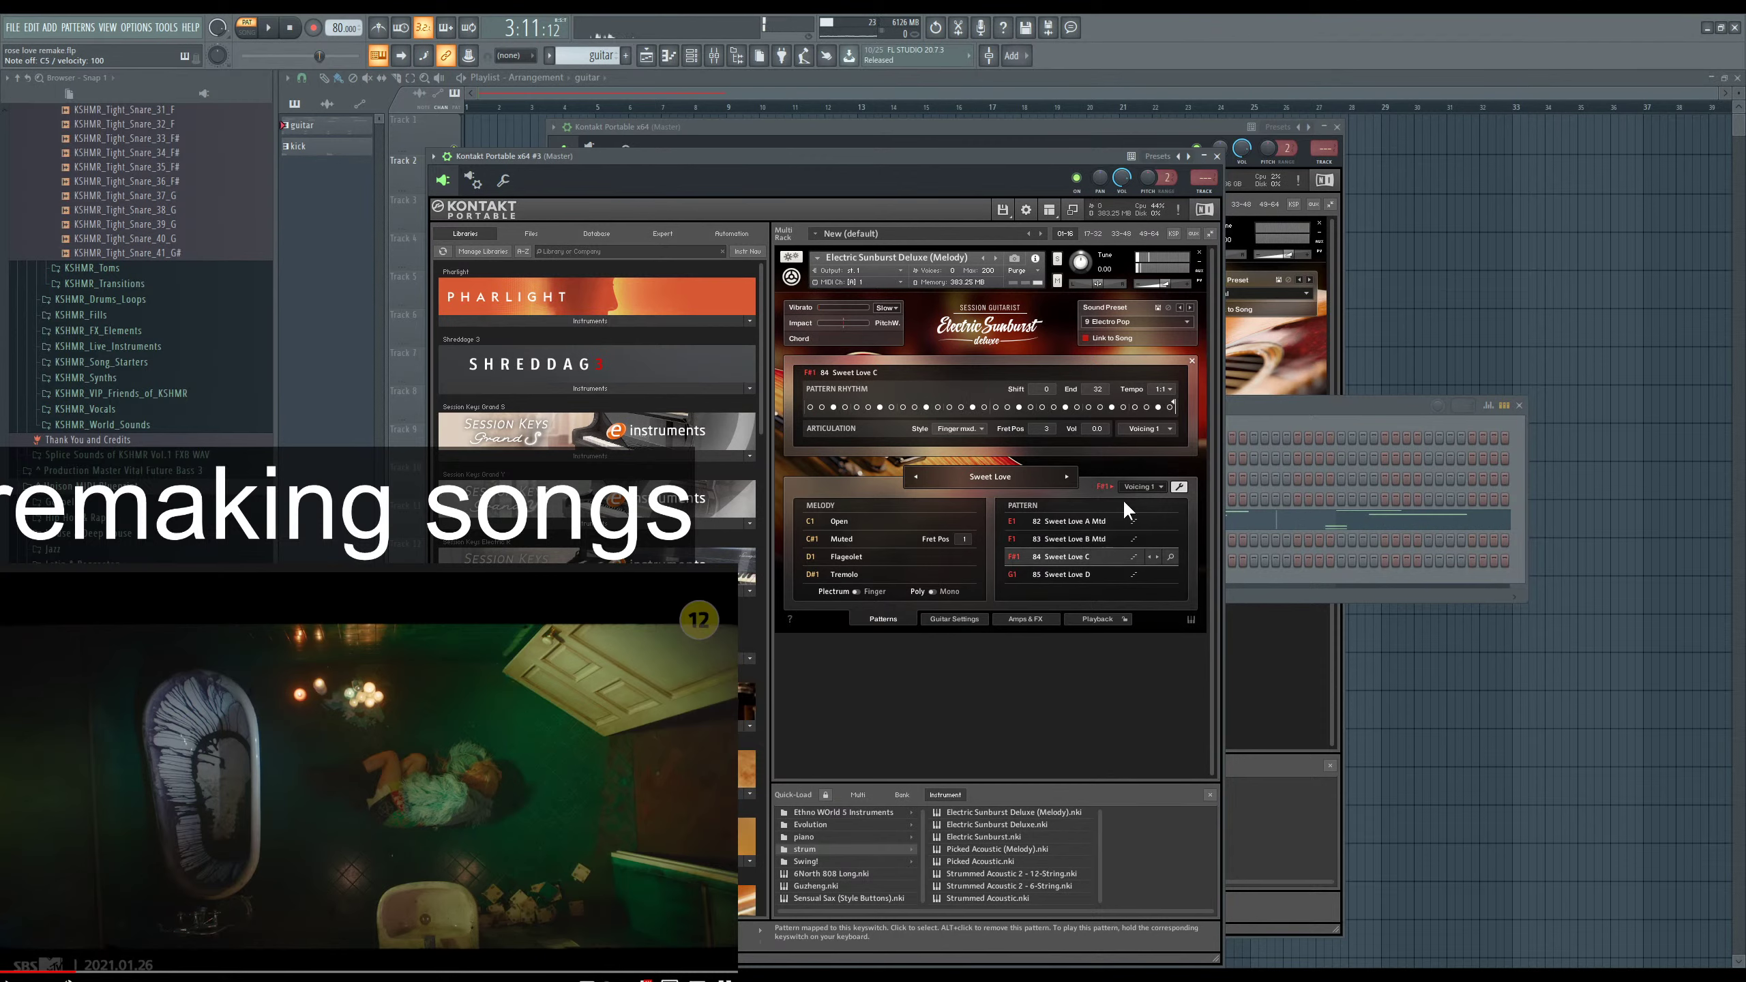
key("q")
Load the RnB Classics song from the song browser.
left_click(1007, 478)
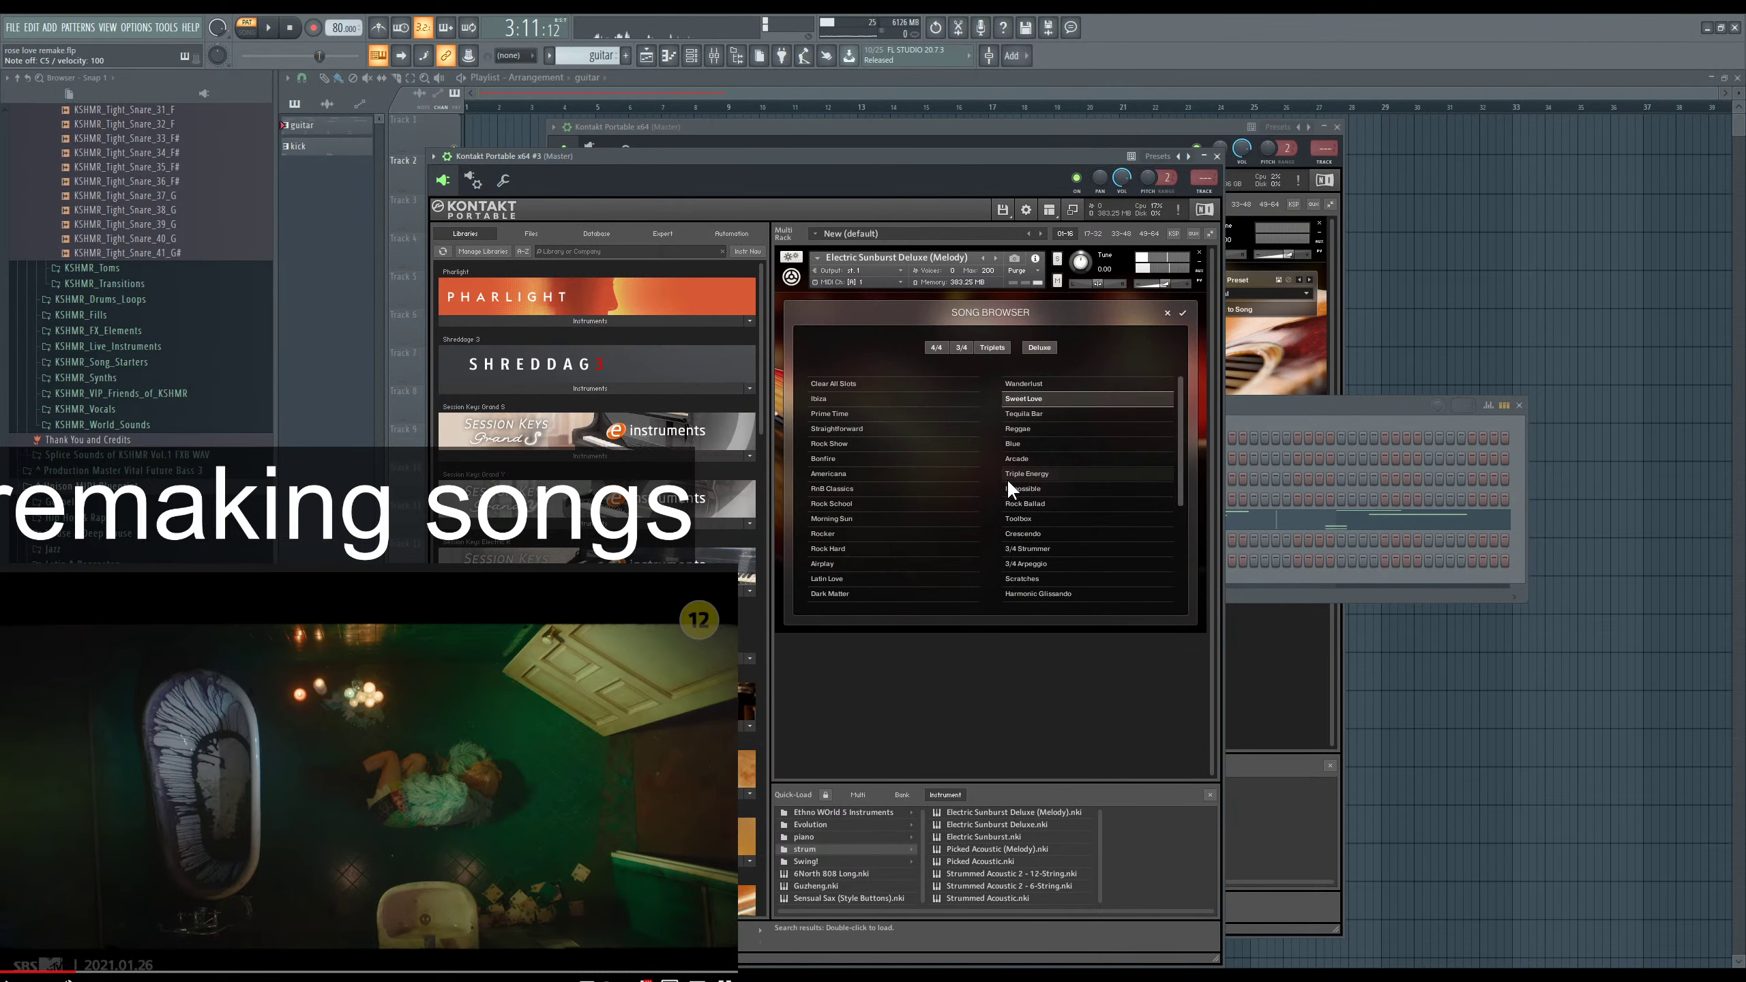
left_click(907, 494)
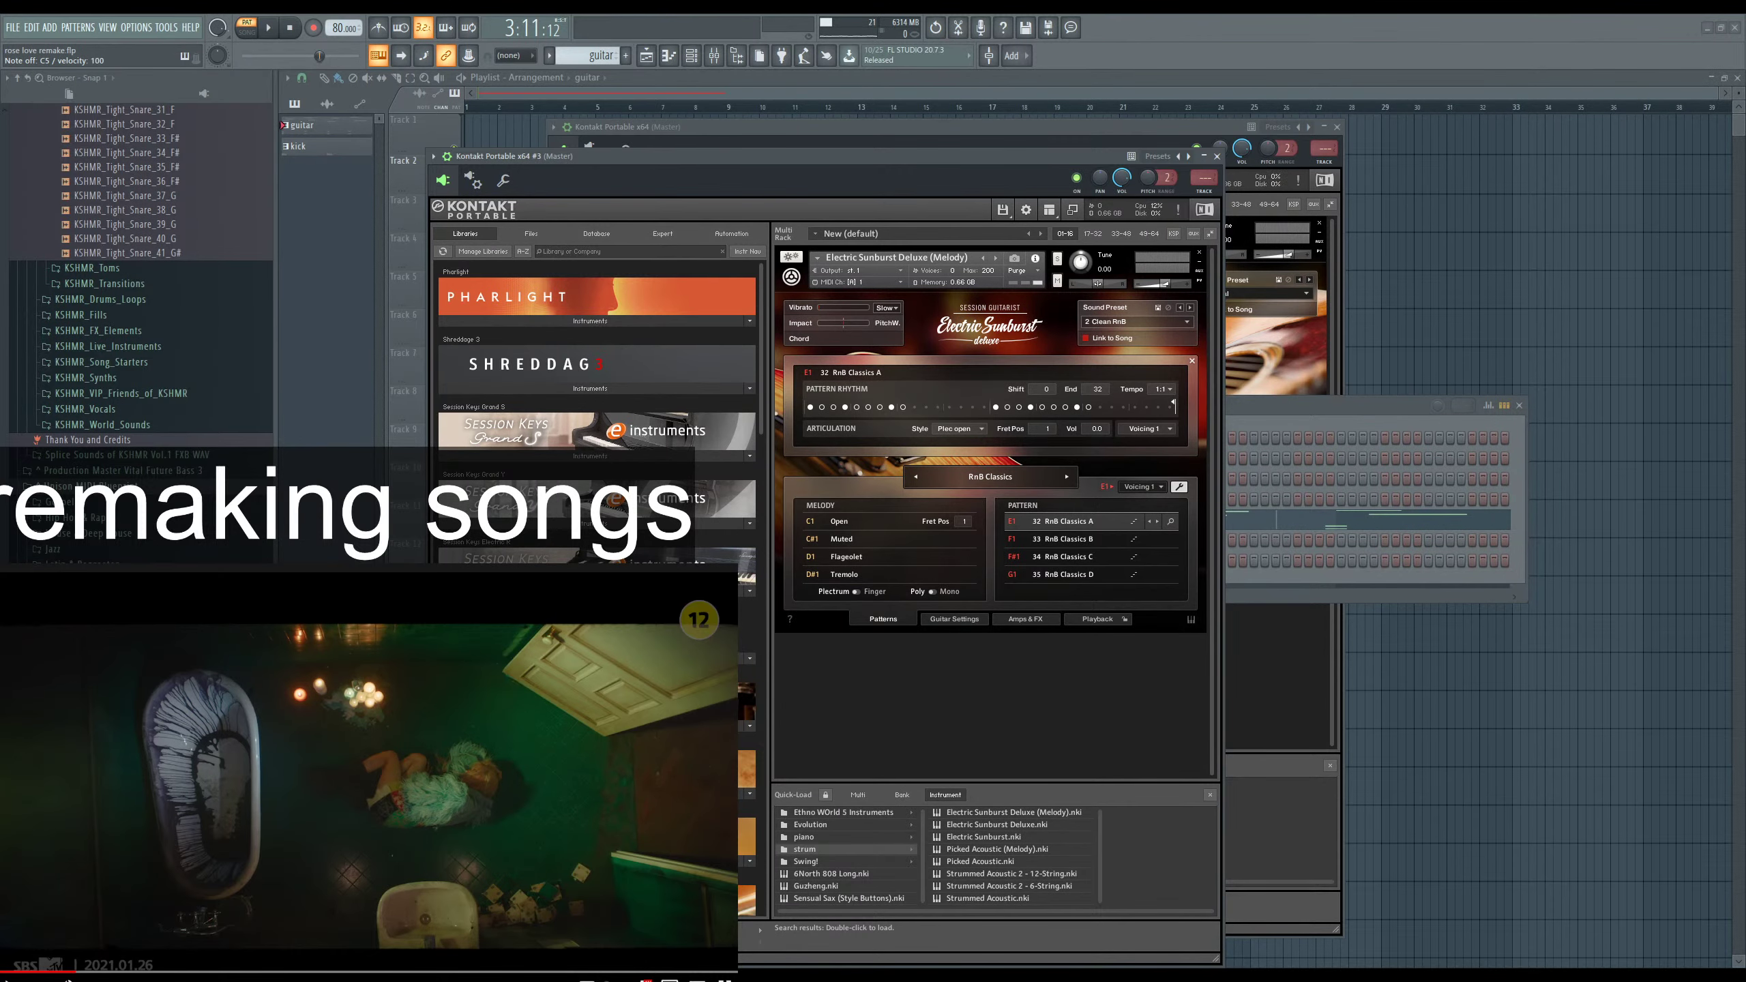
left_click_drag(1024, 157, 1050, 157)
Load the Airplay song, audition its A and B patterns with test notes, and select 63 Airplay B.
left_click(1031, 480)
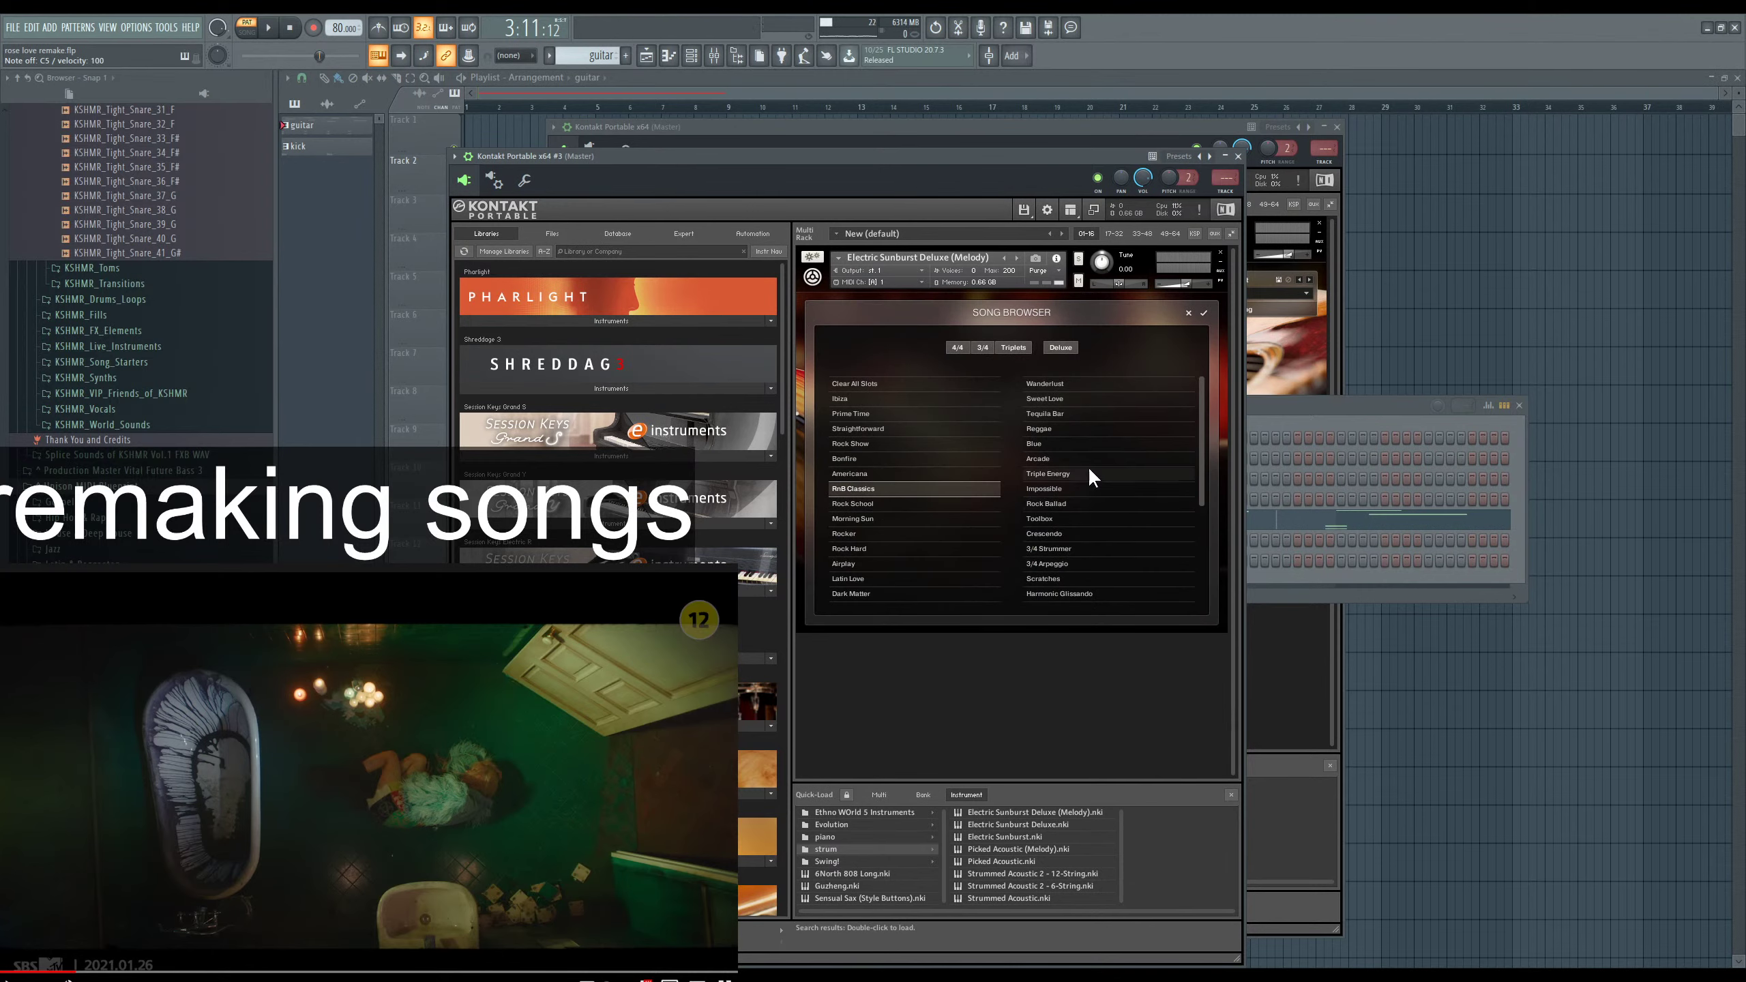
left_click(900, 593)
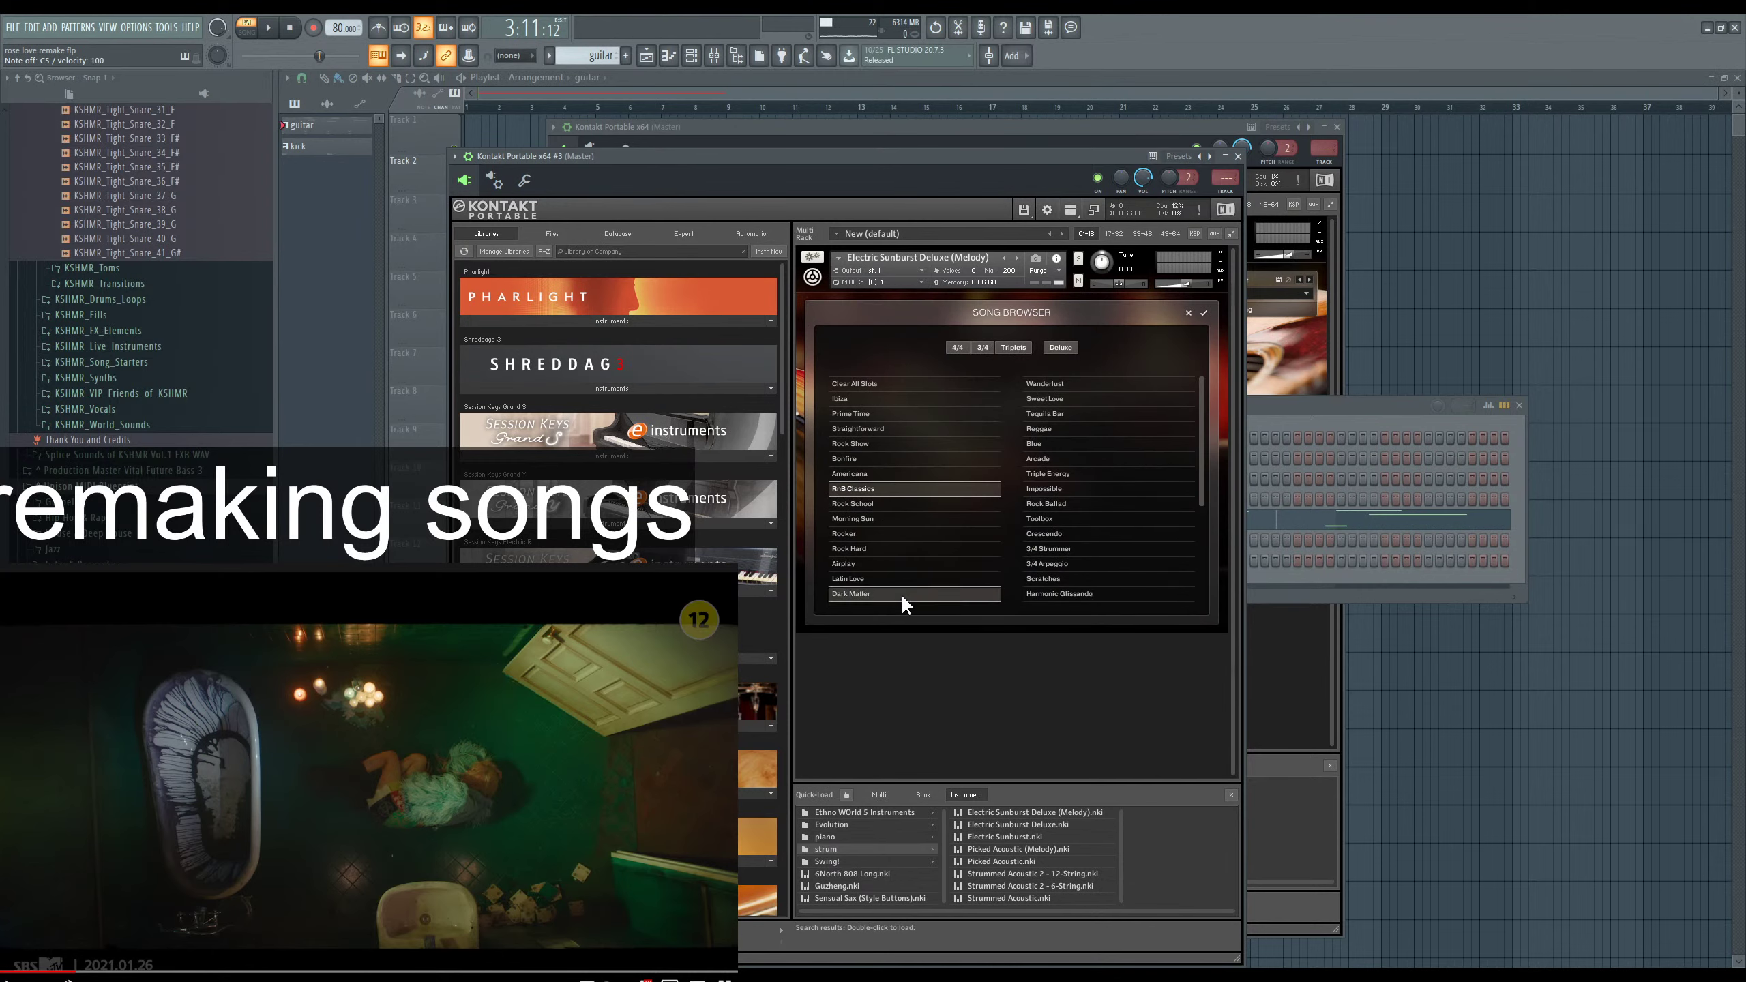
double_click(885, 564)
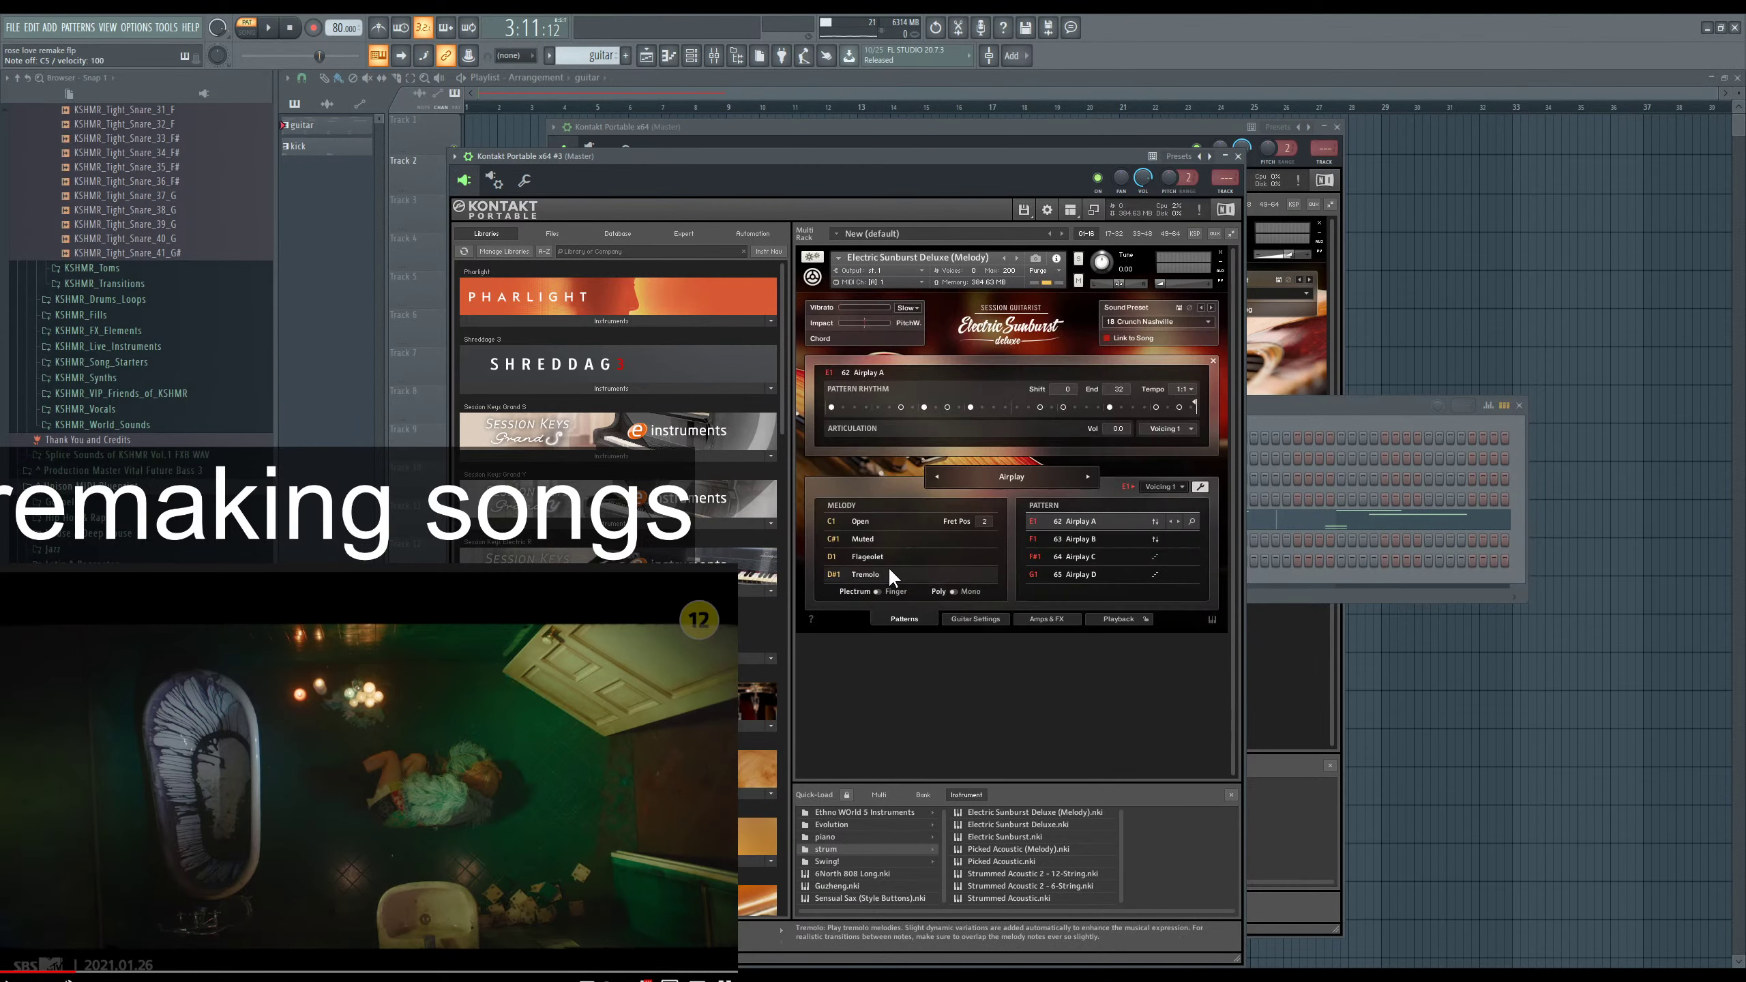
left_click(1088, 536)
key("z")
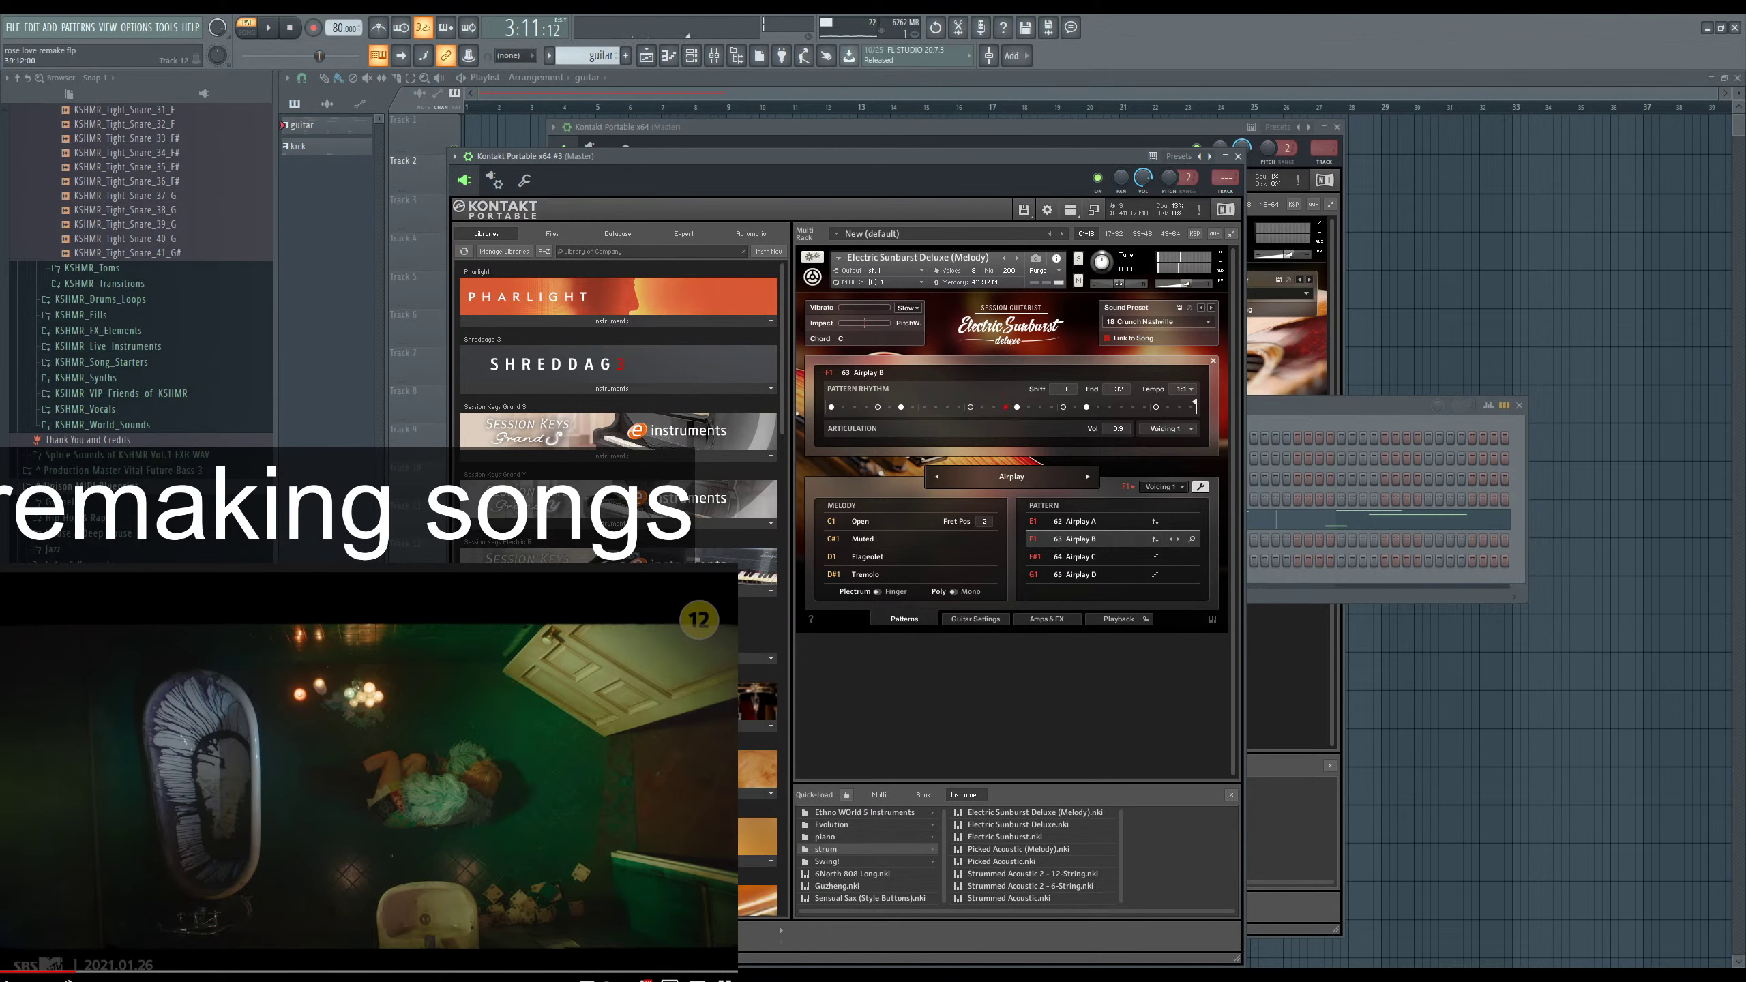
left_click(1113, 521)
key("z")
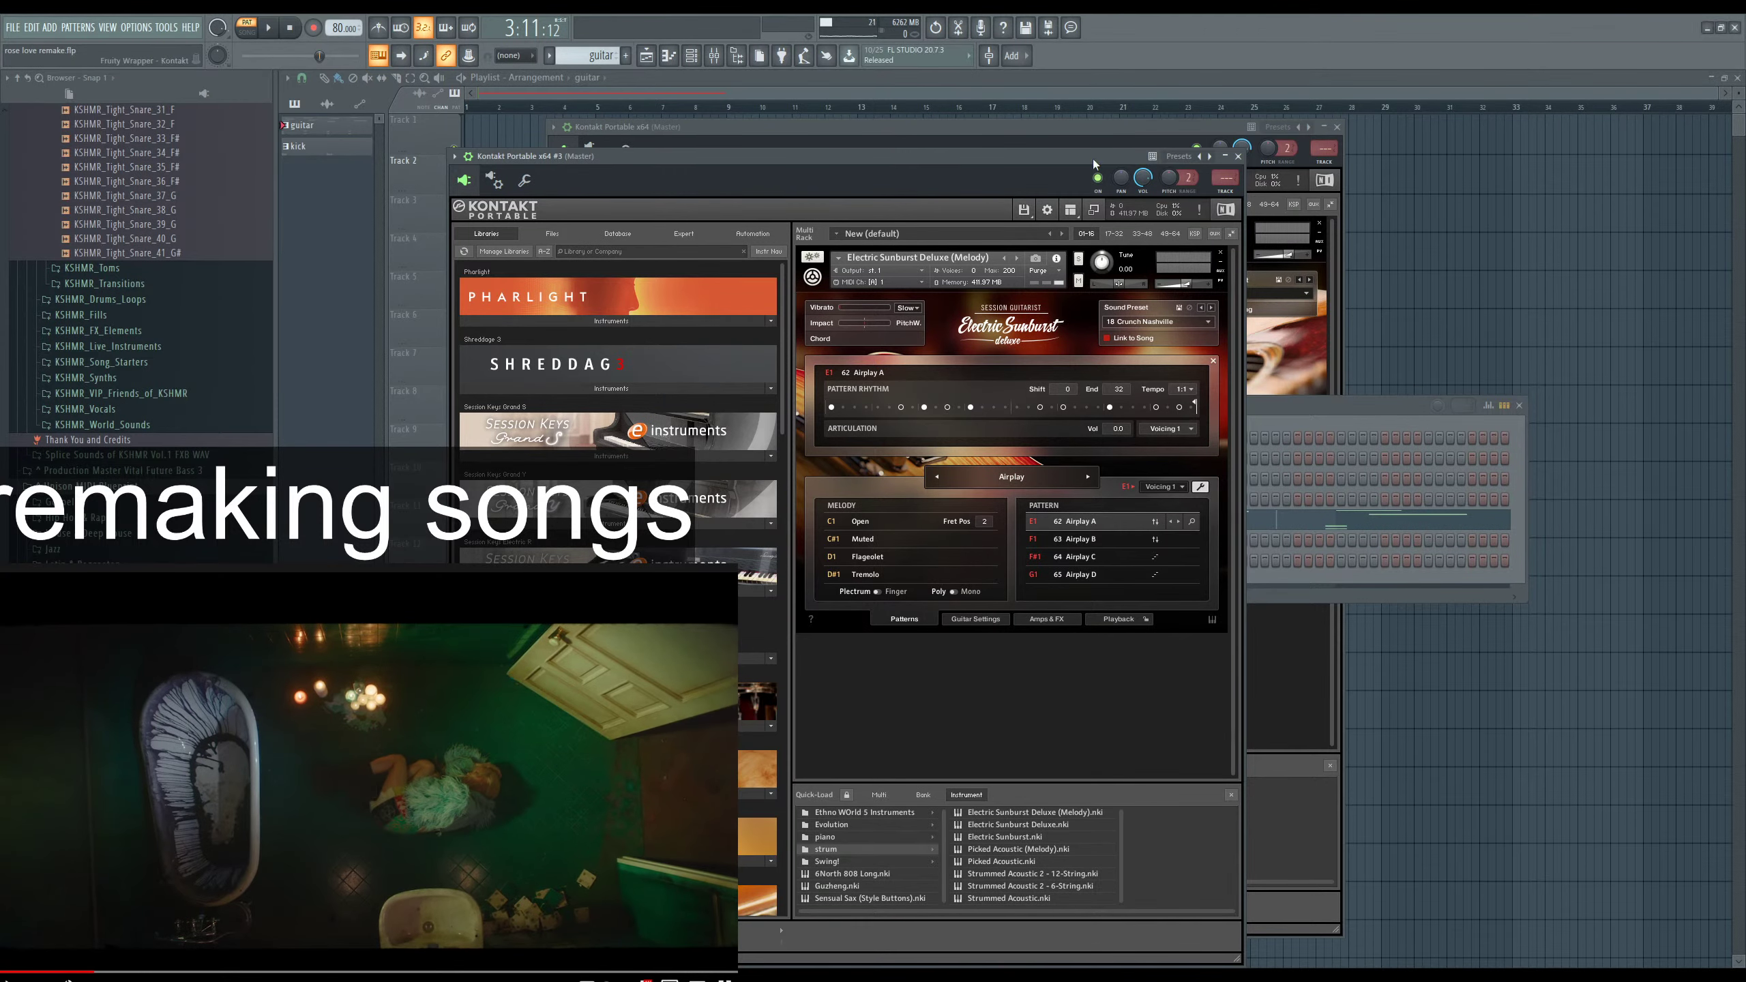
left_click(1090, 538)
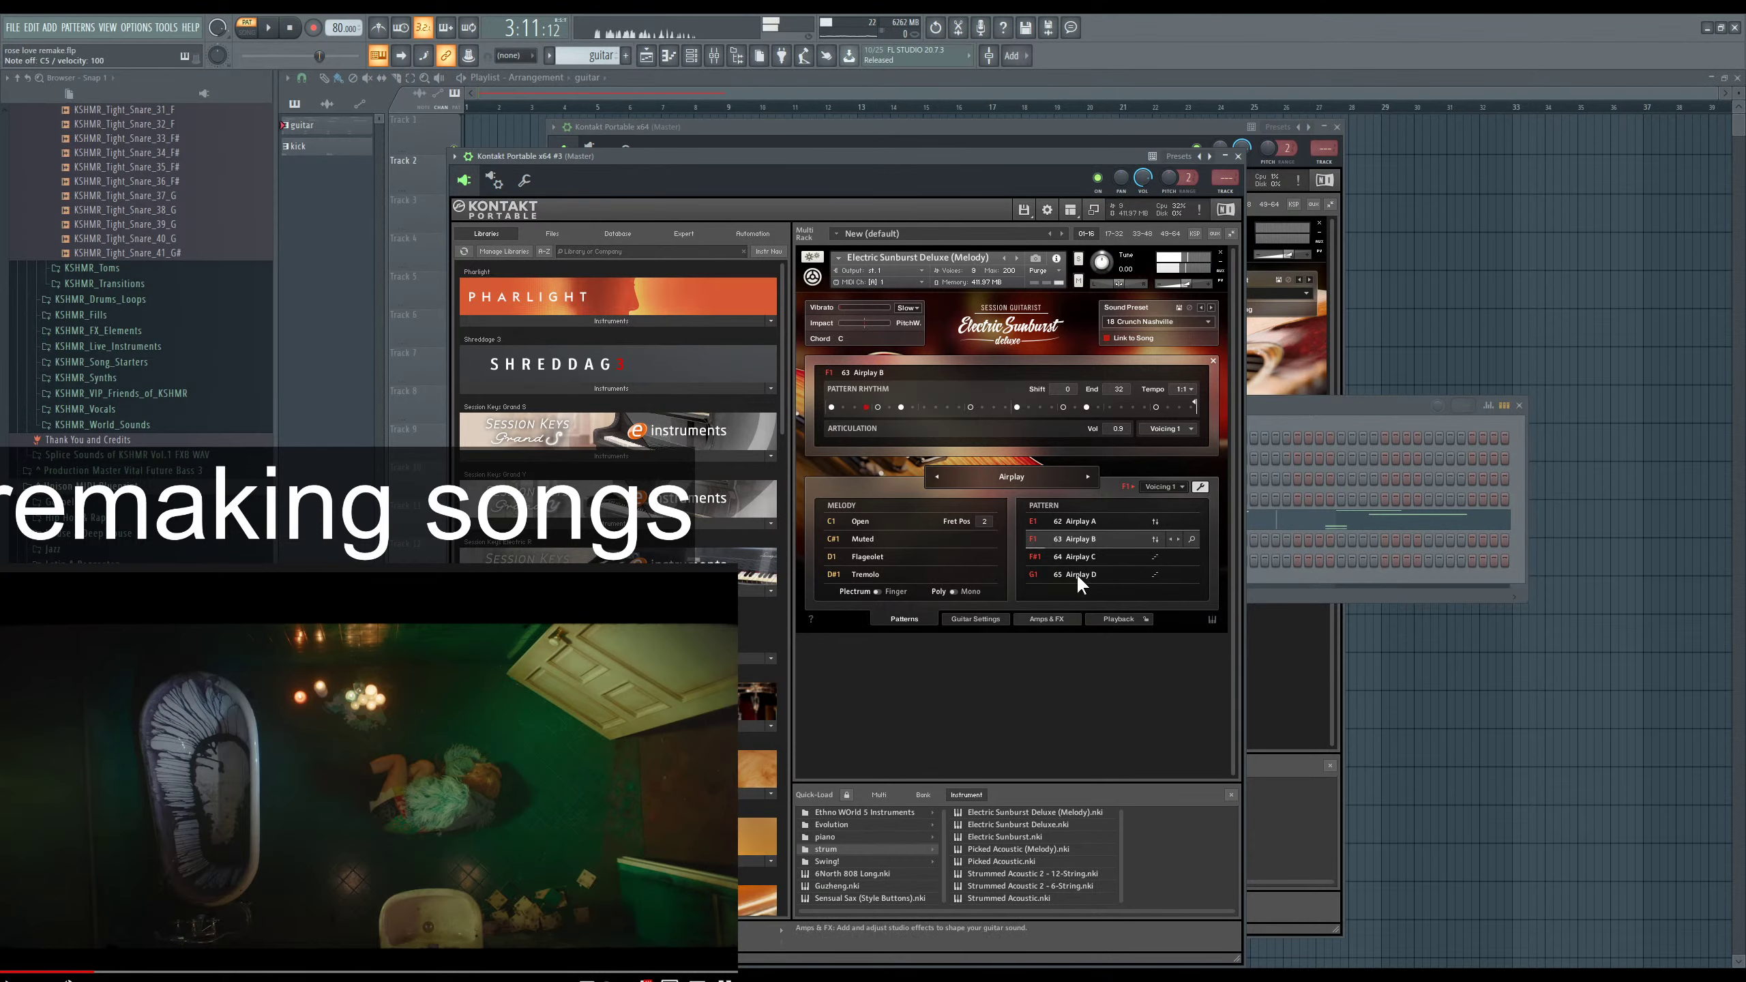
Place a D#5, F#5 and A#5 chord at the start of bar 1 in the Kontakt Portable x64 #3 piano roll and play it.
left_click(1306, 411)
key("q")
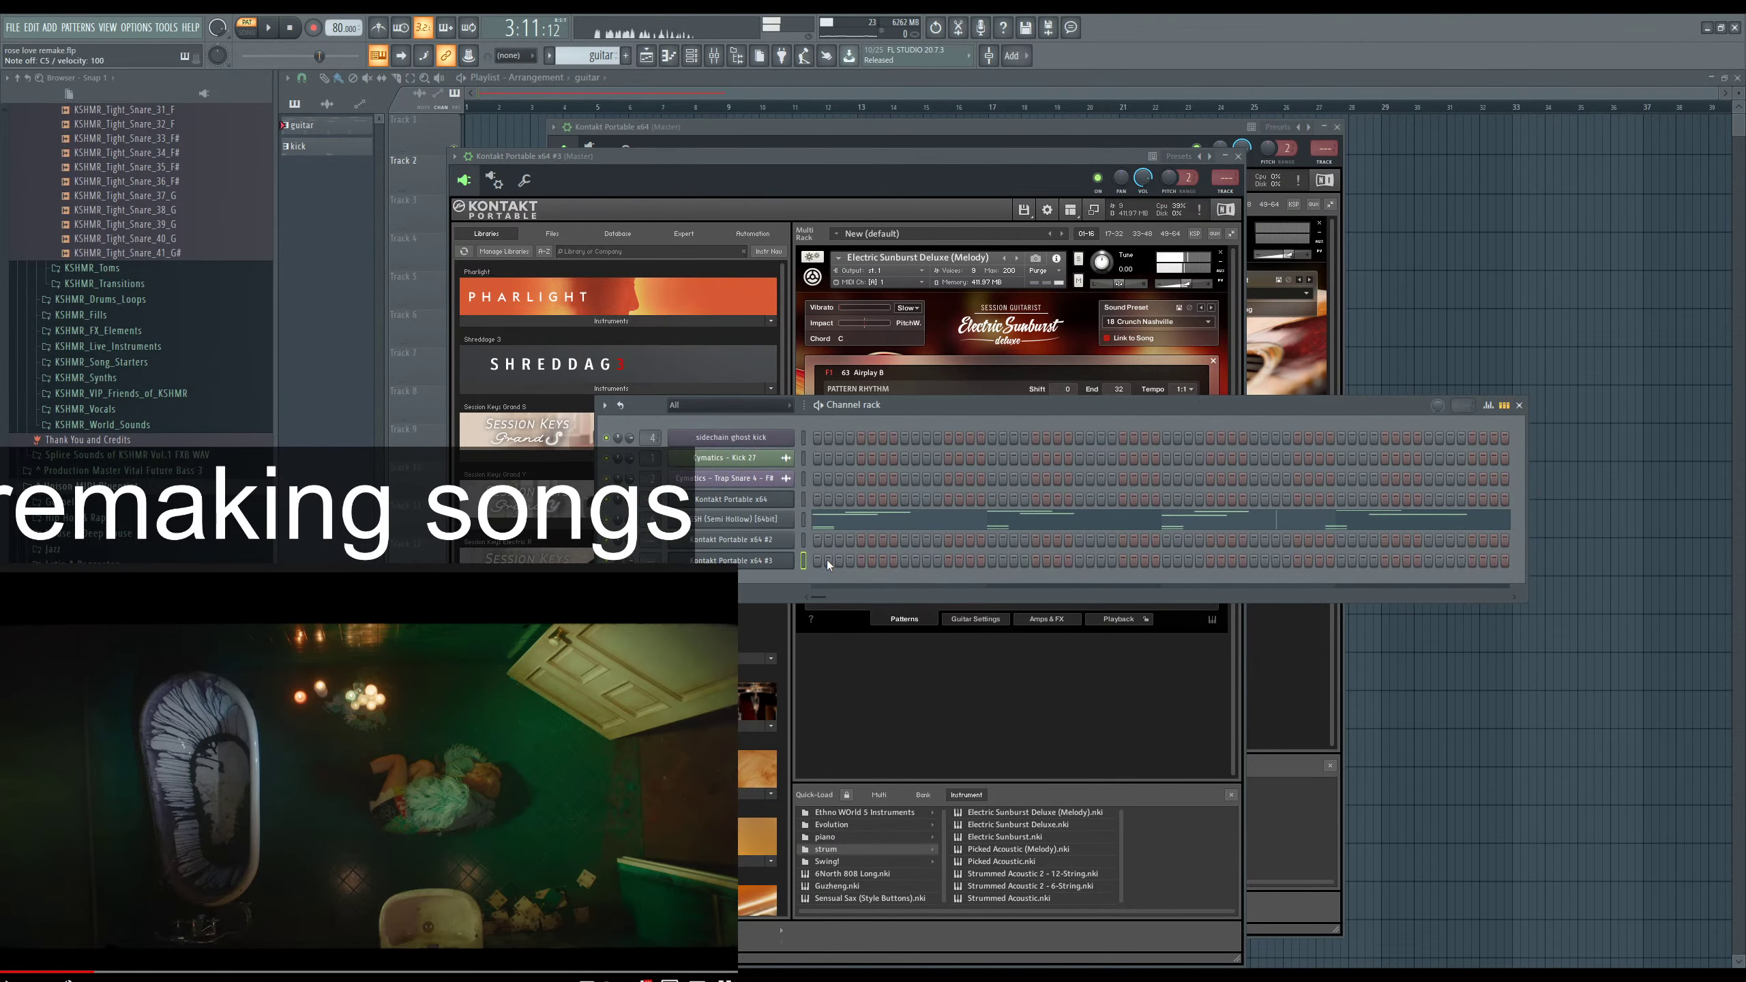
key("F7")
scroll(438, 603, "up", 3)
left_click_drag(430, 472, 359, 422)
left_click(359, 384)
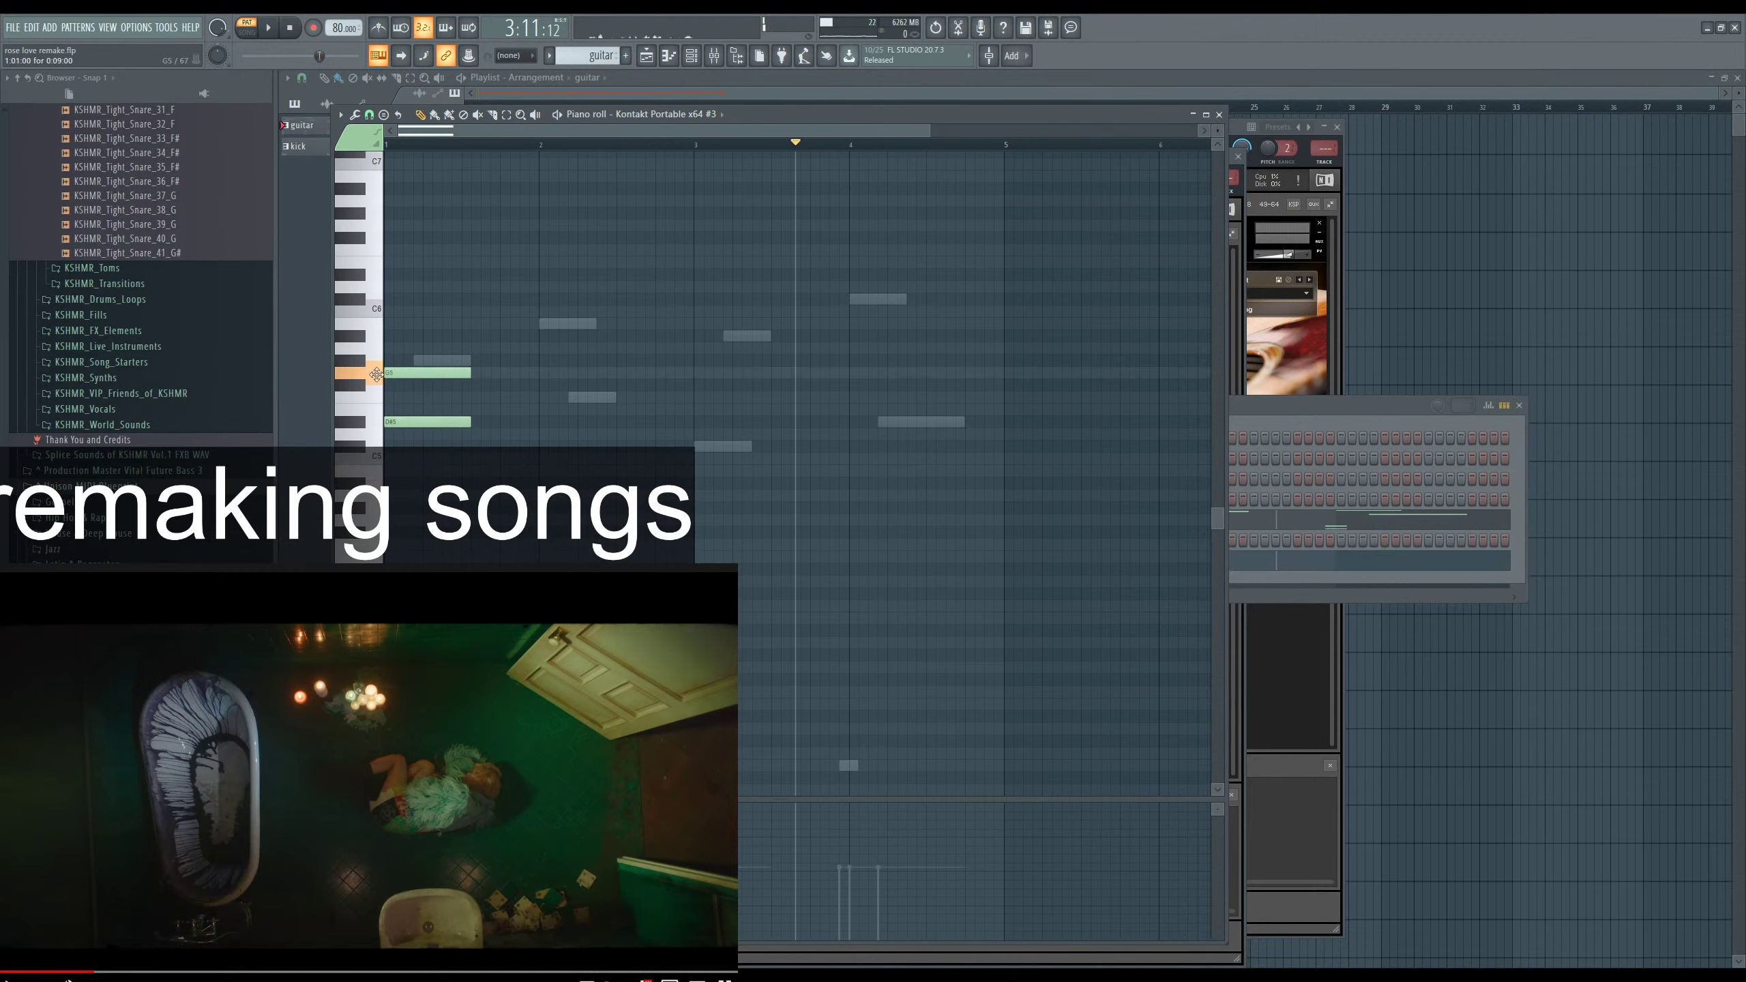
left_click(386, 337)
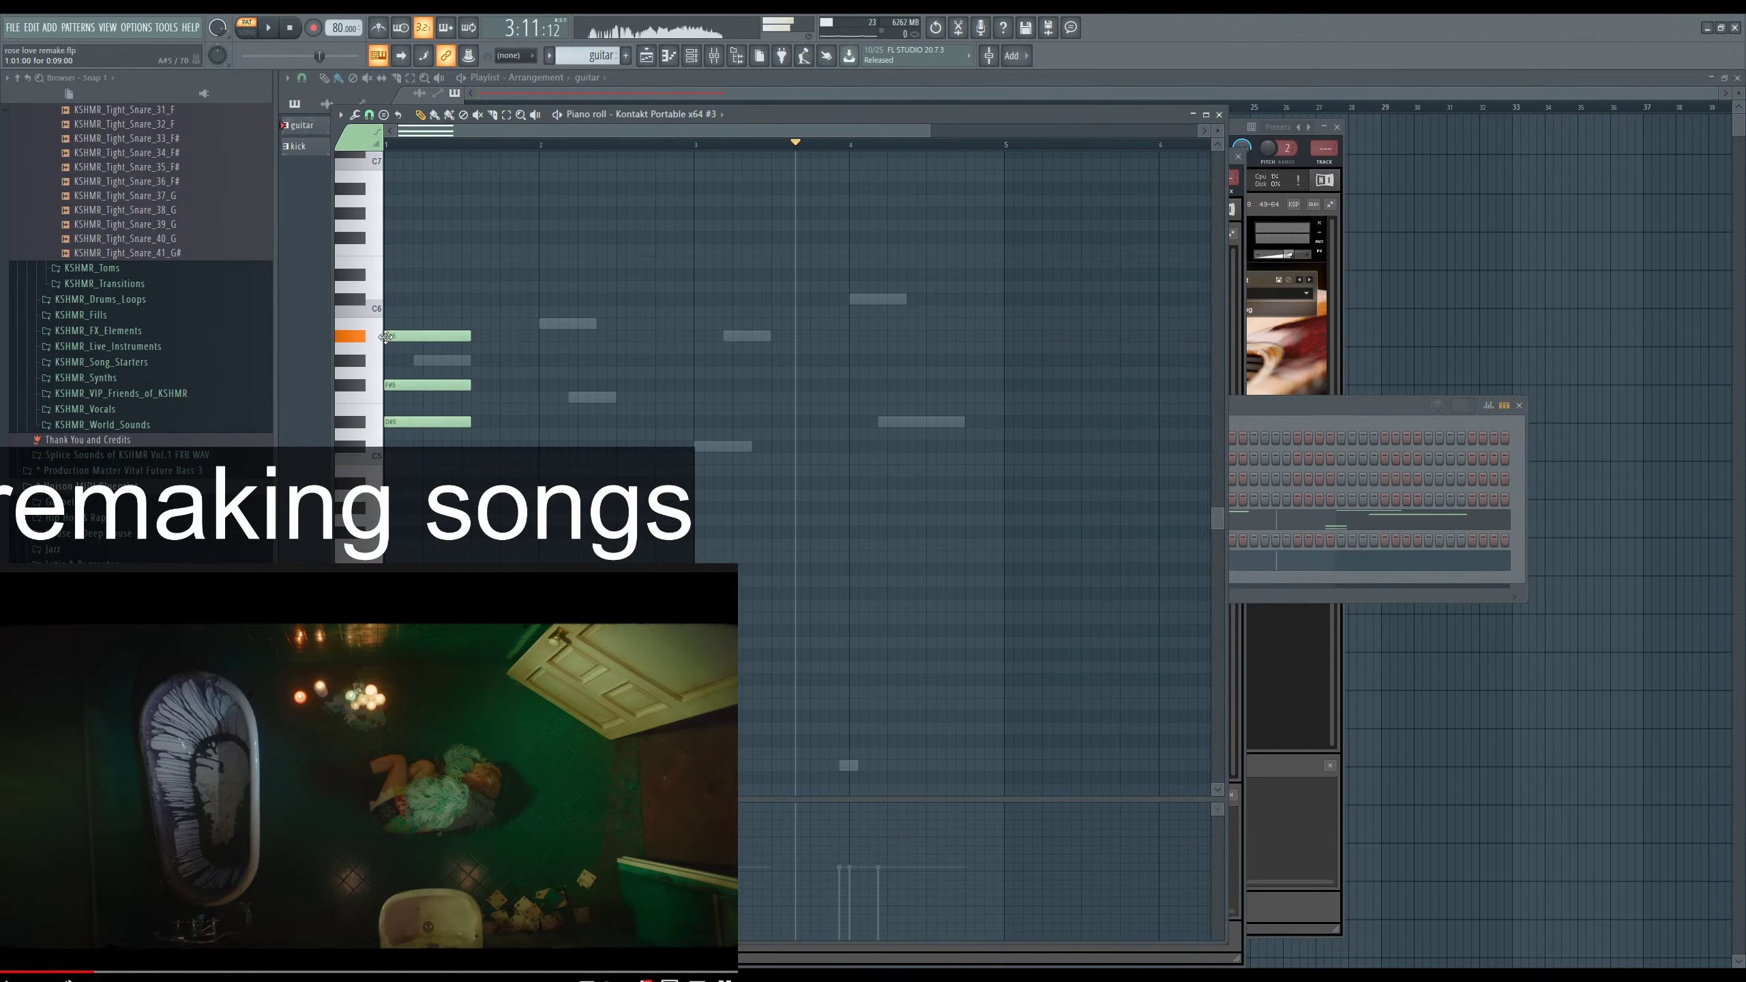
key("space")
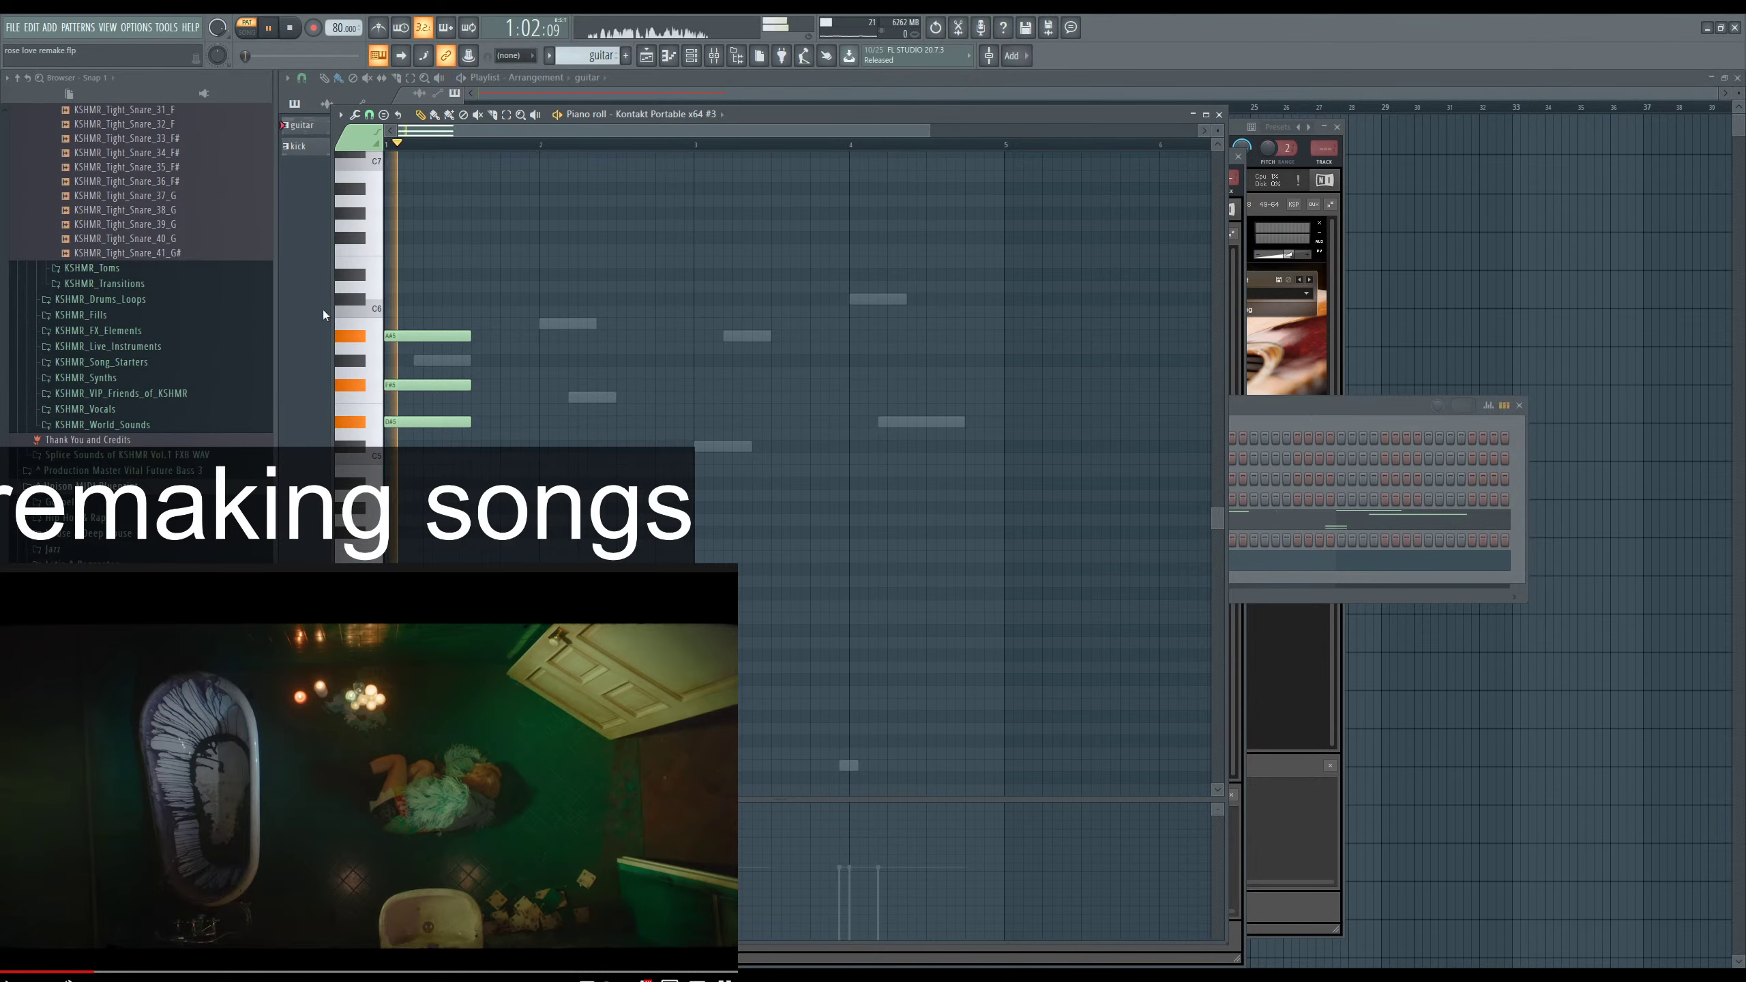
Shift the D#5, F#5 and A#5 chord in the Kontakt Portable x64 #3 piano roll to the second beat of bar 1.
left_click(1293, 657)
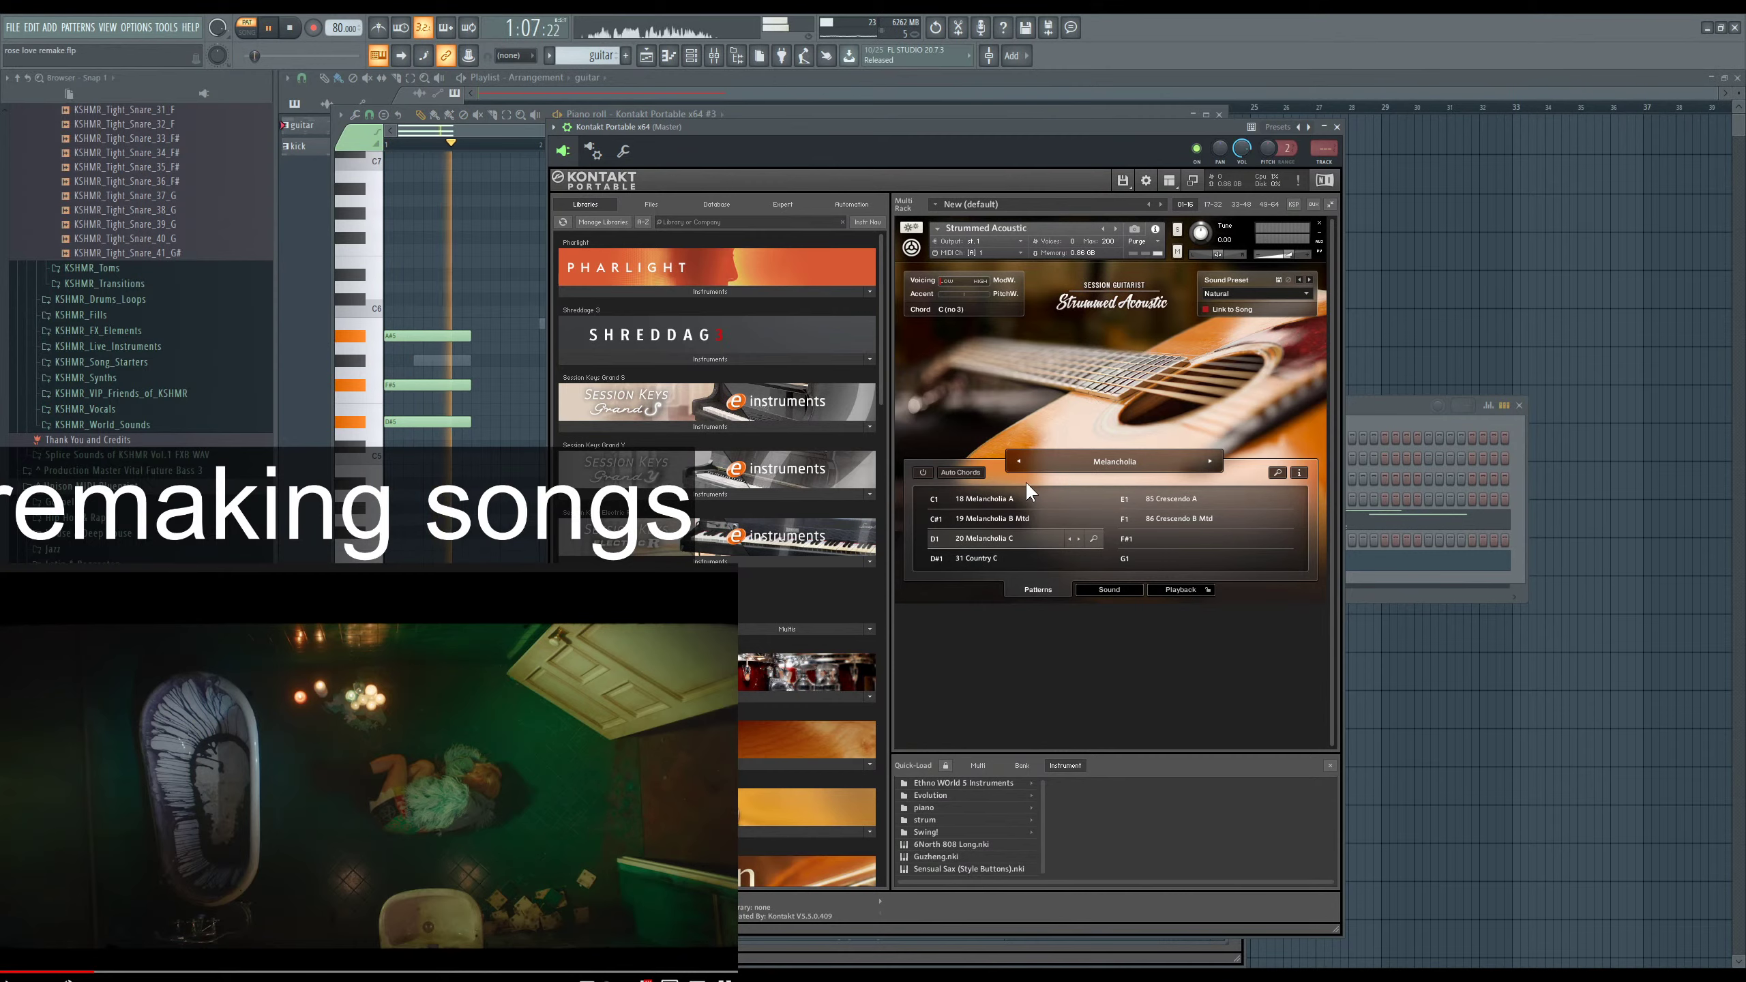
left_click(1370, 415)
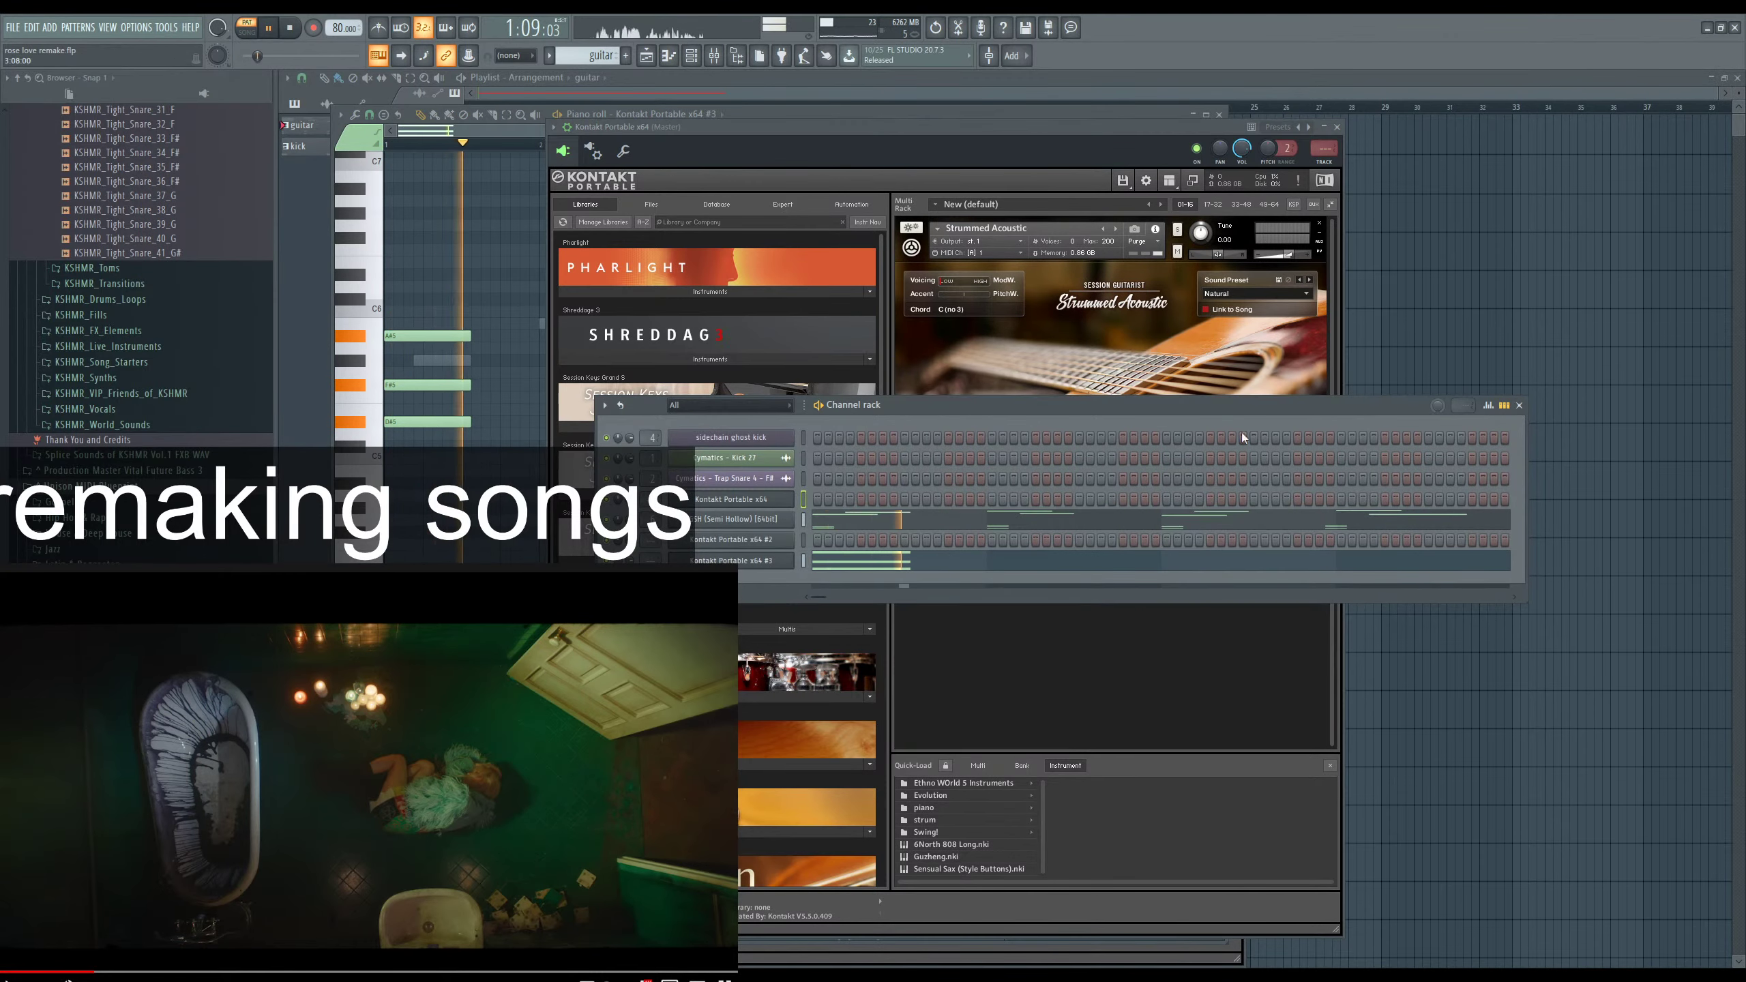
left_click(421, 314)
left_click_drag(422, 314, 460, 422)
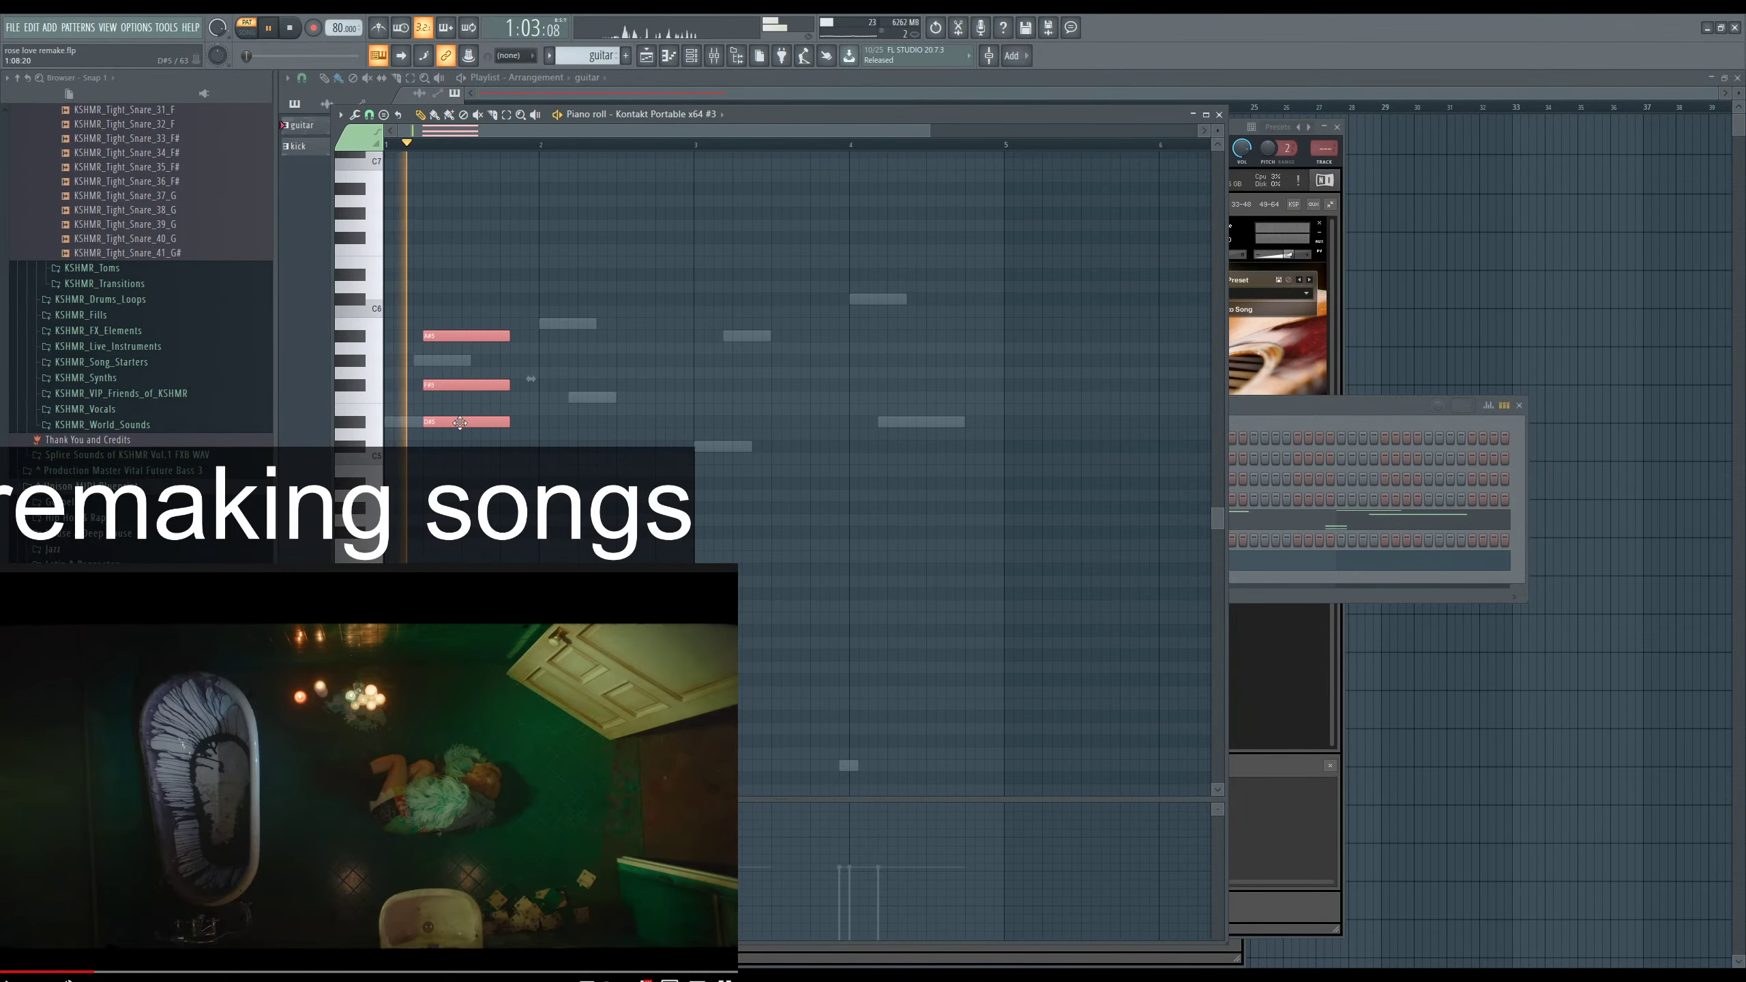
Open the AGSH (Semi Hollow) piano roll and examine the low note at the start of bar 1 against playback.
left_click(1310, 408)
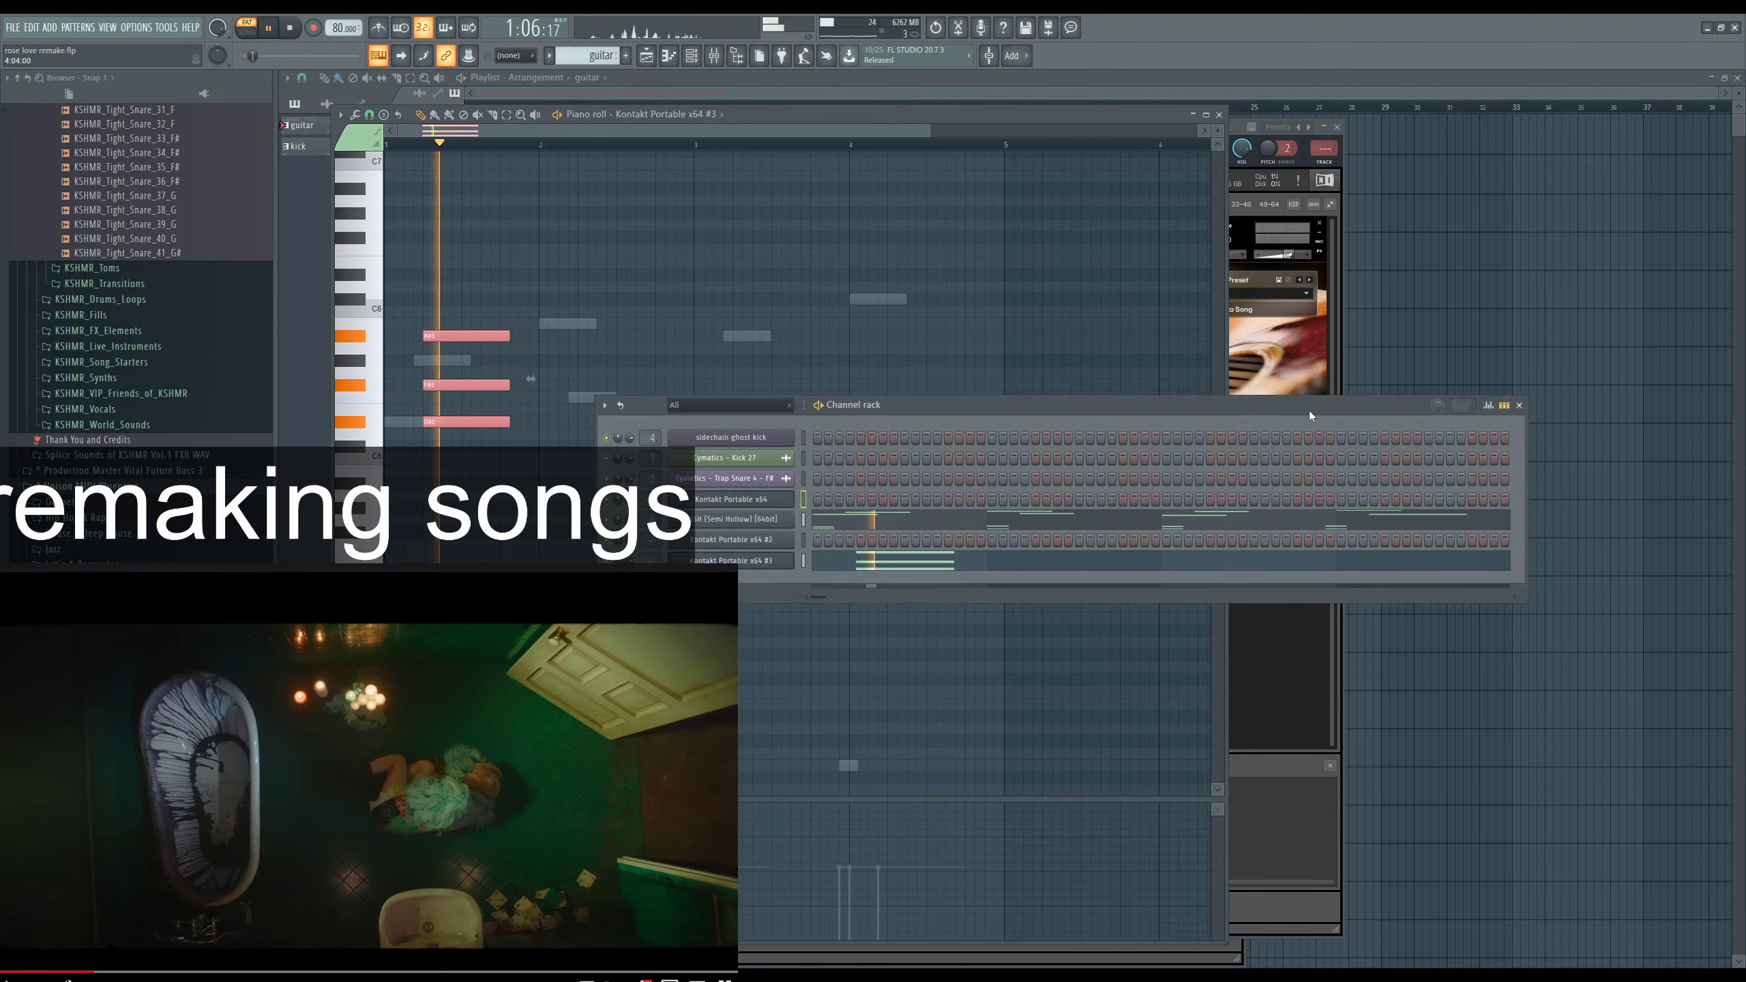
key("space")
left_click(871, 527)
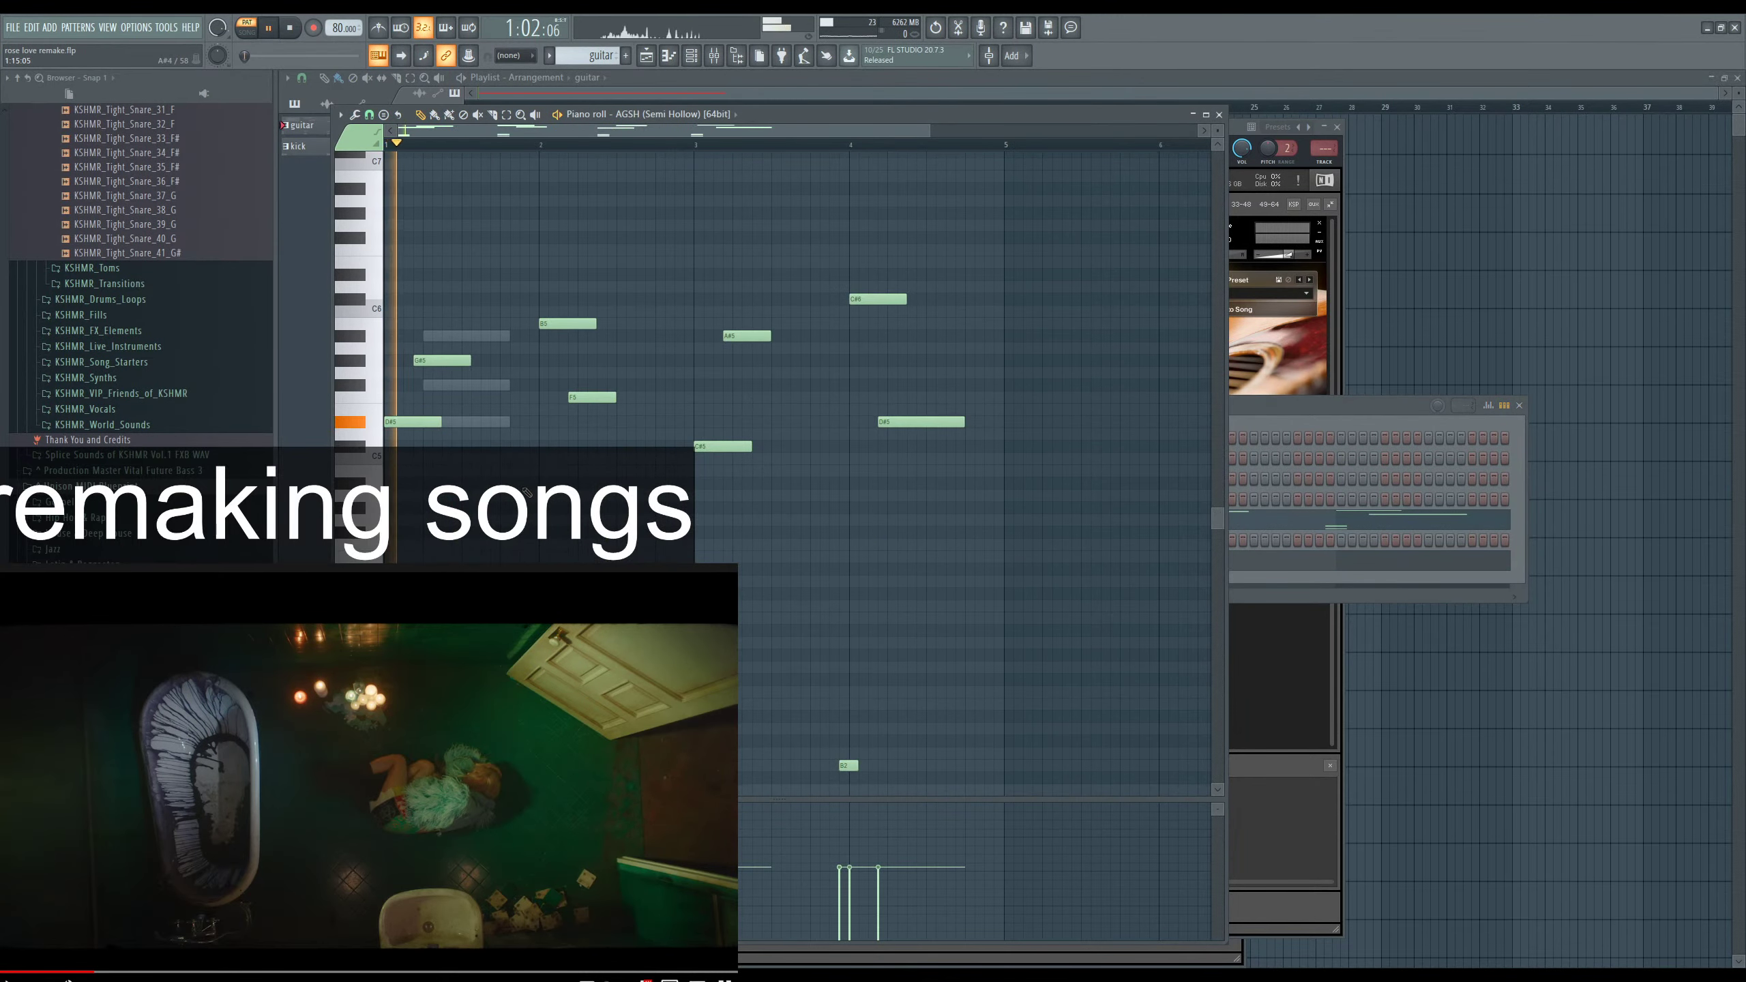
scroll(529, 495, "down", 5)
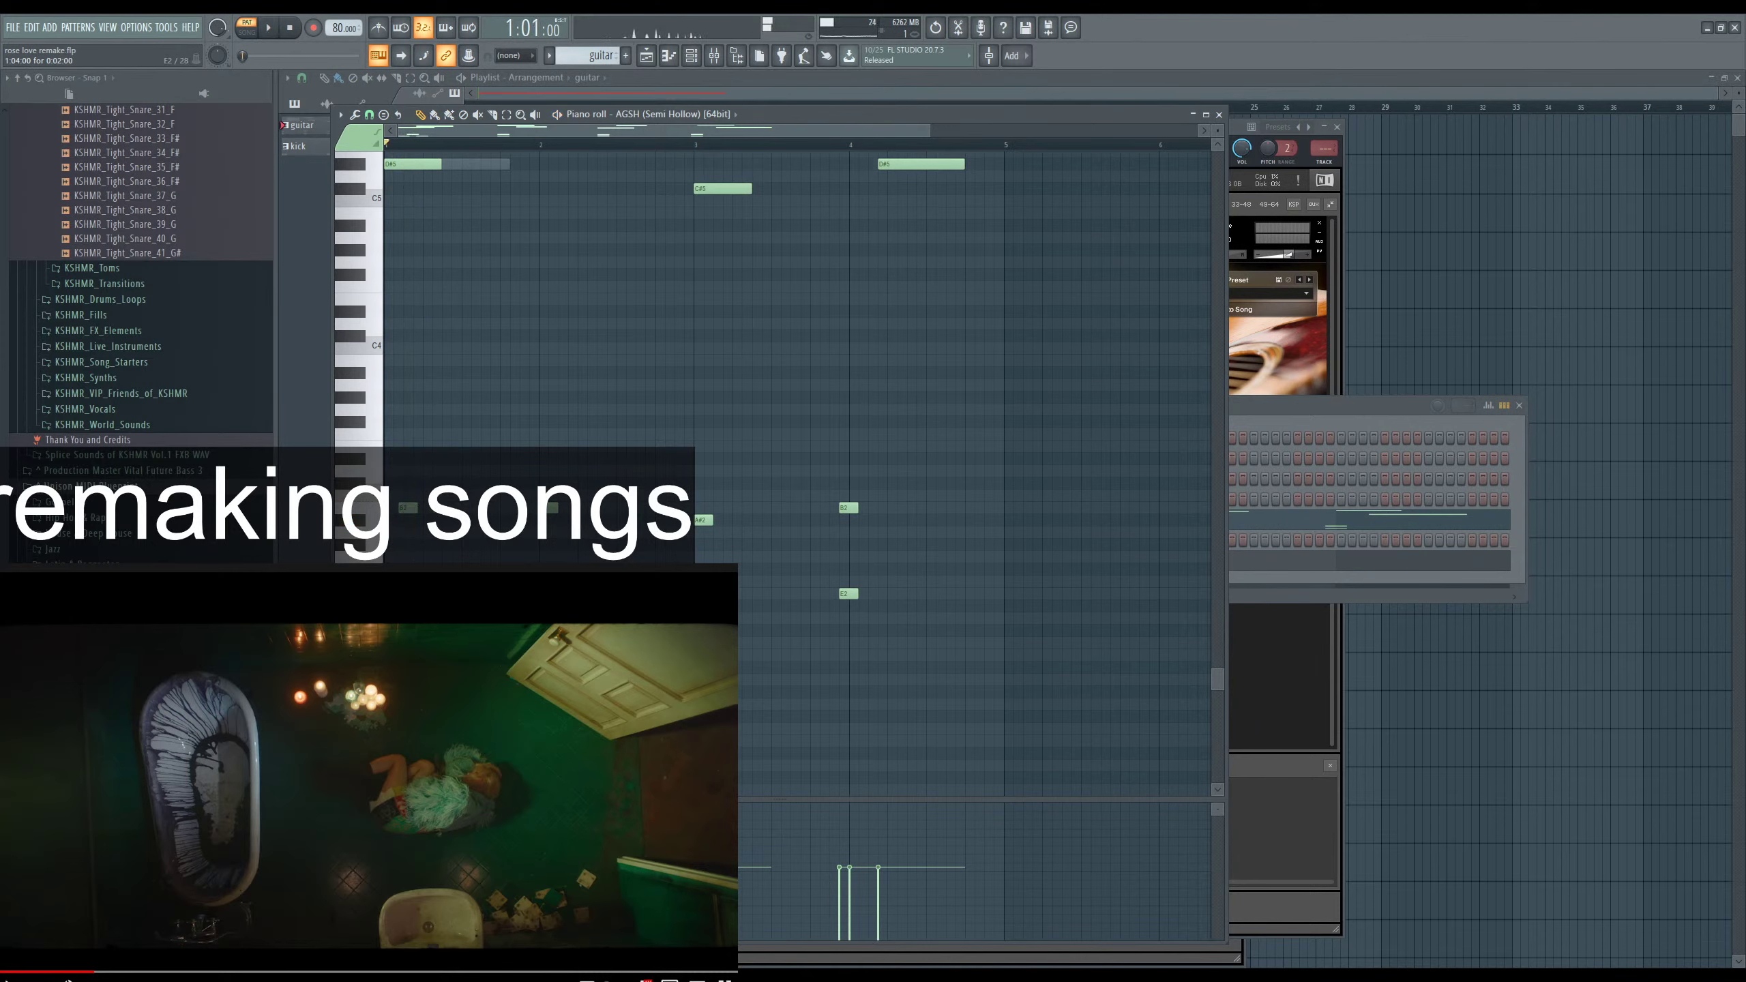
key("space")
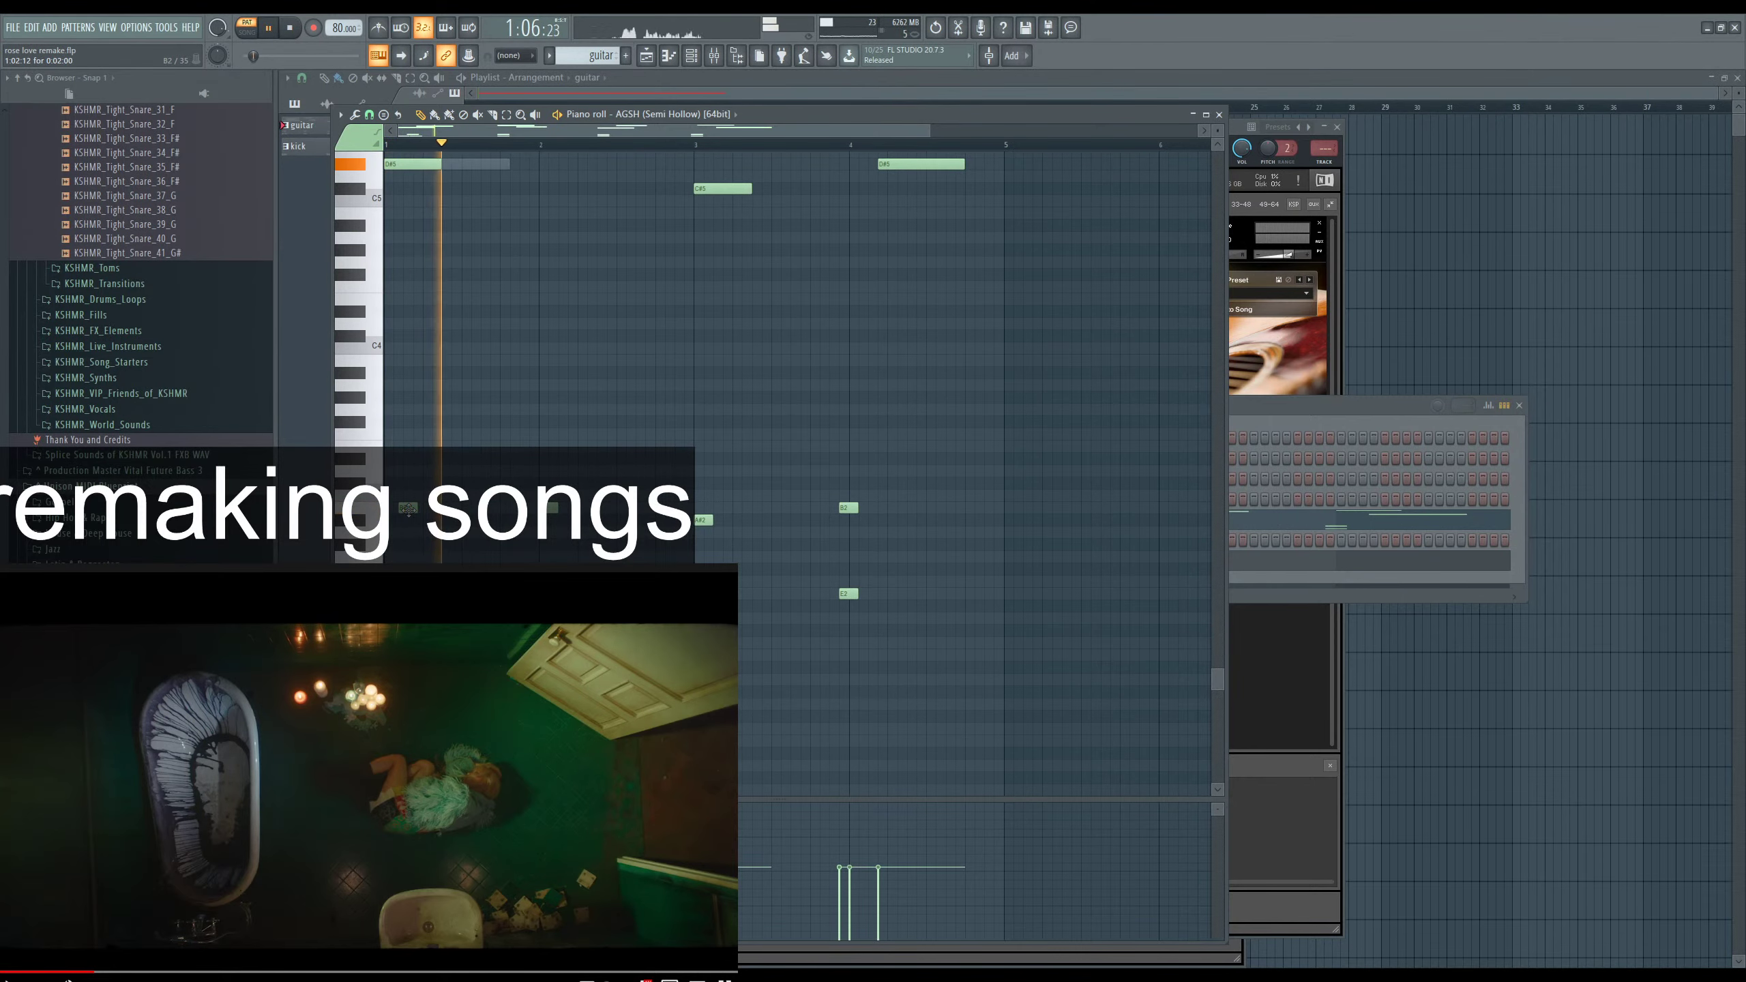
scroll(408, 522, "up", 2)
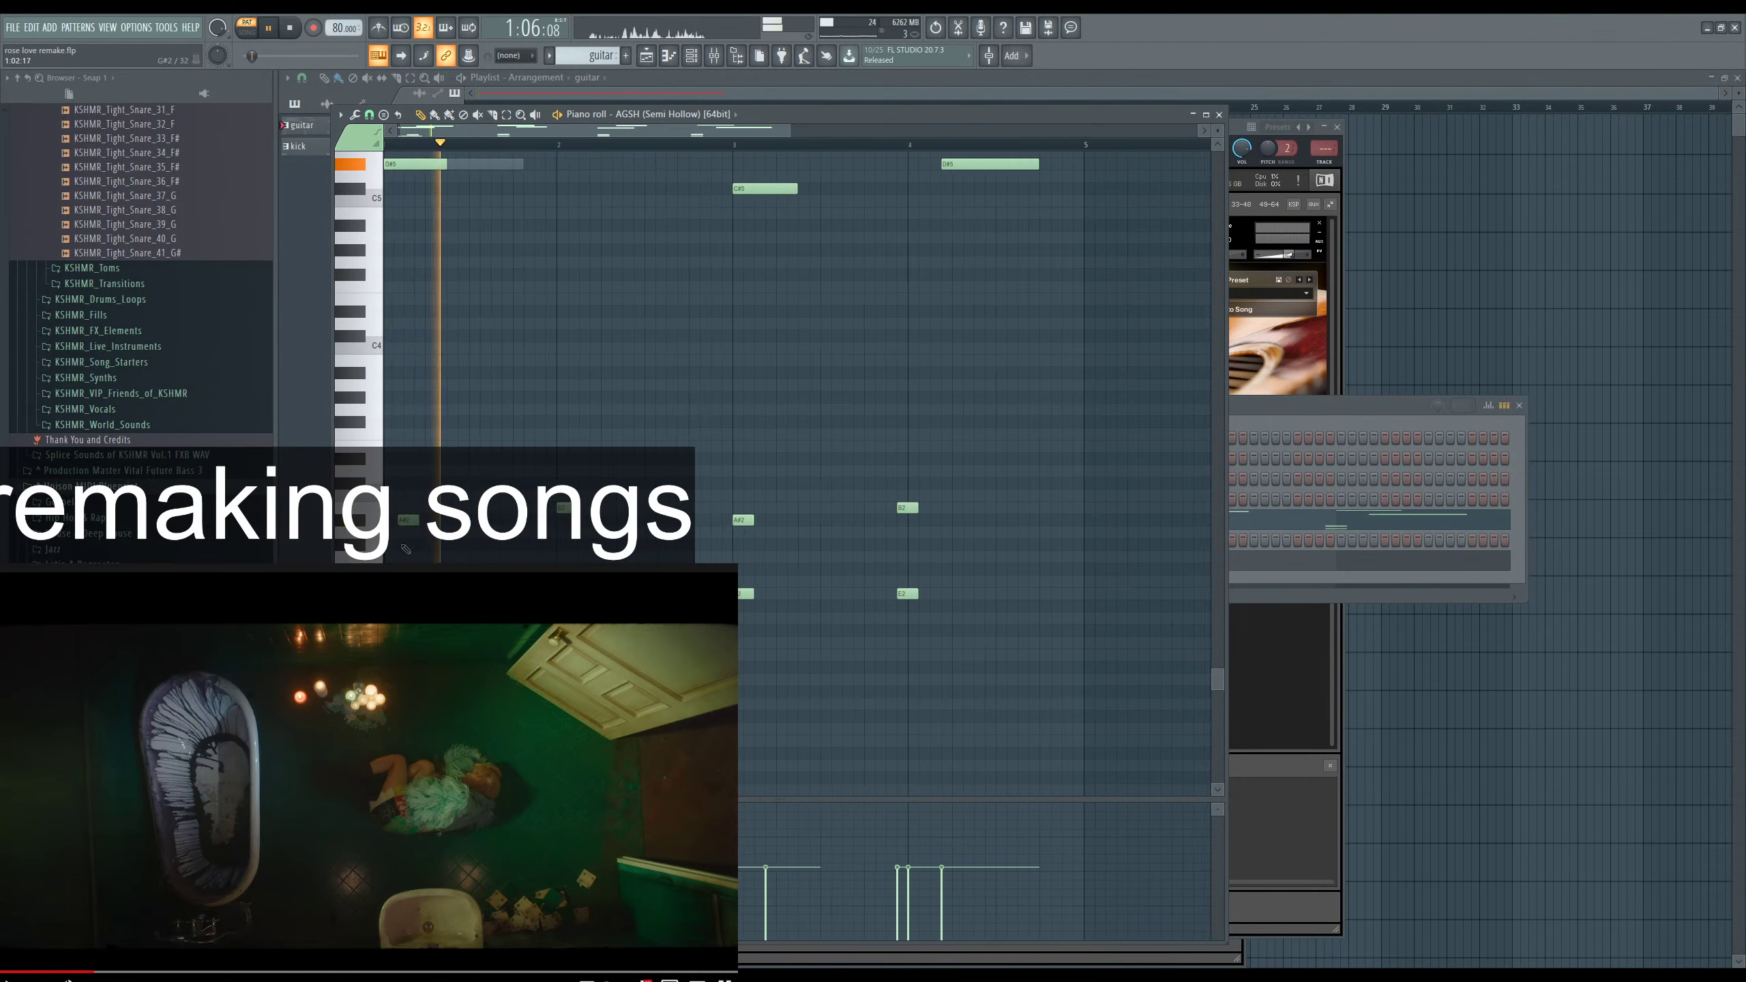
scroll(415, 504, "down", 2)
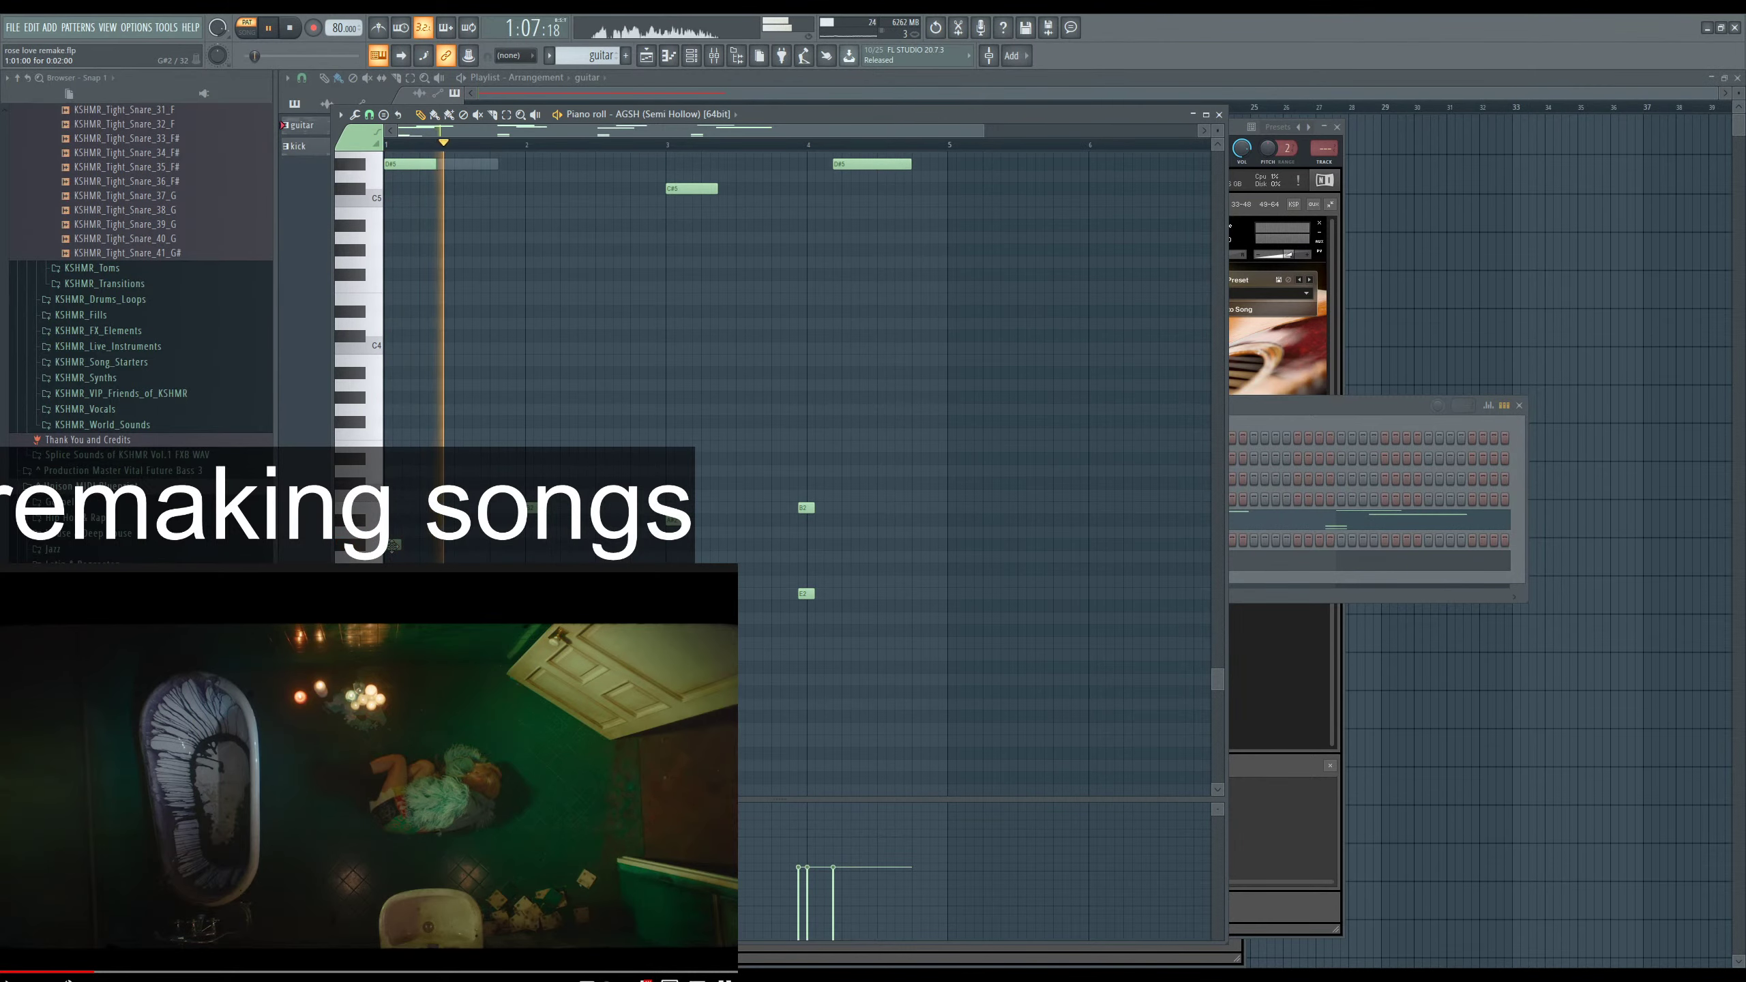
scroll(568, 128, "up", 2)
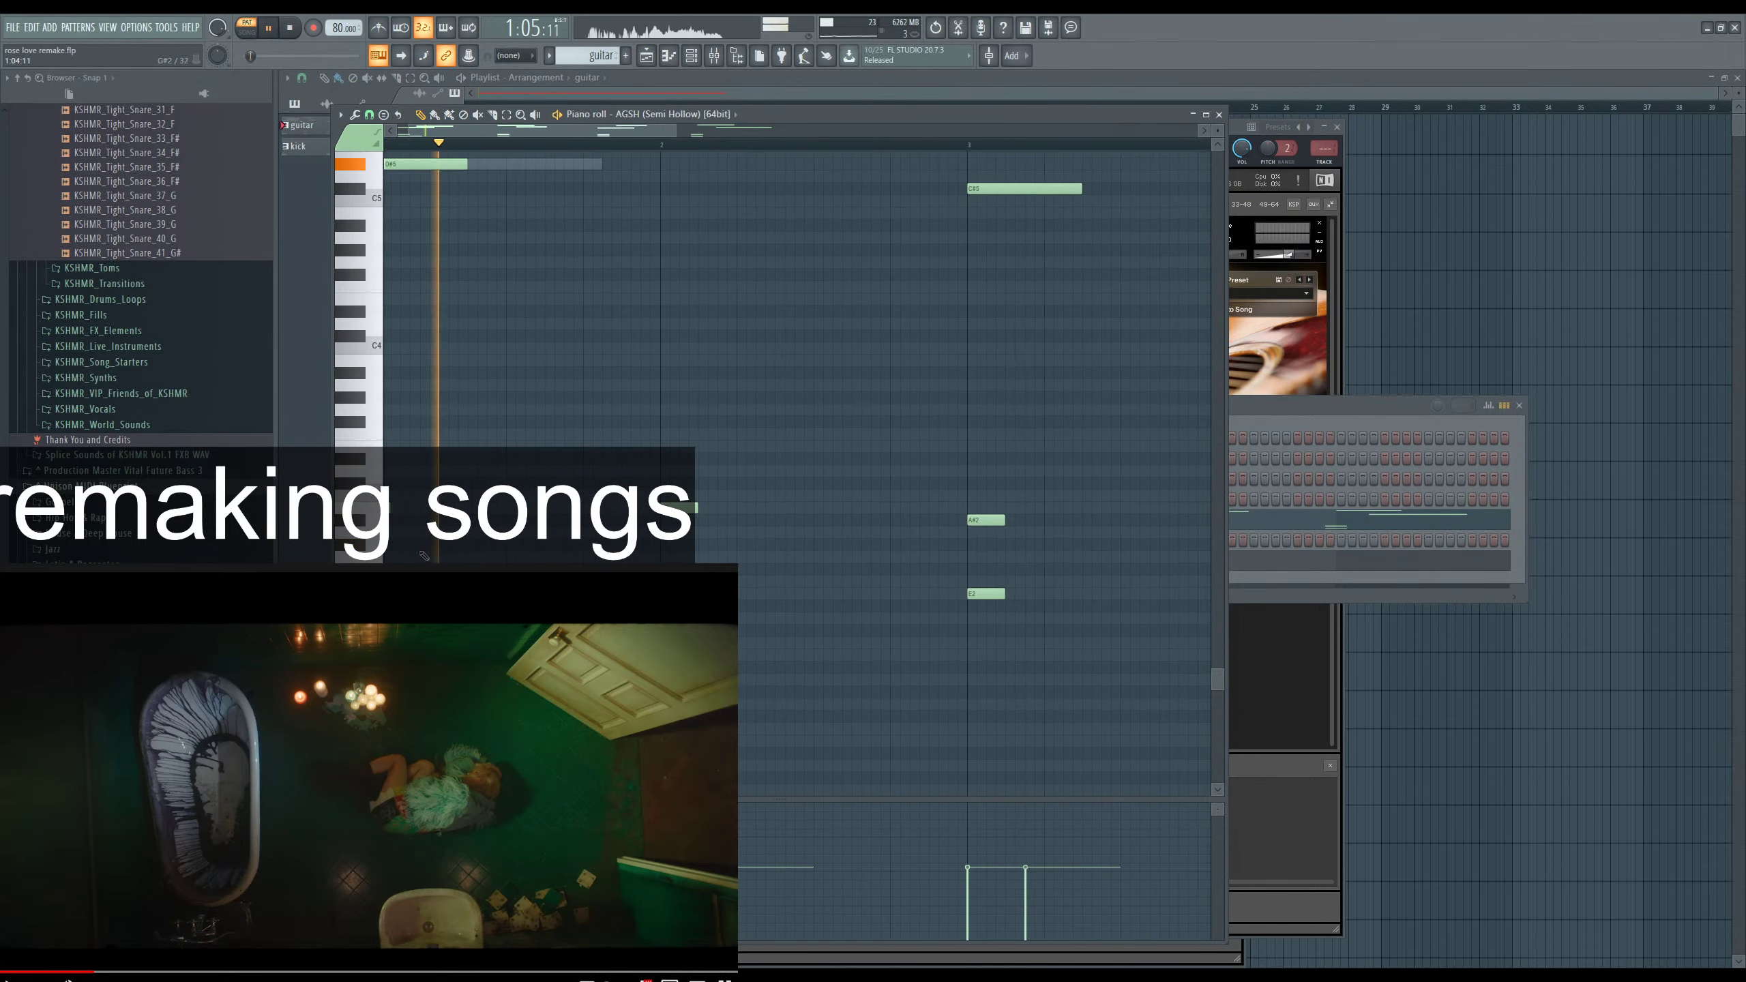
left_click_drag(568, 130, 550, 131)
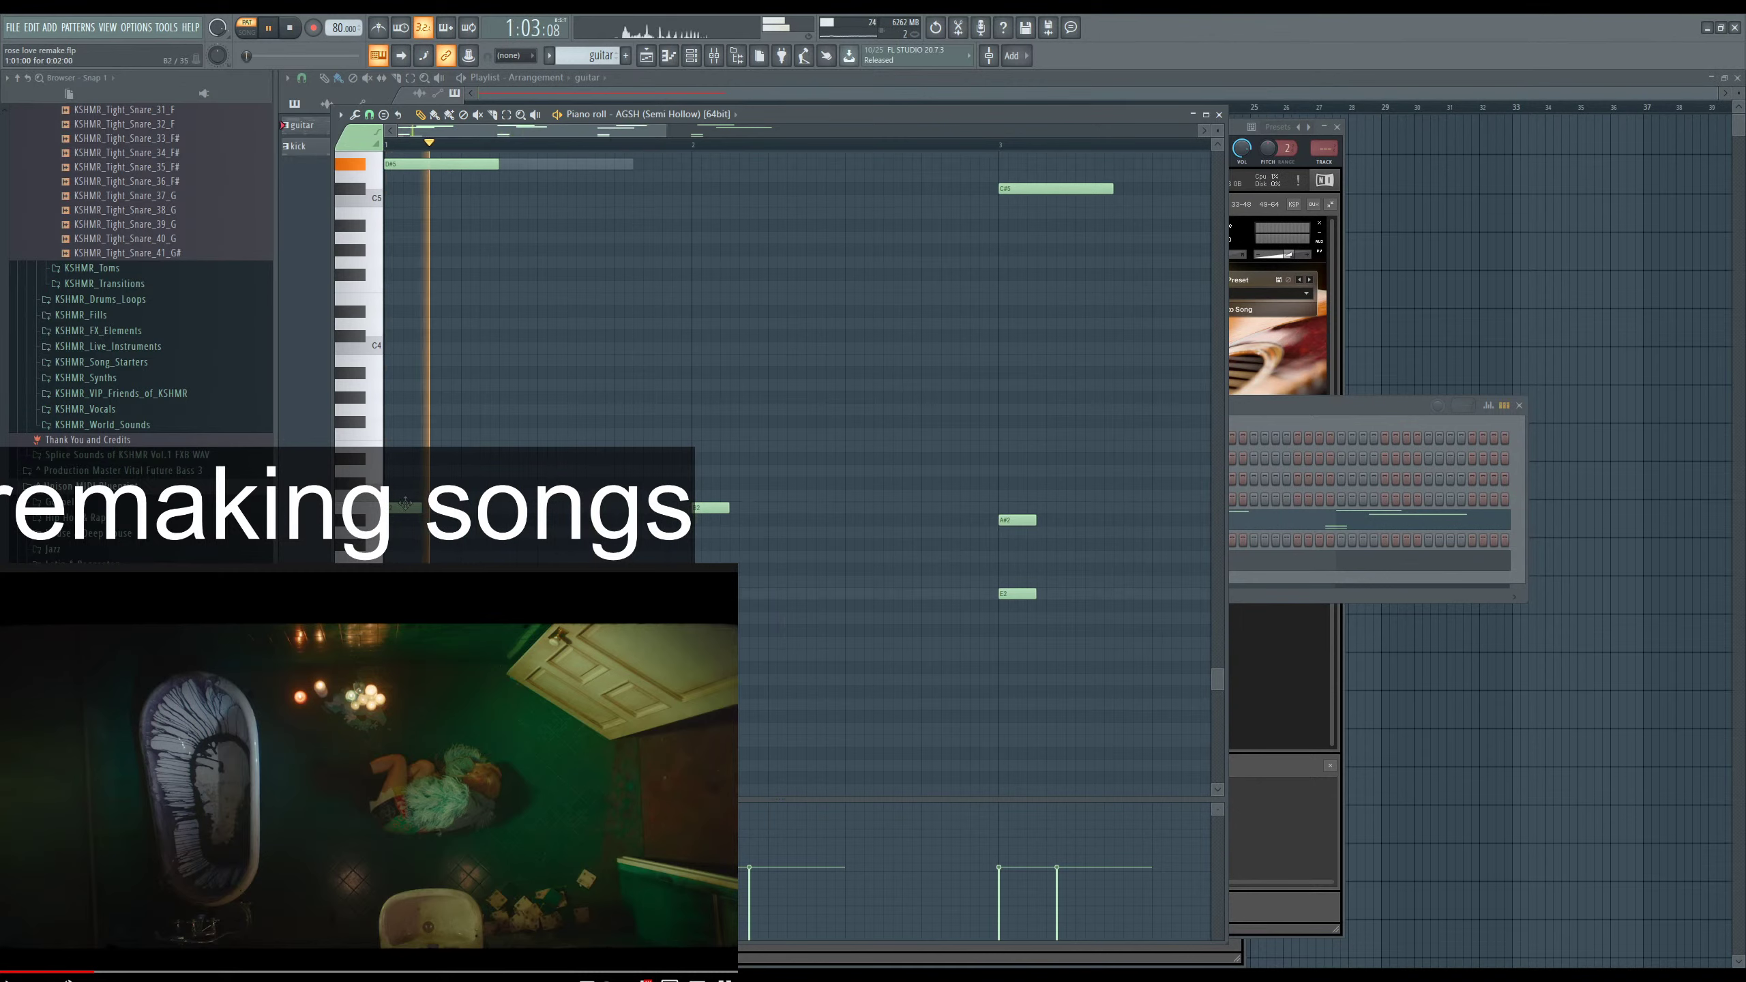
Move the low note in bar 1 to A#2, one step after the bar's start, and play it back.
key("space")
left_click_drag(401, 507, 425, 536)
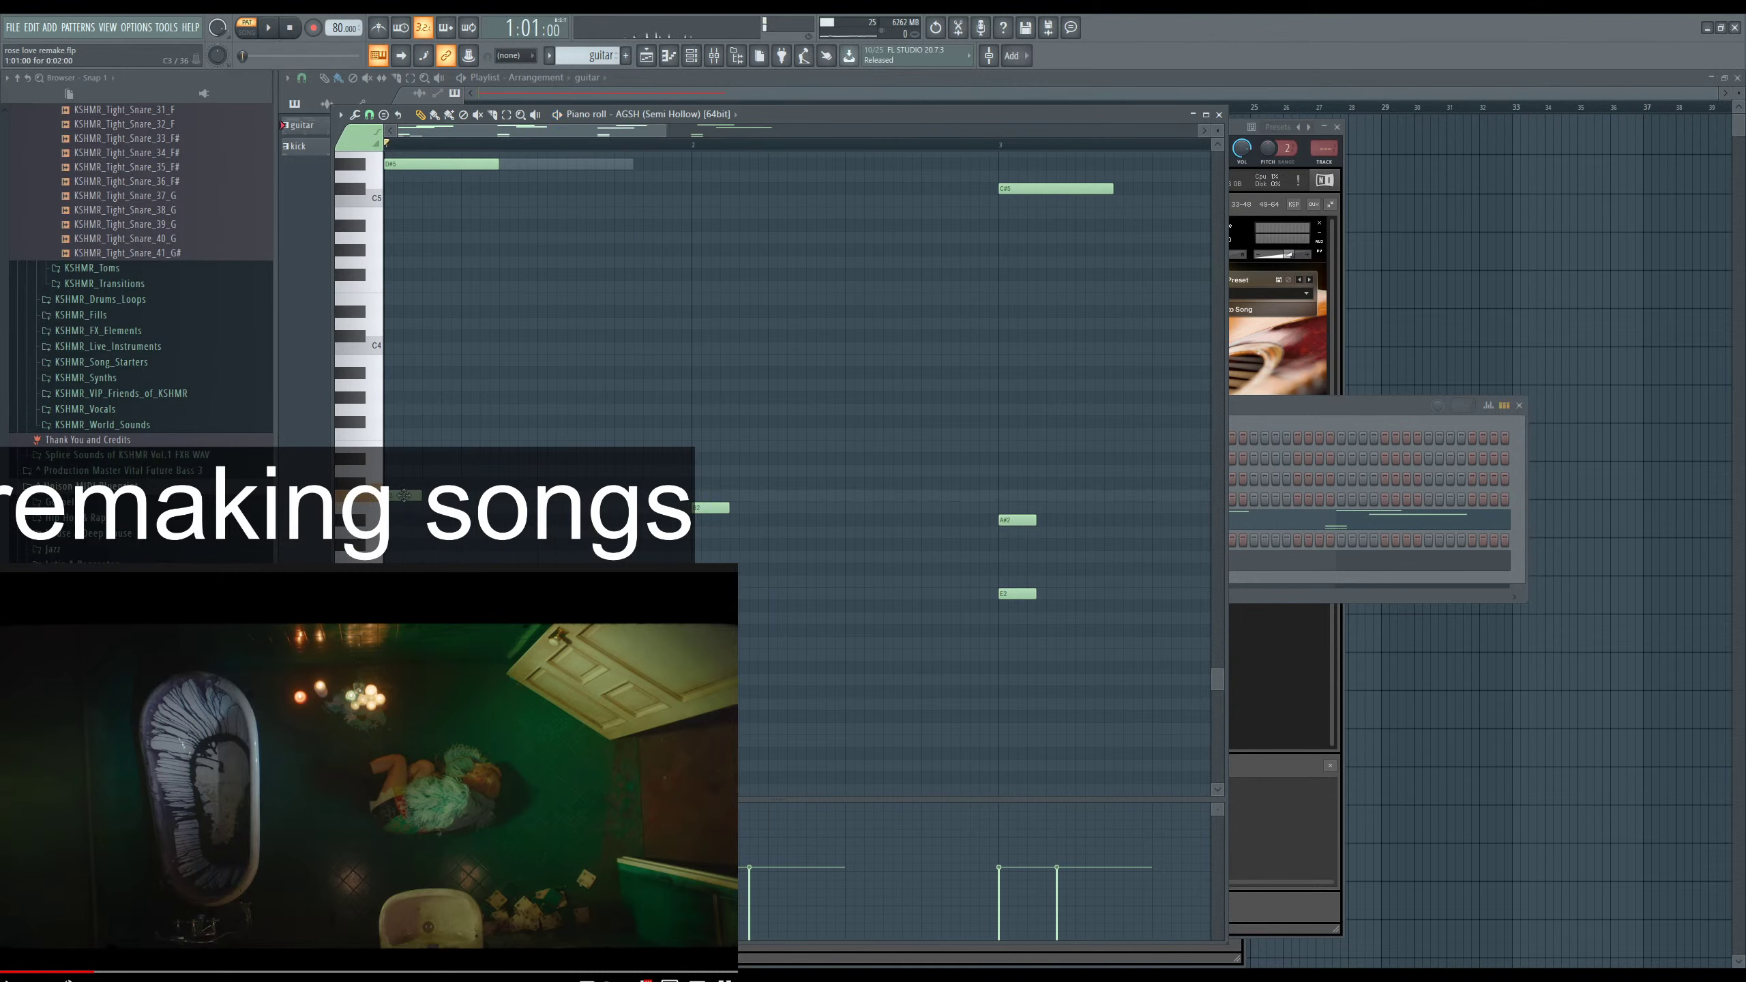
key("space")
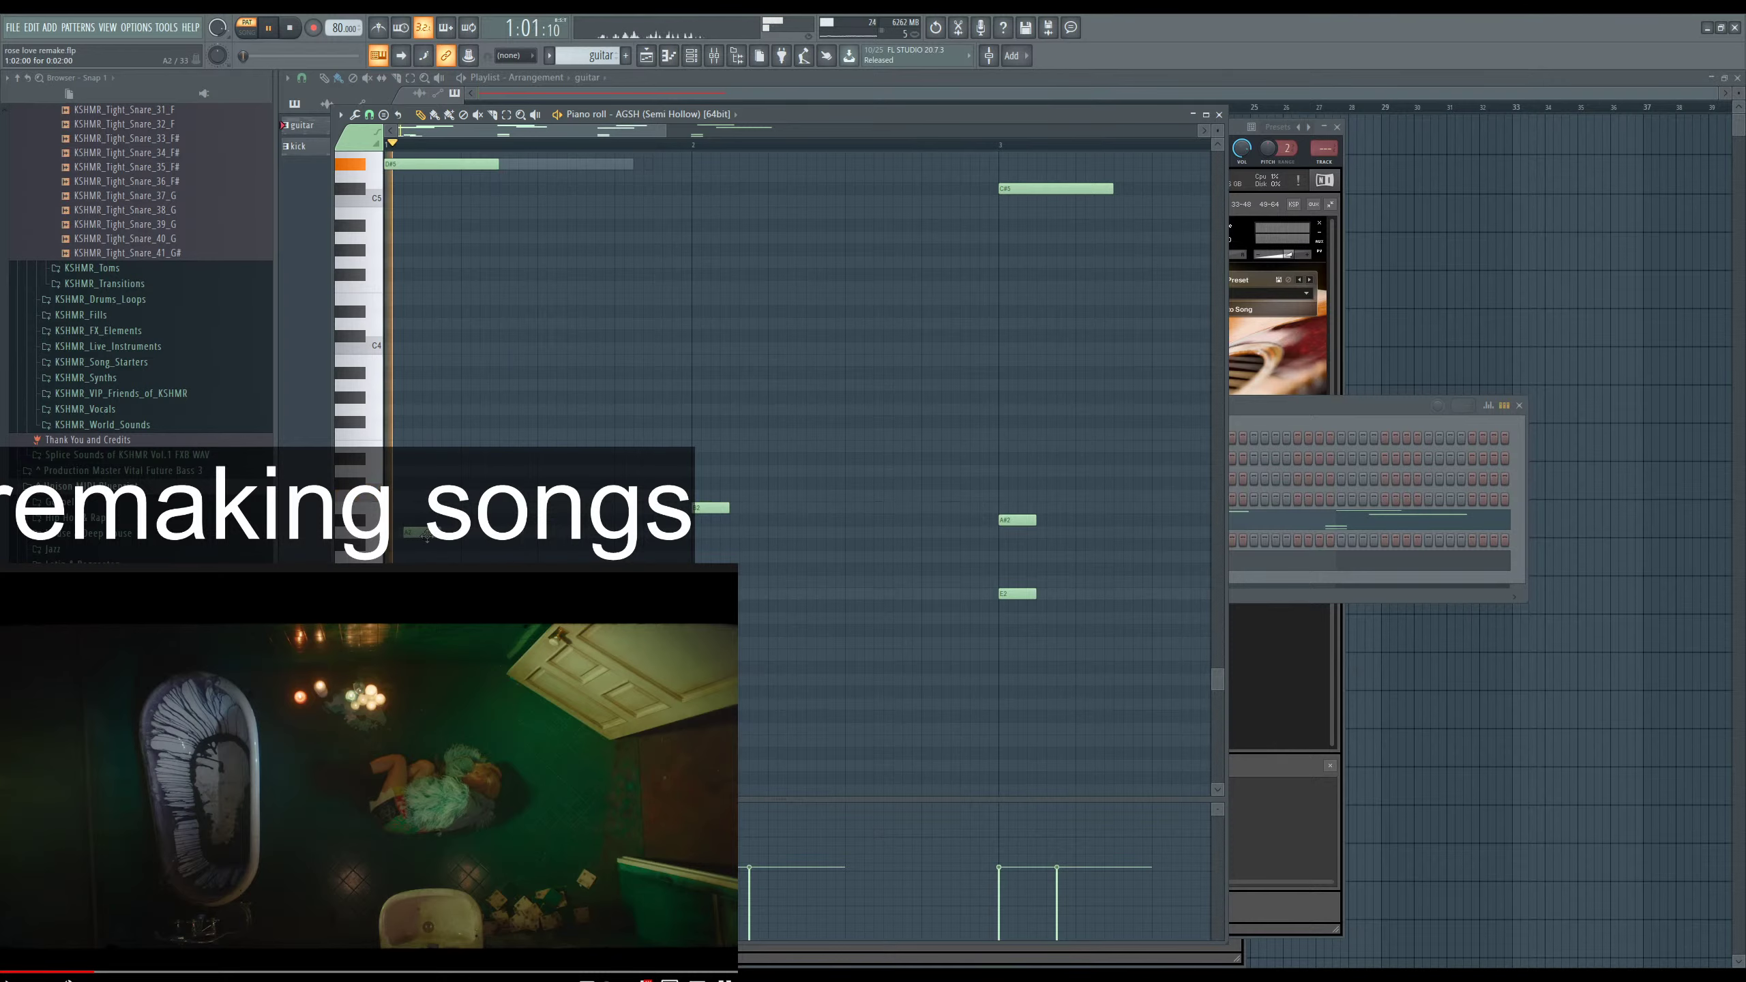
key("space")
left_click_drag(425, 537, 430, 519)
key("space")
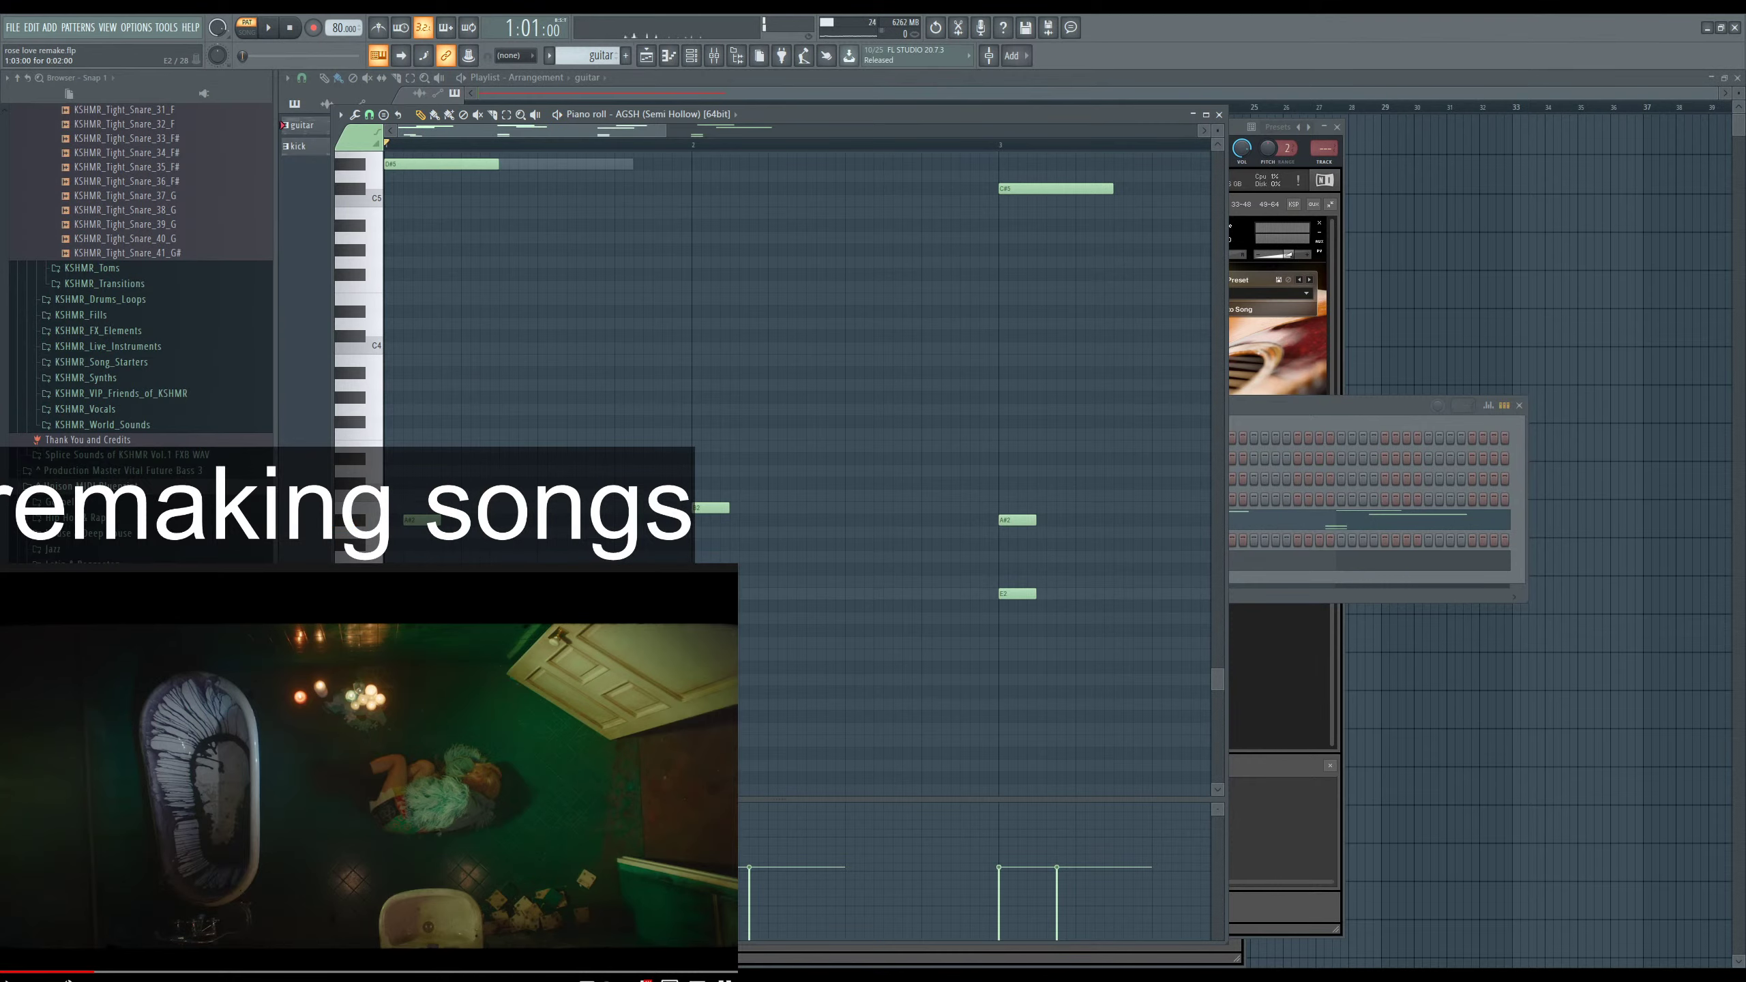
key("space")
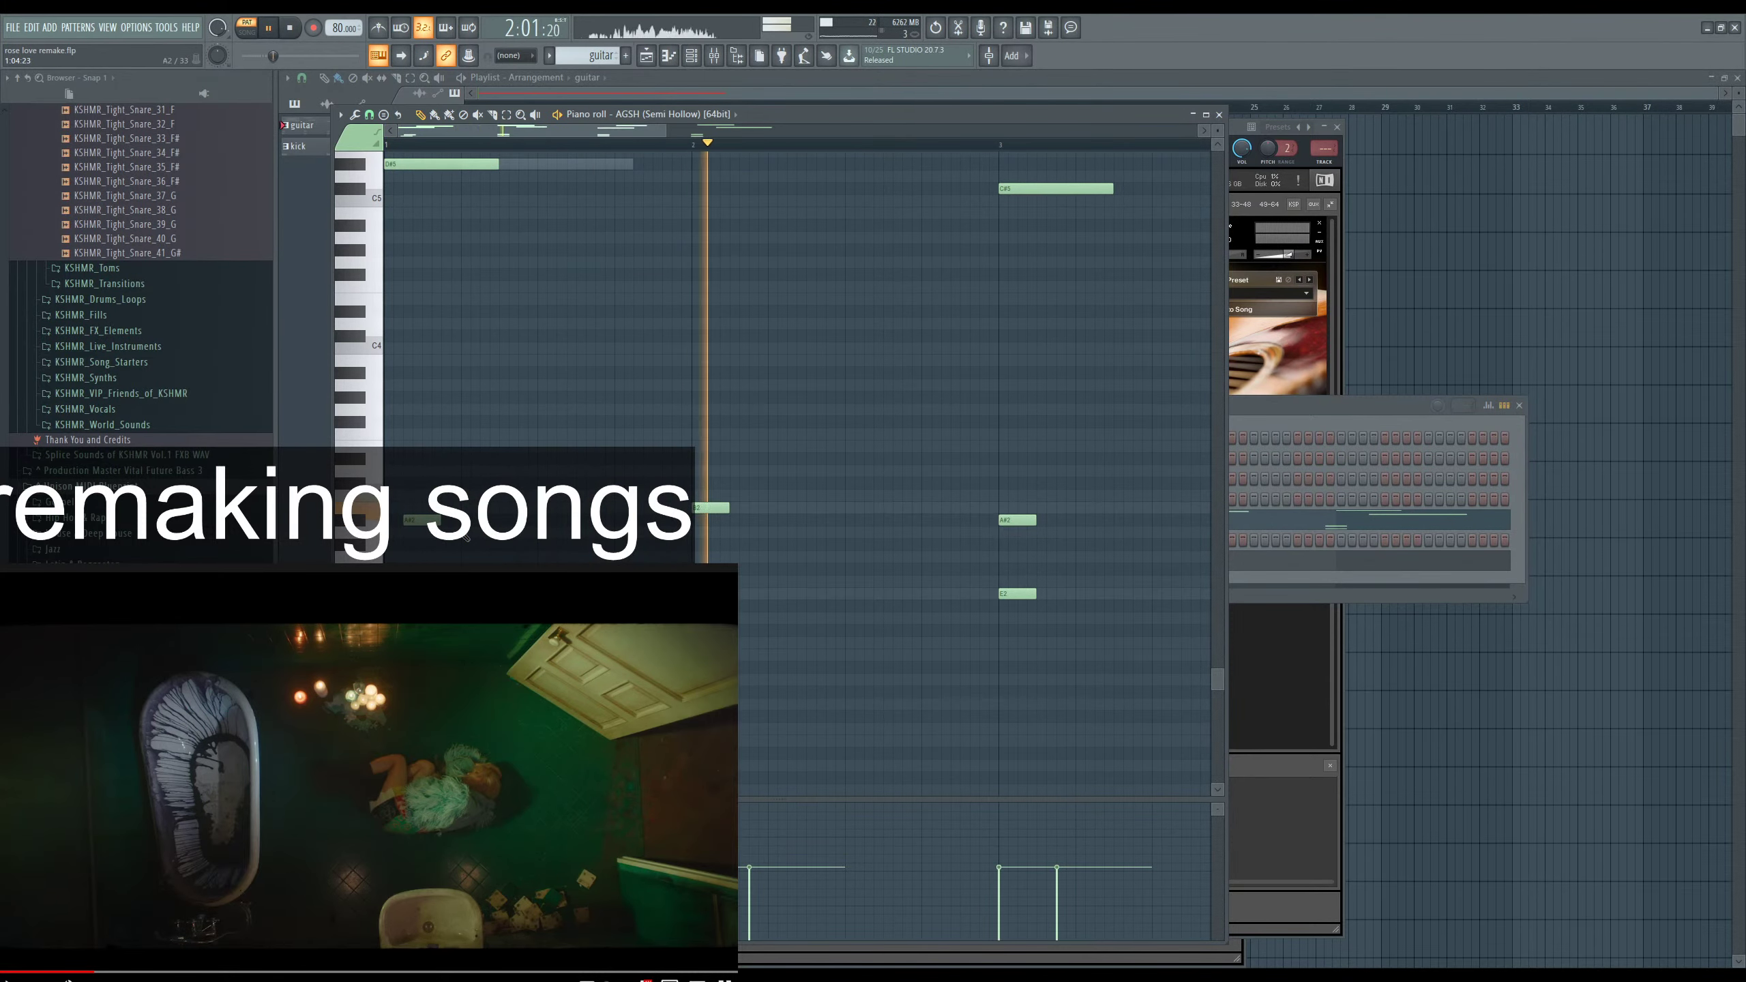
Change playback to song mode and play the guitar clip while checking its notes in the AGSH (Semi Hollow) piano roll.
key("F5")
key("space")
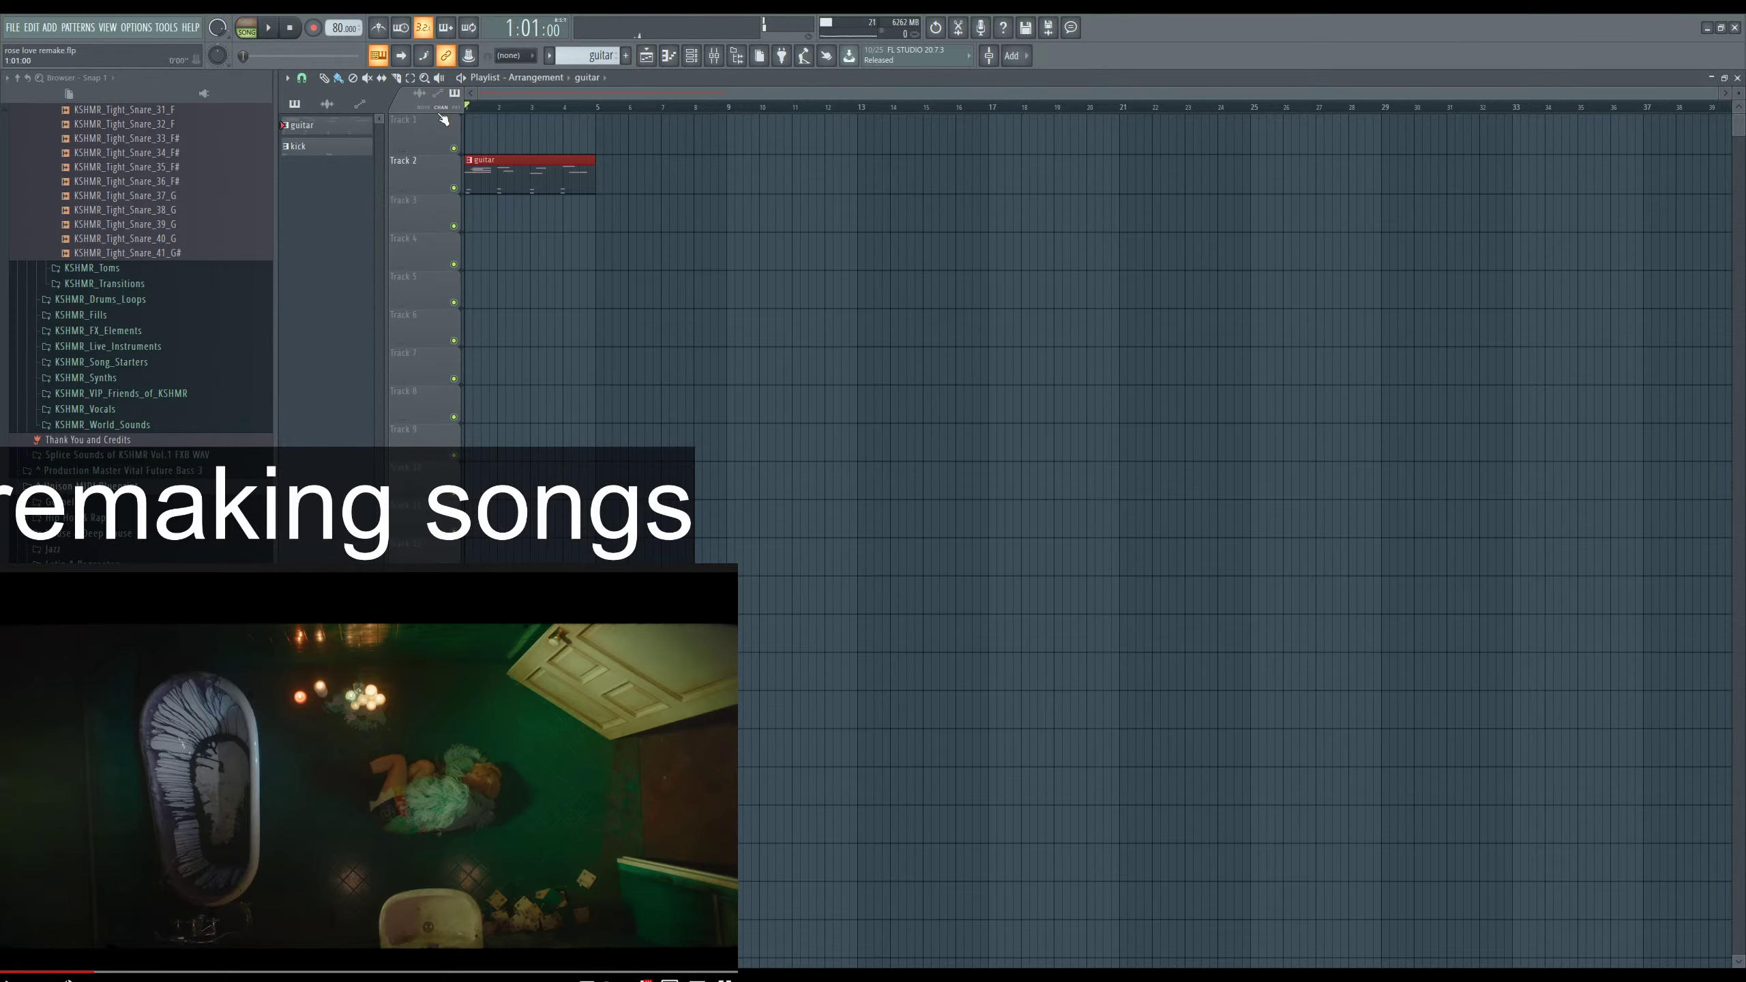
key("F6")
key("space")
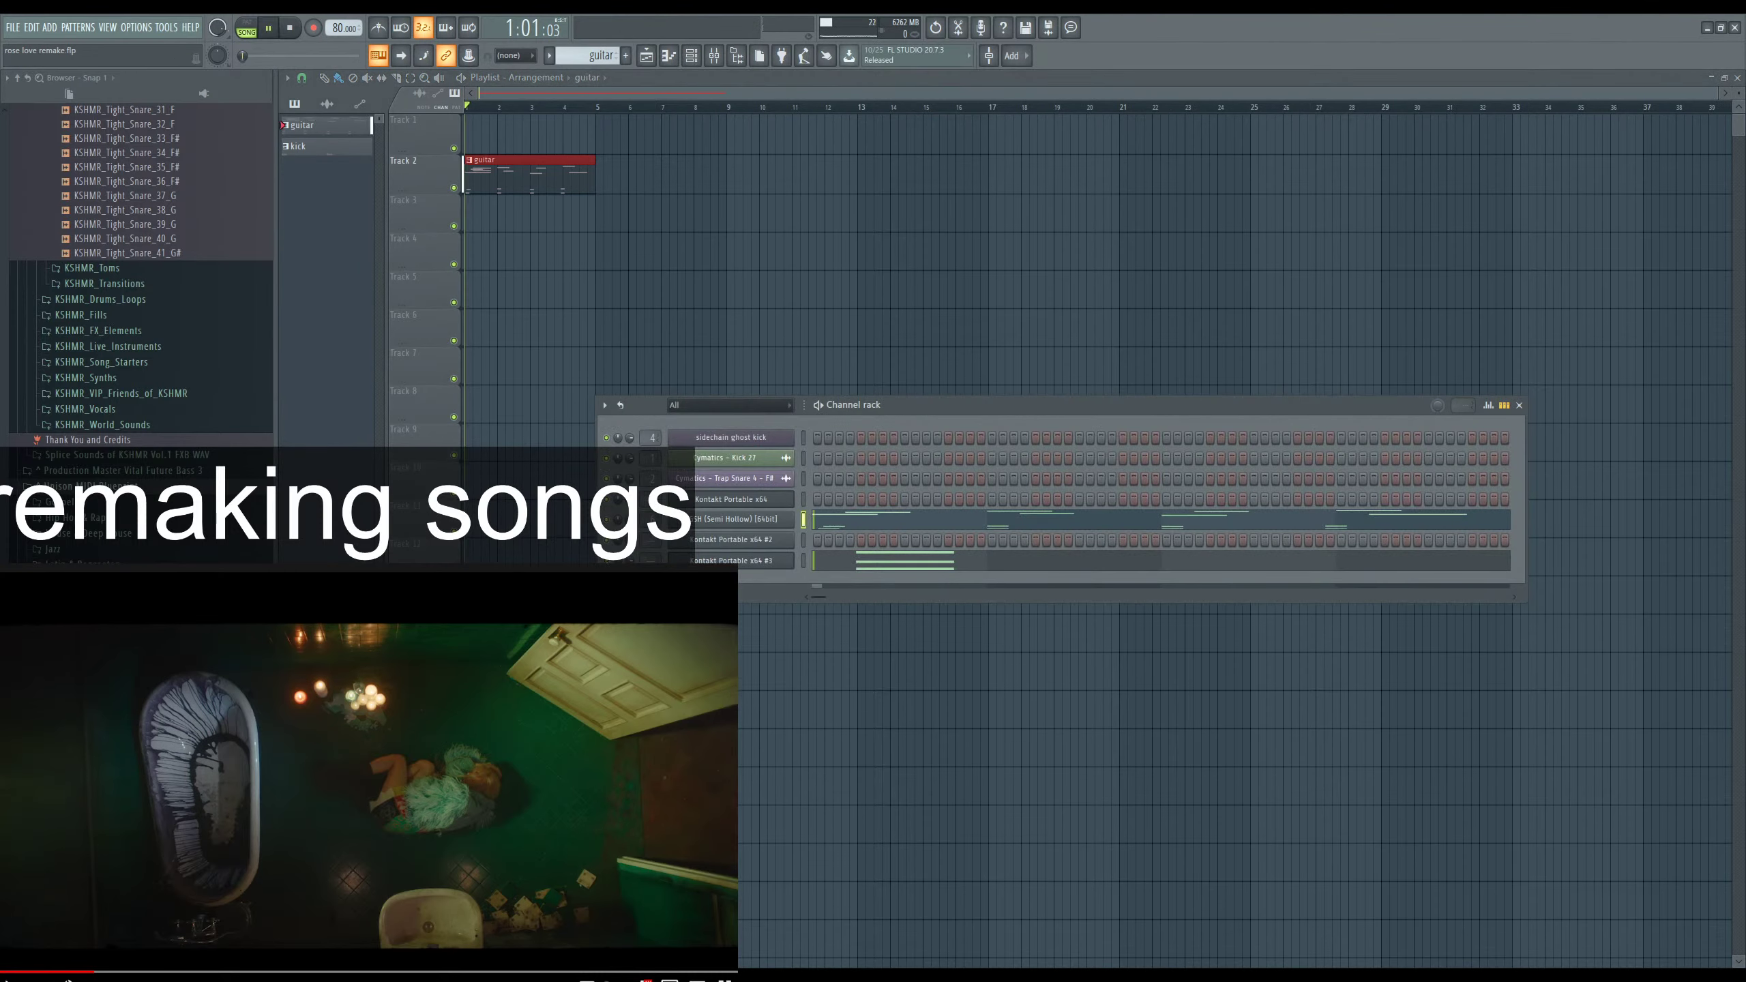
key("space")
left_click(889, 524)
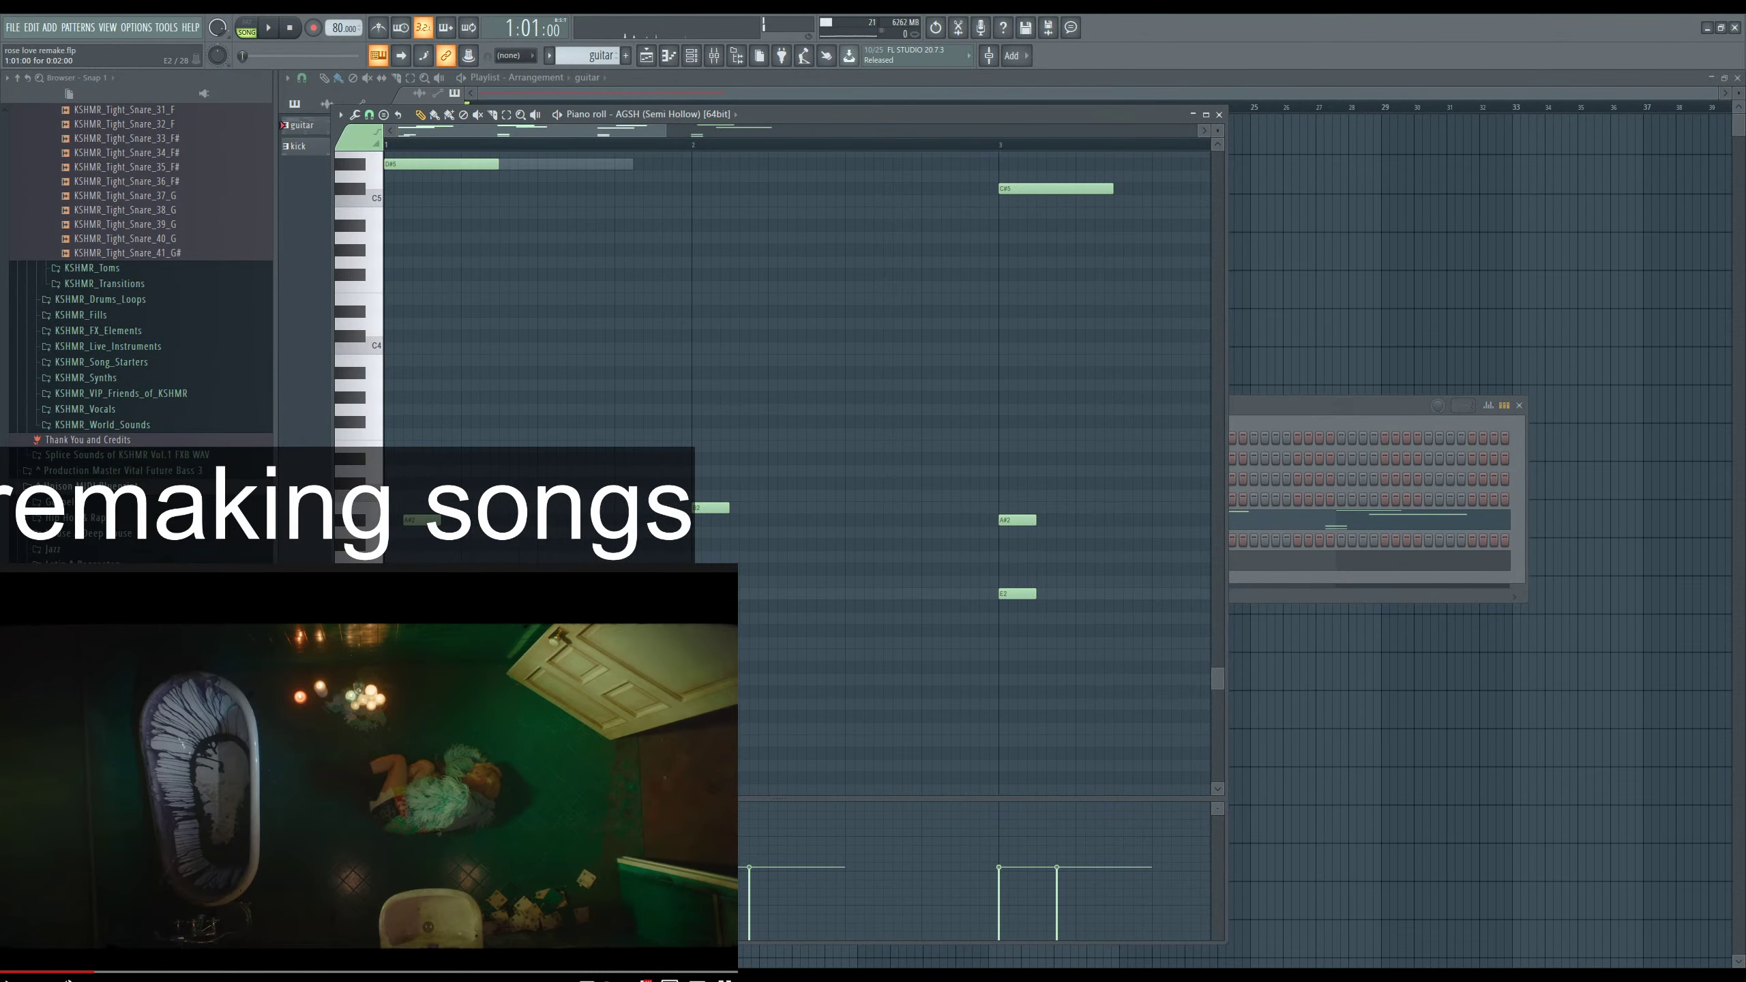
key("space")
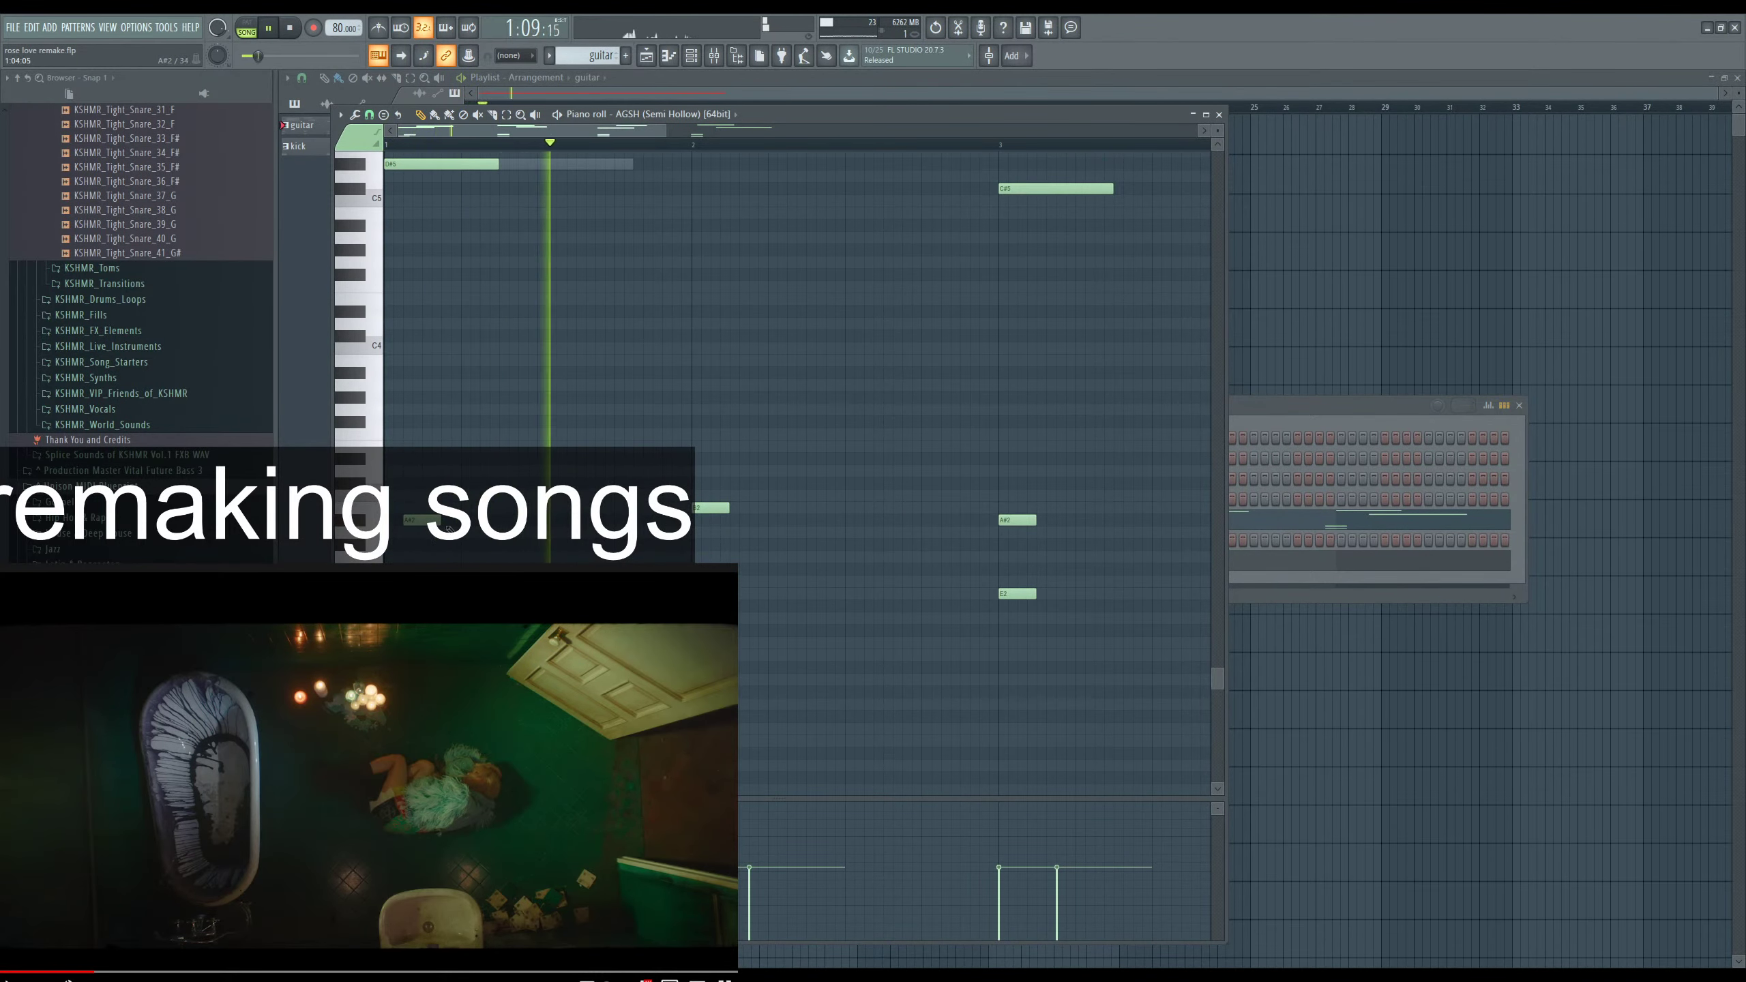
Place the guitar audio clip at the start of playlist Track 3 and mute Track 2 to play it alone.
key("F5")
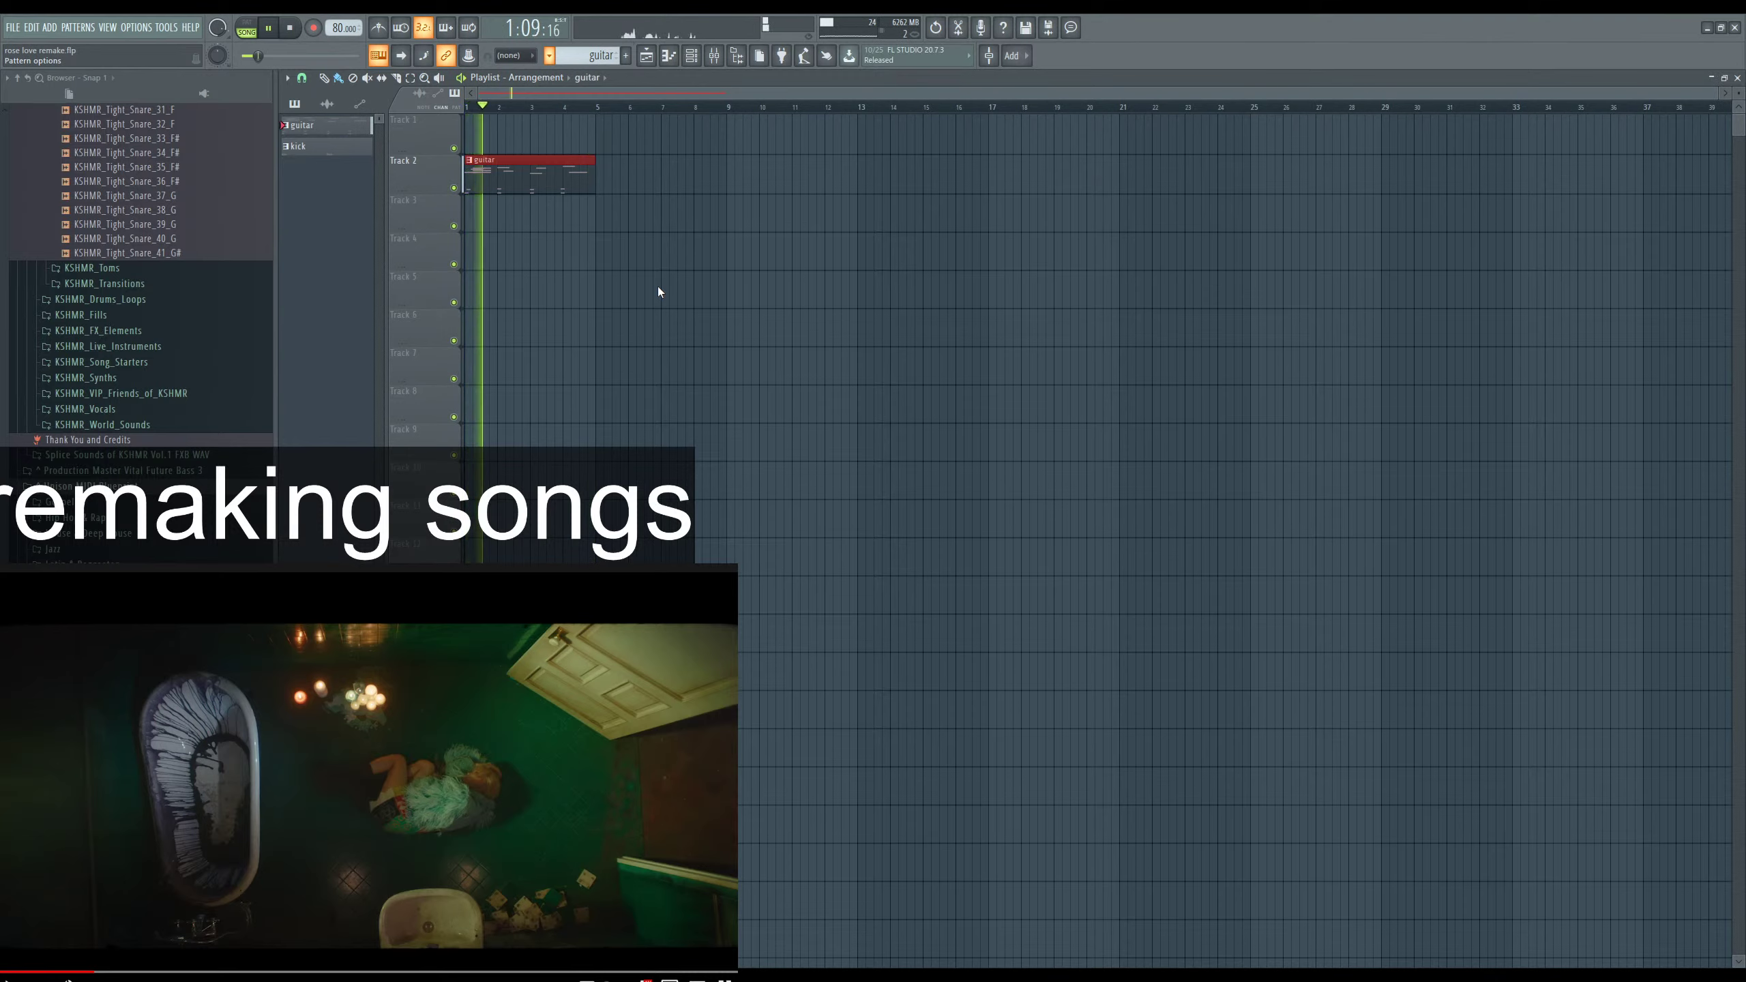
key("space")
key("l")
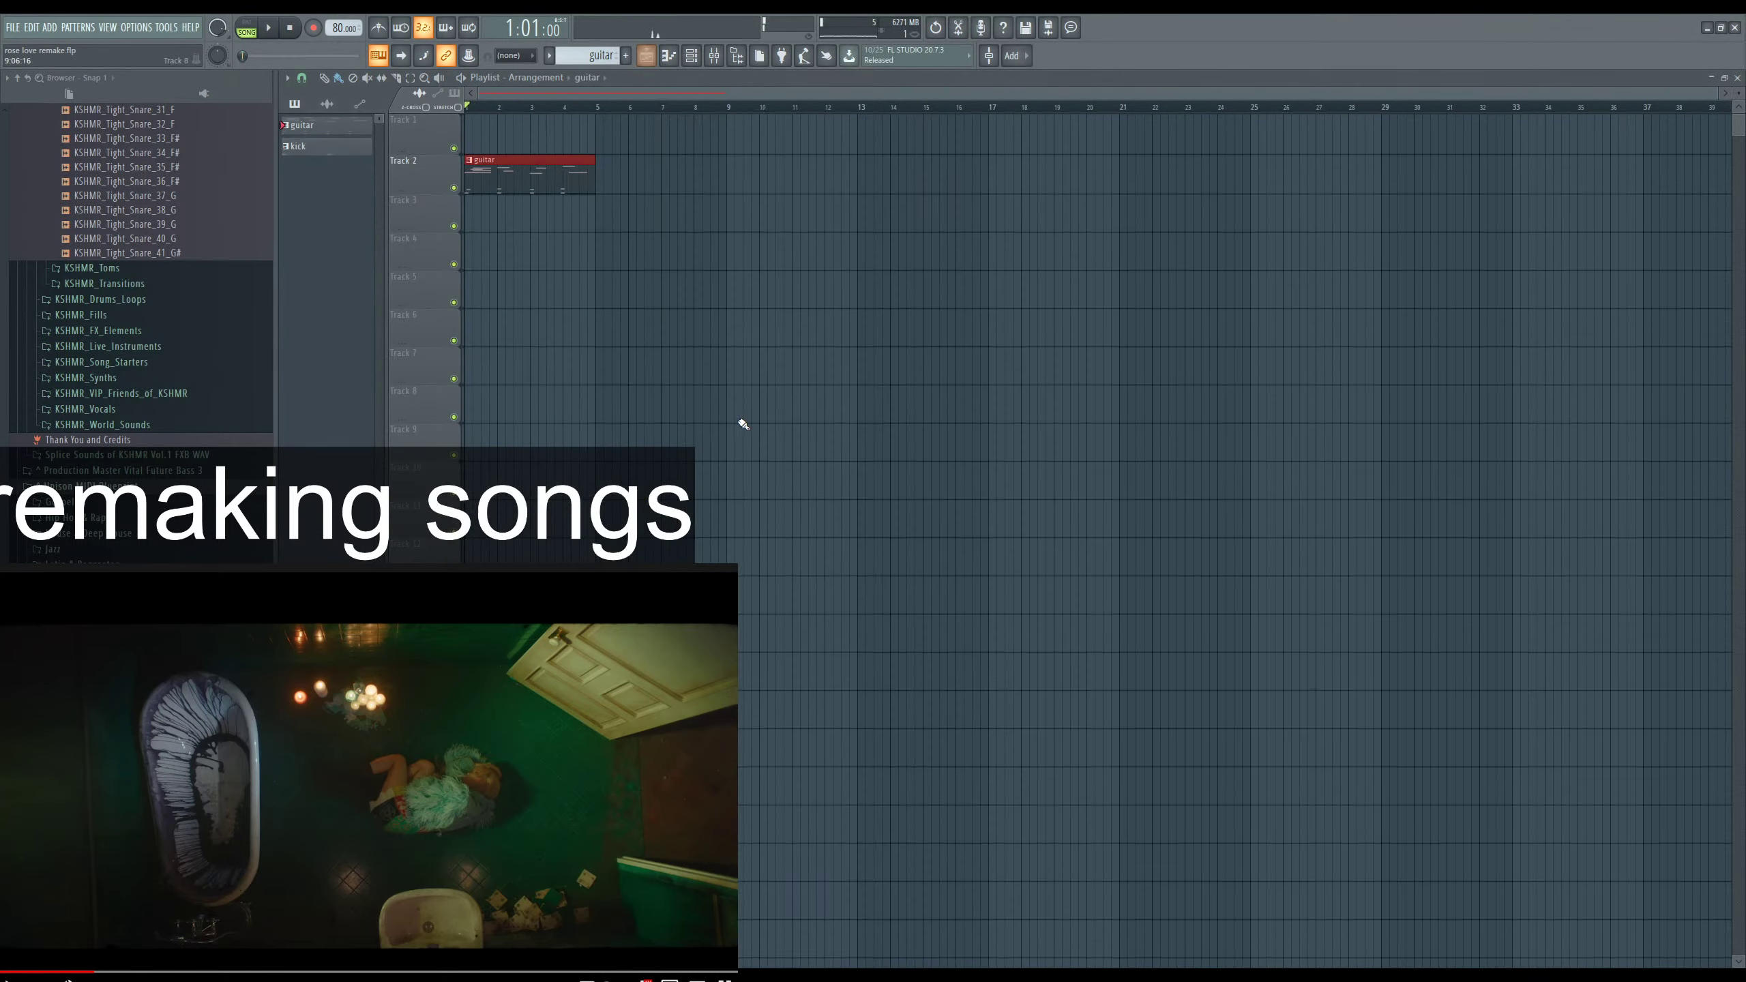
left_click(328, 104)
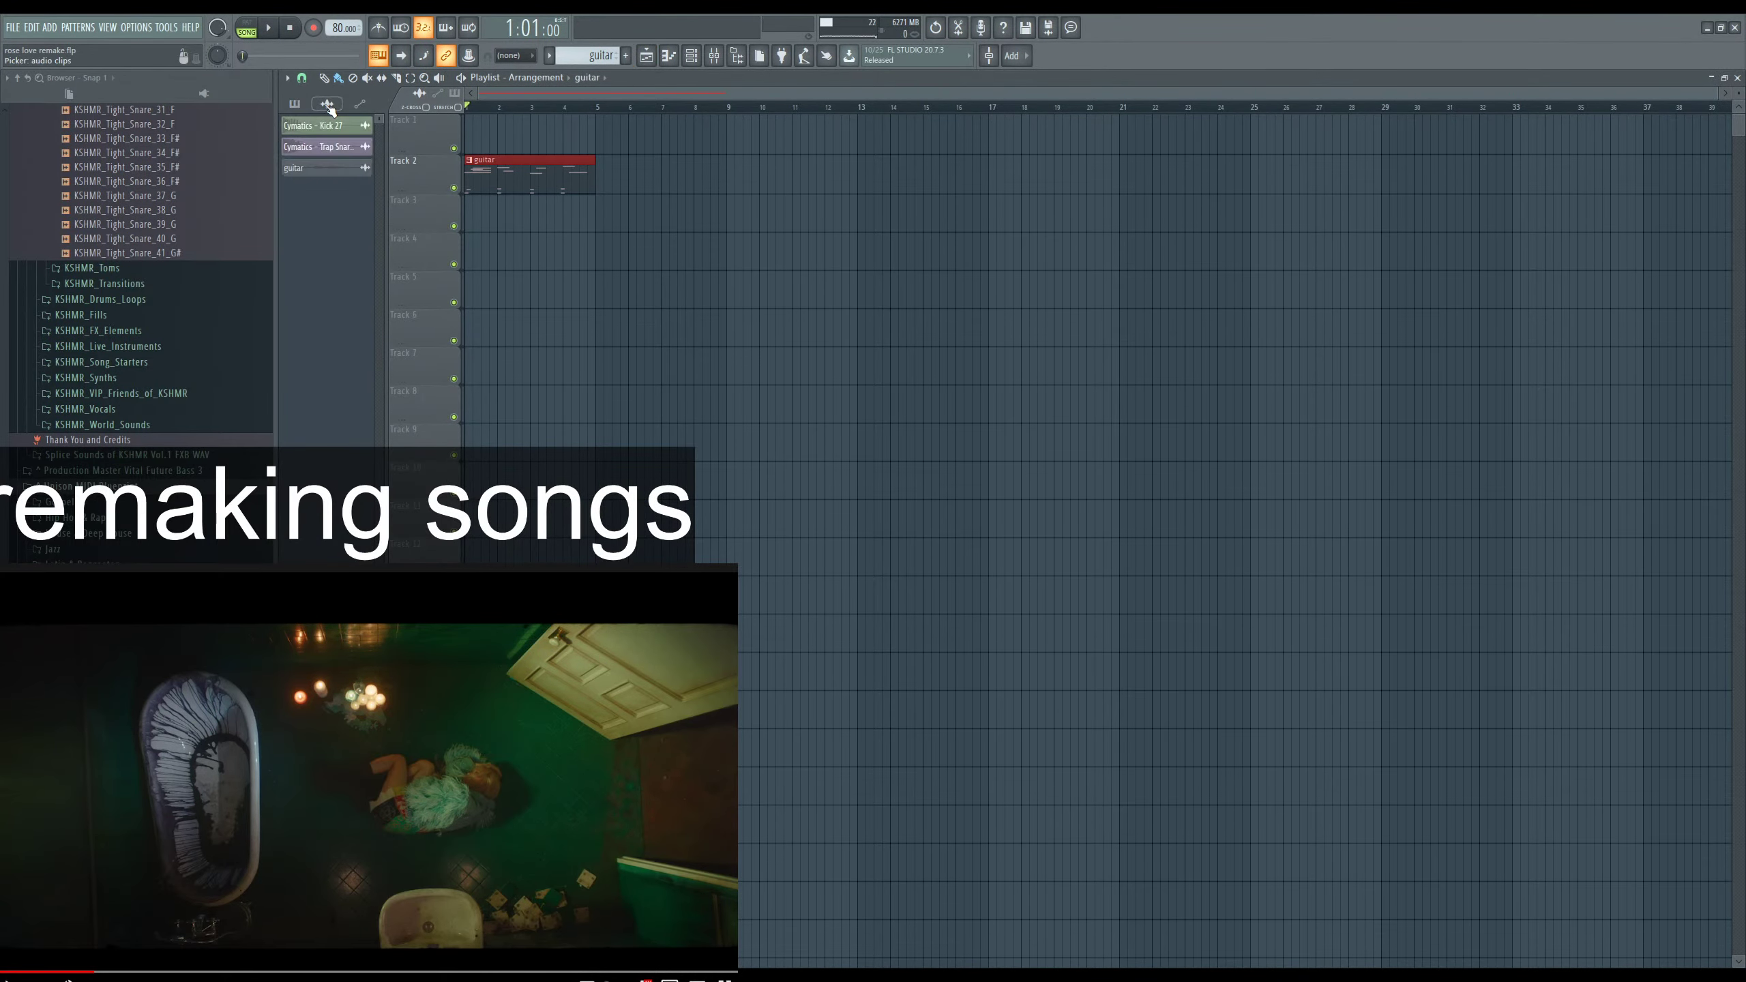
left_click_drag(323, 178, 491, 207)
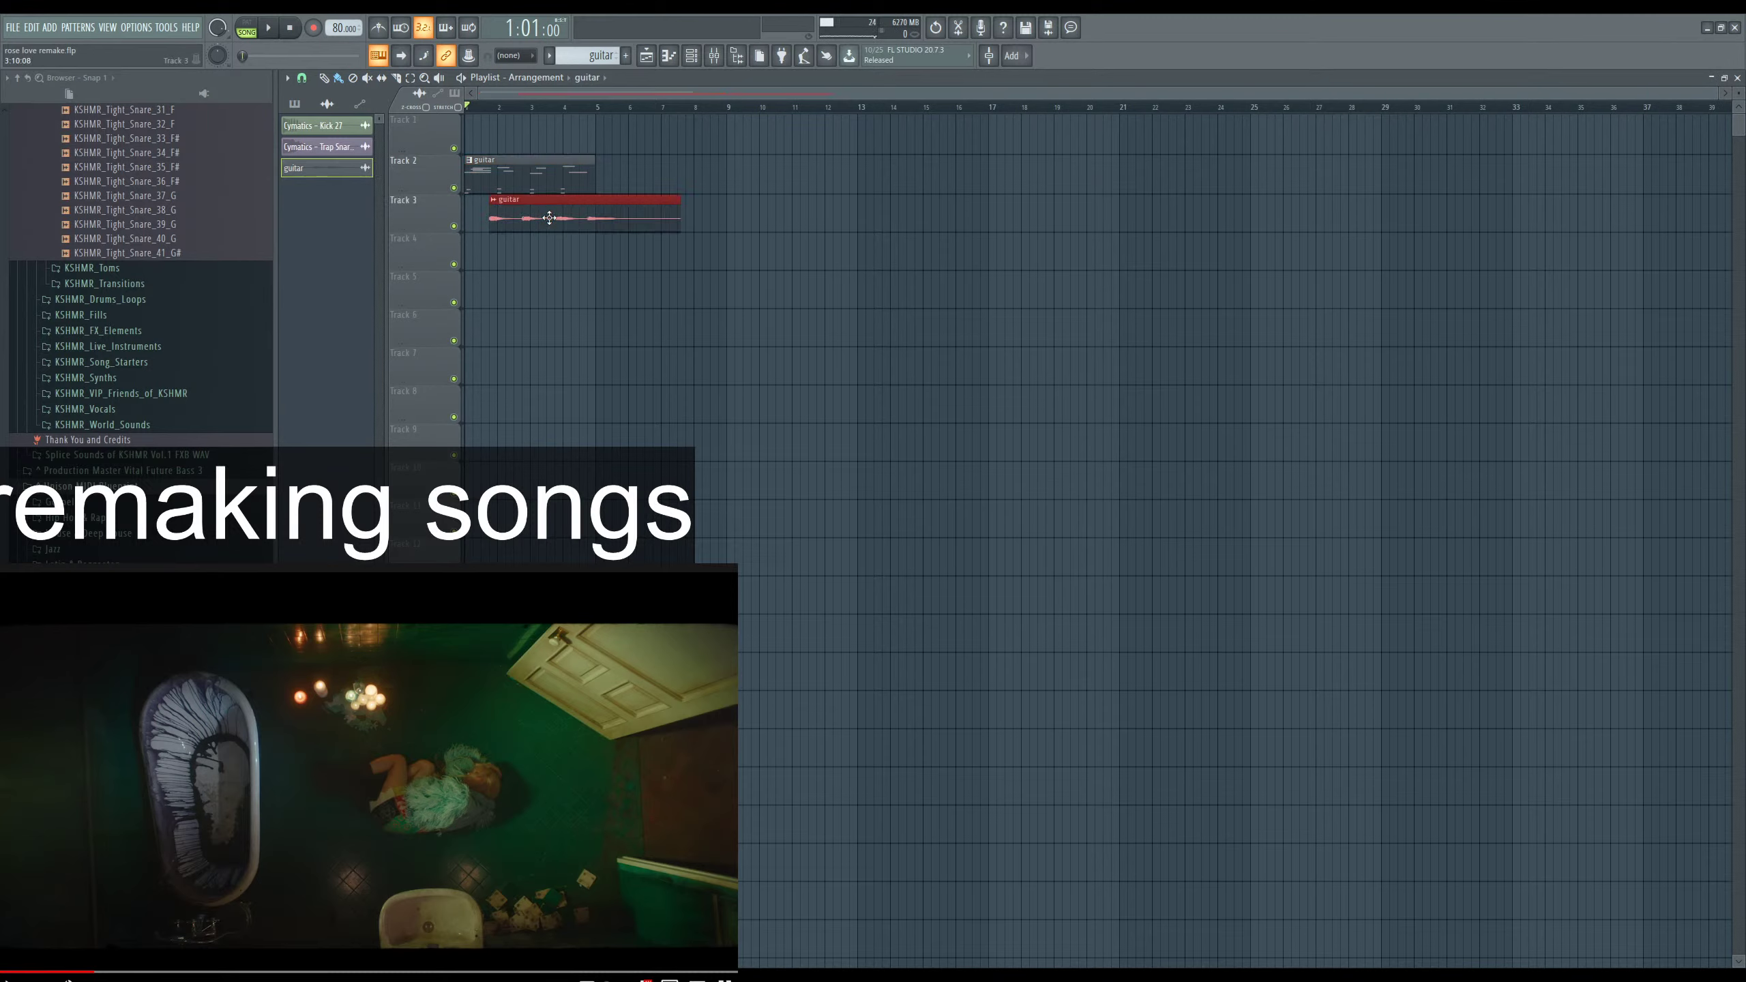
left_click(454, 187)
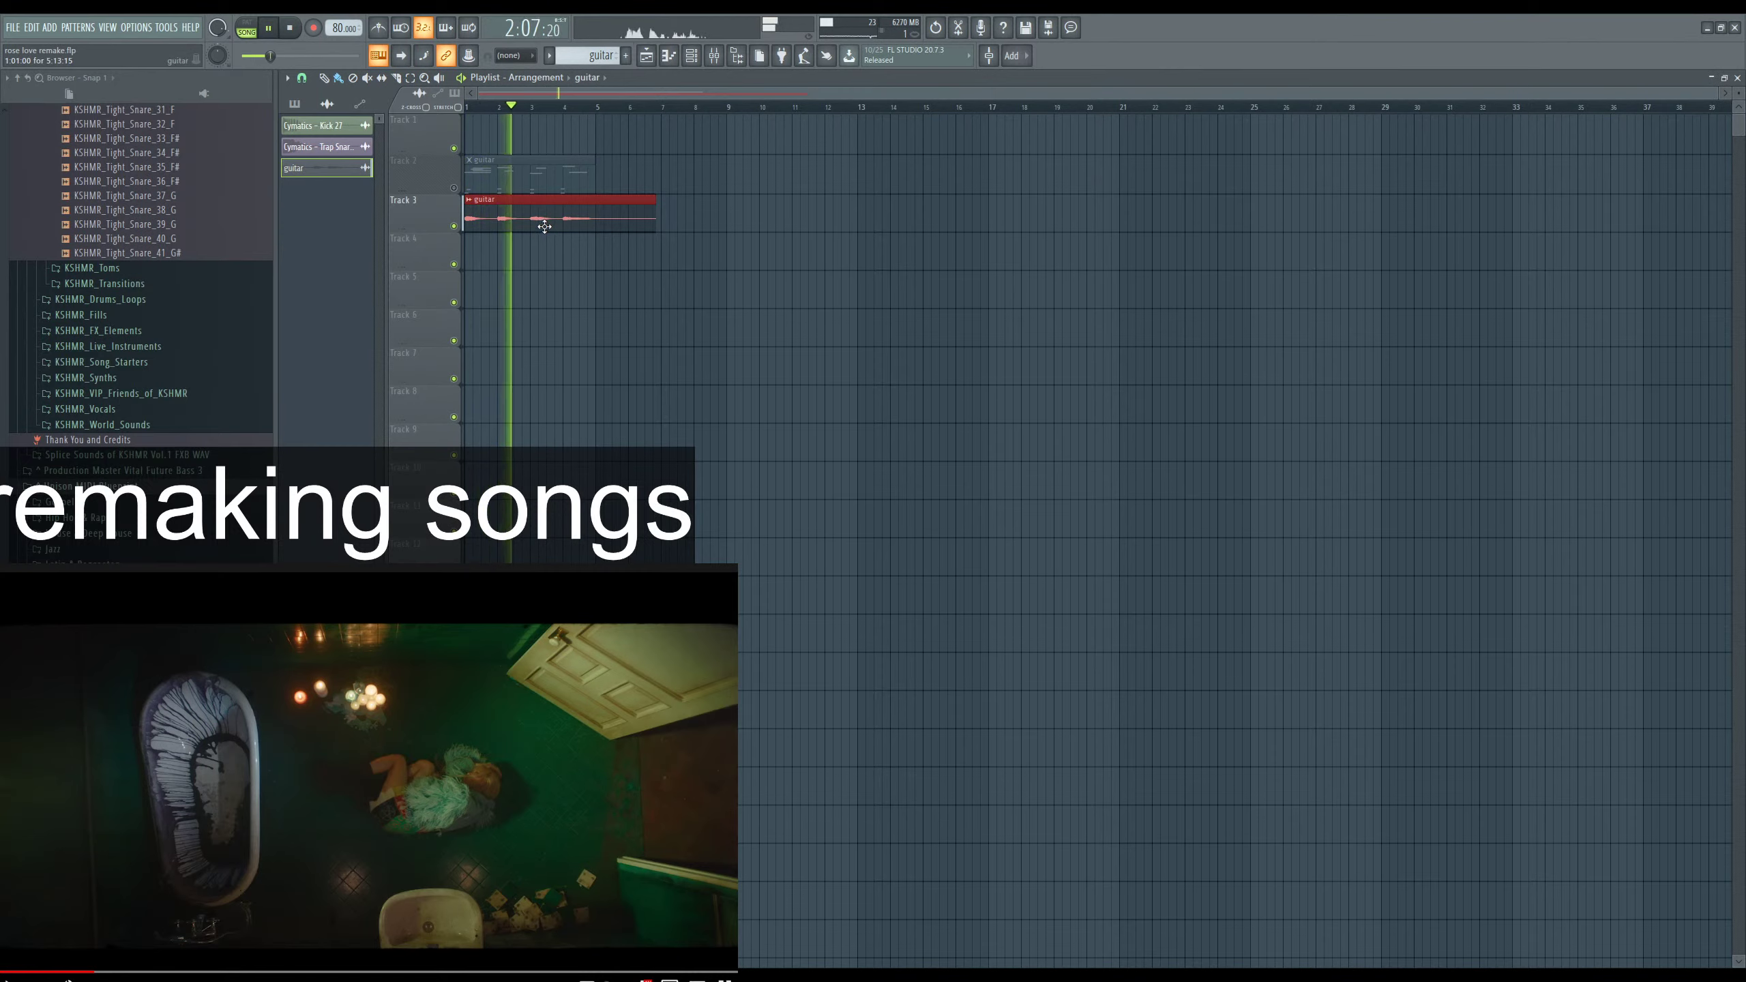
Compare the guitar audio clip with the guitar pattern on Track 2 by swapping track mutes and checking the AGSH mixer track.
key("F9")
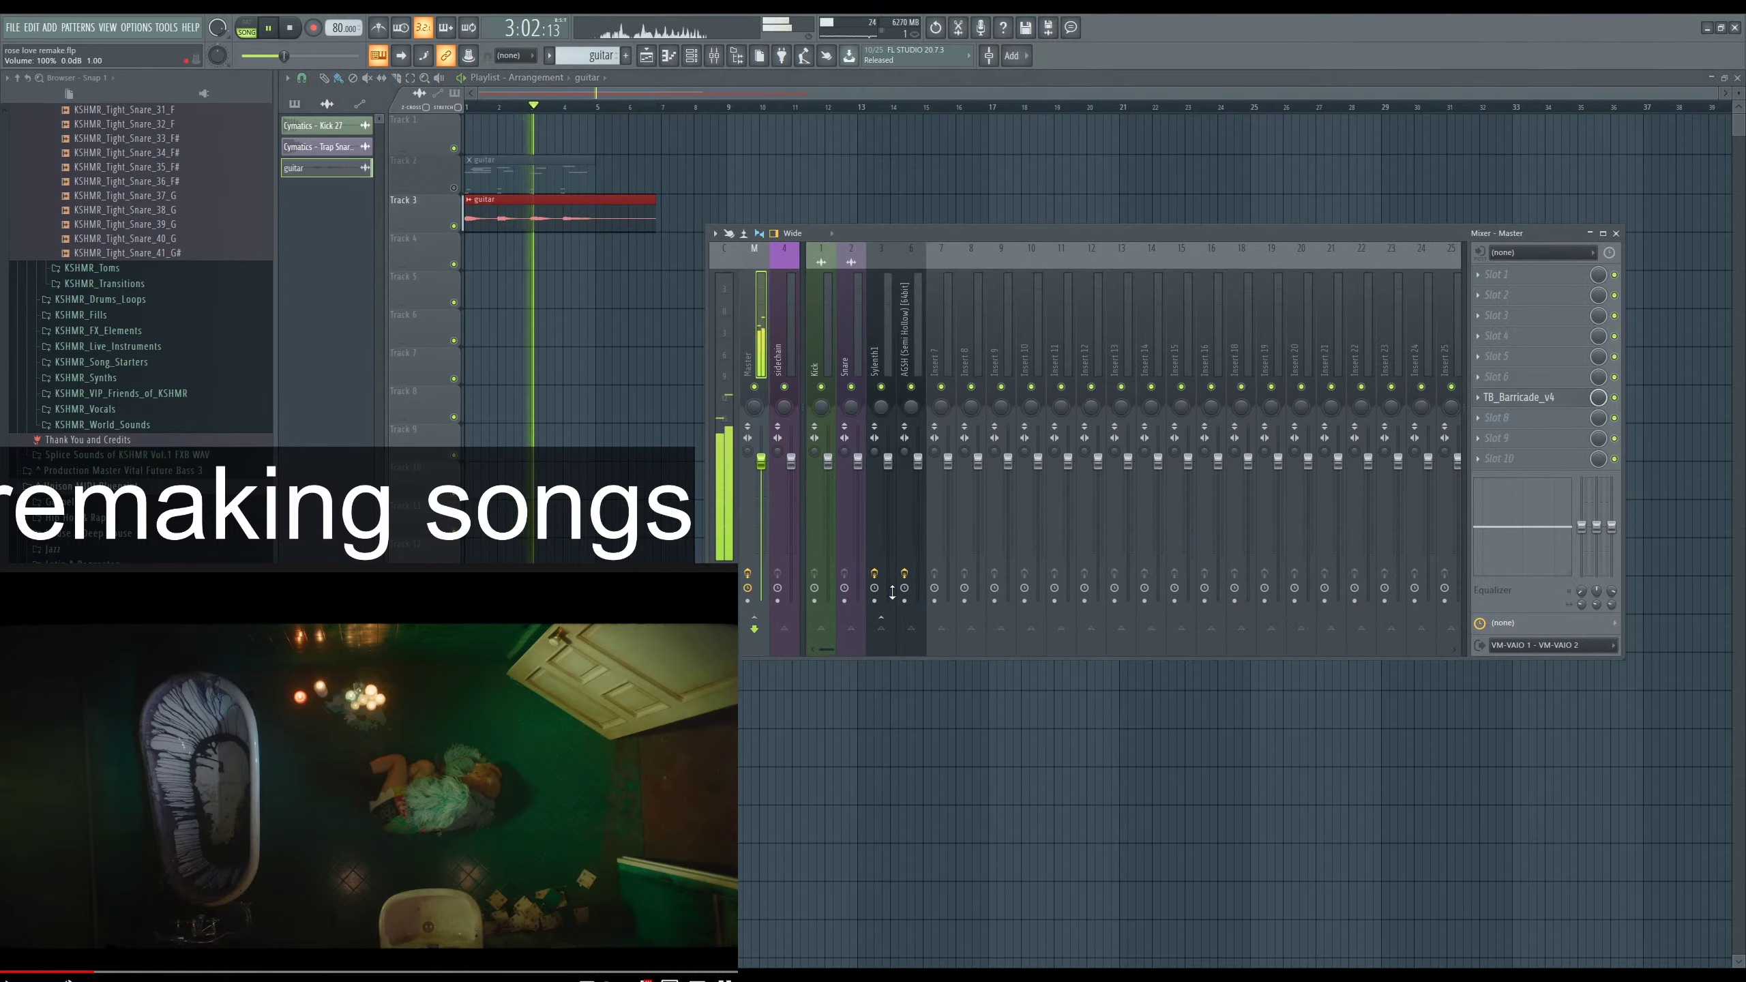
key("space")
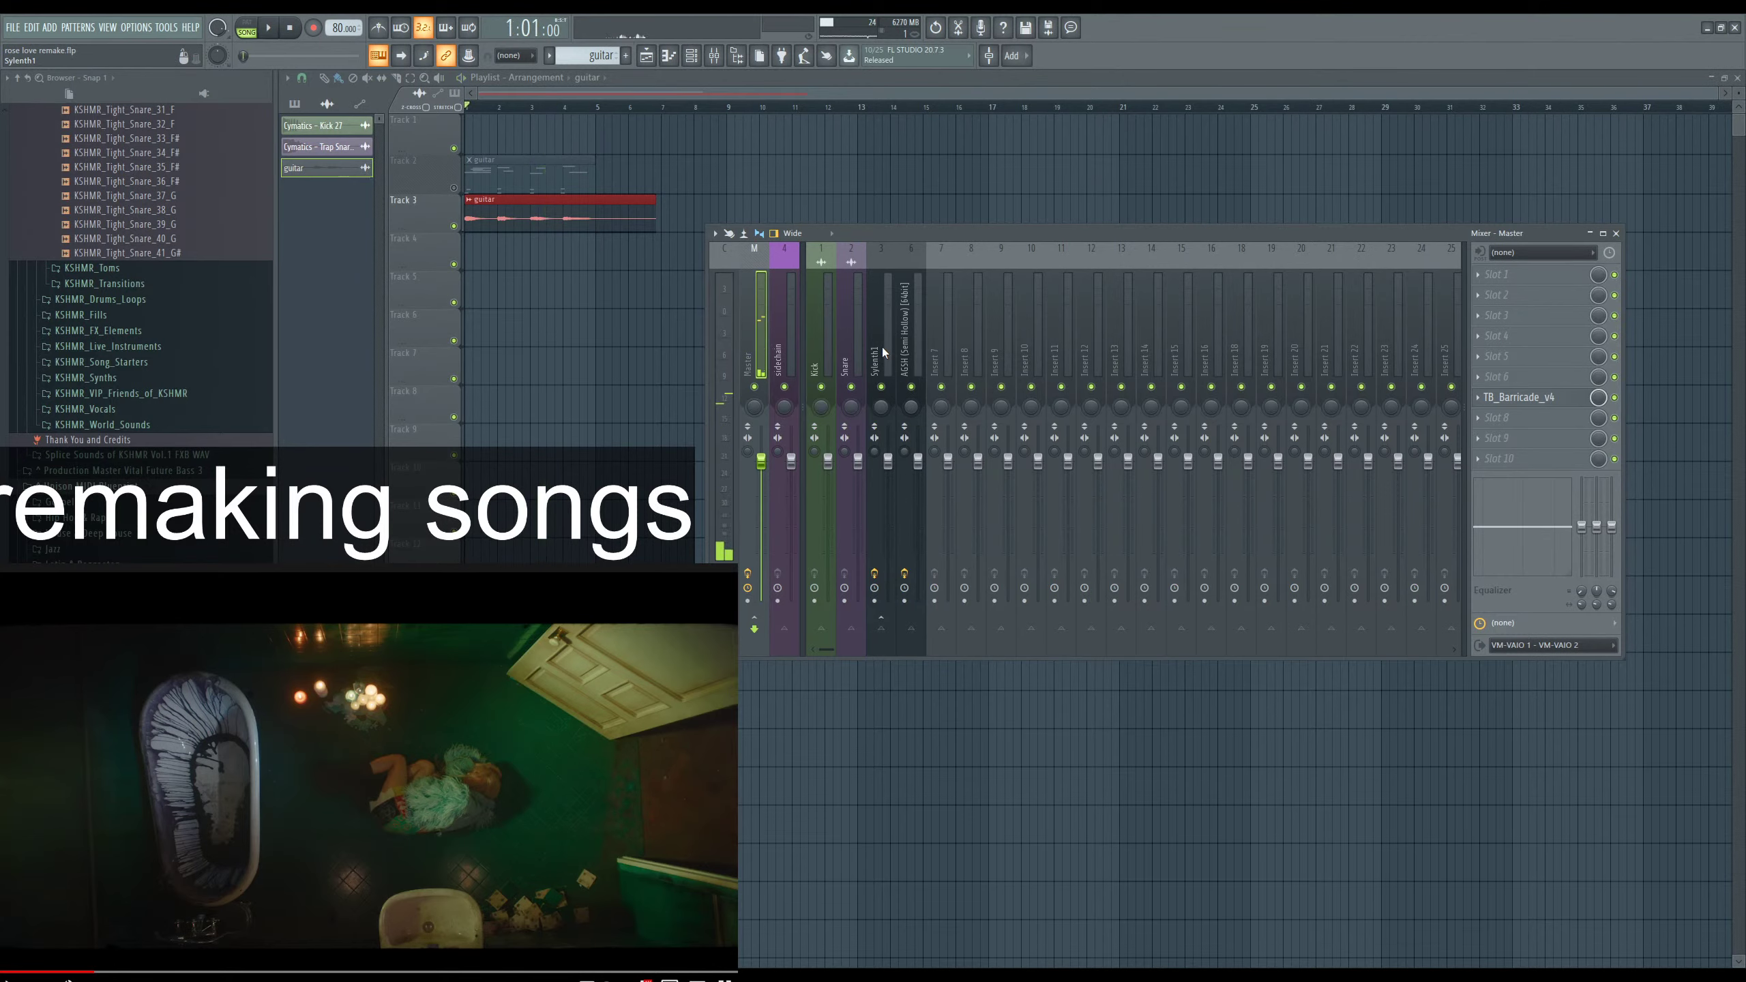
key("space")
key("F9")
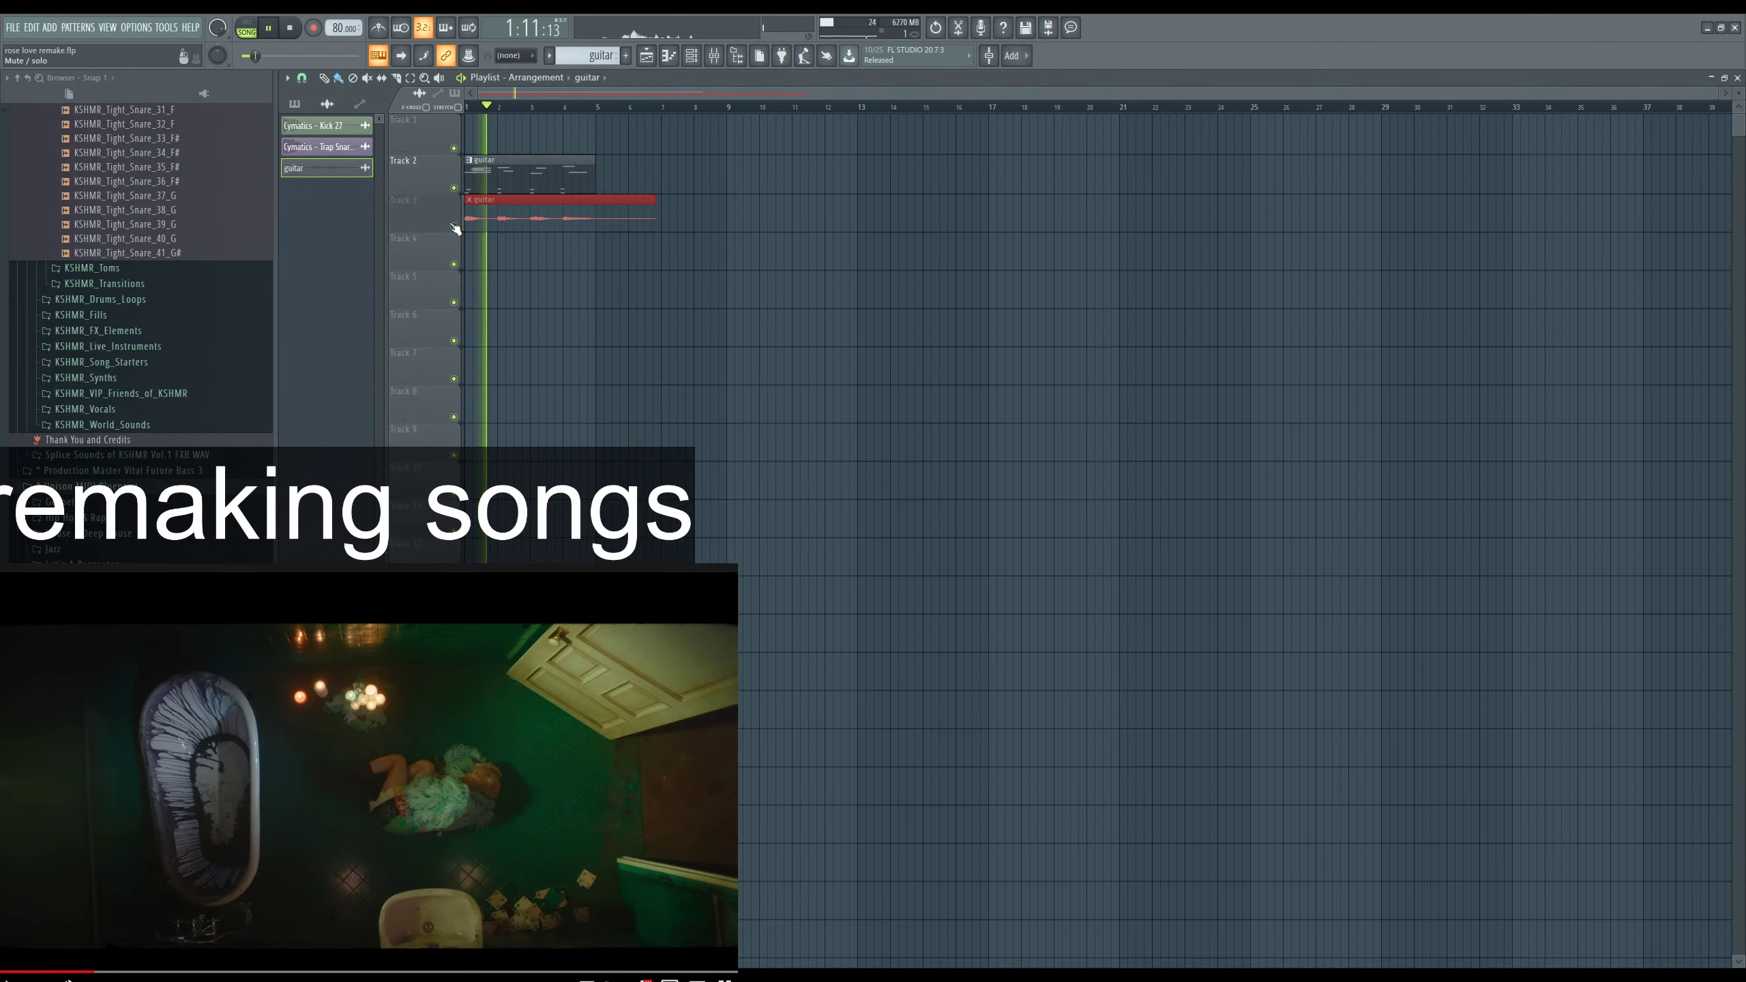
key("space")
key("space")
key("F9")
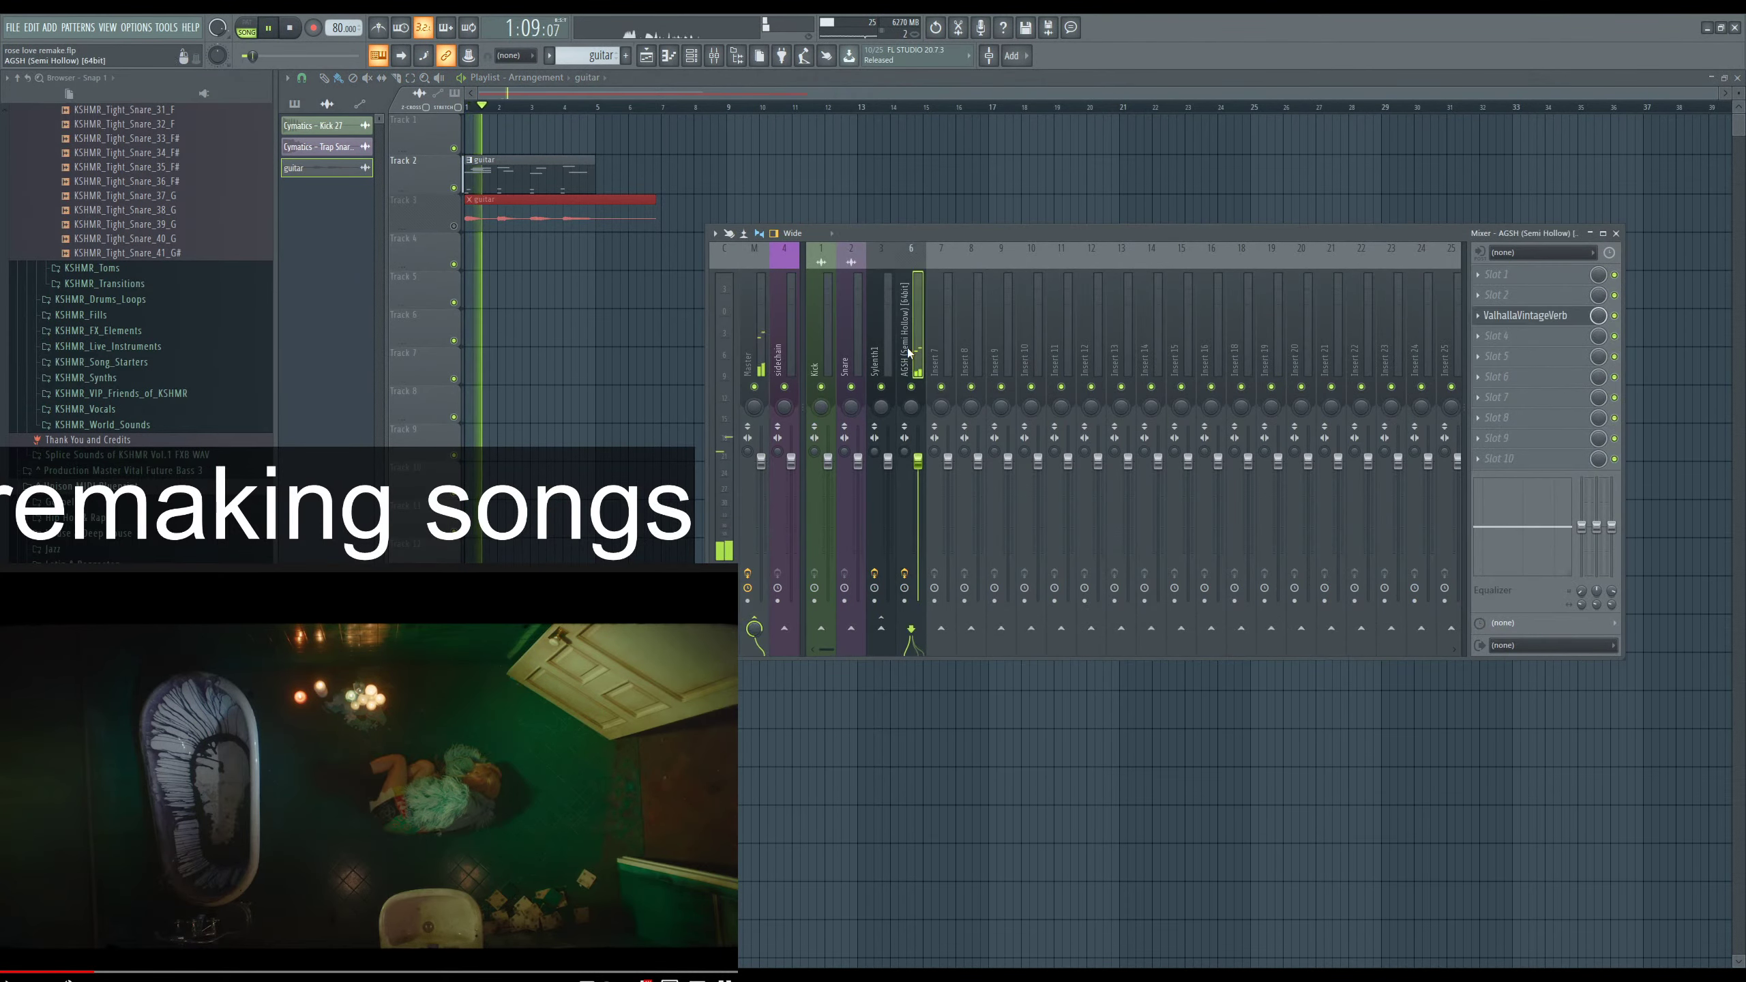
key("F9")
Mute Track 2, unmute Track 3 and replay the guitar audio clip while watching its mixer routing.
left_click(454, 188)
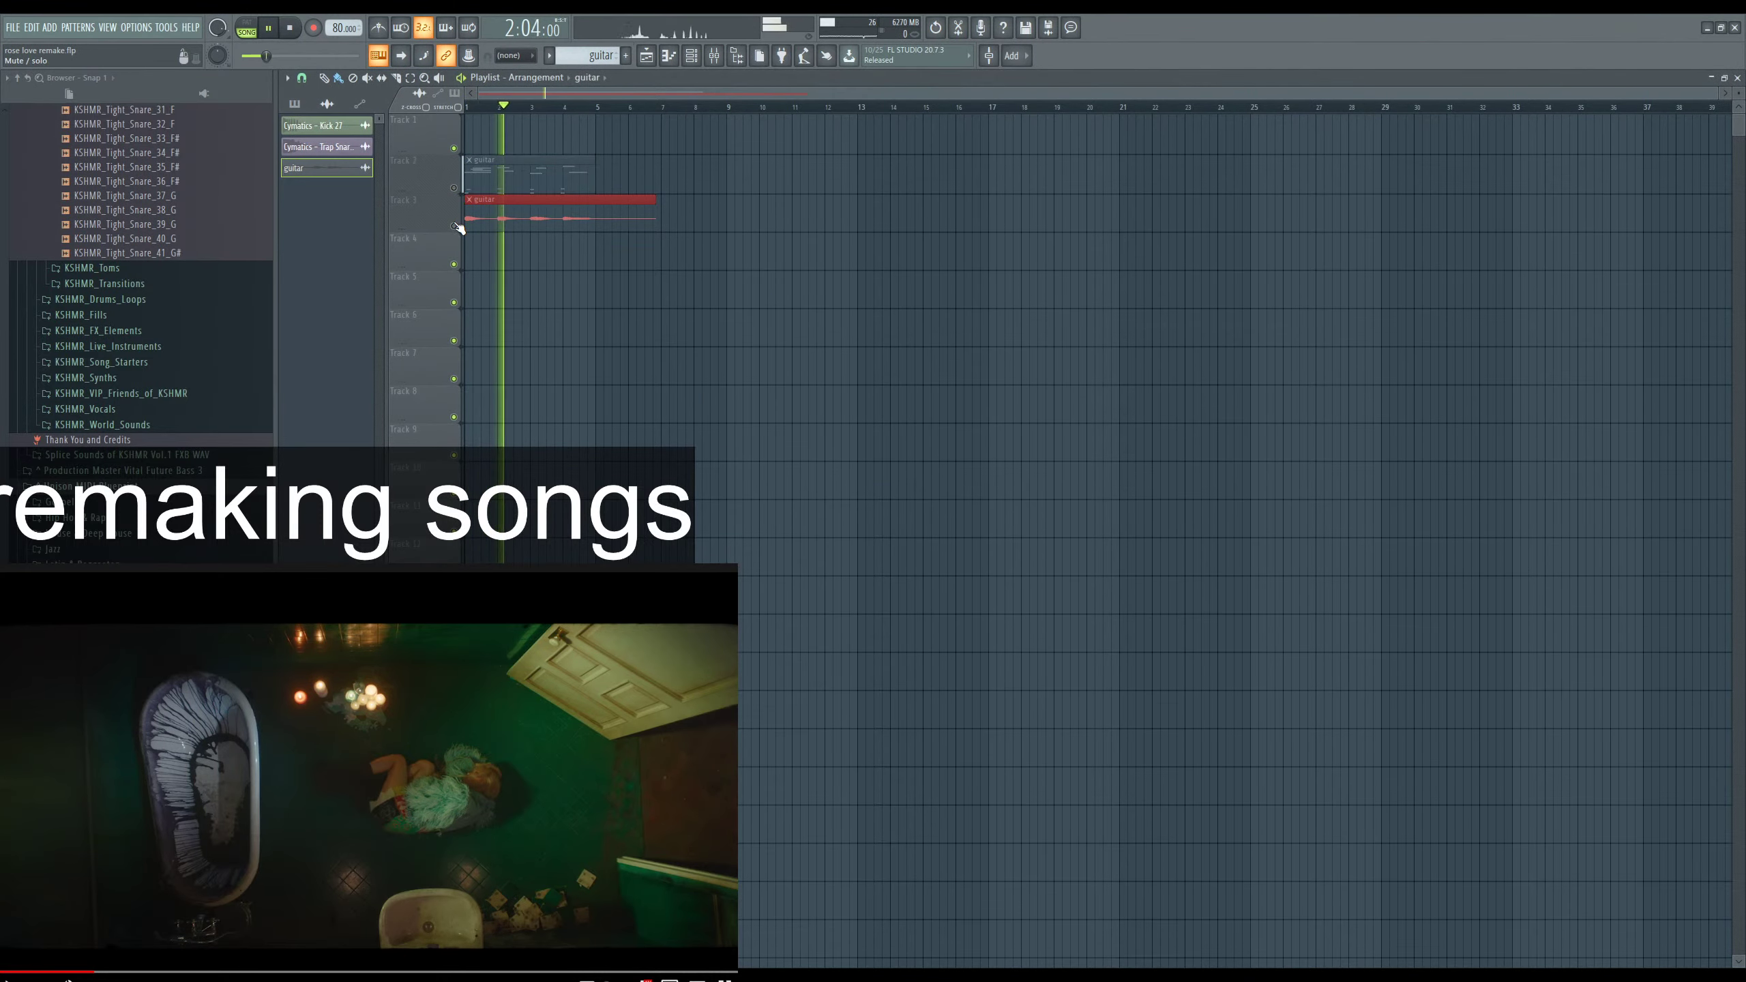
left_click(454, 226)
key("space")
key("space")
key("F9")
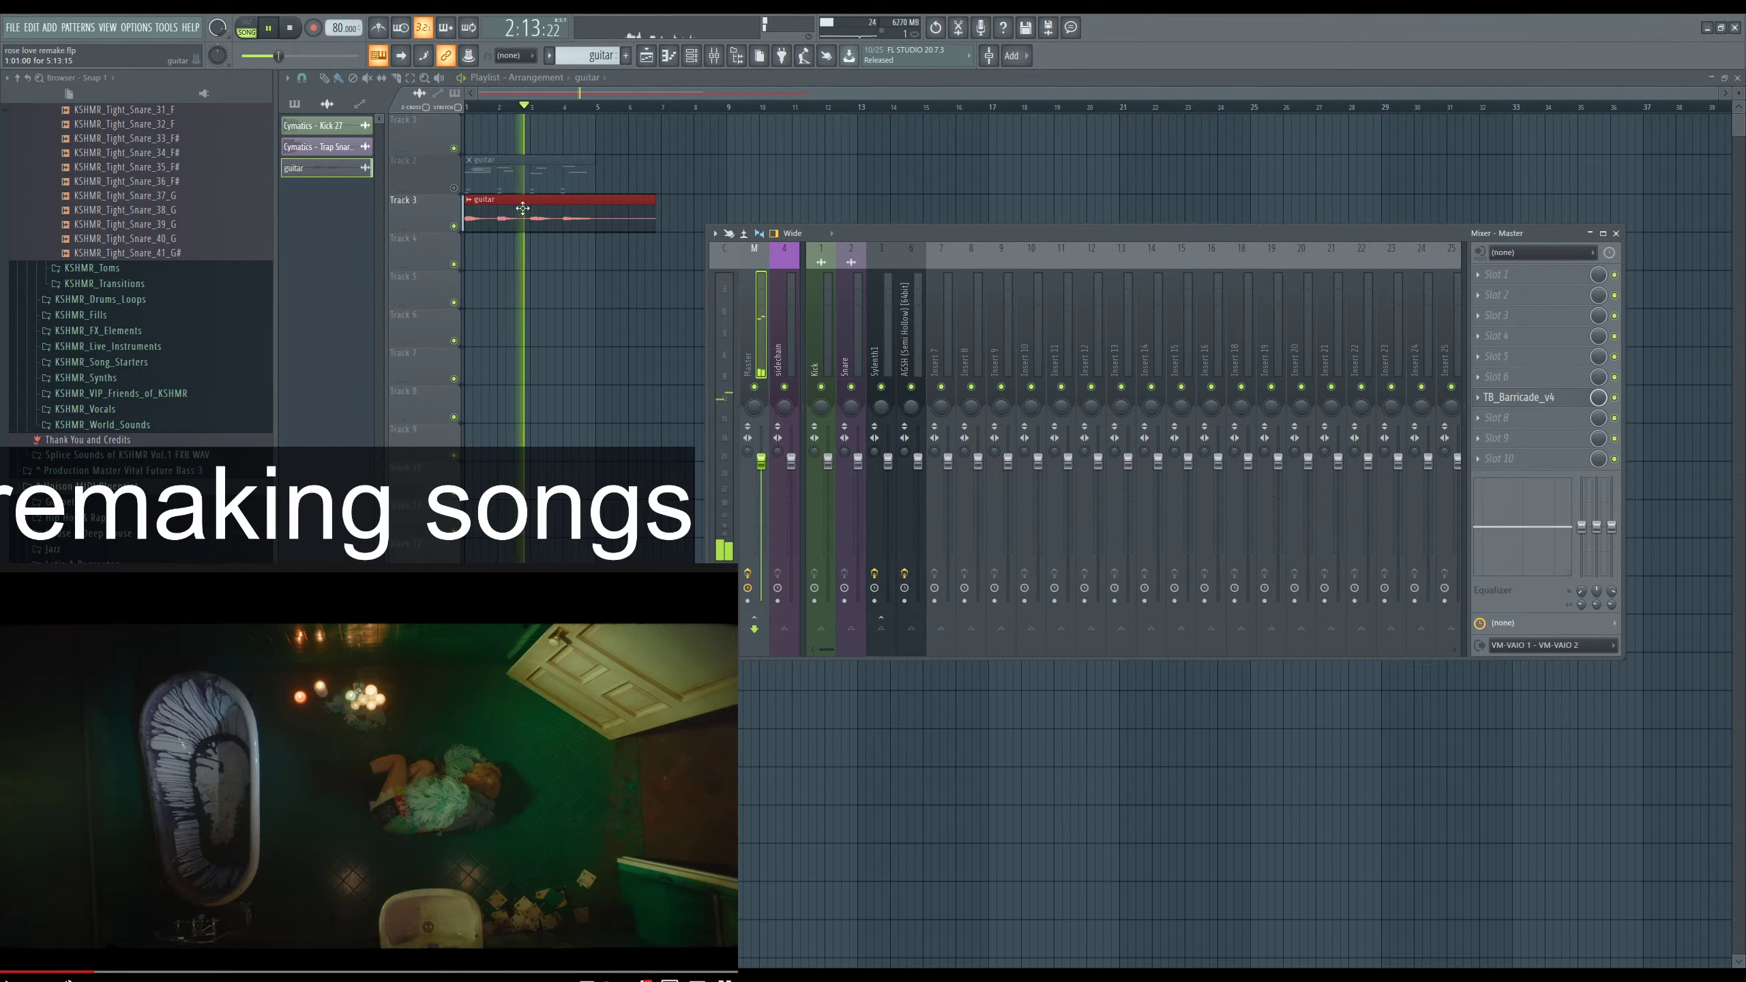
Show all channels in the channel rack and move the Kontakt Portable x64 #3 chord from the guitar pattern into a new Pattern 3.
key("F6")
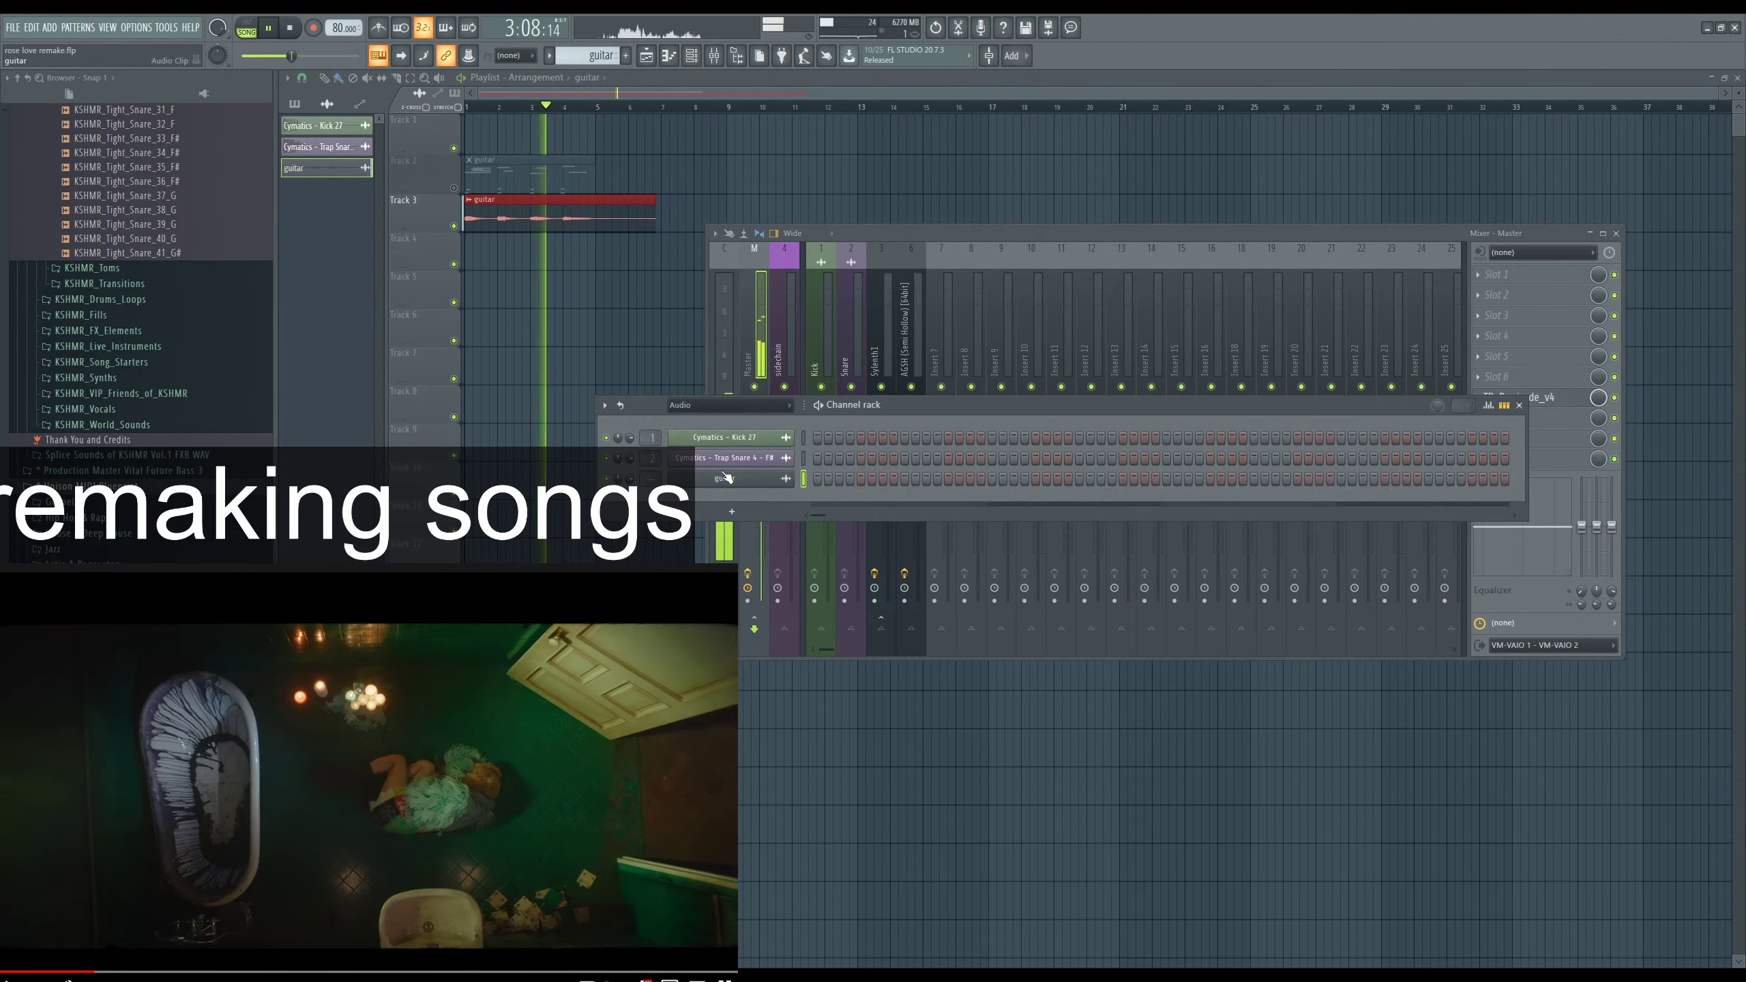
left_click(720, 421)
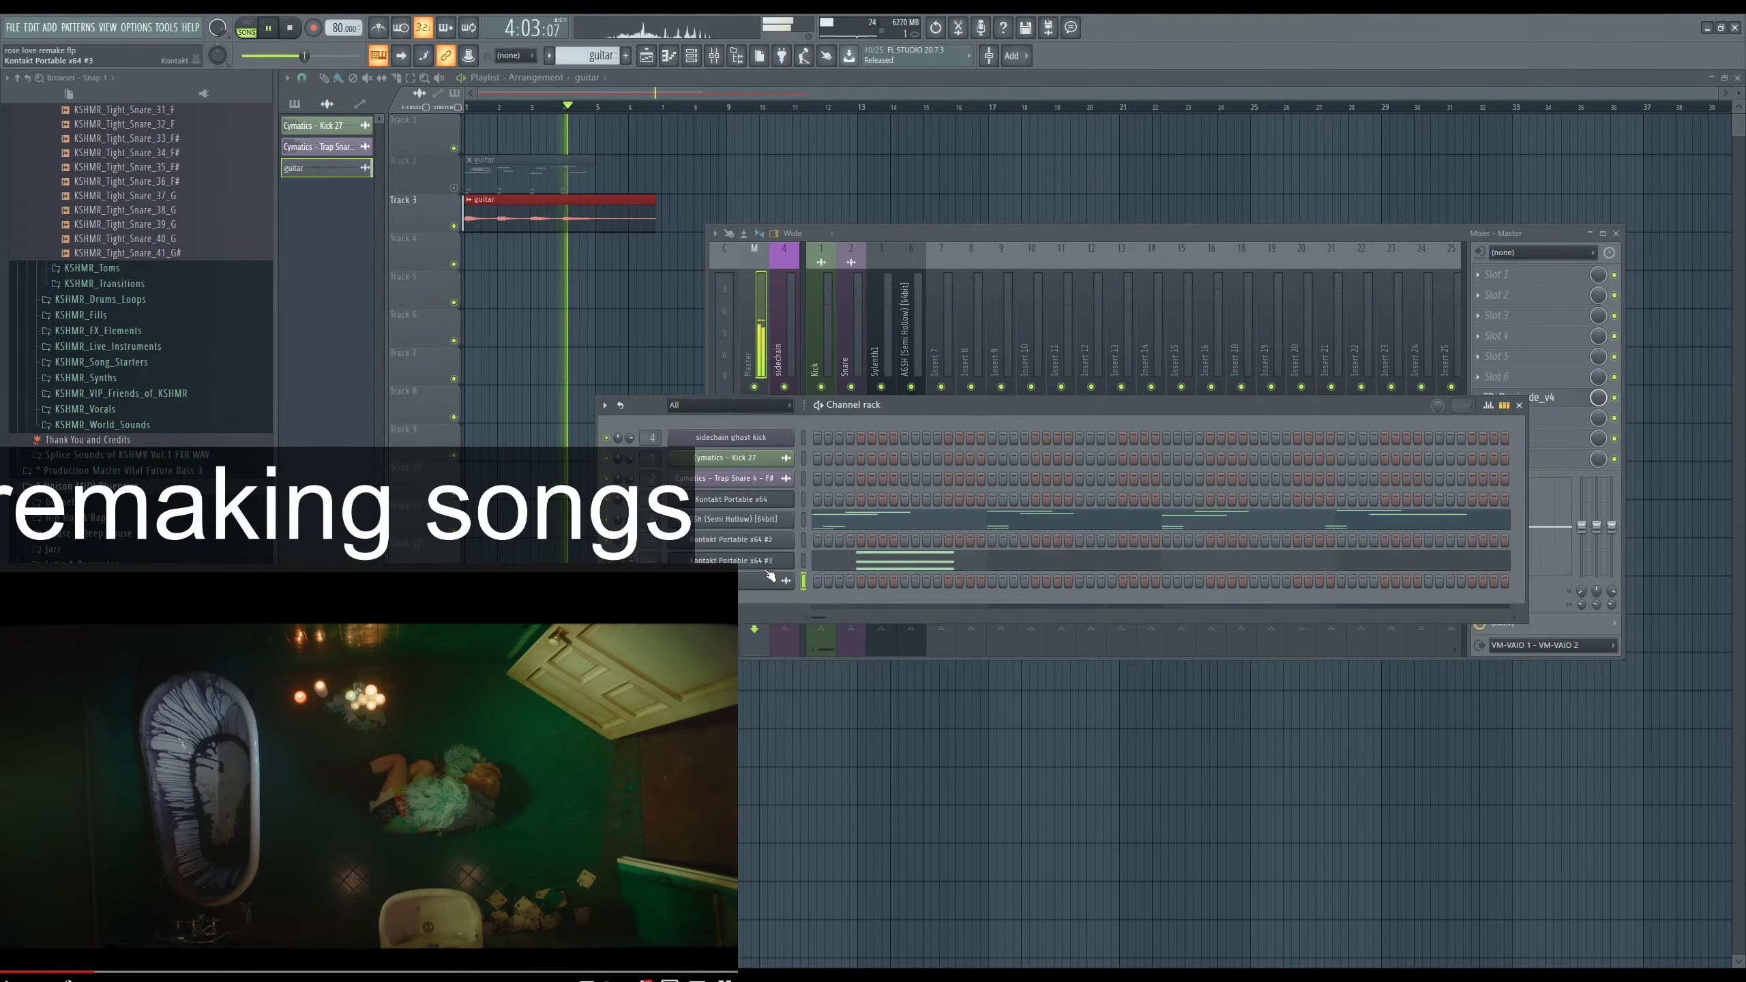
key("ctrl+x")
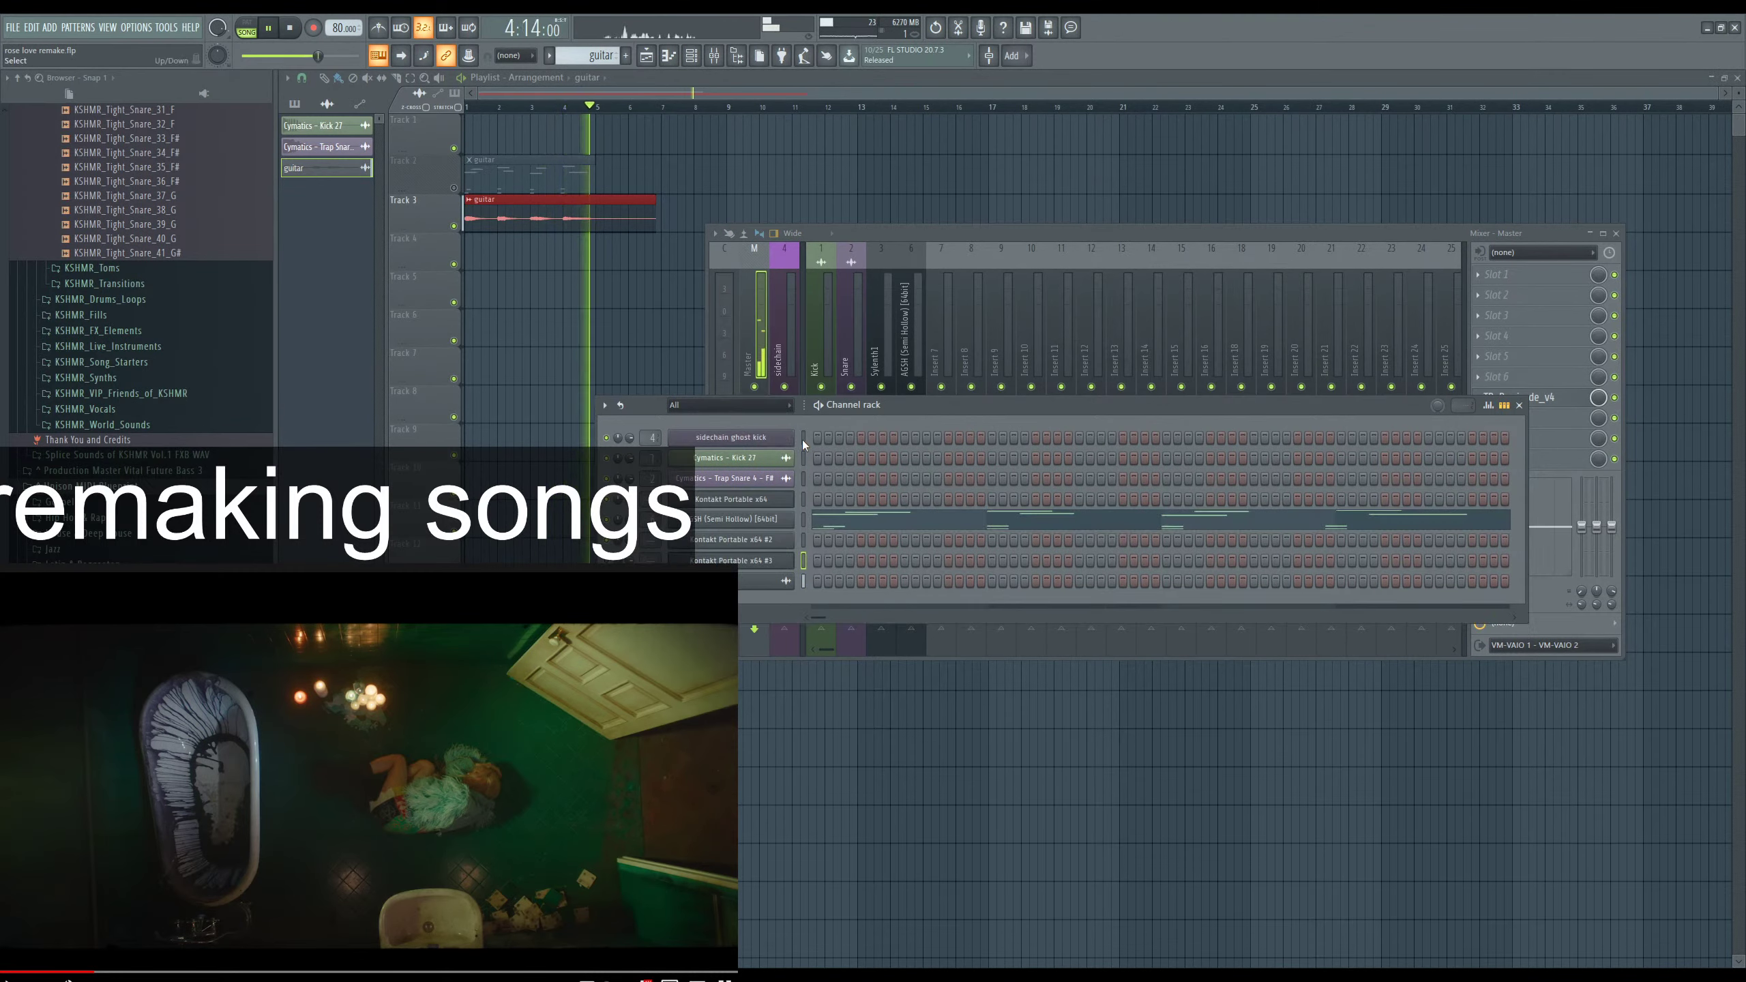
left_click(627, 56)
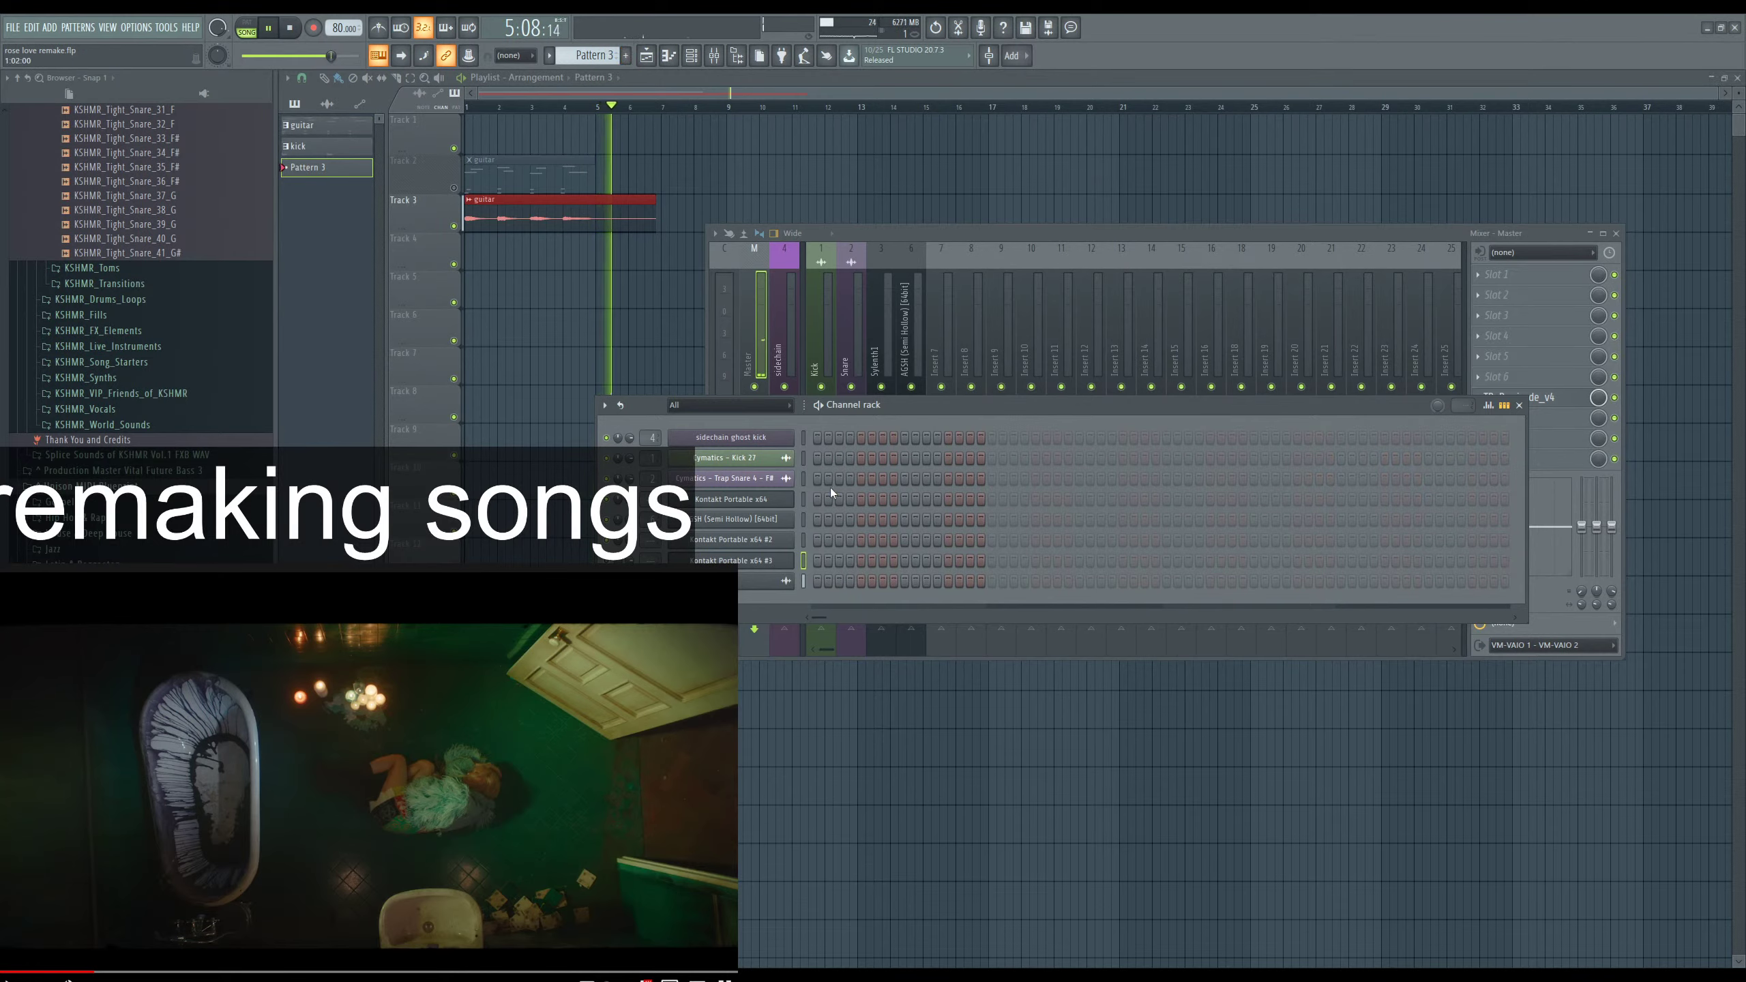
key("ctrl+v")
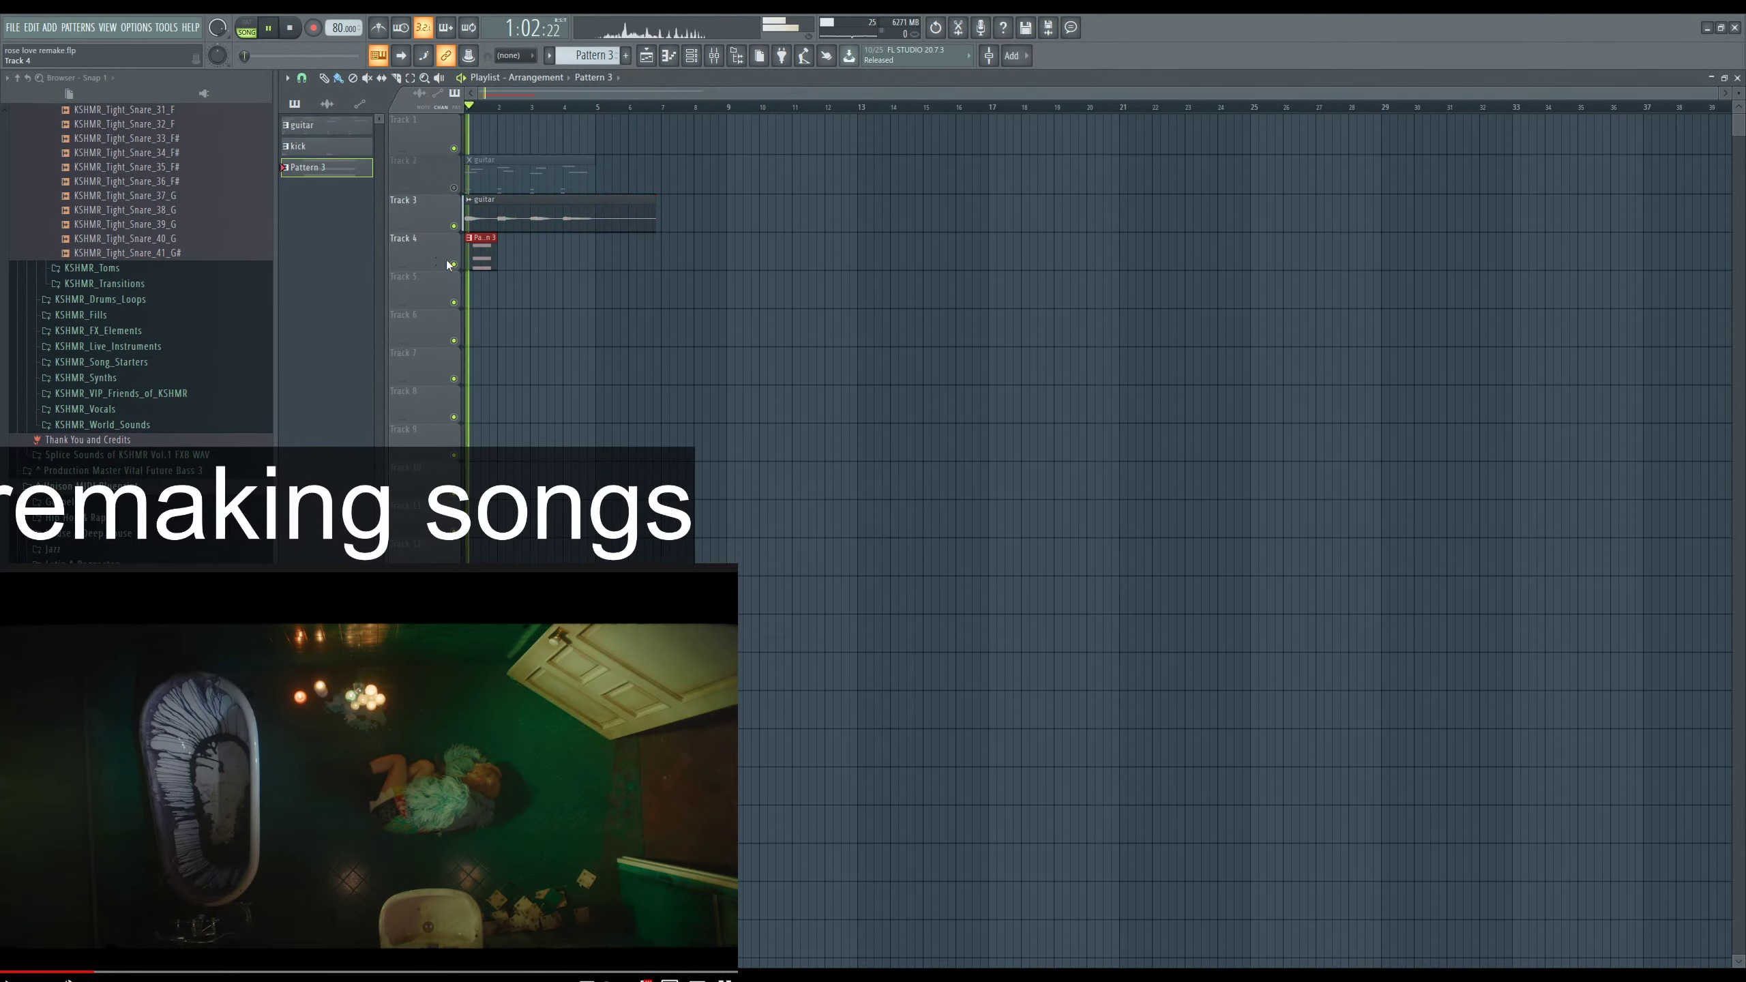
Play the Track 4 clip of Pattern 3, and move the Kontakt Portable x64 #3 chord notes to the pattern's start.
scroll(456, 309, "up", 6)
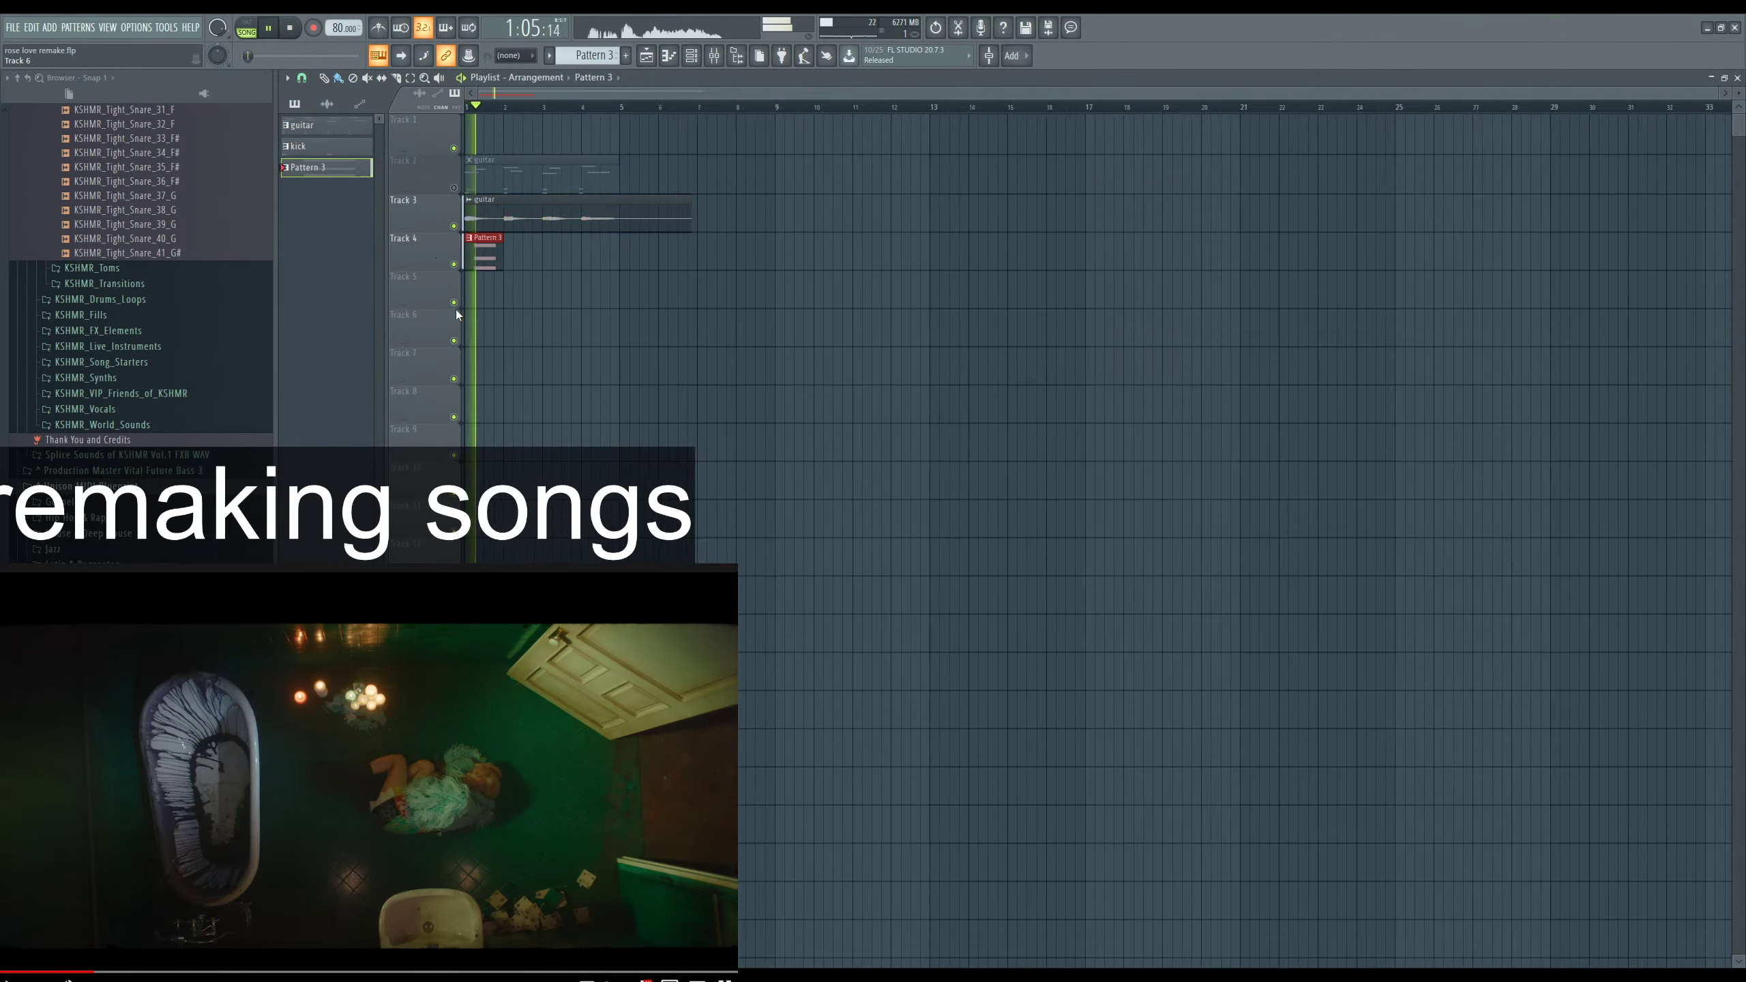
key("F6")
key("space")
key("space")
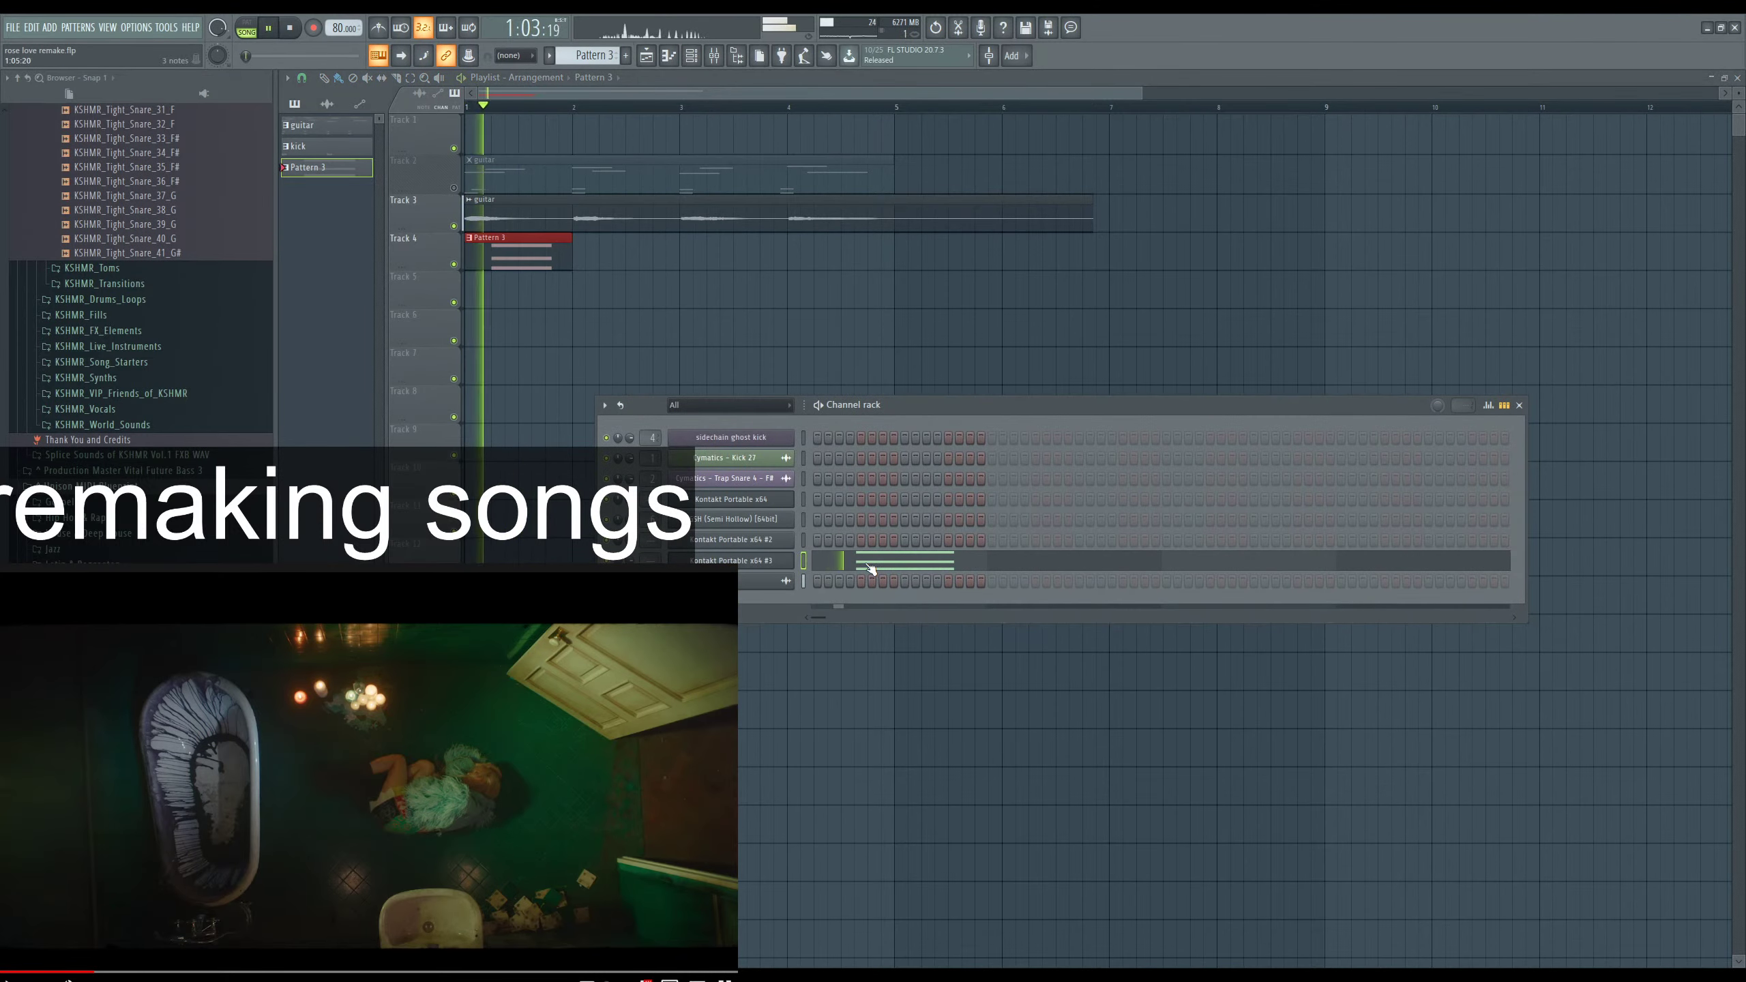
key("space")
left_click(828, 561)
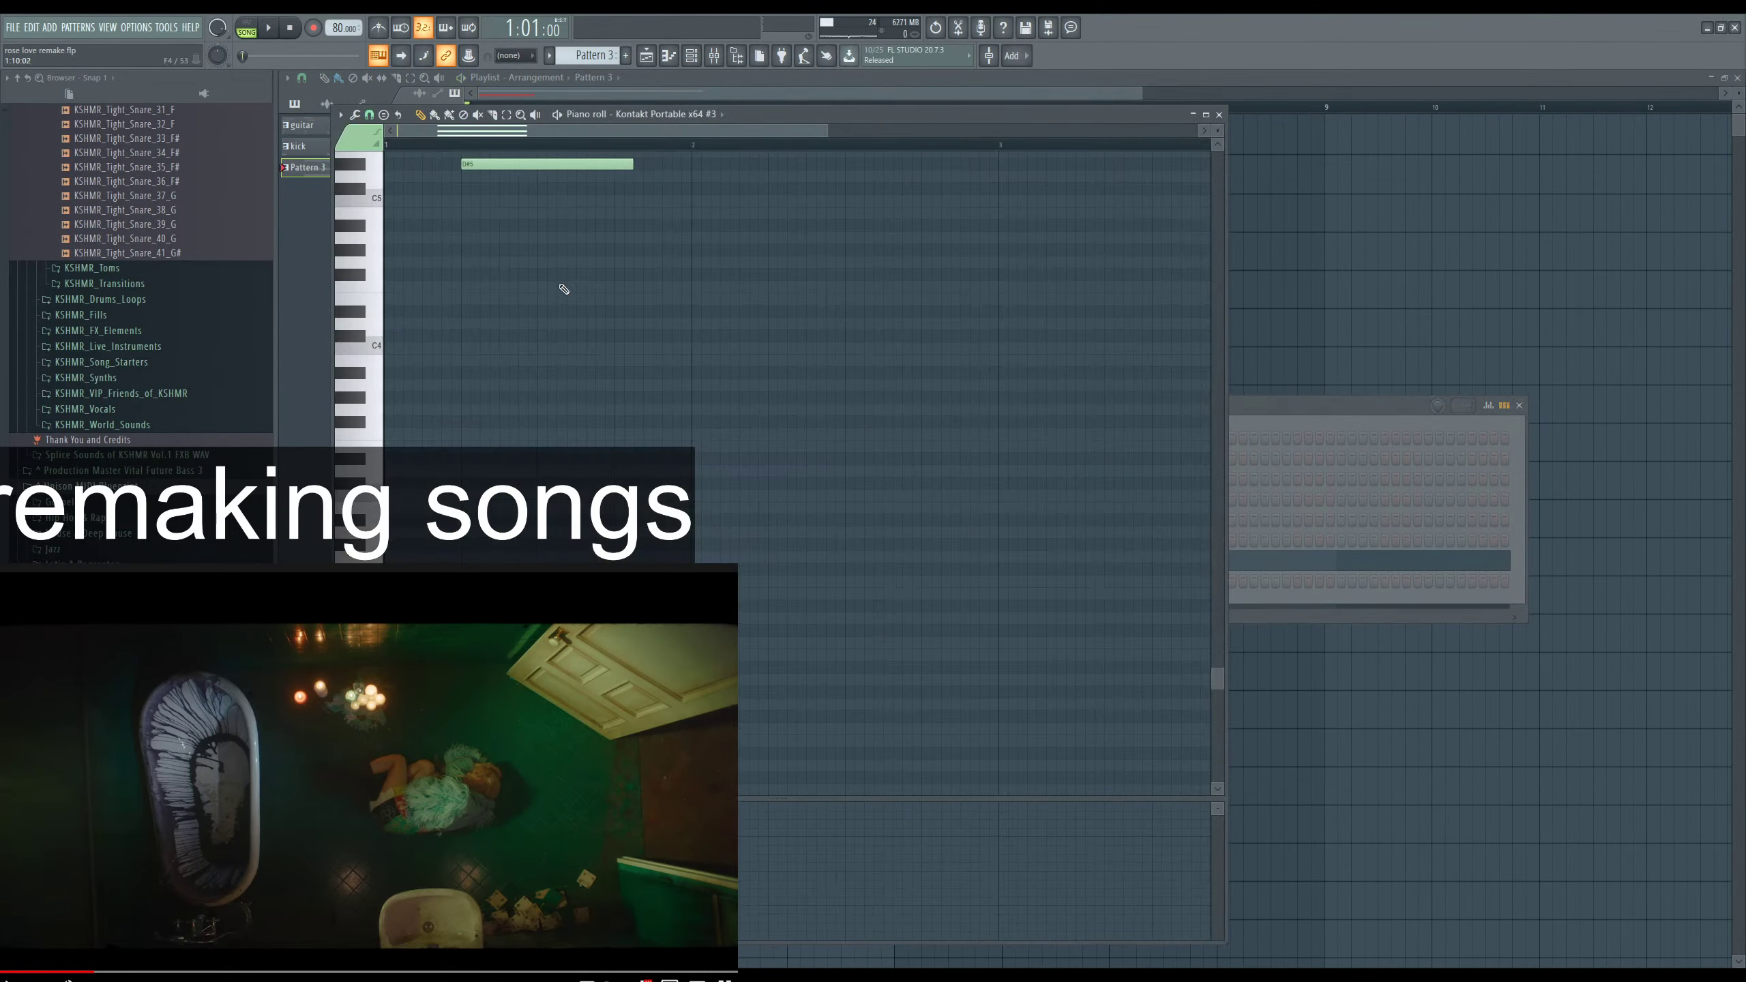
scroll(563, 289, "up", 3)
key("ctrl+a")
mouse_move(516, 227)
left_mouse_down()
mouse_move(438, 227)
mouse_move(565, 254)
mouse_move(523, 255)
left_mouse_up()
Shift the Pattern 3 clip on playlist Track 4 to beat 2 of bar 1 and play it with the guitar clip.
key("F5")
key("space")
key("space")
key("space")
Examine Kontakt Portable x64 #3's Electric Sunburst Deluxe Airplay B pattern while the arrangement plays.
key("F6")
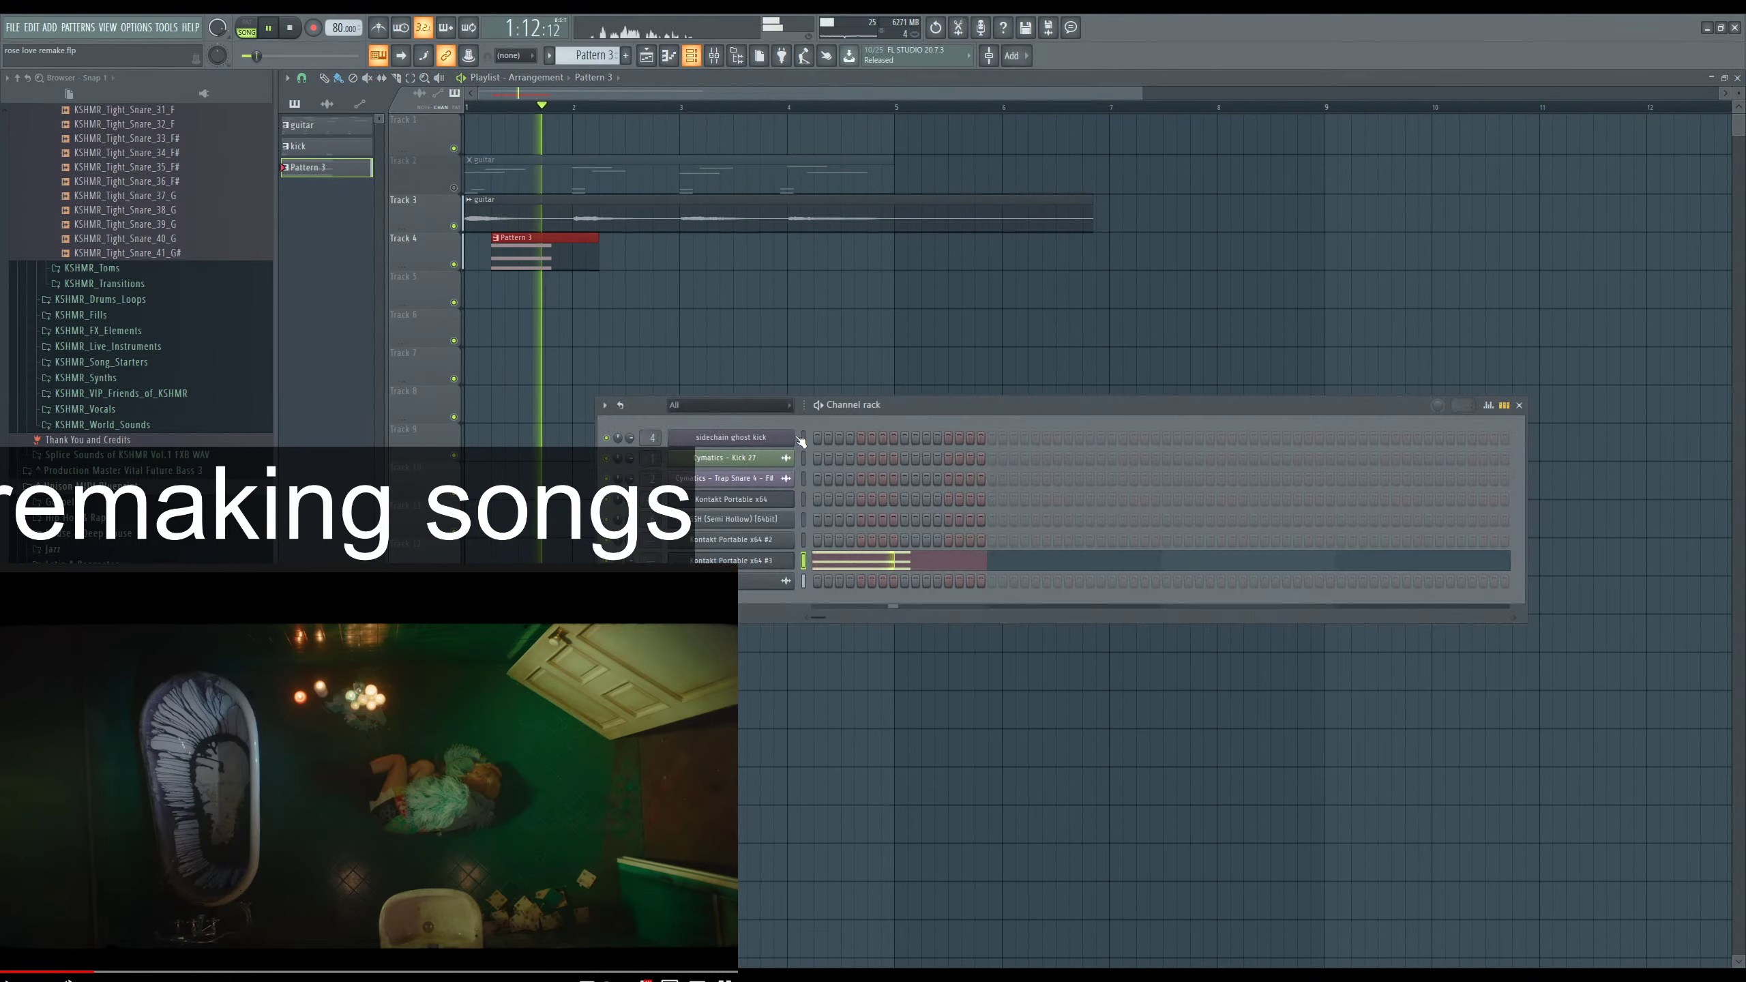
key("space")
left_click(765, 565)
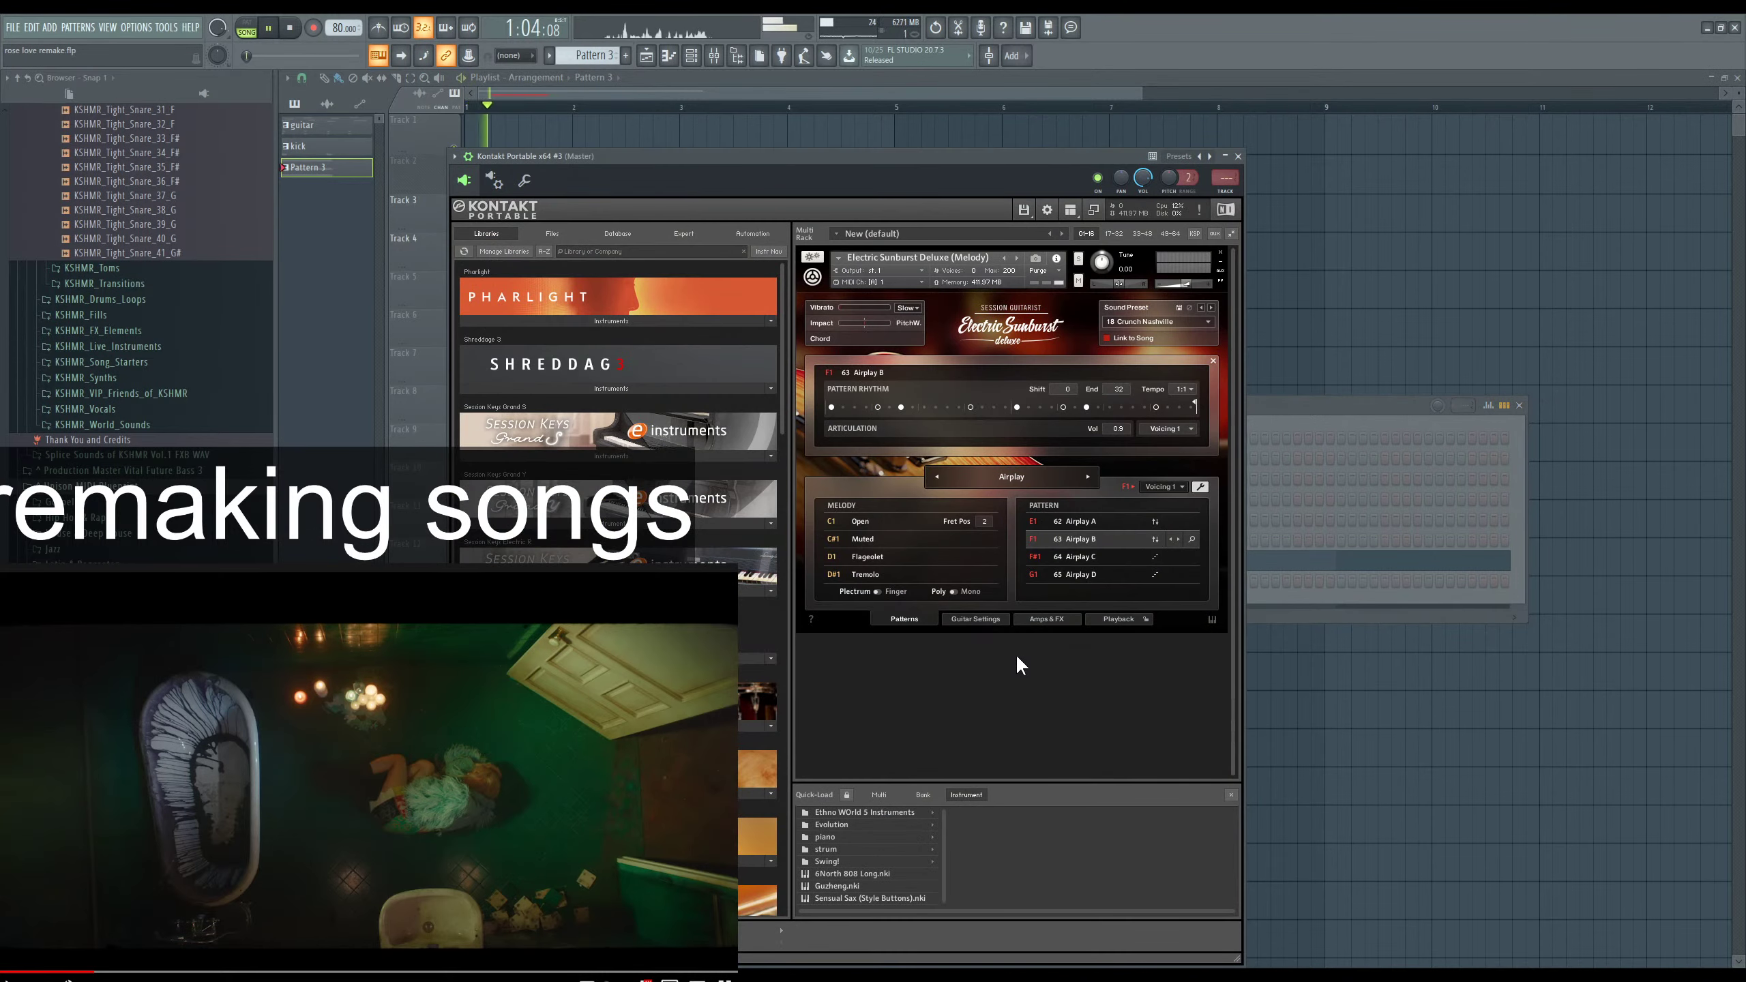
key("space")
left_click(1318, 402)
key("space")
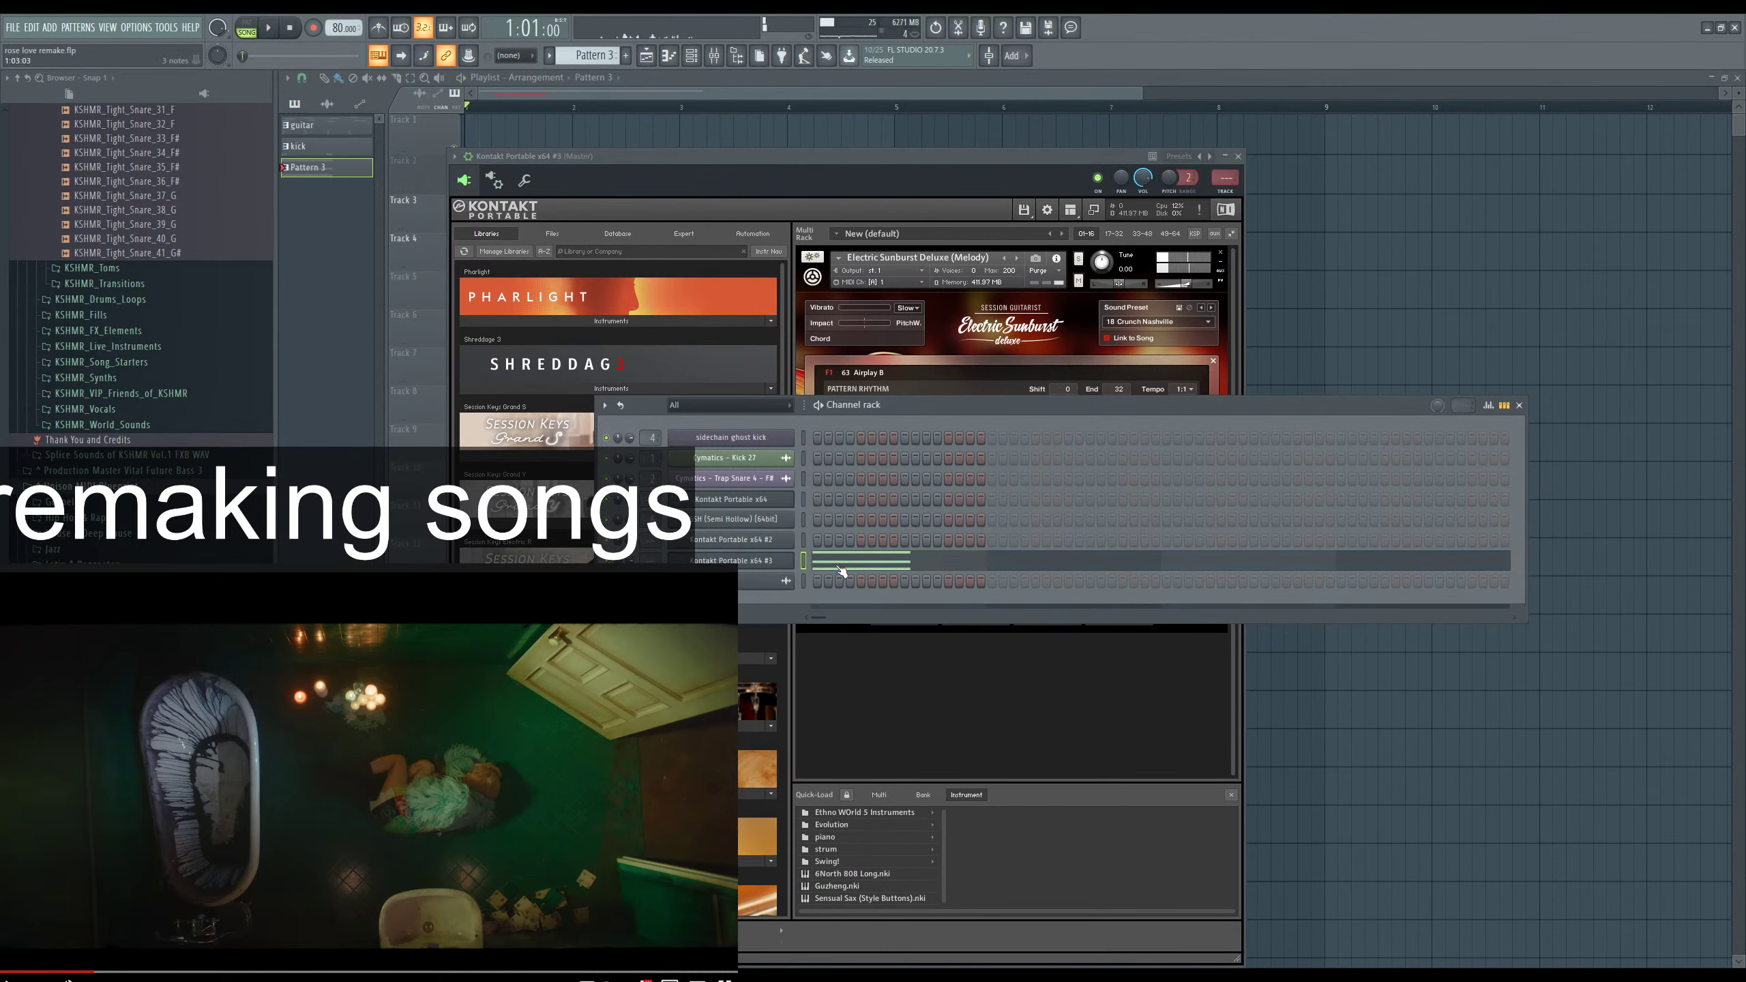
Try all Pattern 3 chord notes one octave lower and play the result.
left_click(836, 565)
scroll(427, 367, "up", 1)
key("ctrl+a")
key("ctrl+Down")
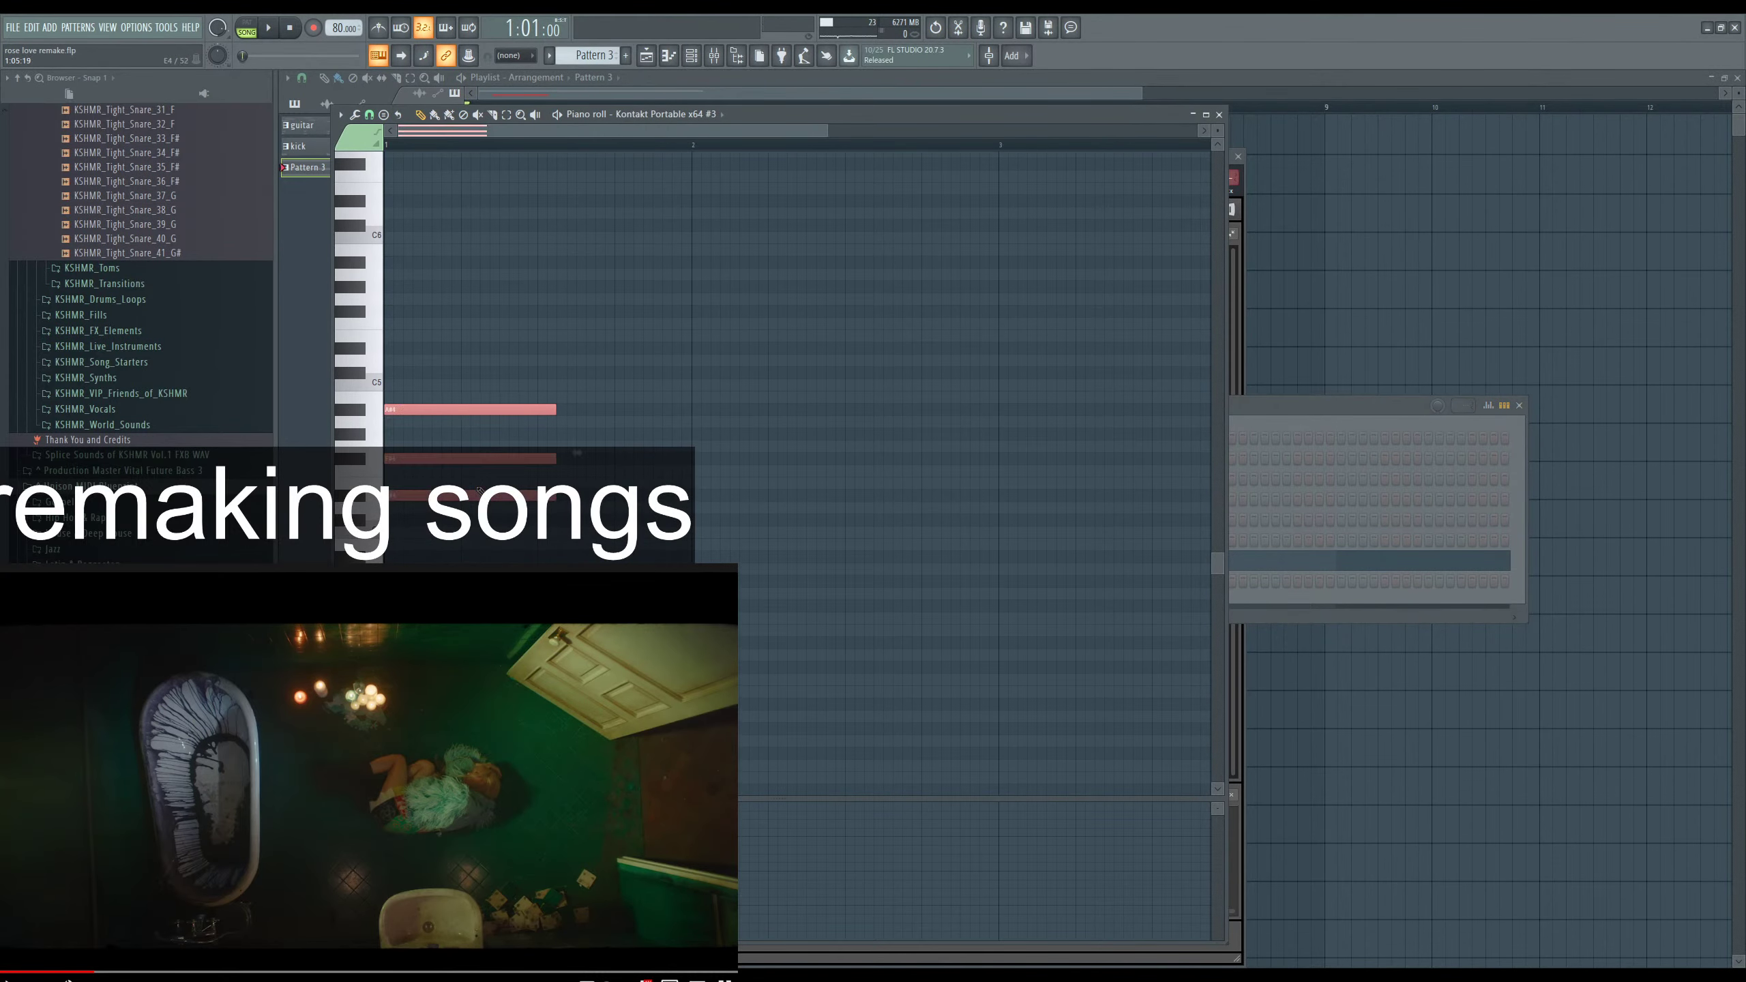
key("space")
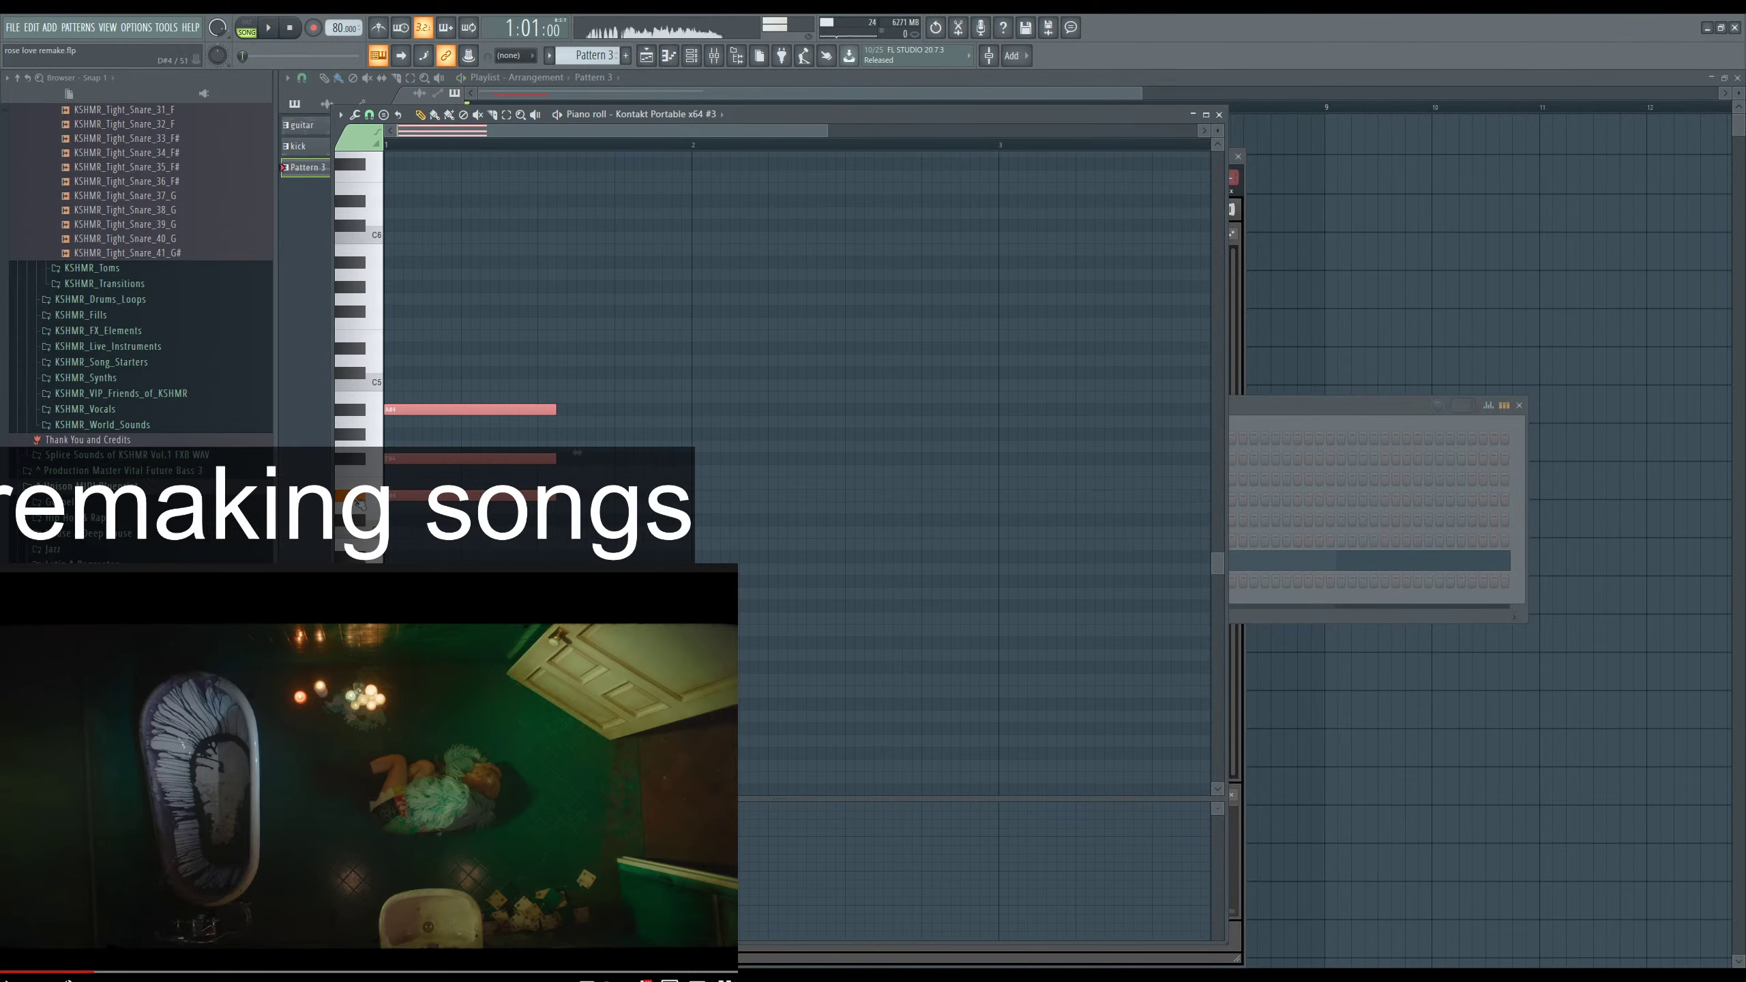
Move the Pattern 3 clip to bar 5 and the guitar audio clip to one beat before bar 5, and play from there.
key("F12")
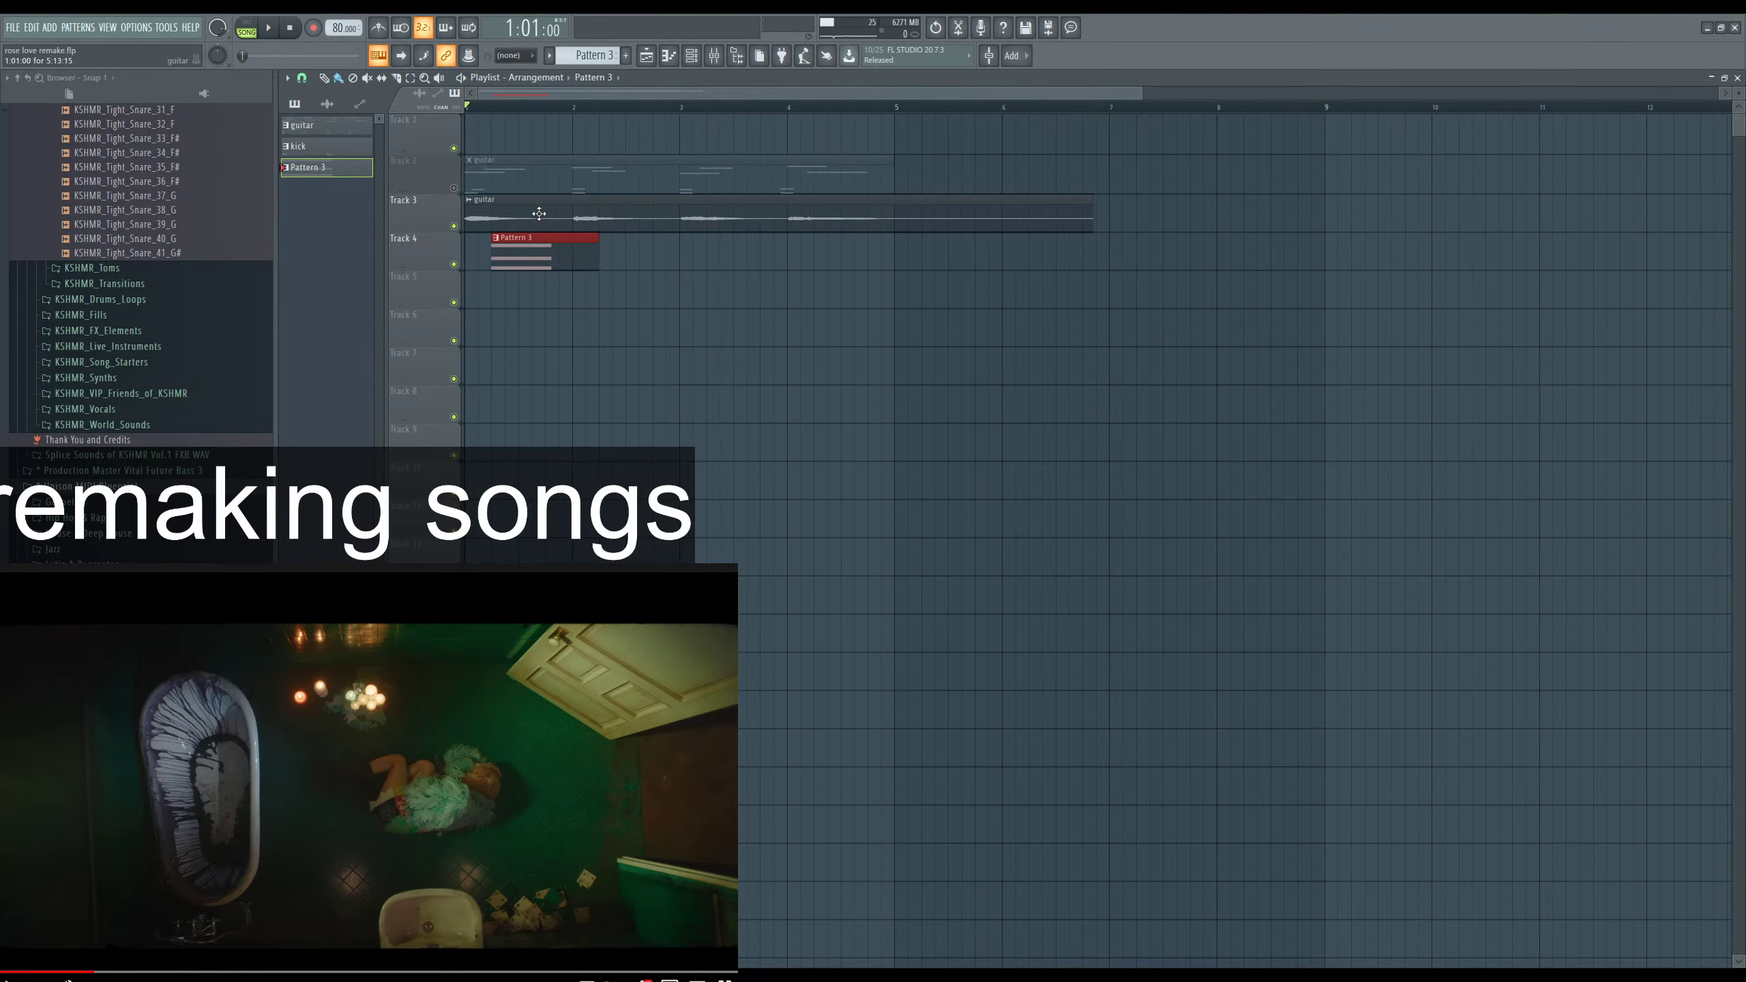
left_click_drag(523, 247, 958, 251)
left_click_drag(650, 220, 1067, 221)
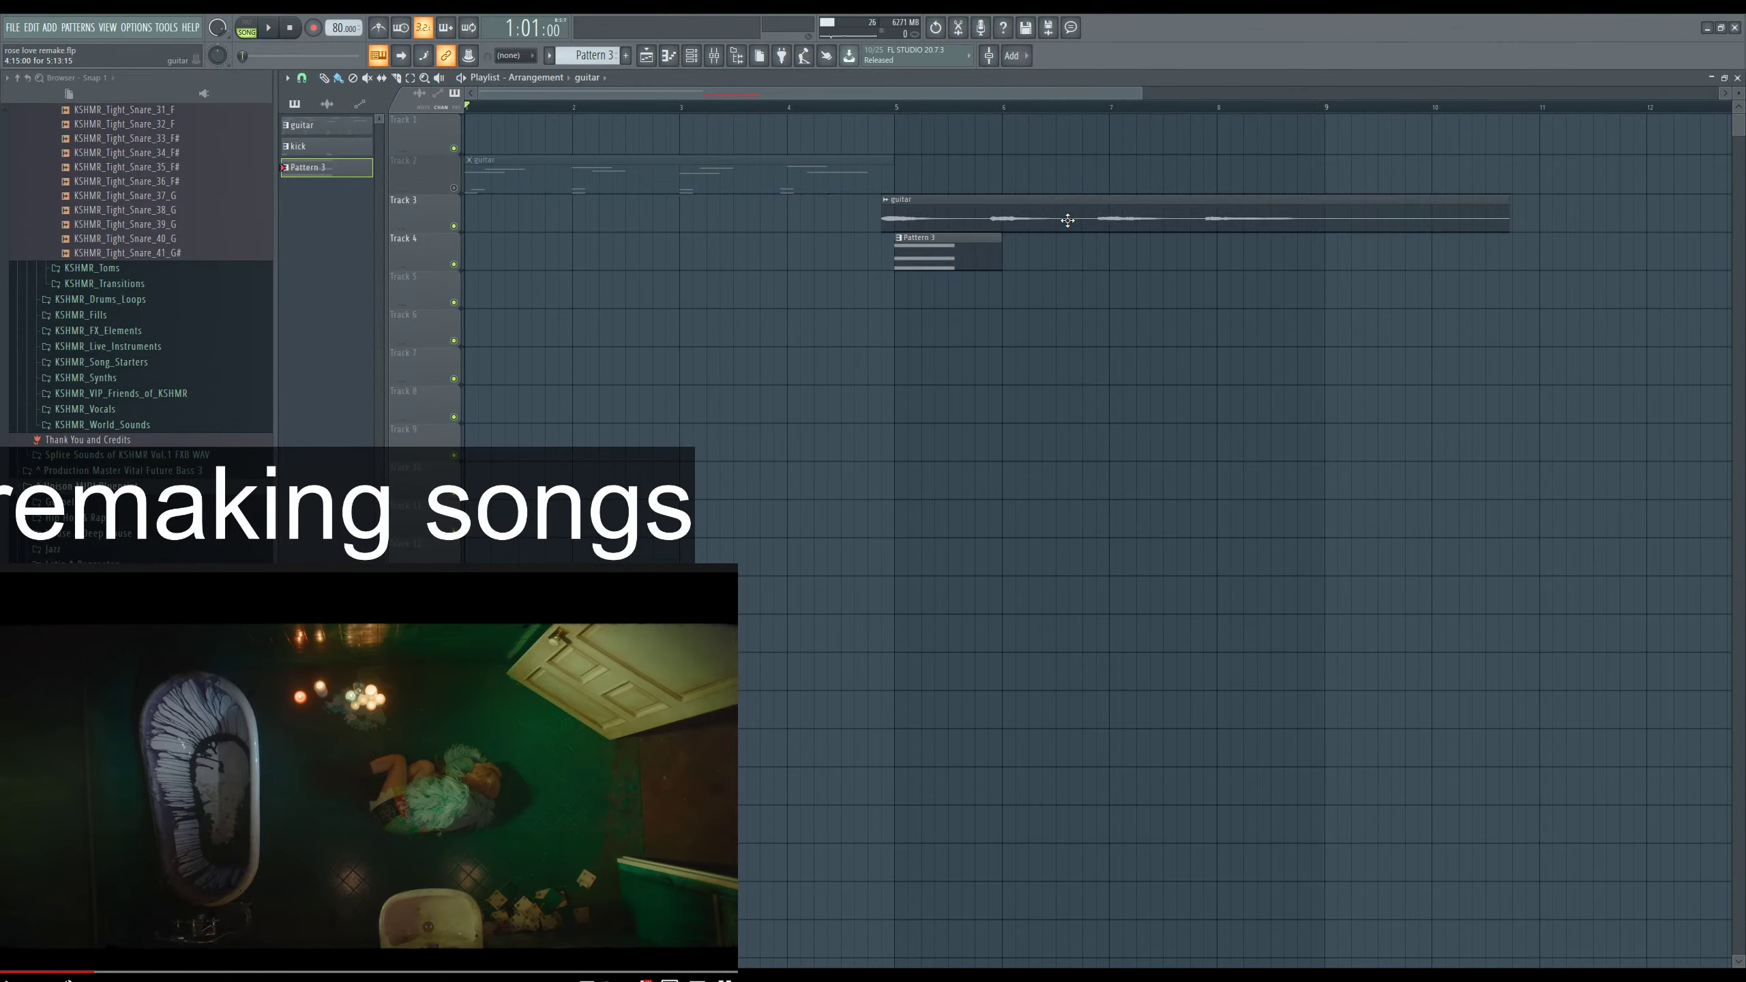
left_click(890, 108)
key("space")
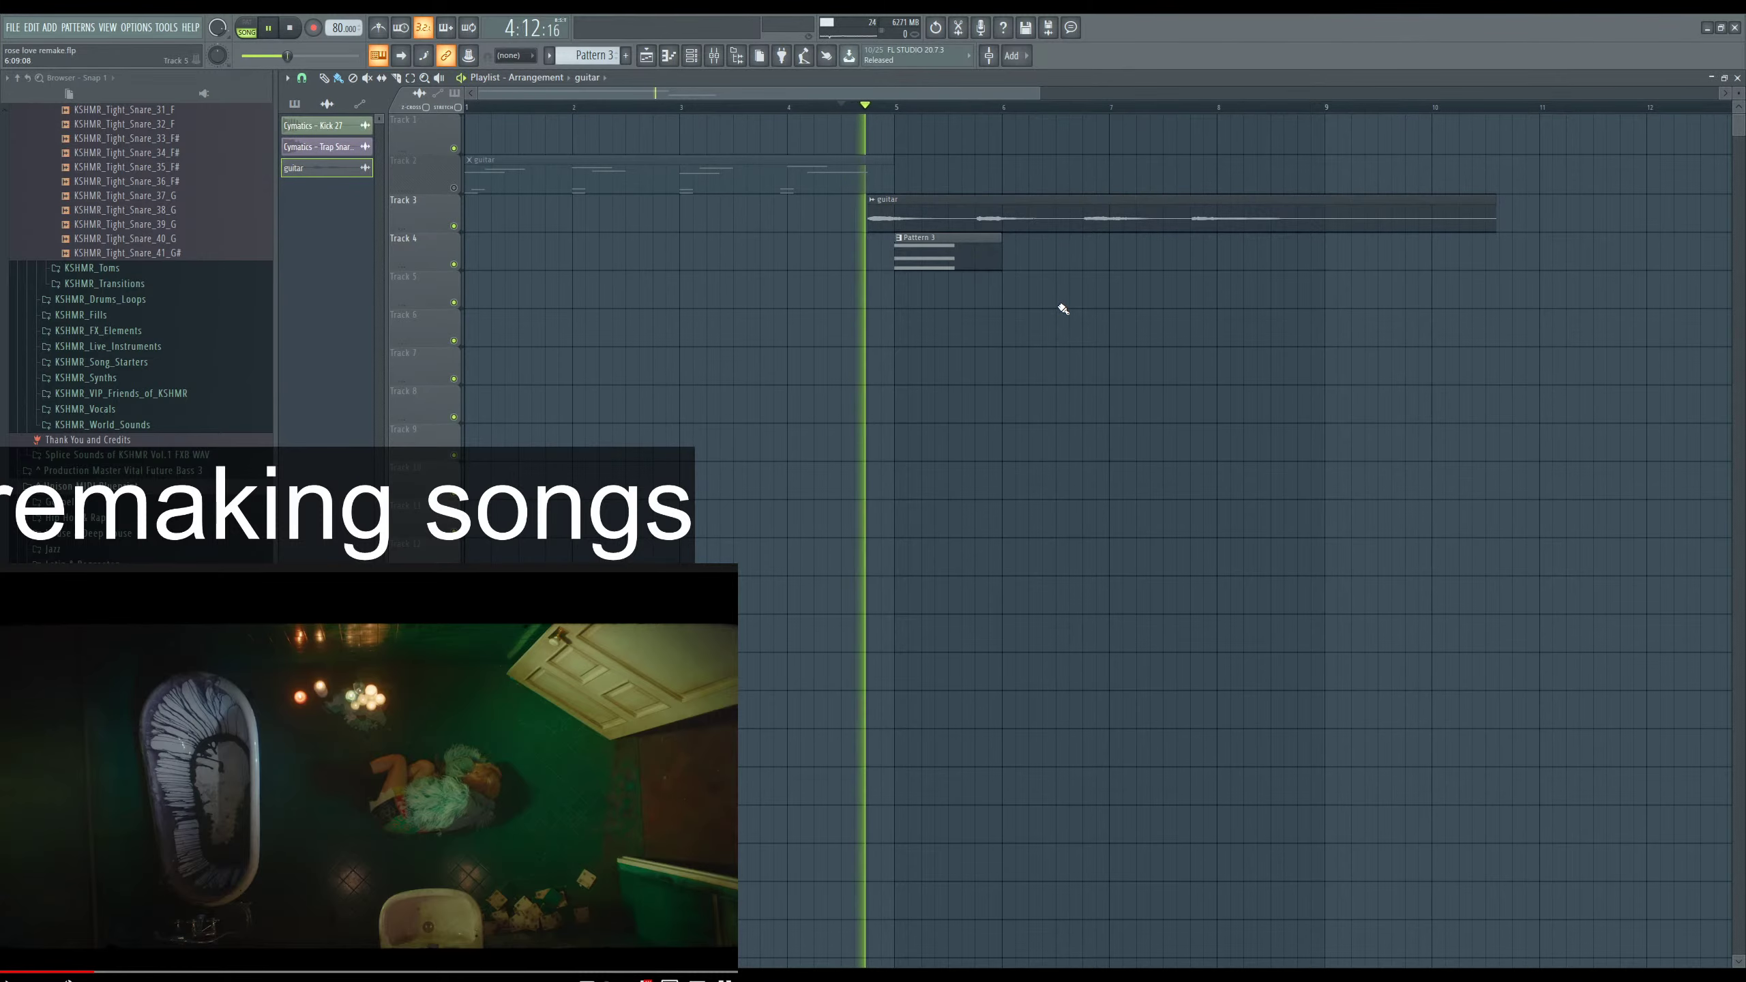
scroll(1023, 328, "up", 2)
scroll(1021, 328, "down", 2)
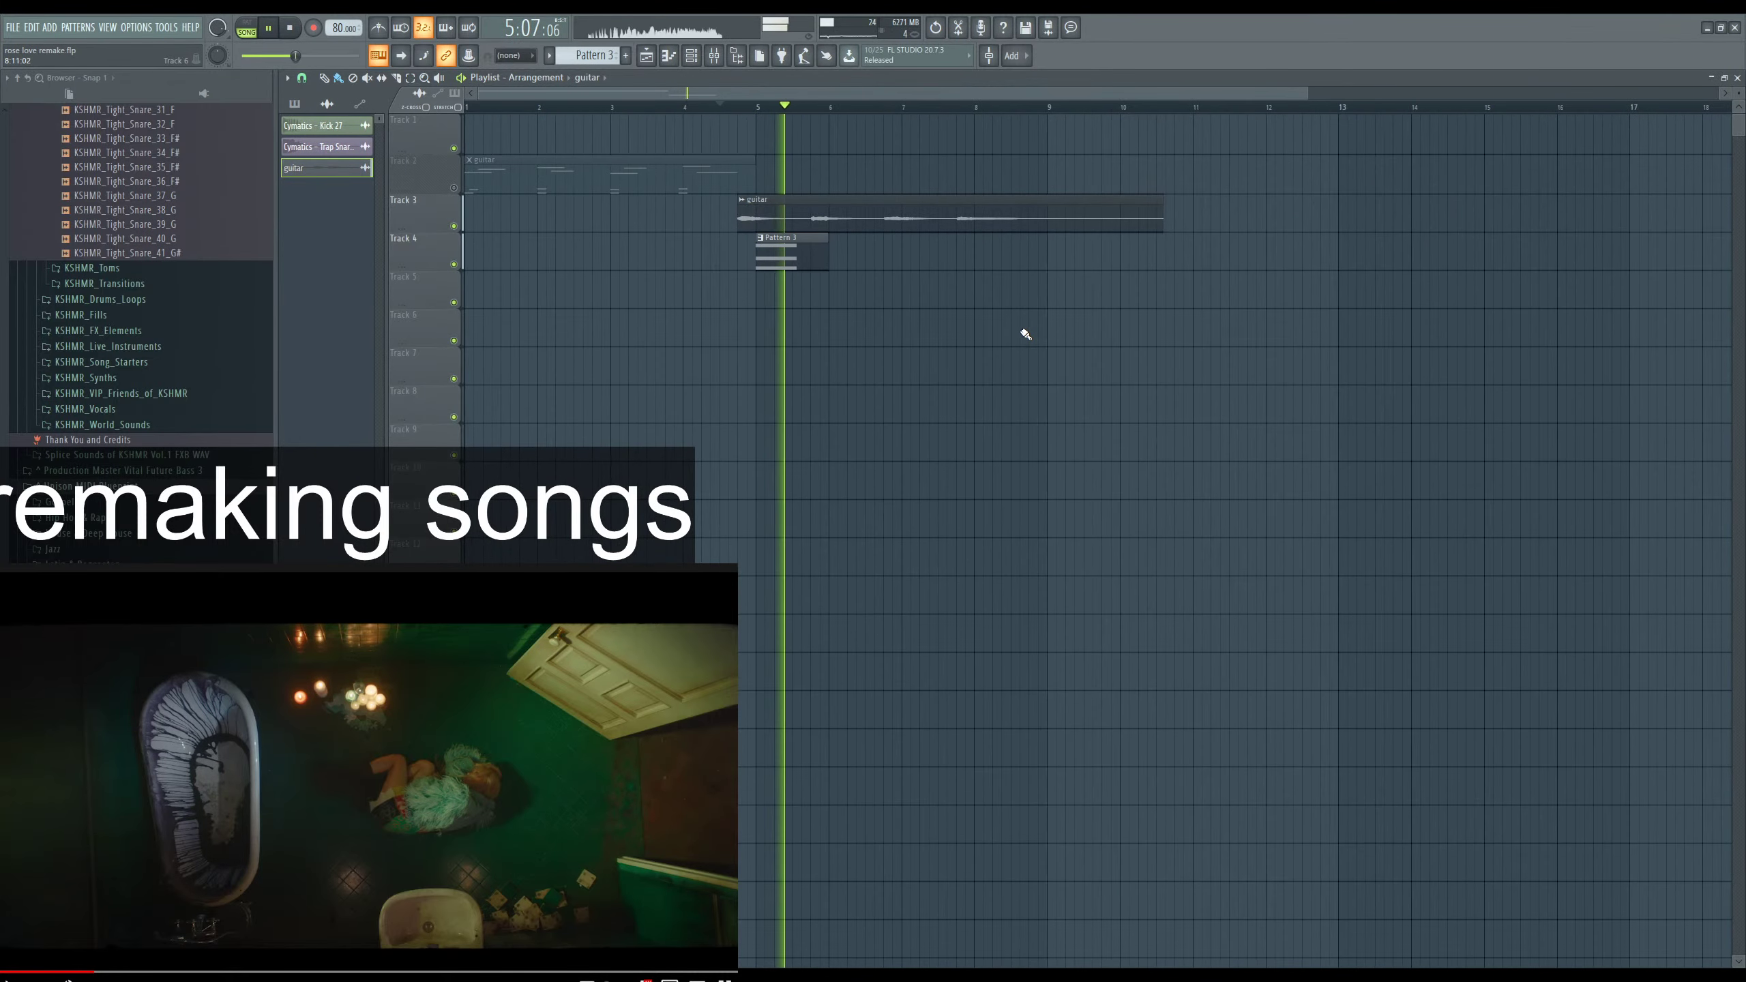
Raise all Pattern 3 chord notes by one octave and play the result.
key("F6")
key("space")
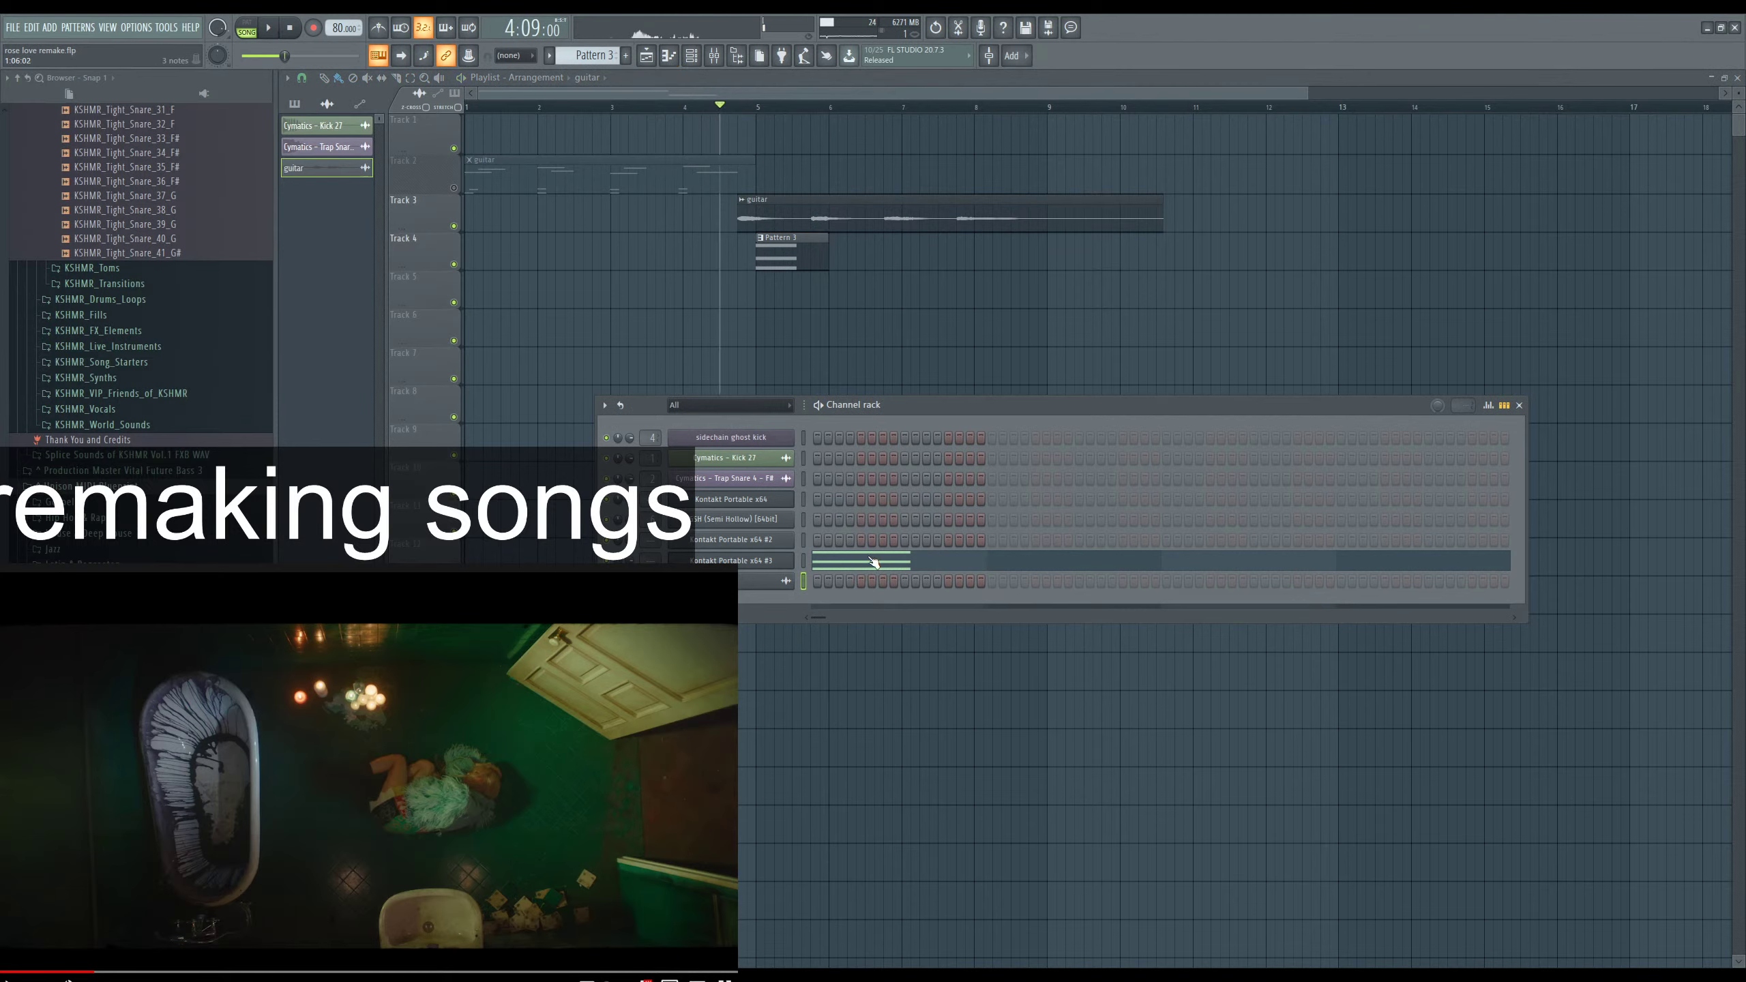
left_click(874, 561)
key("ctrl+a")
key("ctrl+Up")
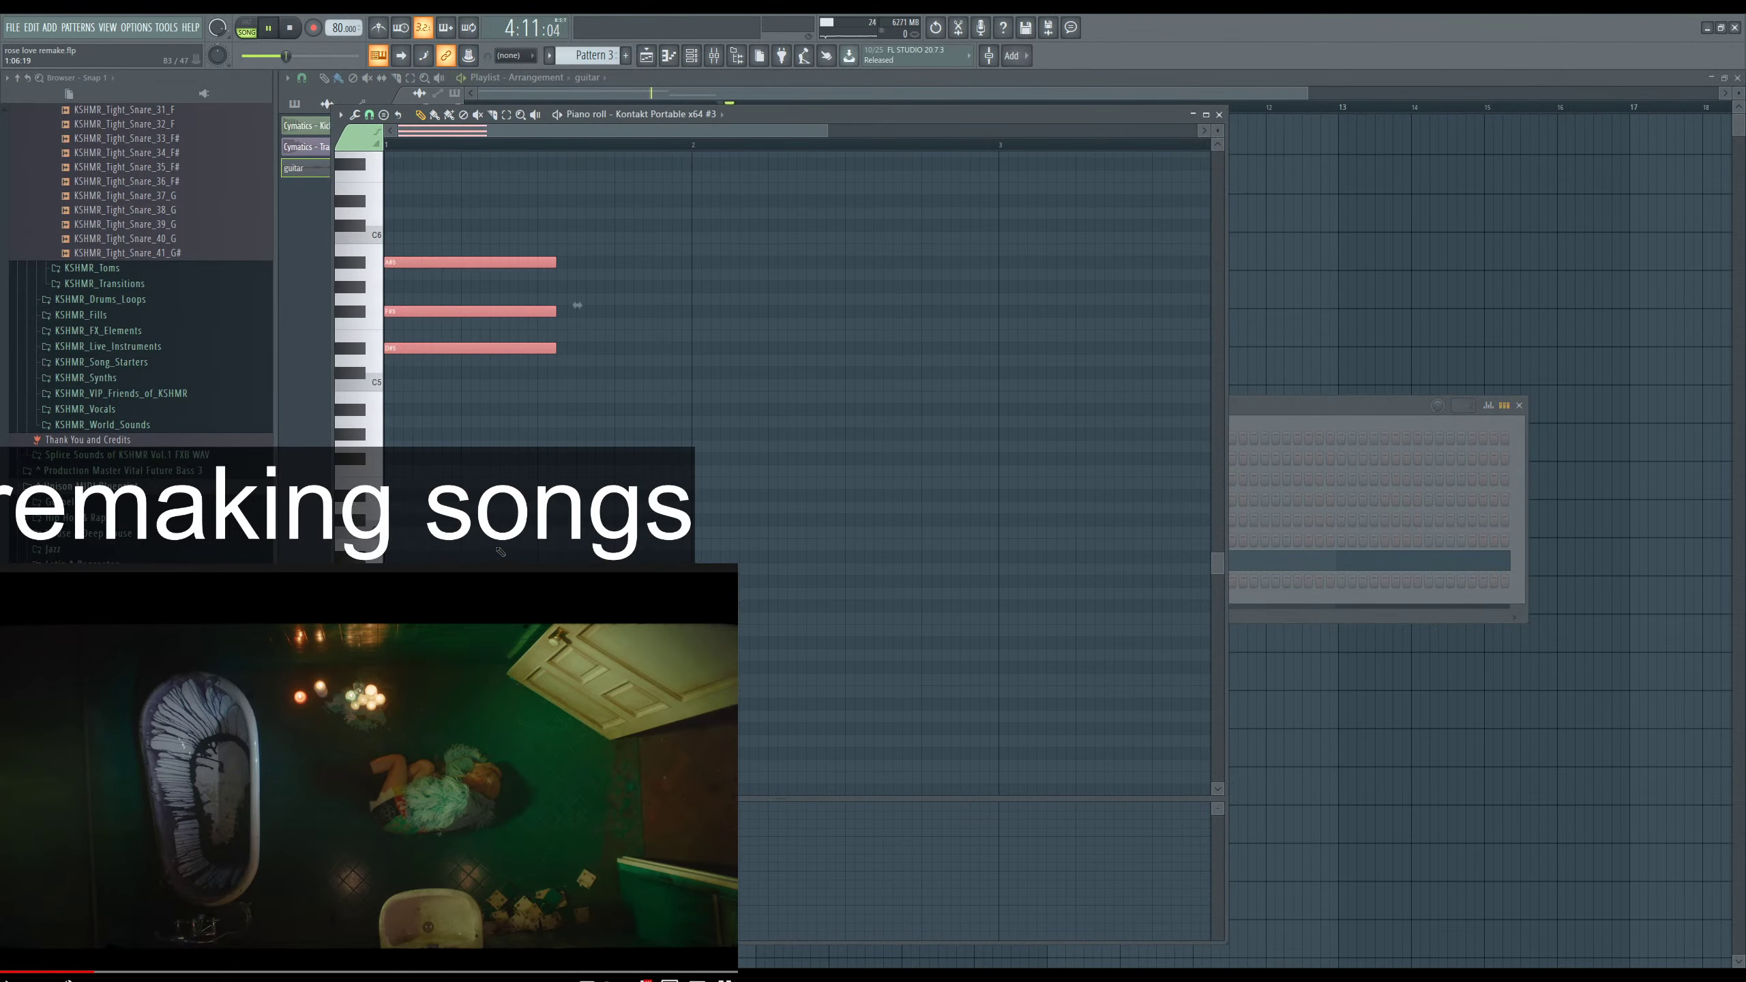
scroll(385, 167, "up", 3)
Try out root notes in Kontakt Portable x64 #3, transpose the Pattern 3 chord up five semitones with G#5 as its lowest note, and play it.
key("F6")
key("space")
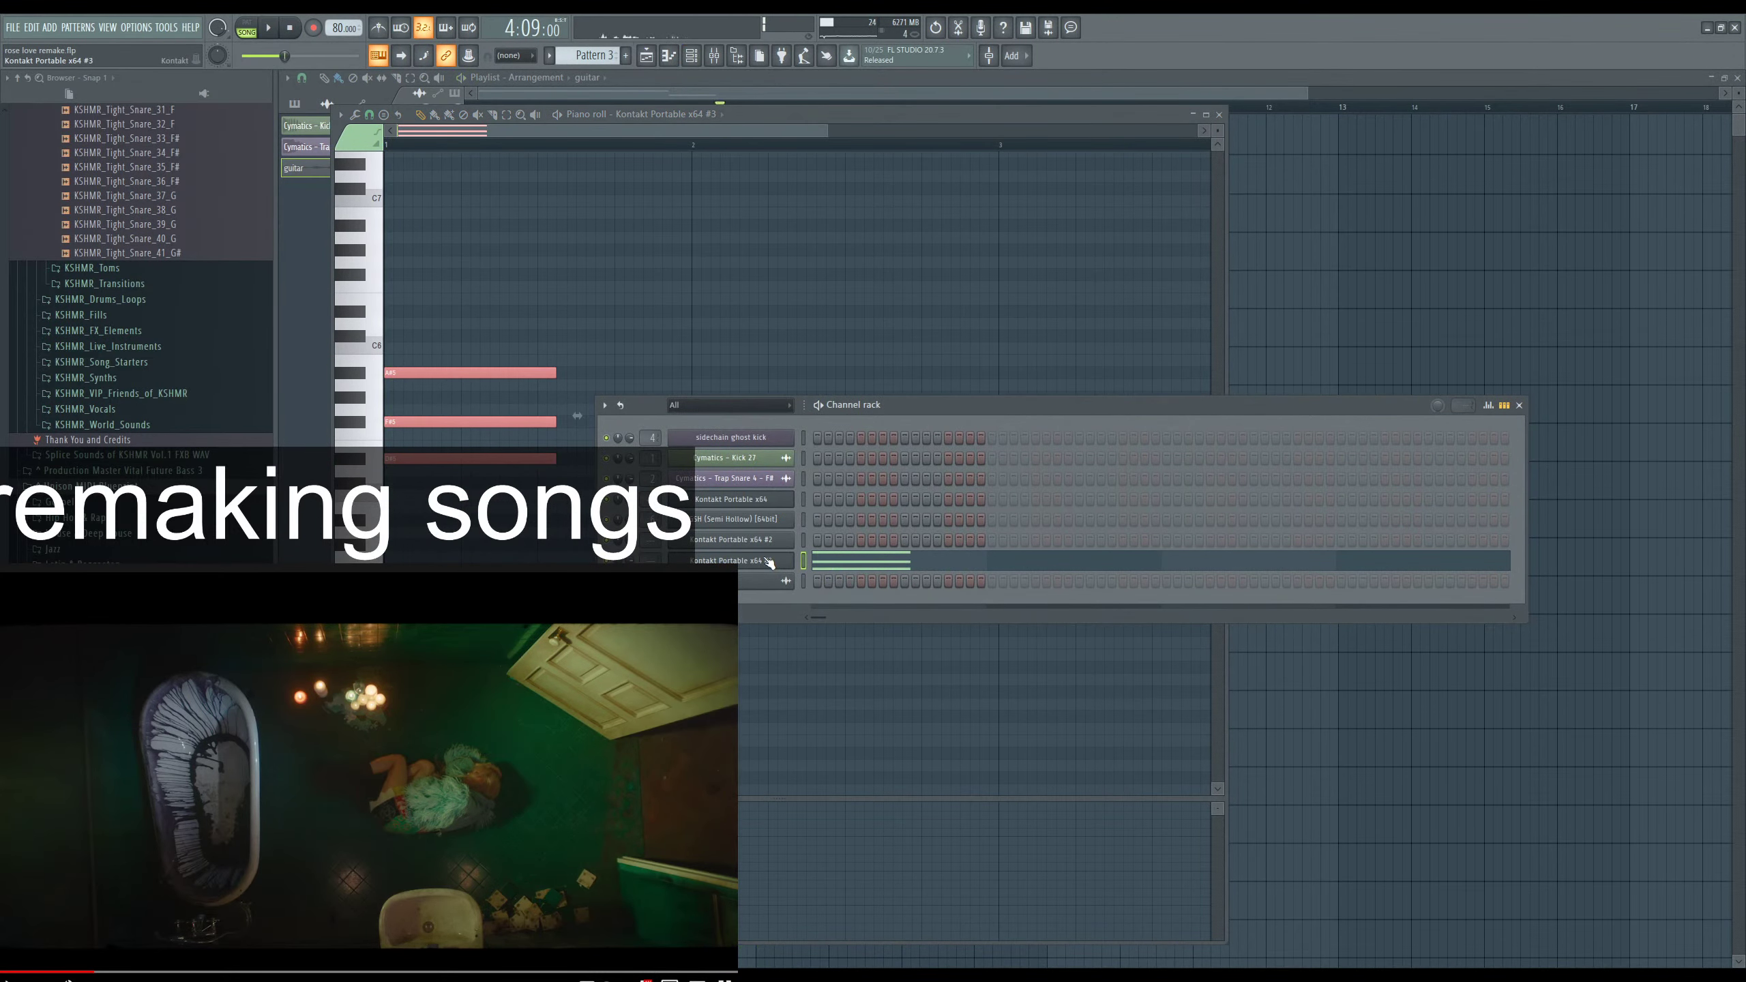
left_click(769, 563)
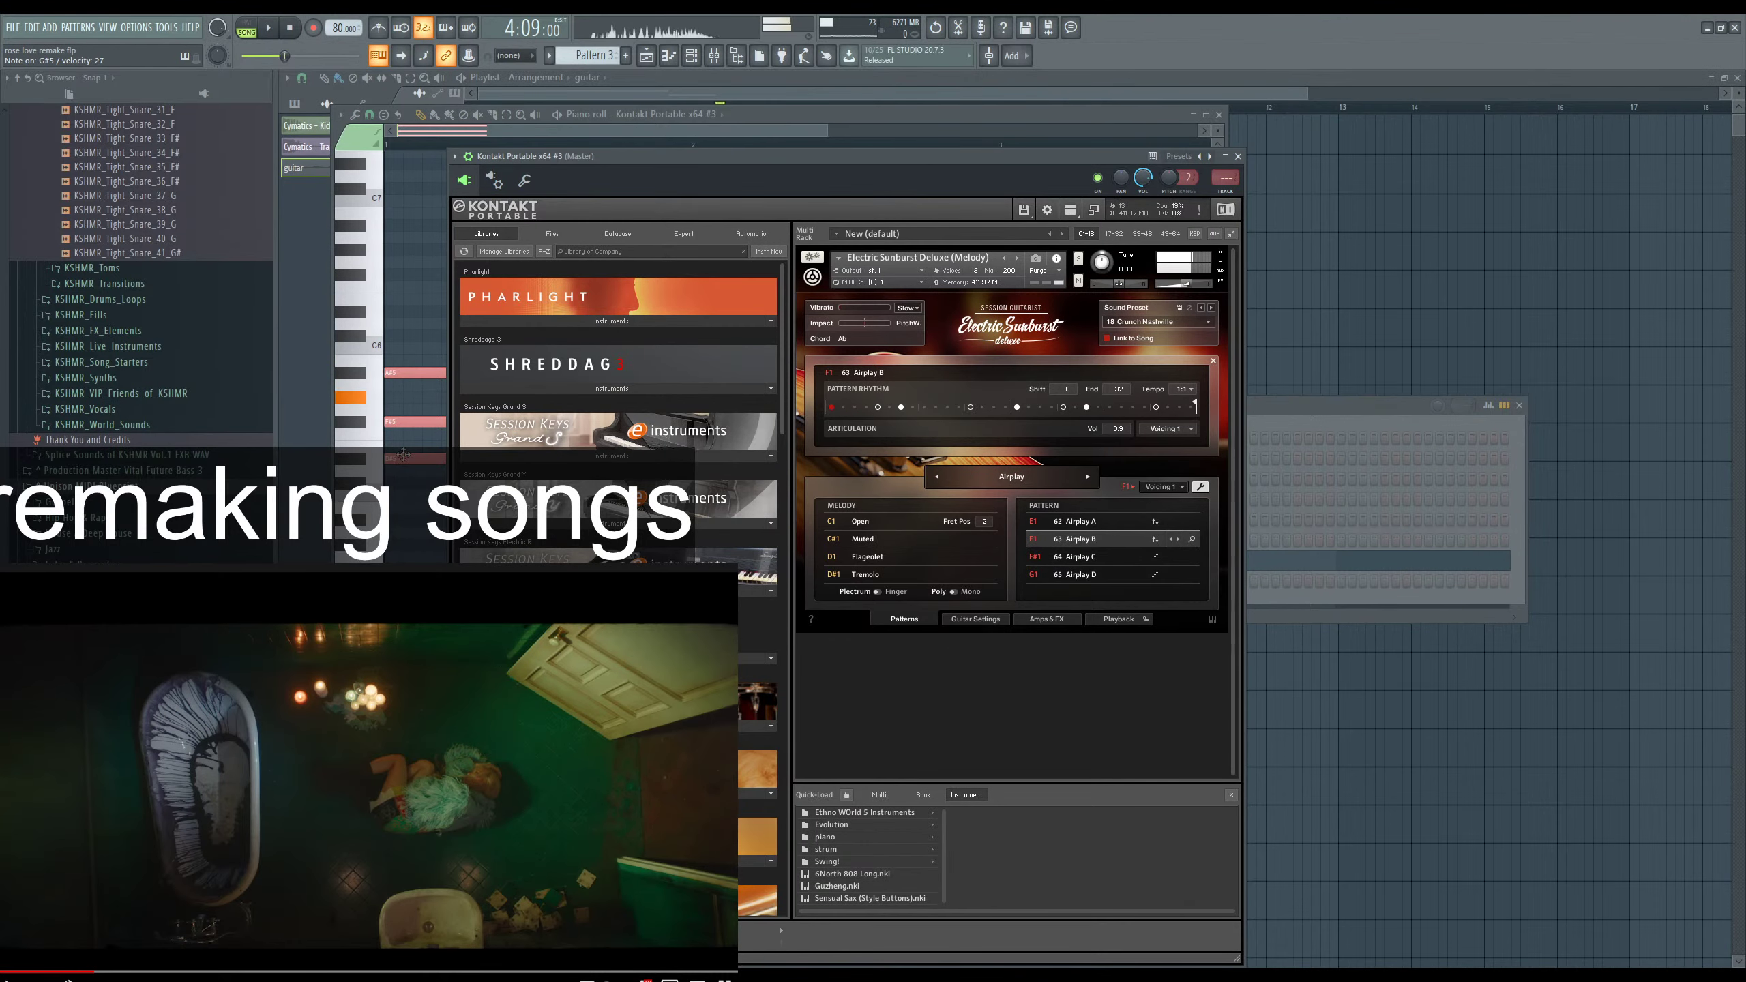
left_click_drag(403, 456, 403, 395)
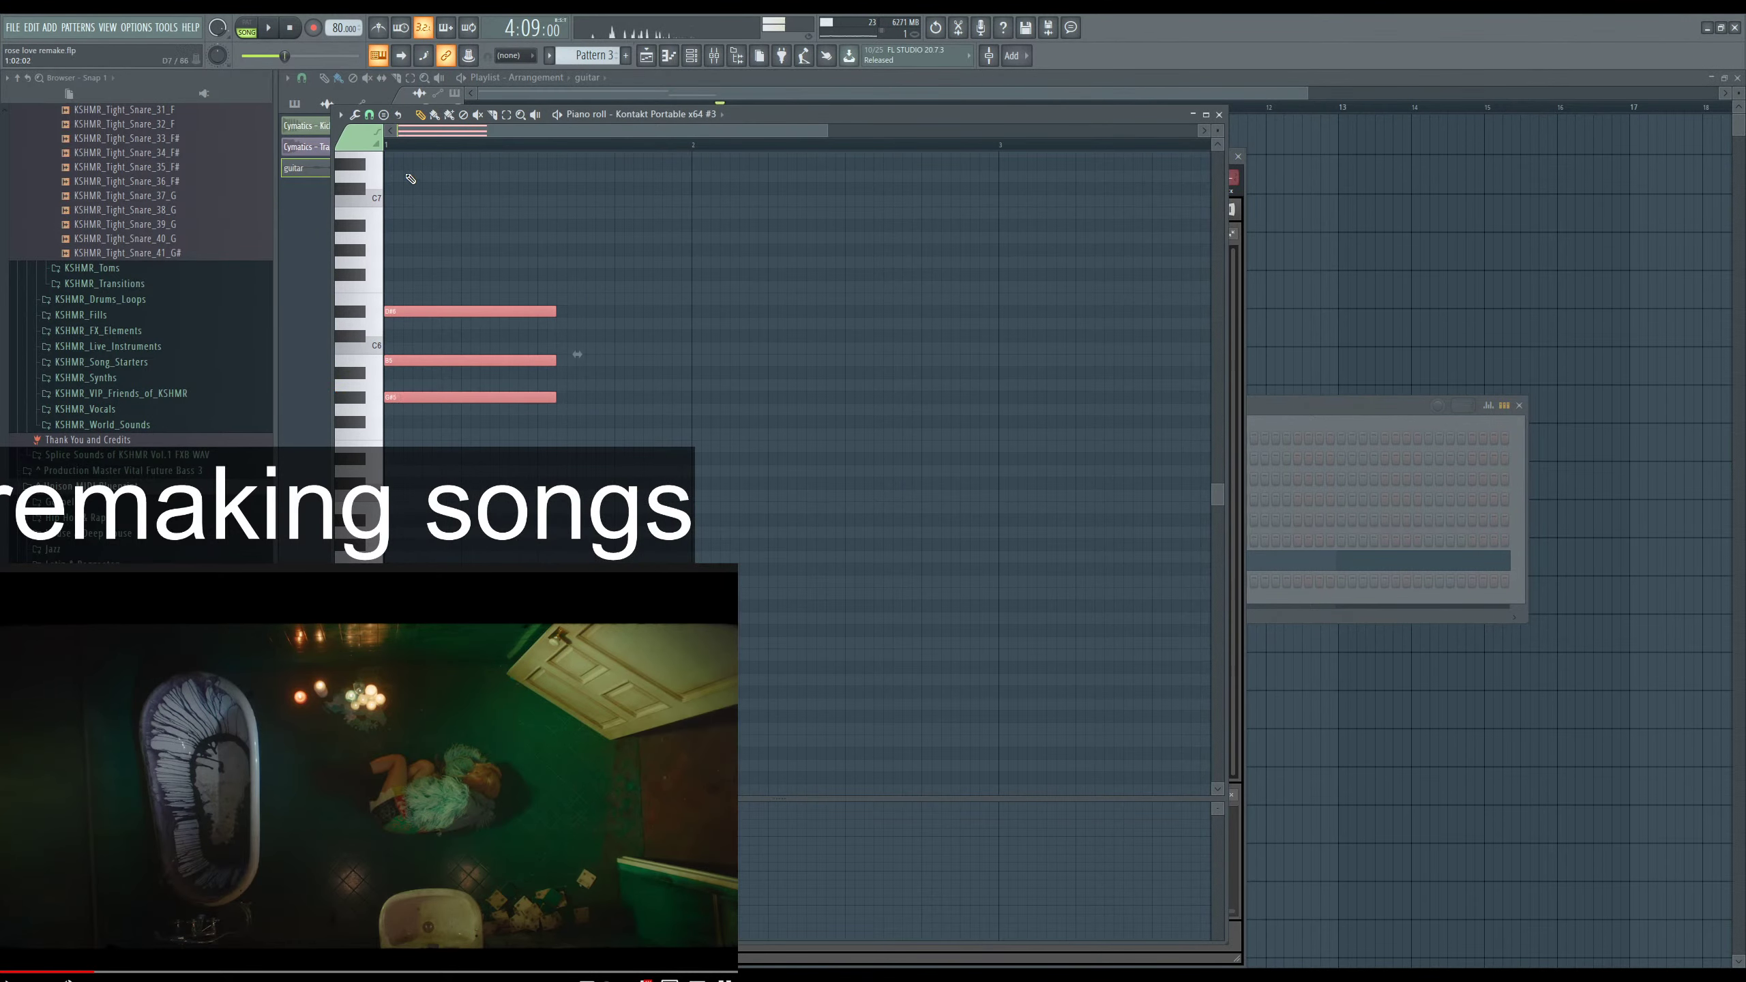
key("space")
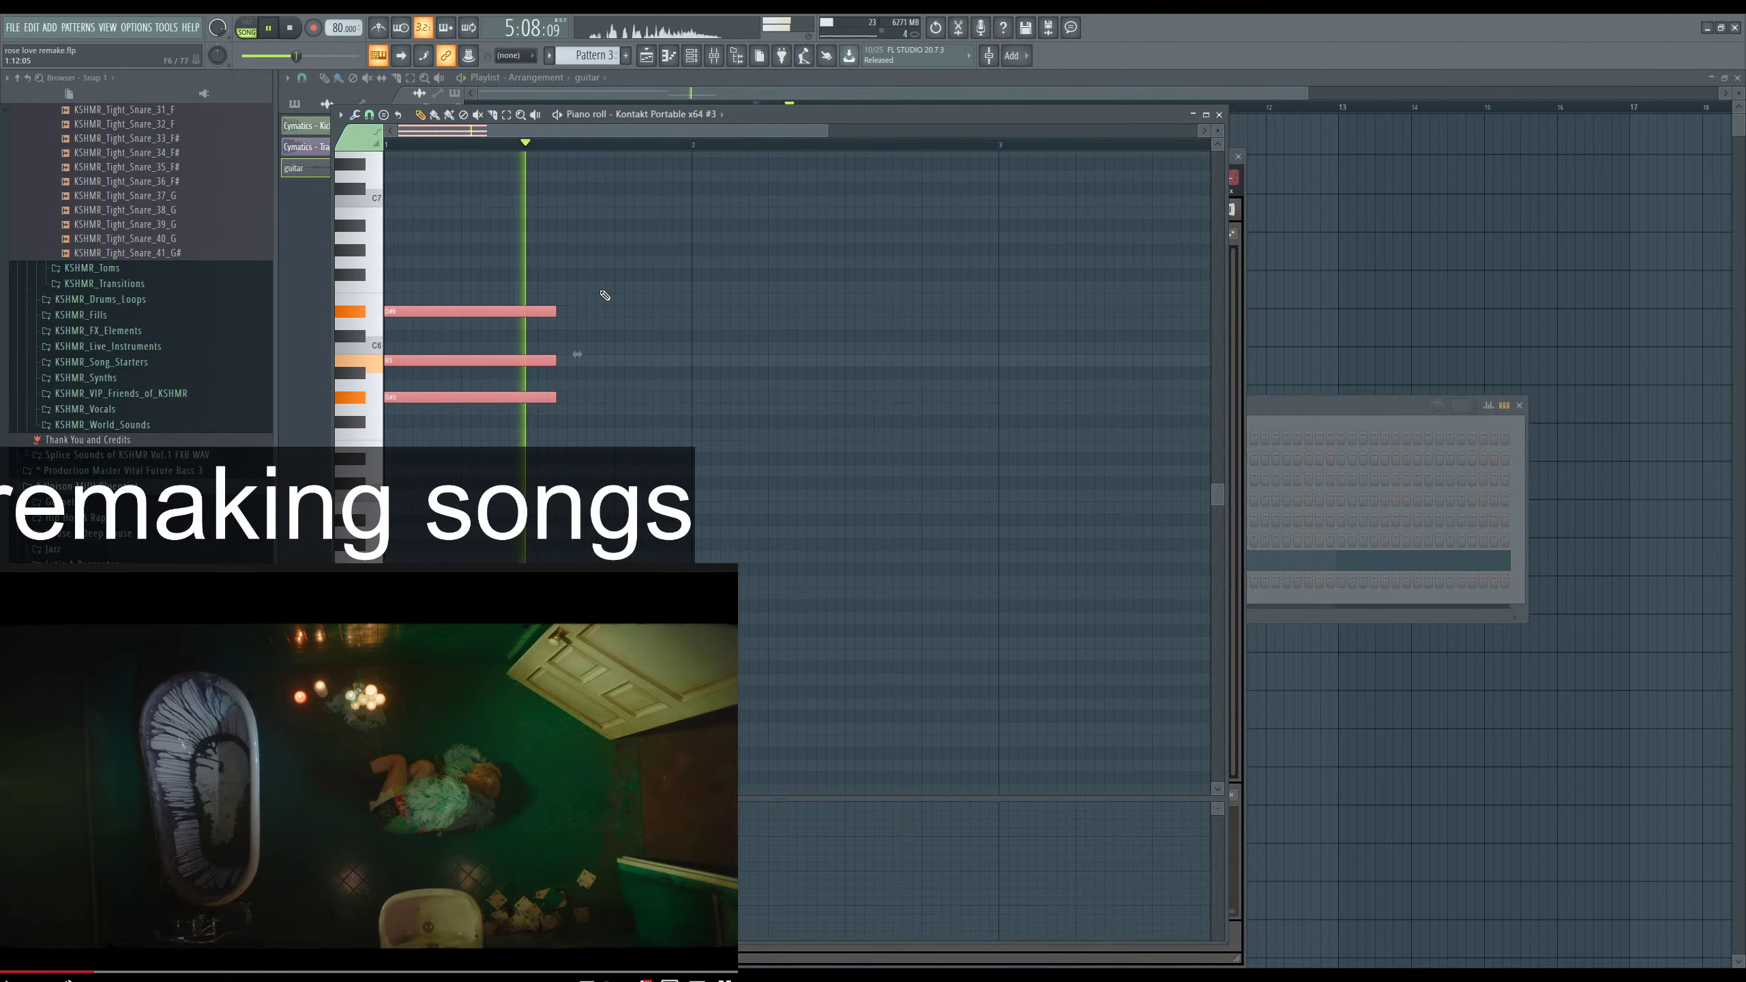
Set the Airplay B articulation voicing of Kontakt Portable x64 #3 to OFF so that chords sound as played.
key("F6")
key("space")
left_click(747, 563)
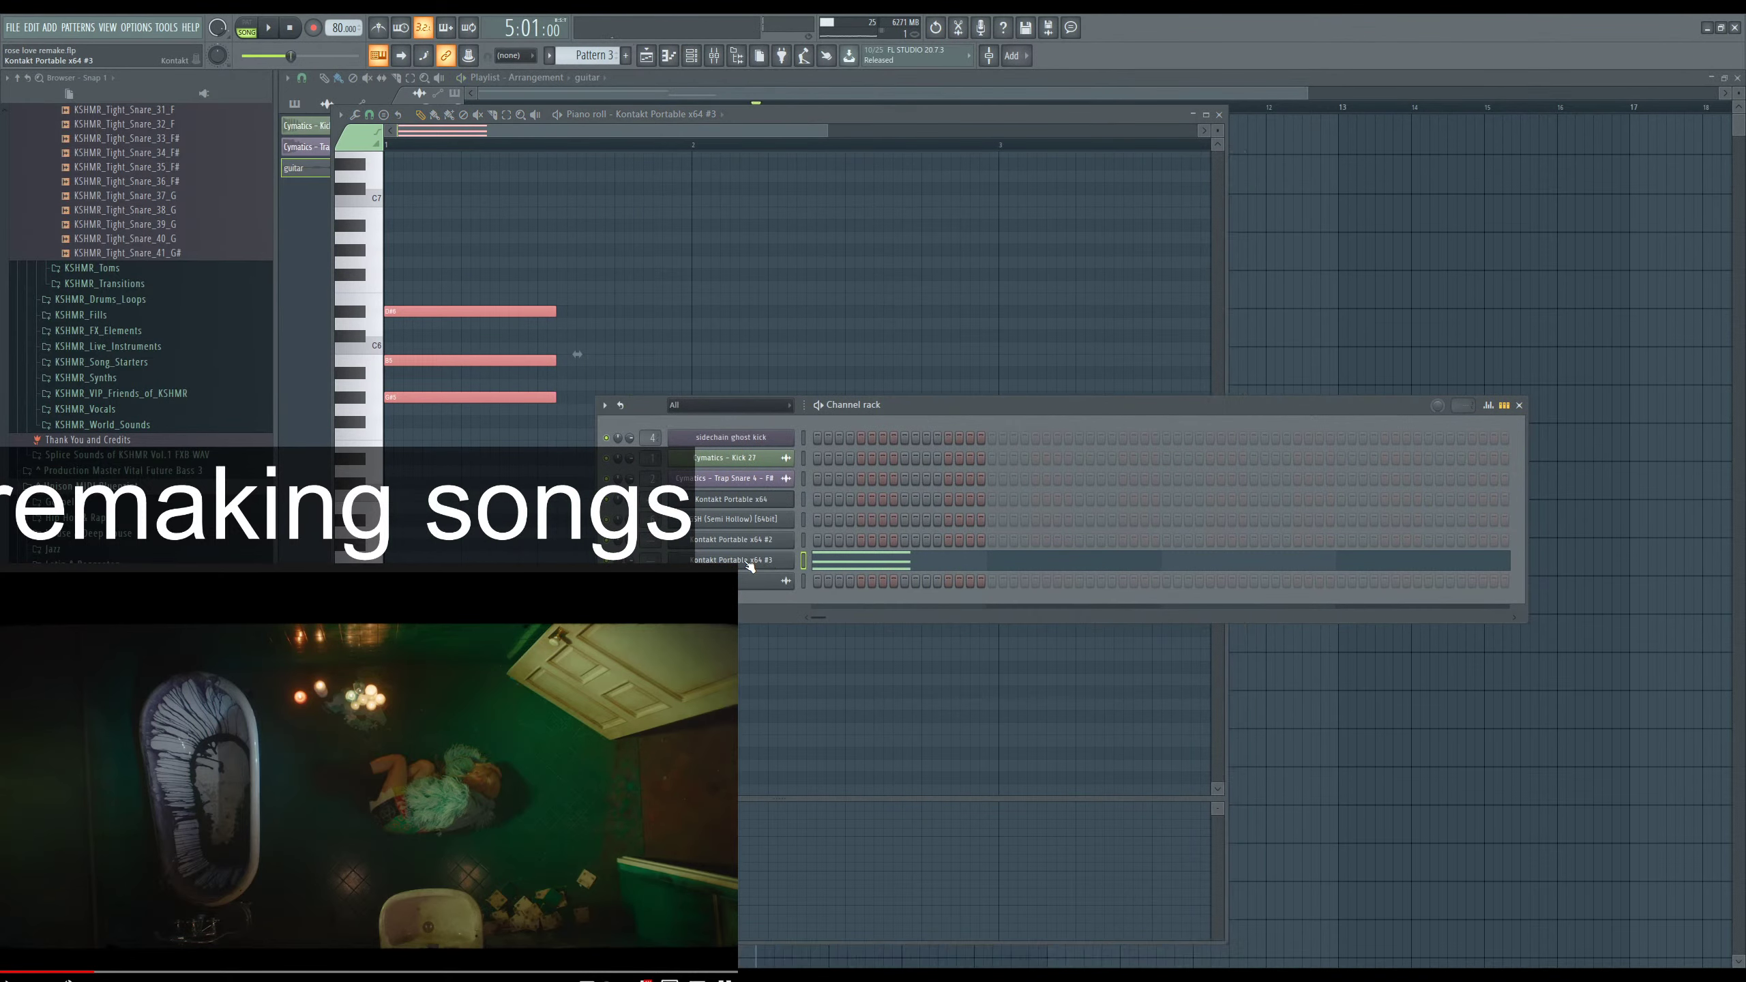
left_click(747, 564)
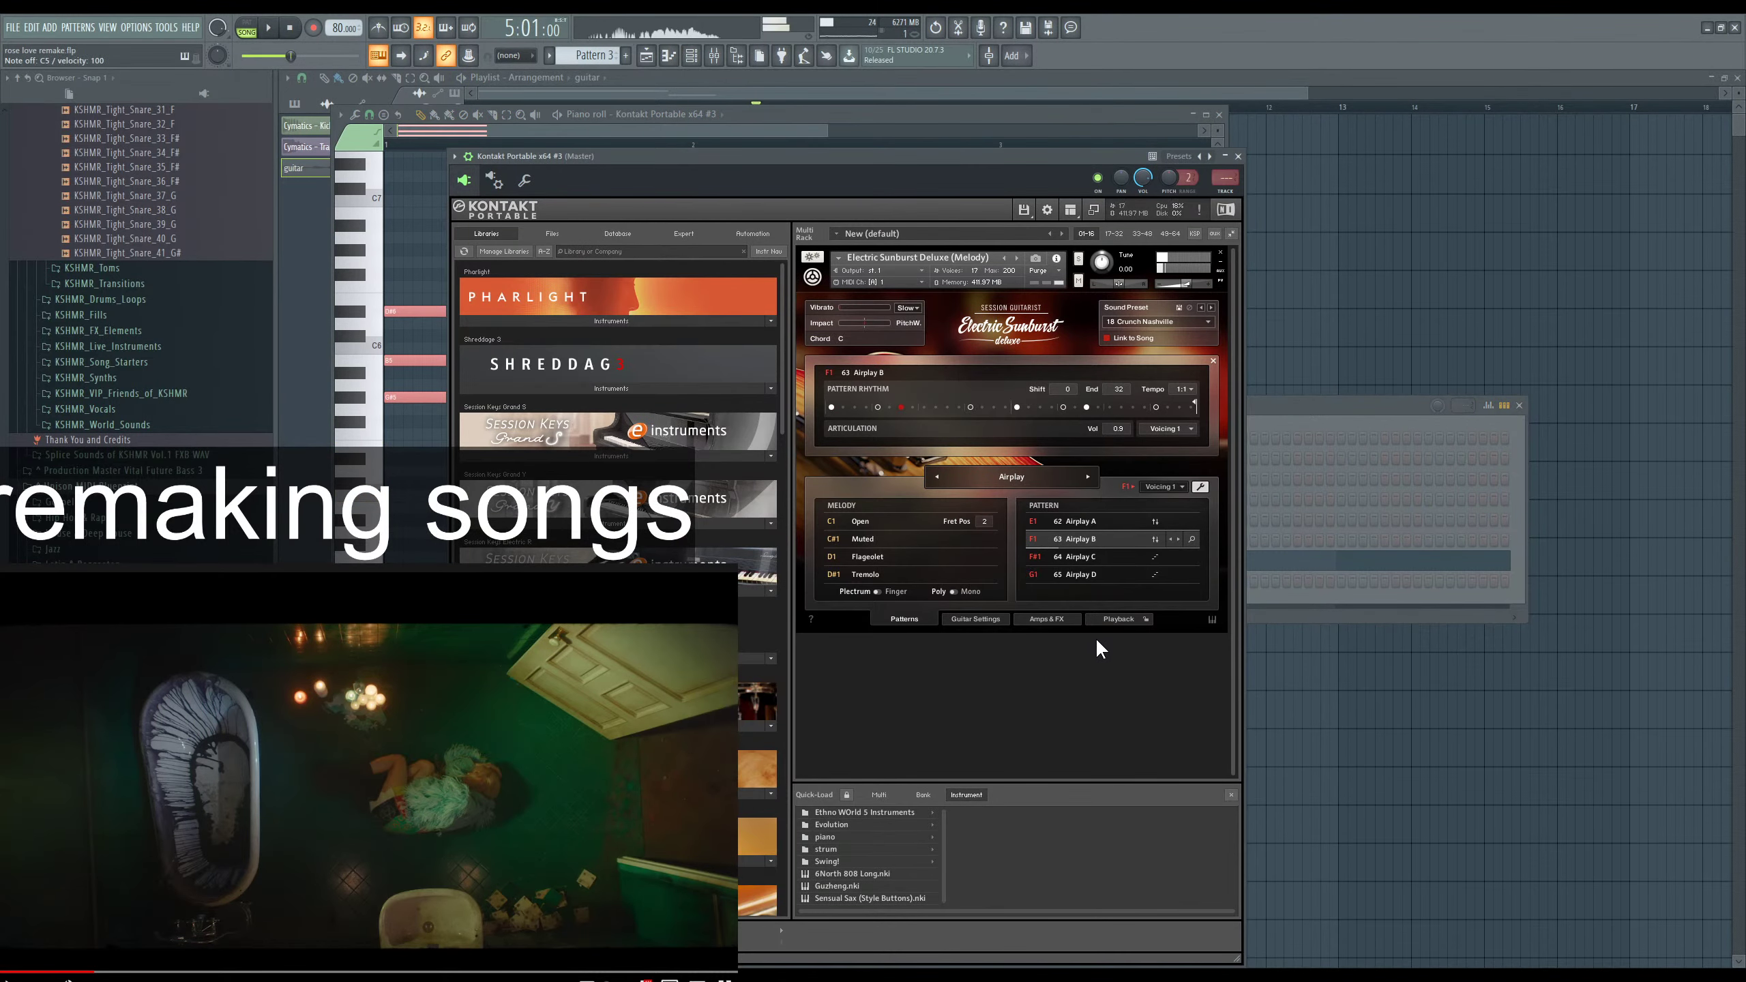
left_click(1190, 429)
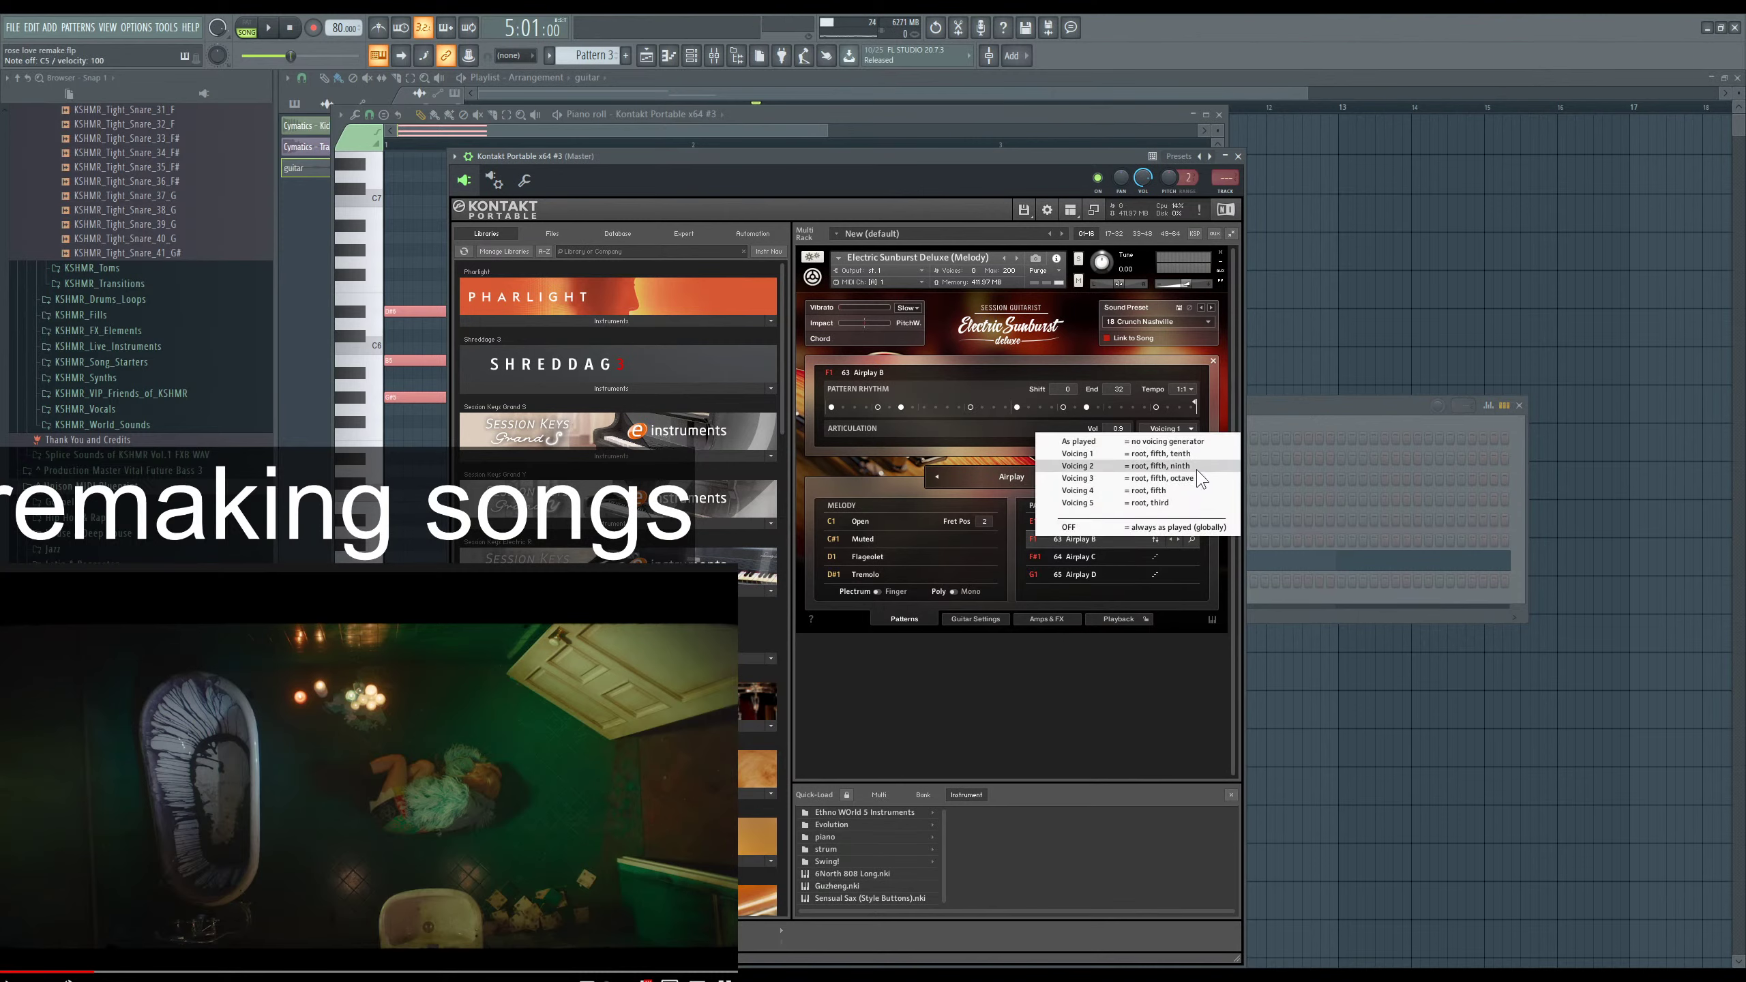
left_click(1146, 694)
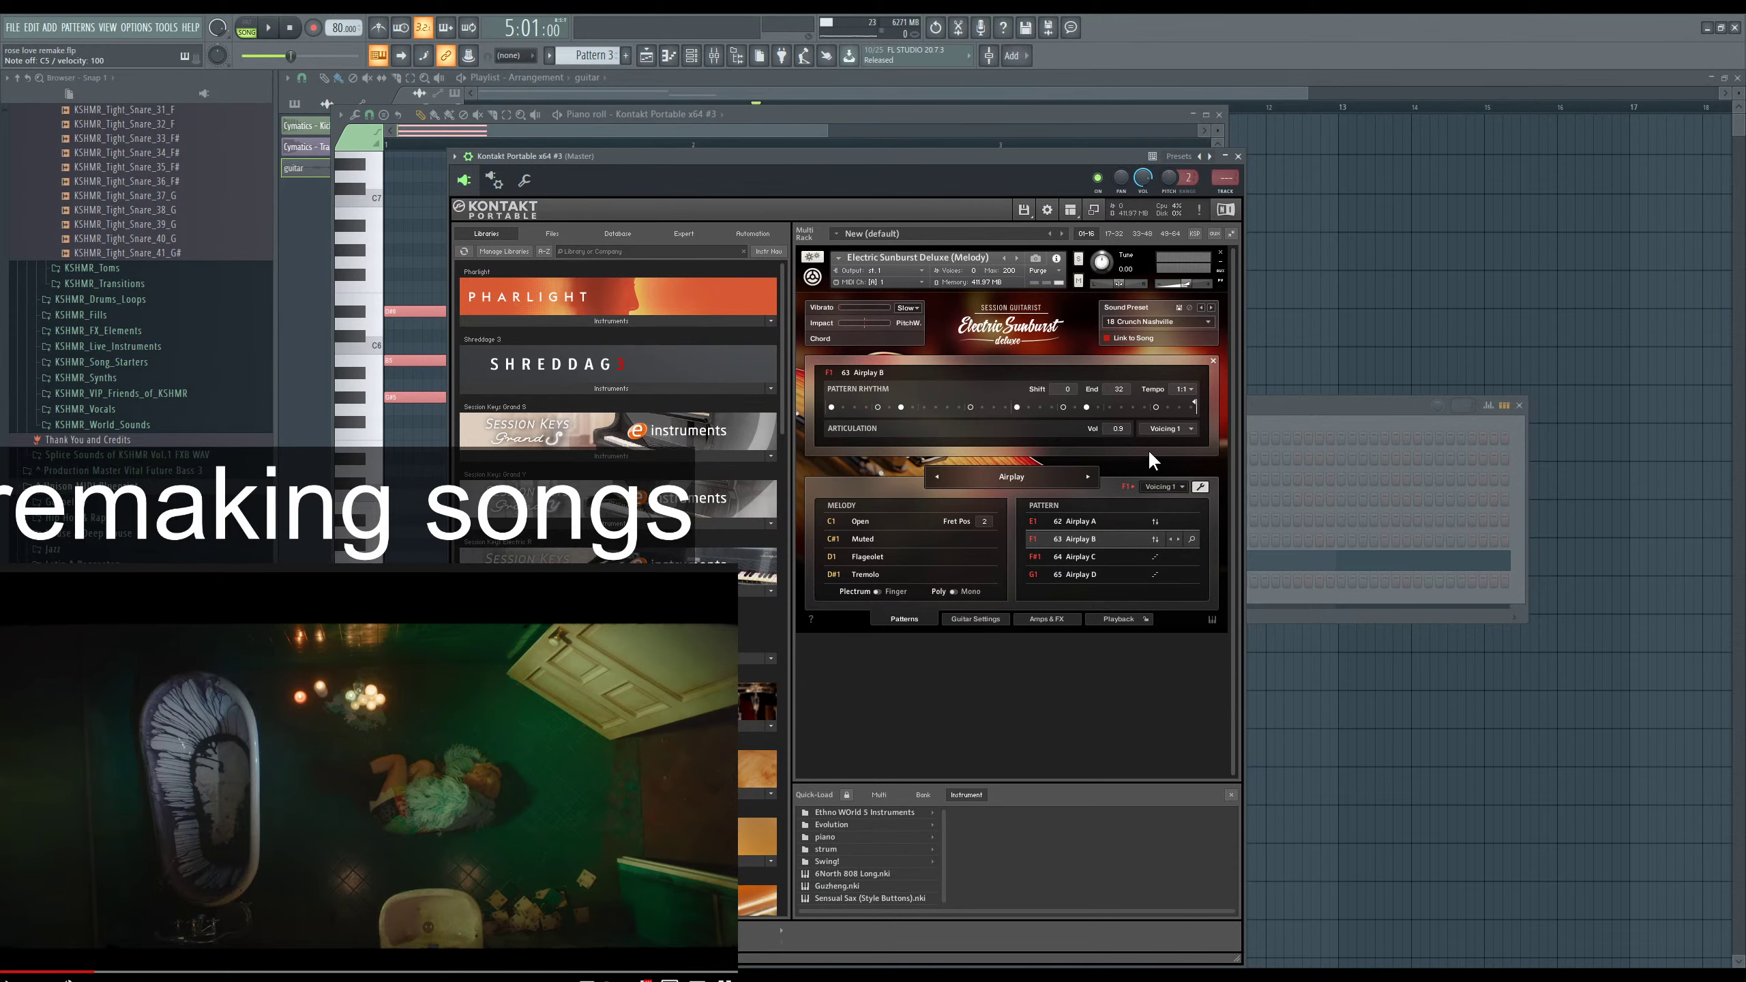
left_click(1188, 433)
left_click(1161, 528)
Add an F#6 note on top of the Pattern 3 chord, matching the other notes' length, and play it.
left_click(413, 314)
left_click(387, 275)
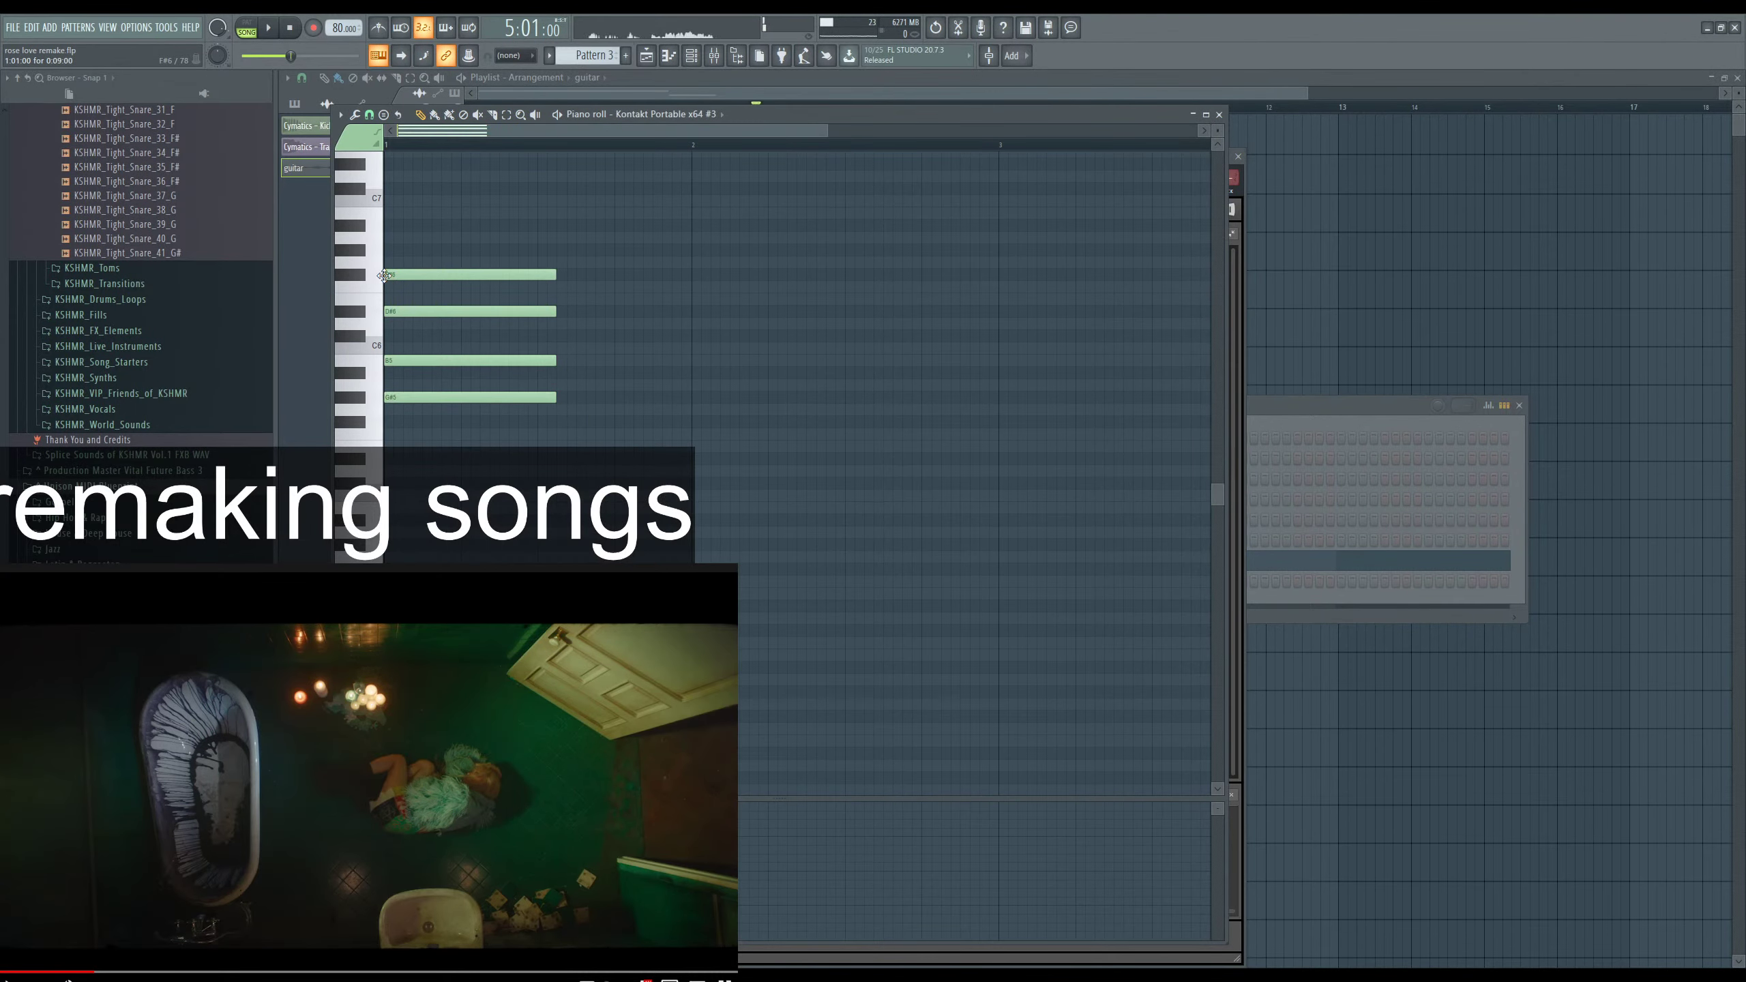
left_click_drag(428, 276, 416, 290)
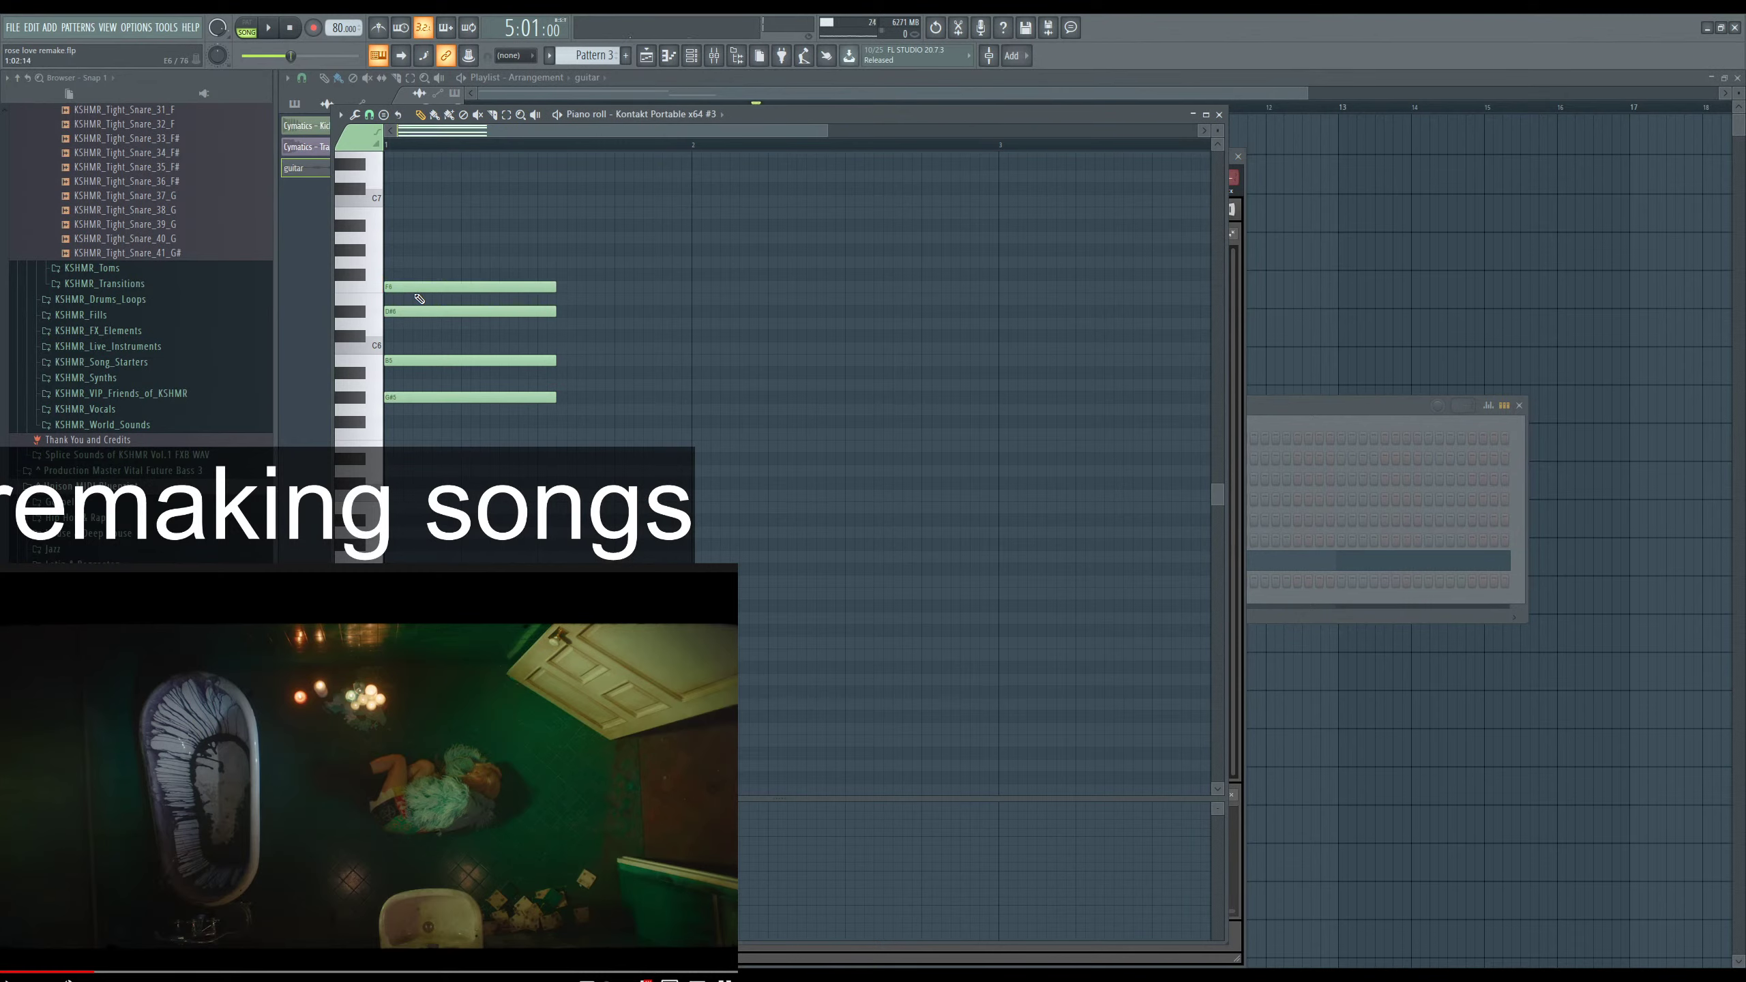
left_click_drag(416, 286, 397, 275)
key("space")
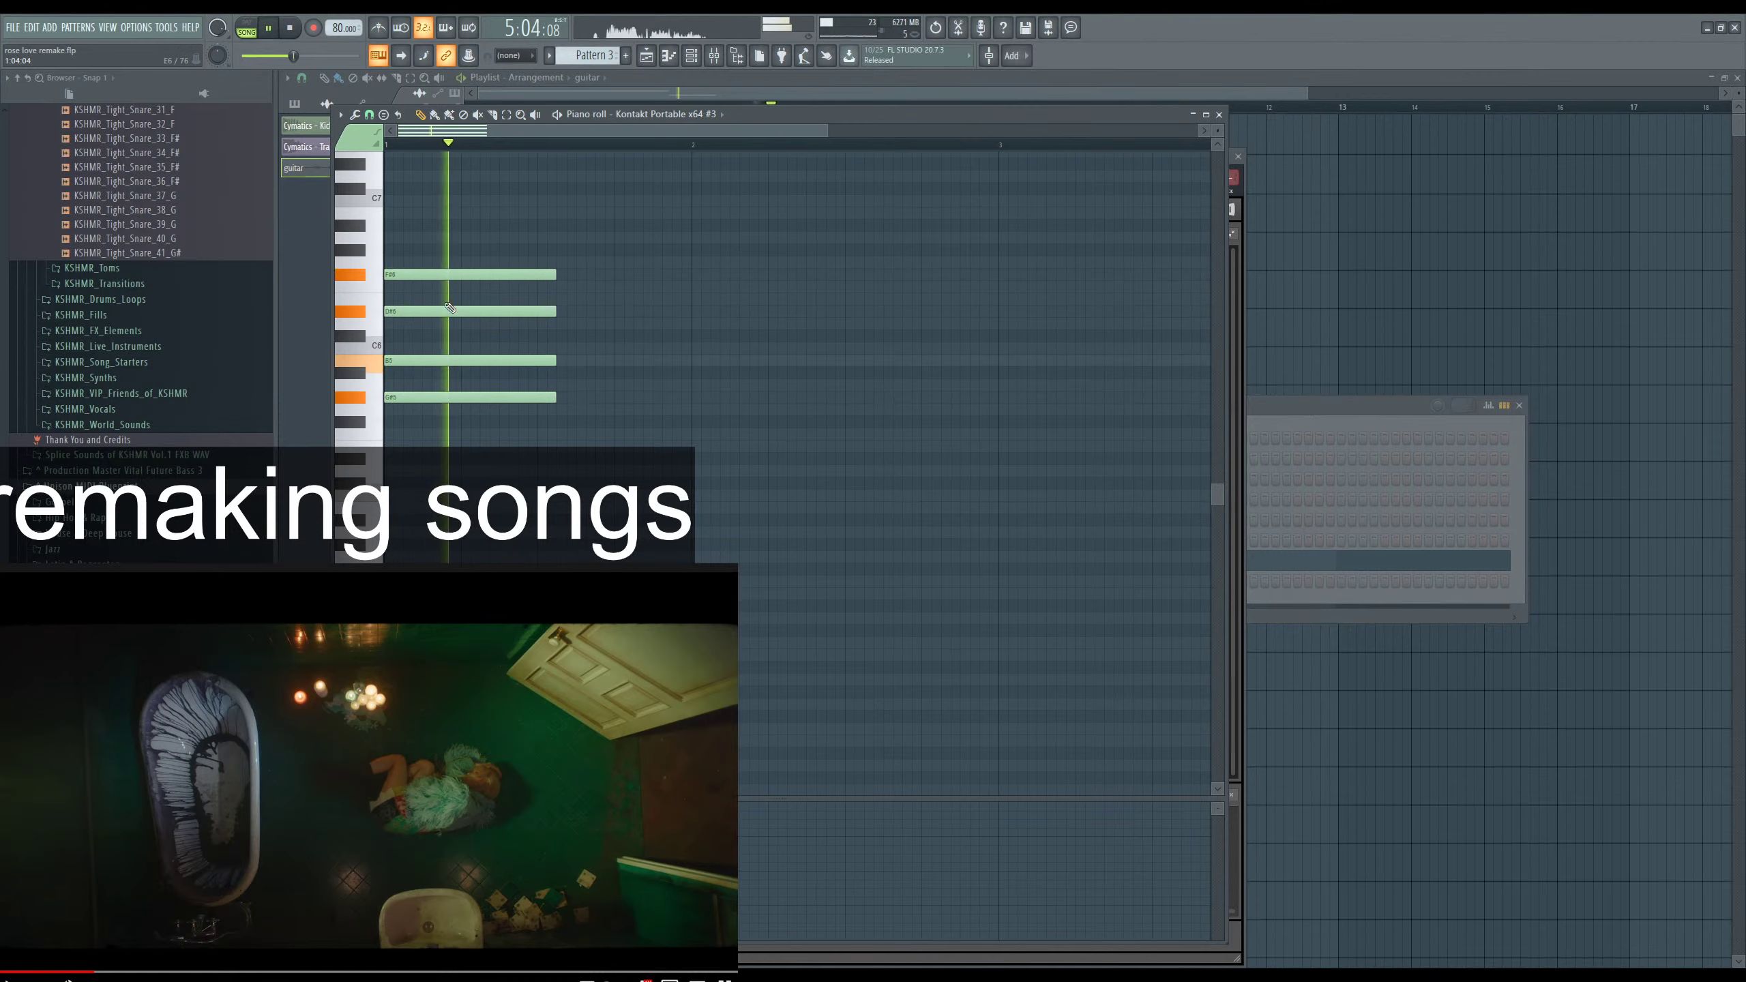
Try the four-note chord one octave lower and one octave higher during playback, and return it to its original octave.
key("F6")
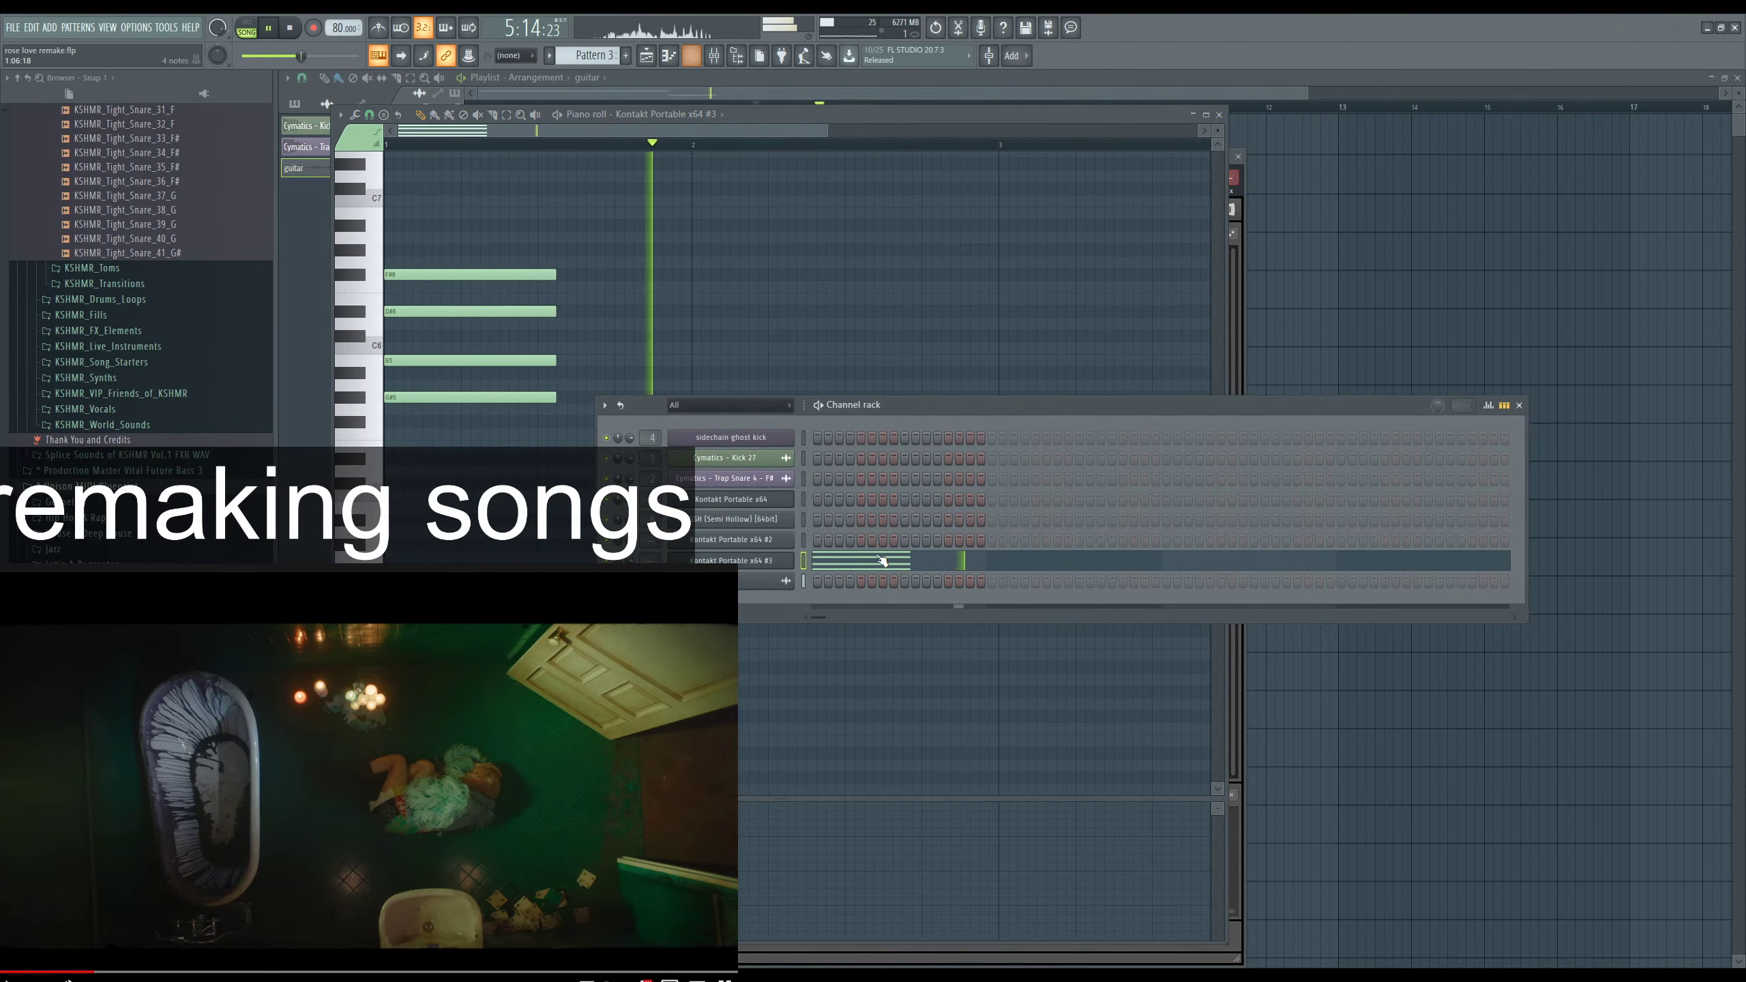
right_click(577, 336)
key("ctrl+a")
key("ctrl+Down")
key("space")
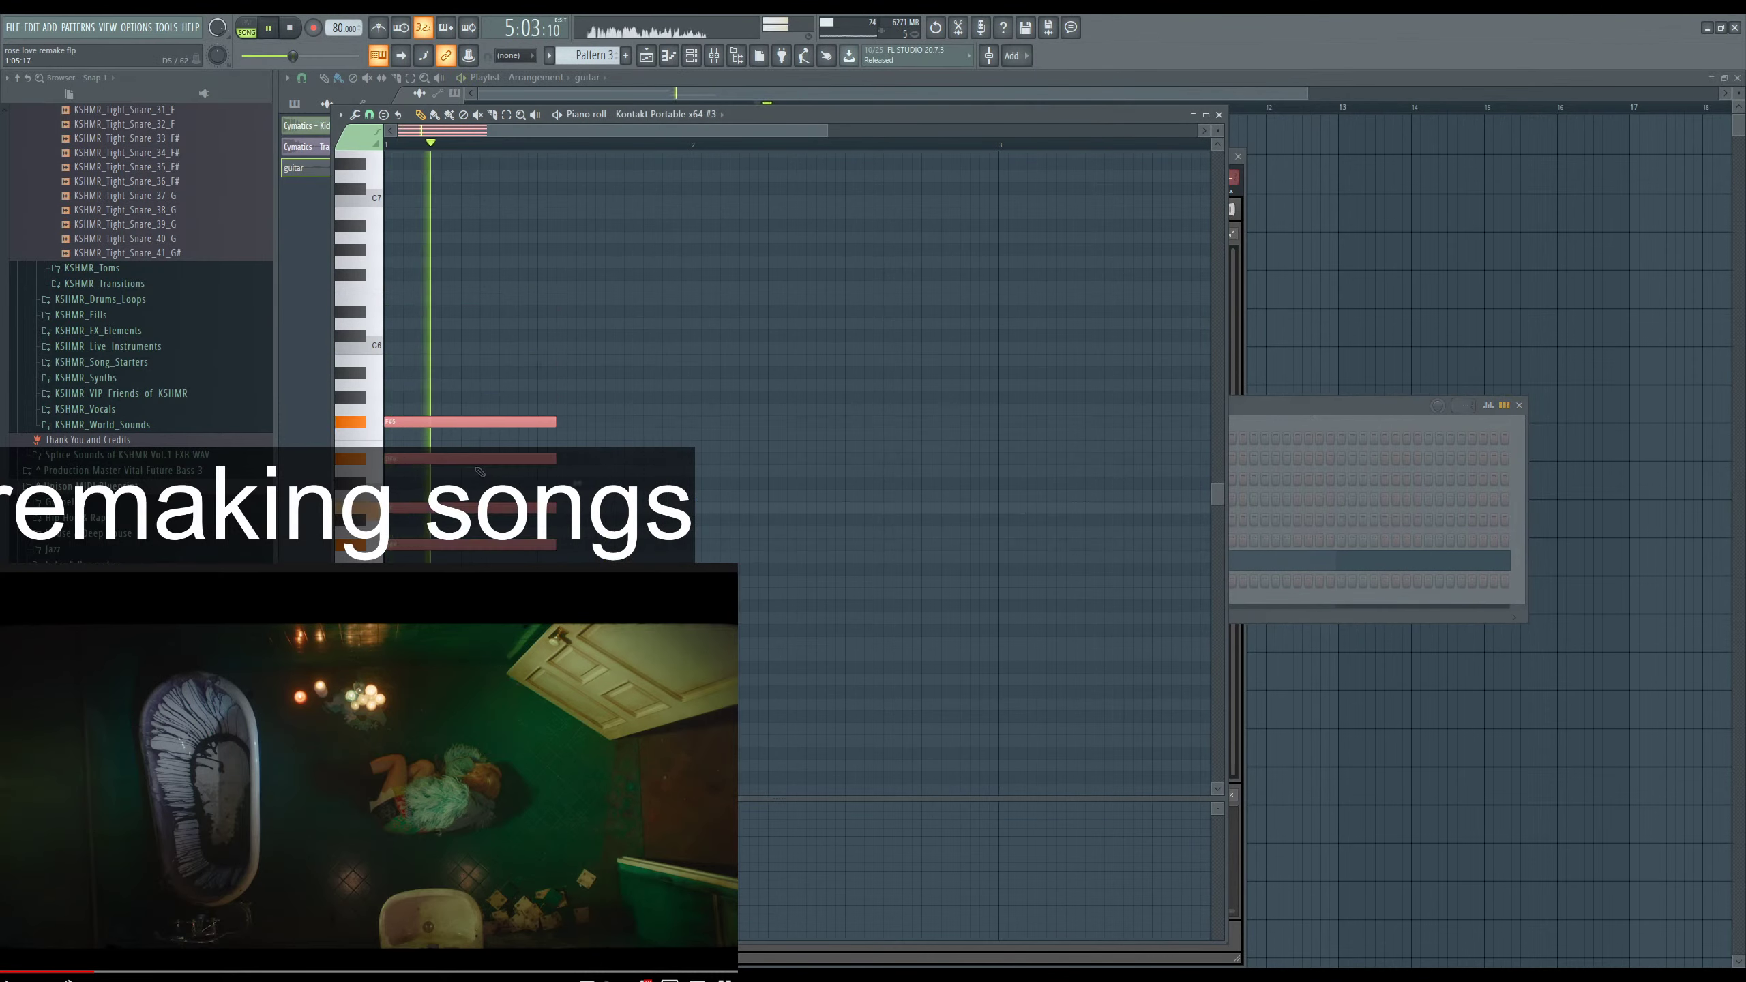
key("space")
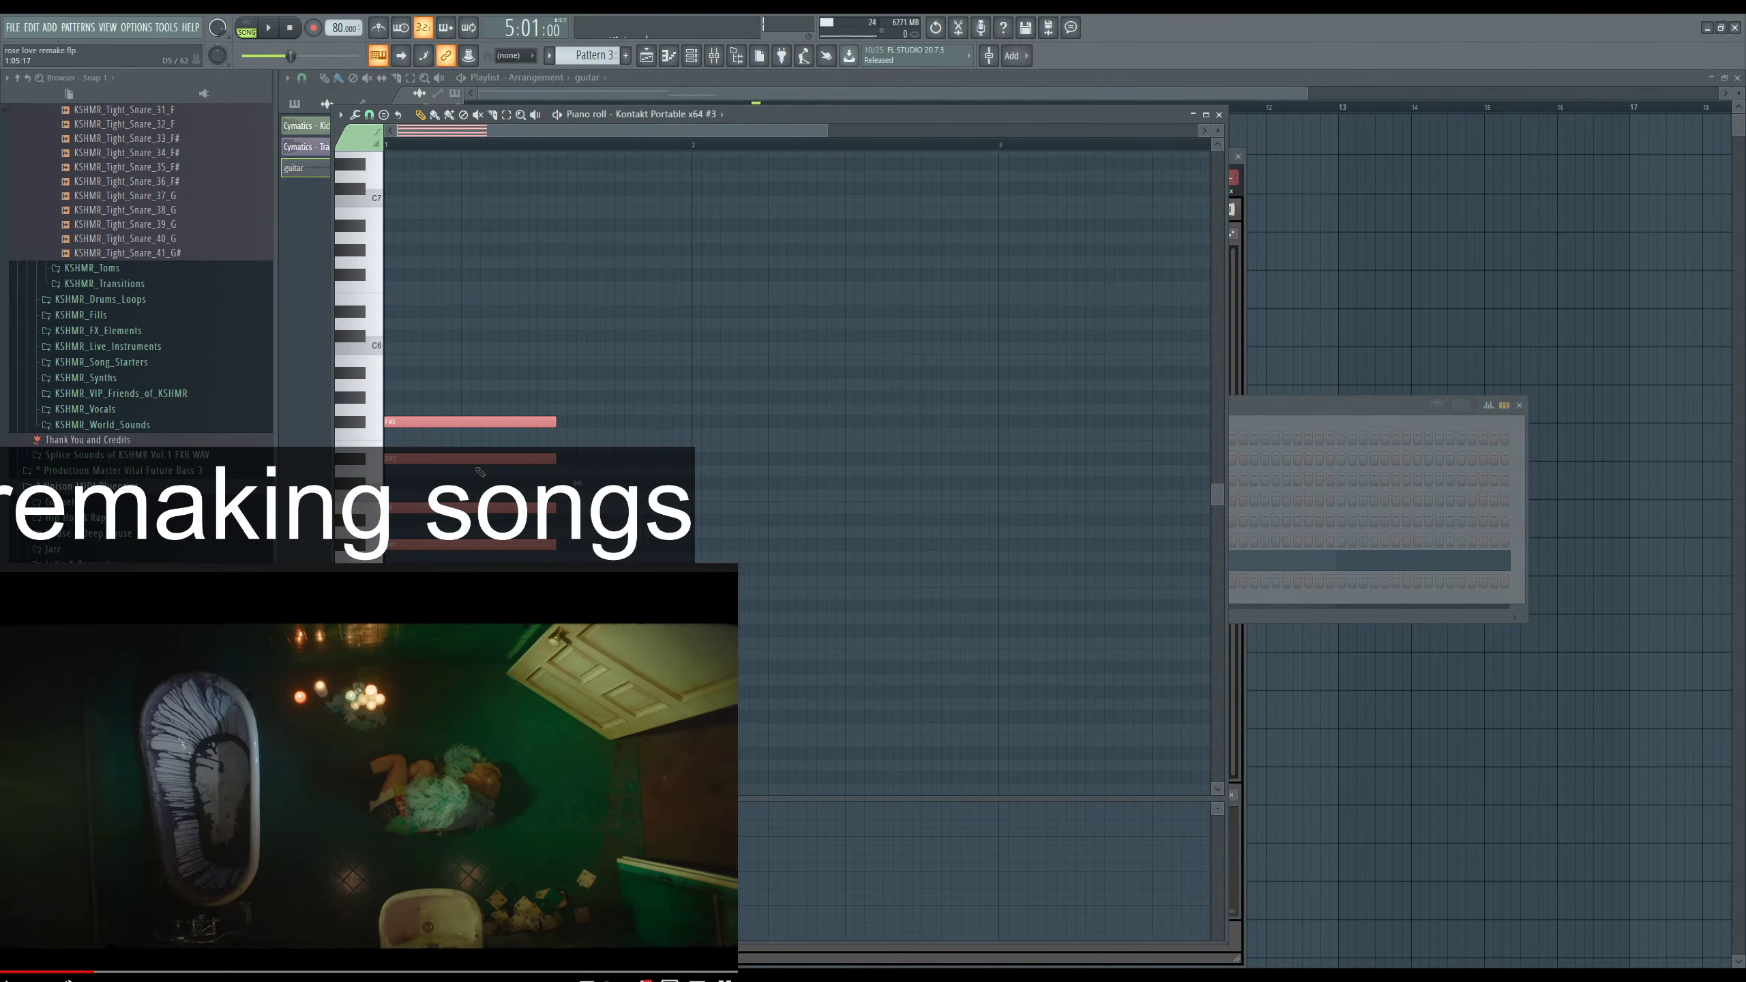
key("ctrl+Up")
key("ctrl+Up")
key("space")
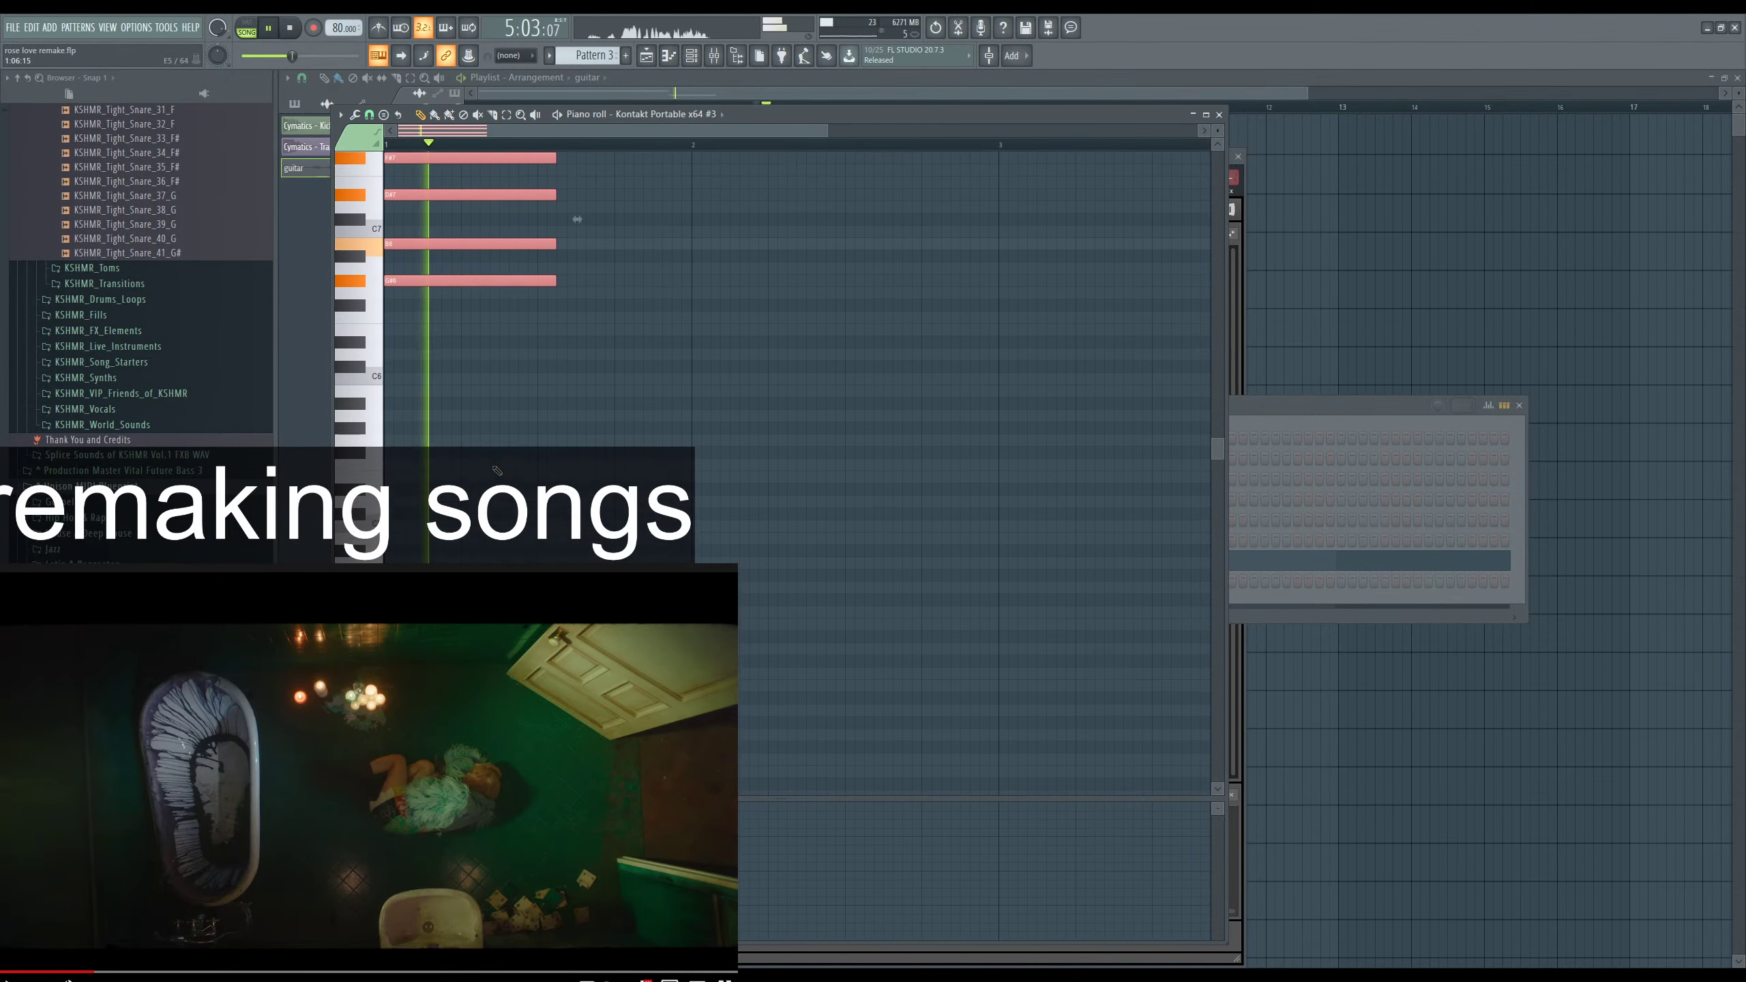
key("ctrl+Down")
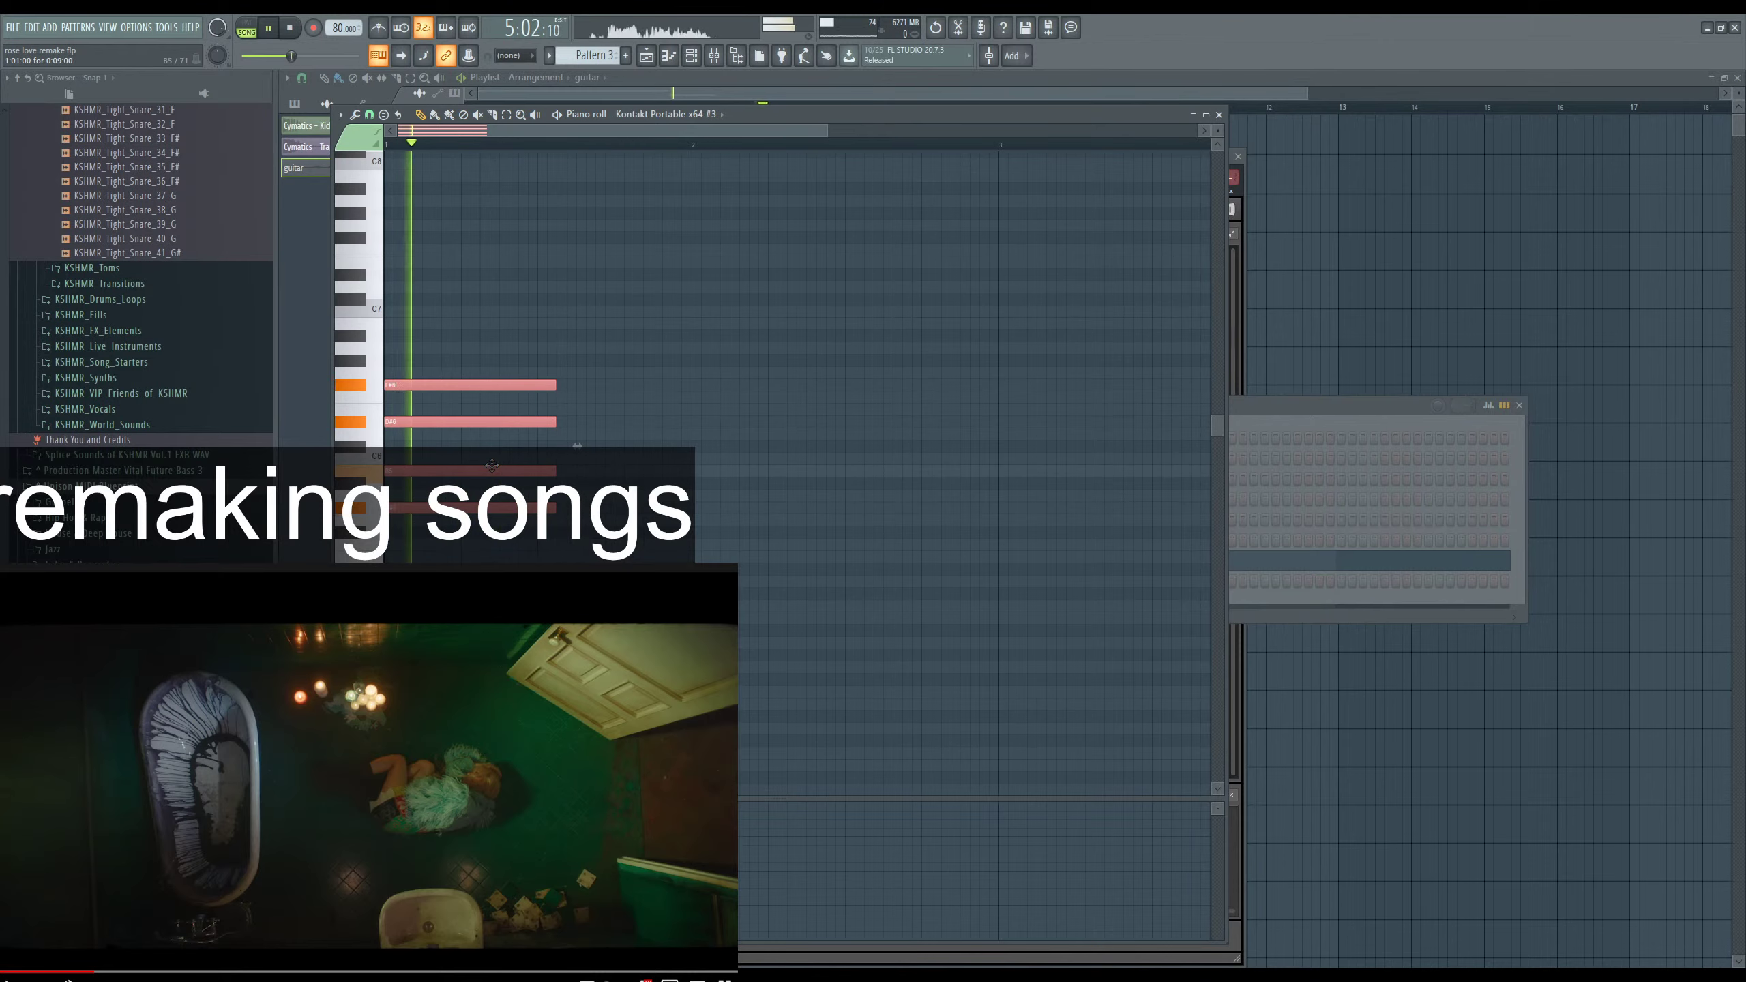
Mute the guitar audio clip's Track 3 in the playlist to play Pattern 3 alone.
key("F6")
key("F5")
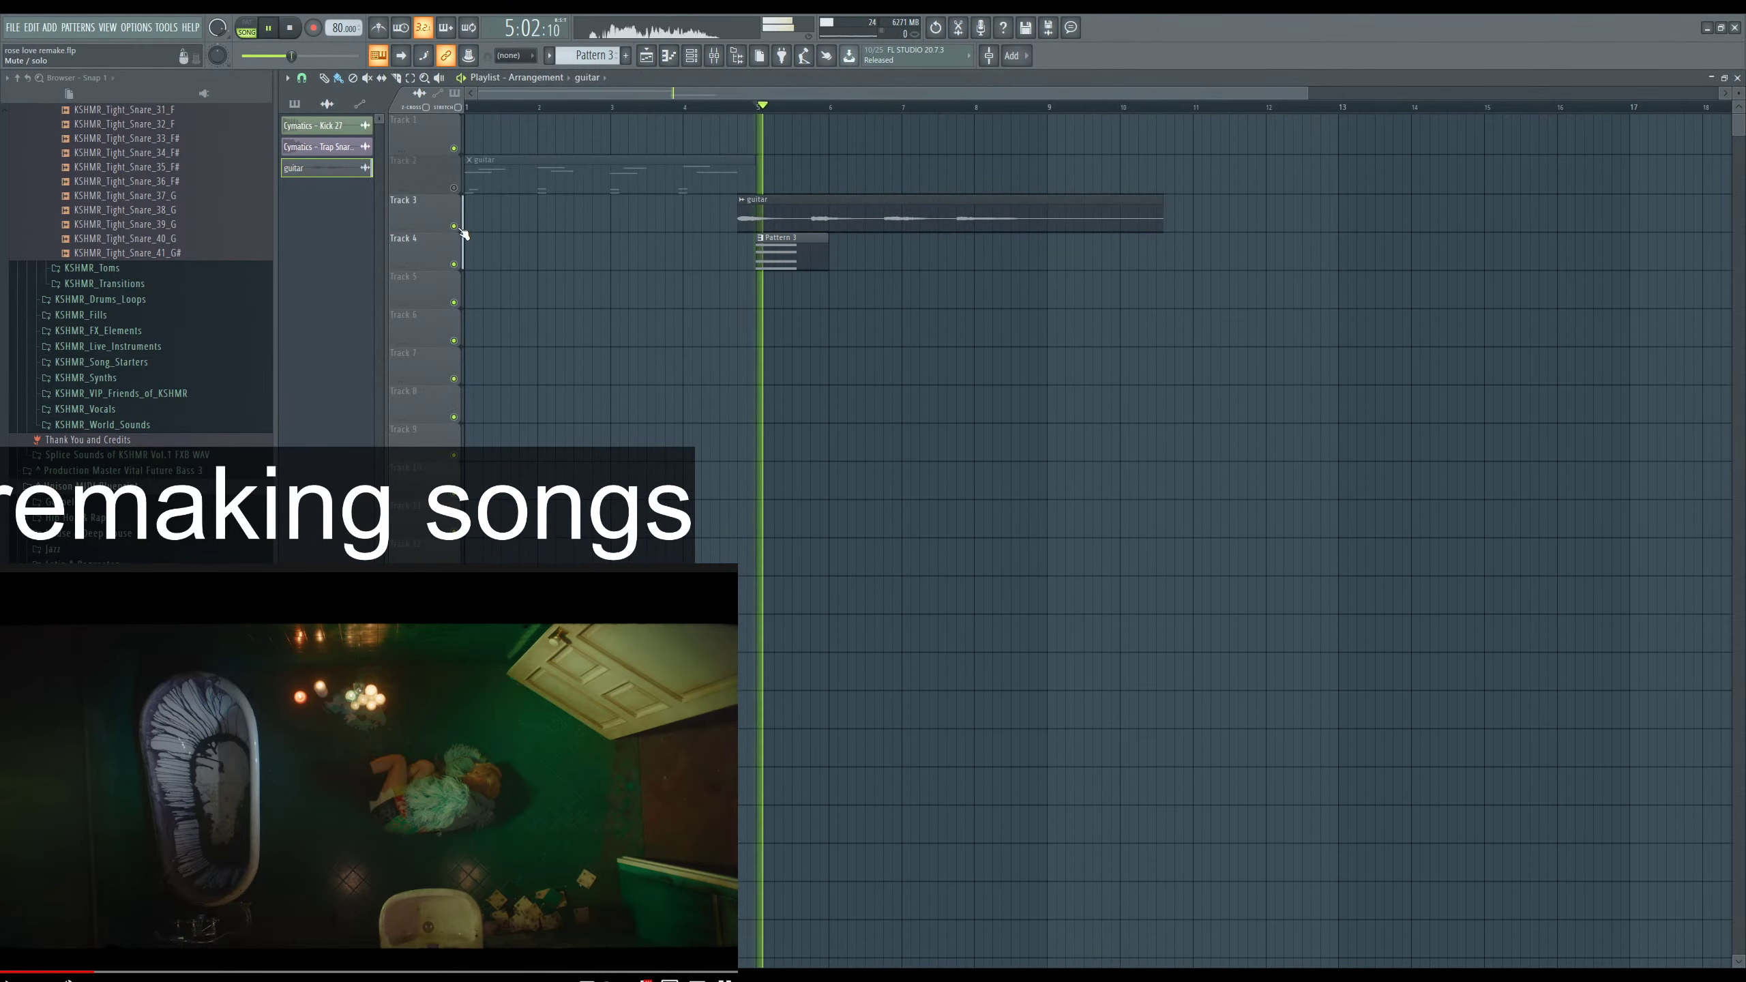
Load the sound preset 2 Clean RnB in Kontakt Portable x64 #3's Electric Sunburst Deluxe instrument.
key("F6")
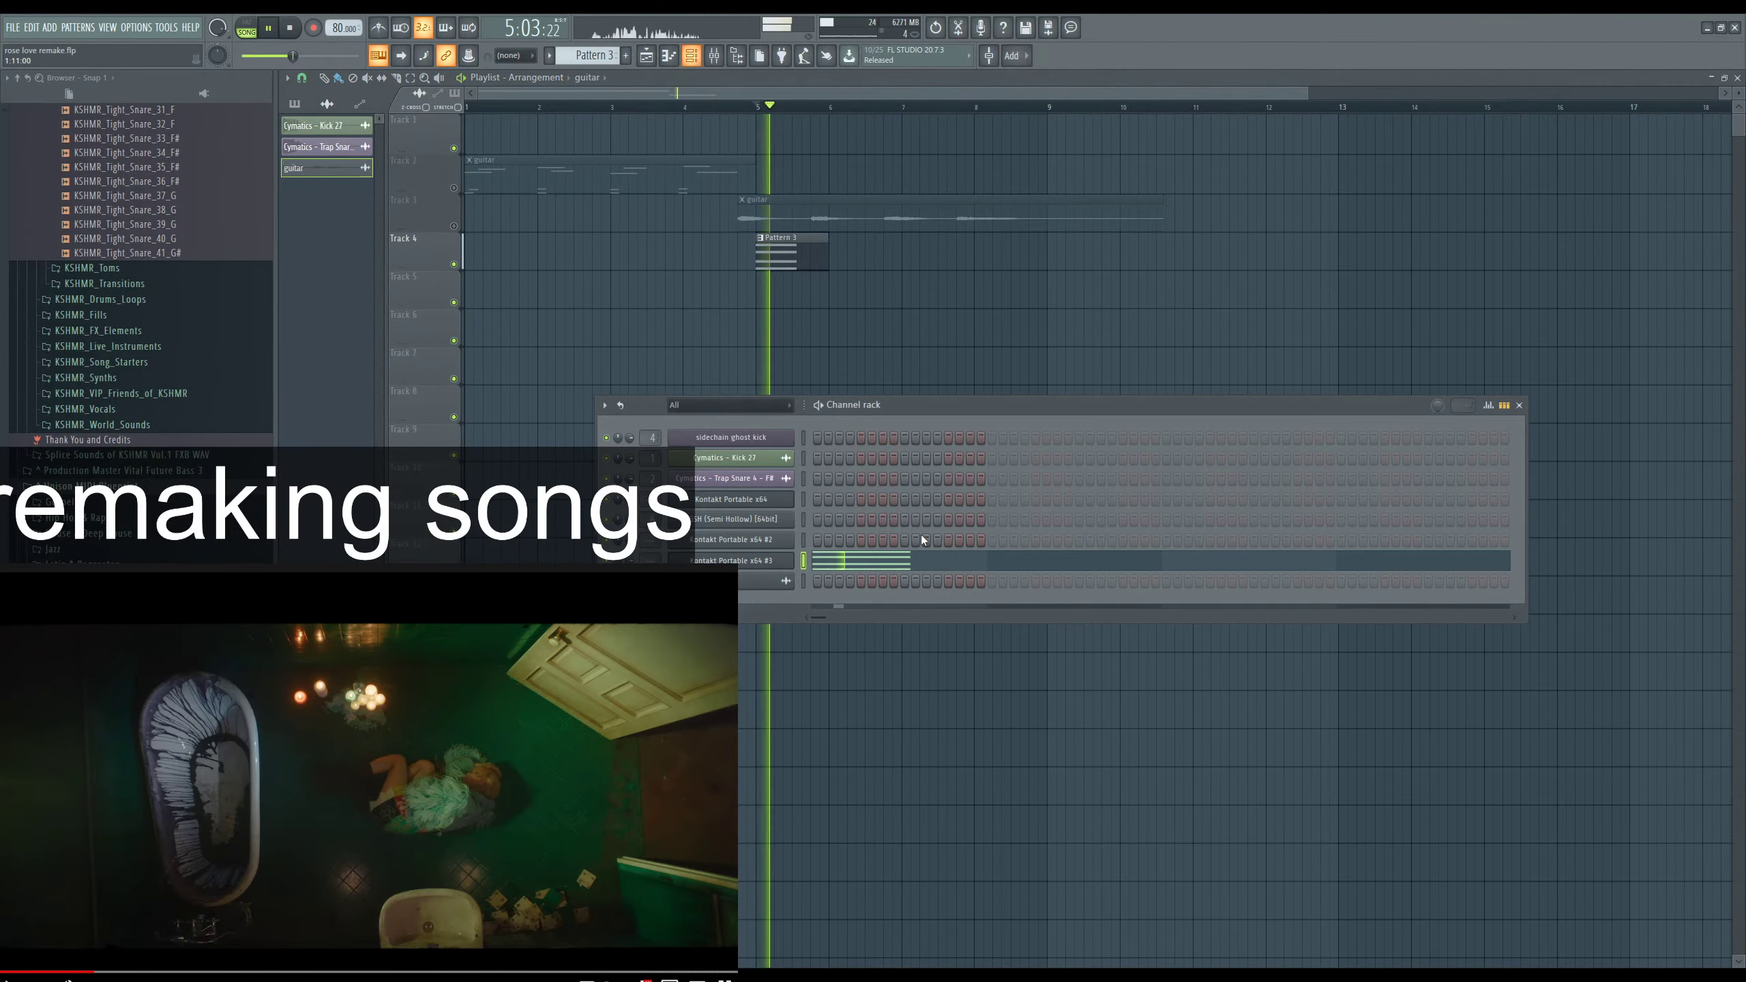
left_click(770, 562)
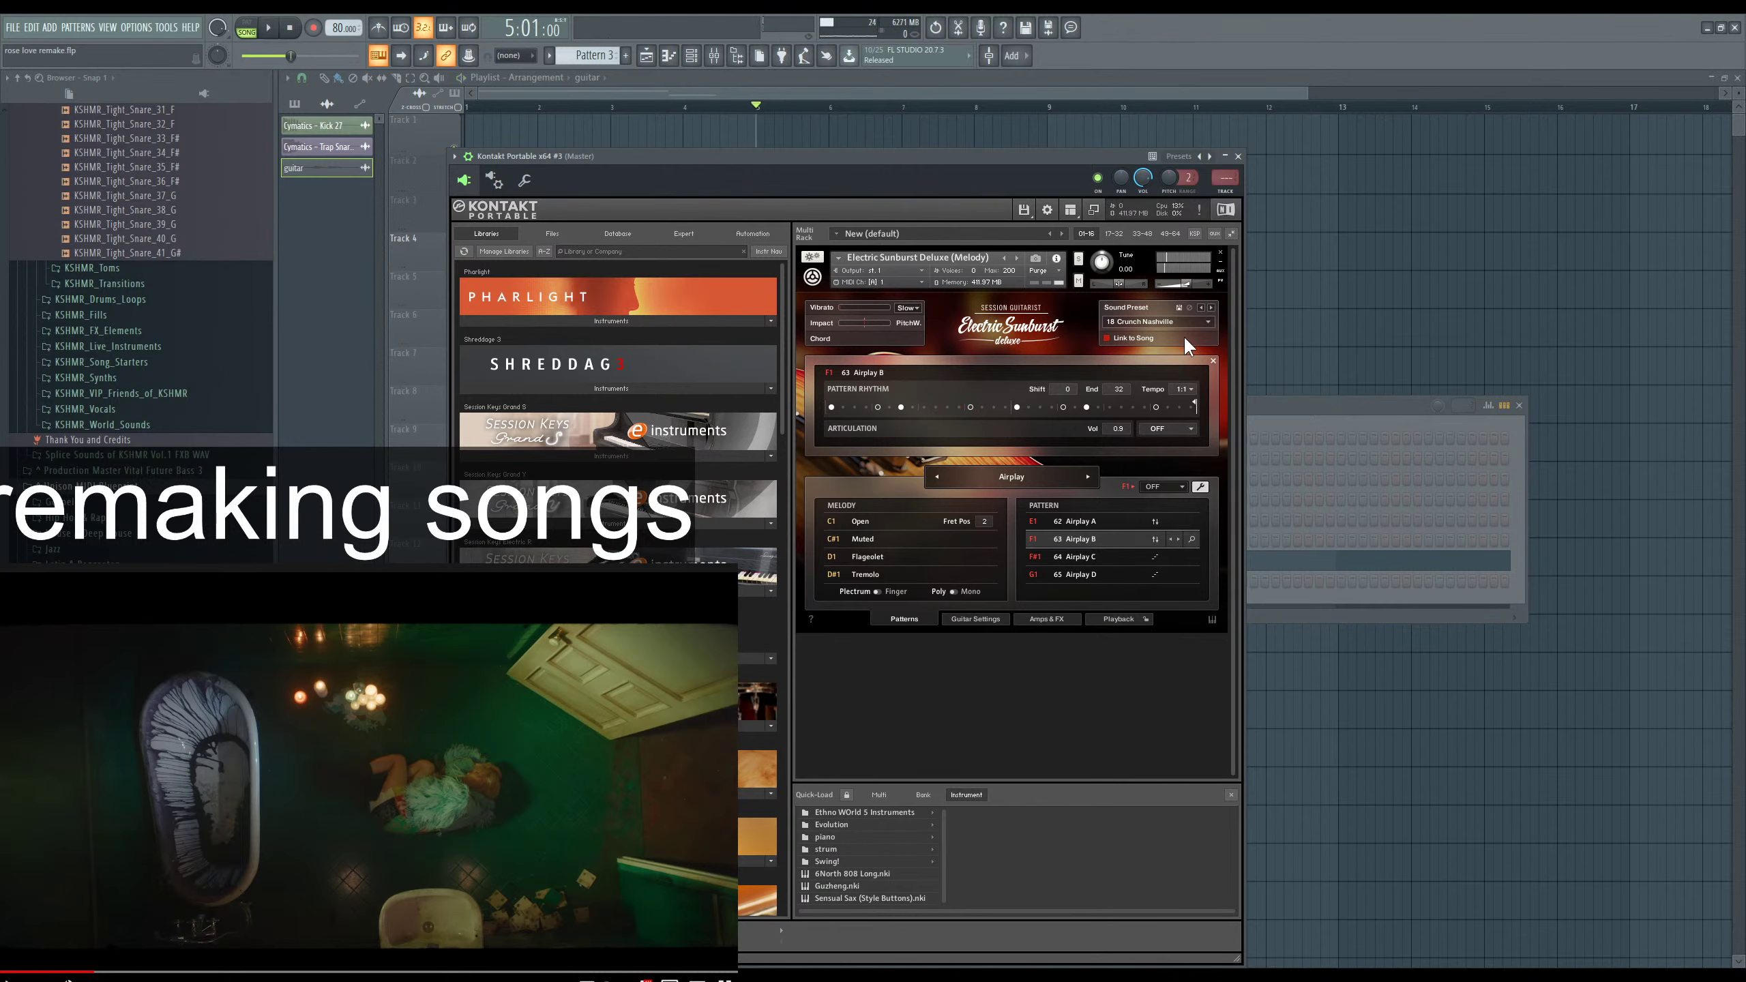
key("space")
left_click(1206, 322)
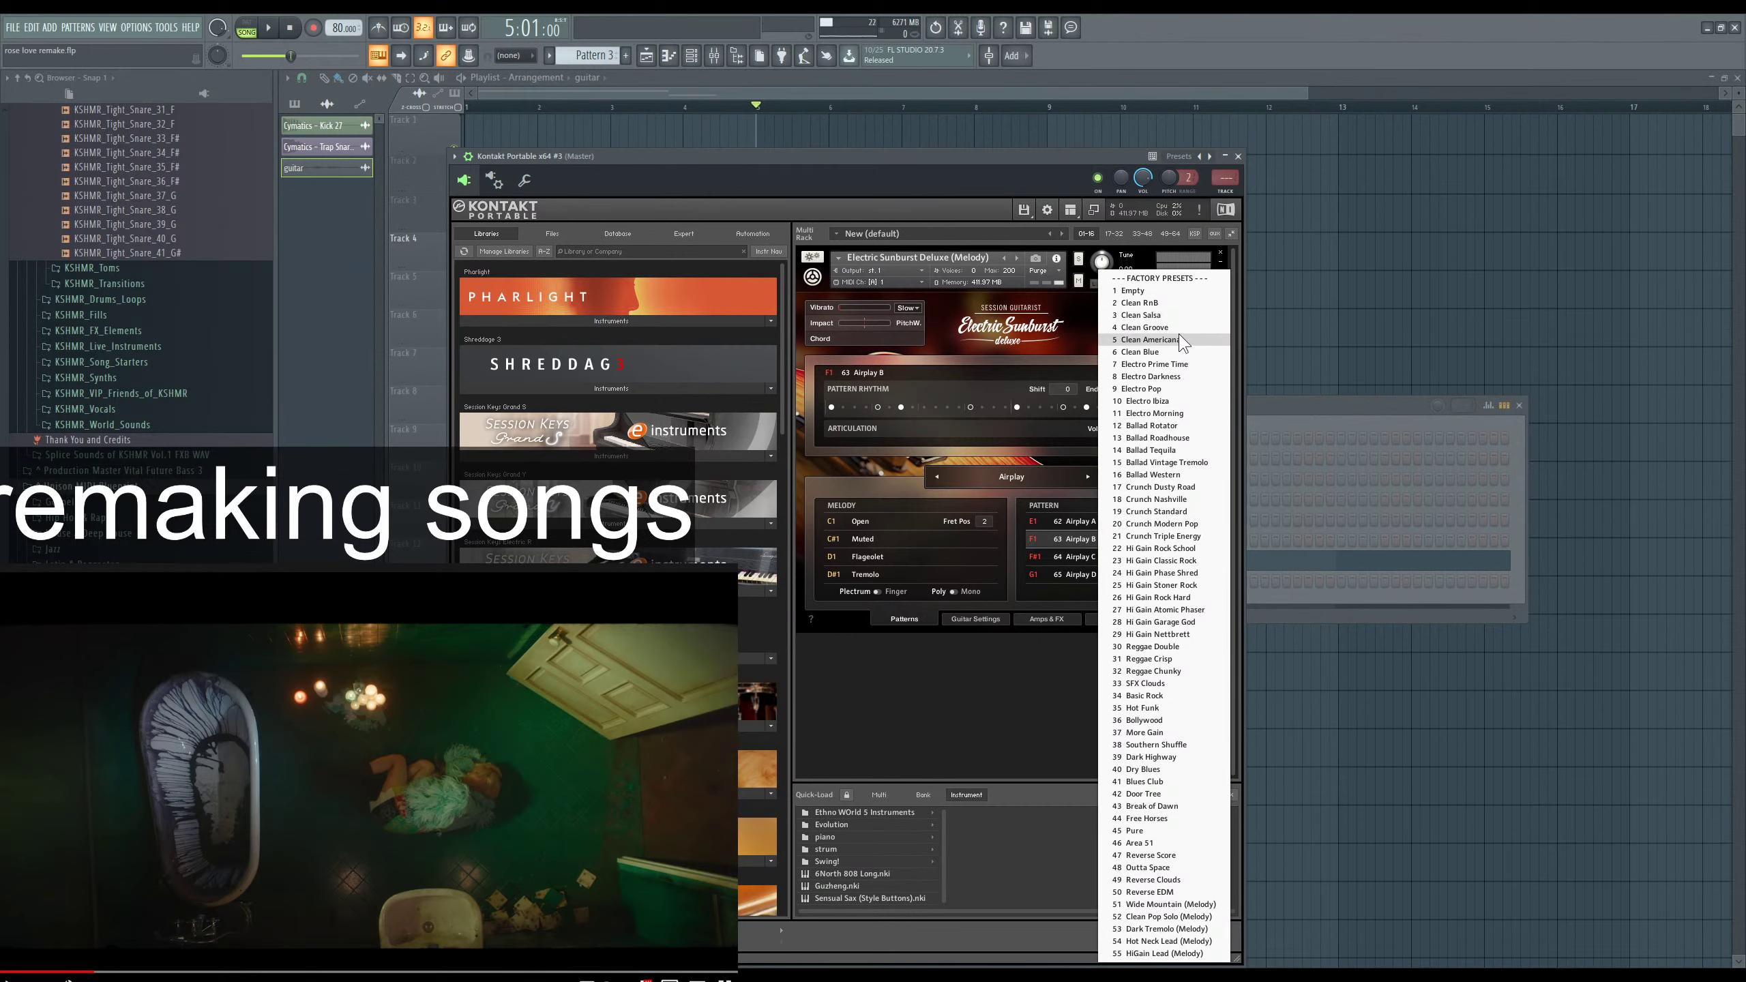
left_click(1187, 305)
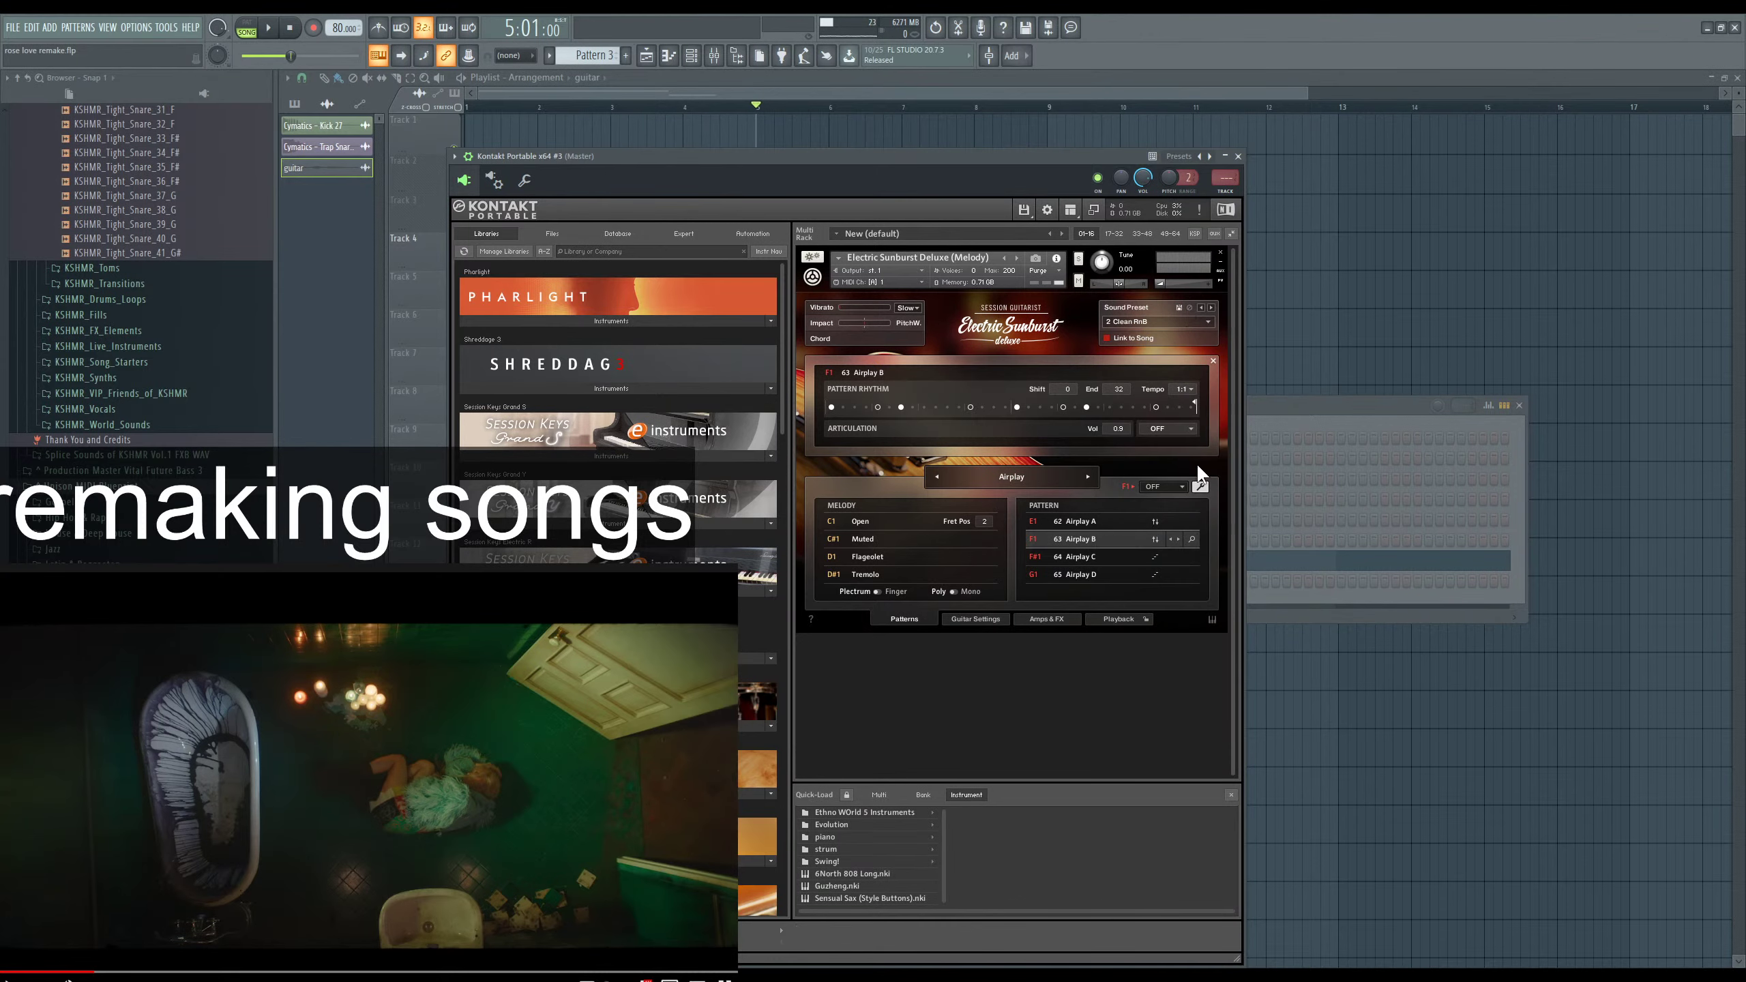
Route Kontakt Portable x64 #3 to mixer track 7, add OTT, and set its depth to 23% during playback.
left_click_drag(1015, 155, 1041, 152)
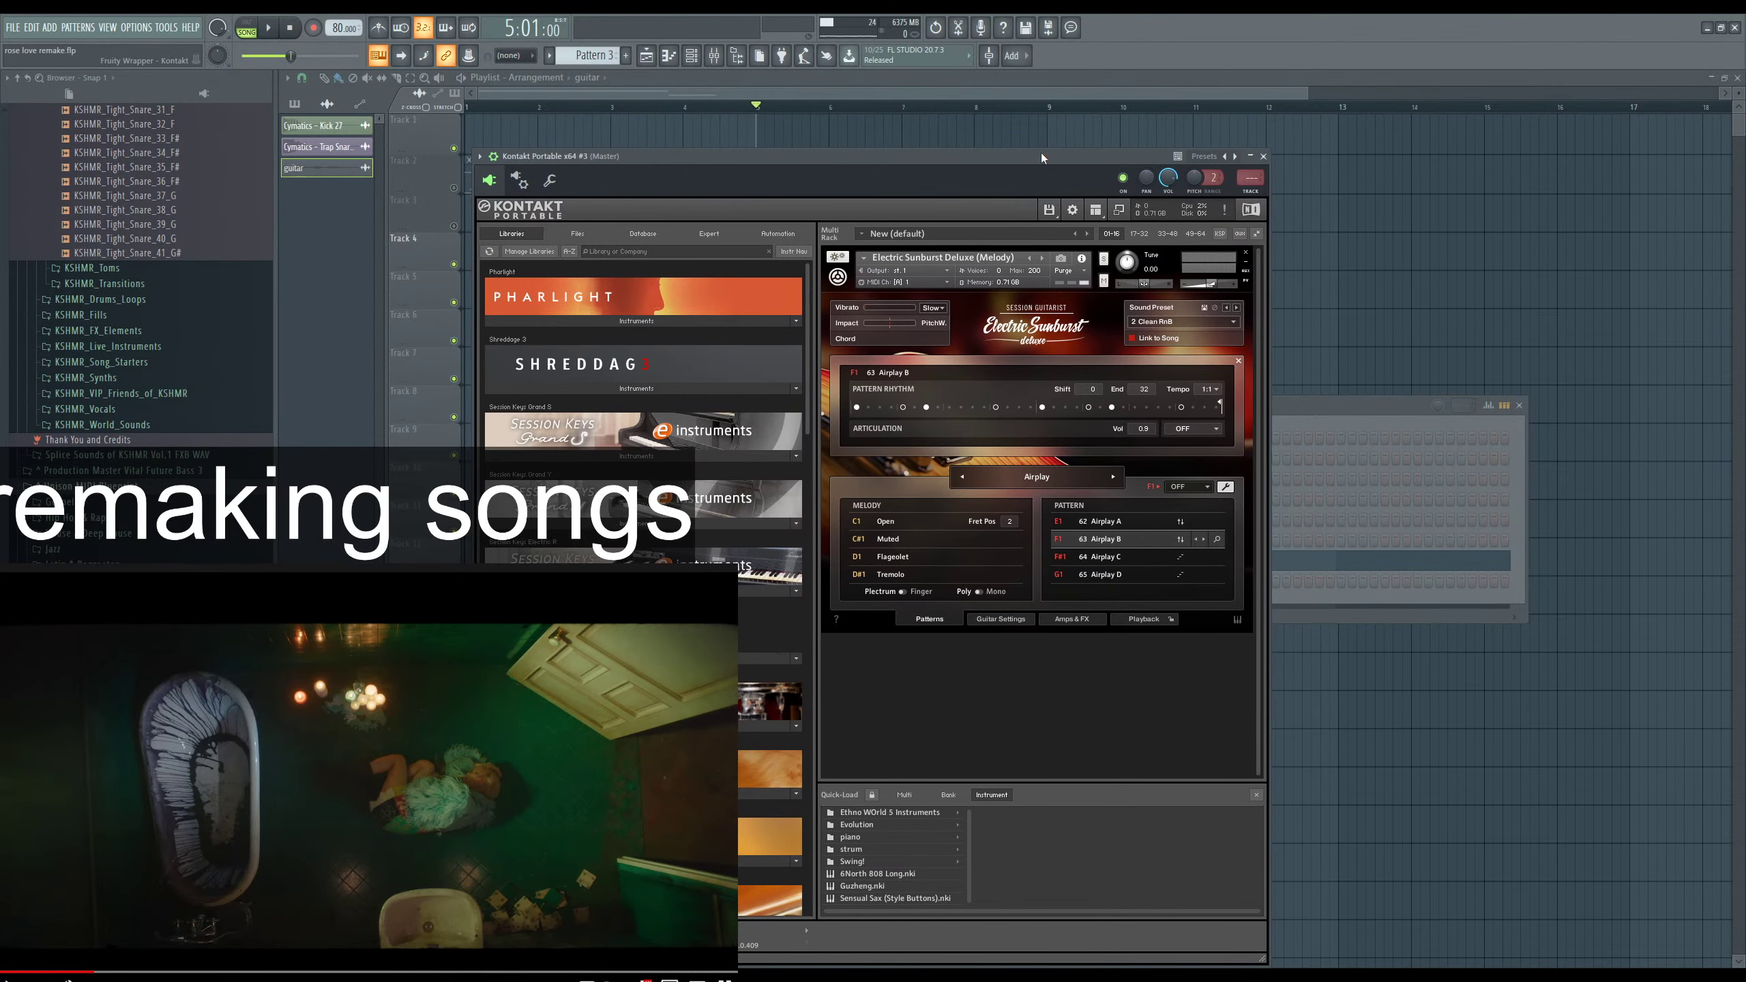
key("space")
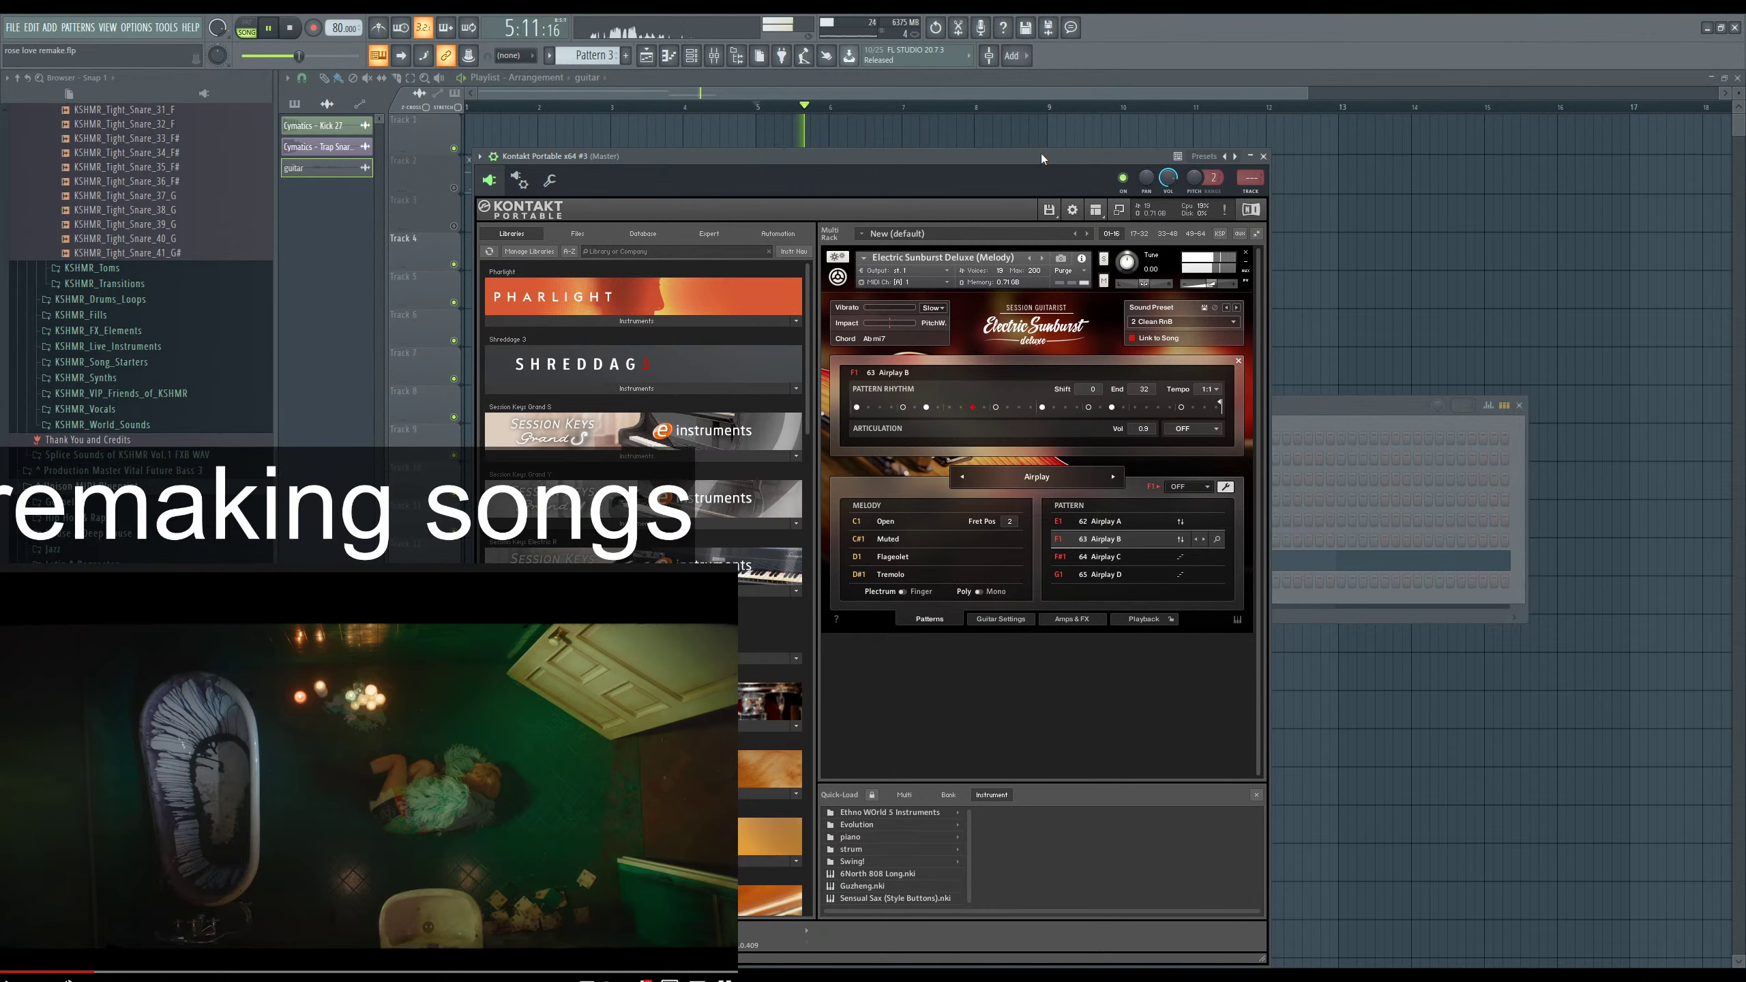
key("ctrl+l")
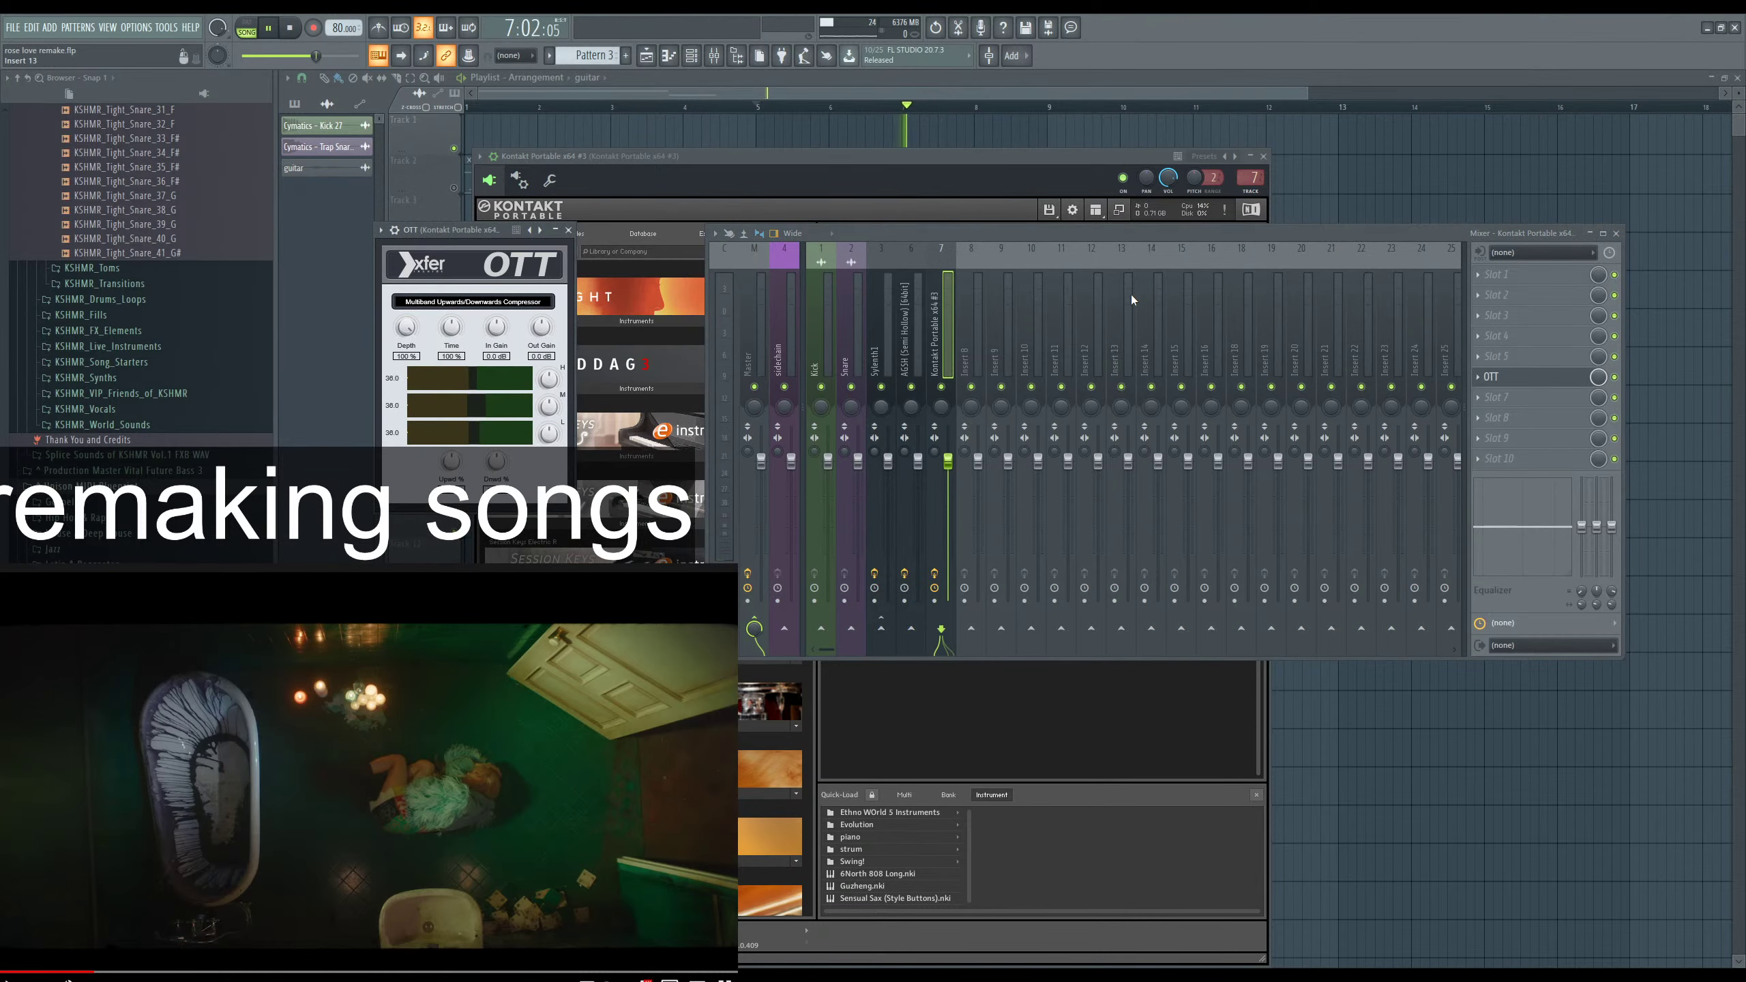
key("space")
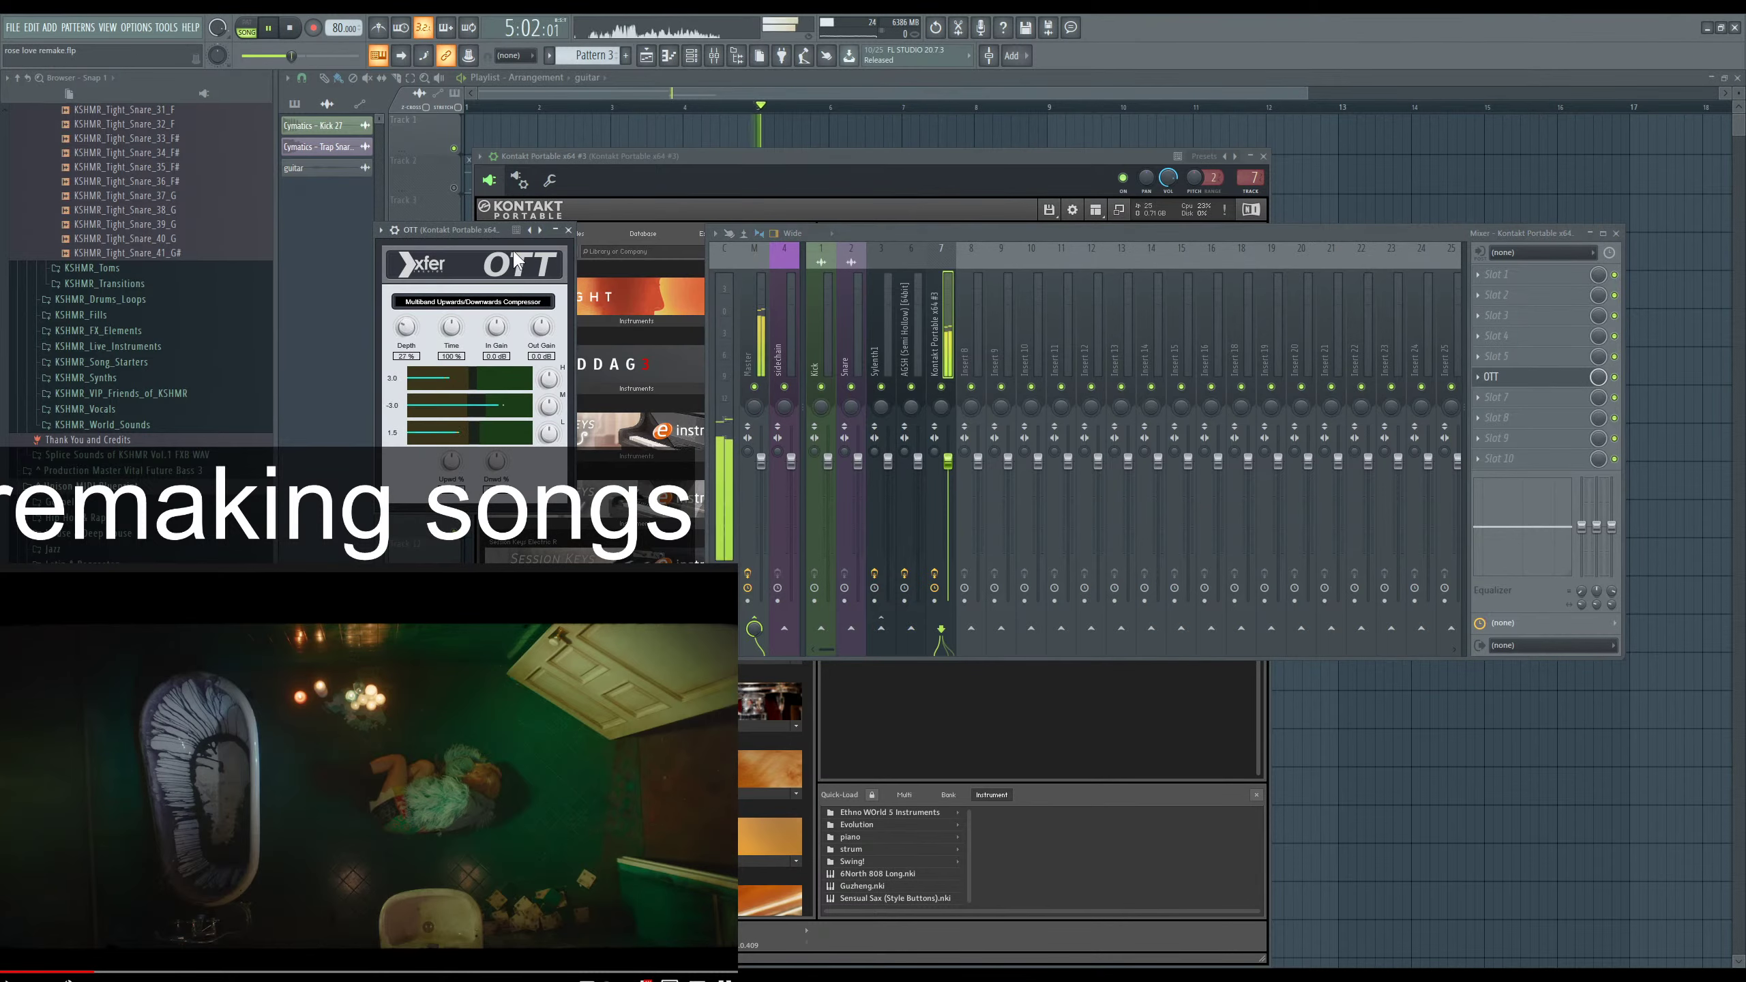
left_click_drag(453, 344, 459, 335)
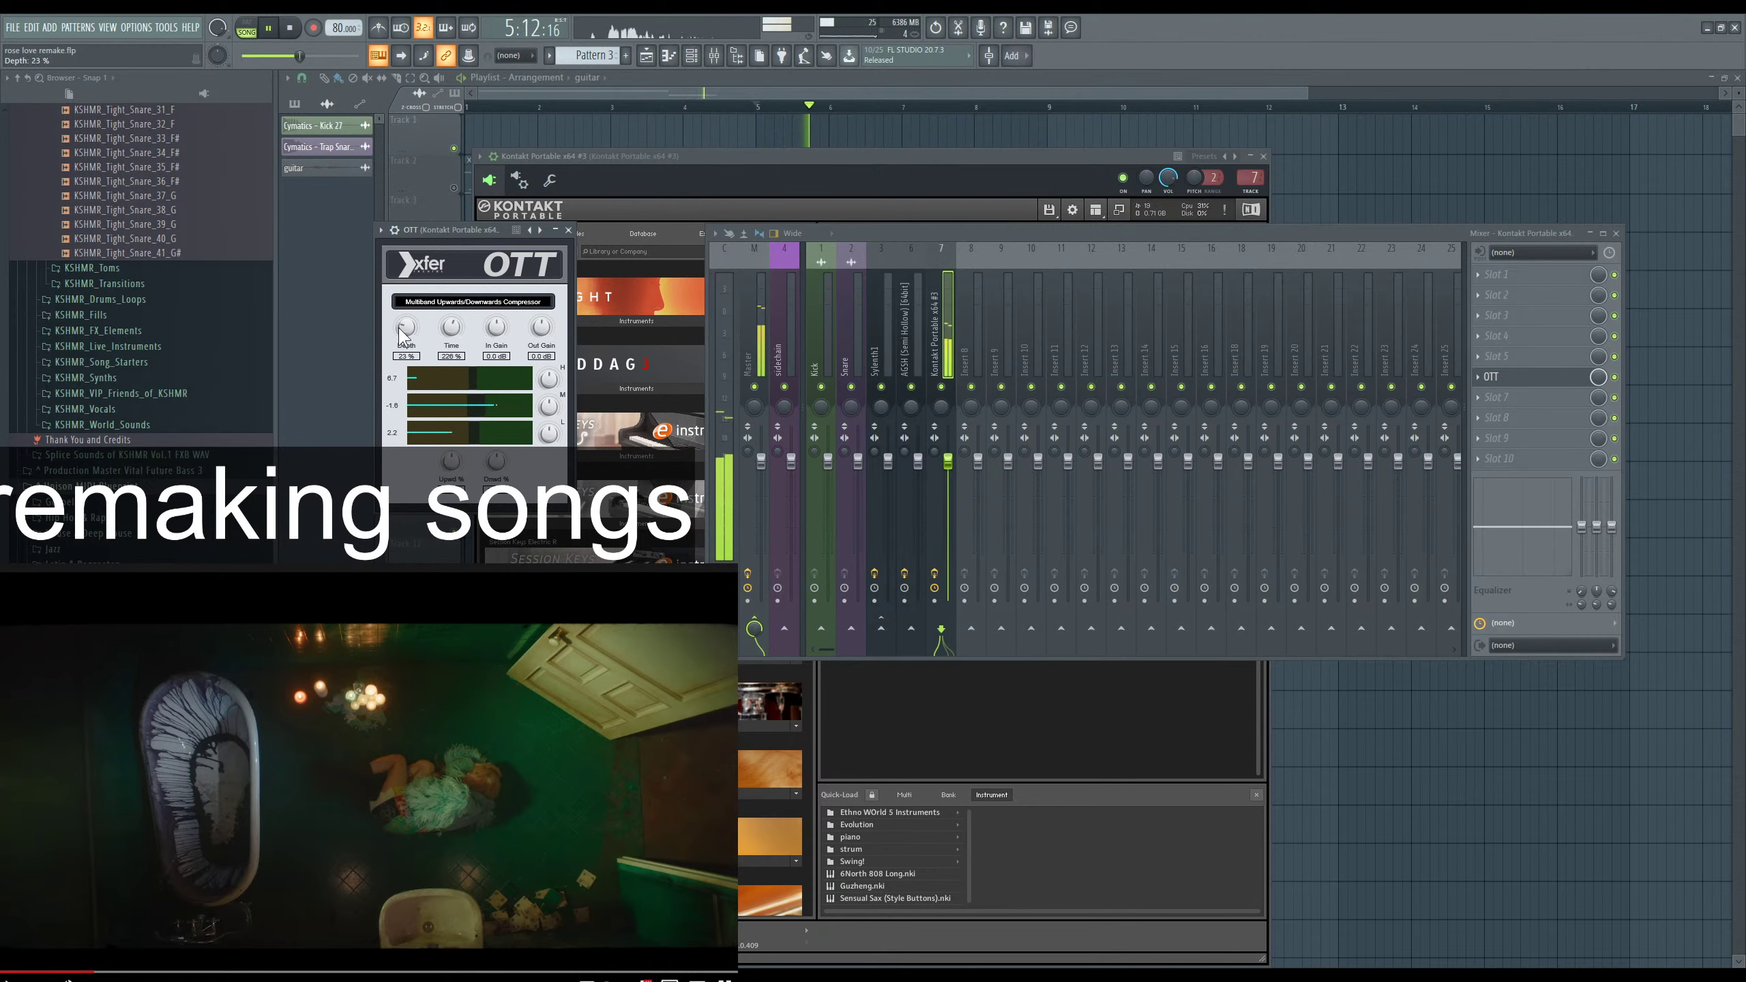
key("space")
Try the Electric Sunburst Deluxe sound preset 8 Electro Darkness during playback, and load 9 Electro Pop instead.
left_click(1075, 166)
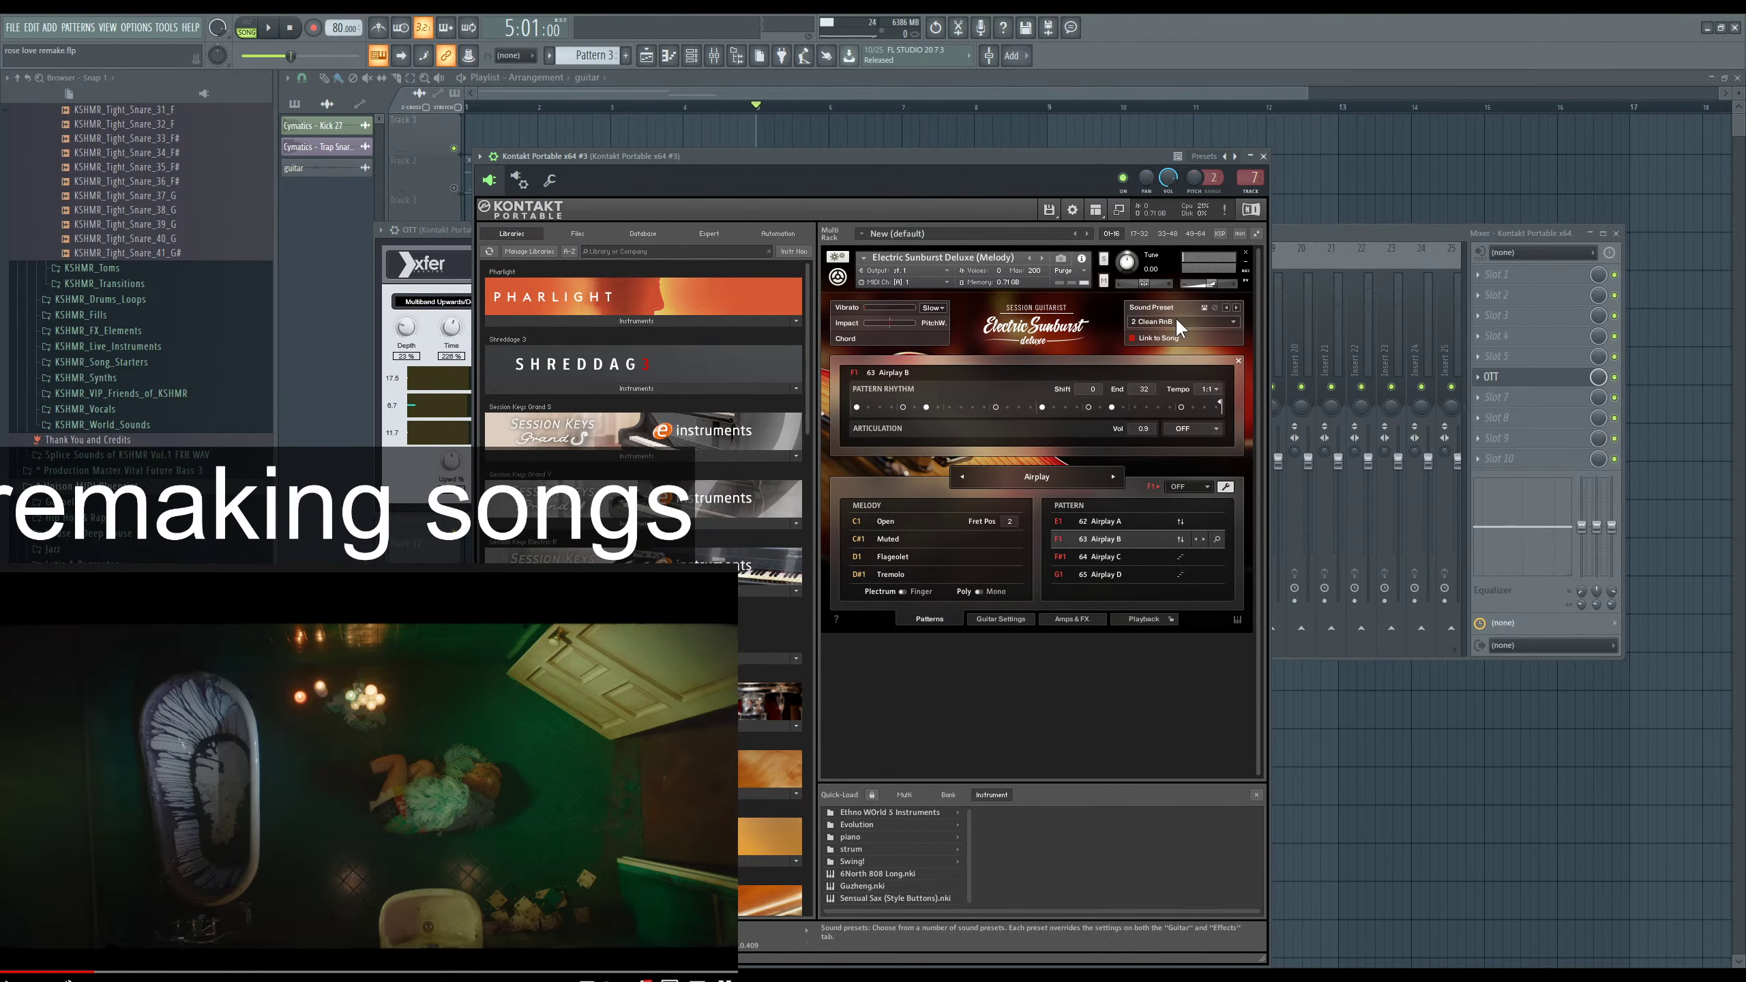
left_click(1232, 322)
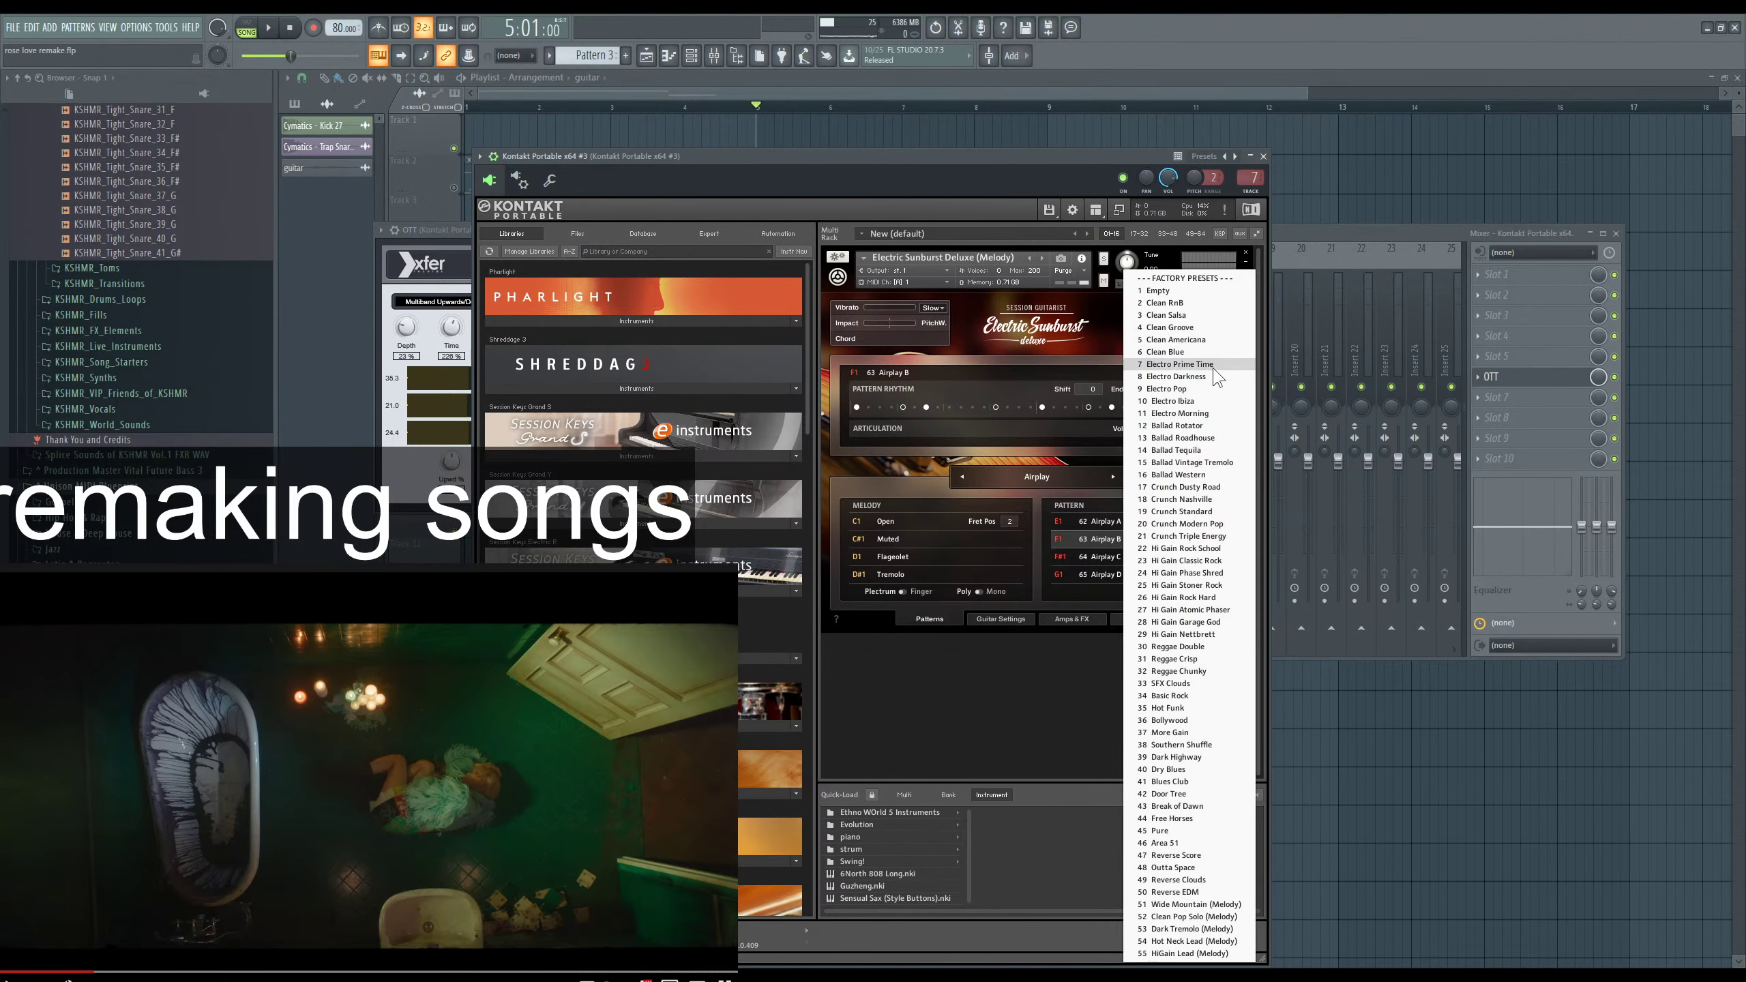
left_click(1176, 377)
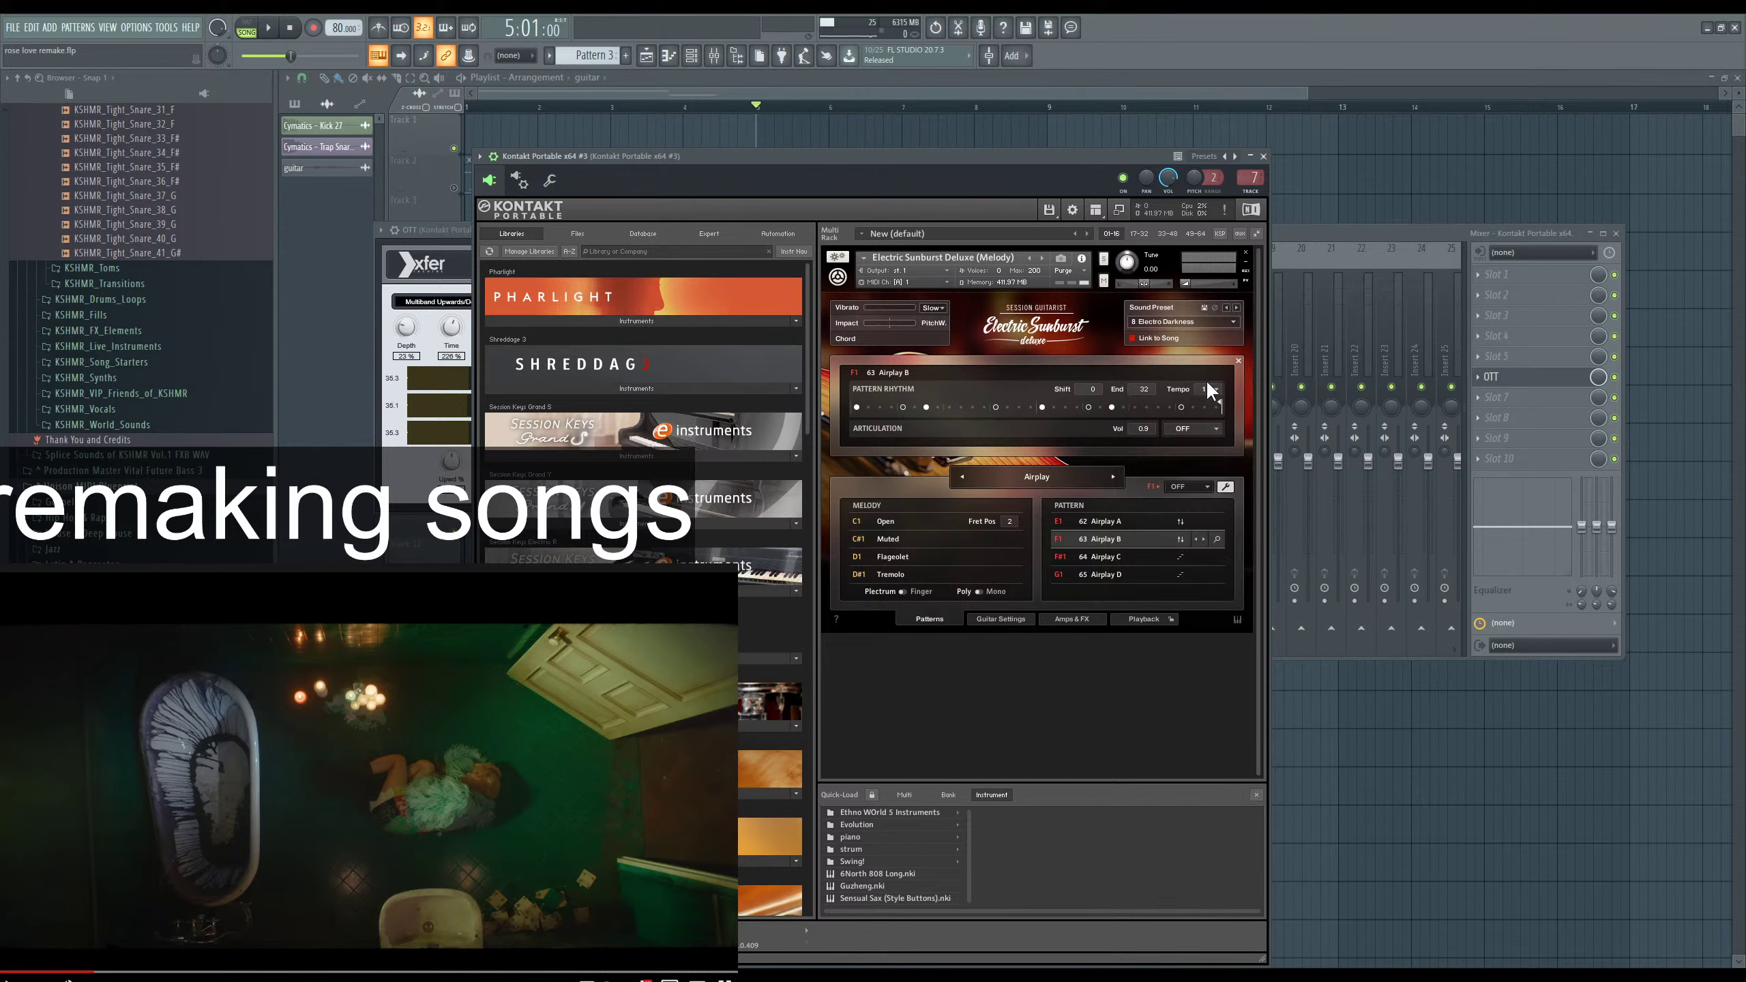
left_click_drag(1070, 155, 1075, 159)
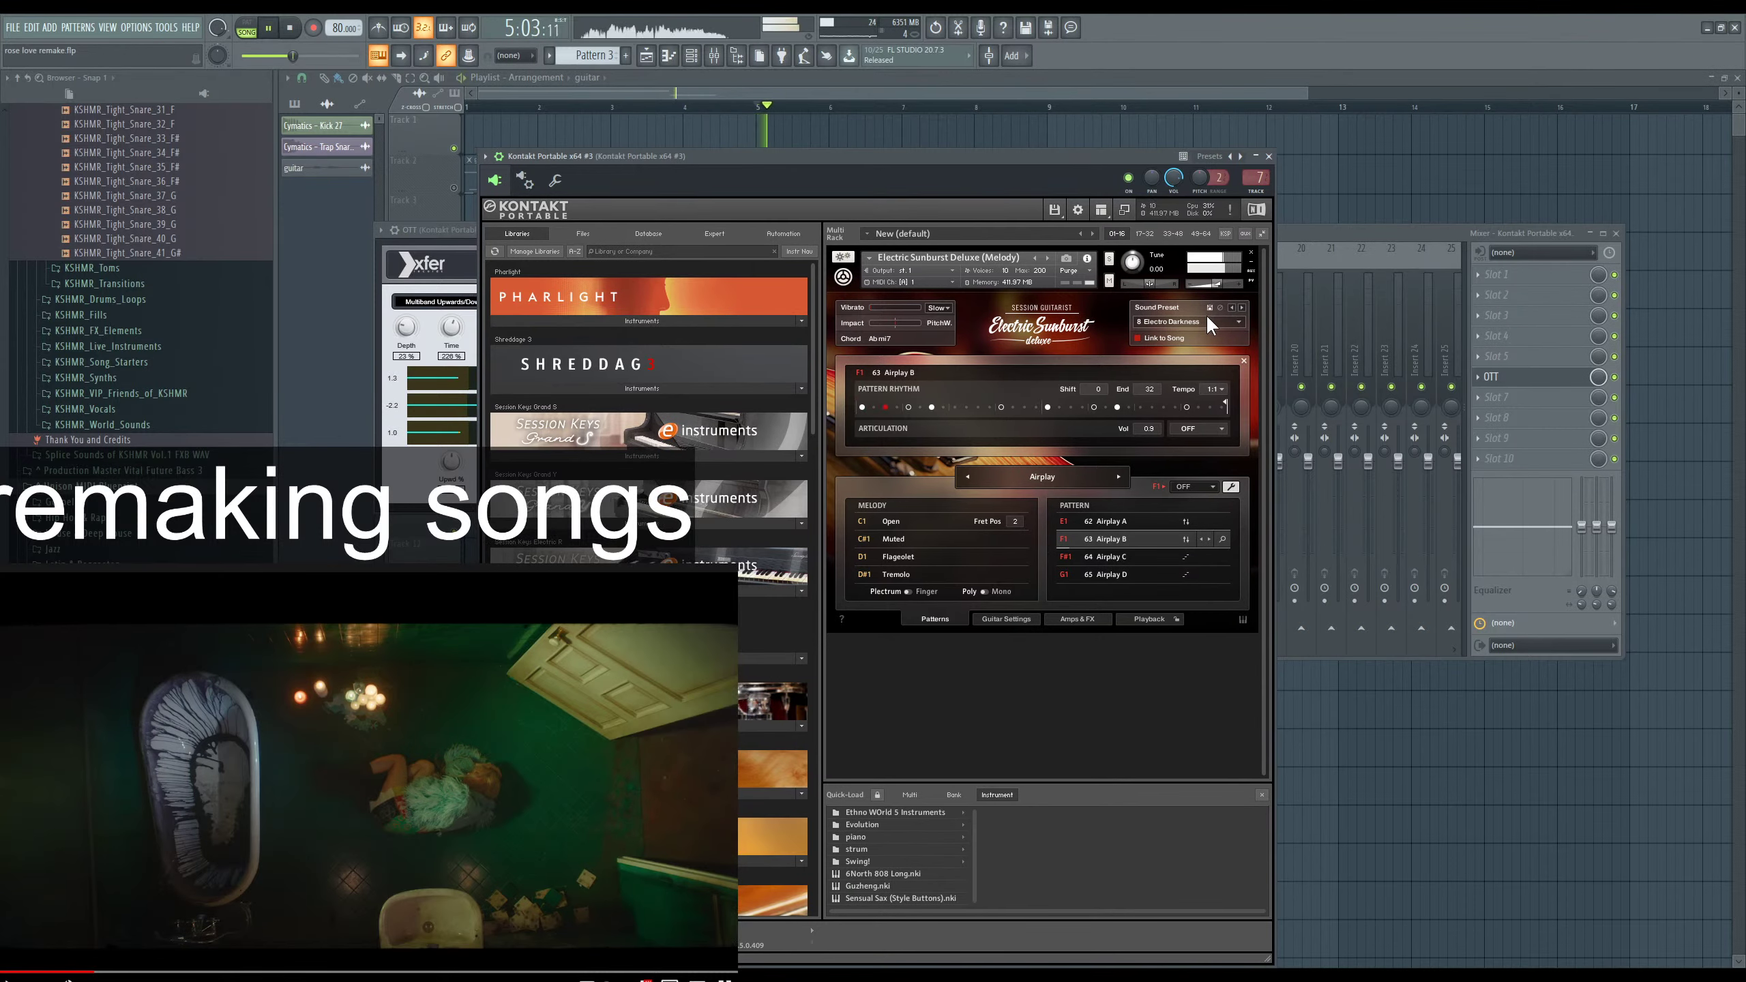
left_click(1240, 322)
left_click(1191, 389)
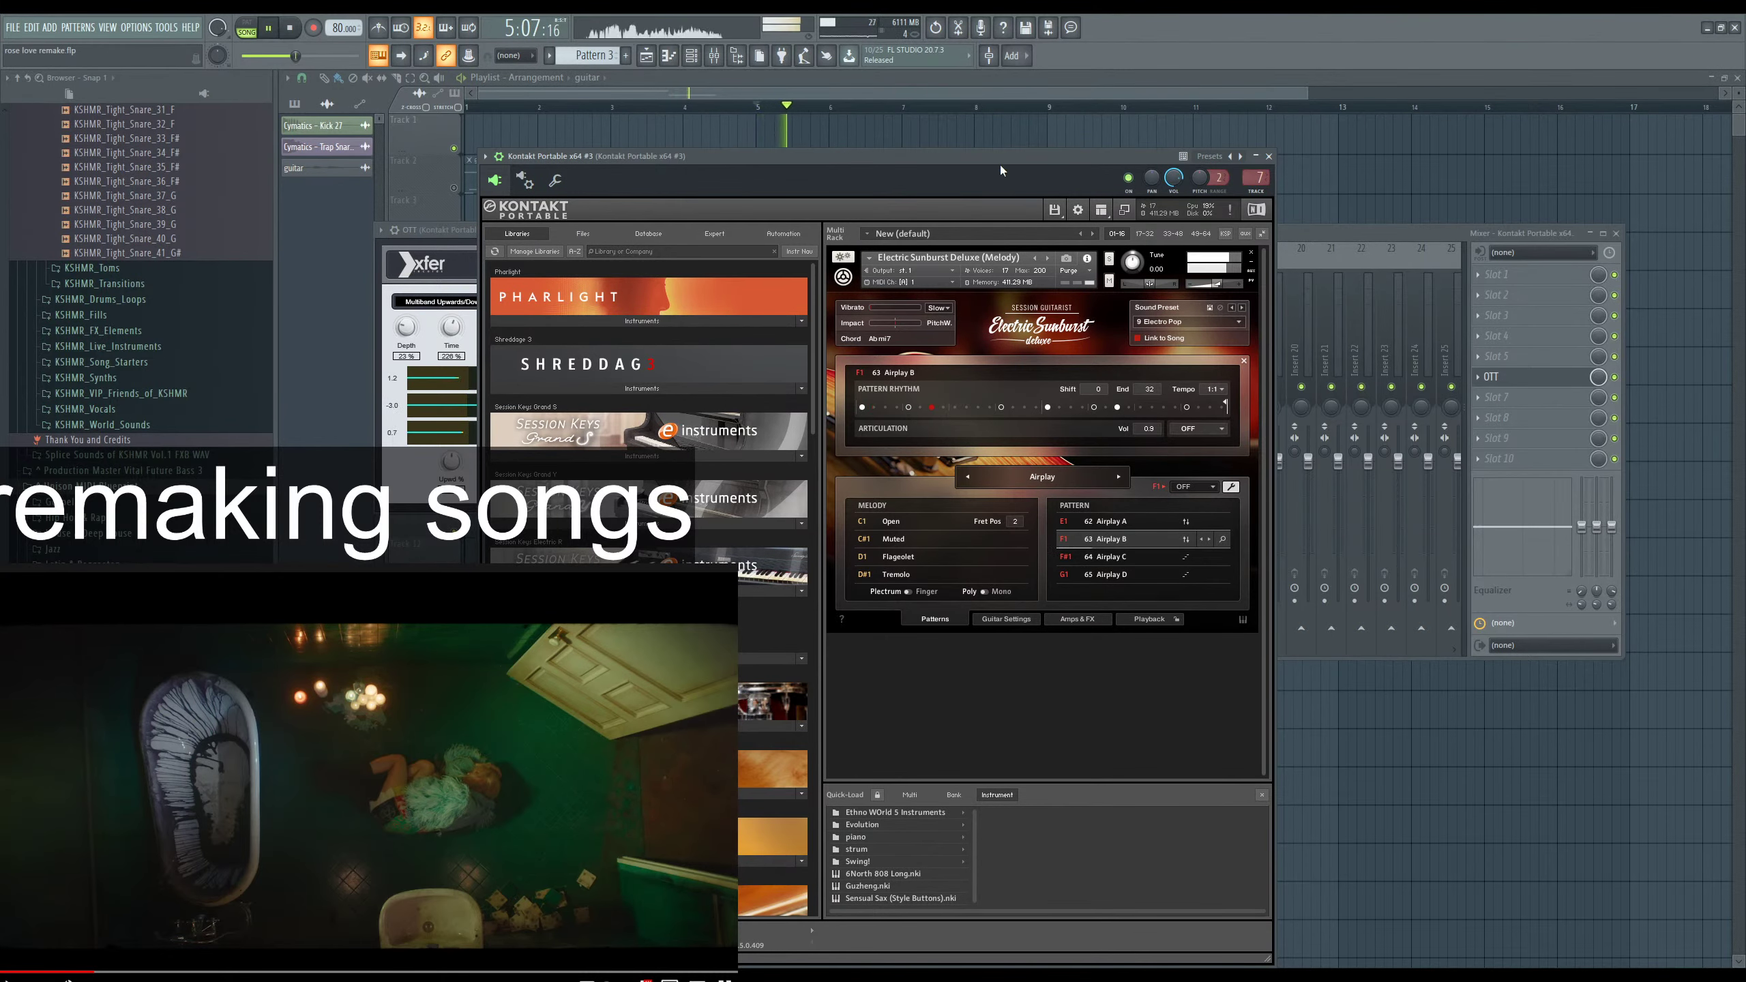
left_click_drag(1000, 159, 1021, 156)
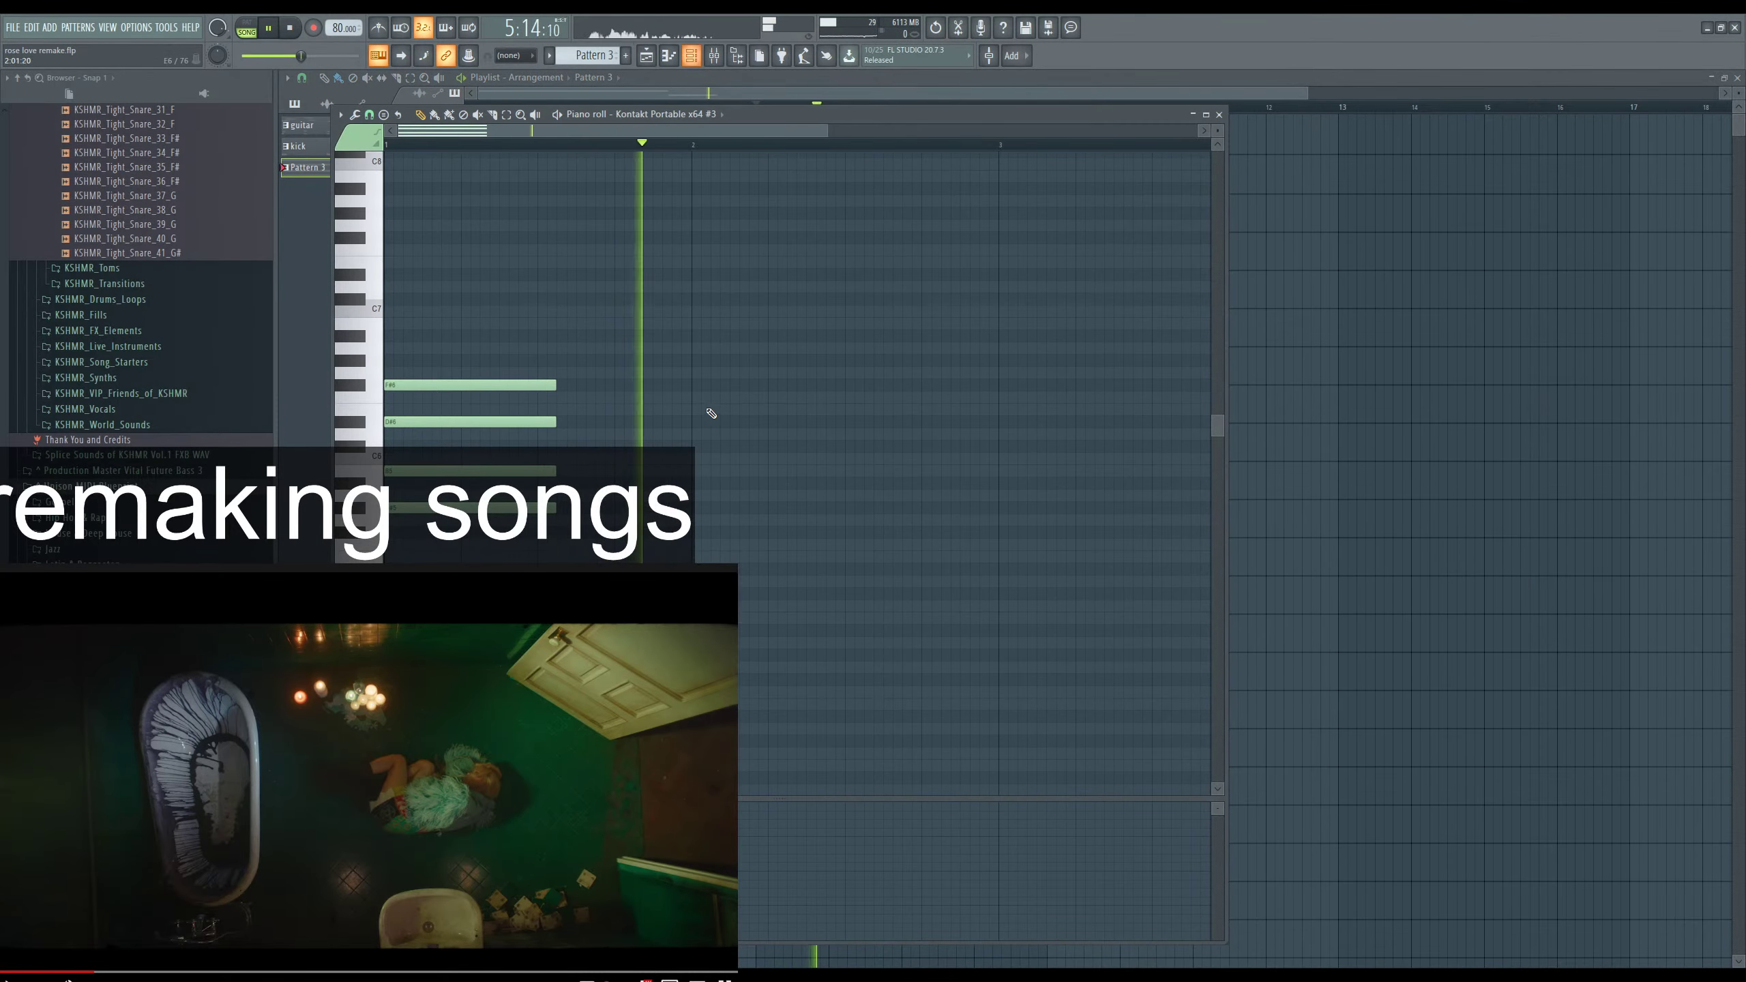
Copy the four-note Pattern 3 chord to bar 2, transposed five semitones down to D#5, F#5, A#5 and C#6, and play it.
key("ctrl+a")
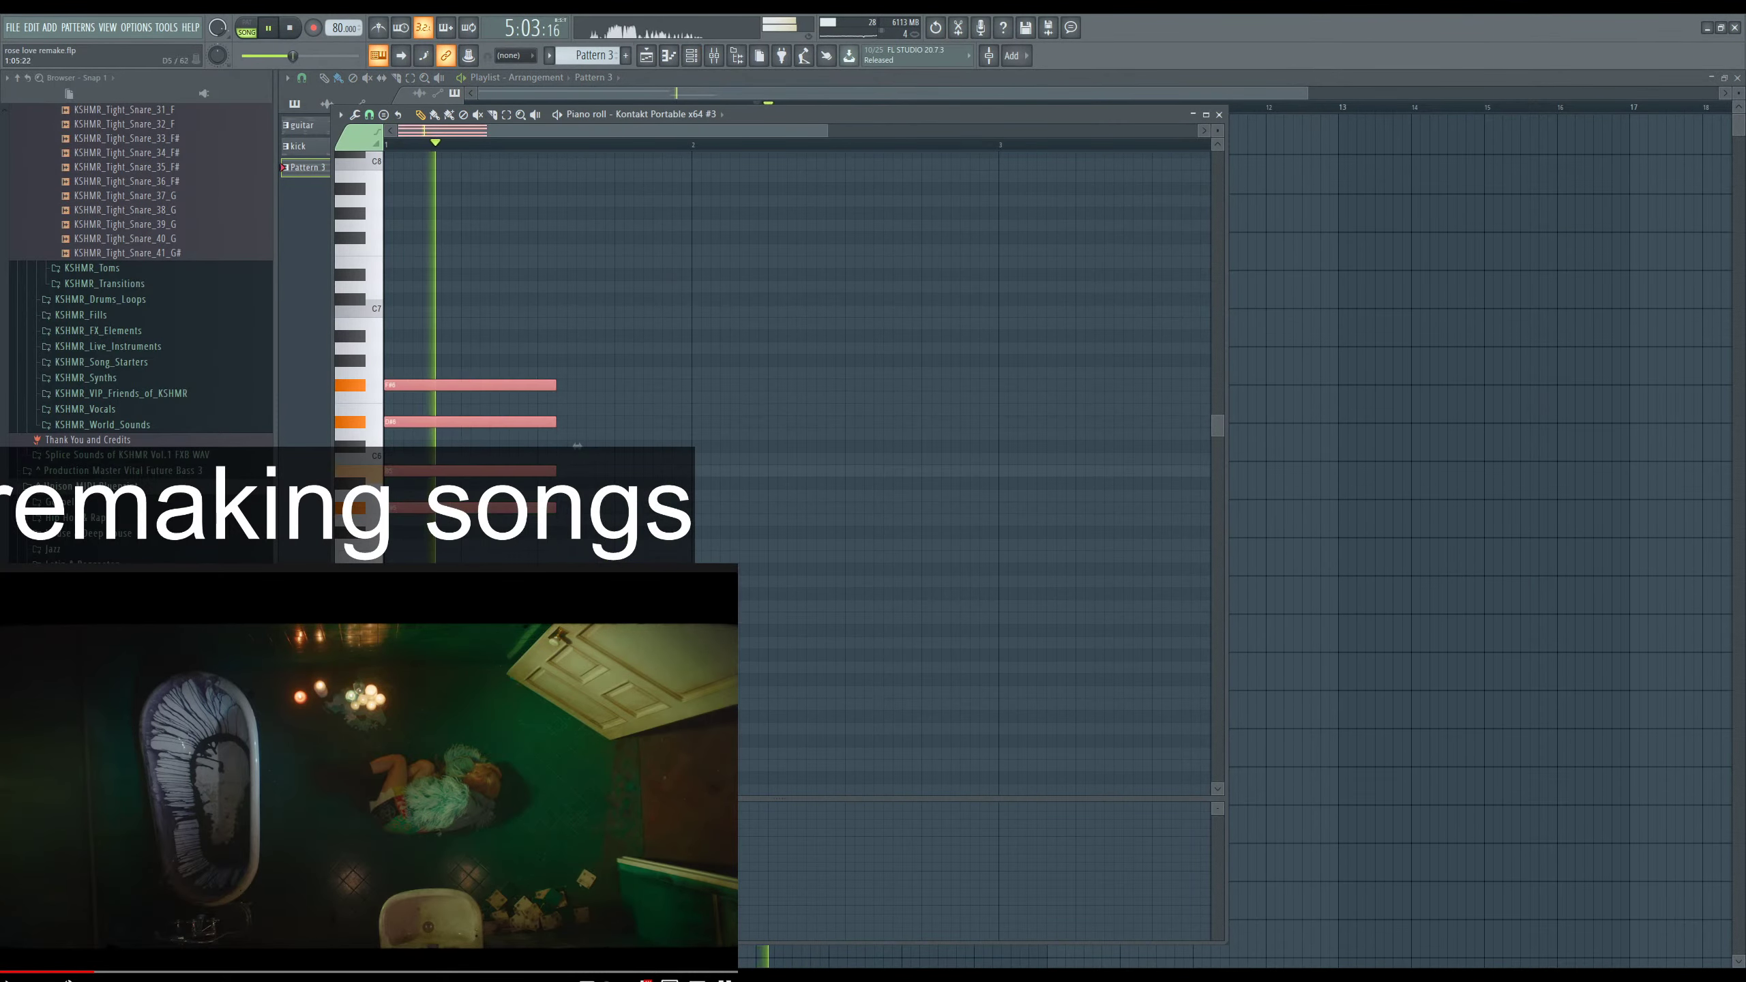
mouse_move(426, 508)
left_mouse_down("shift")
mouse_move(744, 497)
mouse_move(734, 558)
left_mouse_up("shift")
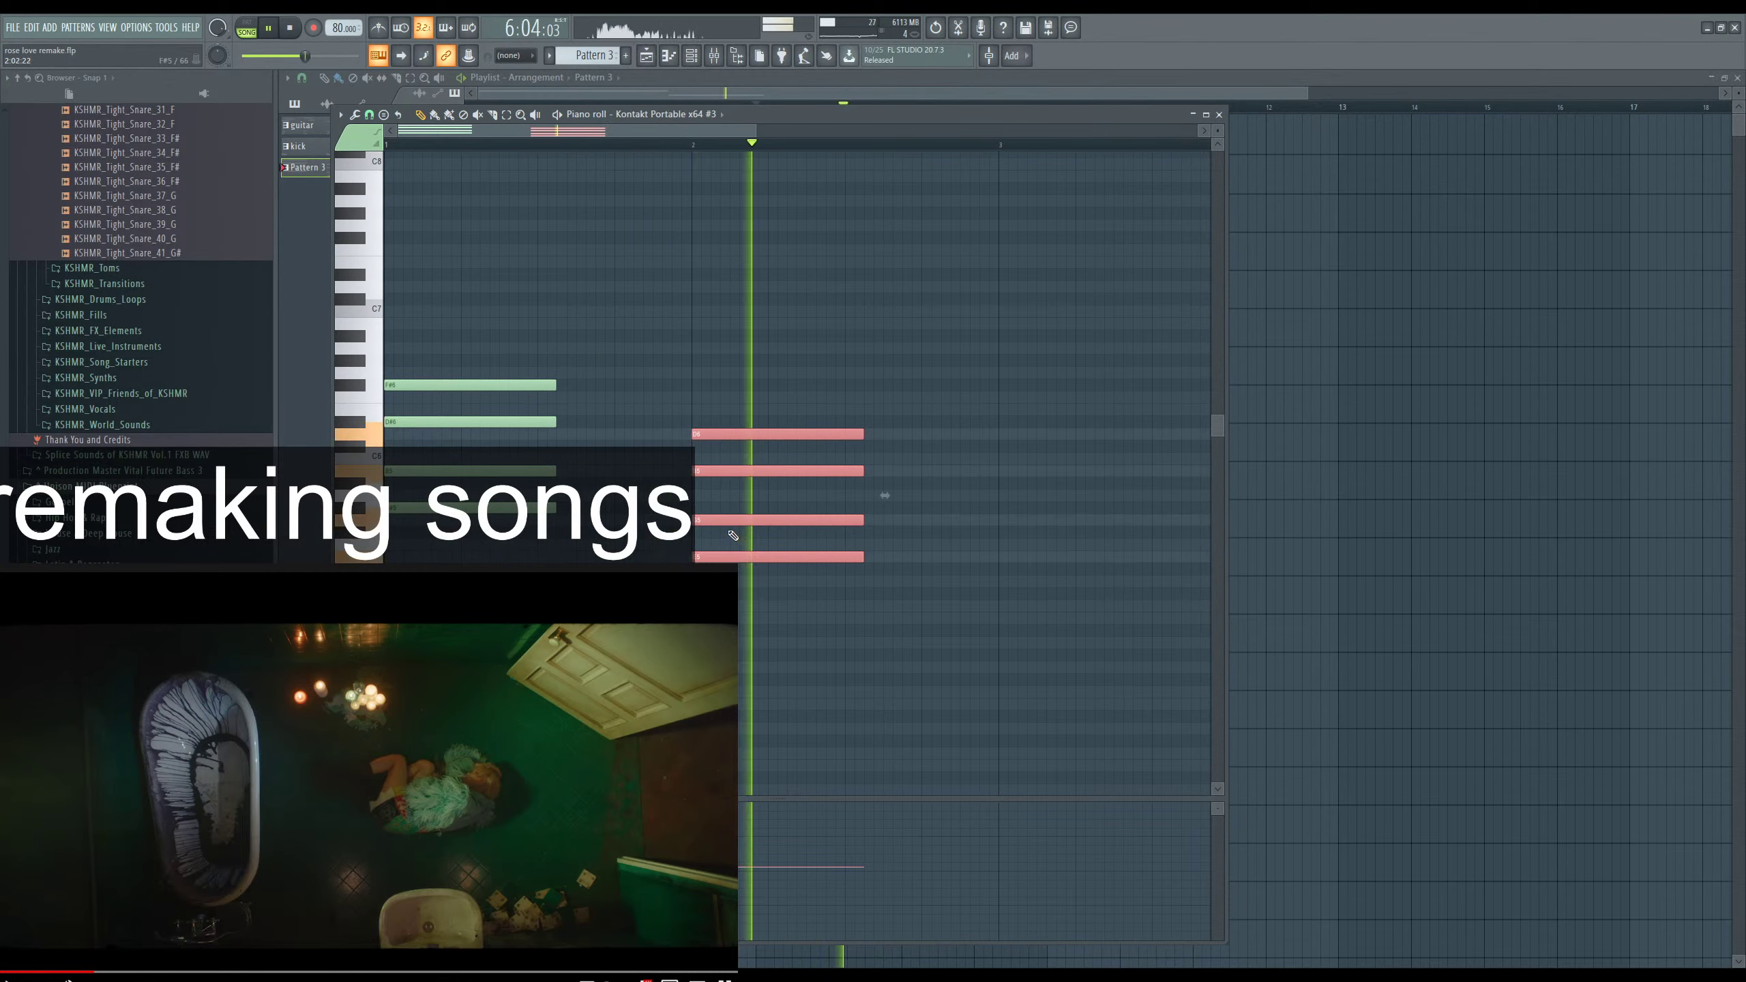
left_click_drag(722, 555, 722, 567)
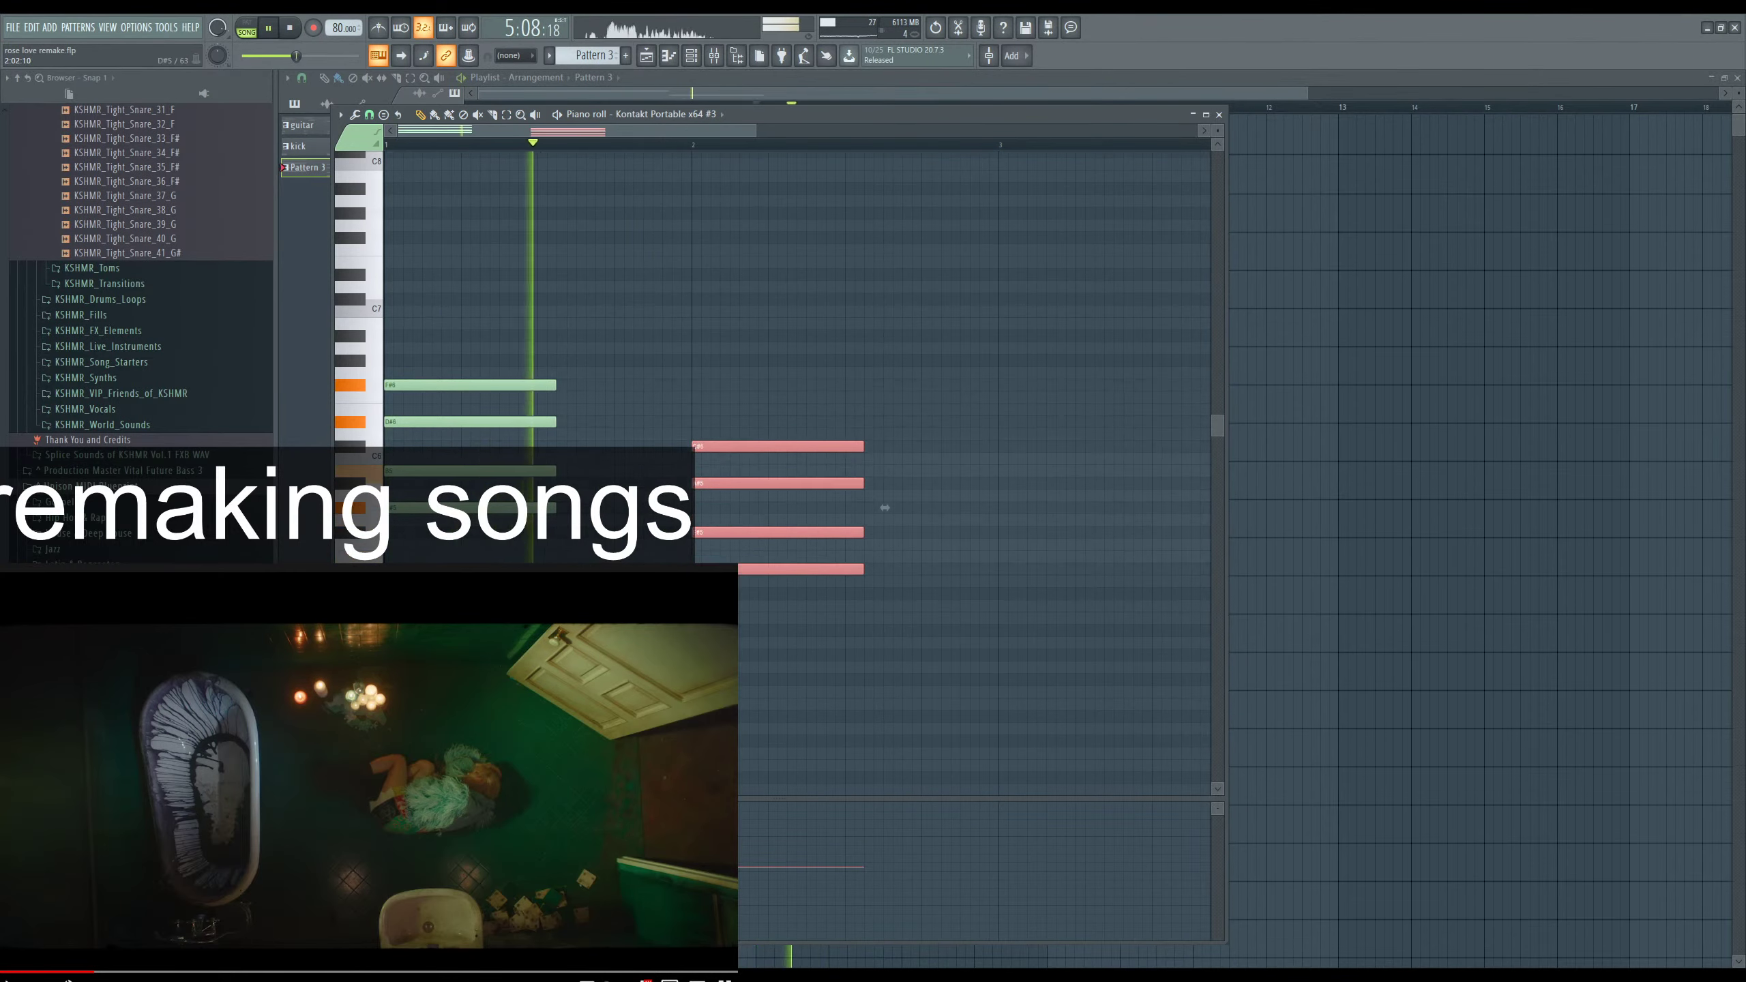
key("space")
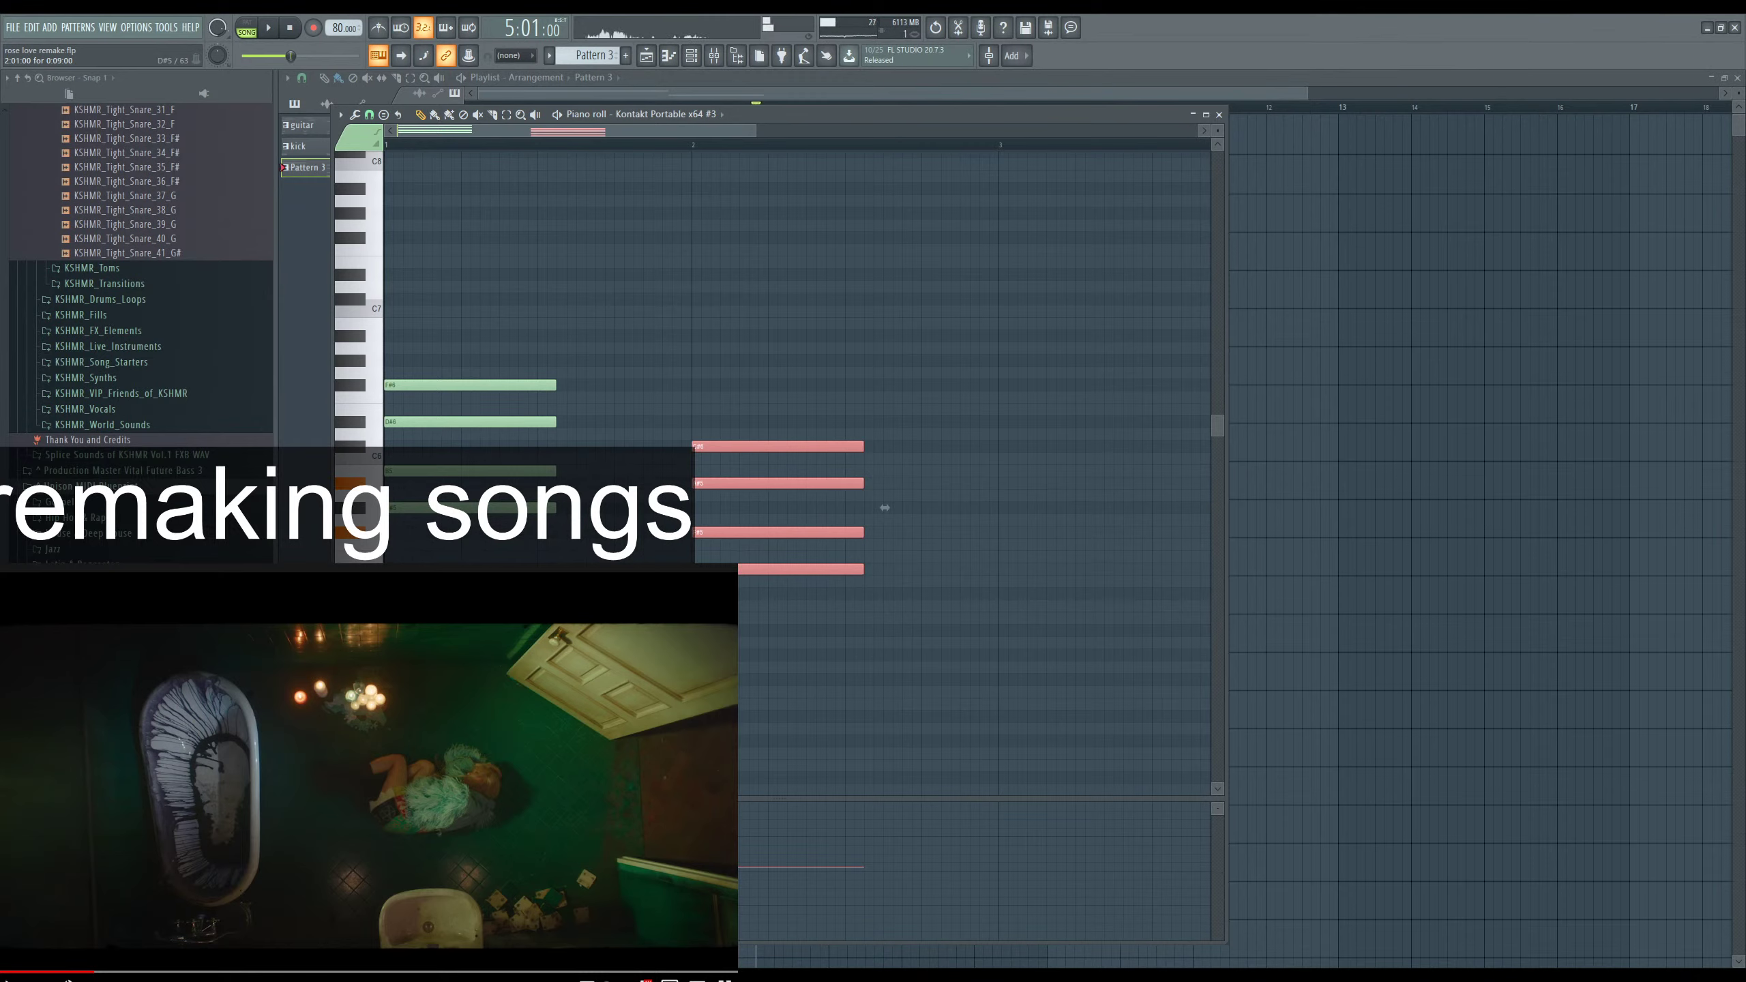
left_click(678, 603, "ctrl")
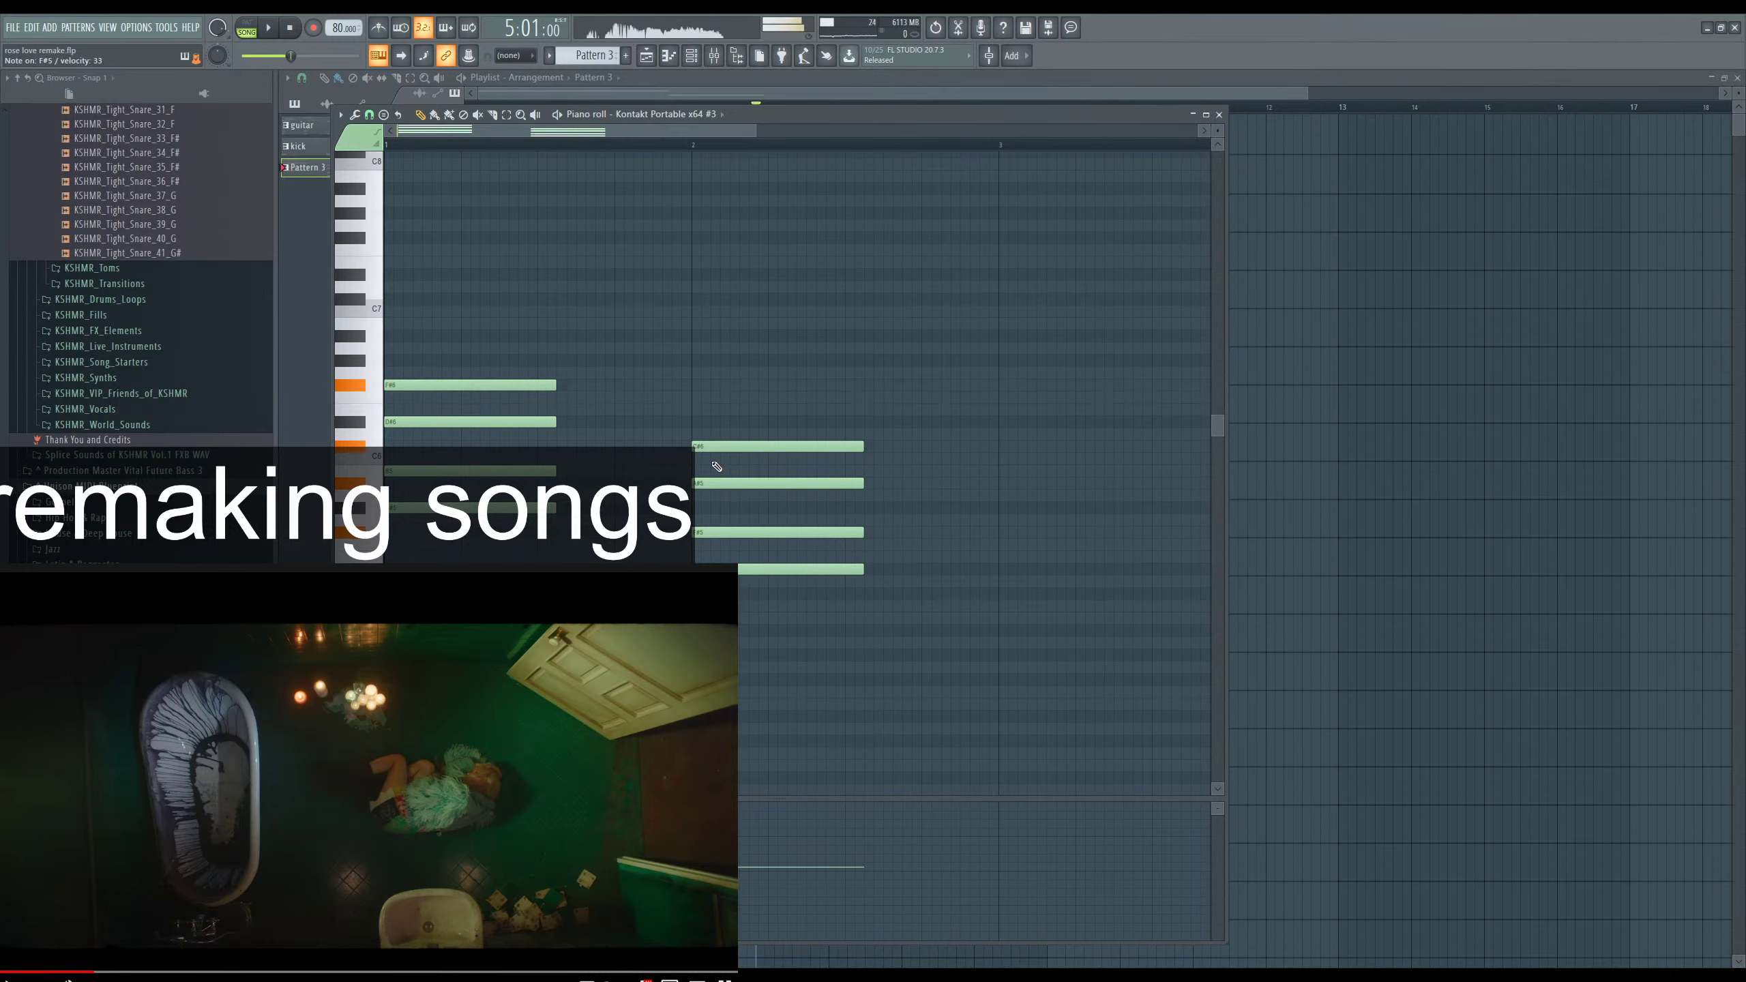
Add a third chord of F#5, A#5, C#6 and F6 at the start of bar 3.
left_click(1003, 532)
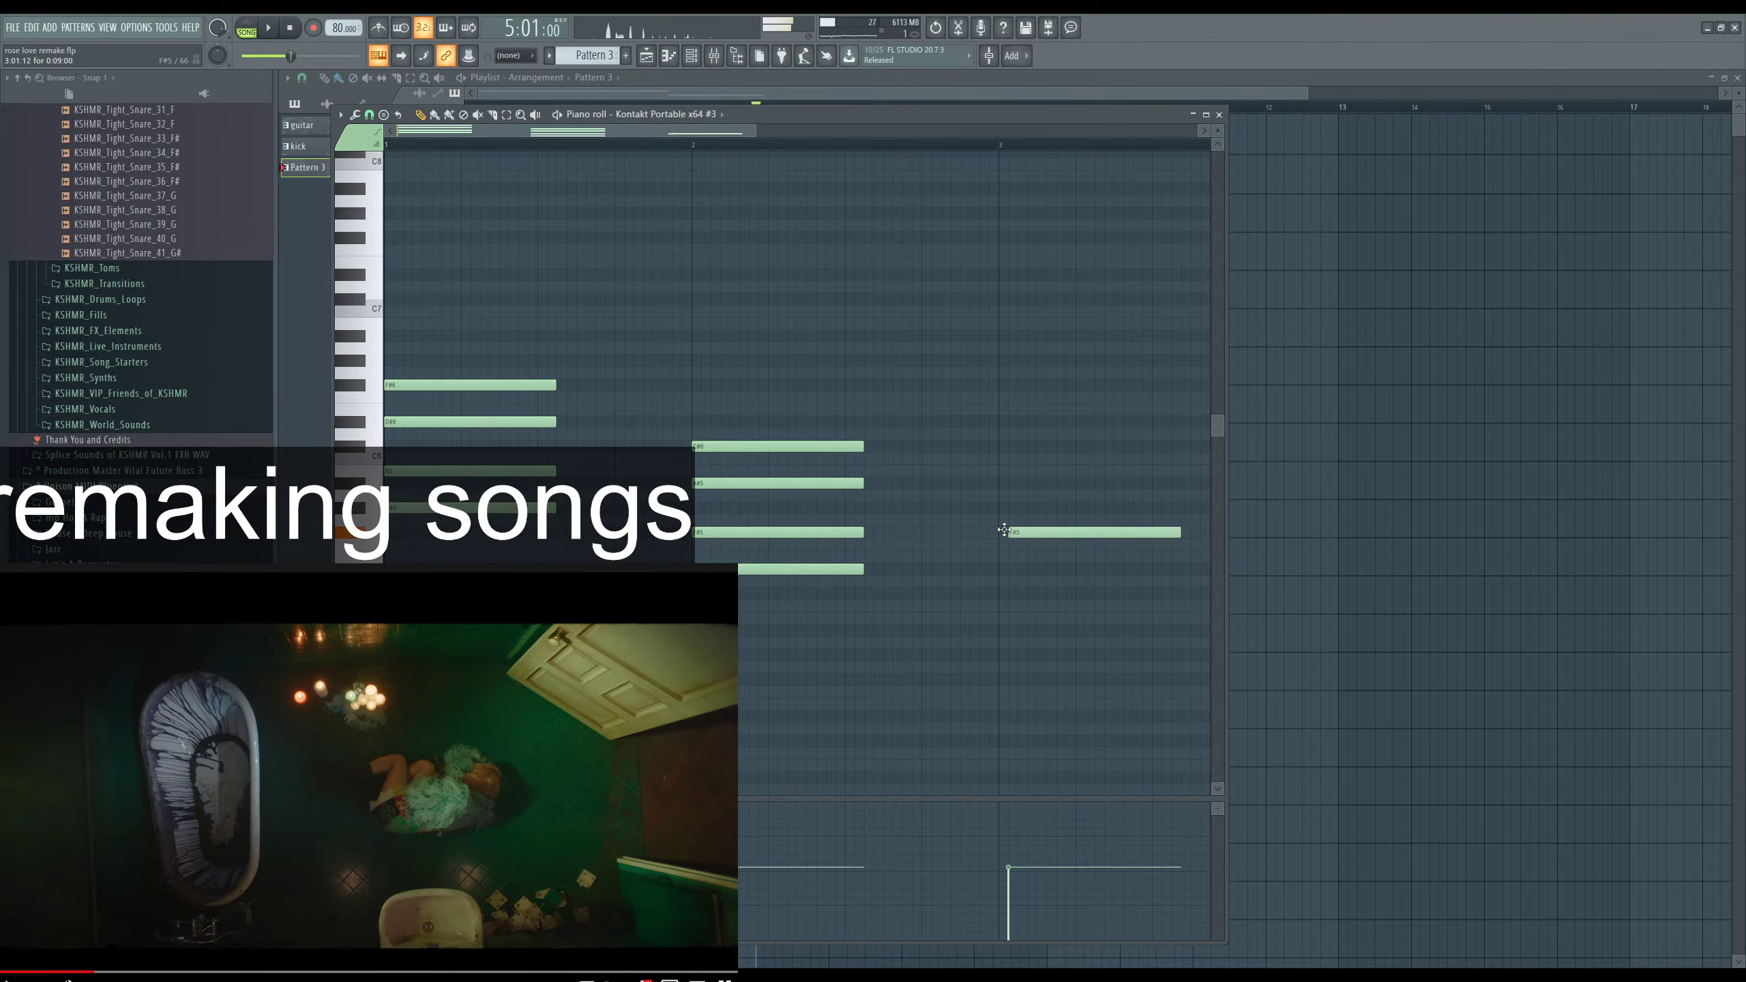
left_click(1001, 481)
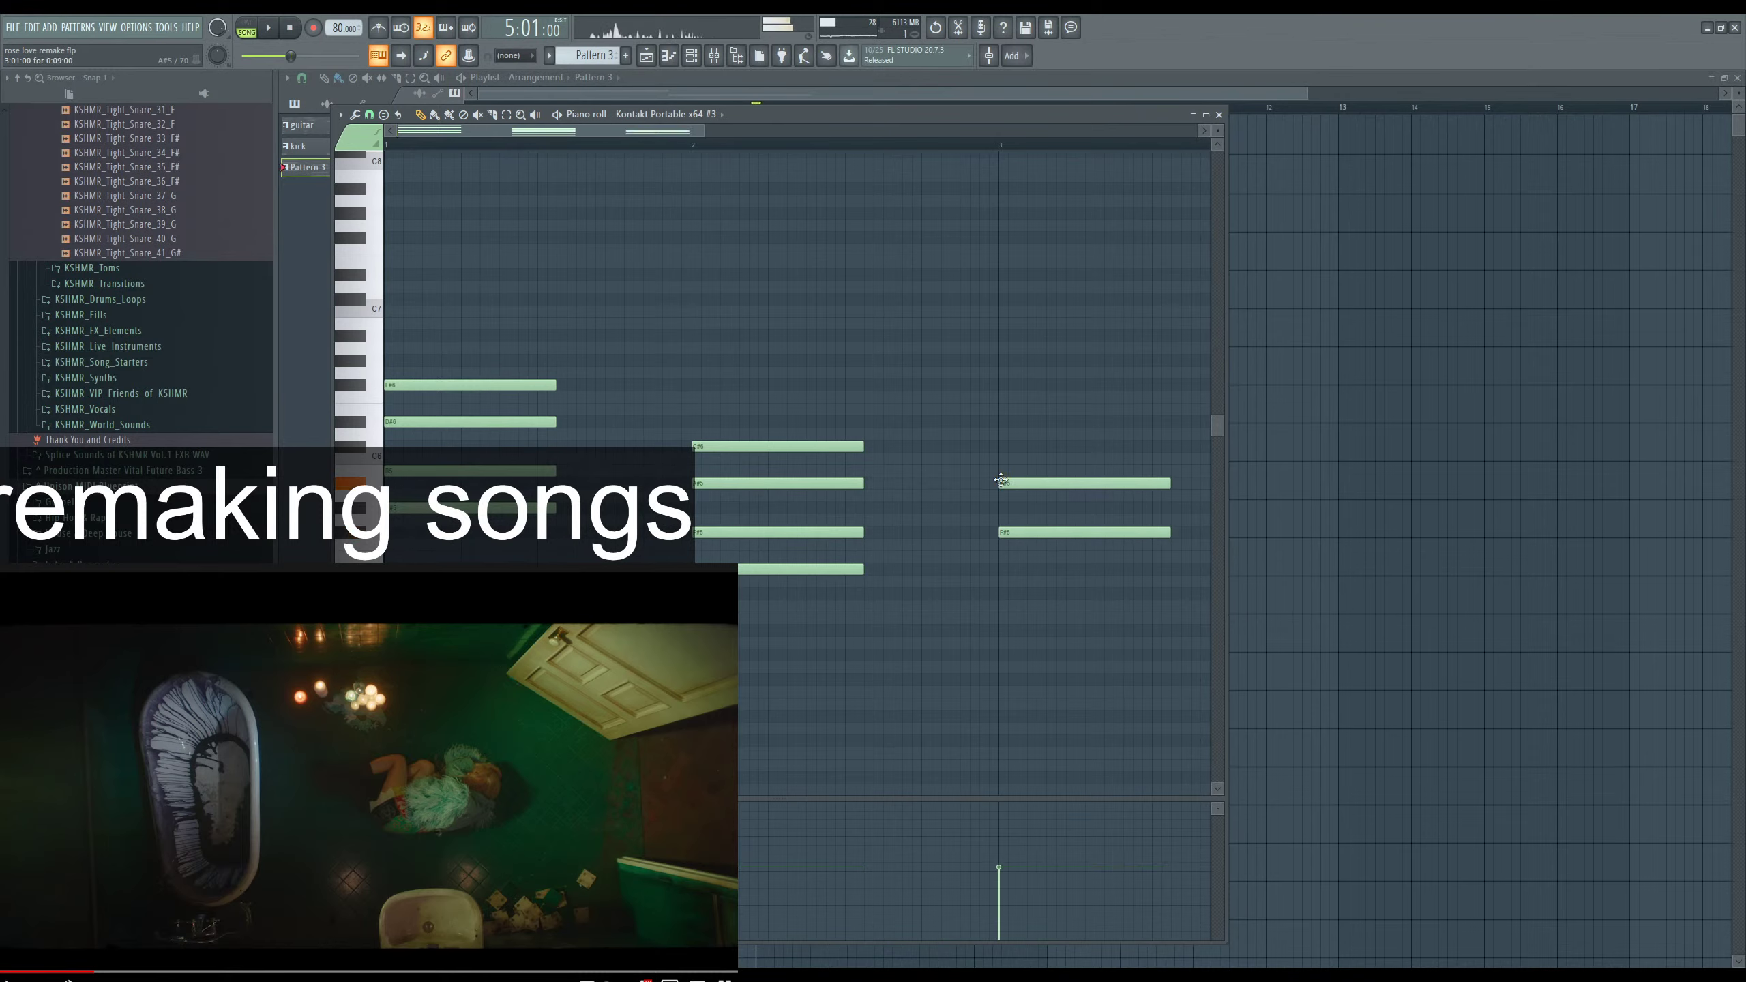
left_click(1003, 446)
left_click(1005, 396)
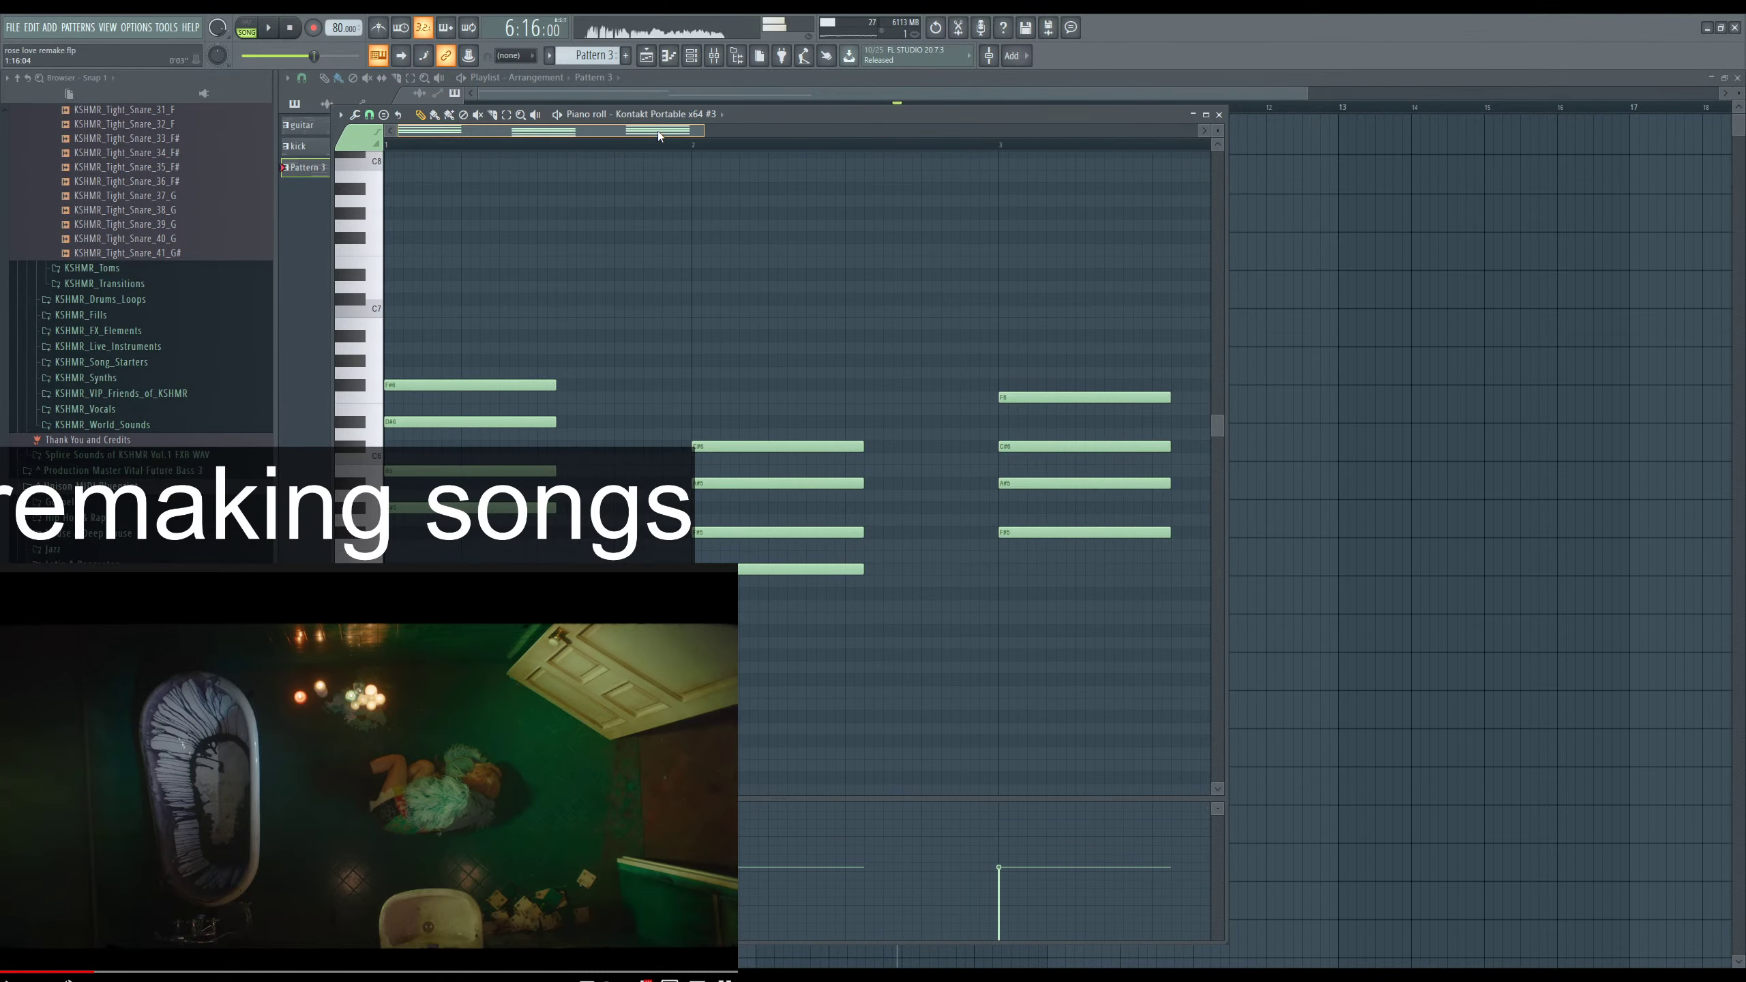
Add a fourth chord of D#5, F#5, A#5 and C#6 at bar 4, and play the pattern from its start.
left_click_drag(669, 134, 852, 134)
left_click(839, 569)
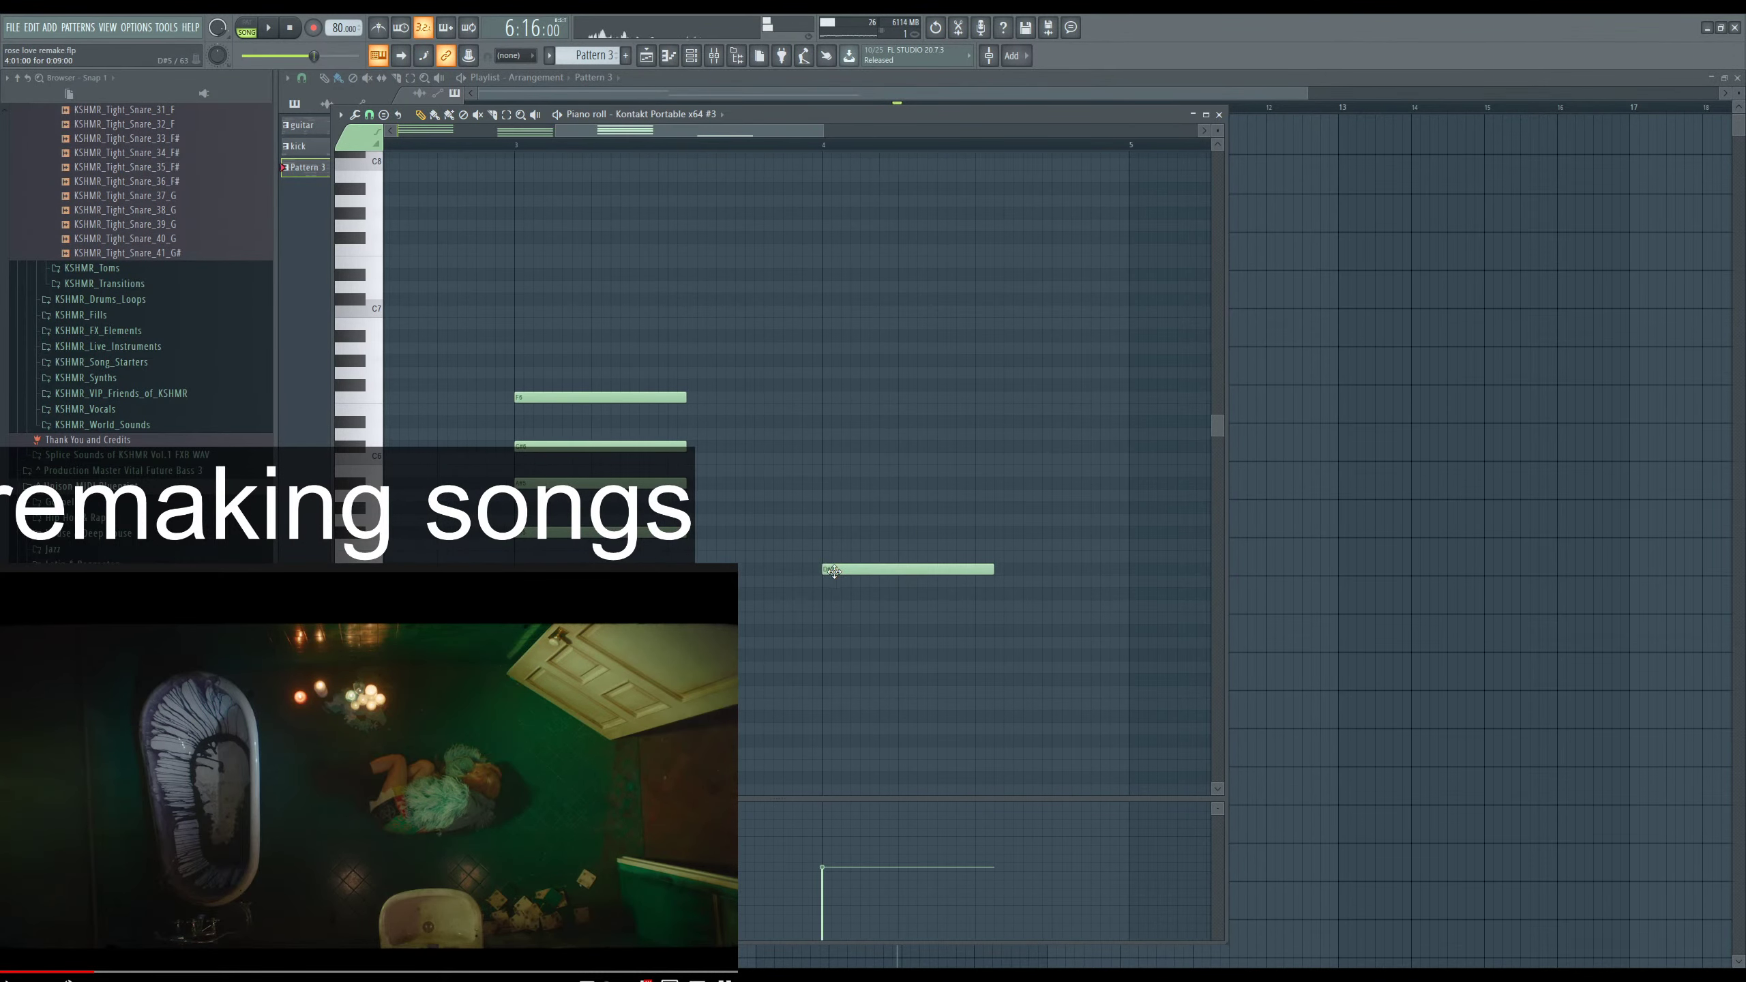
left_click(836, 533)
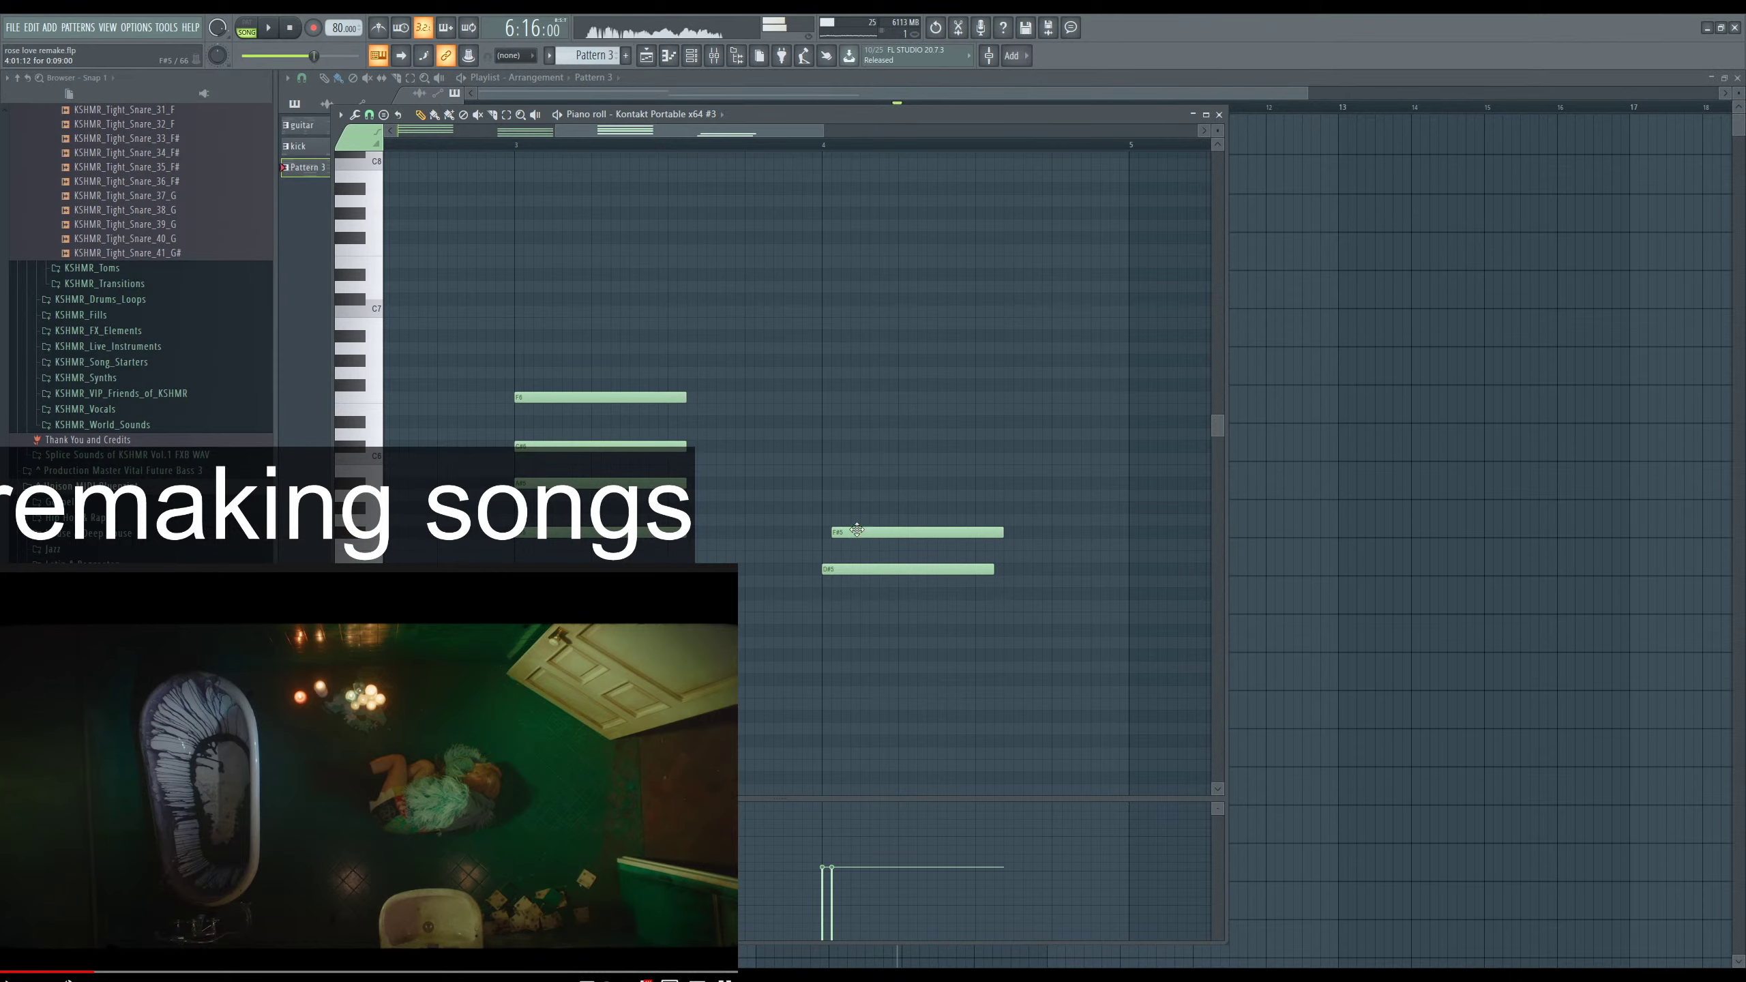
left_click(828, 484)
left_click(825, 446)
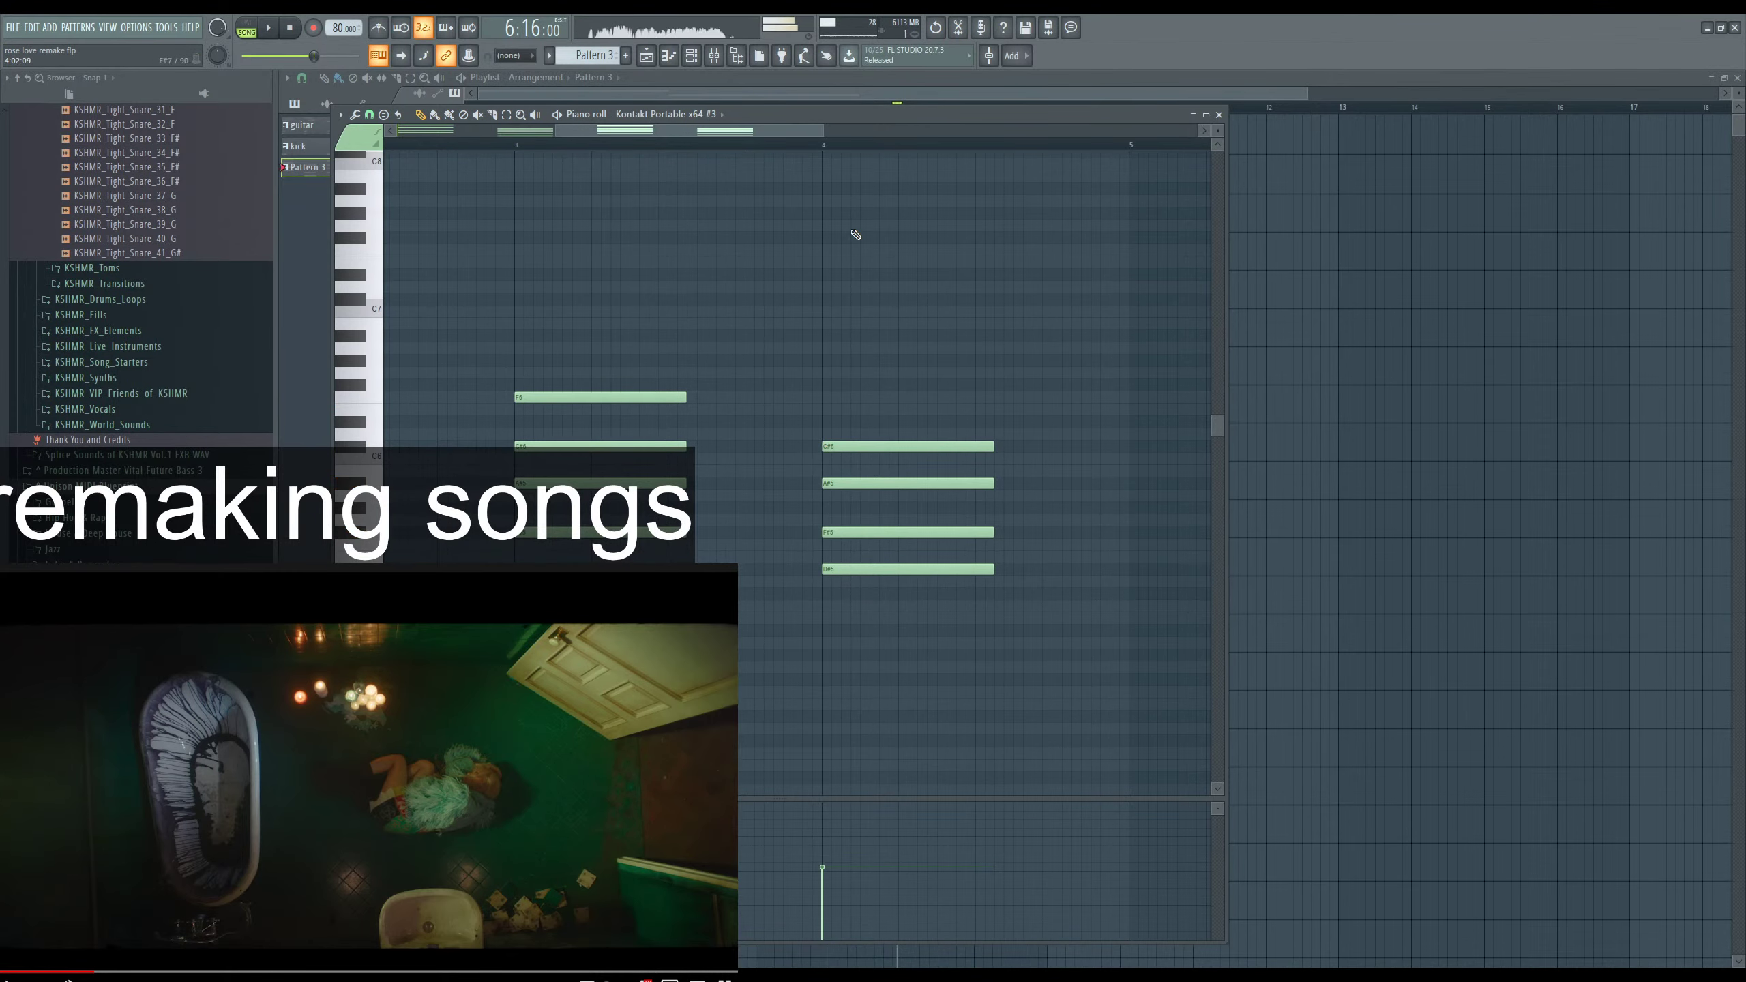
key("space")
scroll(916, 235, "down", 4)
left_click(395, 146)
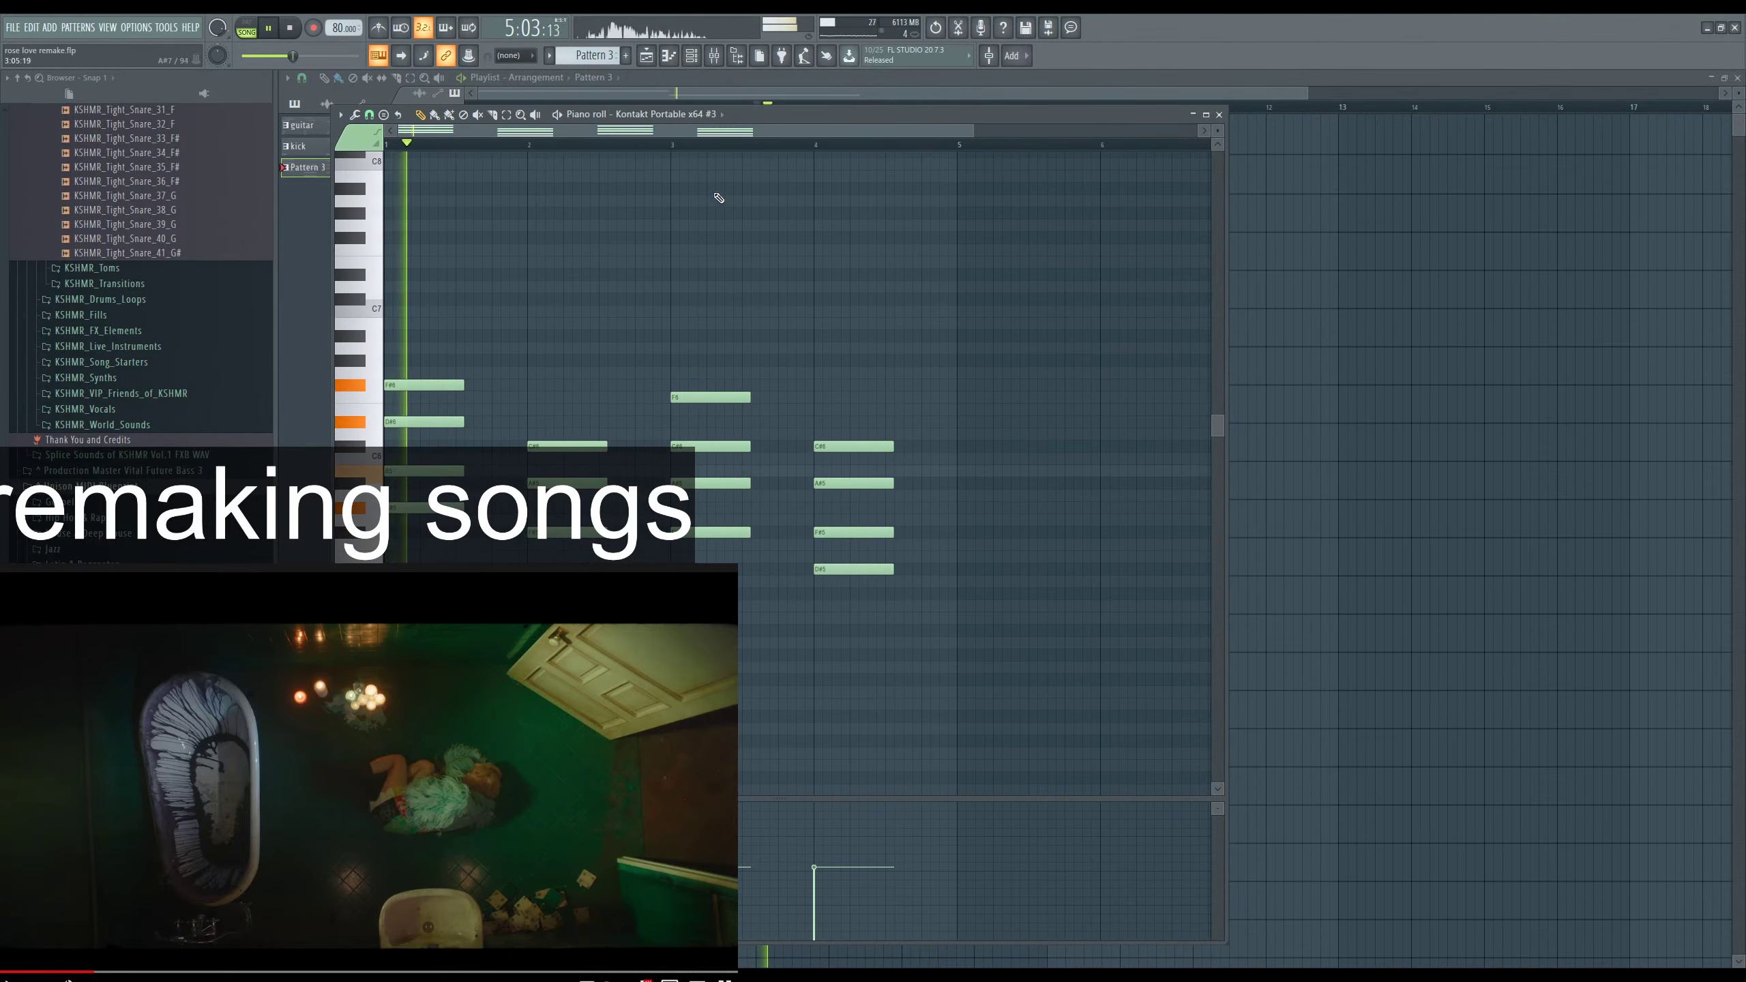
Unmute the guitar audio clip's Track 3 in the playlist and play it with Pattern 3 from just before bar 5.
key("F7")
key("space")
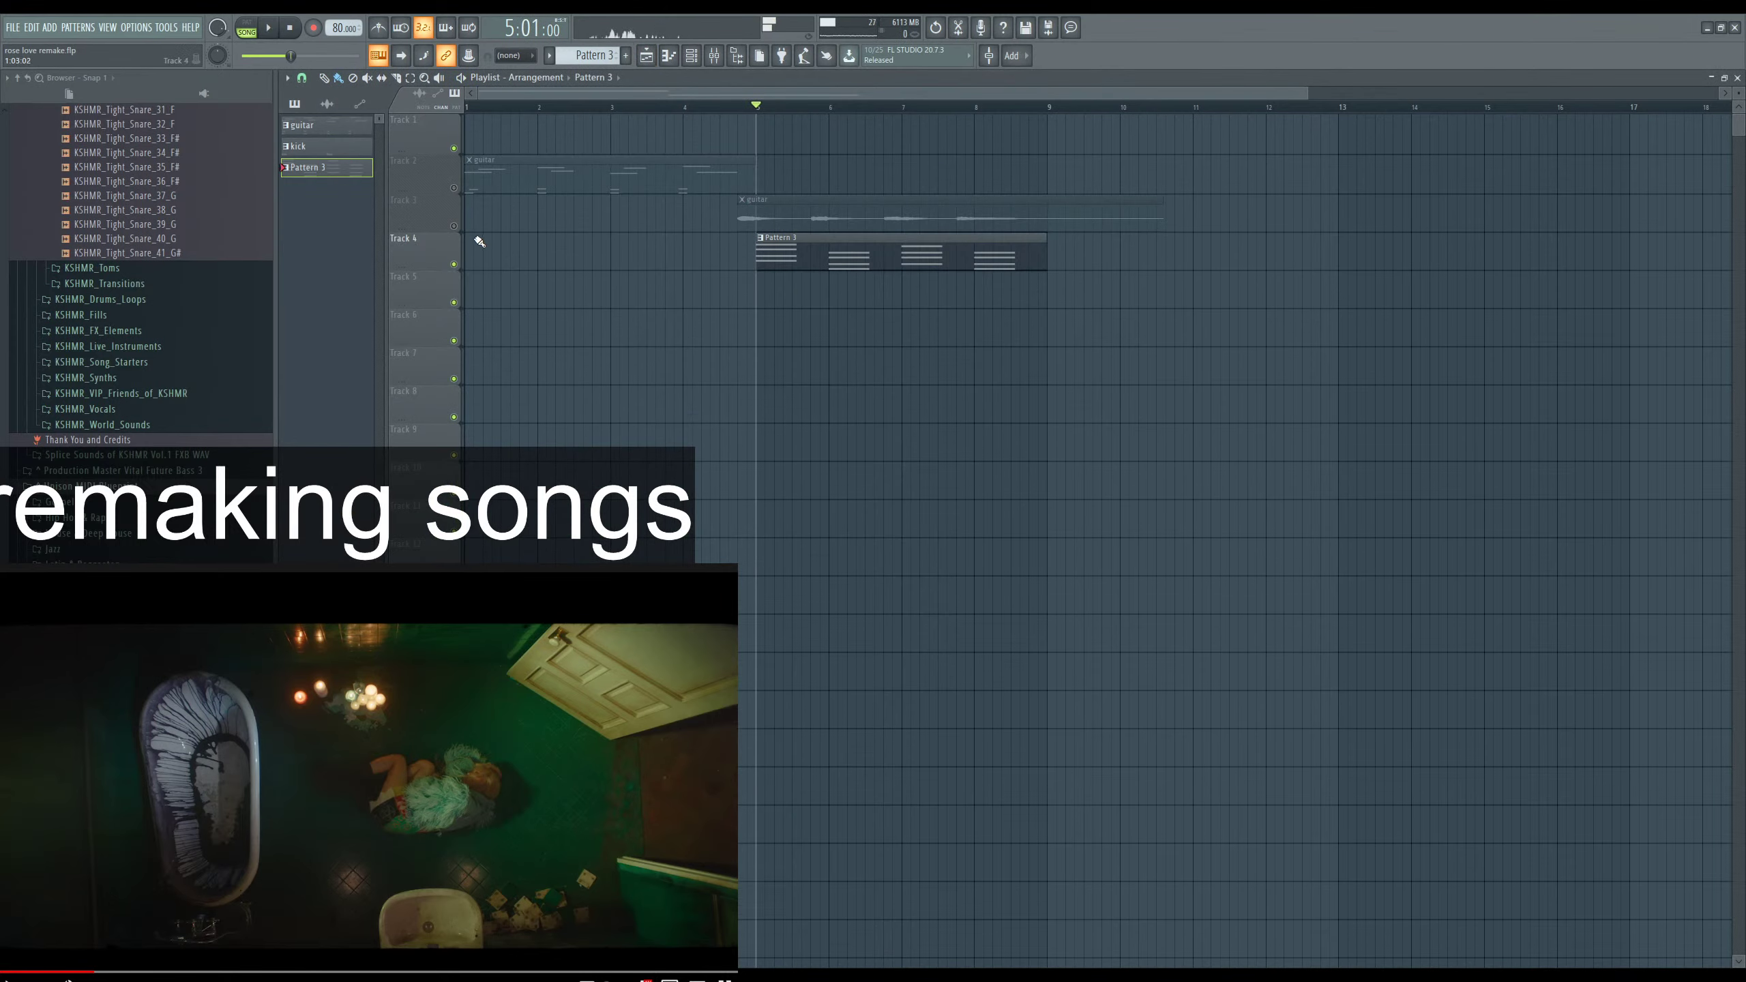
left_click(454, 225)
key("space")
left_click(728, 106)
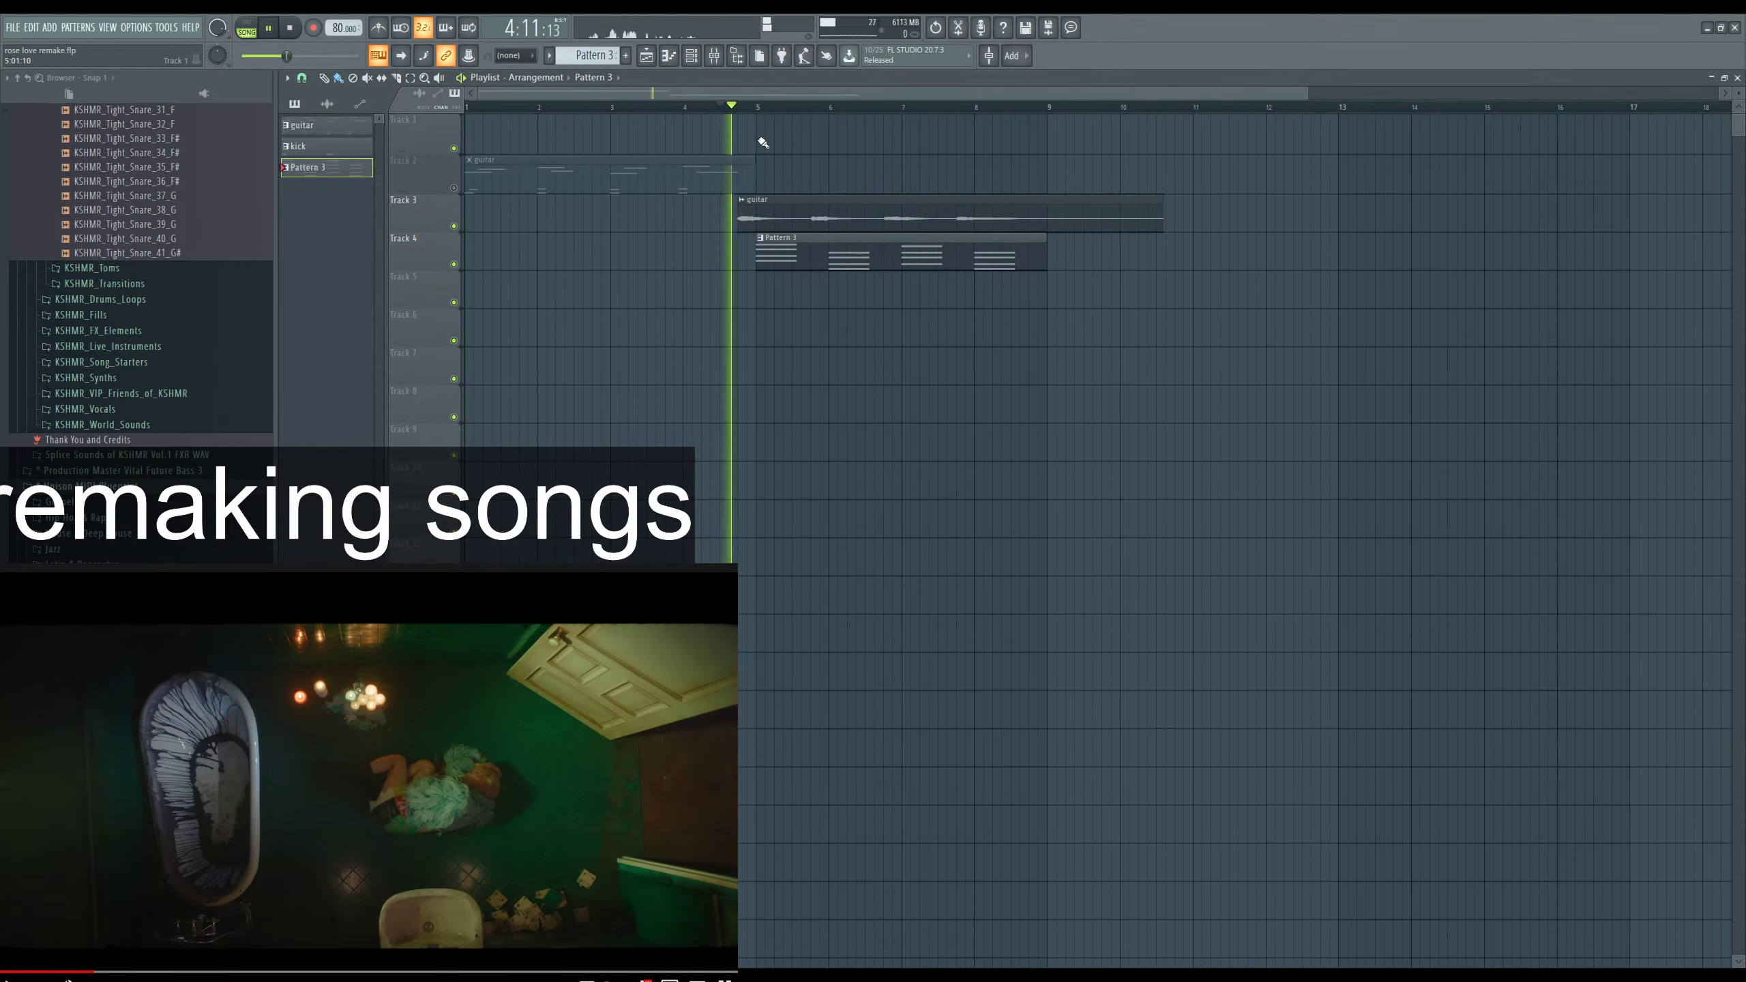
Try doubling the Pattern 3 bar 2 chord's lower two notes an octave higher as D#6 and F#6, and delete the copies.
double_click(795, 264)
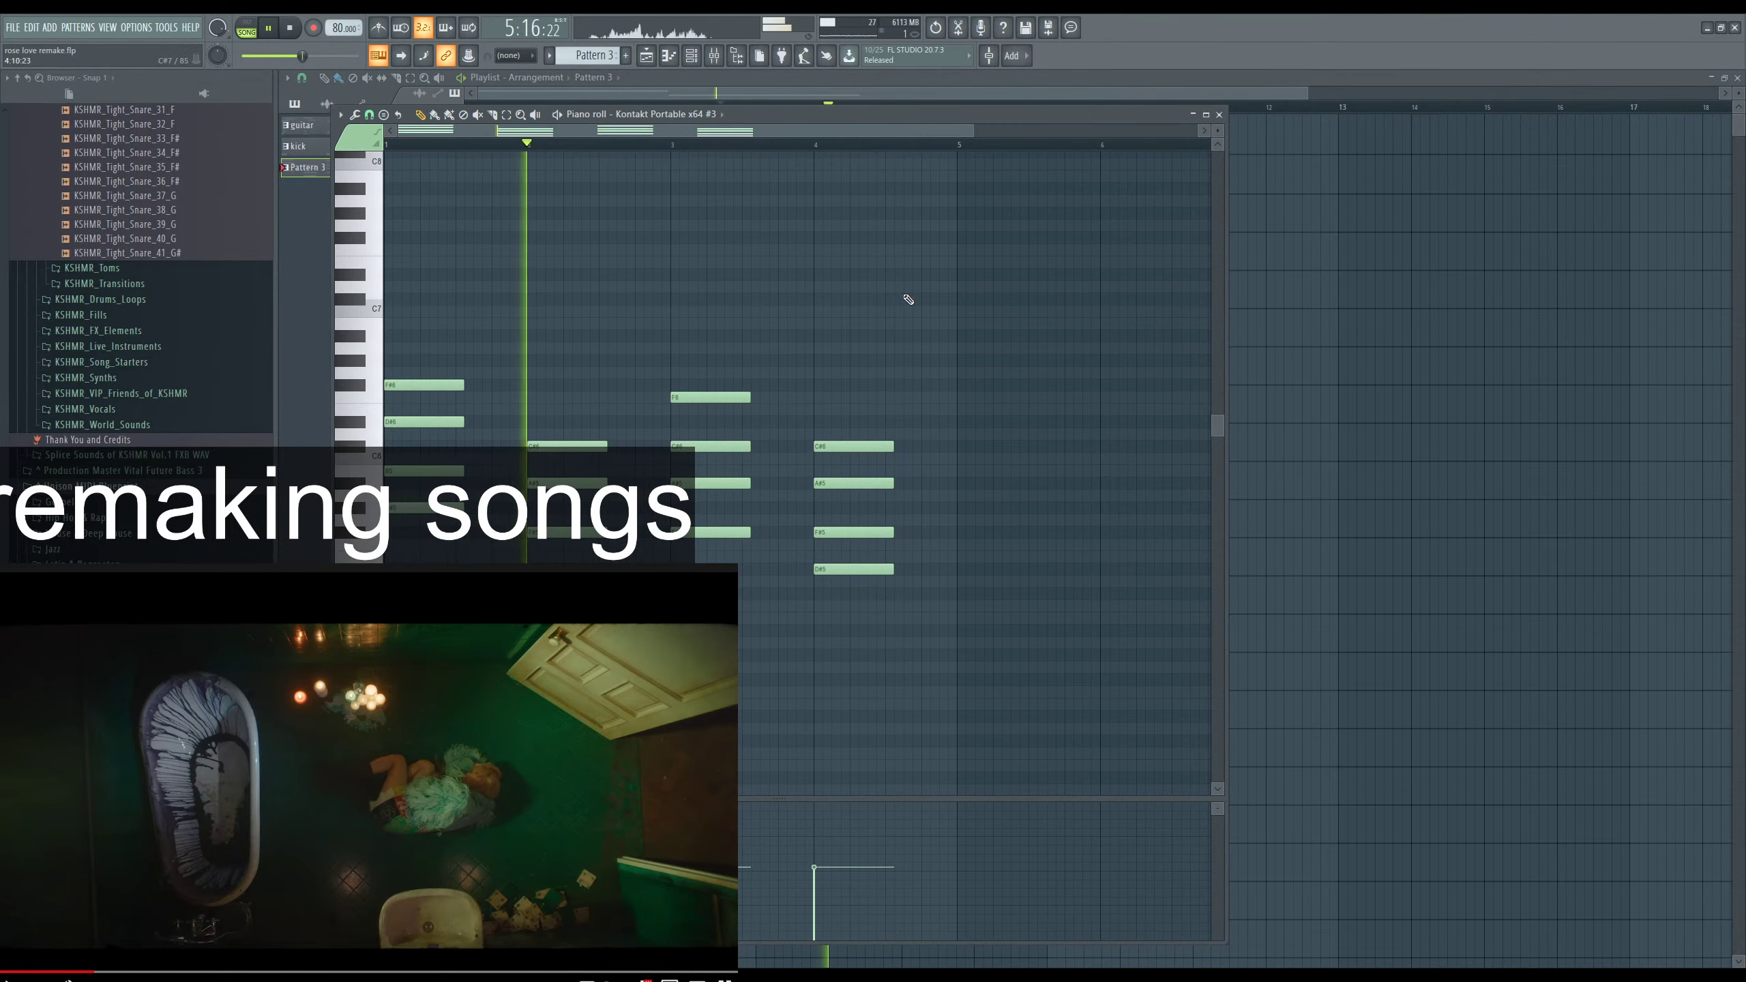
left_click(548, 535, "ctrl")
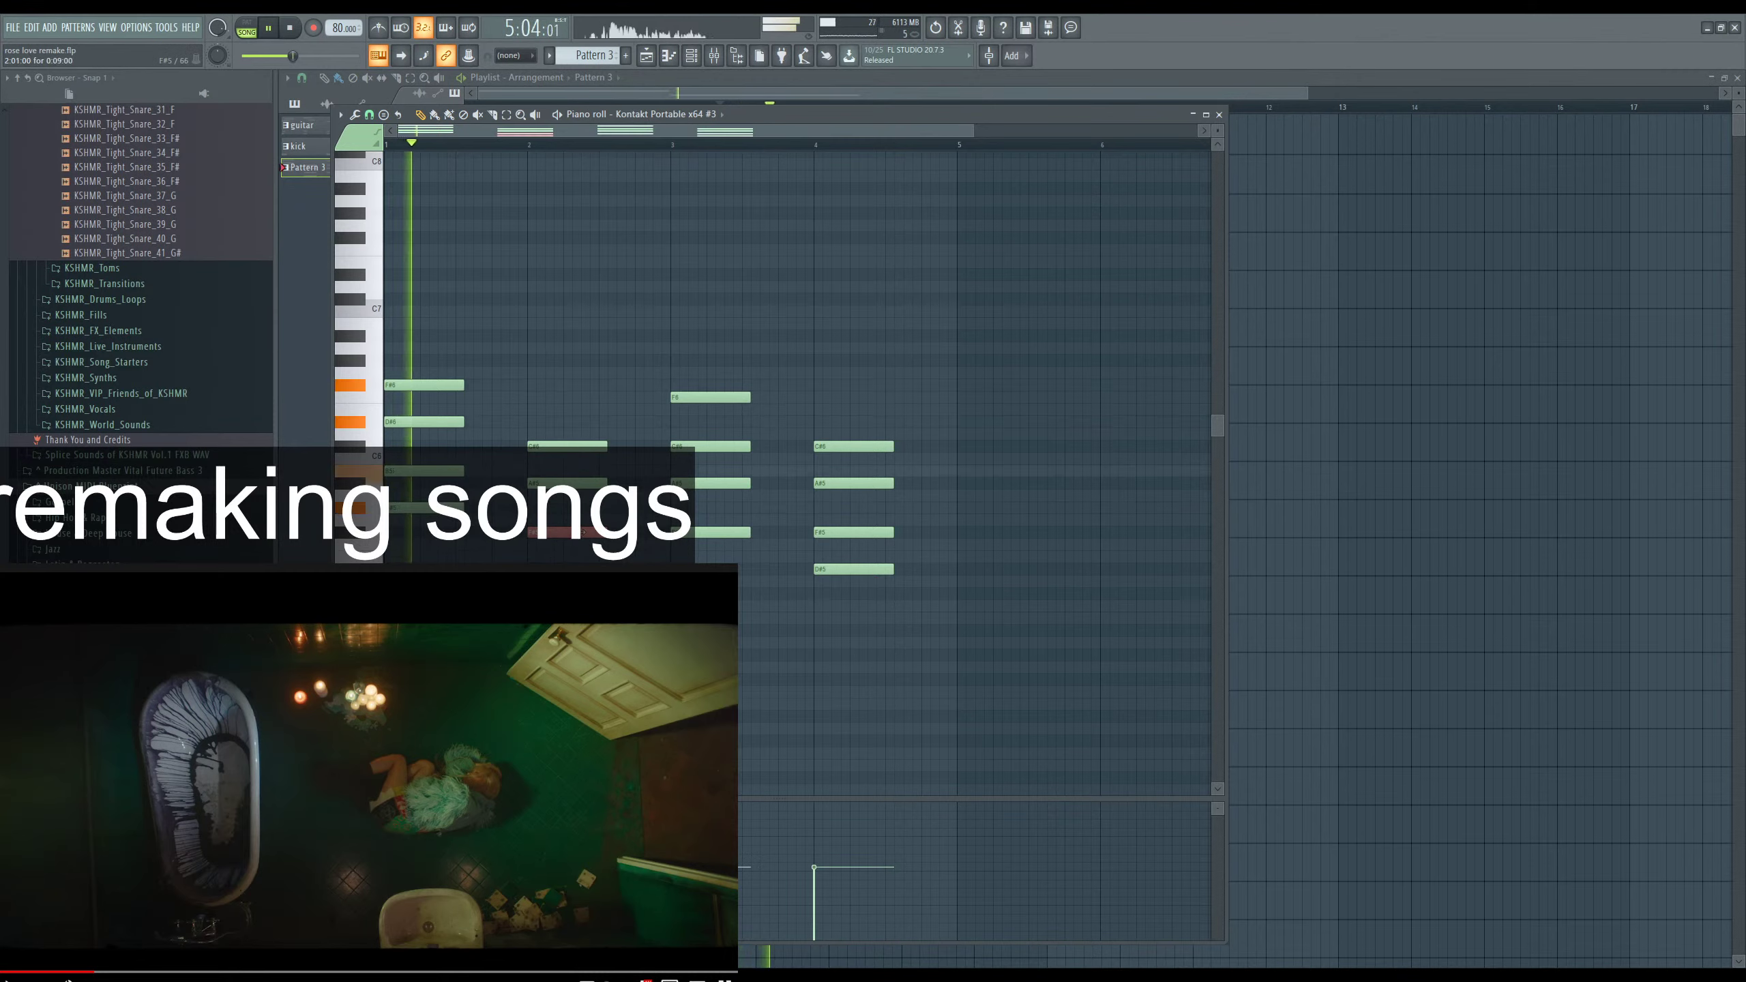
left_click_drag(584, 533, 584, 386)
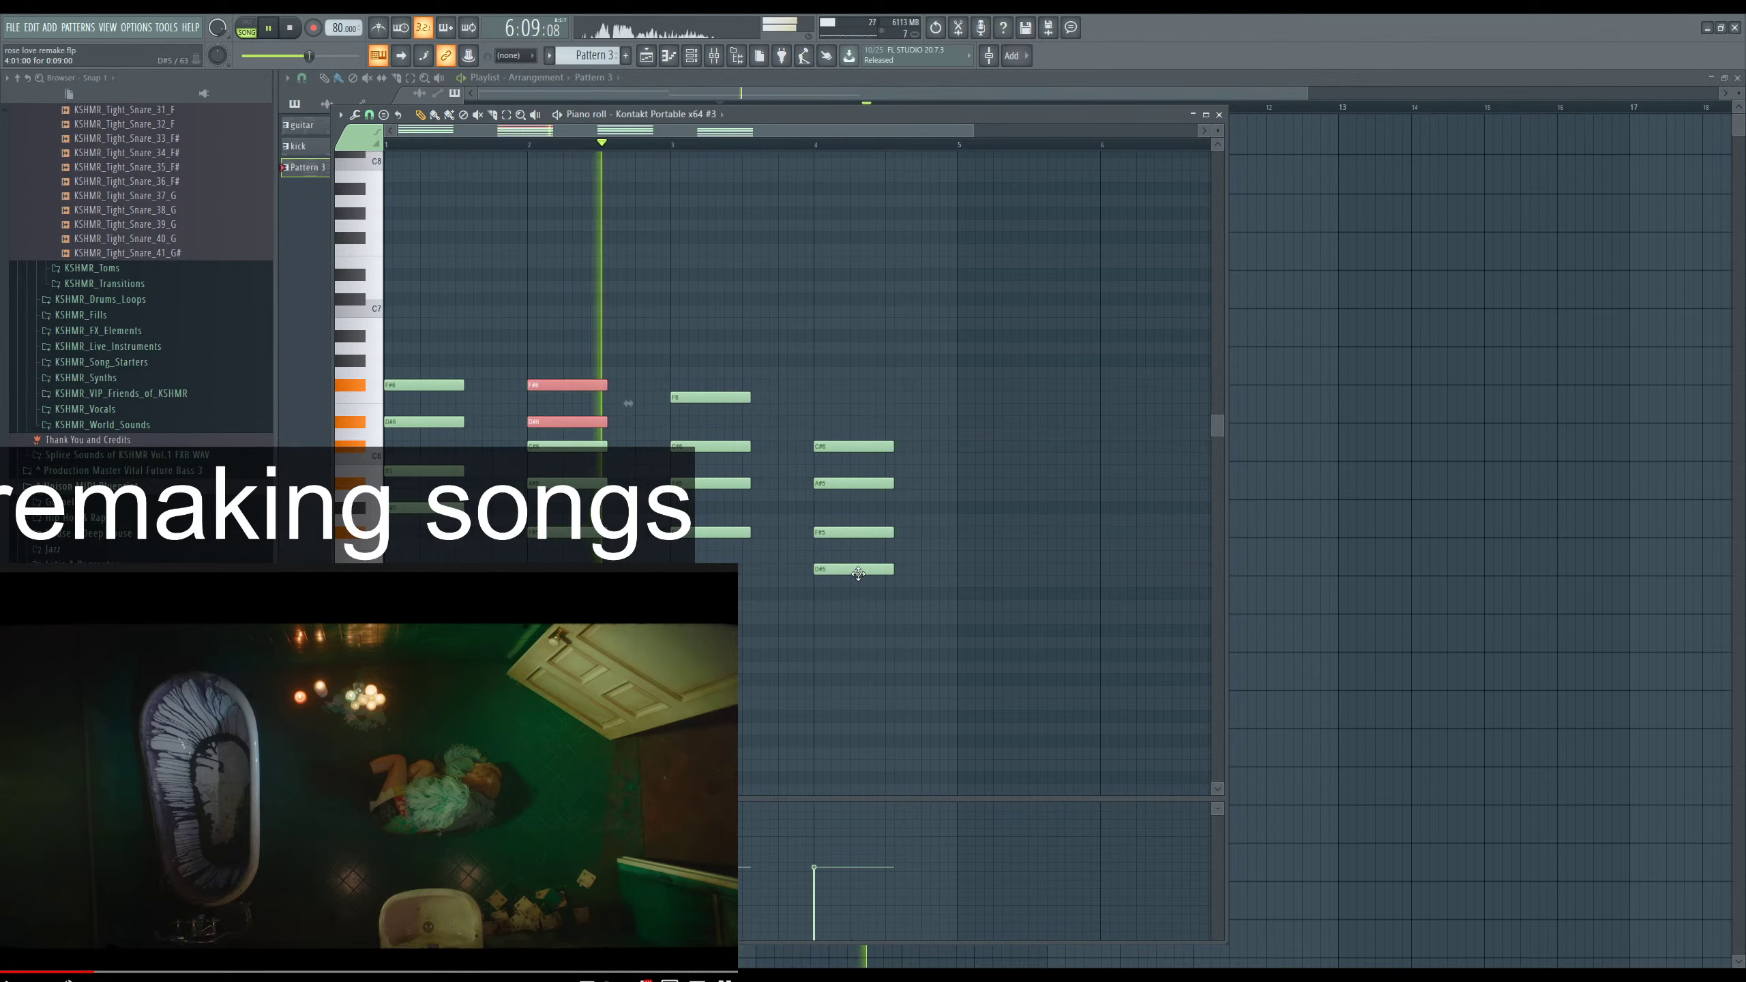
key("space")
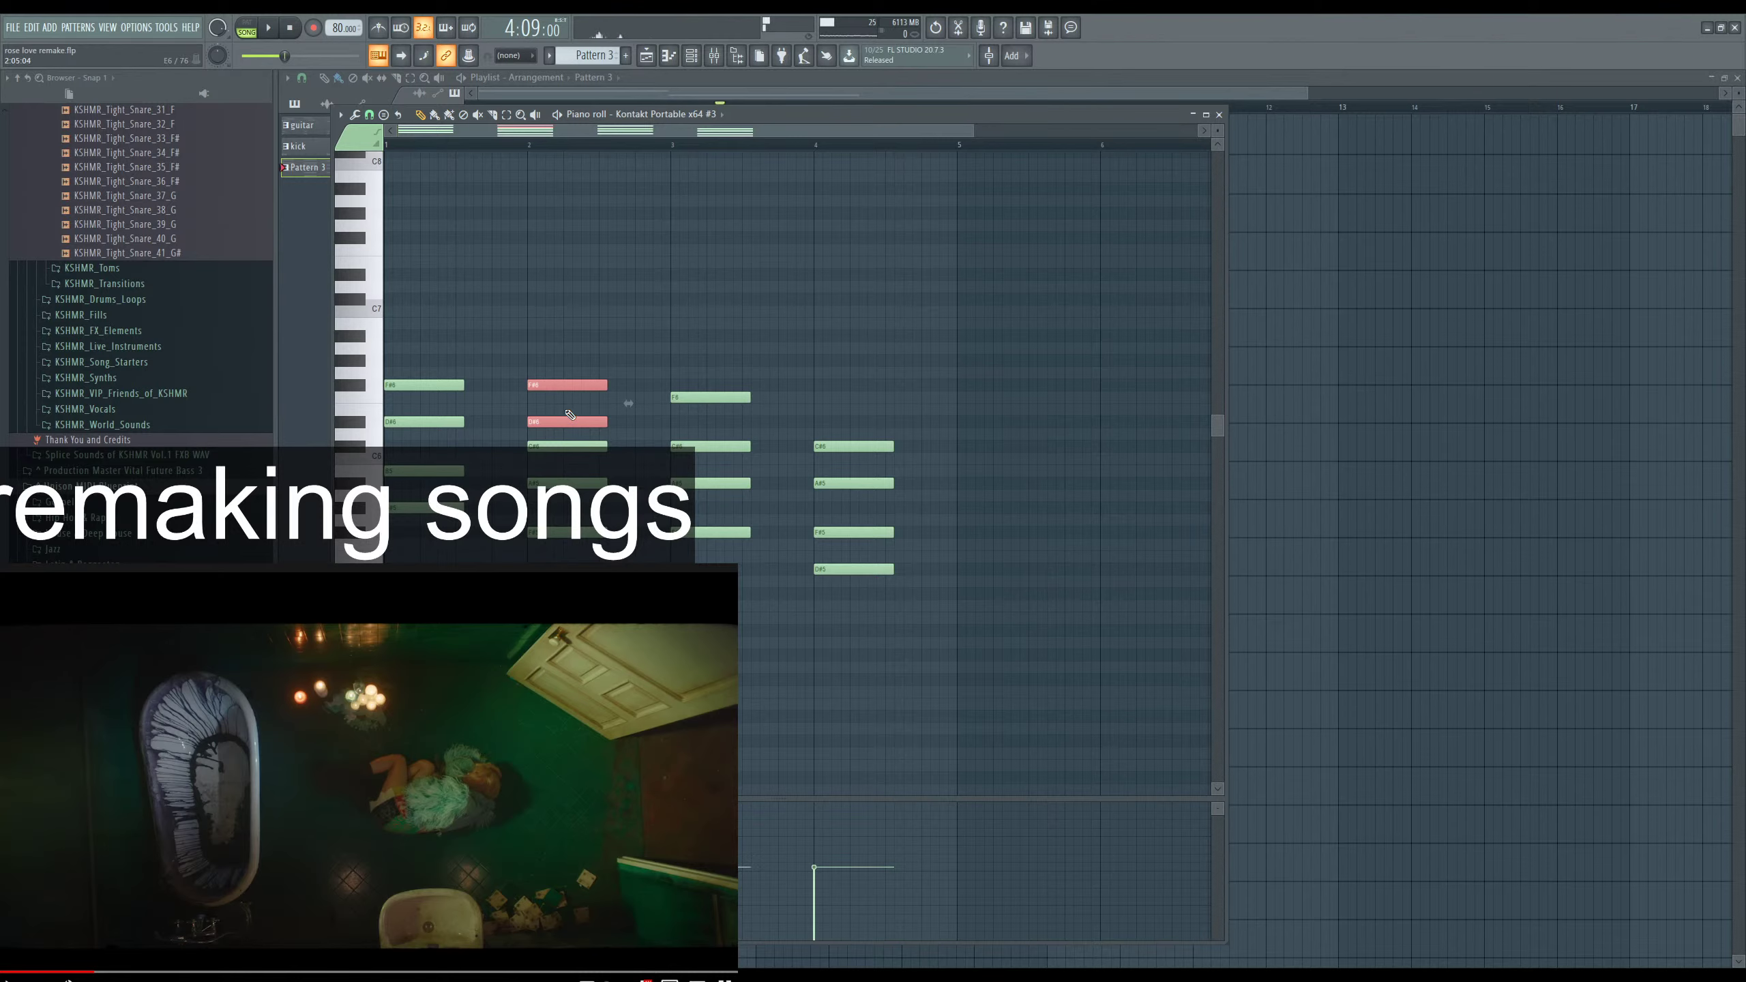
key("Delete")
Transpose the whole bar 2 chord down two semitones, keeping its start at the bar line, and play it against the guitar clip.
left_click_drag(564, 410, 546, 591)
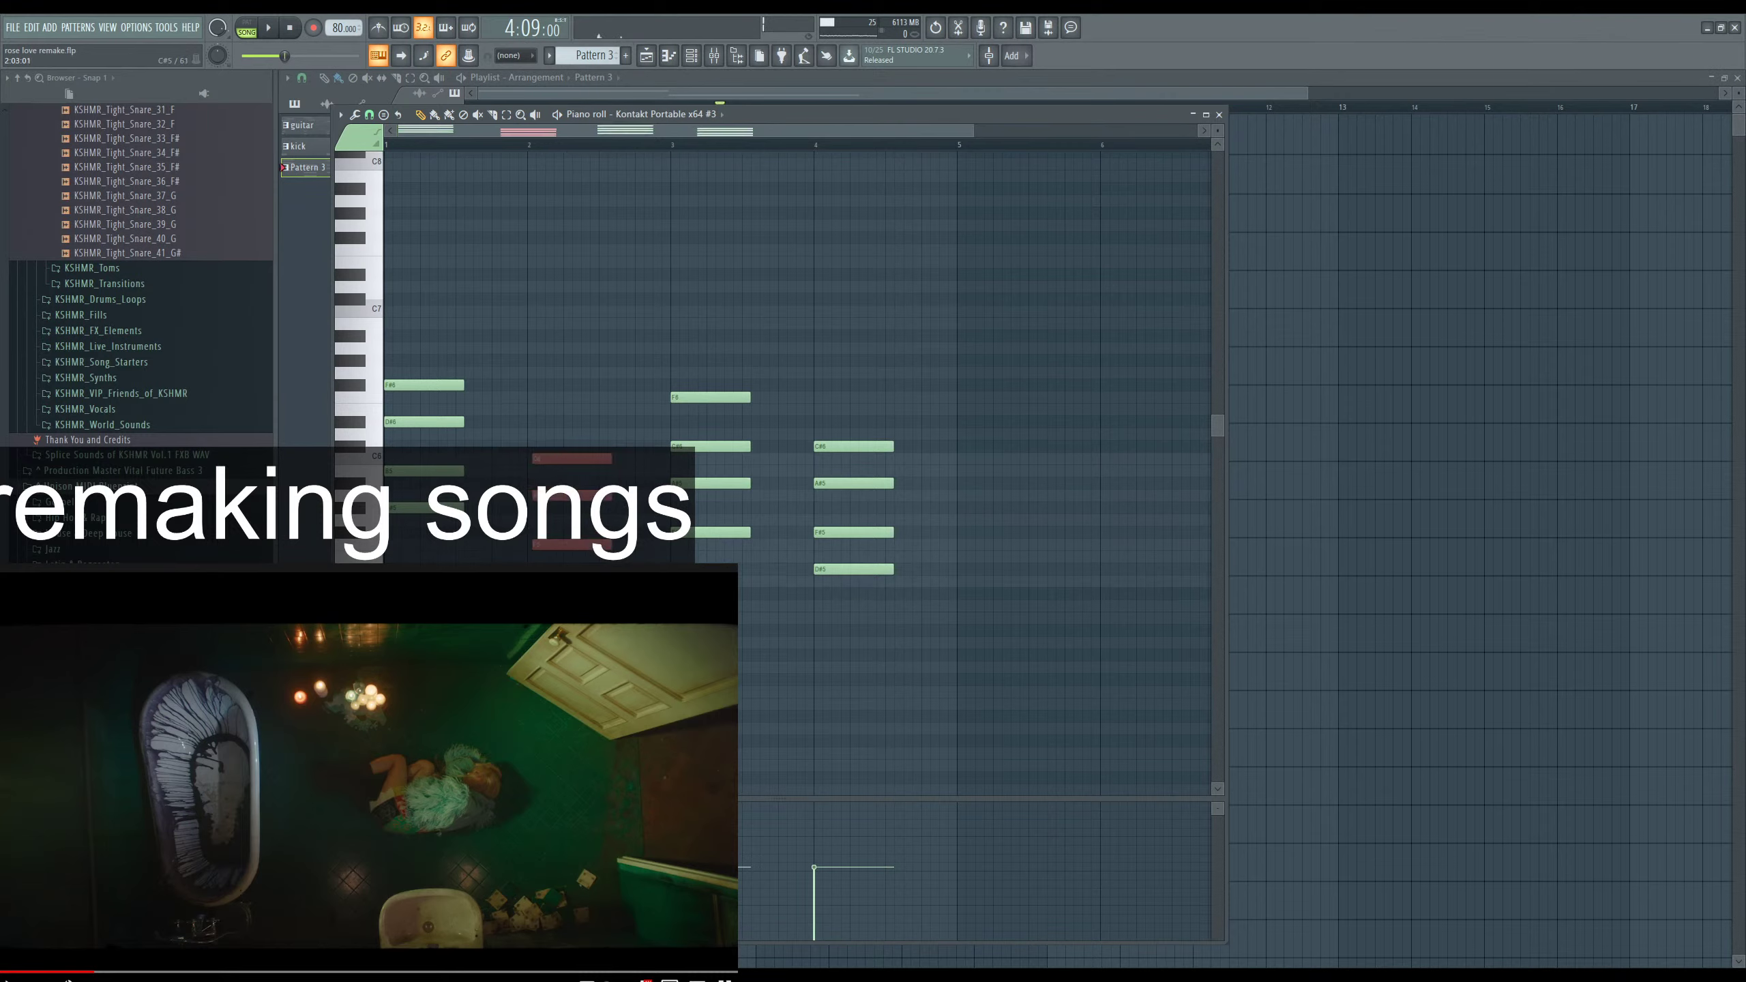
left_click_drag(575, 489, 570, 501)
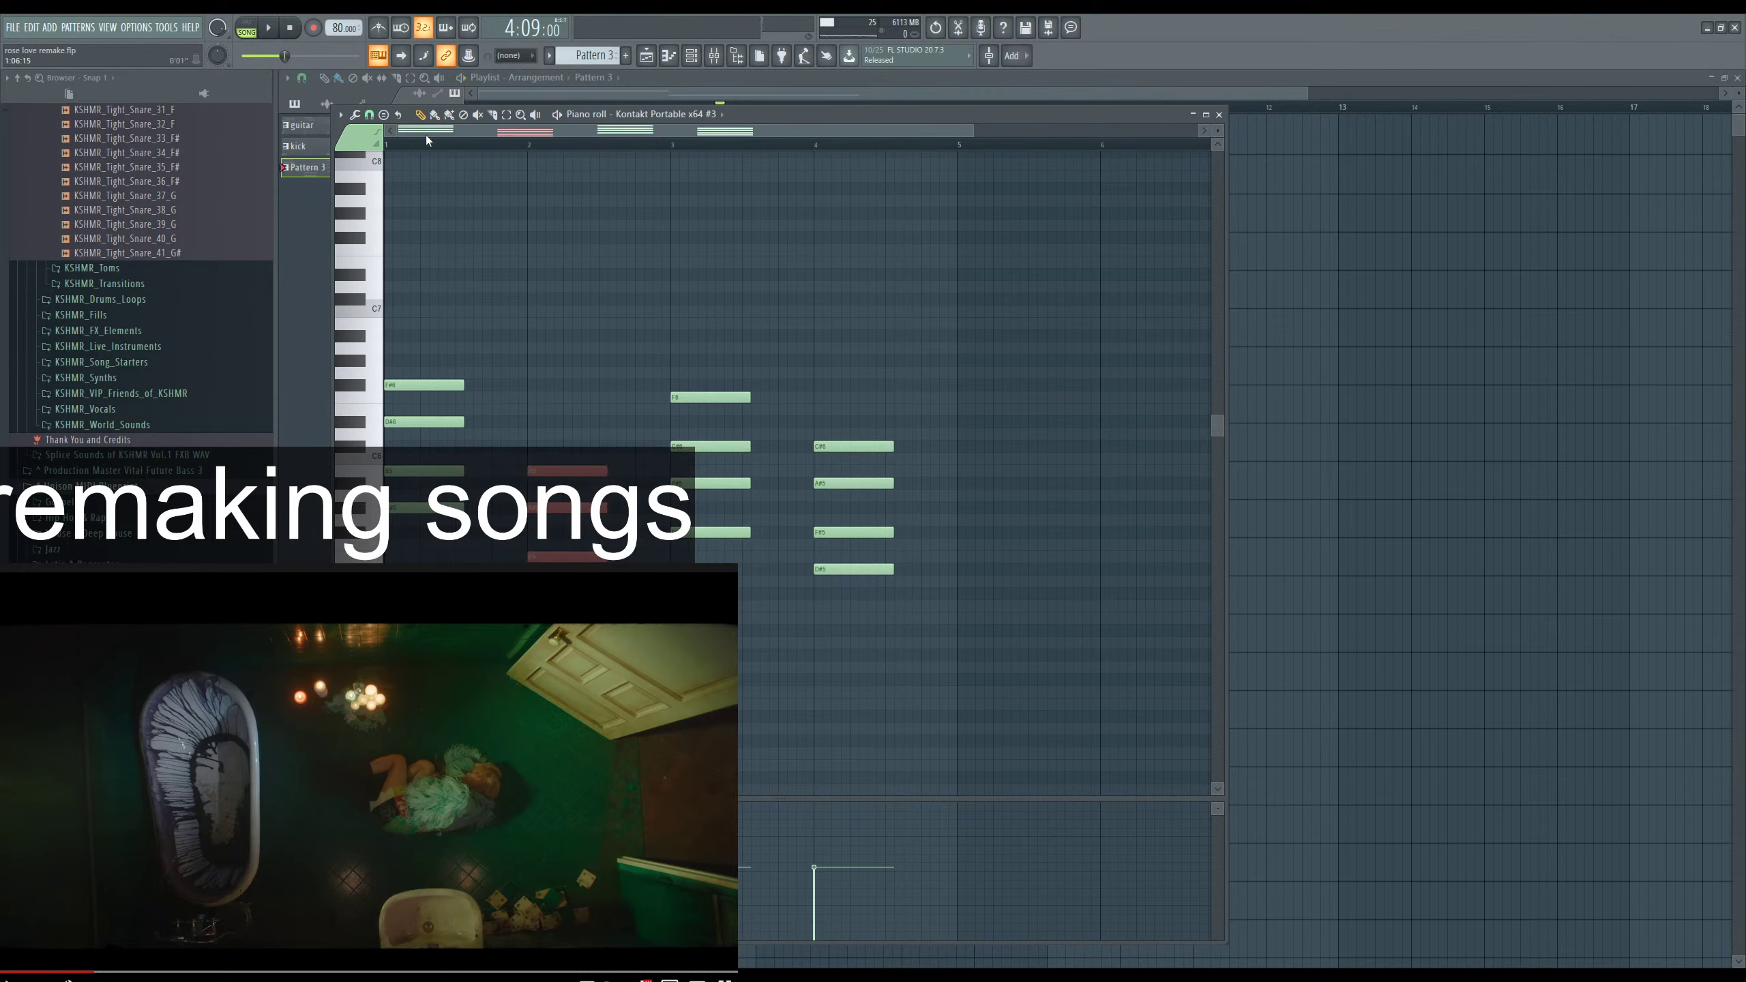
key("space")
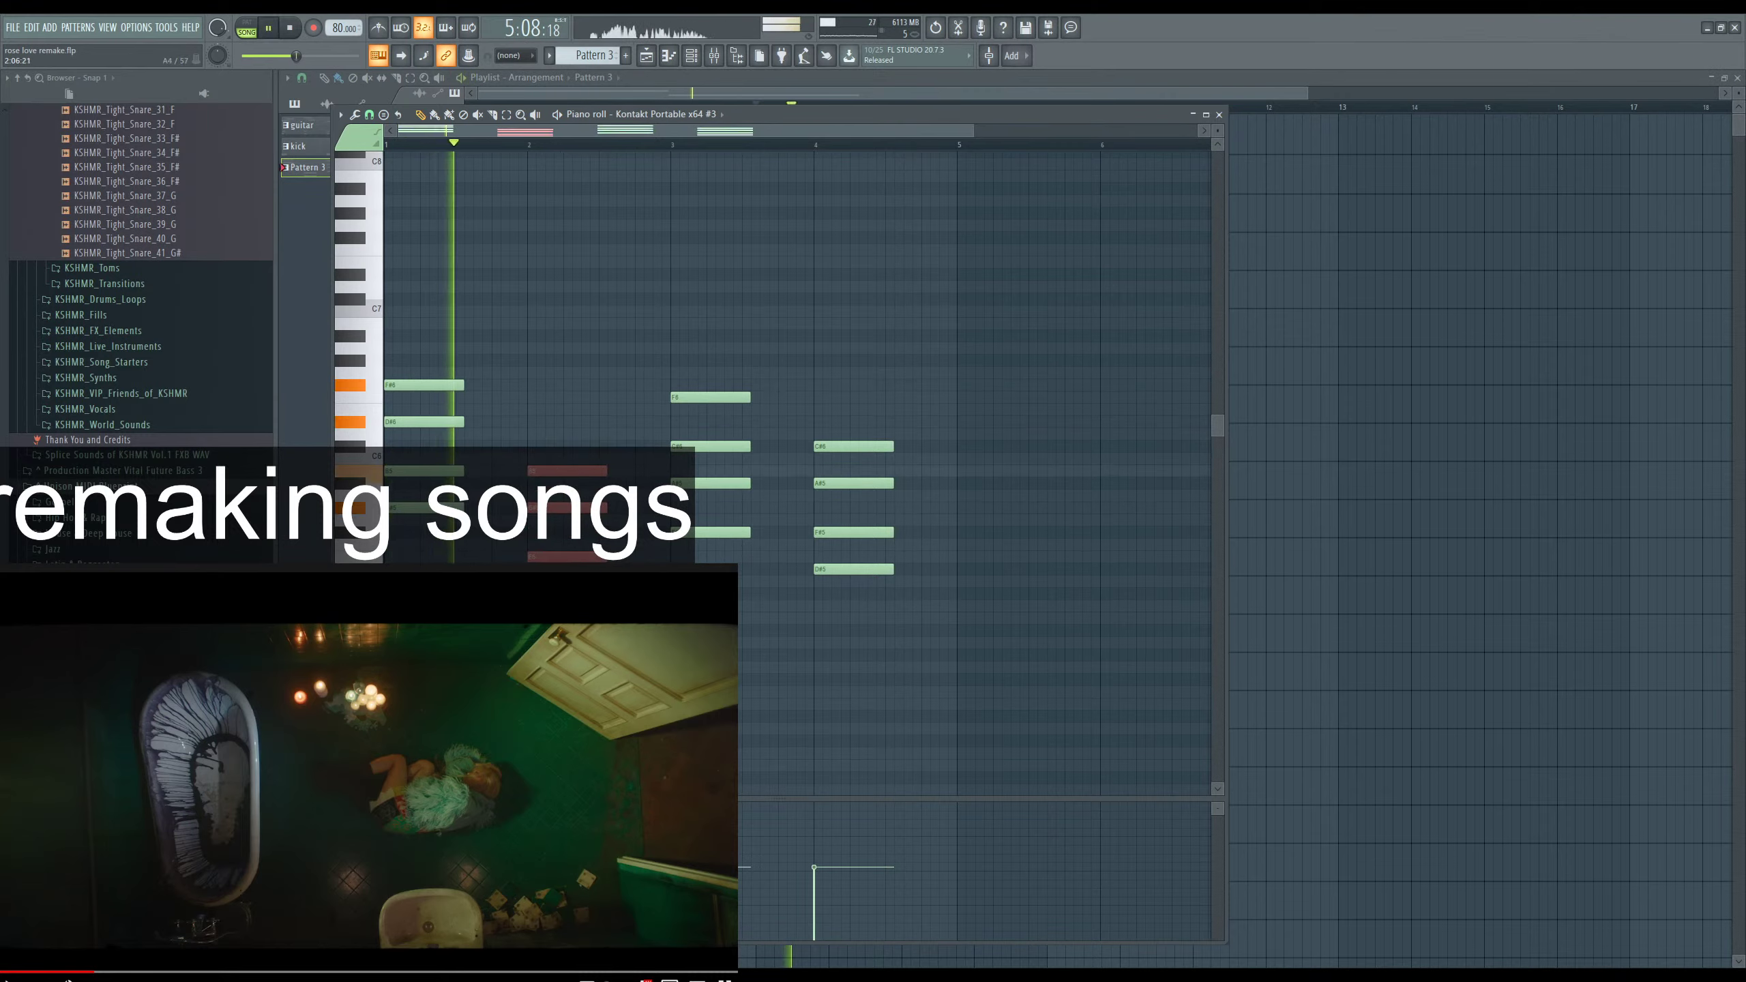
key("space")
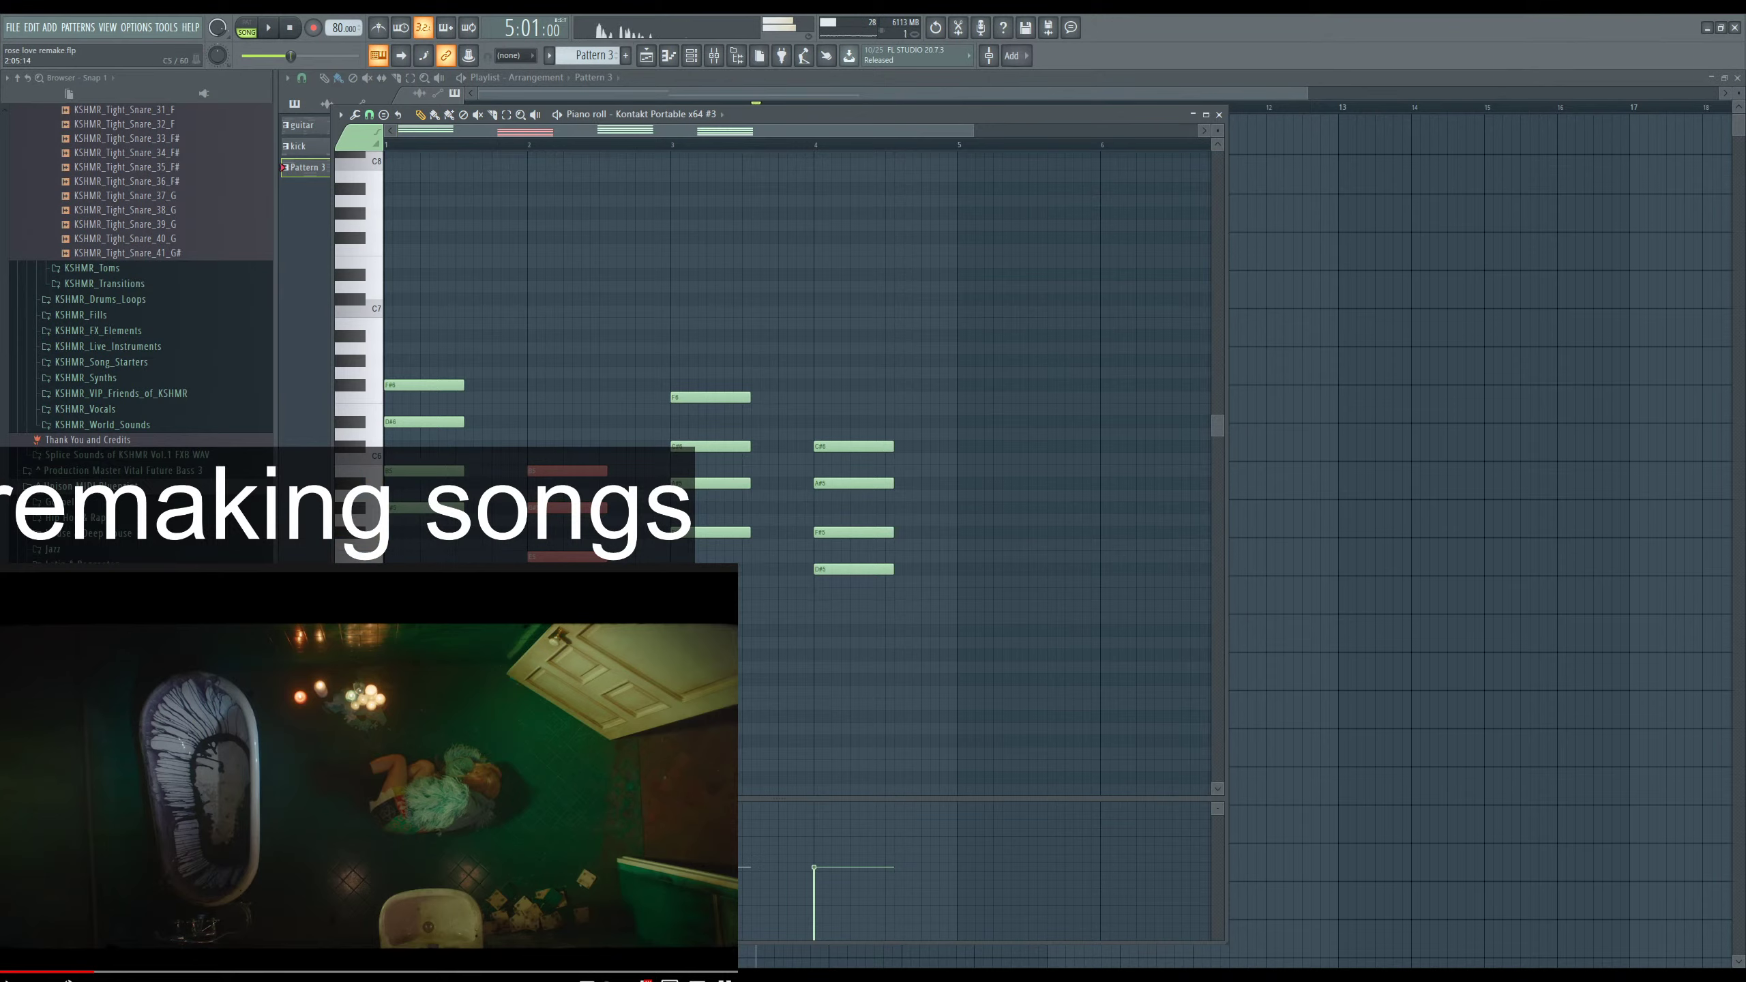
Raise the bar 2 chord's E5 to F5, double its lower two notes as C#6 and F6, and play the progression.
left_click(552, 554)
left_click_drag(552, 554, 545, 544)
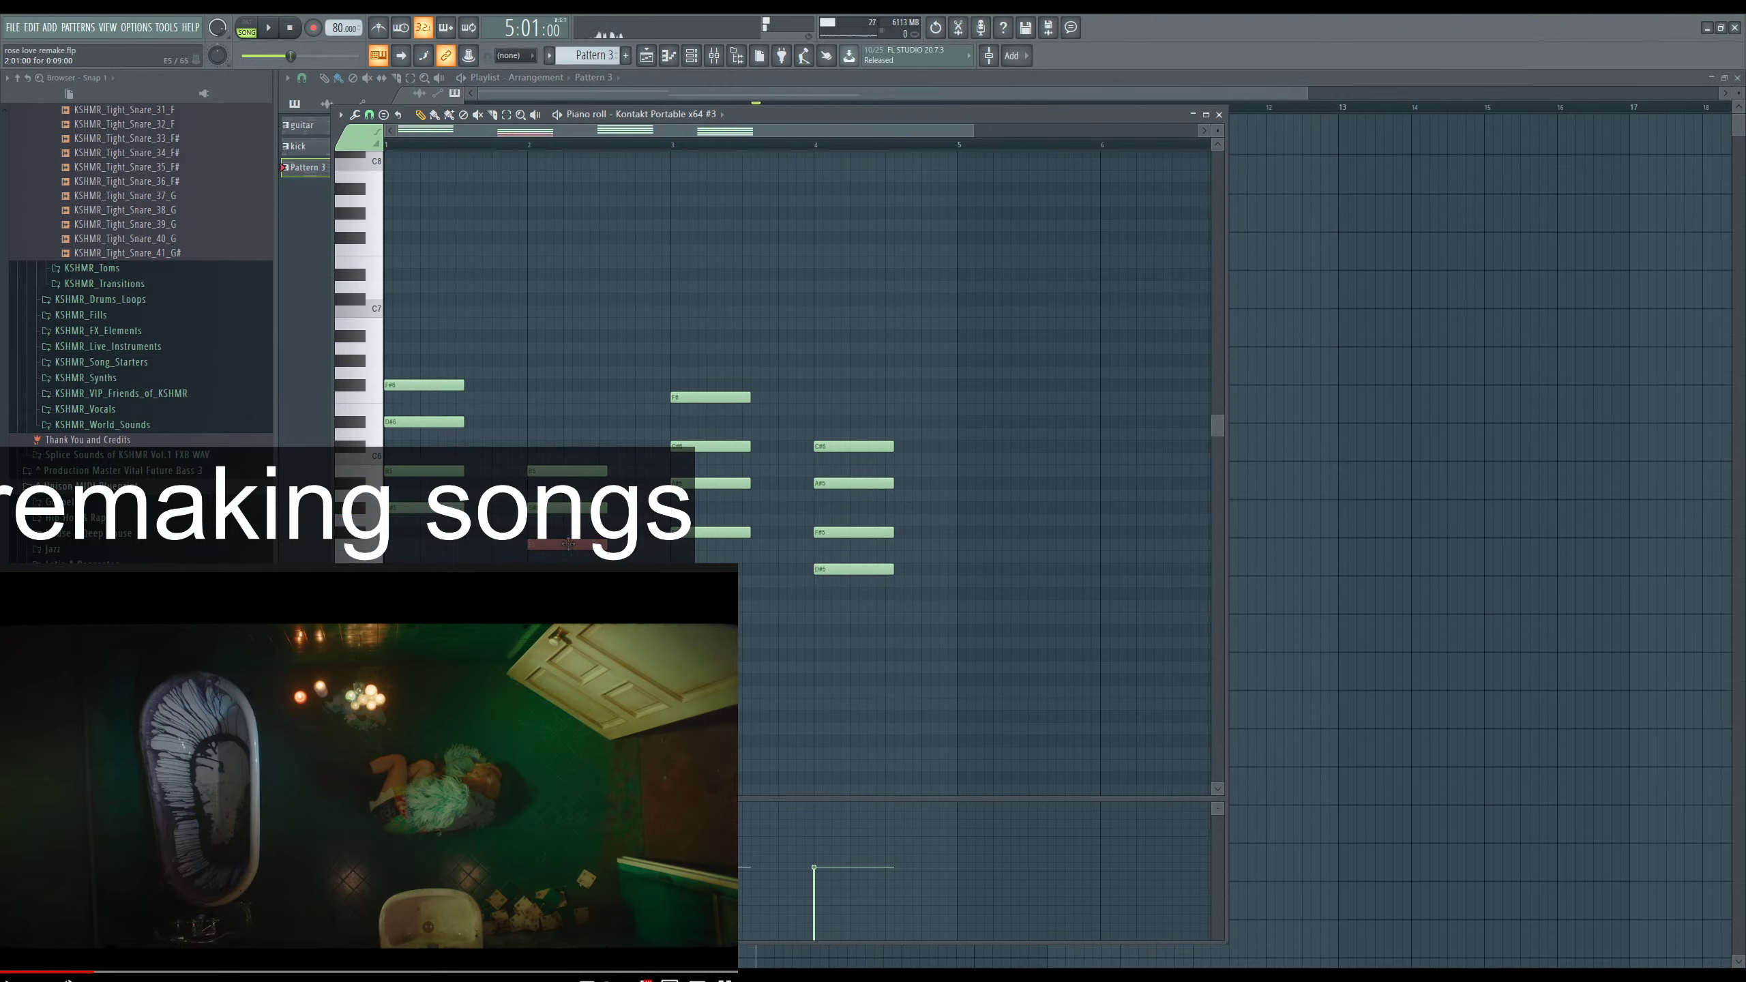
key("space")
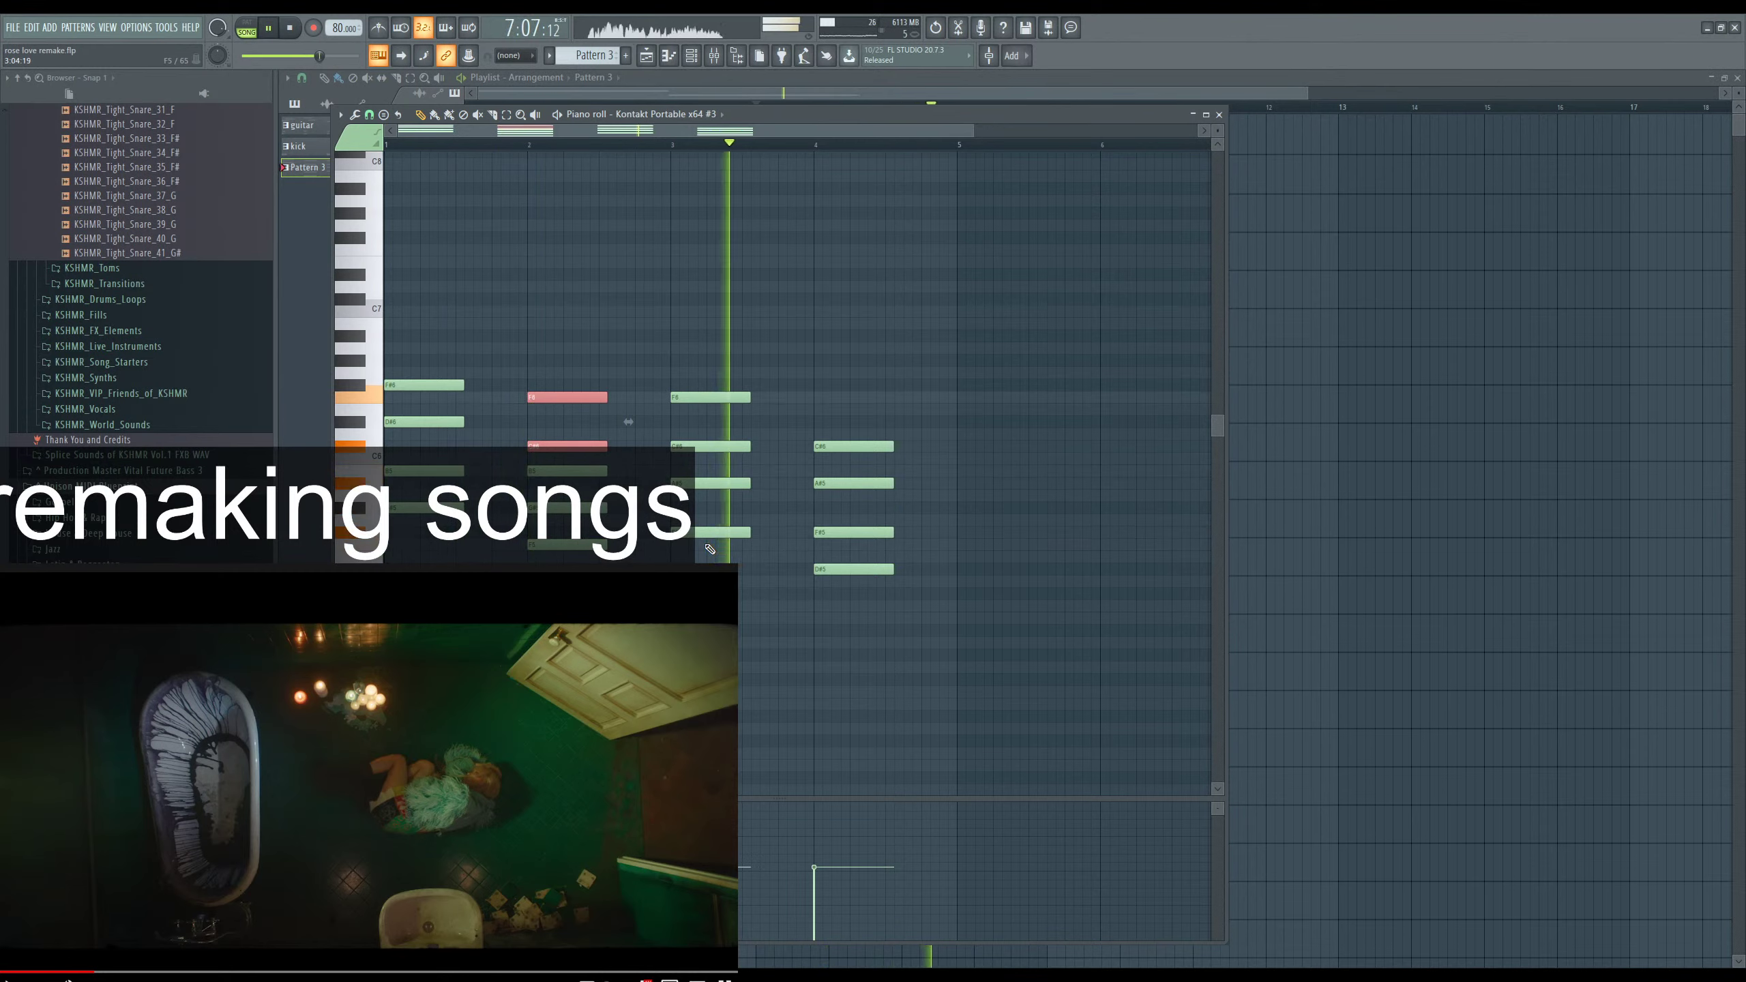
Double the Pattern 3 bar 4 chord's lower two notes an octave higher as D#6 and F#6, and play the progression against the guitar.
left_click_drag(818, 552, 851, 568)
left_click(850, 534, "shift")
key("ctrl+Up")
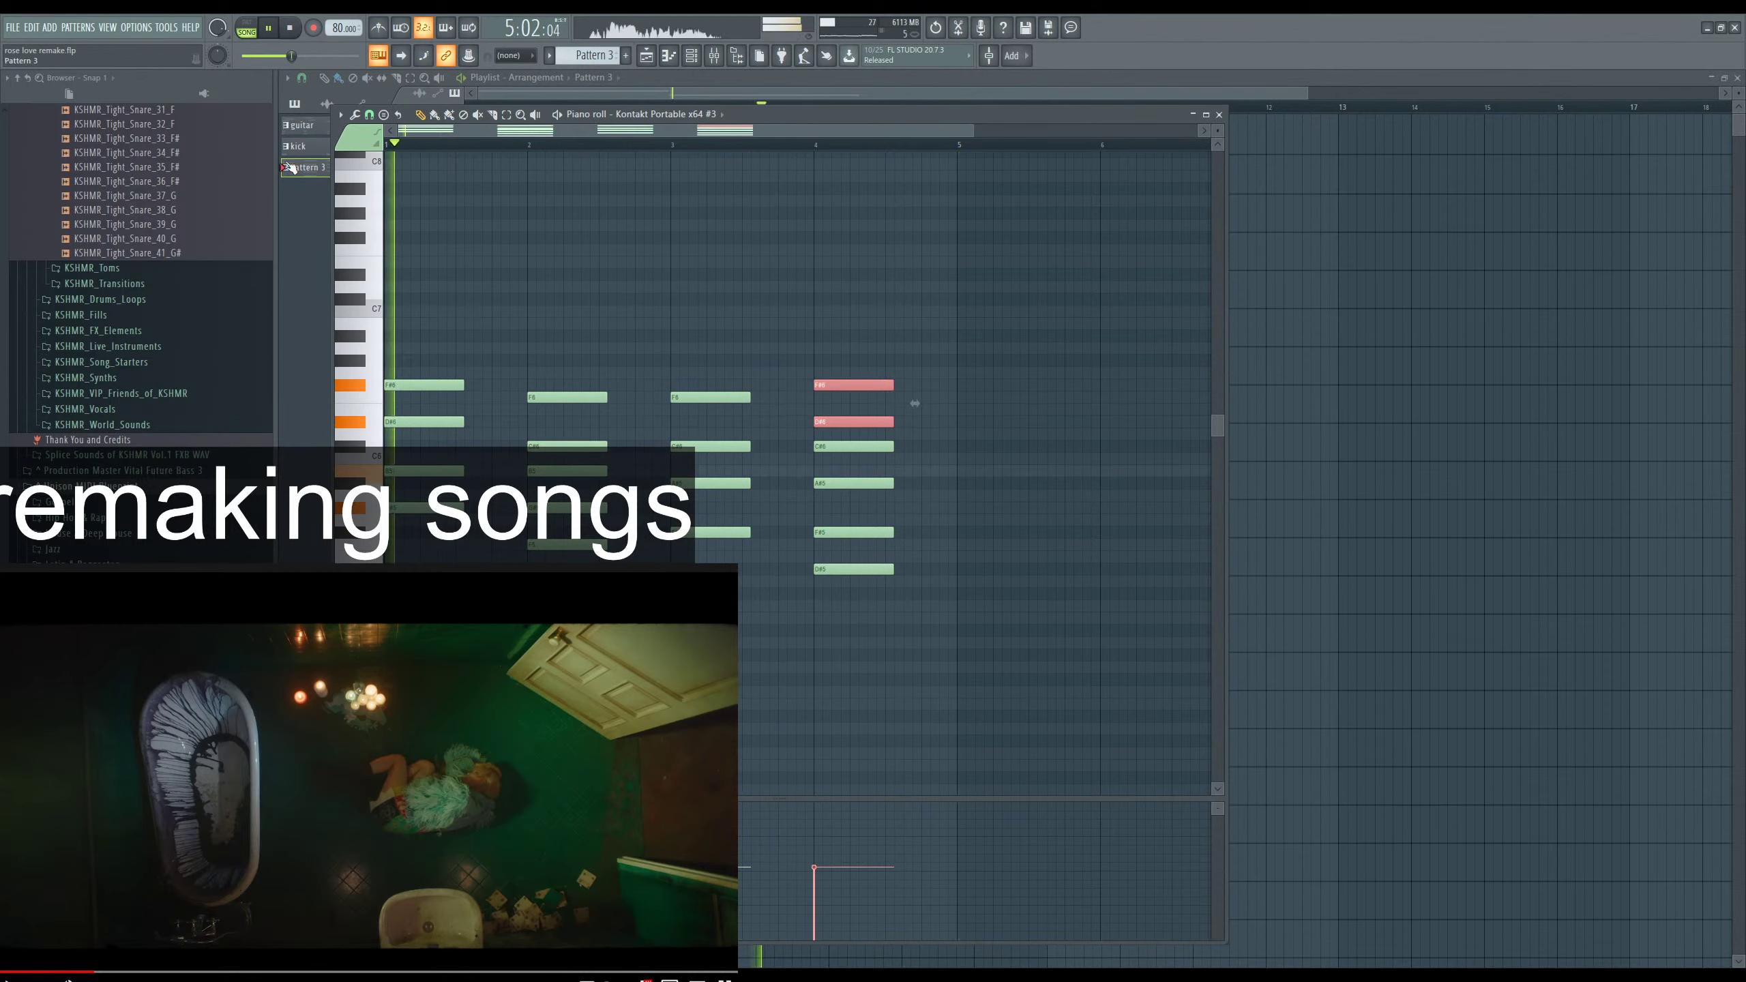
left_click(440, 384, "ctrl")
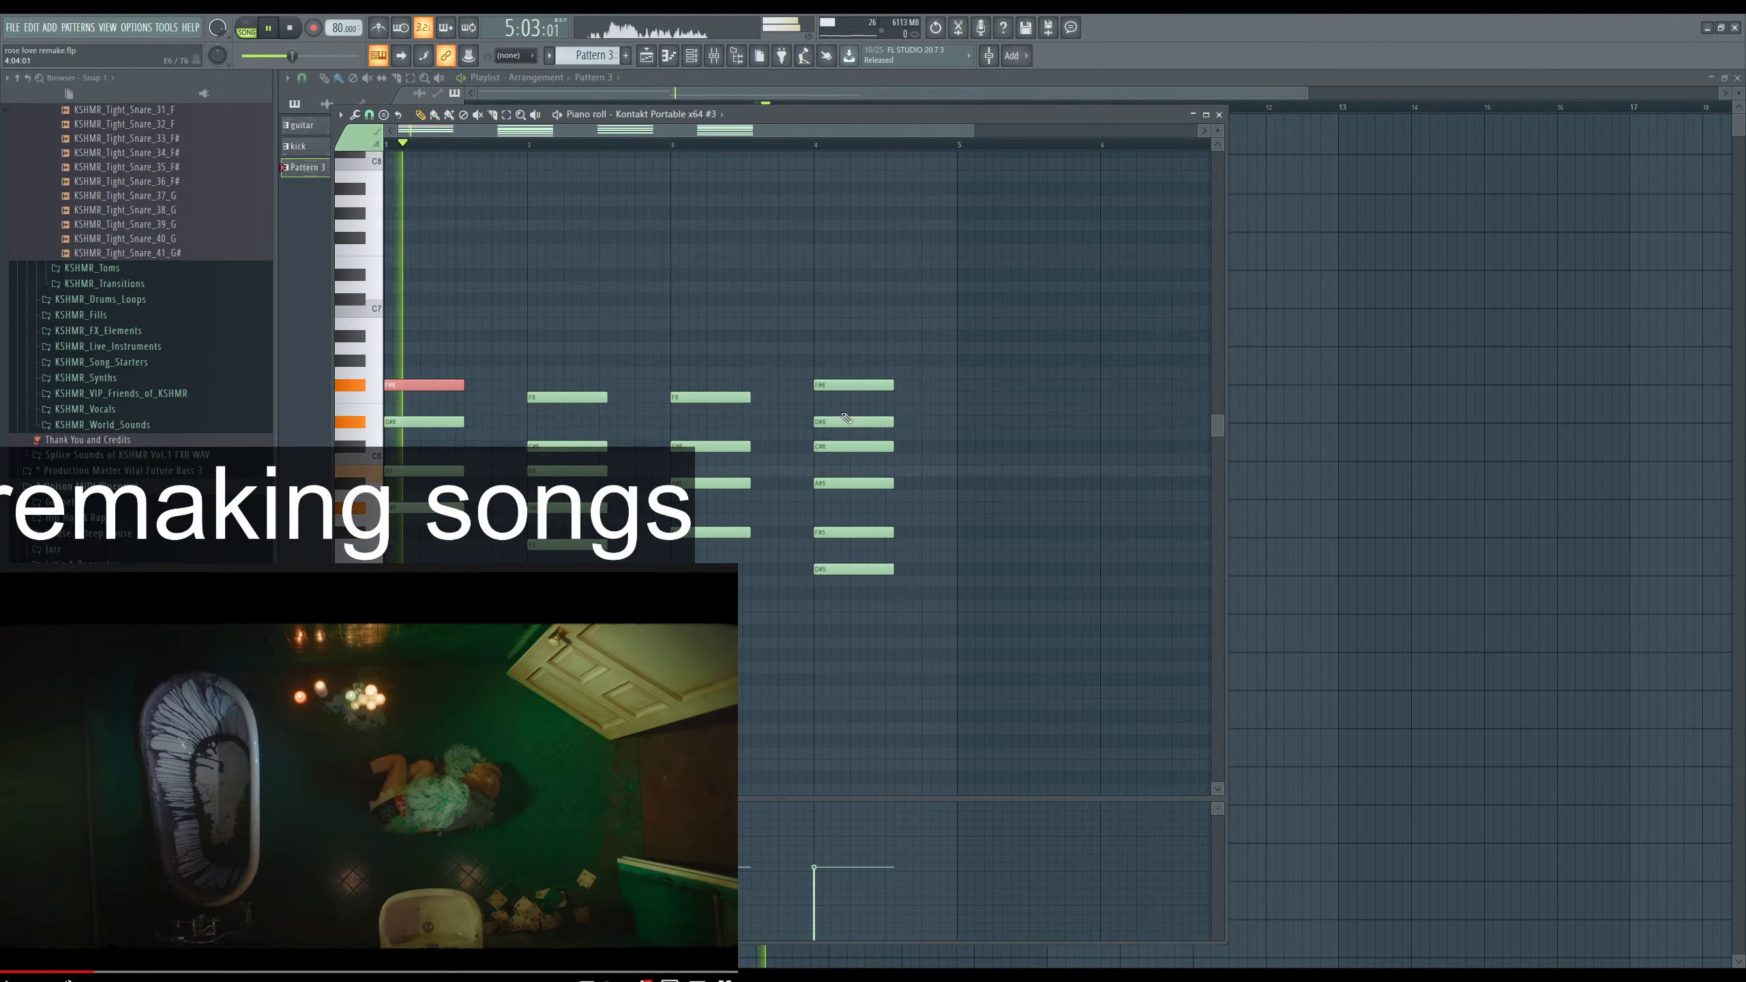
left_click(772, 148)
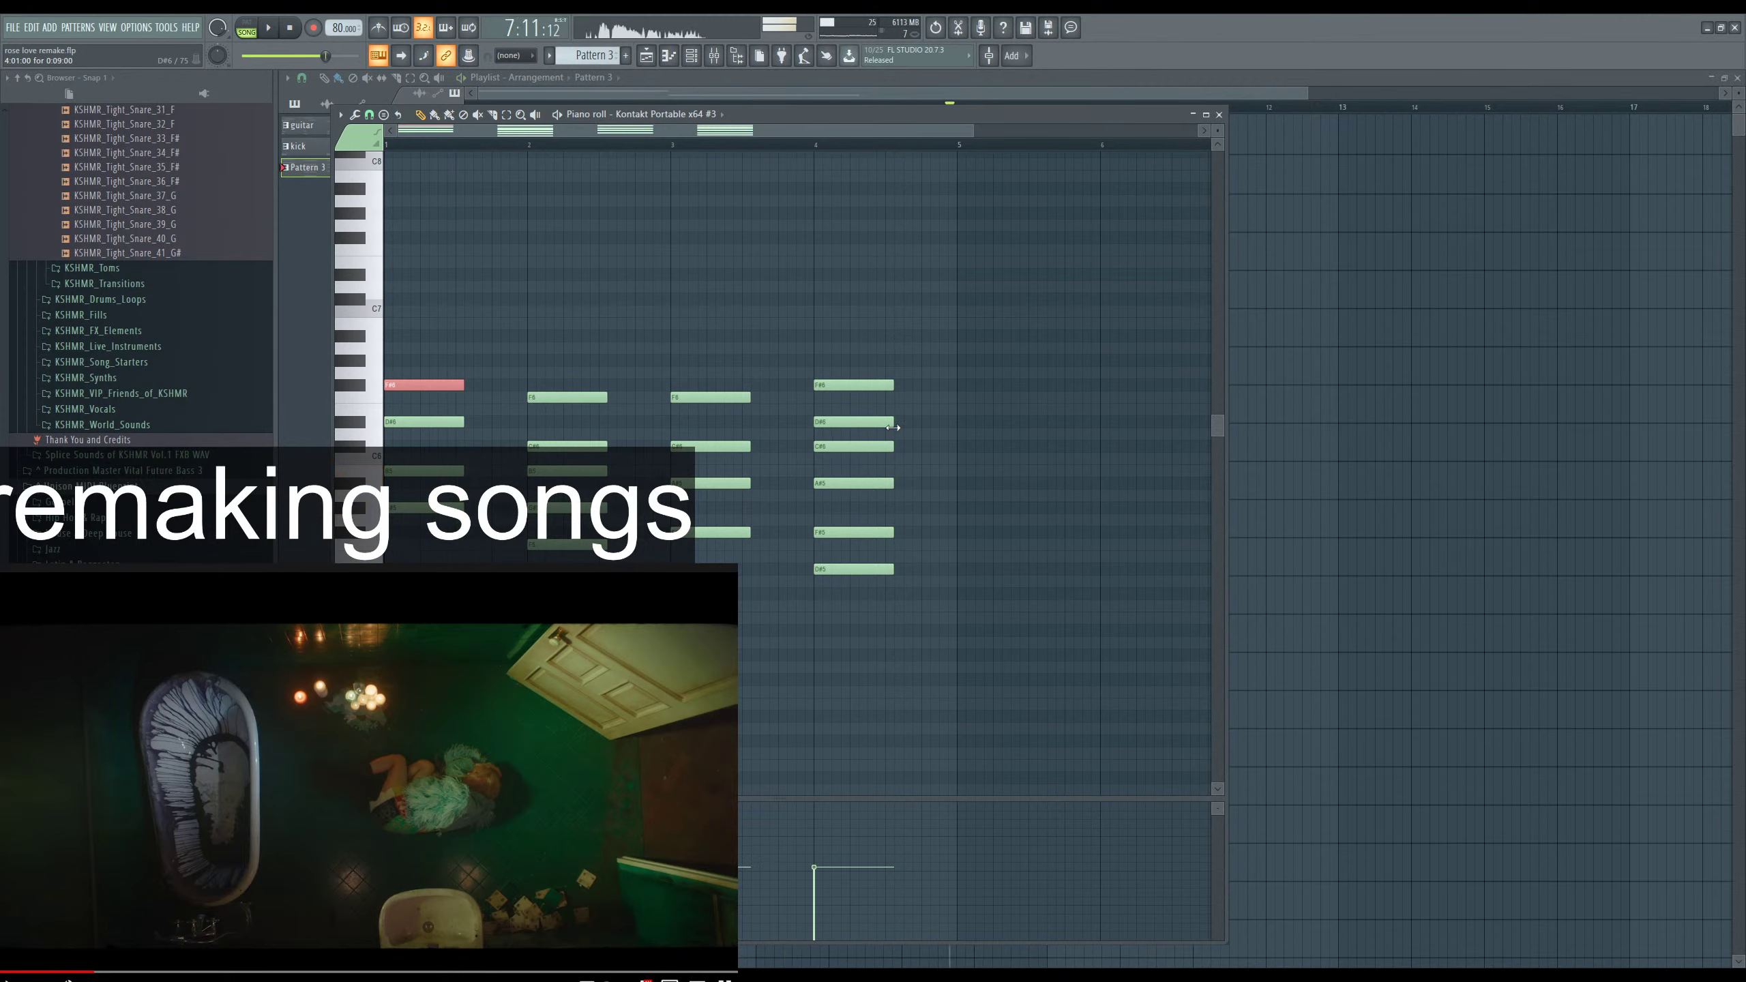
left_click_drag(849, 415, 841, 424)
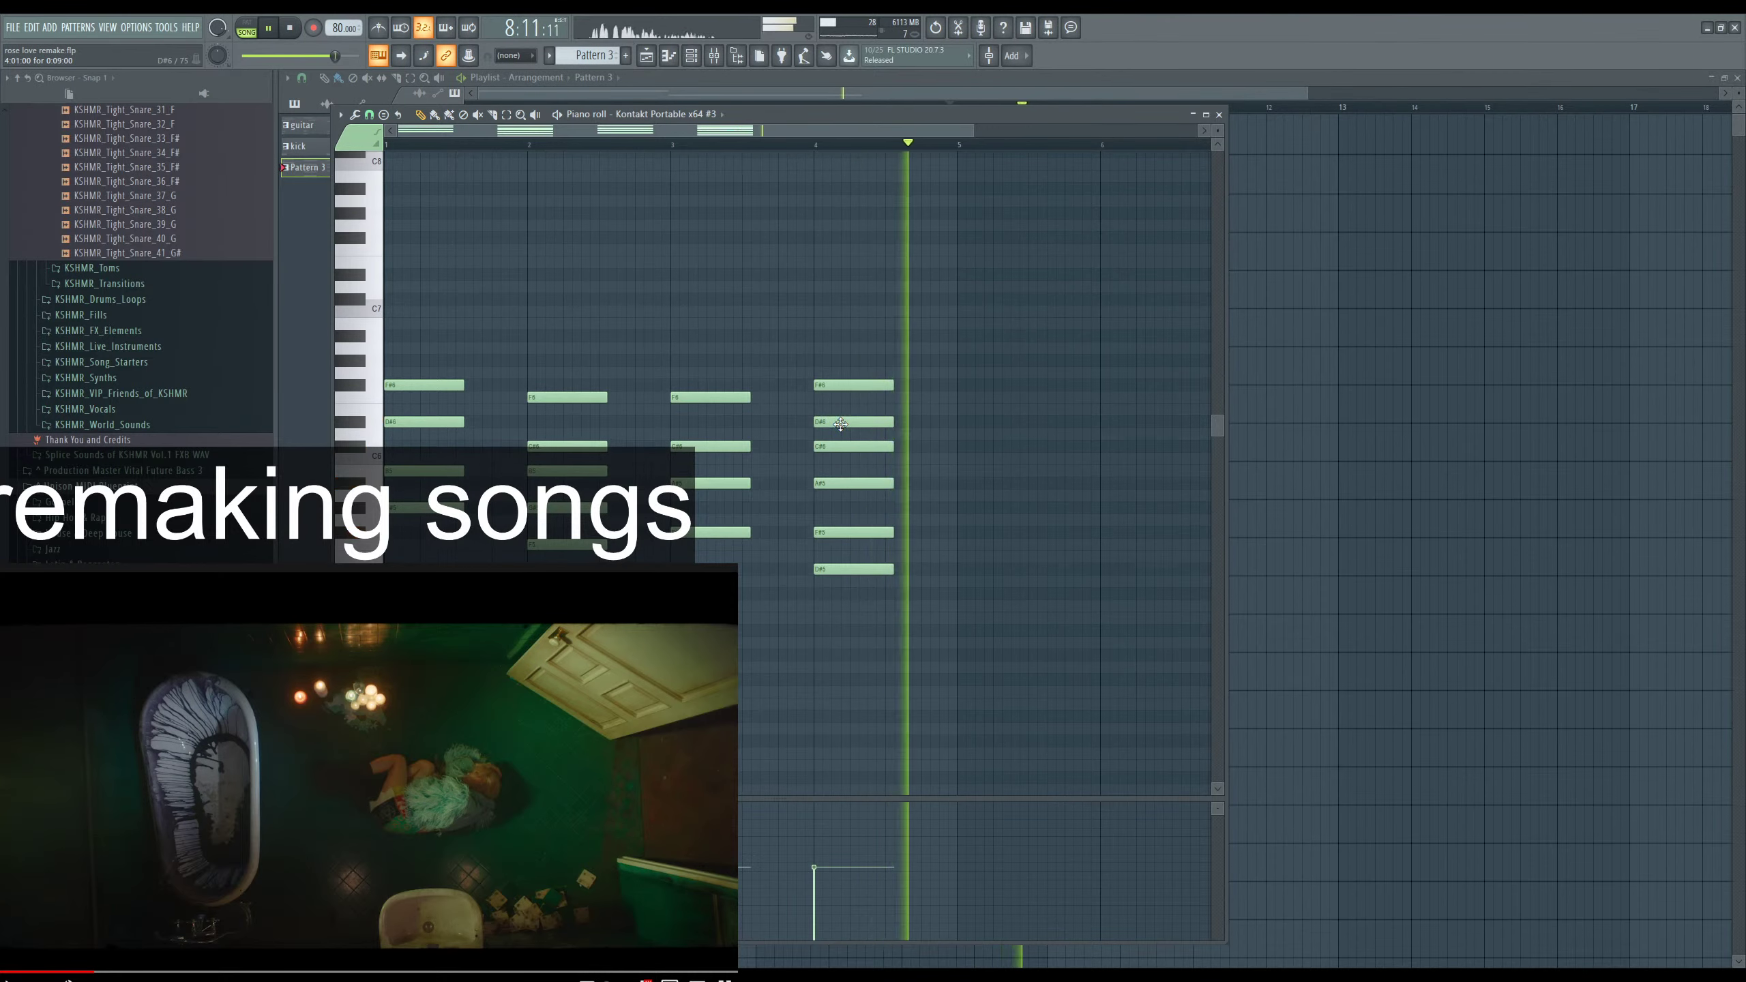
key("Escape")
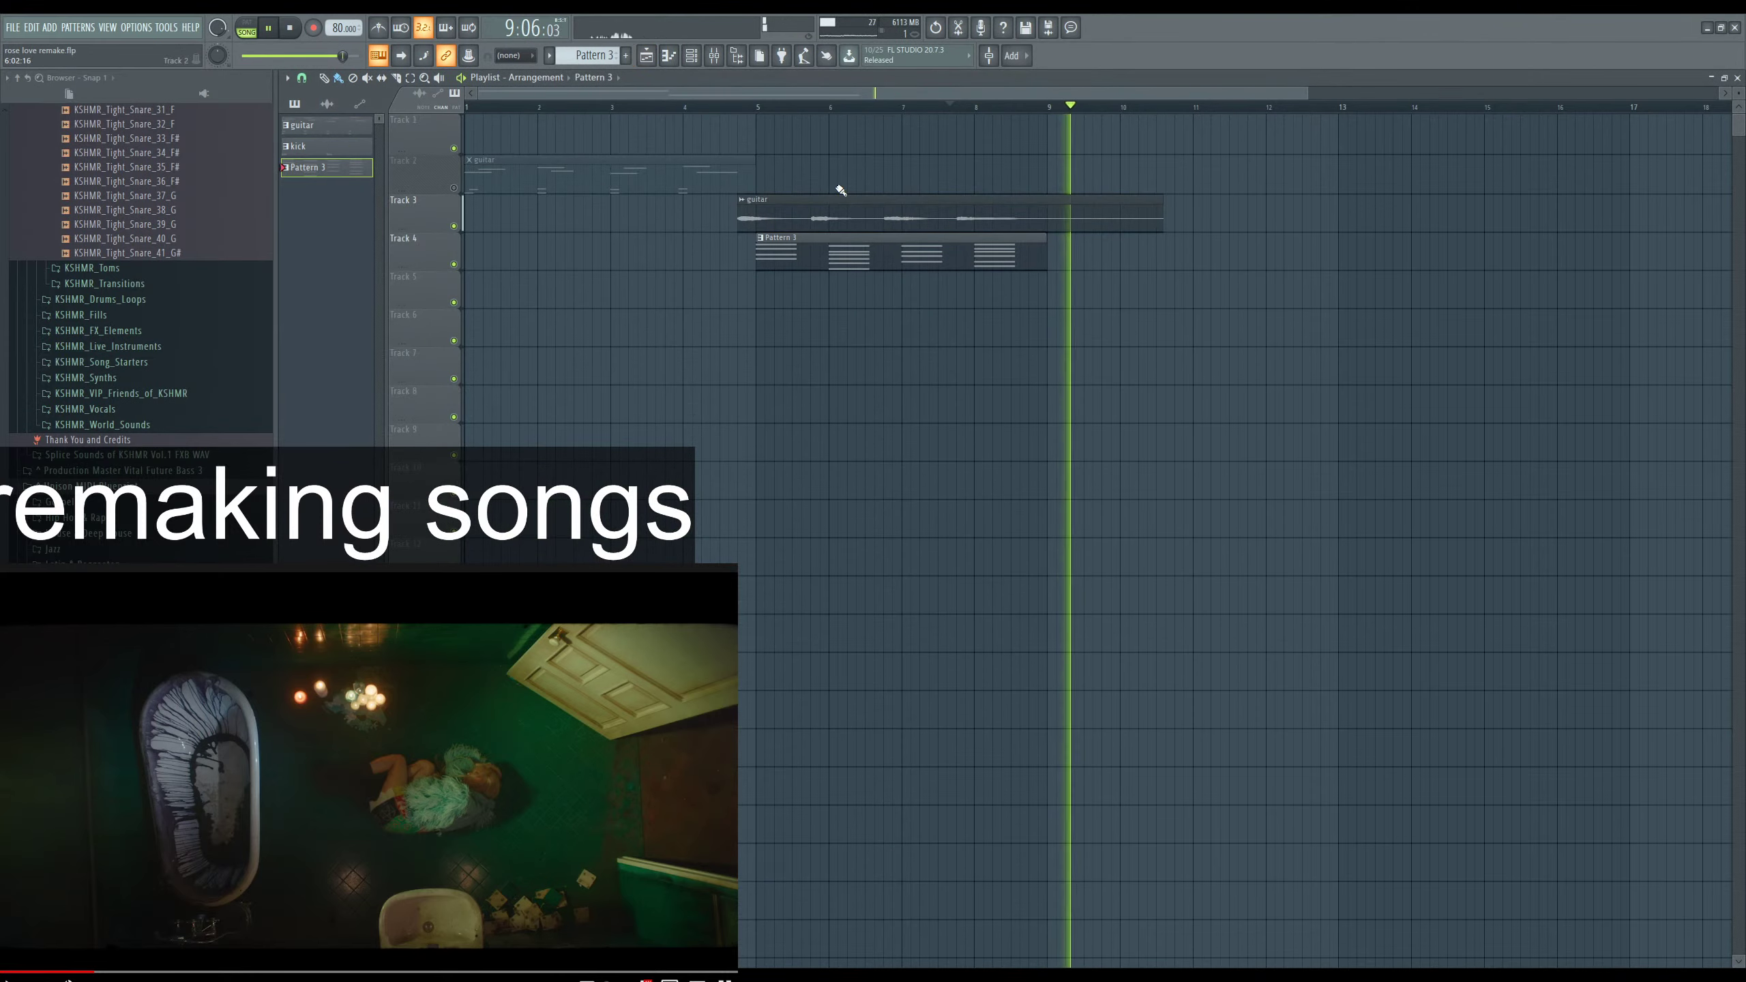
Trim the end of the guitar audio clip on Track 3 to about 8:13 so the clip spans four bars.
key("space")
left_click_drag(1164, 232, 1045, 232)
key("space")
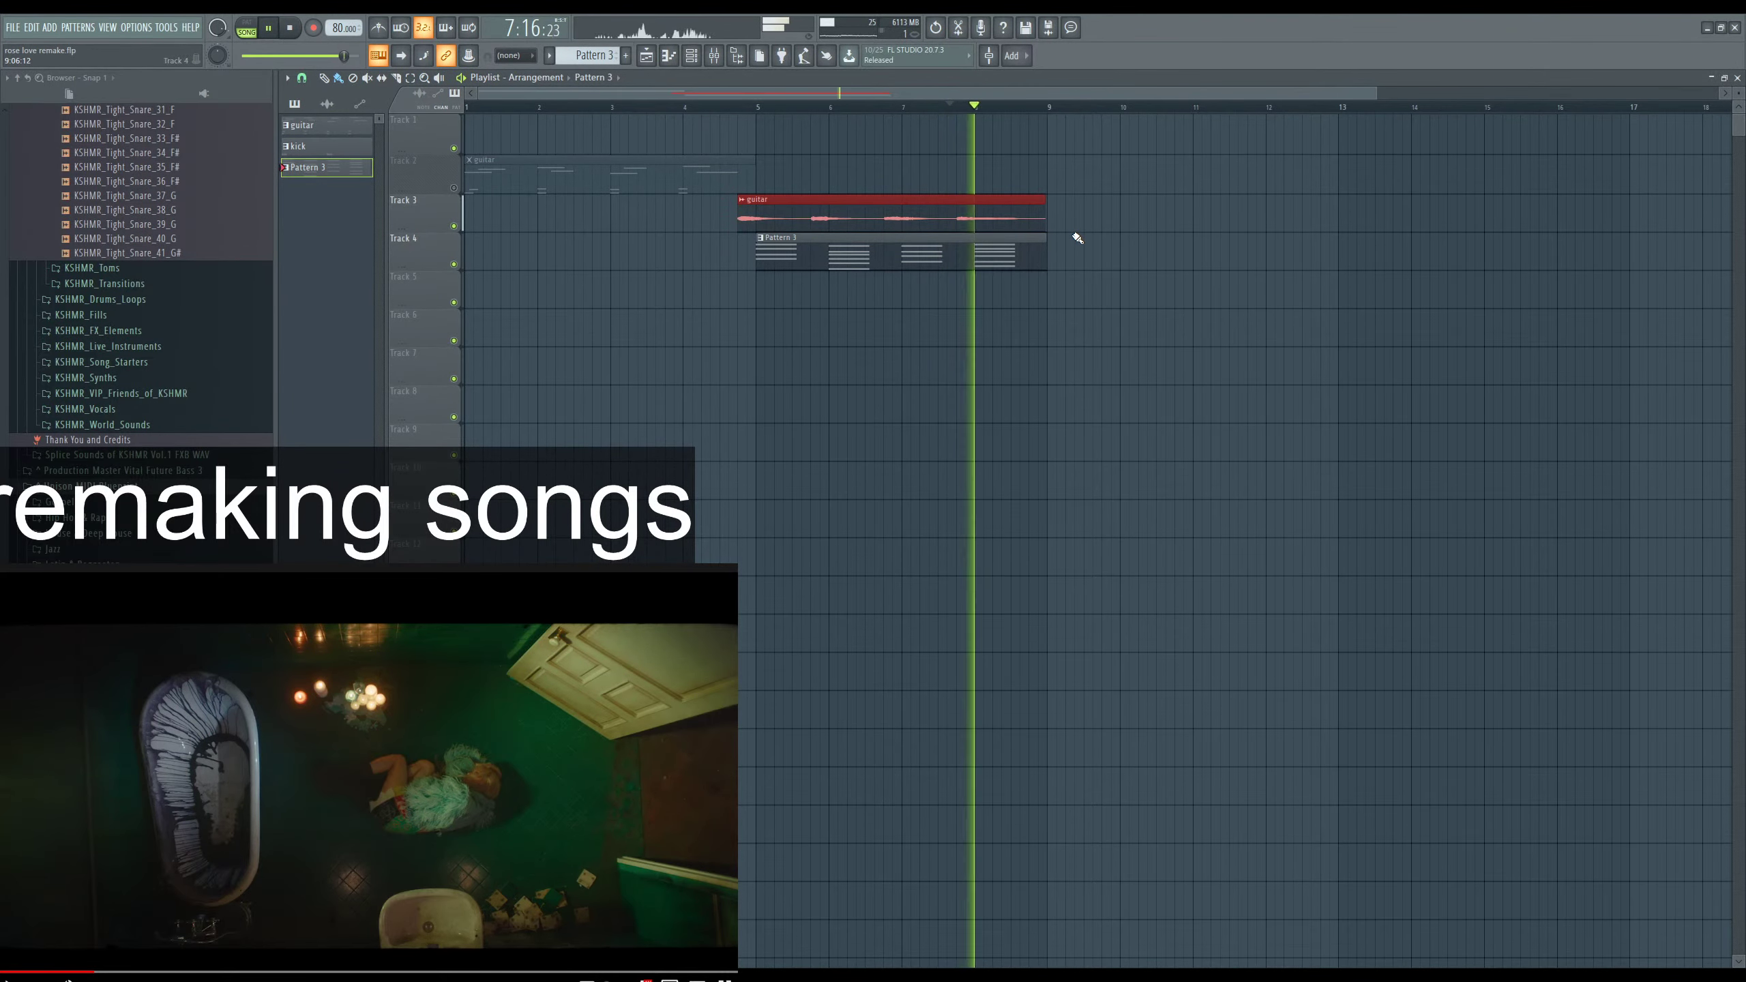
scroll(1059, 233, "up", 5)
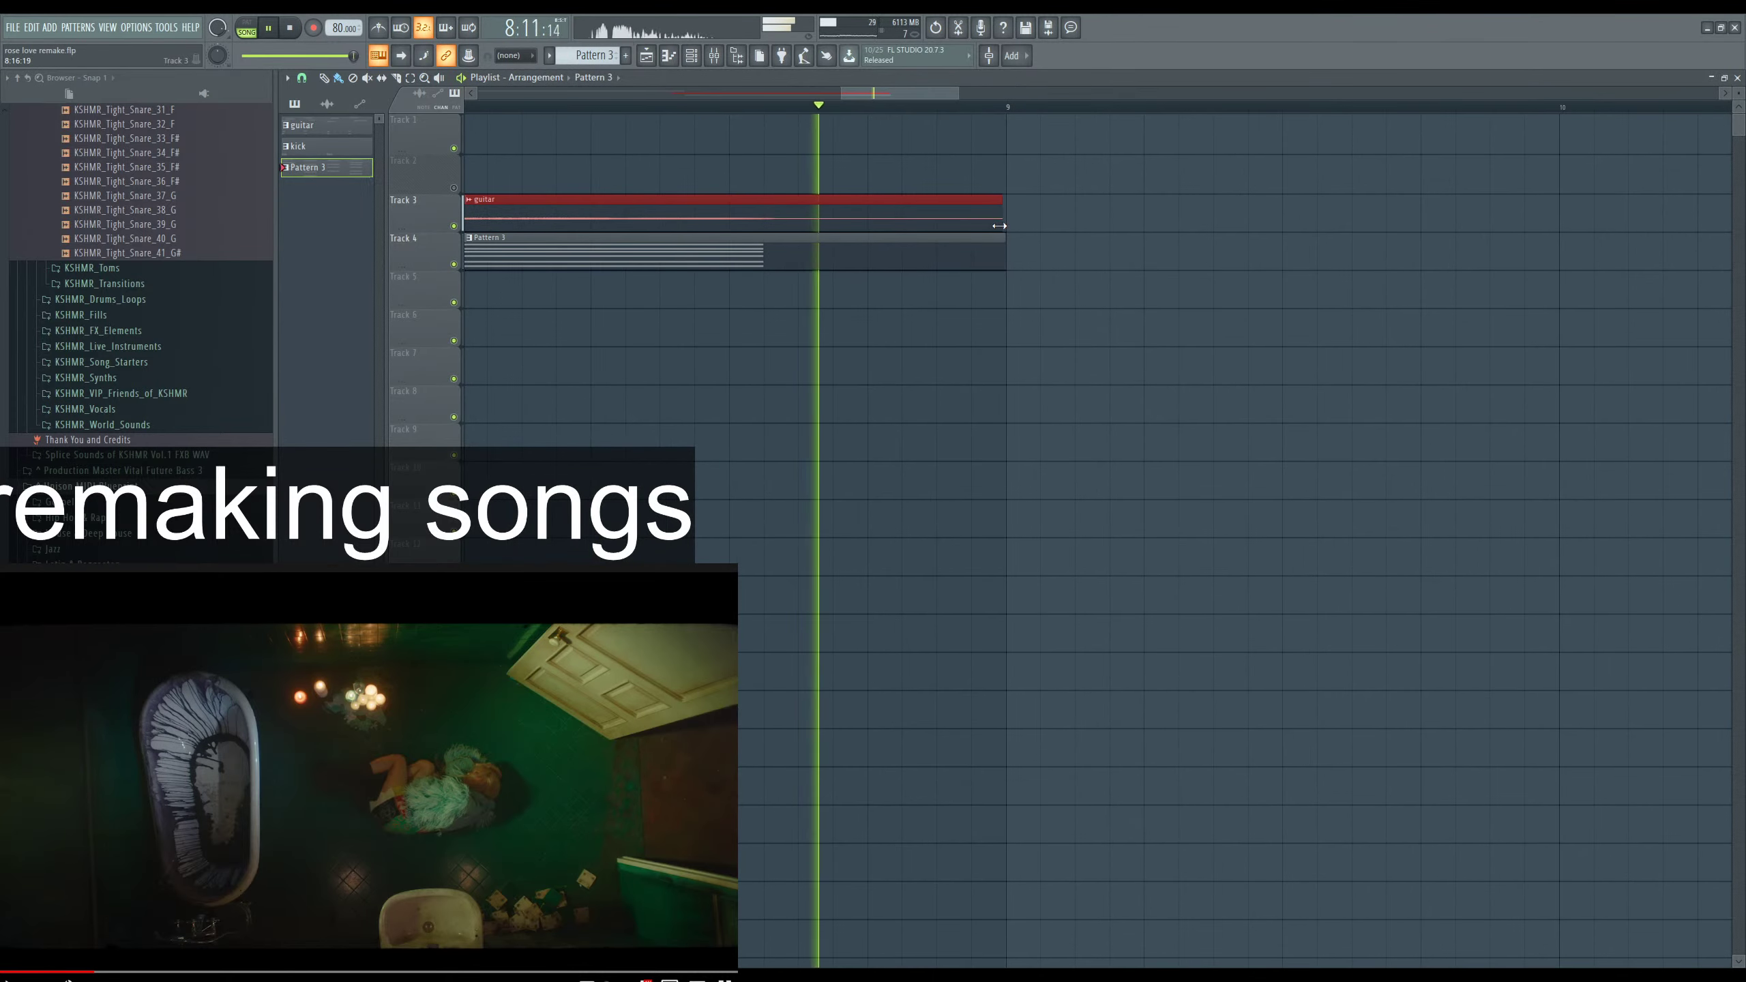
left_click_drag(991, 219, 873, 235)
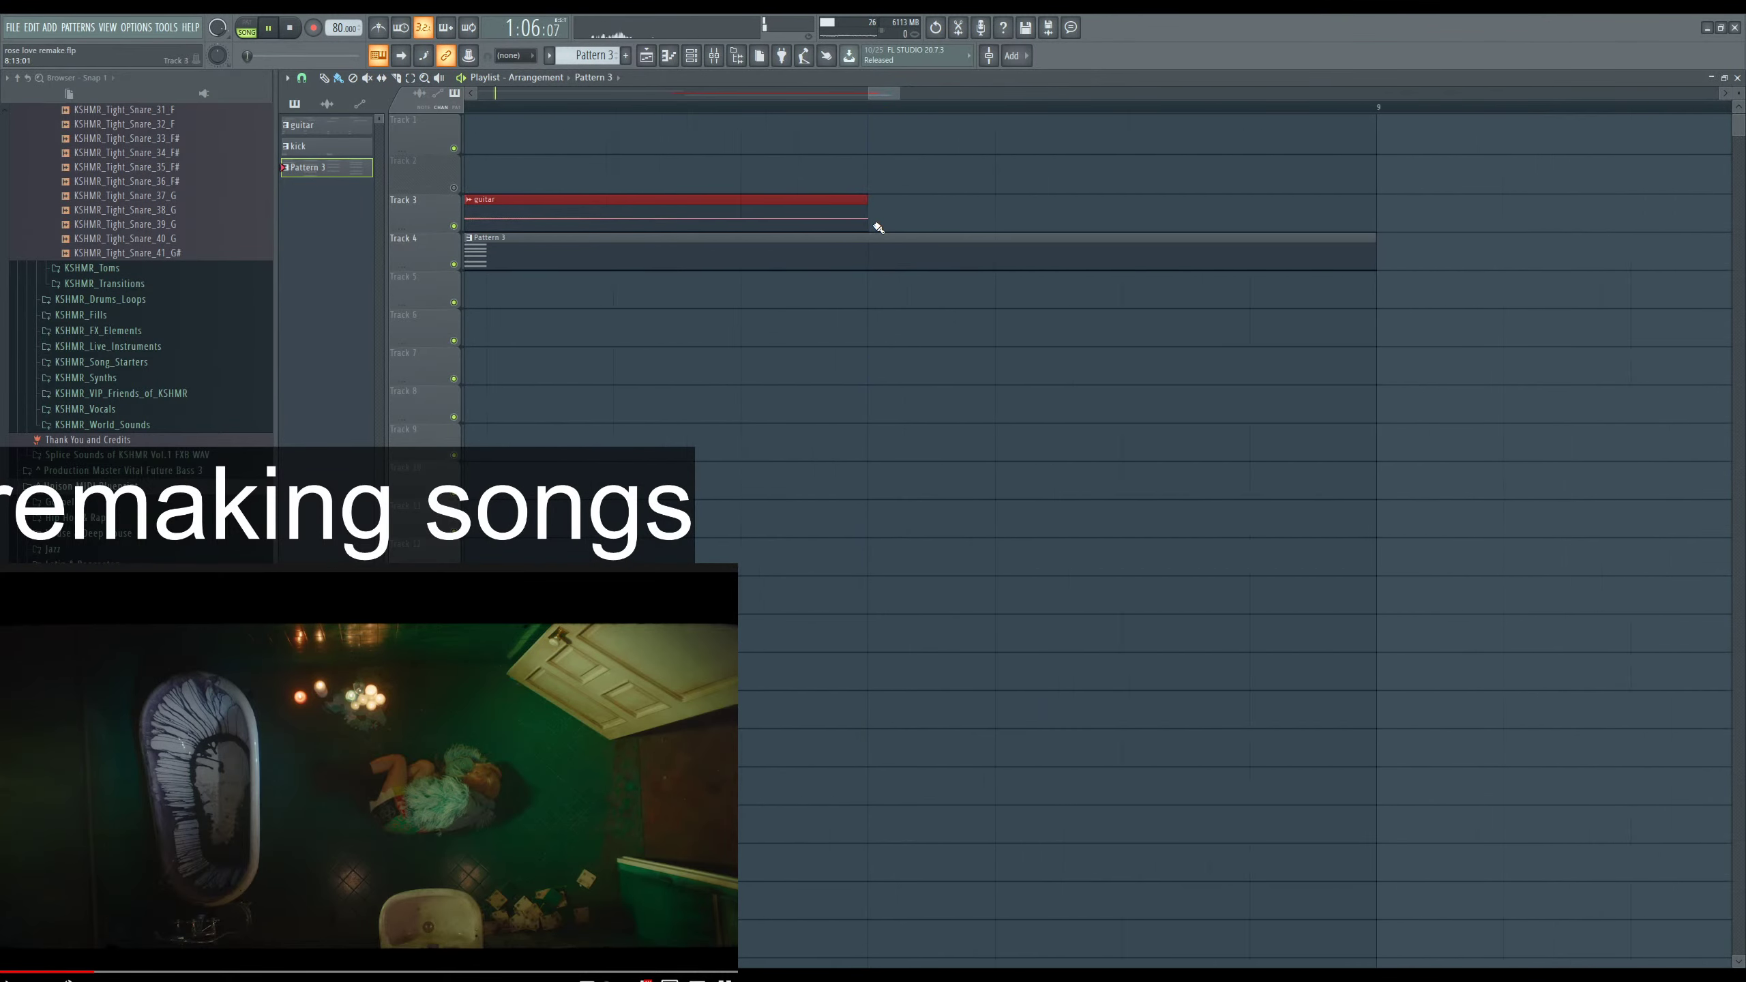
scroll(972, 244, "down", 5)
left_click_drag(985, 345, 687, 193)
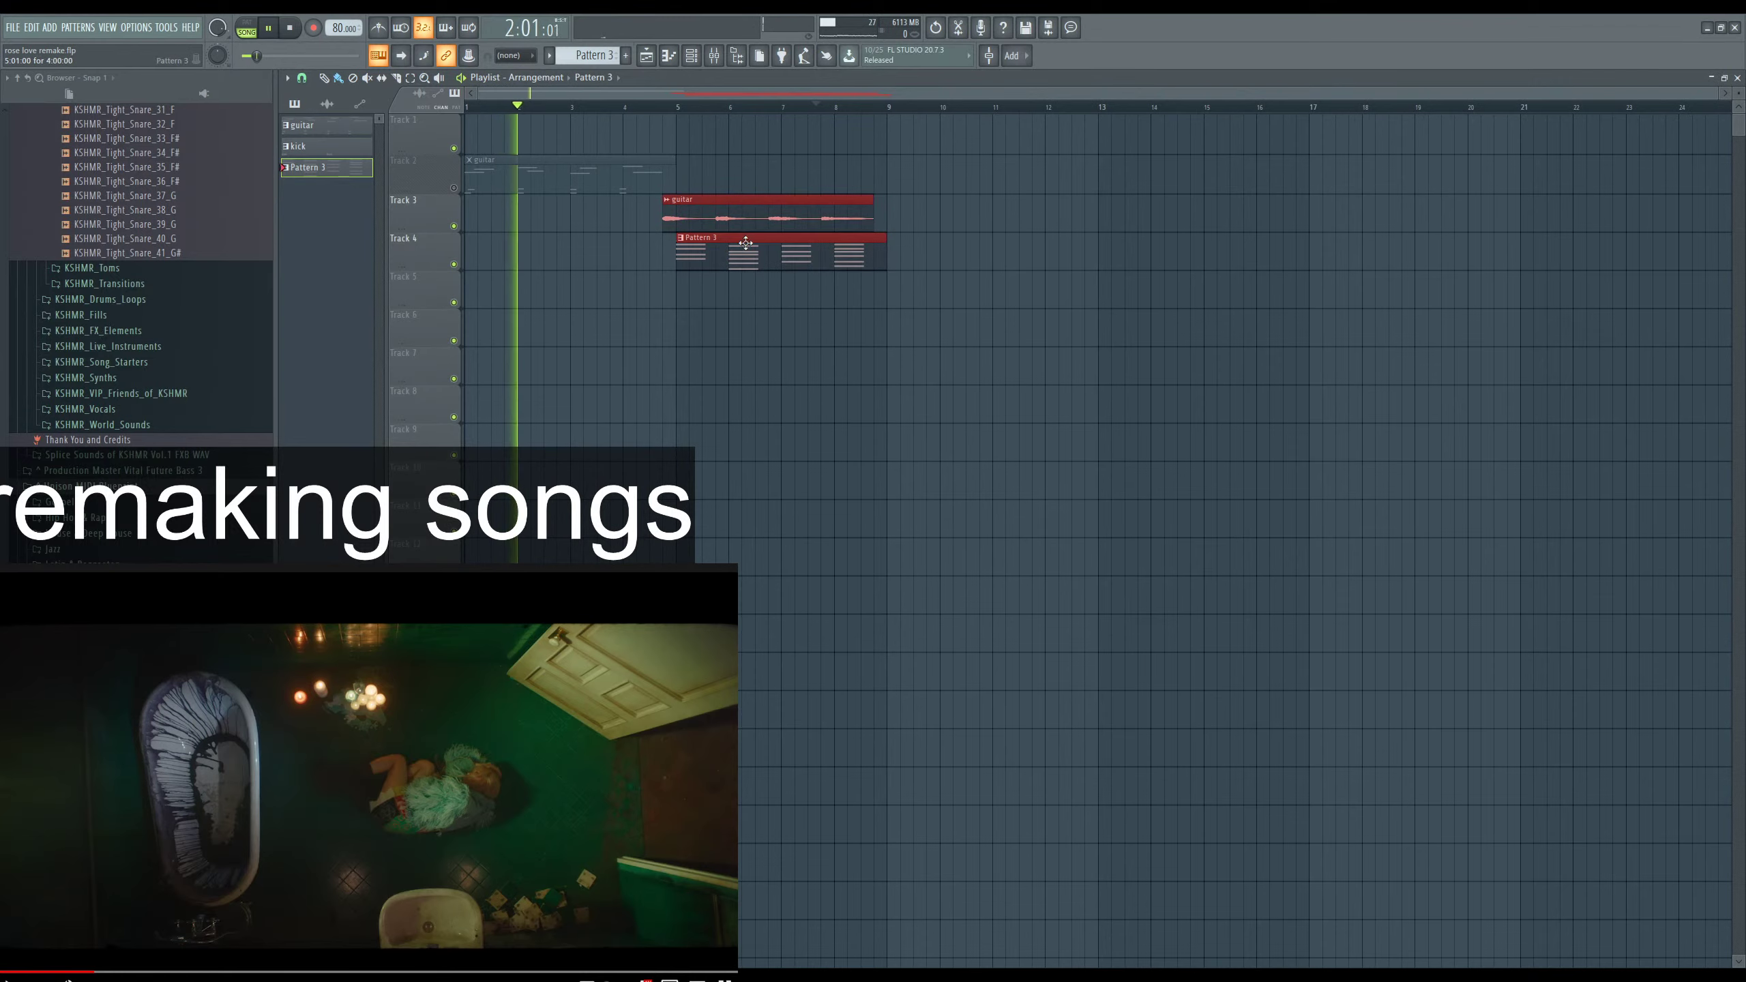
key("ctrl+b")
key("ctrl+z")
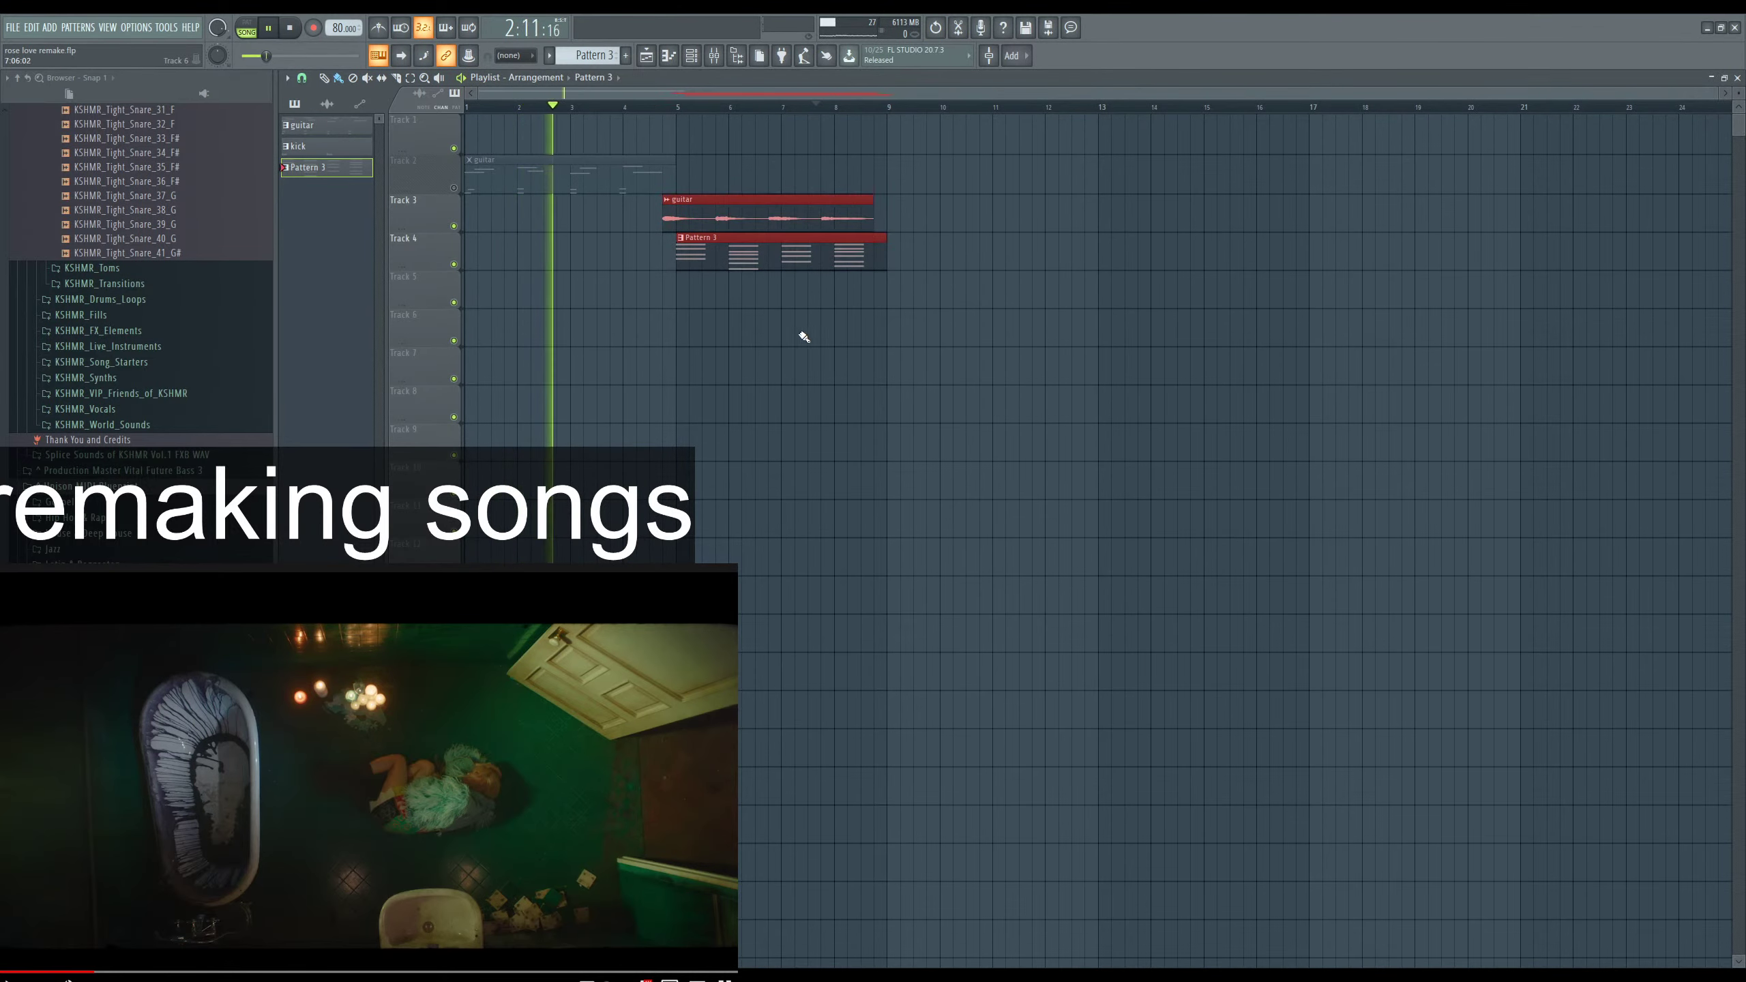
Duplicate the Pattern 3 clip end to end along Track 4 until the ten clips reach bar 45.
left_click_drag(756, 384, 859, 284)
key("ctrl+b")
key("ctrl+b")
key("ctrl+b")
key("ctrl+b")
key("ctrl+b")
key("ctrl+b")
key("ctrl+b")
key("ctrl+b")
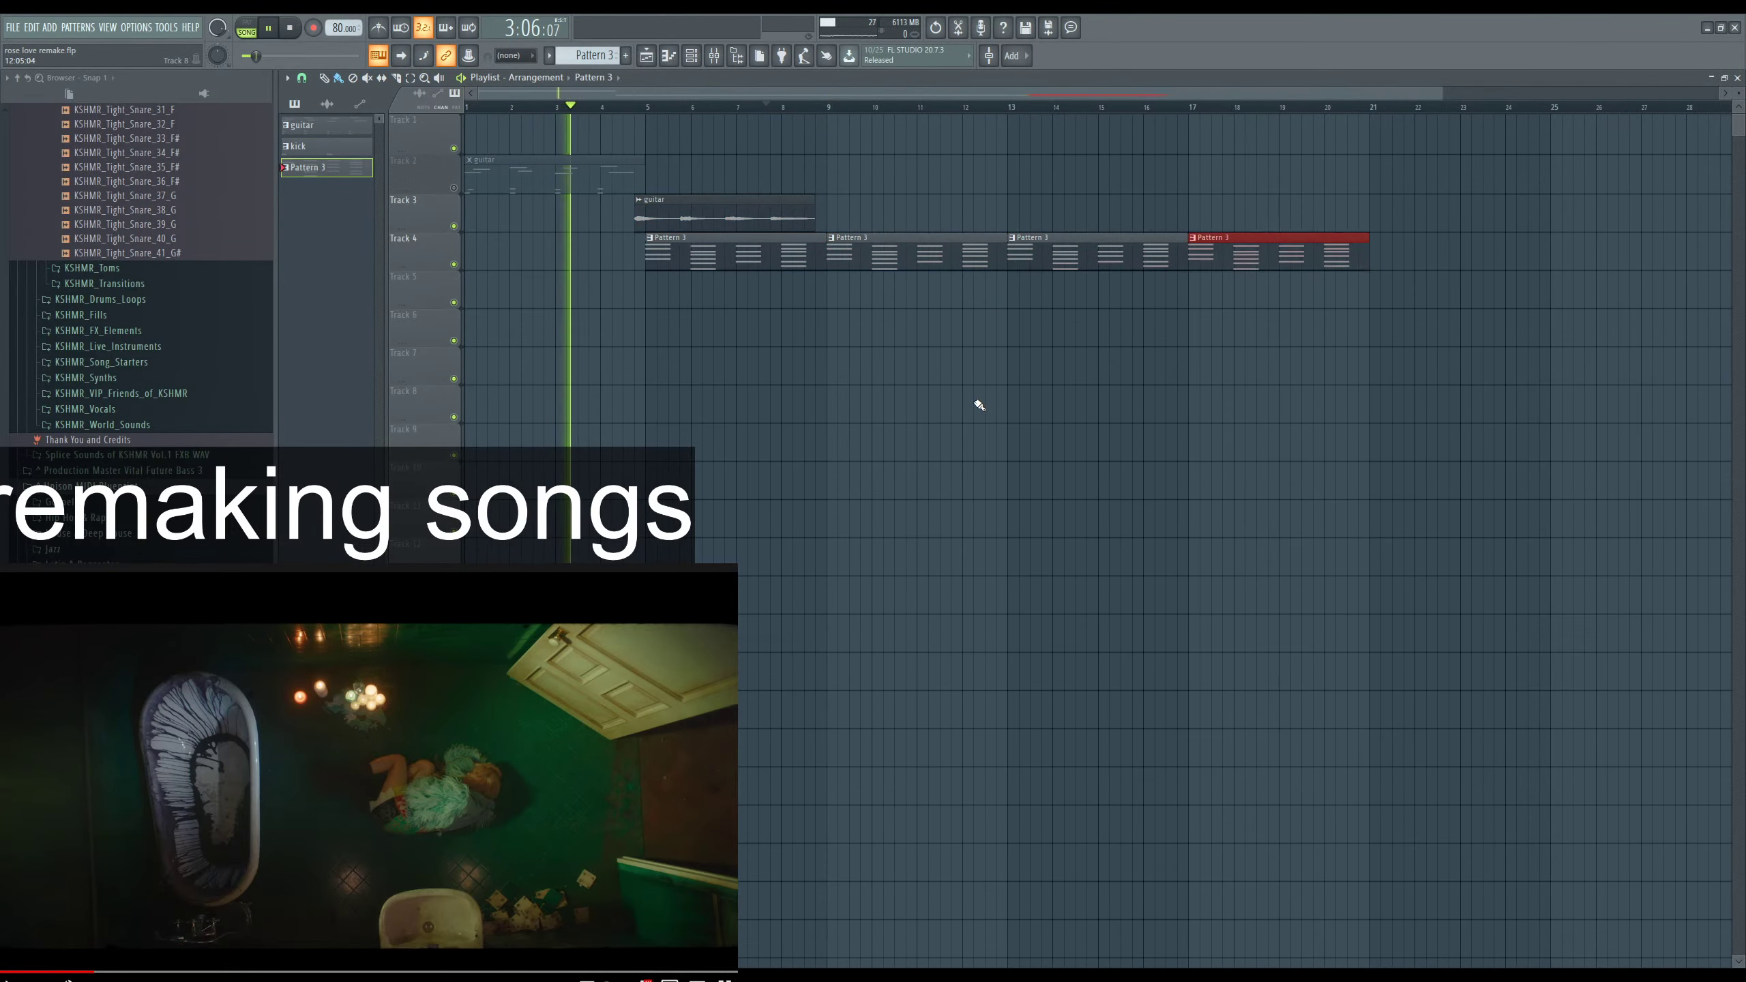
scroll(999, 363, "down", 3)
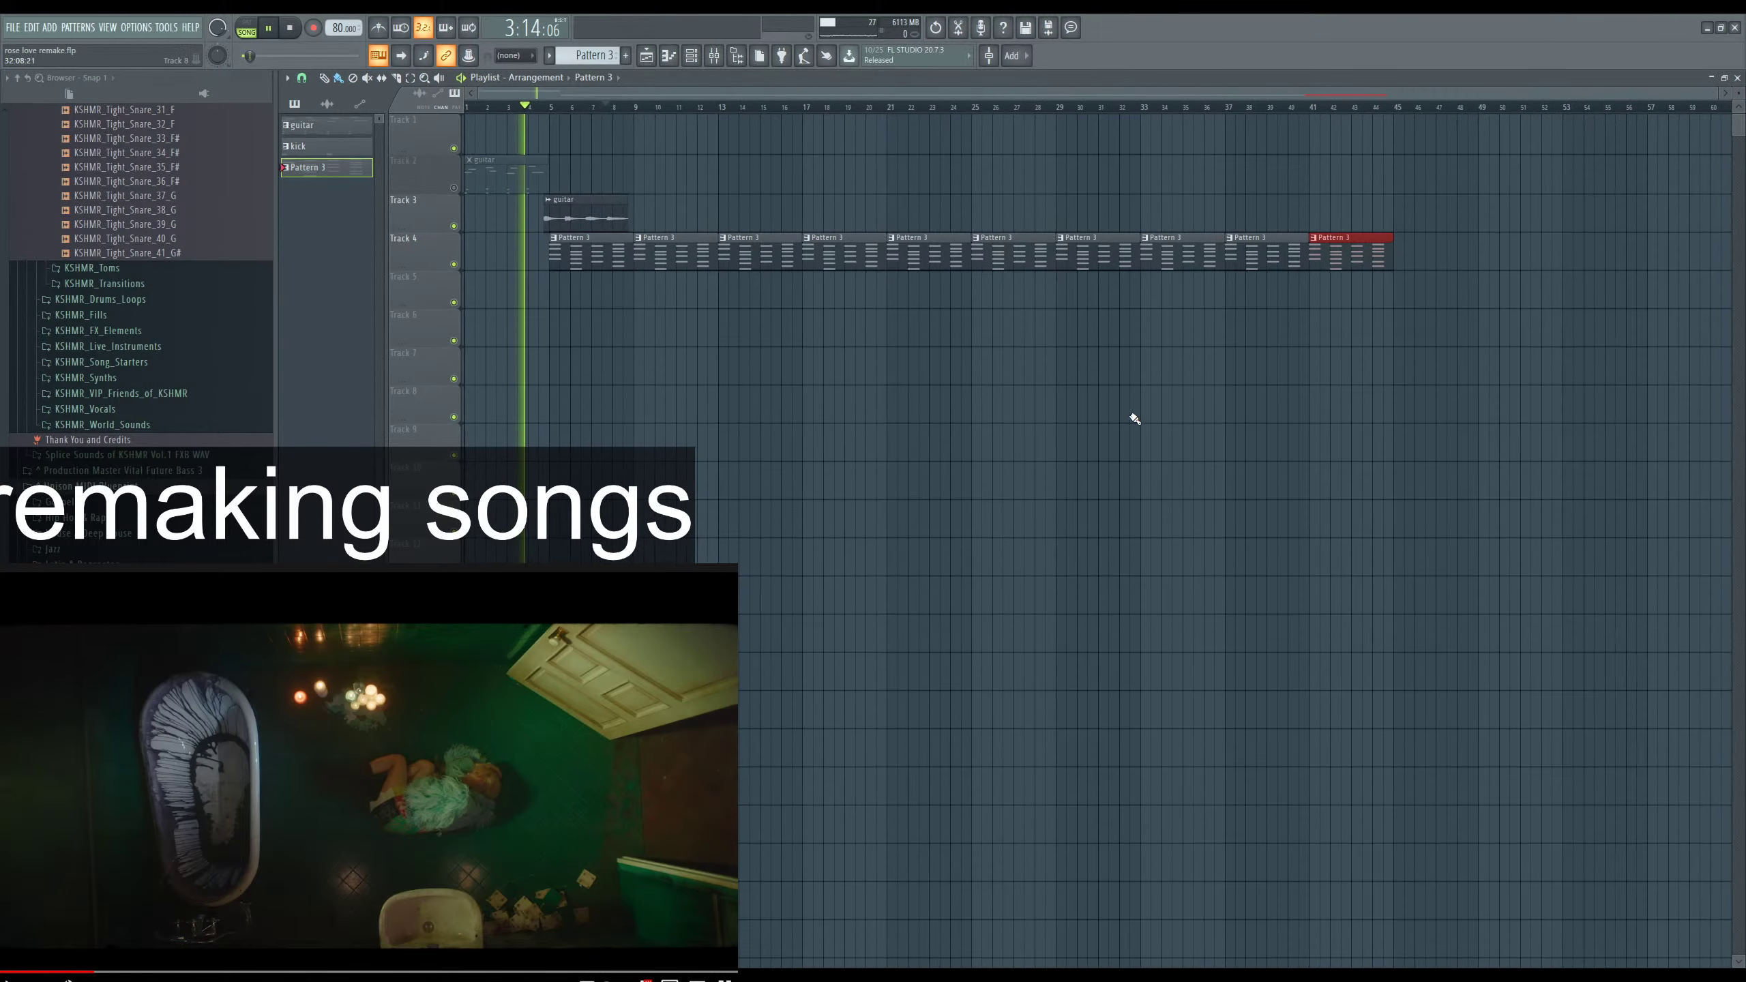
Duplicate the trimmed guitar audio clip end to end along Track 3 to match the ten Pattern 3 clips, and play them together.
left_click(663, 214)
key("ctrl+b")
key("ctrl+b")
key("ctrl+b")
key("ctrl+b")
key("ctrl+b")
key("ctrl+b")
key("ctrl+b")
key("ctrl+b")
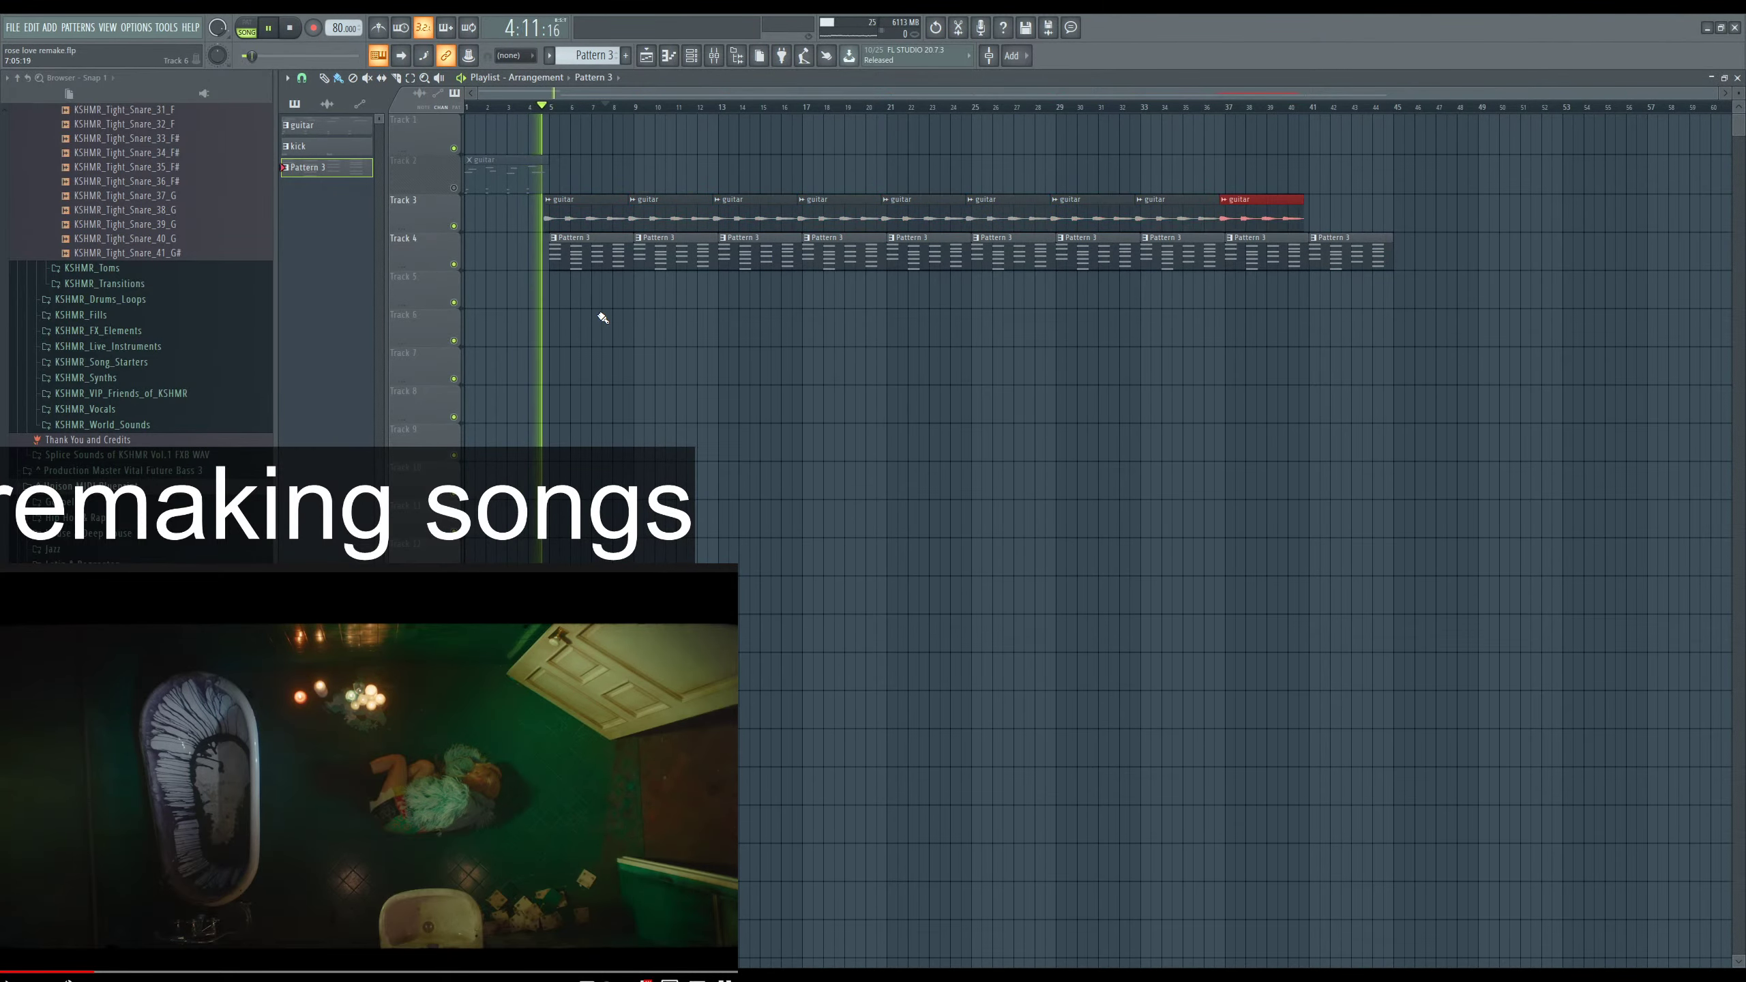
scroll(939, 297, "up", 8)
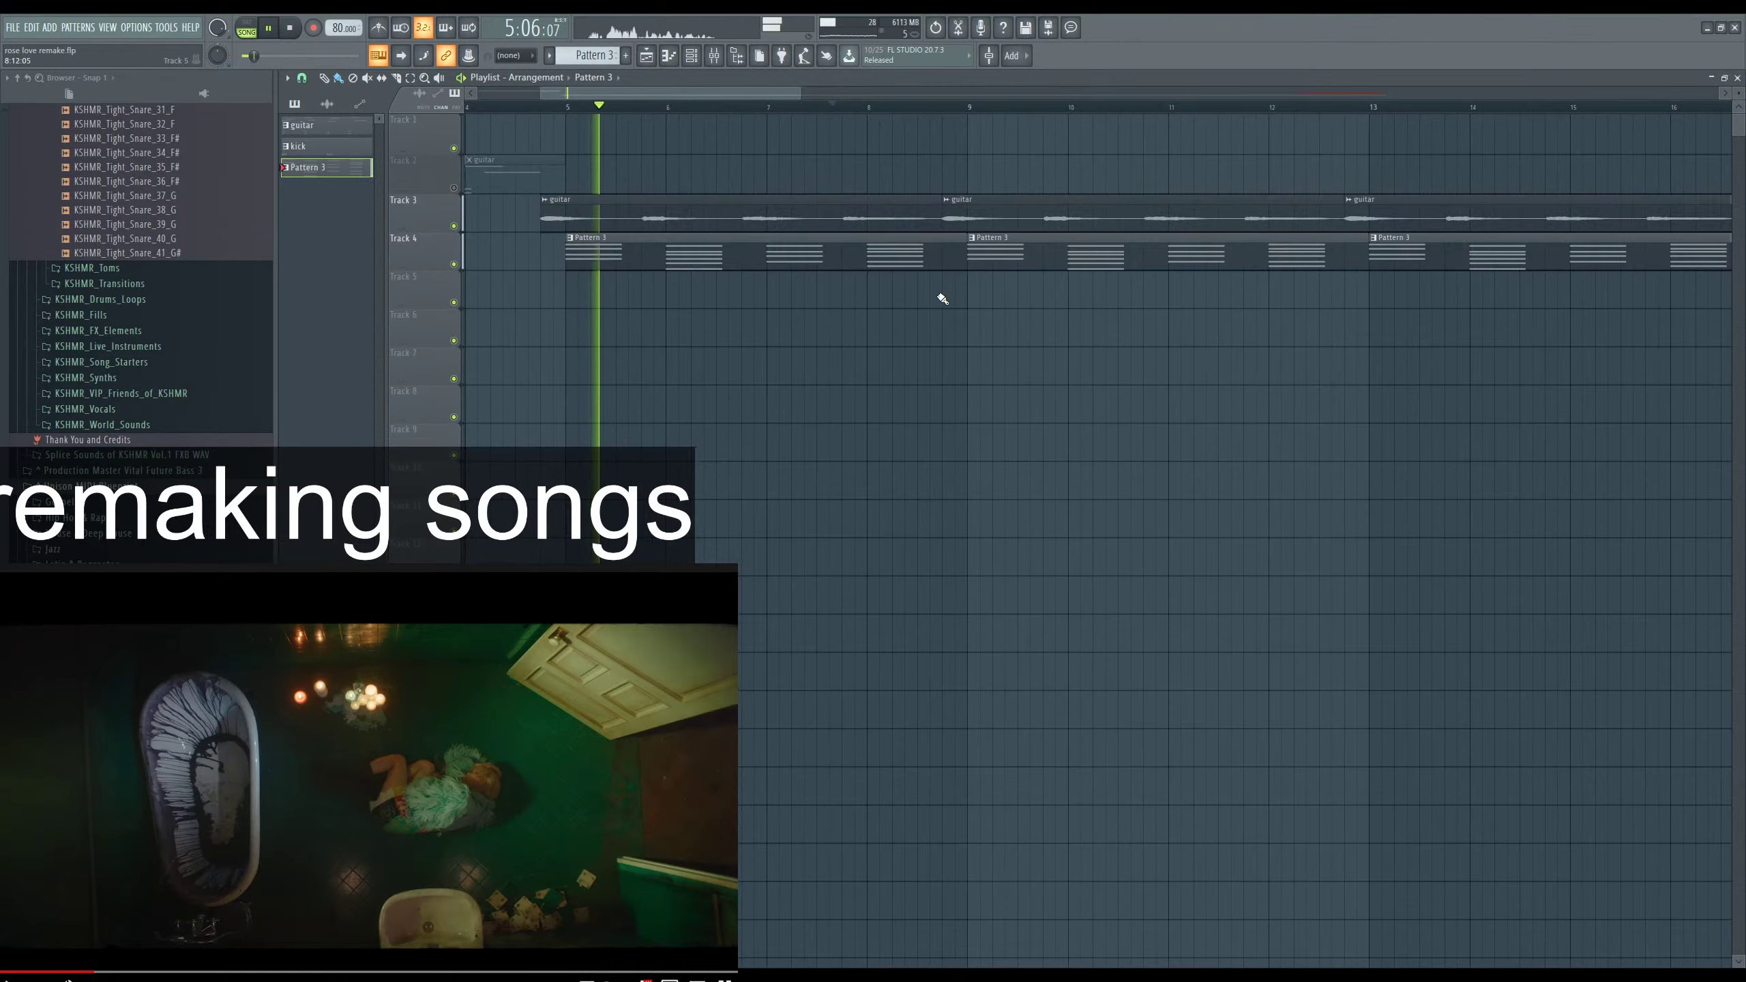
scroll(1006, 304, "down", 5)
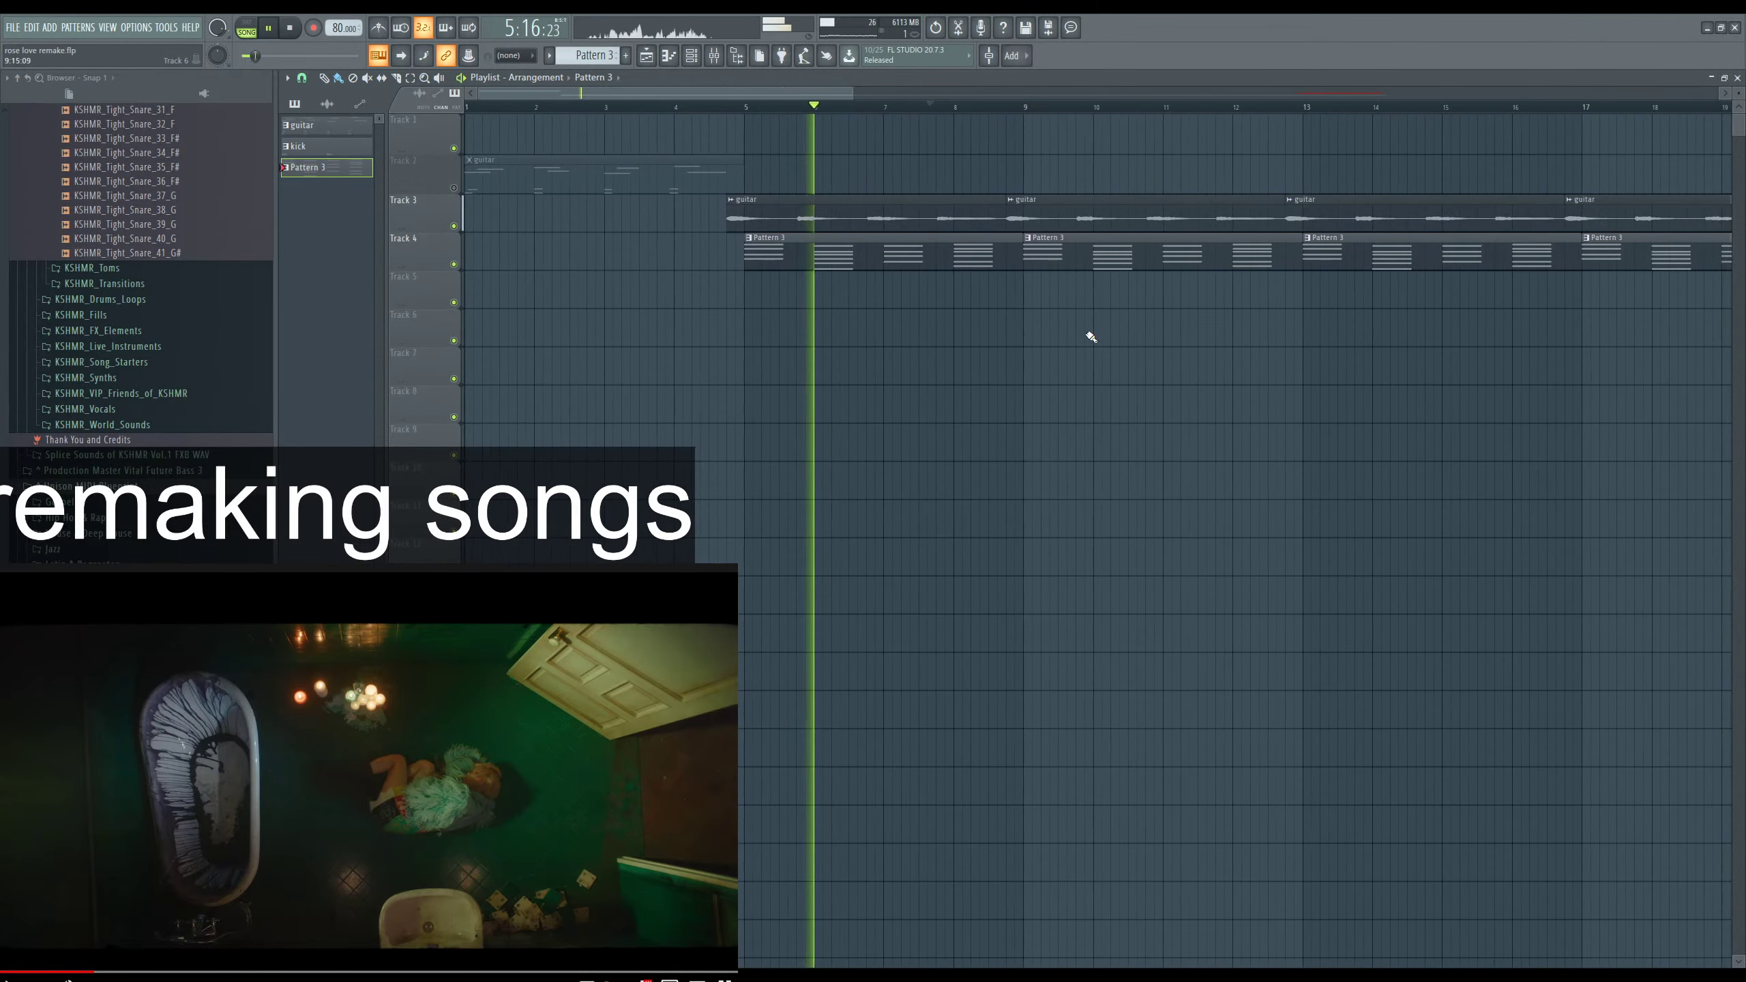
scroll(797, 330, "down", 3)
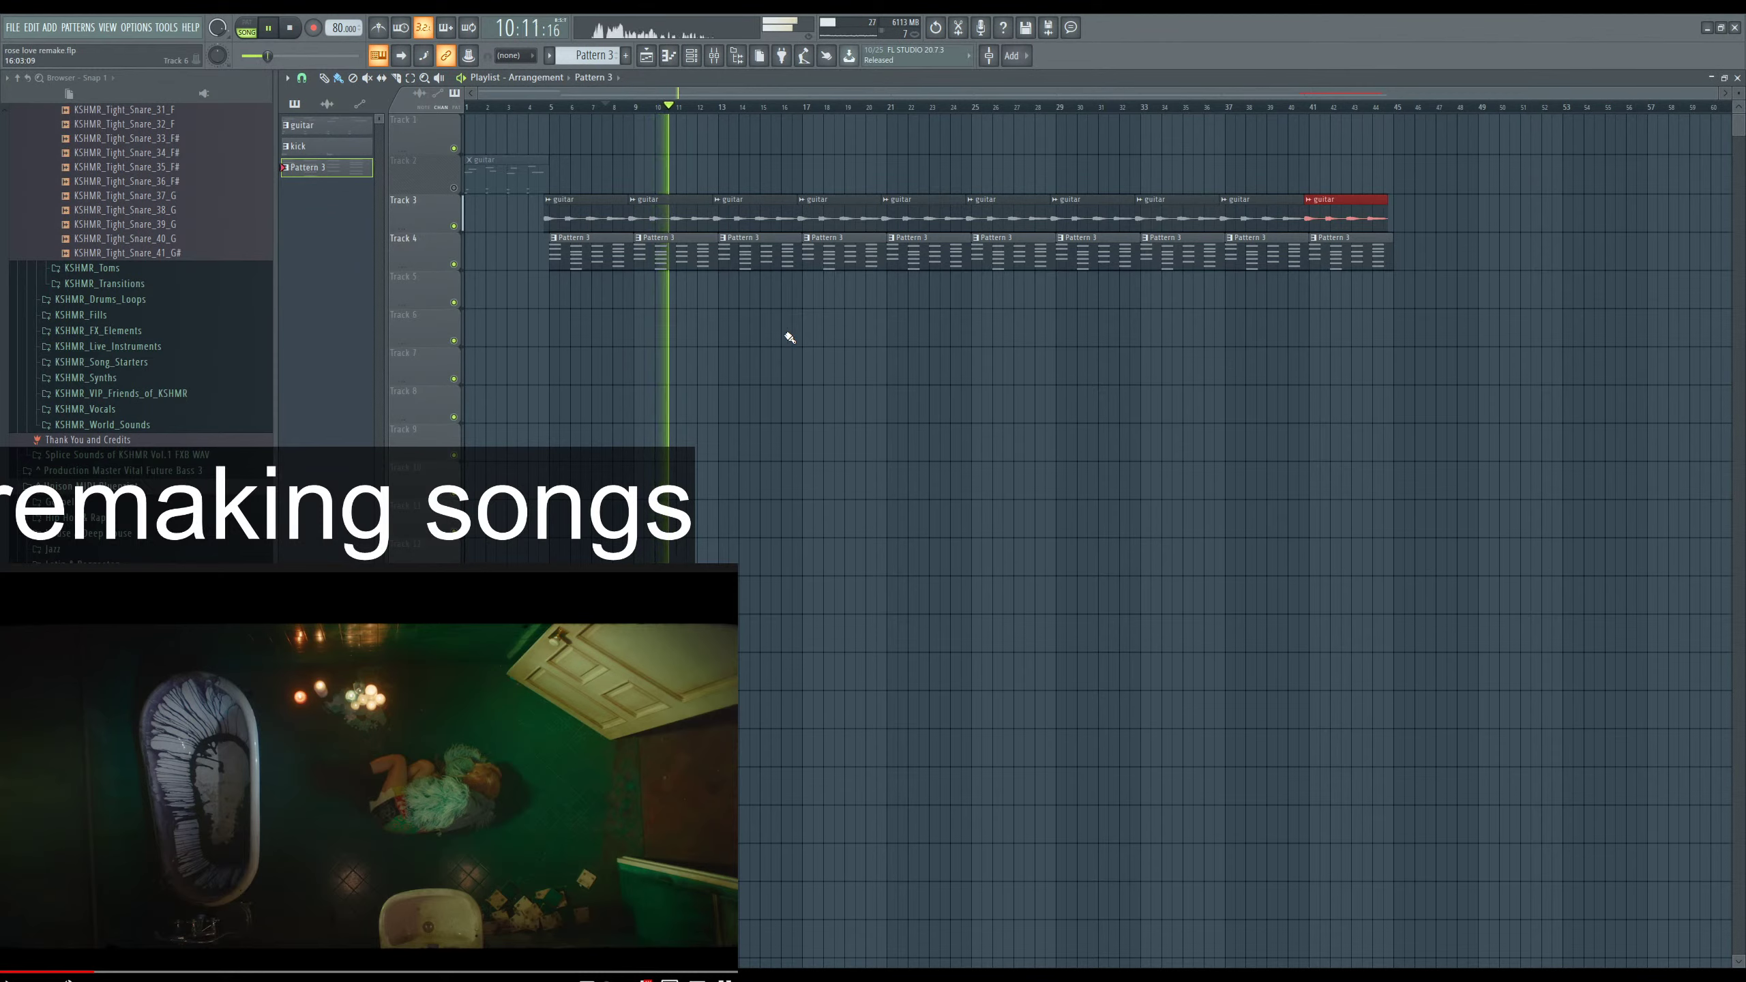
Move the Track 2 guitar pattern clip to the guitar audio clip's start at 4:13, and unmute Track 2 in place of Track 3.
left_click(554, 109)
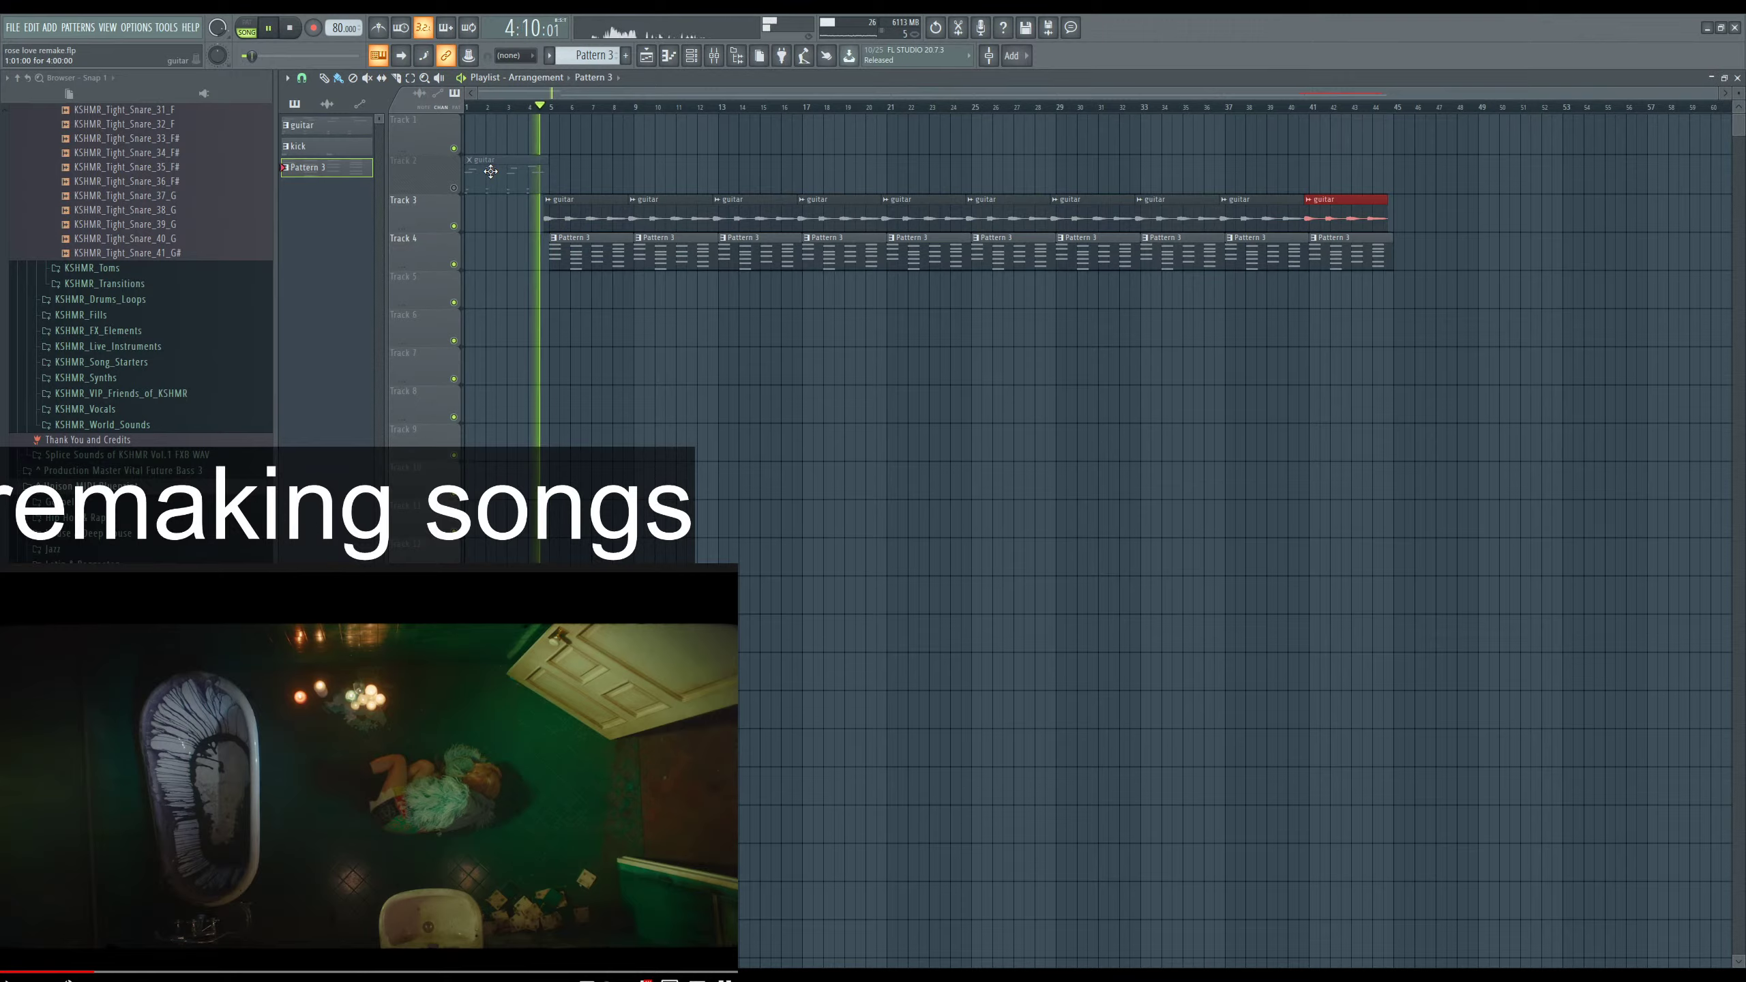
scroll(505, 257, "up", 5)
left_click_drag(808, 182, 784, 180)
key("space")
key("space")
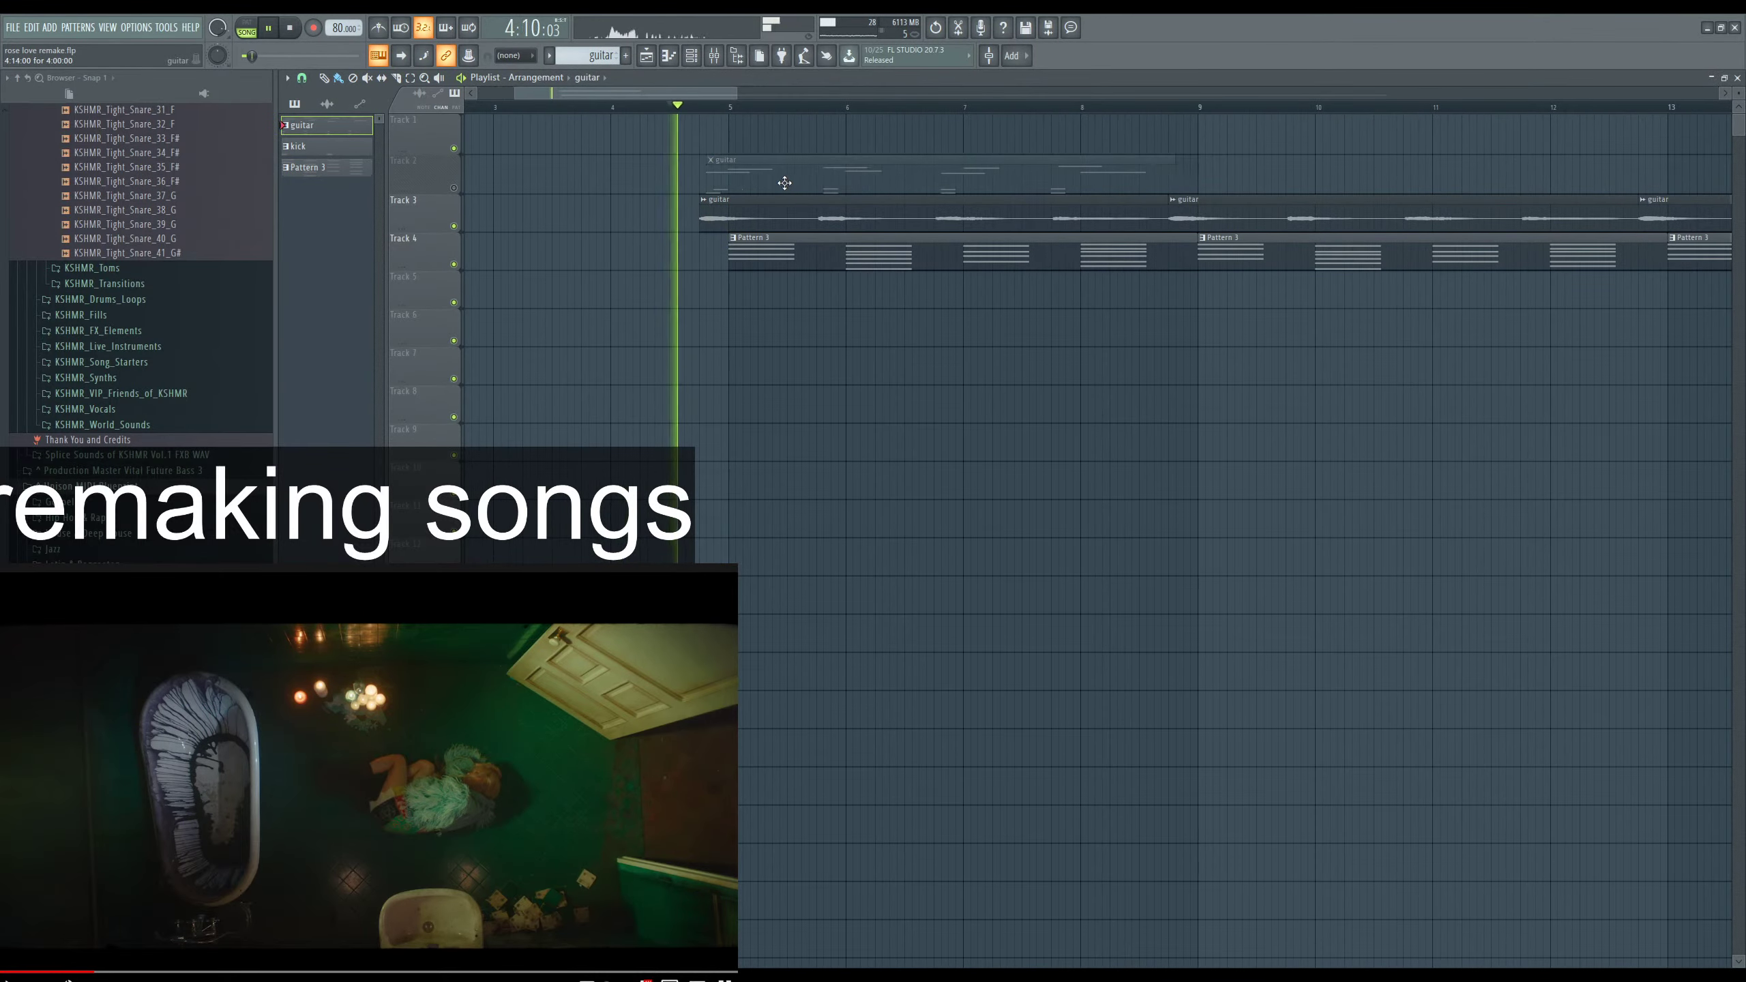
left_click(453, 226)
left_click(454, 187)
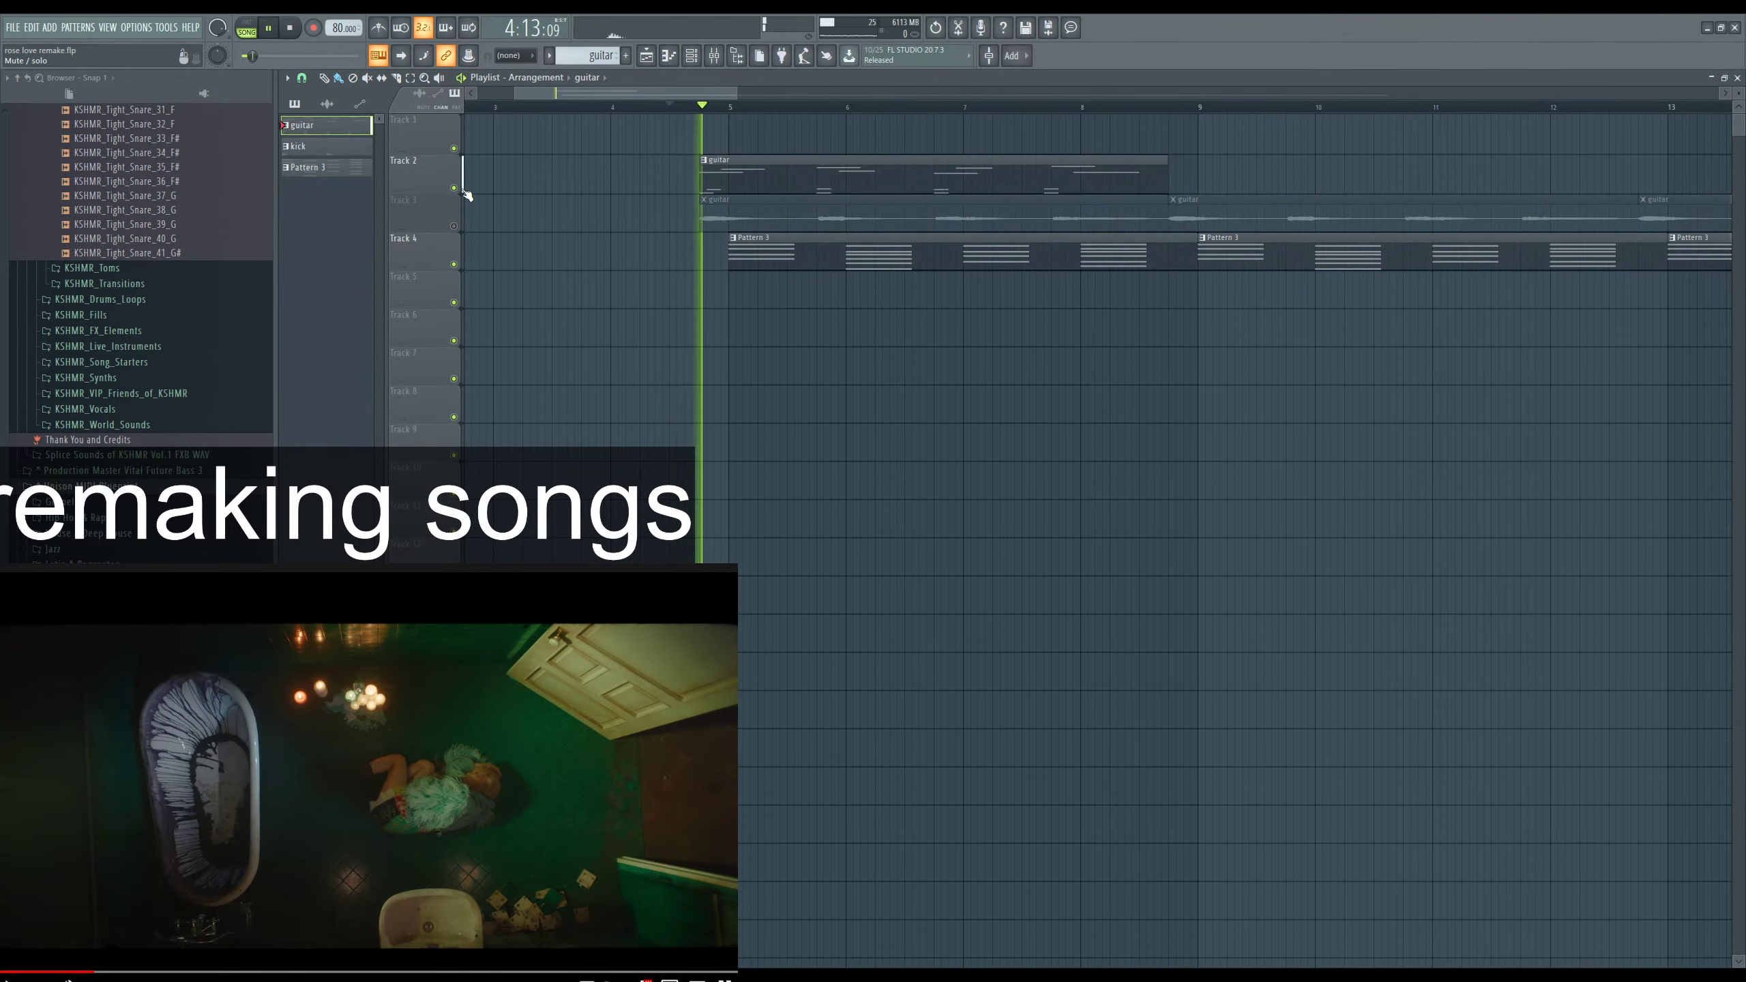
Open the guitar pattern's notes and move the bar 1 G#5 and the bar 2 F5 one step earlier during playback.
double_click(719, 182)
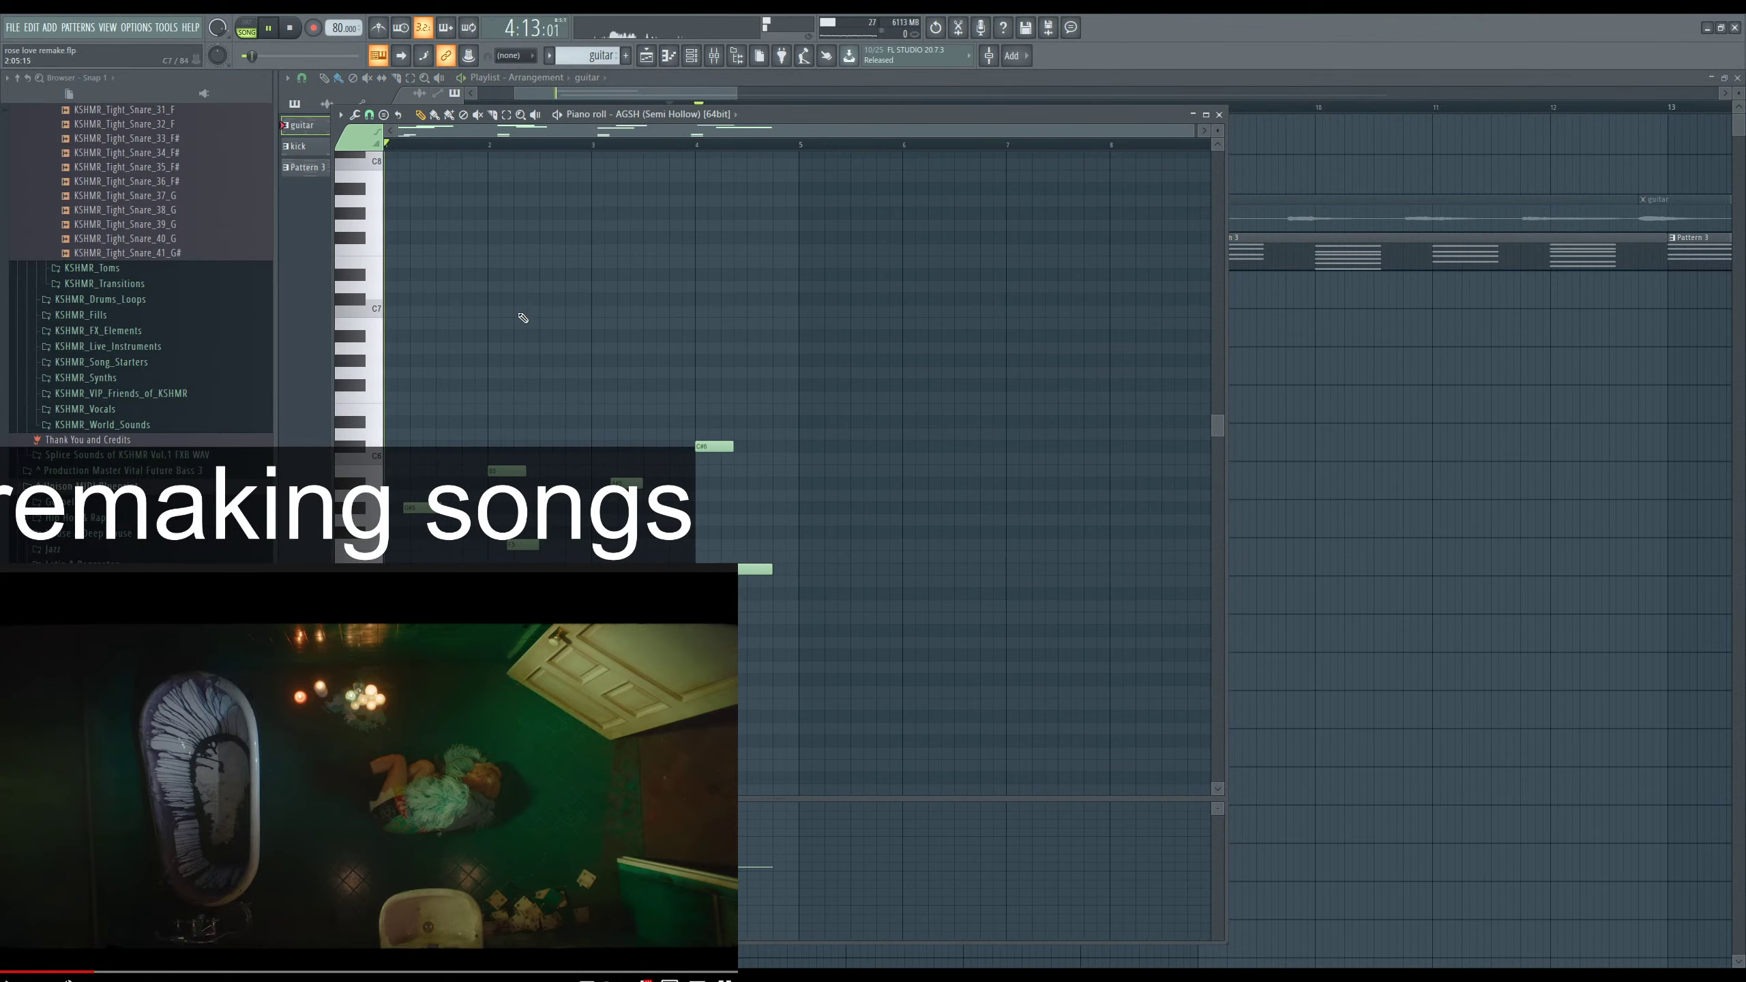
scroll(479, 284, "down", 4)
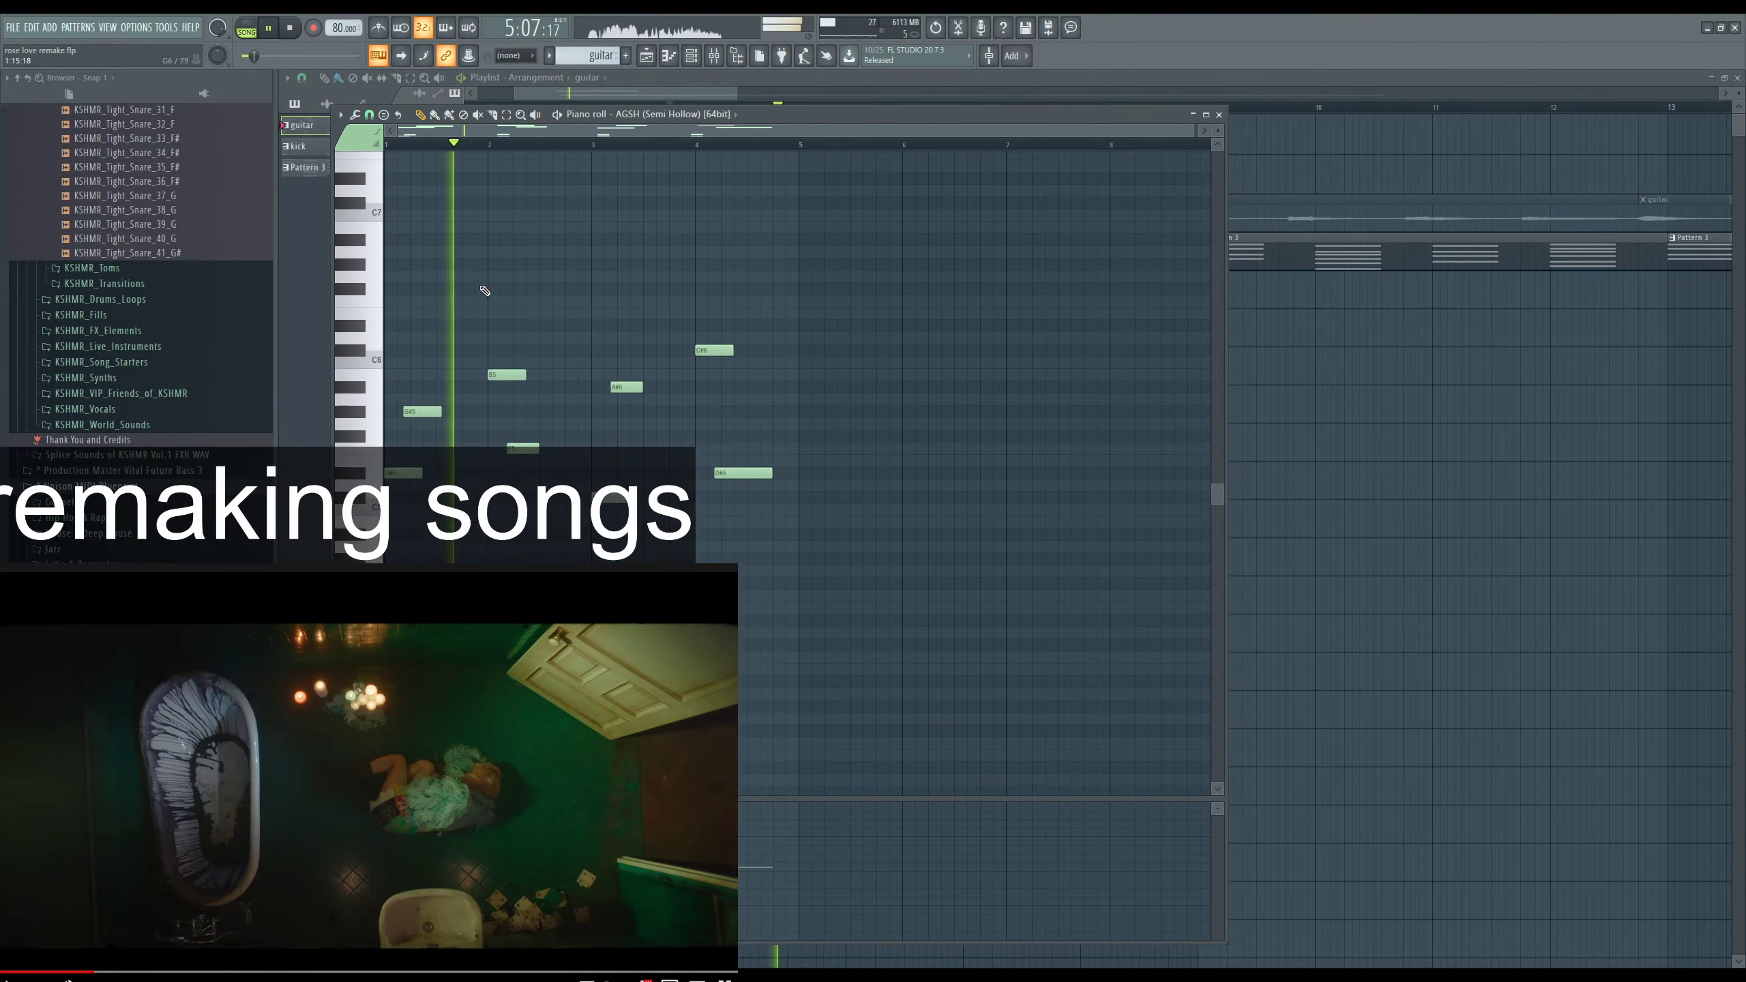
scroll(467, 327, "down", 5)
scroll(467, 327, "up", 3, "ctrl")
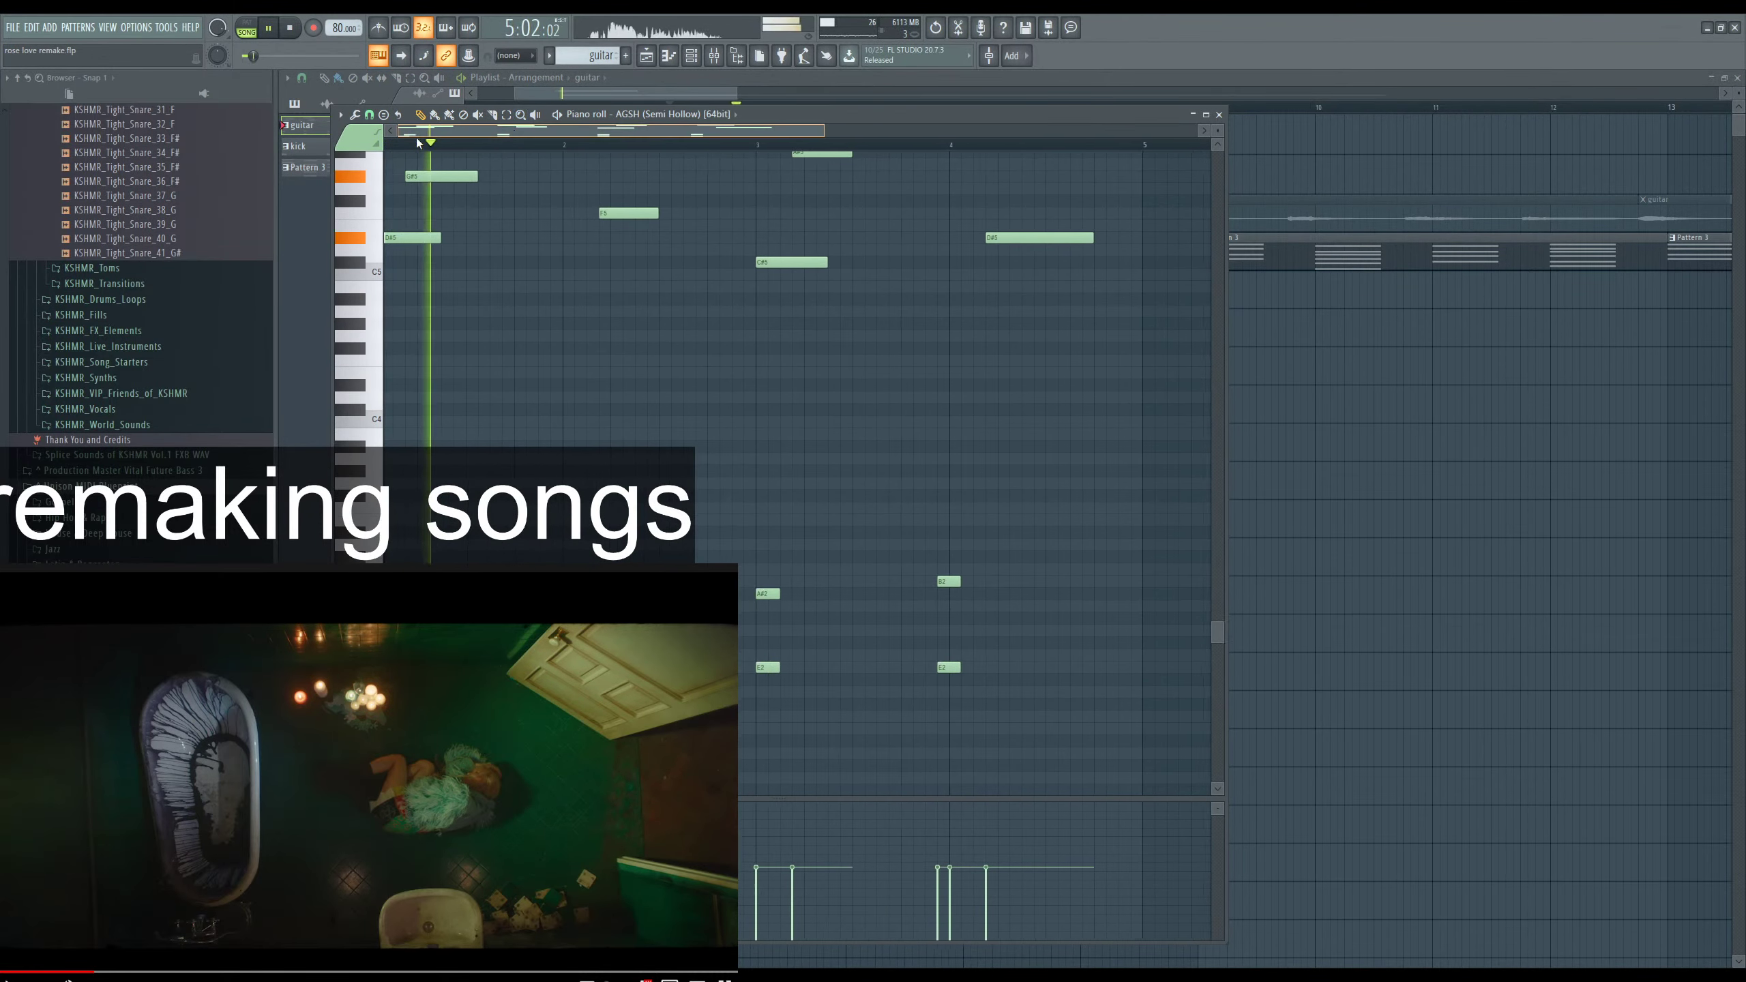
scroll(467, 328, "up", 2)
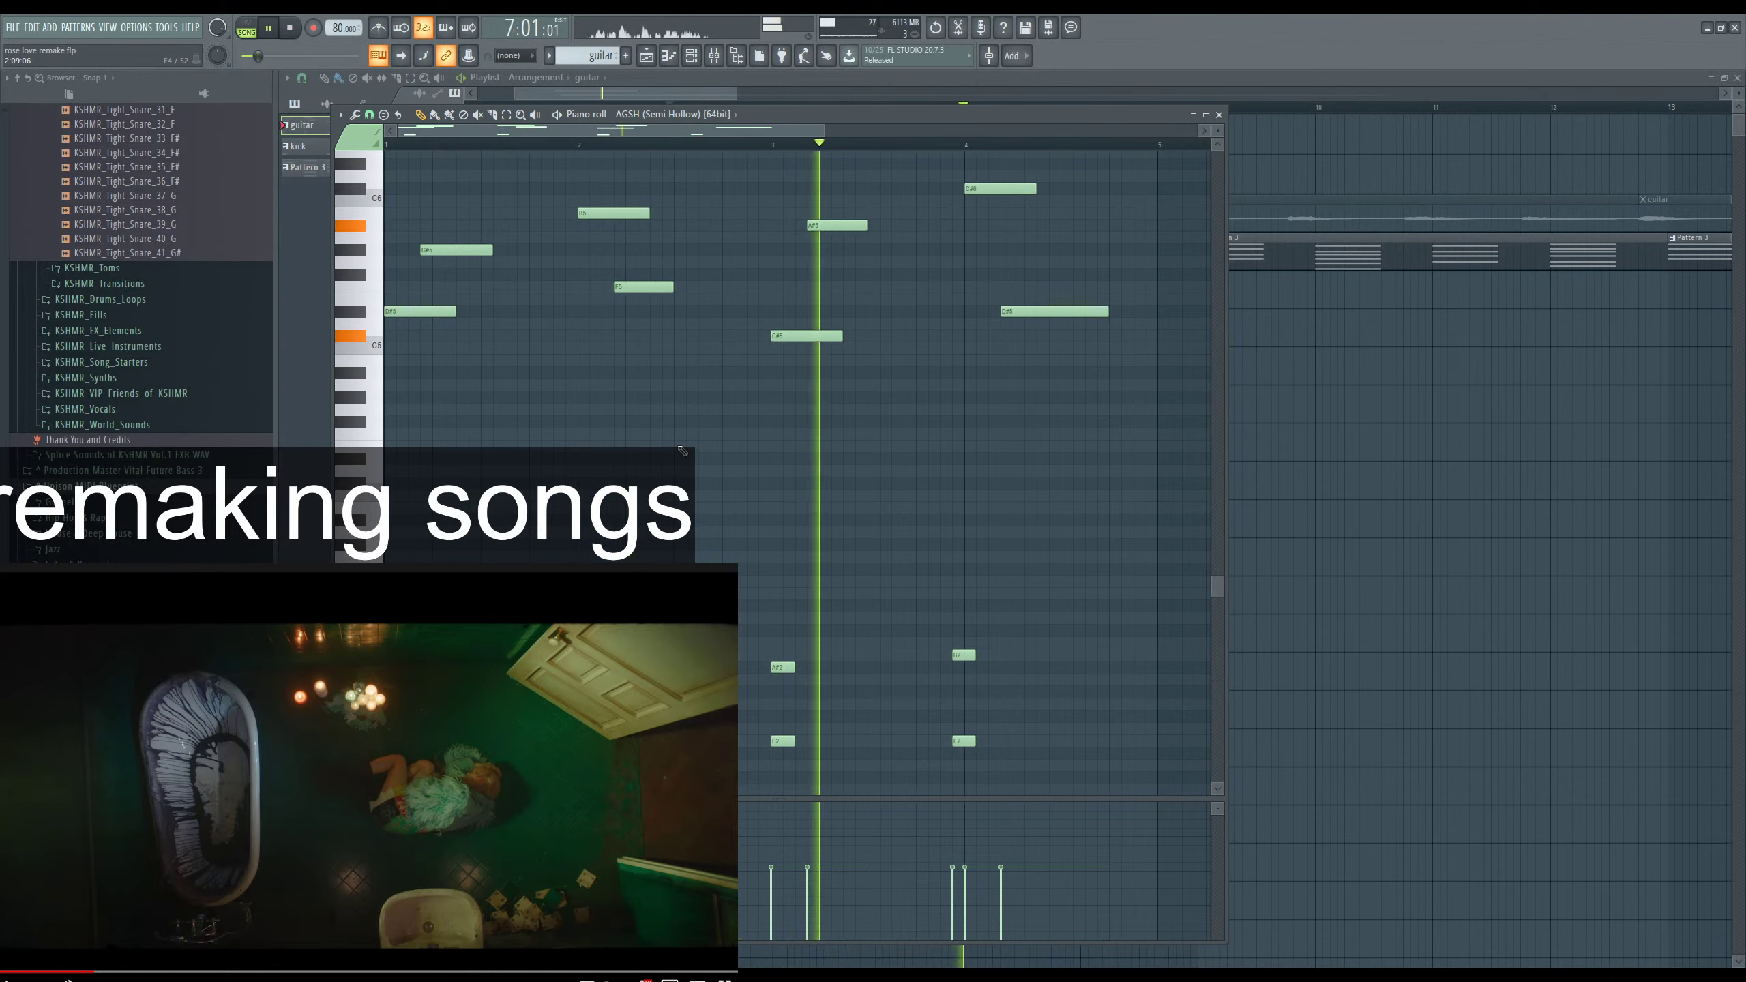
key("space")
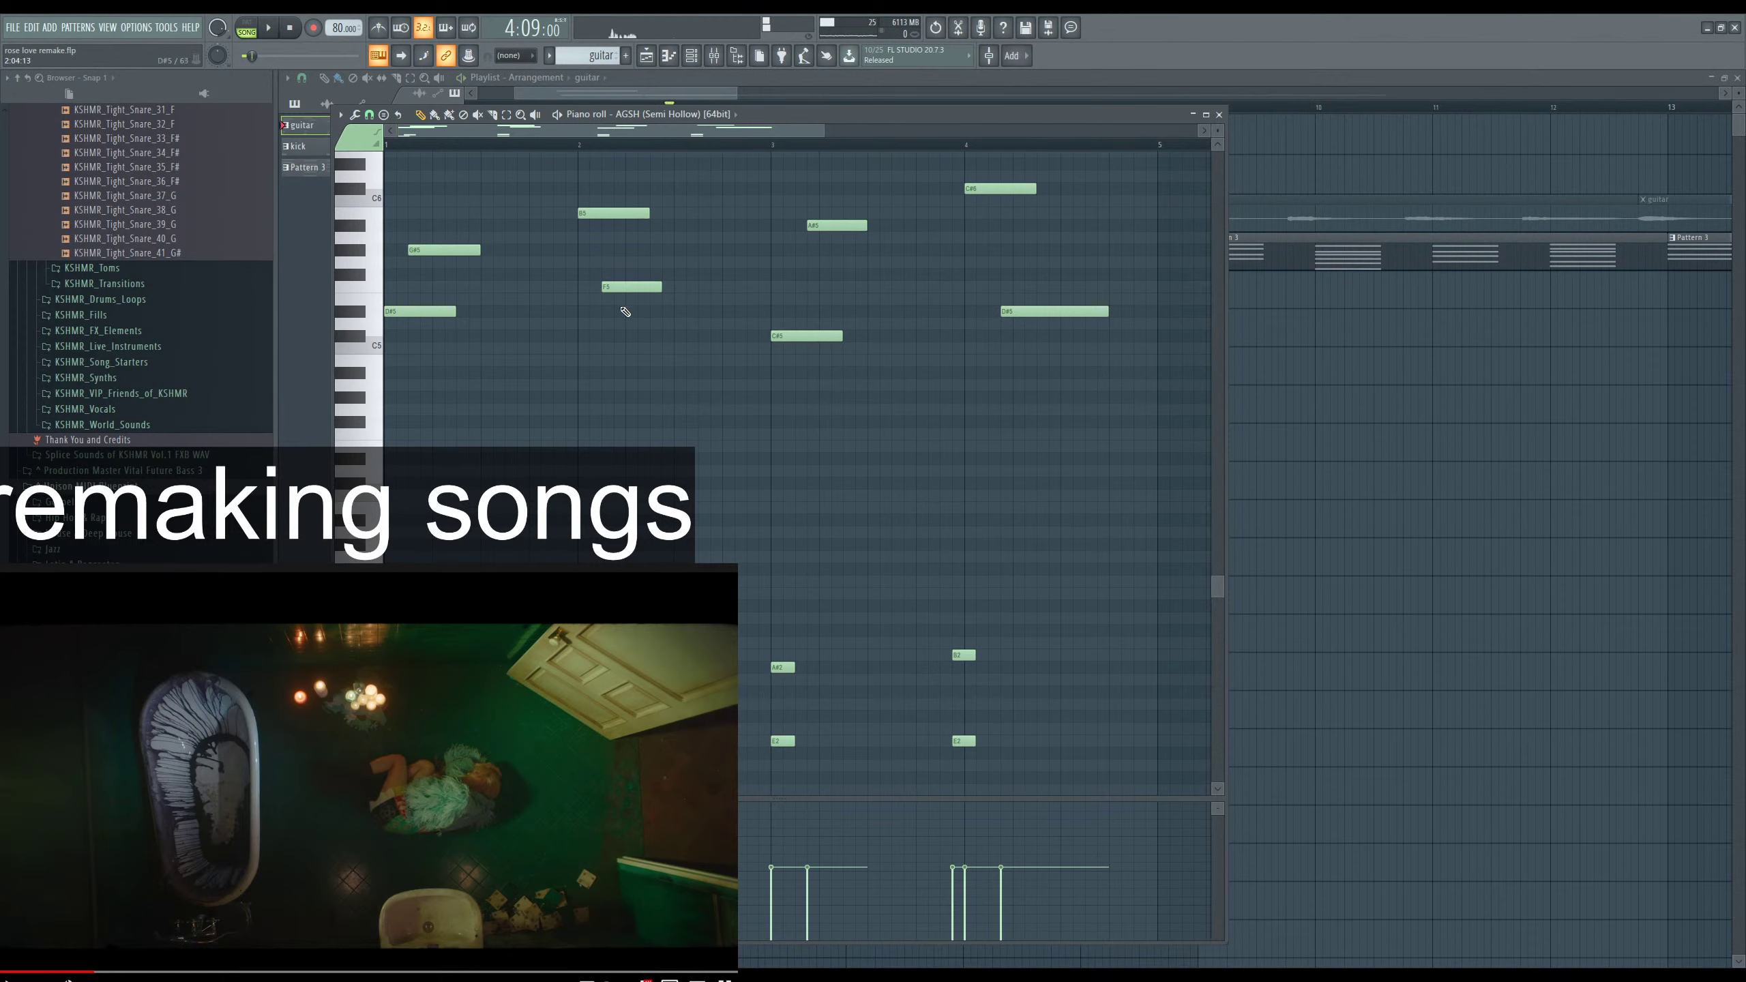
scroll(511, 485, "down", 2)
scroll(491, 517, "up", 1)
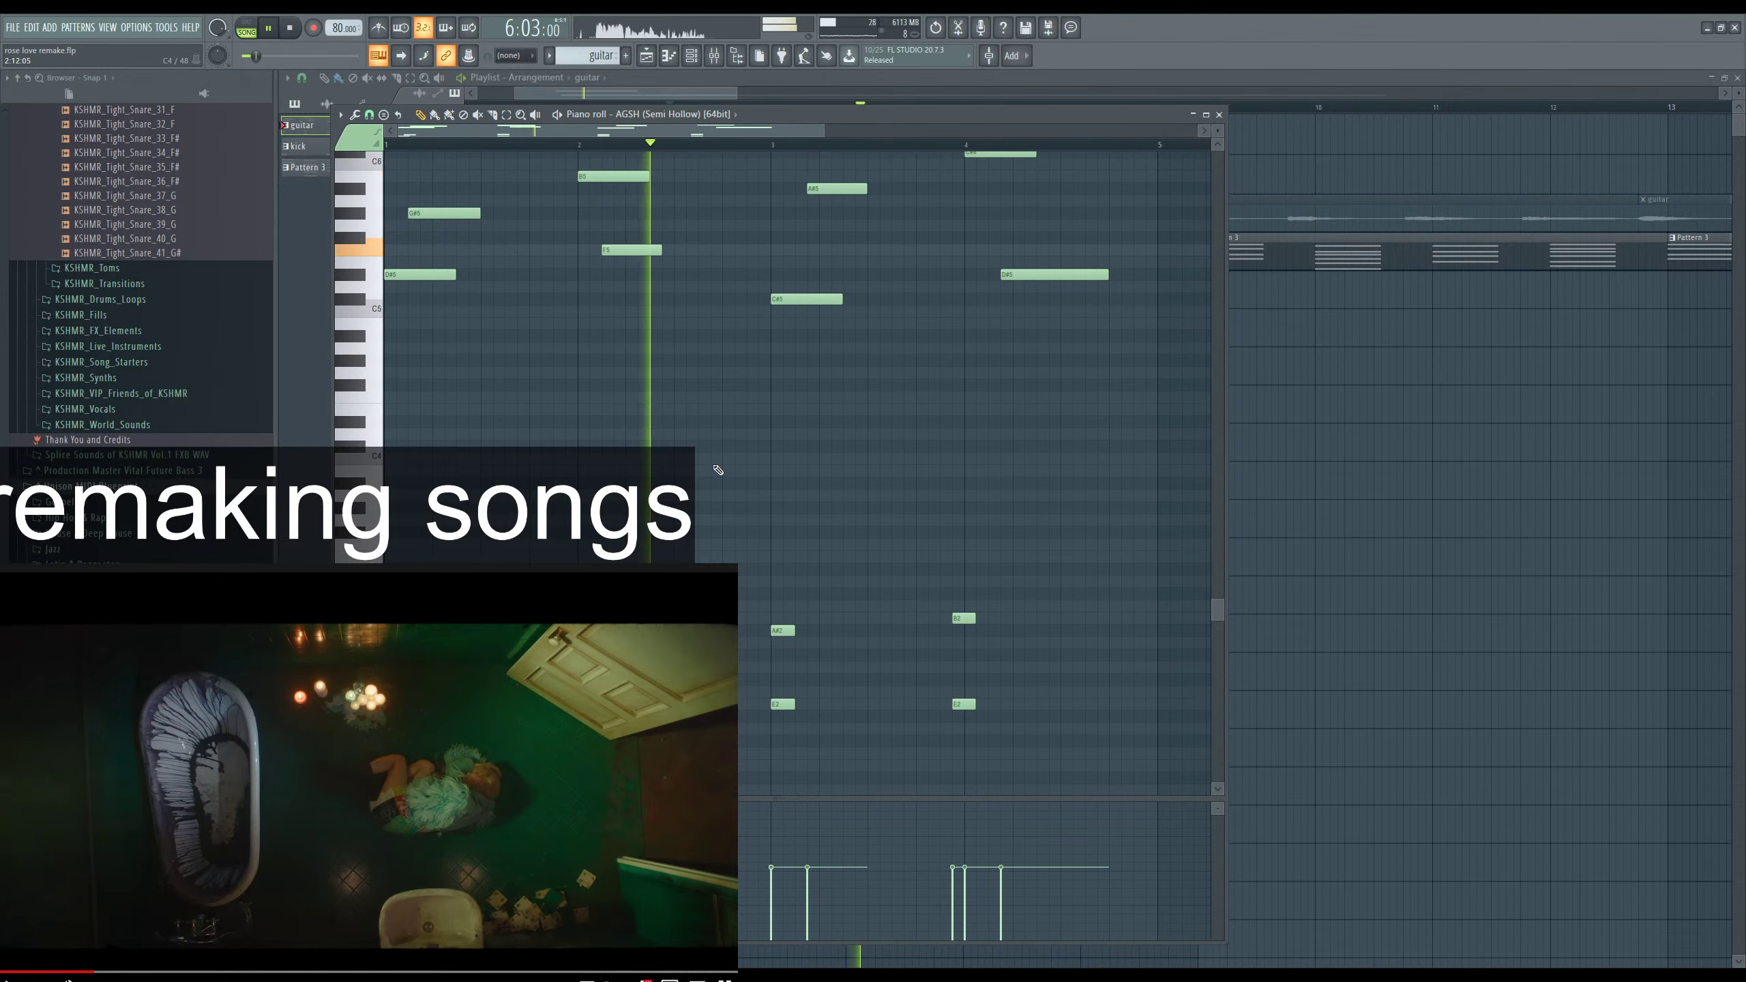
Move the guitar pattern's bar 3 A#5 and bar 4 D#5 one step earlier.
left_click_drag(835, 190, 822, 190)
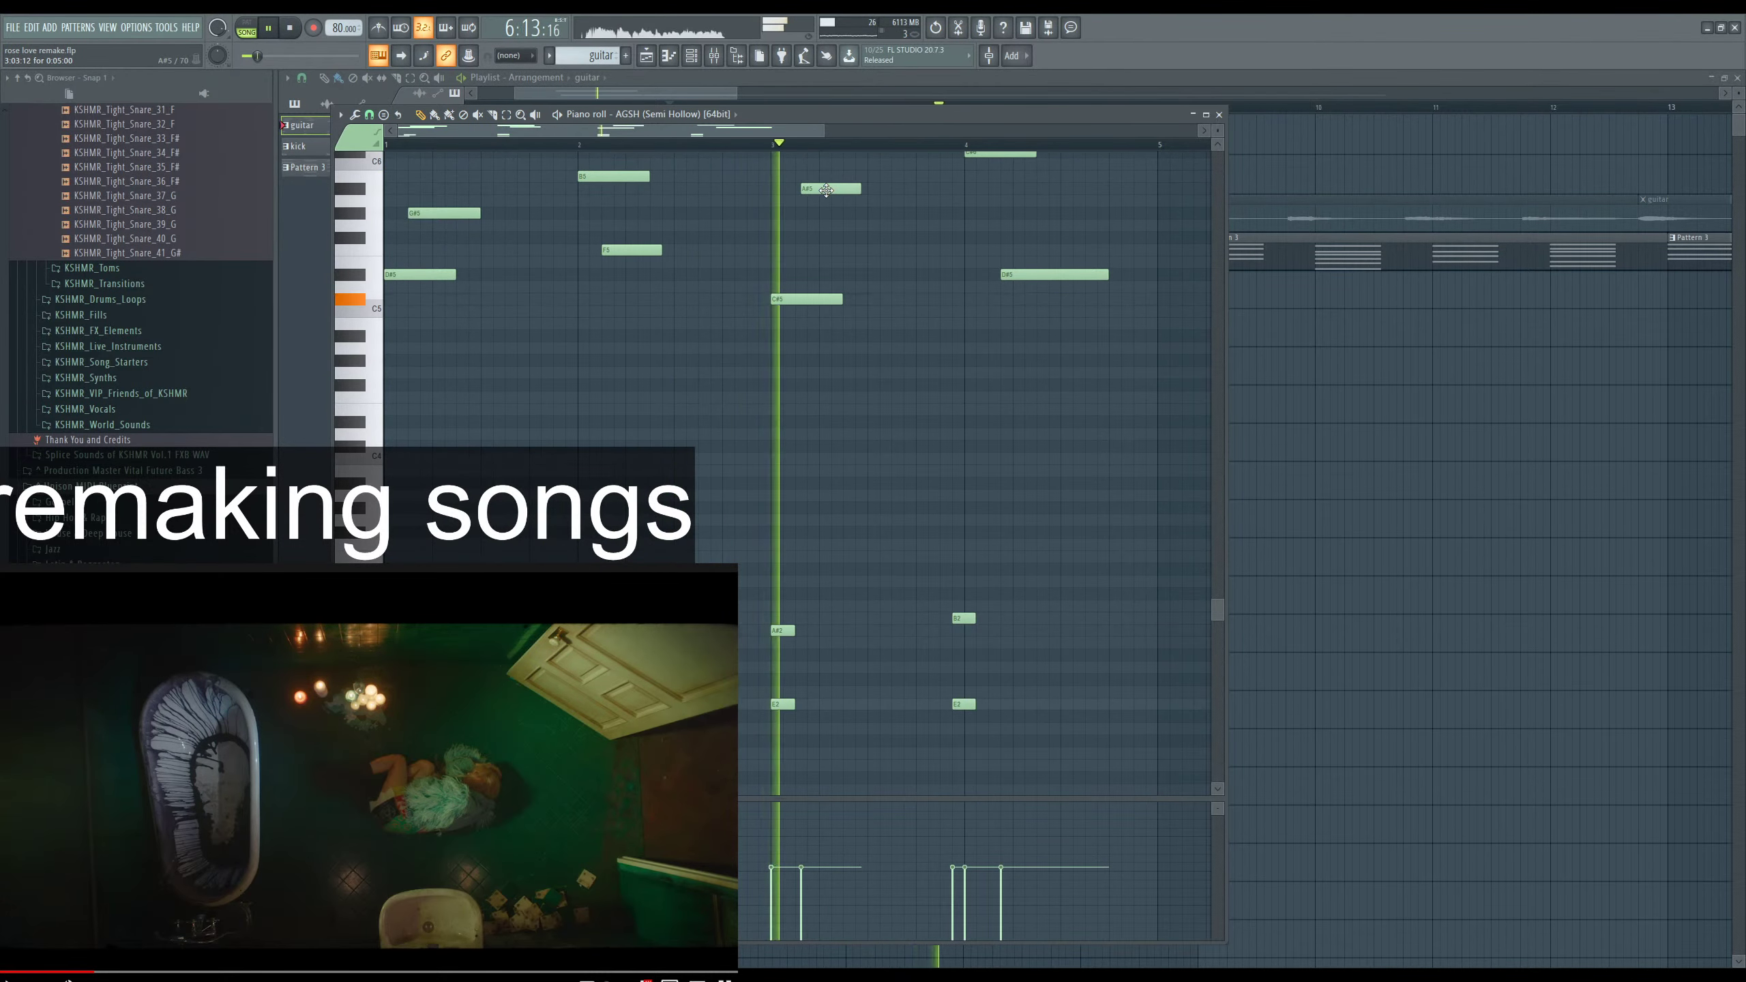
scroll(947, 324, "up", 3)
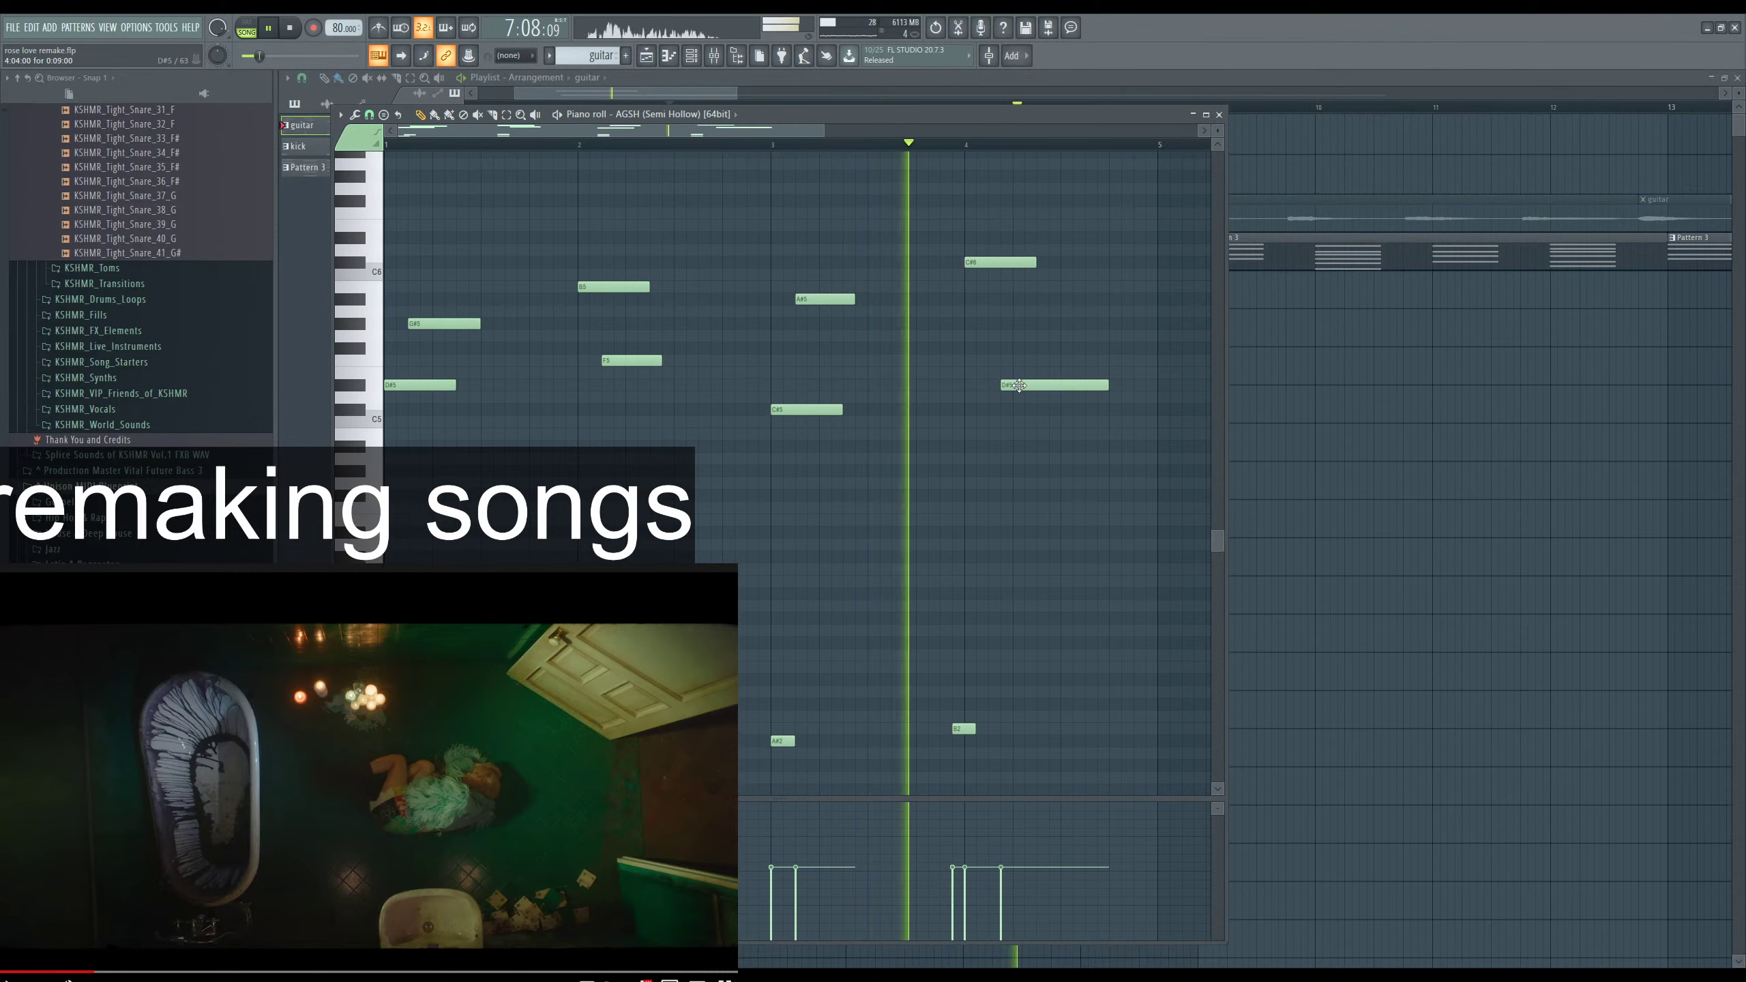
left_click_drag(1021, 386, 1008, 386)
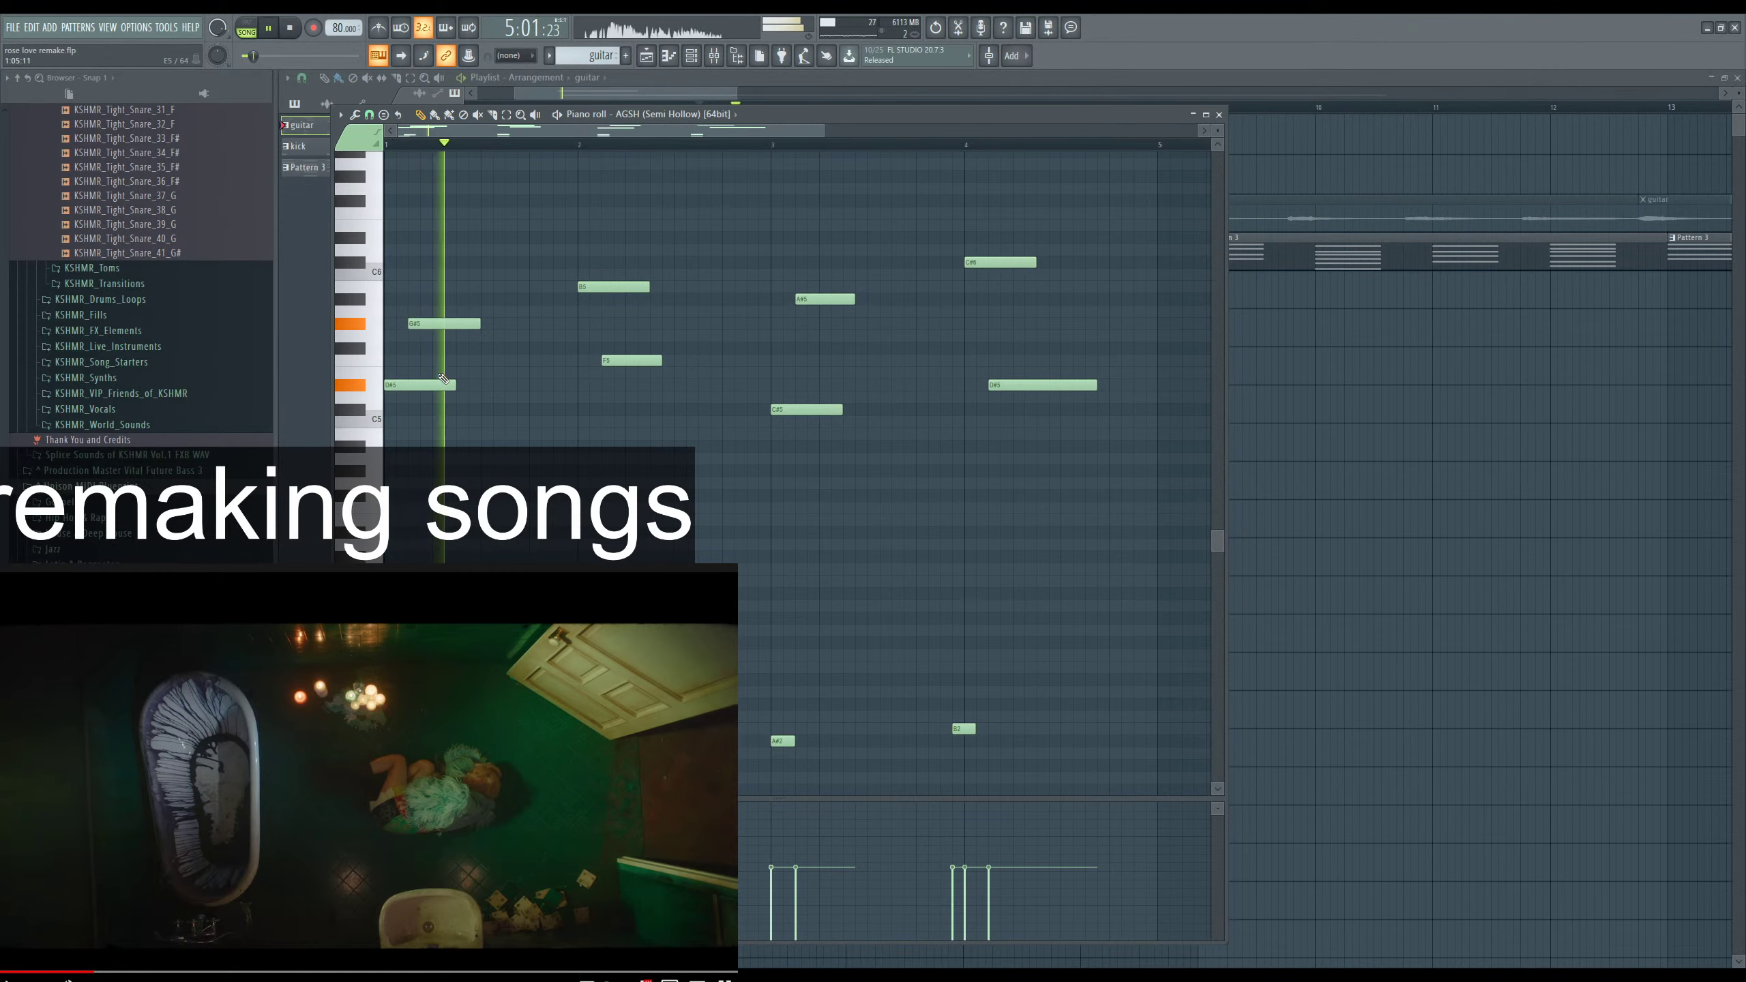
Move the guitar pattern's bar 1 bass note to the start of the bar, replay the part and close the piano roll.
scroll(499, 398, "down", 5)
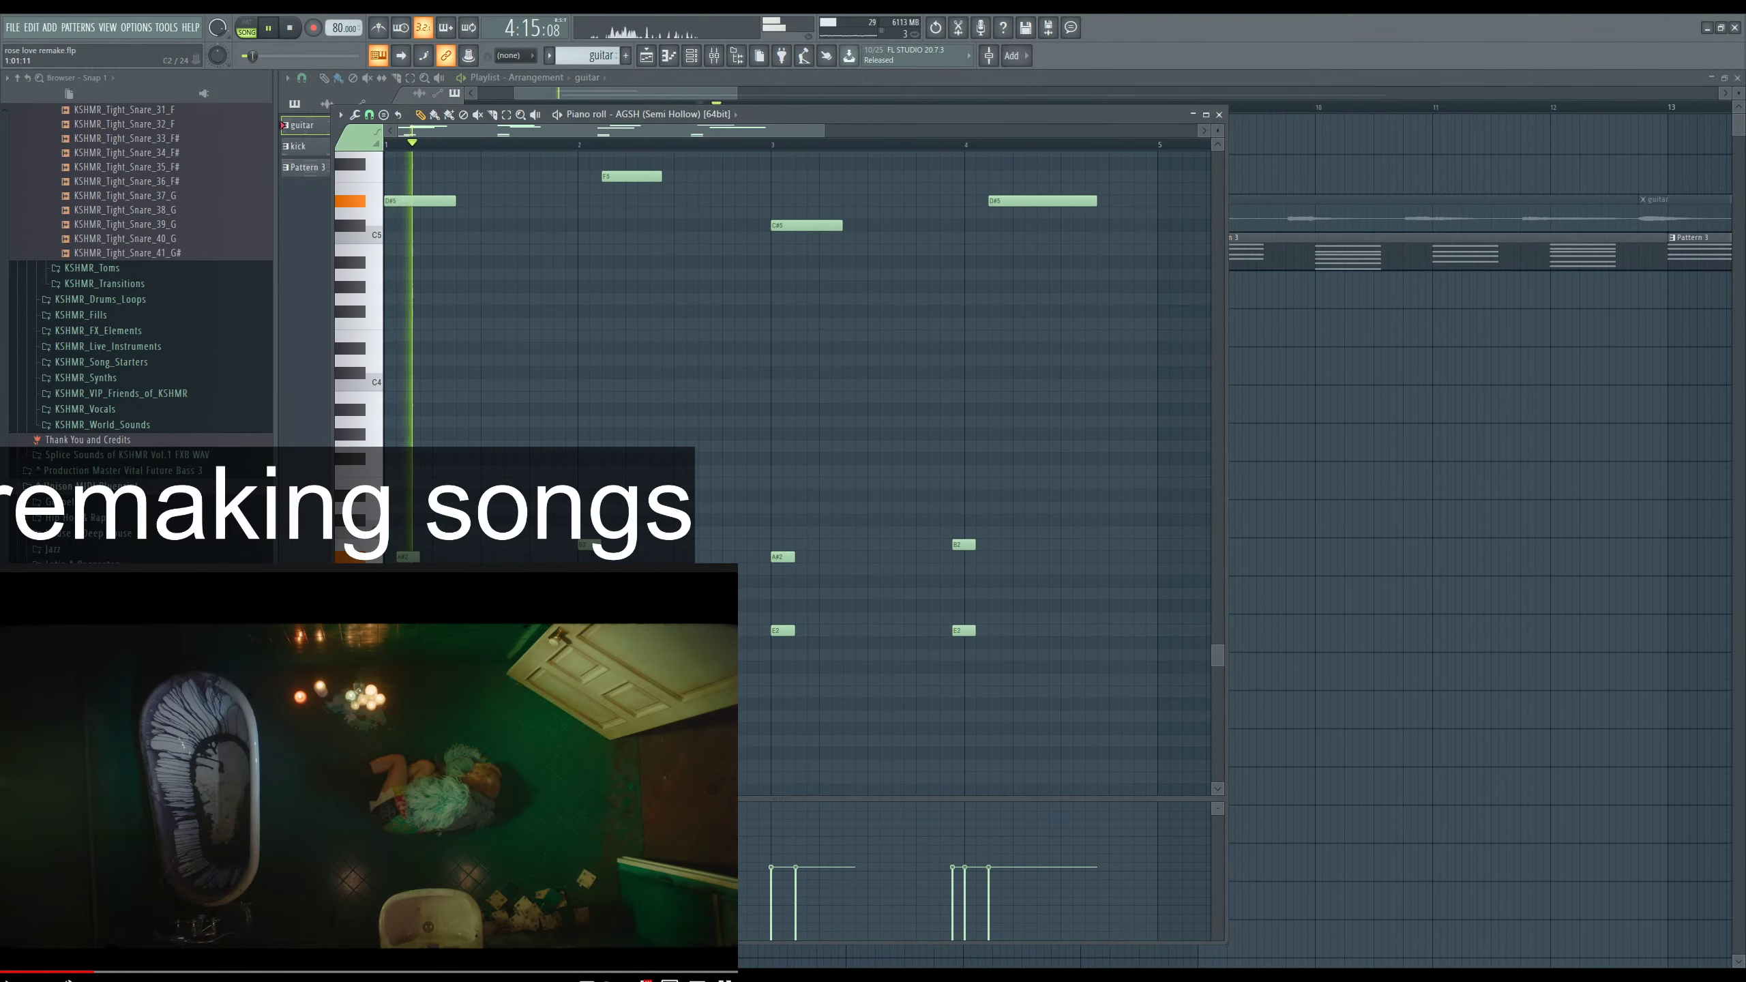
key("space")
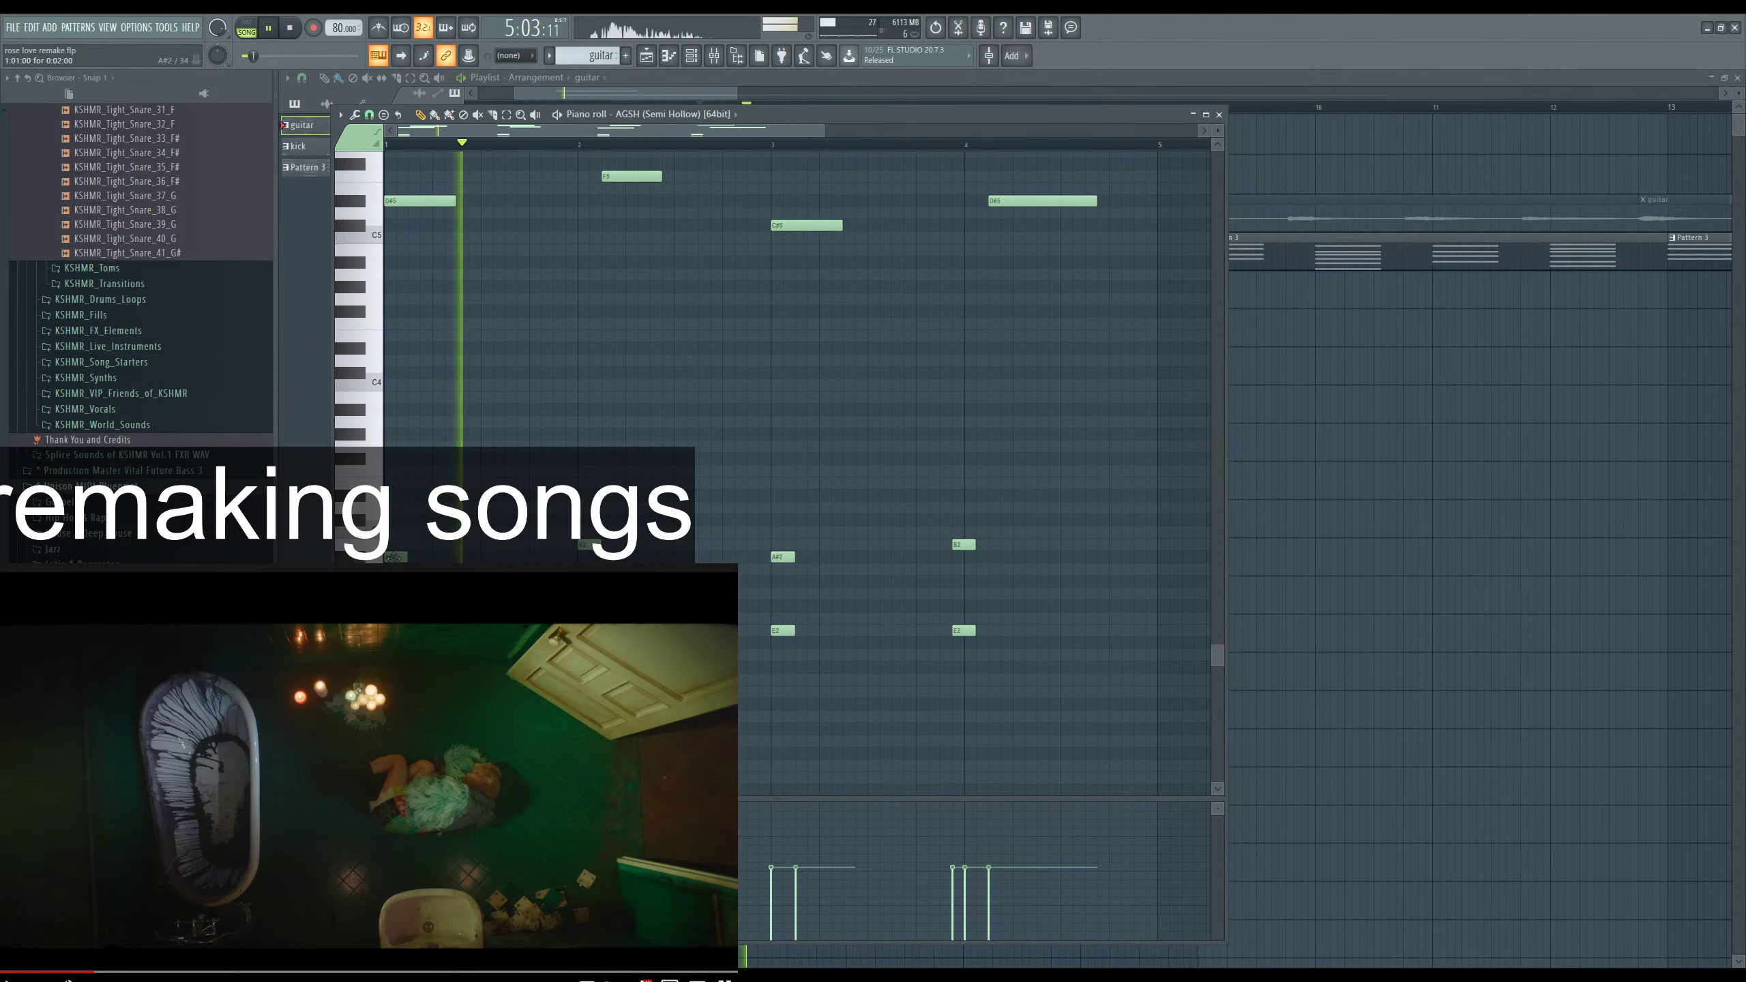
scroll(797, 468, "up", 2)
scroll(797, 468, "up", 1)
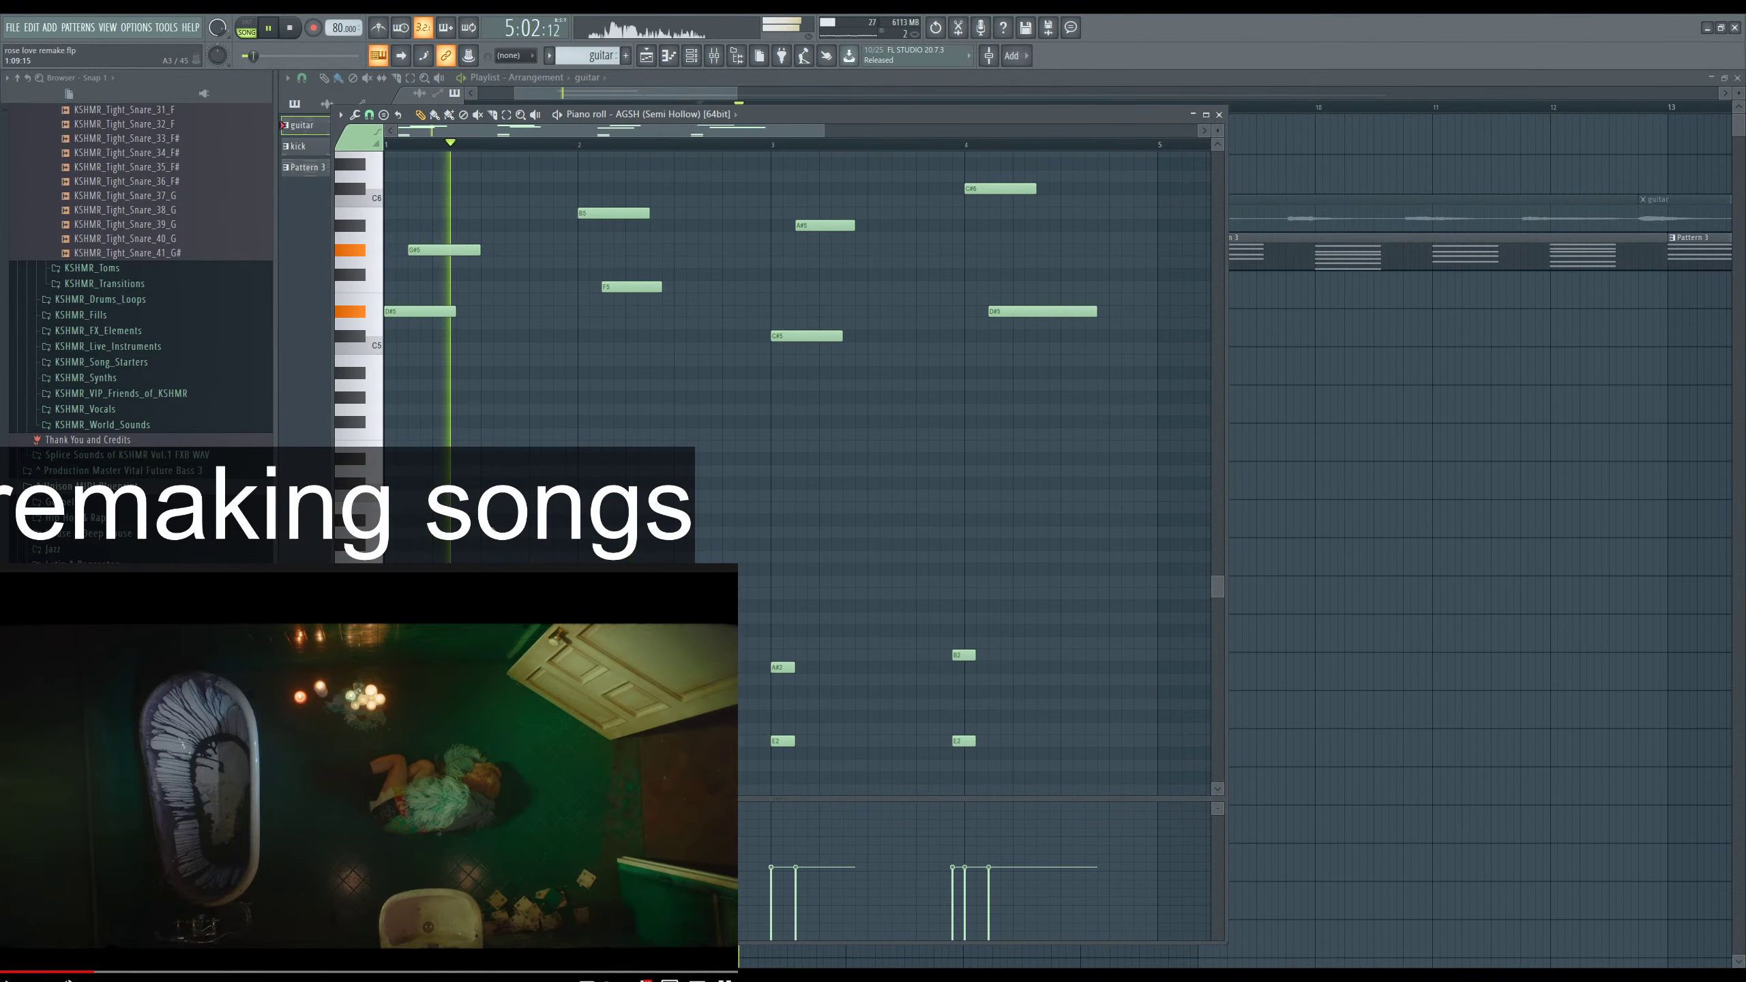
key("space")
scroll(548, 521, "up", 2)
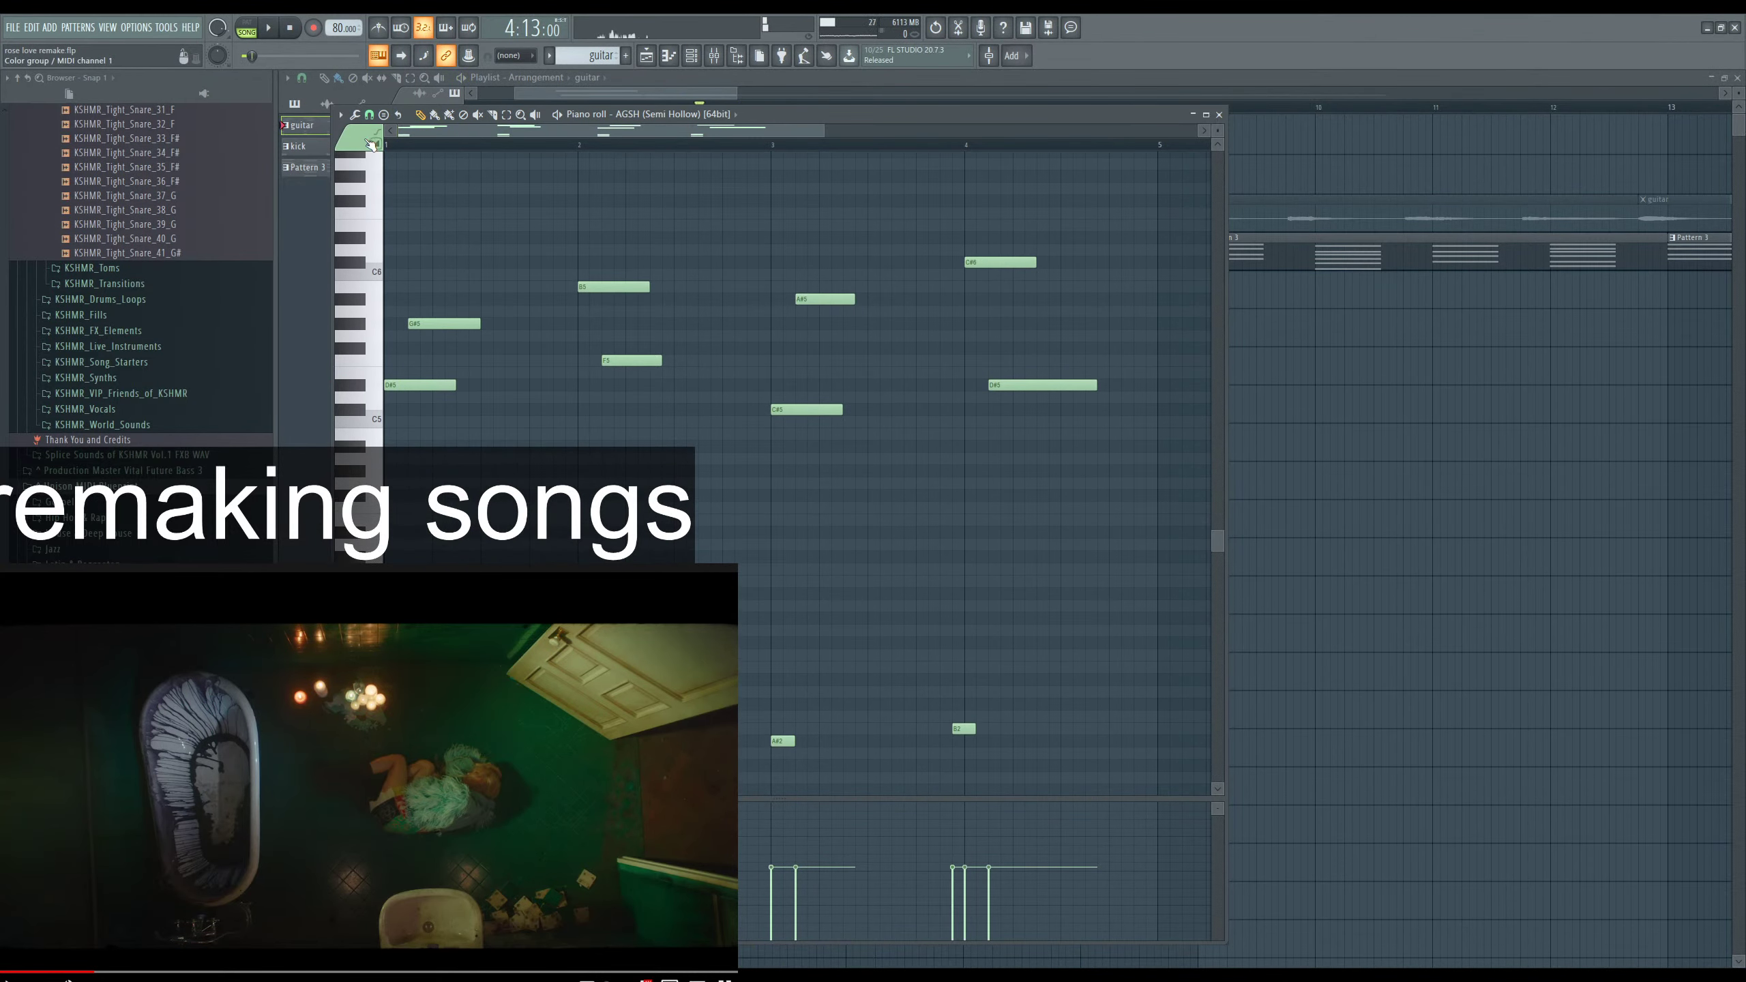
left_click(1220, 116)
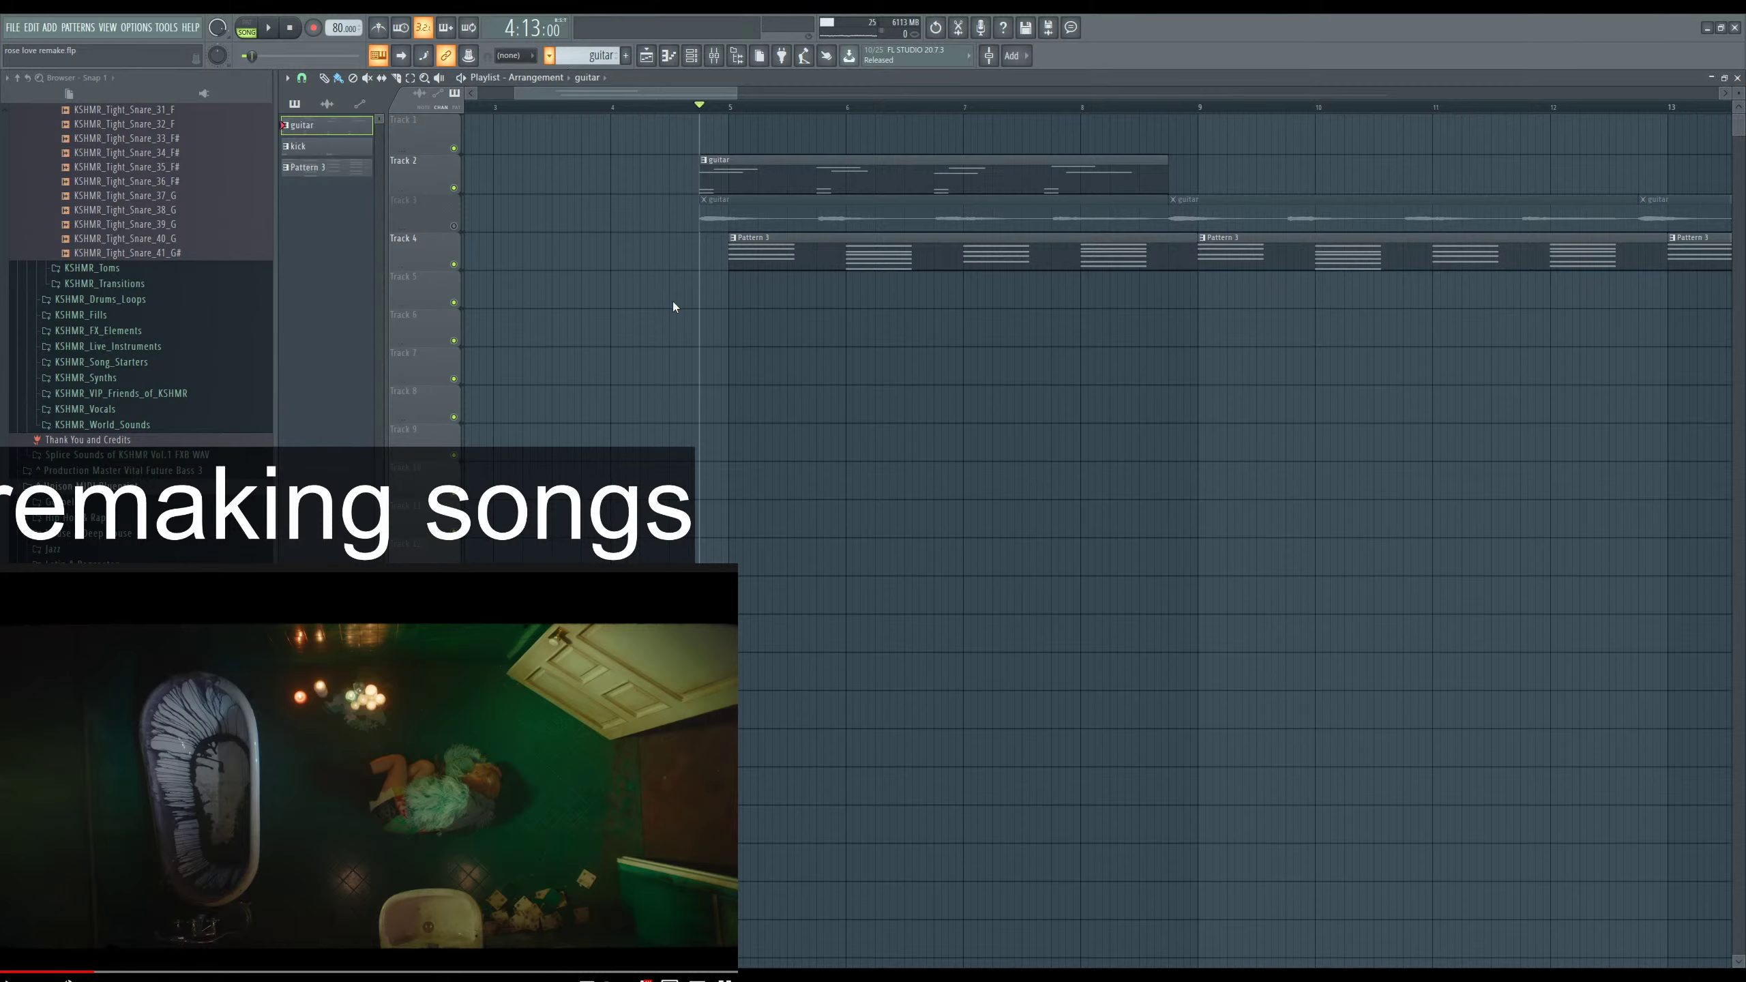
Render the guitar pattern to audio and place the guitar #2 clip on Track 3 at 4:13.
key("l")
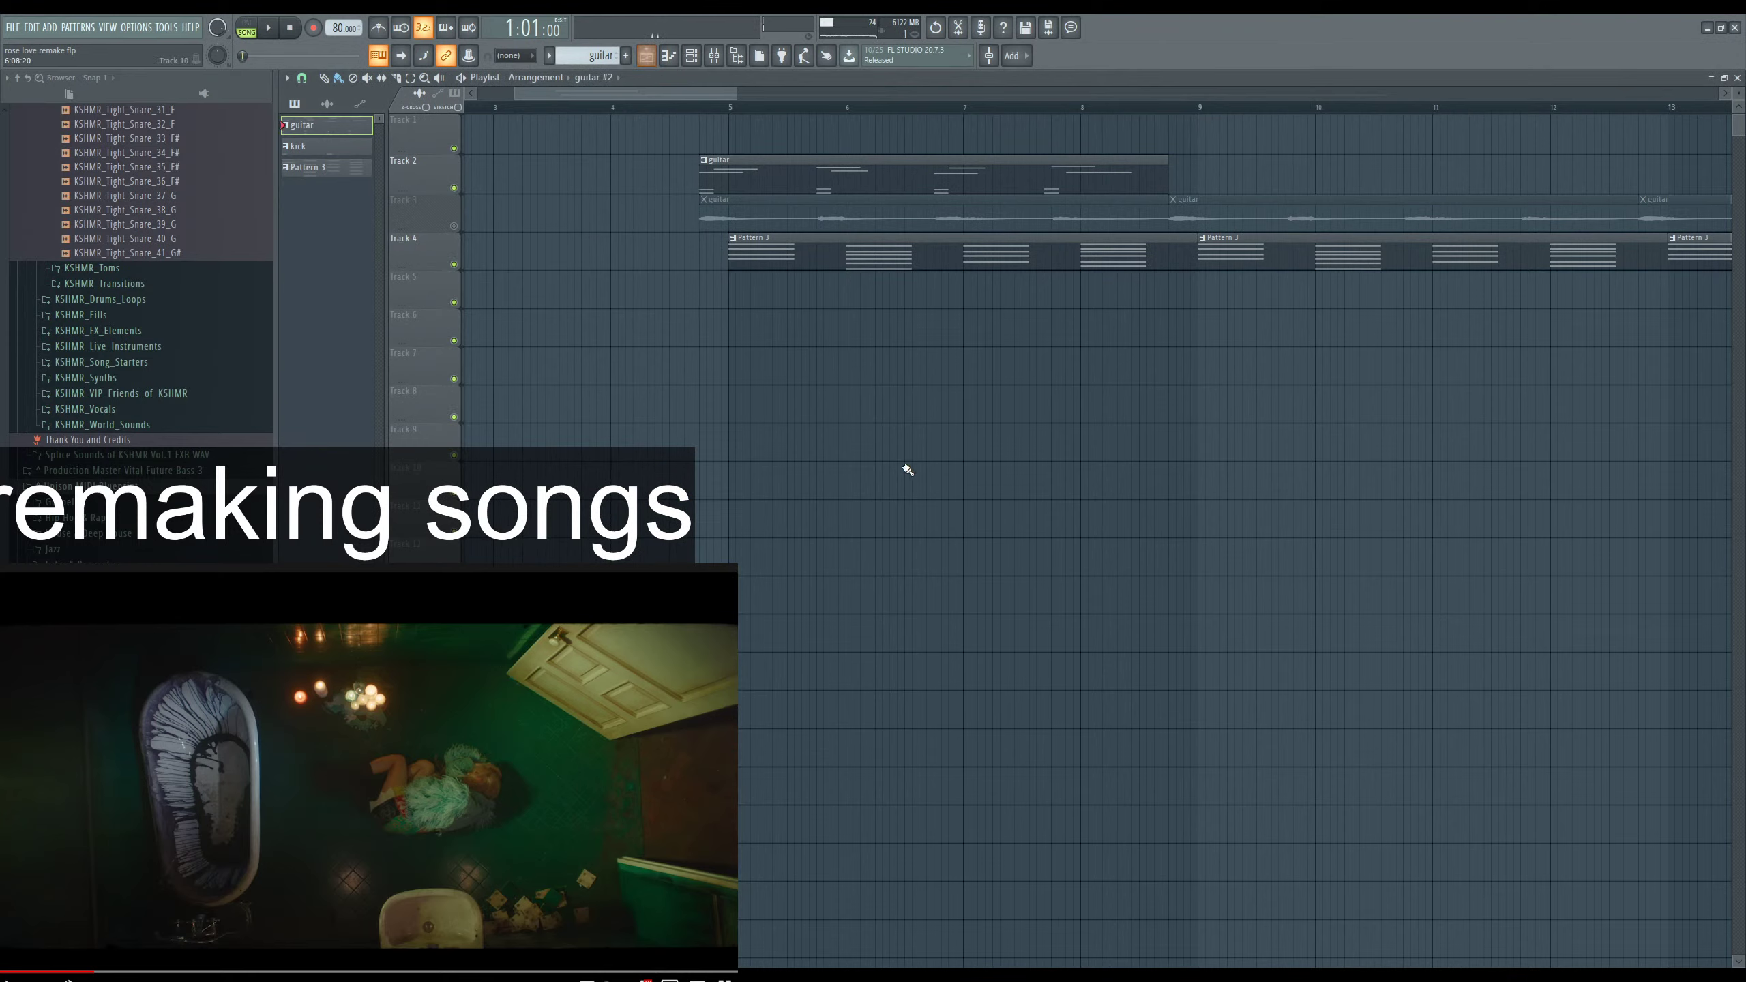
left_click(327, 103)
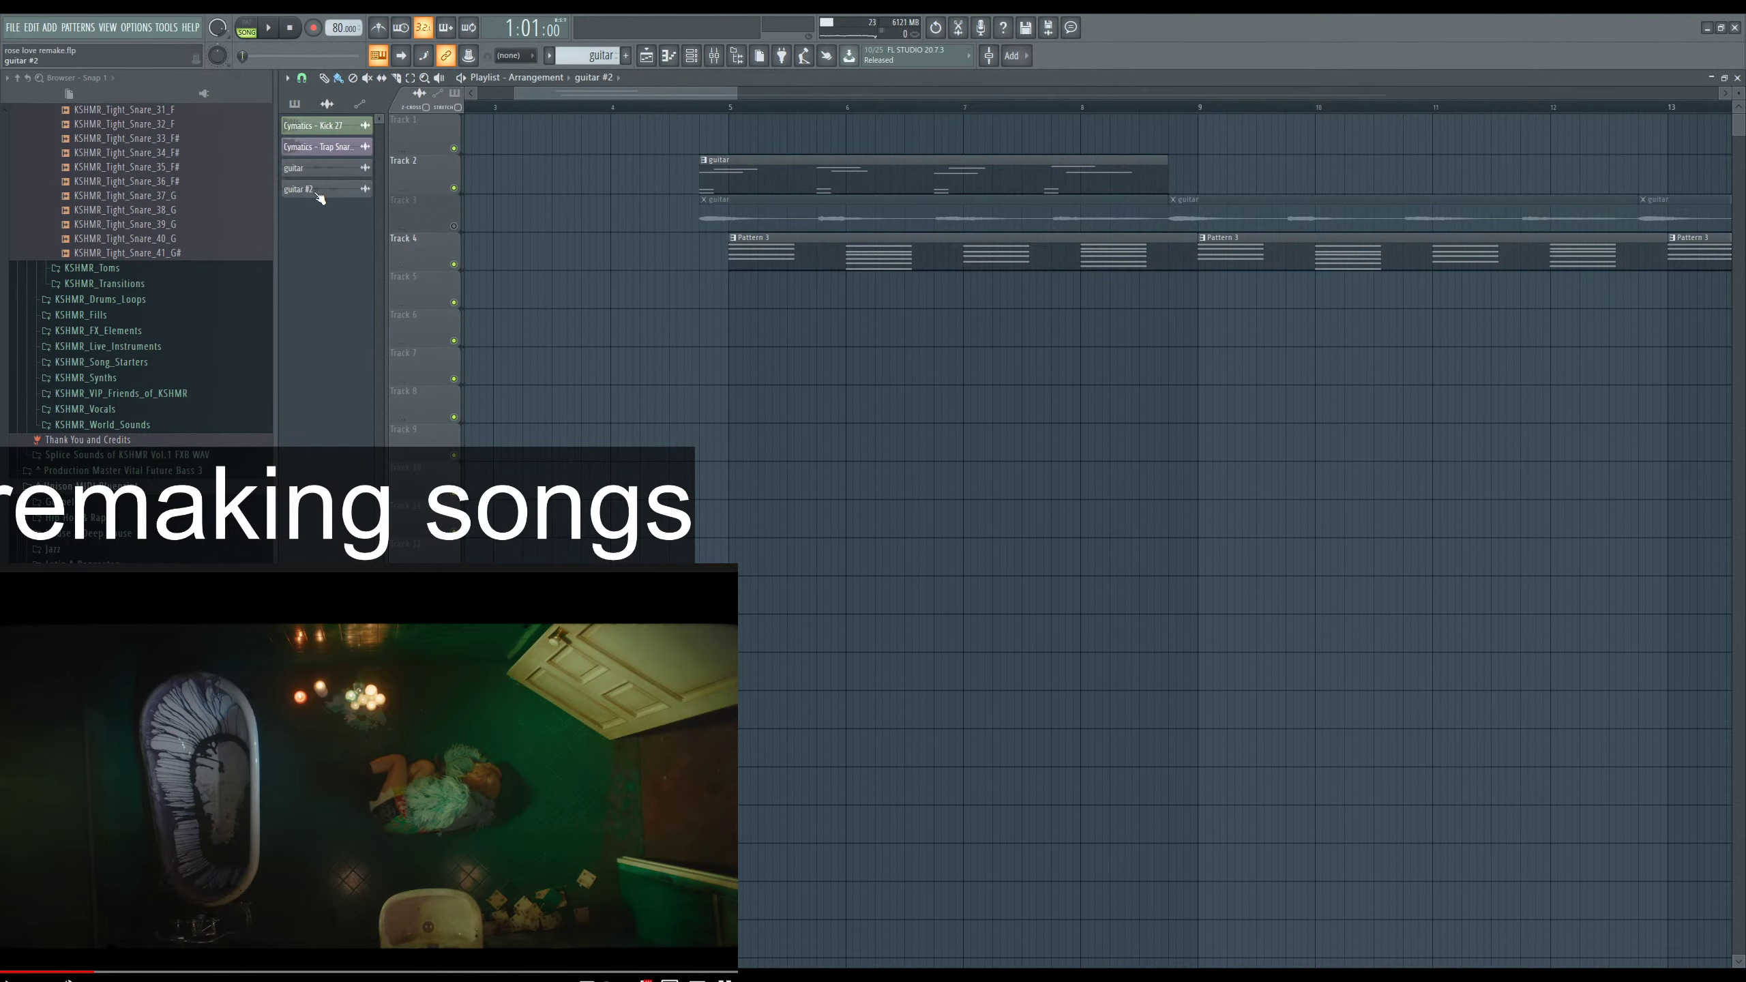
left_click_drag(320, 198, 667, 295)
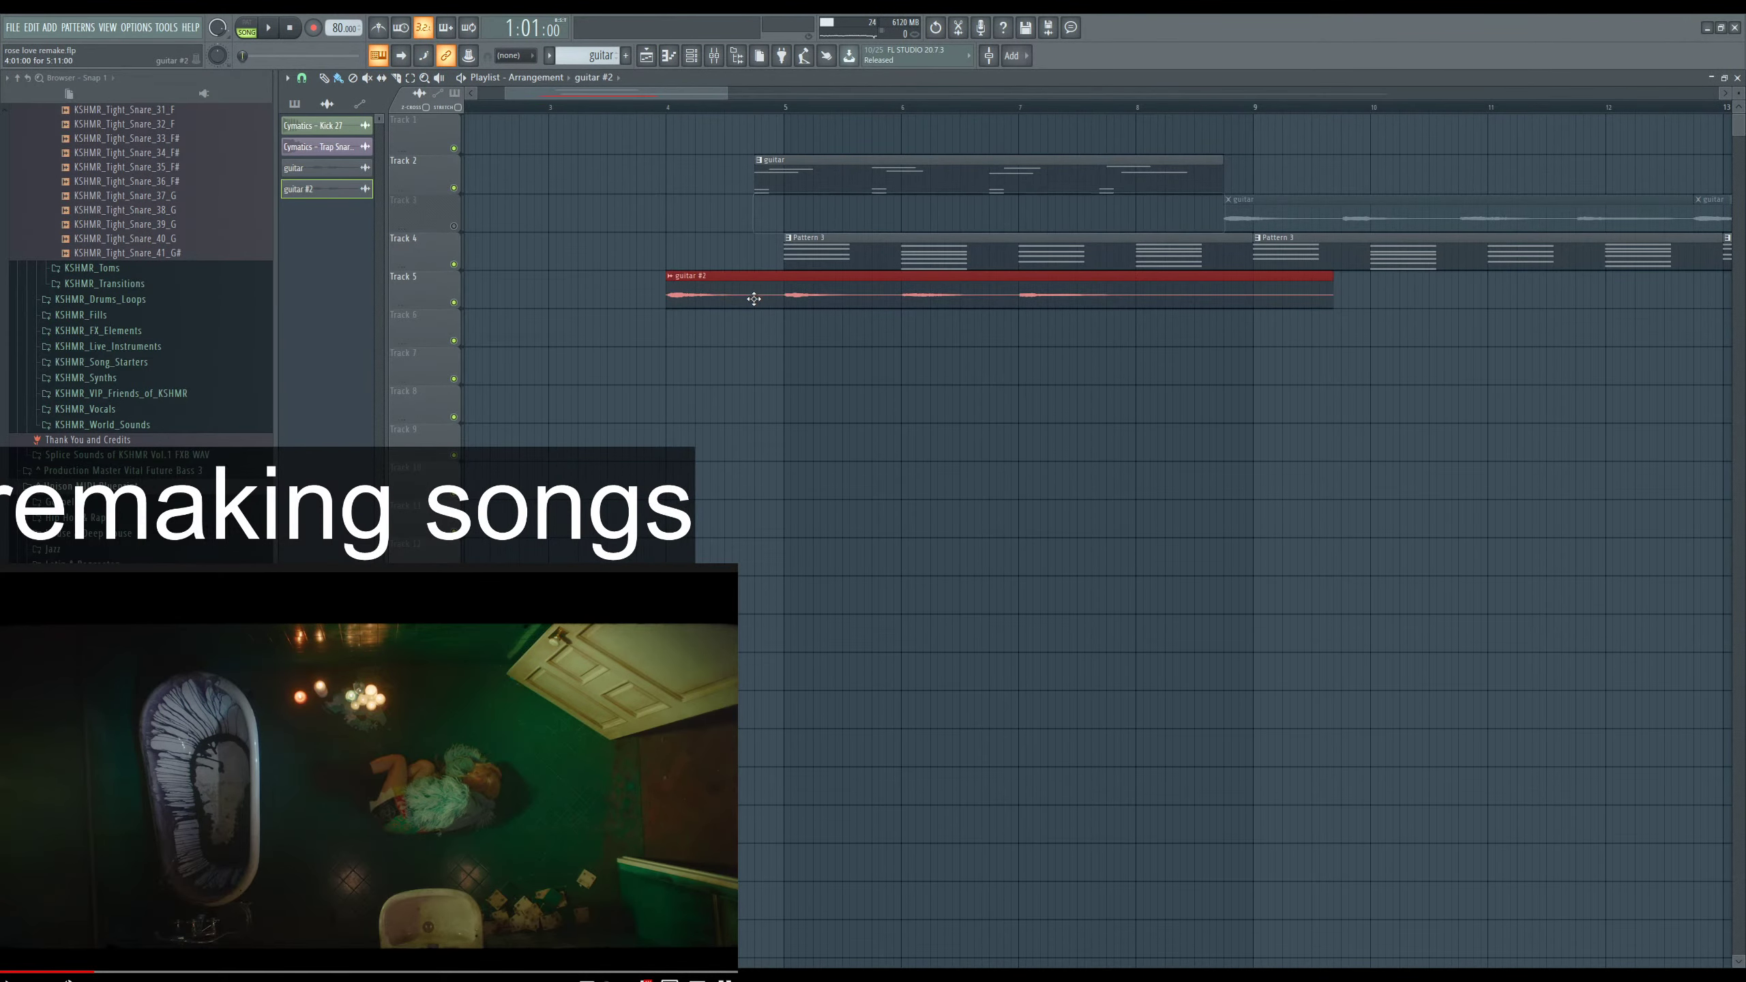
left_click_drag(852, 210, 778, 210)
Unmute Track 3 in place of Track 2 and play the guitar #2 clip with and without Track 4.
left_click(454, 226)
left_click(454, 187)
key("space")
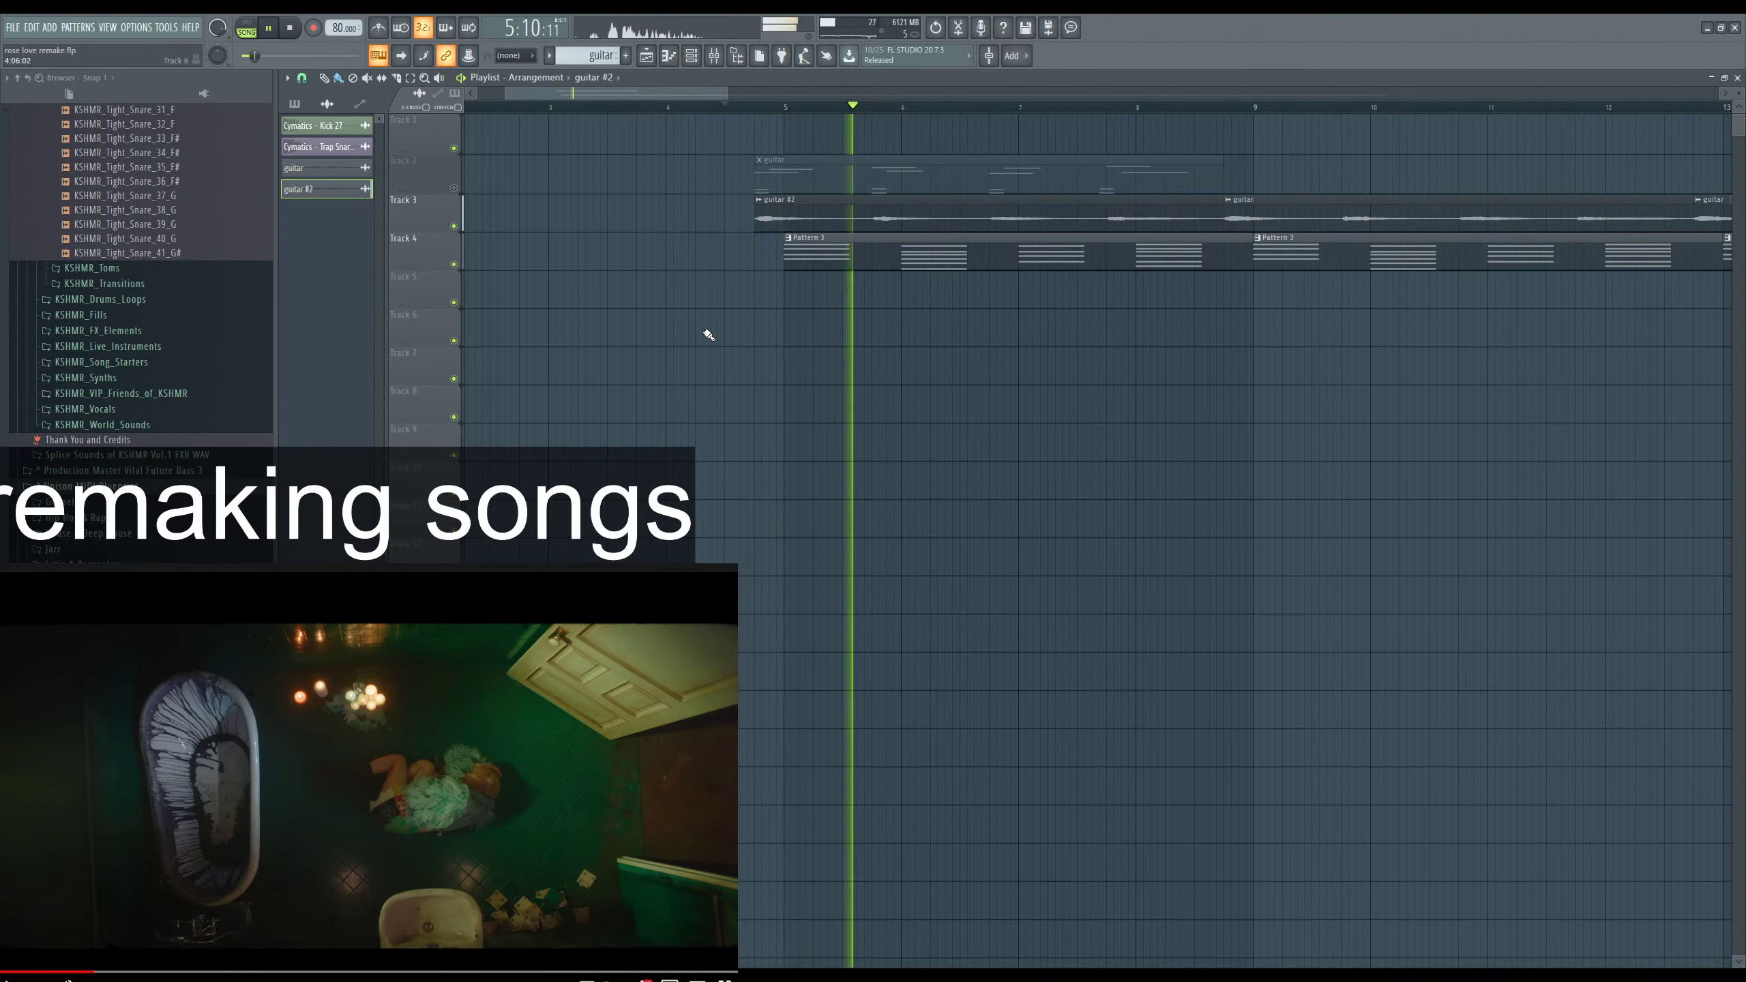
left_click(454, 264)
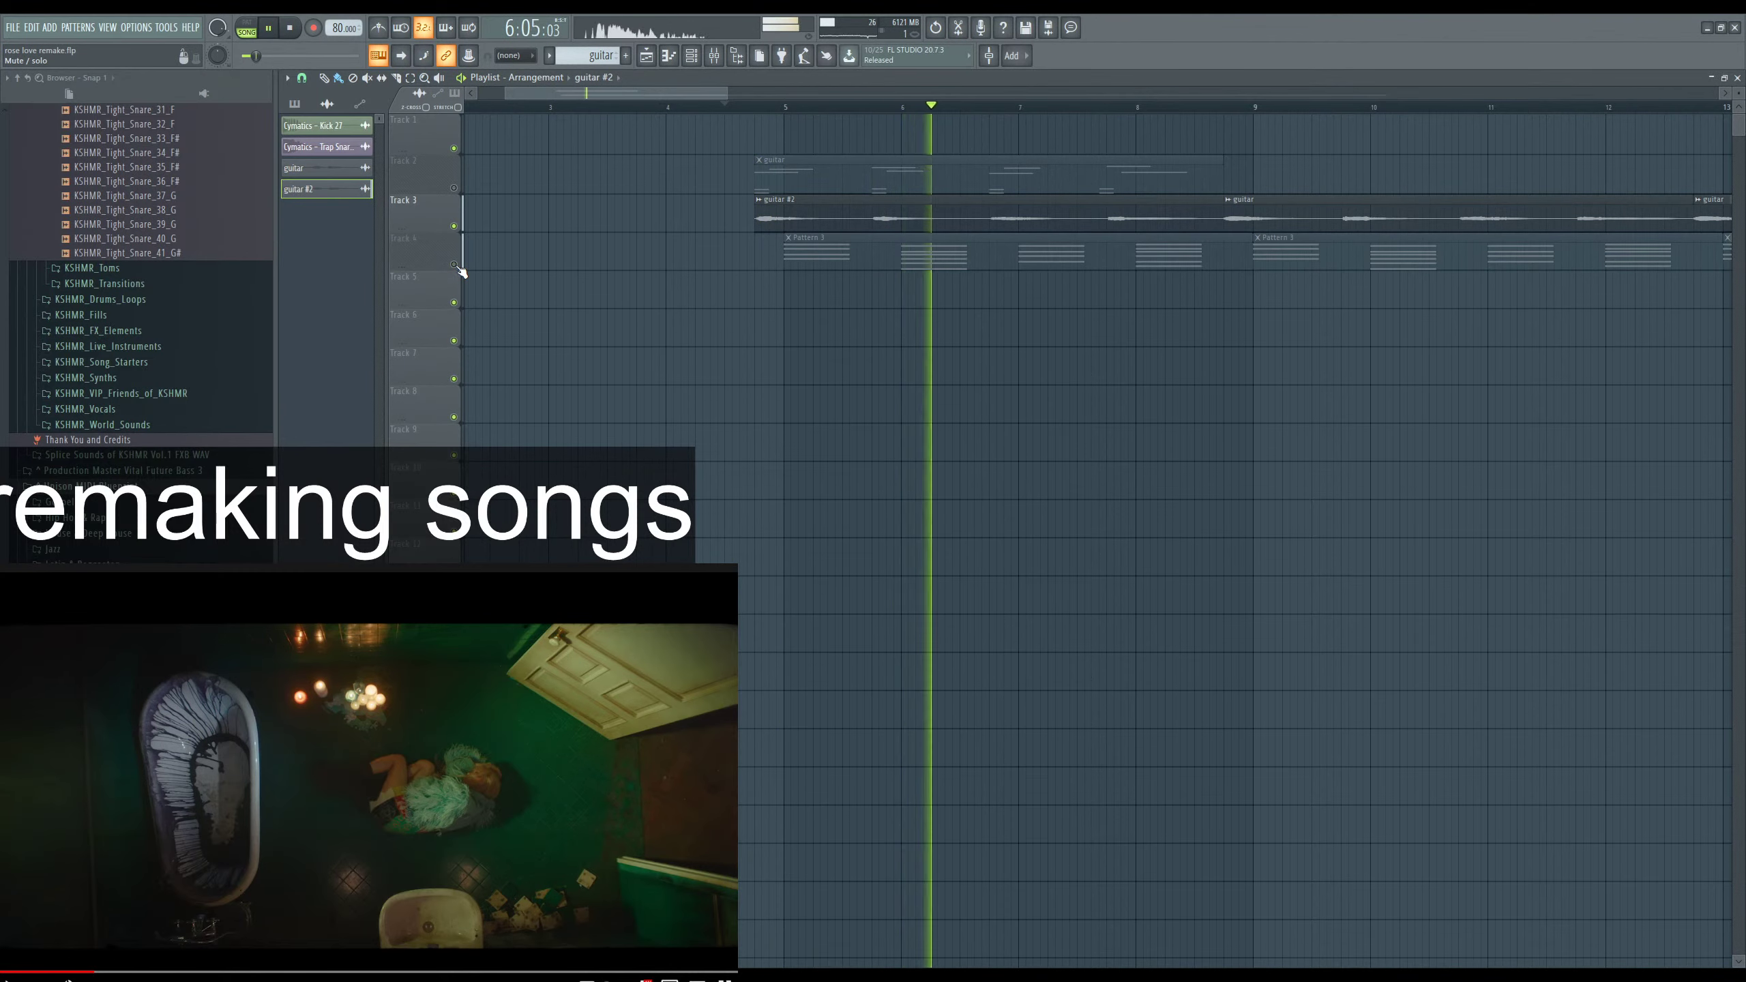
left_click(453, 264)
key("space")
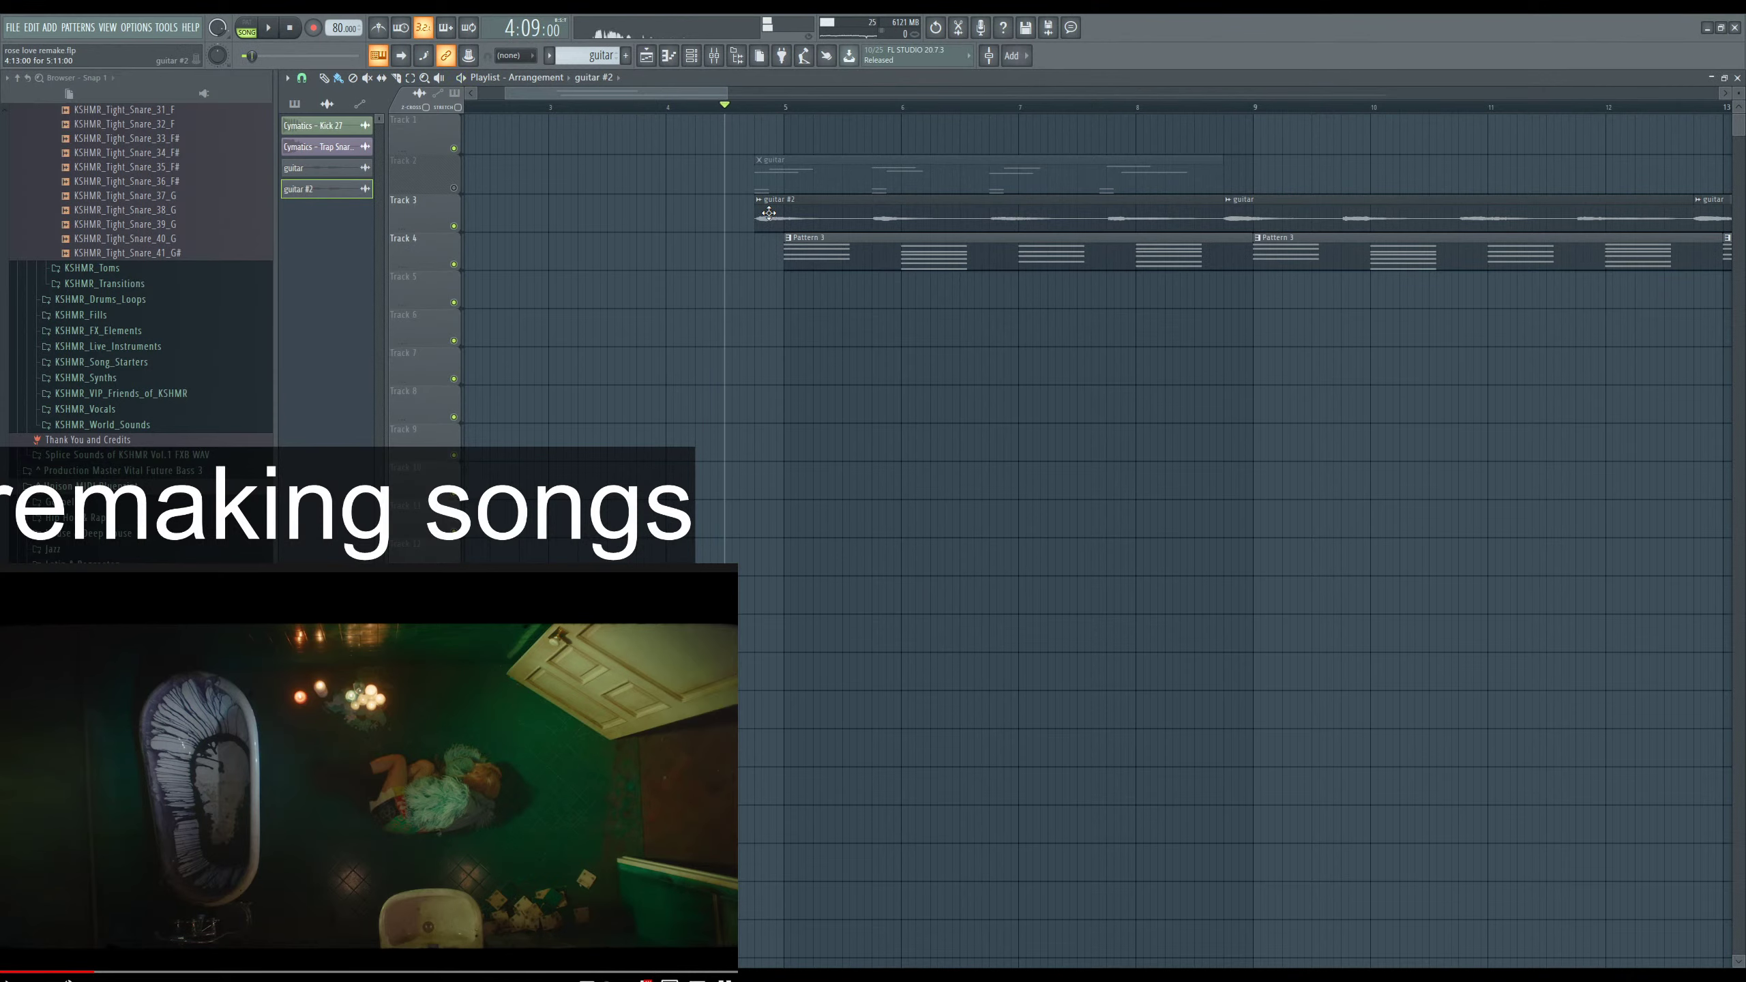
Remove the guitar #2 clip from Track 3 and play the guitar pattern with Track 4 muted and Track 2 unmuted.
left_click(455, 264)
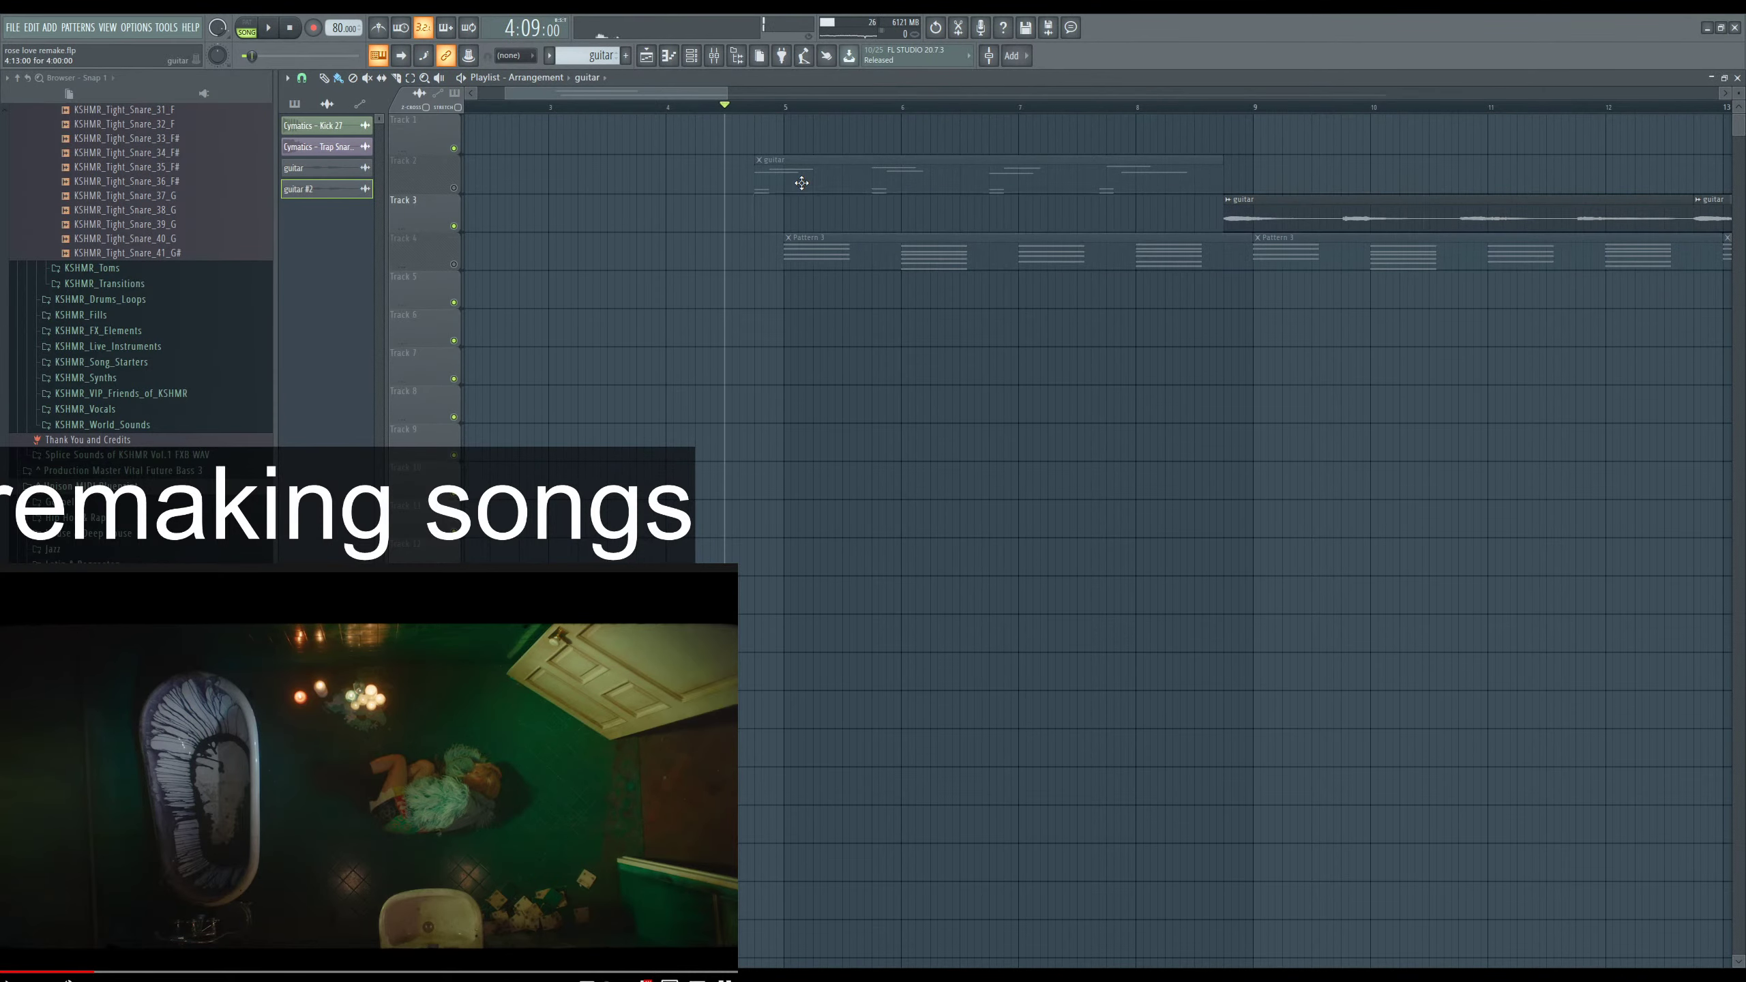
double_click(807, 188)
key("F6")
key("F5")
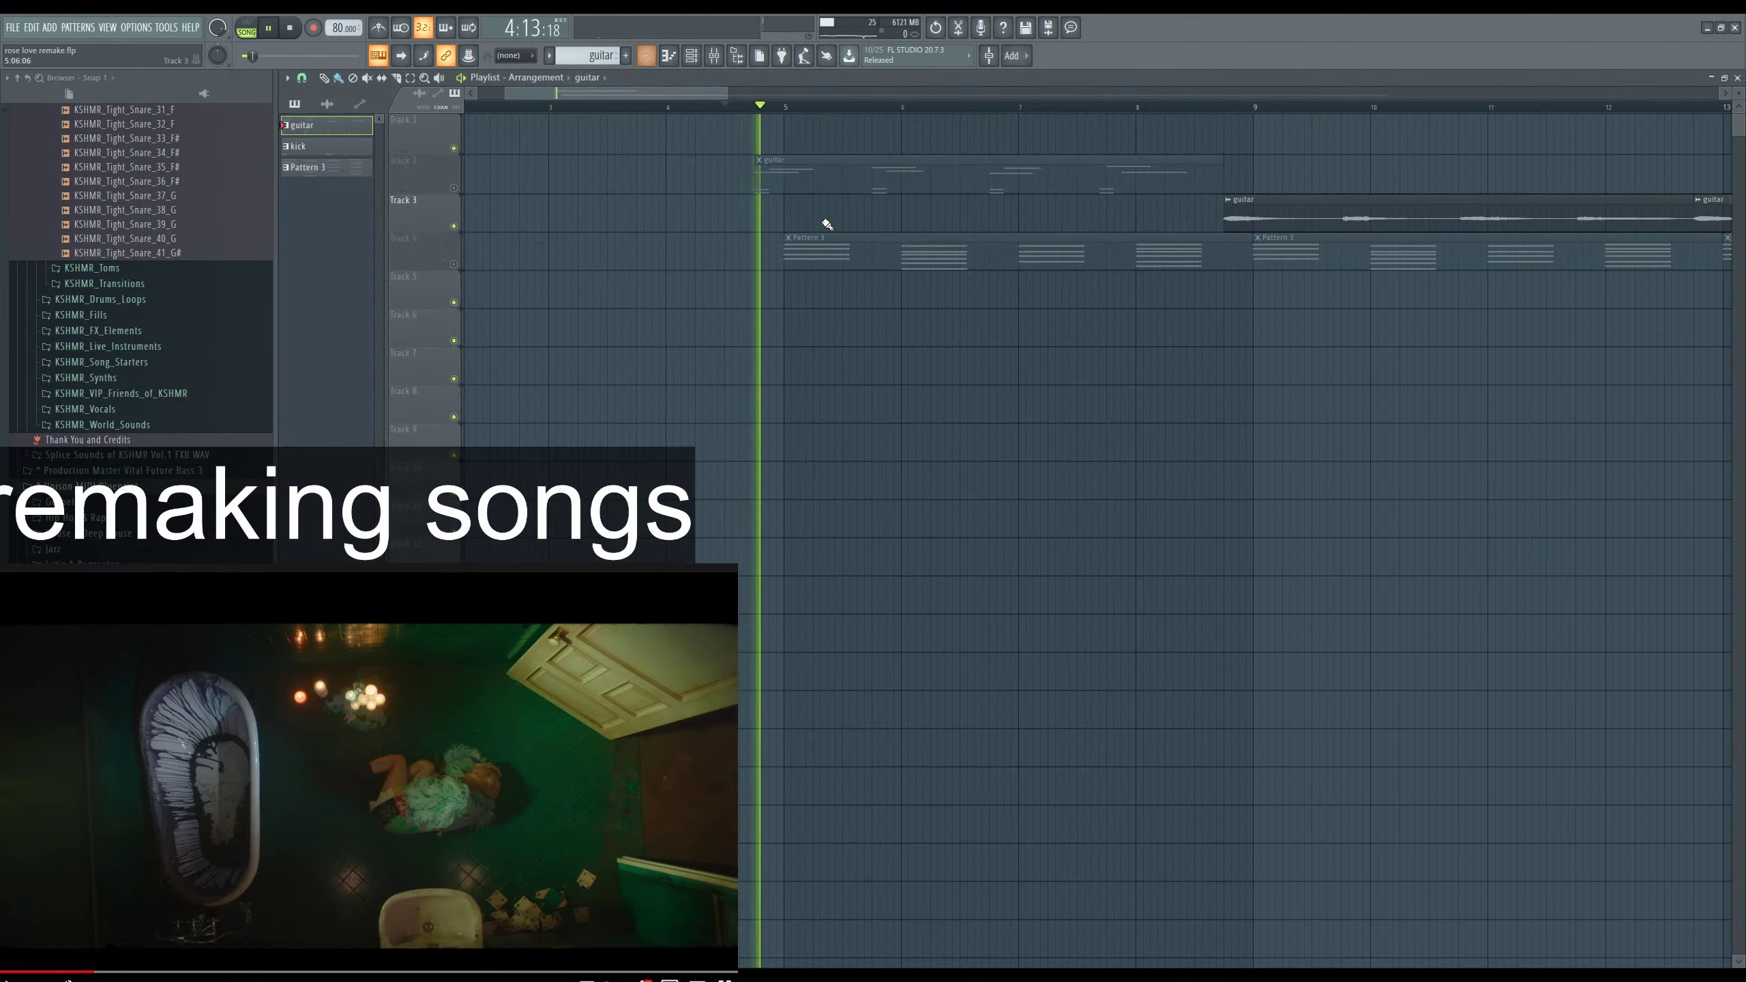
key("space")
left_click(454, 188)
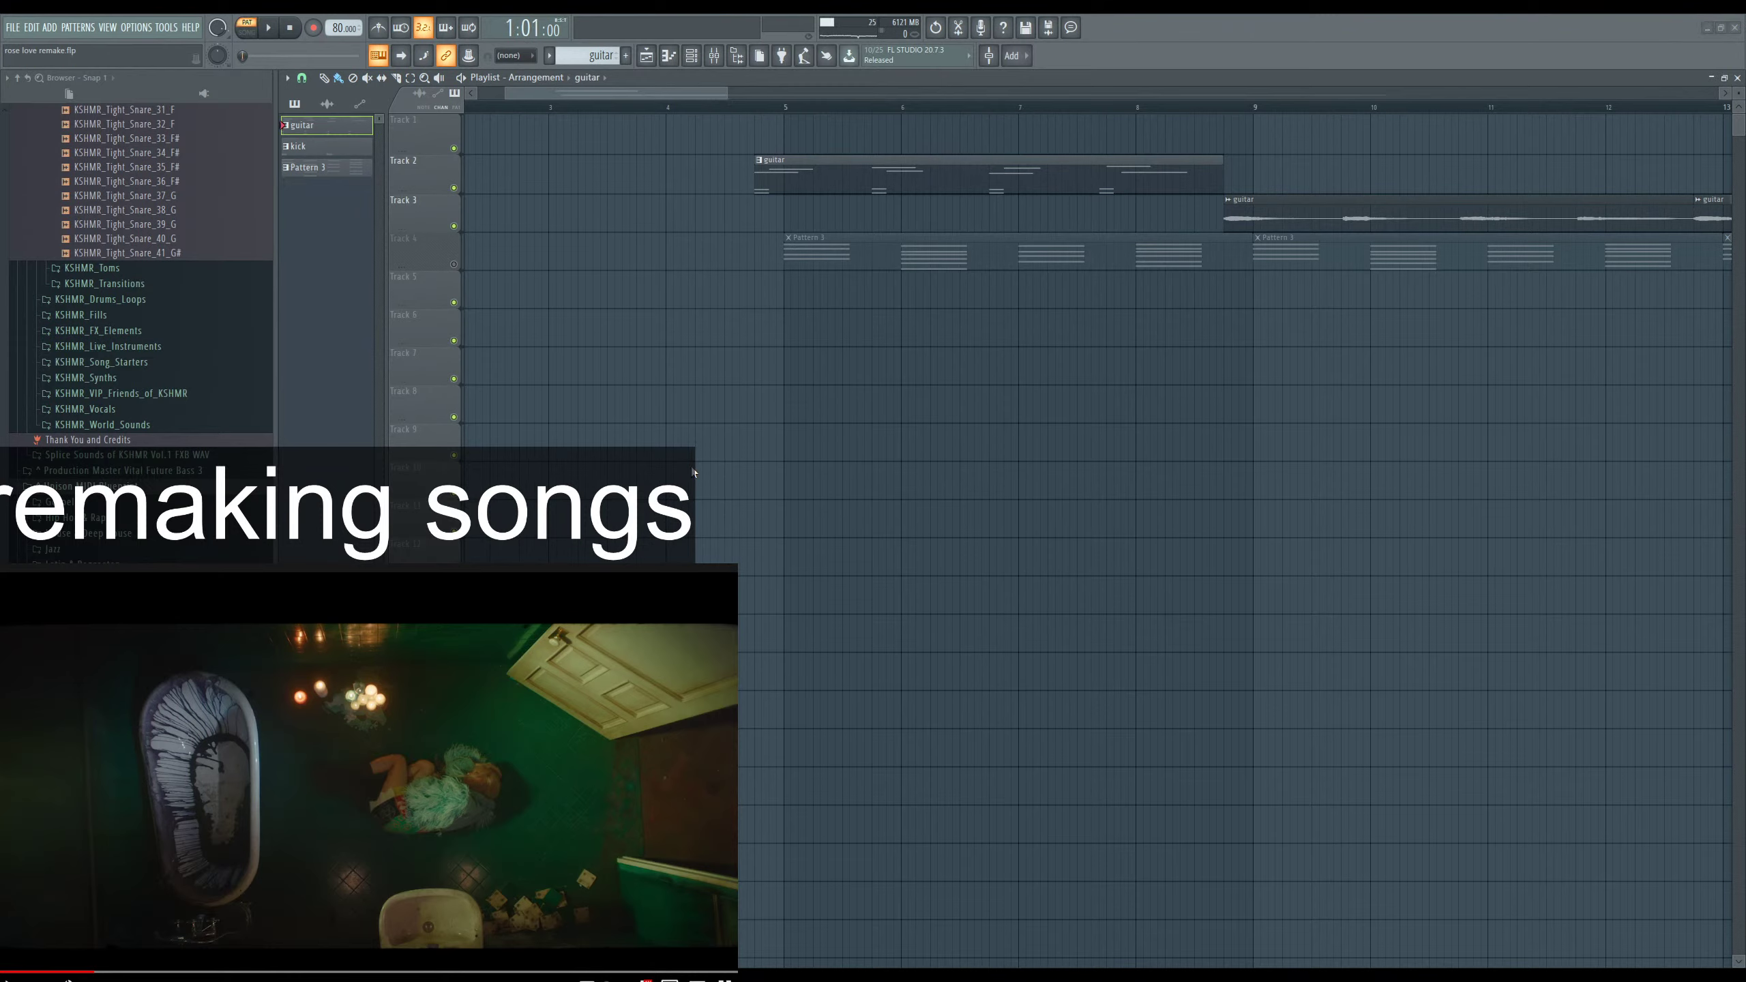
Render the guitar pattern to audio again and place the guitar #3 clip on Track 5 near the pattern clip's start.
left_click(323, 125)
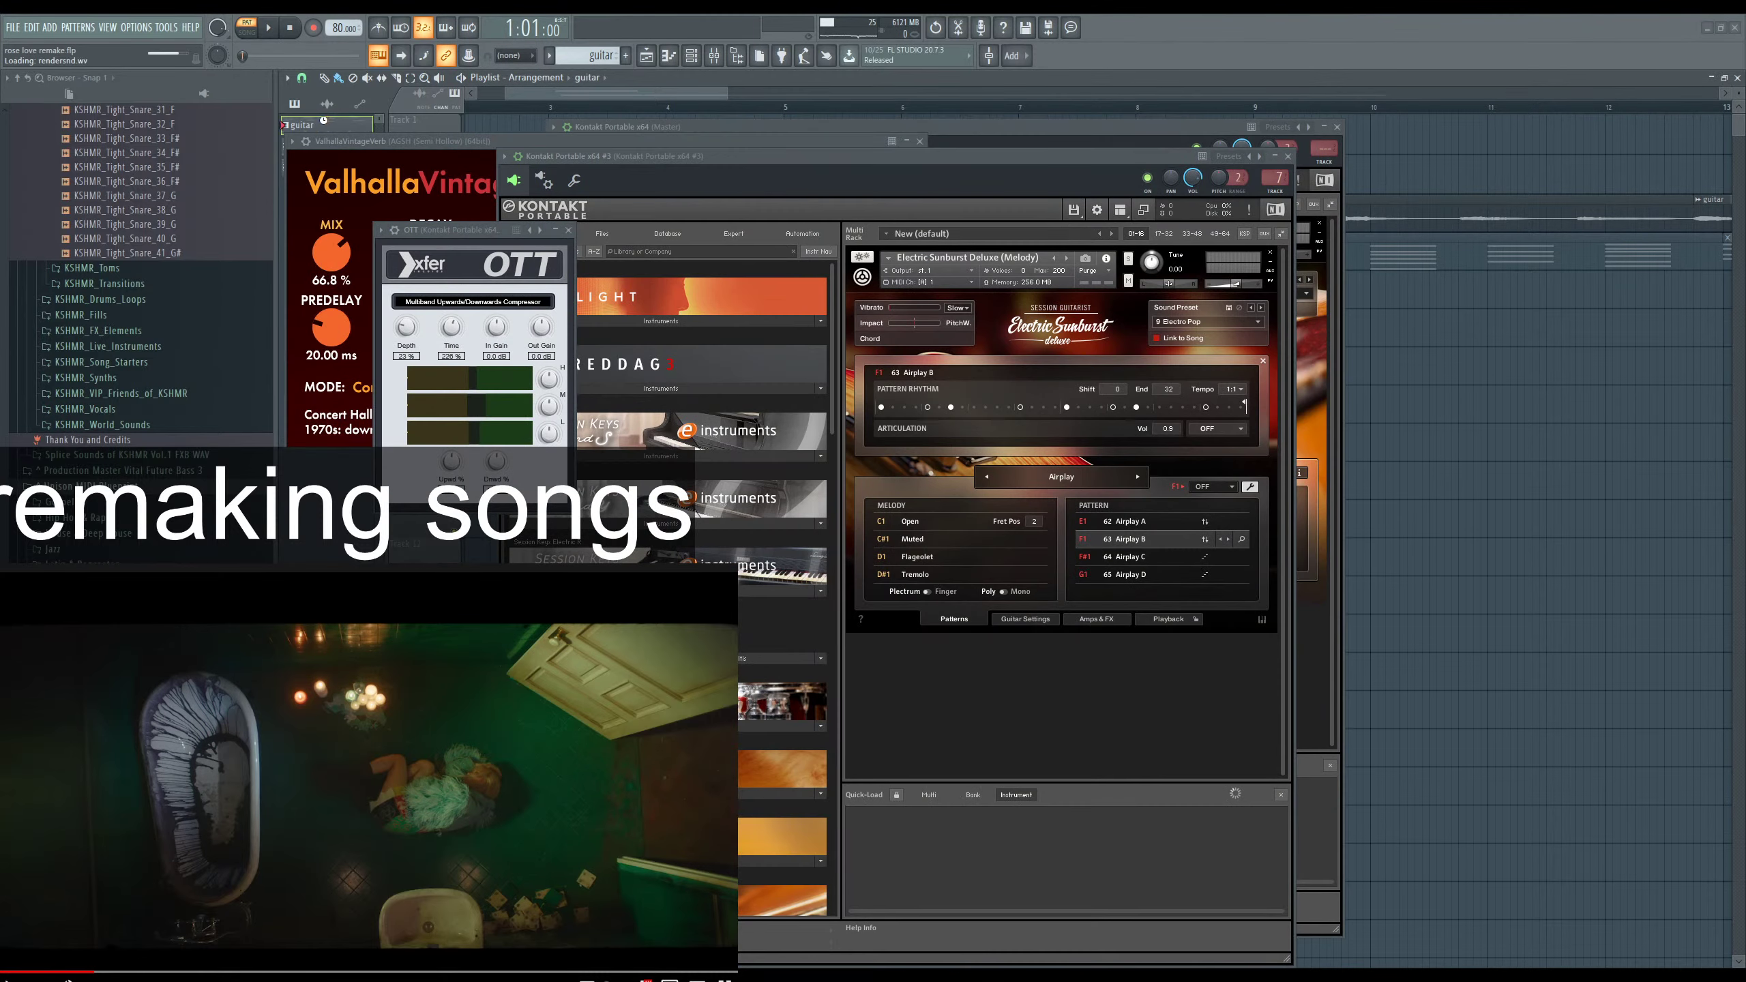
key("F12")
left_click(339, 105)
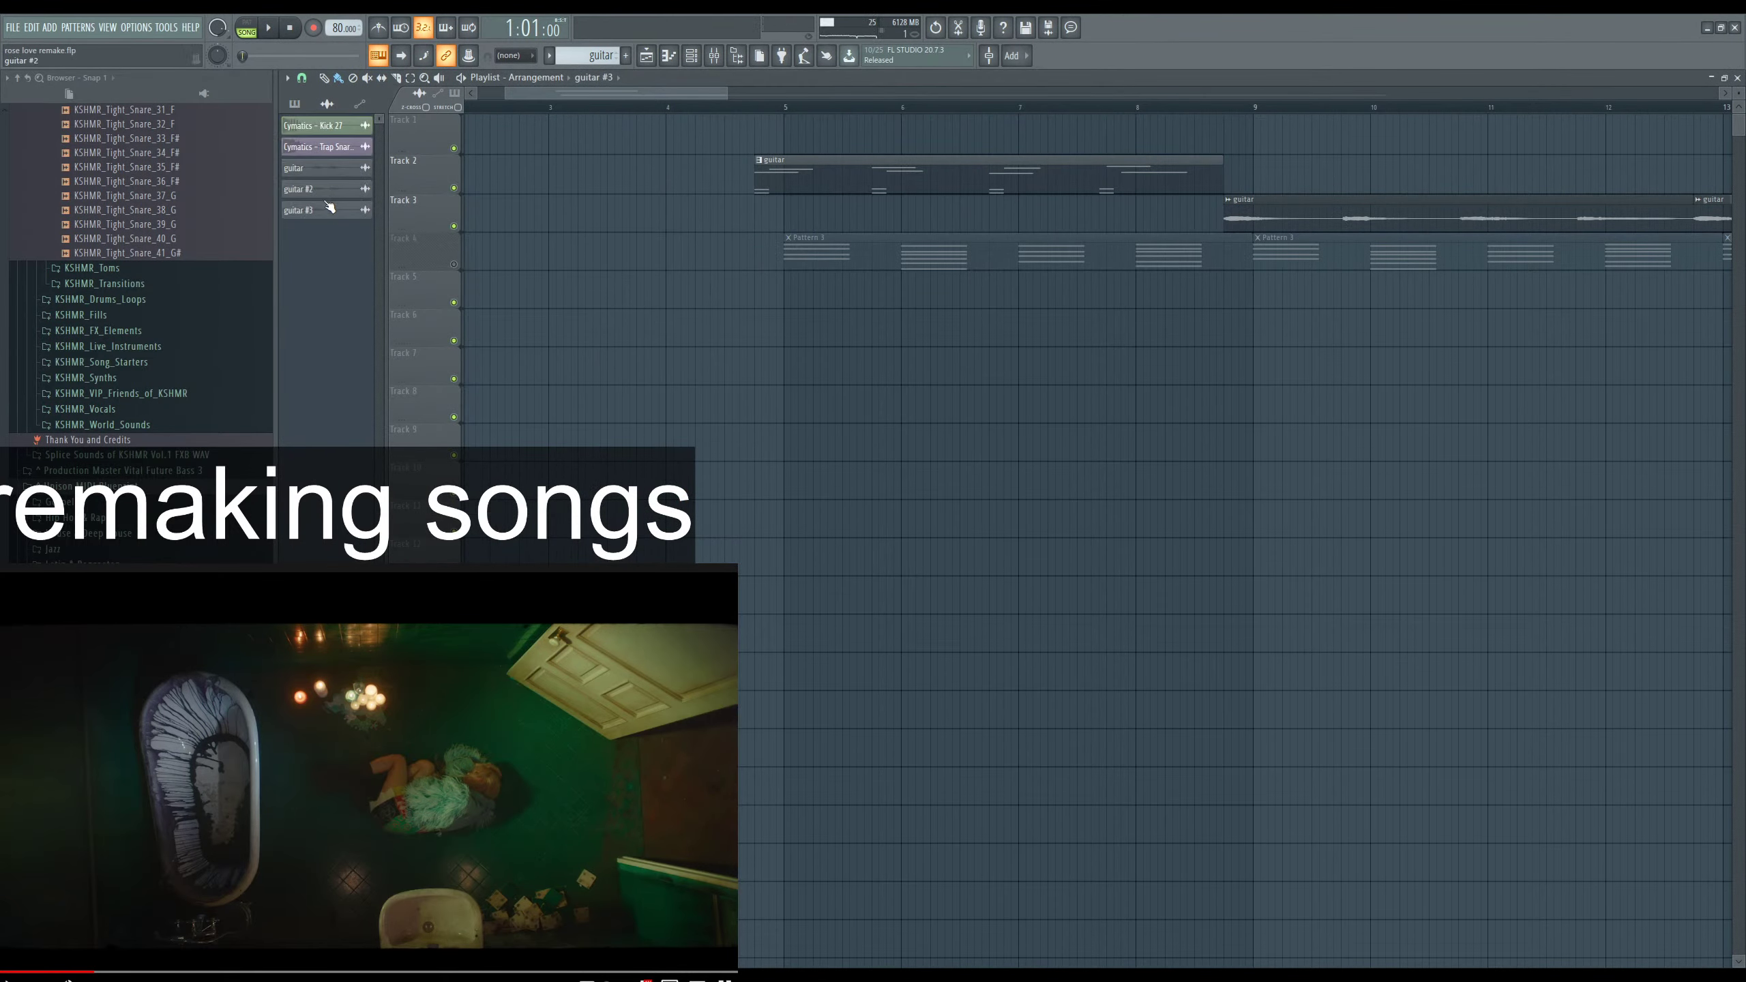
left_click_drag(323, 210, 818, 302)
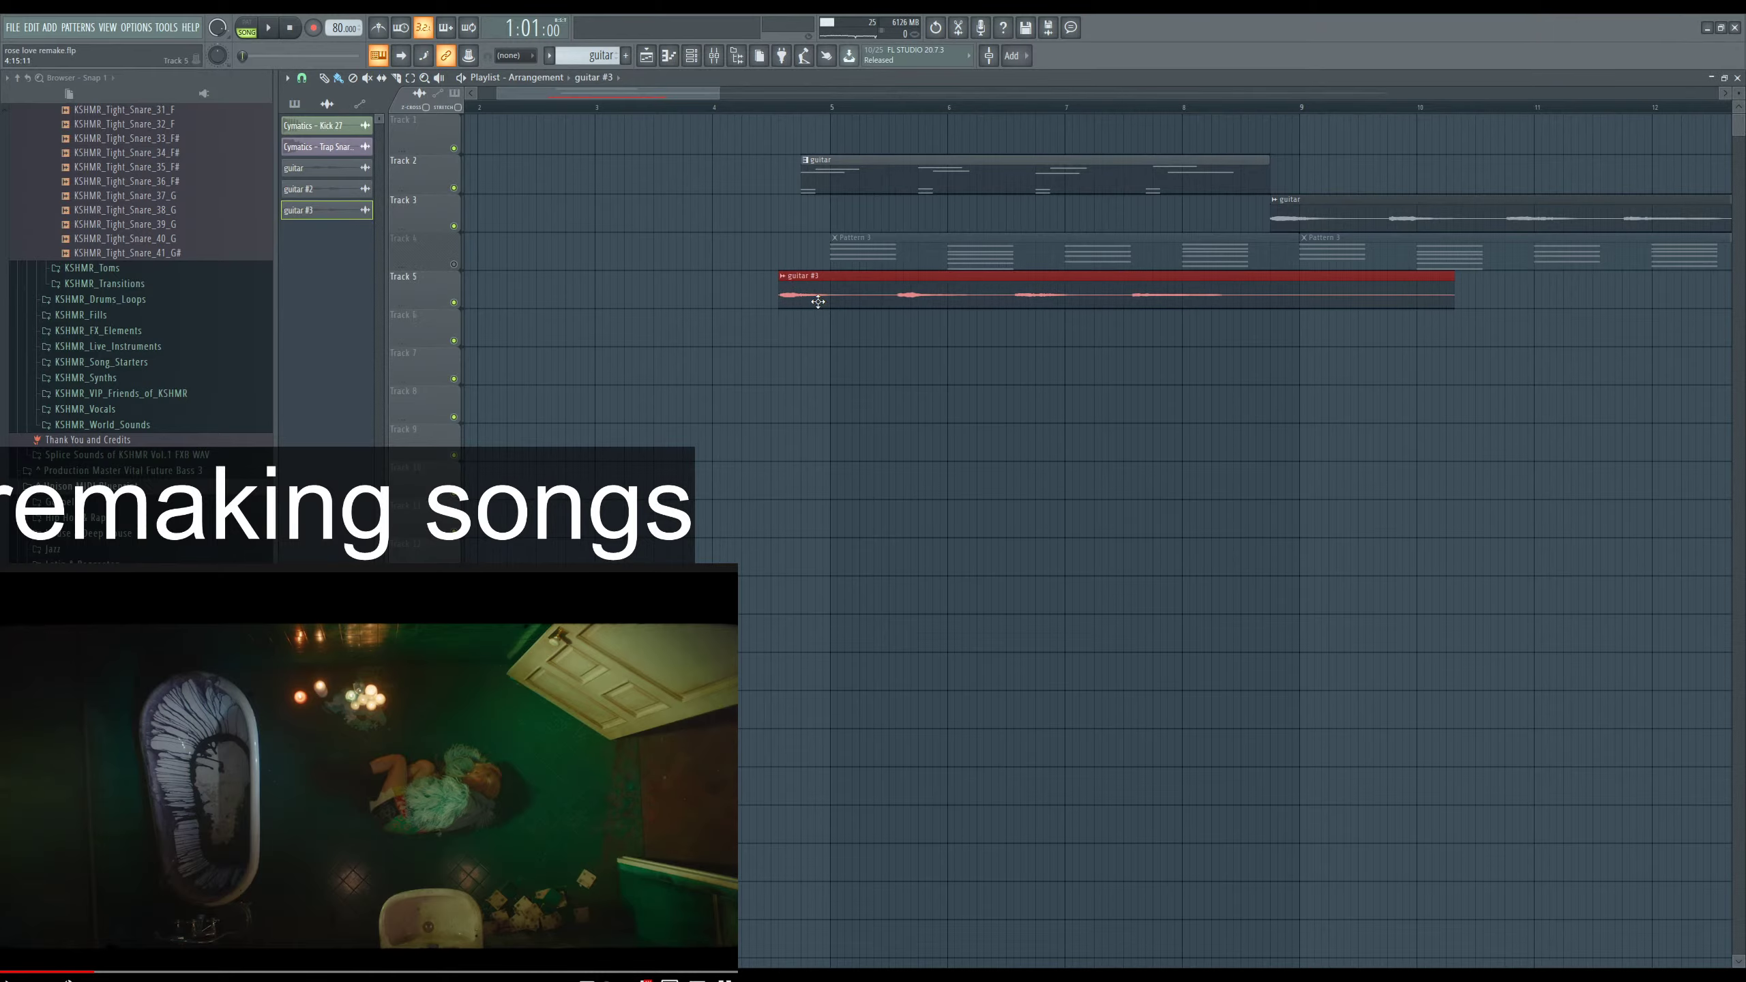
Delete the old guitar audio clips from Track 3 and move guitar #3 there, aligned with the guitar pattern's start at 4:13.
scroll(1196, 240, "down", 5)
scroll(811, 211, "down", 2)
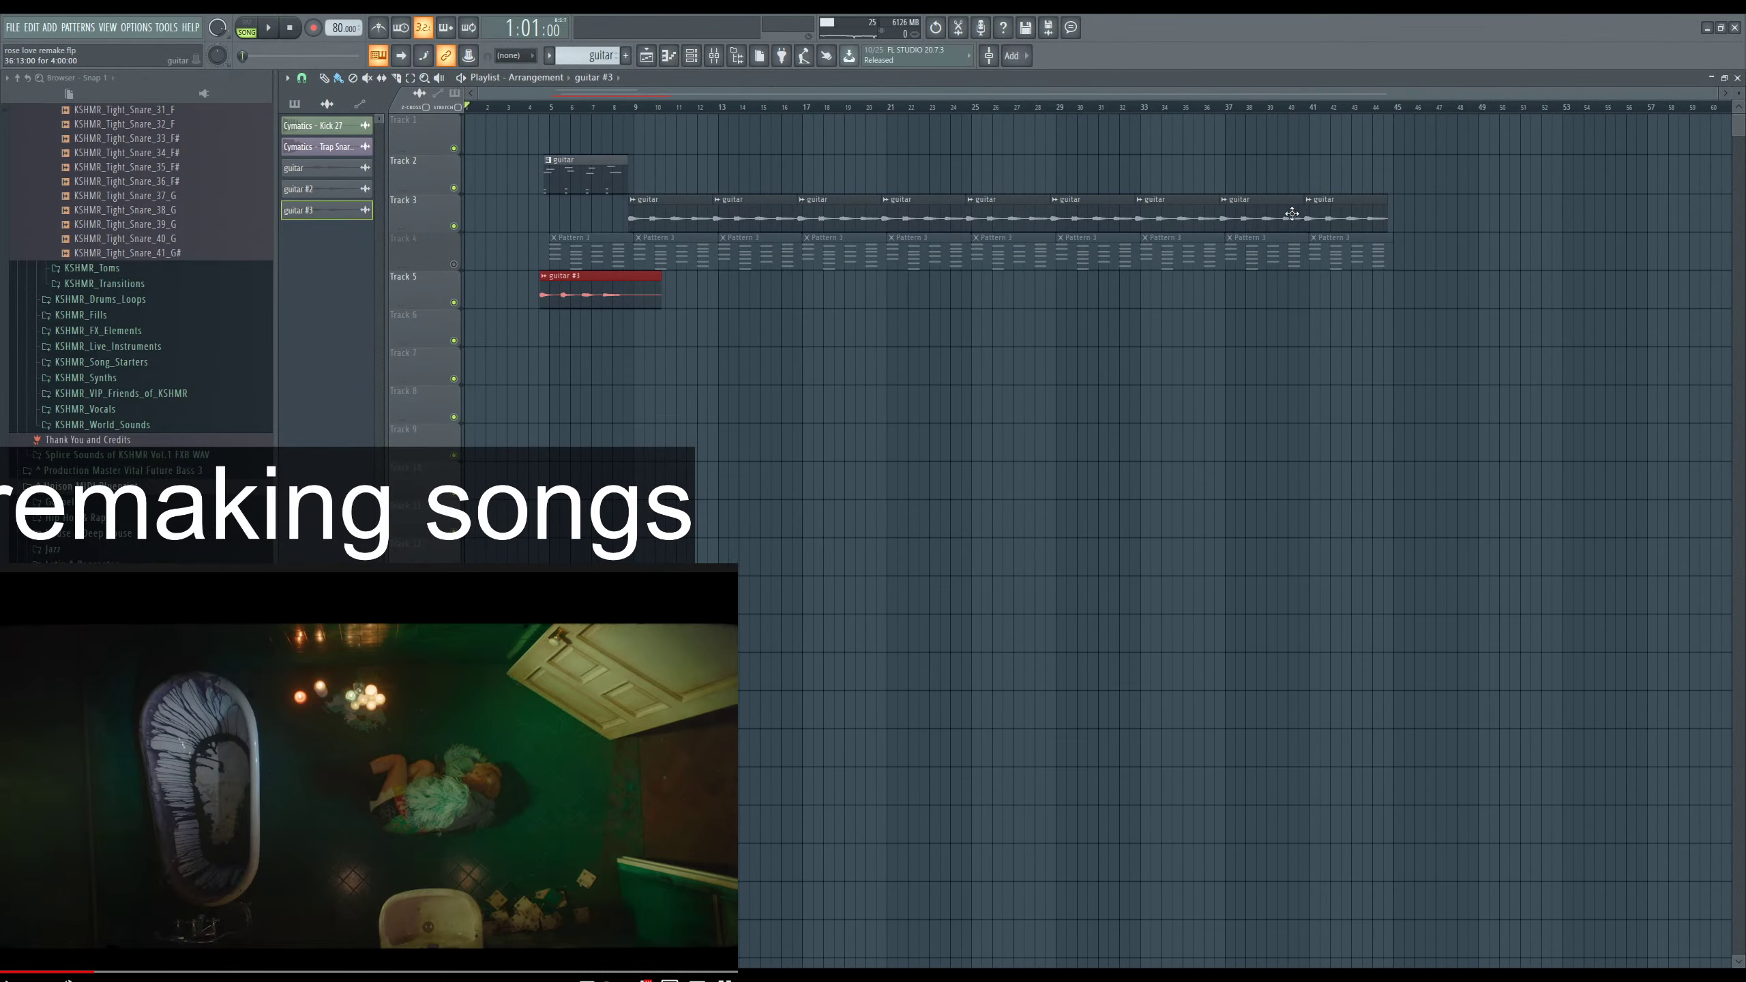
right_click(1344, 208)
left_click_drag(852, 203, 646, 219)
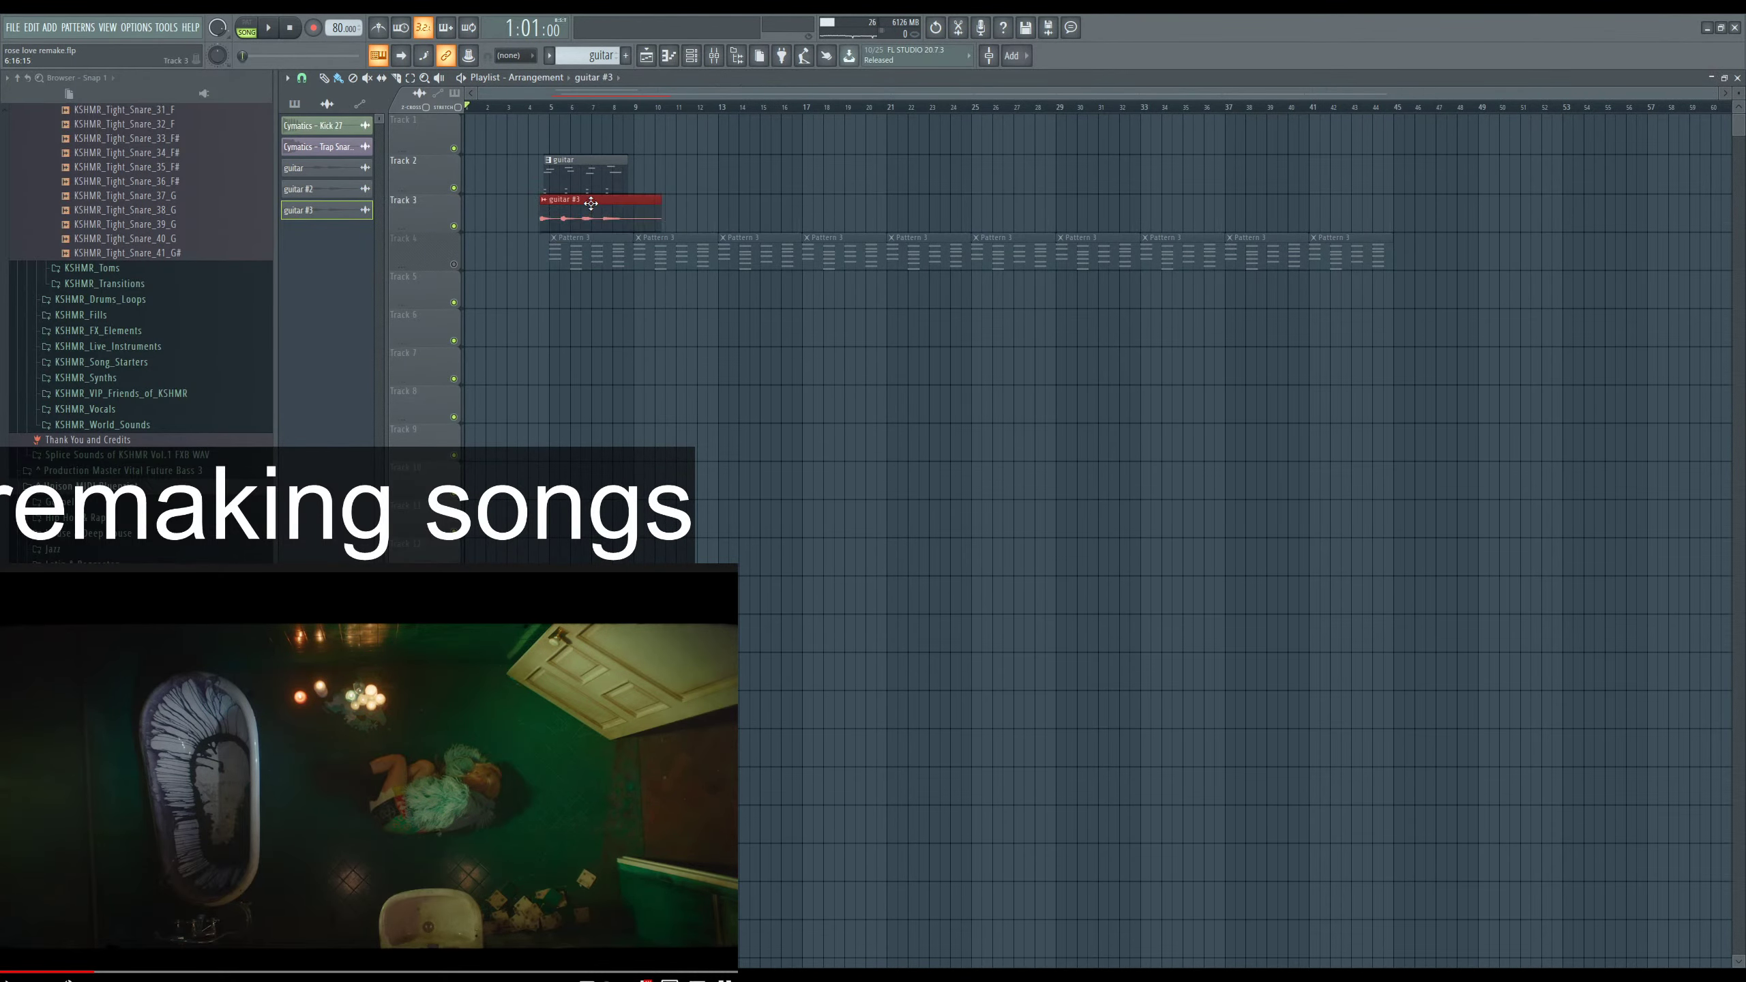
scroll(592, 207, "up", 6)
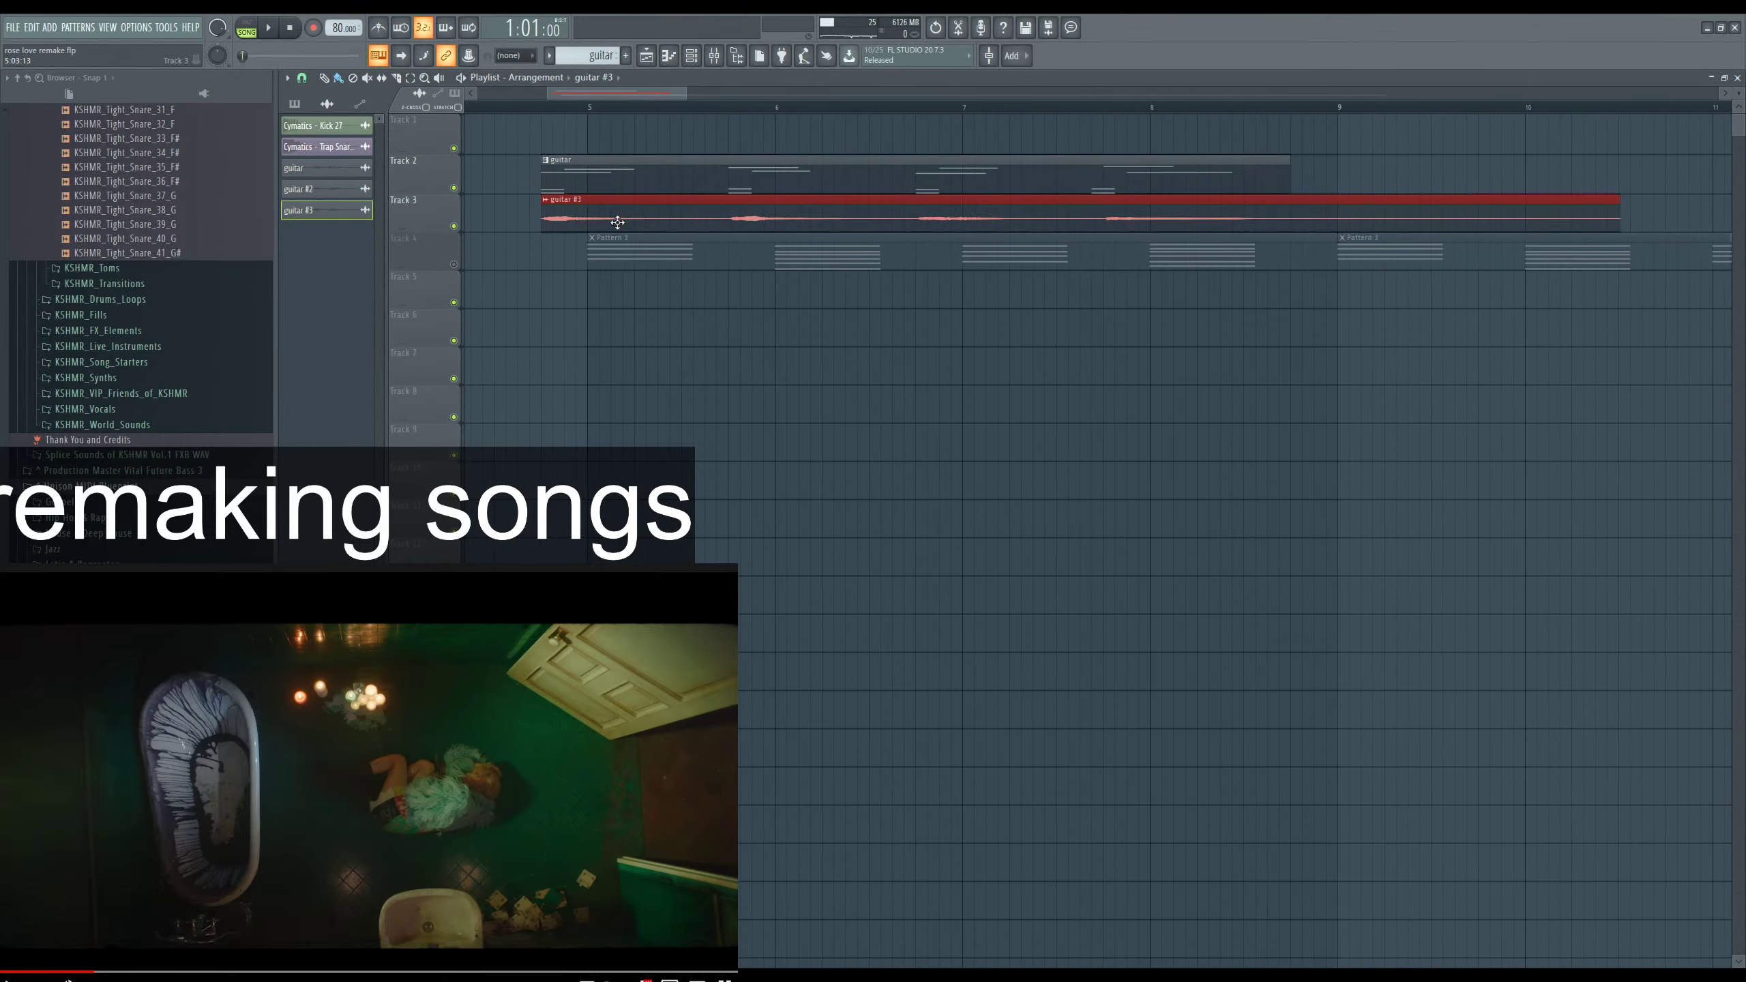
Play from the guitar #3 clip's start, unmuting Track 4 and muting Track 2 during playback.
left_click(538, 110)
key("space")
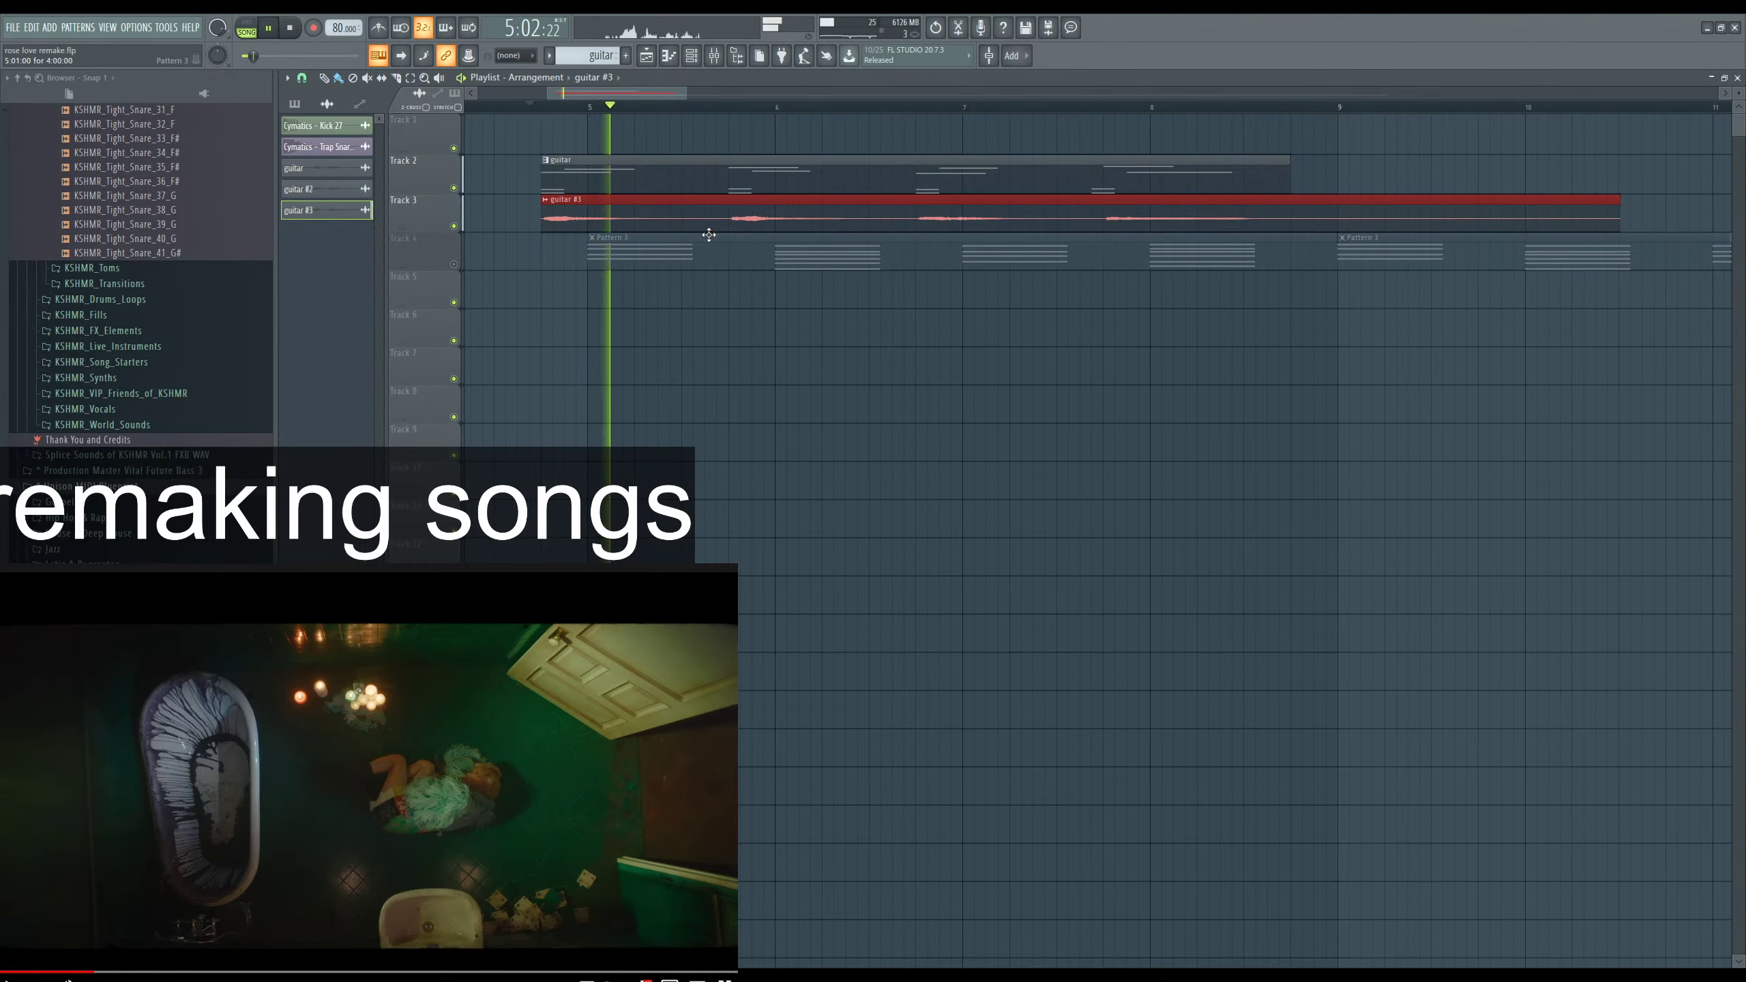
left_click(454, 264)
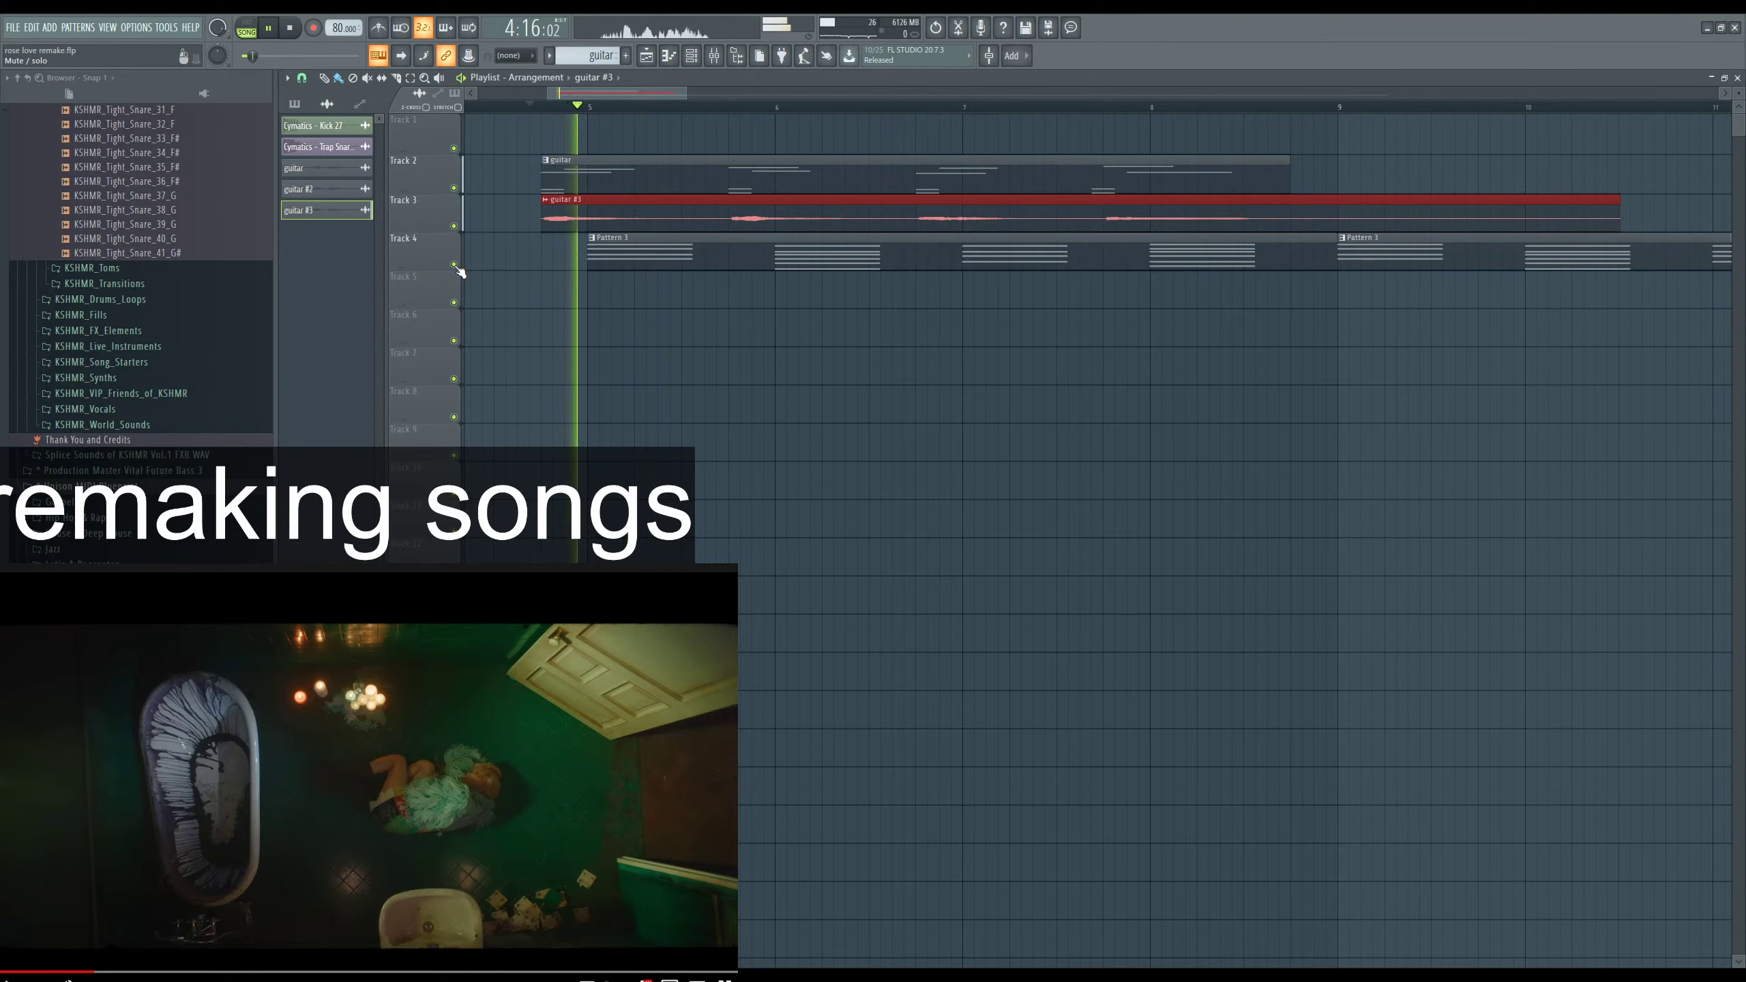
scroll(733, 332, "down", 2)
left_click(454, 188)
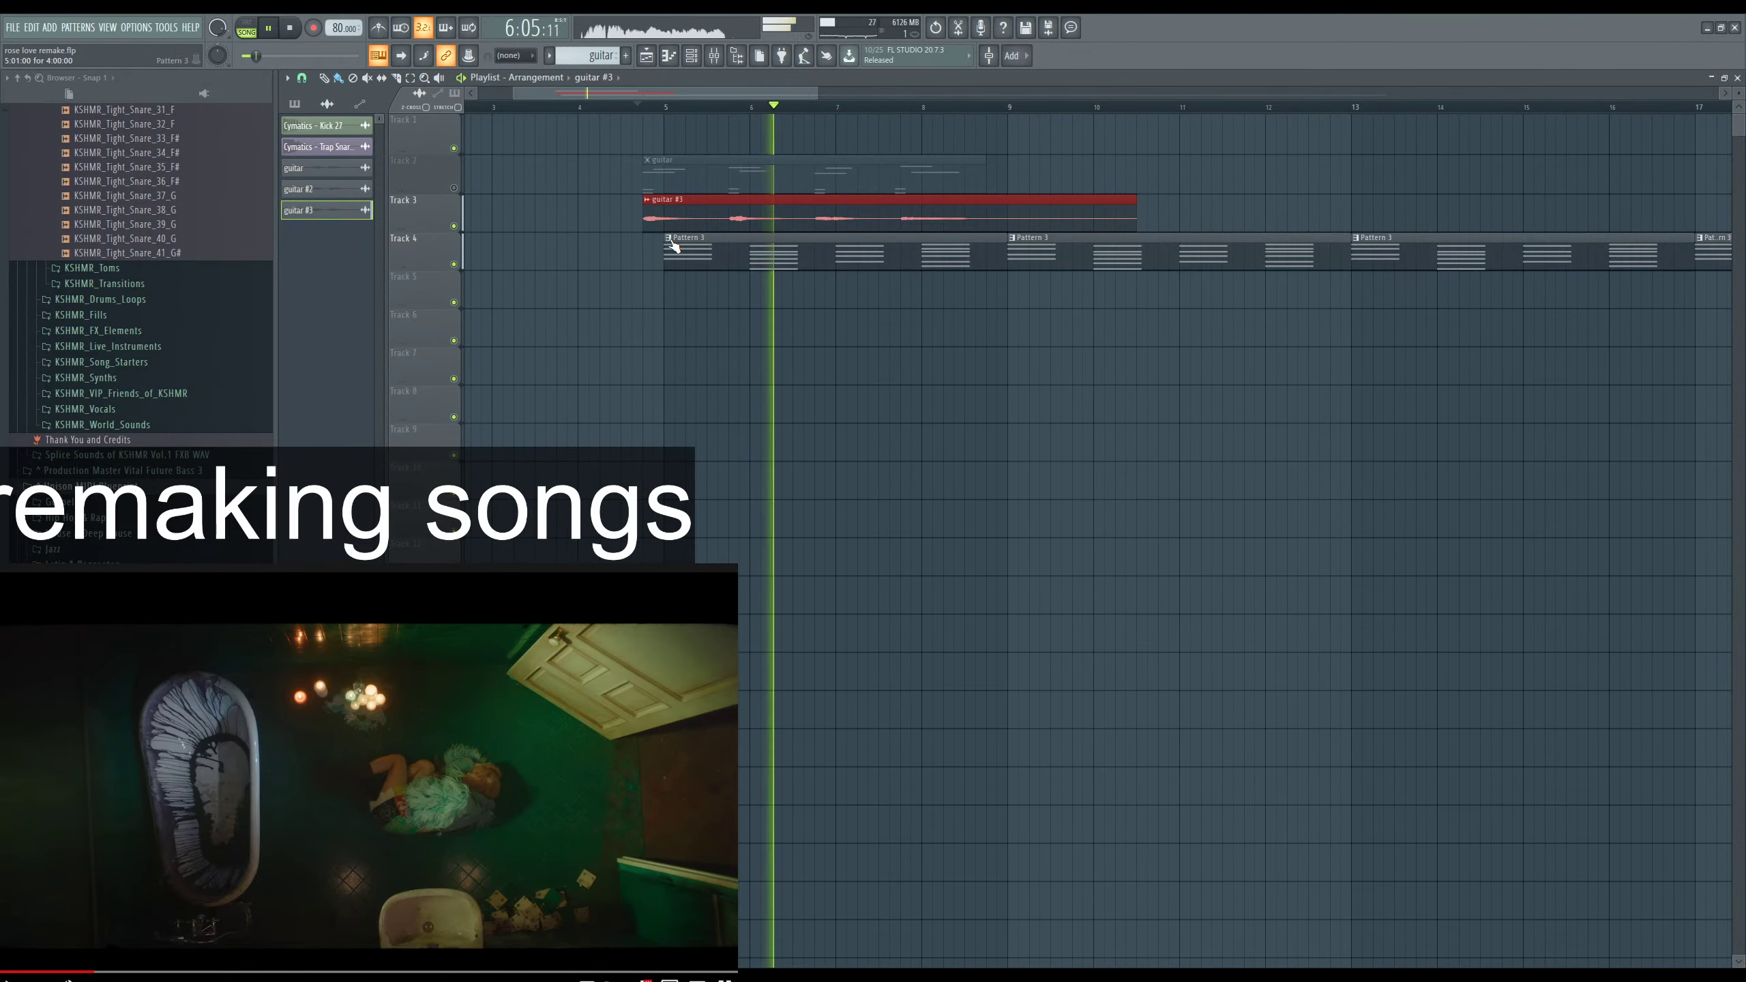
Delete the unused guitar #2 and original guitar audio clips from the project's audio clip list.
scroll(653, 270, "down", 2)
left_click(331, 189)
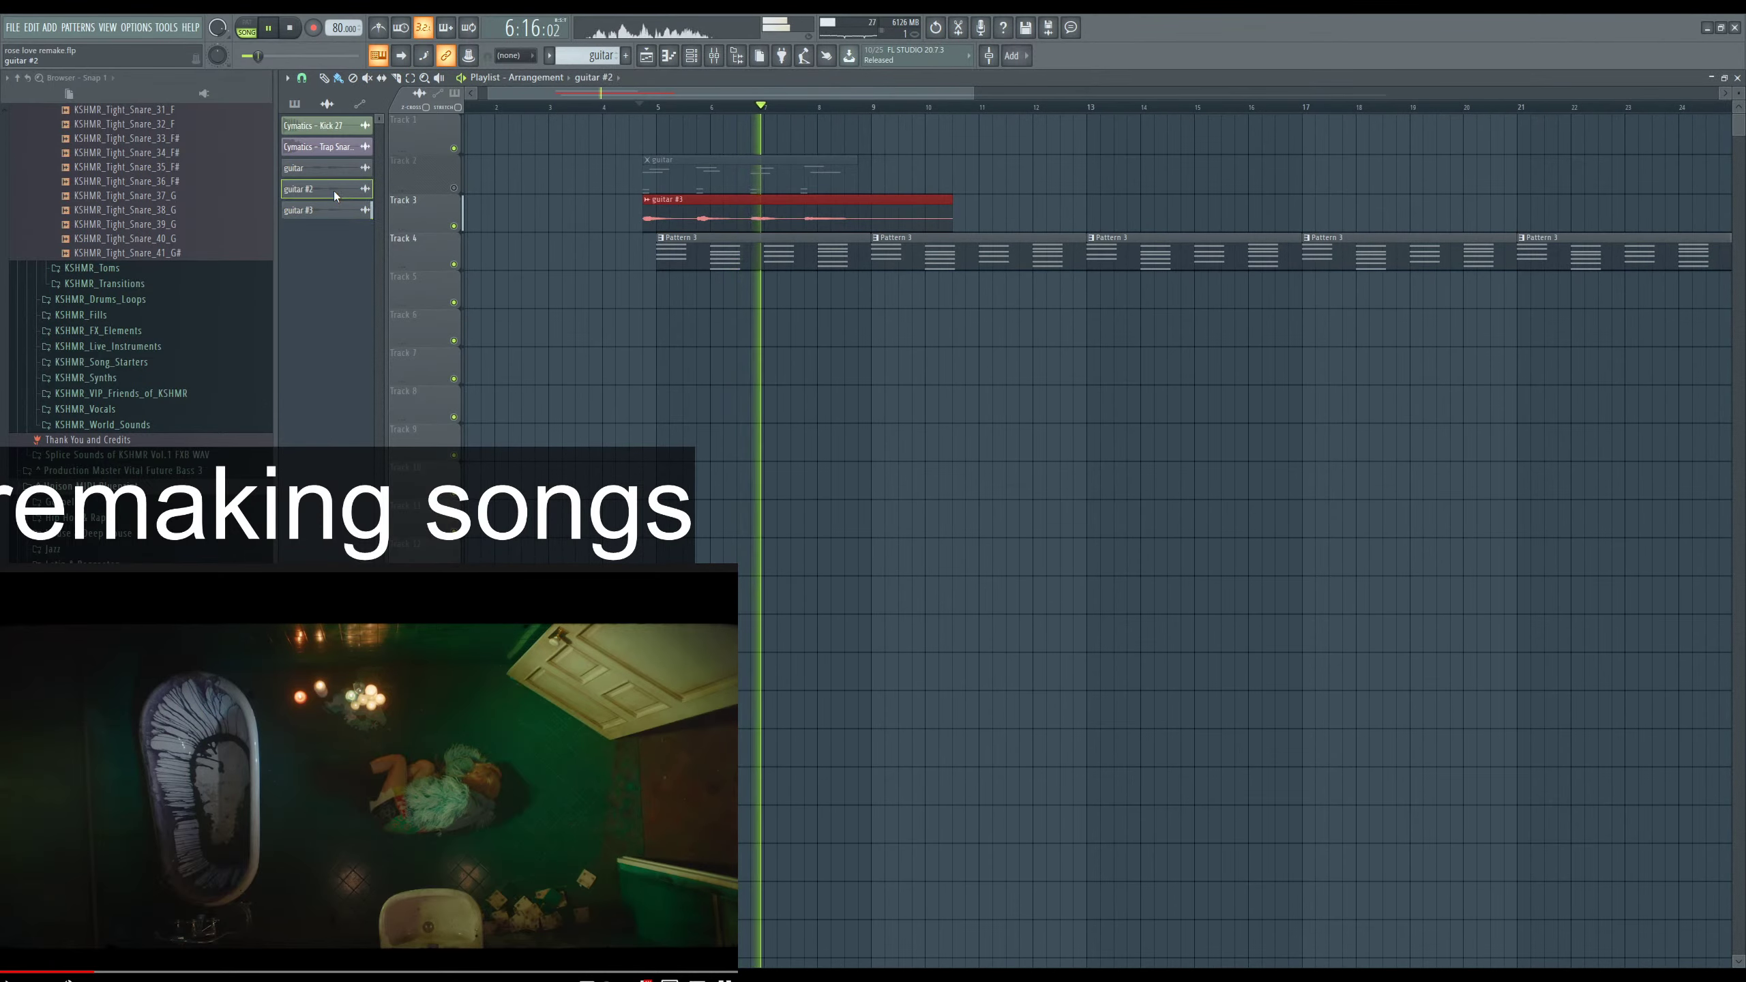
left_click(371, 332)
right_click(335, 170)
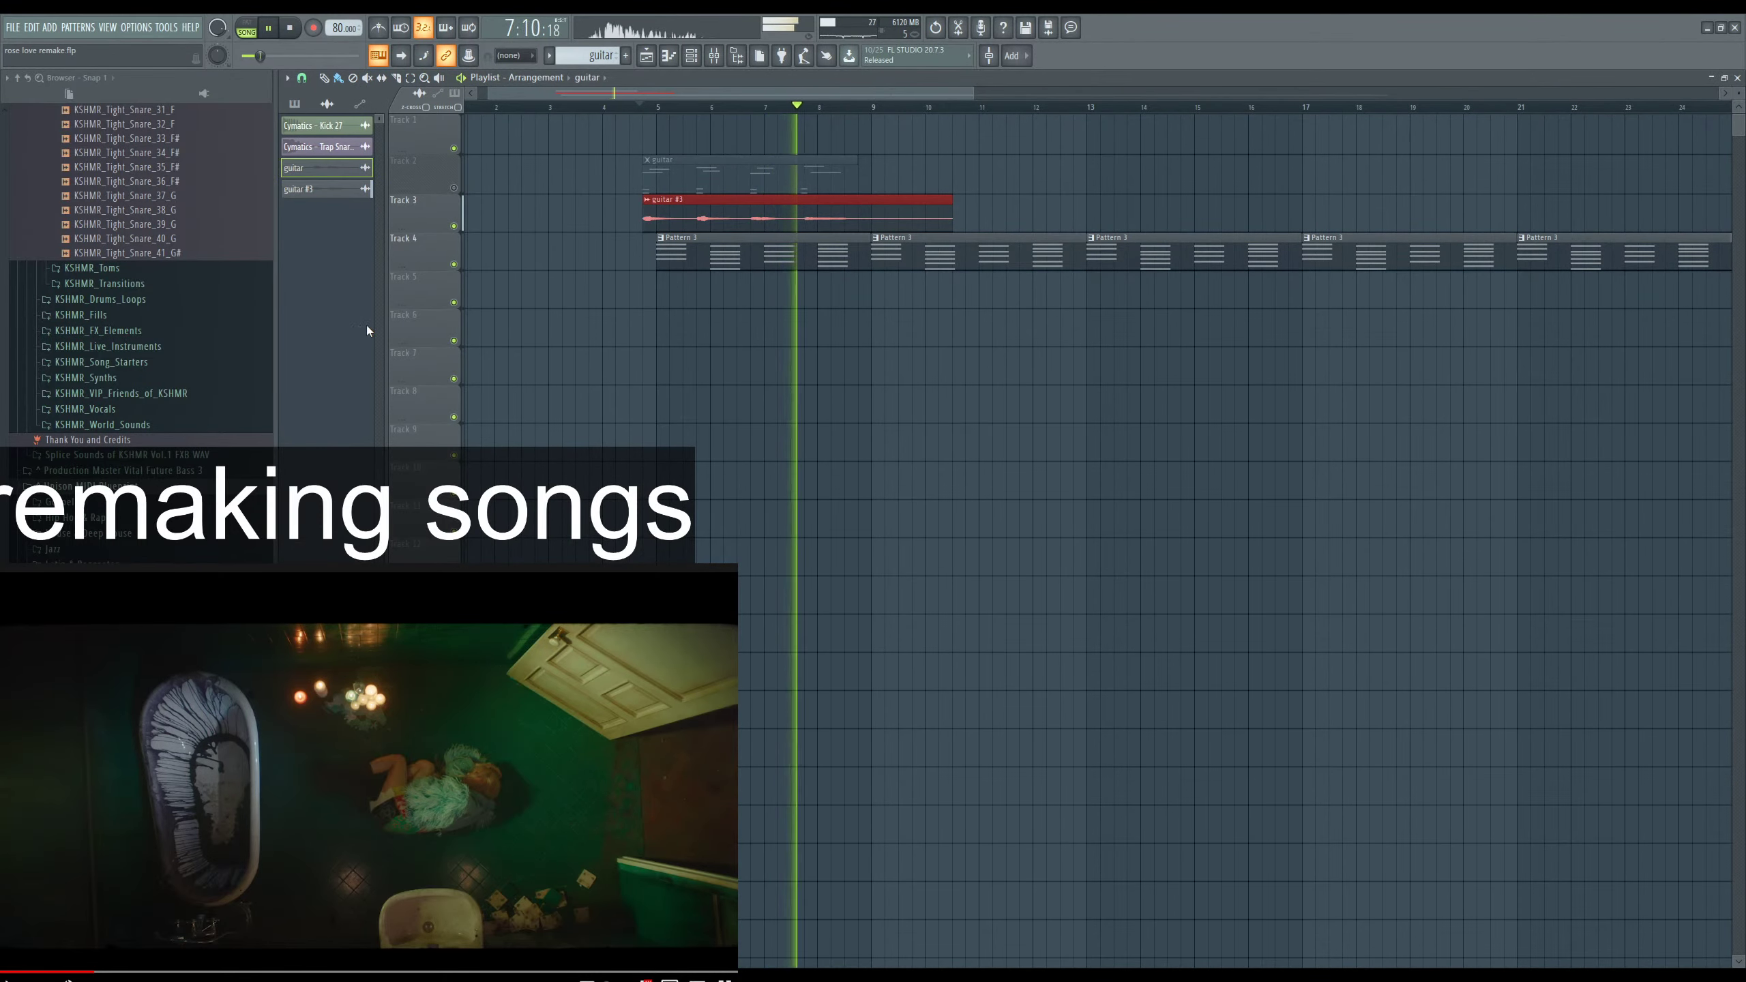
left_click(366, 325)
Trim the guitar #3 clip to four bars and repeat it along Track 3 up to the end of the Track 4 clips.
scroll(831, 301, "up", 2)
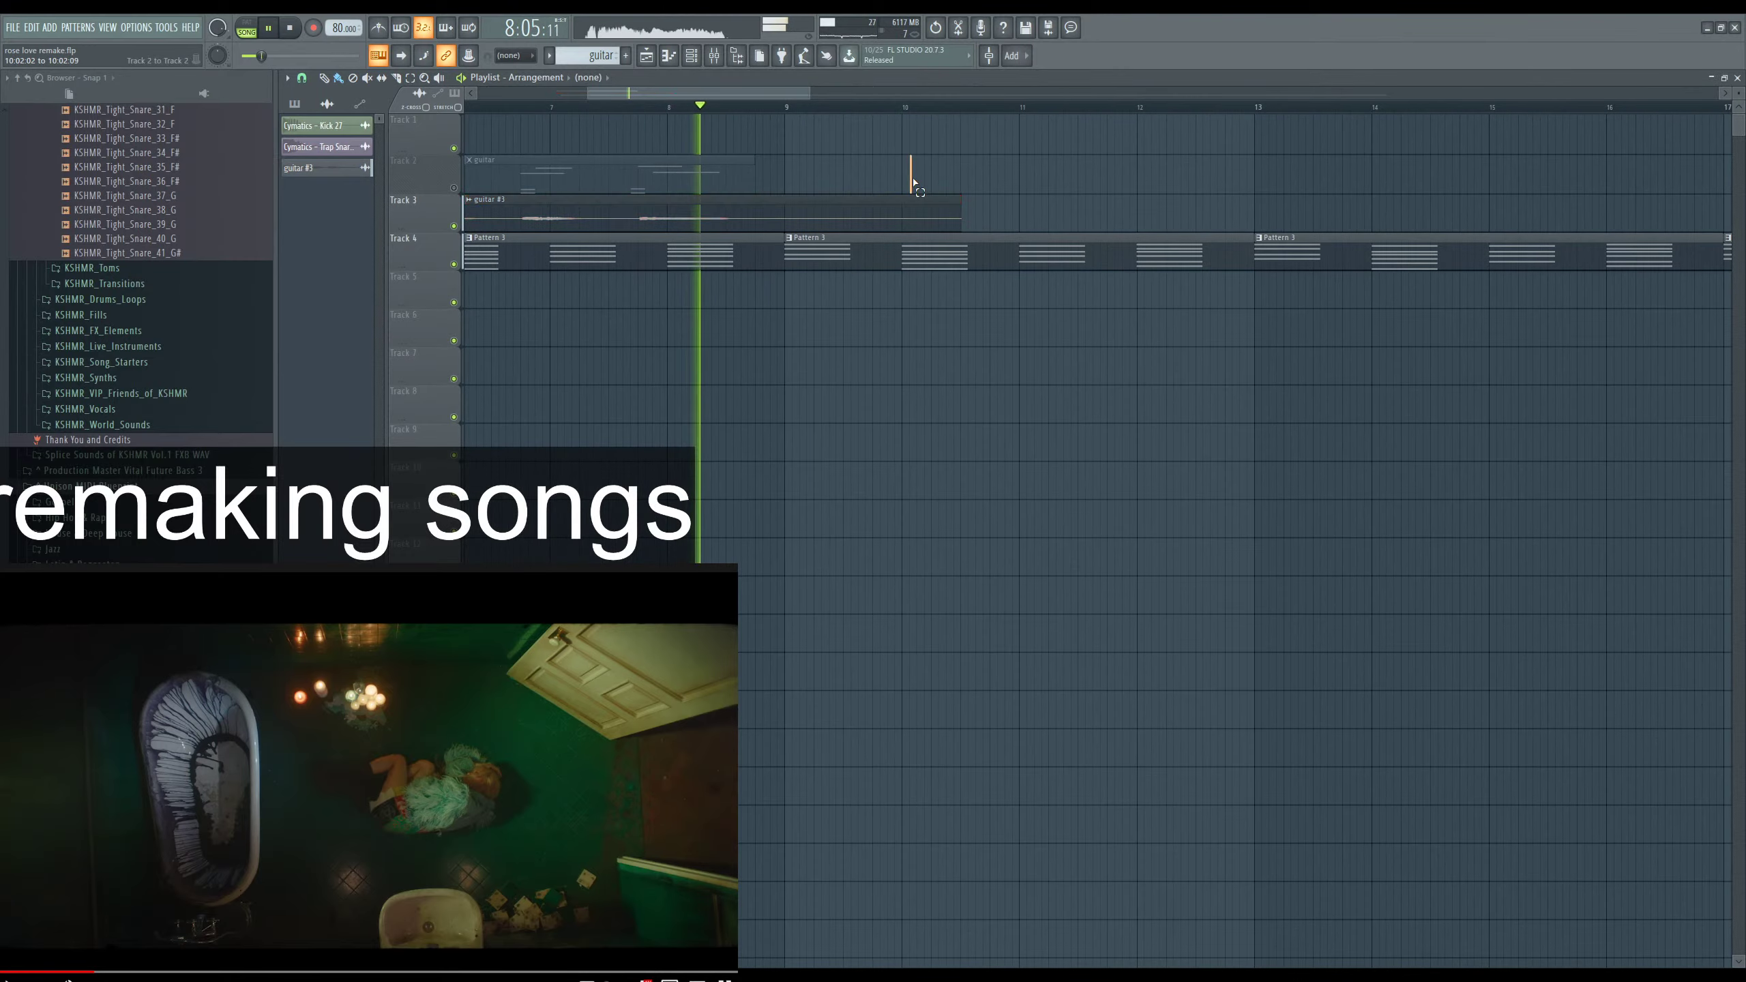
left_click_drag(960, 214, 757, 213)
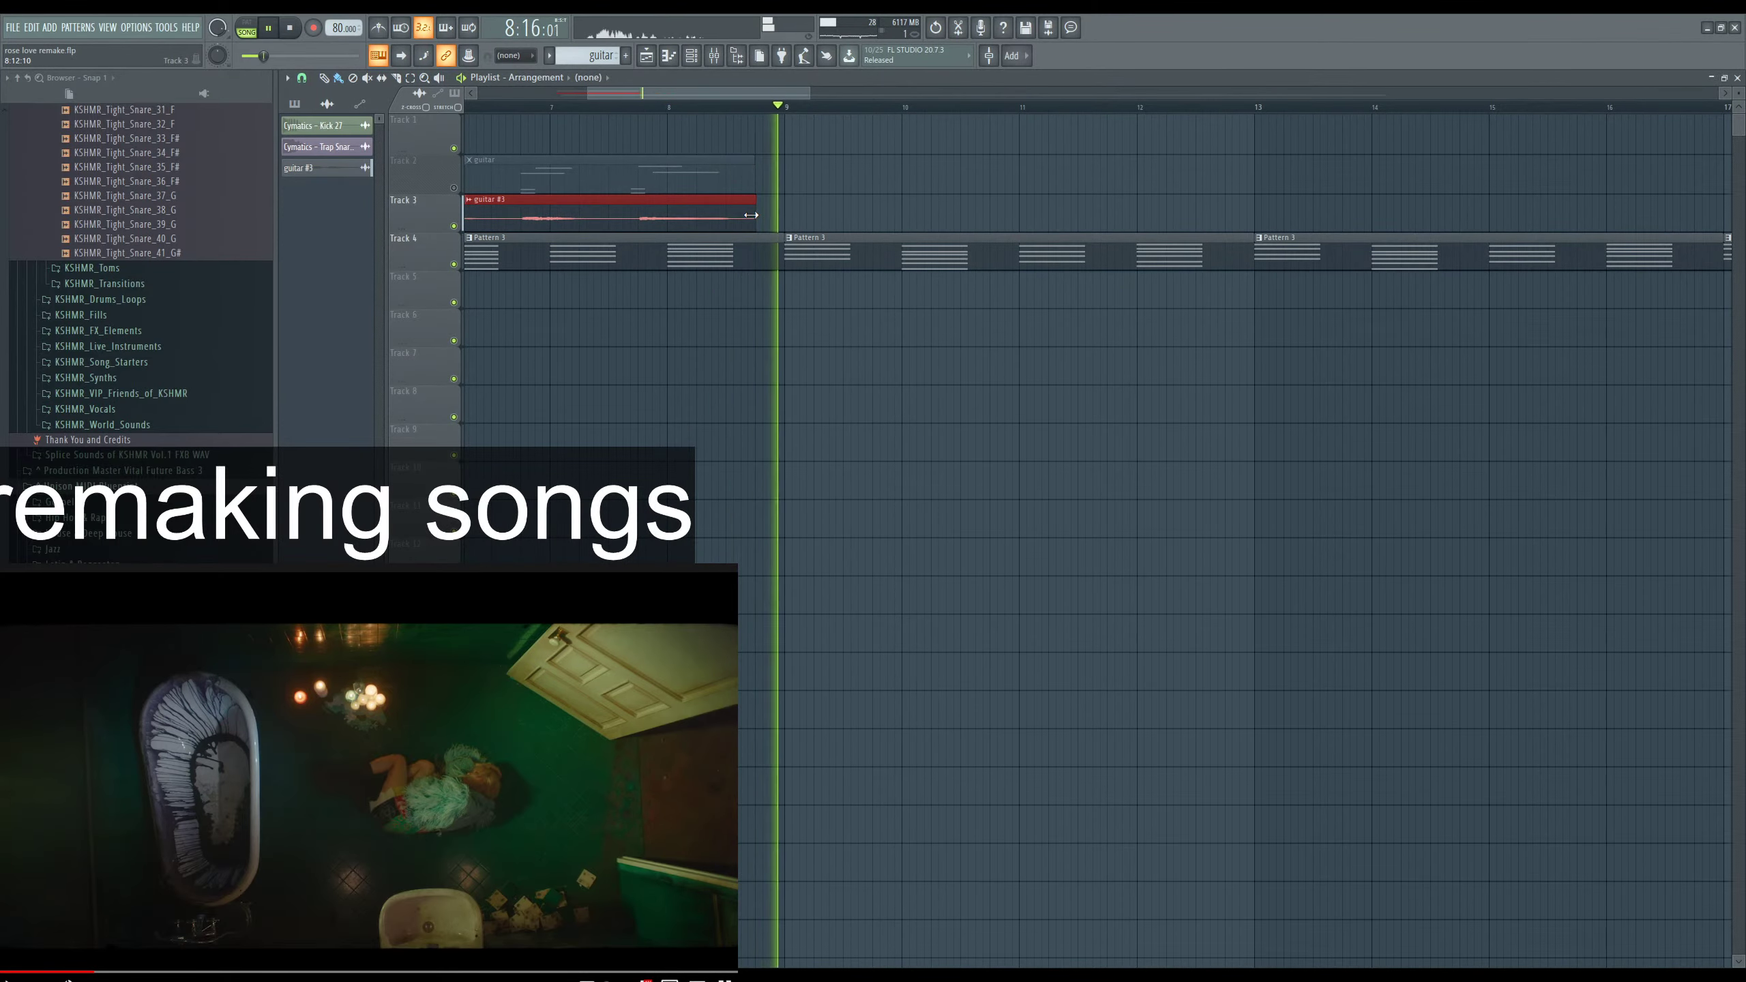
scroll(811, 208, "down", 3)
key("ctrl+b")
scroll(768, 472, "down", 2)
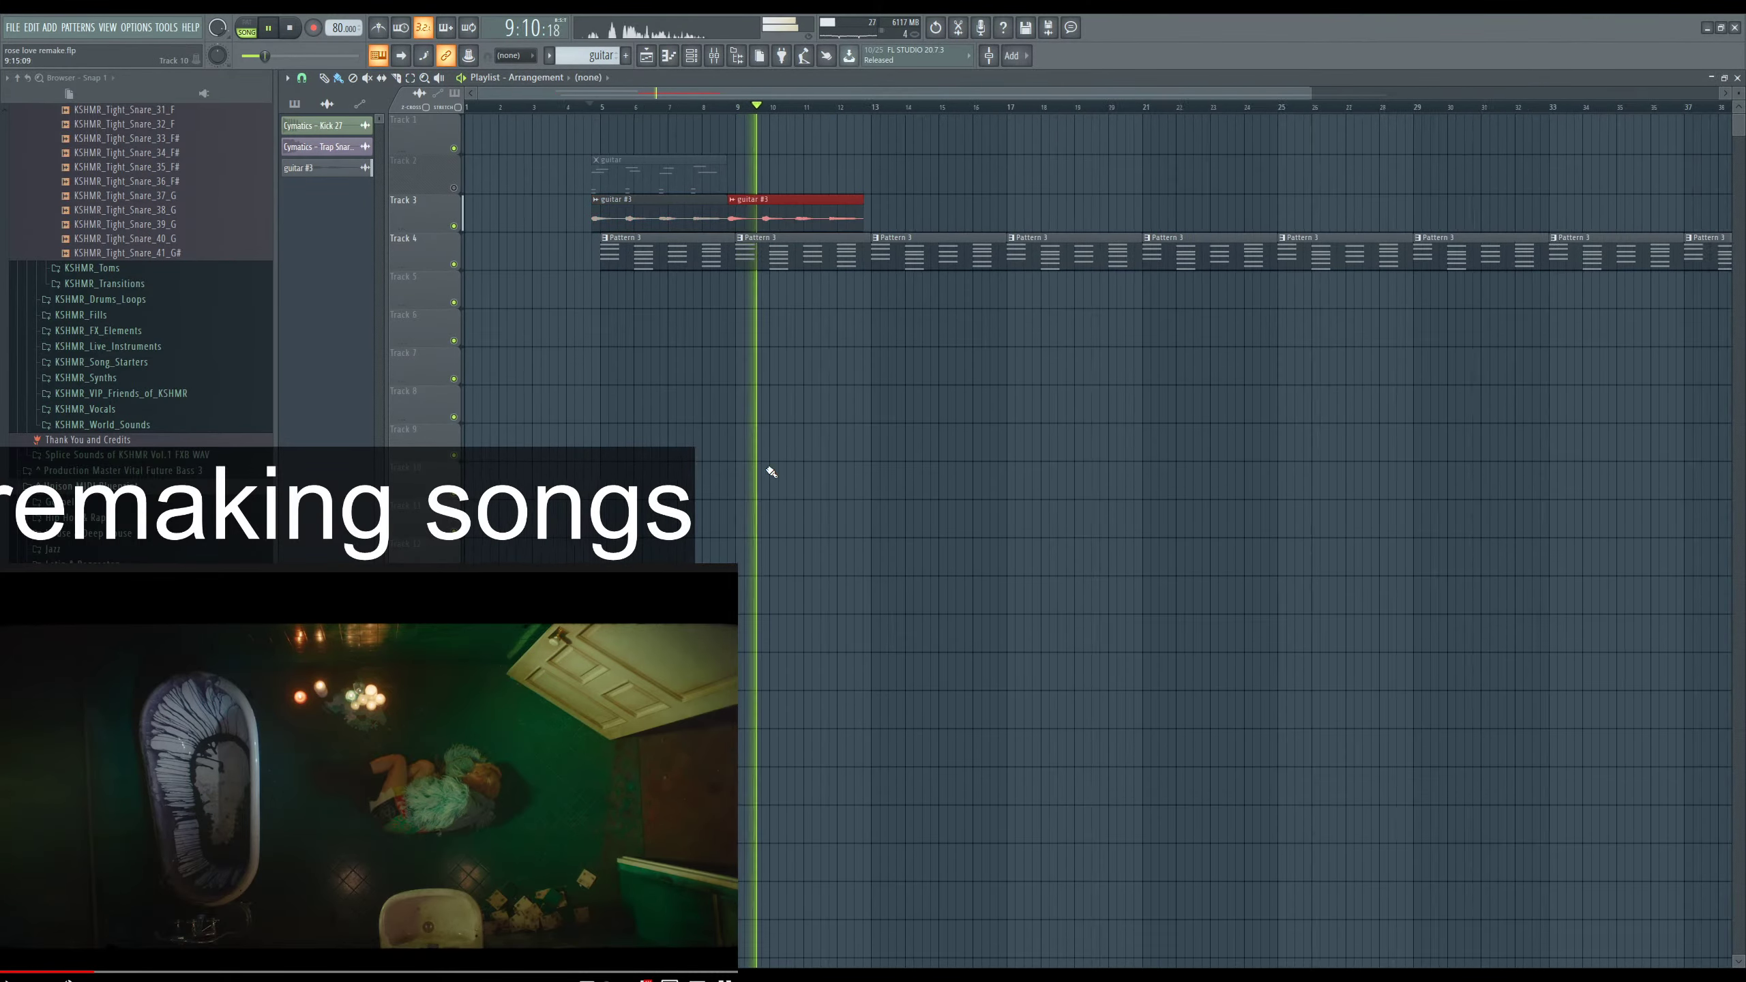
key("ctrl+b")
key("ctrl+b")
key("ctrl+b")
key("ctrl+b")
key("ctrl+b")
key("ctrl+b")
key("ctrl+b")
key("ctrl+b")
key("ctrl+b")
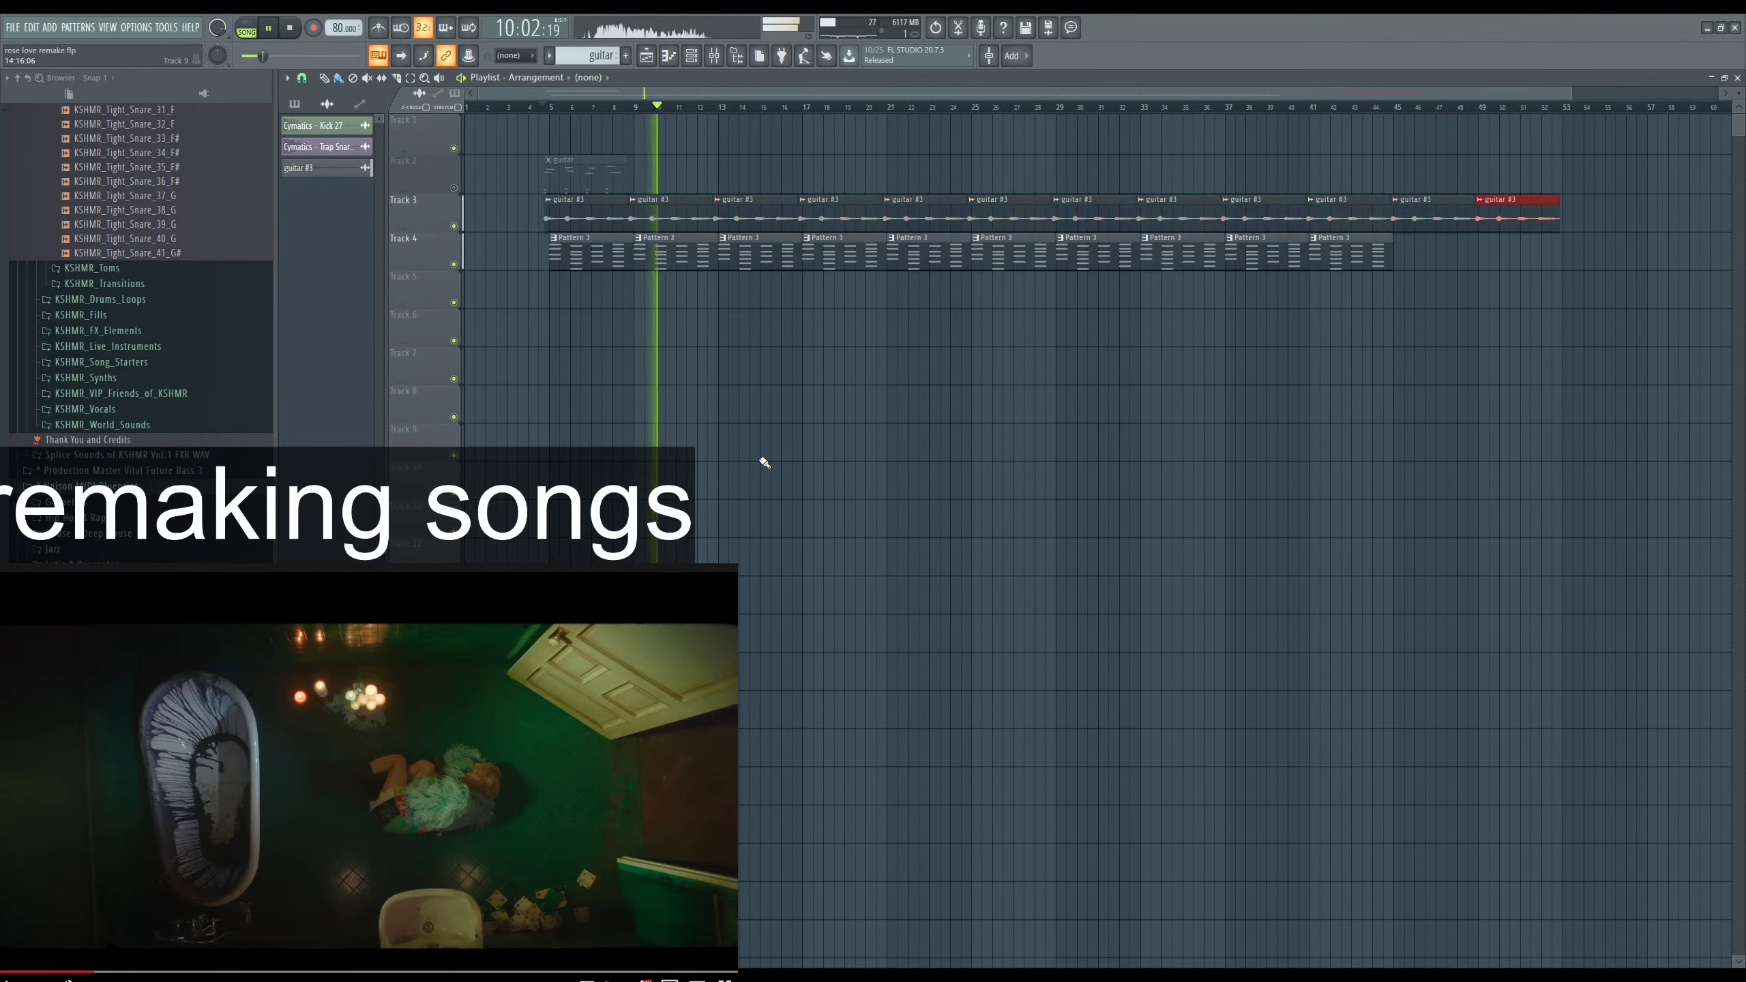
right_click(1407, 226)
right_click(1505, 220)
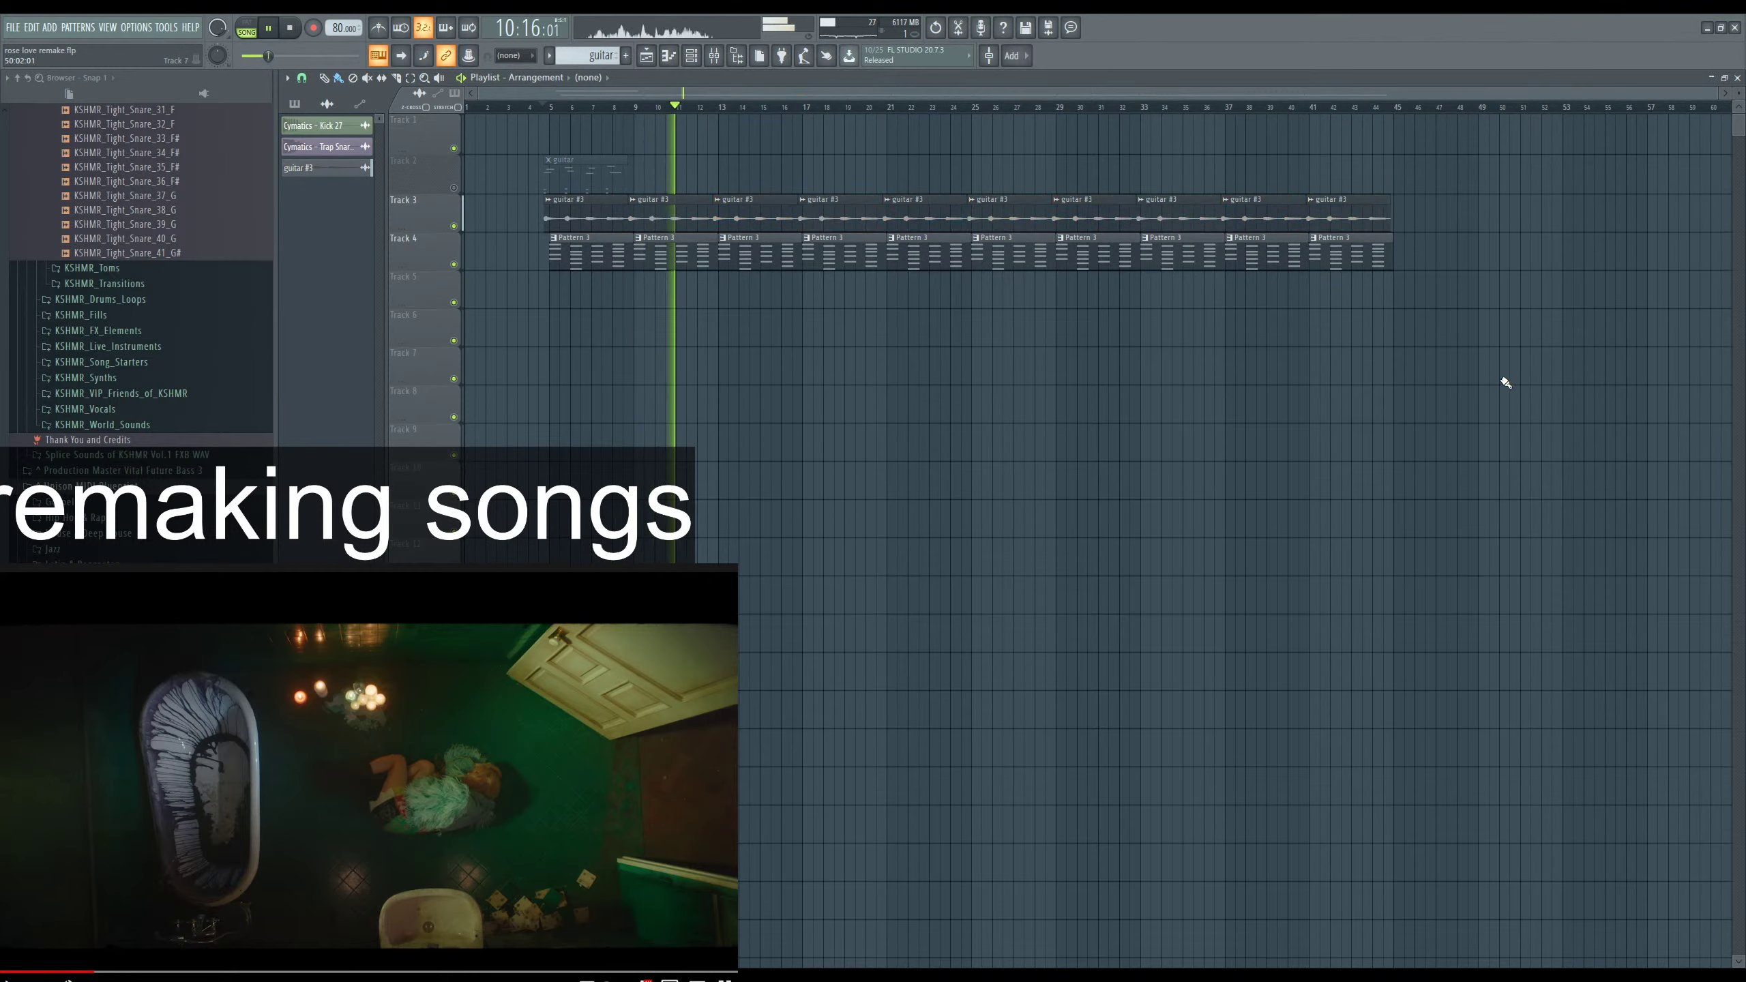
left_click_drag(1416, 231, 585, 202)
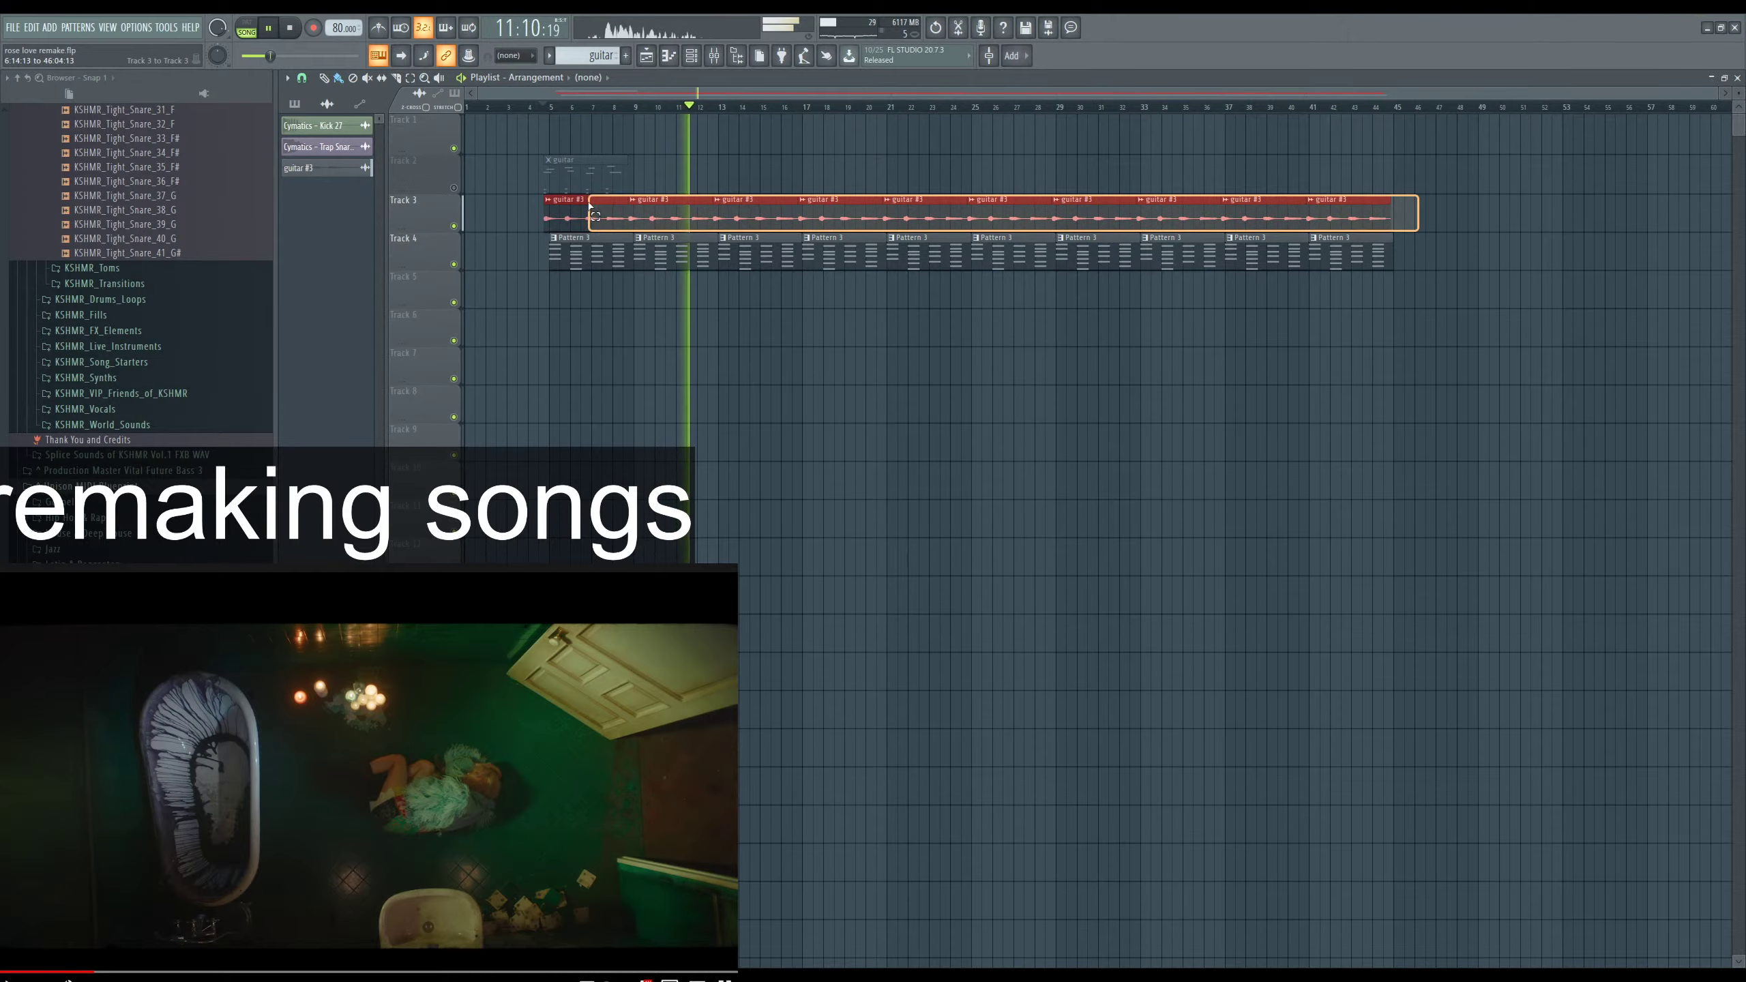
key("ctrl+b")
scroll(779, 343, "down", 2)
key("Delete")
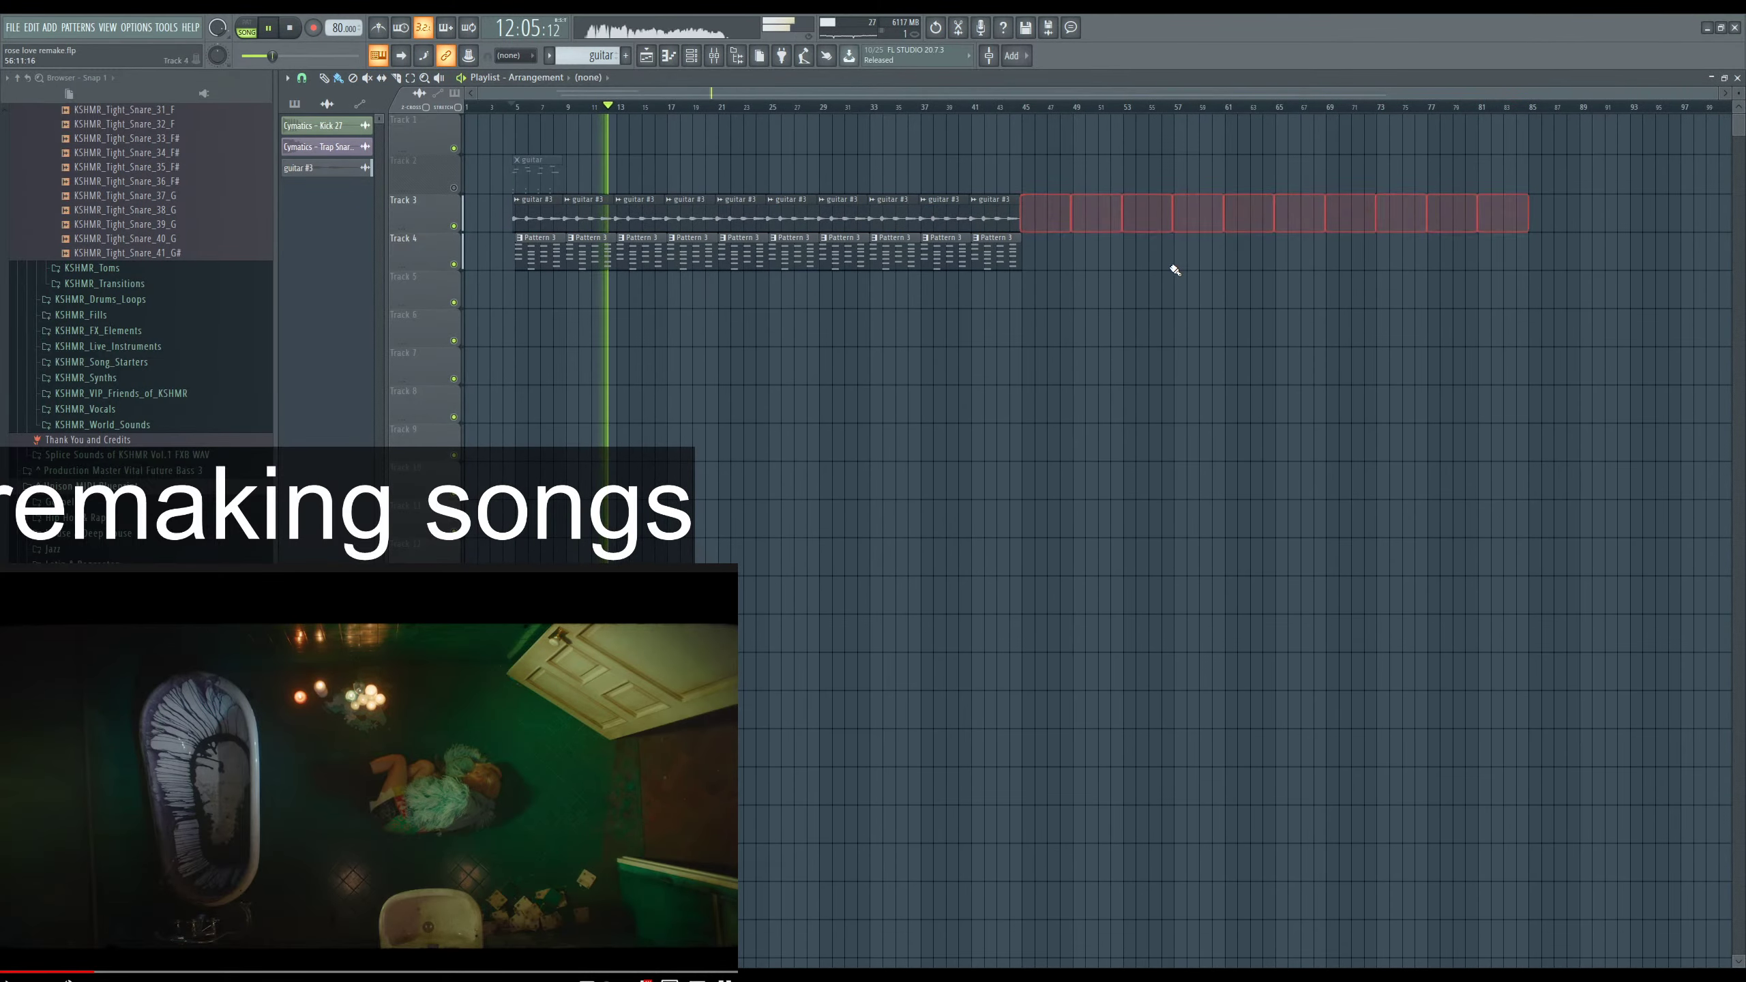
Play the arrangement from around the start of the first guitar #3 clip.
scroll(577, 323, "up", 3)
key("space")
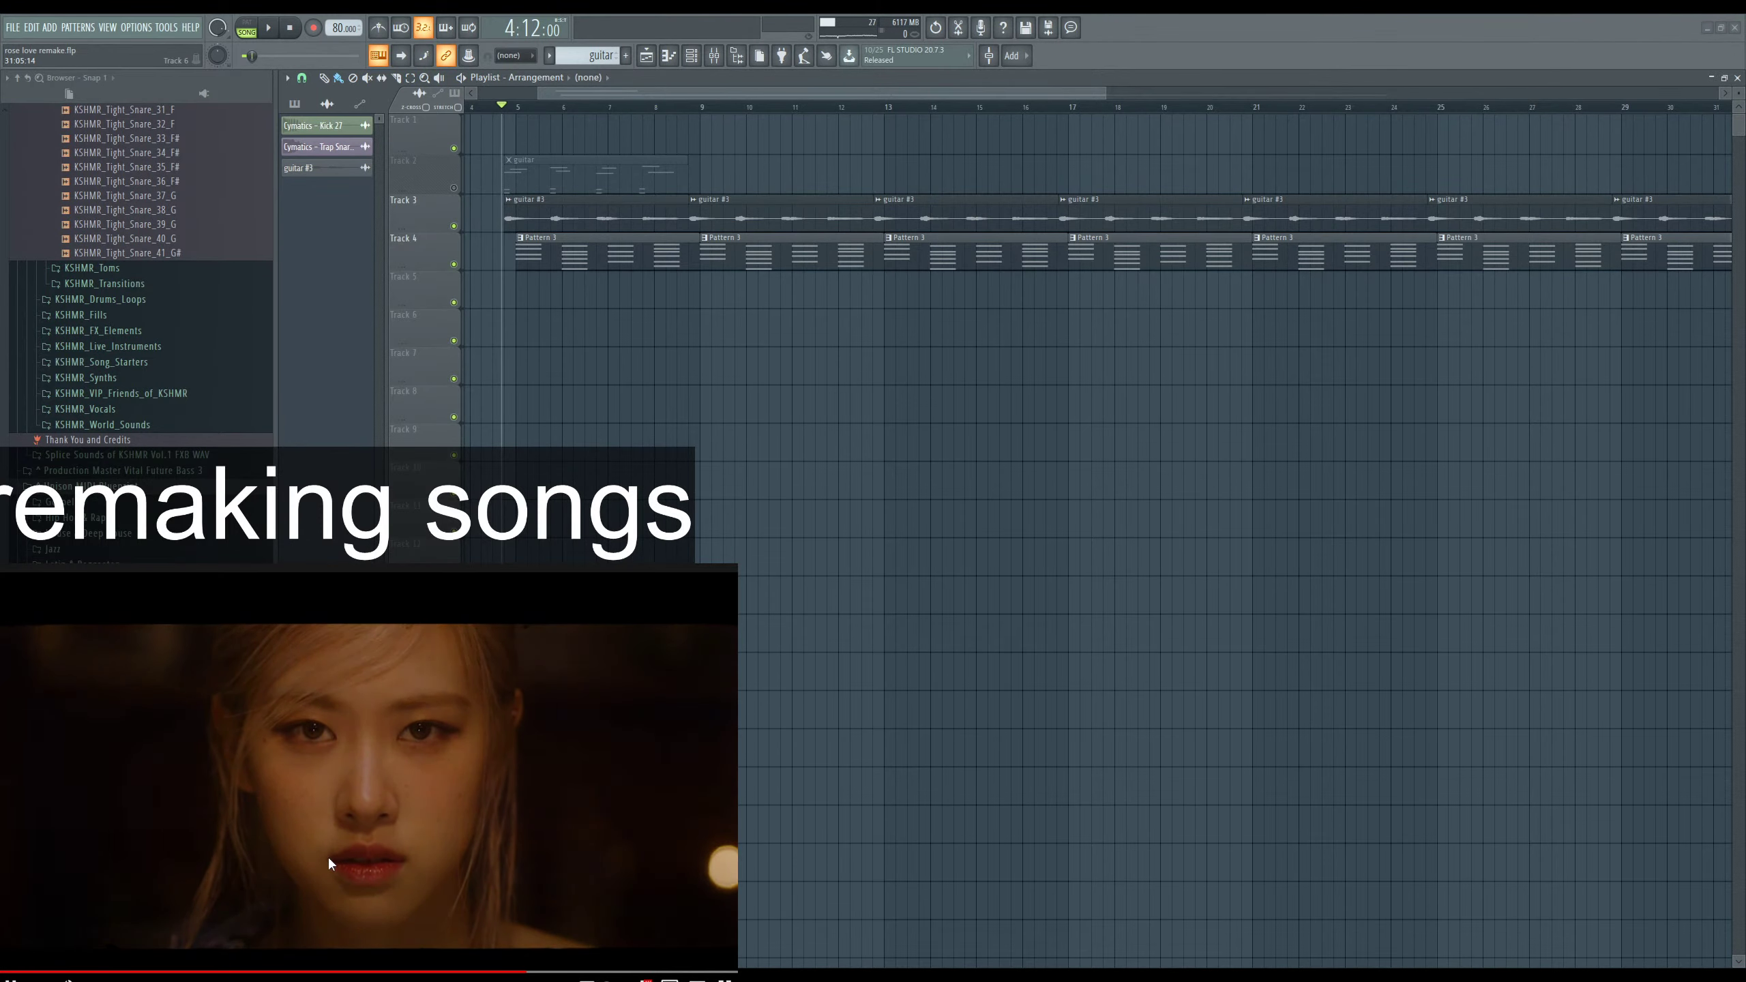
left_click(505, 108)
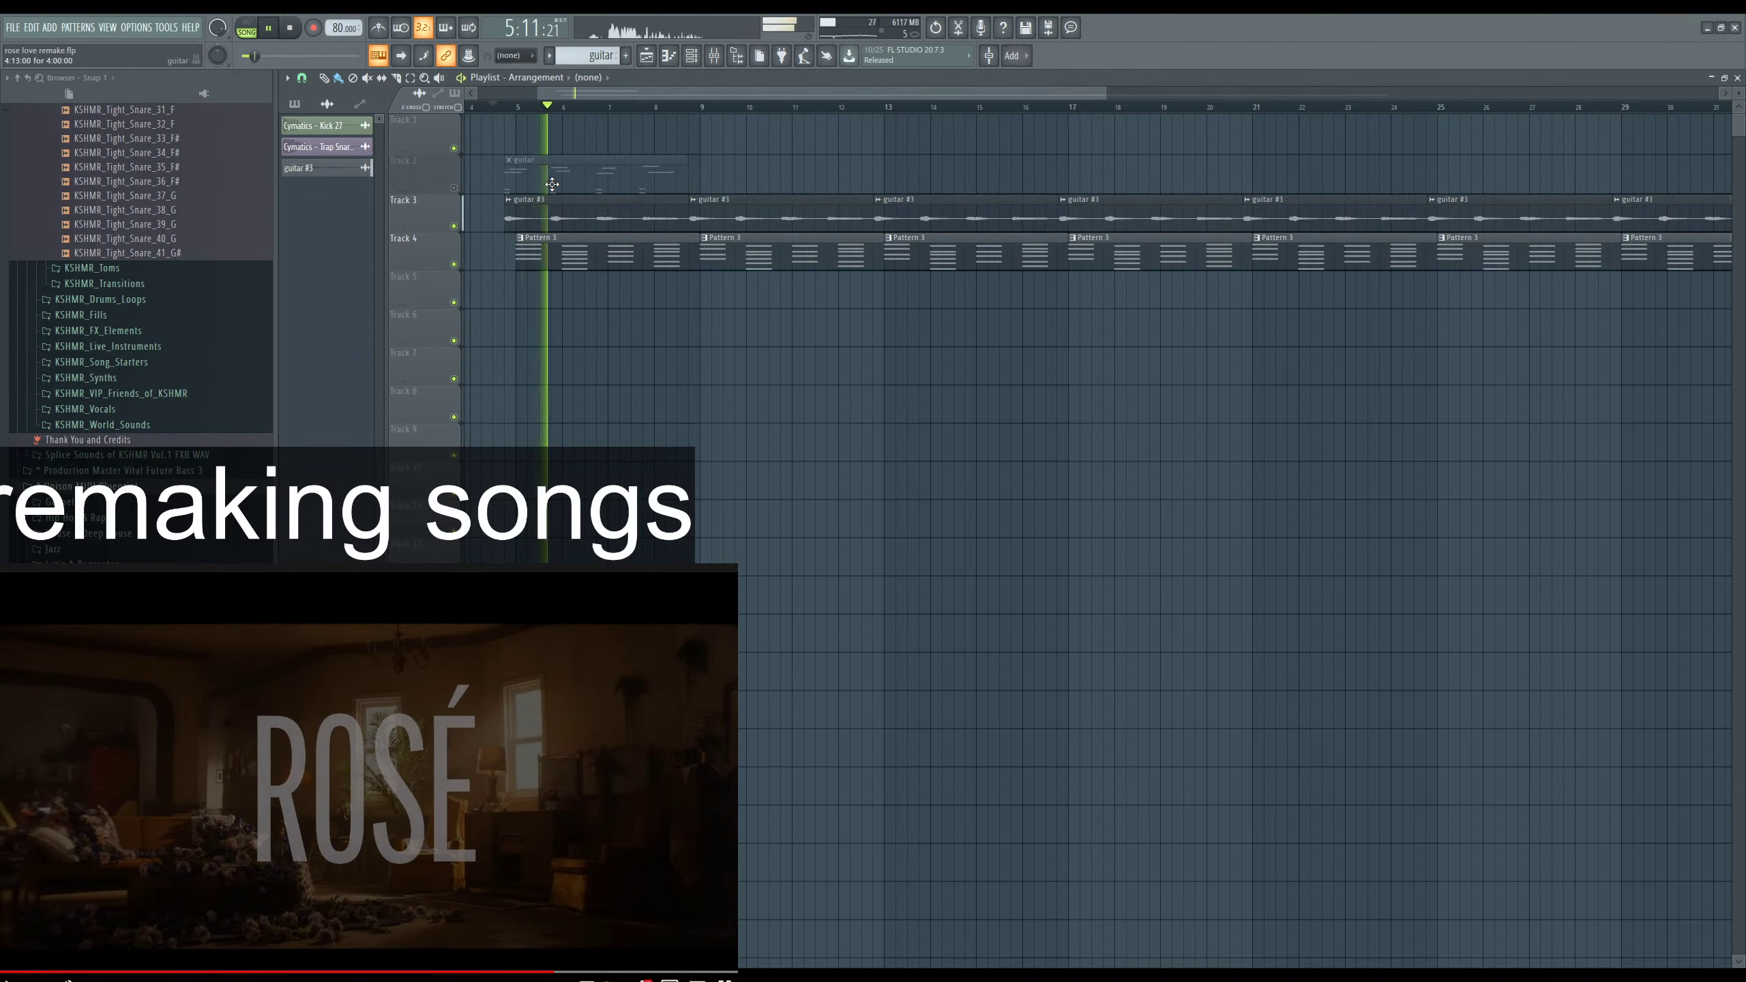
Stop playback and open Pattern 3's notes and its Kontakt guitar instrument.
key("F6")
key("space")
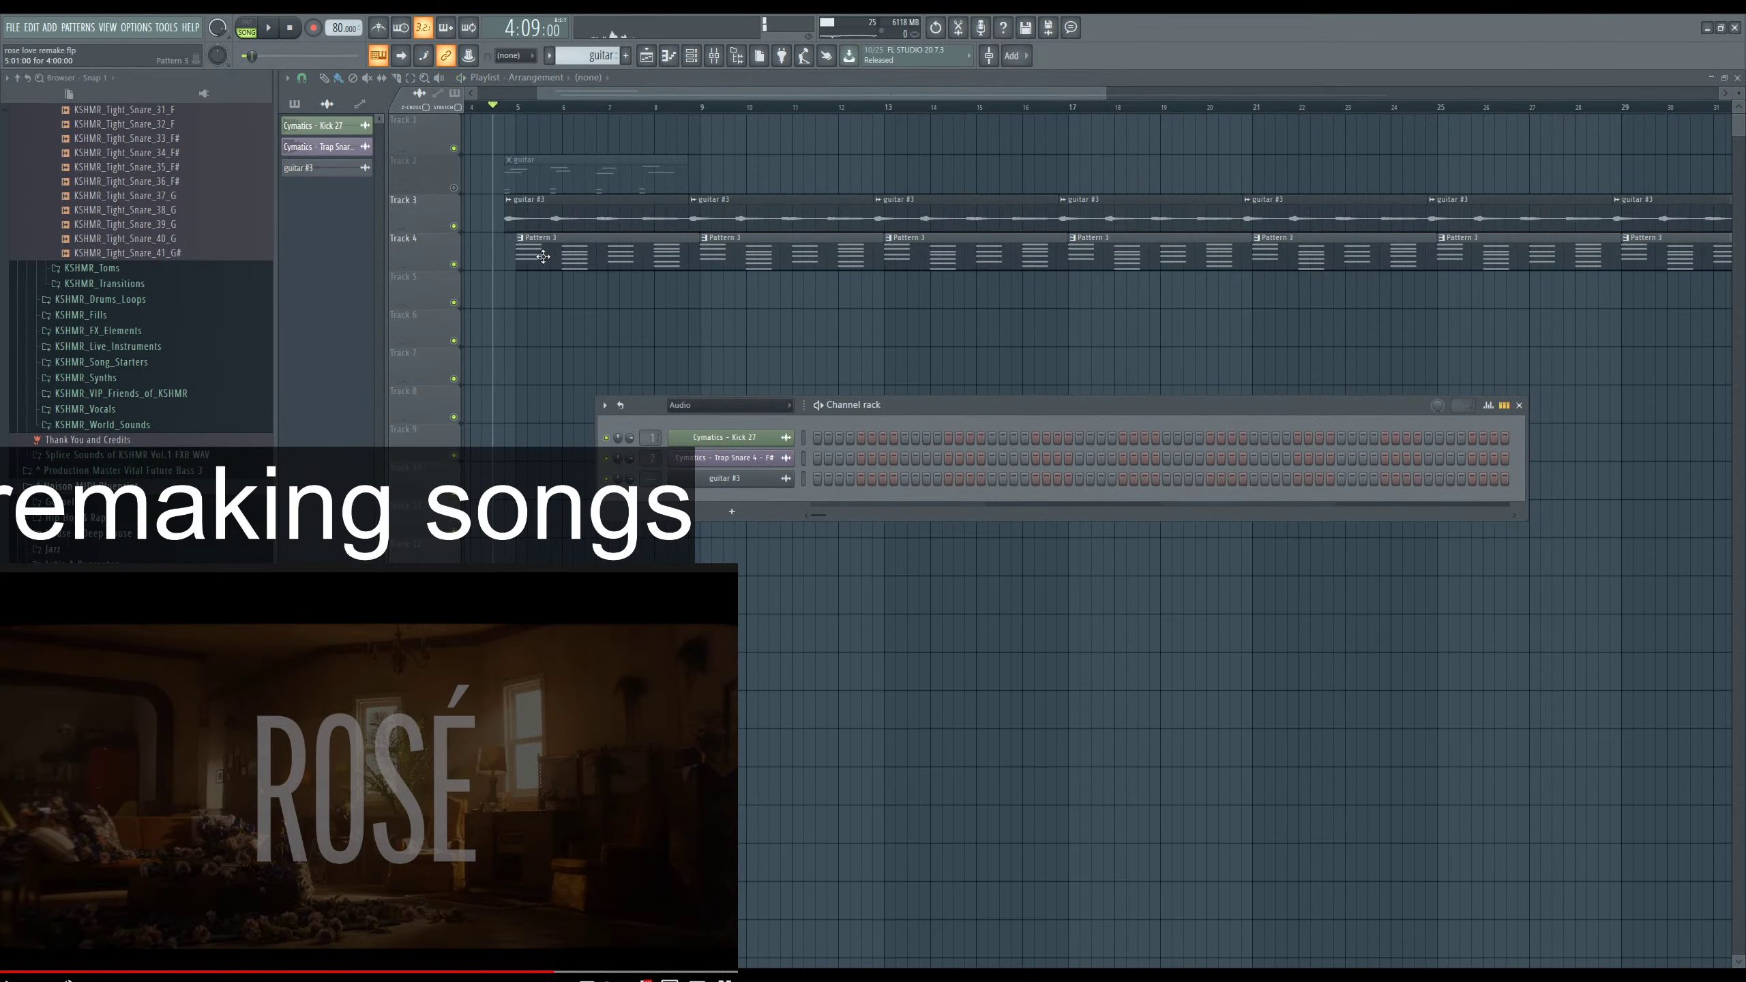
double_click(543, 257)
left_click(769, 519)
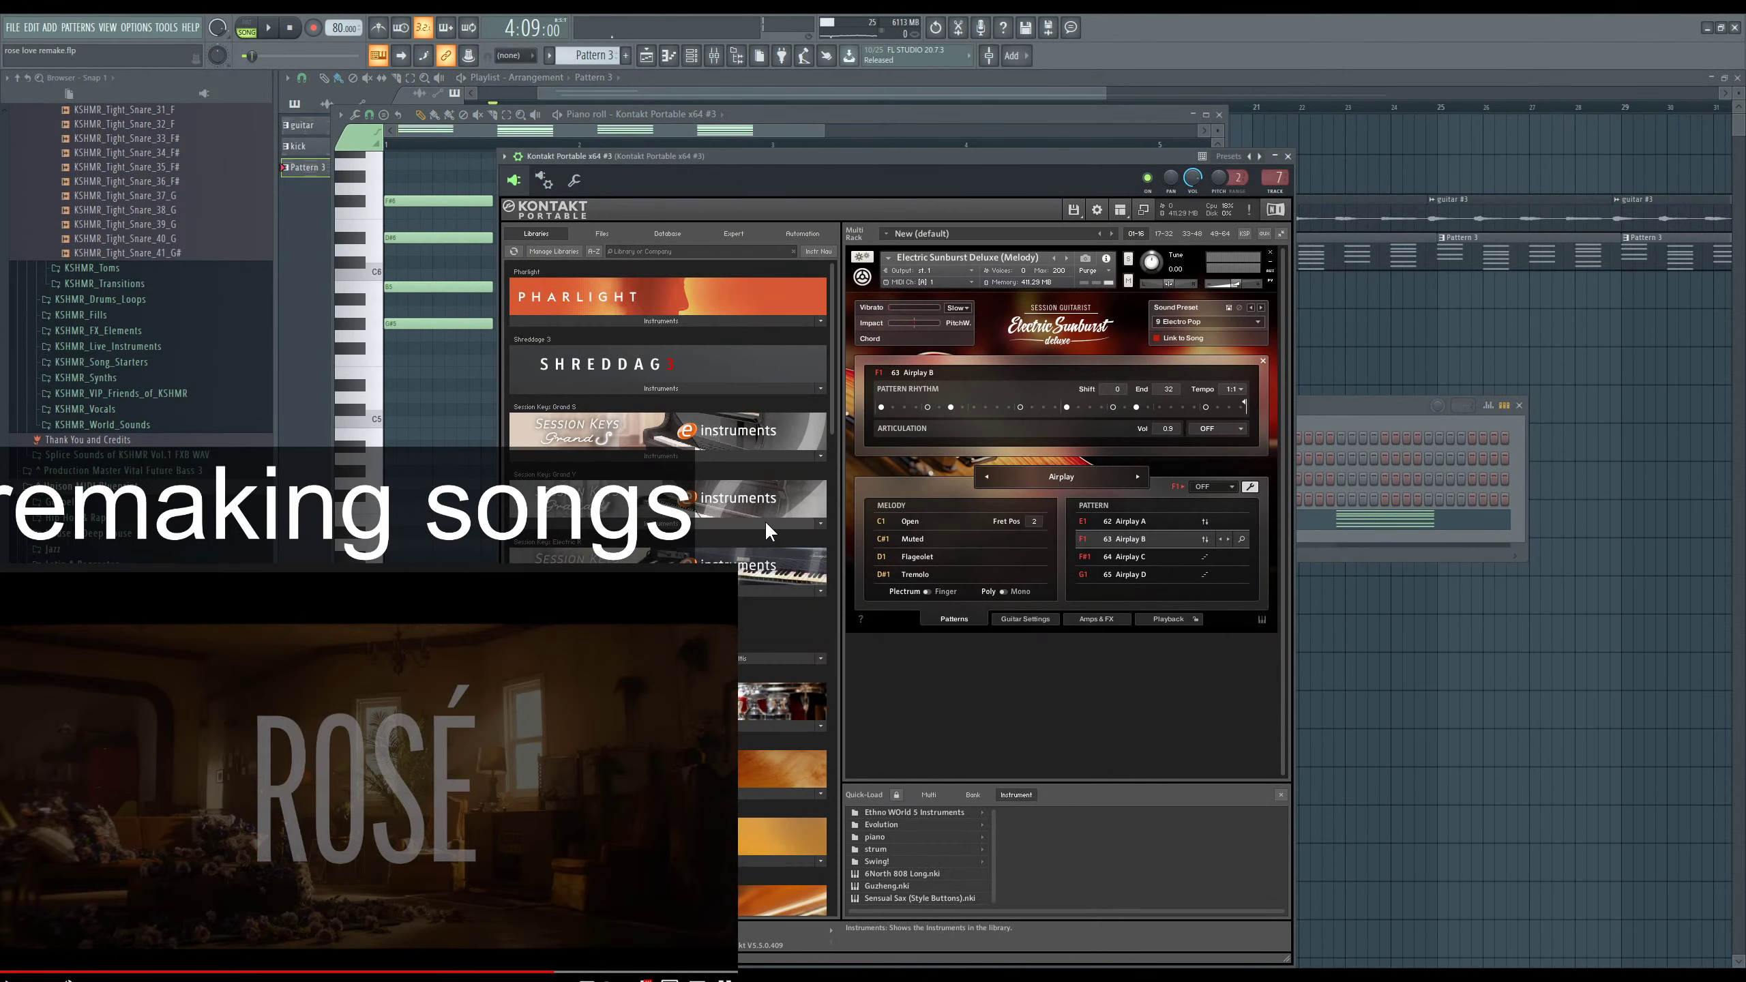
Load the Latin Love song into Electric Sunburst Deluxe and play Pattern 3 in pattern mode.
left_click(1061, 478)
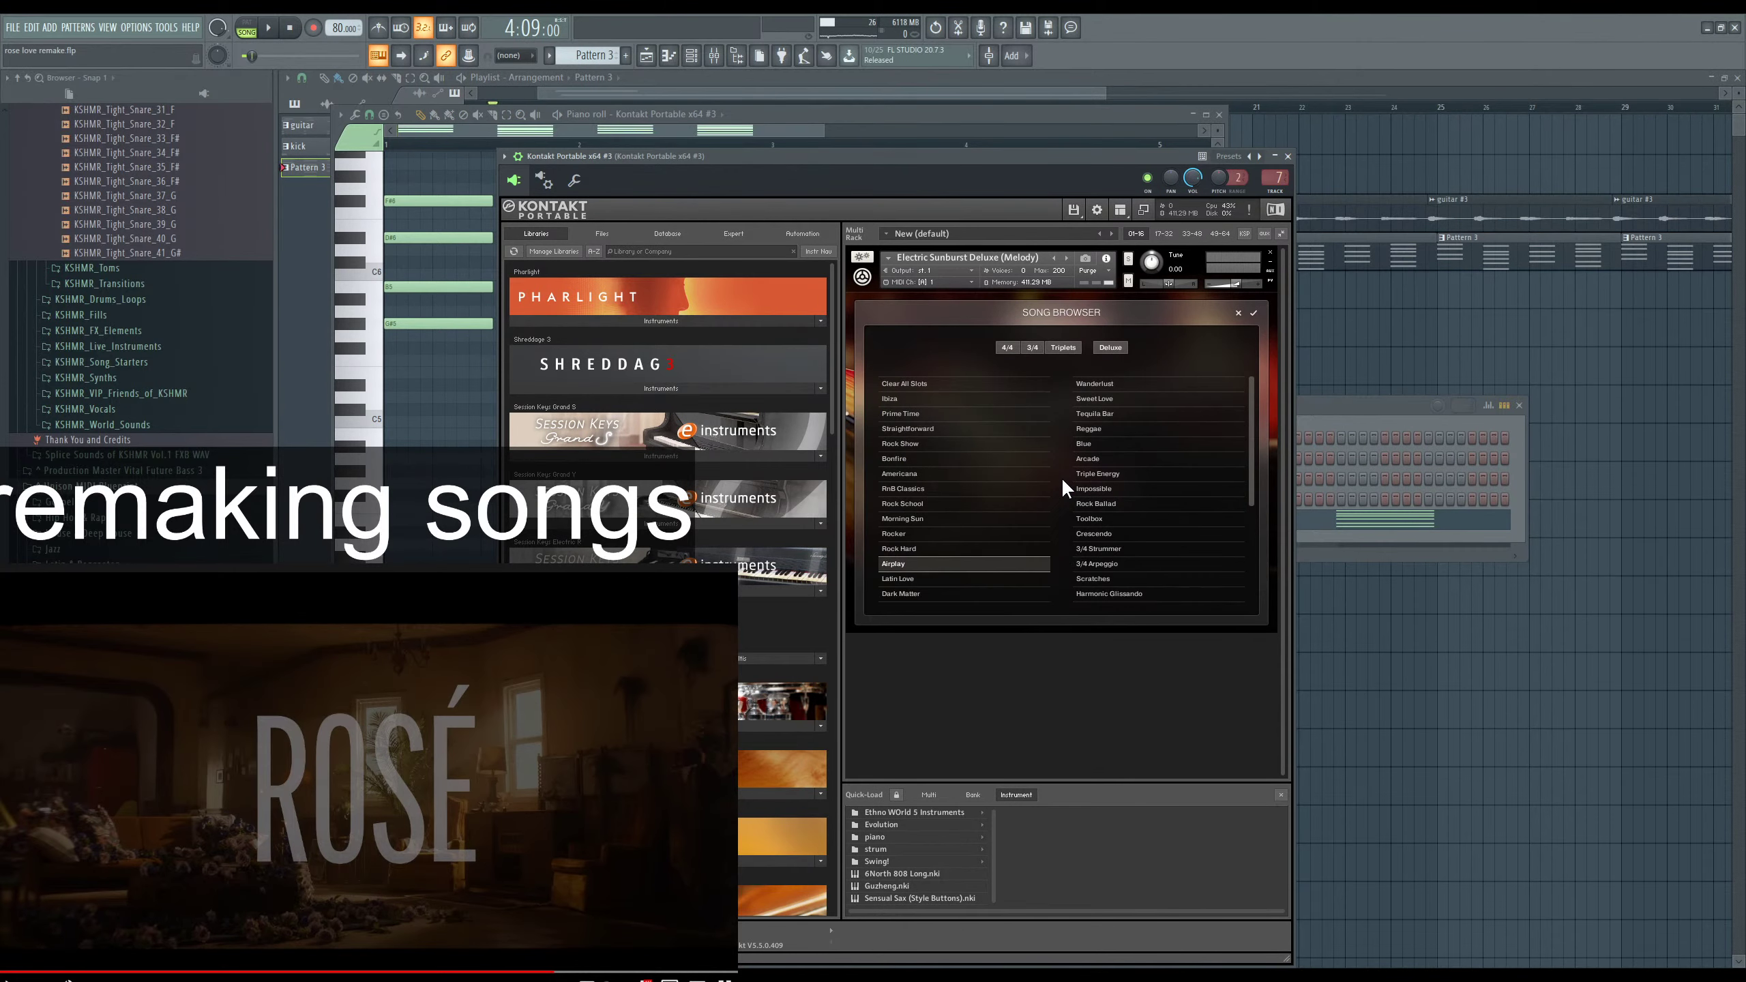
left_click(949, 581)
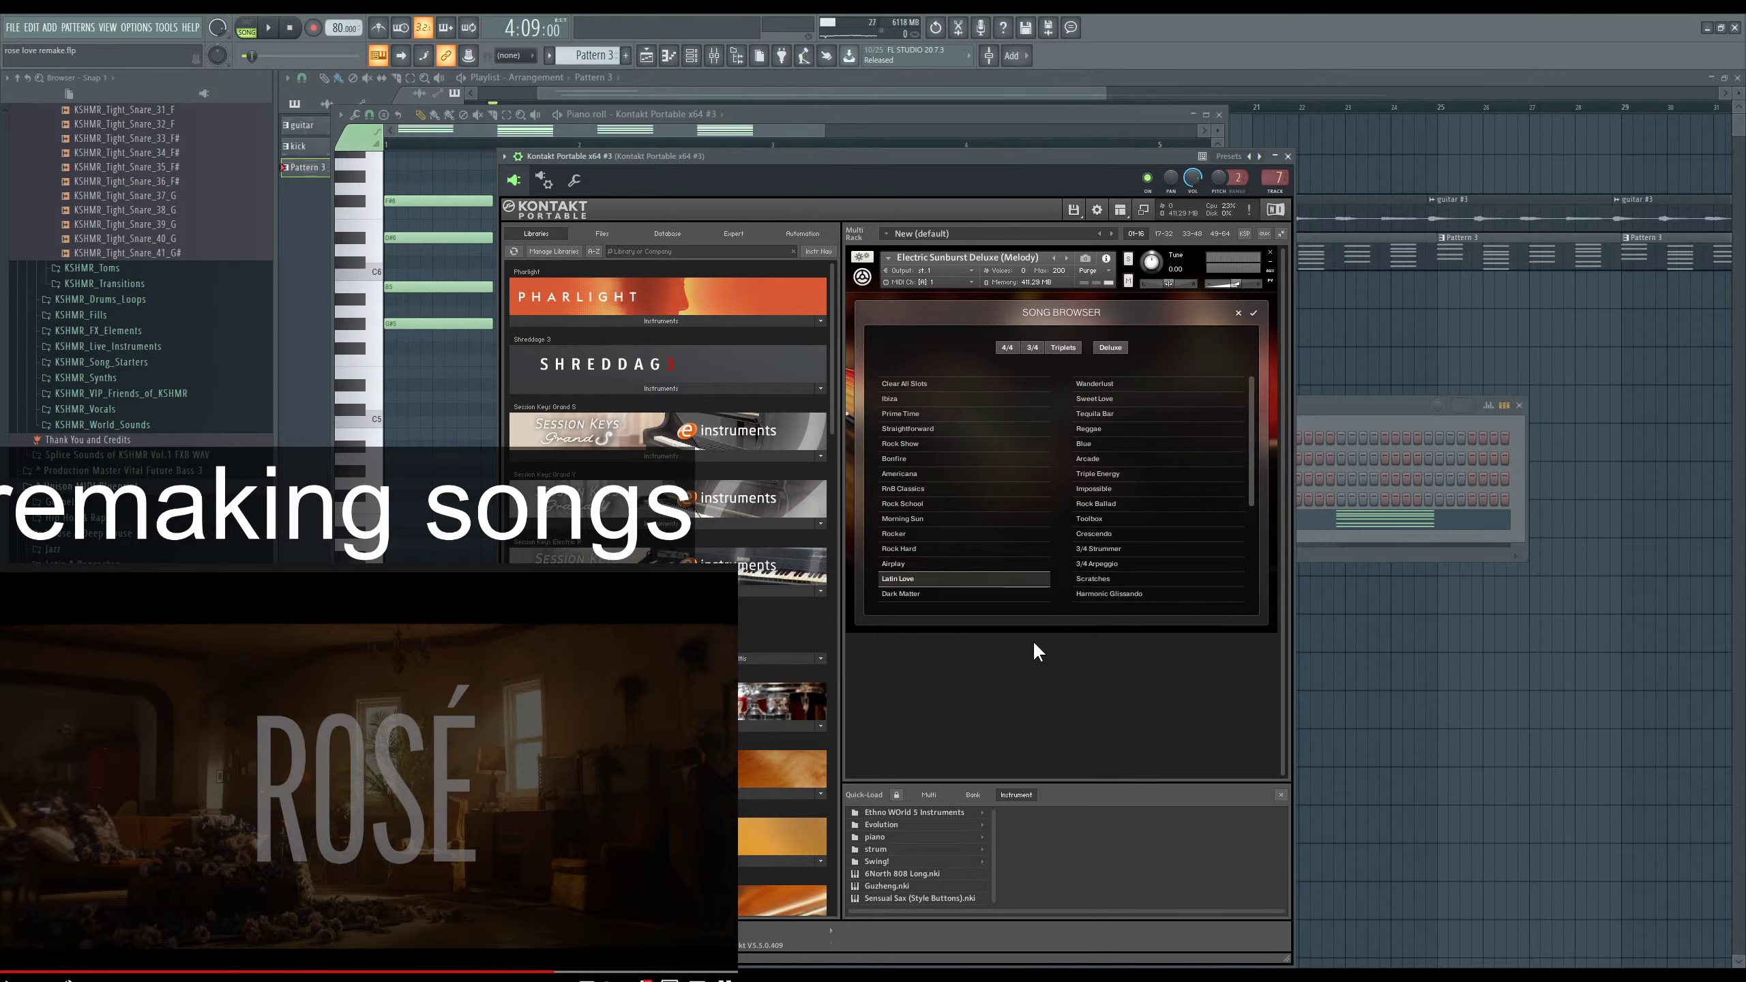
left_click(1254, 313)
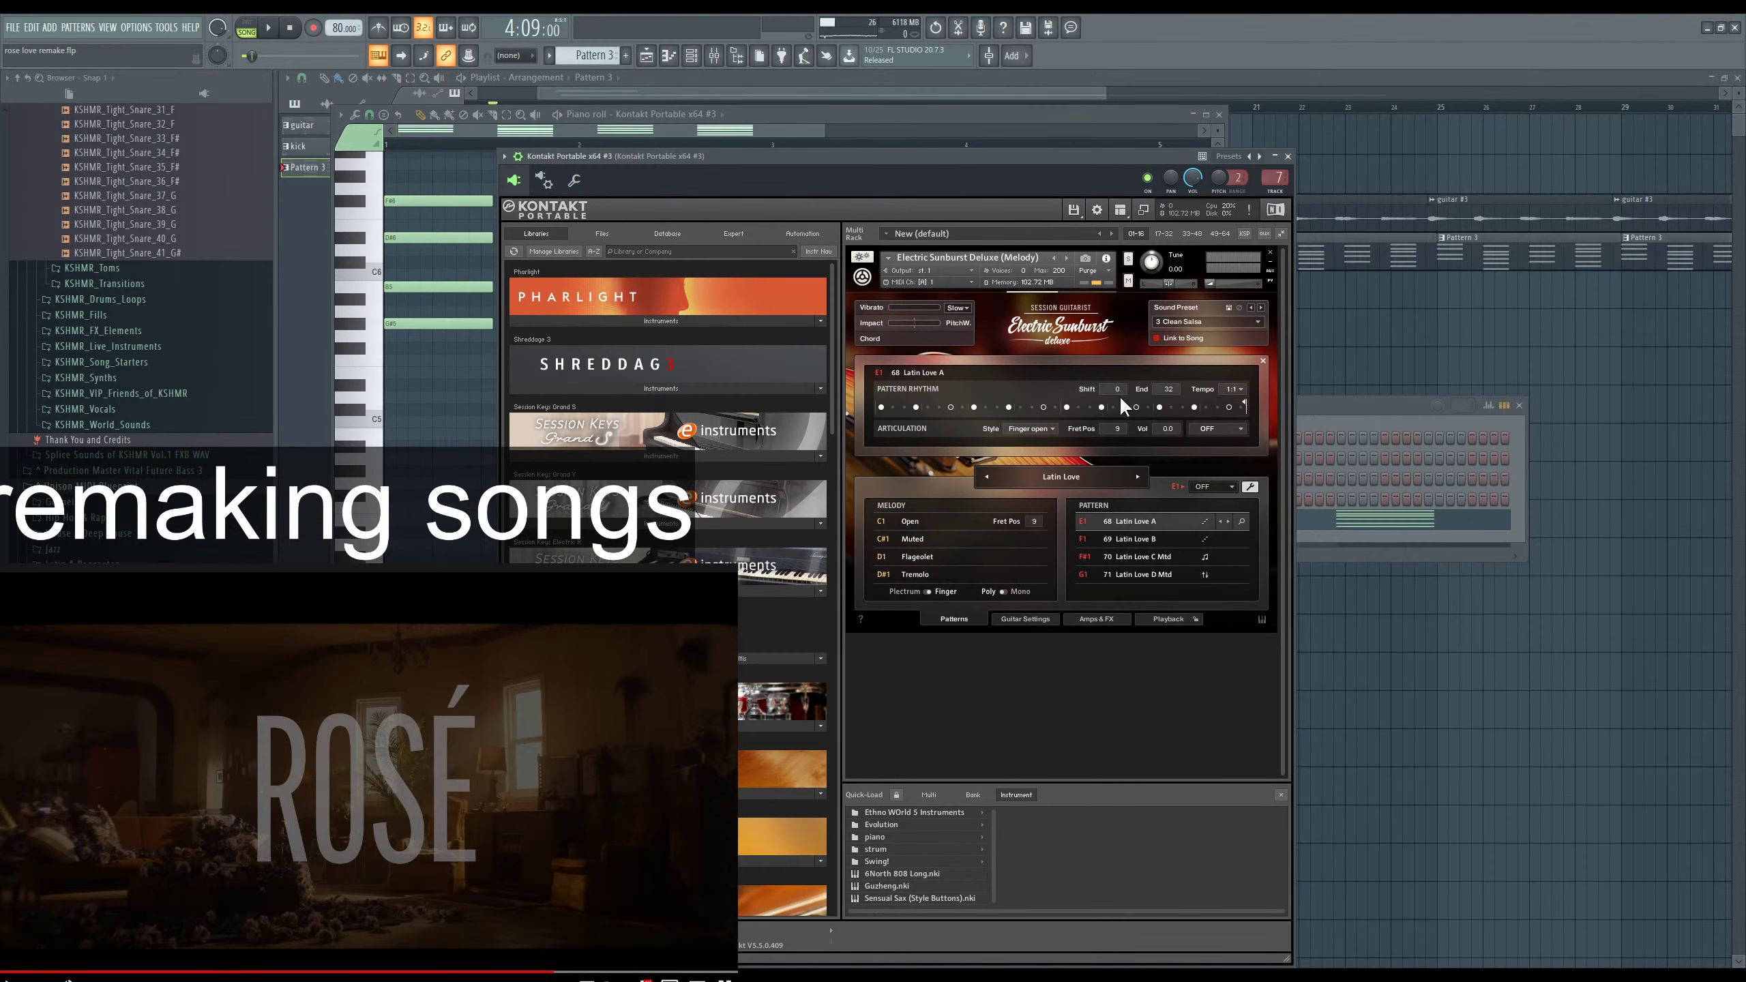
left_click(245, 29)
key("space")
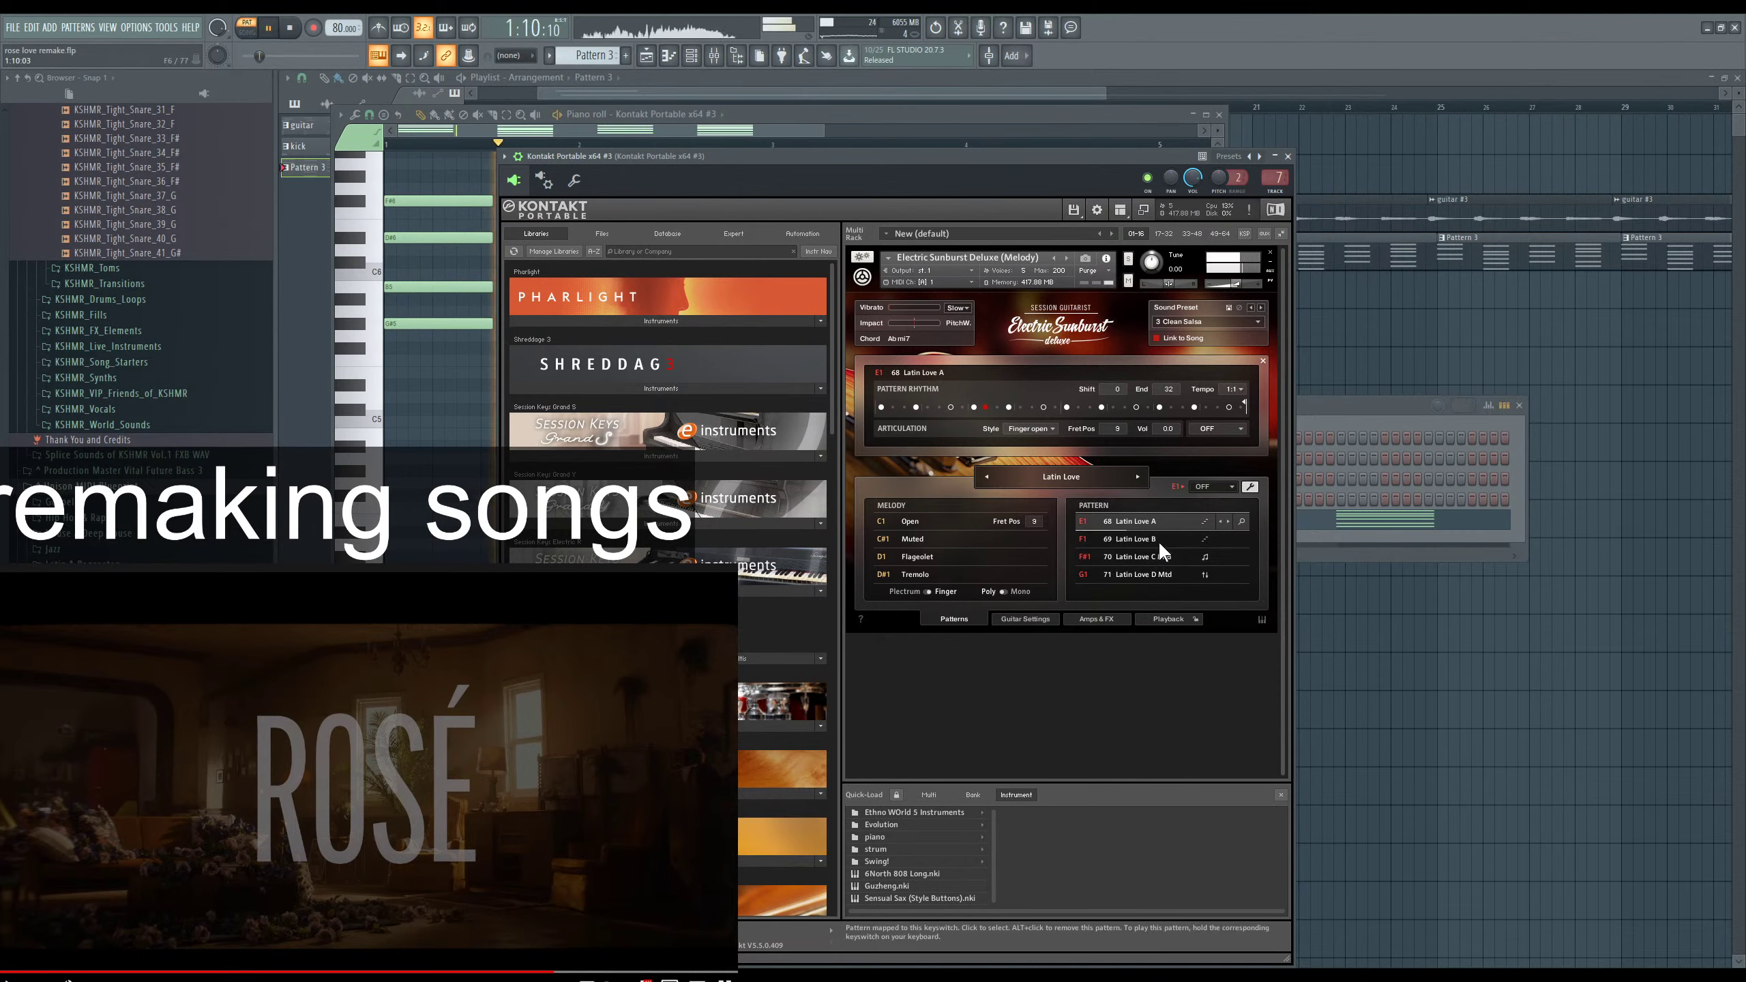
Preview Pattern 3 with Latin Love D Mtd and look through the guitar's song browser without loading another song.
left_click(1166, 571)
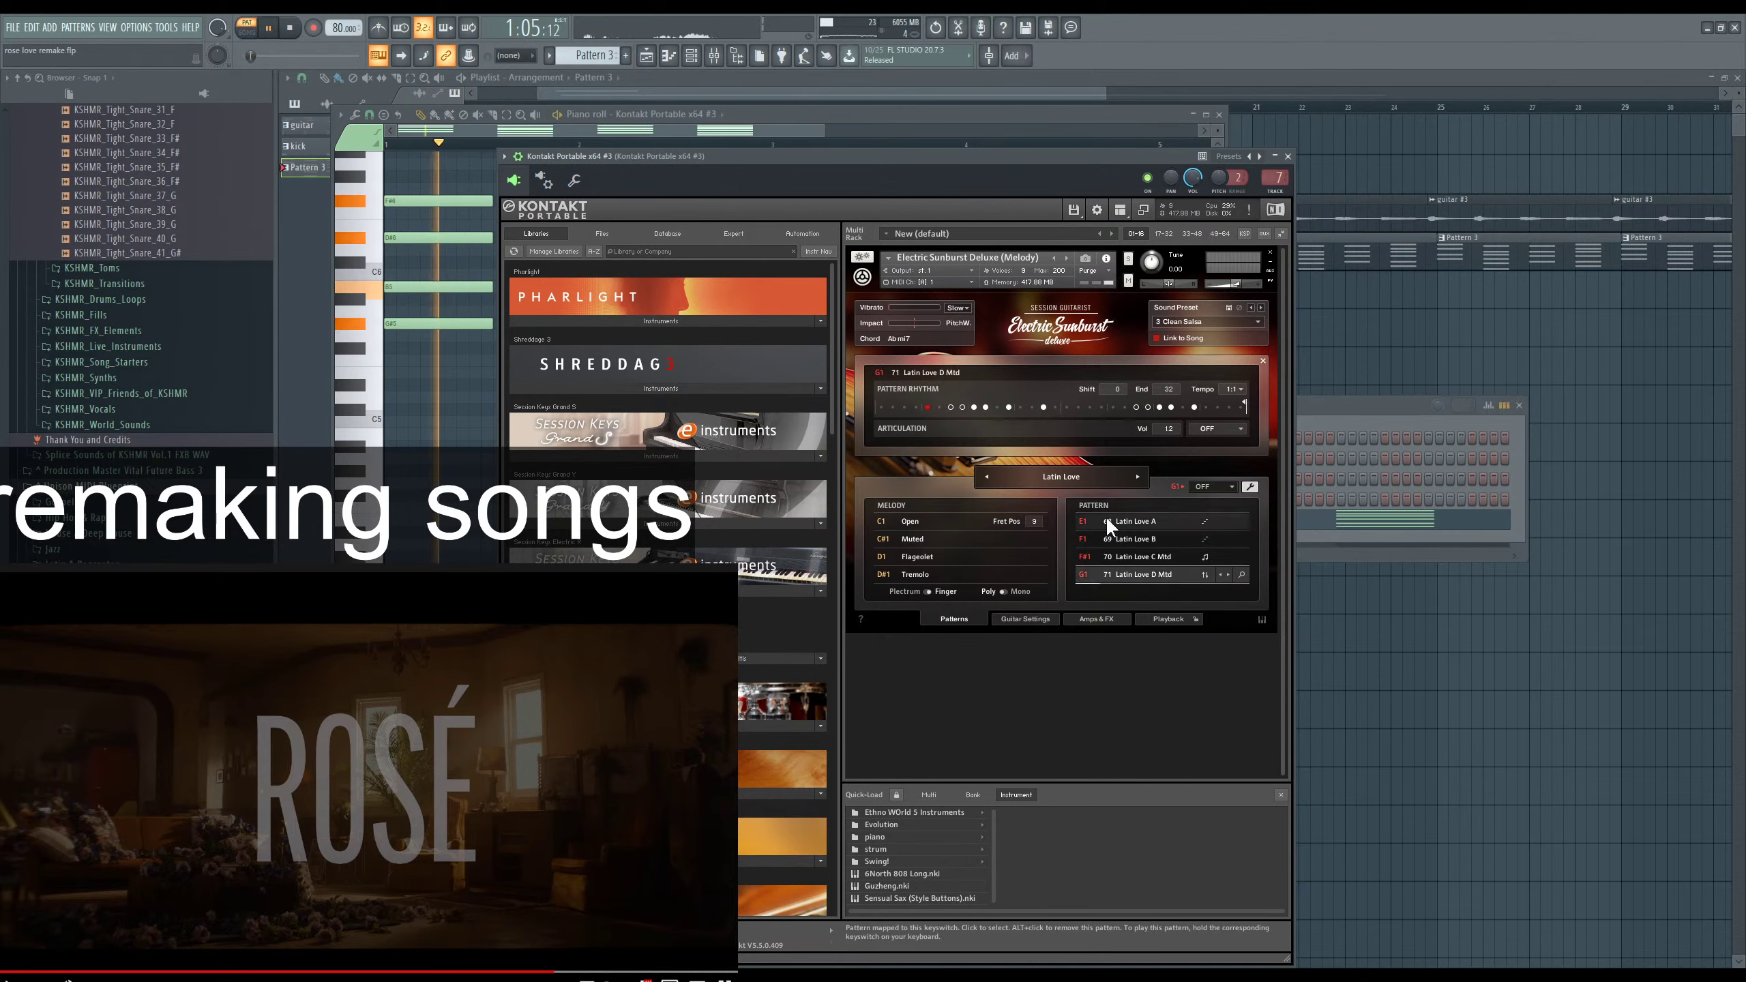
key("space")
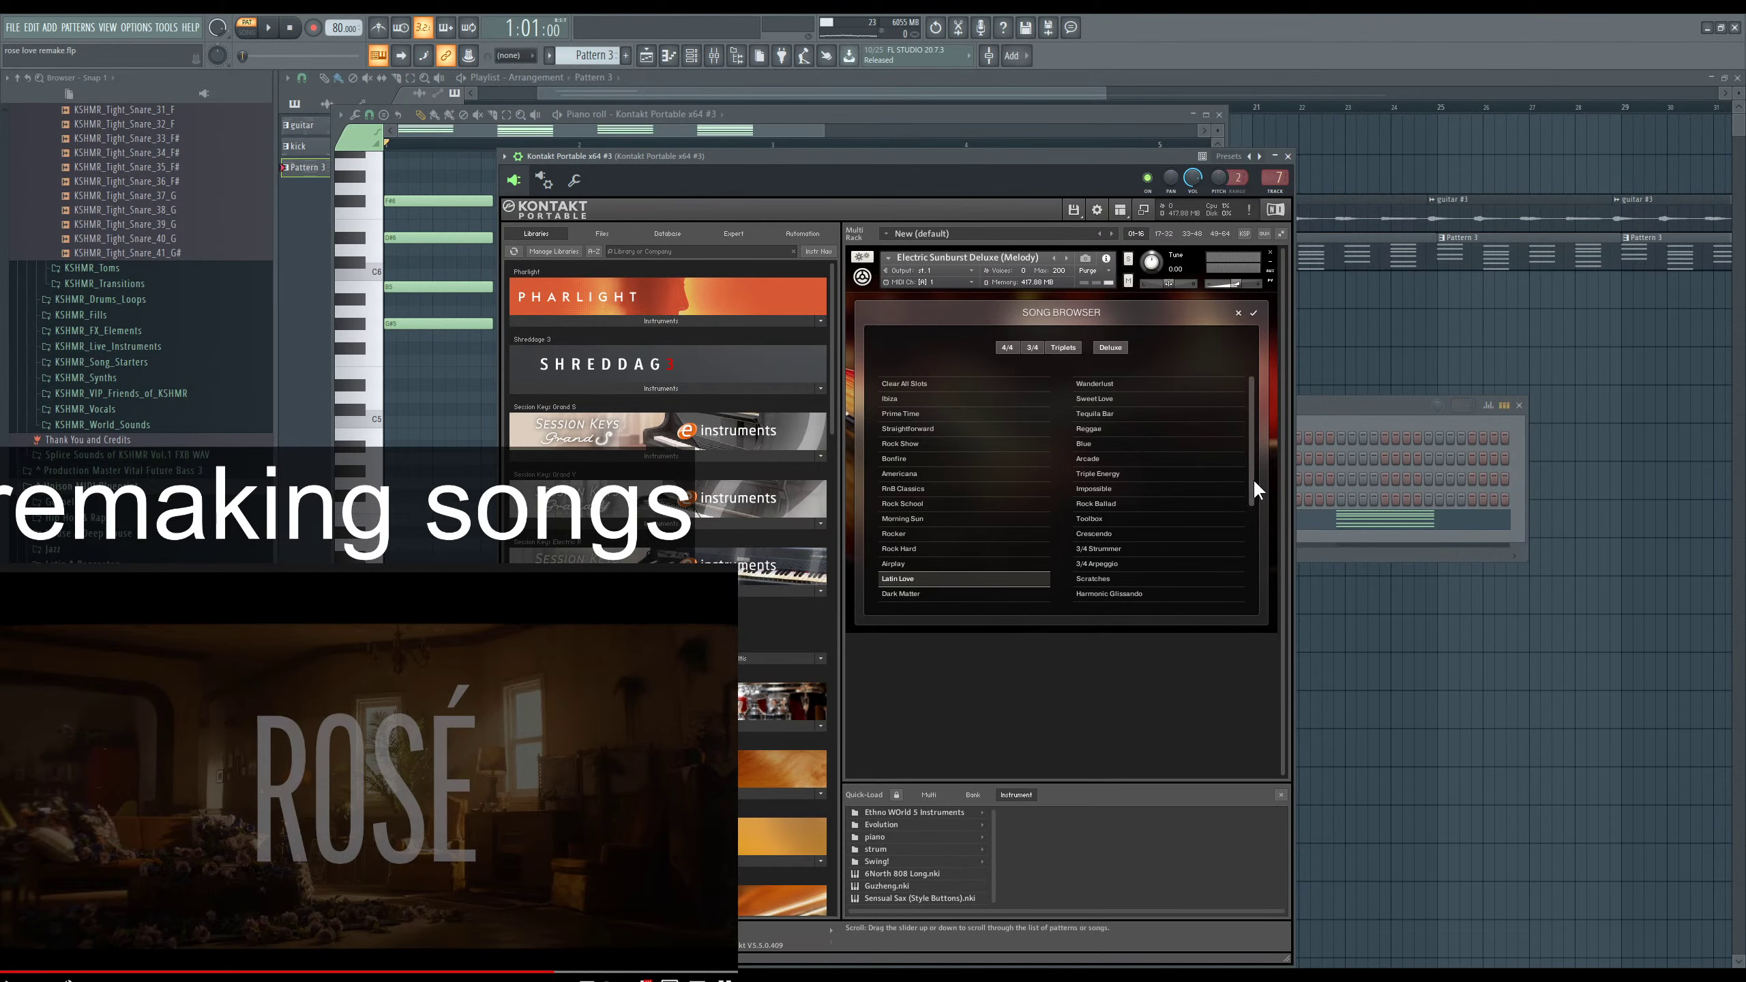
left_click_drag(1253, 478, 1244, 415)
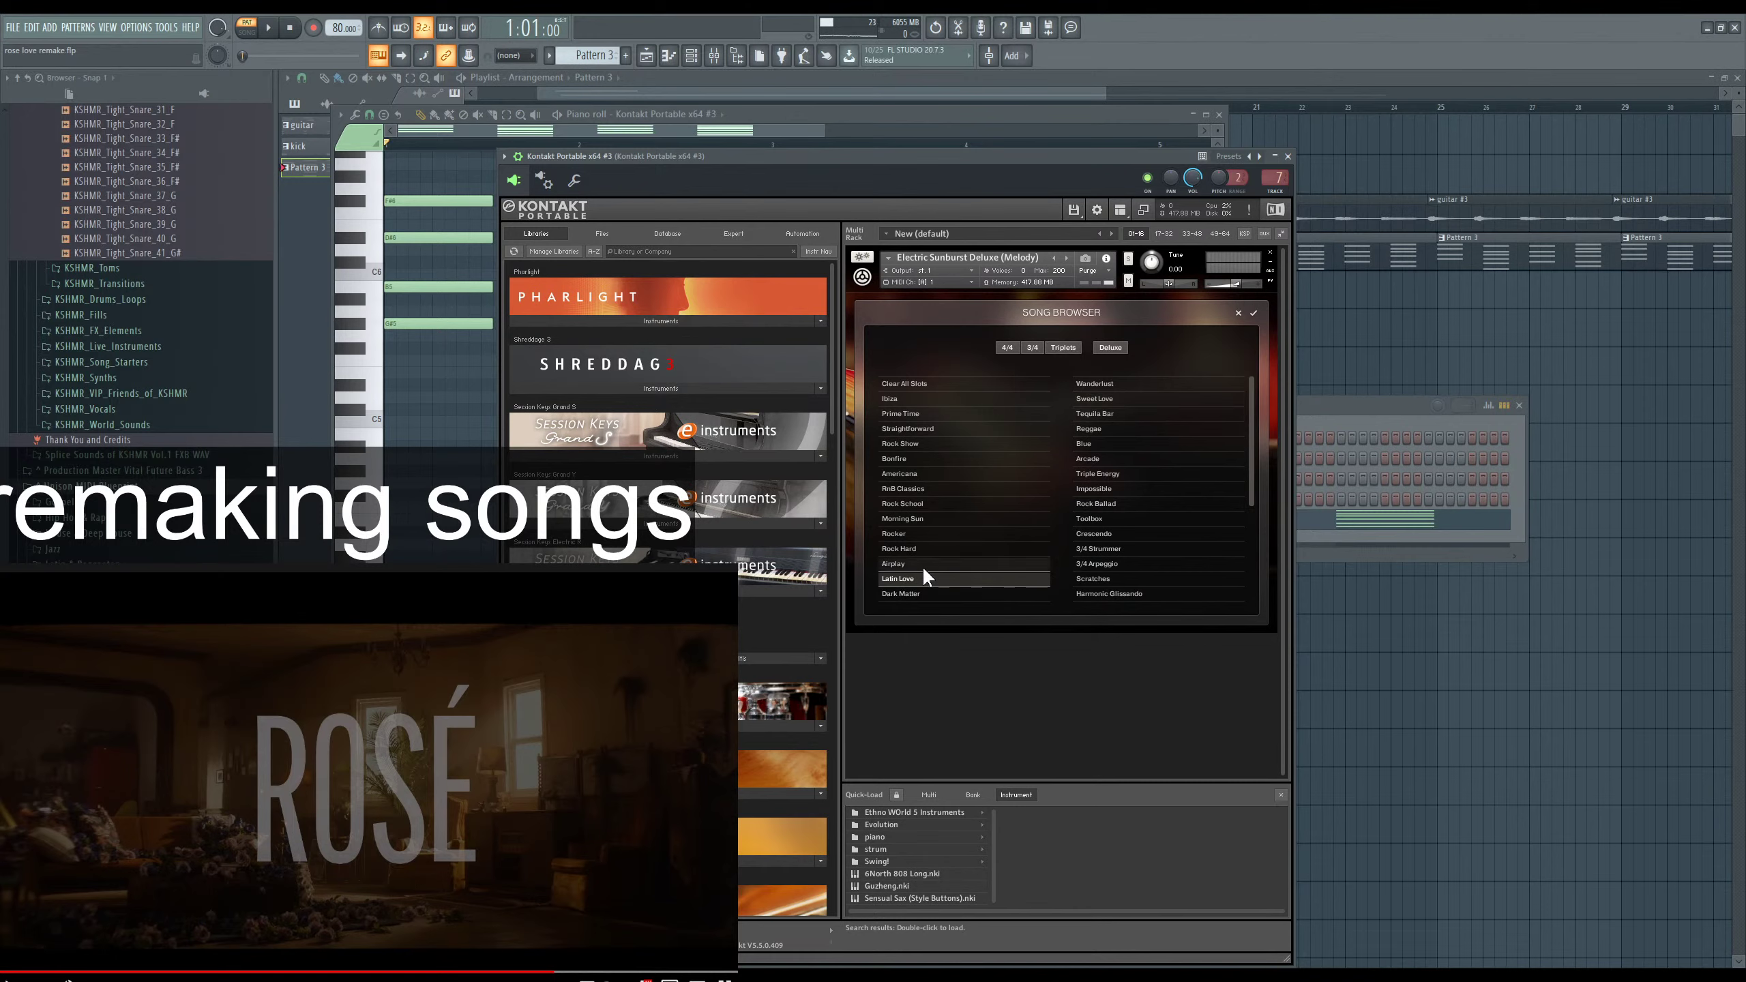
left_click(1238, 313)
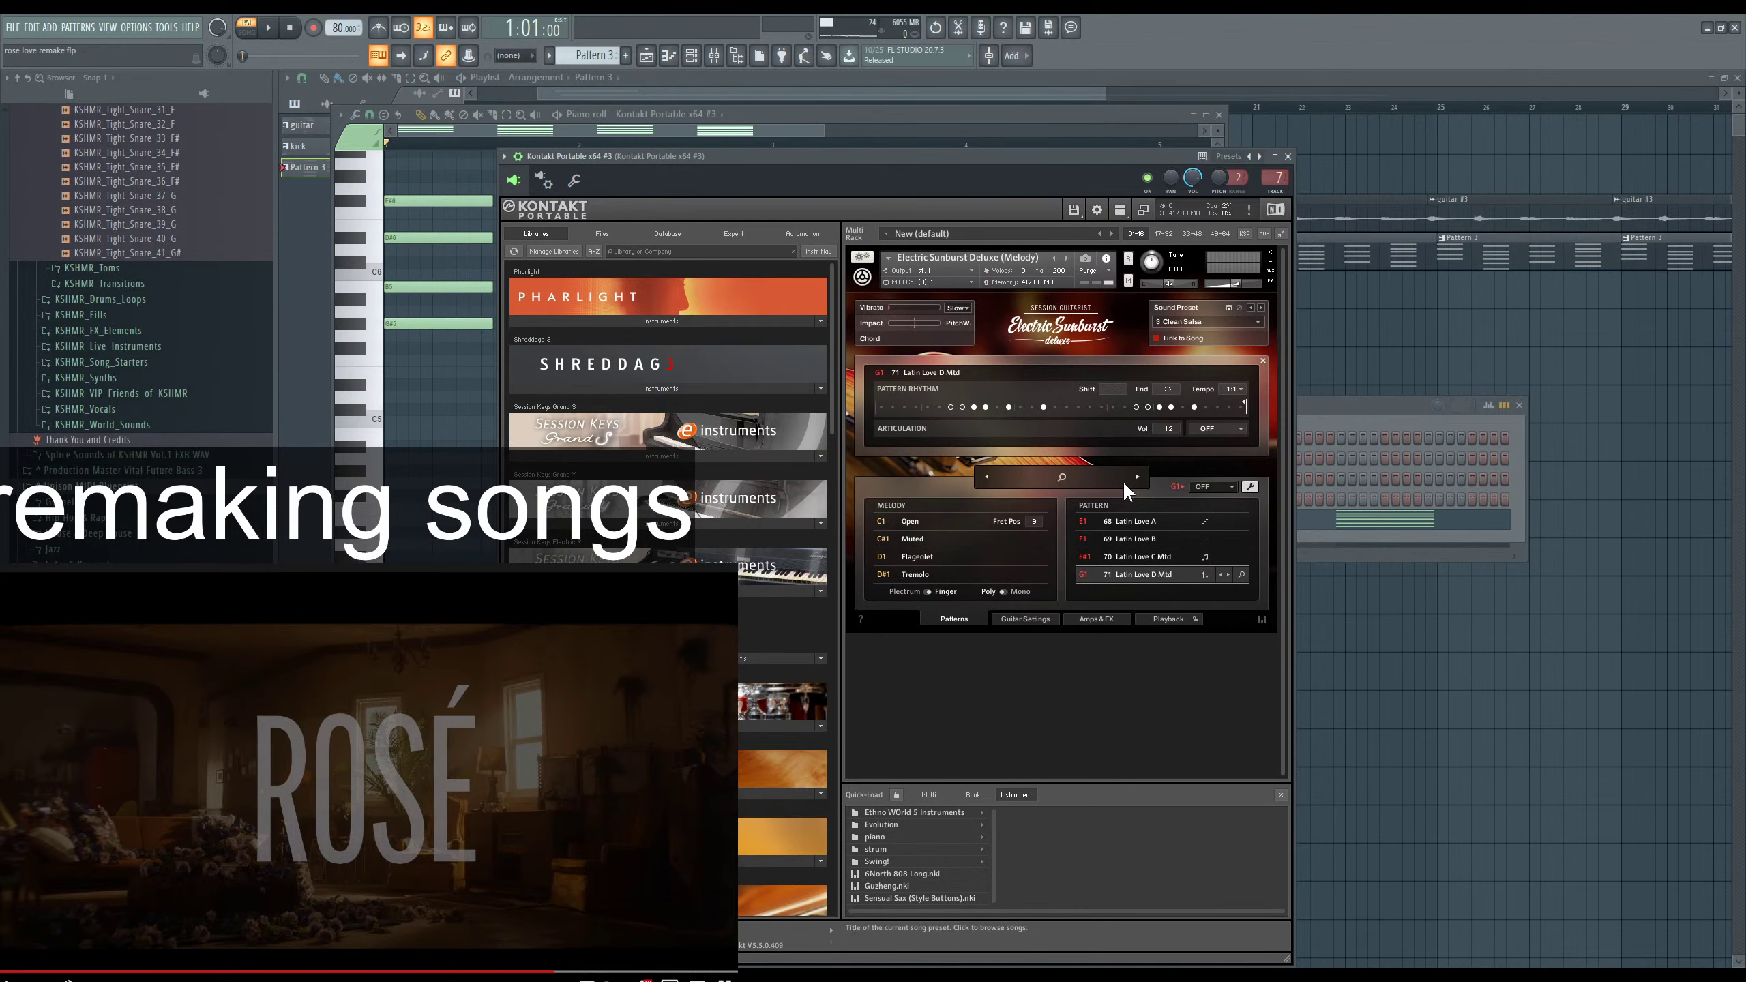
Load the Dark Matter song and preview its Dark Matter B and Dark Matter D Mtd patterns.
left_click(1138, 476)
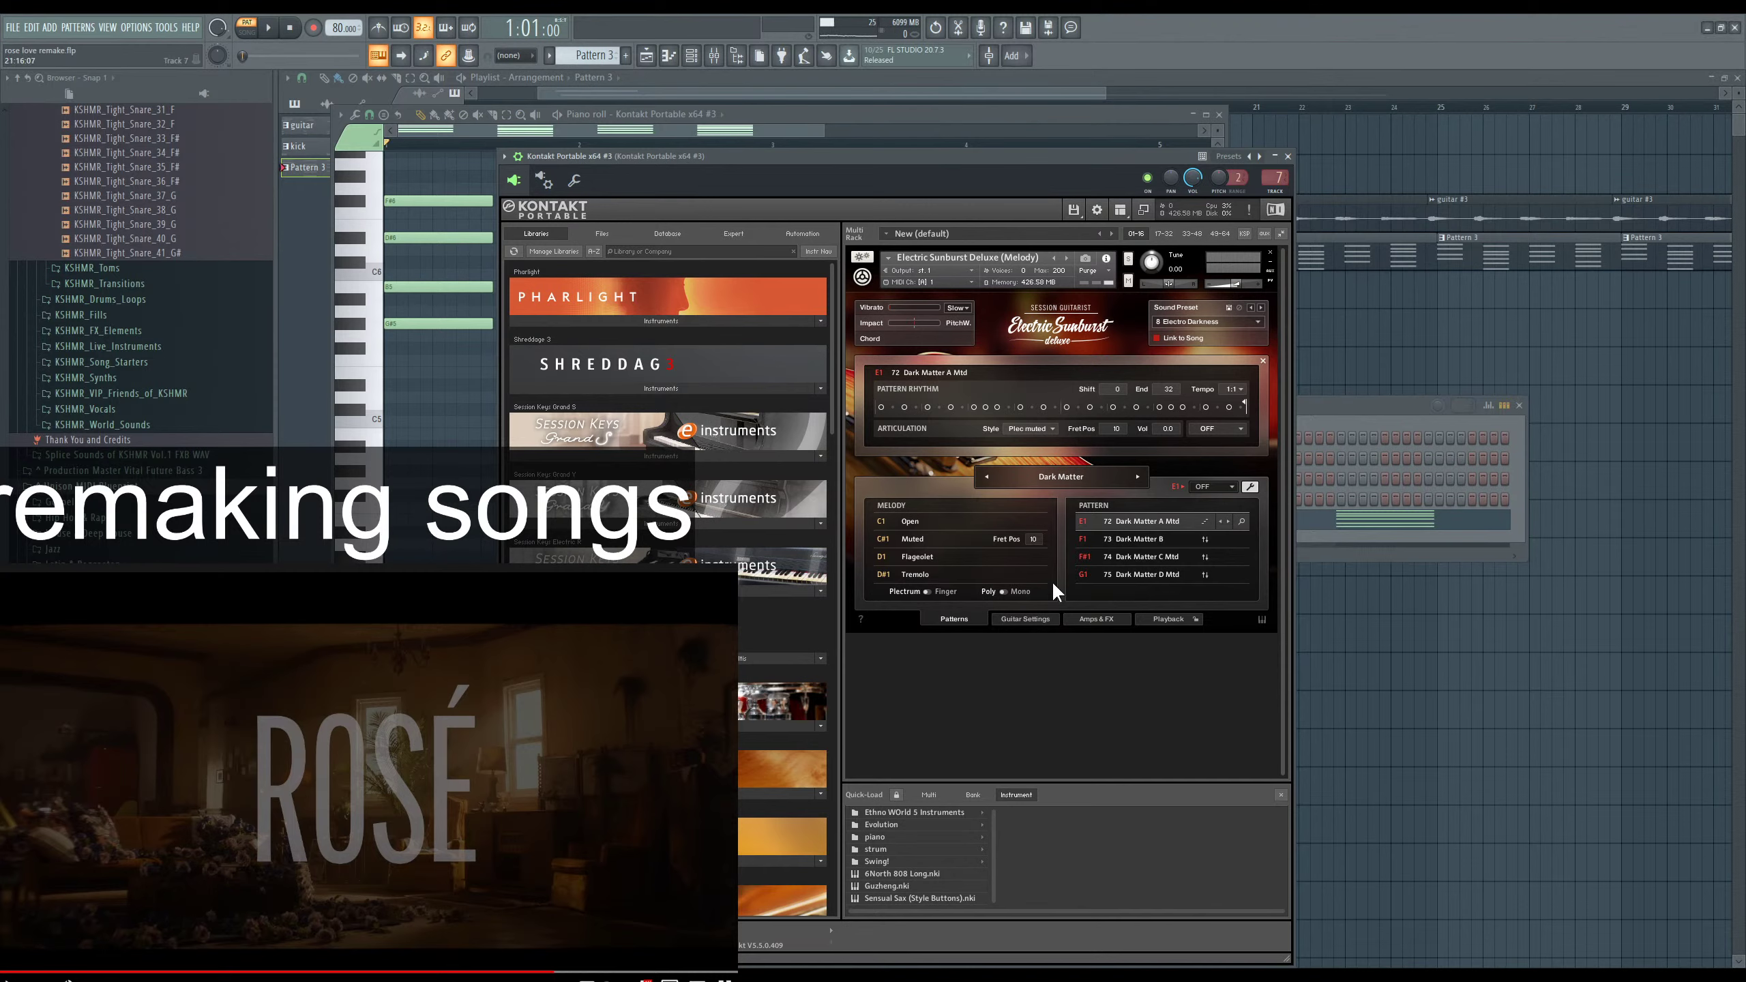
left_click(1169, 540)
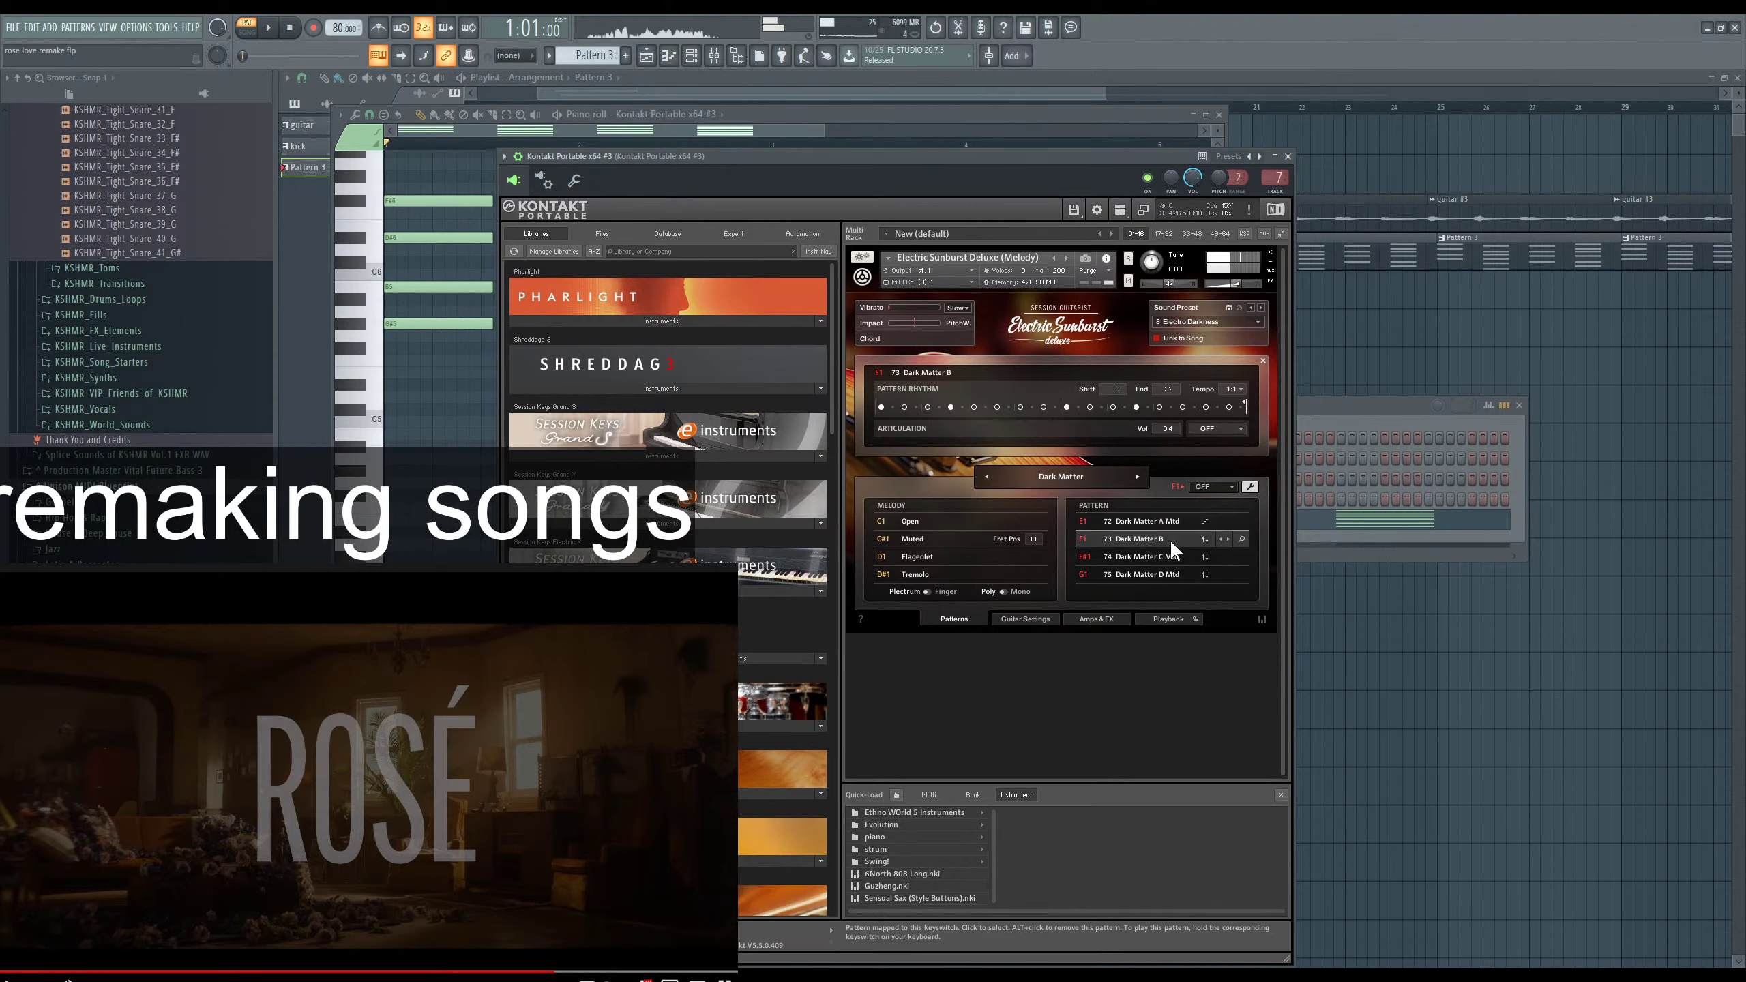
left_click(1151, 575)
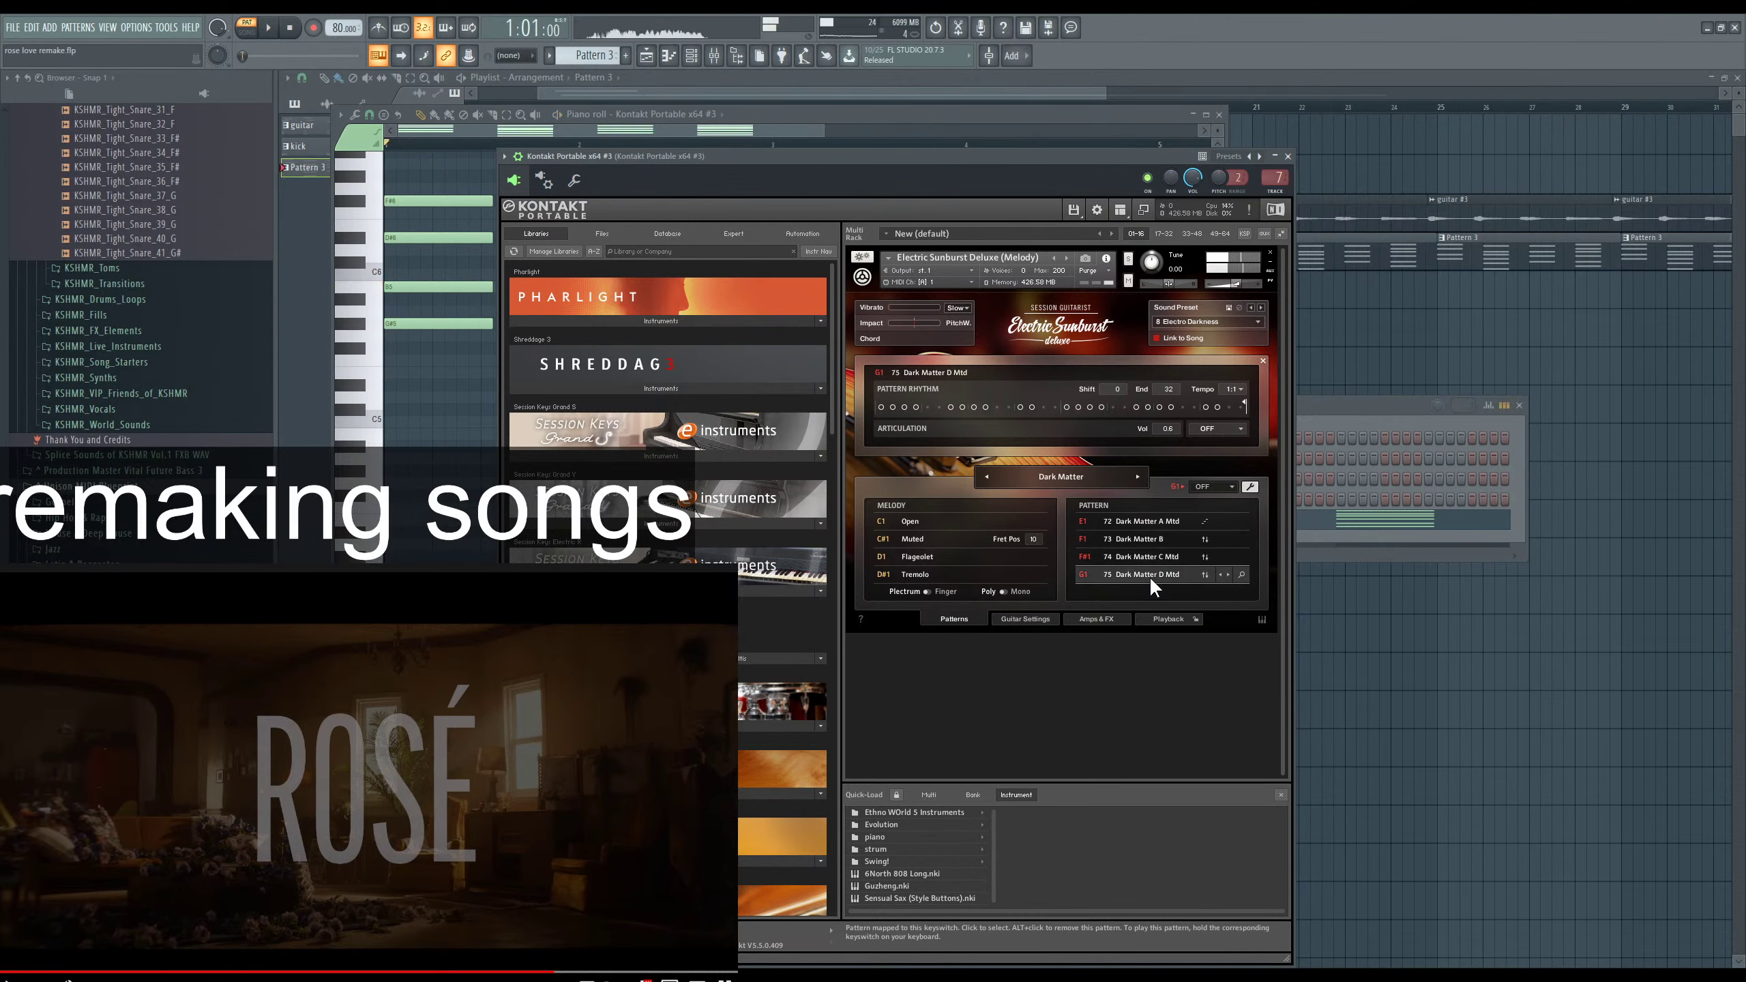
Step through the Wanderlust and Tequila Bar songs to Reggae and play Pattern 3 with Reggae B Mtd.
left_click(1138, 476)
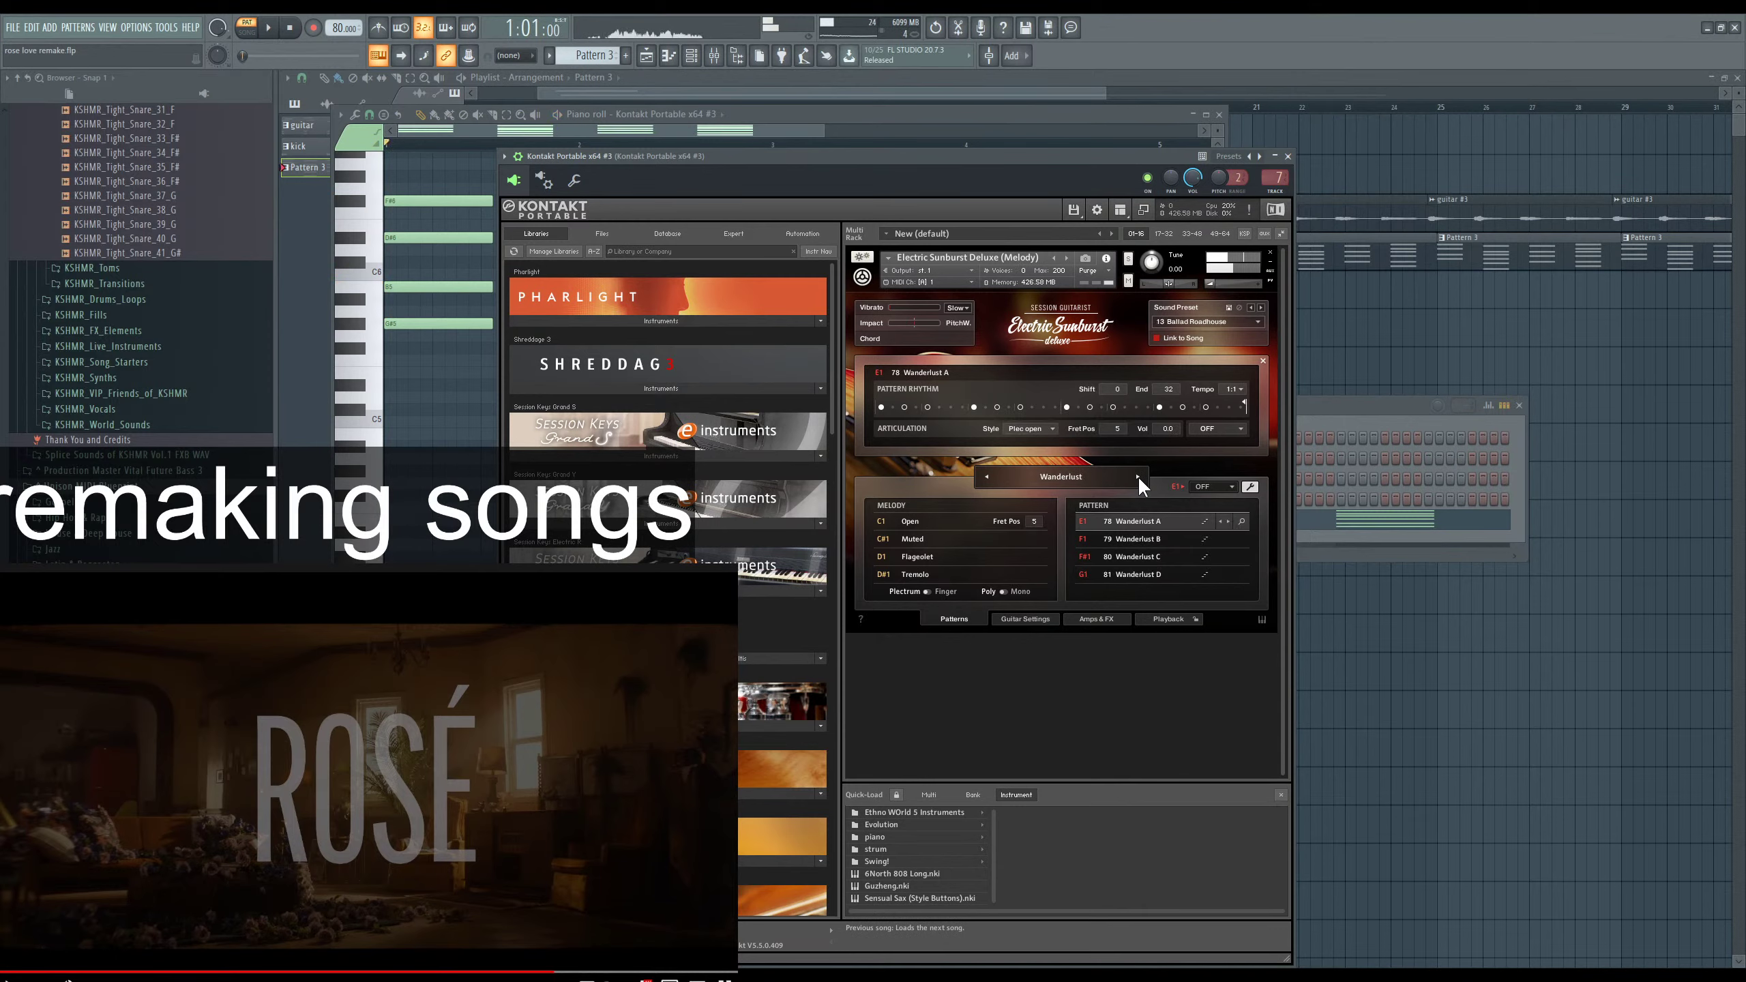
left_click(1138, 476)
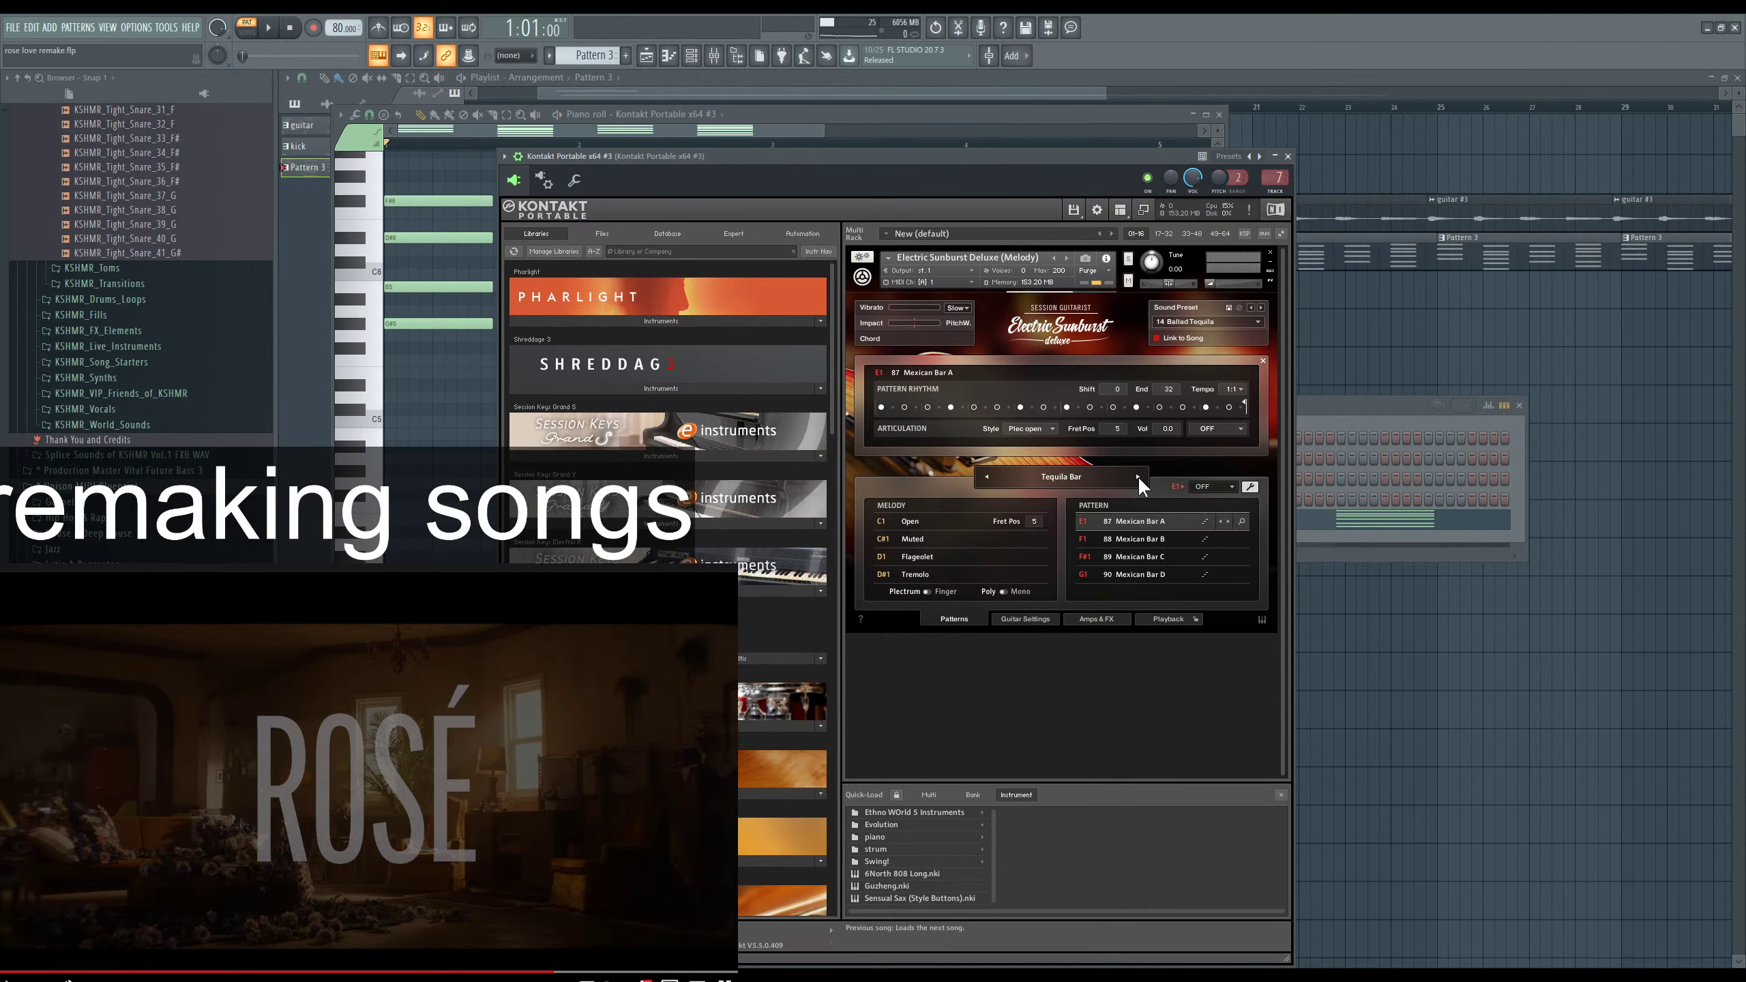
left_click(1138, 476)
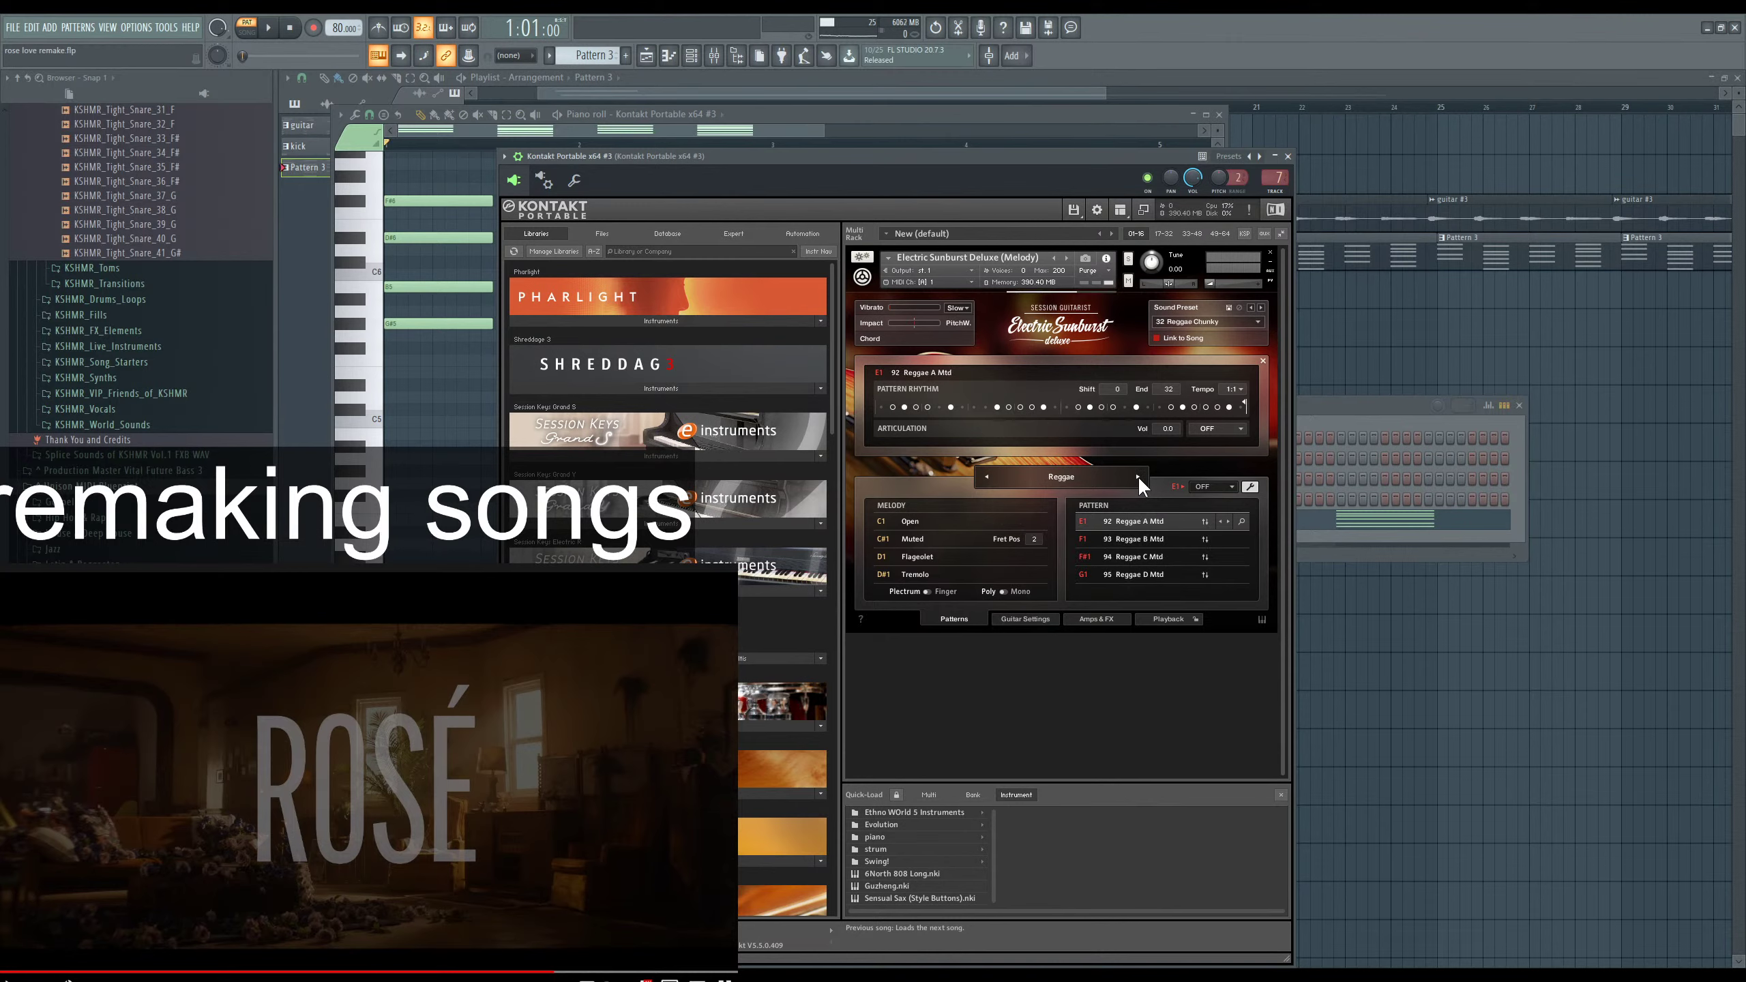
left_click(1134, 541)
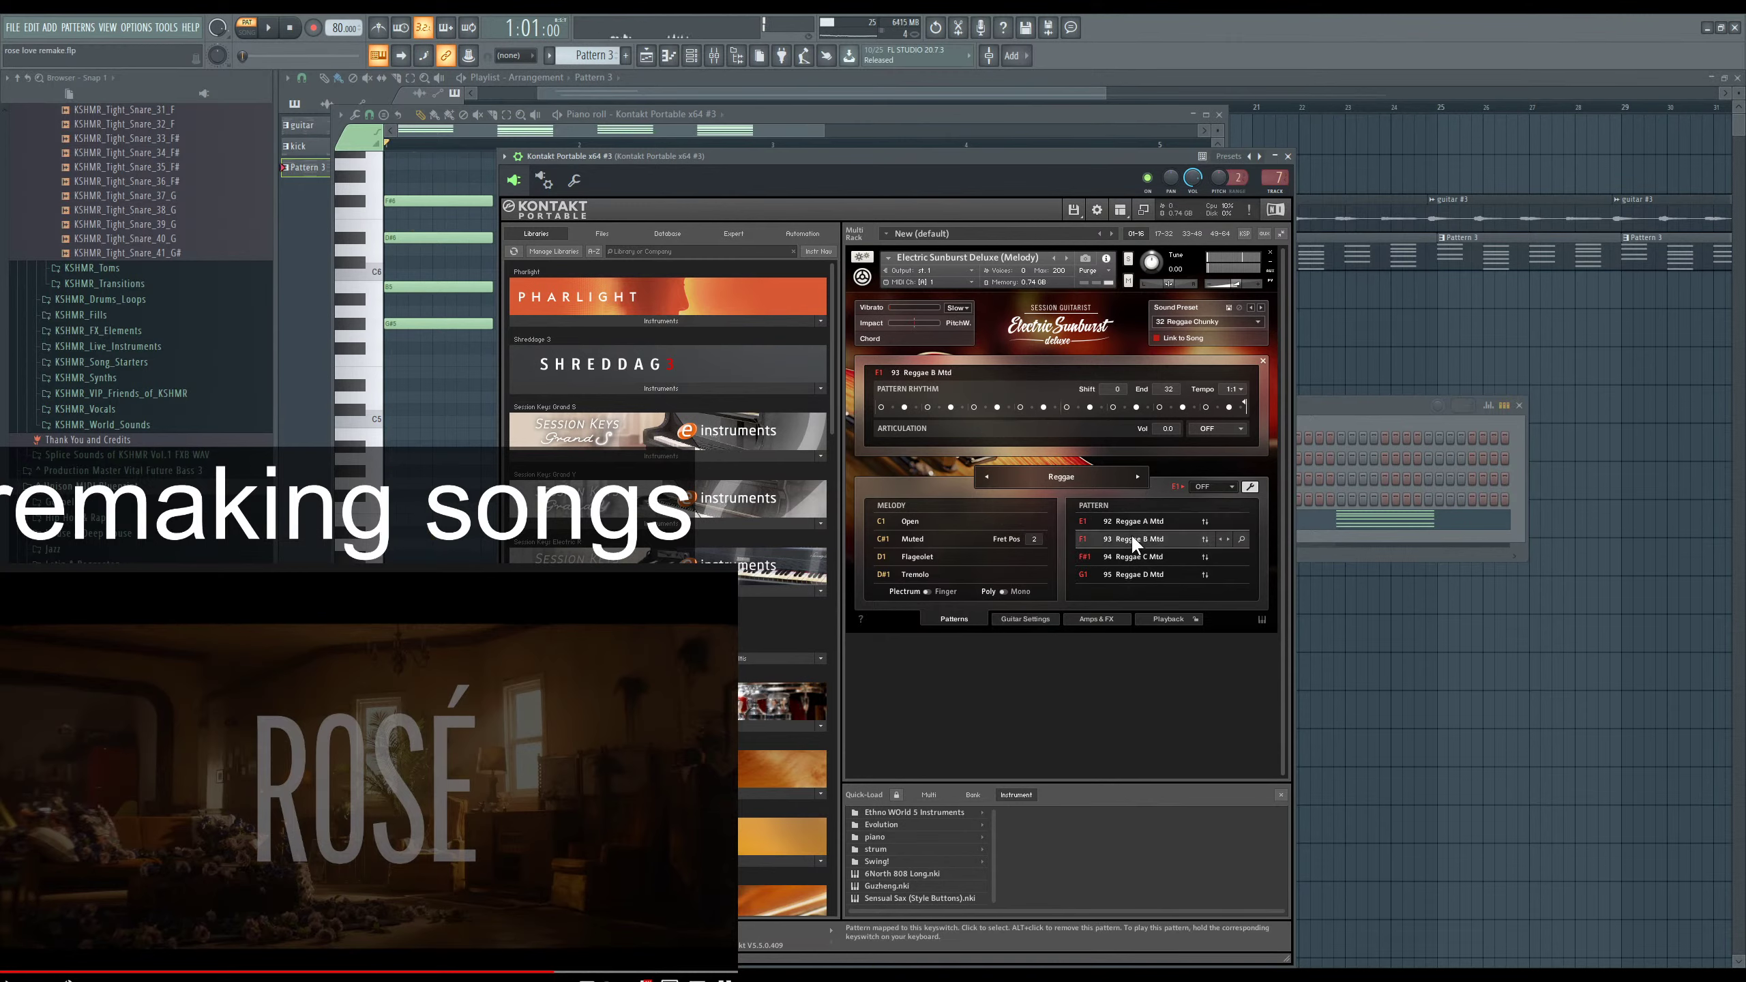
key("space")
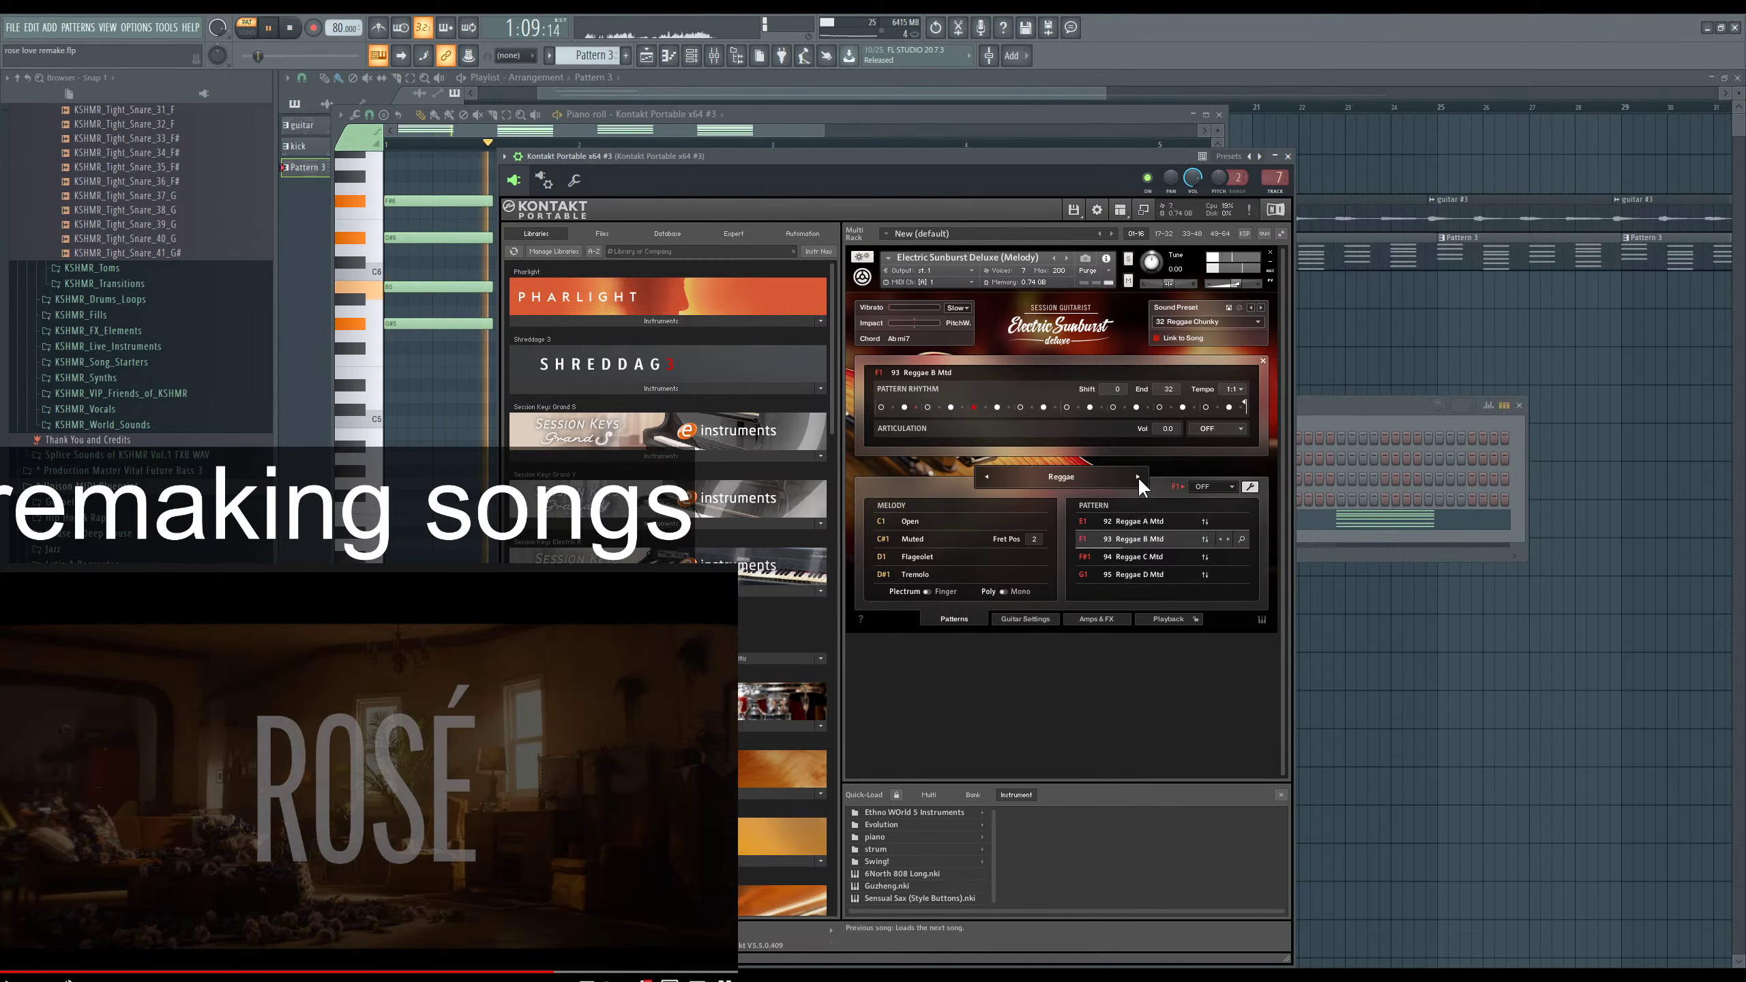
Audition Reggae C Mtd, Reggae D Mtd and Reggae A Mtd on Pattern 3's chords.
left_click(1133, 554)
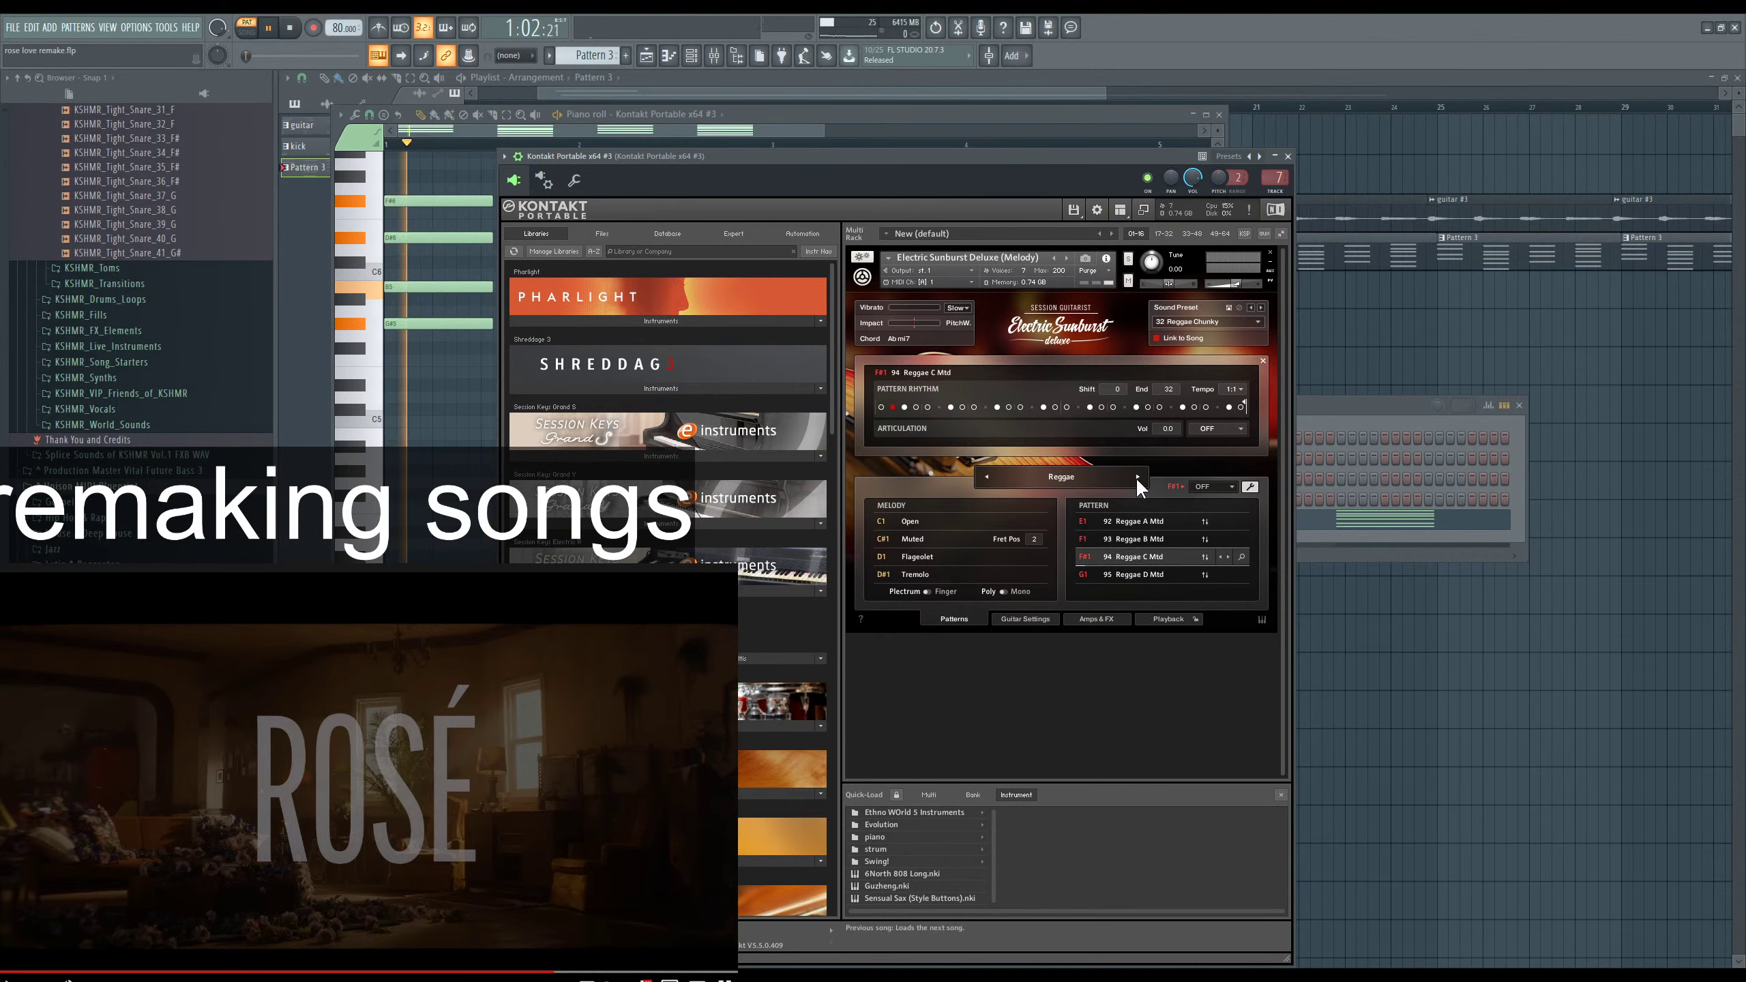
key("space")
left_click(1137, 574)
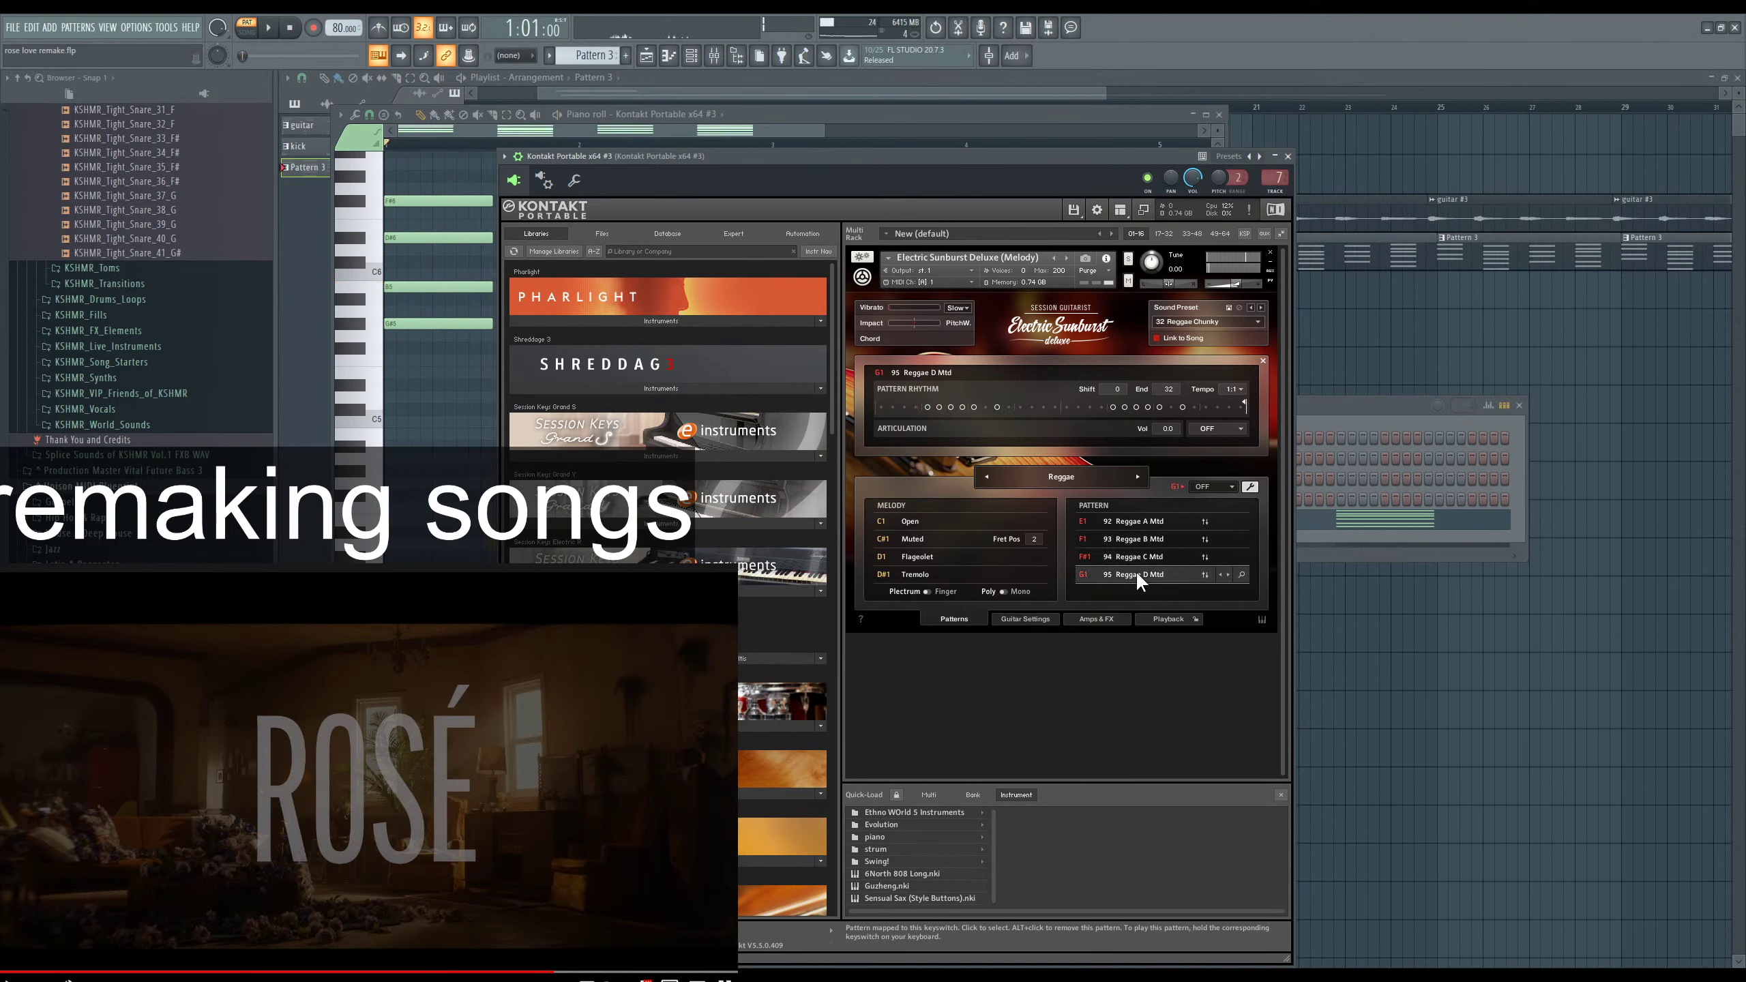
key("space")
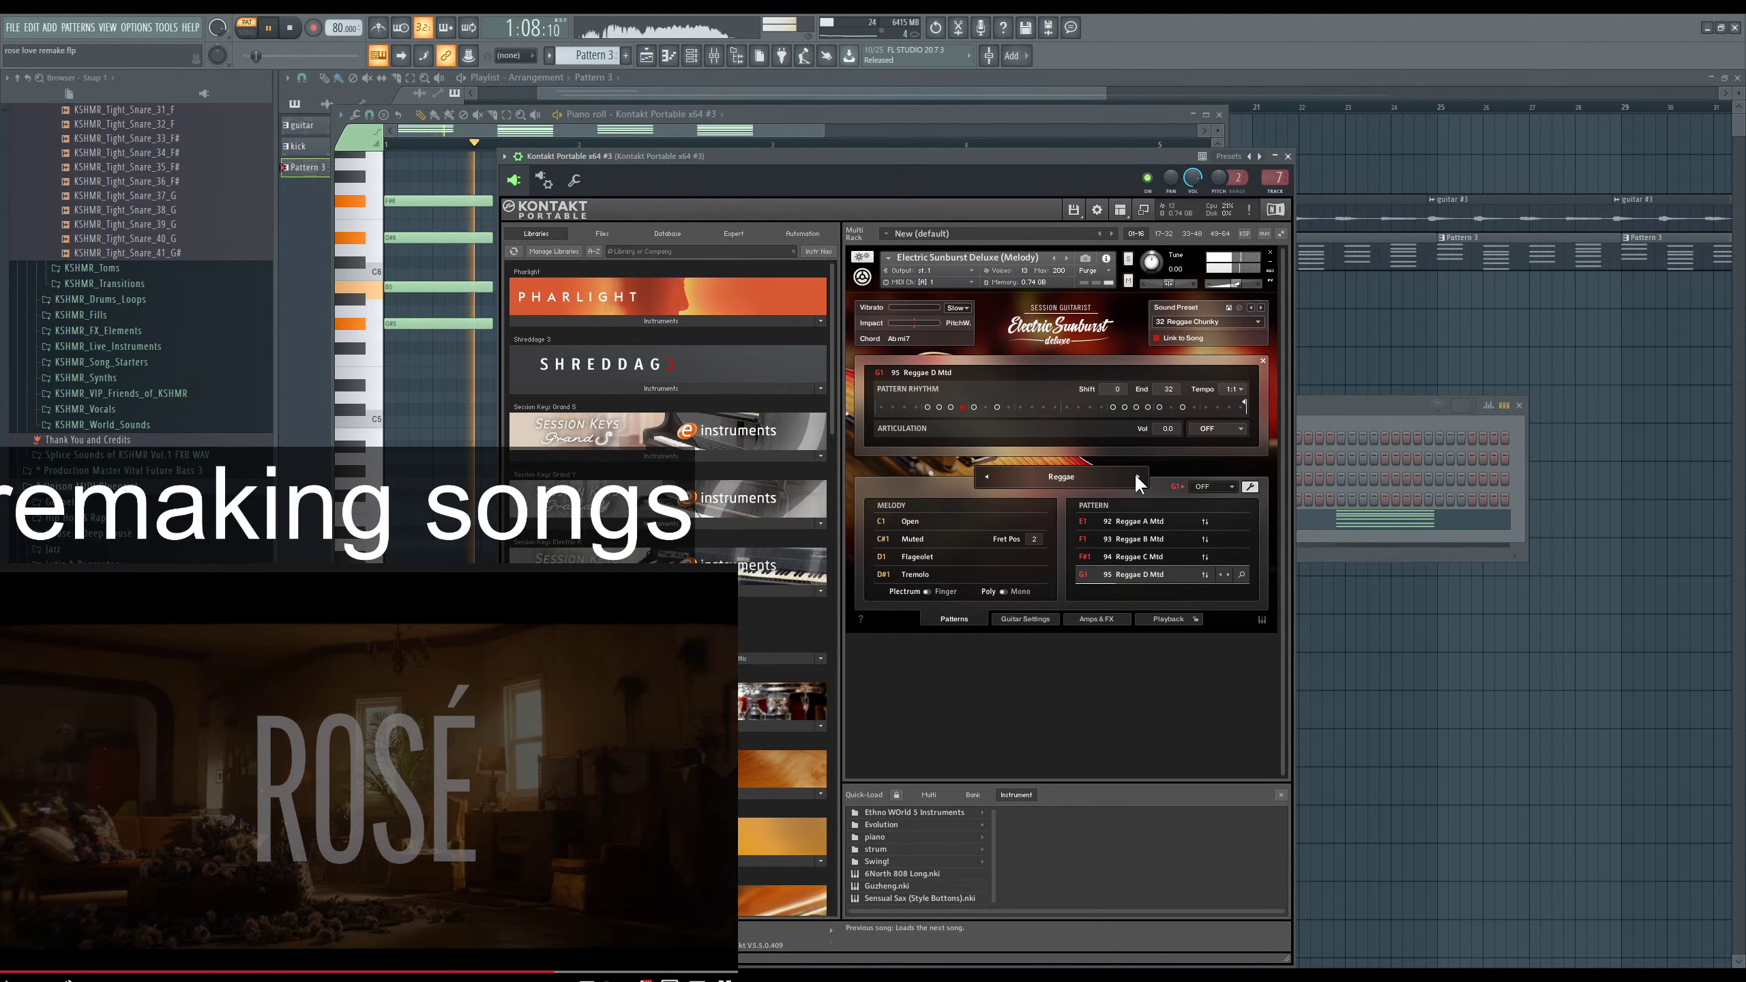
left_click(1130, 519)
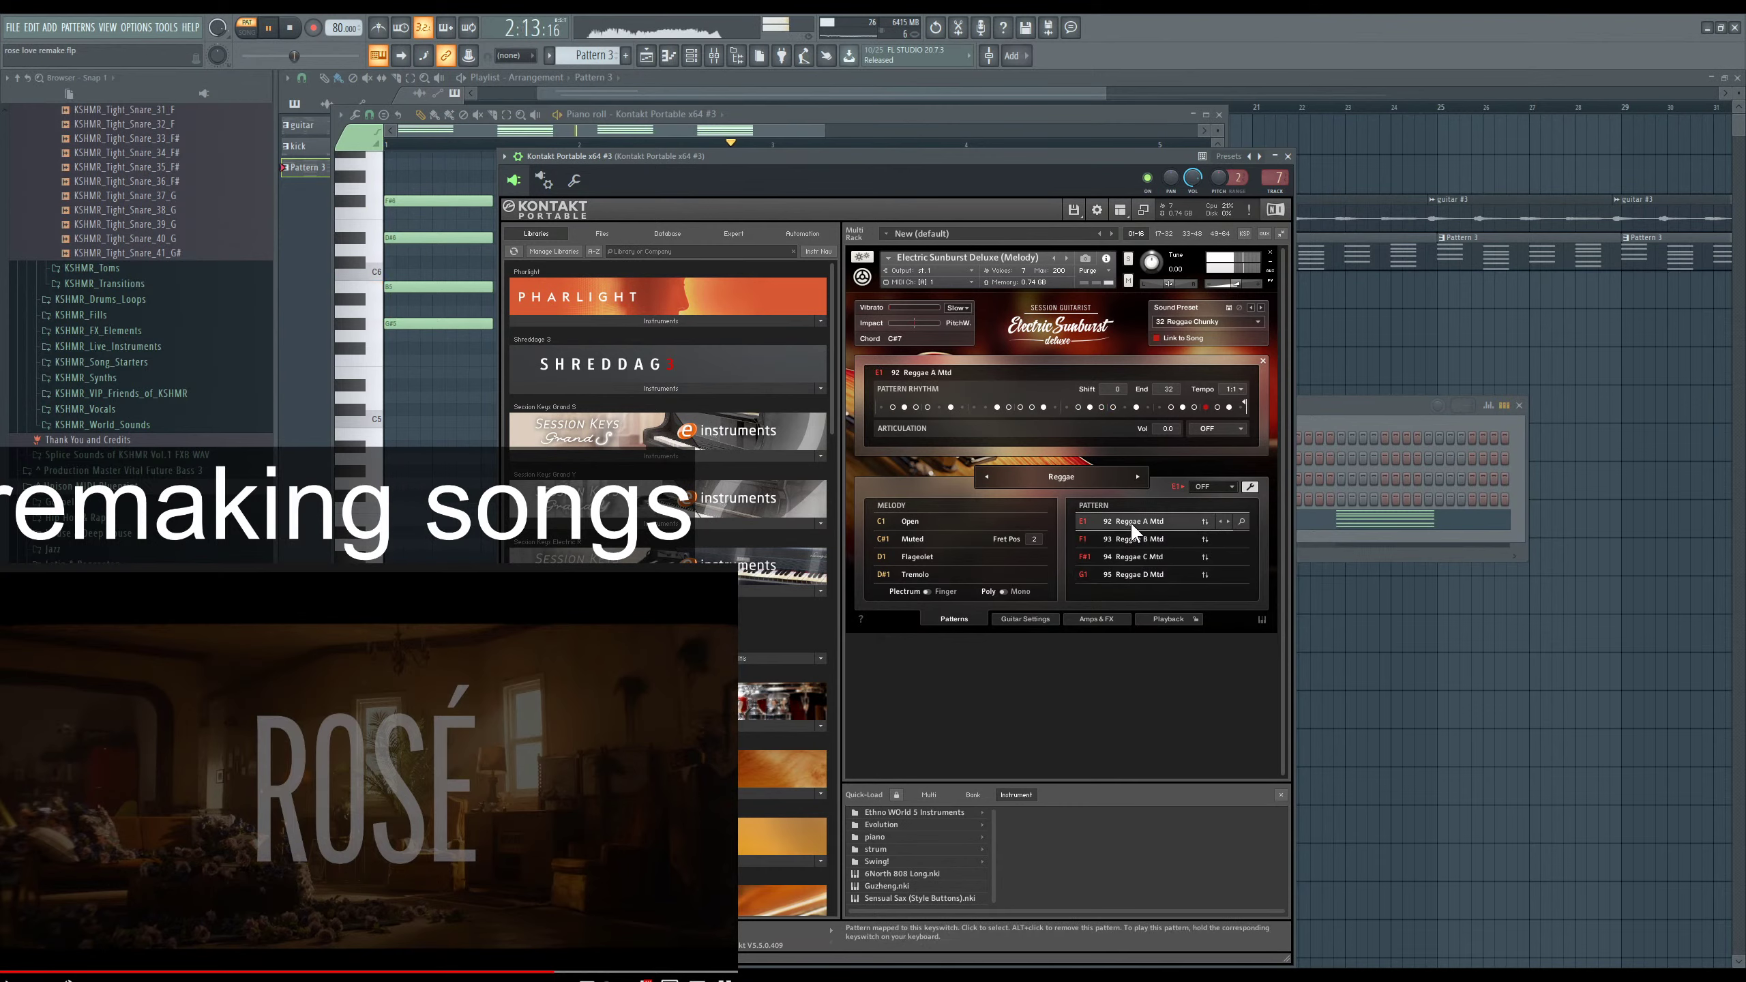
key("space")
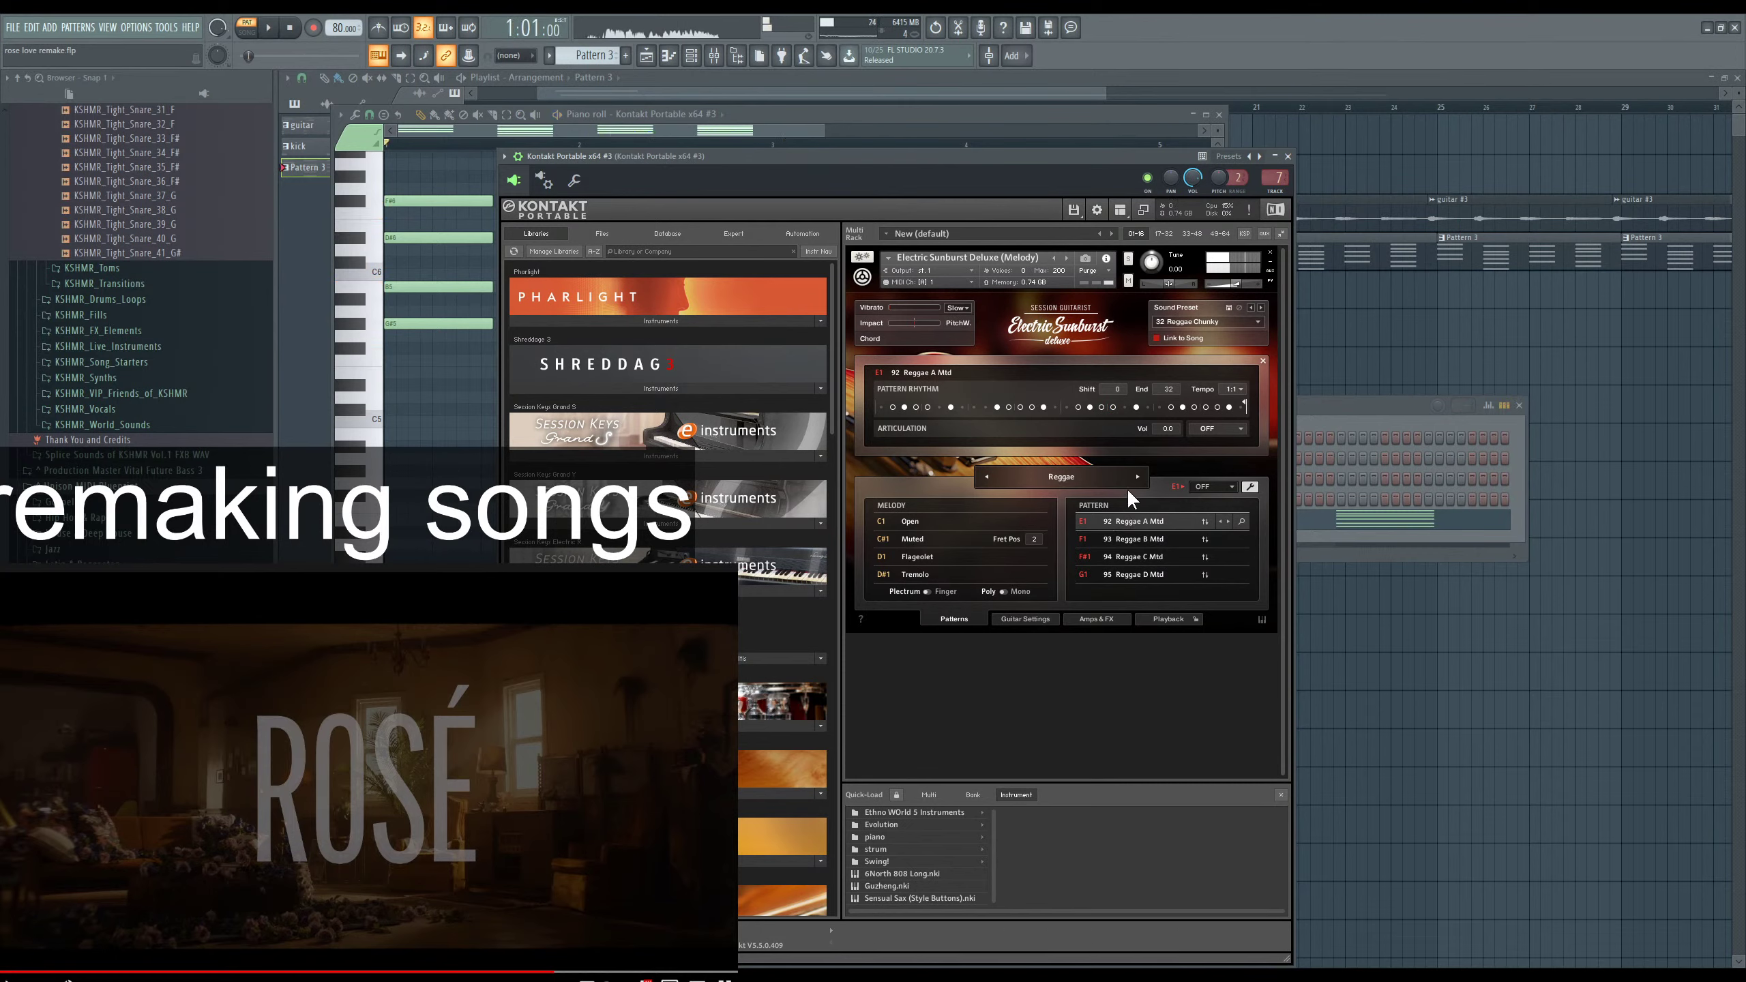
Load the Blue song and play Pattern 3's chords with Blue D Mtd.
left_click(1137, 478)
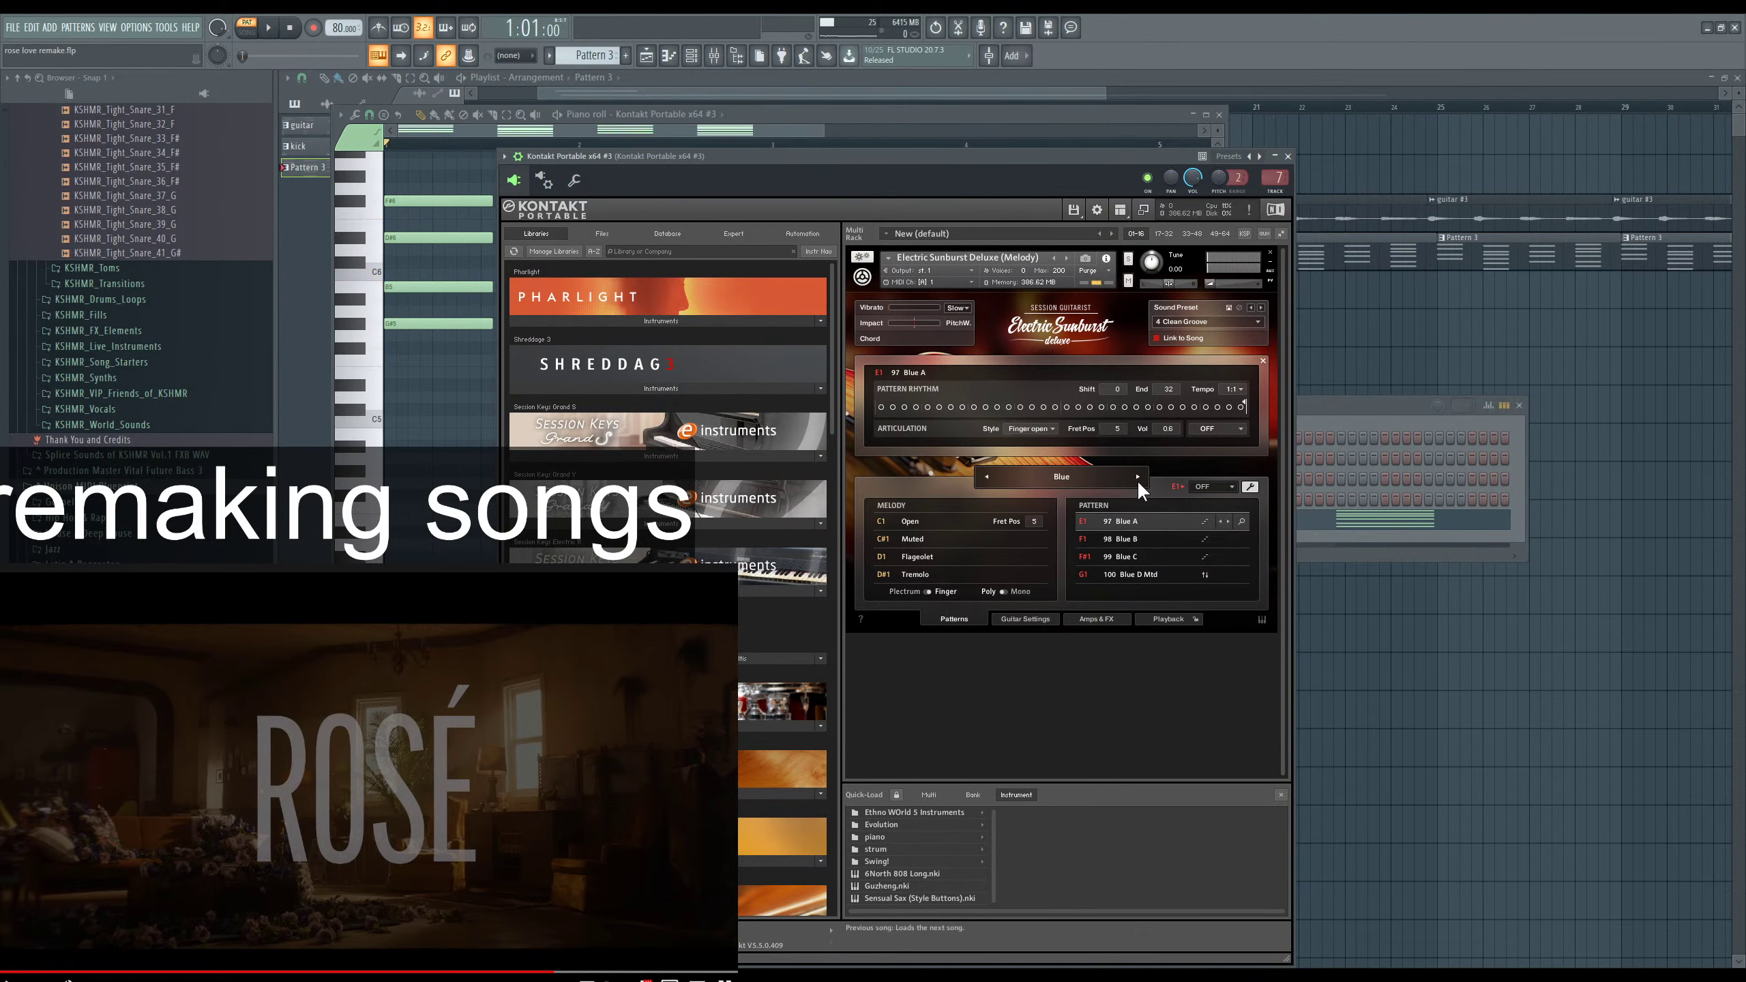
left_click(1127, 574)
key("space")
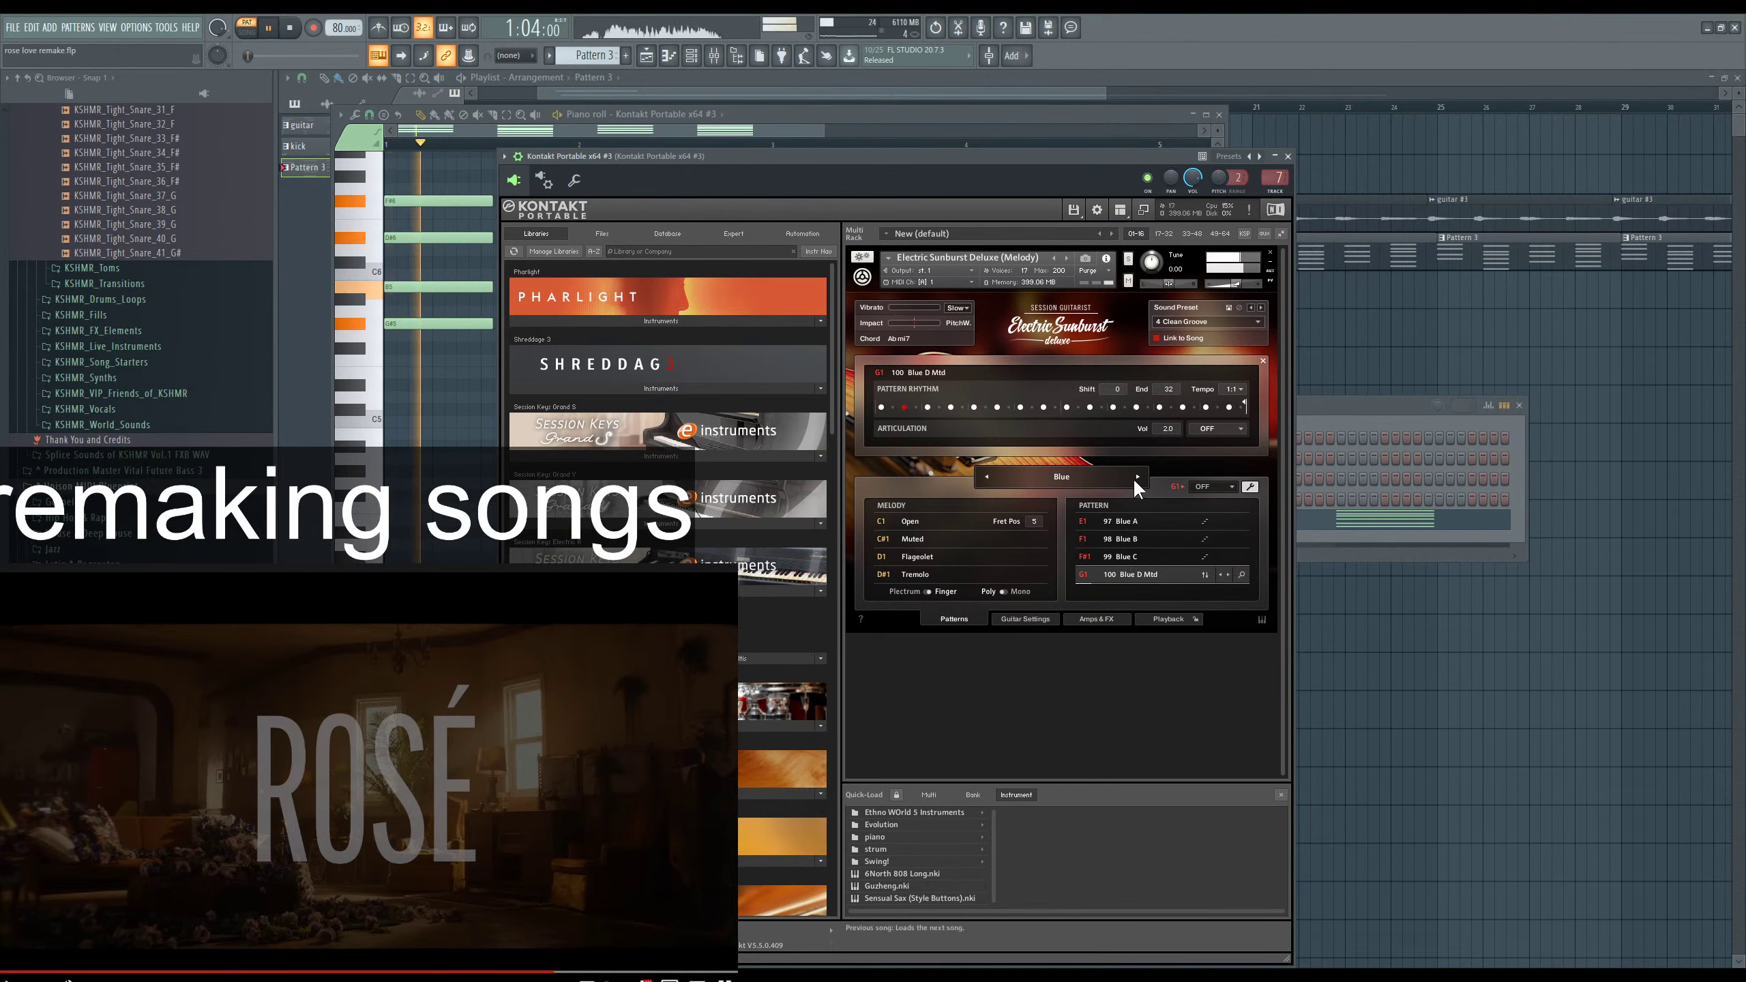
key("space")
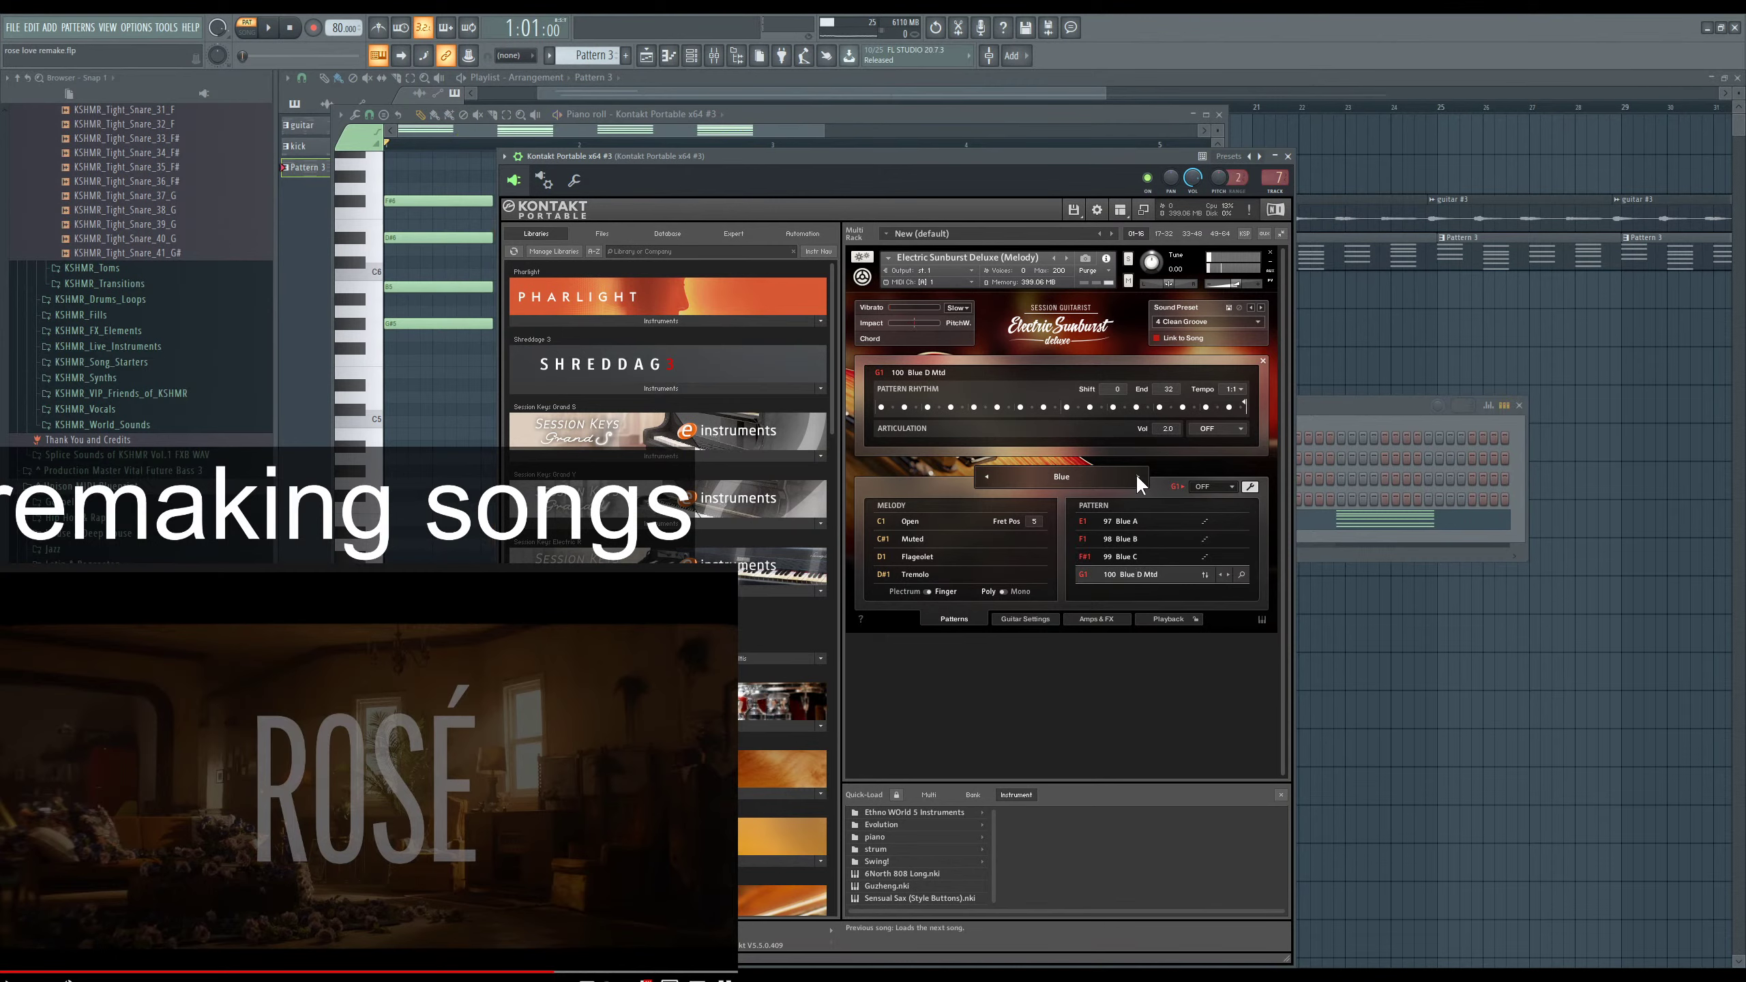
Load the Arcade and Triple Energy songs in turn and preview Pattern 3 with the first pattern of each.
left_click(1136, 477)
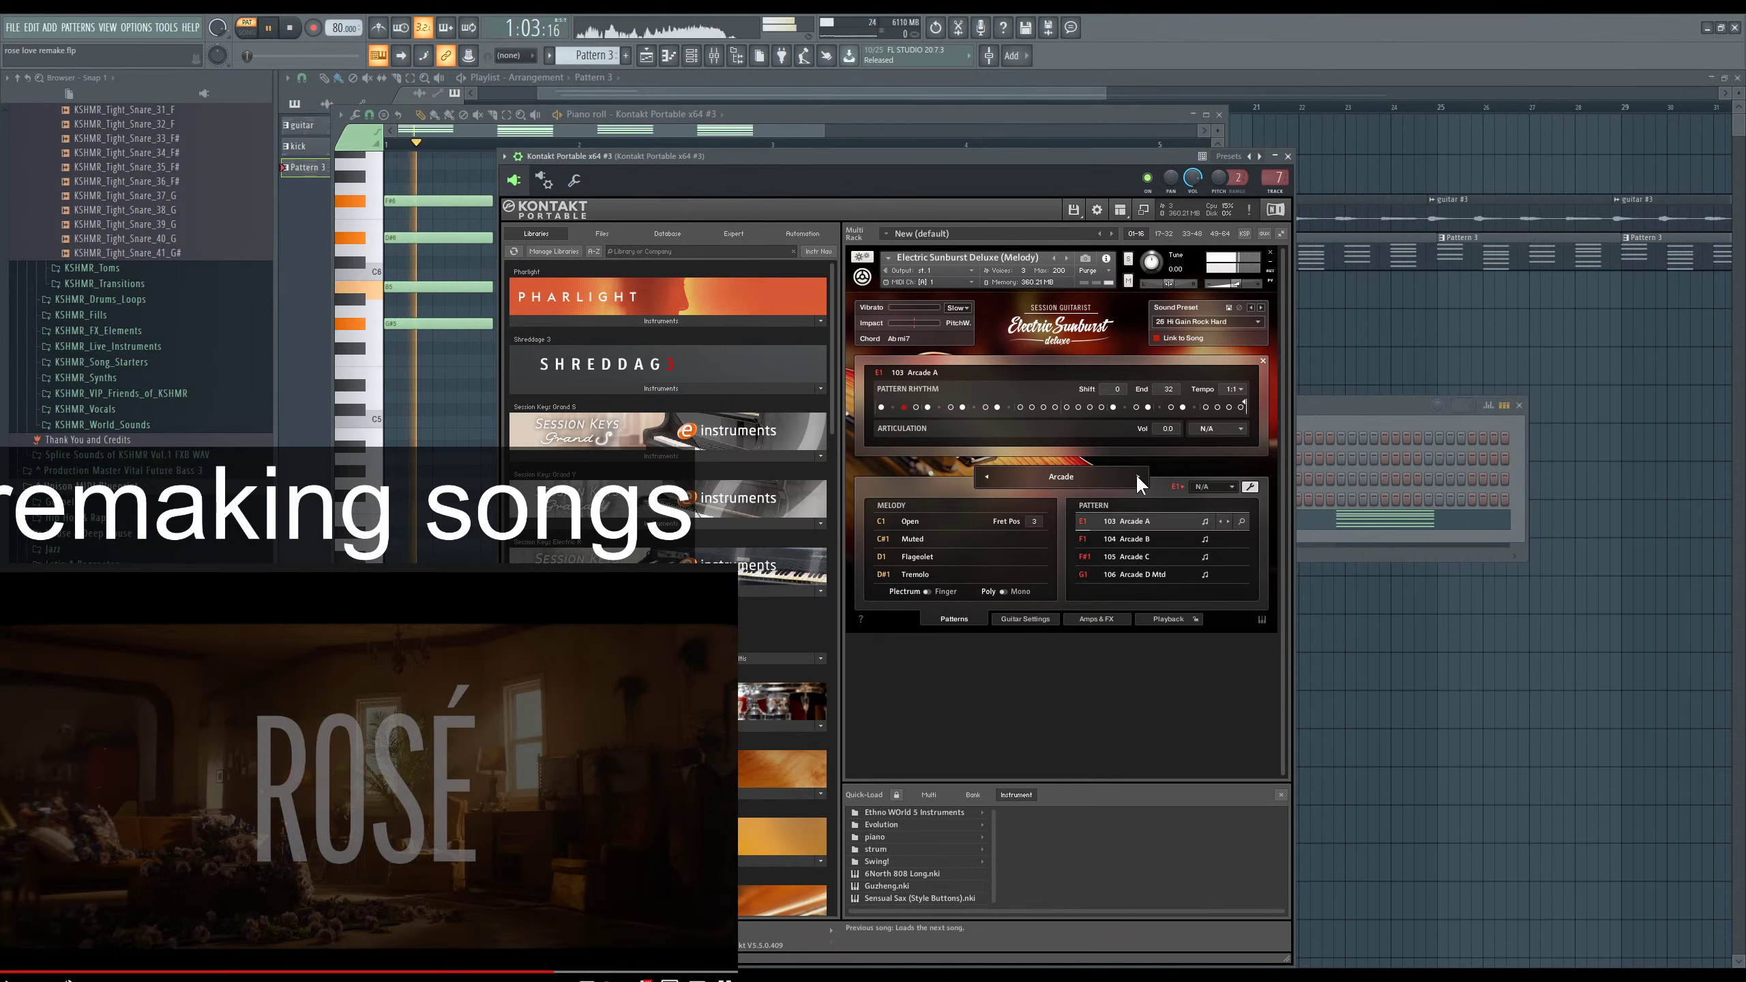
left_click(1136, 476)
key("space")
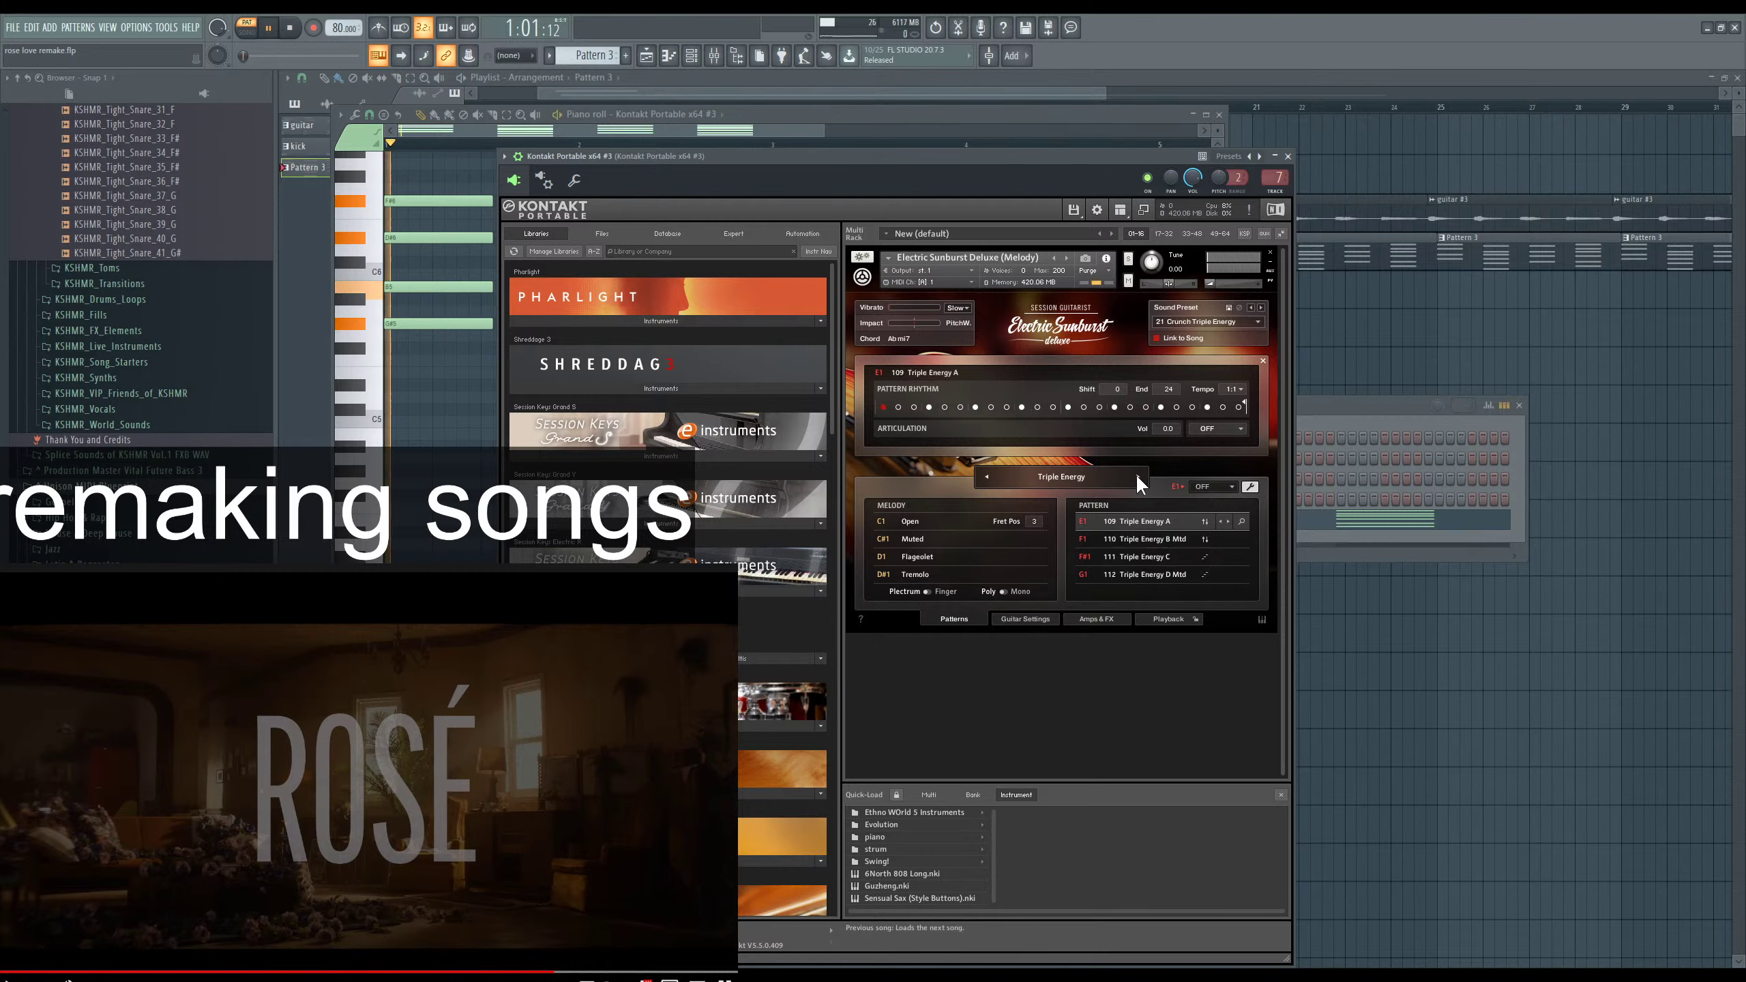
key("space")
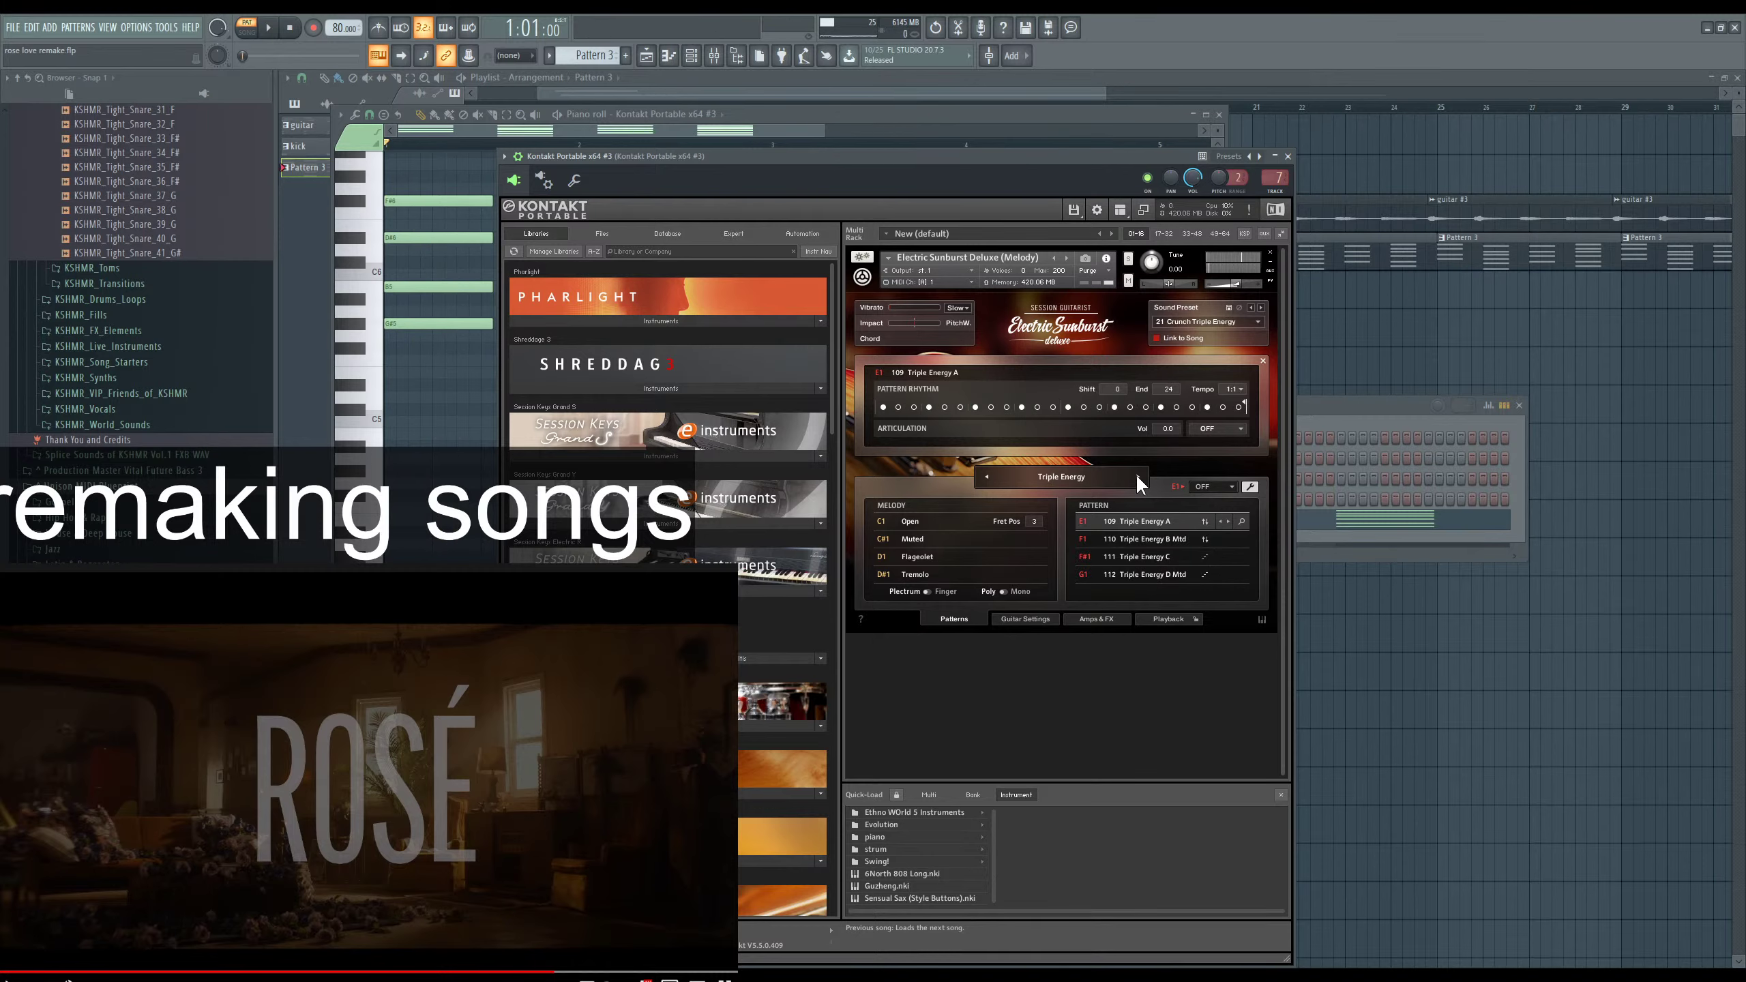
Load the Impossible song, preview its Rock Show C (x2) pattern, and move on to the Rock Ballad song.
left_click(1137, 476)
left_click(1127, 558)
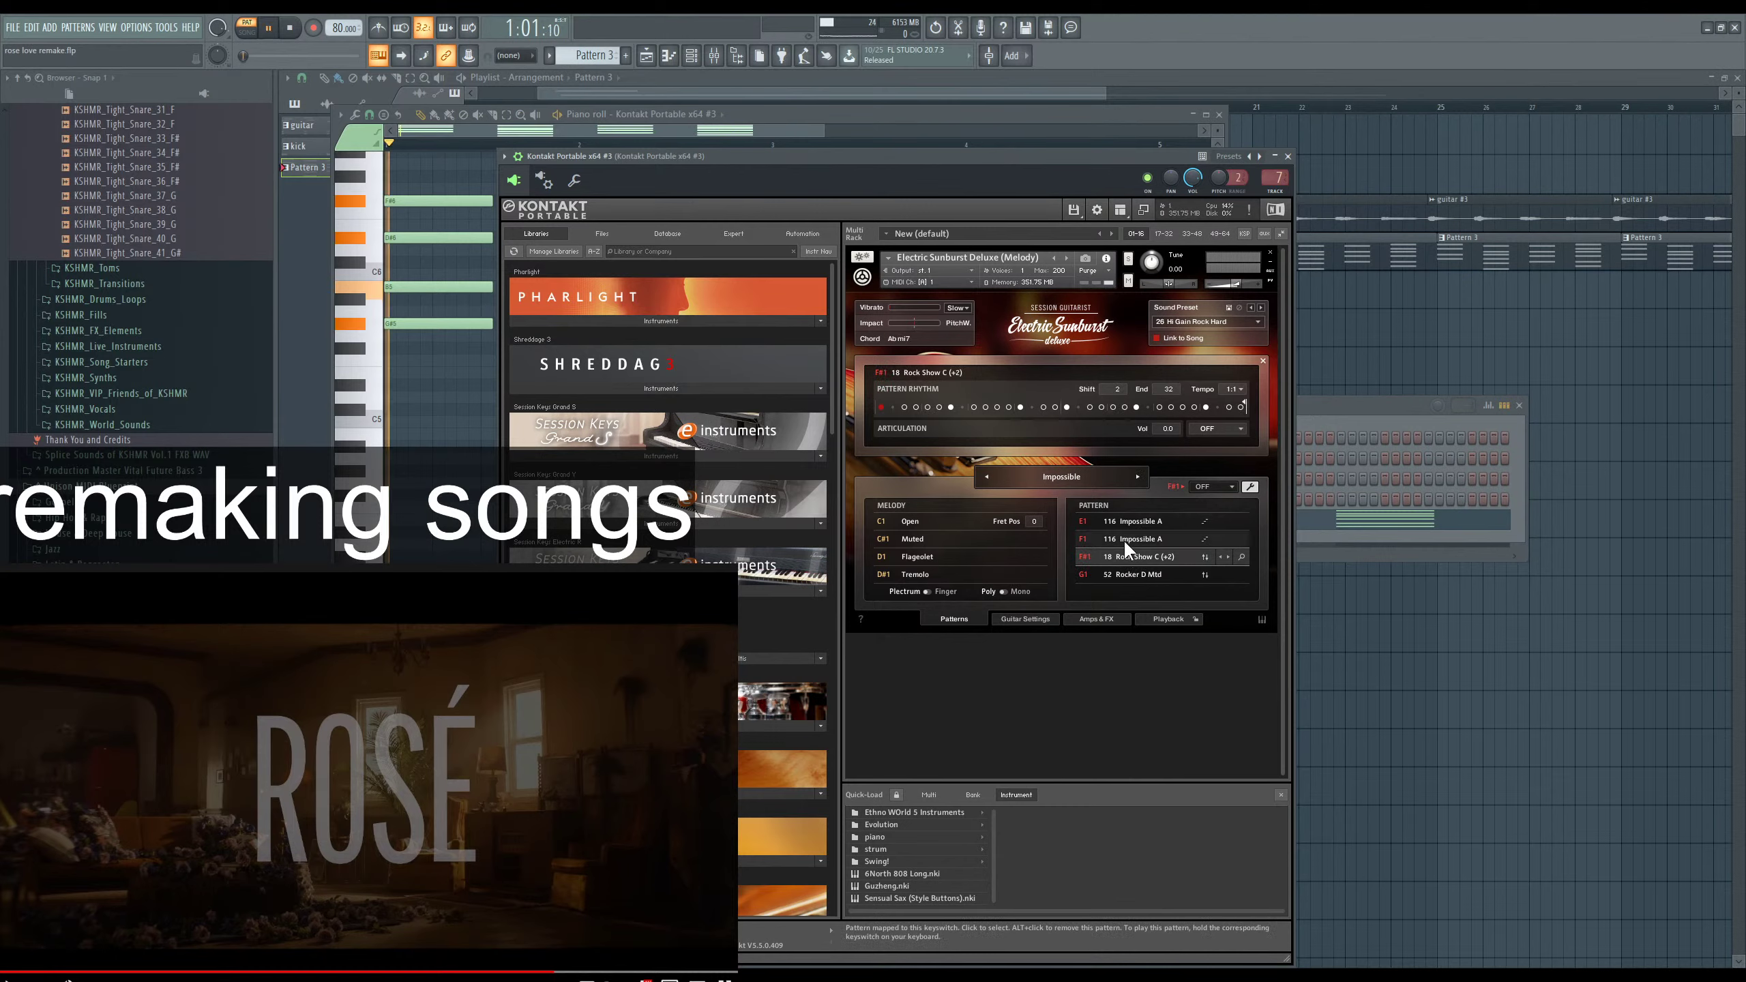
left_click(1137, 476)
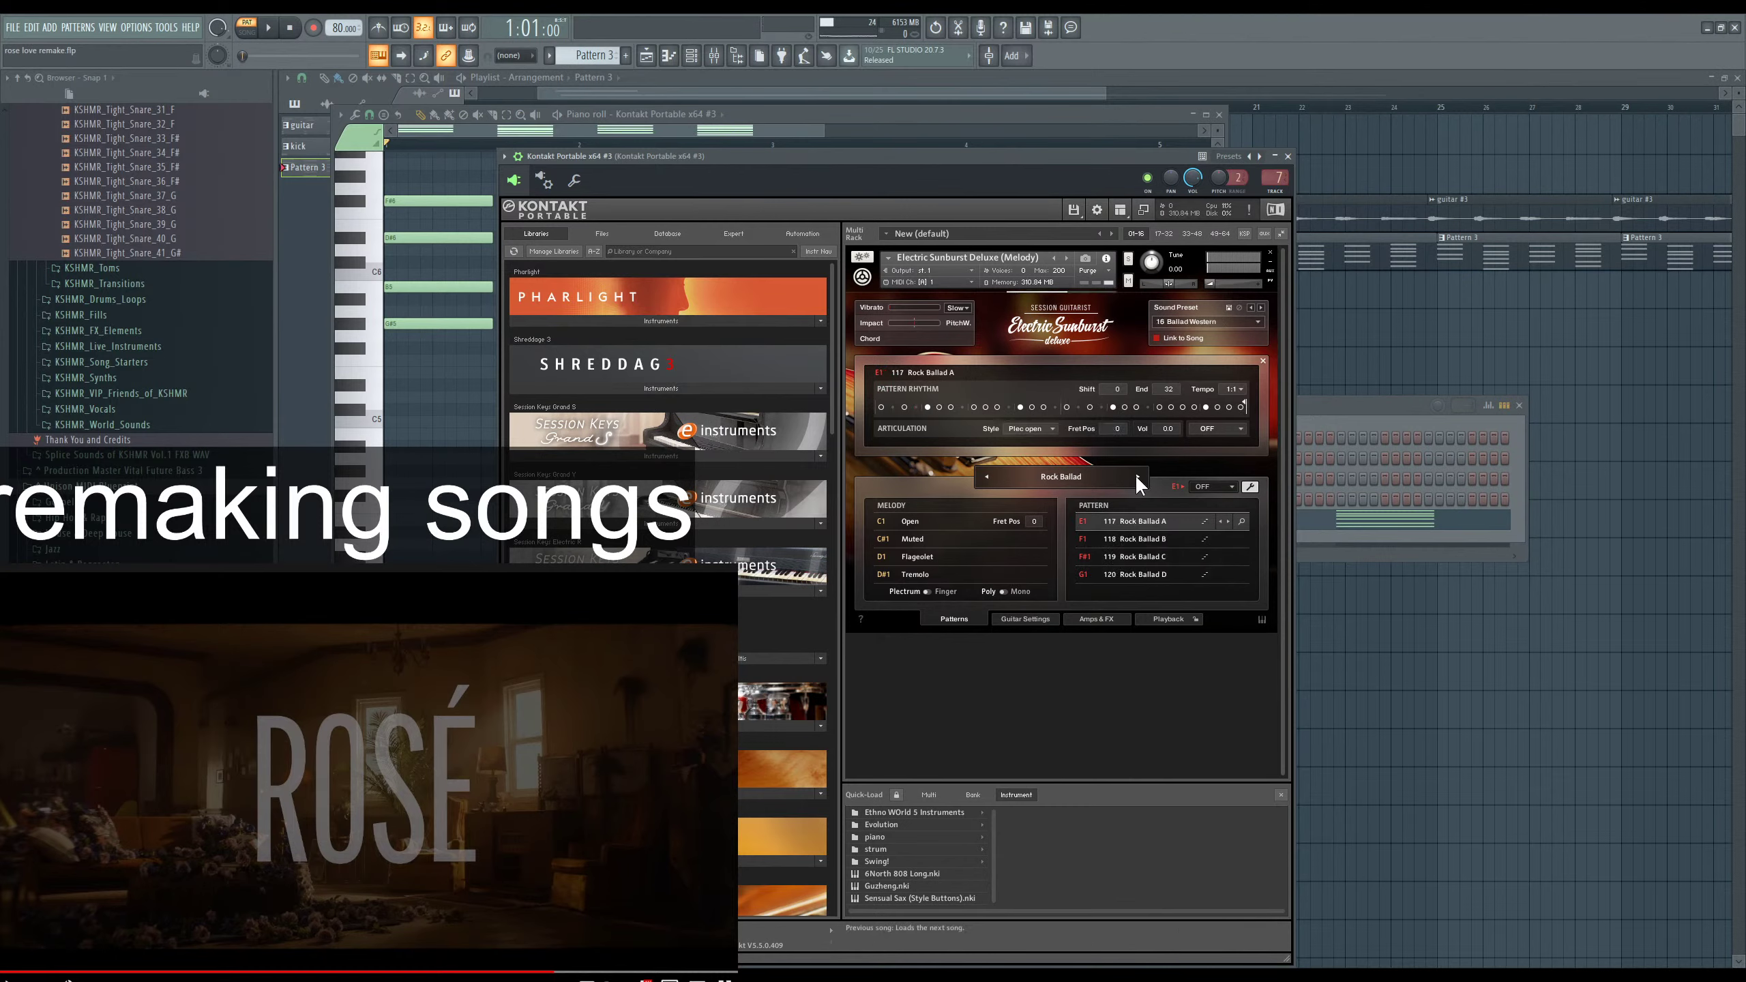
Load the Toolbox and Crescendo songs in turn and preview Pattern 3 with Toolbox A and Crescendo B.
key("space")
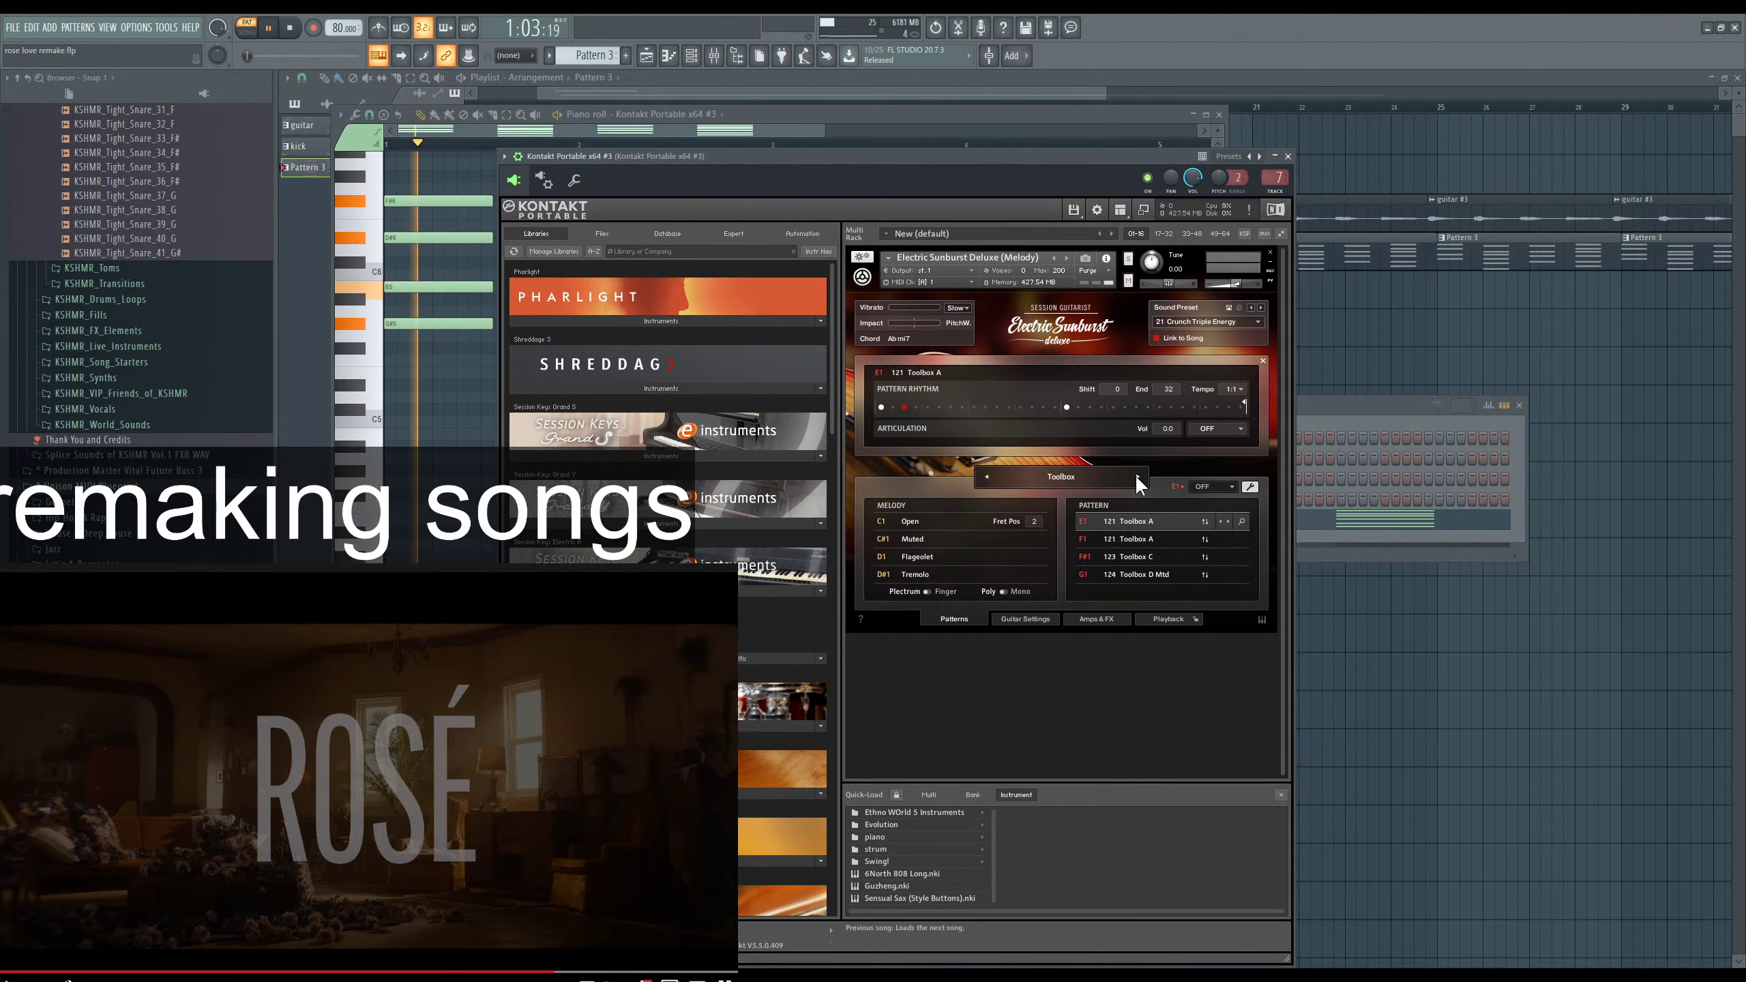
left_click(1143, 537)
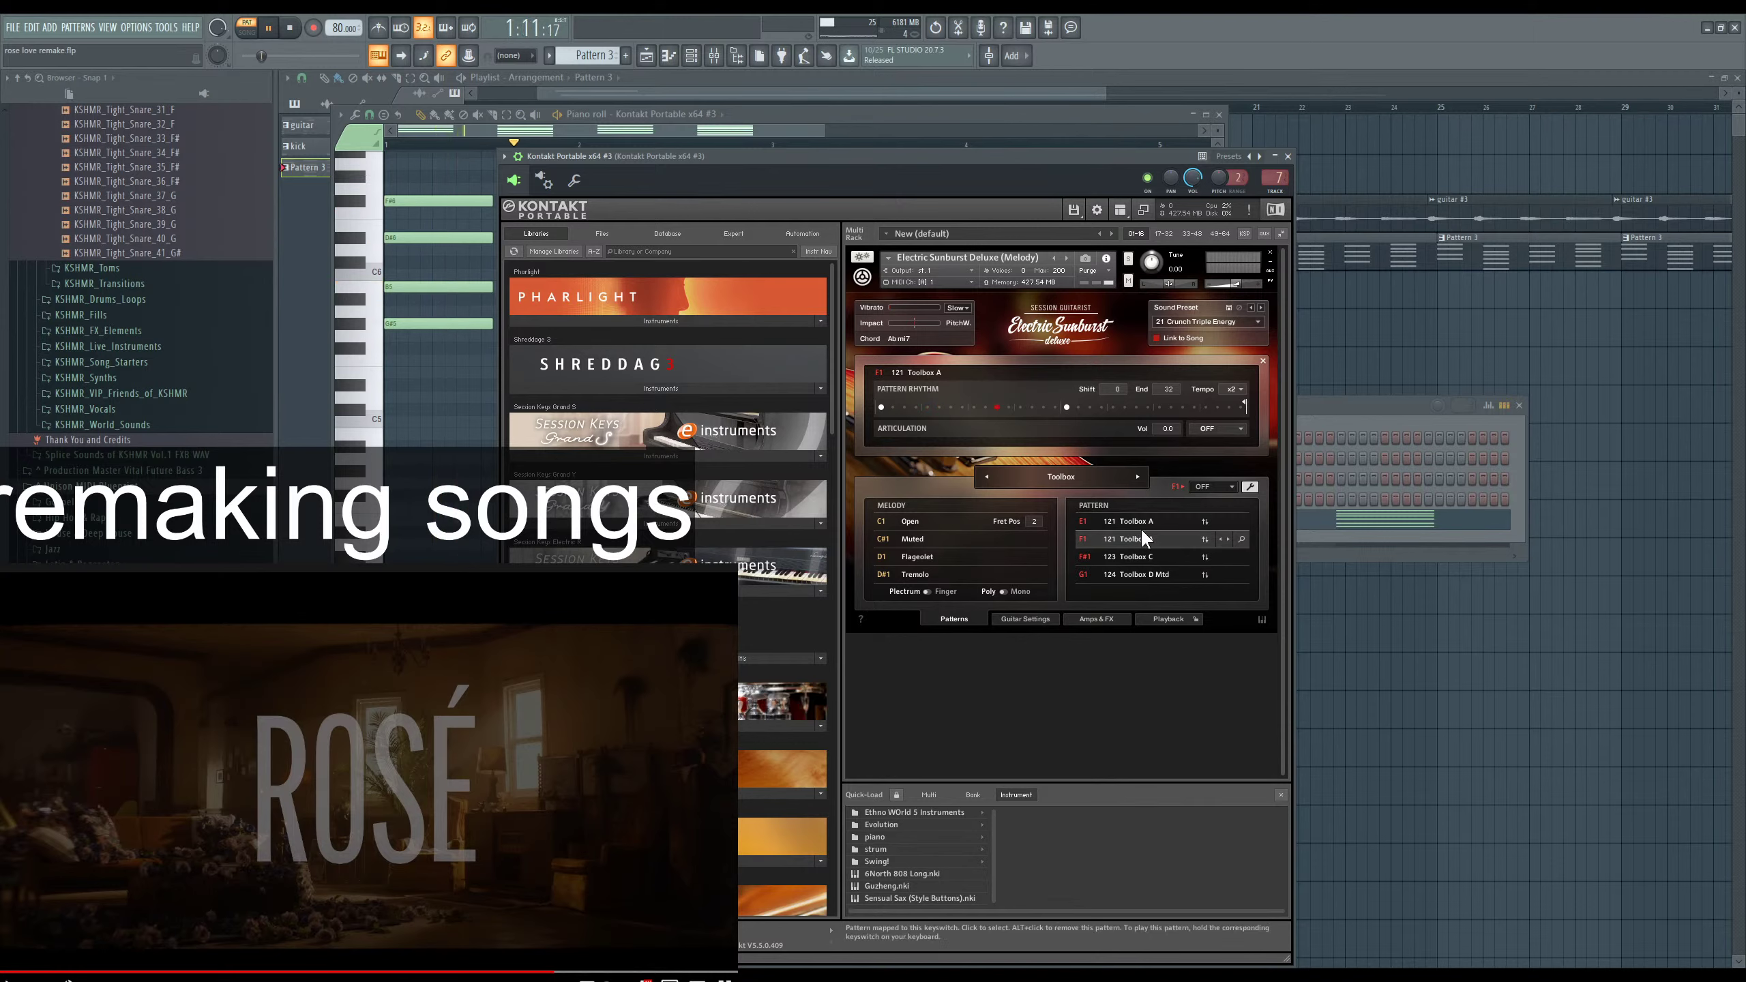
key("space")
left_click(1138, 477)
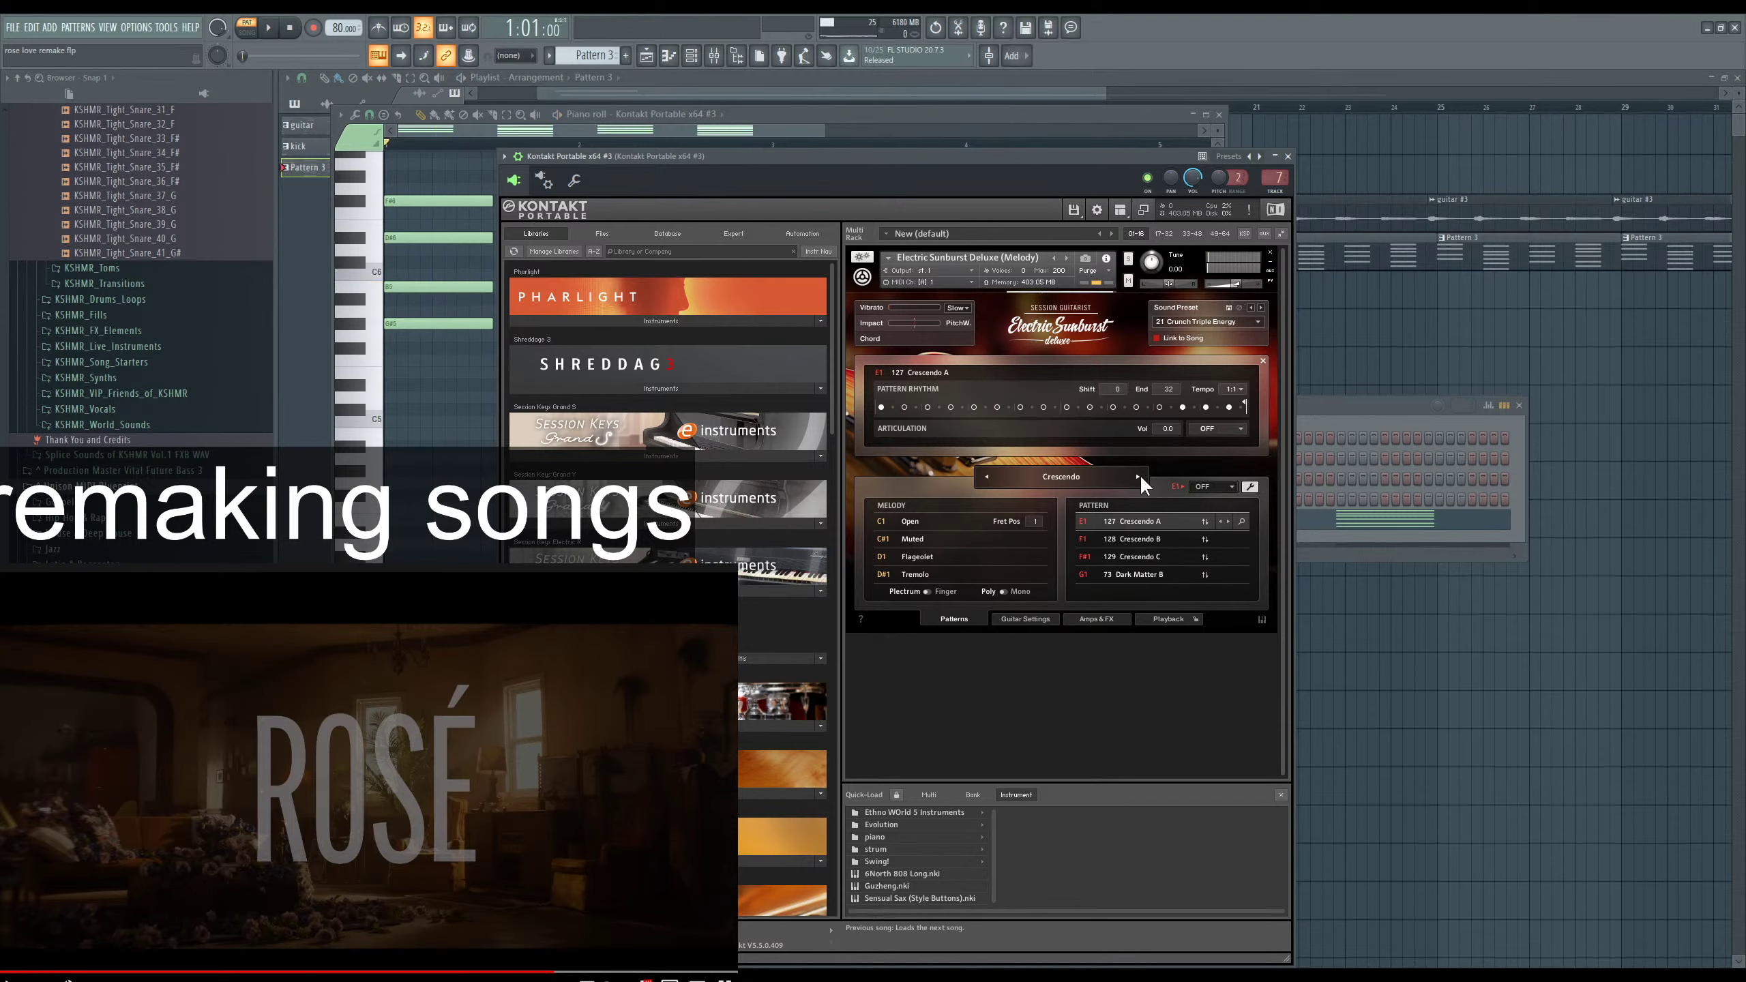
key("space")
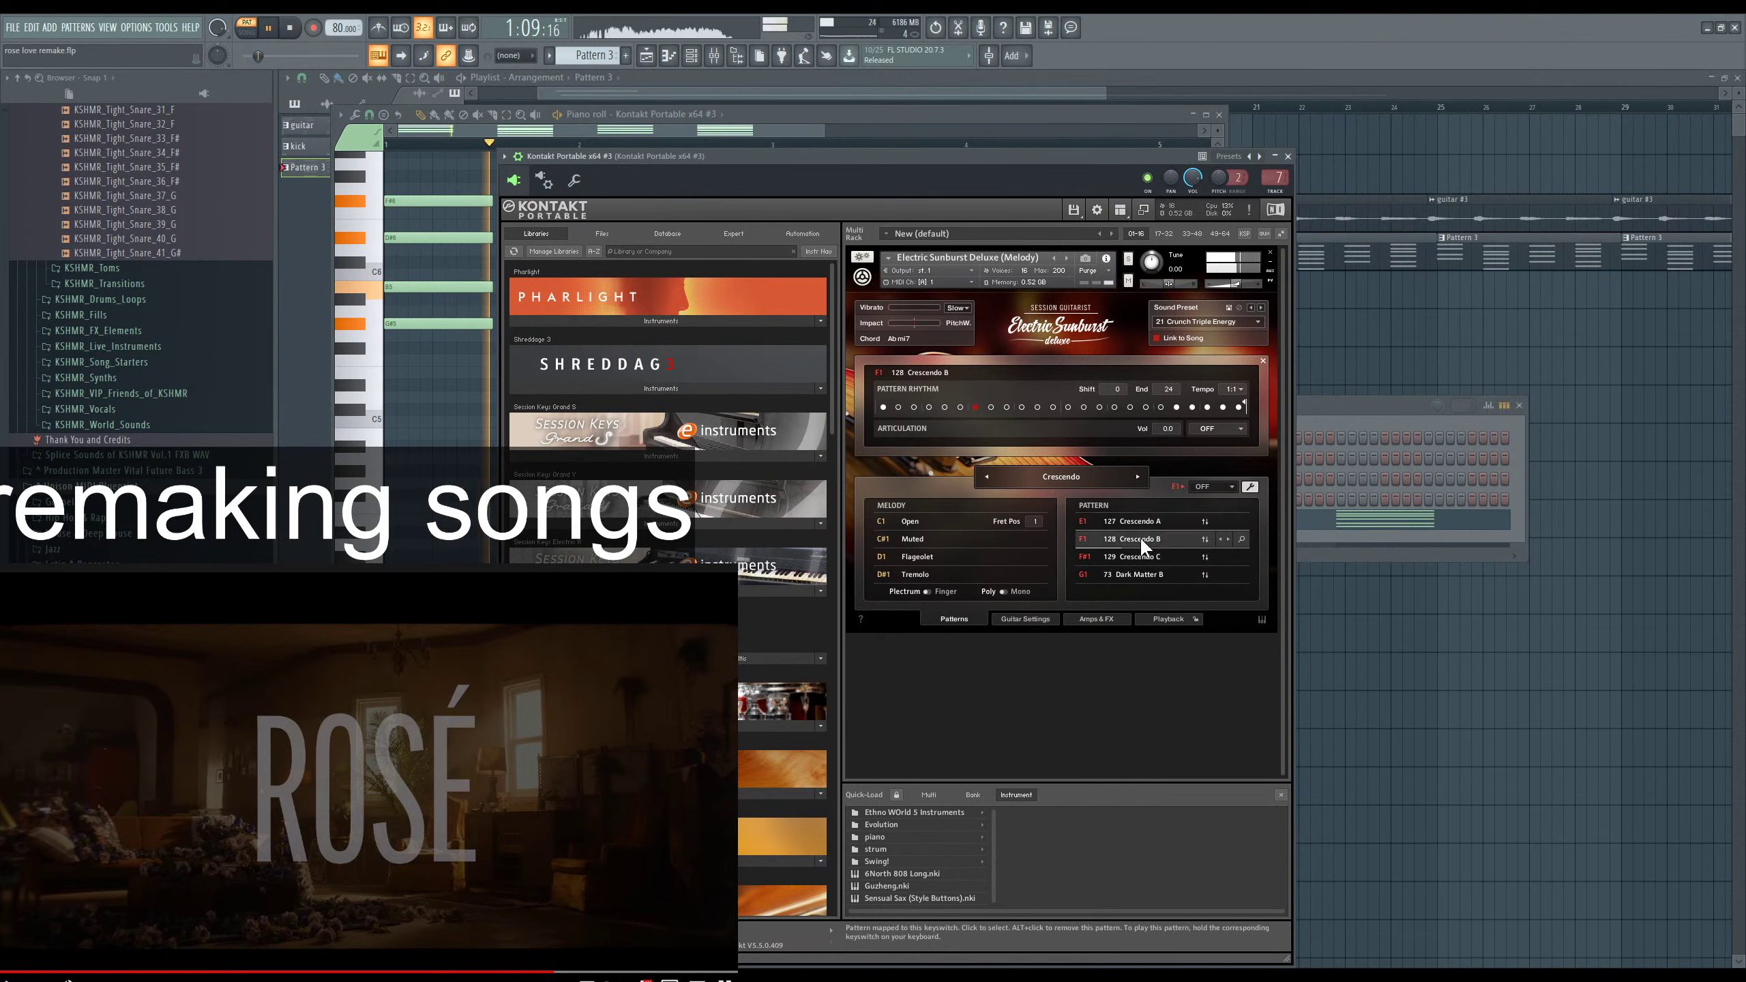
key("space")
Load the 3/4 Strummer song and audition Airplay A, Americana D and Toolbox E on Pattern 3's chords.
left_click(1141, 475)
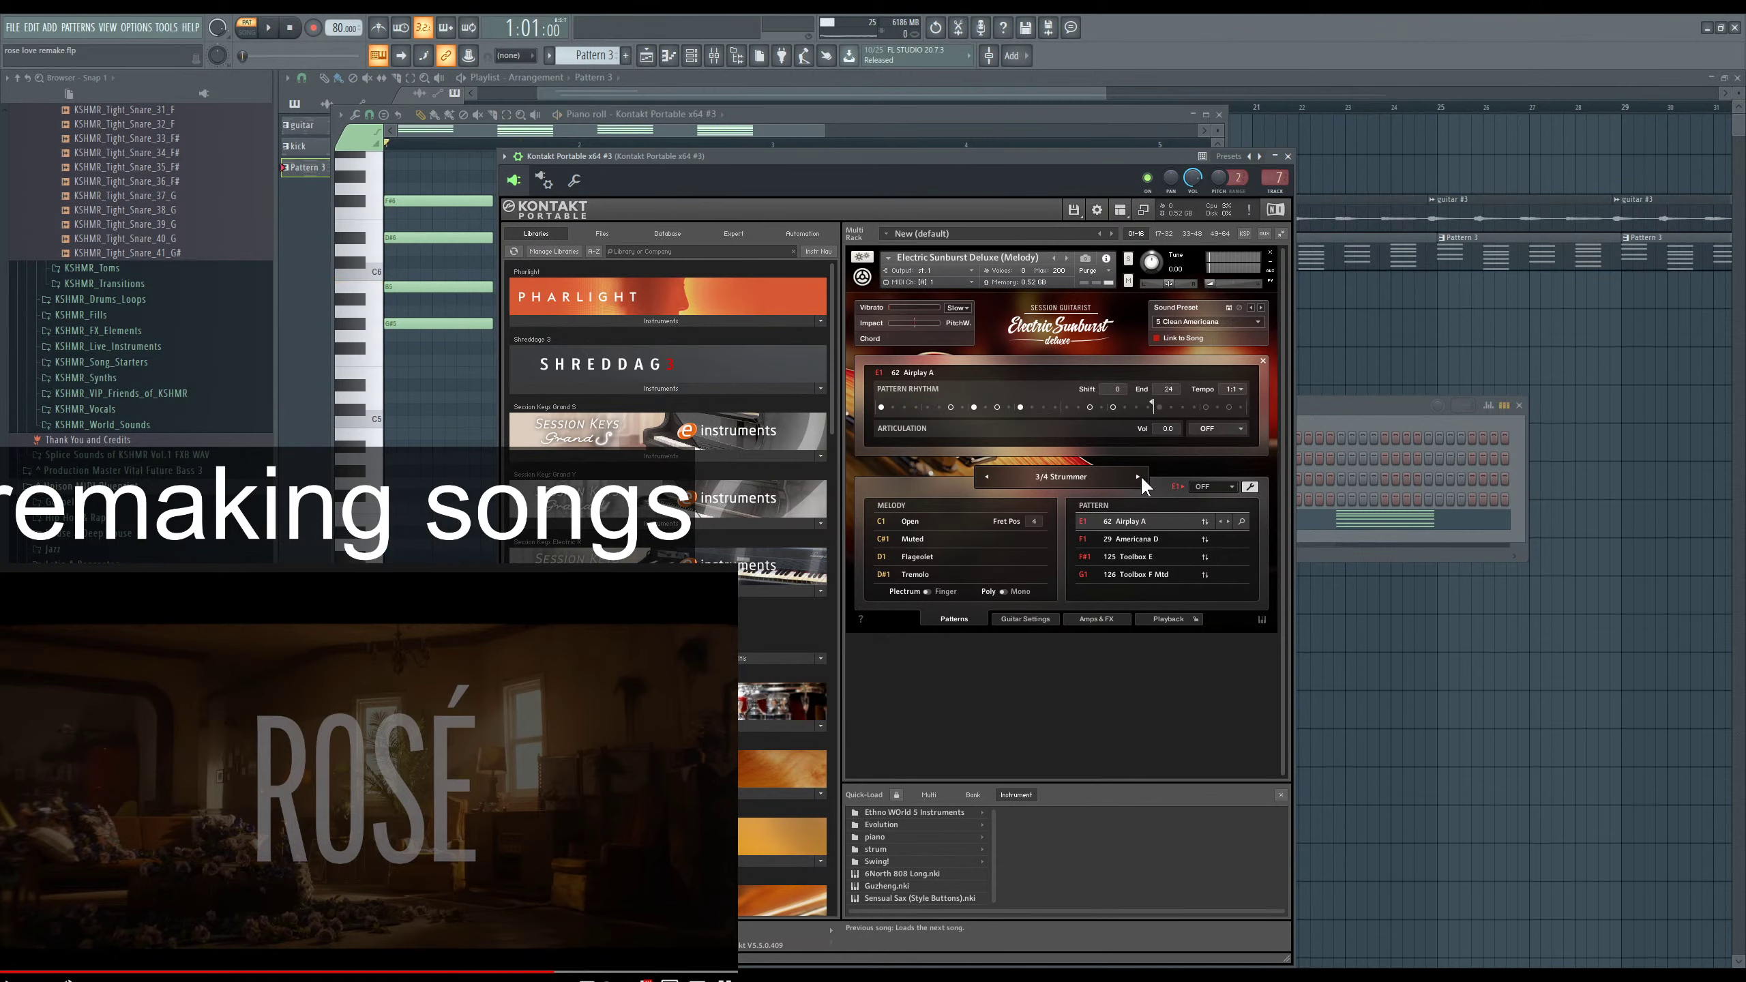
key("space")
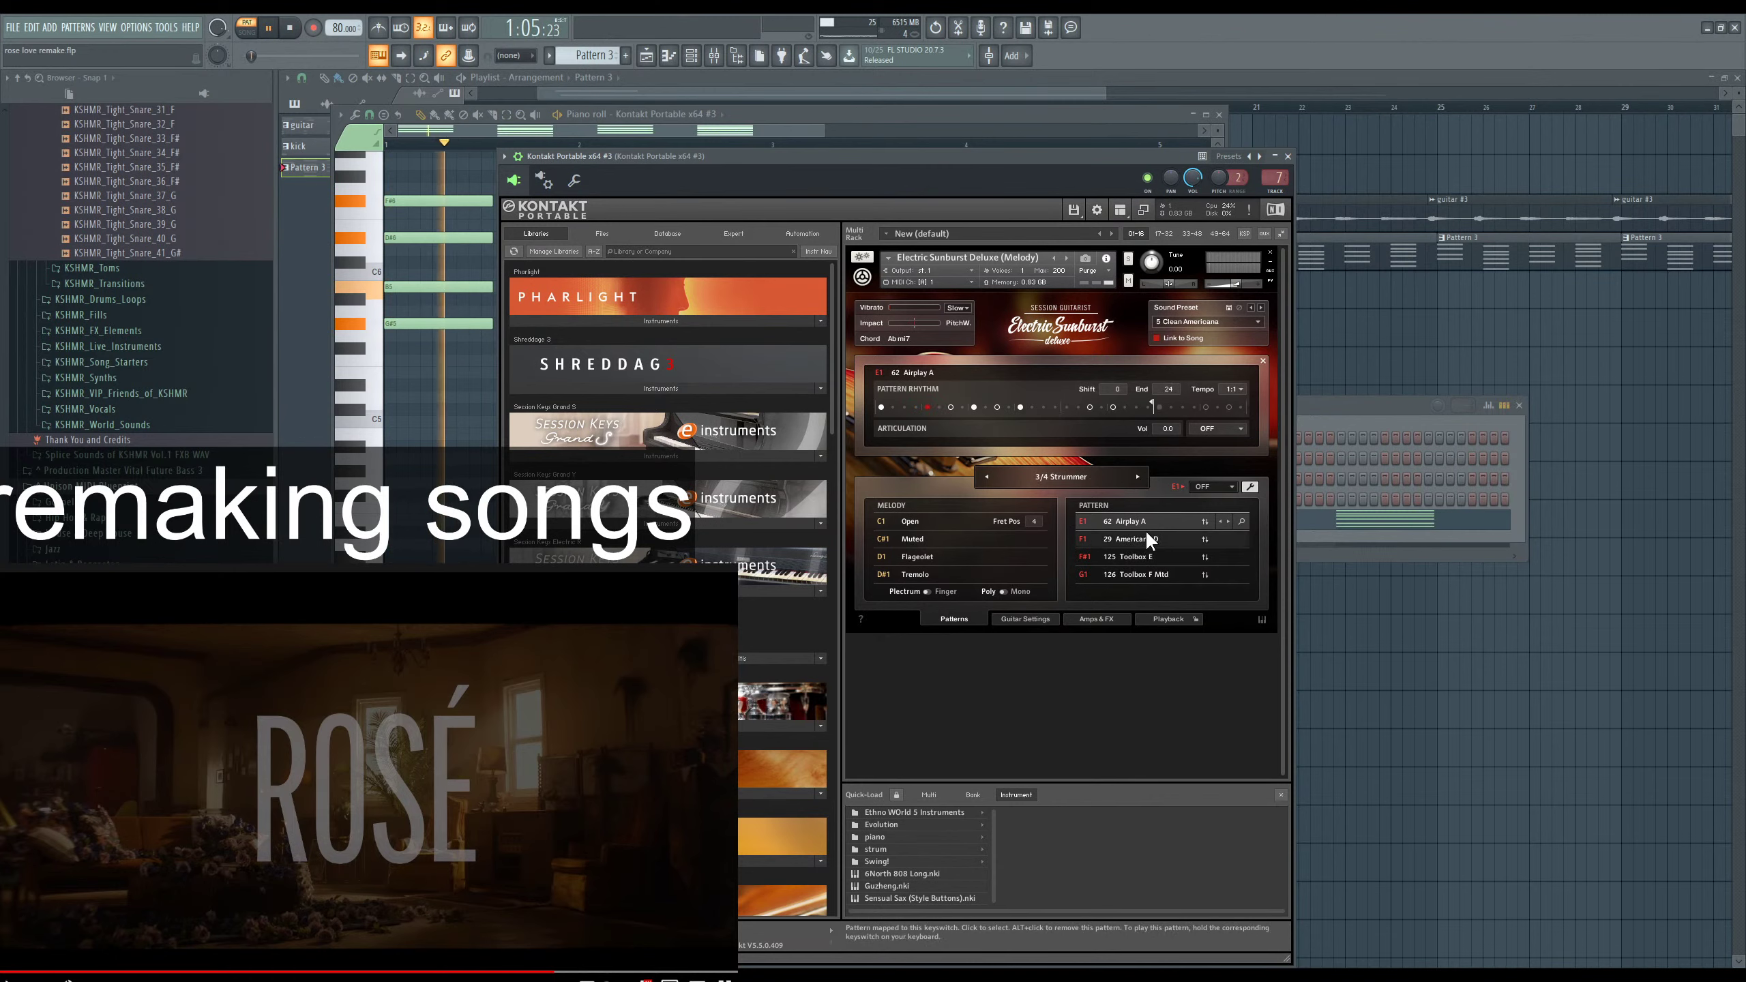
key("space")
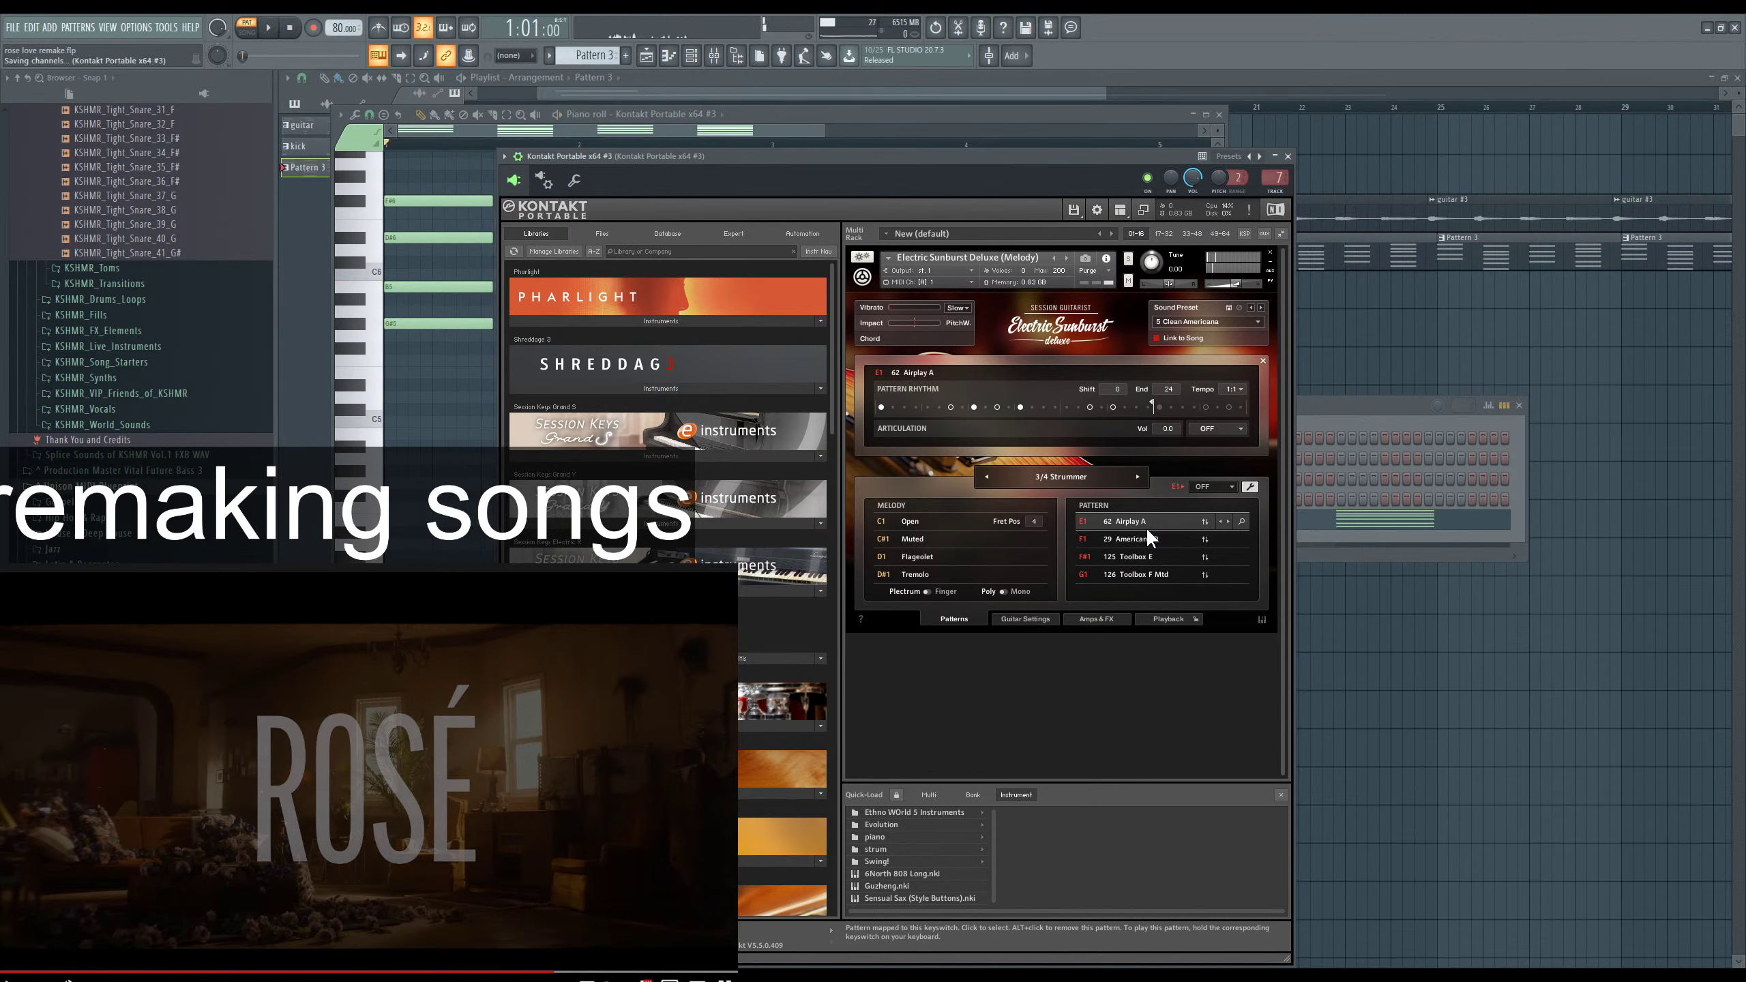
key("space")
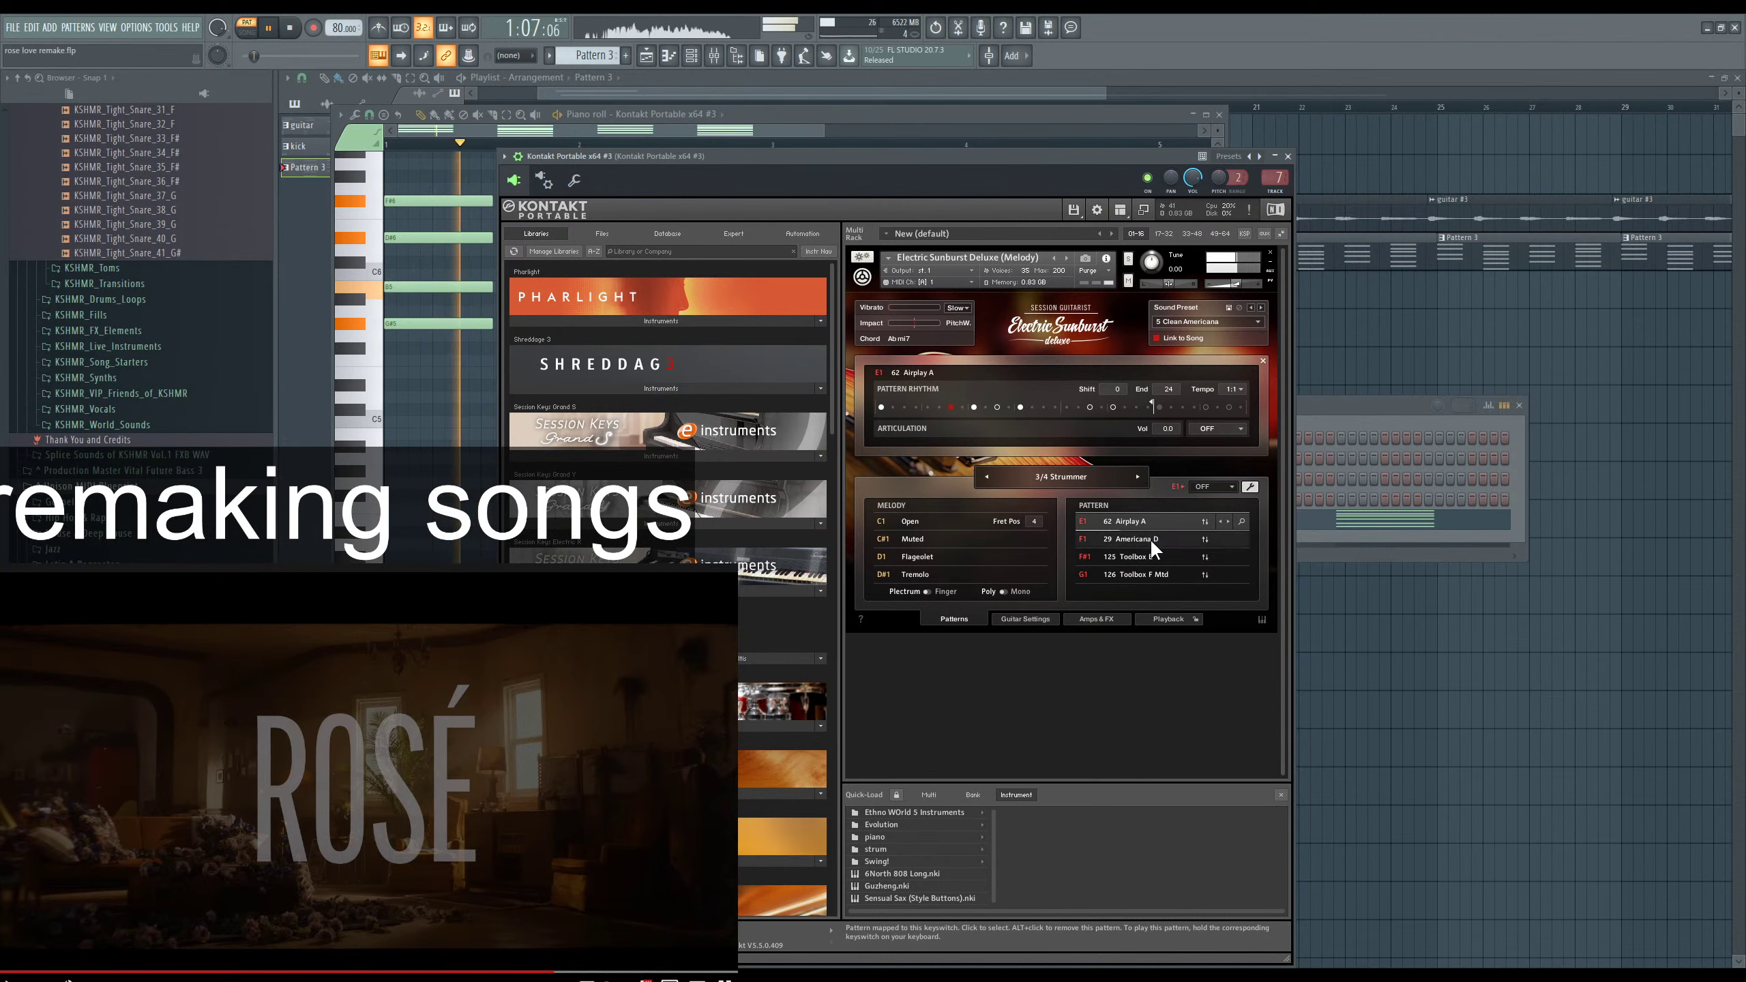
left_click(1153, 541)
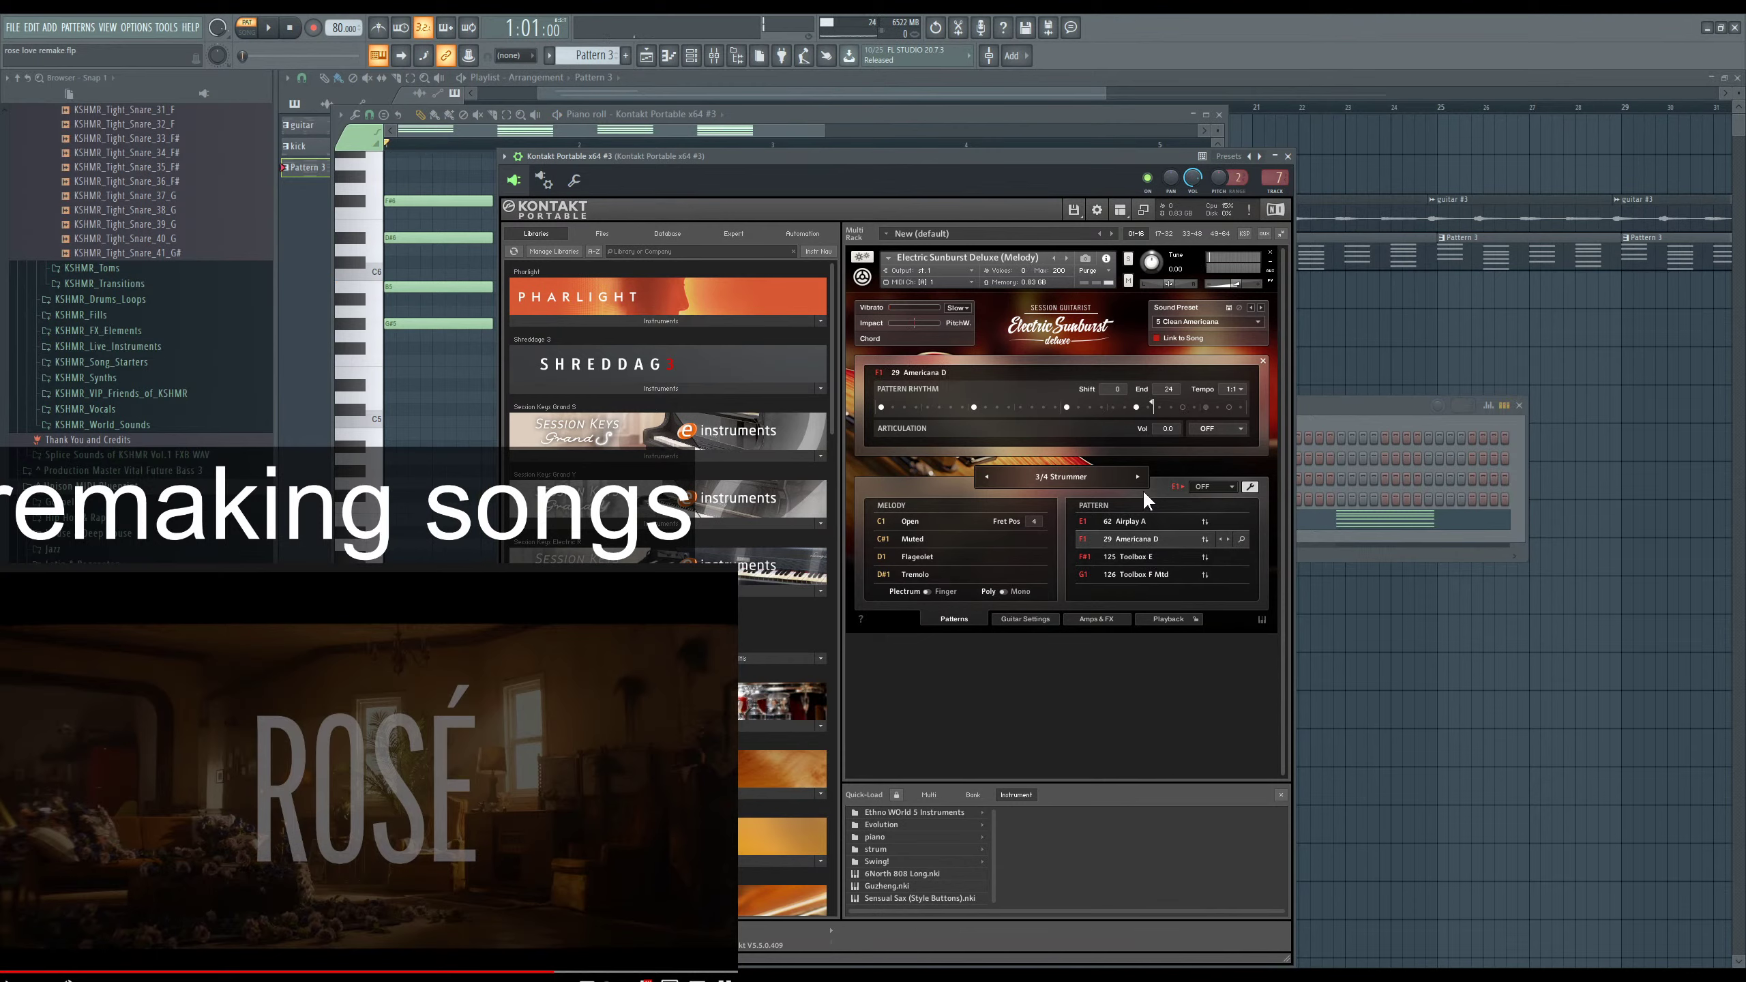
left_click(1146, 558)
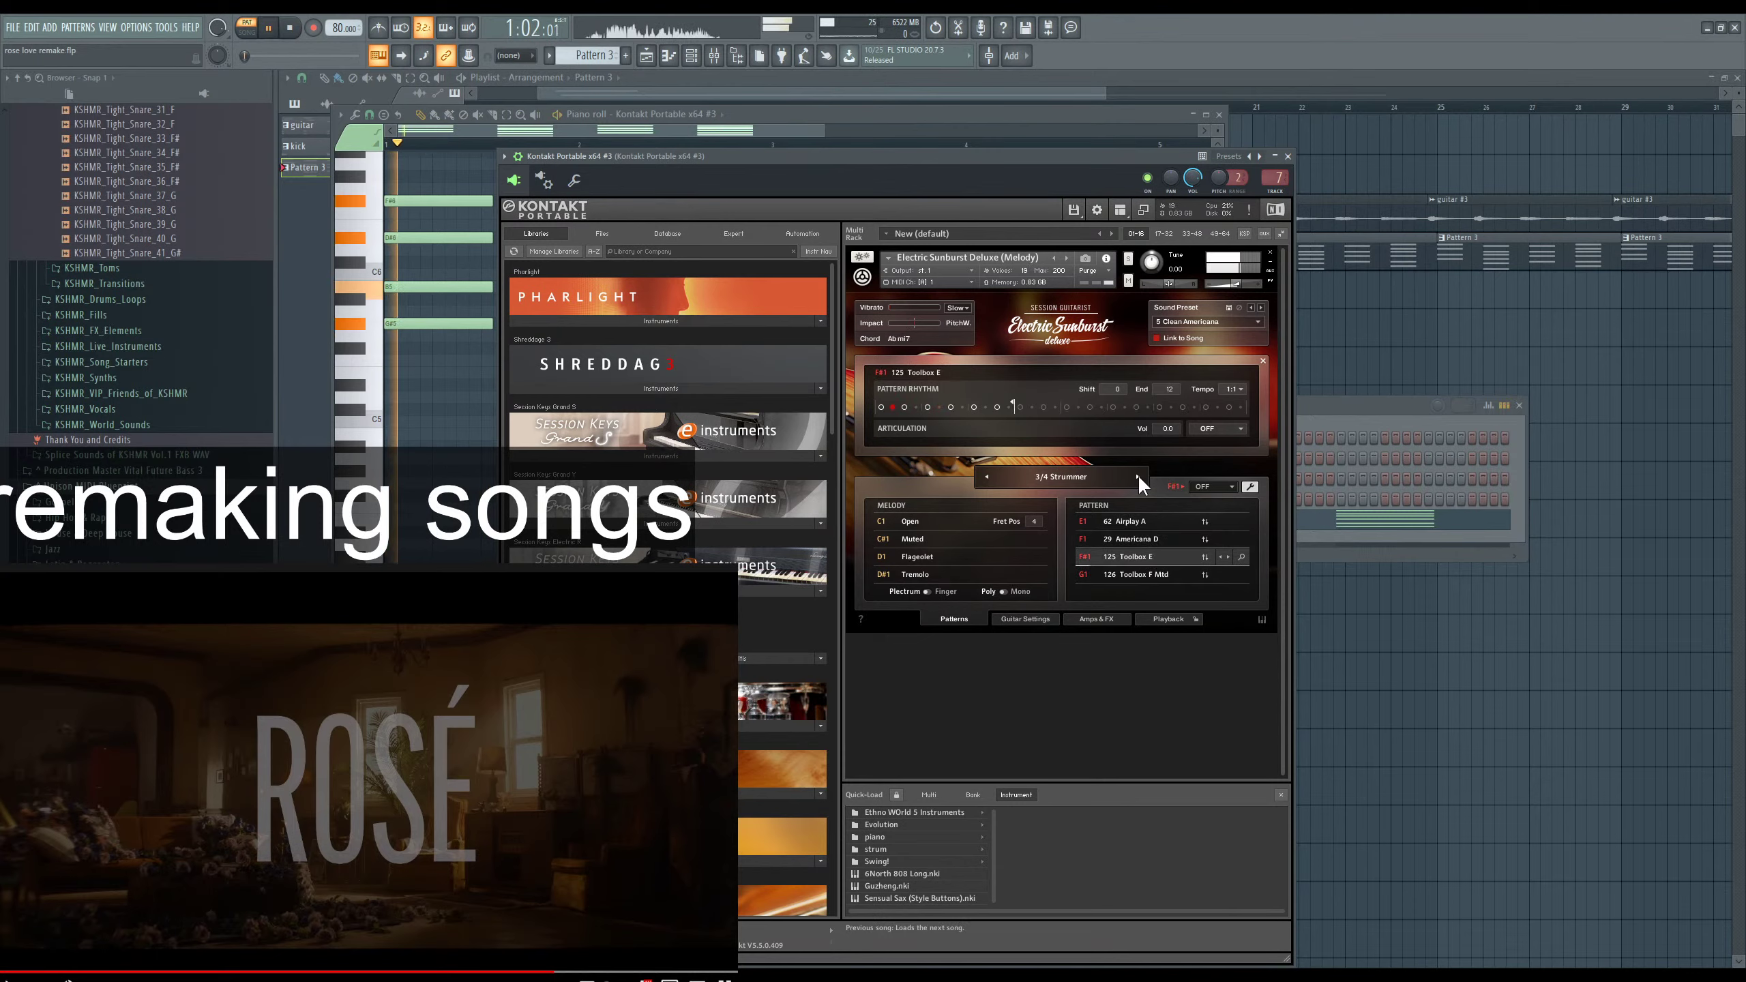
Audition Americana D, Toolbox F Mtd and Airplay A in the 3/4 Strummer song, and move on to the 3/4 Arpeggio song.
left_click(1146, 541)
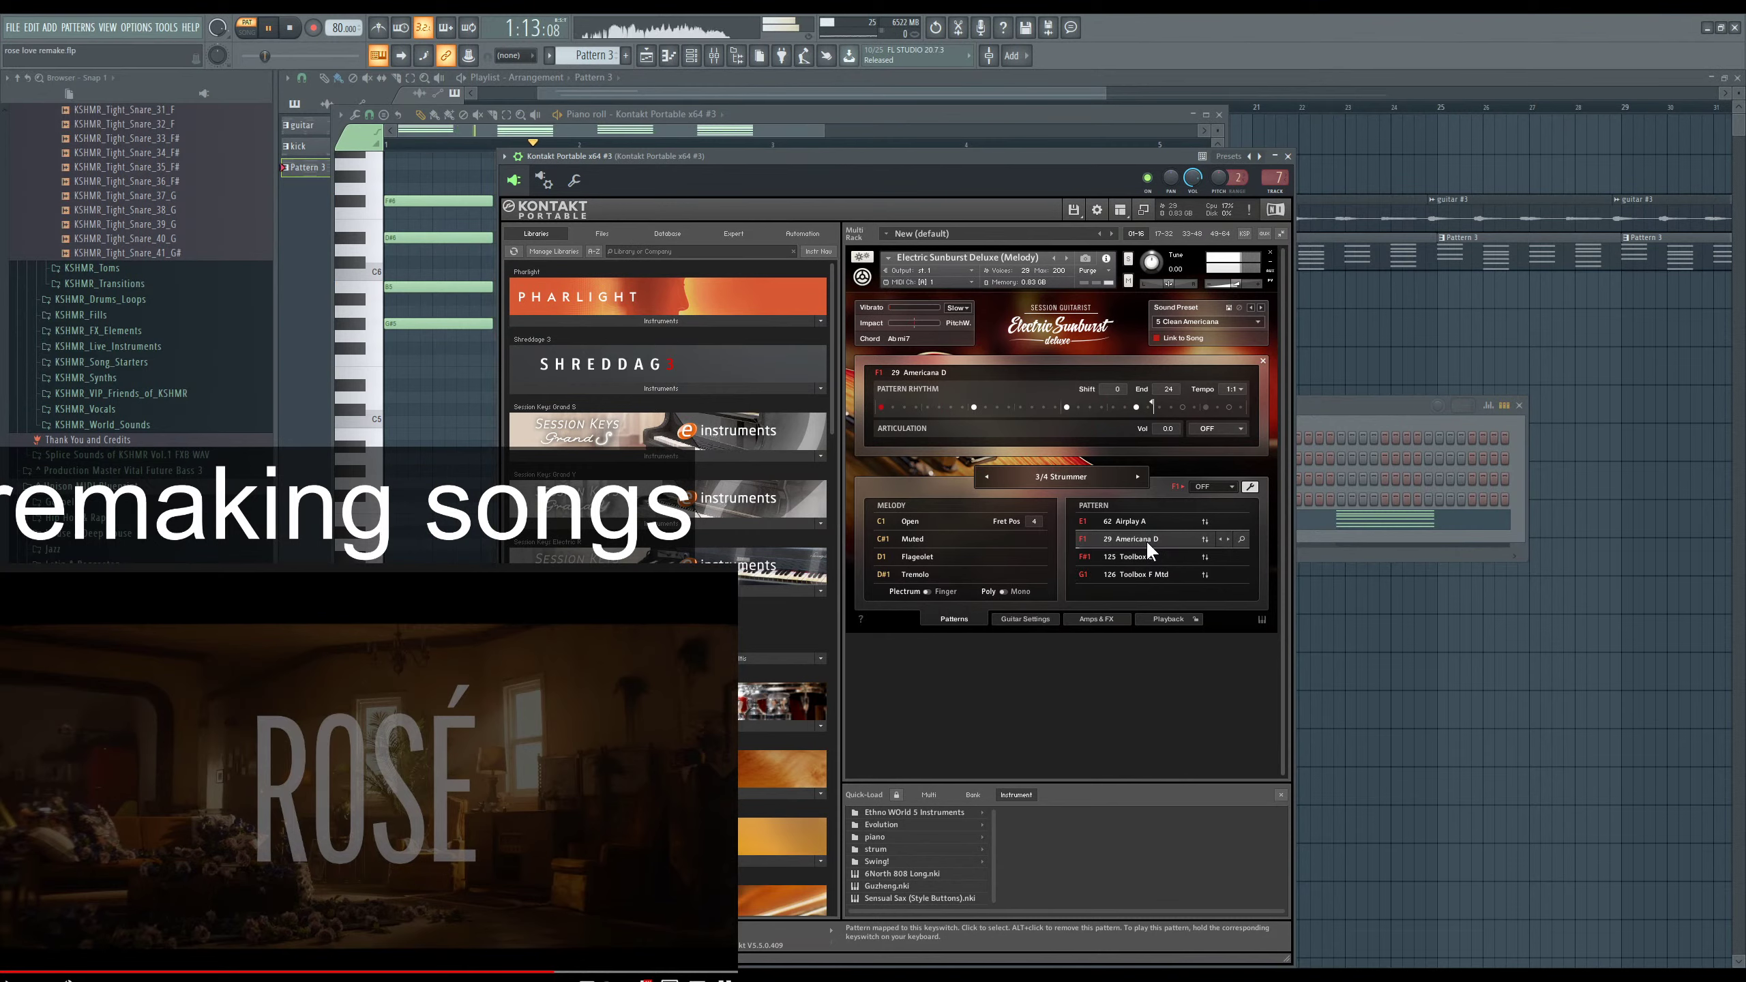
left_click(1154, 570)
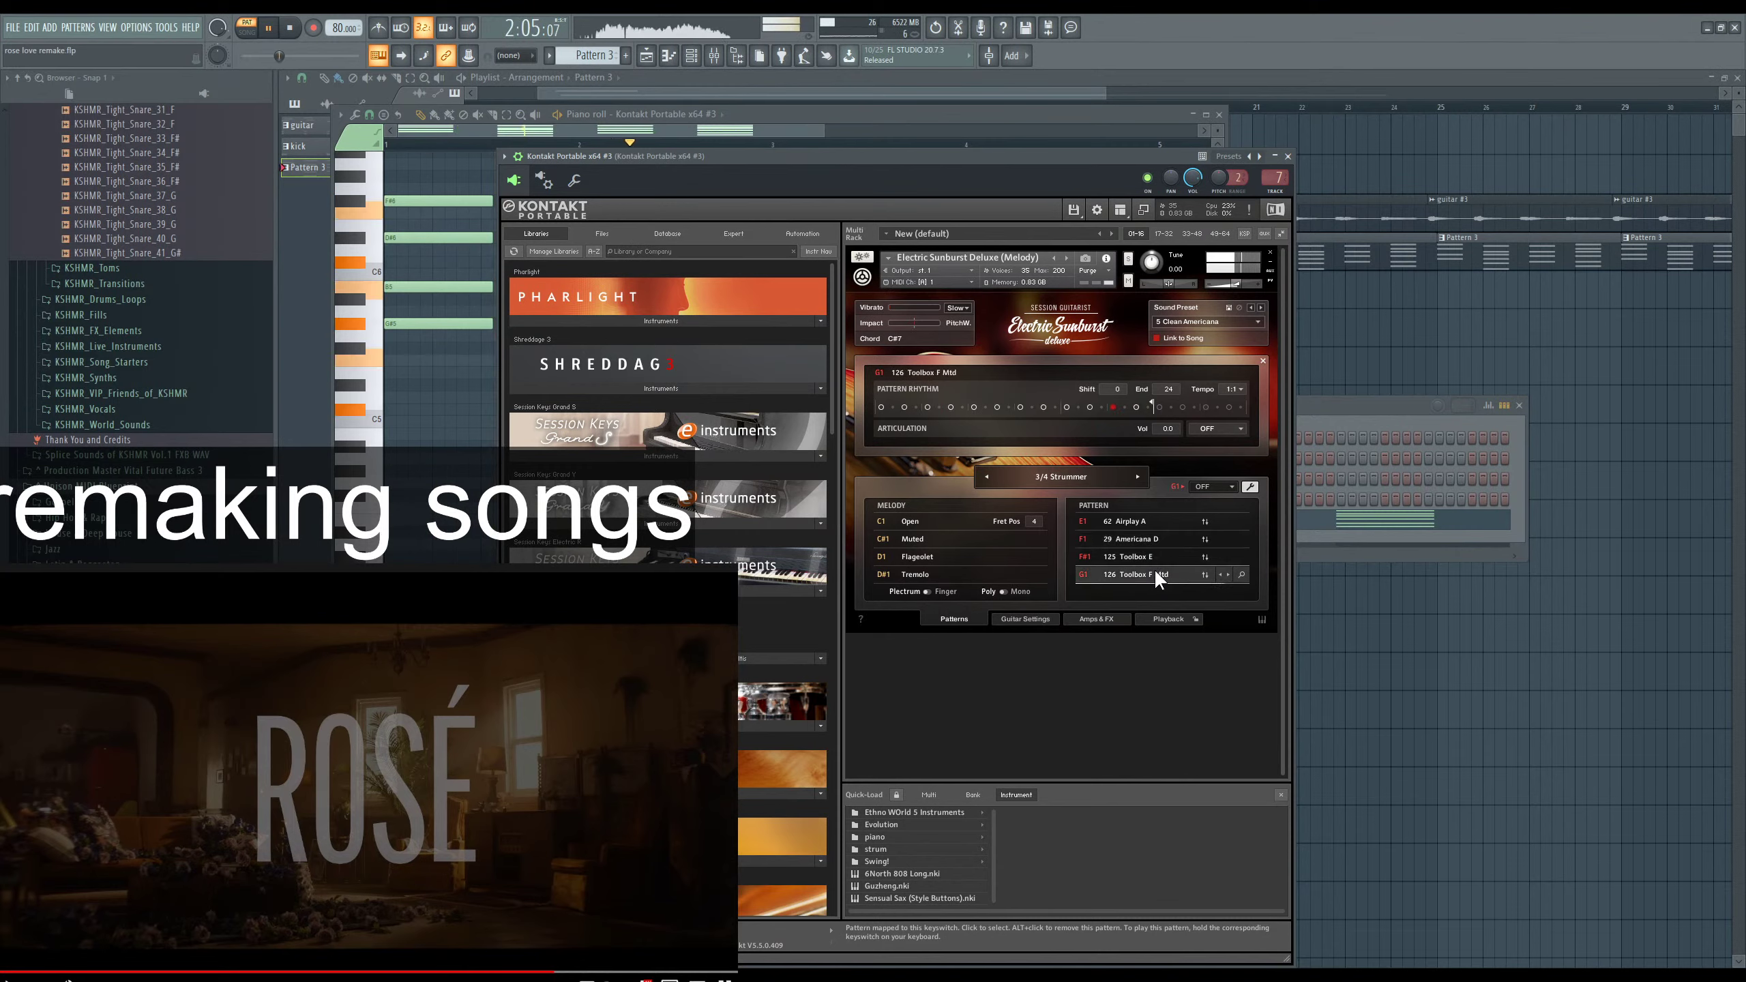
left_click(1140, 516)
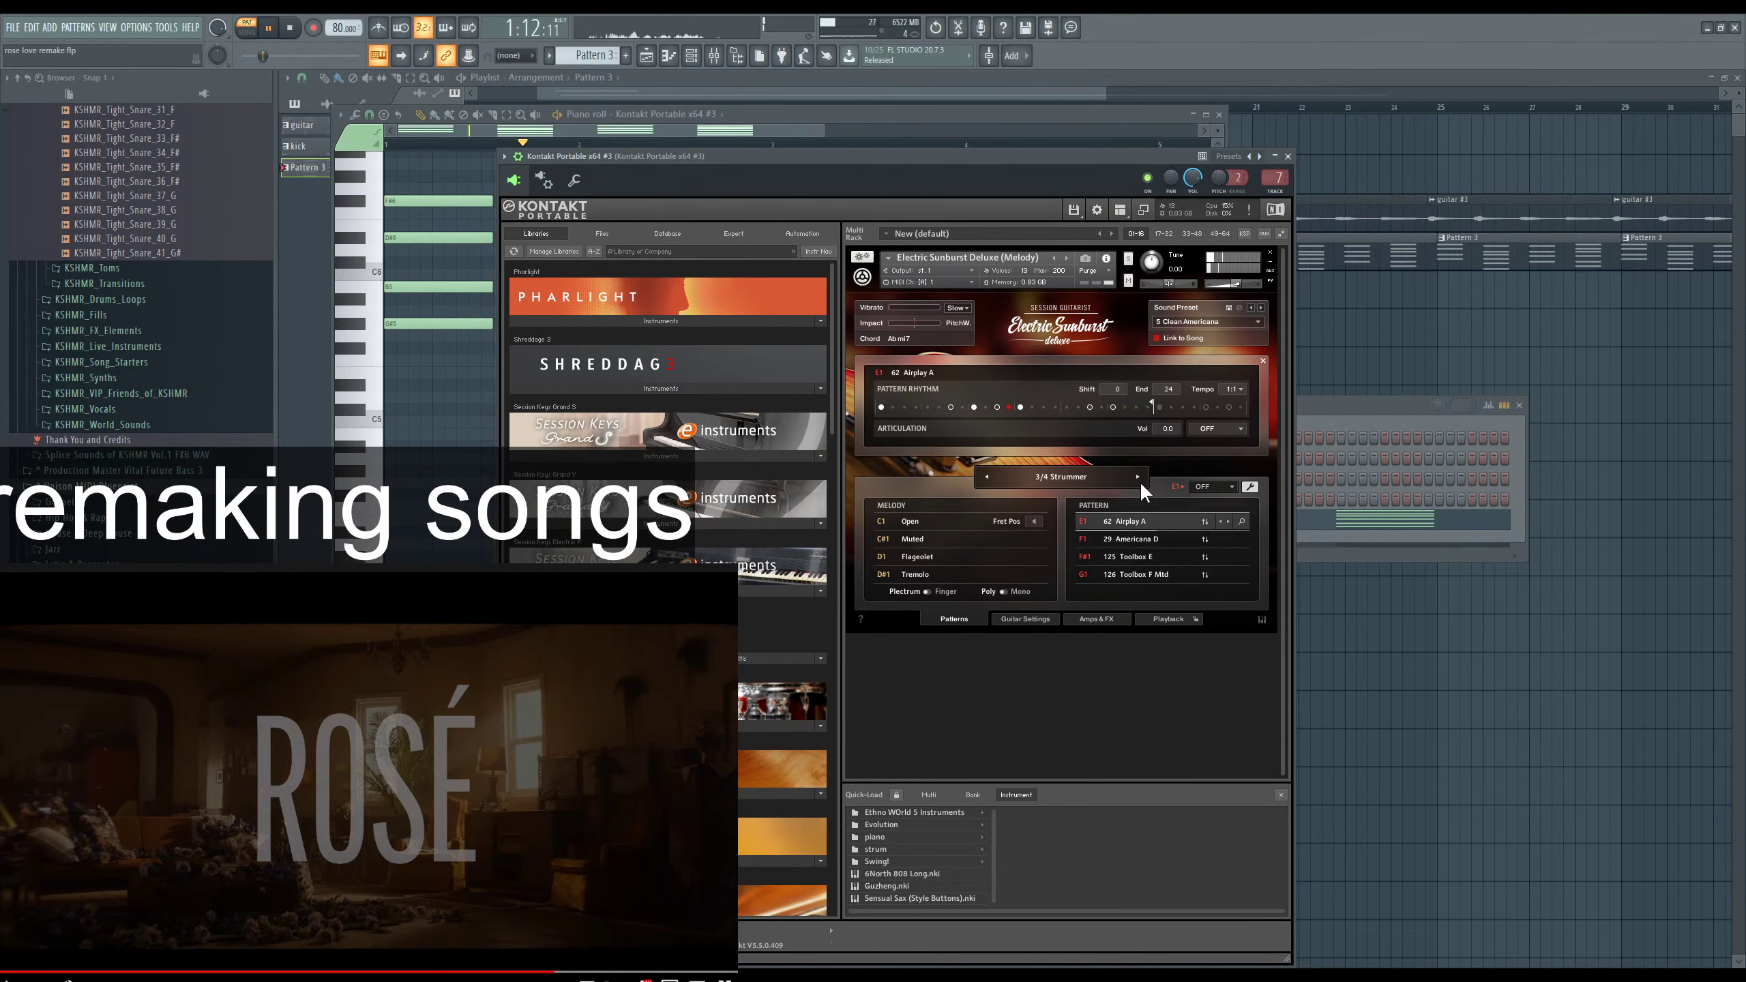
left_click(1138, 476)
key("space")
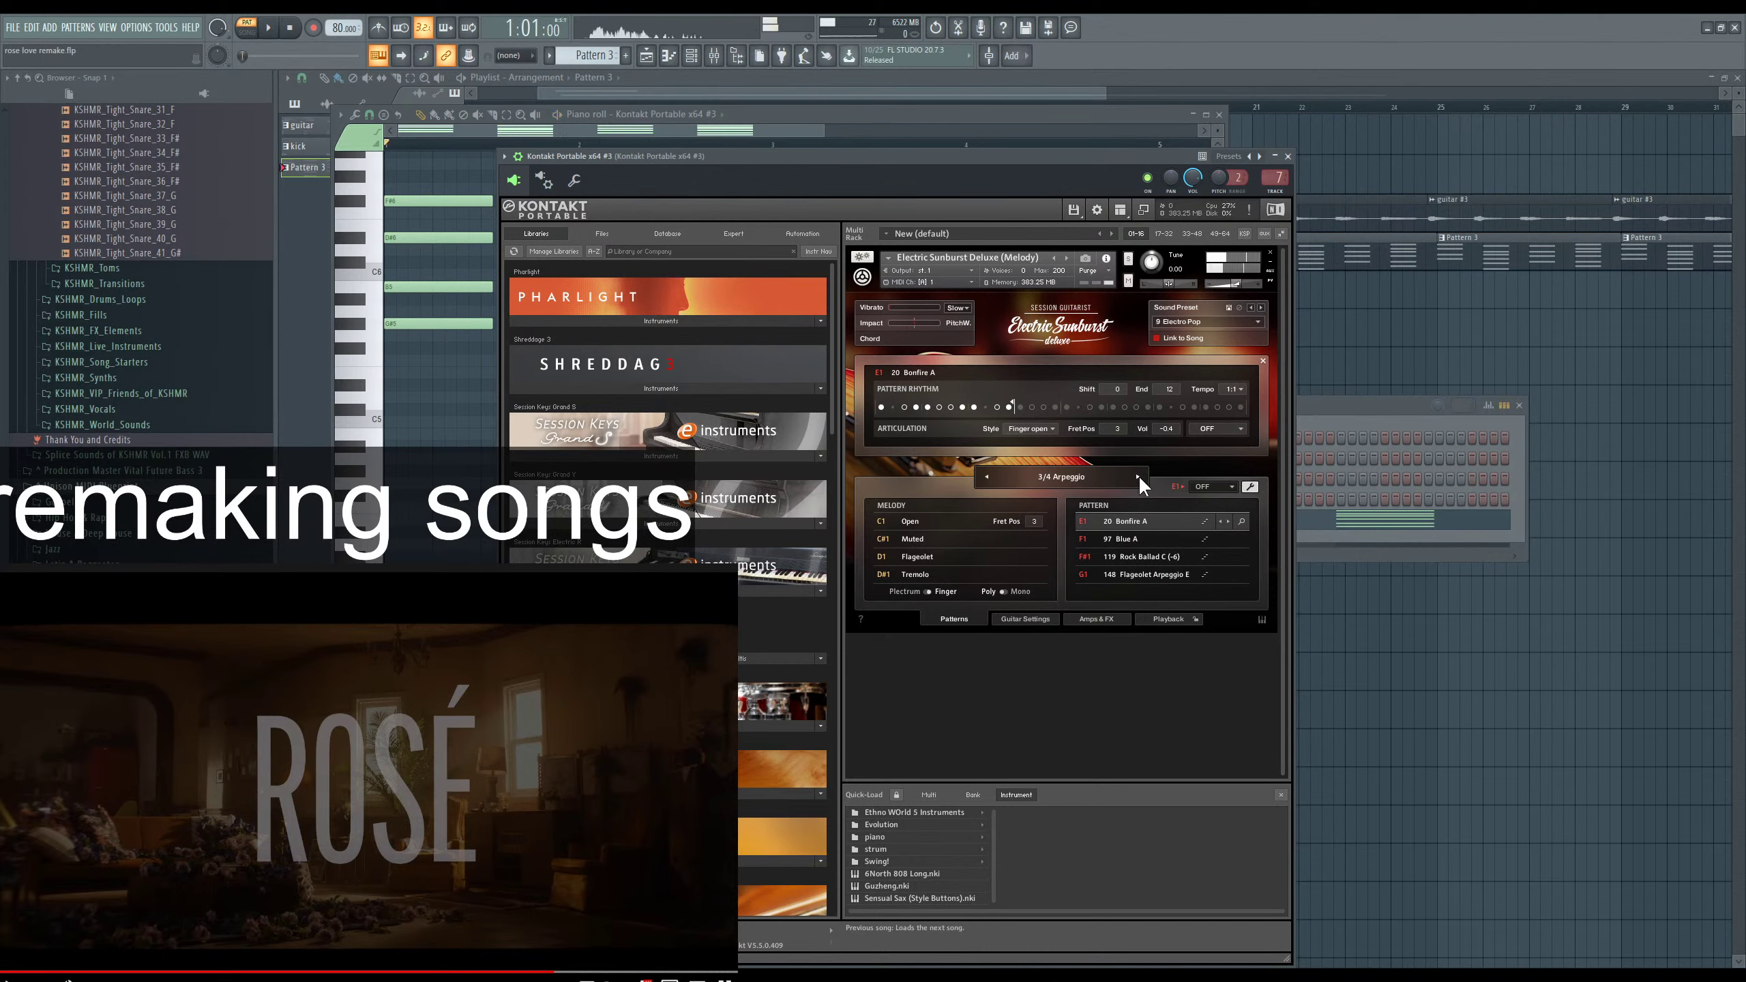
Load the Scratches song and preview Pattern 3 with Scratches A.
left_click(1138, 475)
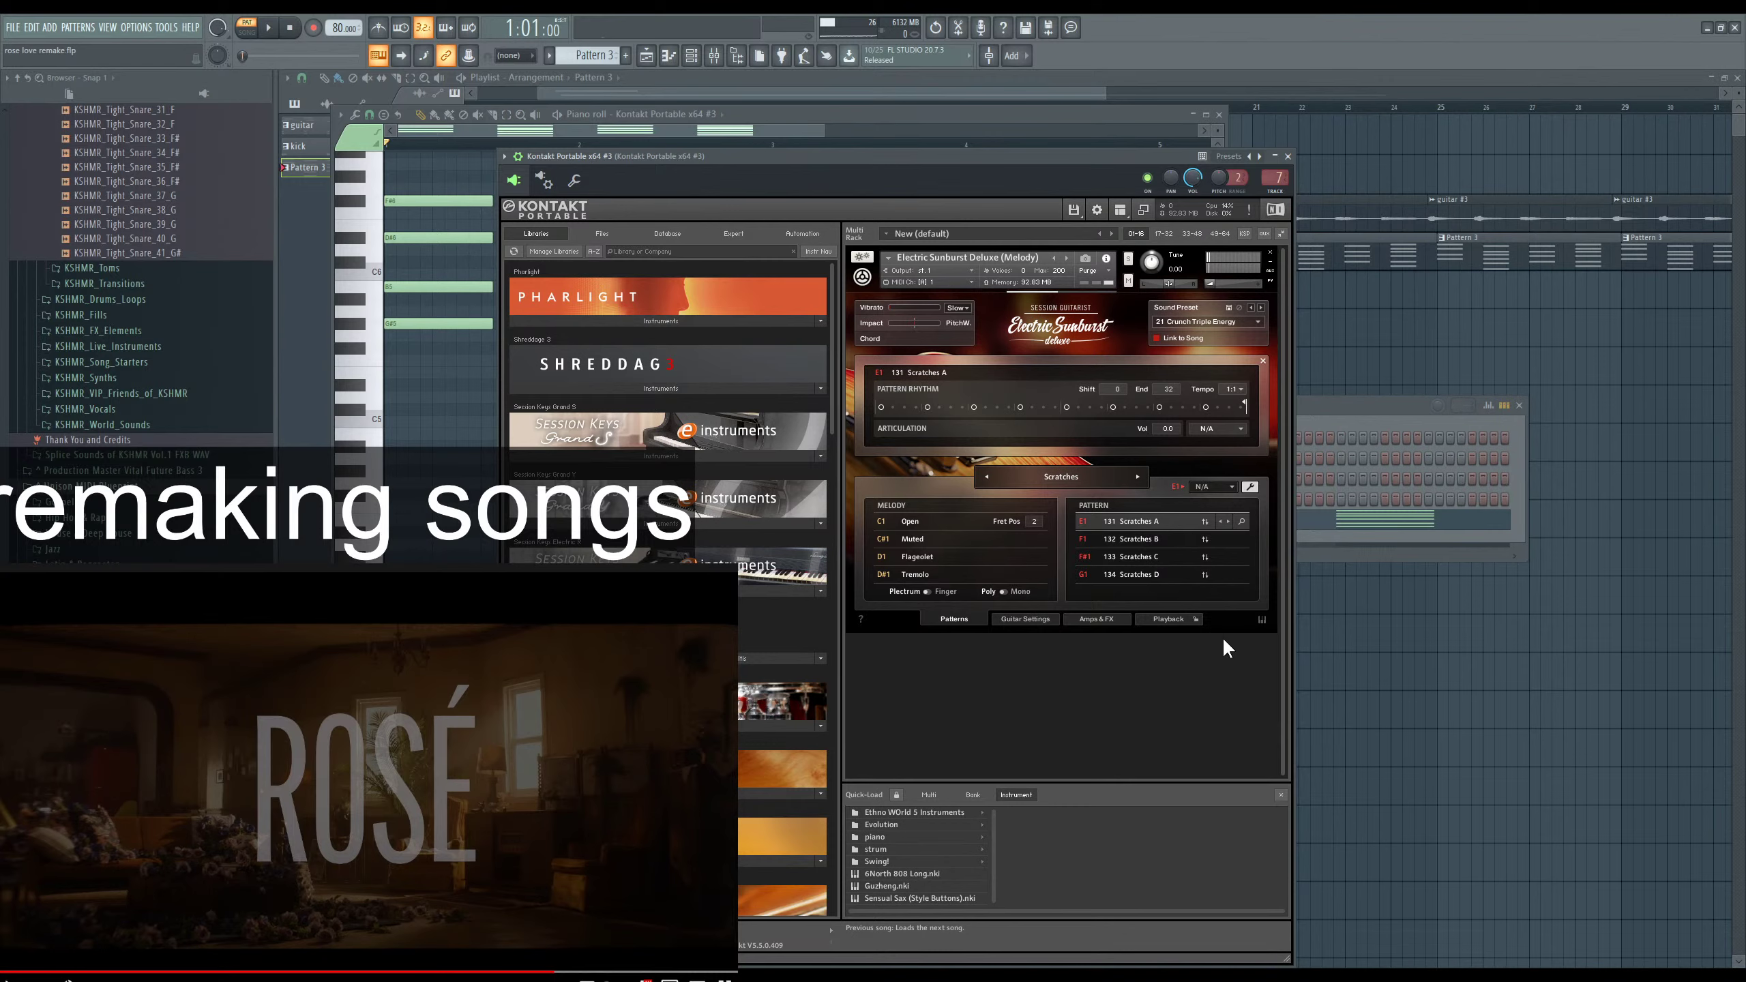
key("space")
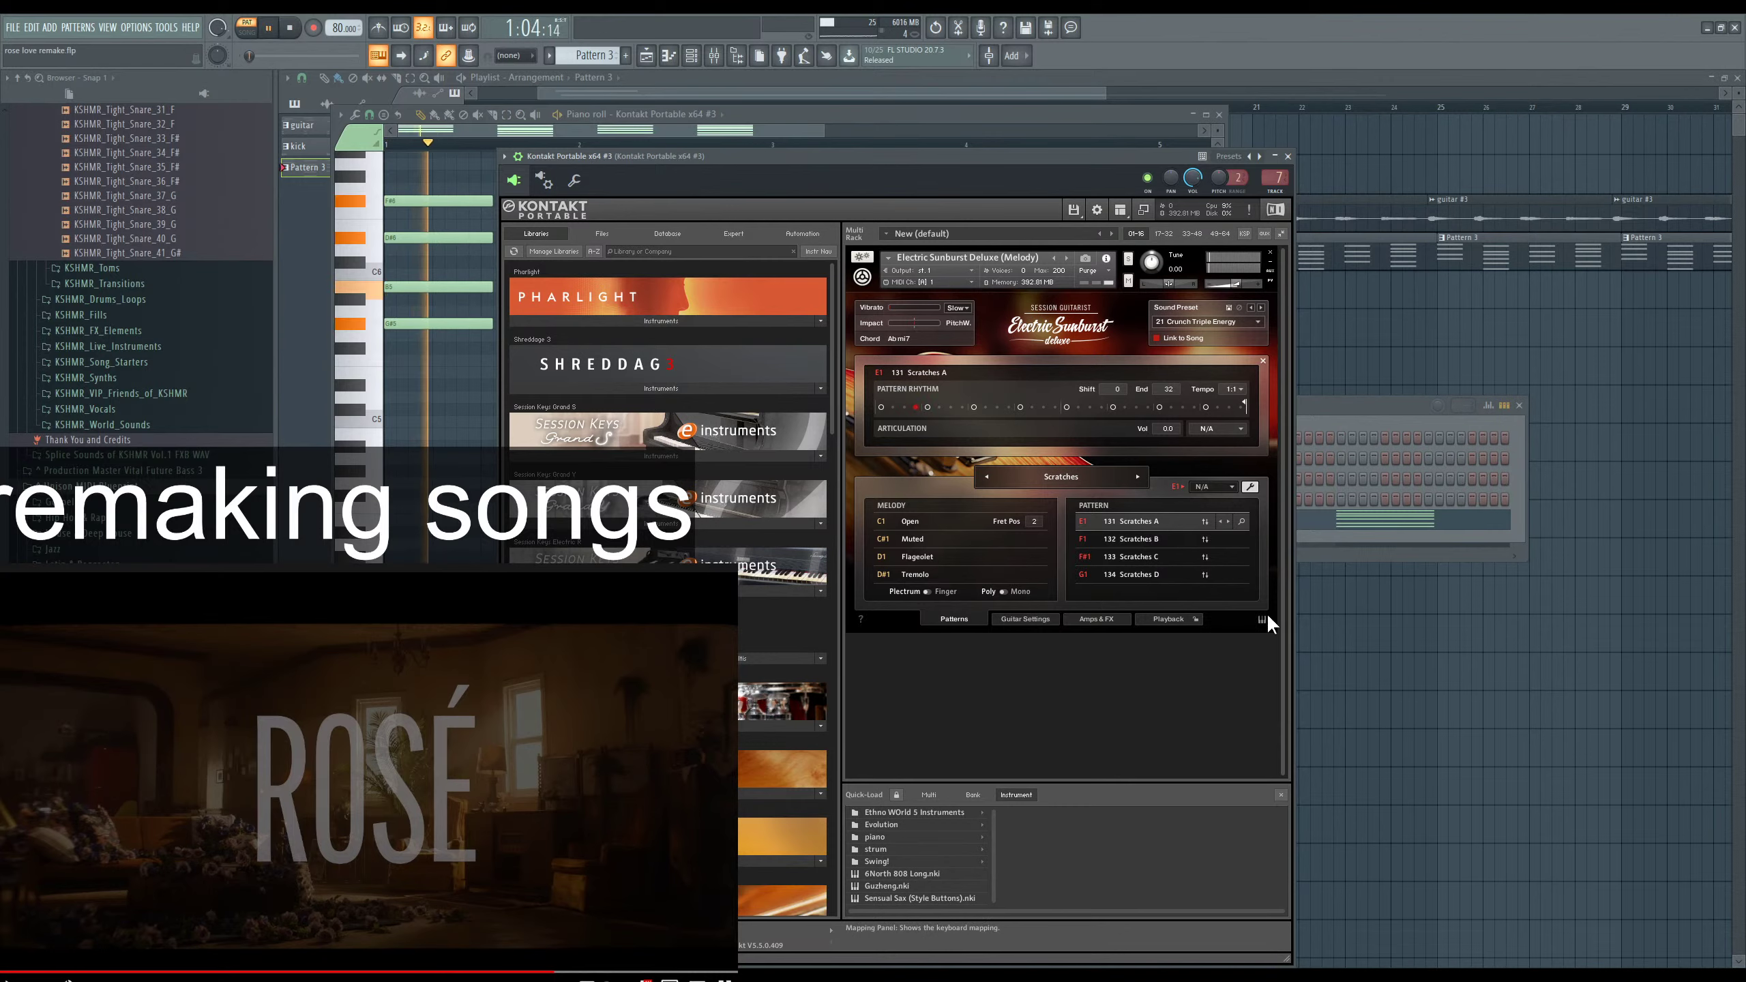
key("space")
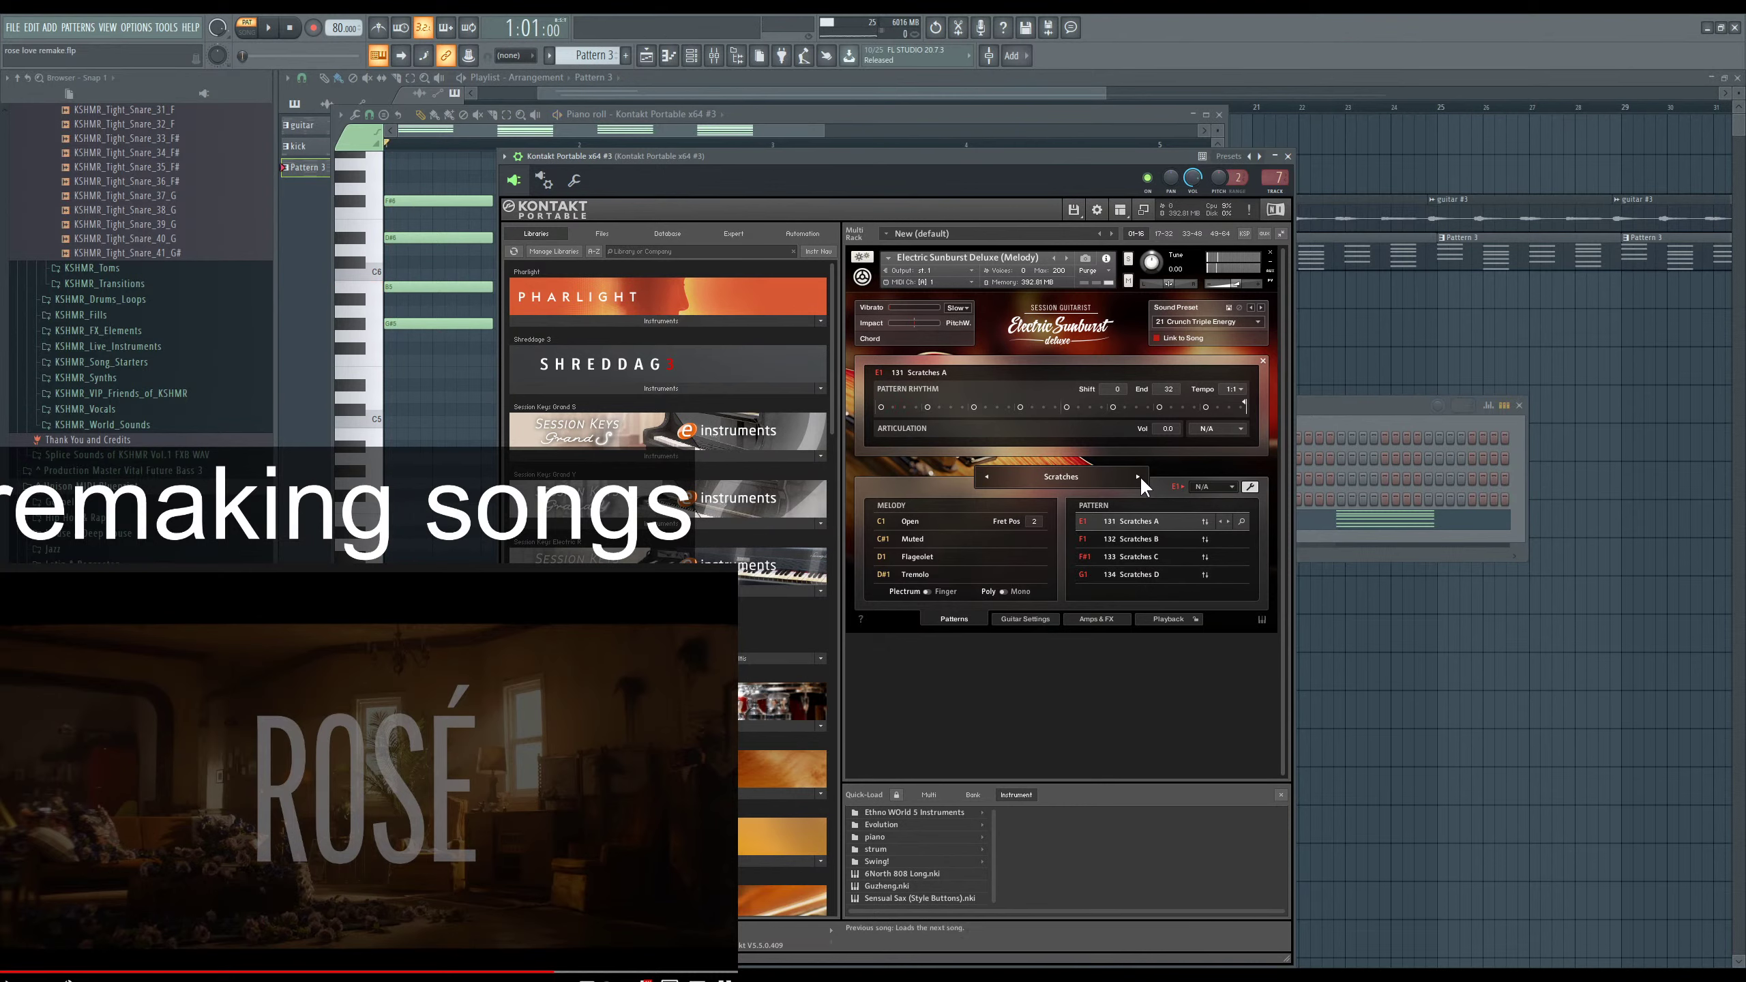
Advance through the Flageolet Arpeggio and In the Clouds songs to Hot Funk, and preview Pattern 3 with Hot Funk A and B.
left_click(1138, 476)
left_click(1139, 476)
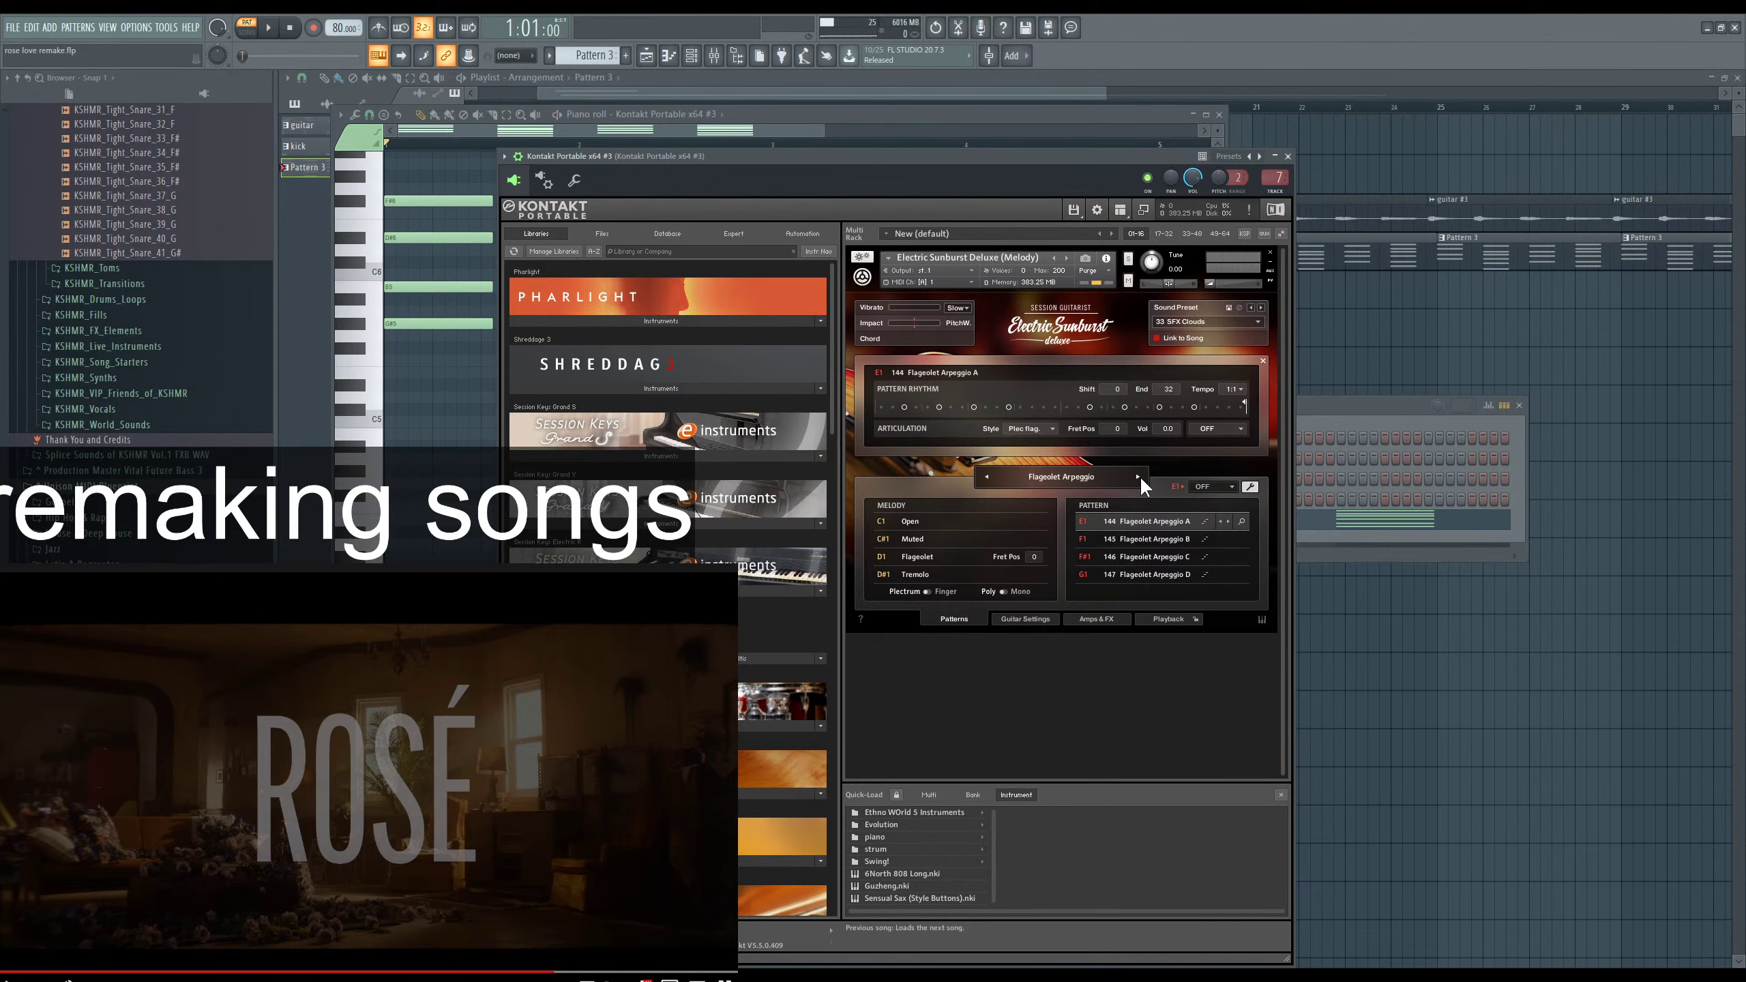
left_click(1140, 476)
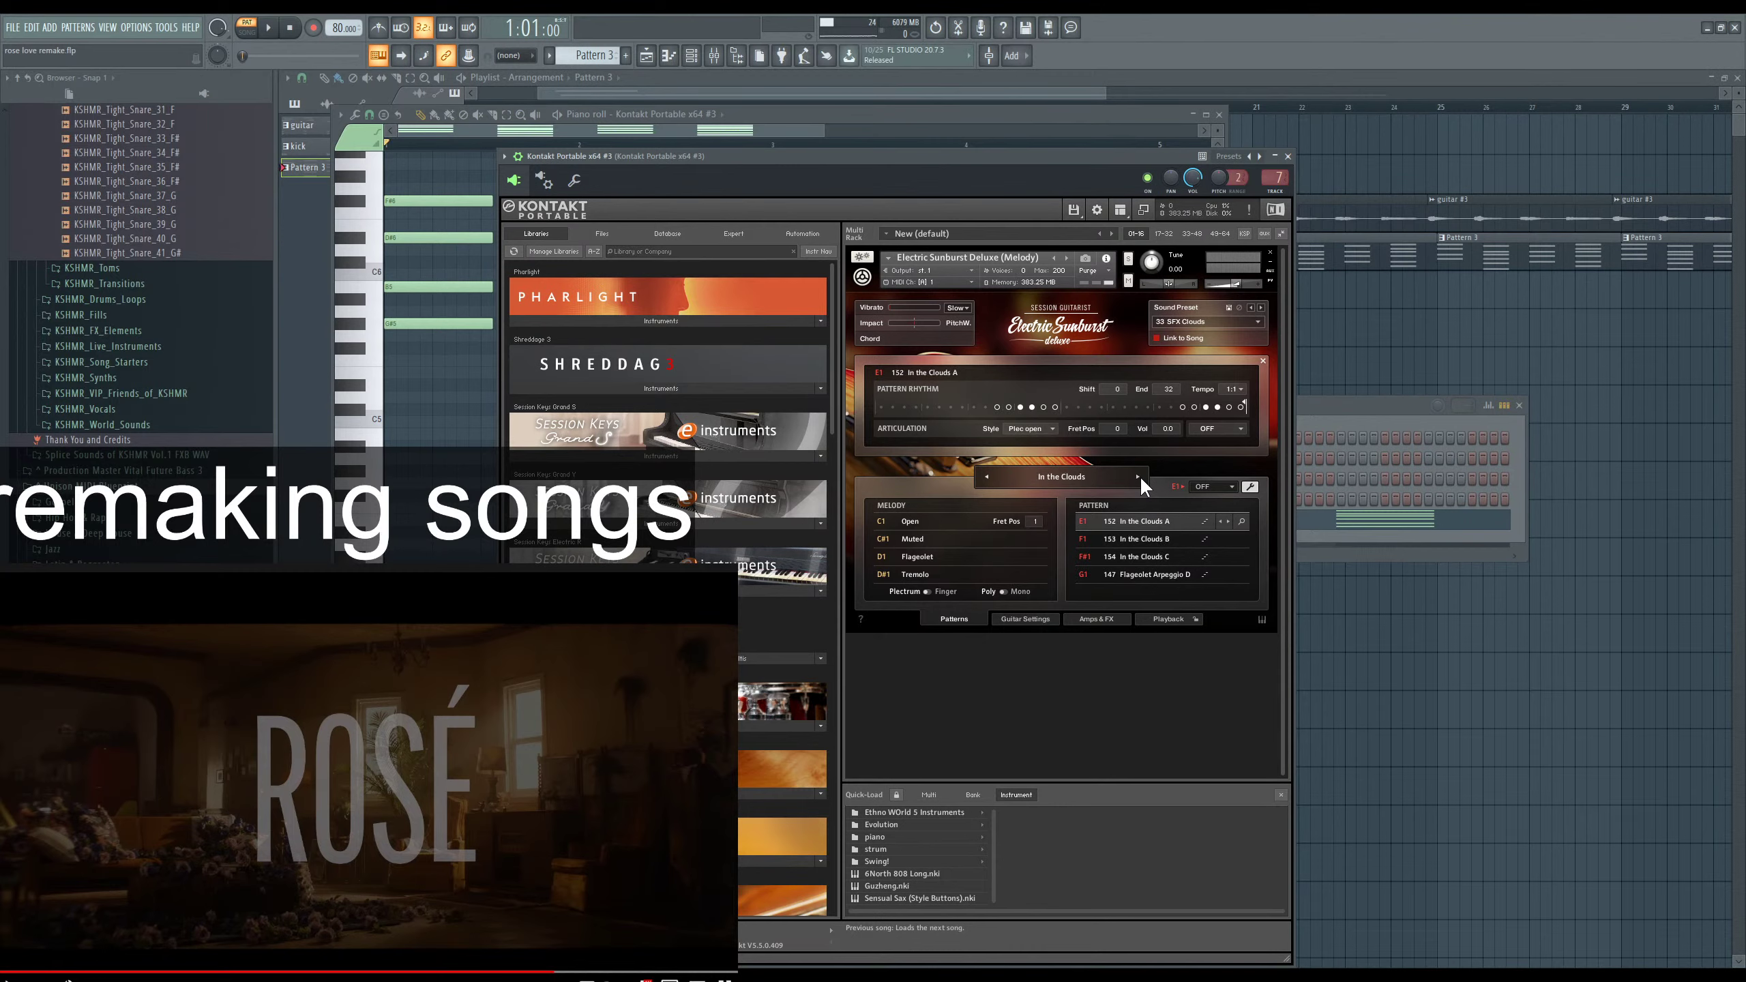
left_click(1139, 476)
left_click(1140, 477)
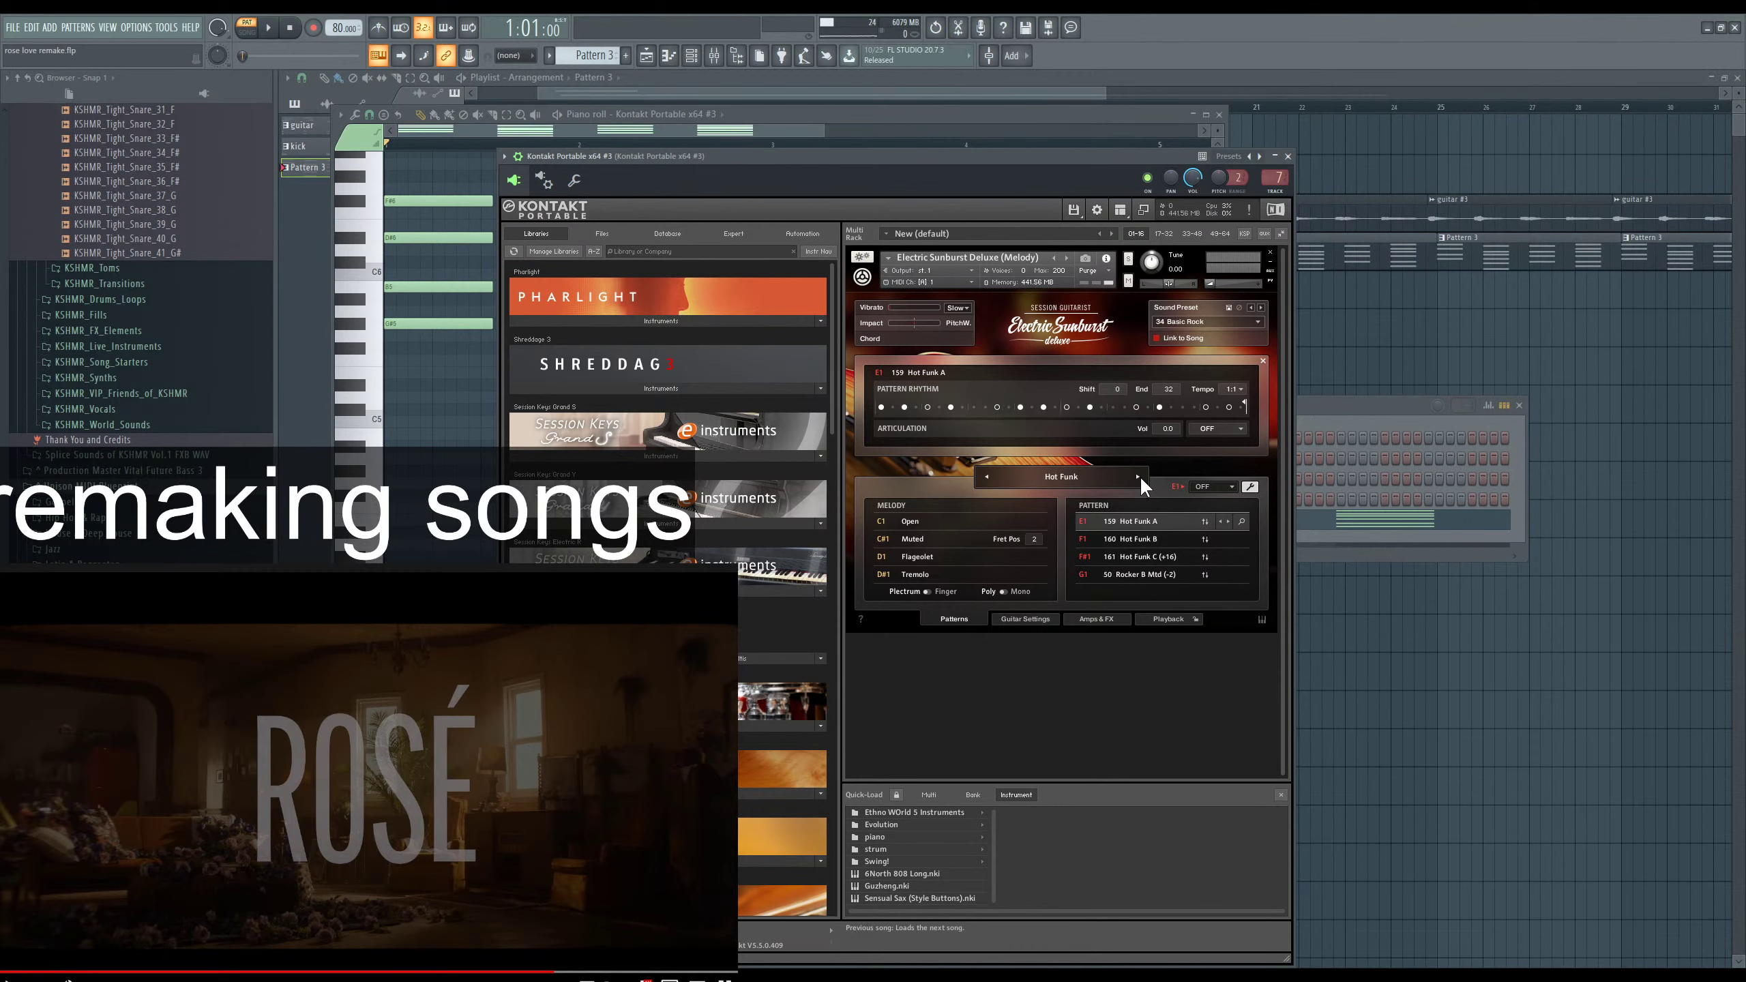
key("space")
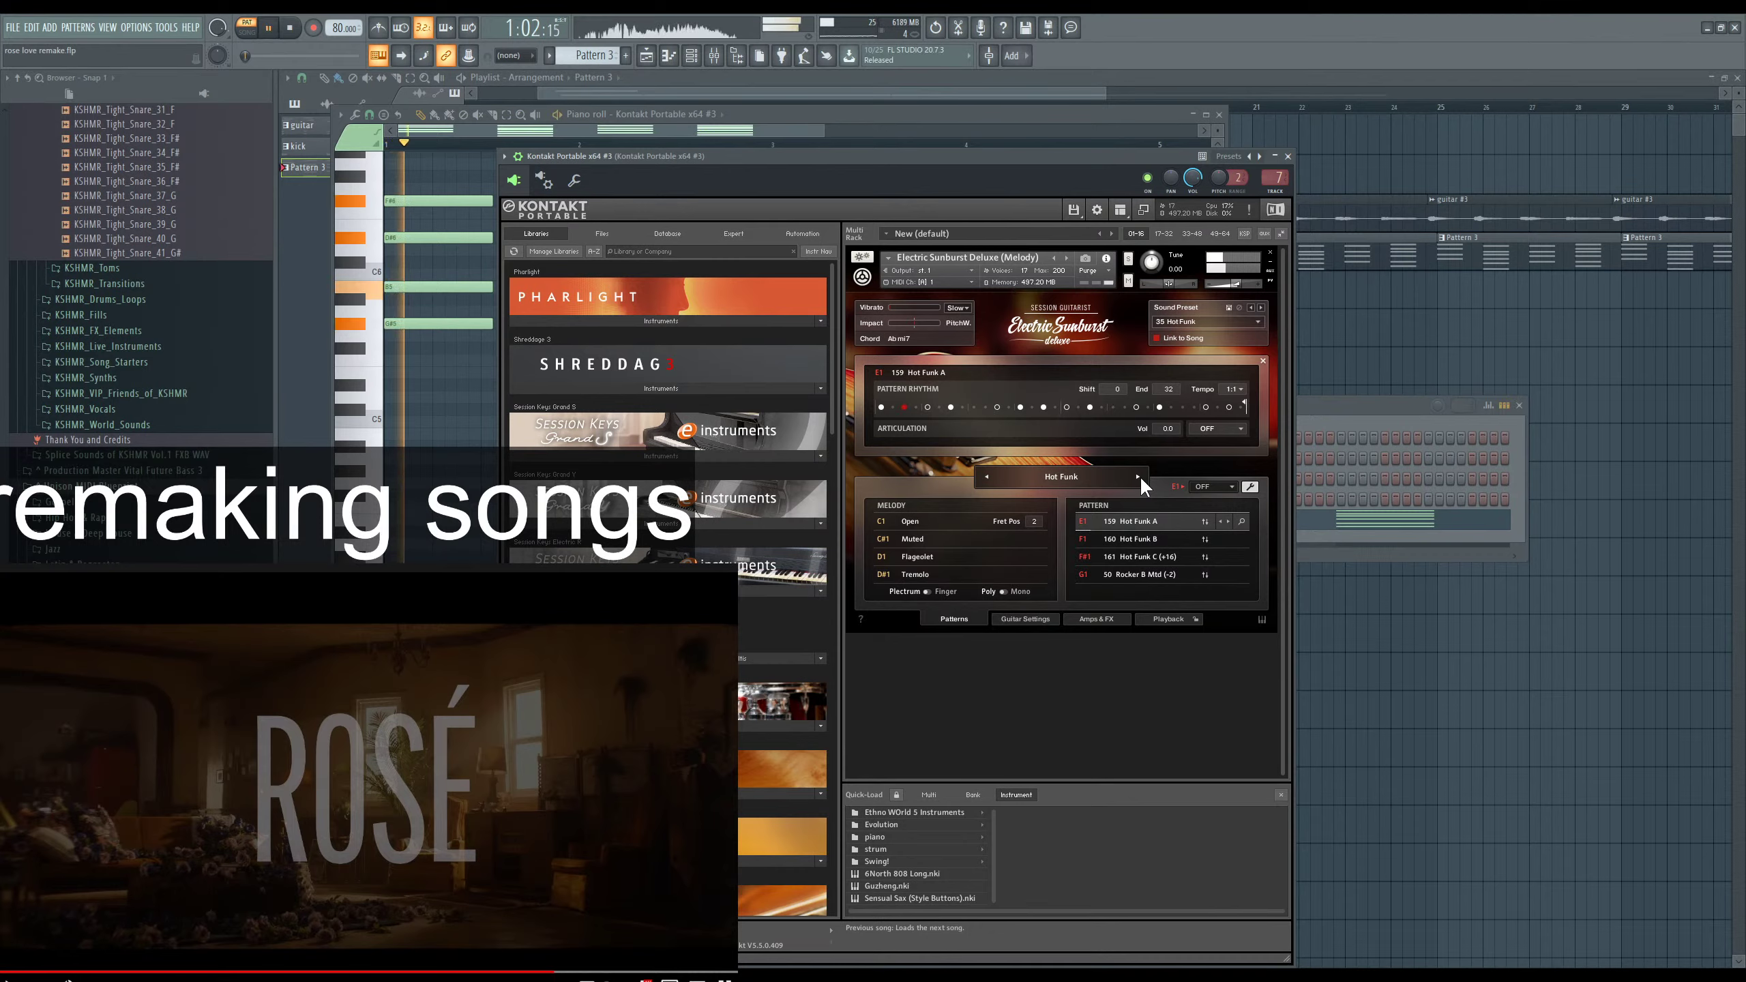
key("space")
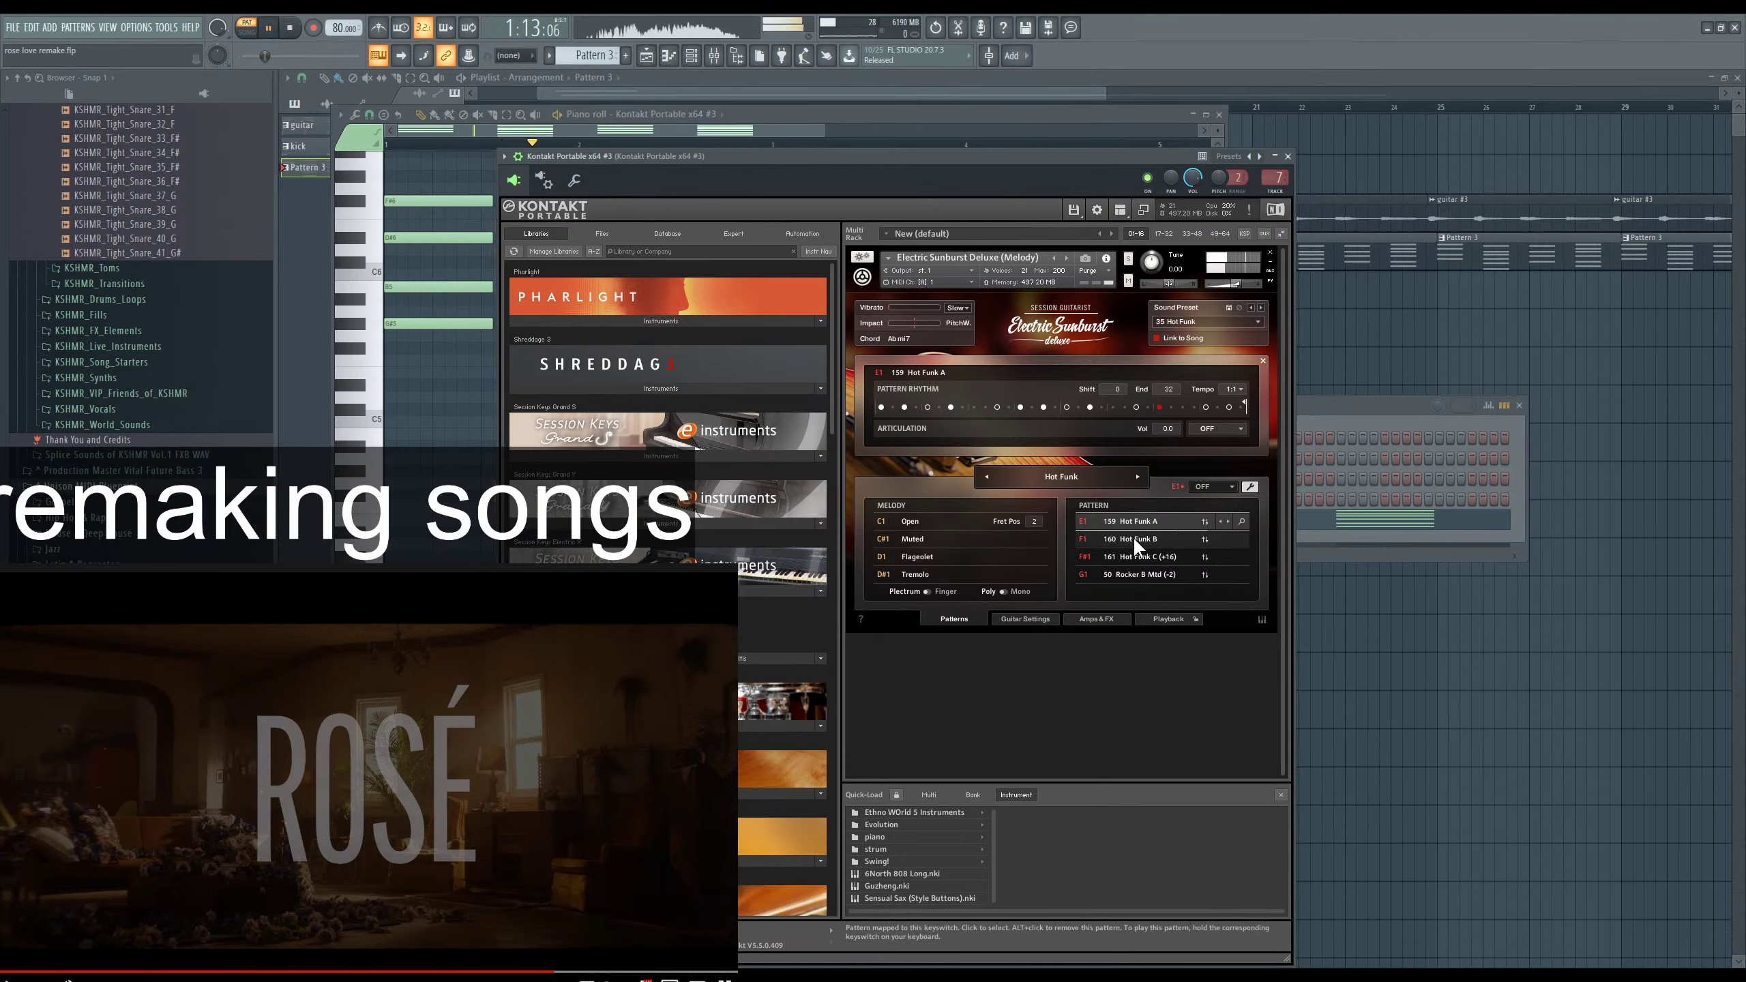
left_click(1133, 537)
key("space")
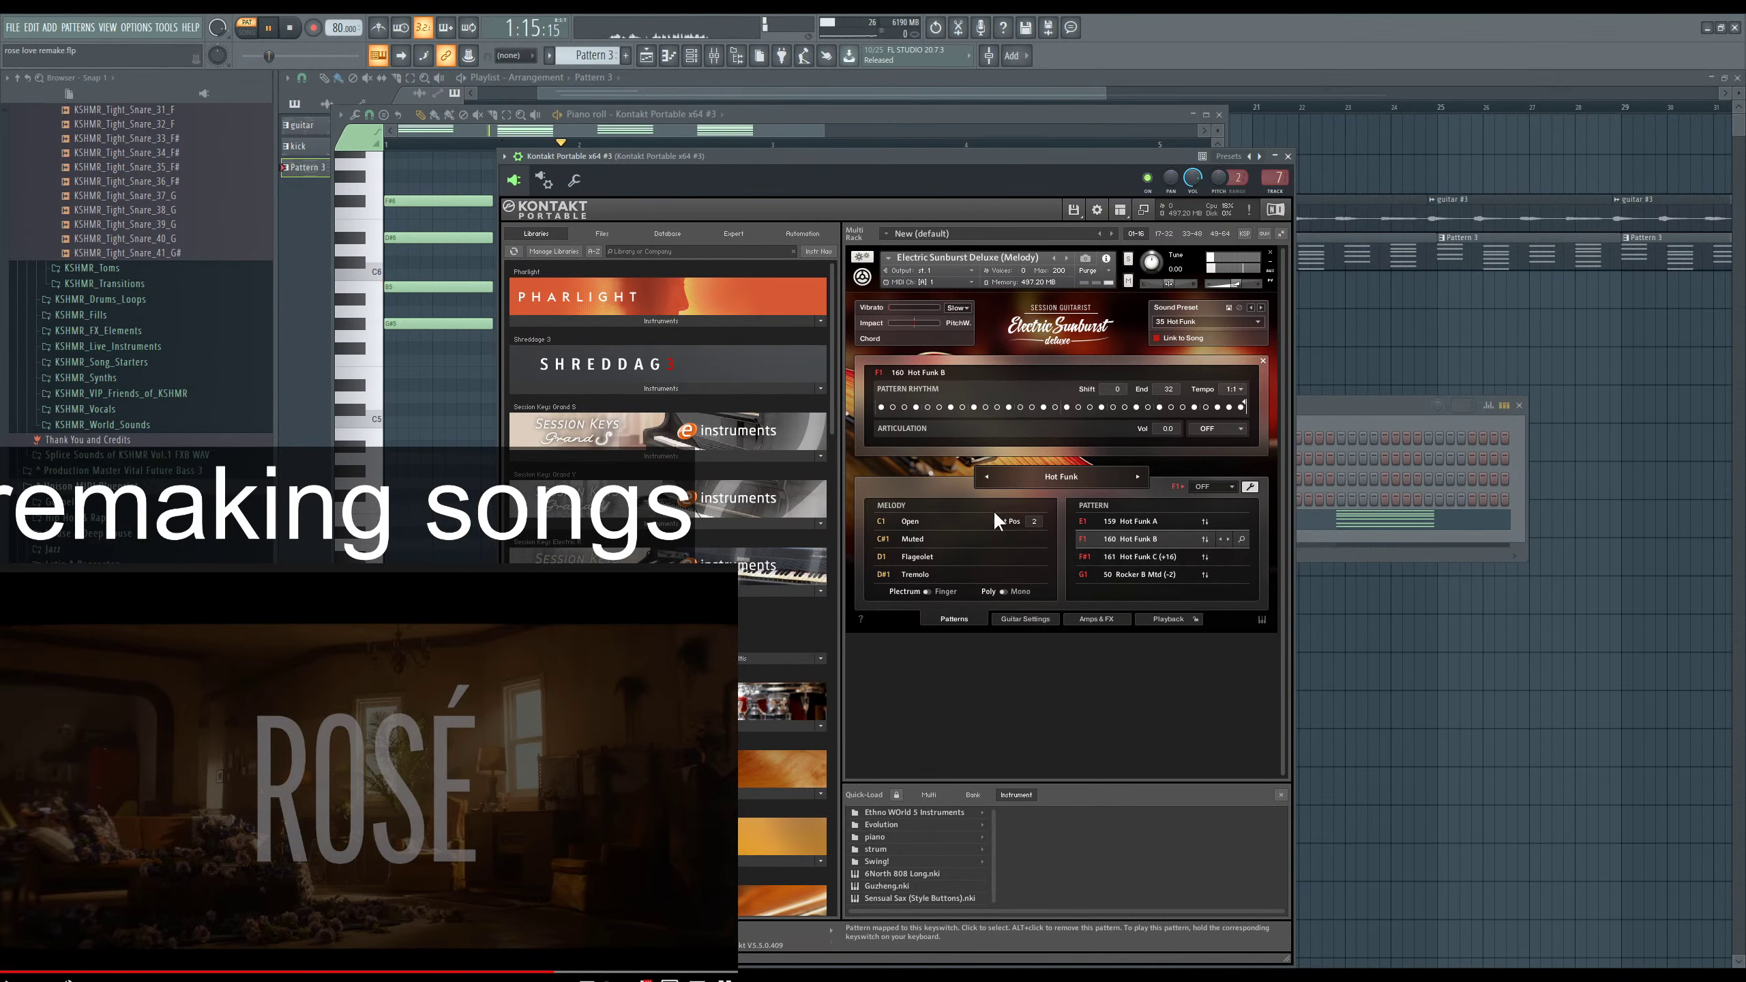
Play the arrangement from shortly before bar 5 and show Pattern 3's Kontakt Portable x64 #3 notes in the piano roll.
key("F5")
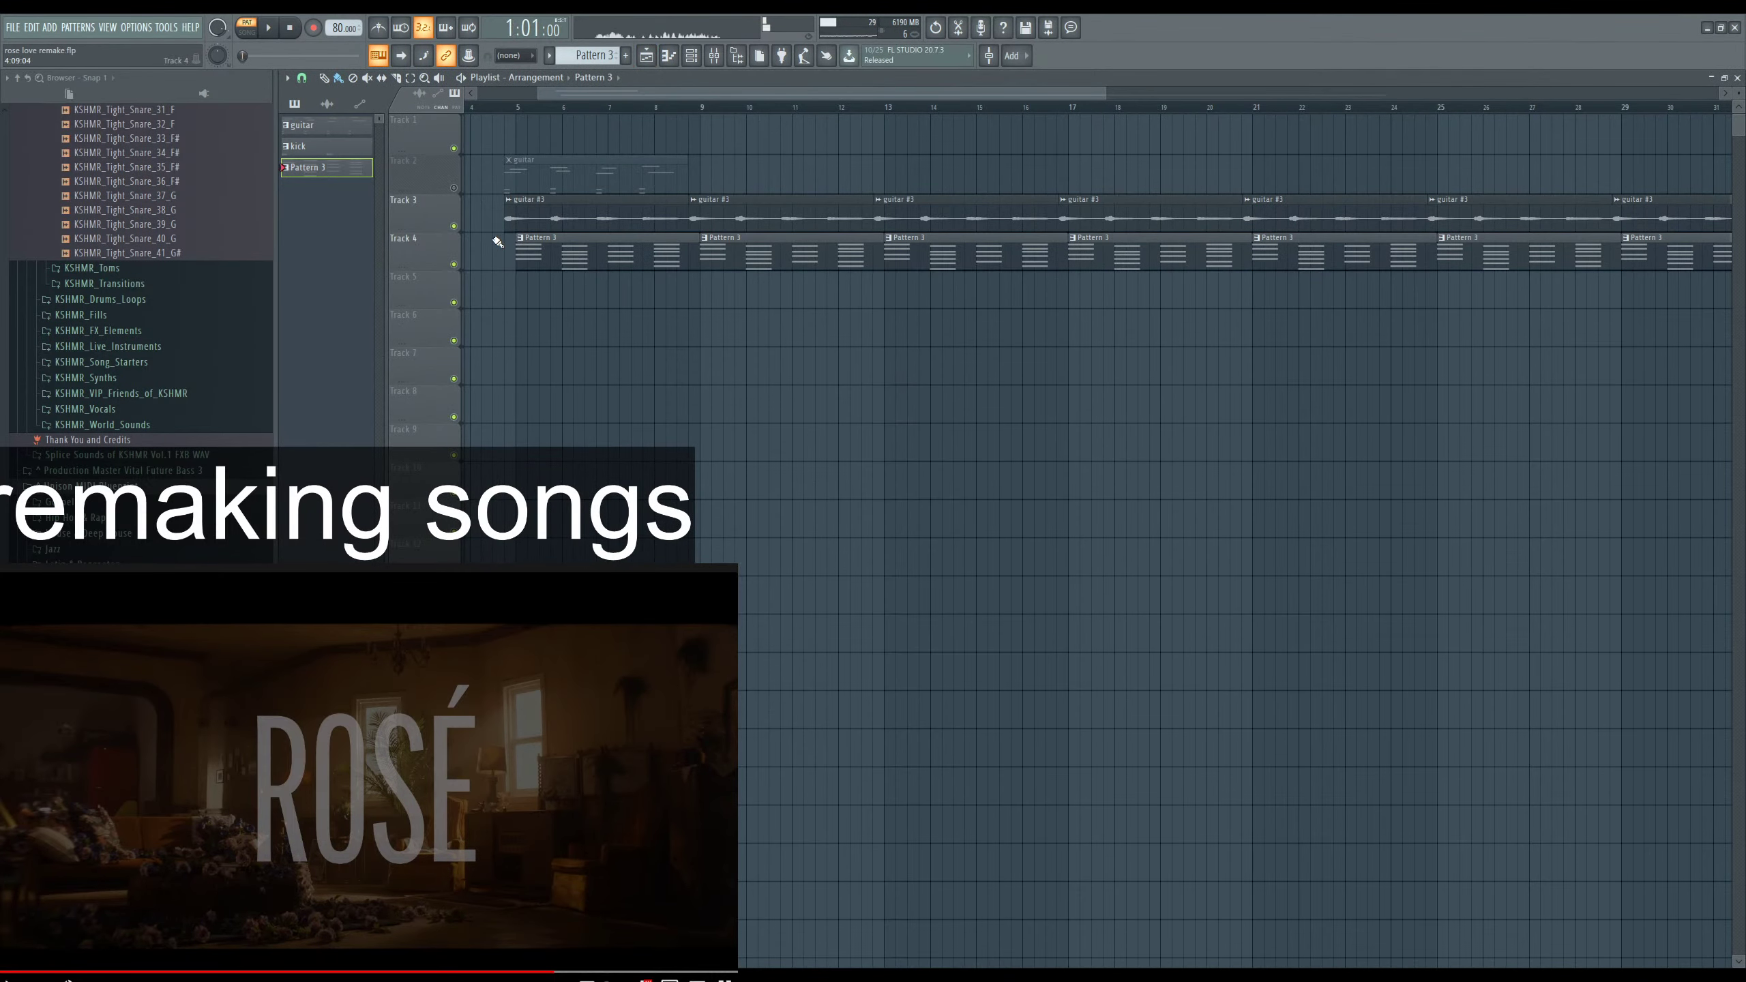
left_click(493, 108)
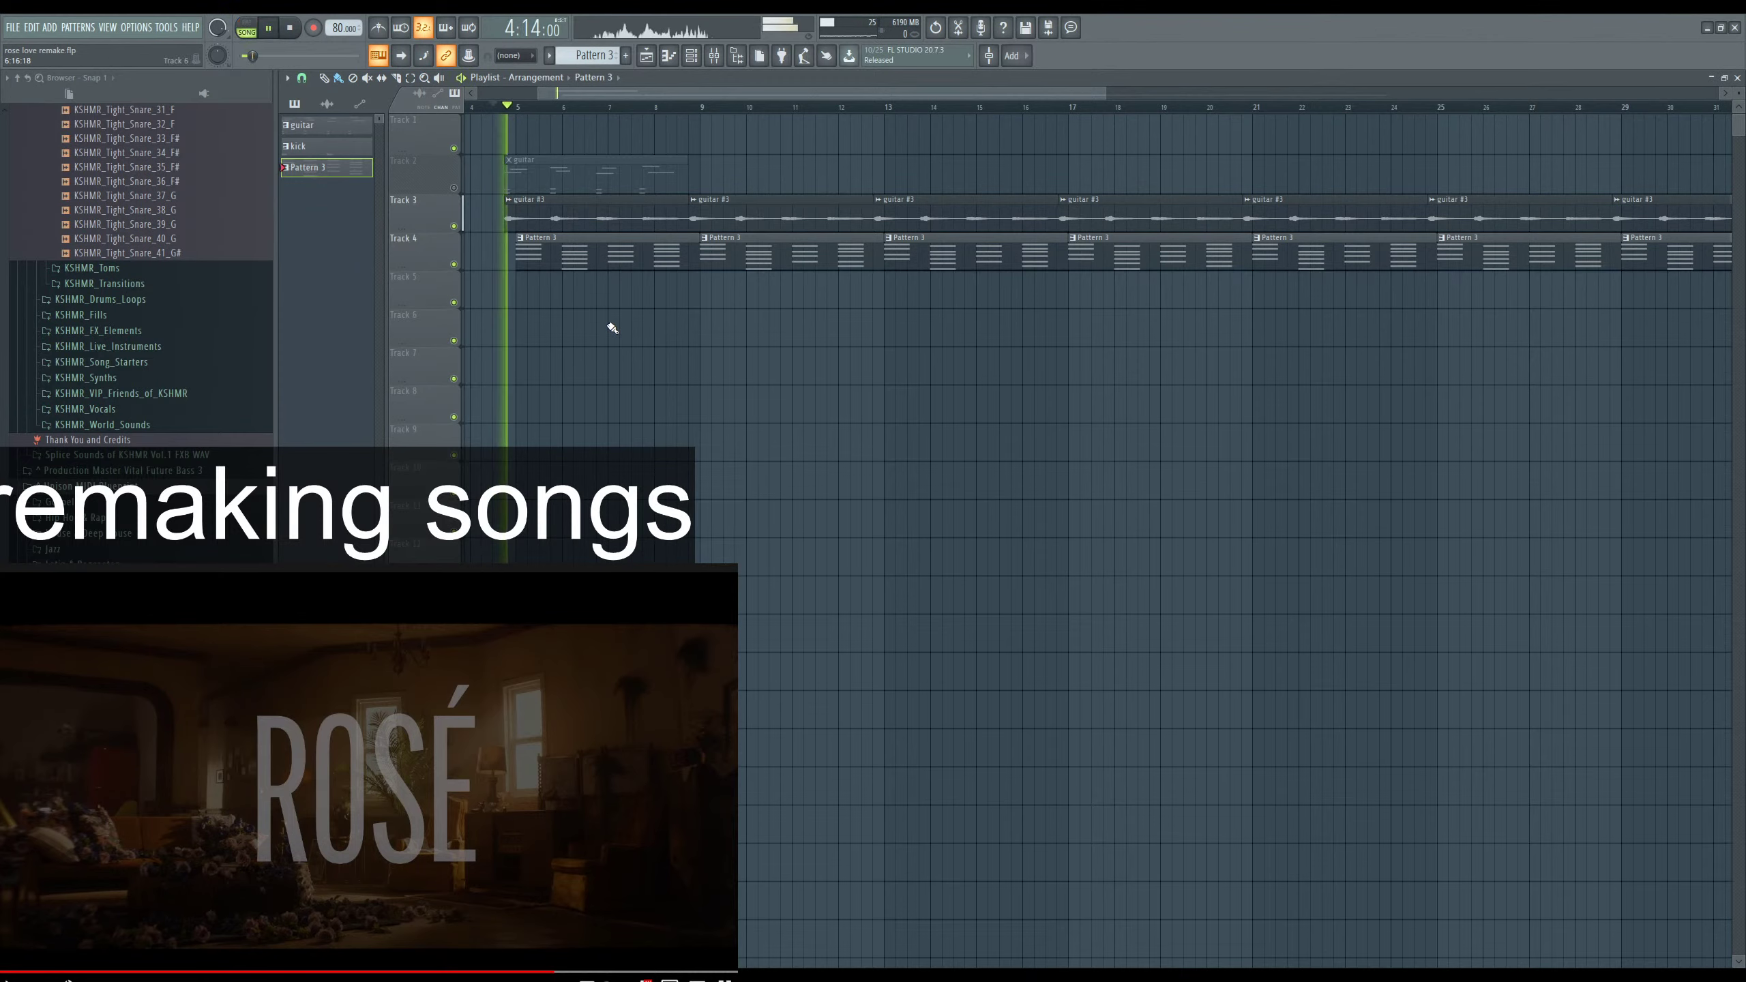
key("F6")
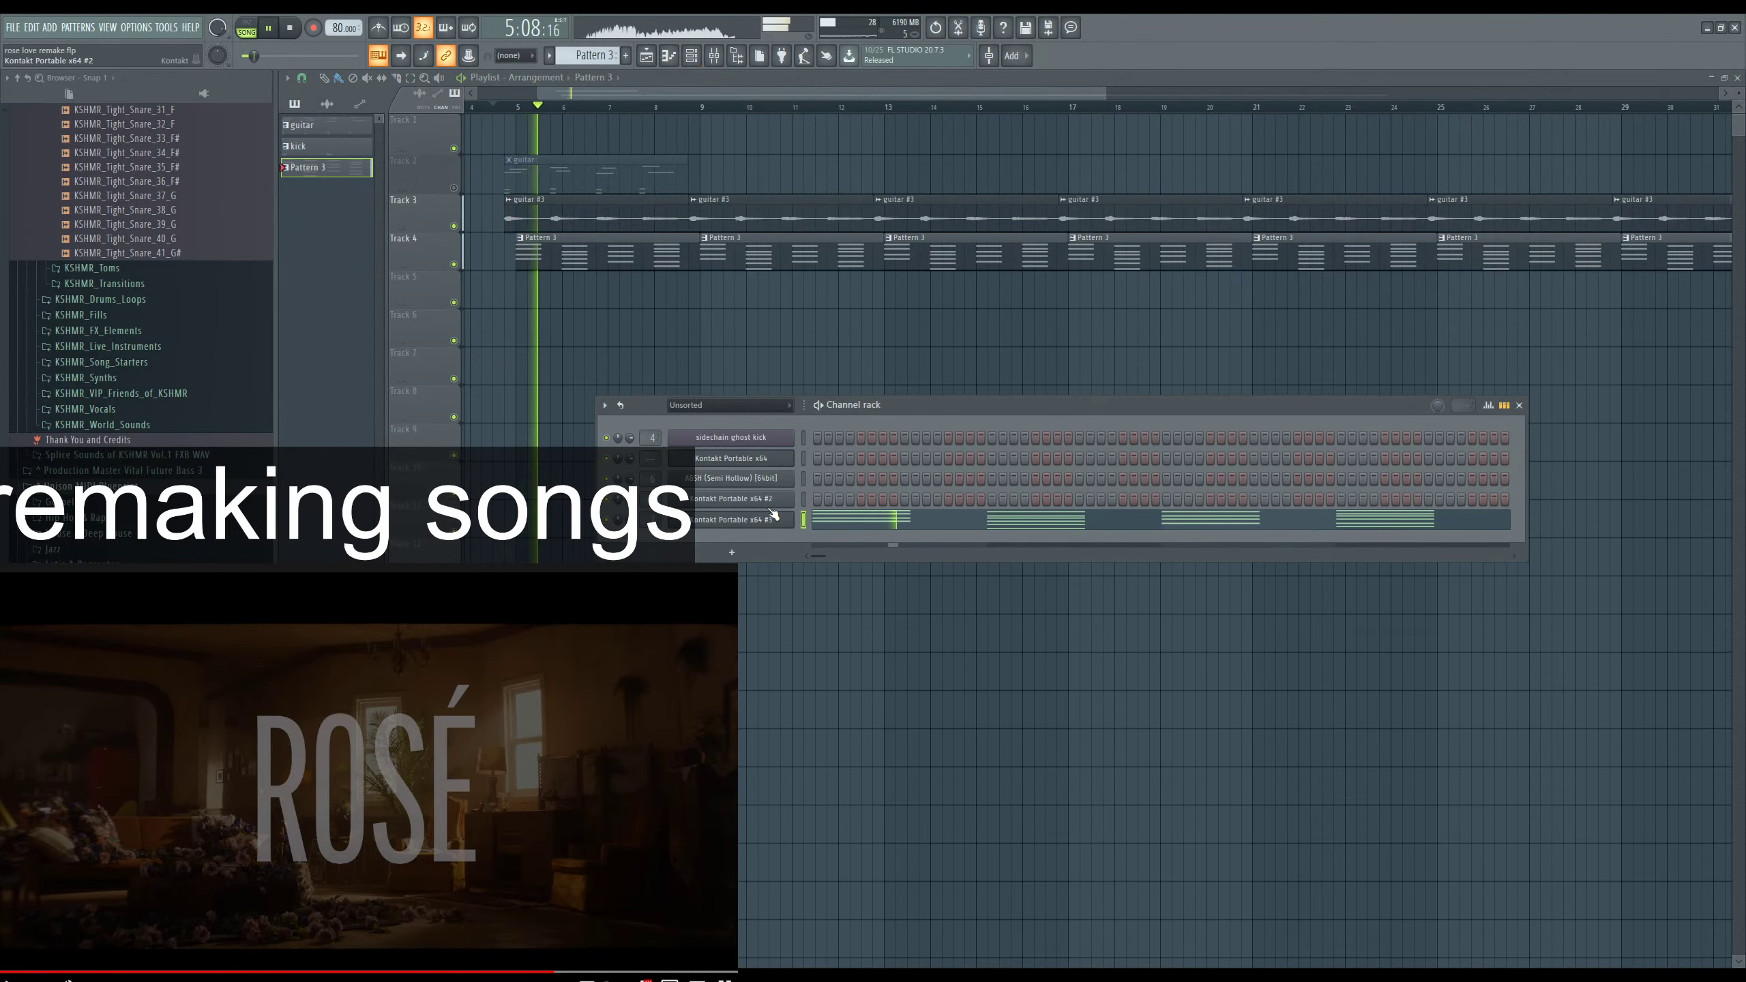
left_click(905, 520)
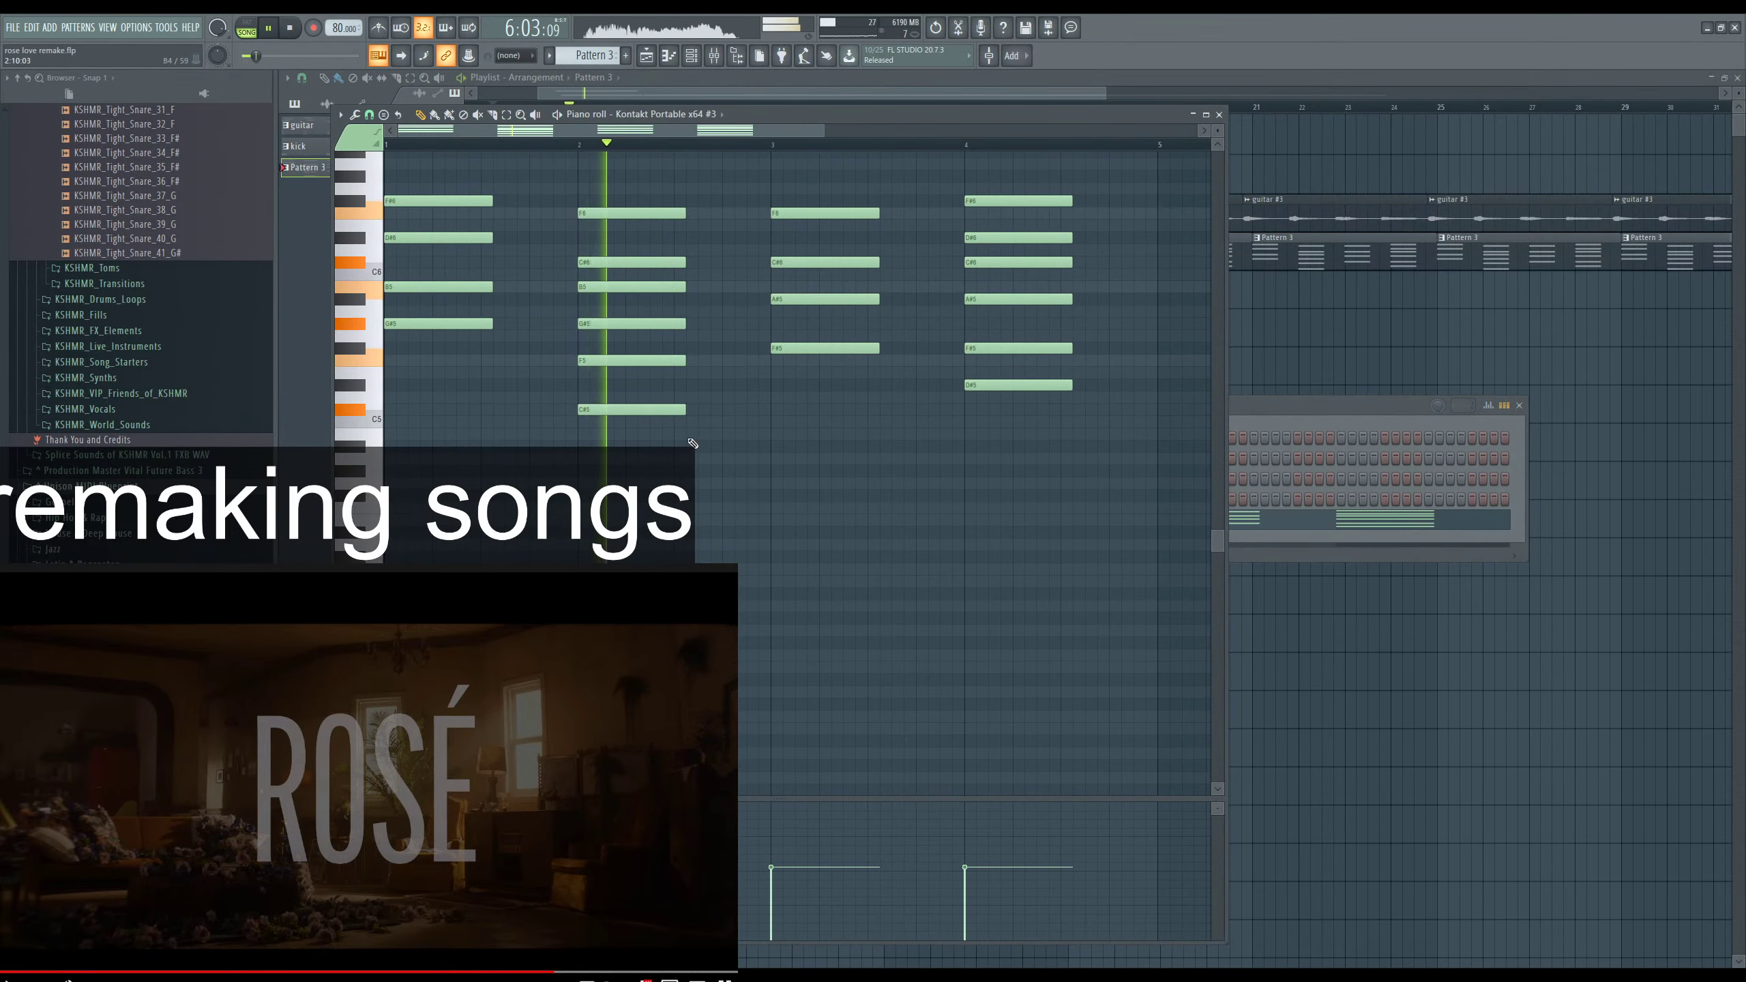
In the guitar's playback settings, set the latch mode to Stop within 1/8 and the pattern sync to Start on key.
key("F6")
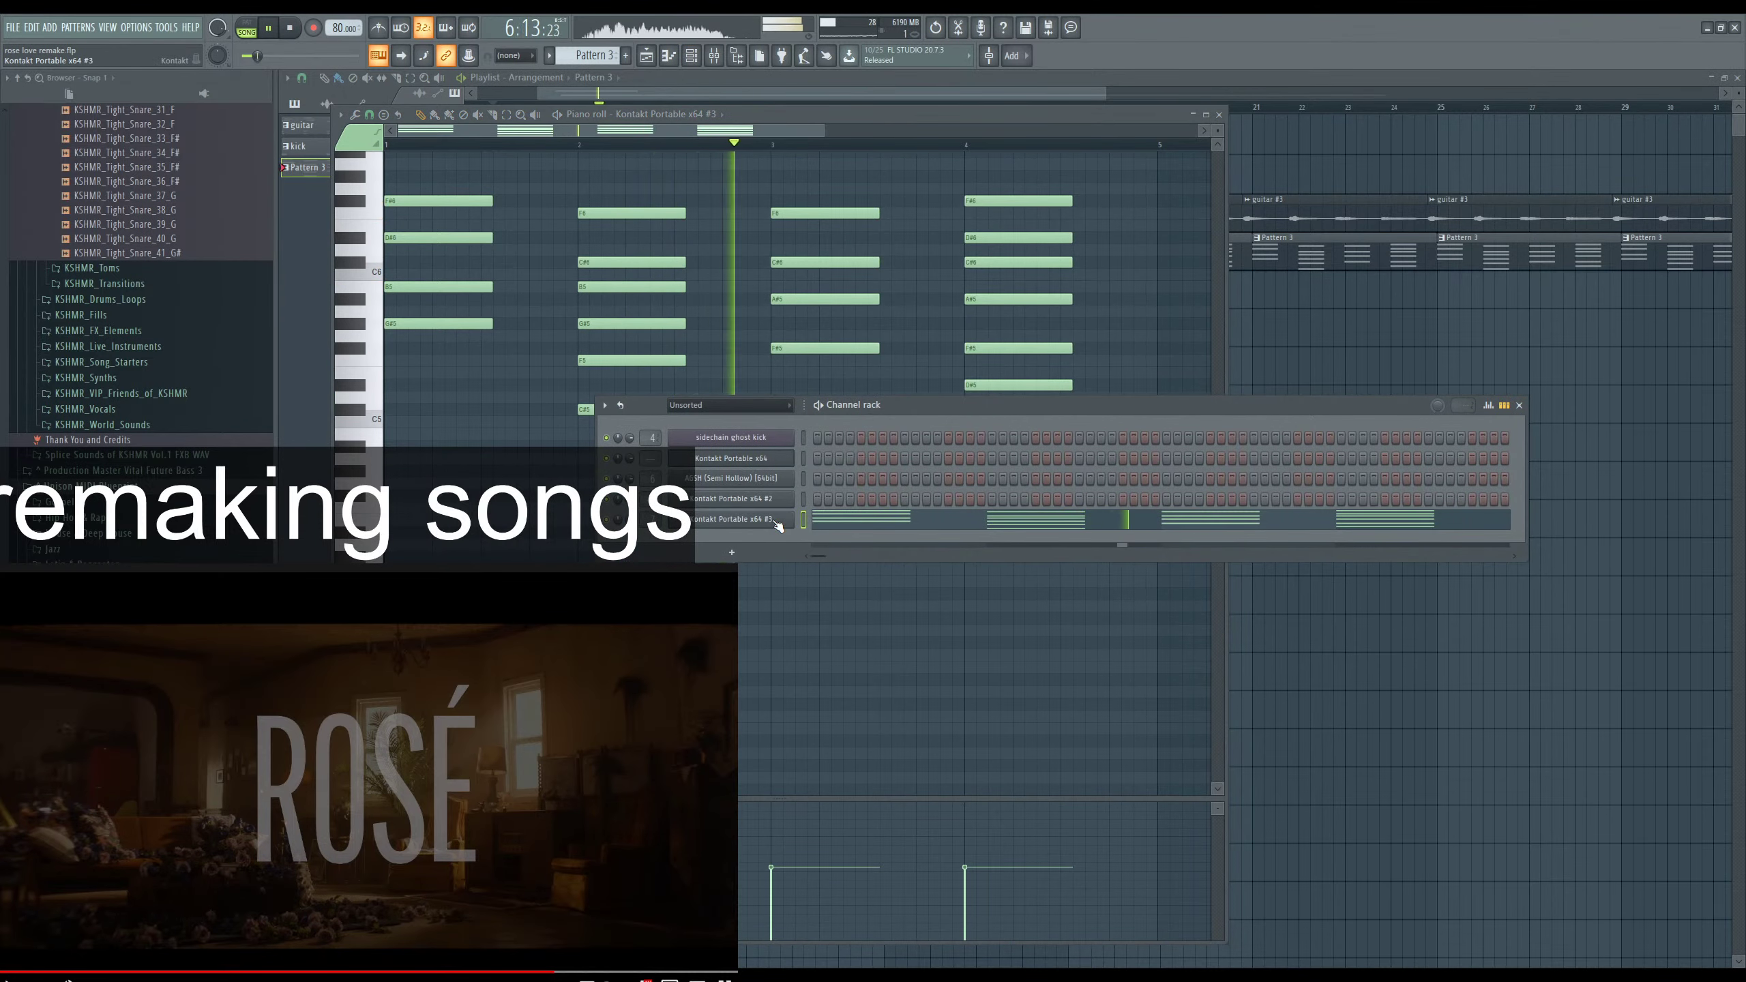
left_click(778, 522)
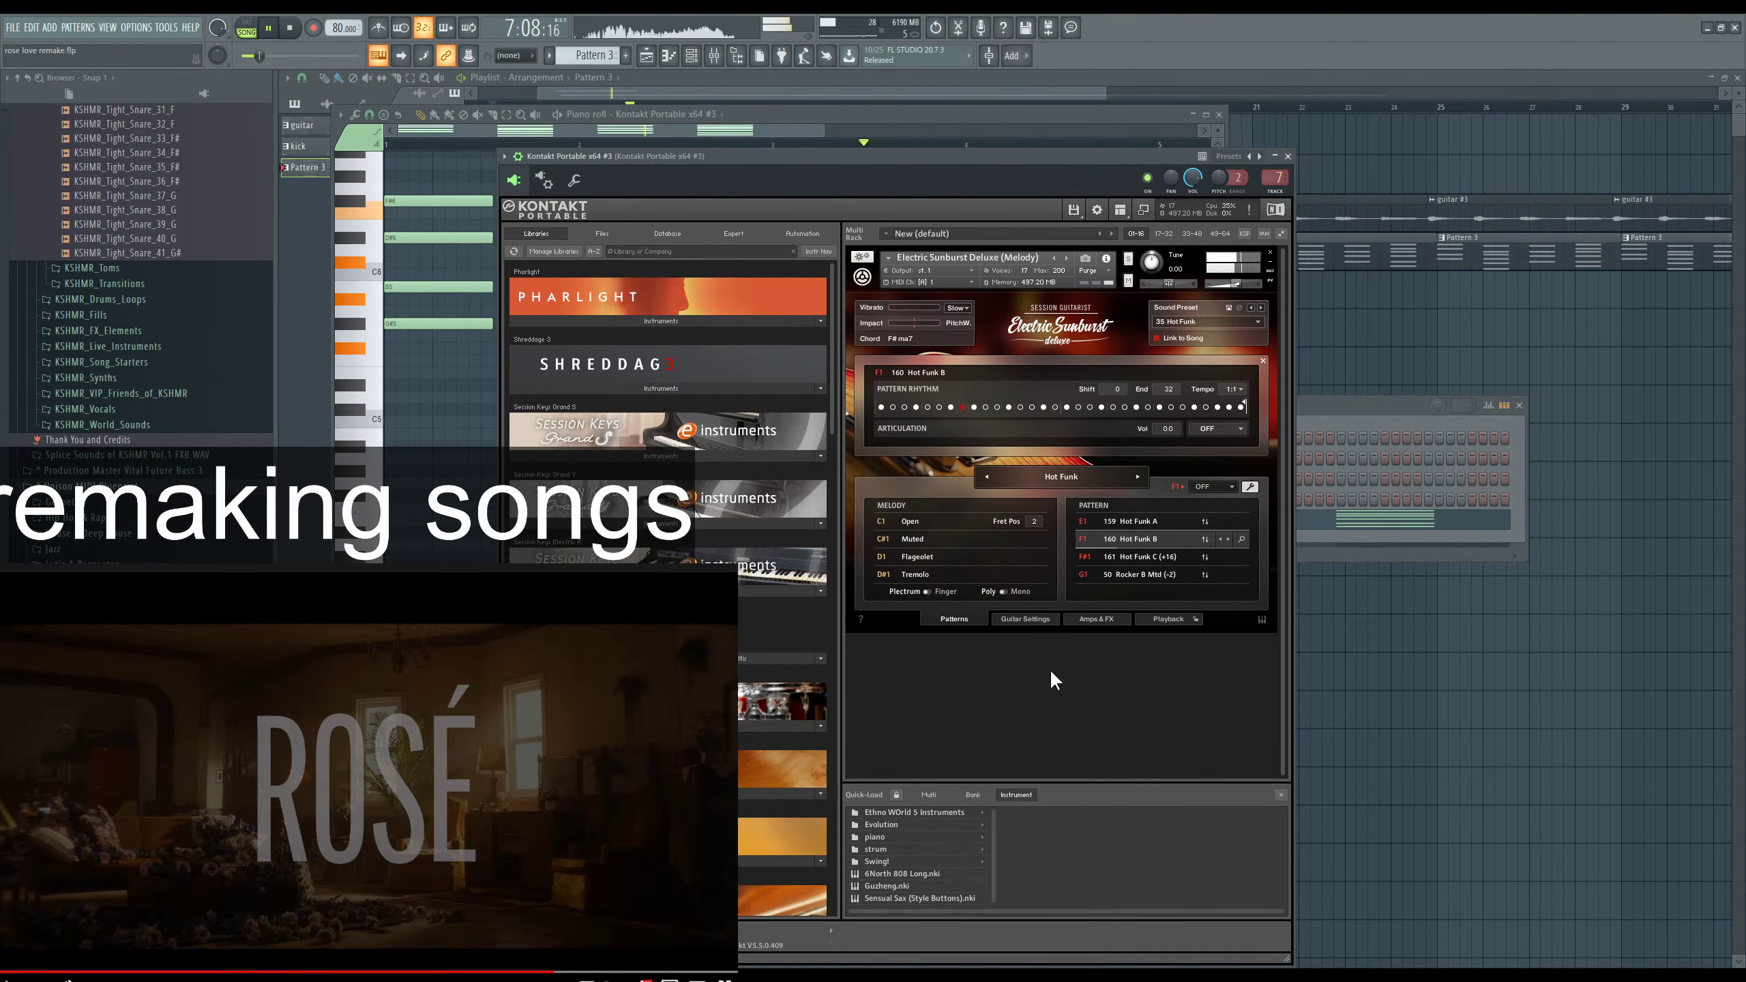
left_click(1169, 620)
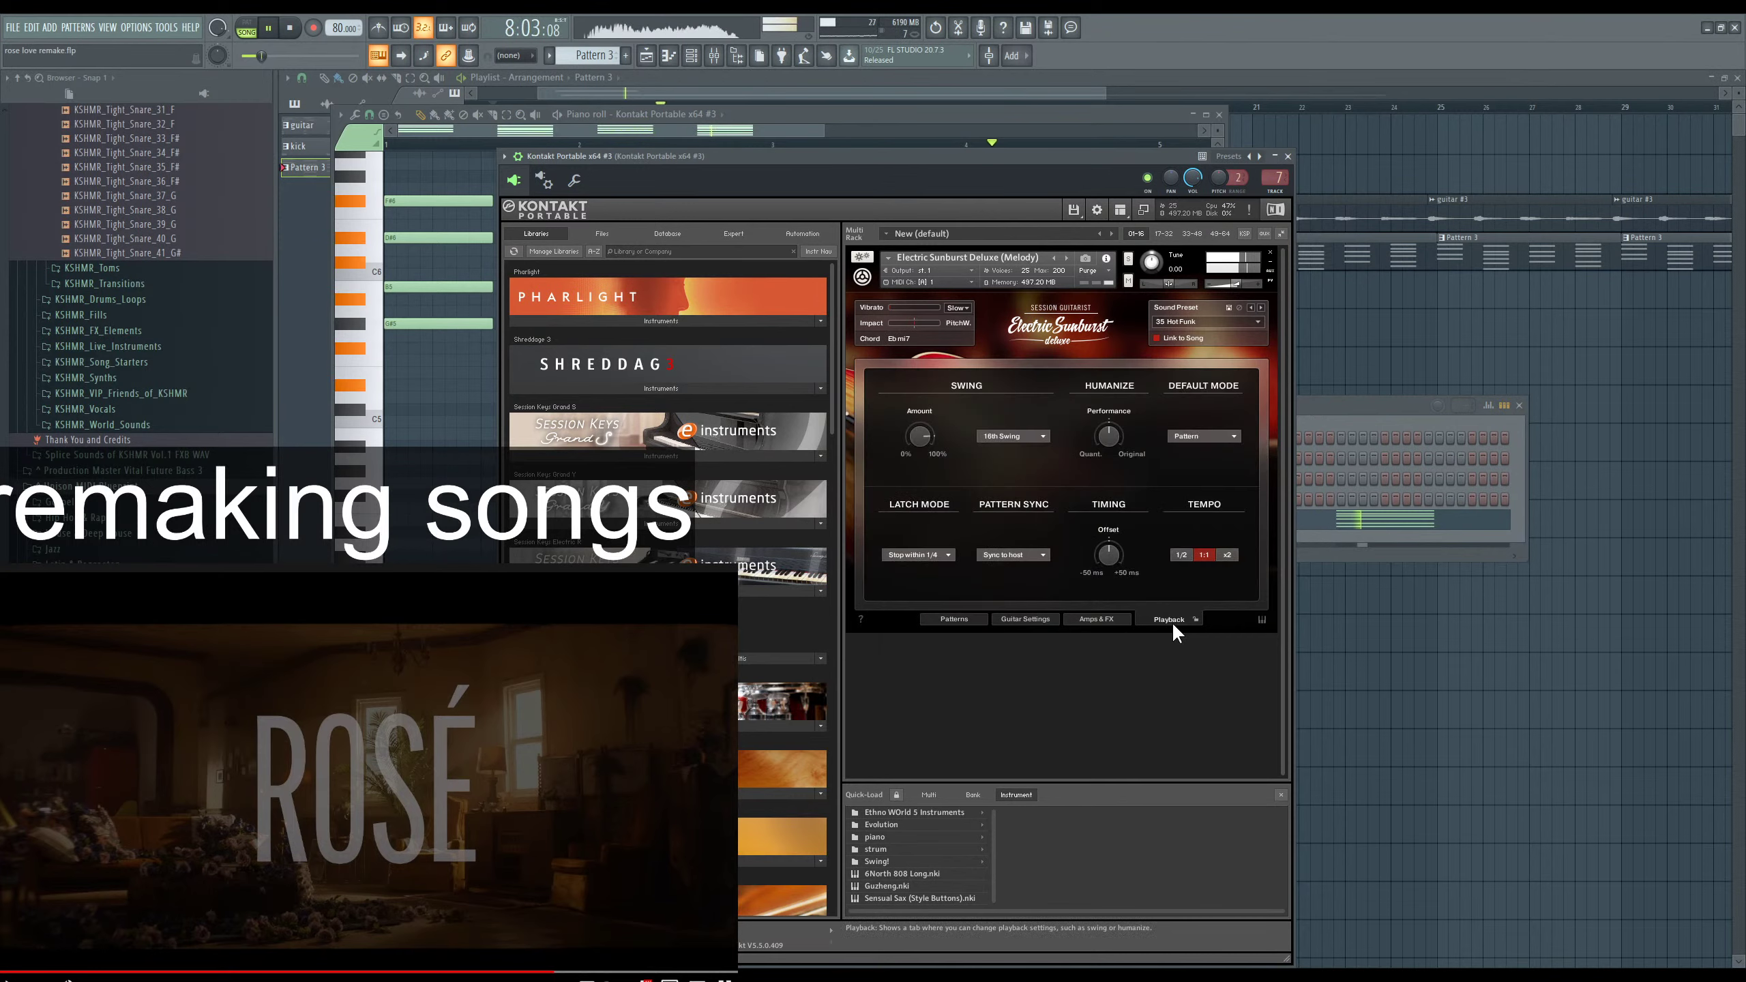
left_click(947, 556)
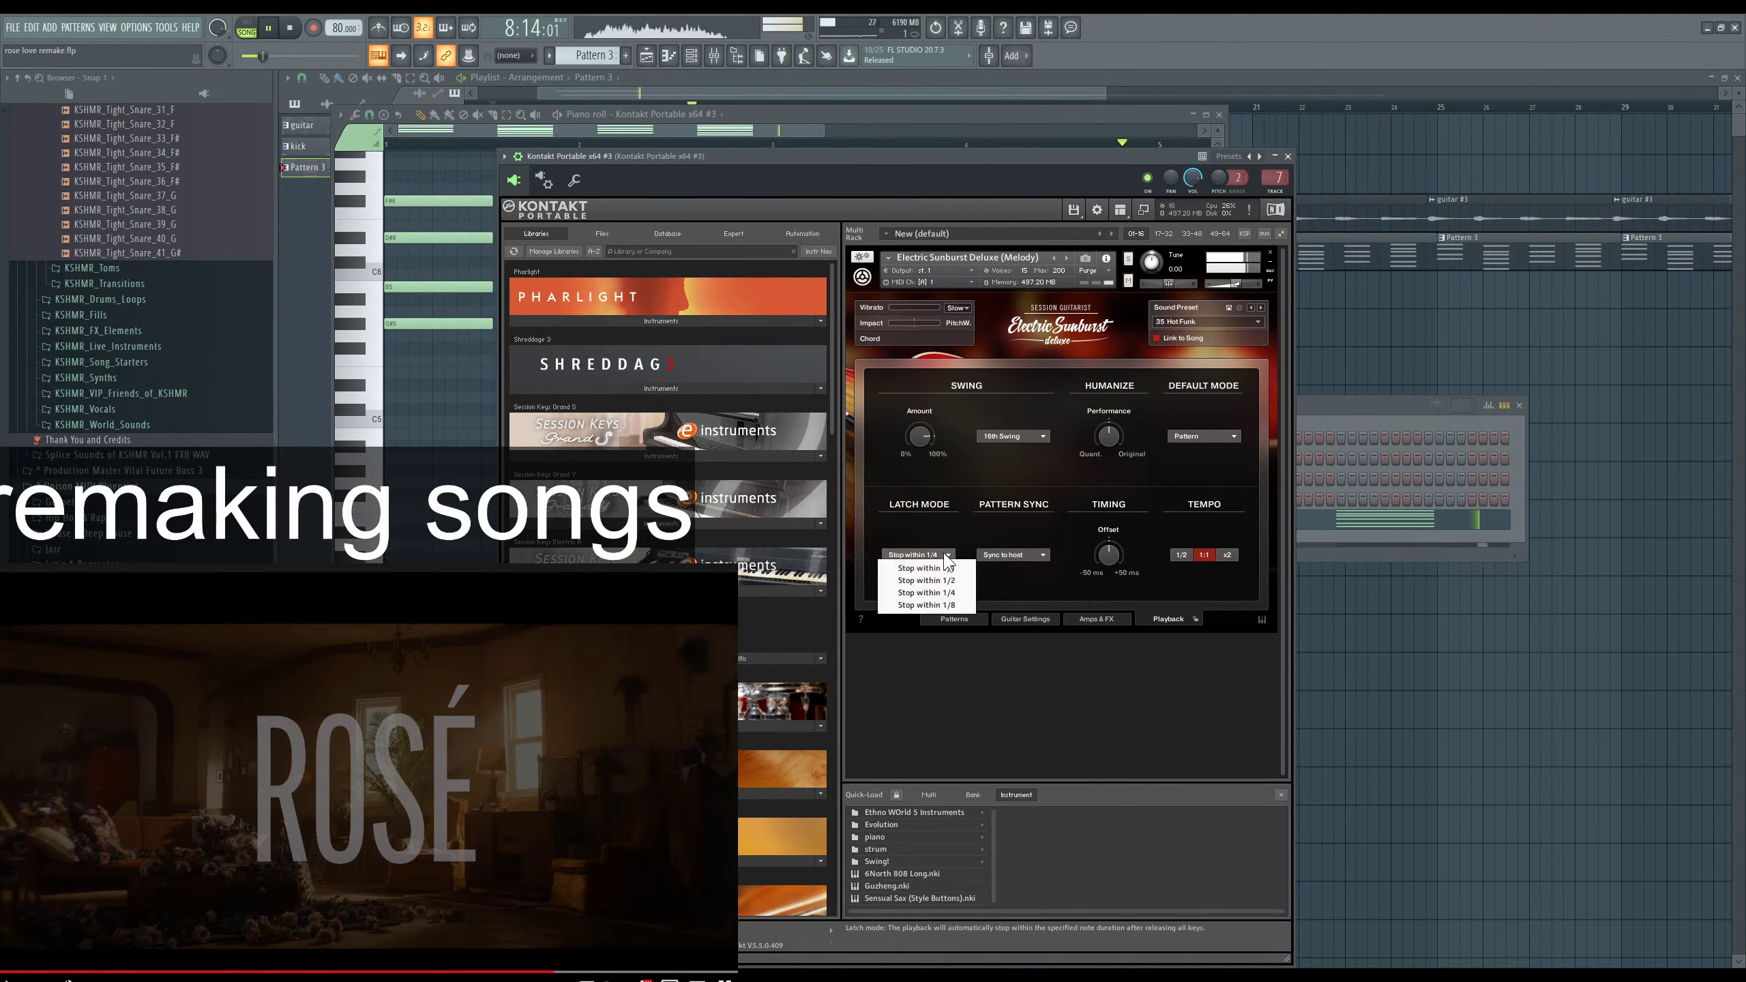
left_click(930, 605)
left_click(1015, 558)
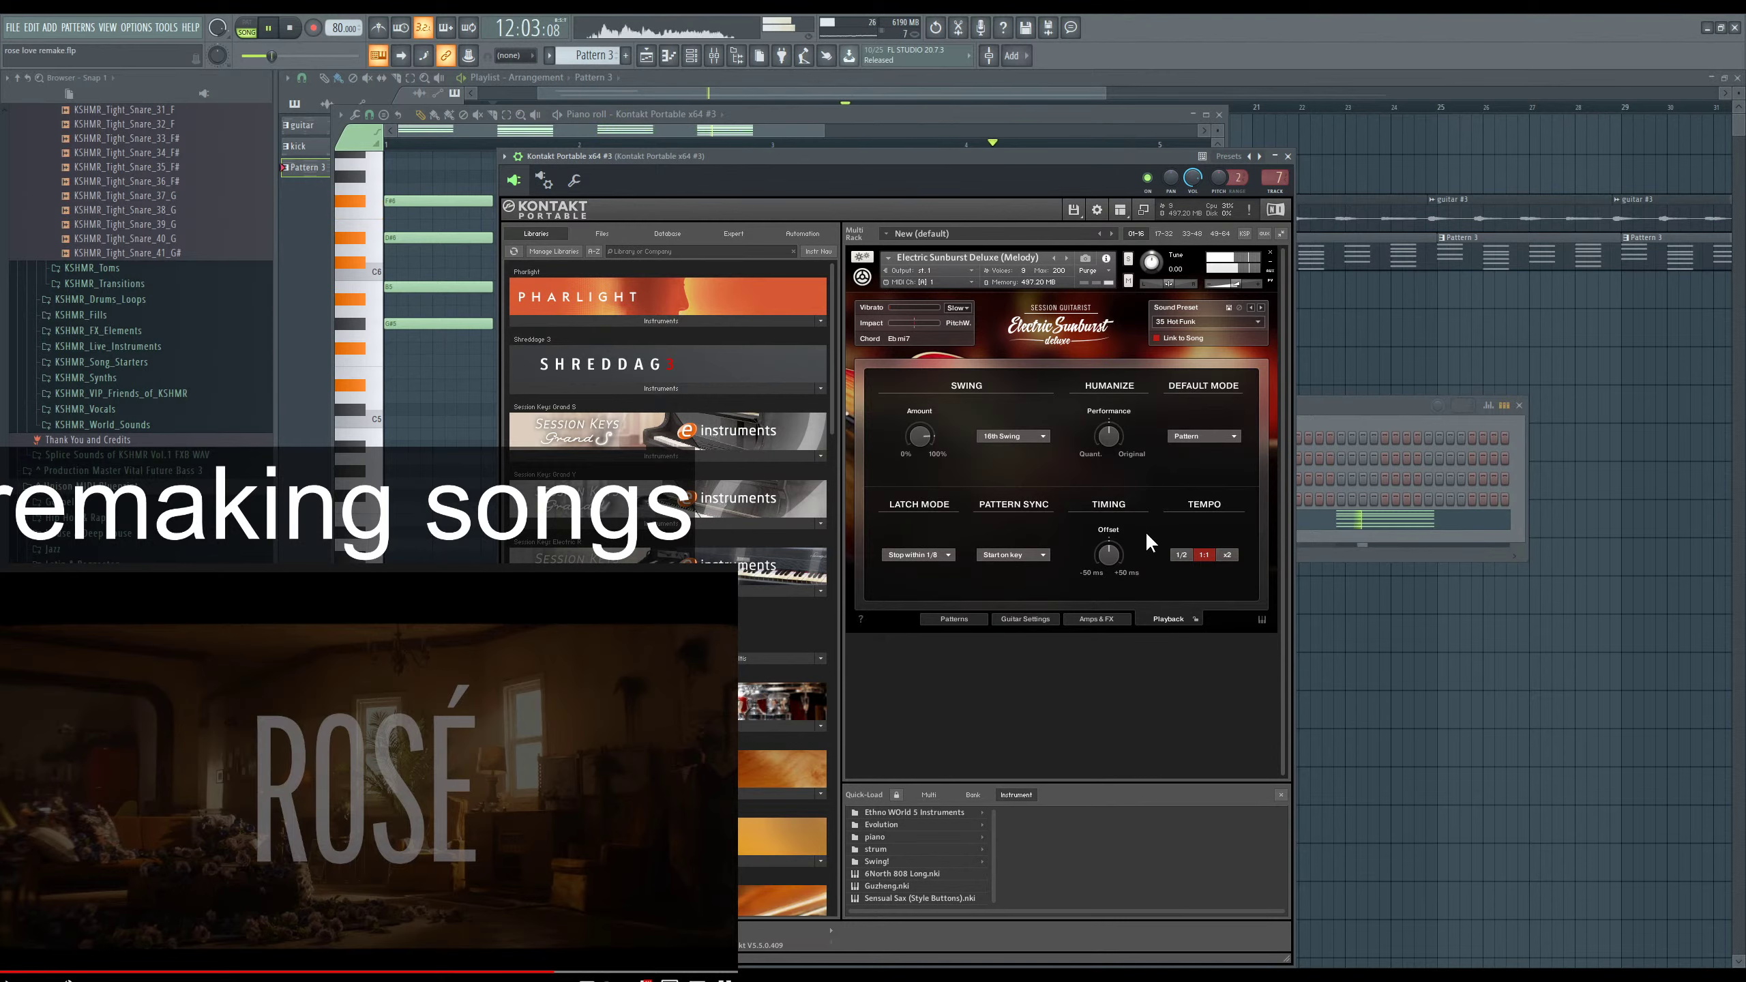
Lengthen all of Pattern 3's chord notes in the piano roll to about three quarters of a bar.
left_click(1335, 411)
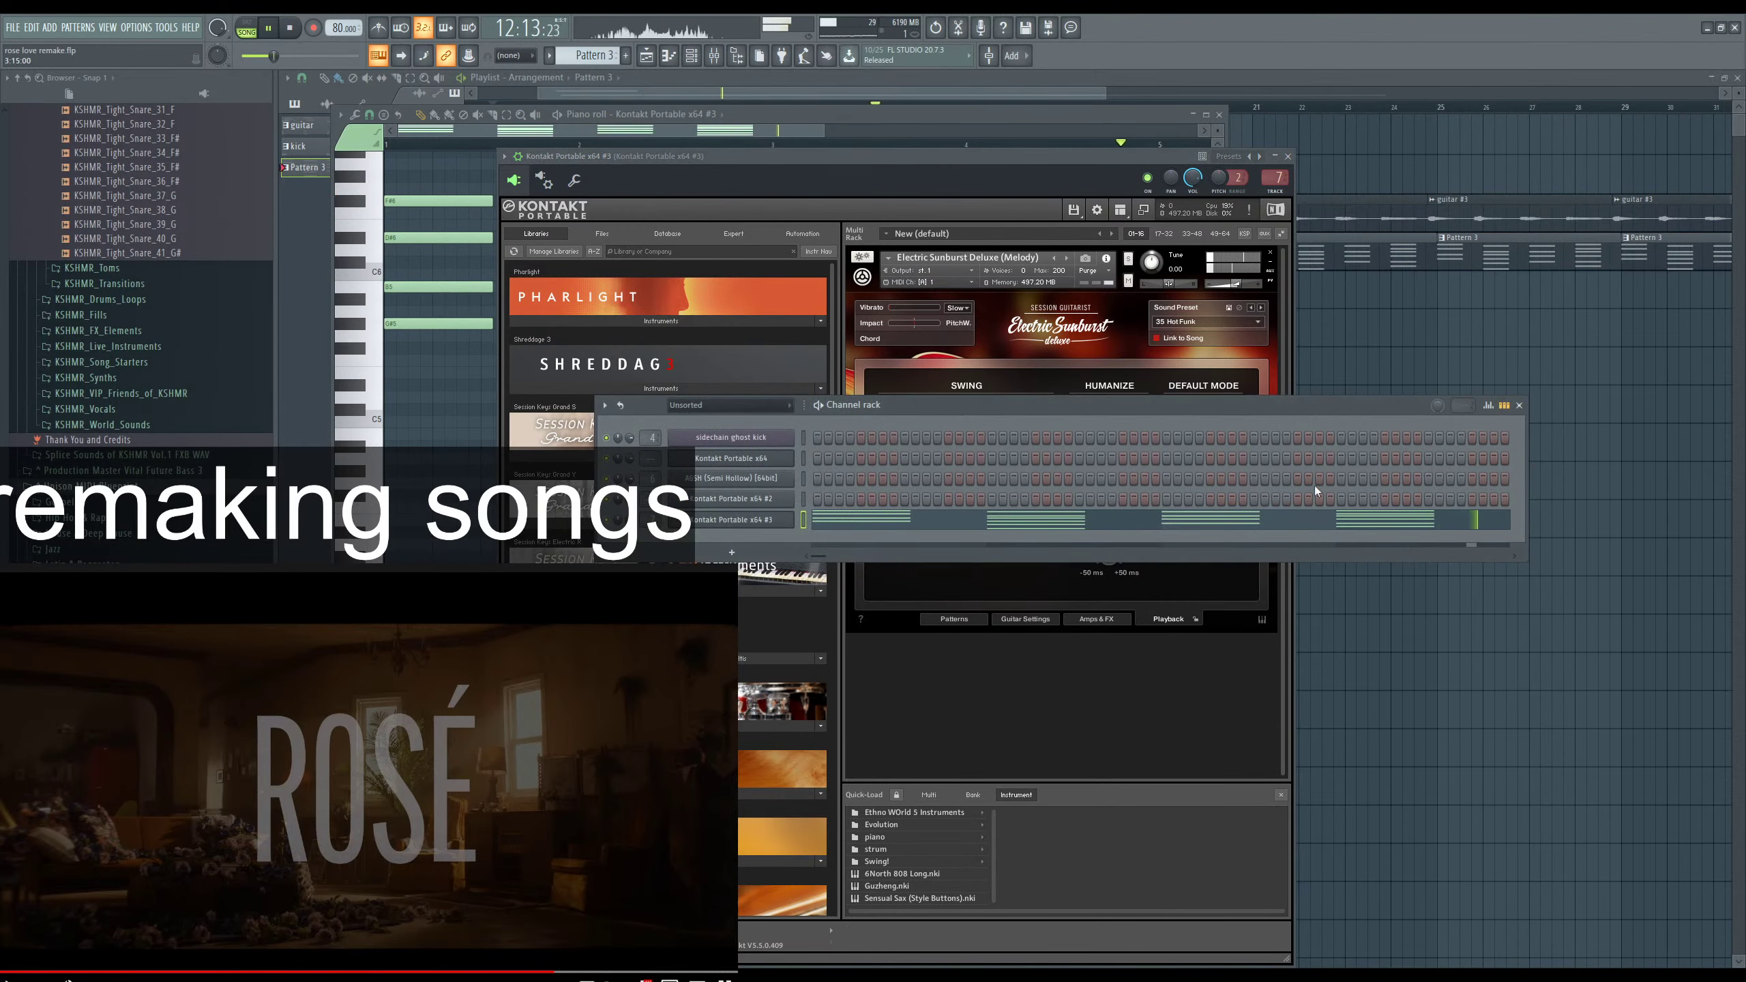
left_click(1224, 516)
left_click(1228, 520)
key("space")
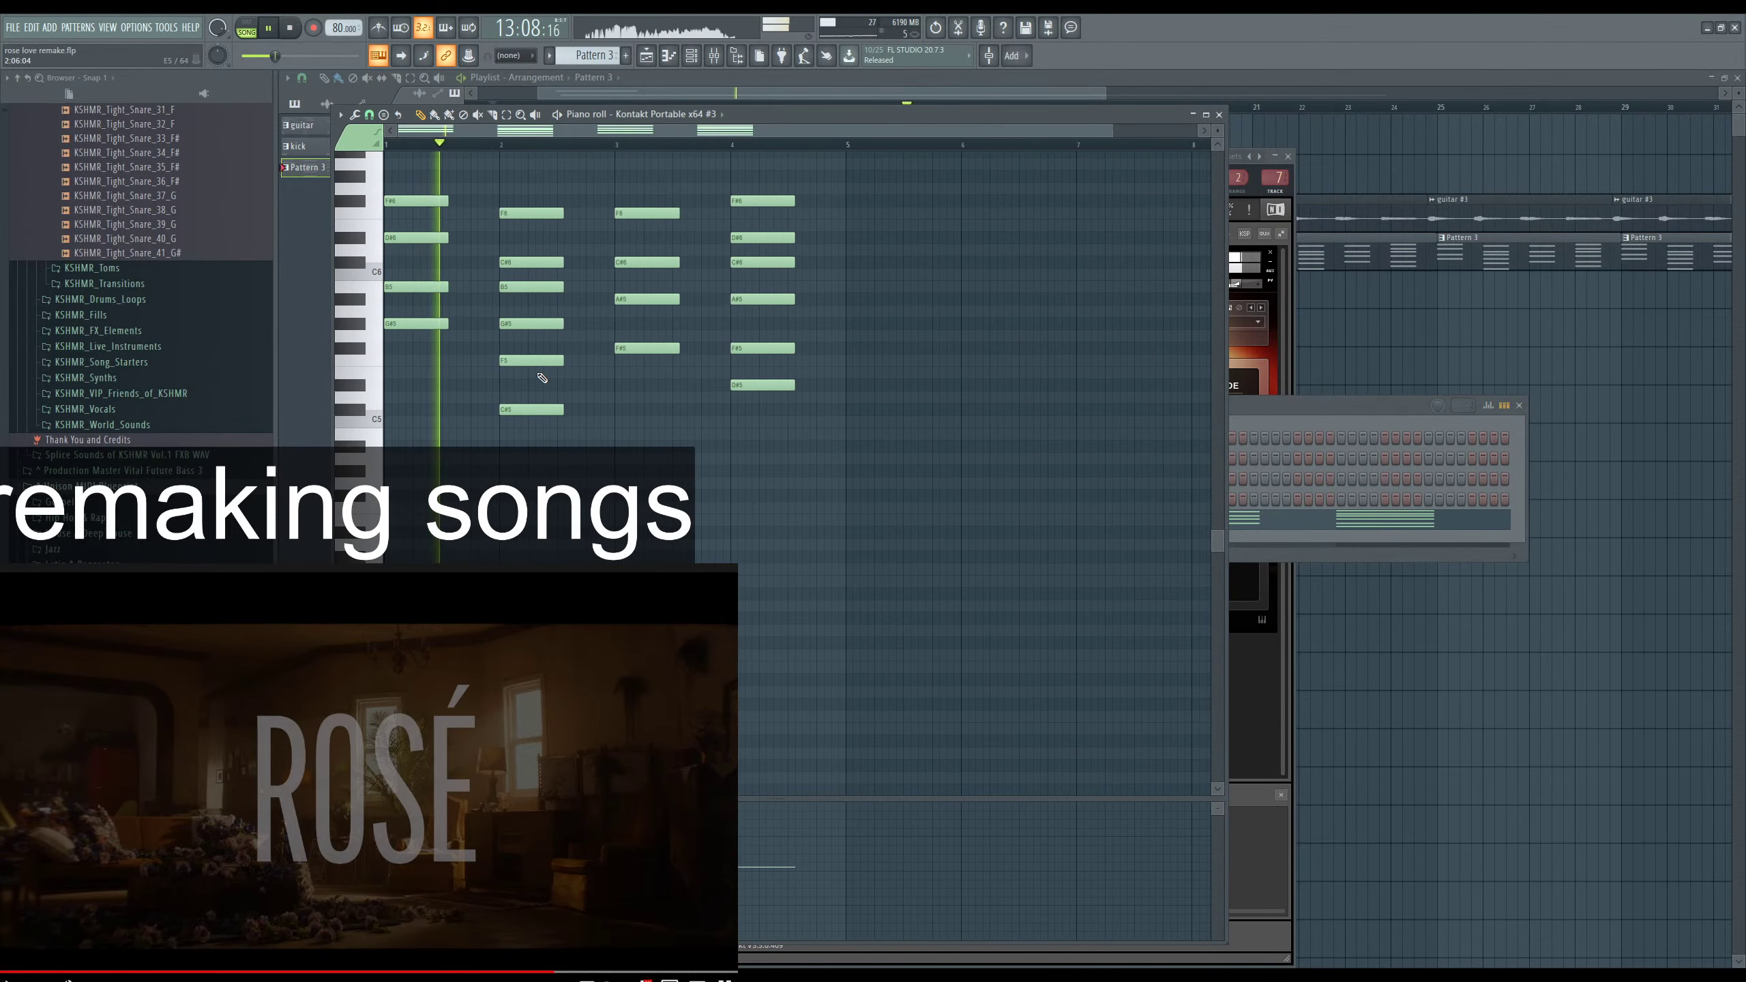
key("space")
left_click_drag(447, 326, 488, 327)
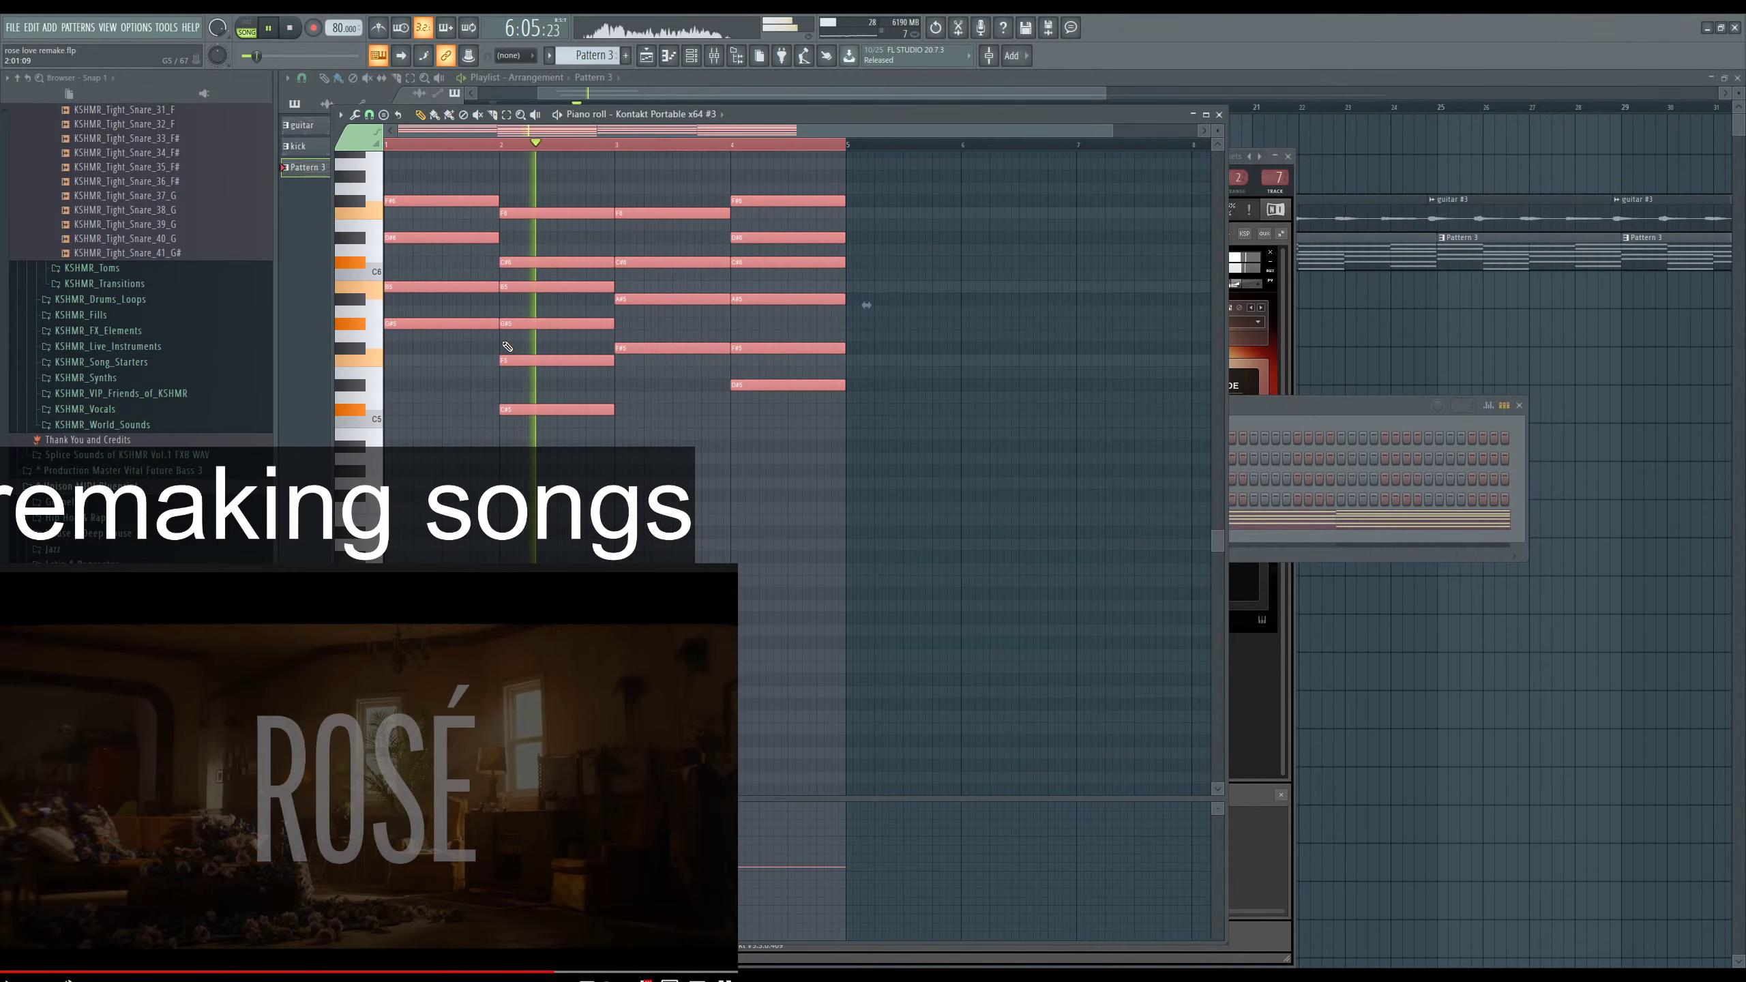
scroll(458, 296, "up", 3)
left_click_drag(534, 203, 495, 203)
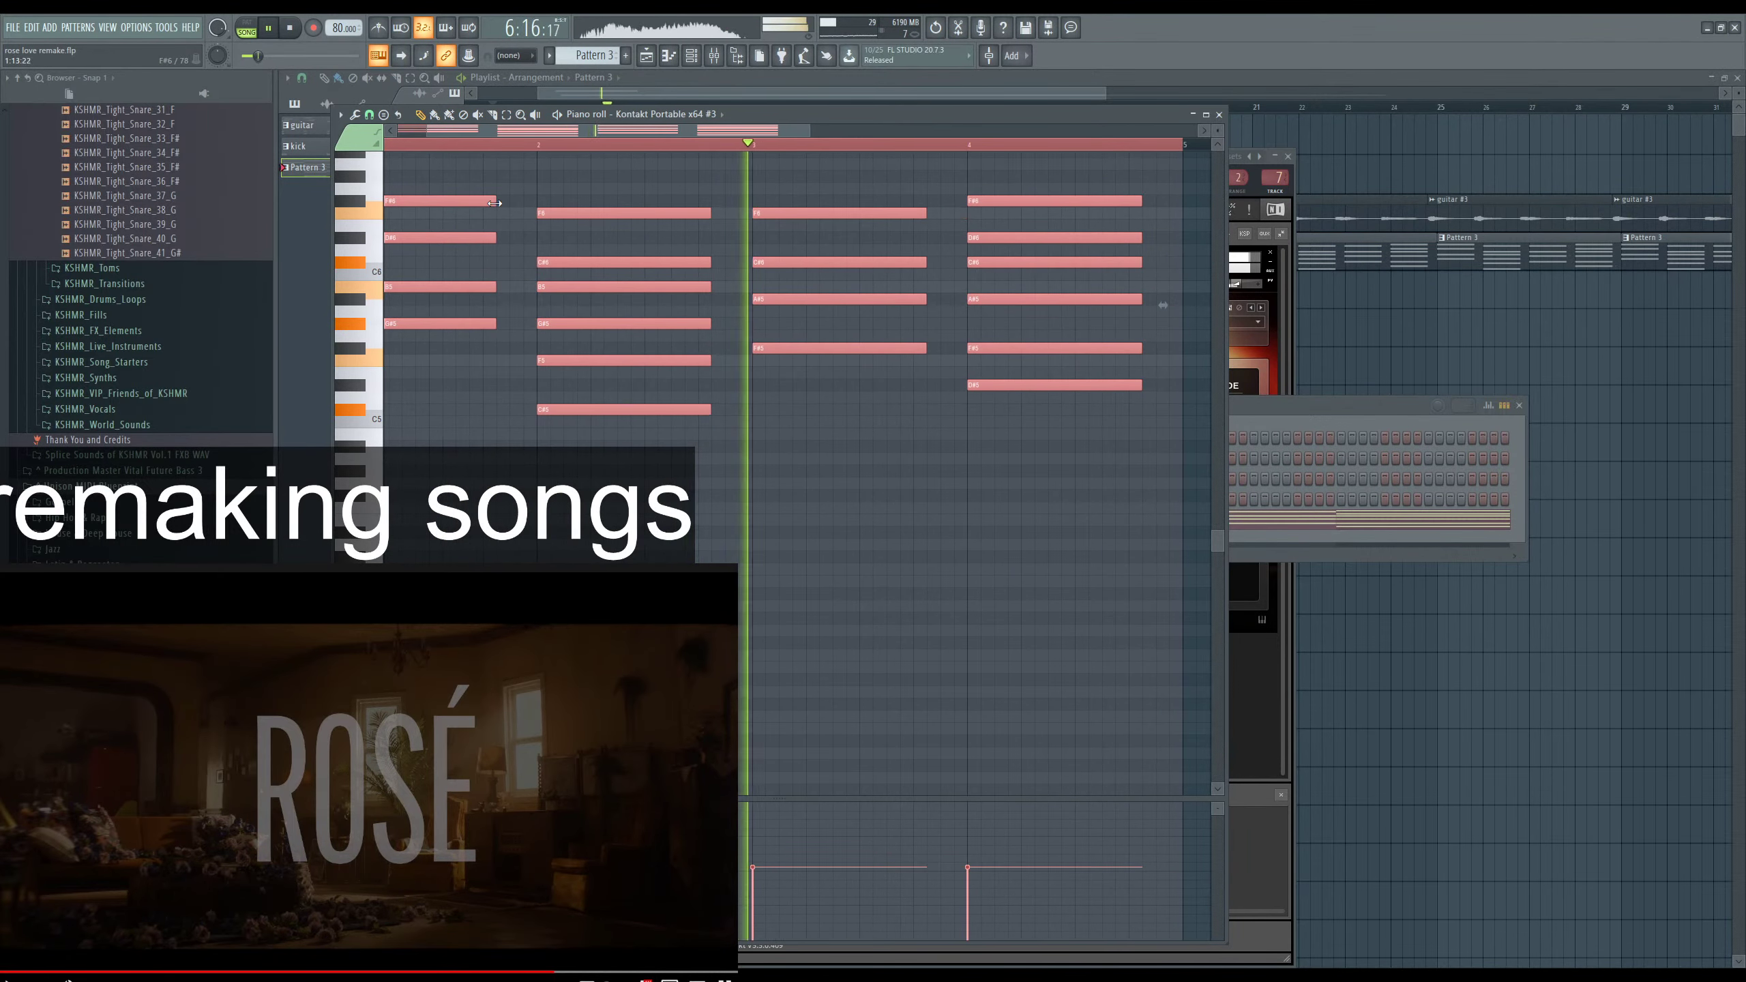
scroll(904, 569, "down", 2)
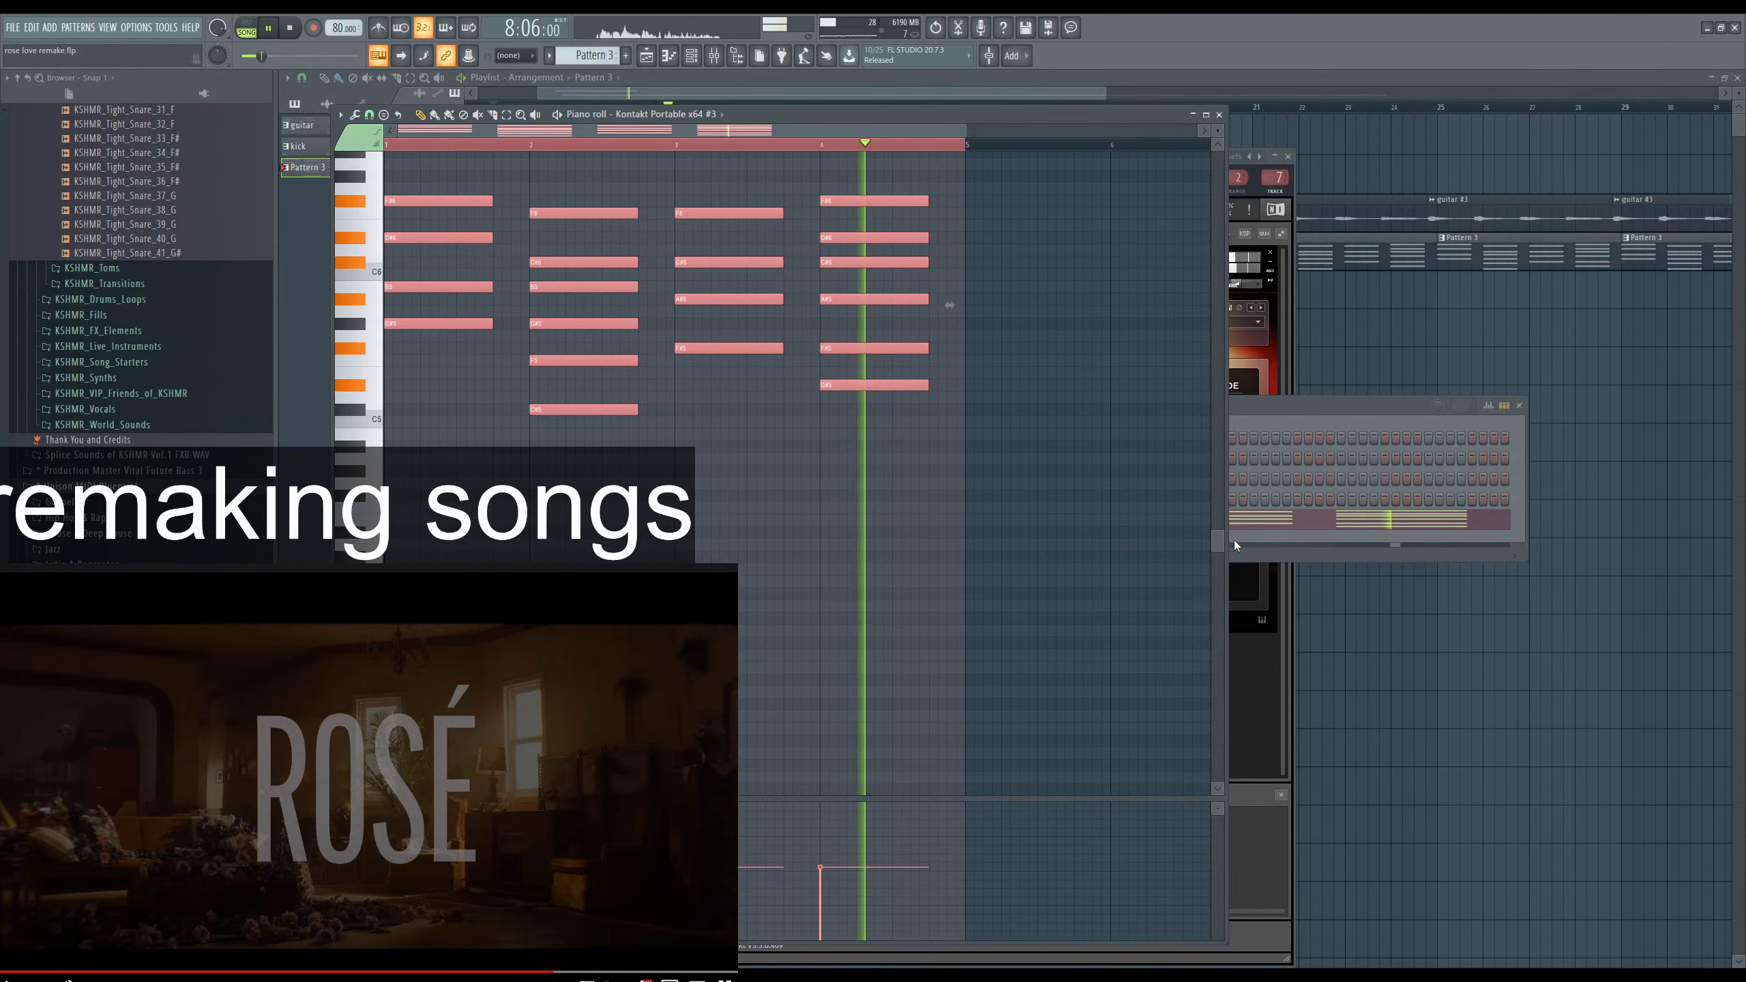
Audition Hot Funk C (+16), Rocker B Mtd (-2), Hot Funk B and Hot Funk A on the guitar while the arrangement plays.
left_click(1265, 521)
left_click(768, 523)
left_click(771, 524)
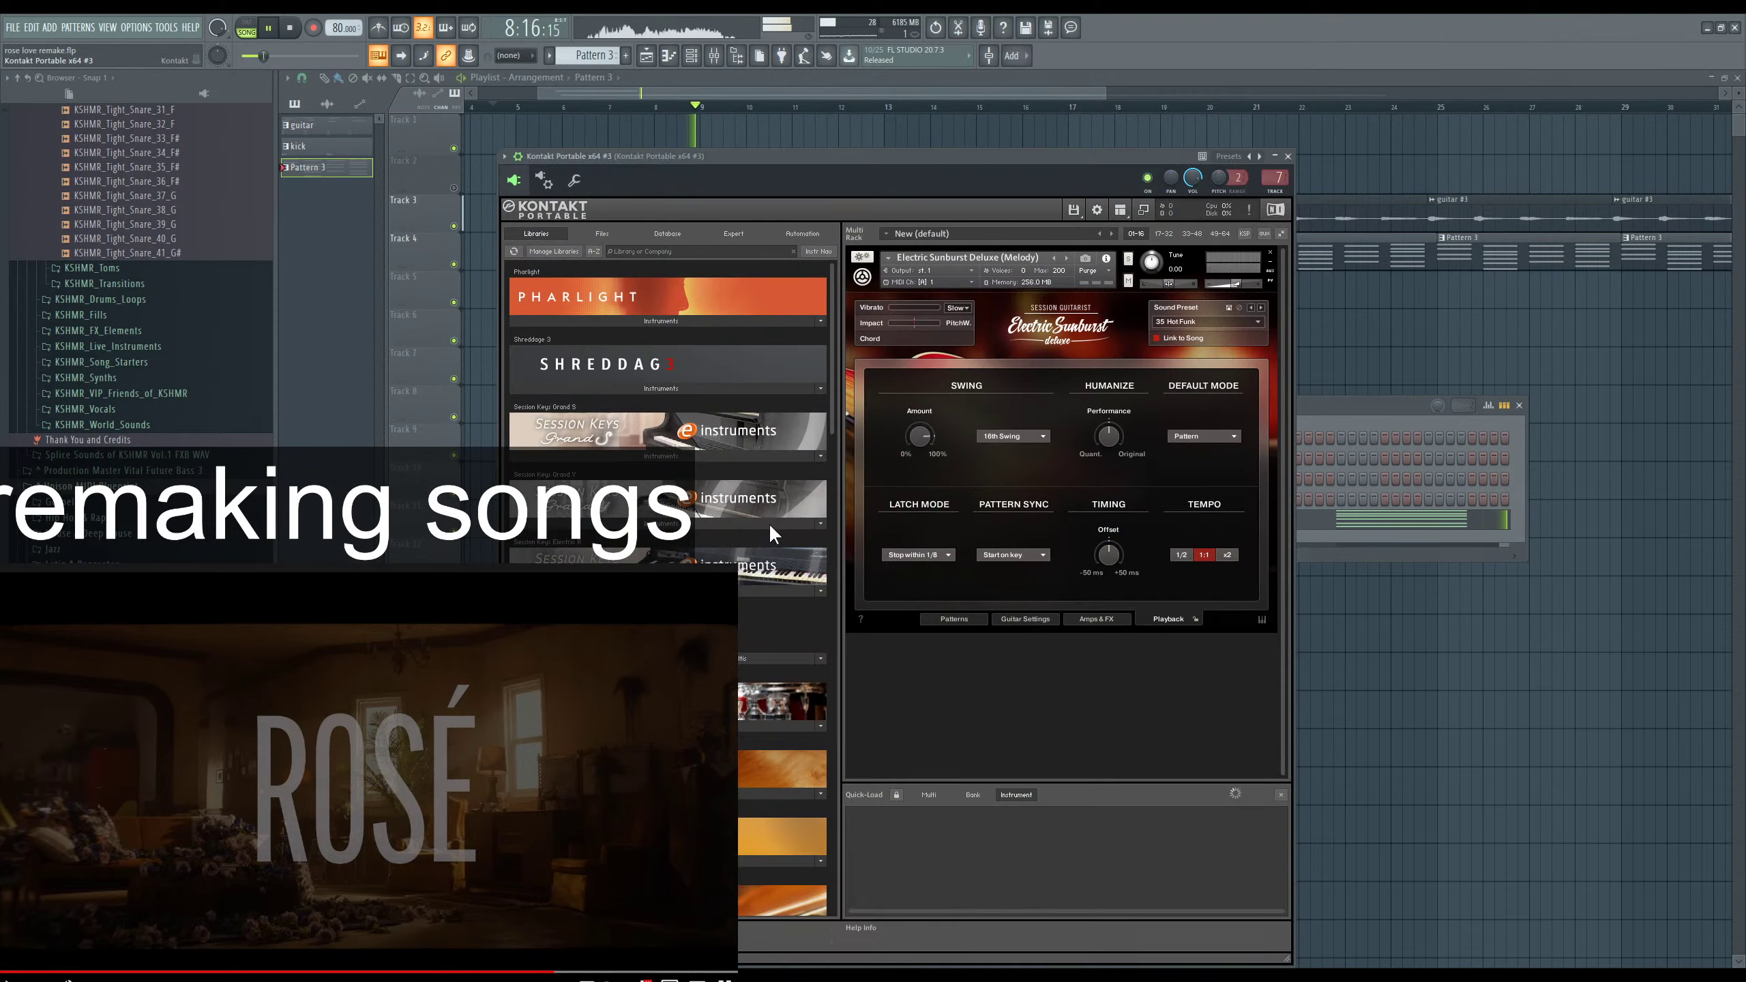
left_click(948, 620)
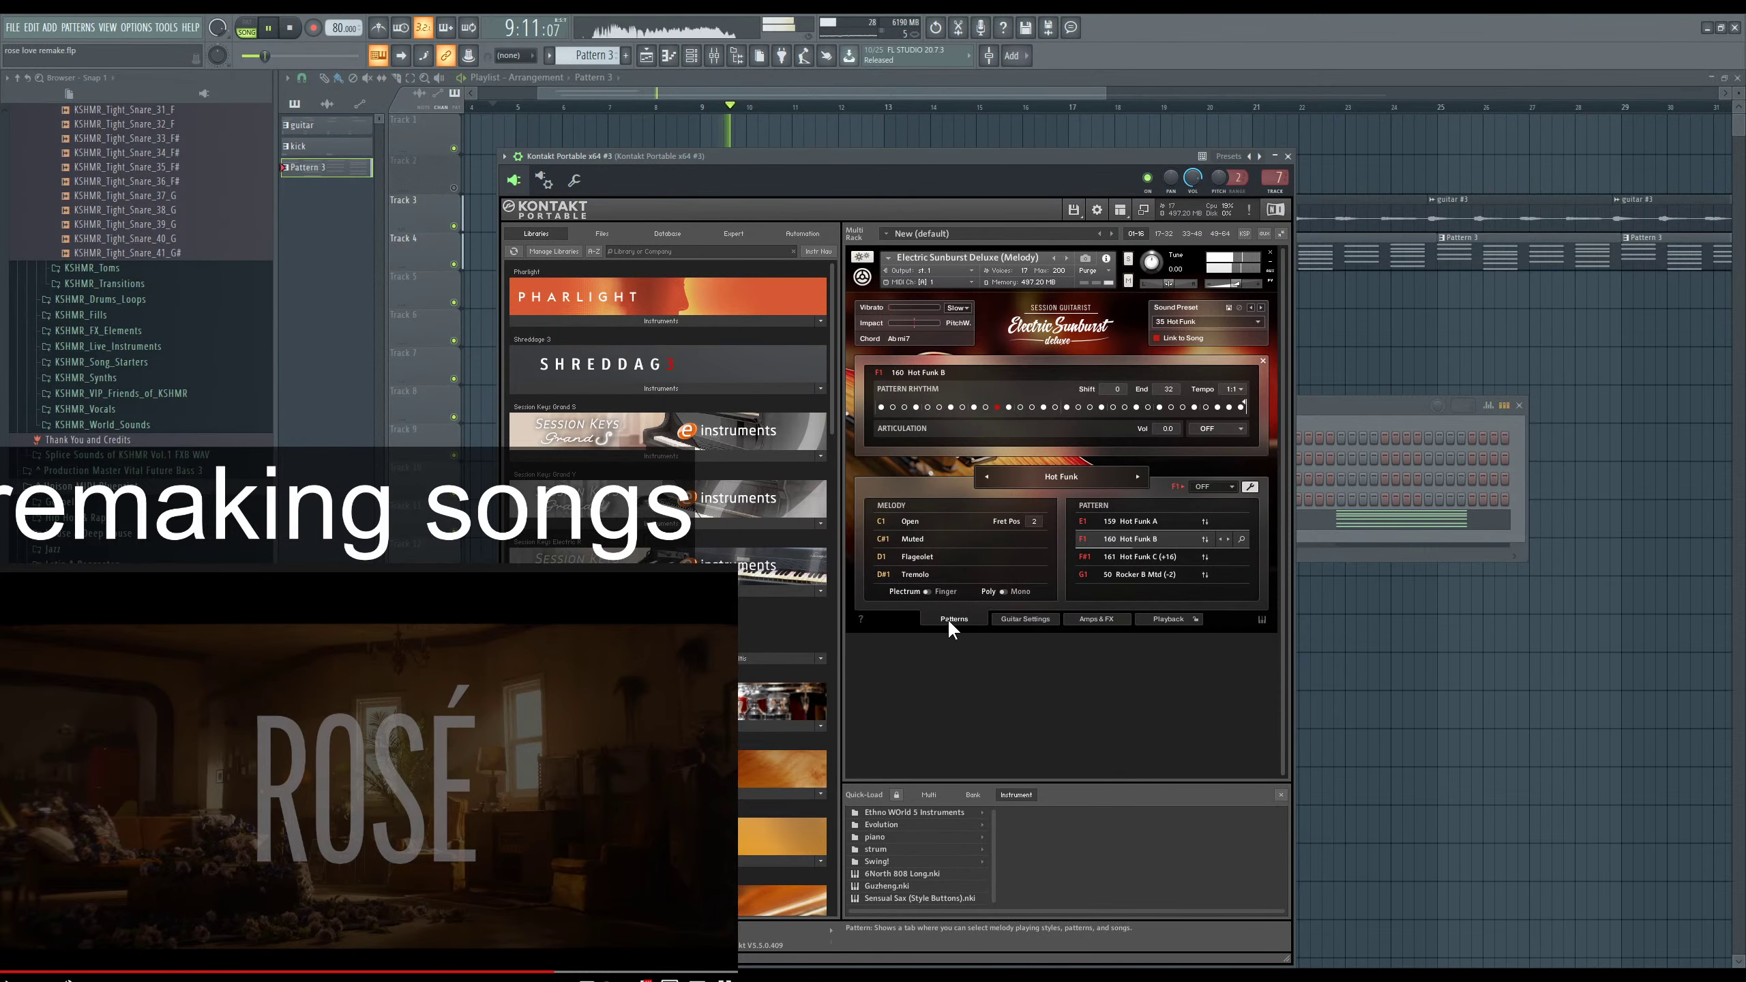
left_click(1169, 559)
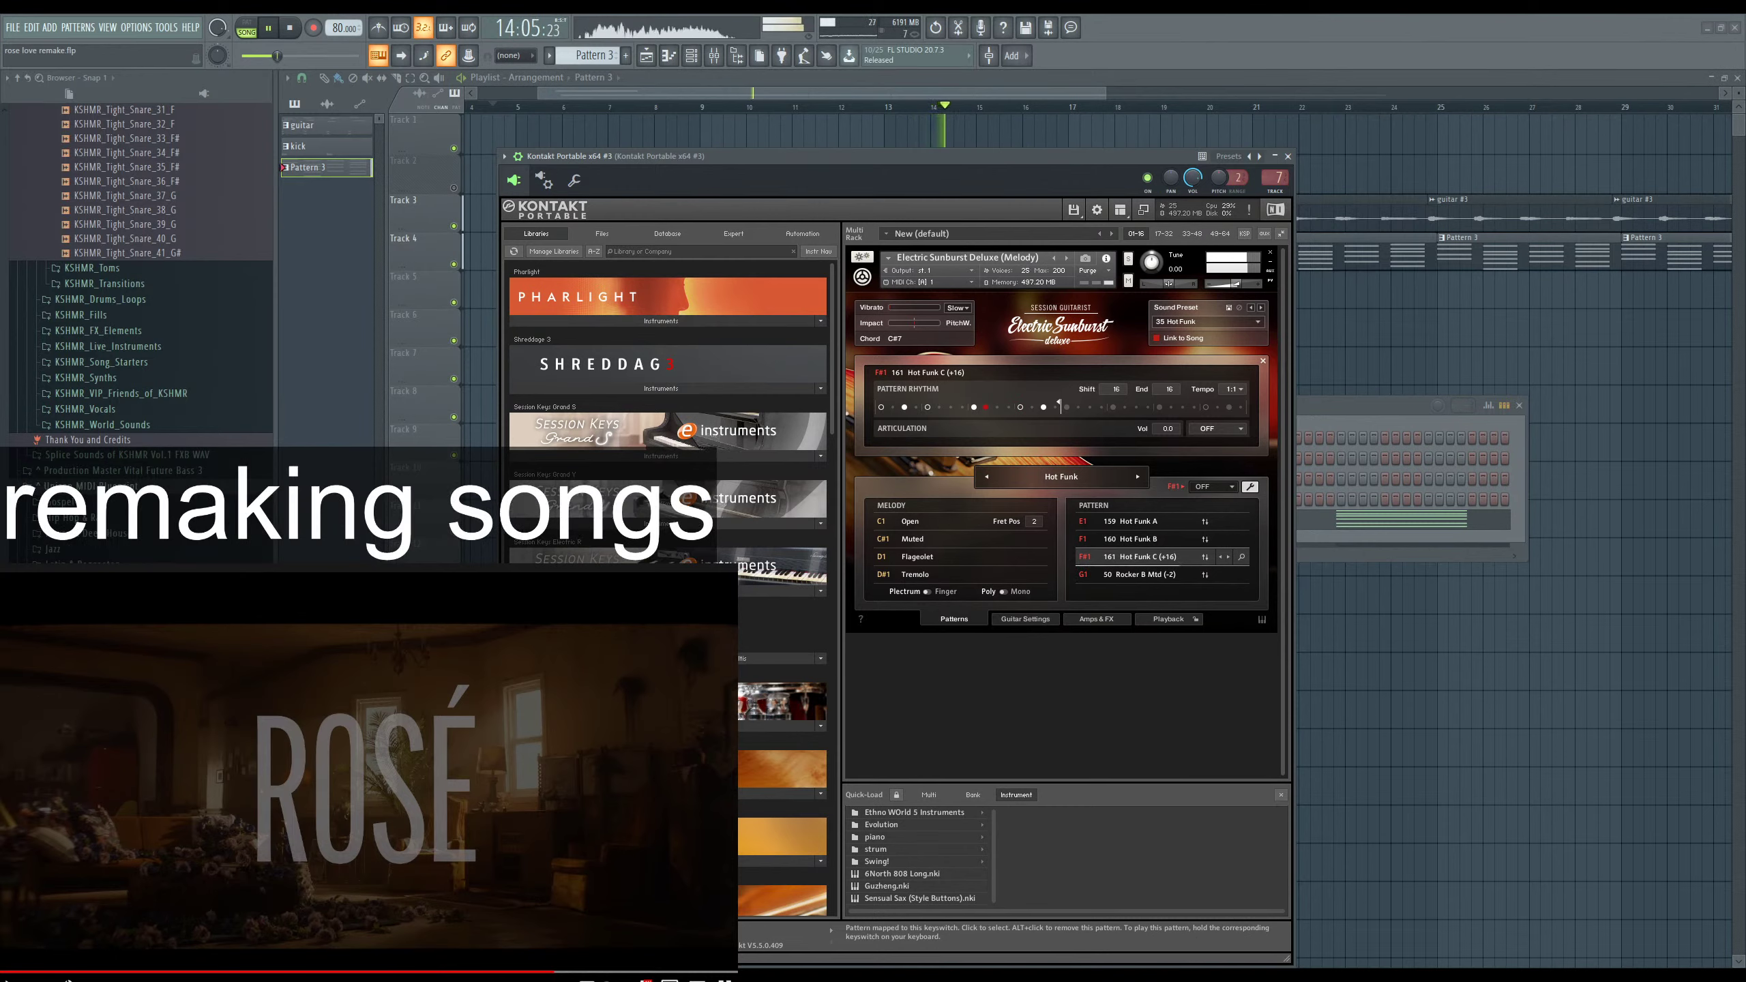
left_click(1157, 573)
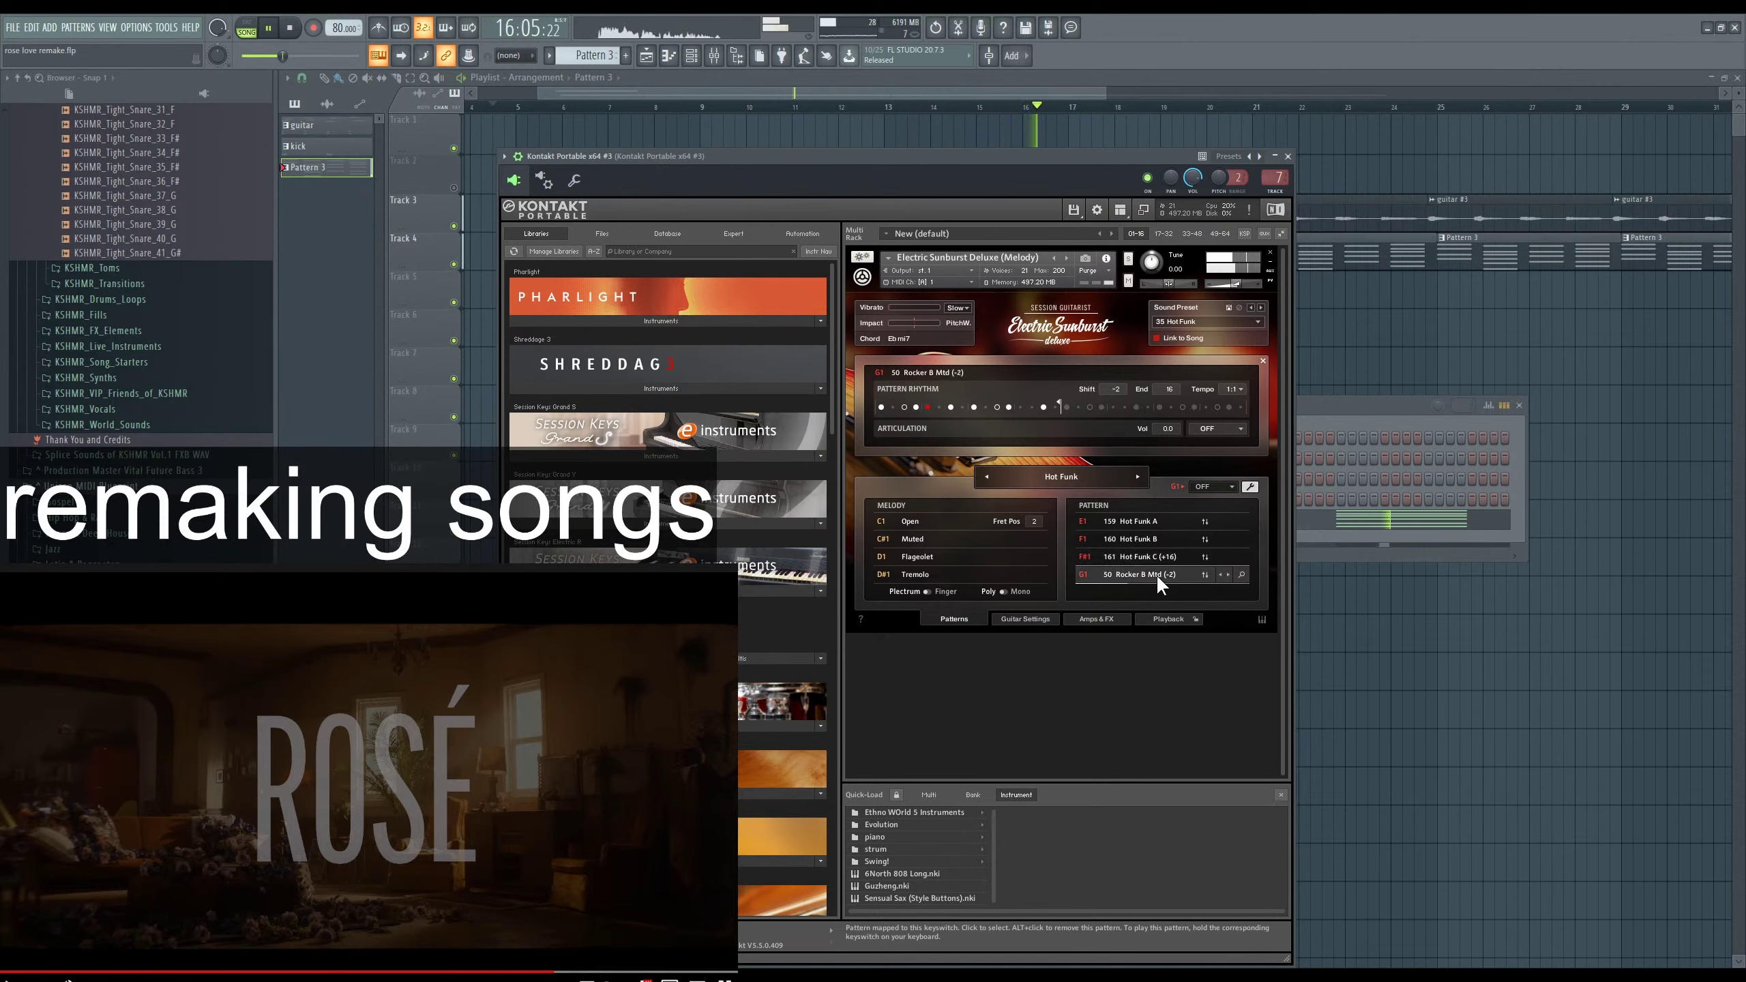
left_click(1168, 536)
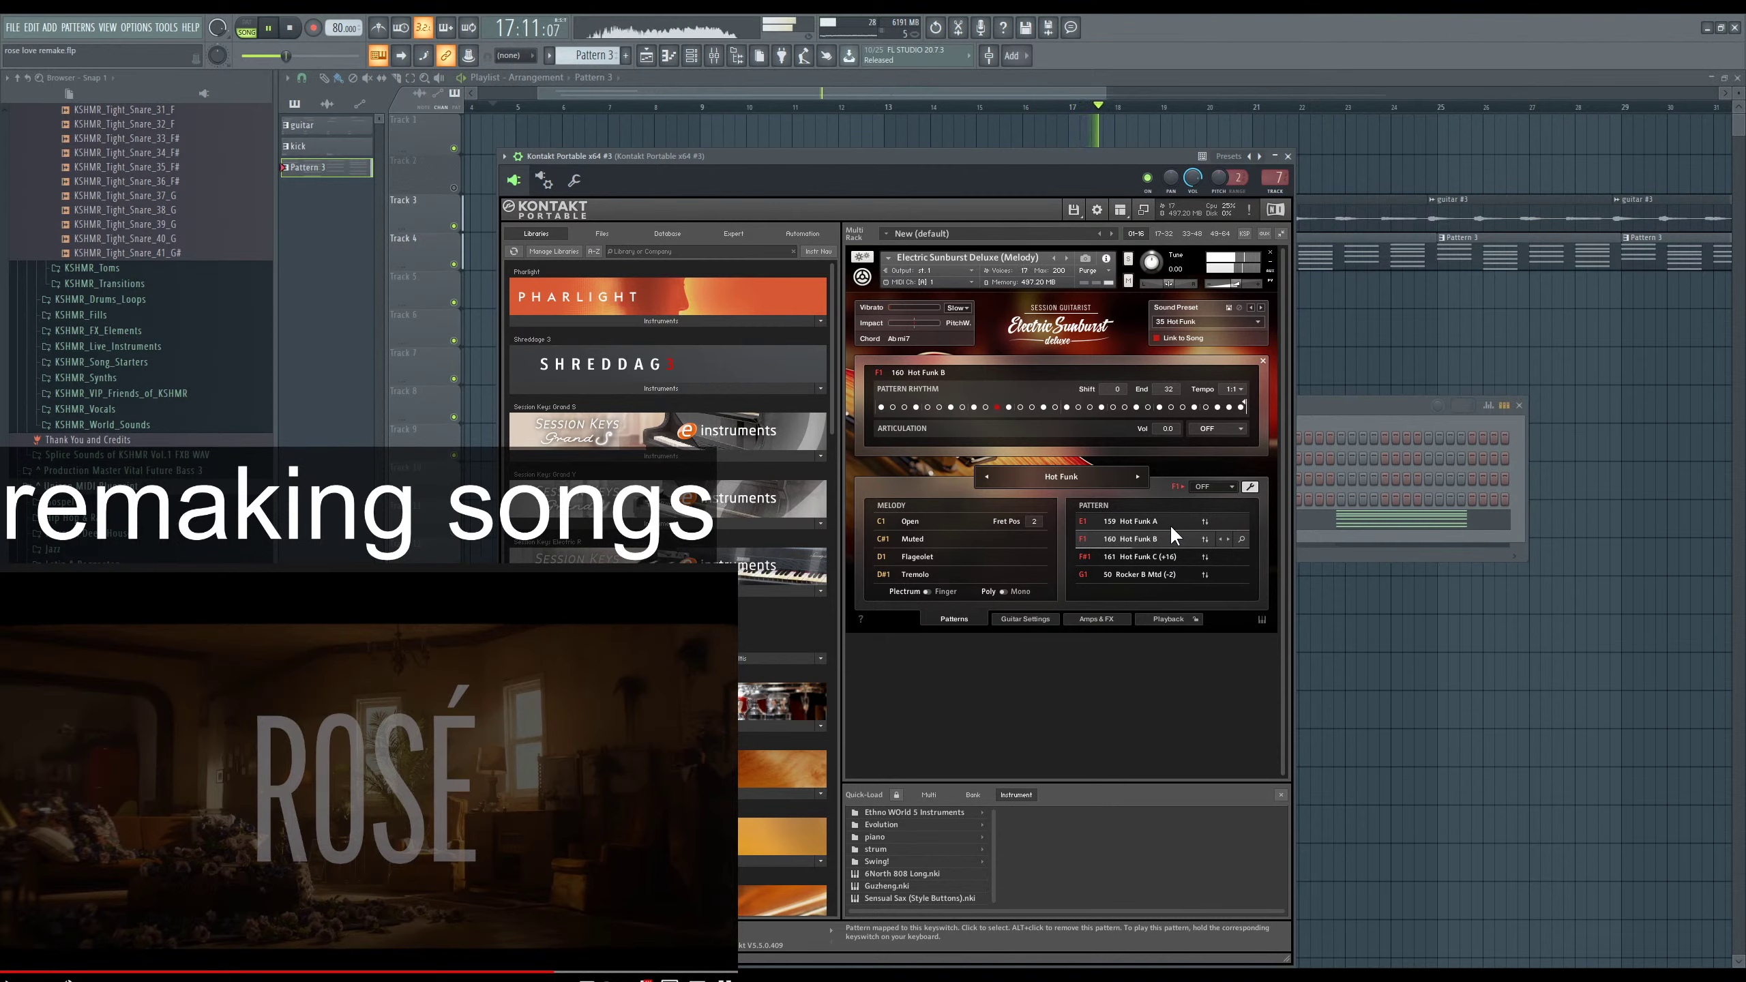
left_click(1170, 524)
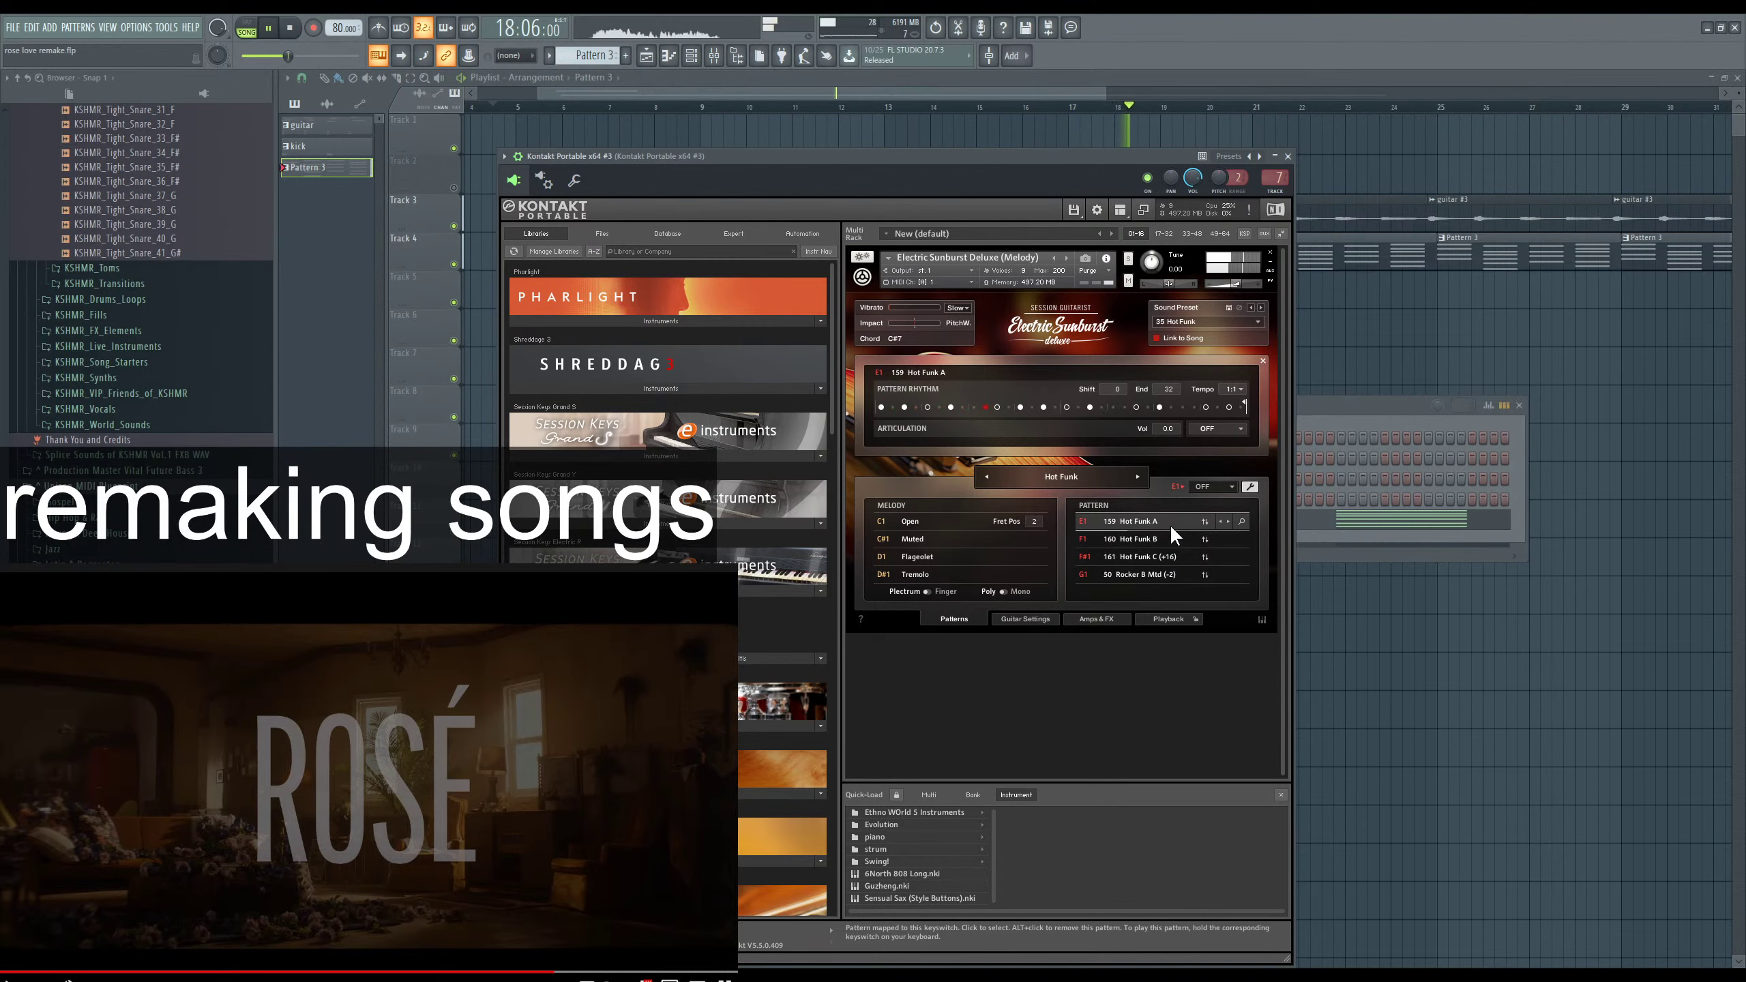
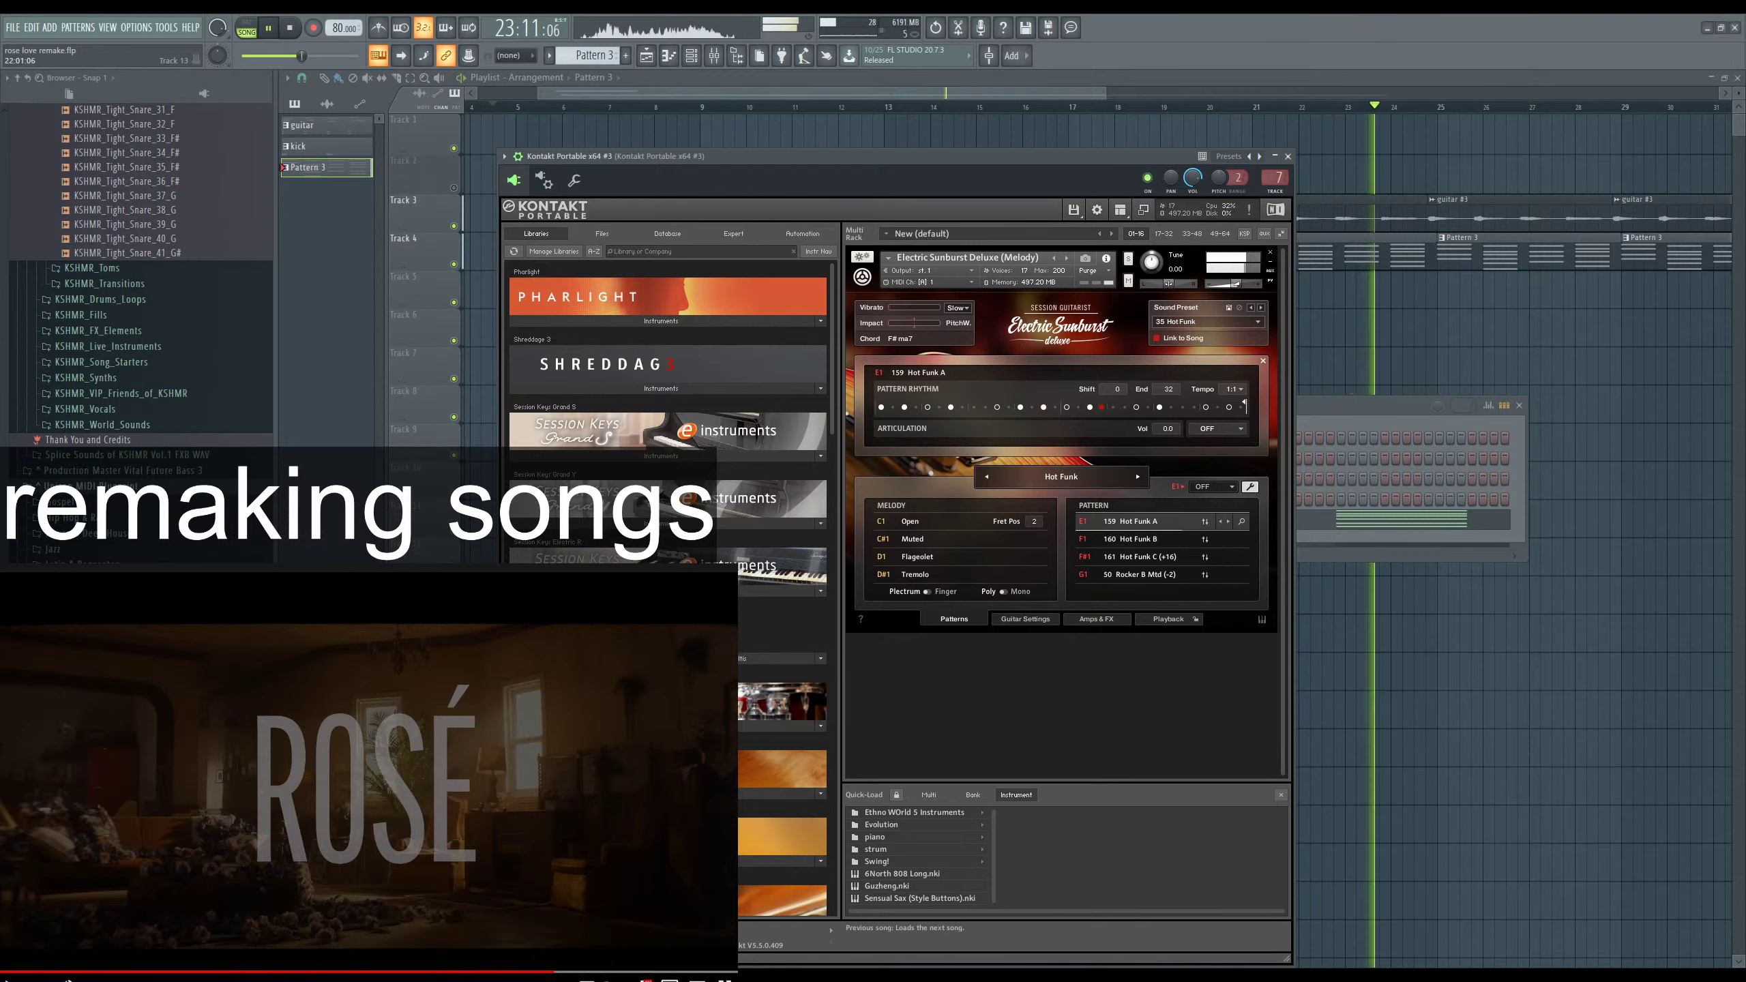
Audition Bollywood A, Bollywood B, Bollywood C and Bollywood D on the guitar while the arrangement plays.
left_click(1136, 477)
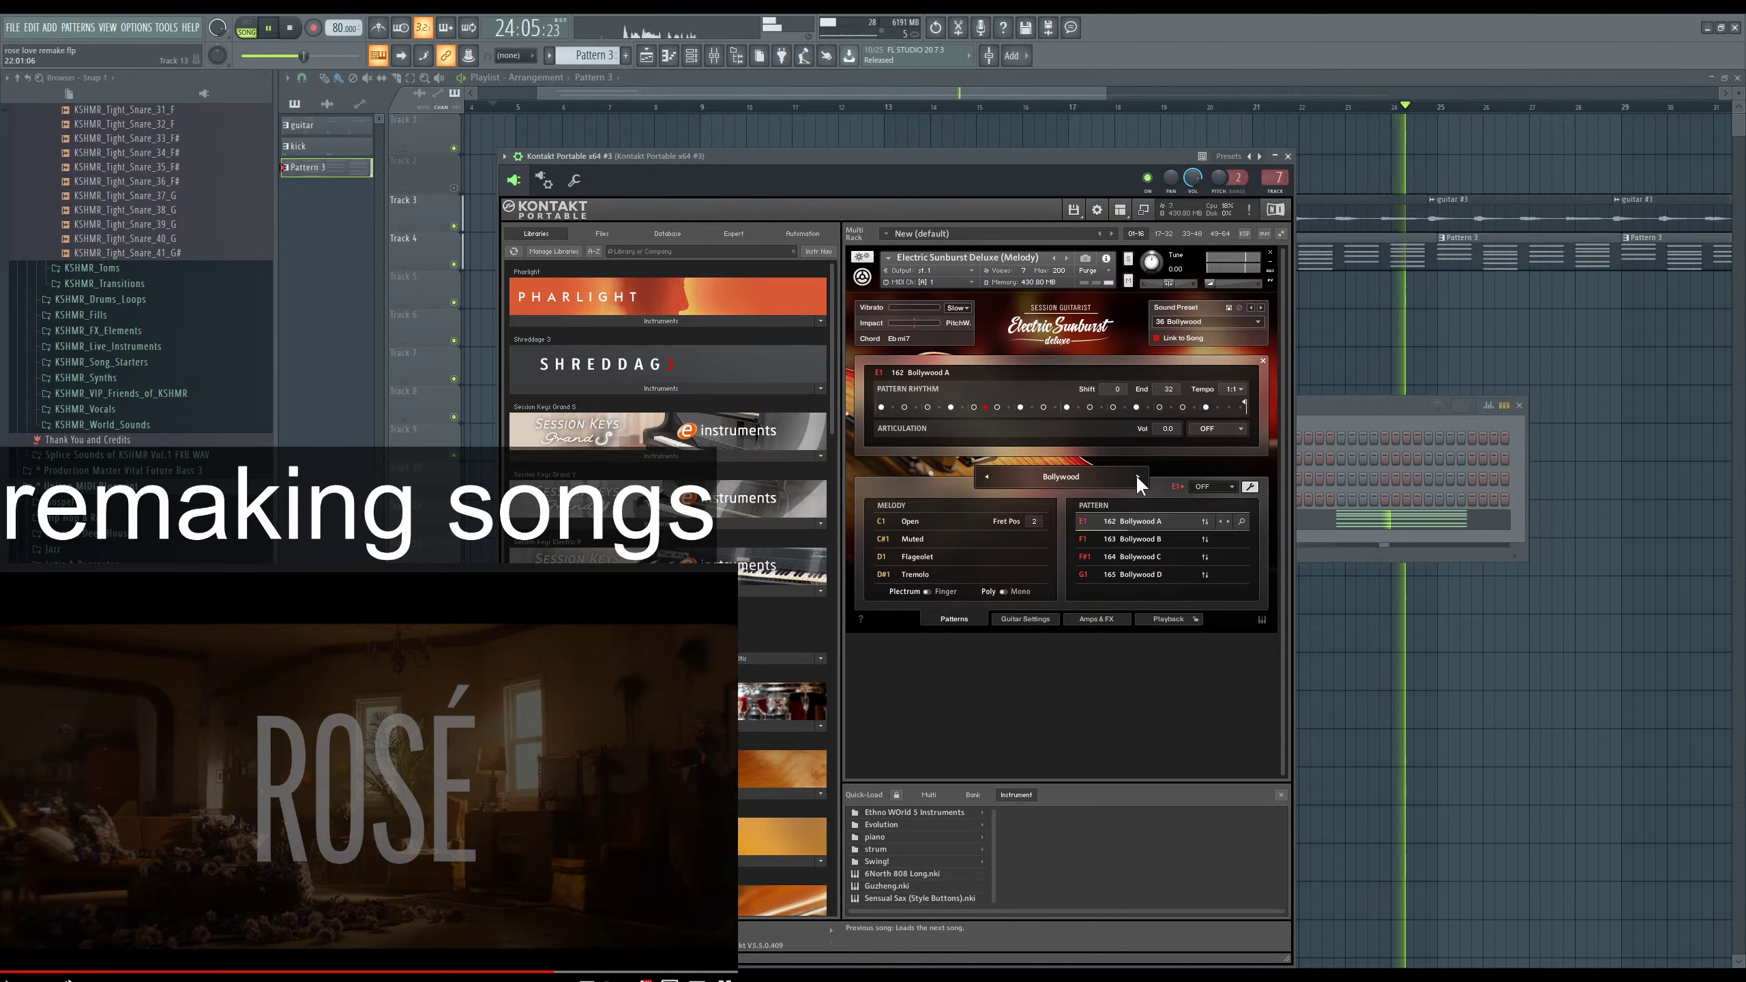
left_click(1122, 539)
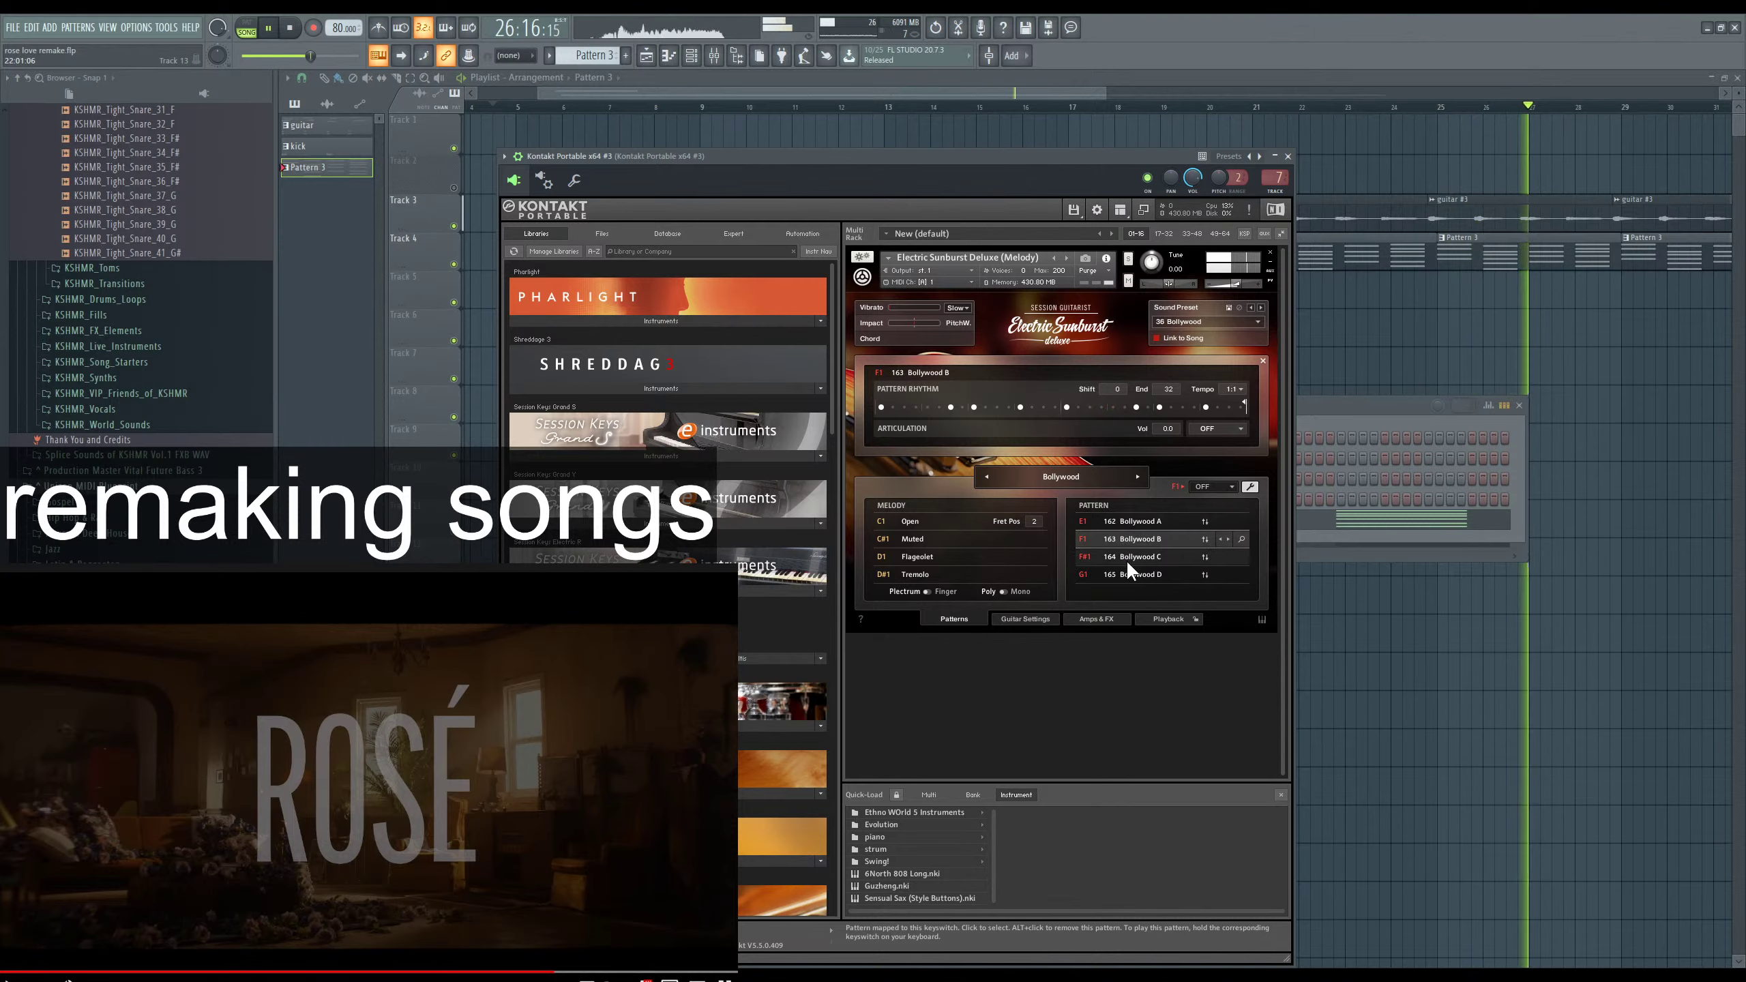
left_click(1127, 560)
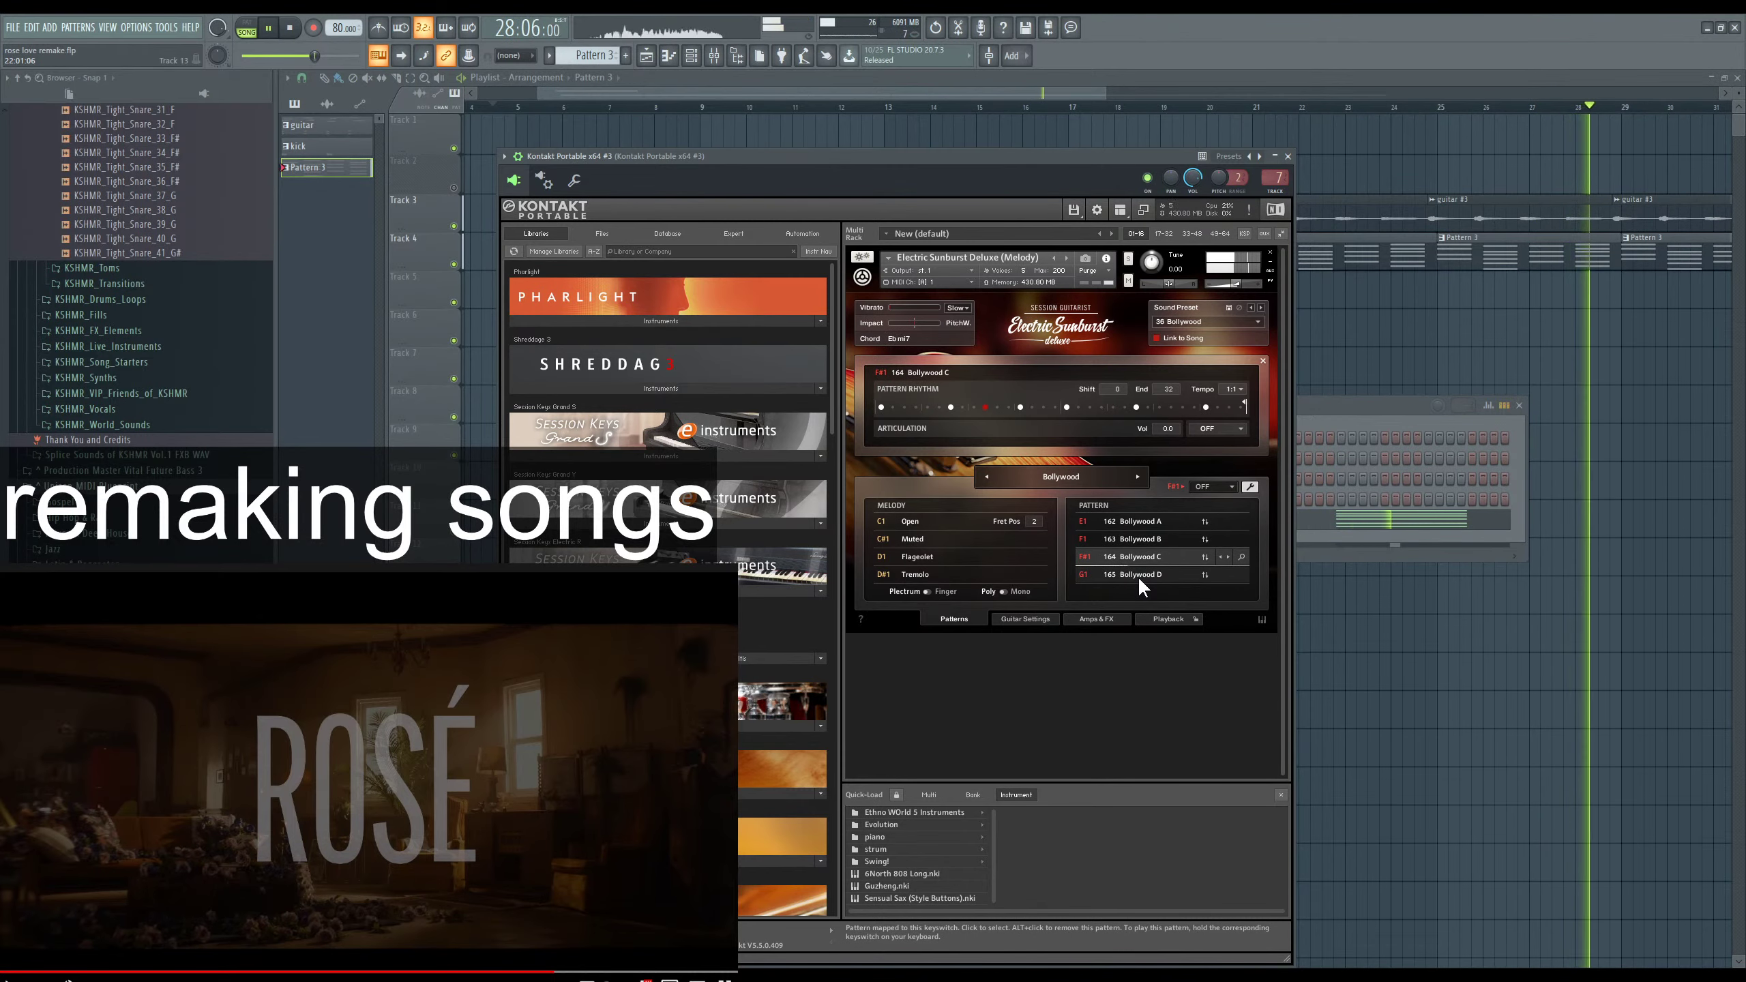
key("F9")
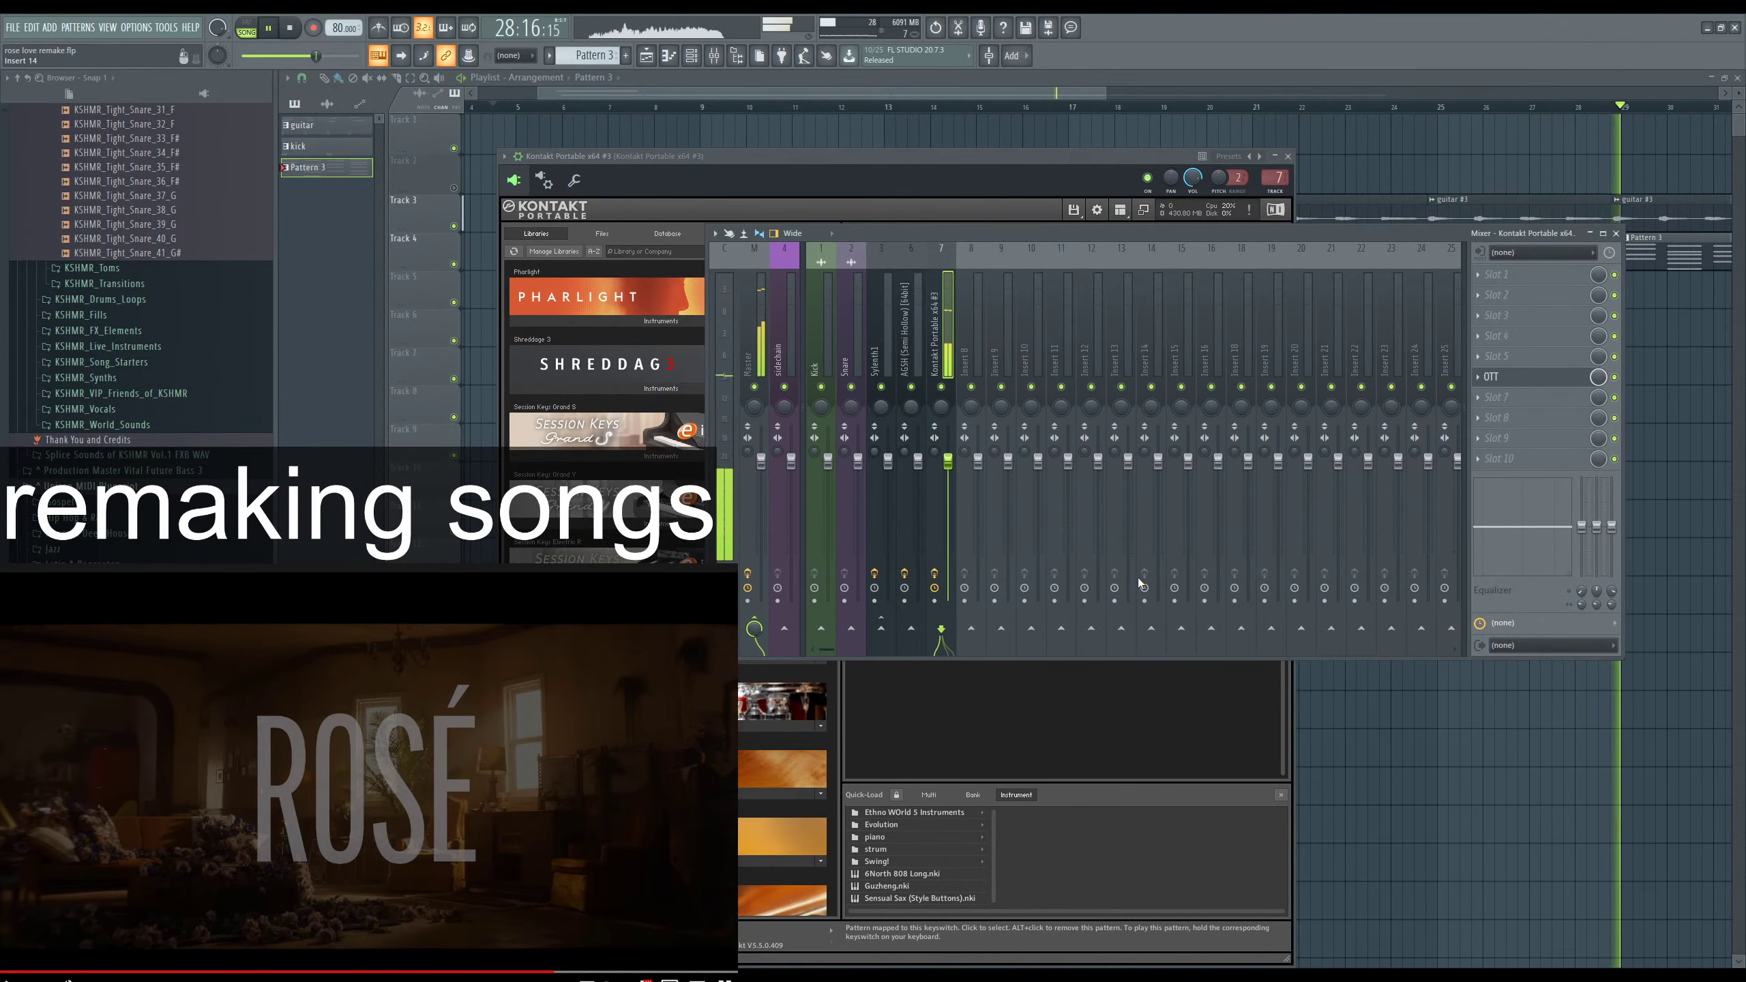
key("F9")
left_click(1140, 576)
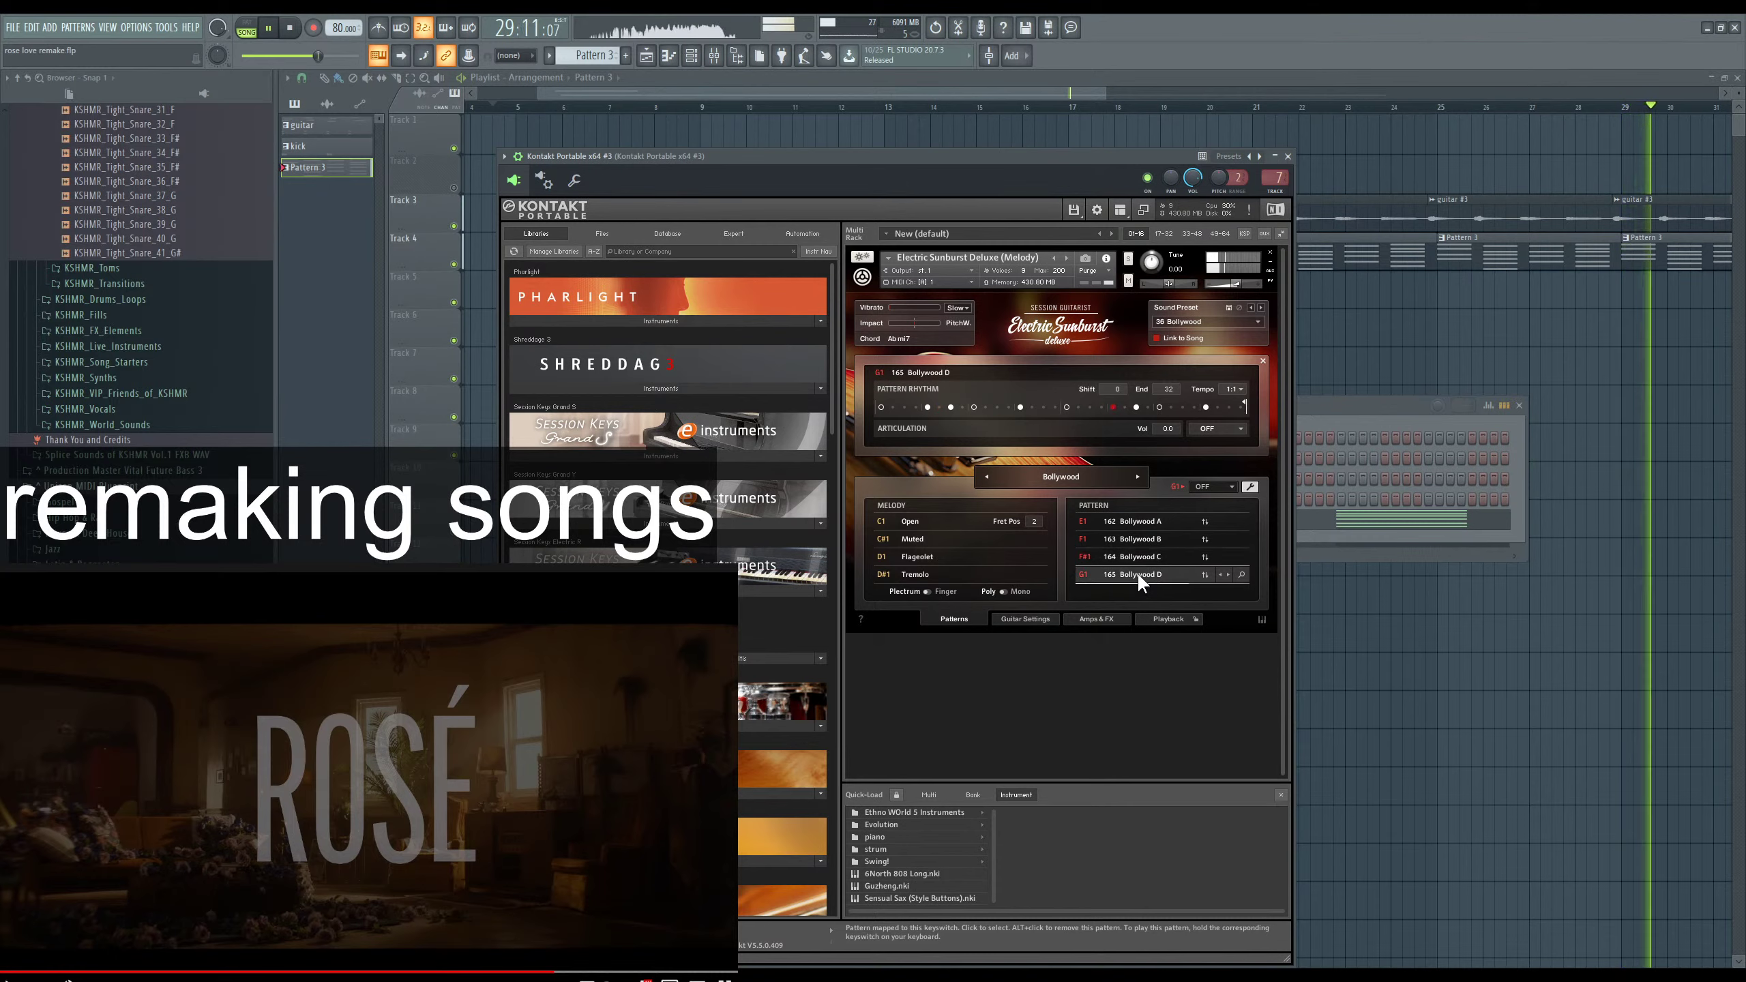
Audition More Gain A and Southern Shuffle A, B, C and D on the guitar against the playing arrangement.
left_click(1135, 472)
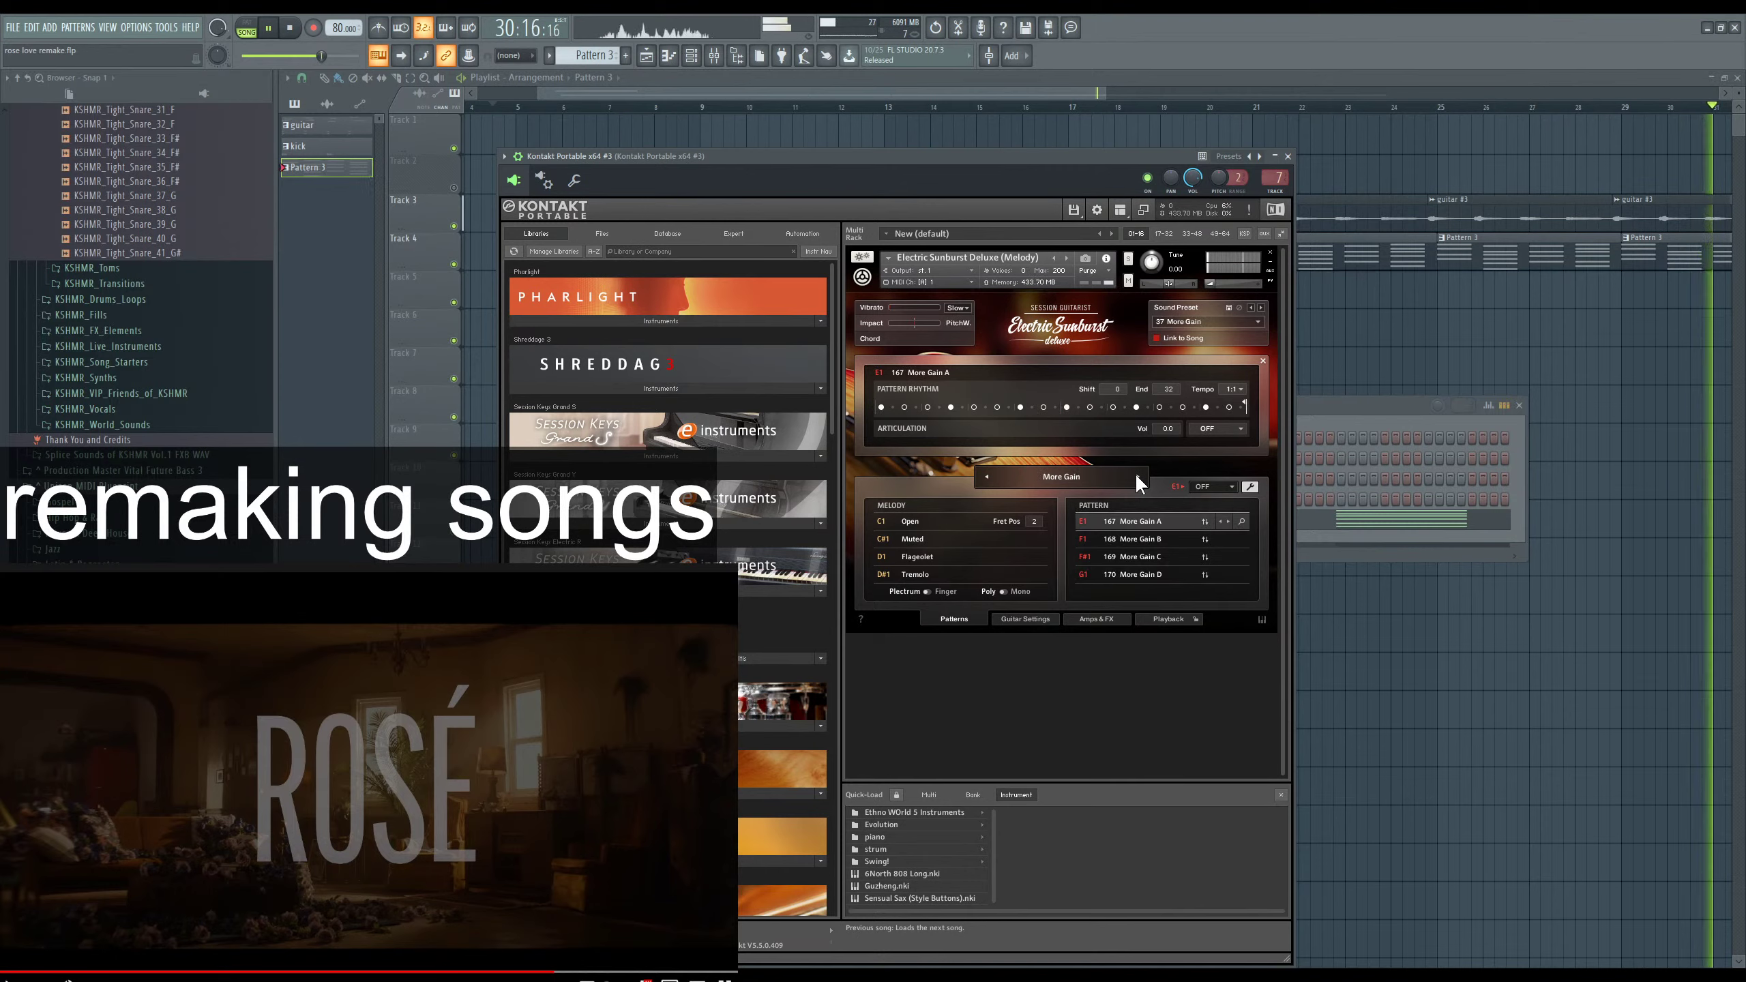
left_click(1139, 476)
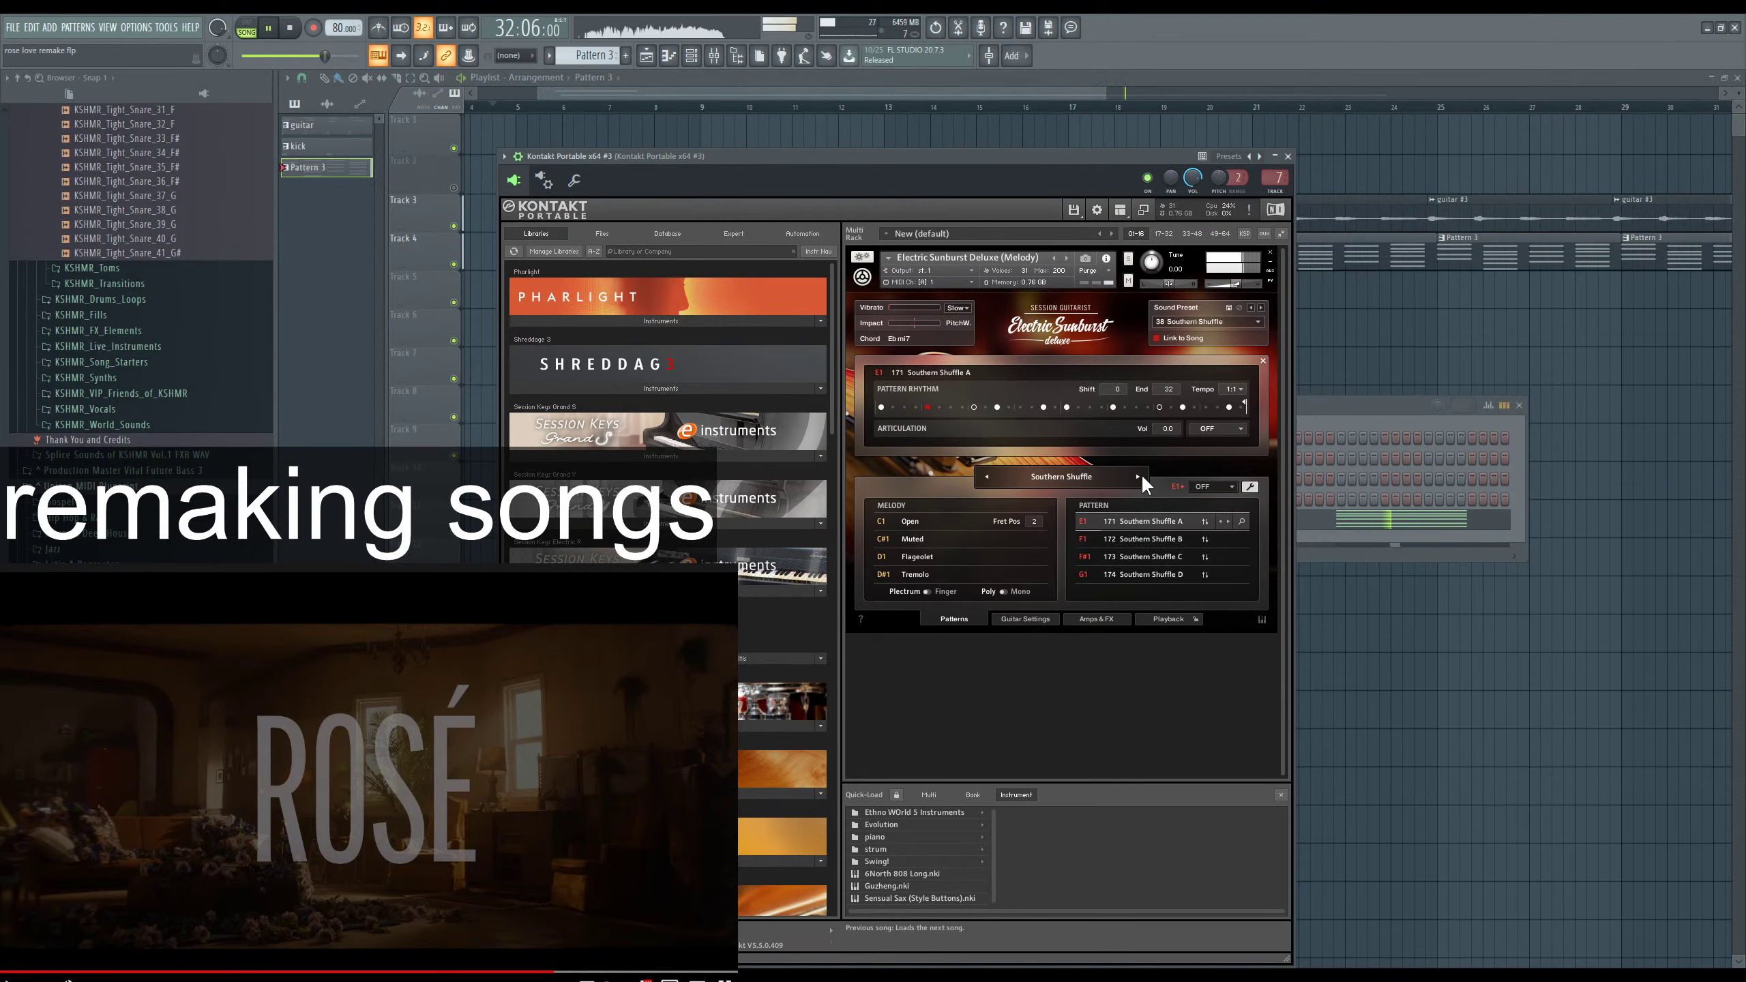
left_click(1141, 539)
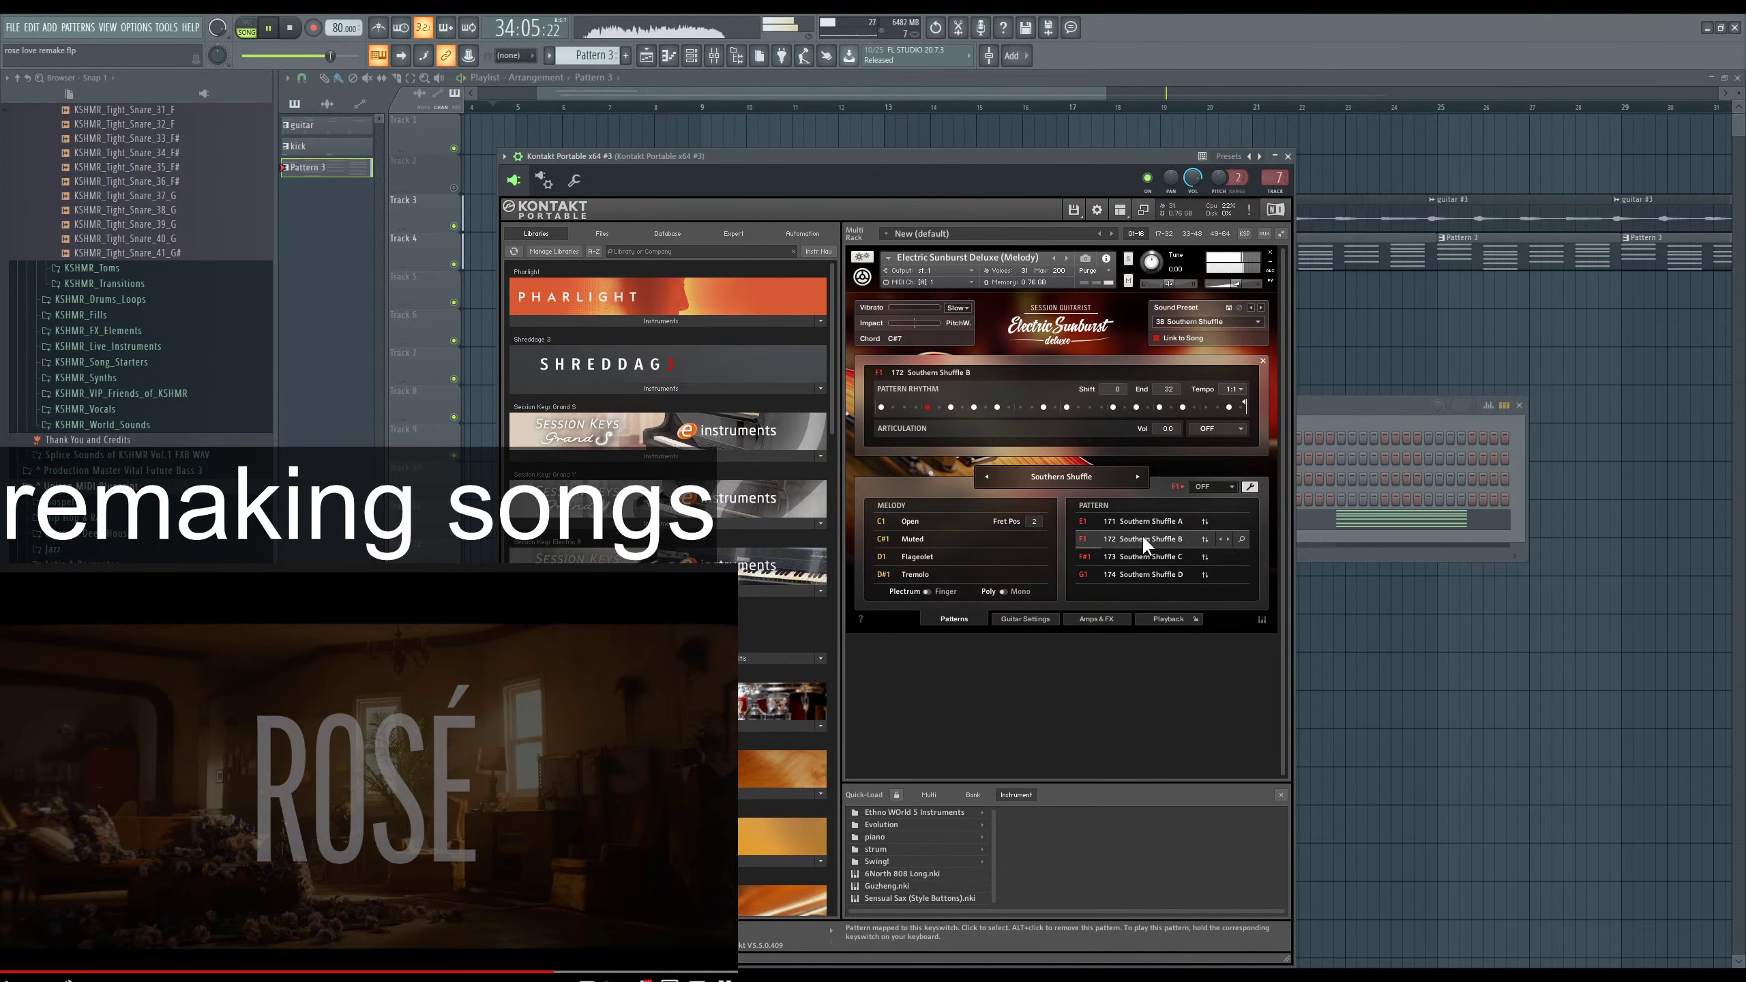
left_click(1143, 558)
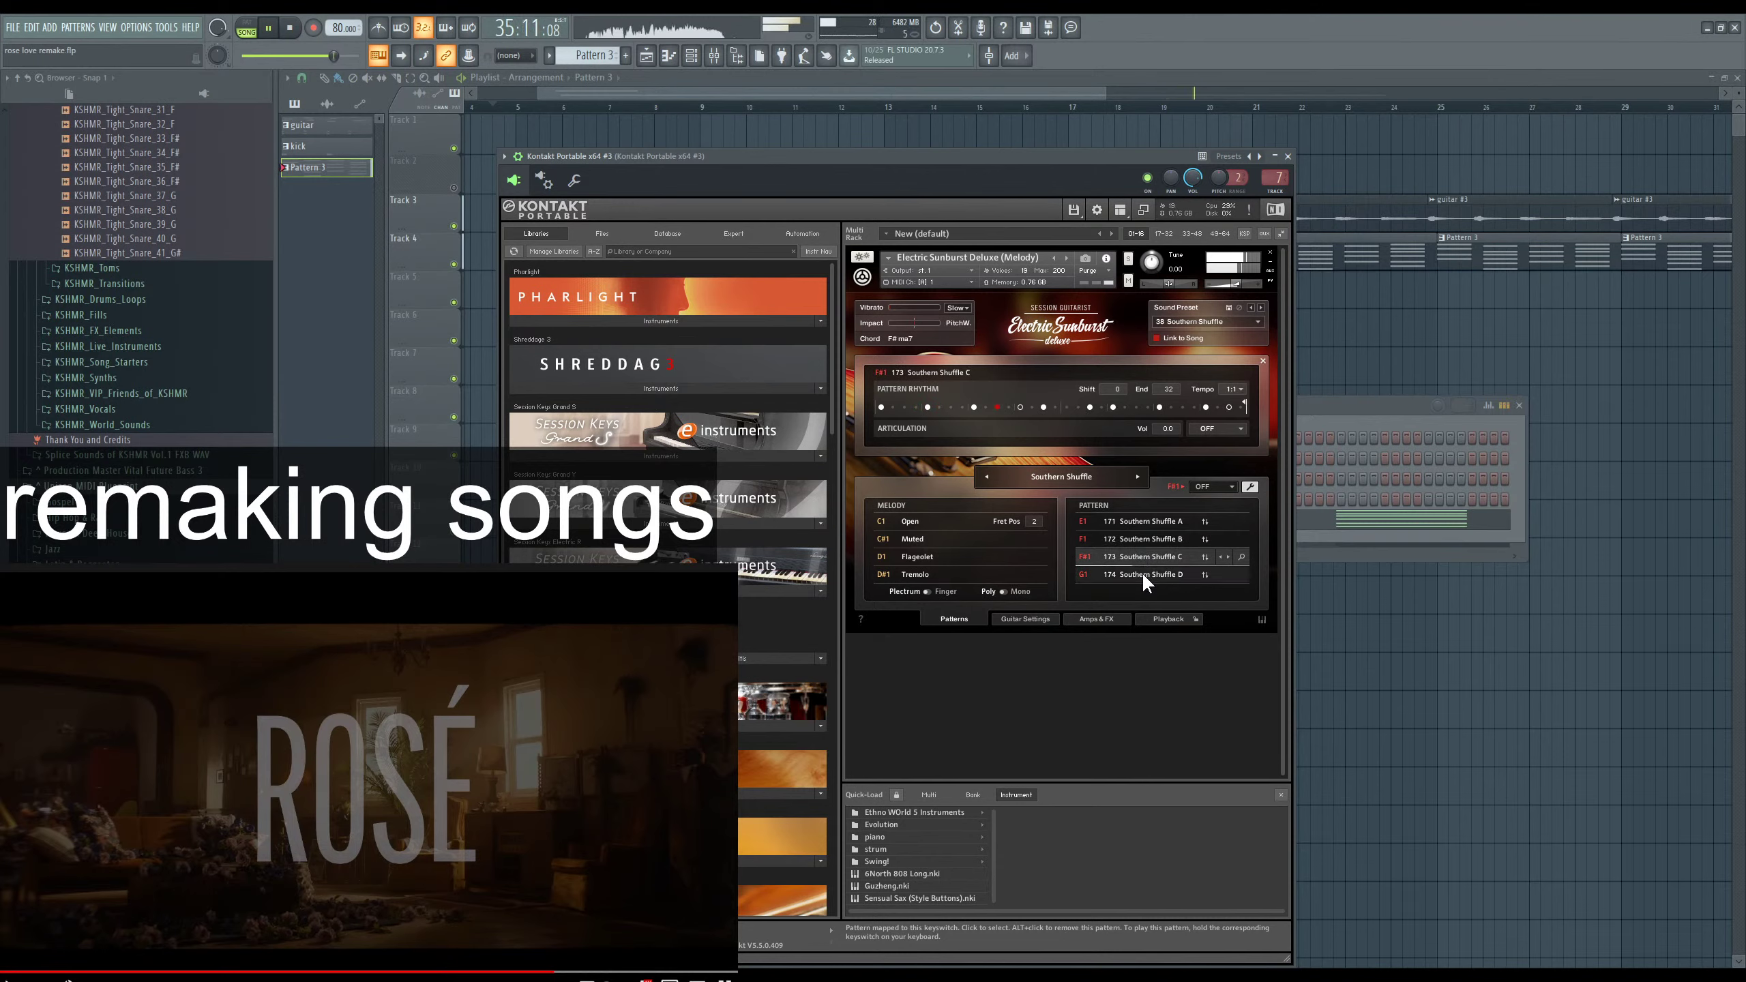
left_click(1142, 571)
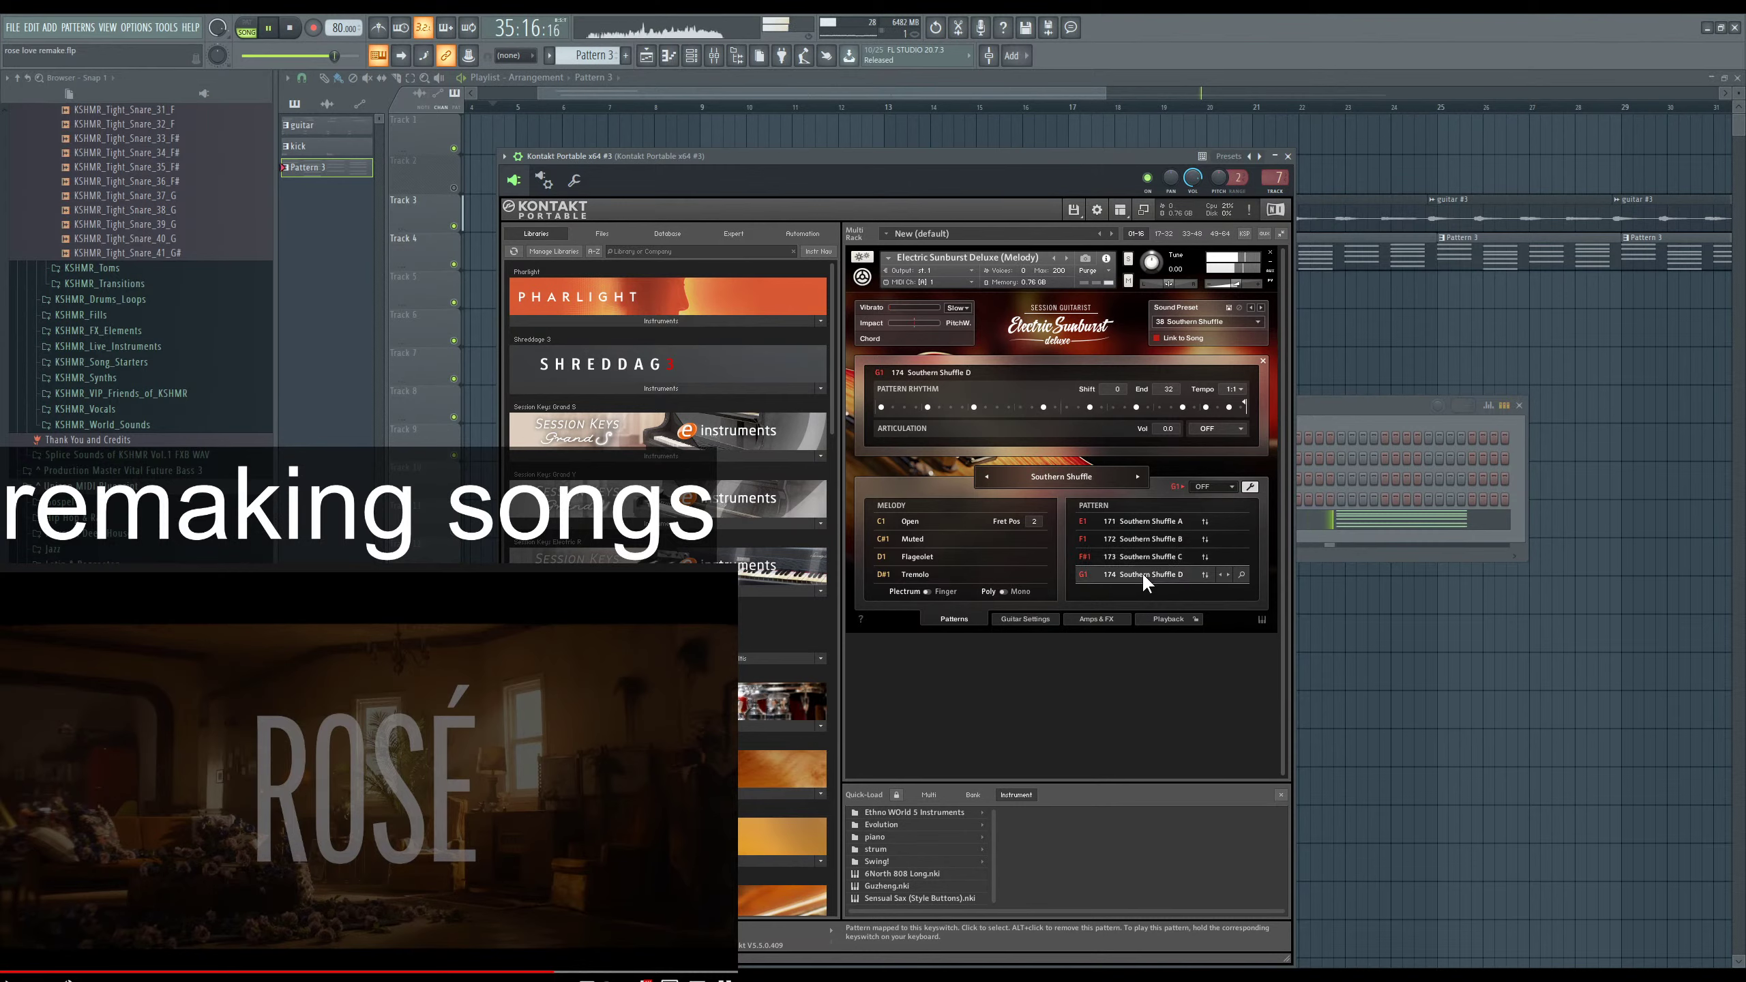
Audition Dark Highway A and Dark Highway B on the guitar and stop the arrangement.
left_click(1139, 477)
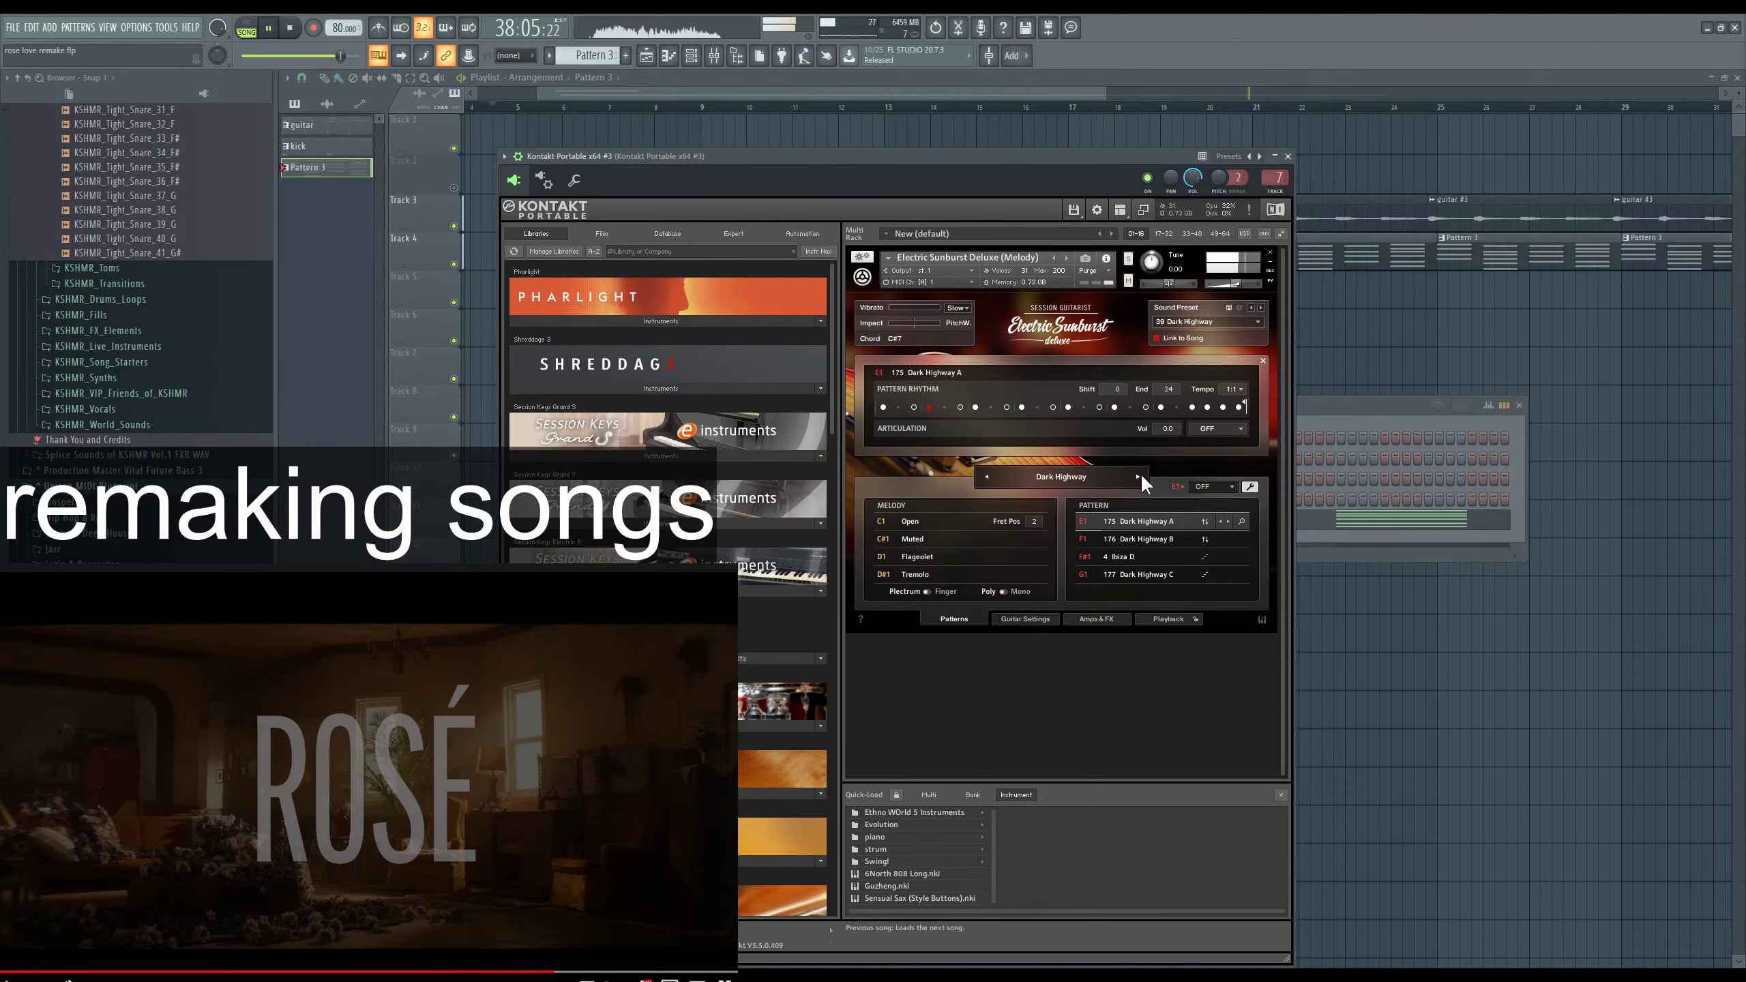
left_click(1150, 538)
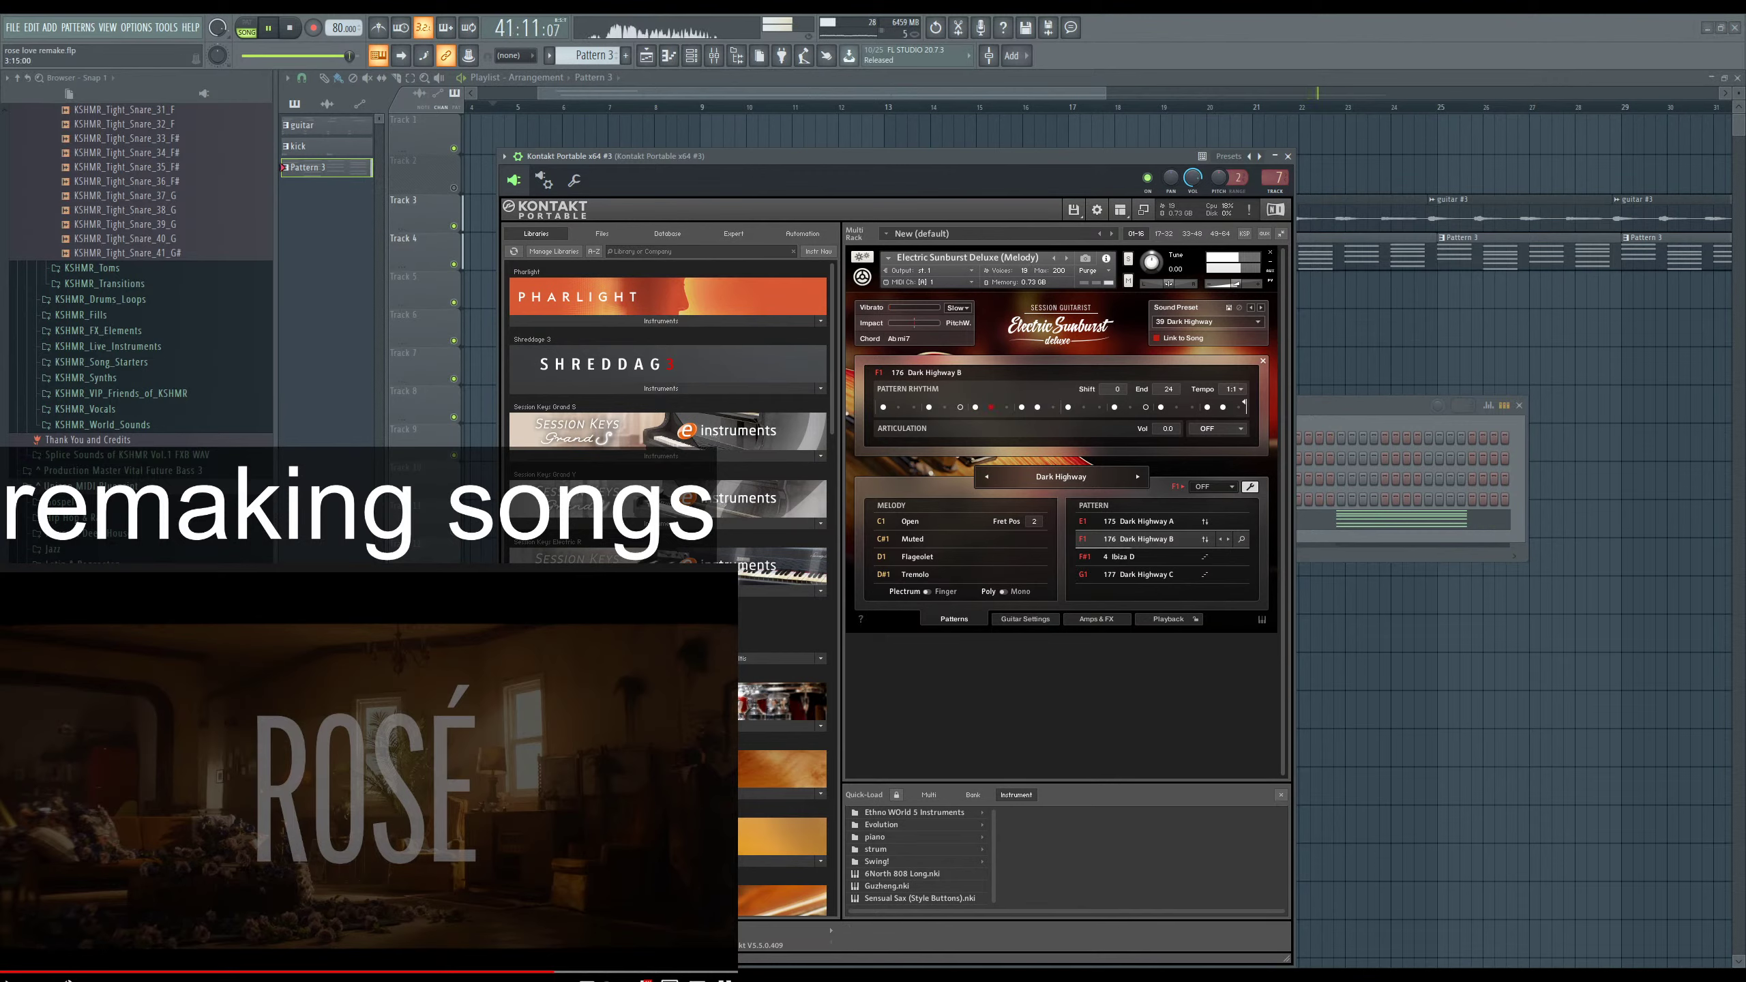
key("space")
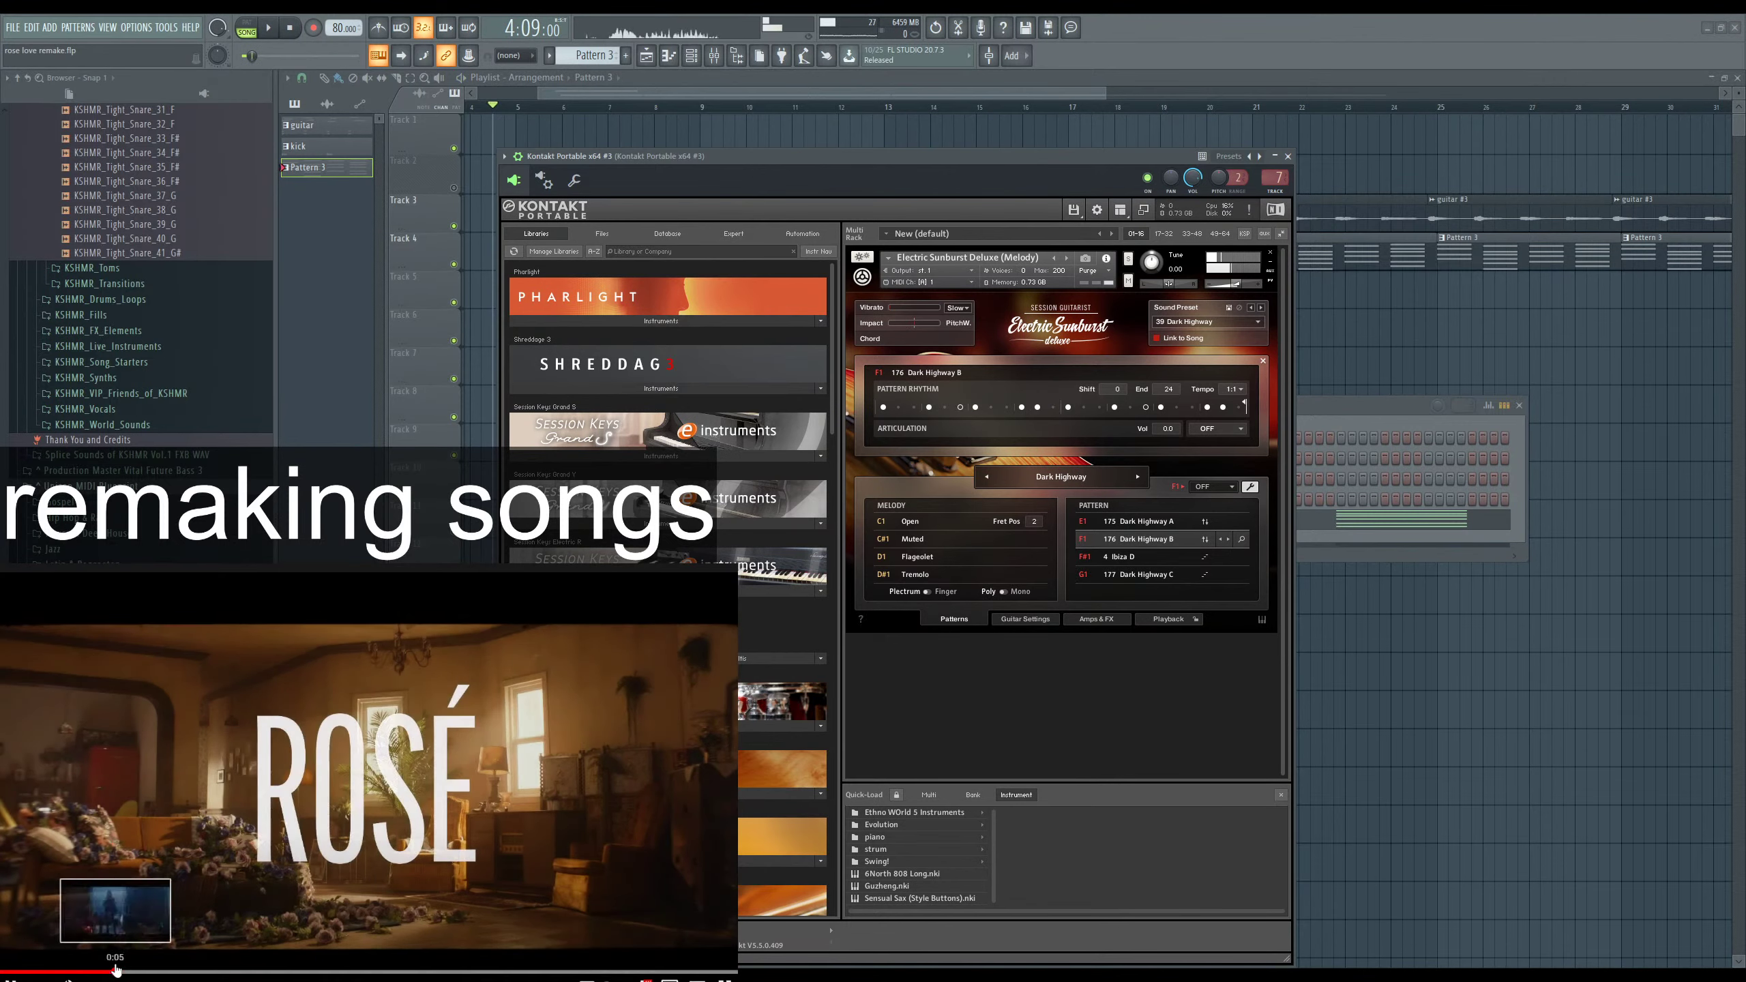
Listen to the reference music video from about 0:05, replay it from near the start and pause it.
left_click(115, 971)
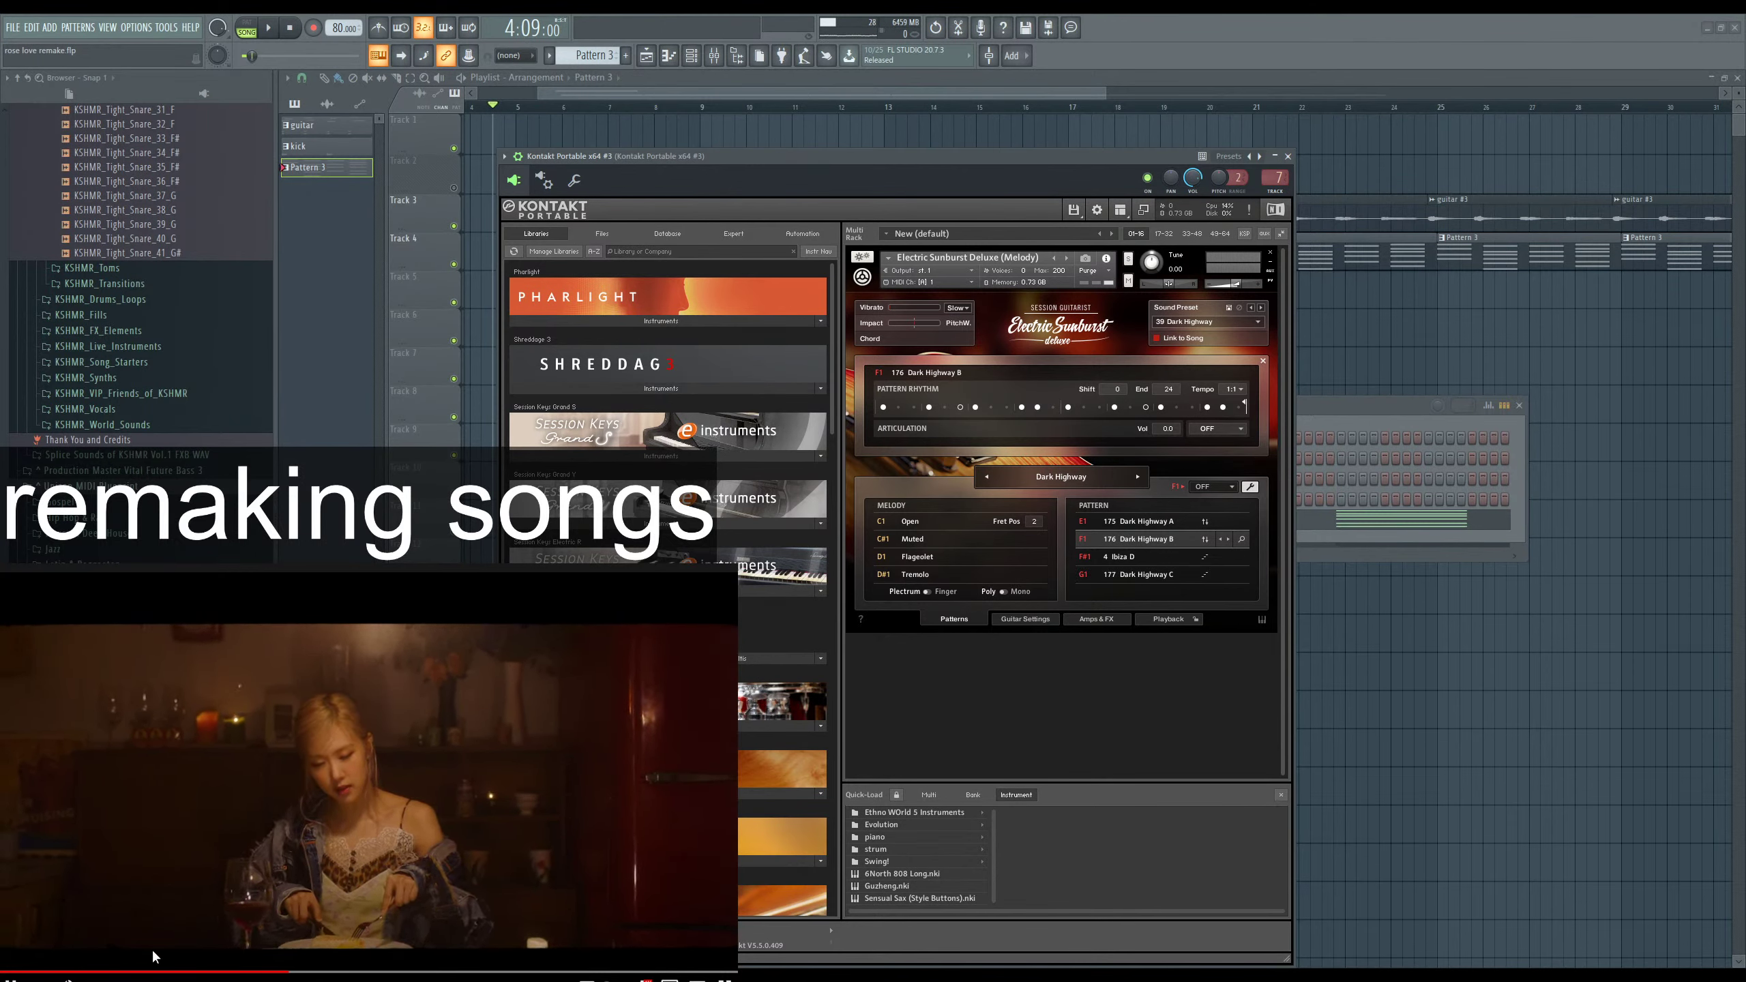
left_click(26, 971)
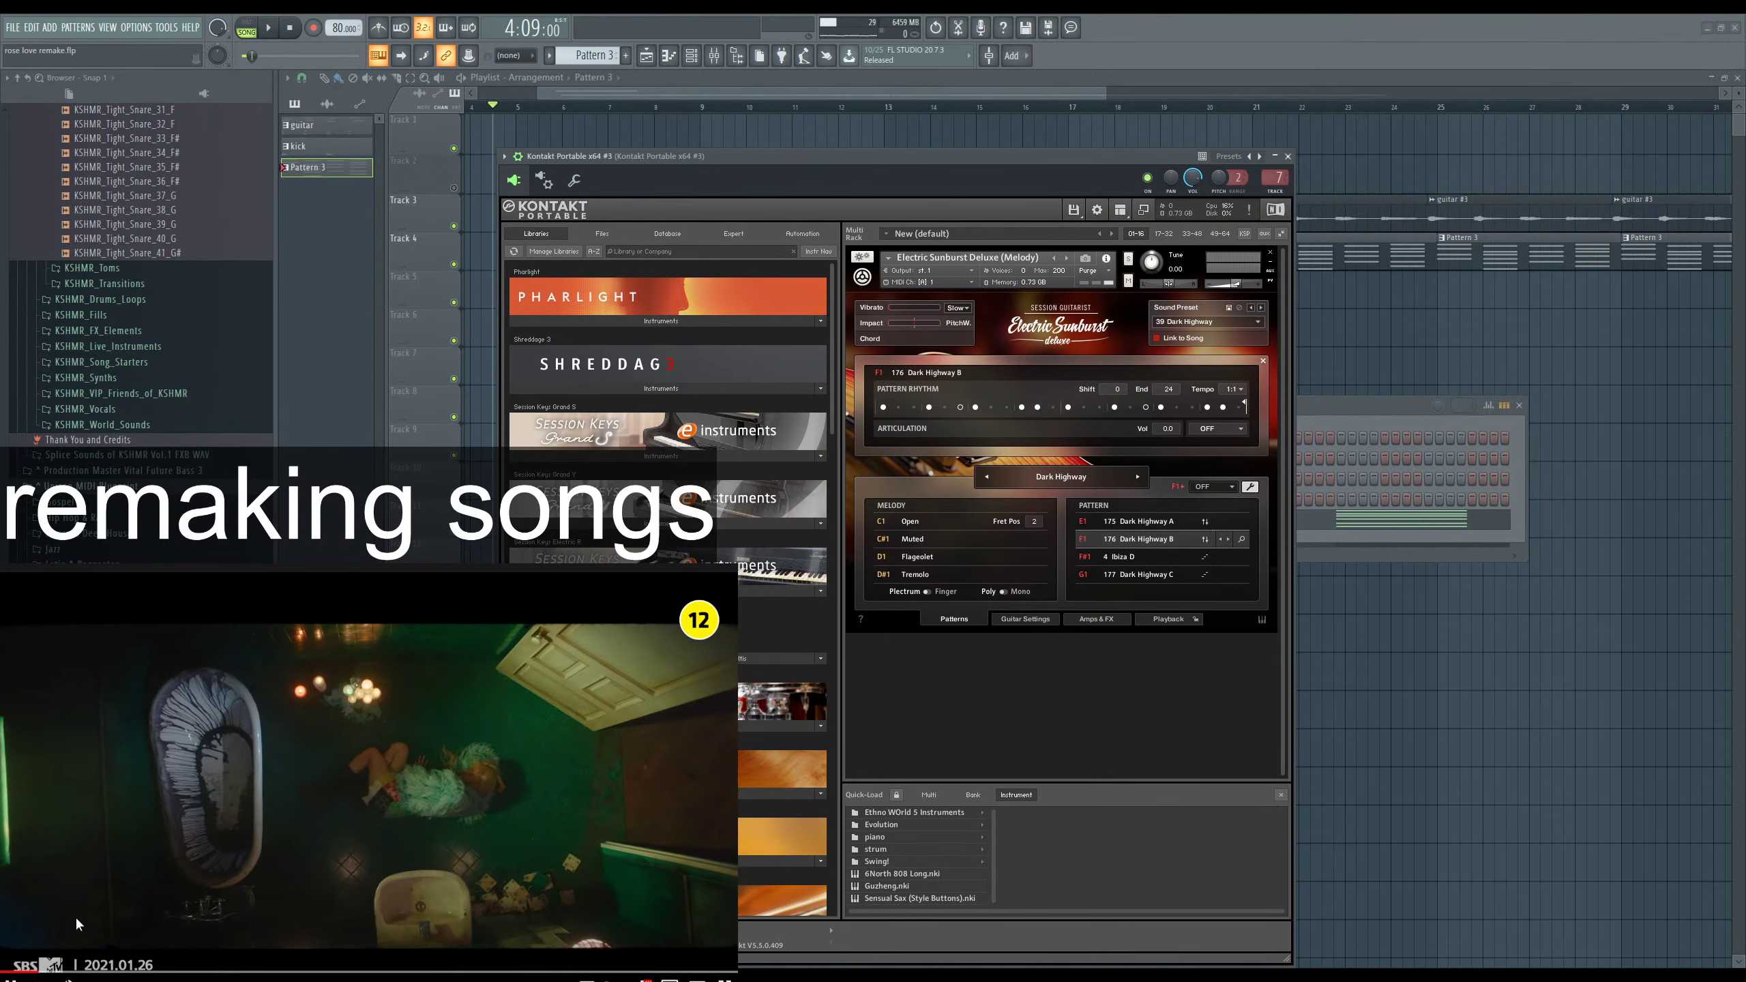
left_click(164, 883)
Transpose Pattern 3's first Kontakt Portable x64 #3 chord down one octave in the piano roll while listening to the arrangement.
left_click(1382, 538)
key("space")
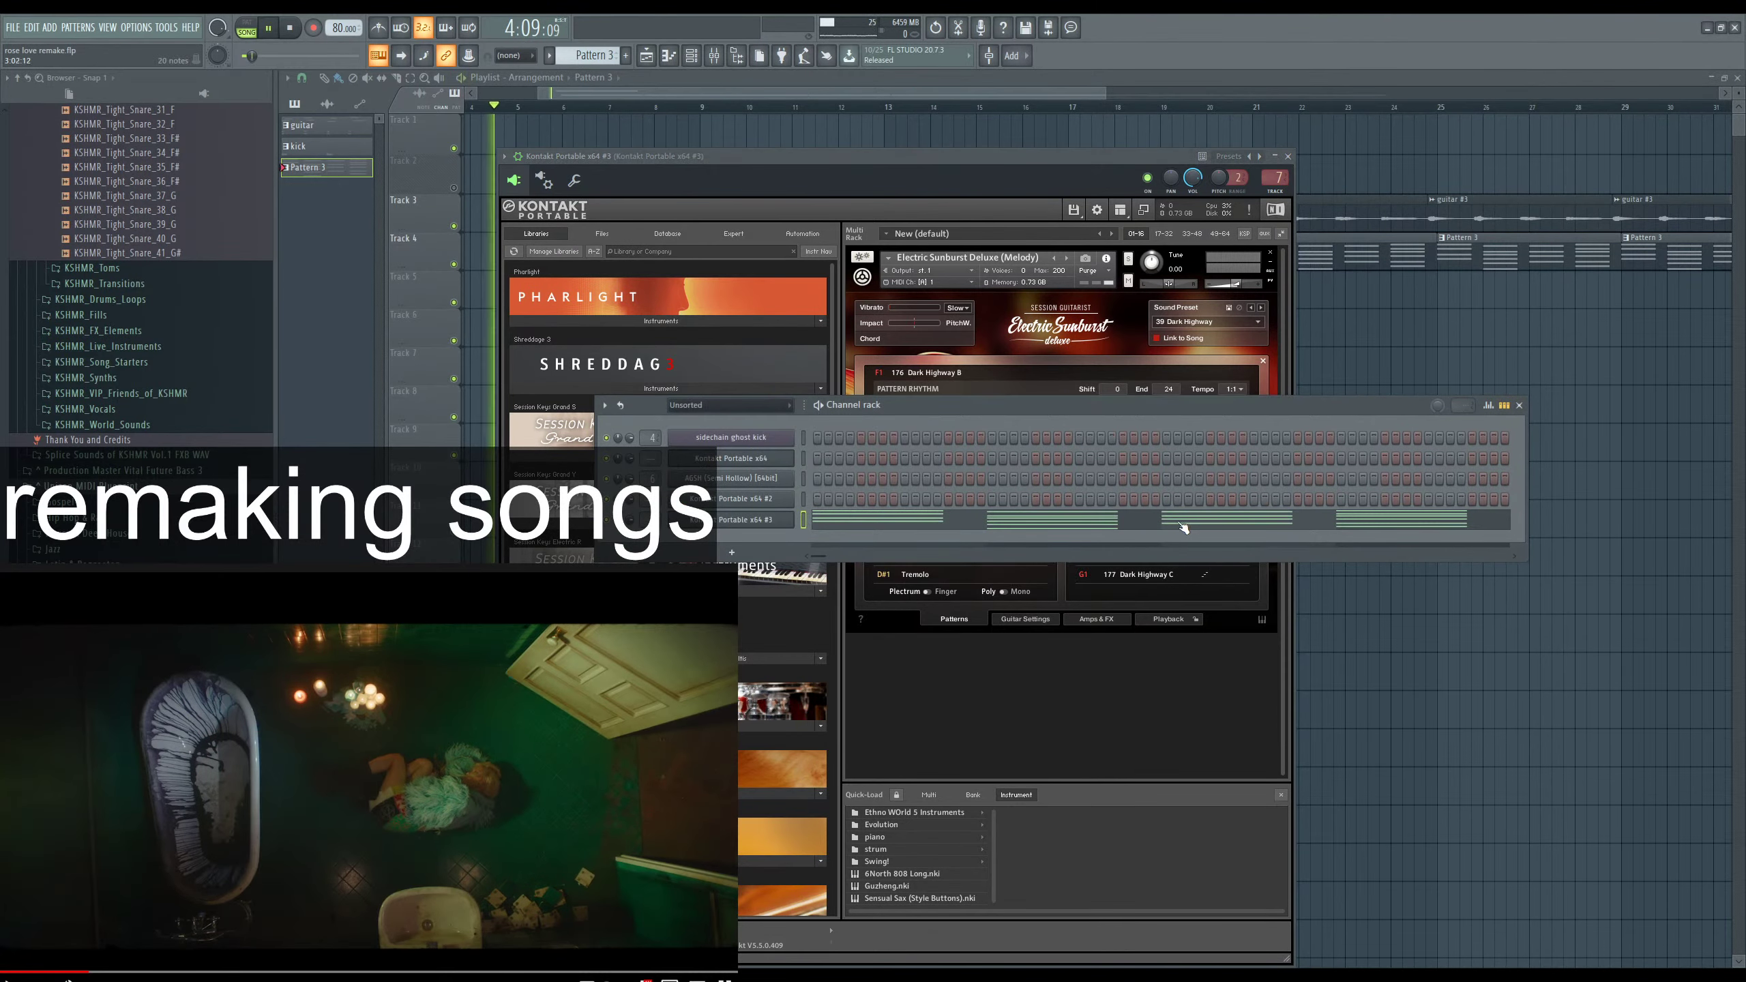
left_click(898, 528)
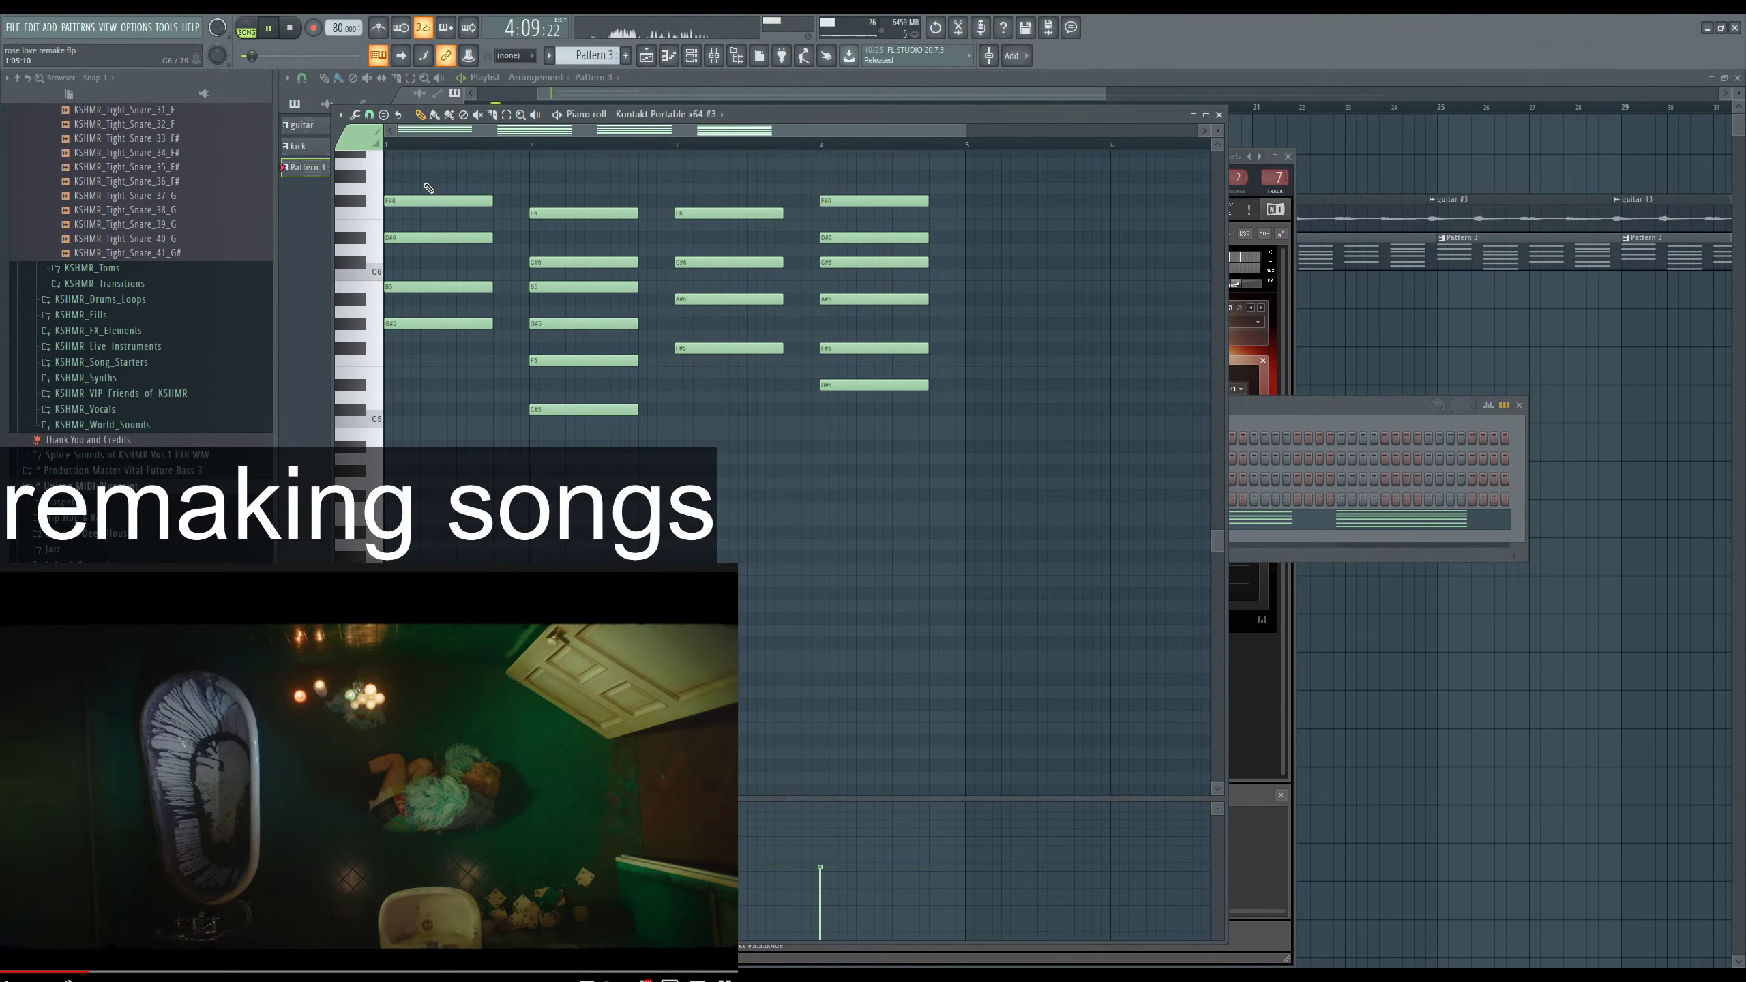
left_click_drag(428, 188, 439, 437)
key("ctrl+Down")
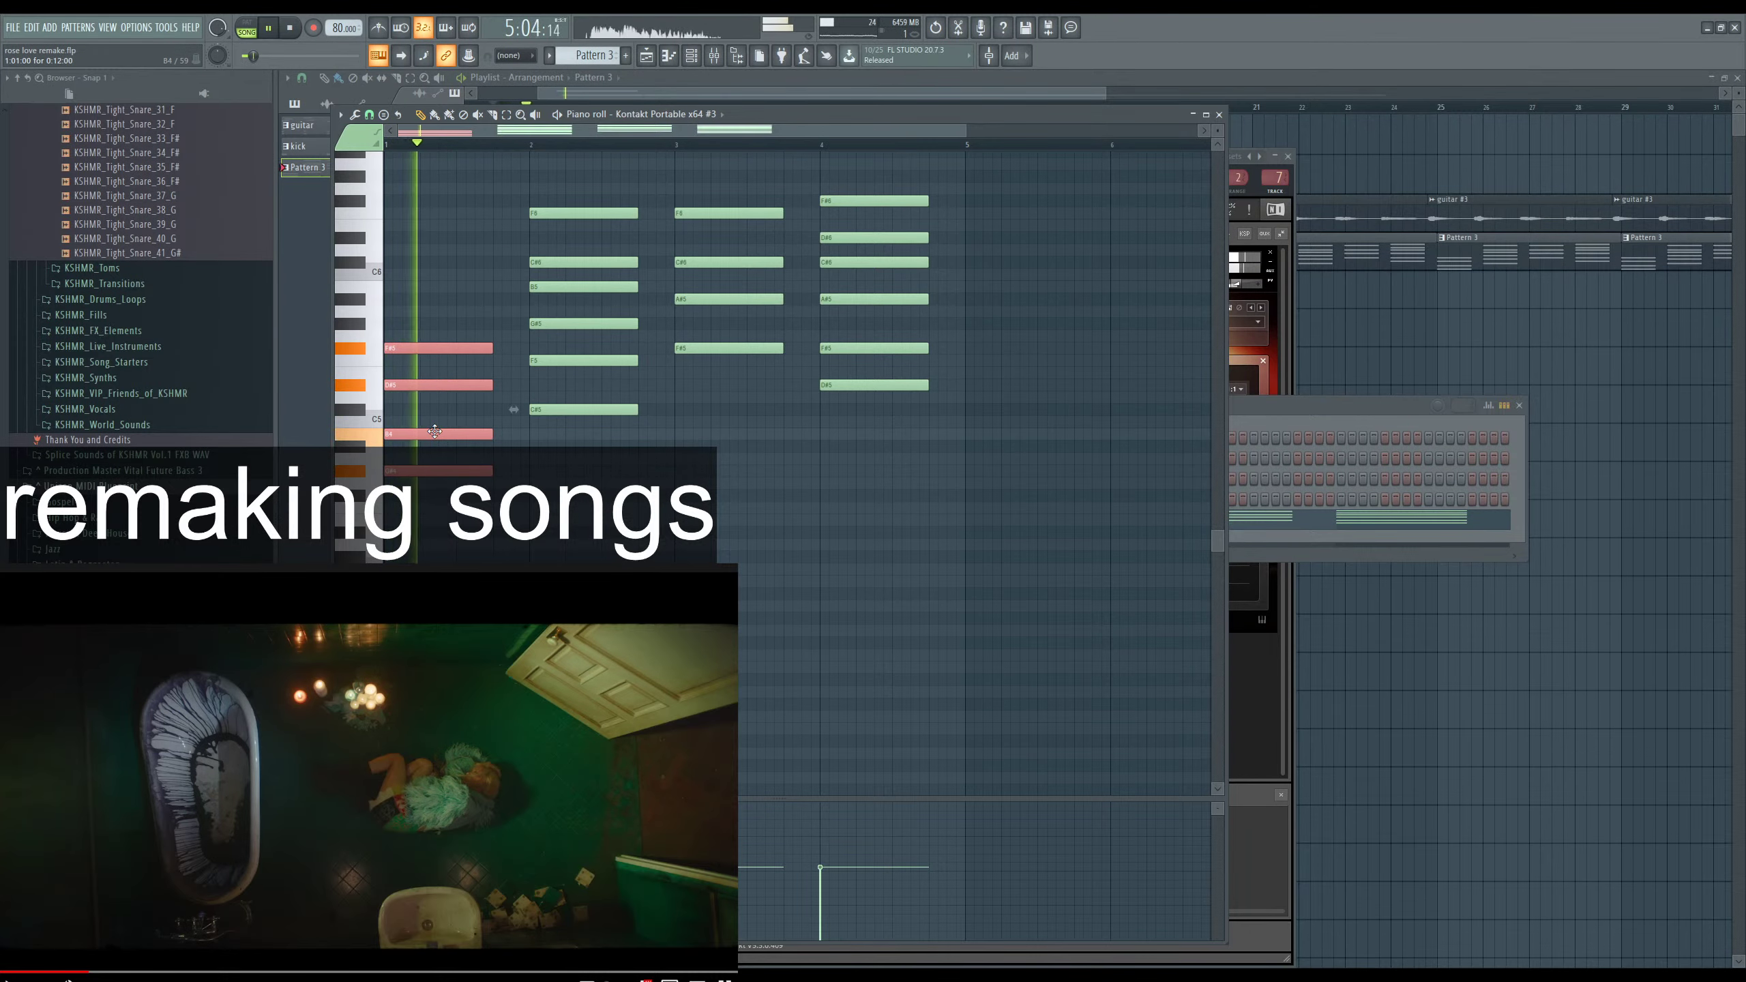
key("space")
Compare Dark Highway B and Dark Highway A on the lowered first chord, playing the arrangement from shortly before bar 5.
left_click(1251, 691)
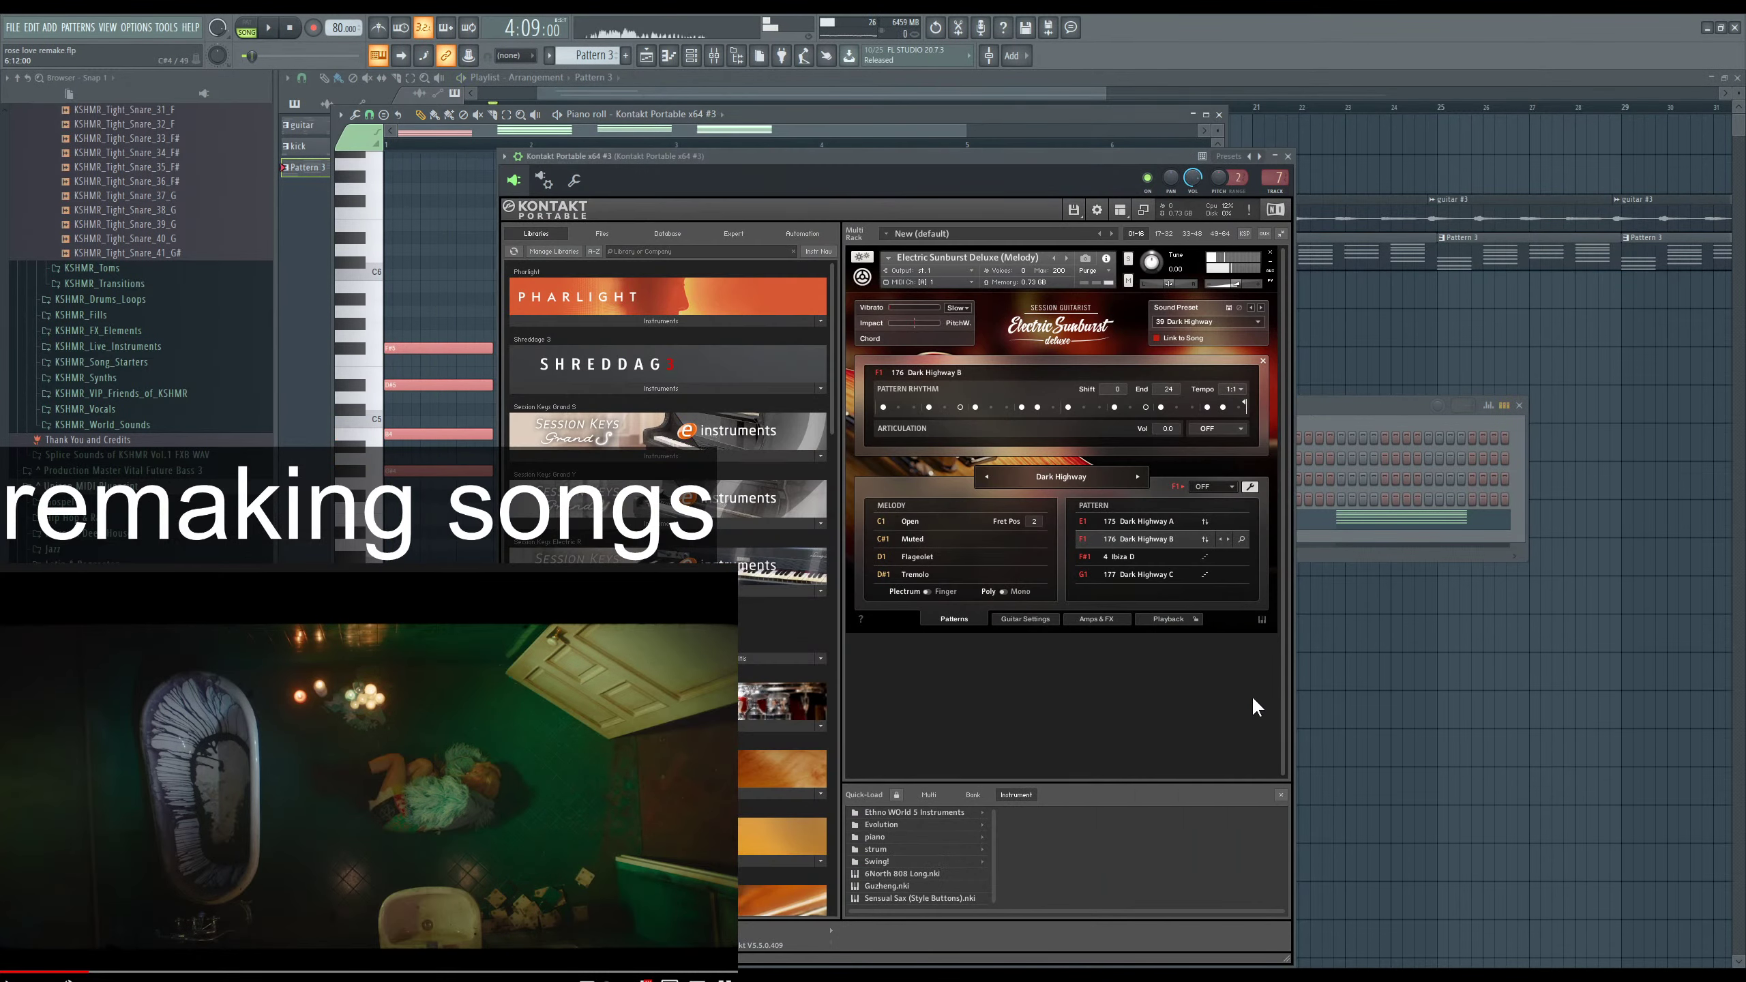
left_click_drag(1084, 150, 1103, 148)
key("space")
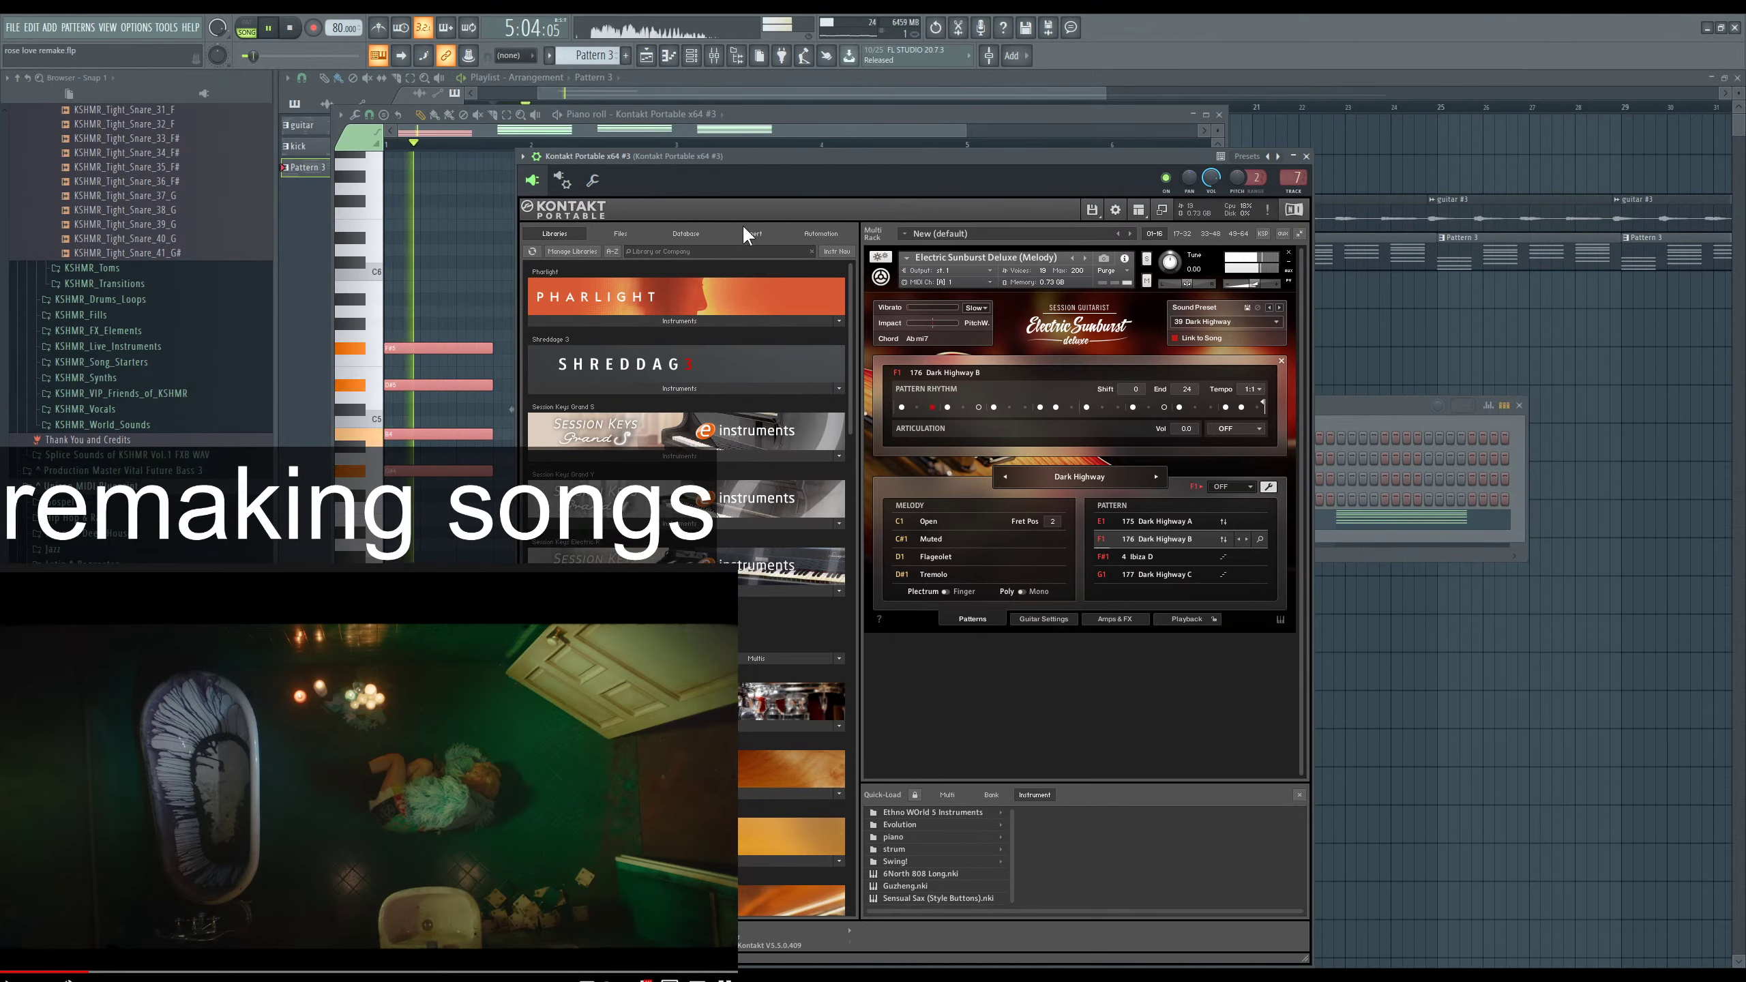
left_click(1171, 521)
key("space")
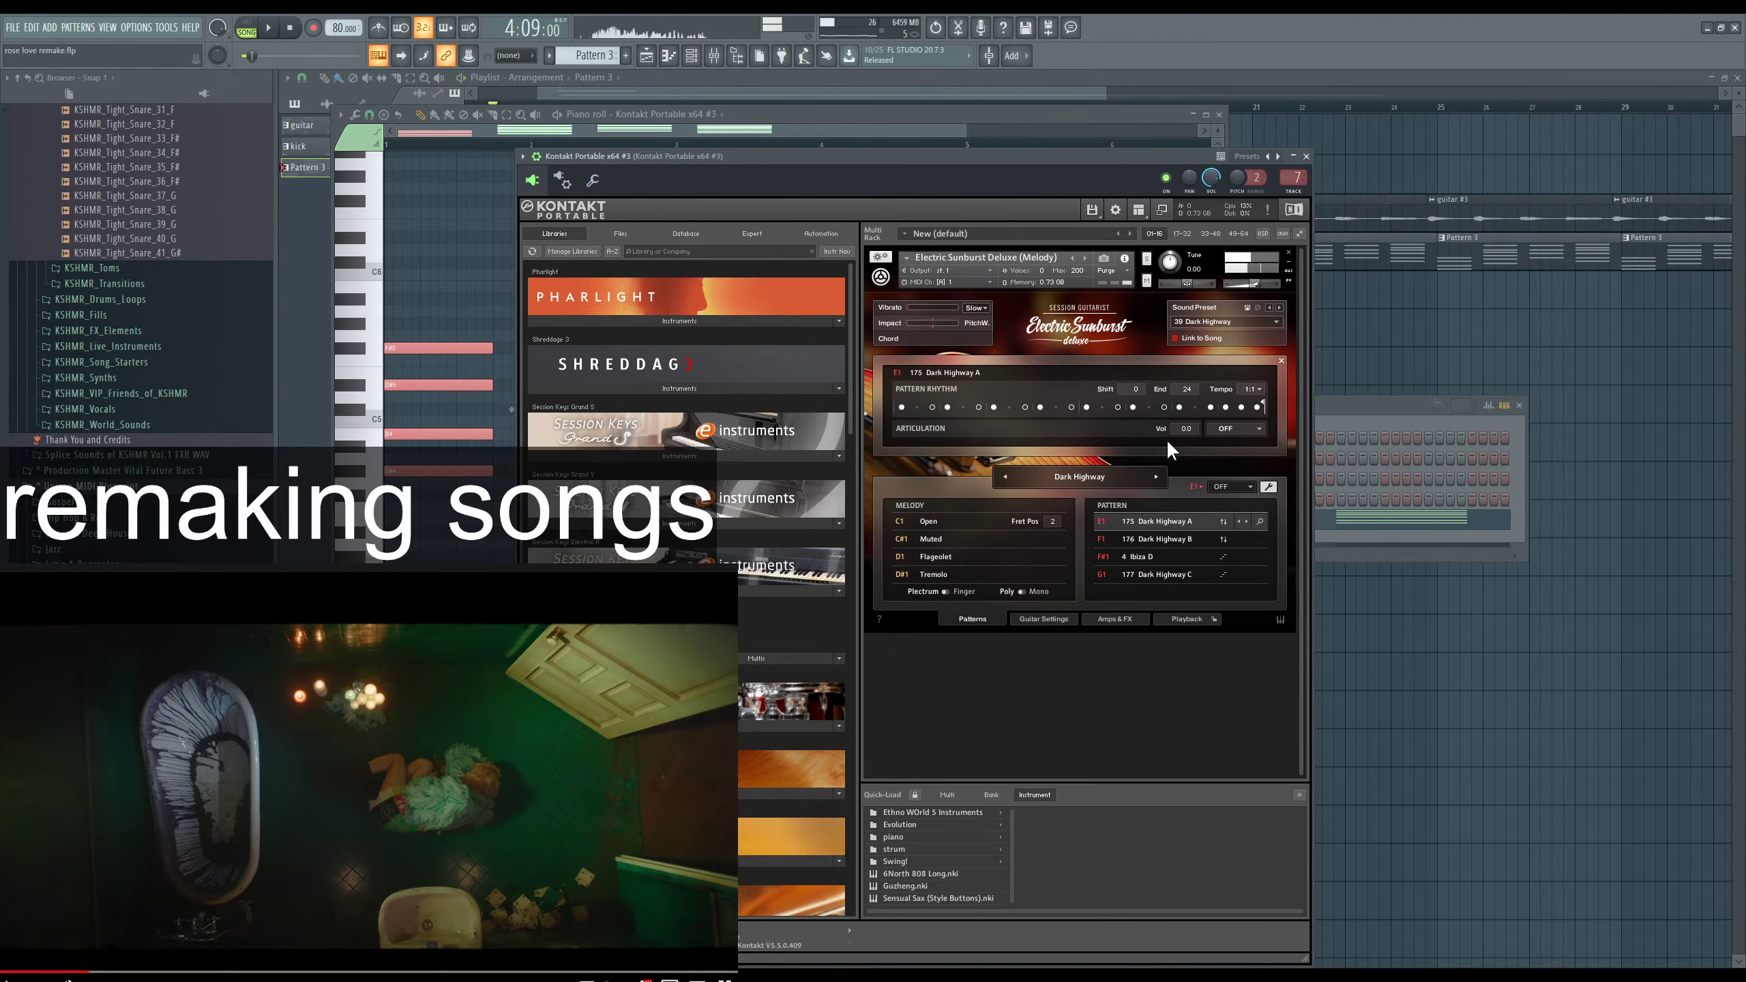
left_click_drag(1062, 158, 1078, 152)
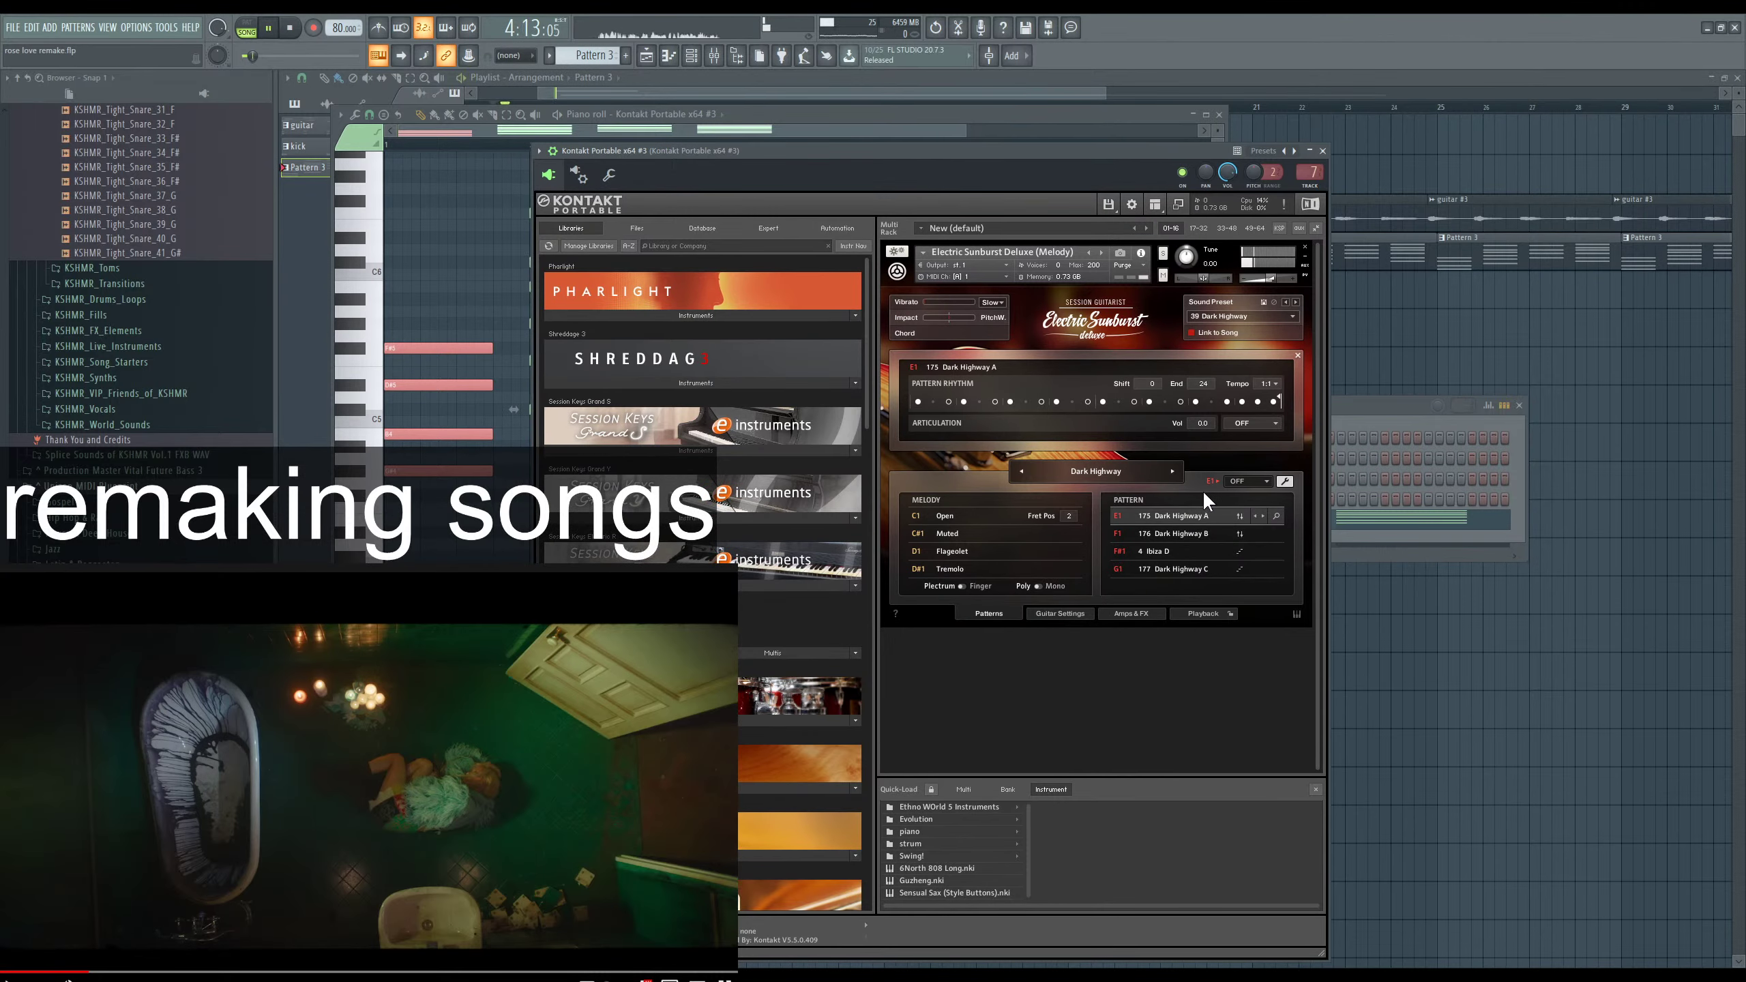
key("space")
Audition the Blues song's patterns A and B and the Blues (Swing) song's patterns A, B and C with the arrangement.
left_click(1174, 470)
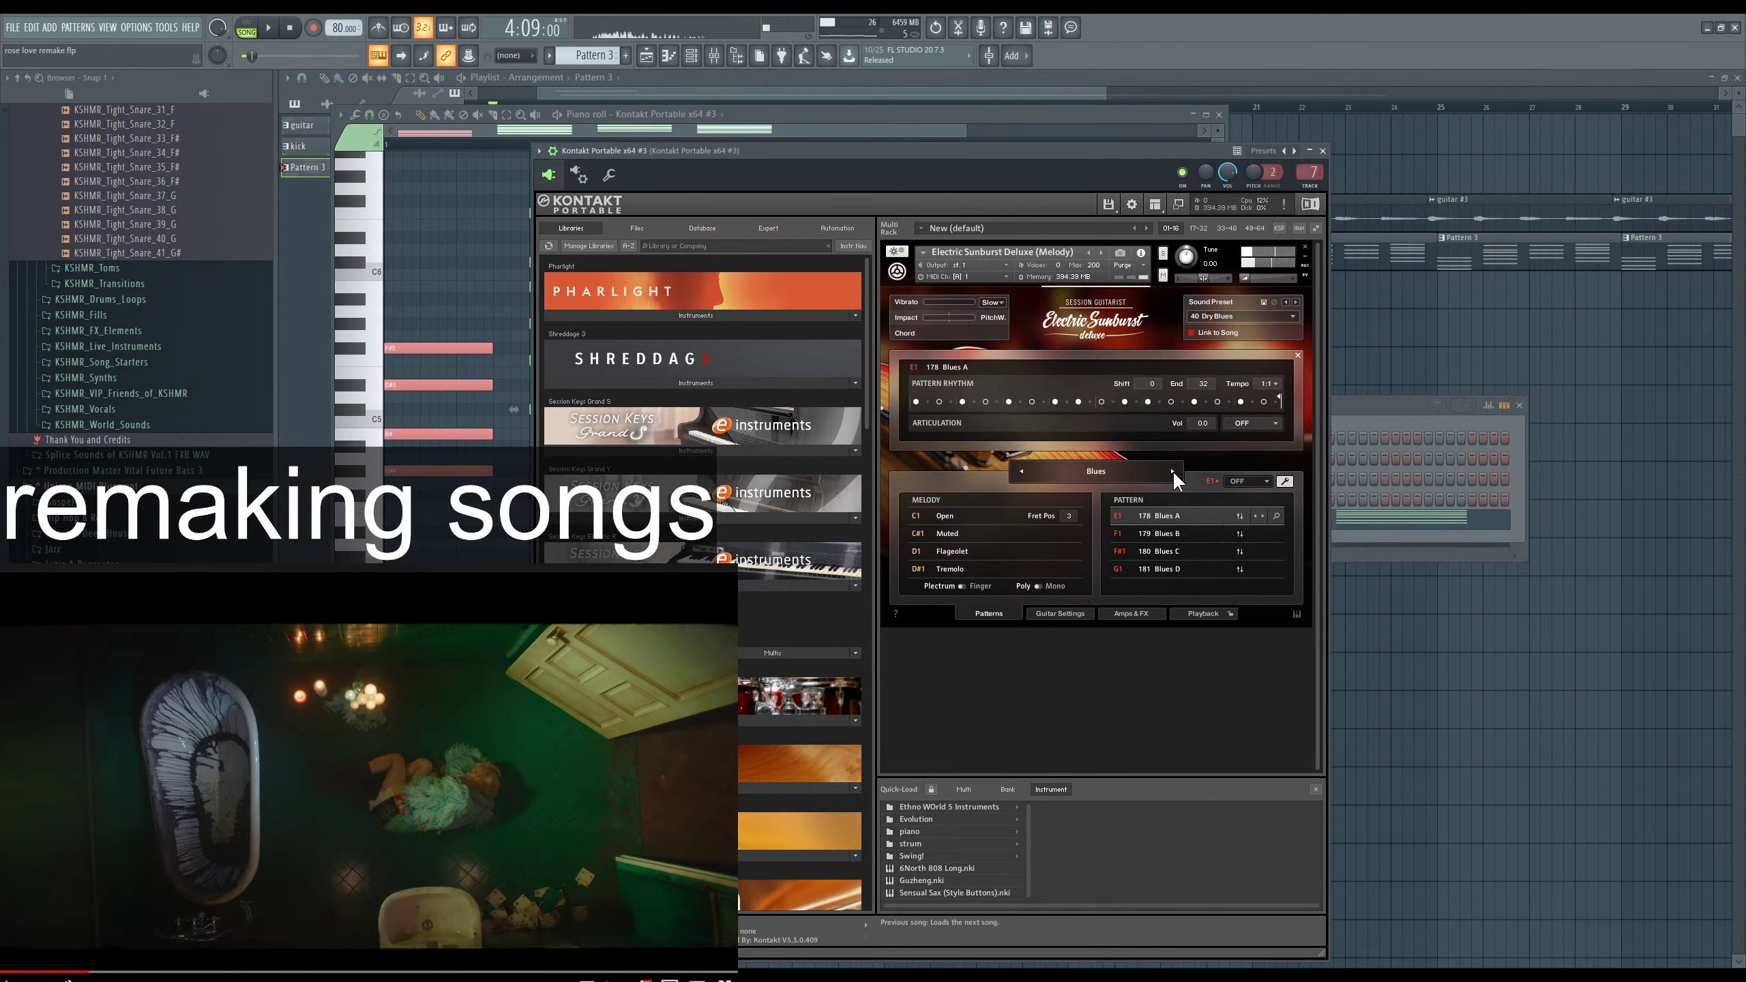
key("space")
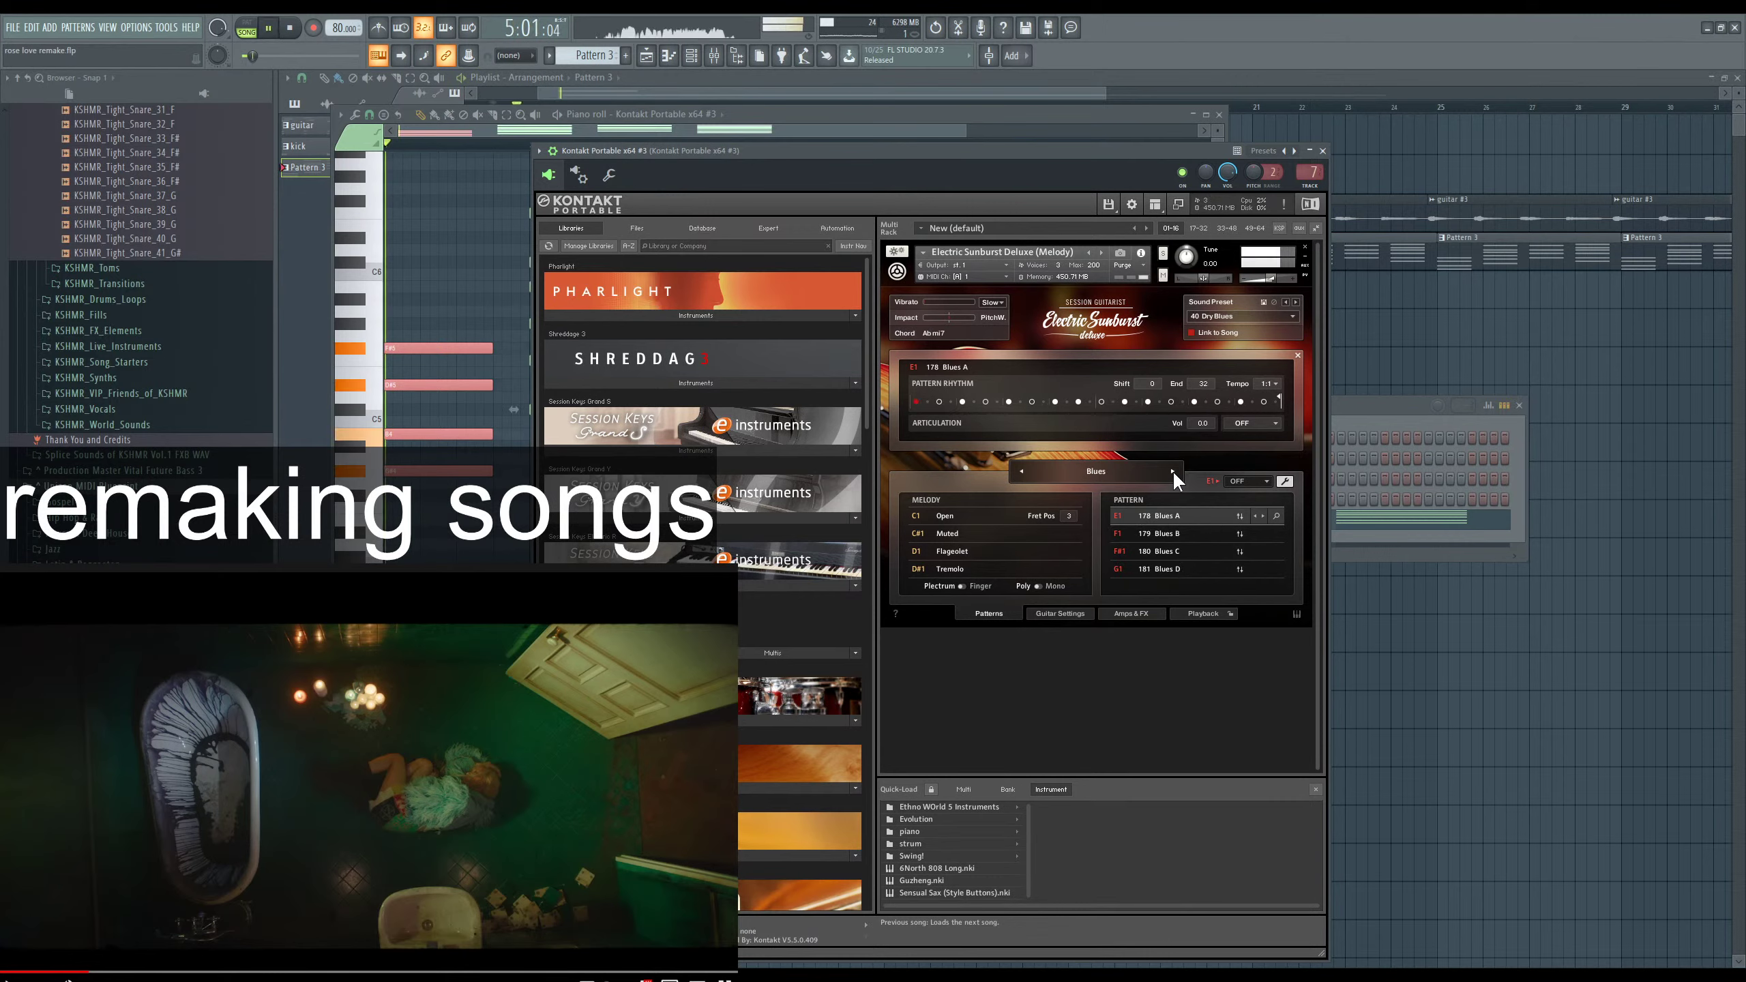
left_click(1170, 531)
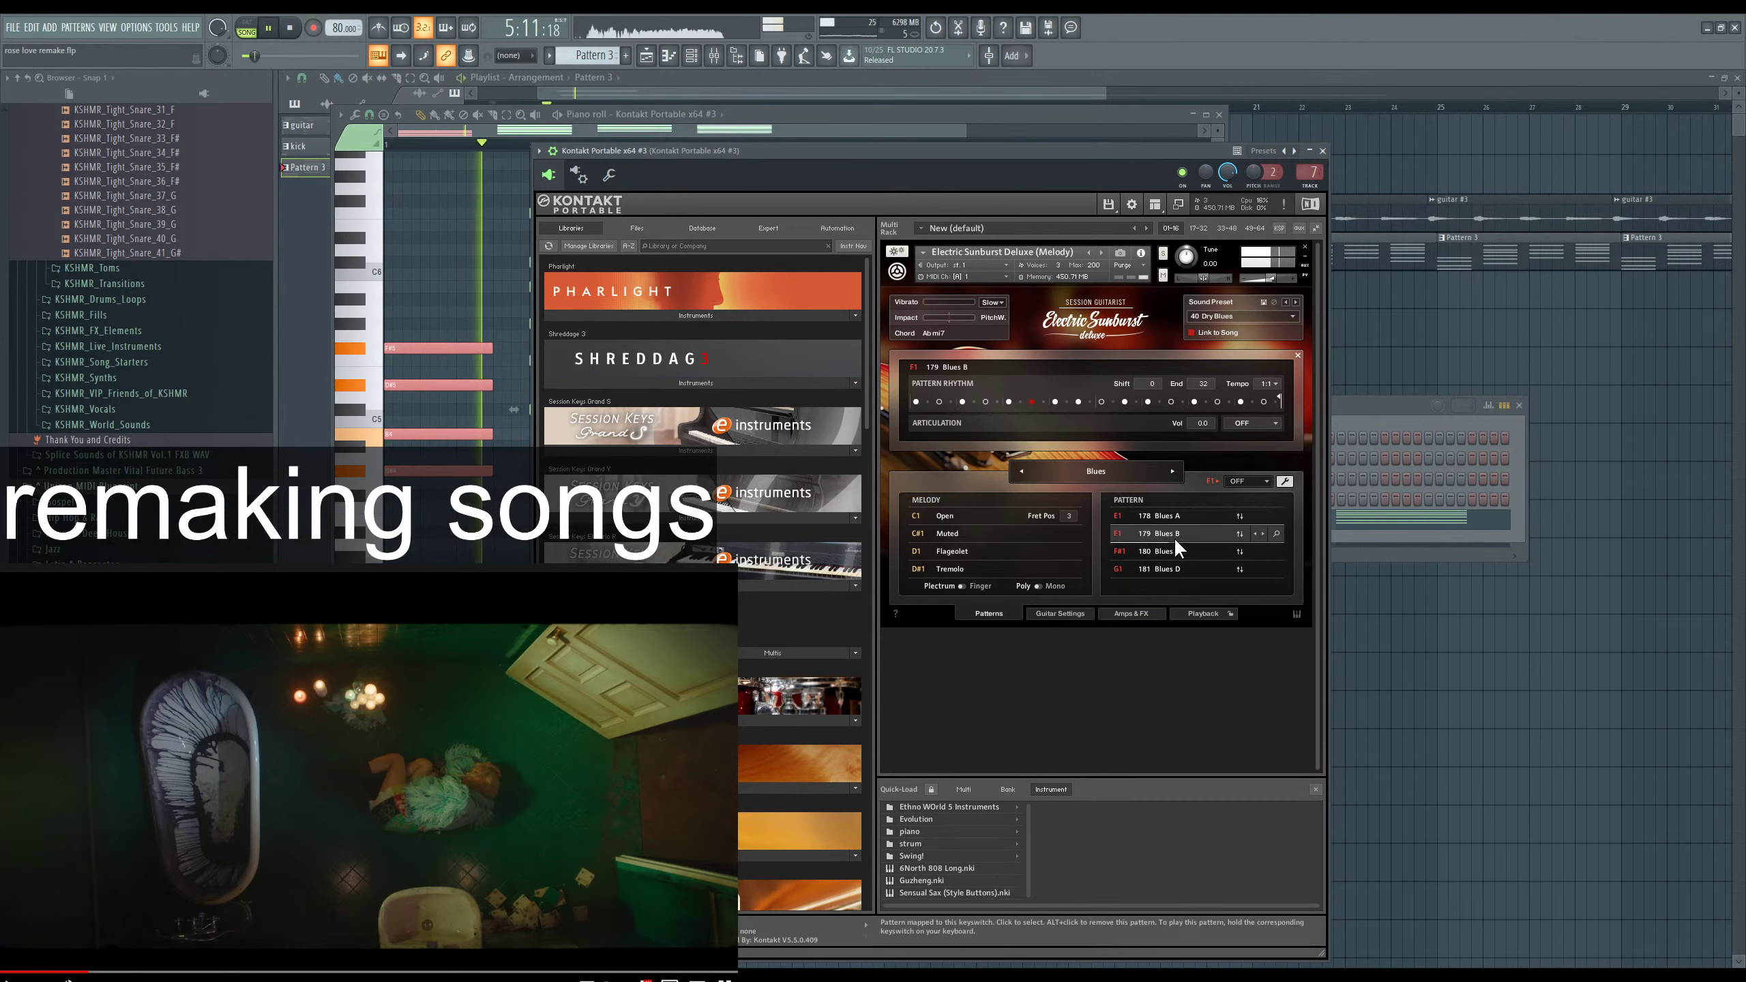
left_click(1172, 467)
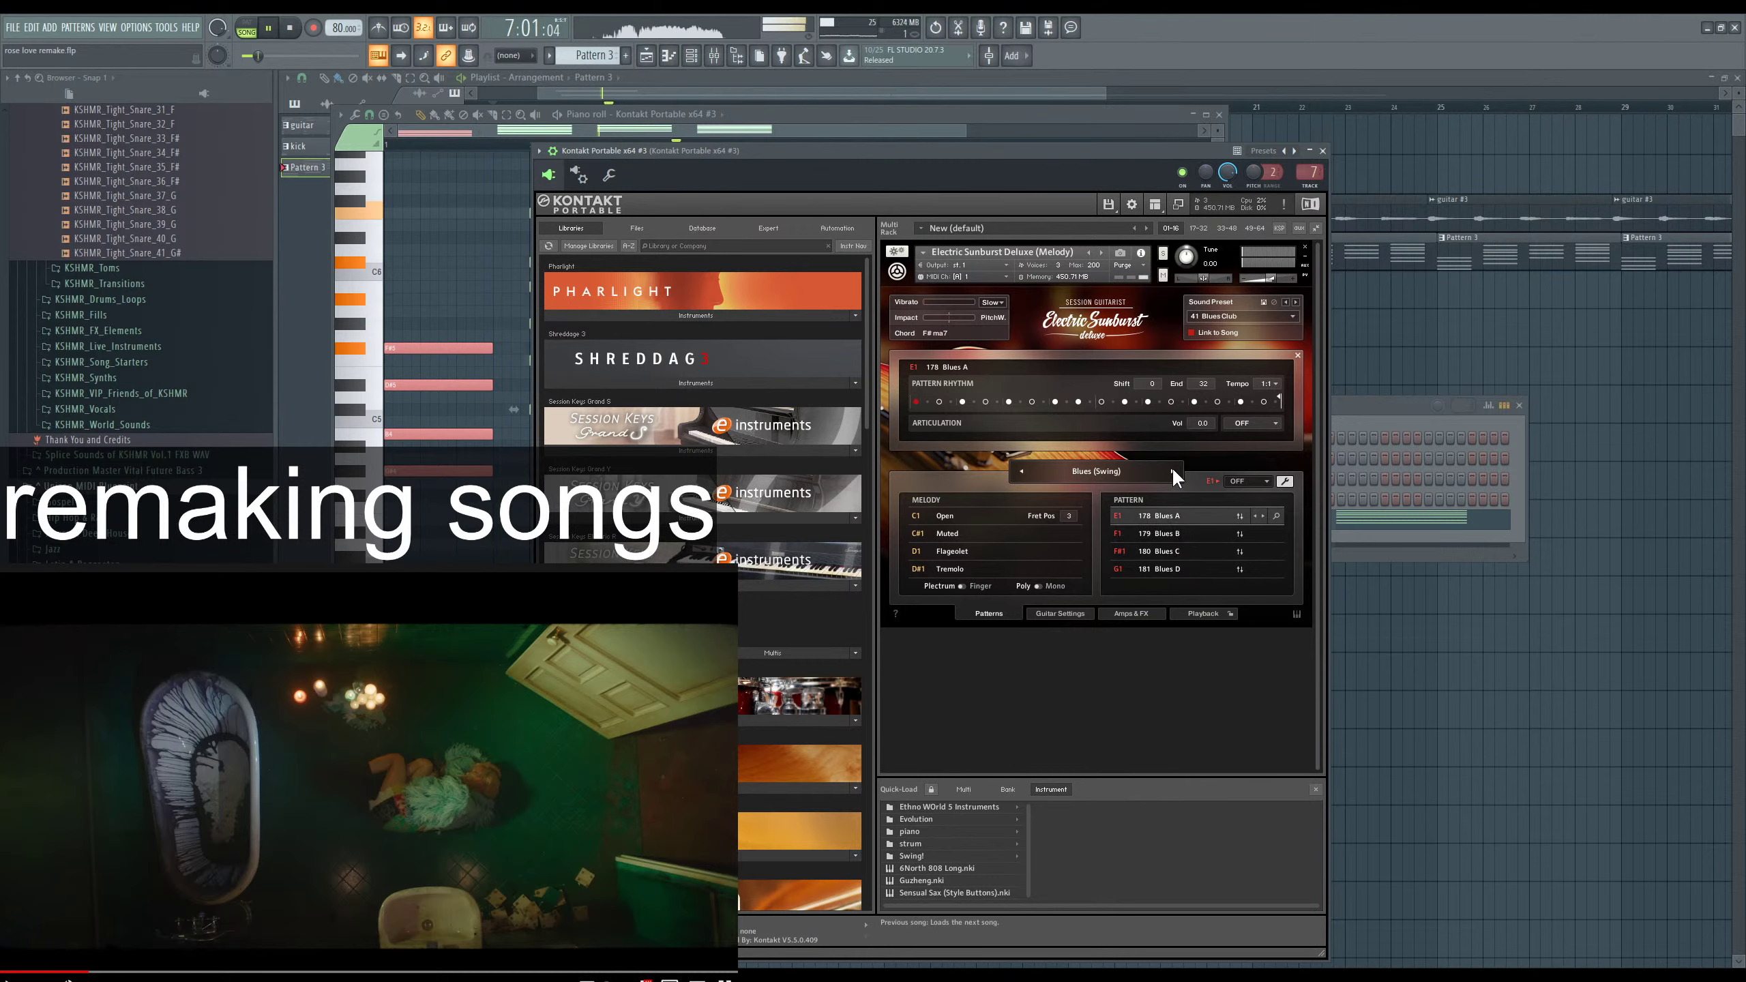
left_click(1171, 532)
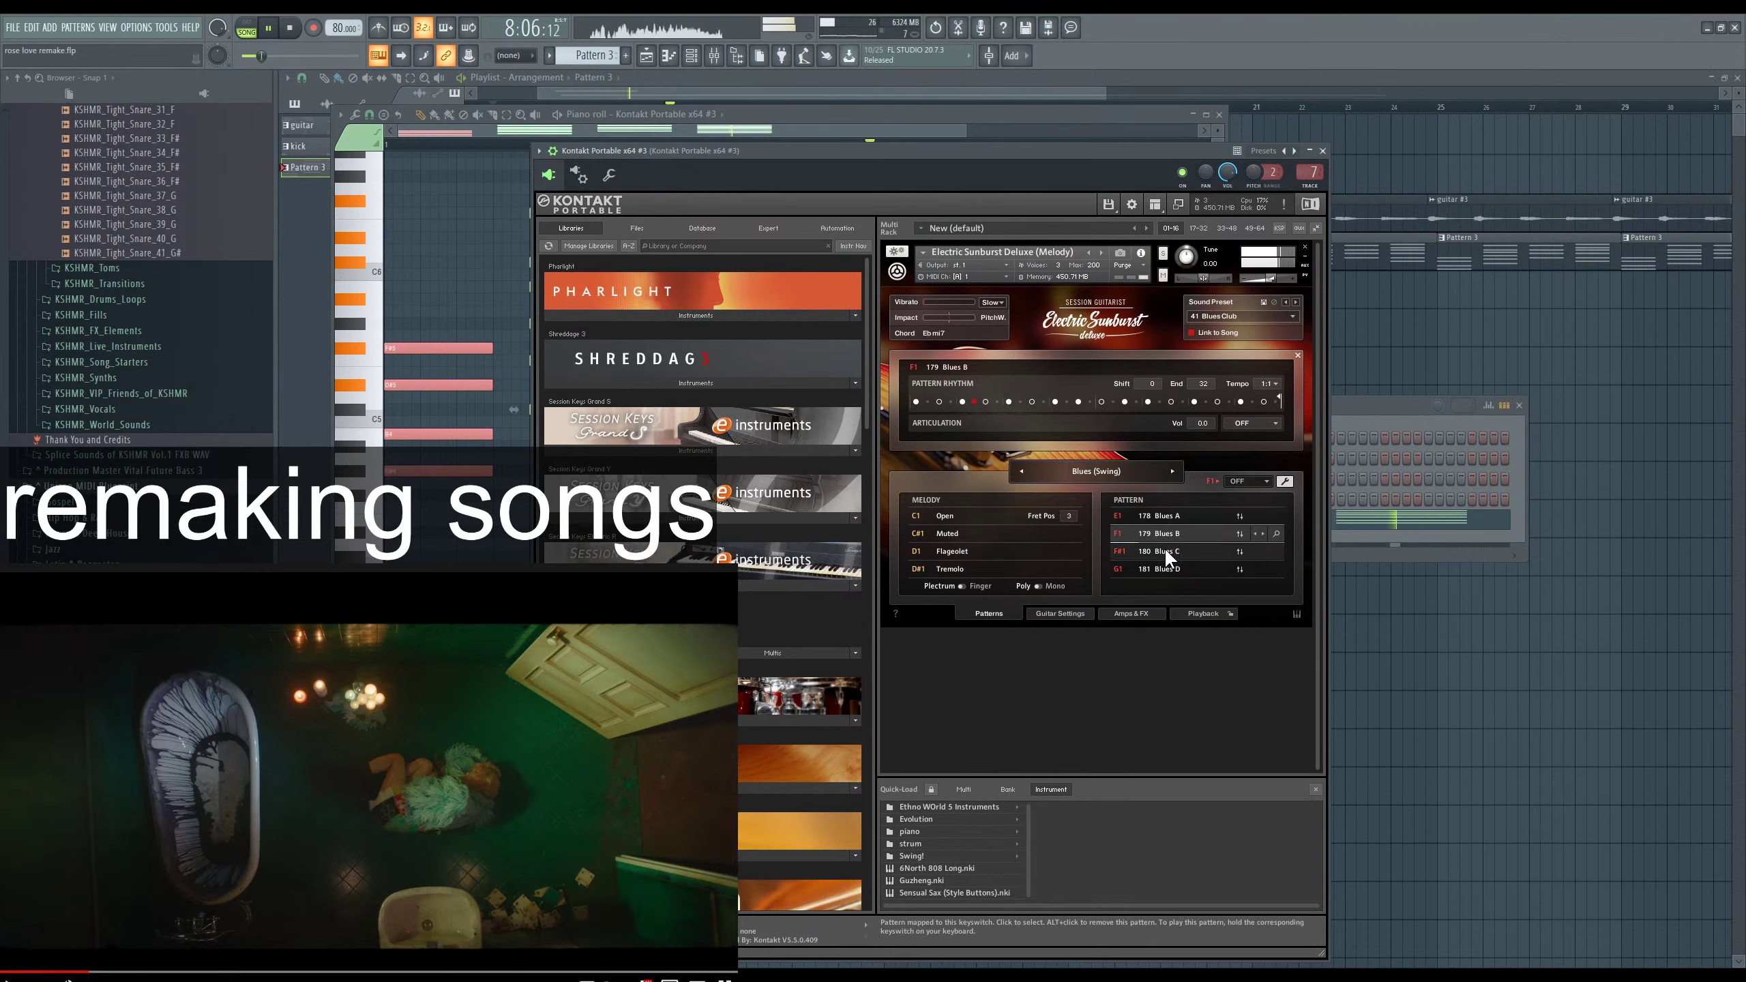
left_click(1166, 552)
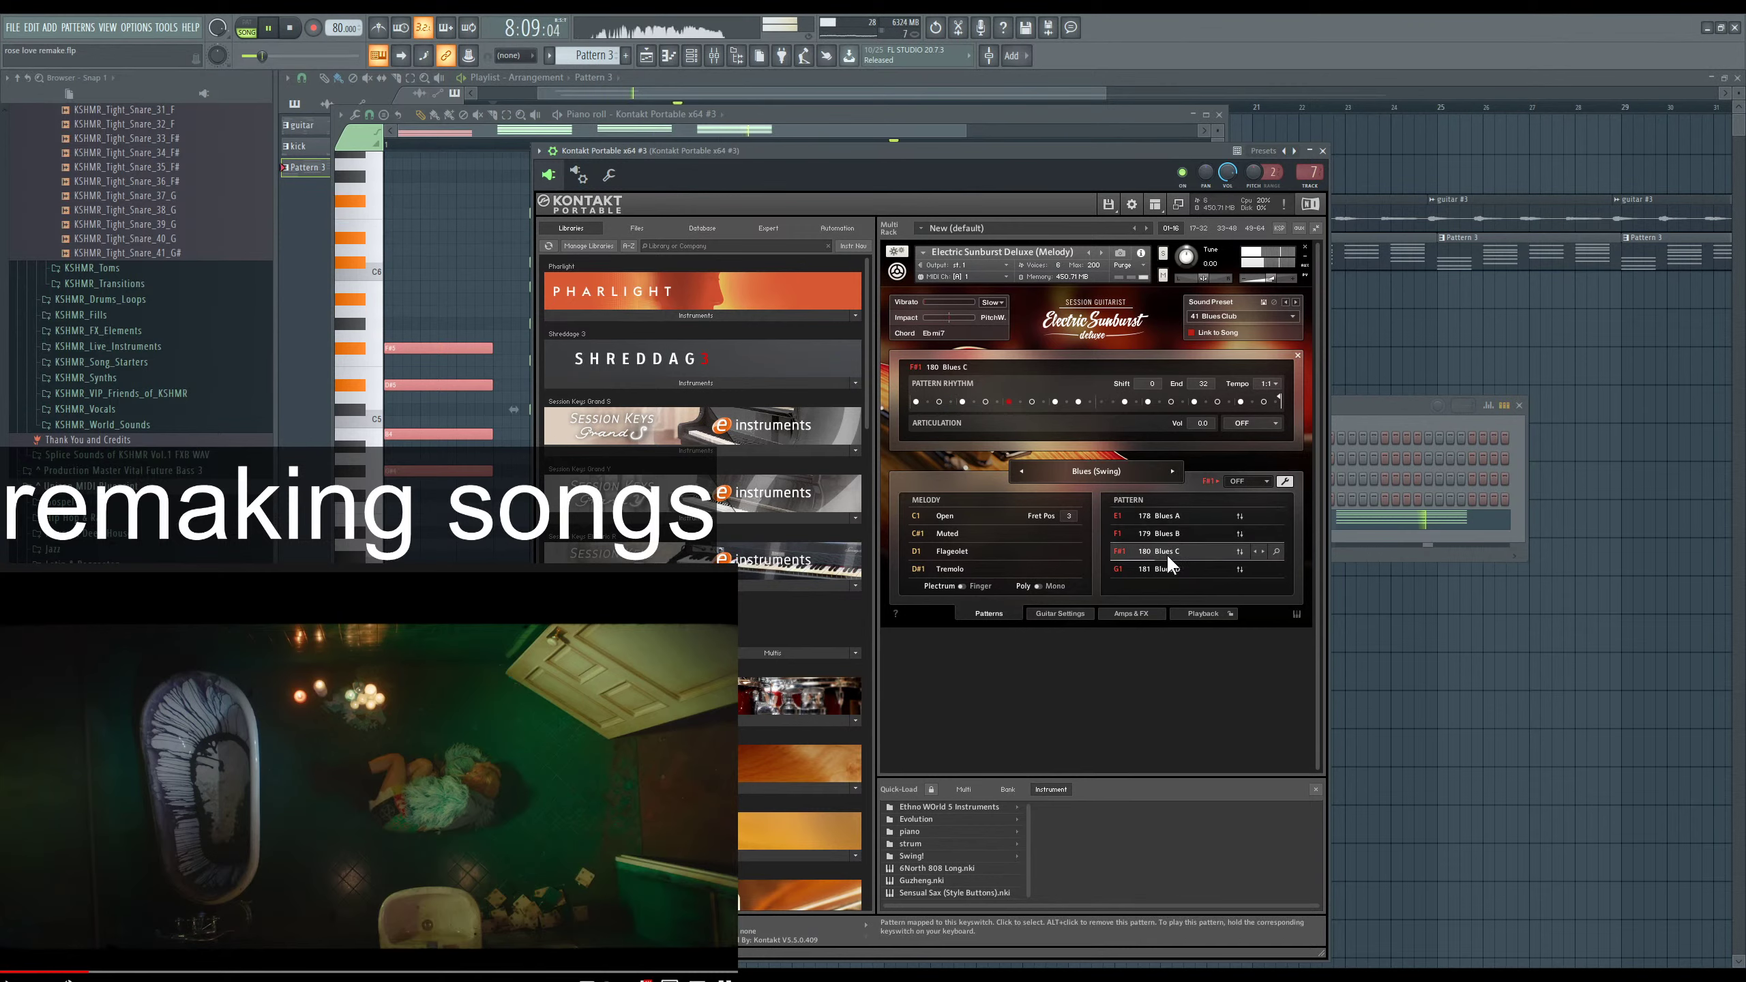
Audition Main Stage A, More Gain A, Break of Dawn A and Free Horses A on the guitar and stop playback.
left_click(1173, 471)
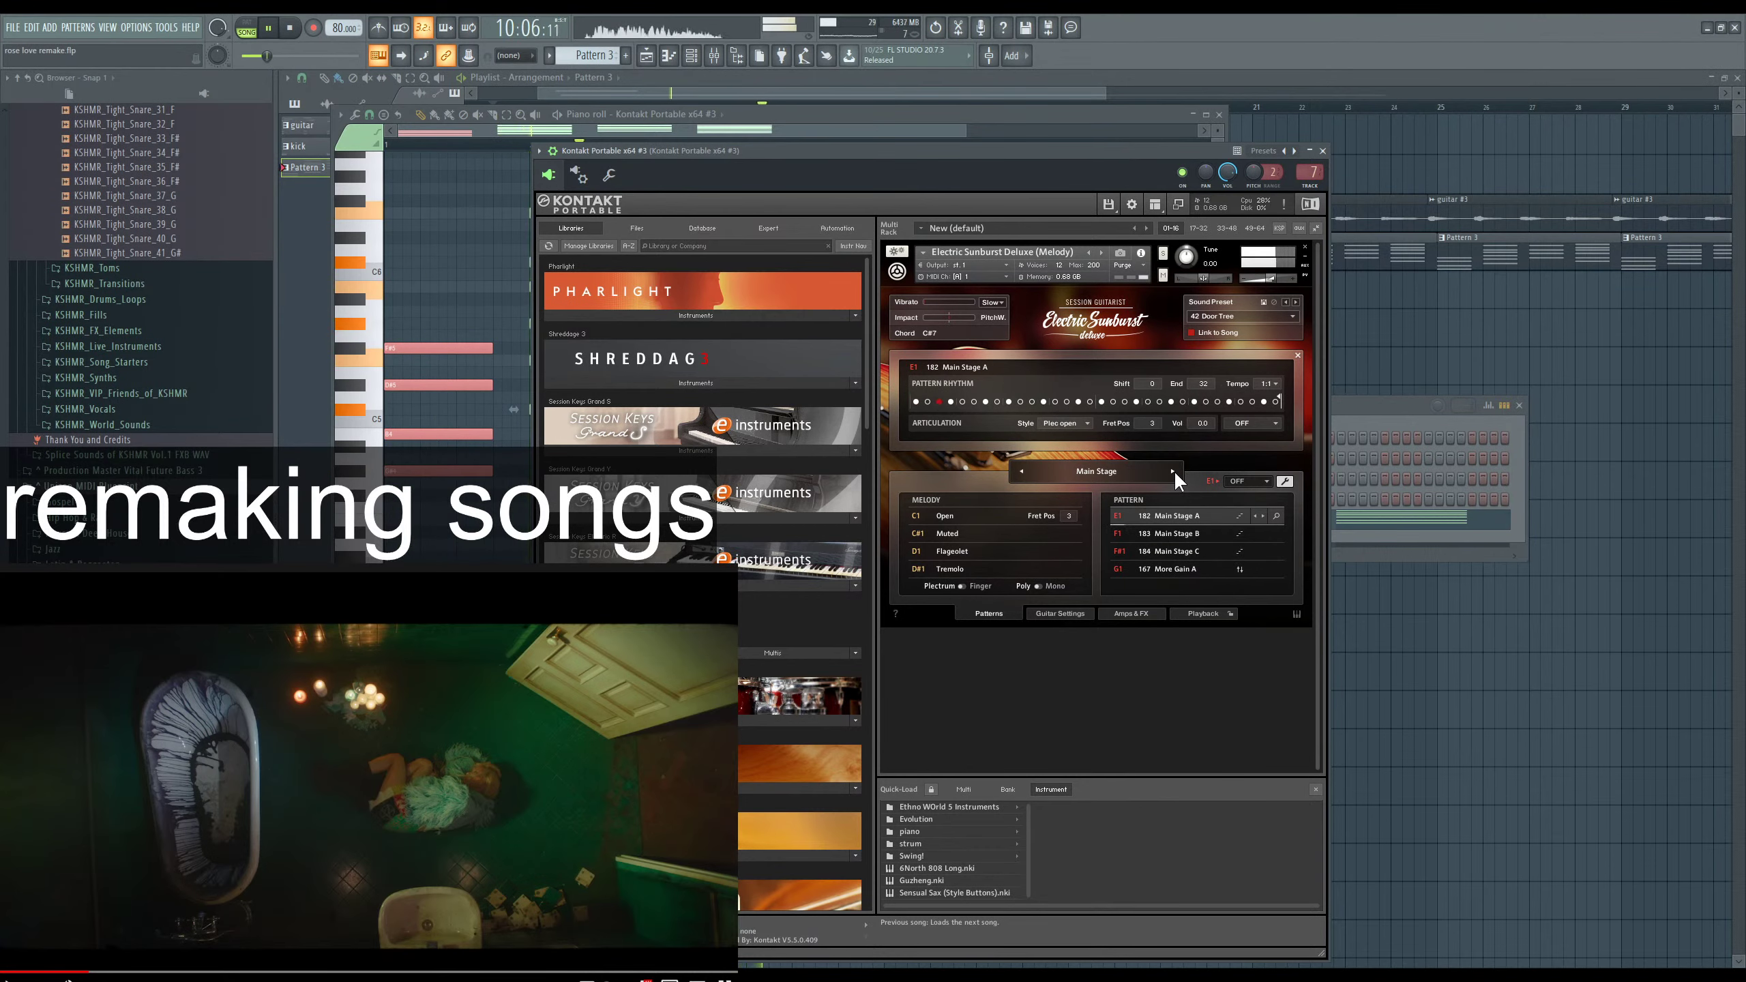
left_click(1172, 567)
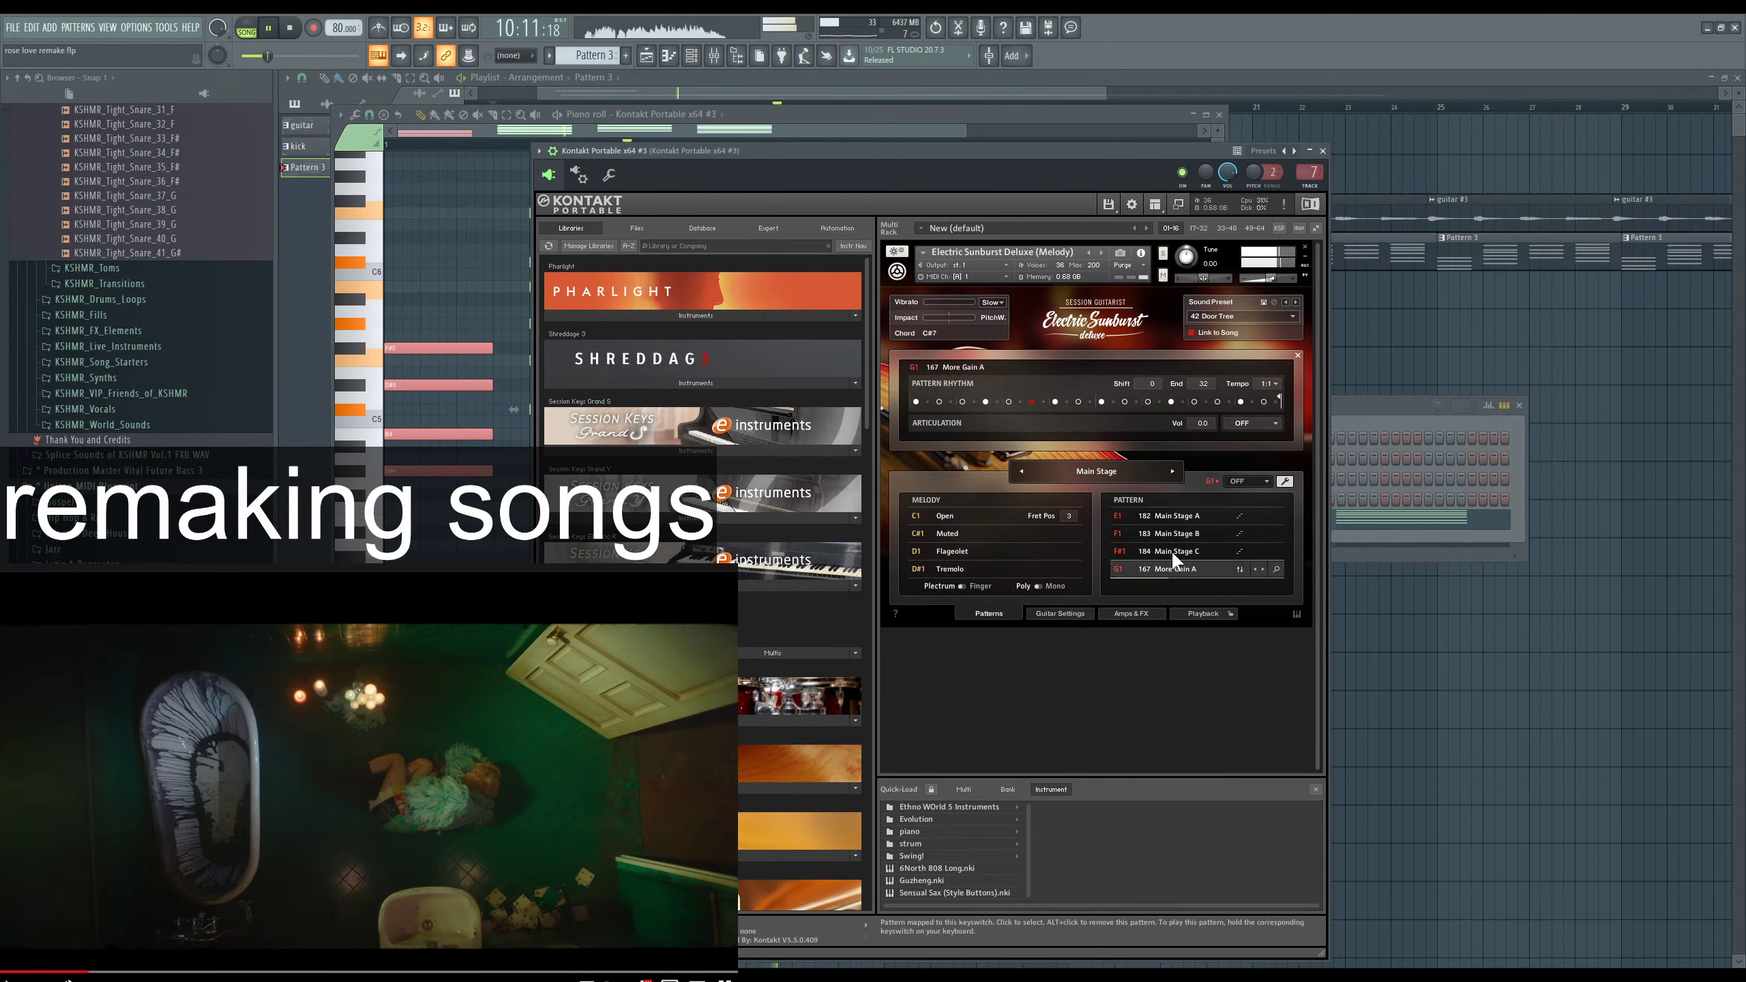
left_click(1172, 471)
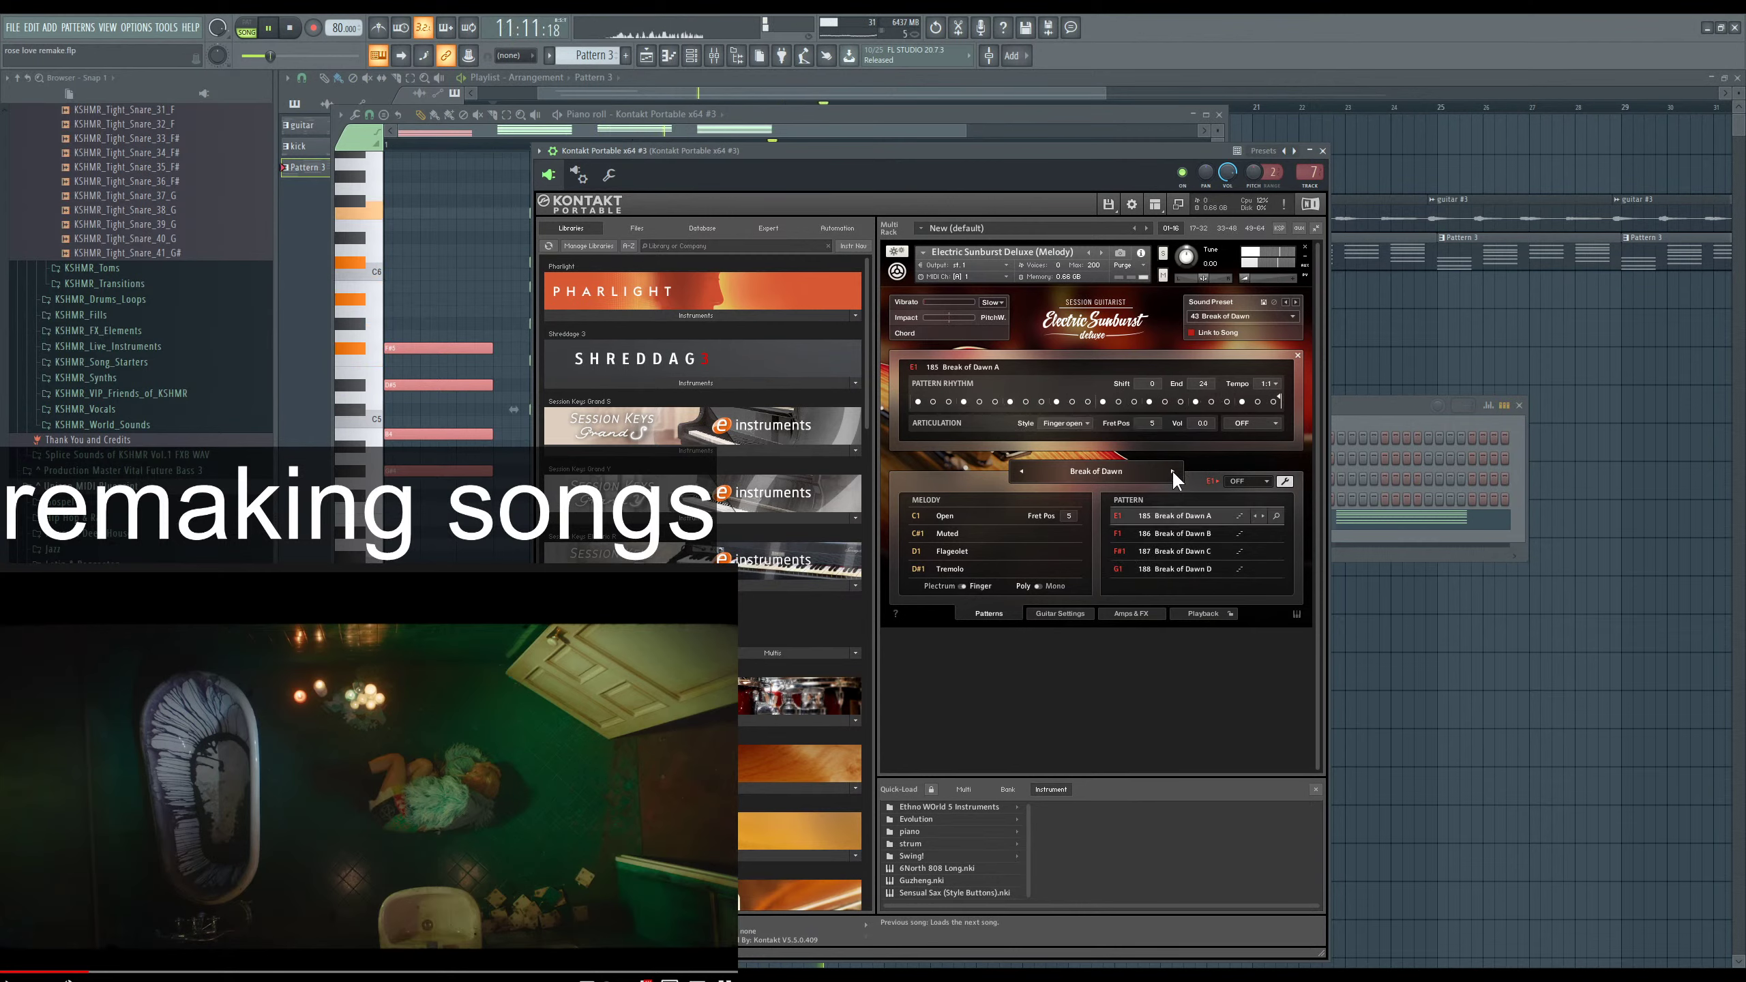
key("space")
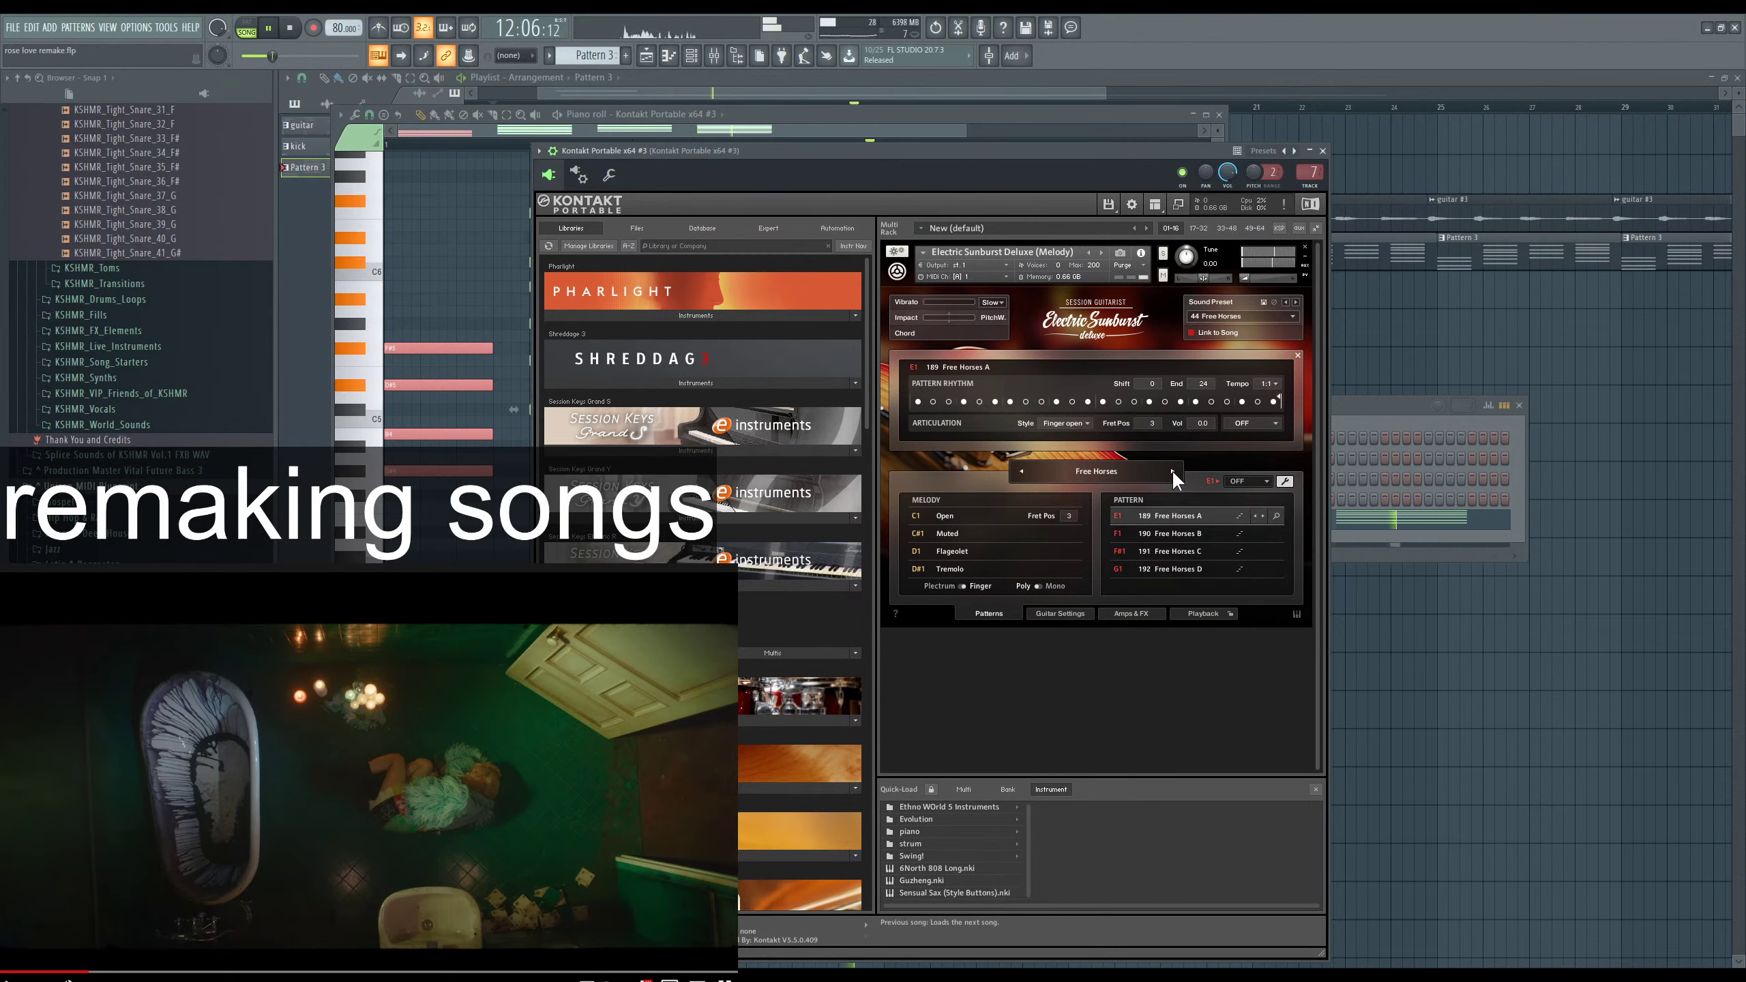
Browse the guitar's song presets through Pure and Hit Factor to Area 51.
left_click(1172, 471)
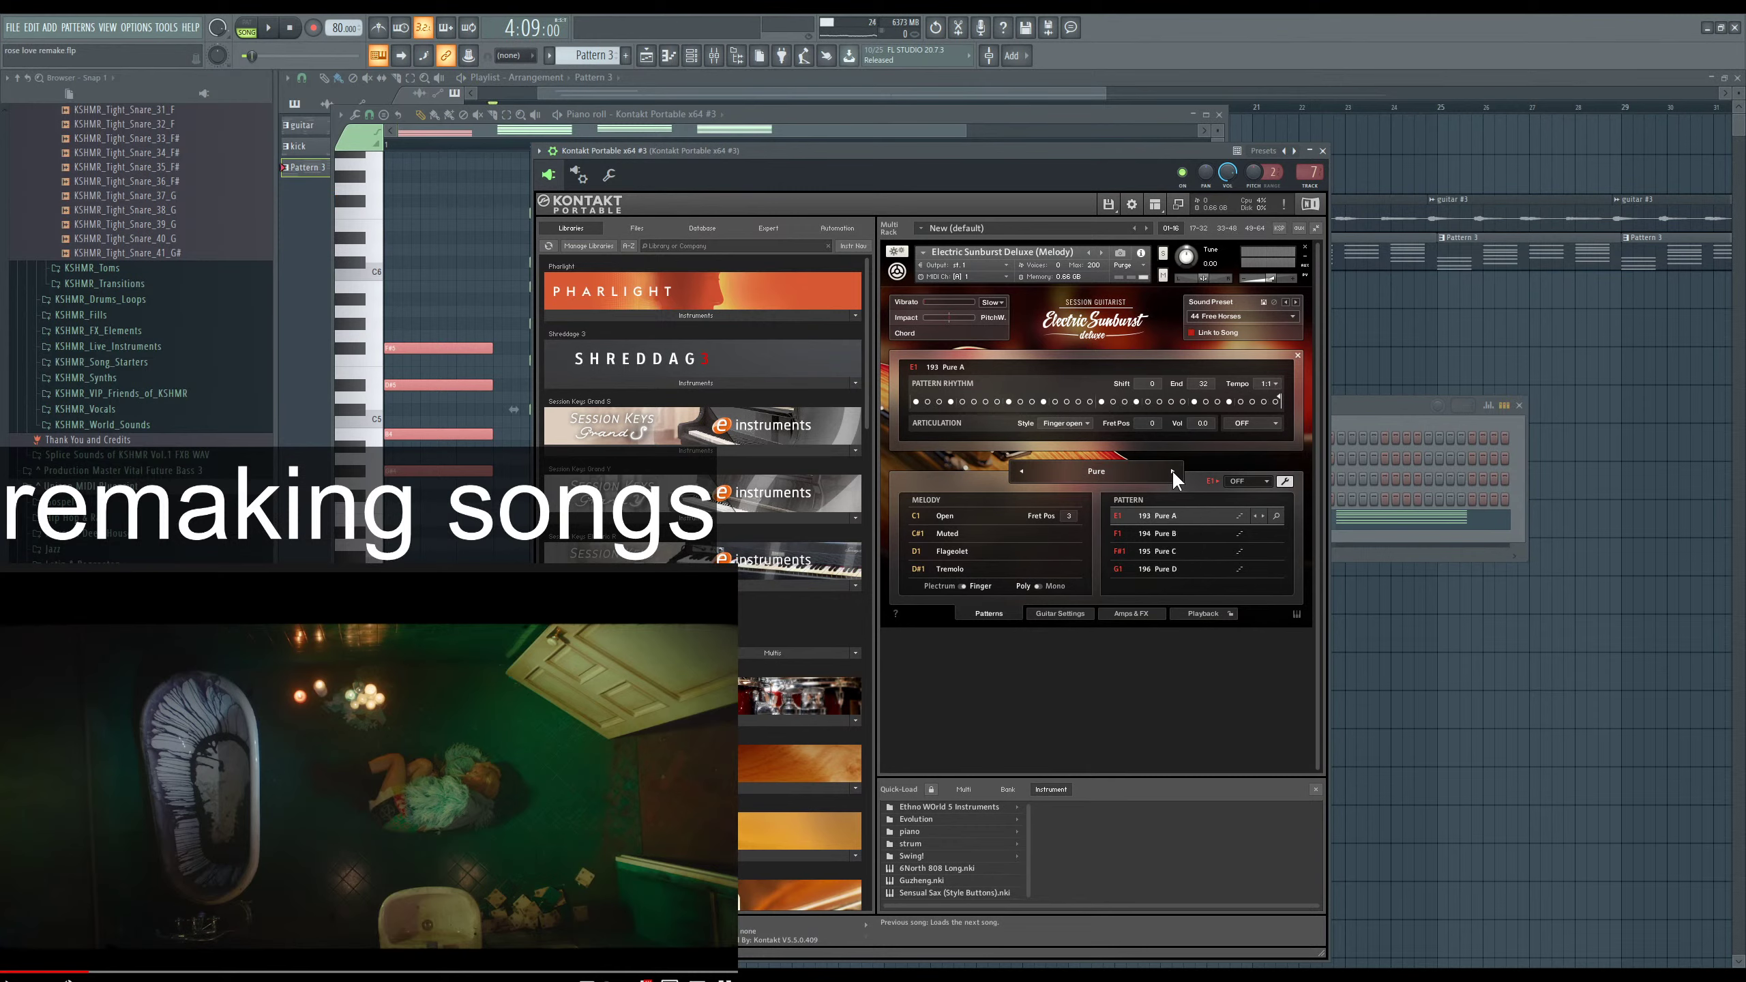
left_click(1172, 471)
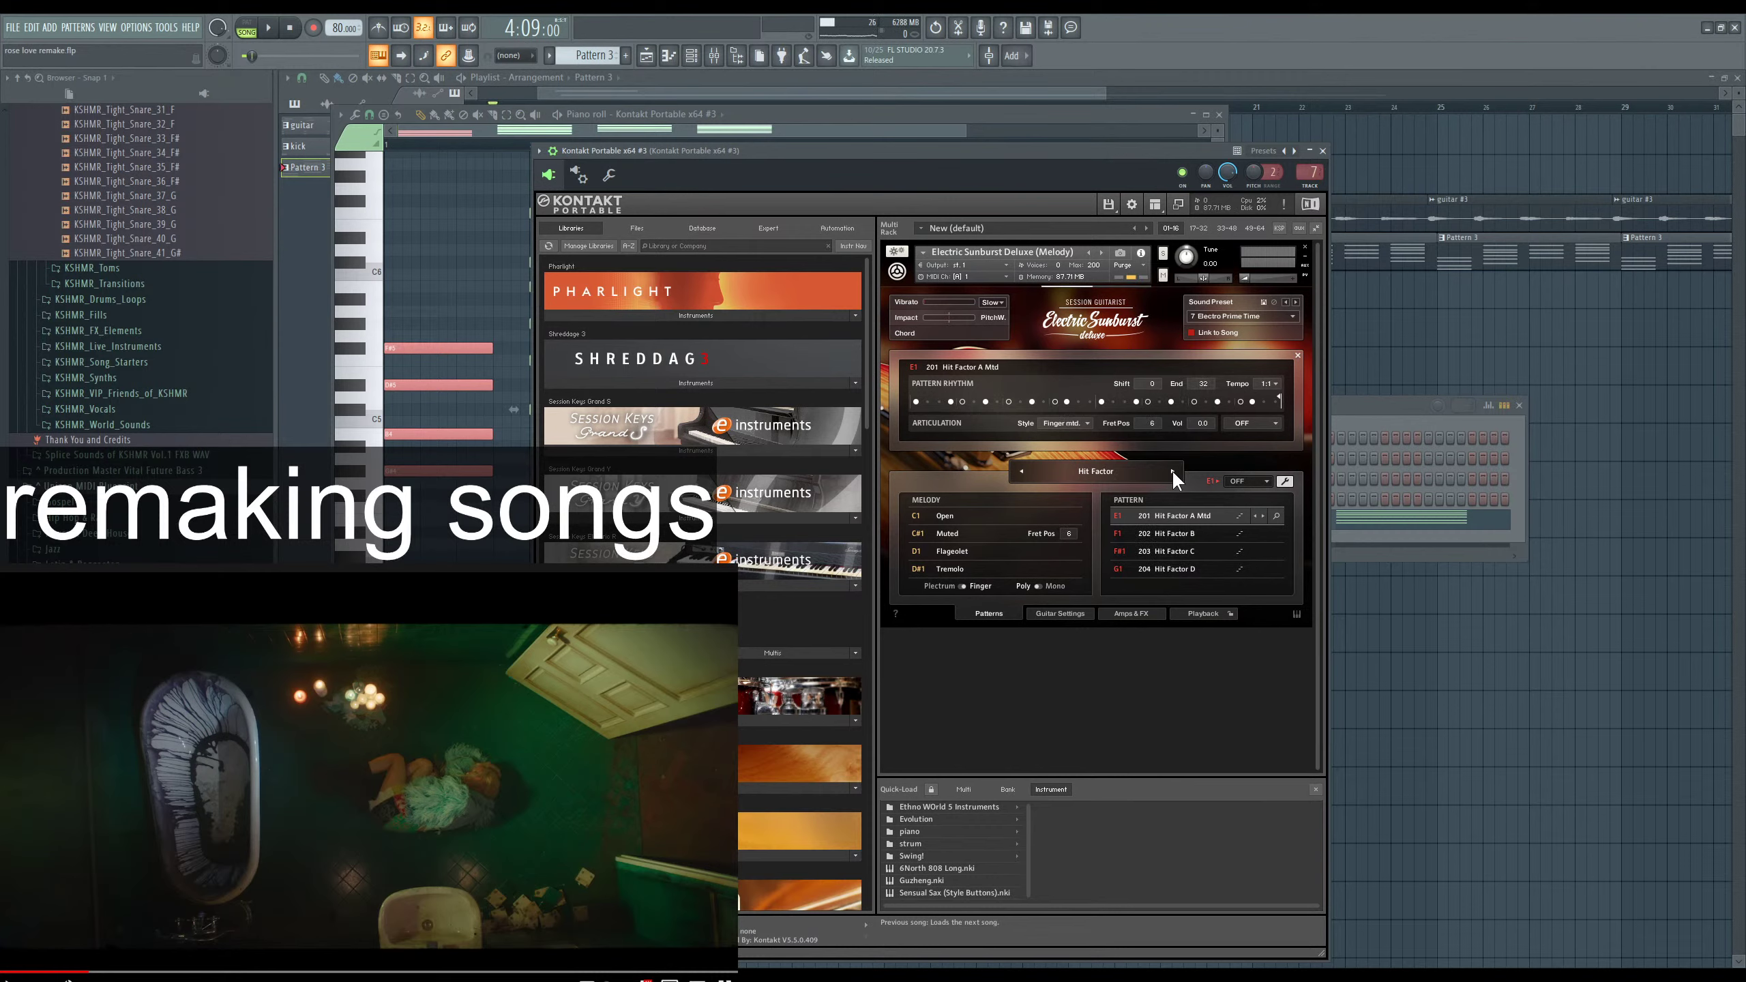
left_click(1172, 471)
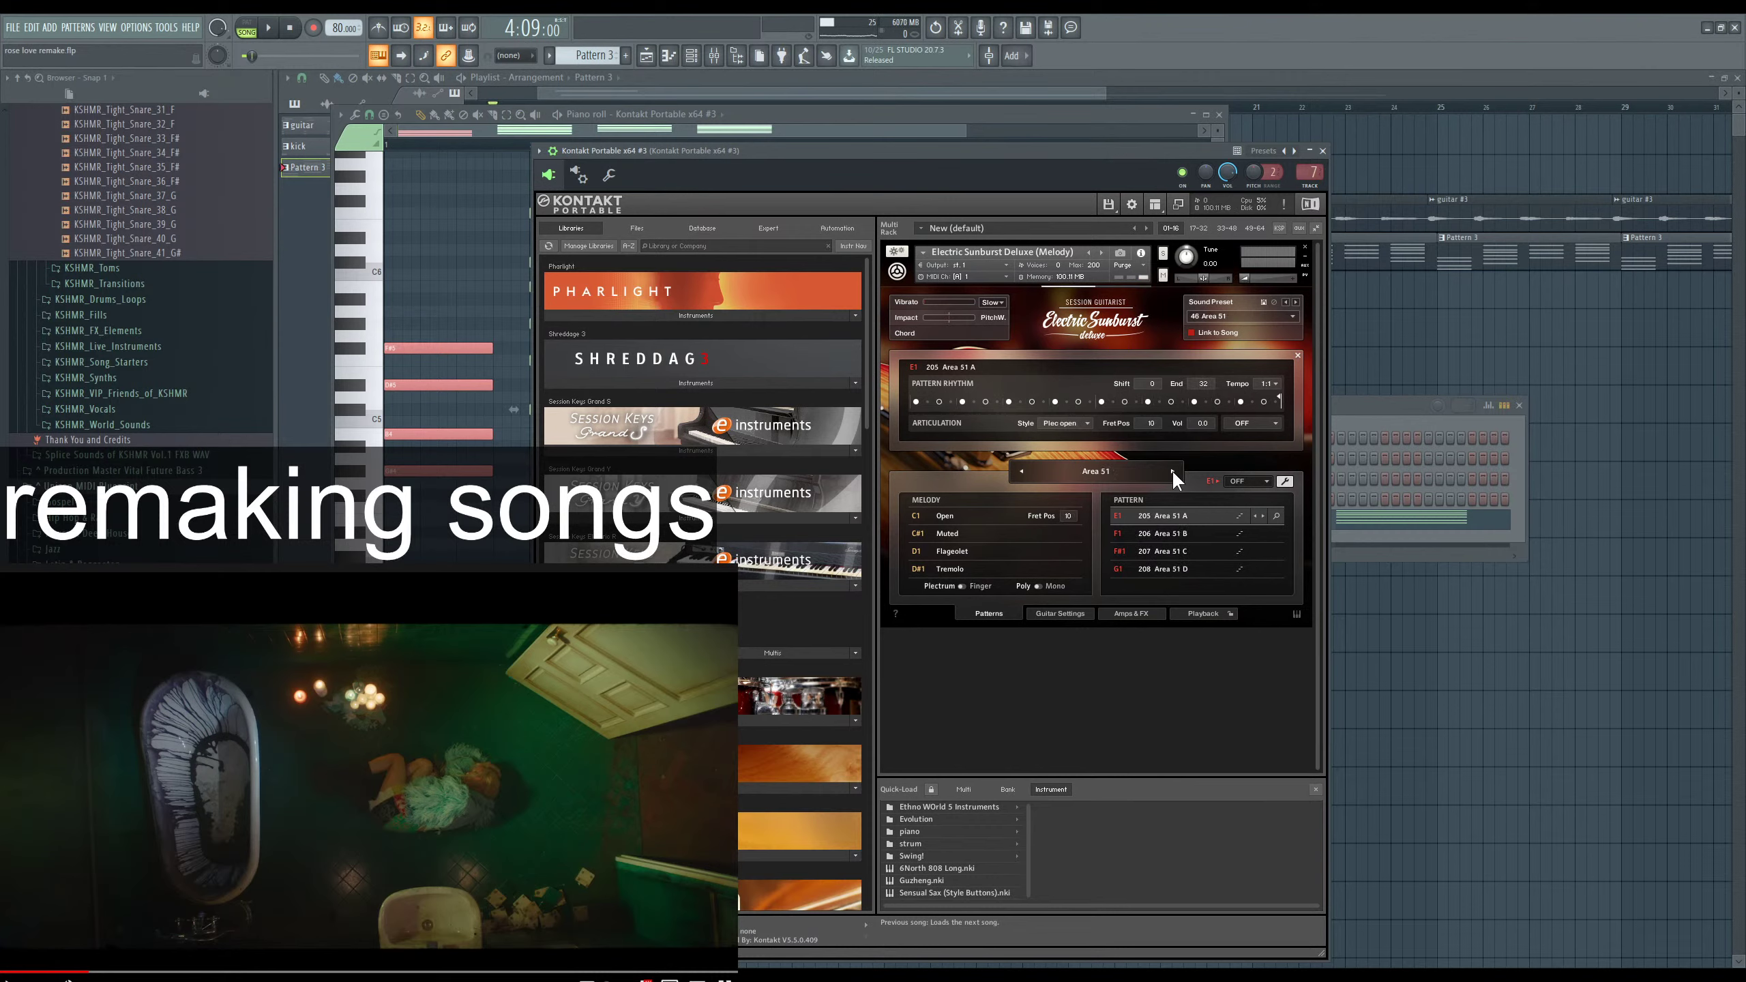
Browse the guitar's song presets from Area 51 through Reverse Score, Reverse Triplets, Reverse Clouds, Reverse EDM and Ibiza to Prime Time.
left_click(1172, 471)
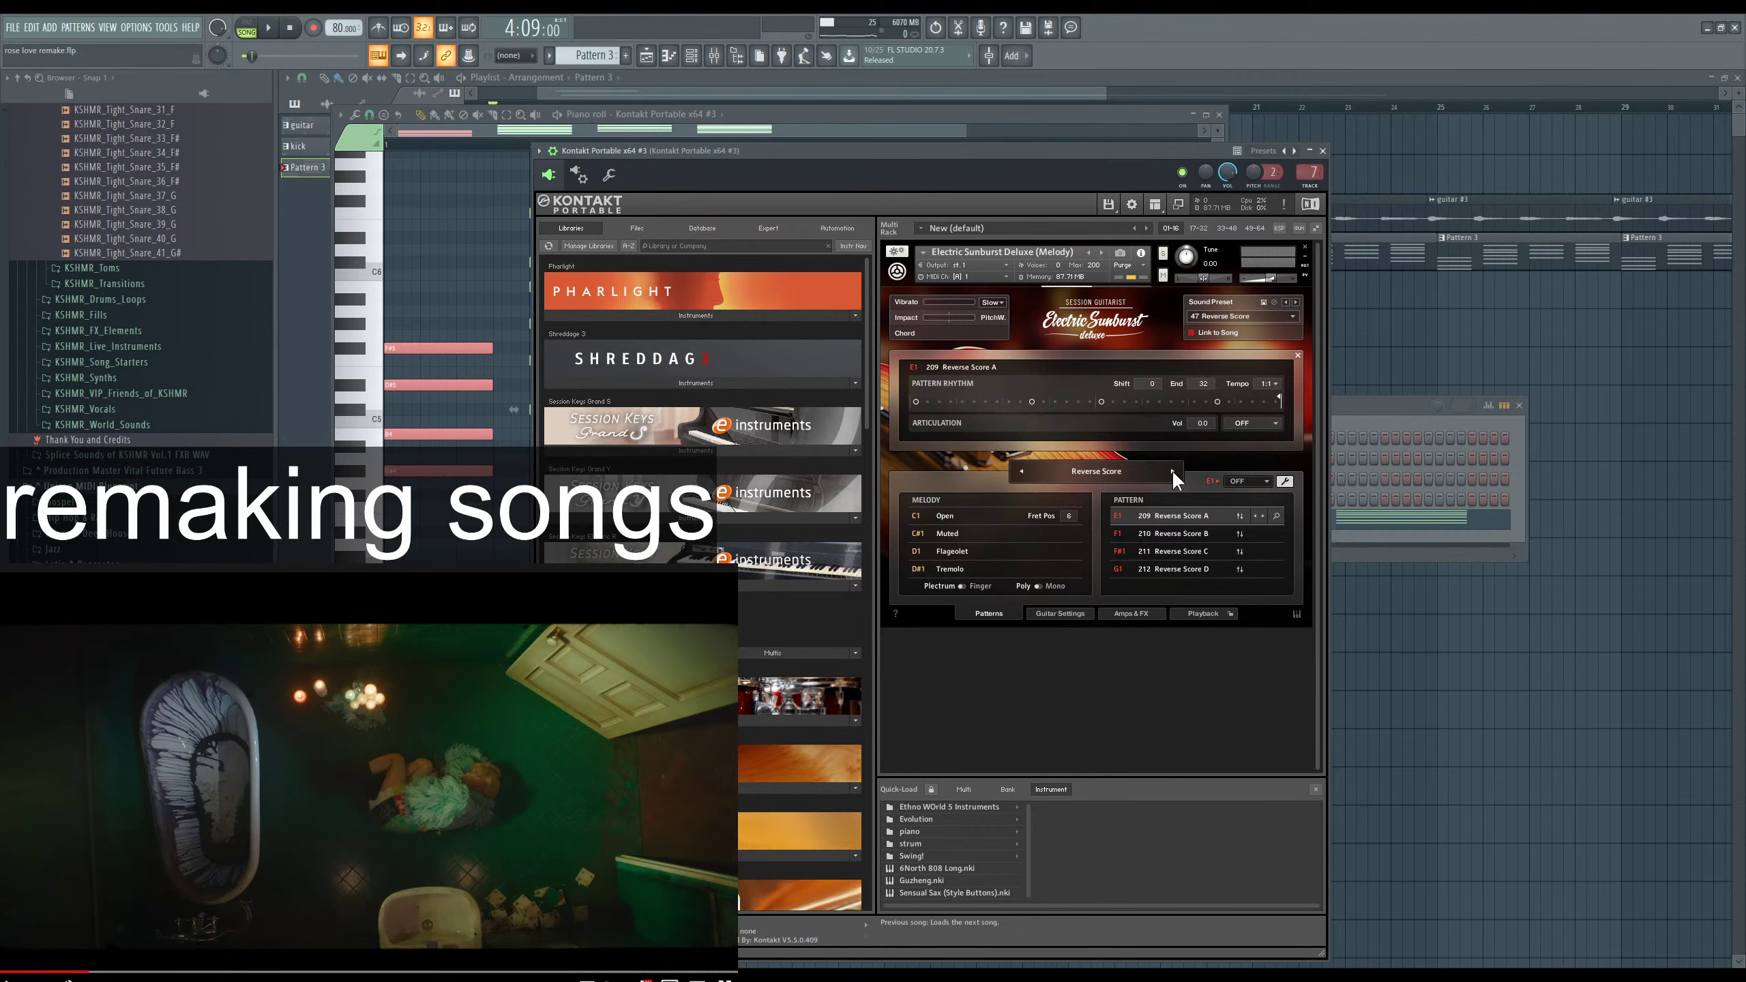
left_click(1172, 471)
left_click(1172, 472)
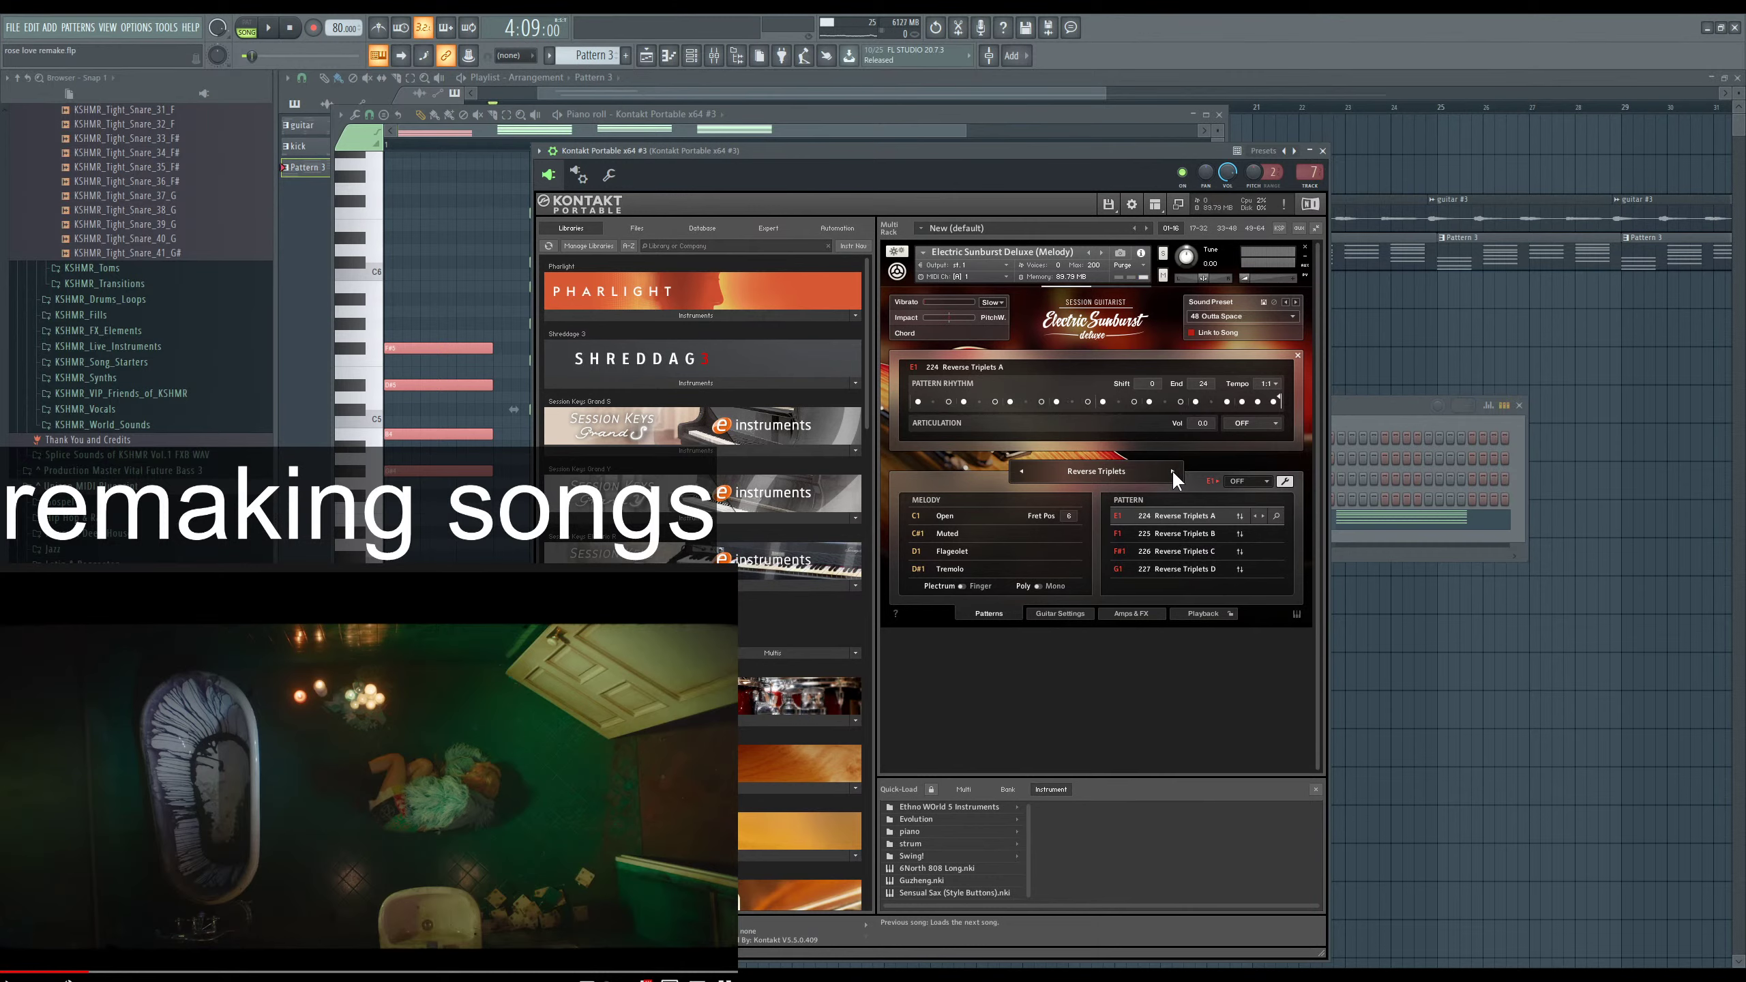
left_click(1172, 472)
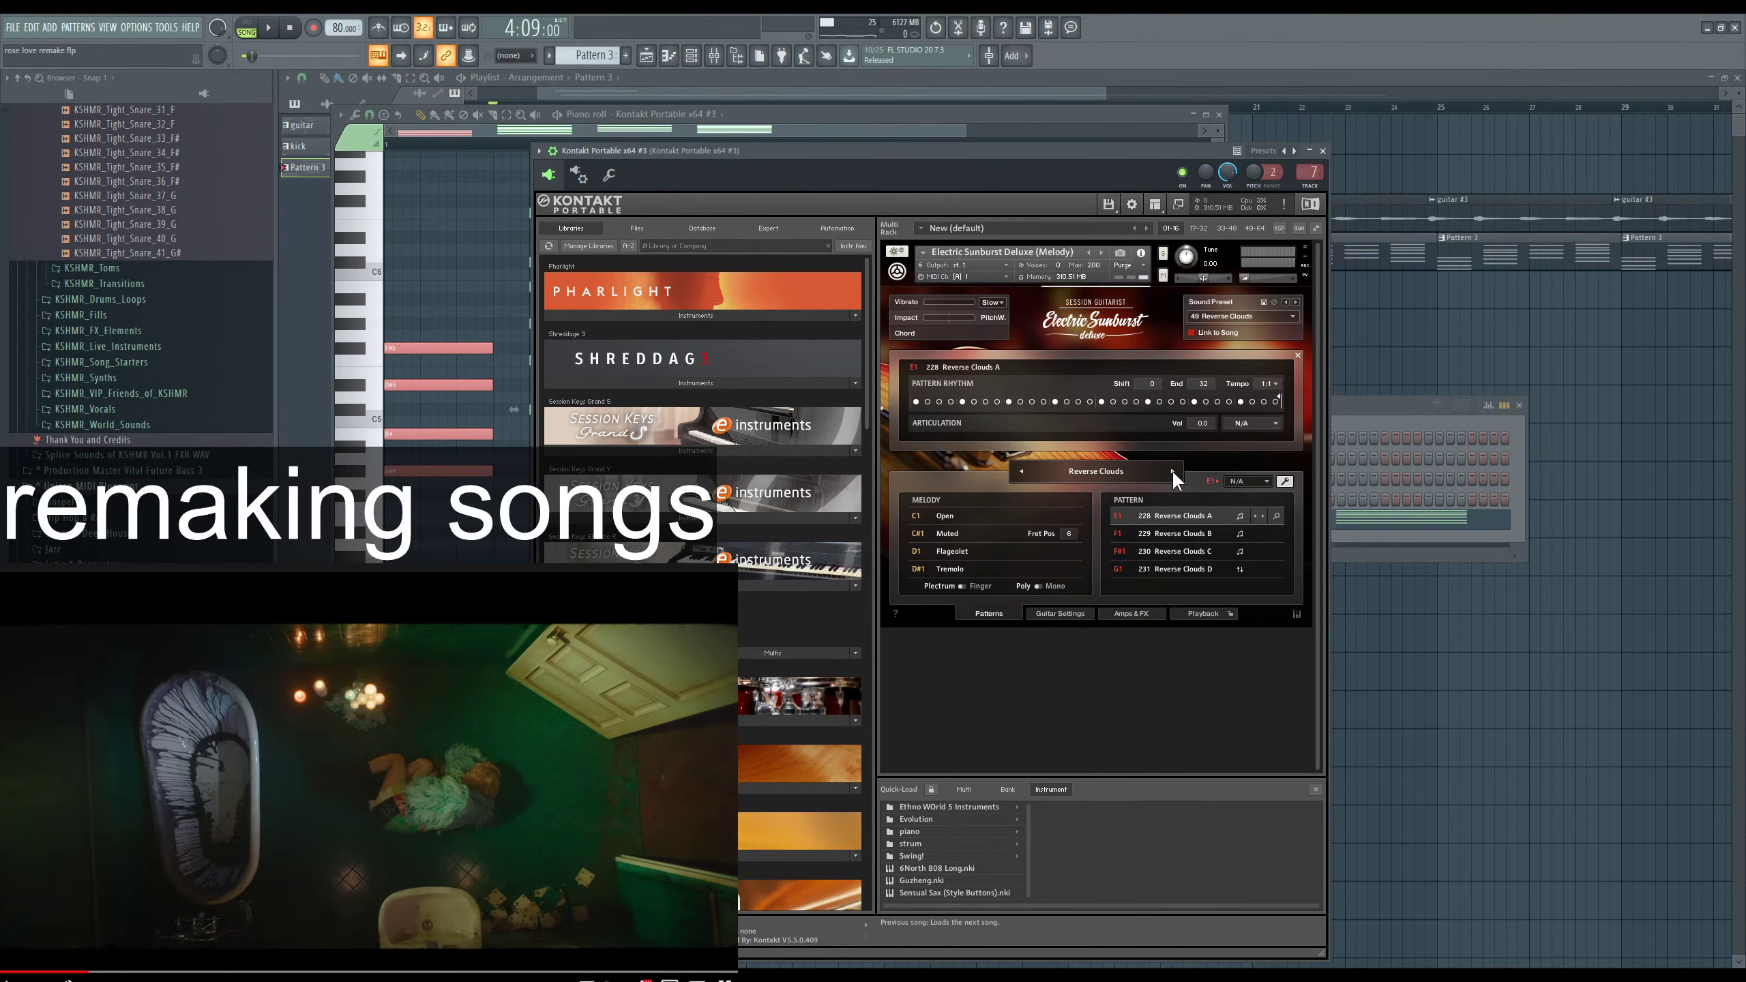
left_click(1172, 471)
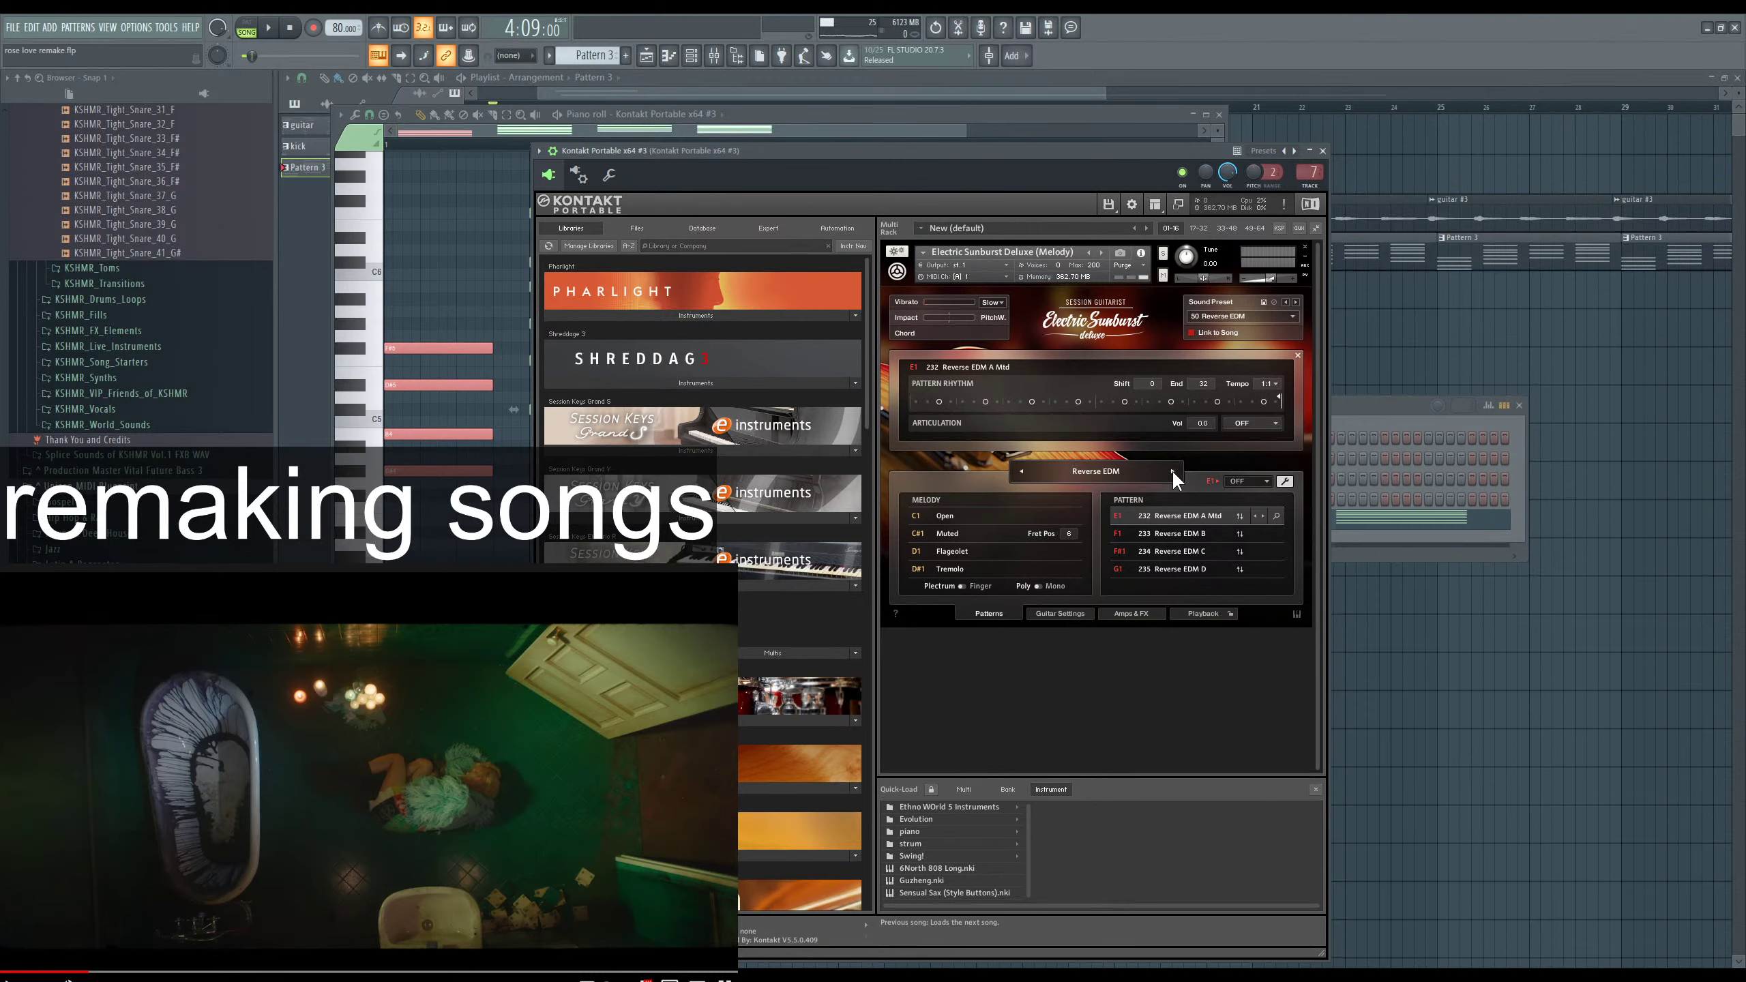
left_click(1172, 471)
left_click(1173, 471)
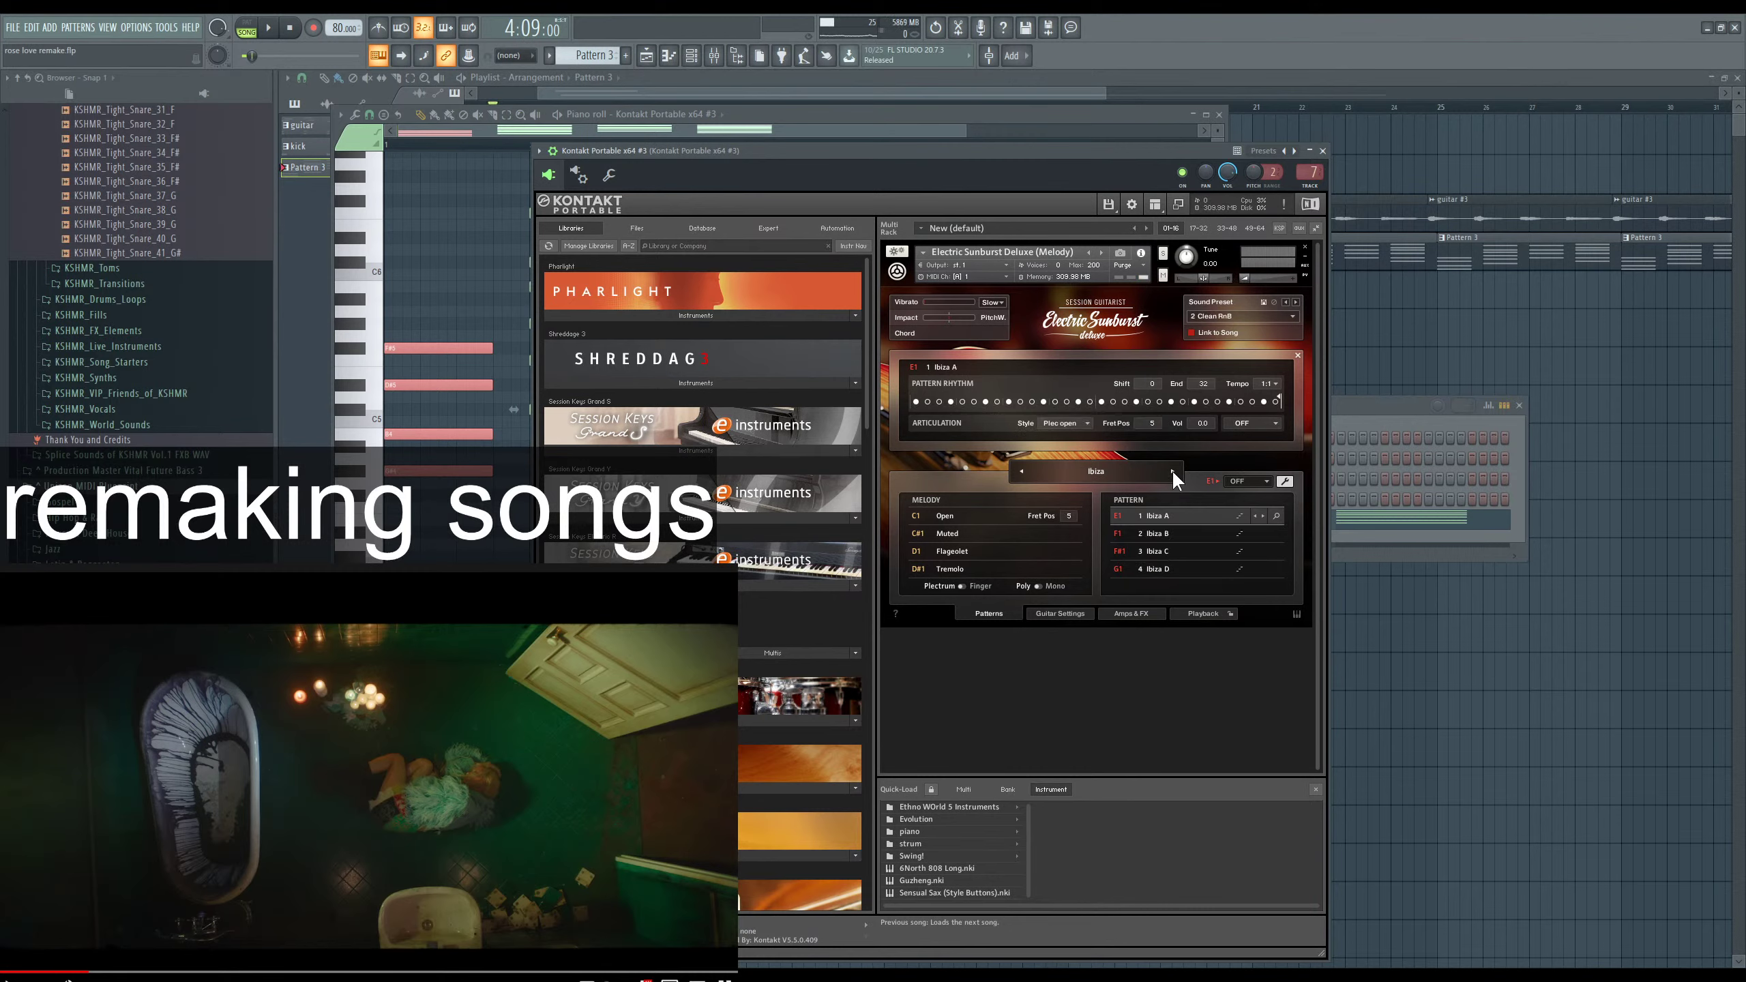
left_click(1172, 470)
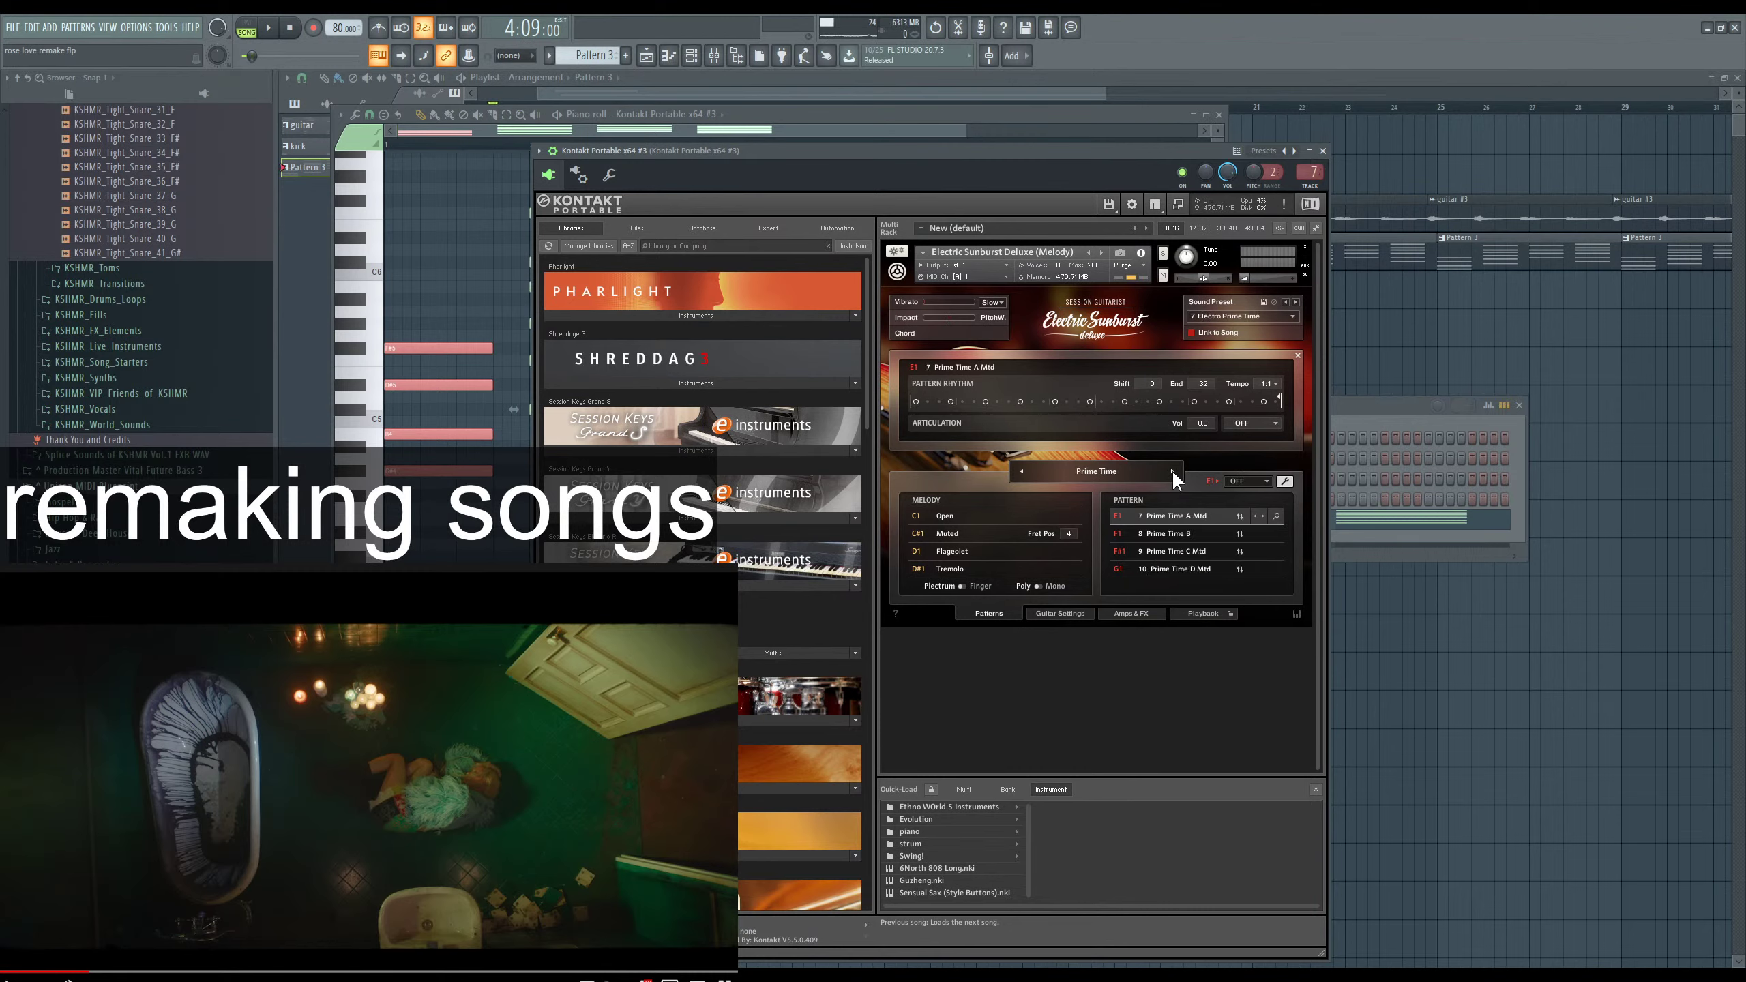
Play the arrangement and audition the Prime Time song's patterns A, B, C and D.
key("space")
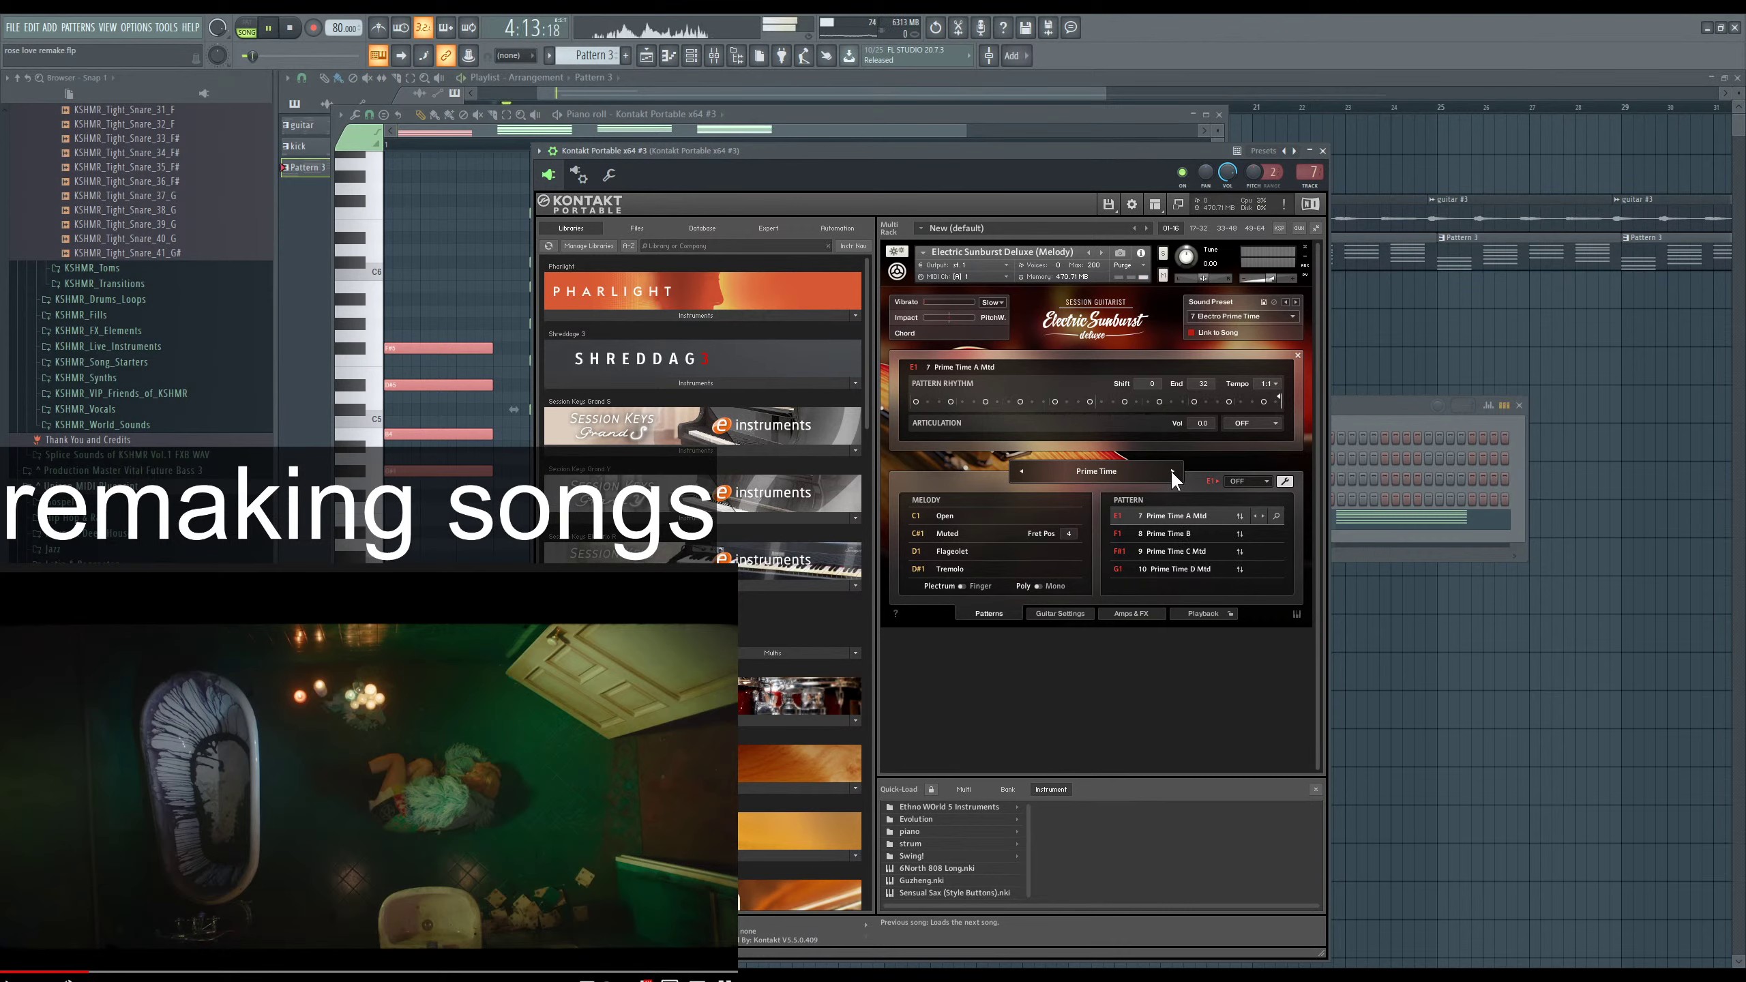
left_click(1177, 529)
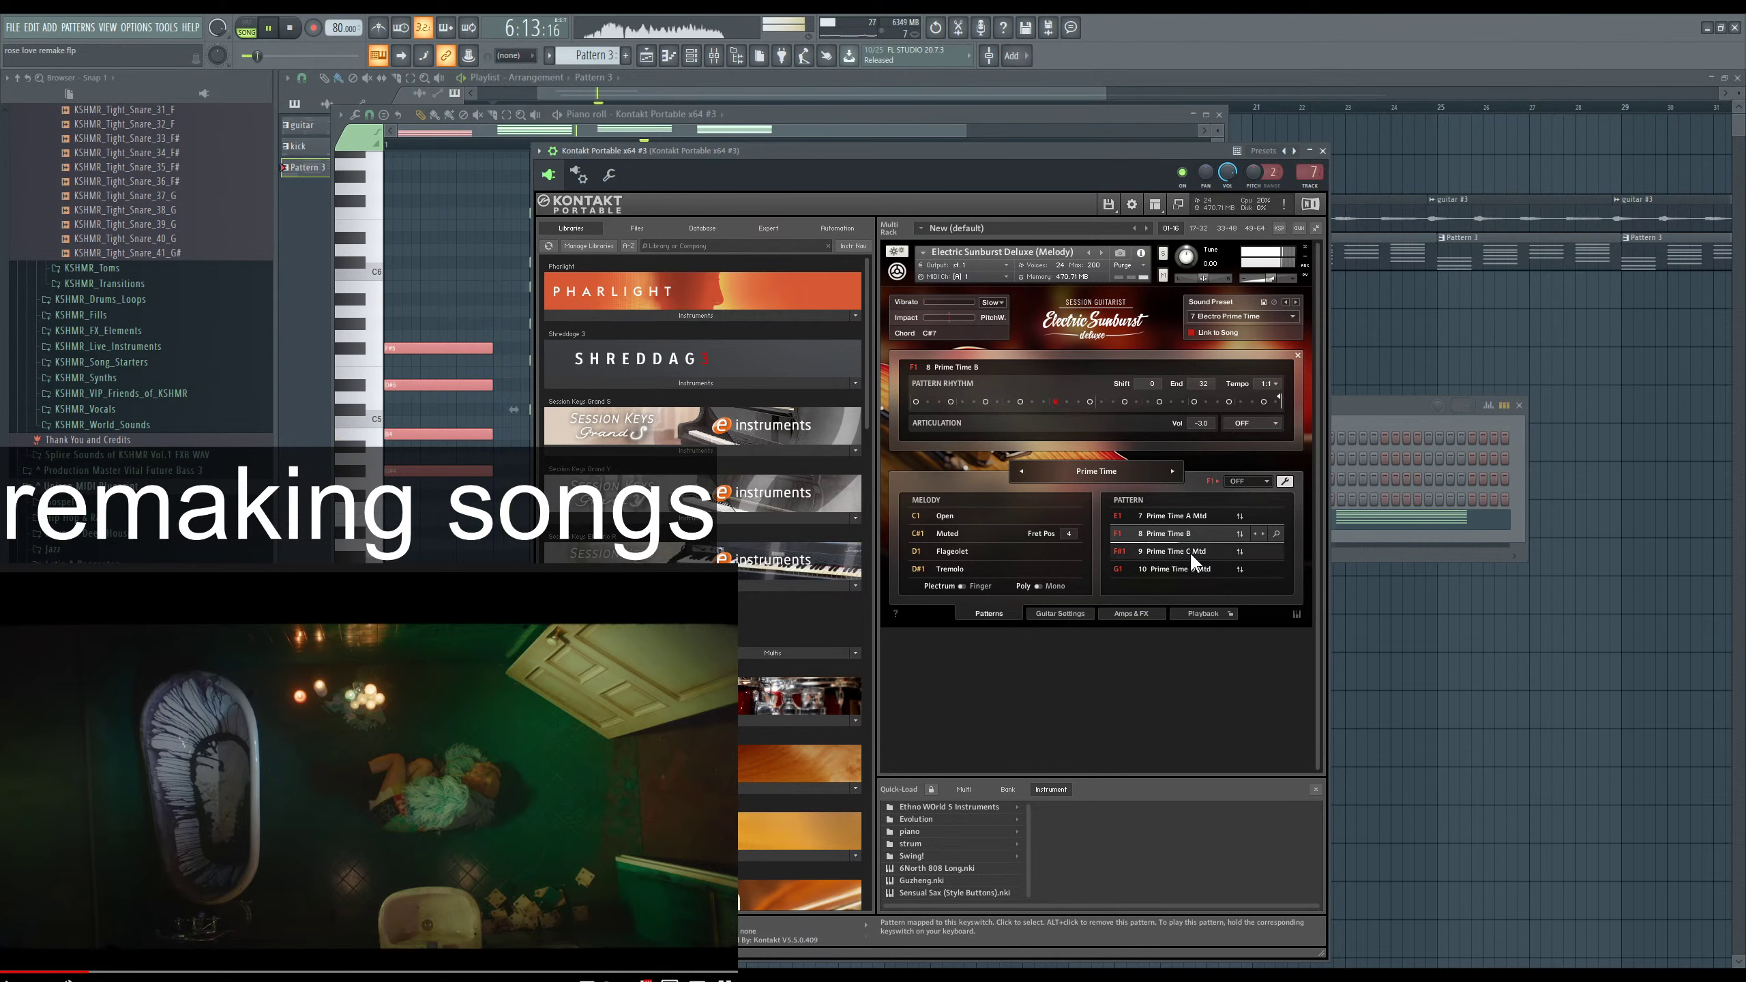
left_click(1189, 552)
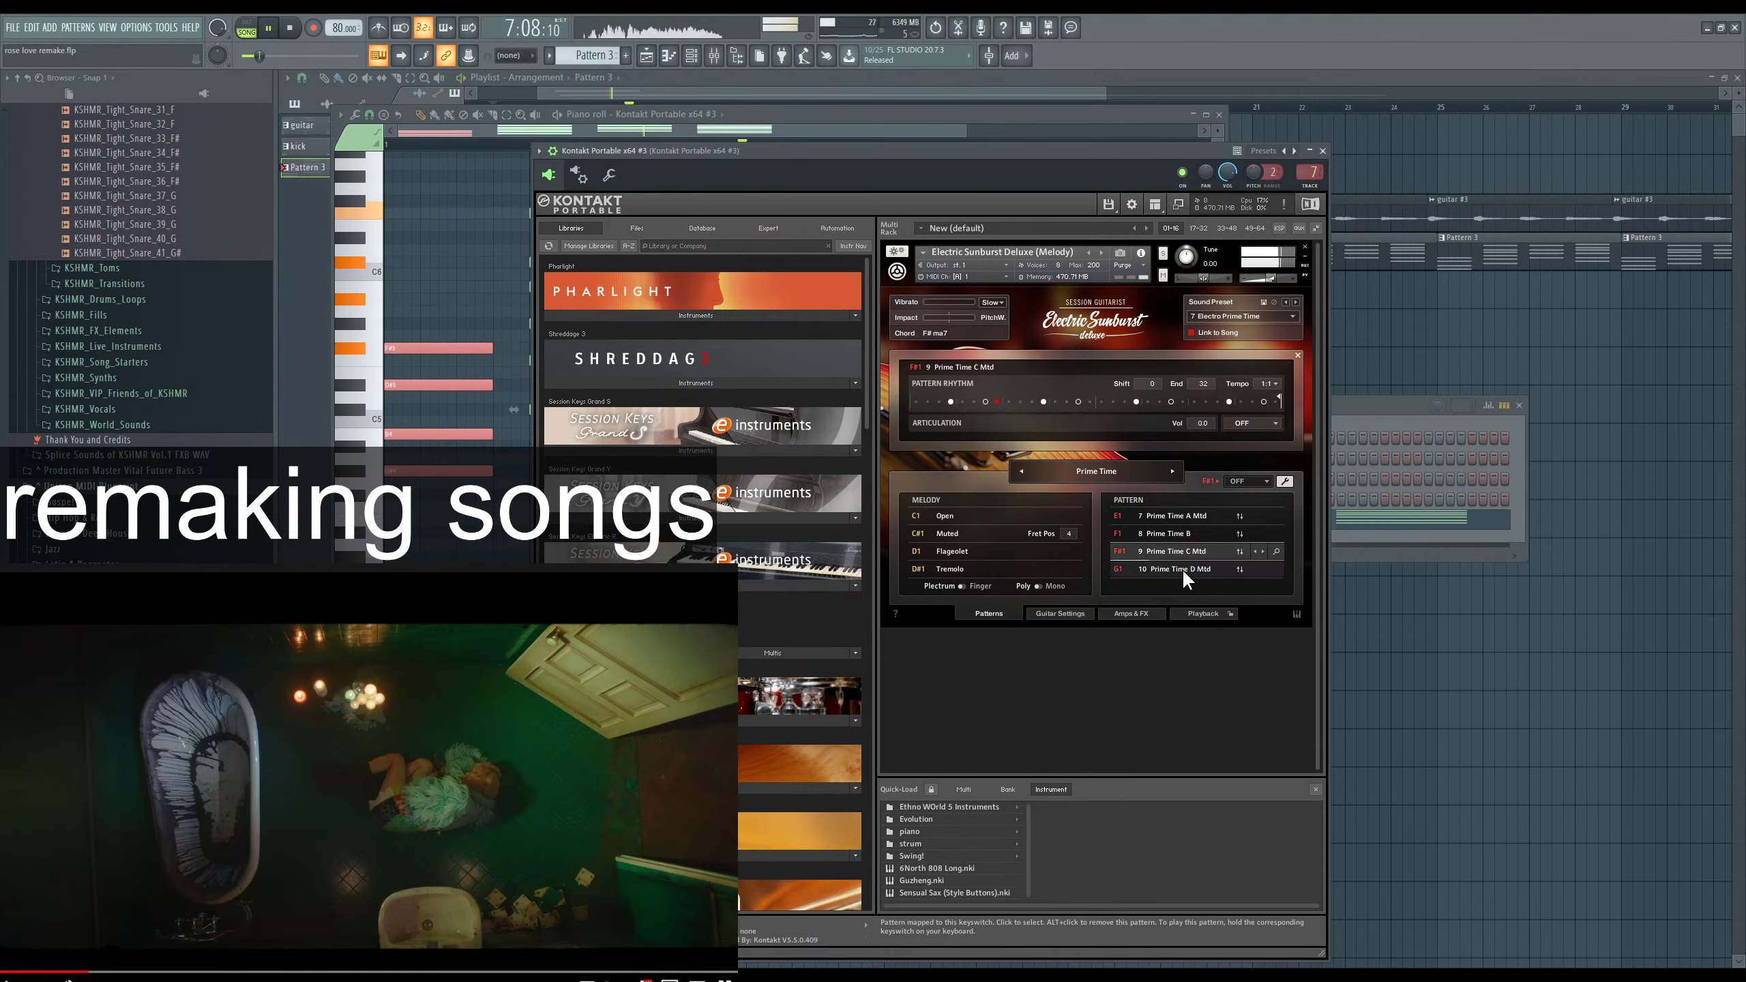
left_click(1182, 569)
Load the Airplay song from the song browser and switch the guitar to pattern Airplay B.
left_click(1105, 470)
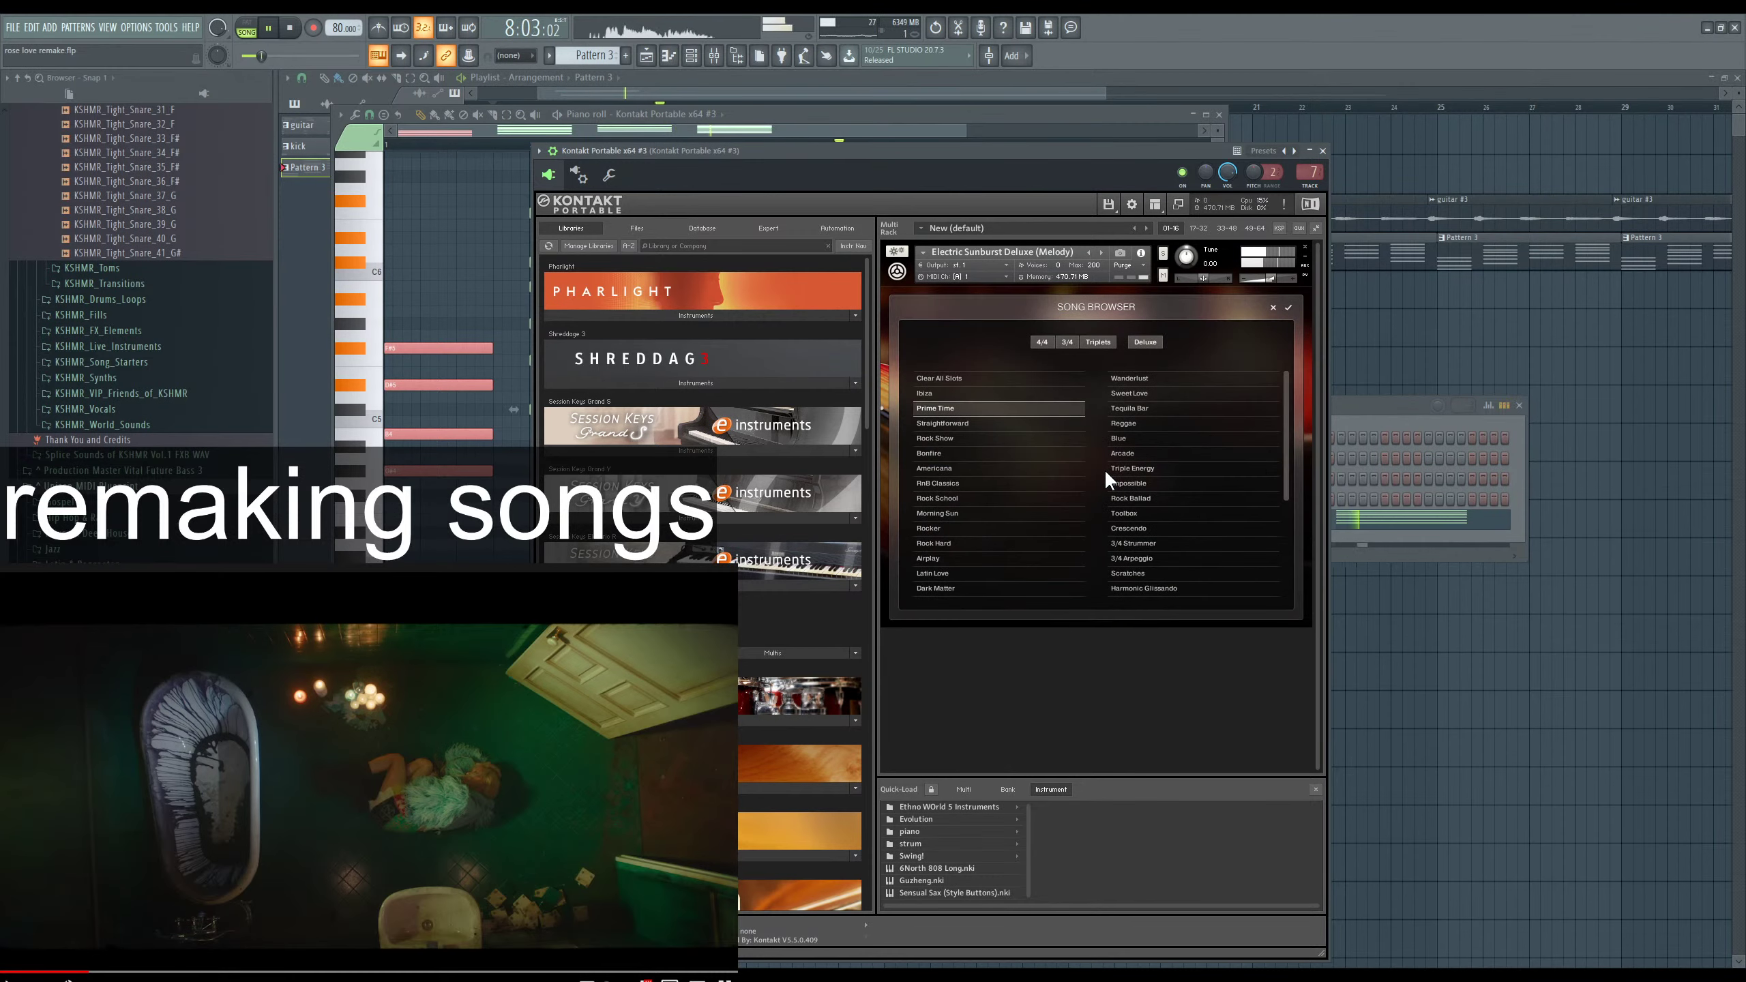
left_click(961, 554)
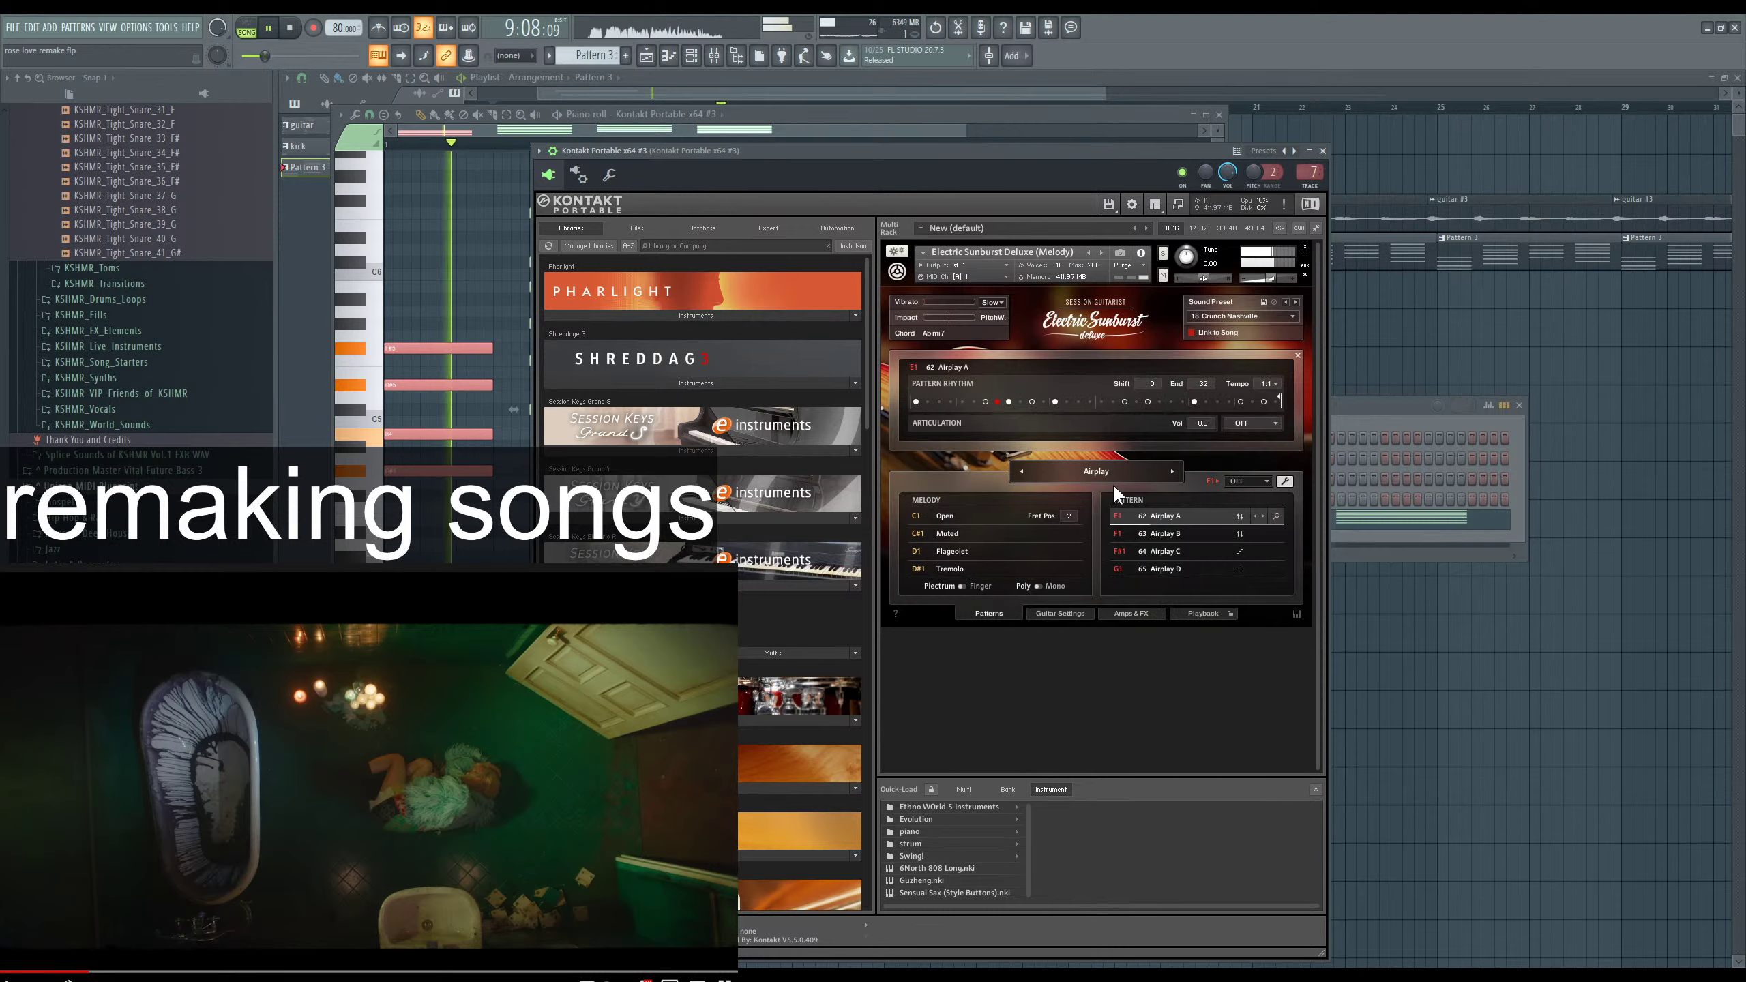
left_click(1166, 536)
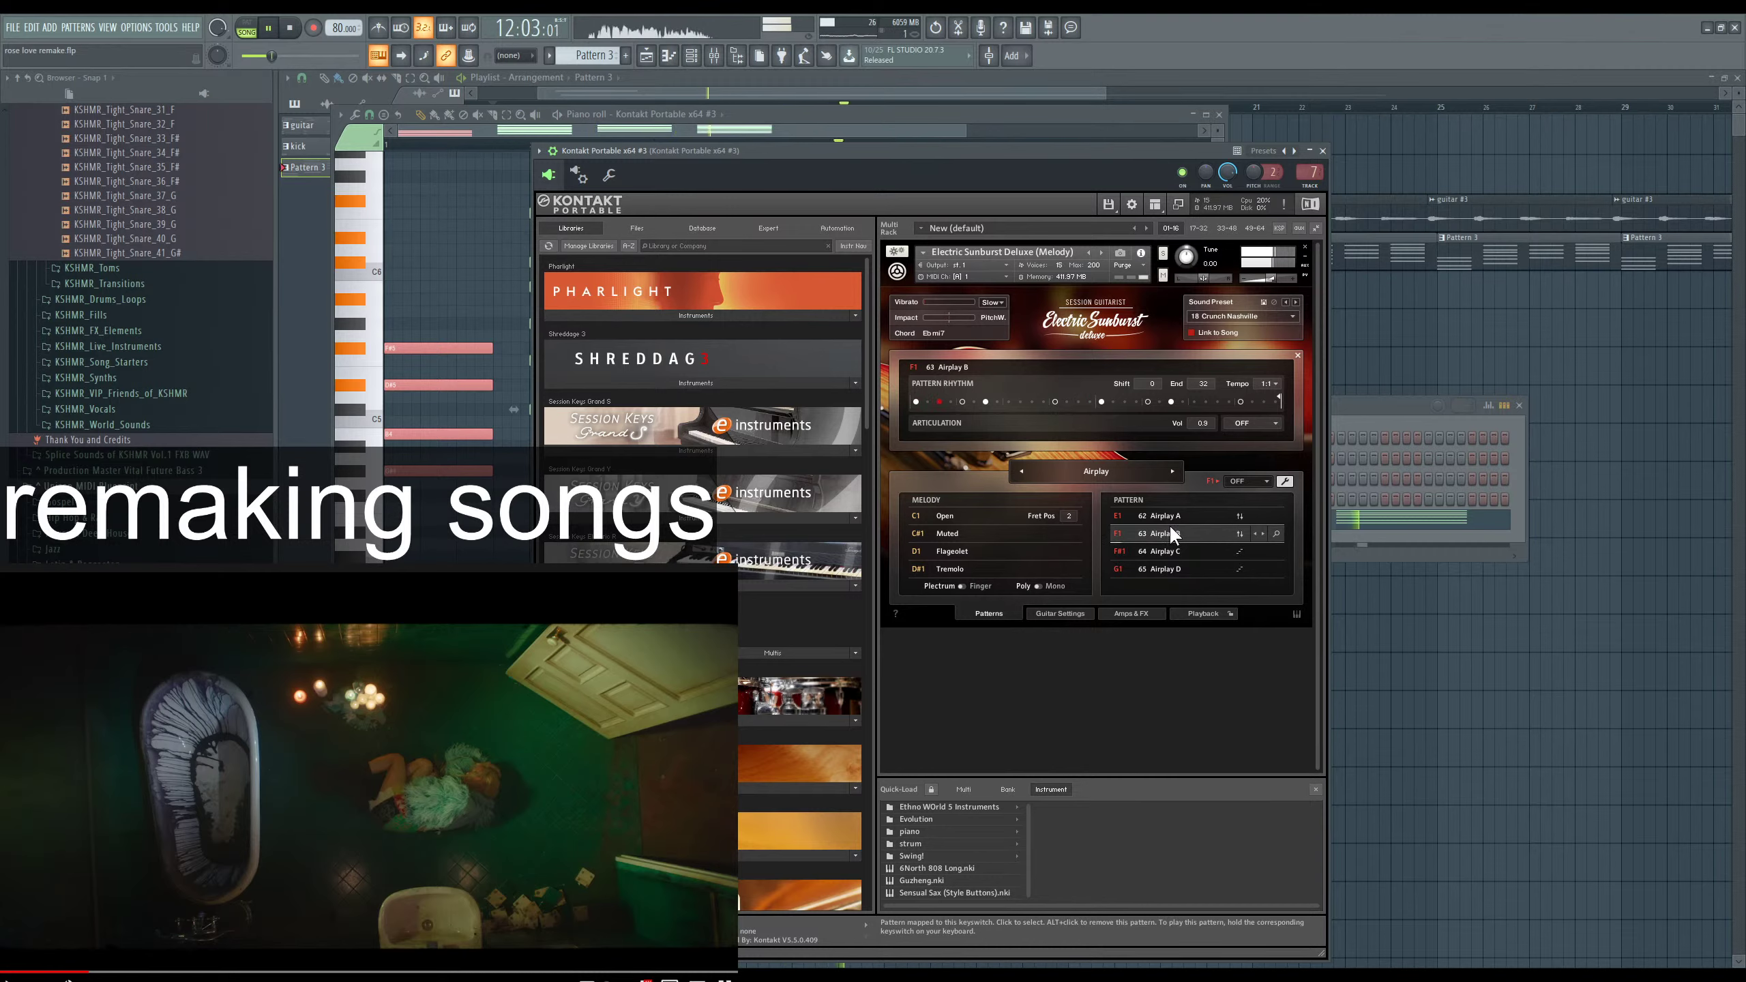
Try 81% swing and double-time tempo on Airplay B, restore 0% swing and 1:1 tempo, and return to the patterns.
left_click(1125, 614)
left_click(1202, 613)
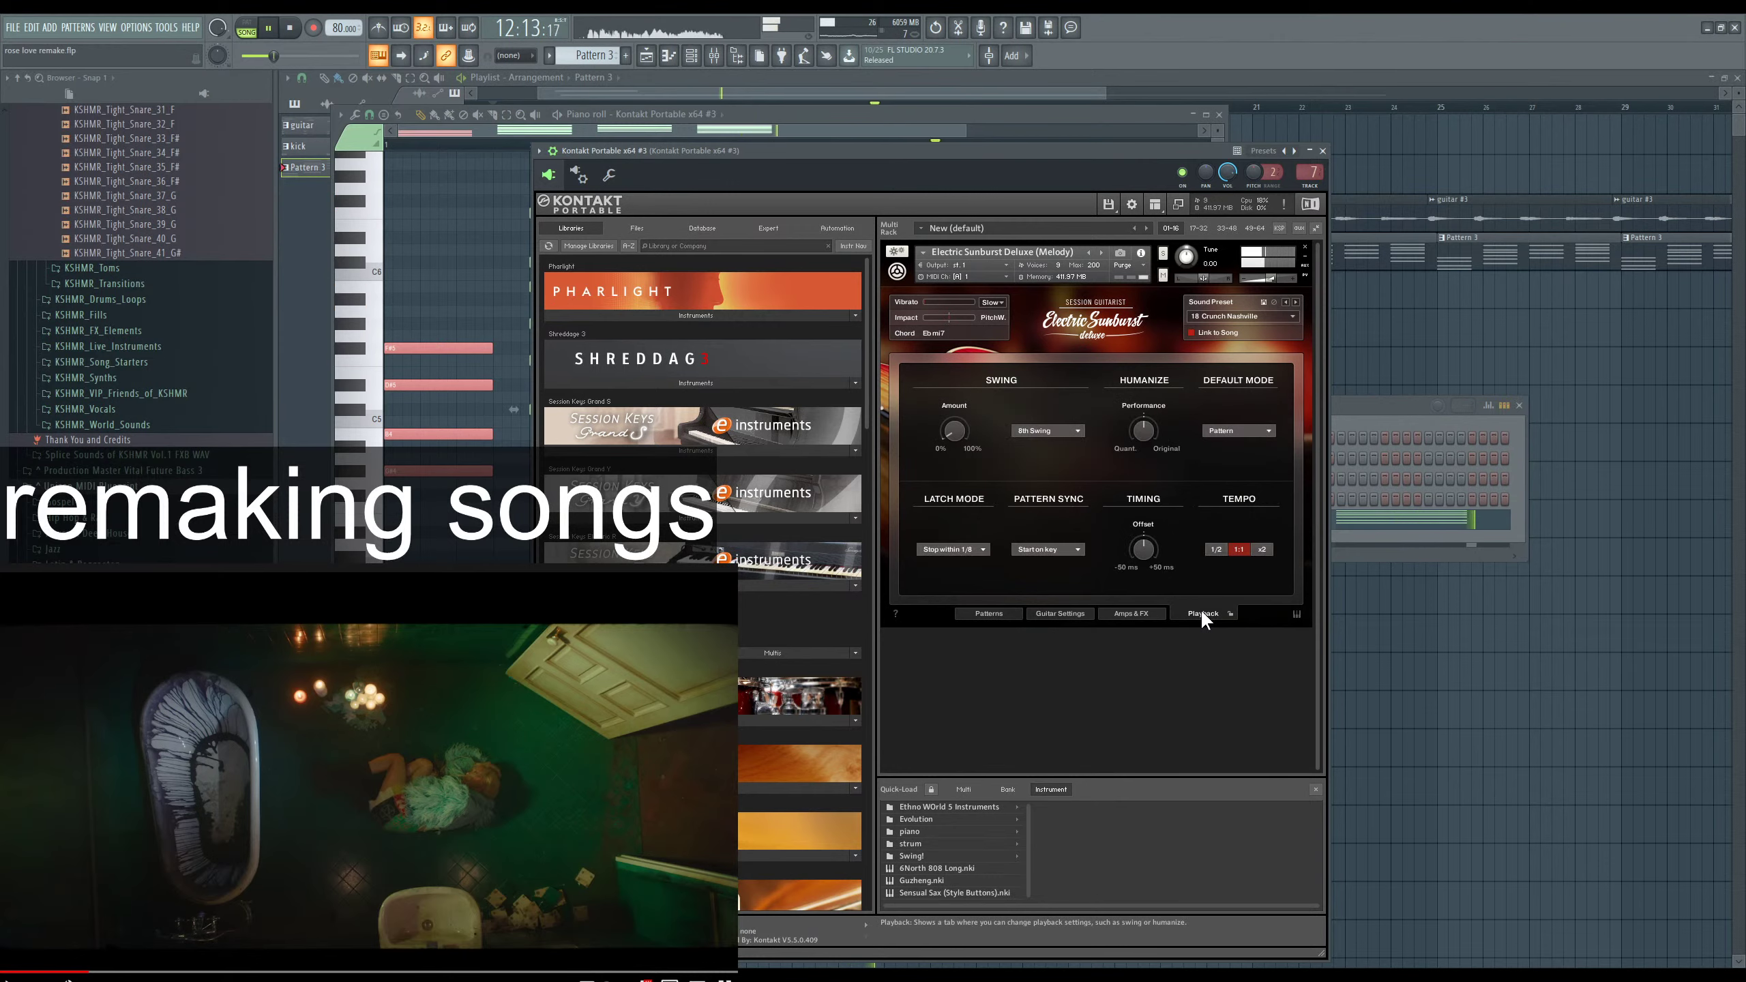
left_click_drag(966, 432, 975, 313)
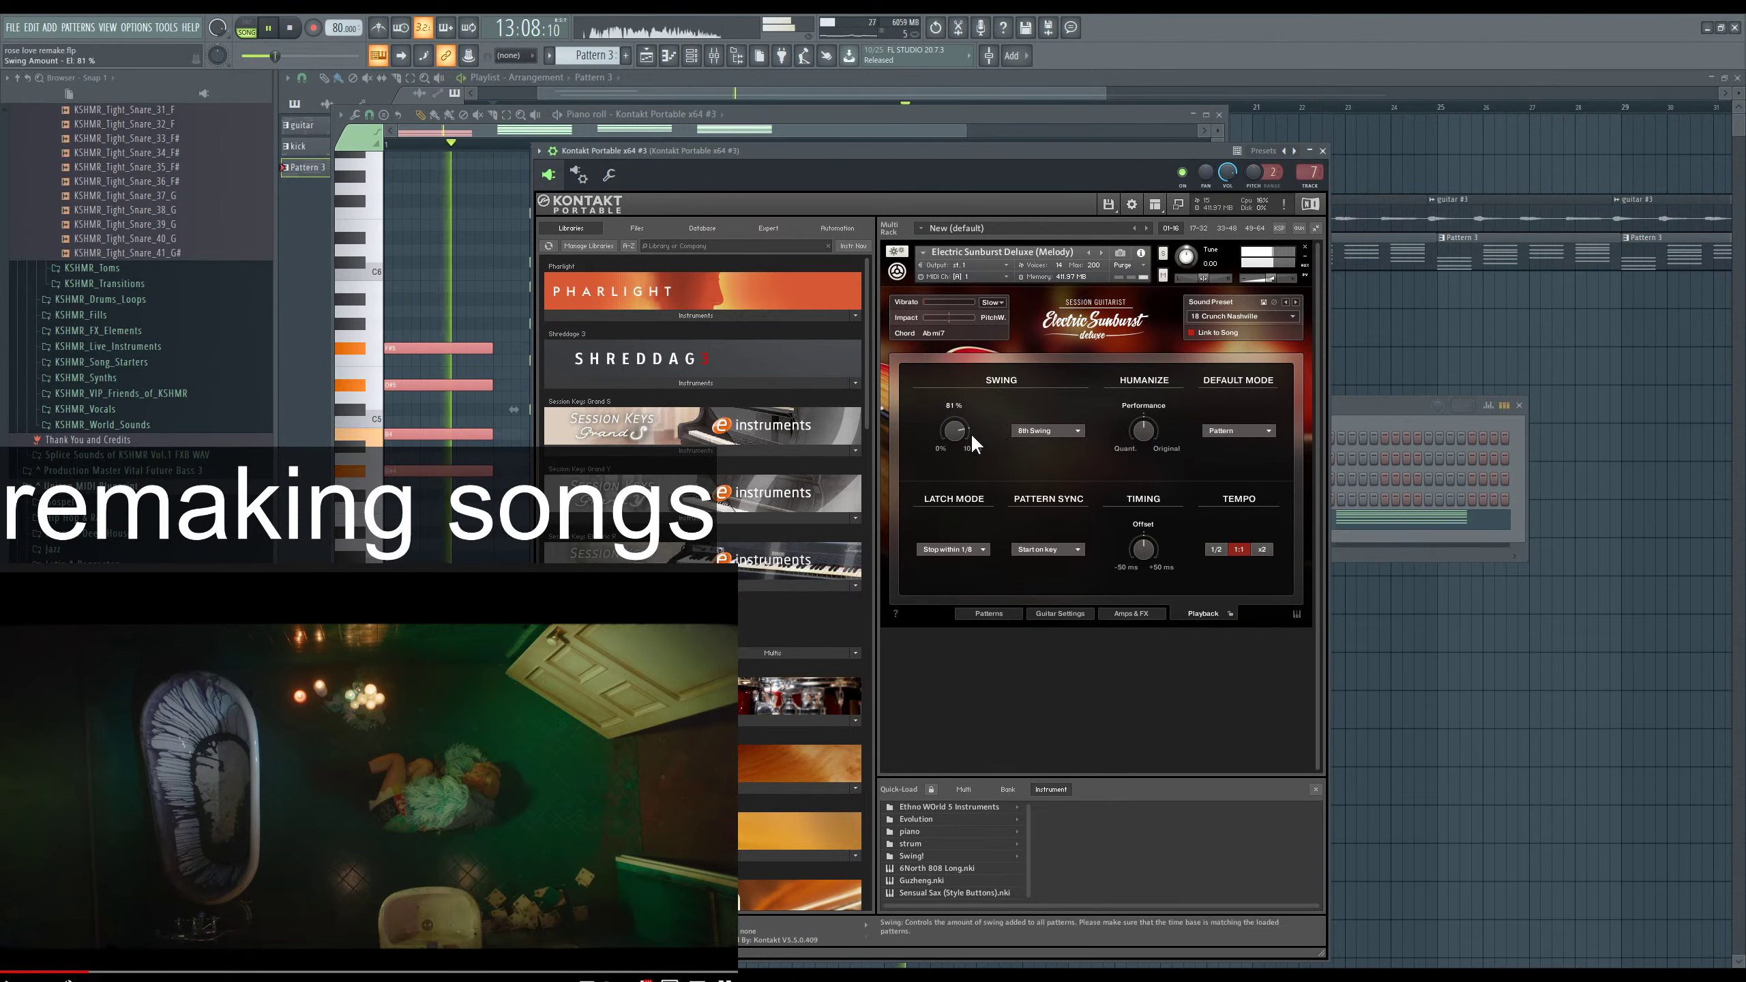
left_click_drag(959, 425, 990, 732)
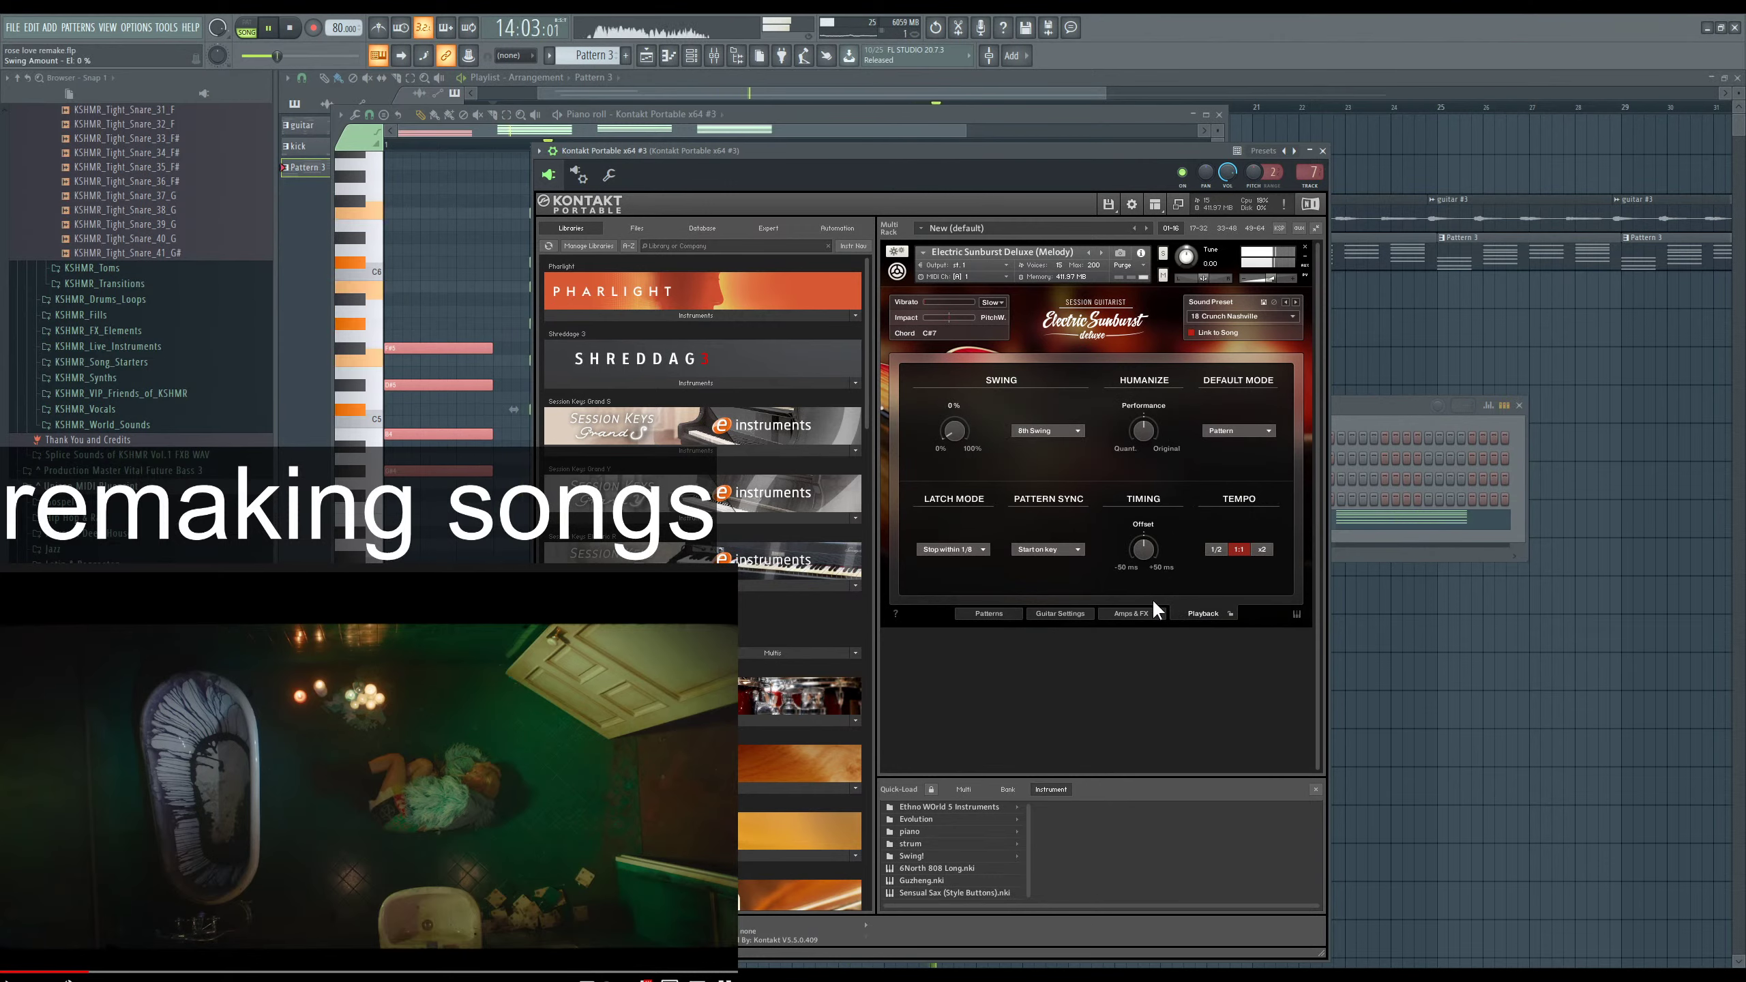
left_click(1259, 553)
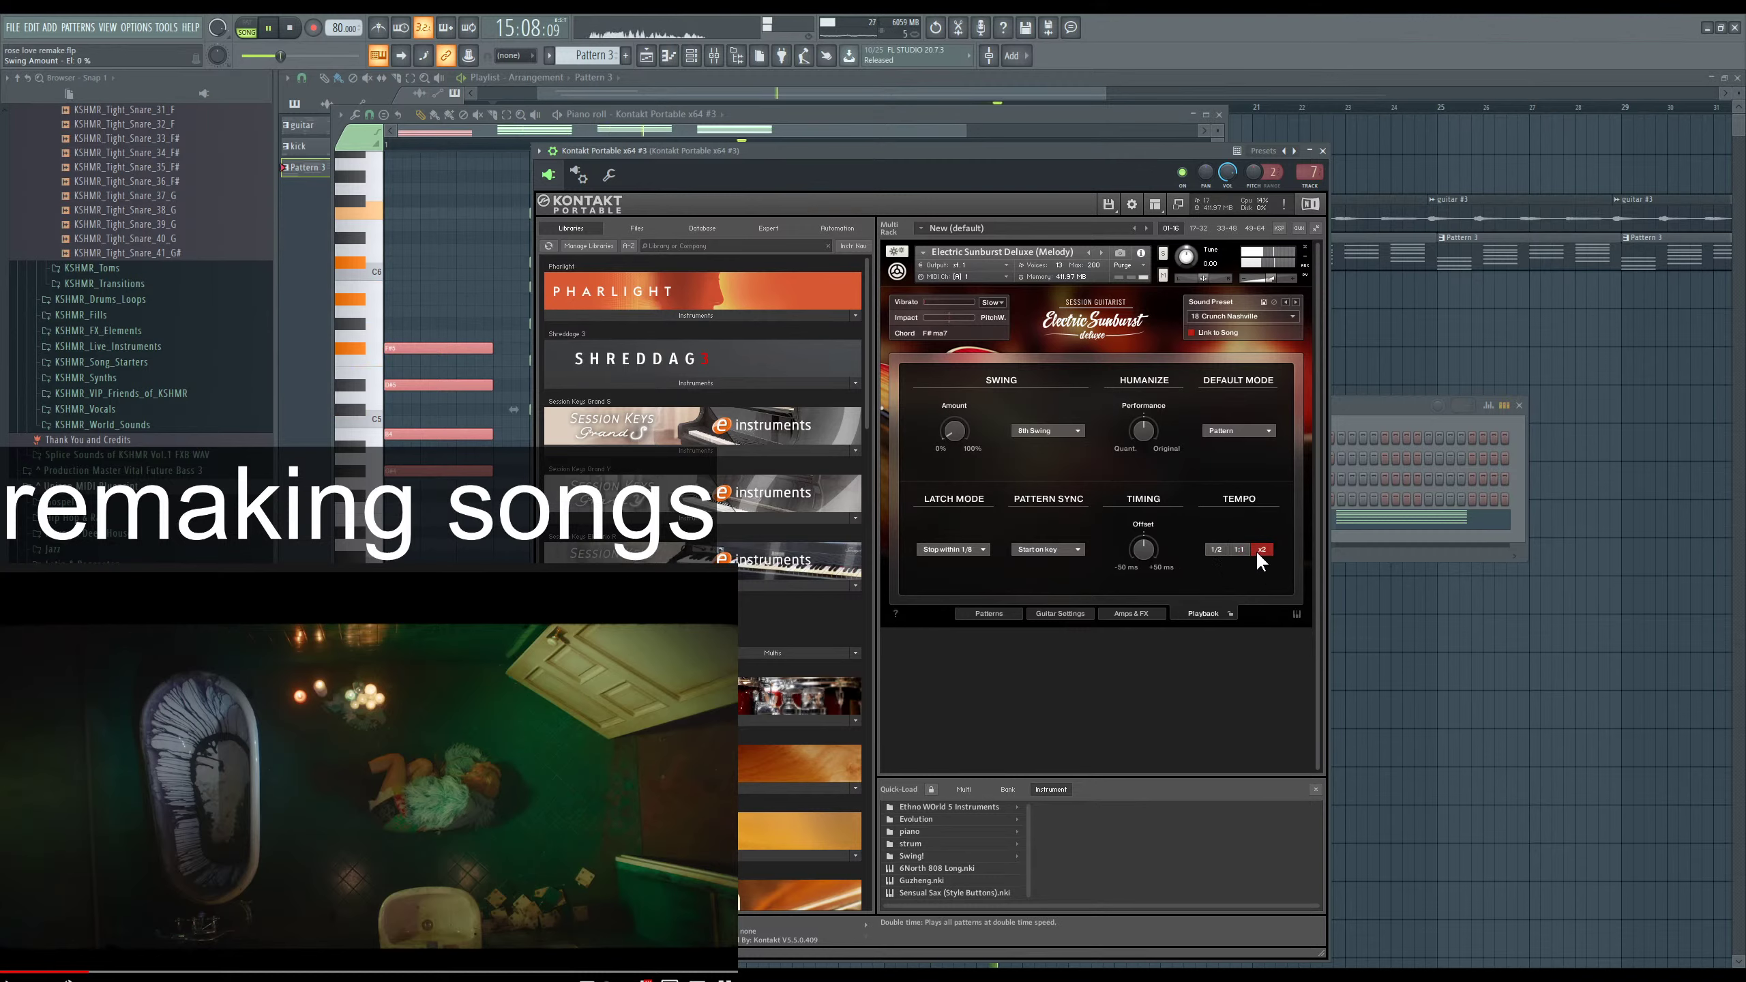
left_click(1239, 550)
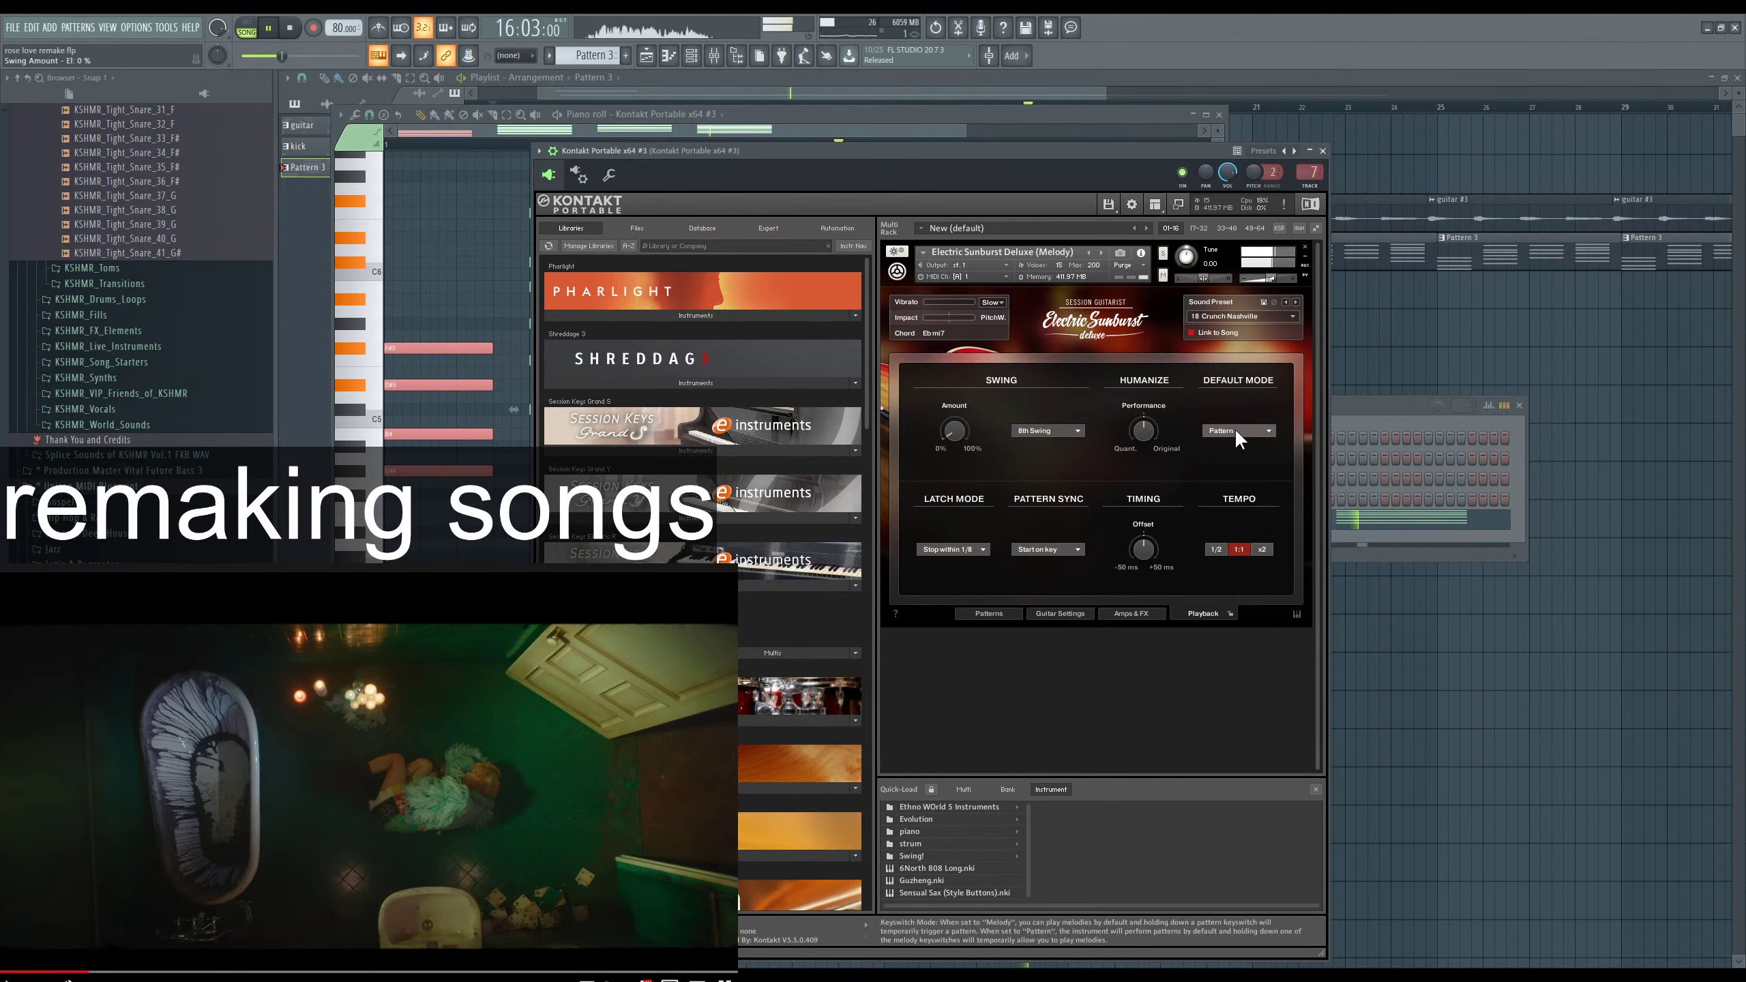
left_click(1236, 431)
left_click(980, 611)
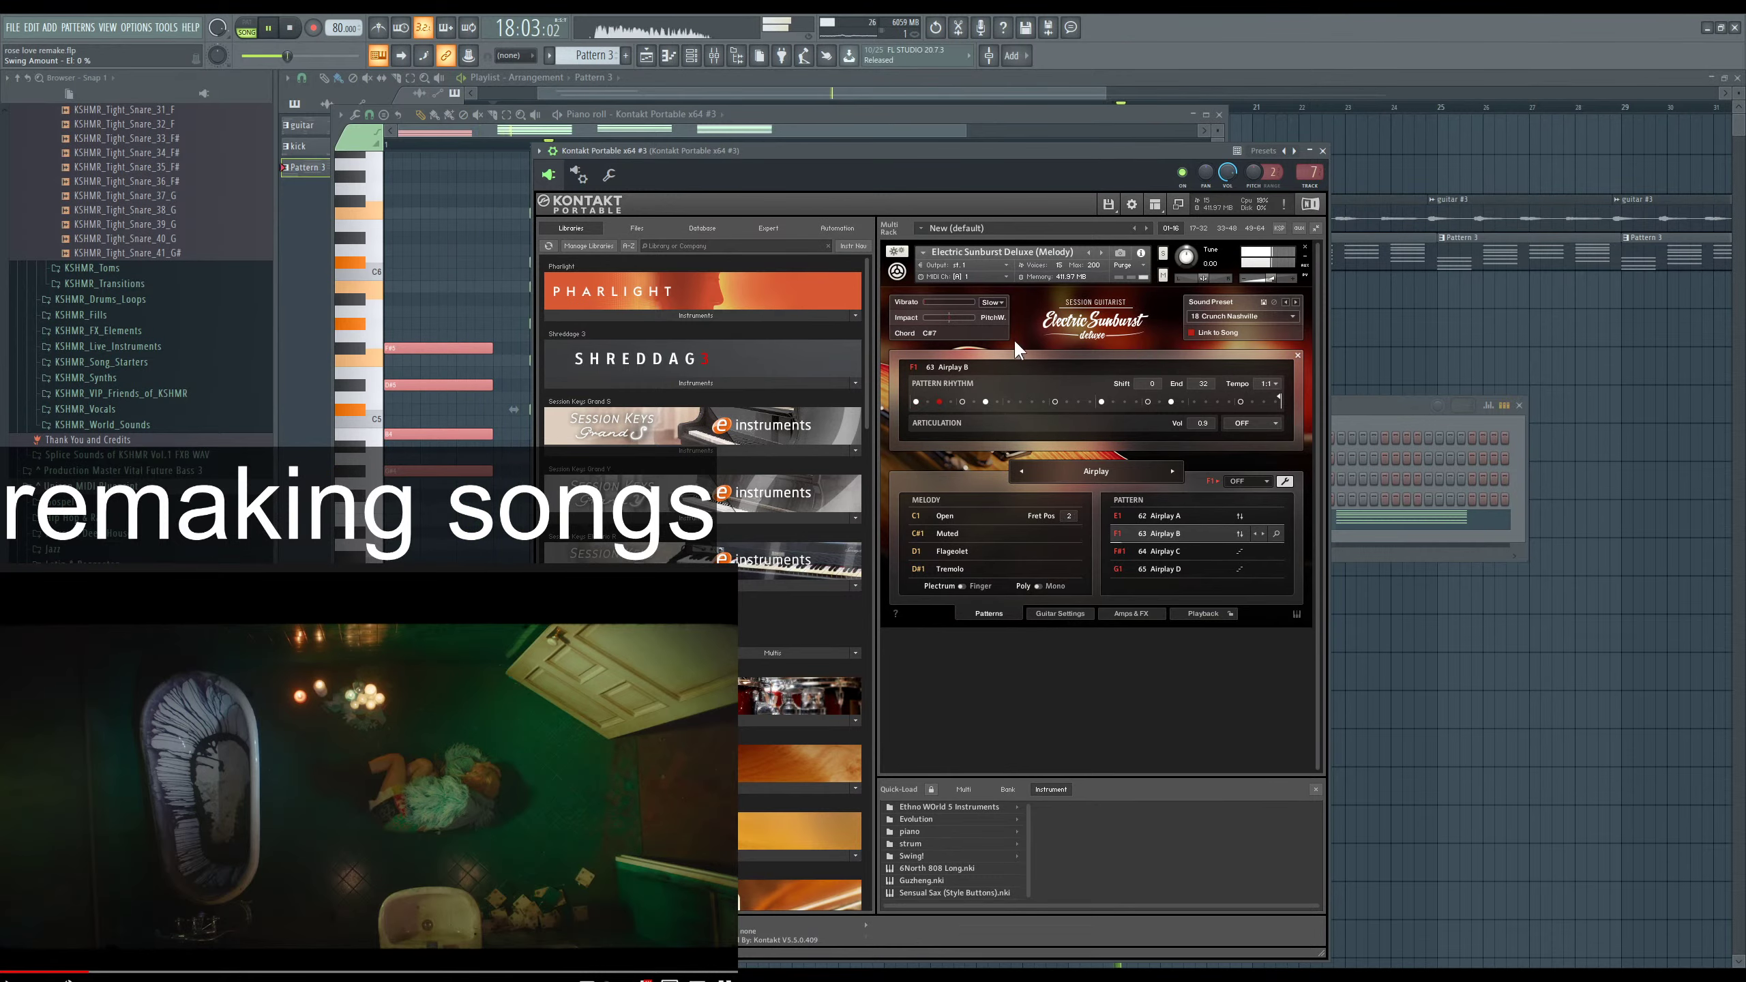
Bring up Pattern 3's piano roll and listen to its chords played with Airplay B.
left_click(804, 95)
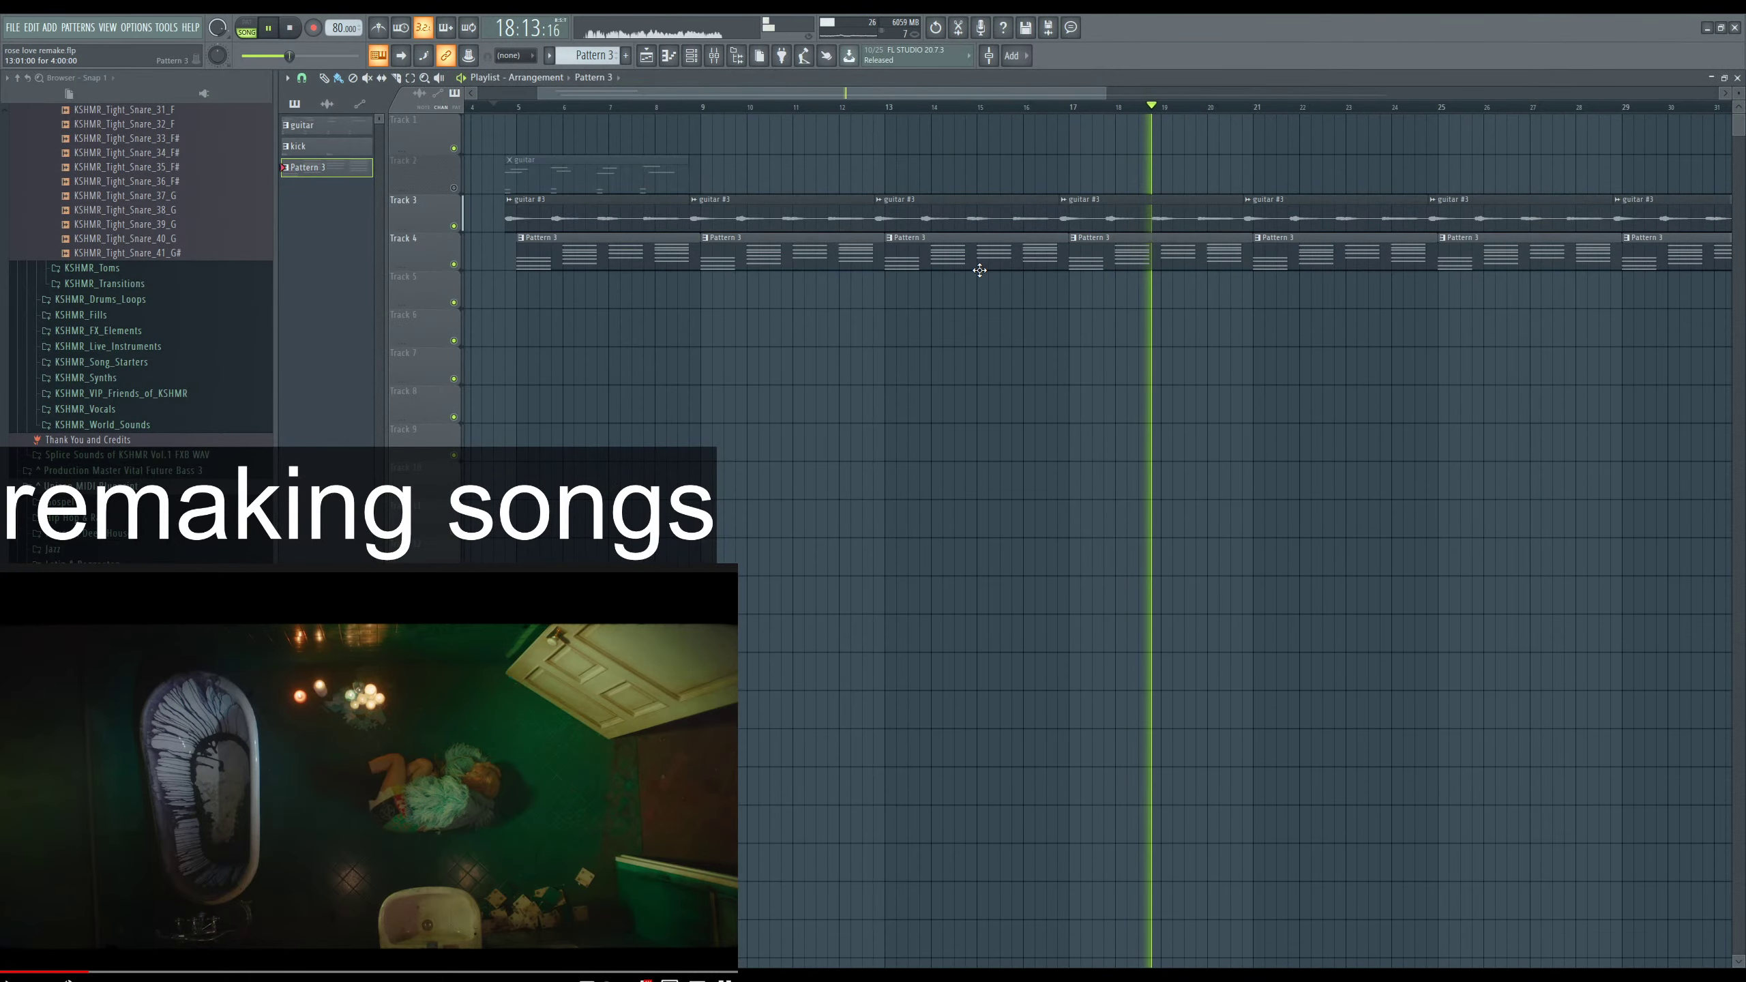
key("F6")
left_click(976, 519)
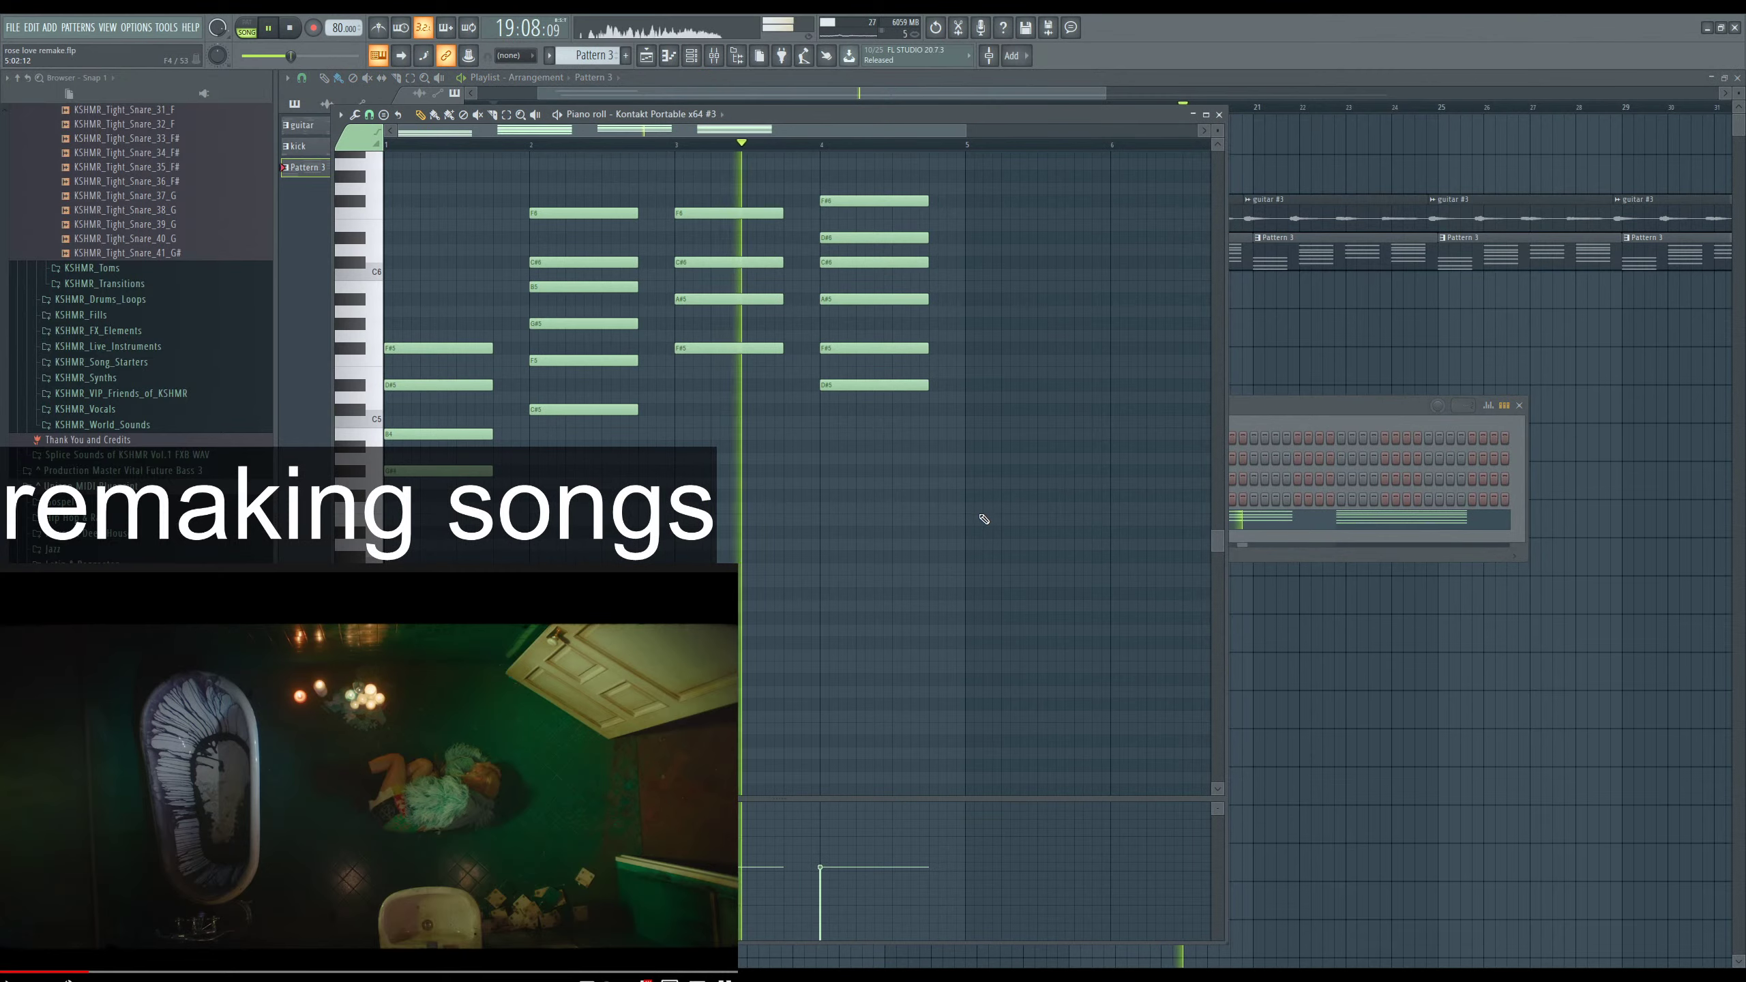
scroll(987, 512, "down", 1)
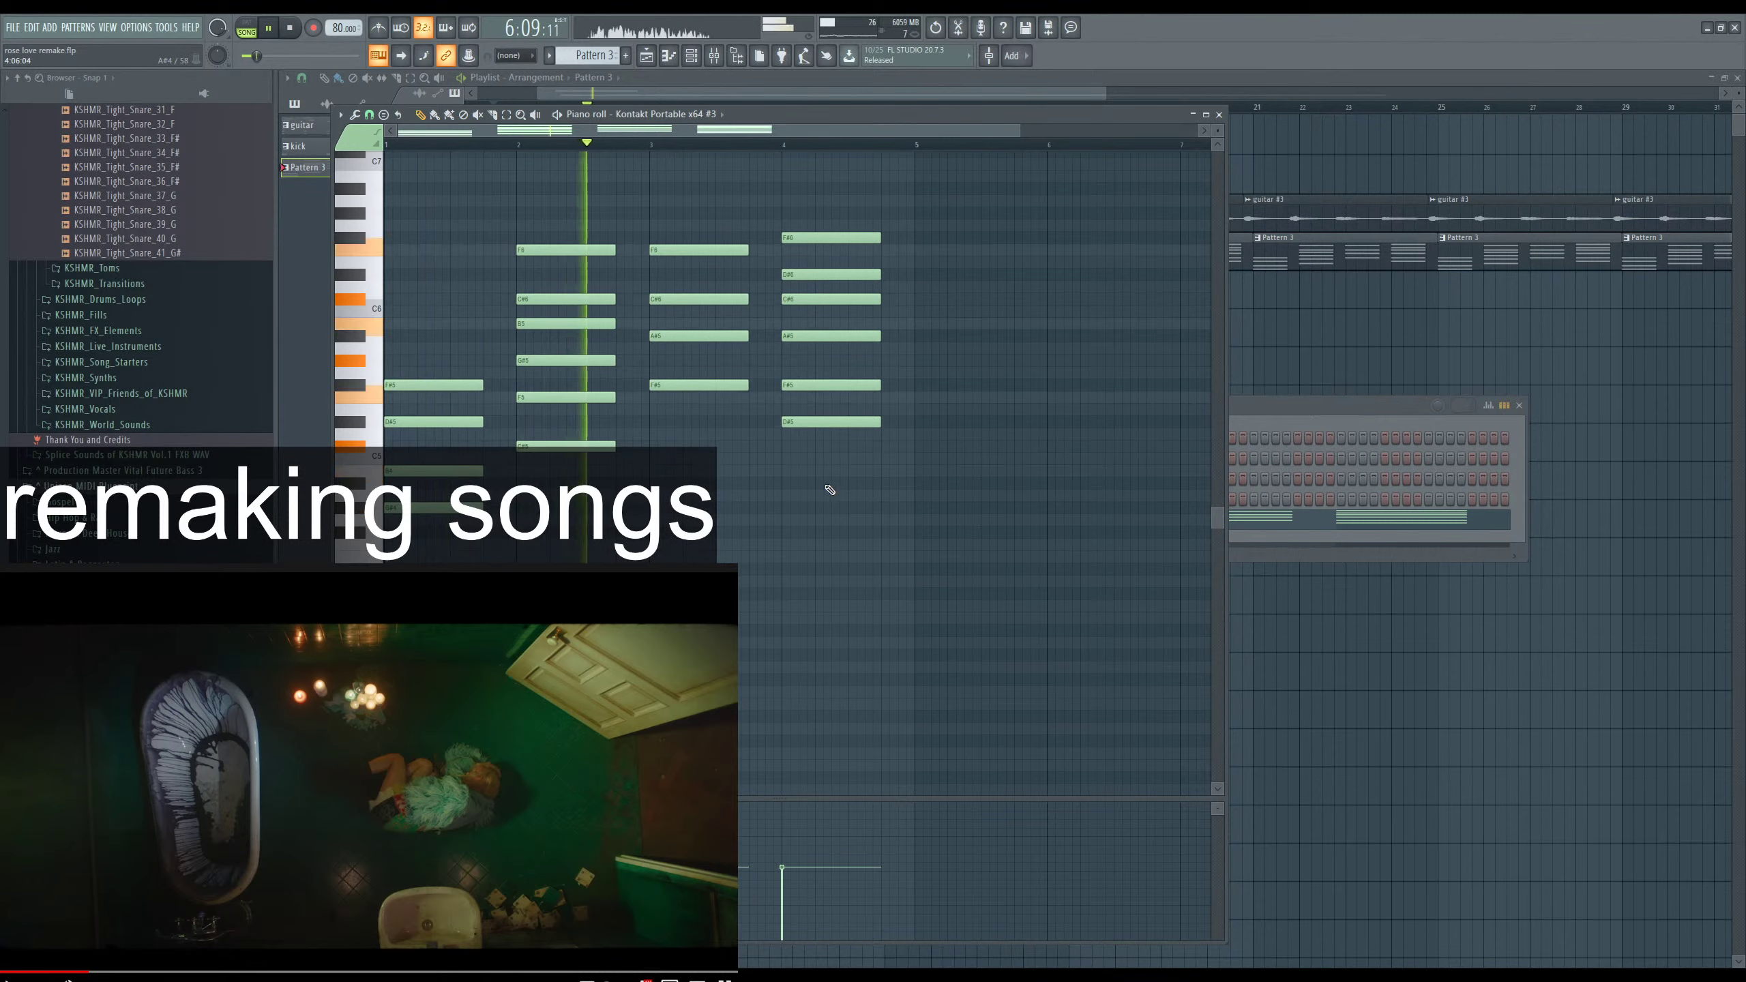
Check the guitar's Amps & FX, guitar settings and playback settings, and return to Pattern 3's piano roll.
left_click(1264, 540)
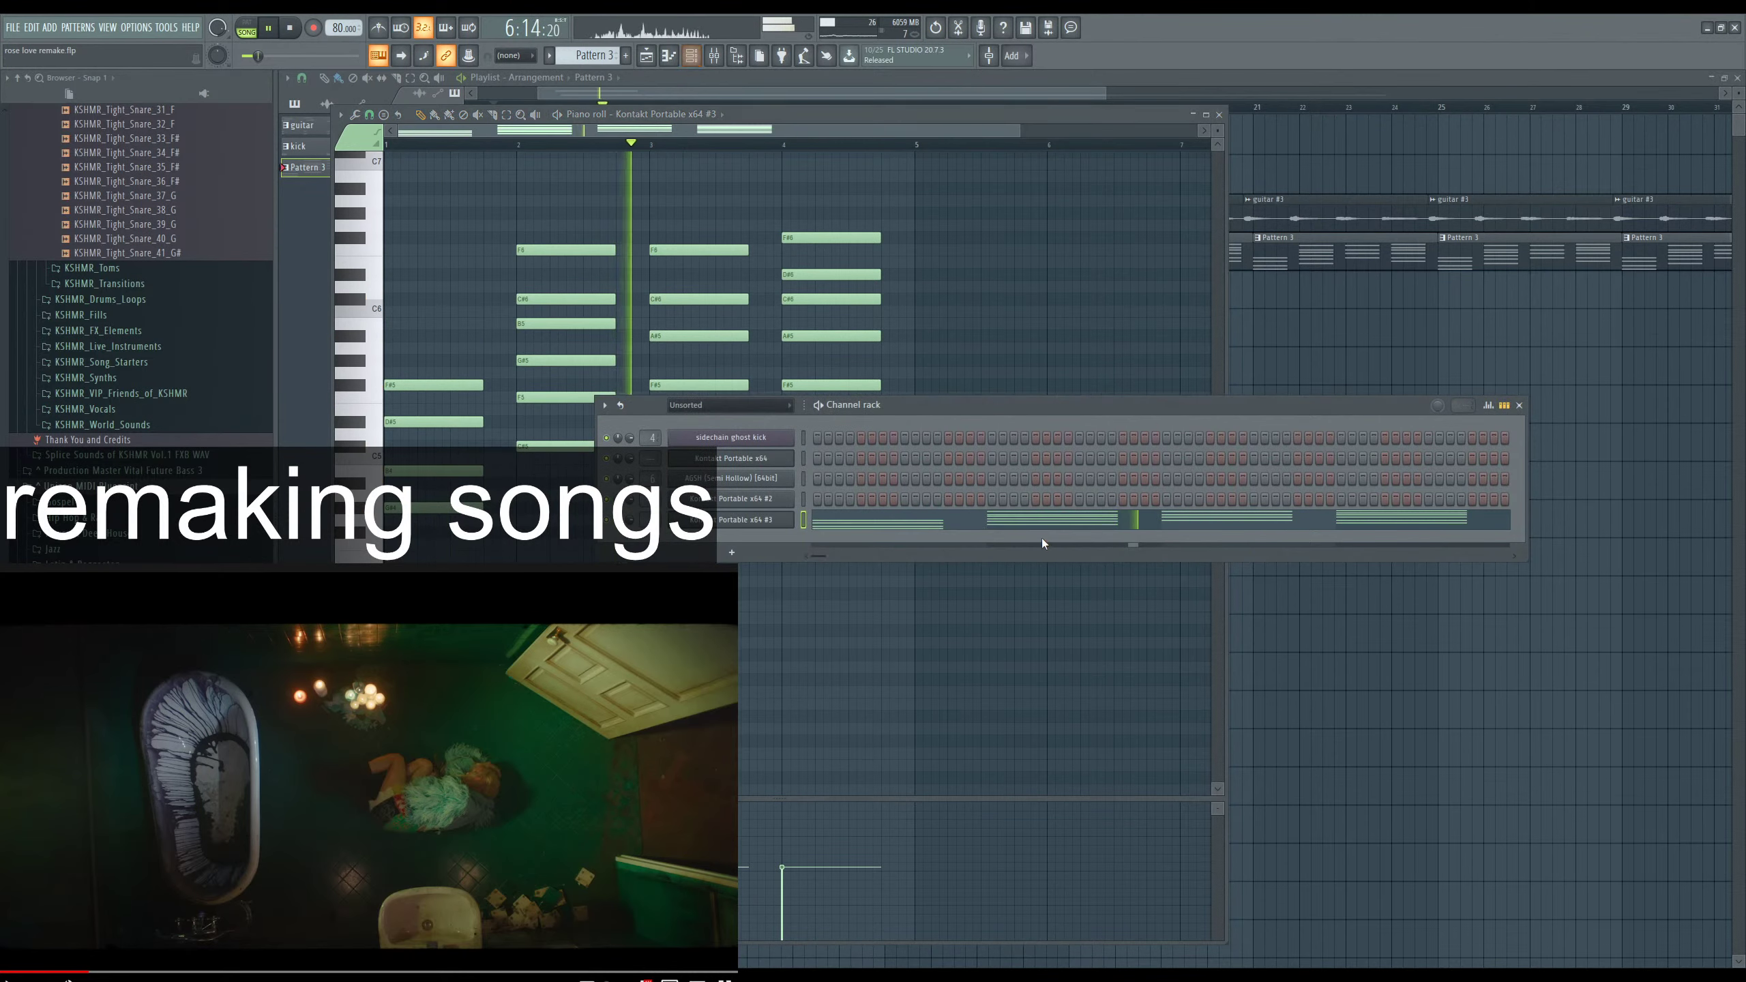
left_click(757, 519)
left_click(1132, 612)
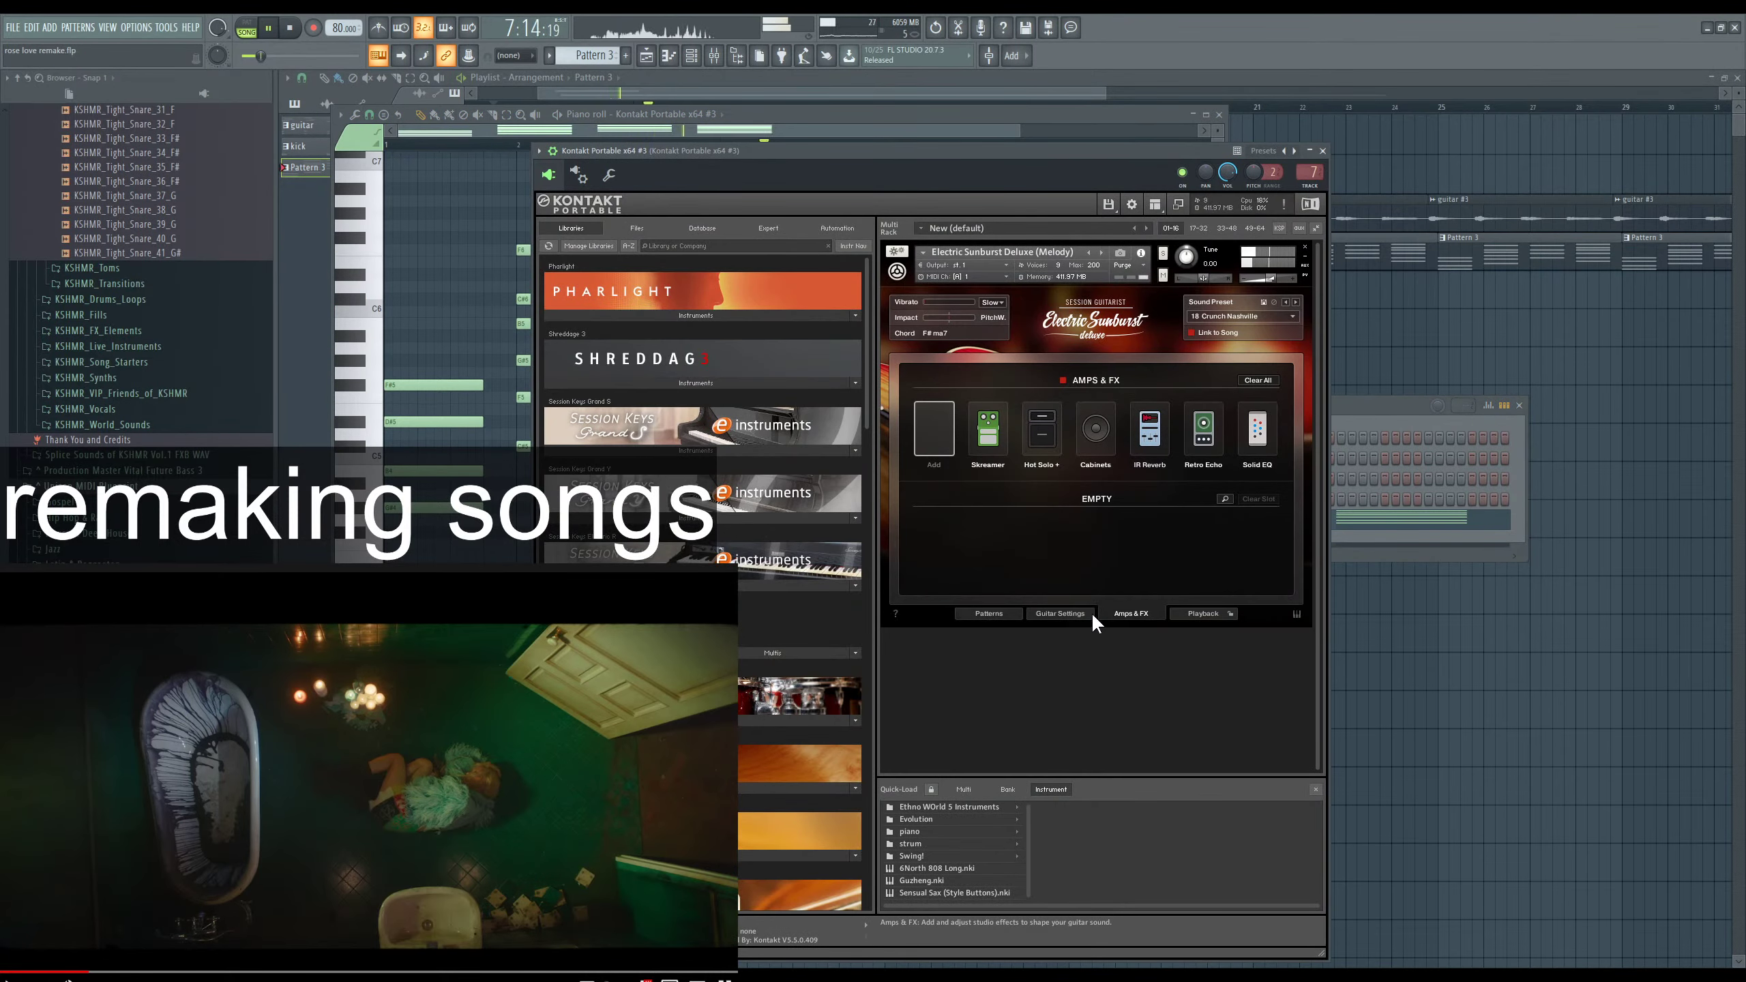
left_click(1076, 613)
left_click(1193, 613)
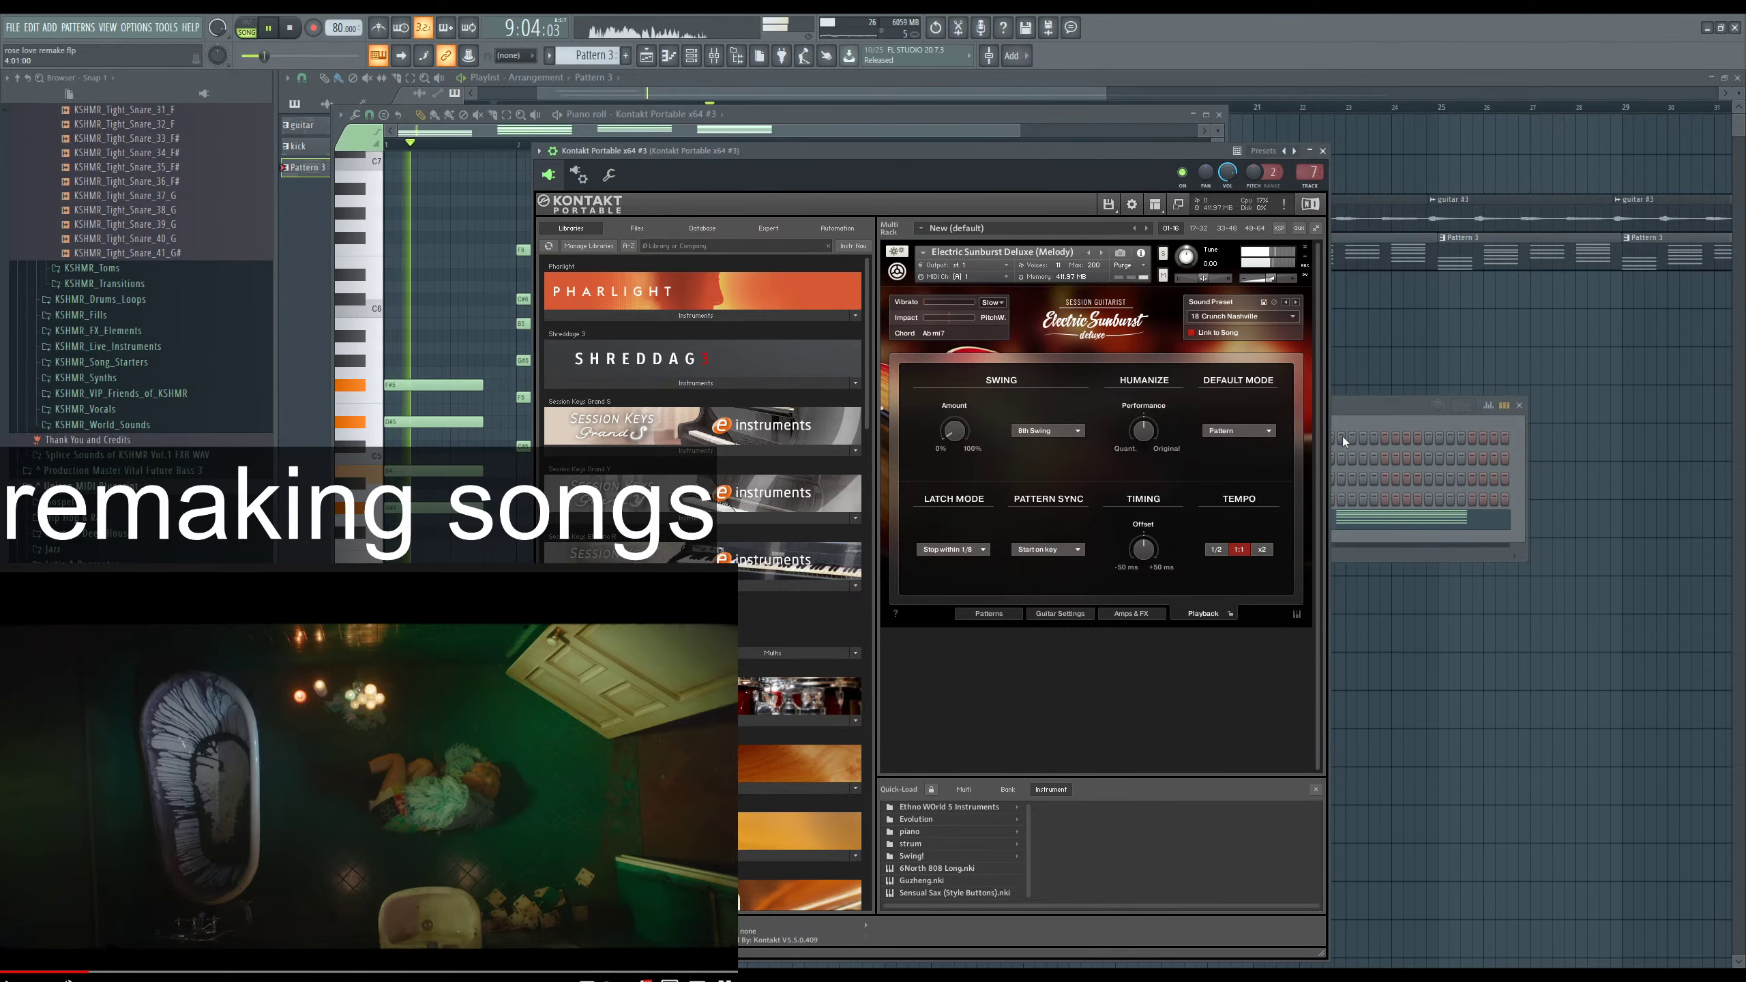
left_click(1370, 404)
left_click(983, 517)
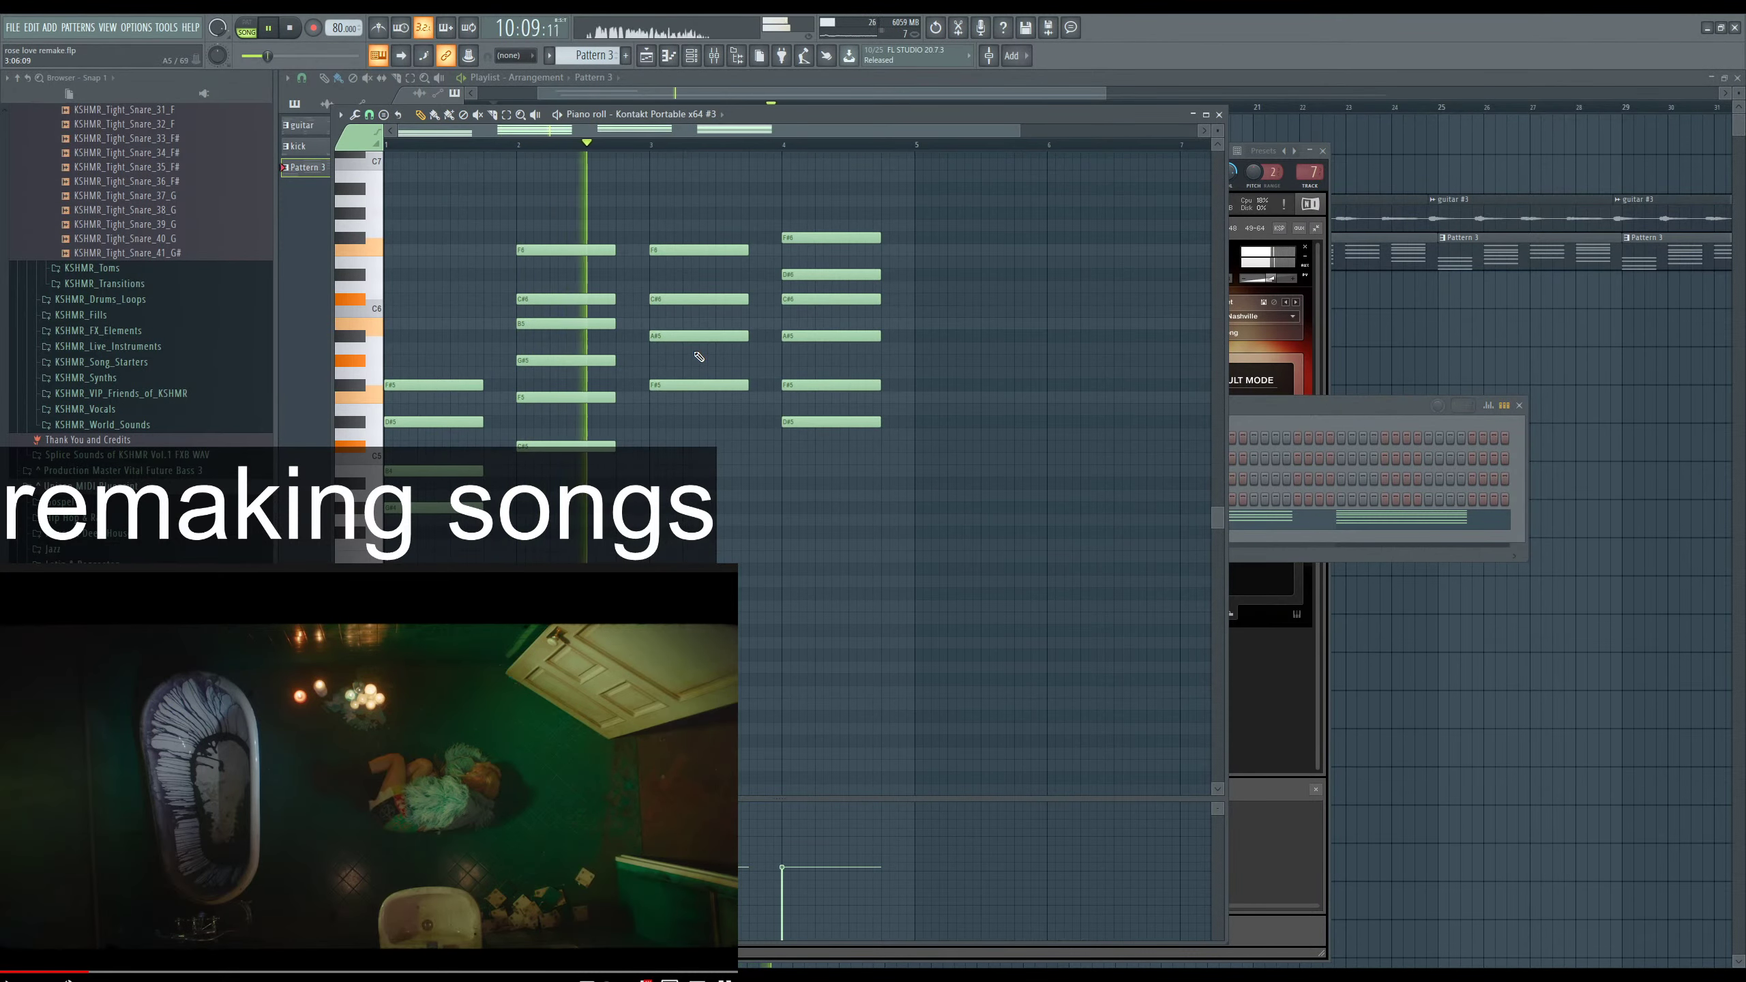
Stop the arrangement, listen to the reference video, and play the chords from bar 5 for comparison.
key("space")
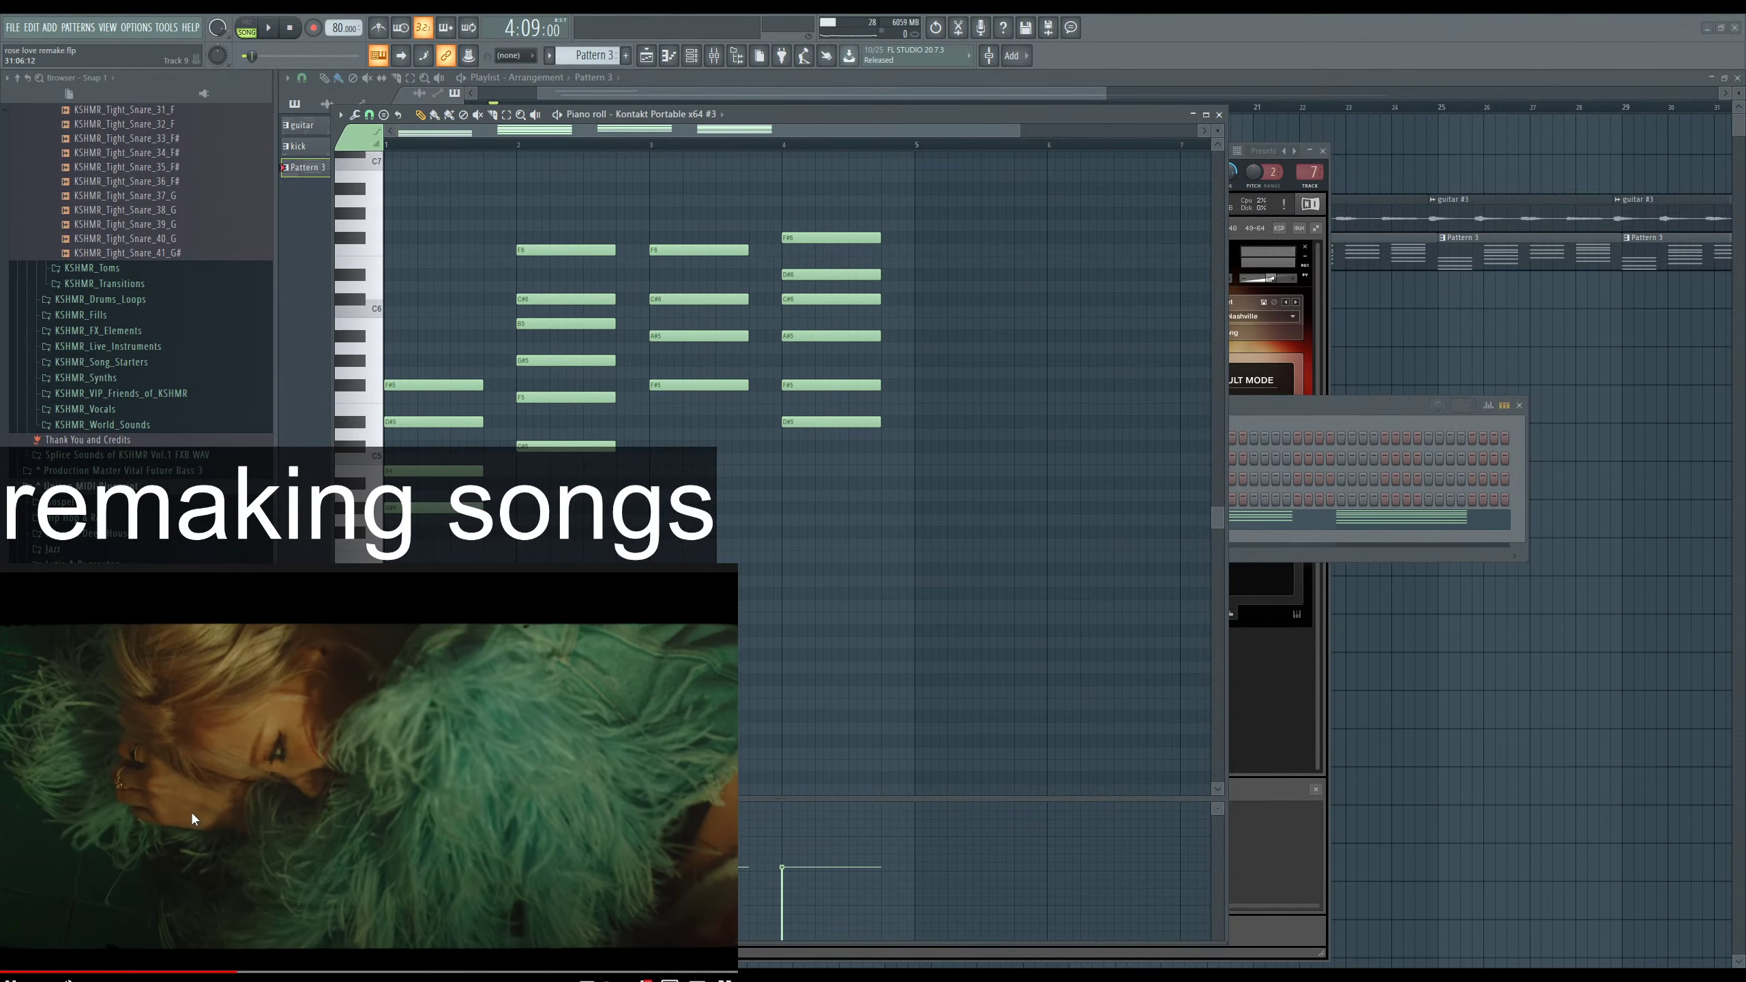
left_click(191, 814)
key("space")
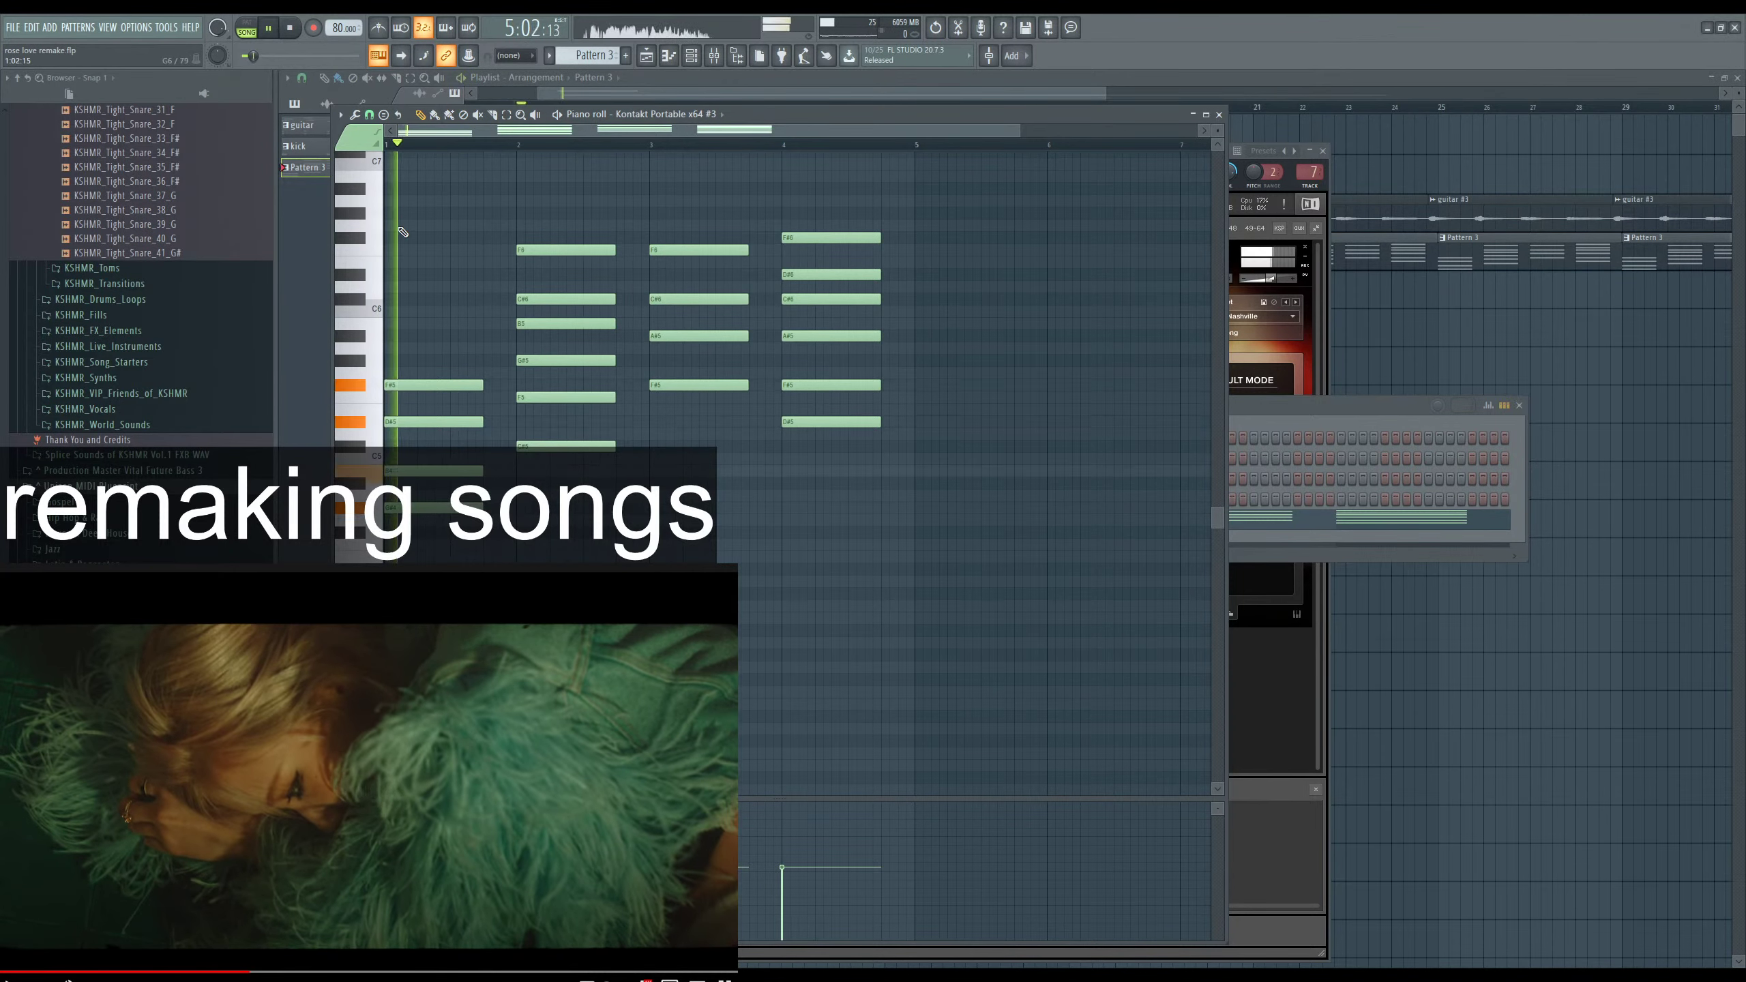
Raise all notes of Pattern 3's first chord by one octave and preview the result.
left_click_drag(504, 524, 386, 373)
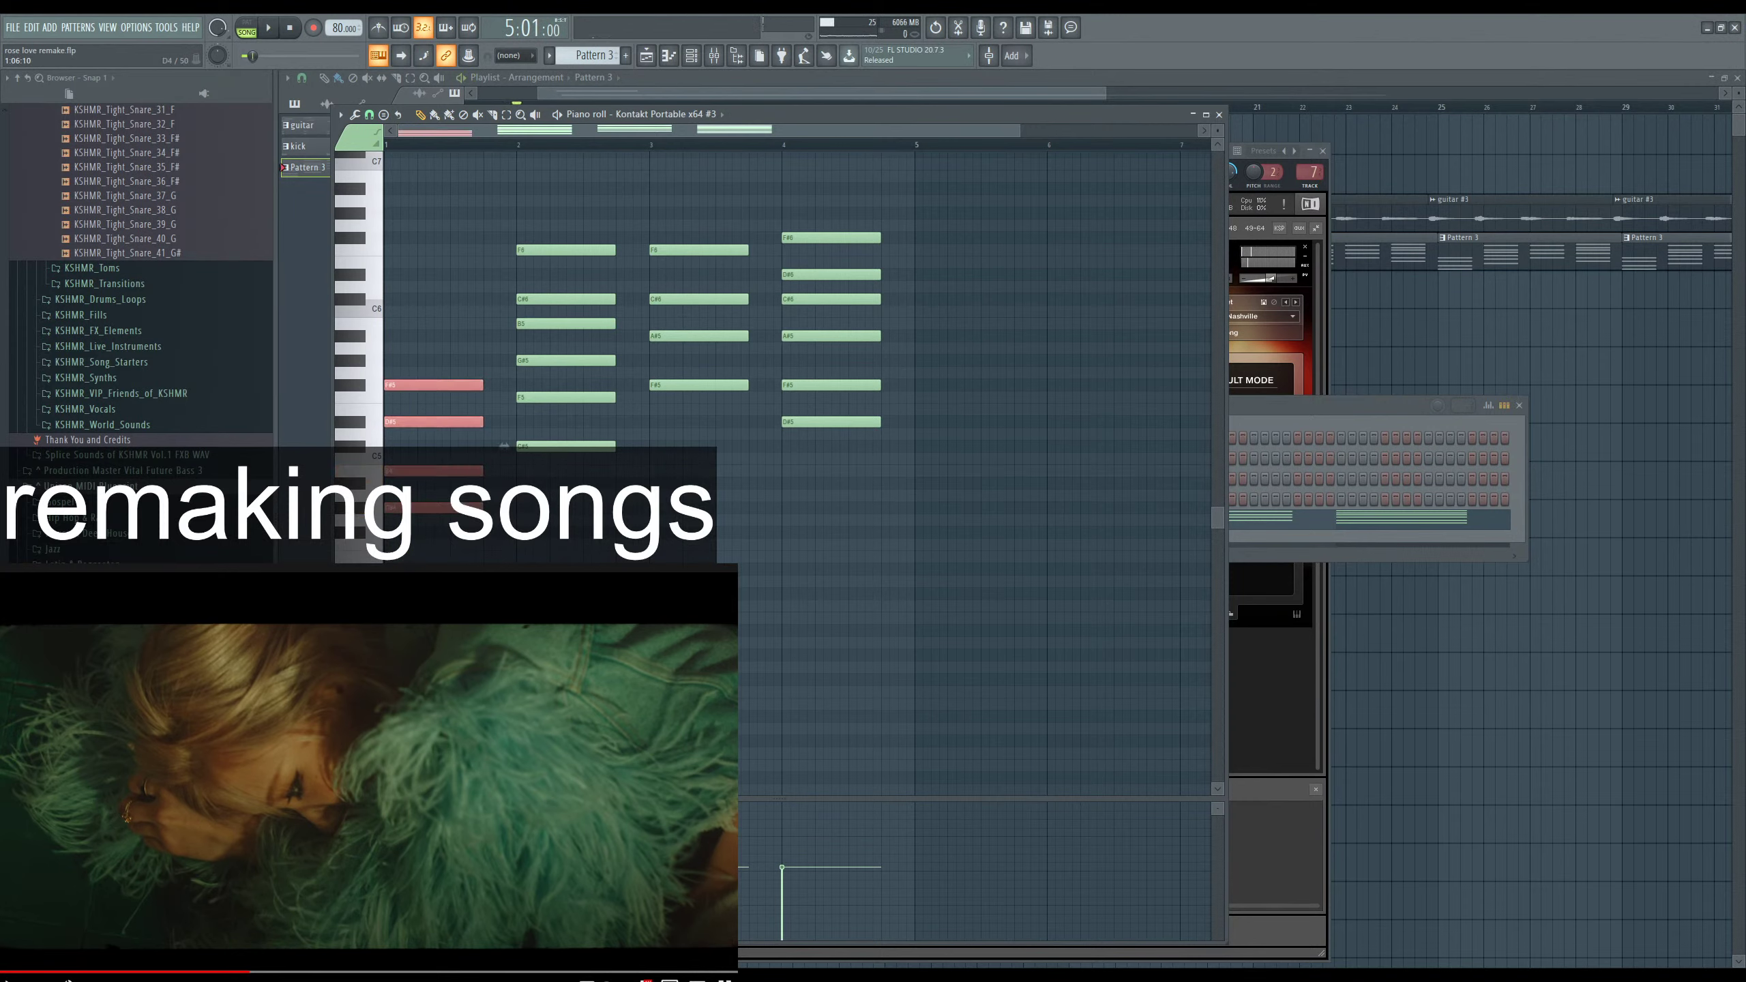
key("ctrl+Up")
key("space")
key("space")
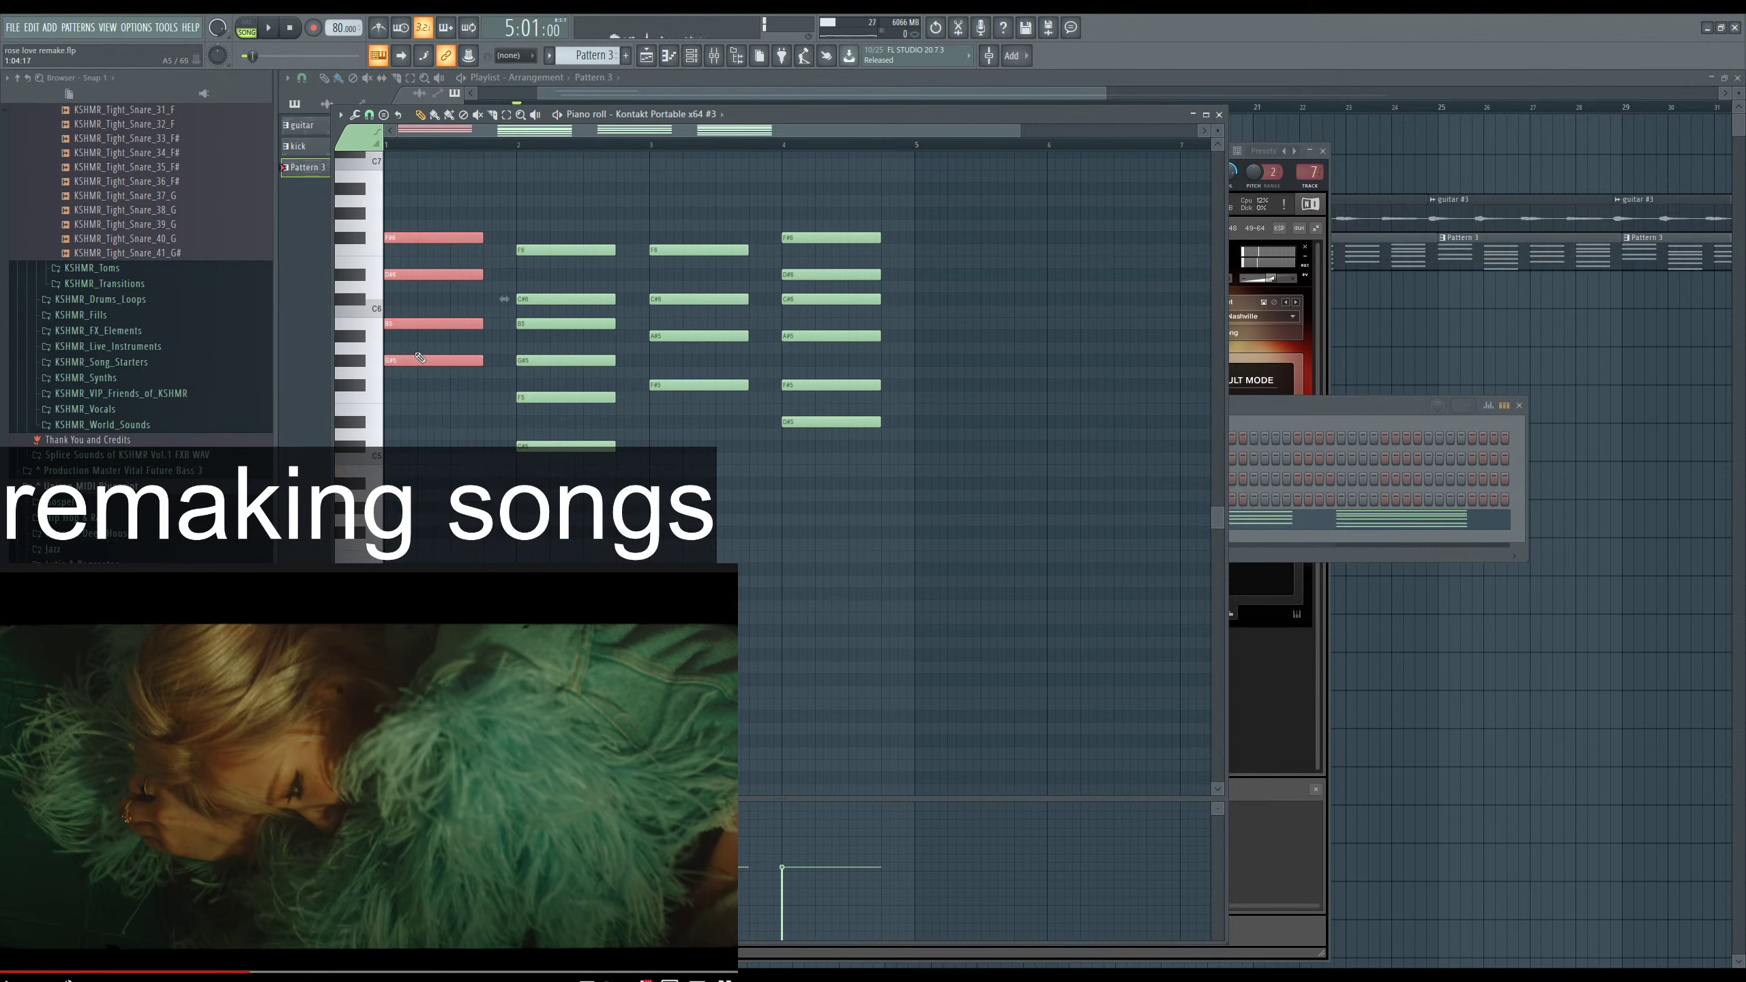
Lower the first chord's bottom note by one octave and play the chords.
left_click(421, 358)
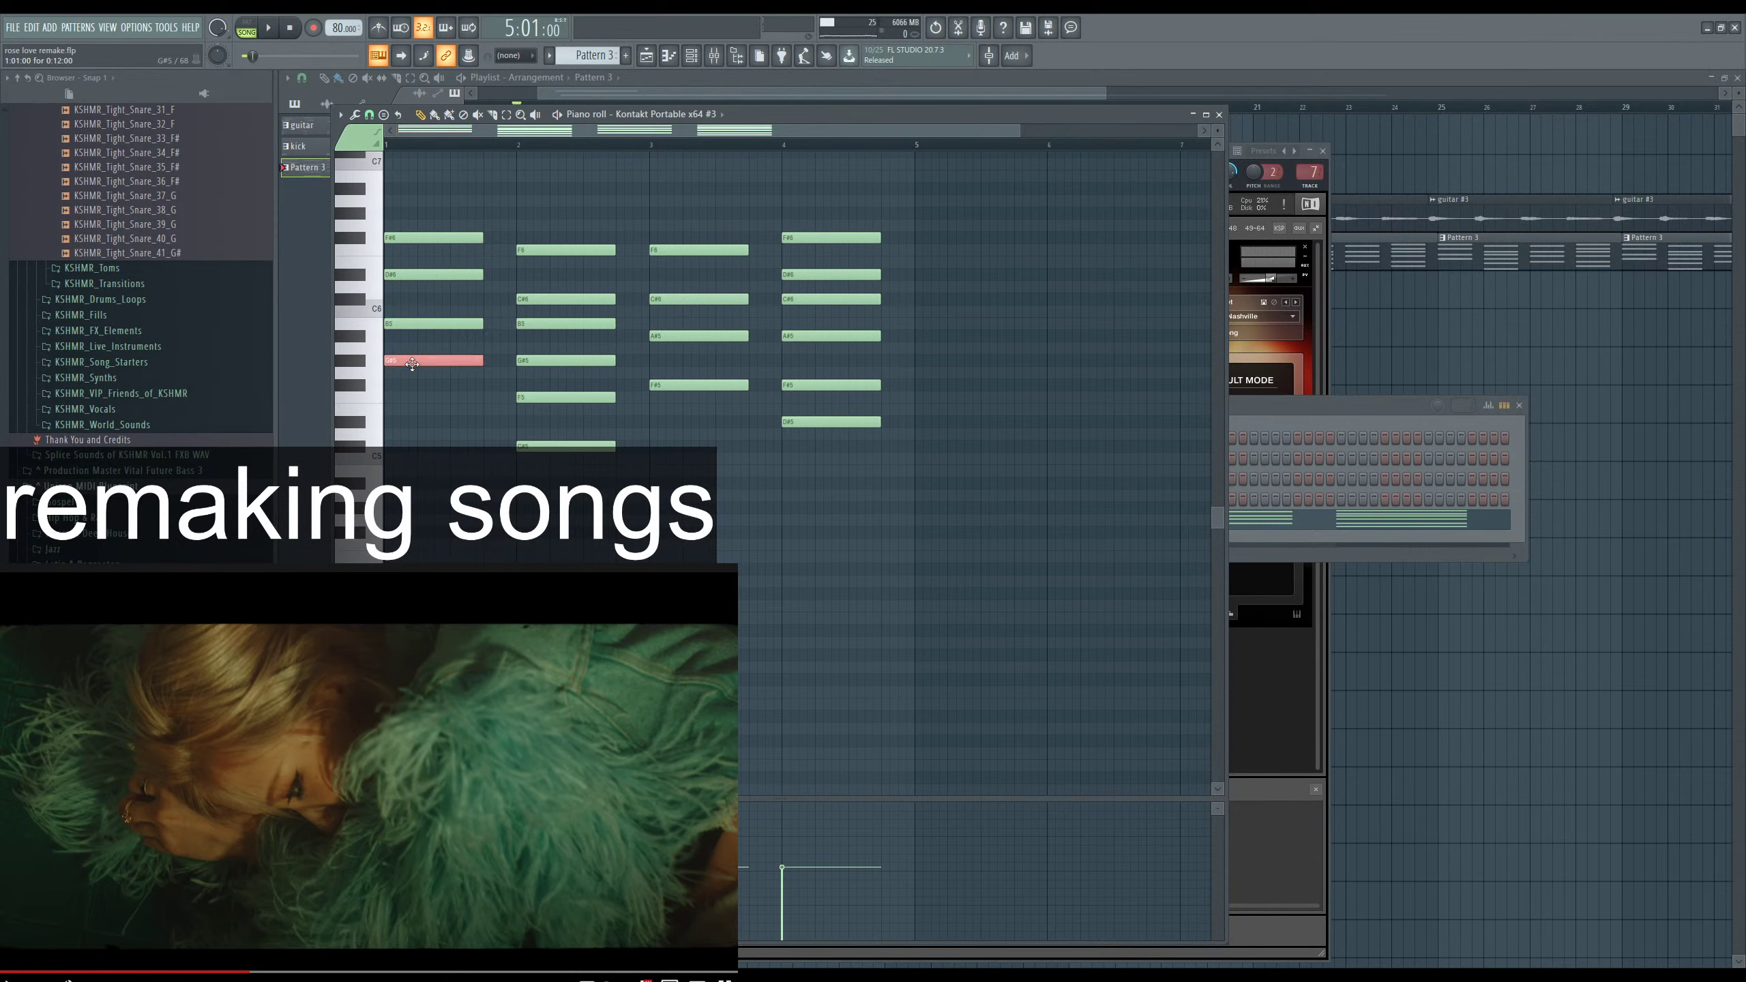
key("ctrl+Down")
key("space")
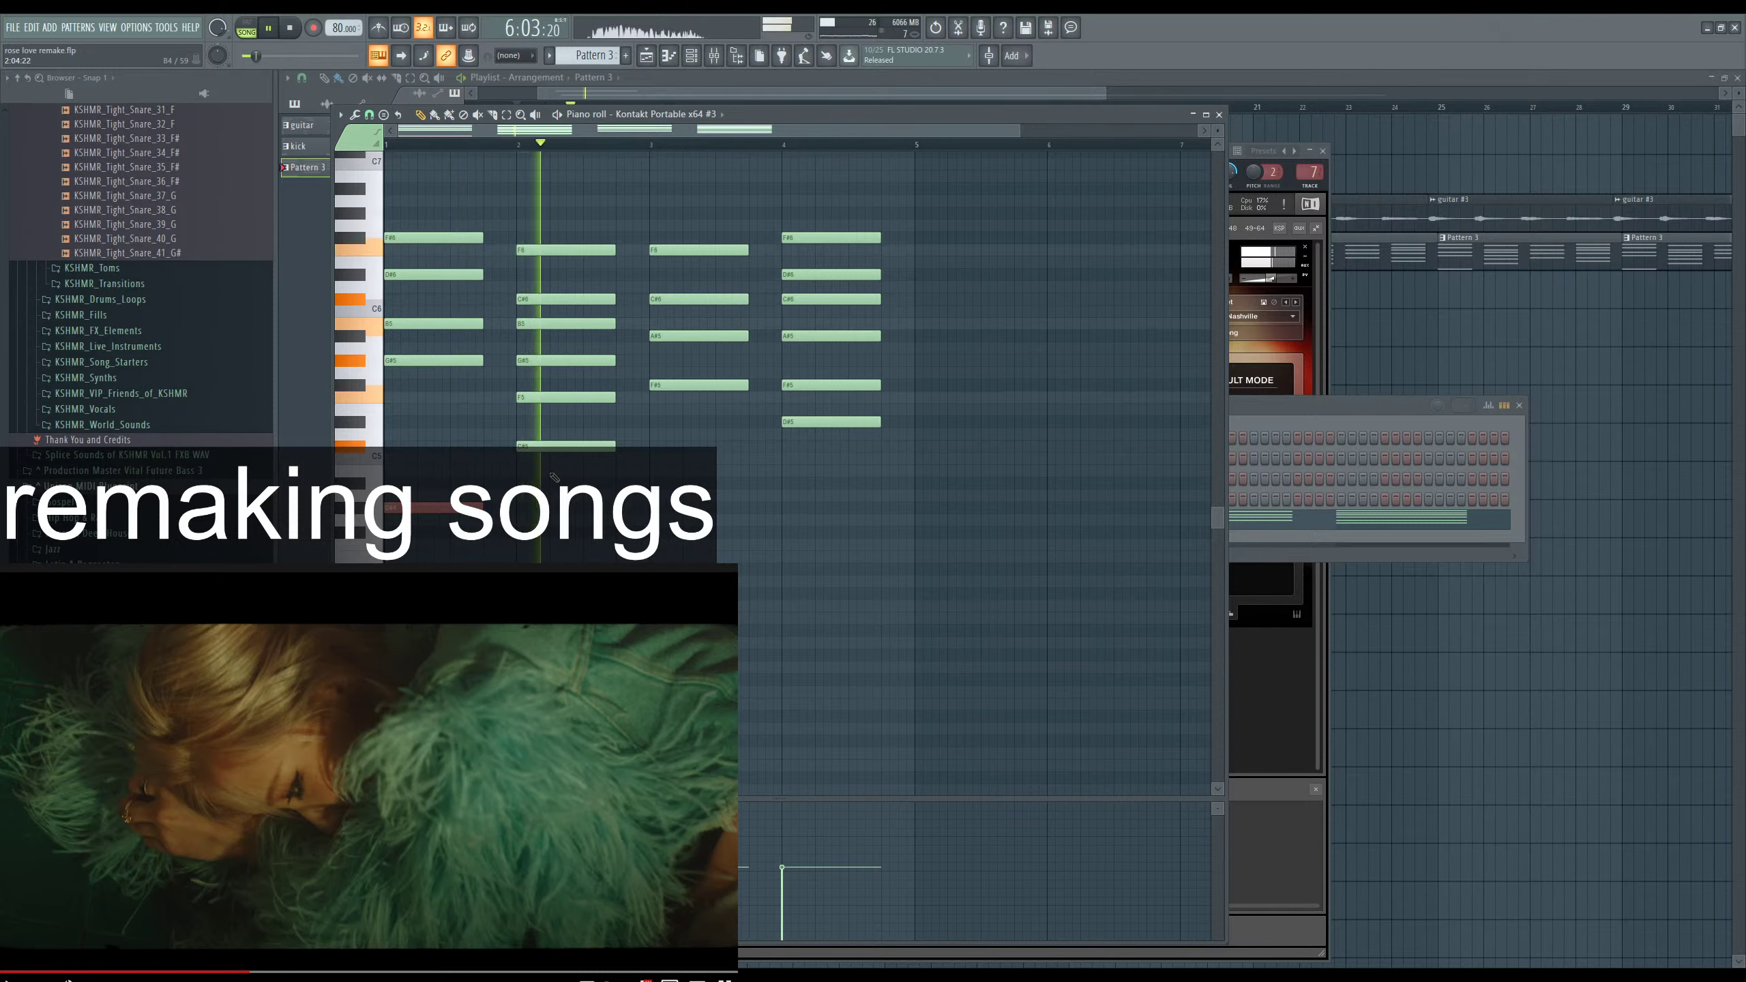
Delete the two highest notes of the second chord and stop playback.
left_click_drag(554, 221, 560, 303)
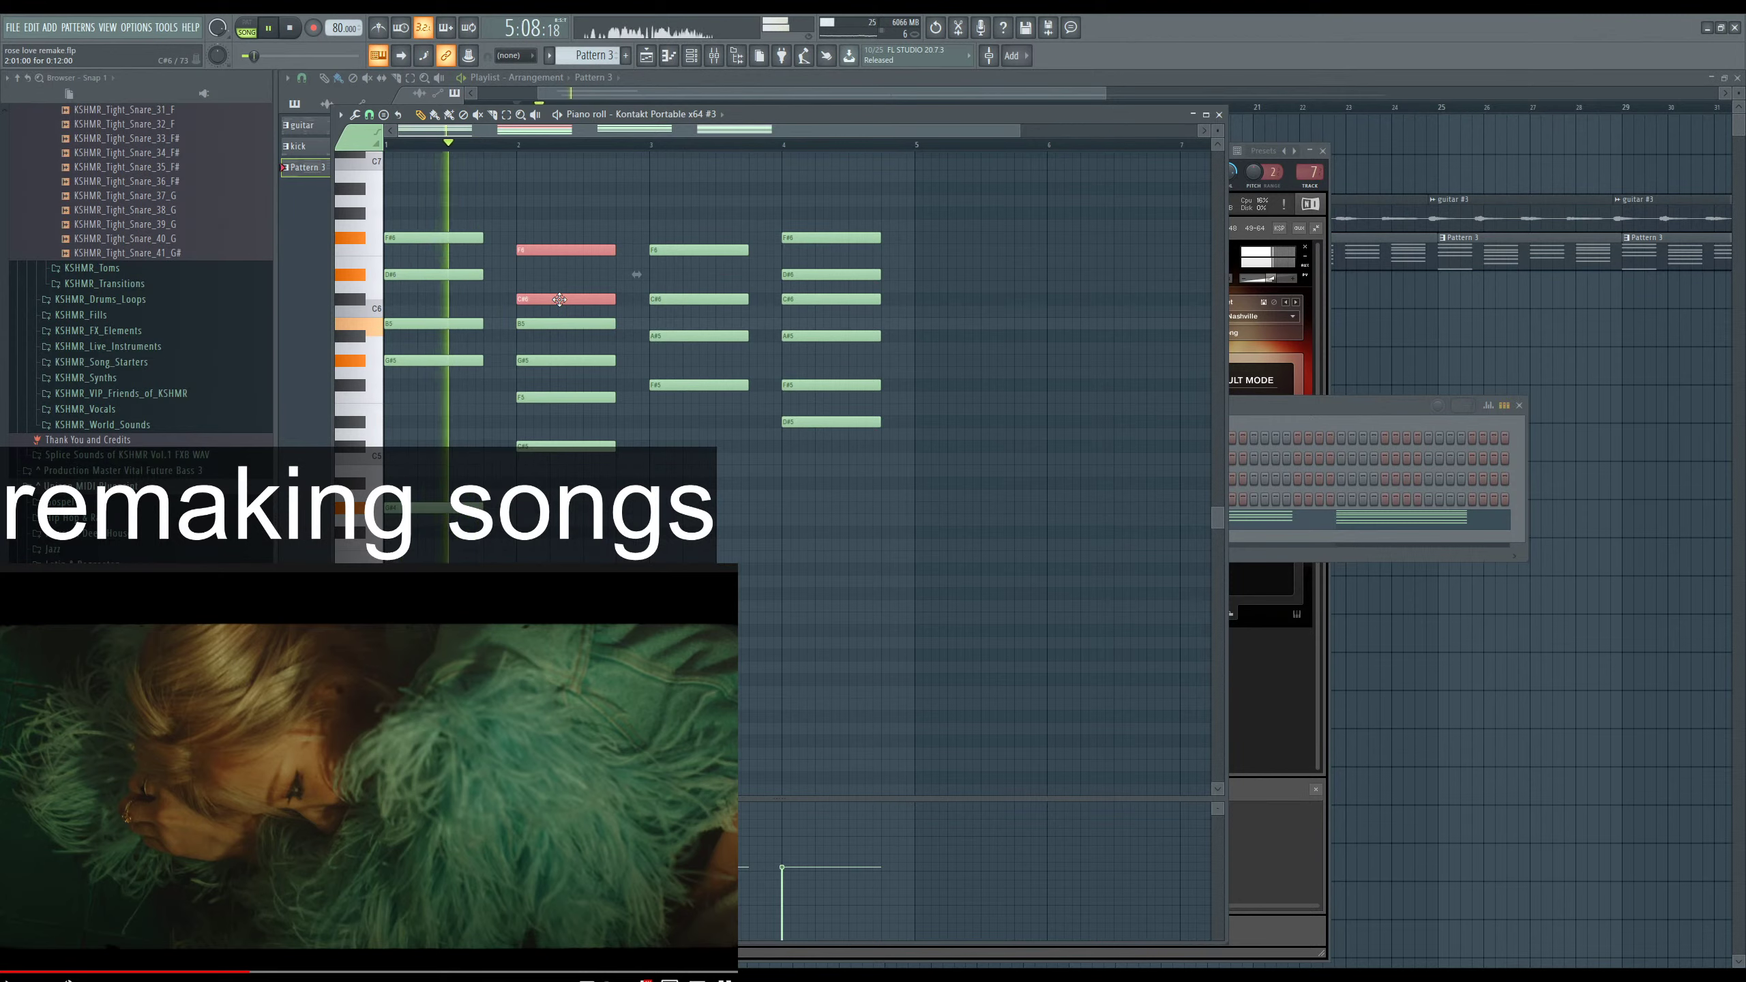
key("Delete")
key("space")
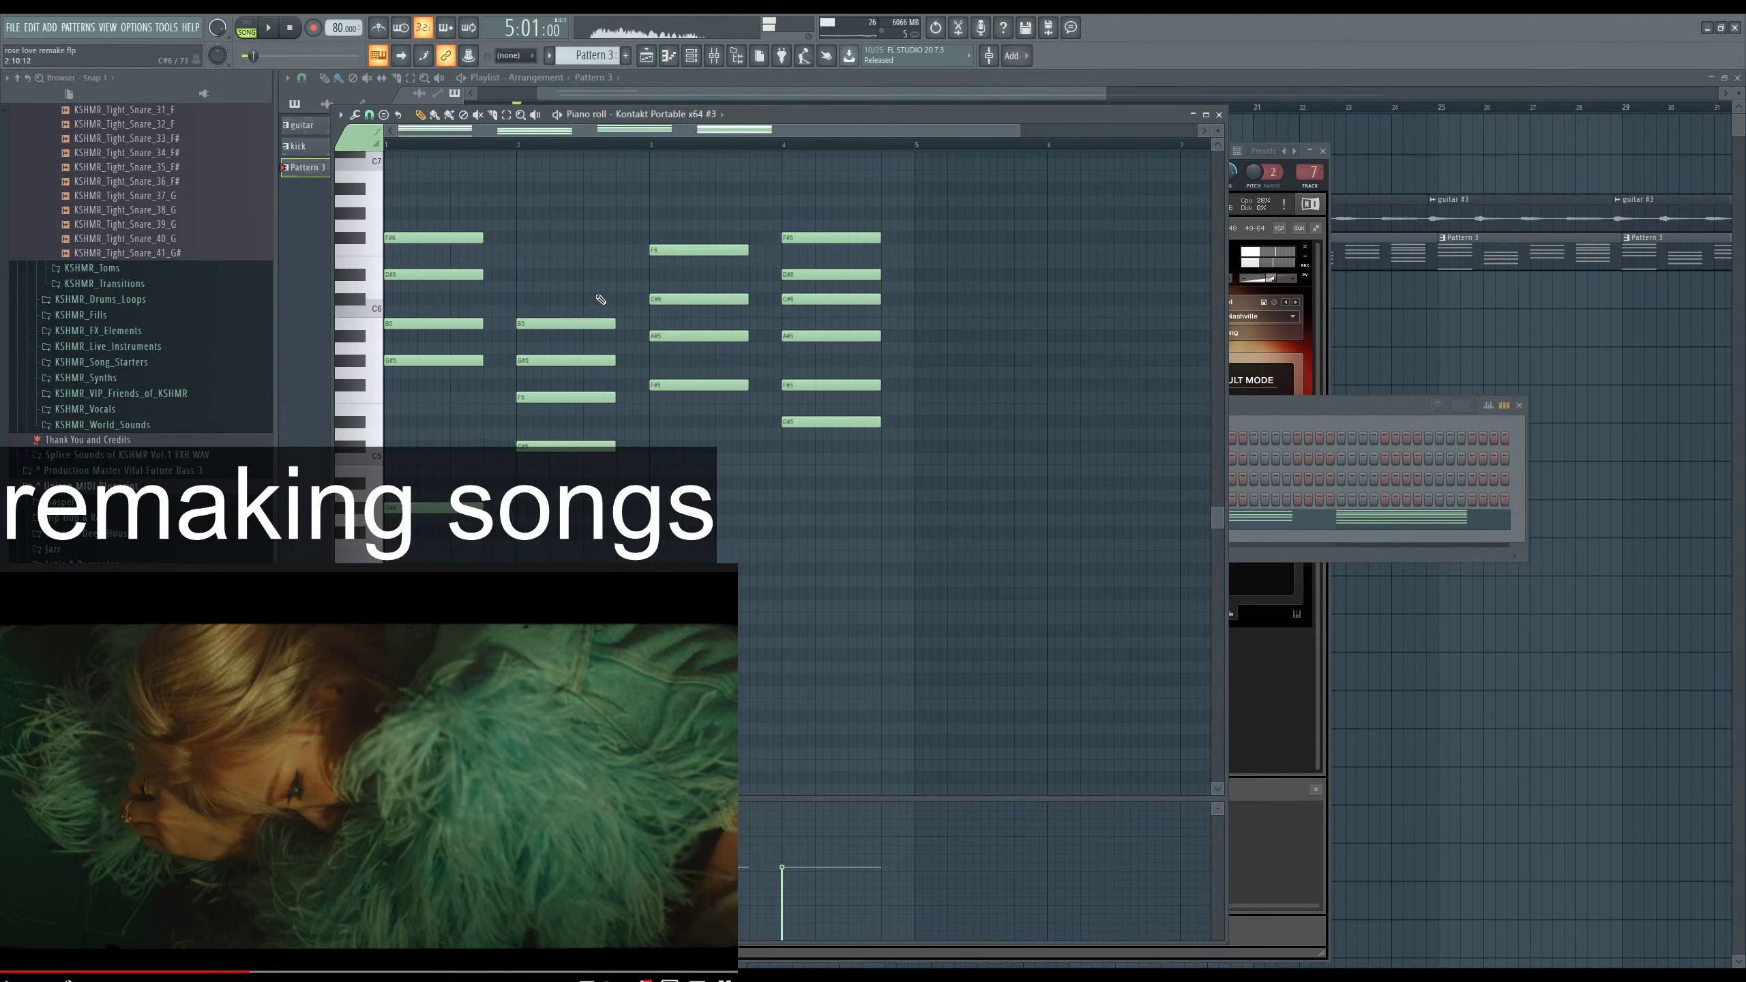
Raise the remaining notes of the second chord by one octave during playback.
key("space")
left_click_drag(604, 289, 607, 496)
key("ctrl+Up")
scroll(582, 405, "up", 1)
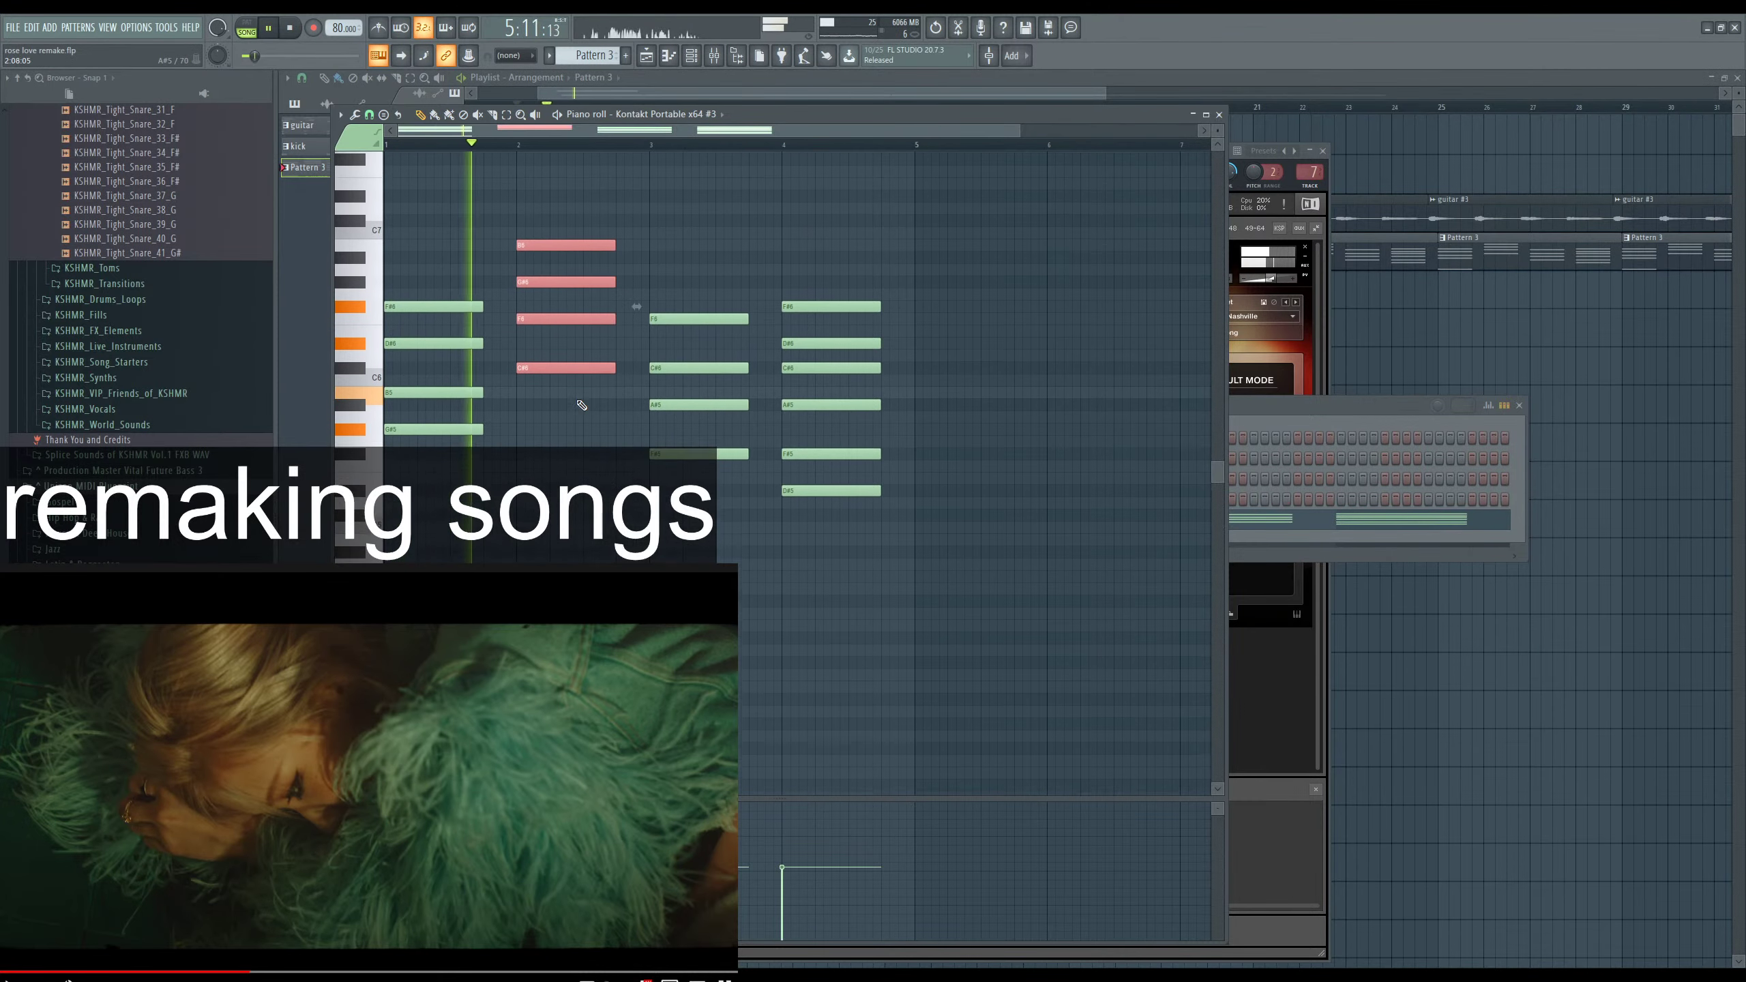
Try adding a copy of the second chord's bottom note one octave lower, and undo the change.
left_click(562, 373)
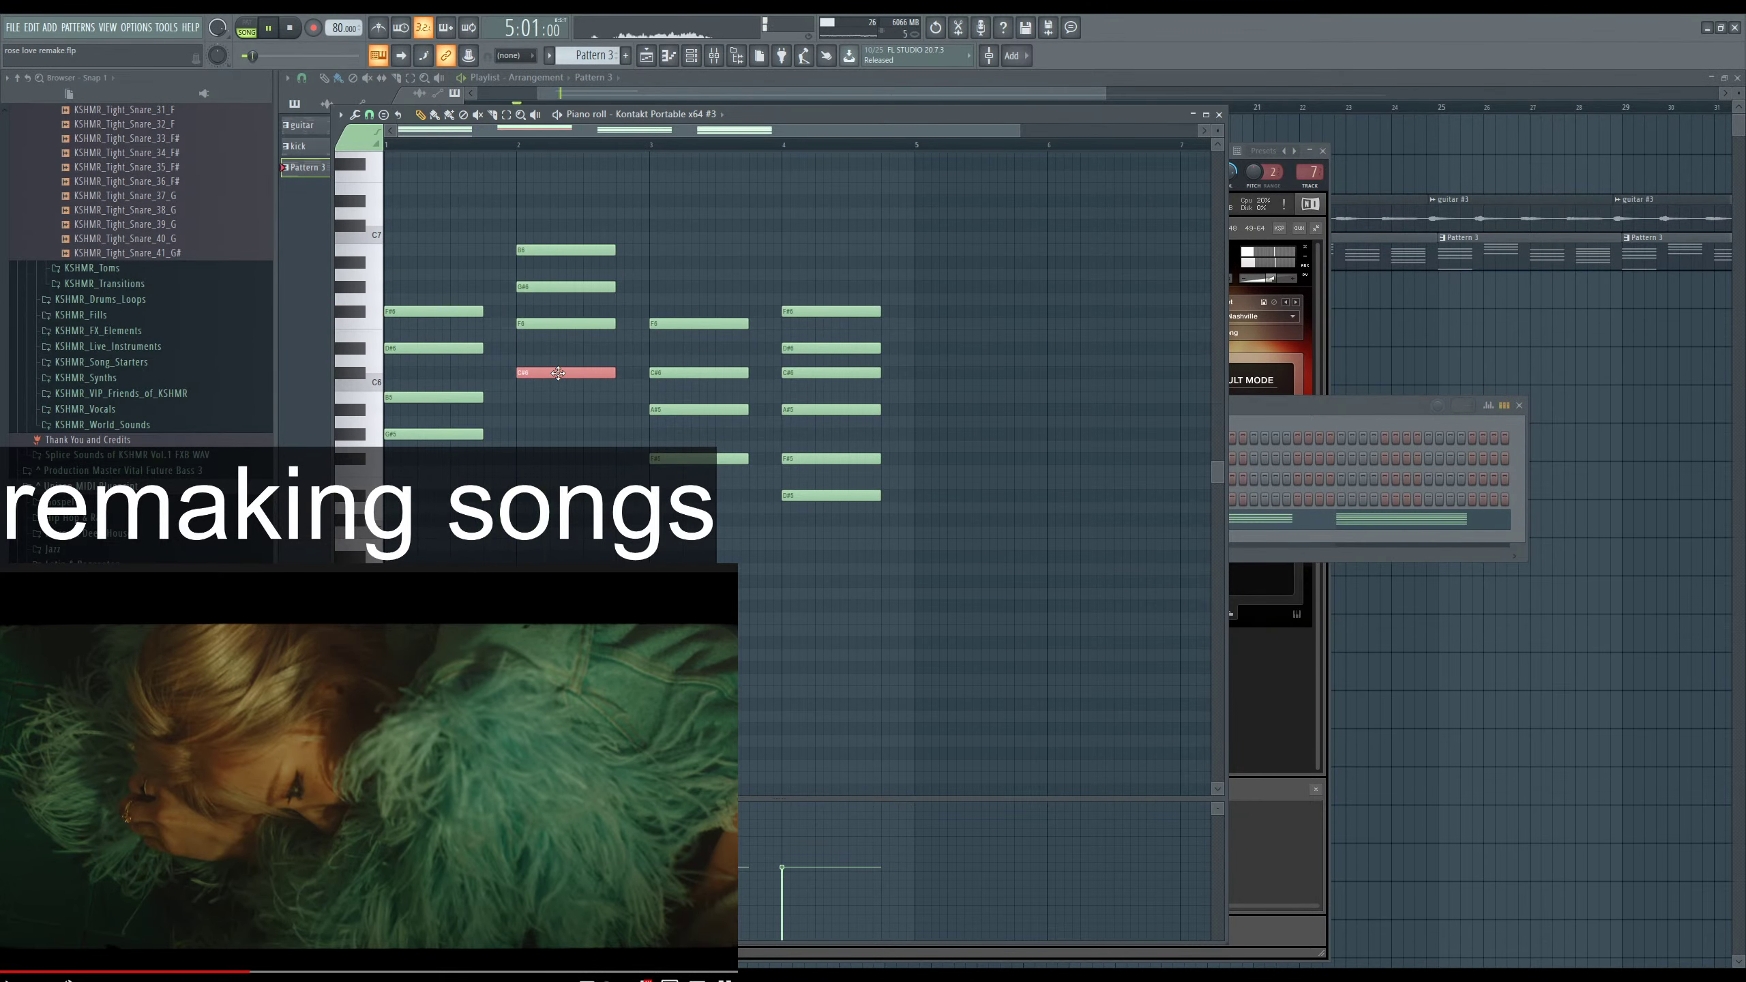
key("ctrl+c")
key("ctrl+v")
key("ctrl+Down")
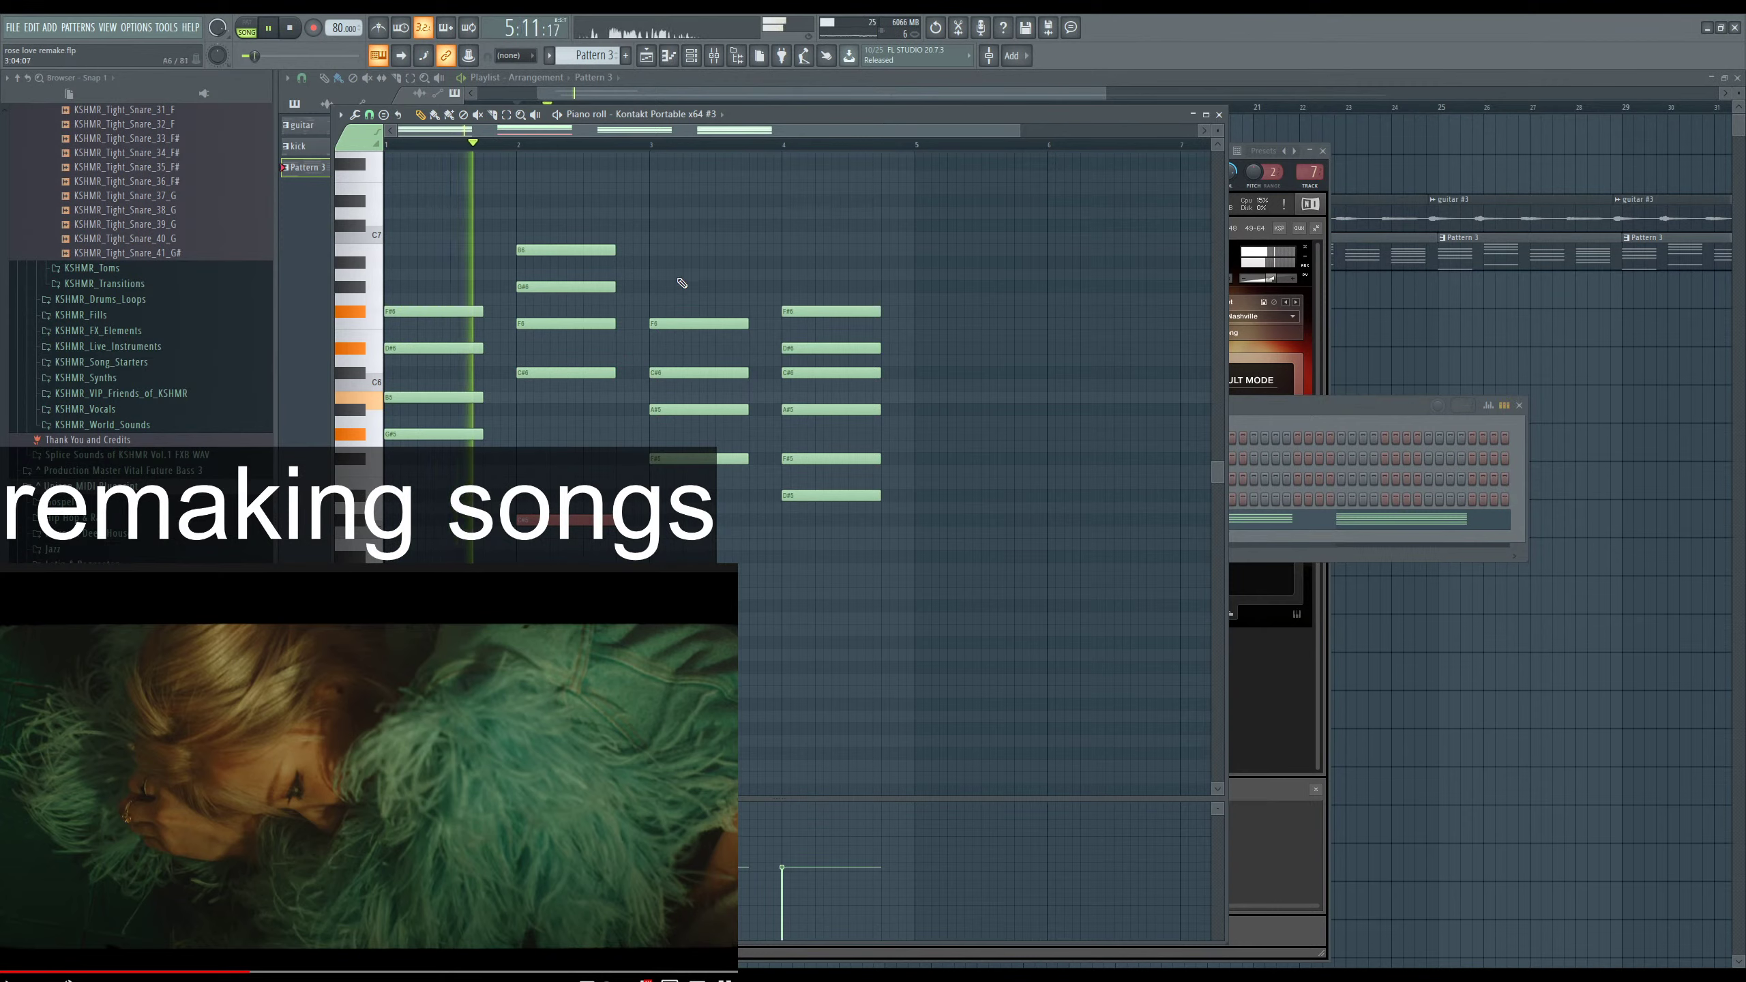
left_click_drag(682, 283, 673, 465)
left_click(678, 459)
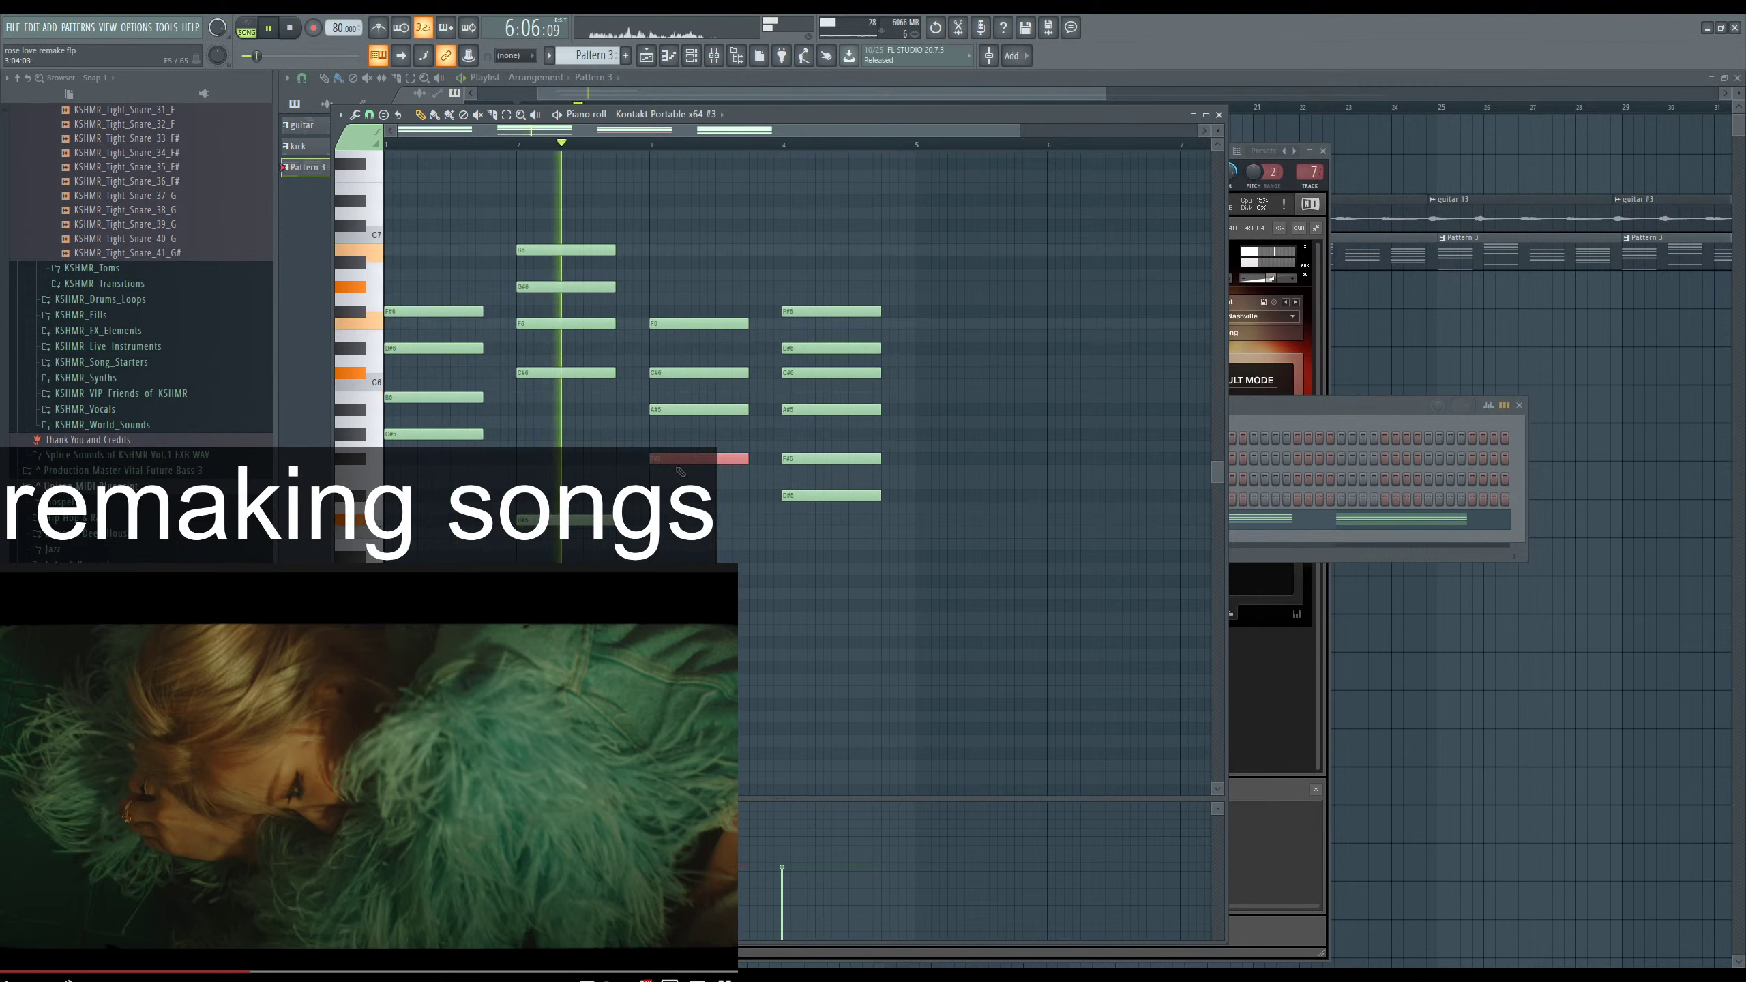
key("KP_Divide")
key("ctrl+z")
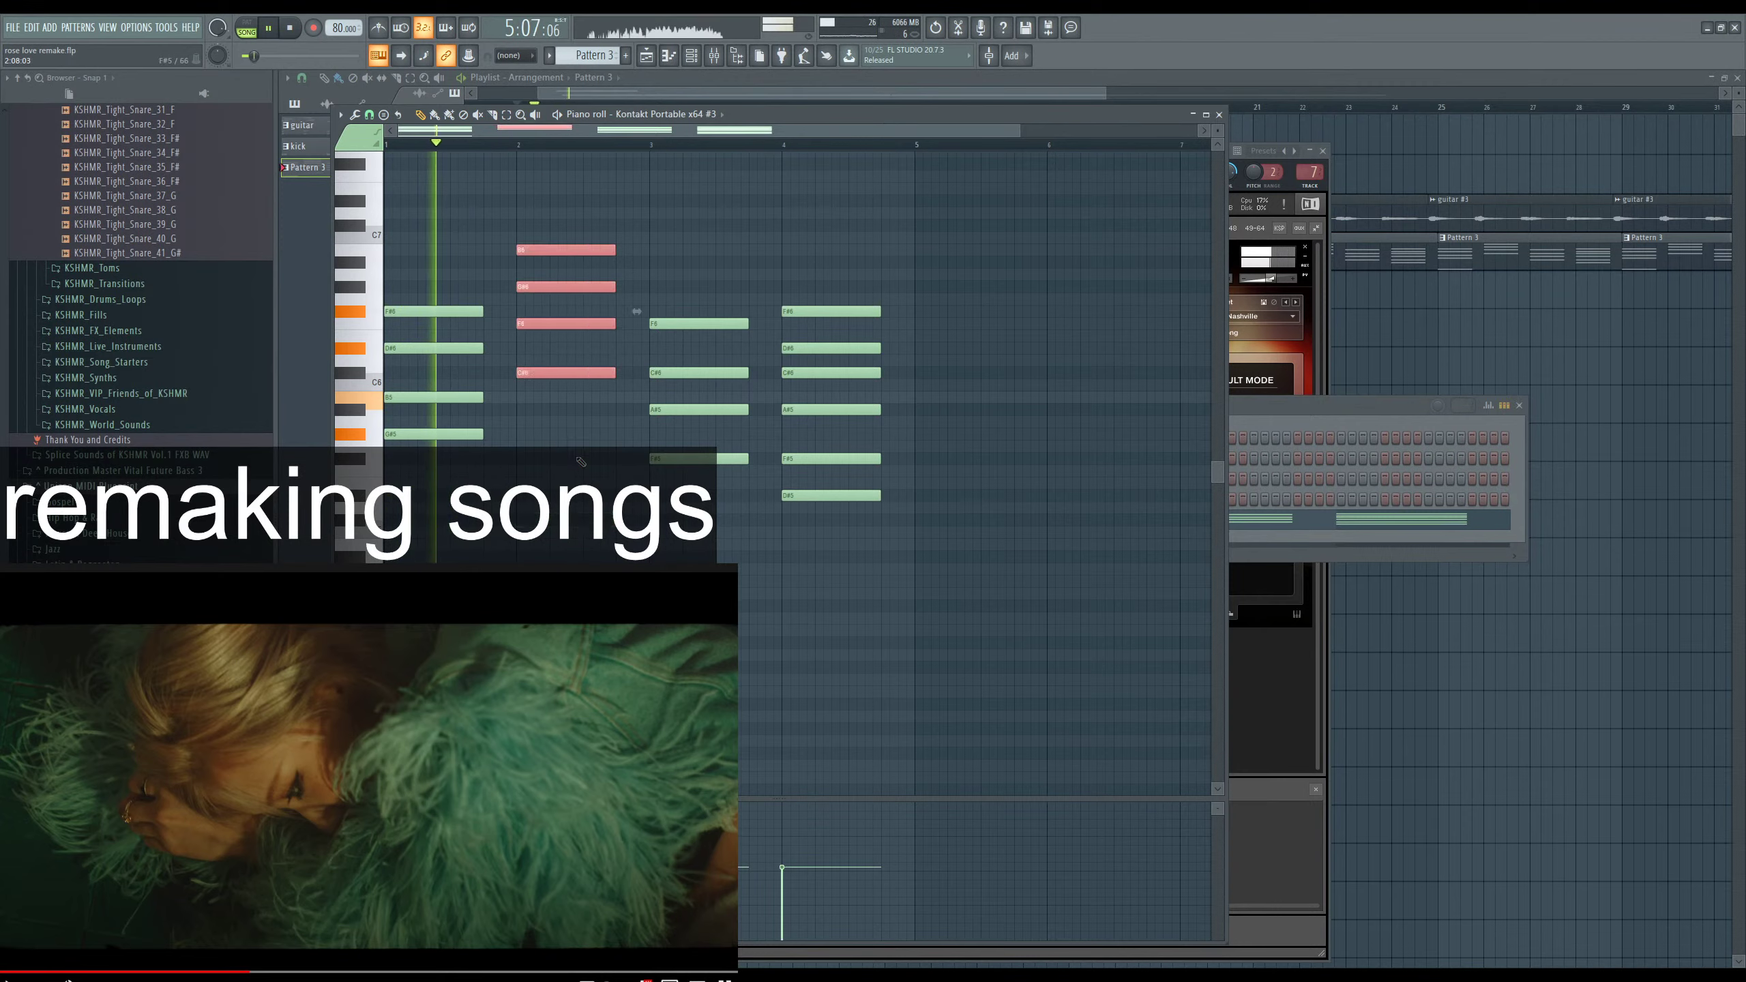
Lower all four notes of Pattern 3's second chord by one octave and restart playback.
key("ctrl+Down")
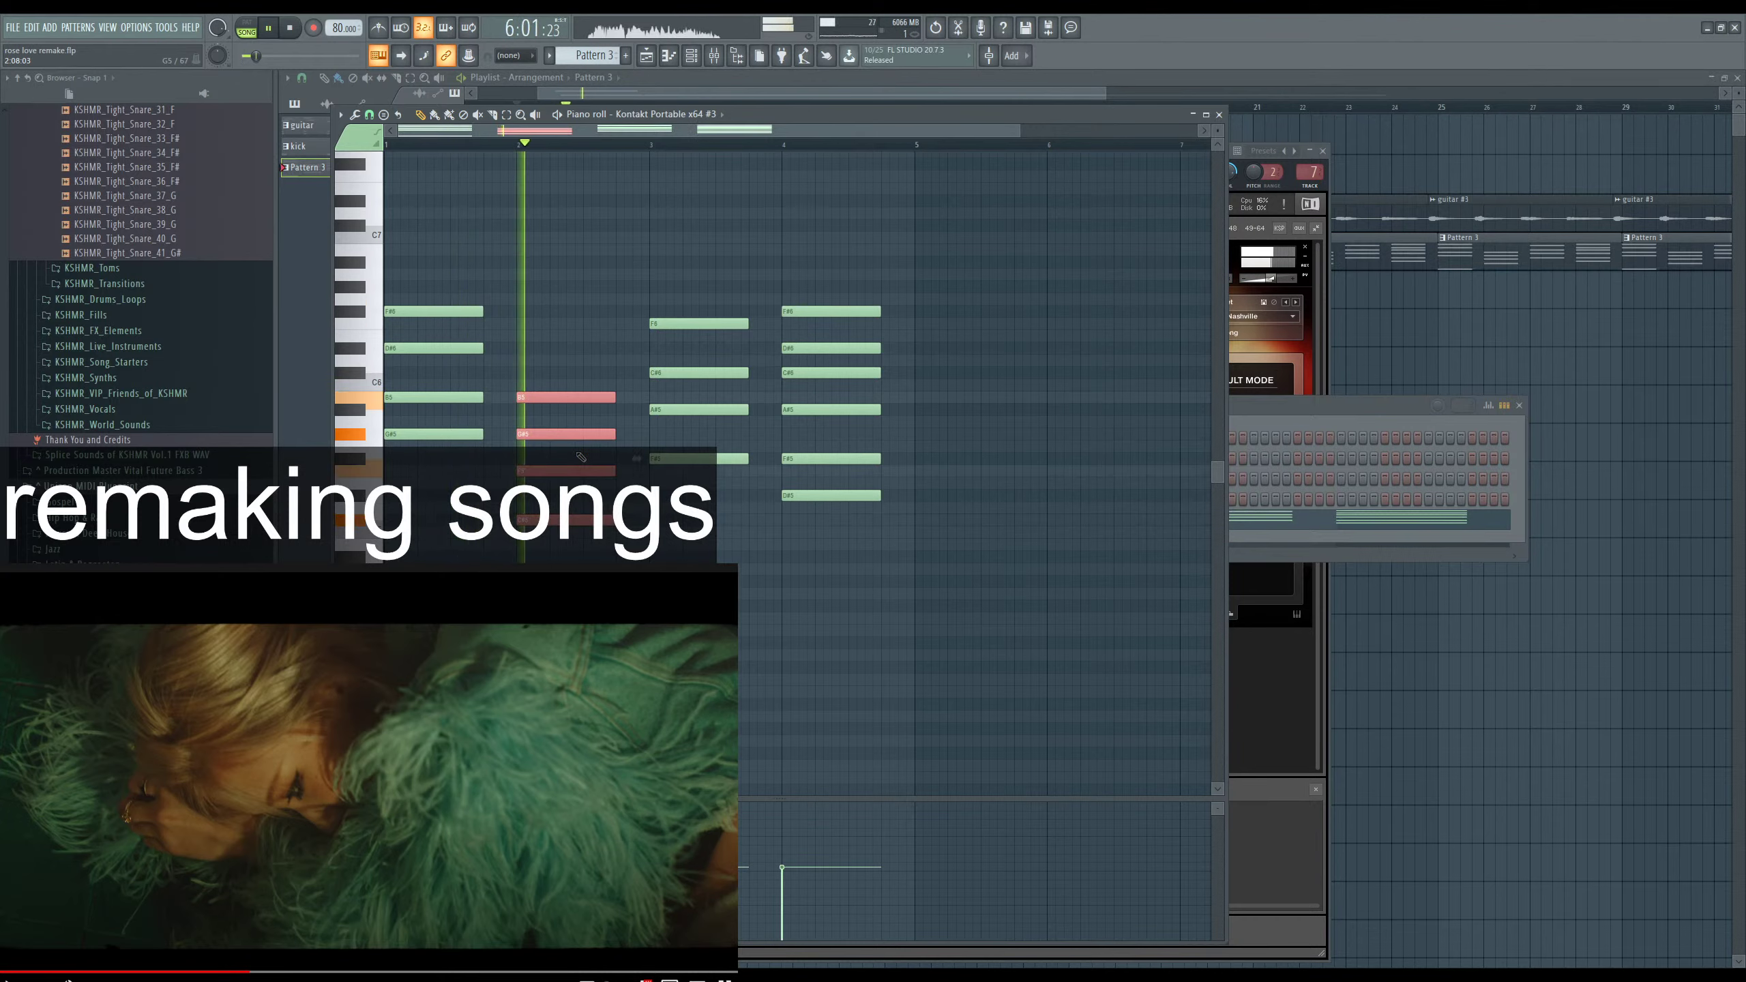
key("space")
key("space")
Duplicate the two lowest notes of the second chord one octave higher.
left_click_drag(582, 457, 575, 534)
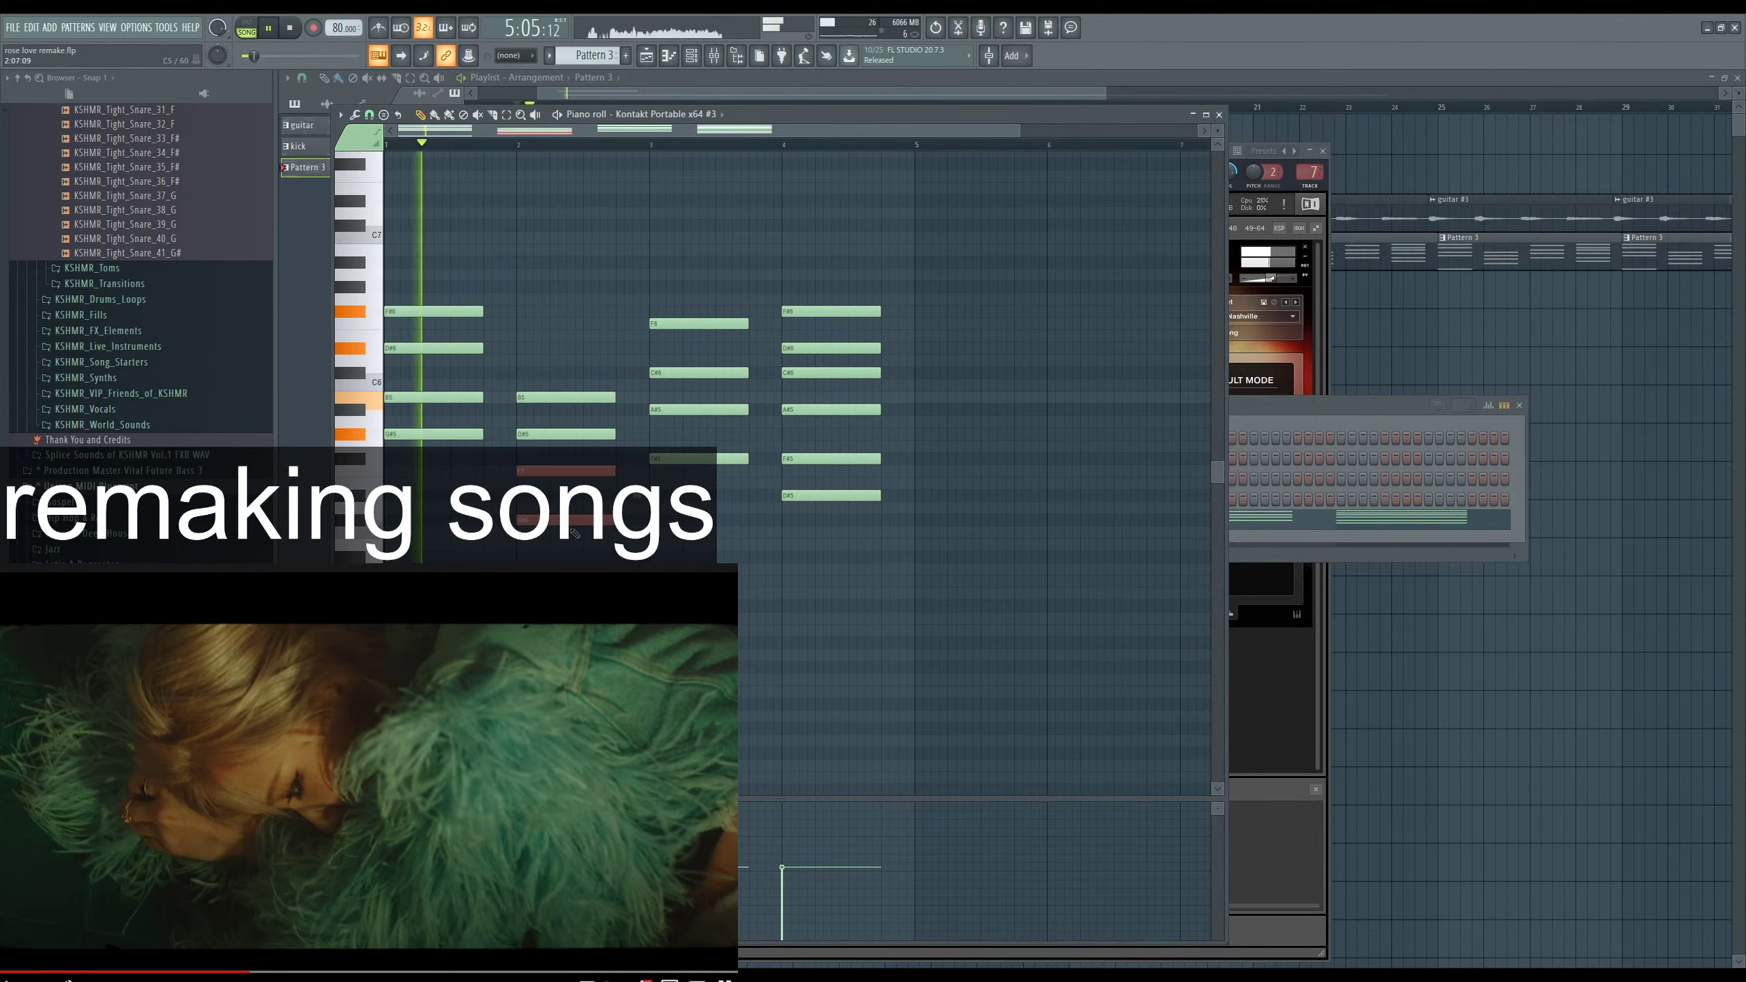
key("ctrl+c")
key("ctrl+v")
key("ctrl+Up")
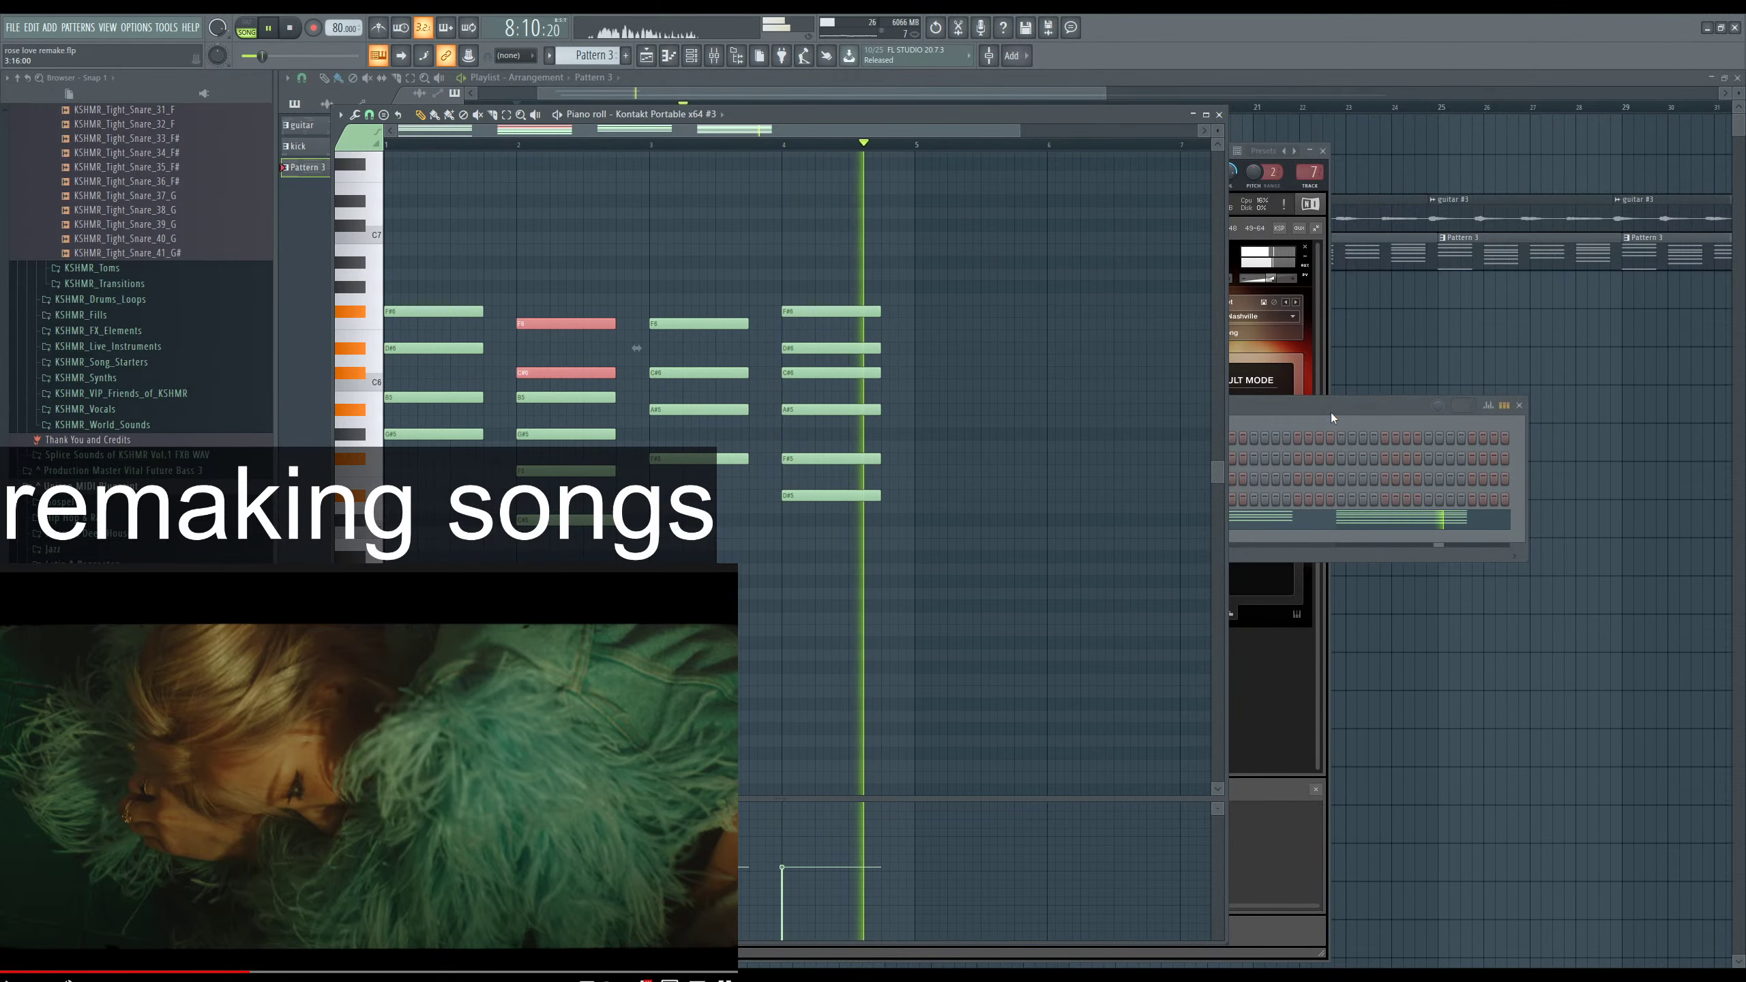
Duplicate the first chord's two highest notes one octave lower and replay the chord.
left_click(1288, 663)
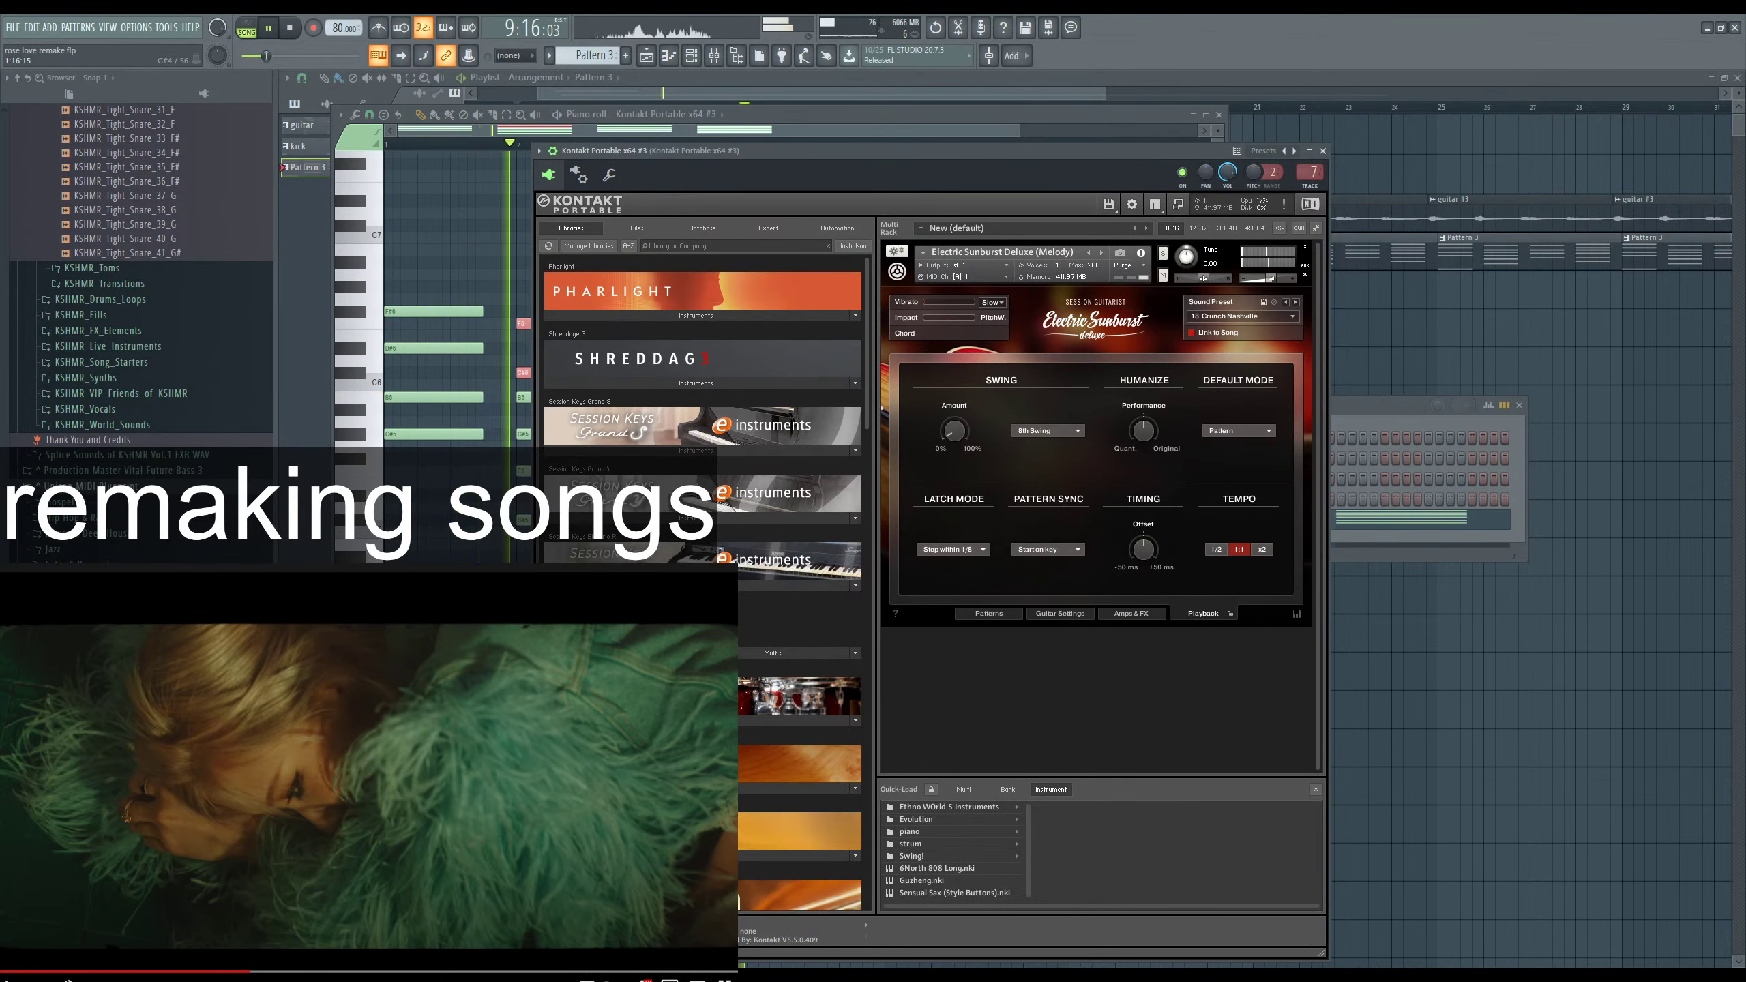
key("space")
key("space")
left_click(465, 496)
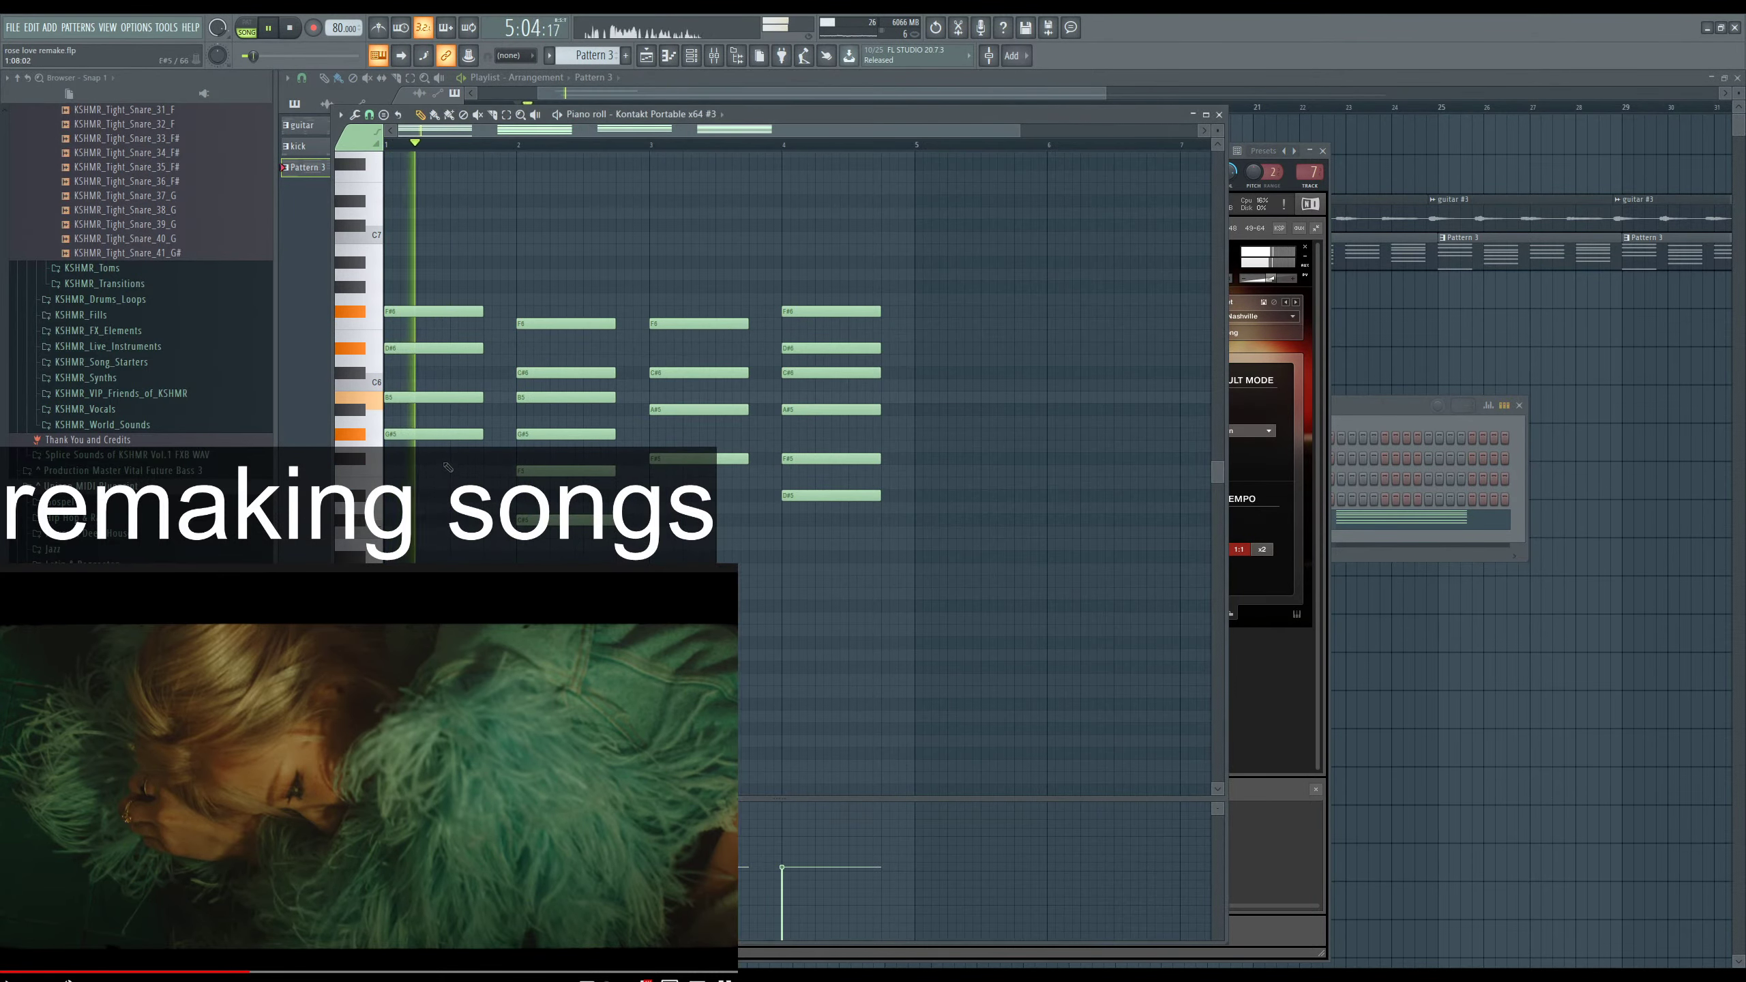
key("space")
key("space")
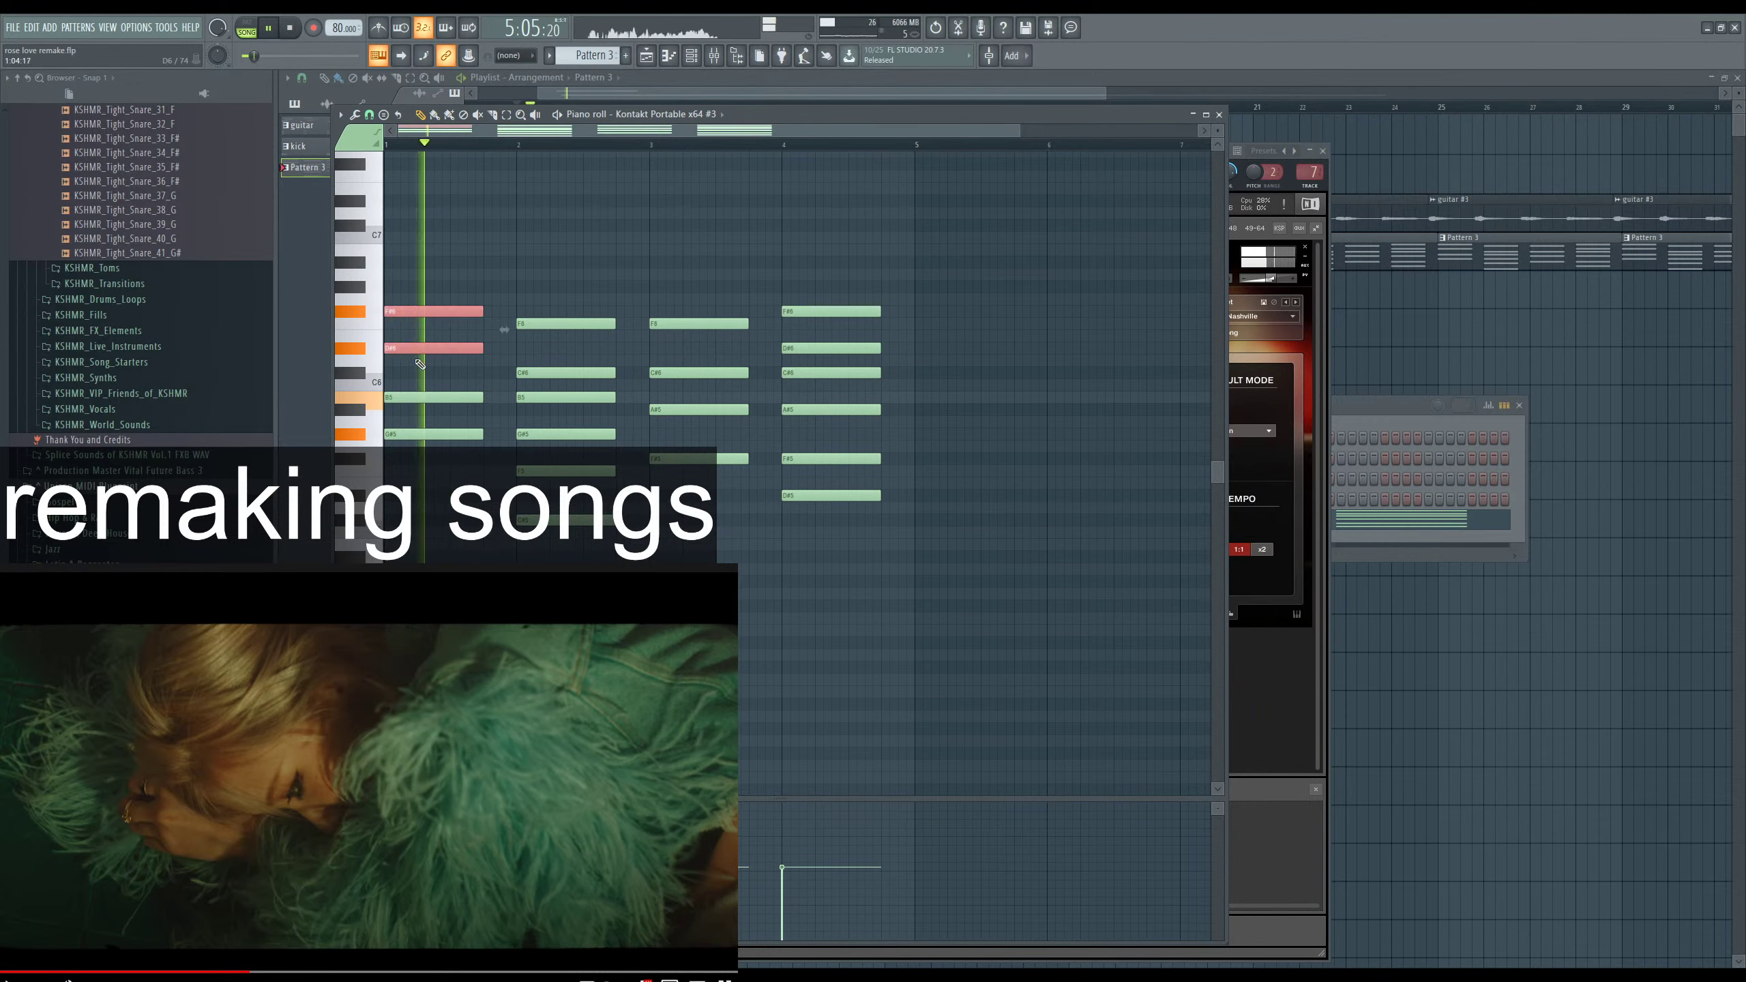
key("space")
key("space")
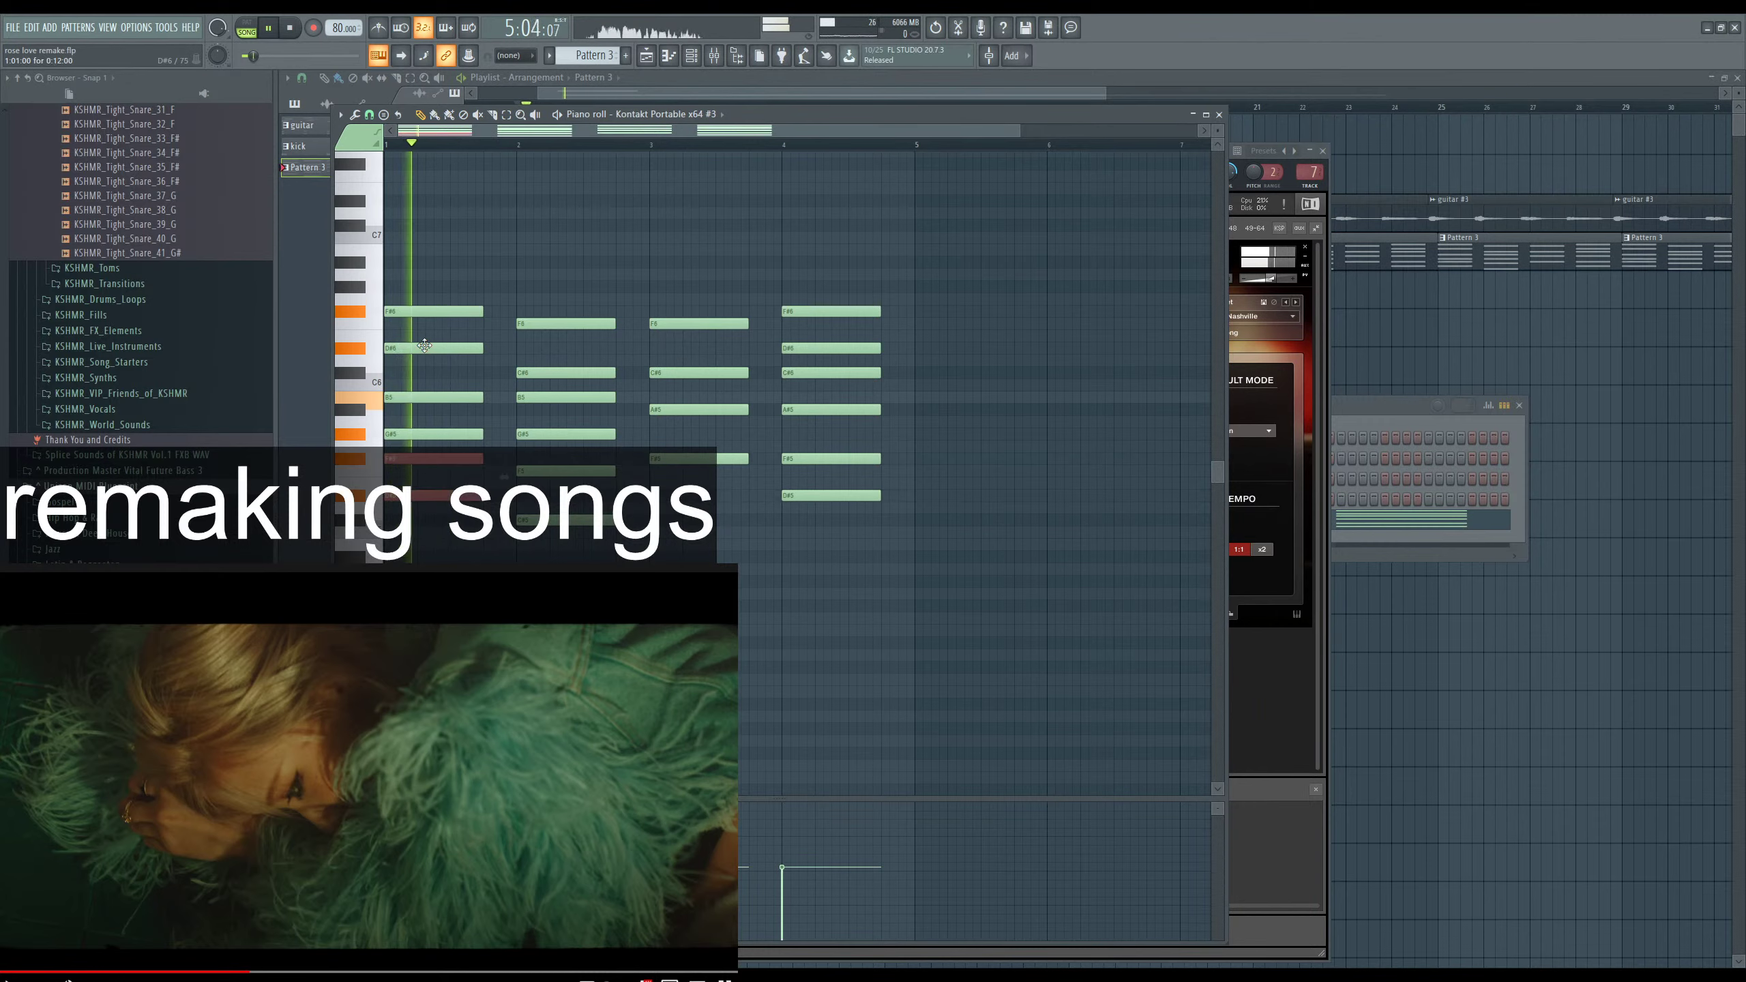
Delete both lowered copies from the first chord, replaying the chord from its start after each change.
key("space")
key("space")
right_click(431, 461)
key("space")
key("space")
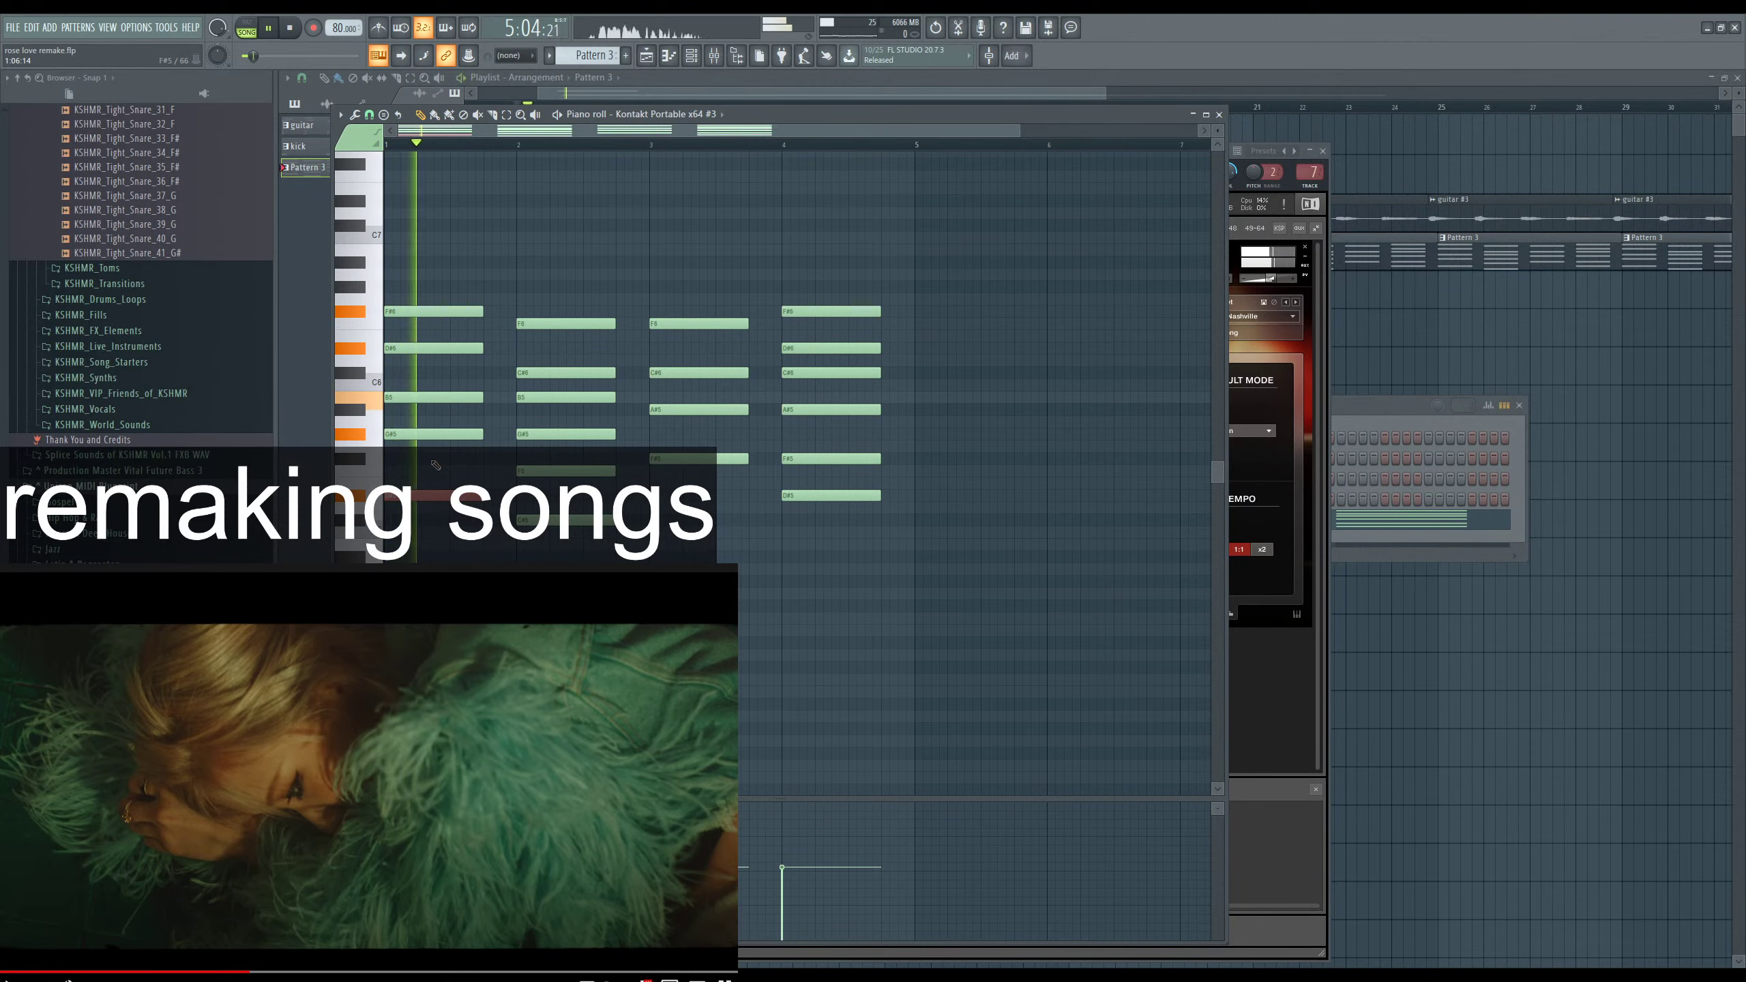
key("space")
key("space")
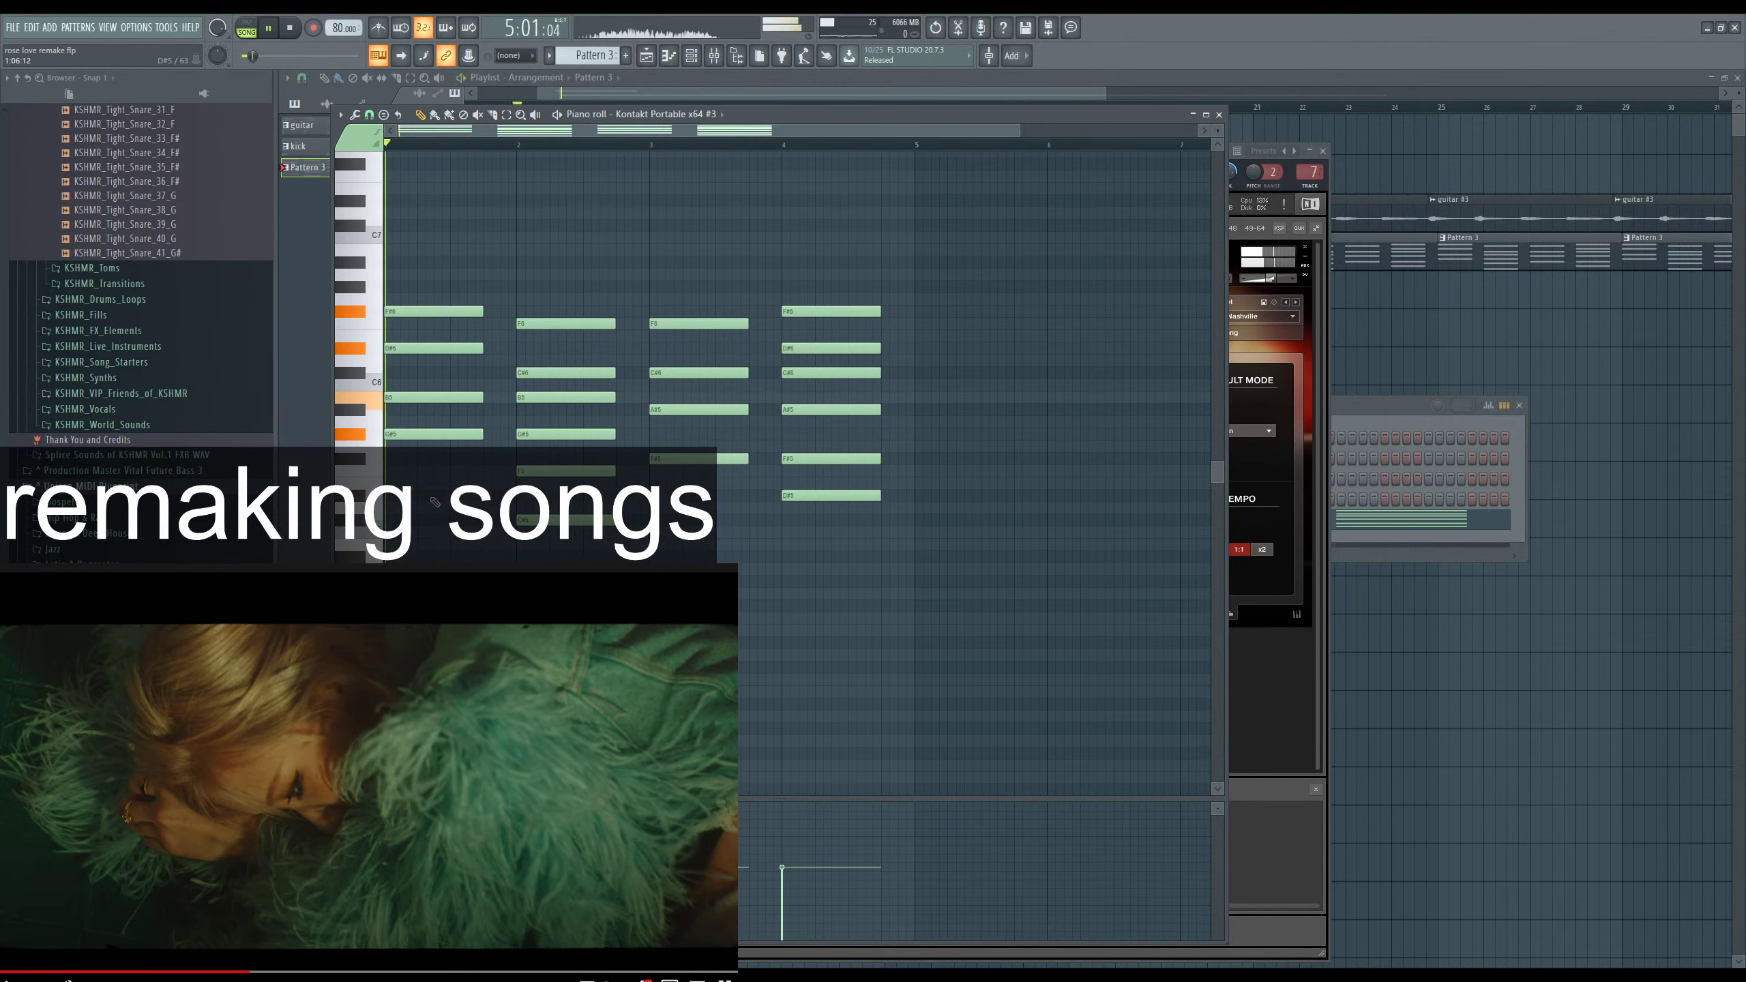
key("space")
key("space")
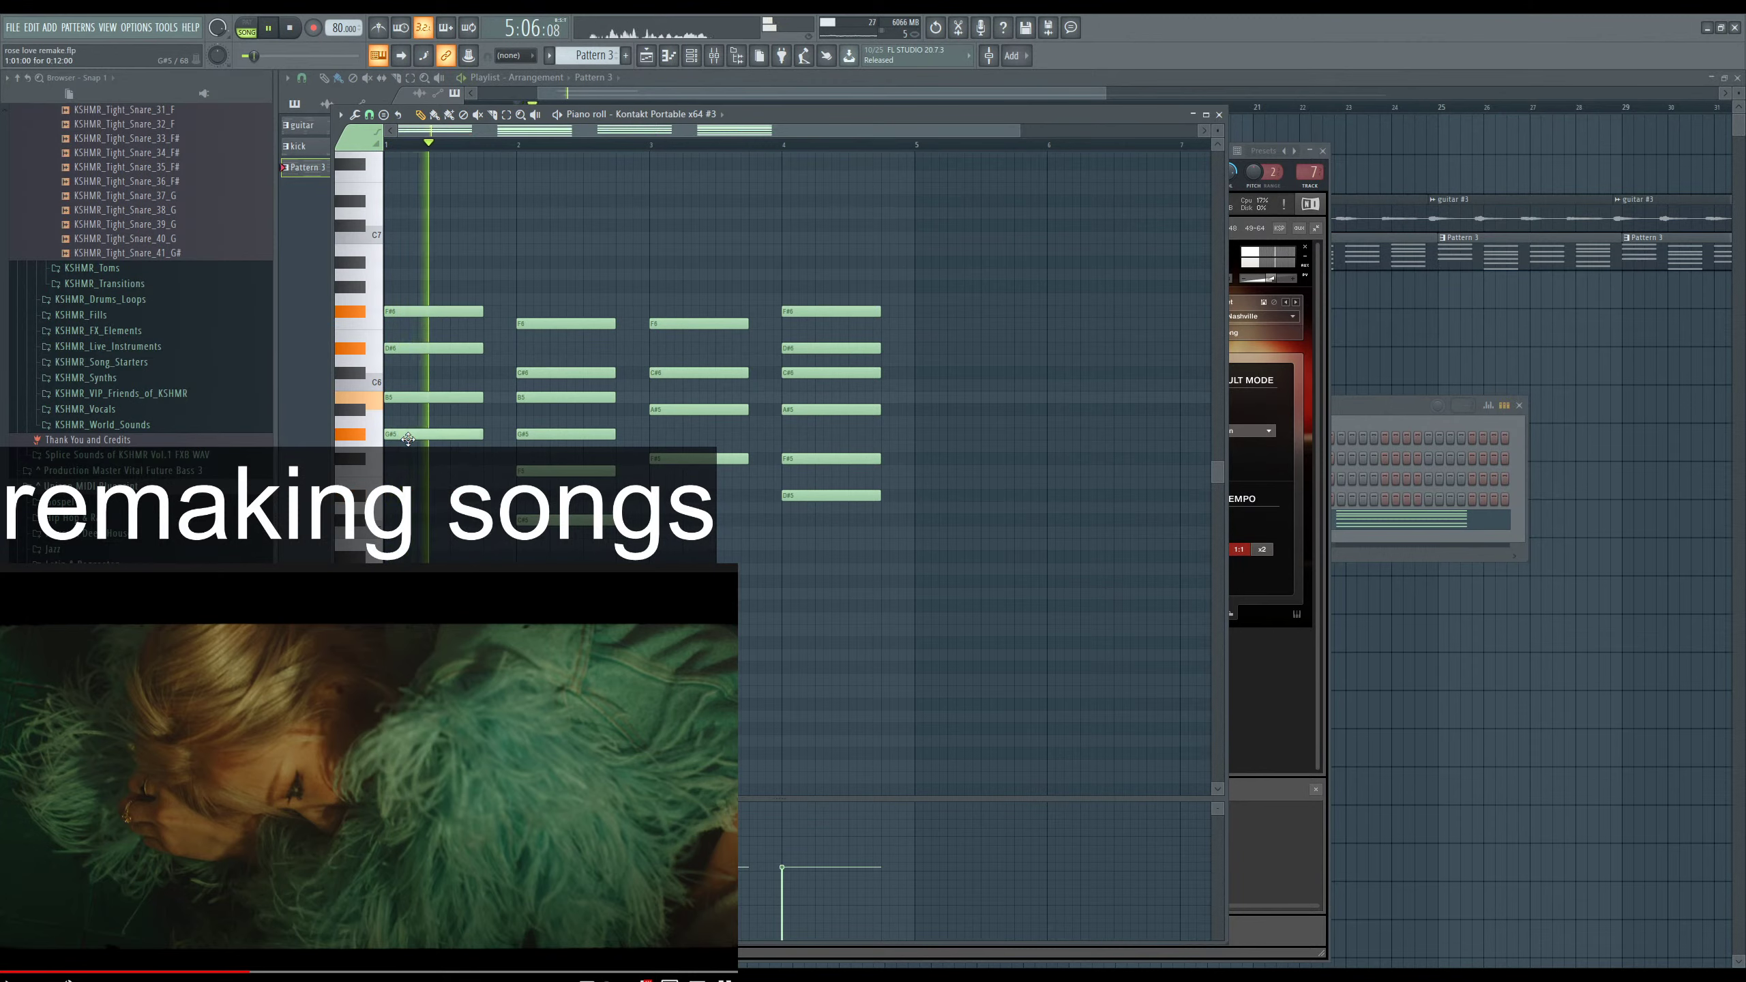
key("space")
key("space")
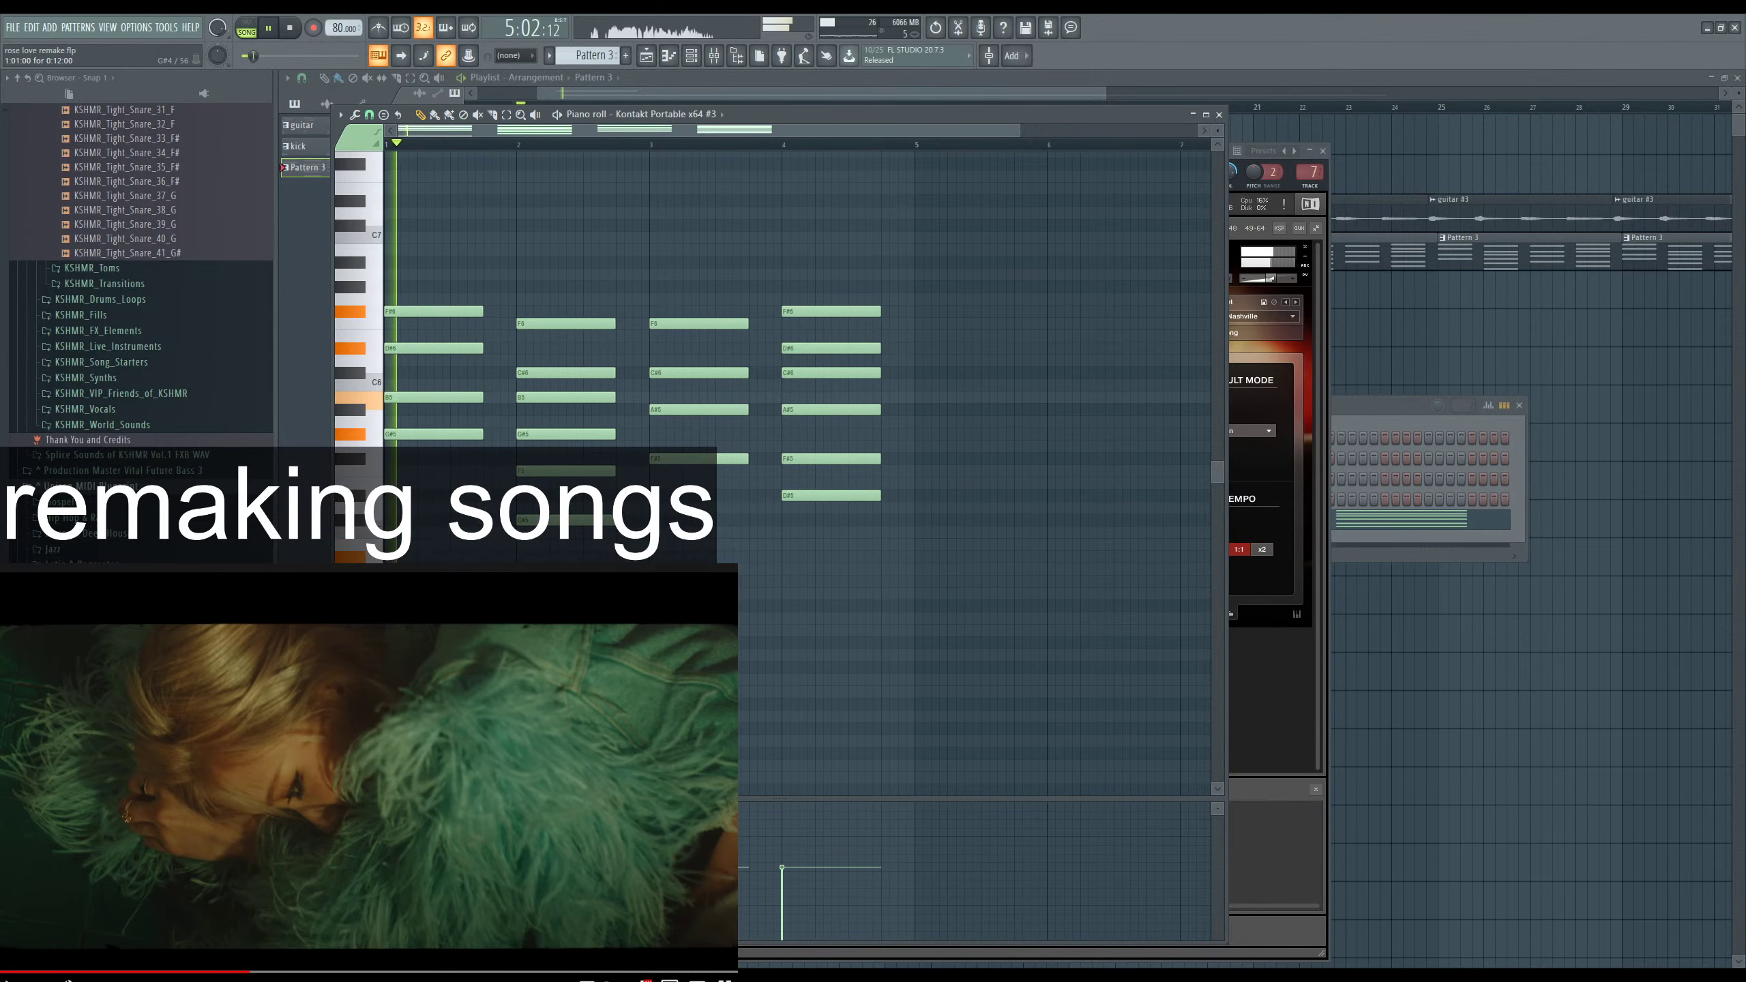
key("space")
key("space")
Load the Electro Pop preset on the Electric Sunburst Deluxe guitar and review its guitar, pattern, effects and playback settings.
left_click(1277, 621)
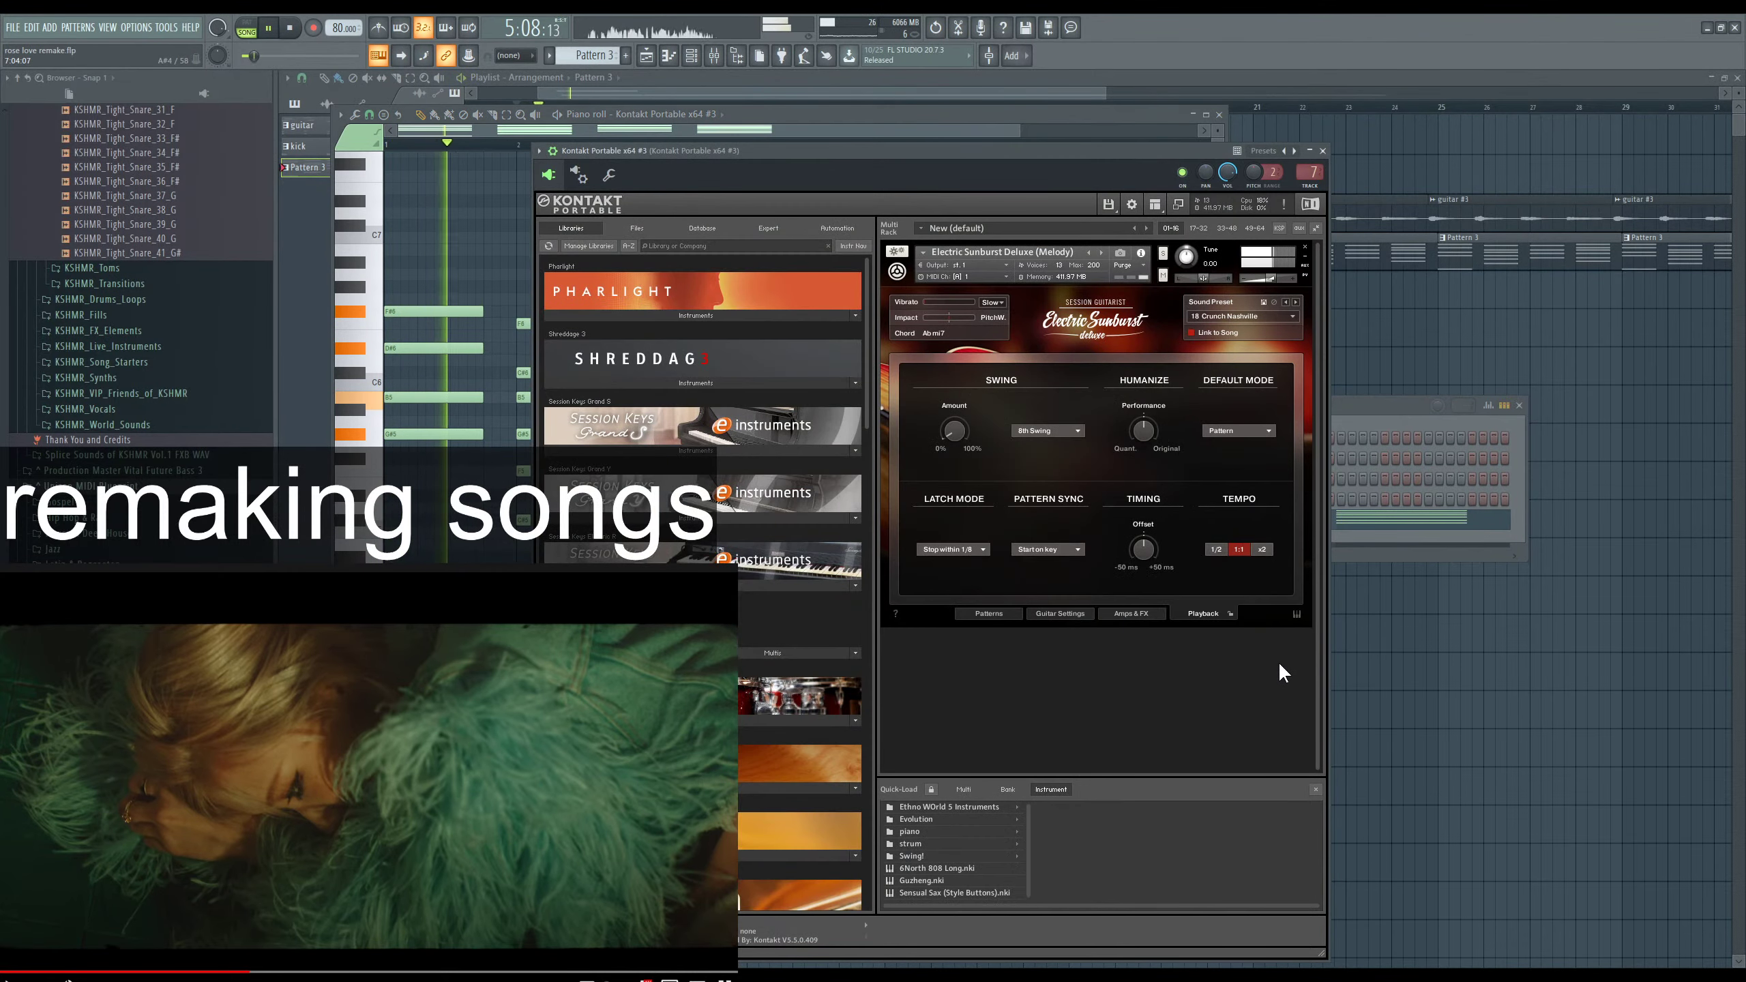
left_click(1264, 317)
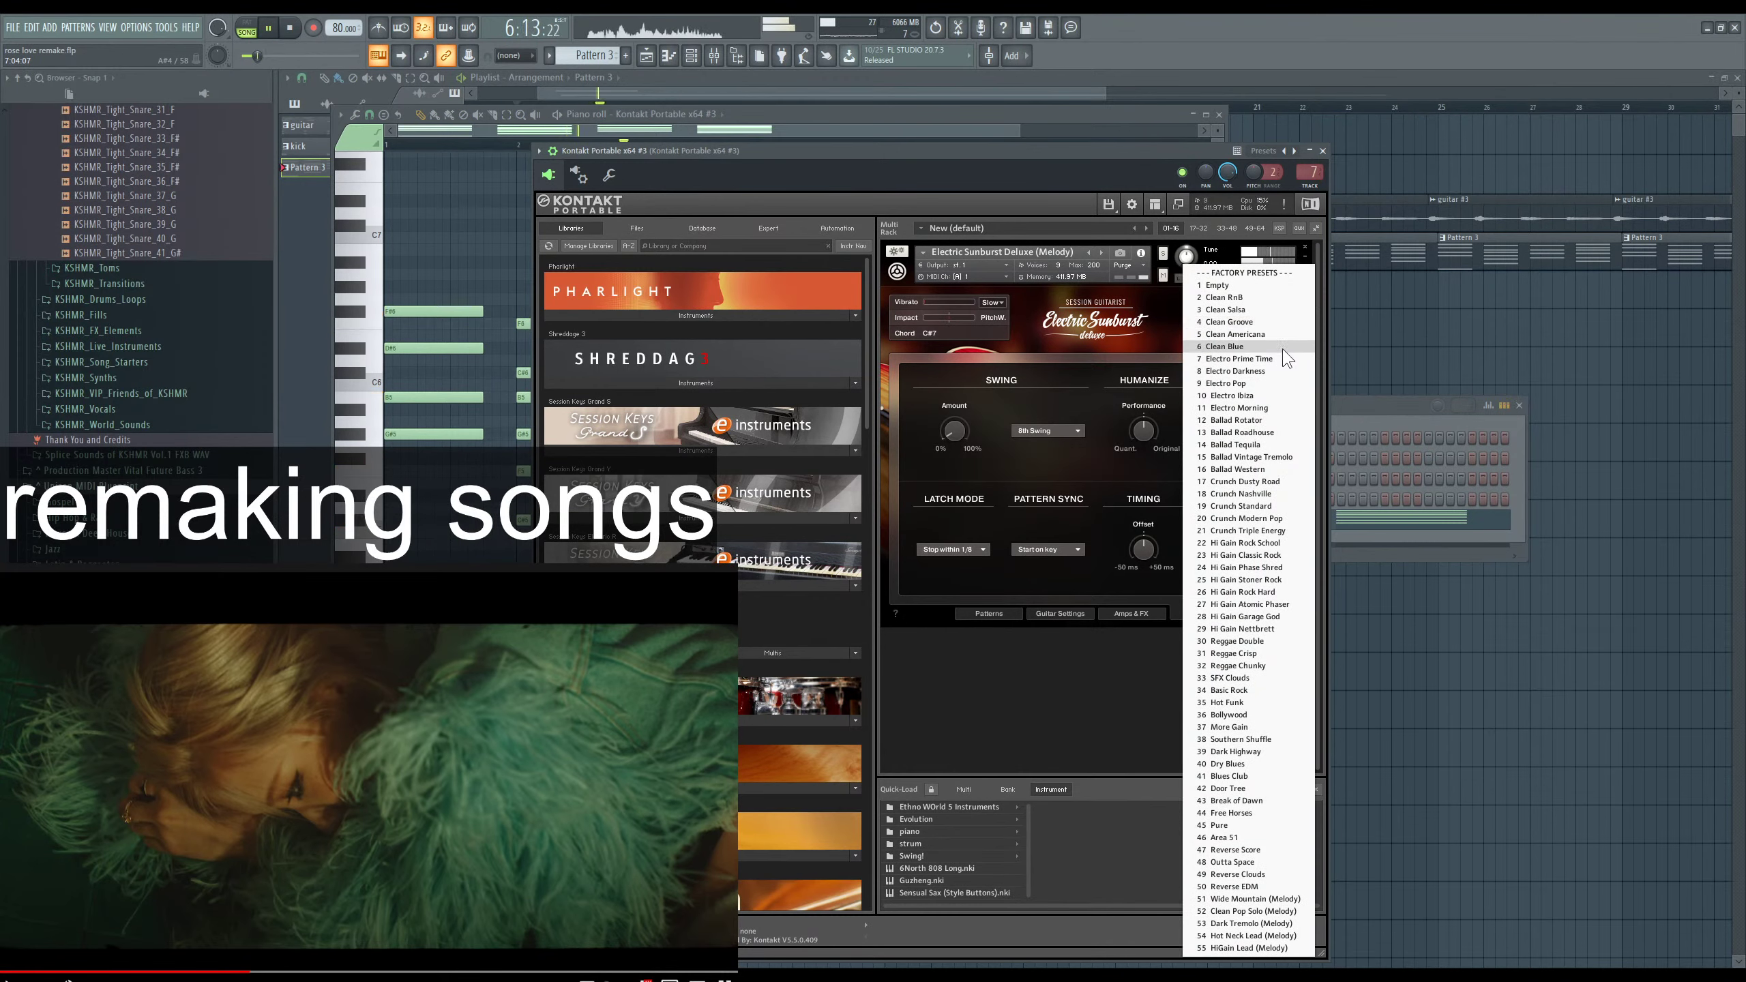
left_click(1272, 386)
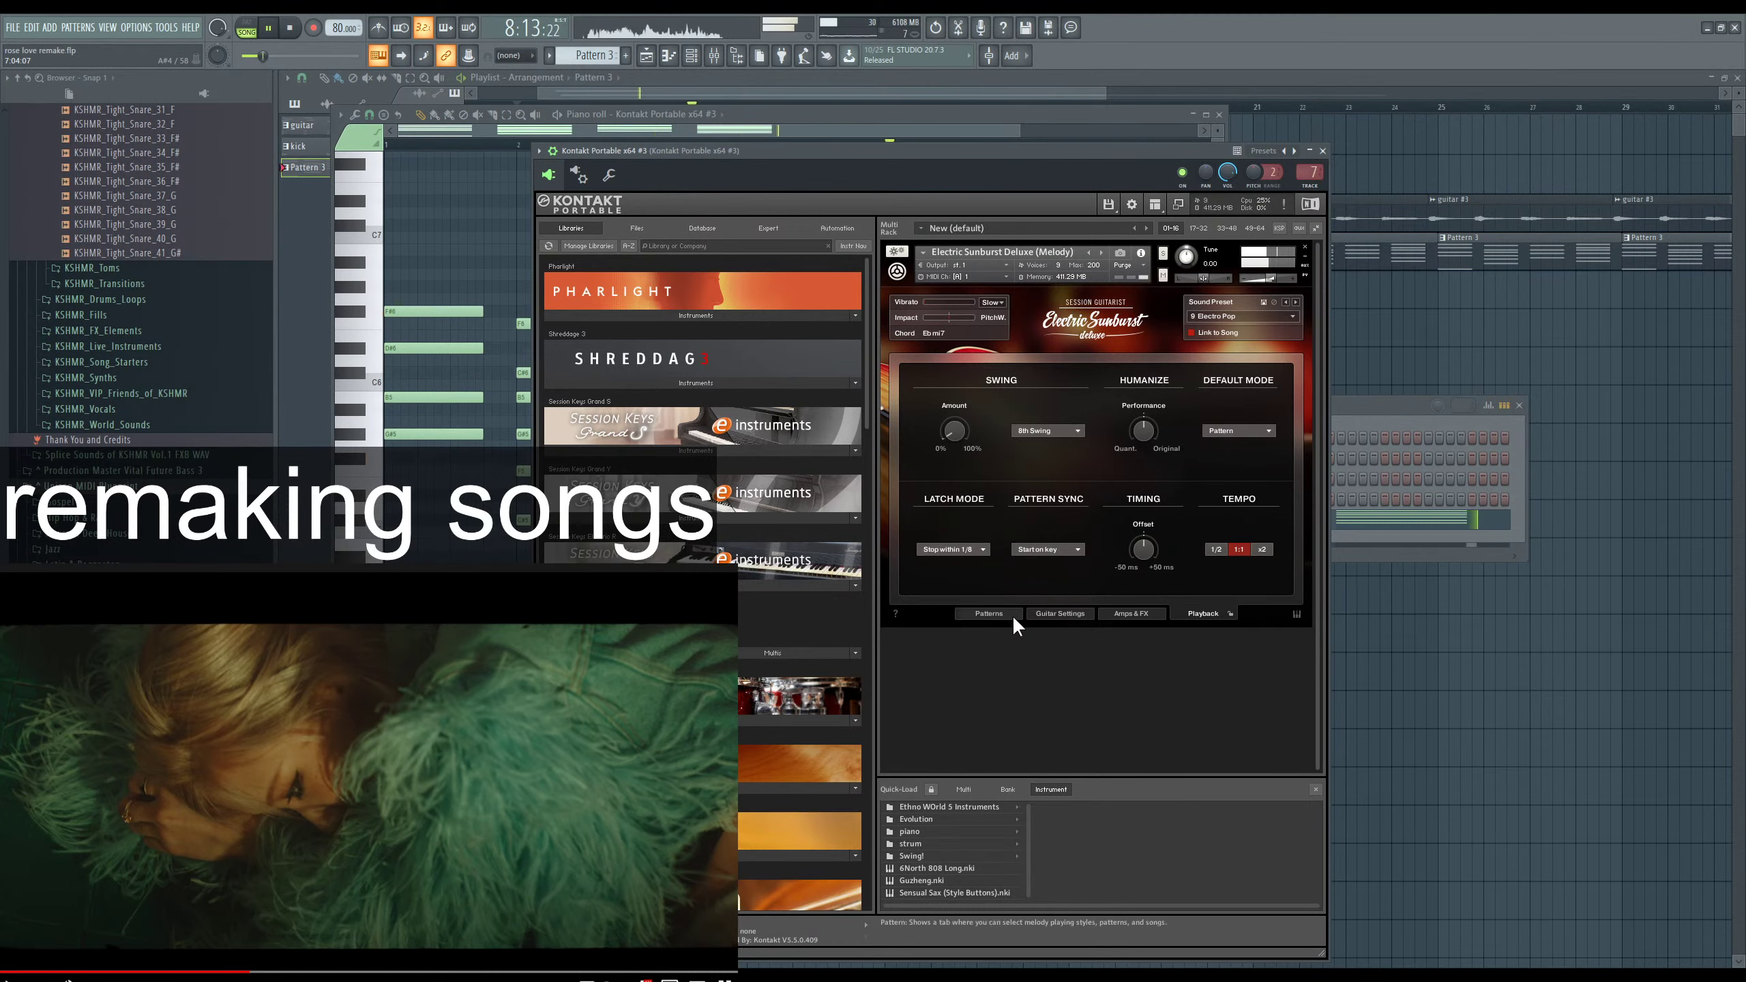
left_click(1047, 611)
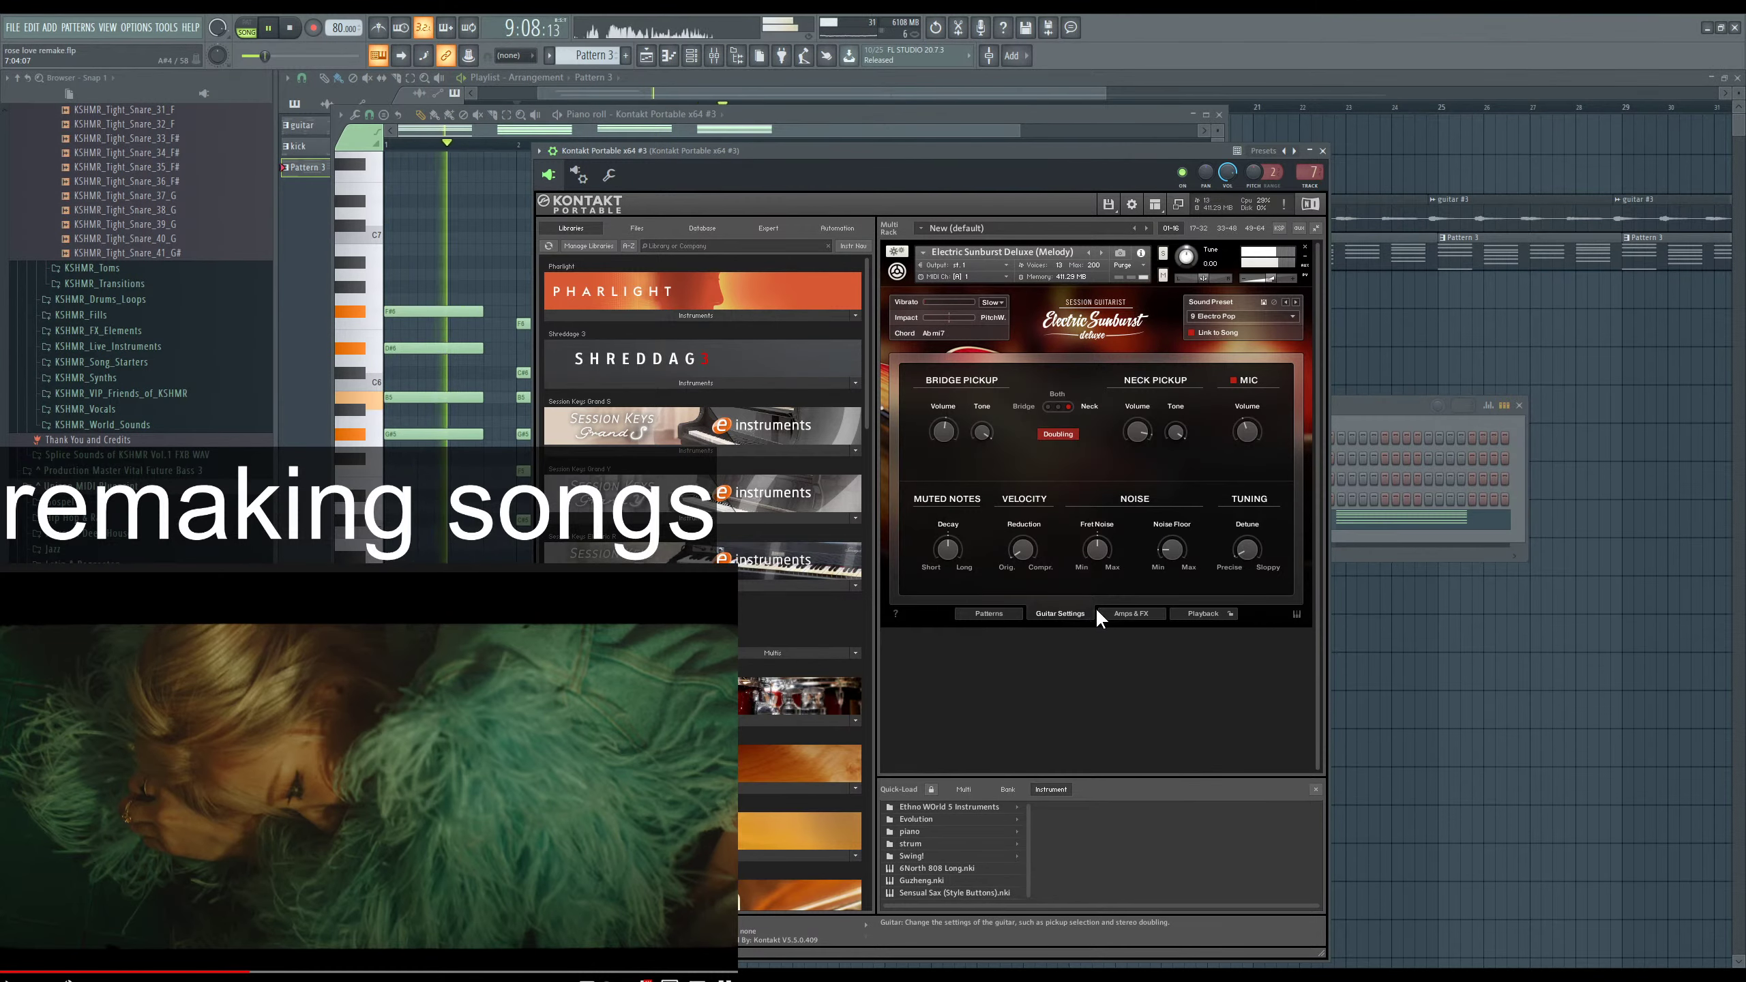
left_click(972, 612)
left_click(1132, 608)
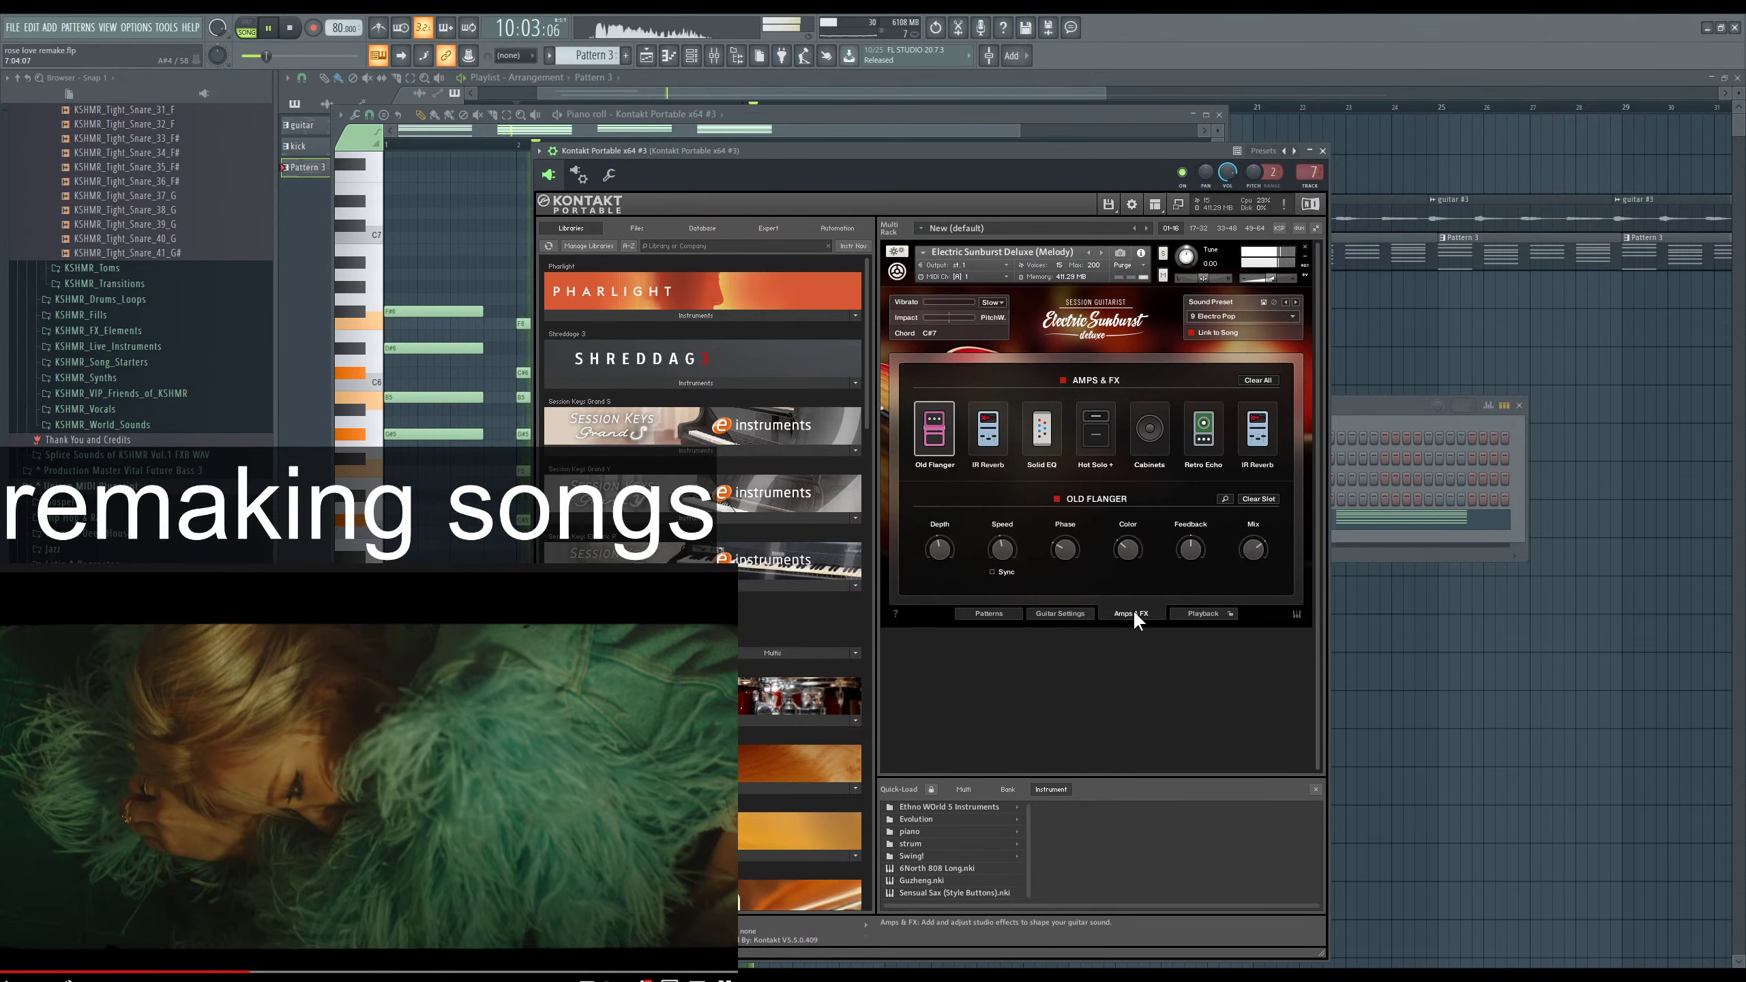
left_click(1181, 617)
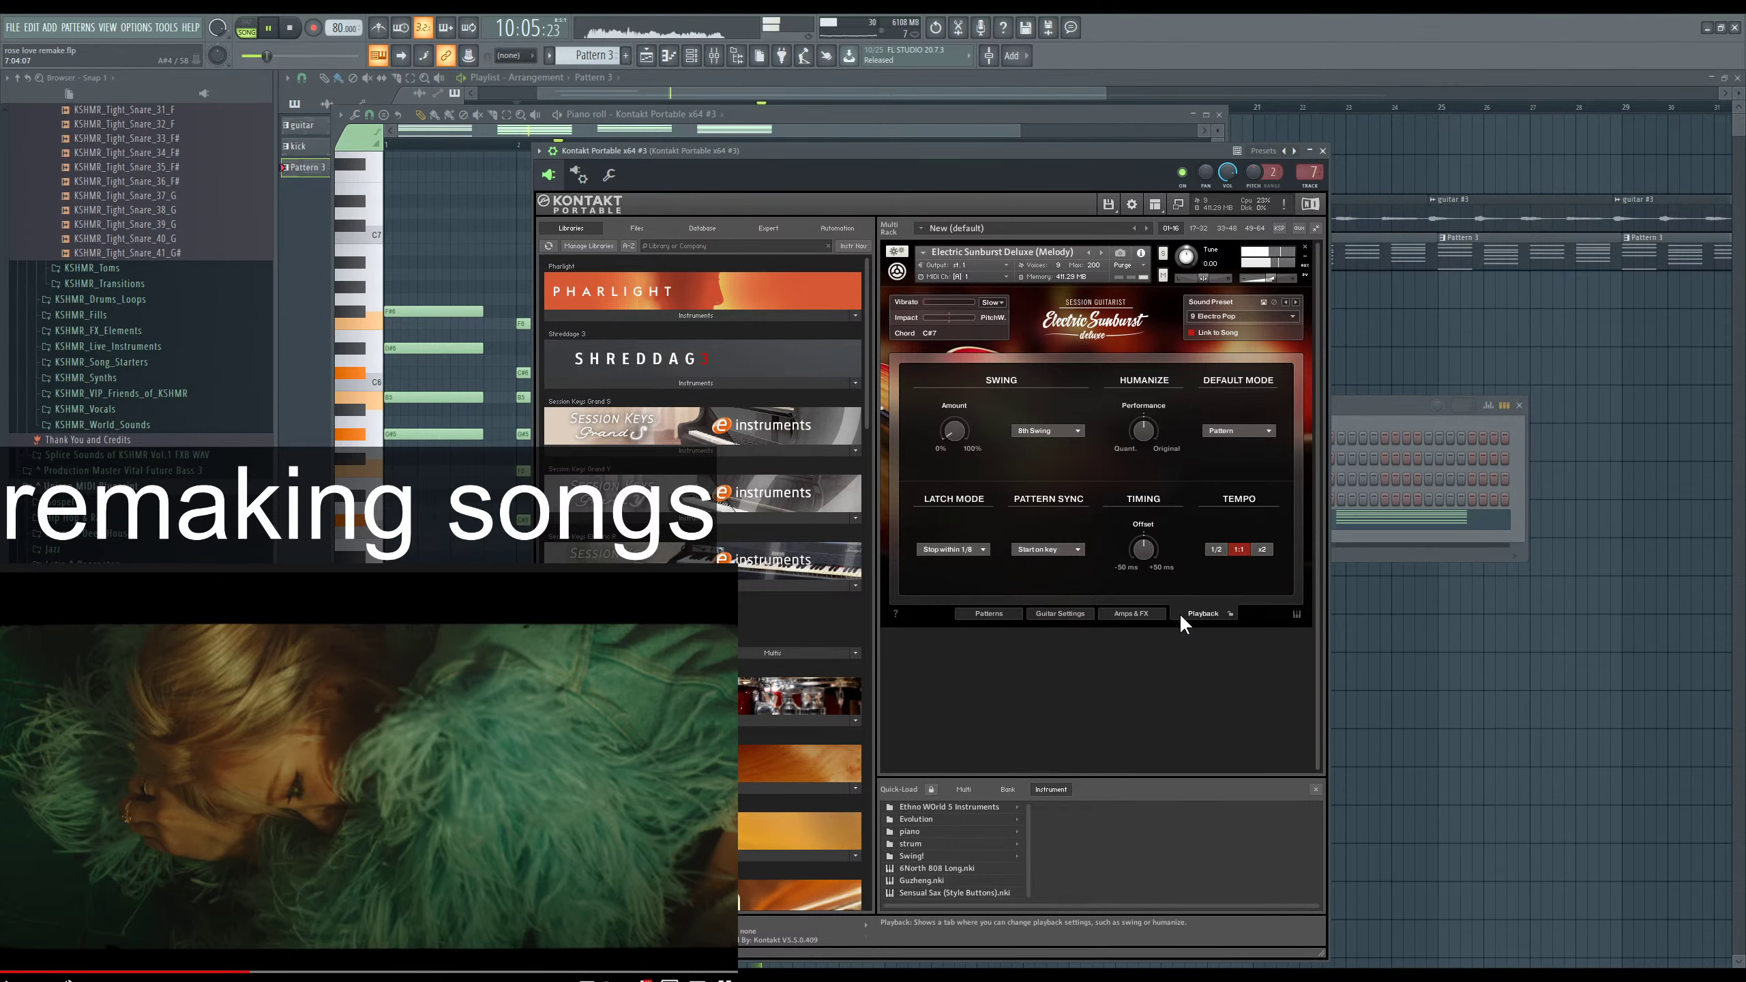
Show the channel rack, then rewind the reference music video to its beginning and pause it.
left_click(1372, 422)
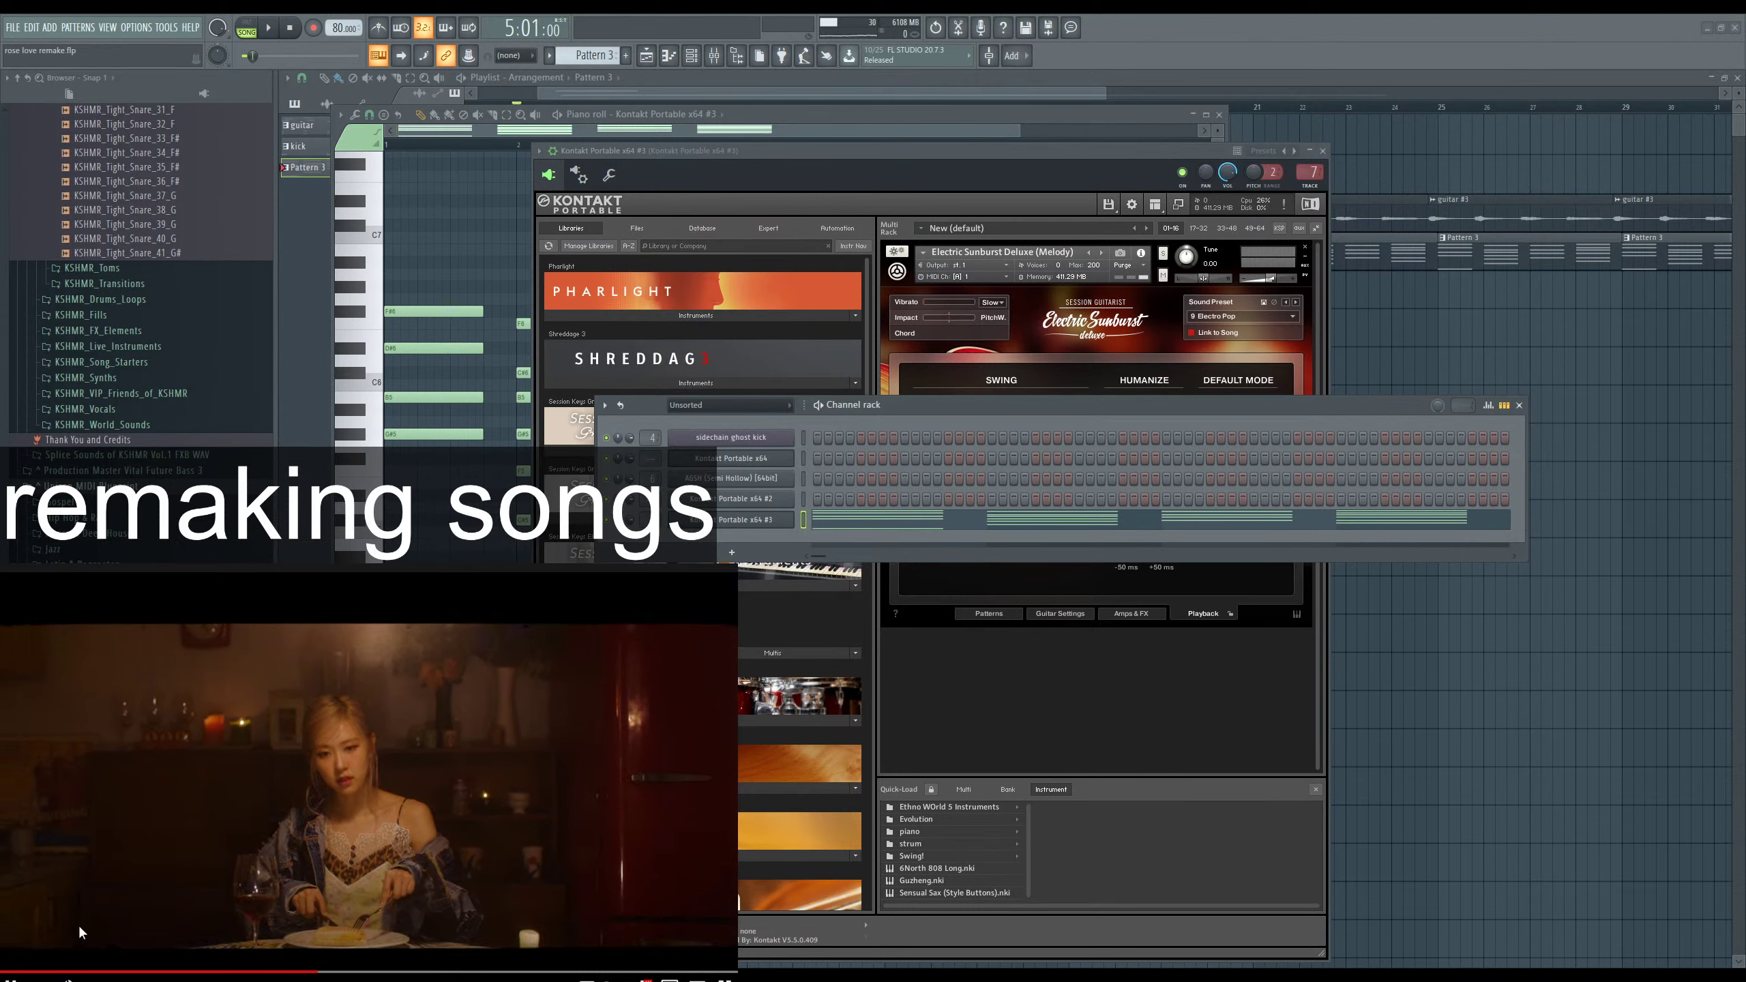
left_click(17, 971)
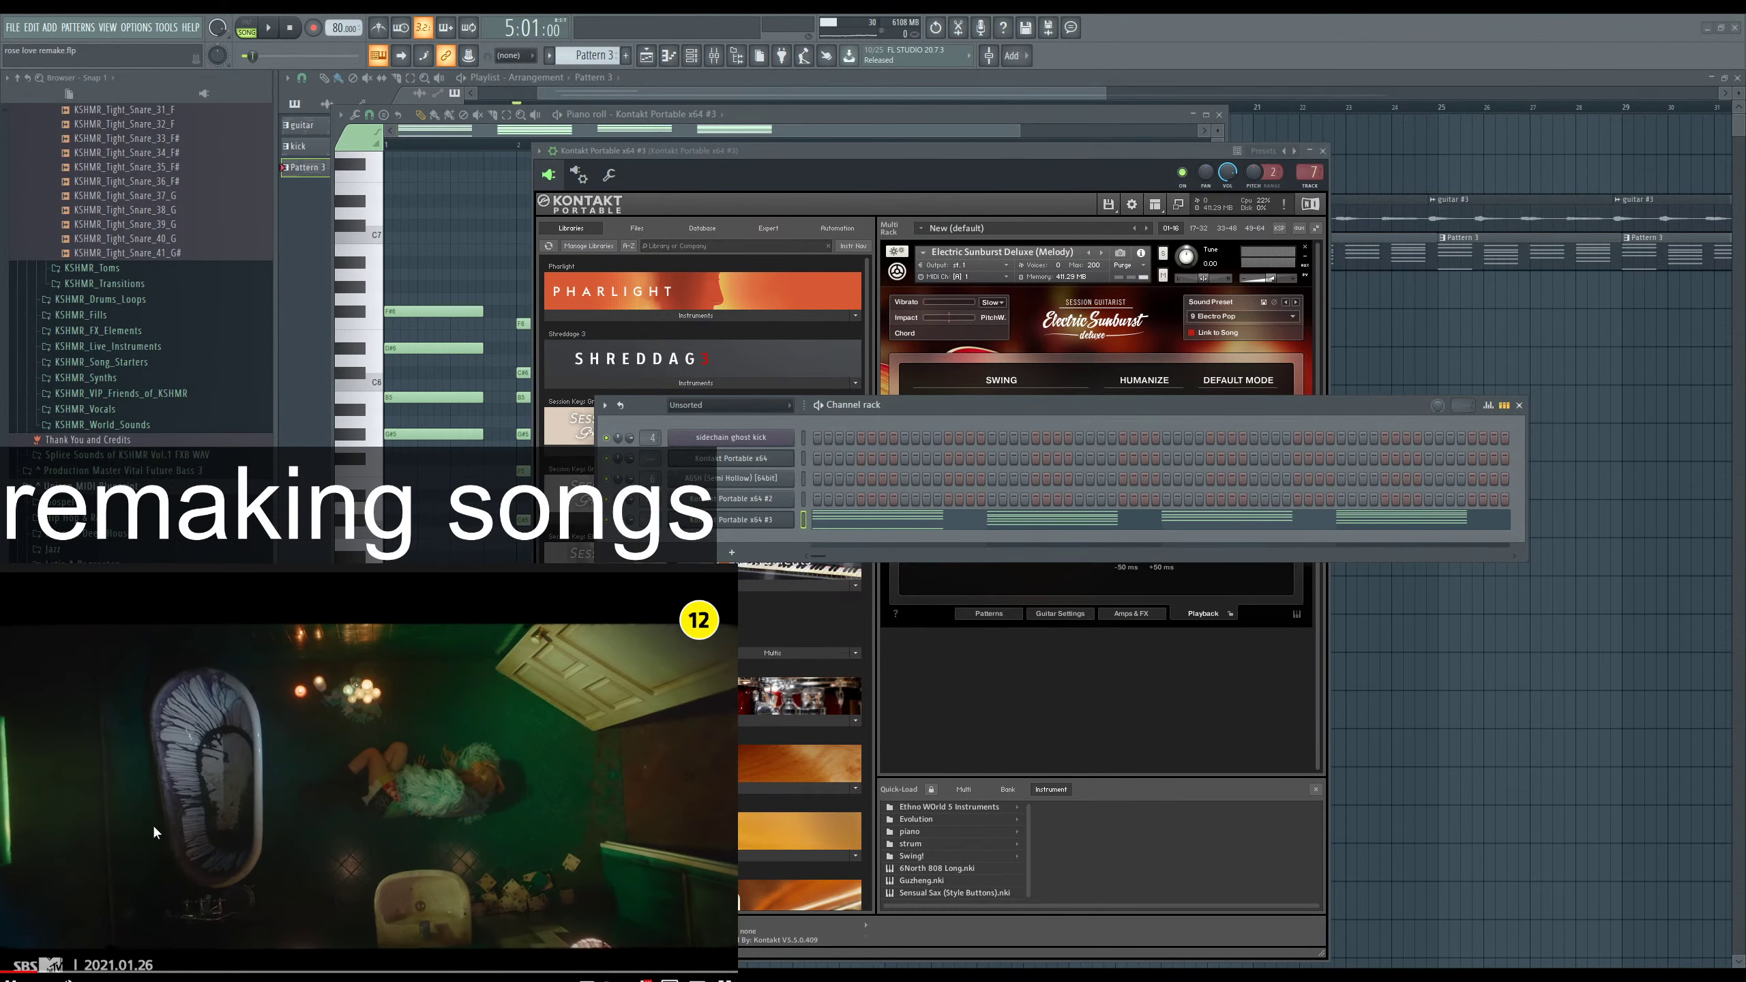
left_click(177, 798)
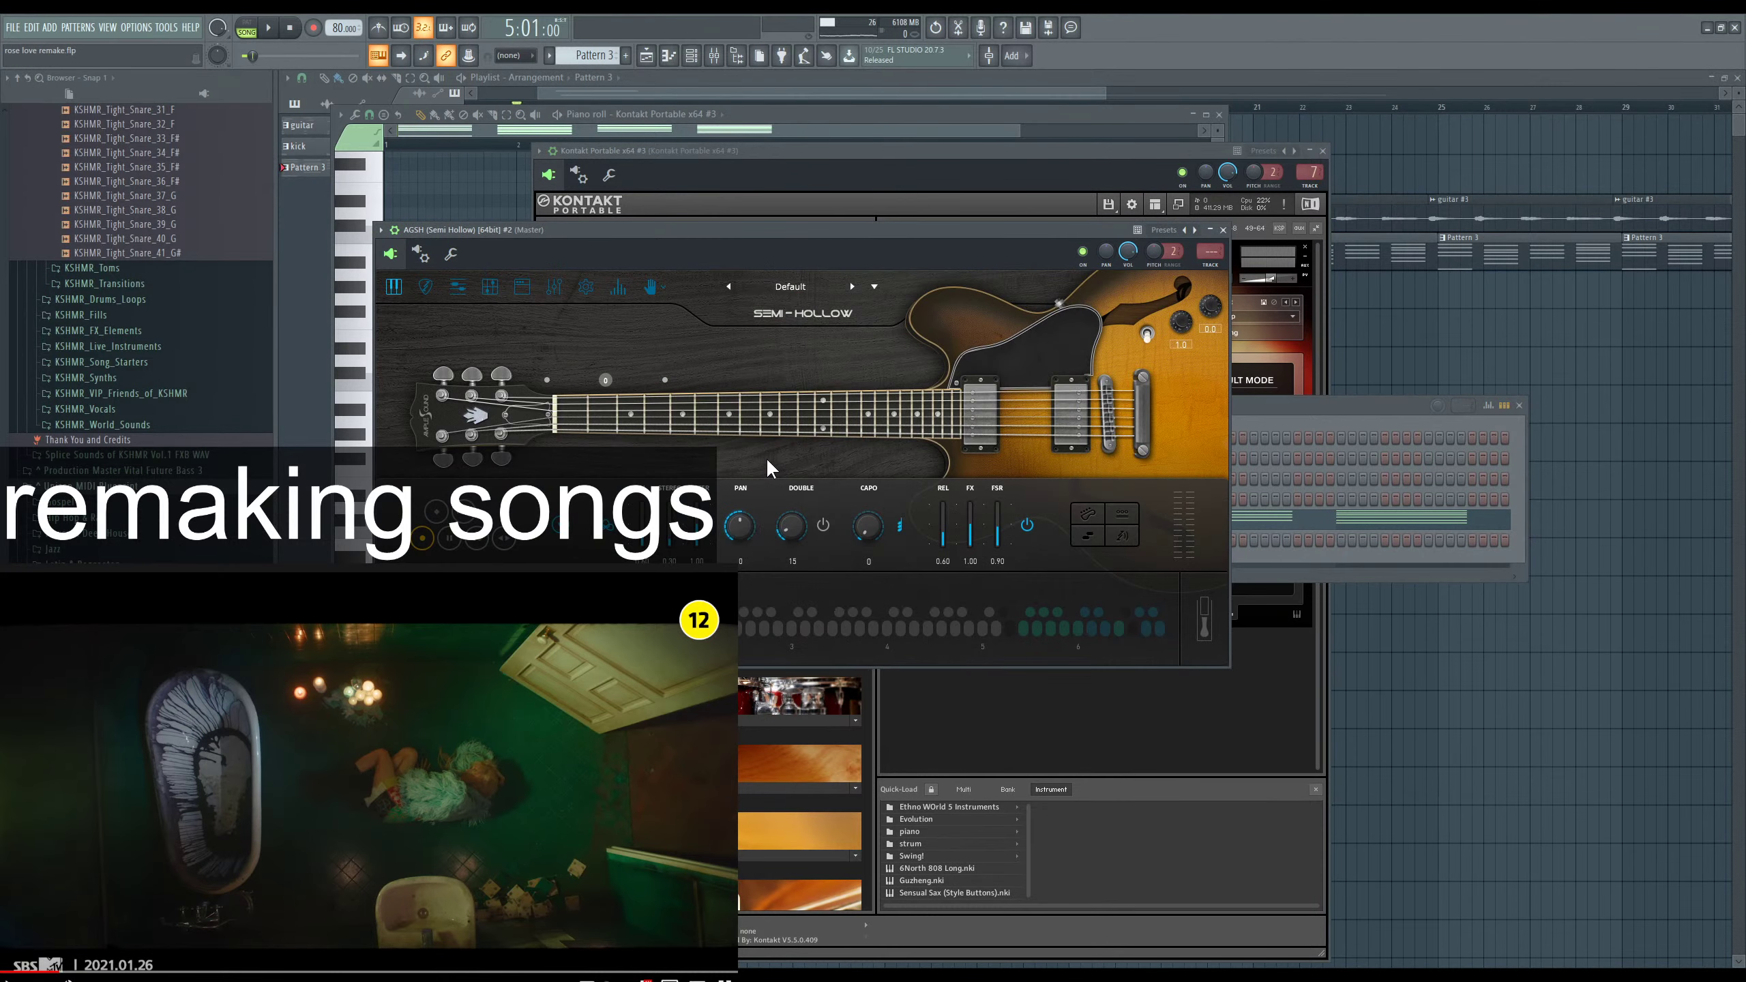
Audition single notes and chords on the AGSH Semi-Hollow guitar's Default preset.
key("s")
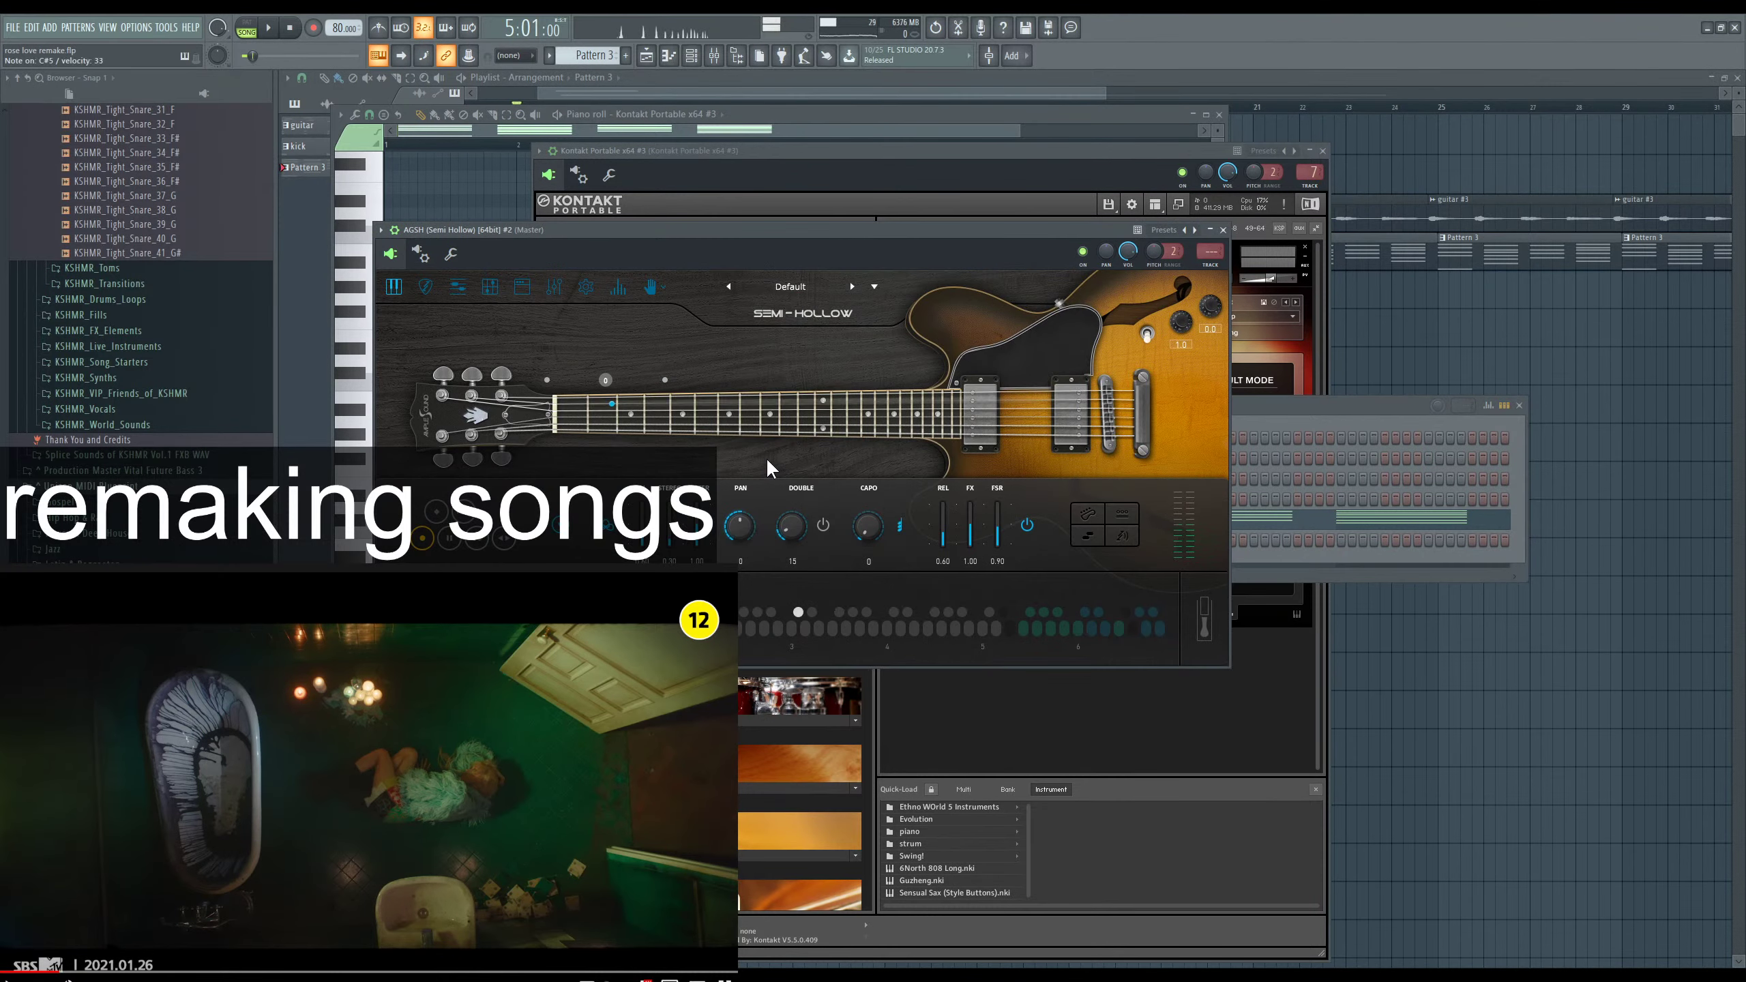
key("d")
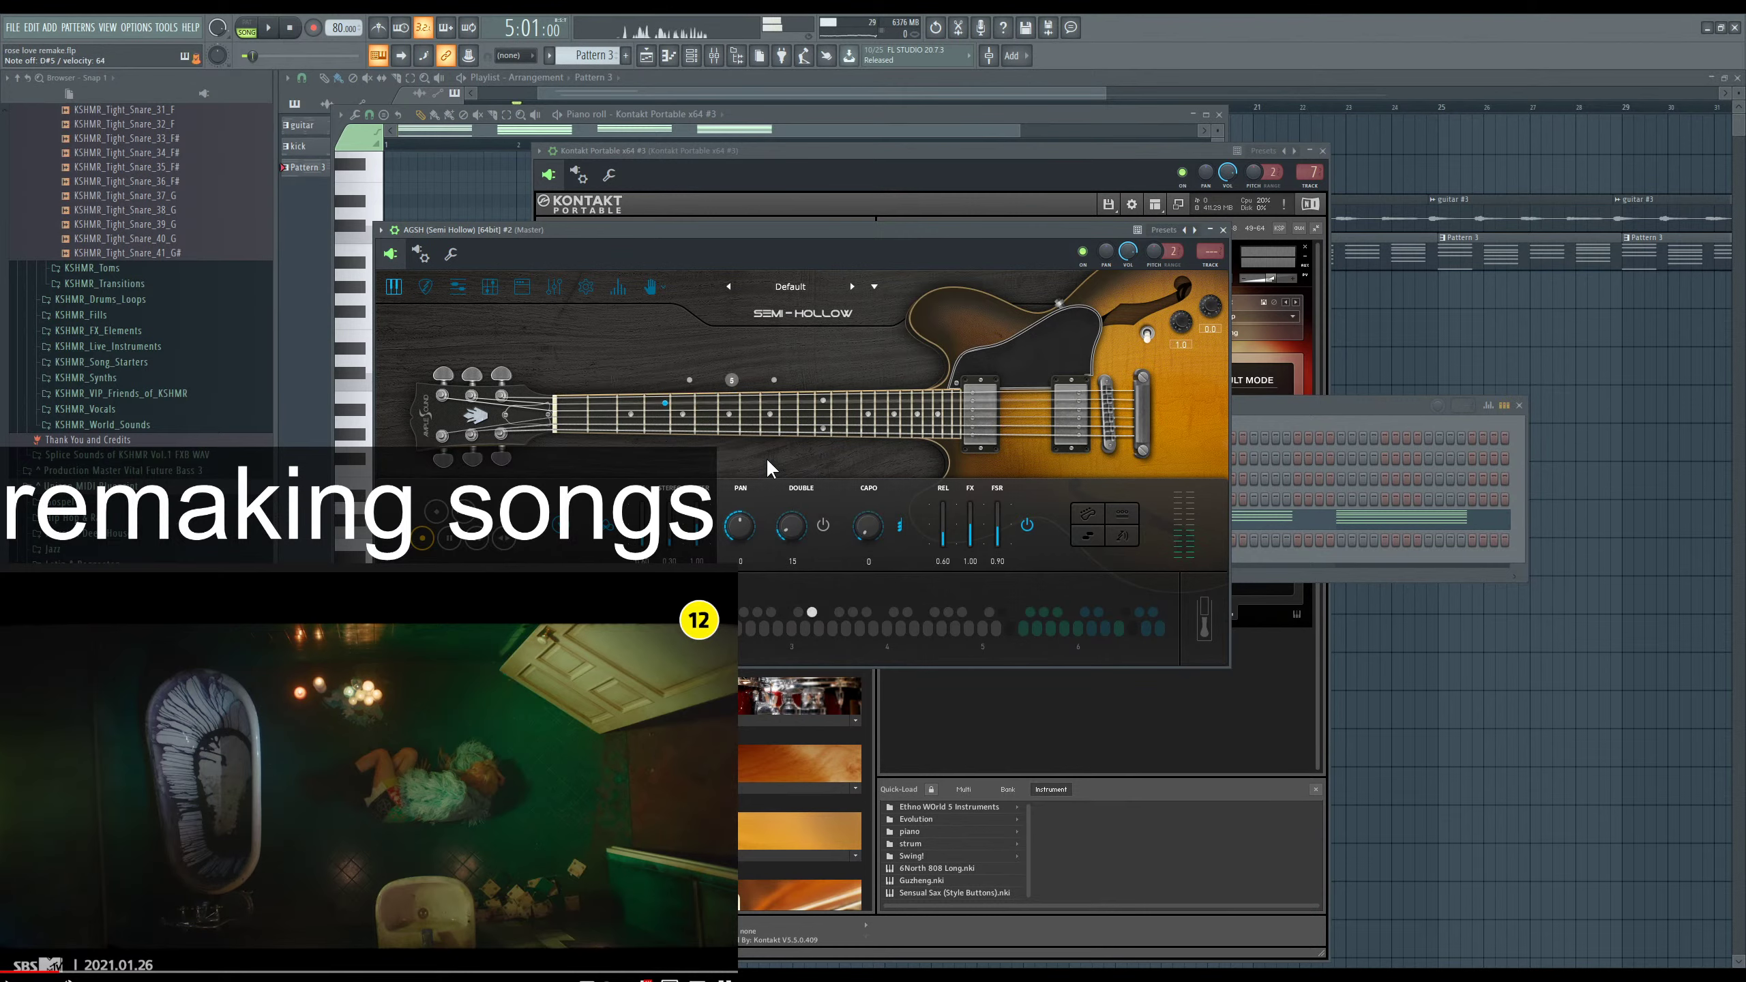
key("2")
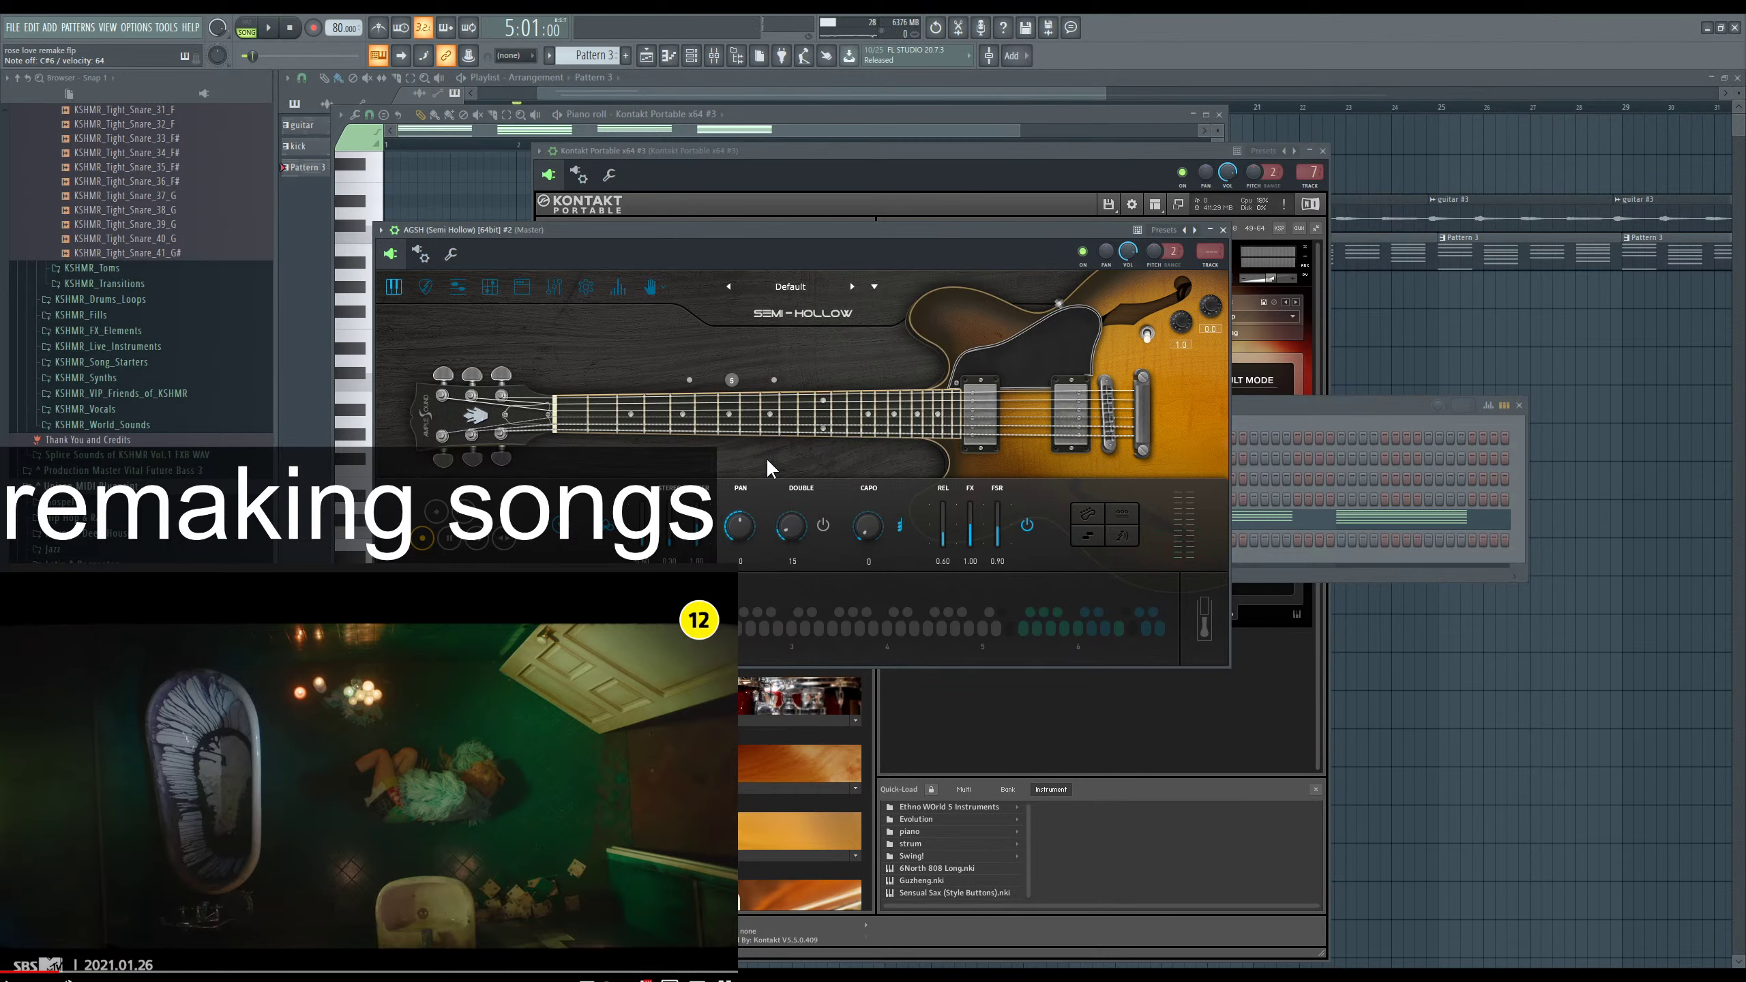
key("j")
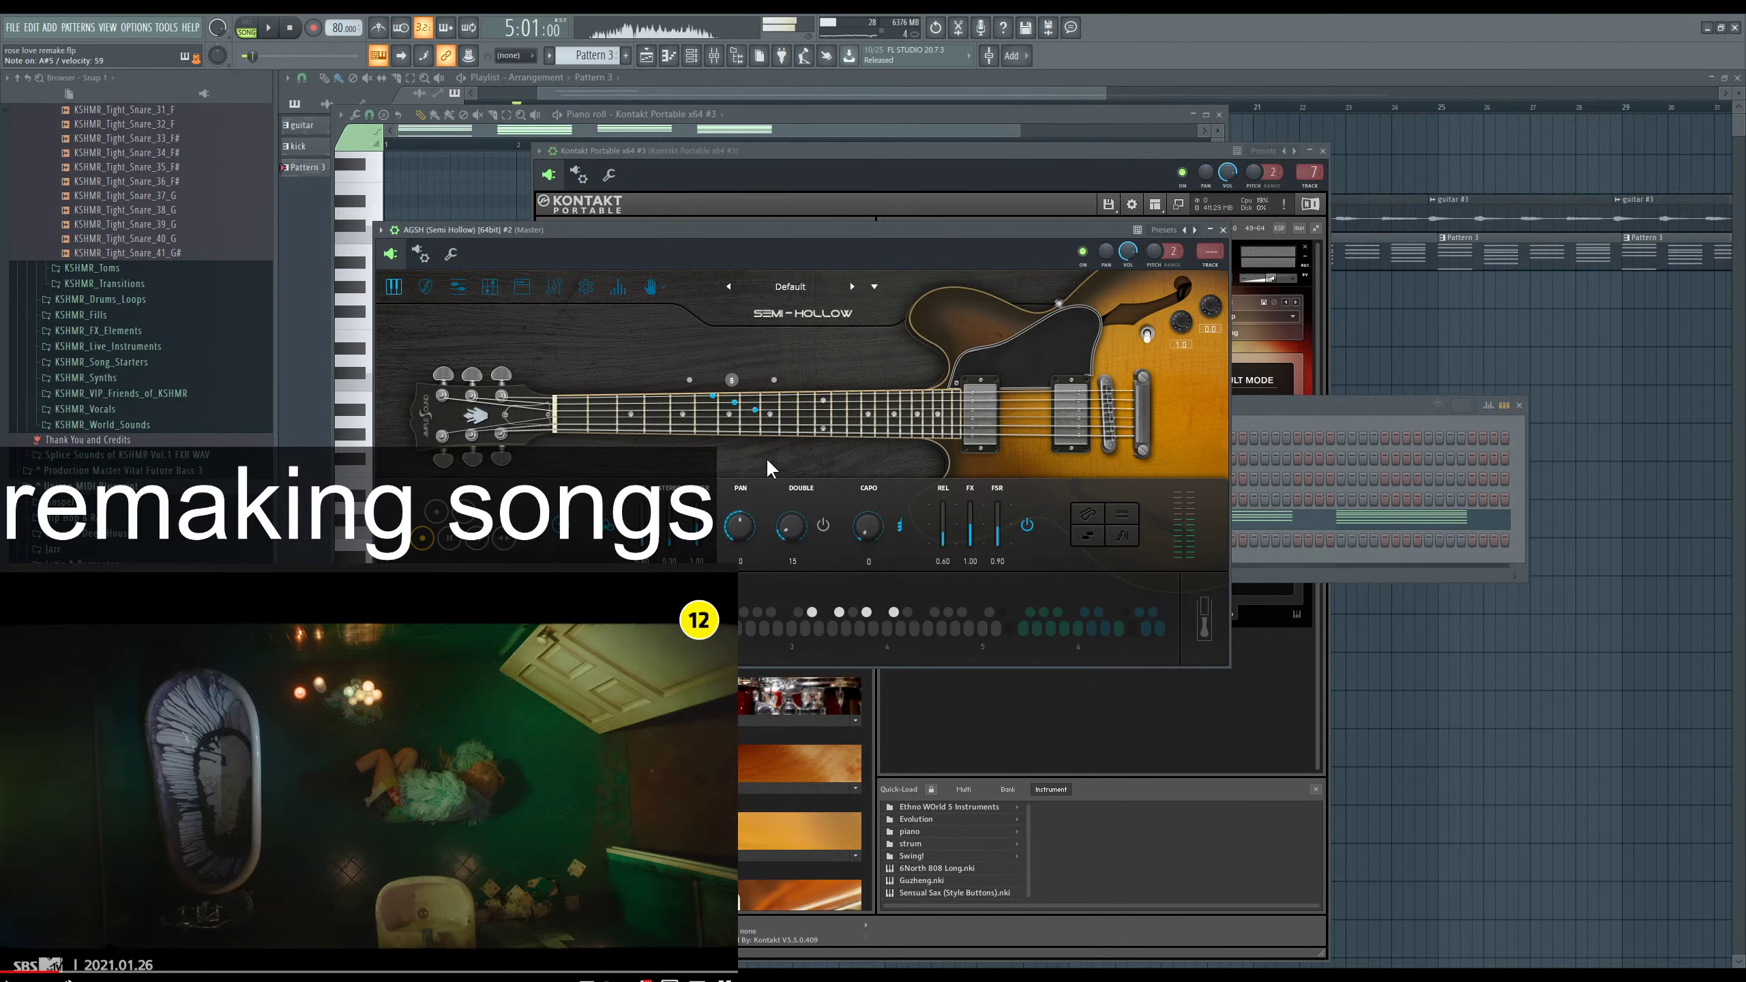
key("j")
Move the Semi-Hollow guitar's playing position up the neck and audition held chords with its high trigger keys.
key("o")
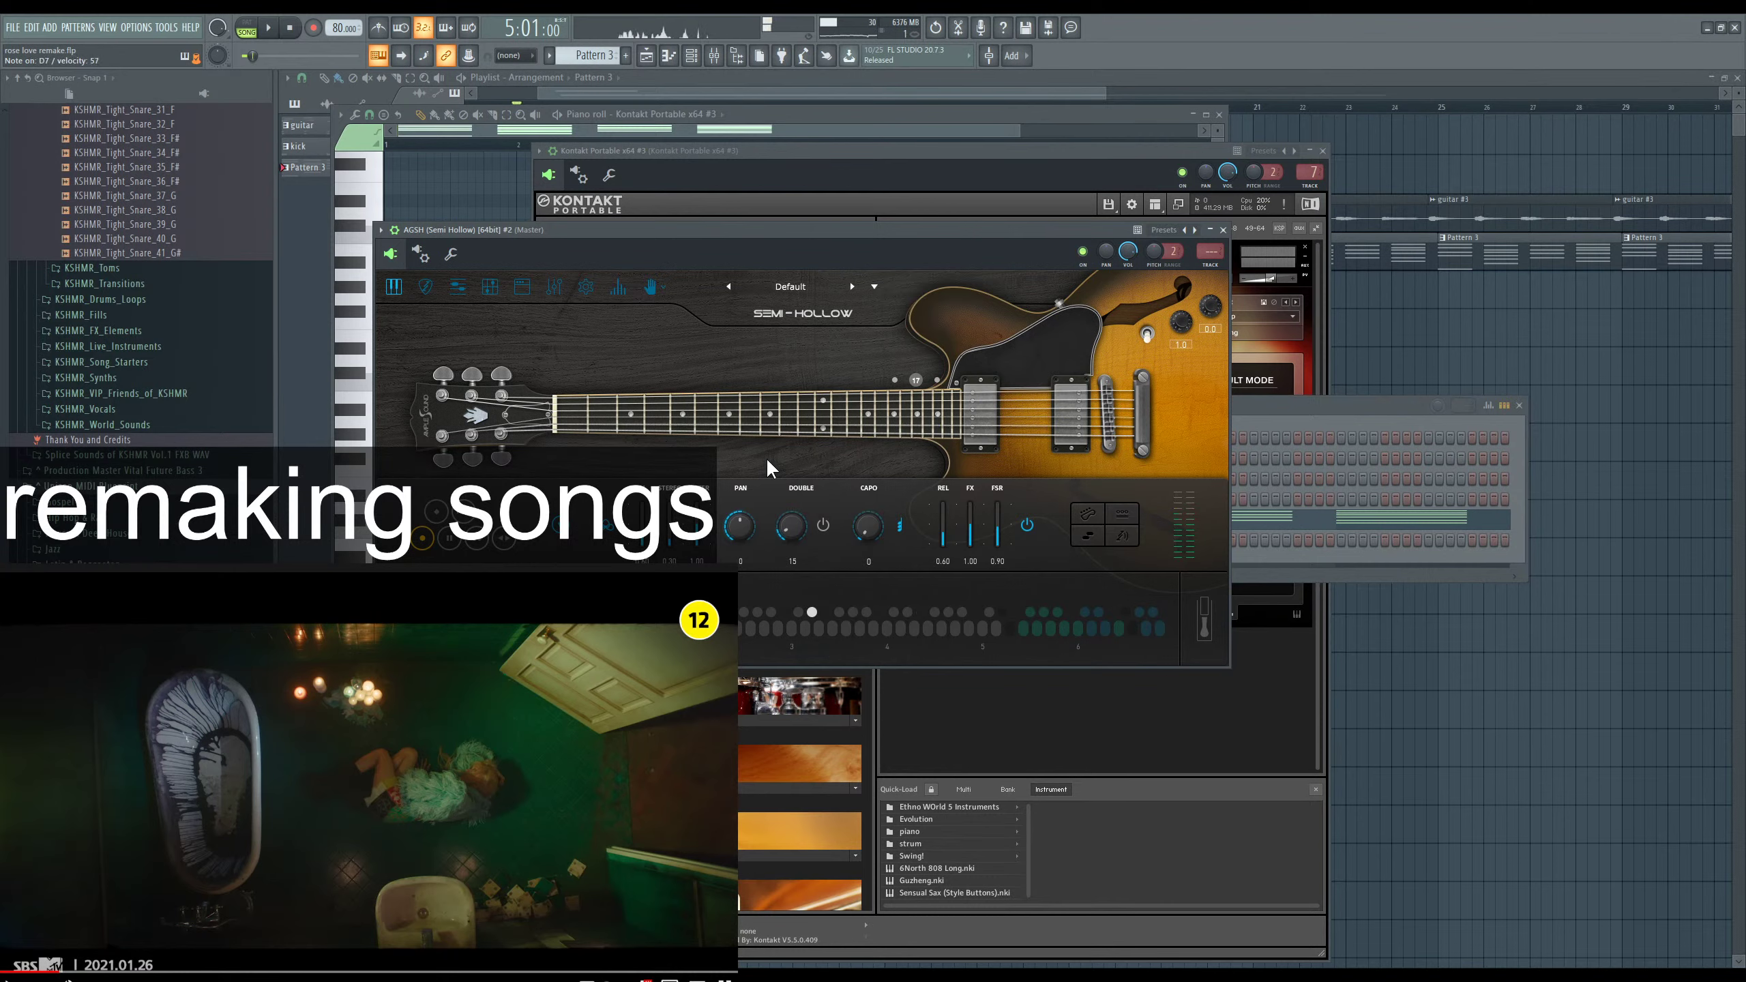
key("p")
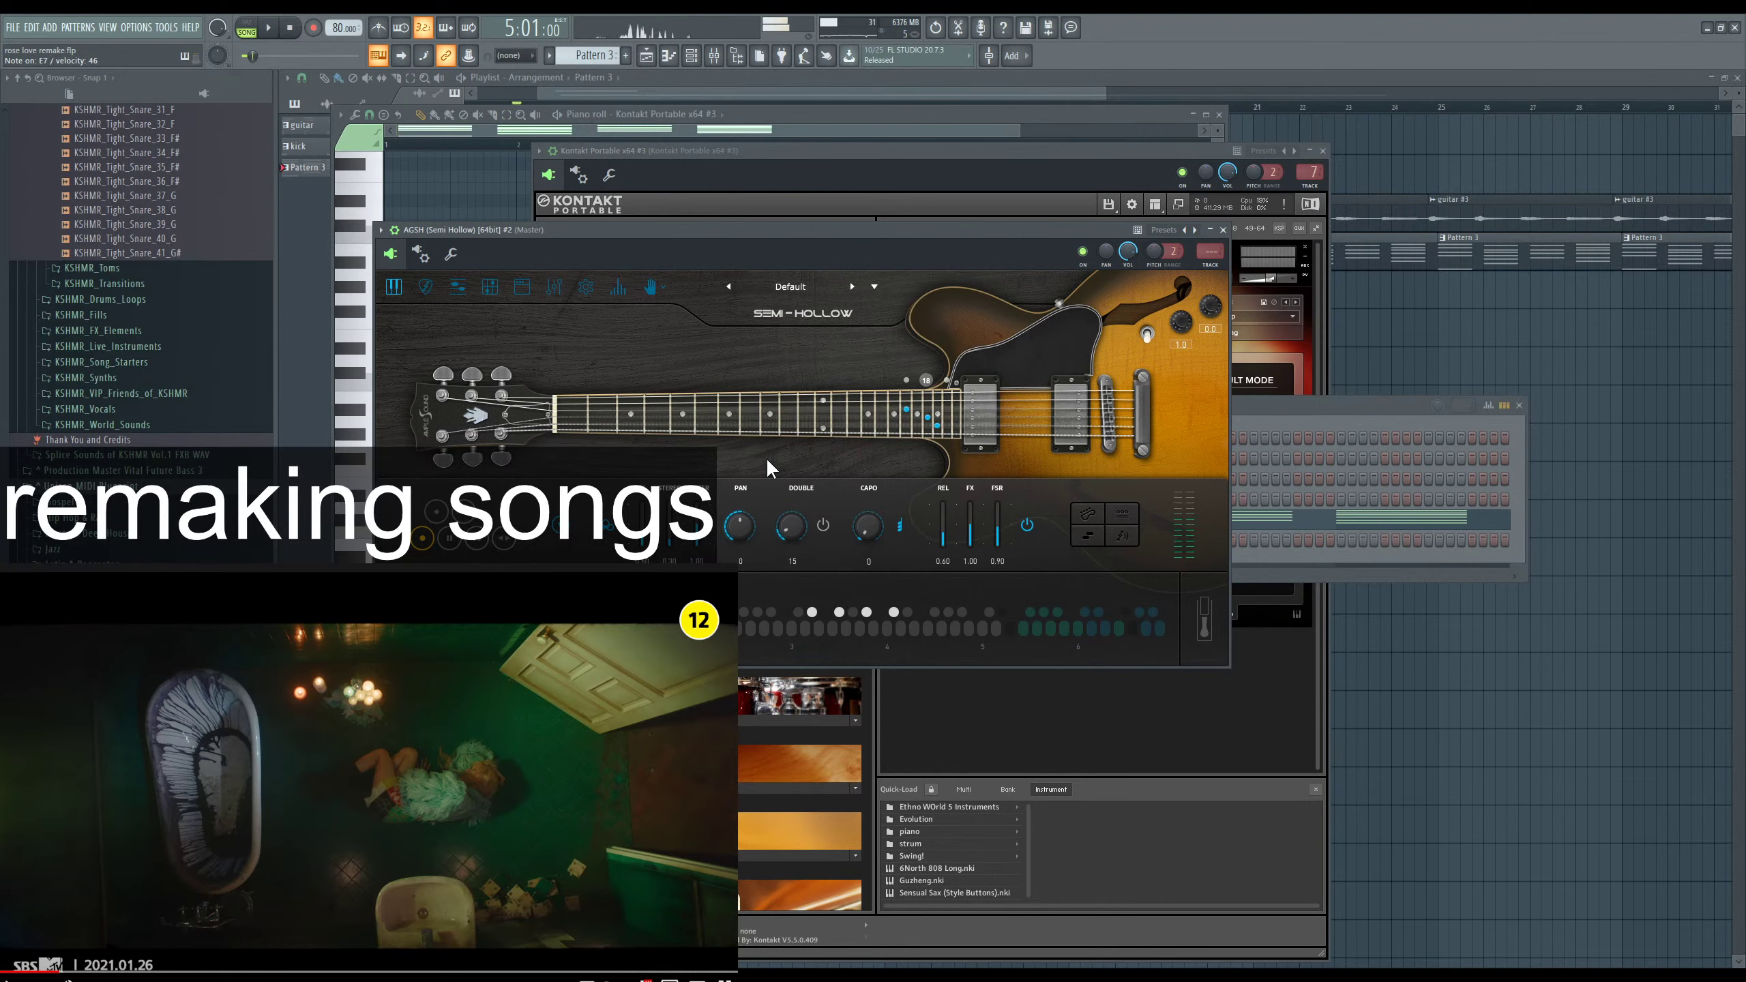
key("bracketright")
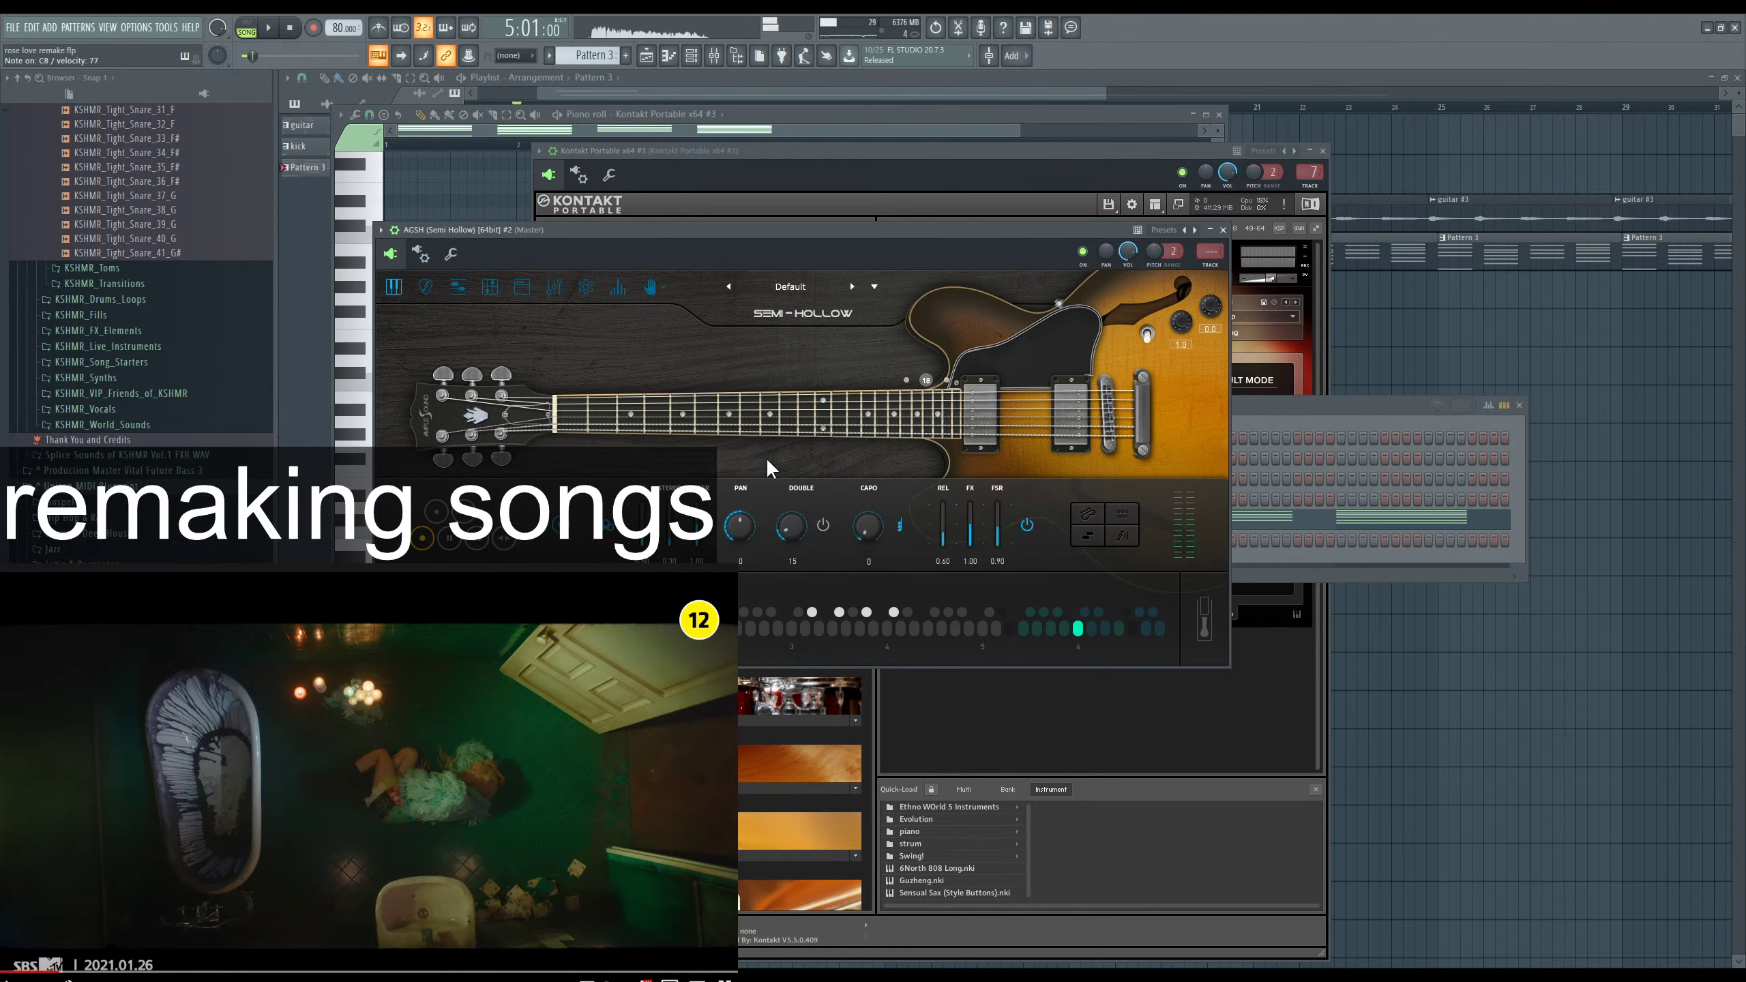
key("z")
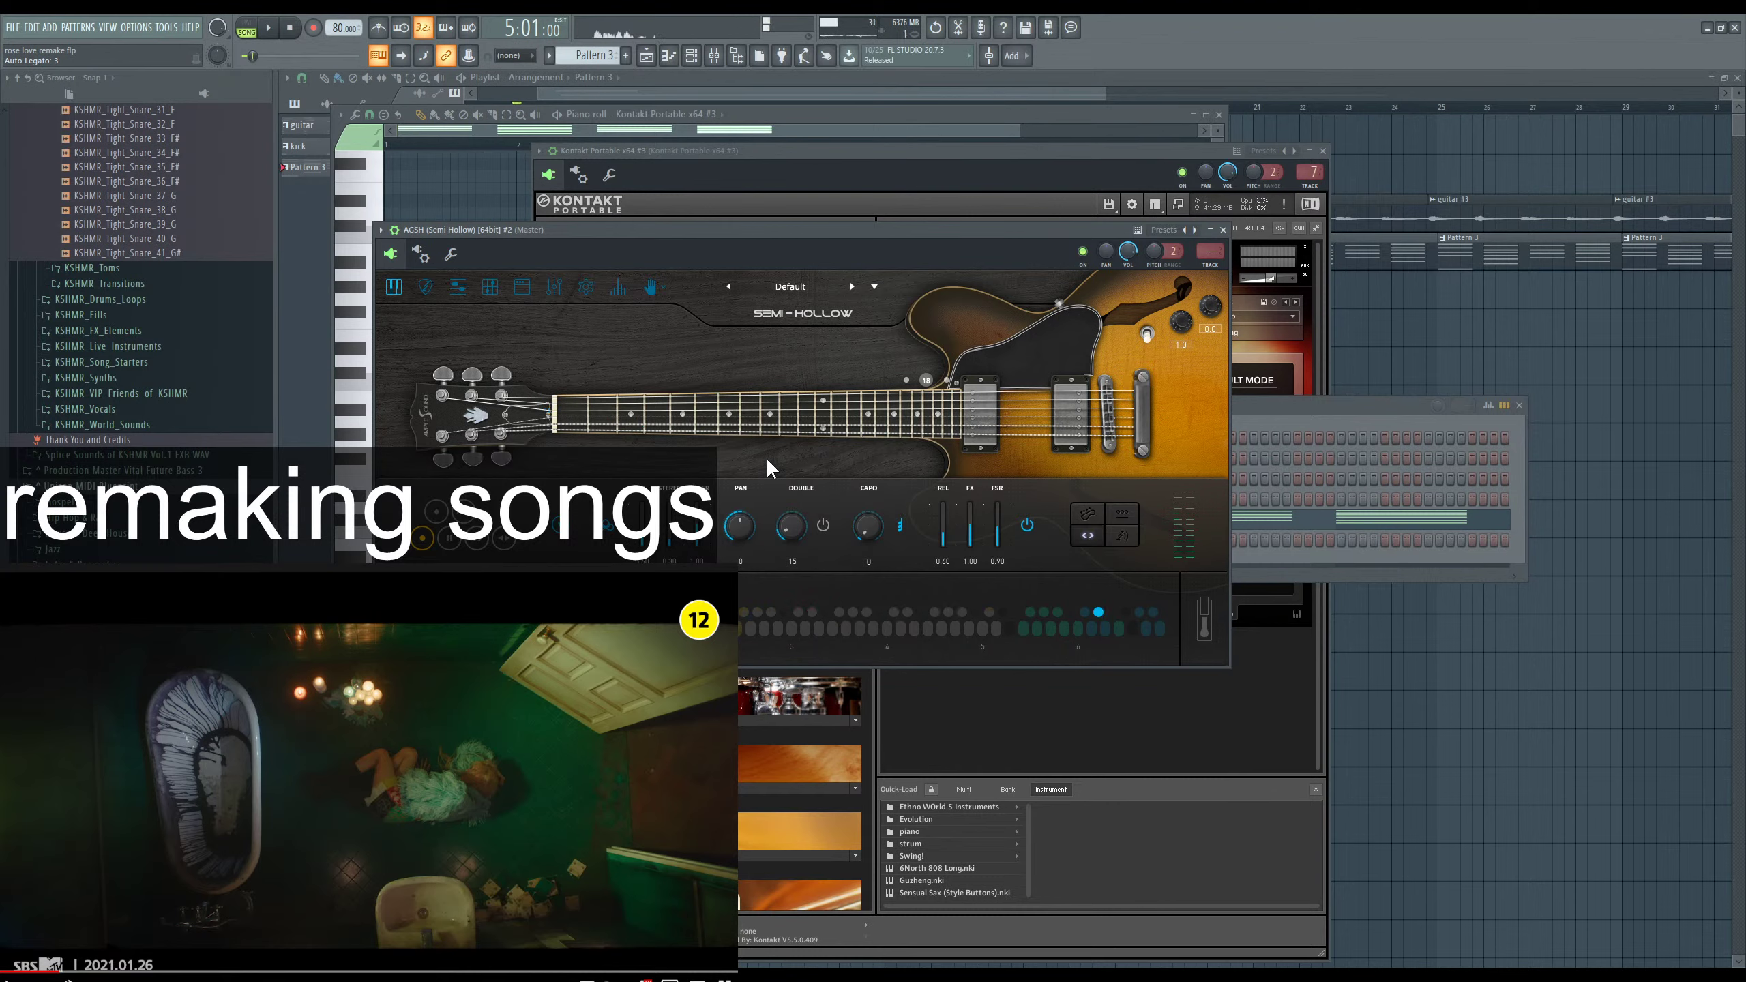
key("j")
key("l")
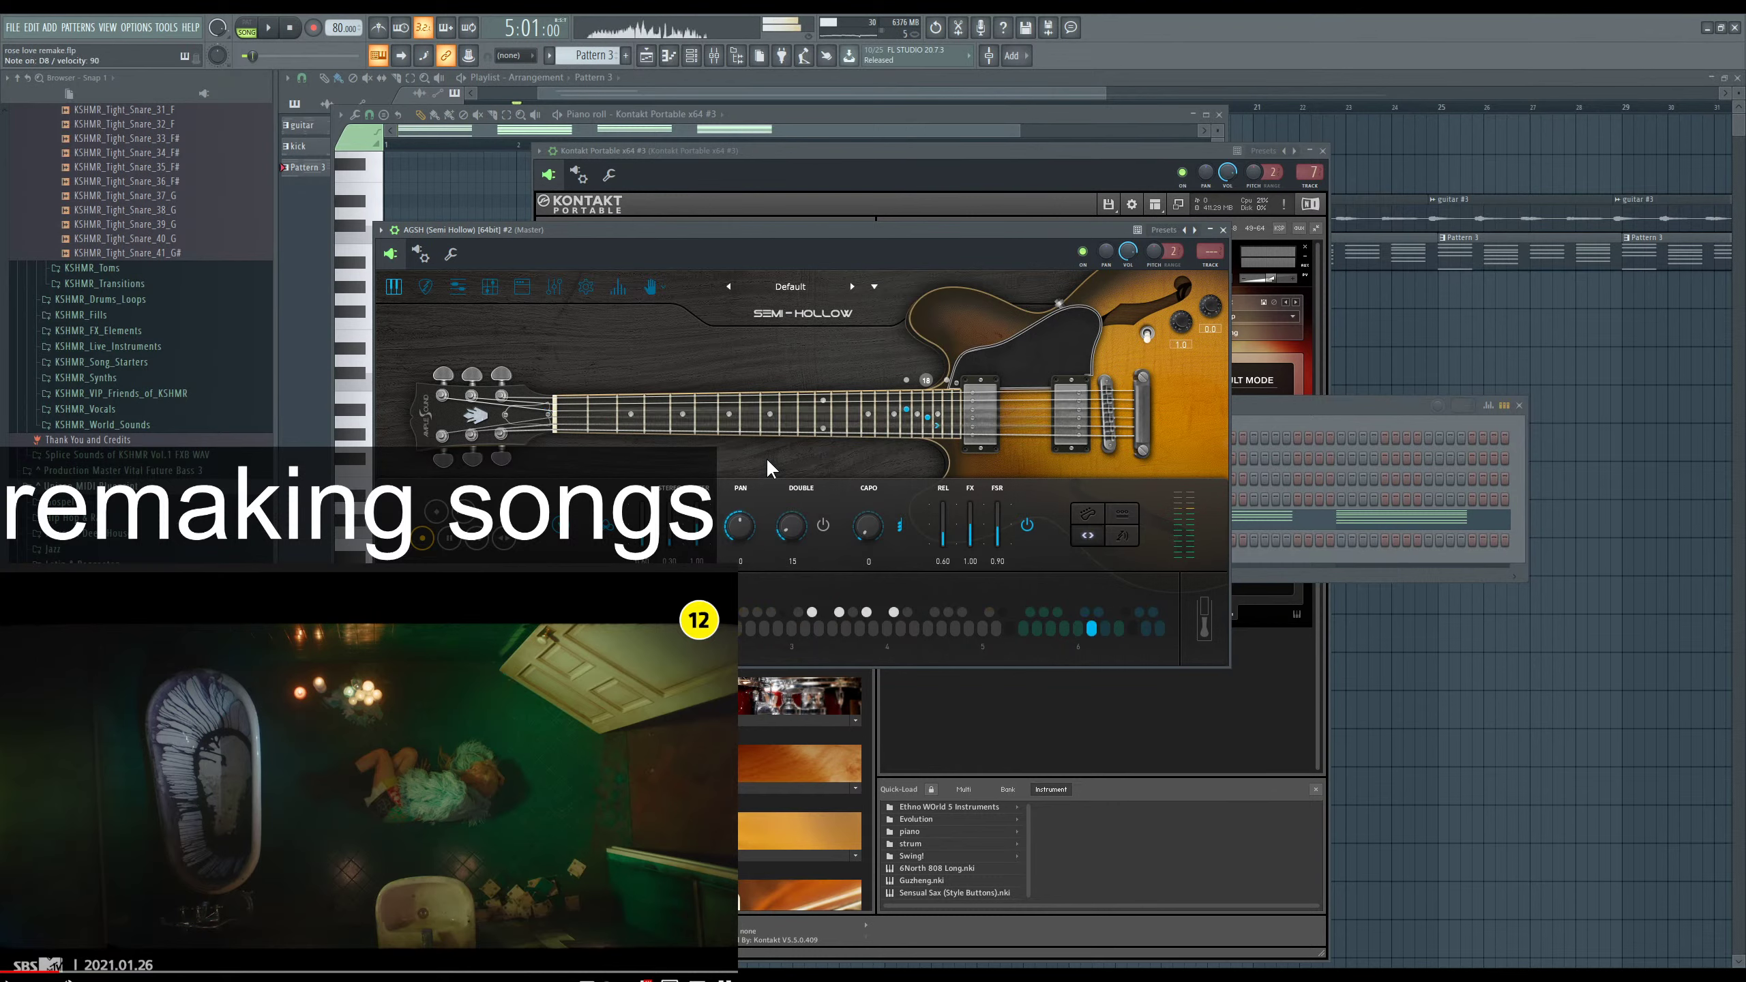
key("x")
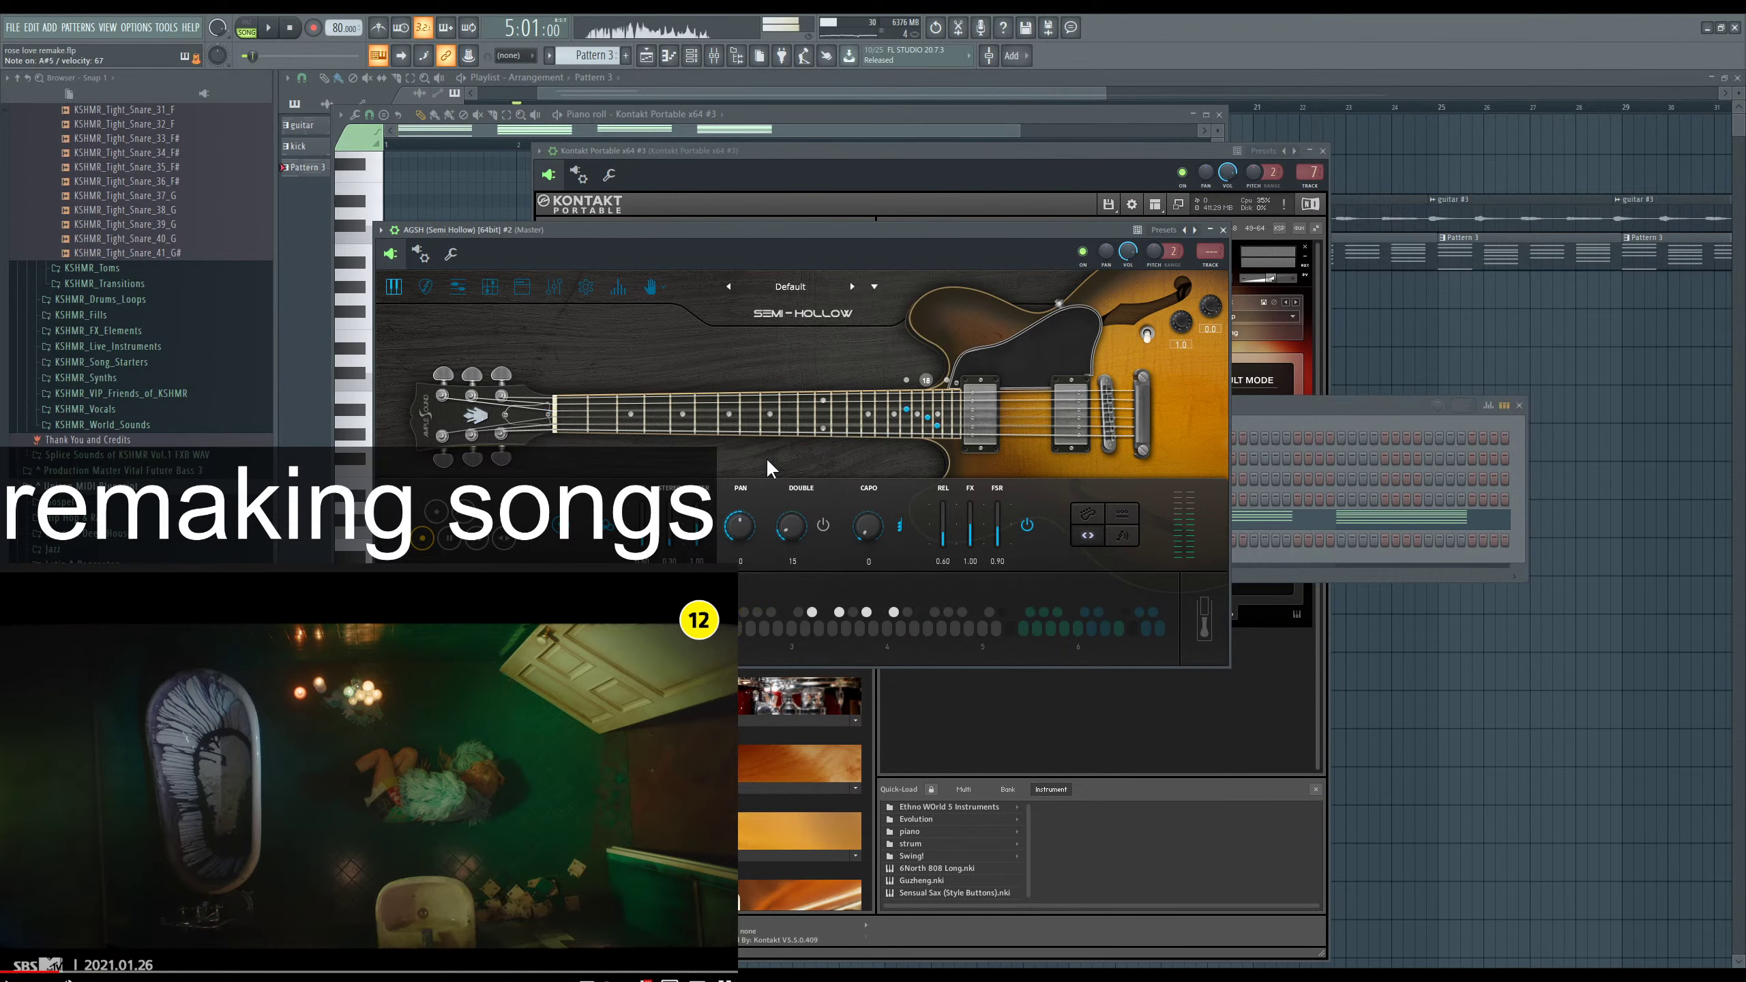
key("x")
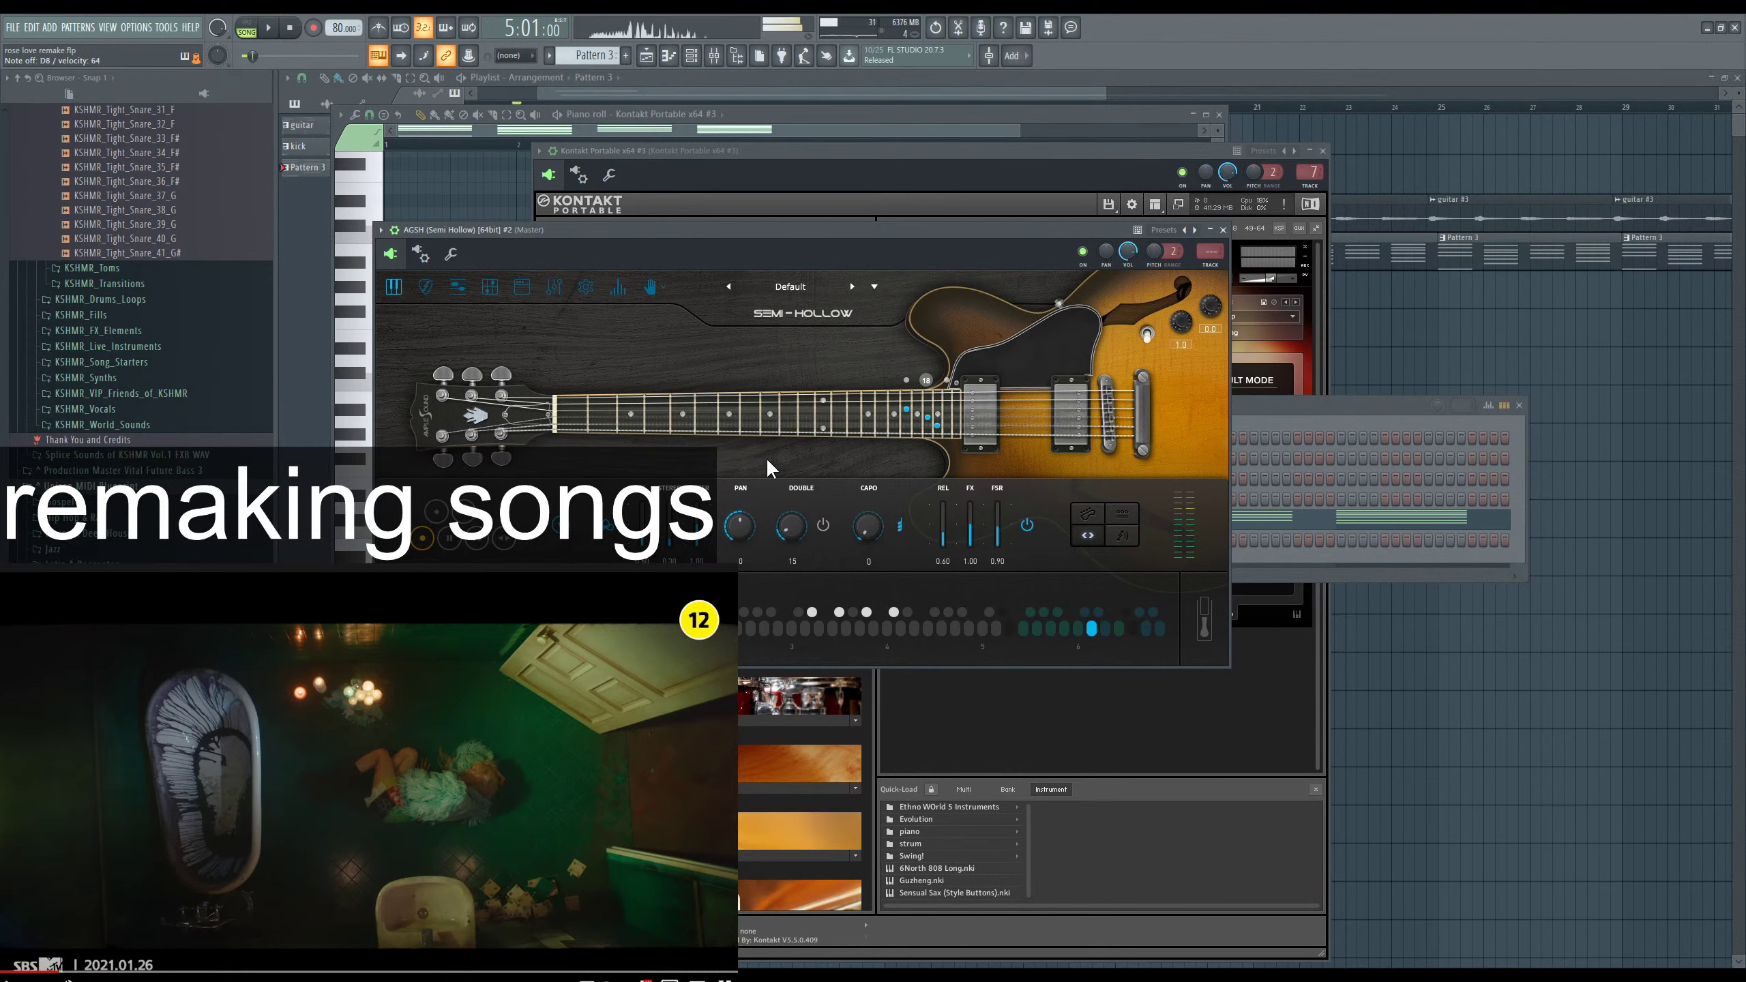
Audition held and single chords on the Semi-Hollow guitar's Default preset using different high trigger keys.
key("x")
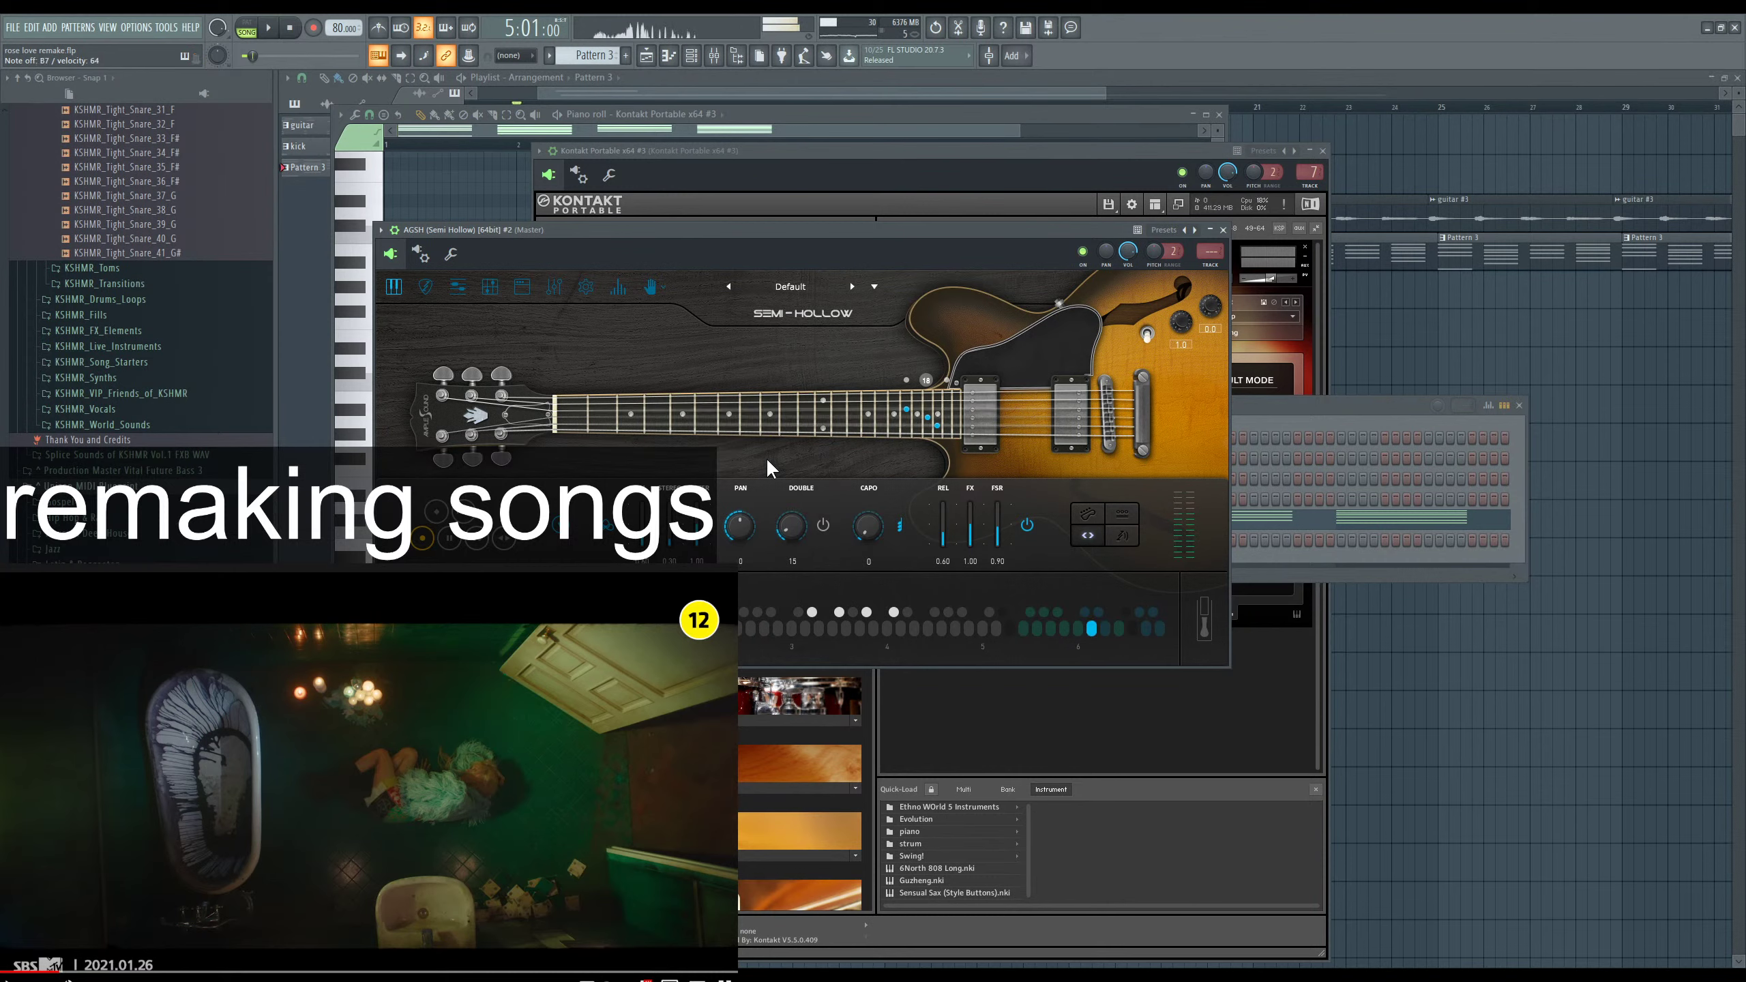
key("c")
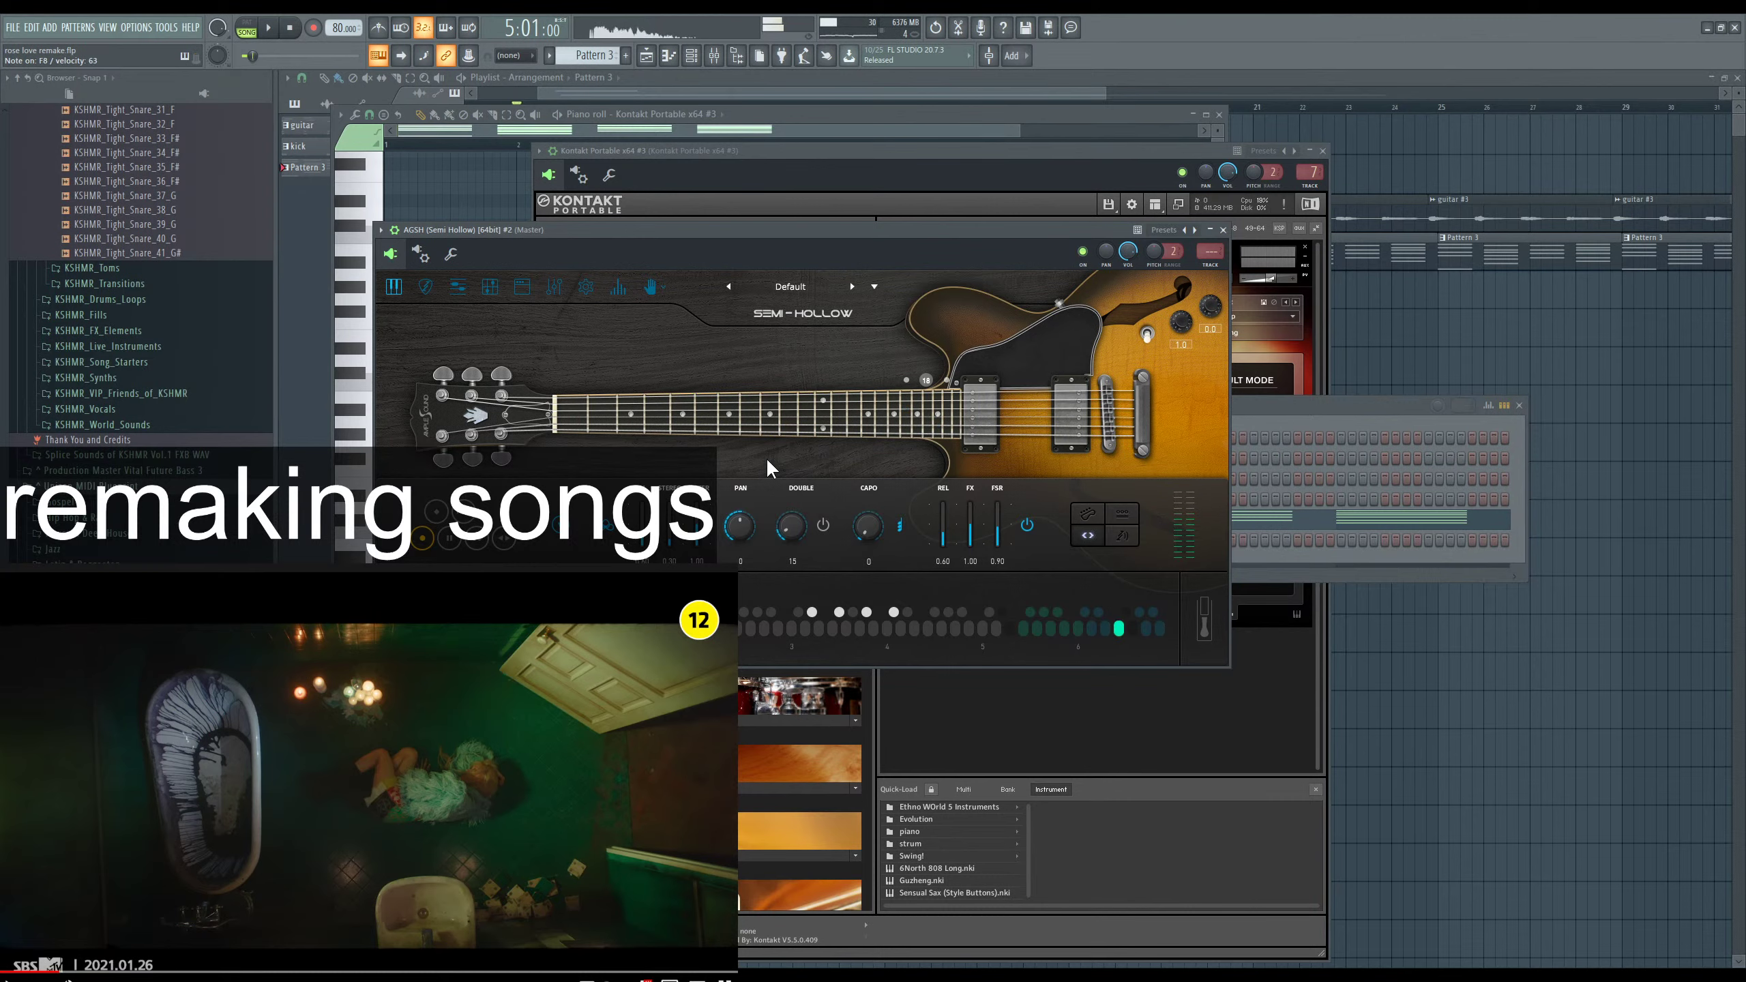
key("s")
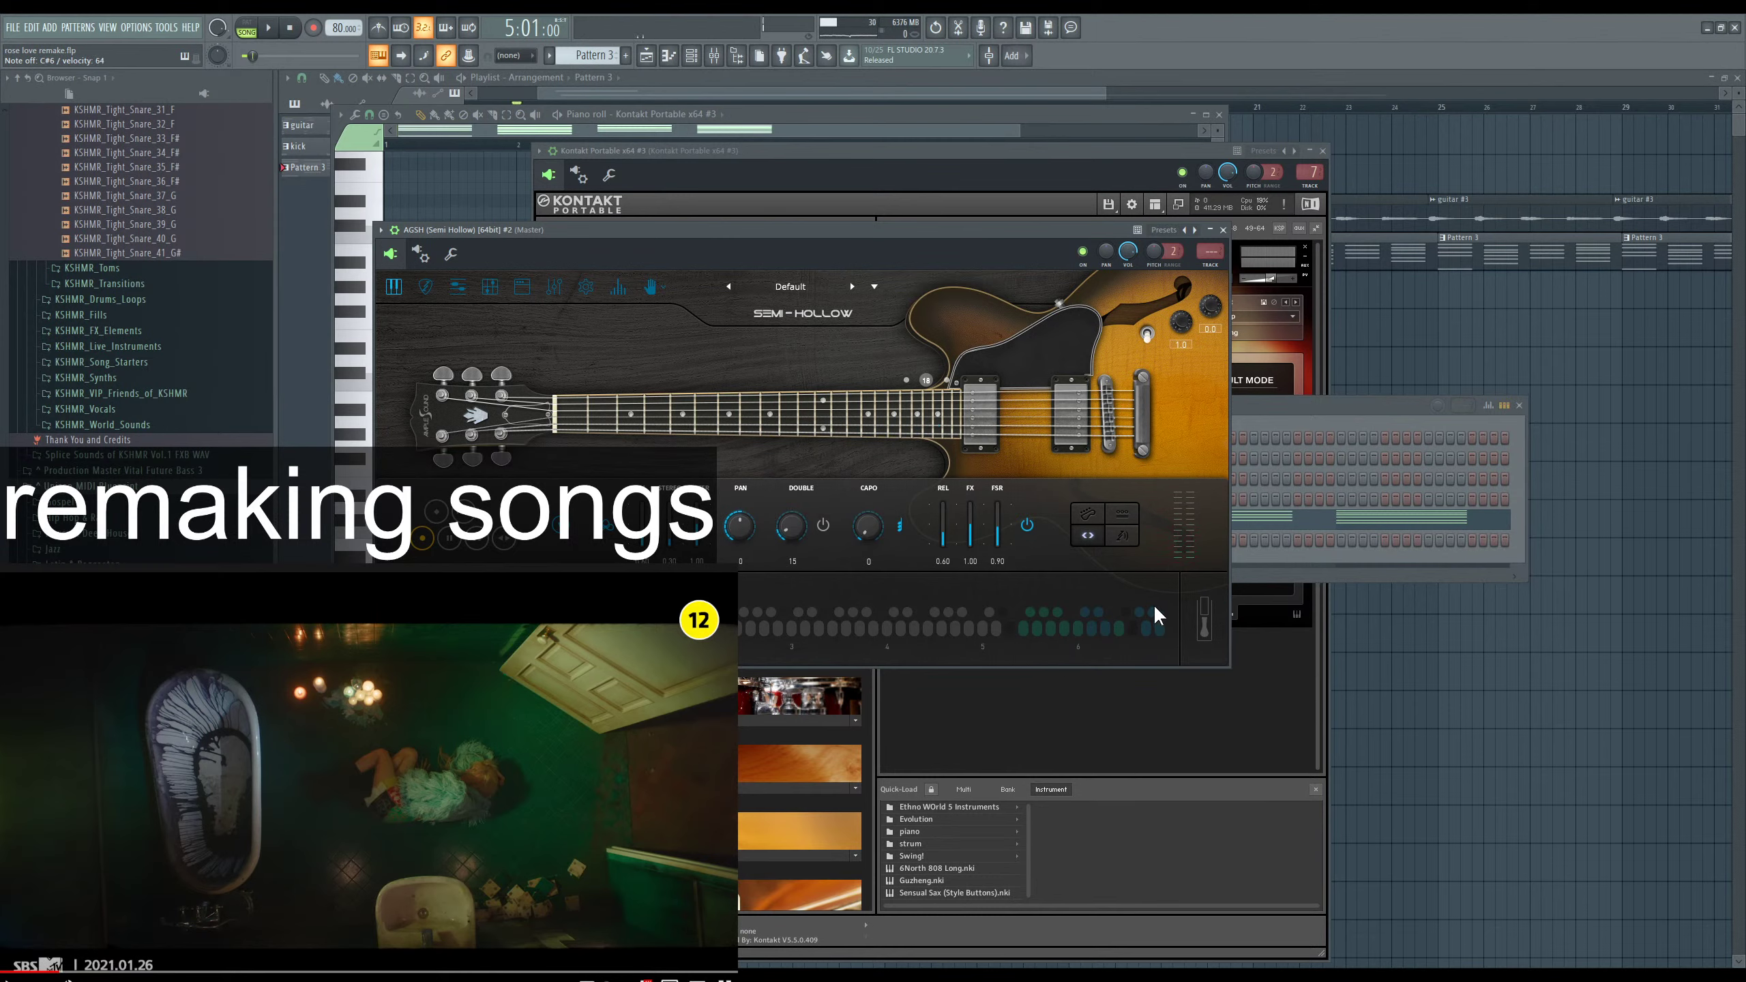
key("s")
Try the Dream Come True(Solo), The Sea Breeze(ARP) and The Sea Breeze(Solo) presets on the Semi-Hollow guitar.
left_click(665, 419)
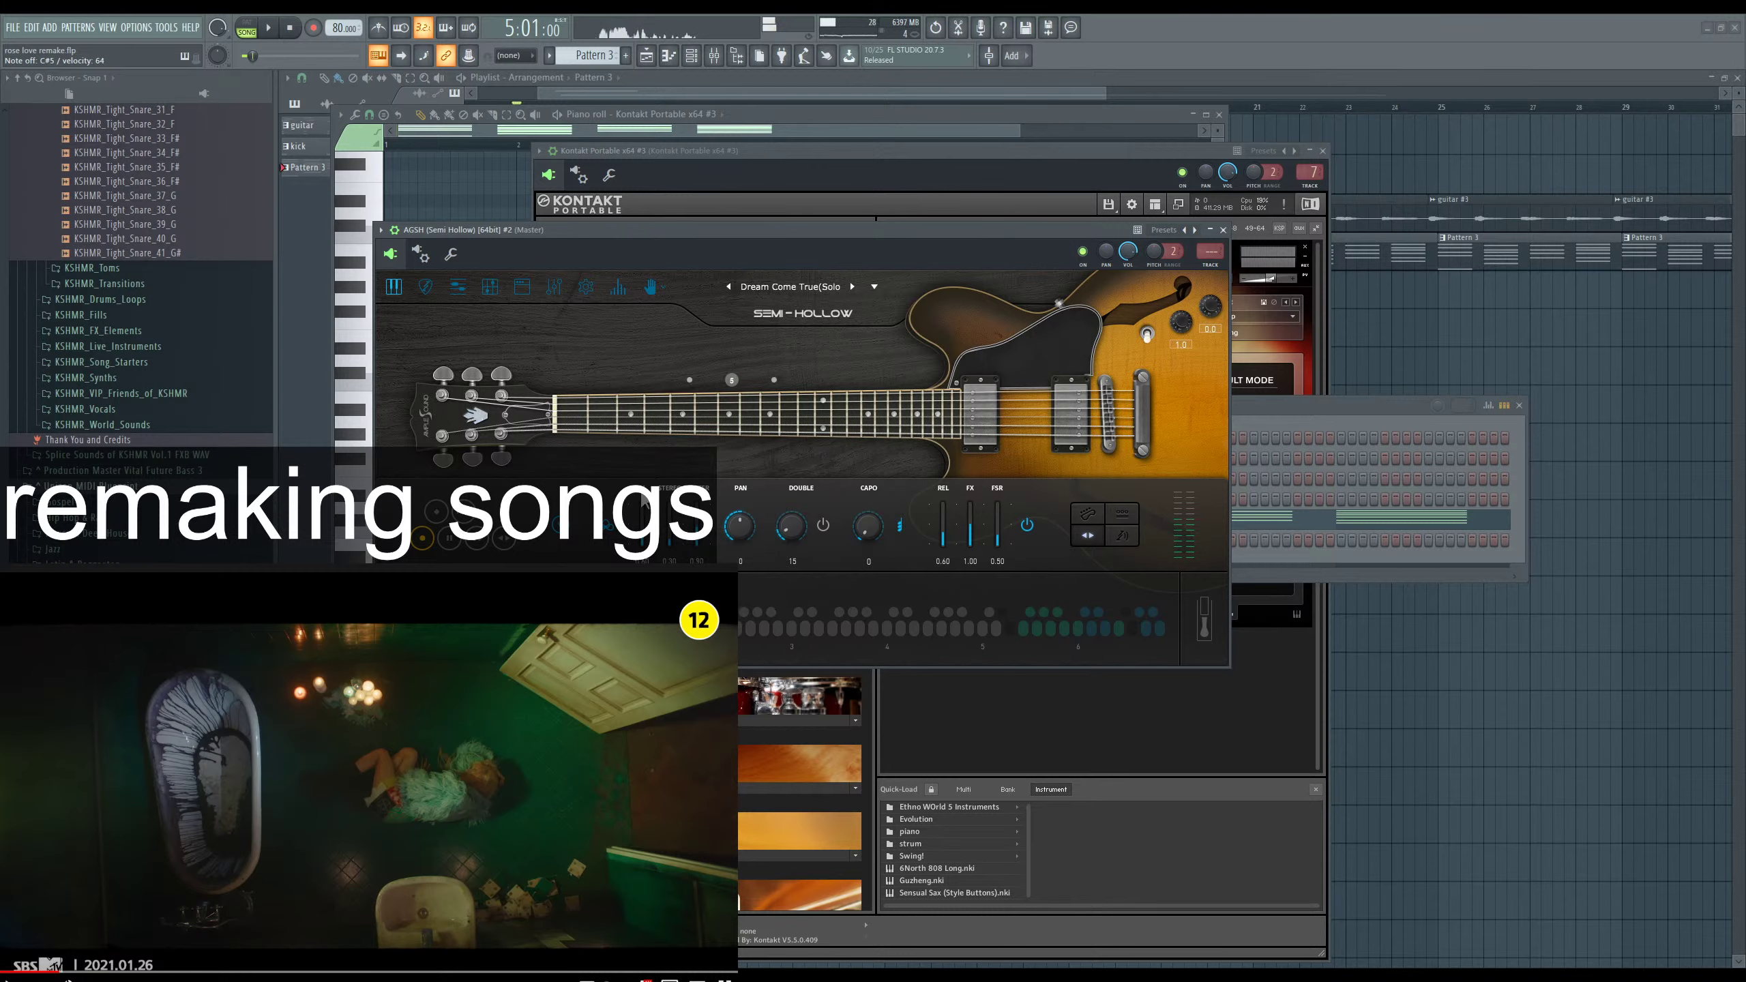
left_click(642, 493)
left_click(642, 513)
left_click(641, 545)
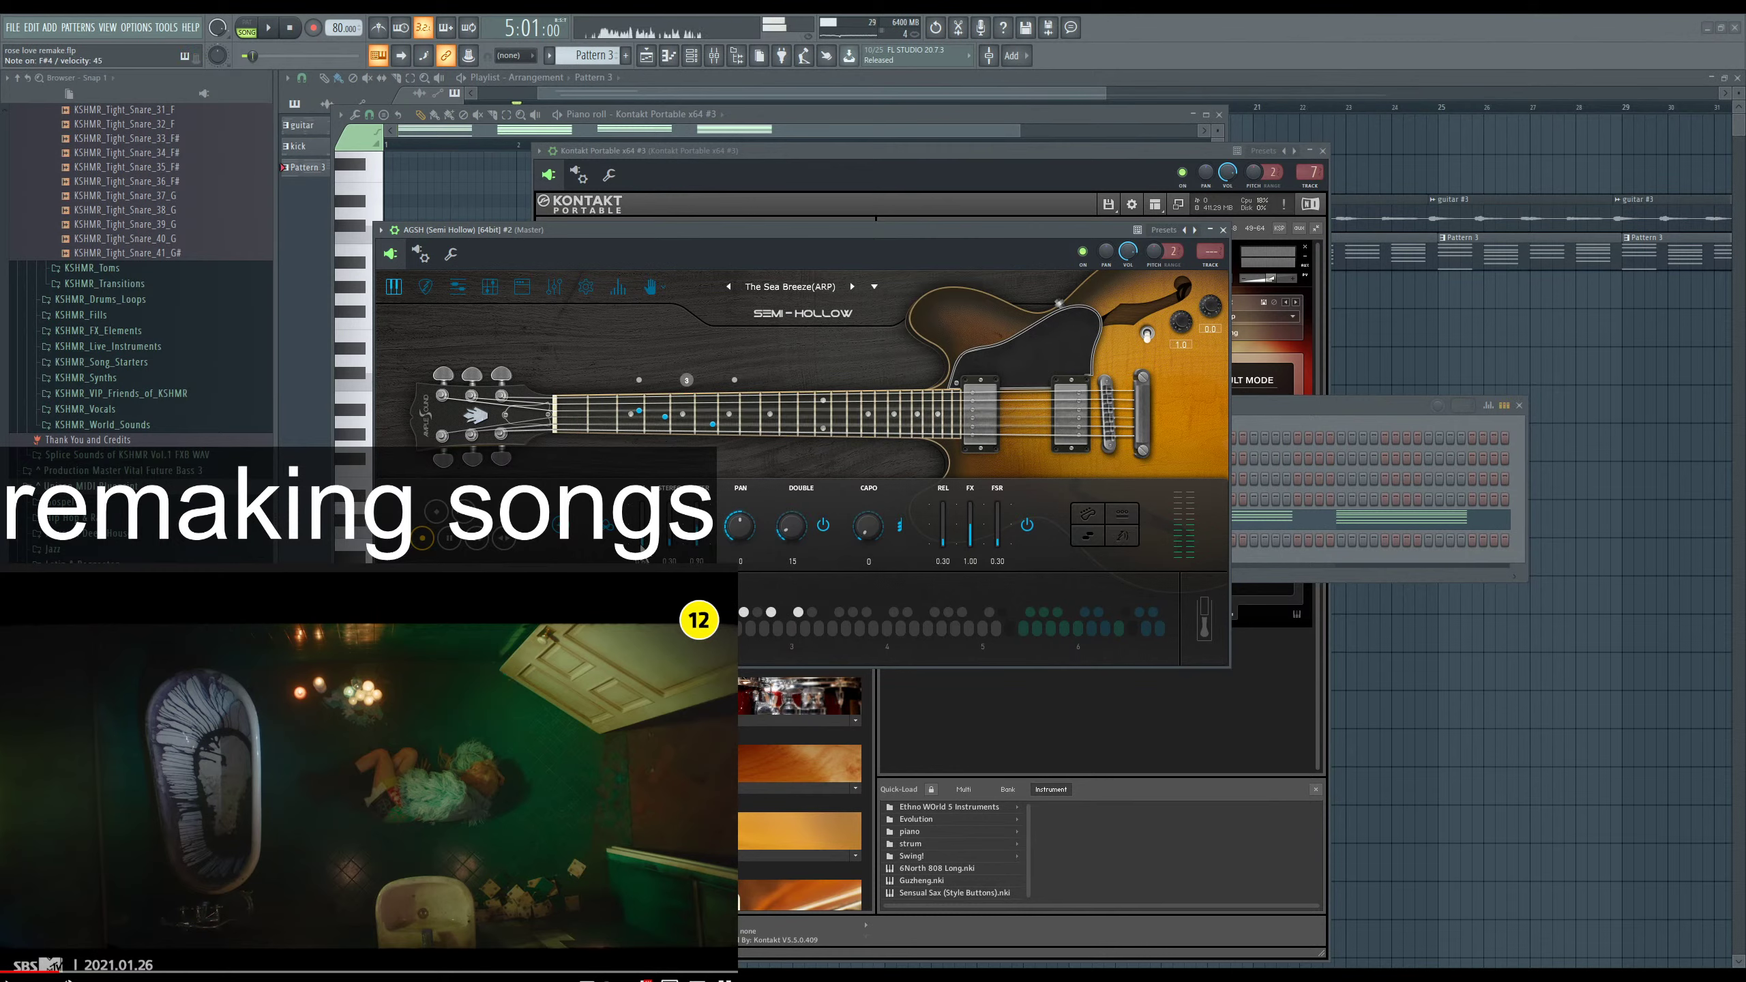
left_click(641, 546)
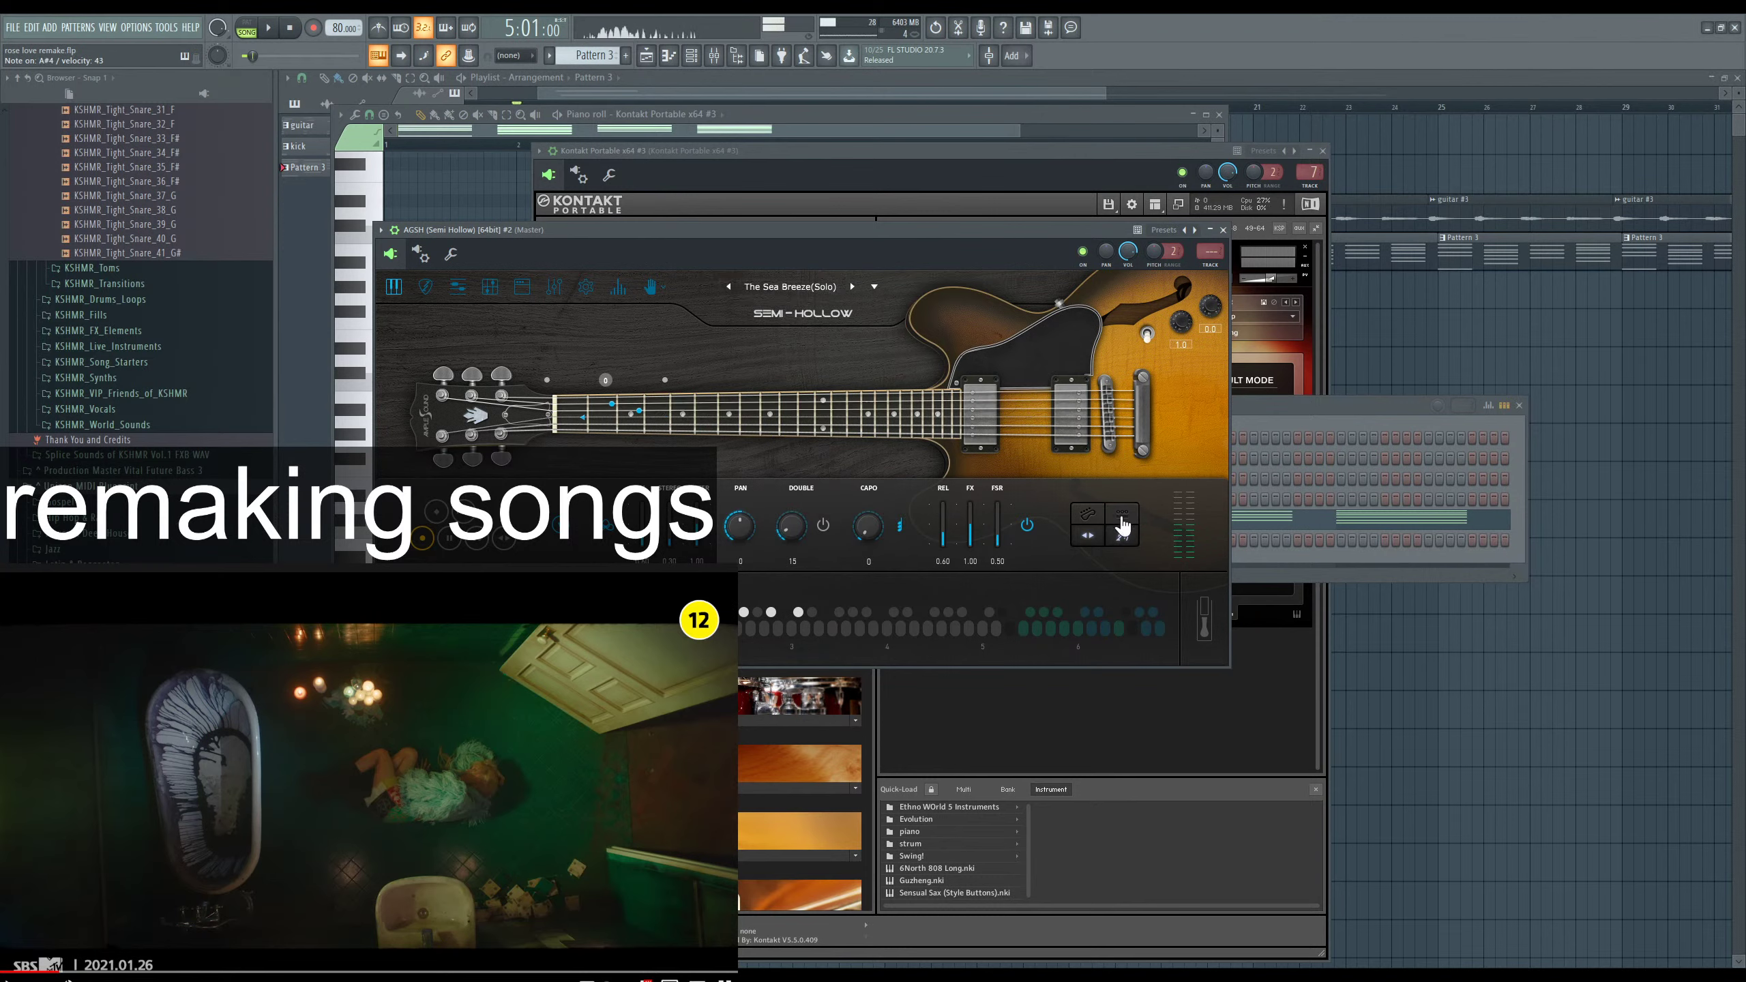
Toggle the Semi-Hollow guitar's play mode switches on The Sea Breeze(Solo) preset and audition chords at different neck positions.
left_click(1093, 544)
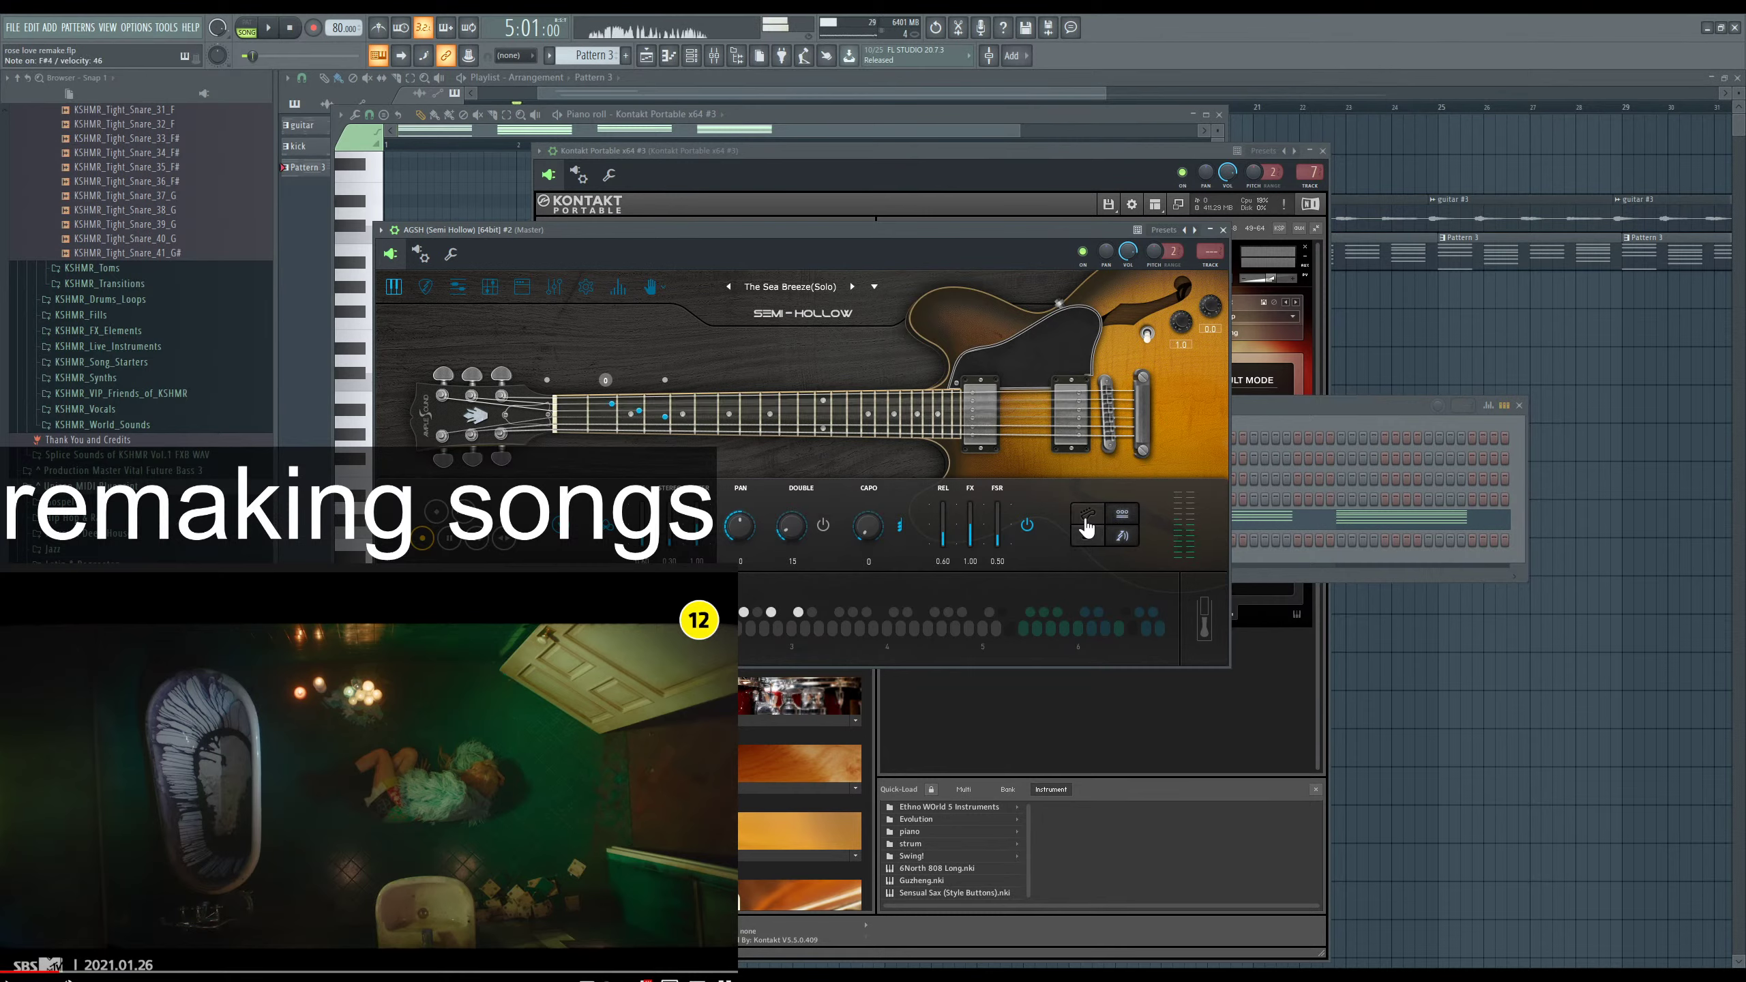
left_click(1090, 524)
left_click(1089, 524)
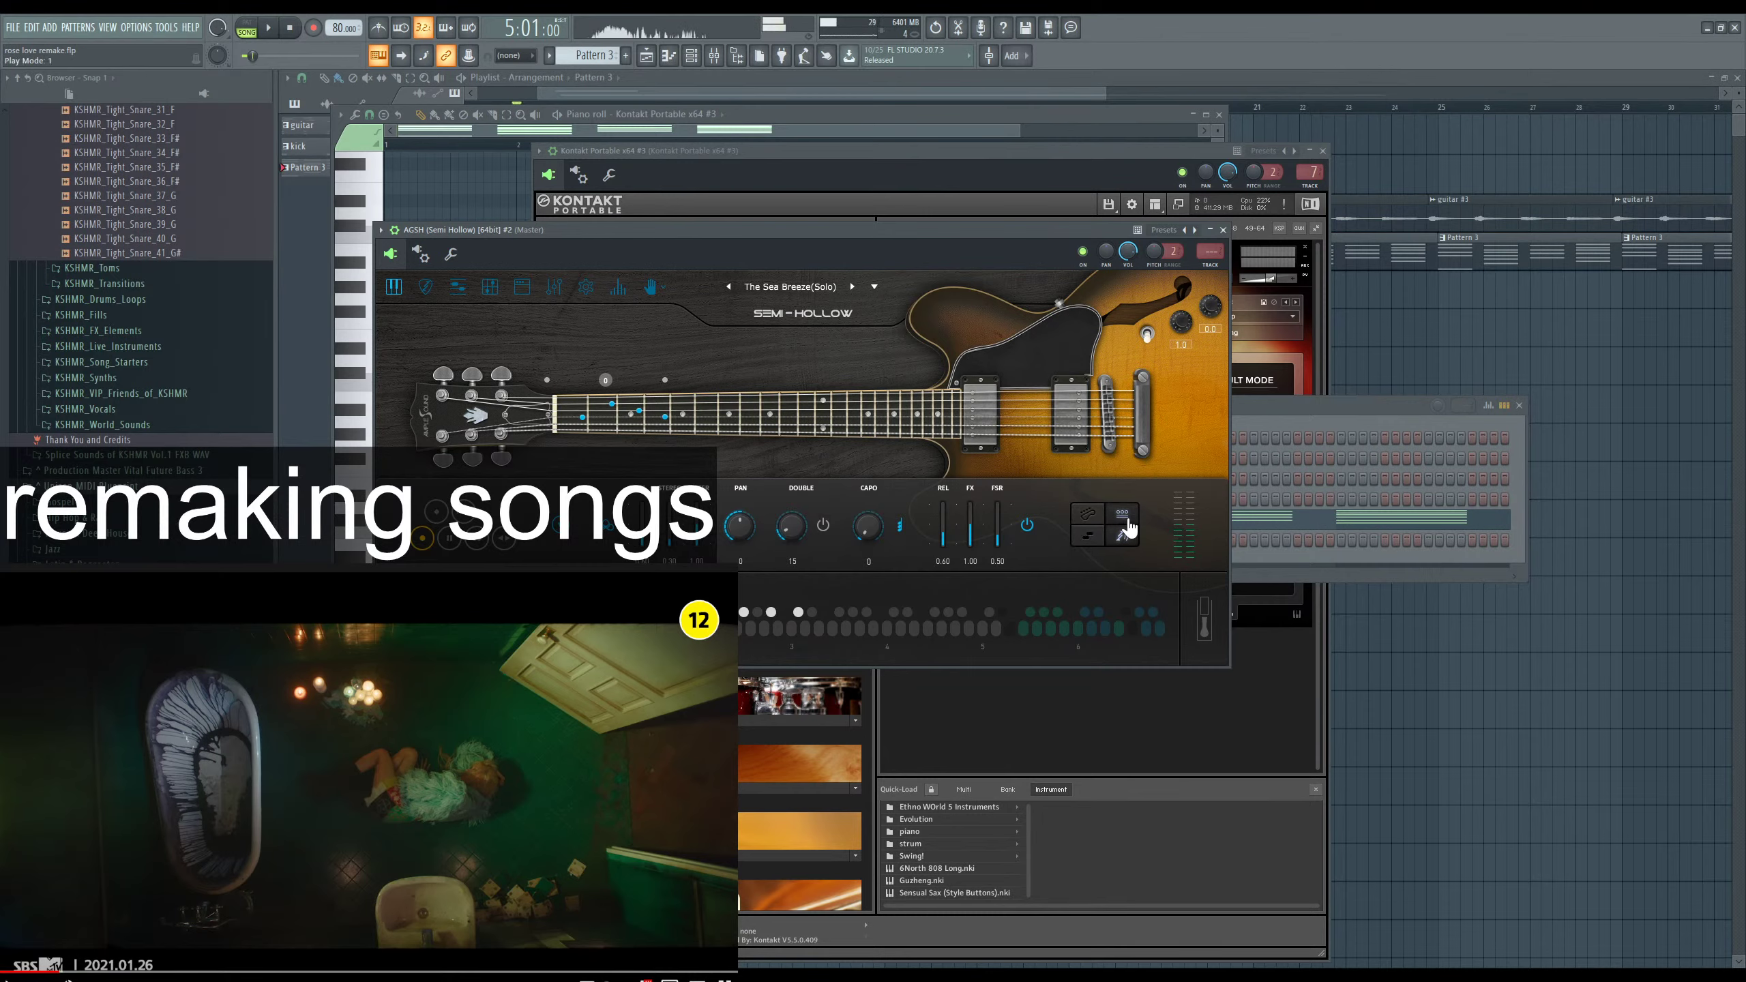
left_click(1131, 517)
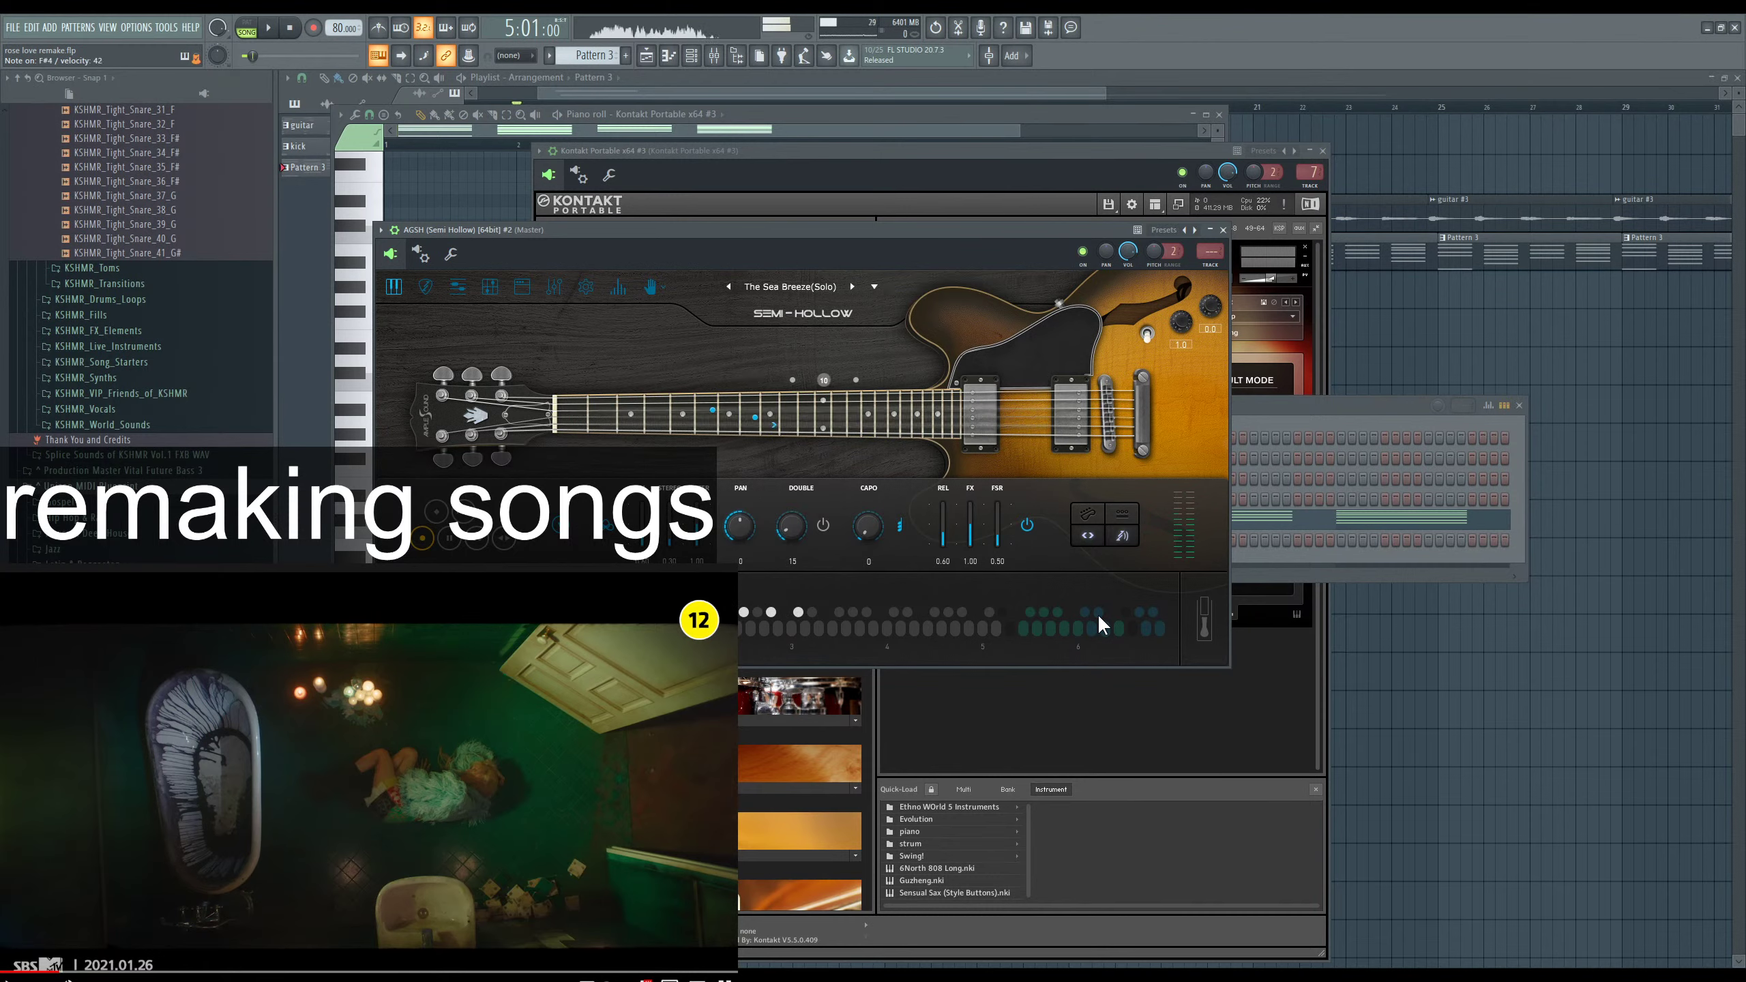
left_click(1088, 541)
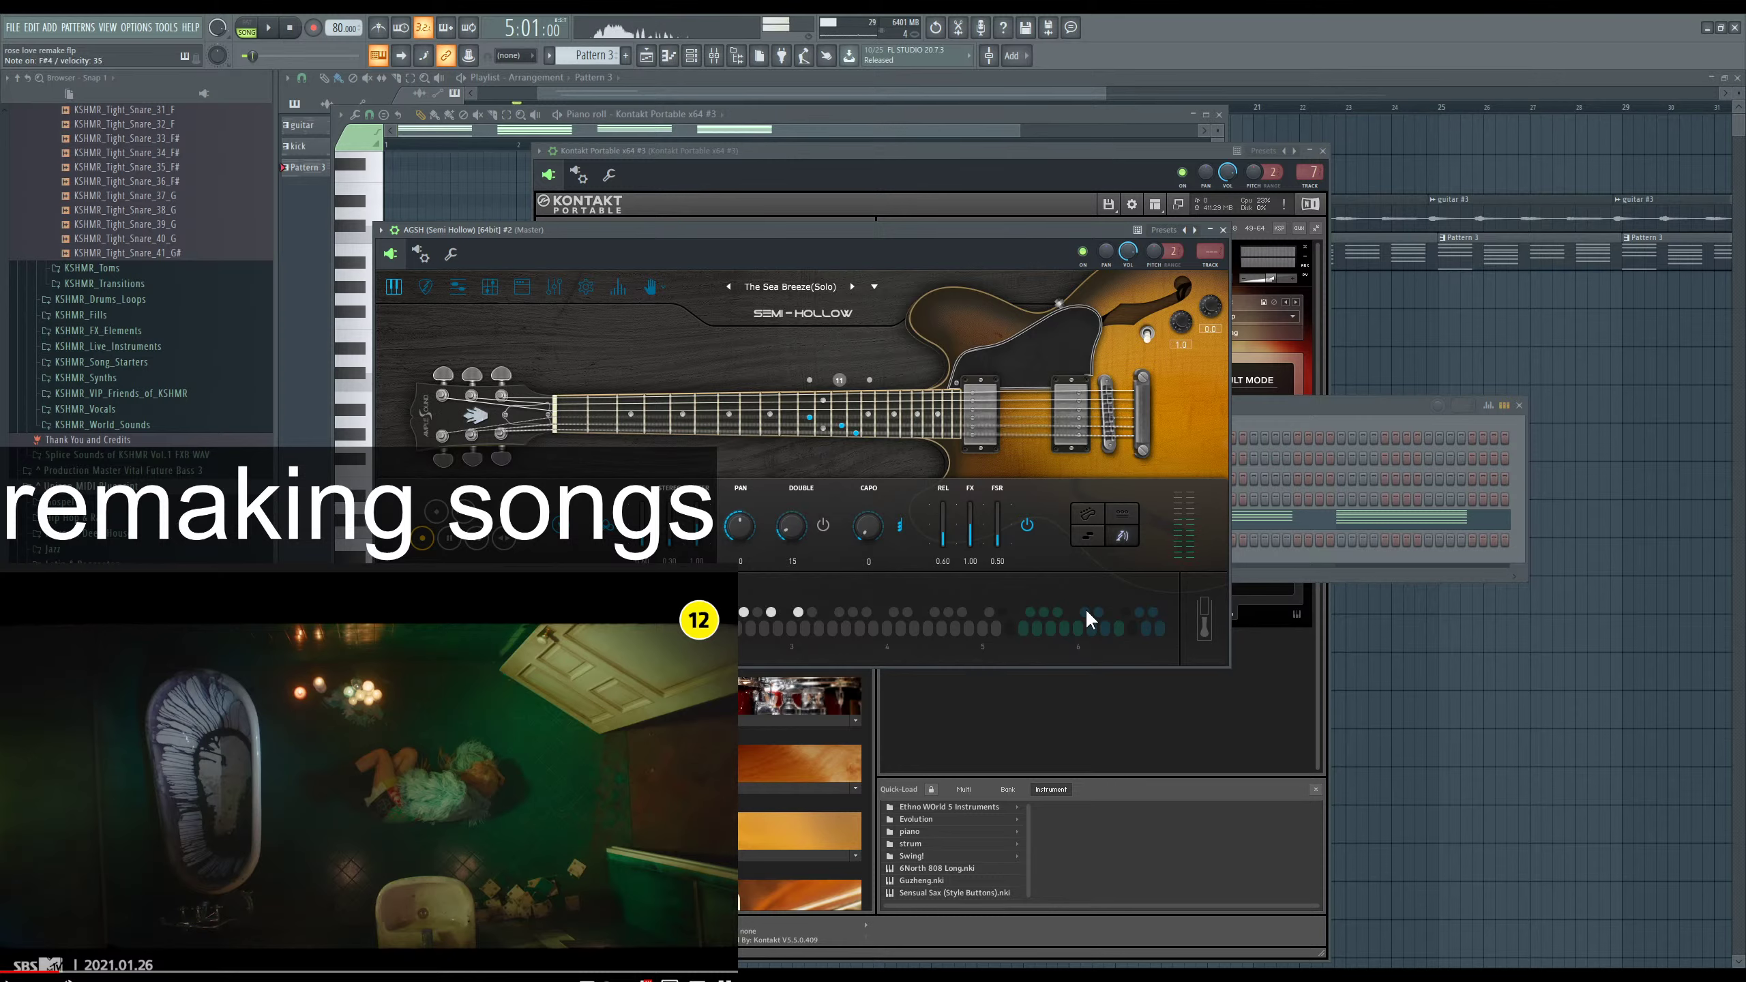
left_click(1093, 628)
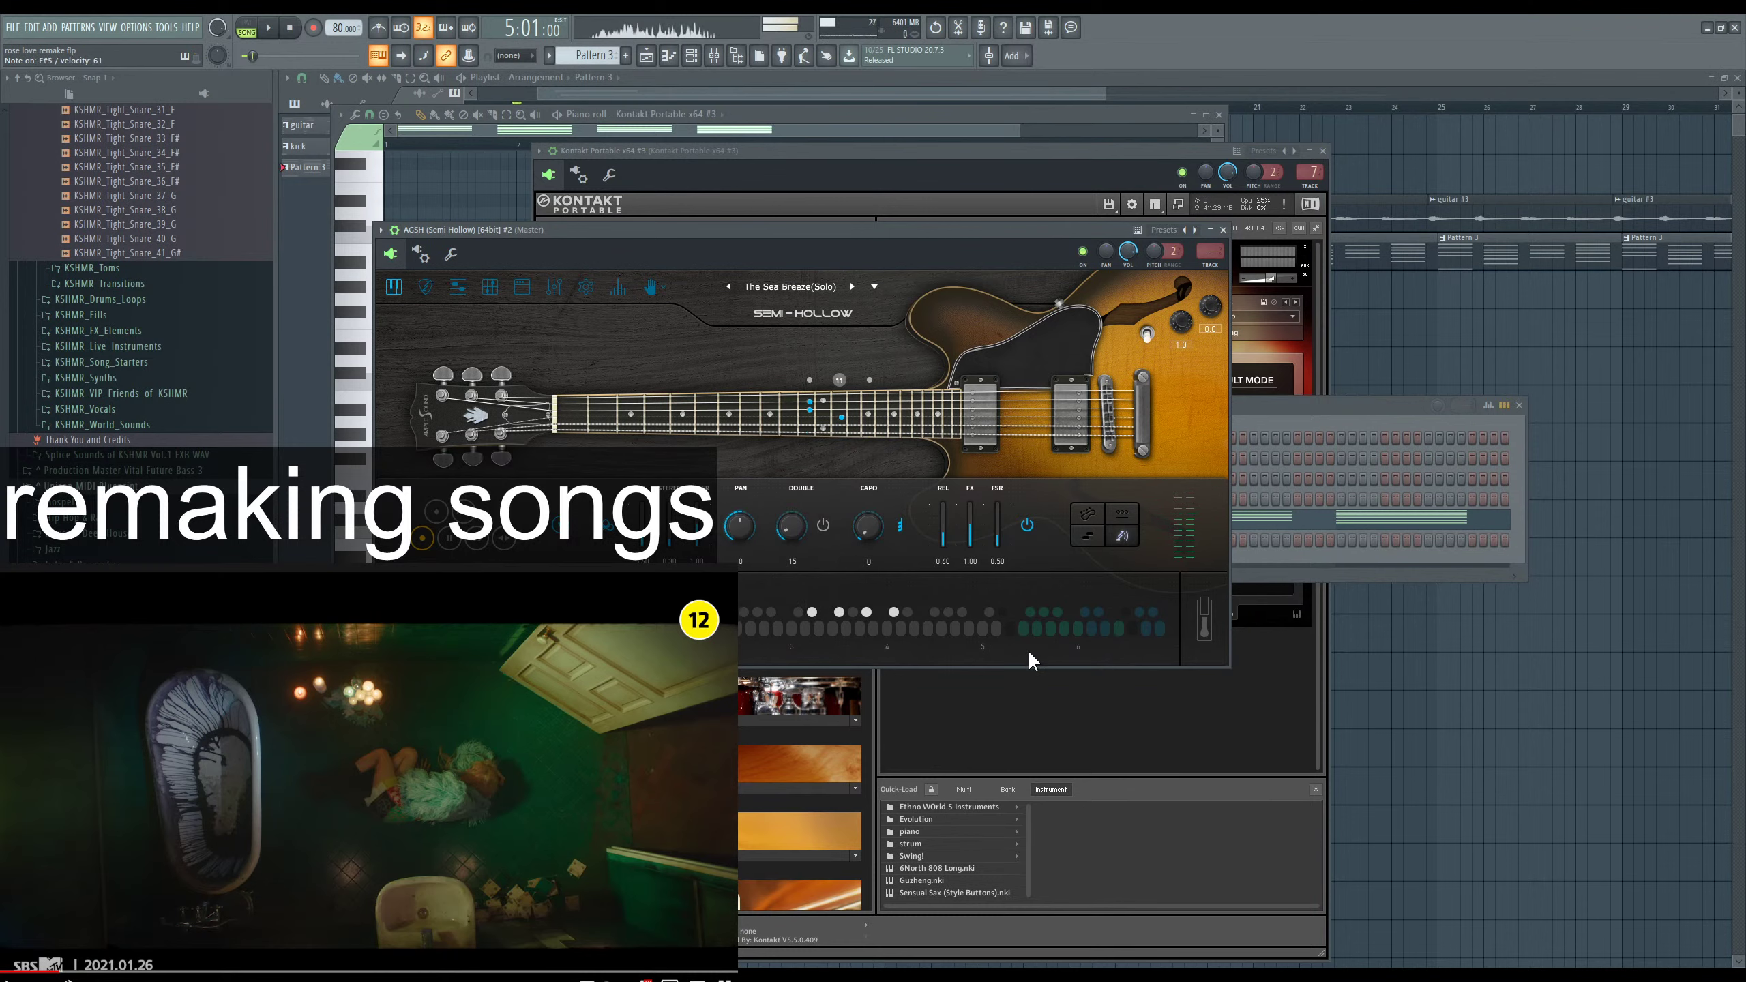
left_click(1096, 539)
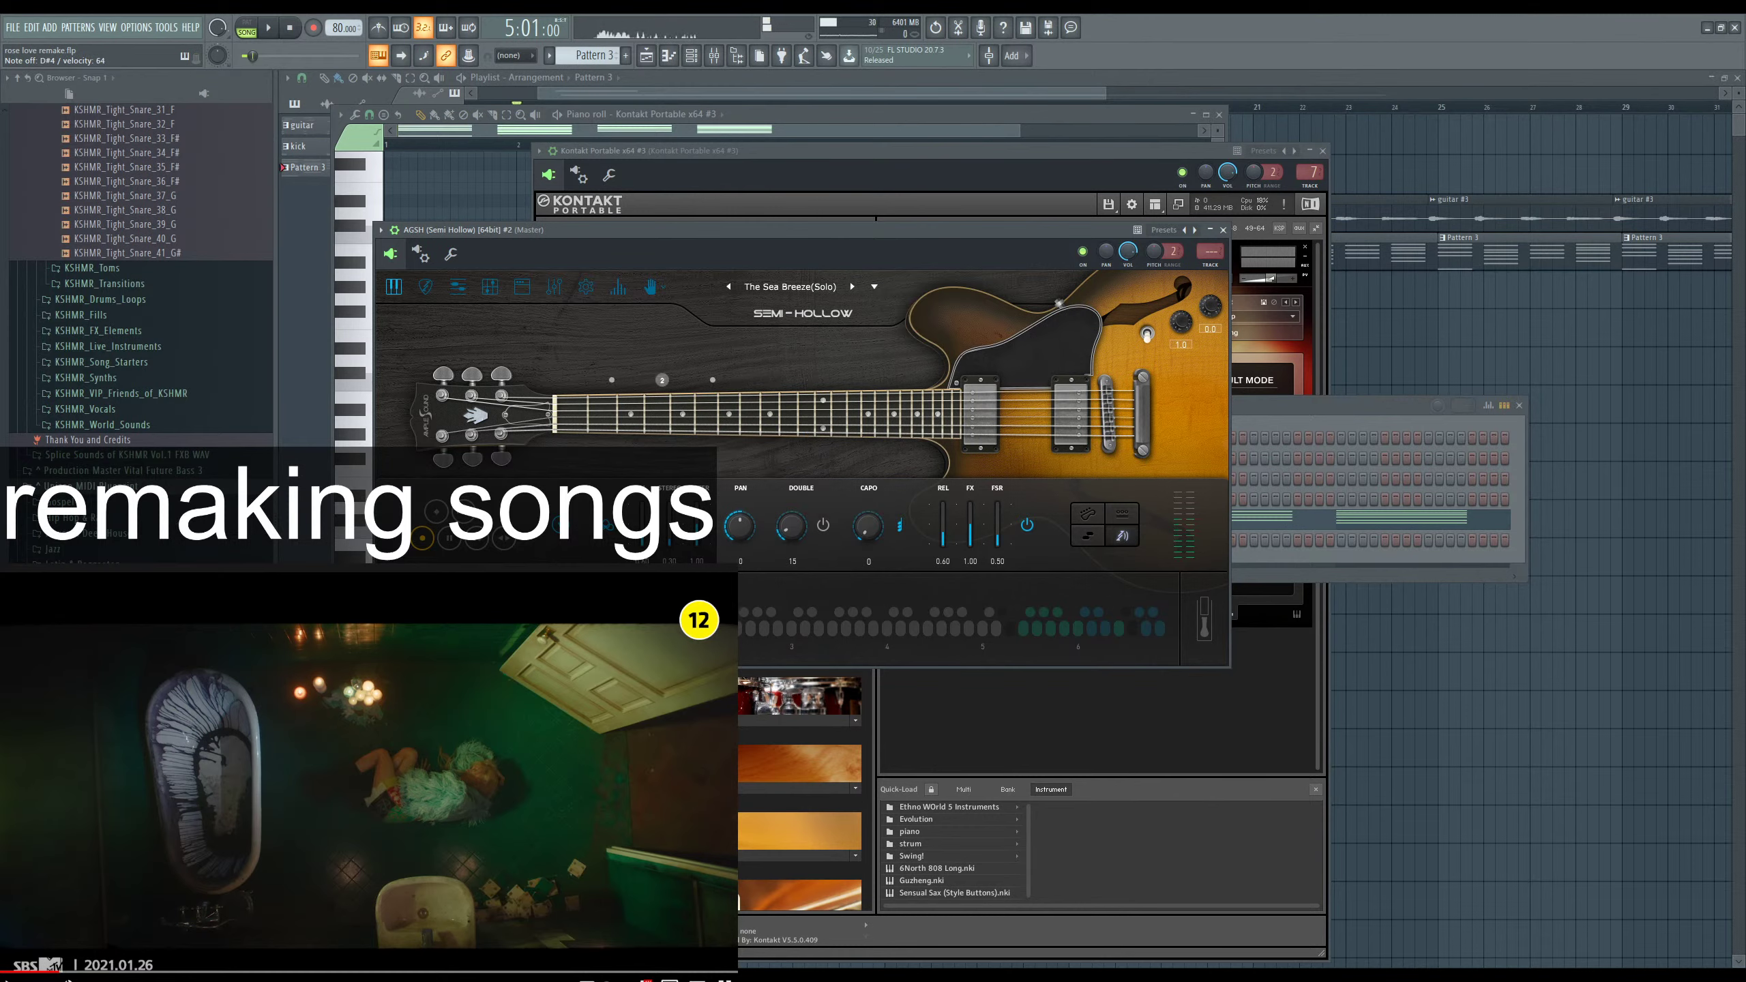
Copy all of Pattern 3's chord notes from Kontakt Portable x64 #3 to the AGSH Semi-Hollow #2 channel and play them.
left_click(1318, 429)
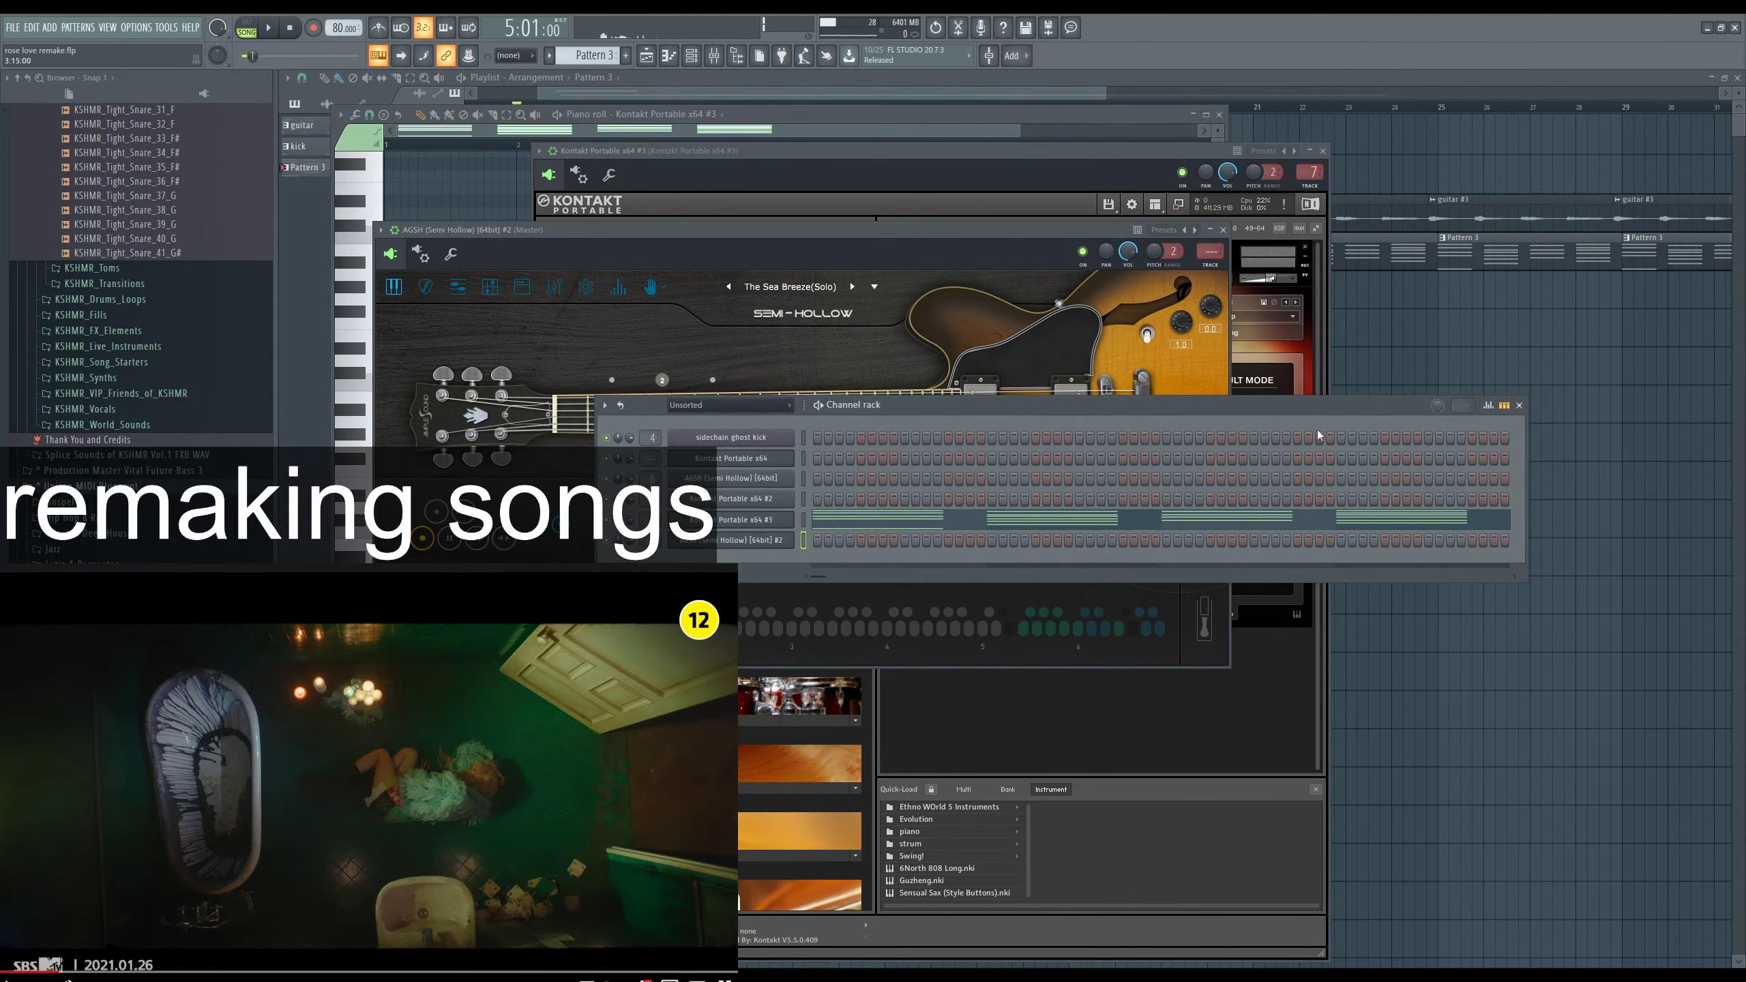
left_click(880, 522)
left_click(881, 523)
key("ctrl+a")
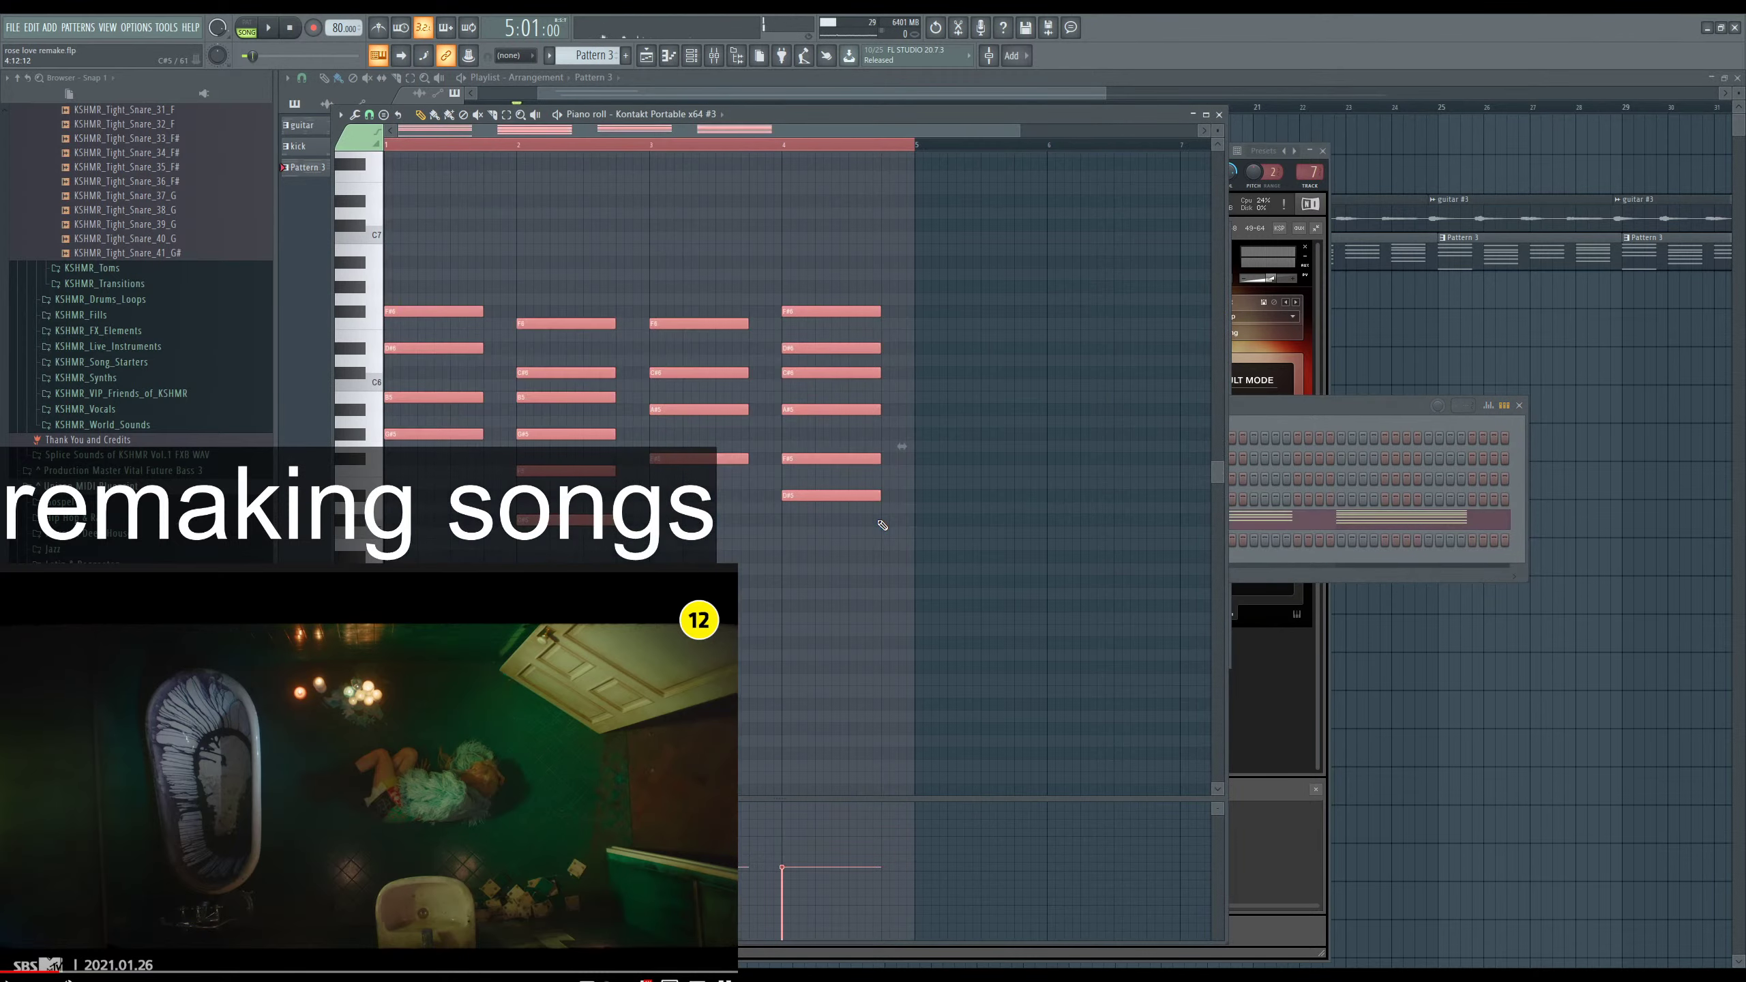
key("F12")
key("F6")
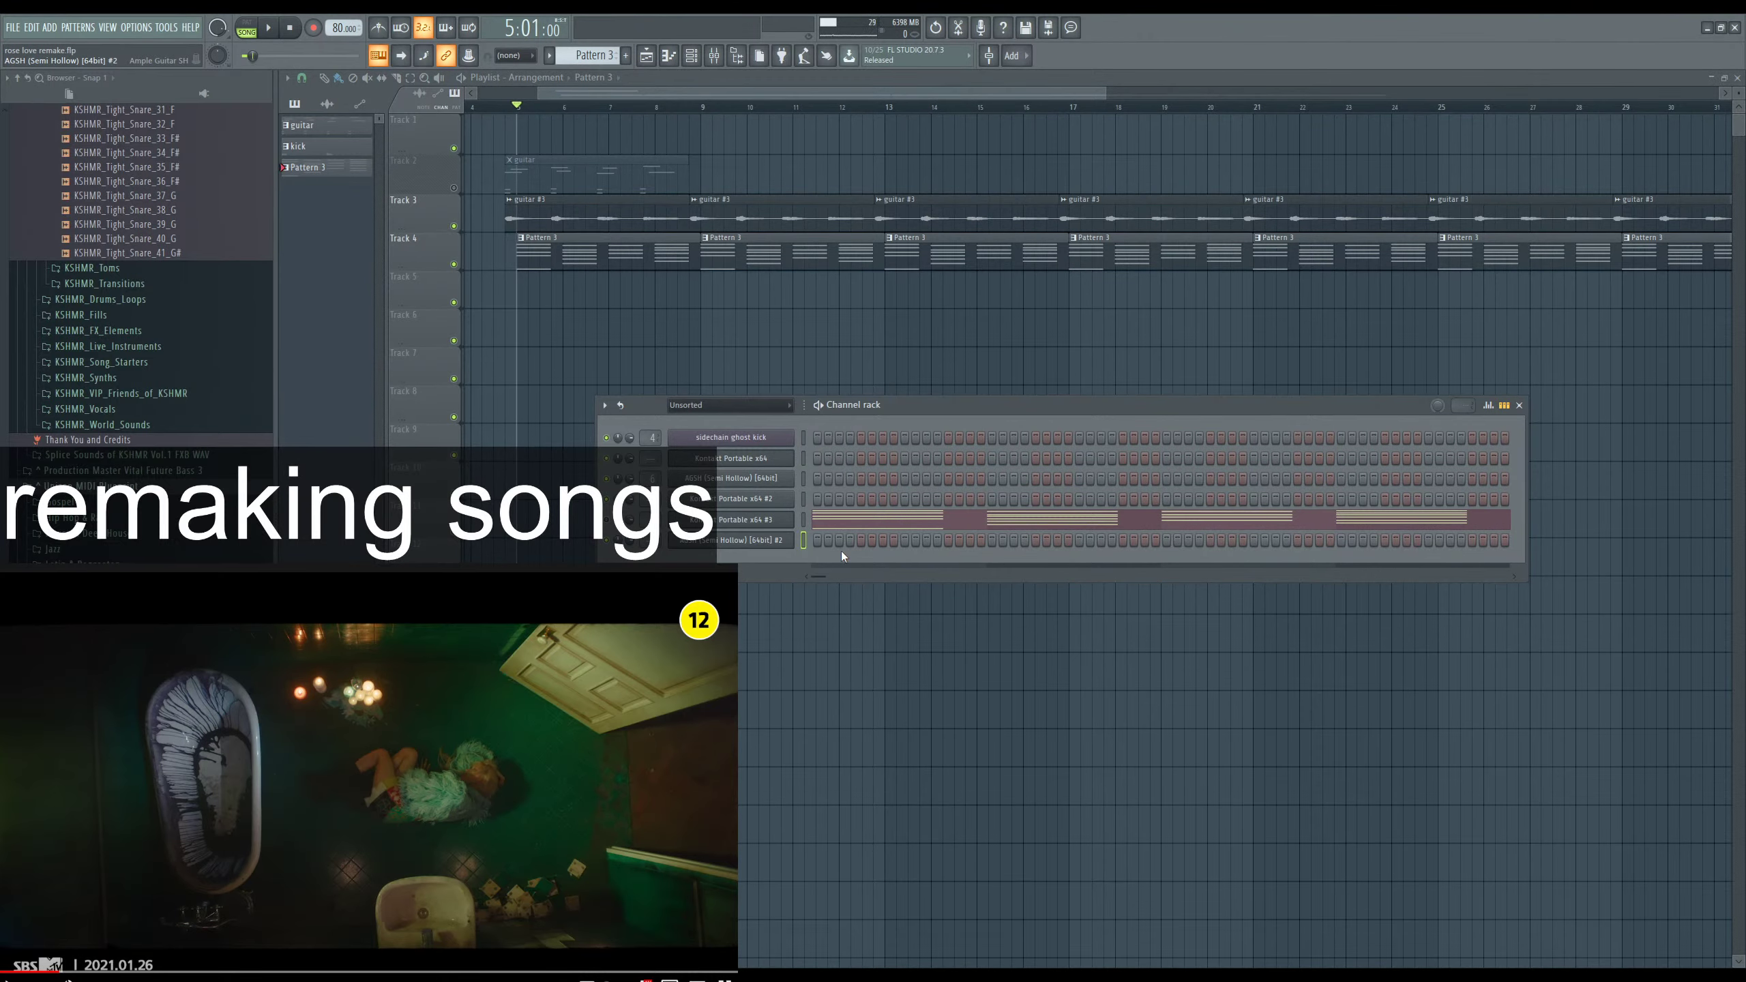
key("F7")
key("ctrl+v")
key("space")
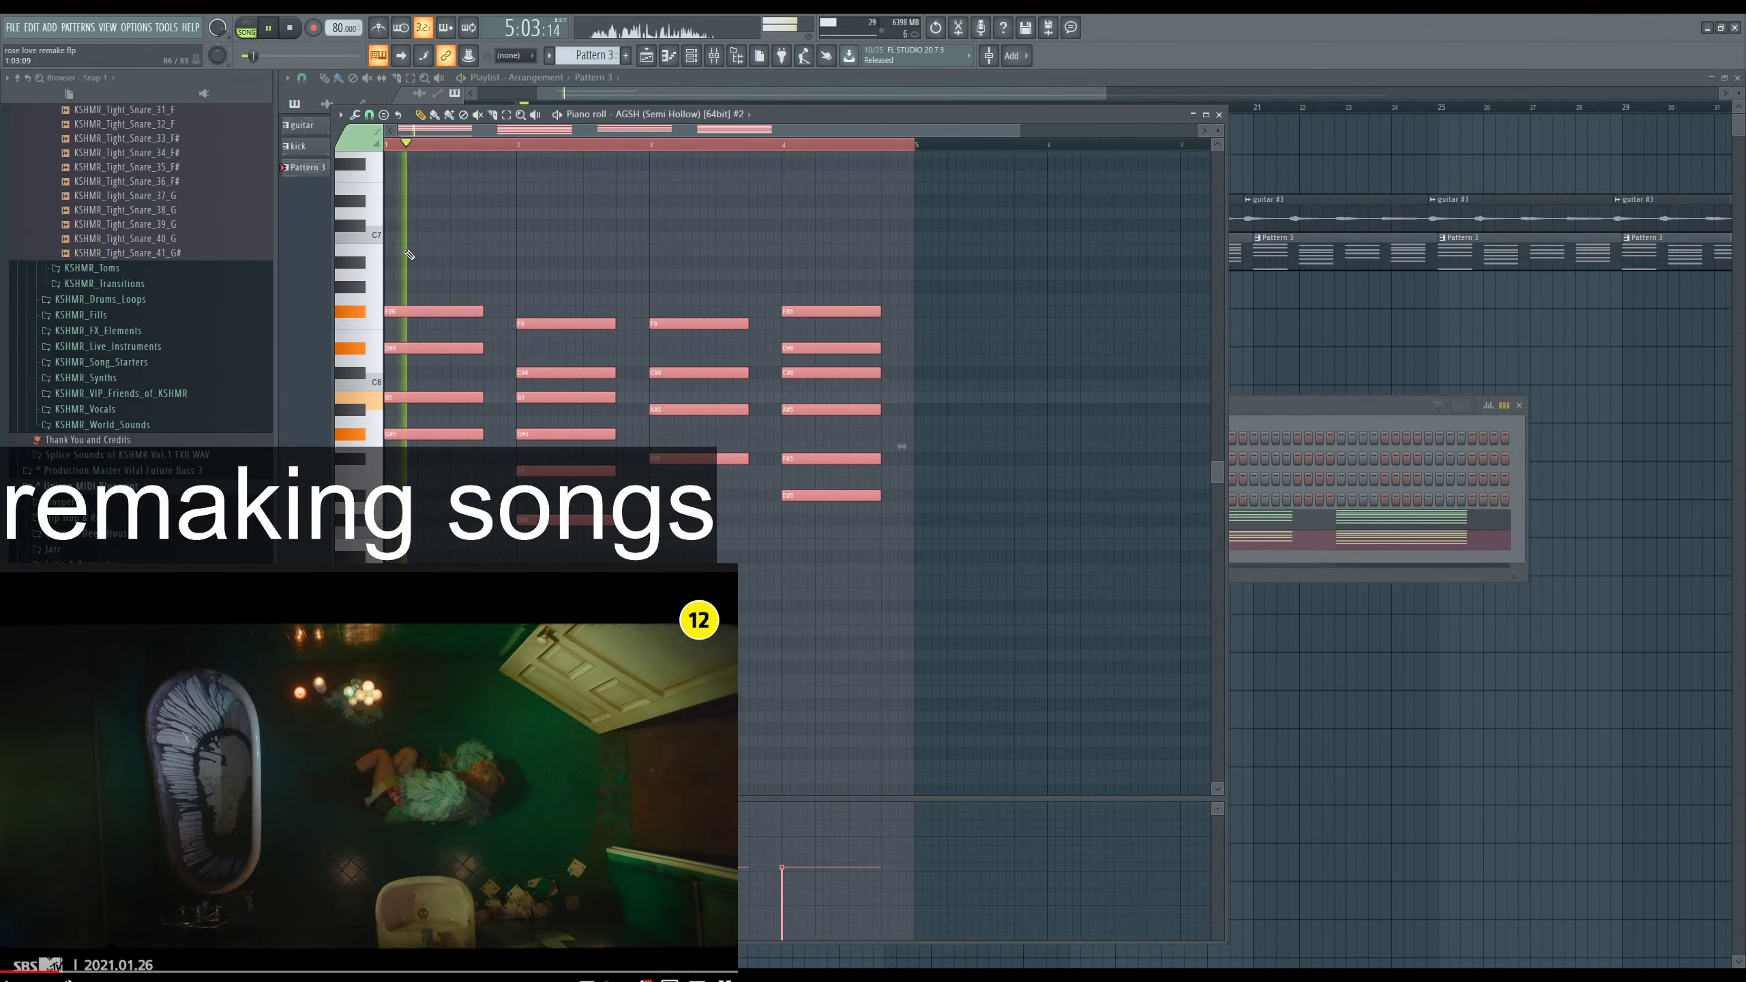
Try the first Semi-Hollow chord one octave lower, then return it to its original octave and play it back.
right_click(433, 582)
left_click_drag(432, 261, 447, 496)
key("ctrl+Down")
key("space")
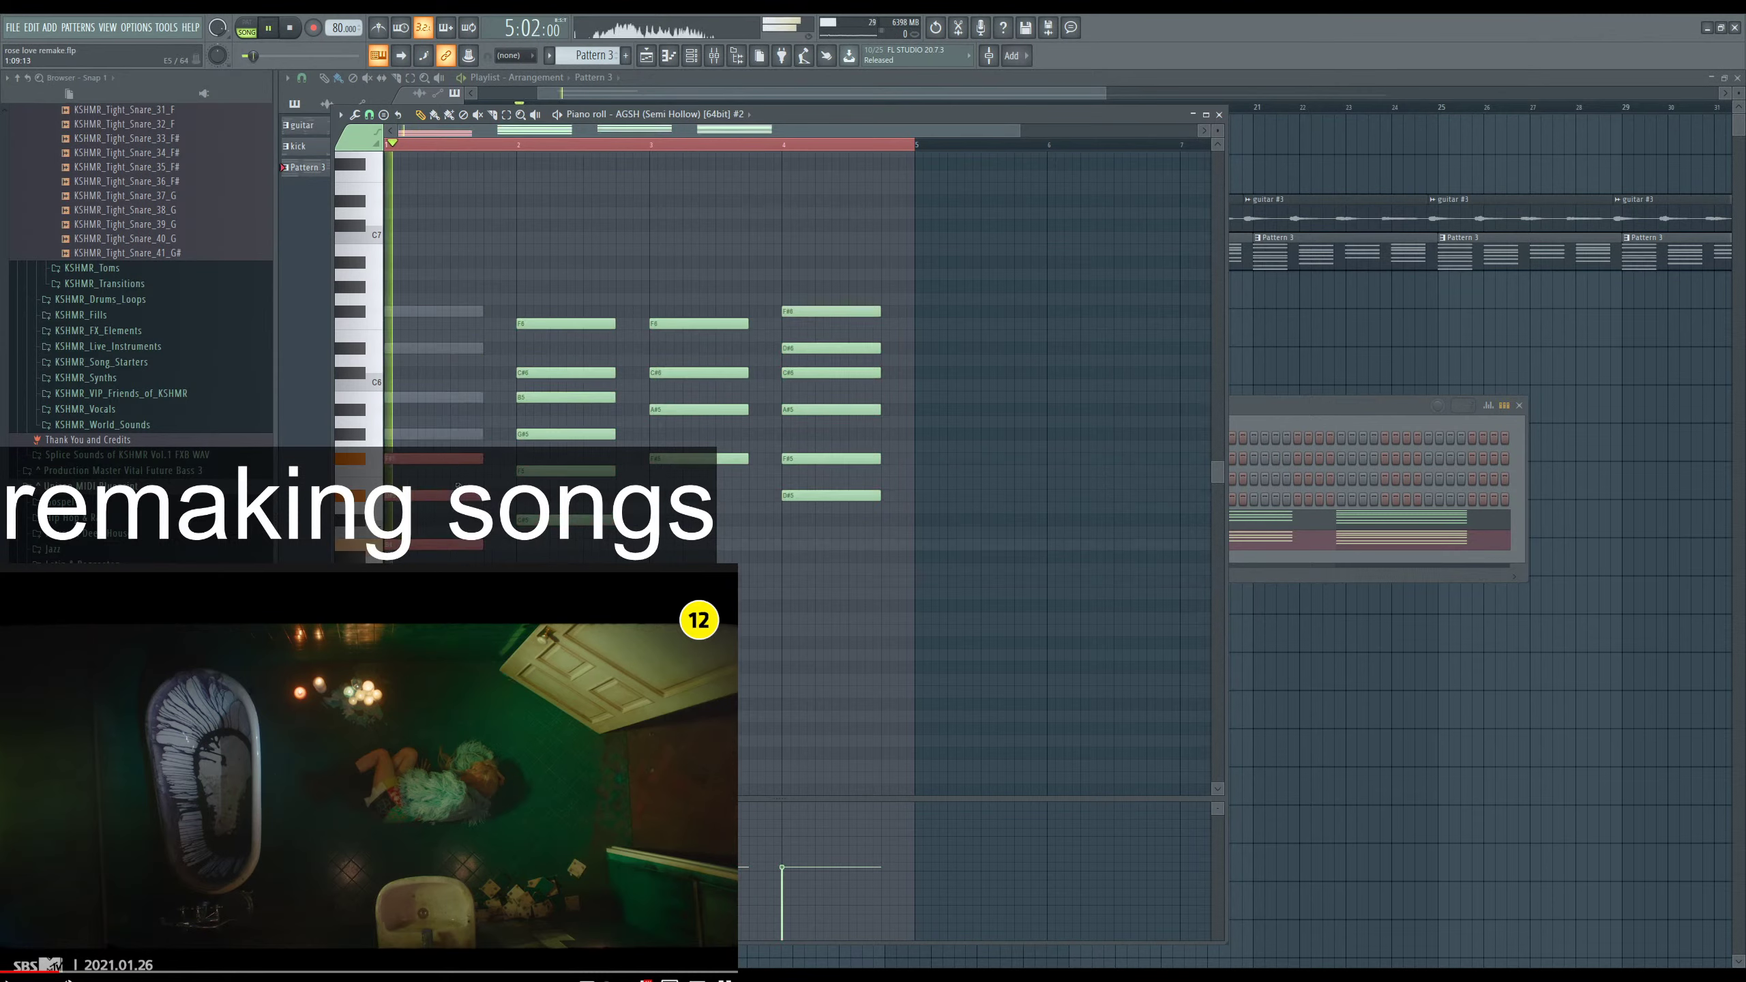
key("space")
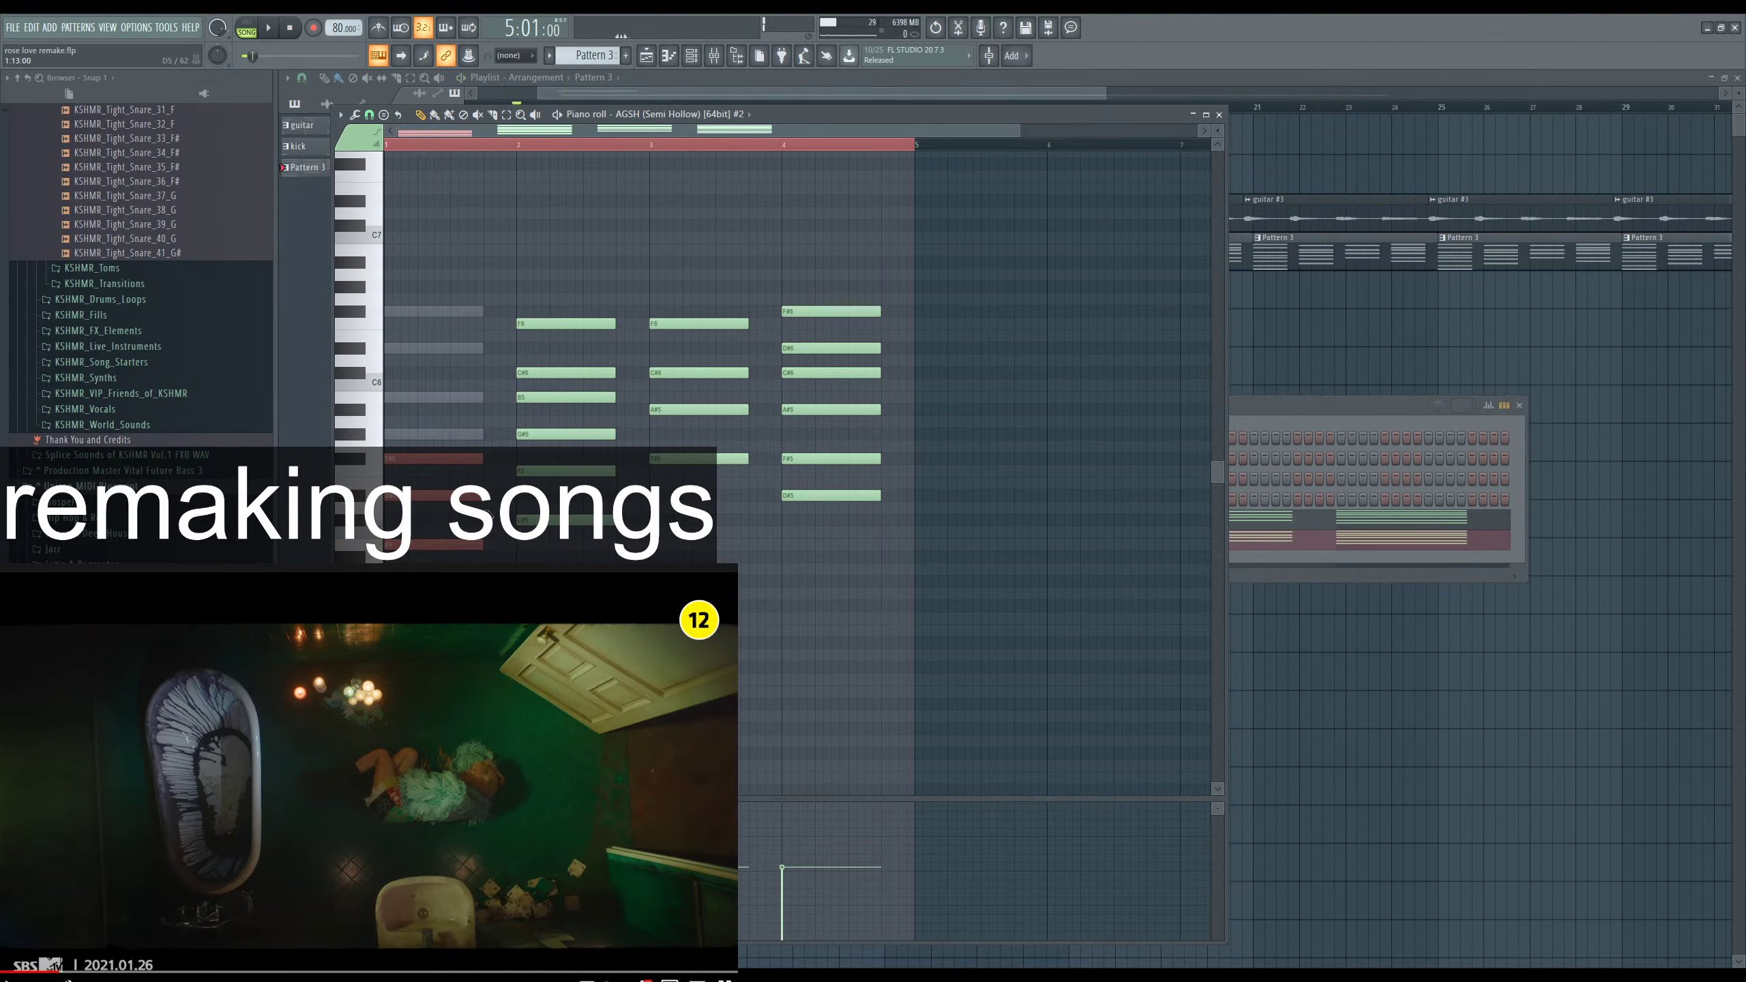
key("ctrl+Up")
key("space")
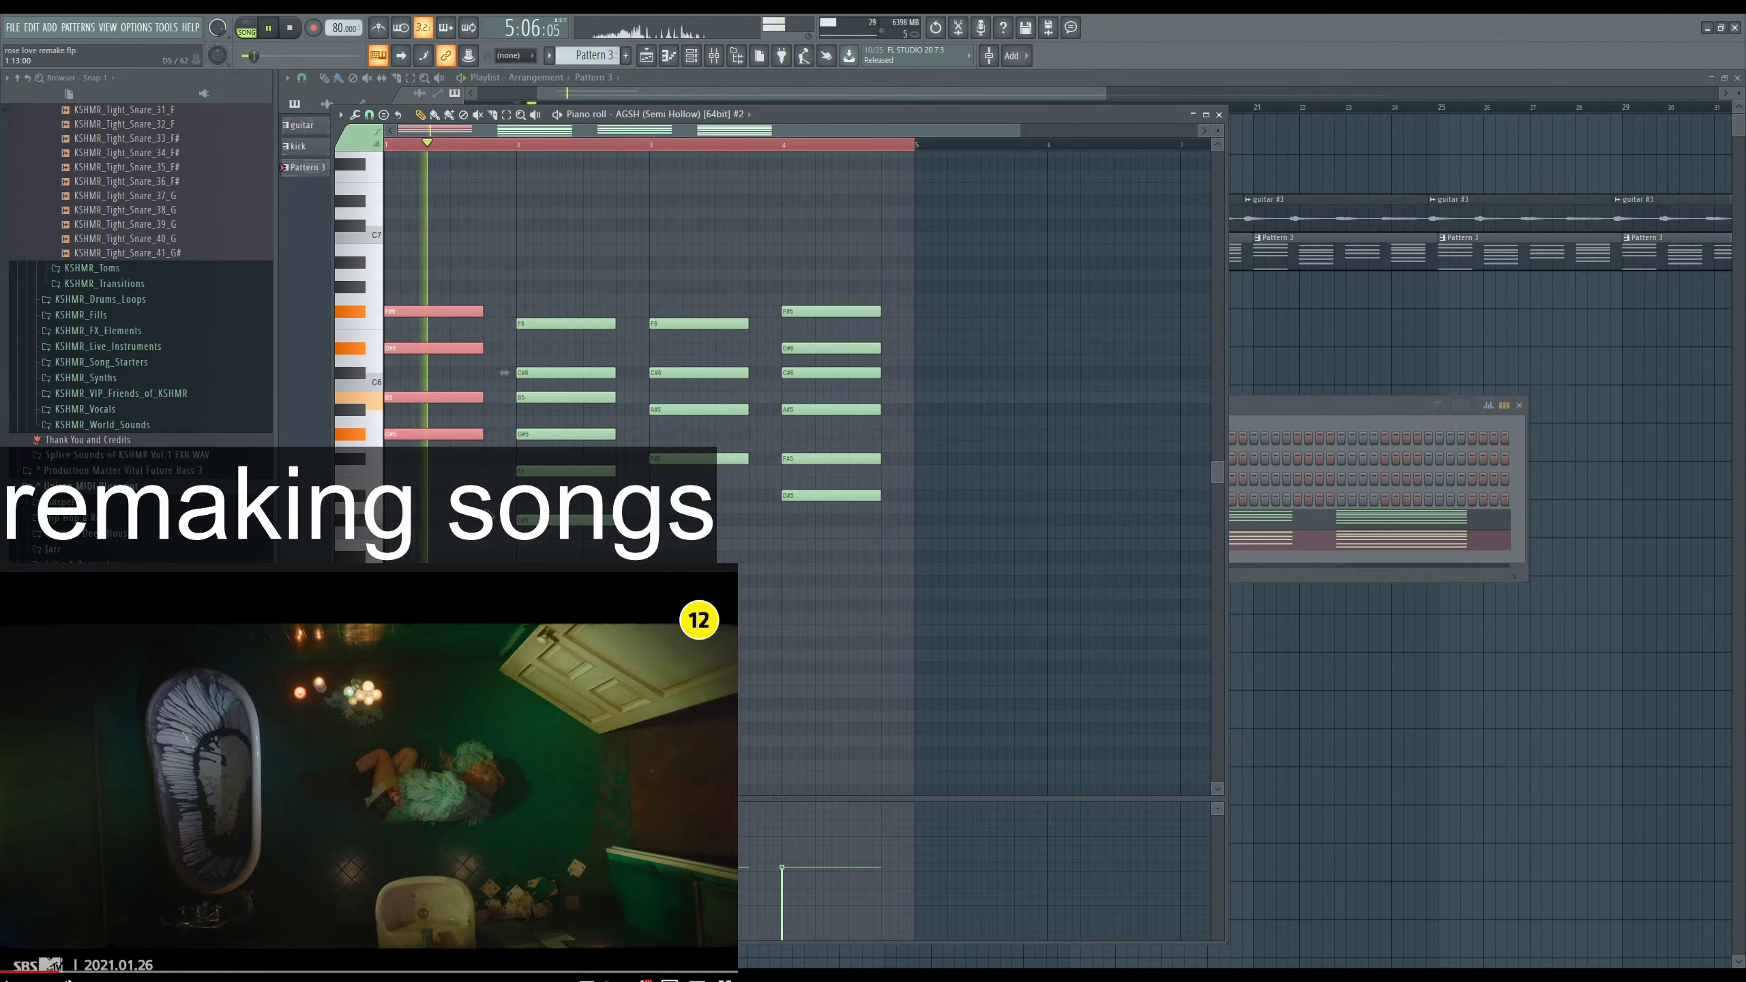
key("space")
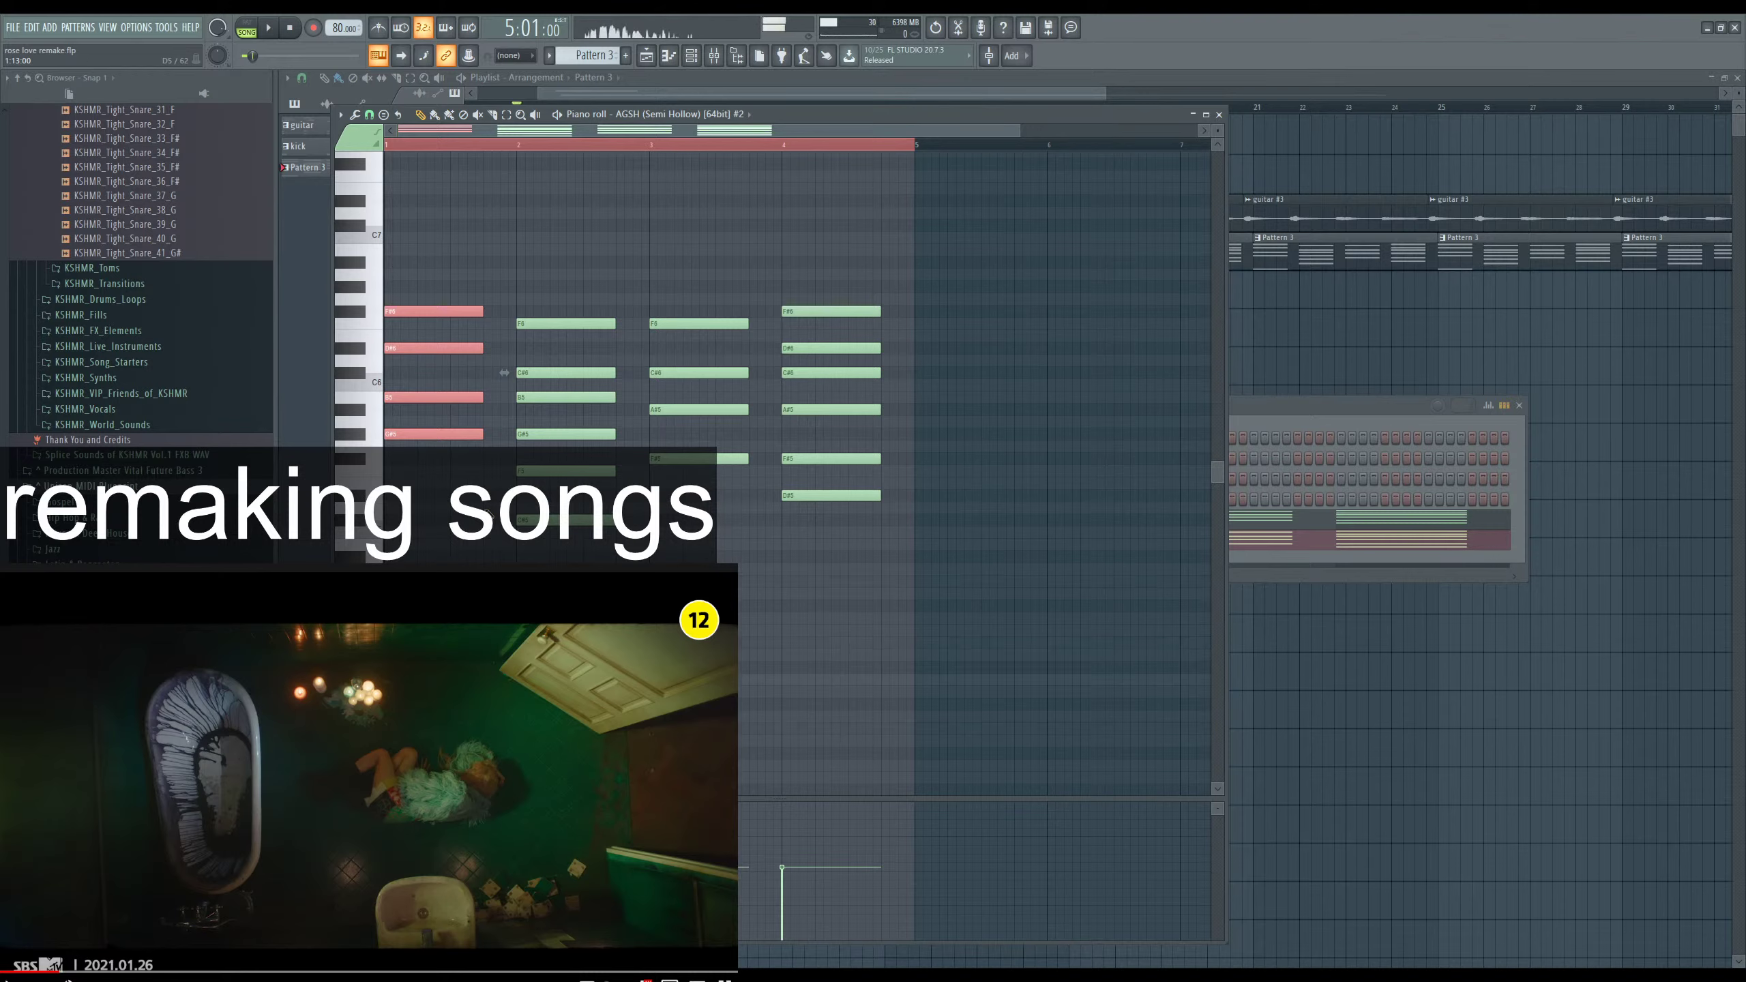
Replay the opening of the reference music video and pause it.
left_click(58, 919)
left_click(17, 973)
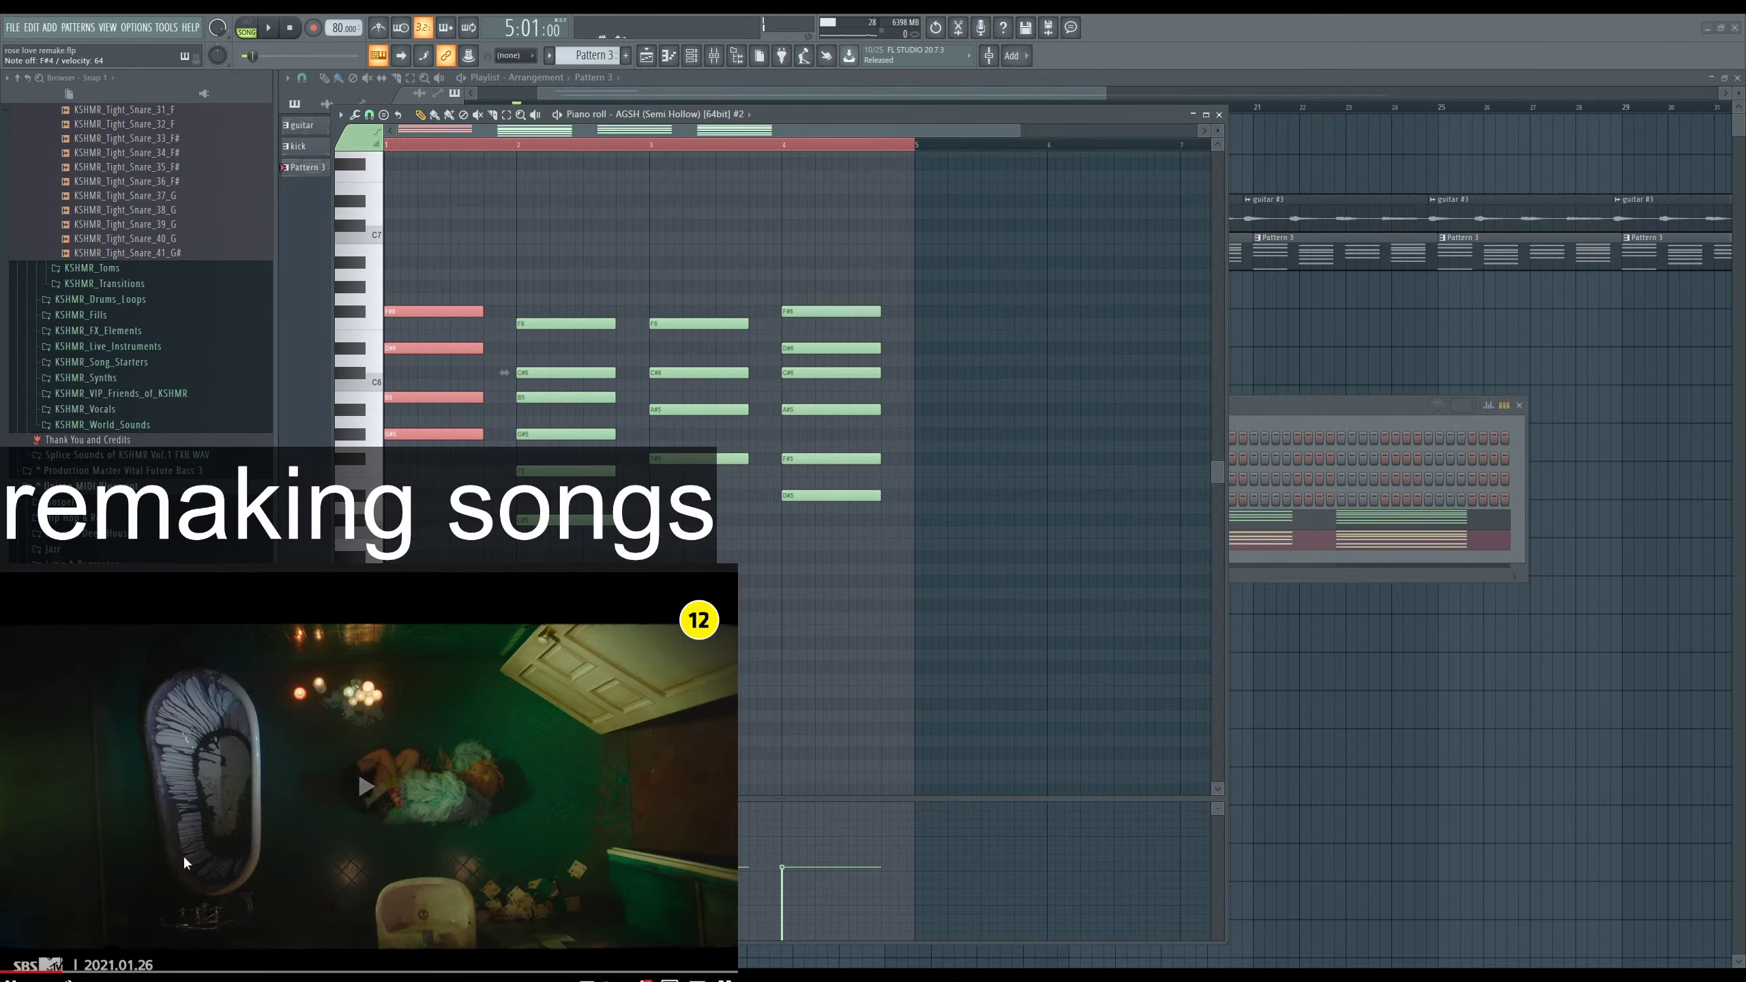
key("Left")
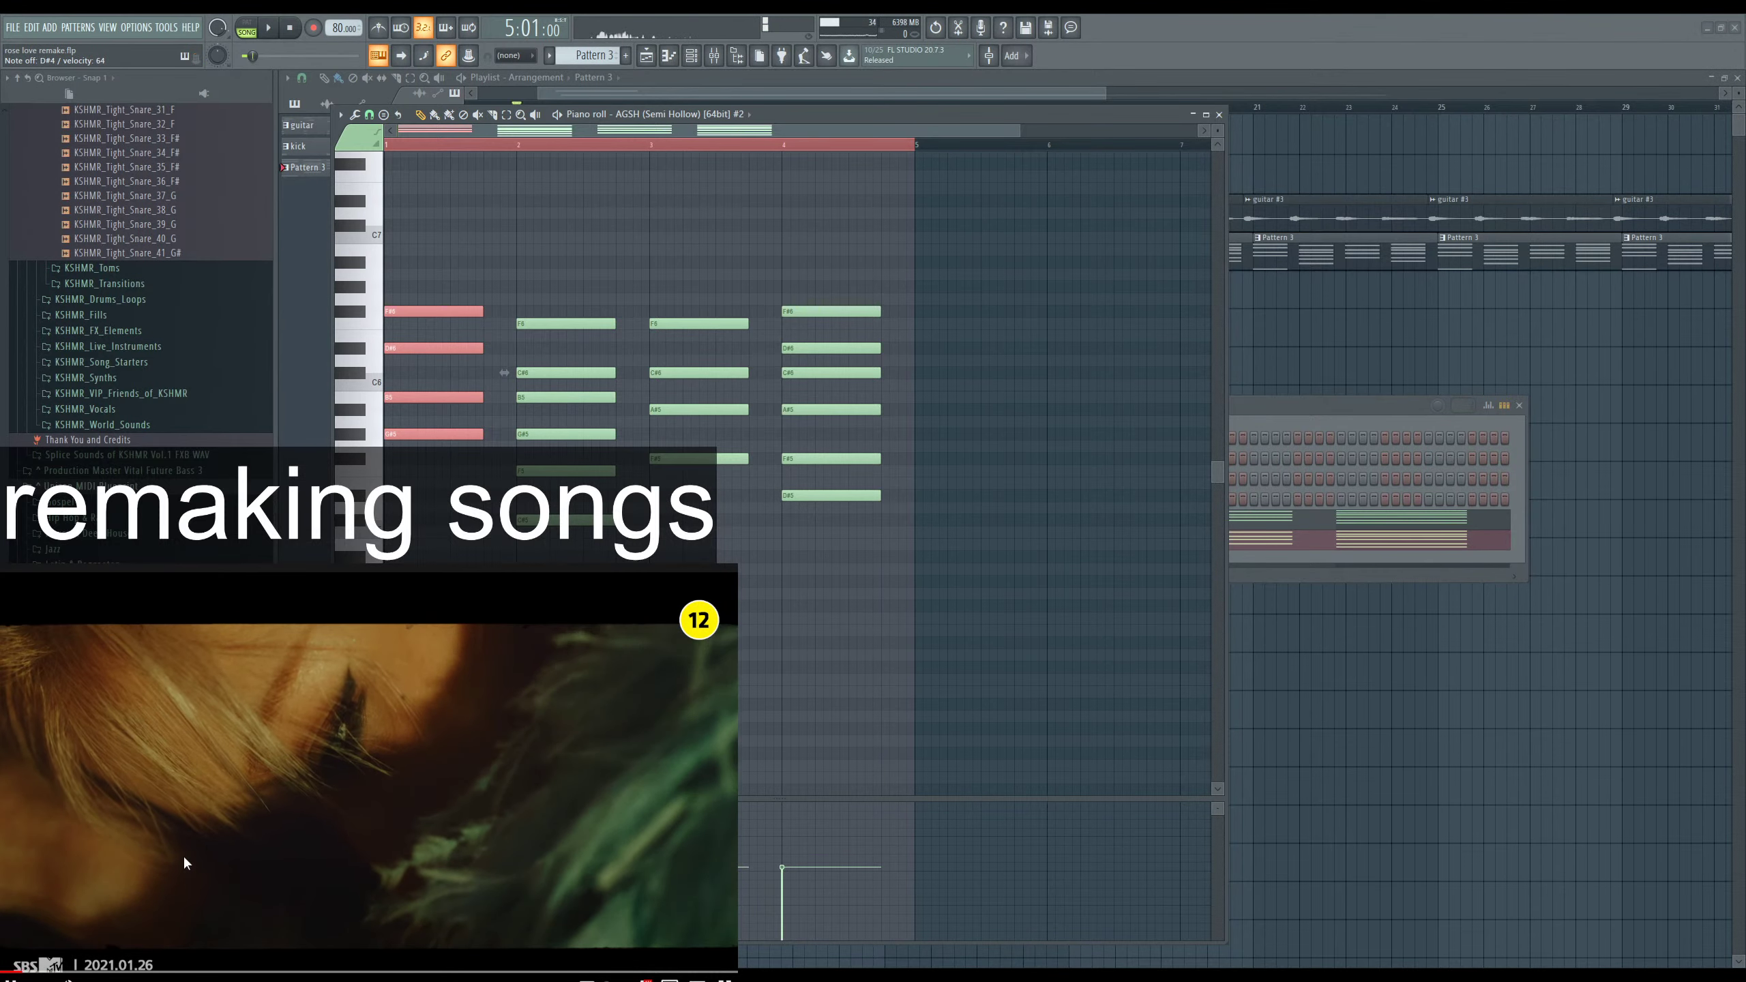
left_click(184, 857)
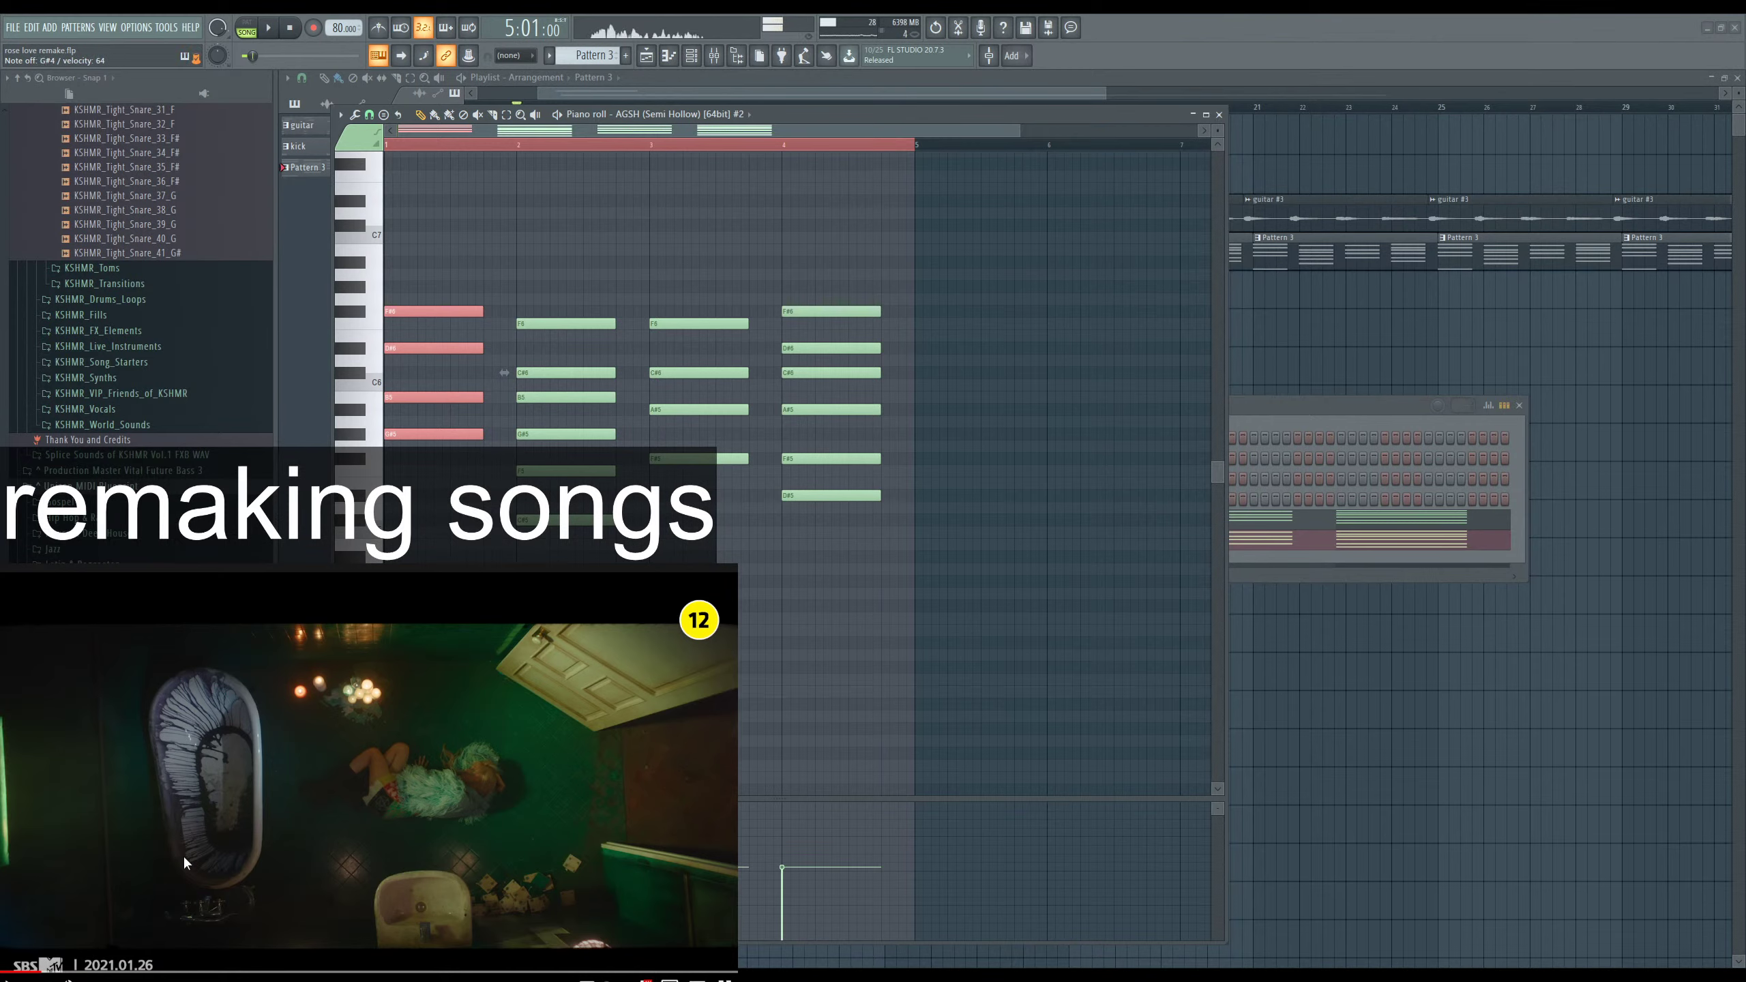
Load the Dream Come True preset on the AGSH Semi-Hollow #2 guitar and audition chords with it.
key("F6")
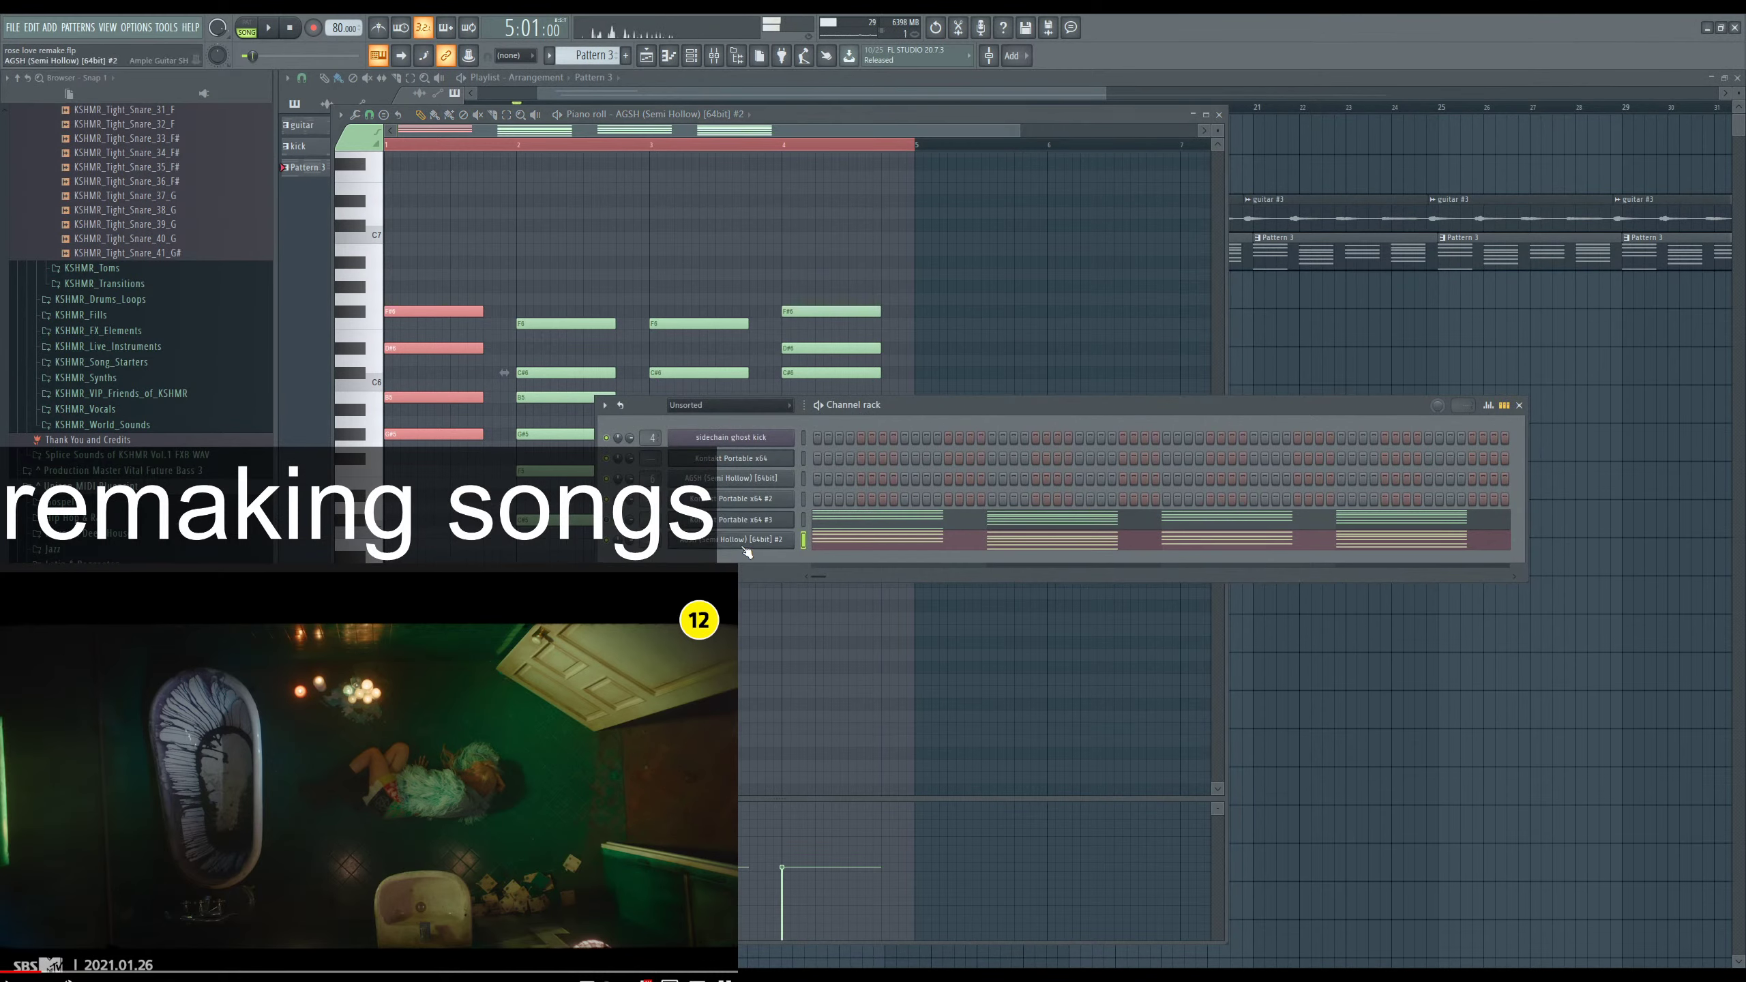
left_click(753, 547)
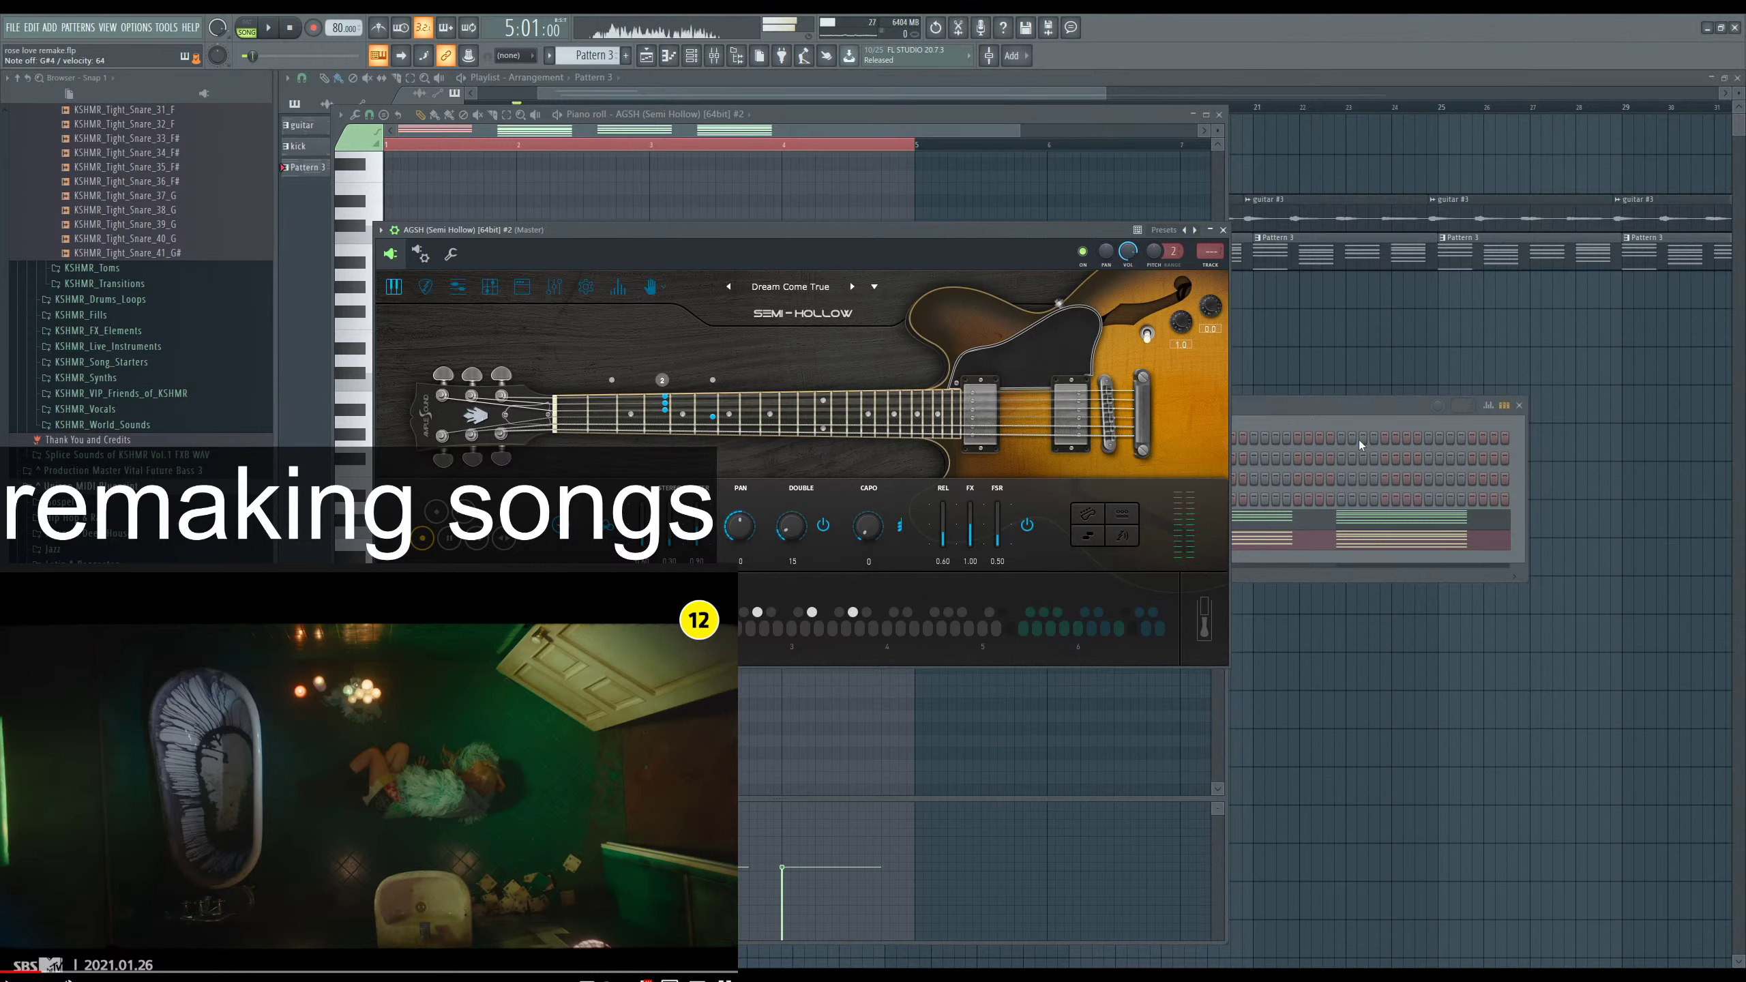
Transpose the first Semi-Hollow chord down one octave, raise its top note to G#5, and play it back.
left_click(1341, 407)
left_click(848, 547)
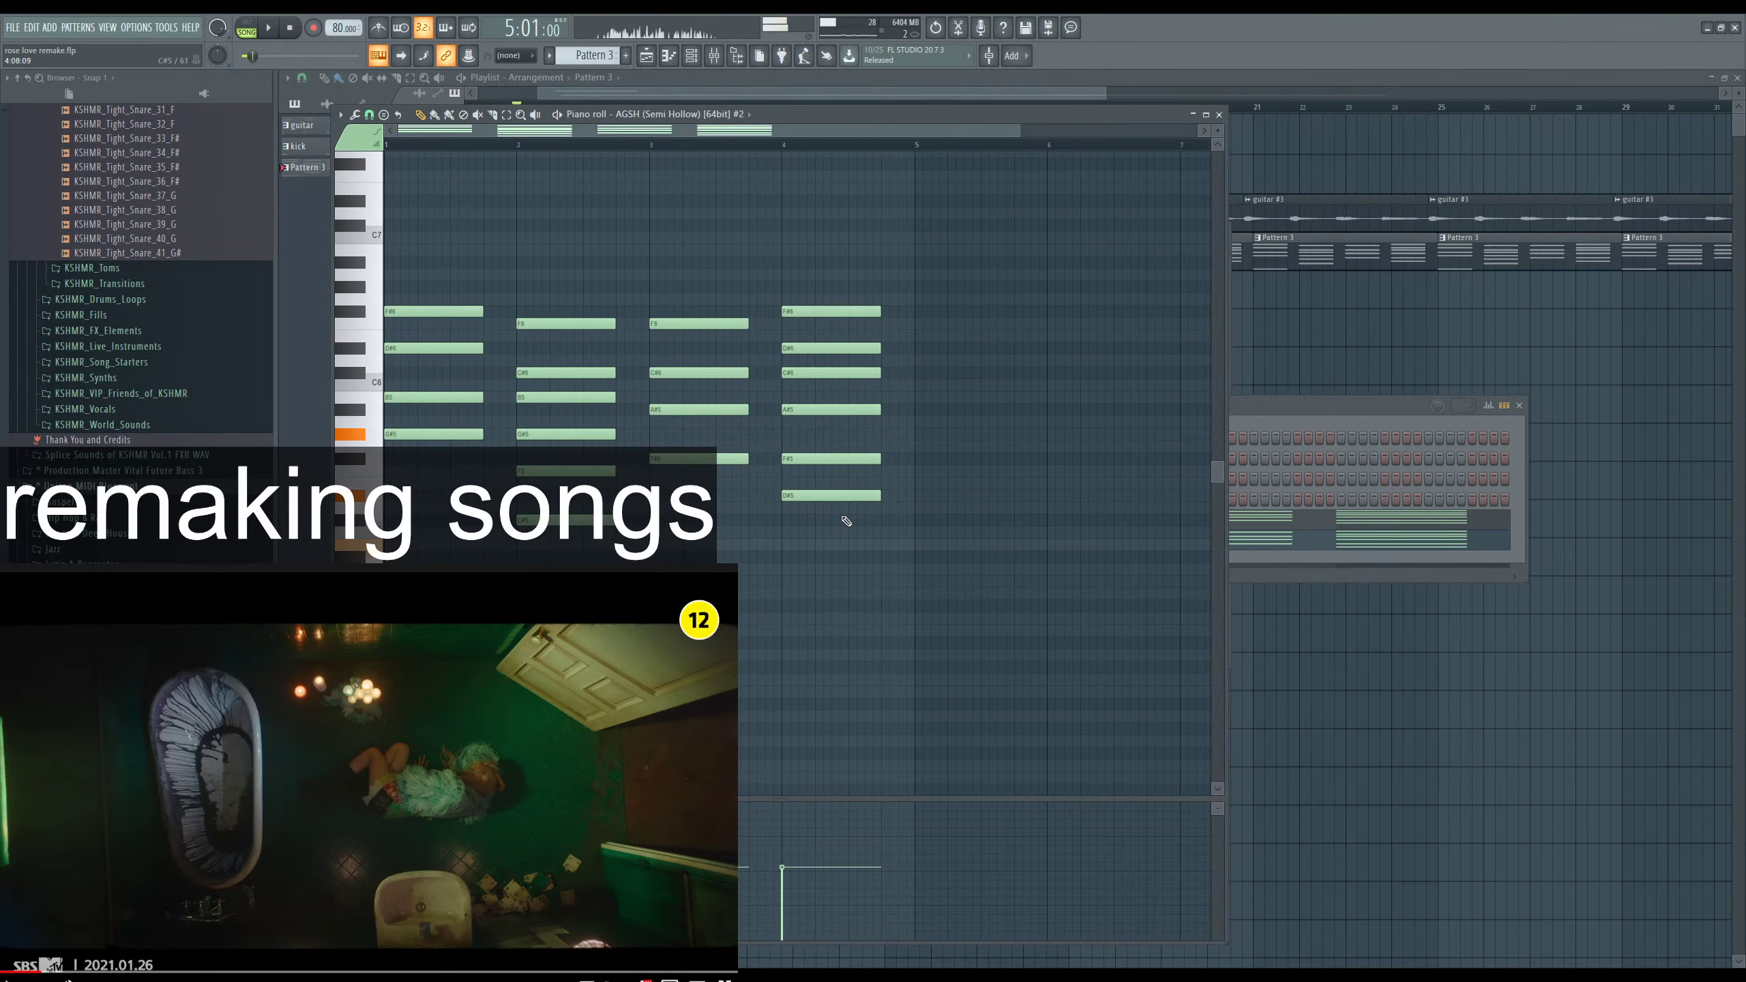
left_click_drag(427, 233, 432, 436)
key("ctrl+Down")
key("space")
key("space")
key("space")
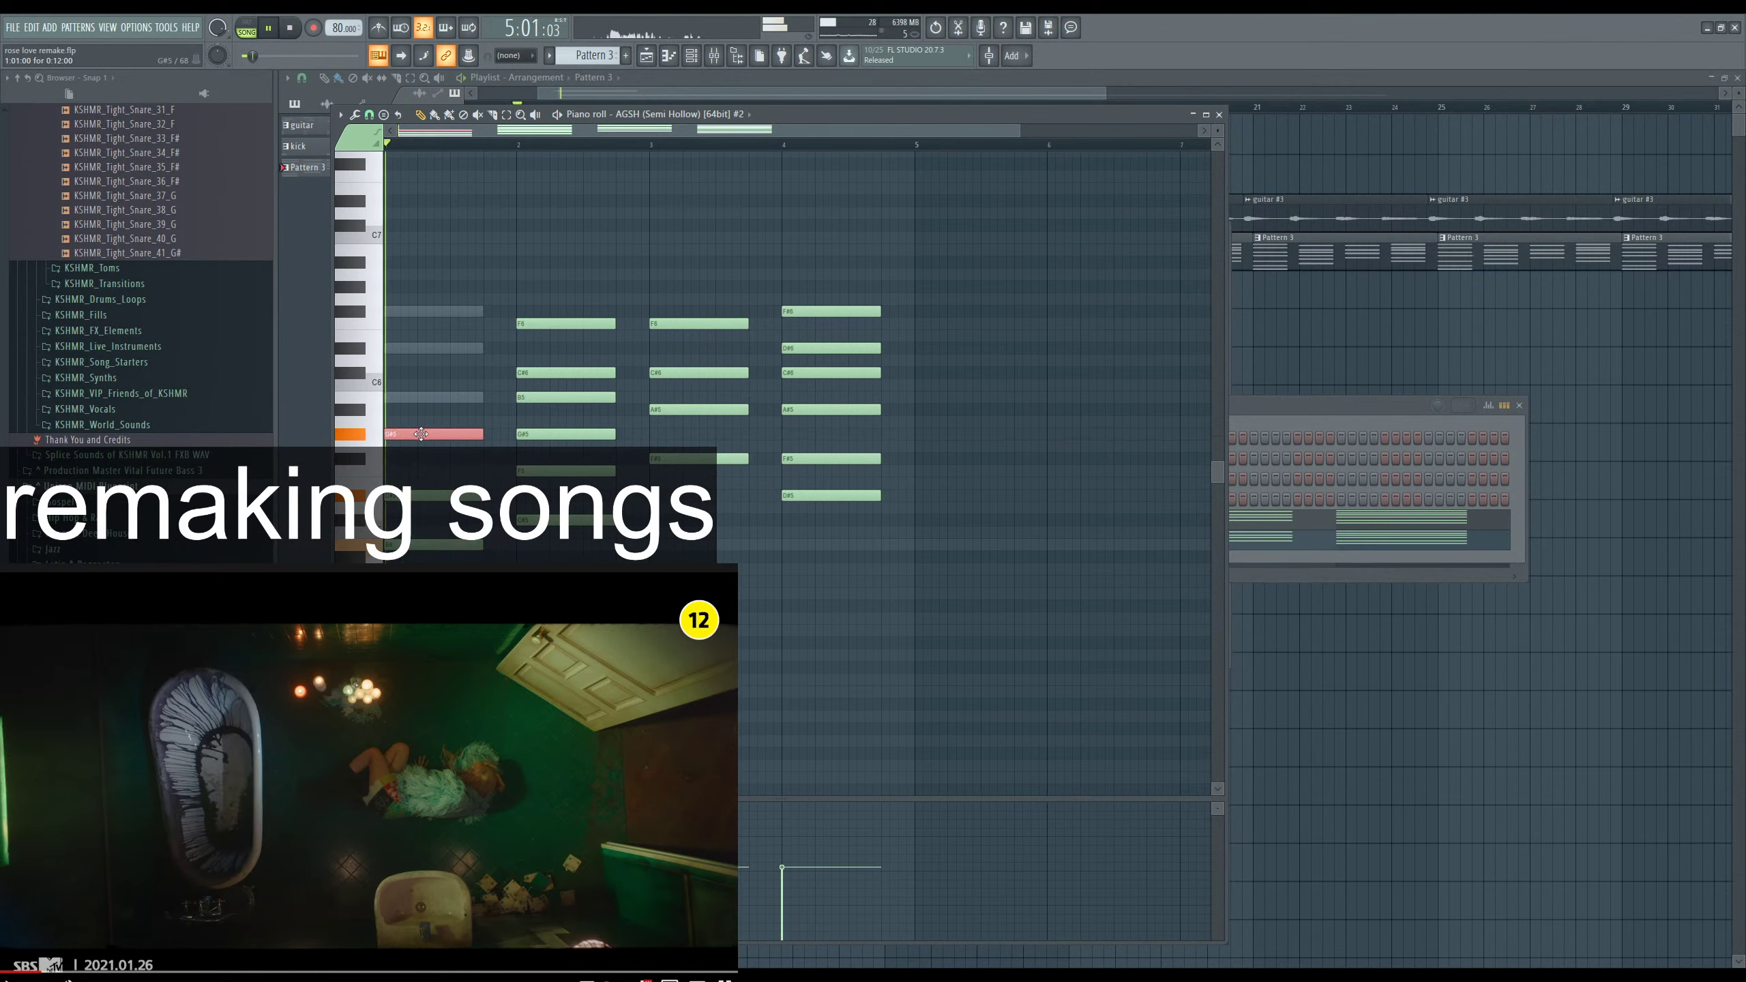
scroll(688, 447, "down", 1)
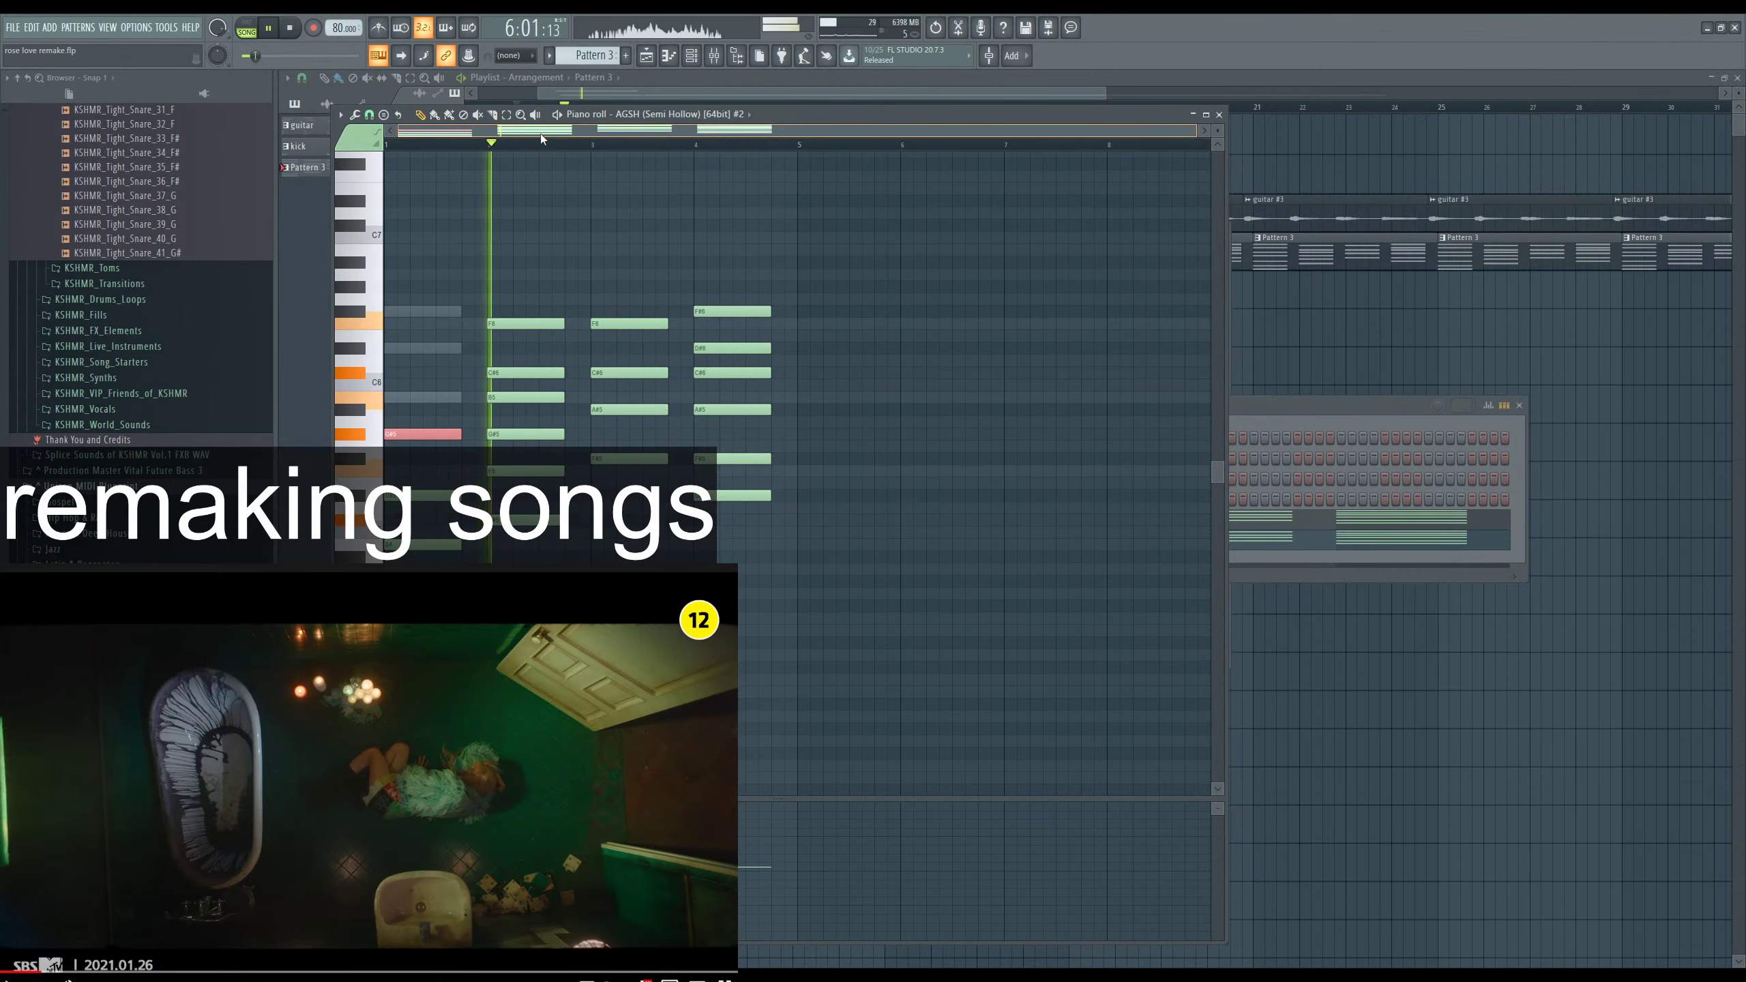
key("space")
key("space")
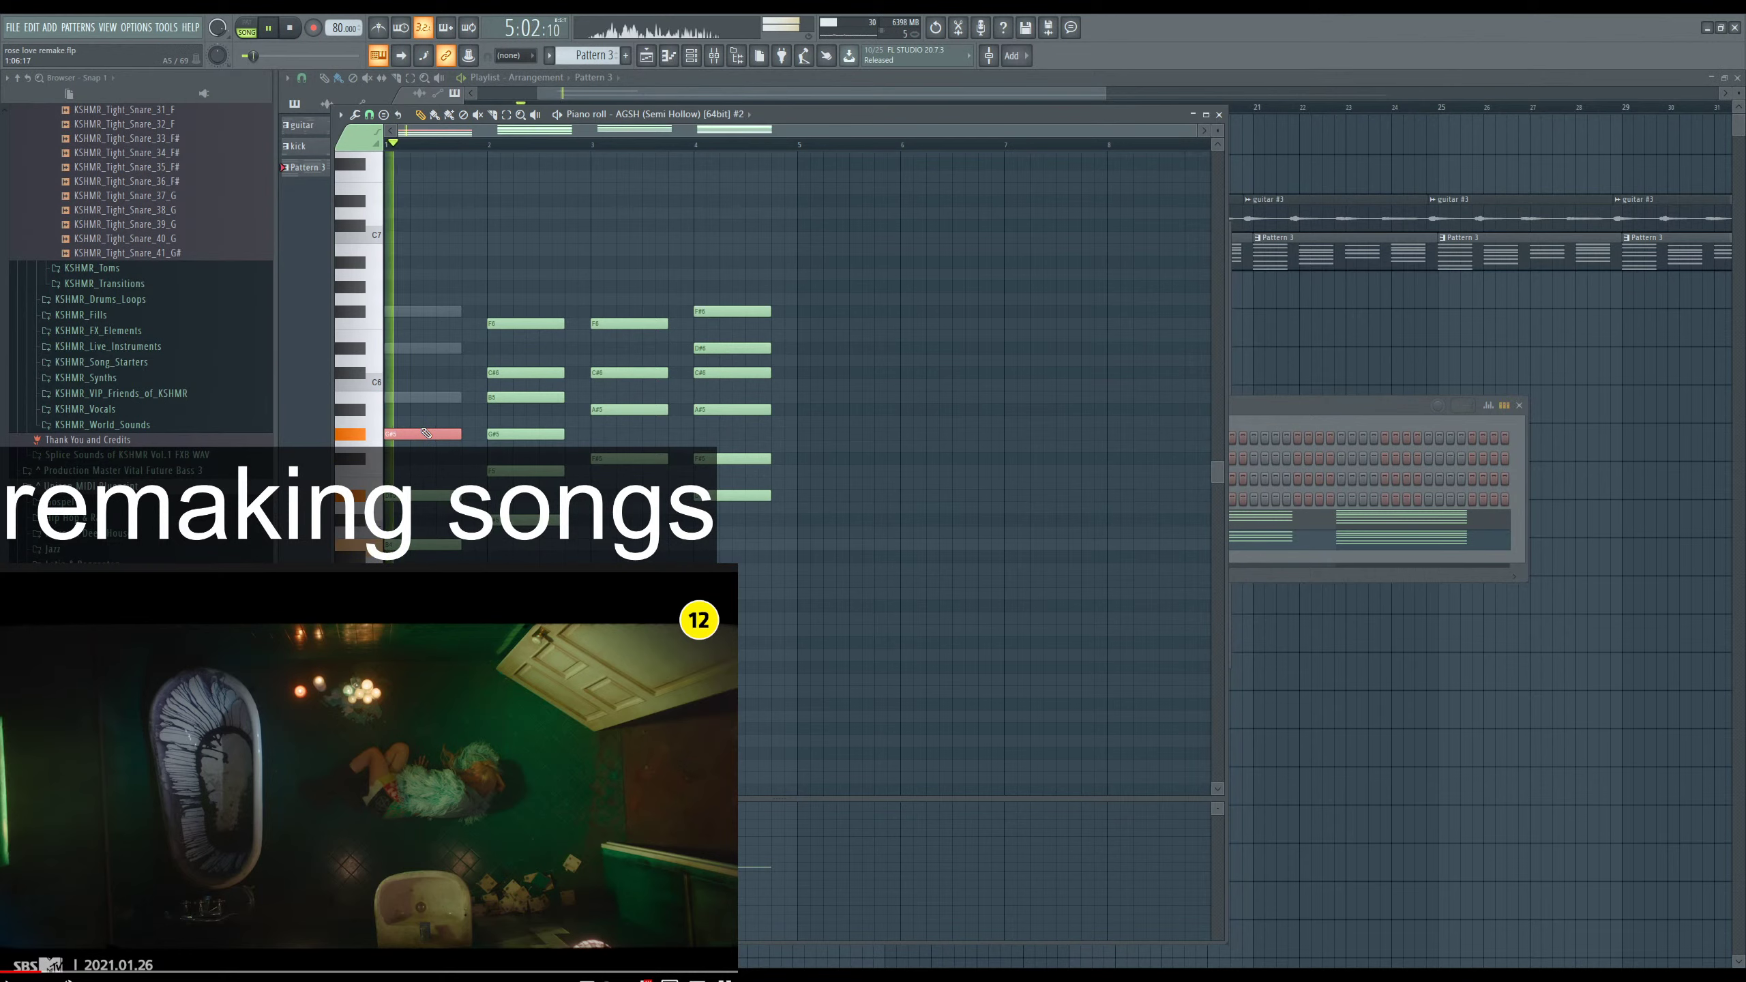
Switch playback to pattern mode, play Pattern 3's Semi-Hollow chords, and show the guitar's interface.
key("F6")
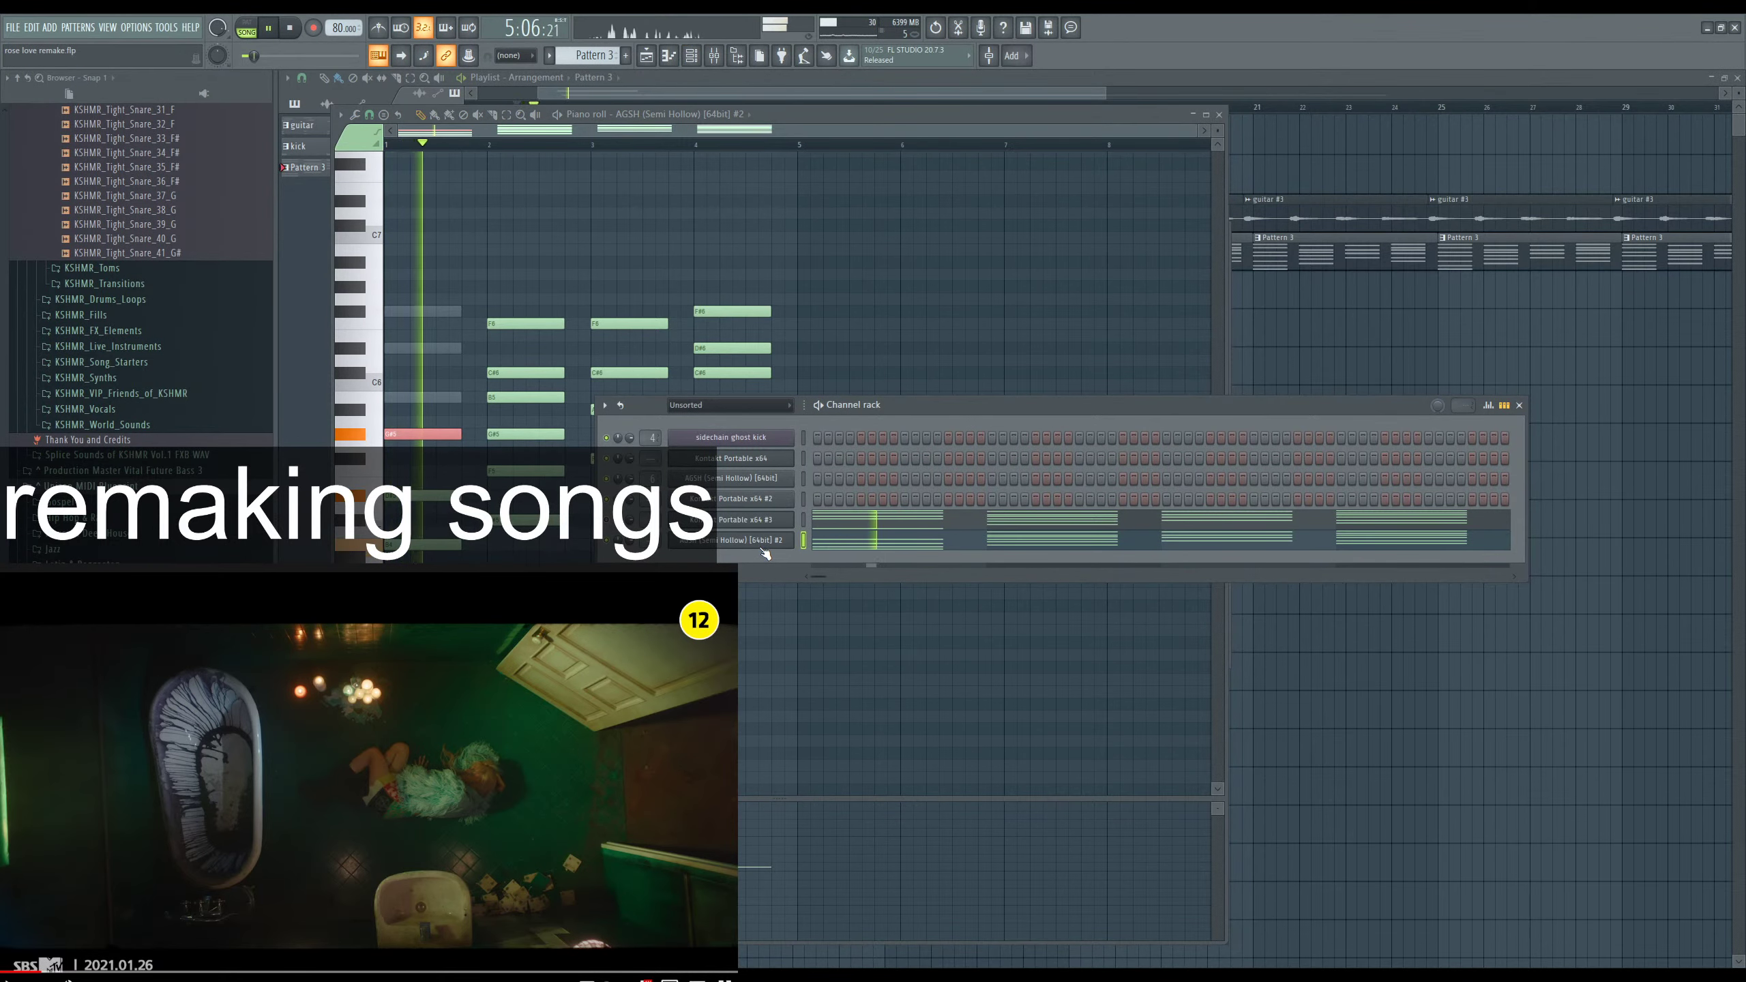
key("space")
left_click(858, 548)
left_click(861, 548)
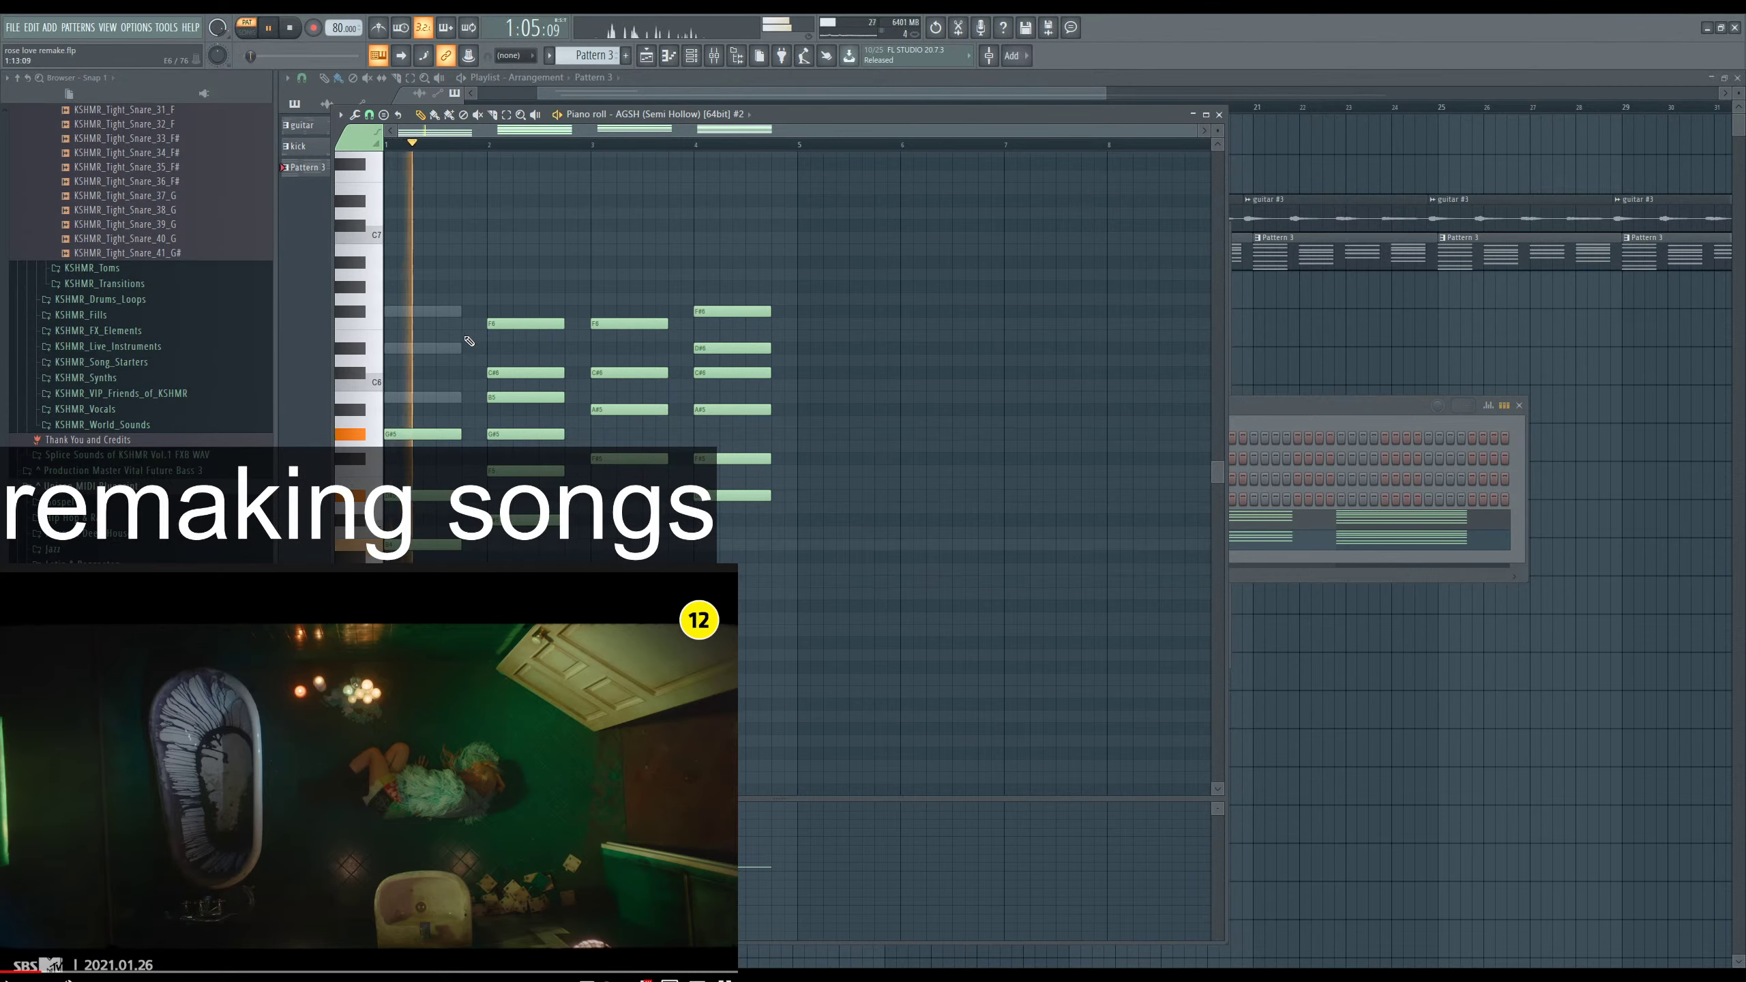
key("F6")
key("space")
left_click(725, 541)
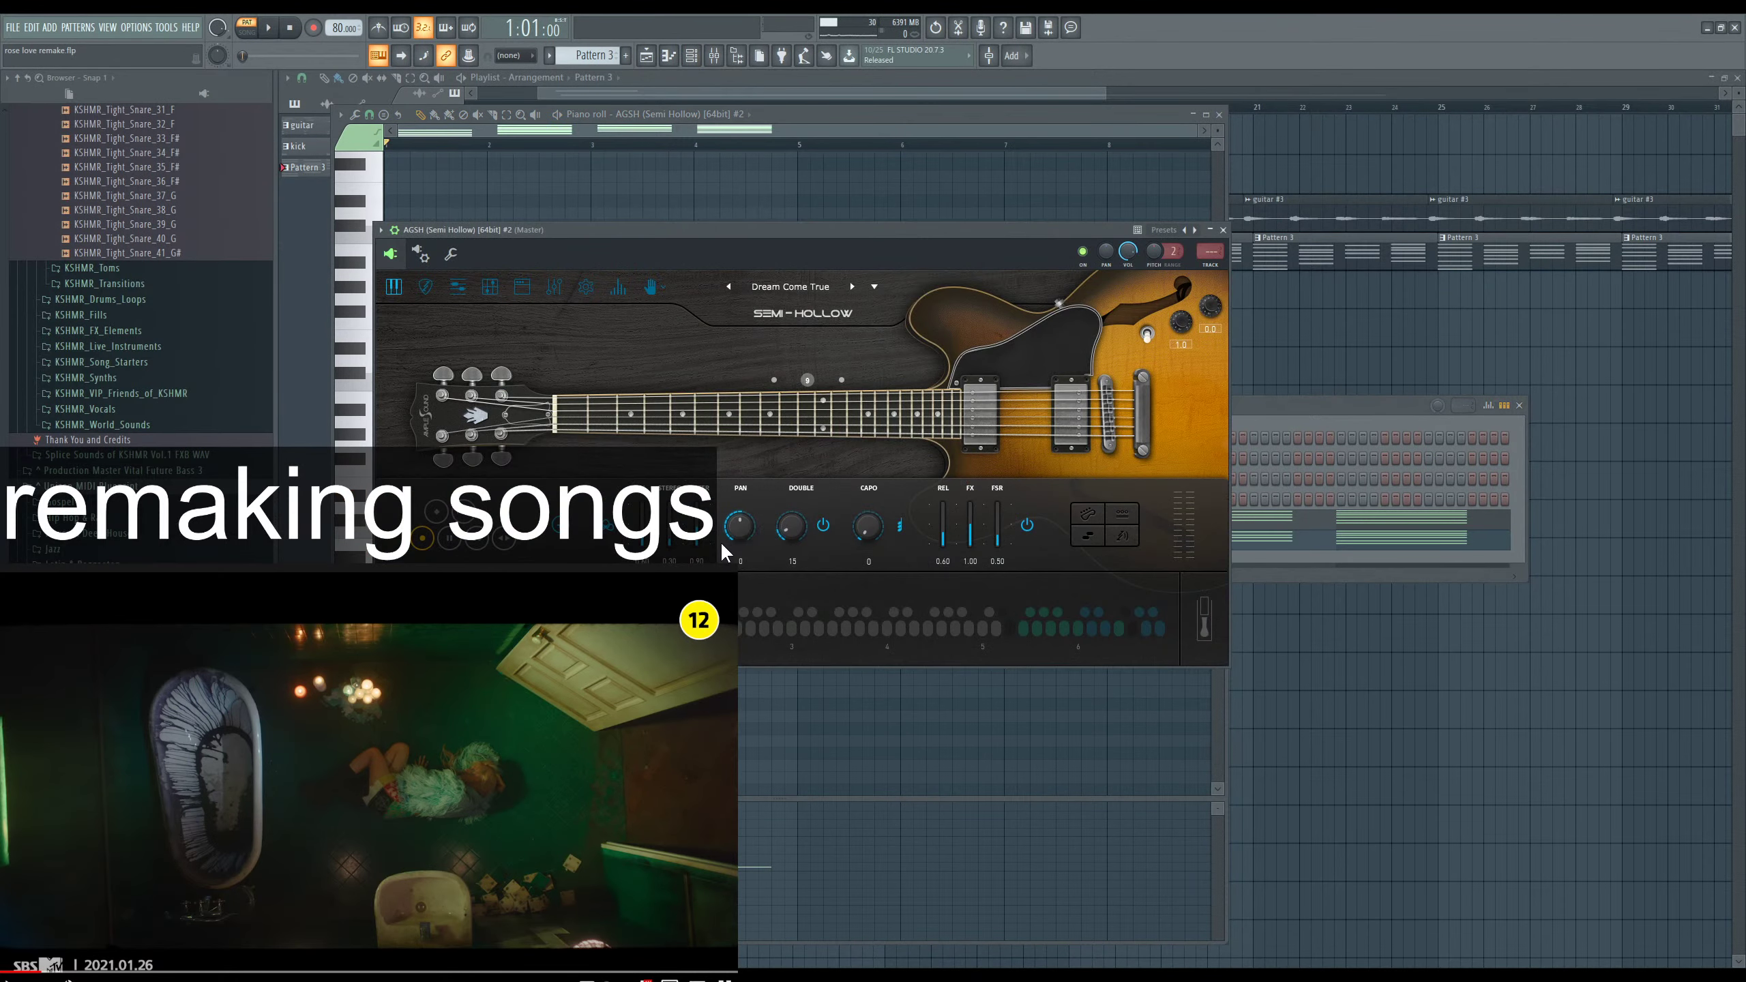
key("space")
key("space")
Add a B7 trigger note above the first chord, move it one beat later, and shorten the chord.
scroll(502, 193, "up", 3)
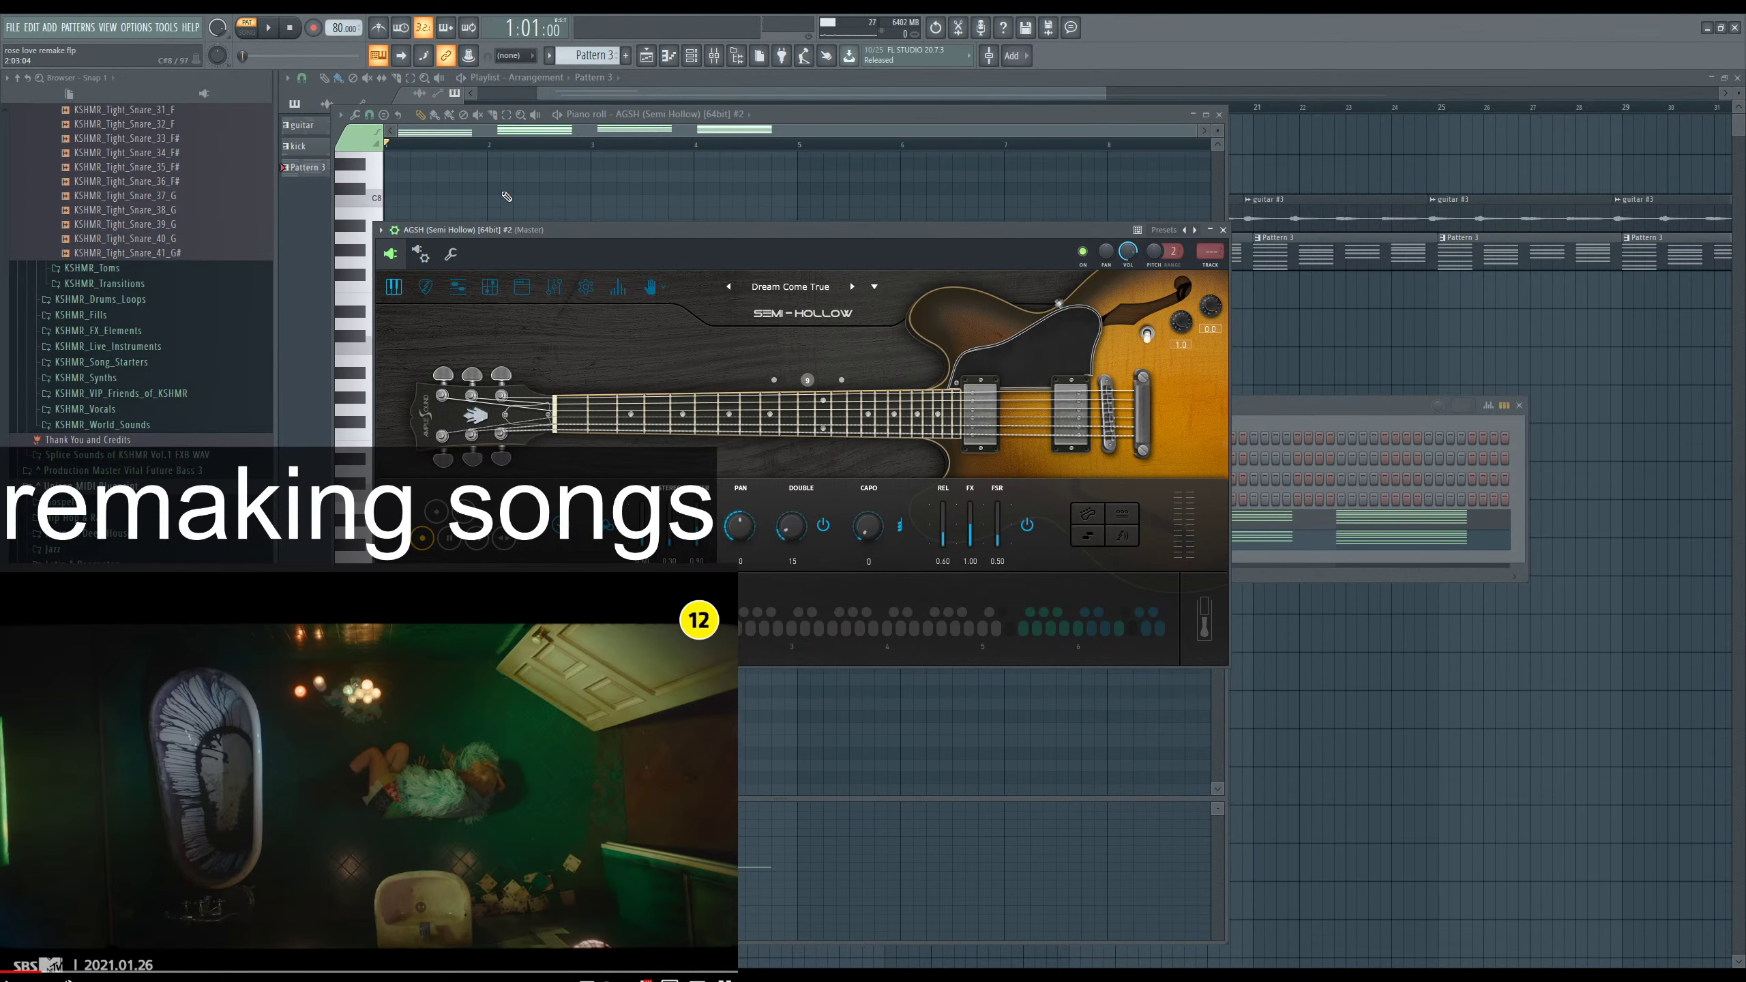
left_click(402, 213)
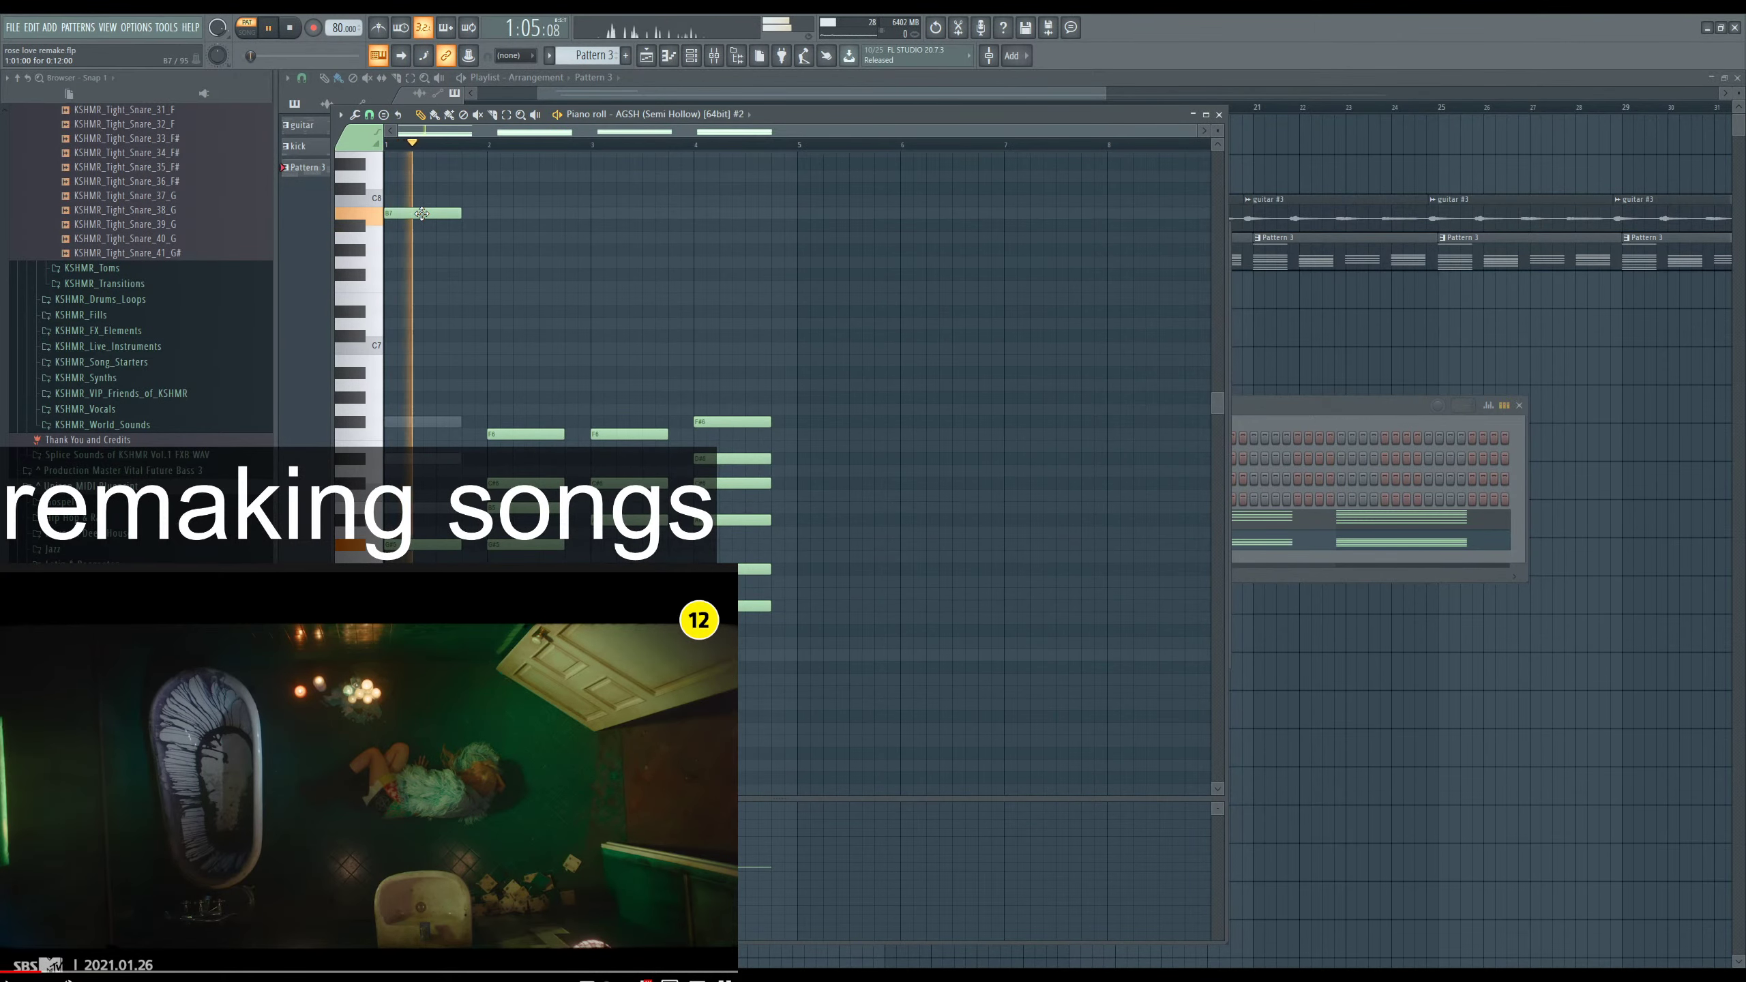
left_click_drag(398, 210, 465, 217)
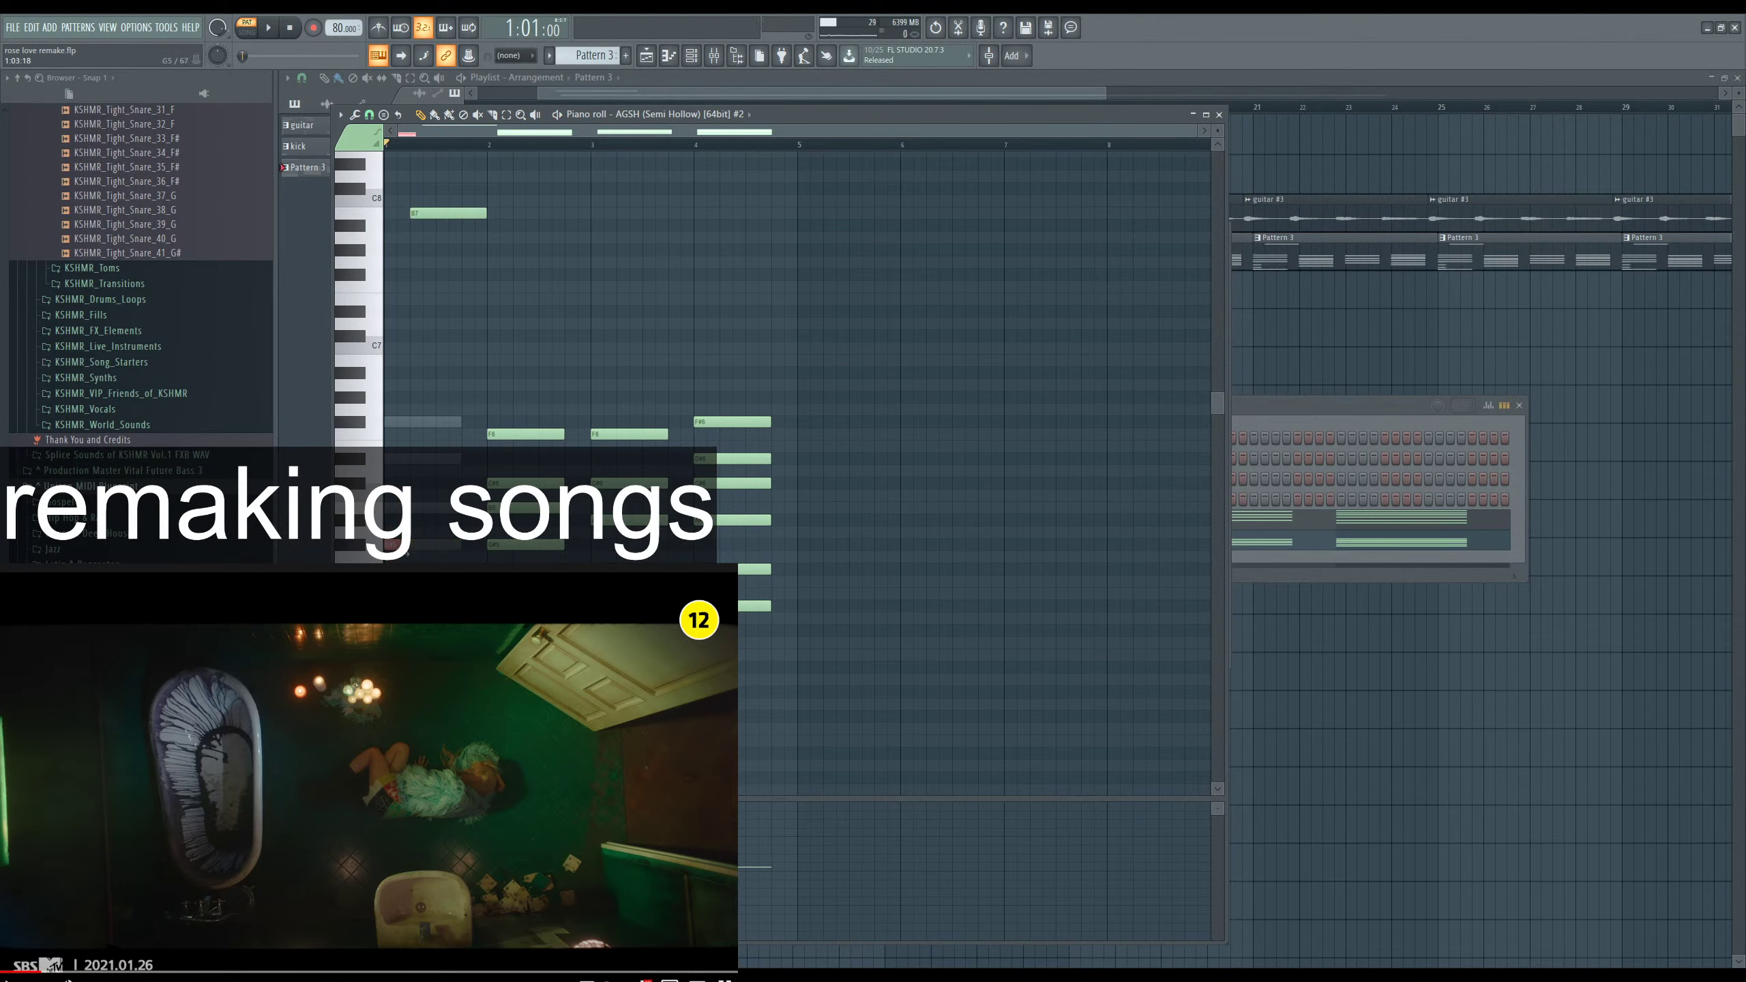
Show the AGSH Semi-Hollow #2 guitar's interface and play Pattern 3 while watching which keyswitches its notes trigger.
key("F6")
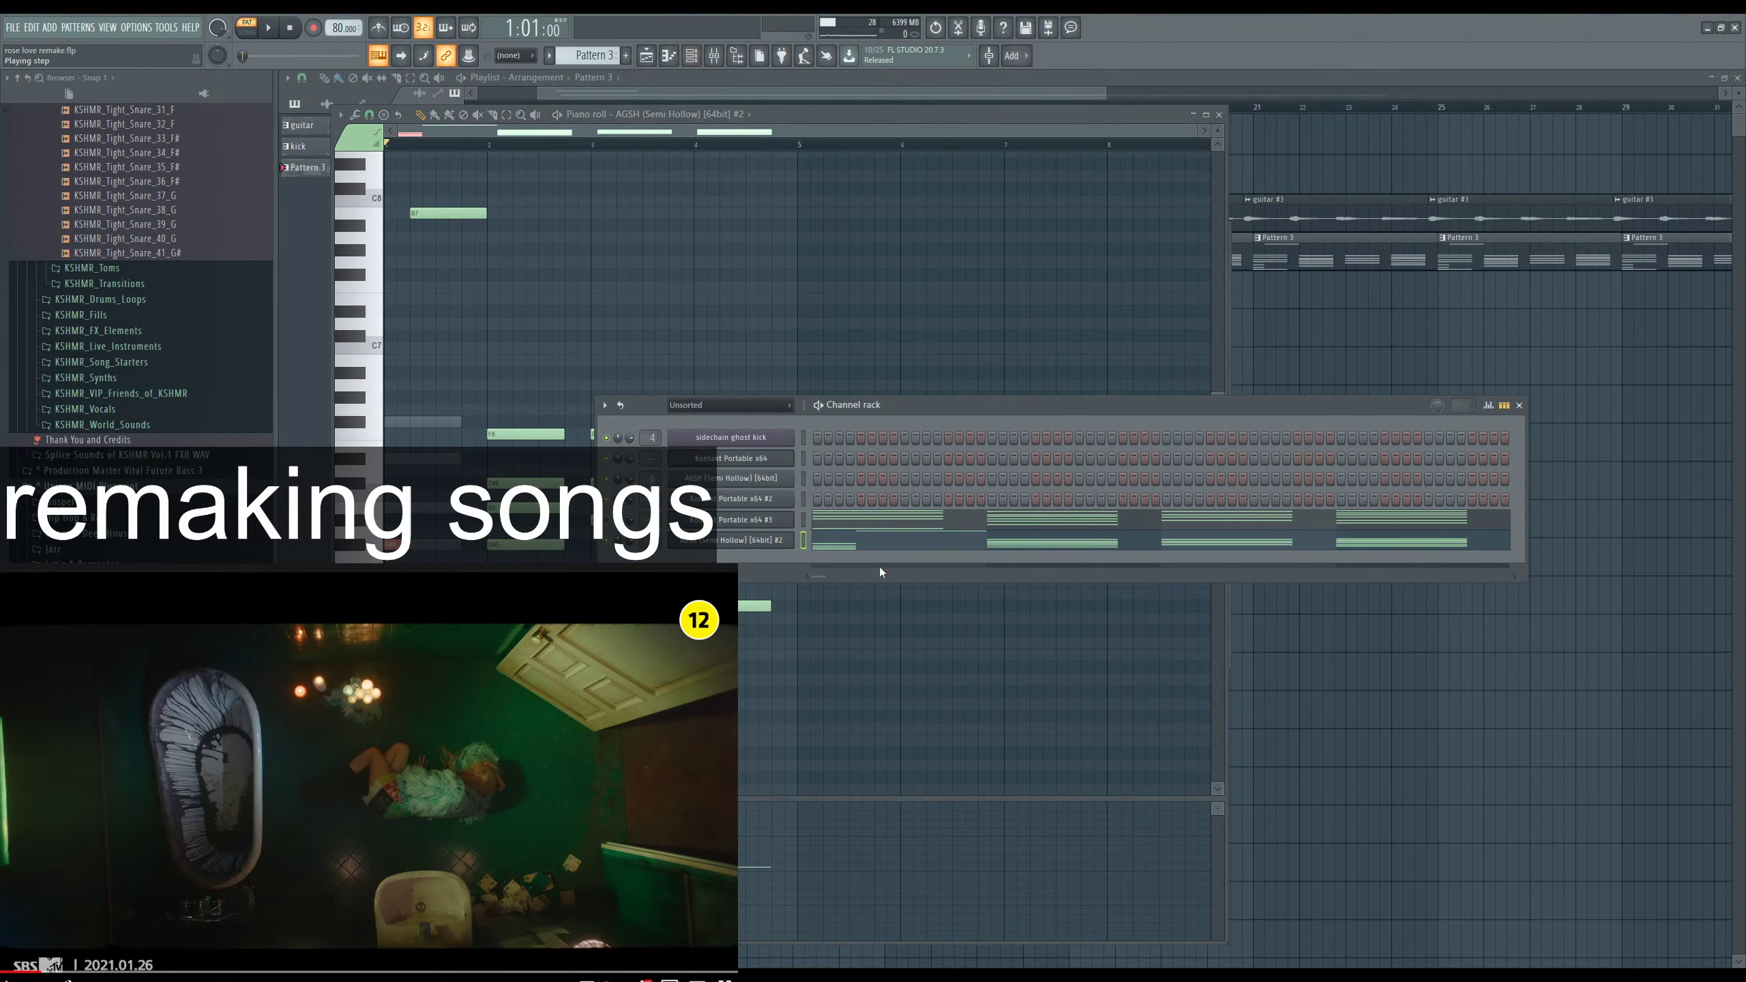
left_click(866, 549)
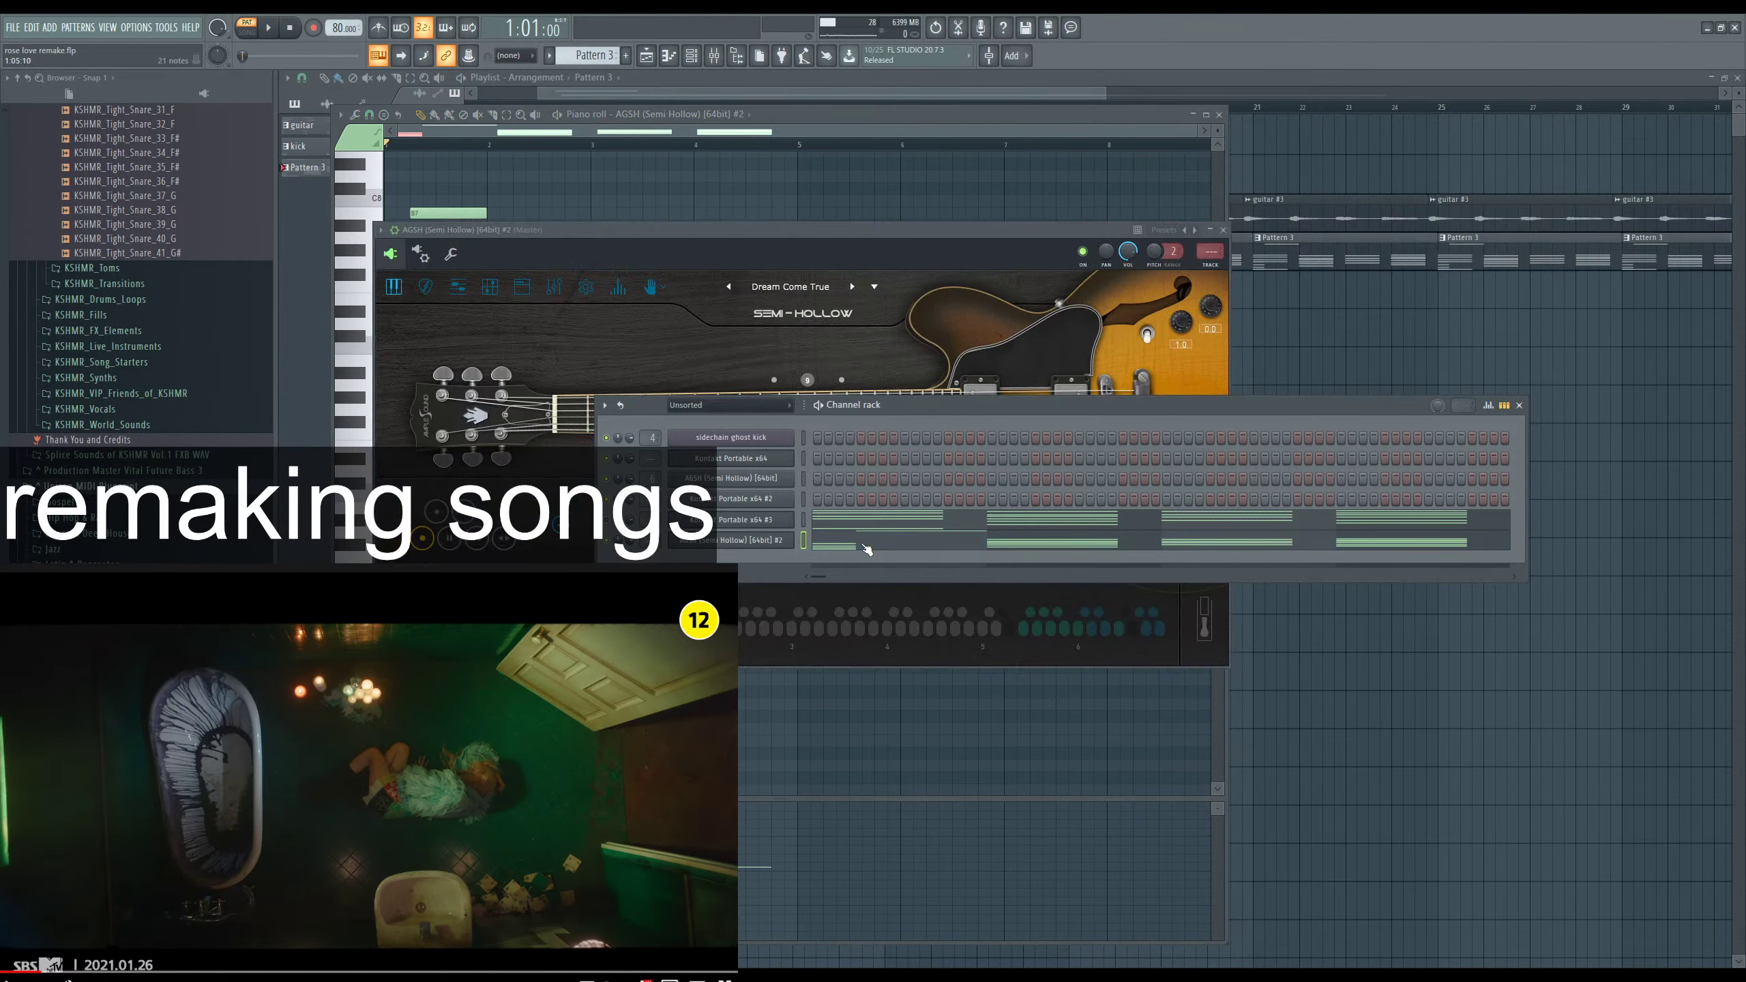
left_click(1095, 626)
key("space")
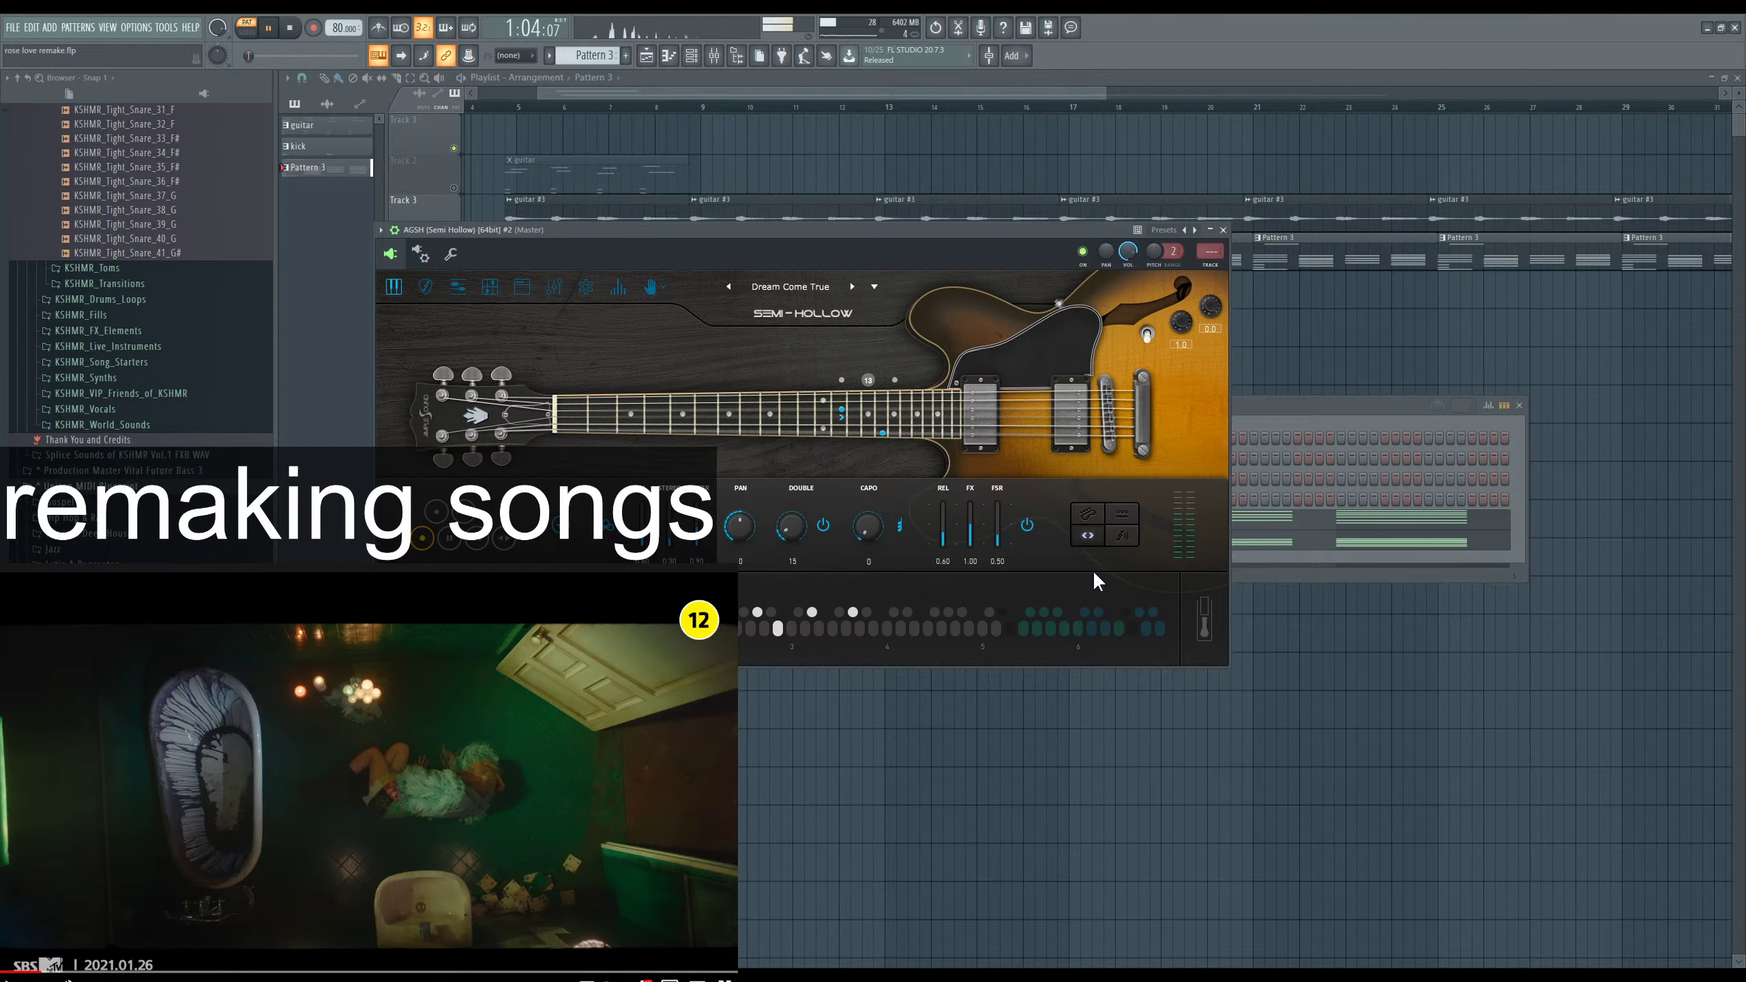
key("space")
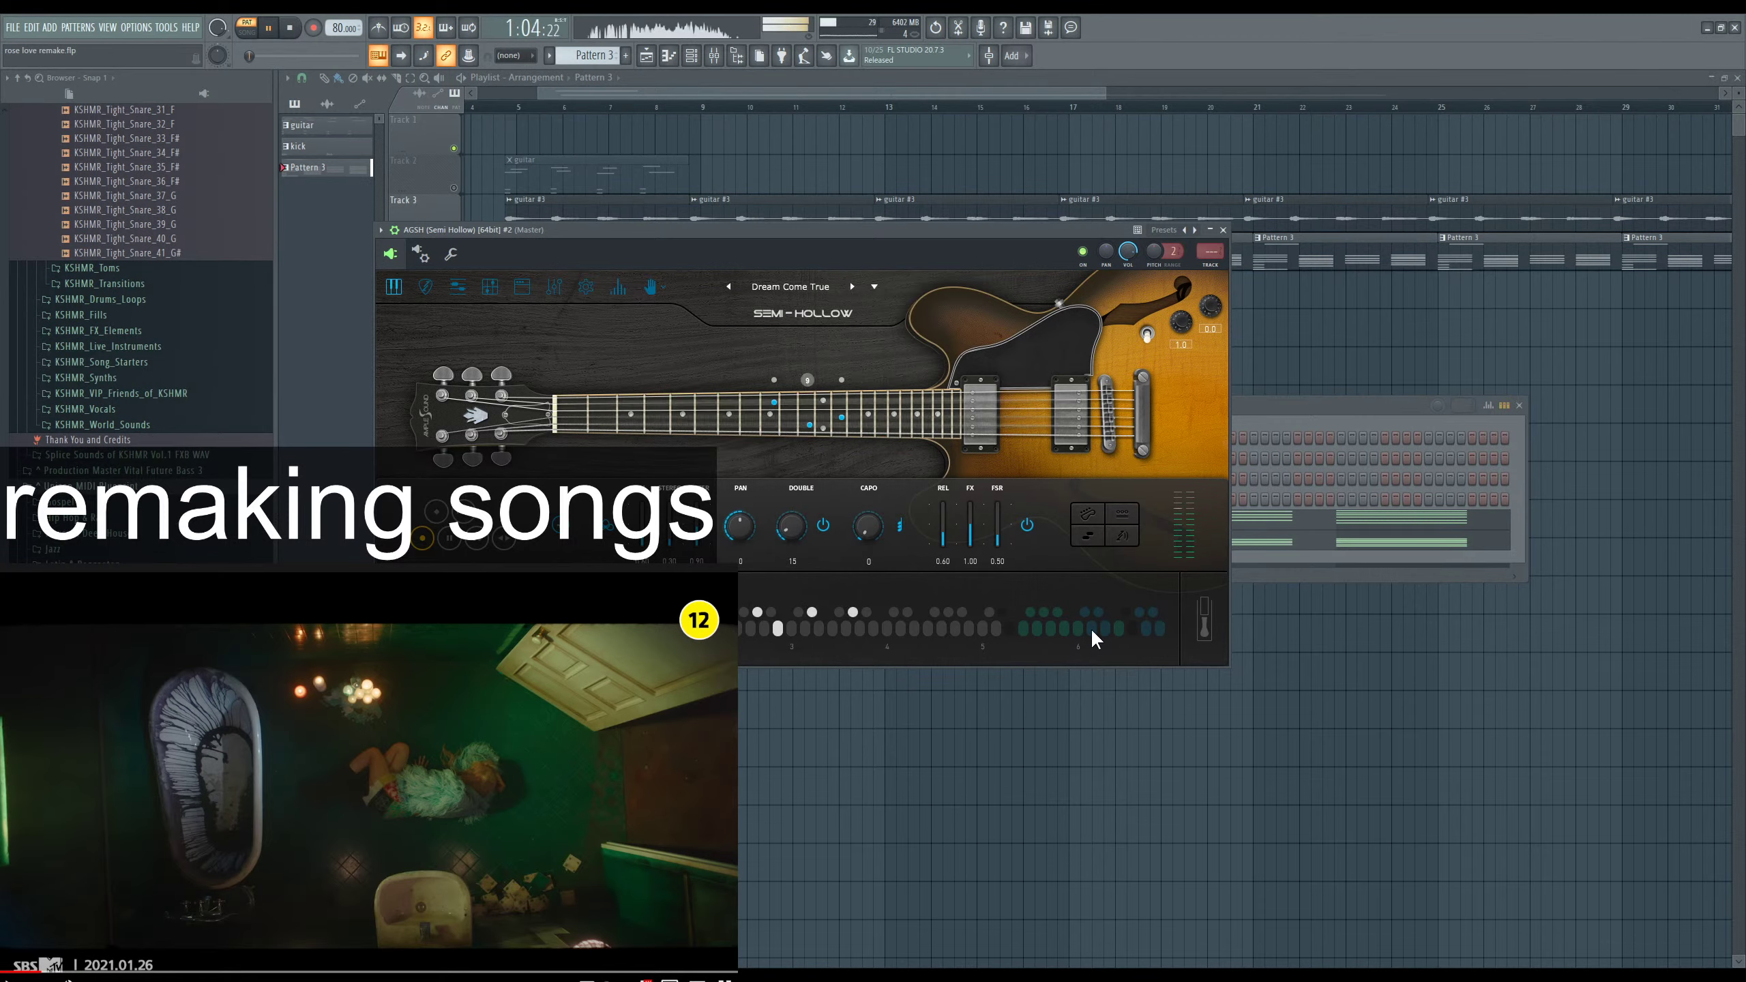
key("space")
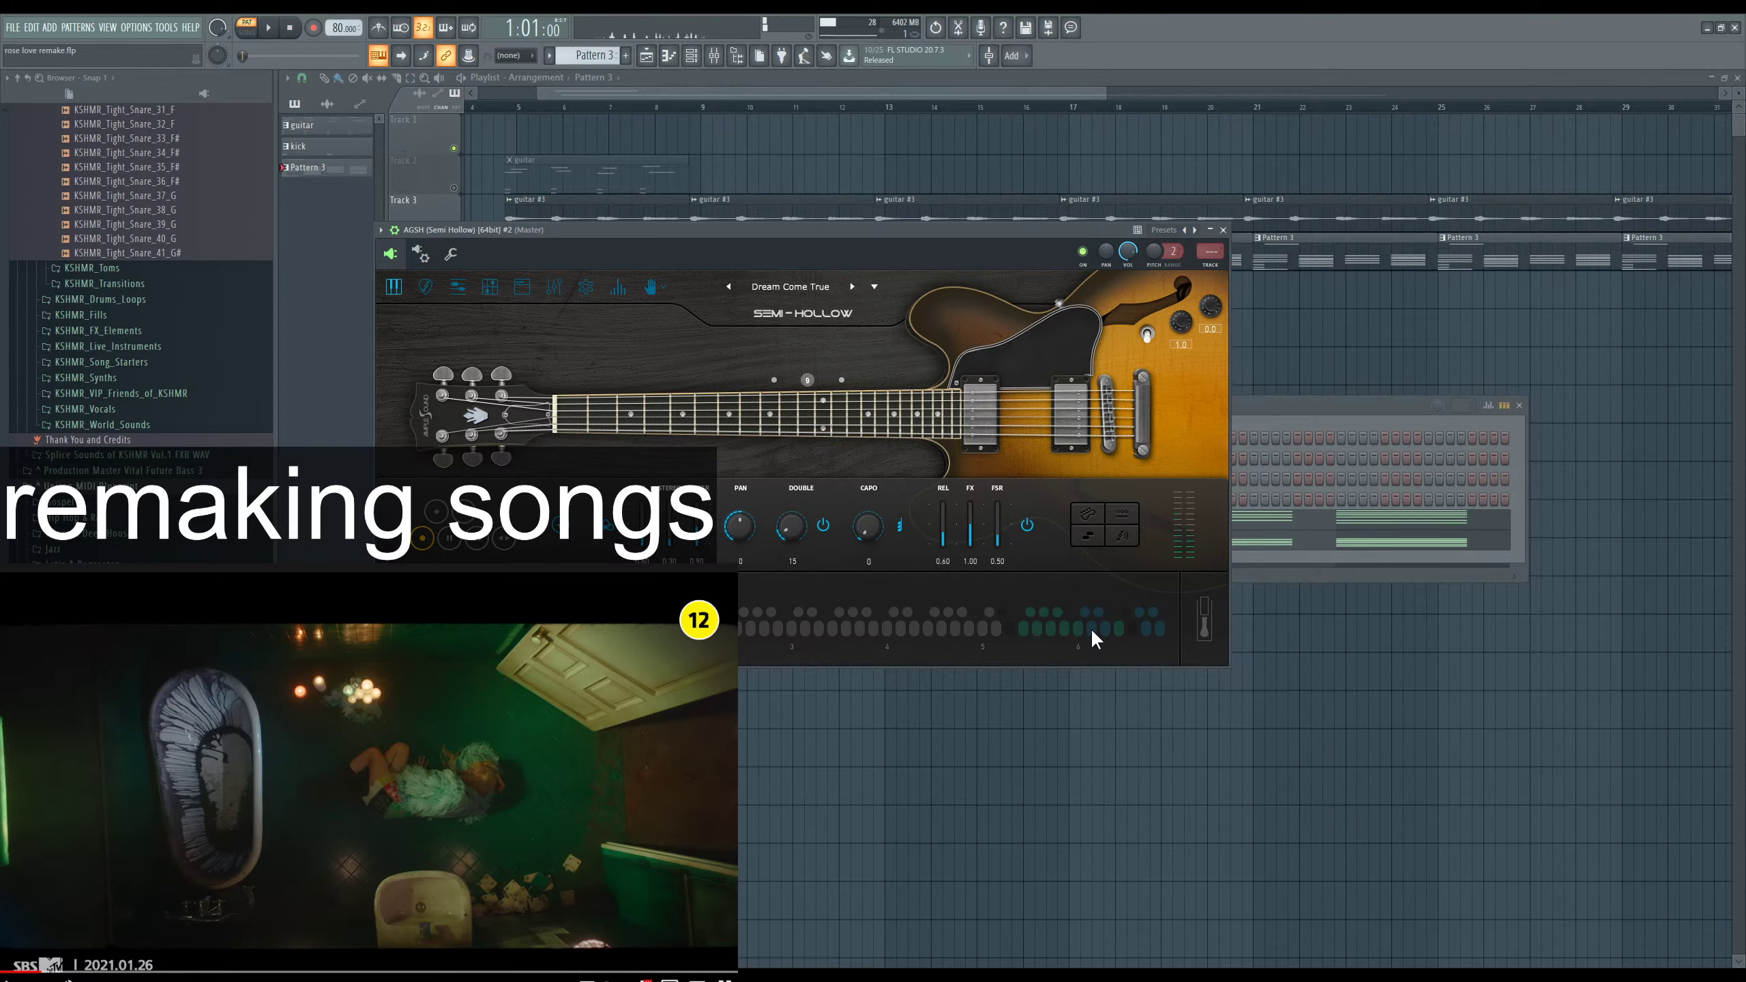
key("space")
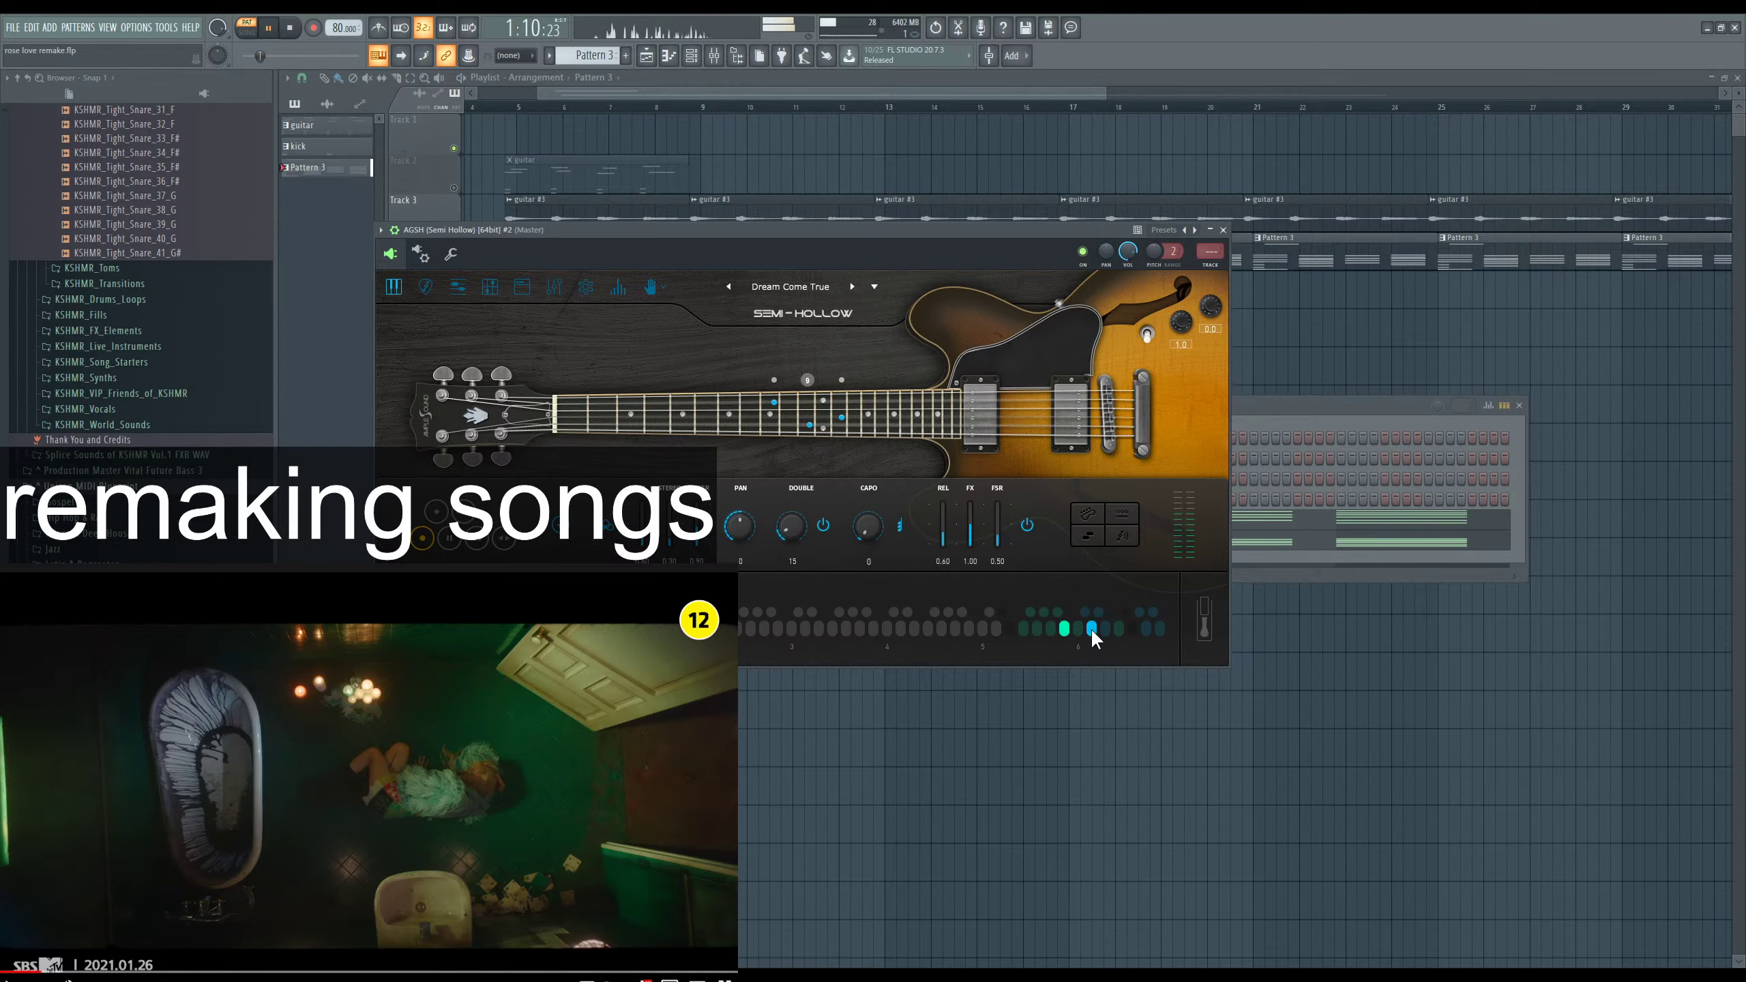
Add a D8 trigger note four steps long just before the B7 note in the Semi-Hollow piano roll, and play it back.
key("F6")
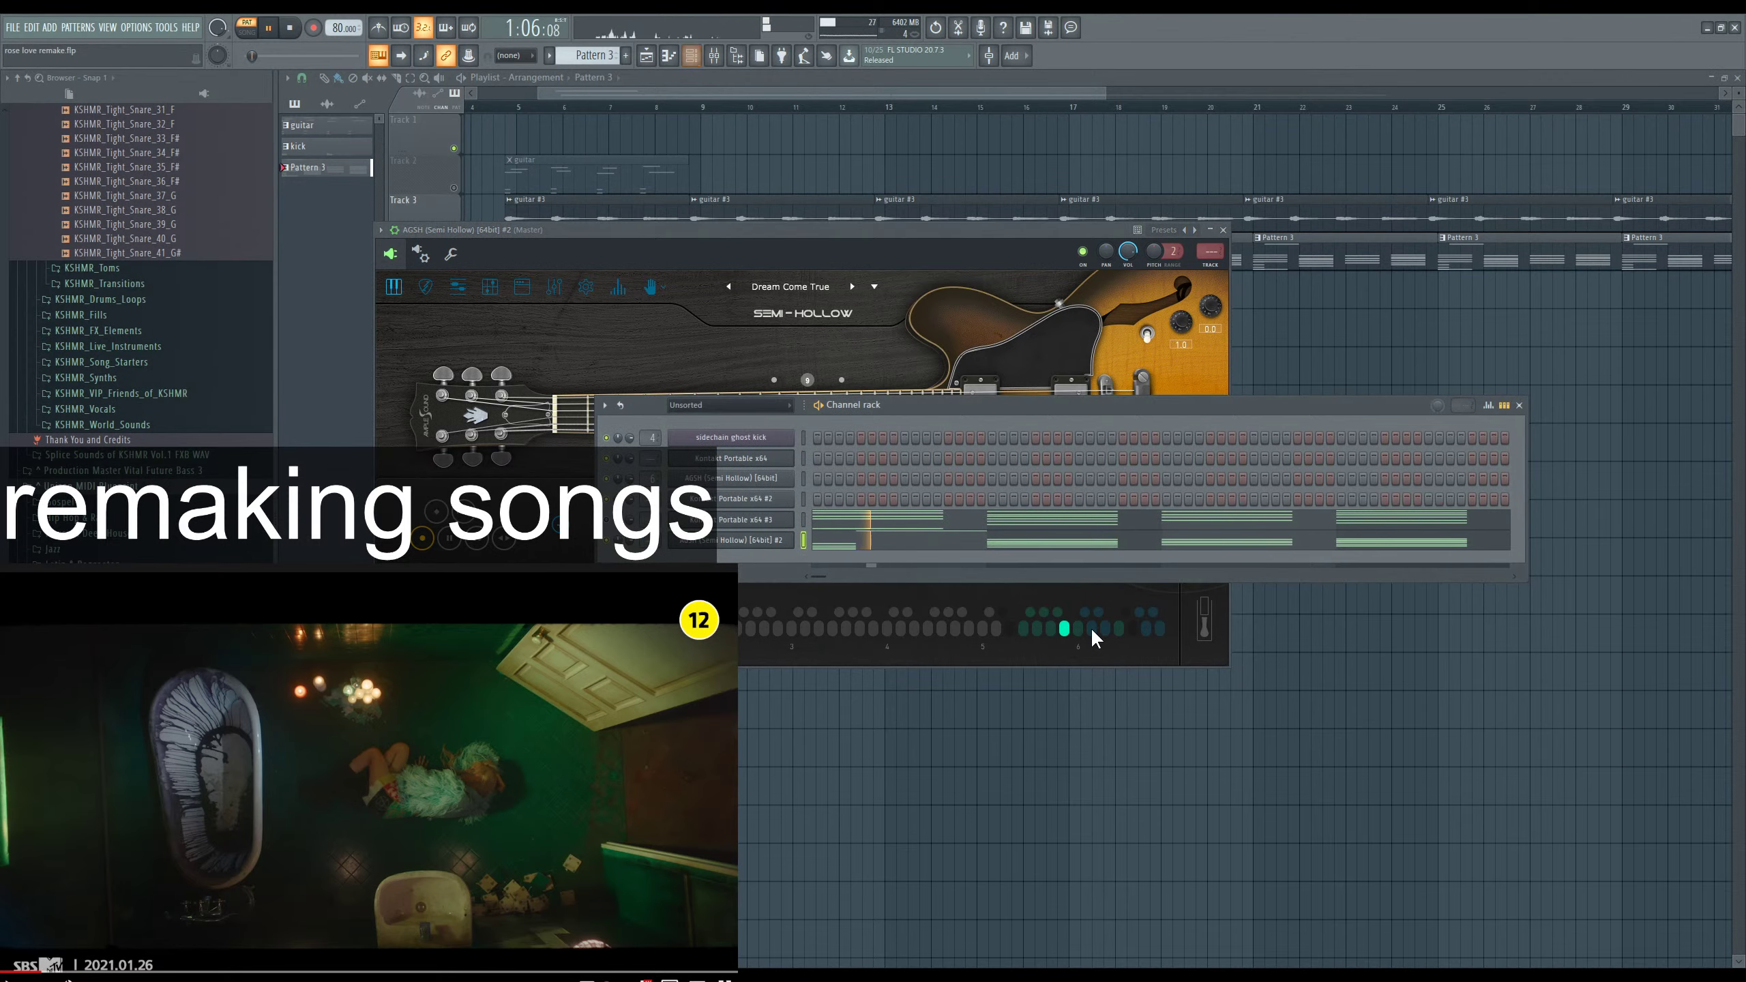
key("F5")
key("F6")
left_click(857, 546)
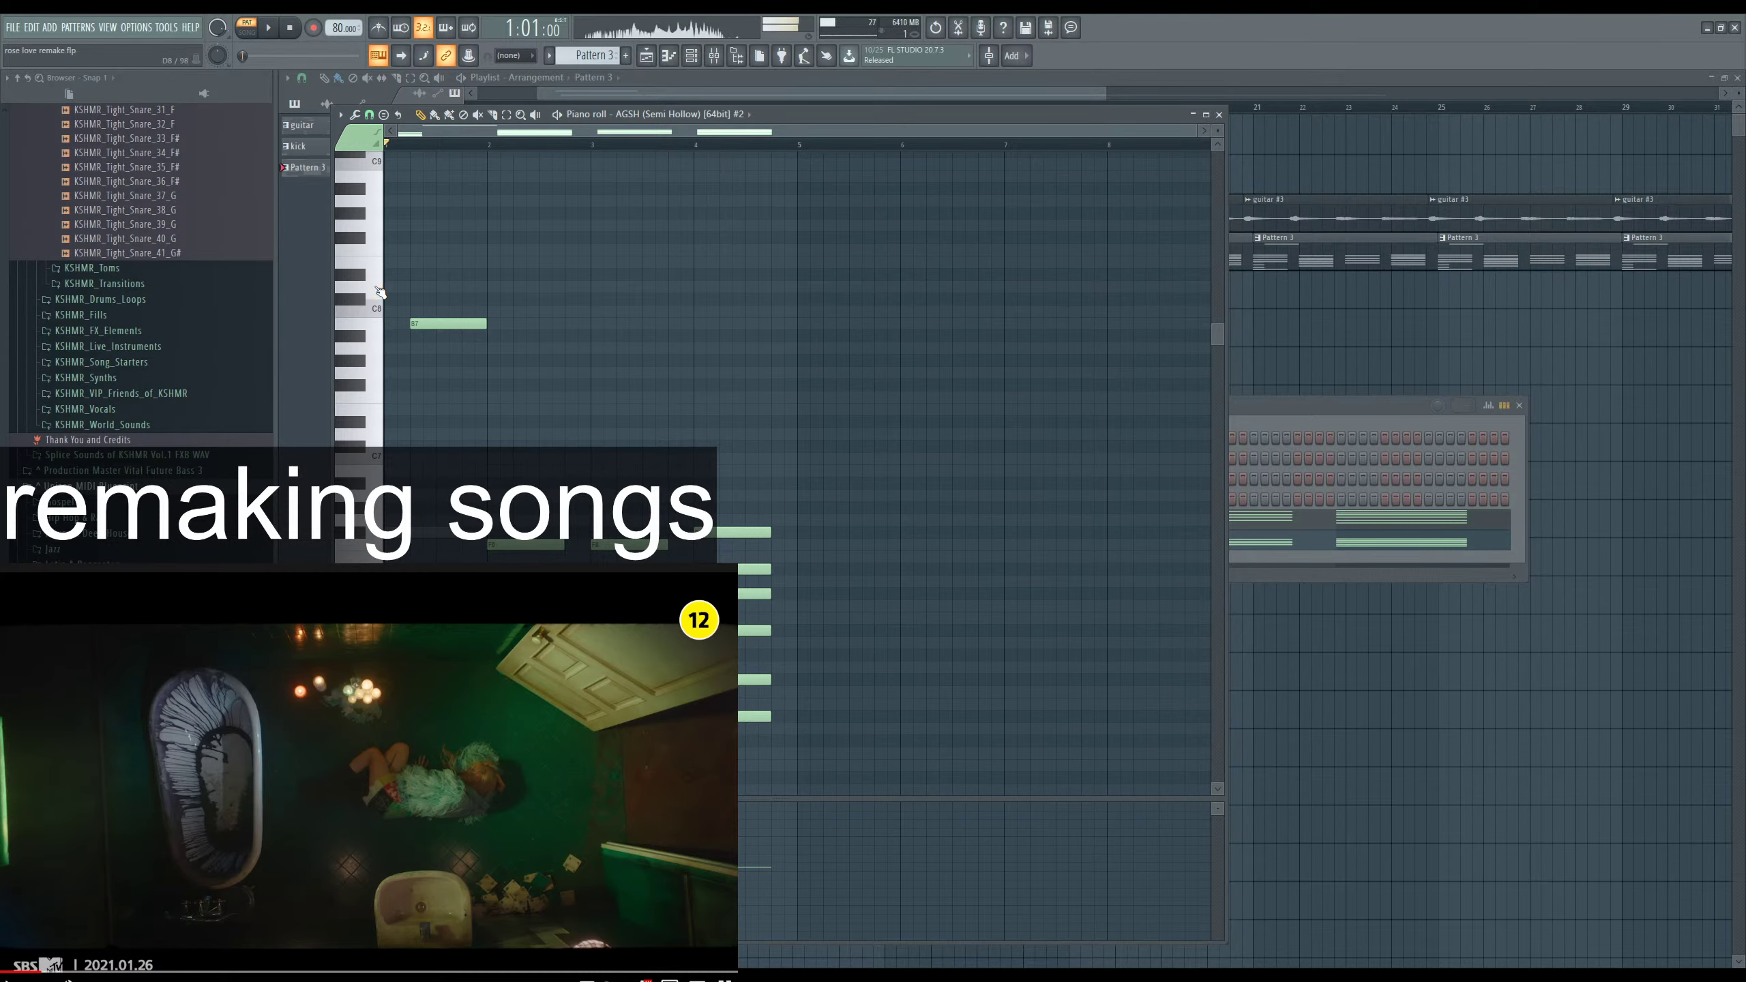
left_click(411, 292)
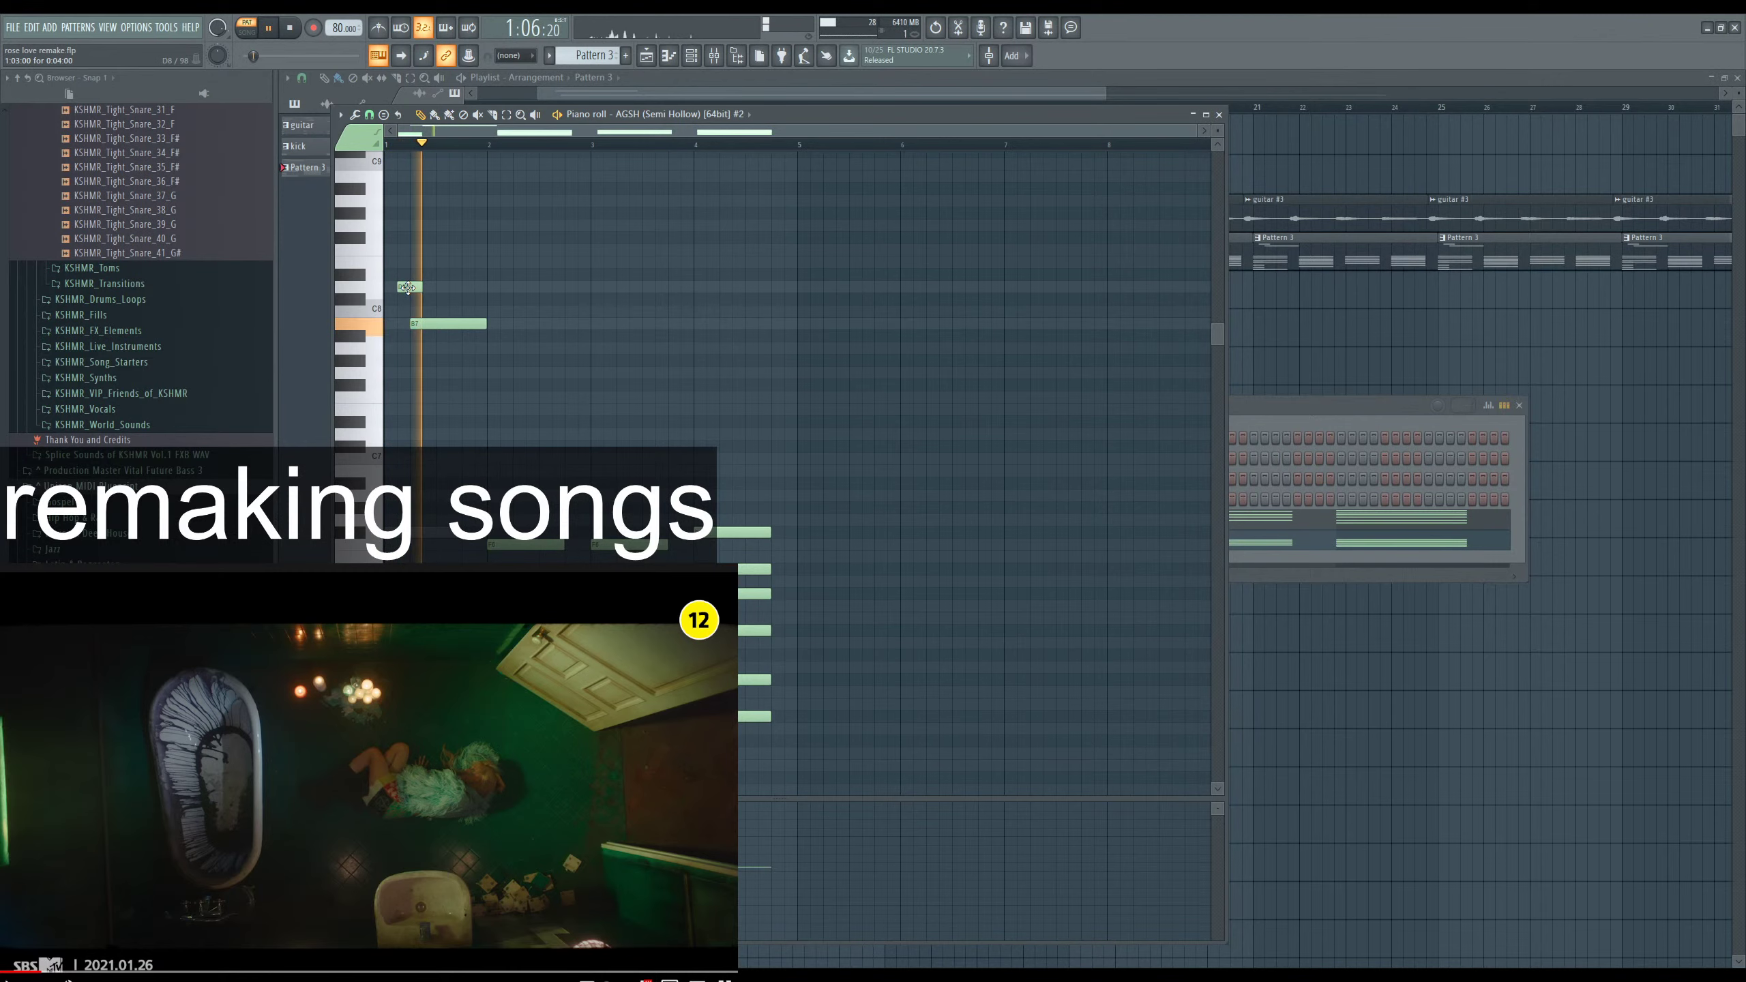
scroll(412, 292, "up", 3)
left_click_drag(497, 133, 478, 134)
key("space")
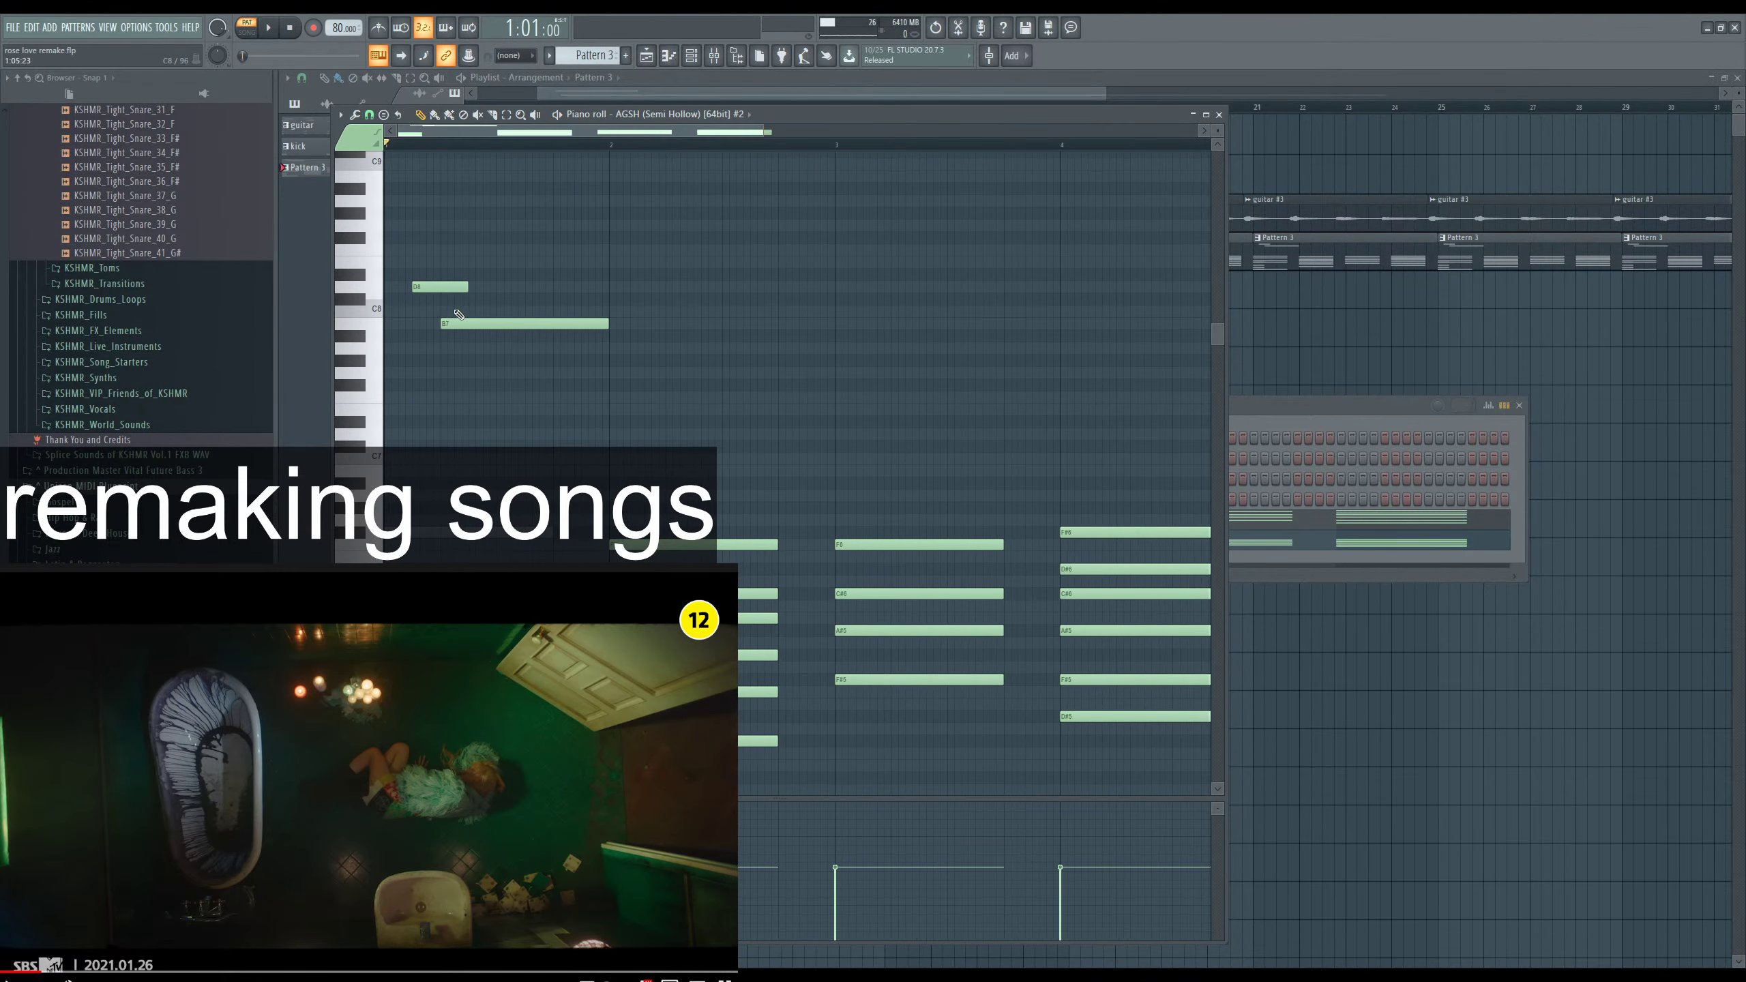
Move the D8 trigger note half a step earlier and lower it to C8 during playback.
key("space")
left_click_drag(438, 290, 430, 291)
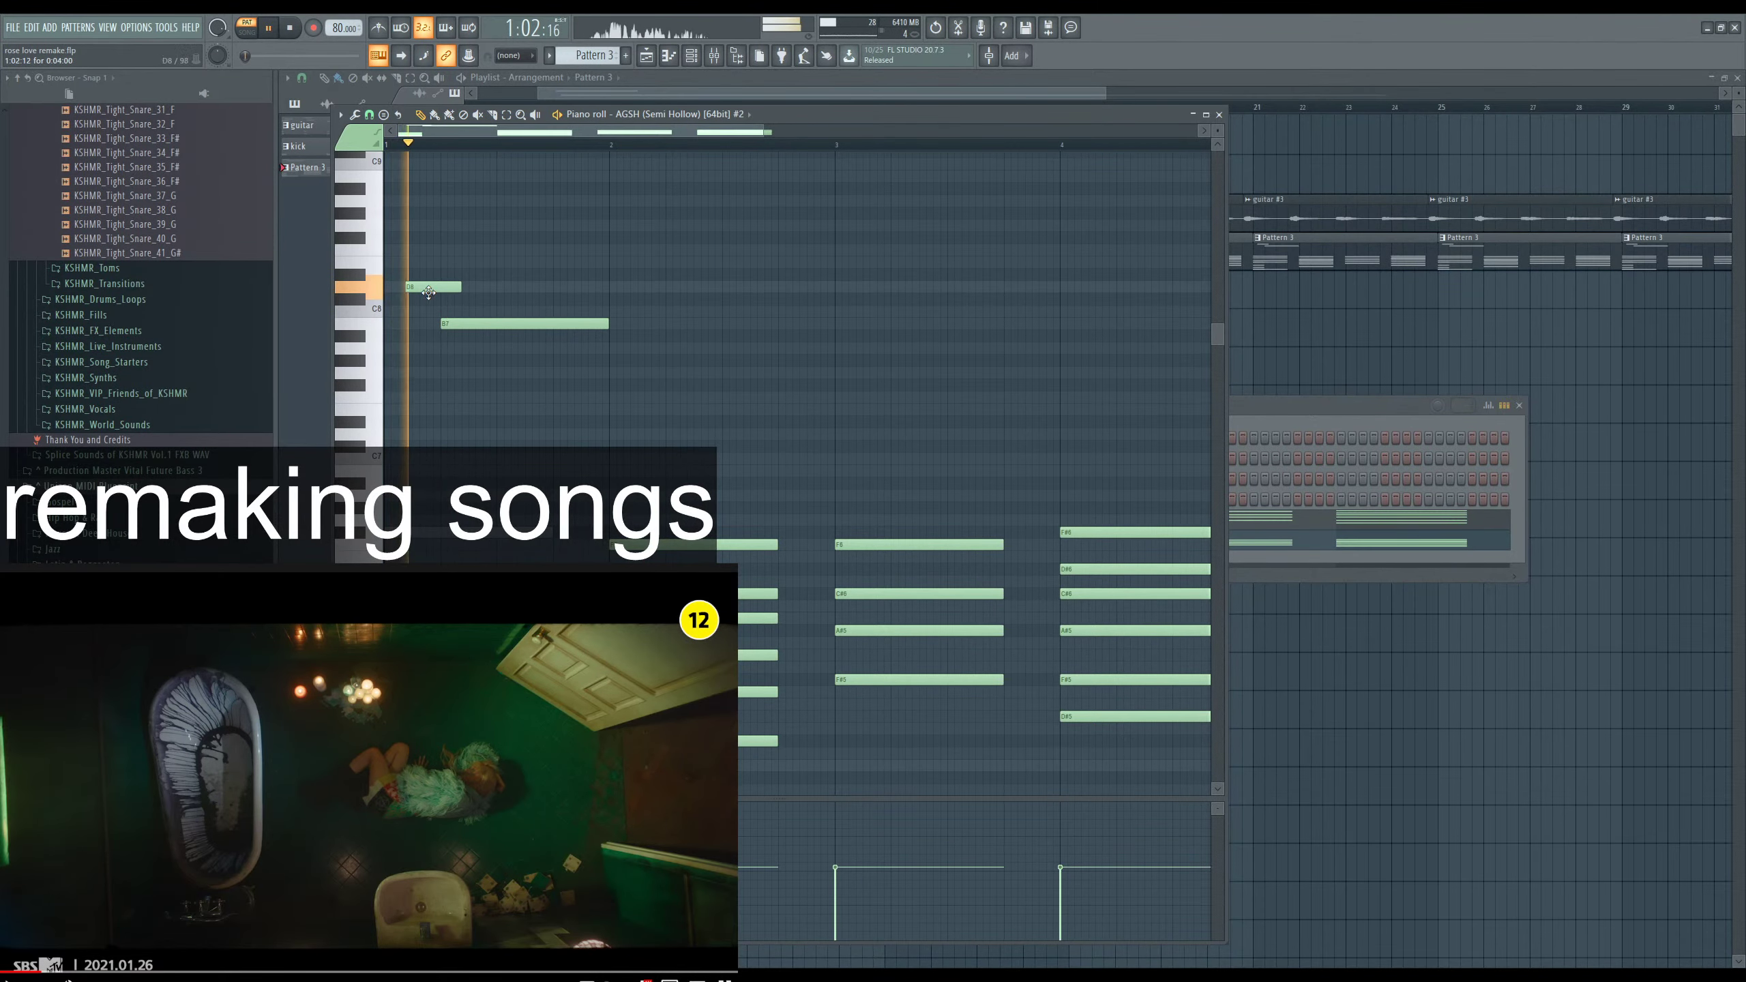
left_click_drag(431, 297, 431, 322)
Check the keyswitches on the guitar's interface and compare with the reference video.
scroll(448, 524, "down", 3)
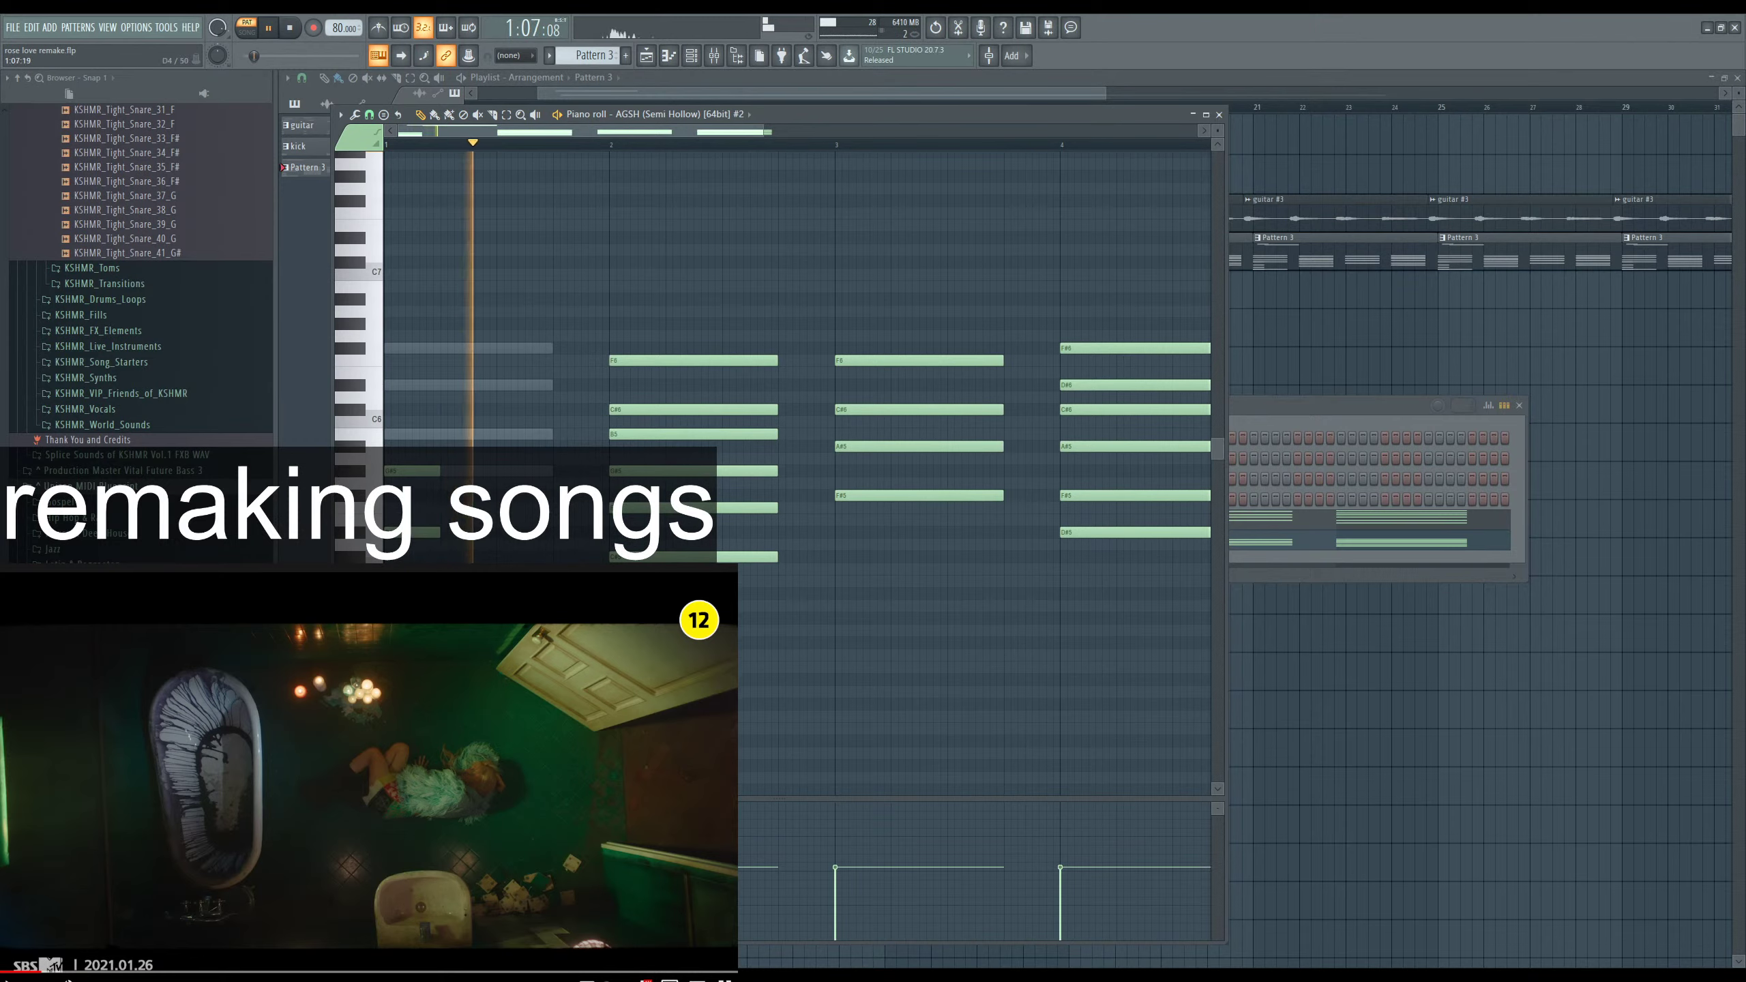
left_click(1262, 575)
left_click(737, 544)
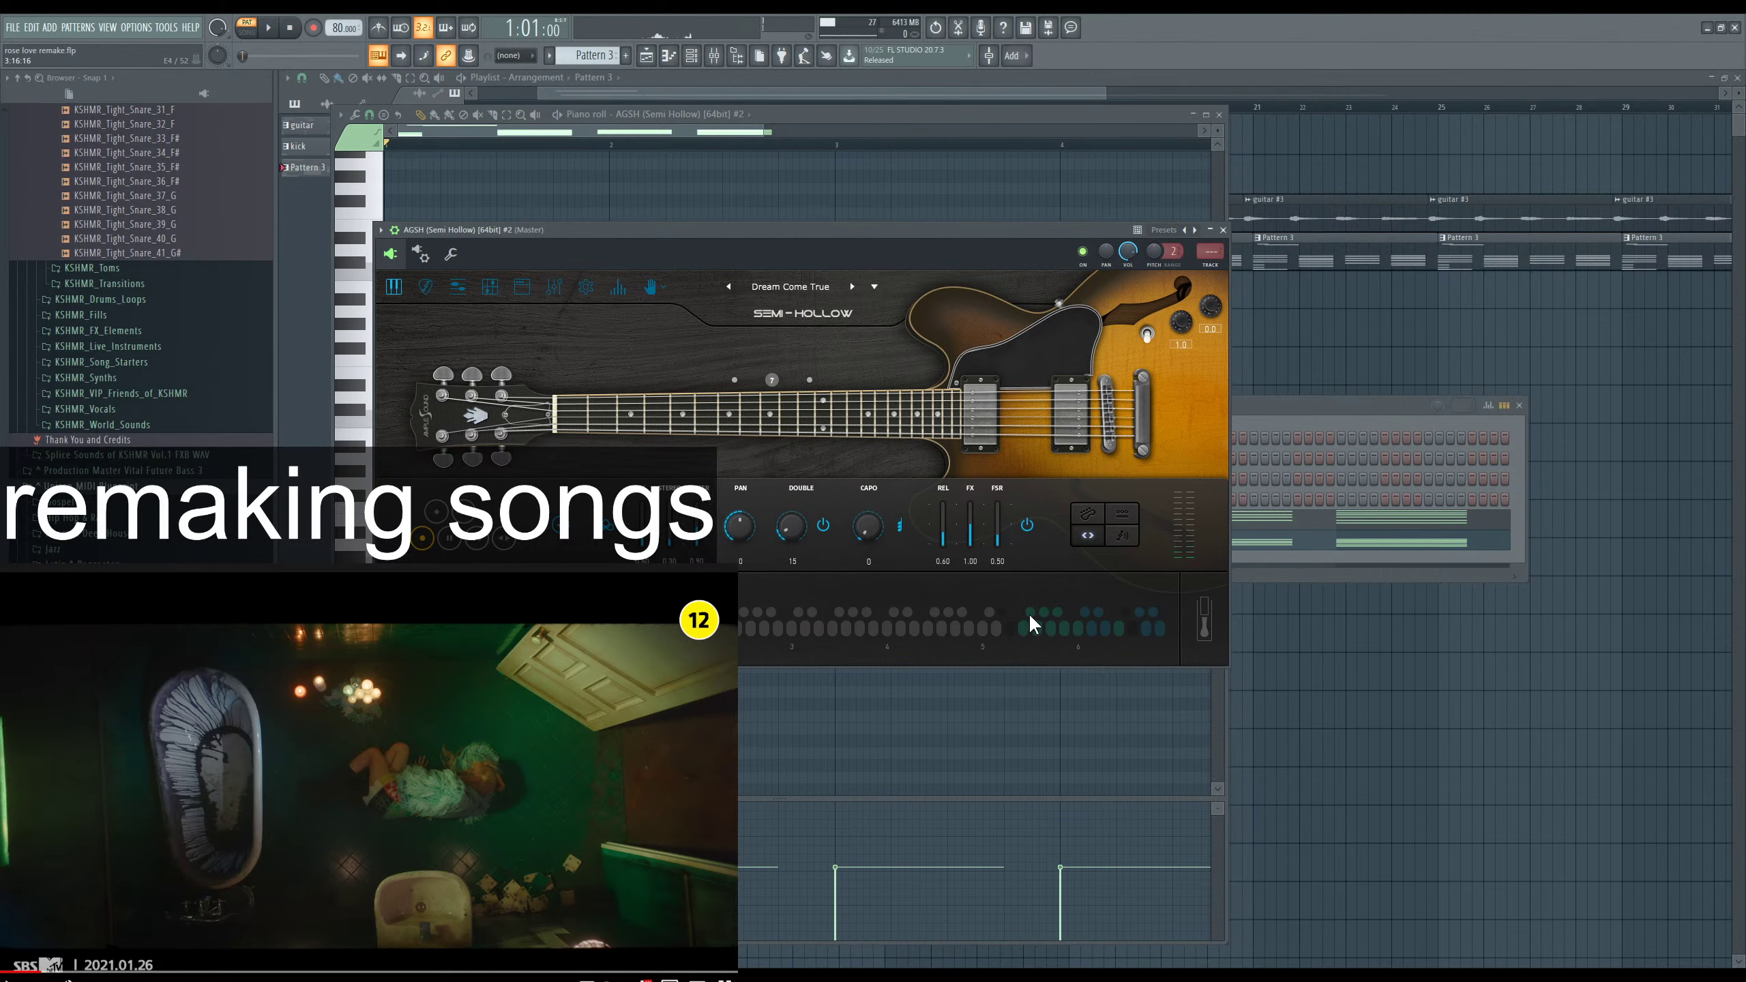
key("space")
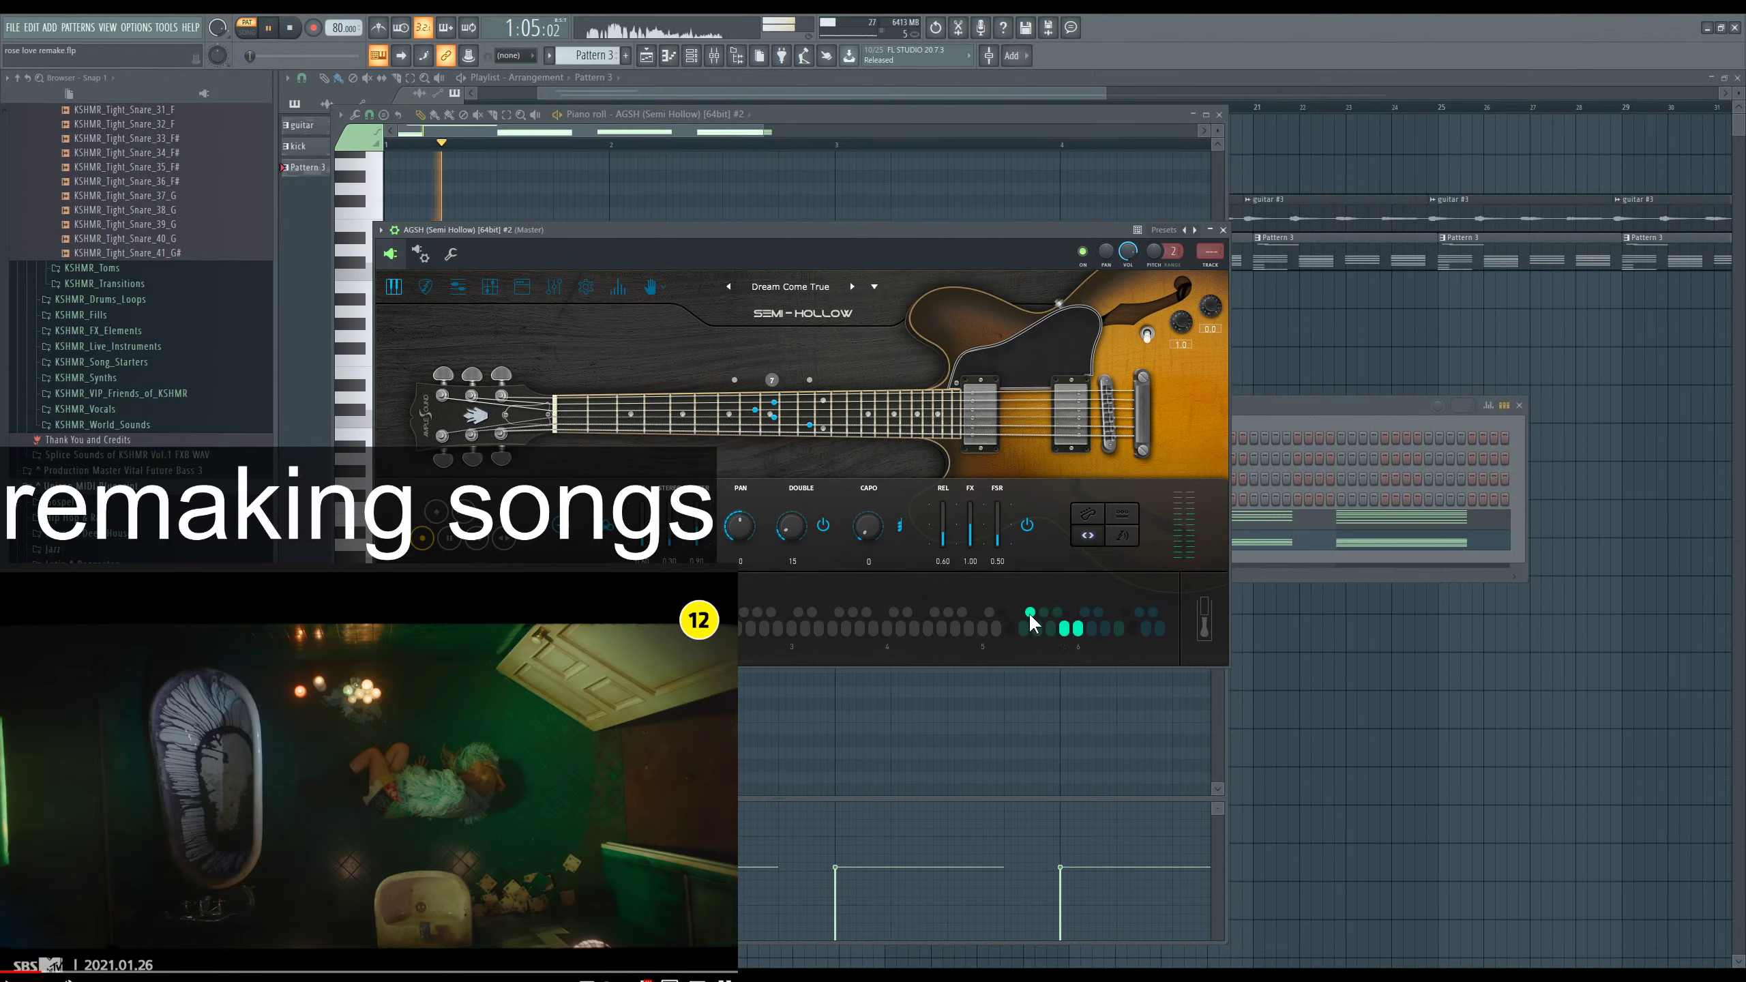
left_click(138, 861)
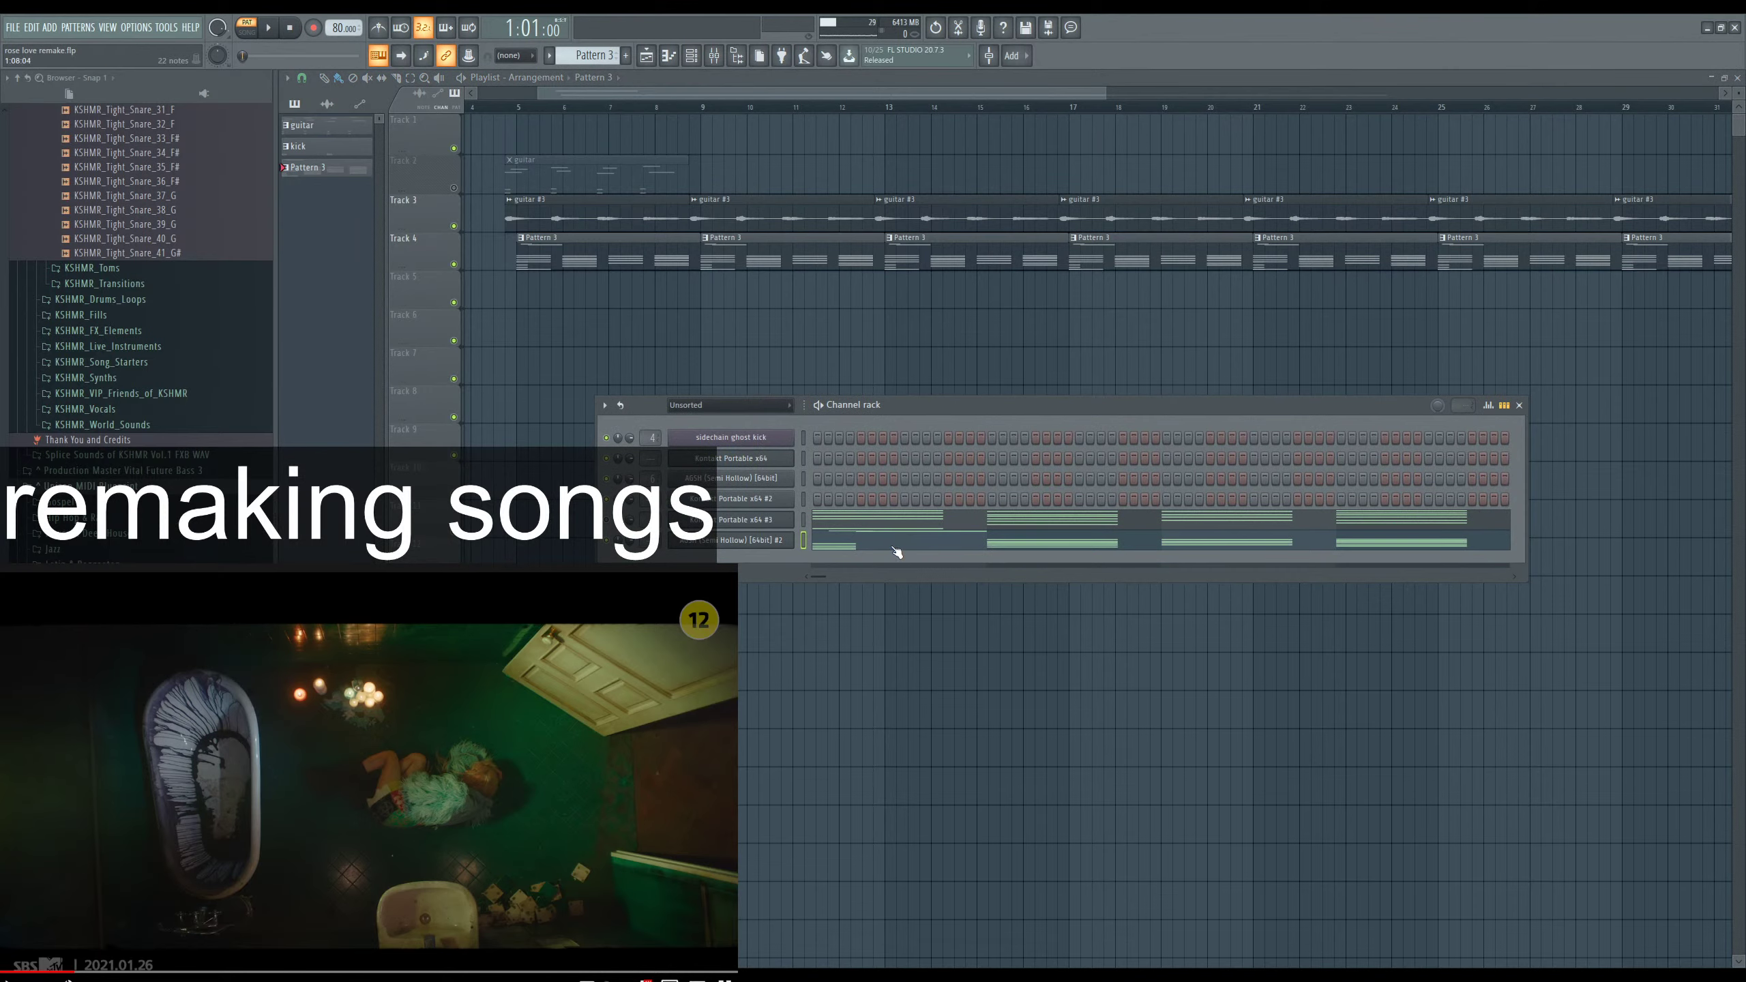
Add two F7 trigger notes four steps long, starting at step 15 of bar 1 and step 9 of bar 2.
left_click(897, 553)
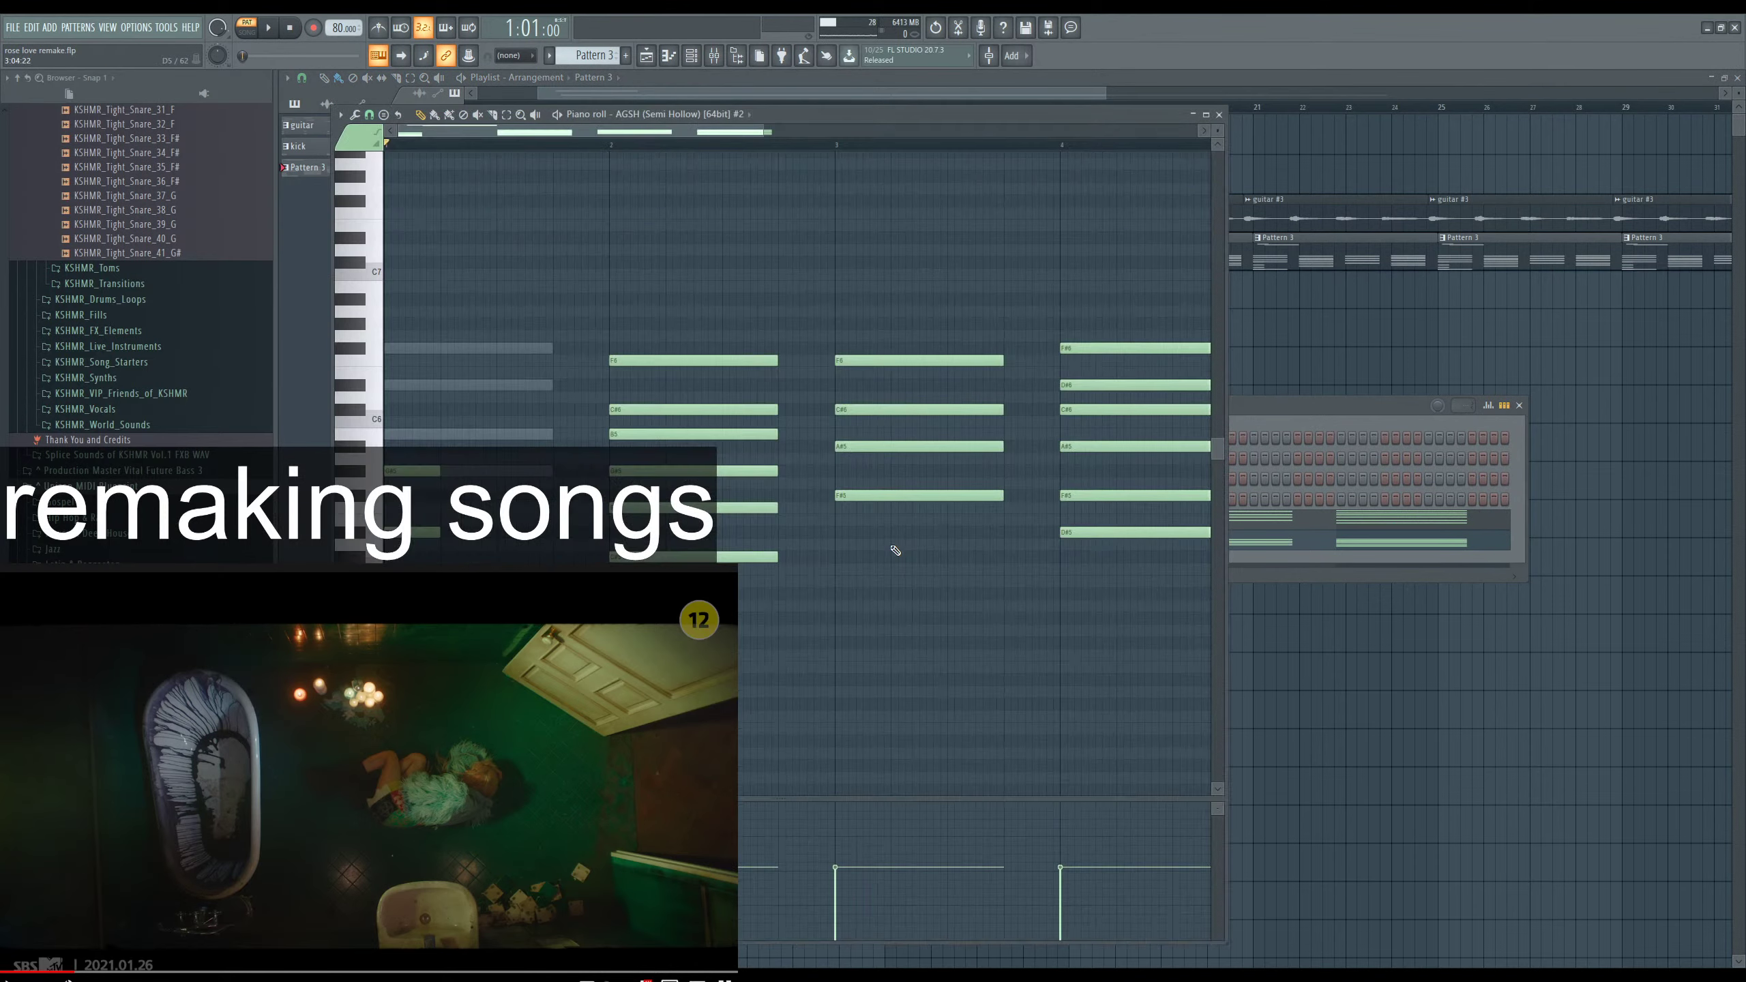
scroll(455, 353, "up", 5)
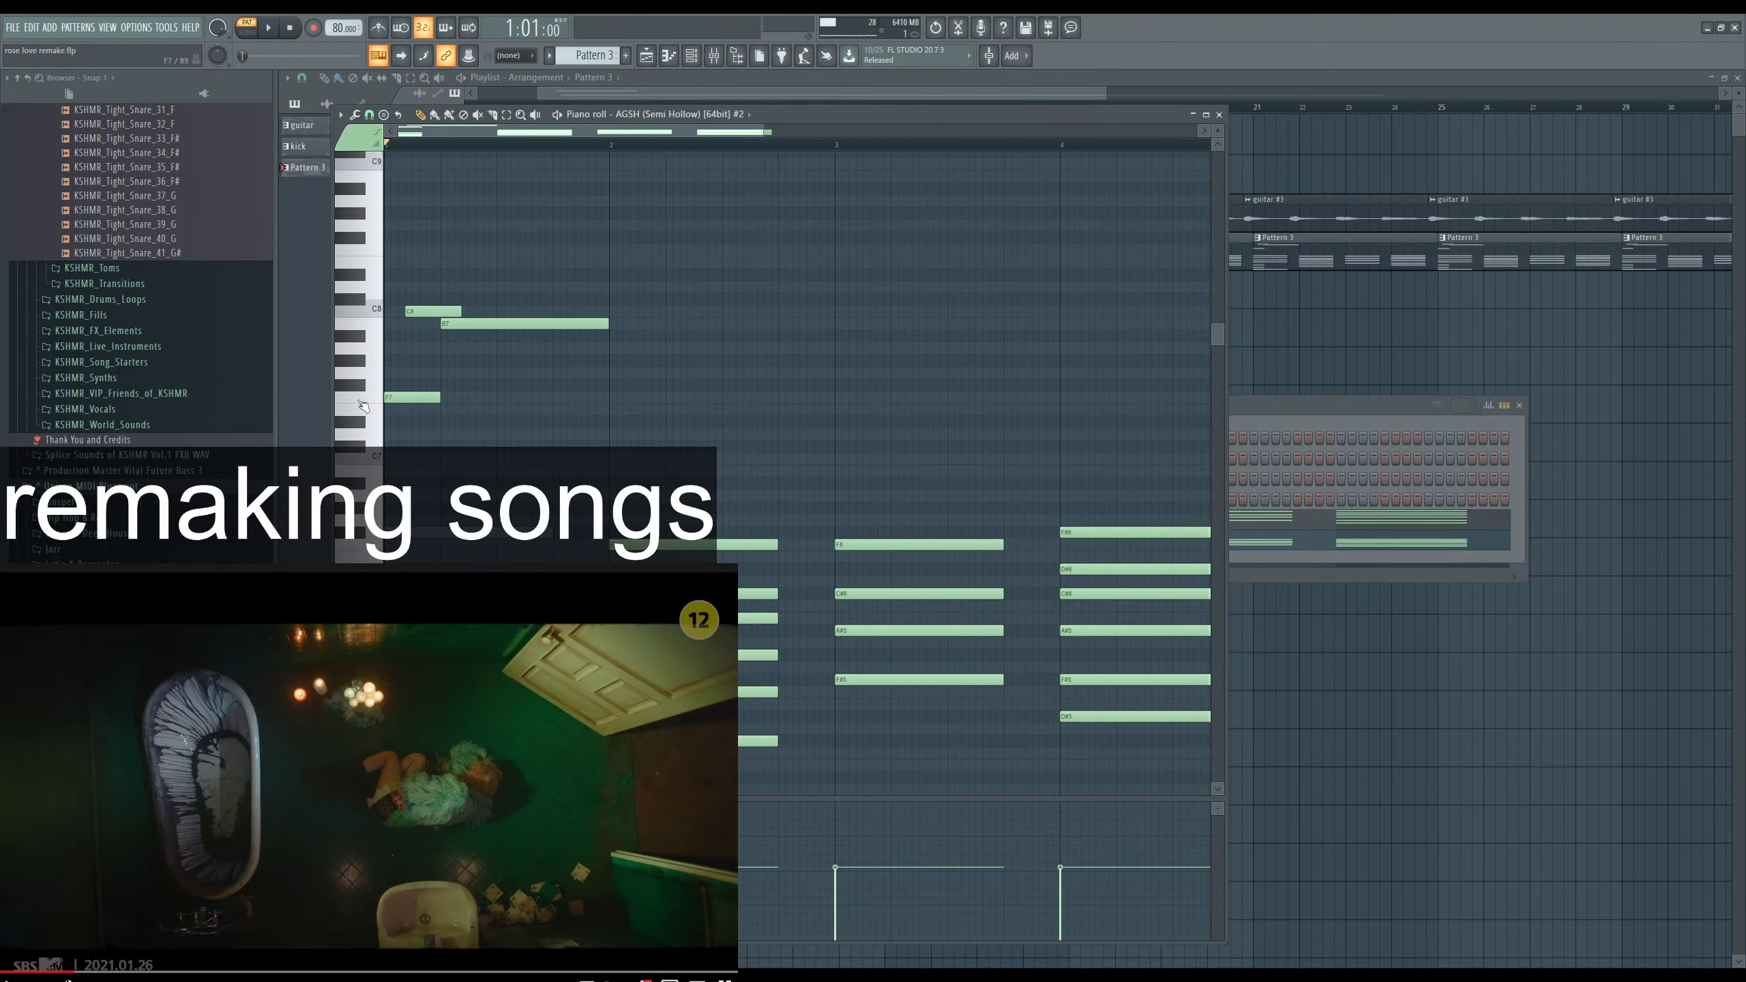
left_click_drag(406, 402, 447, 402)
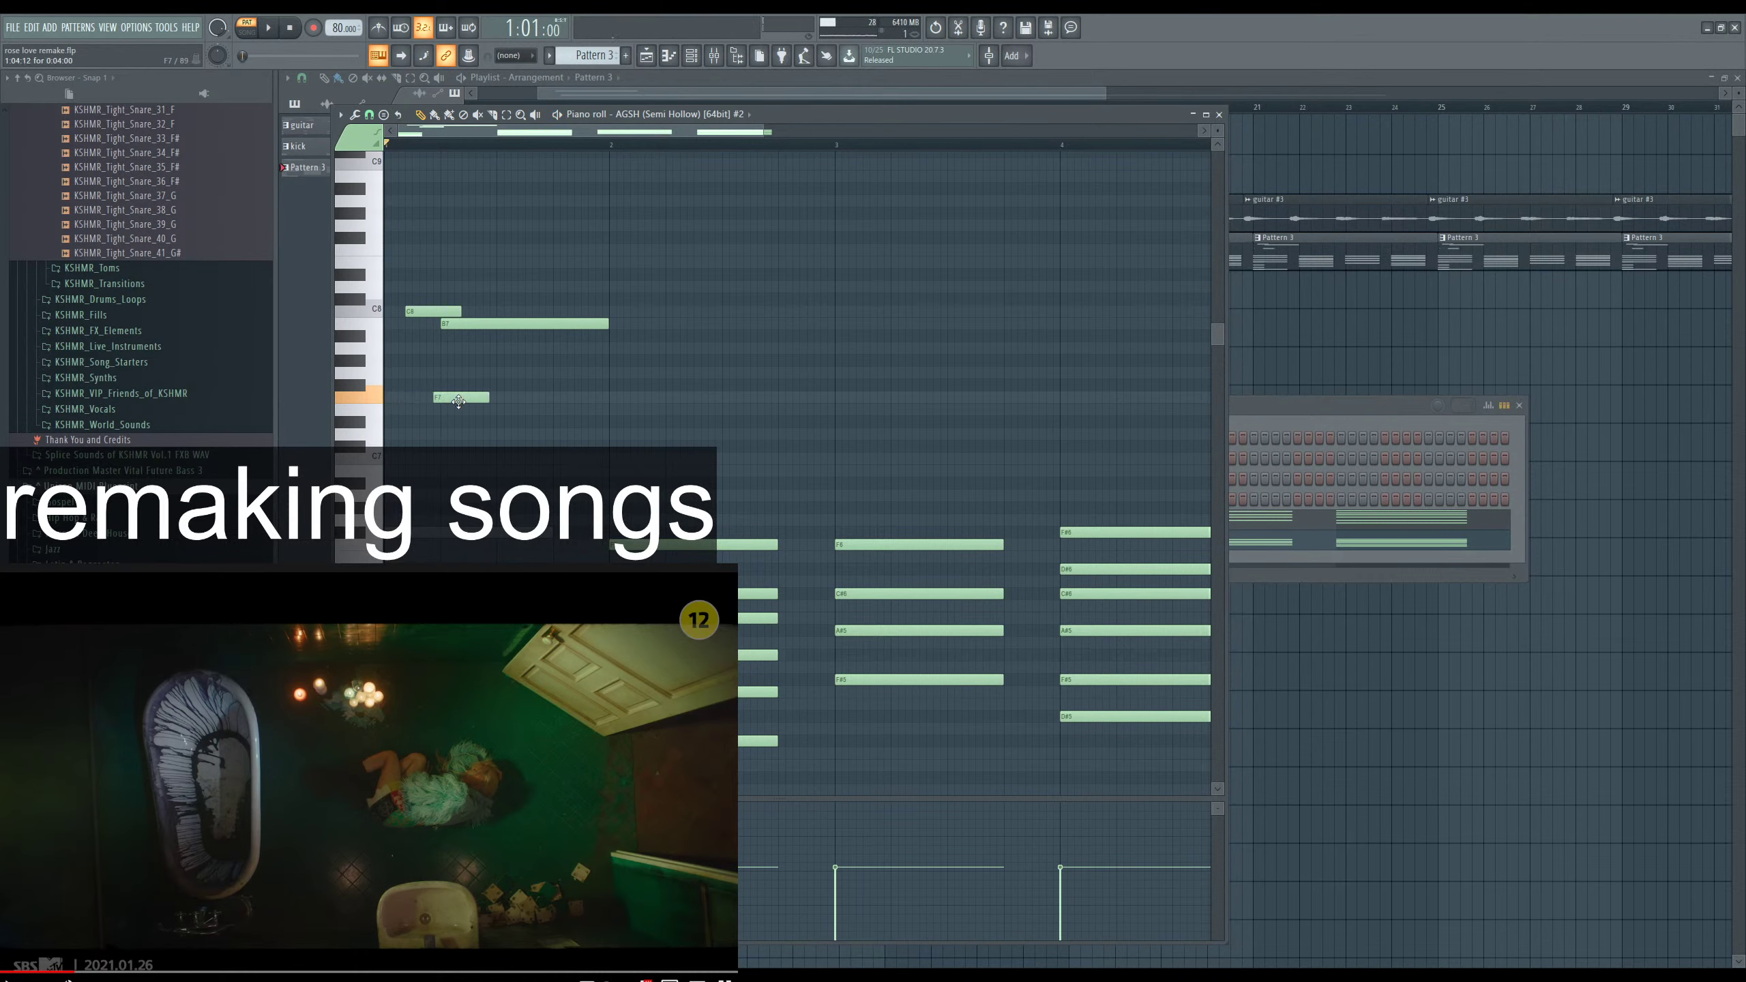
key("space")
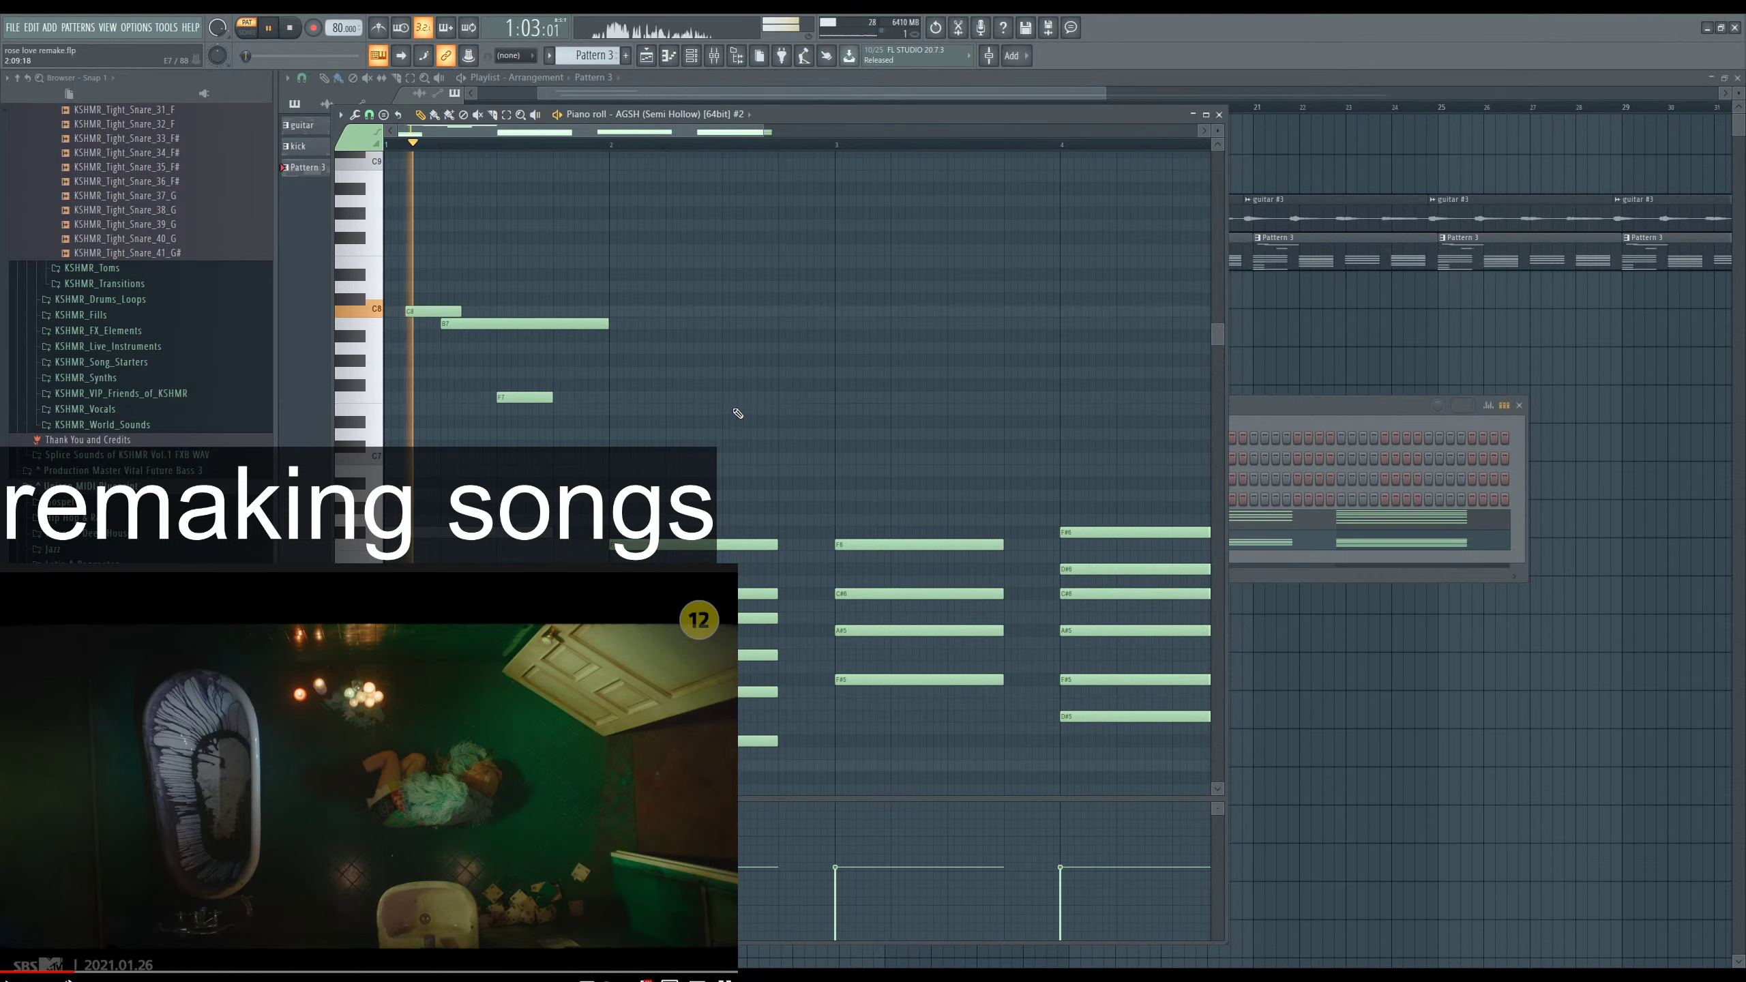
left_click(729, 398)
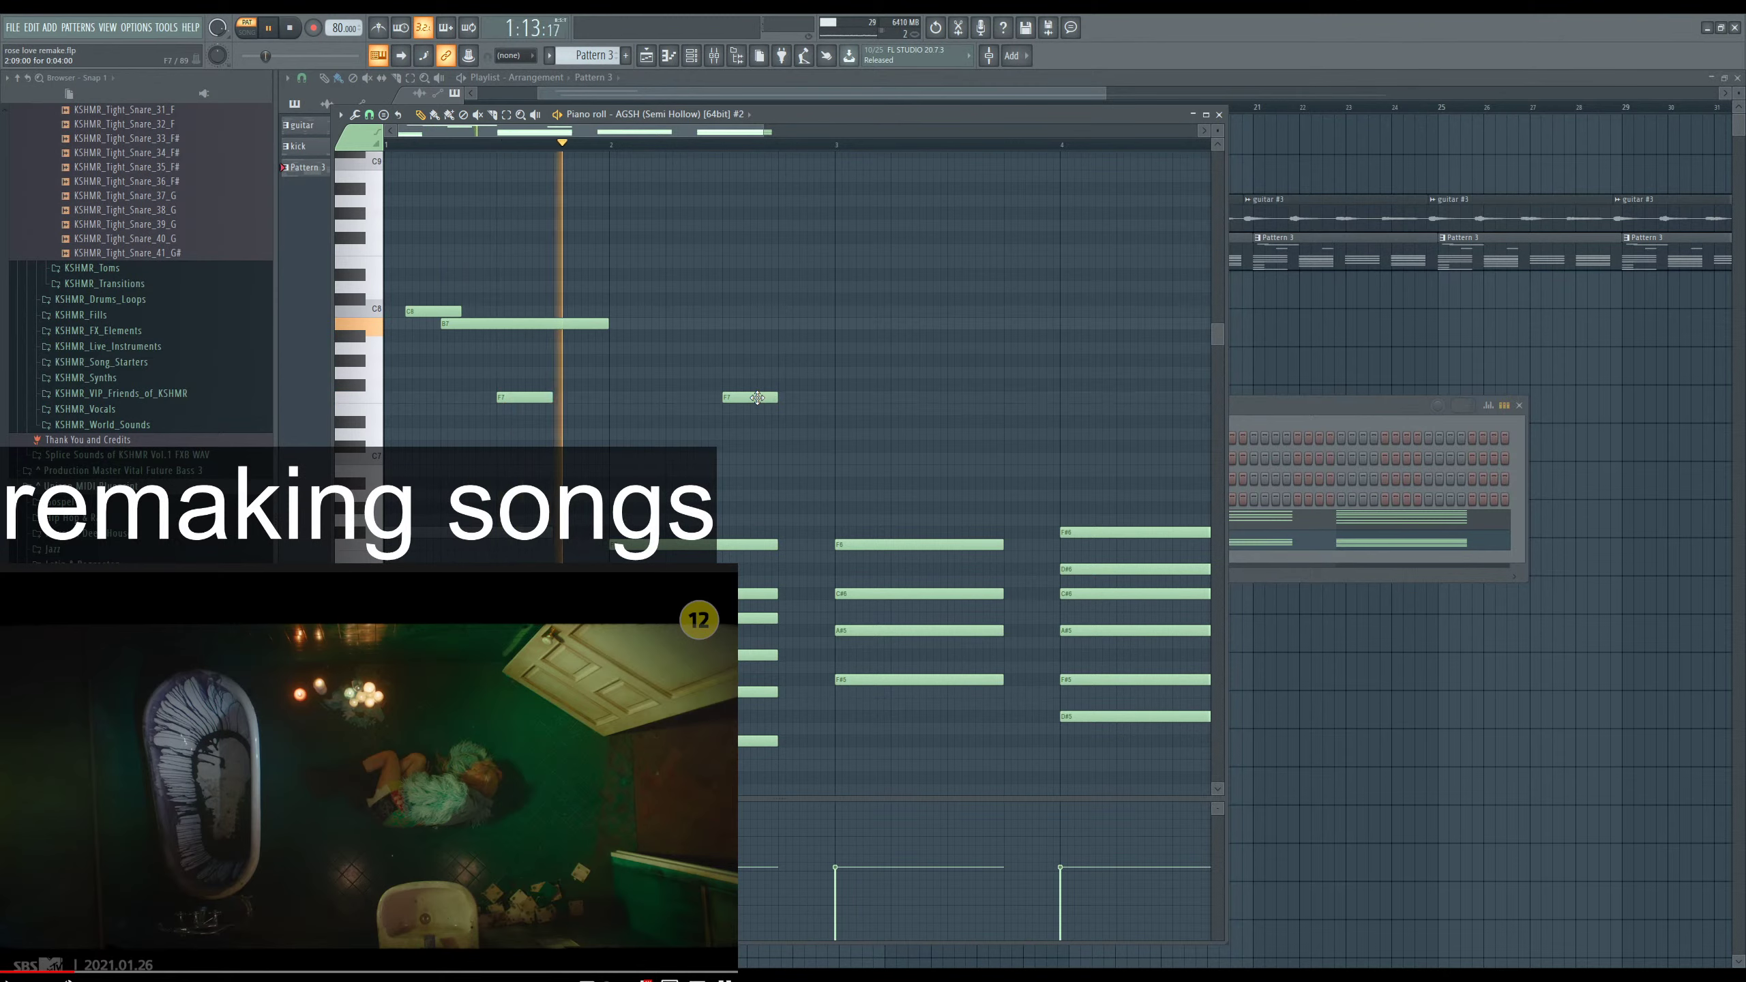
left_click_drag(511, 398, 595, 399)
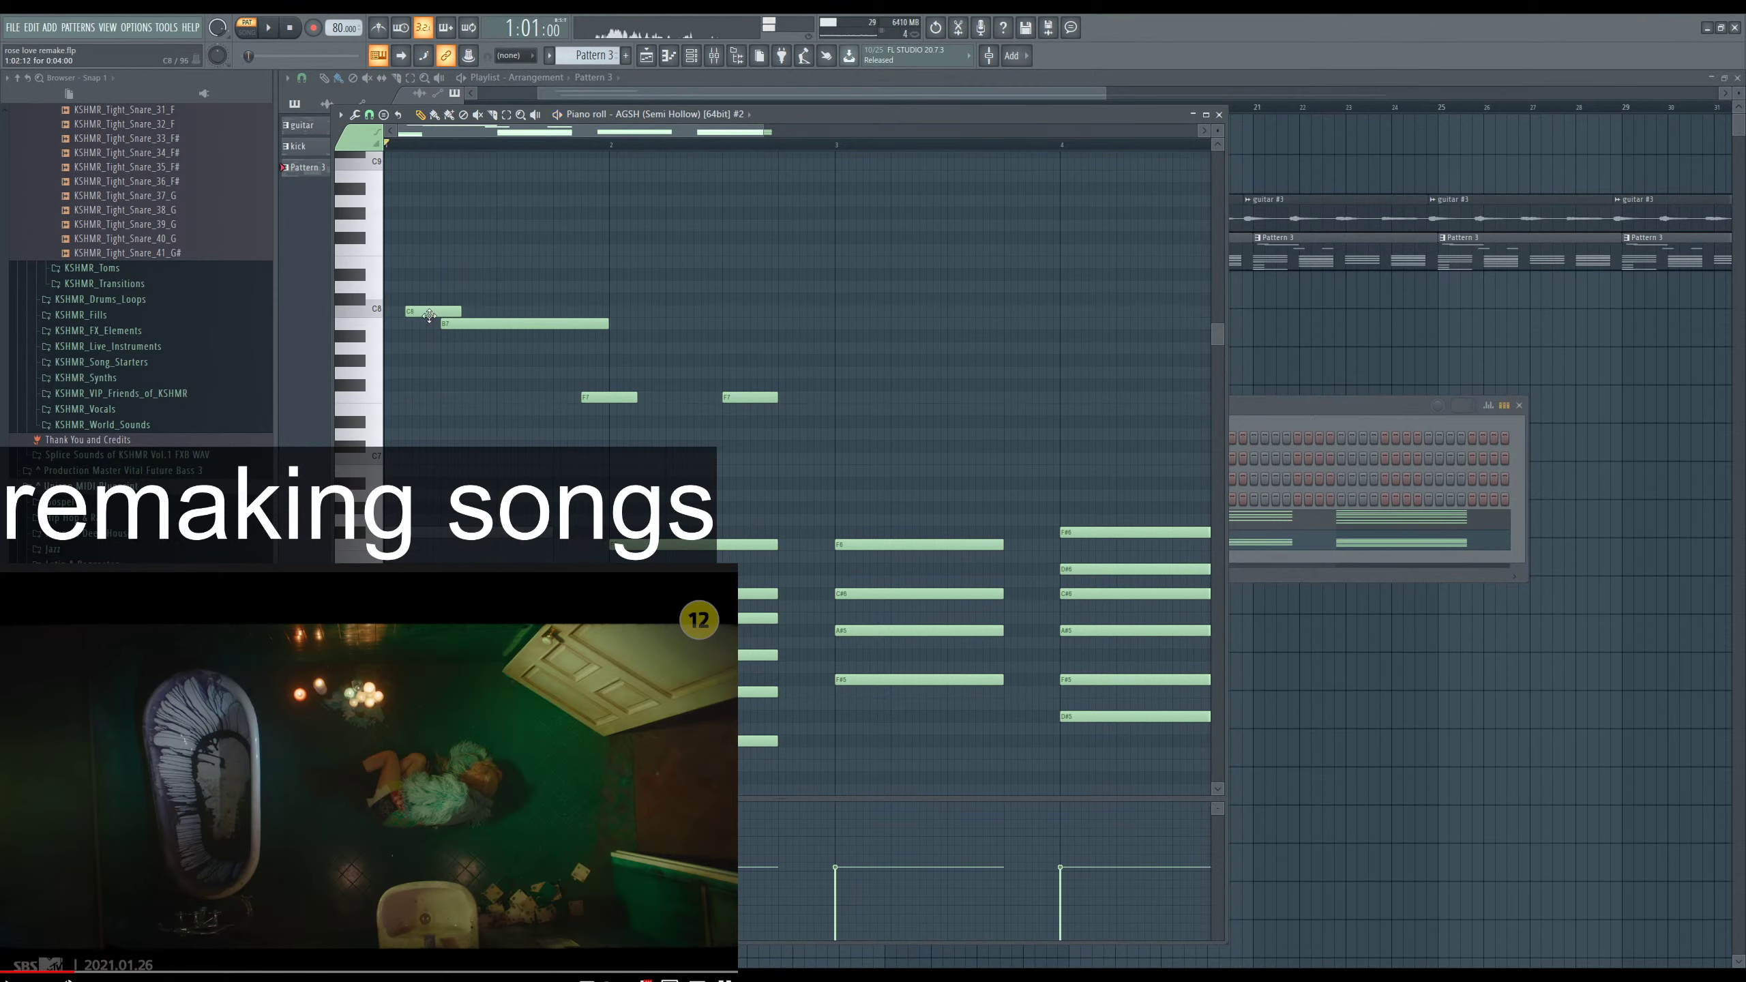
Raise the C8 trigger note to D8, and play the pattern while watching the keyswitches on the guitar's interface.
key("space")
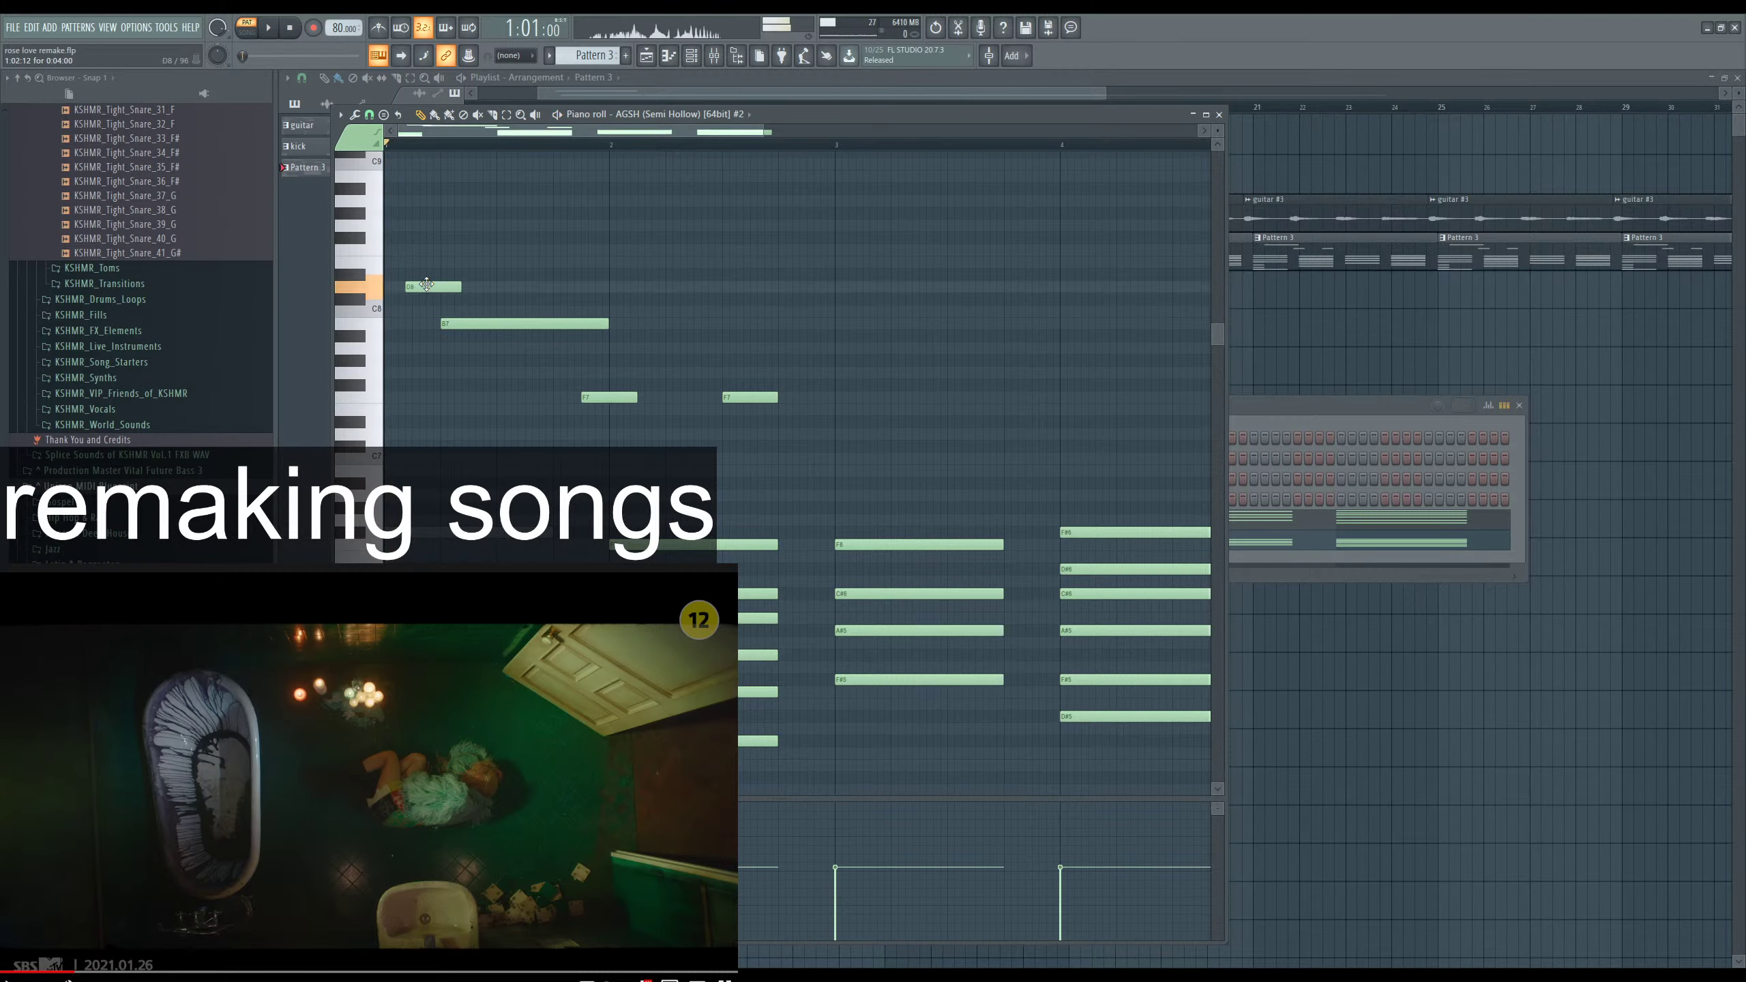
key("space")
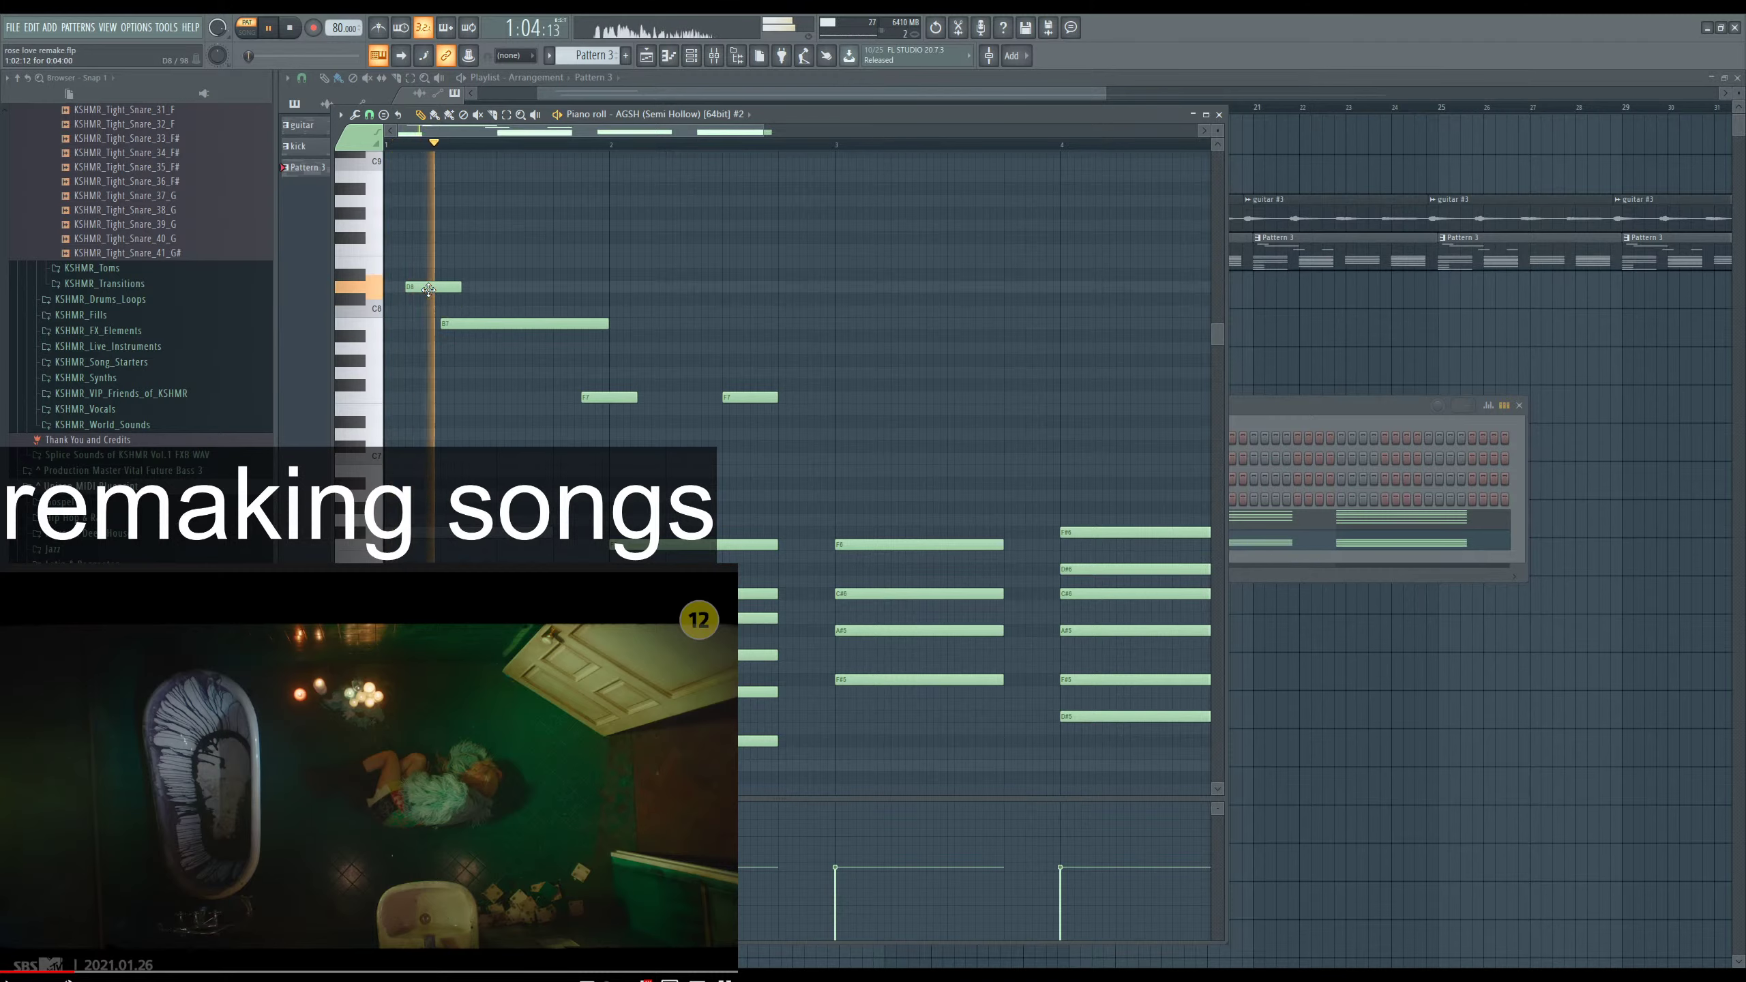
key("F6")
key("space")
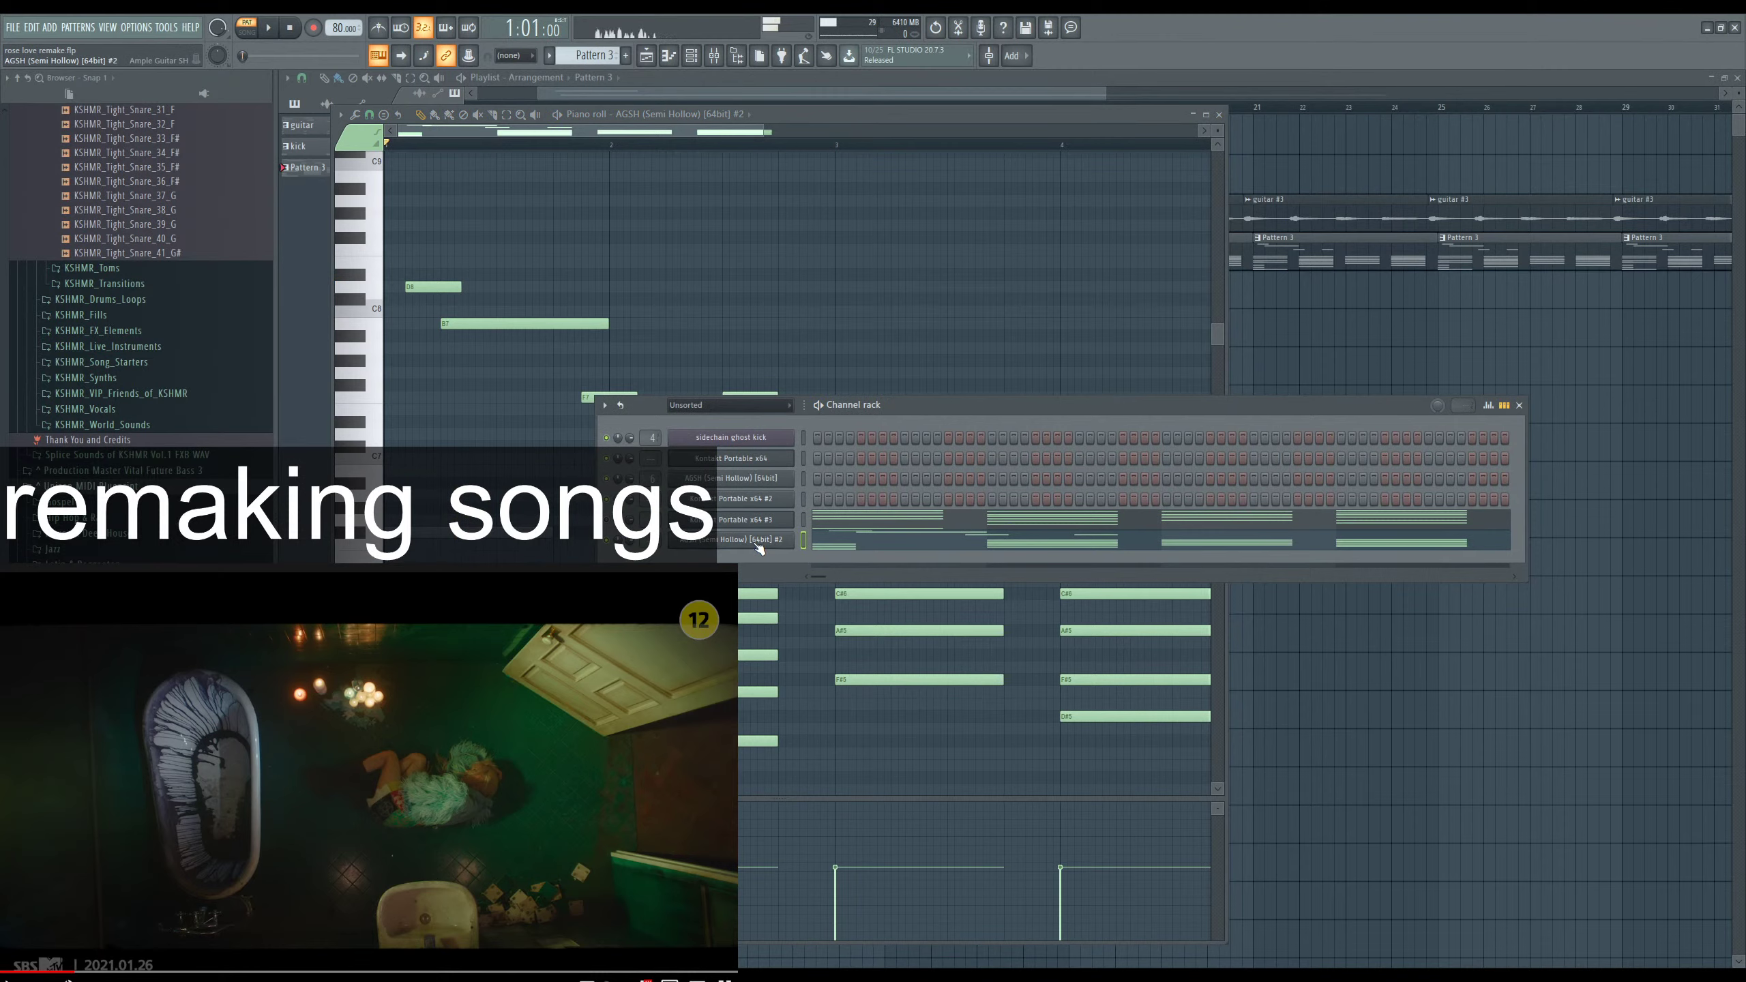
left_click(757, 545)
key("space")
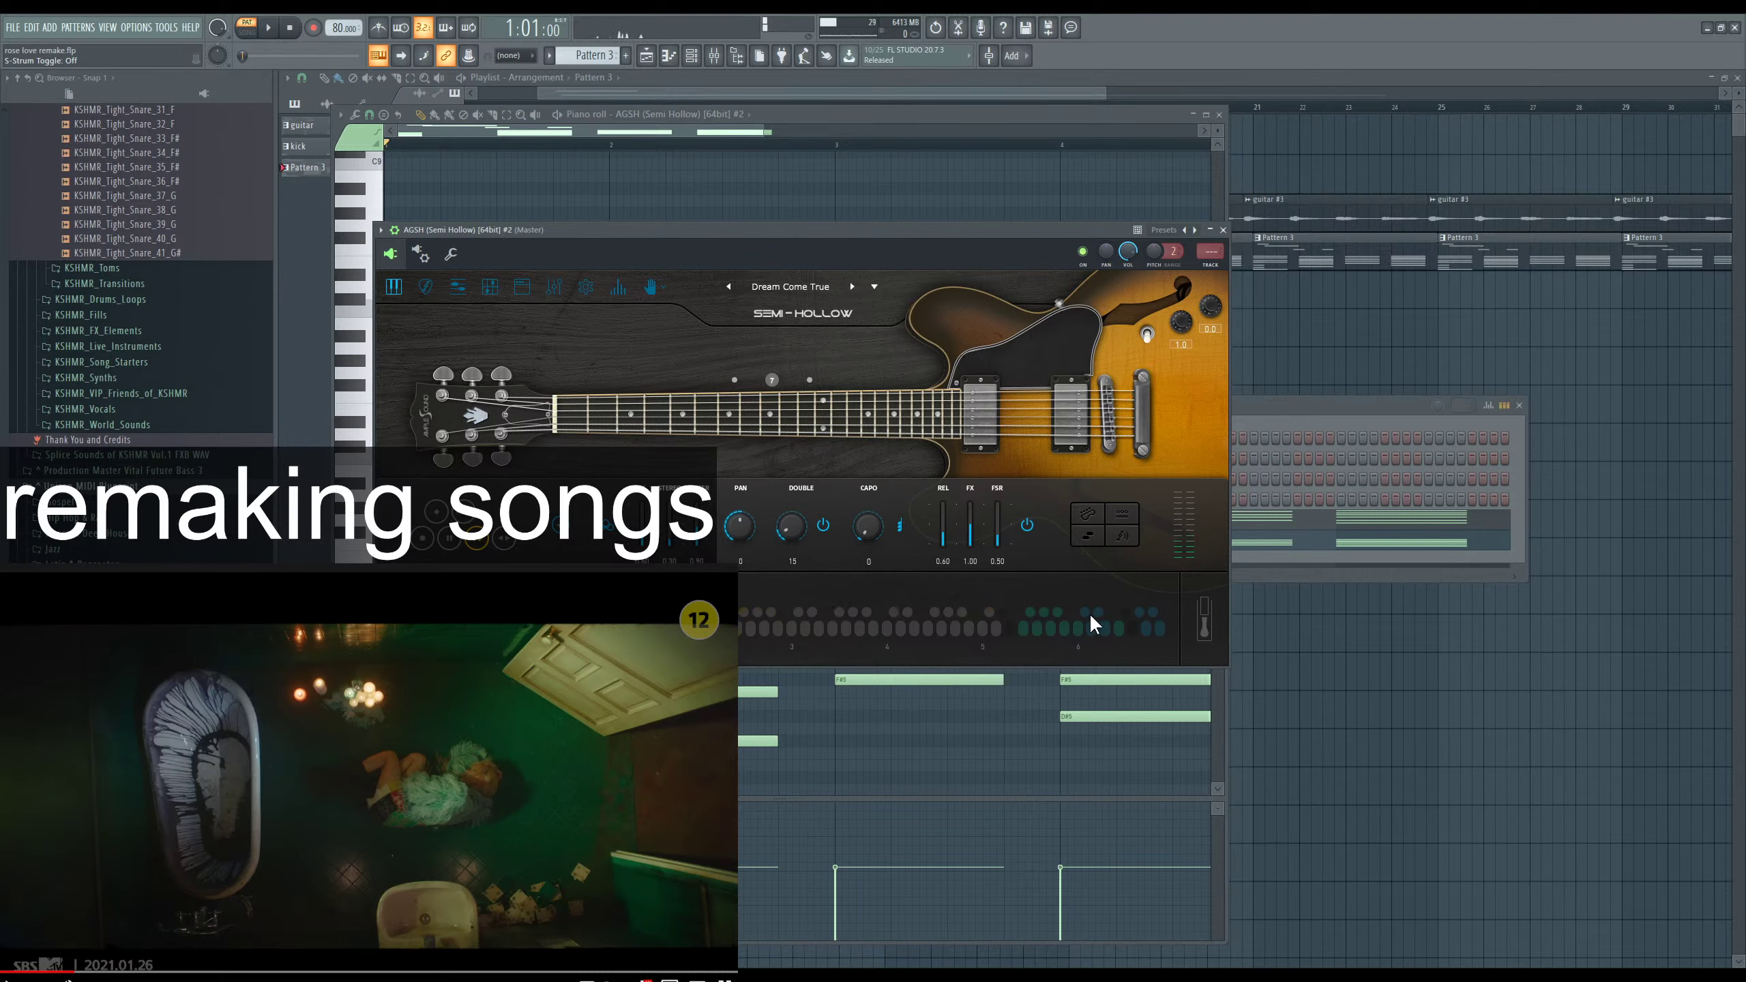
key("space")
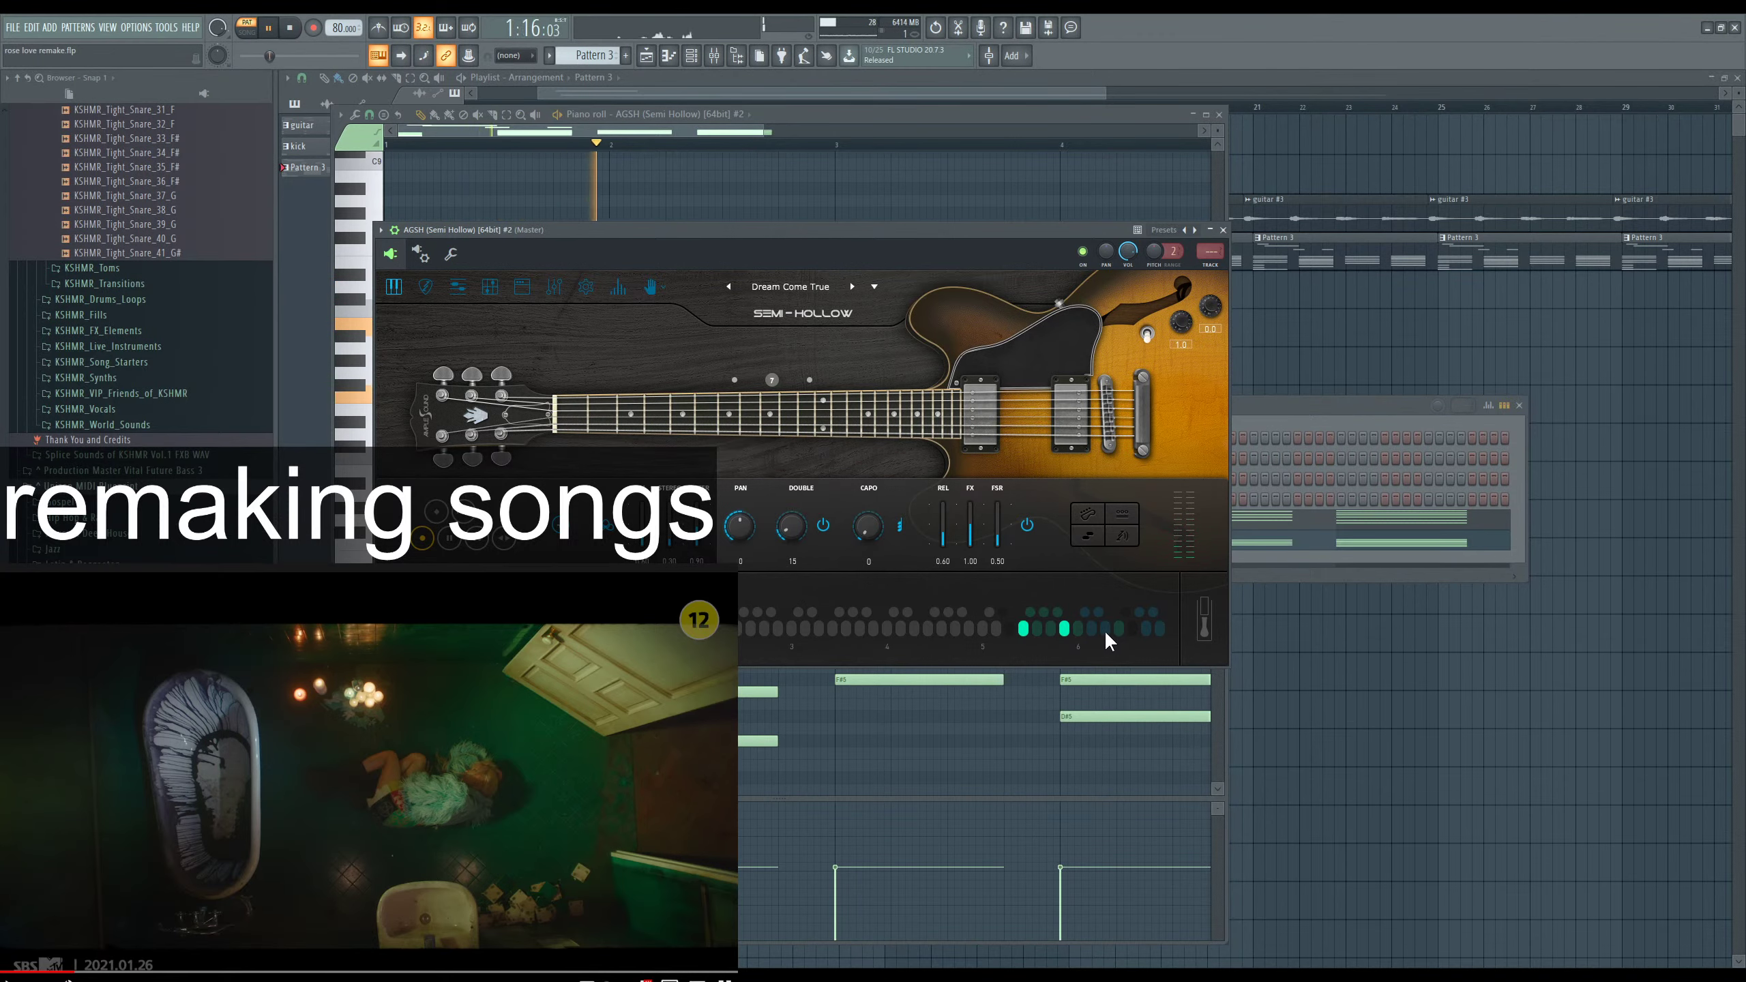
key("space")
Shorten the D8 trigger note to one step at step 4 of bar 1, and the B7 note to two steps.
key("F5")
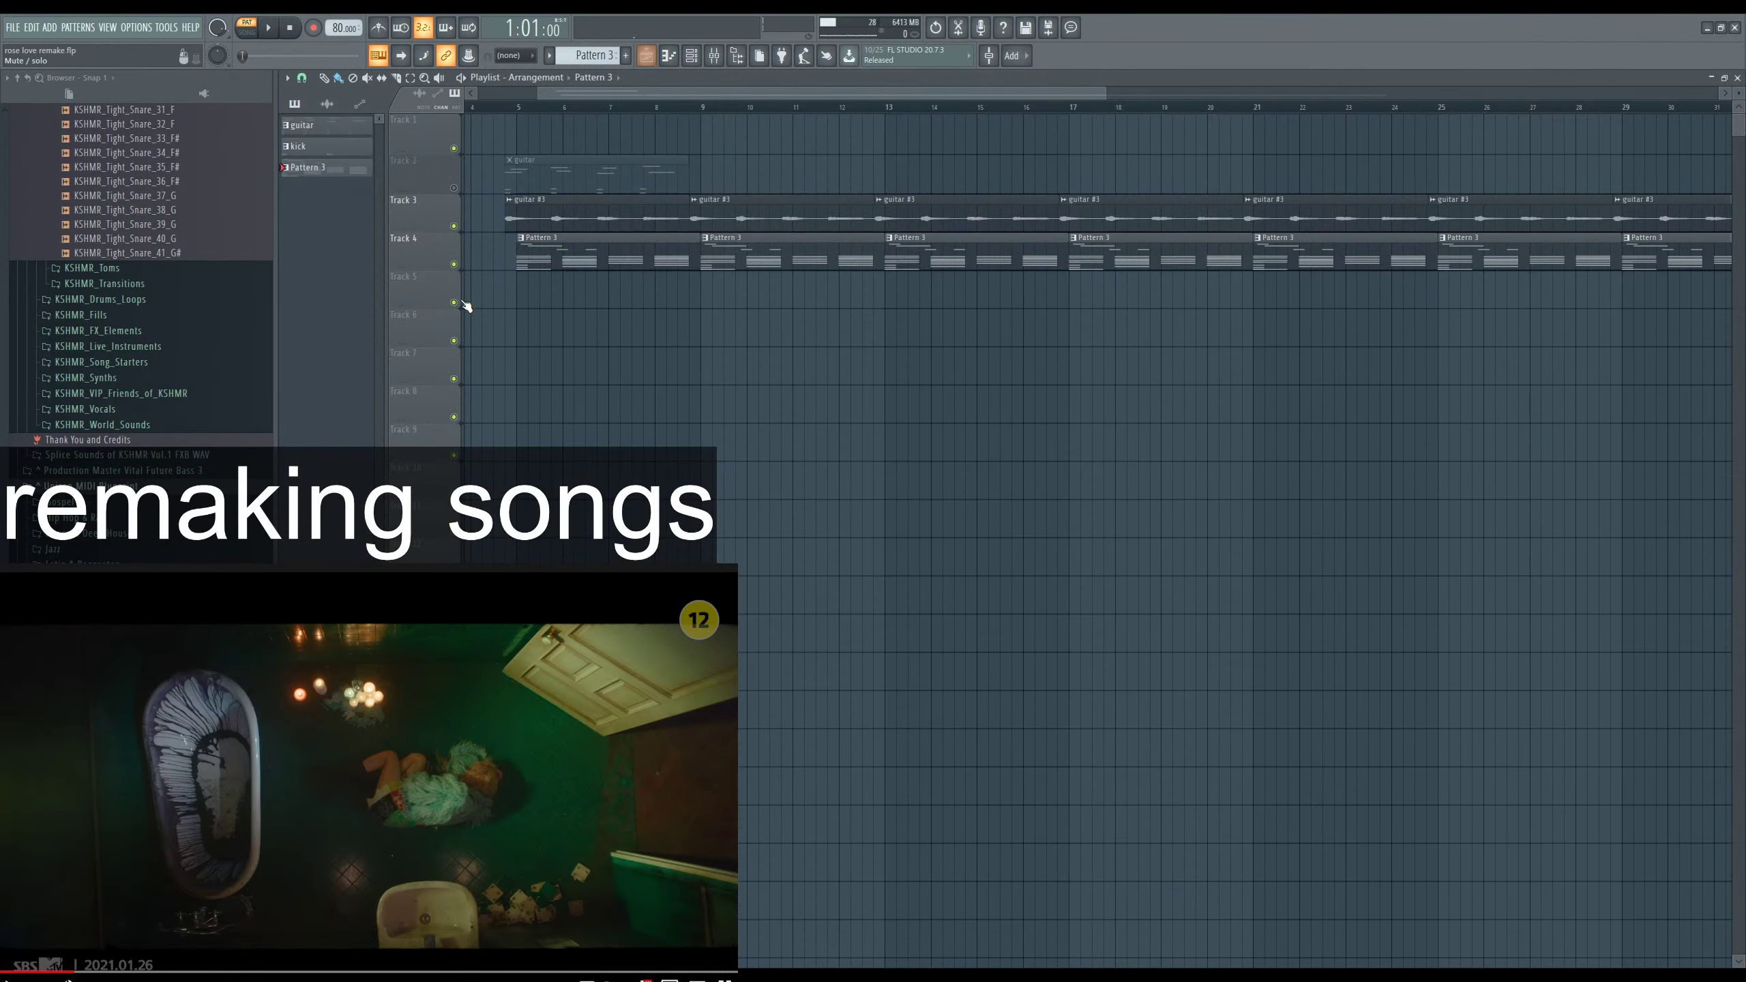
key("F6")
key("F7")
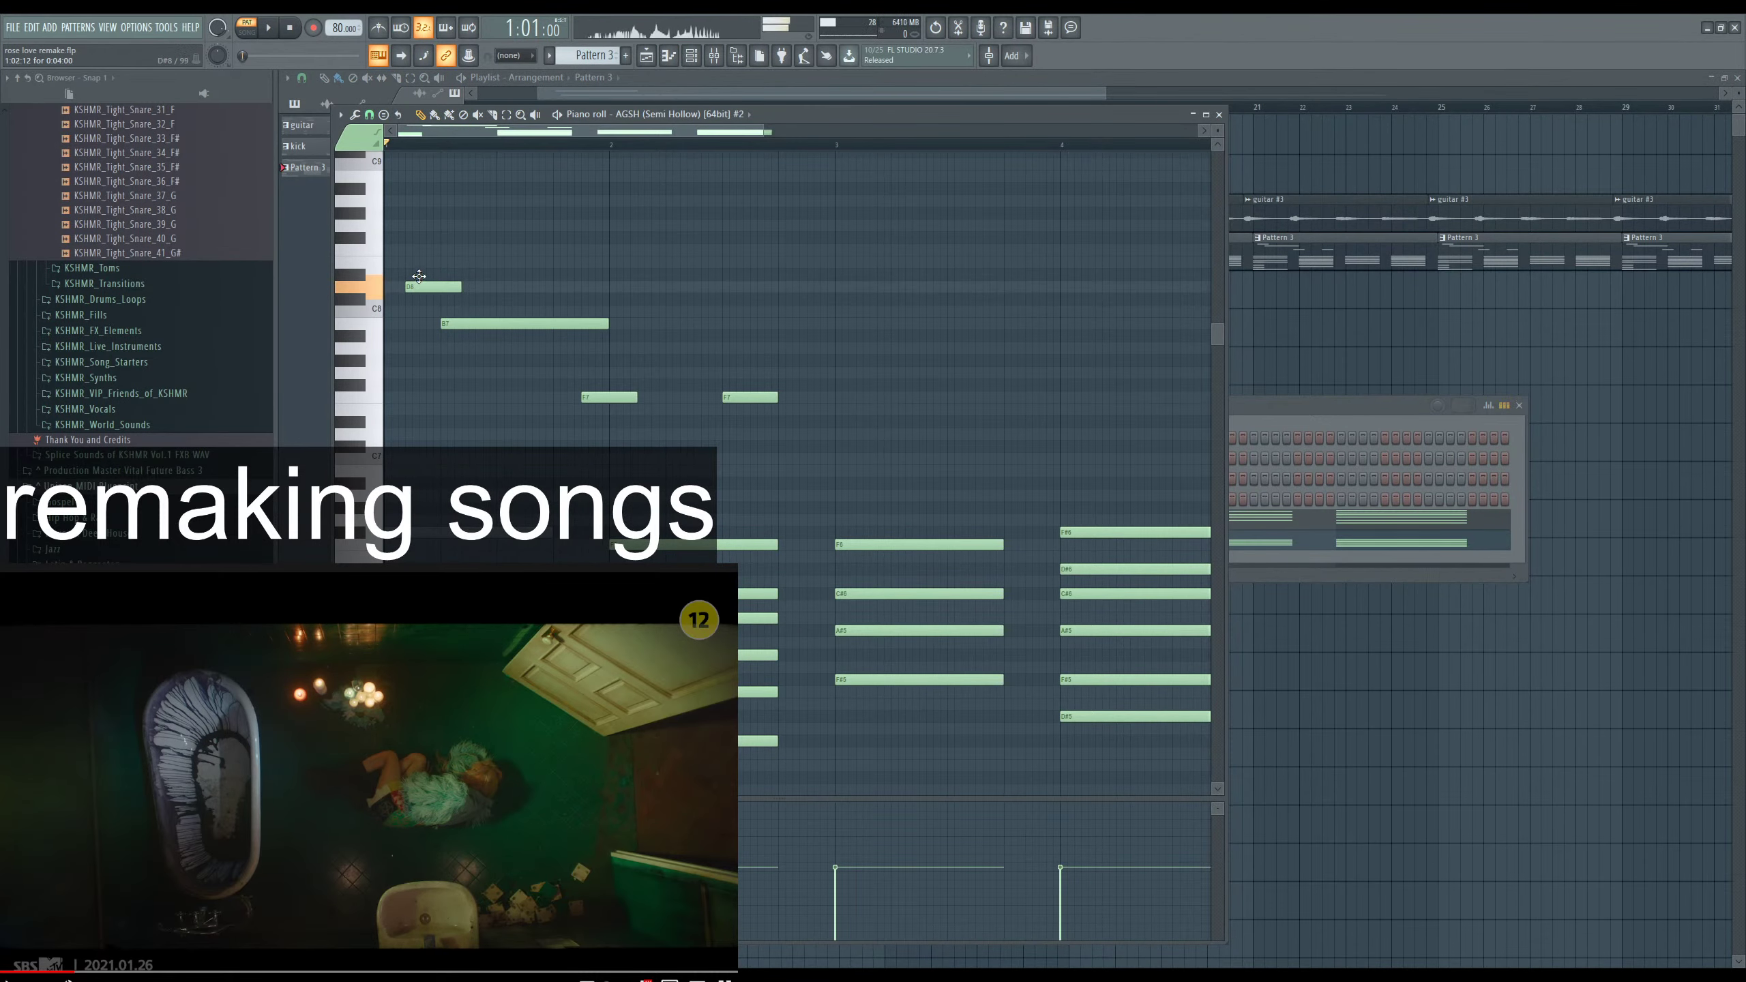
key("space")
left_click_drag(417, 261, 423, 293)
scroll(425, 295, "down", 3)
scroll(433, 330, "up", 2)
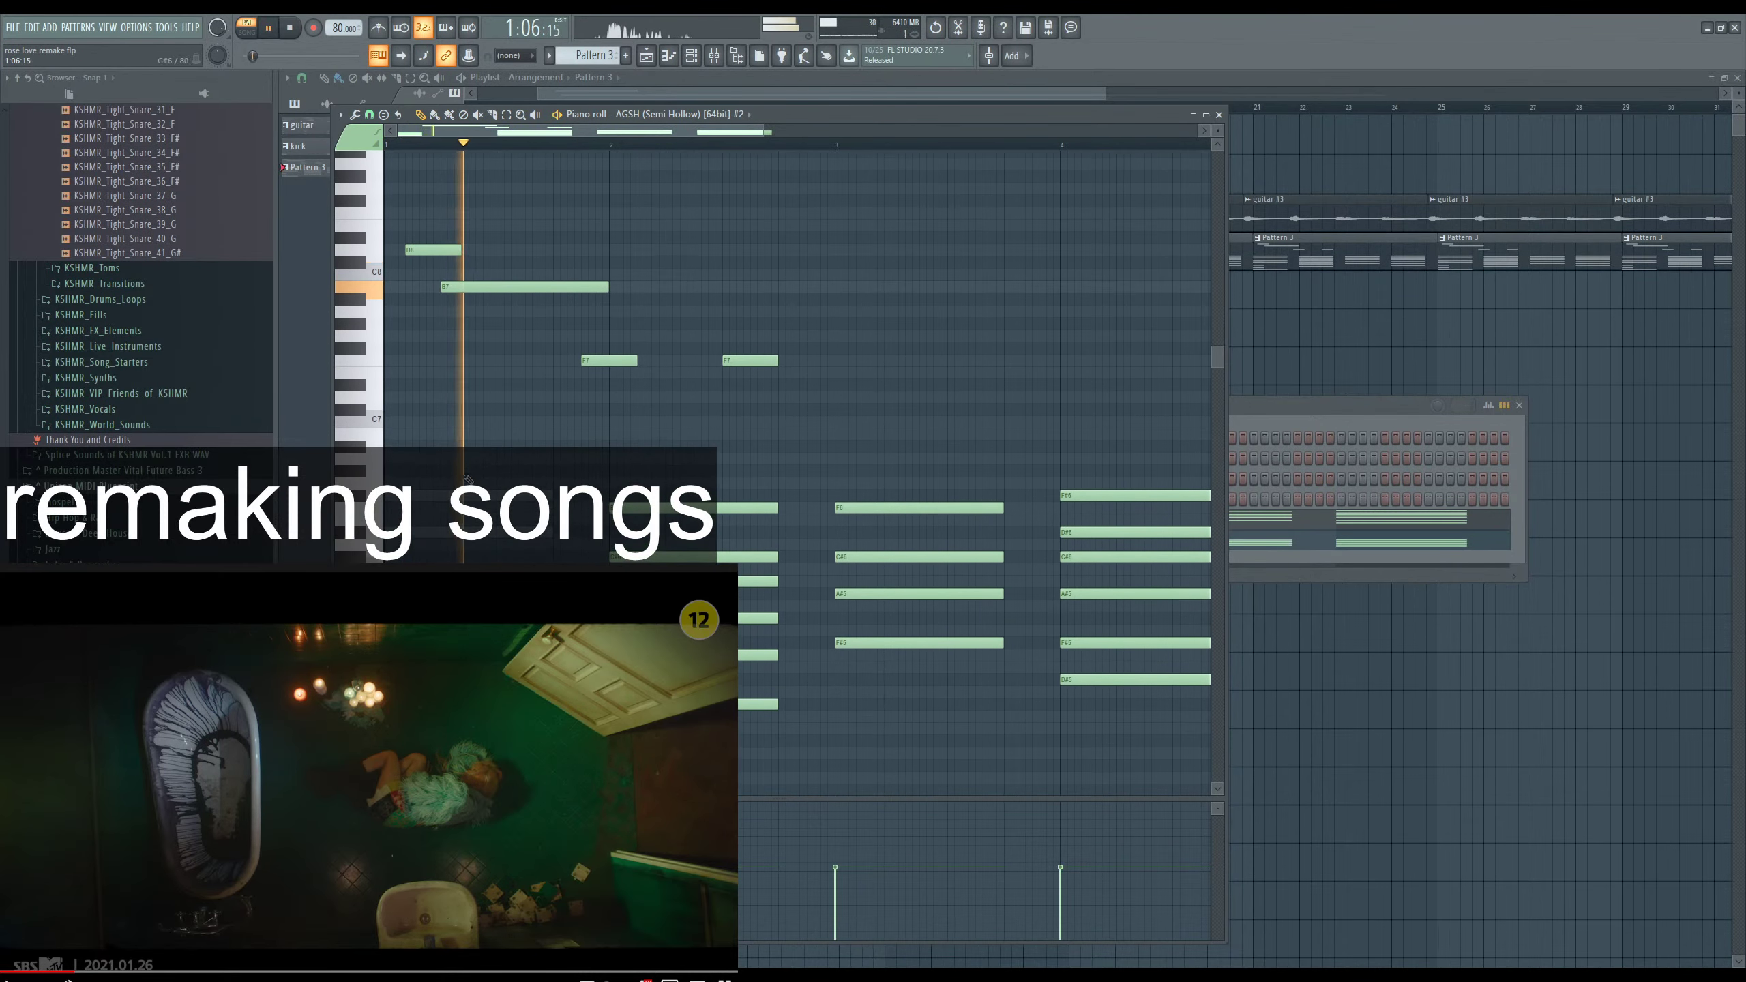
scroll(454, 427, "down", 4)
key("space")
key("space")
scroll(465, 483, "up", 5)
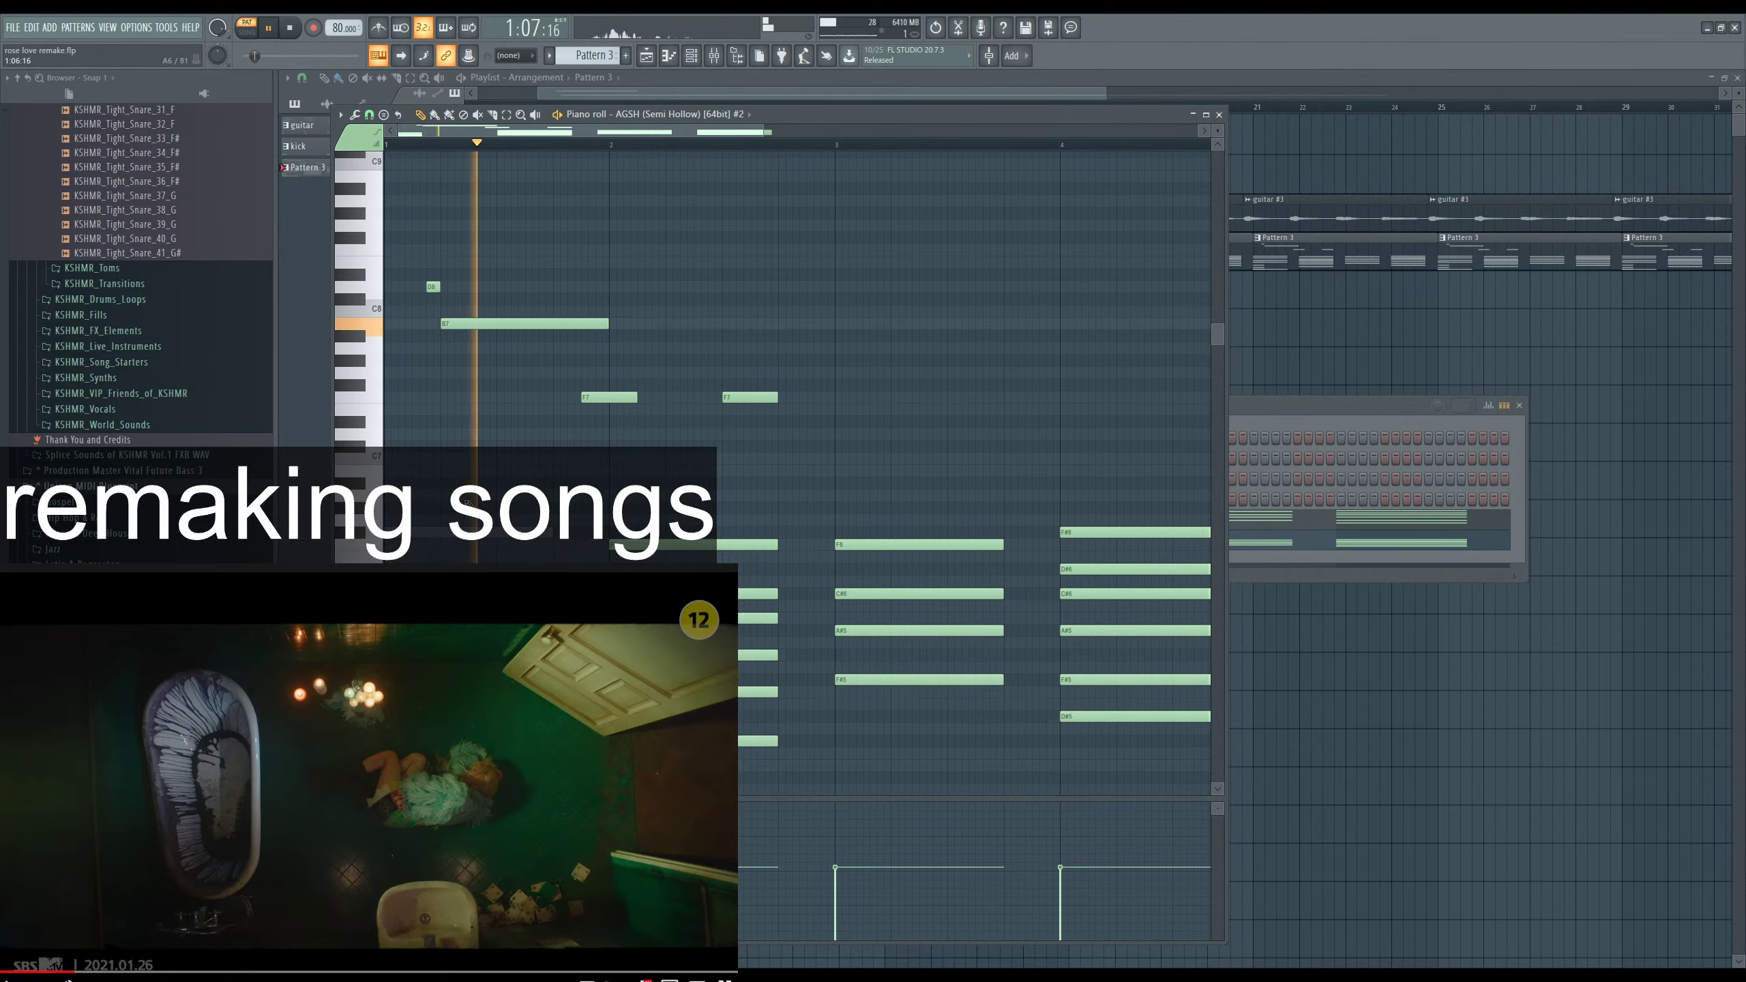
left_click_drag(616, 327, 471, 345)
Copy the first Semi-Hollow chord to step 7 of bar 1 and listen to it in playback.
scroll(470, 345, "down", 3)
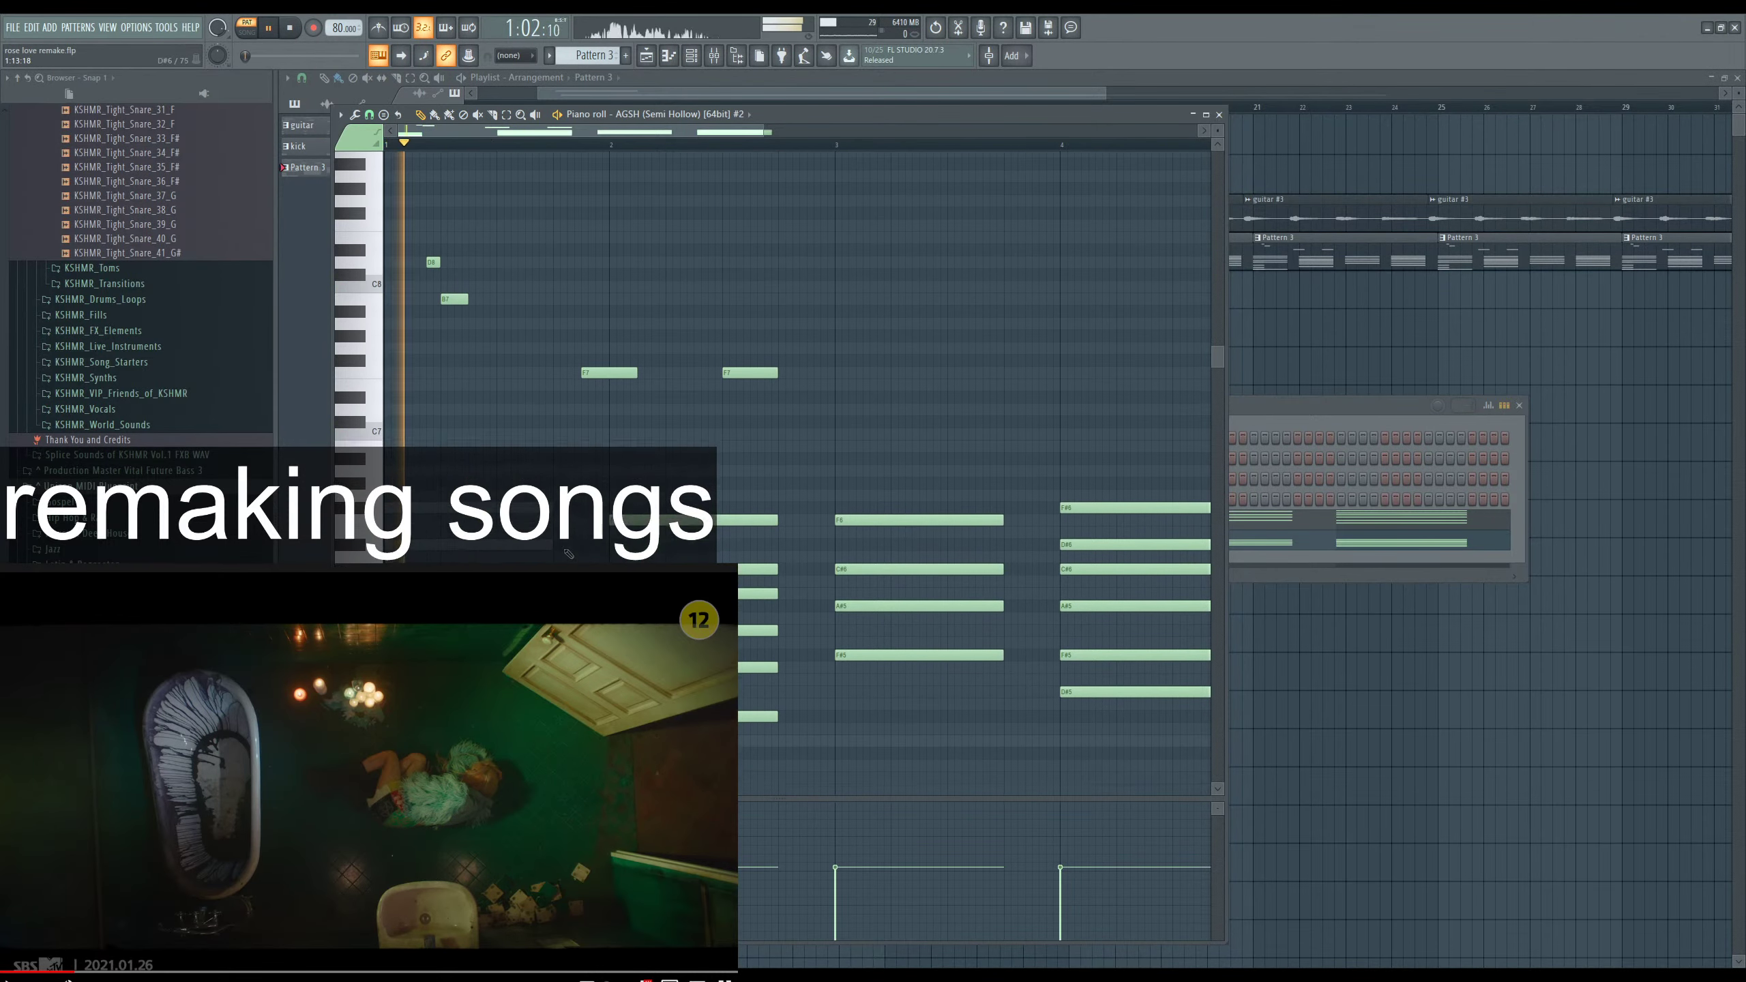
mouse_move(459, 686)
left_mouse_down()
mouse_move(440, 685)
mouse_move(490, 686)
left_mouse_up()
key("space")
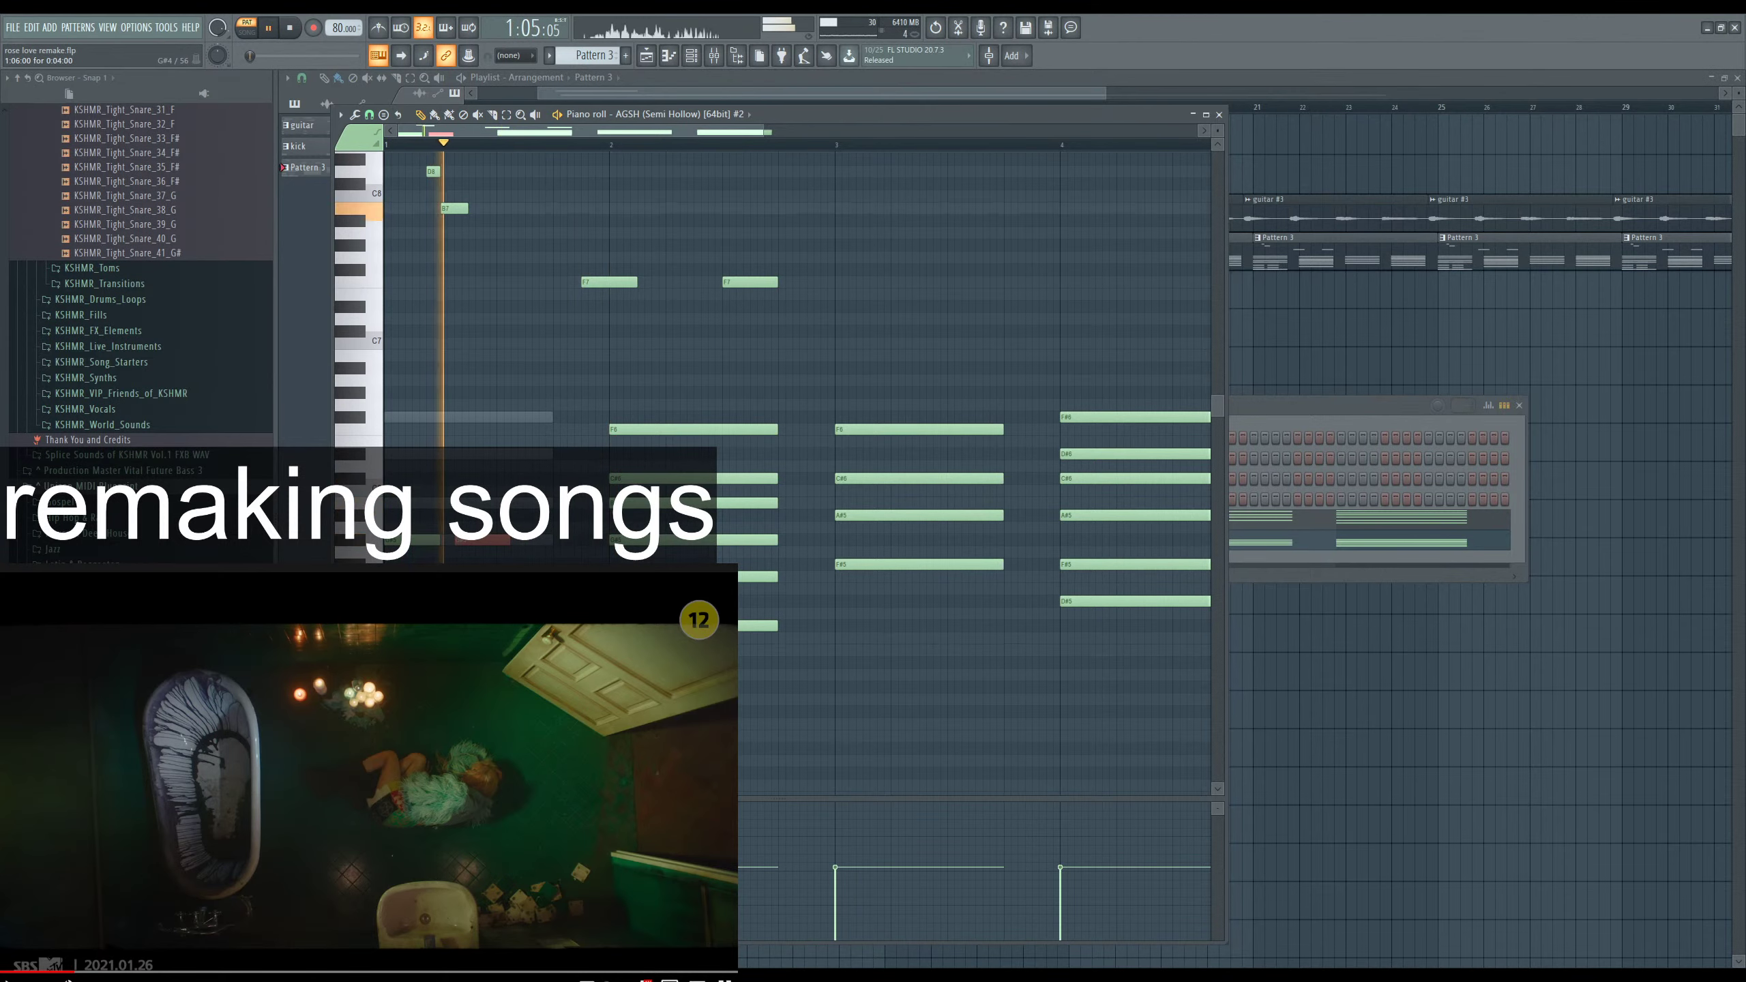
scroll(596, 475, "up", 3)
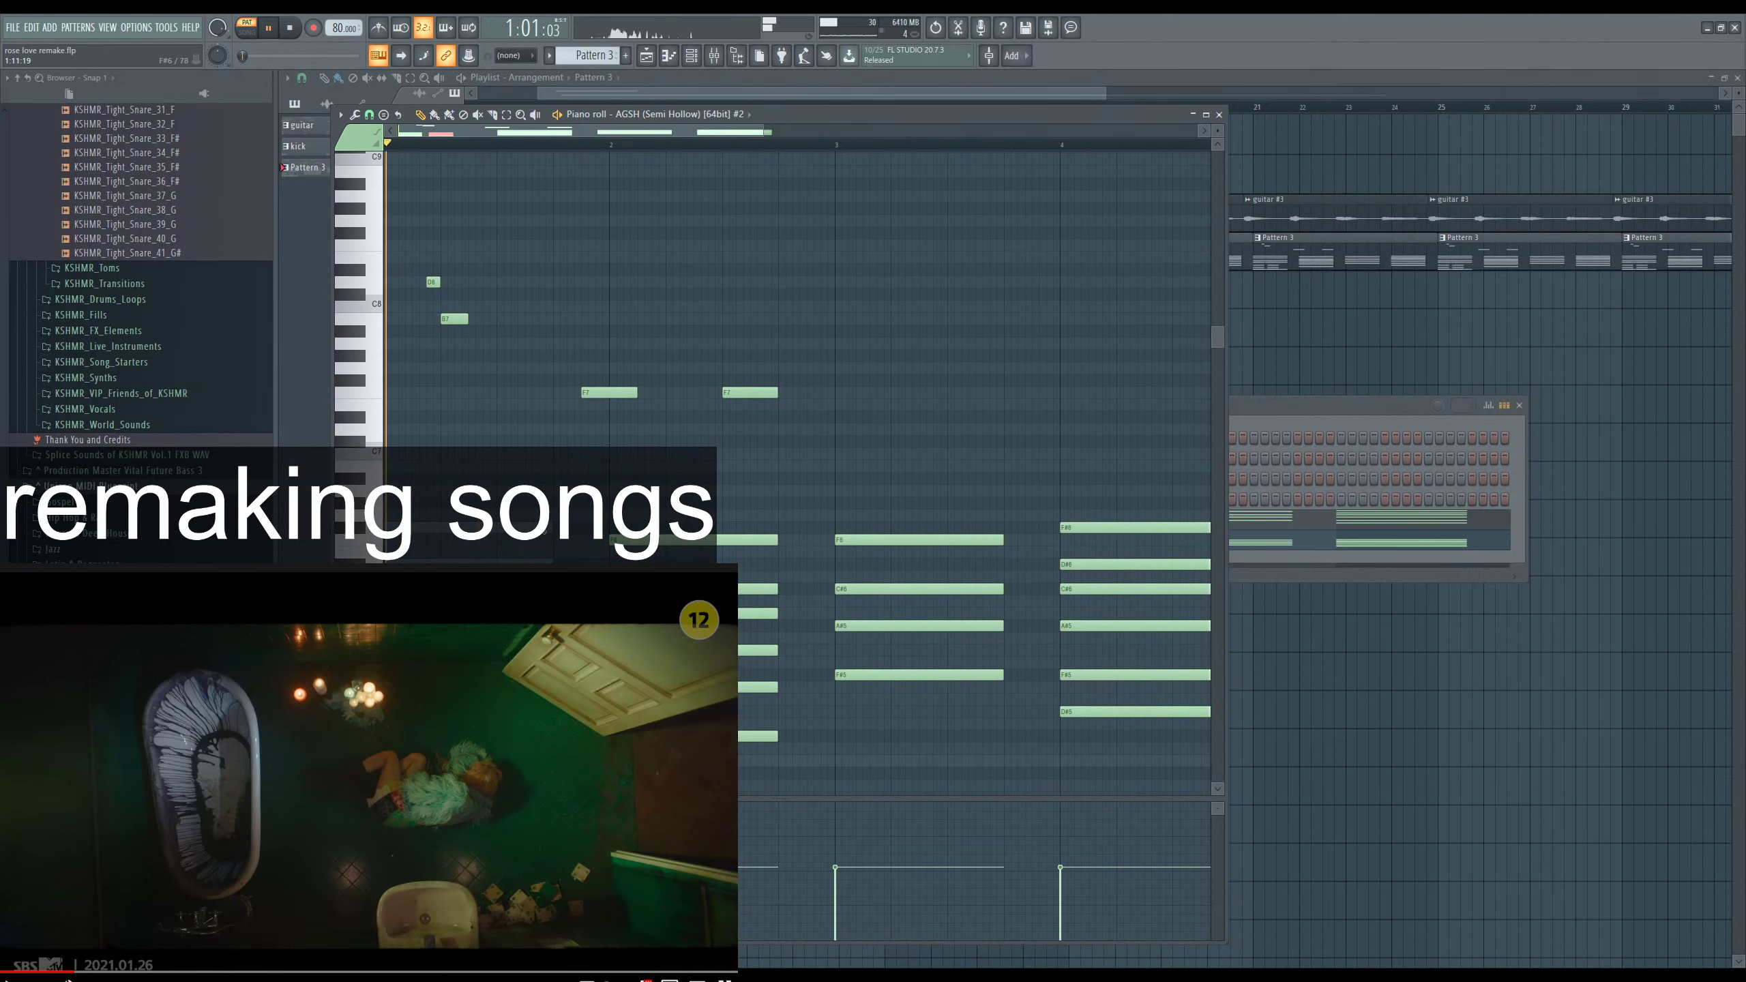
scroll(596, 475, "down", 3)
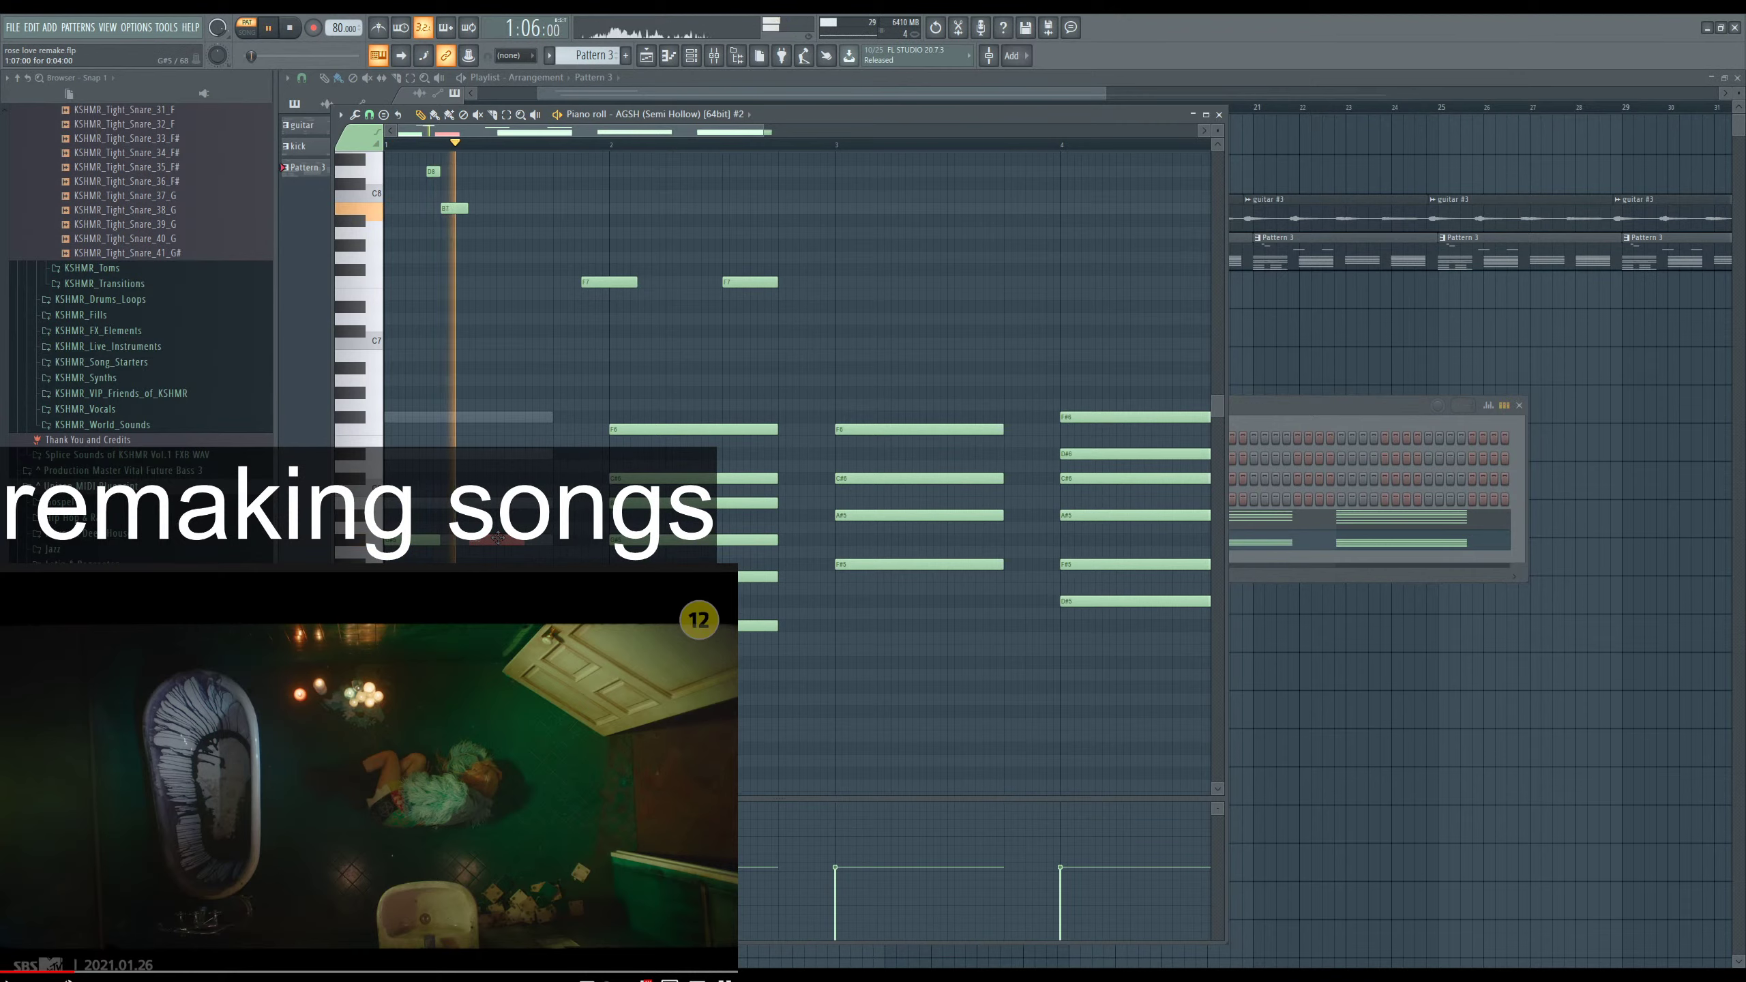
scroll(557, 328, "up", 2)
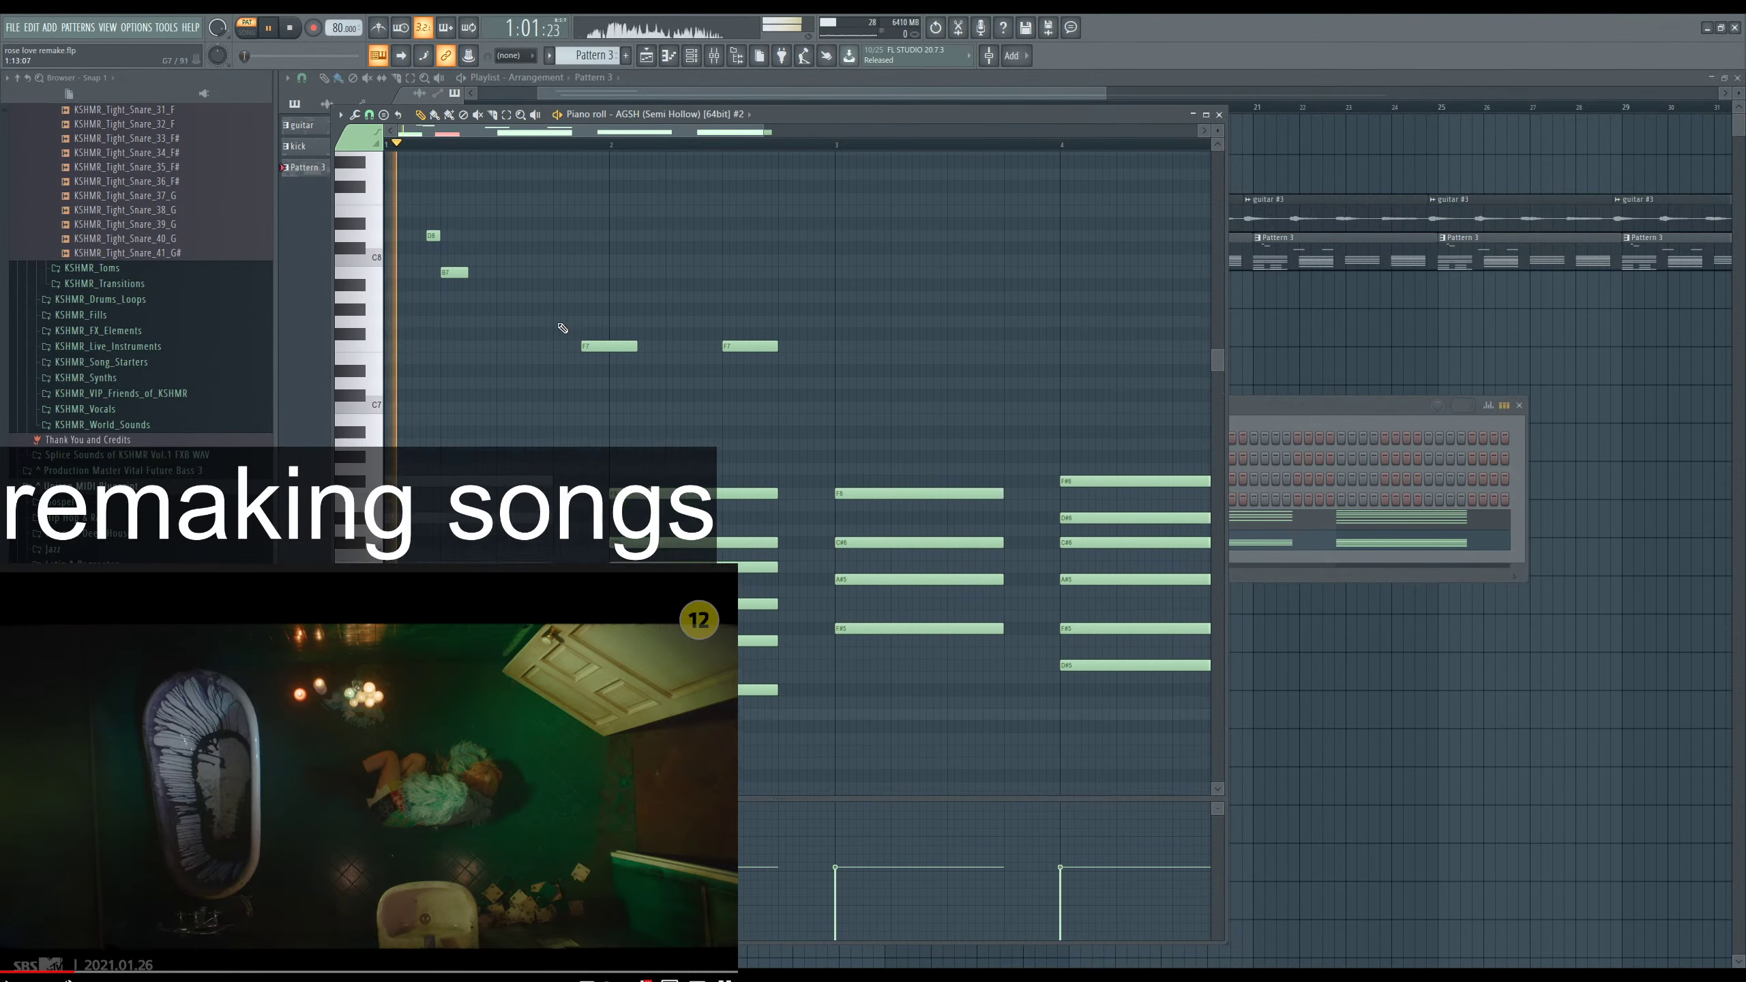
Add a two-step B7 trigger note at step 13 of bar 1 and listen to it with the existing B7 note.
left_click(566, 282)
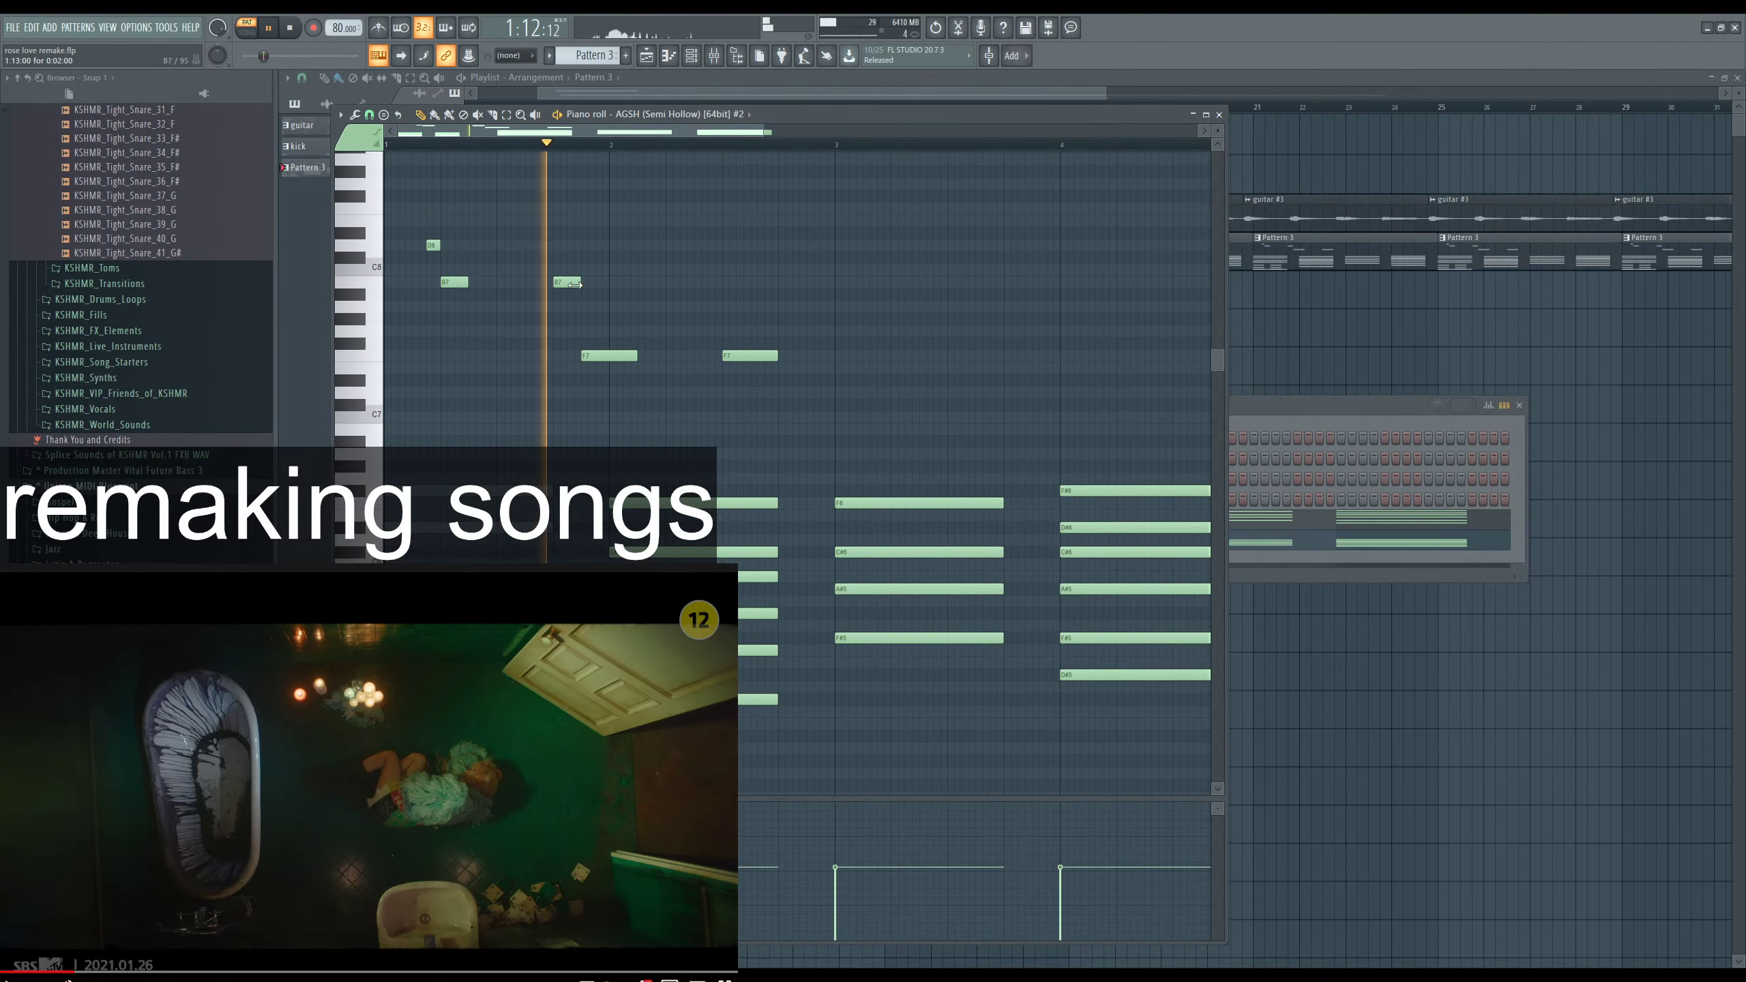
left_click_drag(423, 276, 602, 282)
key("space")
key("space")
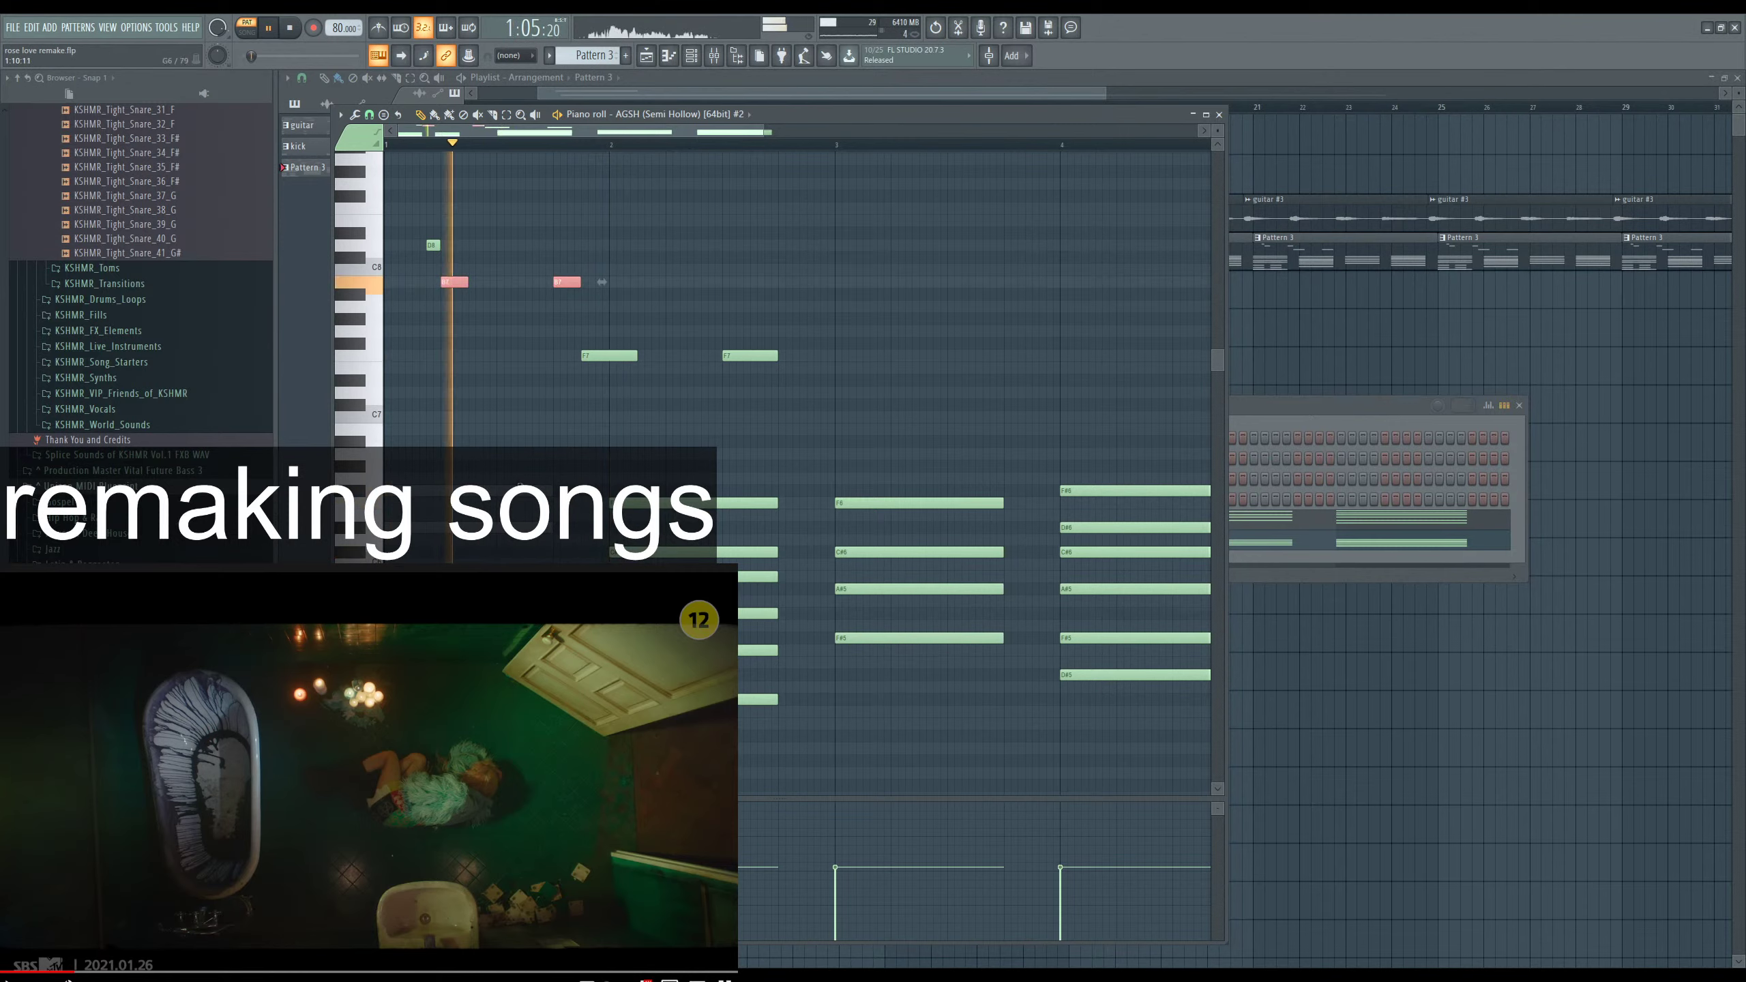
Double both B7 trigger notes with two-step F#7 notes at steps 5 and 13 of bar 1.
key("space")
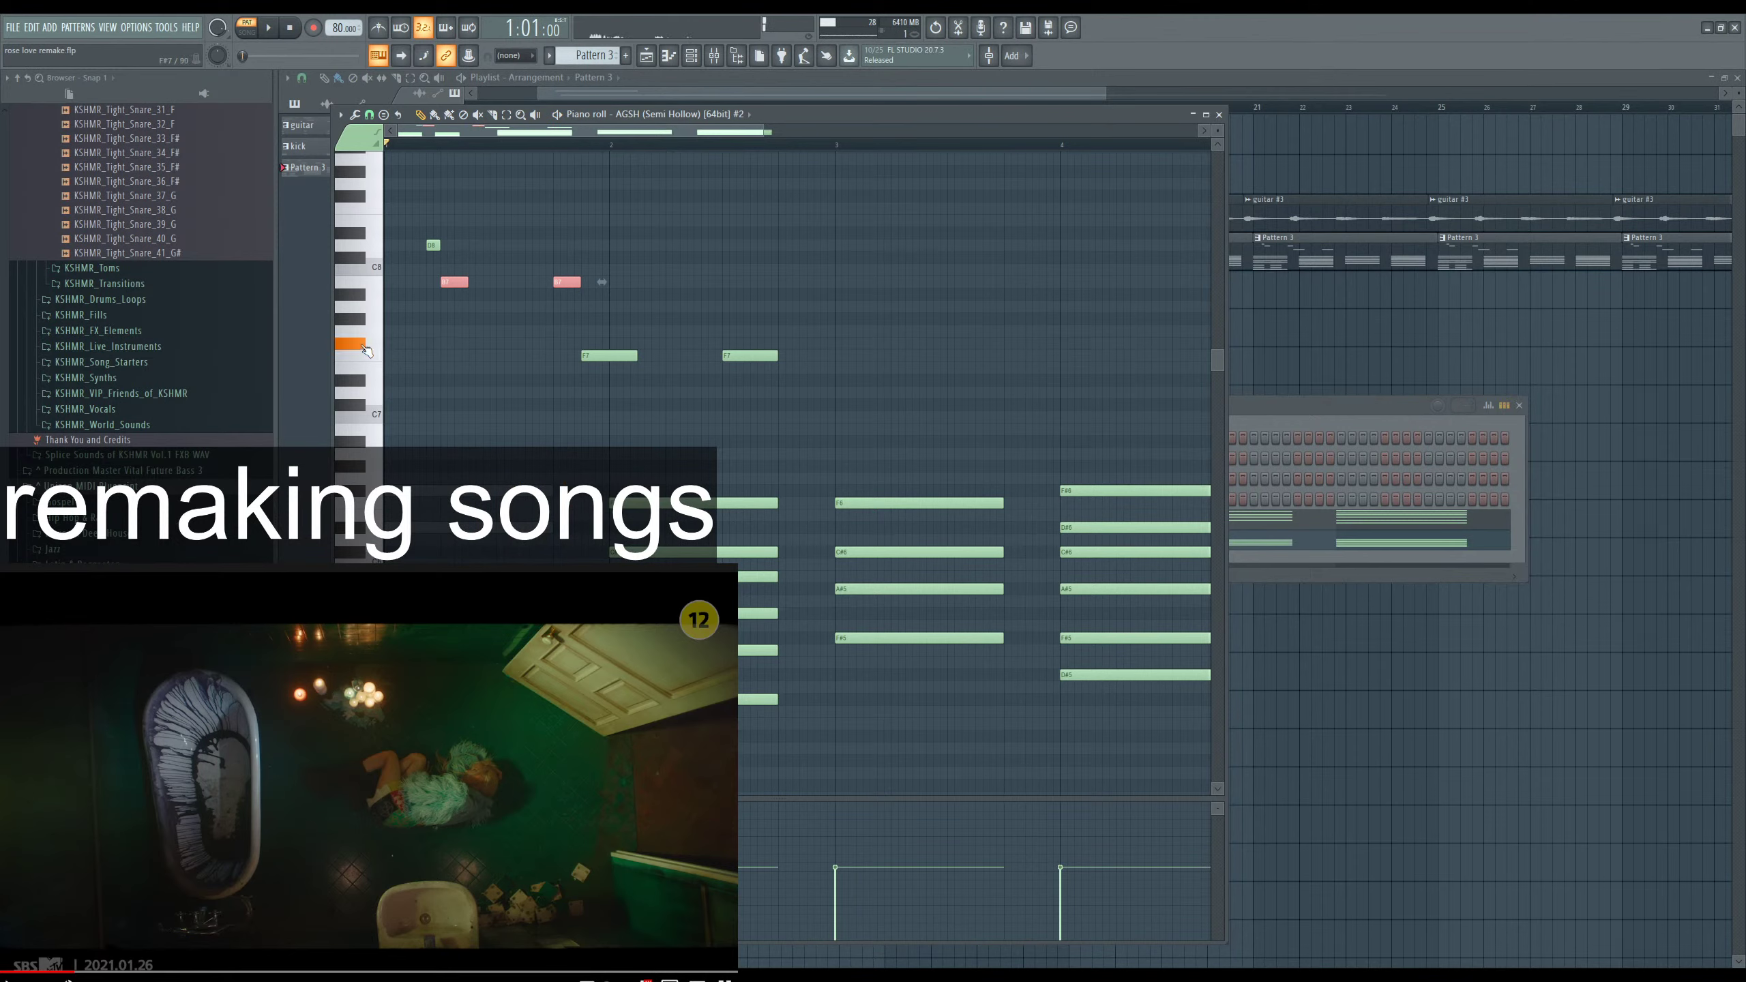
key("space")
left_click(556, 344)
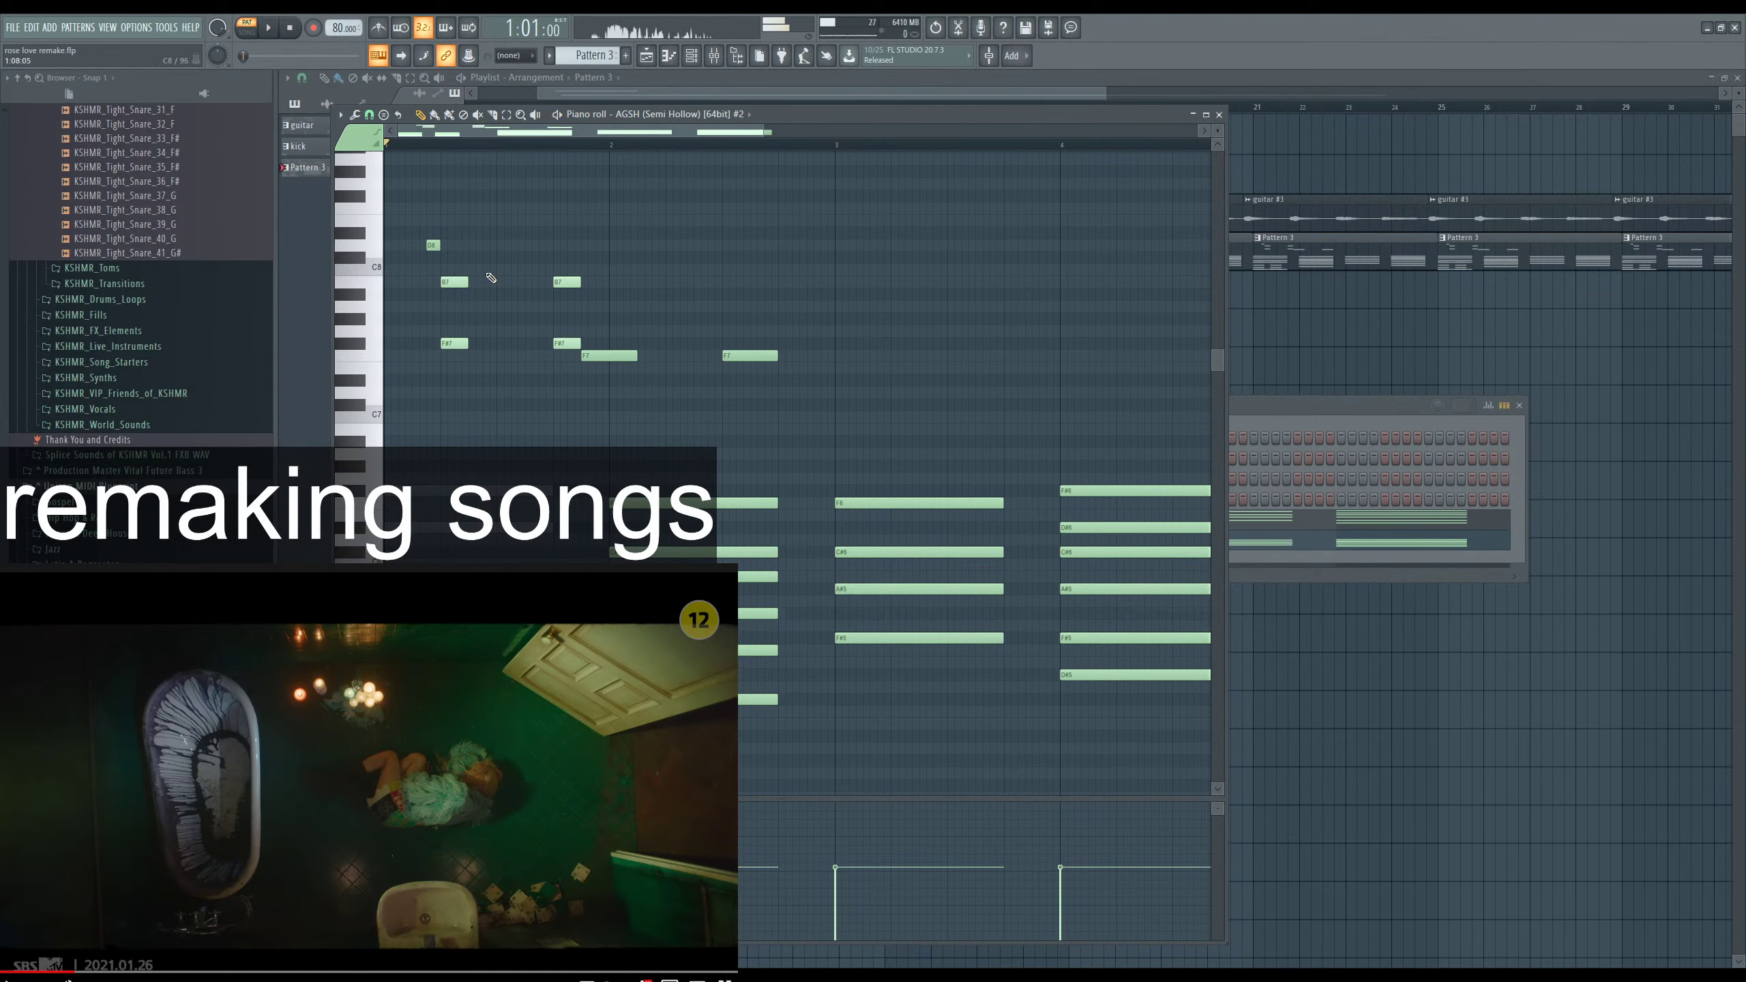
Add a second D8 trigger note, two steps long, starting midway through step 7 of bar 1, and listen to it.
left_click(481, 245)
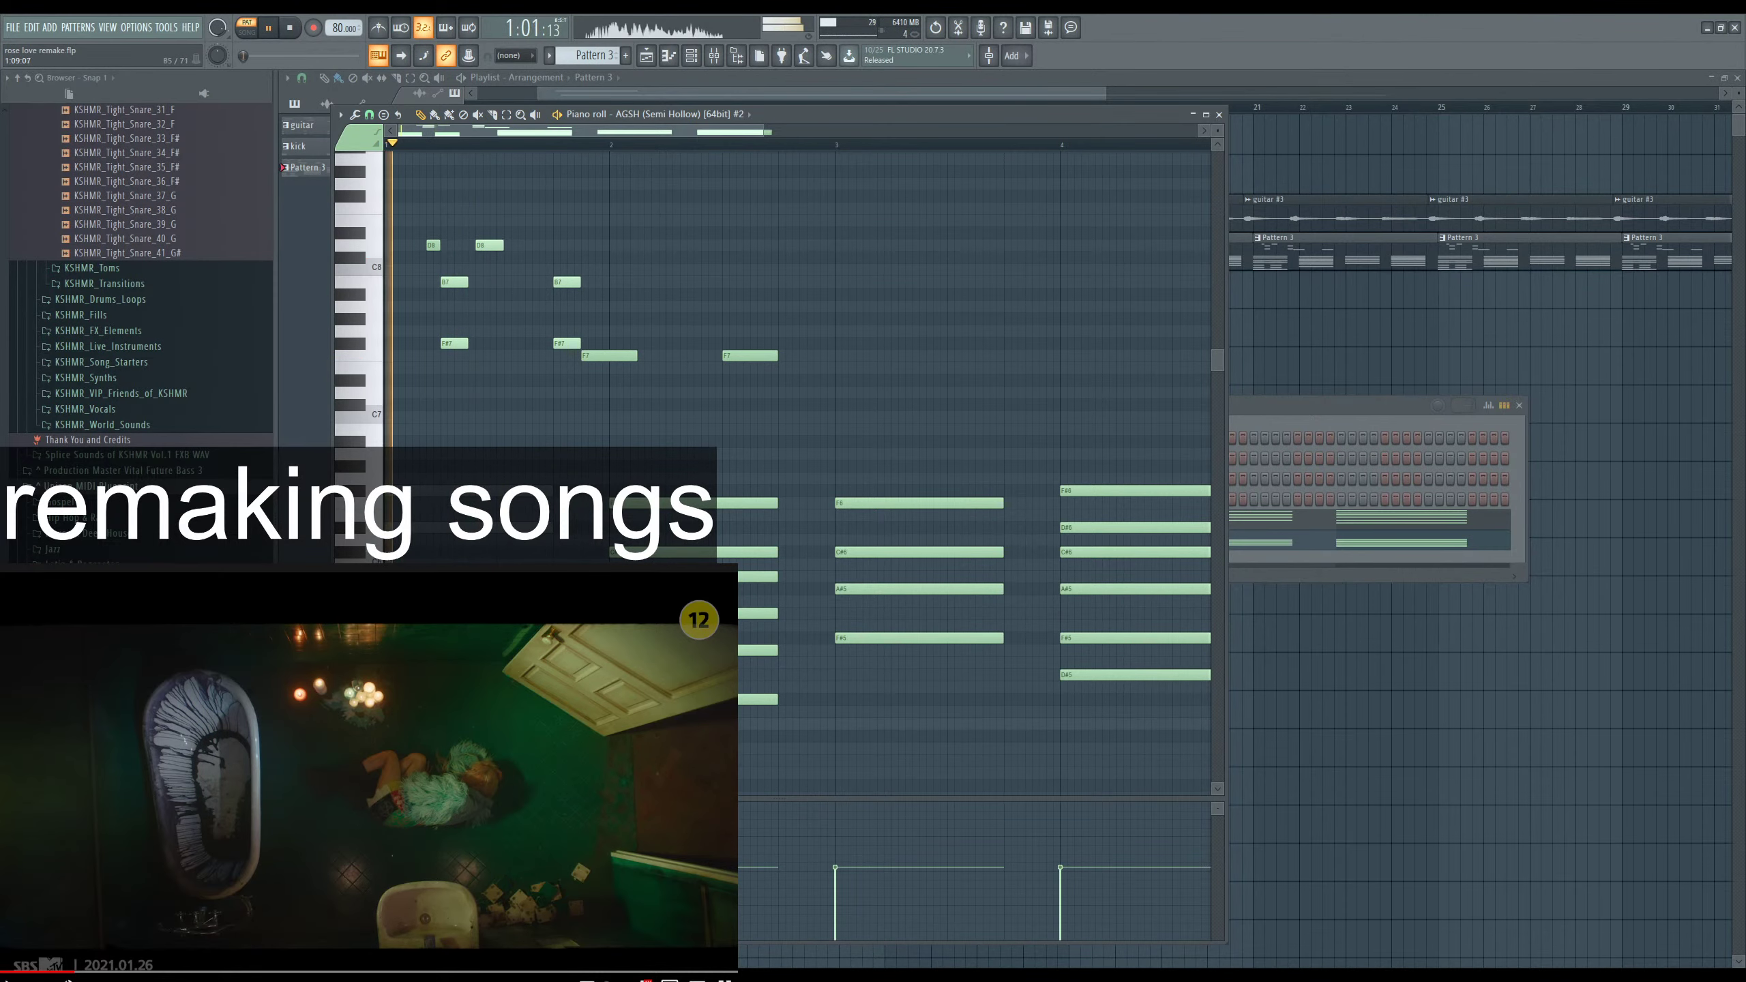
scroll(797, 454, "down", 3)
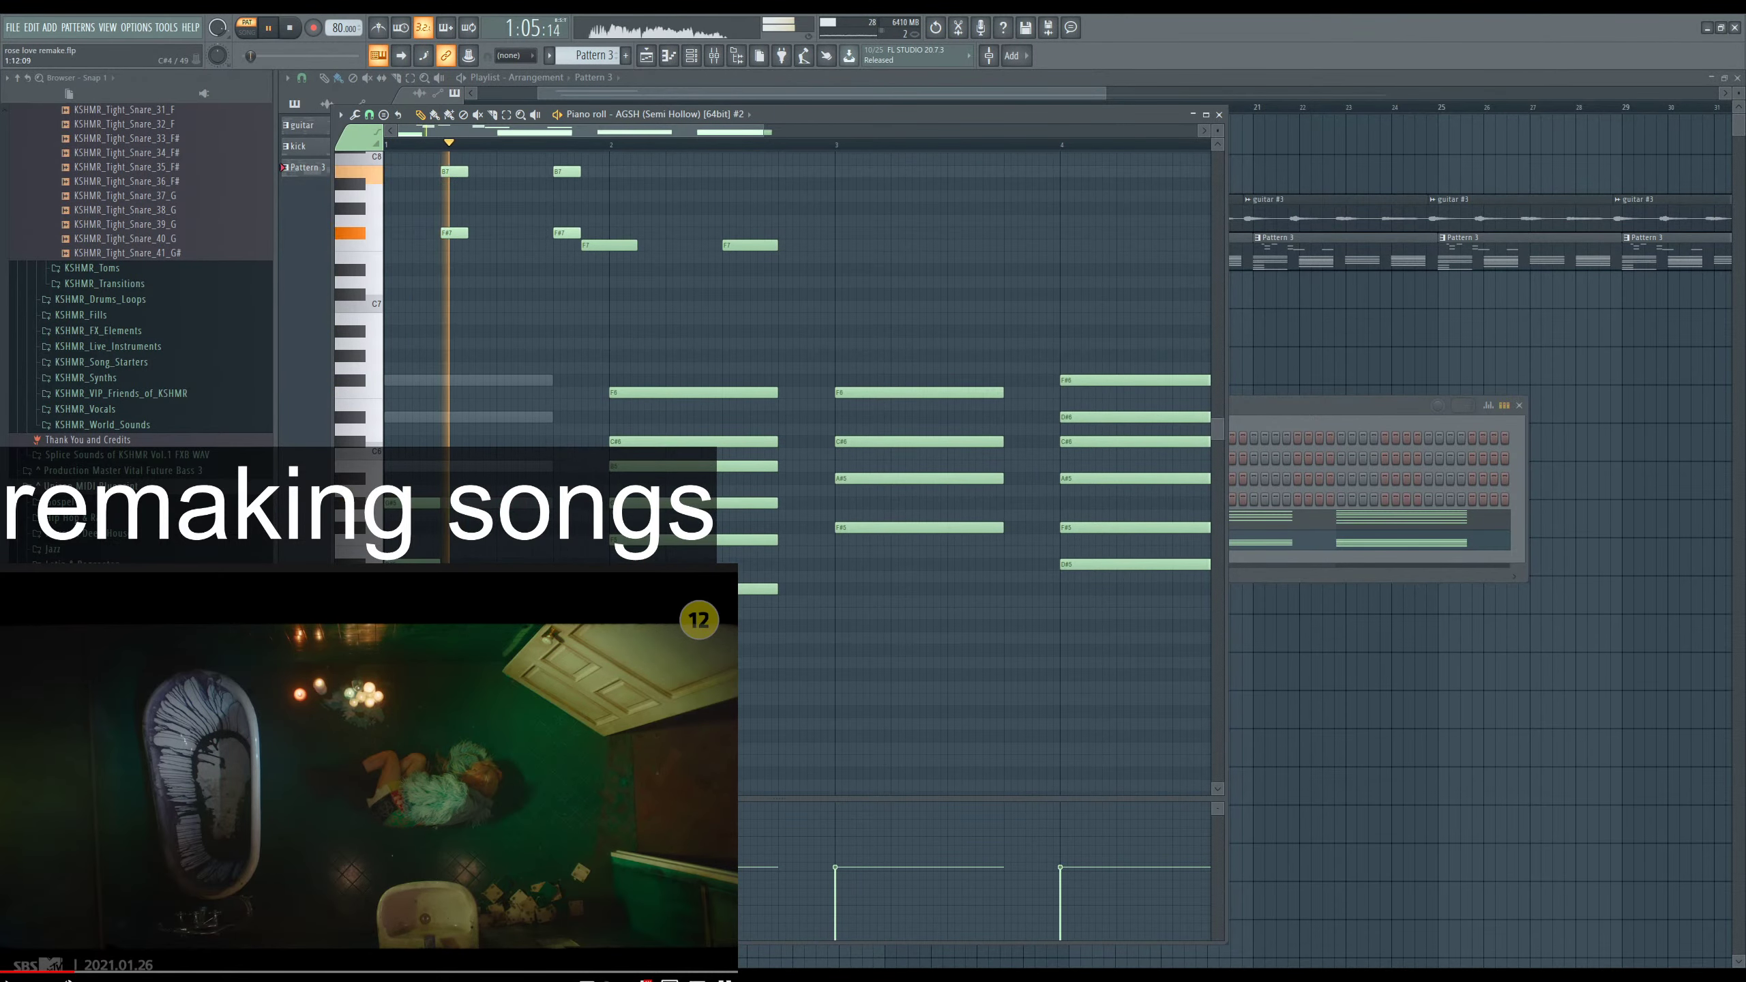
scroll(486, 280, "up", 4)
left_click(486, 280)
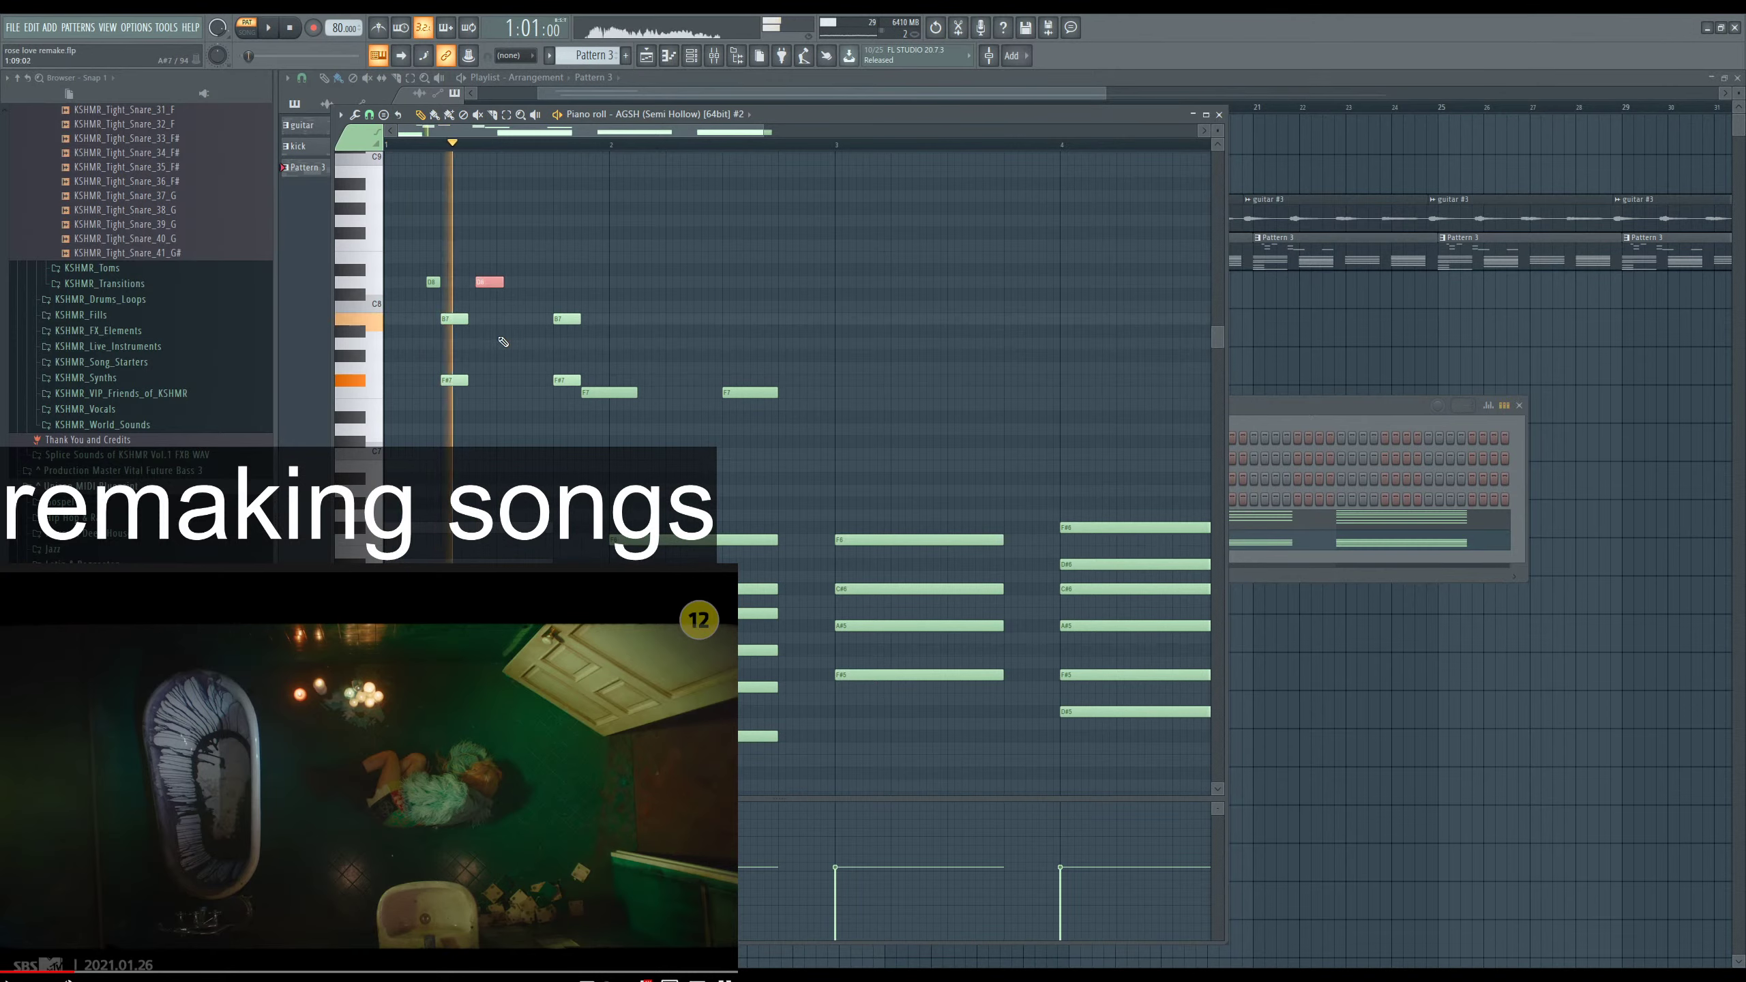
key("space")
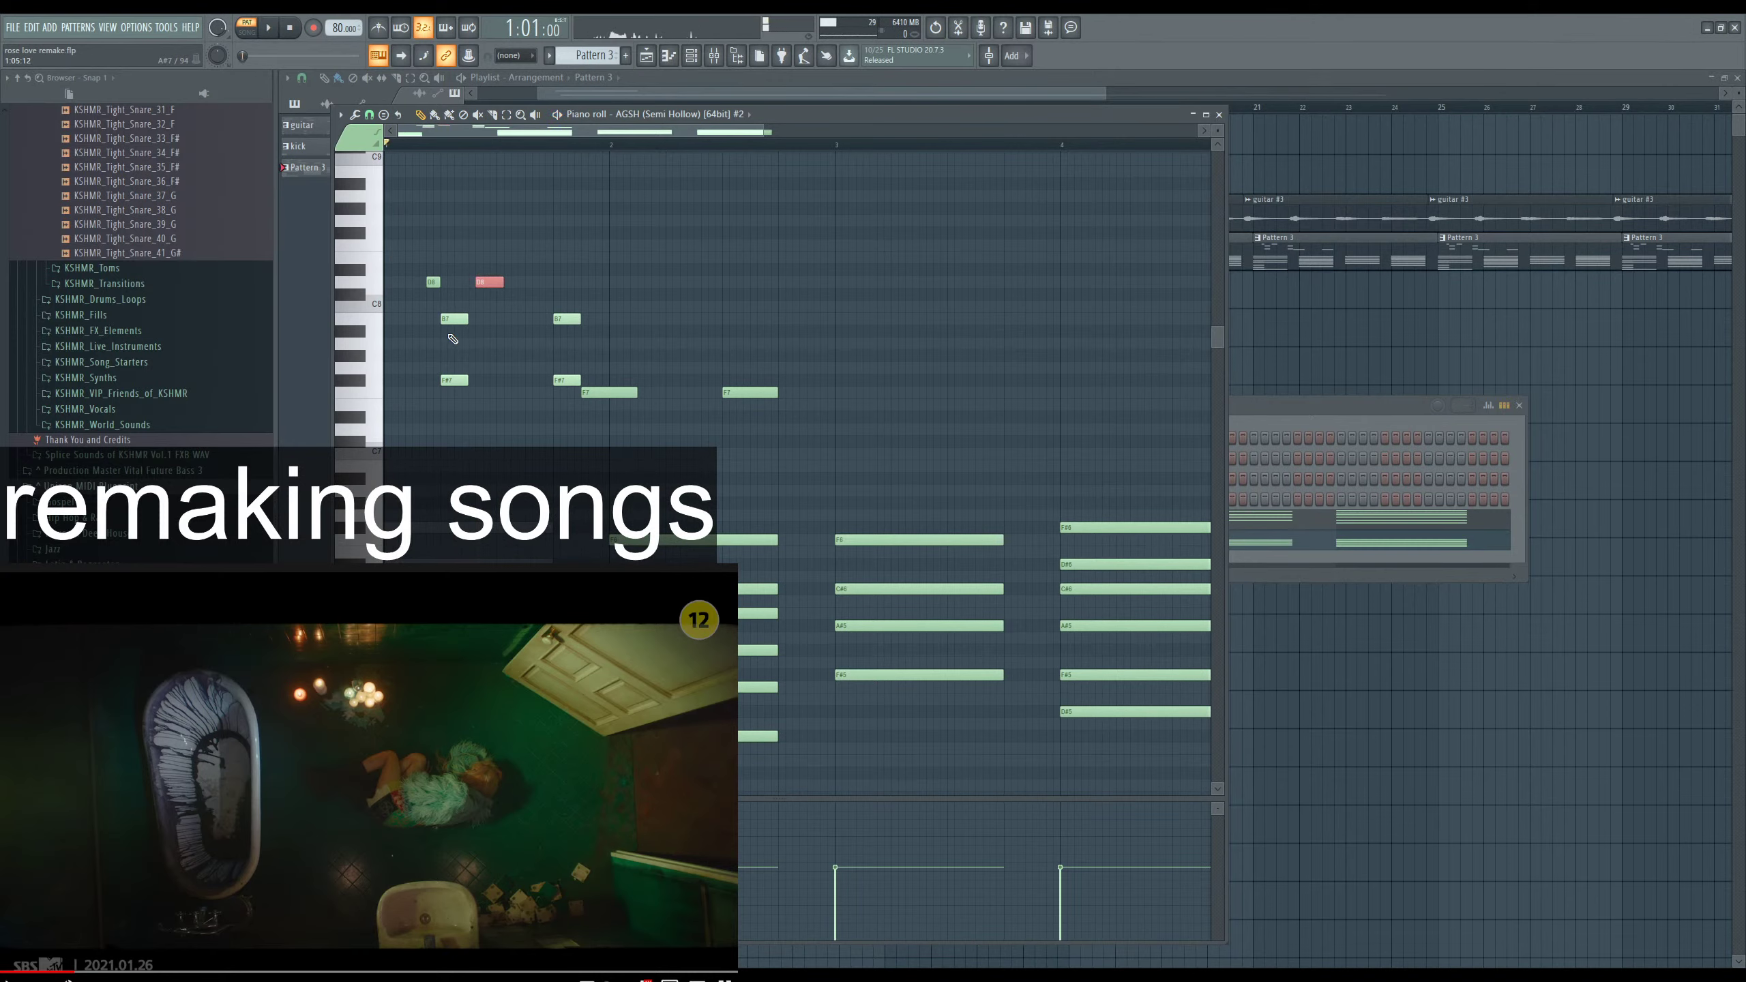
key("space")
Select all the chord notes in the four bars, raise their velocity slightly, and play the pattern.
scroll(459, 440, "down", 5)
scroll(460, 441, "down", 3)
left_click_drag(942, 691, 423, 340)
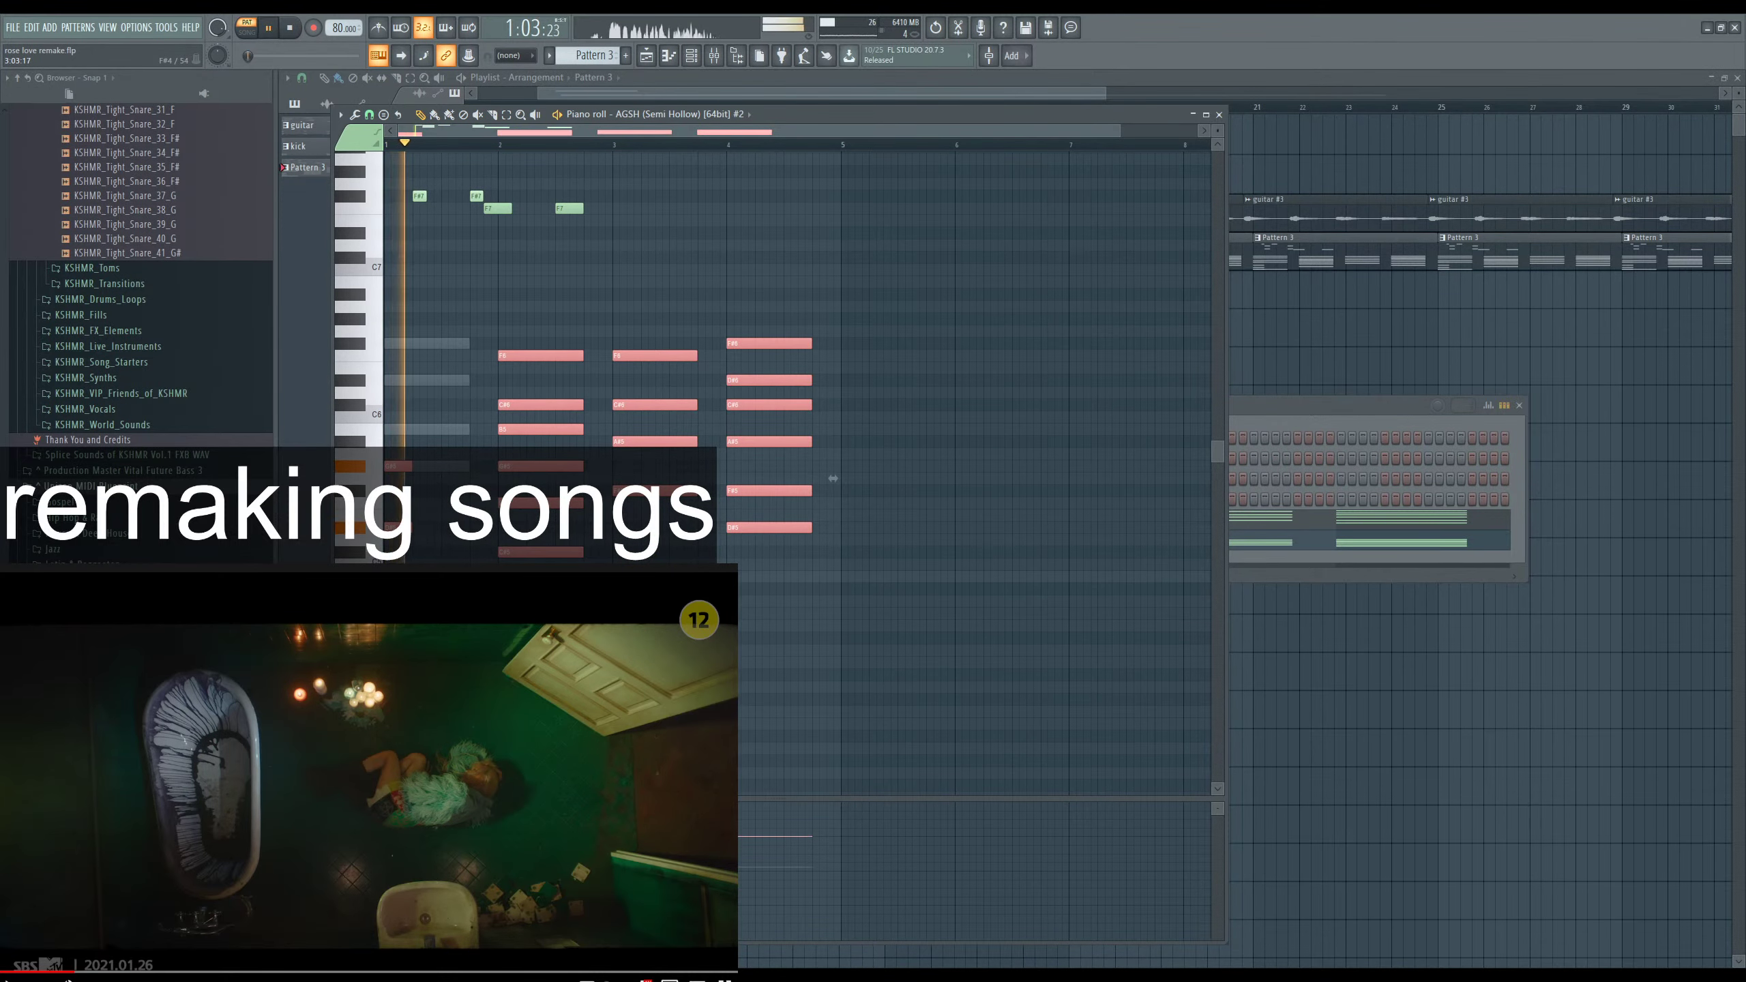
key("space")
key("space")
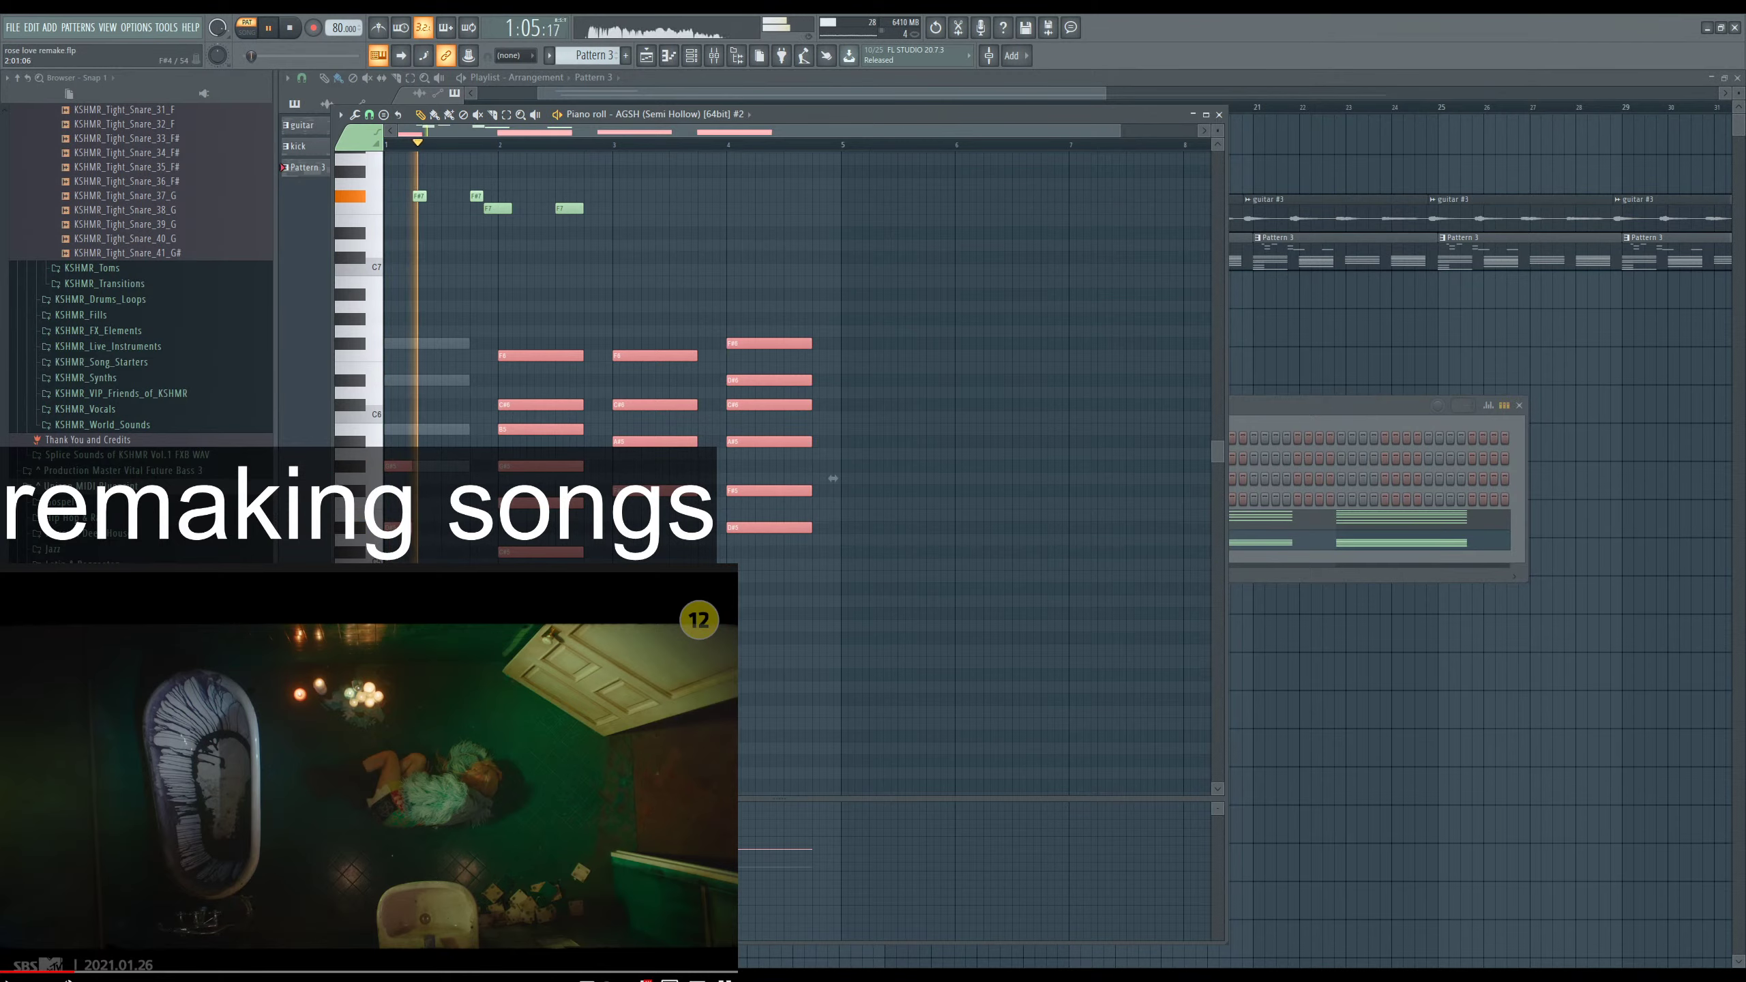
scroll(833, 478, "up", 2)
scroll(833, 478, "up", 3)
scroll(631, 638, "down", 3)
key("space")
key("space")
scroll(447, 619, "up", 4)
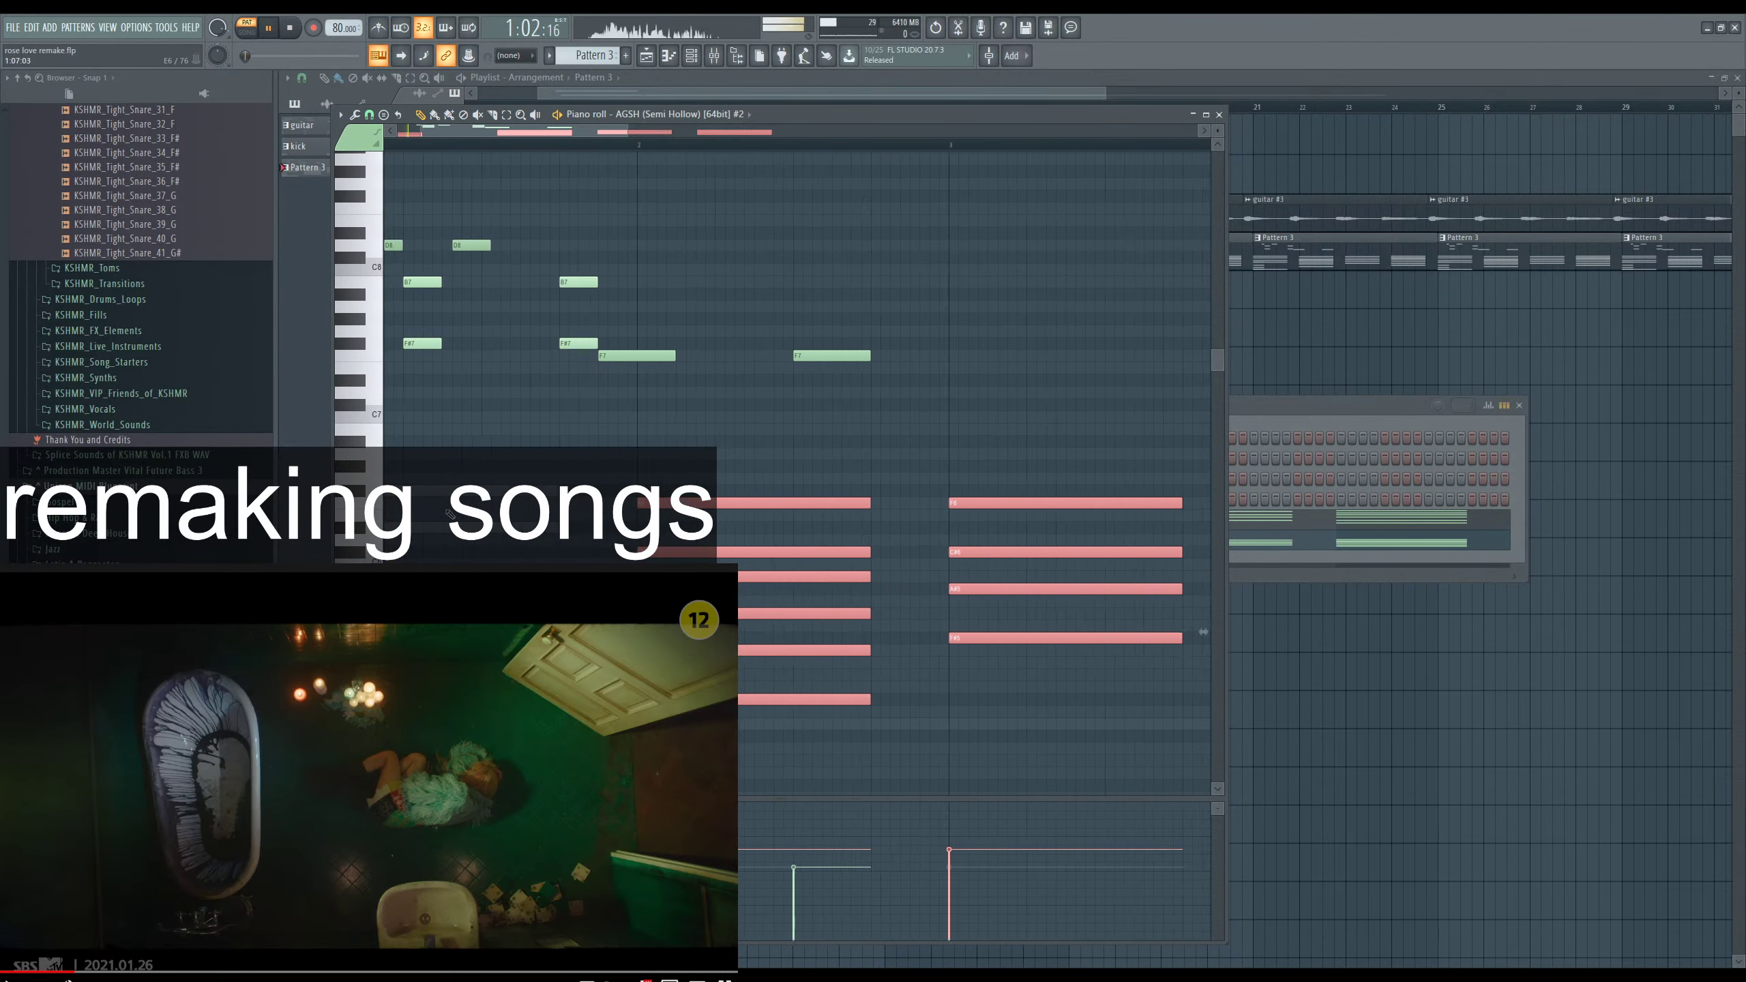
Move the second D8 trigger note to step 7 of bar 1, lengthen it to six steps, and play the pattern.
left_click_drag(444, 131, 312, 150)
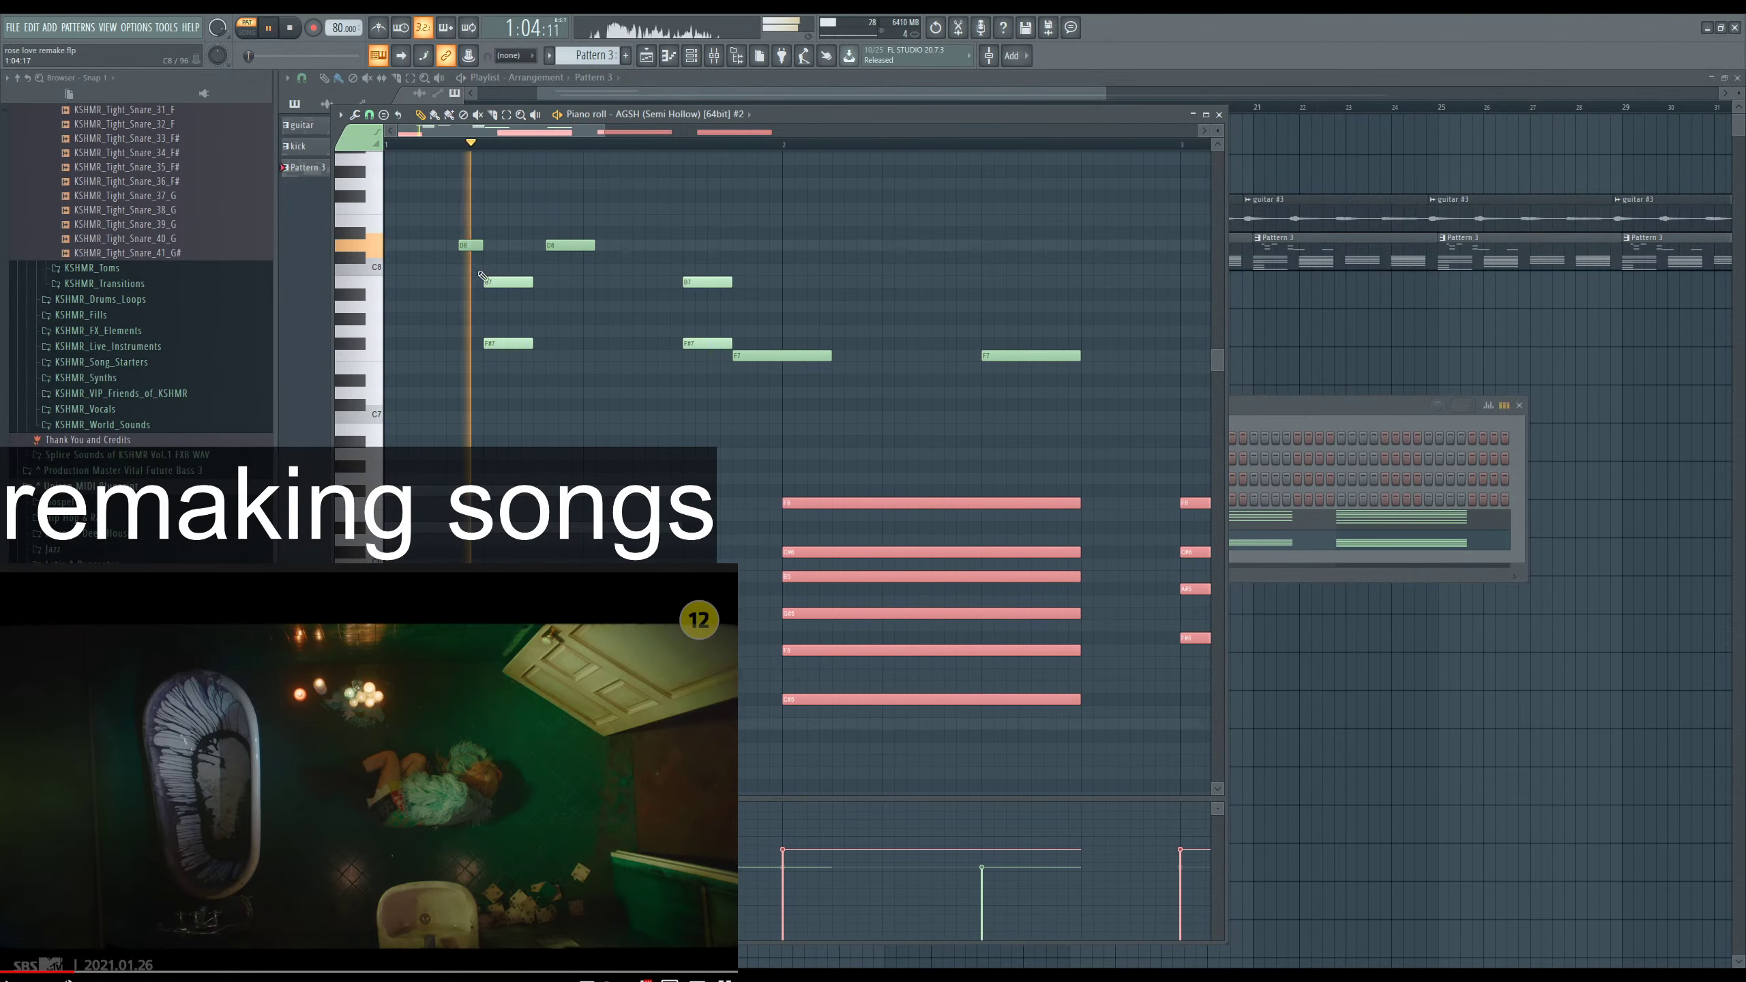
key("space")
key("space")
left_click_drag(578, 245, 676, 248)
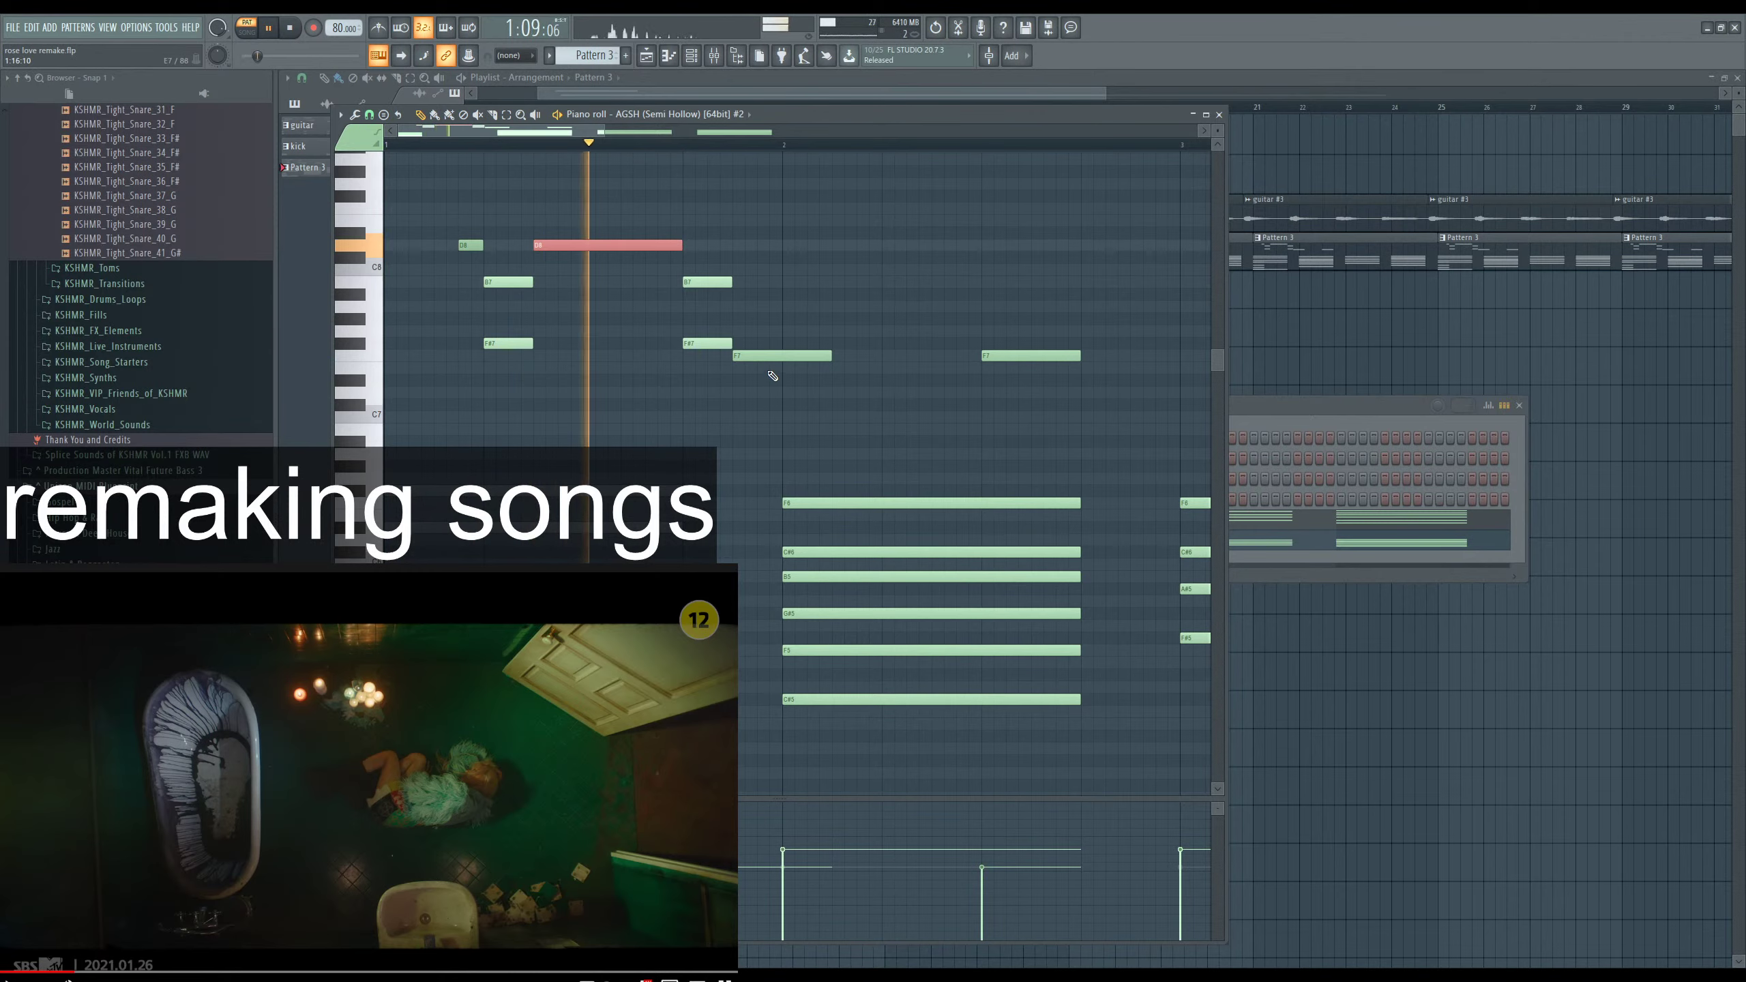
scroll(741, 379, "down", 8)
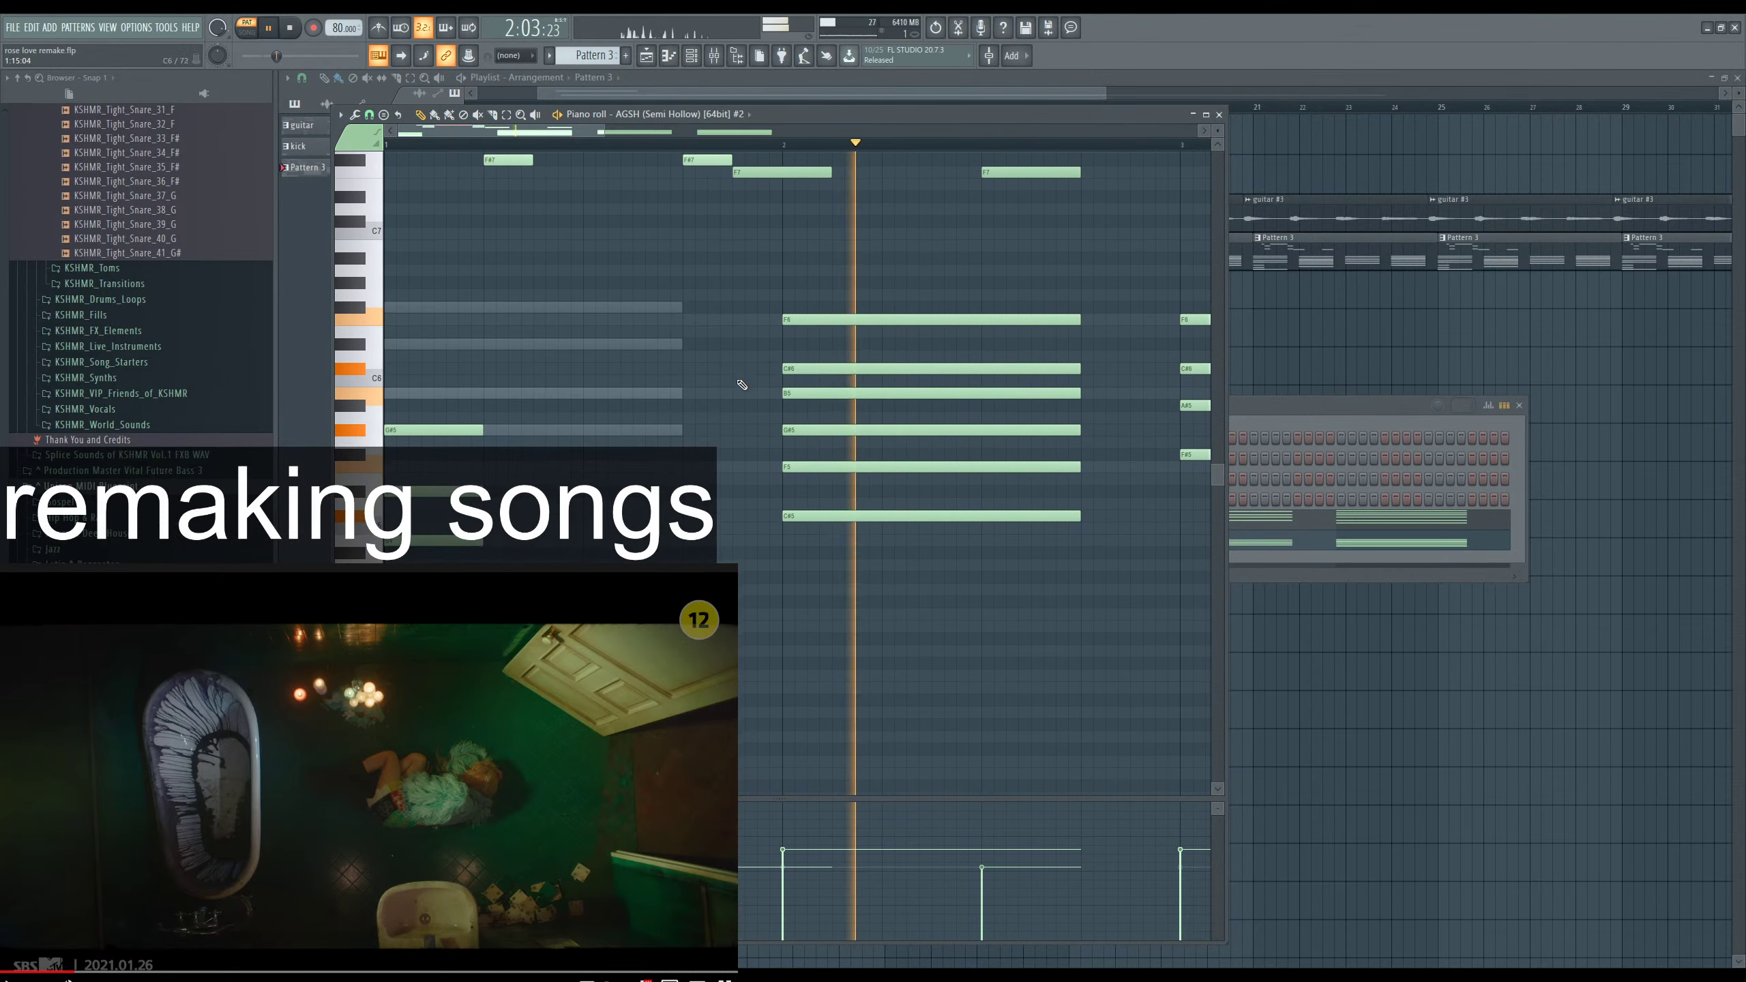
key("space")
key("space")
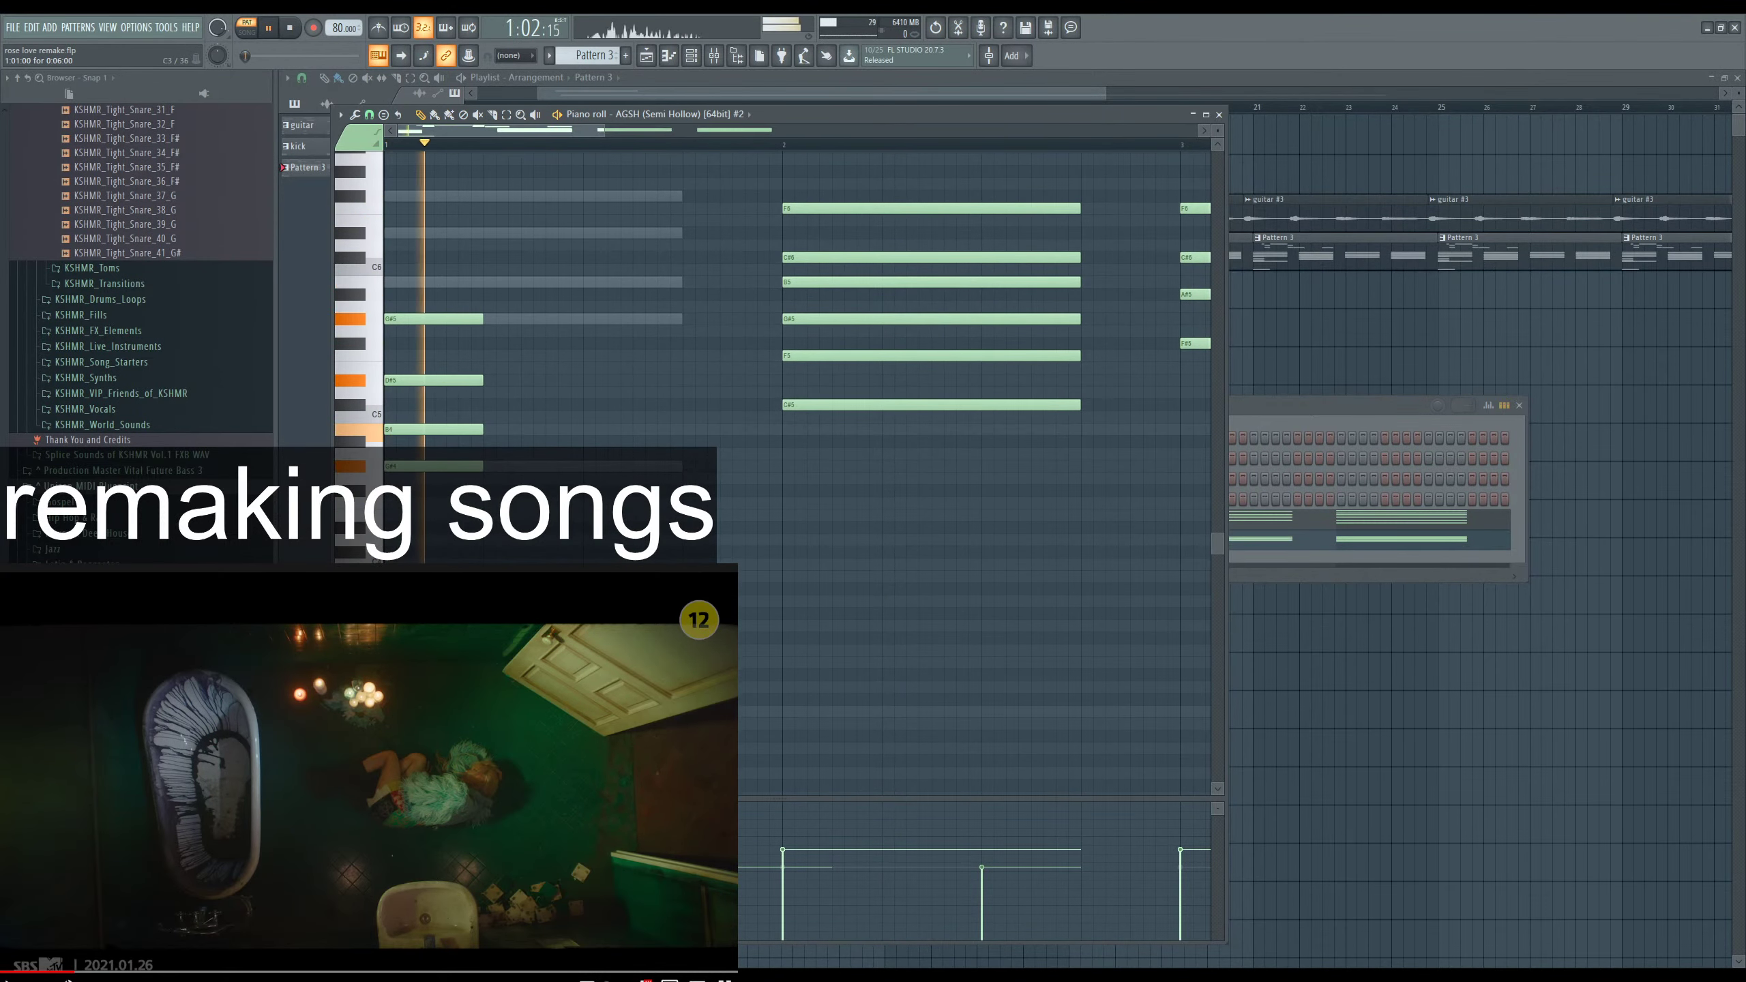
Open the interface of the second Semi-Hollow guitar channel and place it beside the piano roll.
left_click(1277, 556)
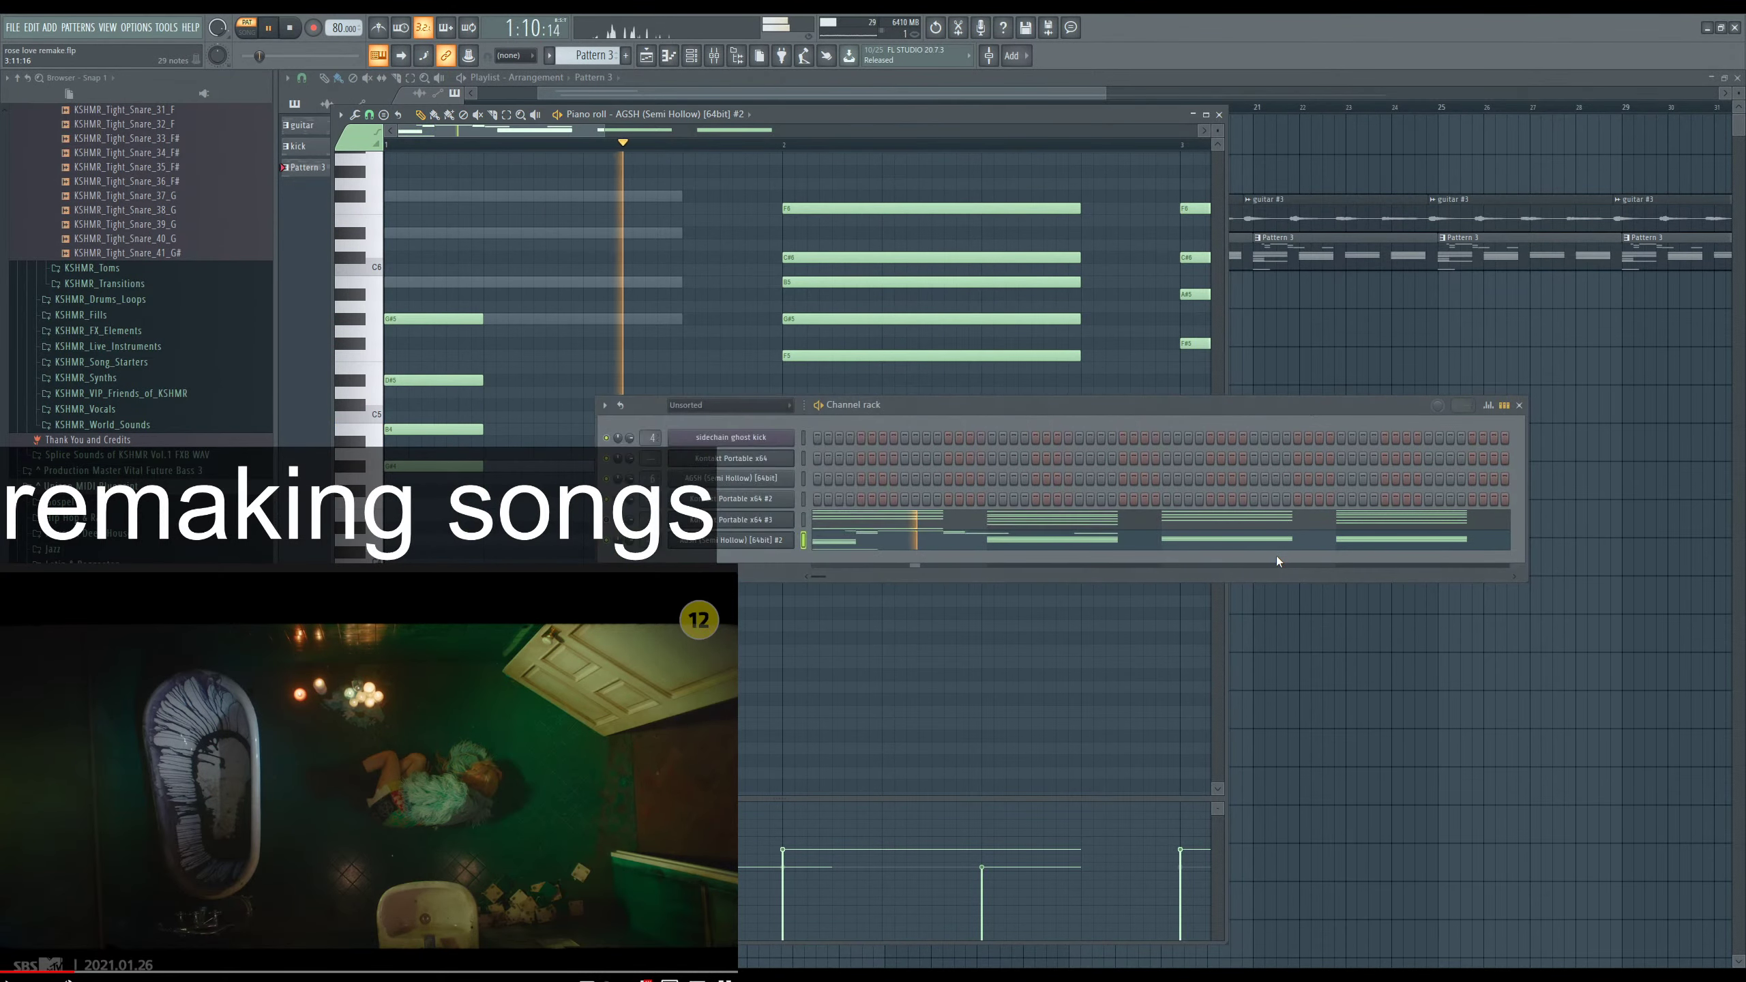
left_click(744, 541)
left_click_drag(869, 252, 1714, 261)
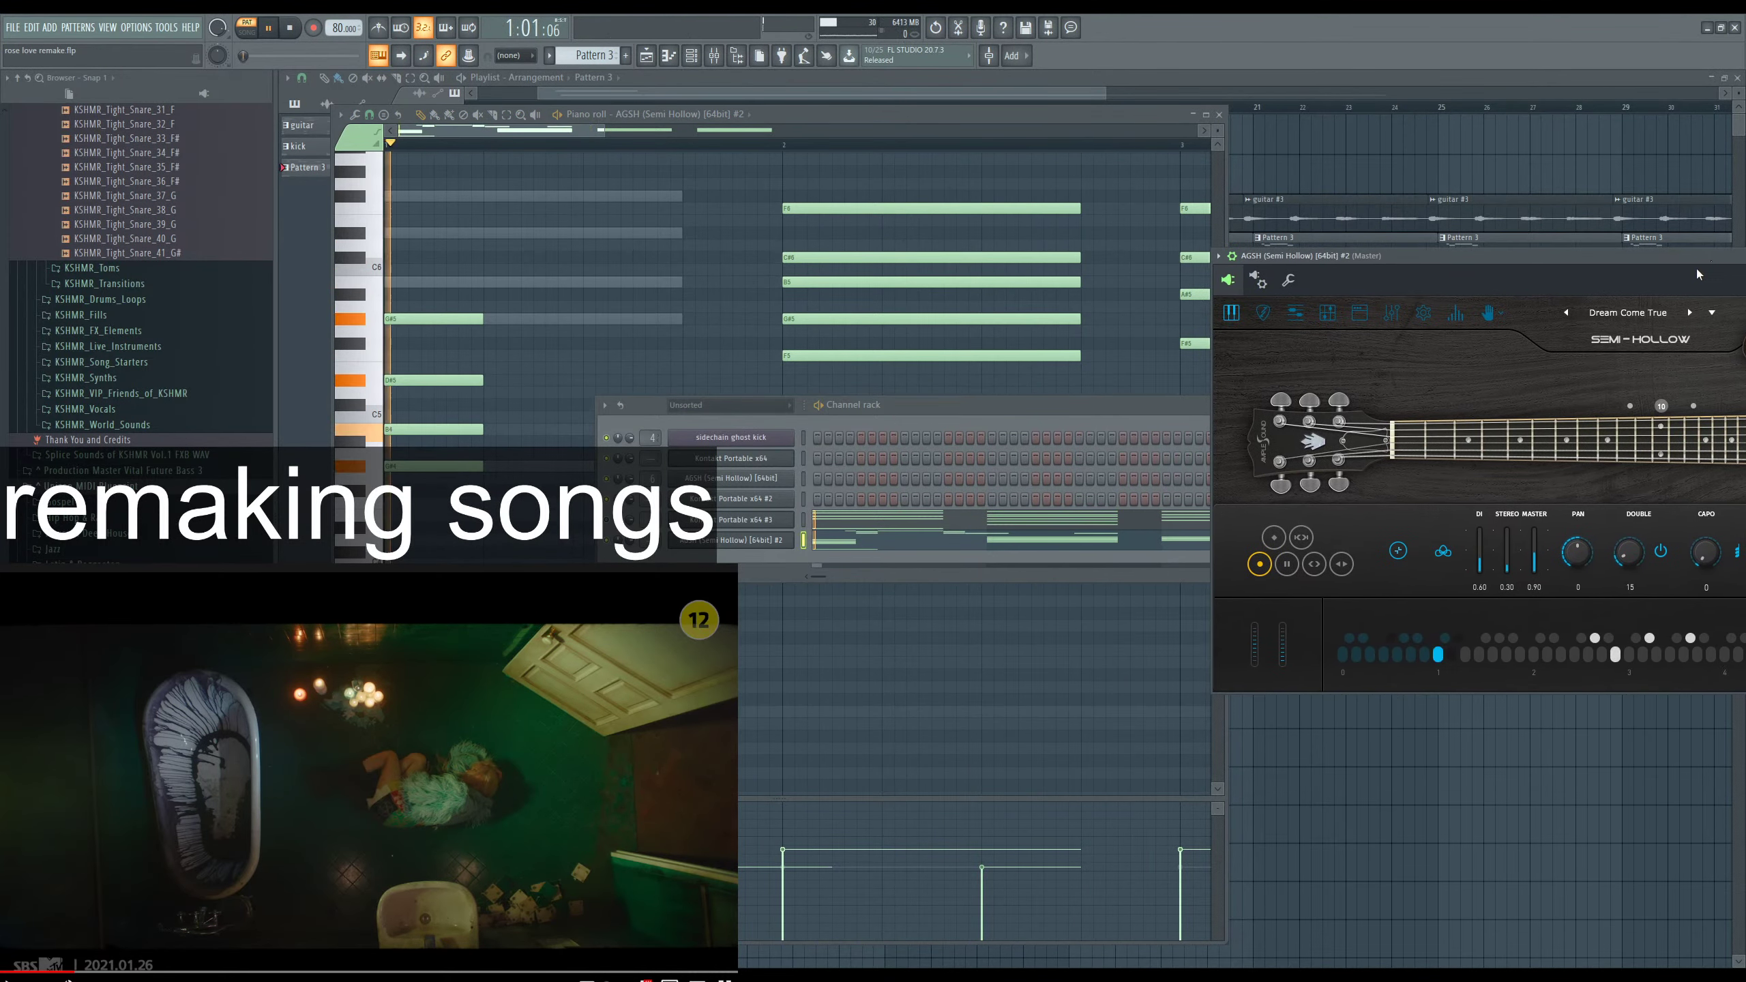
Test the guitar's low keyswitches and add a C2 keyswitch note from bar 1, three bars long.
key("space")
scroll(738, 606, "down", 4)
left_click_drag(440, 564, 440, 711)
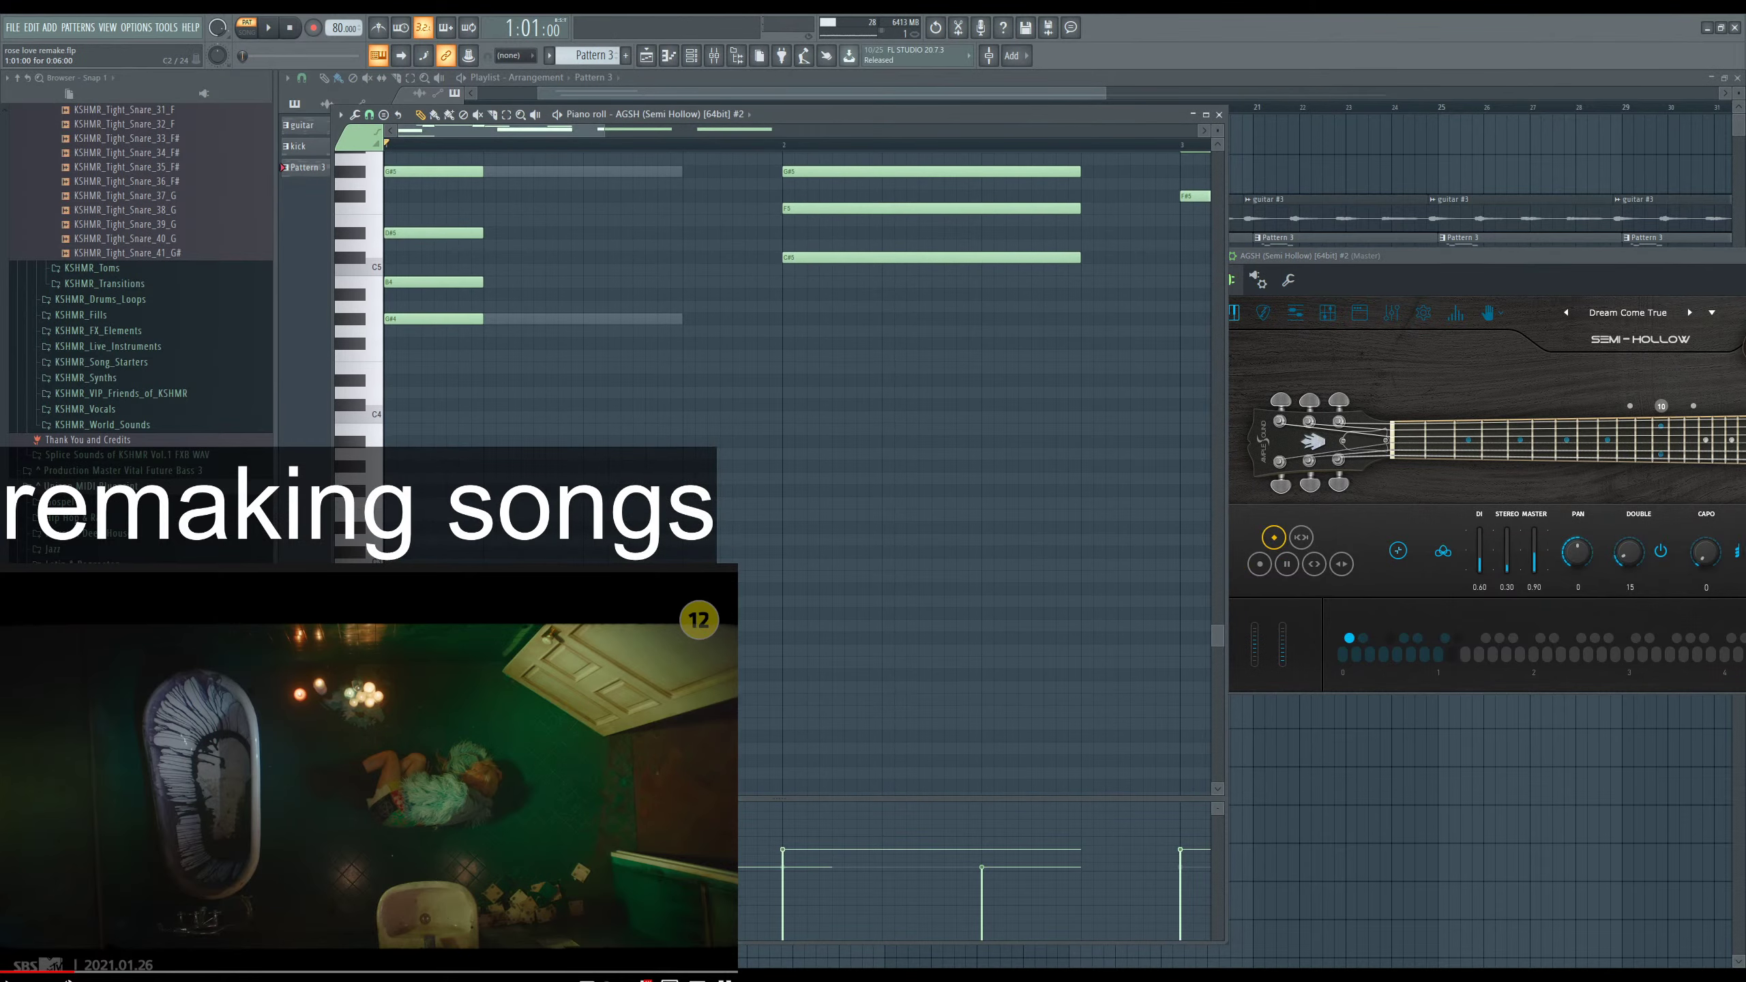
scroll(791, 680, "down", 3)
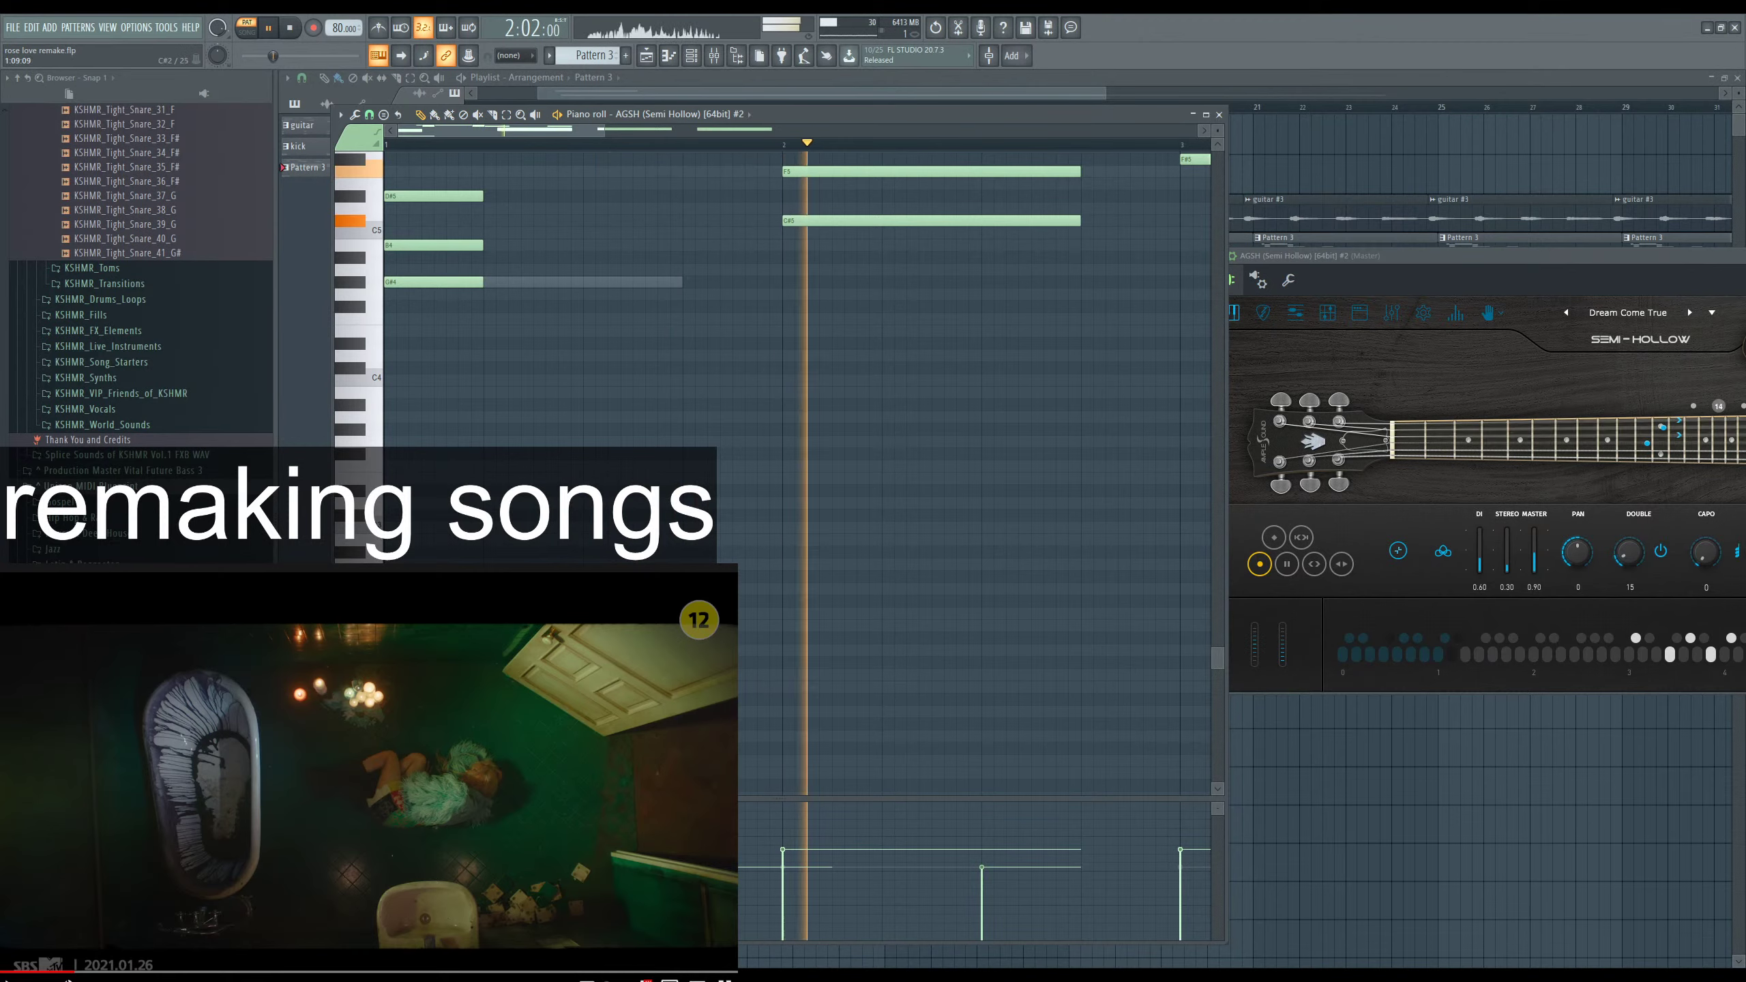
key("space")
scroll(792, 679, "down", 2)
left_click_drag(788, 670, 996, 670)
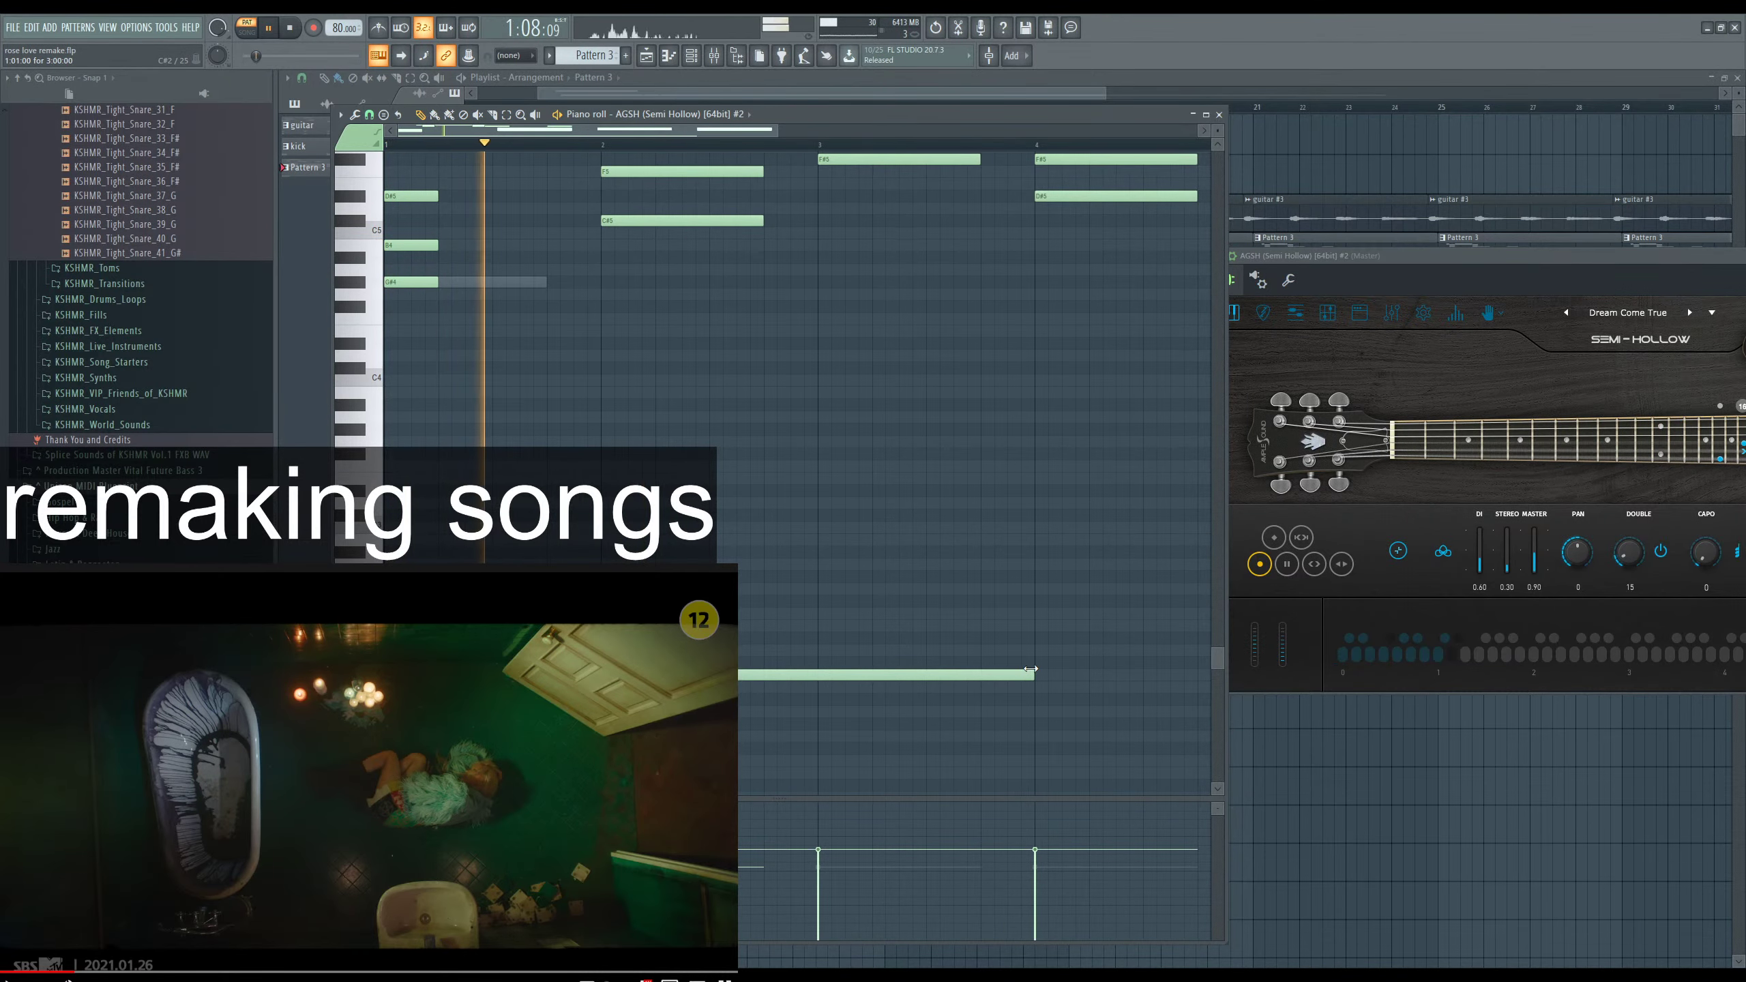
Listen to the pattern with the three-bar C2 keyswitch note, delete that note, and listen again.
scroll(887, 600, "up", 3)
key("space")
key("space")
scroll(843, 592, "up", 8)
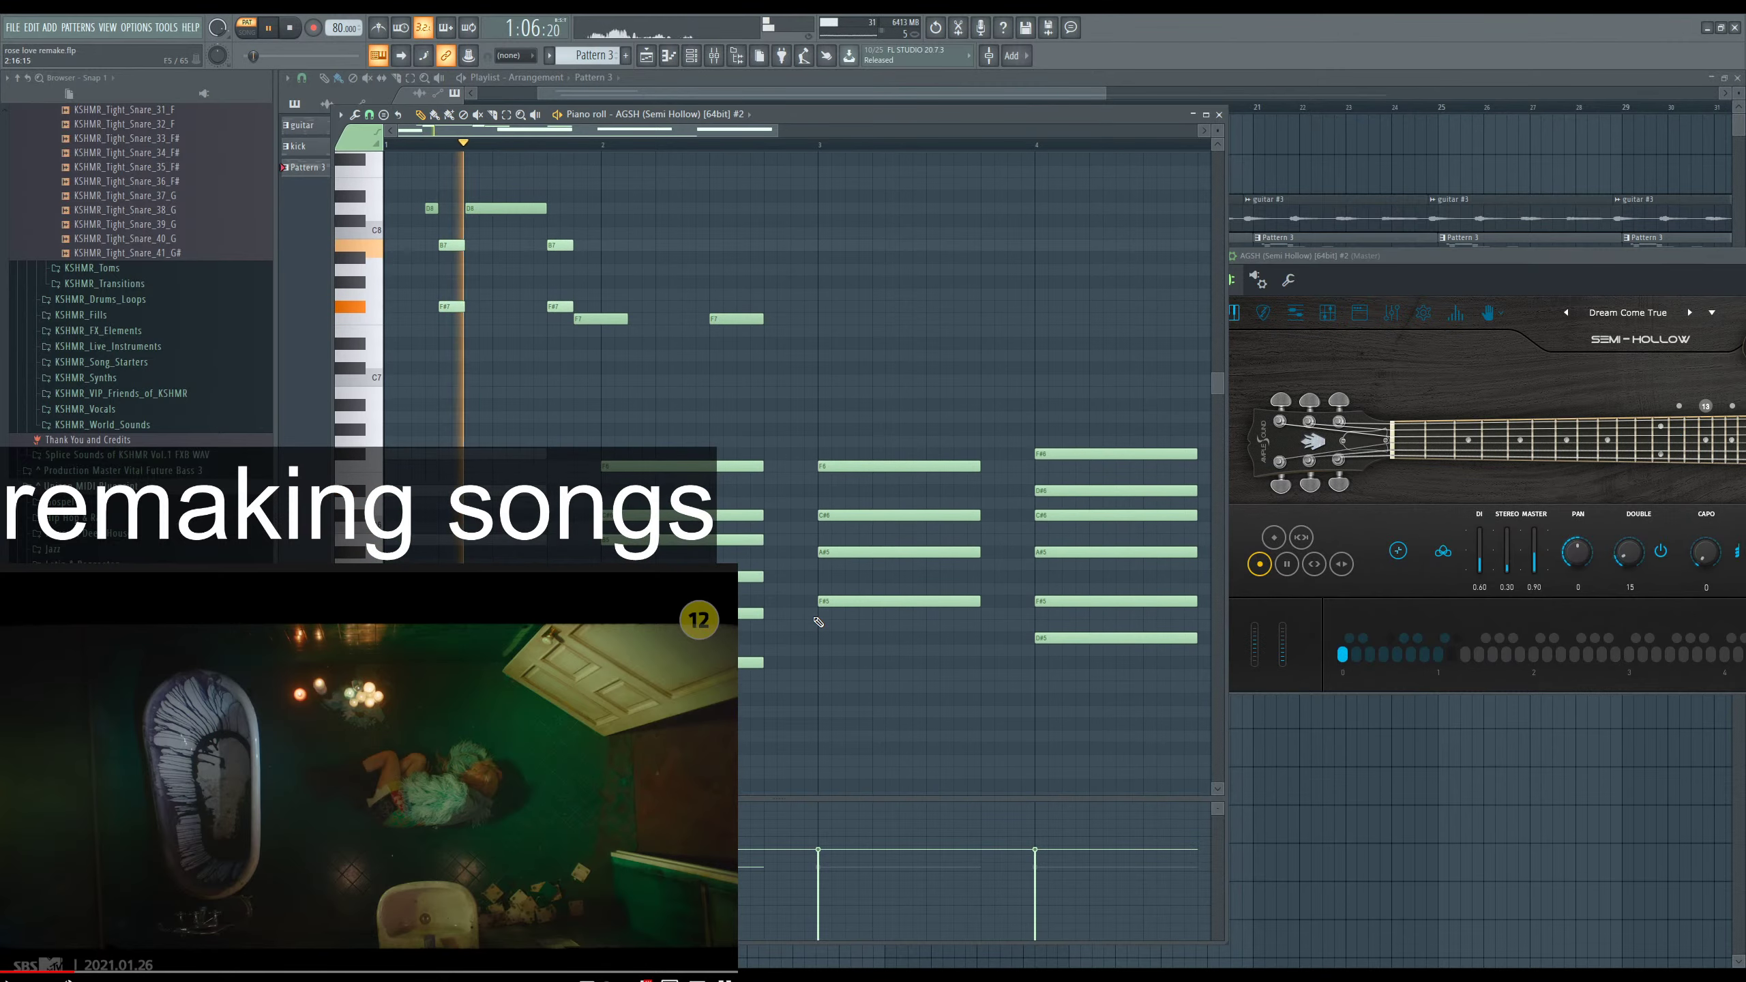
scroll(819, 620, "down", 8)
scroll(1019, 672, "down", 5)
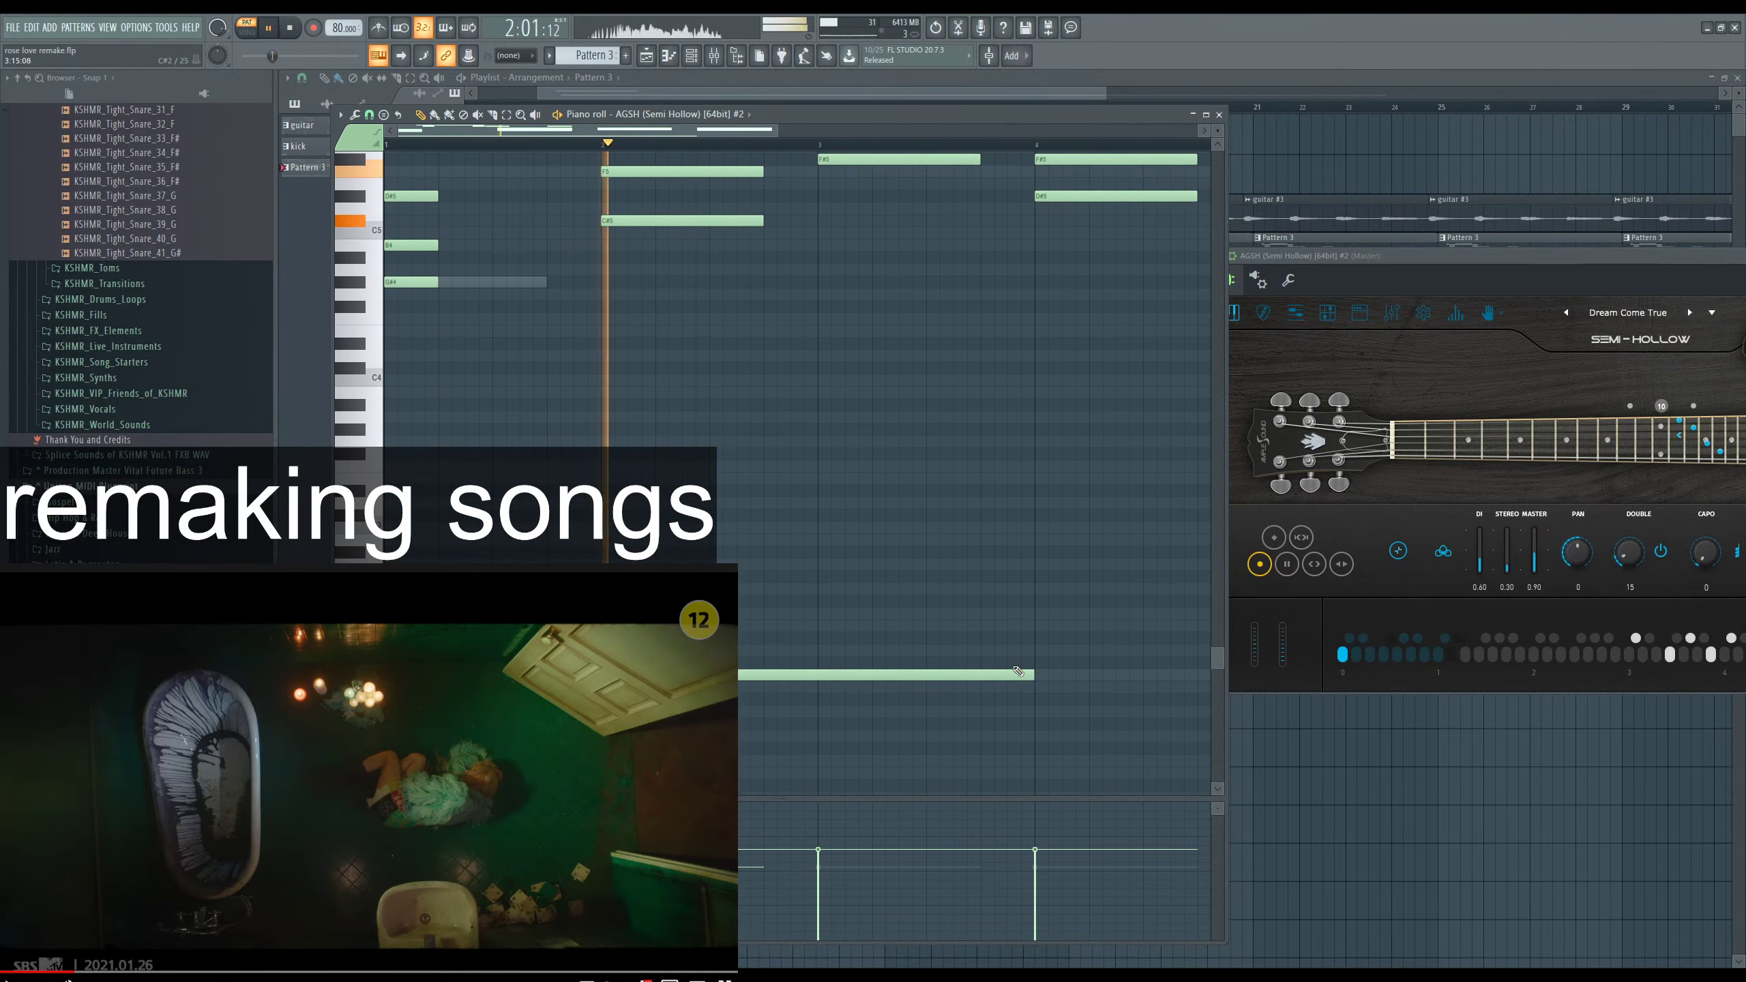
right_click(1016, 675)
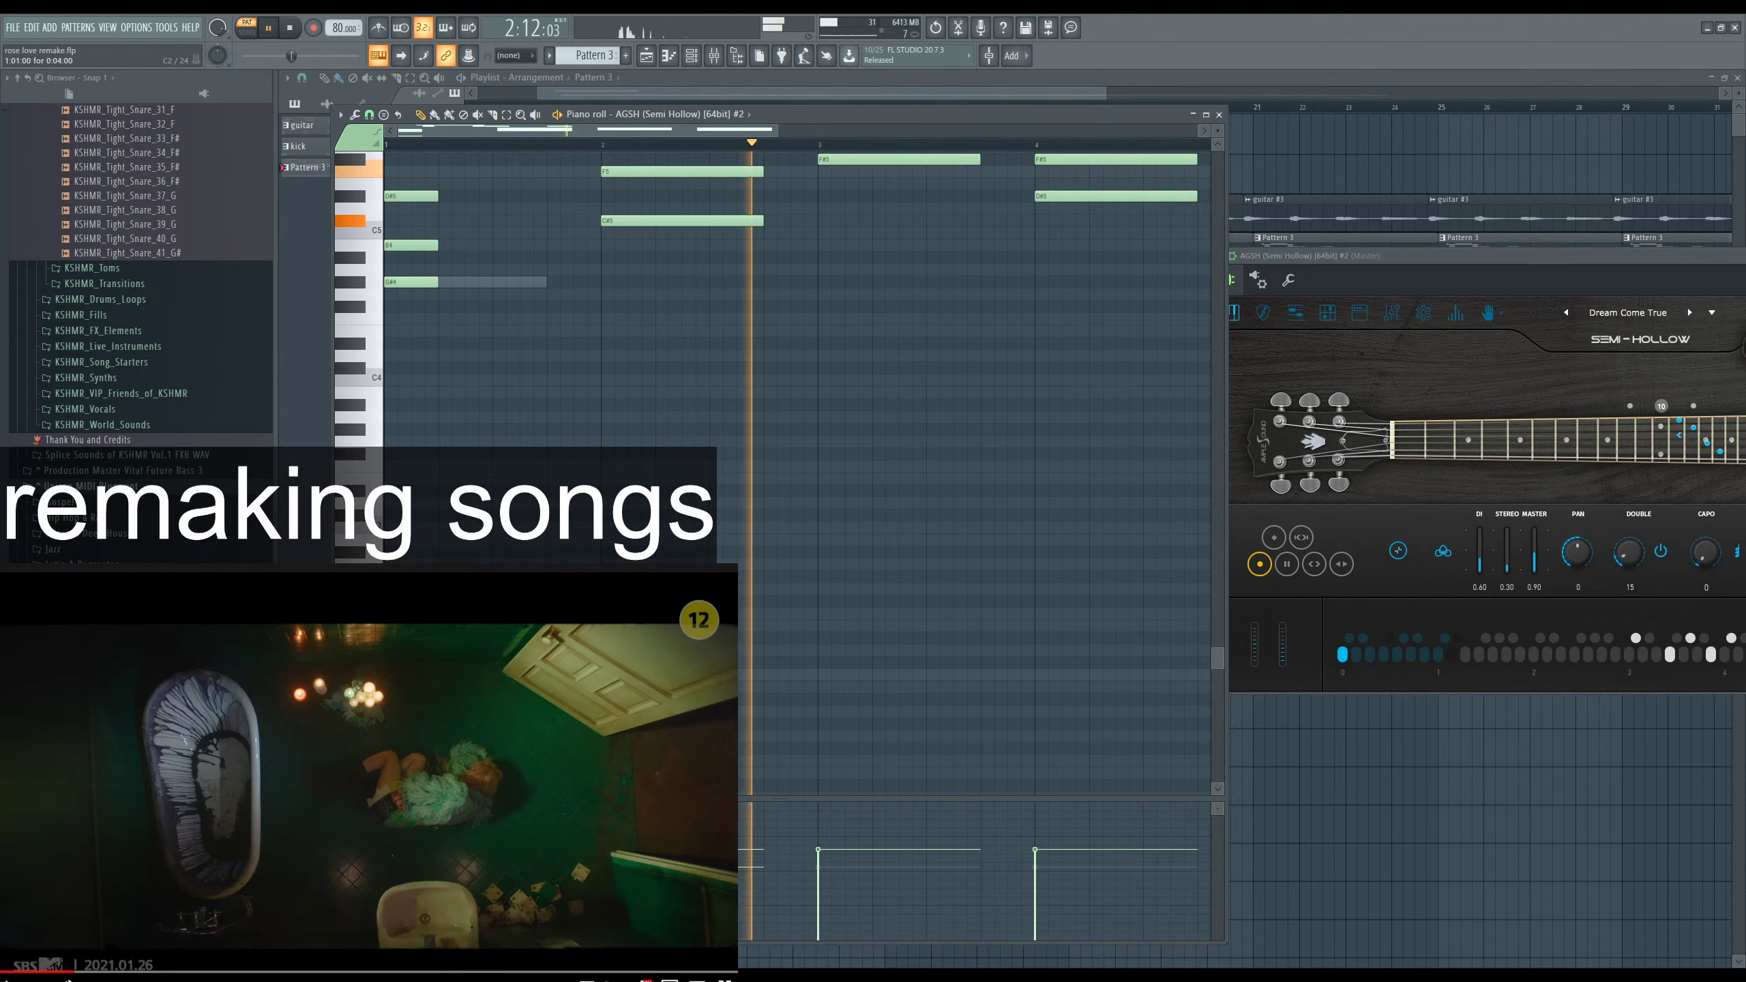
key("space")
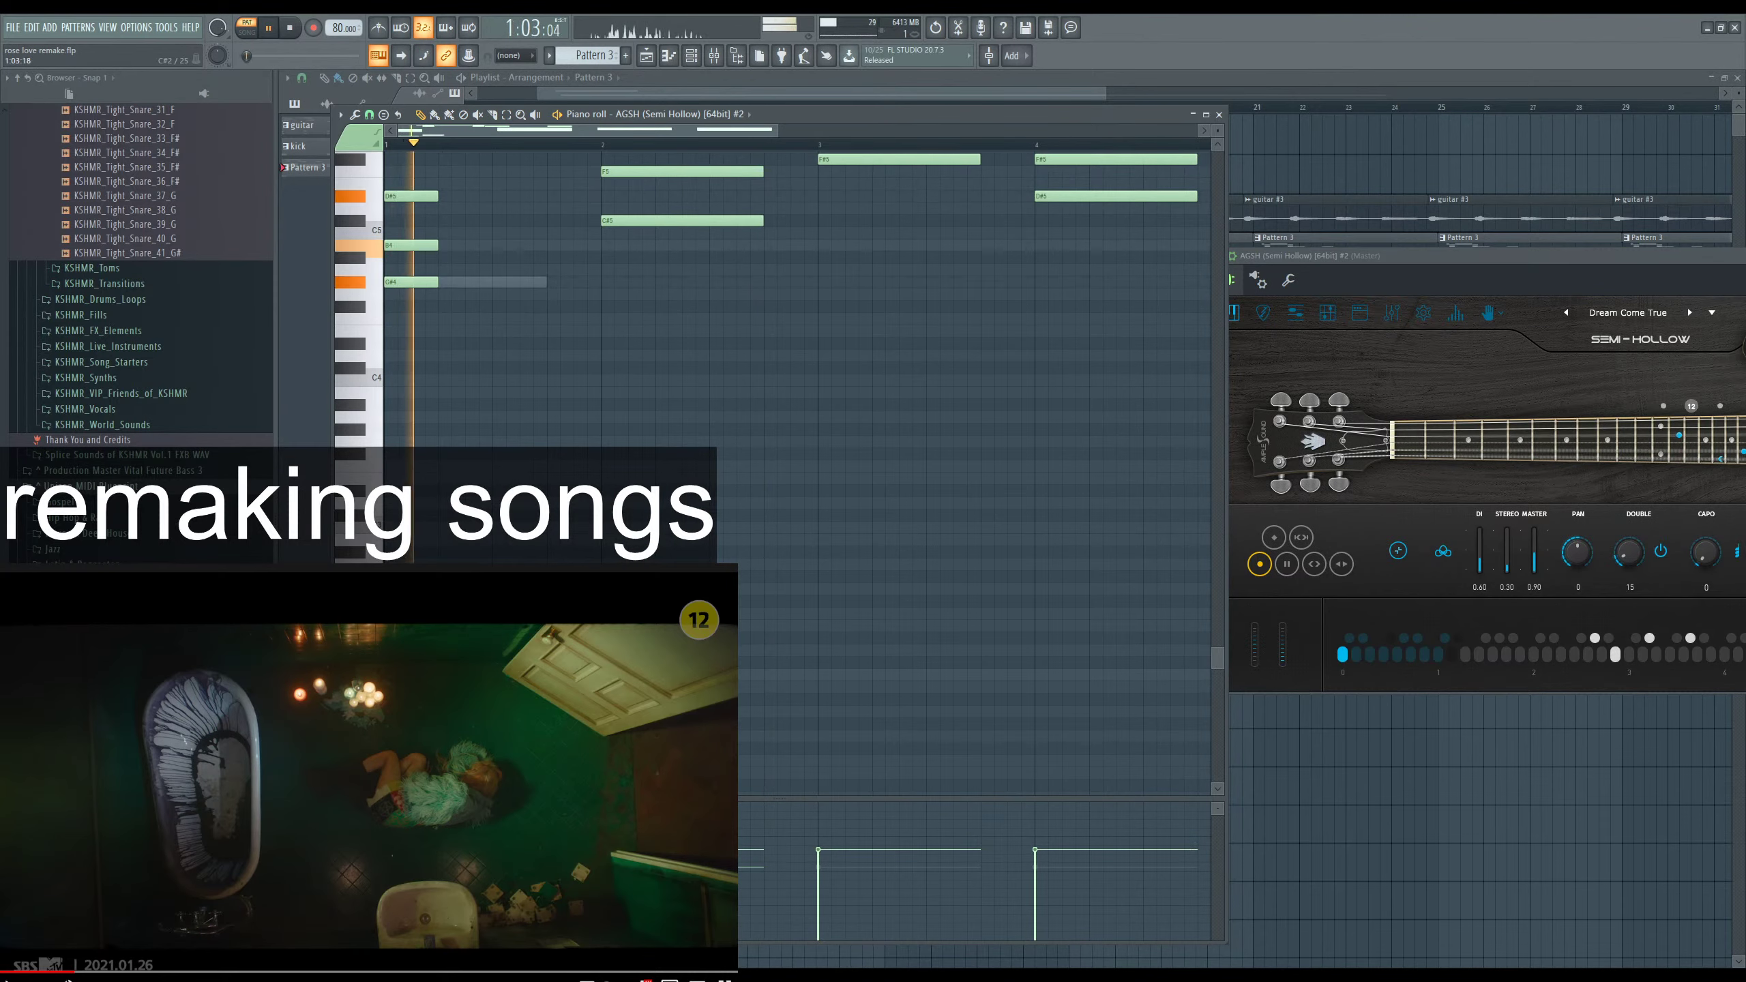
key("space")
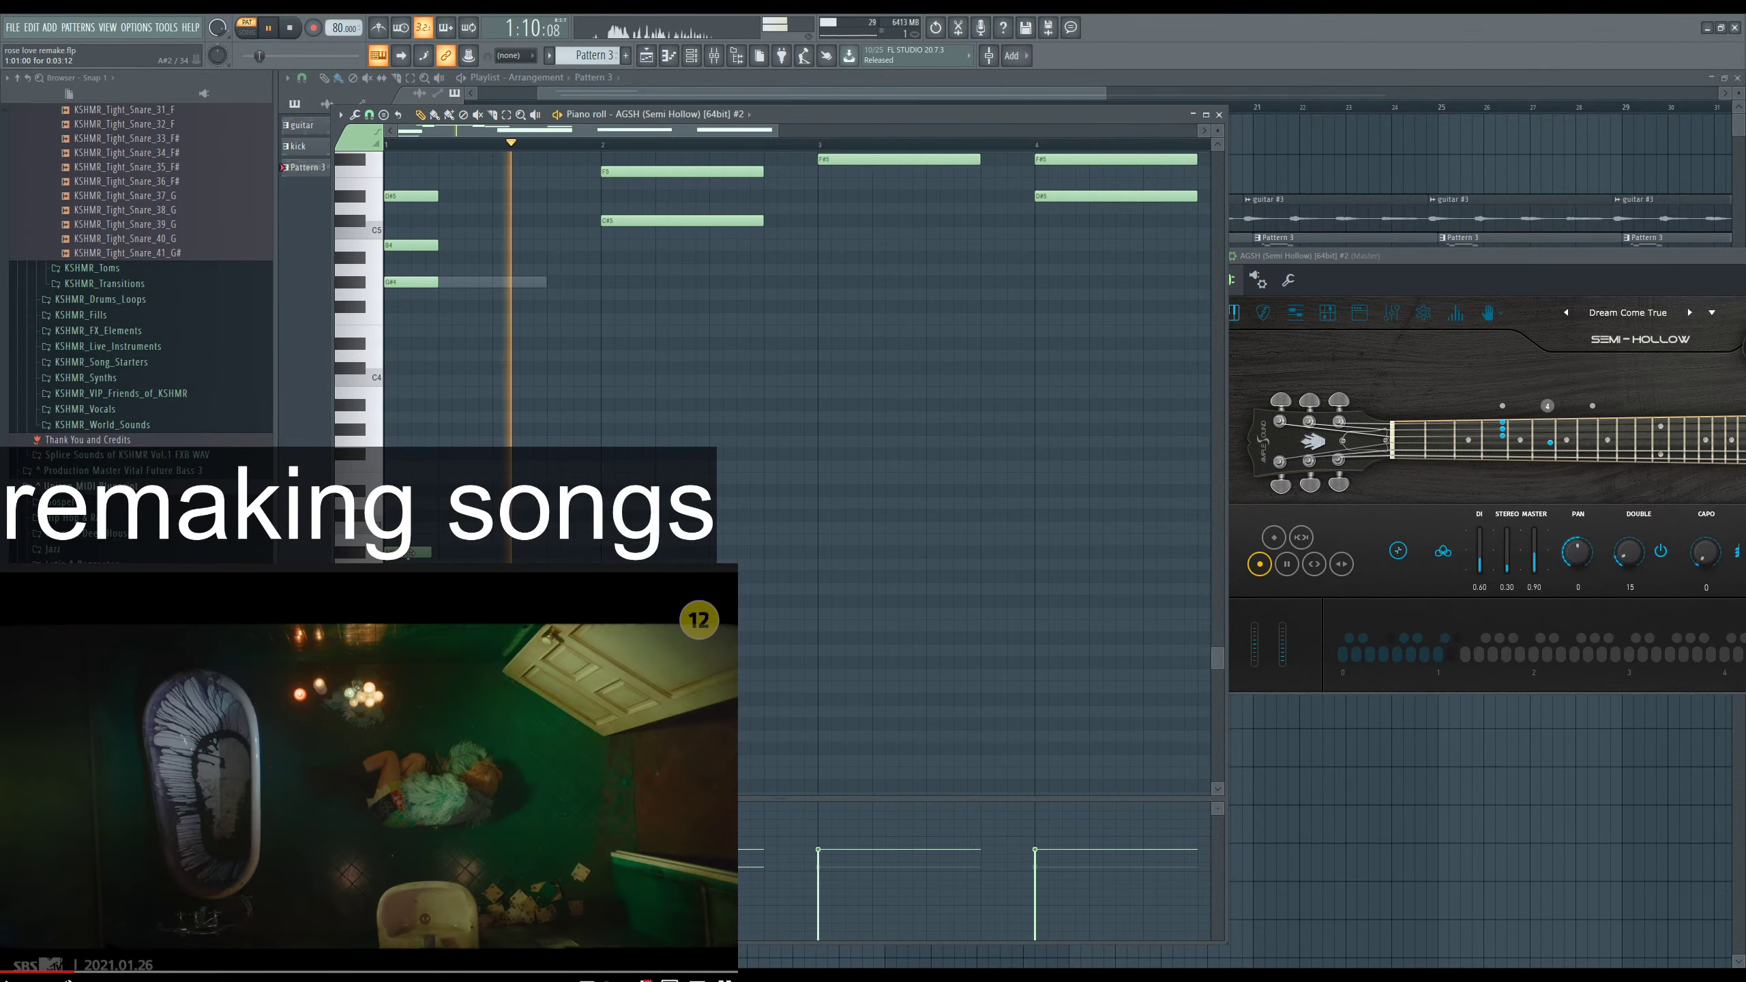
Play the pattern and compare the bar 1 and bar 2 chords with the notes shown on the guitar's interface.
scroll(798, 468, "up", 3)
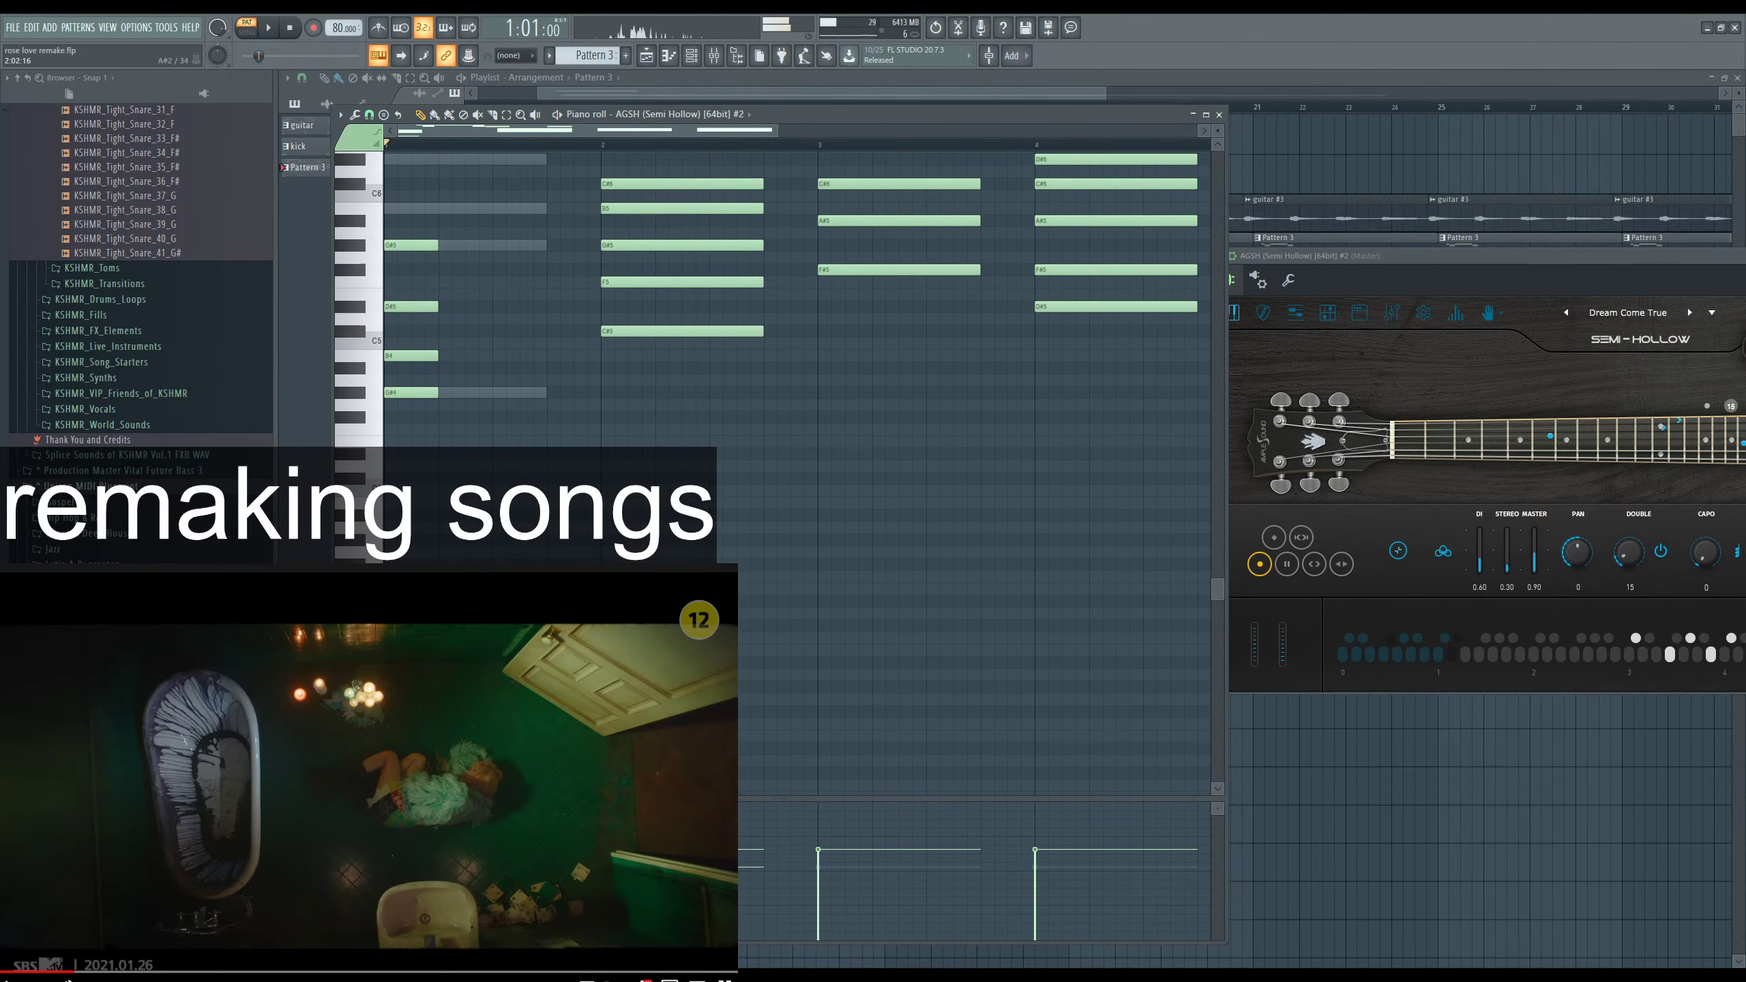
key("space")
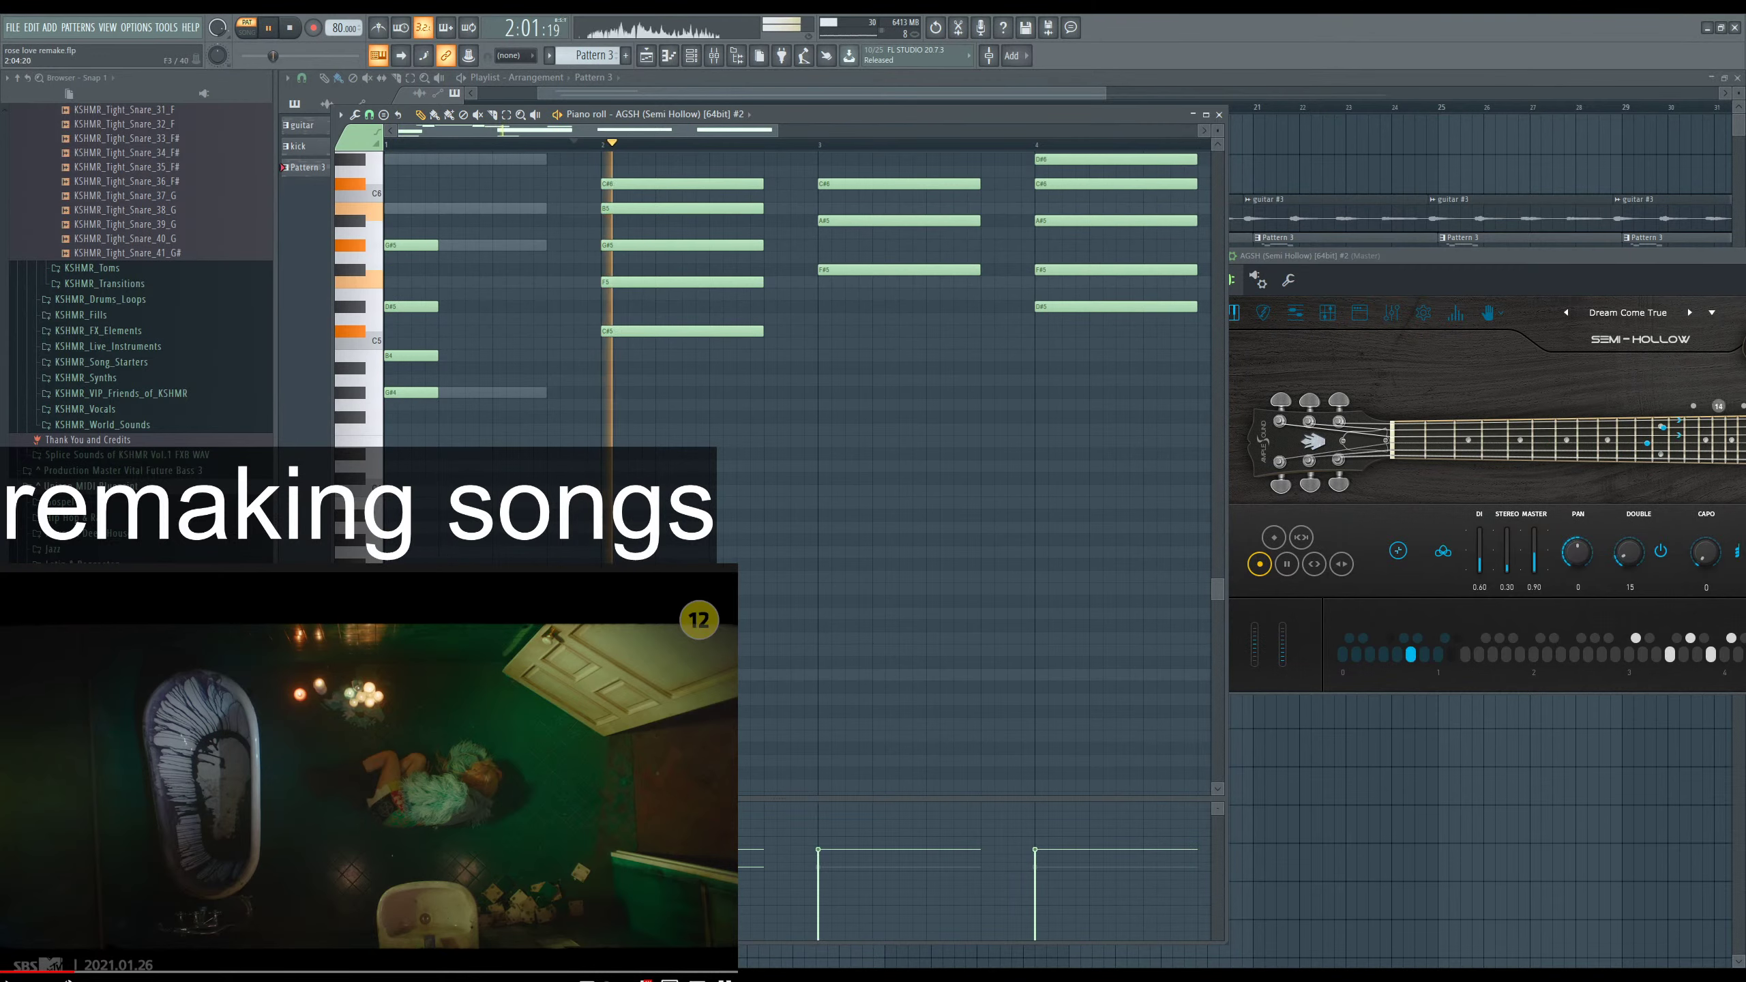
scroll(666, 544, "up", 4)
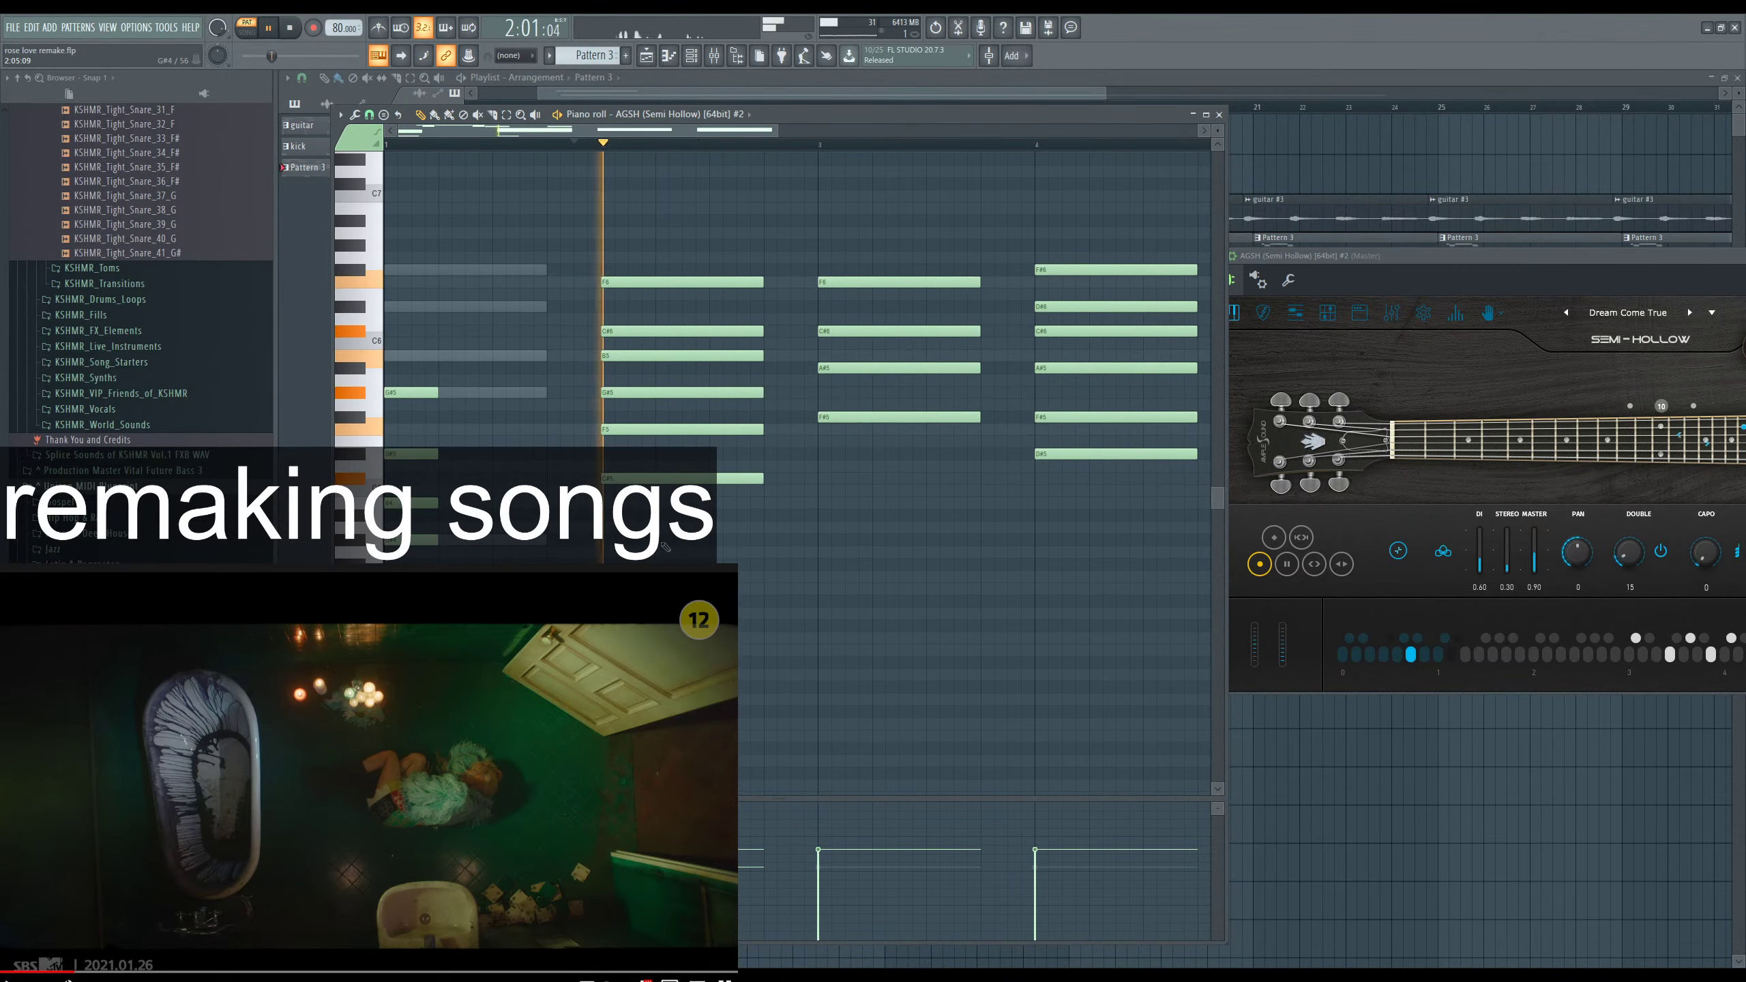
scroll(666, 543, "up", 4)
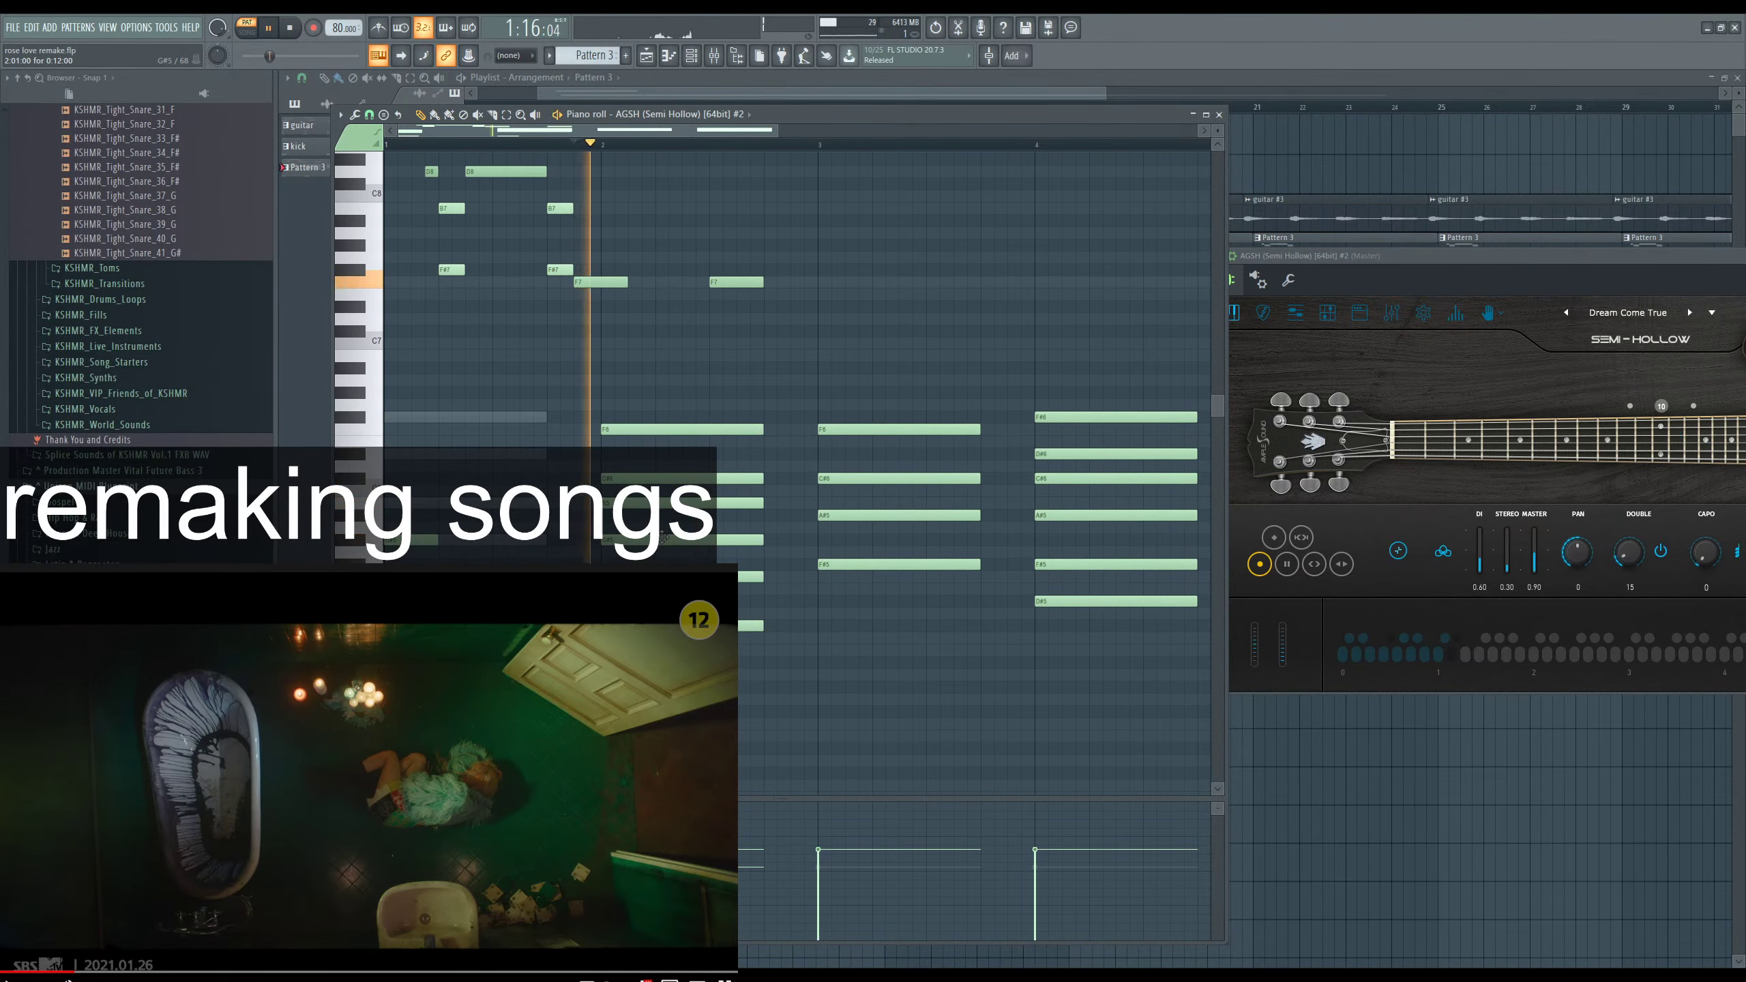
Bring the whole guitar interface into view and shorten the F7 trigger note at step 15 of bar 1 to two steps.
left_click_drag(1472, 257, 1038, 262)
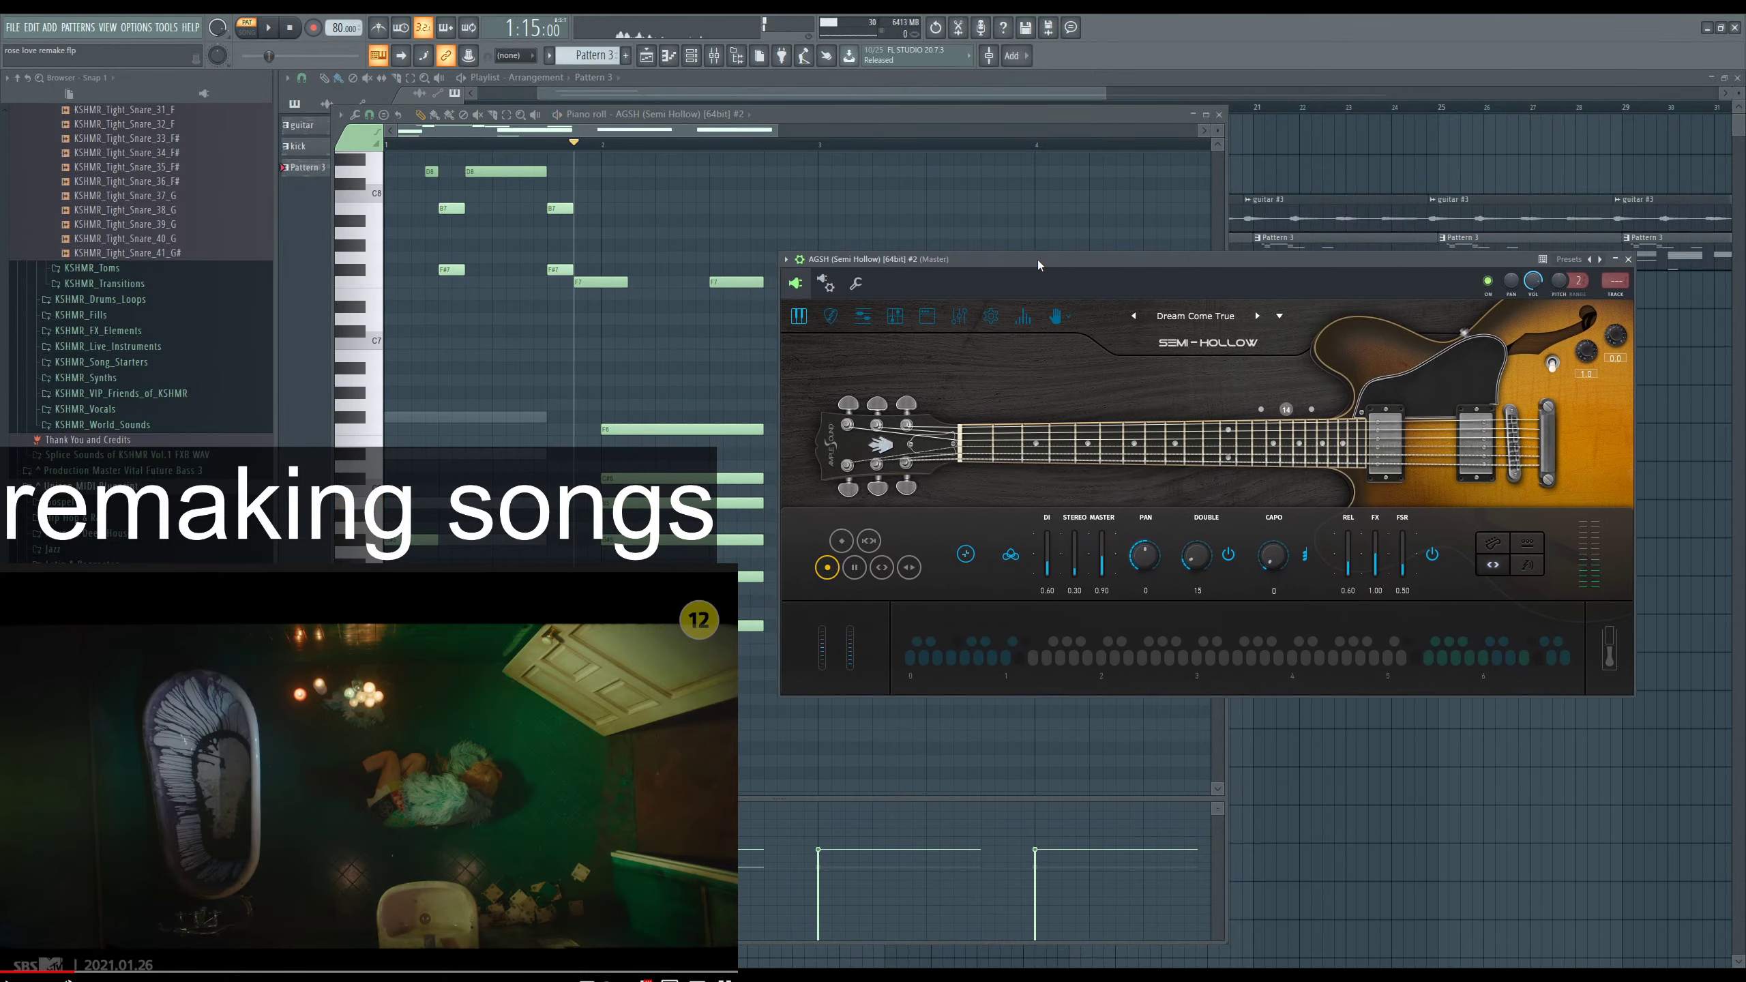
key("space")
key("space")
left_click_drag(626, 282, 608, 286)
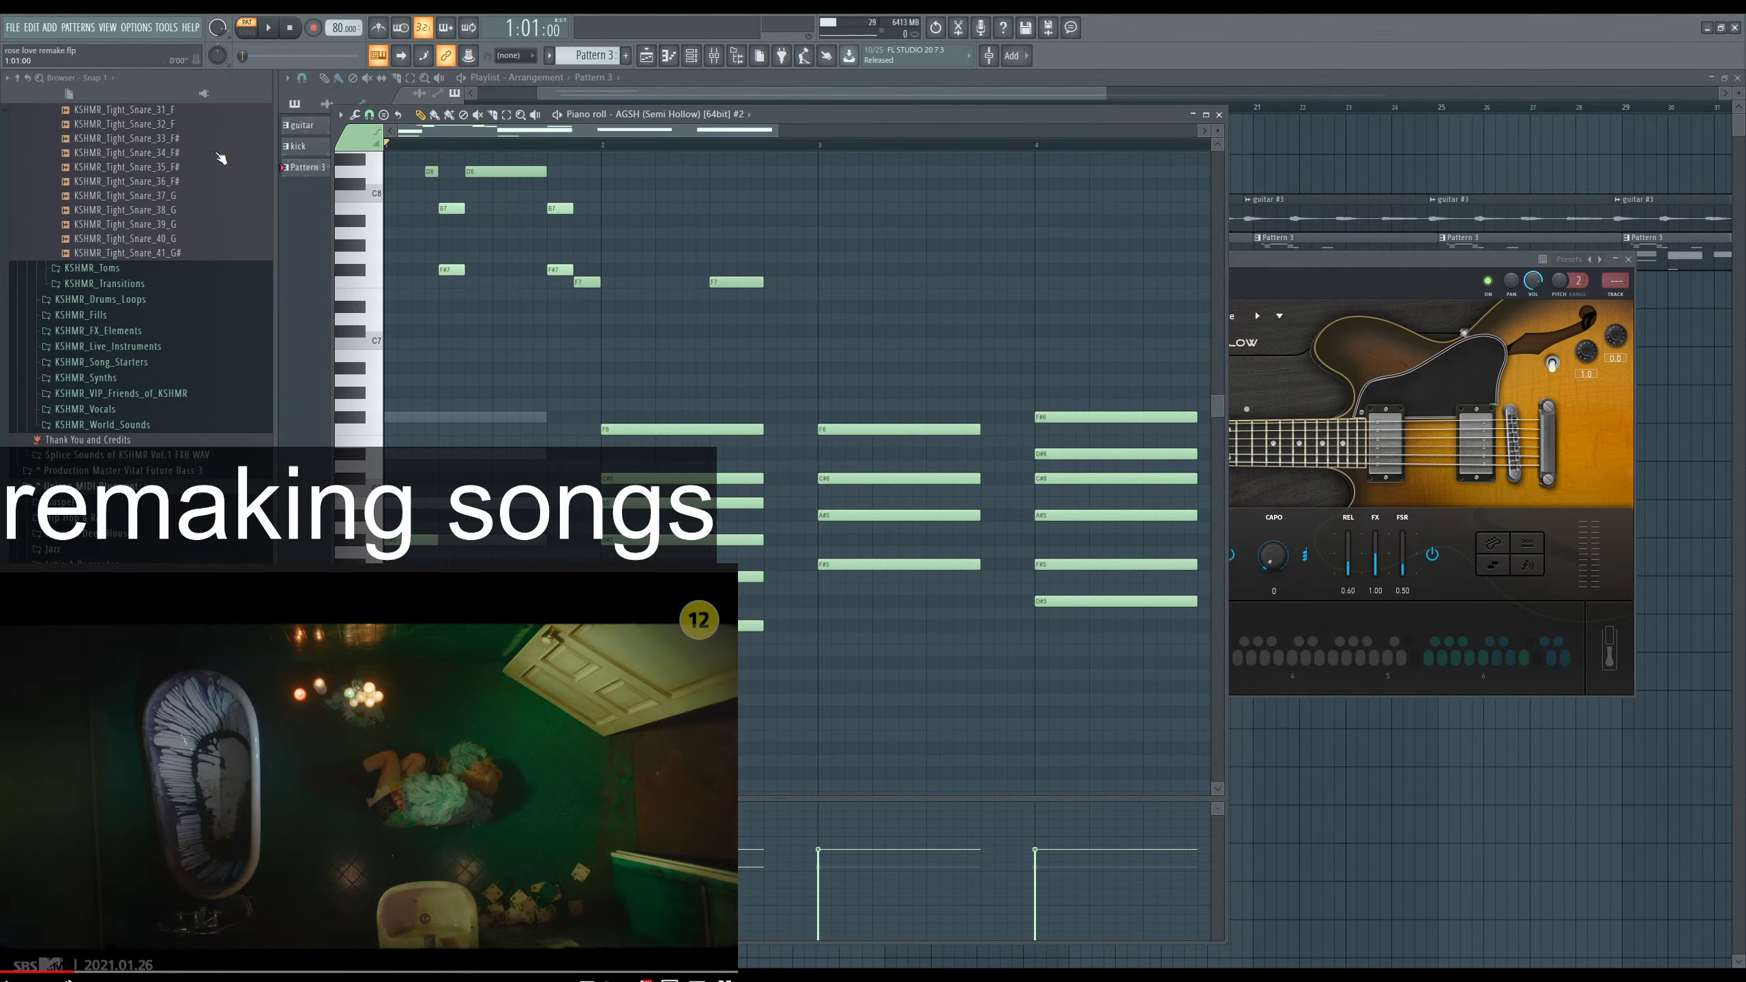
key("space")
Select the bar 2 chord and shorten its notes to about four steps.
scroll(692, 327, "up", 3)
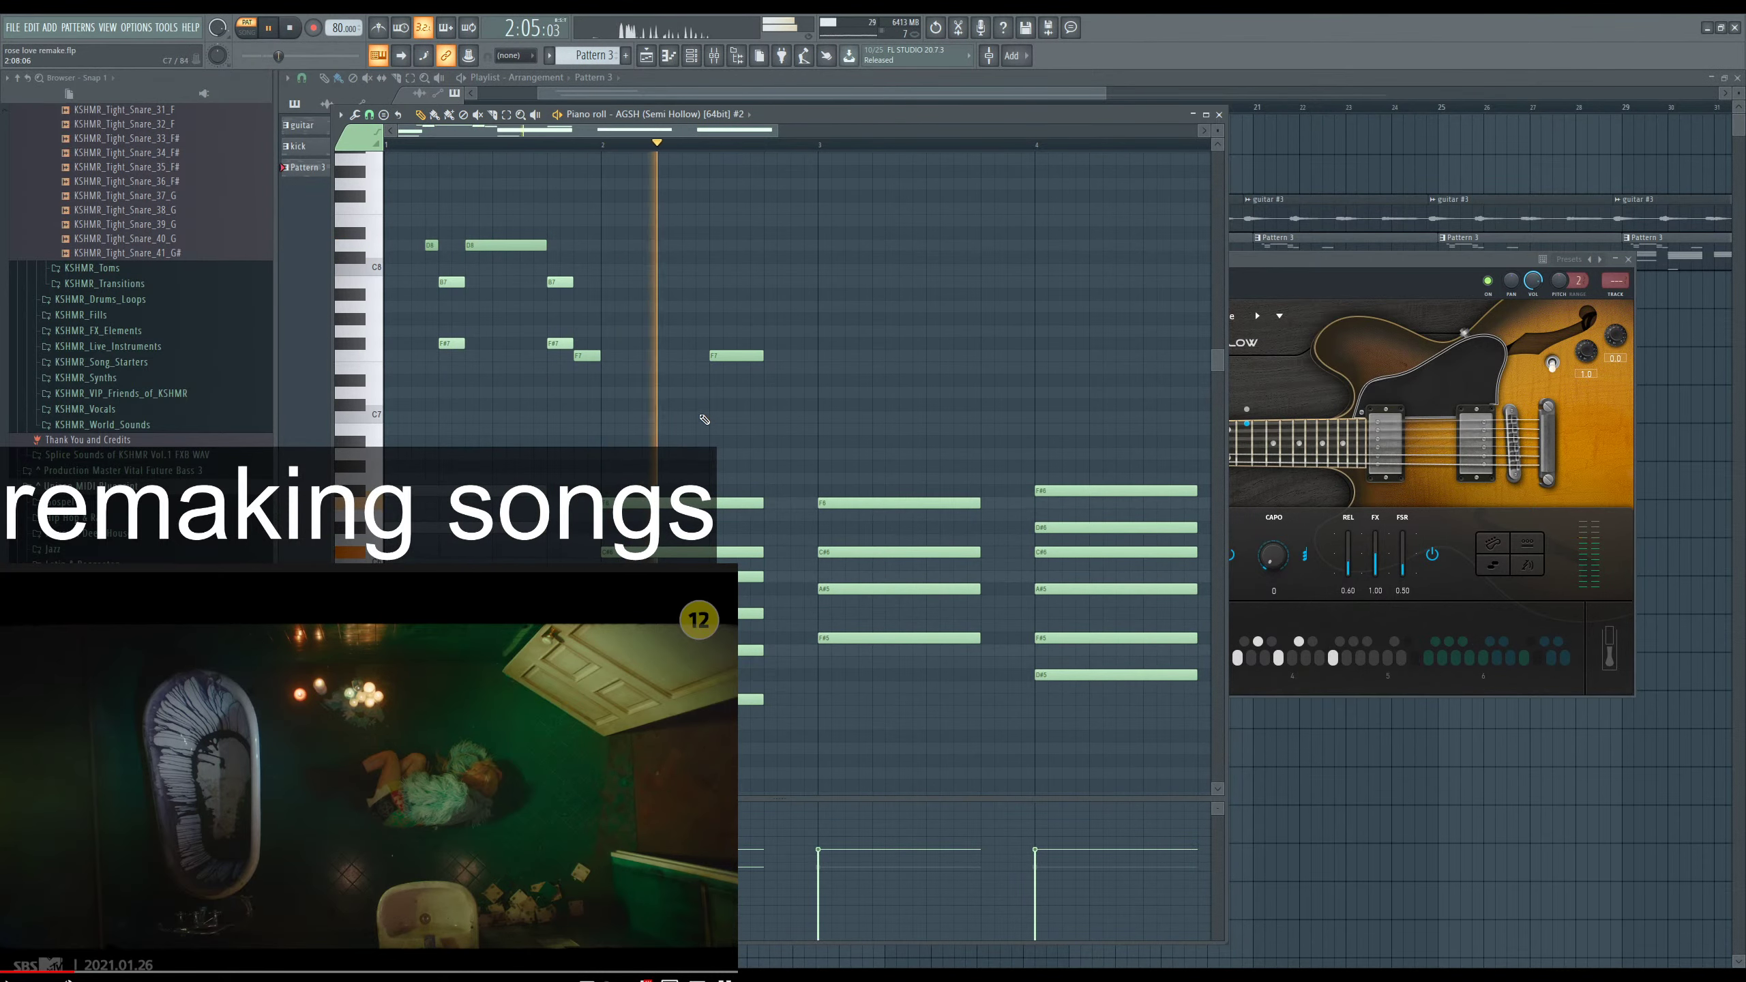
scroll(702, 417, "down", 4)
scroll(695, 411, "up", 2)
left_click_drag(681, 397, 682, 637)
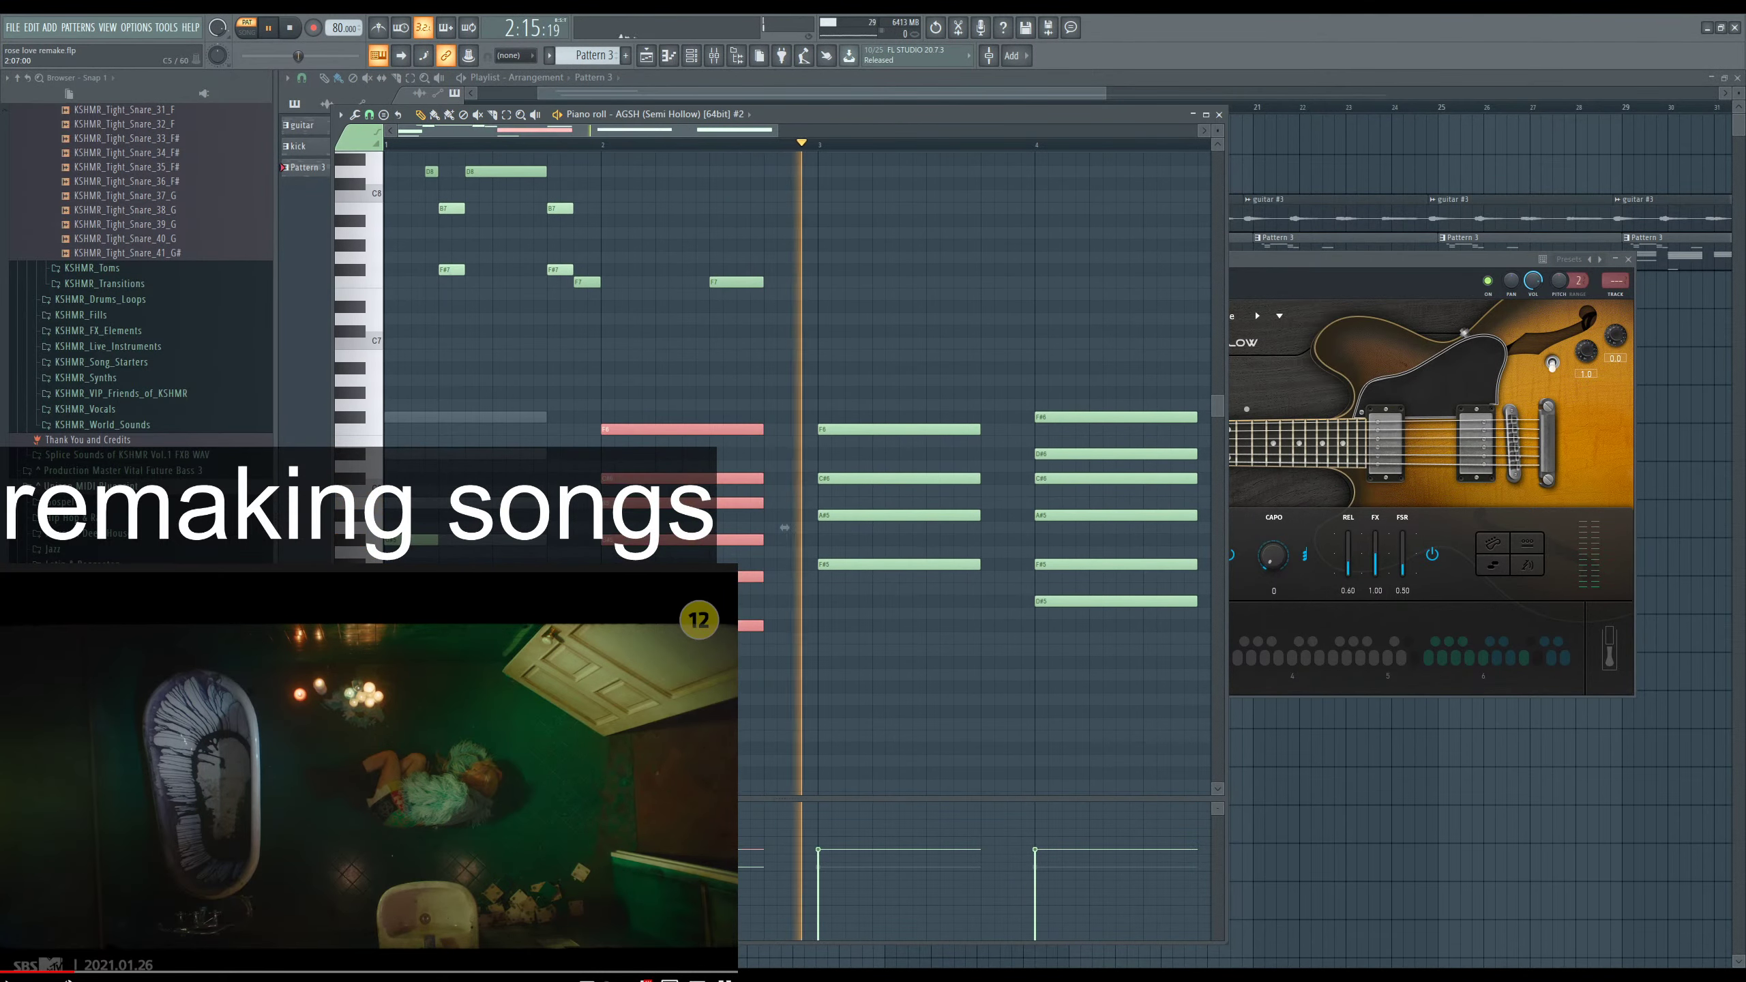
key("space")
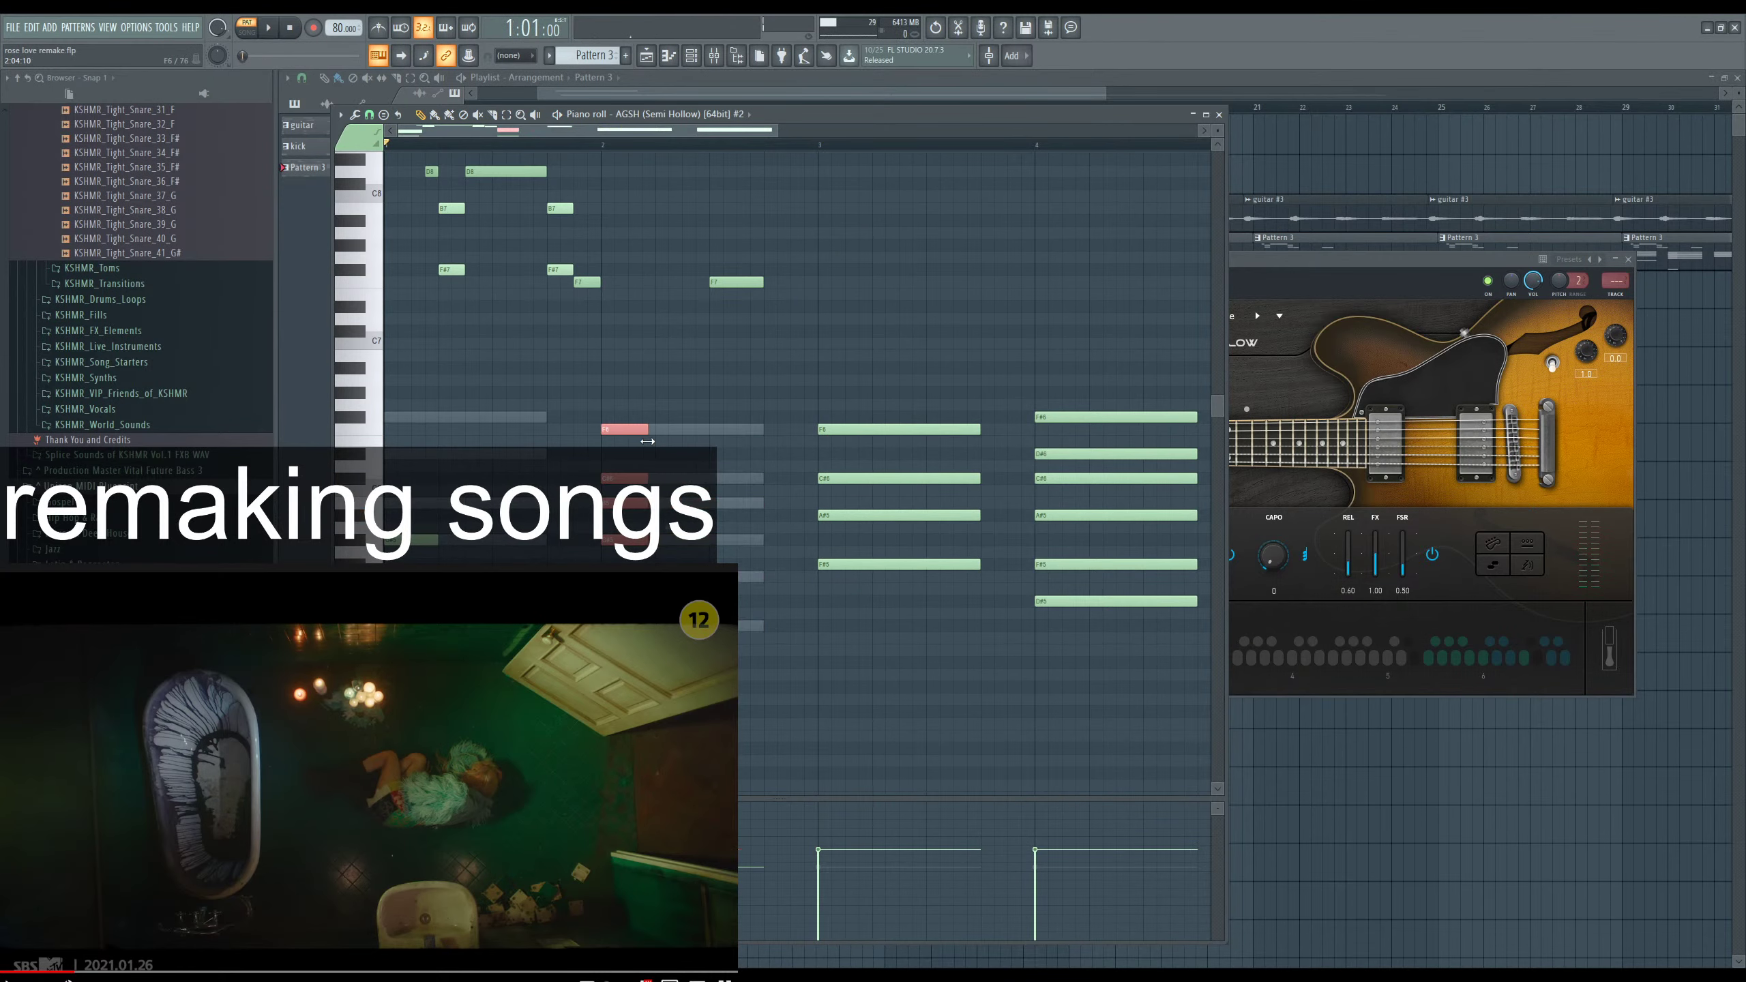
Select the bar 3 and bar 4 chords and shorten all their notes together to about four steps.
scroll(677, 436, "down", 2)
left_click_drag(672, 364, 938, 651)
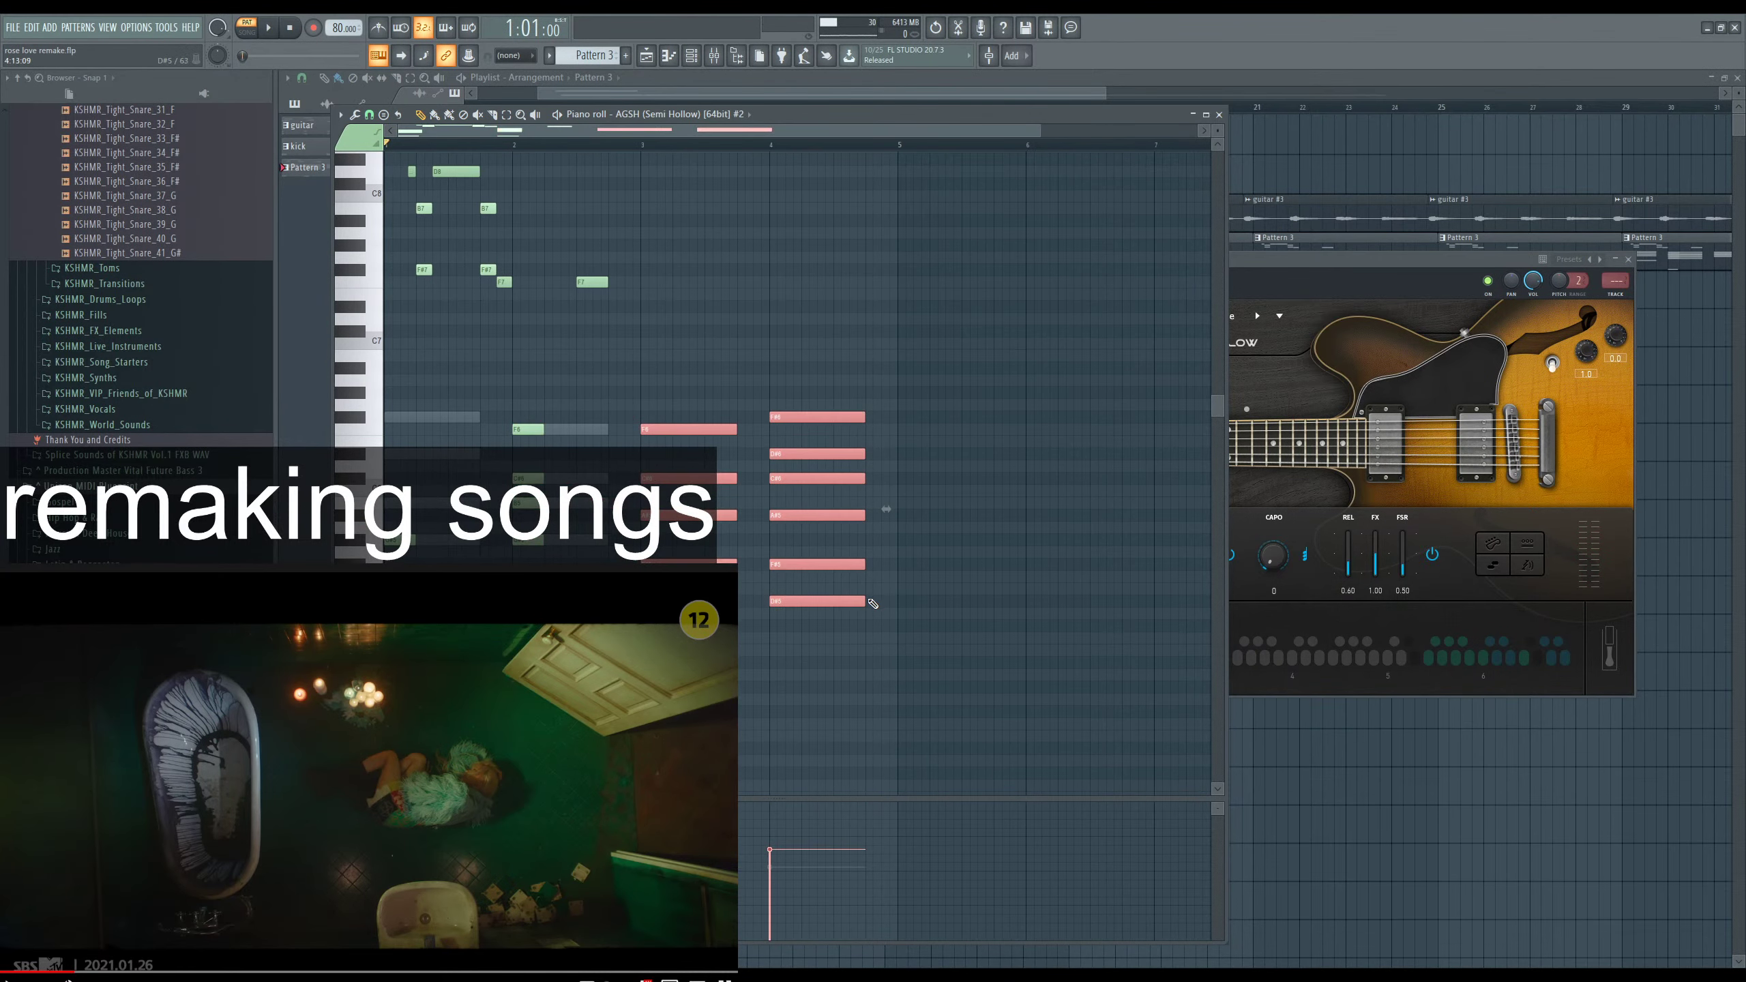
left_click_drag(862, 603, 805, 612)
Delete the F7 trigger note in the middle of bar 2 and copy bar 1's strum trigger notes to bars 2, 3 and 4.
scroll(862, 366, "up", 3)
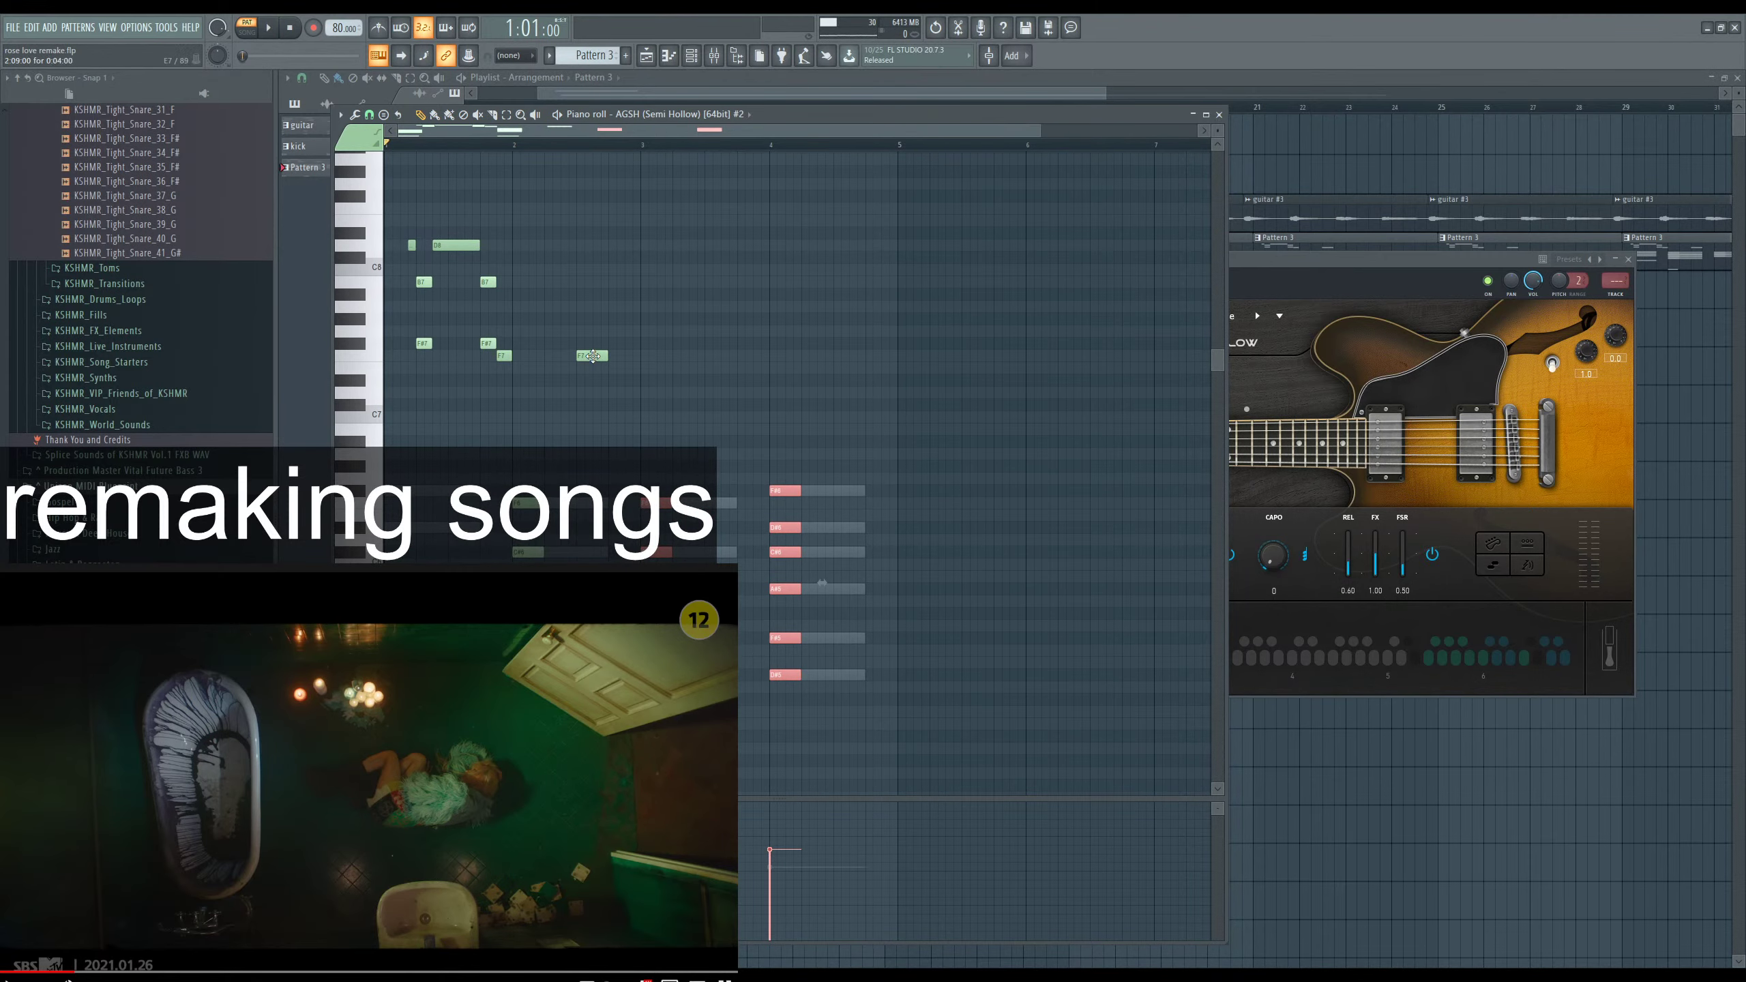
scroll(451, 421, "up", 2)
key("space")
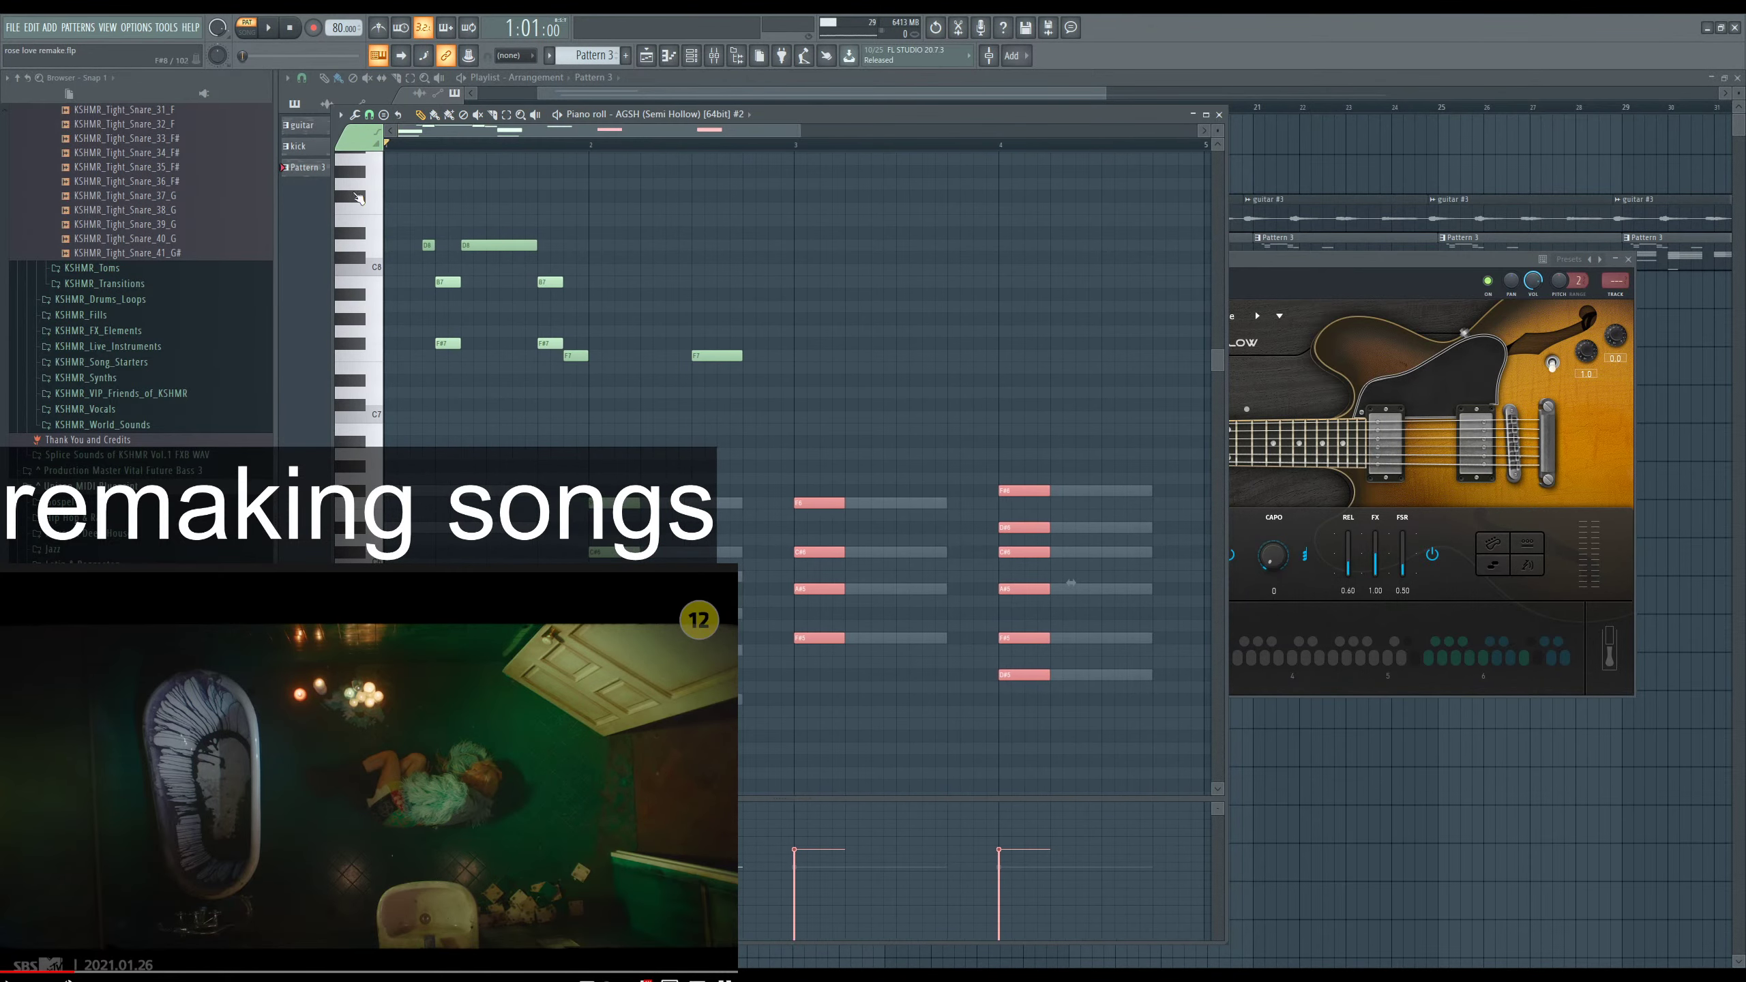
right_click(728, 357)
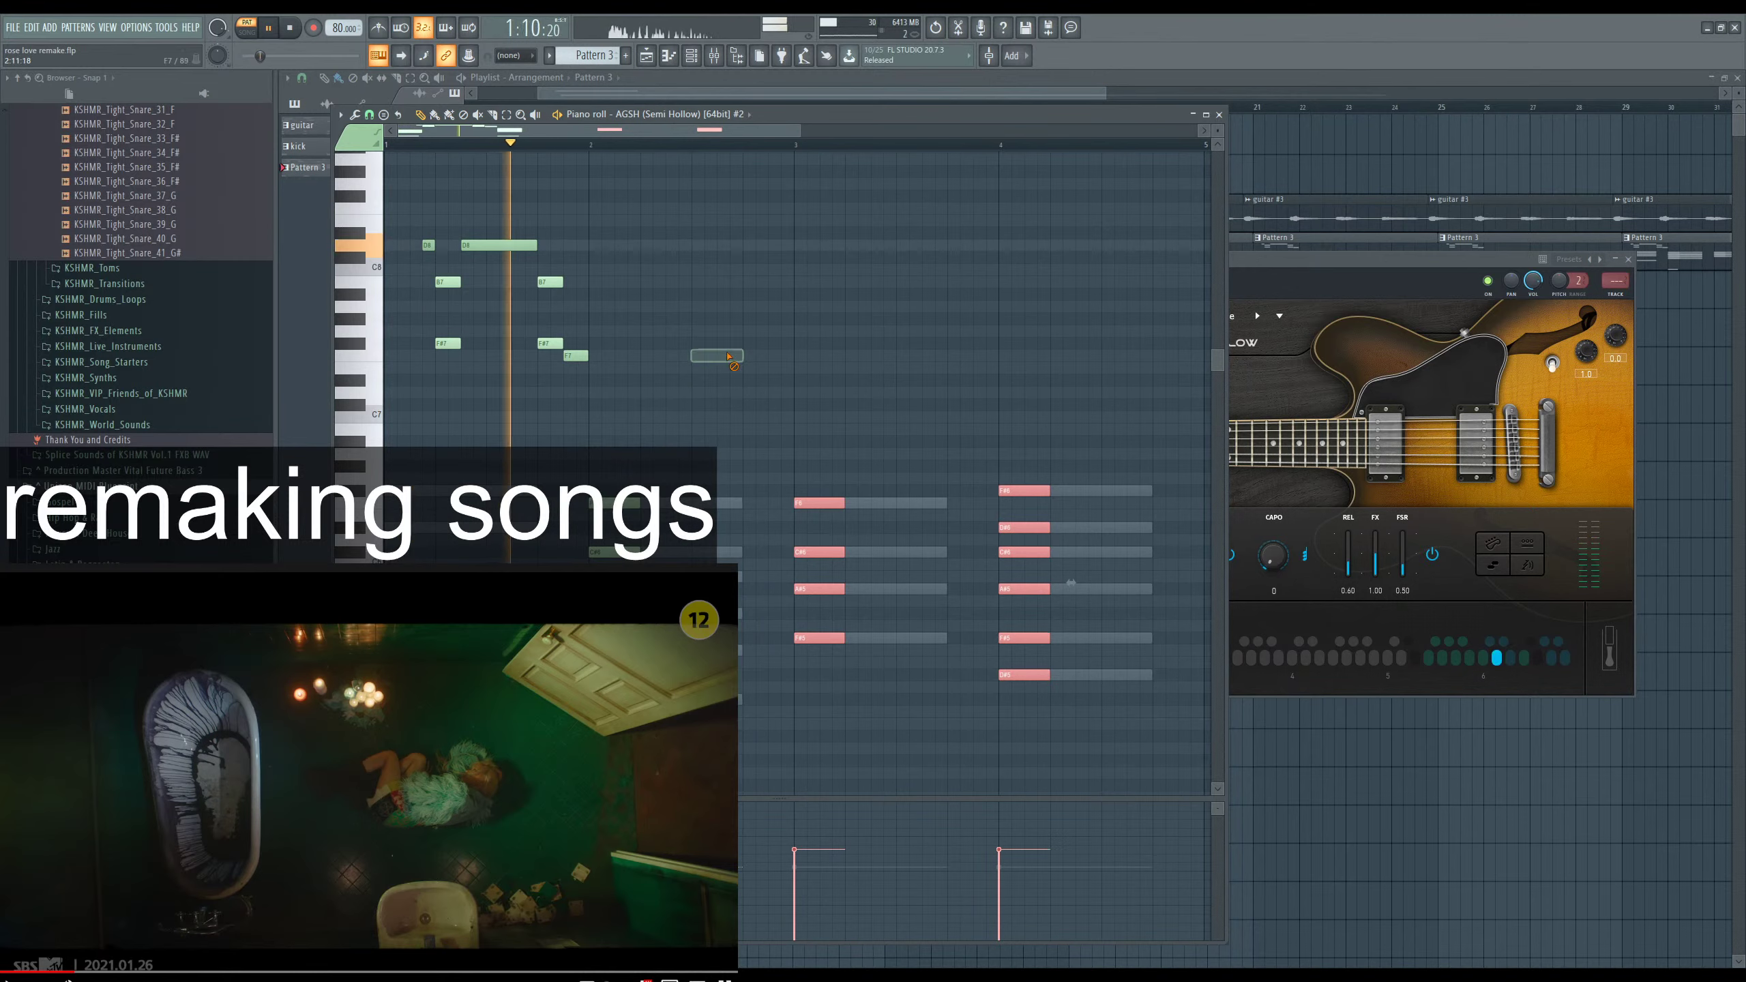
left_click_drag(668, 410, 385, 187)
left_click_drag(494, 244, 713, 243)
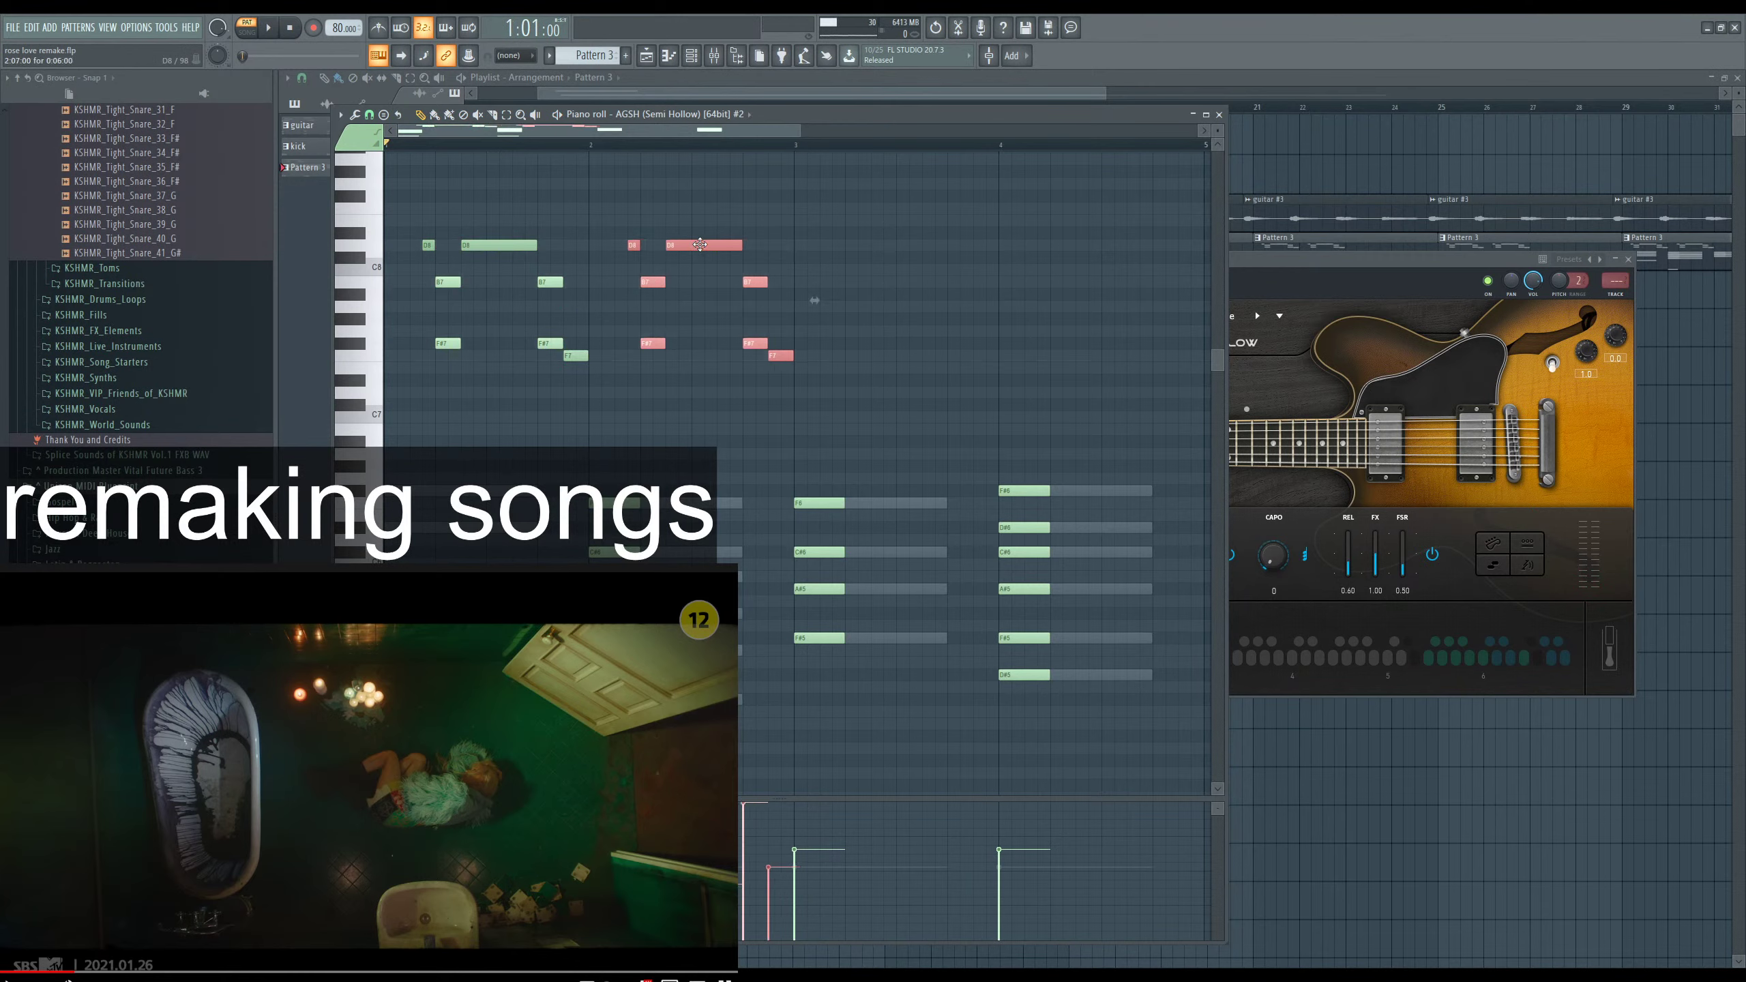
left_click_drag(750, 245, 1130, 248)
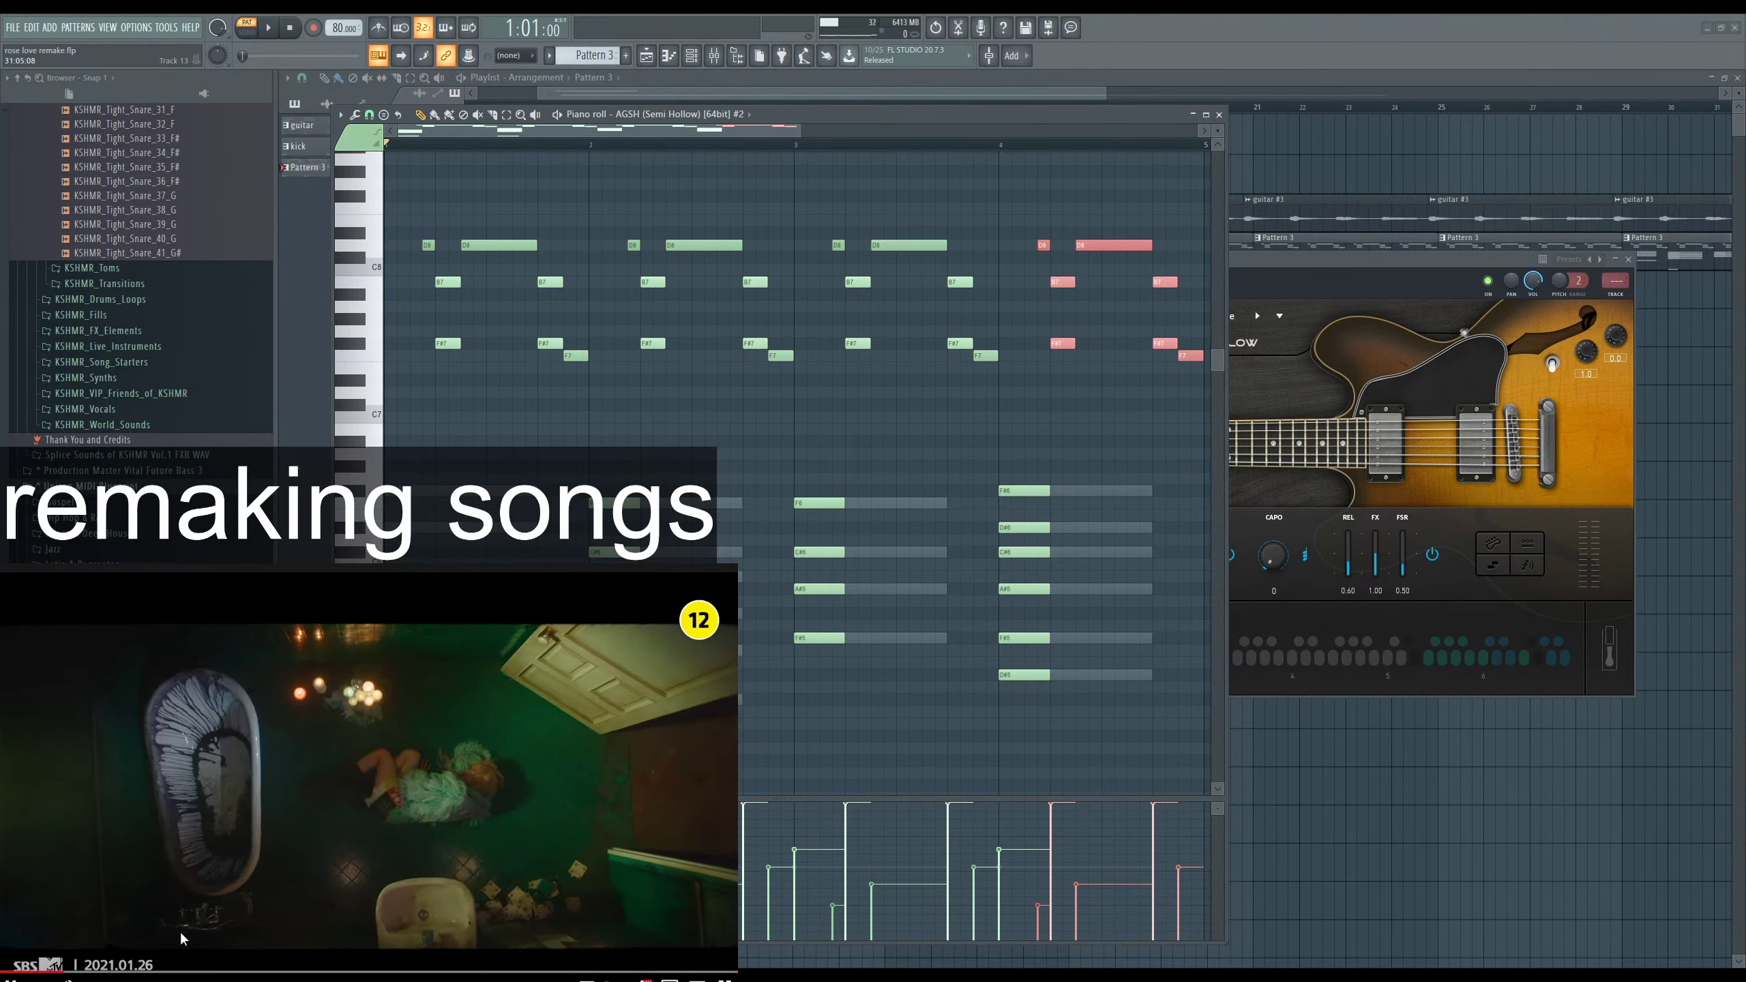
Pause the reference video and play the pattern repeatedly to check the bar 1 and bar 2 chords by ear.
left_click(268, 921)
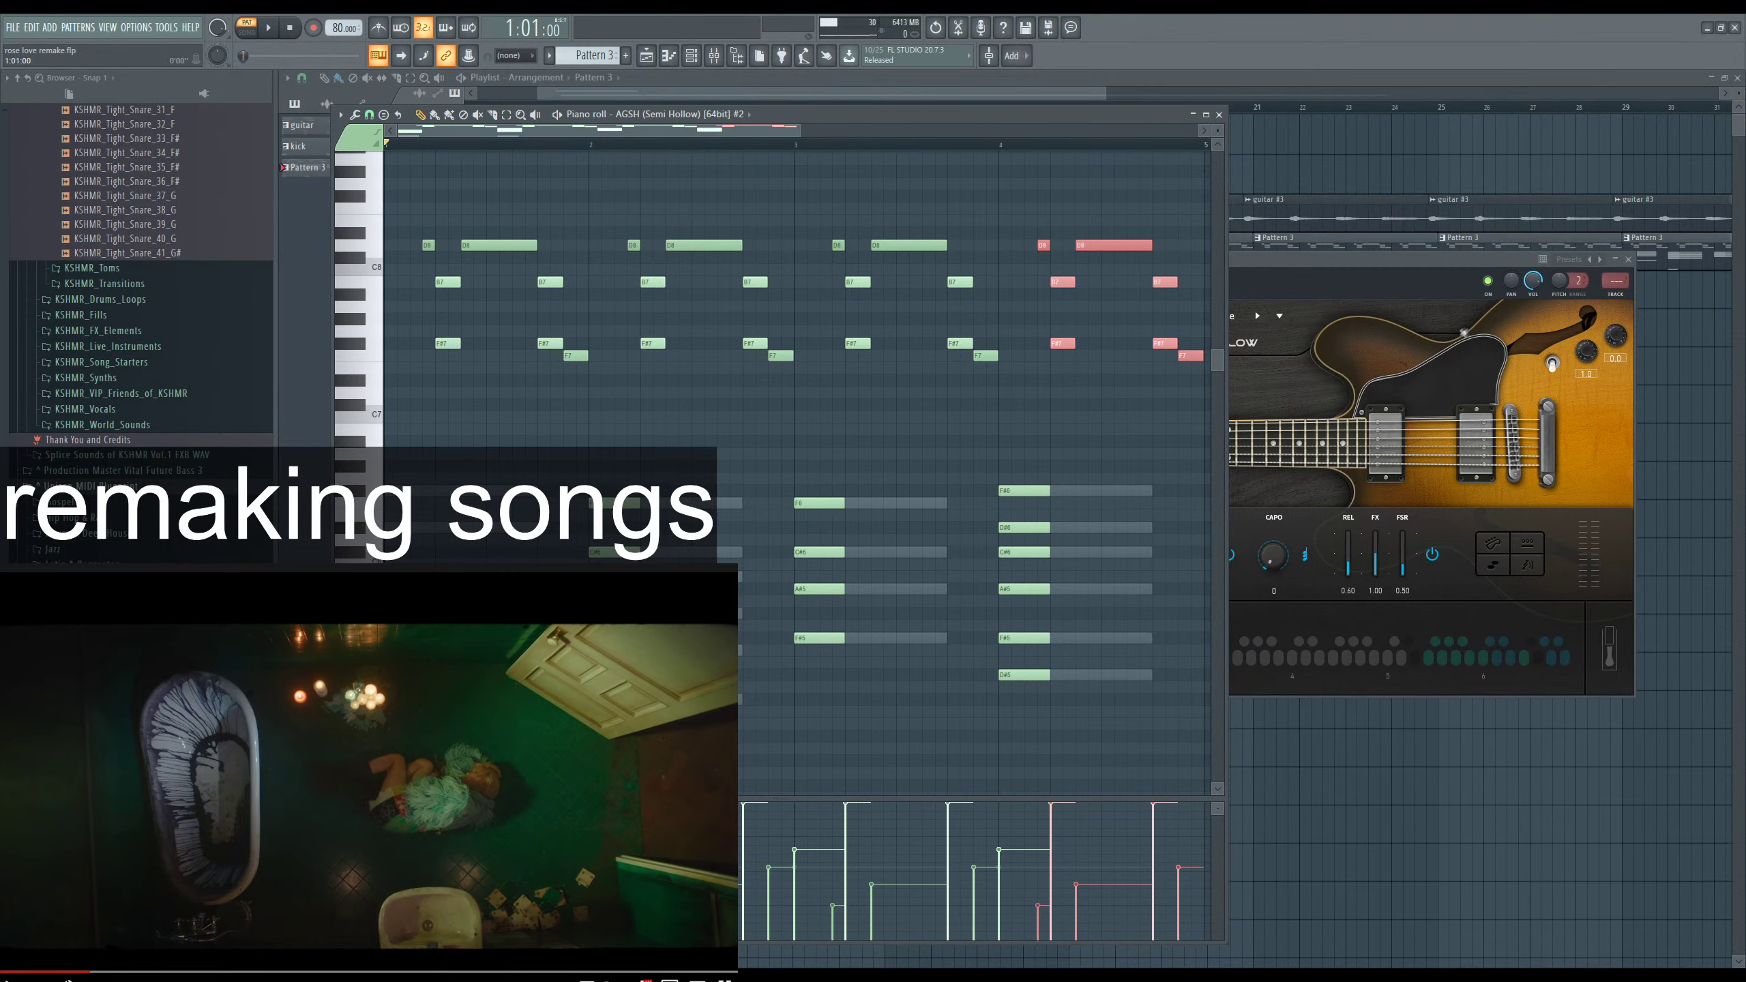
key("space")
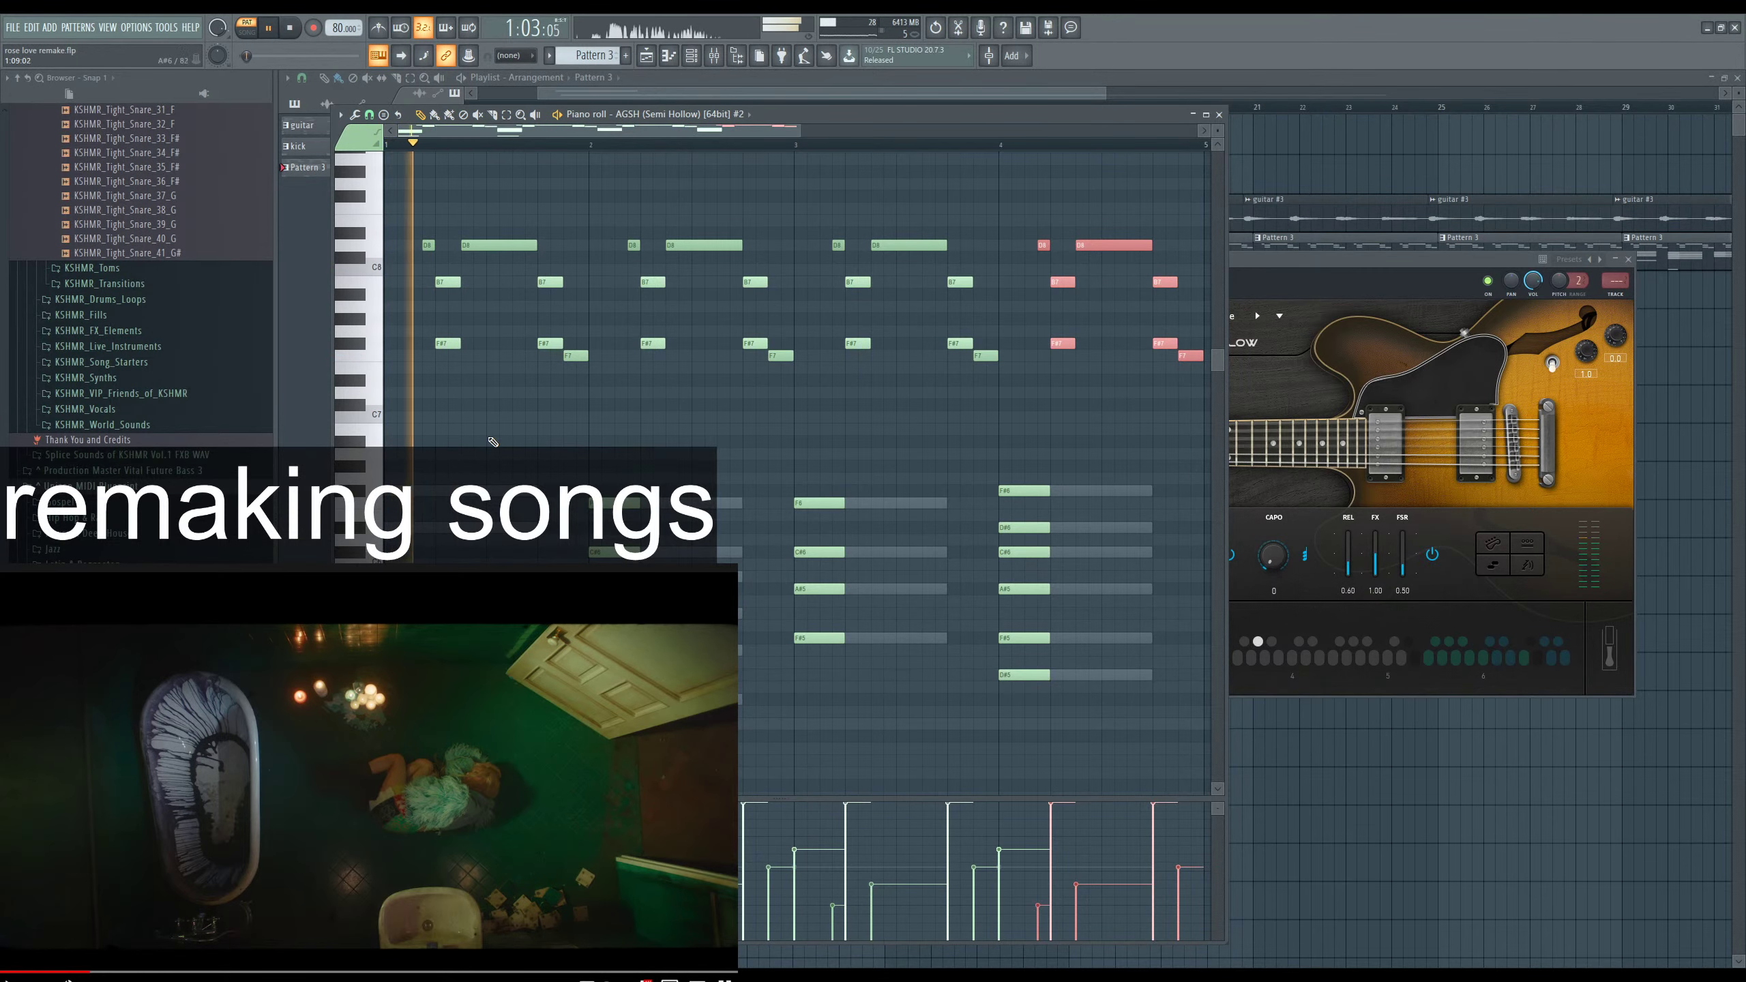
scroll(467, 413, "down", 2)
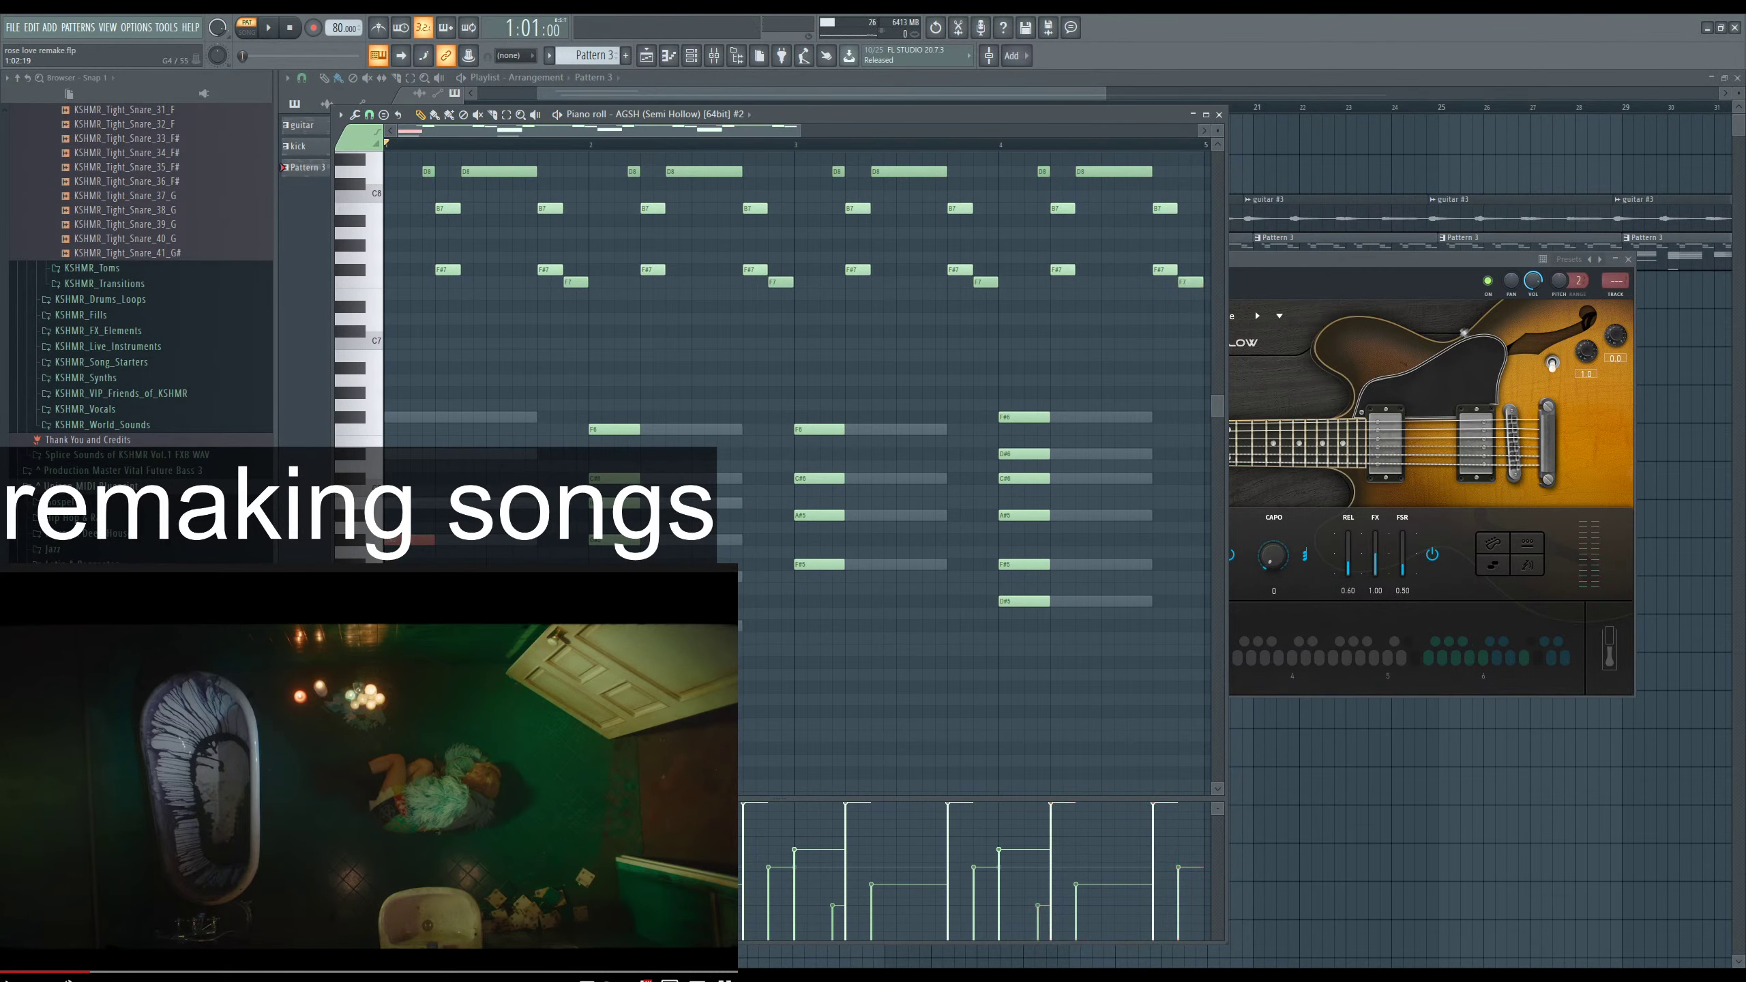
key("space")
scroll(790, 413, "down", 3)
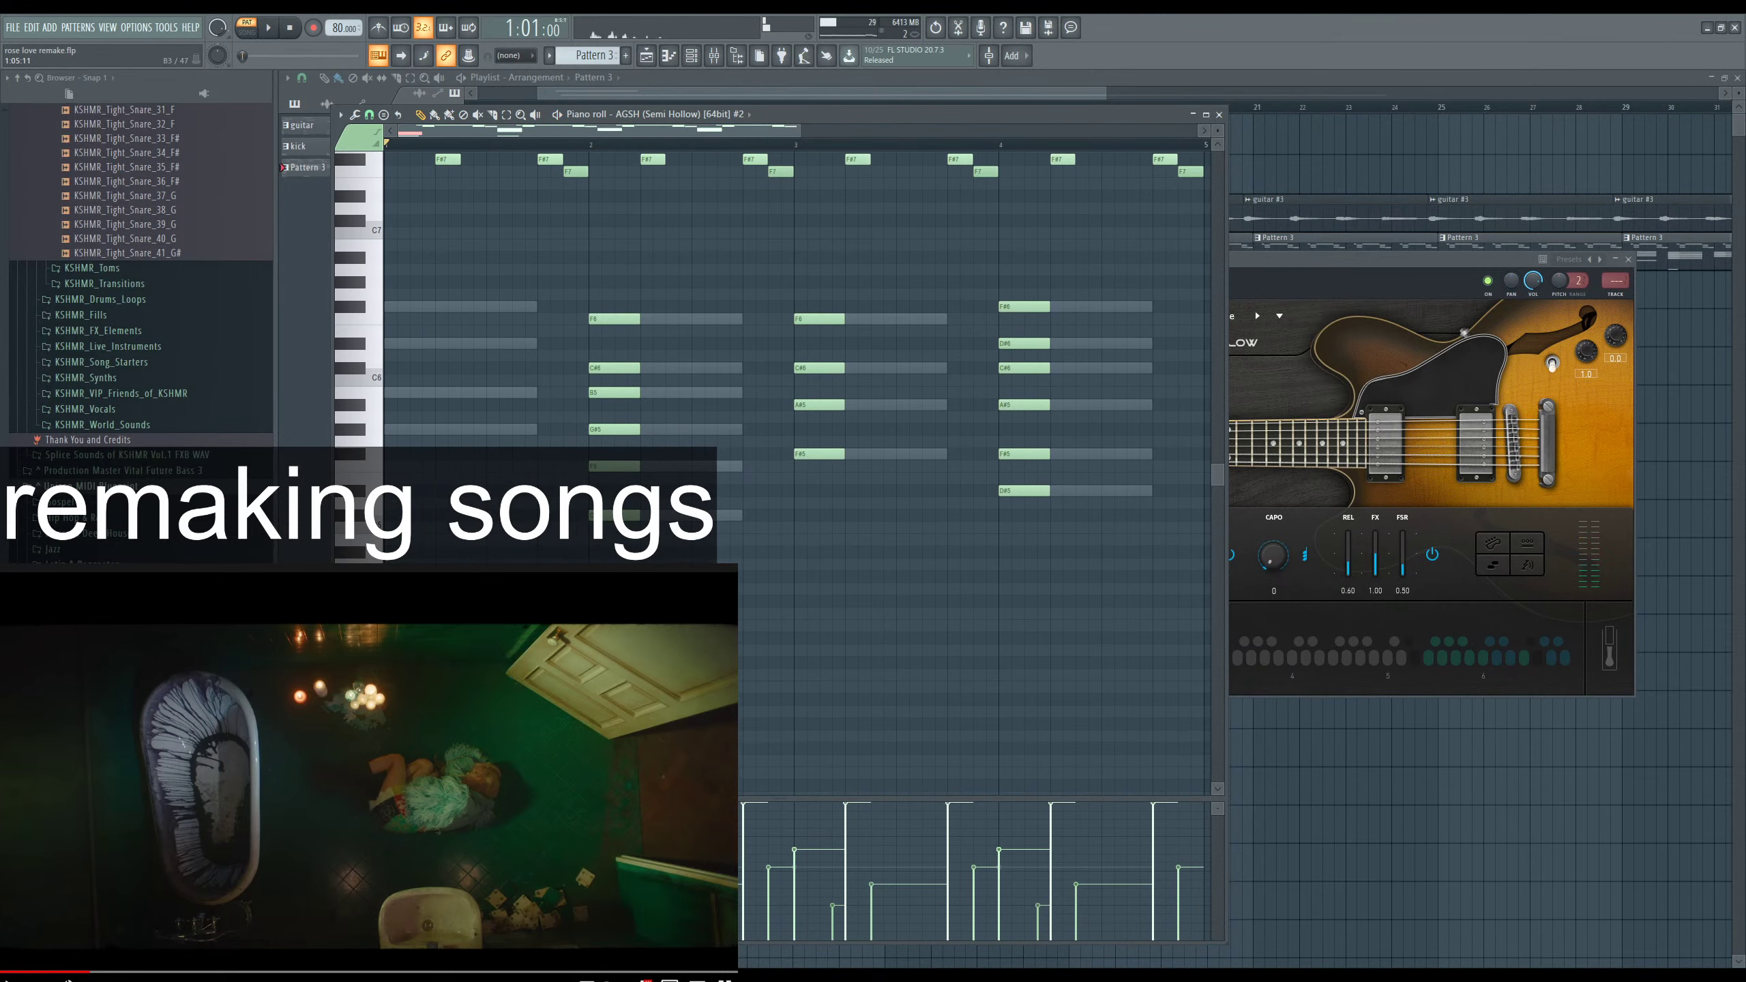
key("space")
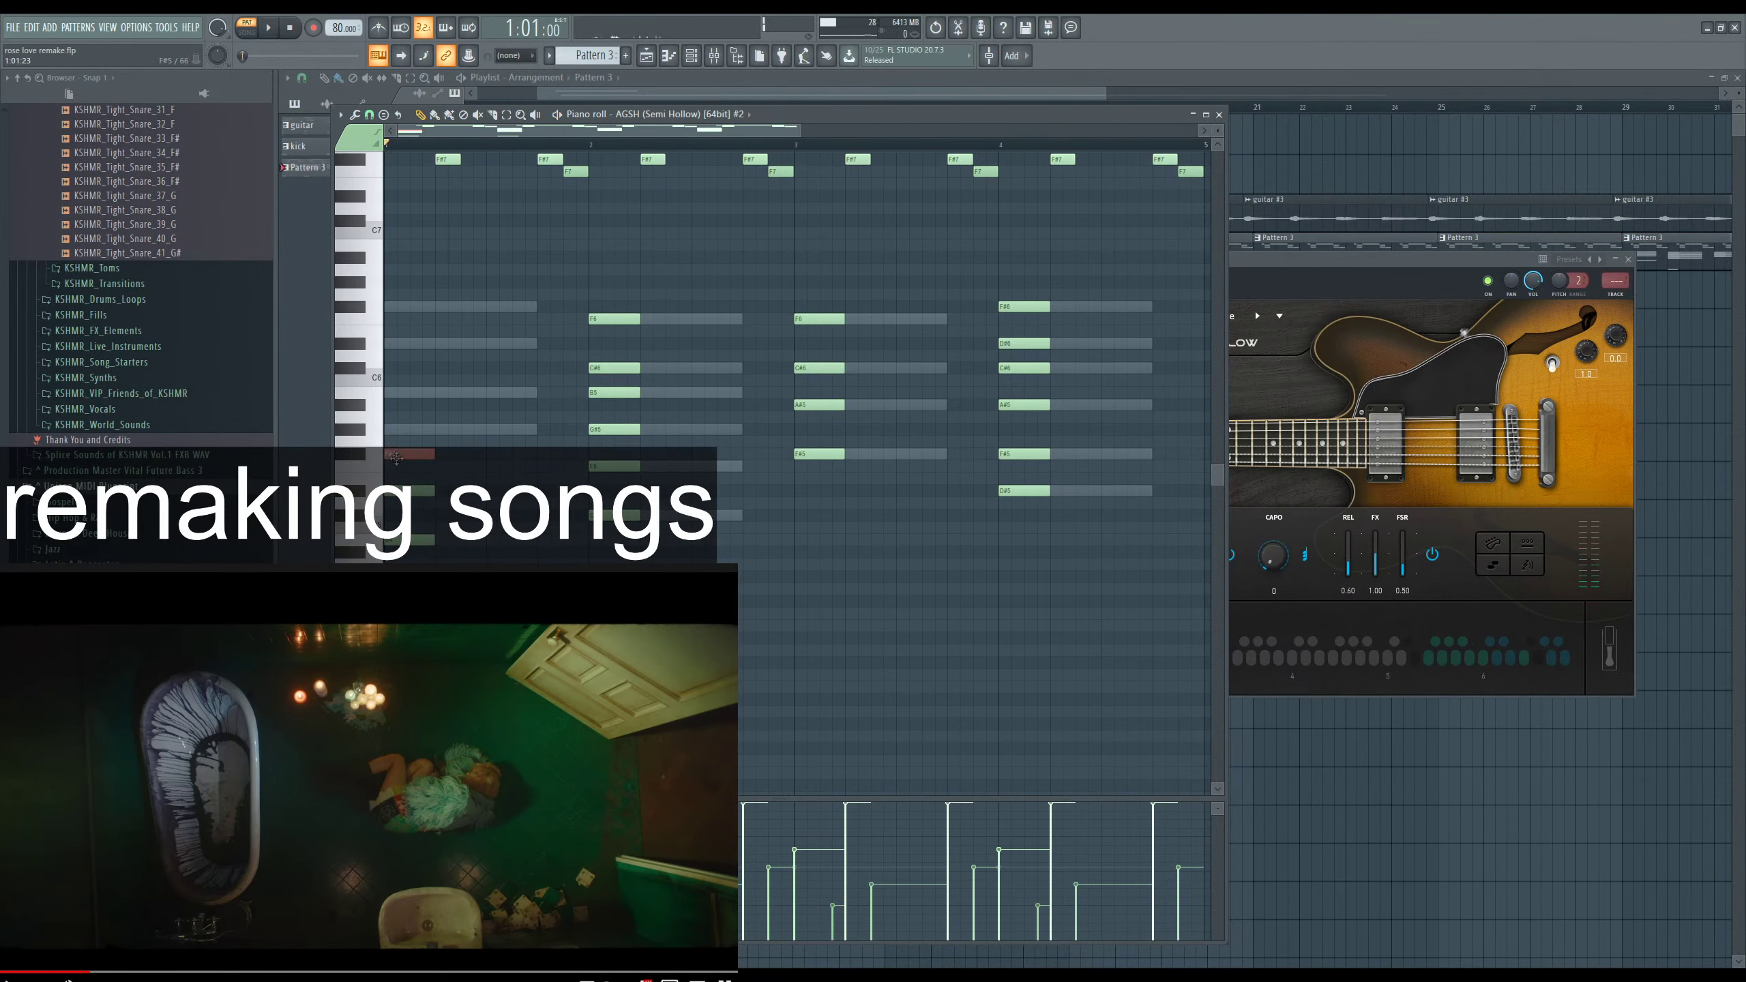
key("space")
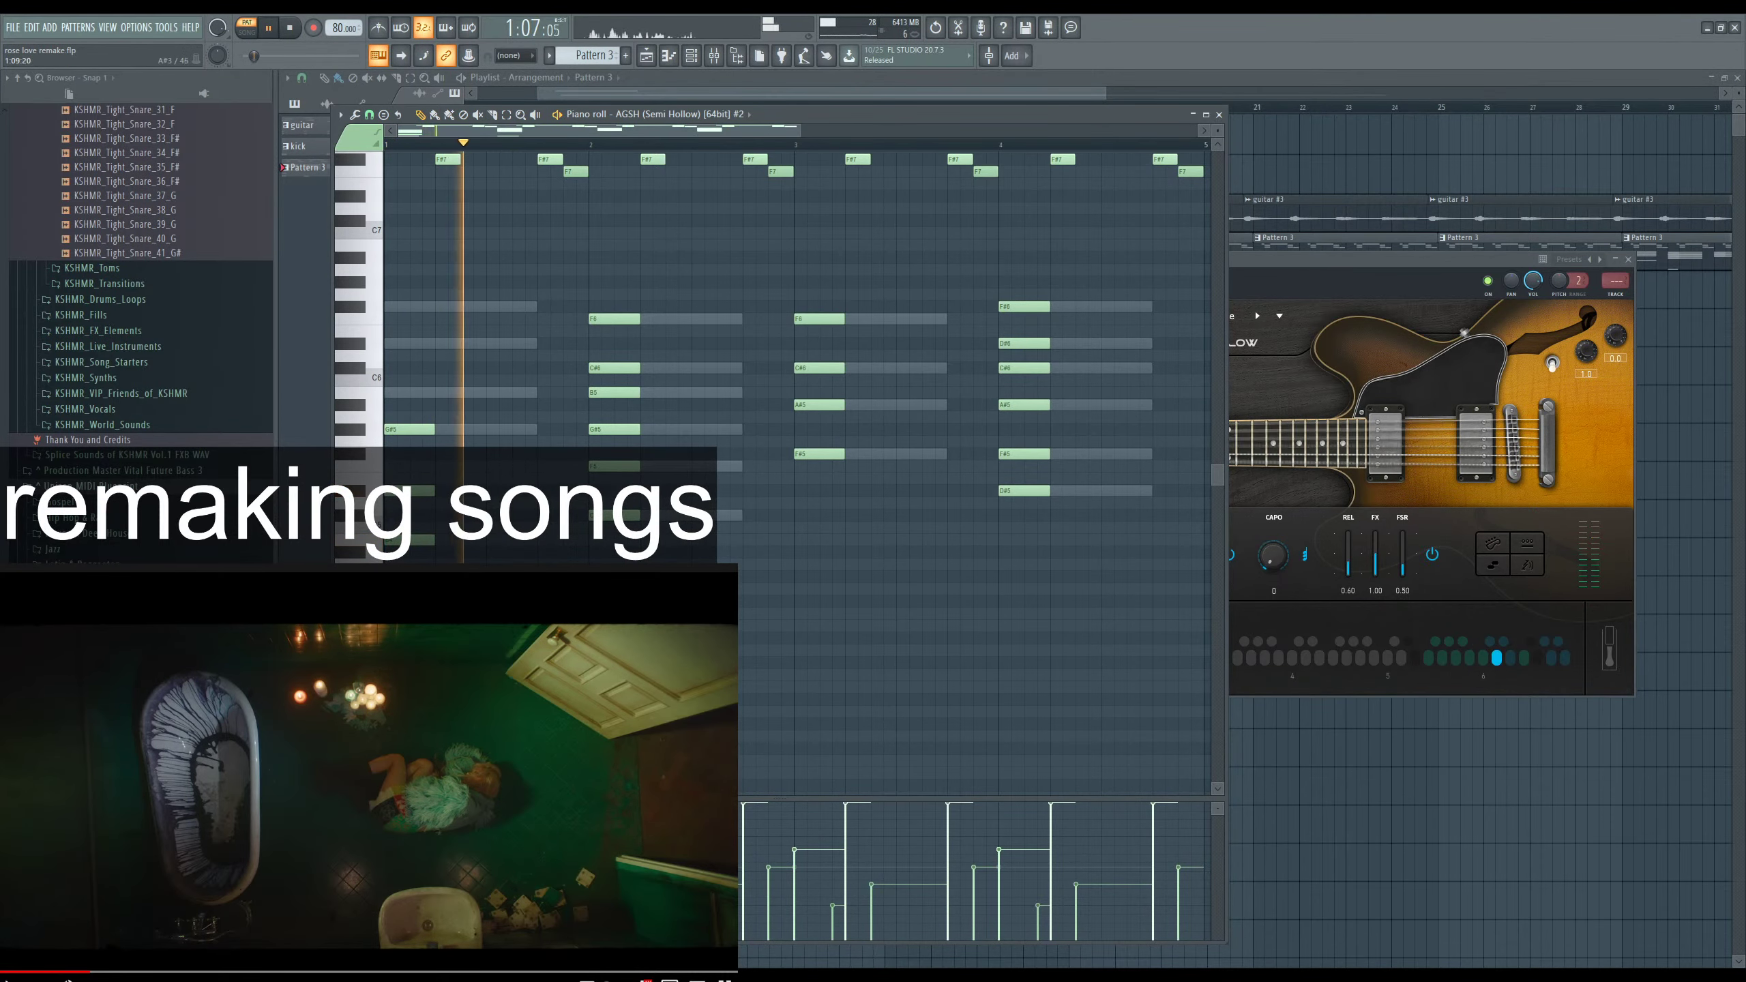
scroll(791, 413, "up", 2)
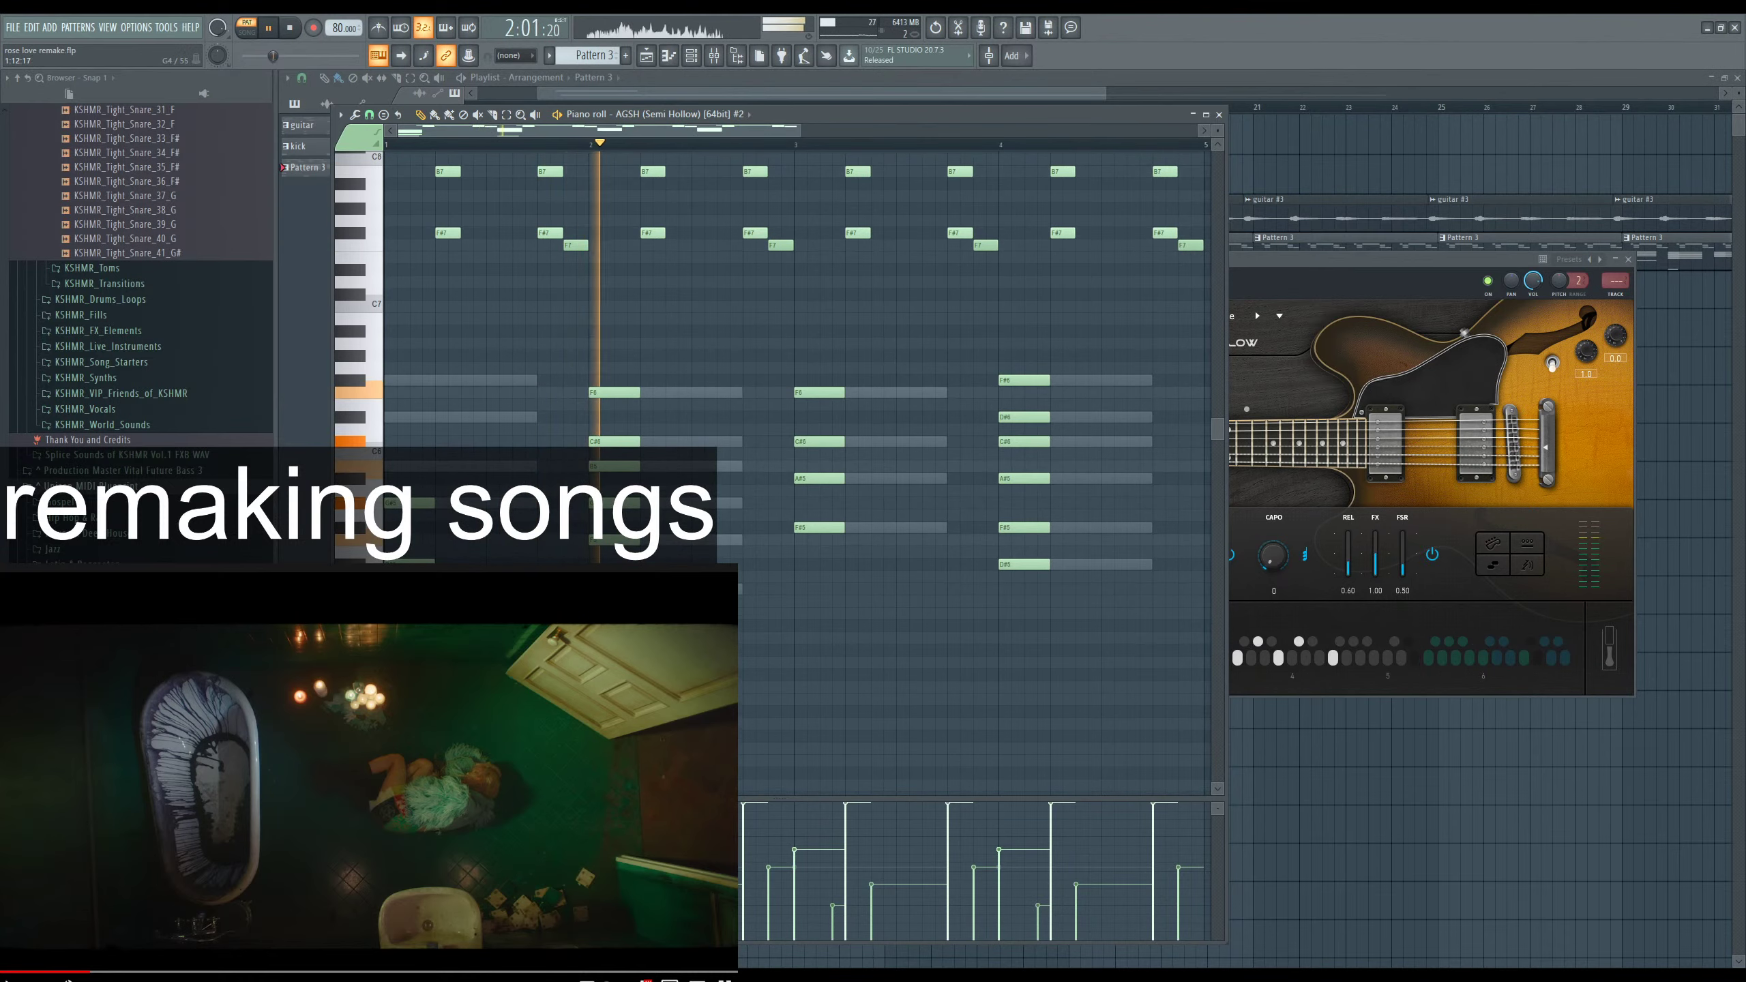
scroll(791, 413, "down", 1)
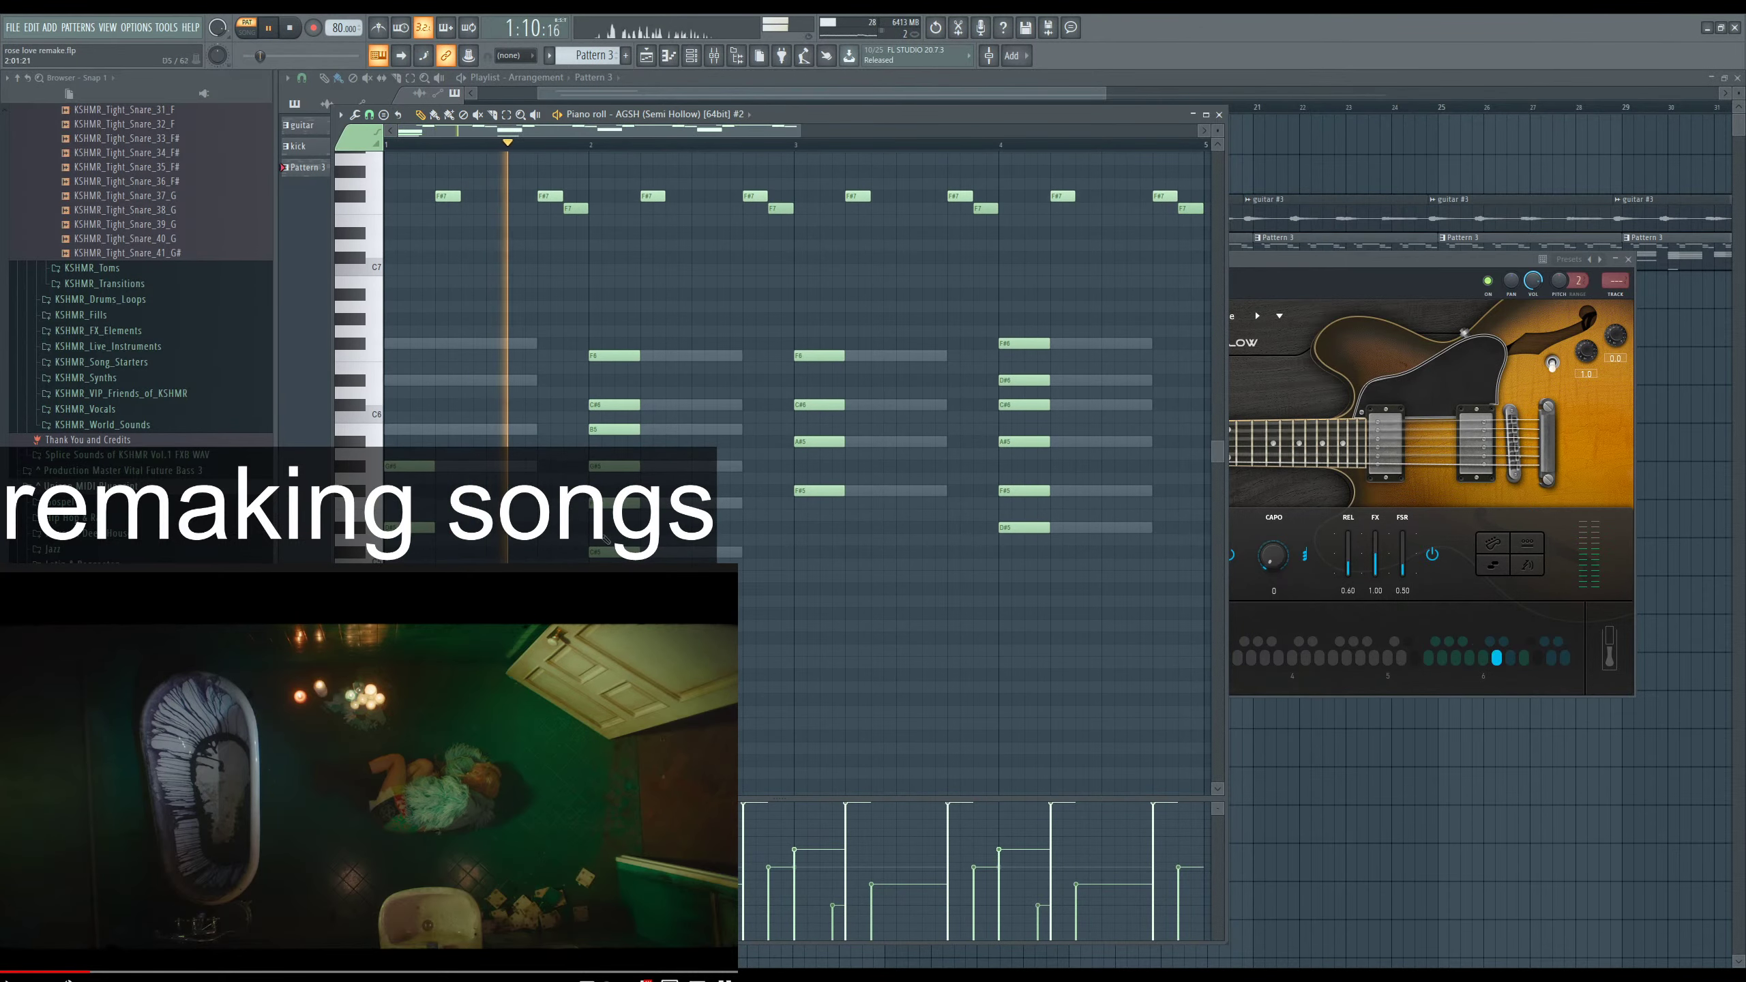
Delete the two highest notes, F6 and C#6, from the bar 2 chord and clear the note selection.
left_click_drag(598, 313, 623, 560)
key("Delete")
key("space")
key("space")
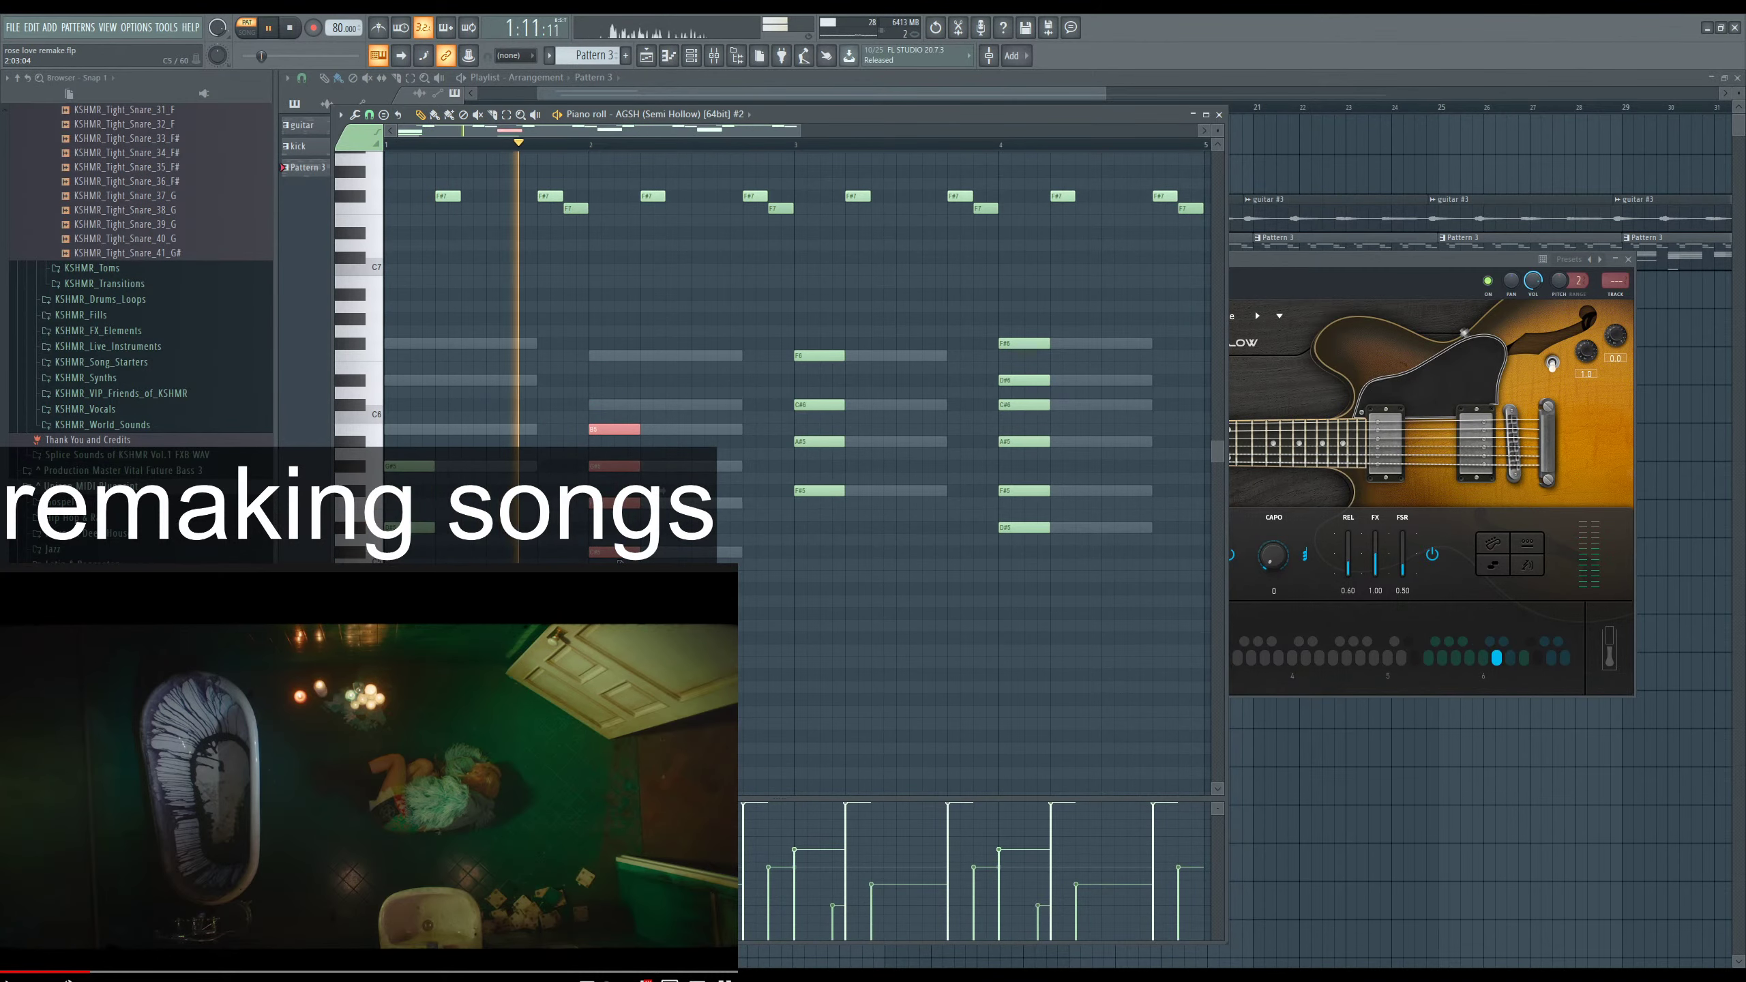
scroll(623, 537, "down", 3)
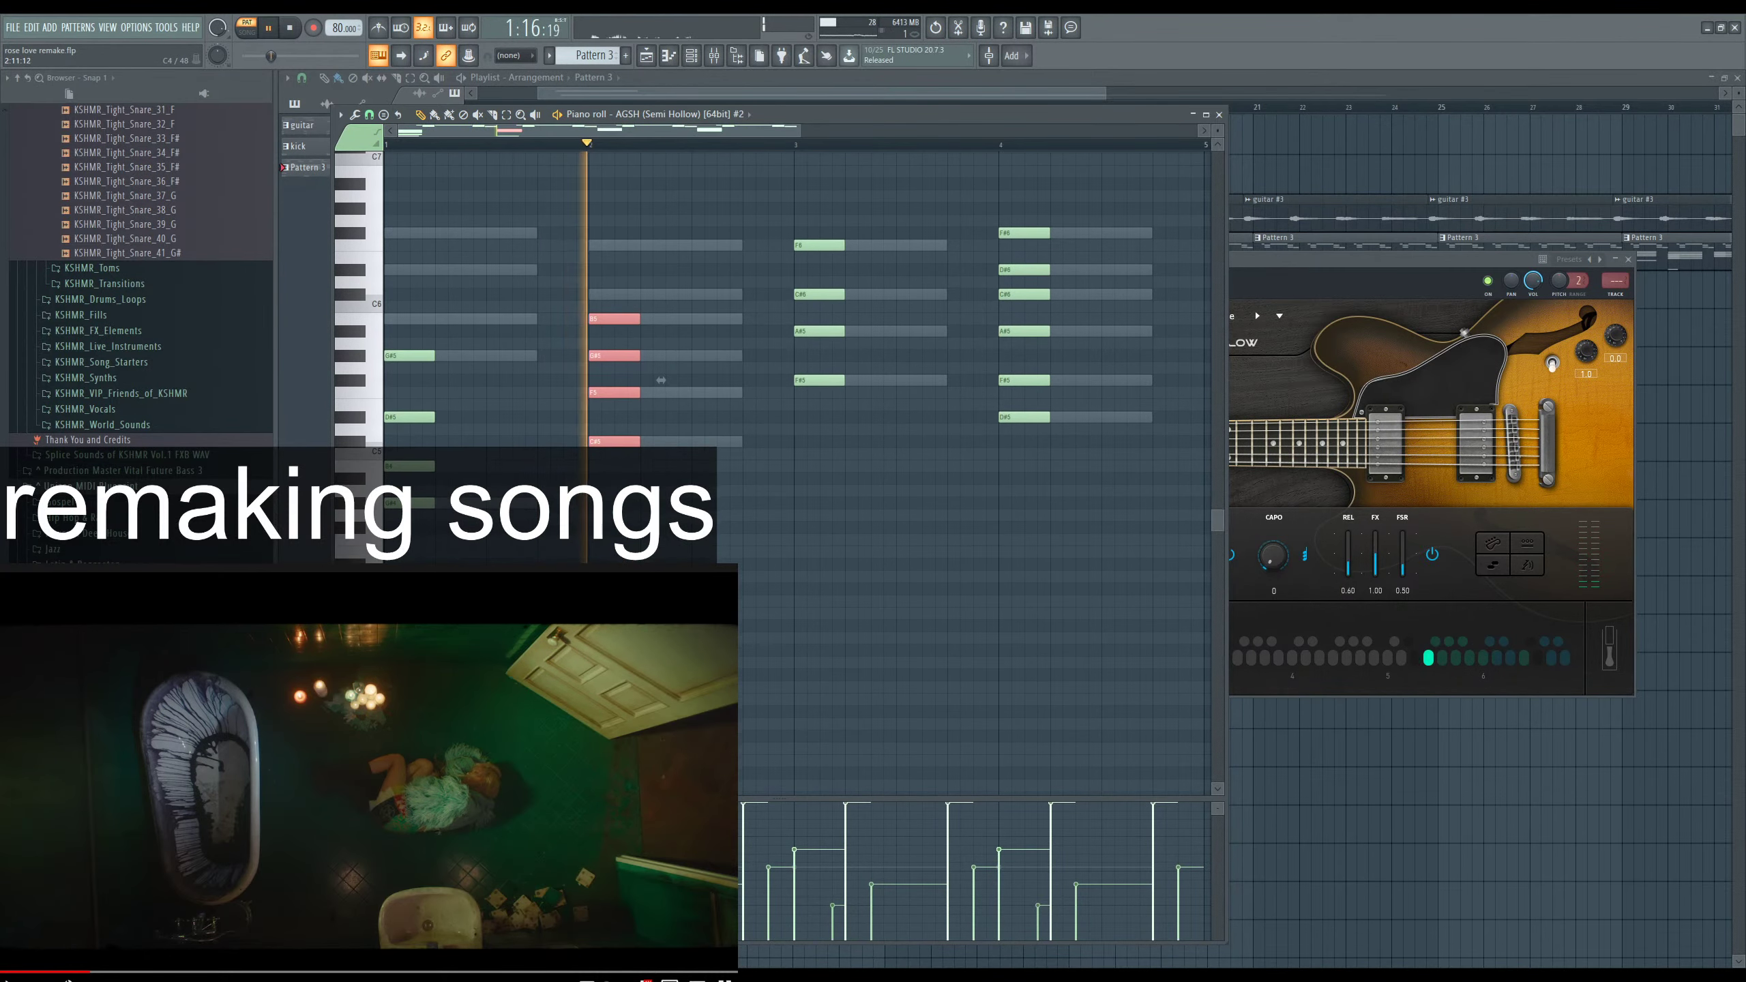
left_click(675, 452, "ctrl")
Play the pattern several times to check the thinned bar 2 chord with the copied strum triggers.
key("space")
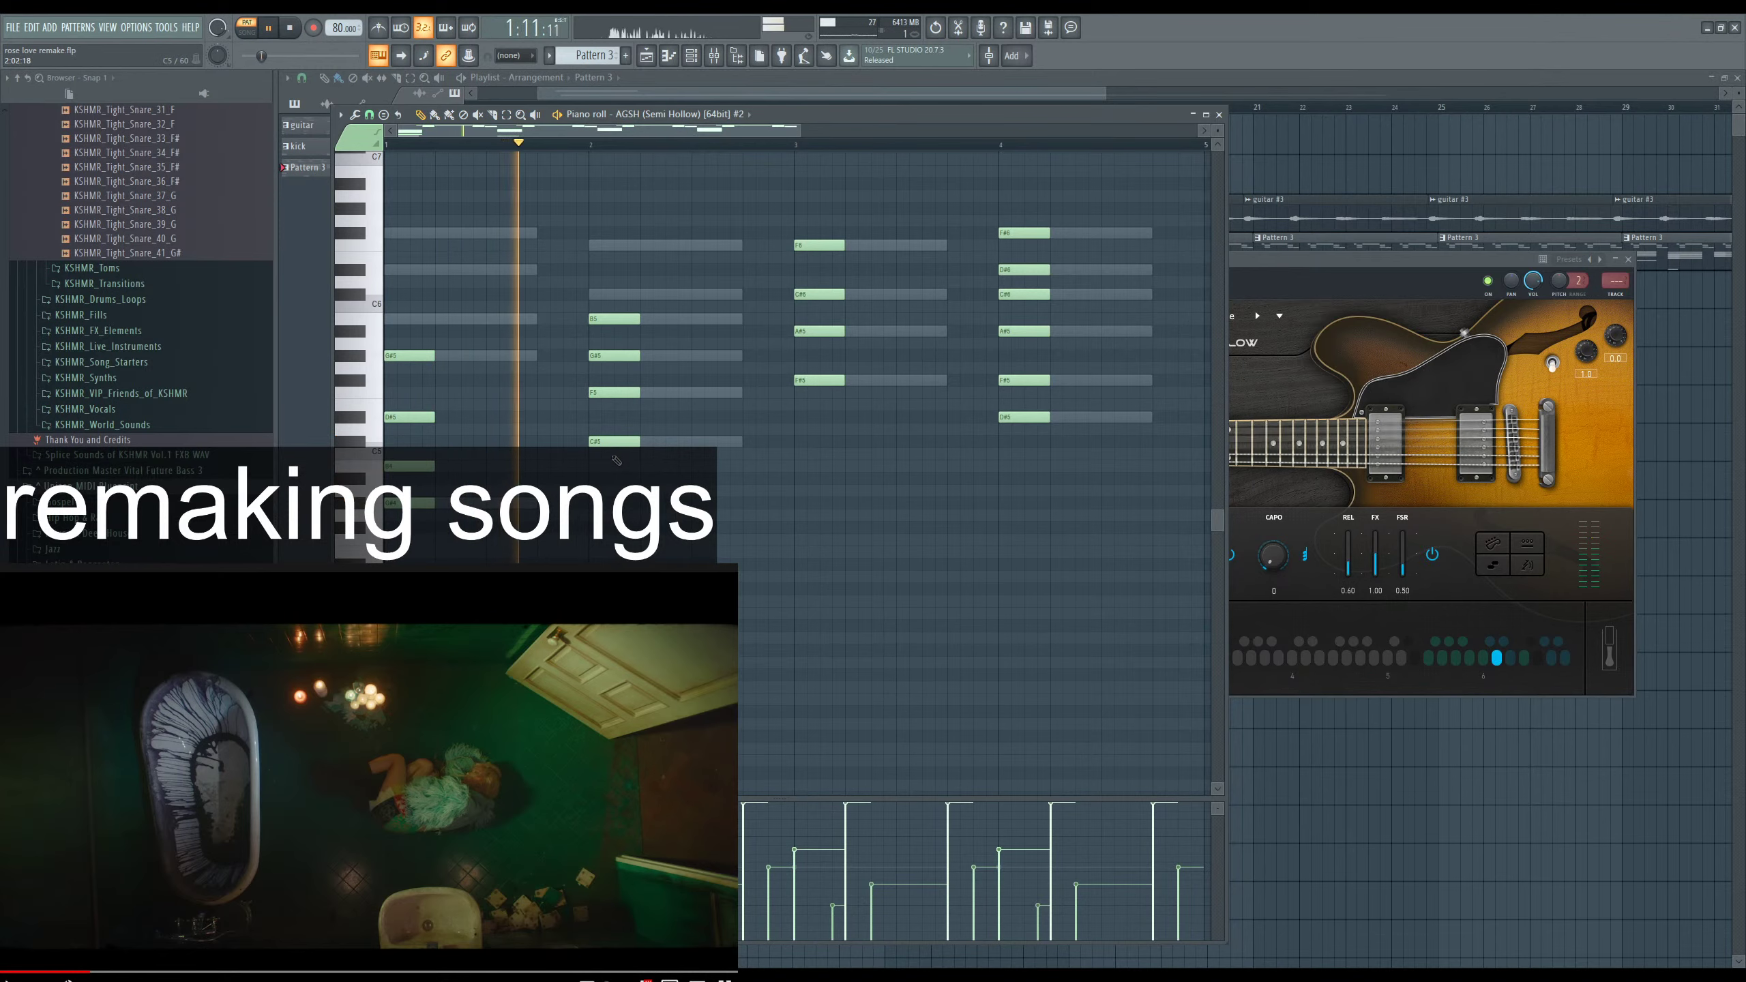
key("space")
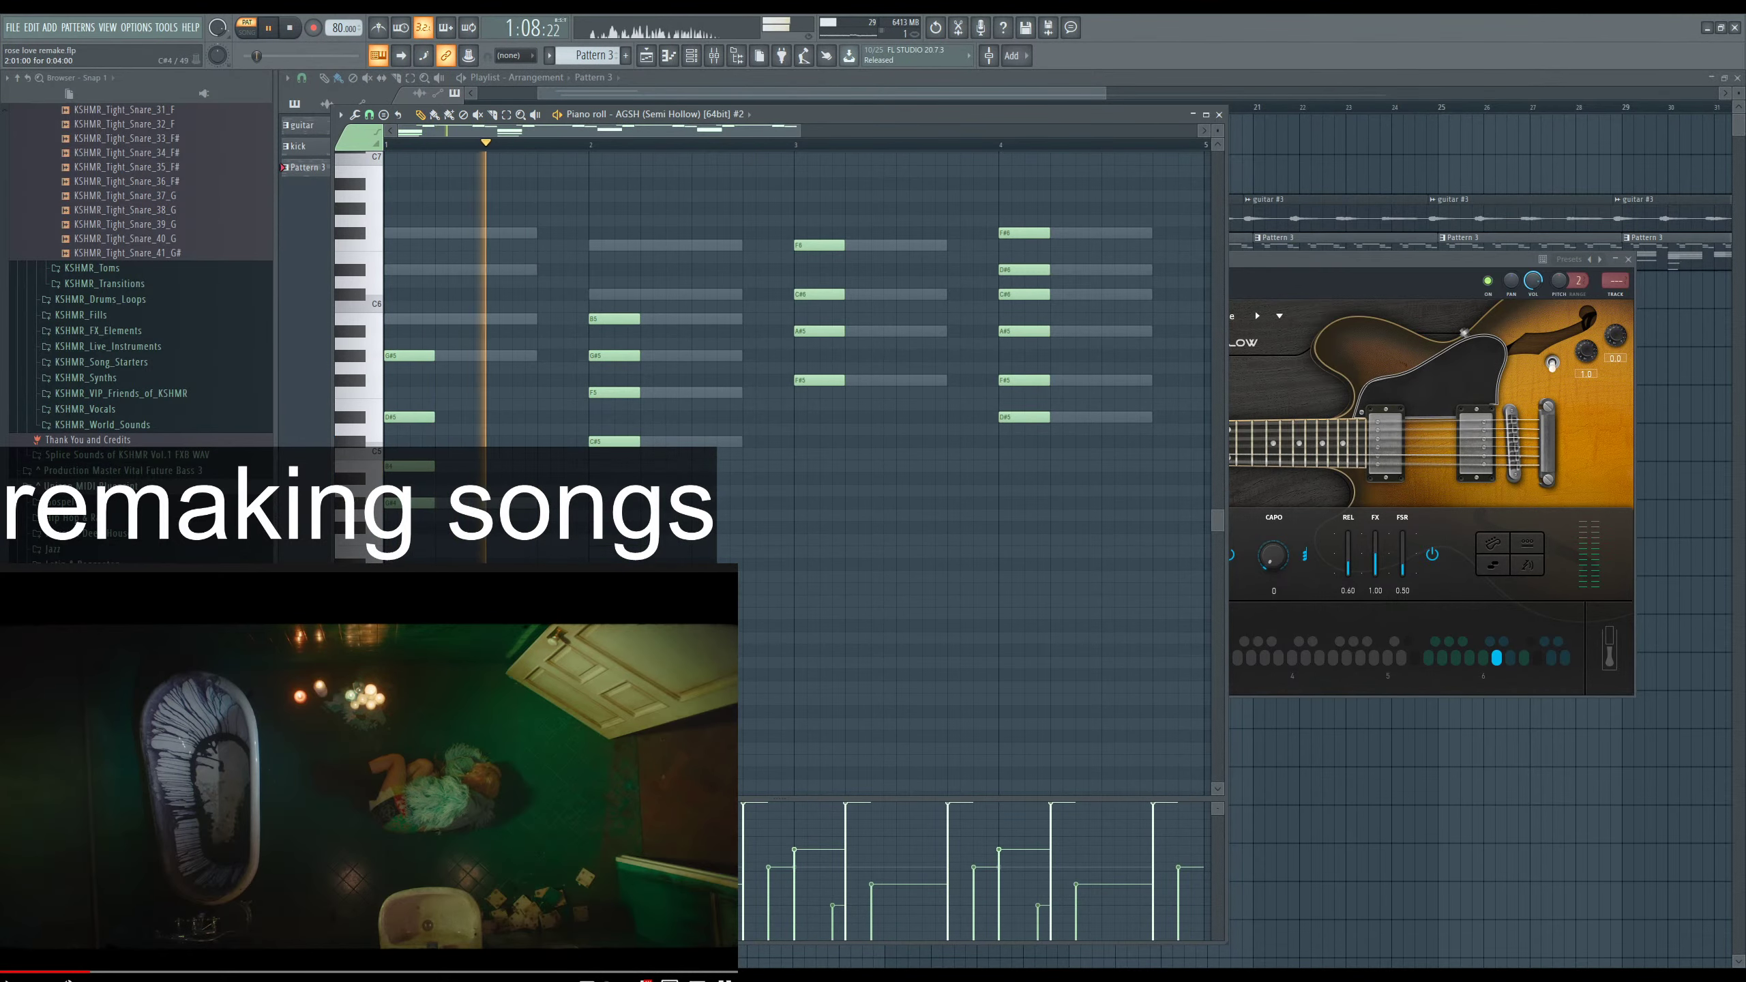
scroll(791, 468, "up", 3)
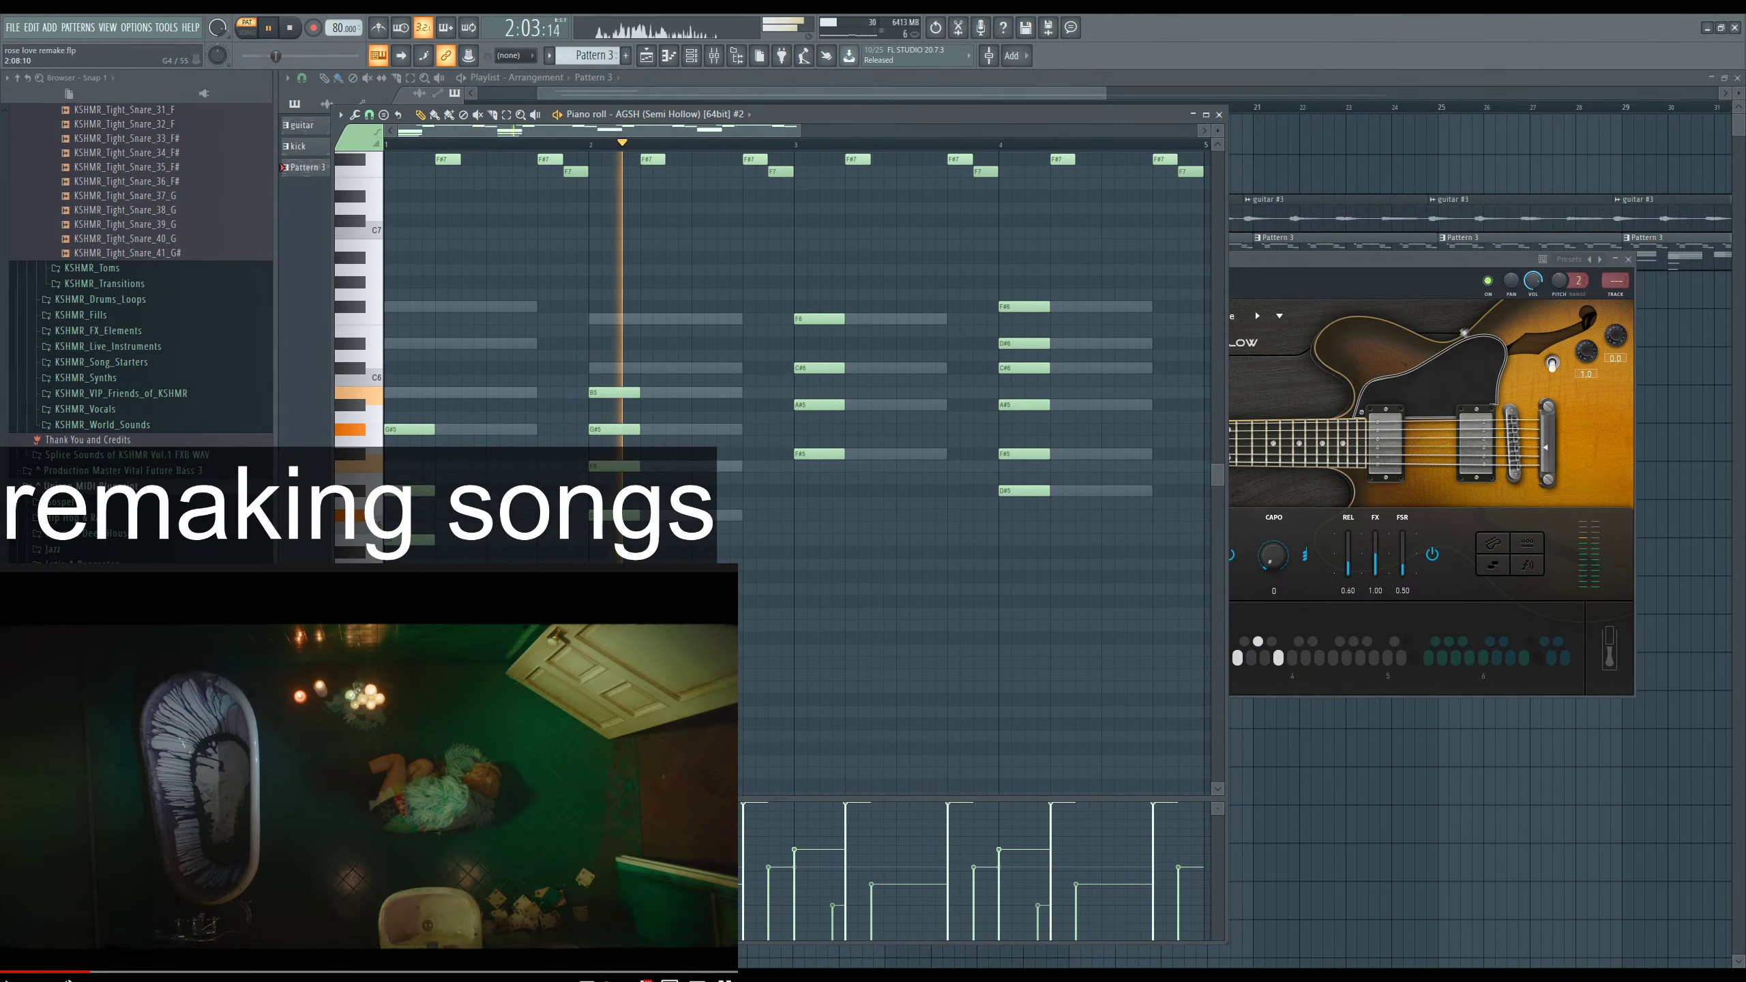
key("space")
key("space")
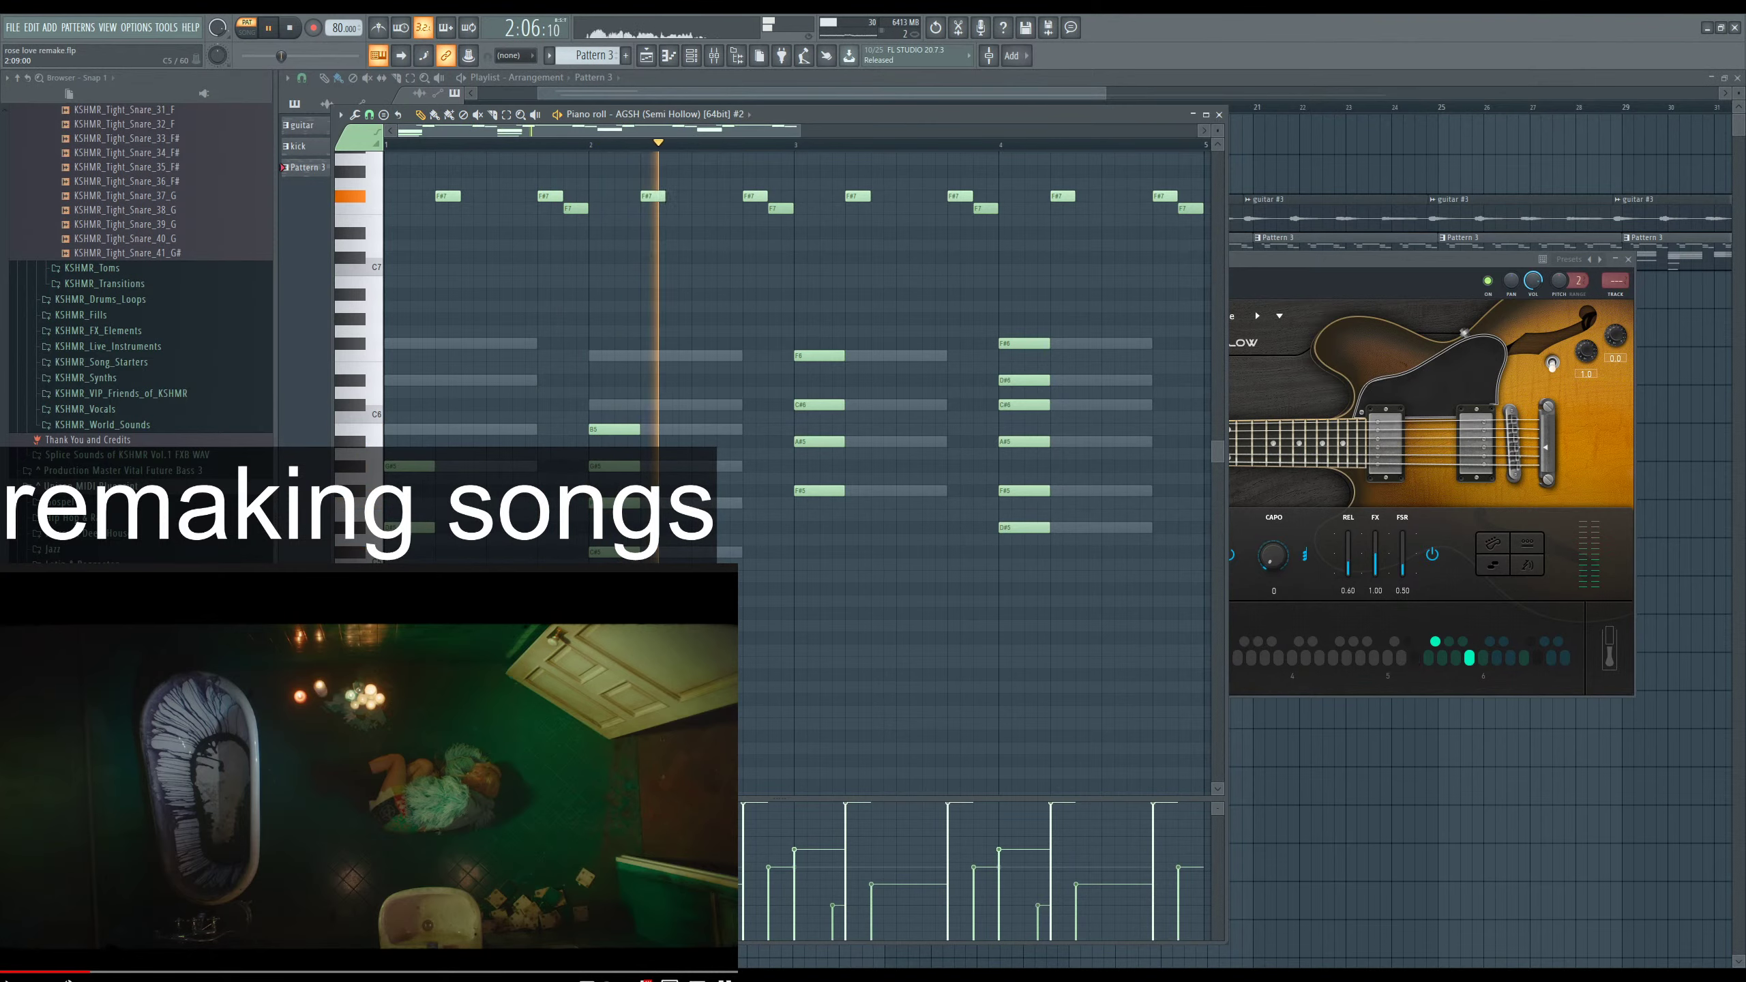
scroll(603, 249, "up", 3)
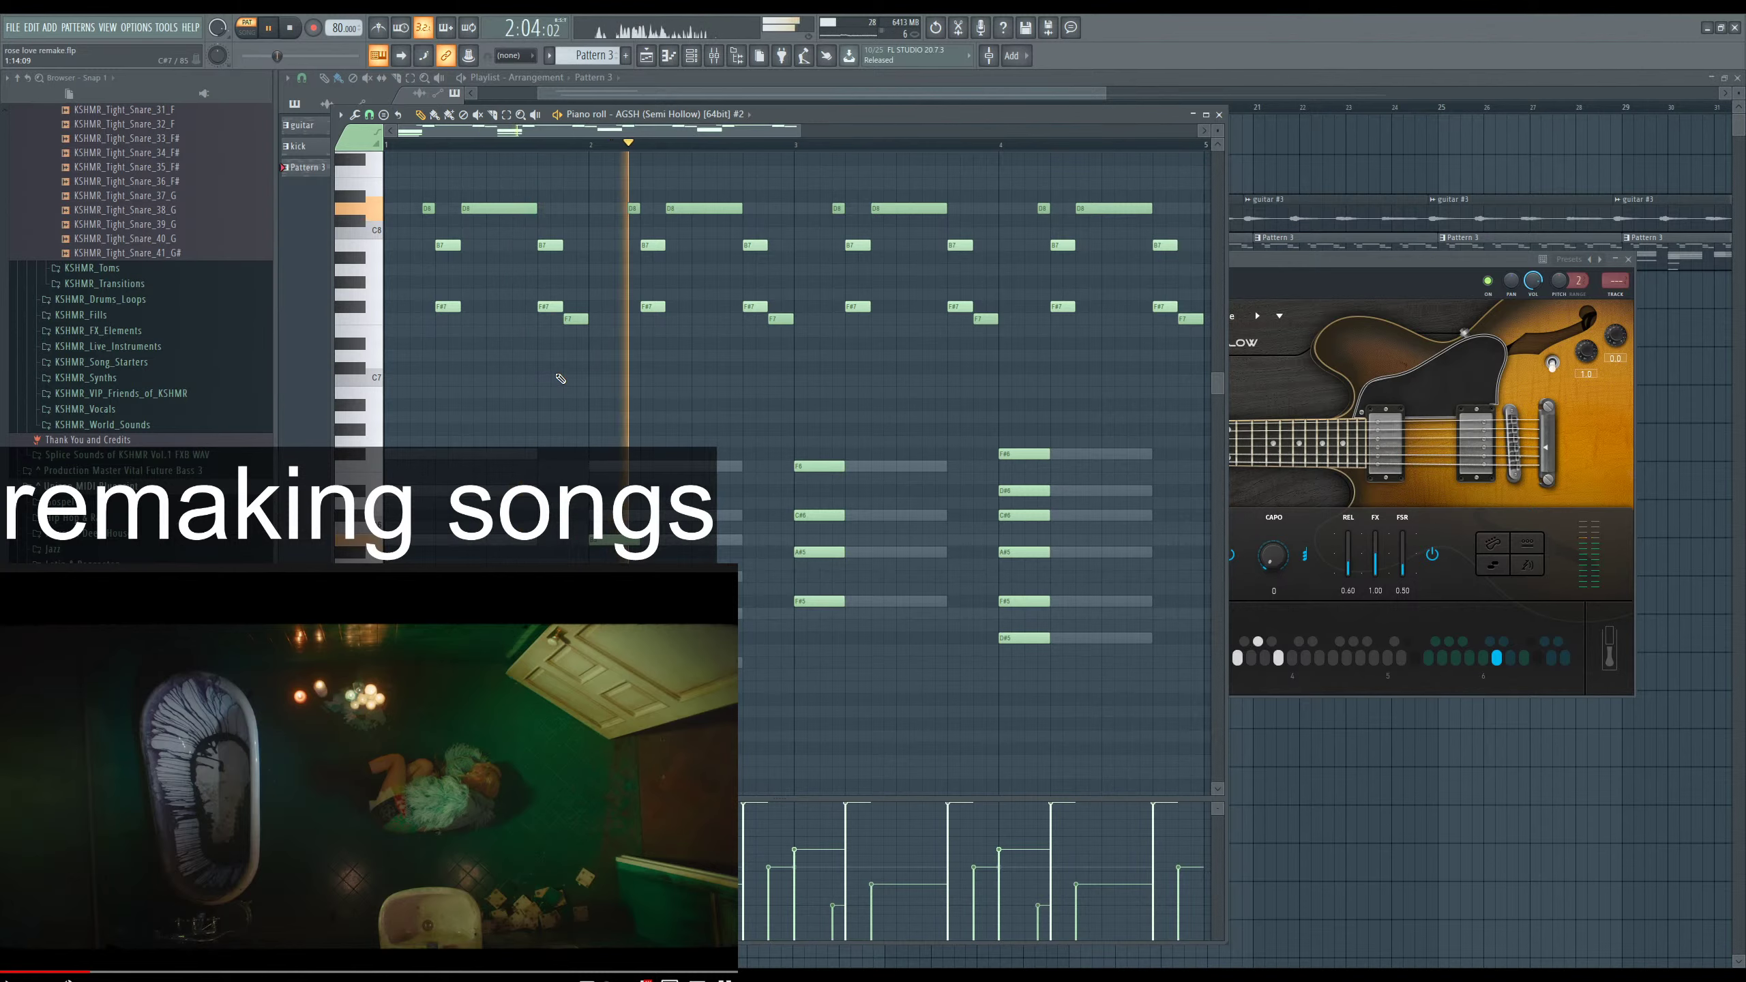
key("space")
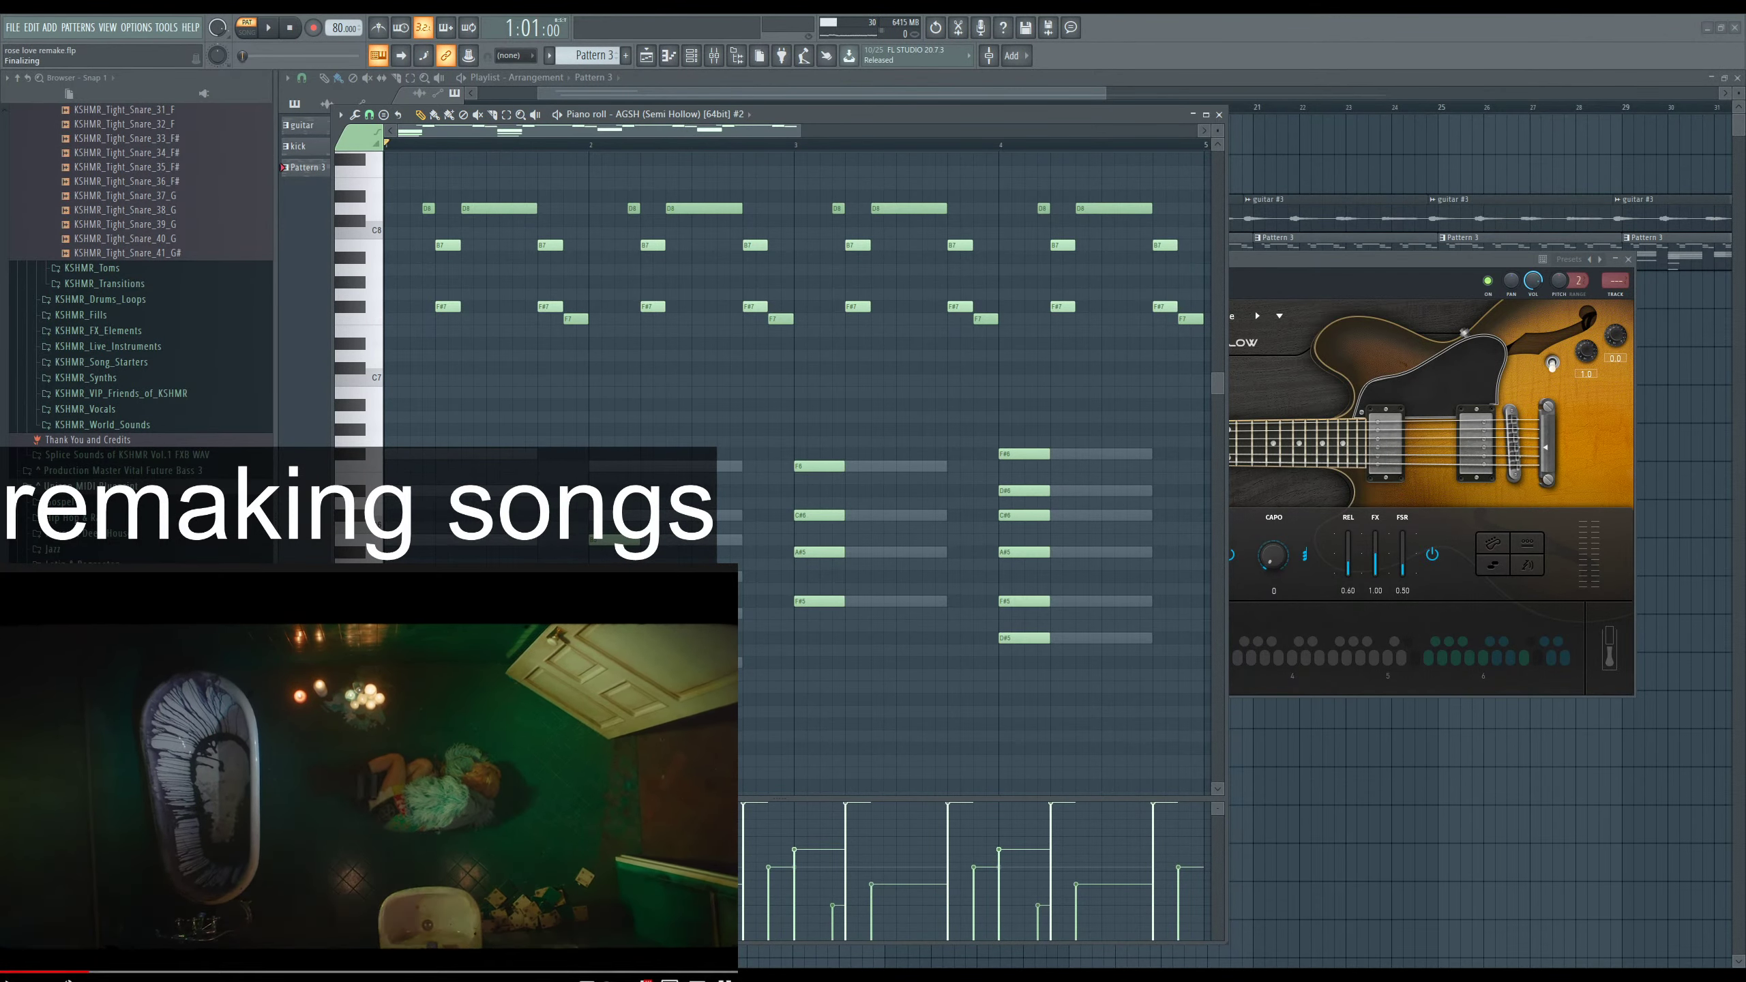
Play the pattern and shorten bar 1's first B7 and F#7 trigger notes to half their length.
key("space")
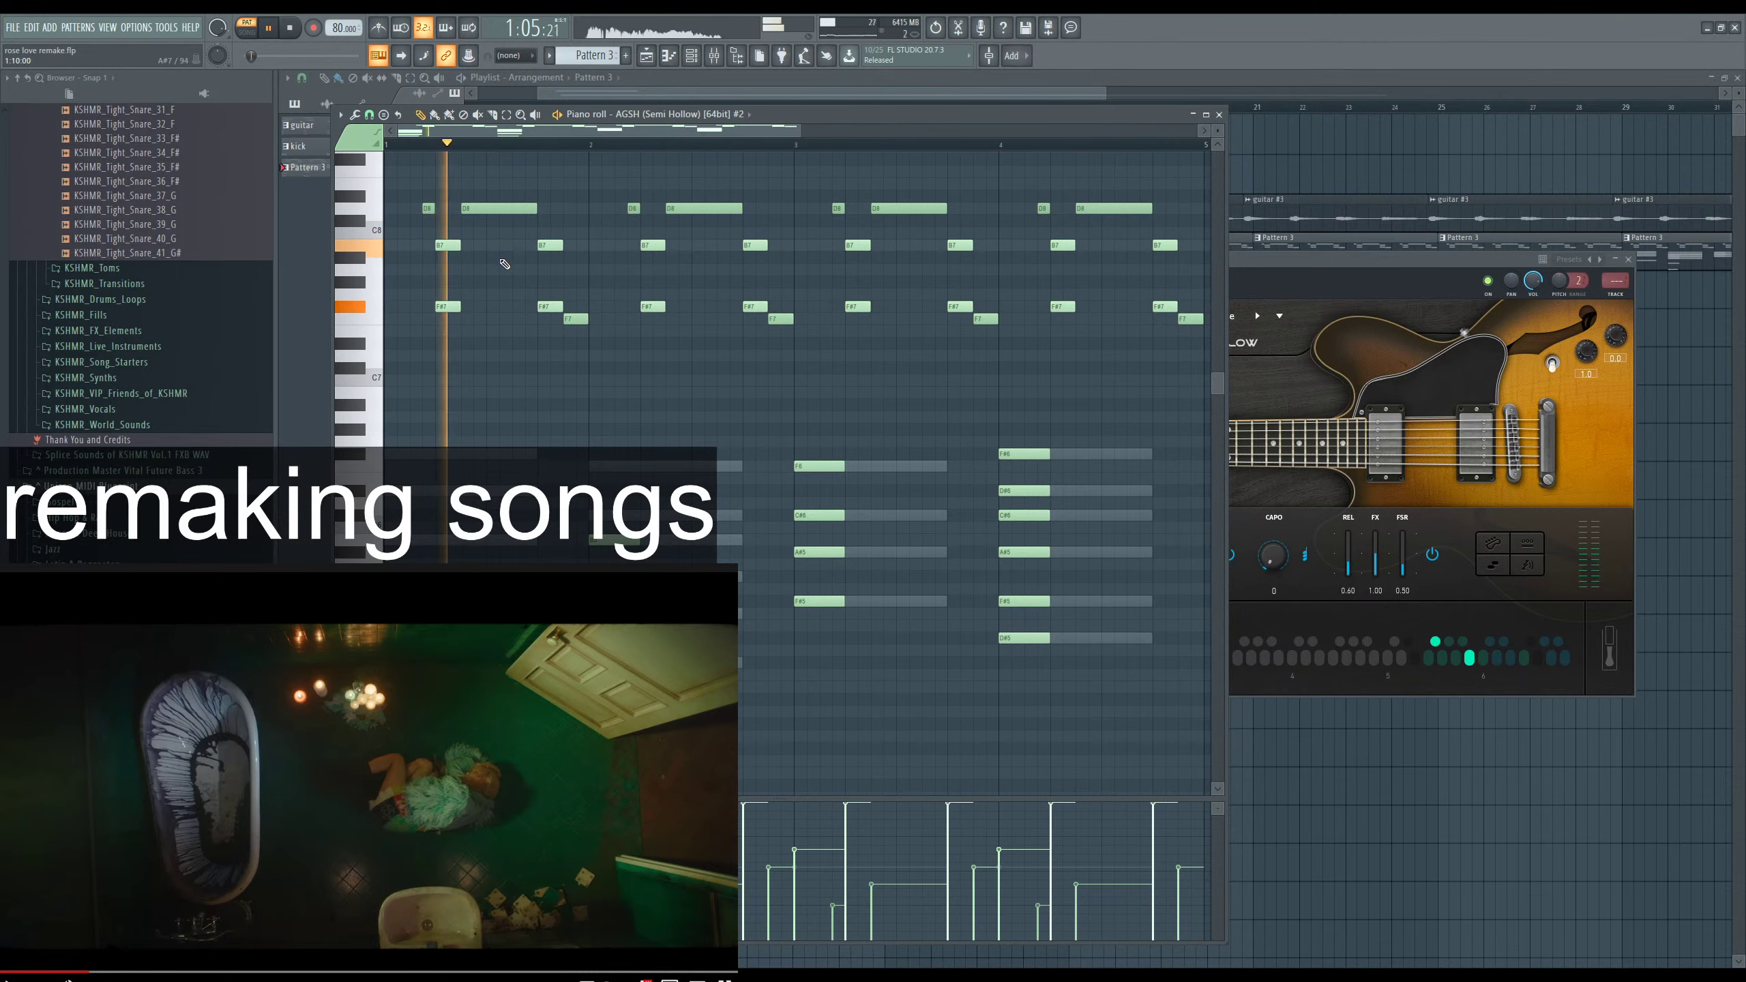
scroll(451, 248, "up", 2, "ctrl")
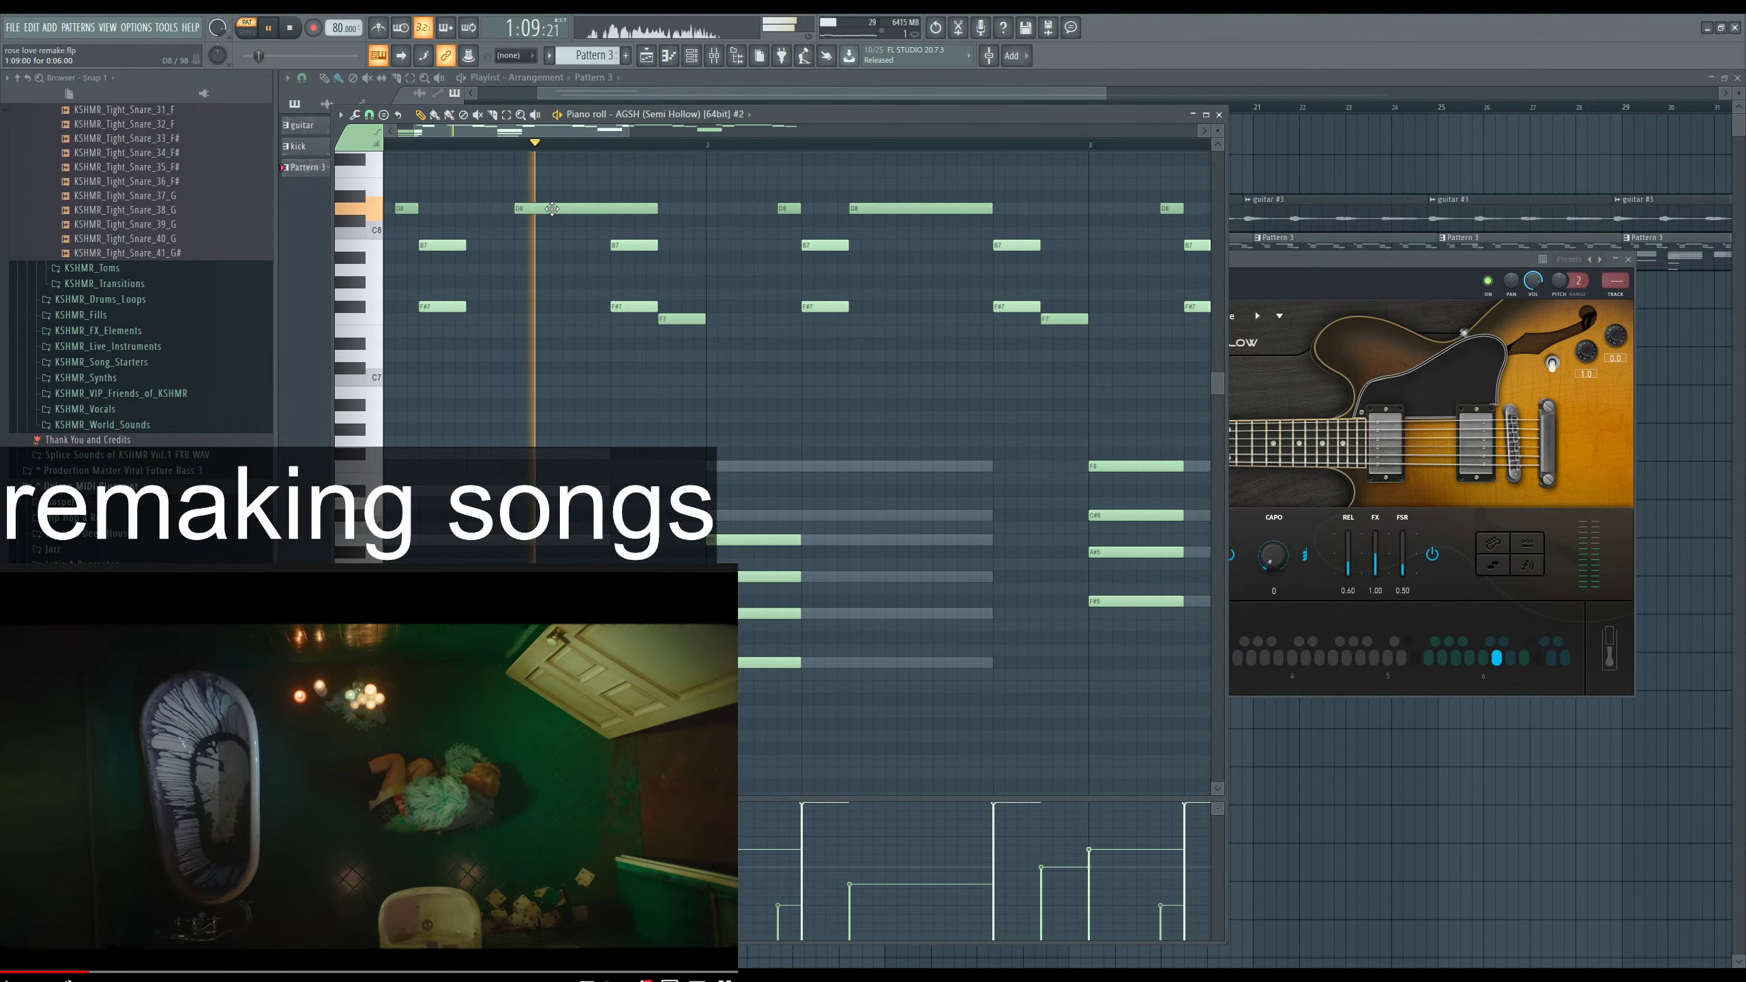
key("space")
key("space")
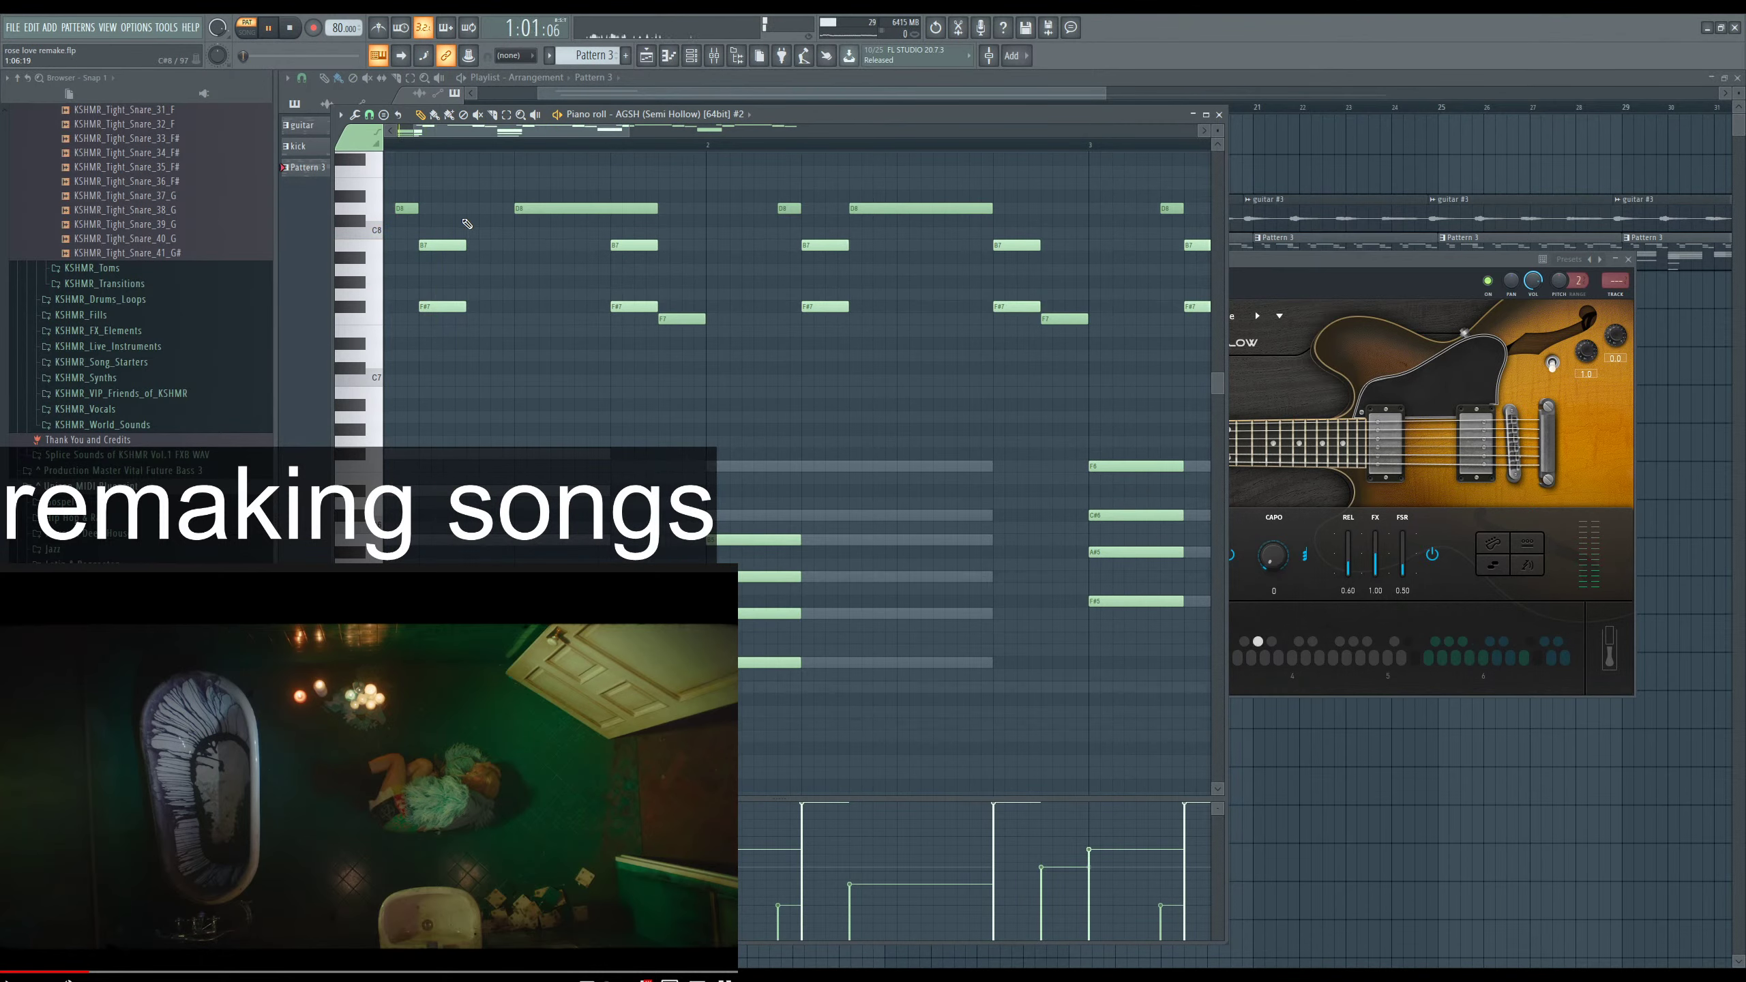
left_click_drag(461, 245, 440, 246)
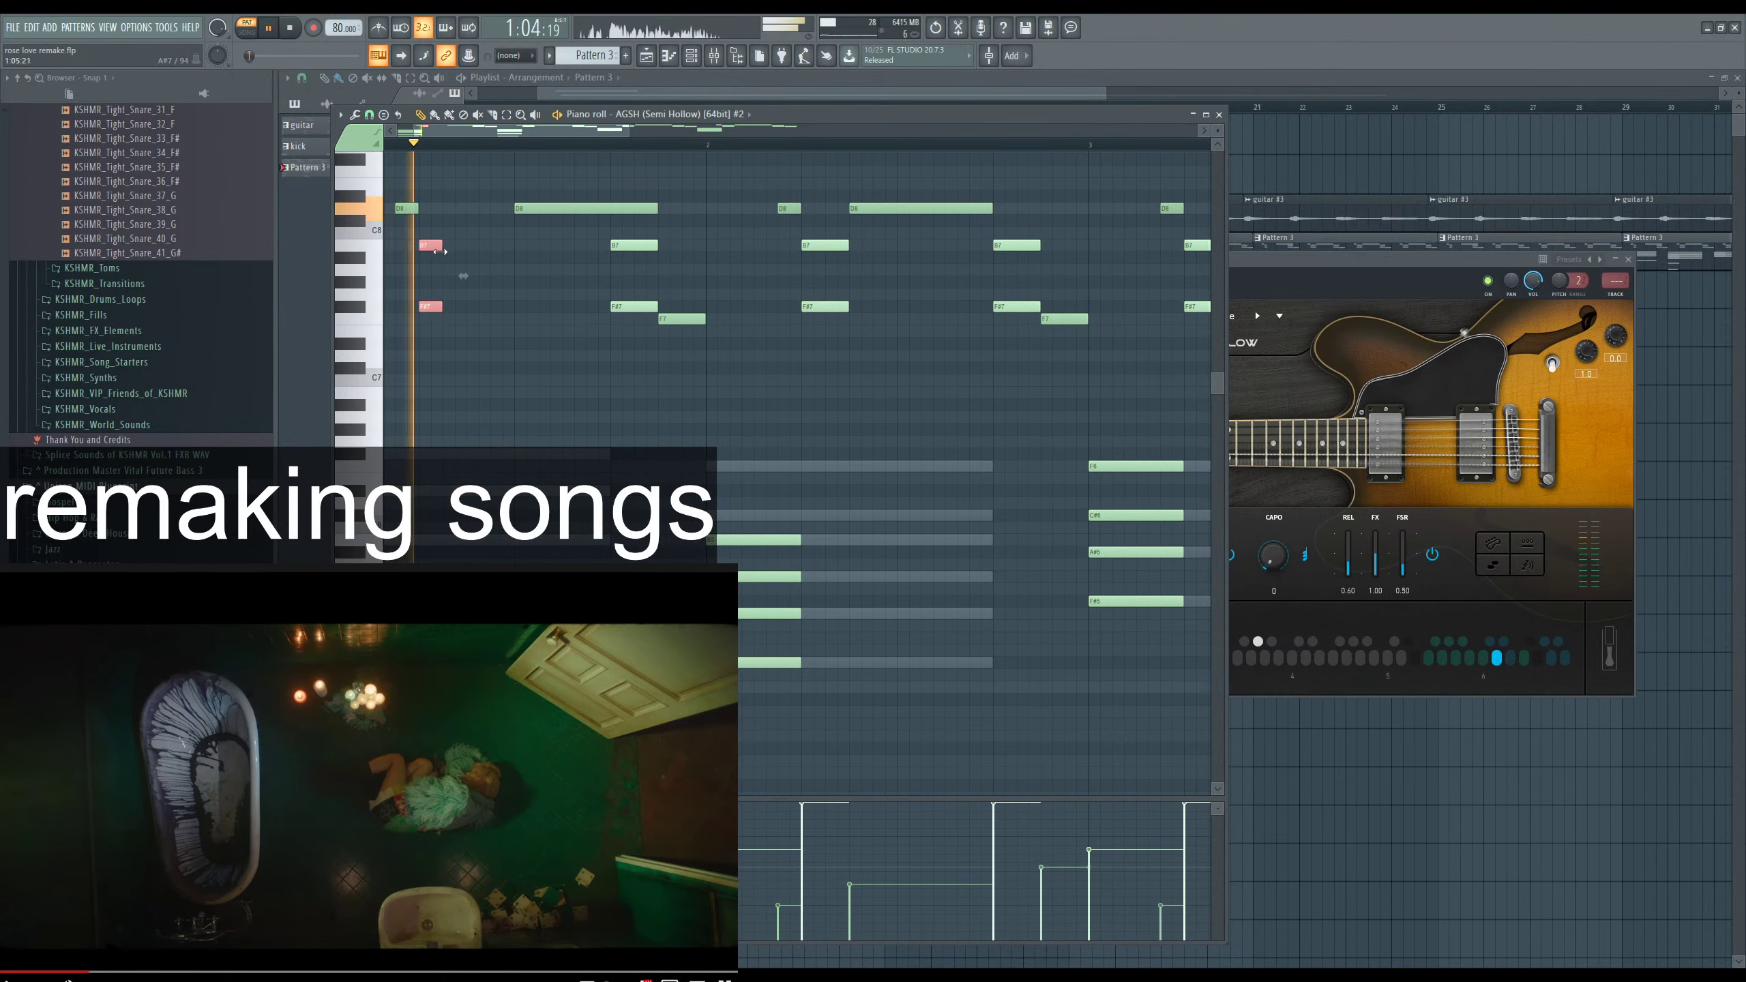
Add a short B7 trigger note at step 7 of bar 1, after trying other positions for it during playback.
key("space")
key("space")
left_click(449, 207)
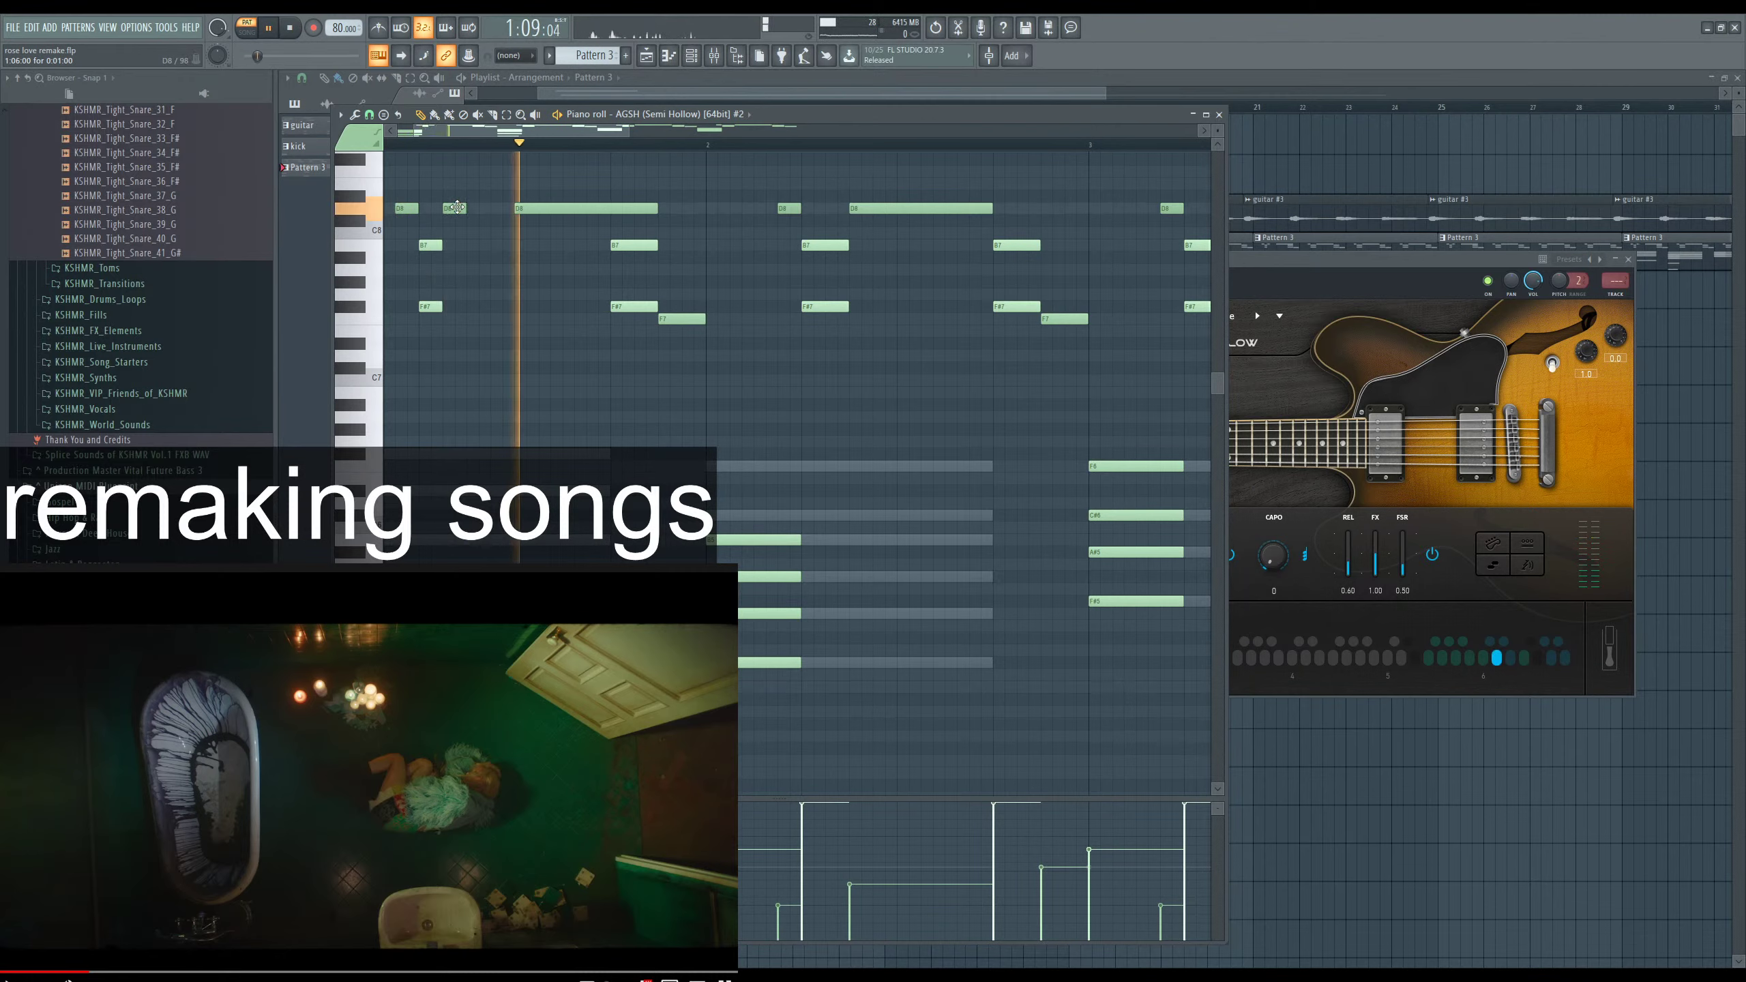
key("space")
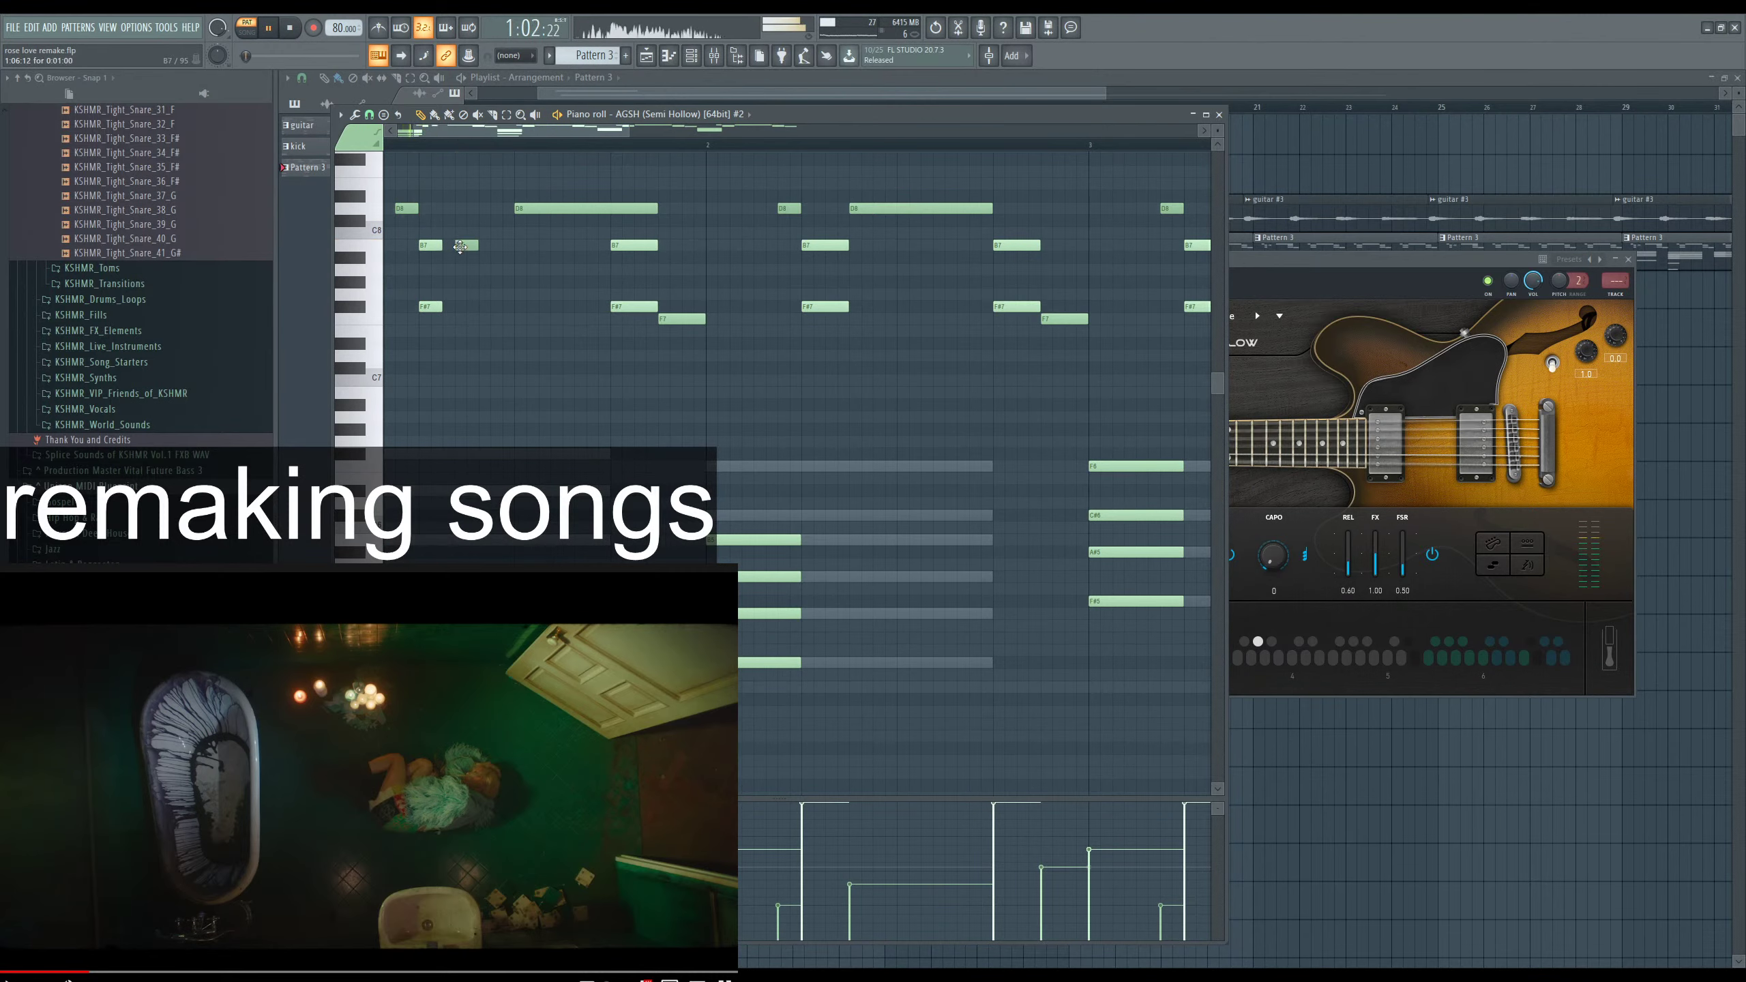
left_click_drag(461, 246, 448, 251)
key("space")
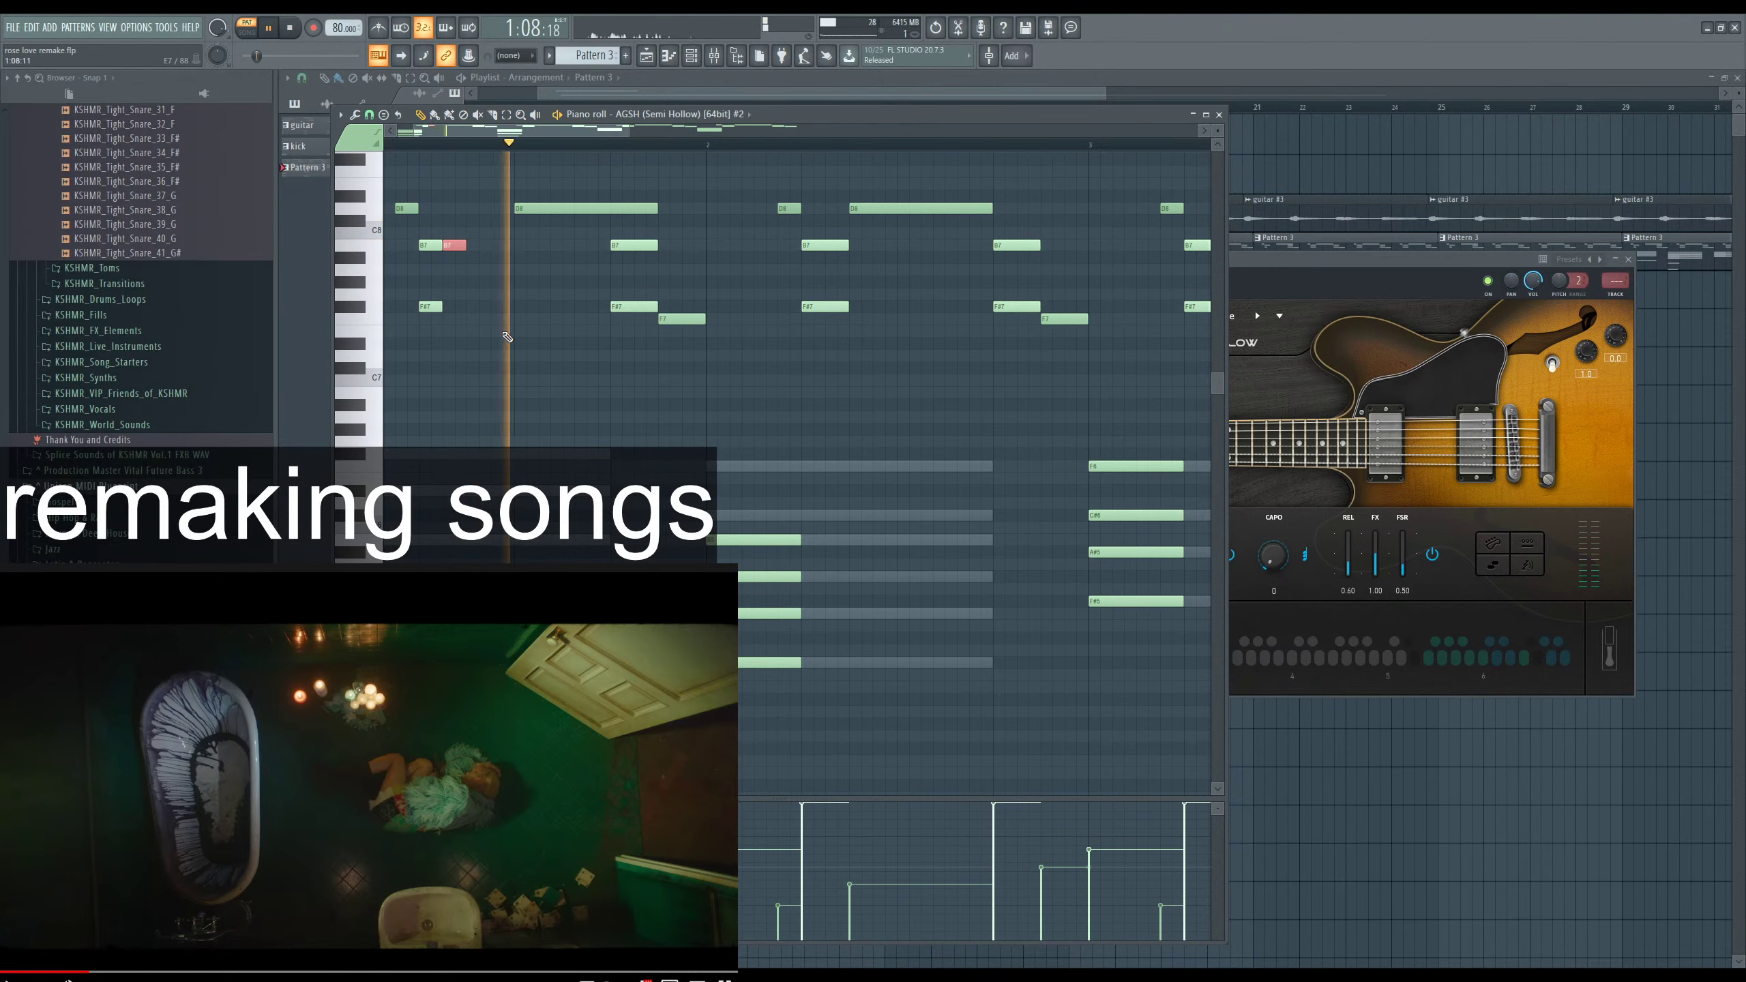
left_click_drag(454, 246, 476, 247)
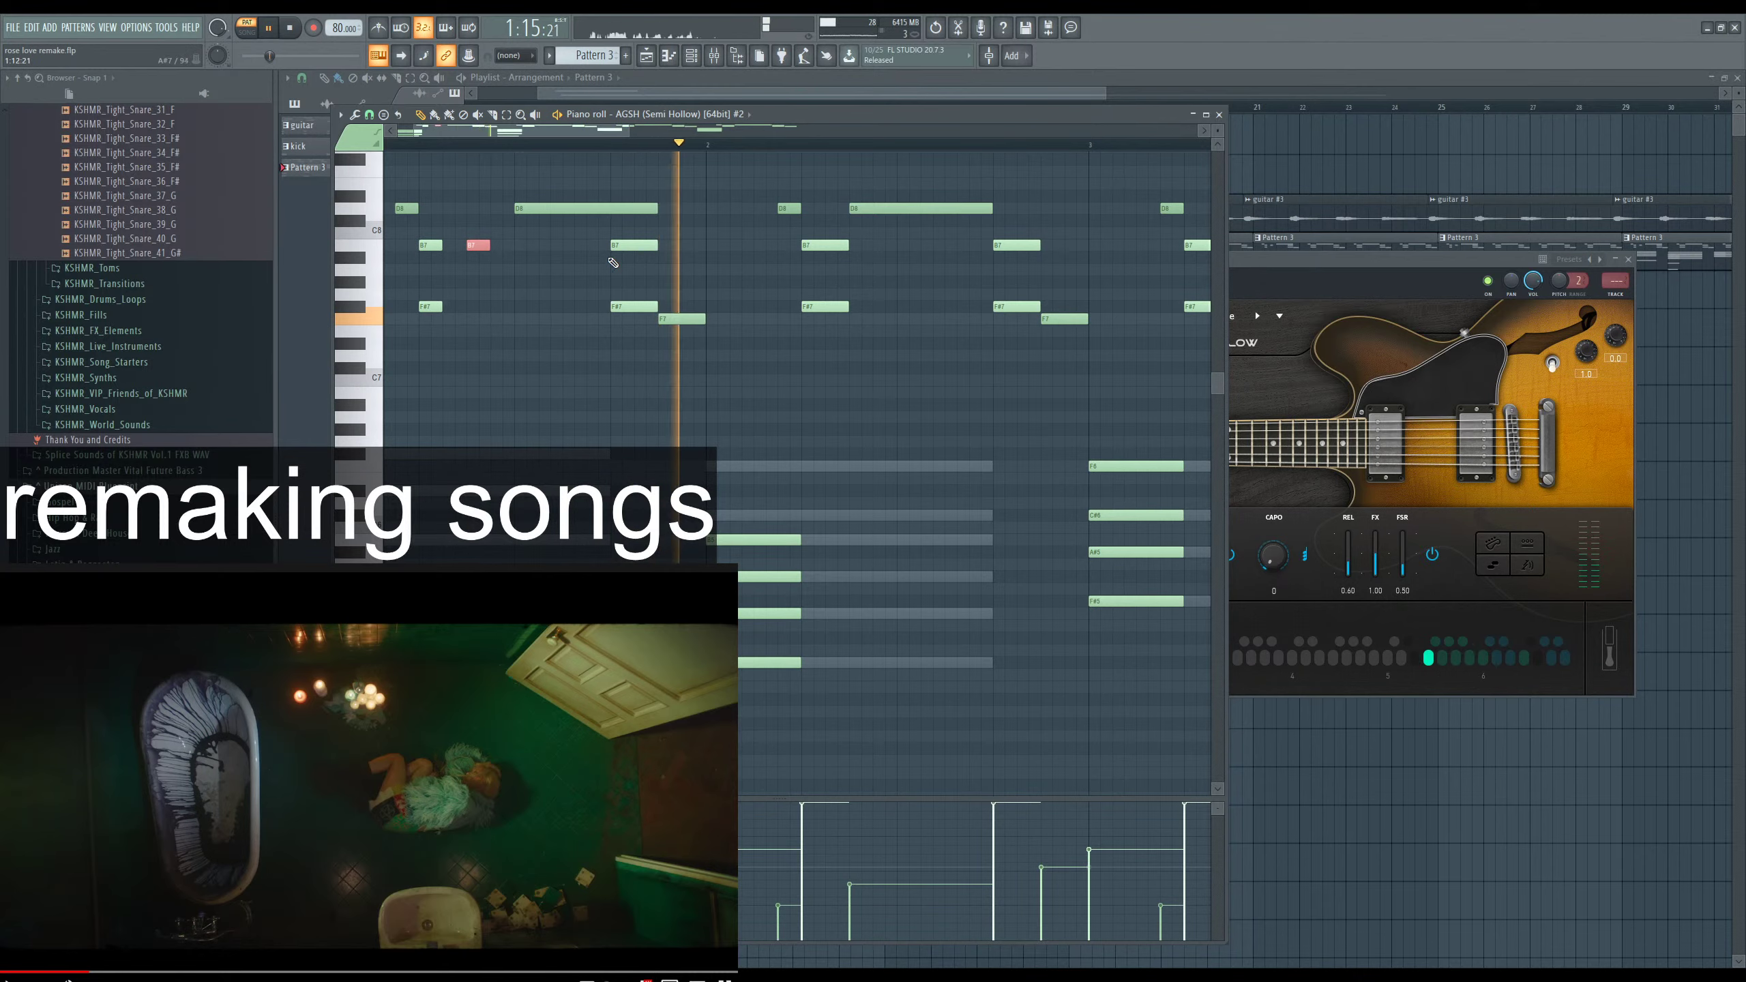
Play the reference video briefly and replay the pattern to compare bar 1's strum rhythm.
left_click(653, 209)
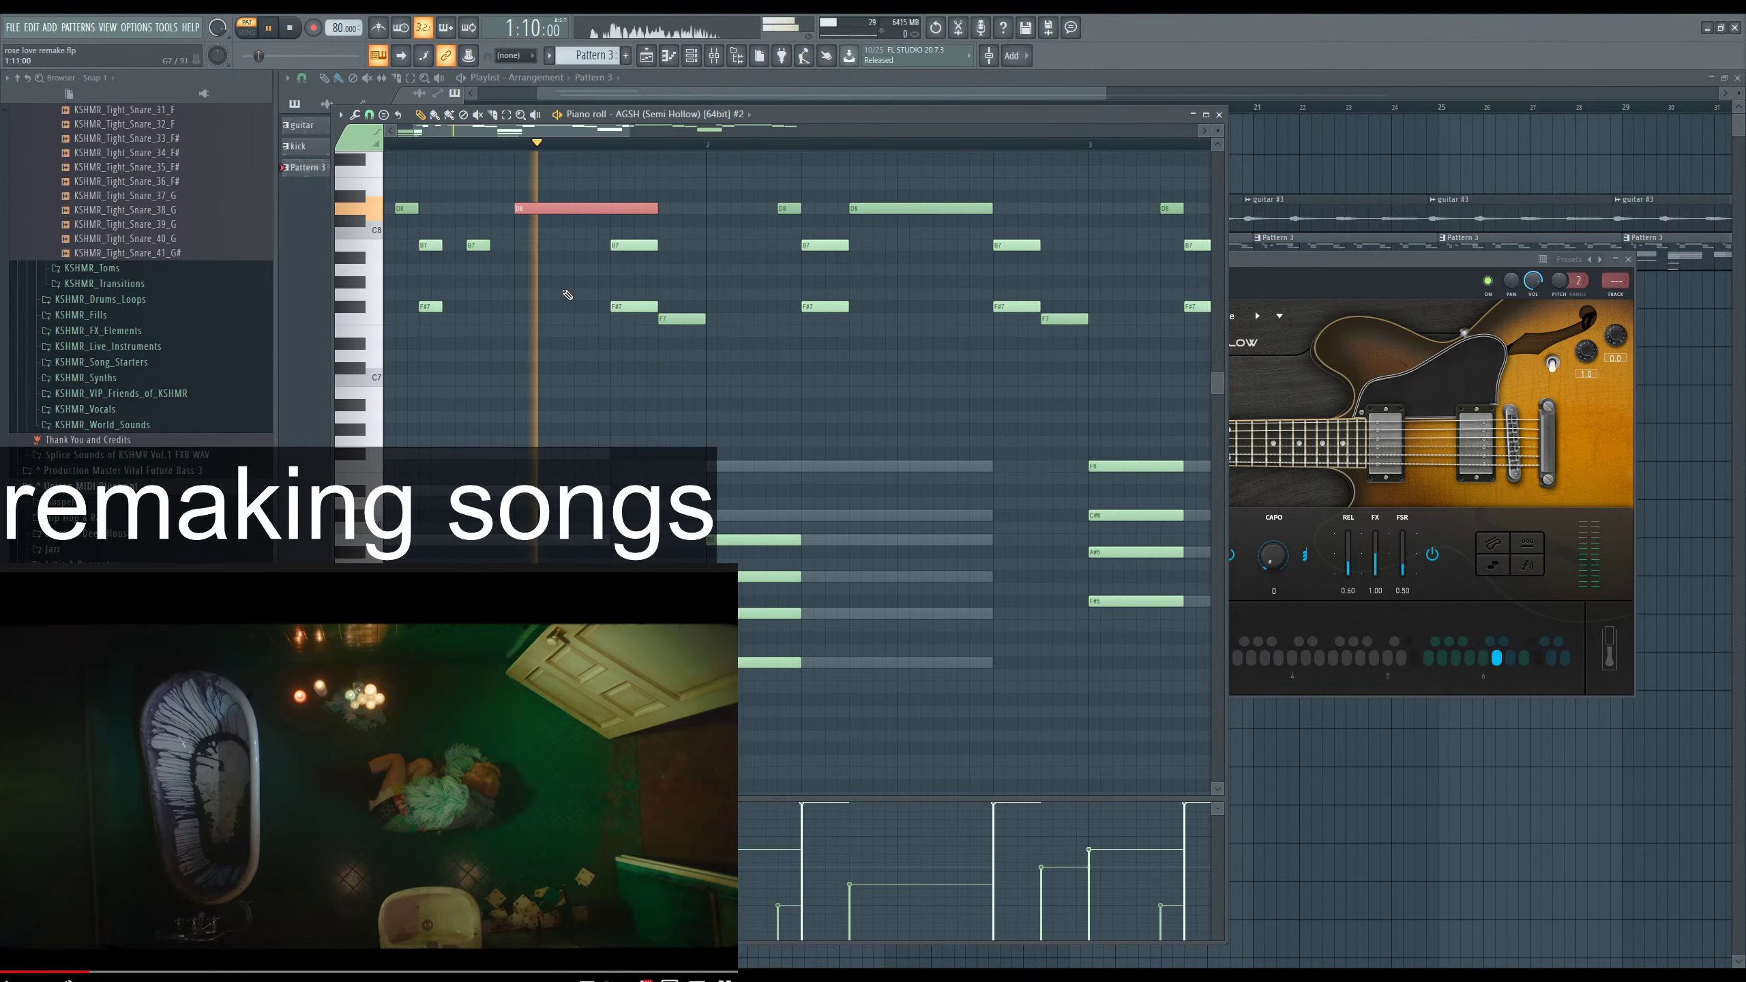
key("space")
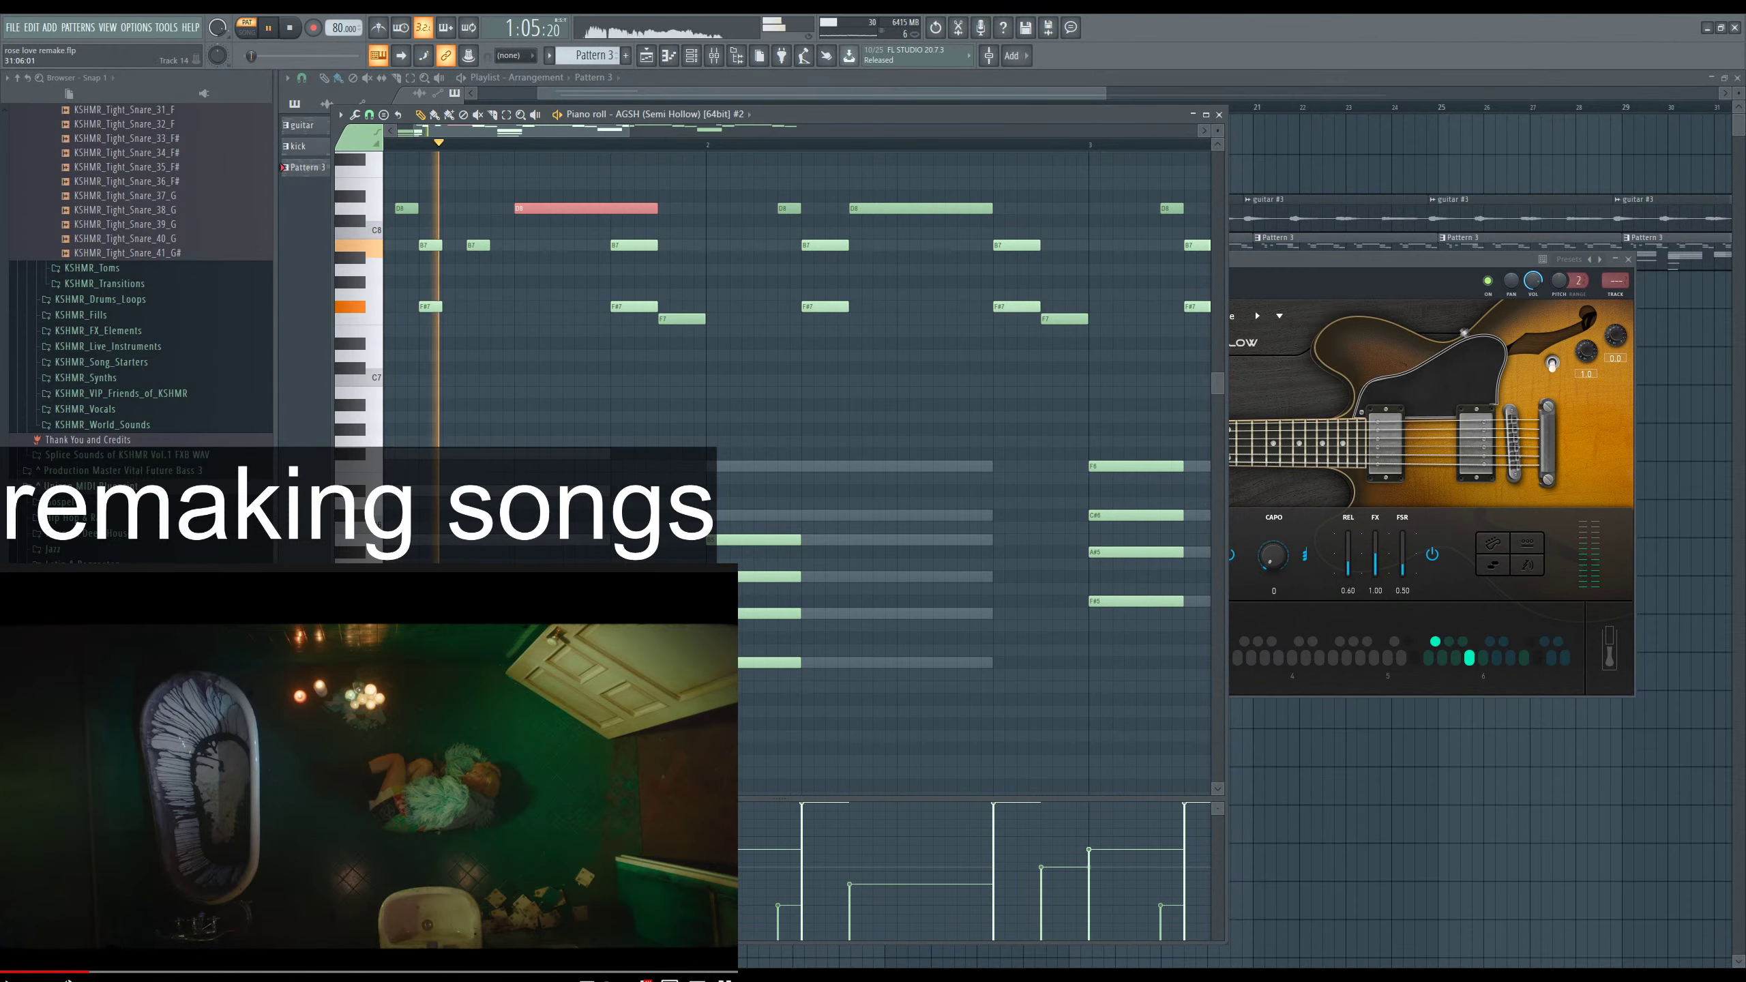
left_click(240, 882)
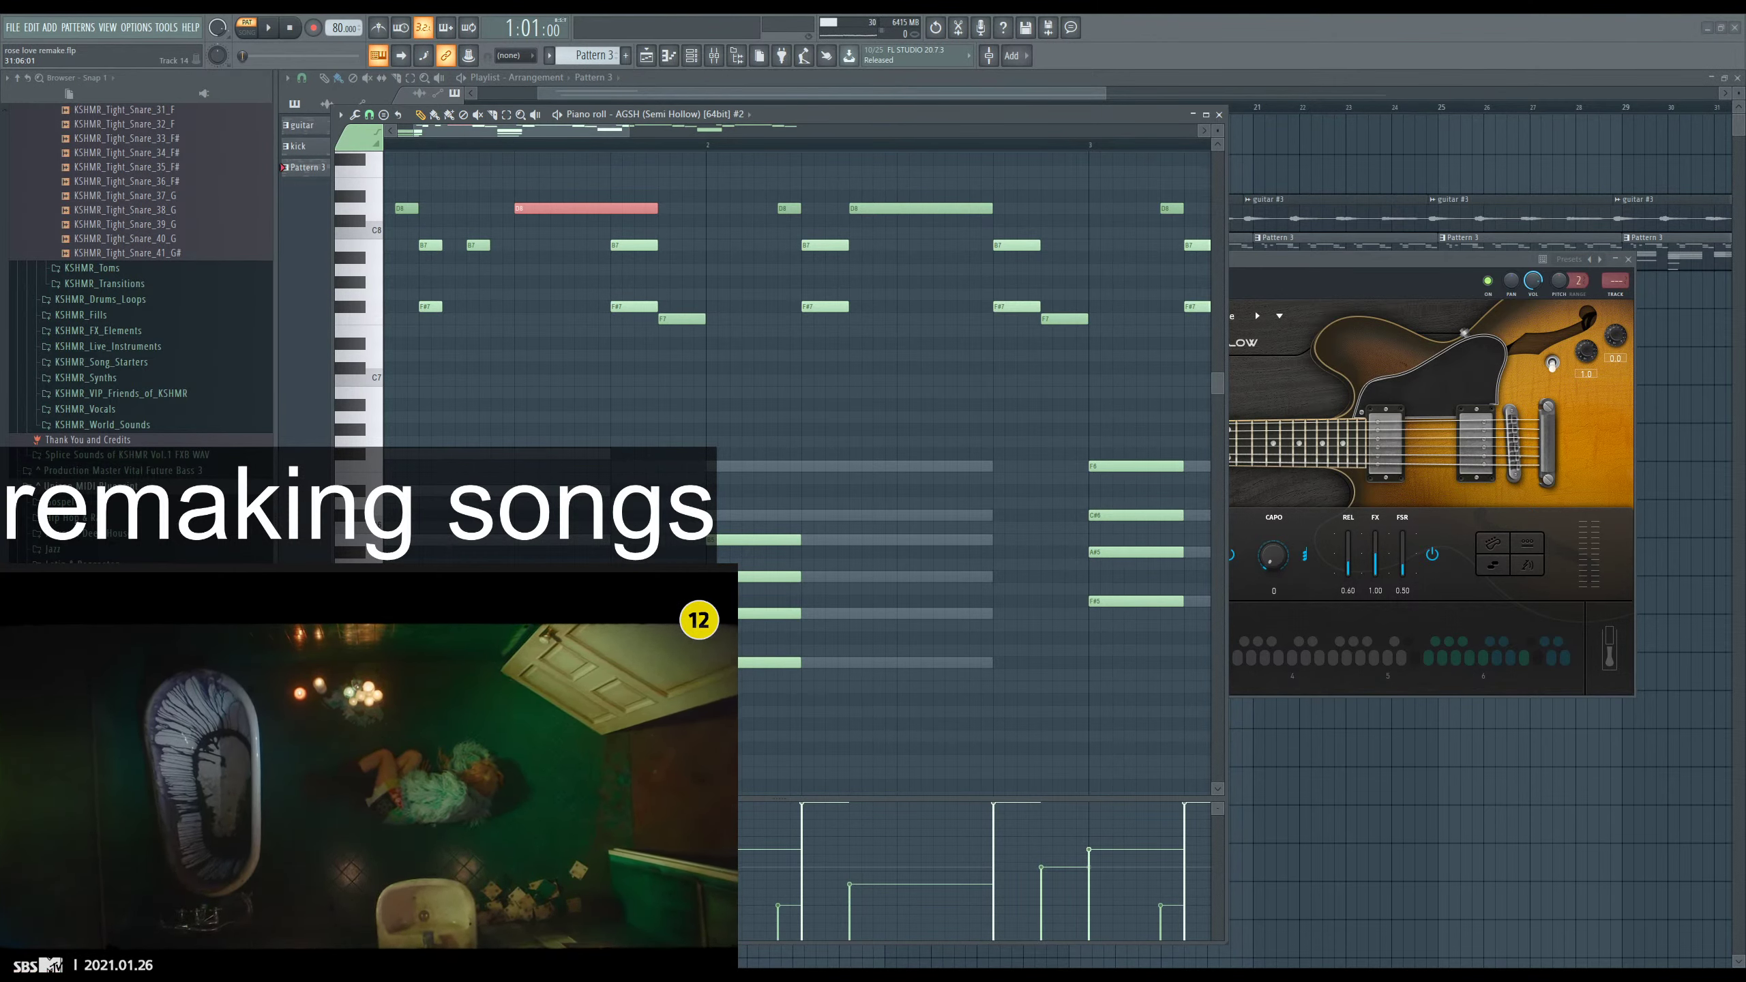
left_click(242, 889)
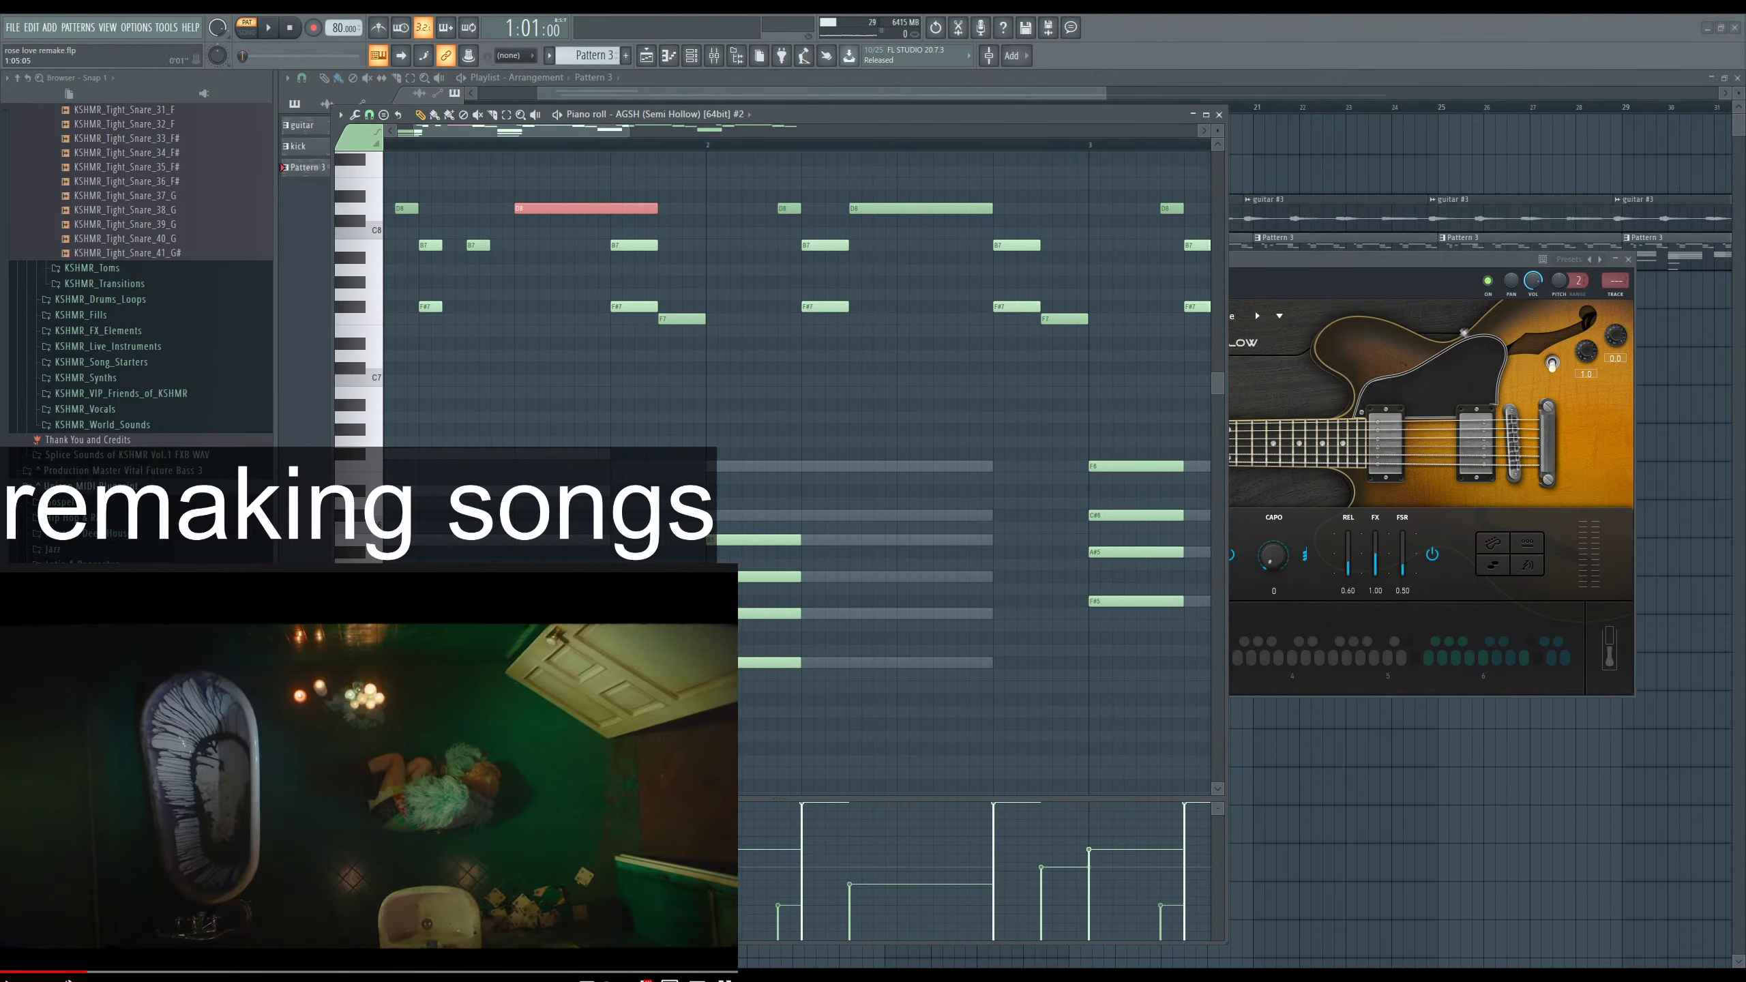
key("space")
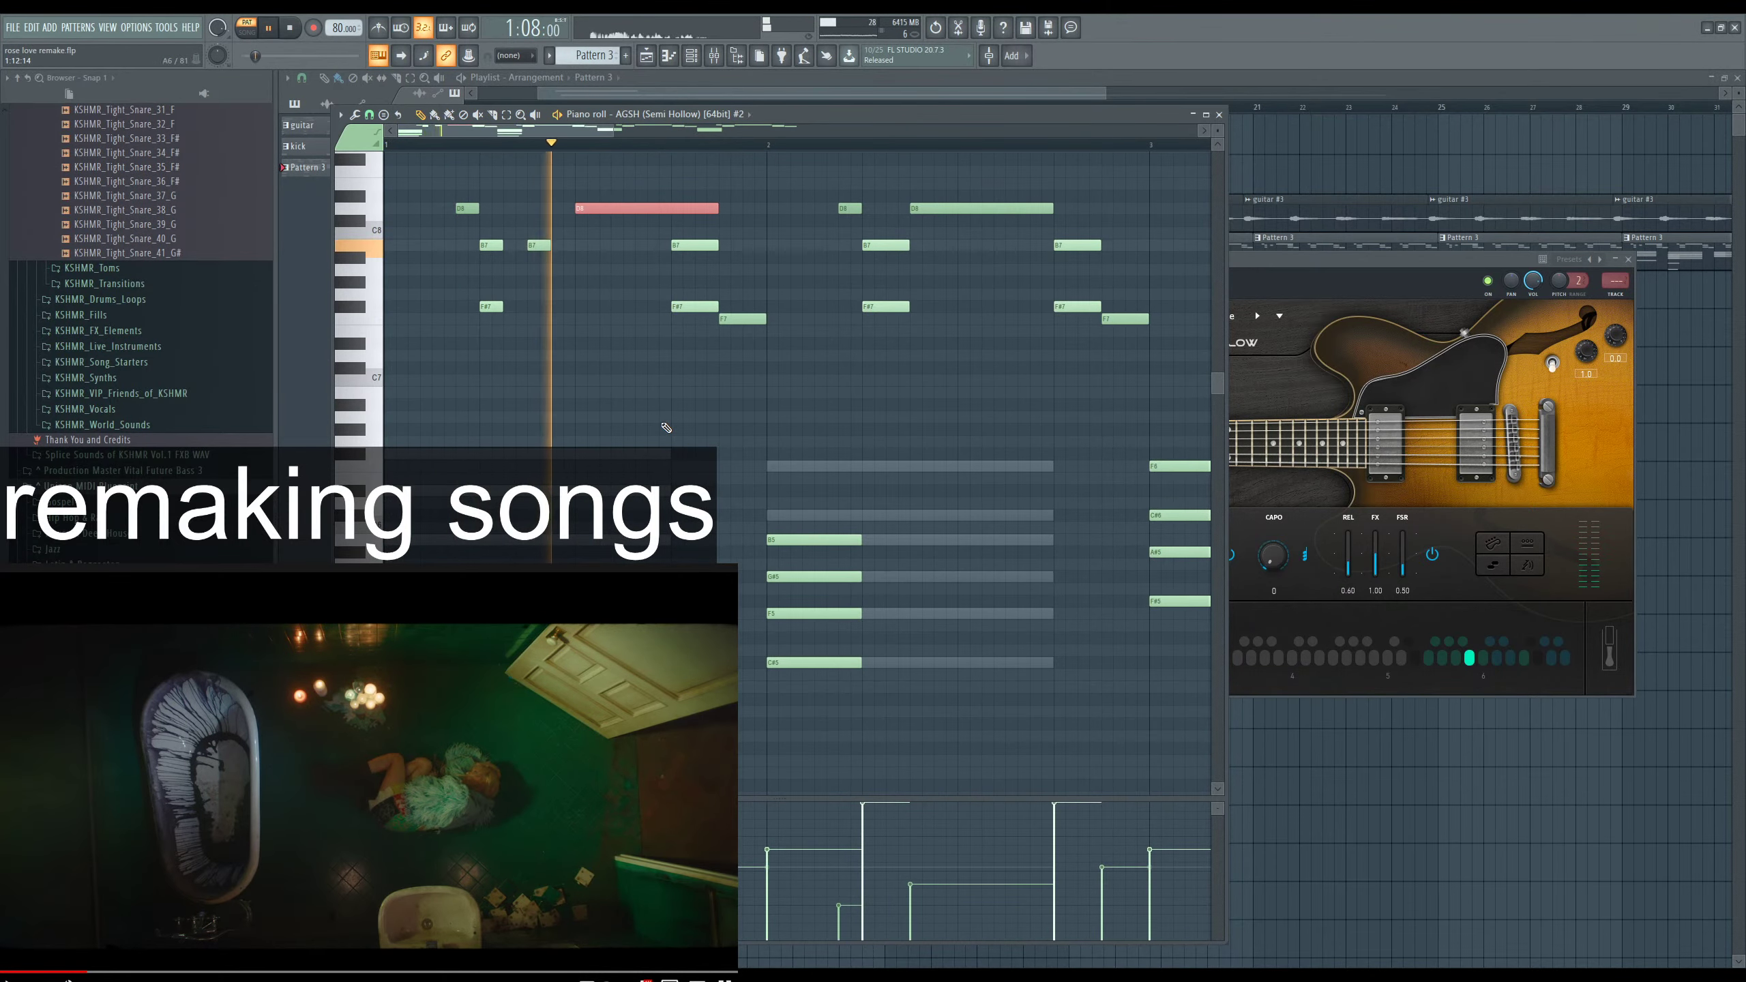
Select bar 1's chord notes and play the pattern to check the chord against its strum triggers.
scroll(666, 423, "down", 3)
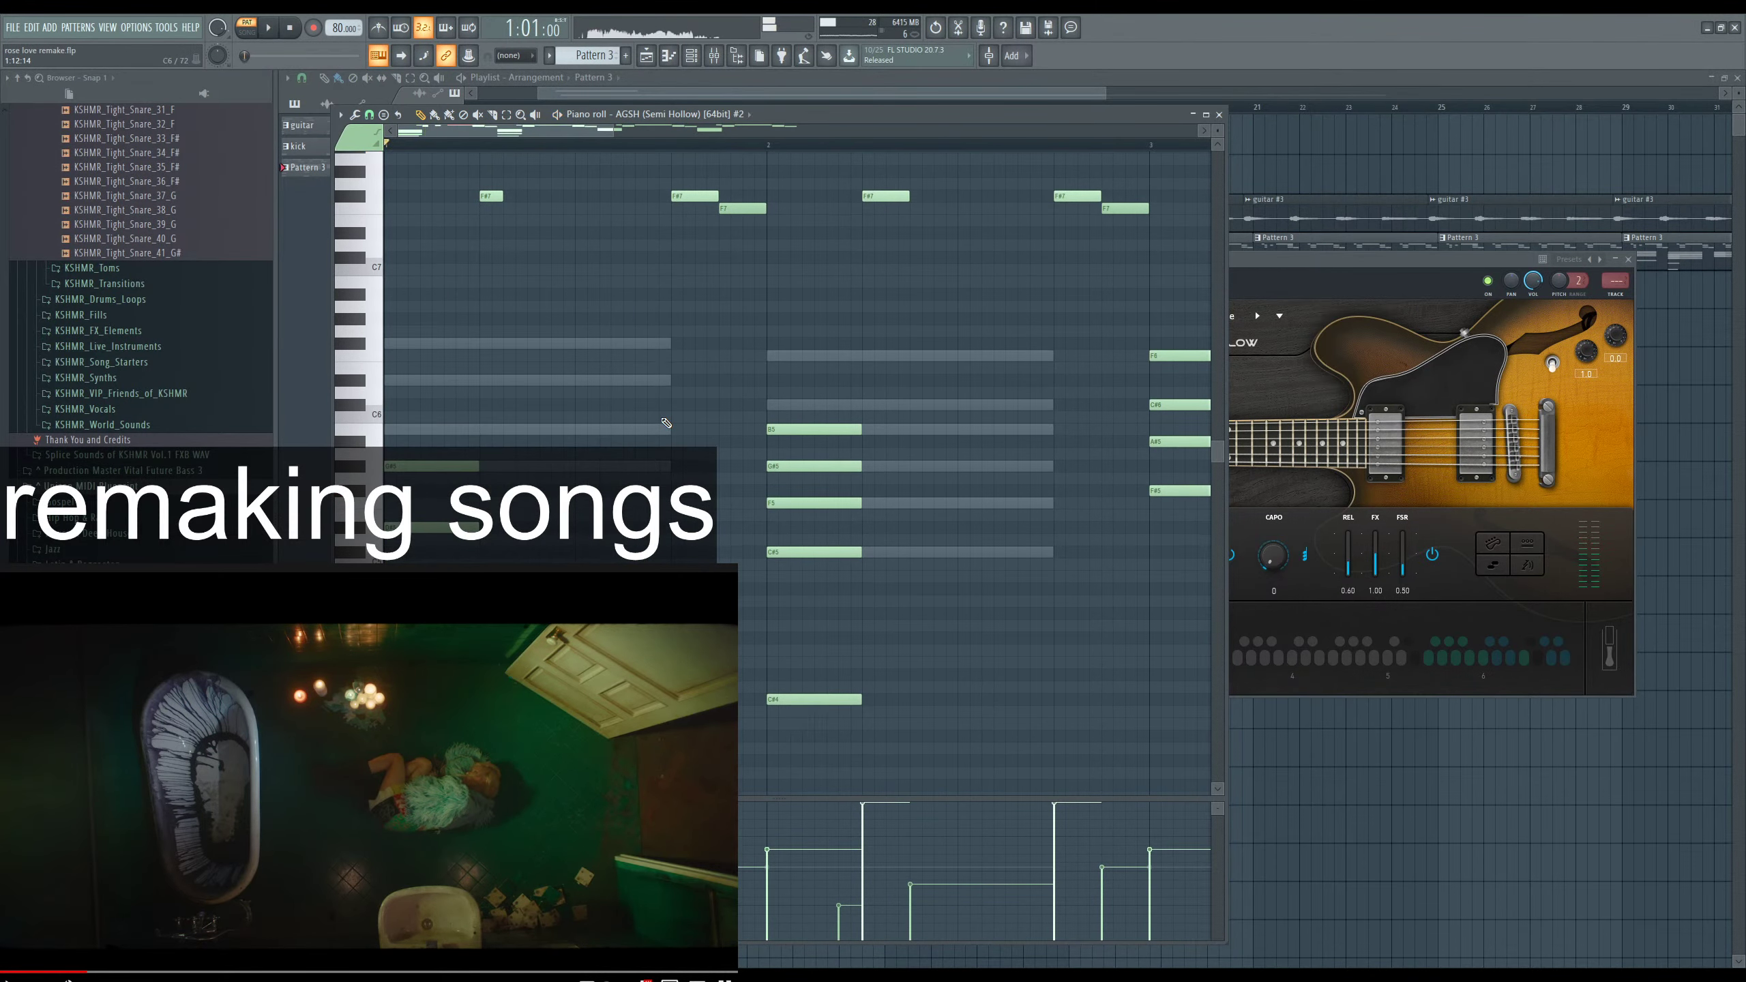
left_click_drag(457, 404, 449, 853)
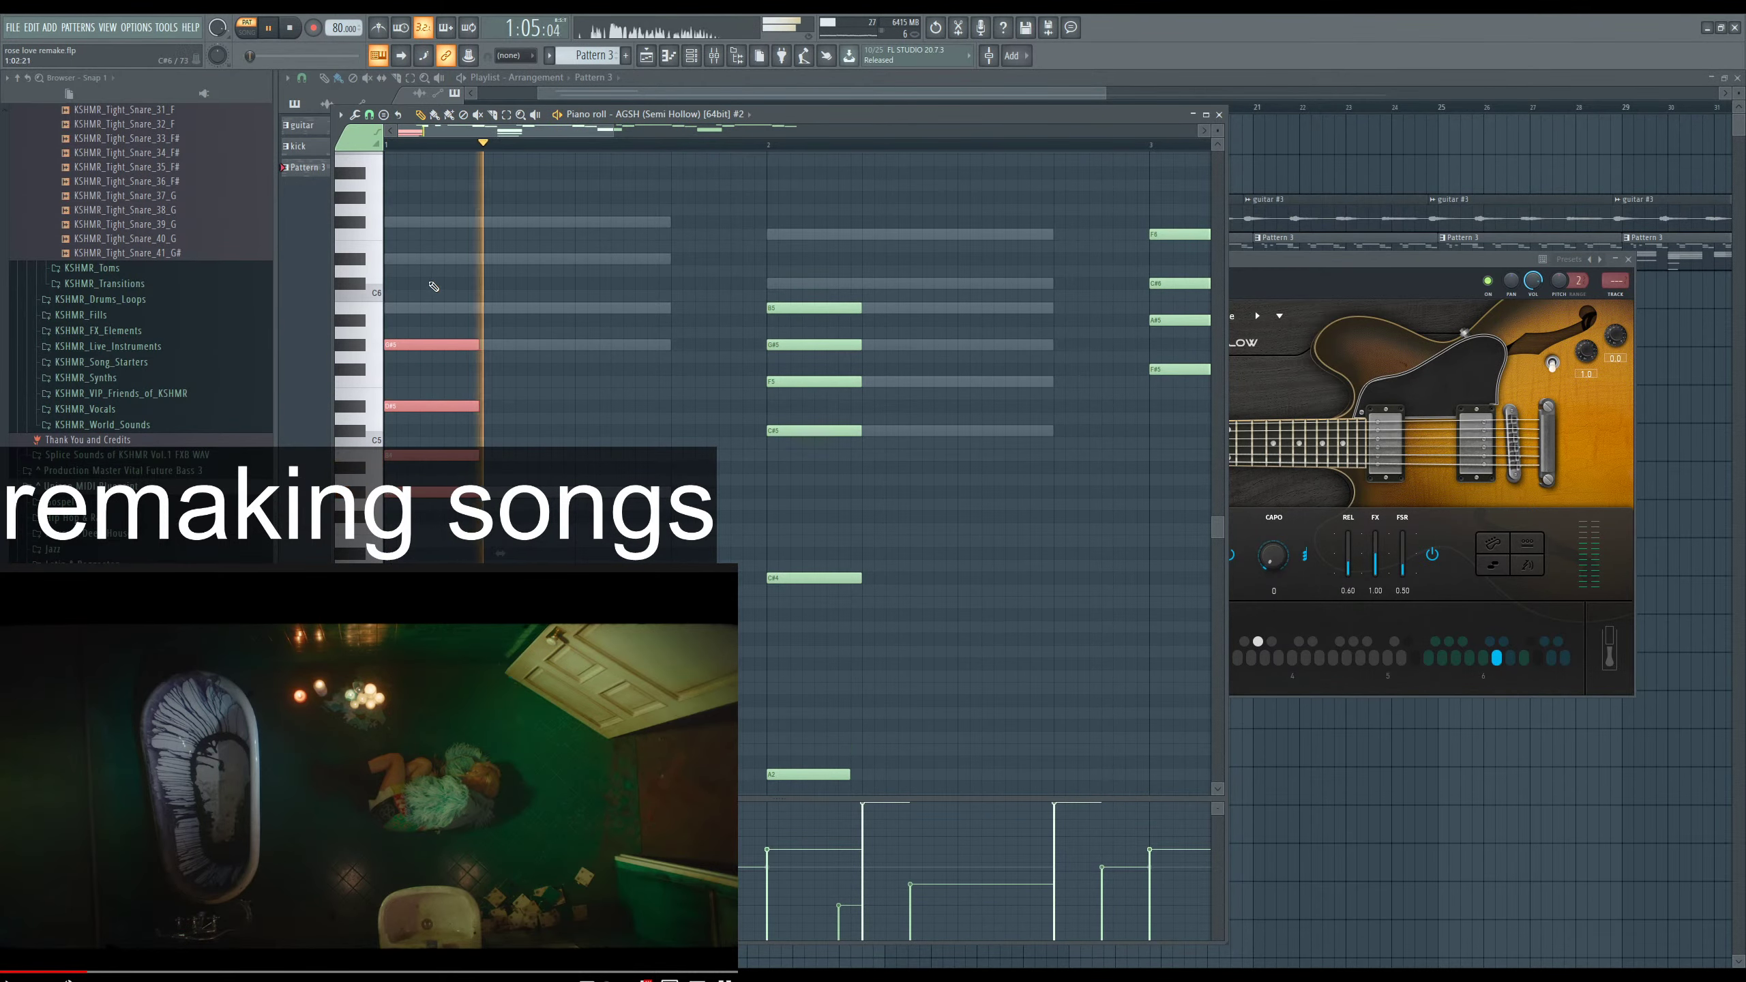
left_click_drag(451, 788, 560, 784)
scroll(560, 785, "down", 4)
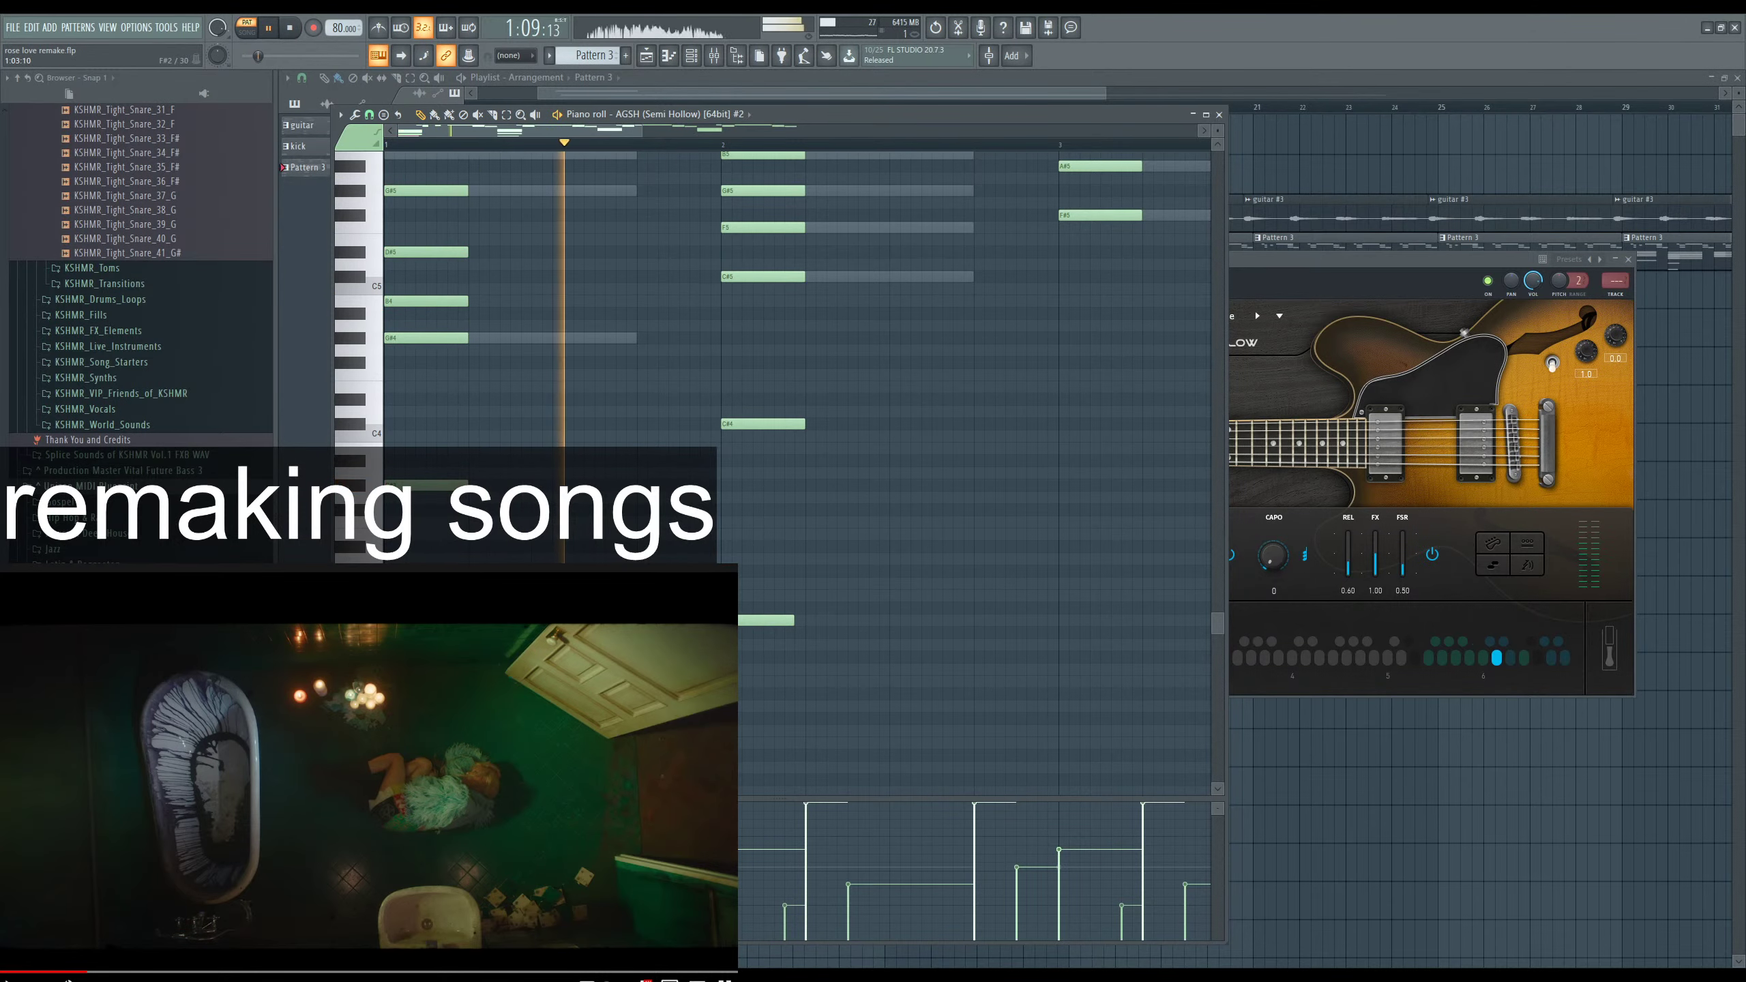
scroll(536, 348, "up", 2)
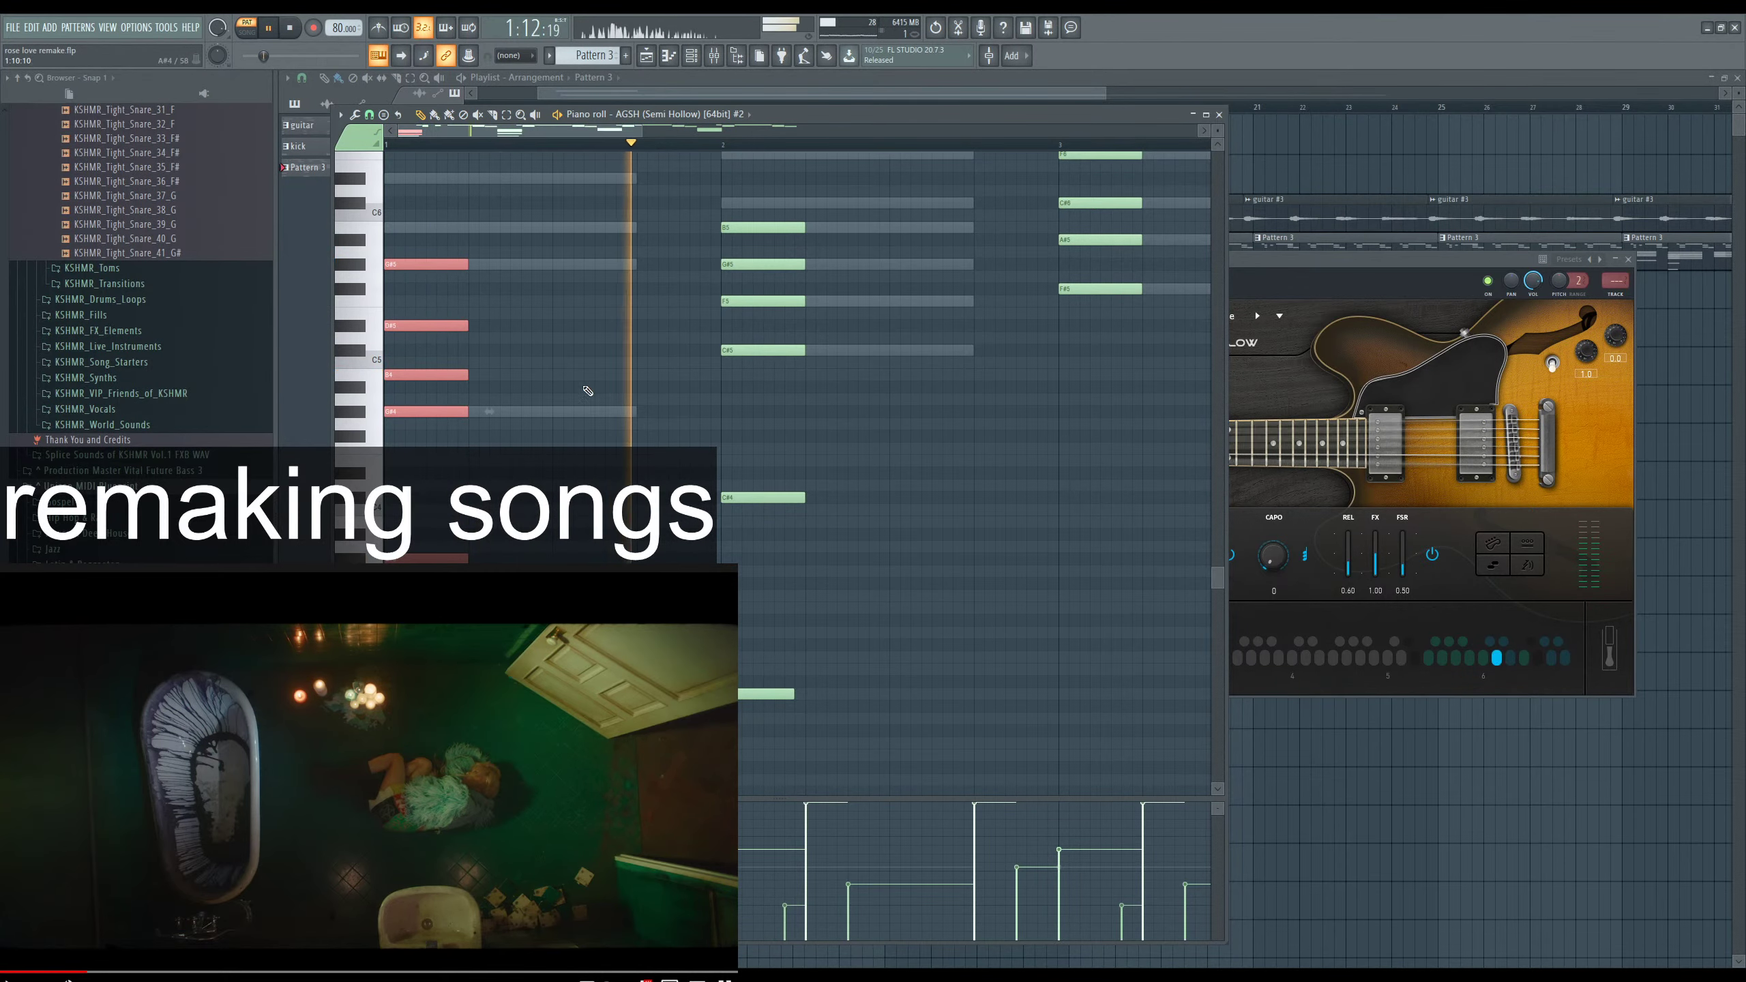
scroll(595, 399, "up", 7)
scroll(602, 403, "up", 1)
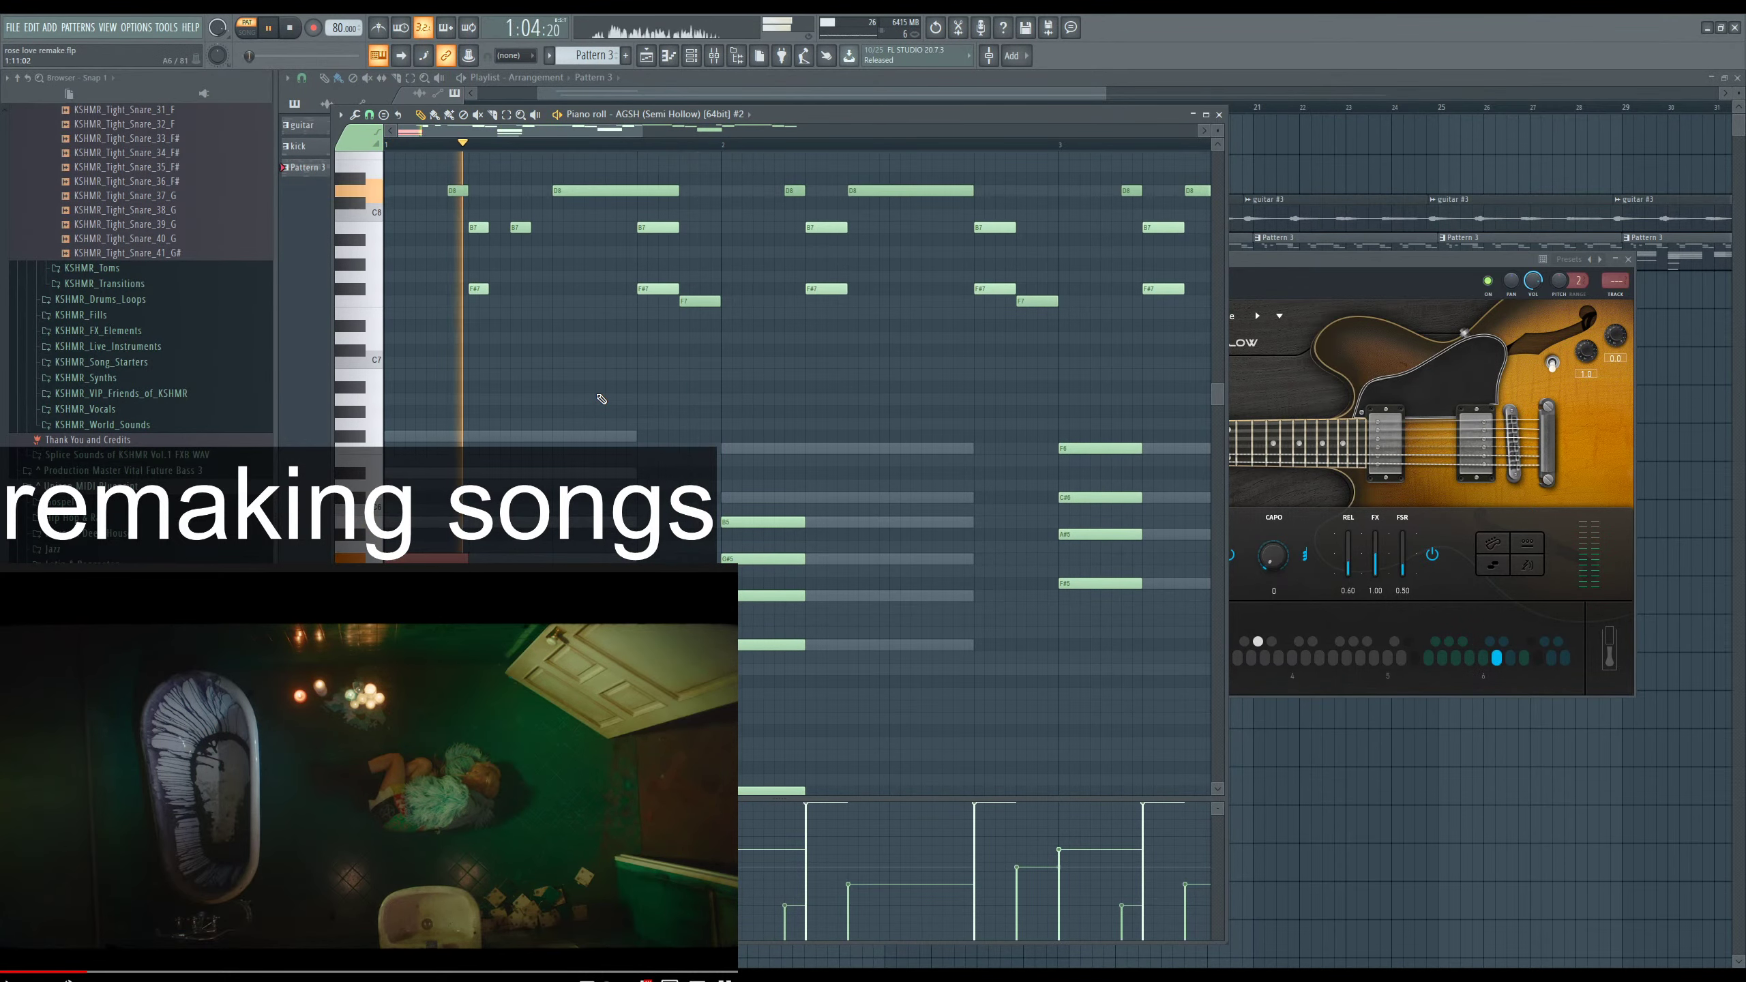
scroll(601, 399, "down", 5)
scroll(602, 399, "down", 4)
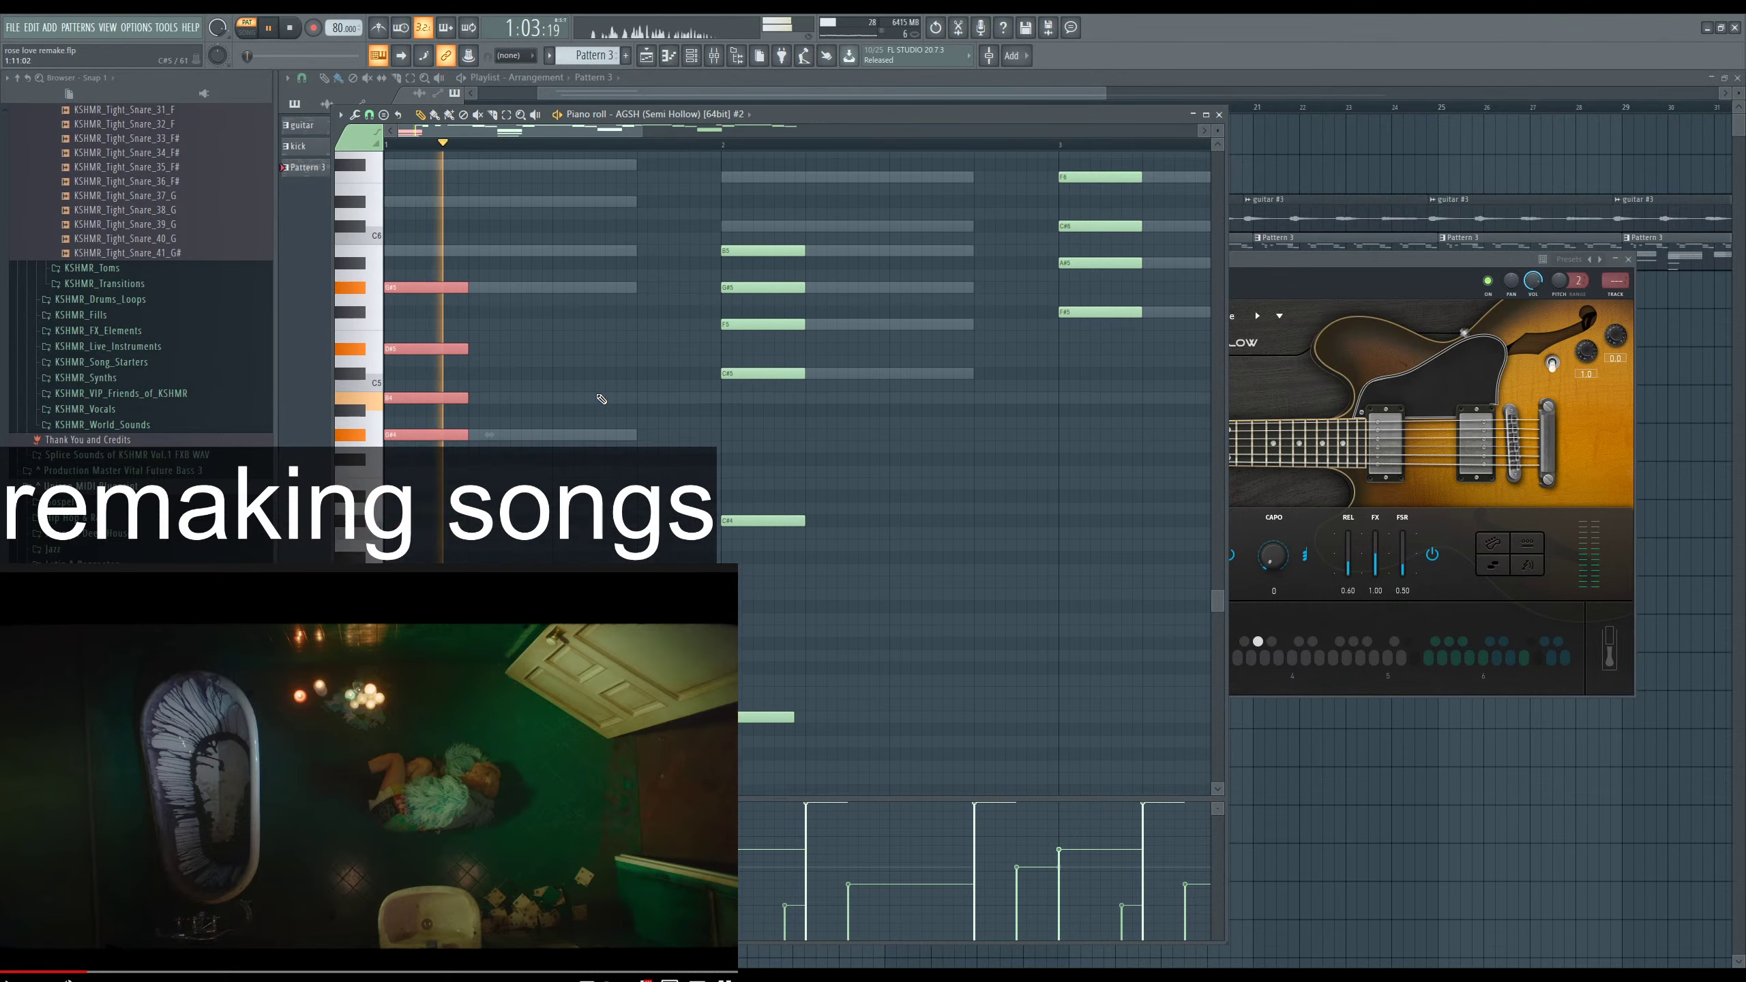
scroll(601, 399, "up", 4)
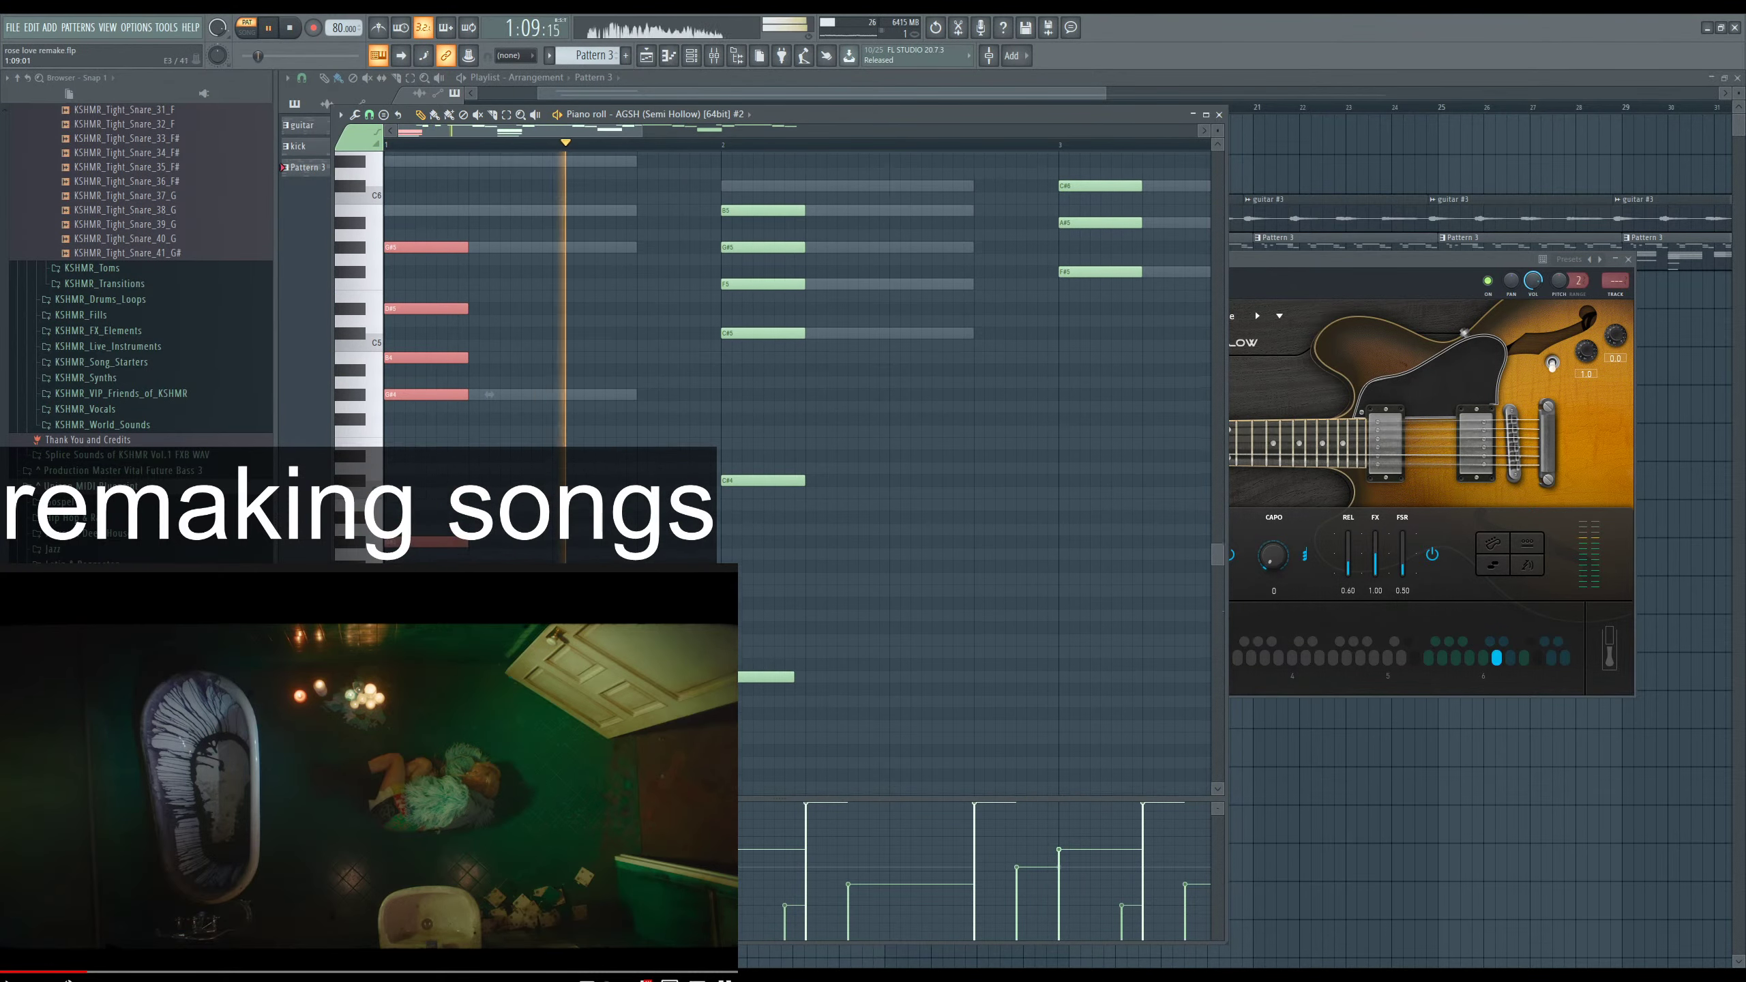
Restart the pattern and open the mixer to check the output levels during playback.
key("space")
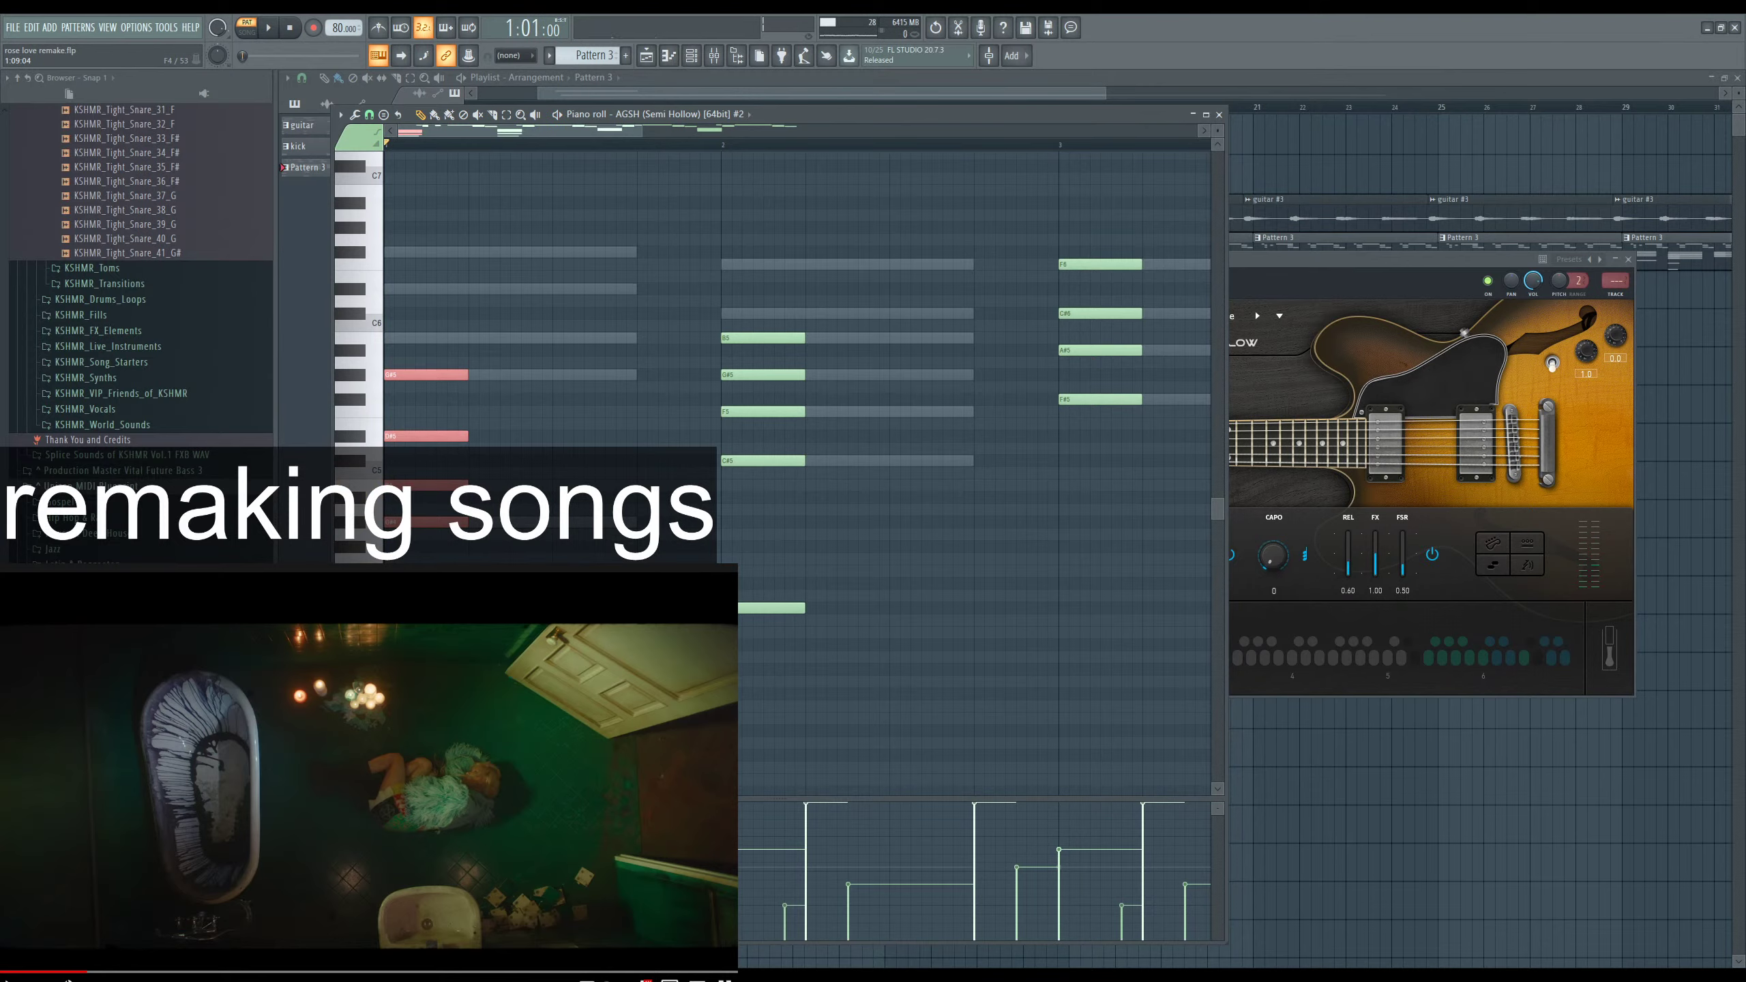
key("space")
key("F9")
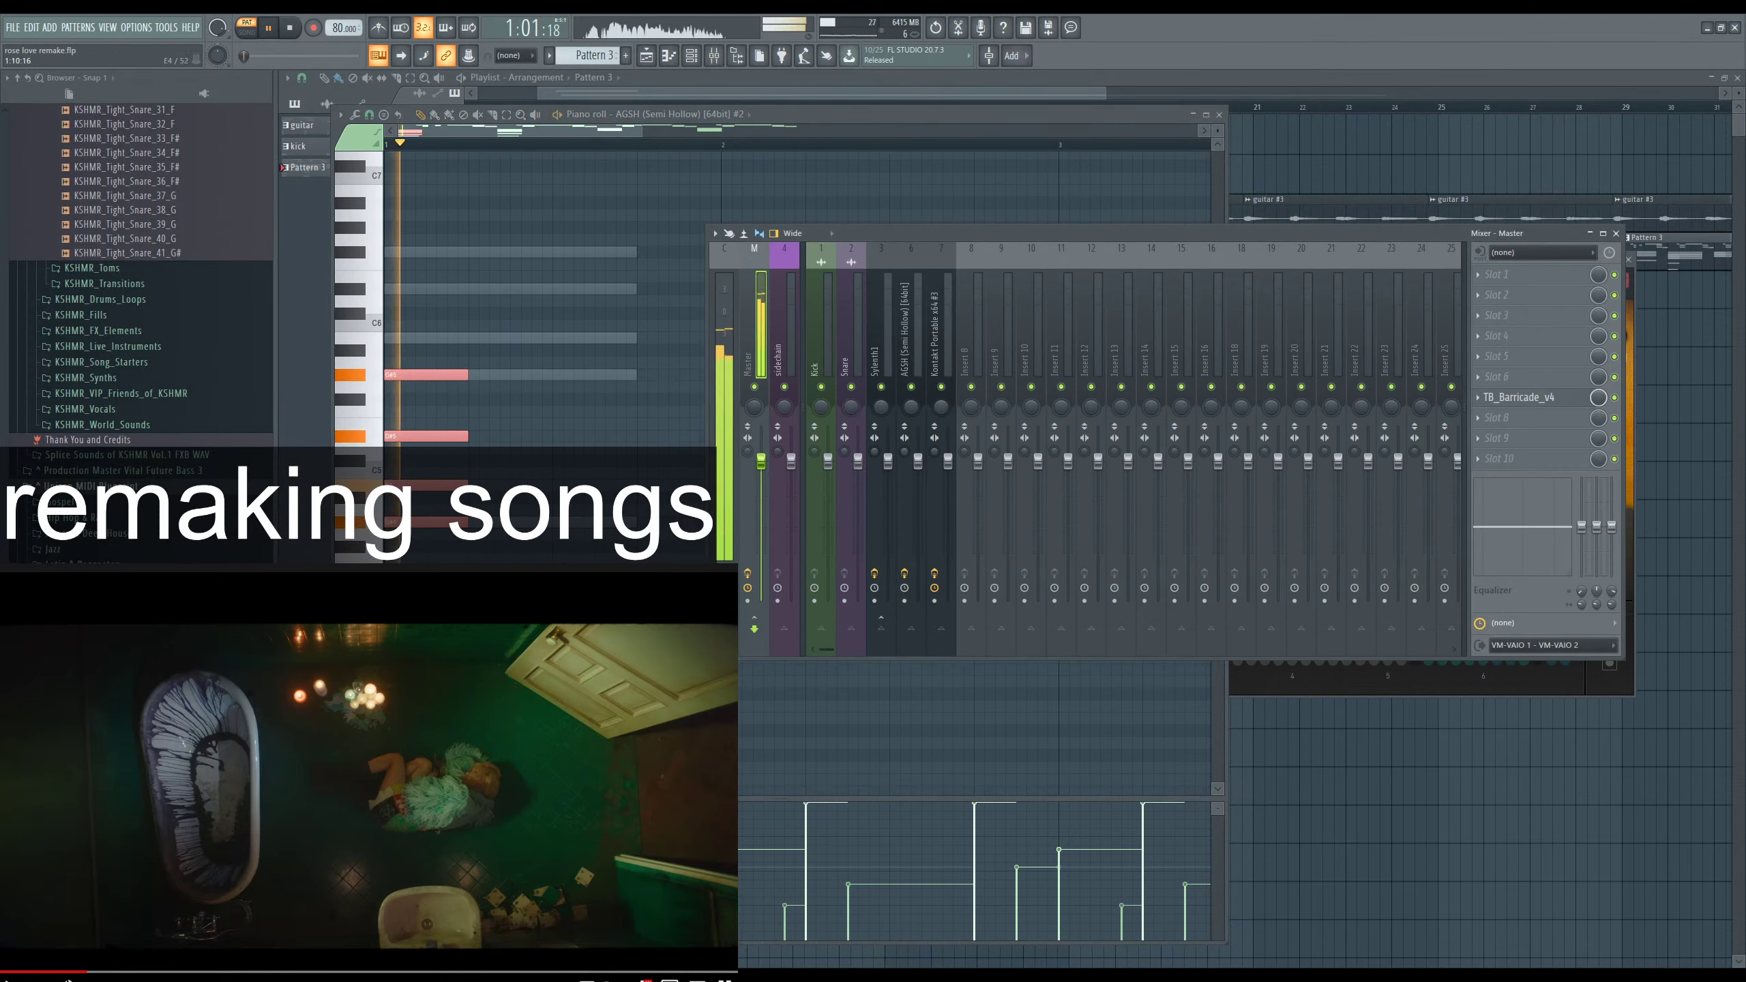
Replace bar 1's long D8 trigger note with a short D8 note at step 12, just before the third B7.
scroll(600, 476, "up", 7)
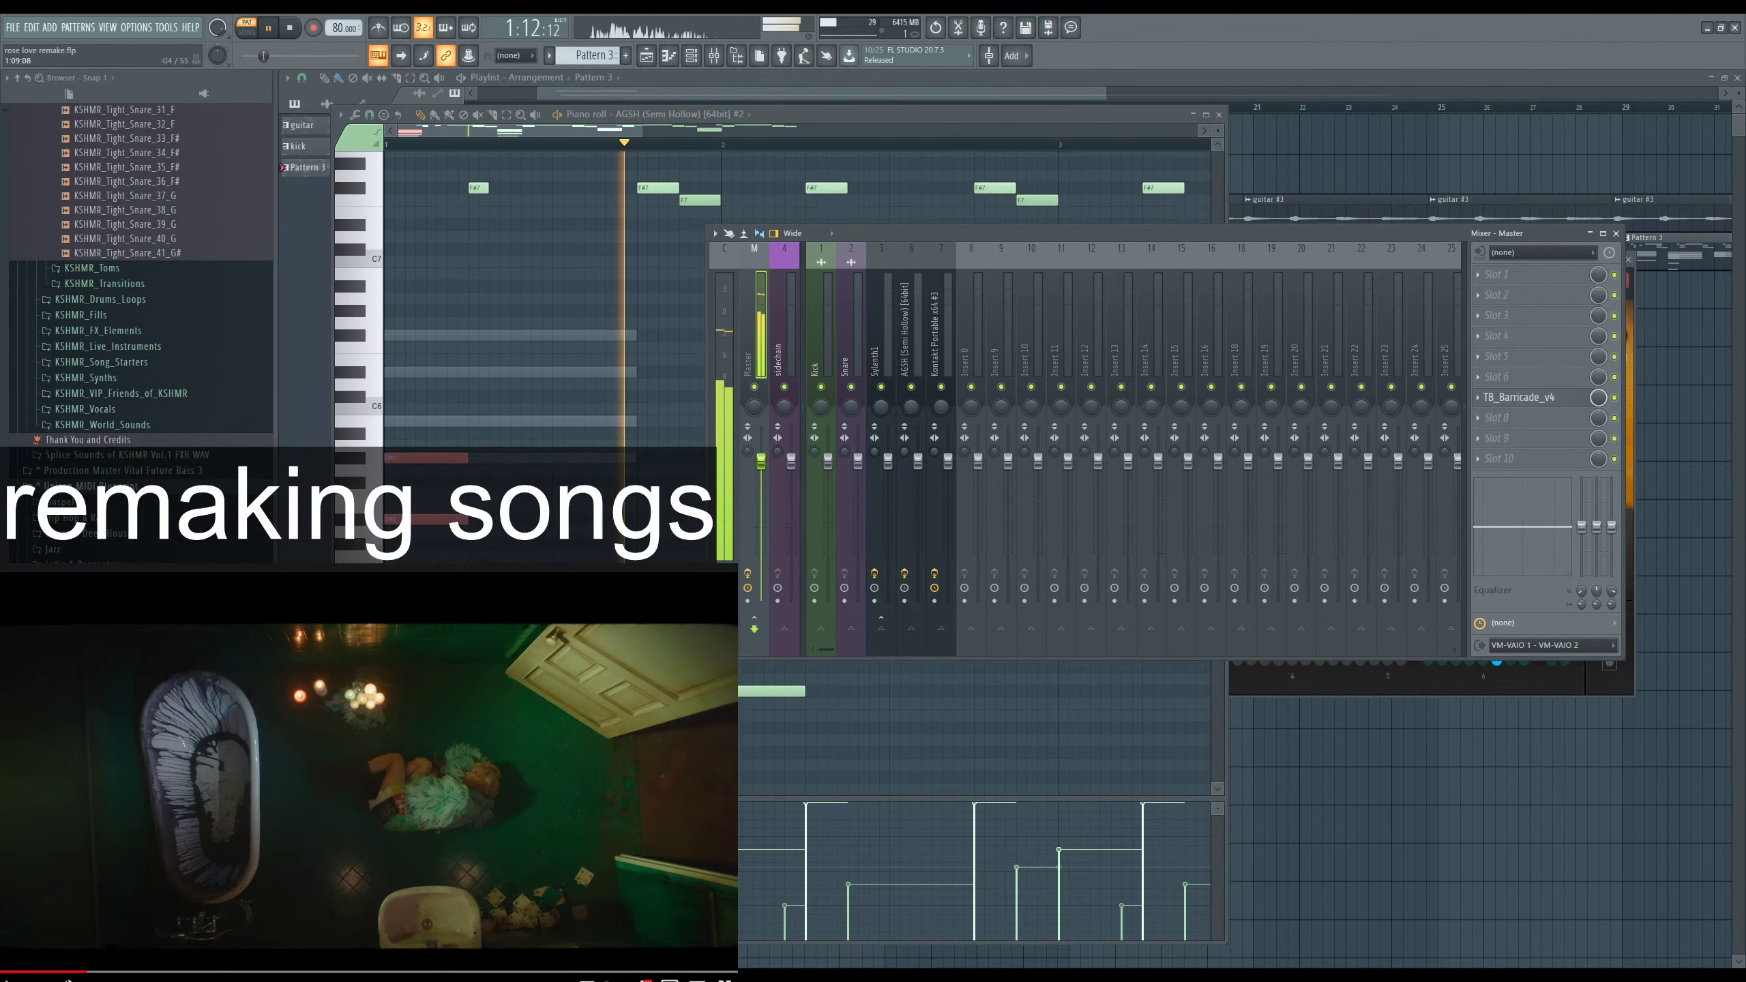
left_click(564, 263)
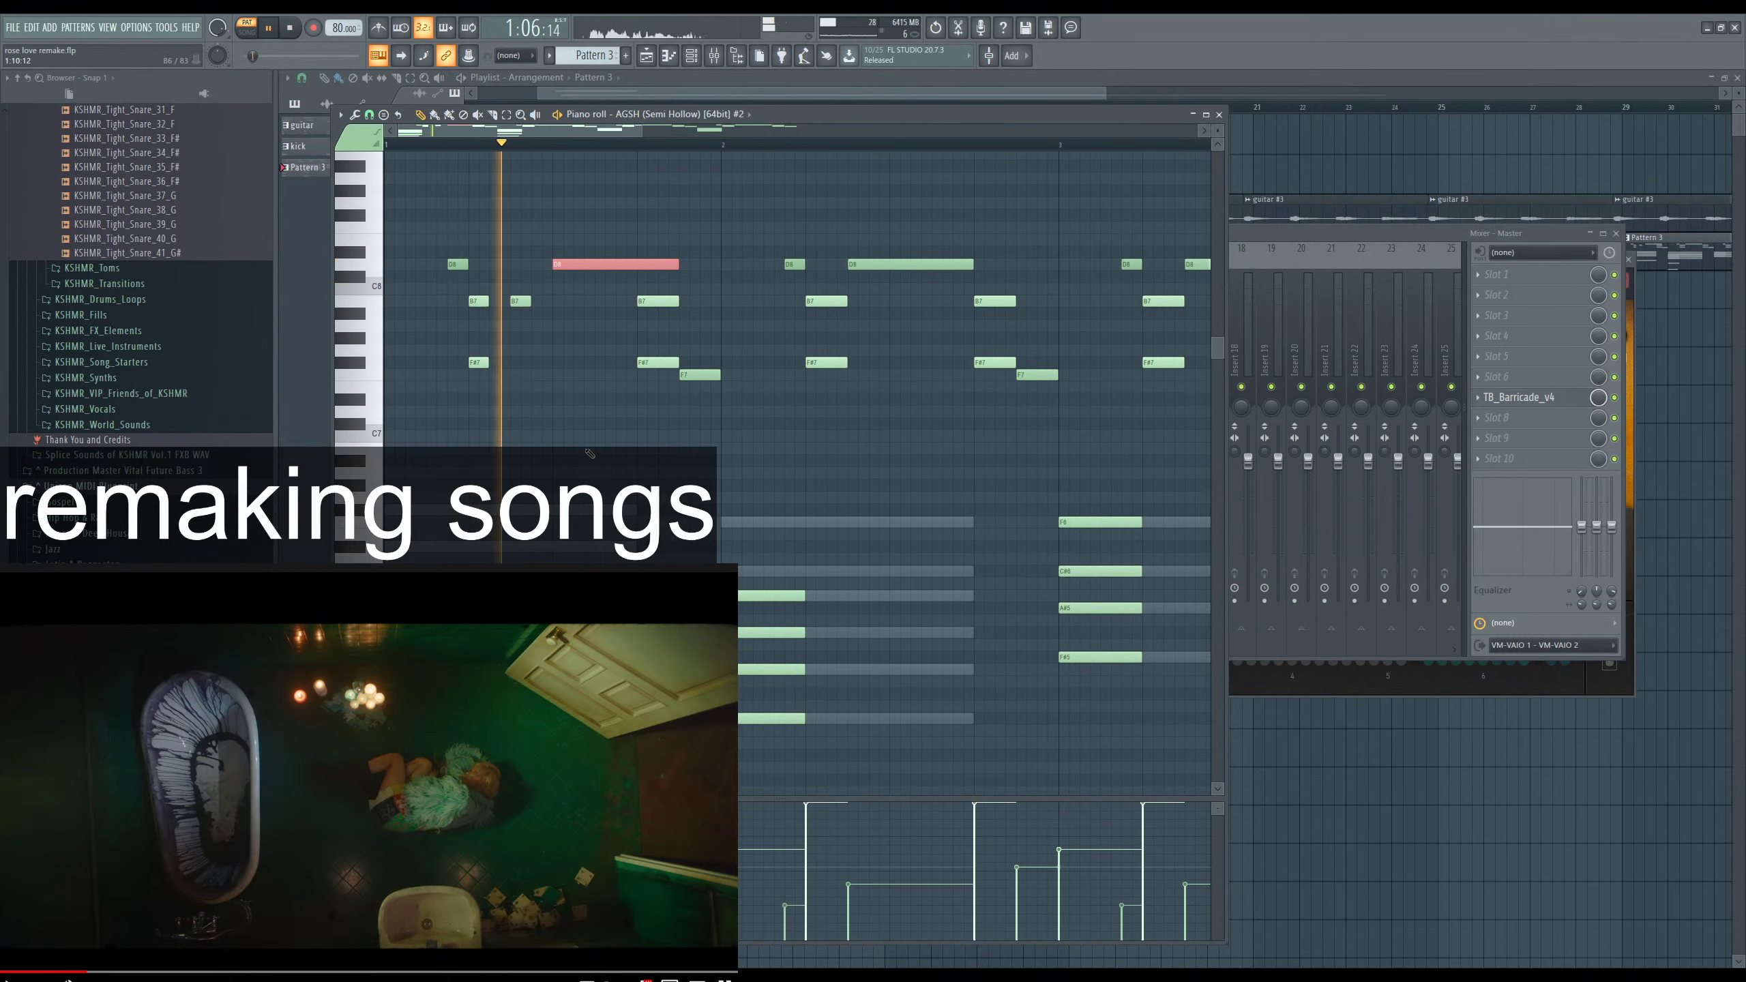
left_click_drag(678, 264, 588, 265)
left_click(626, 264)
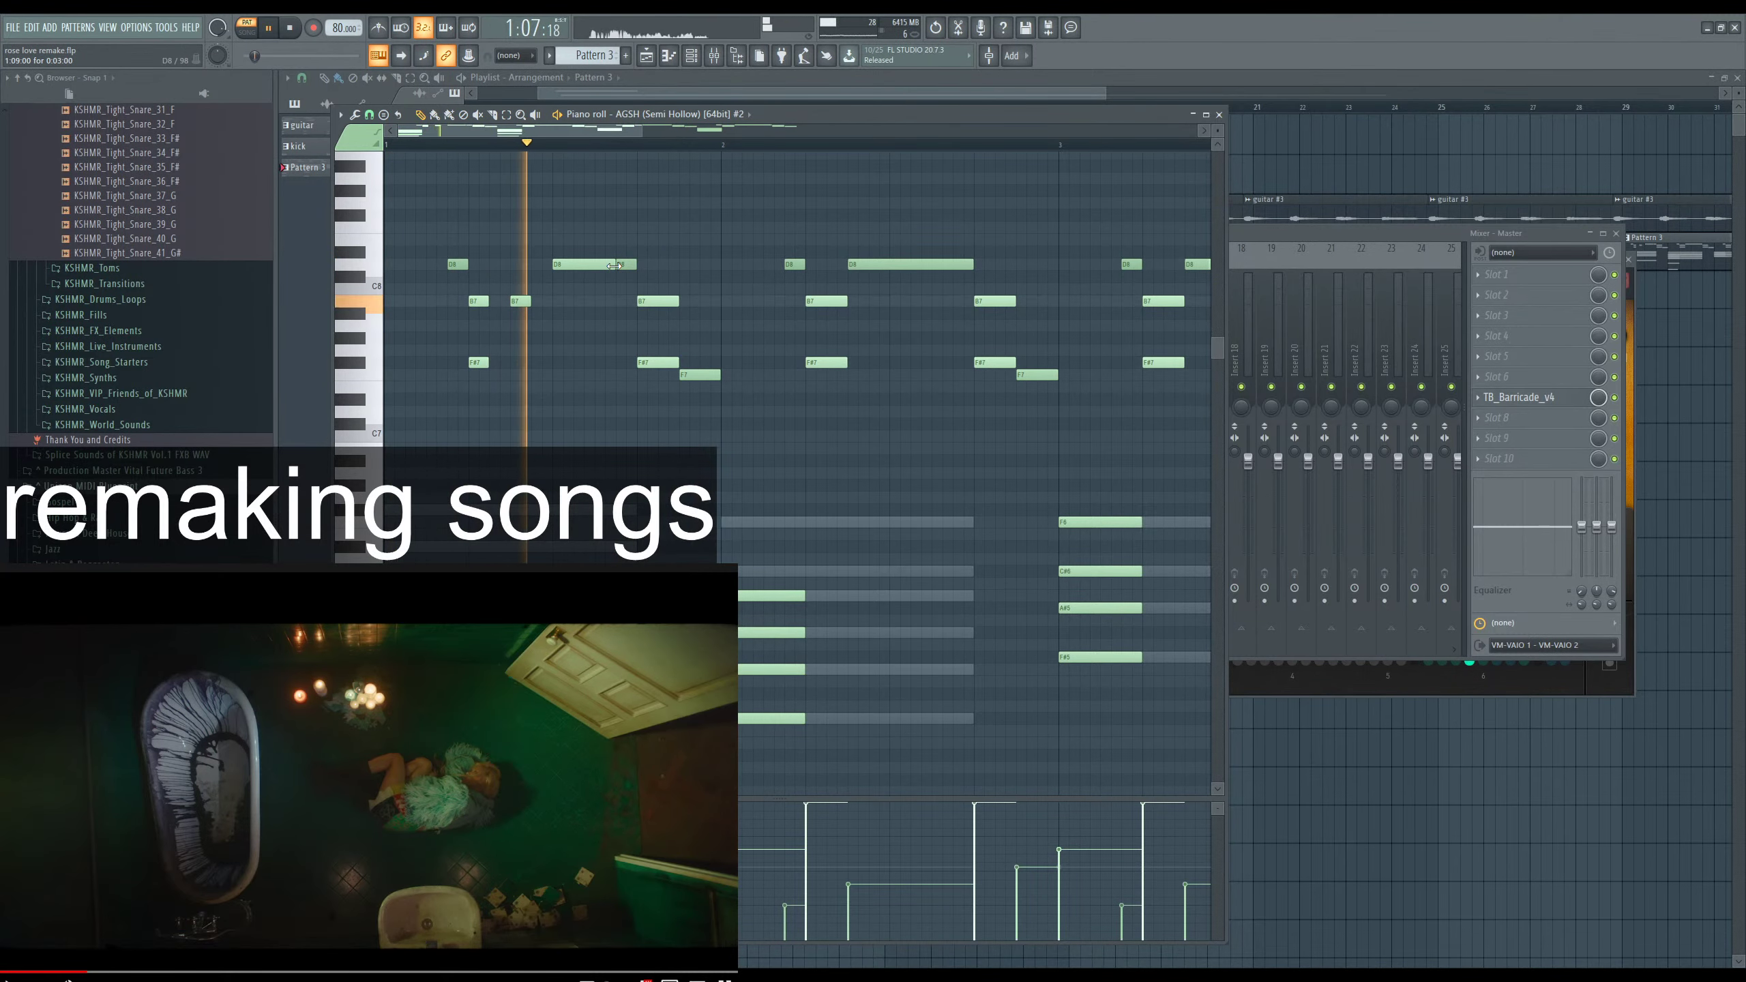
key("space")
Copy bar 1's opening chord to step 9, the middle of the bar, and play the pattern.
scroll(595, 268, "down", 6)
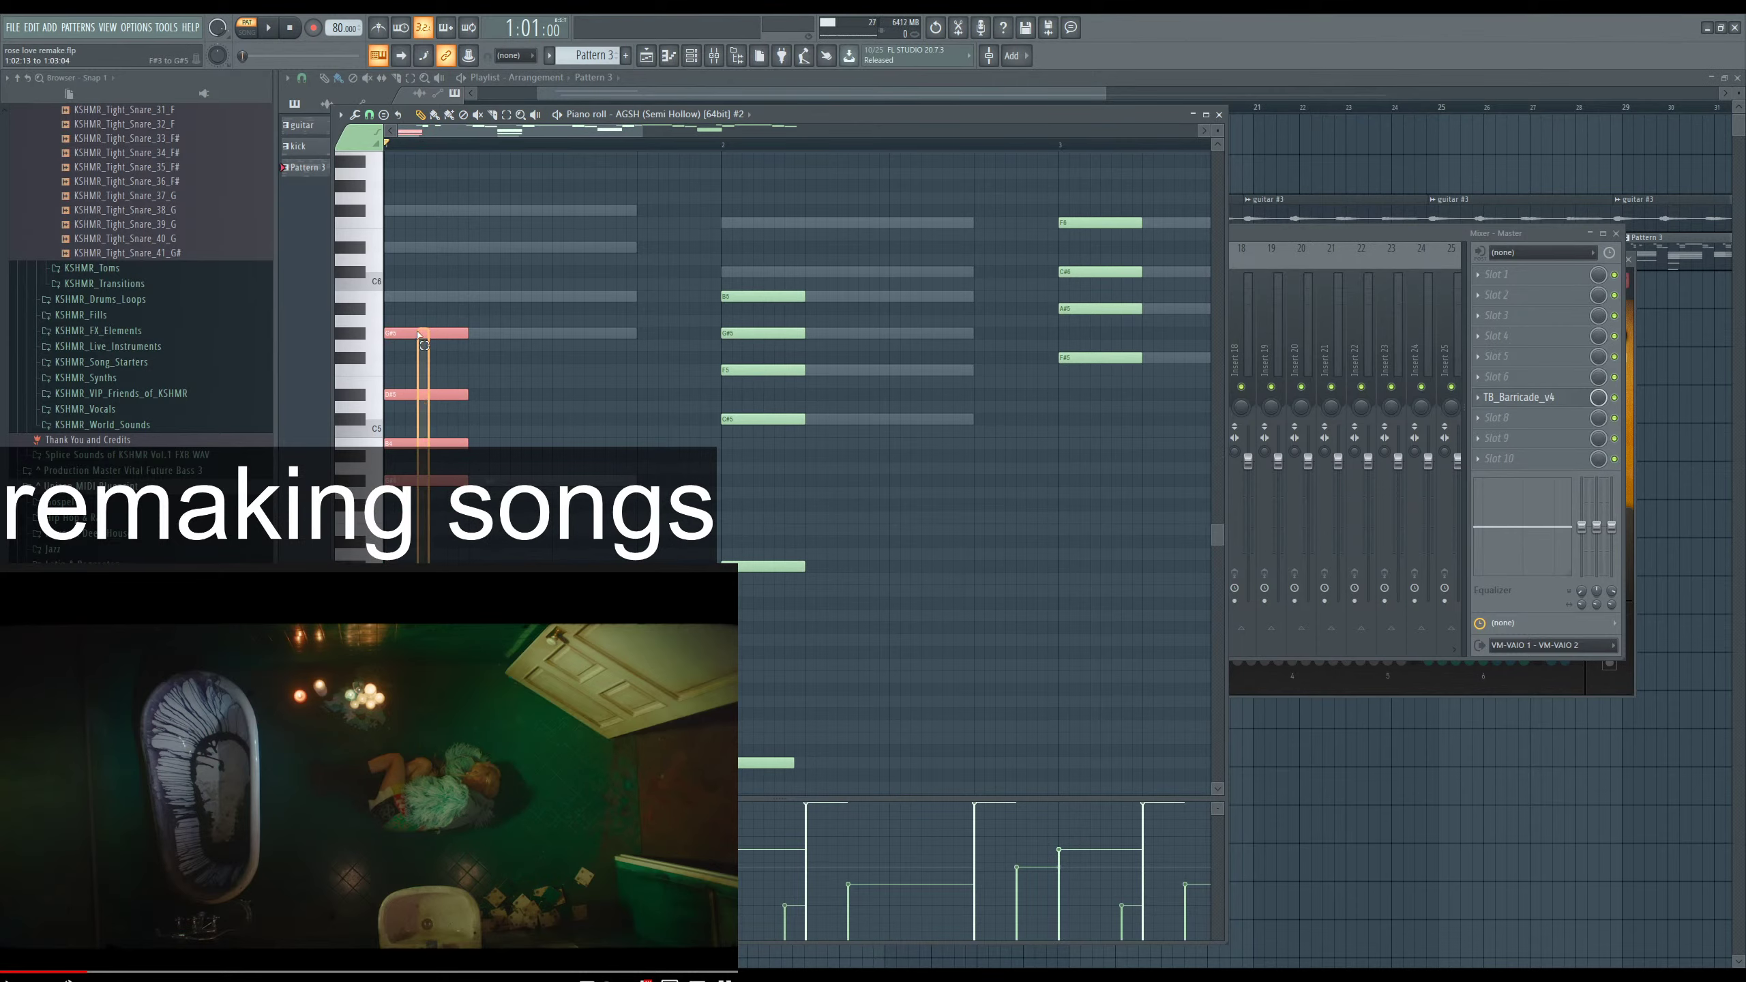
left_click_drag(413, 330, 616, 328, "shift")
key("space")
Play the pattern and inspect the copied mid-bar chord, from its low G#3 note up to the strum triggers.
scroll(584, 382, "up", 5)
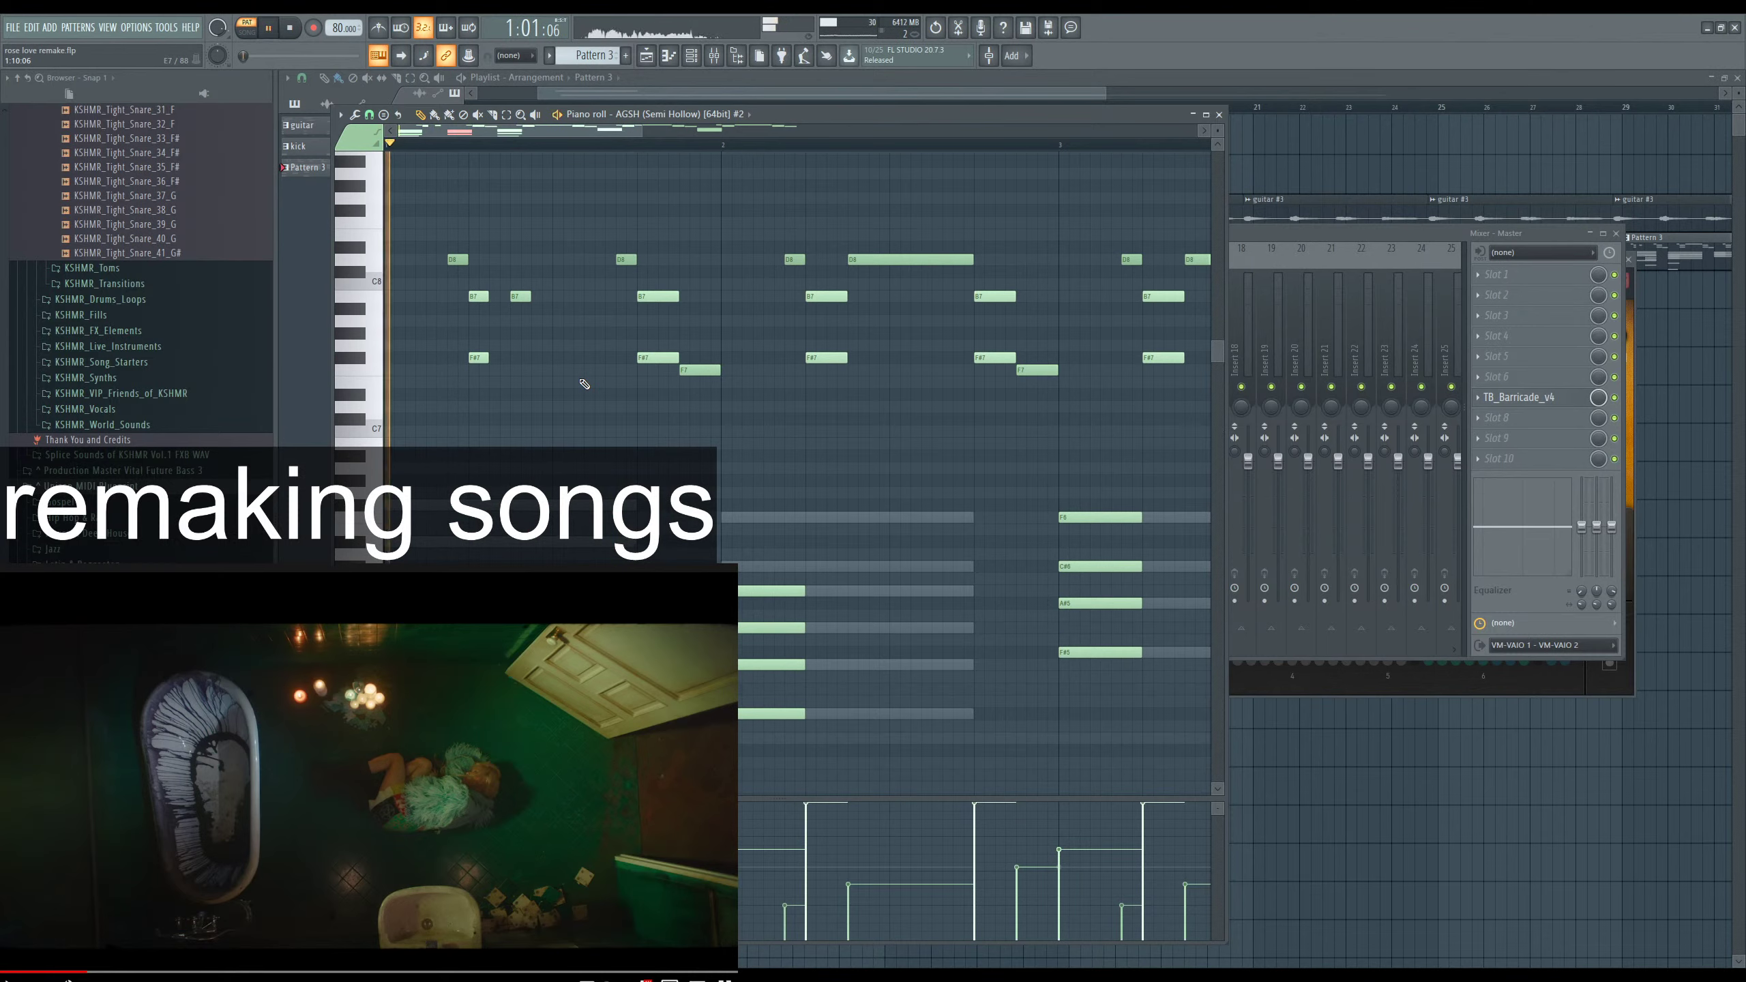
scroll(585, 383, "down", 3)
scroll(587, 385, "down", 4)
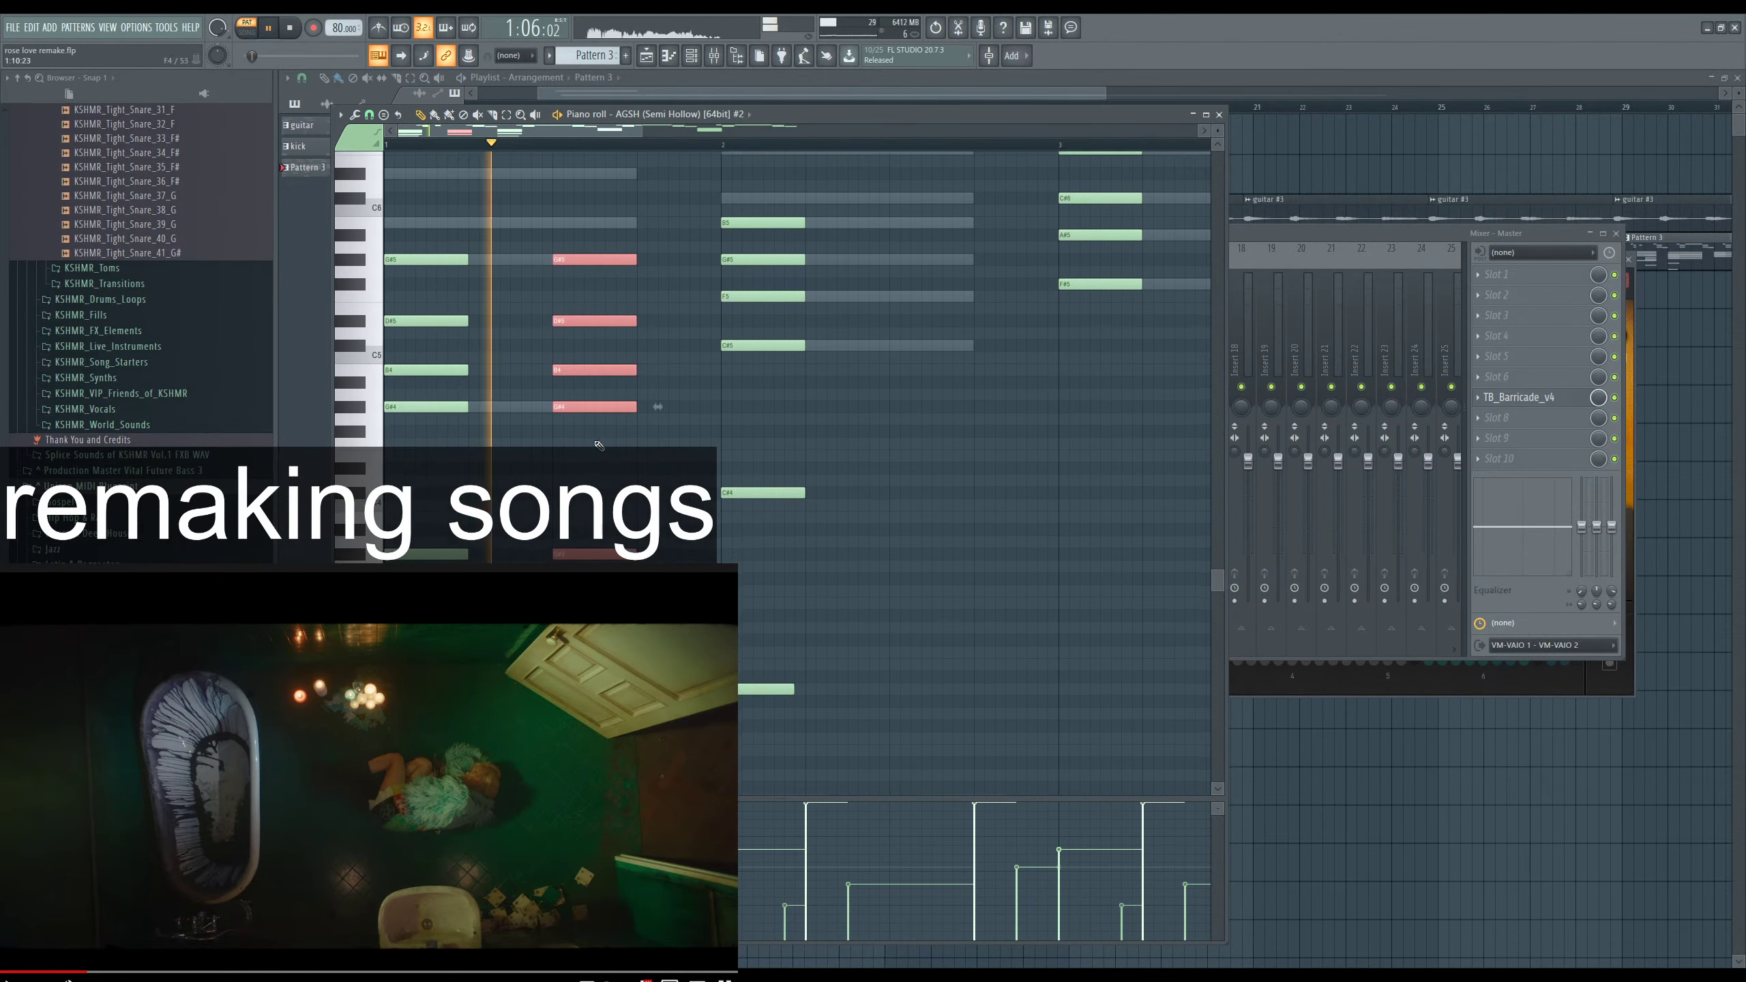
key("space")
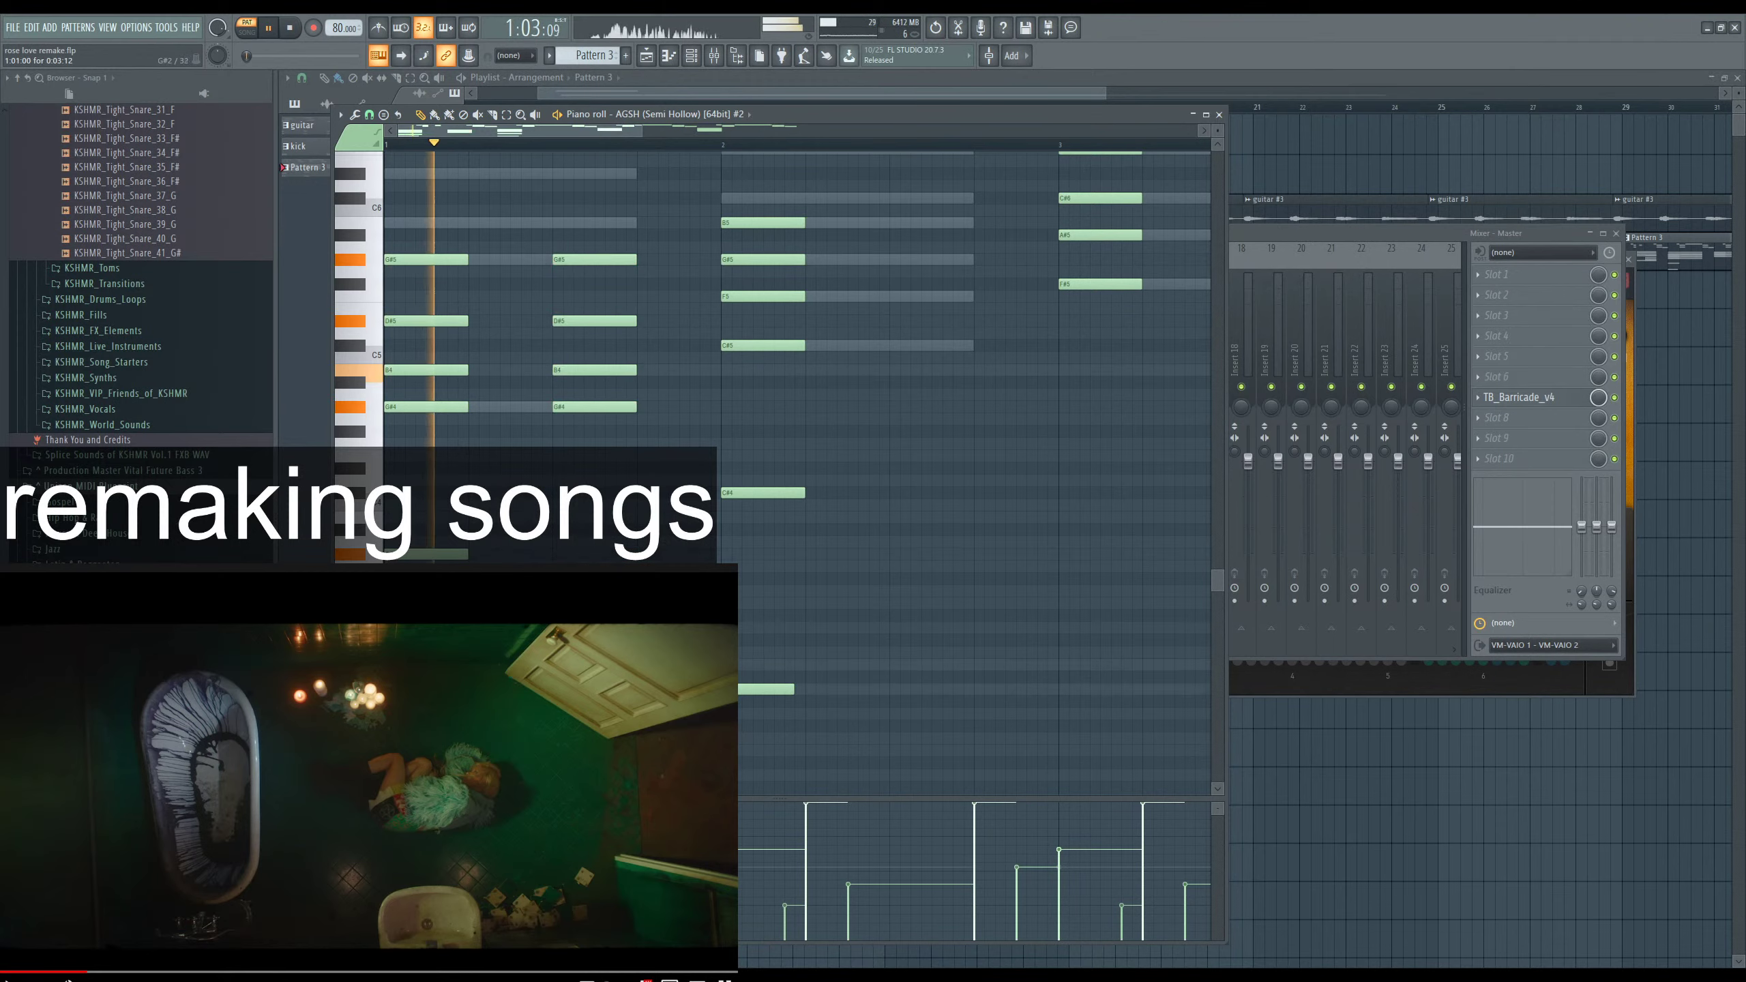
scroll(505, 539, "down", 2)
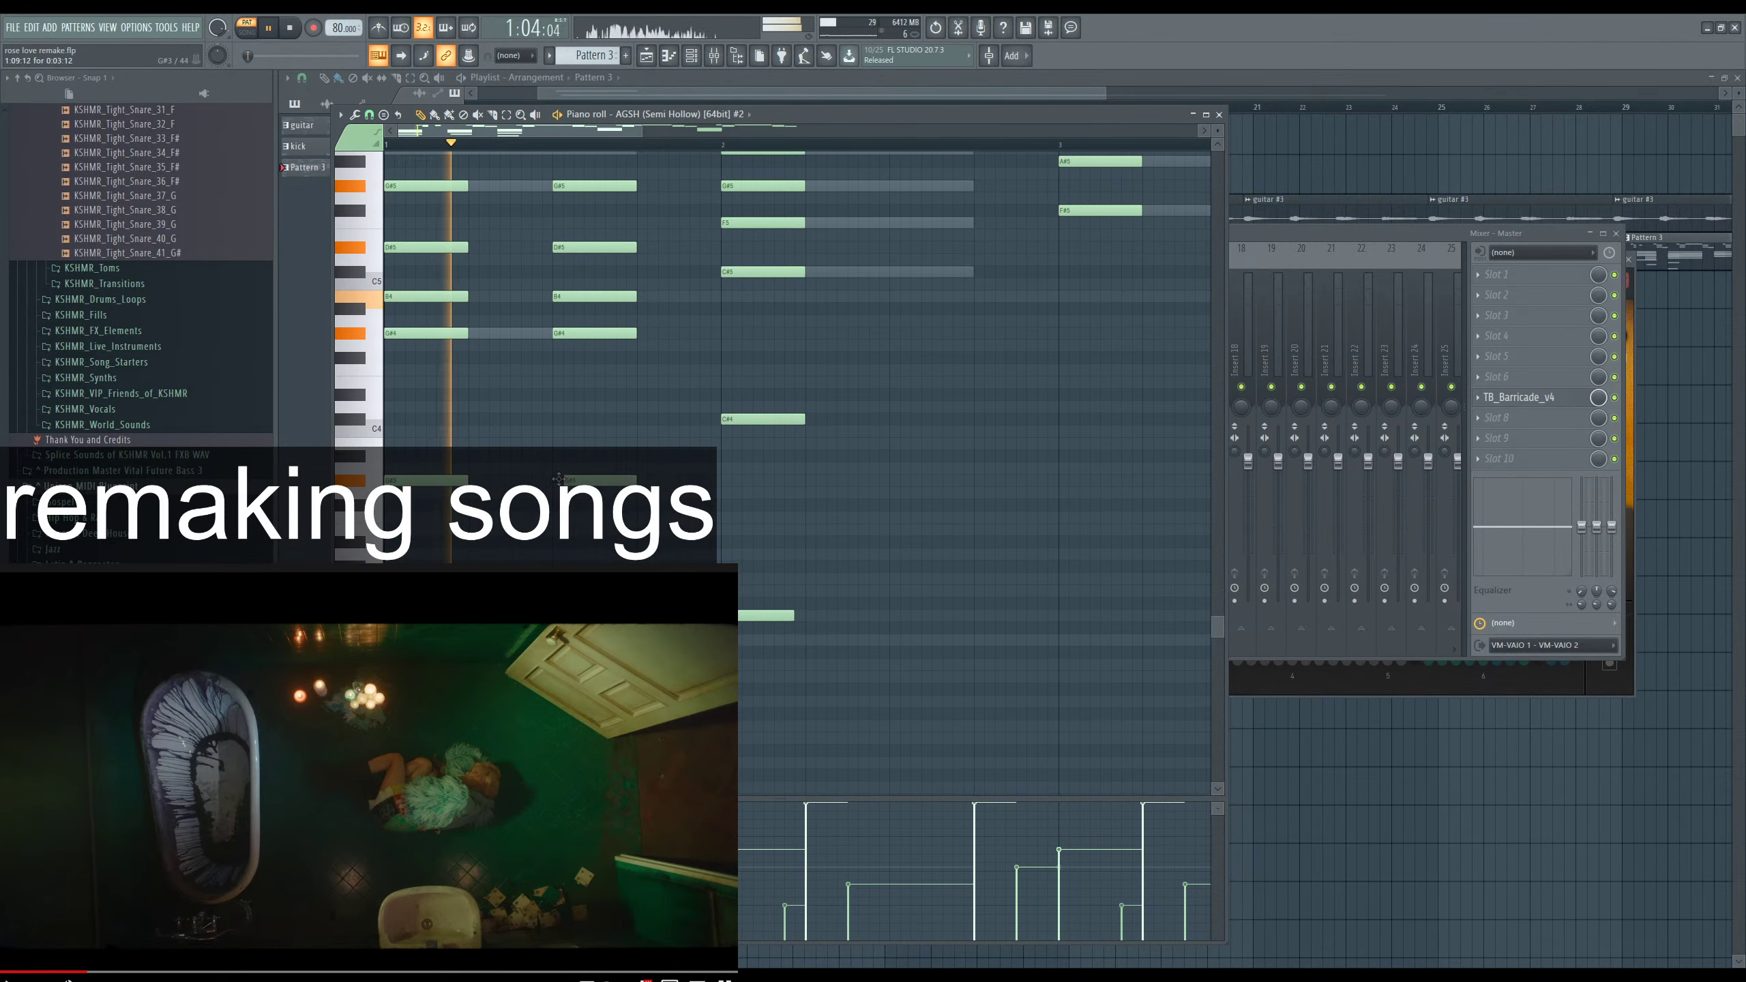
left_click_drag(586, 482, 607, 481)
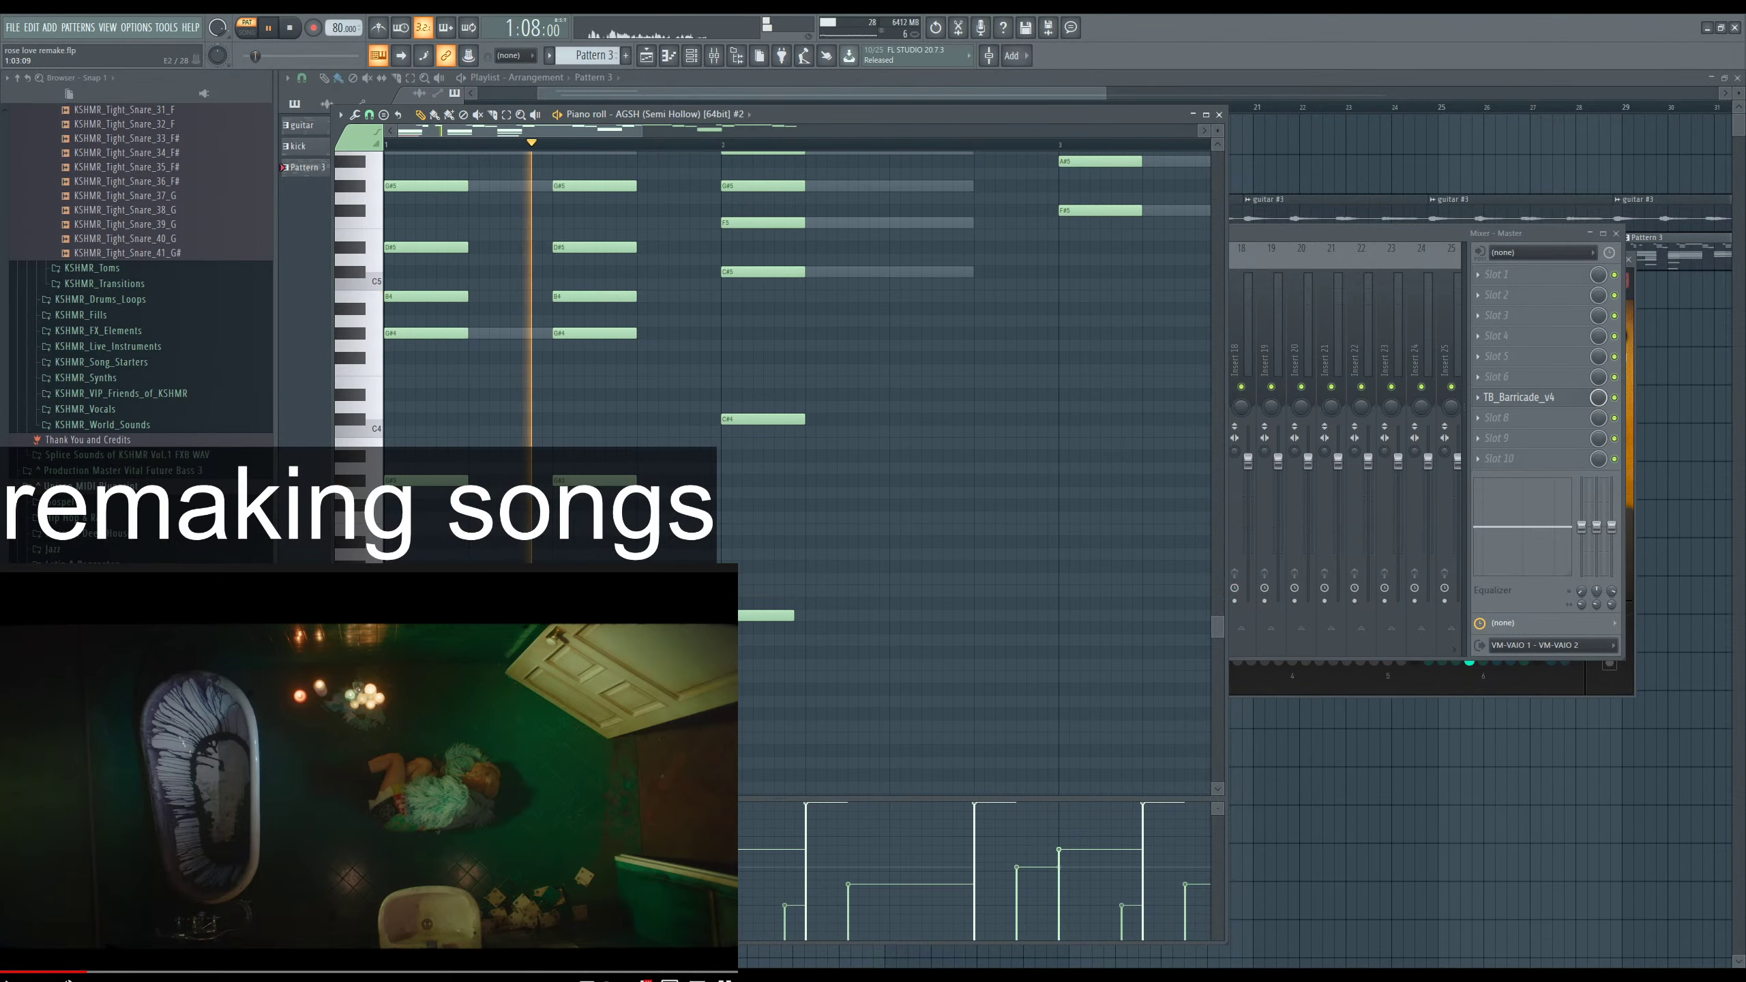
scroll(797, 468, "up", 4)
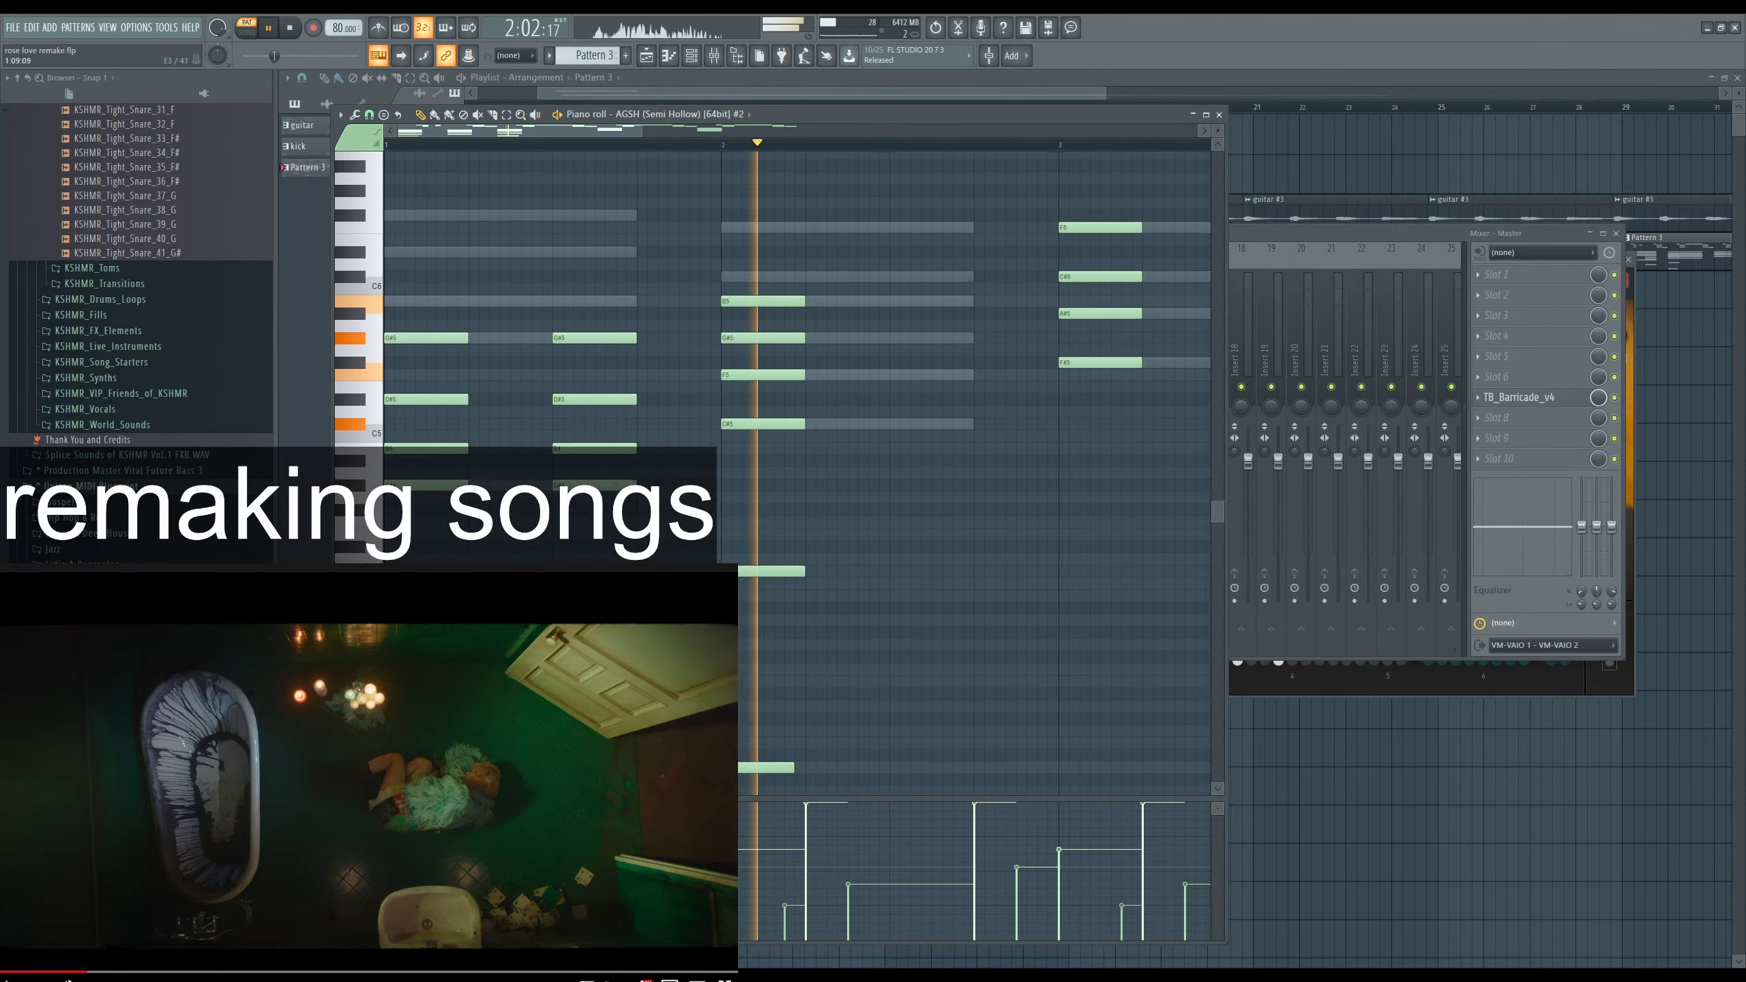
scroll(798, 468, "up", 8)
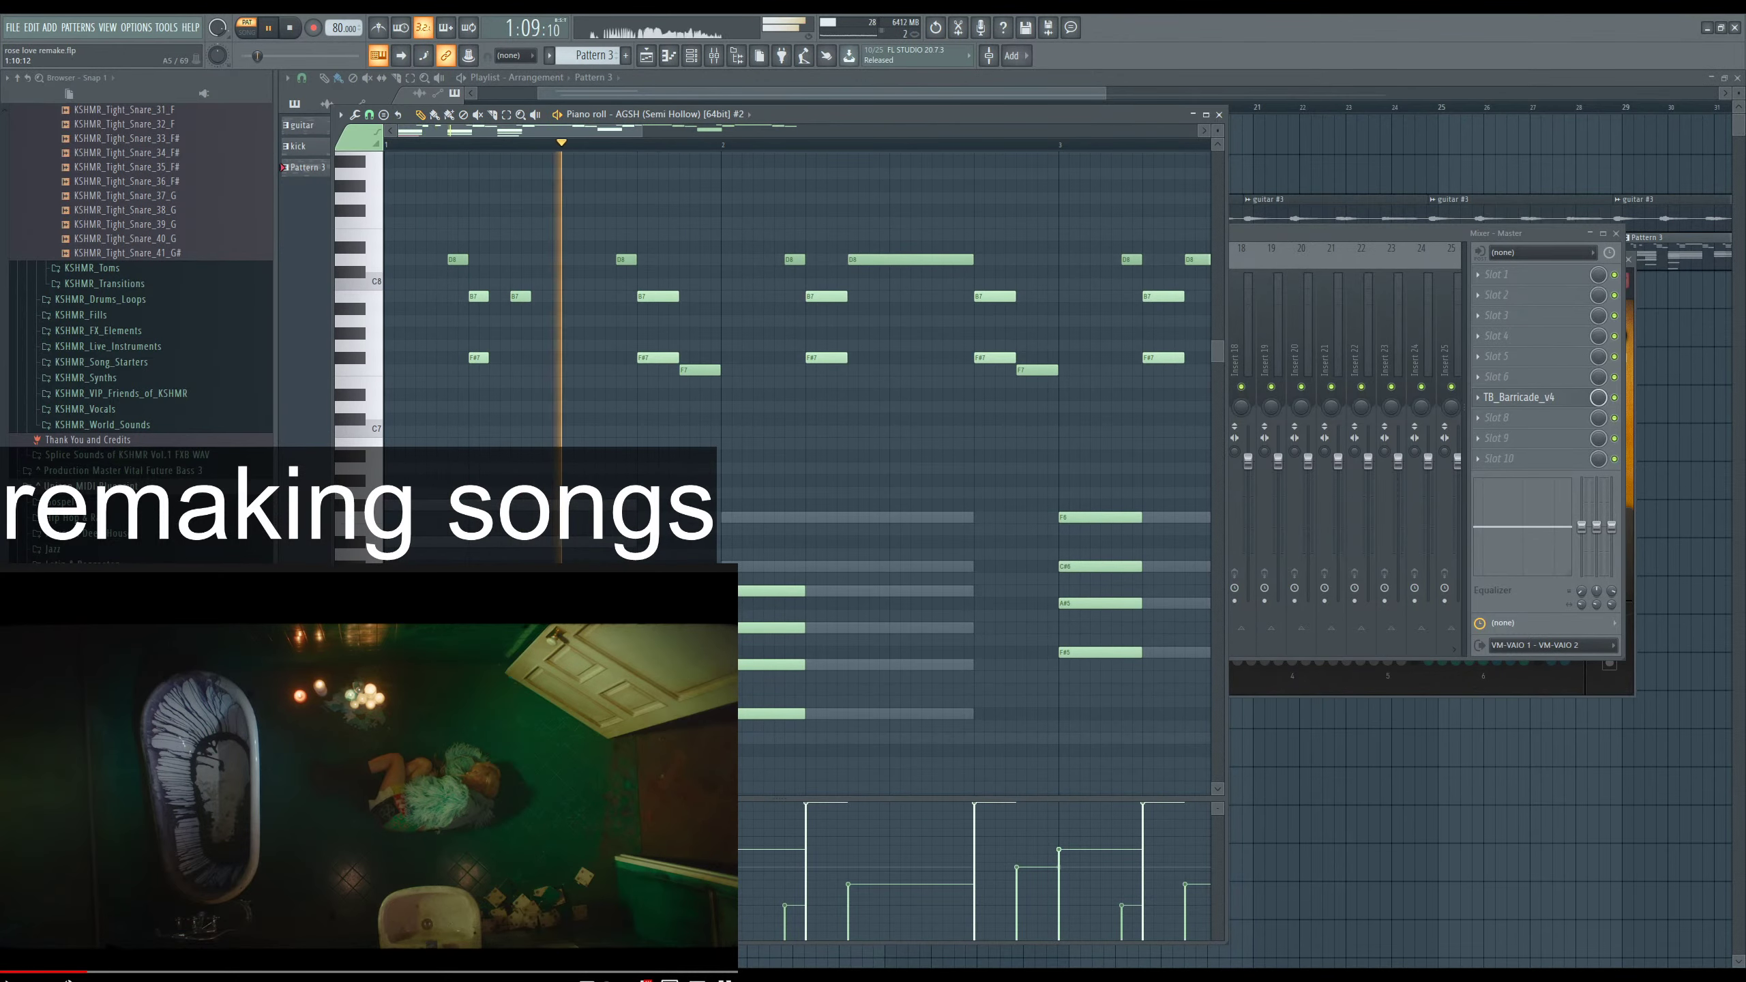
Listen to a further passage of the reference video, pause it and replay the pattern for comparison.
key("space")
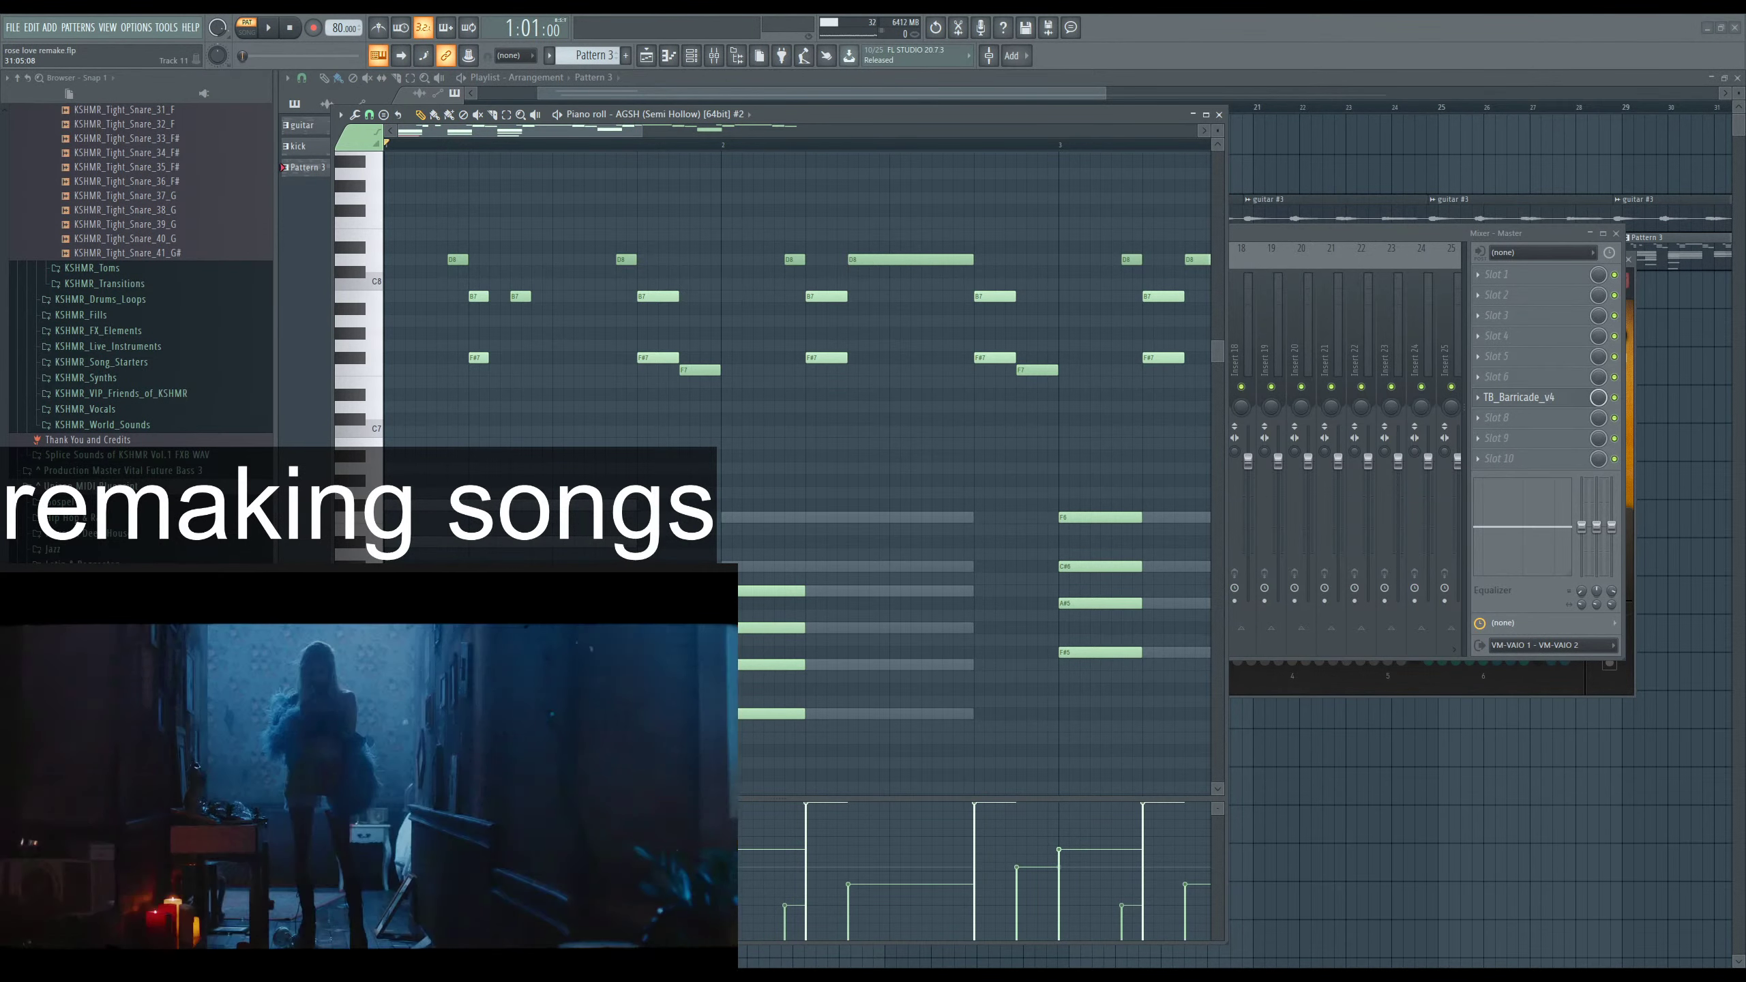
left_click(277, 868)
key("space")
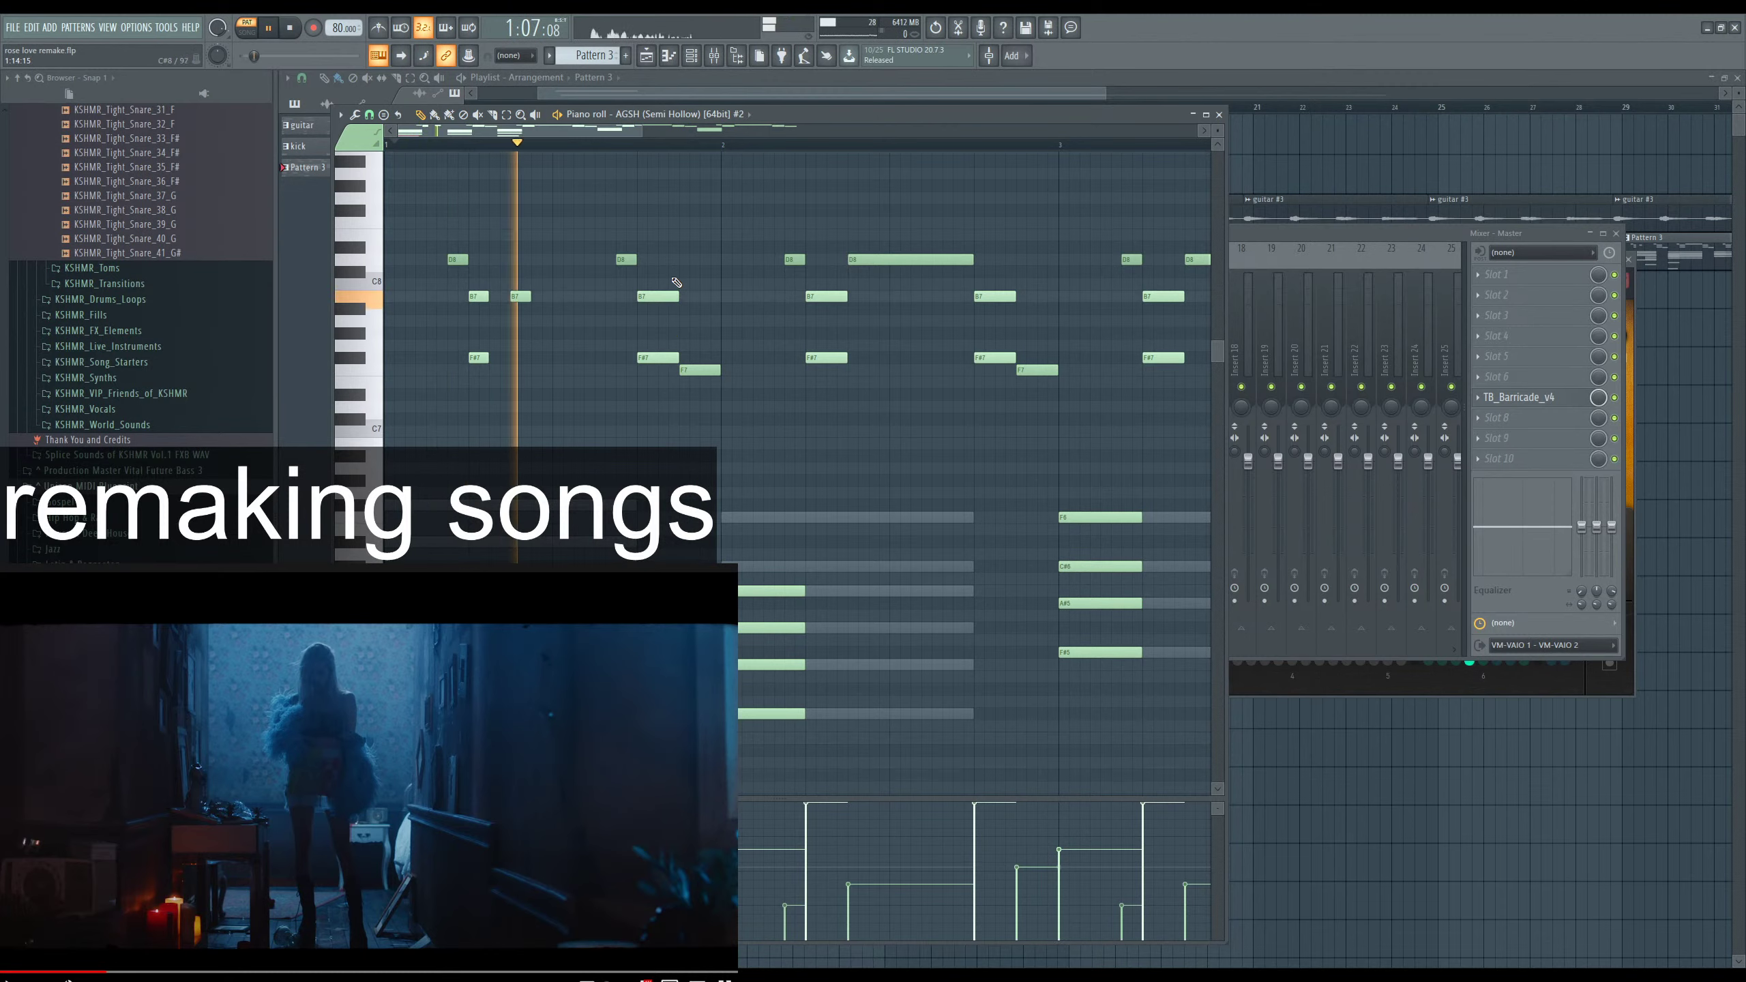
Shorten bar 1's B7 and F#7 triggers at step 13 to one step each, and add short B7 notes at steps 15 and 16.
left_click_drag(622, 272, 658, 358, "ctrl")
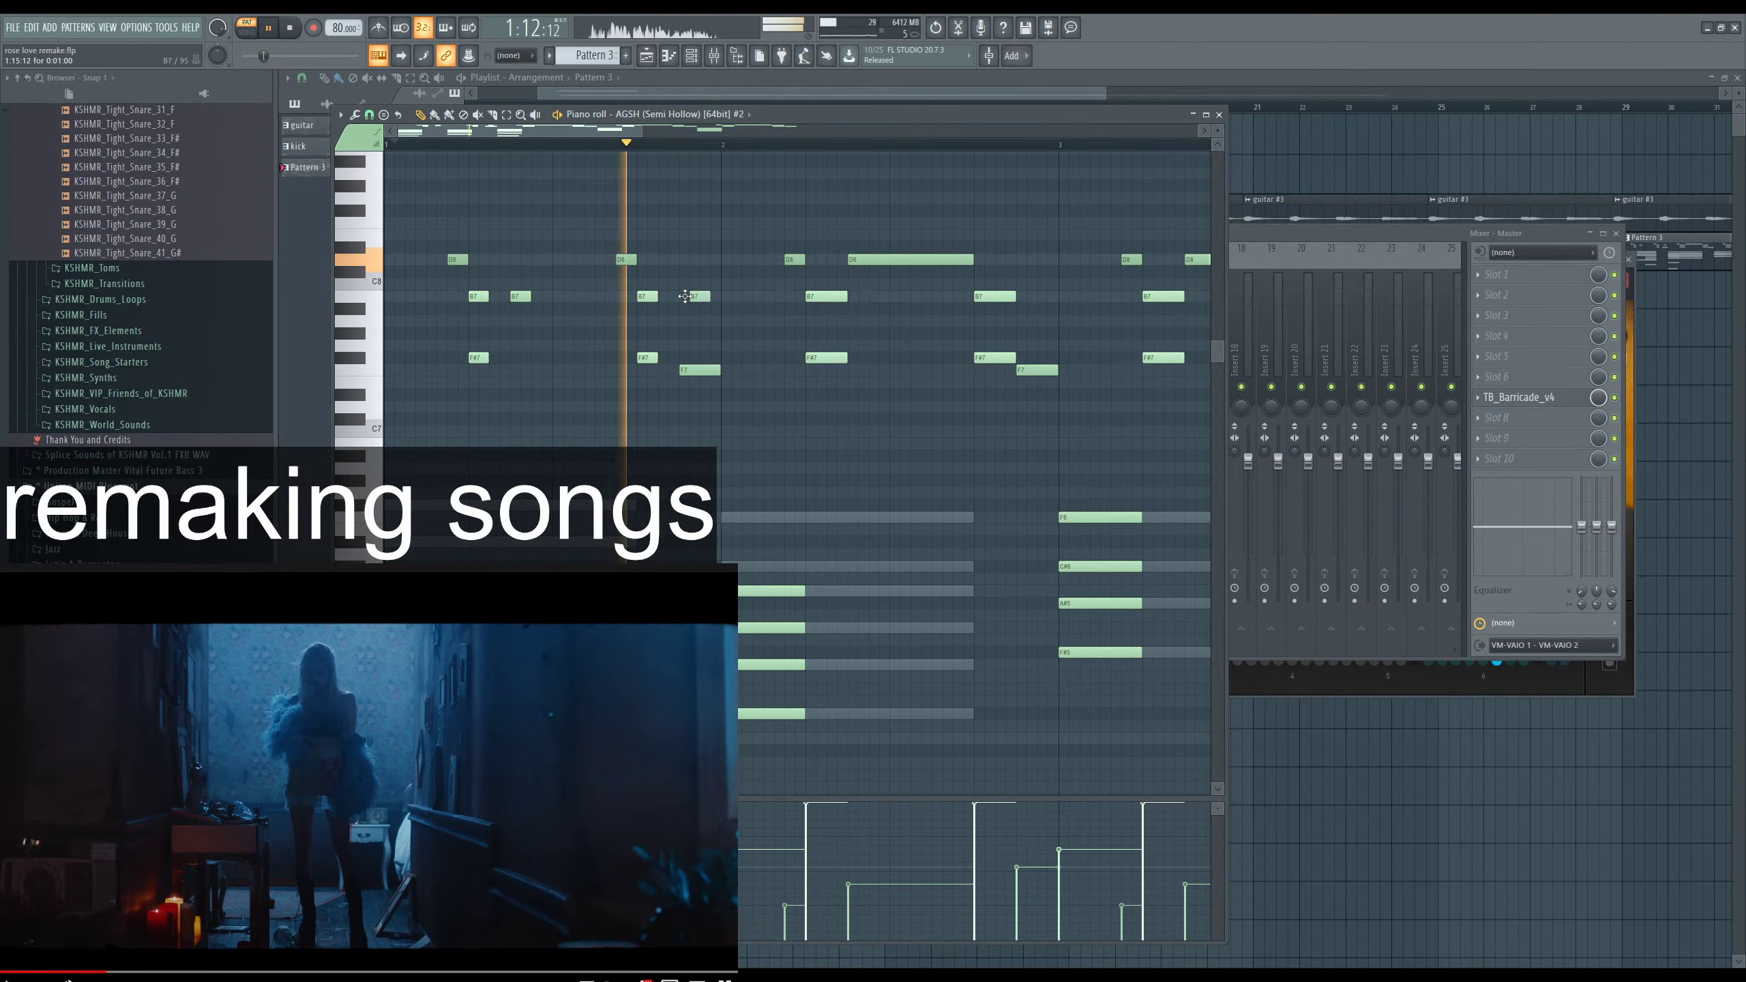
left_click(695, 296)
left_click_drag(693, 297, 687, 297)
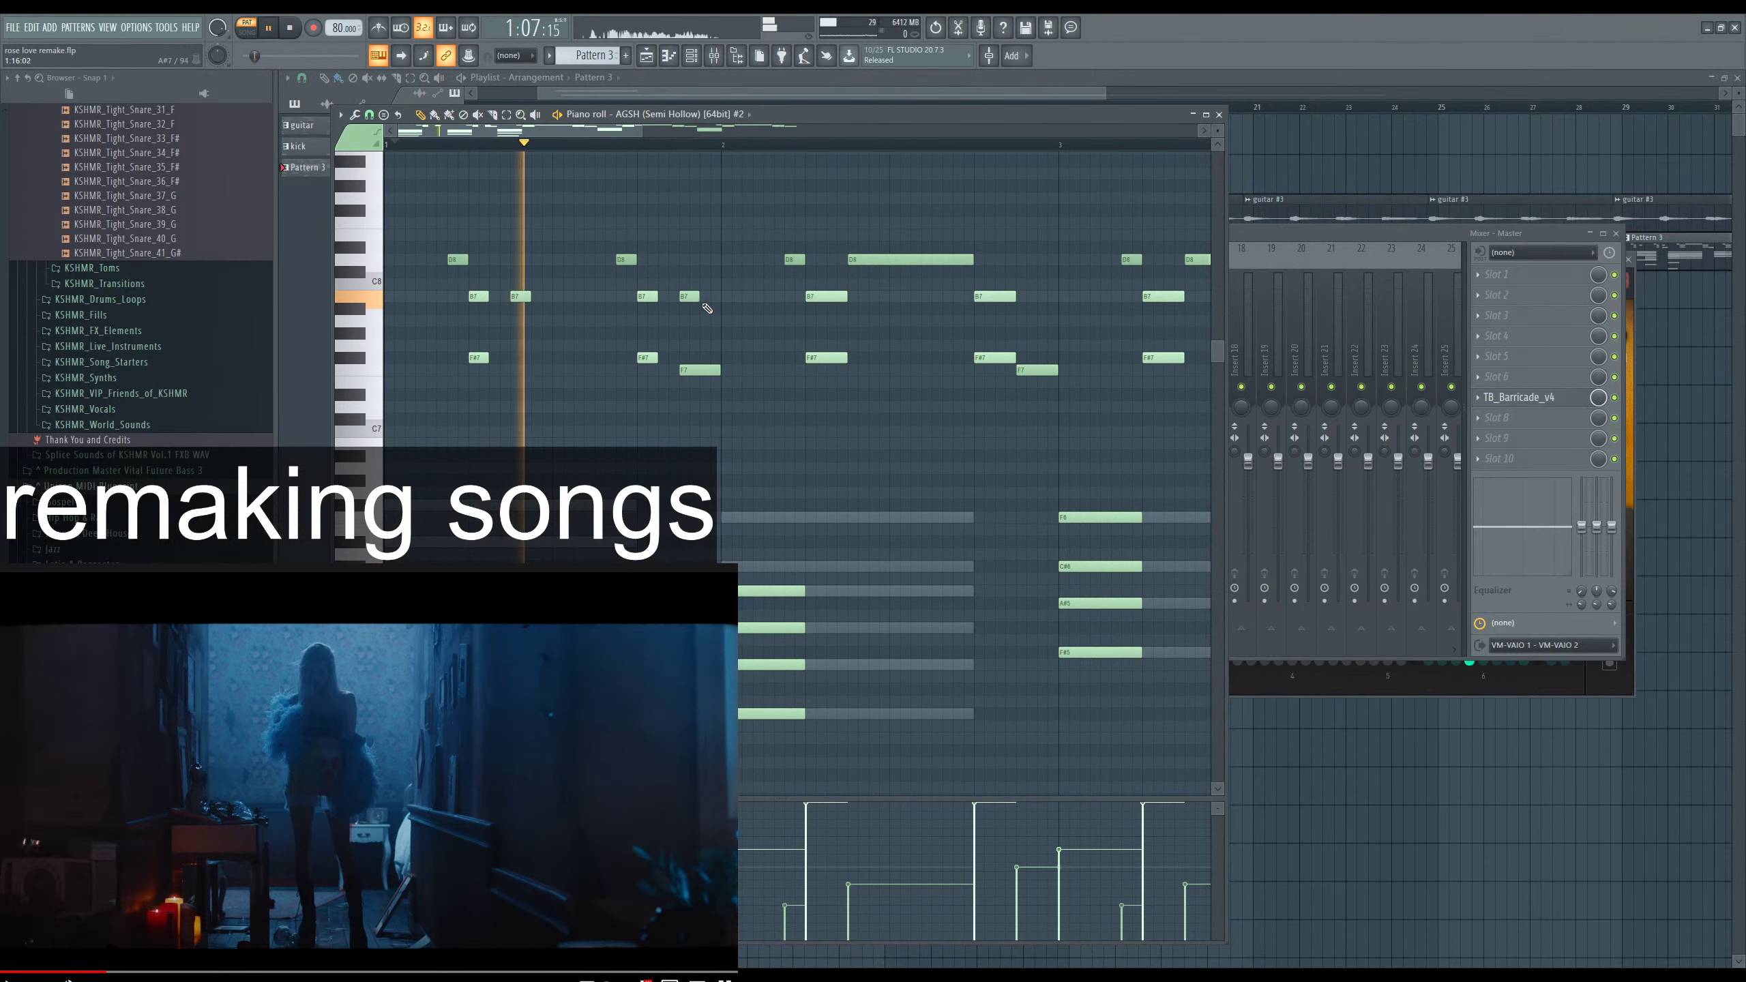
left_click(707, 299)
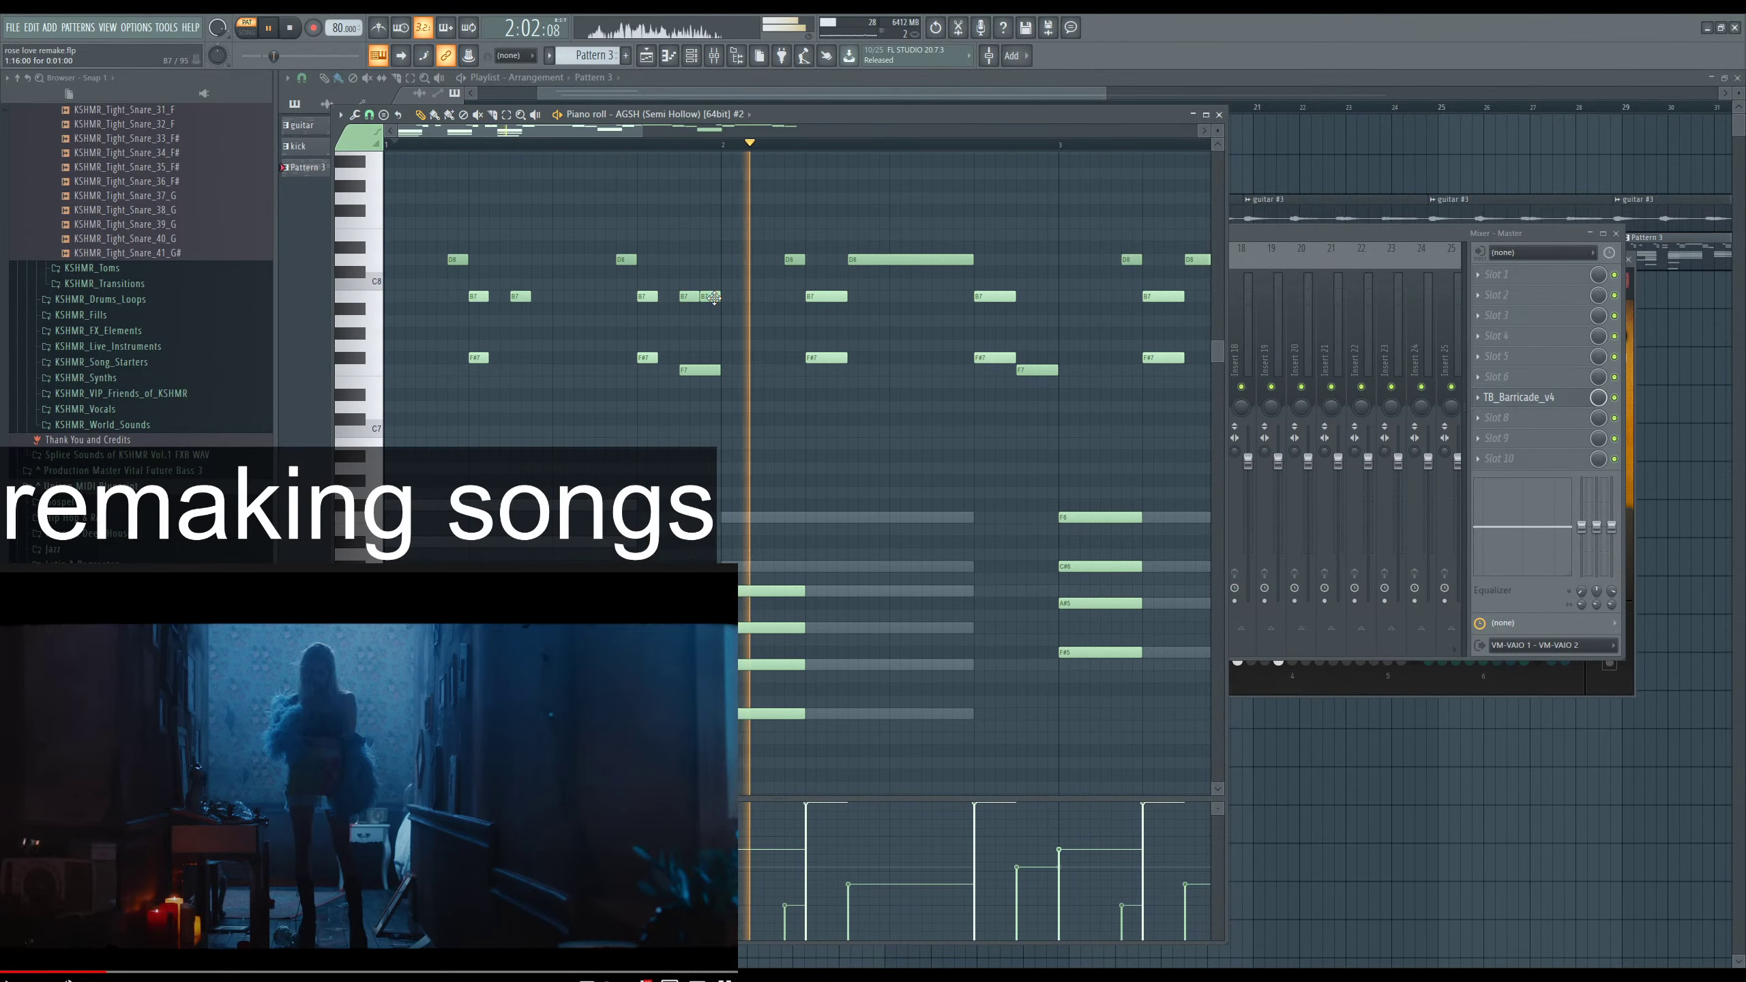
Delete all the strum trigger notes in bars 2 to 4, keeping the chords below them.
scroll(719, 298, "down", 5)
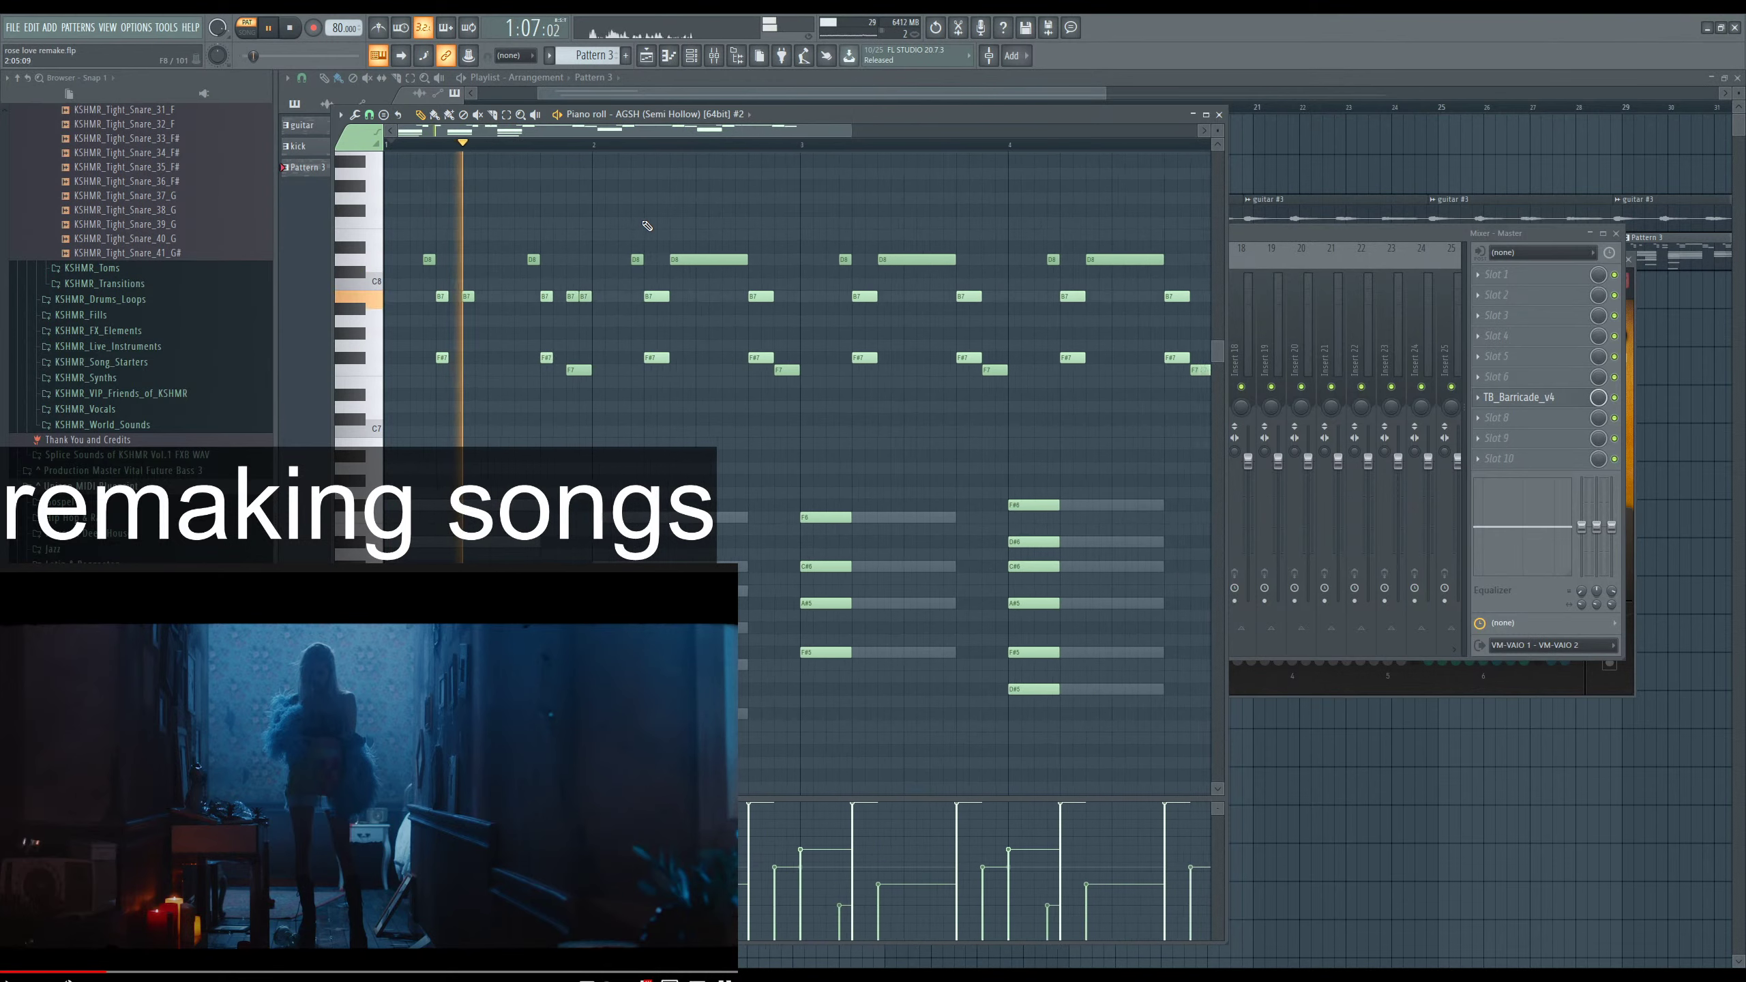
left_click_drag(597, 206, 1162, 450)
key("Delete")
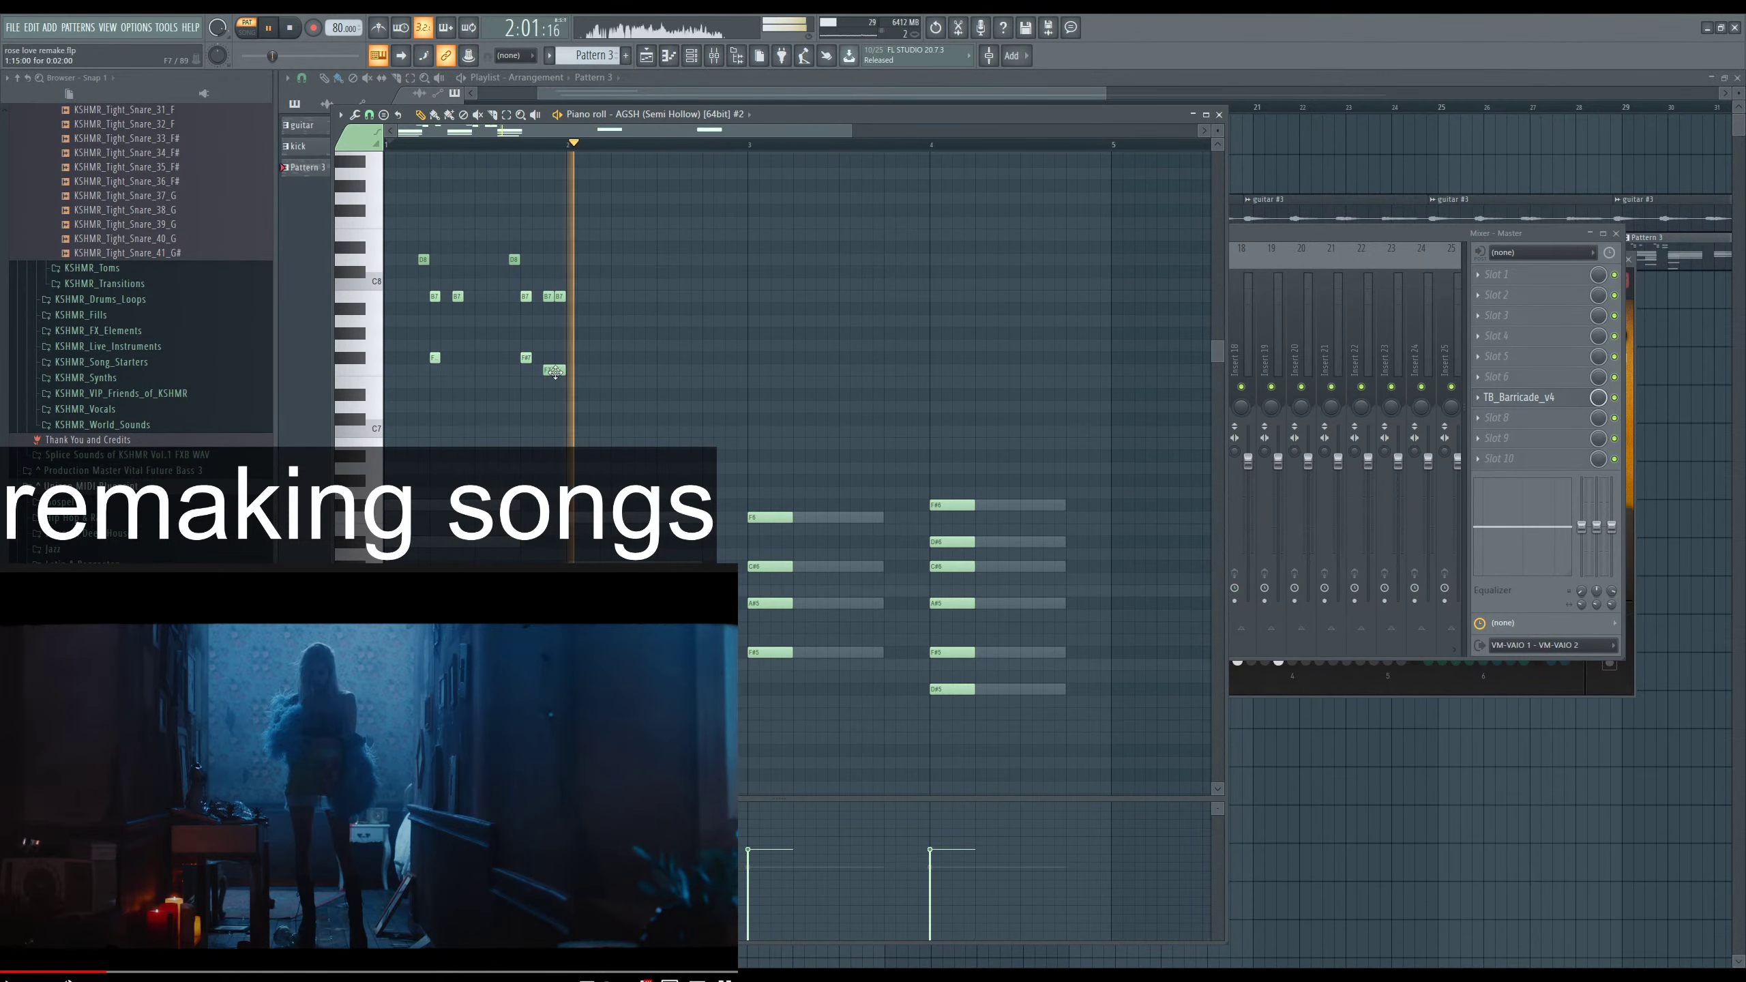
Copy bar 2's opening chord to step 9, the middle of the bar.
scroll(532, 473, "down", 3)
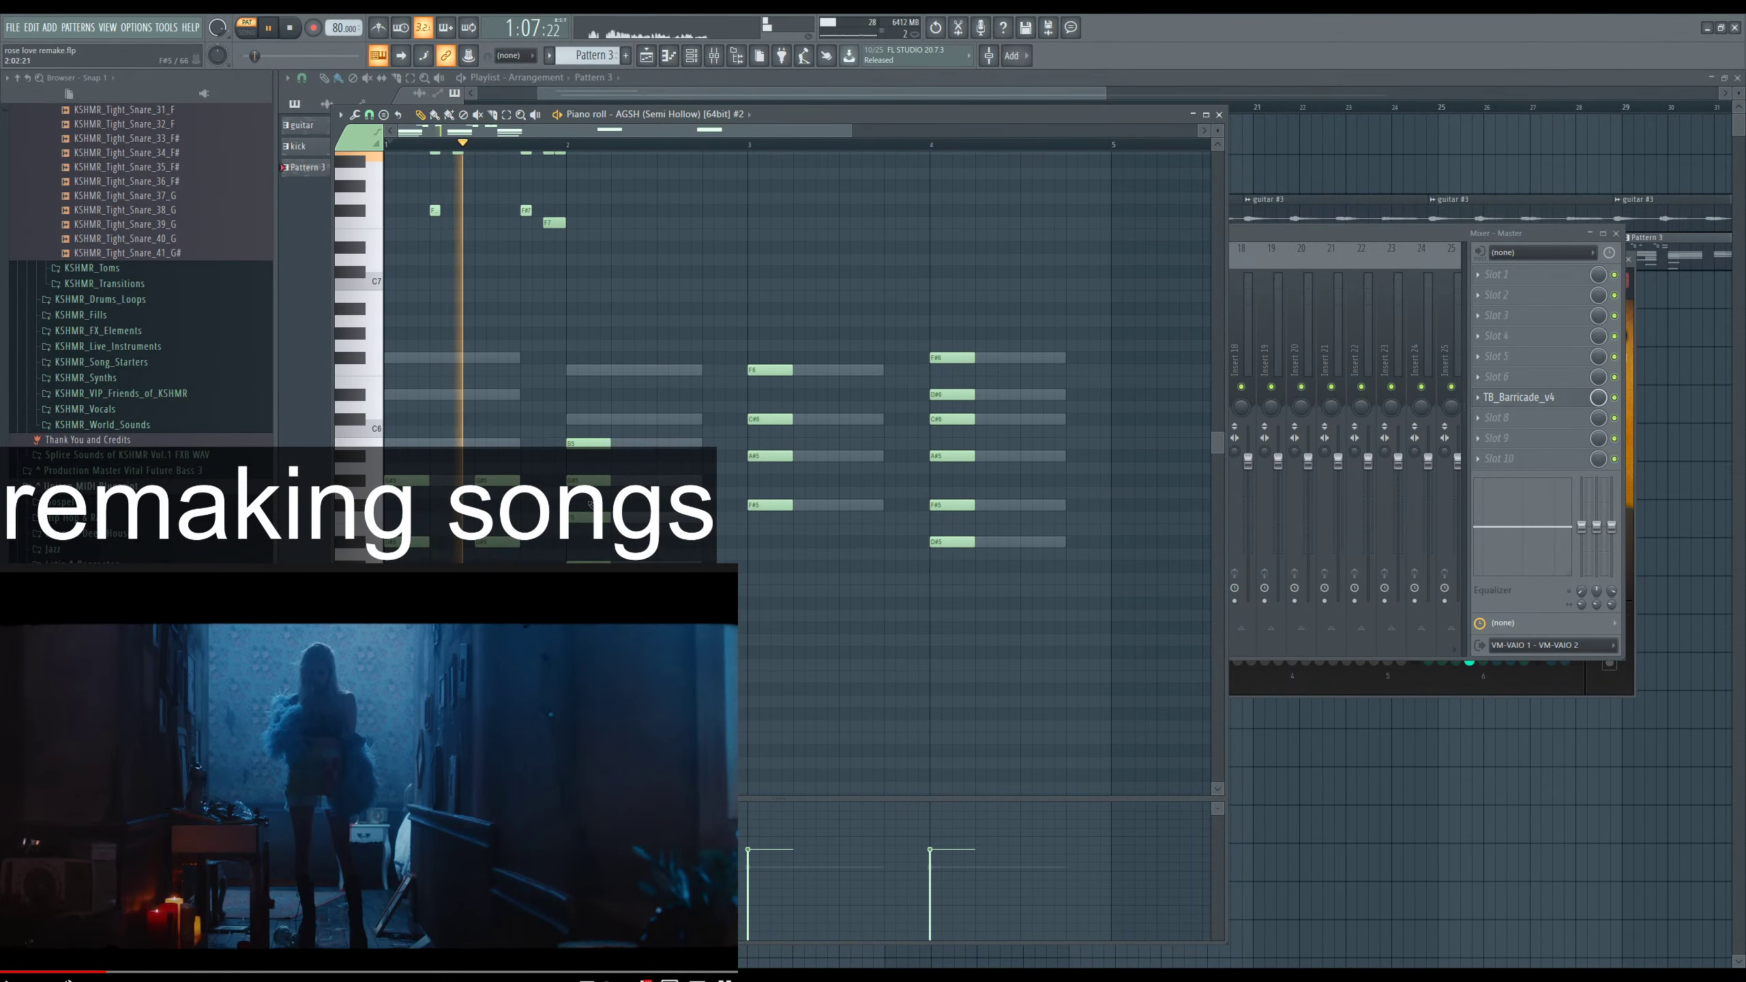
scroll(543, 474, "up", 2, "ctrl")
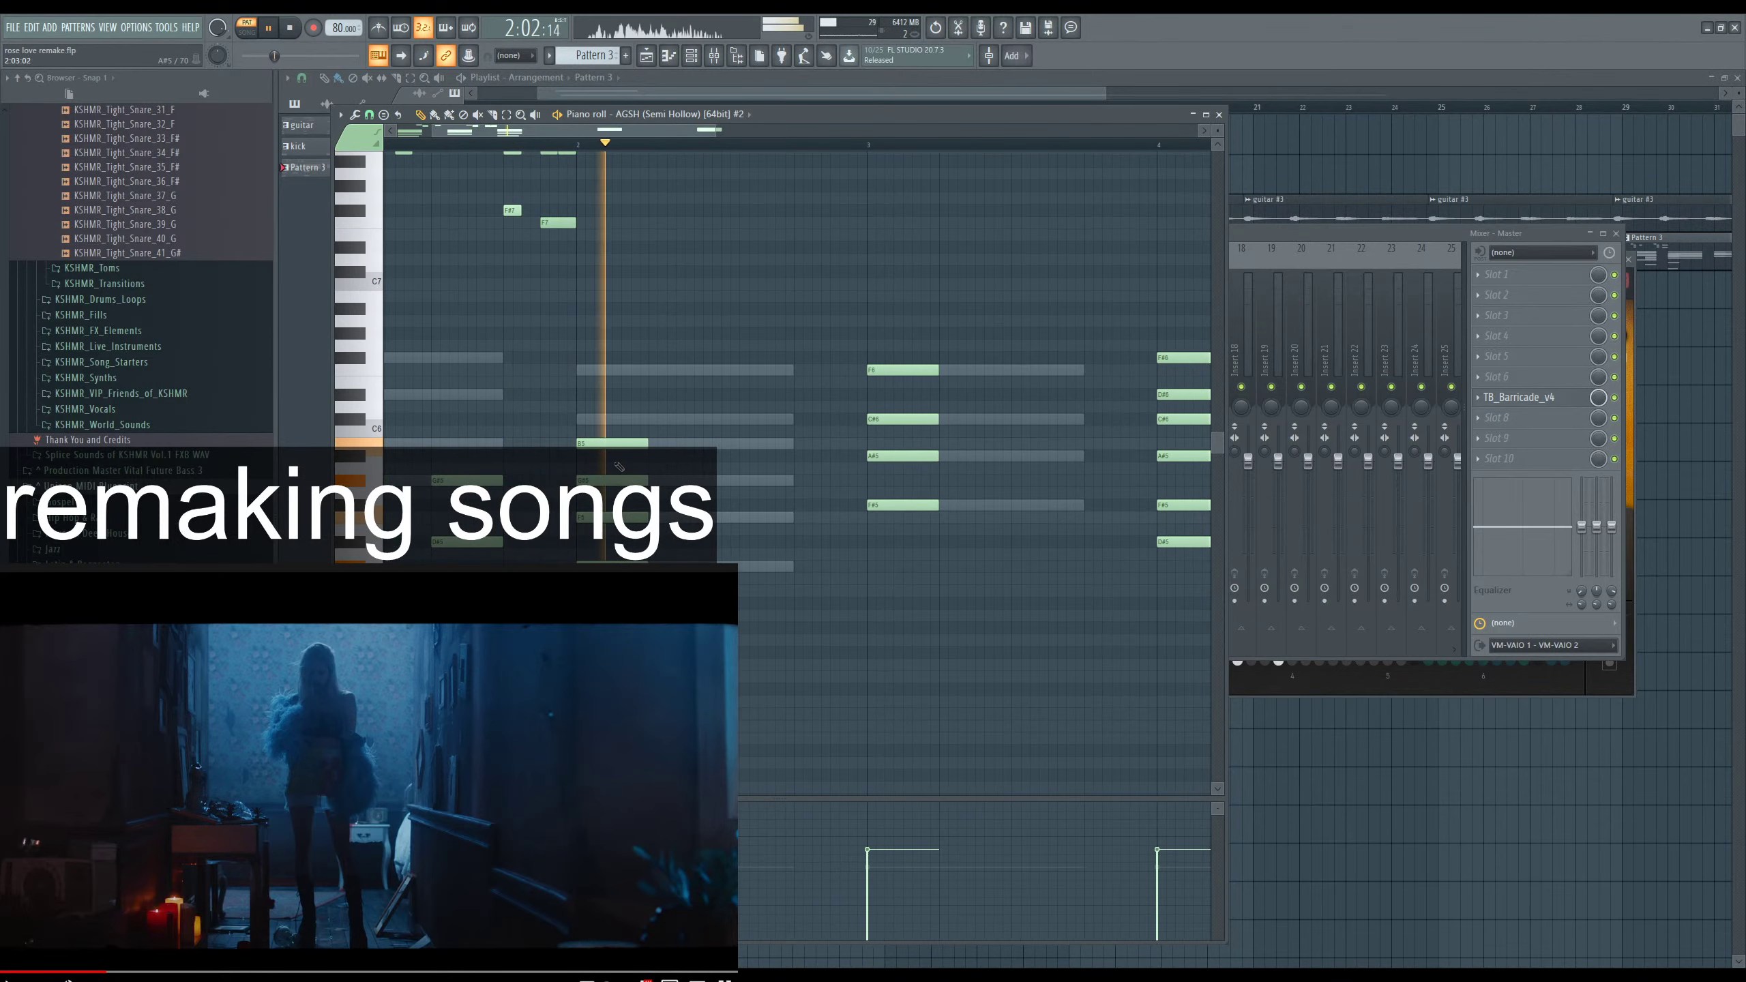
scroll(619, 479, "down", 2)
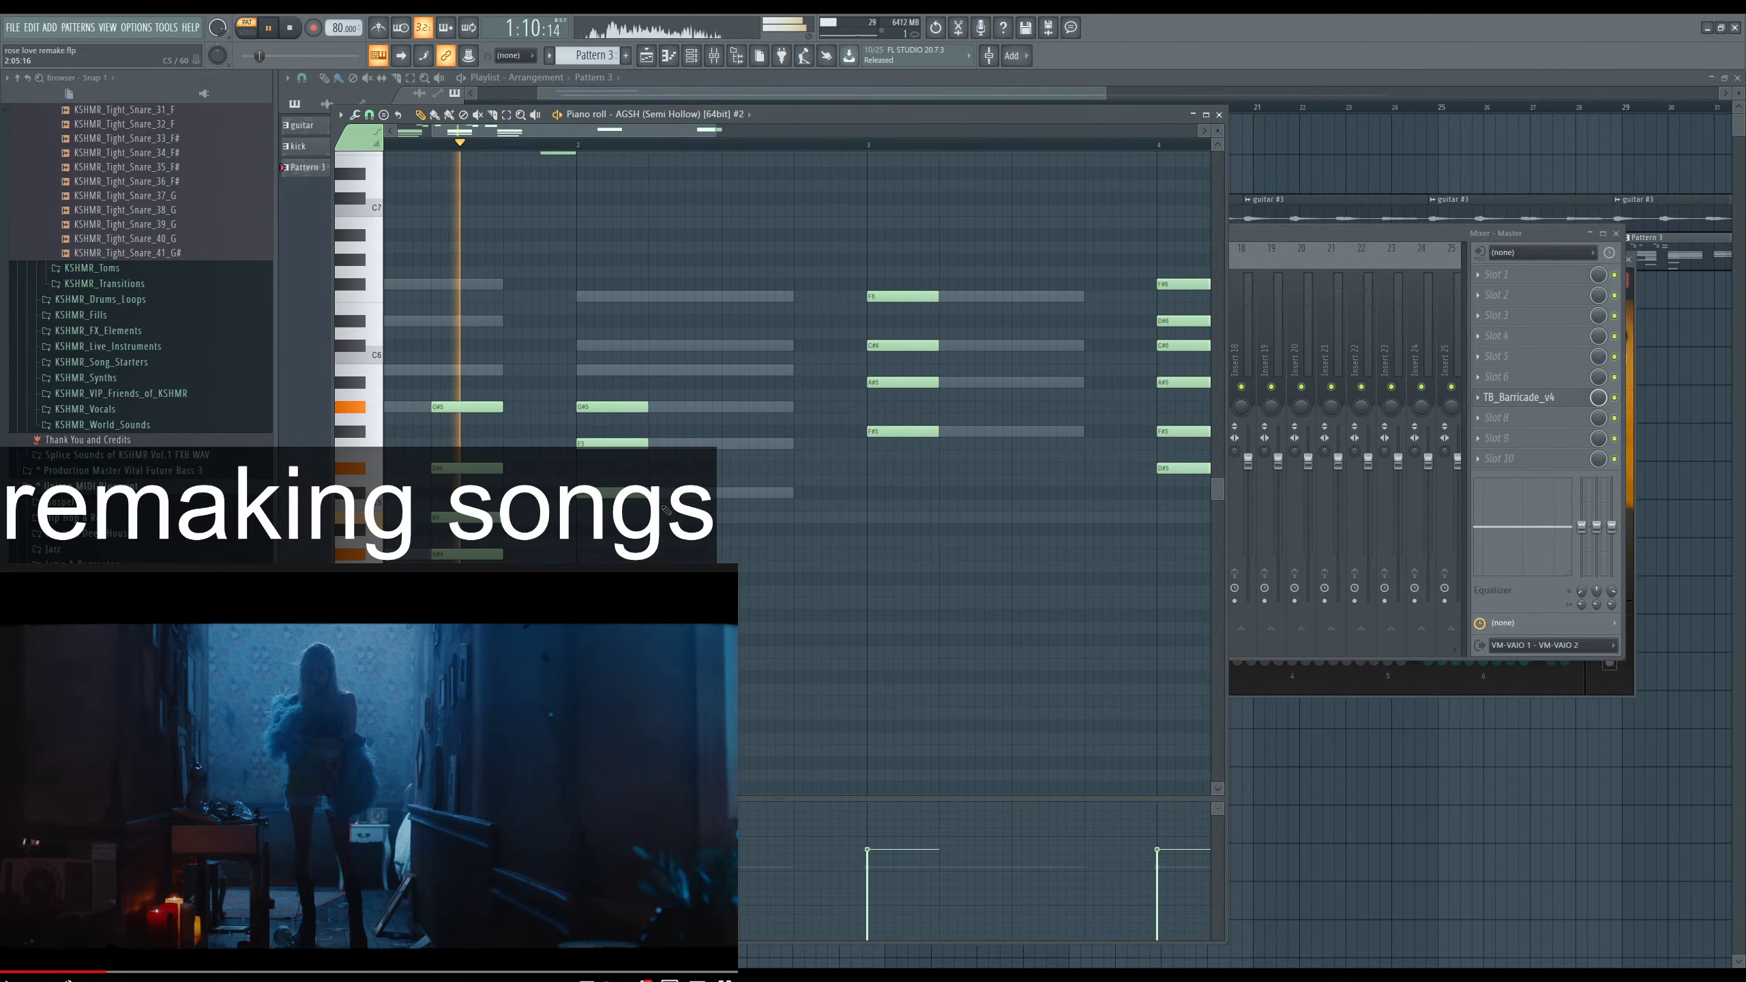
scroll(722, 433, "down", 2, "ctrl")
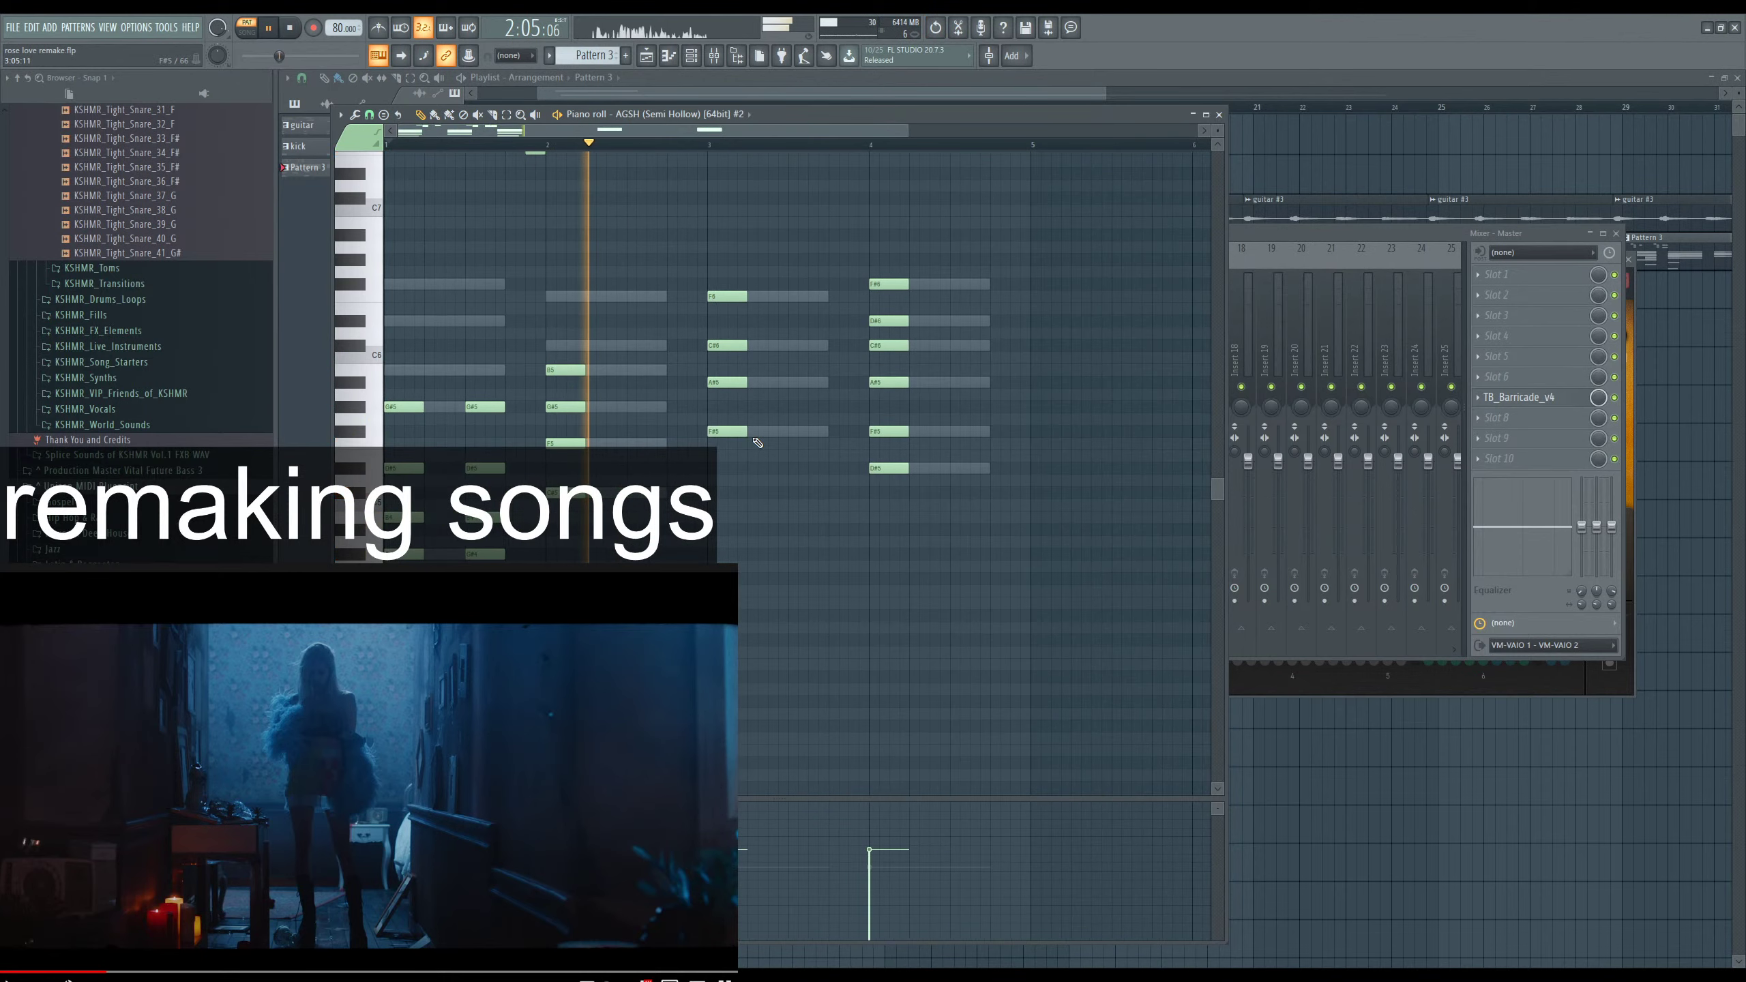
scroll(548, 388, "up", 1)
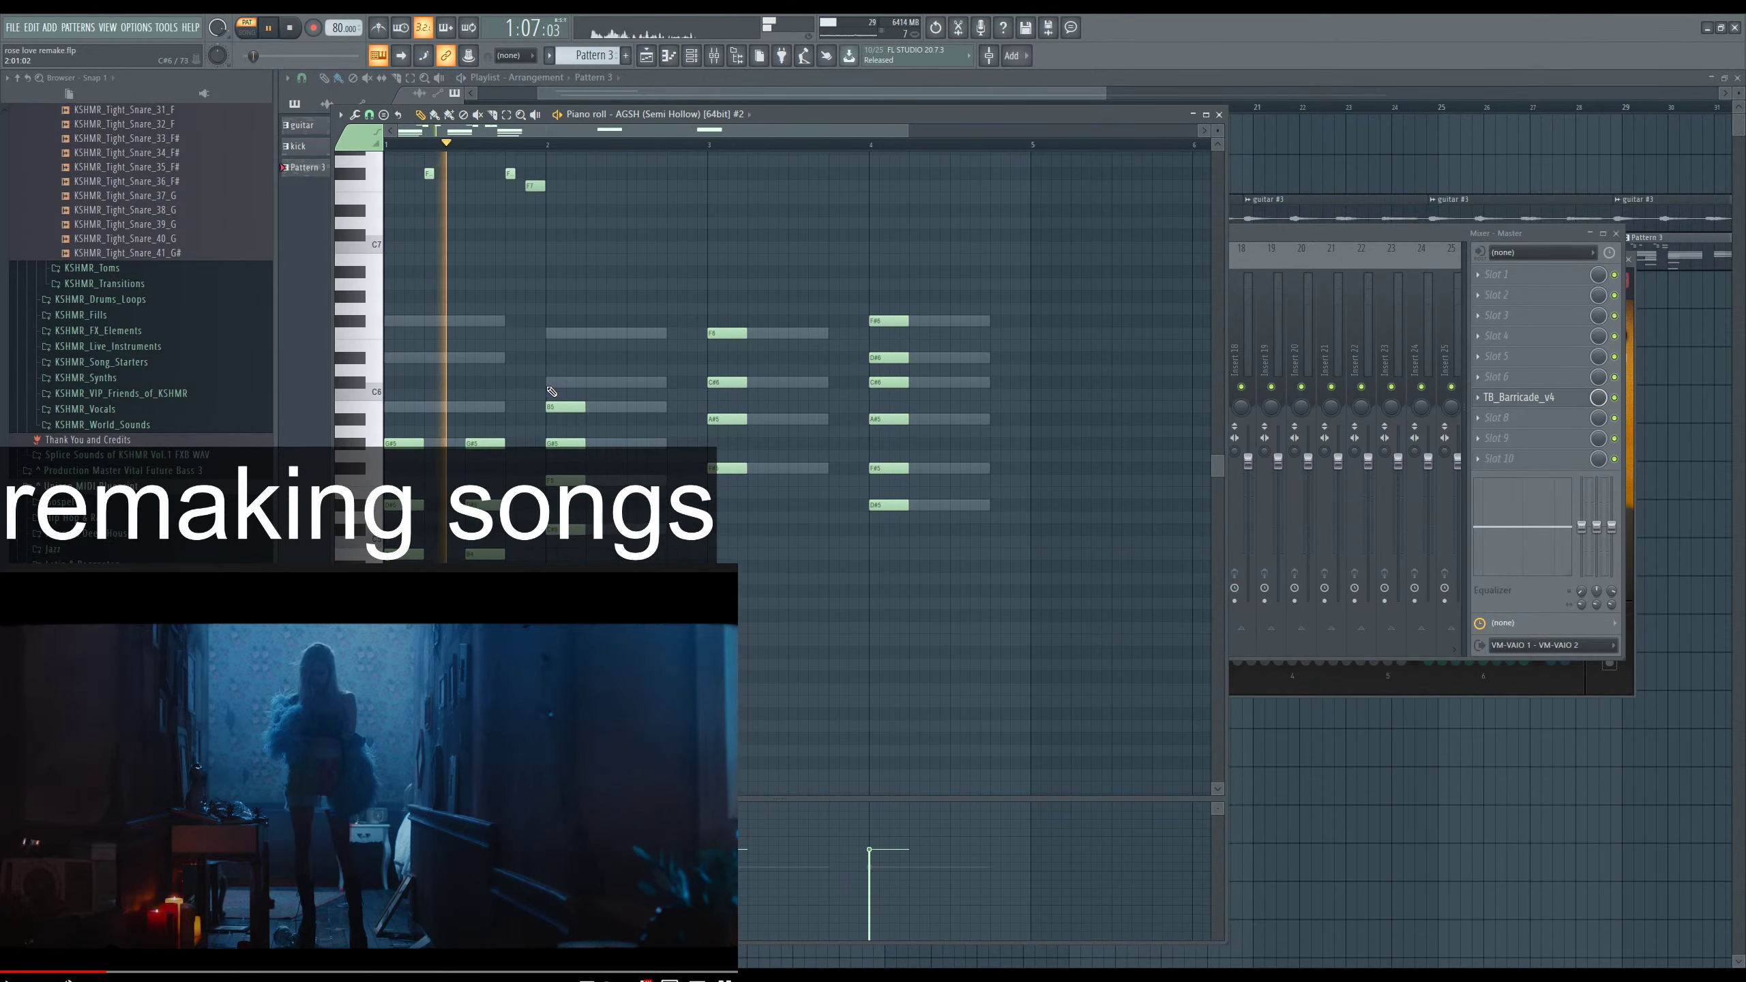
left_click_drag(548, 370, 583, 665, "ctrl")
key("ctrl+b")
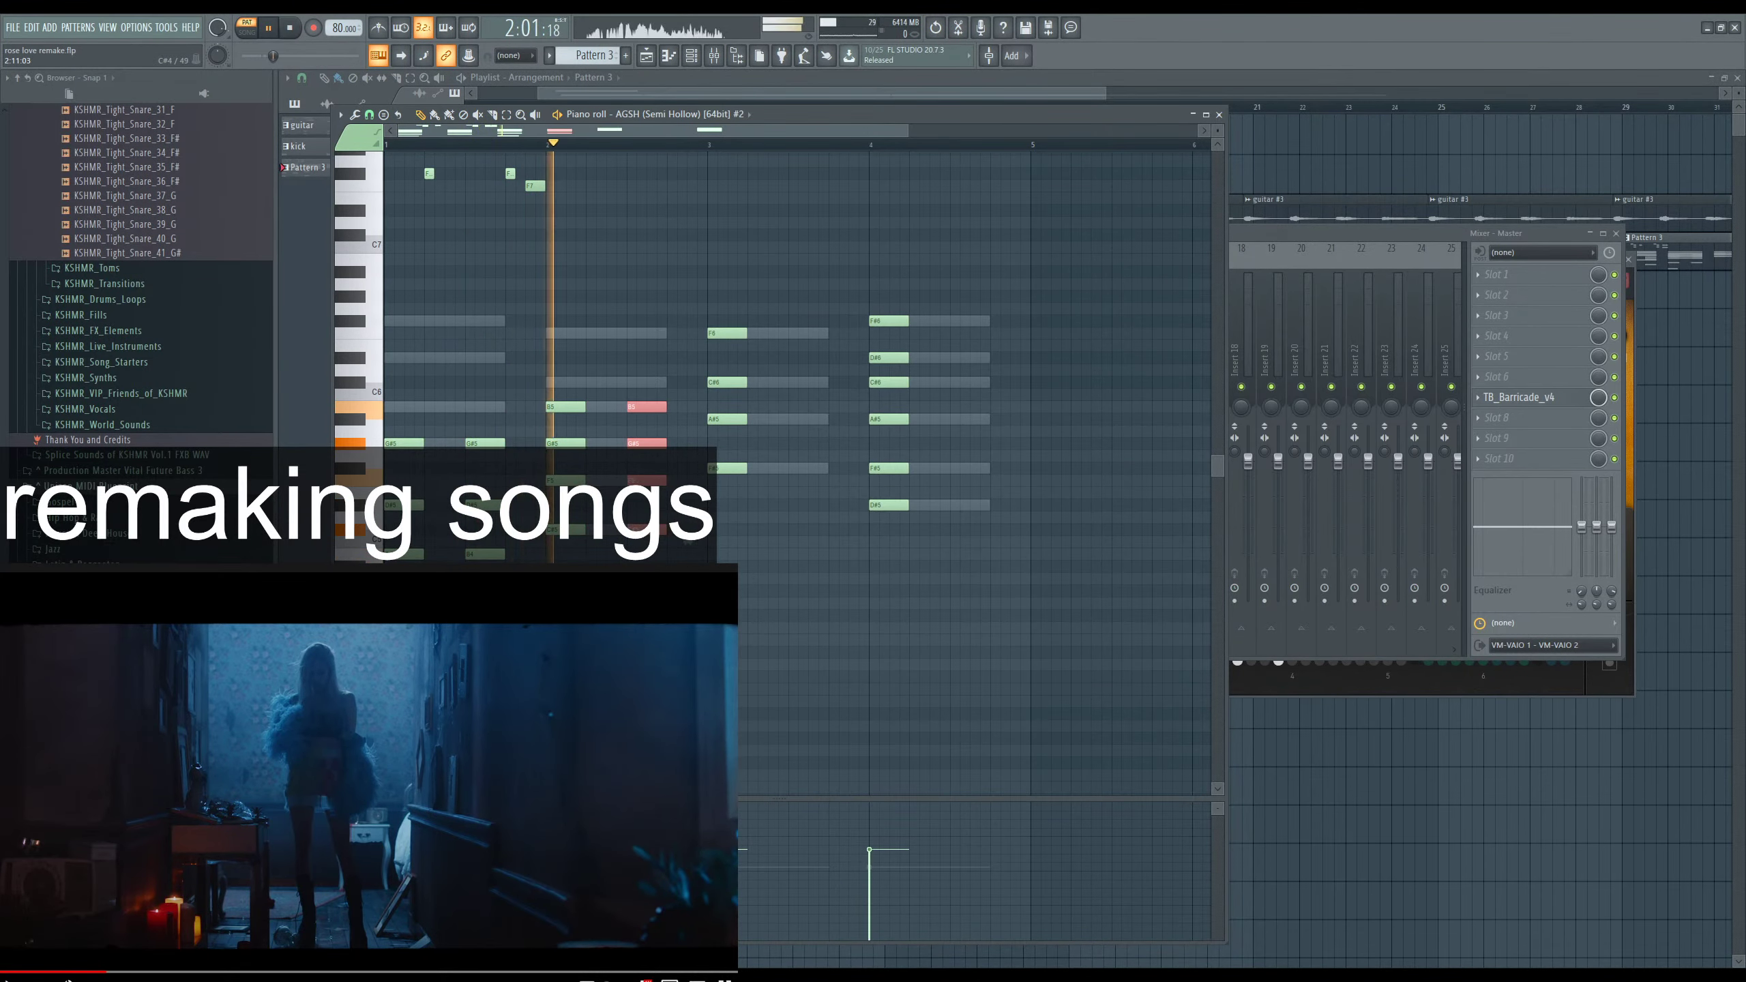
Duplicate bar 1's strum triggers into bars 2, 3 and 4 and replay the pattern from the start.
left_click_drag(713, 267, 696, 336, "ctrl")
scroll(702, 358, "up", 5)
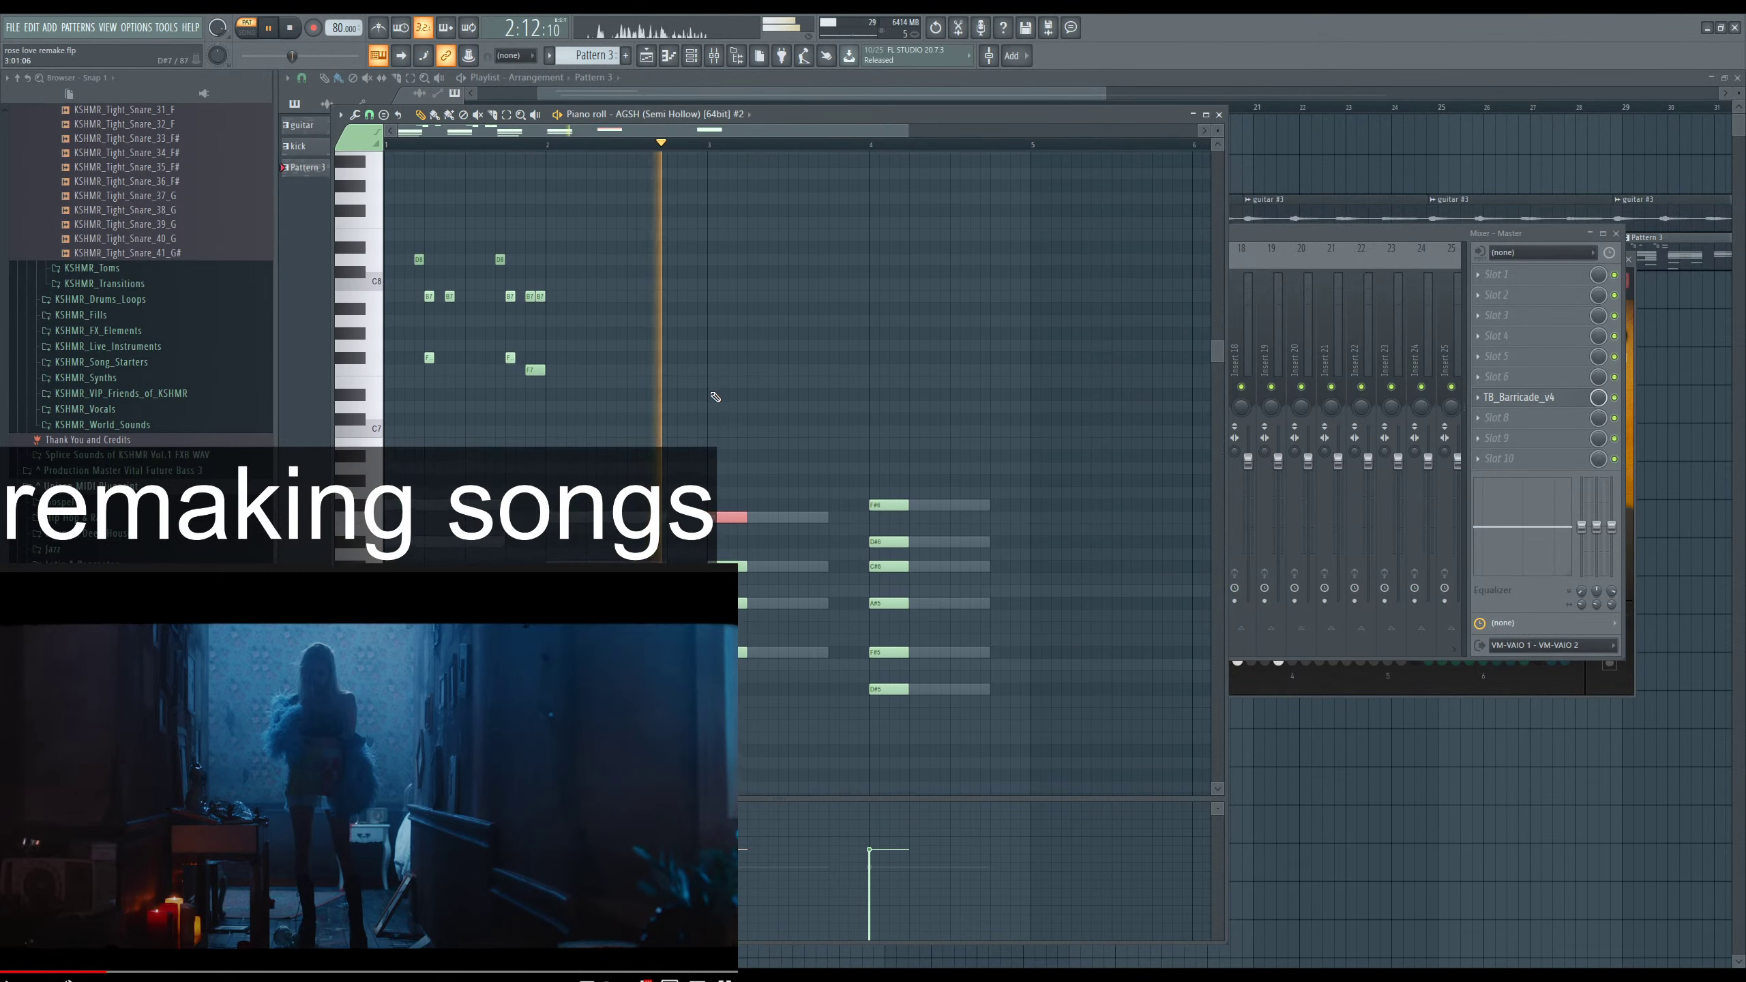
left_click_drag(661, 410, 308, 227, "ctrl")
key("space")
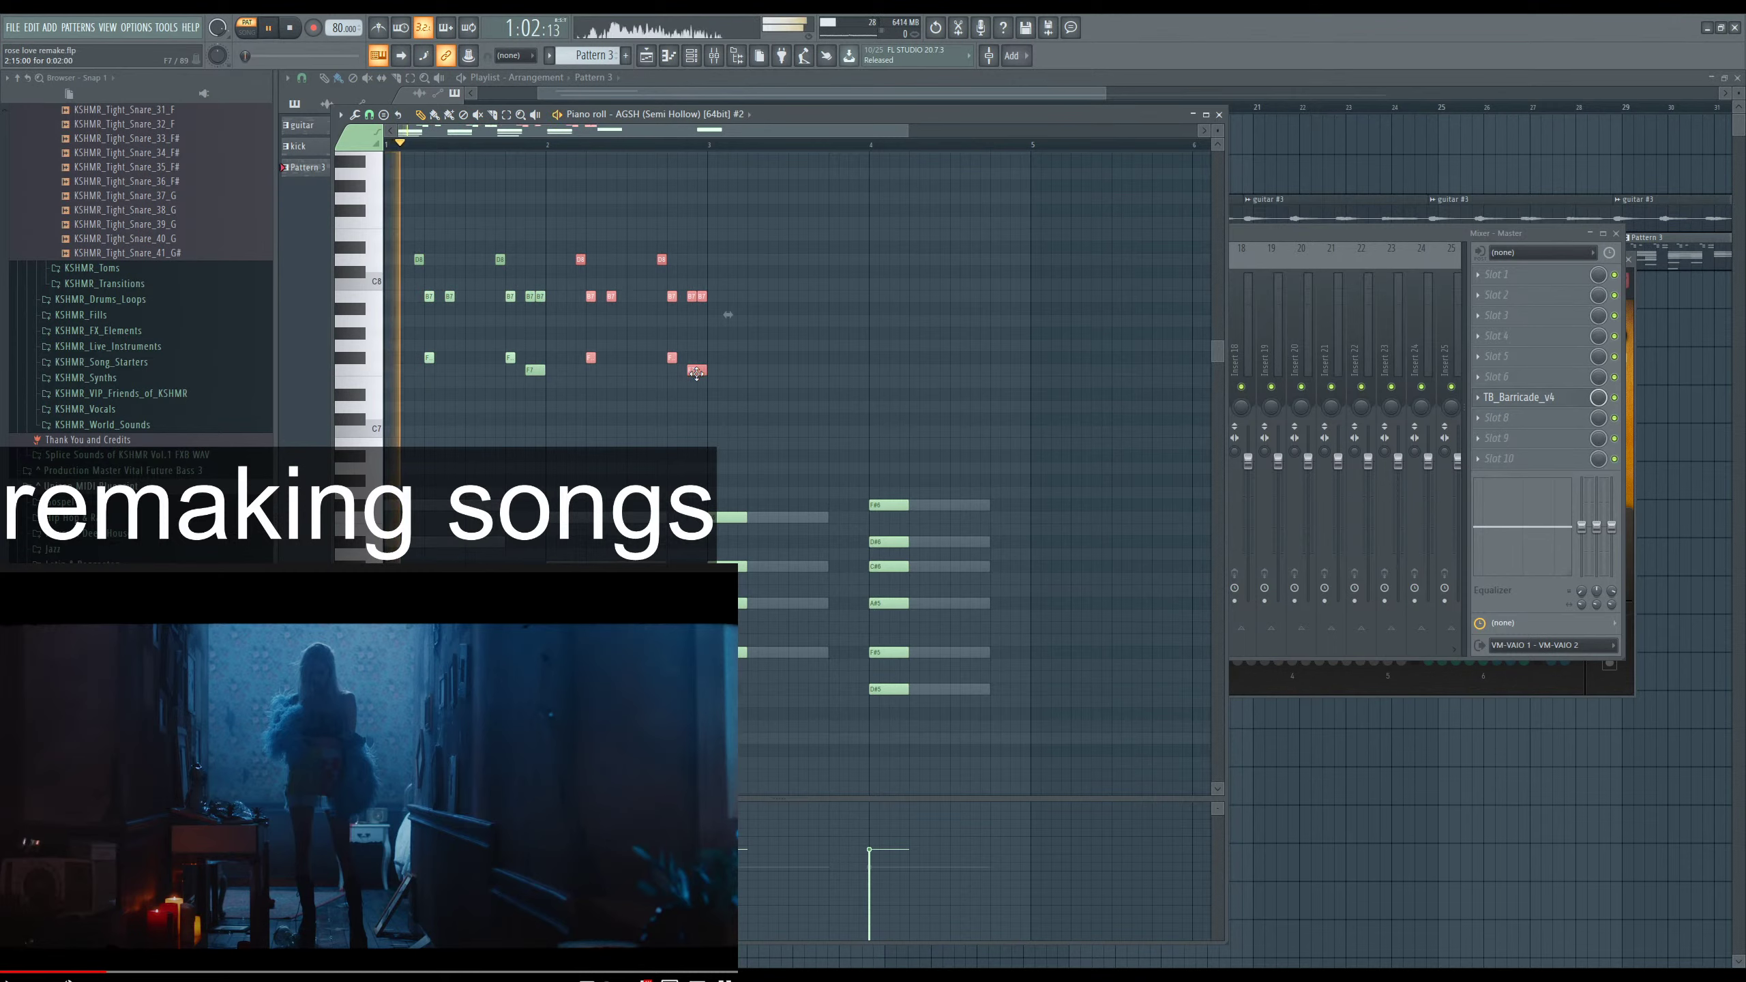
key("ctrl+b")
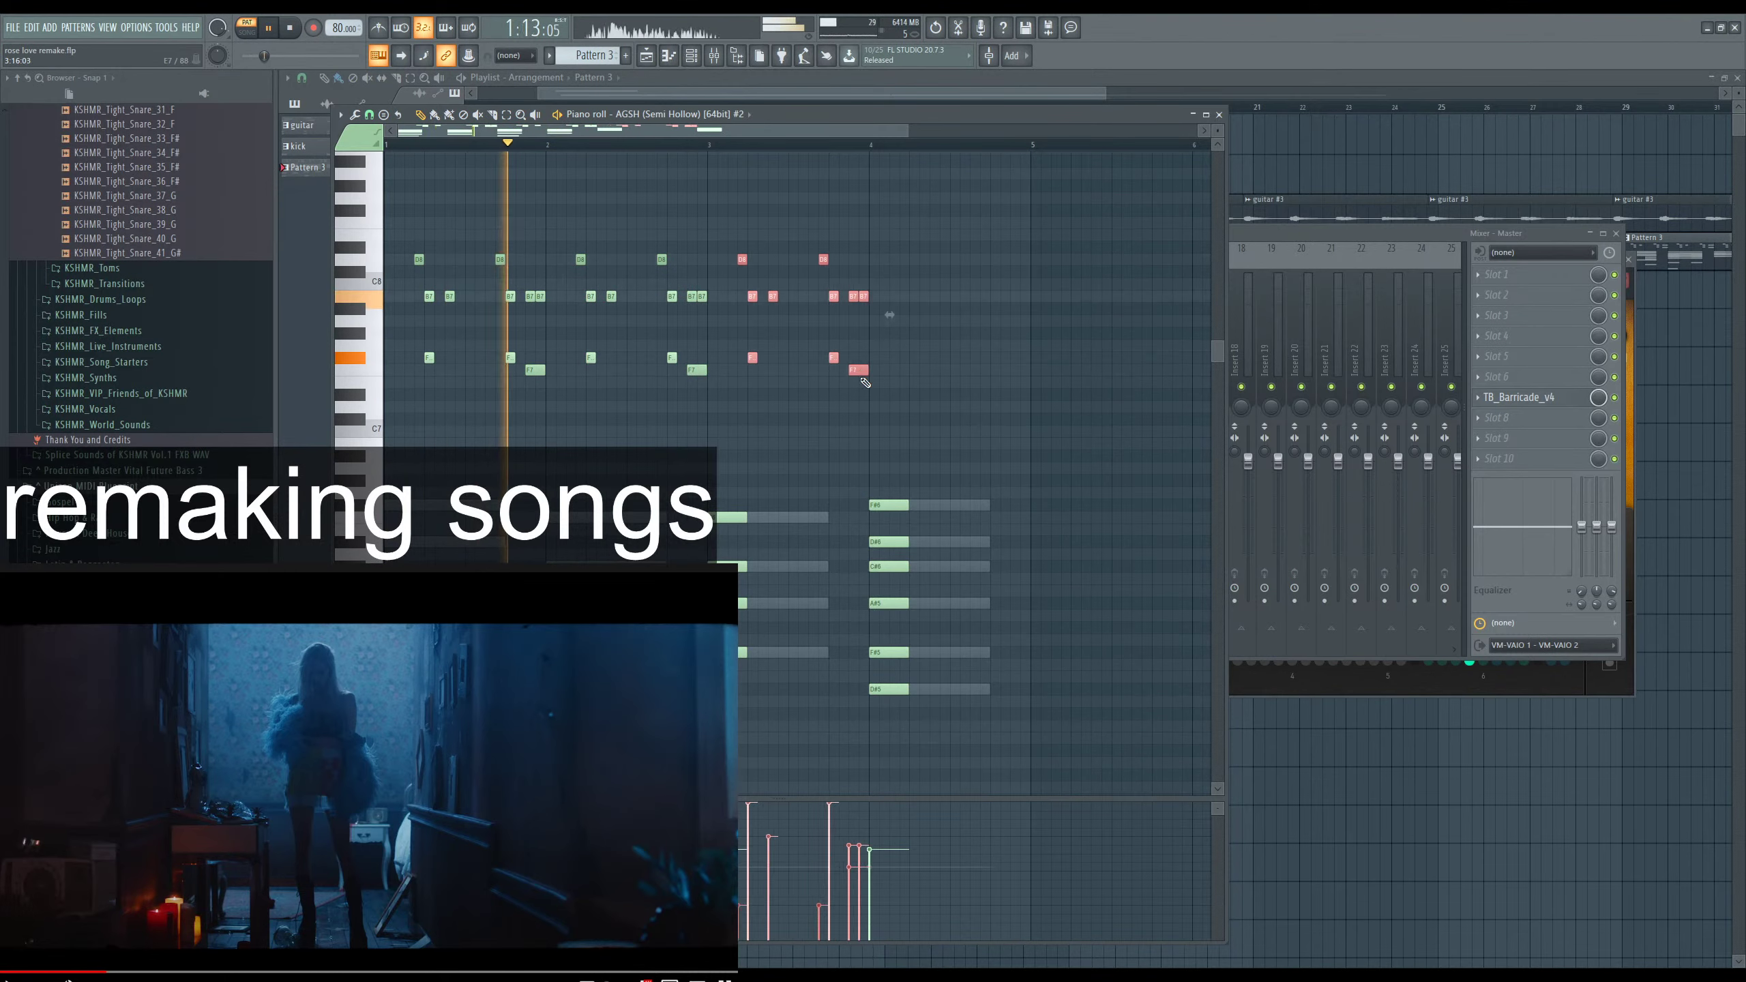
key("ctrl+b")
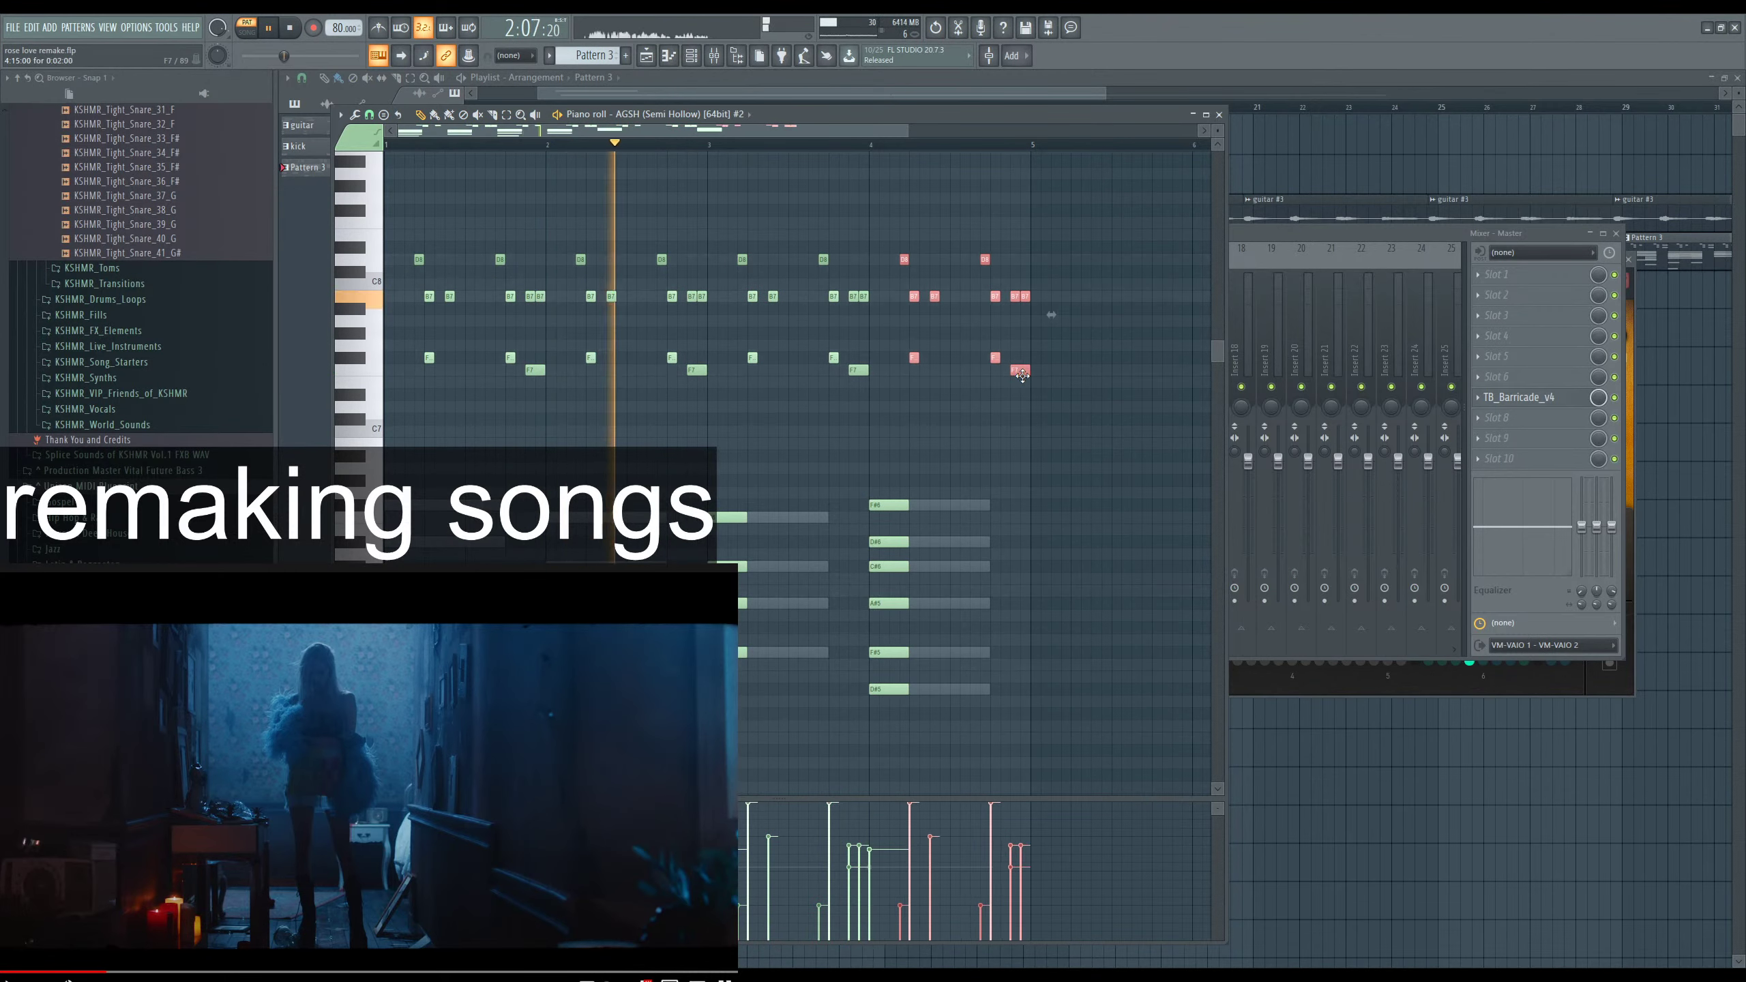
left_click_drag(424, 145, 387, 146)
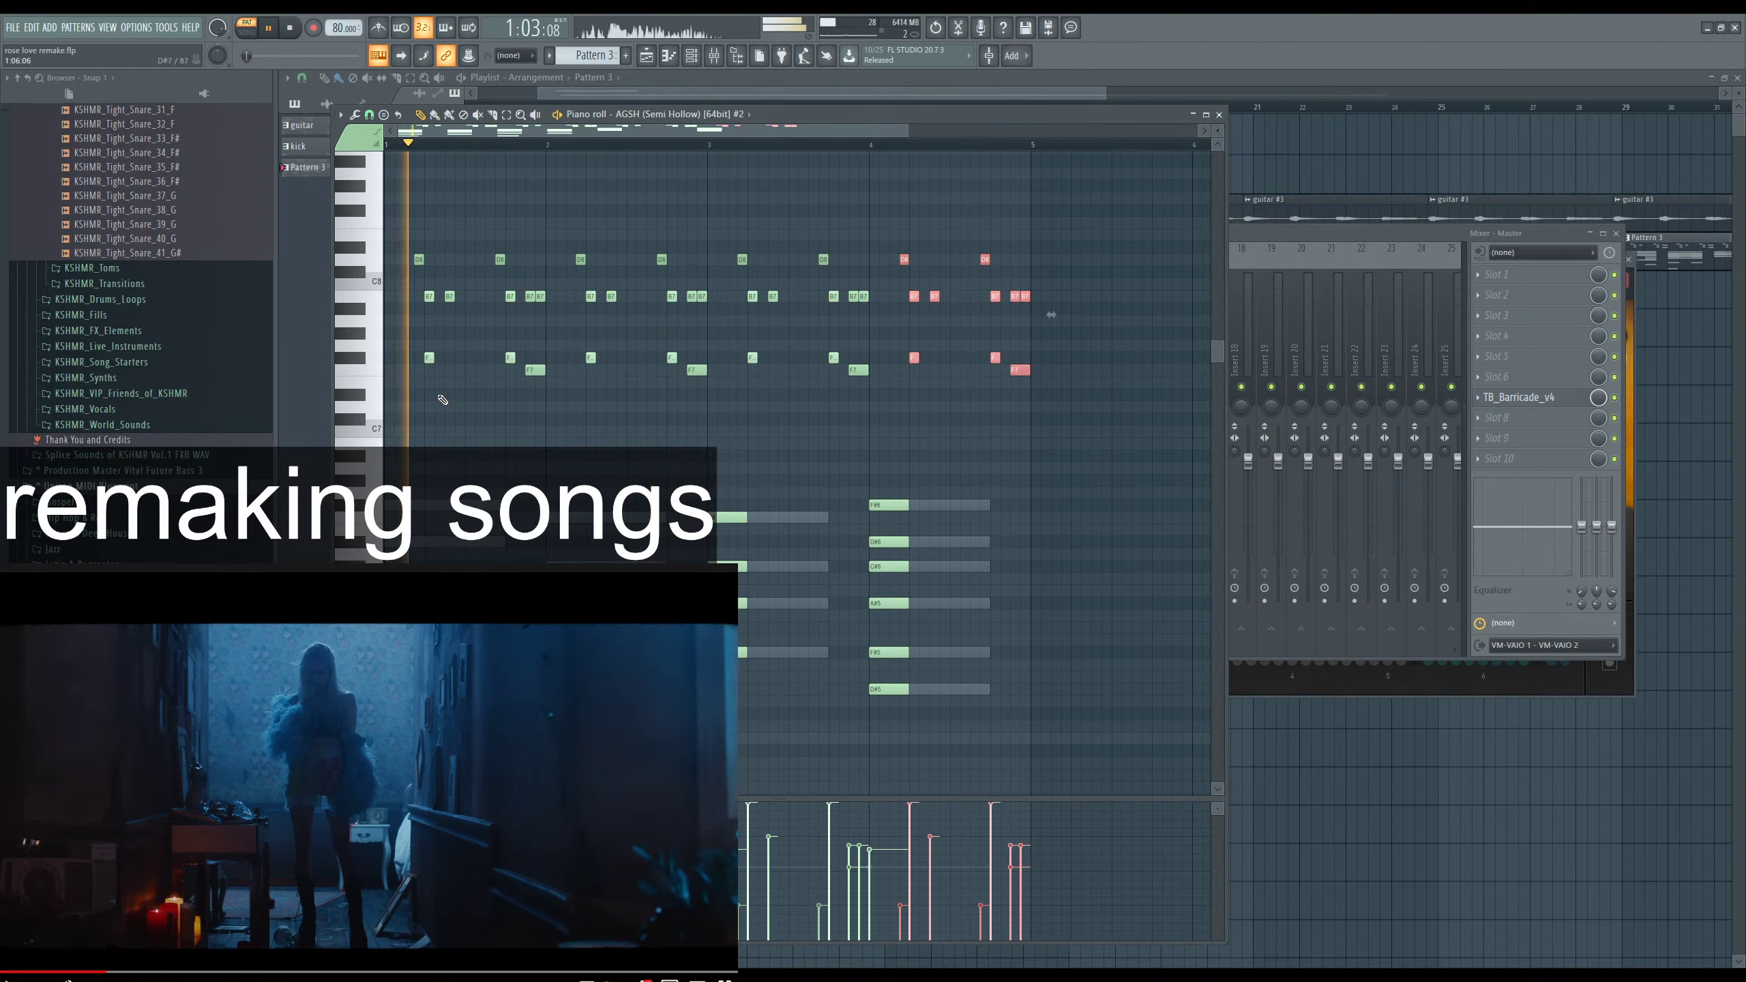
Lower the velocity of bar 1's B7 triggers at steps 7 and 16, and raise that of the B7 at step 15.
scroll(458, 393, "up", 4)
left_click_drag(650, 268, 672, 330)
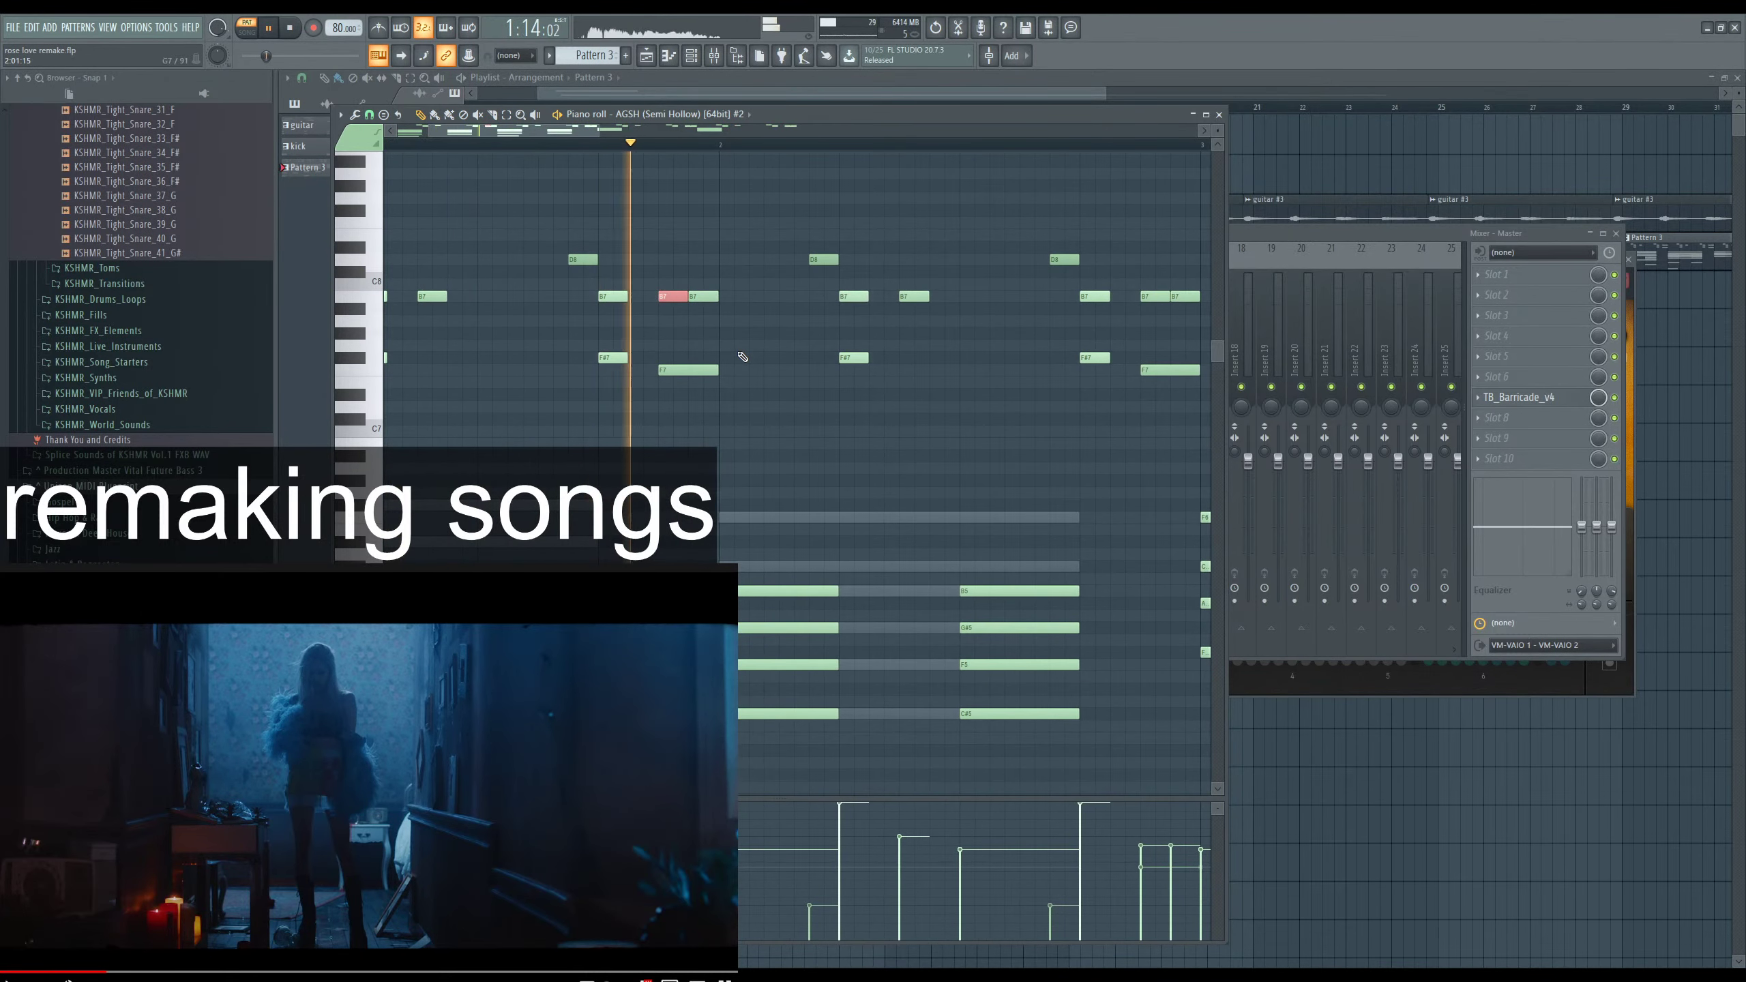
key("space")
key("space")
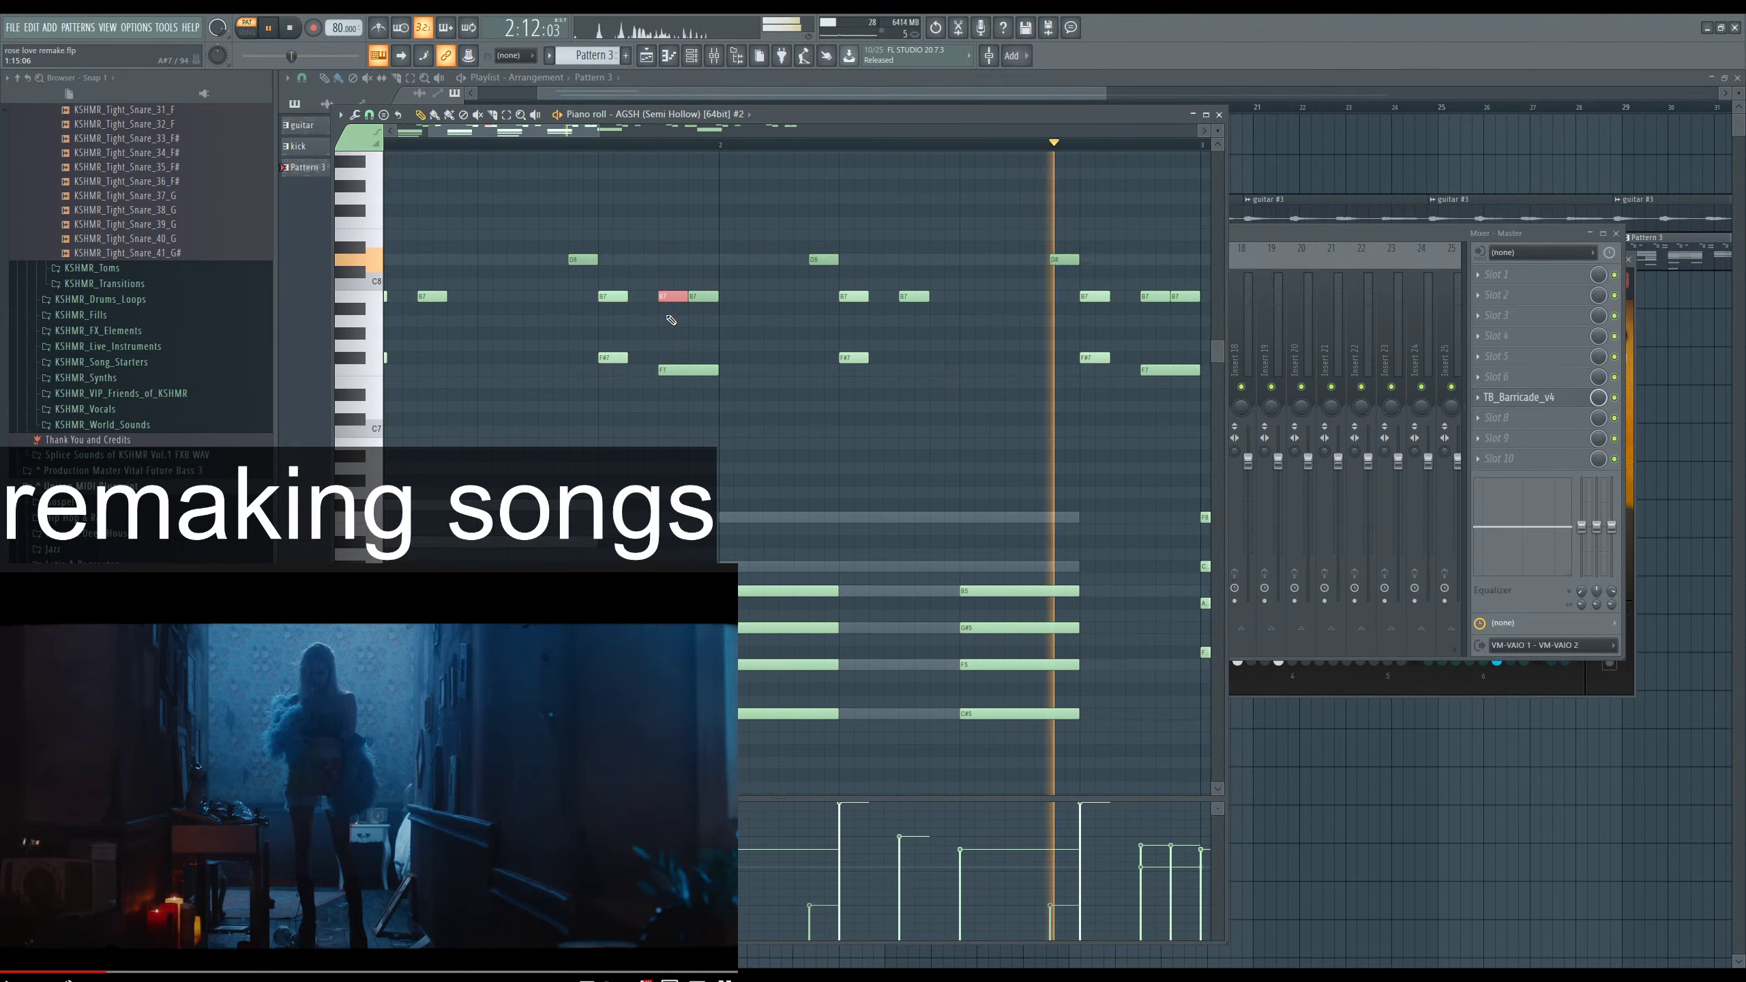
scroll(807, 335, "down", 2)
left_click(392, 148)
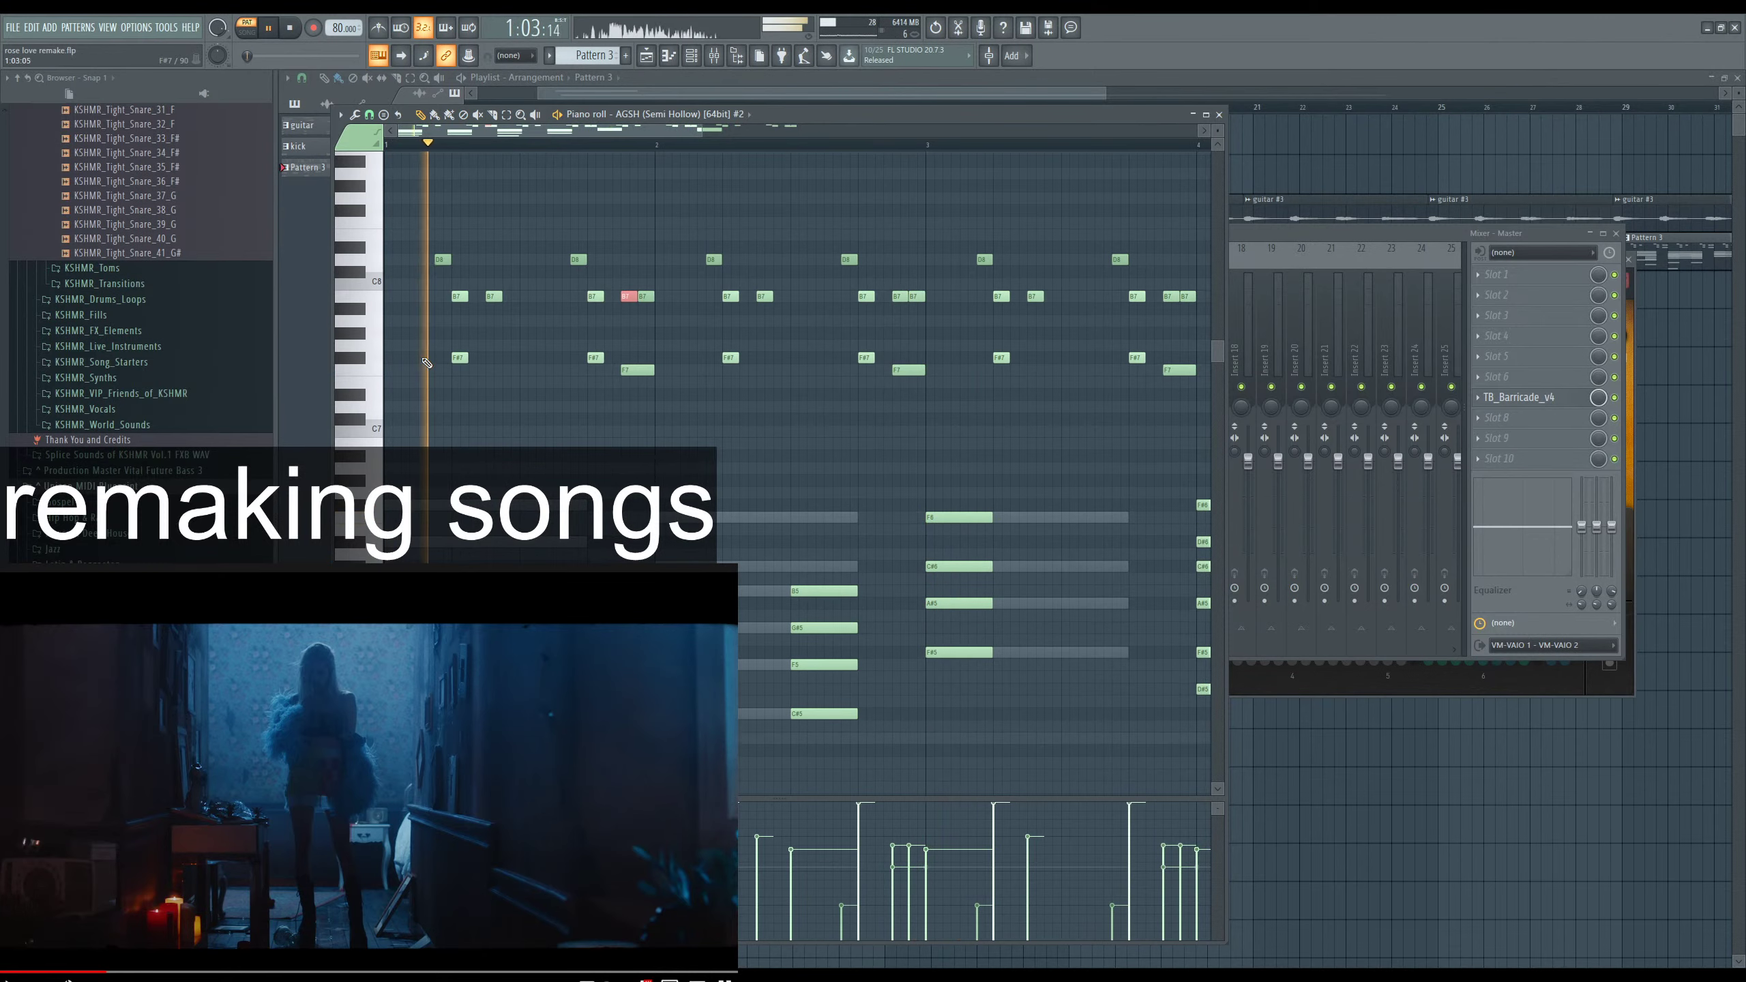
scroll(427, 363, "up", 2)
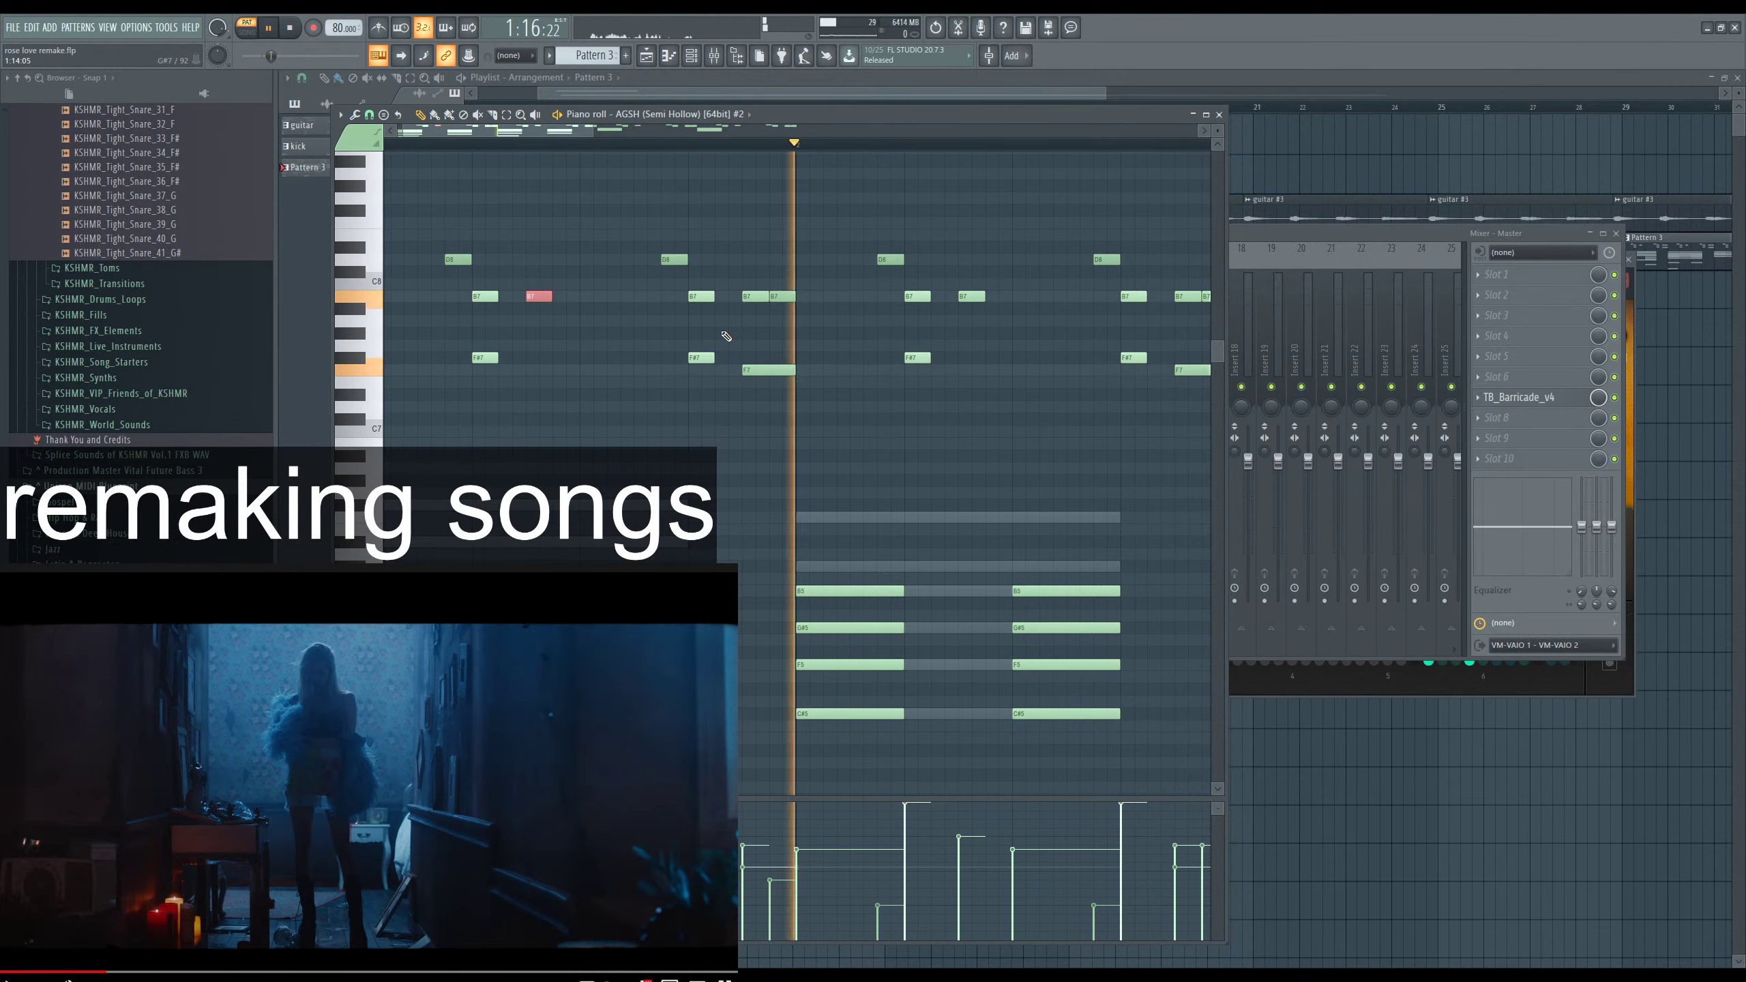
left_click_drag(747, 292, 754, 321)
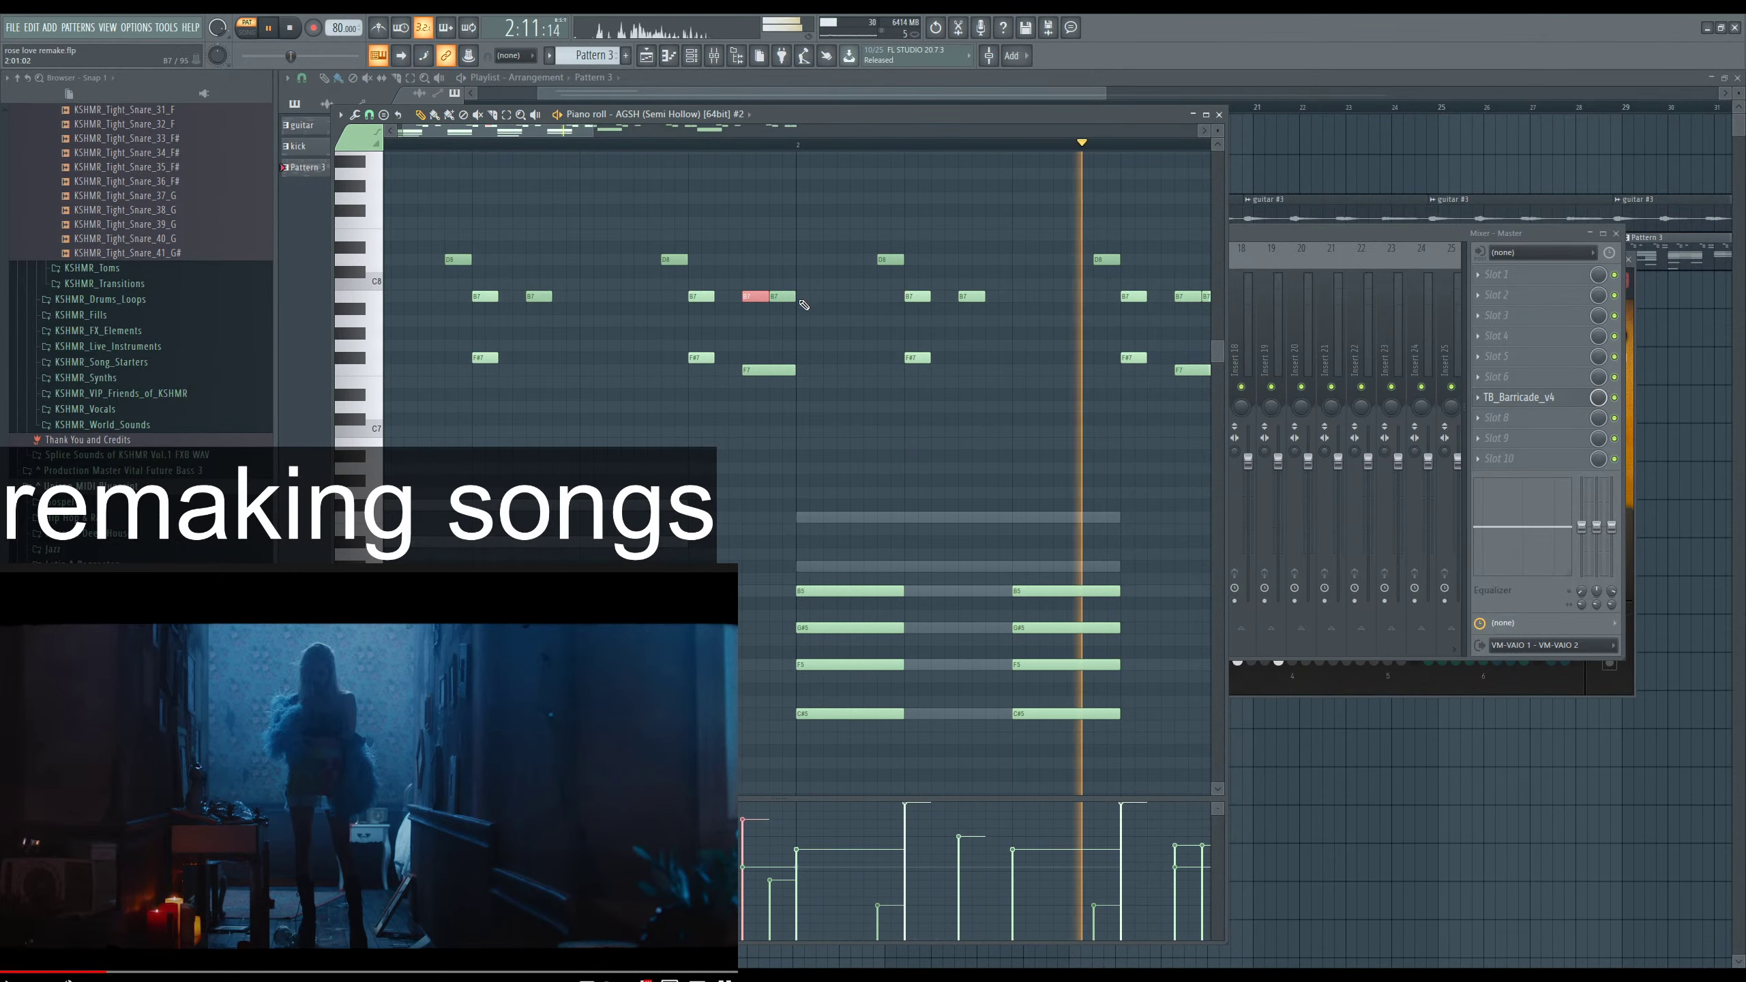
Replace the strum triggers in bars 2 to 4 with copies of bar 1's triggers that carry the edited velocities.
scroll(601, 340, "down", 5)
scroll(600, 340, "down", 2)
left_click_drag(553, 230, 1107, 409)
key("Delete")
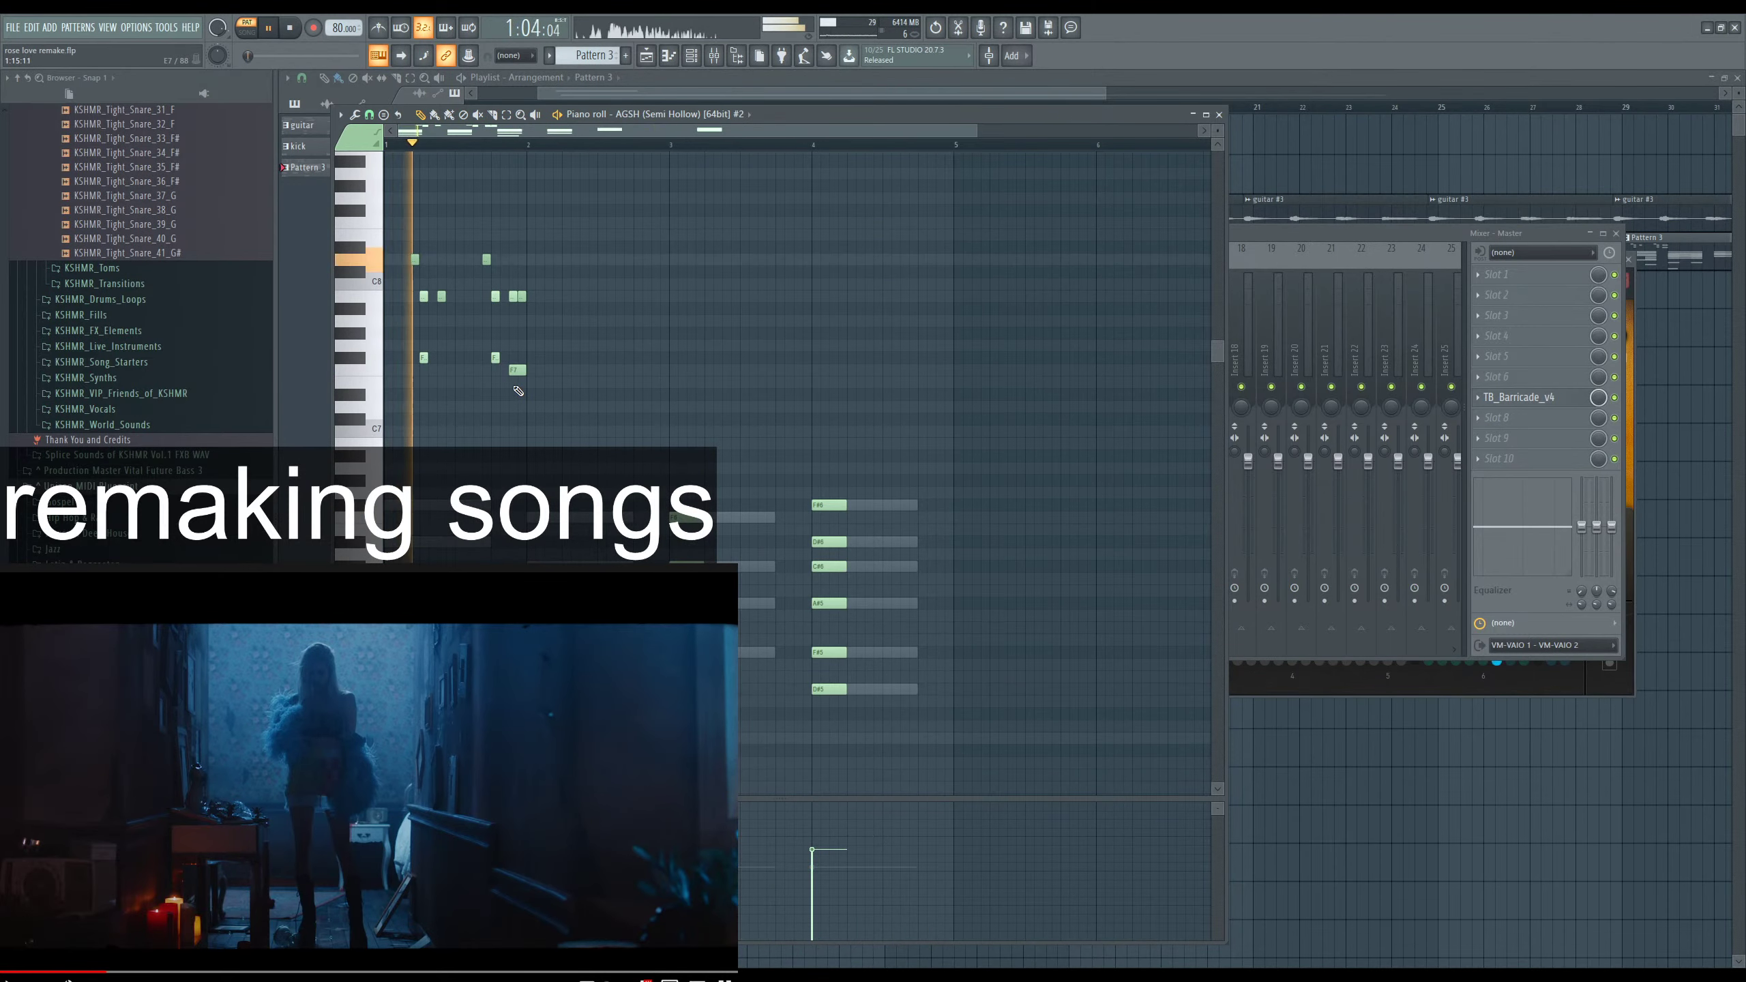
scroll(440, 408, "up", 2)
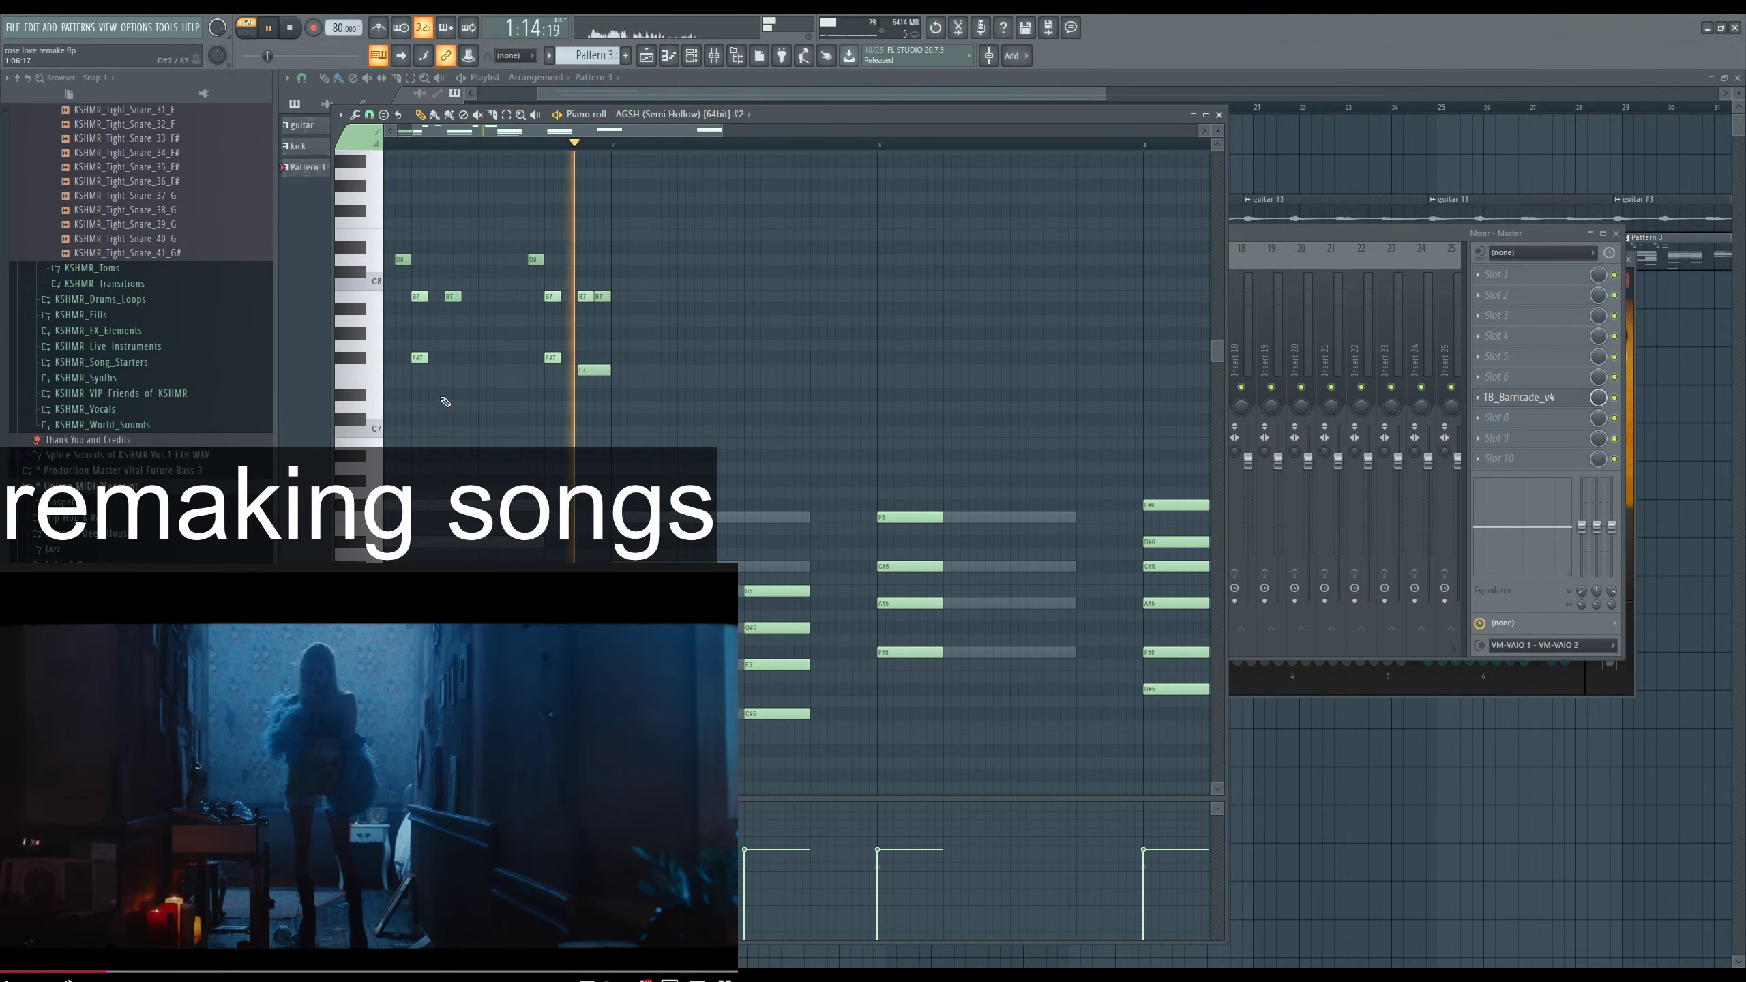
scroll(708, 423, "down", 2)
left_click_drag(687, 413, 366, 234)
left_click_drag(558, 370, 1133, 372, "shift")
key("space")
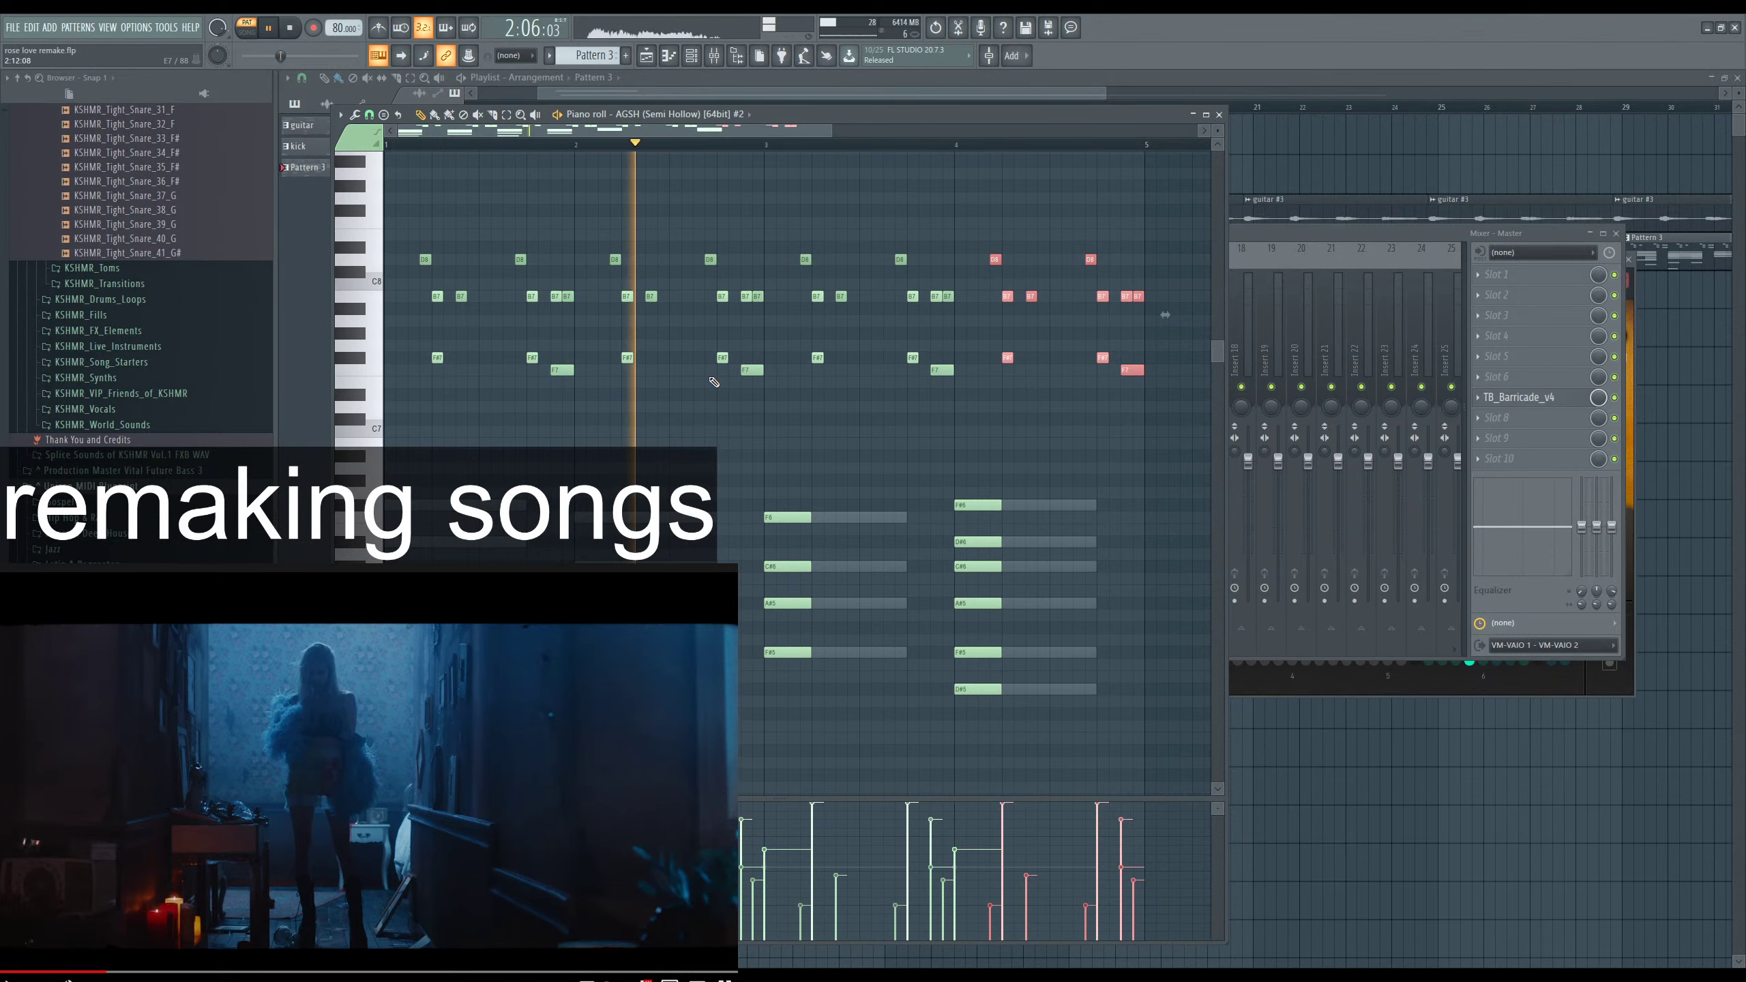
Replay bars 1 and 2 and examine their chord notes down to the bass, comparing them with the reference video.
scroll(715, 382, "down", 3)
scroll(715, 382, "down", 4)
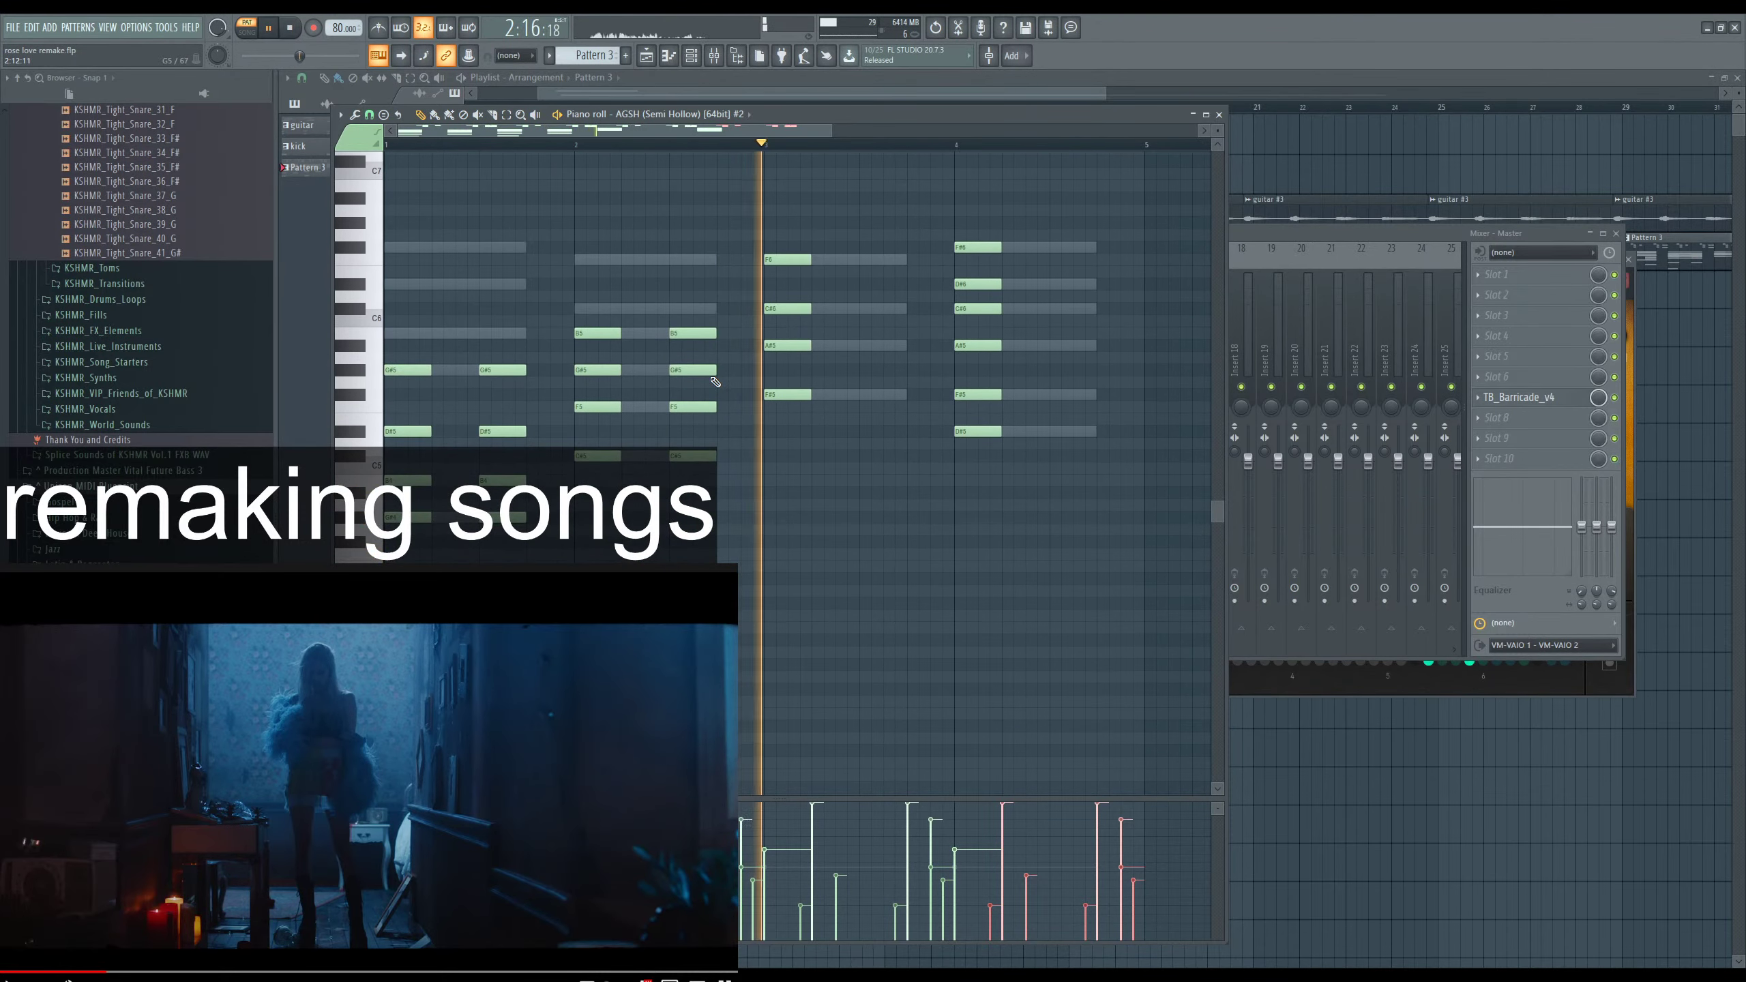
left_click(386, 145)
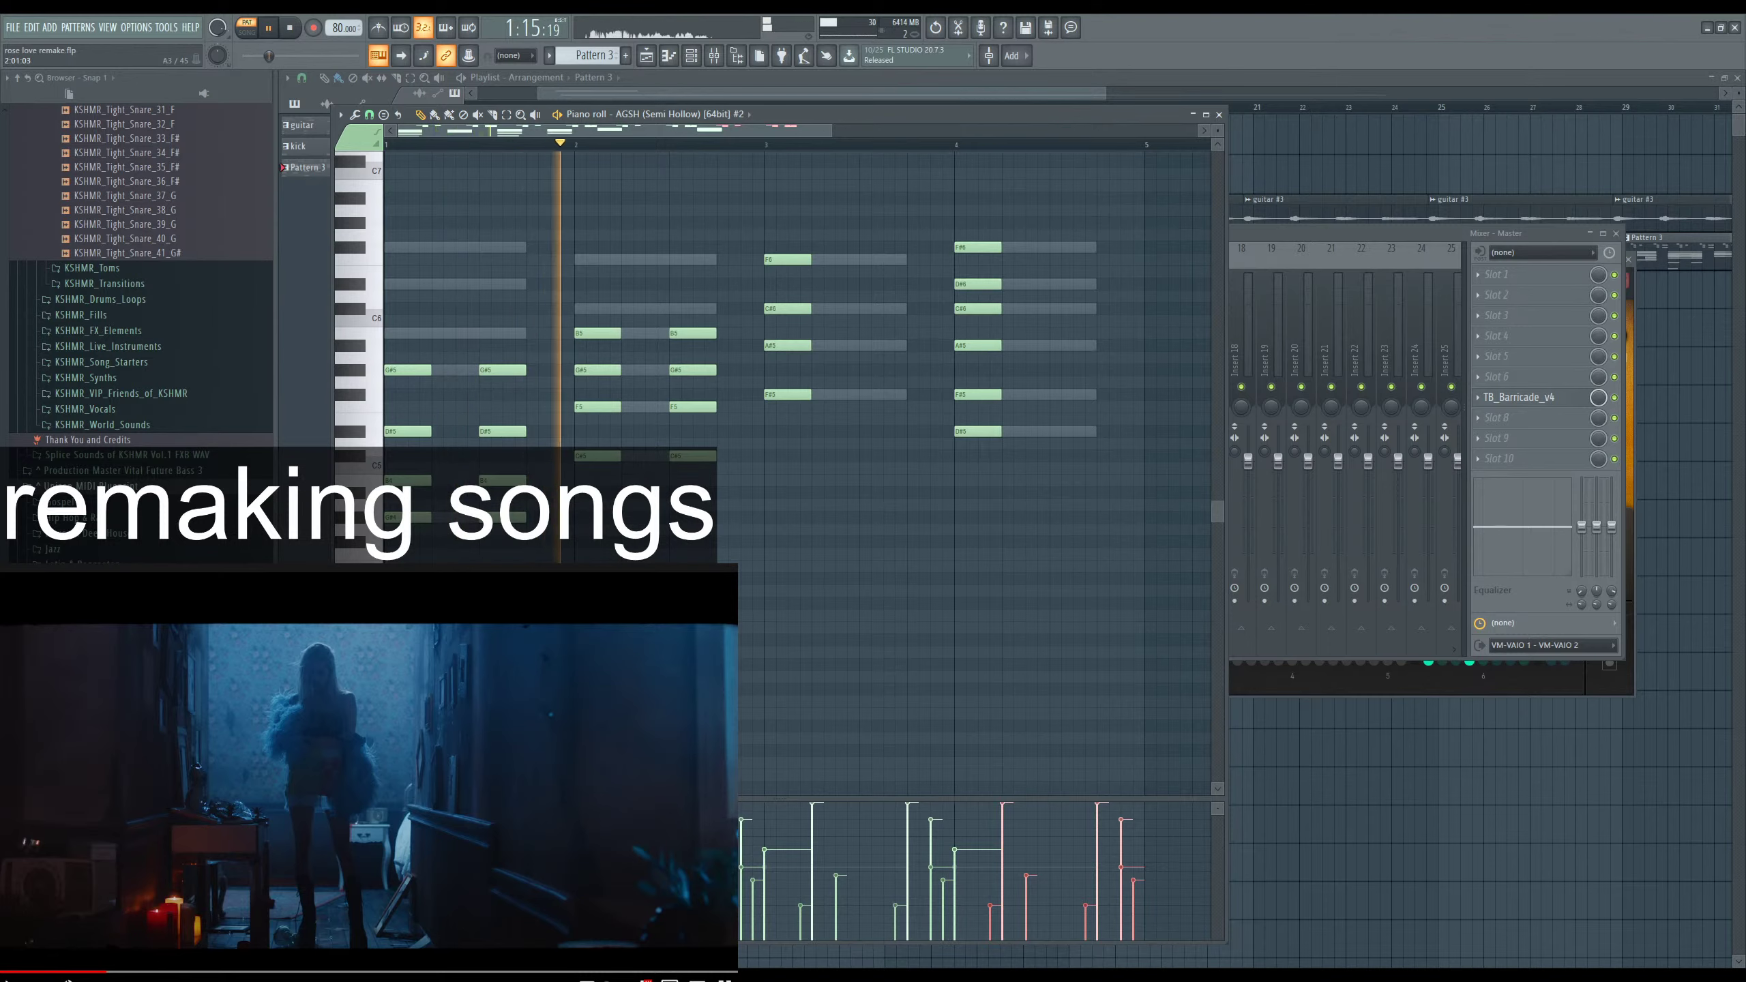
key("space")
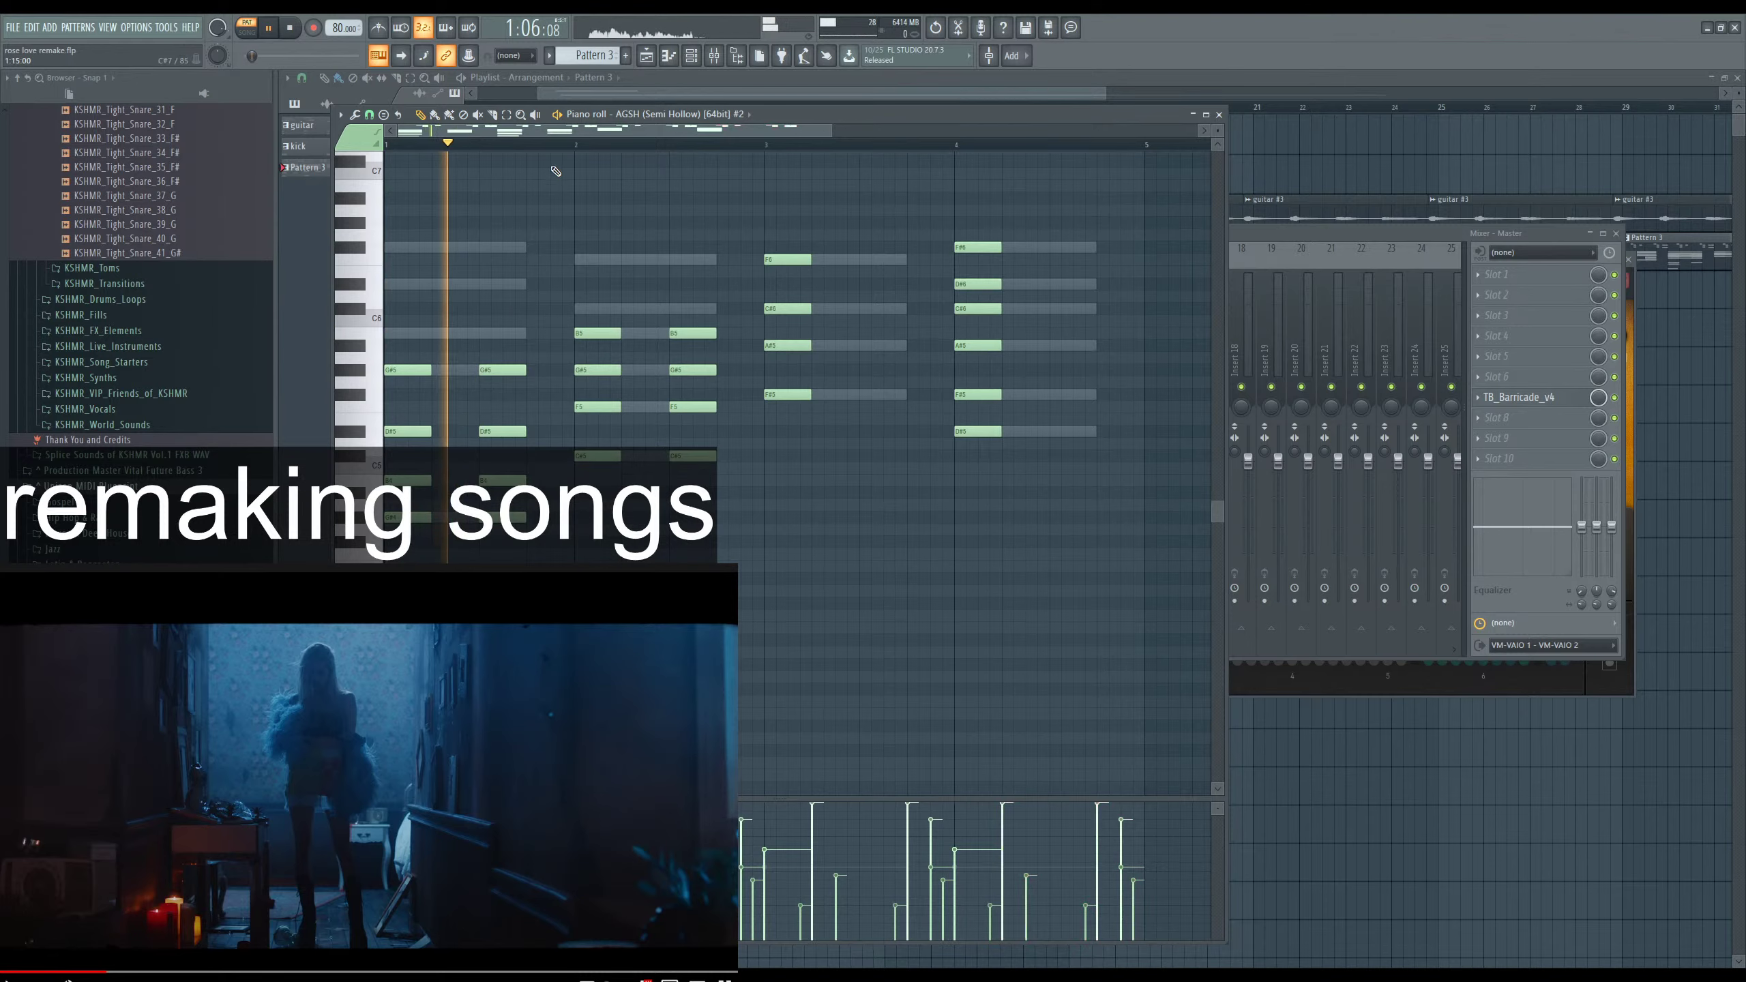
key("space")
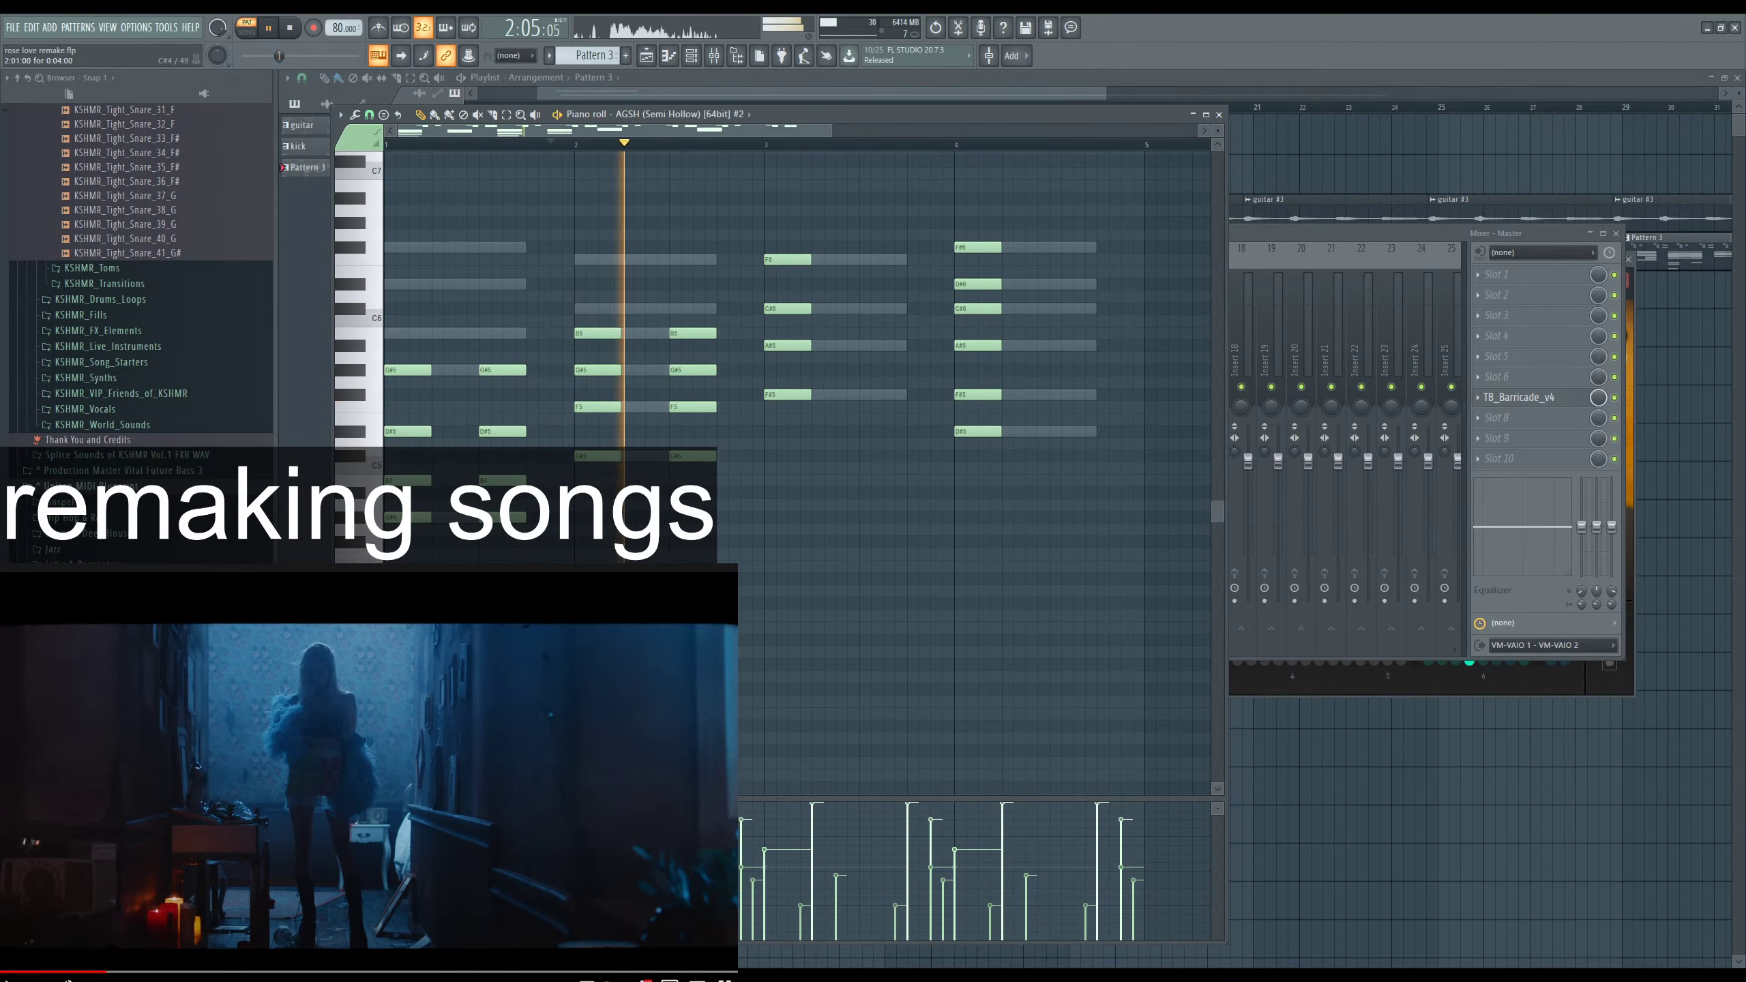
scroll(798, 475, "up", 3)
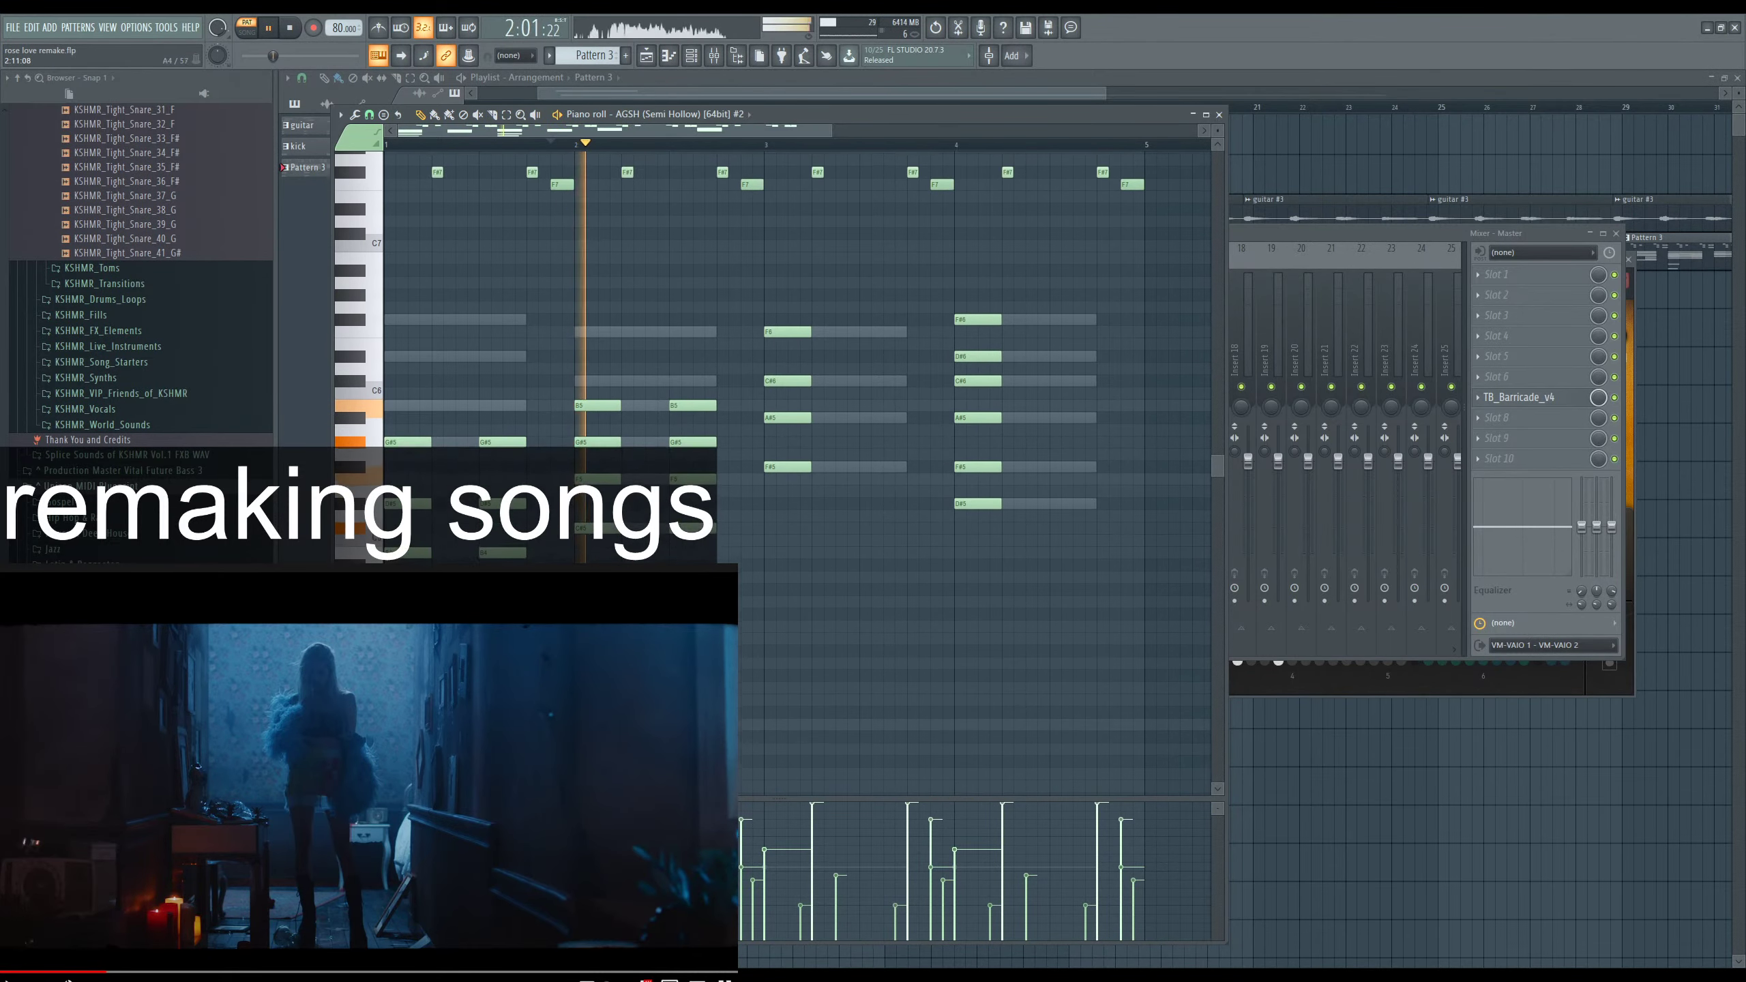
key("space")
scroll(626, 508, "down", 6)
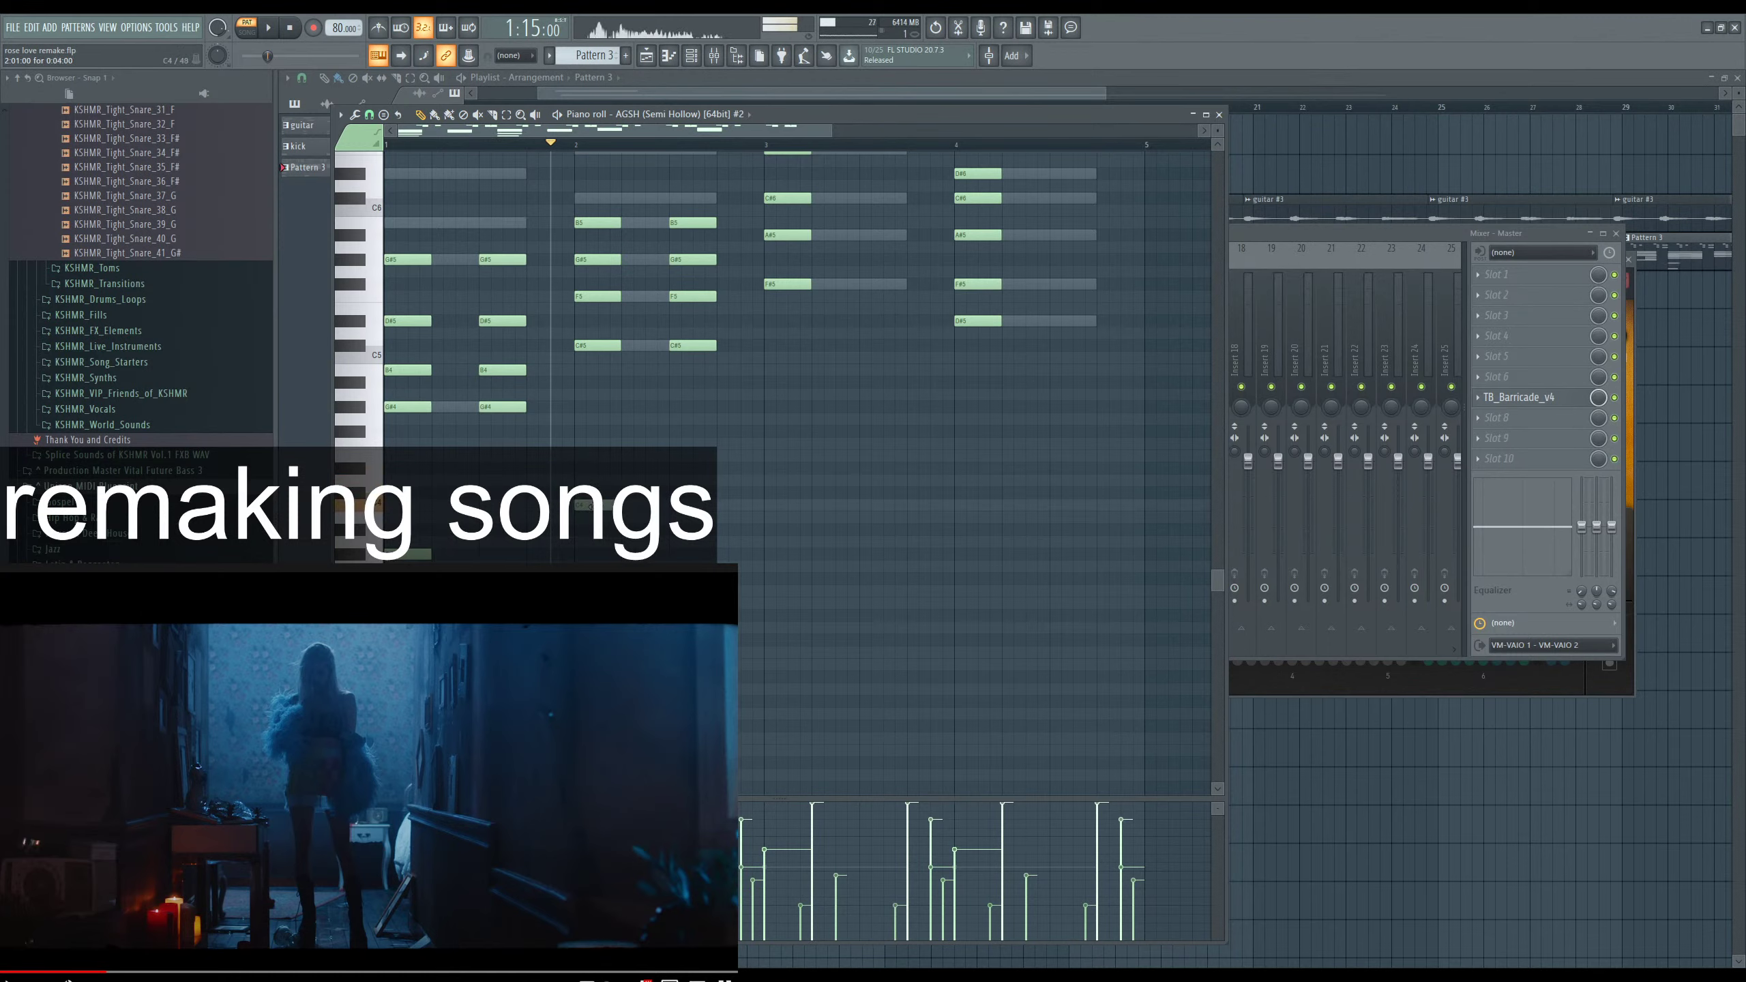
key("space")
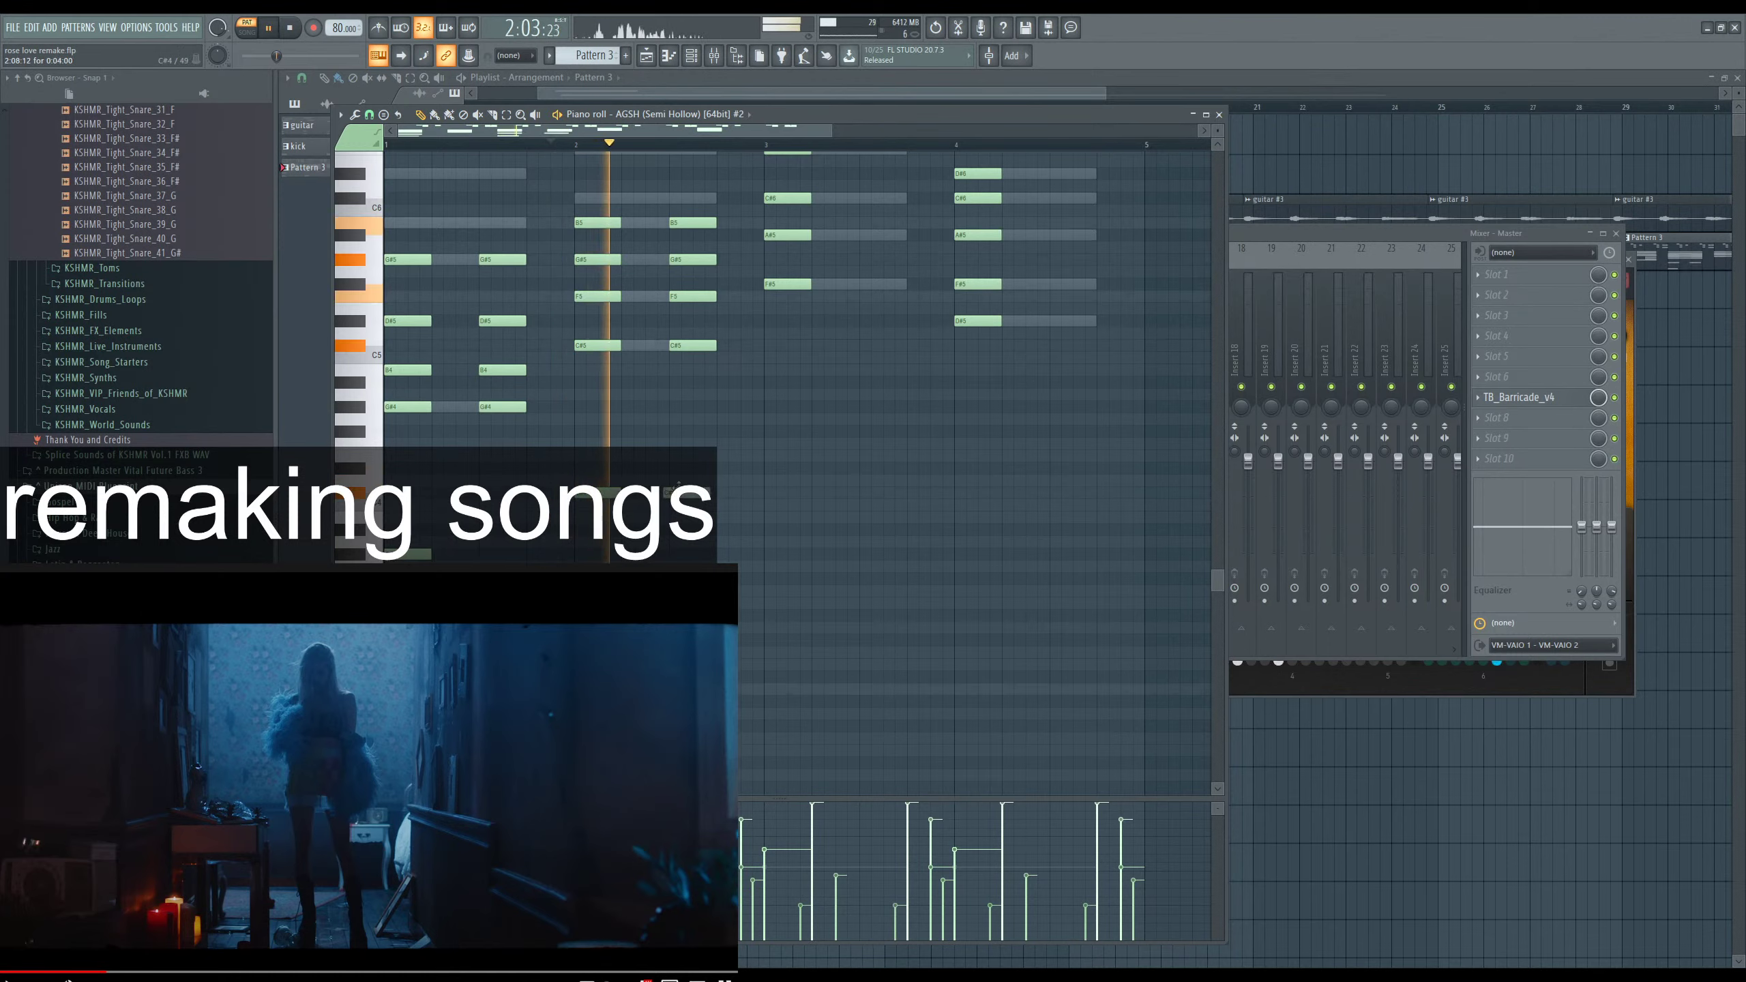
key("space")
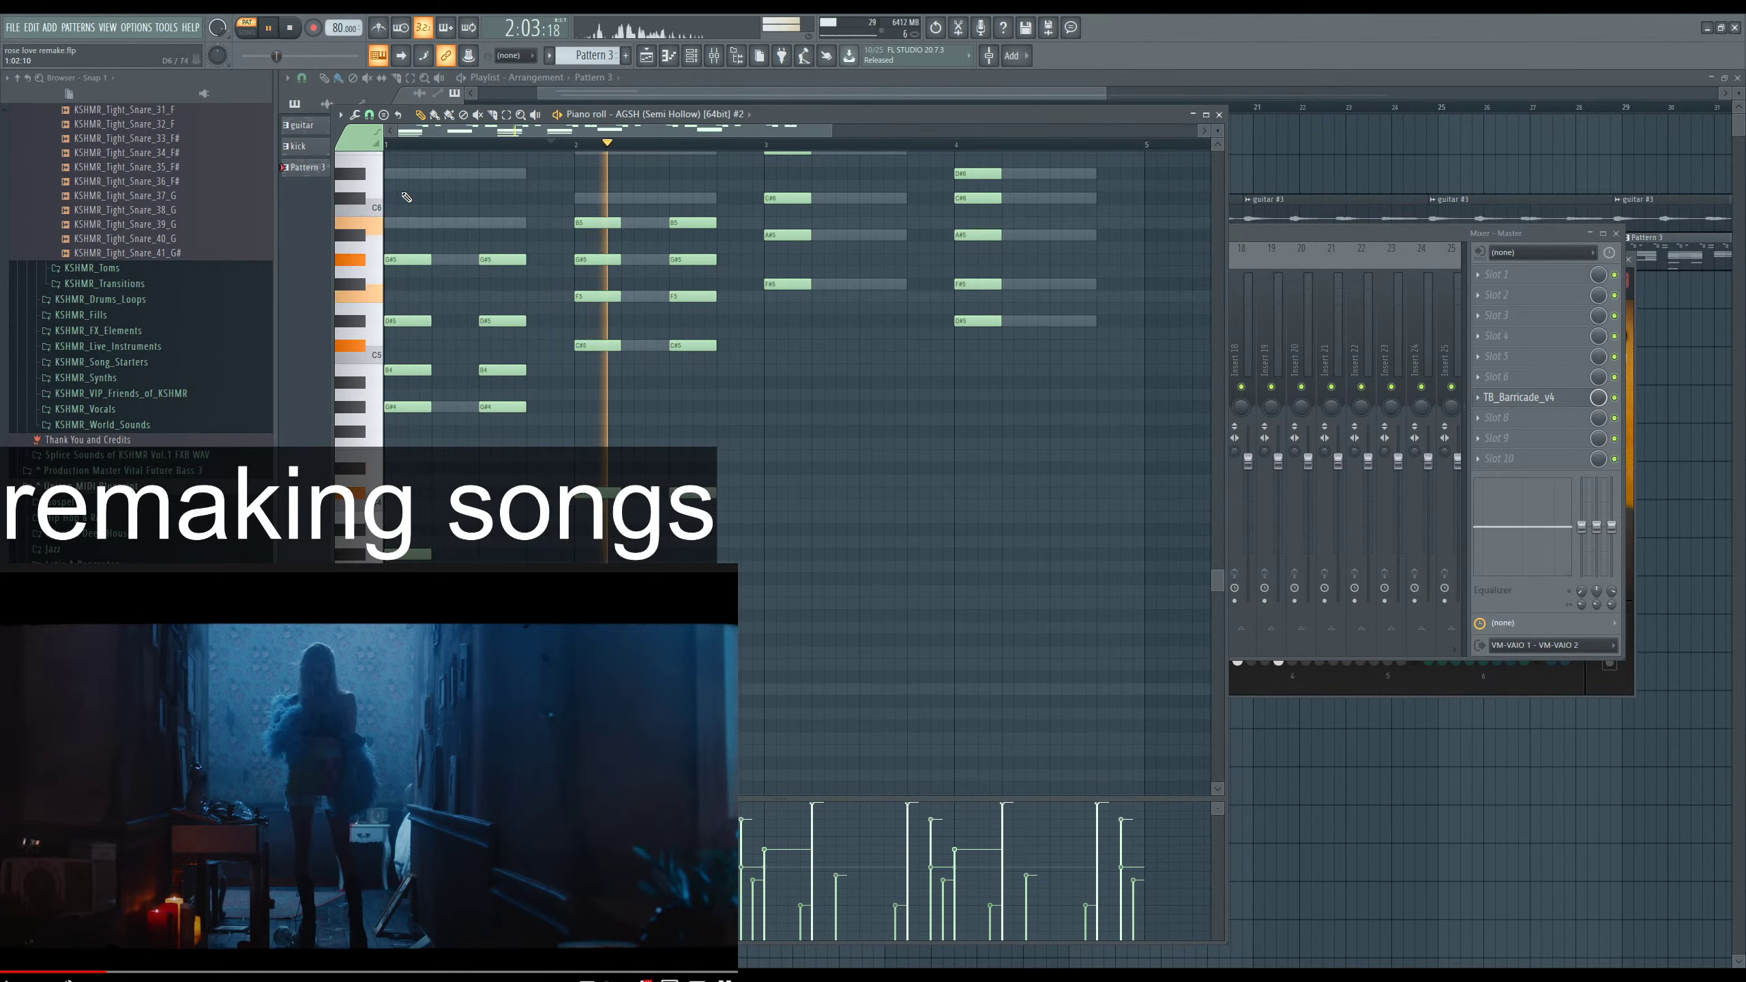
left_click(397, 146)
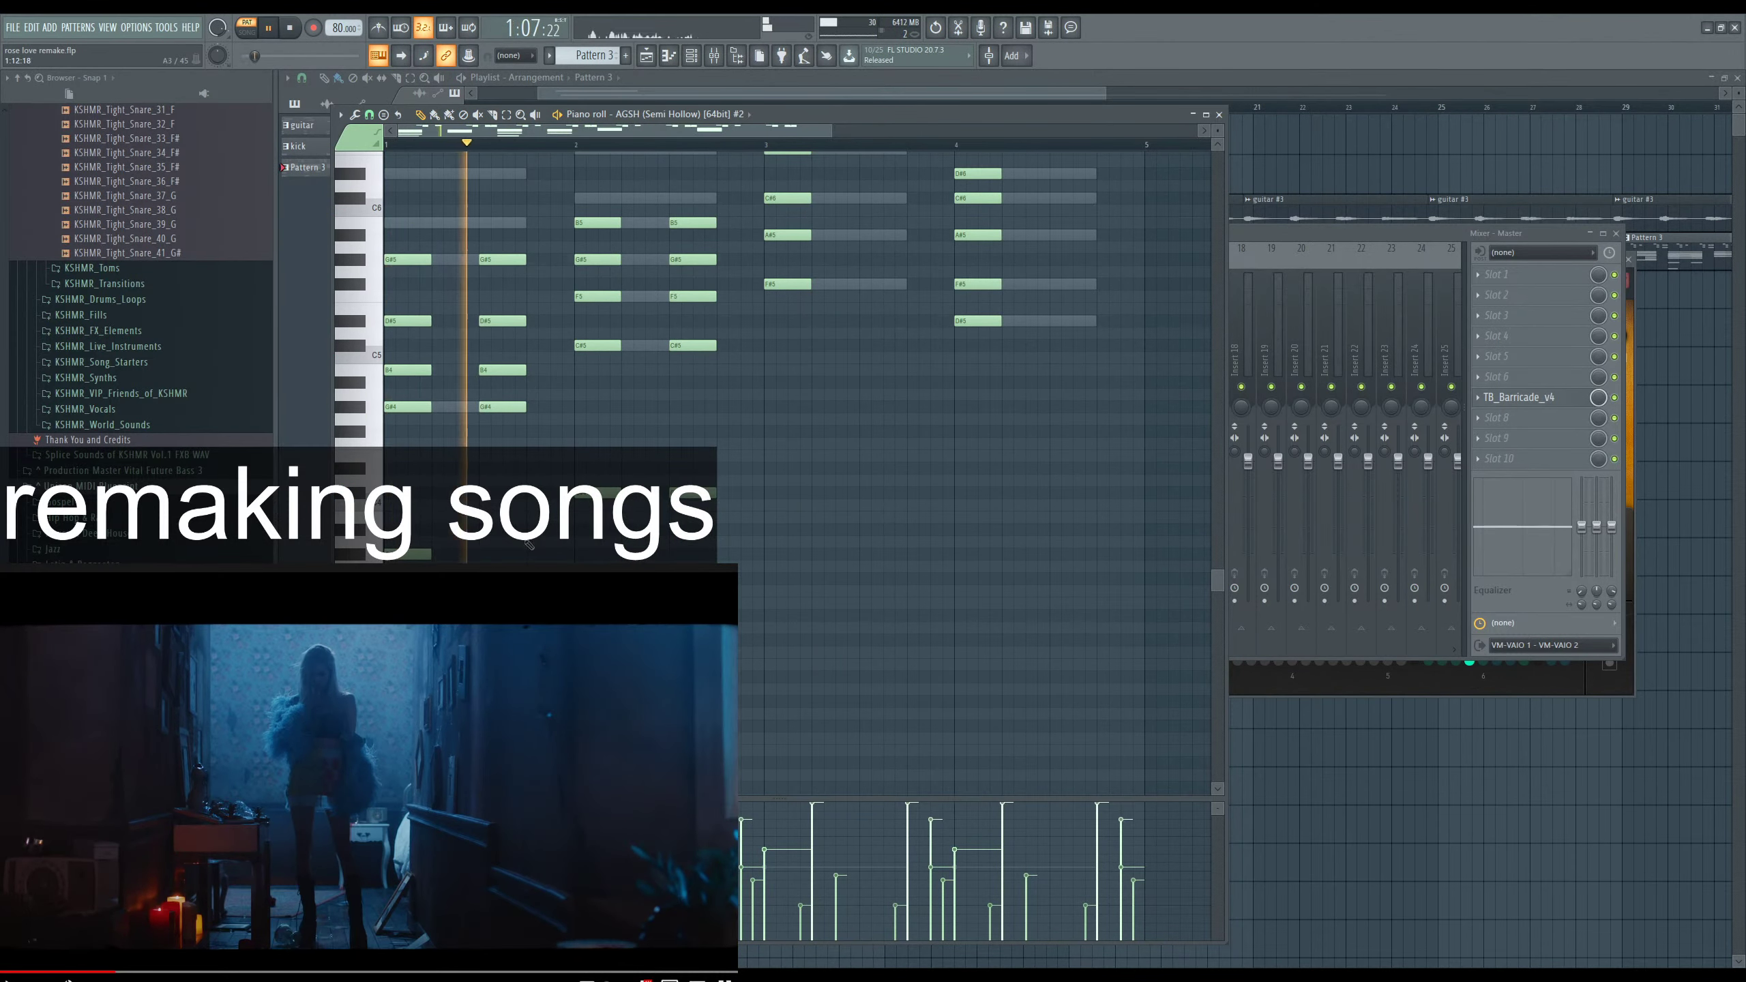
scroll(504, 559, "up", 1)
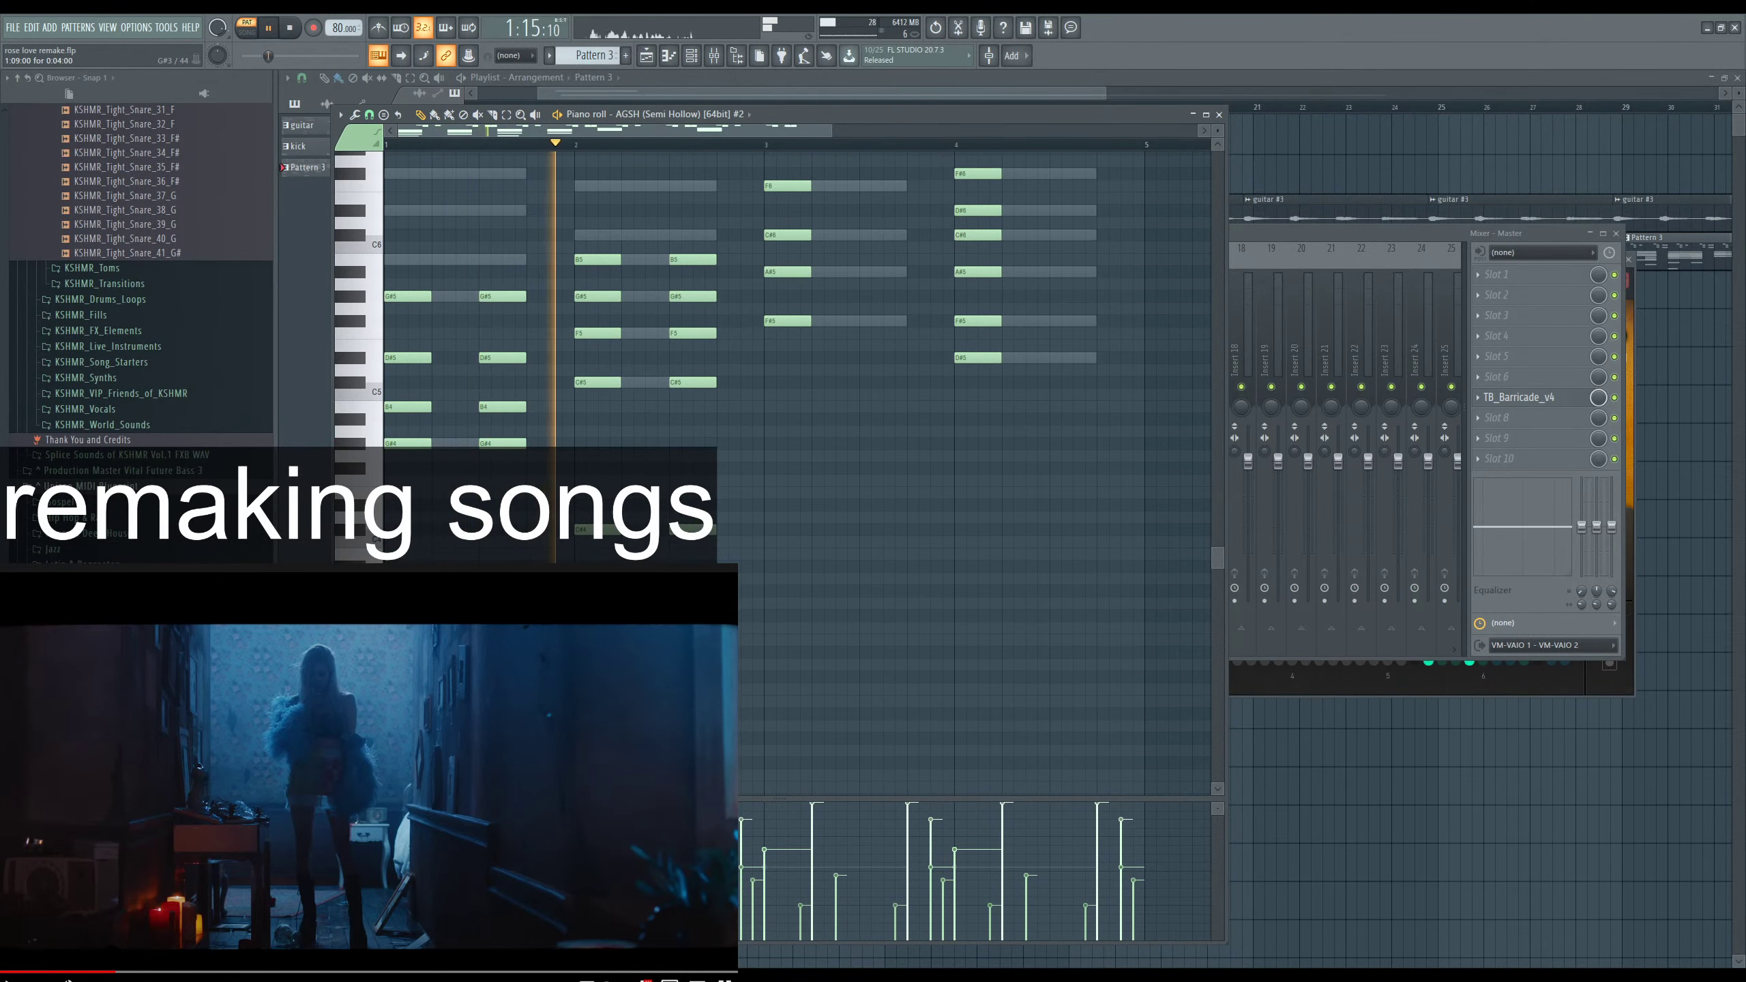
Select bar 1's second chord and replay the transition from bar 1 into bar 2, examining the low notes.
key("space")
key("space")
left_click_drag(486, 258, 523, 597)
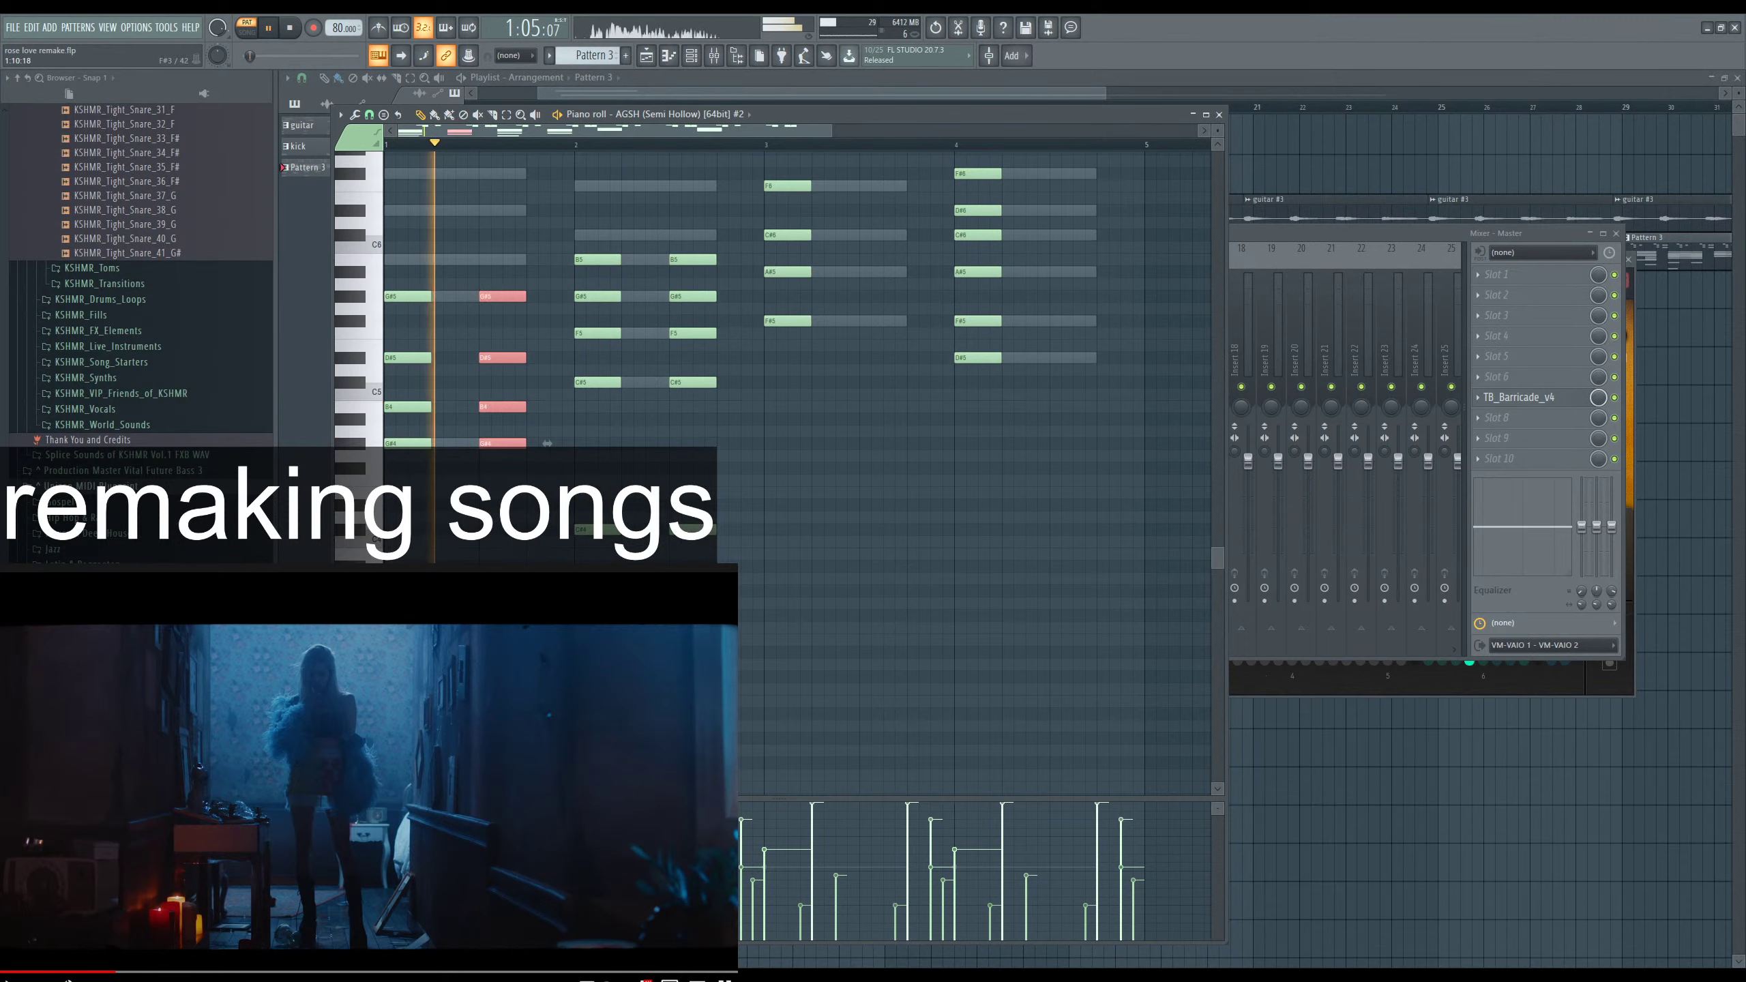
scroll(598, 578, "down", 2)
key("space")
key("space")
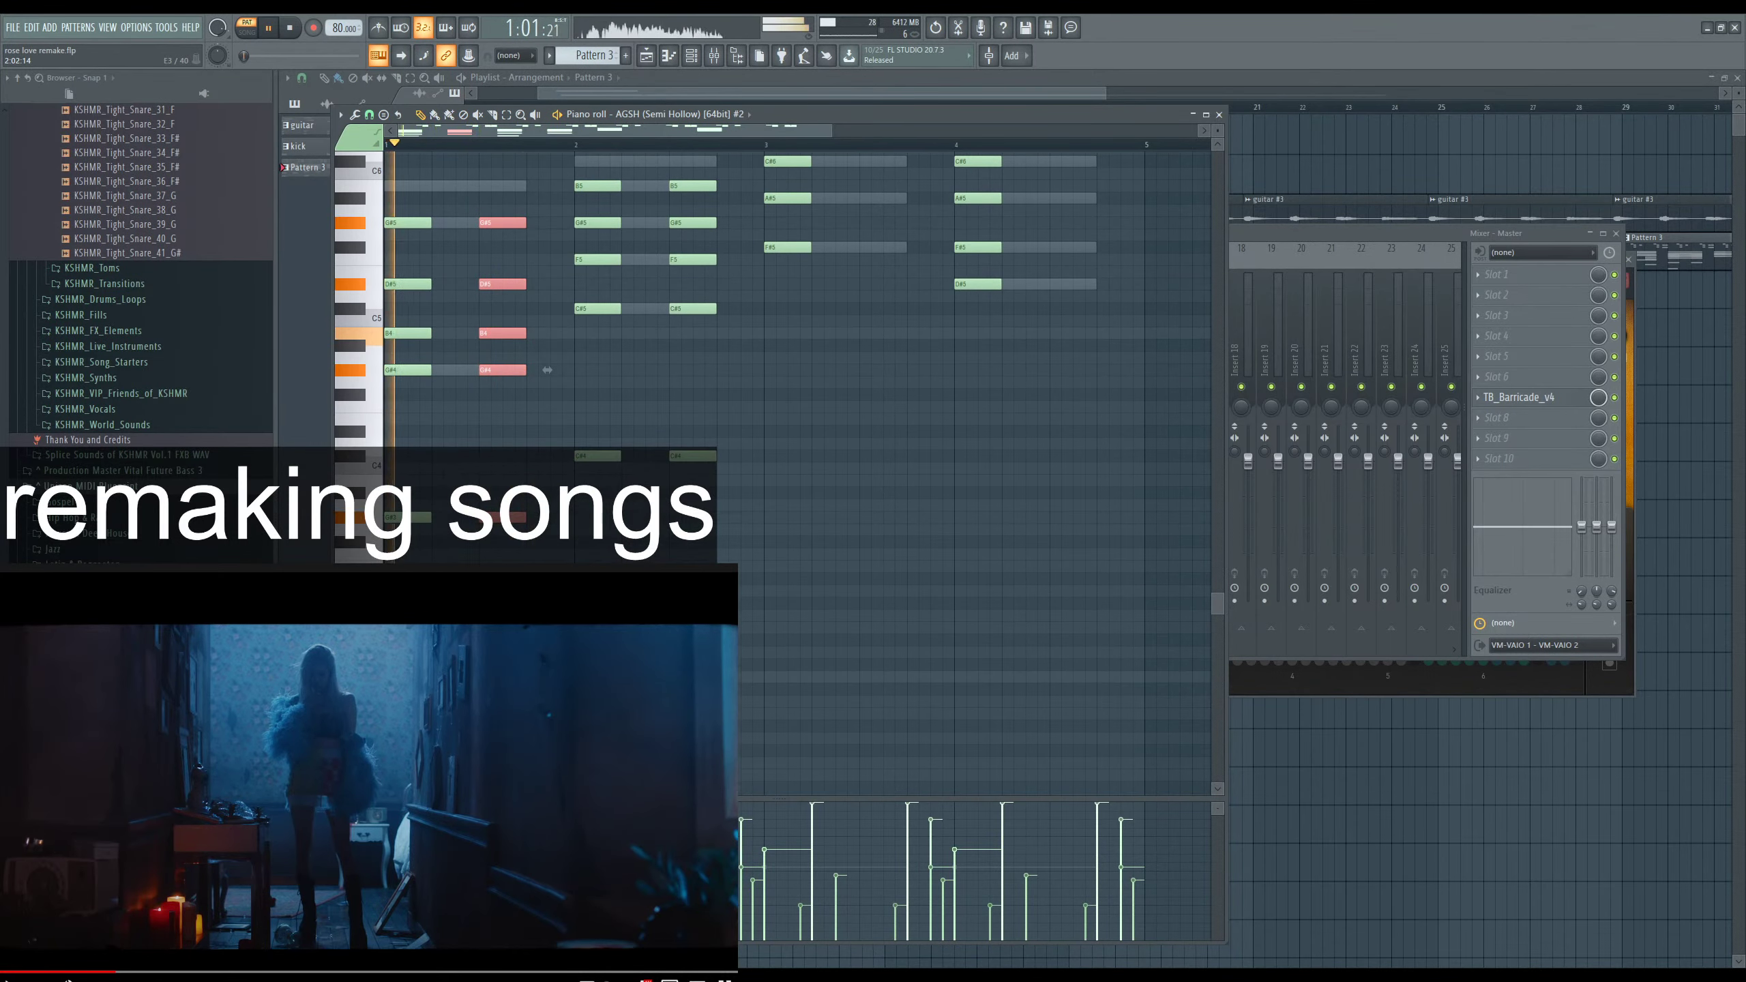
scroll(547, 371, "up", 2)
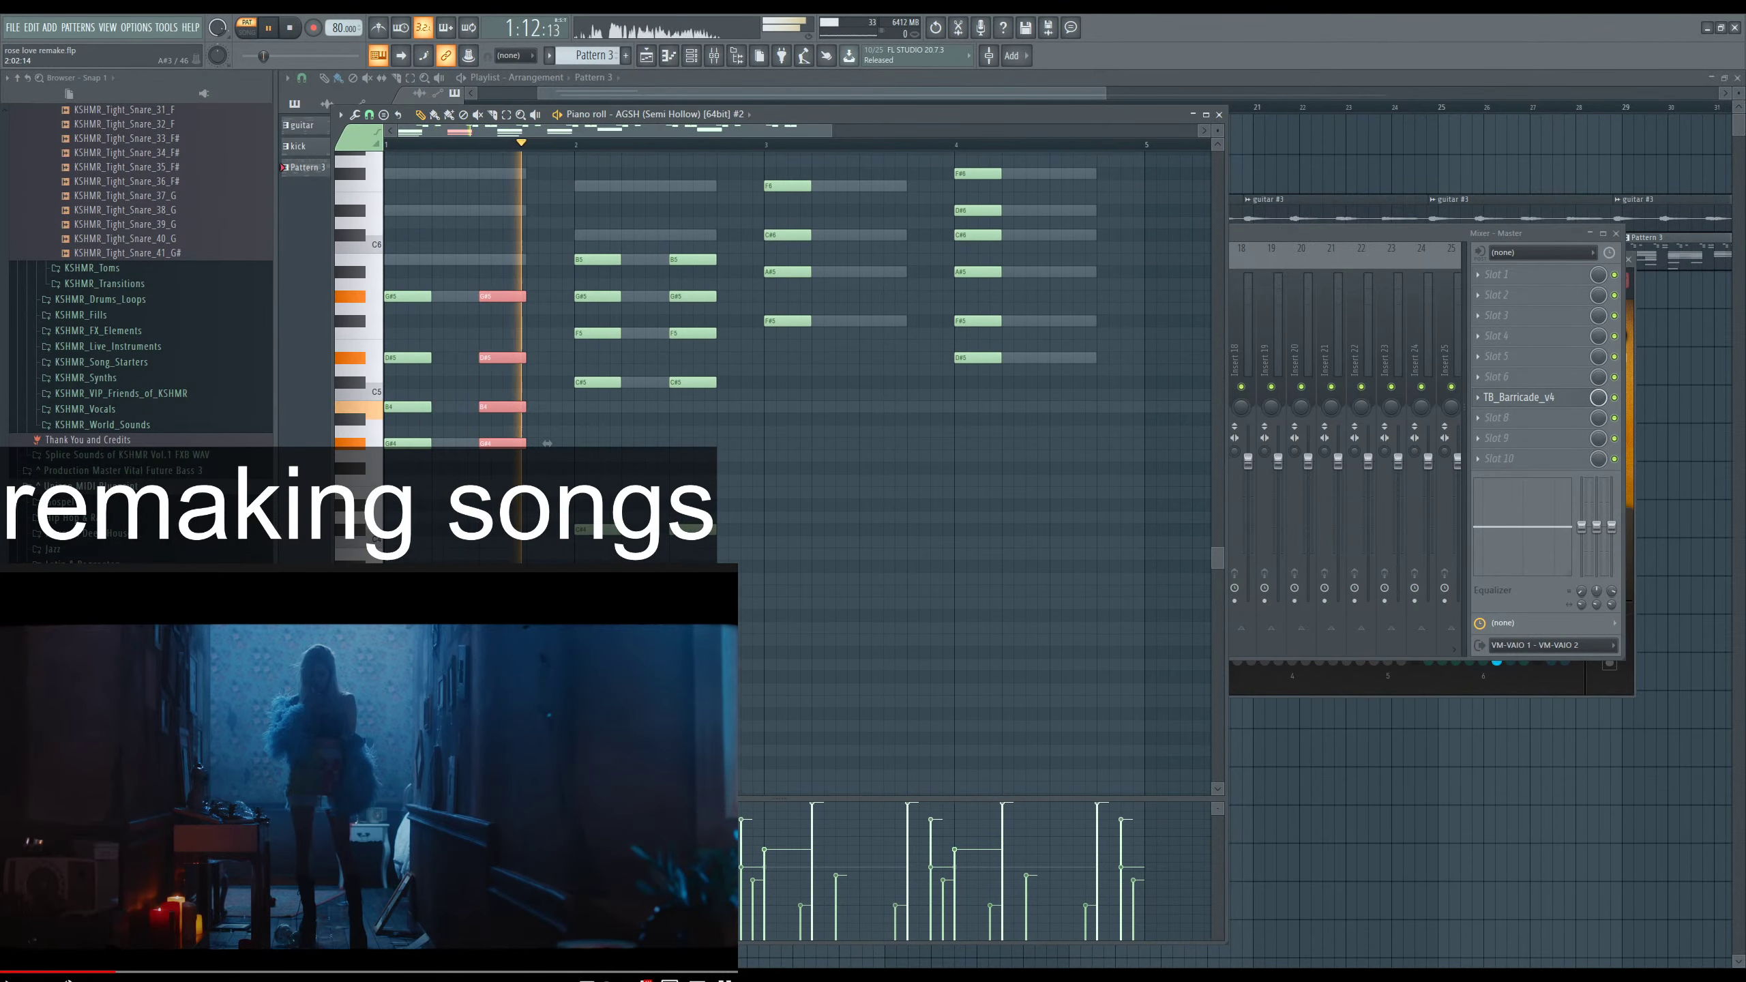
scroll(548, 388, "down", 2)
key("space")
key("space")
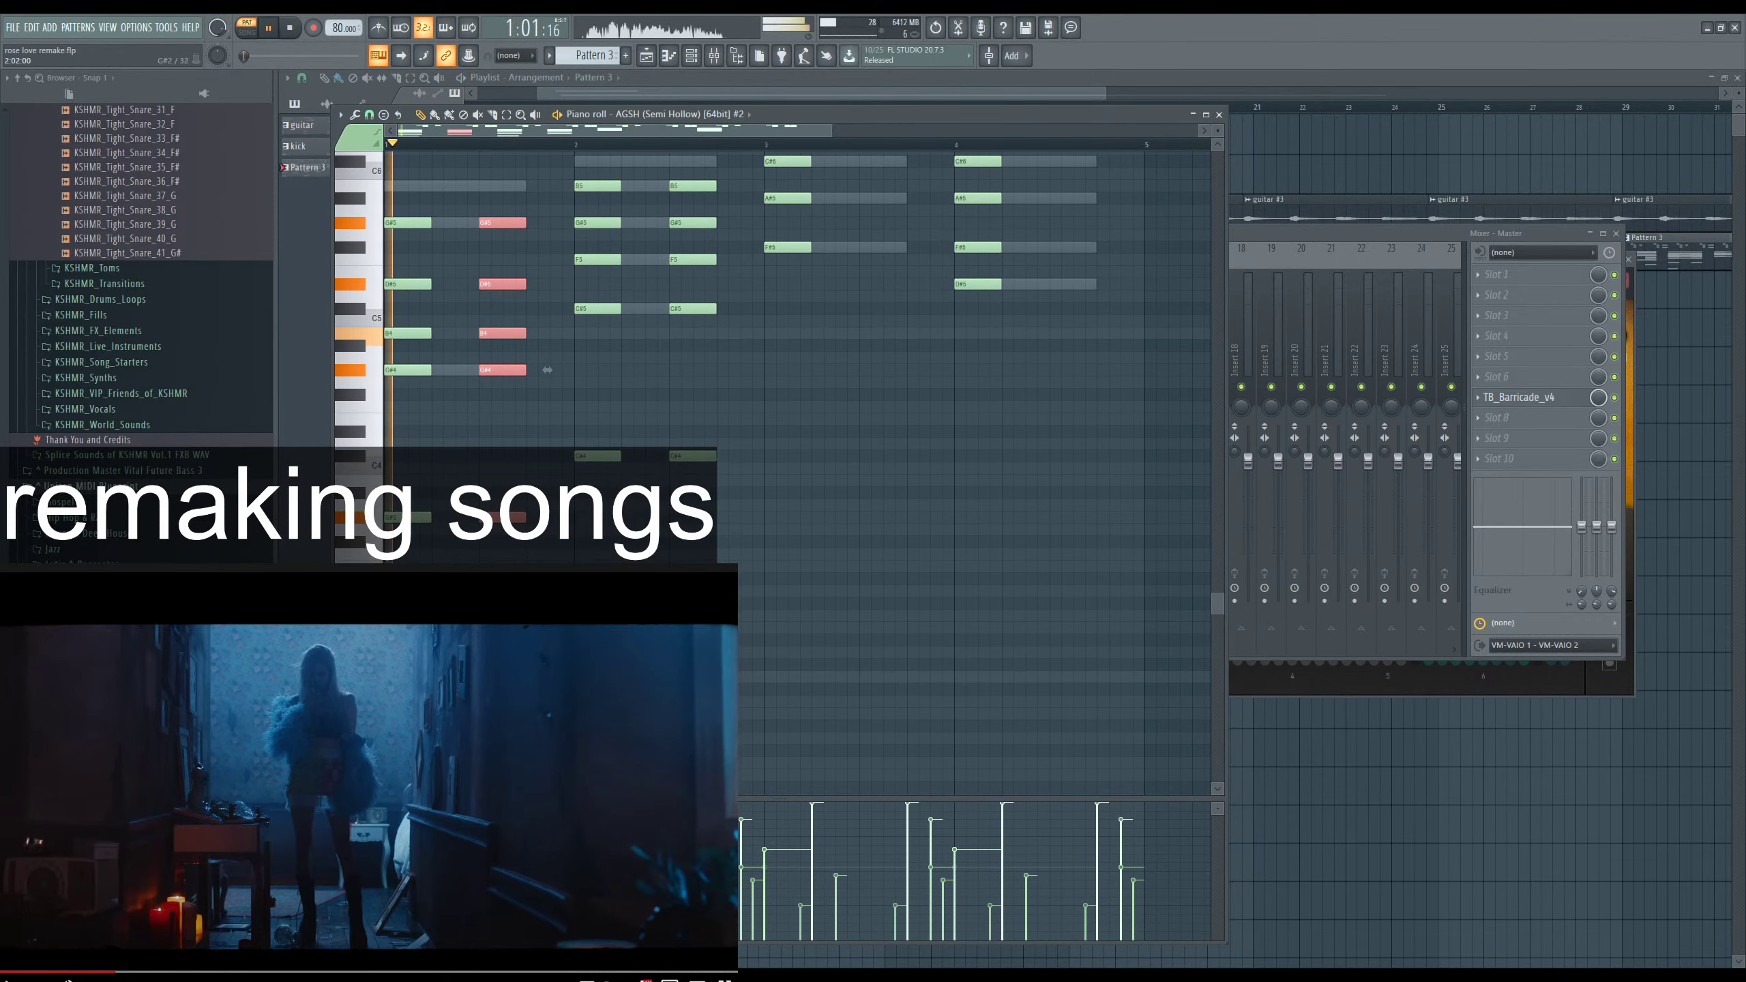
left_click(596, 566, "ctrl")
left_click(545, 146)
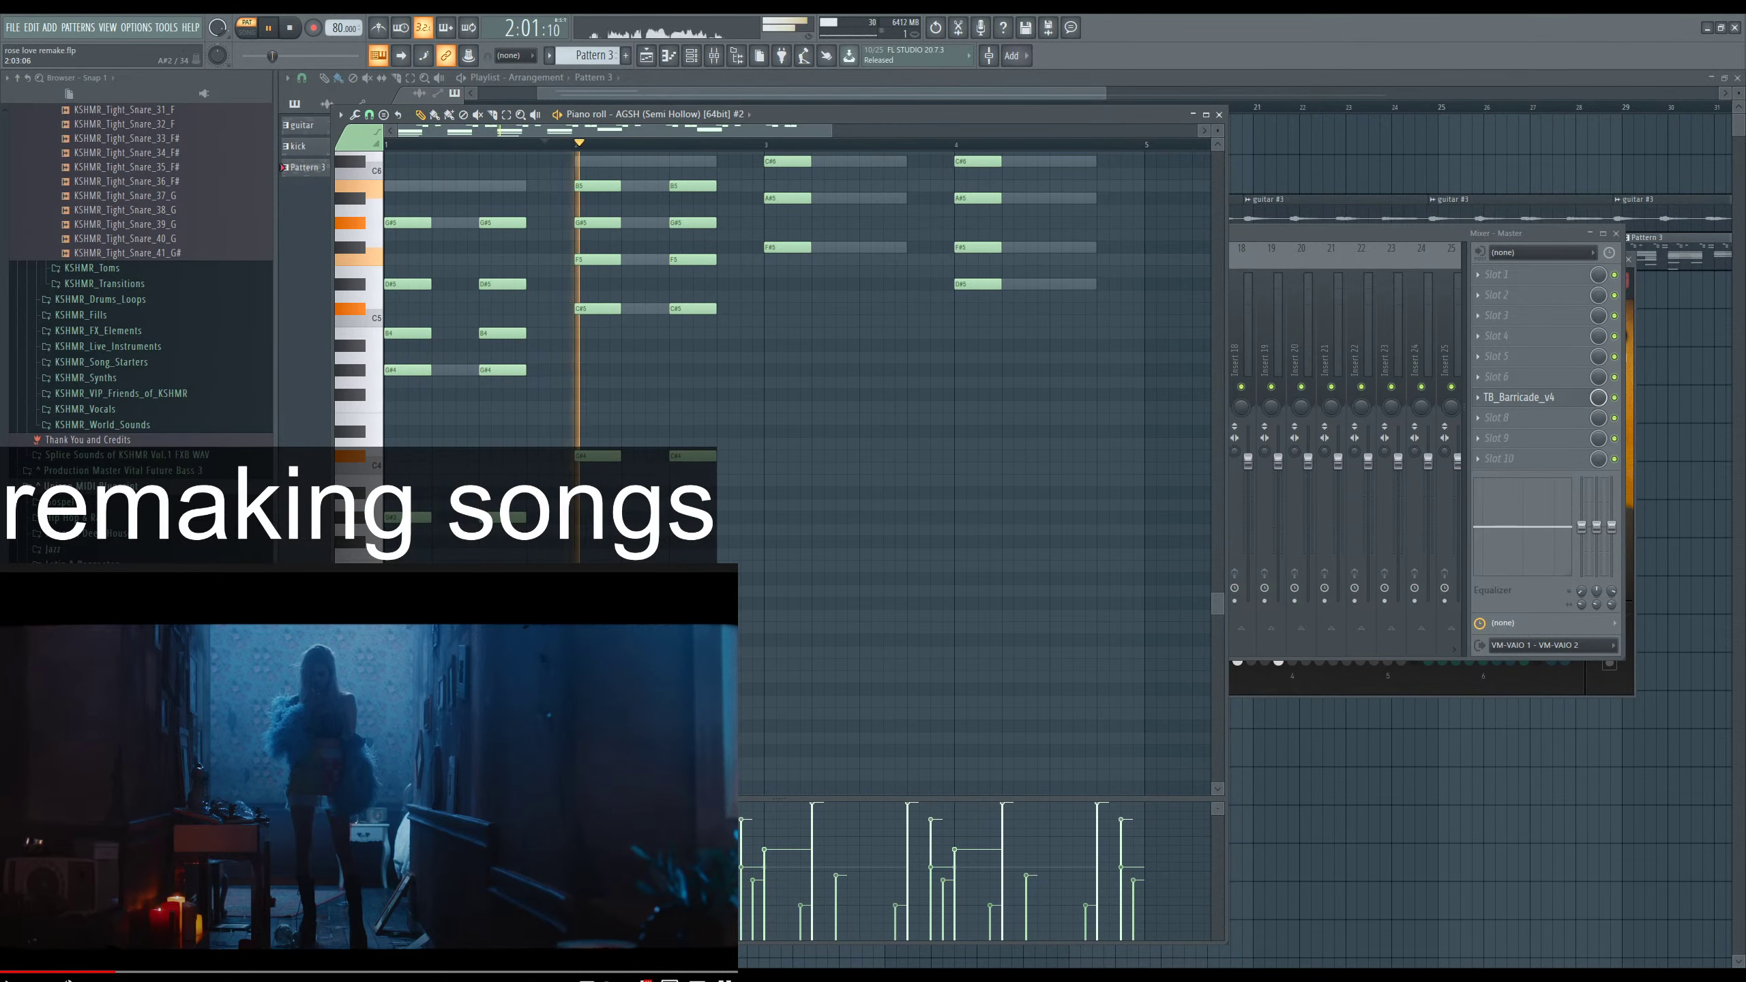
scroll(779, 383, "up", 2)
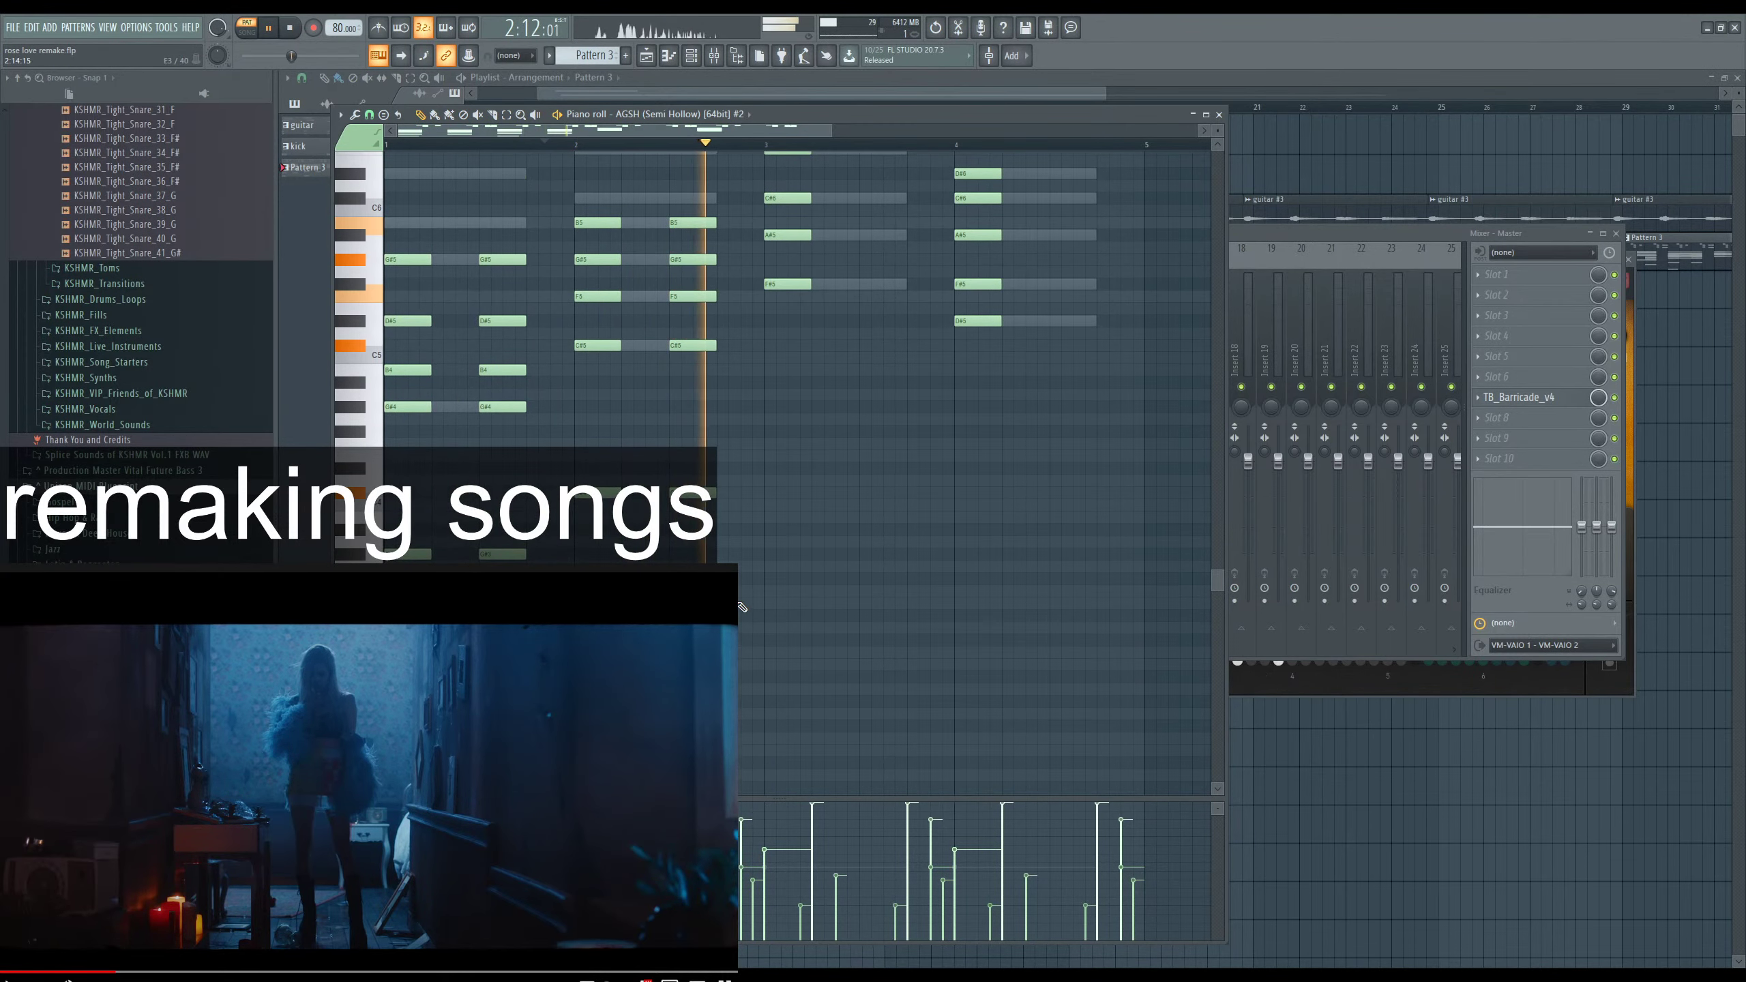
scroll(774, 619, "down", 2)
Place an A2 bass note at the start of bar 3 and raise it to B2.
key("space")
left_click(774, 650)
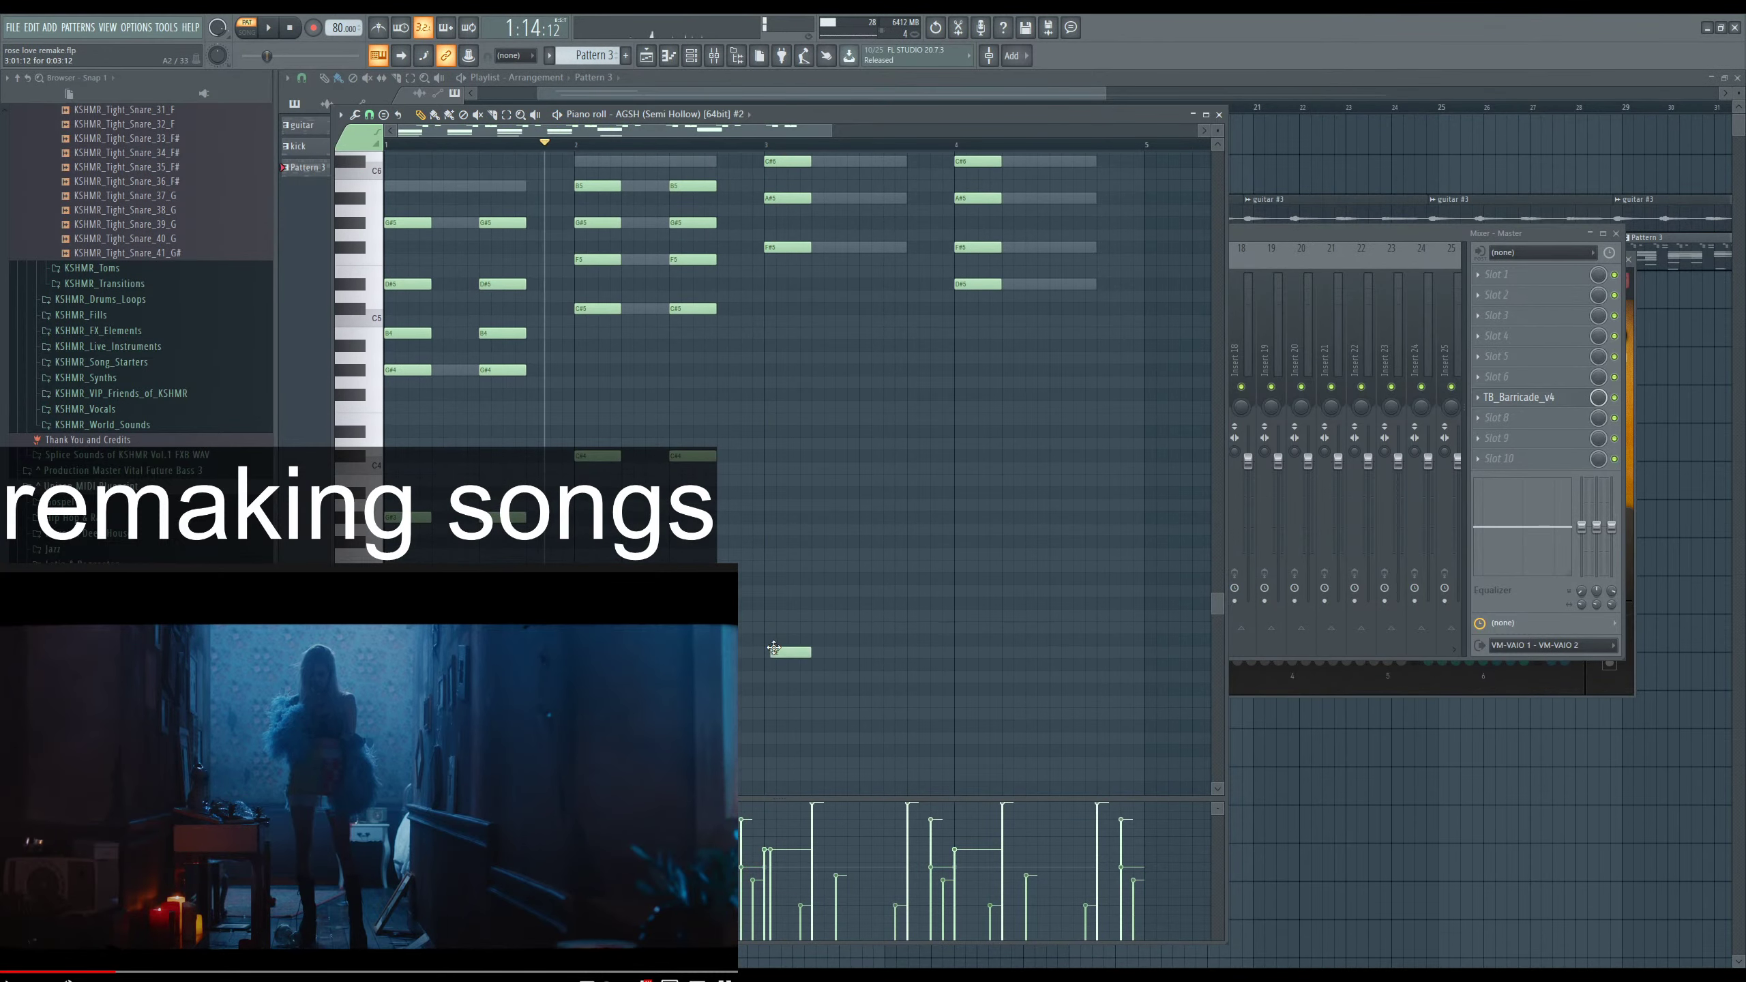
key("space")
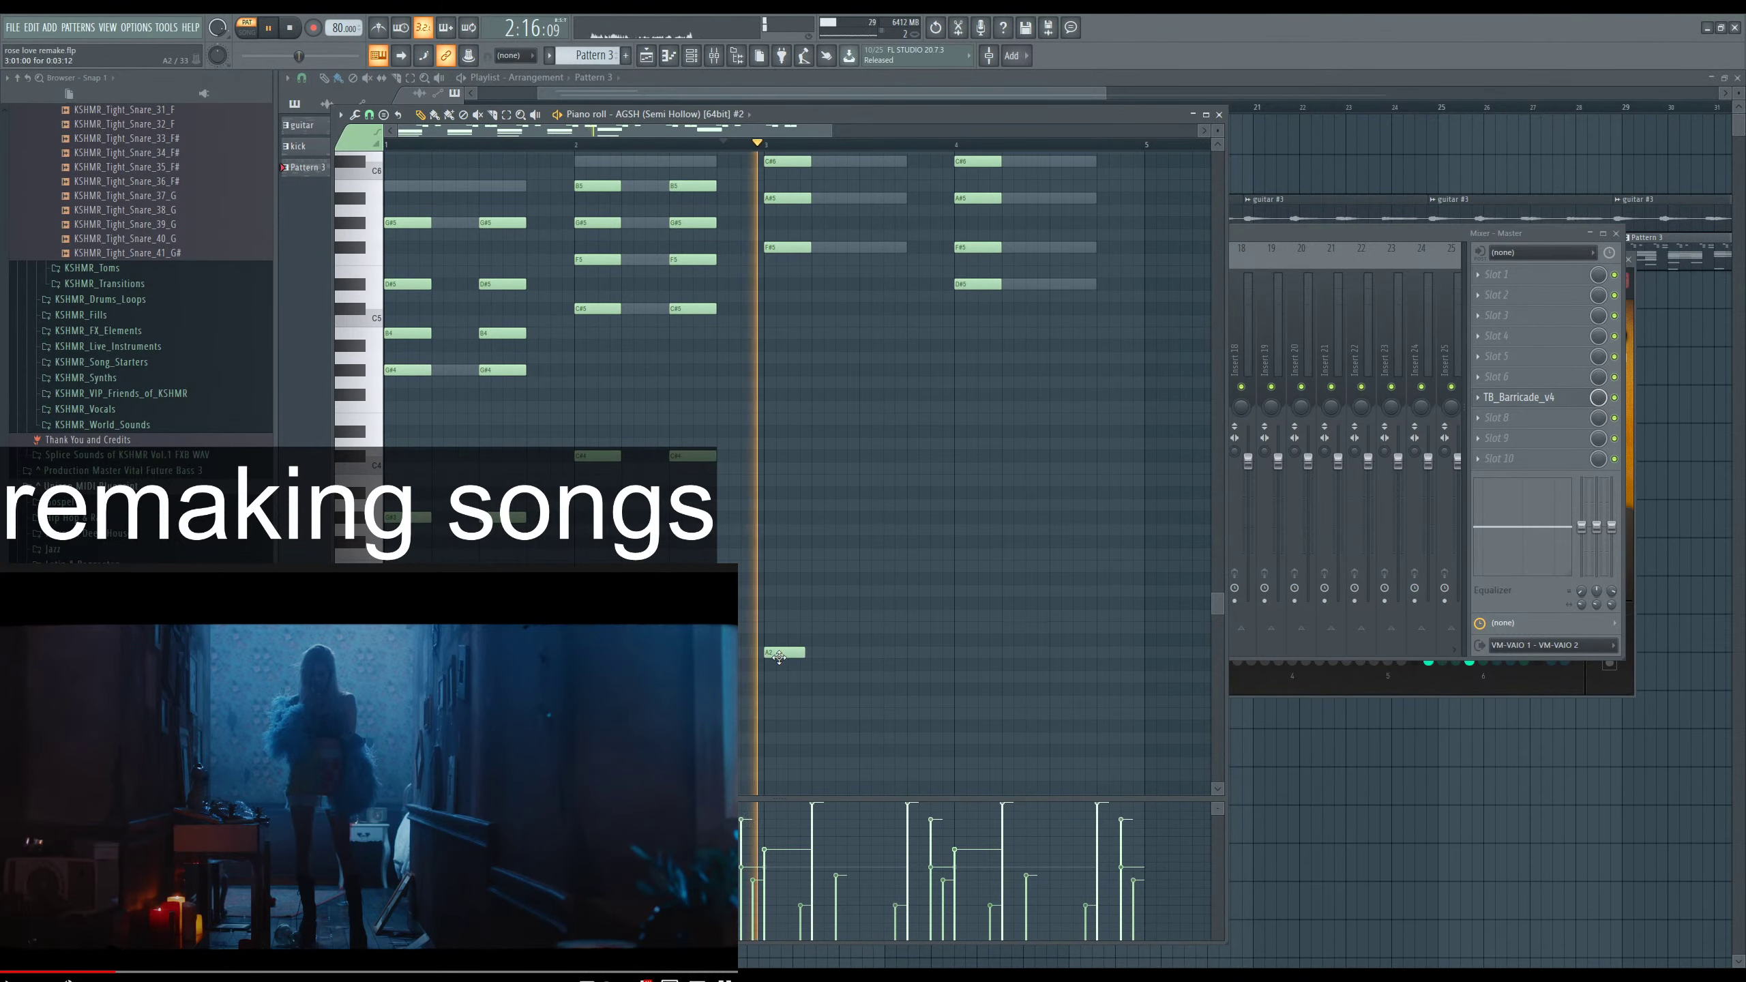
mouse_move(777, 654)
left_mouse_down()
mouse_move(777, 678)
mouse_move(785, 629)
left_mouse_up()
key("space")
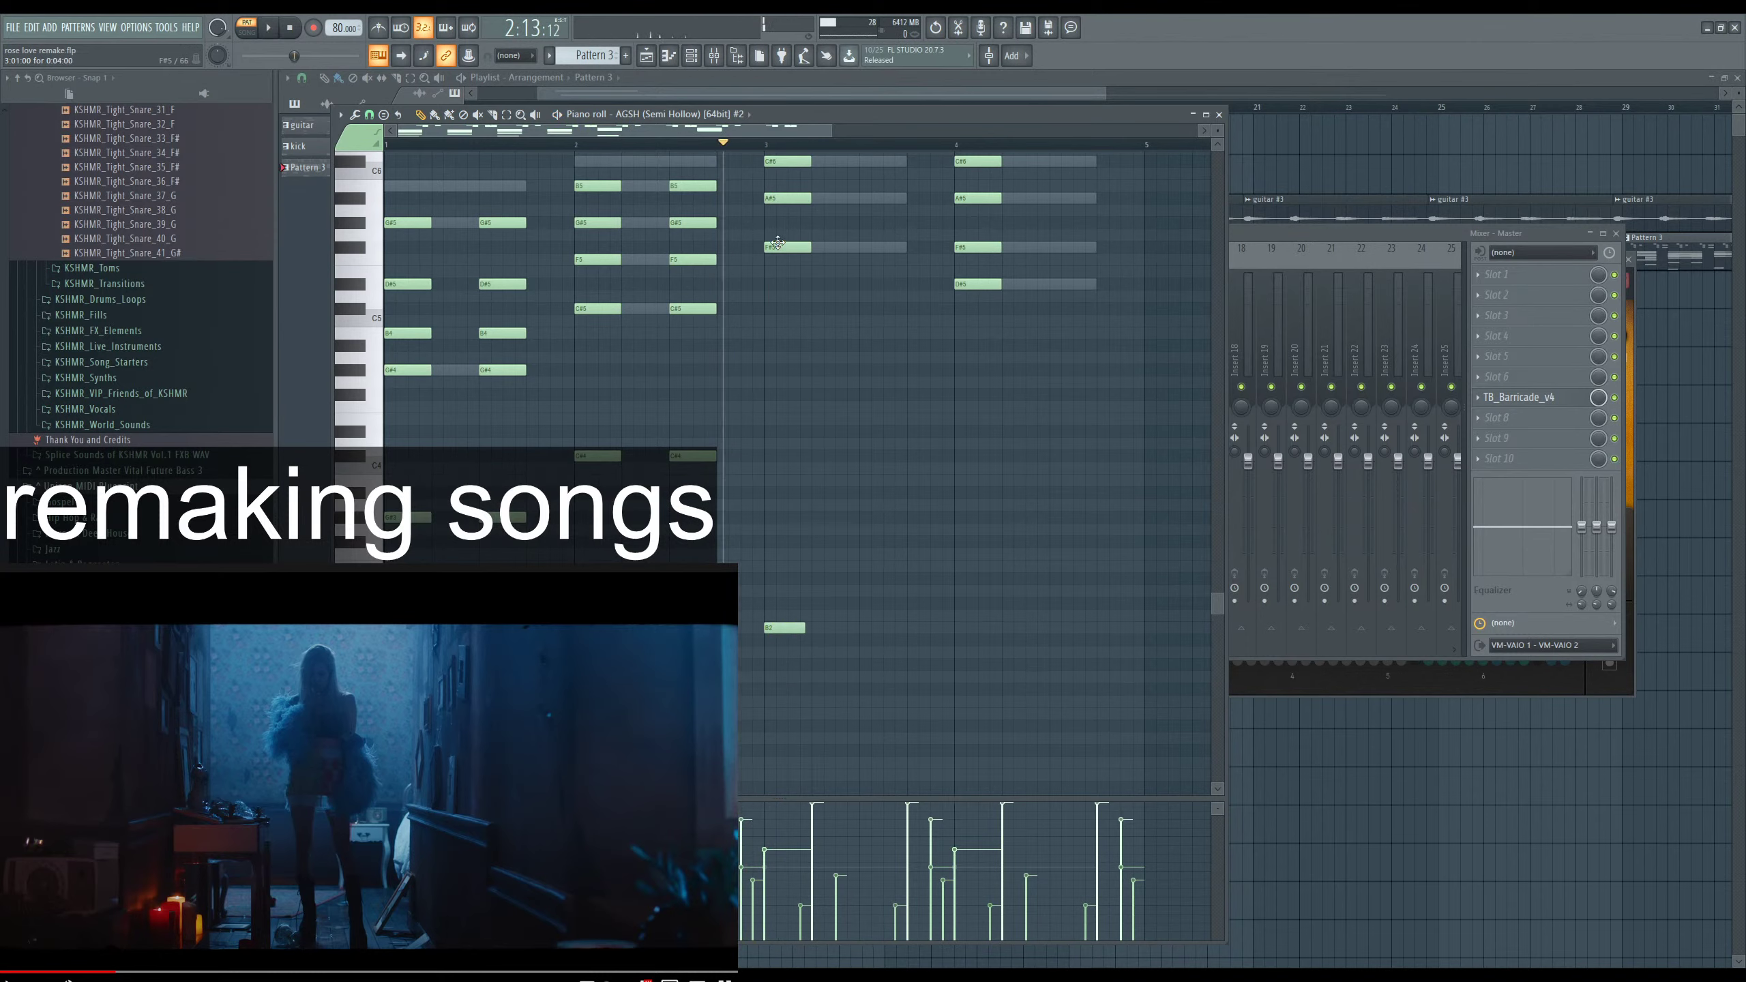
Copy the F#5 at the start of bar 3 and the D#5 at the start of bar 4 one octave lower.
left_click(960, 284)
key("ctrl+c")
key("ctrl+v")
key("ctrl+Down")
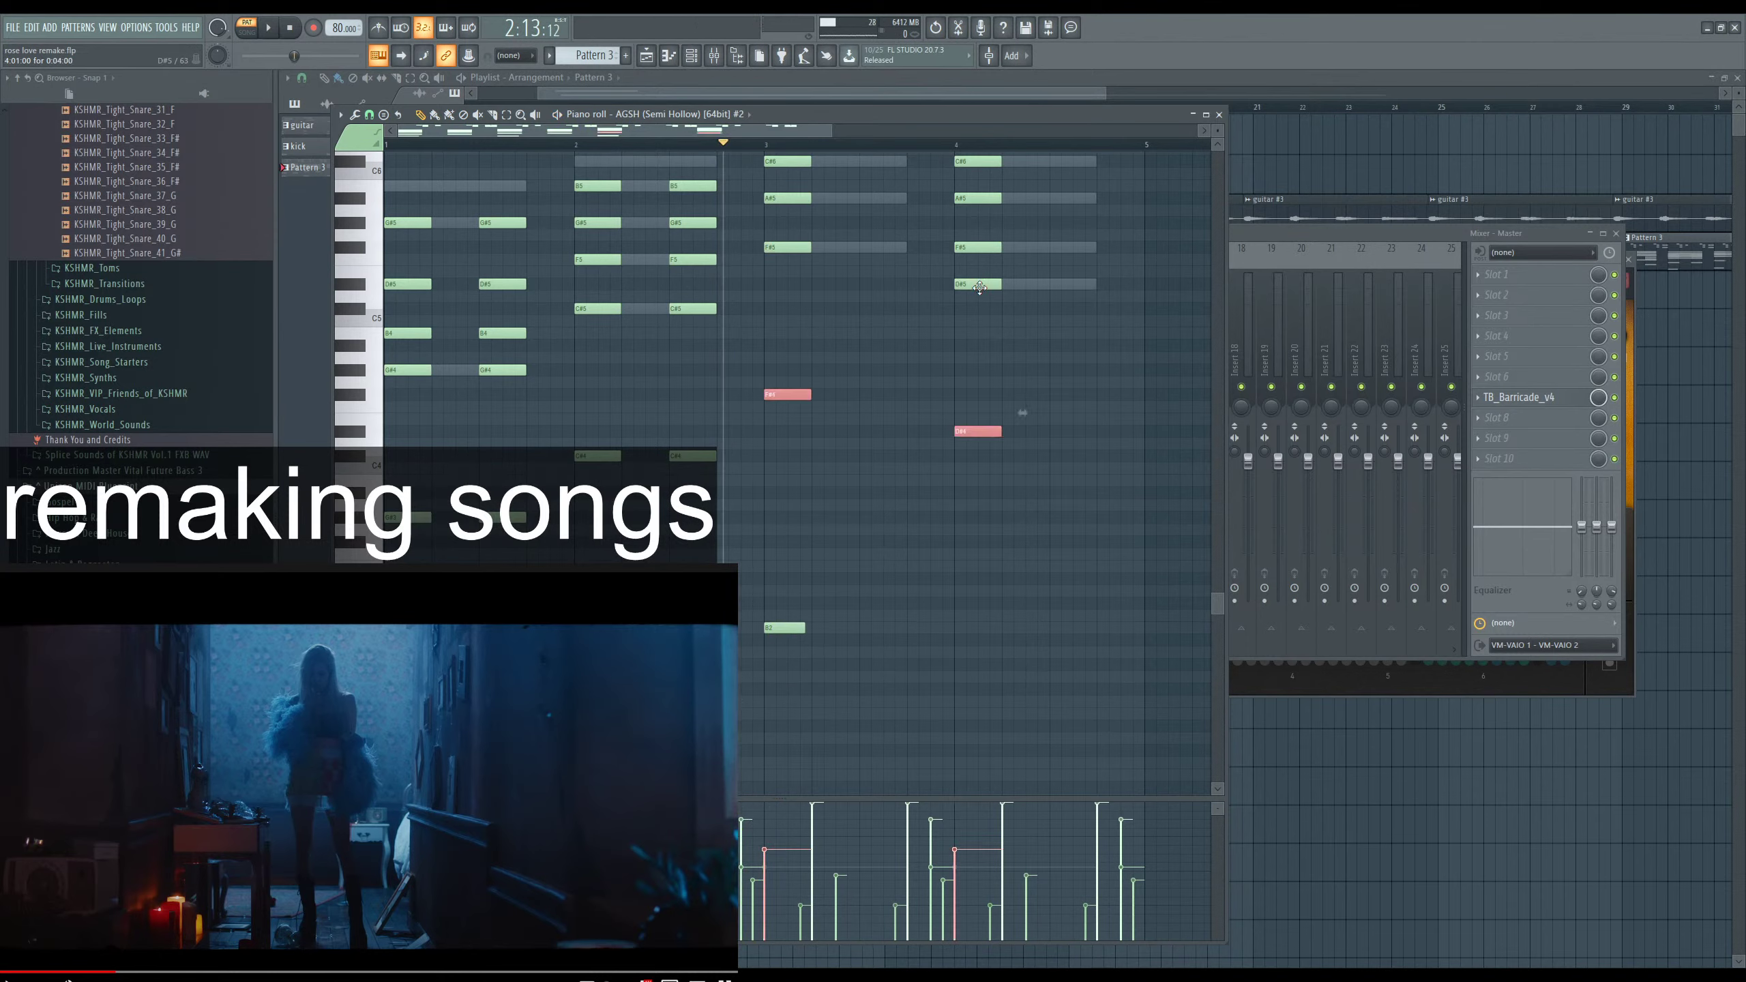
Duplicate the opening chords of bars 3 and 4, with their octave notes, into the second half of each bar.
key("space")
scroll(989, 323, "up", 3)
left_click_drag(773, 198, 877, 509)
left_click_drag(957, 157, 1006, 585)
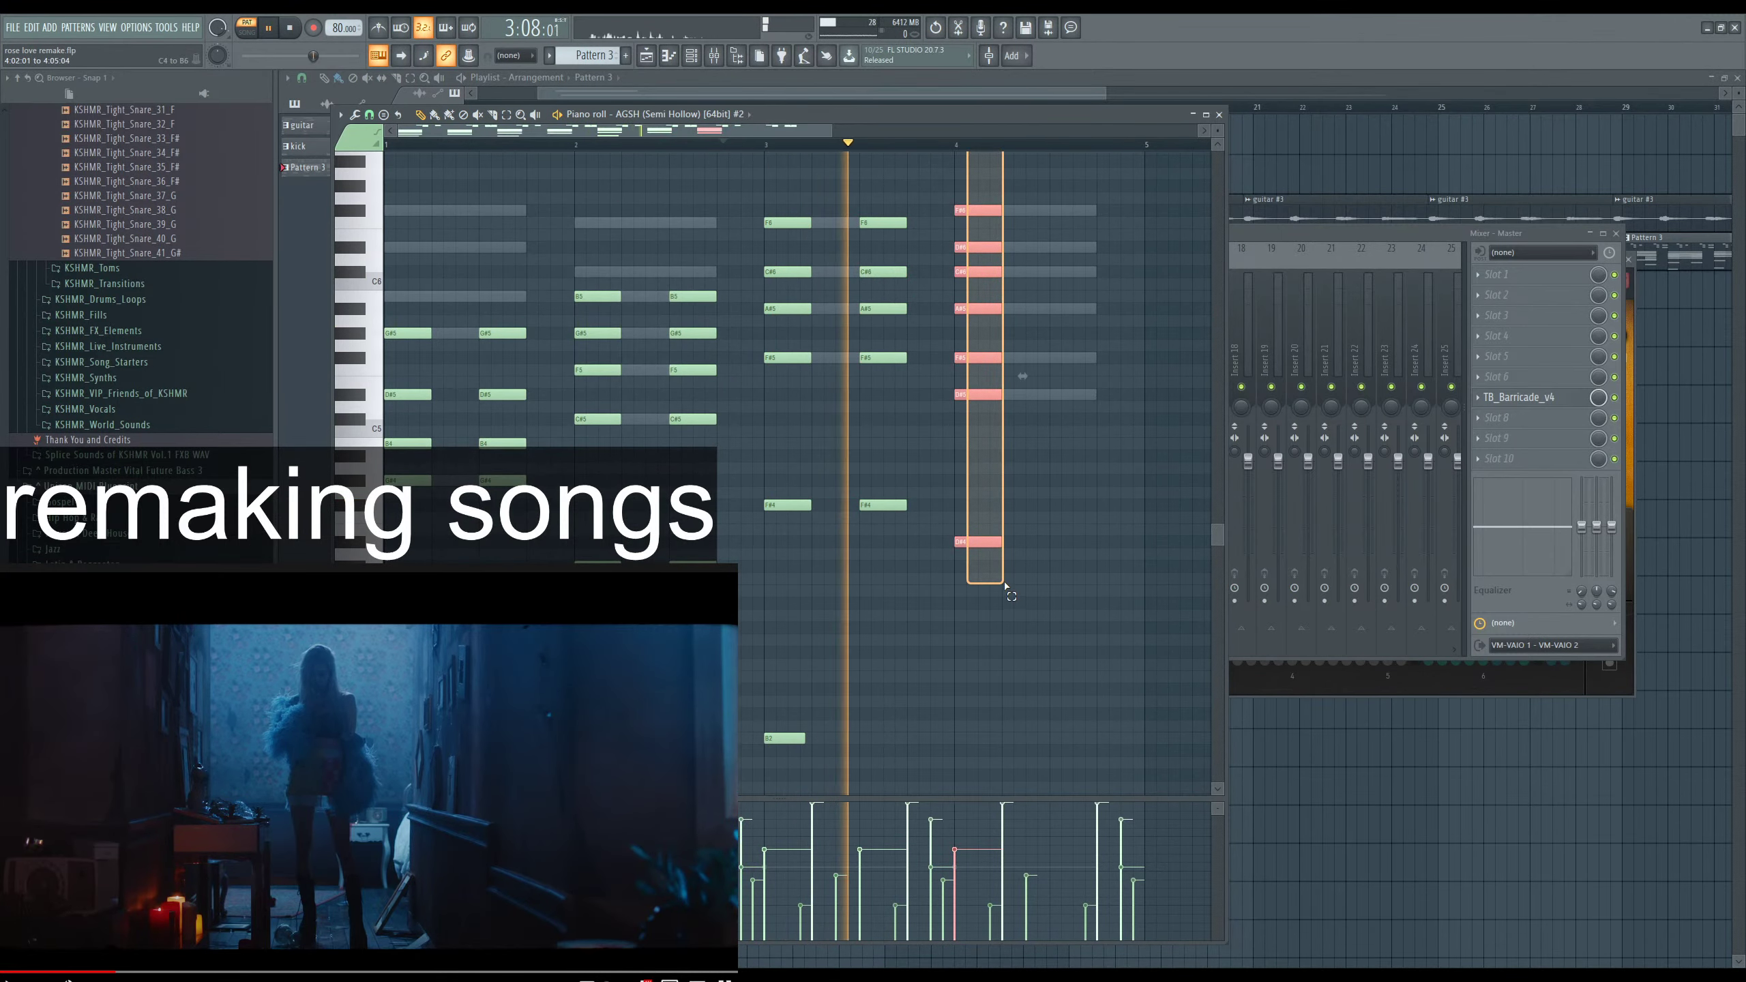
key("ctrl+b")
Lower bar 3's bass note to A#2 and add a G#2 bass note at the start of bar 4.
scroll(1062, 543, "down", 3)
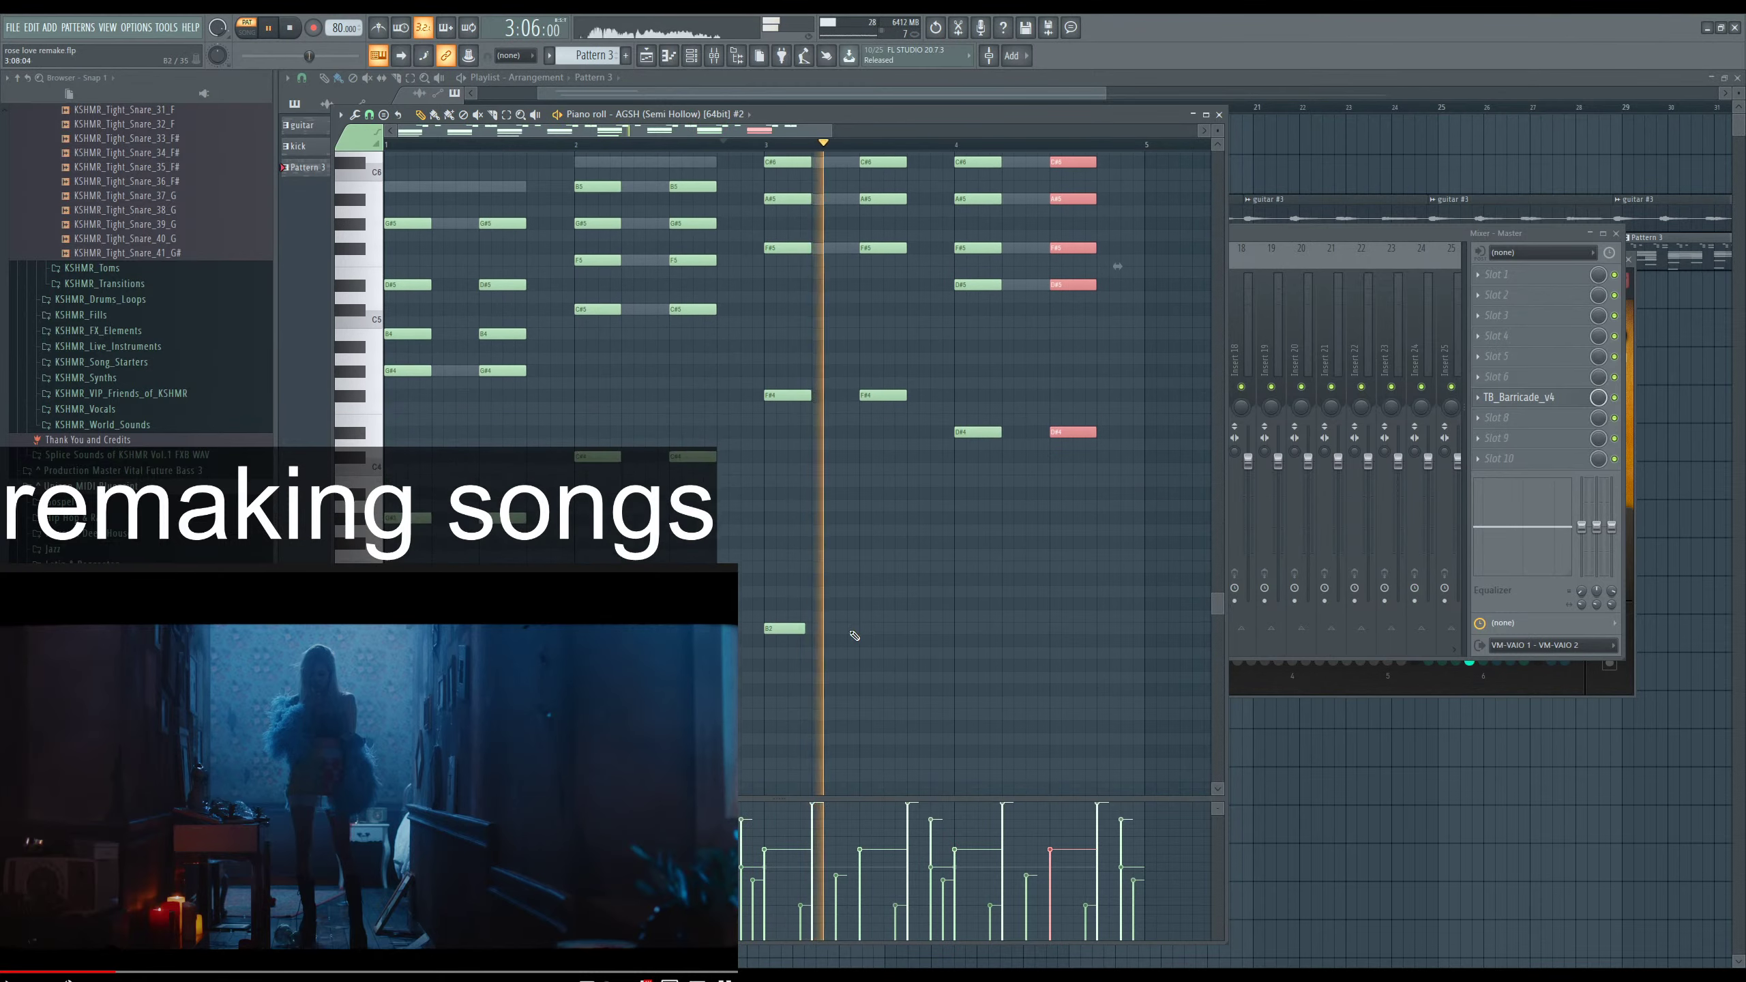
mouse_move(782, 629)
left_mouse_down()
mouse_move(785, 681)
mouse_move(783, 639)
left_mouse_up()
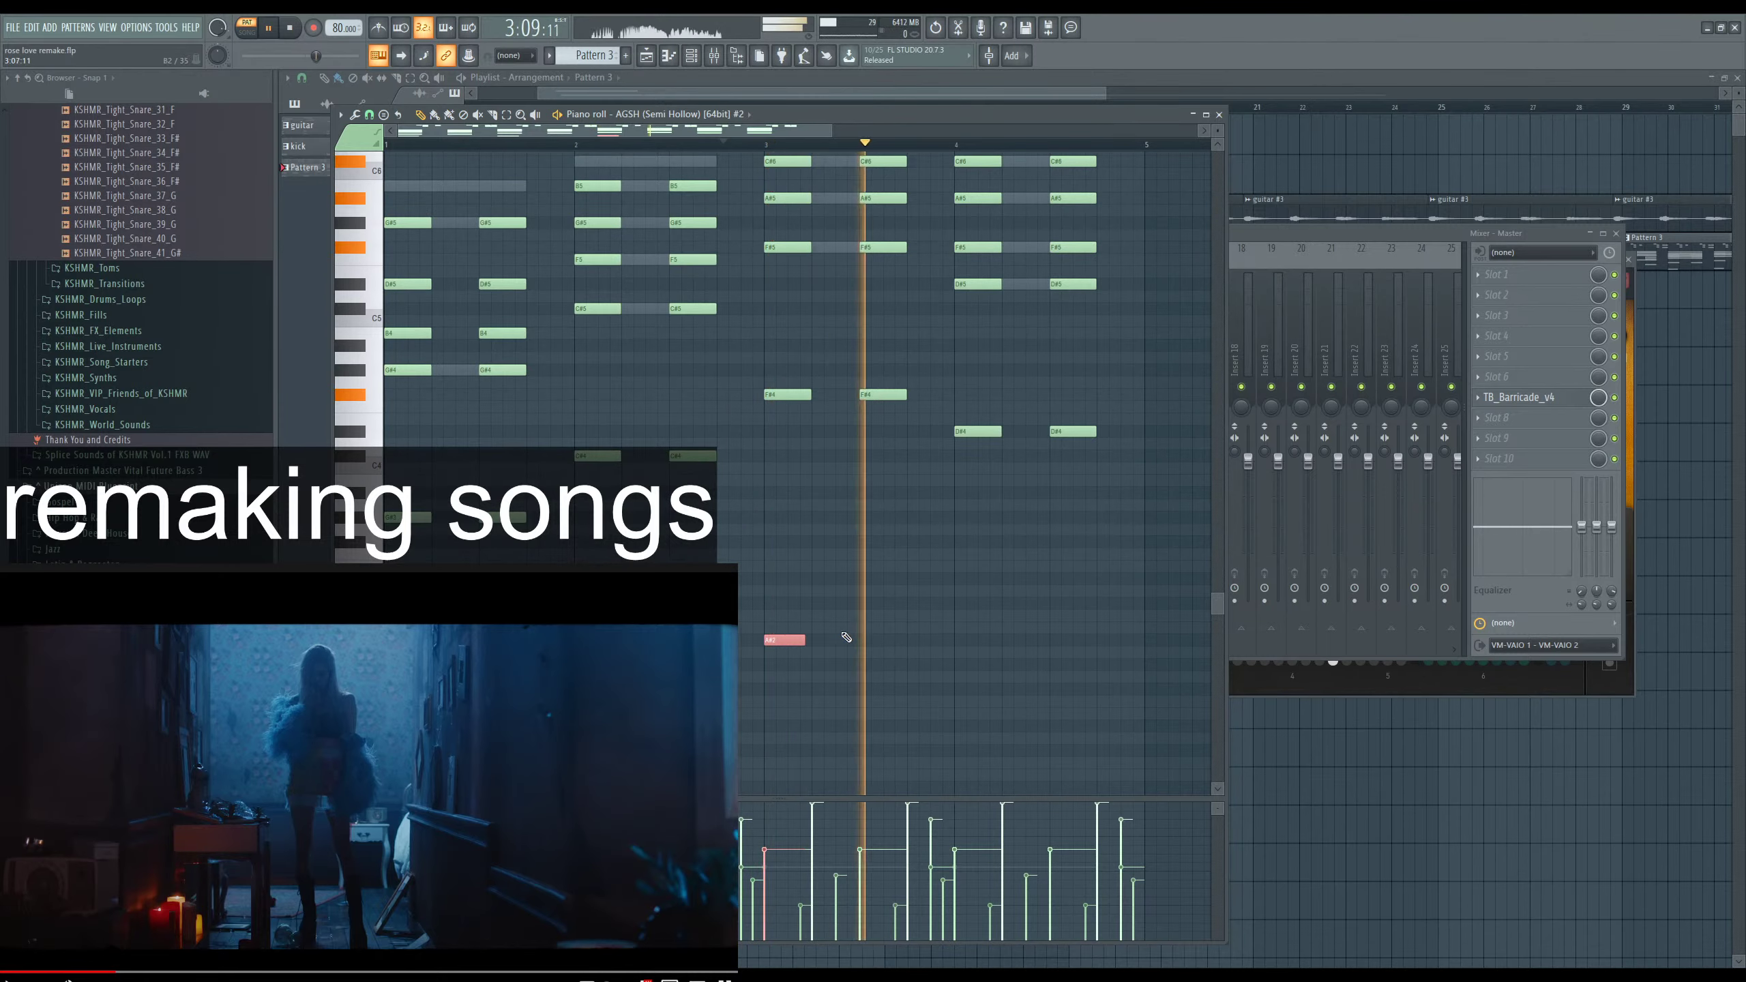
left_click(976, 665)
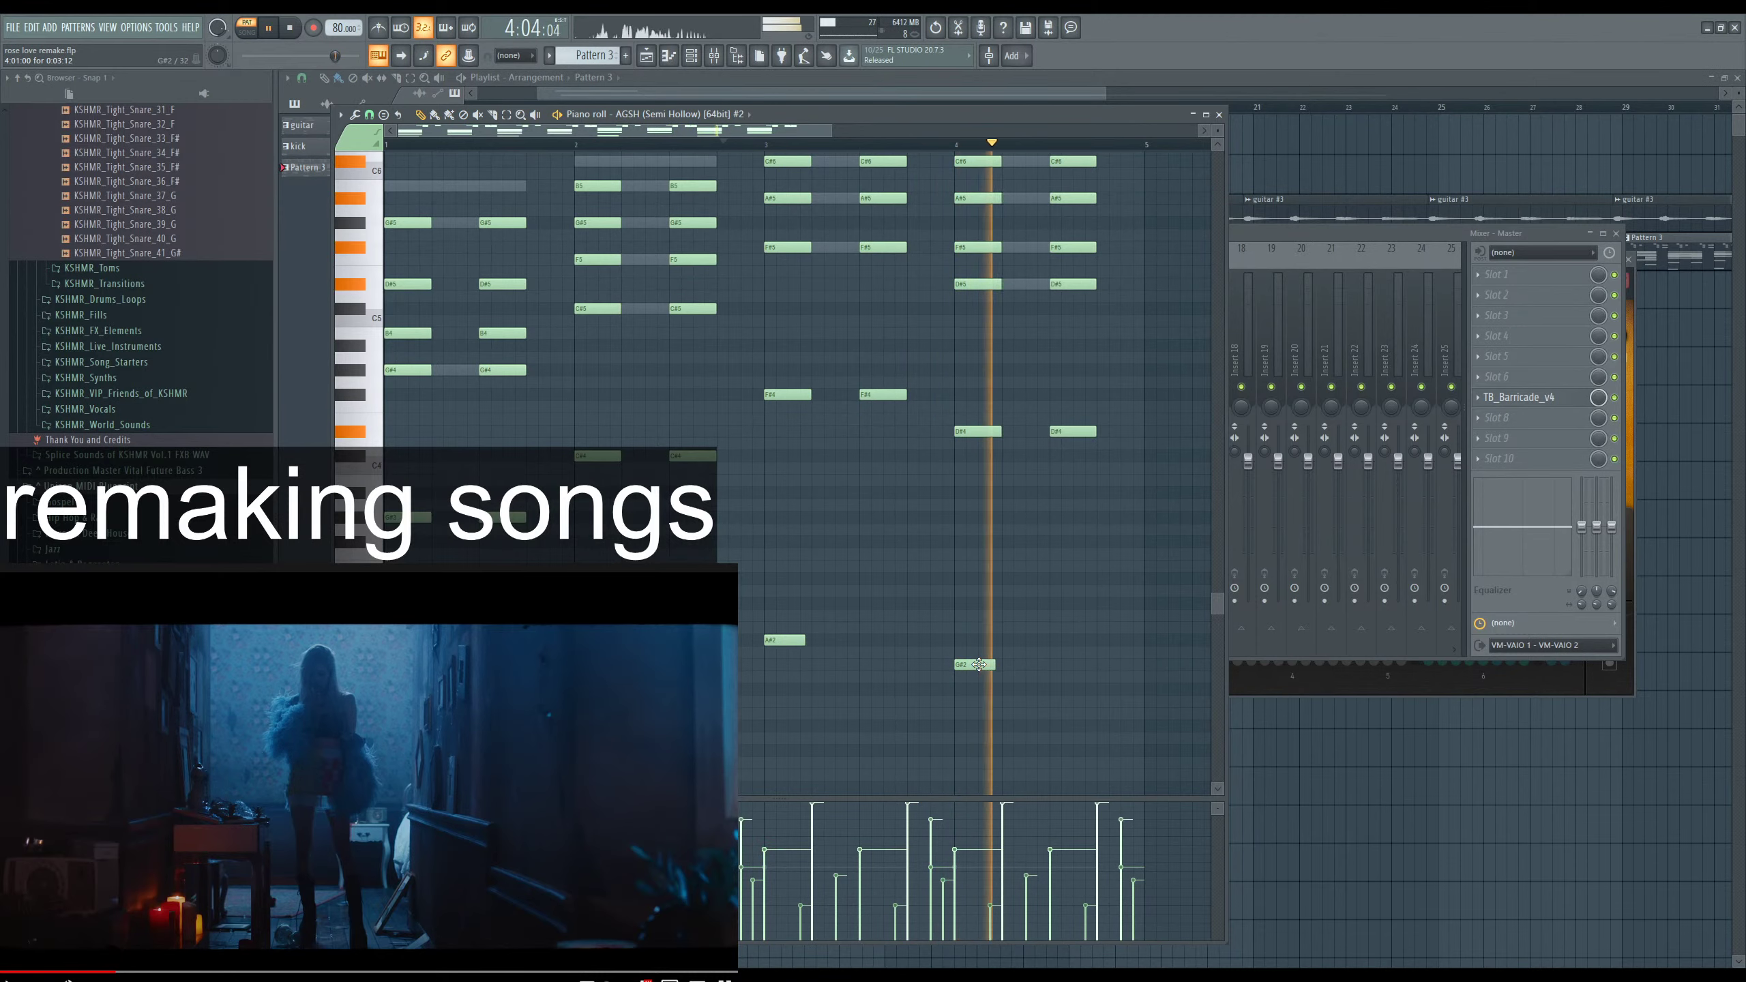
Replay the pattern from the start and examine the strum triggers and the chord notes across all four bars.
scroll(987, 657, "up", 4)
scroll(987, 650, "up", 3)
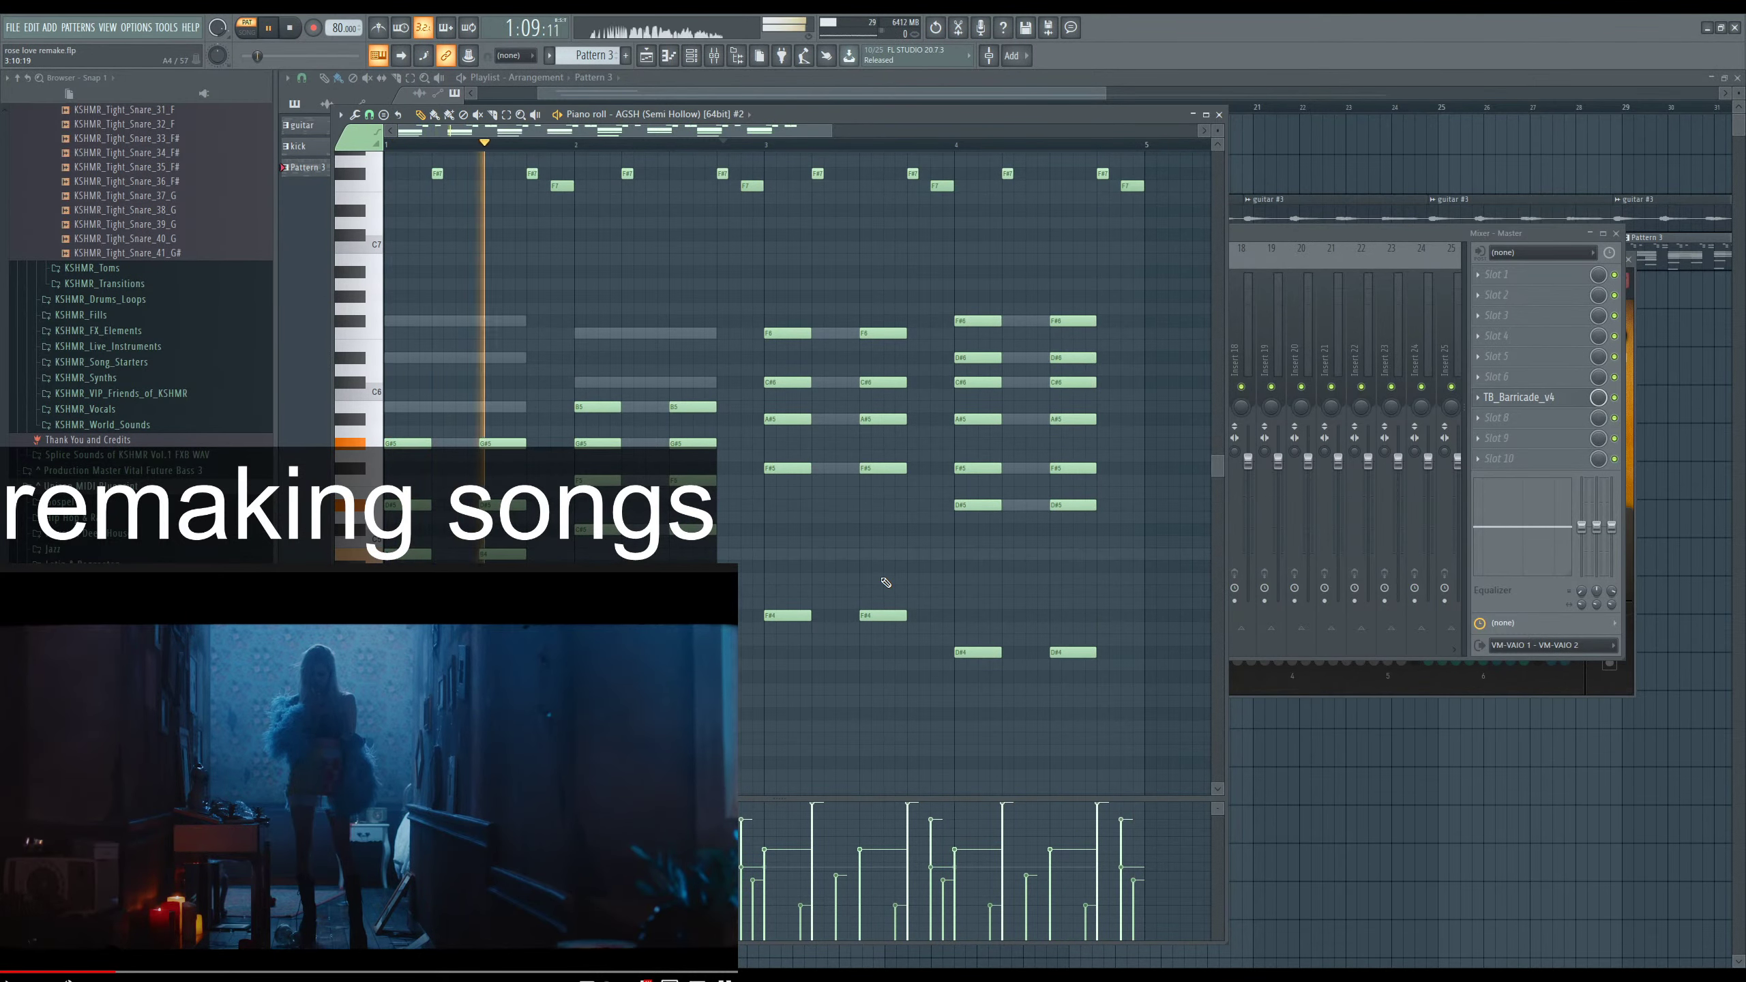
scroll(885, 583, "up", 5)
left_click(417, 145)
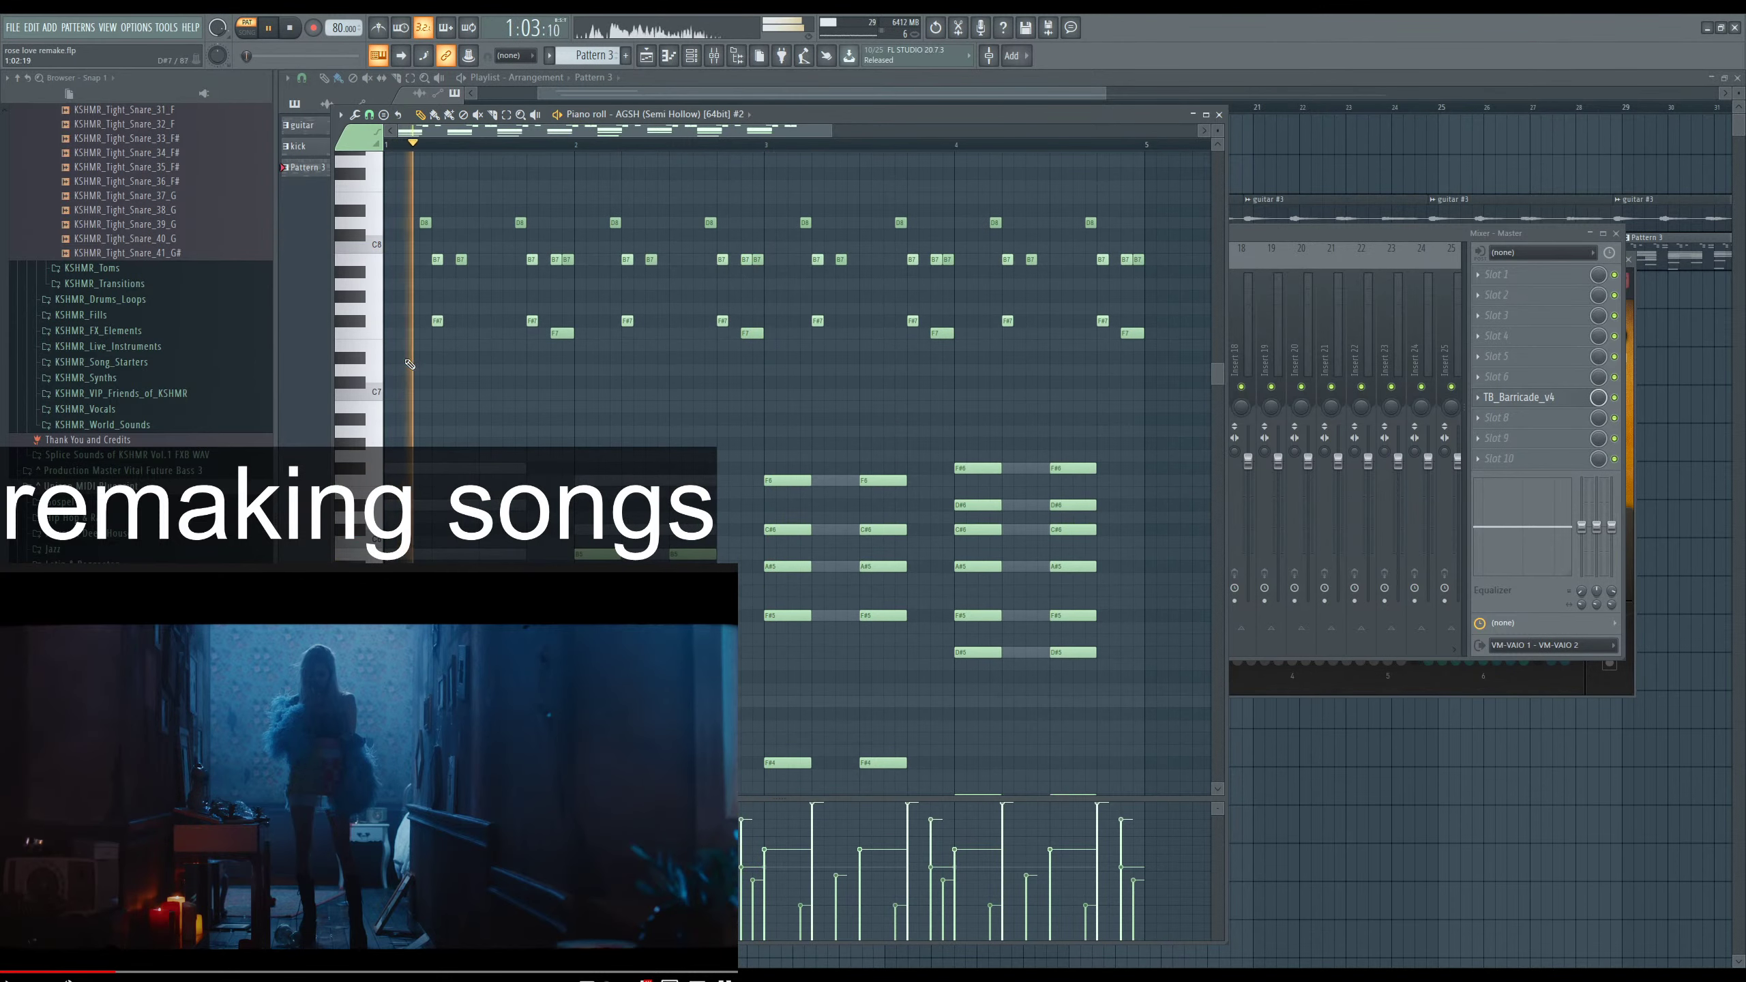
key("space")
key("space")
scroll(431, 454, "up", 3)
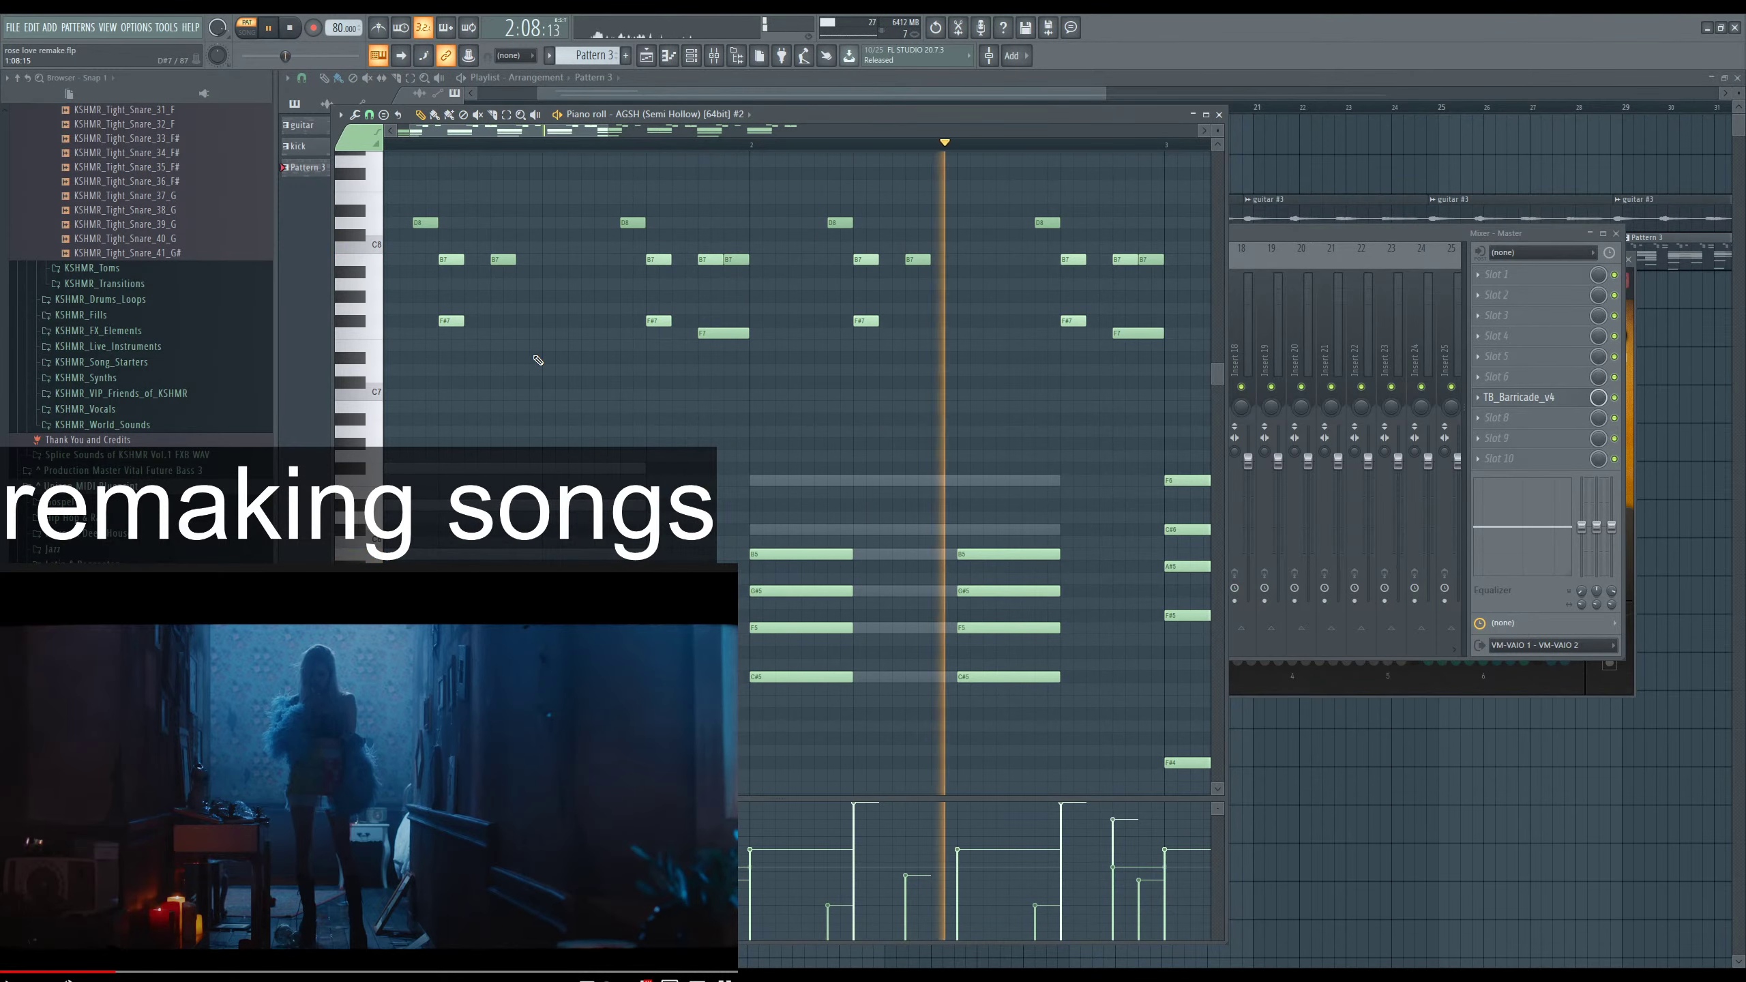
scroll(537, 372, "down", 3)
scroll(537, 356, "down", 2)
scroll(536, 355, "down", 2)
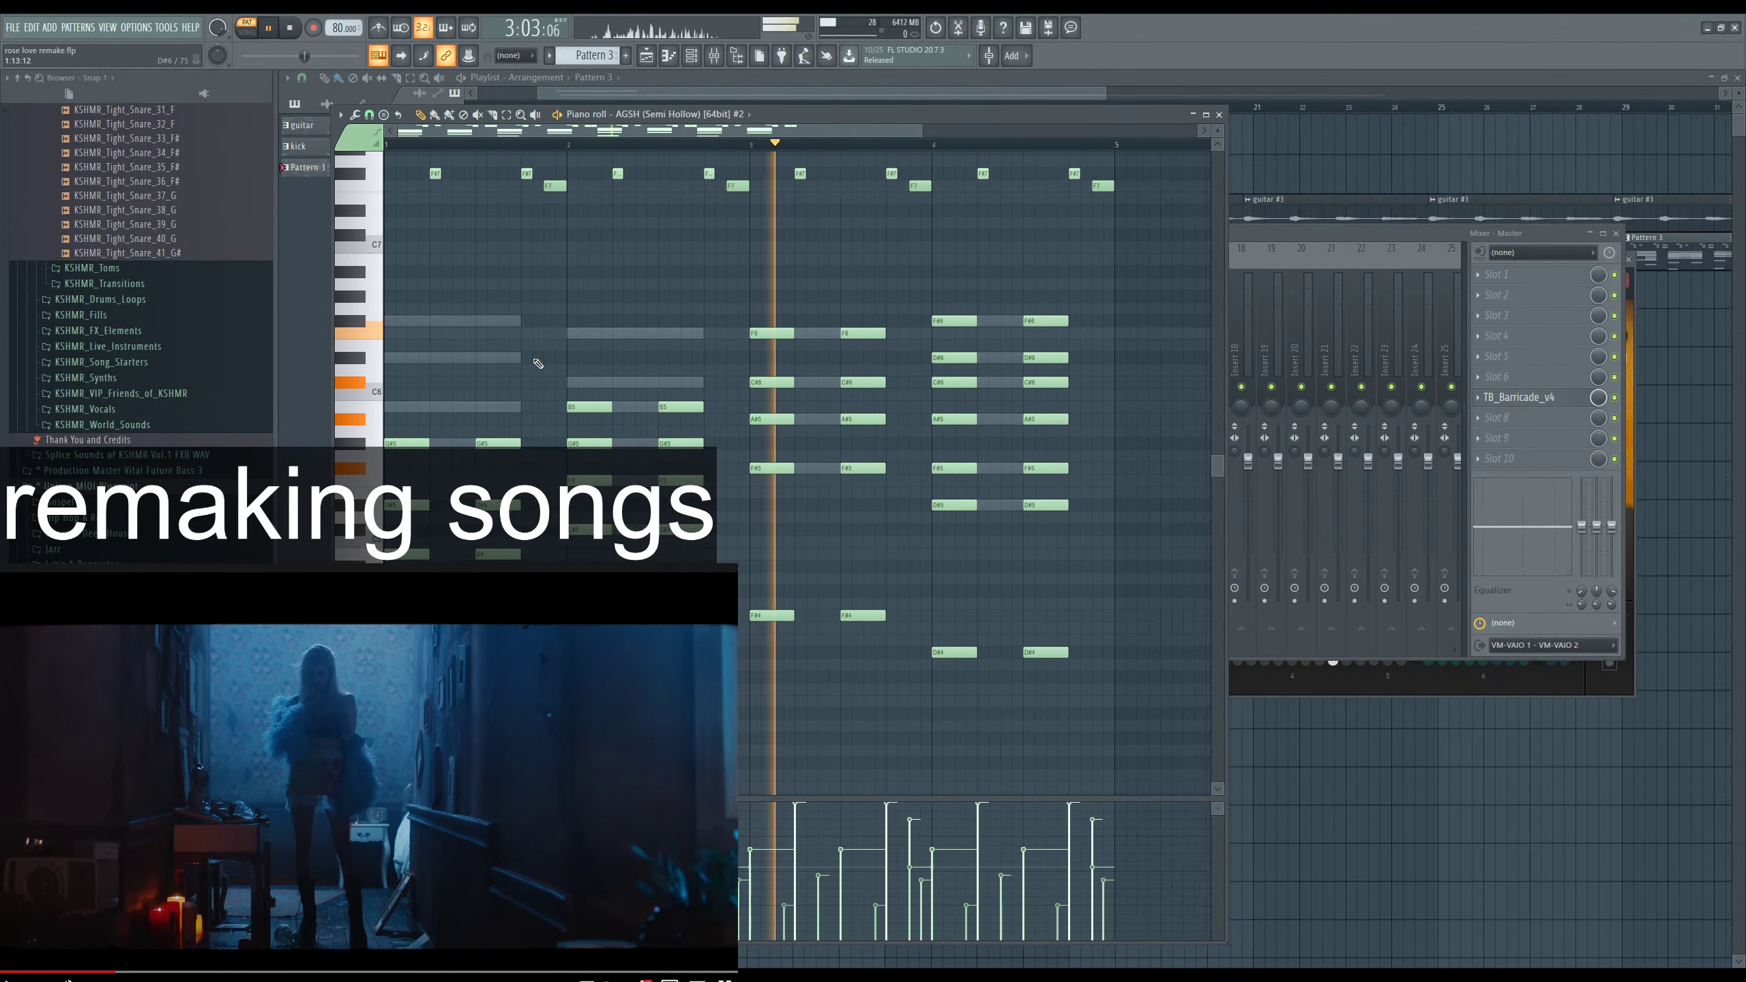
scroll(537, 354, "down", 4)
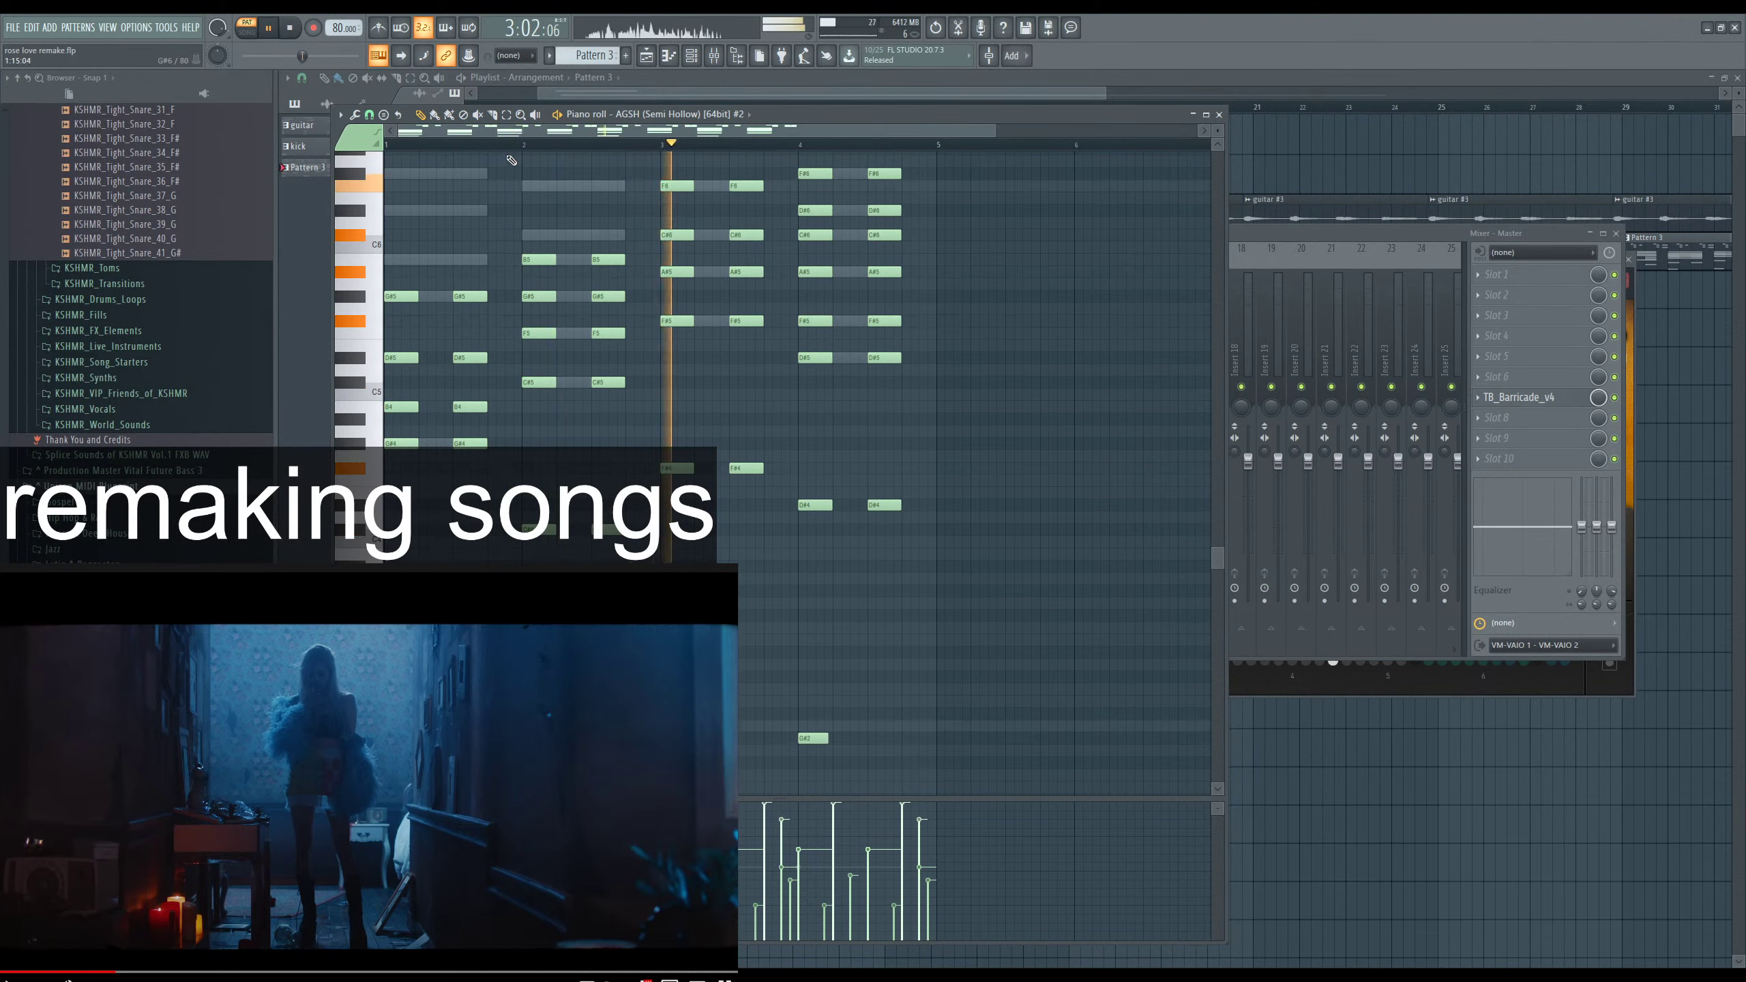
Audition bar 2's top chord notes at C6 and A#5 before returning them to B5.
left_click(509, 144)
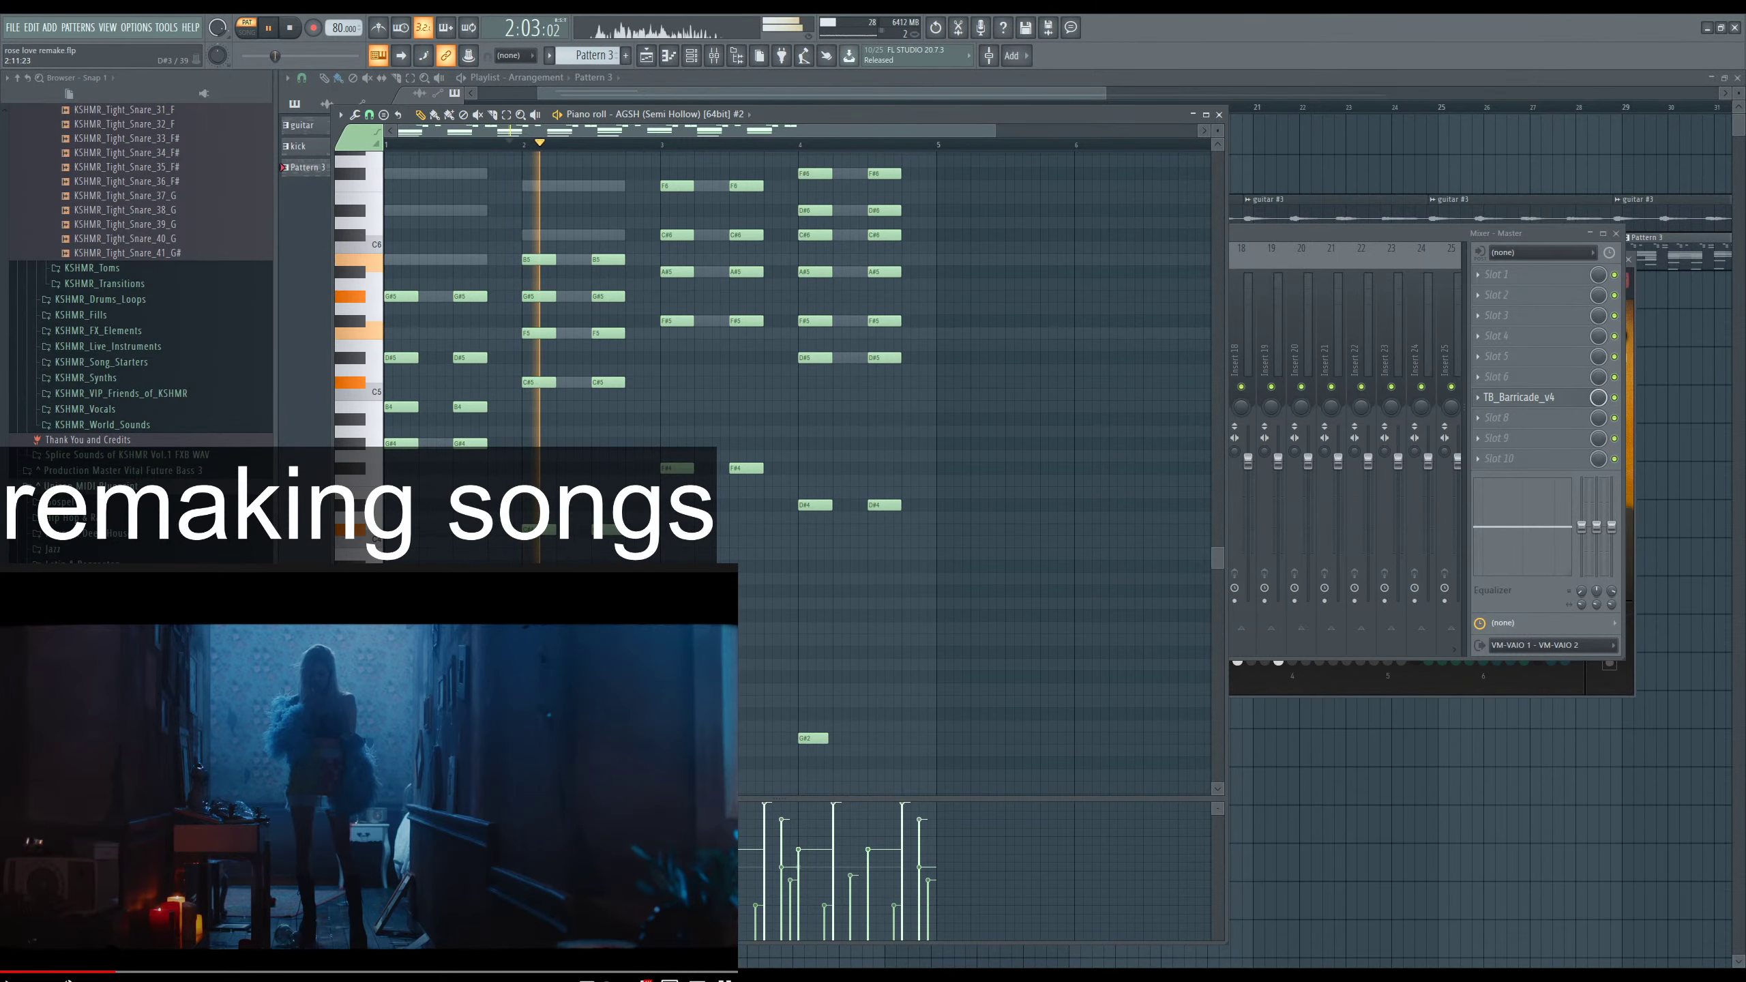
scroll(550, 310, "up", 3)
mouse_move(526, 329)
left_mouse_down()
mouse_move(626, 351)
mouse_move(535, 321)
left_mouse_up()
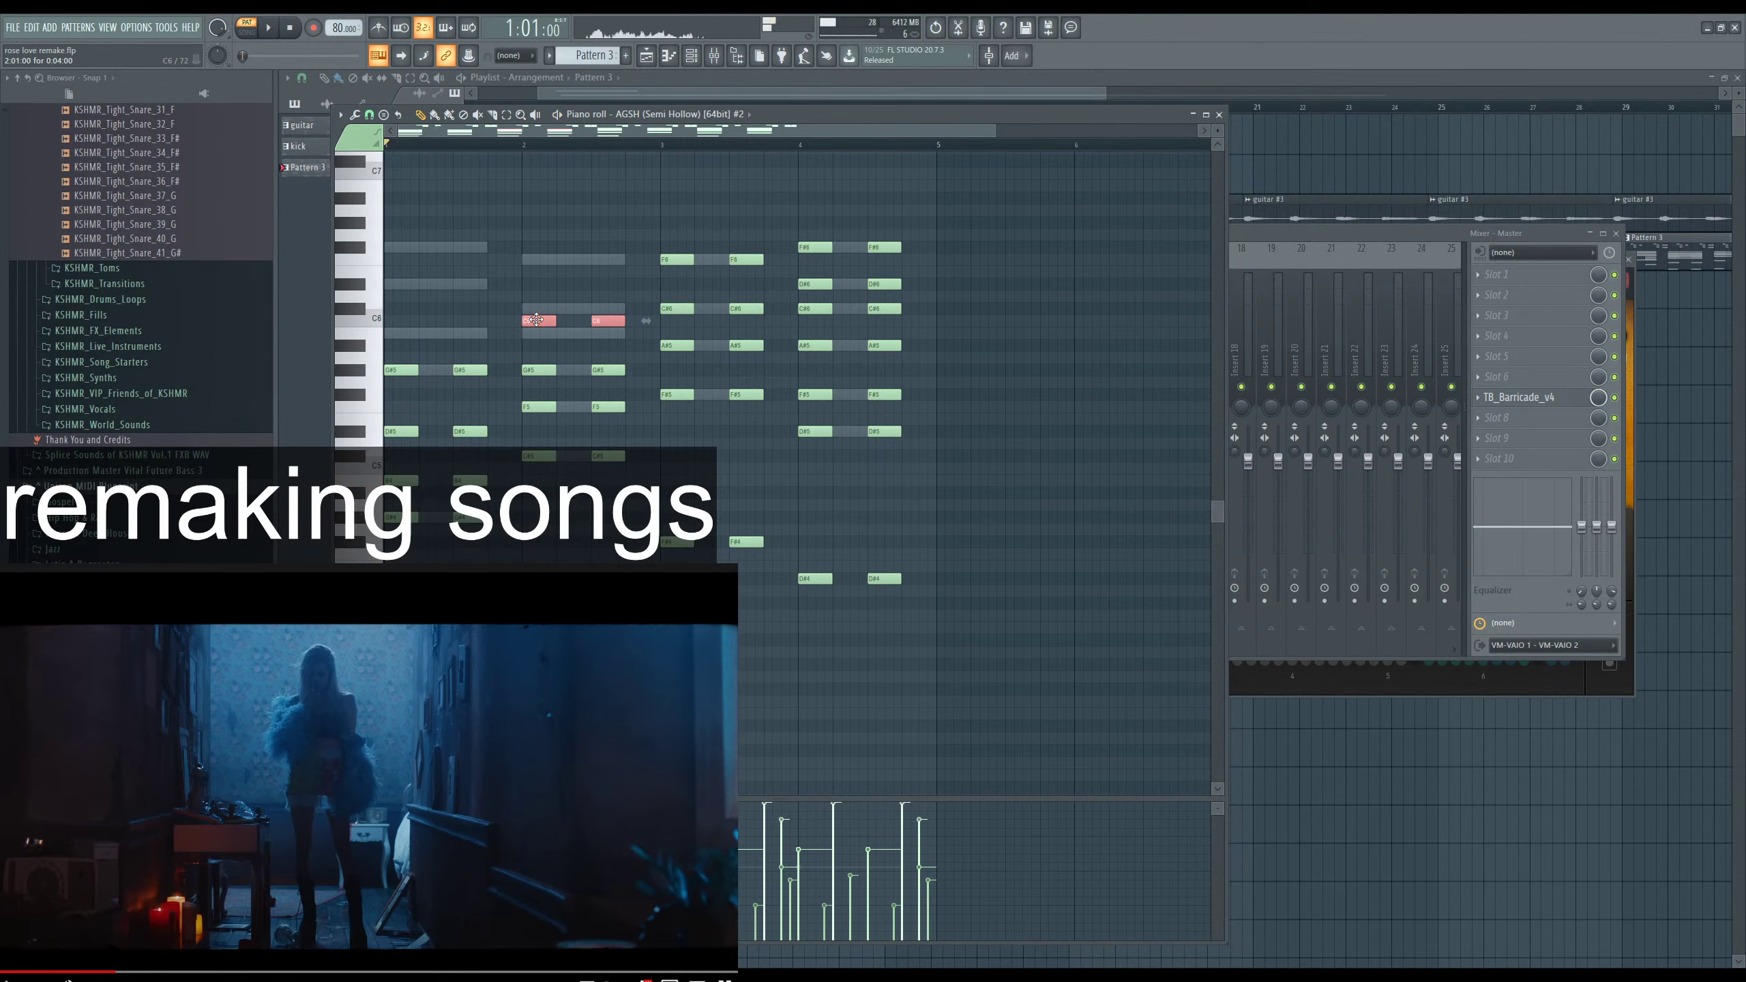
left_click_drag(536, 320, 536, 346)
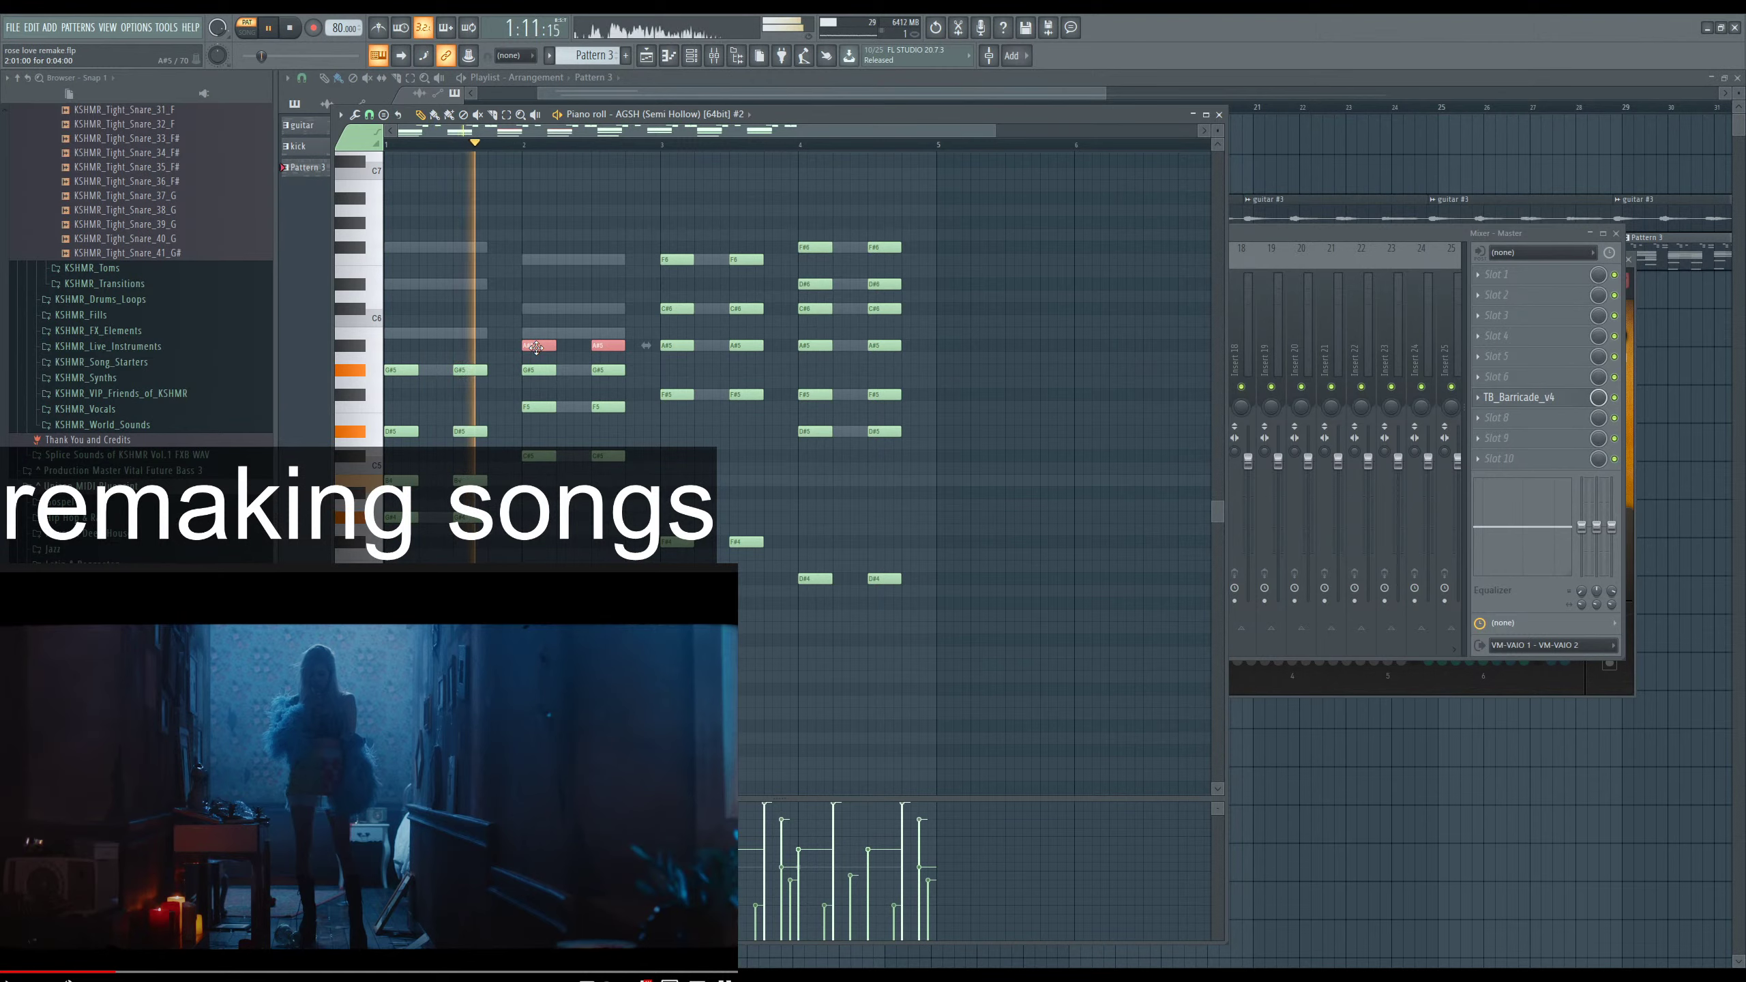
left_click_drag(536, 346, 535, 333)
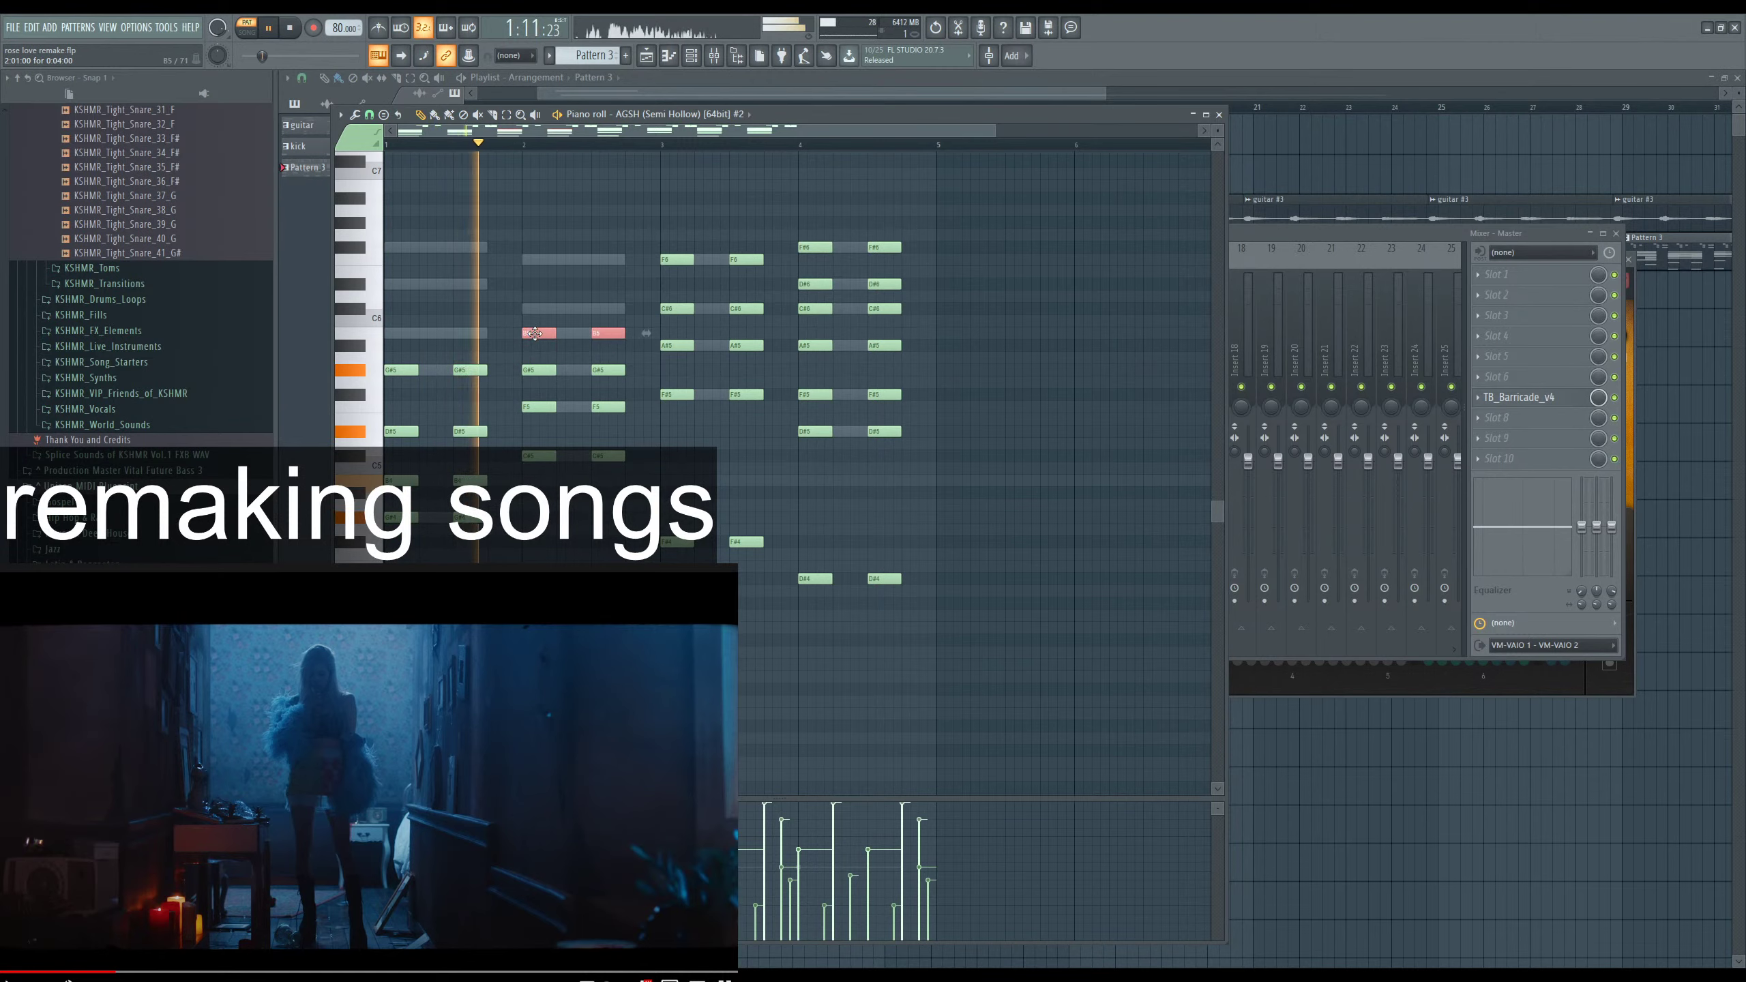
key("space")
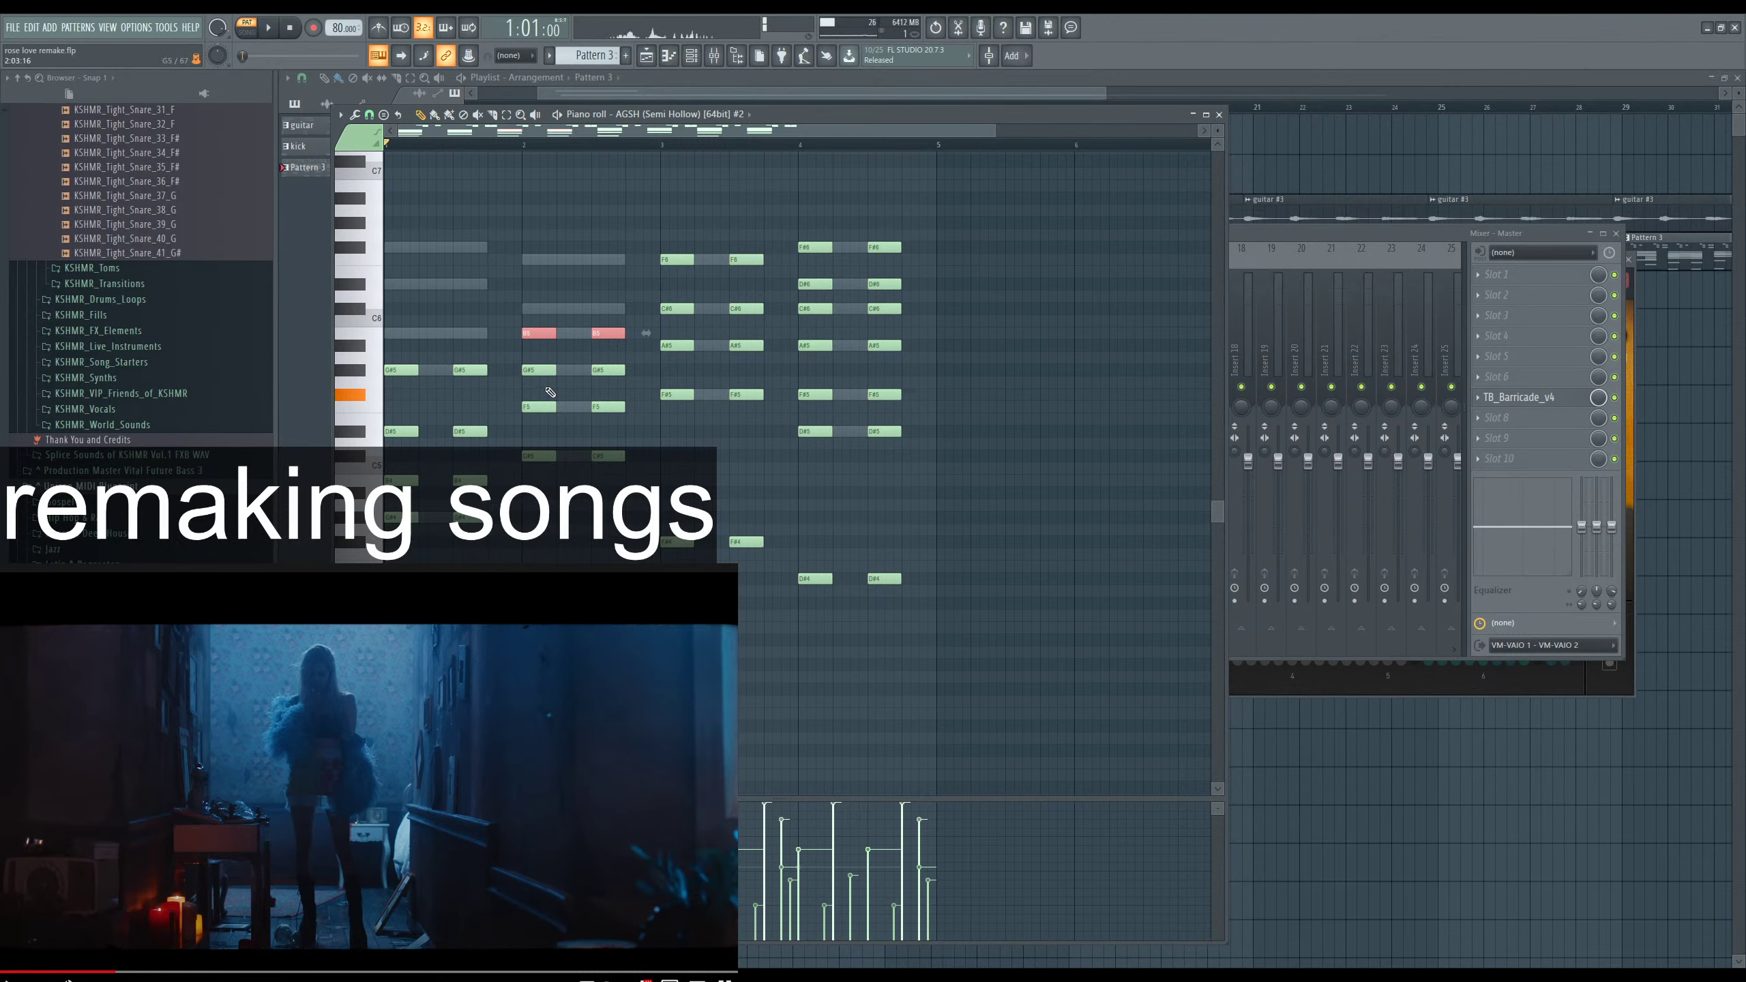
Transpose both of bar 2's chords down one octave and add an F#5 above each, at steps 1 and 9.
key("space")
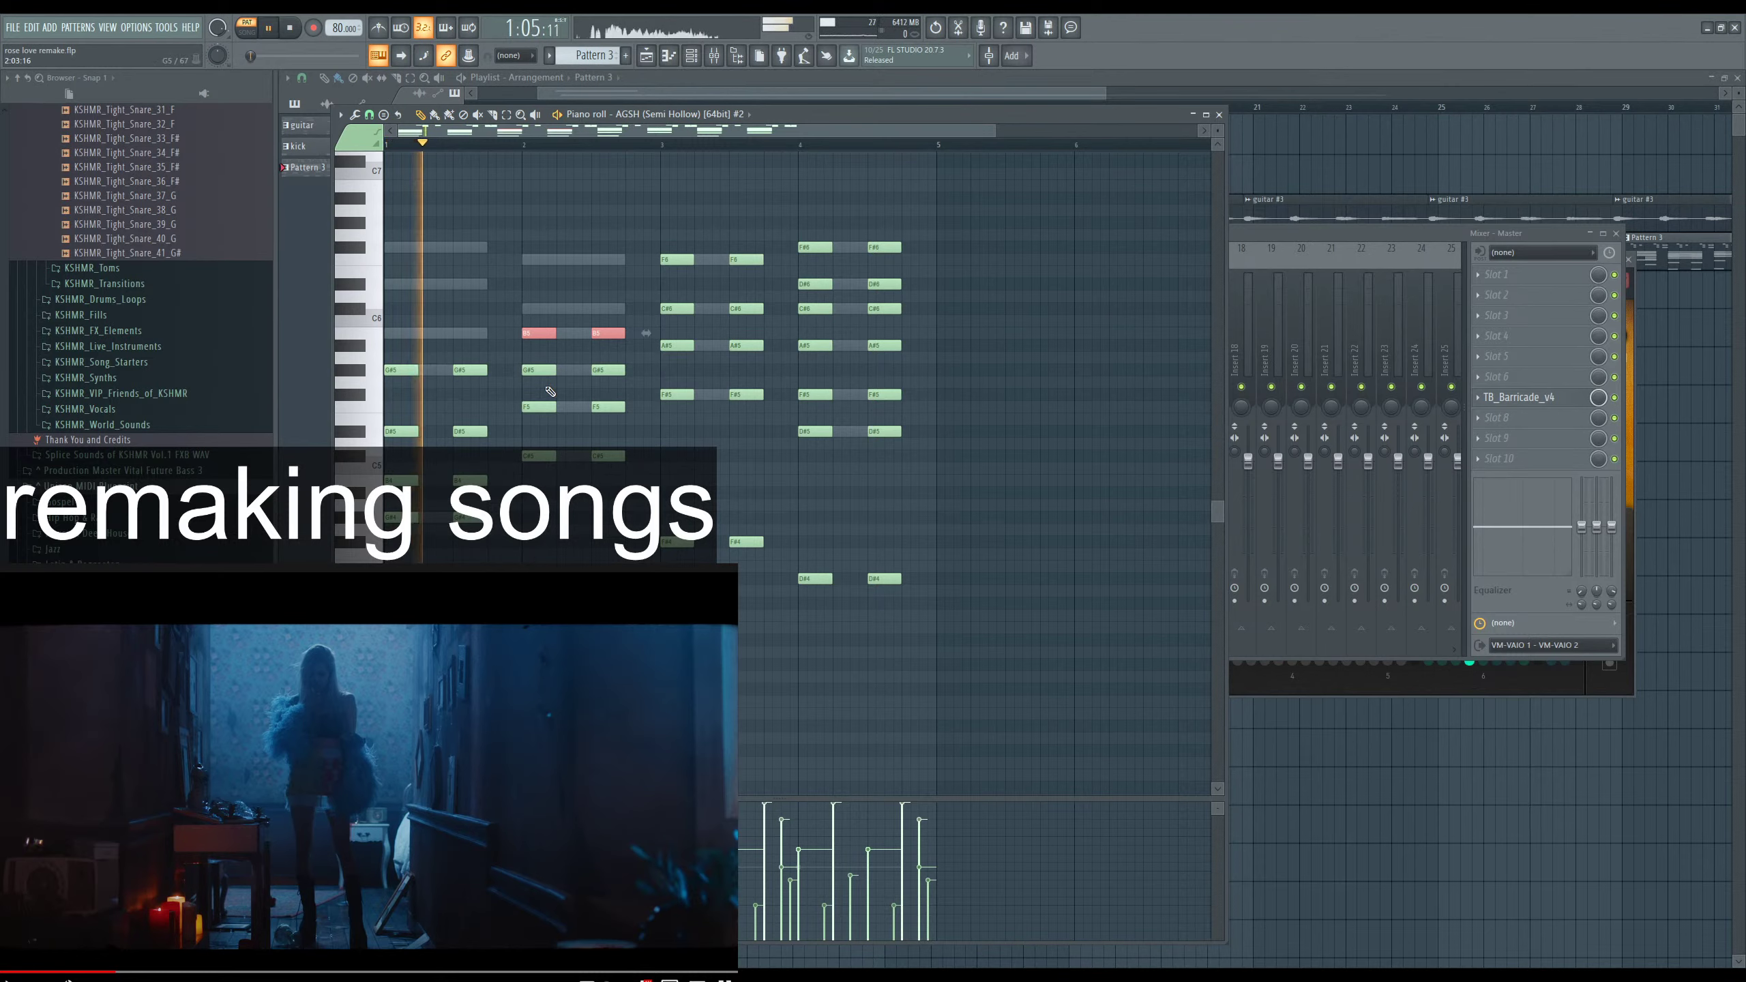
key("space")
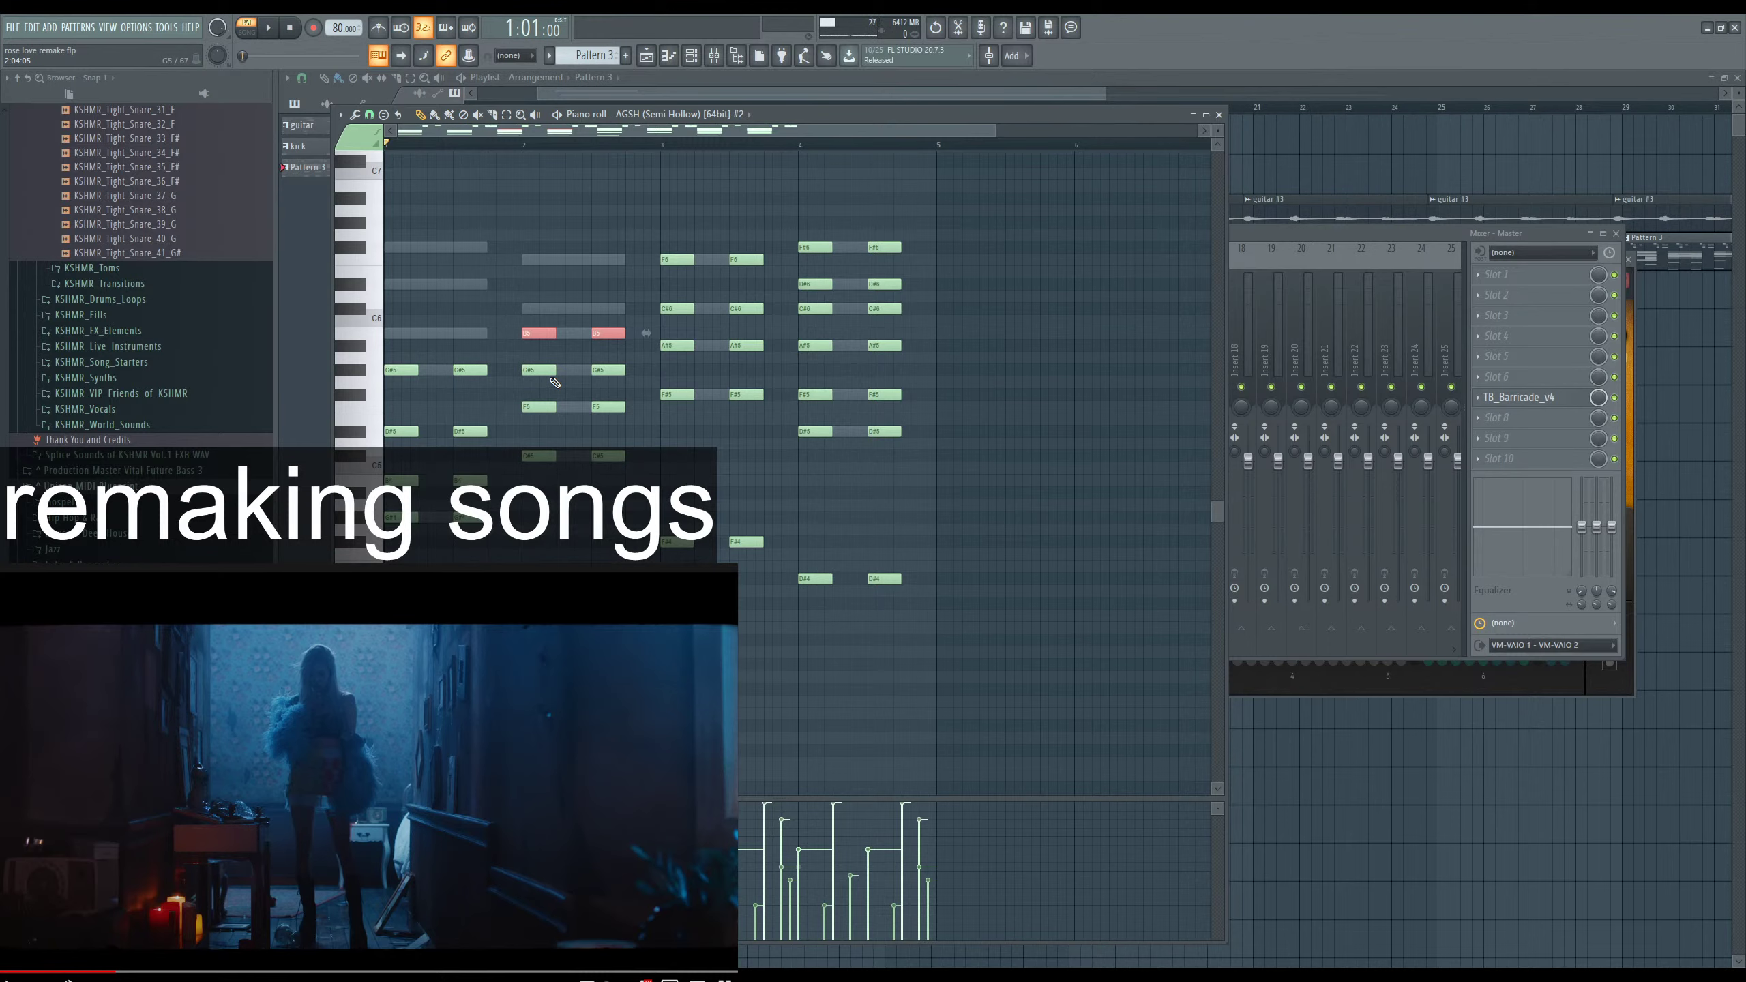
left_click_drag(538, 332, 633, 480)
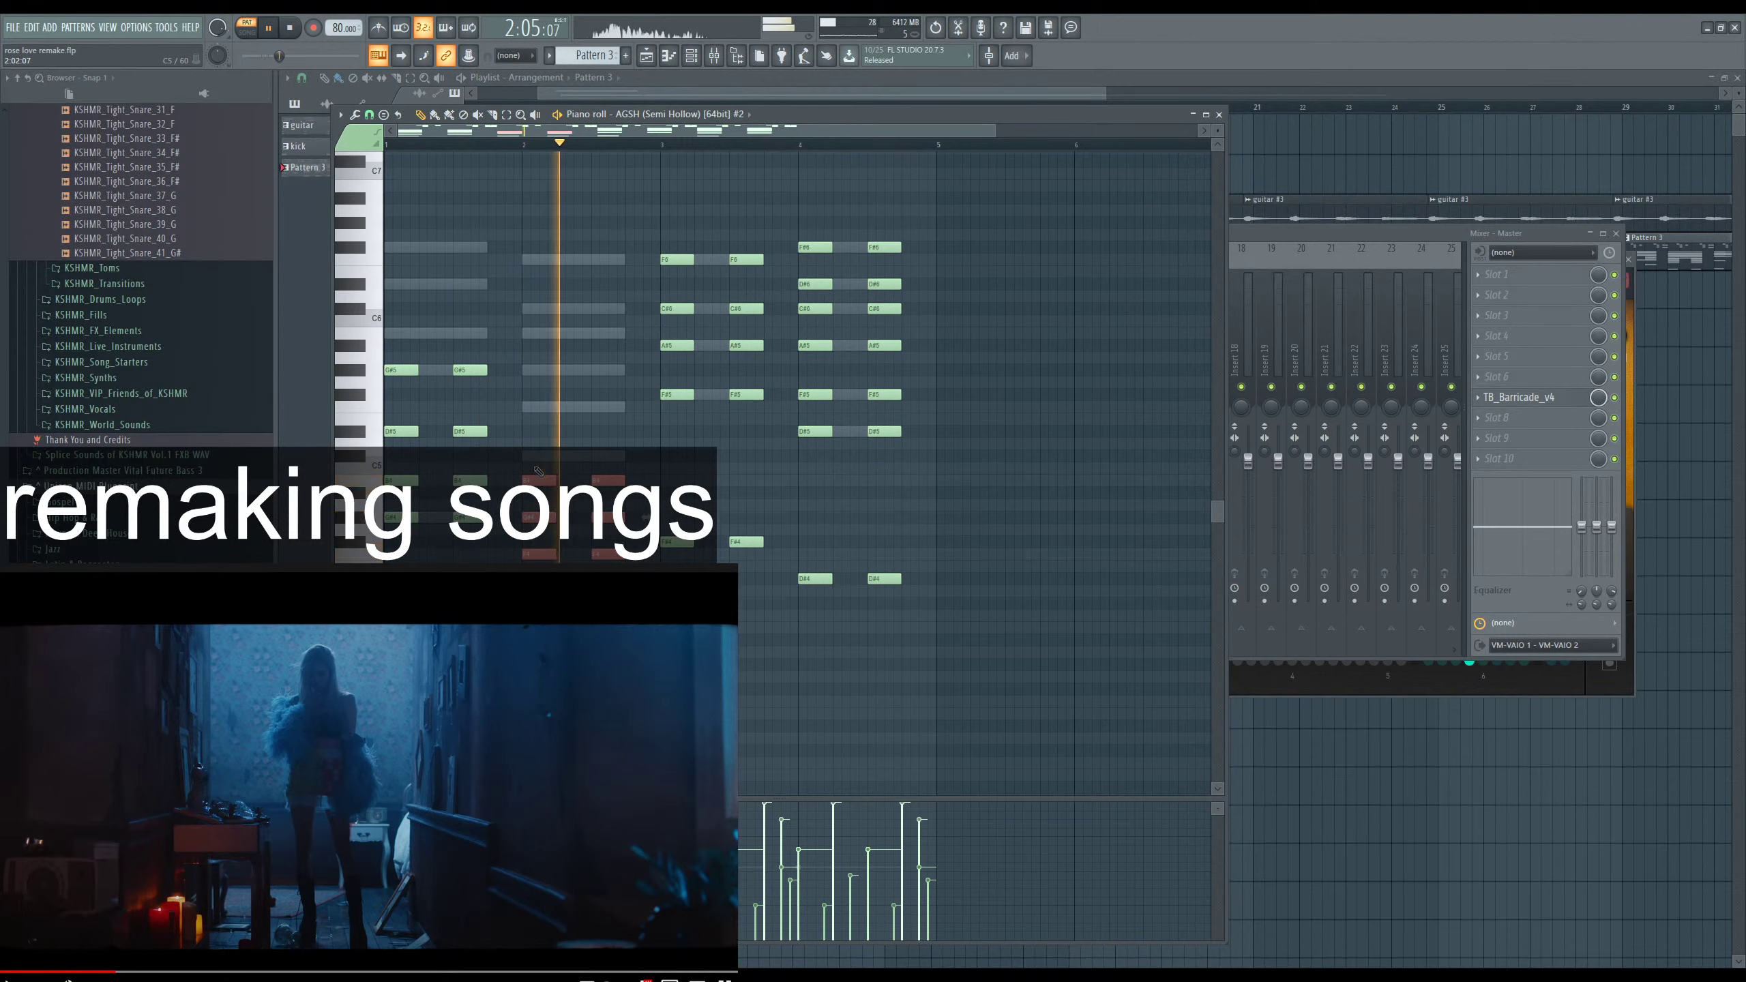
key("space")
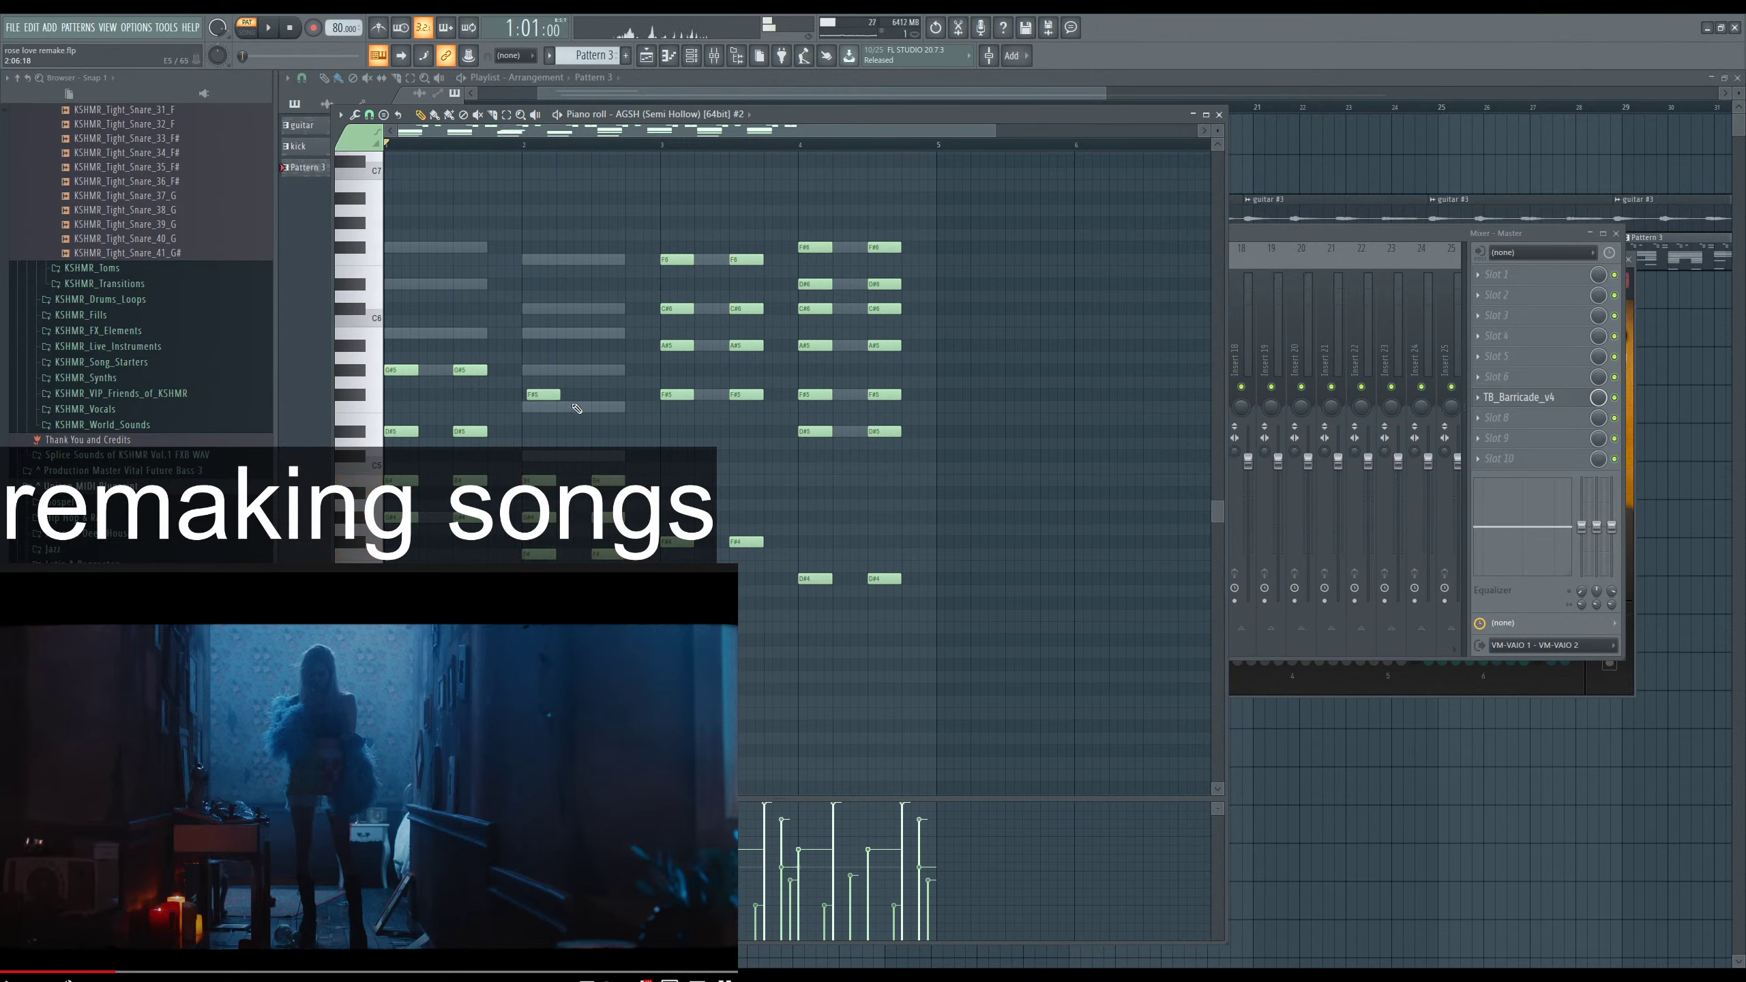
left_click(602, 394)
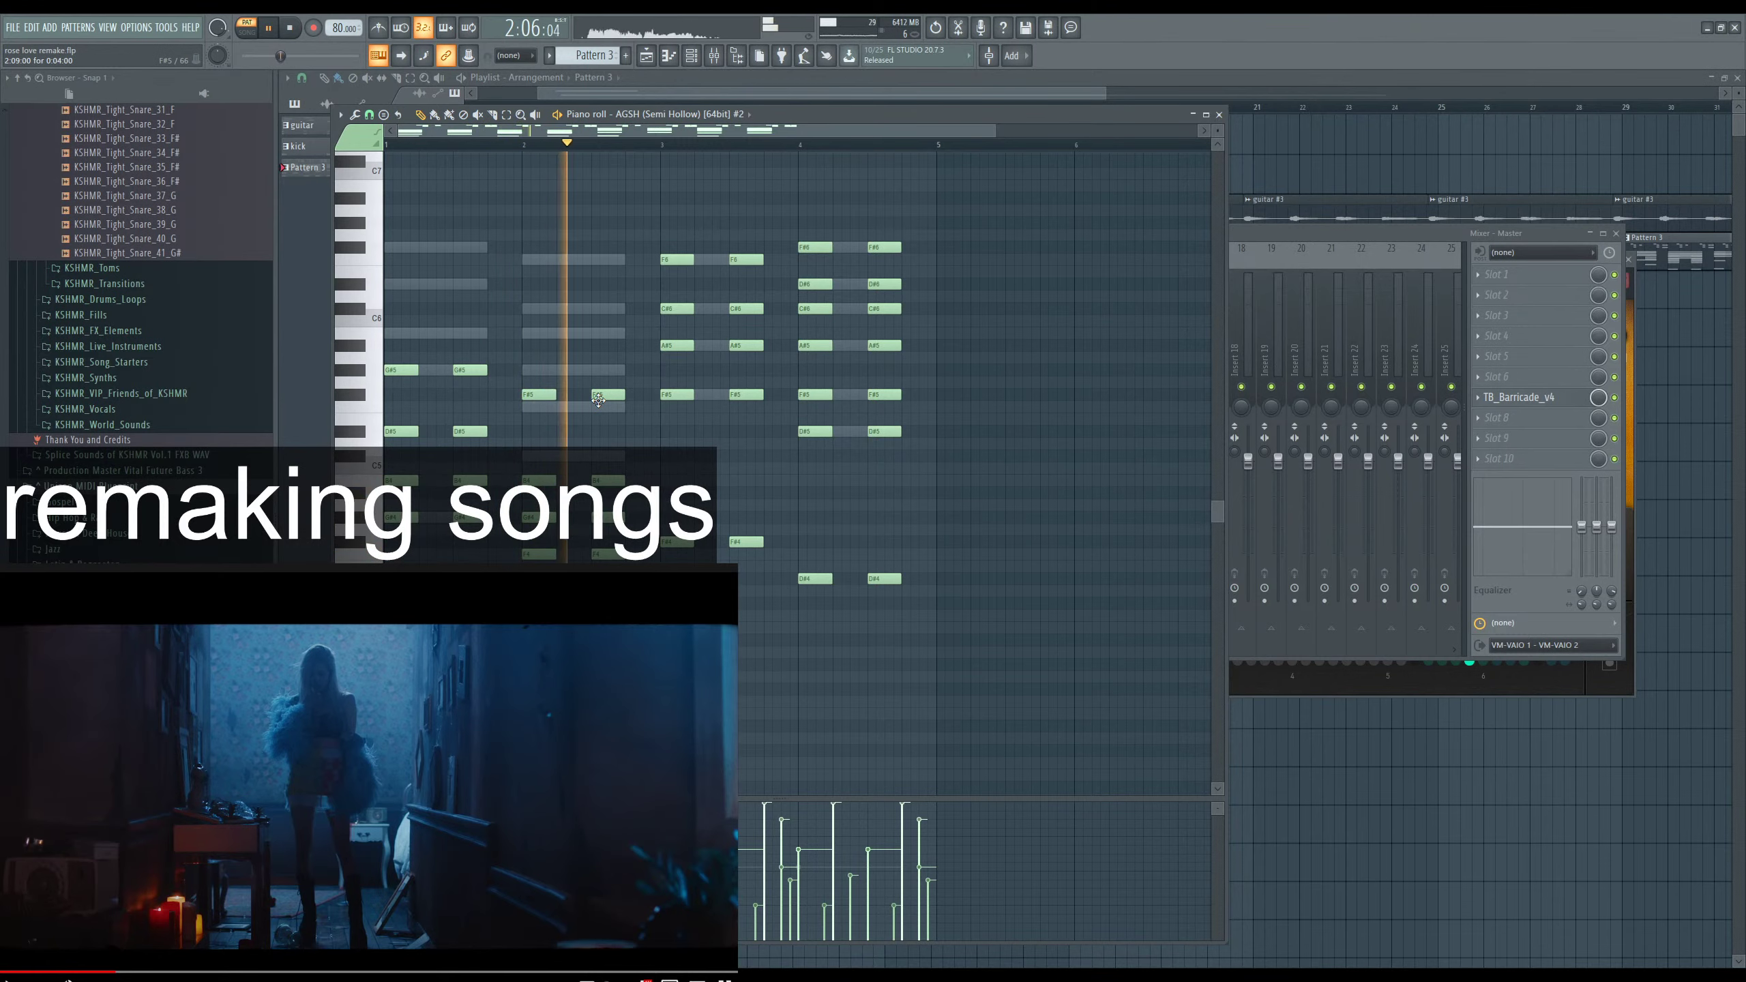
Replay into bar 3 and transpose the upper notes of both its chords, F#5 to F6, down one octave.
scroll(598, 400, "down", 3)
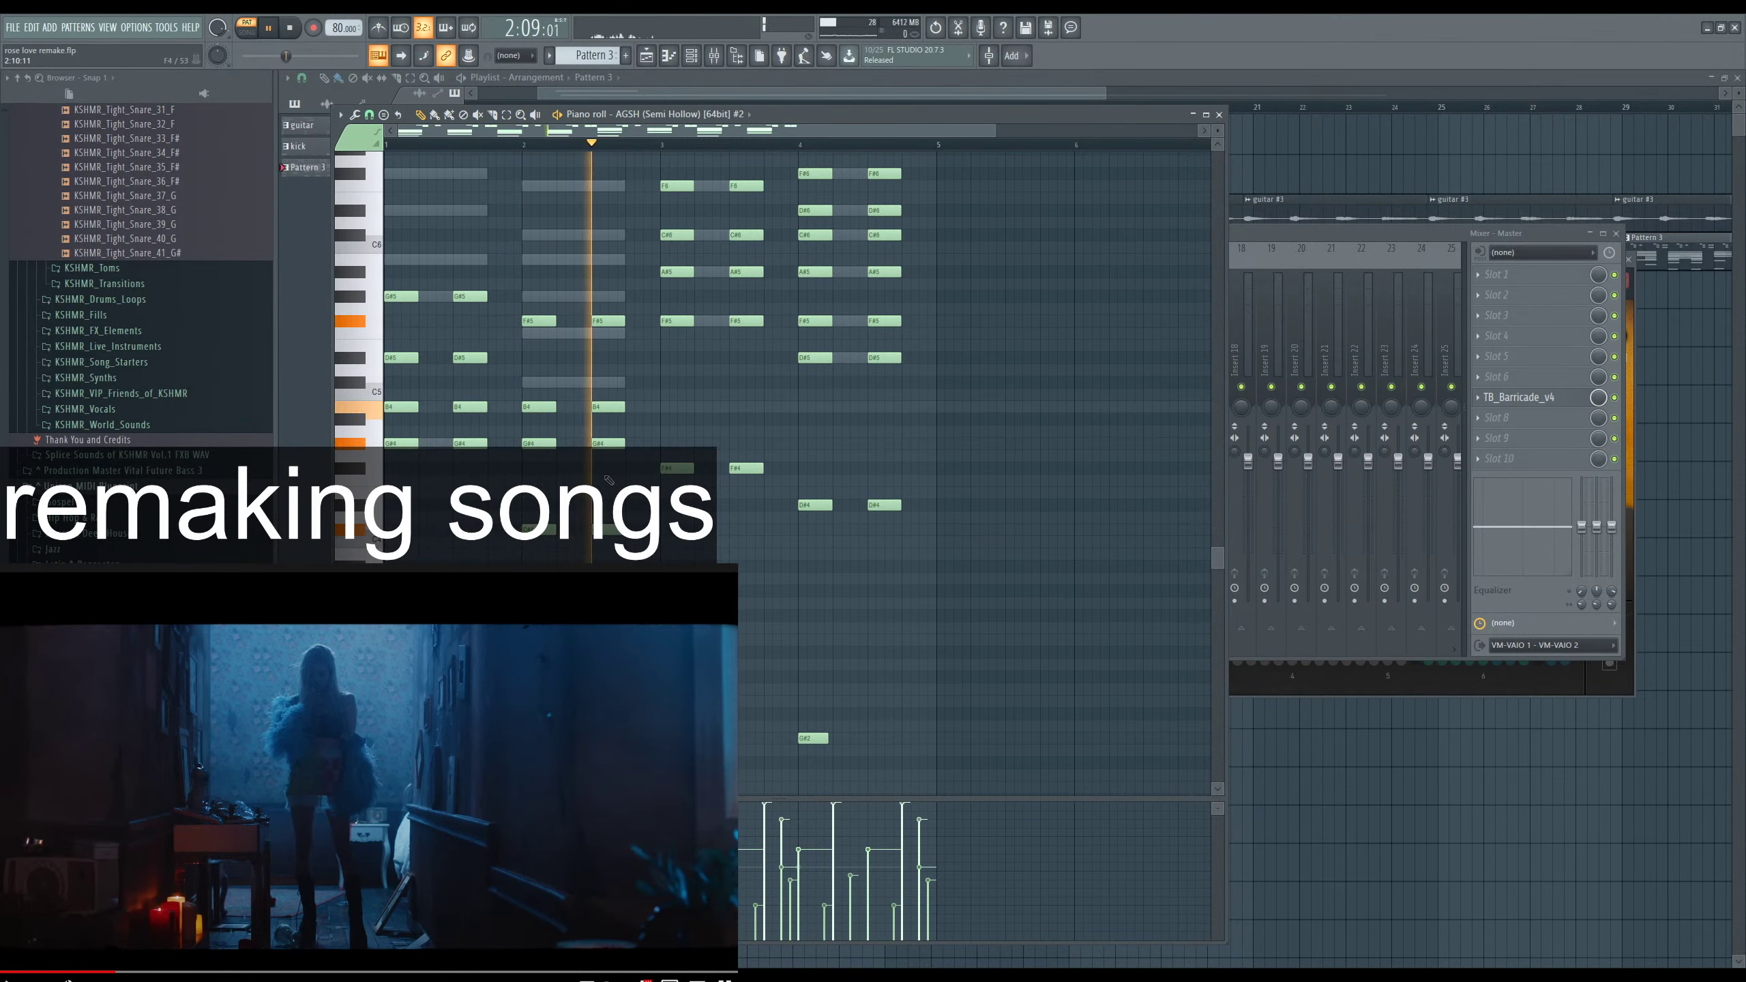
scroll(605, 477, "up", 2)
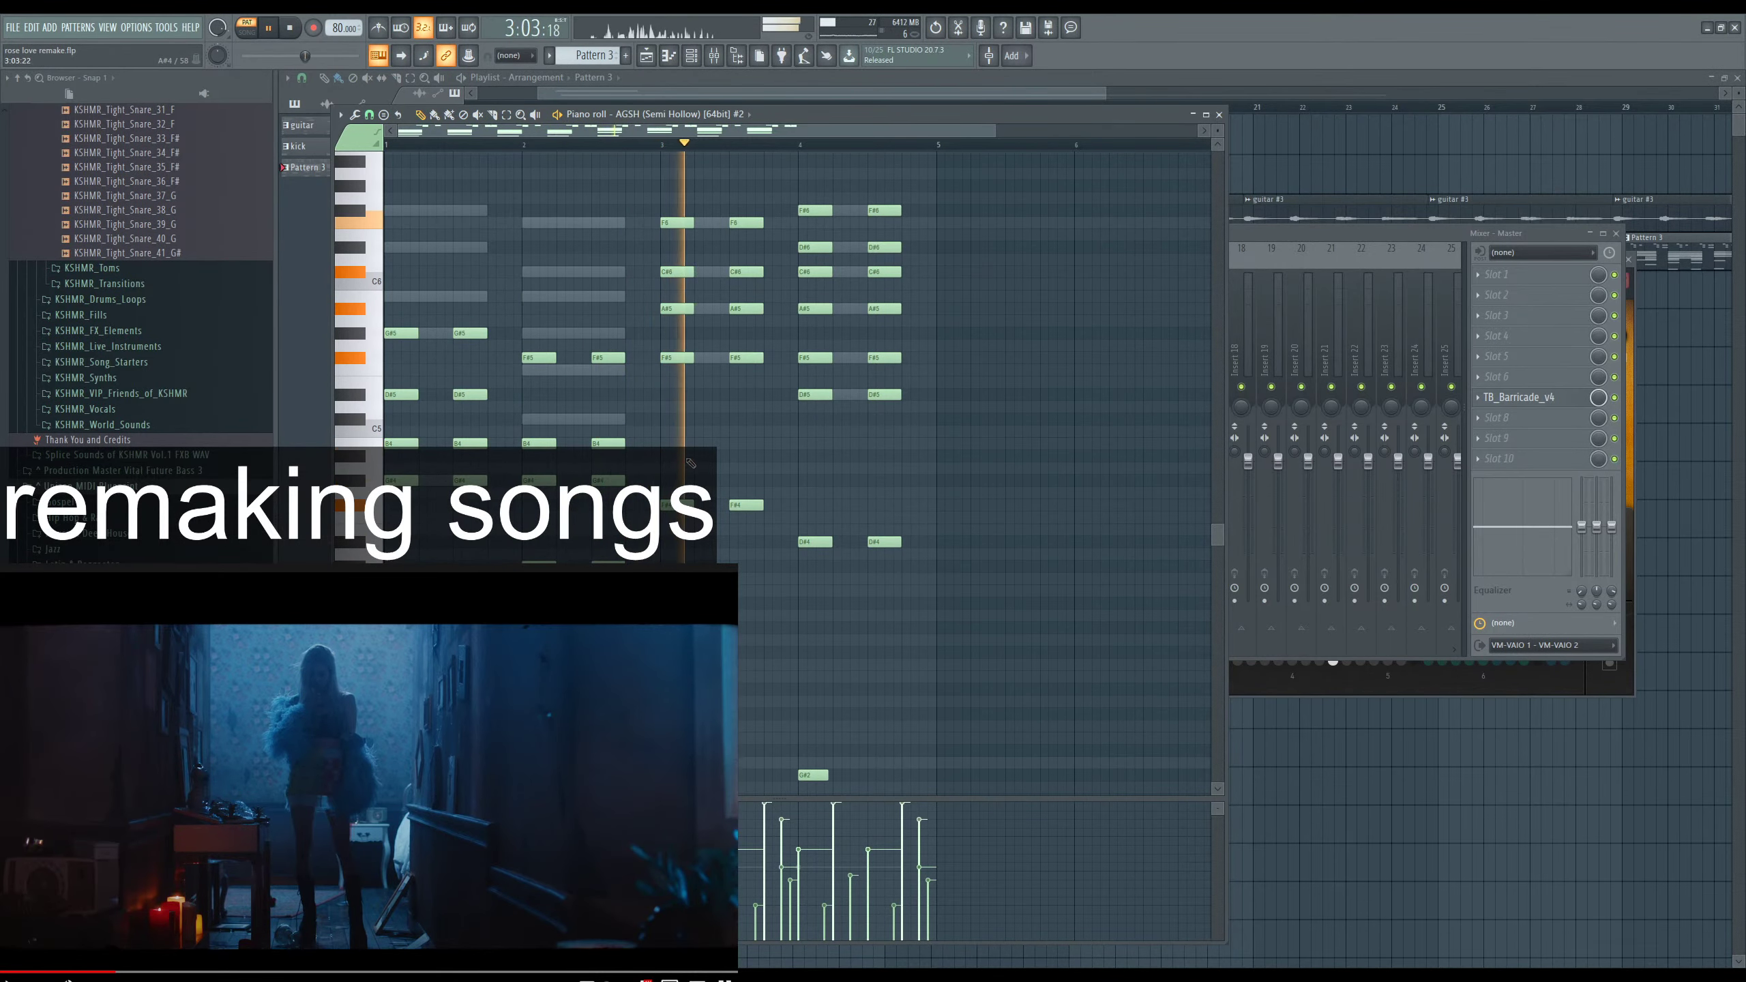
left_click(609, 144)
scroll(789, 331, "up", 3)
scroll(789, 331, "up", 1)
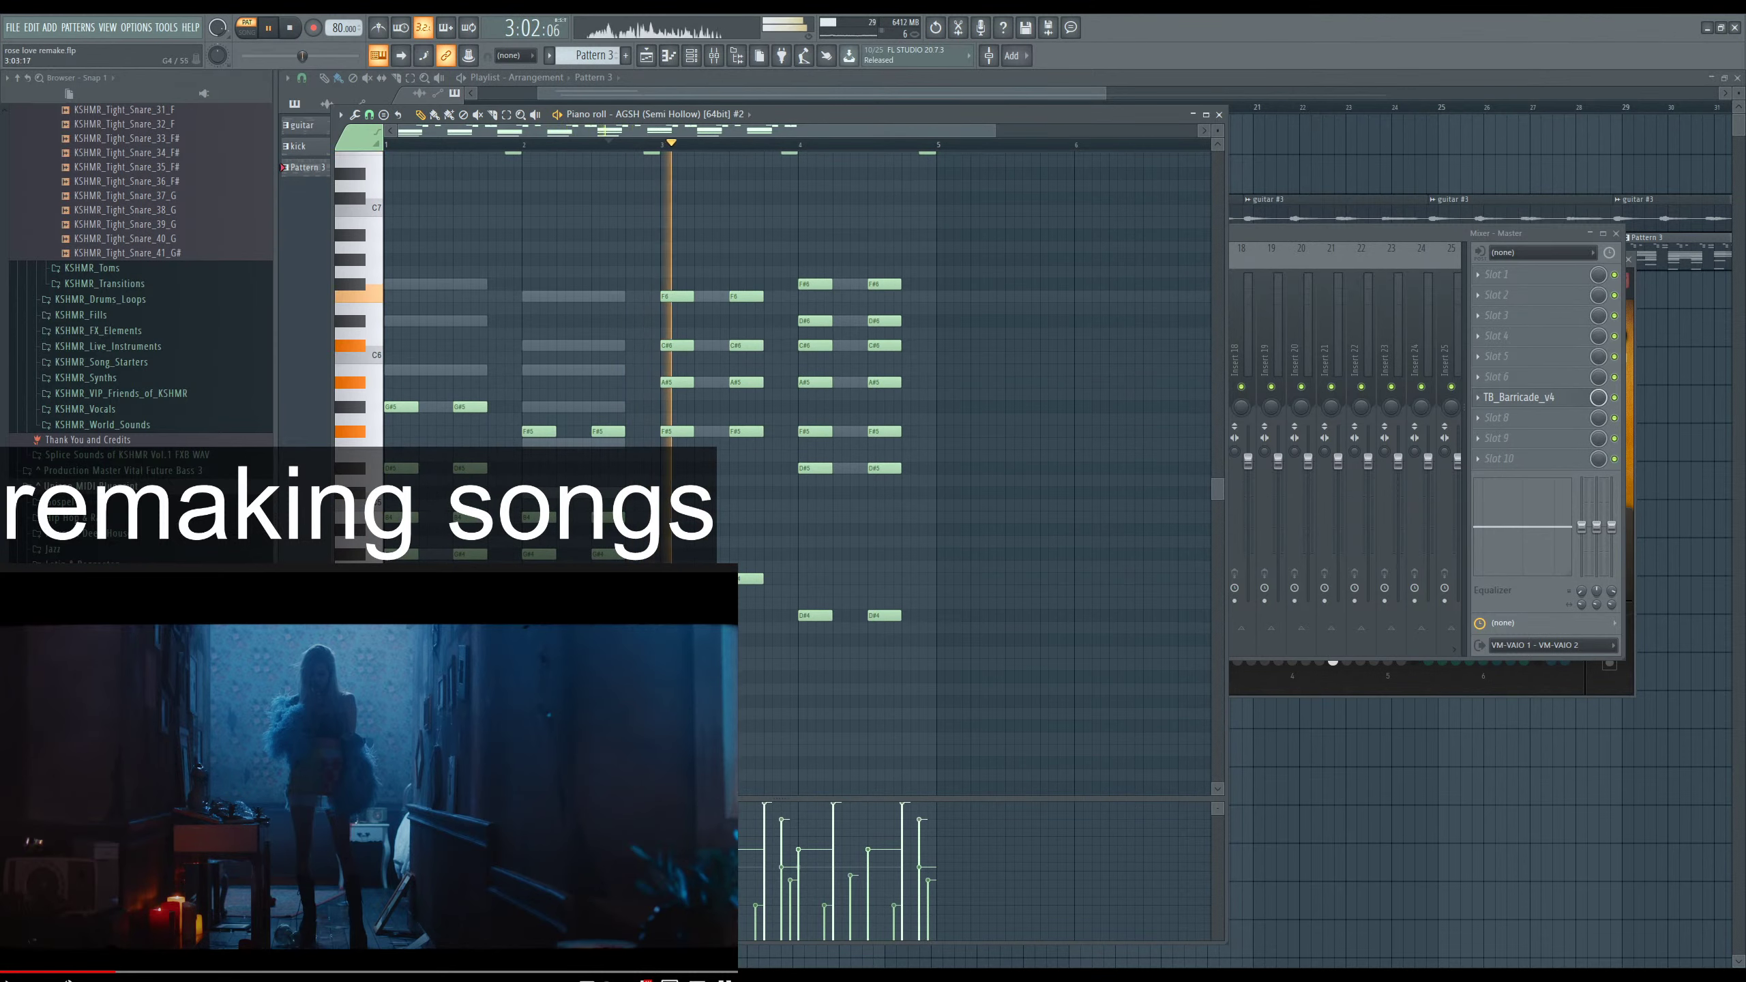
left_click_drag(666, 273, 760, 428)
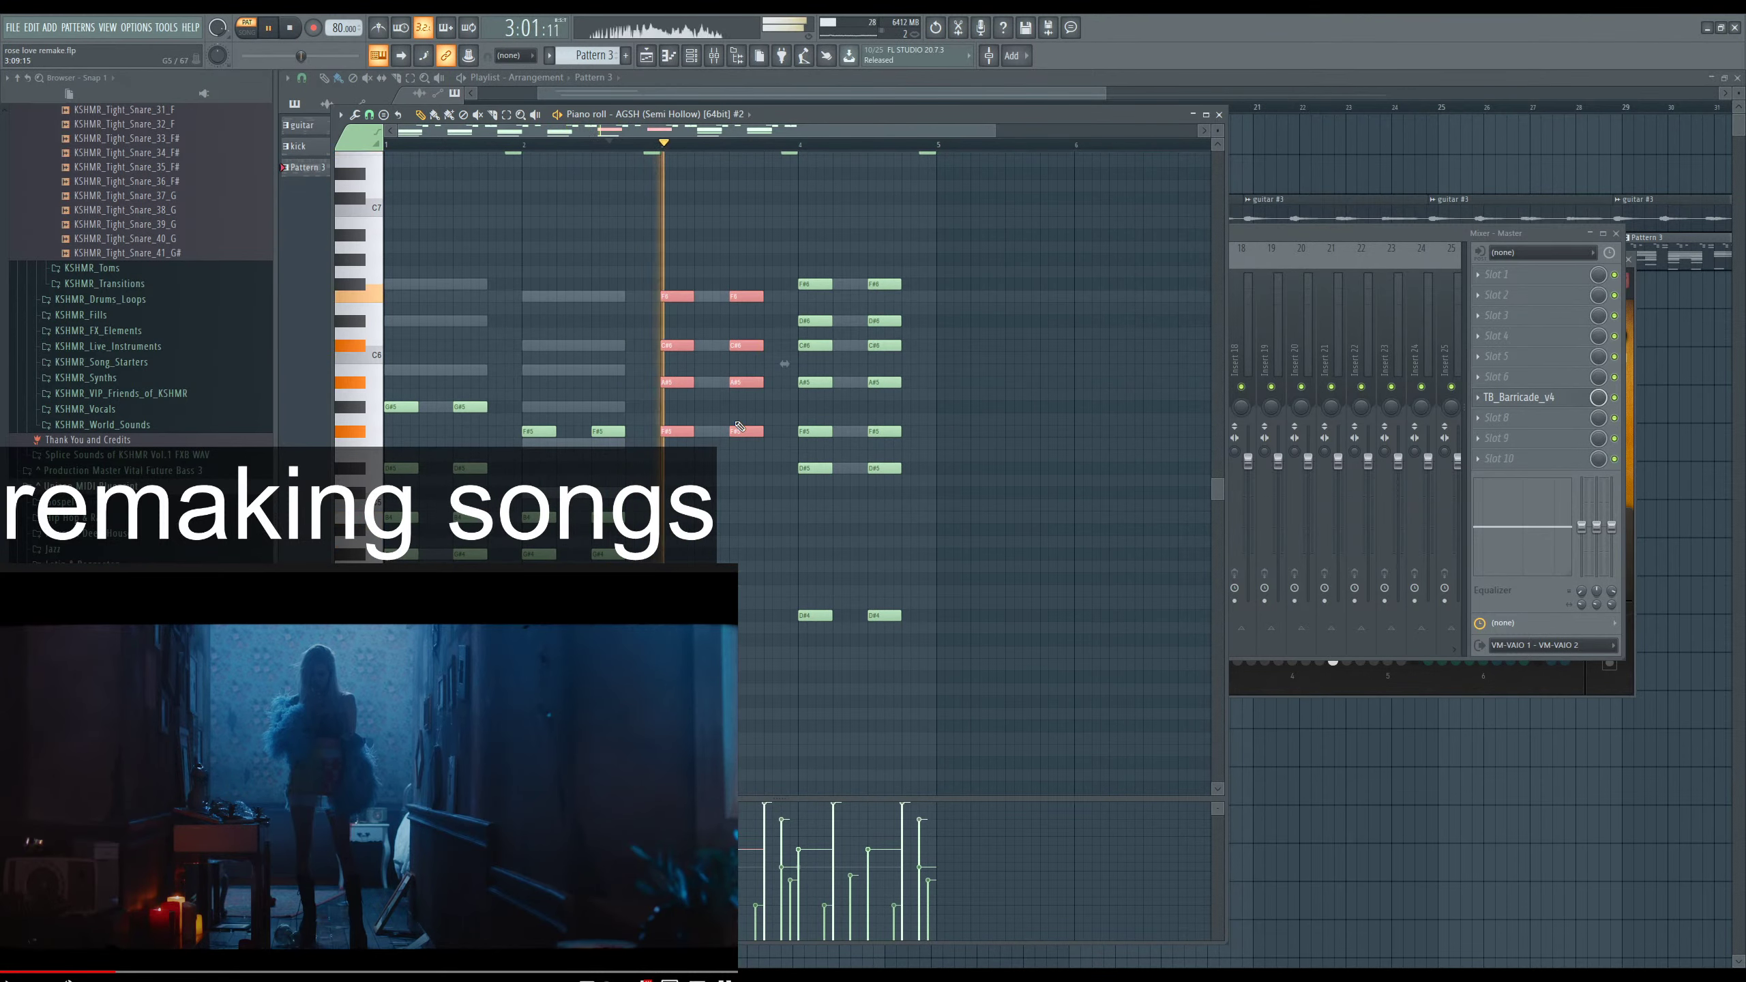
key("ctrl+Down")
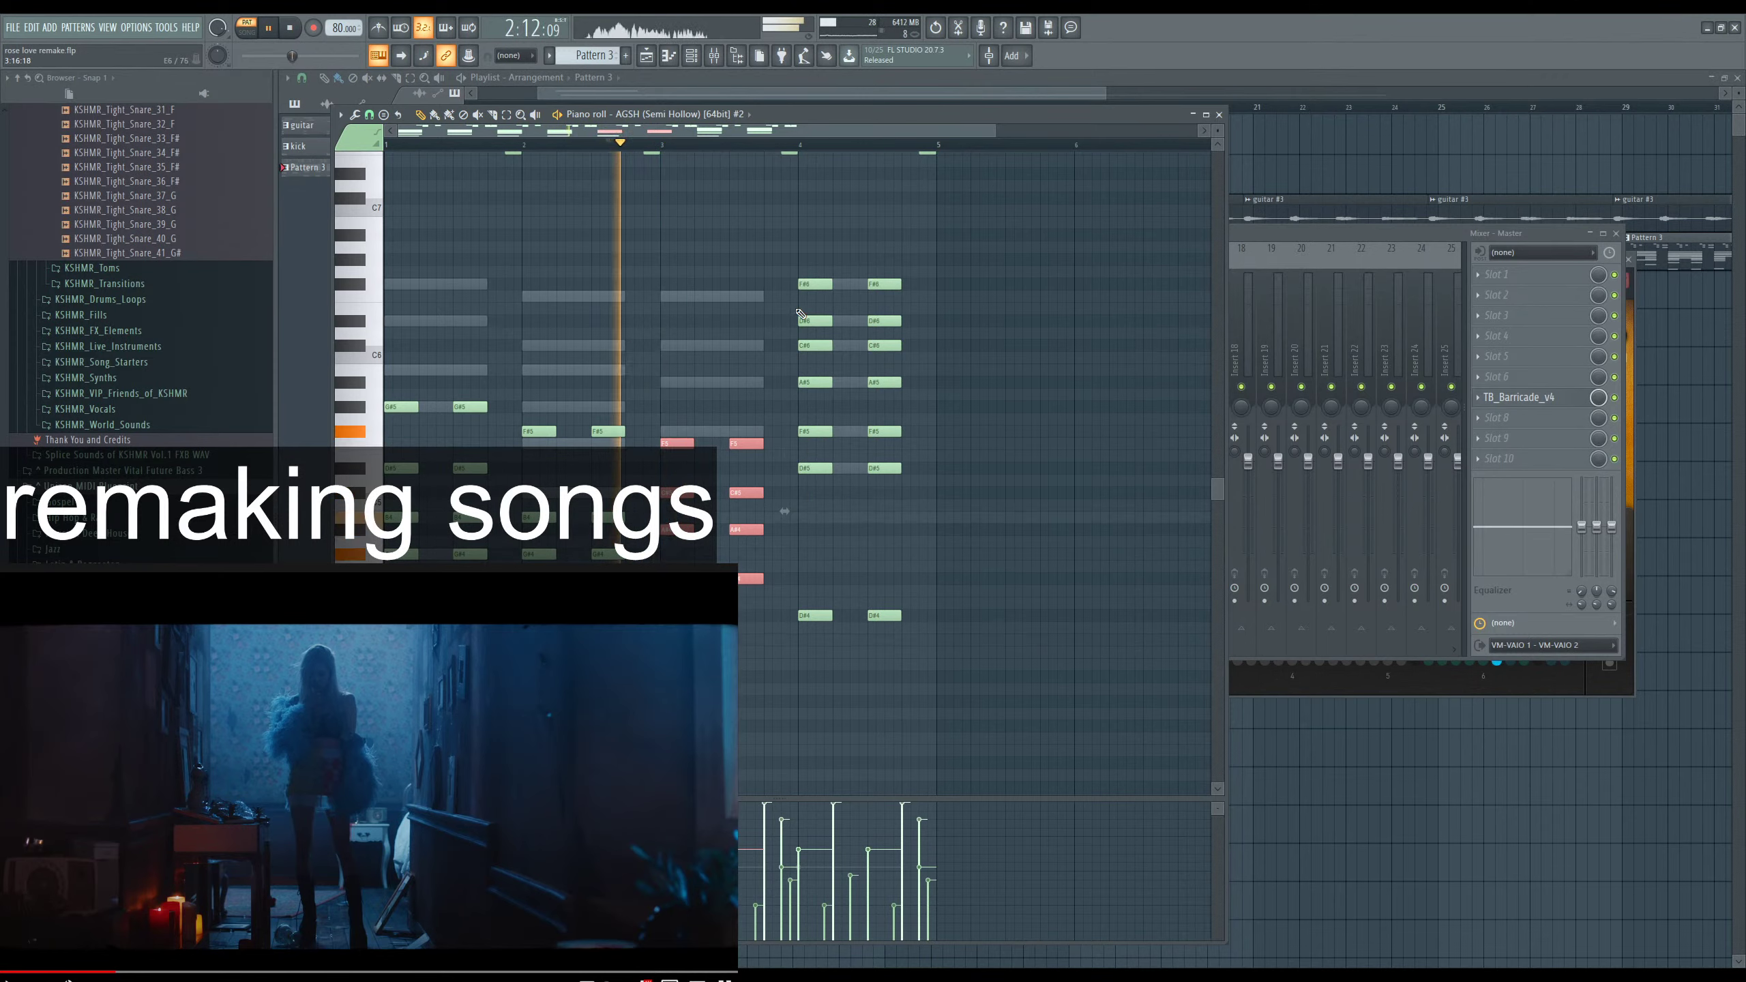
right_click(802, 283)
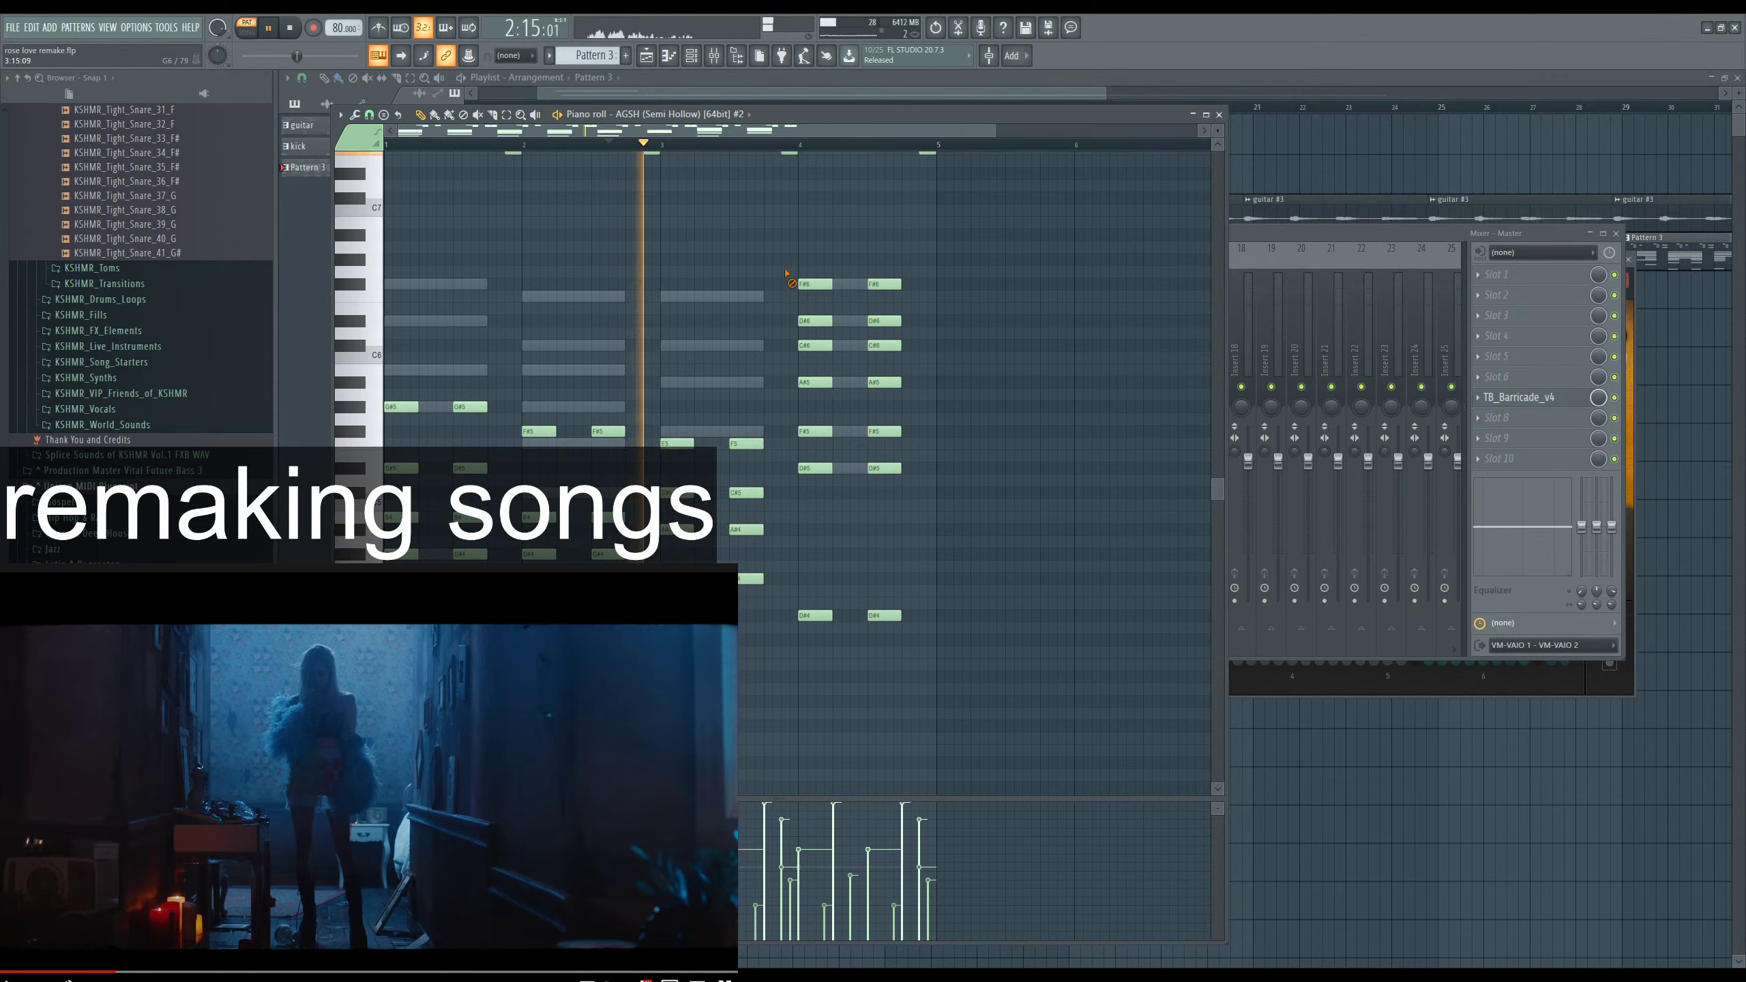
Delete the F#6, D#6 and D#4 notes from both chords in bar 4.
right_click(896, 320)
right_click(887, 283)
right_click(827, 320)
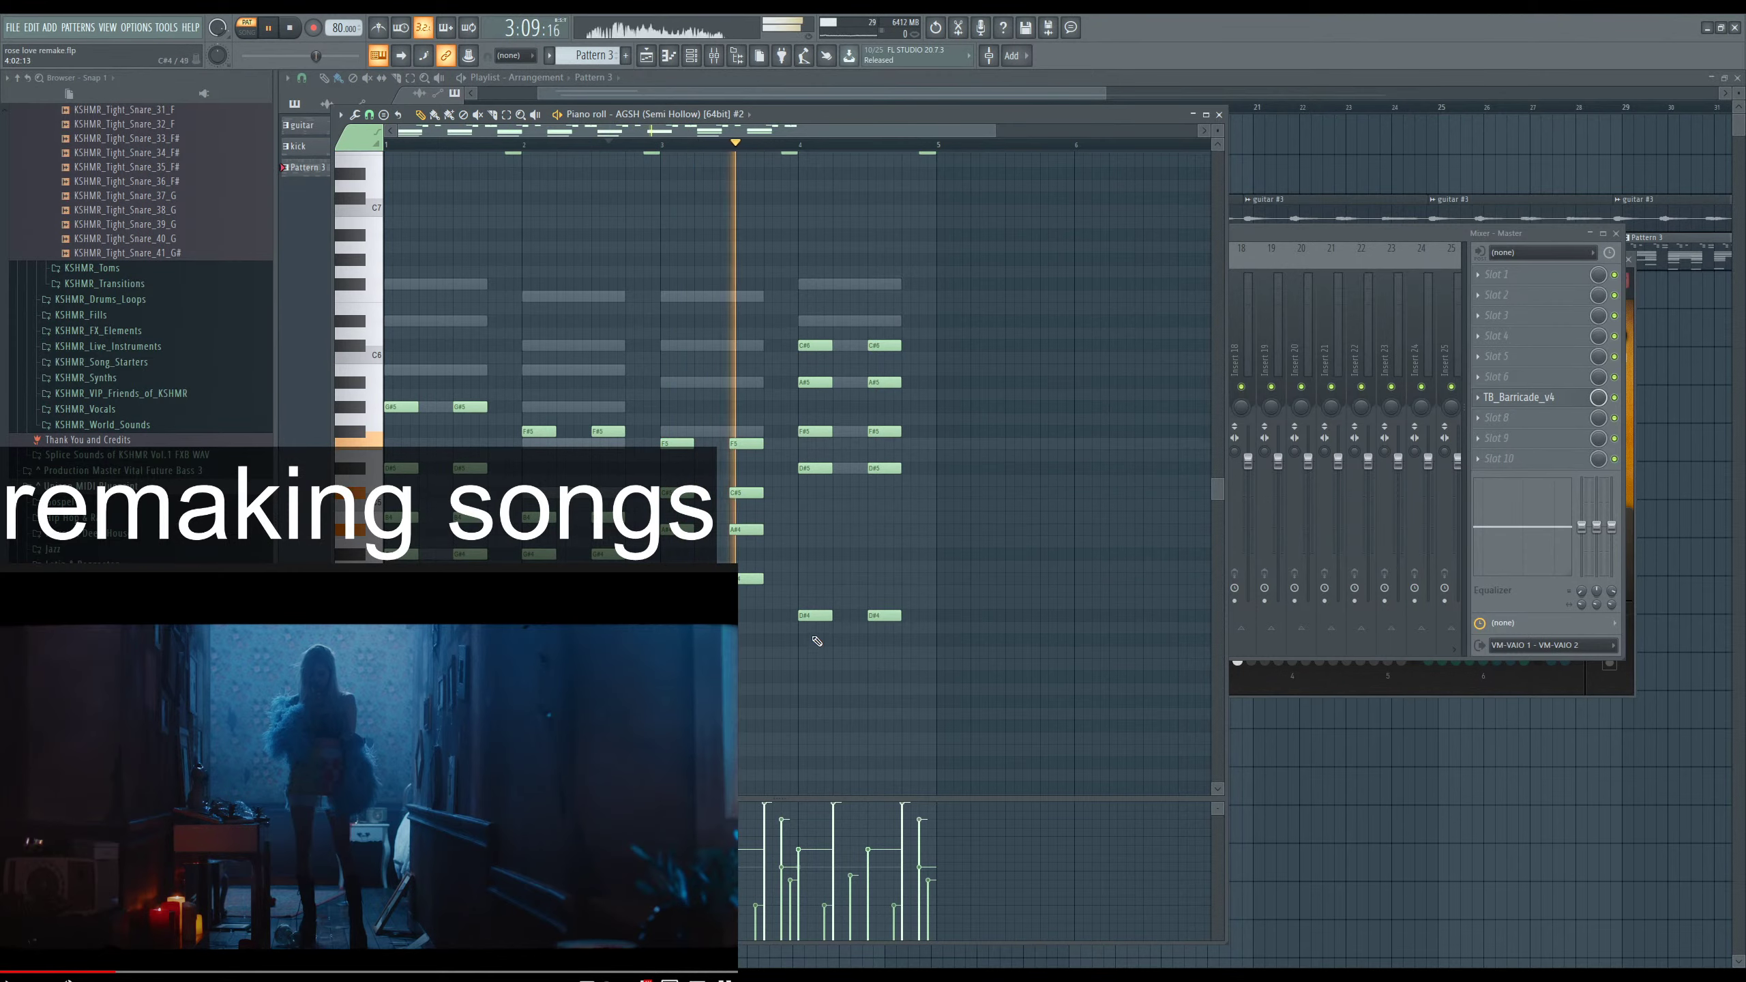
right_click(817, 617)
right_click(896, 617)
Transpose the remaining notes of both bar 4 chords down one octave, to C#5, A#4, F#4 and D#4.
left_click_drag(797, 329, 976, 481)
key("space")
key("space")
key("ctrl+Down")
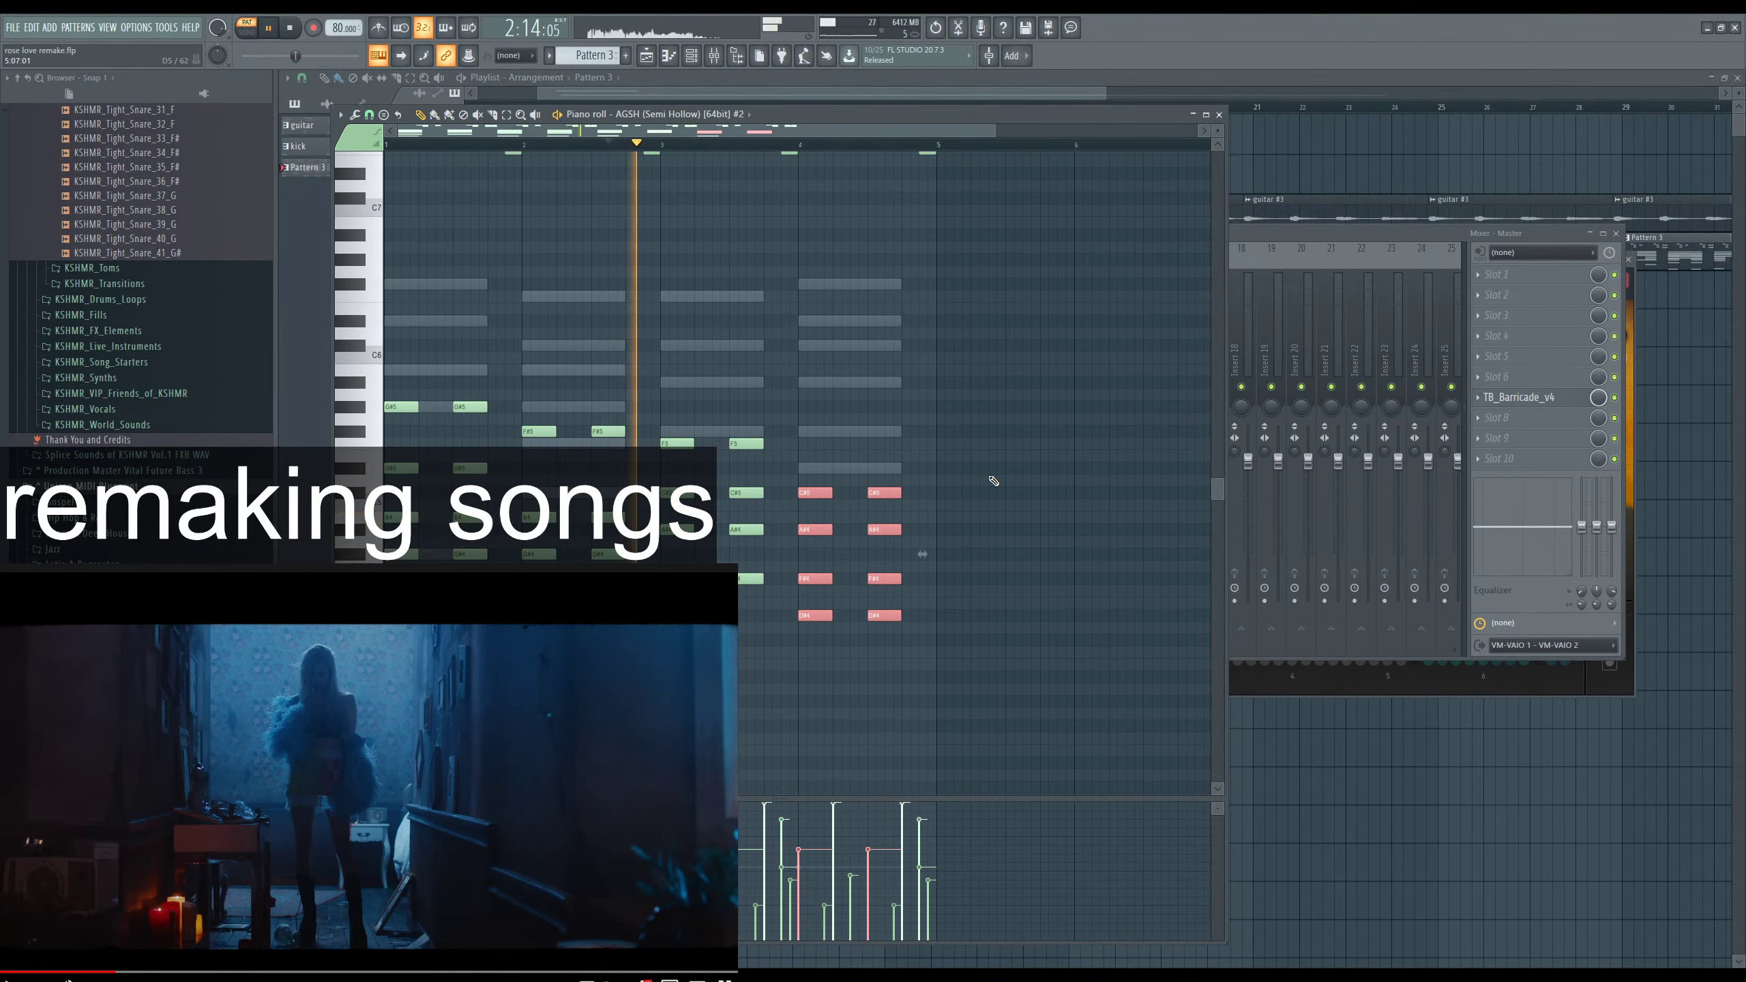
scroll(990, 483, "down", 5)
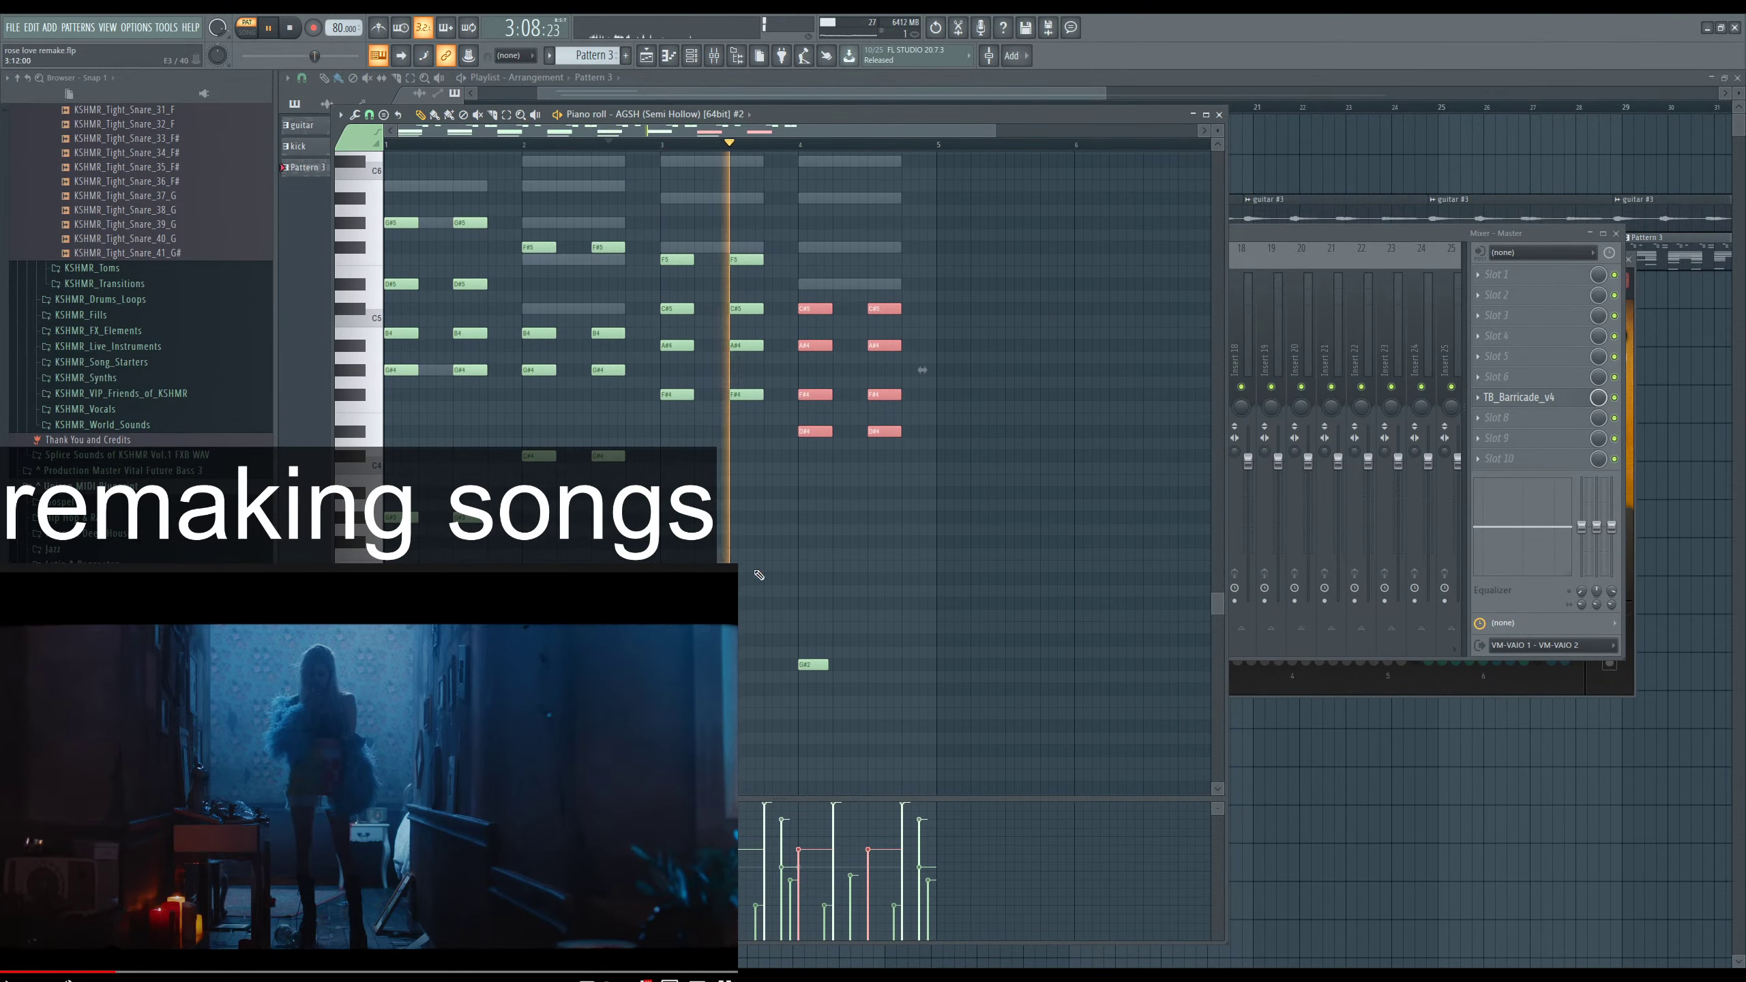
key("ctrl+d")
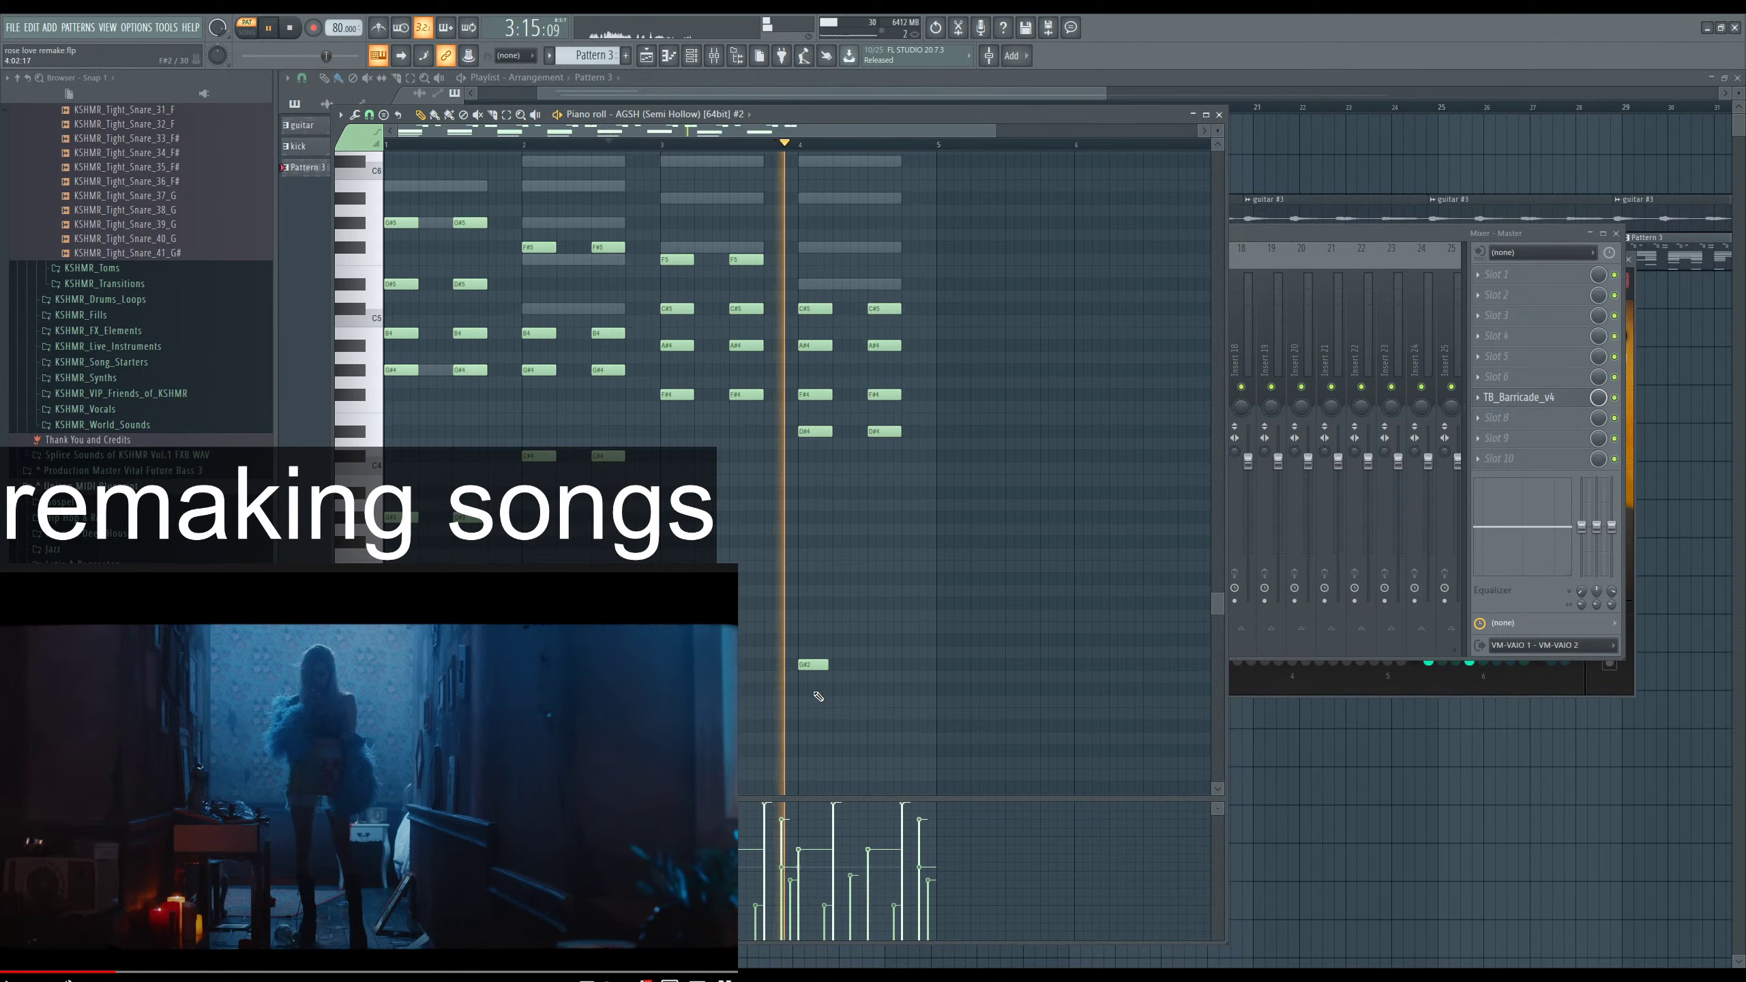
Raise bar 4's strum trigger note to A2 and replay the pattern from the start.
key("space")
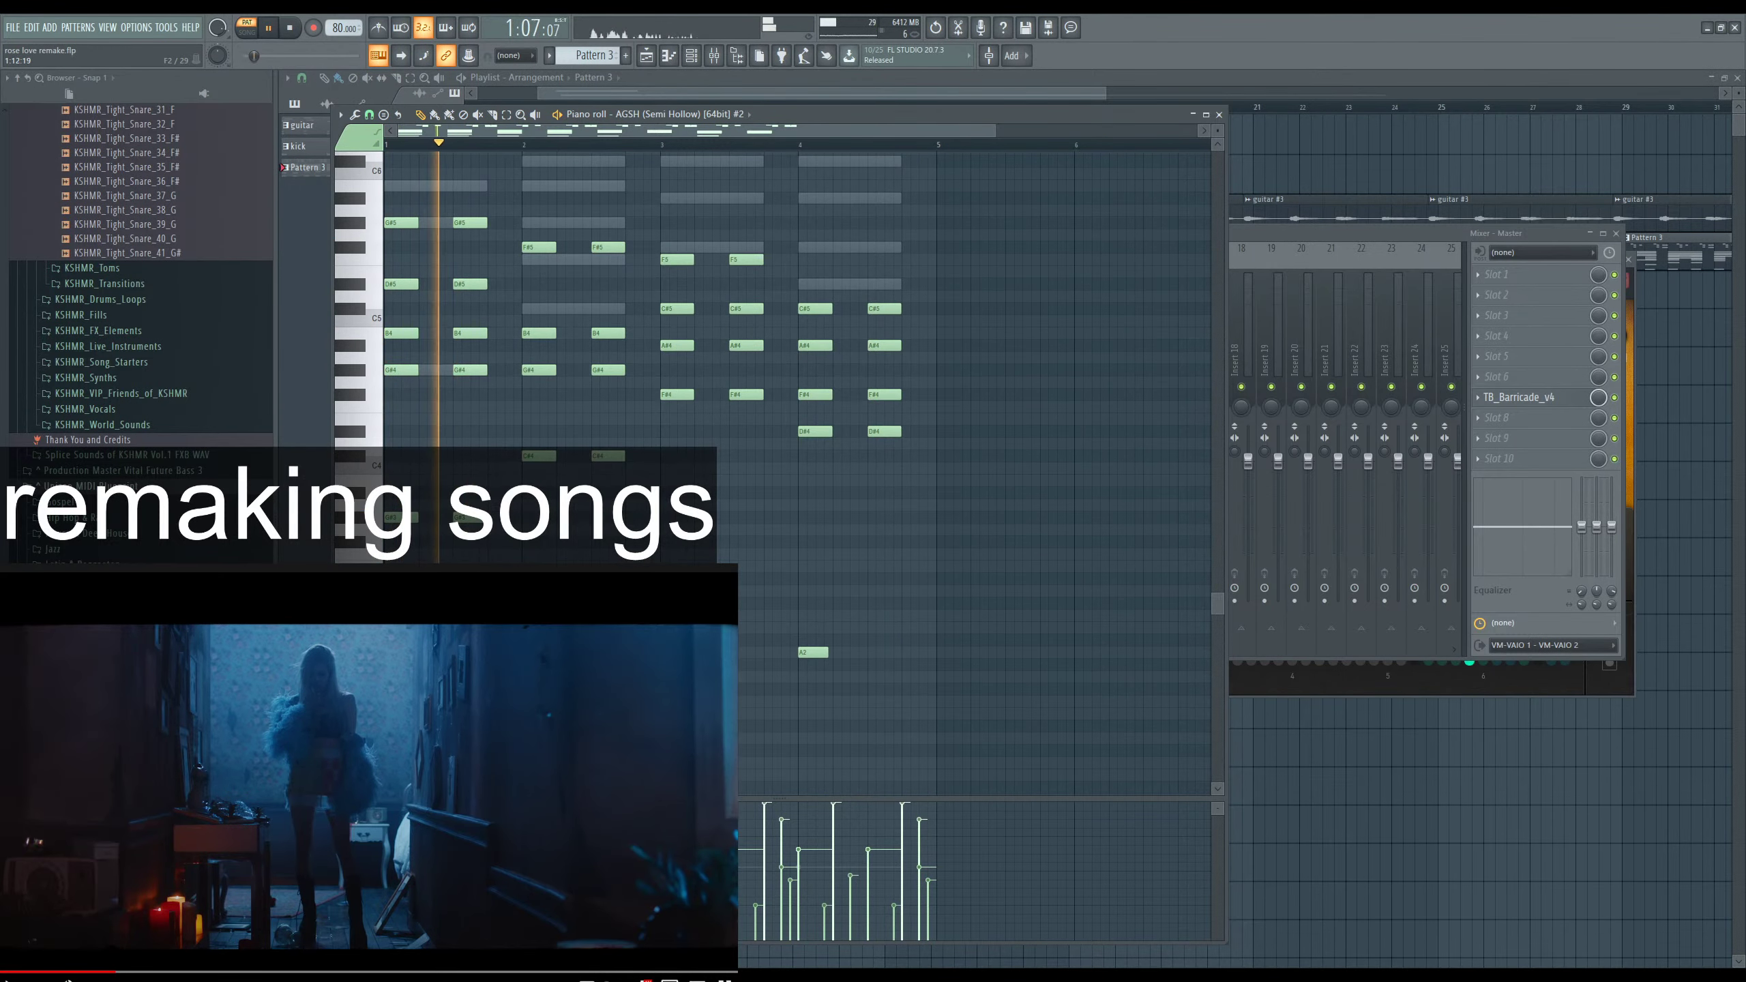
scroll(417, 689, "up", 2)
key("space")
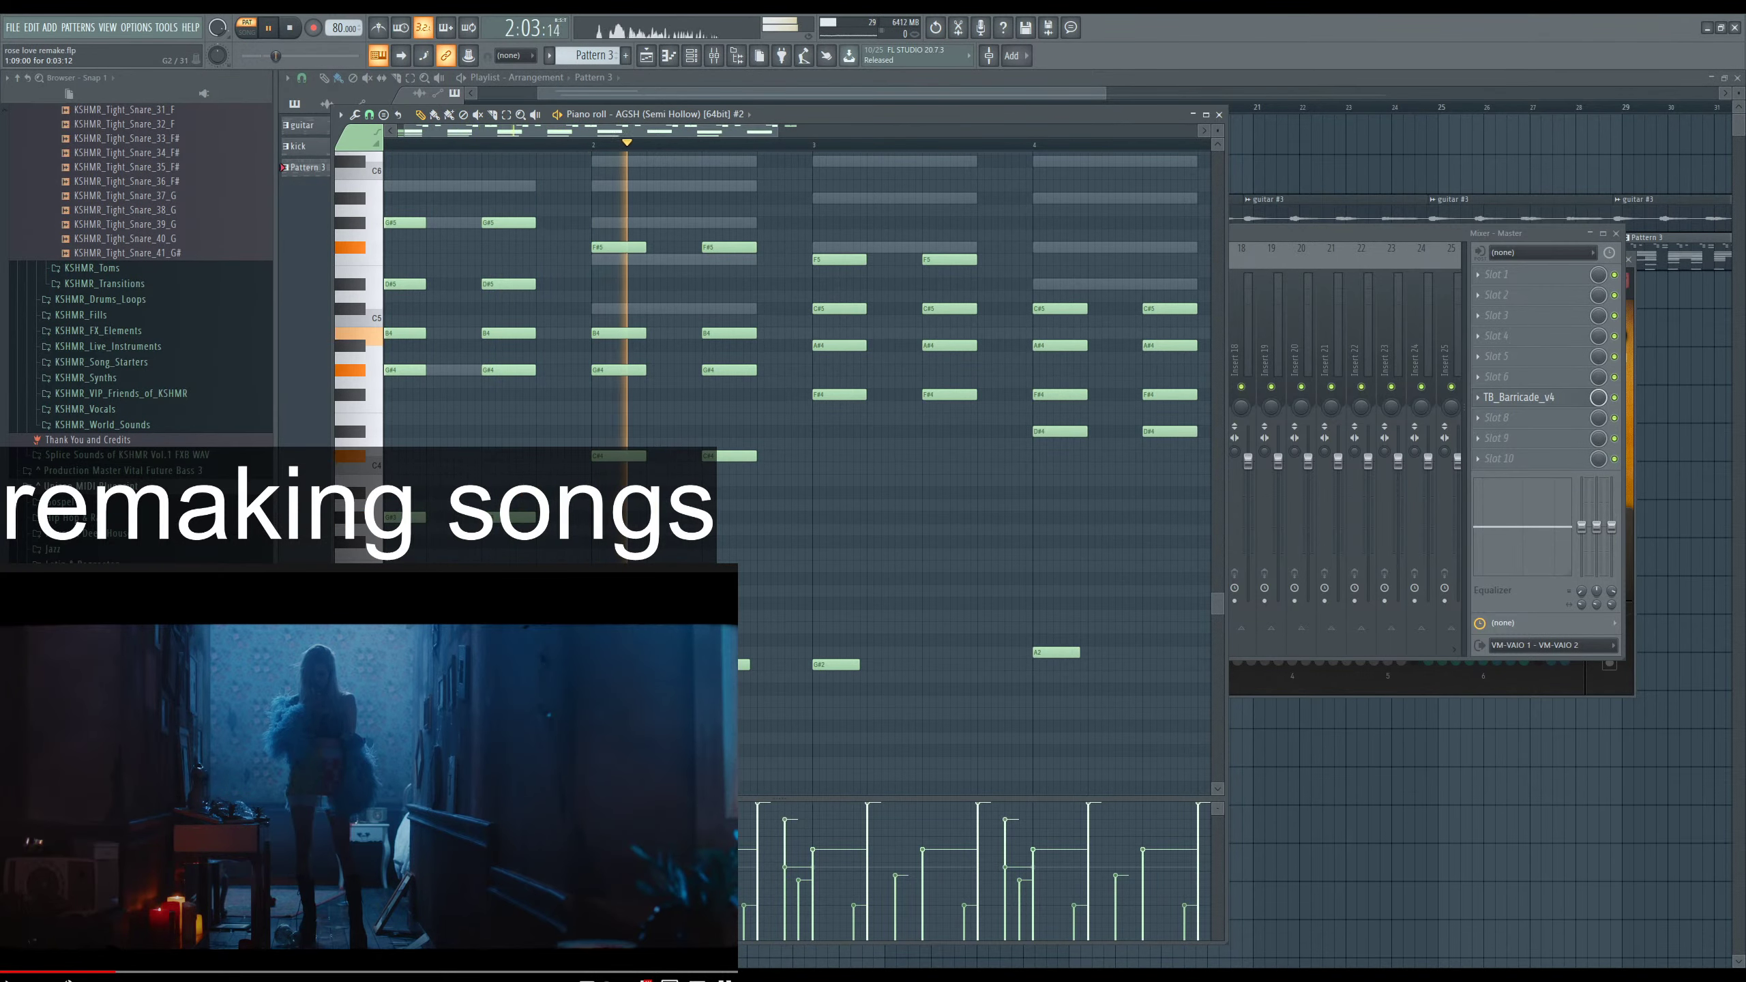
scroll(750, 415, "up", 3)
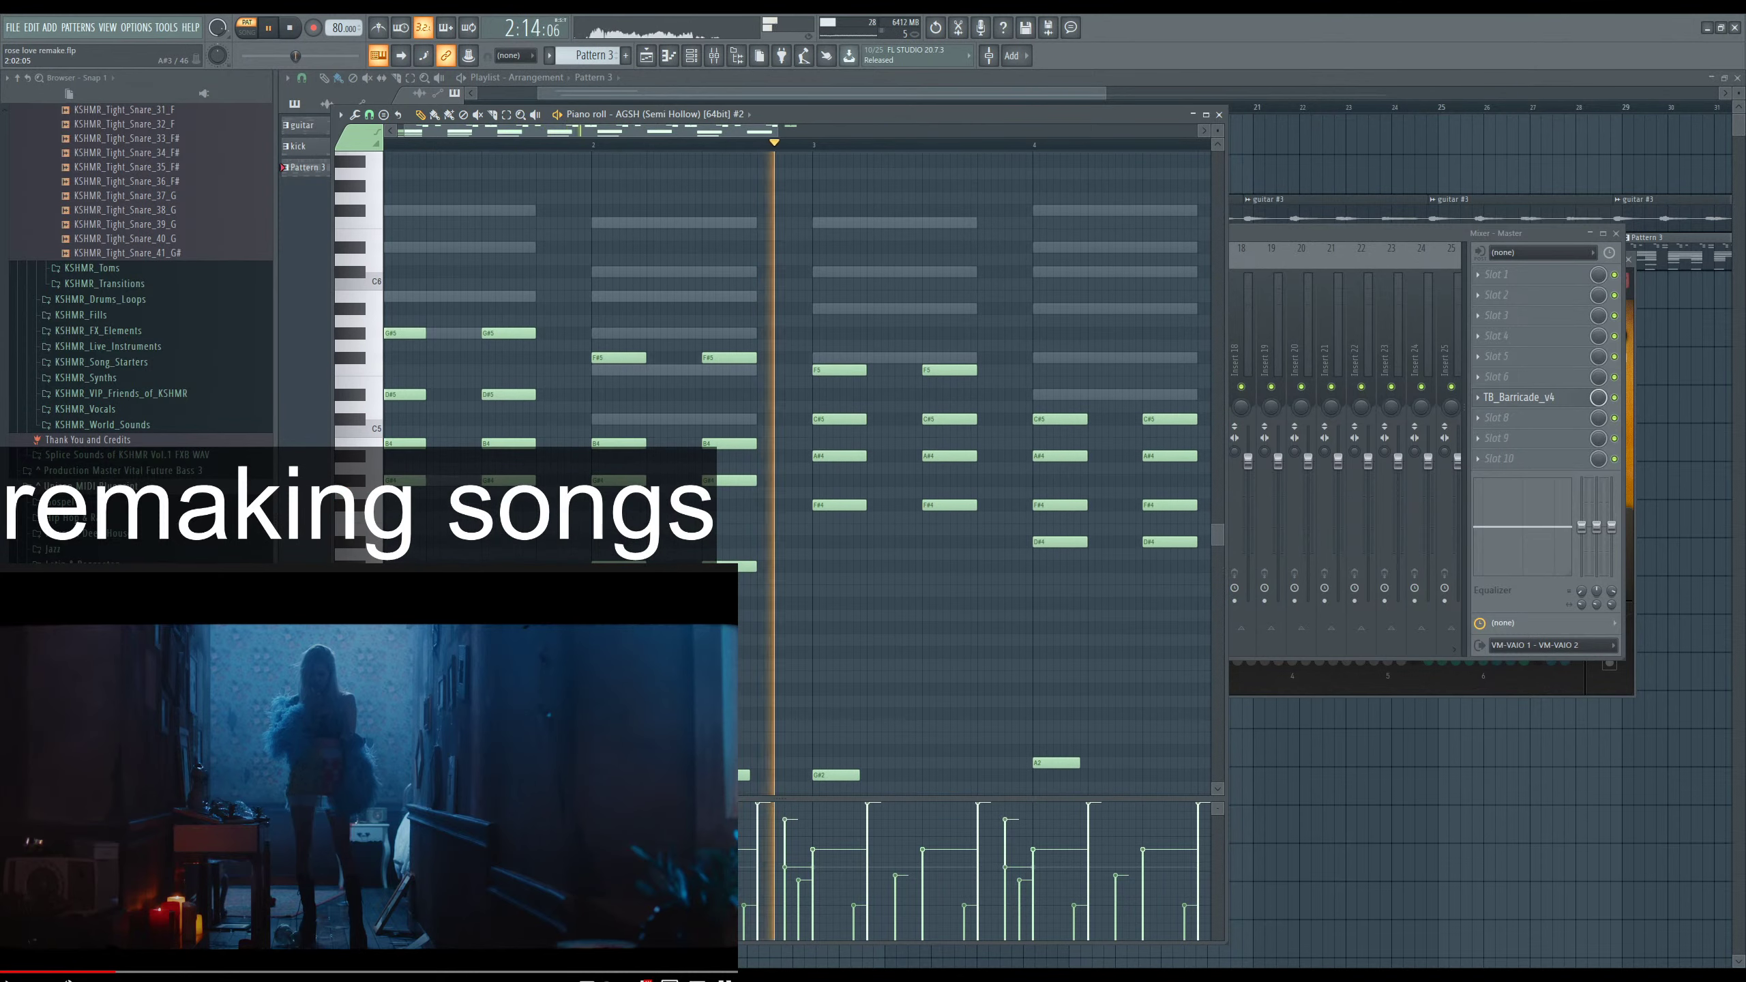
scroll(789, 538, "down", 3)
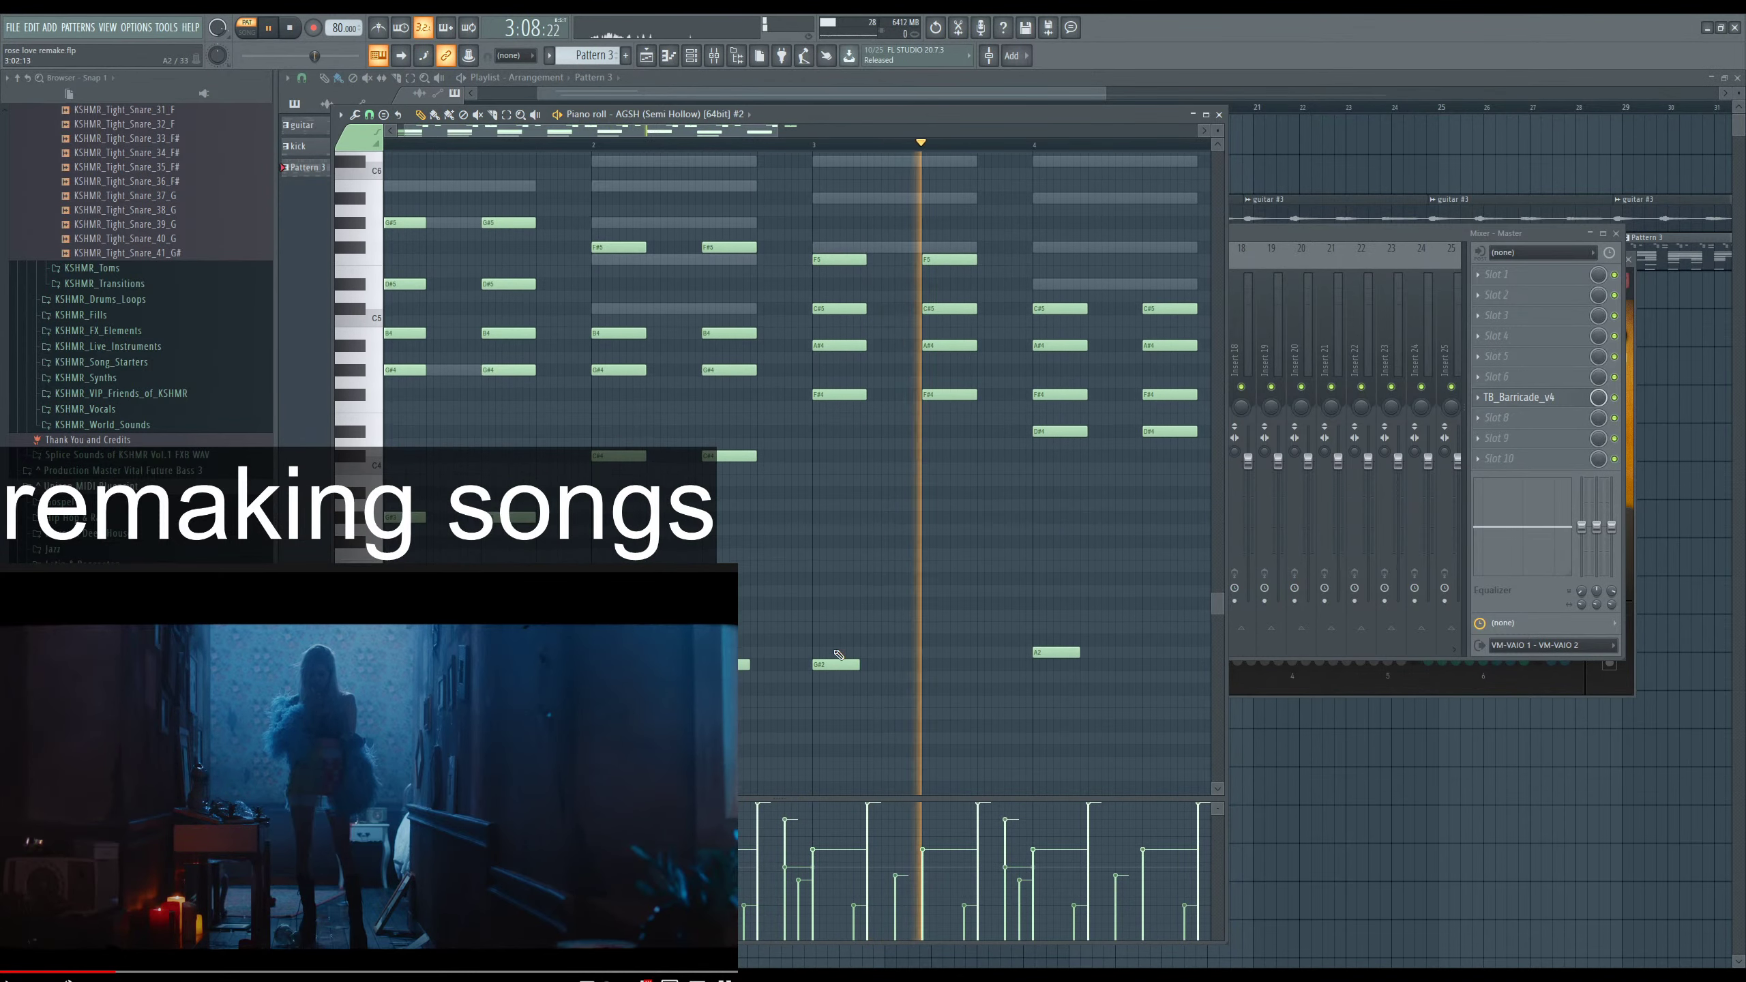
Duplicate both of bar 3's F#4 notes one octave lower, at F#3.
left_click_drag(801, 379, 979, 417)
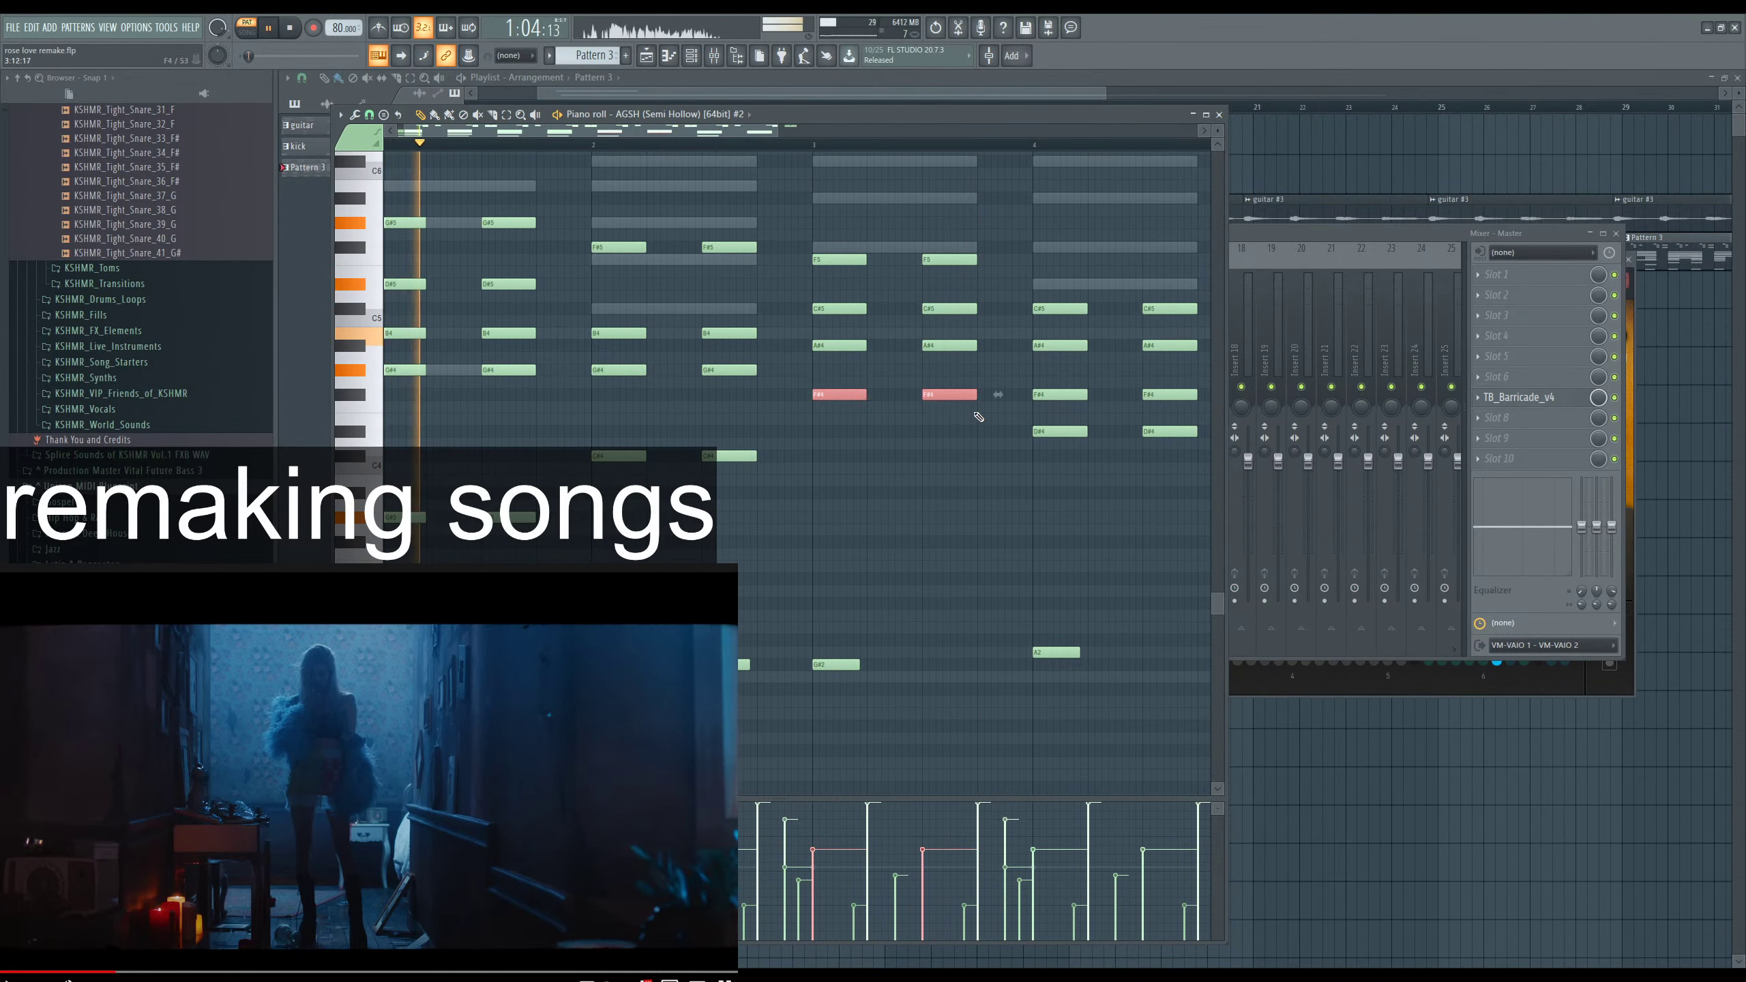
key("ctrl+c")
key("ctrl+v")
key("ctrl+Down")
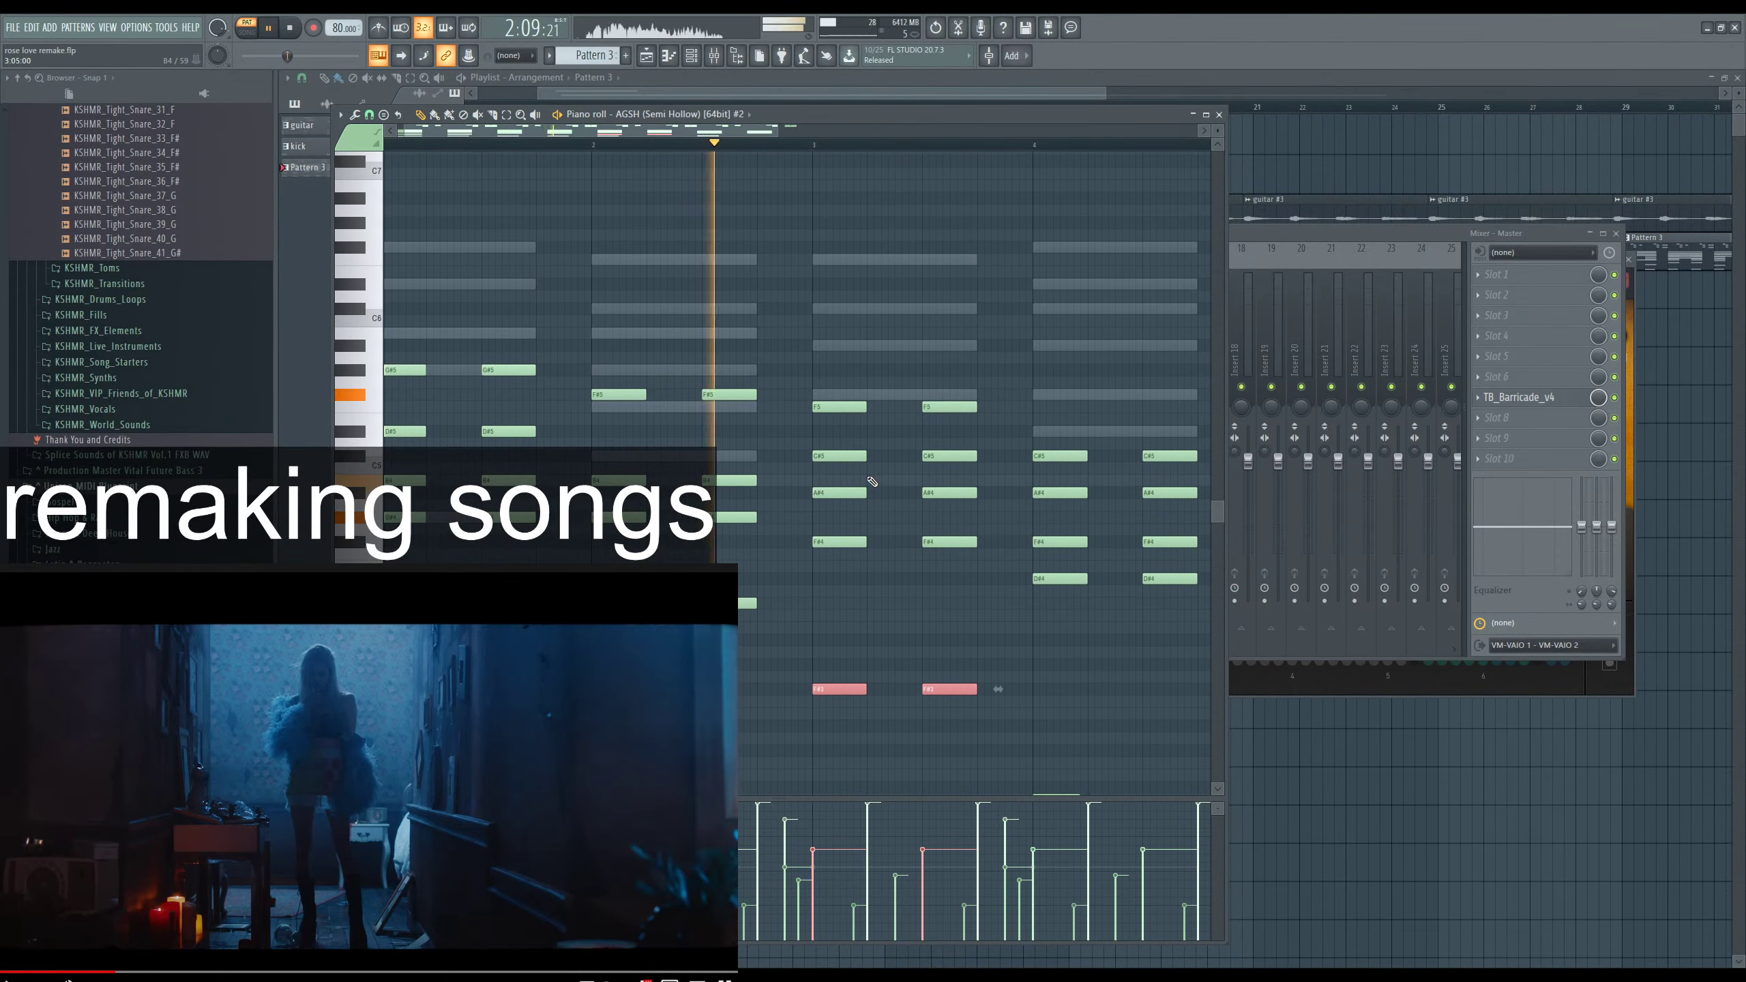
Raise bar 3's first strum trigger note to A2, compare it using undo, and replay the bars.
scroll(866, 434, "up", 6)
scroll(846, 585, "down", 5)
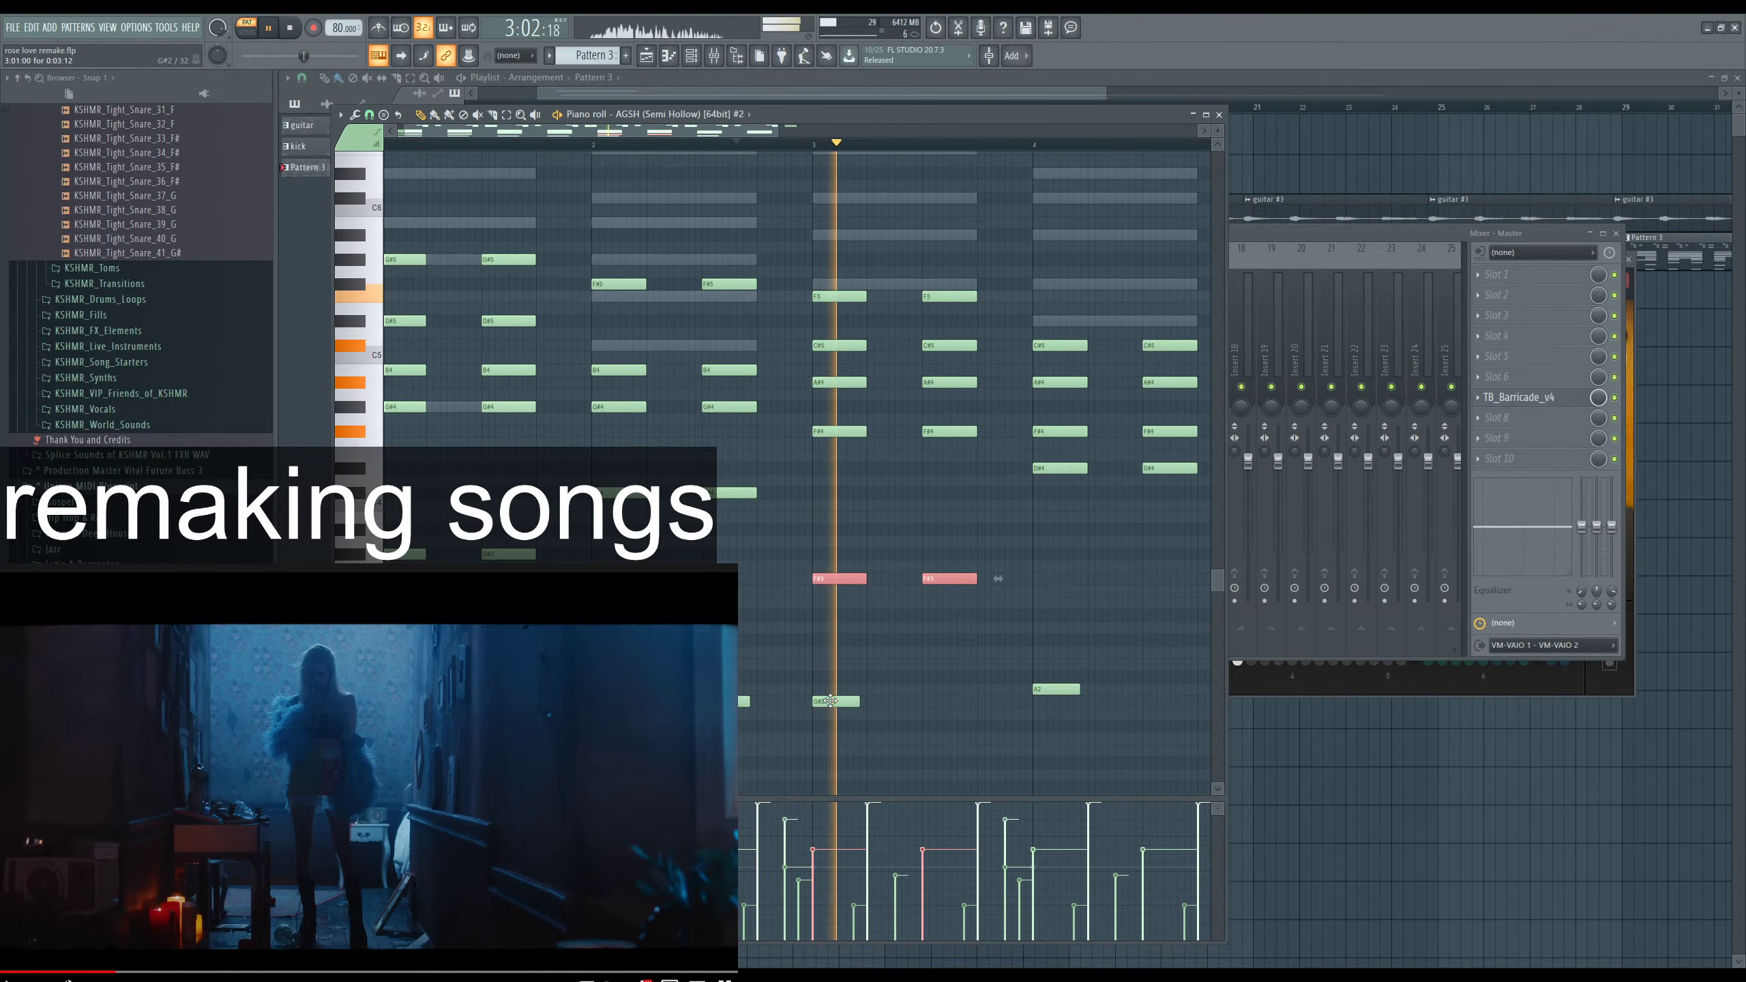
left_click_drag(830, 701, 831, 688)
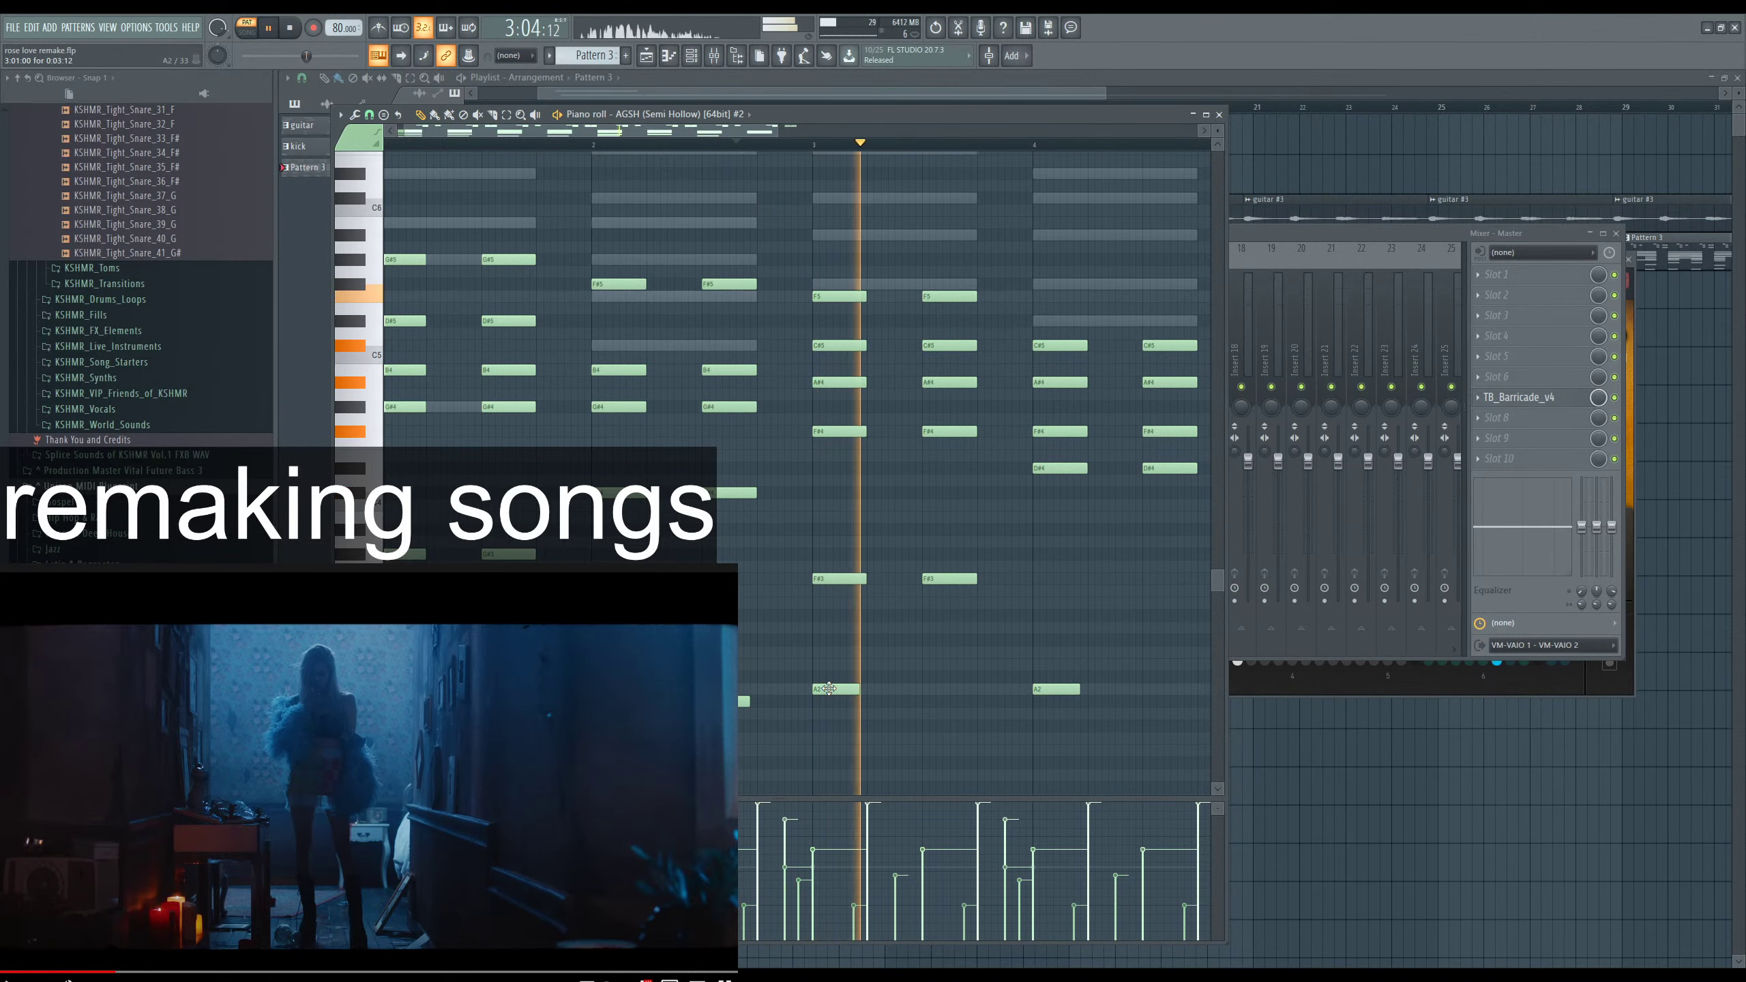
key("ctrl+z")
key("ctrl+z")
scroll(894, 705, "down", 2)
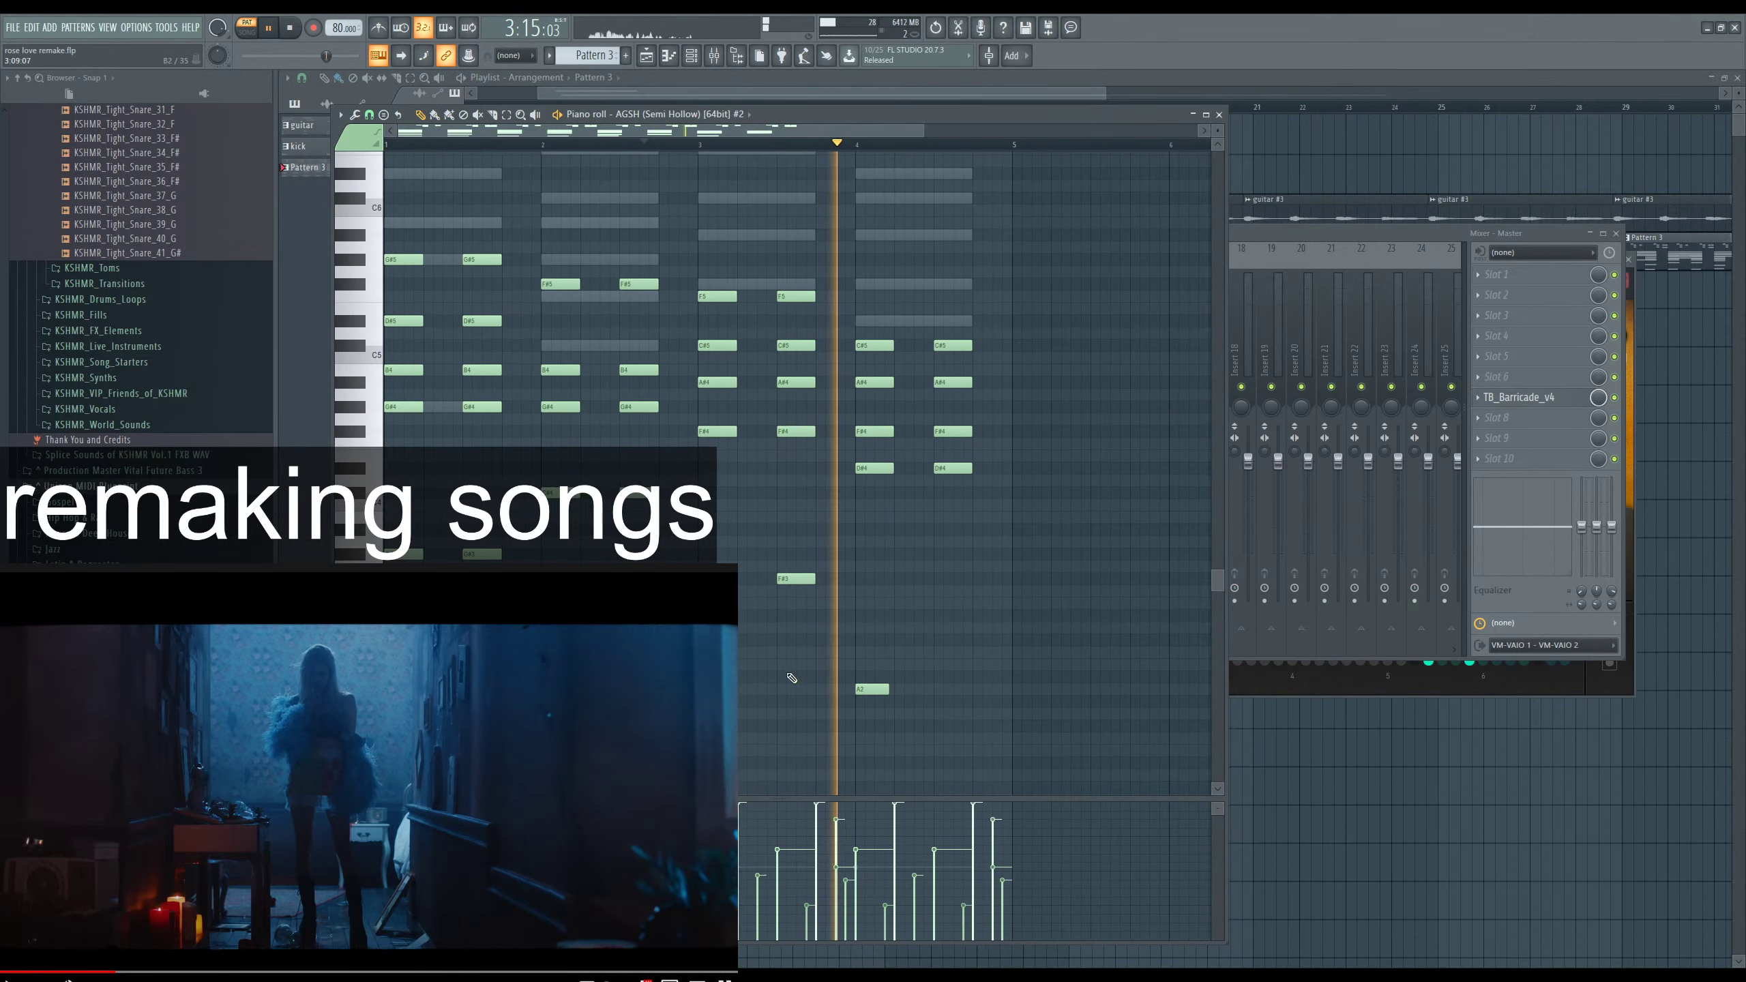
scroll(951, 723, "up", 1)
key("space")
key("space")
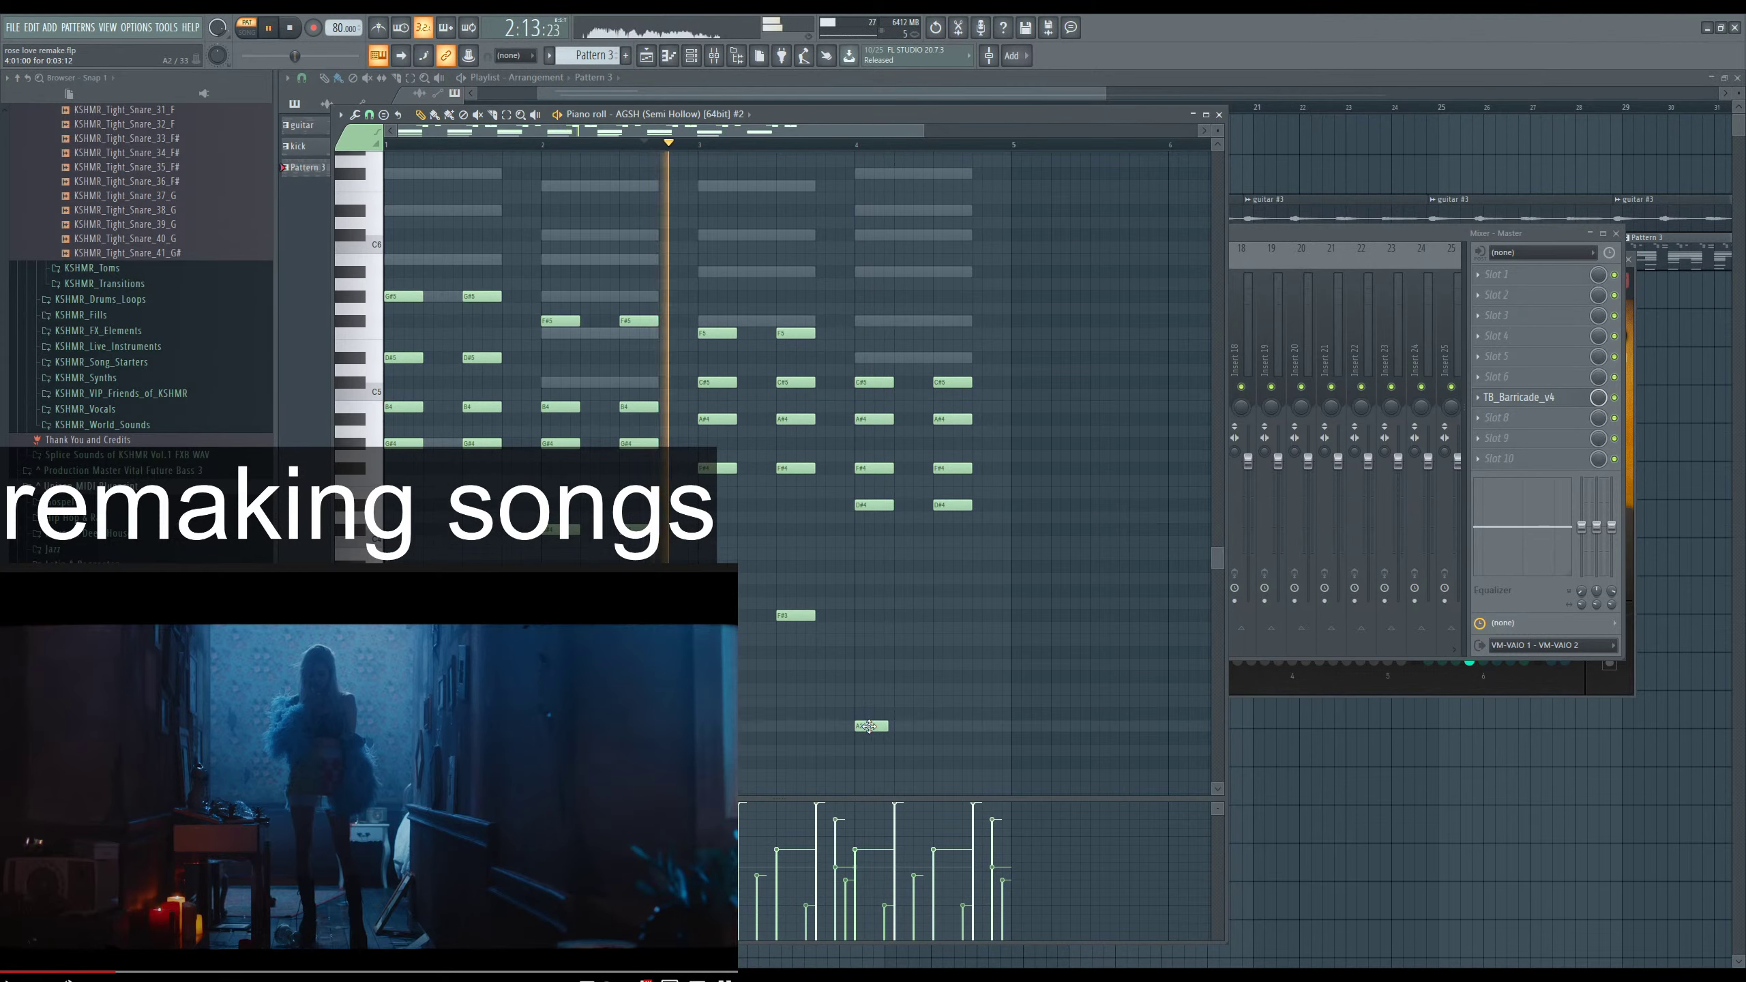
Try bar 4's strum trigger at G#2 with both D#4 notes duplicated one octave lower, at D#3.
left_click_drag(870, 728, 871, 740)
left_click_drag(855, 497, 980, 514)
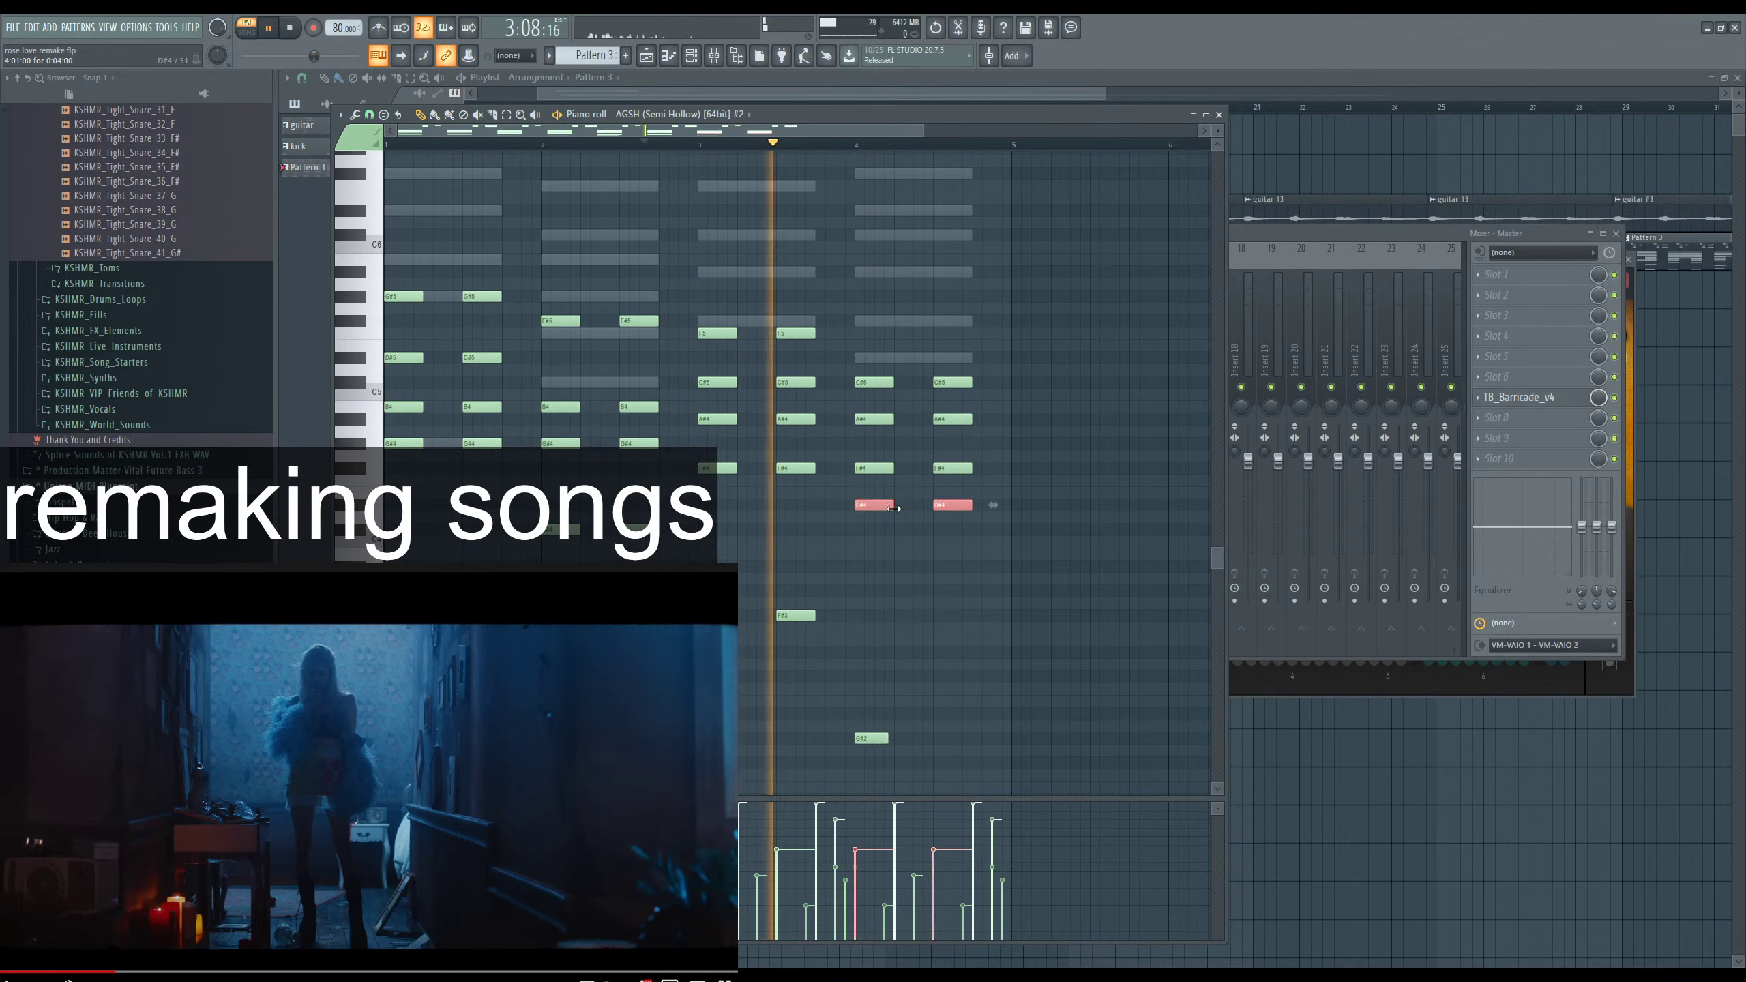
key("ctrl+c")
key("ctrl+v")
key("ctrl+Down")
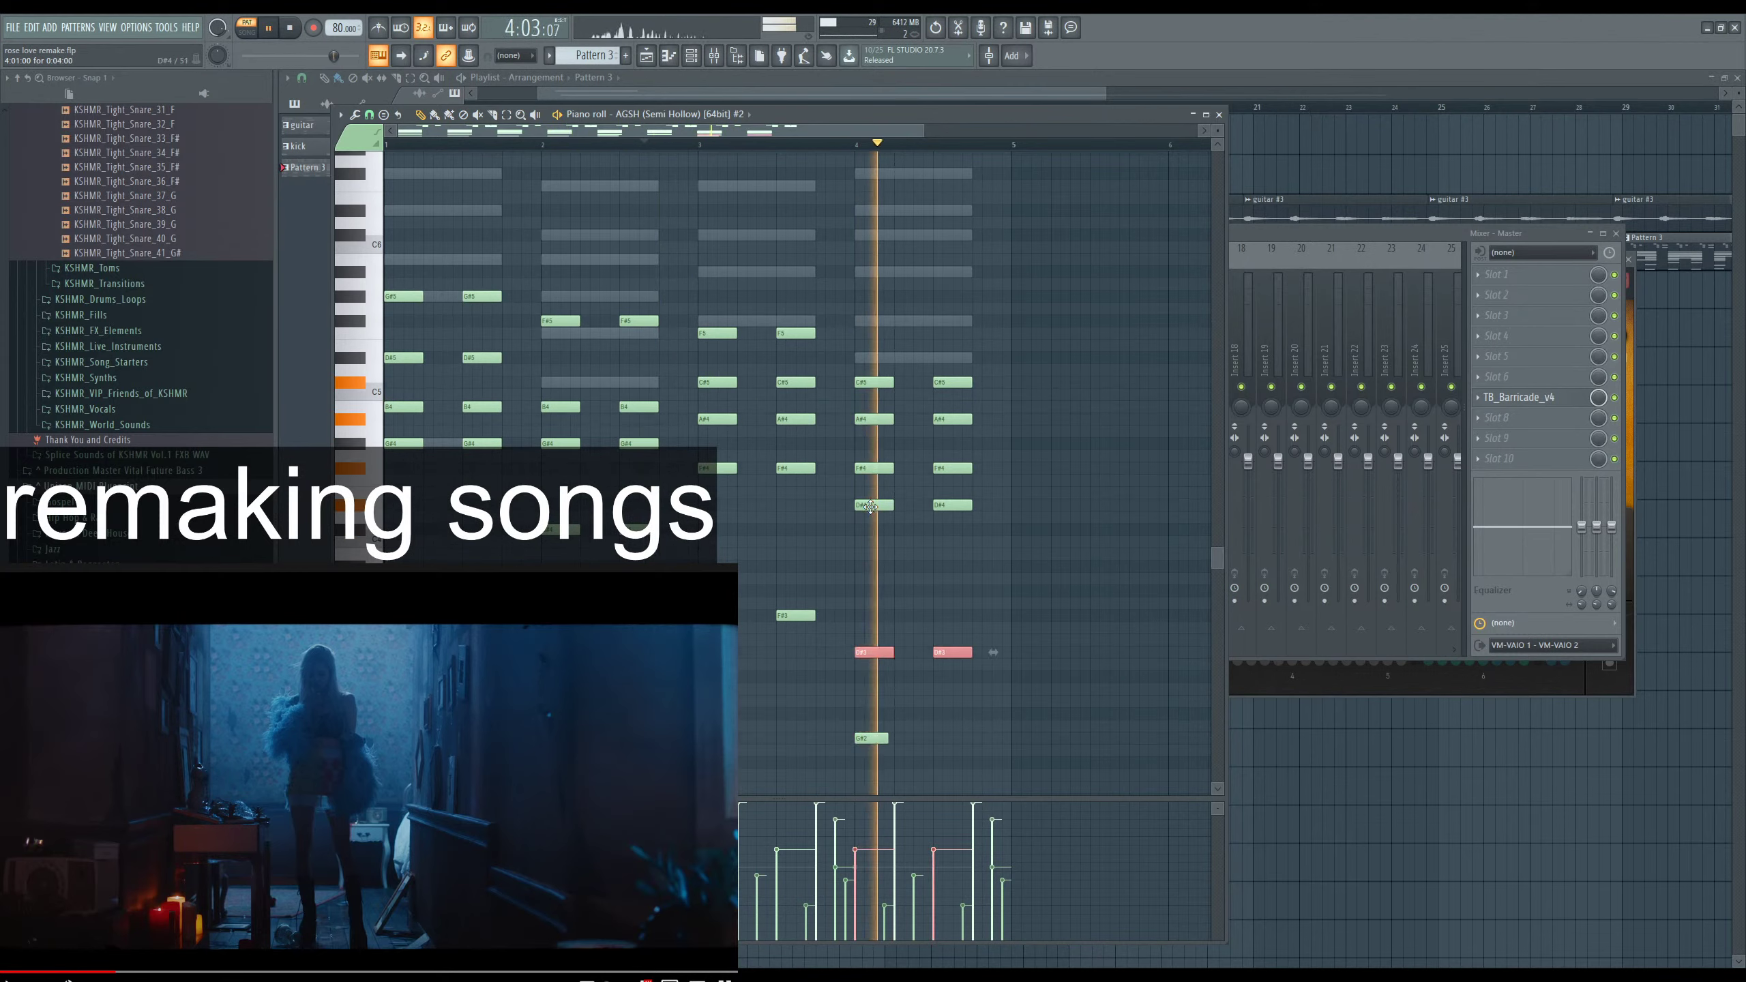
Replace bar 4's D#3 notes with an E5 on top of both chords, and raise the bar's strum trigger to B2.
key("space")
key("space")
left_click_drag(865, 741, 866, 729)
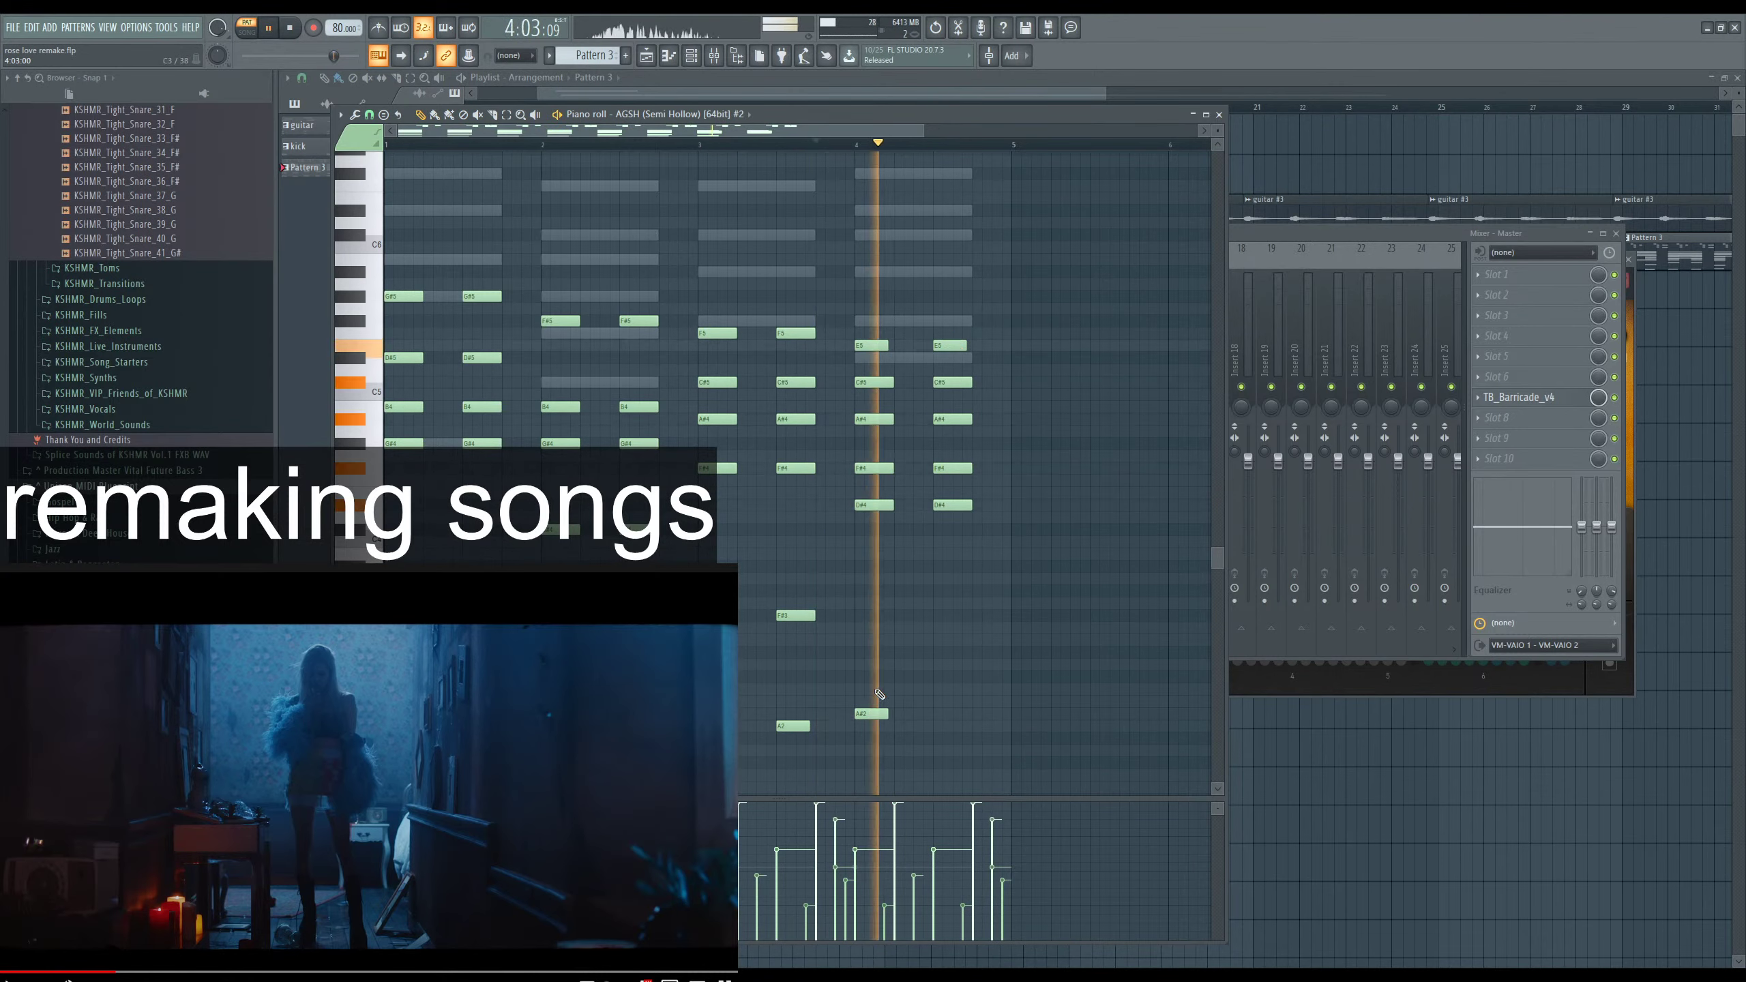
left_click_drag(876, 715, 876, 702)
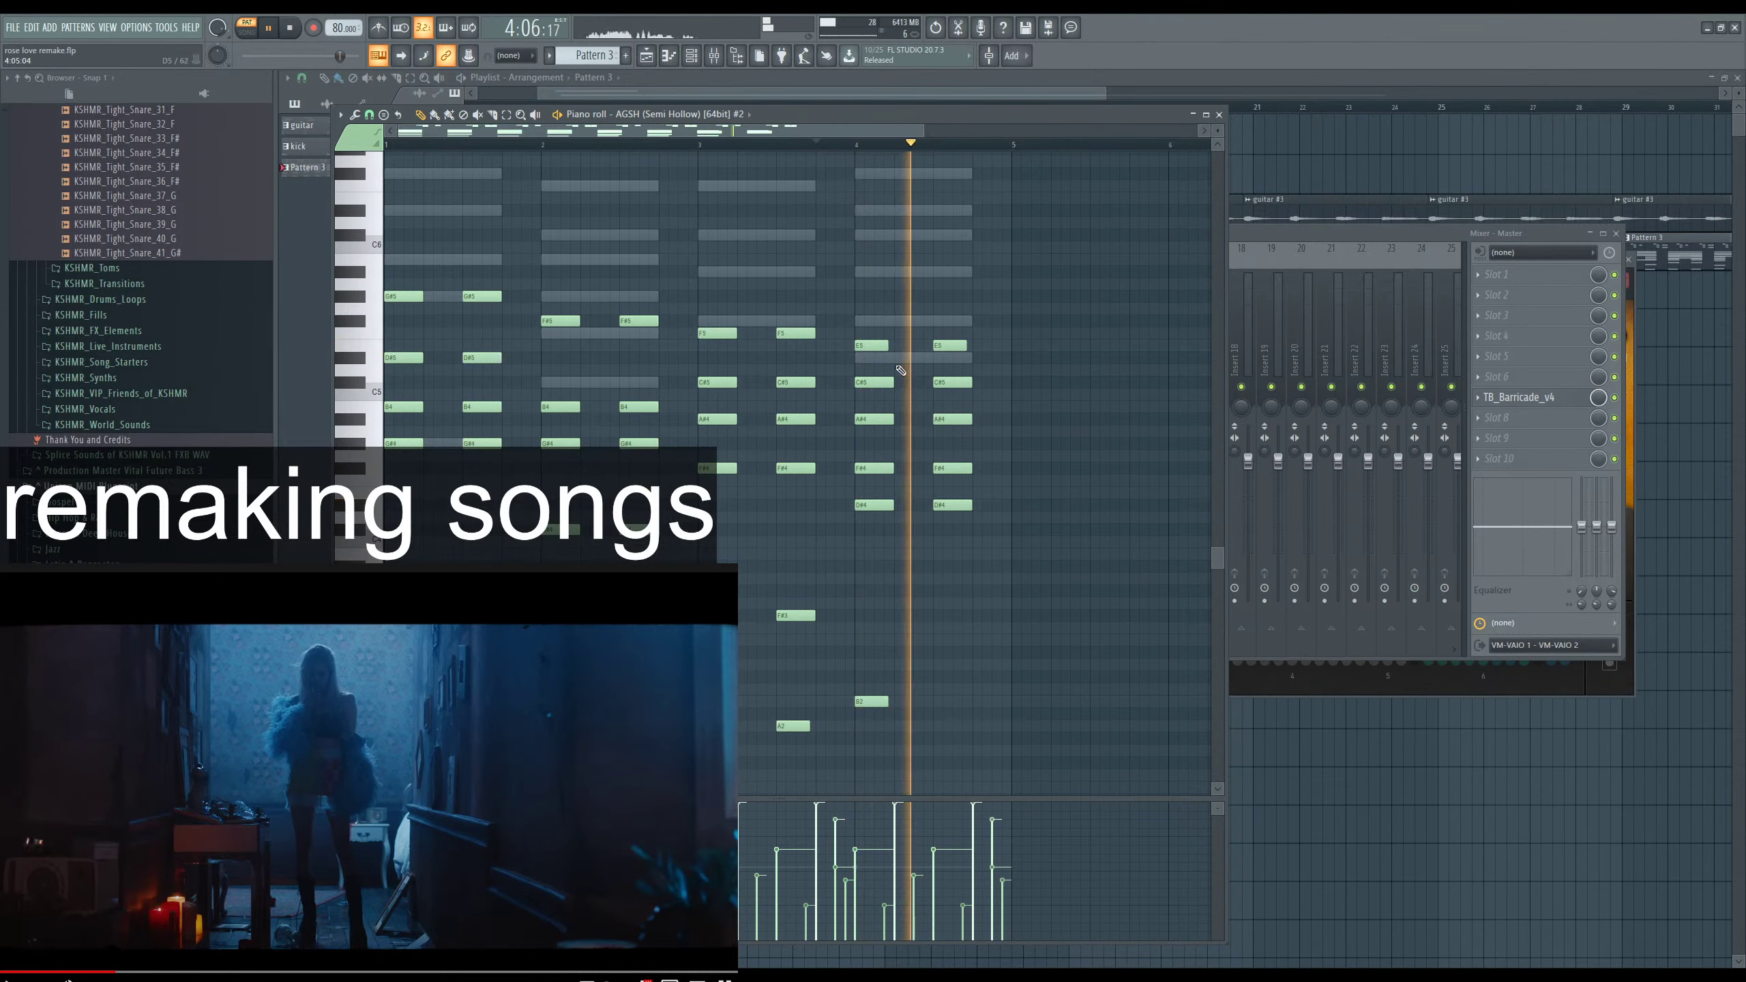
Lengthen bar 4's two E5 notes to match their chords, auditioning the second one at D5 before returning it to E5.
left_click_drag(886, 346, 968, 344)
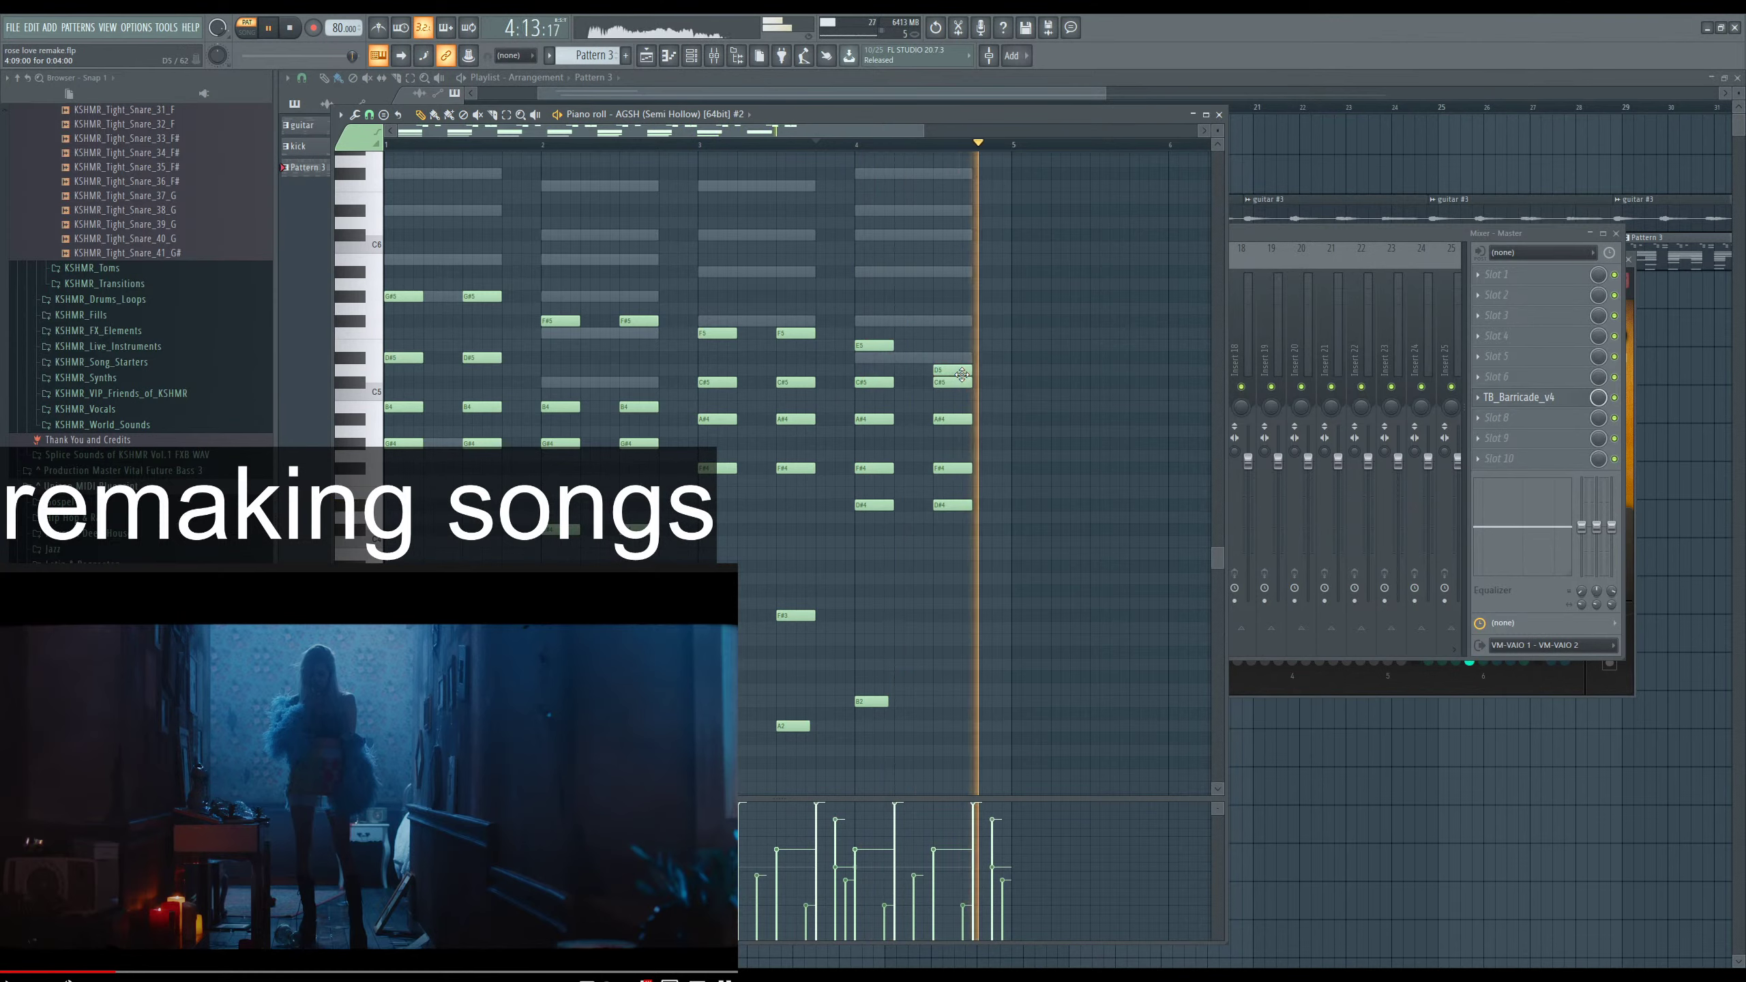
key("space")
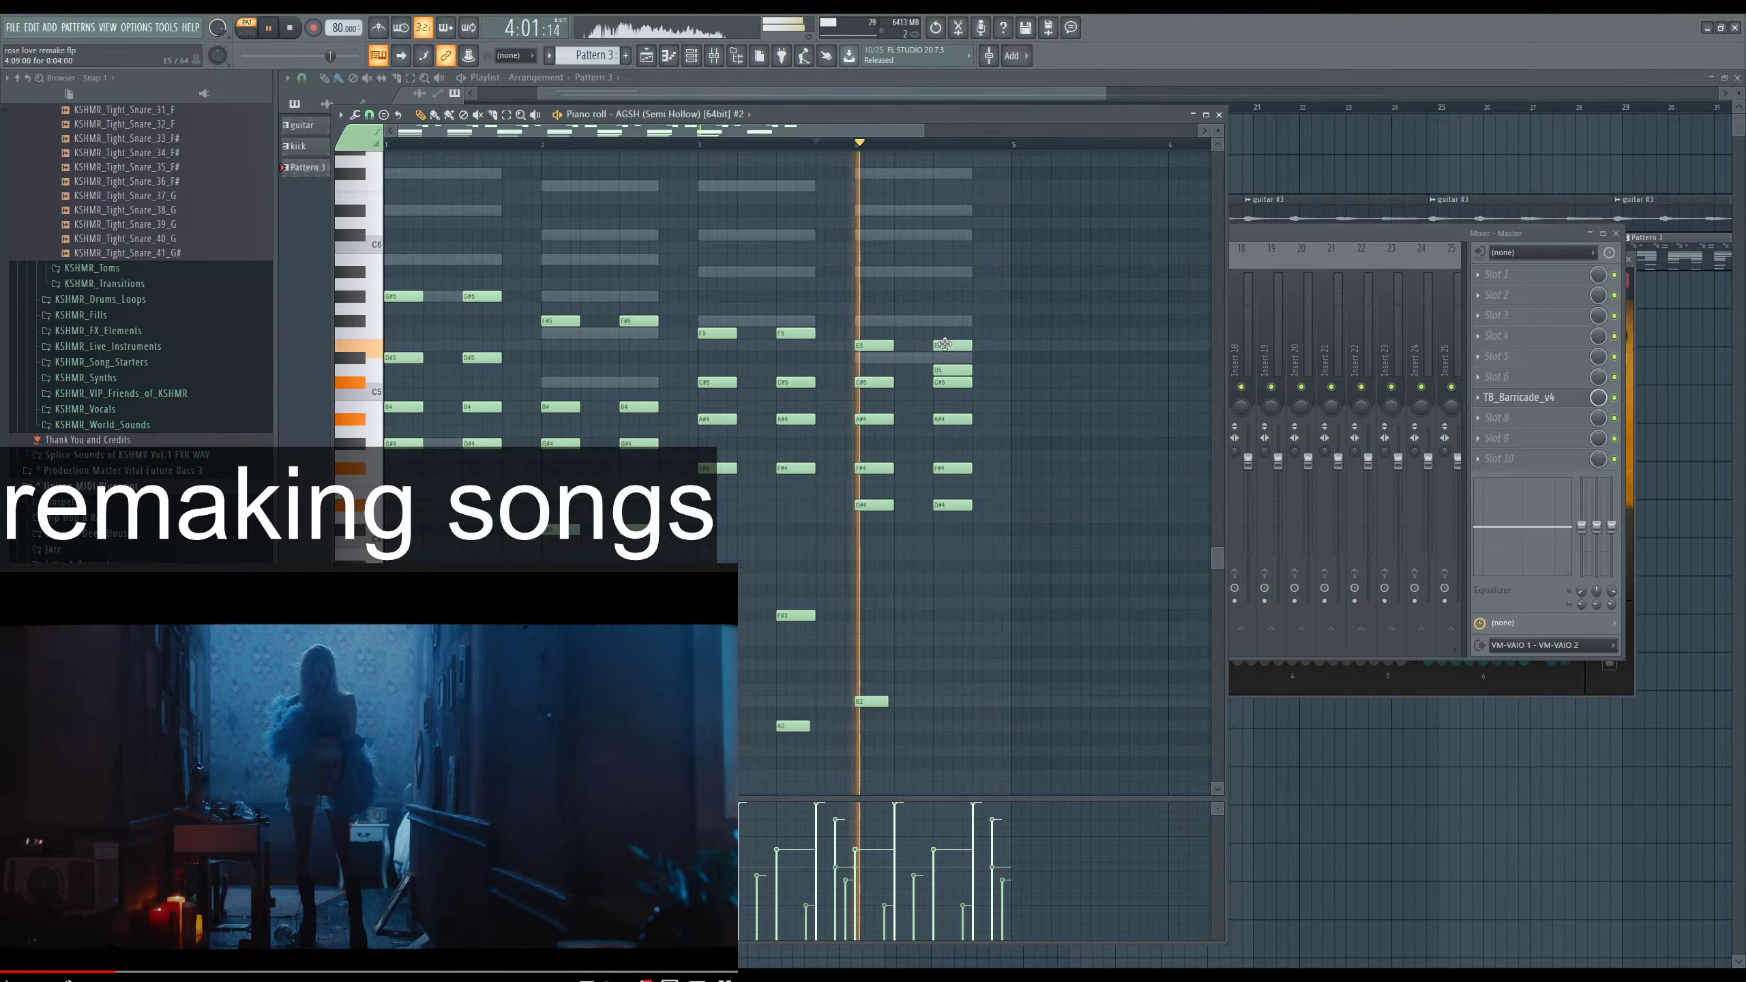
key("space")
key("space")
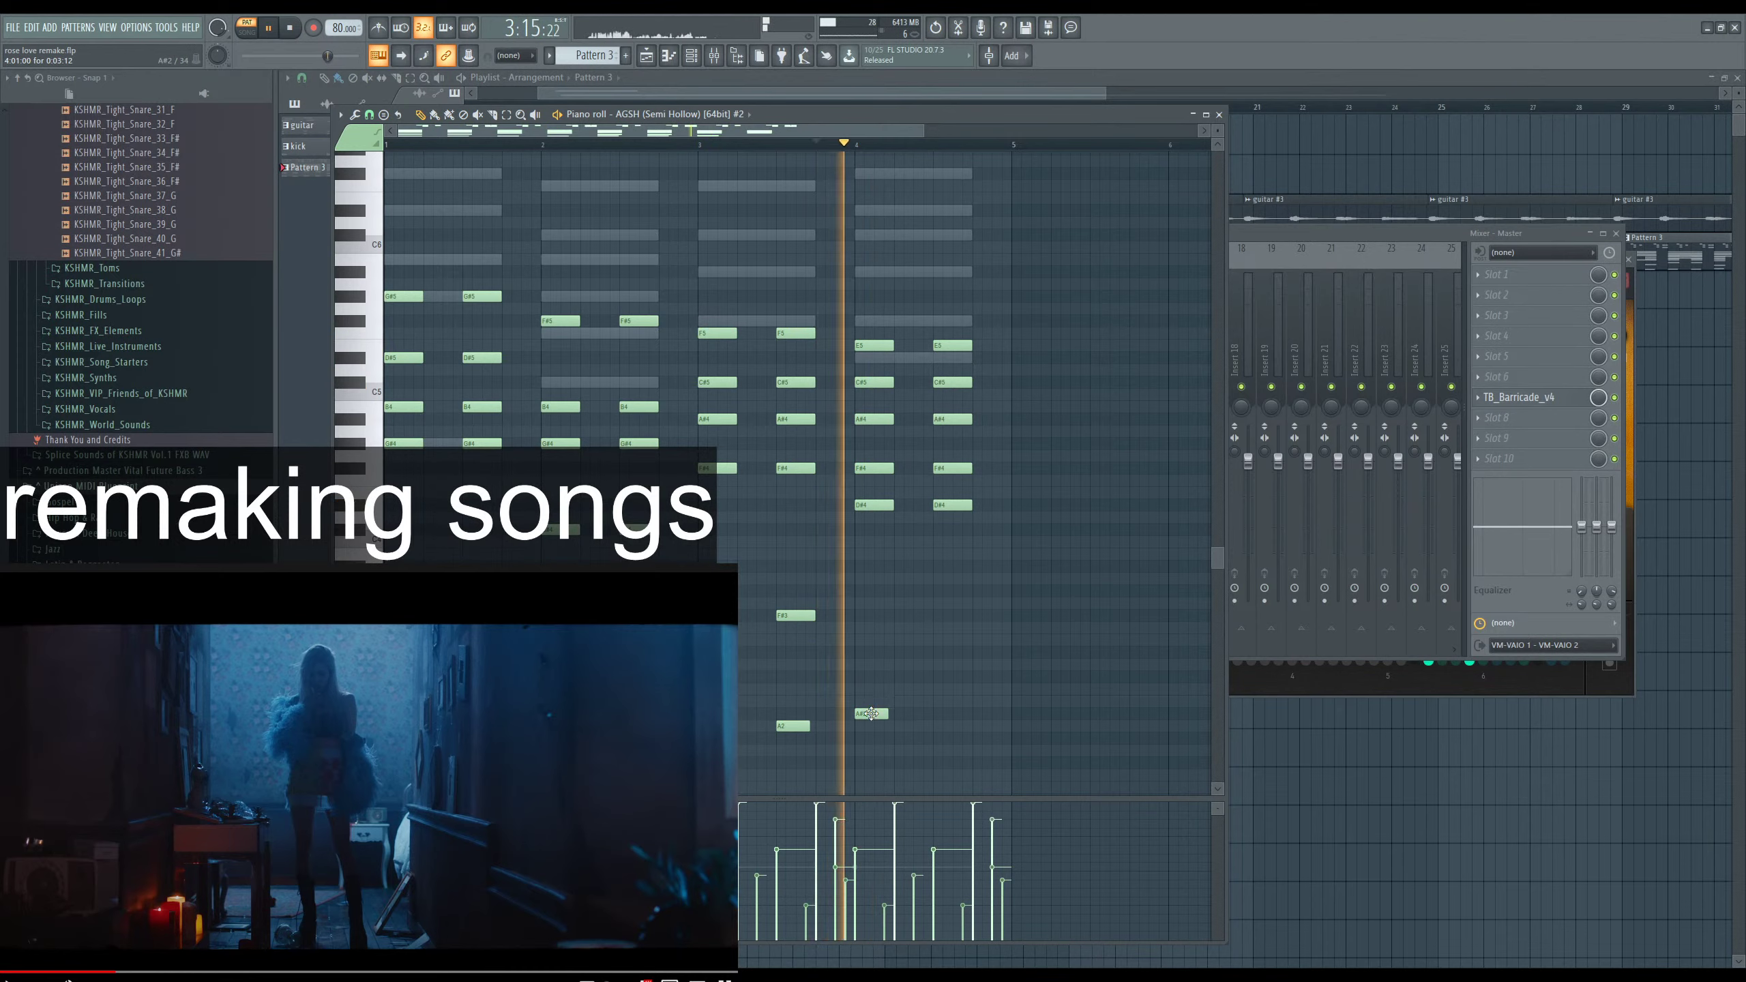
Set bar 4's strum trigger note back to B2 and replay the bar.
left_click_drag(871, 713, 872, 687)
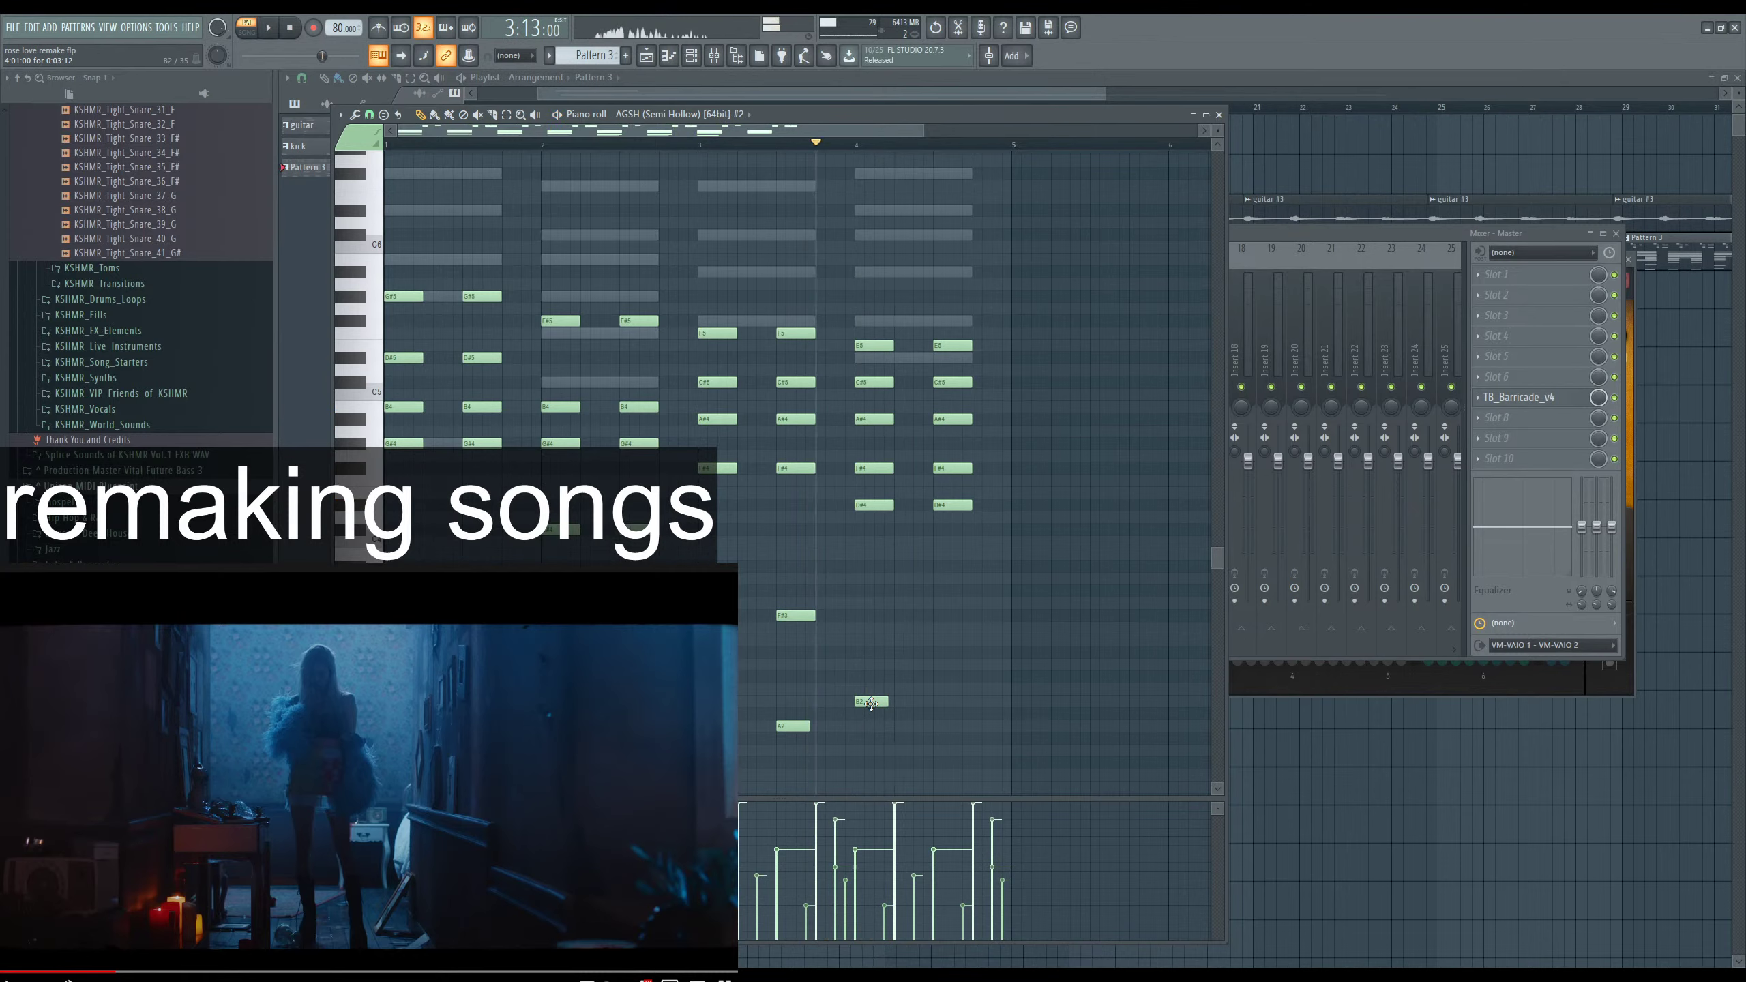
key("space")
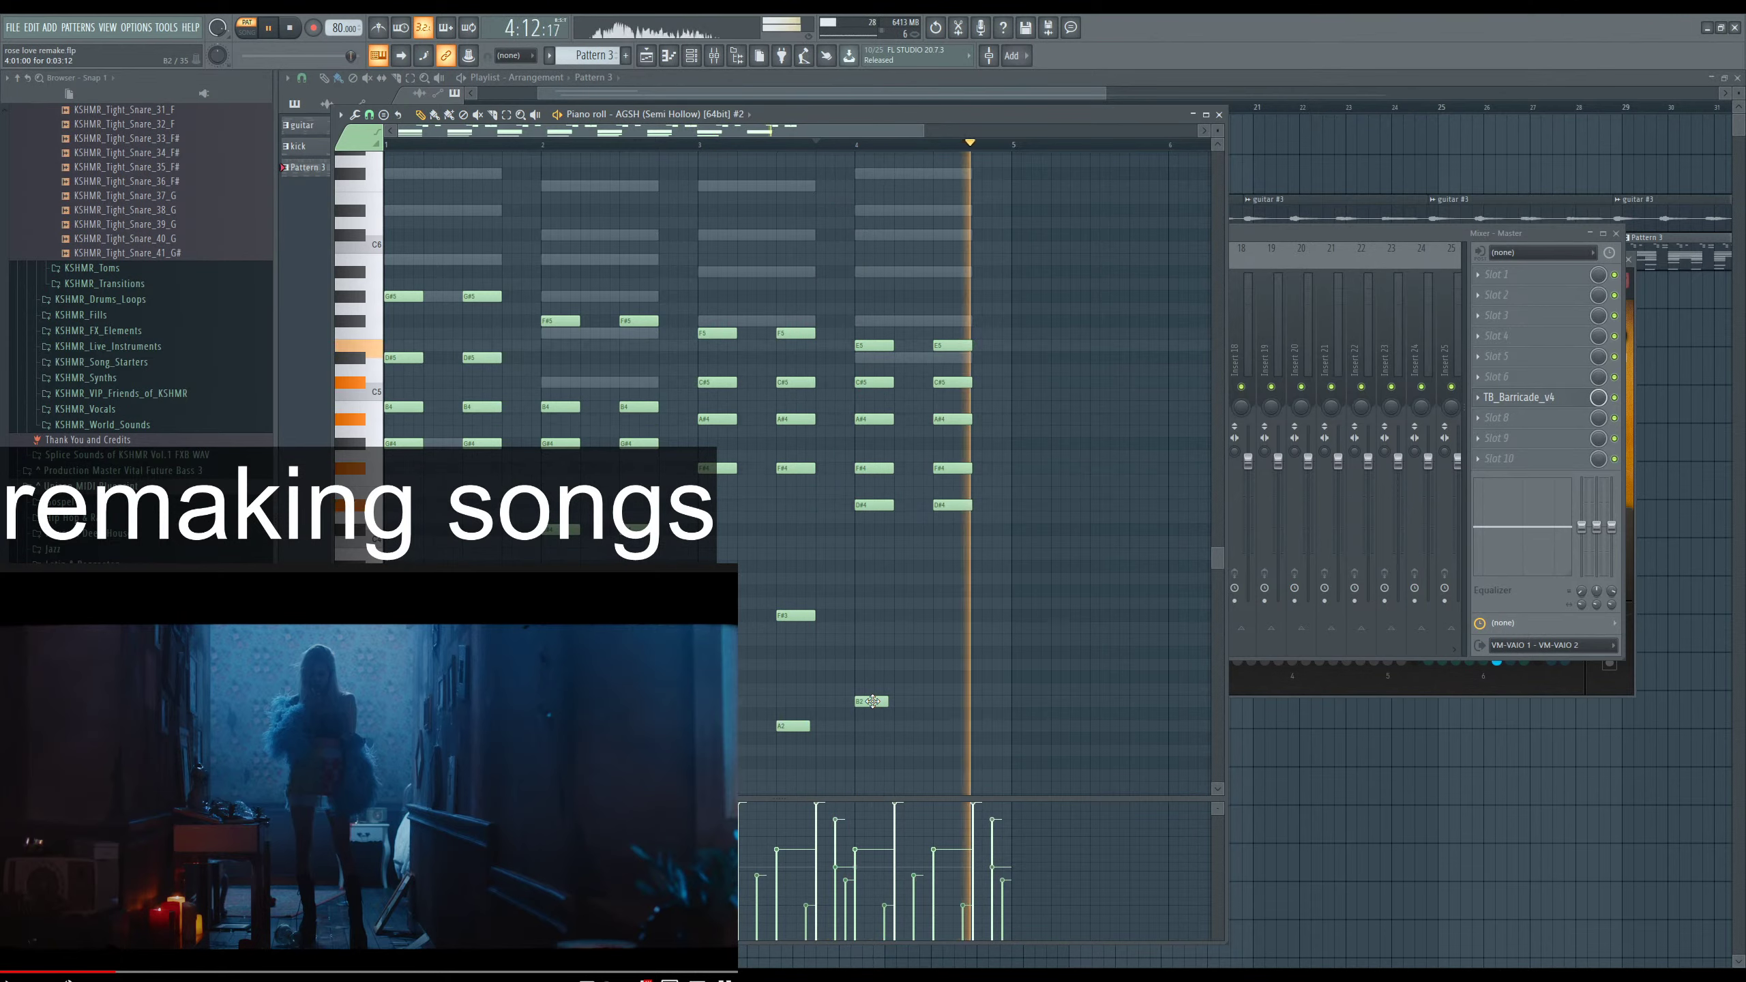
key("space")
key("space")
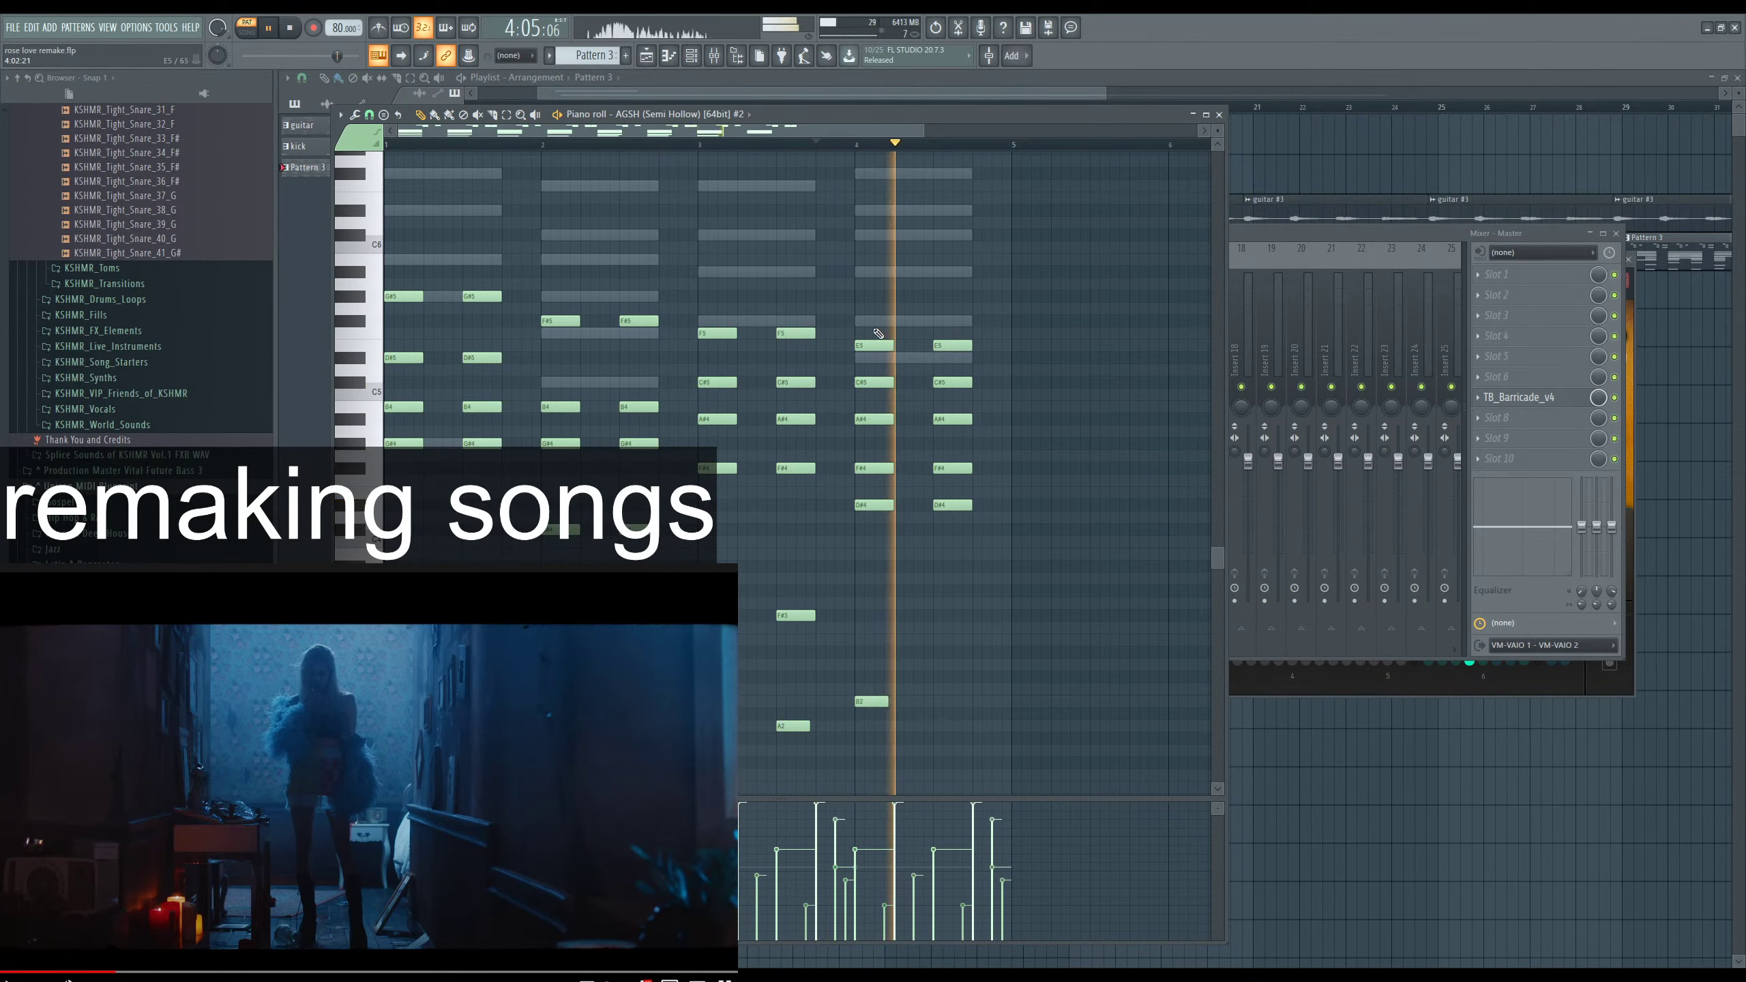
Replay into bar 4 and delete the E5 from its second chord.
left_click_drag(871, 317, 867, 361)
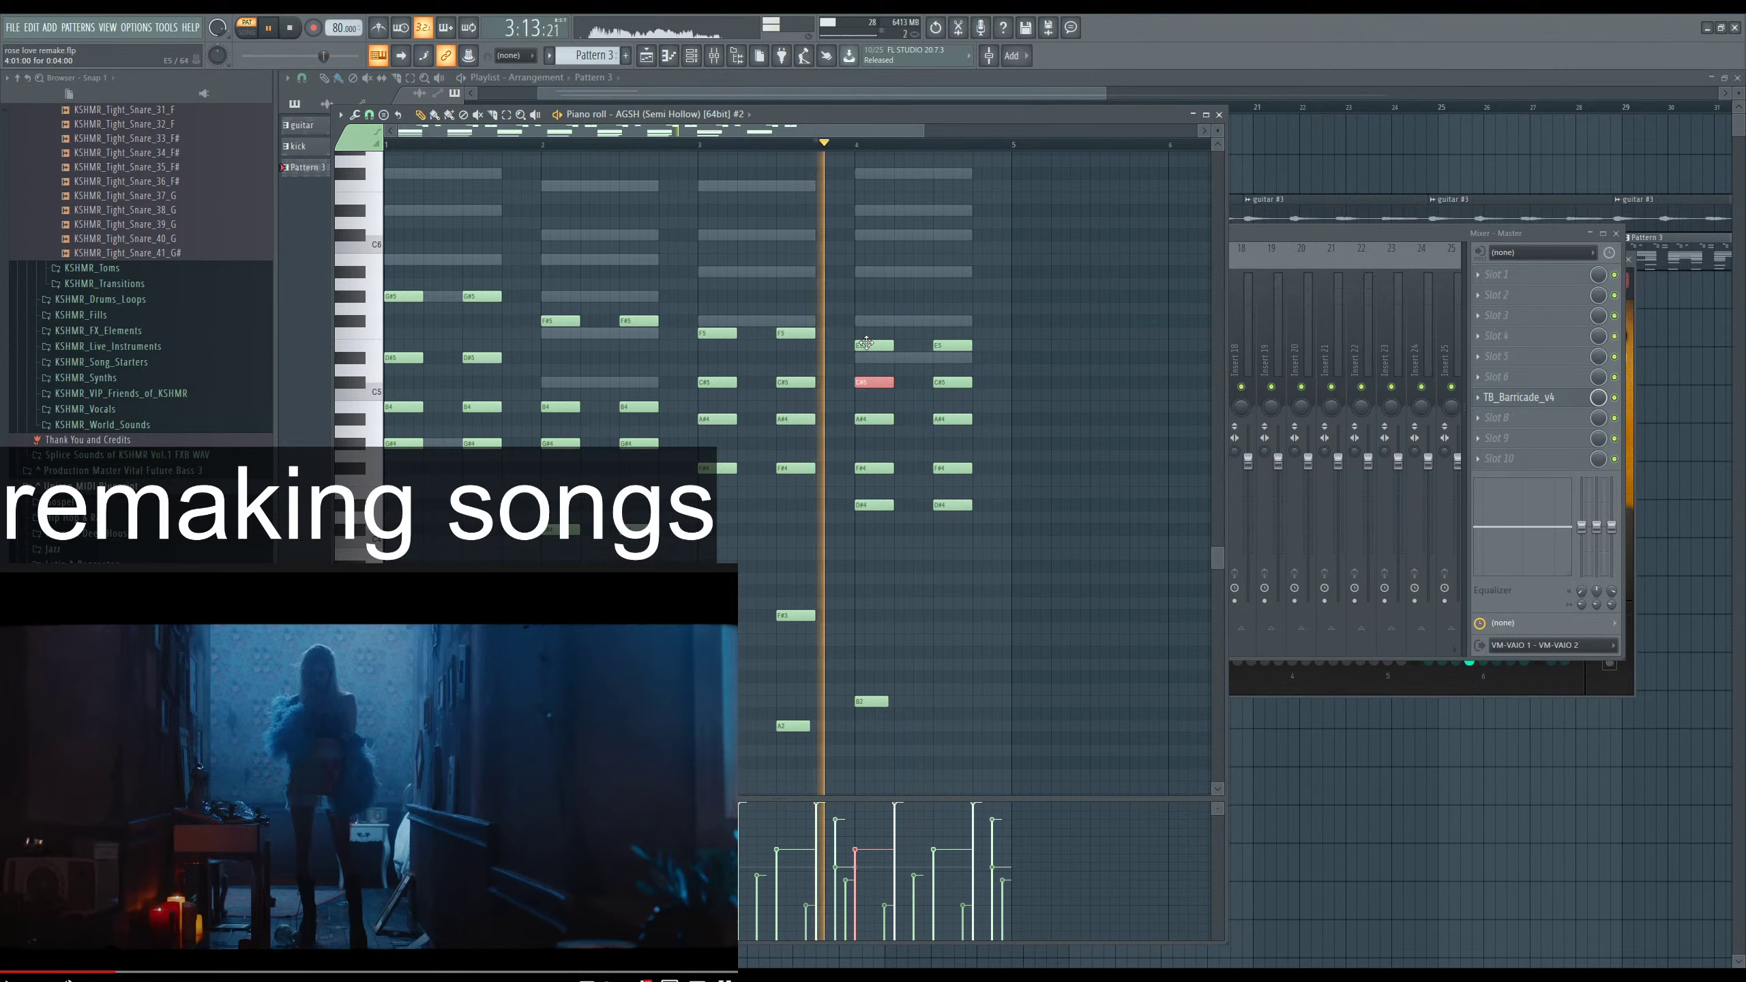
key("space")
key("space")
right_click(954, 346)
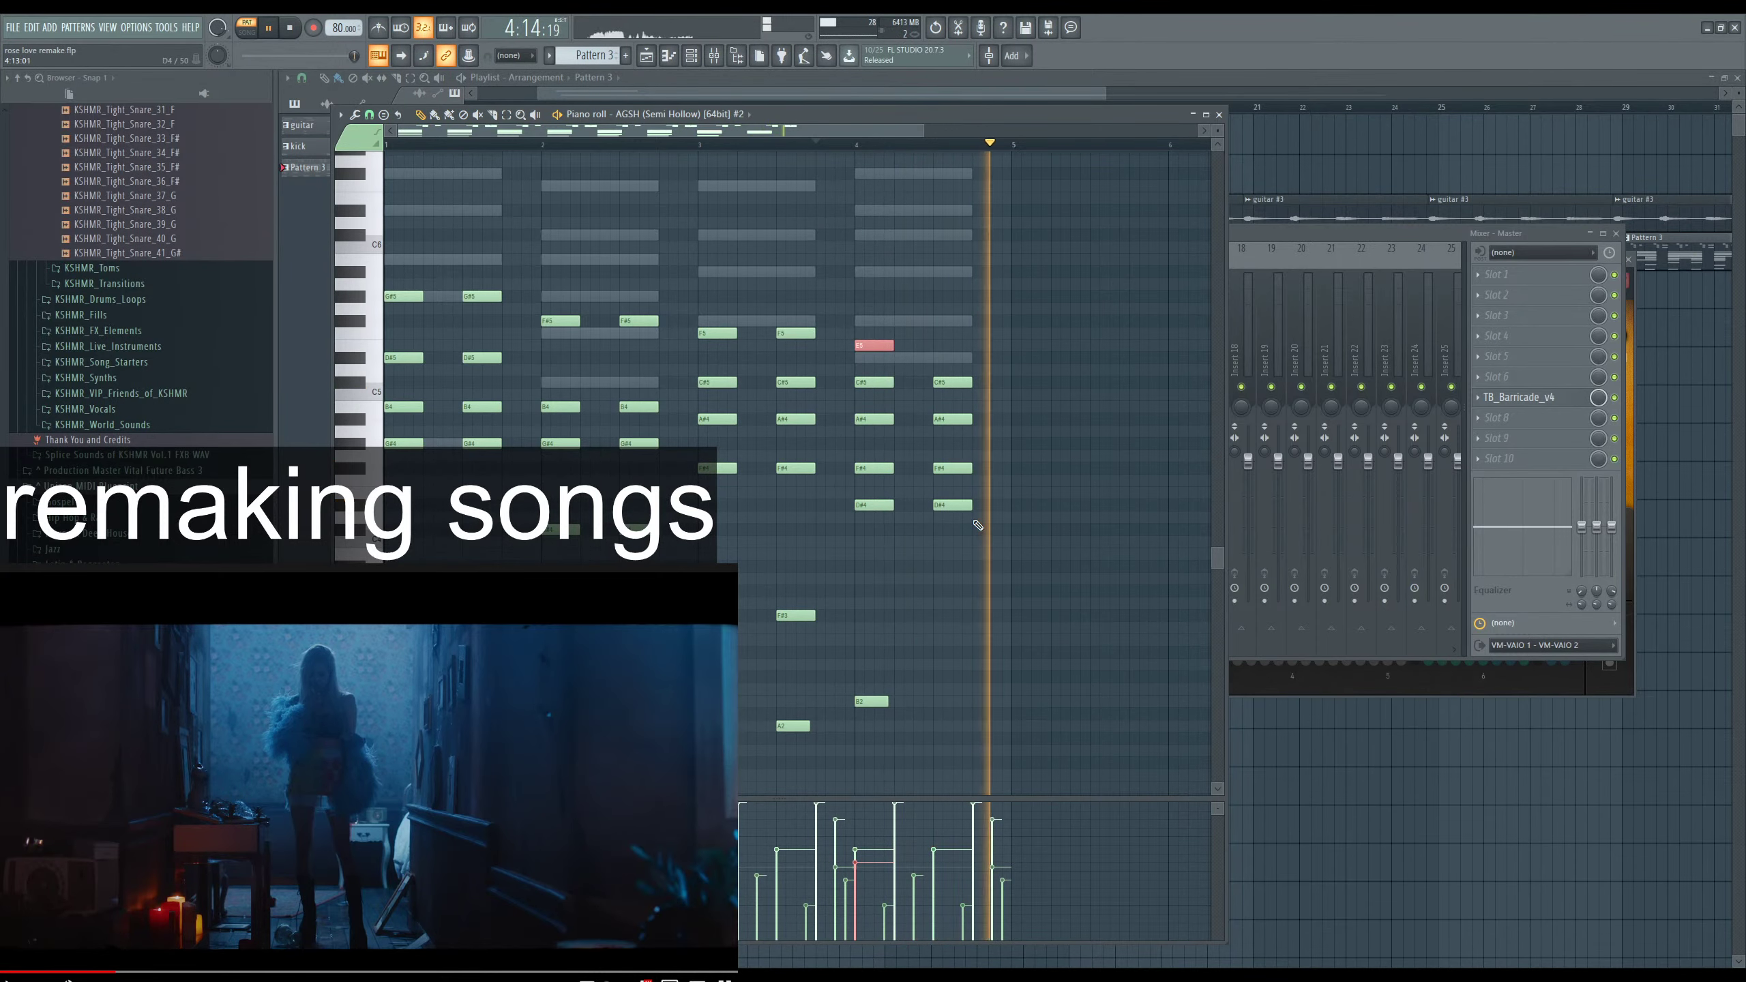
Return to the arrangement, play it from just before bar 5, and bring up the channel rack.
scroll(983, 560, "up", 1)
scroll(983, 560, "up", 2)
key("F5")
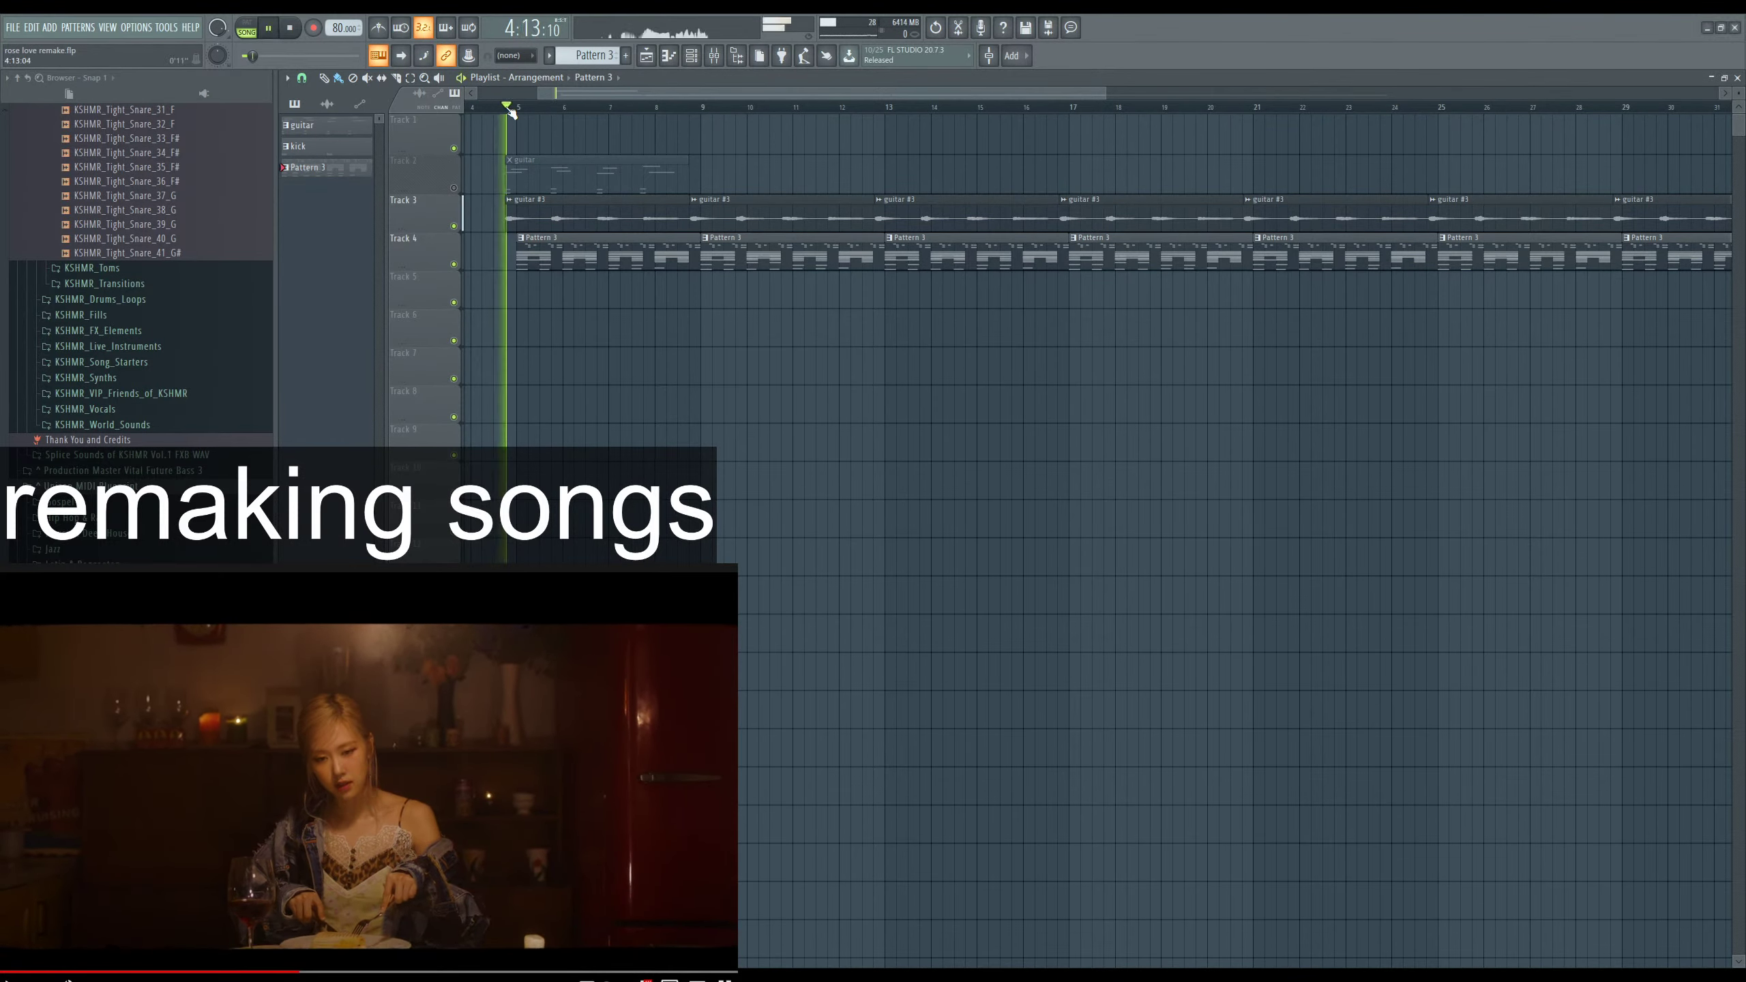
key("F6")
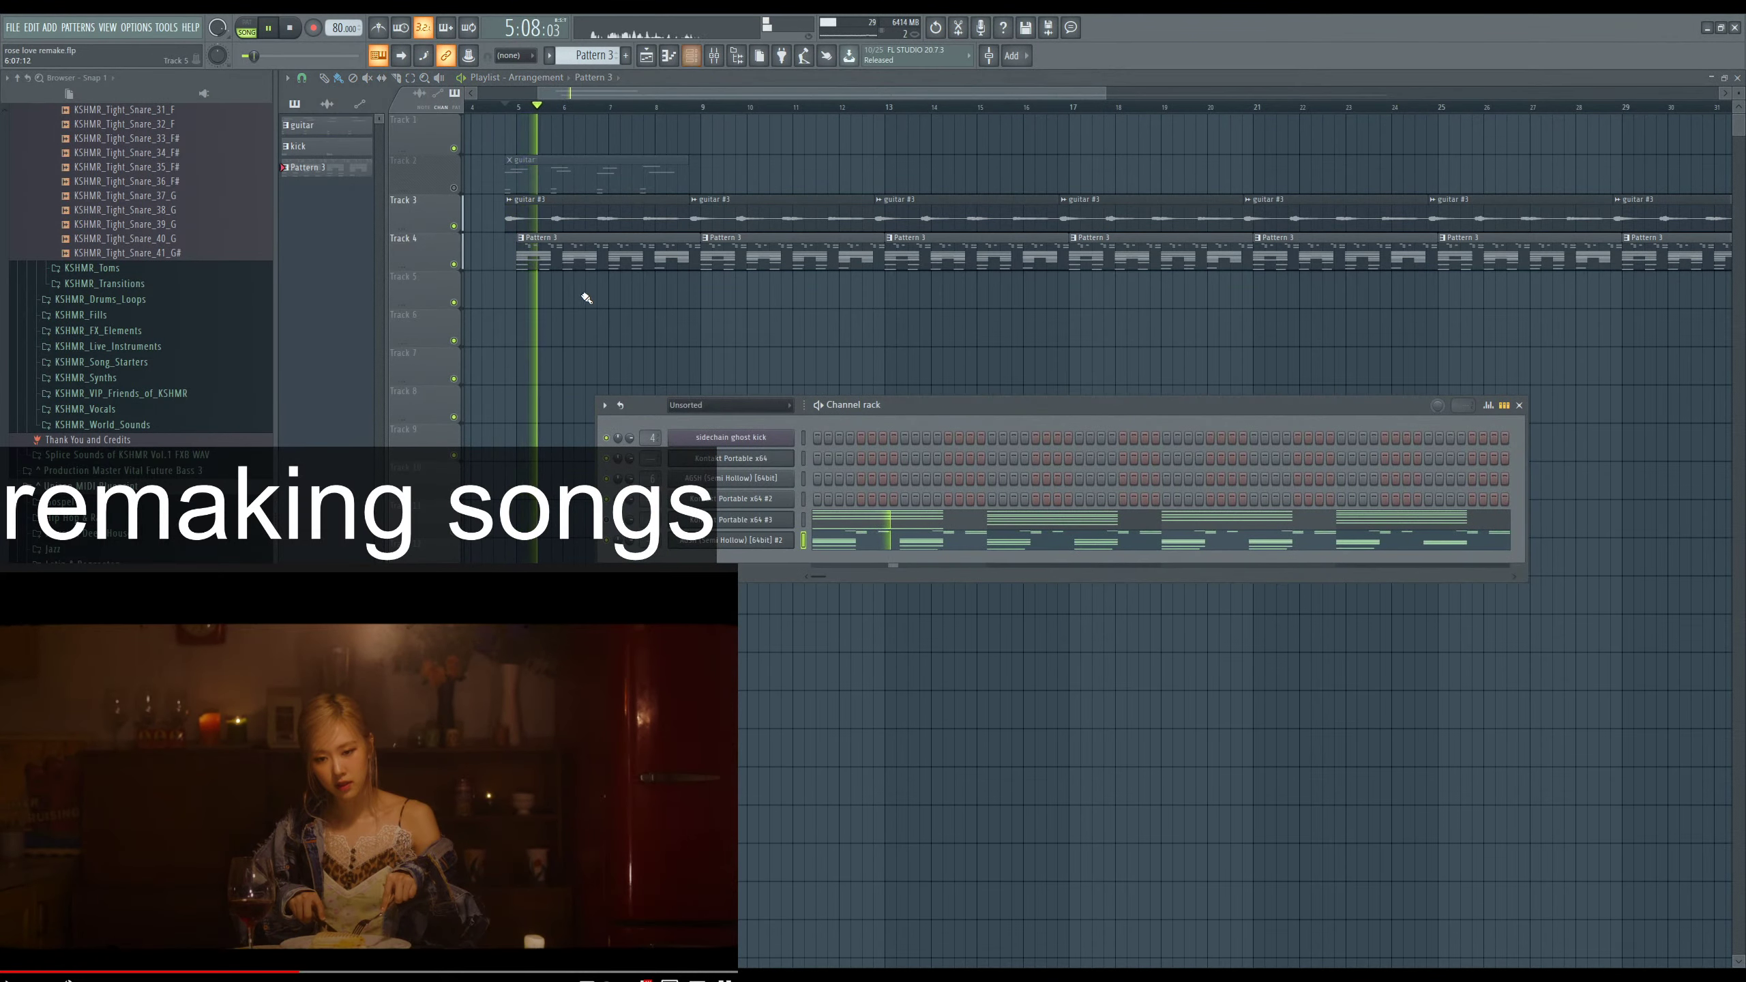
Route the guitar #3 audio clip to mixer track 8 and add OTT there with a raised In Gain.
double_click(567, 227)
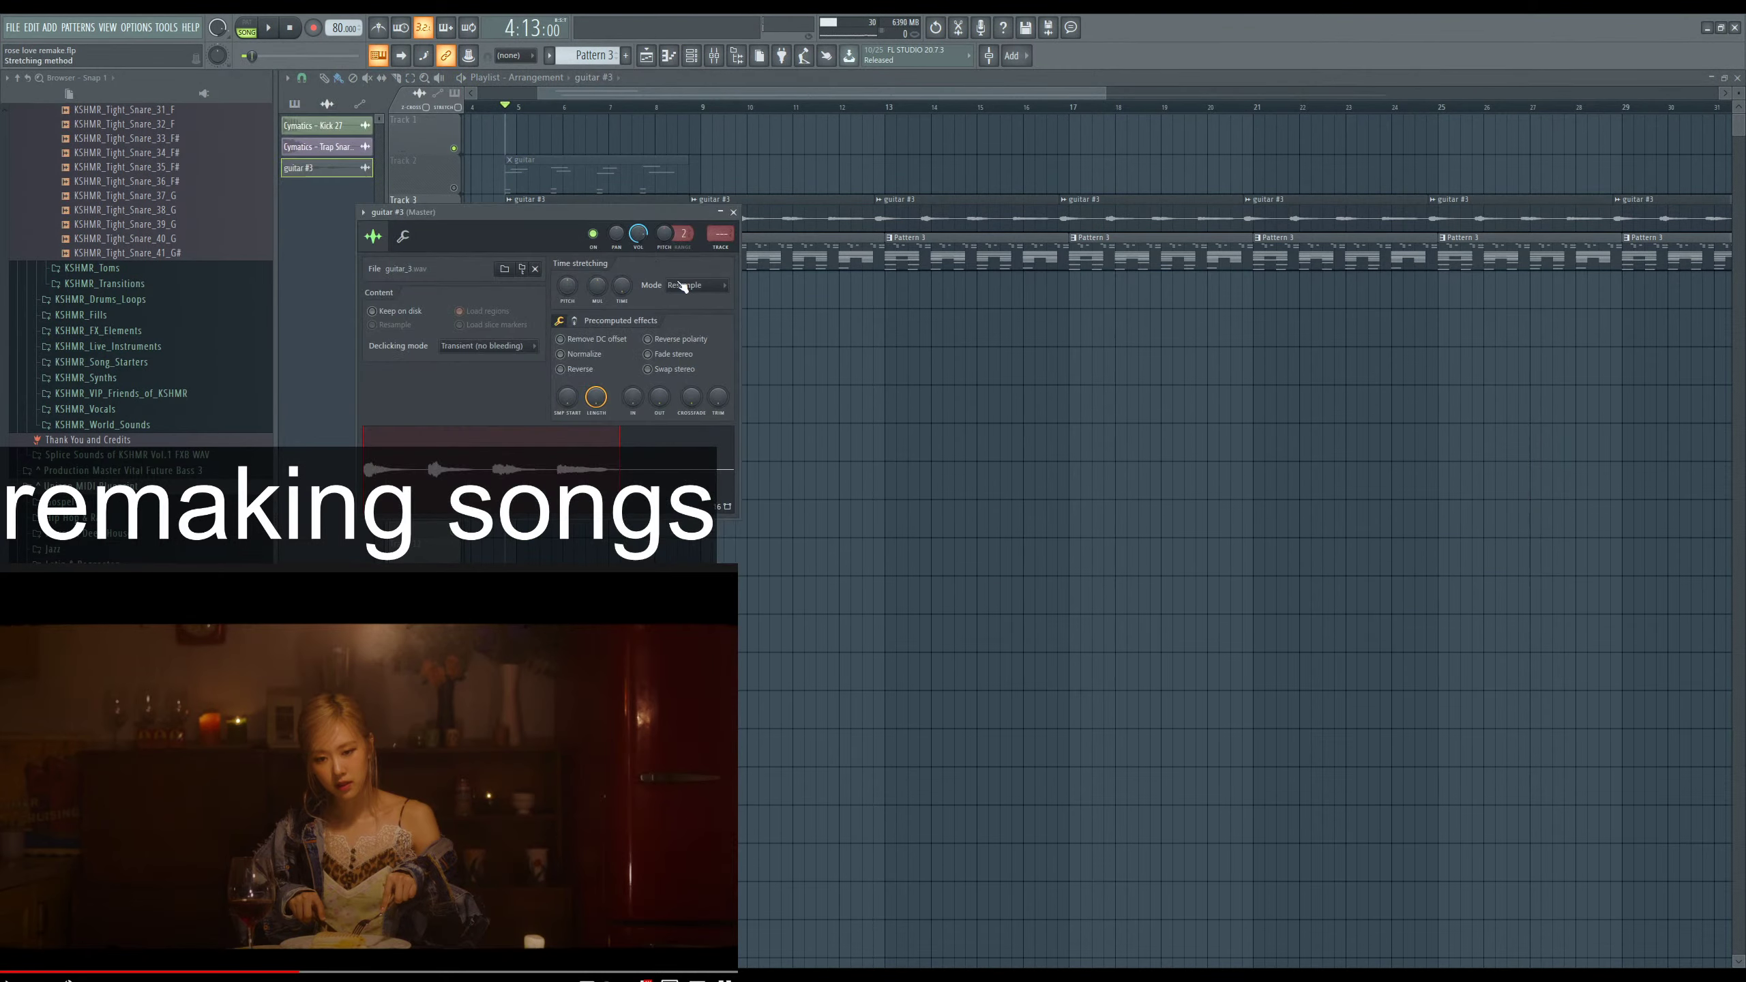
left_click(727, 251)
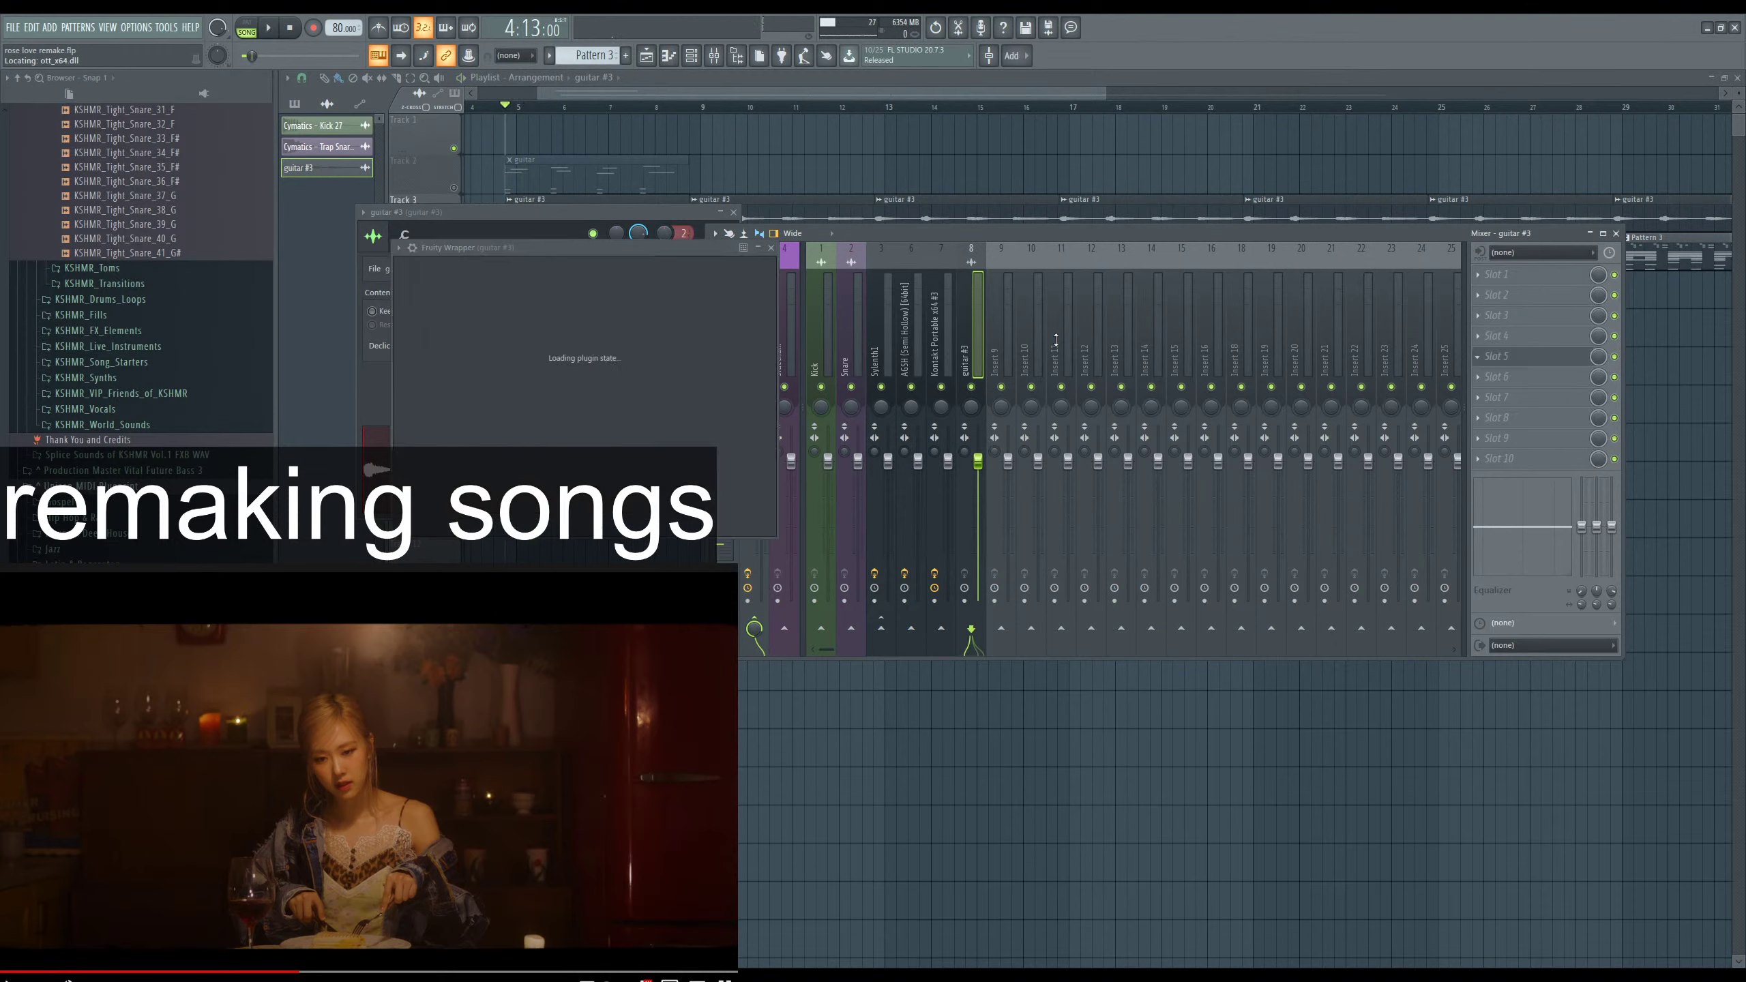
key("space")
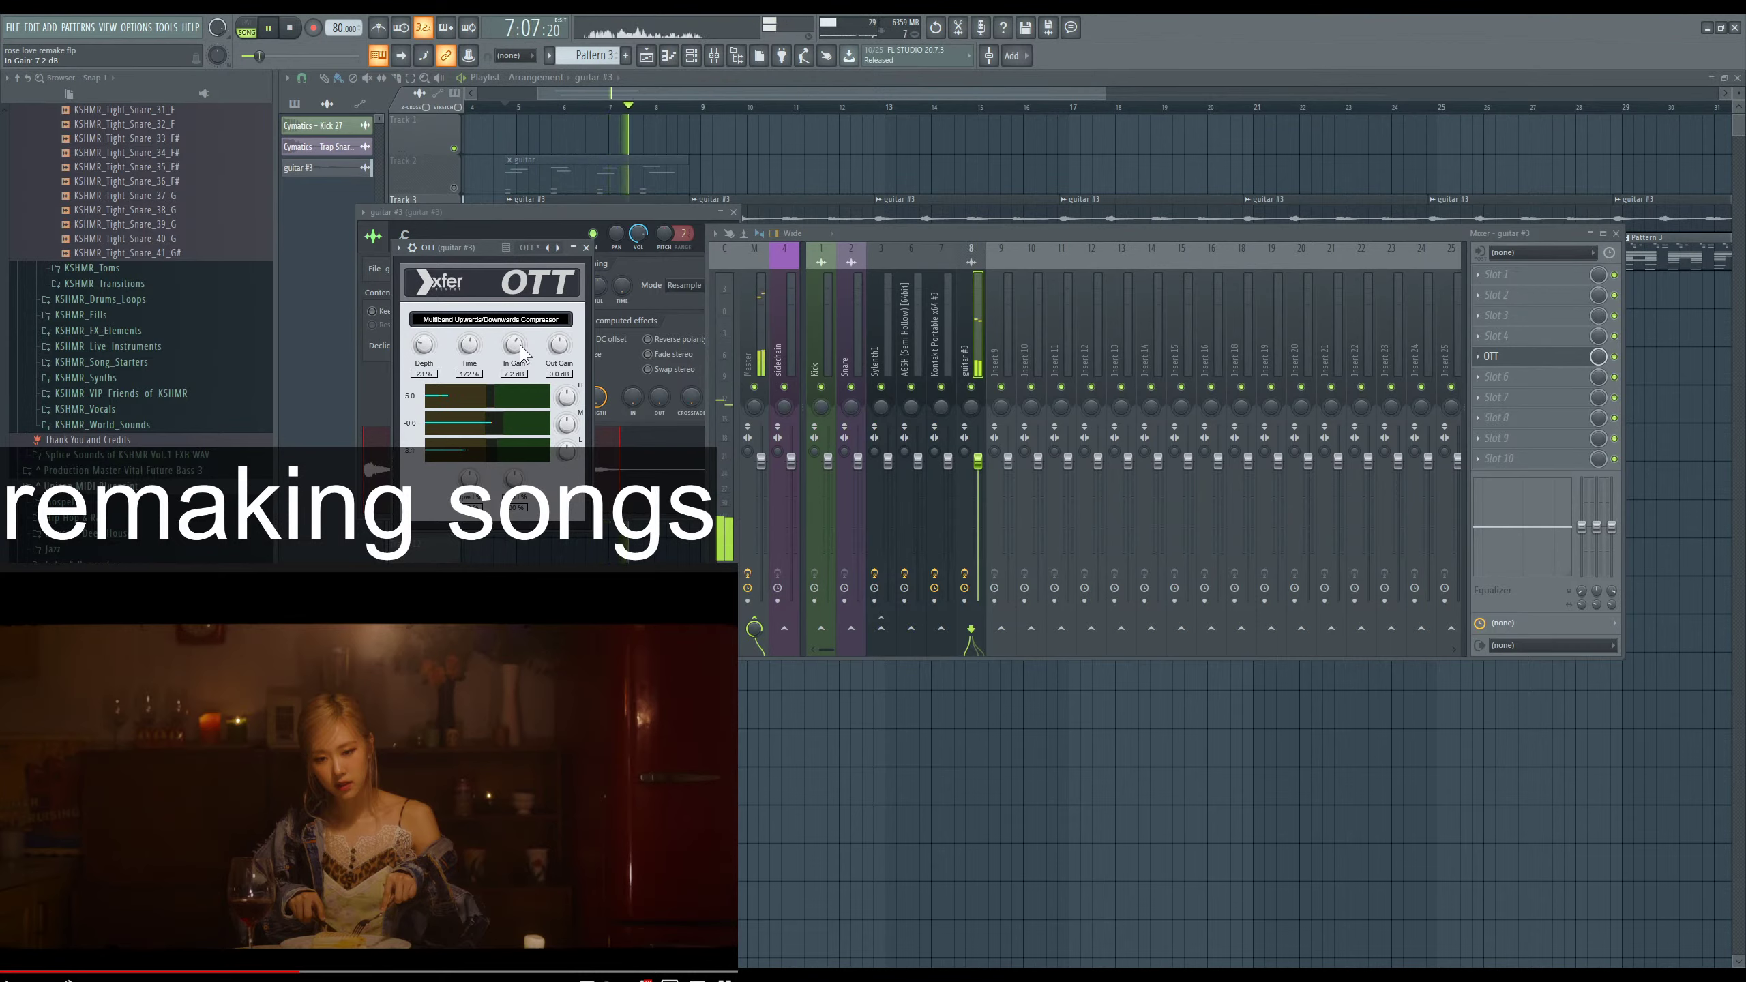
left_click_drag(520, 344, 521, 338)
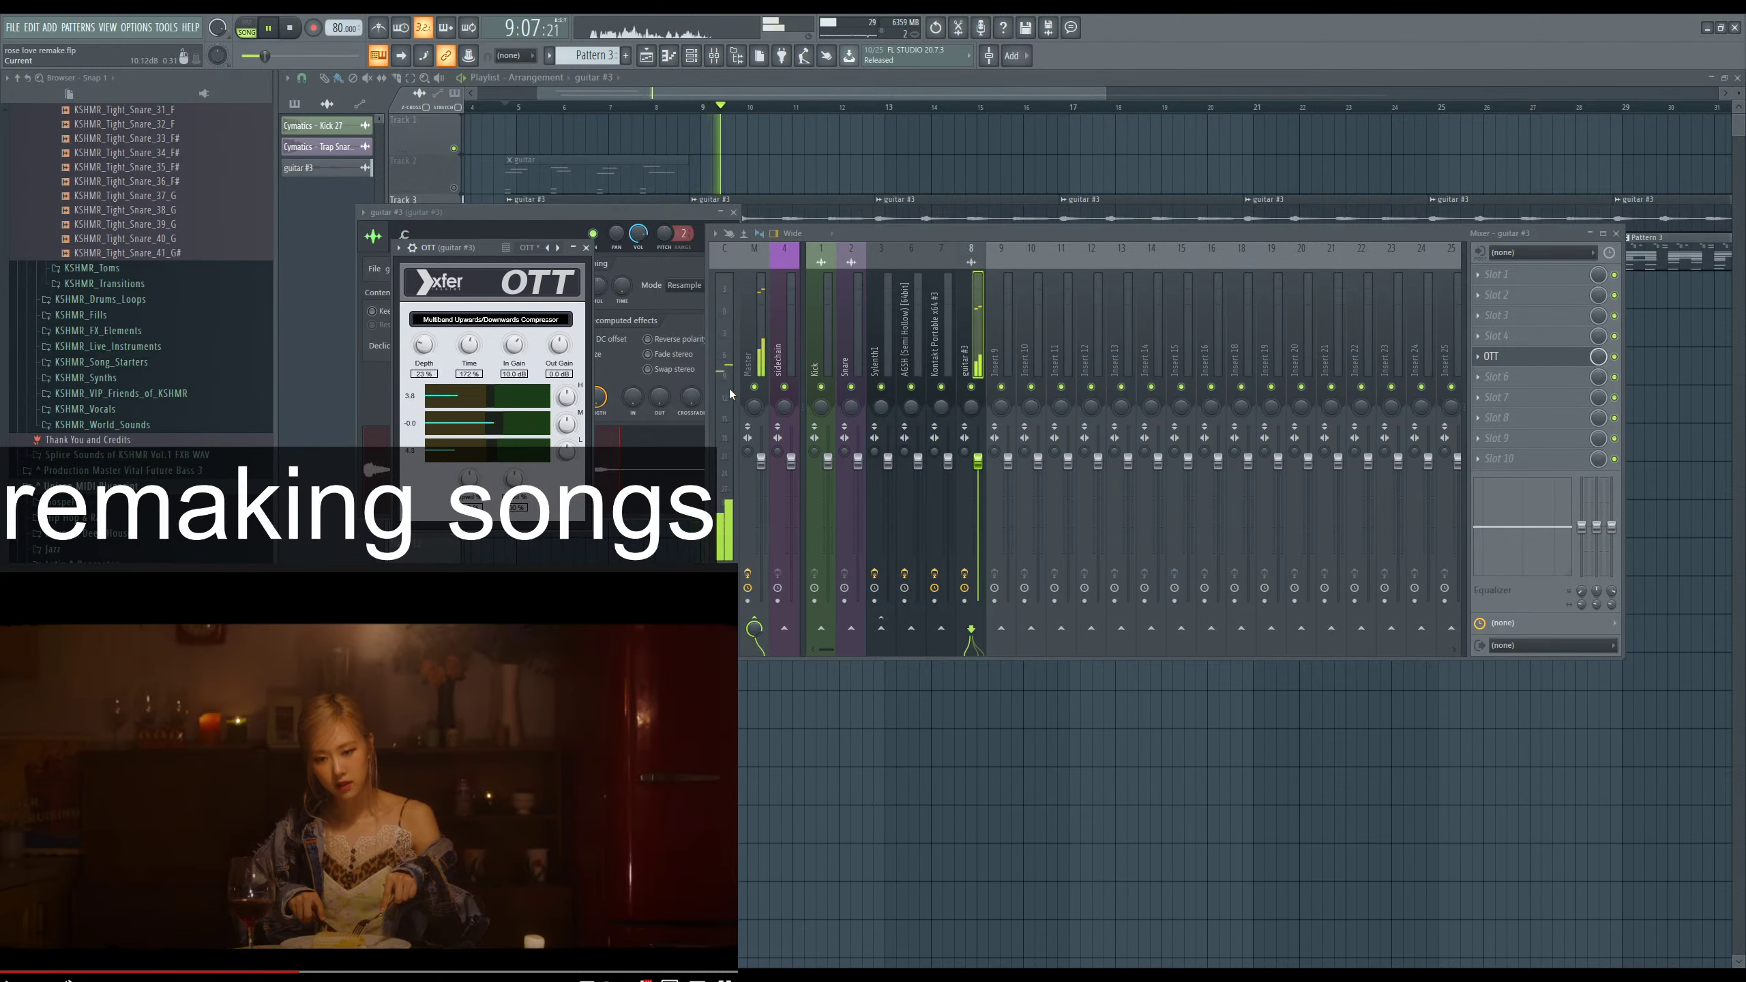
Show all channels in the channel rack and bring up the Kontakt Portable x64 #3 mixer track.
key("F6")
key("F12")
key("F6")
left_click(719, 406)
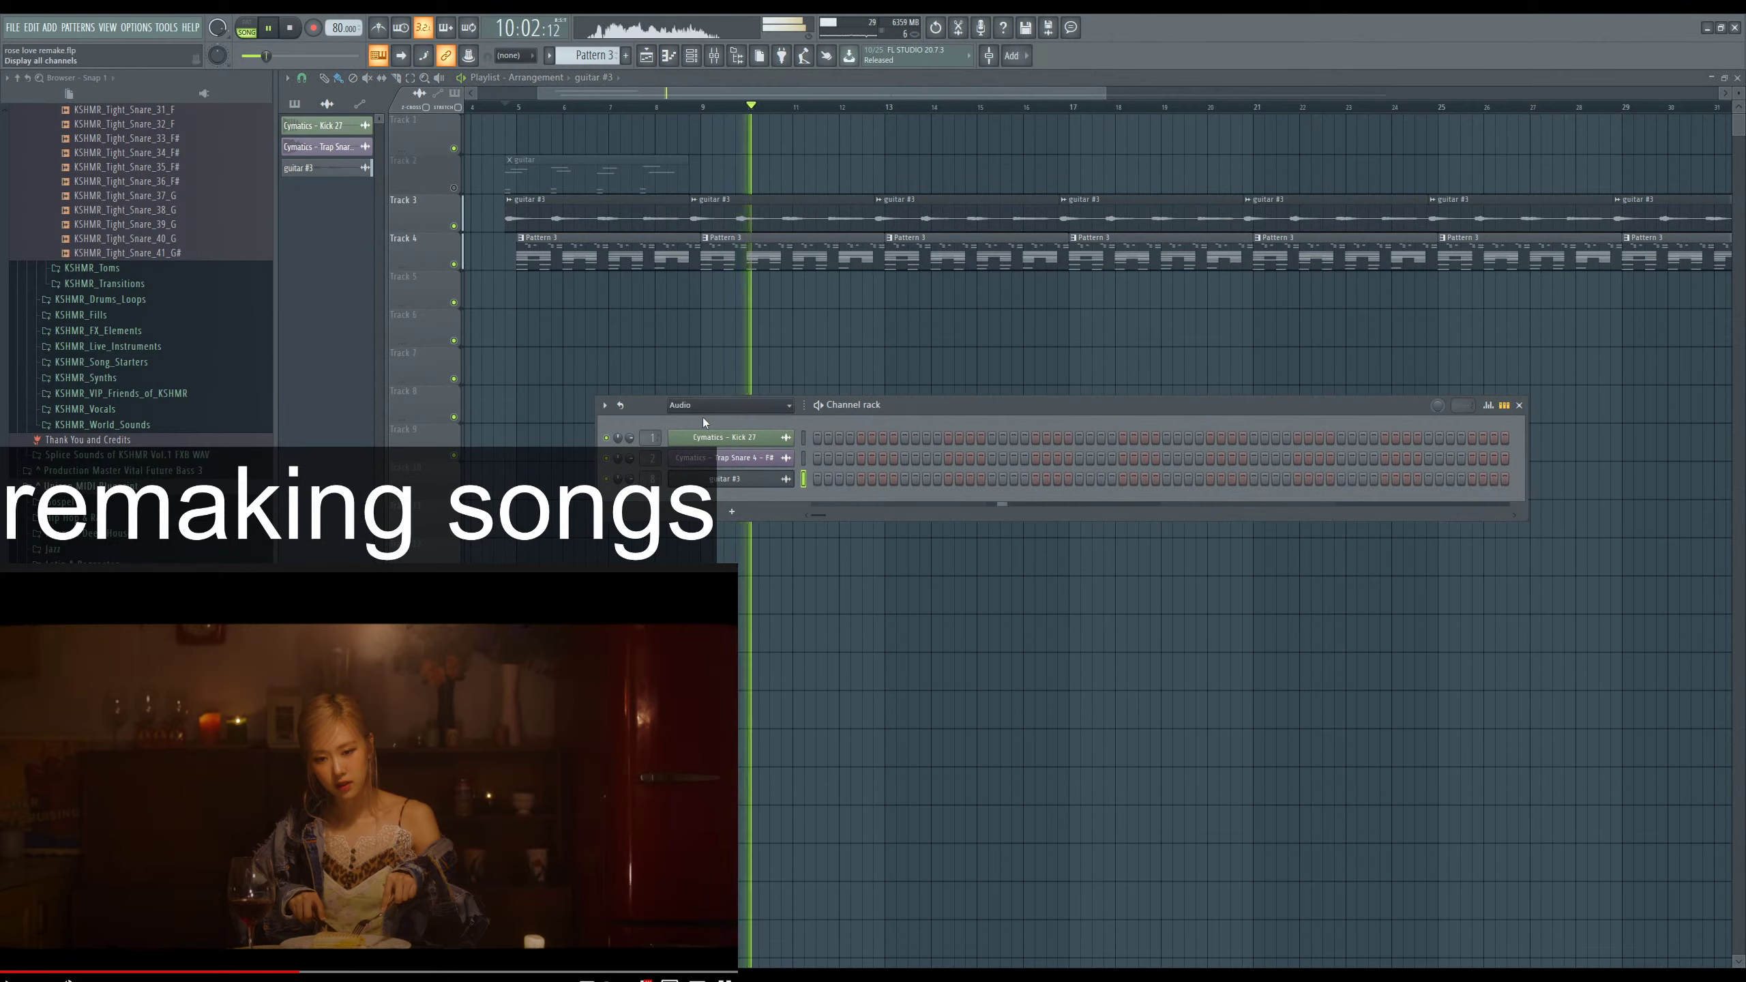
left_click(703, 419)
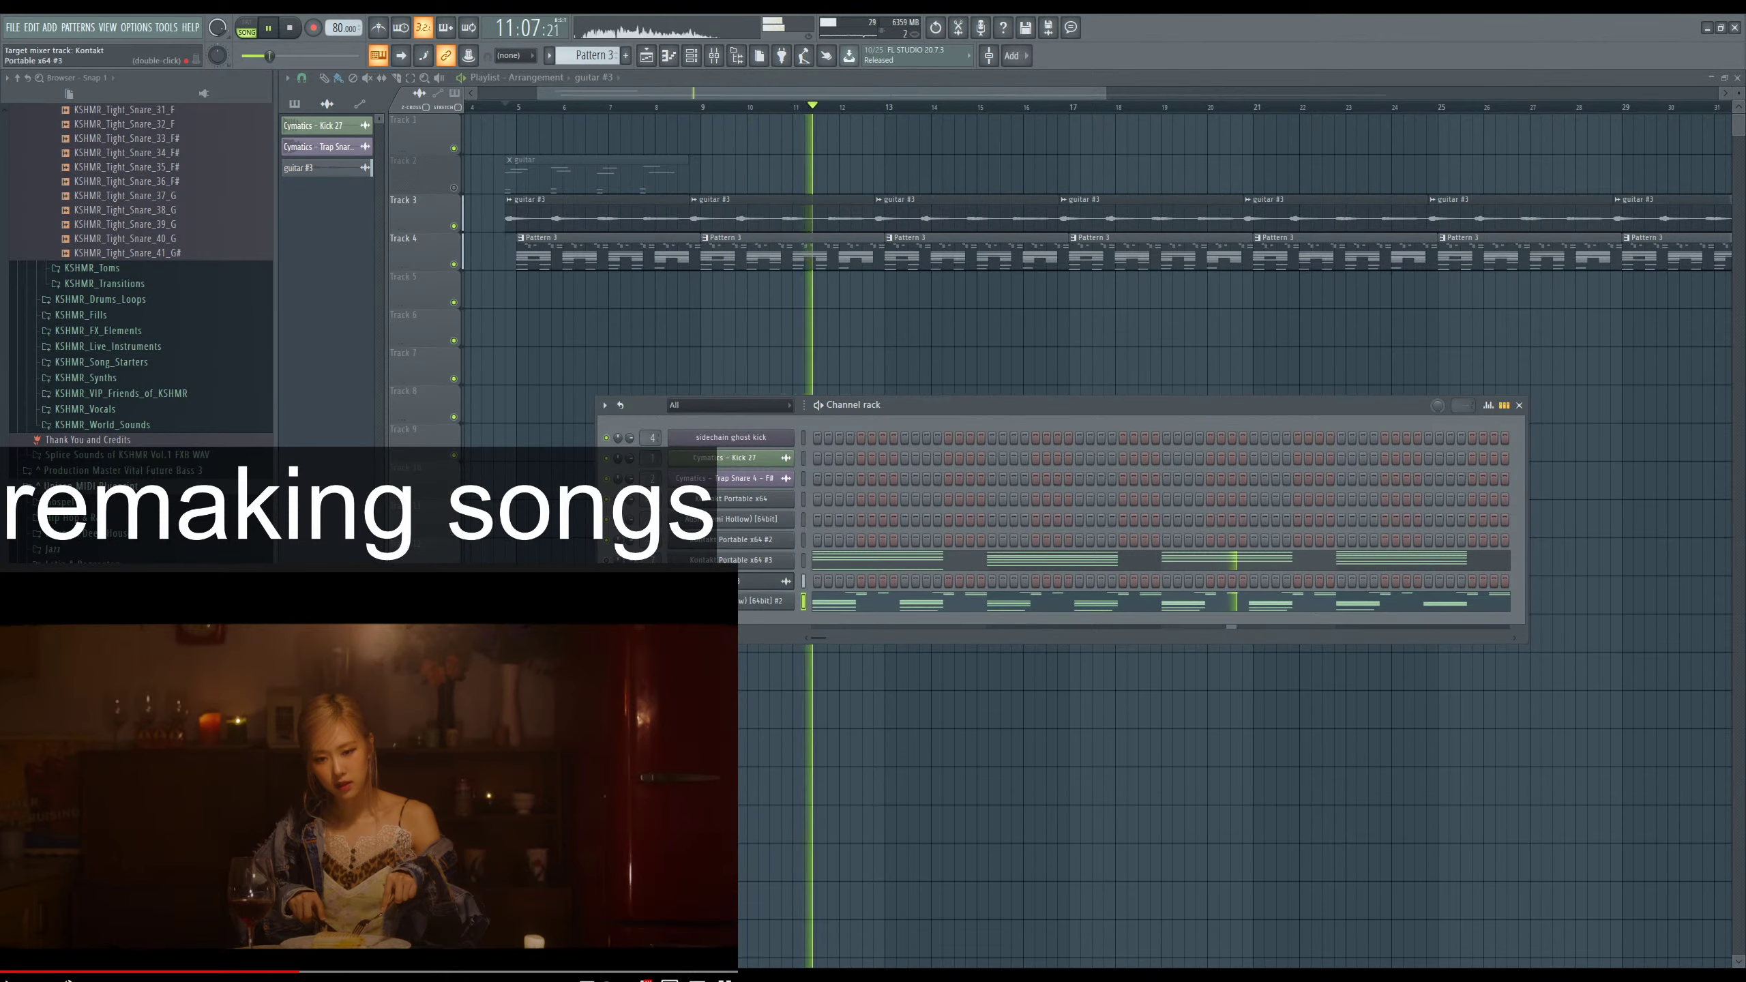
key("F9")
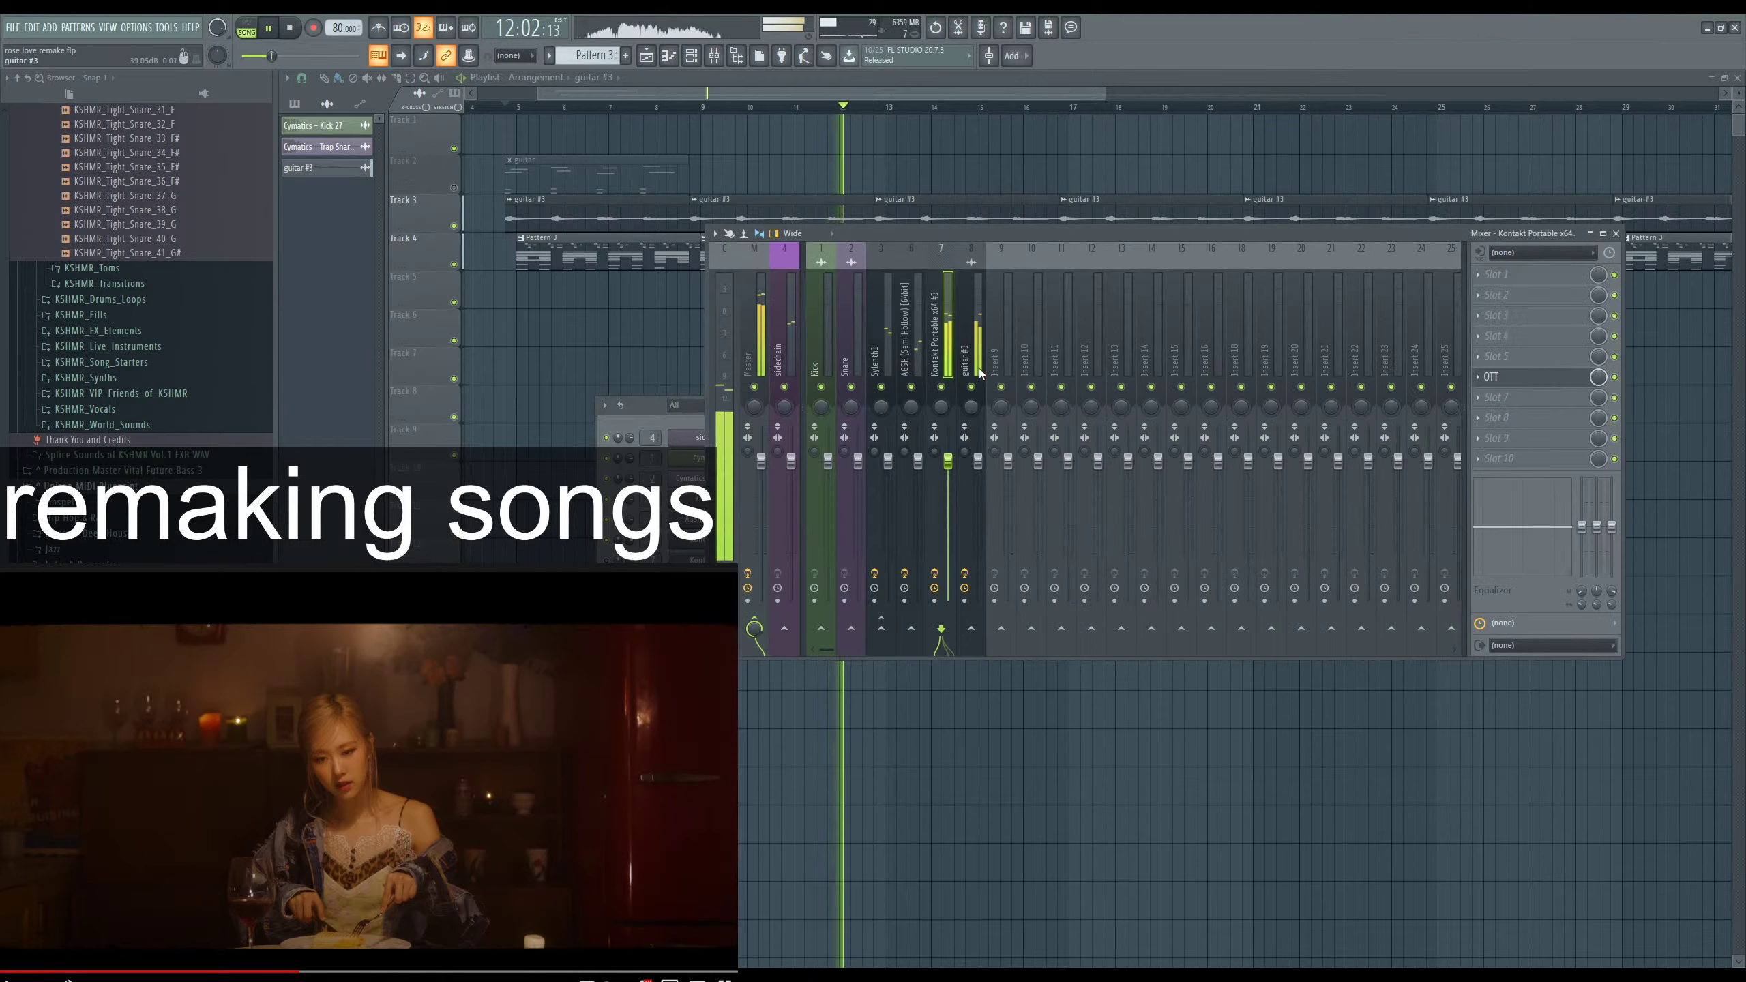
Lower the Kontakt Portable x64 #3 mixer track's level slightly and close the mixer.
left_click_drag(949, 460, 948, 479)
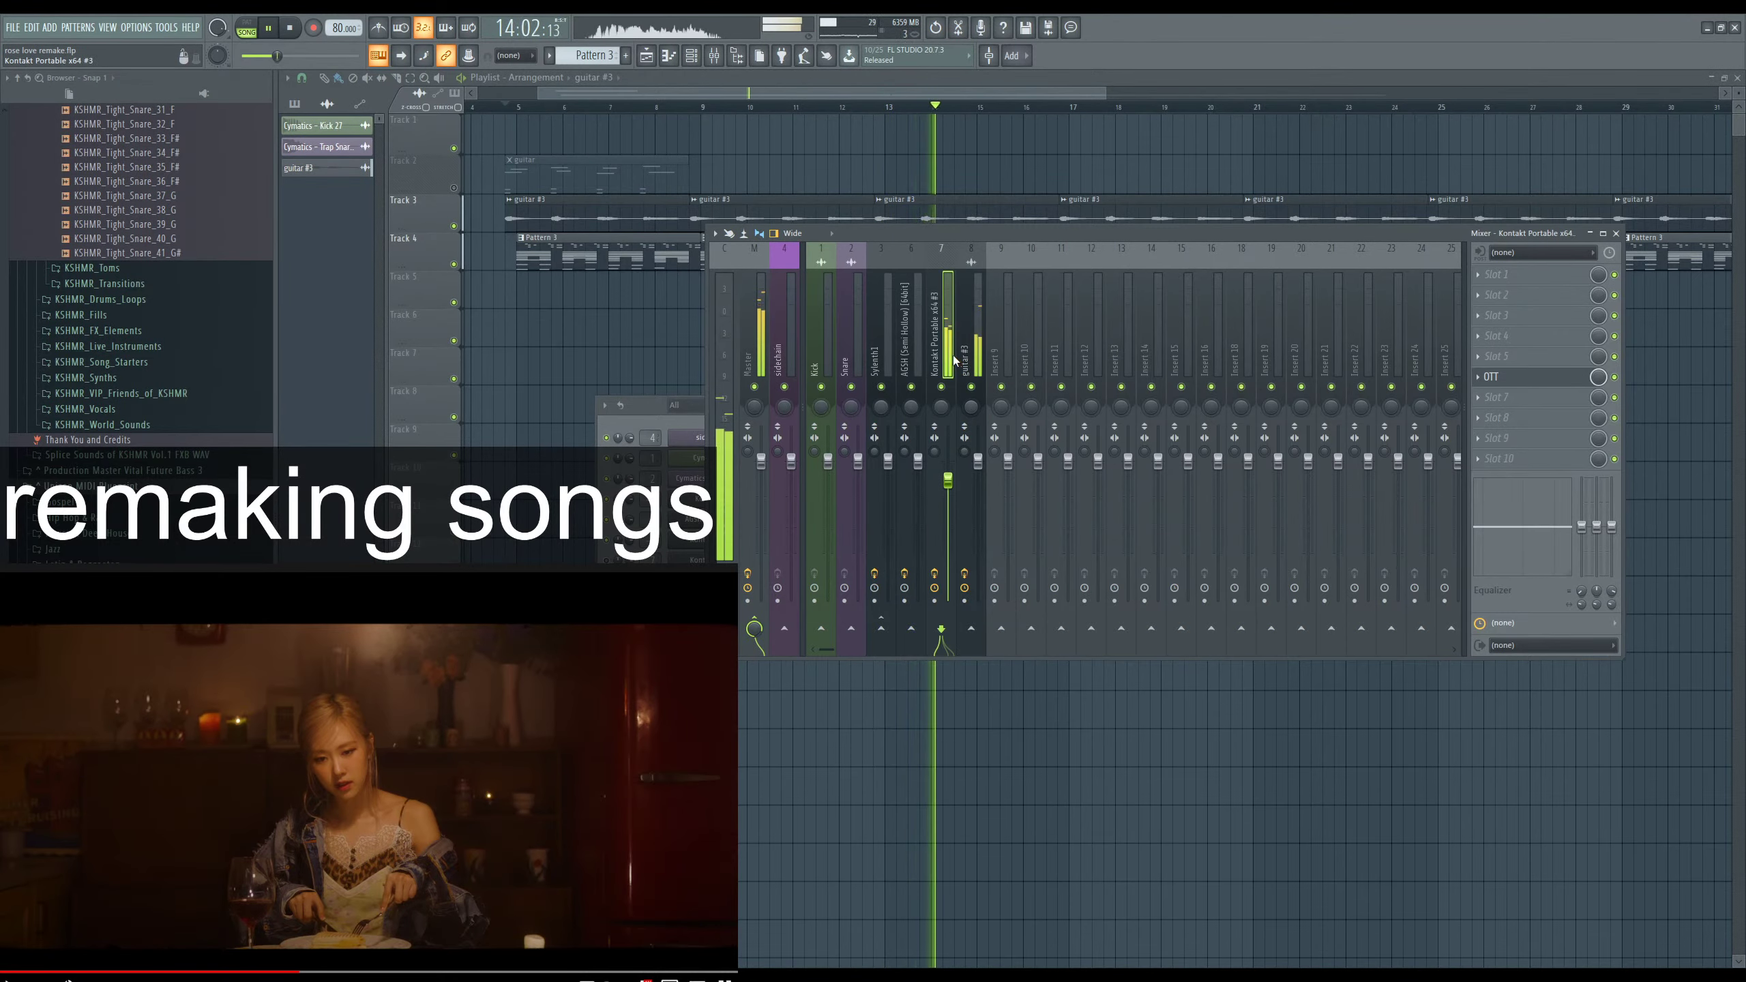
key("F9")
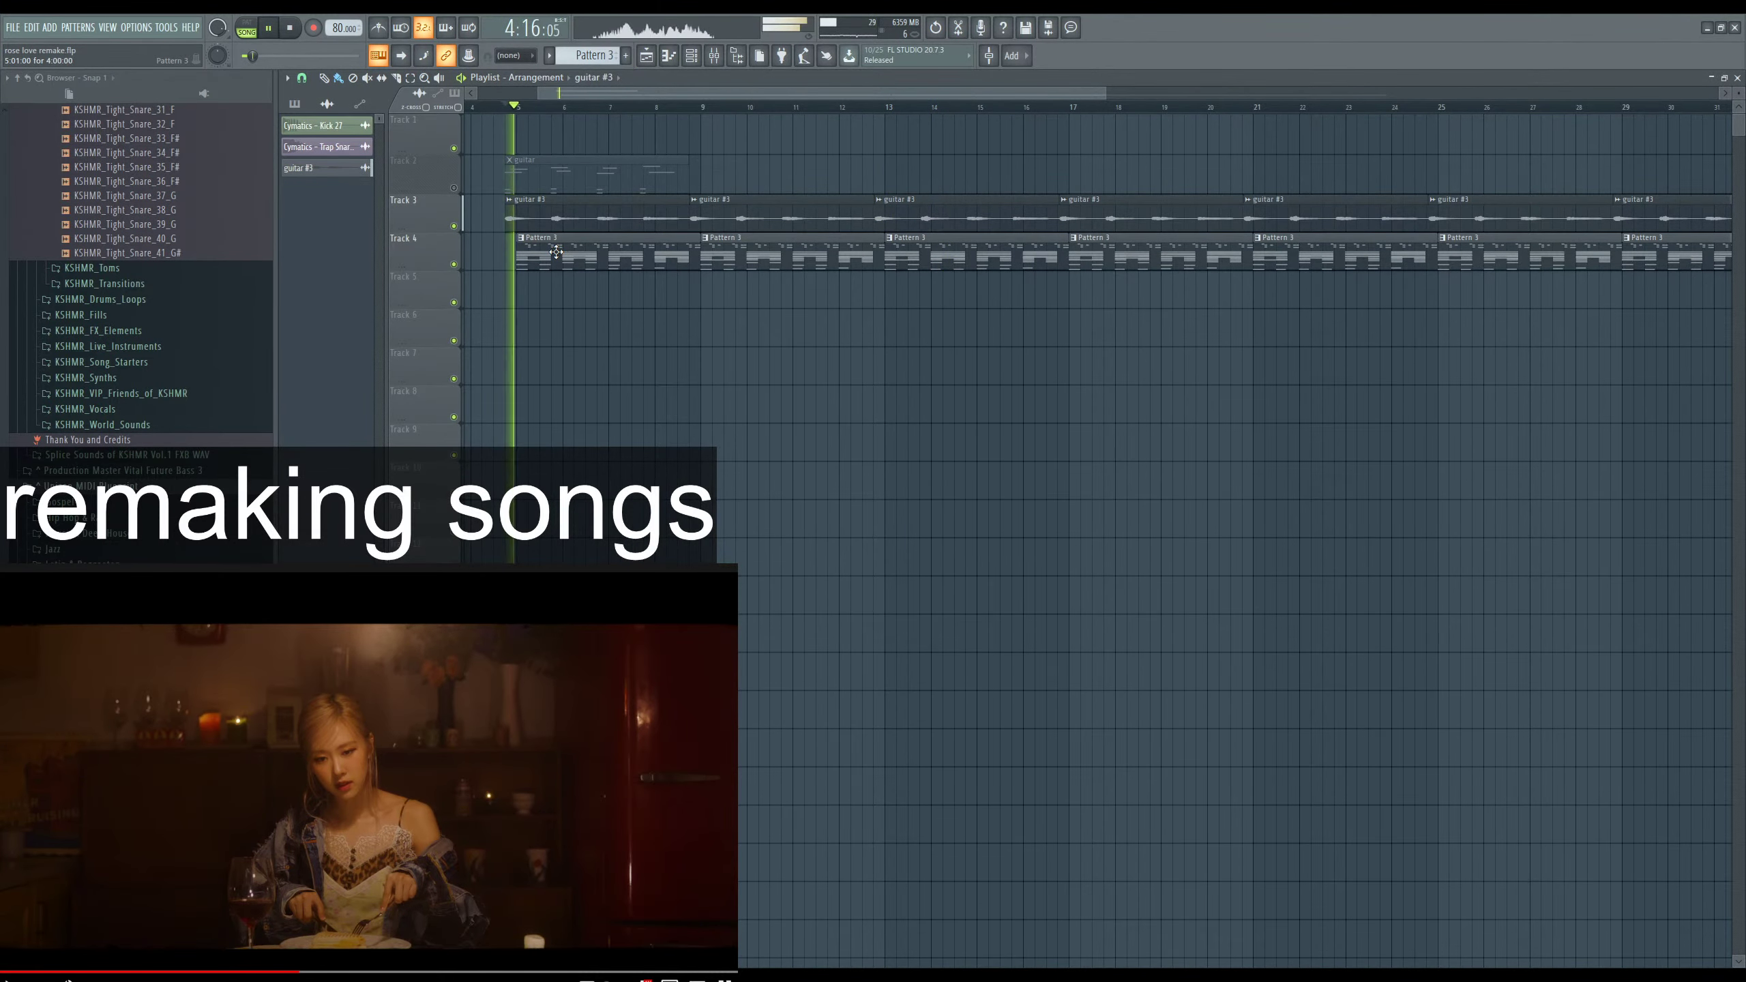
Open Pattern 3 from the arrangement and show the AGSH (Semi Hollow) #2 notes in the piano roll.
double_click(556, 252)
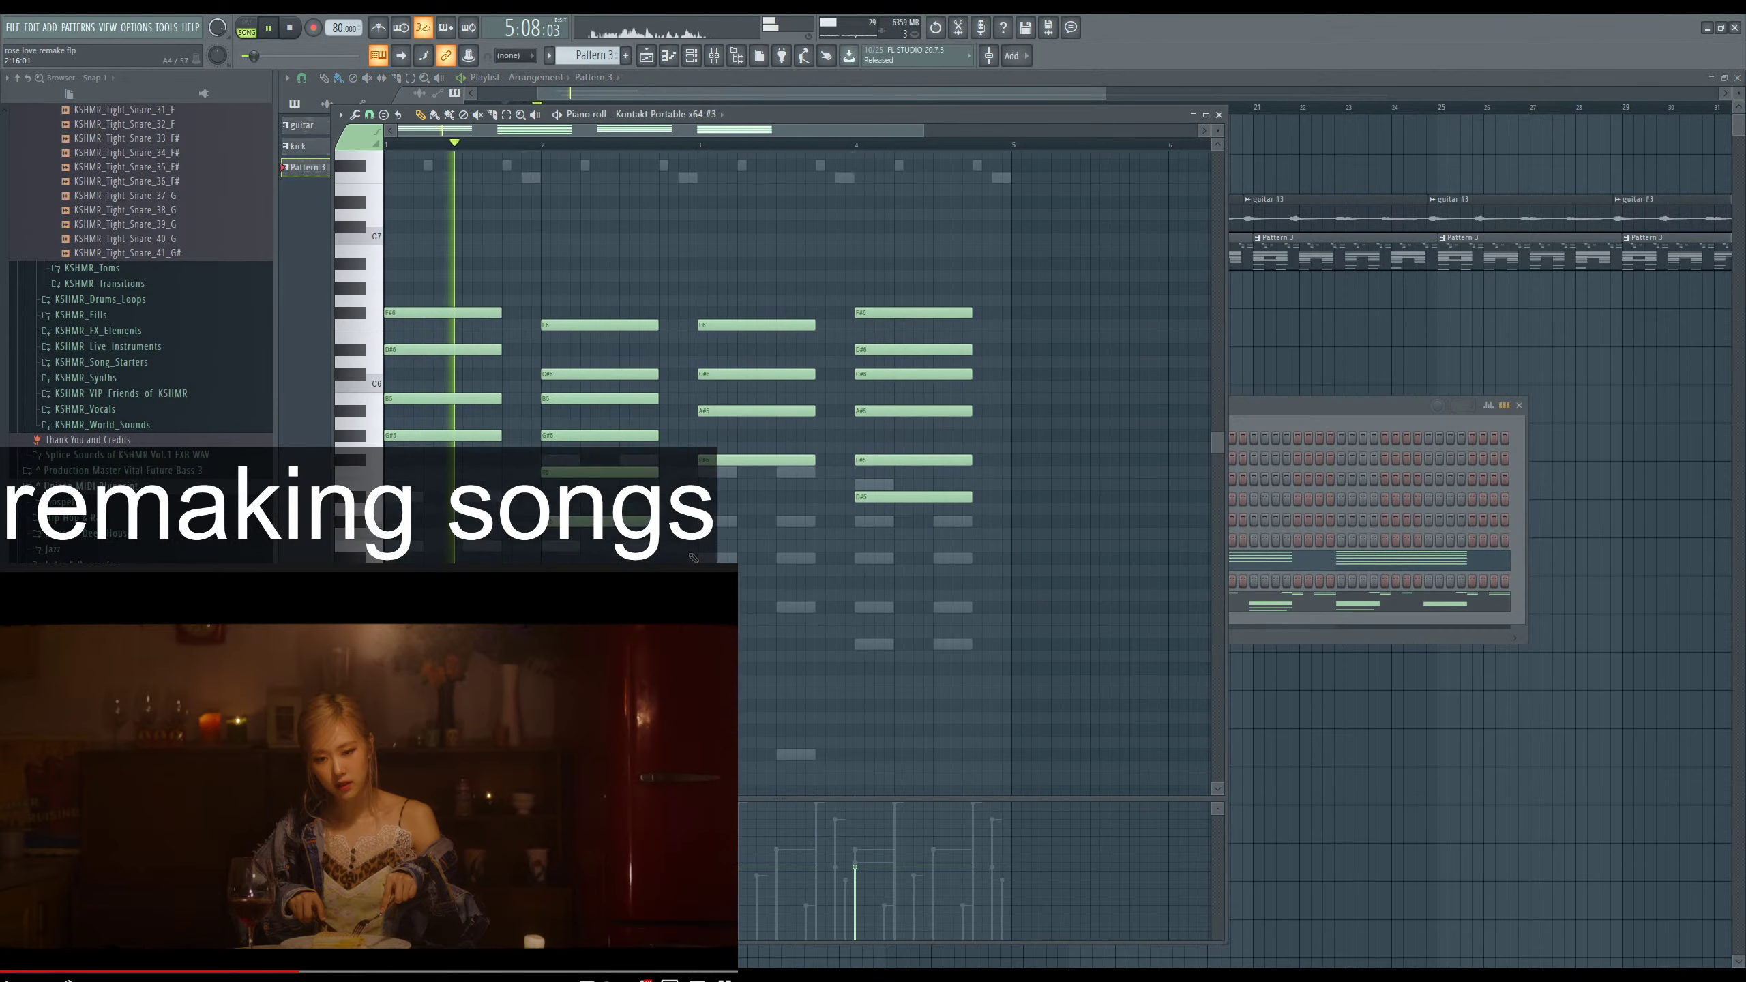
scroll(706, 551, "up", 8)
key("F6")
key("space")
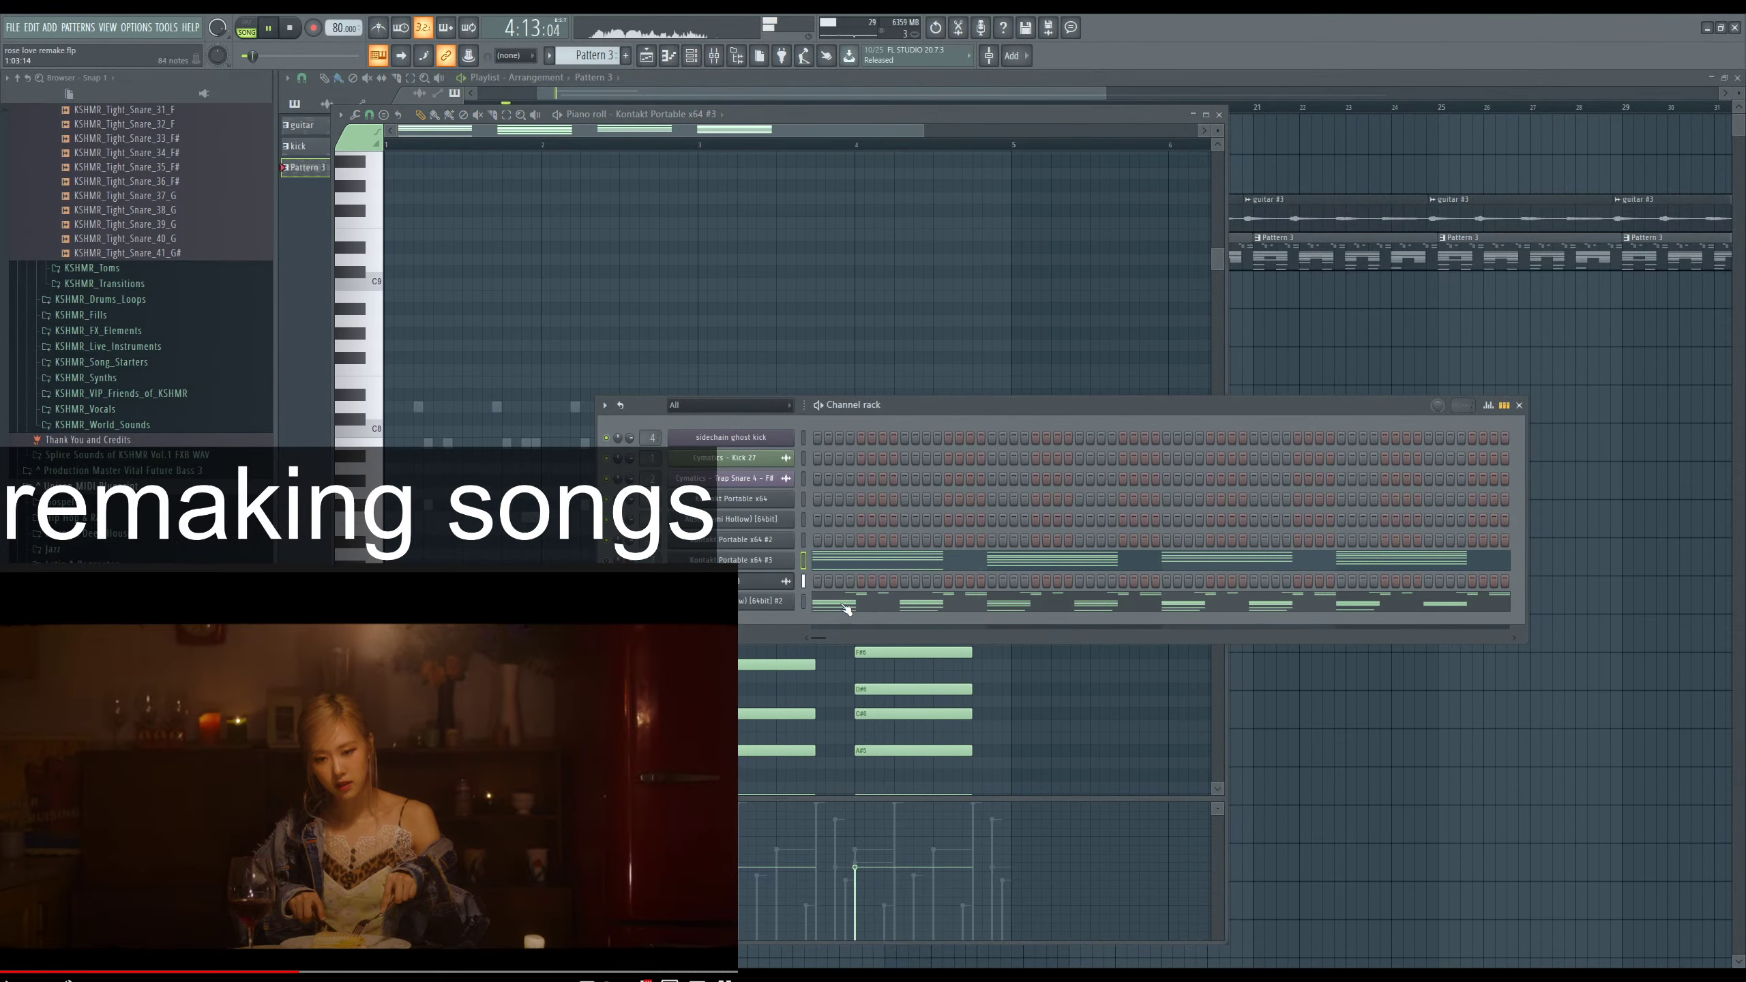
left_click(857, 608)
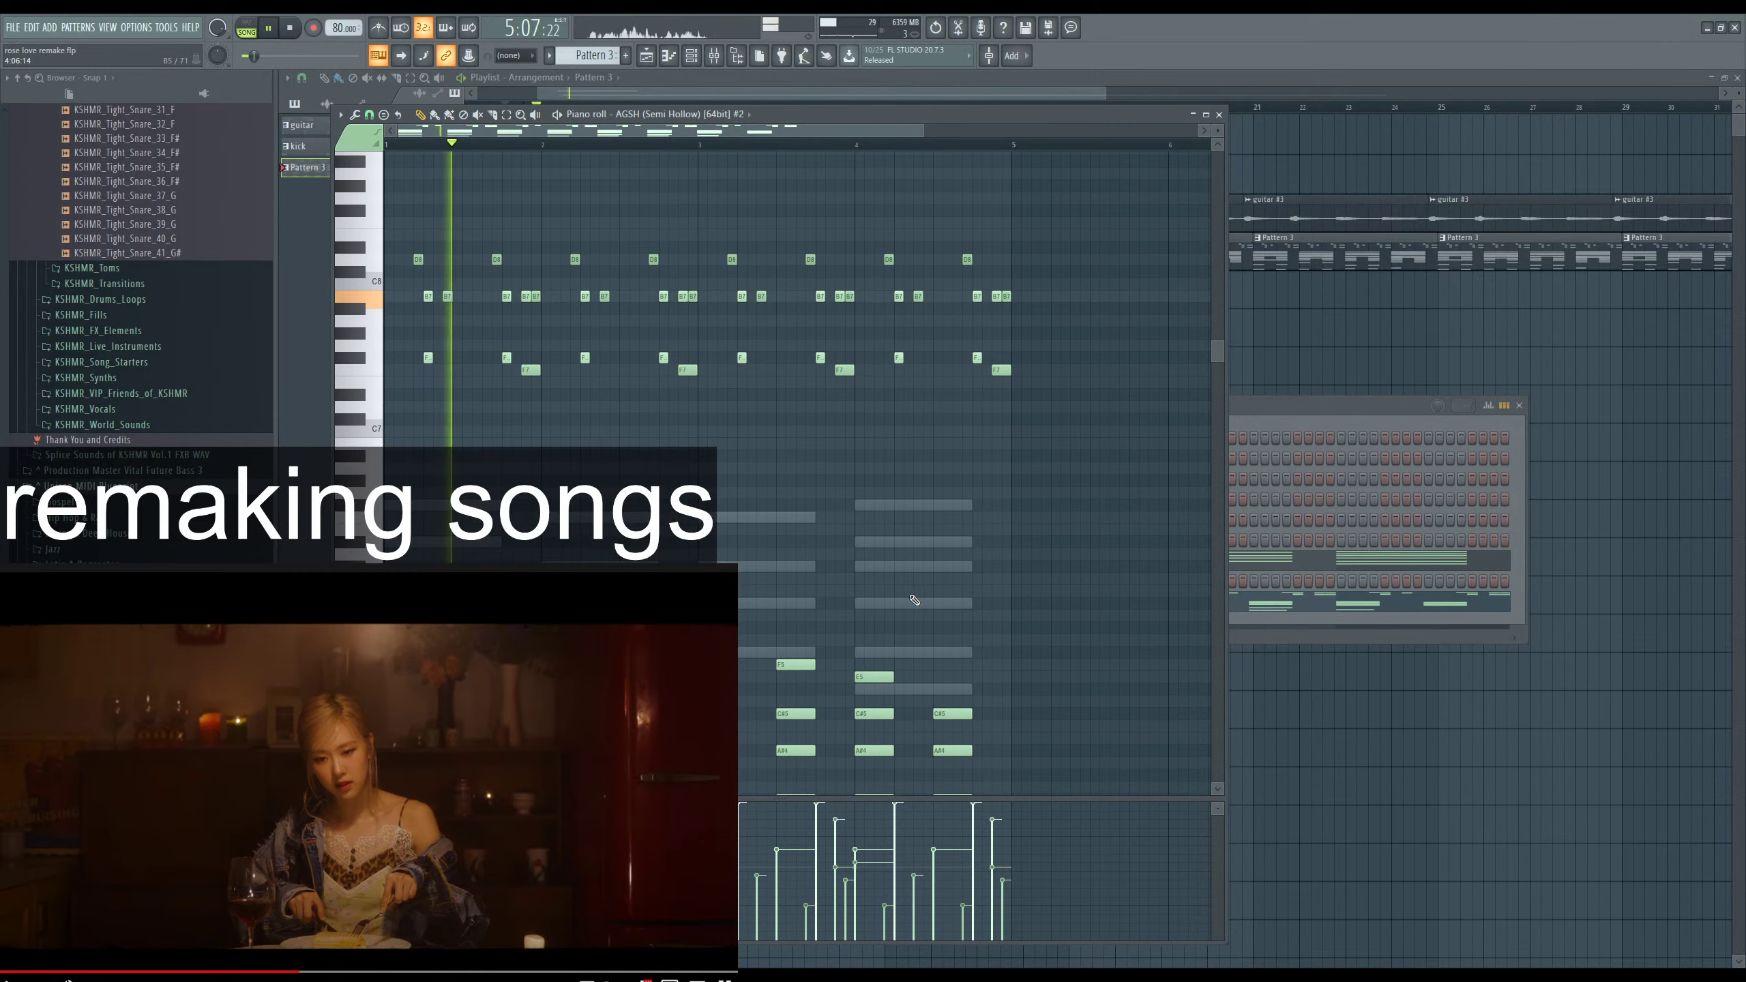
Nudge bar 1's B7 on the second half of beat 2 and its closing B7 slightly later, then replay.
scroll(430, 508, "up", 3)
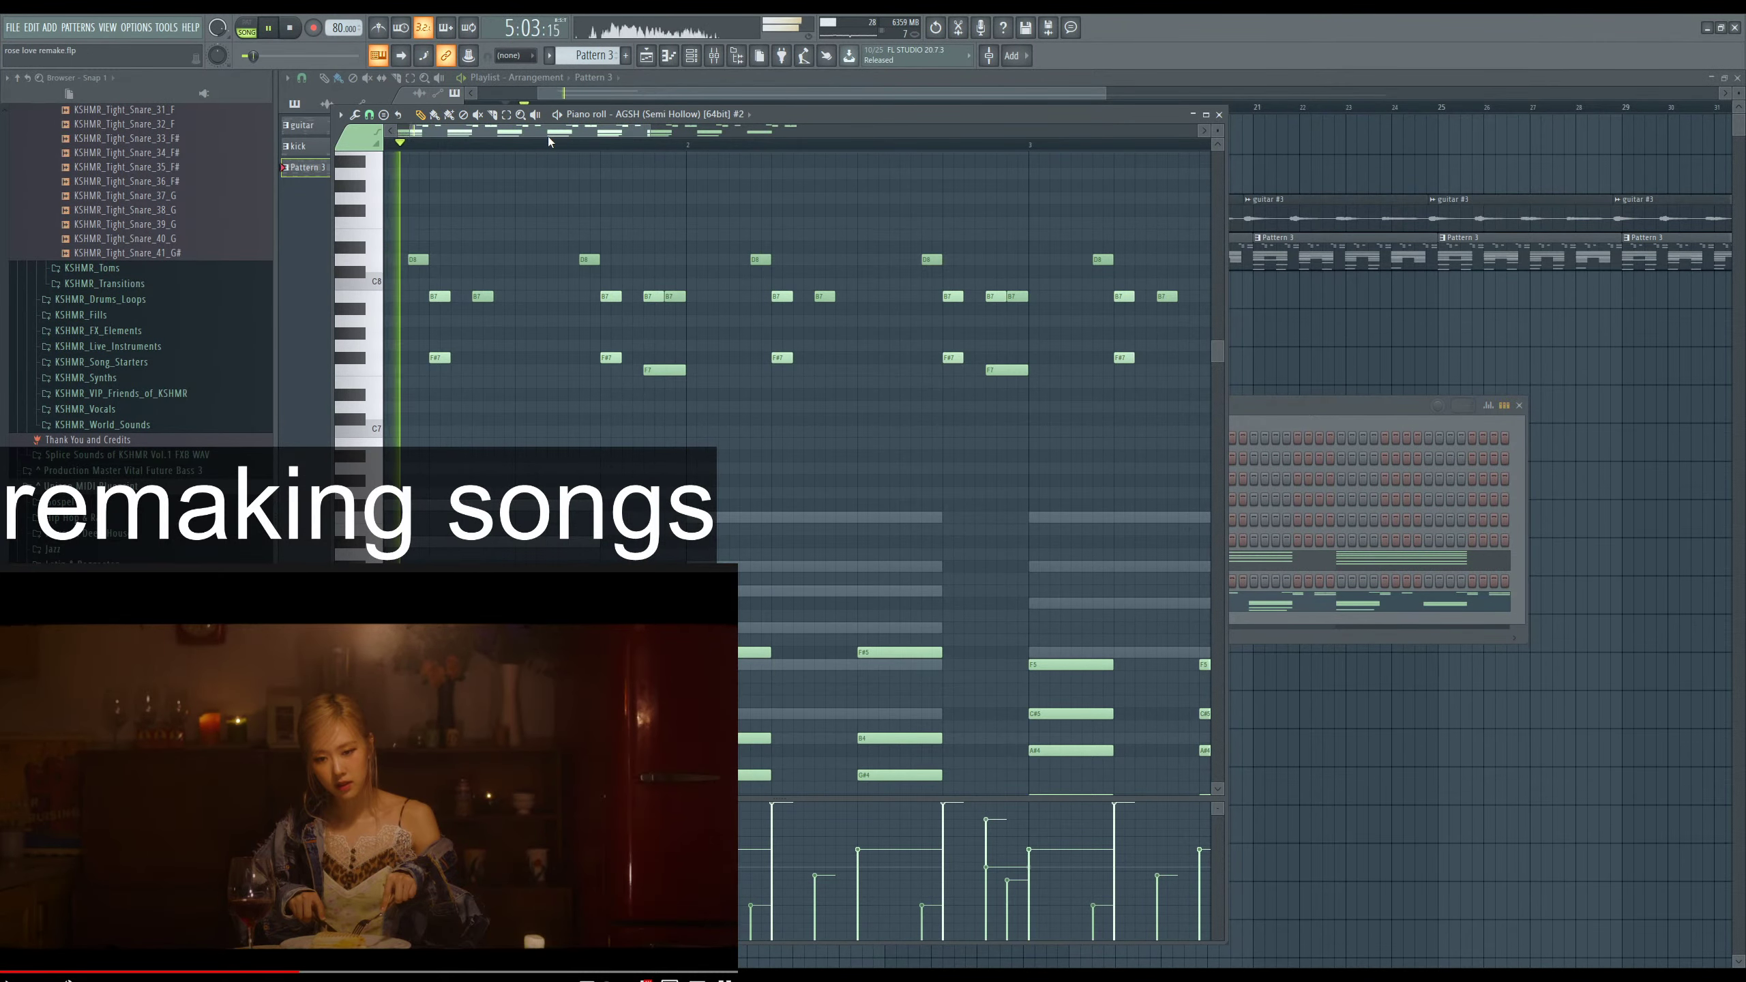
scroll(549, 141, "up", 2)
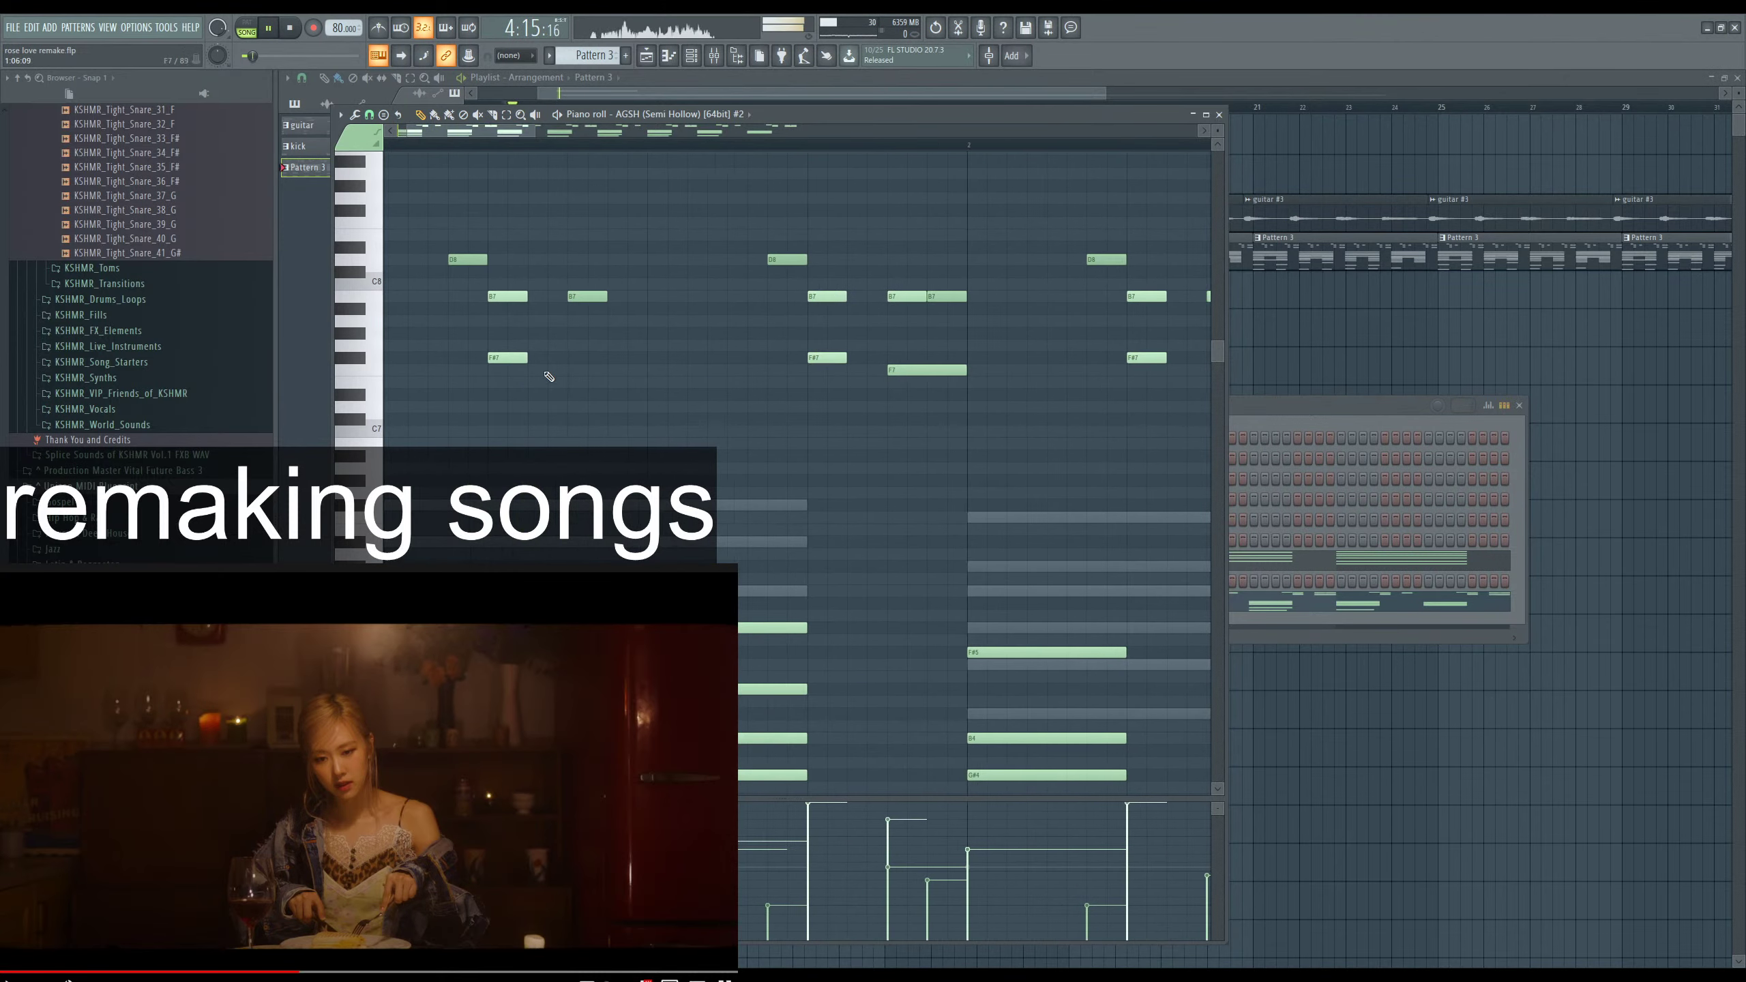
left_click_drag(591, 297, 591, 296)
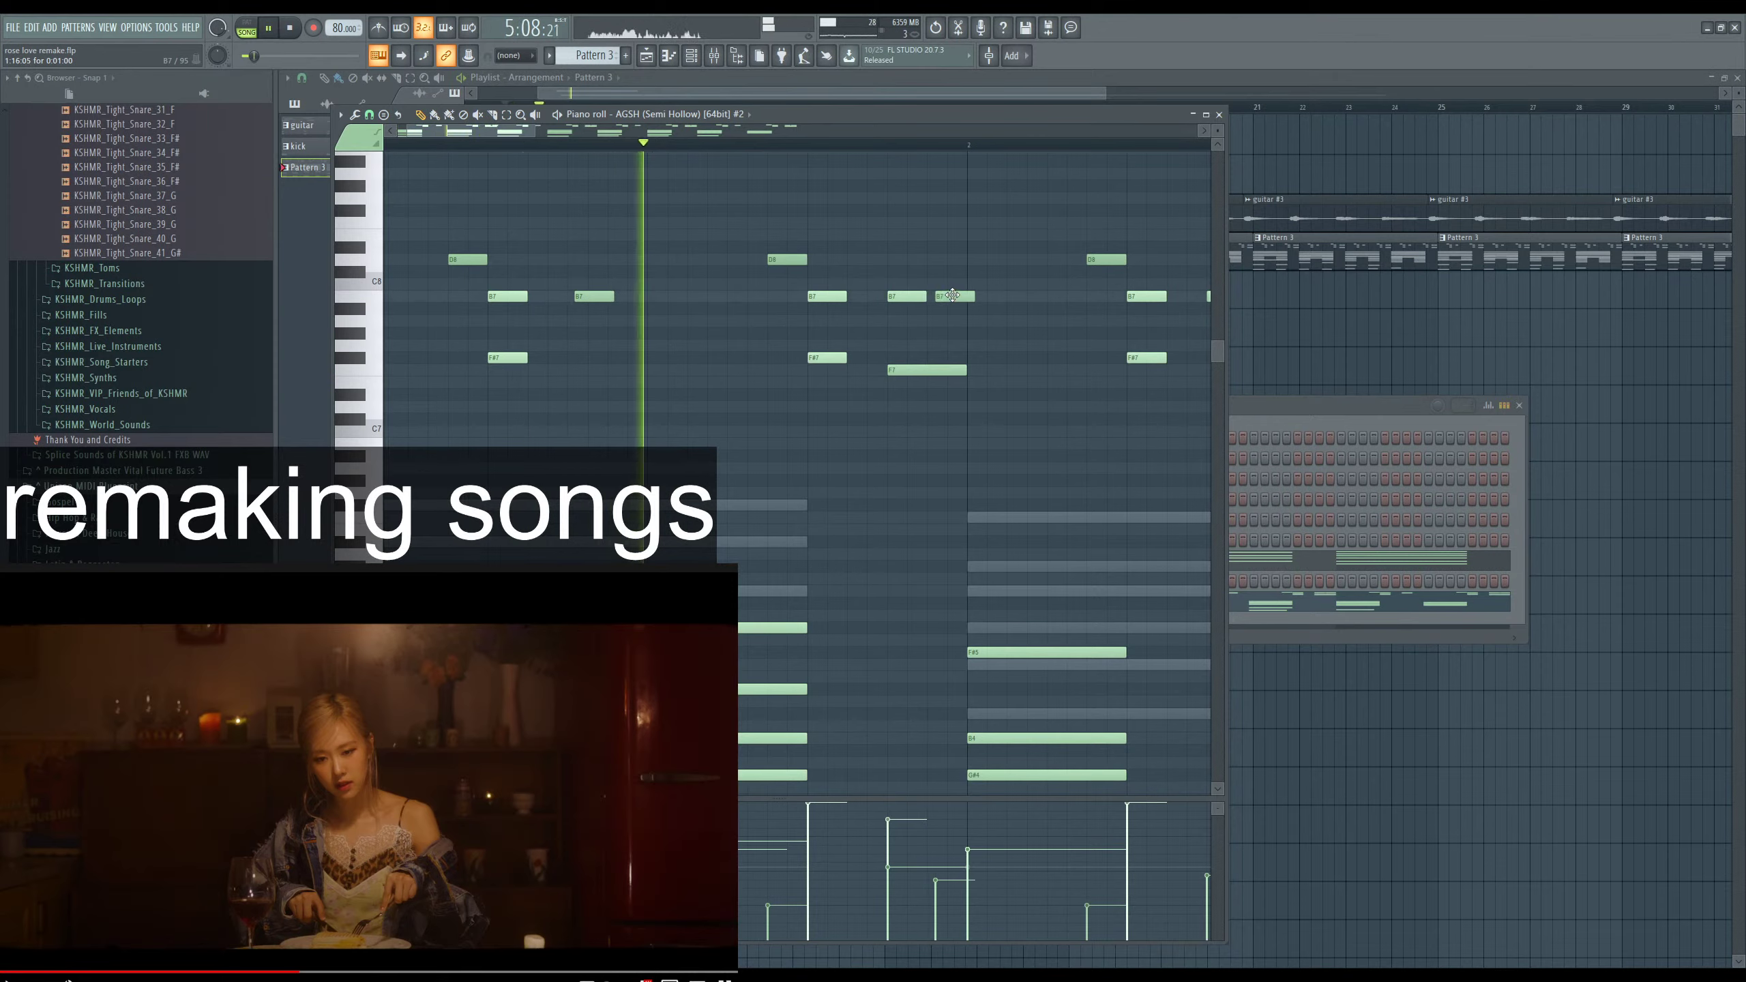
left_click_drag(953, 295, 954, 296)
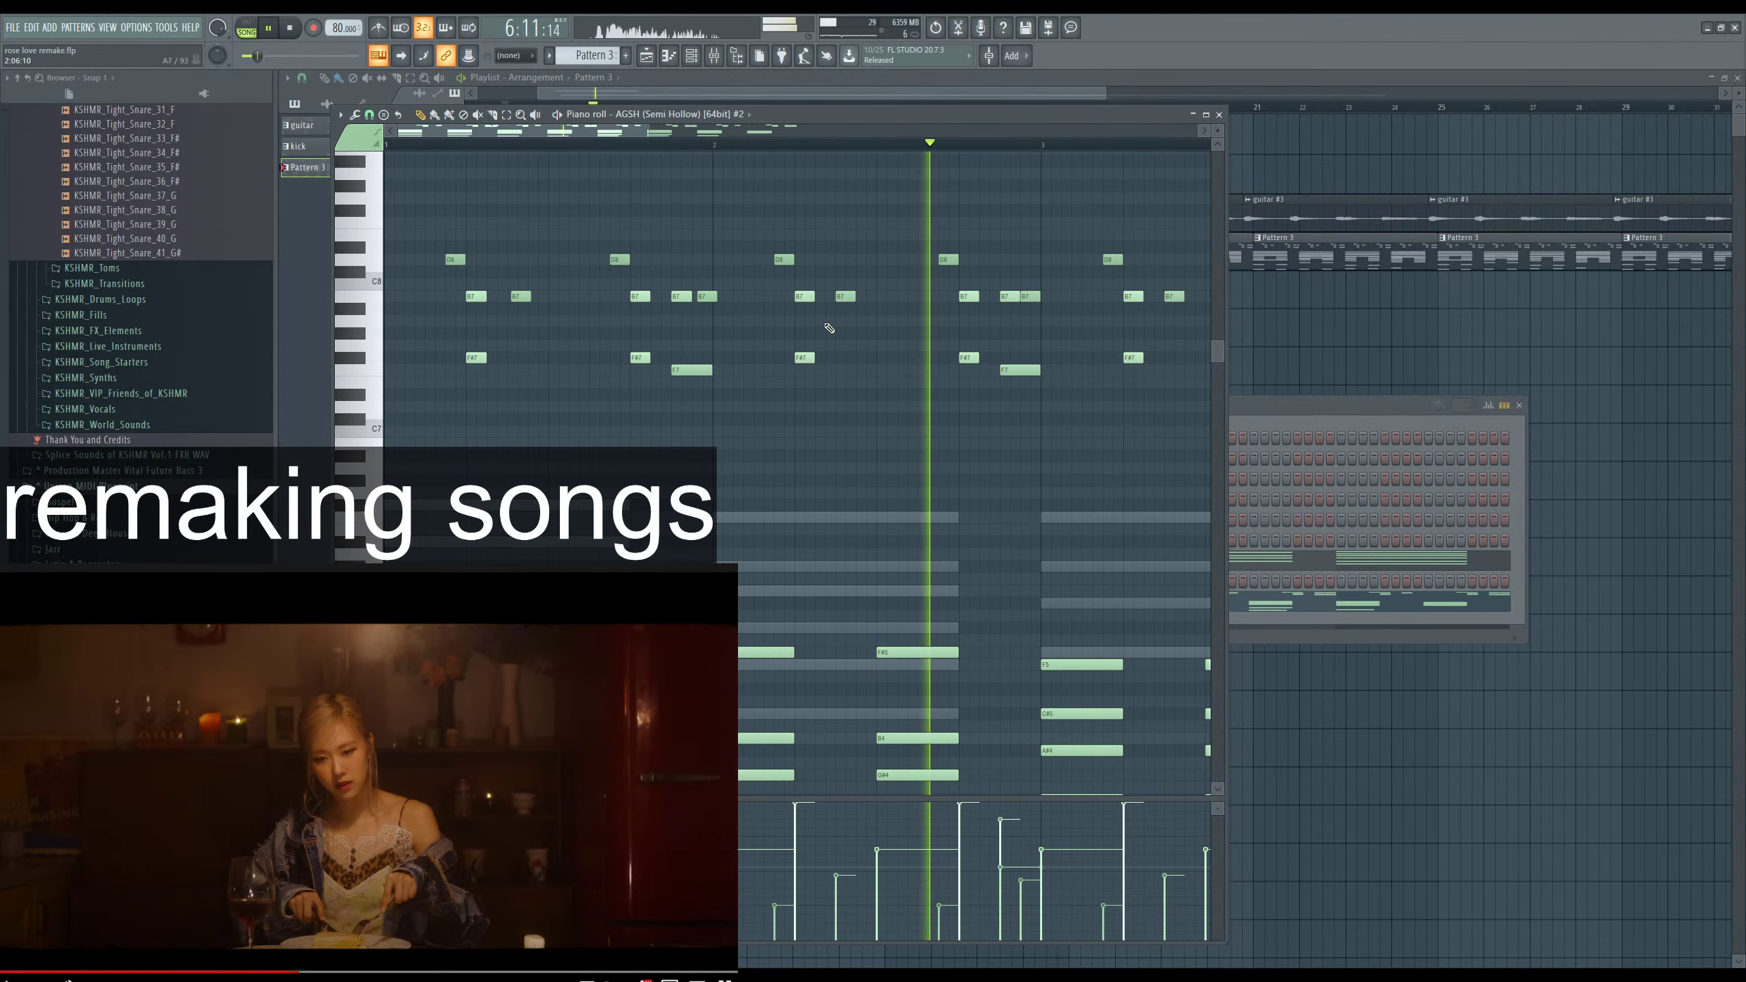
key("space")
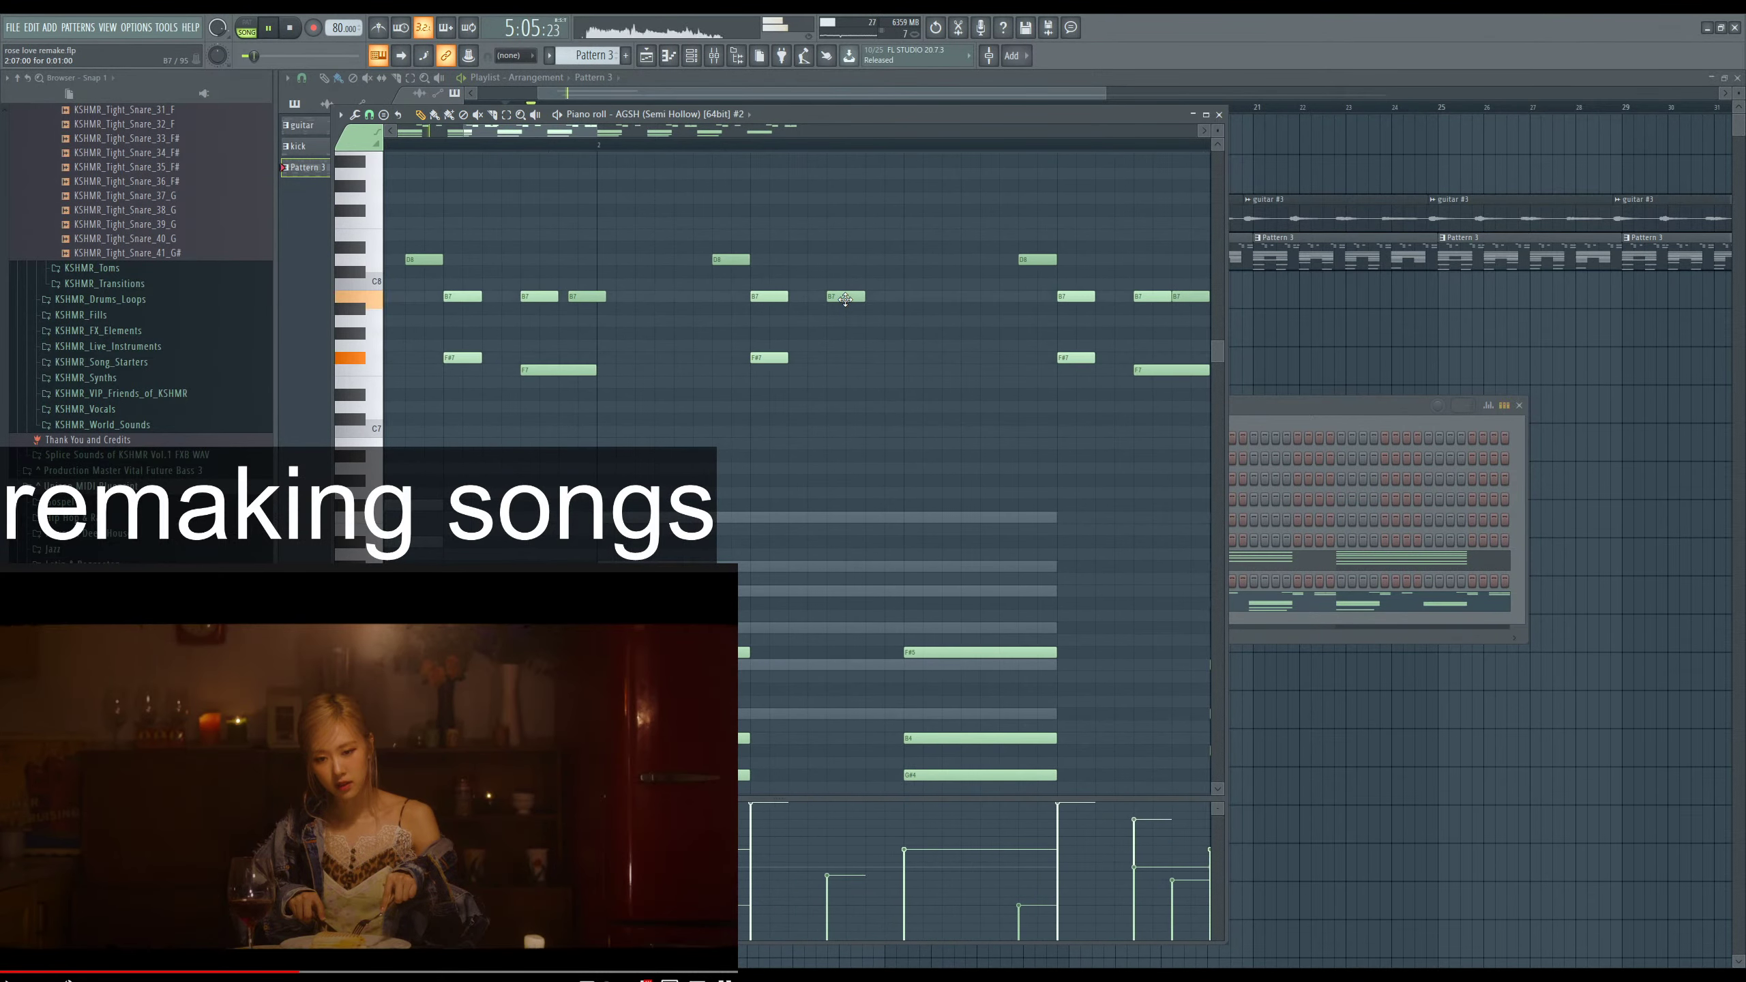
In bar 2, nudge the B7 on the second half of beat 2 slightly later and the closing B7 slightly earlier.
scroll(928, 331, "down", 3)
scroll(866, 328, "up", 2)
left_click_drag(867, 298, 883, 298)
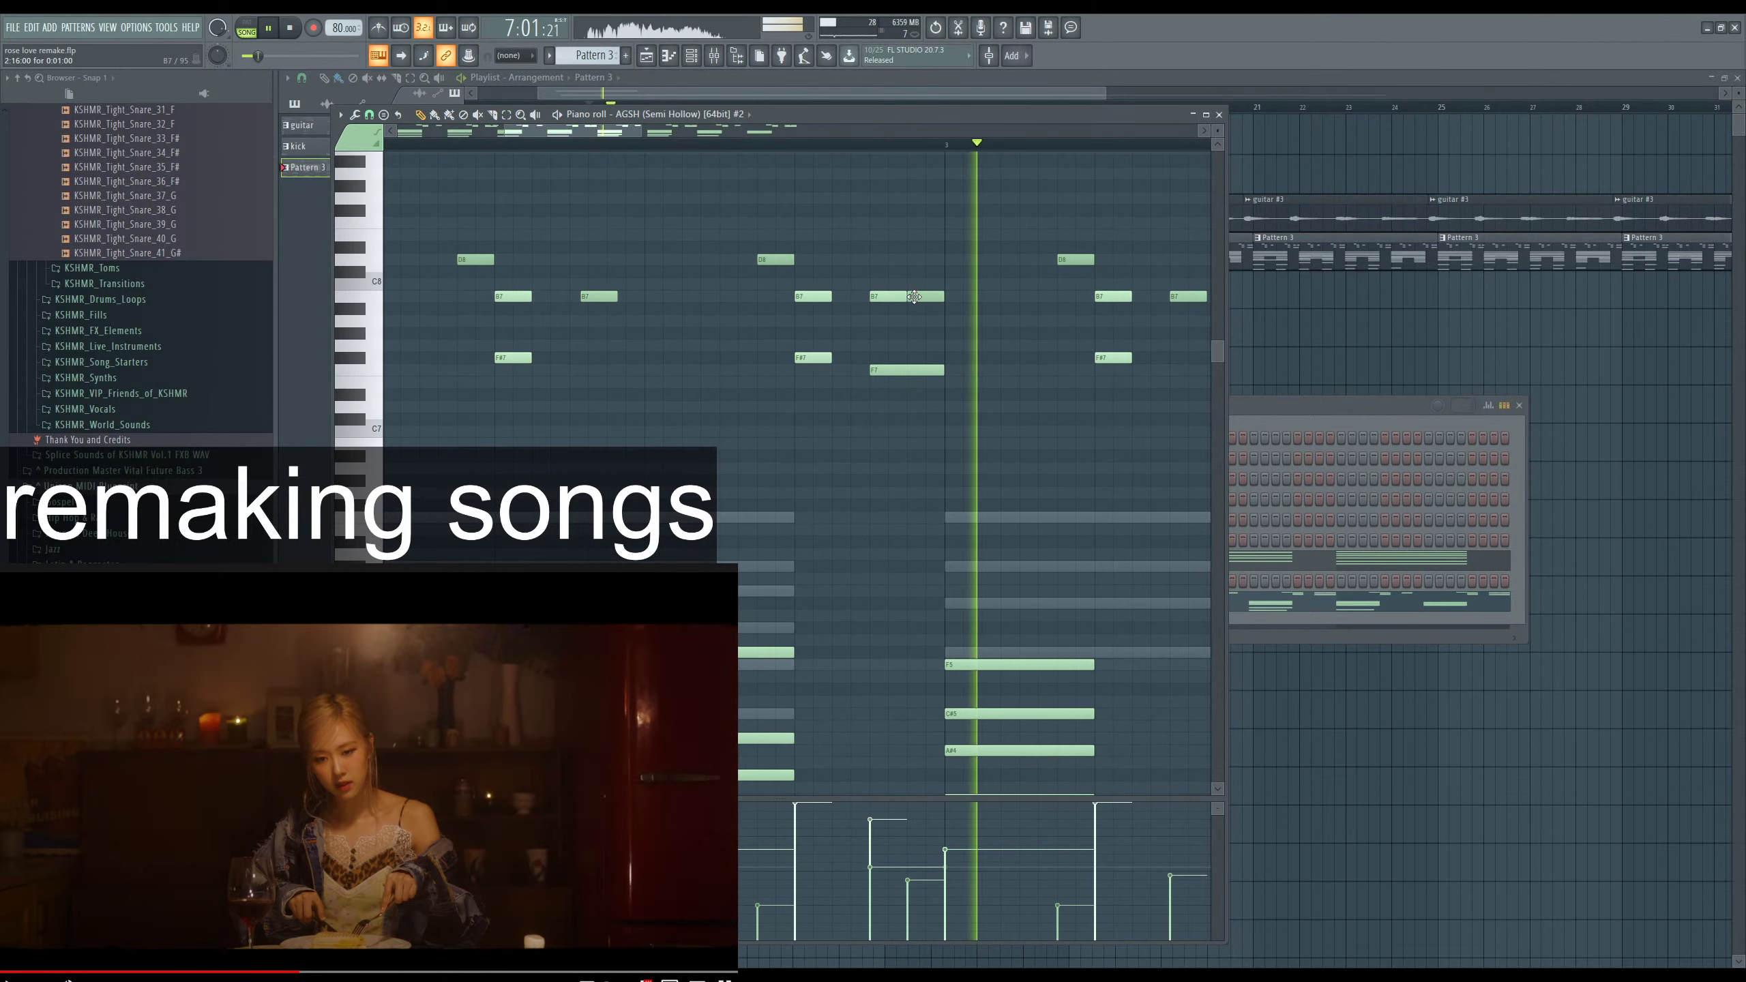
key("space")
key("space")
left_click_drag(905, 297, 925, 296)
key("space")
key("space")
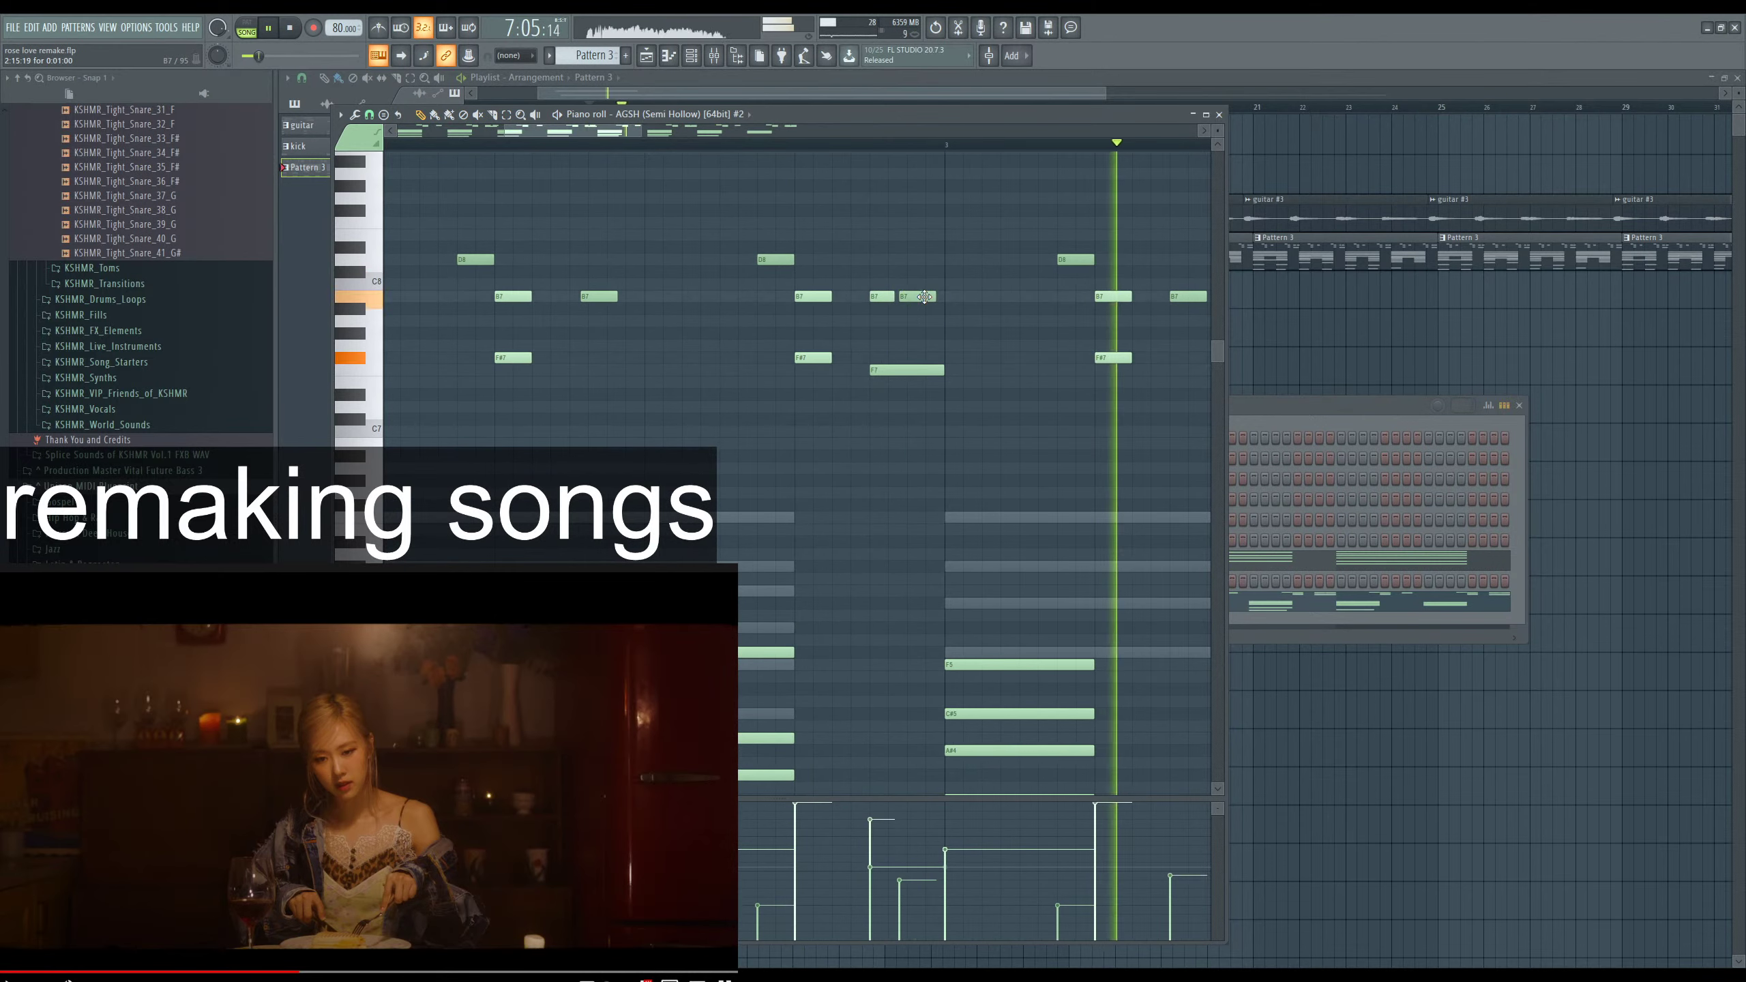
Replay the part and nudge bar 3's B7 on the second half of beat 2 slightly later.
scroll(612, 337, "down", 4)
scroll(841, 332, "up", 3)
key("space")
key("space")
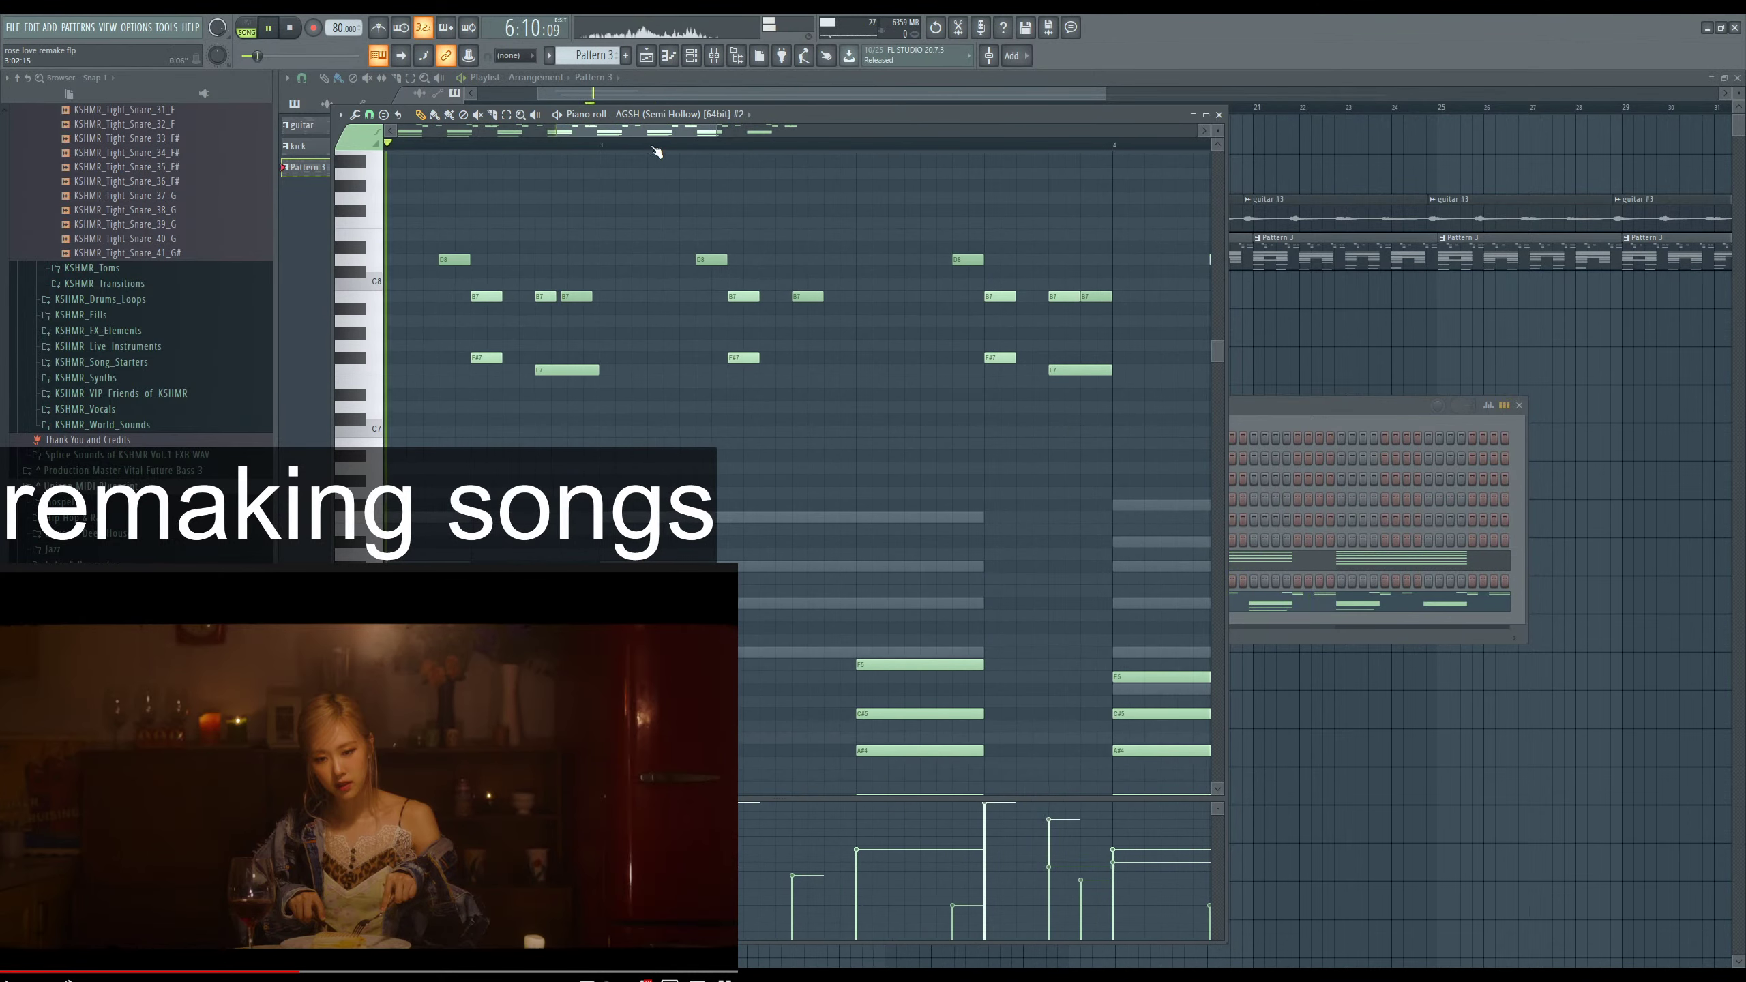
left_click_drag(811, 298, 822, 297)
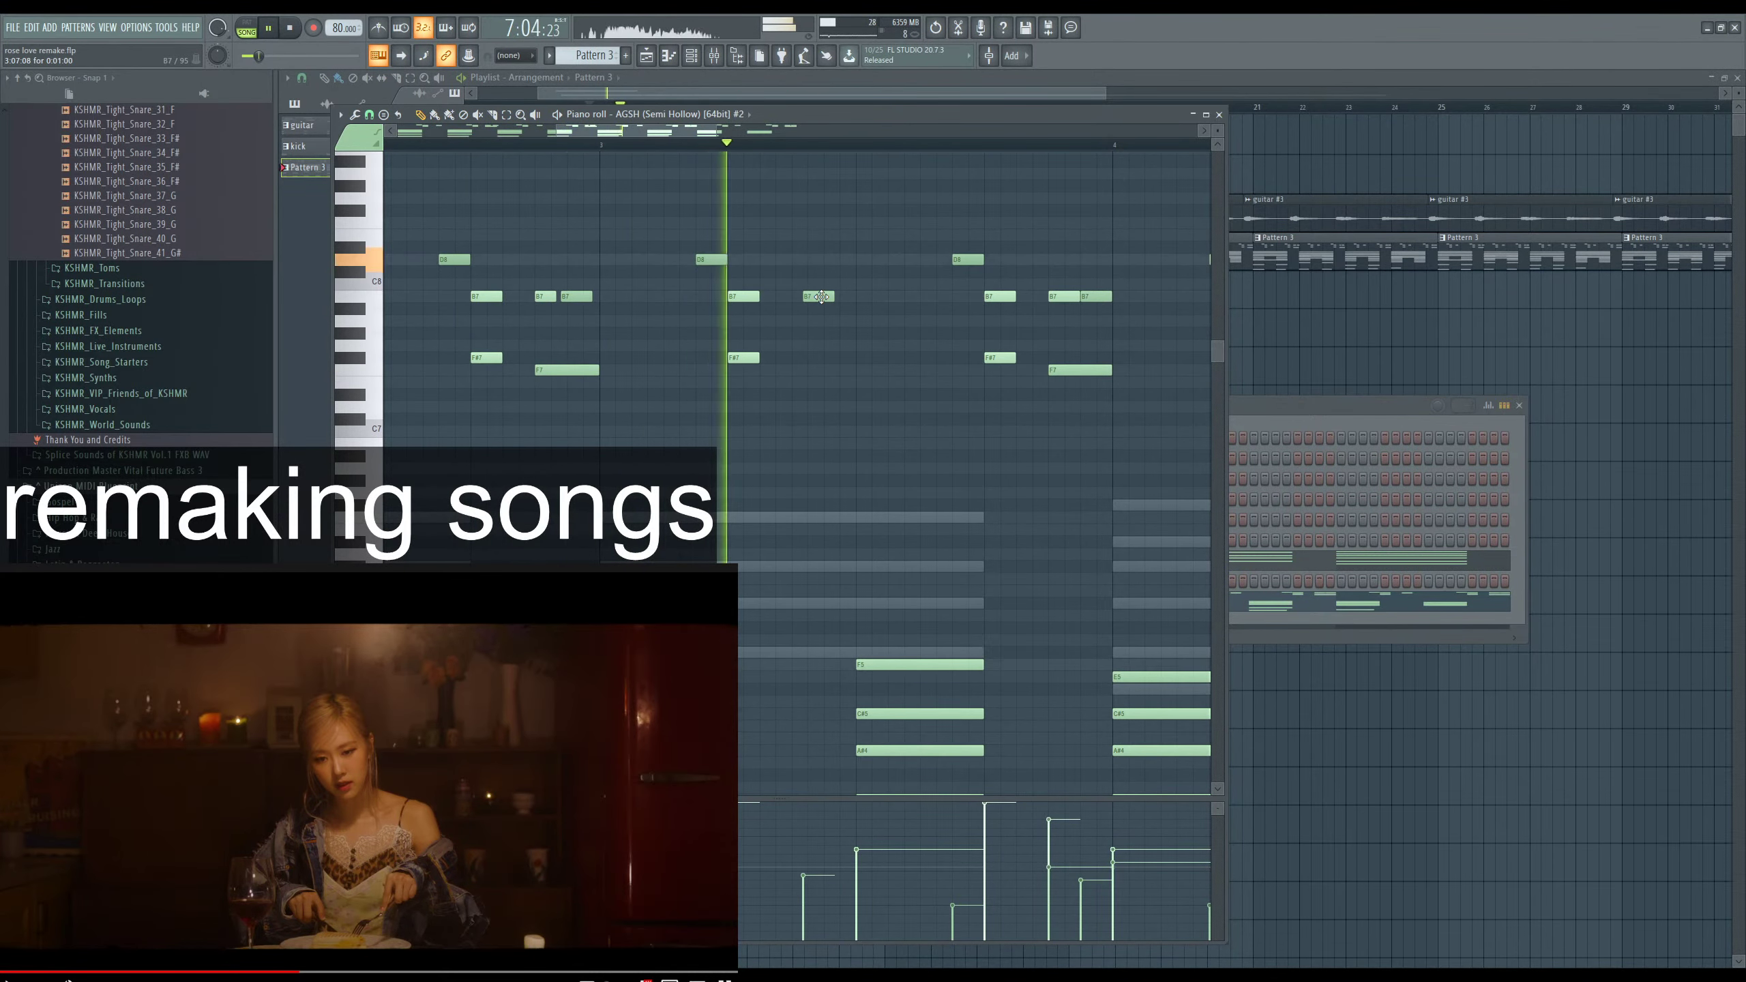
Raise the velocity of bar 3's closing B7 and nudge the note slightly later.
scroll(682, 320, "down", 3)
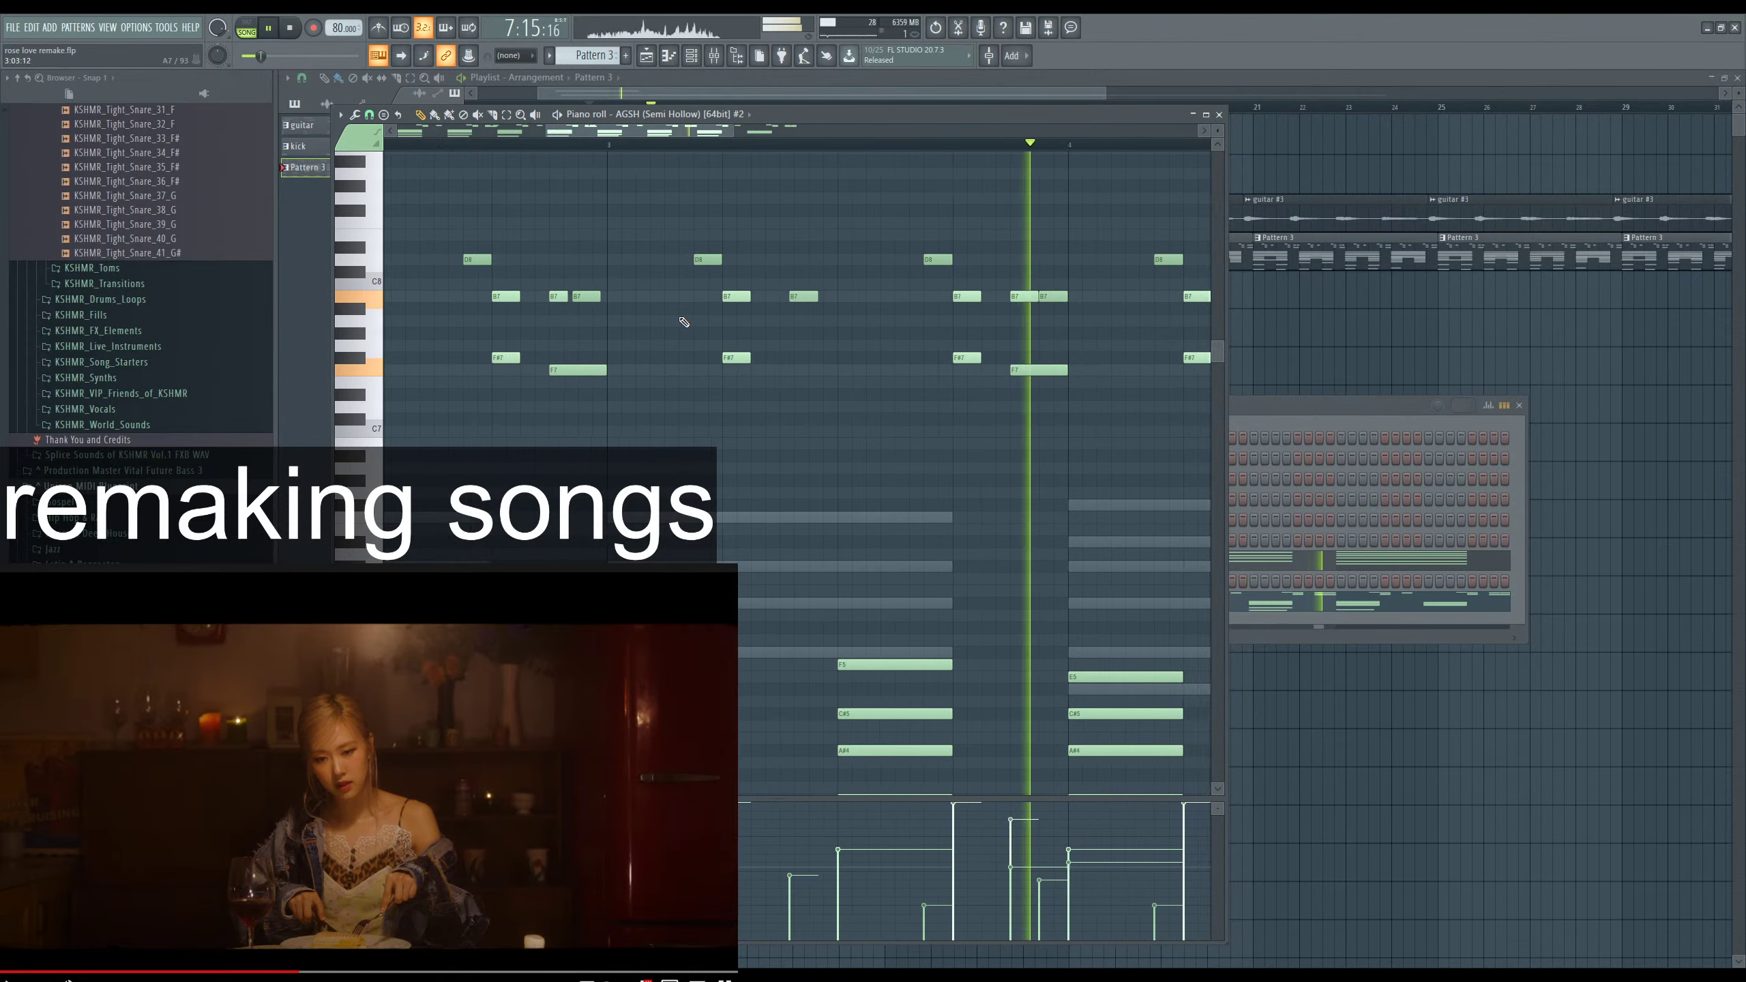
scroll(942, 310, "up", 3)
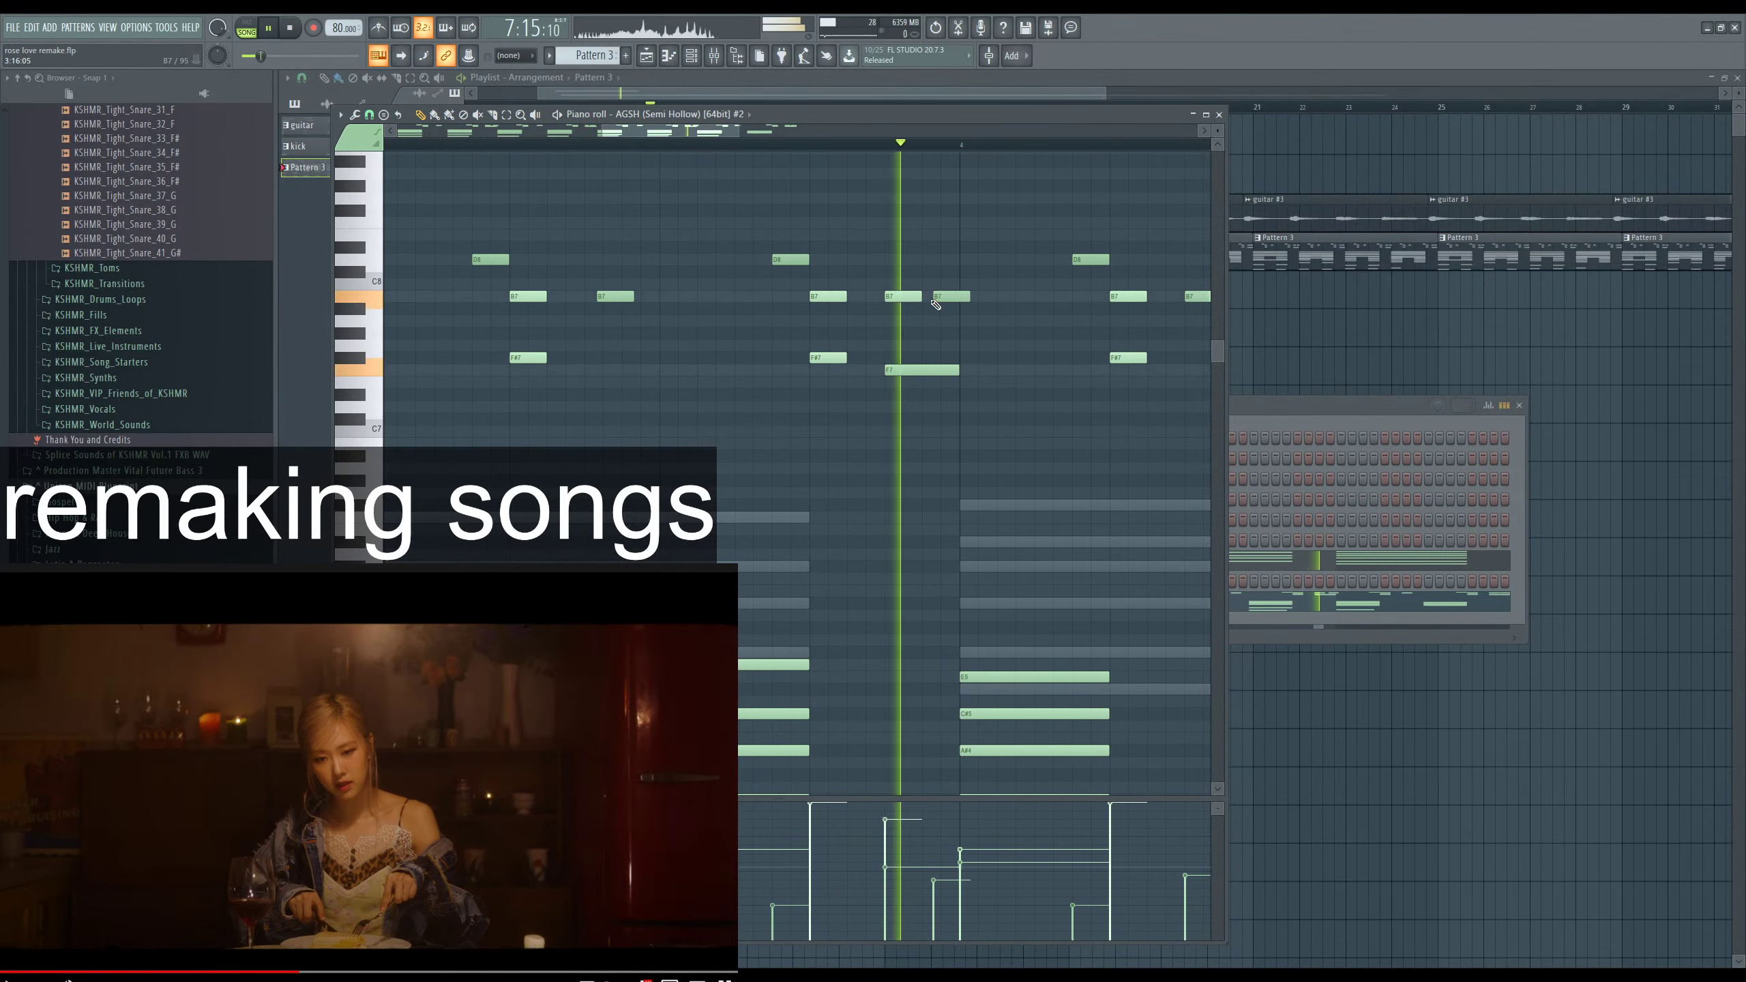
left_click_drag(939, 279, 959, 330)
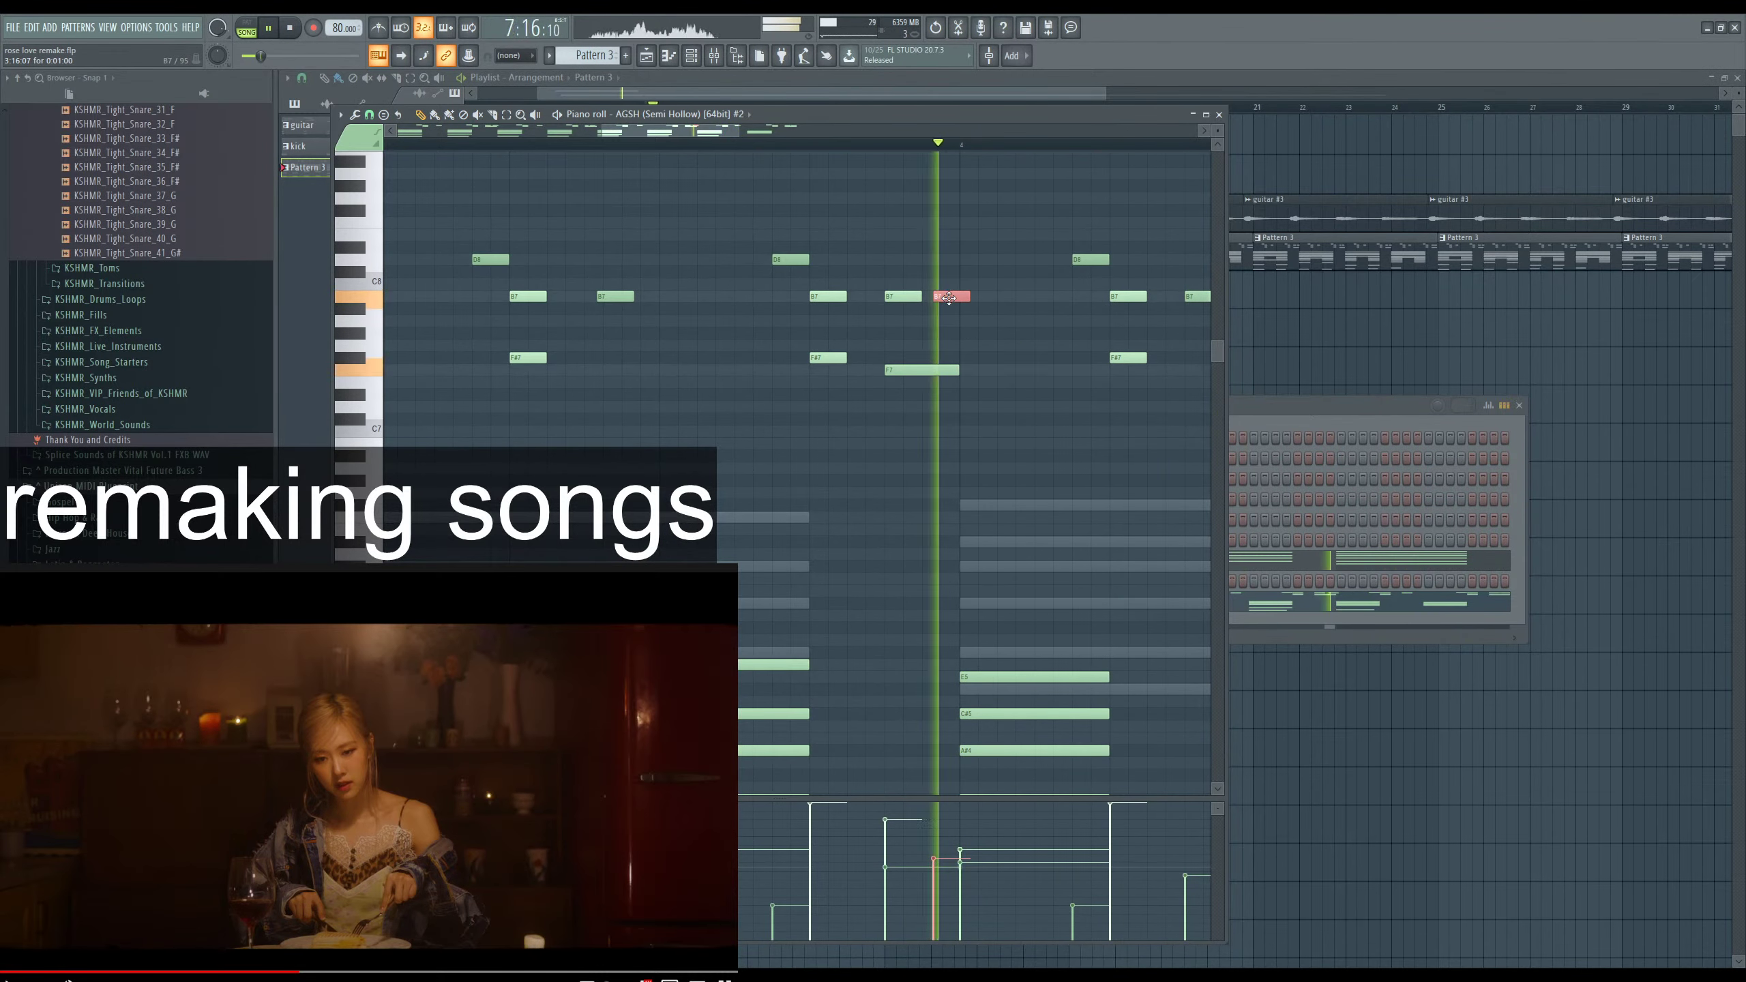
left_click_drag(950, 297, 956, 297)
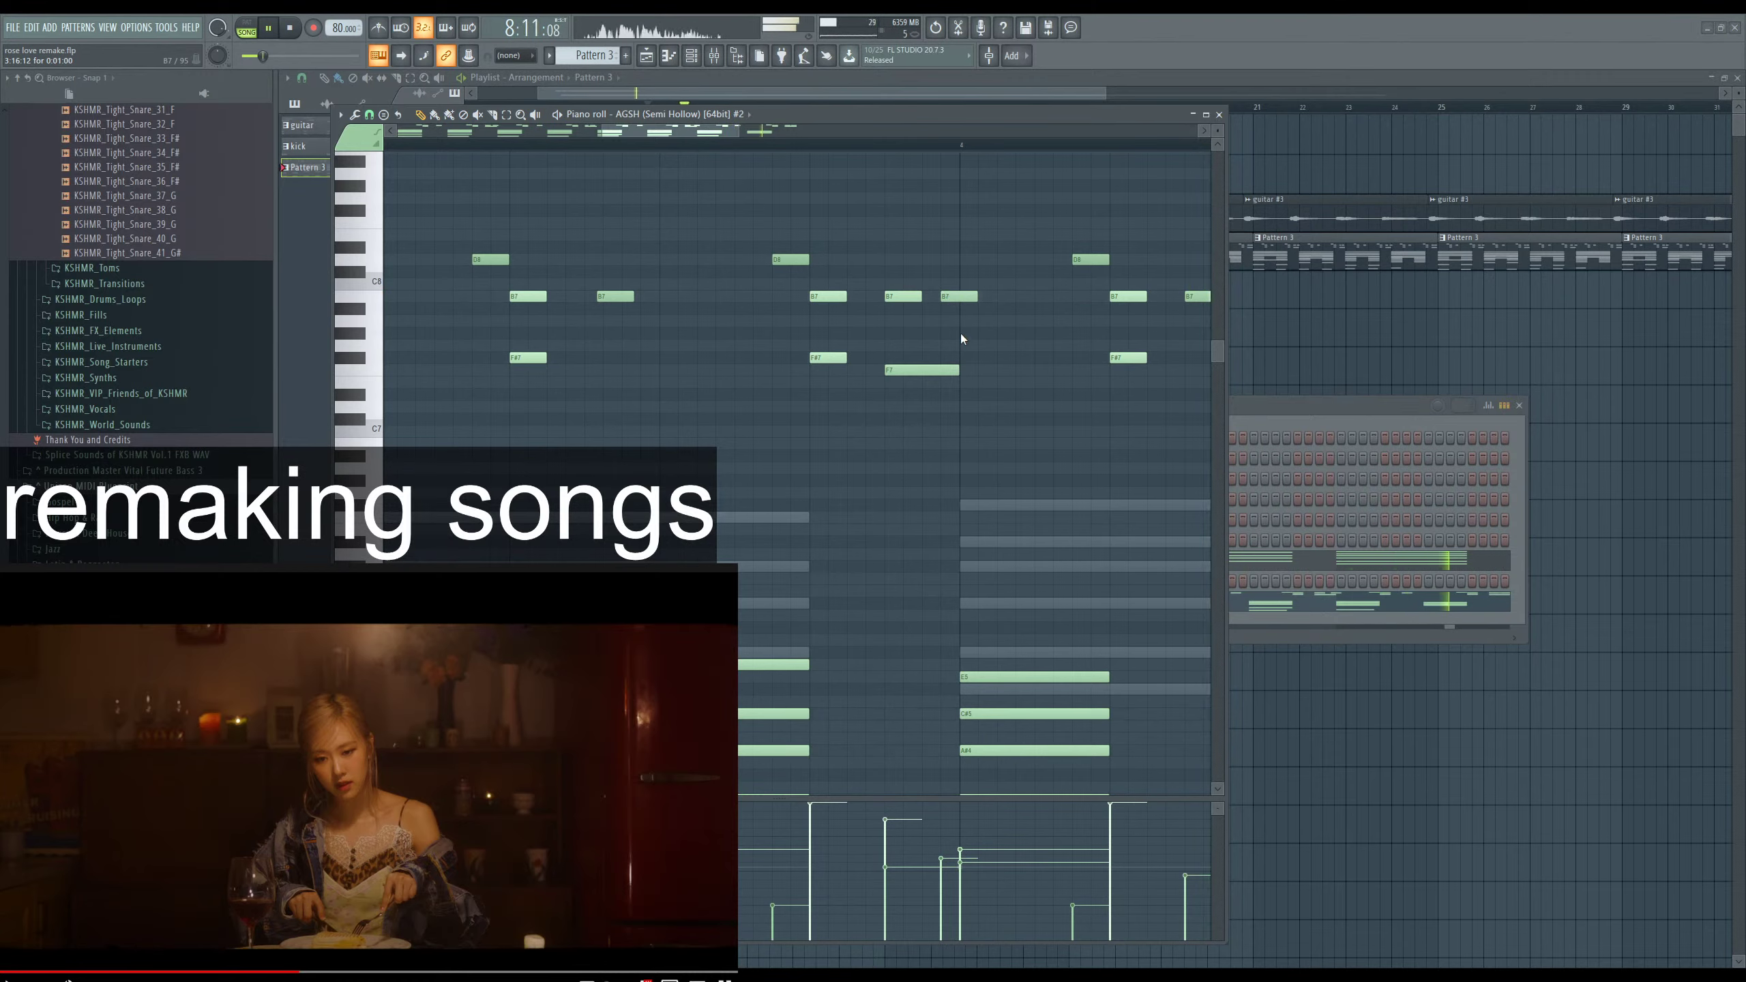
Select the off-beat B7 notes in bar 1 and listen through the whole guitar part.
scroll(952, 309, "down", 4)
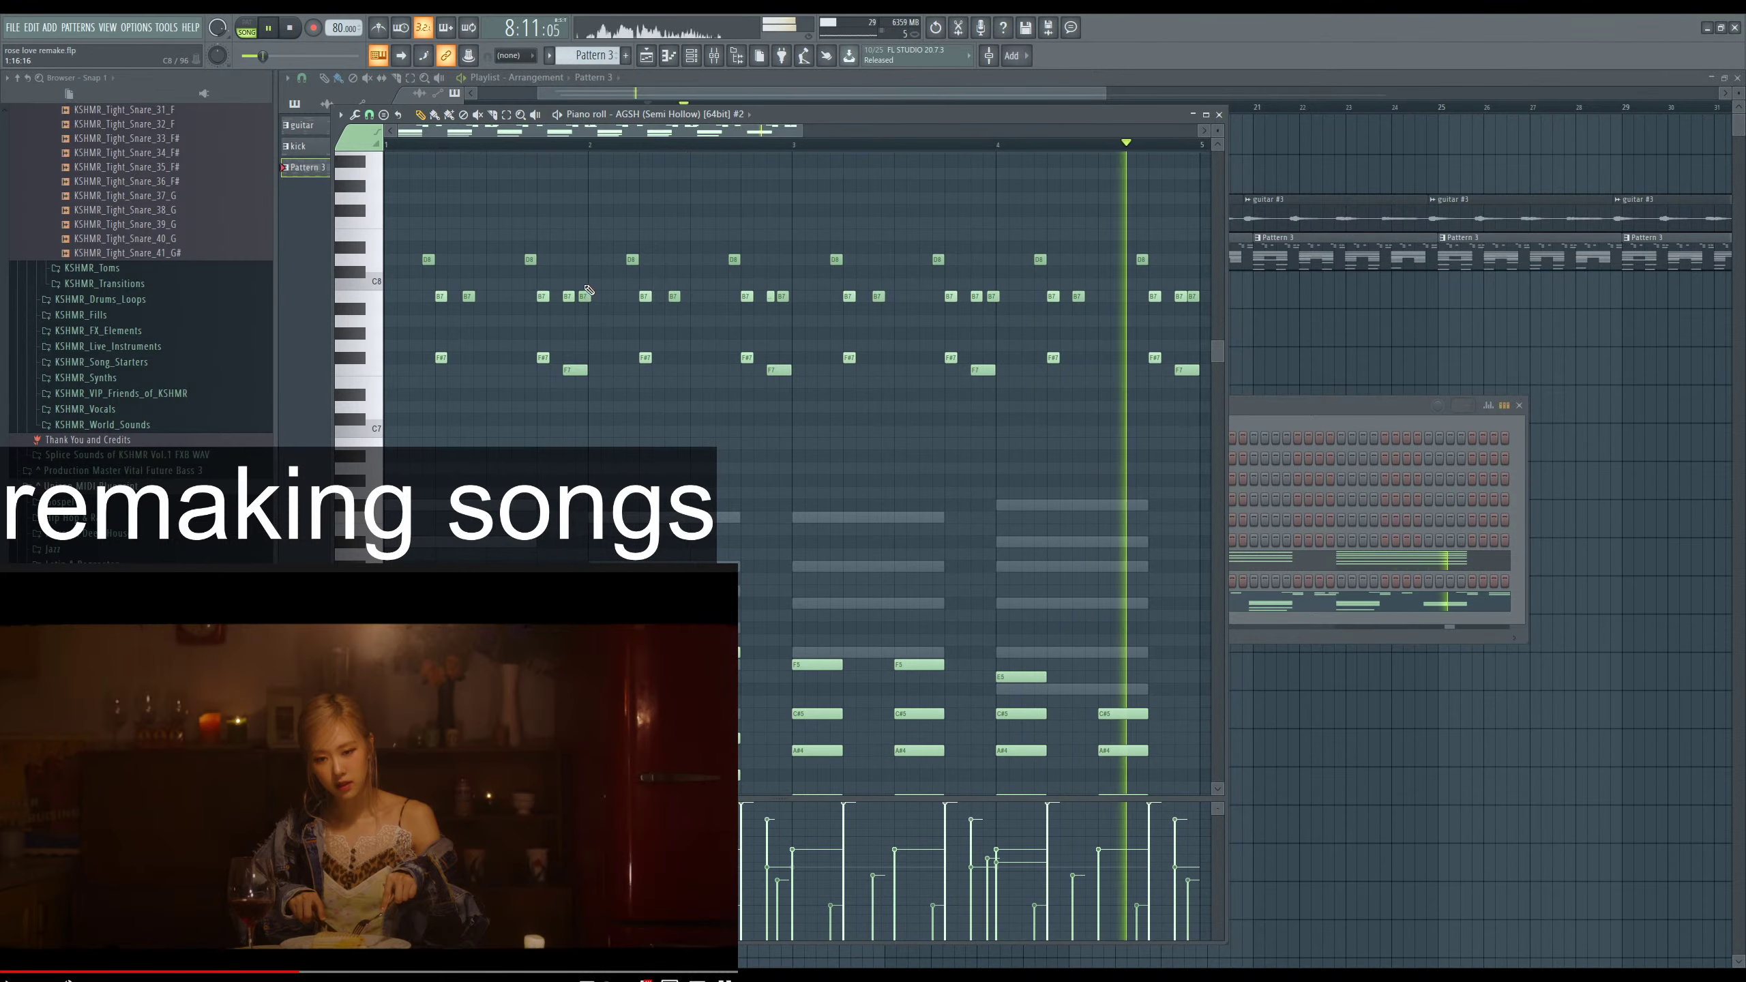
left_click_drag(579, 285, 593, 316)
scroll(781, 348, "down", 1)
scroll(780, 349, "down", 1)
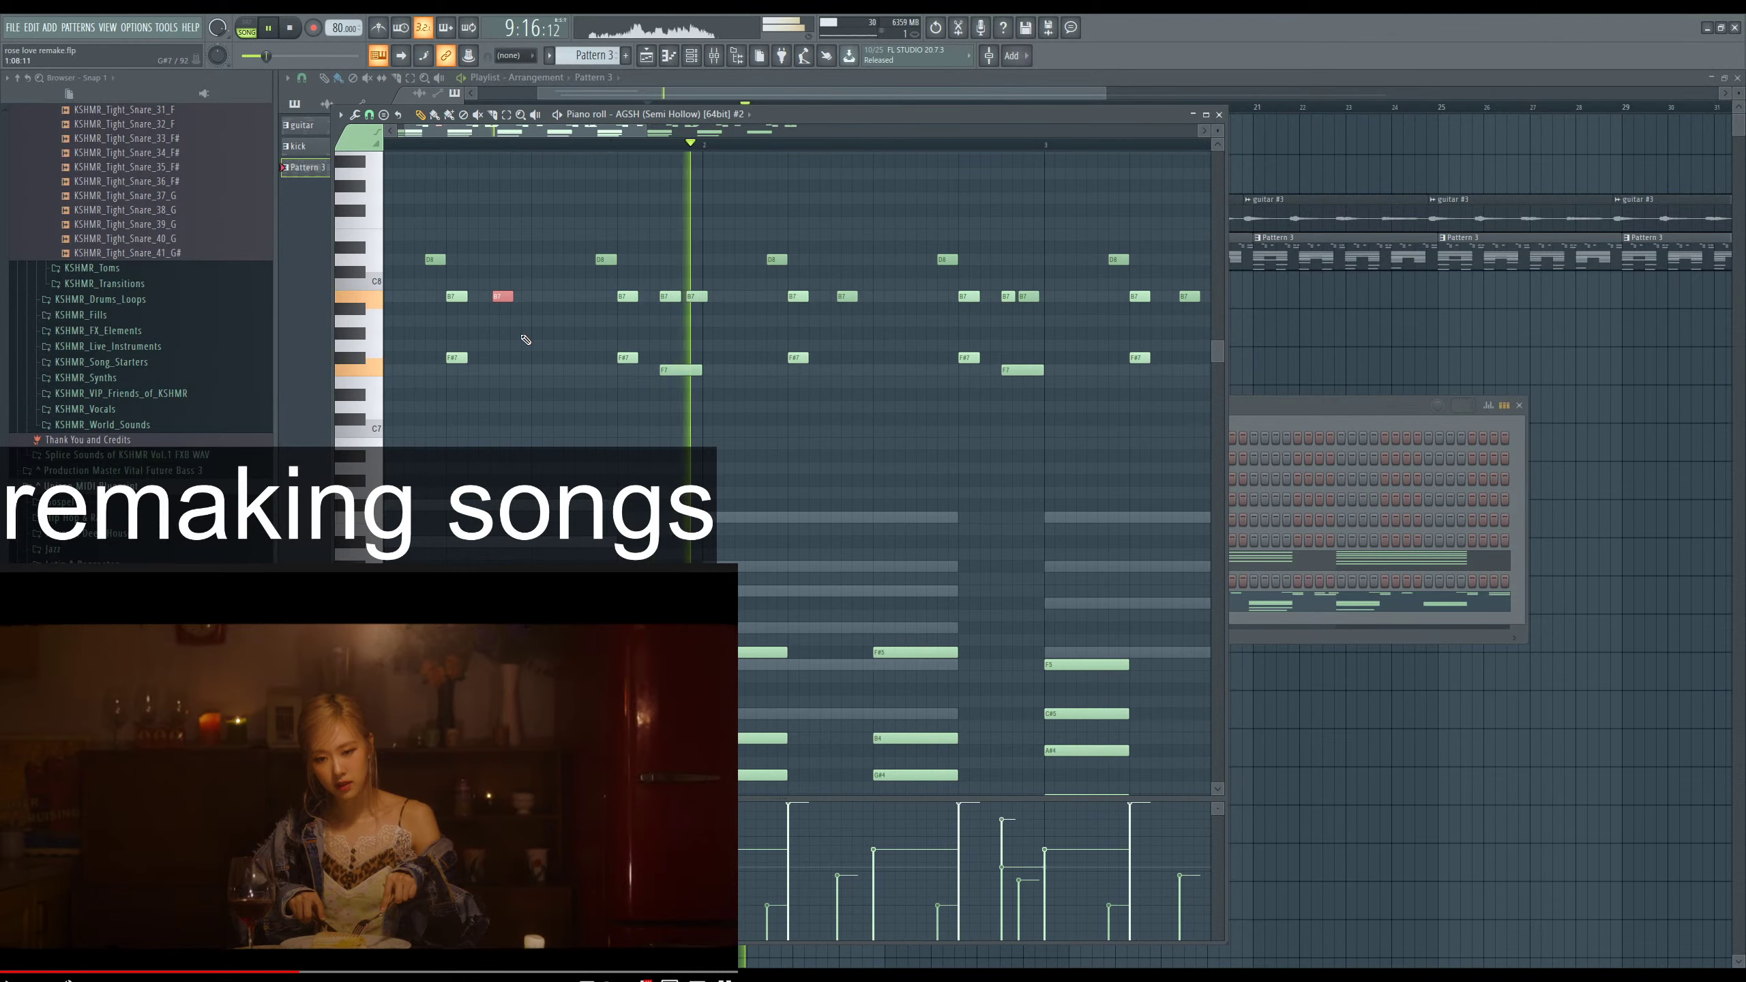
scroll(526, 340, "up", 3)
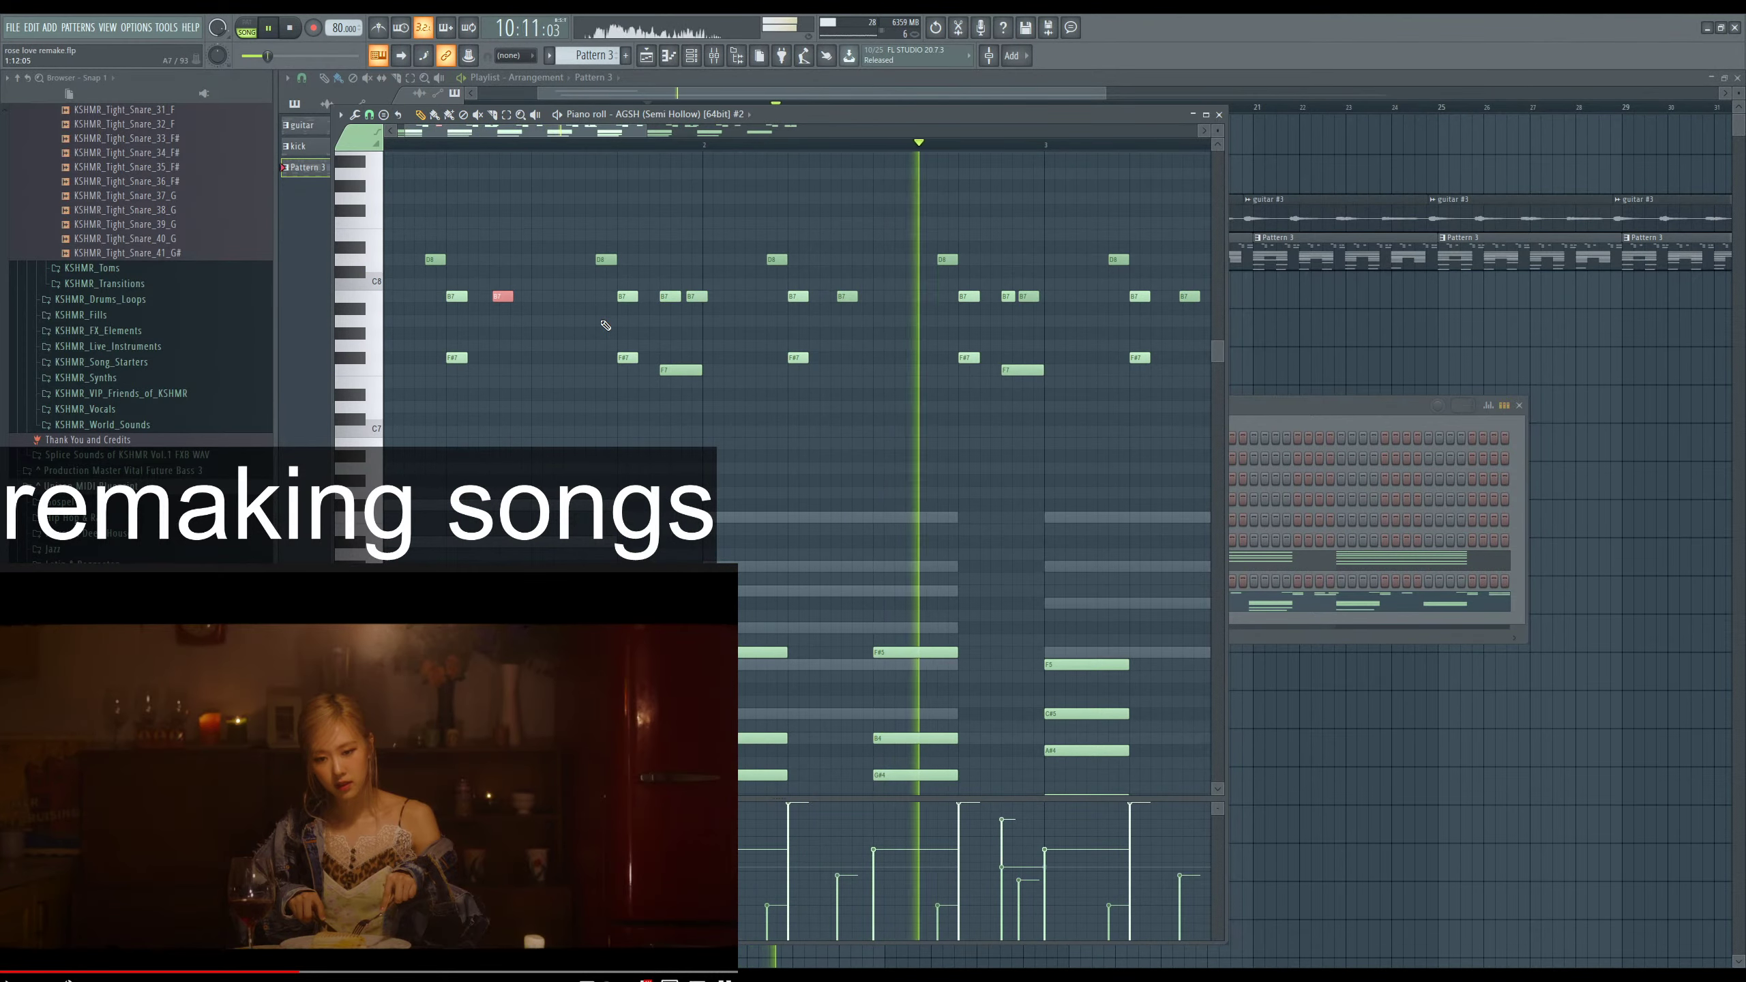
scroll(706, 142, "down", 2)
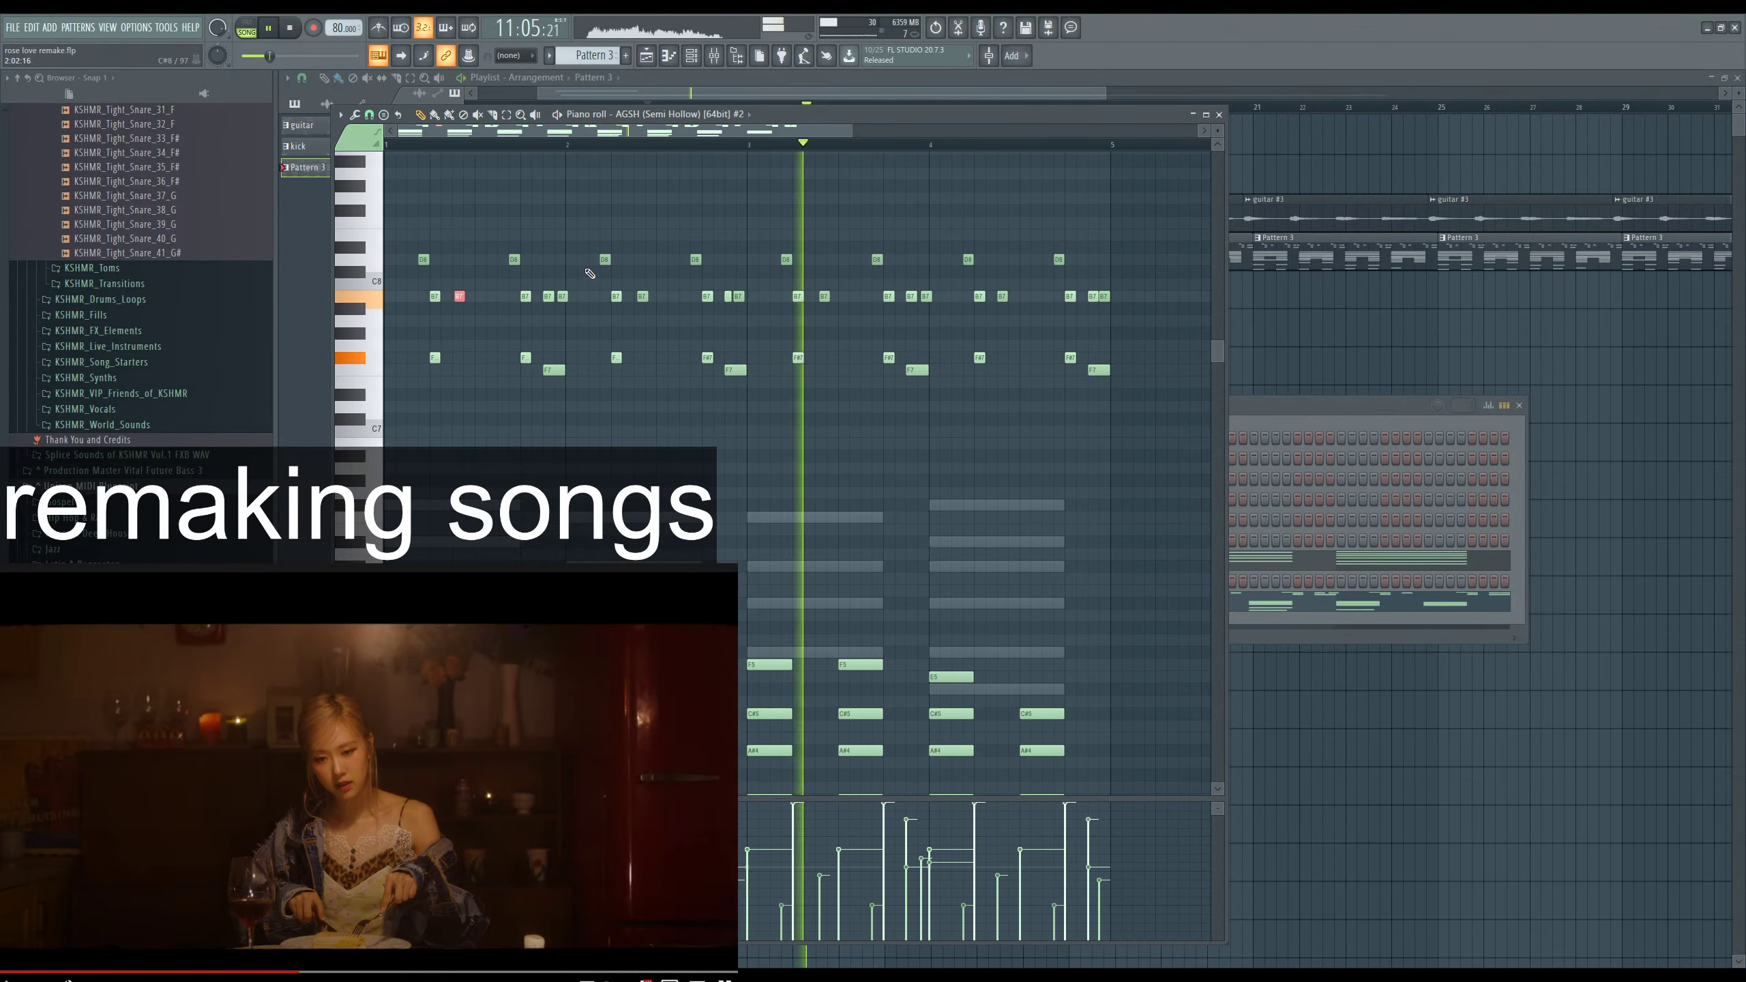
scroll(784, 421, "down", 4)
scroll(790, 421, "down", 4)
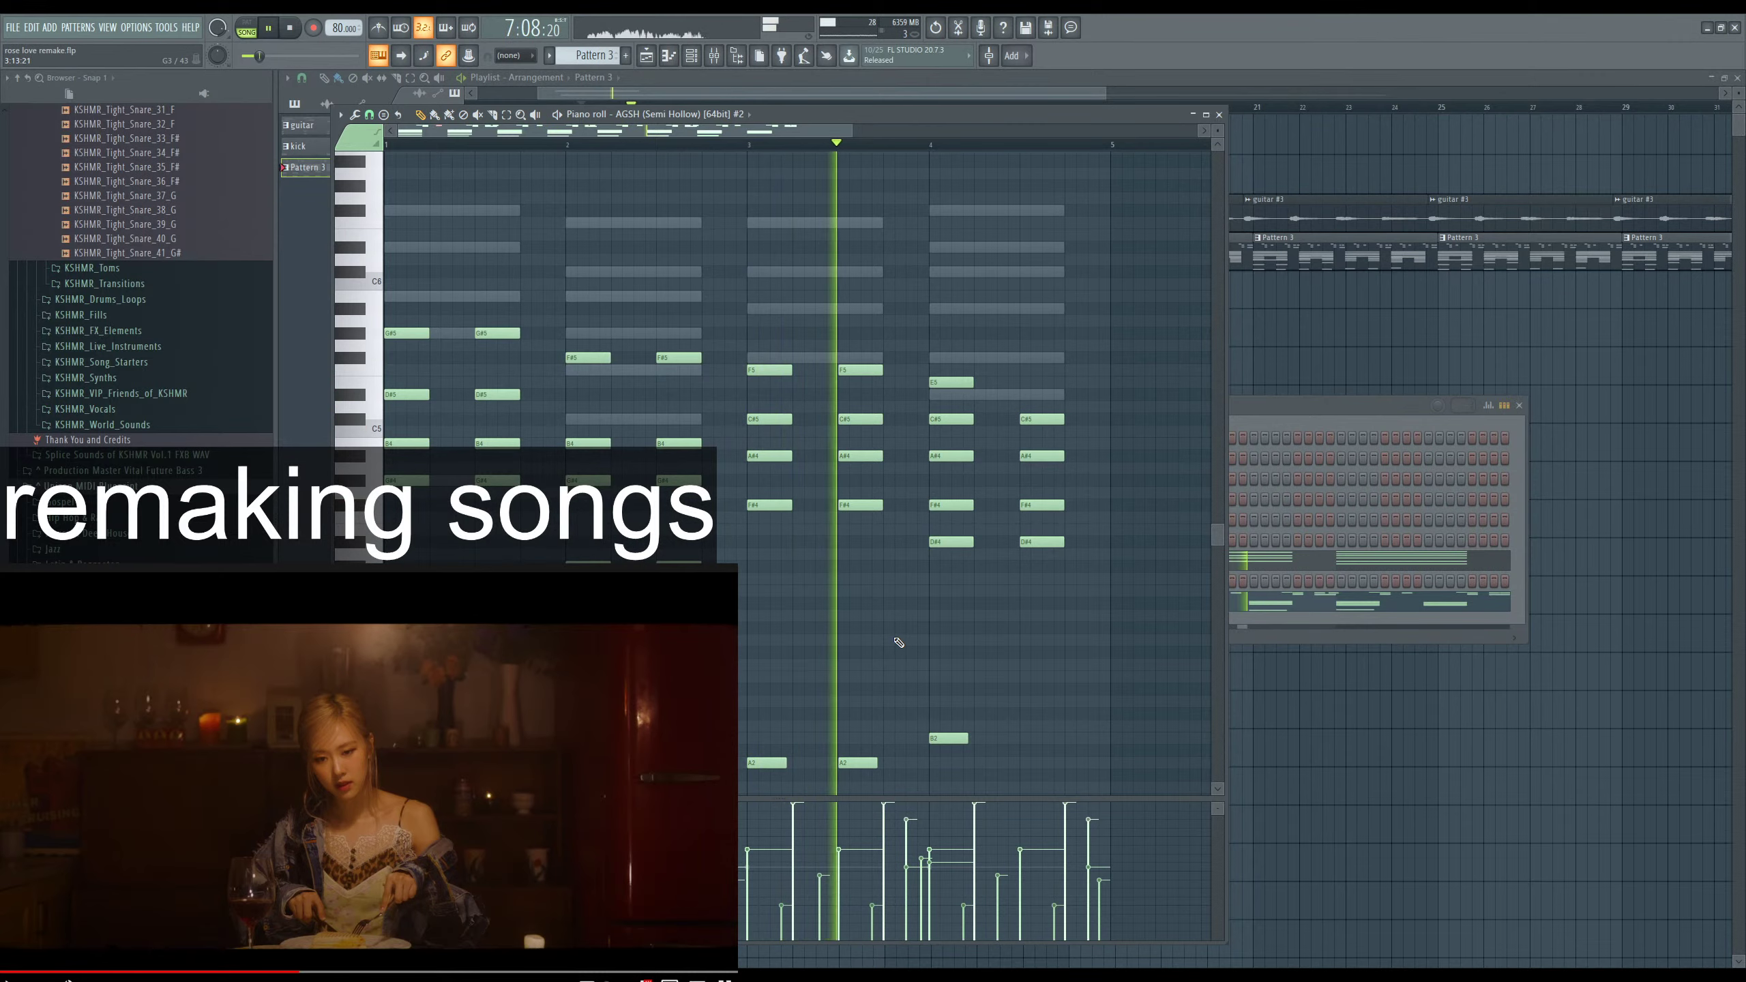
Replay from late in bar 2 and nudge bar 3's B7 on the second half of beat 2 slightly earlier.
left_click(701, 145)
scroll(896, 378, "up", 4)
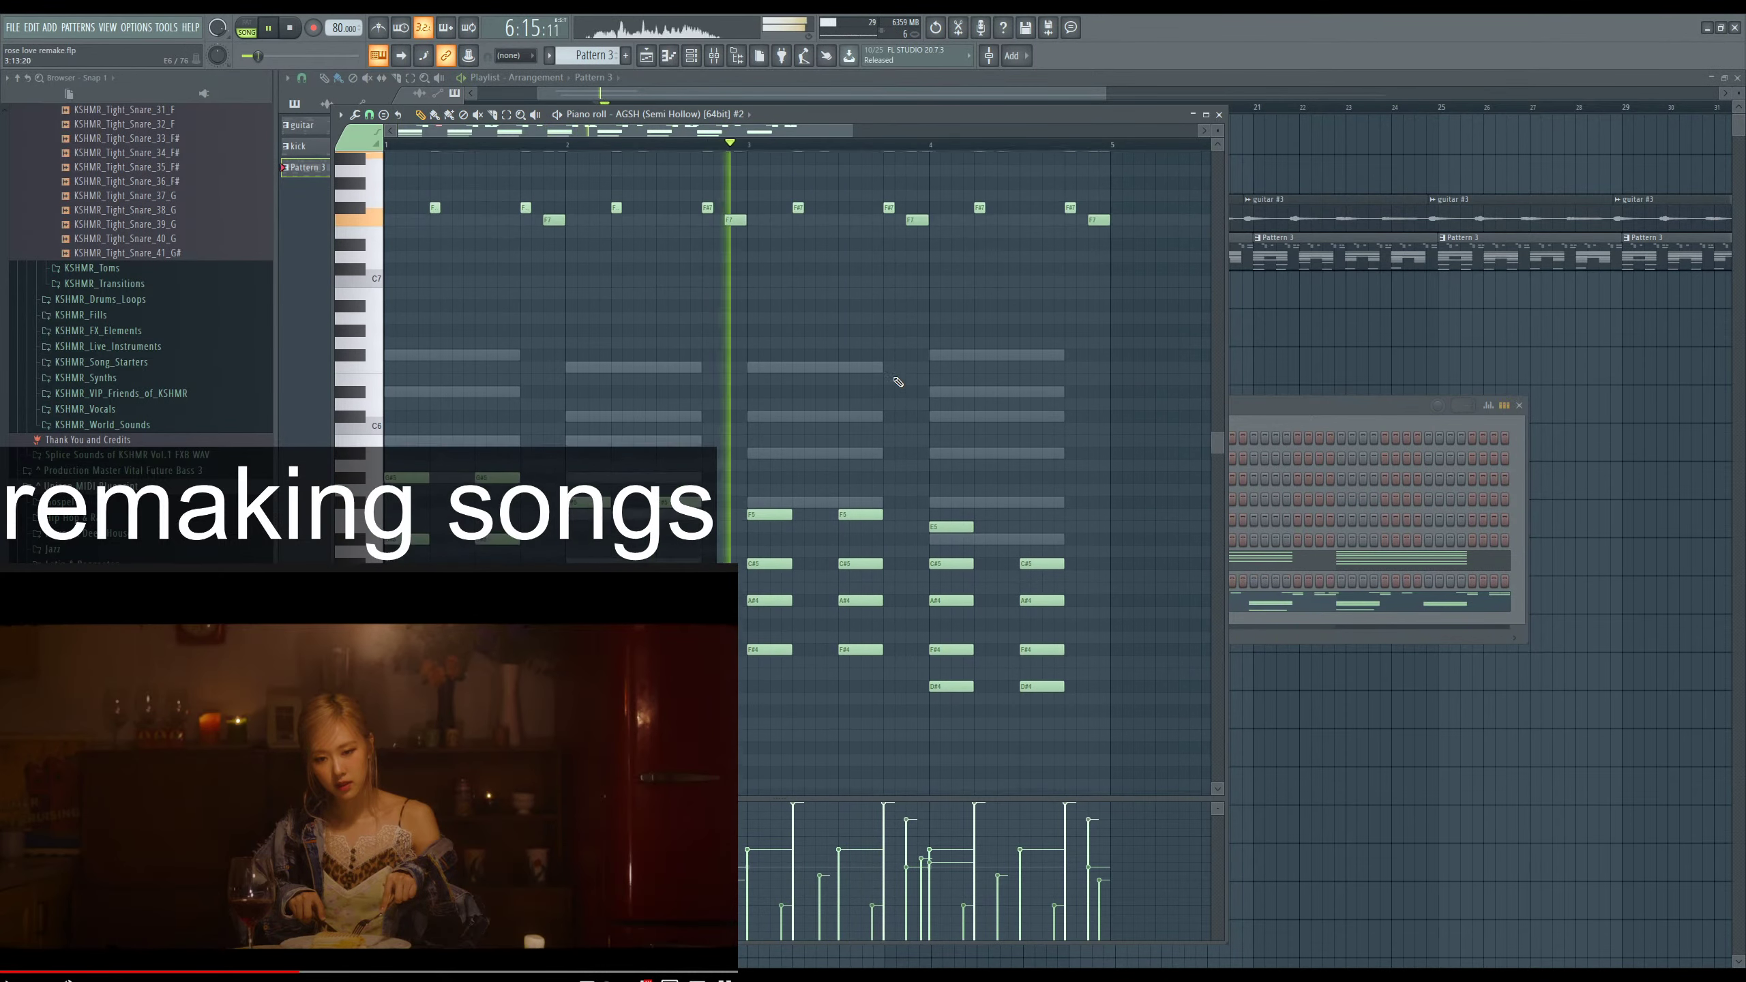
scroll(919, 426, "up", 3)
scroll(843, 411, "up", 3)
scroll(842, 410, "down", 1)
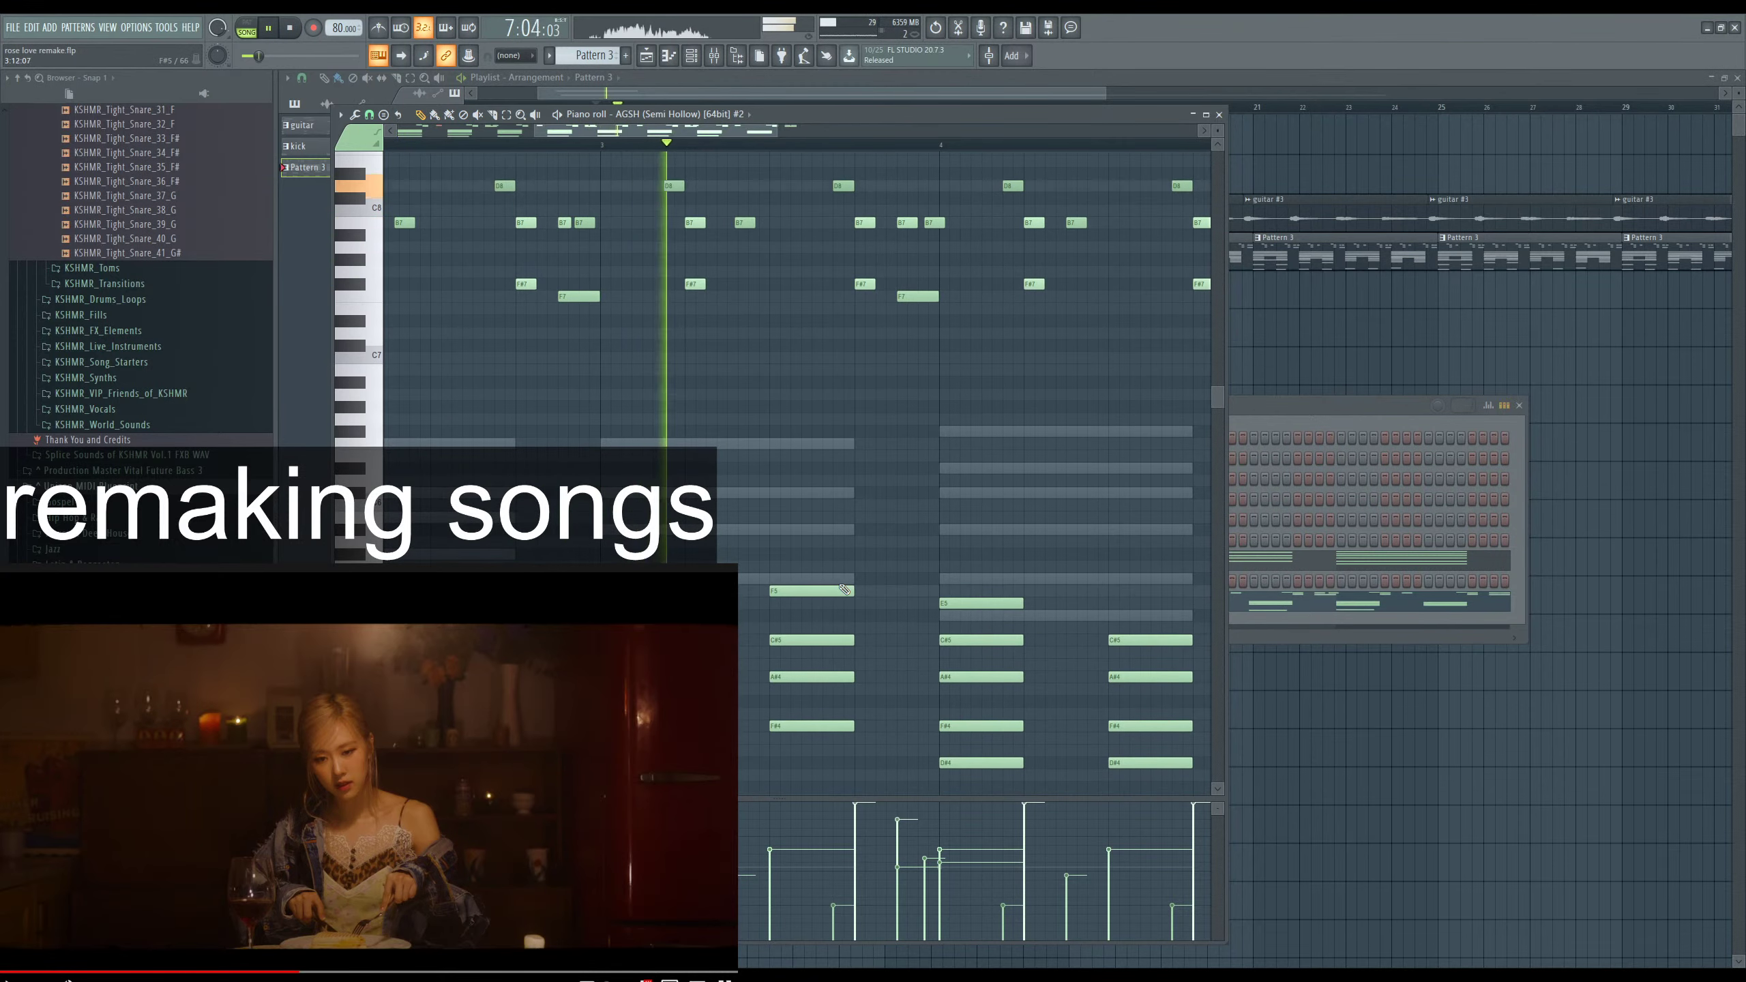
scroll(801, 481, "down", 3)
scroll(801, 539, "up", 1)
scroll(801, 539, "up", 2)
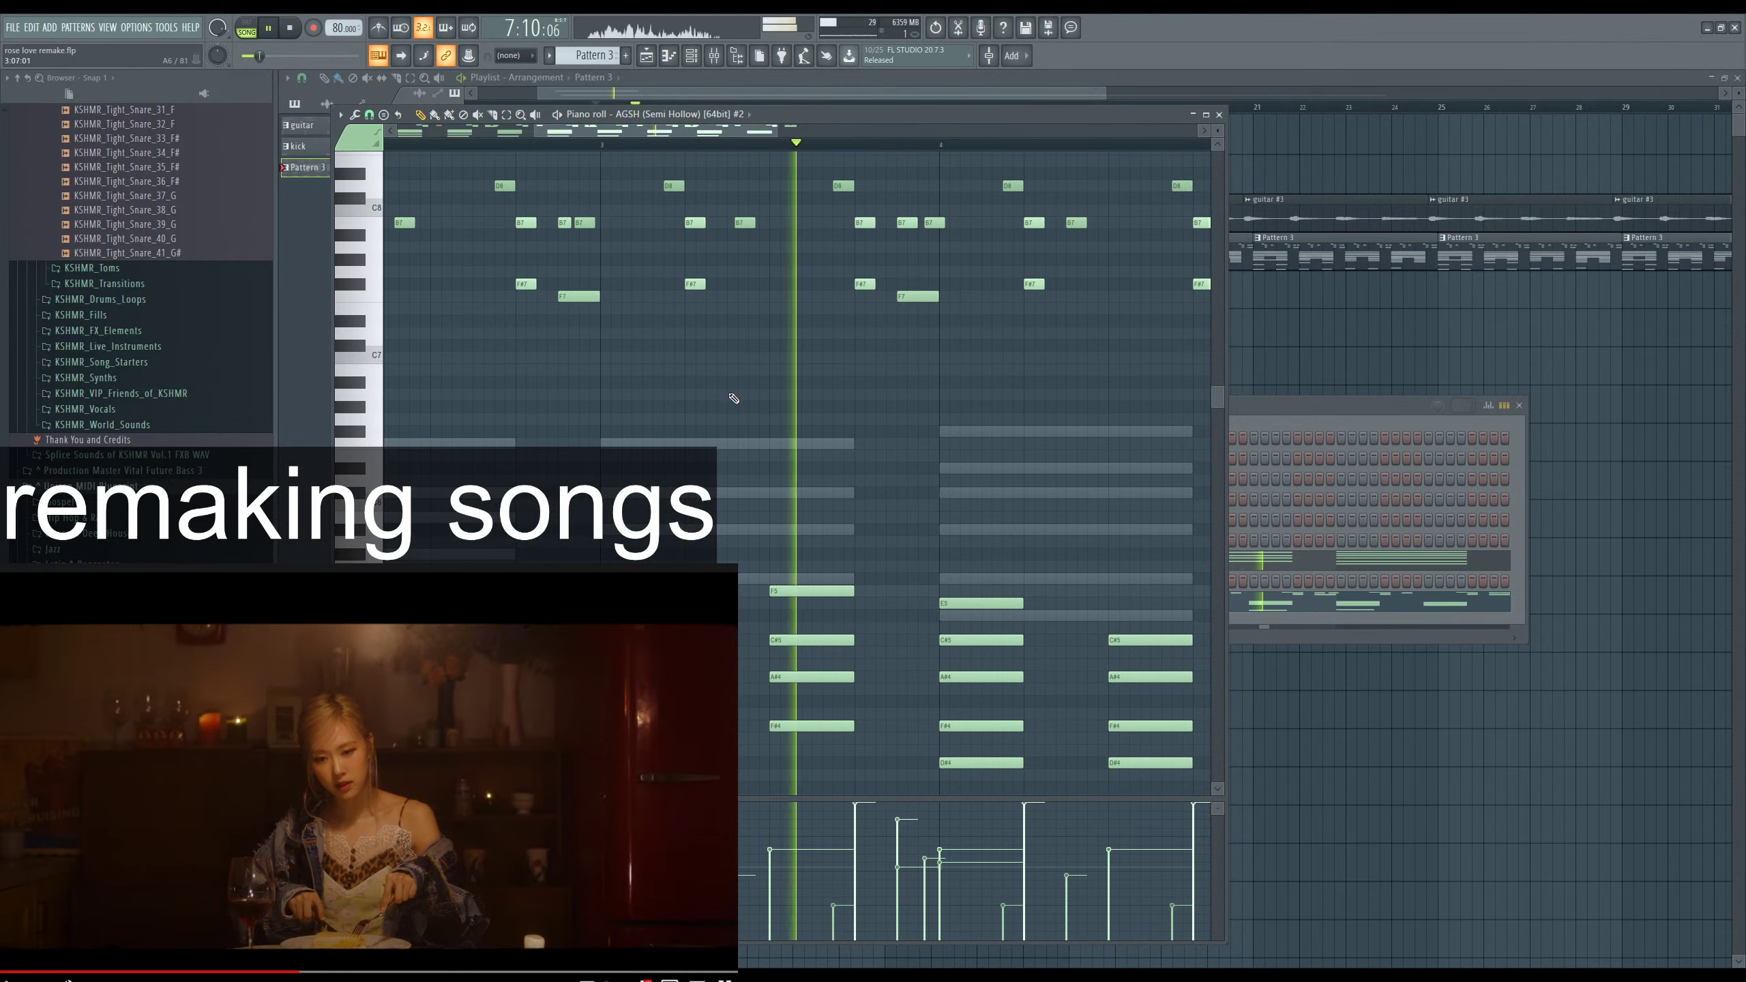
scroll(715, 335, "up", 2)
left_click_drag(773, 226, 768, 224)
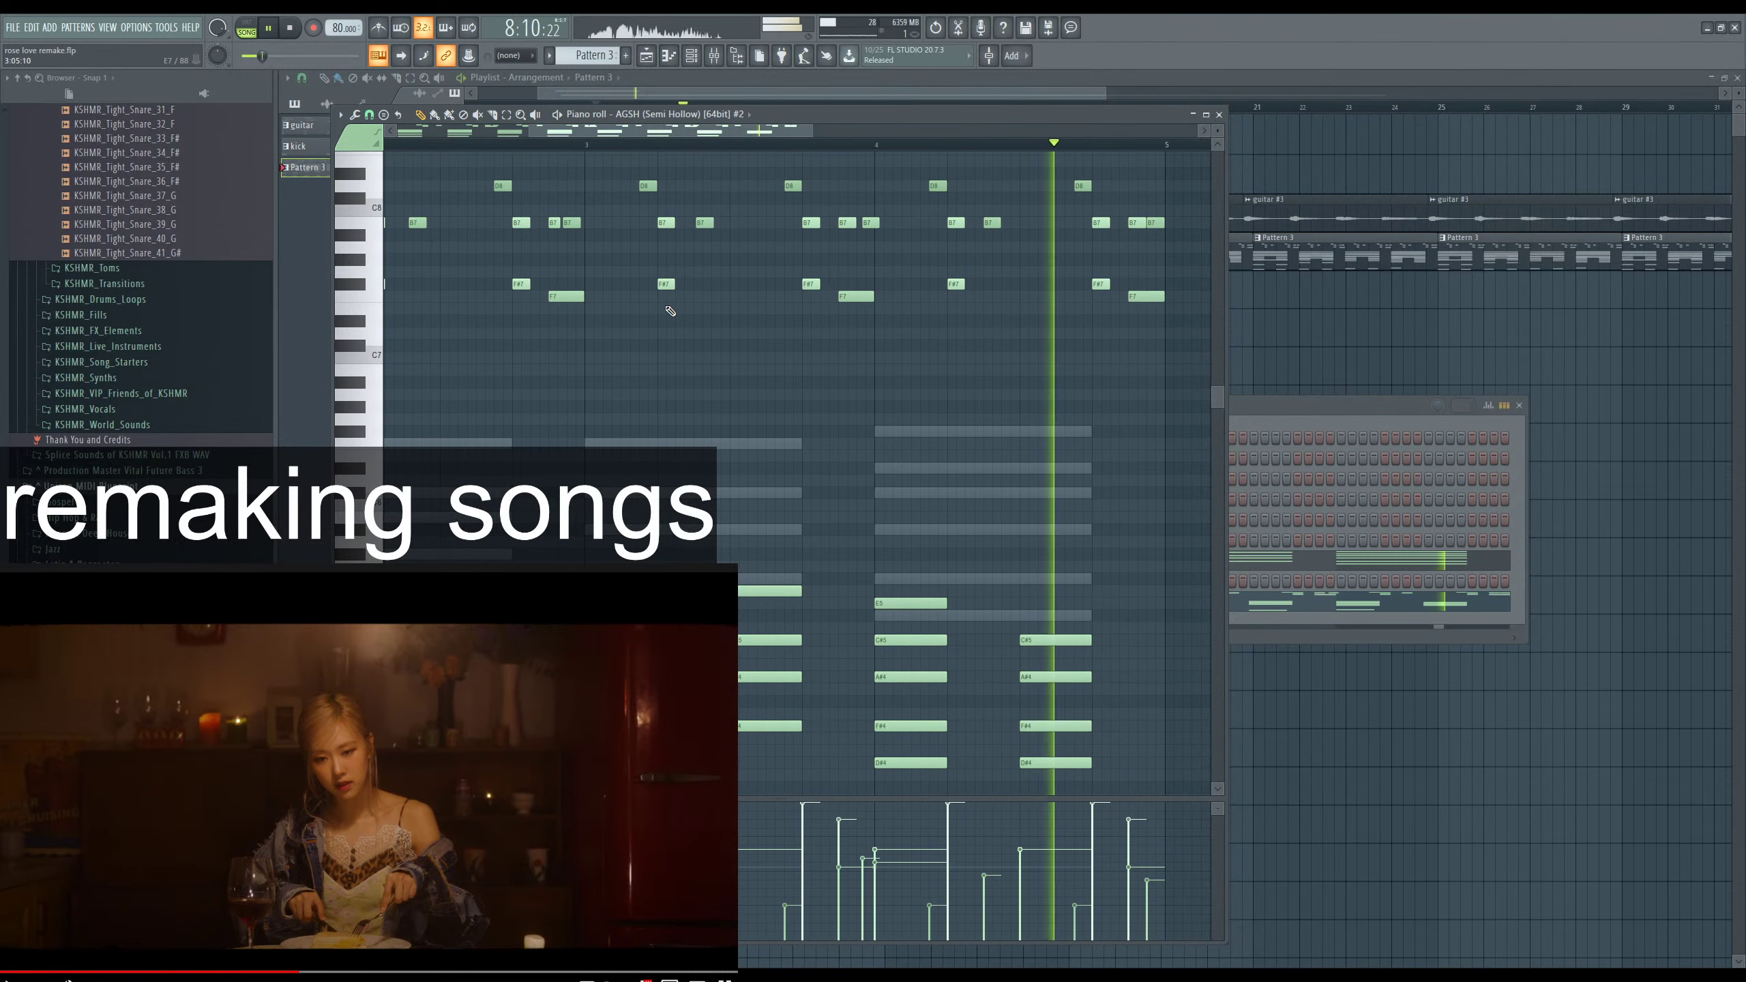
Duplicate bar 4's B7 on the second half of beat 2, nudge the copy slightly later, and lower the copy's velocity.
scroll(849, 149, "down", 2)
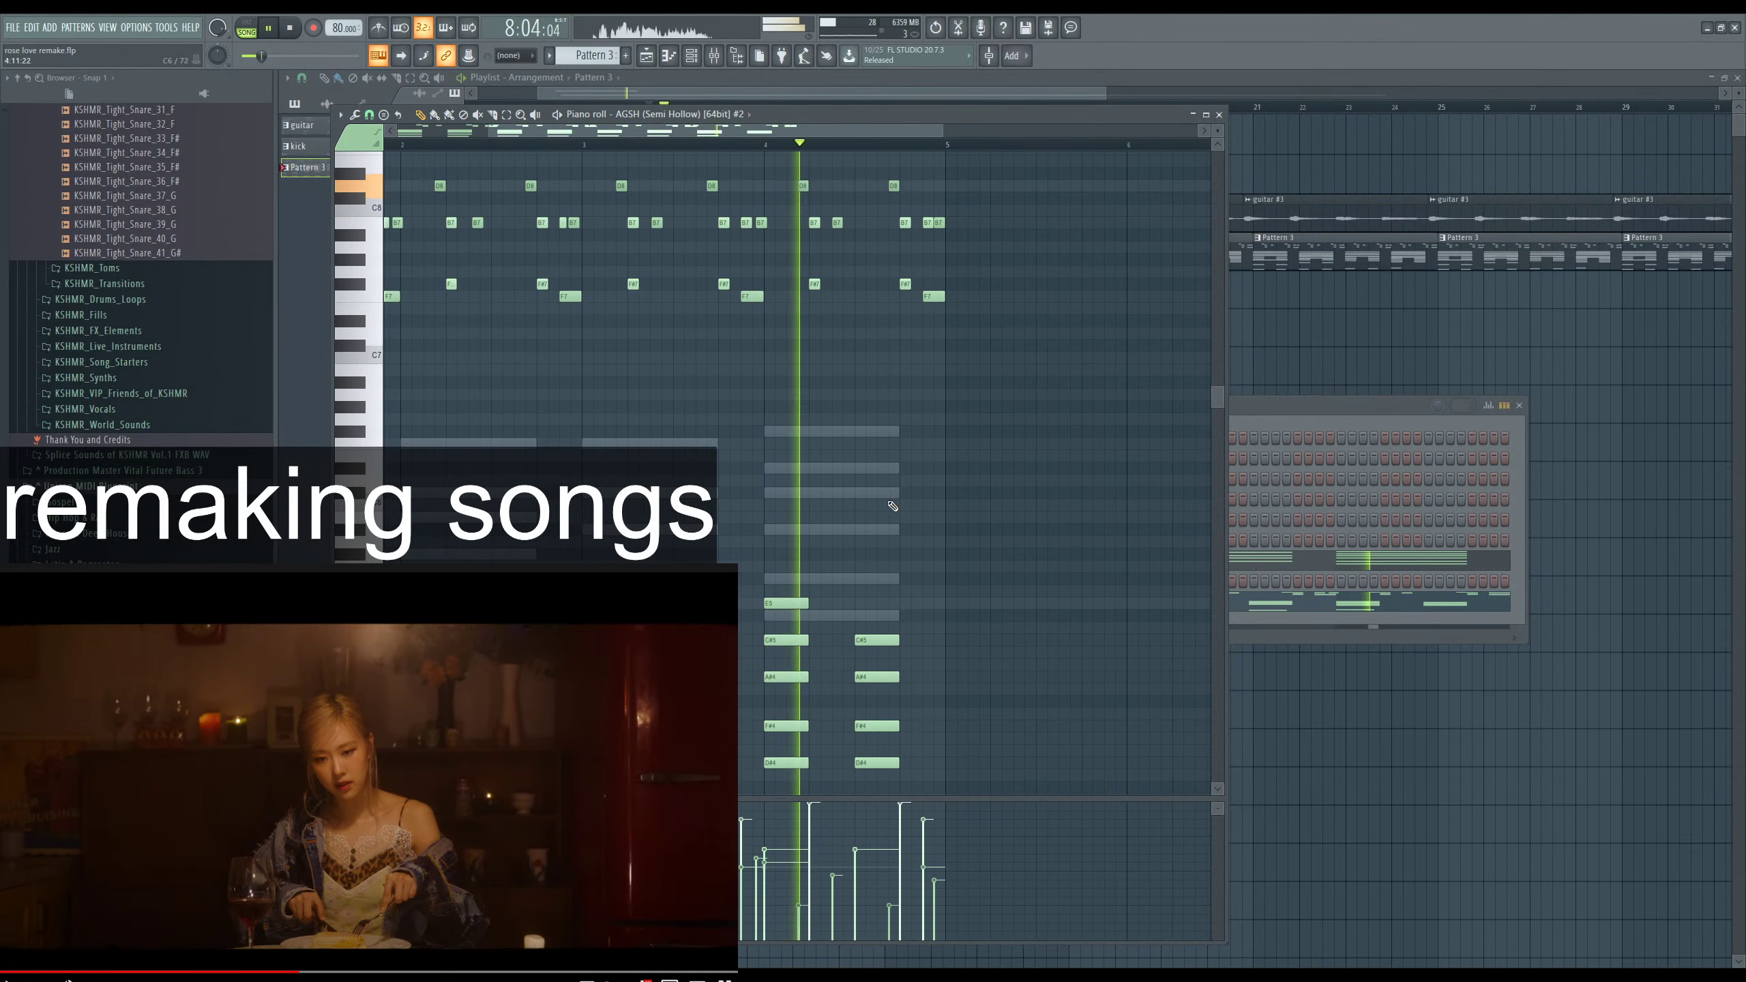
scroll(866, 344, "up", 3)
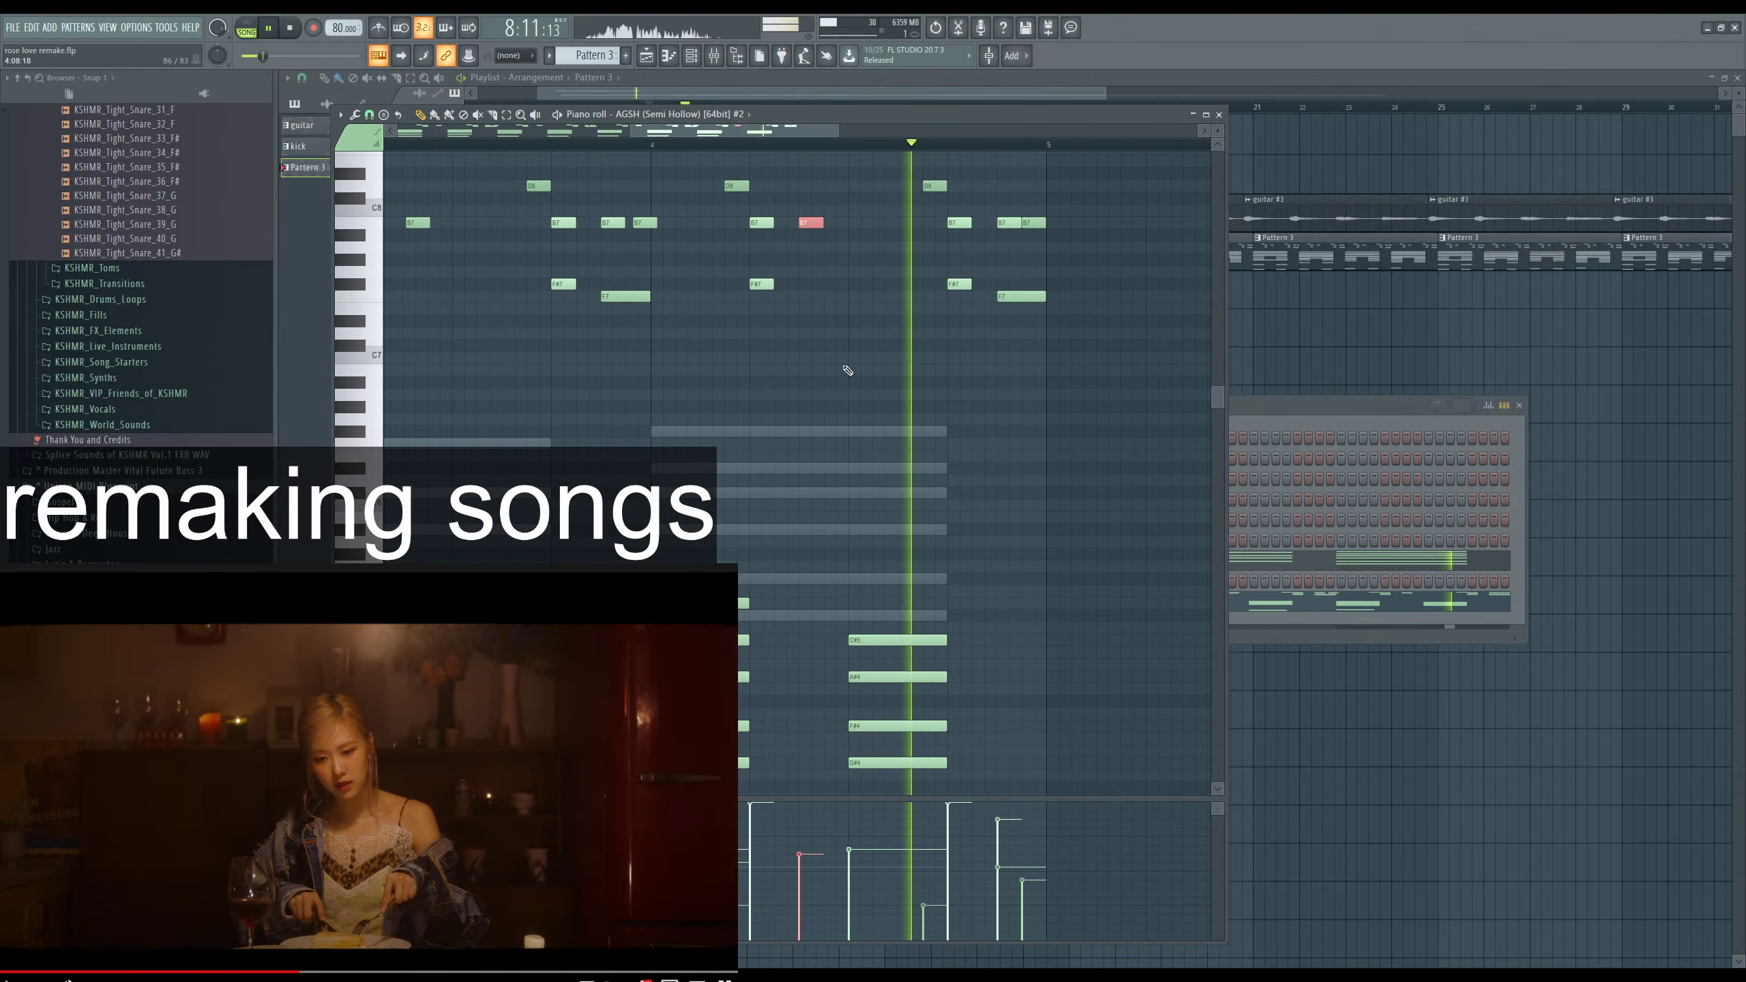
scroll(847, 380, "up", 2)
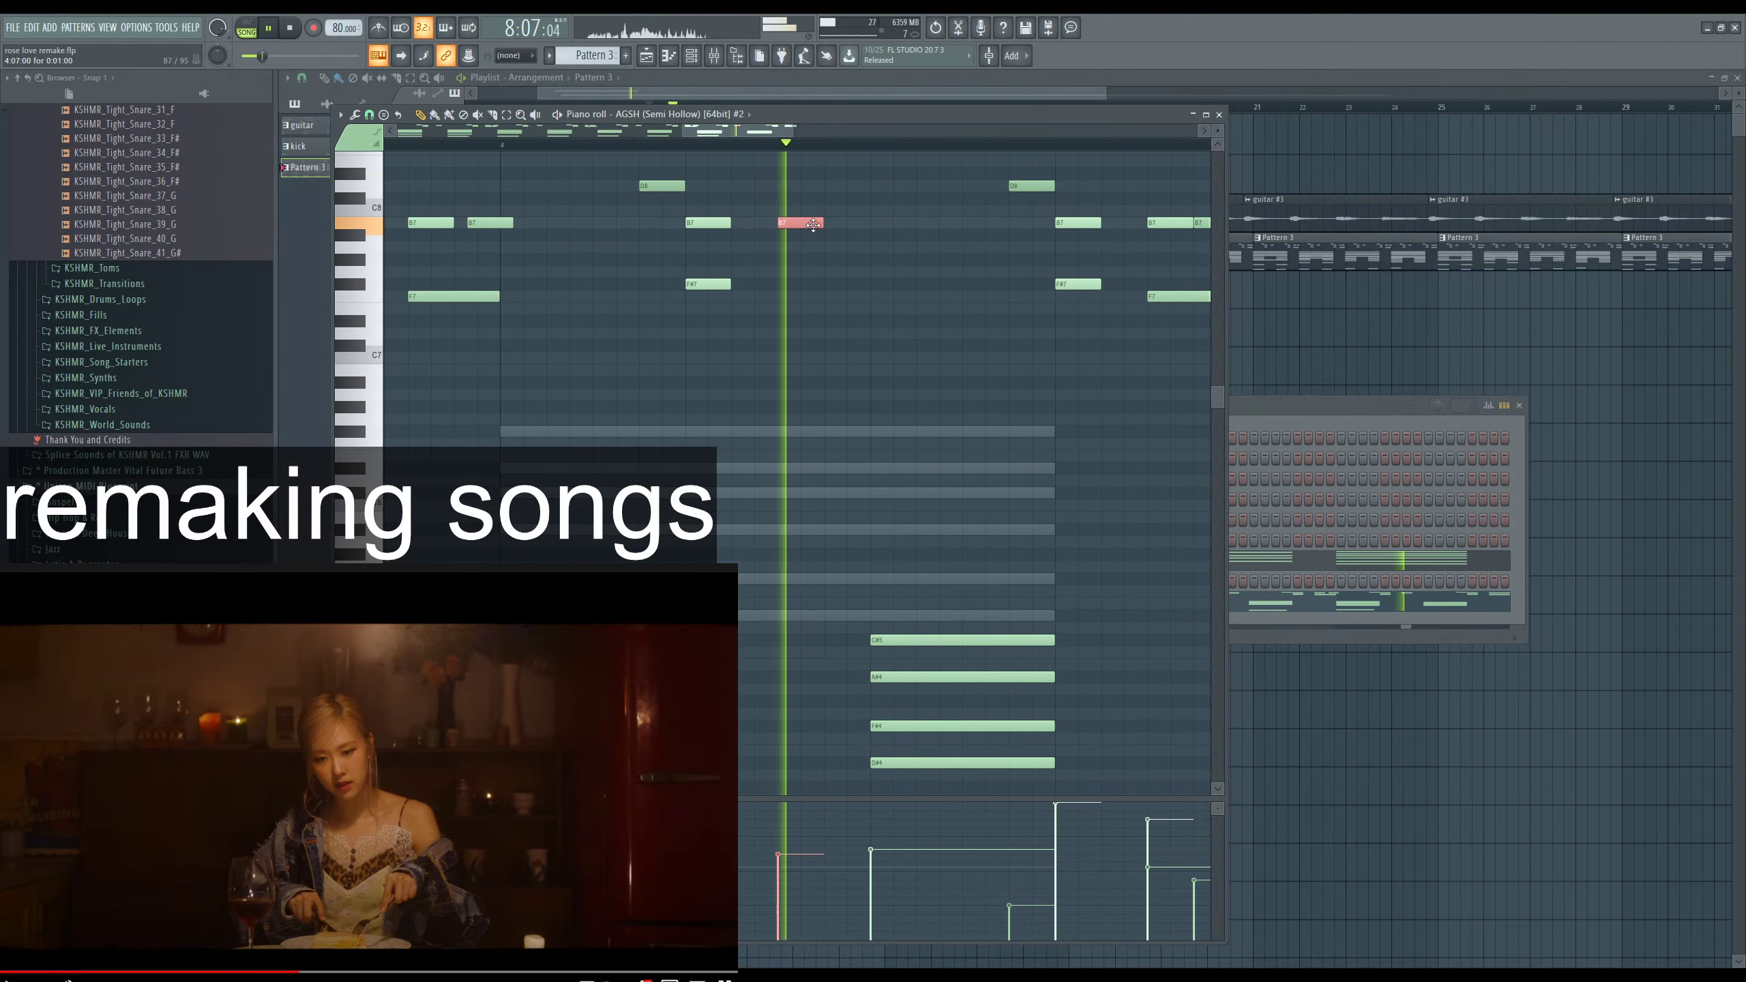
key("ctrl+b")
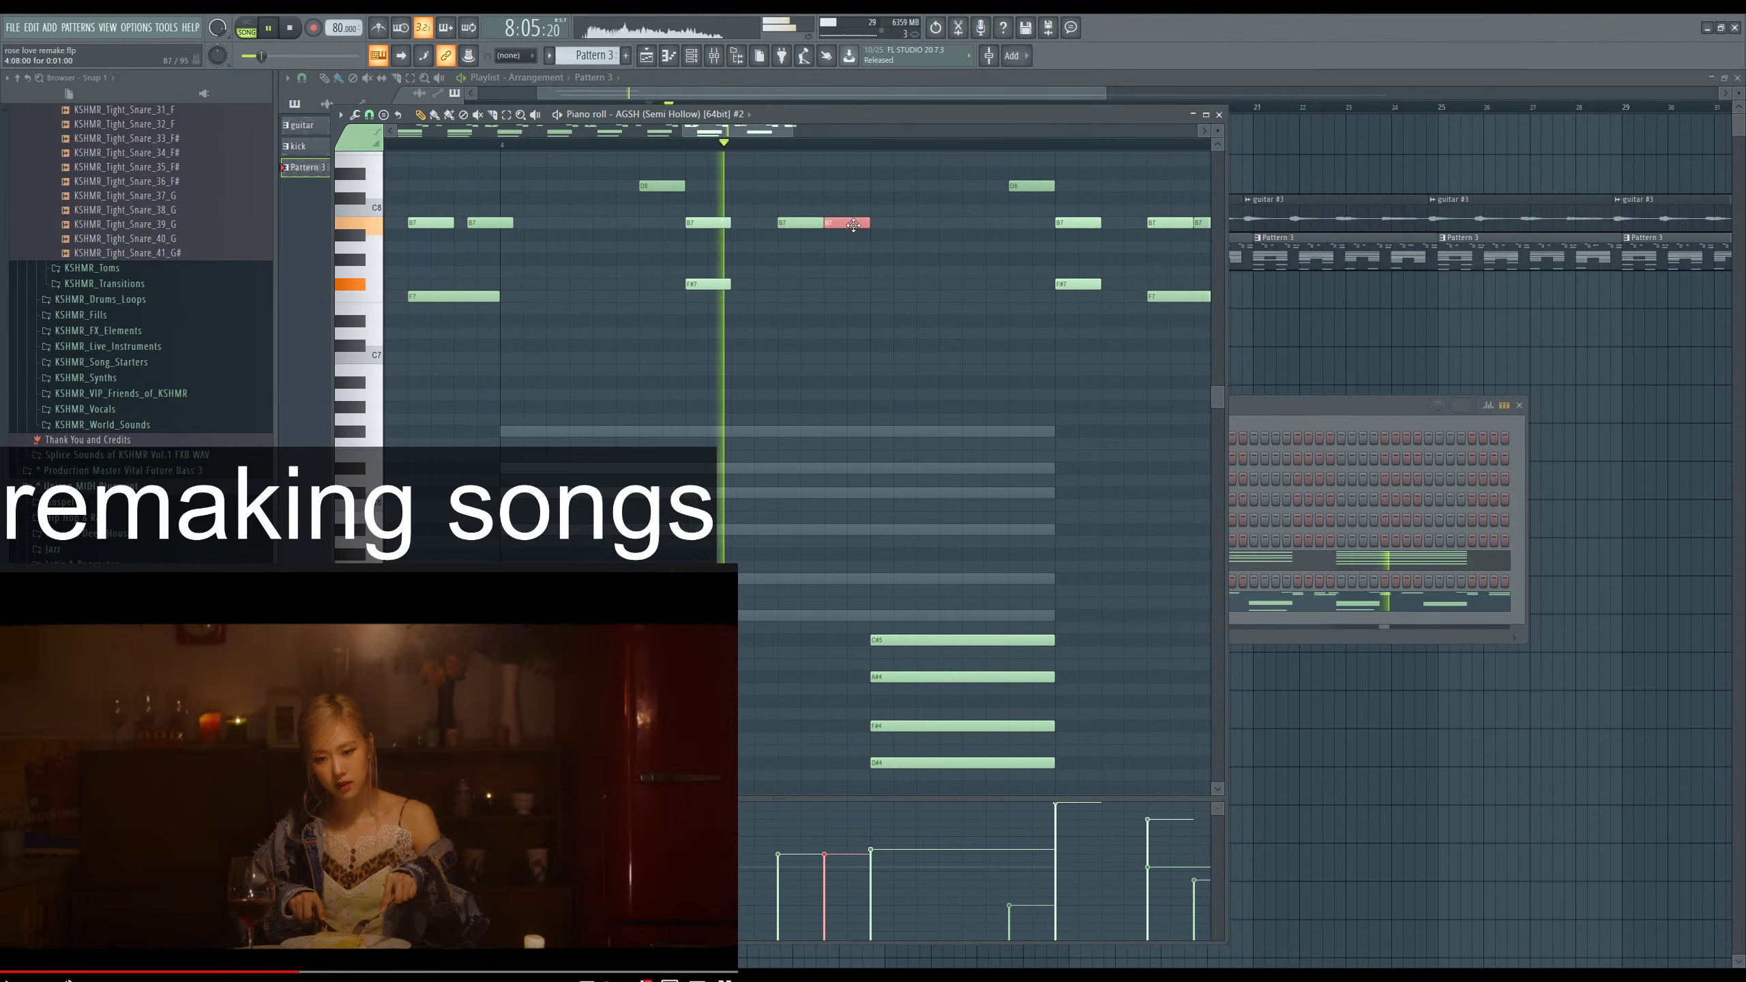
left_click(809, 228)
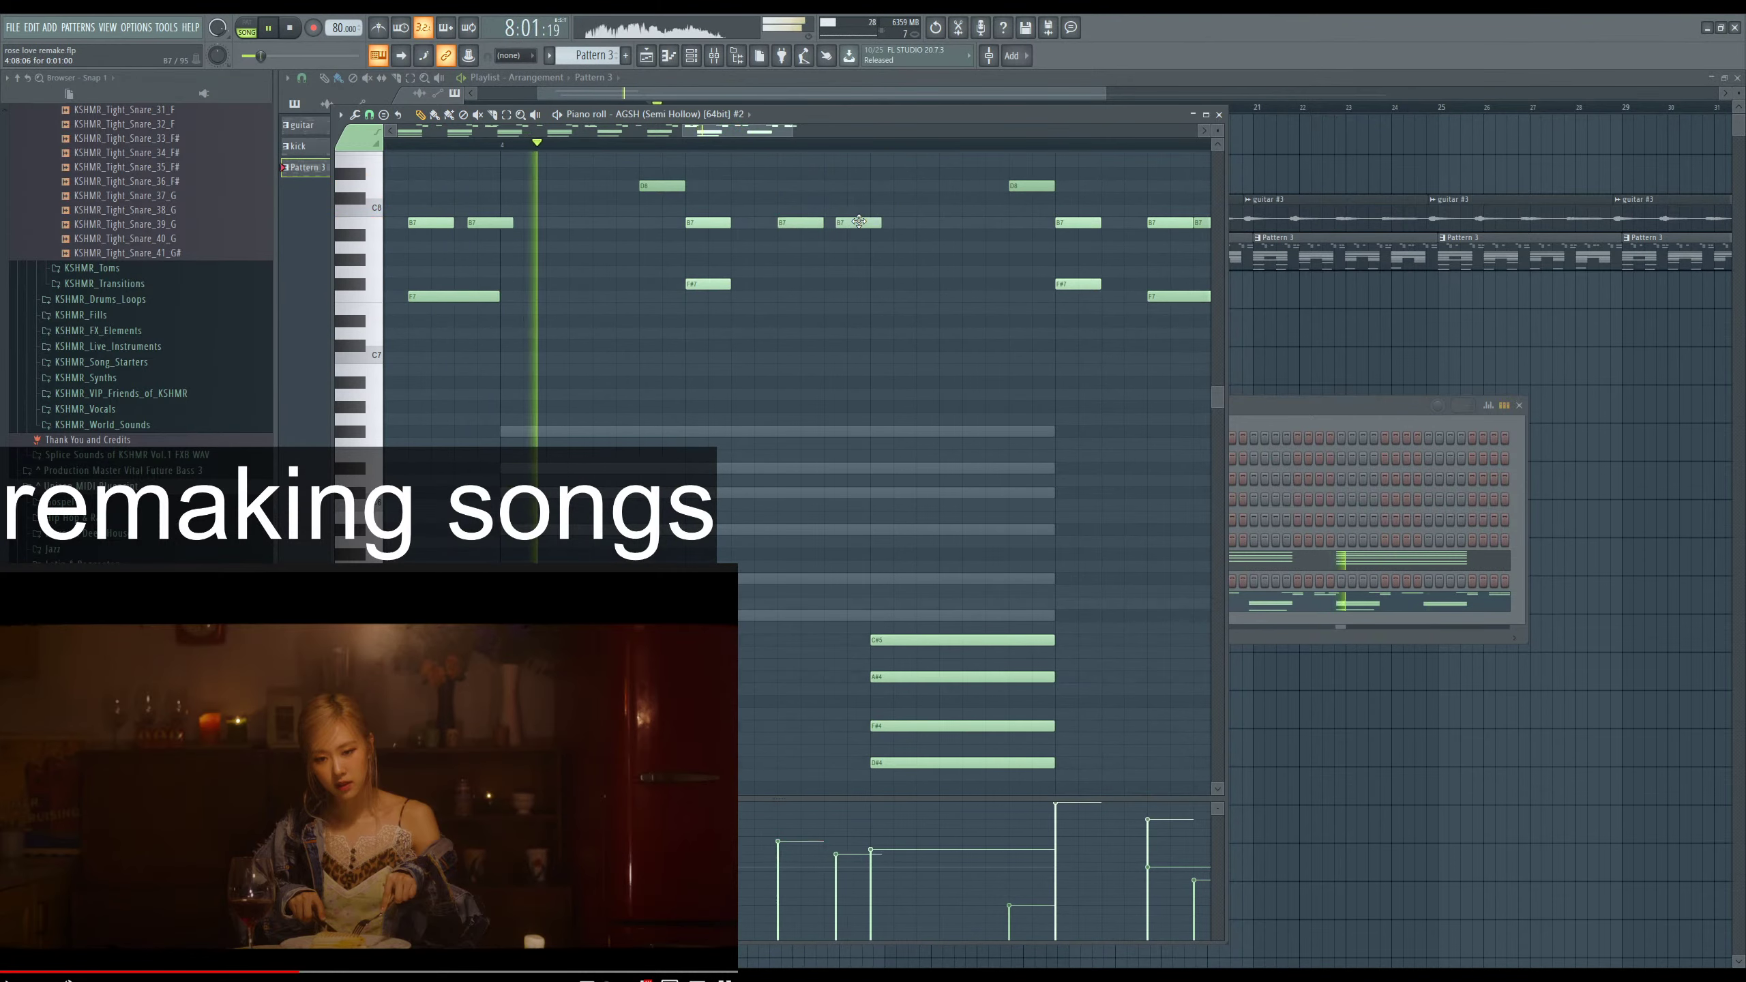
left_click_drag(845, 228, 857, 228)
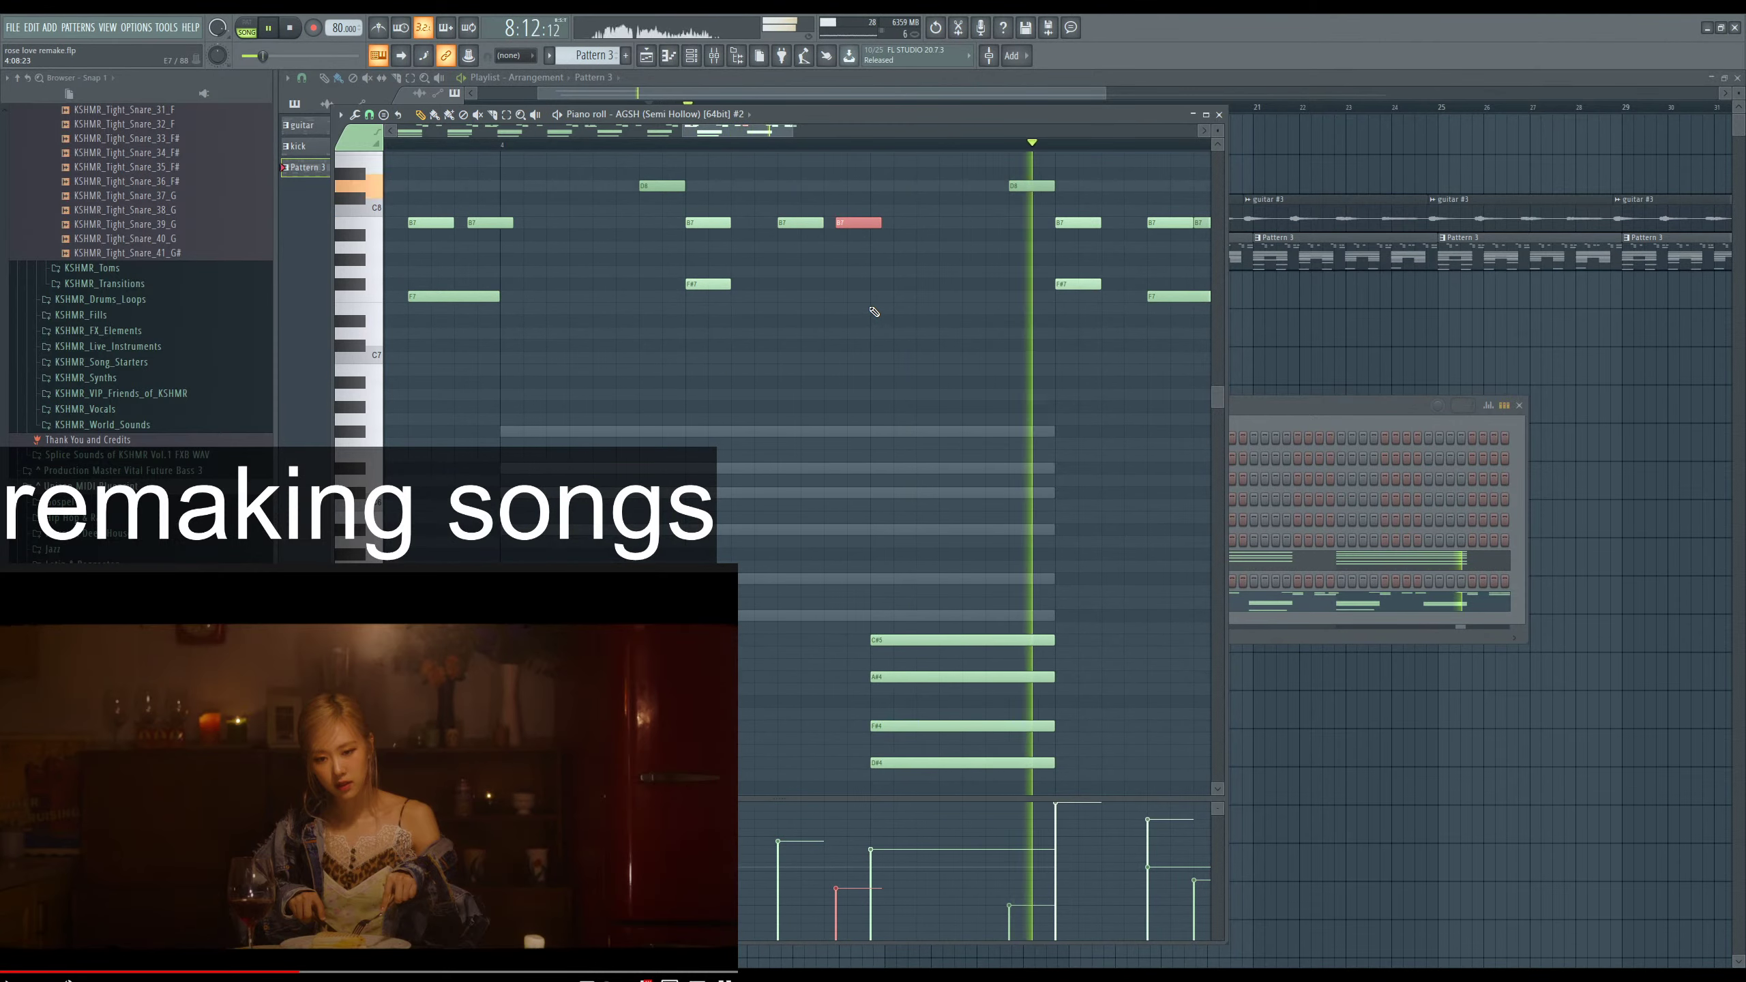
Listen through the Semi-Hollow guitar notes and the arranged Pattern 3 clips, show the channel rack, and stop playback.
scroll(831, 331, "down", 3)
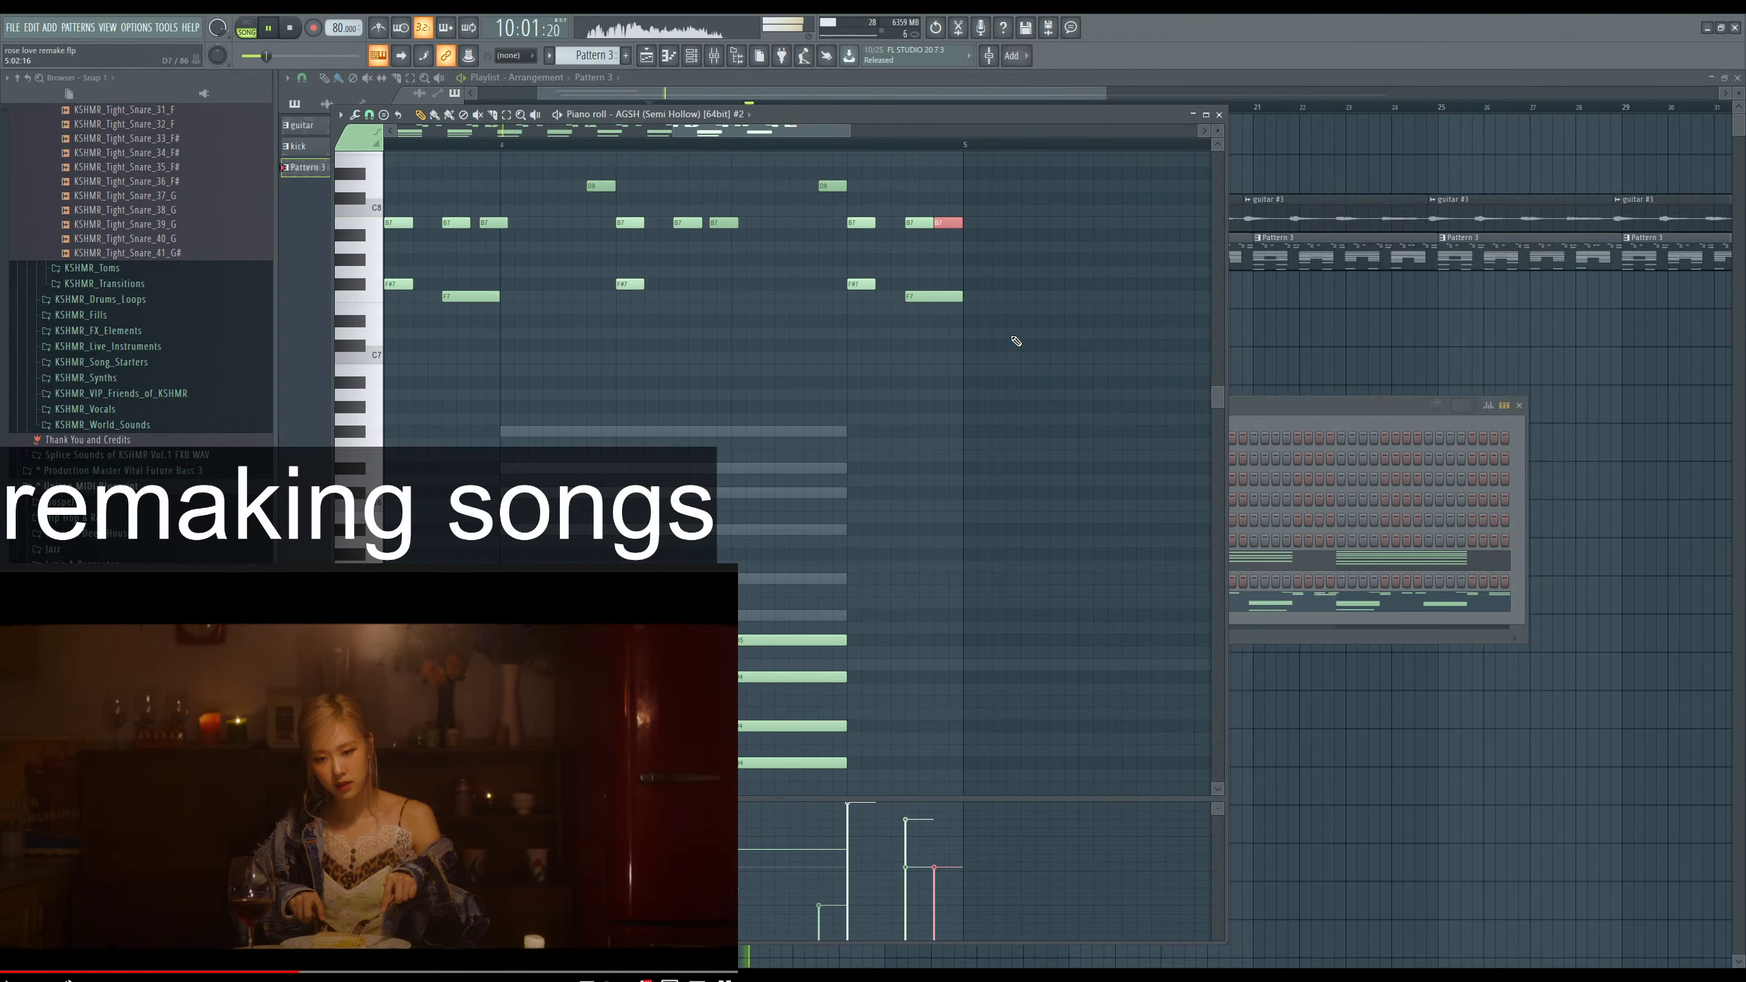
scroll(1005, 315, "up", 3)
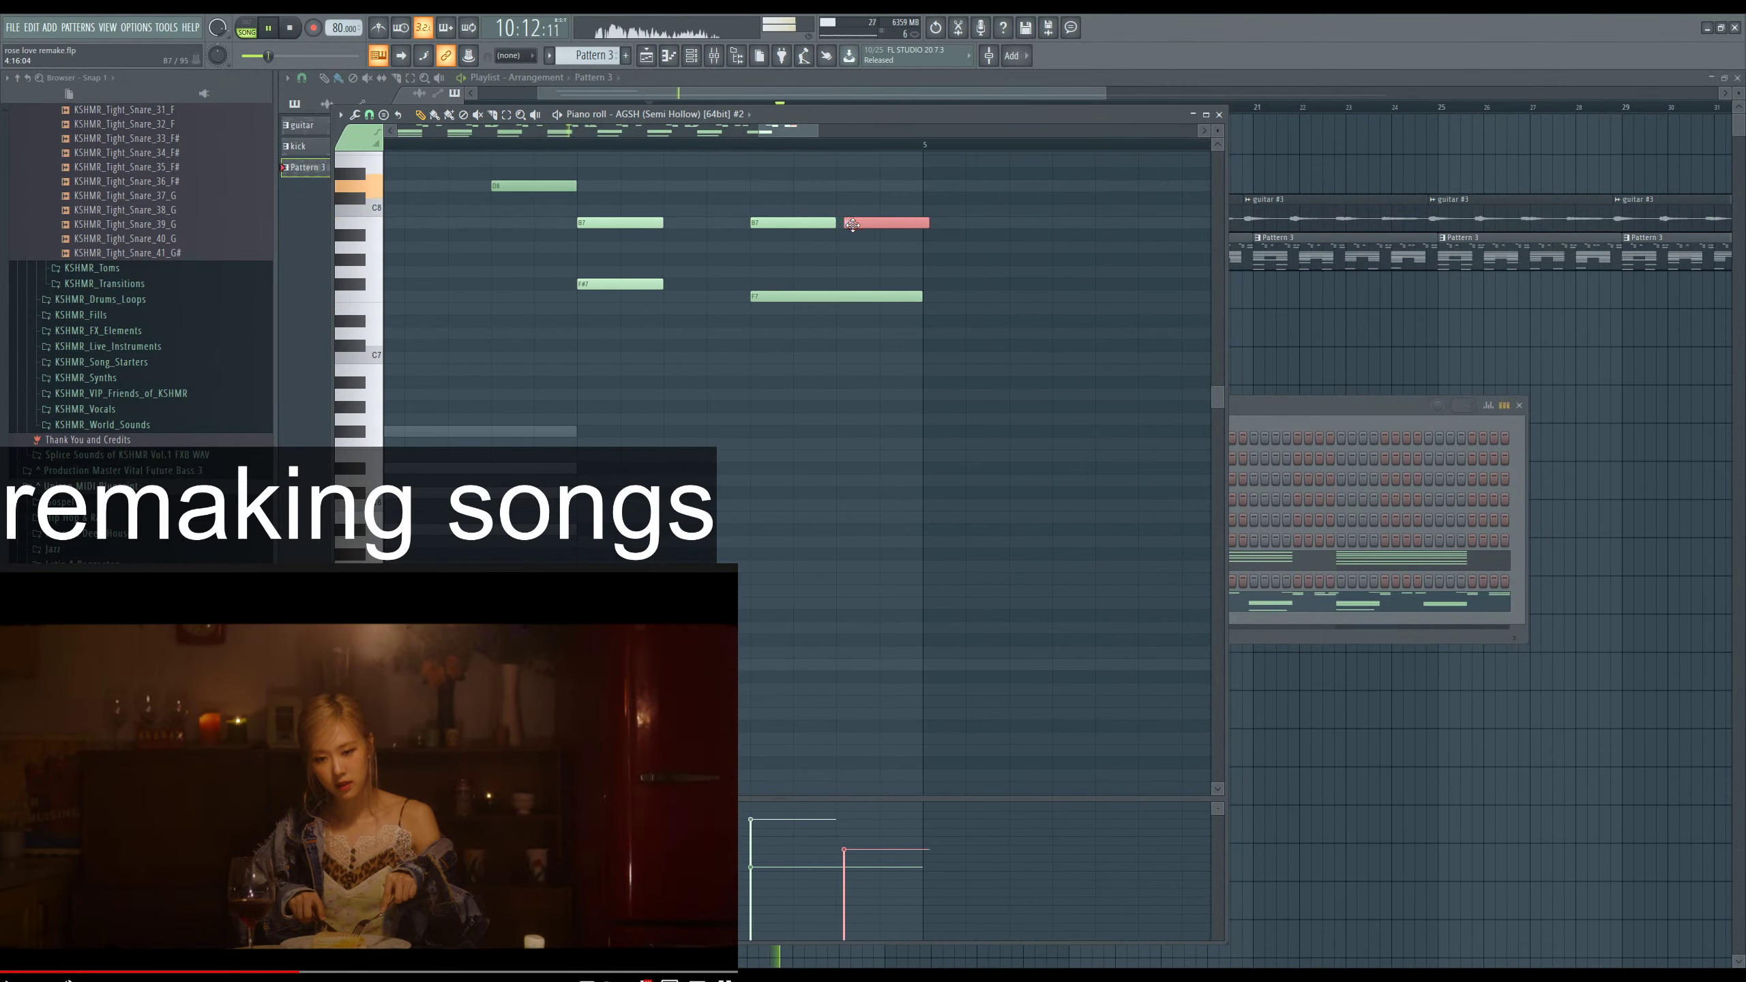
scroll(1014, 488, "down", 4)
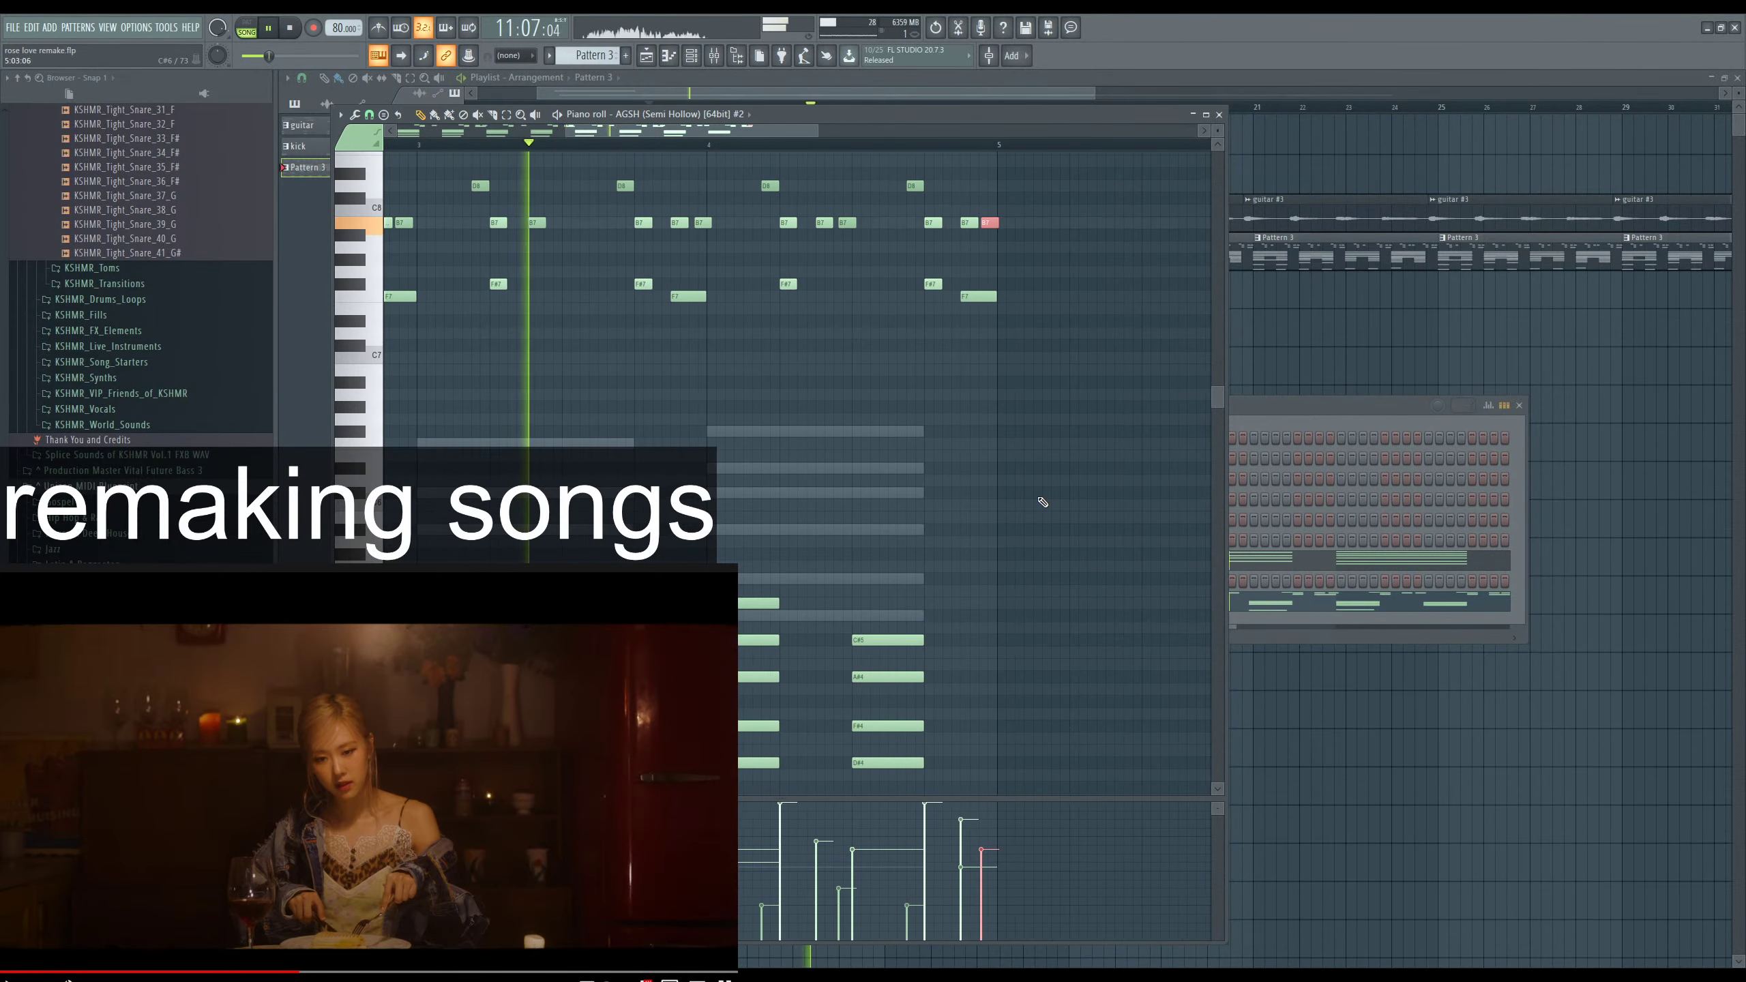
key("F12")
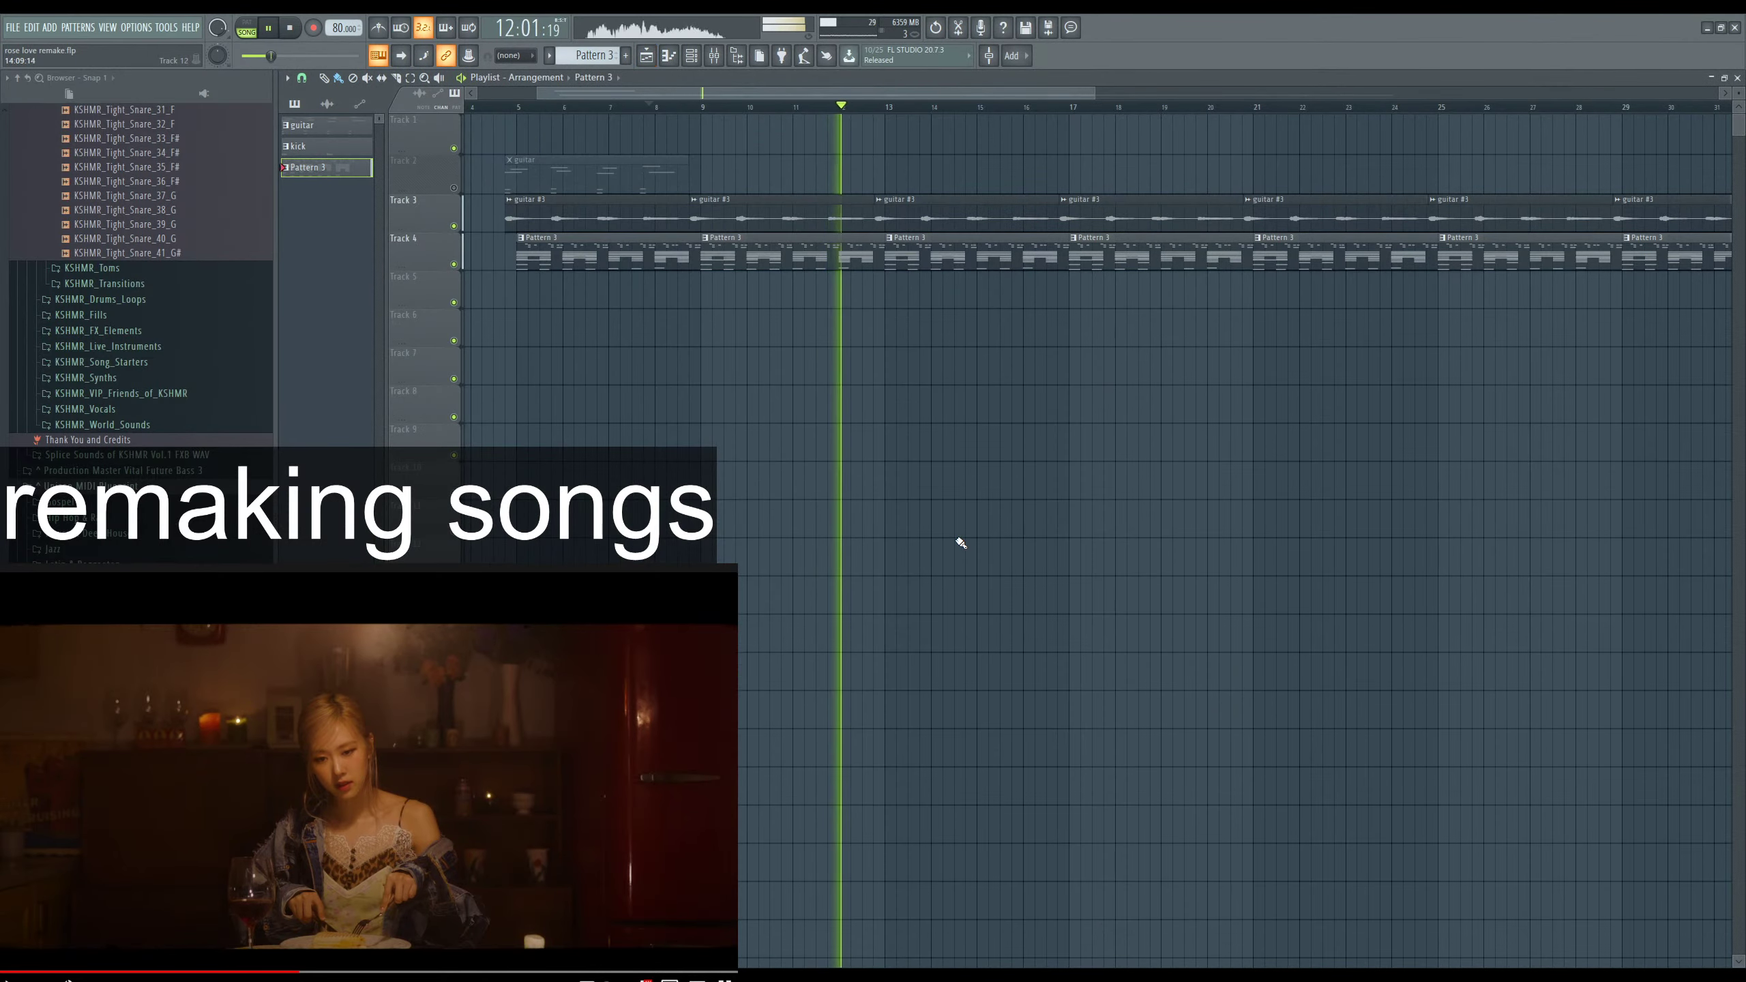
scroll(956, 548, "down", 2)
key("F6")
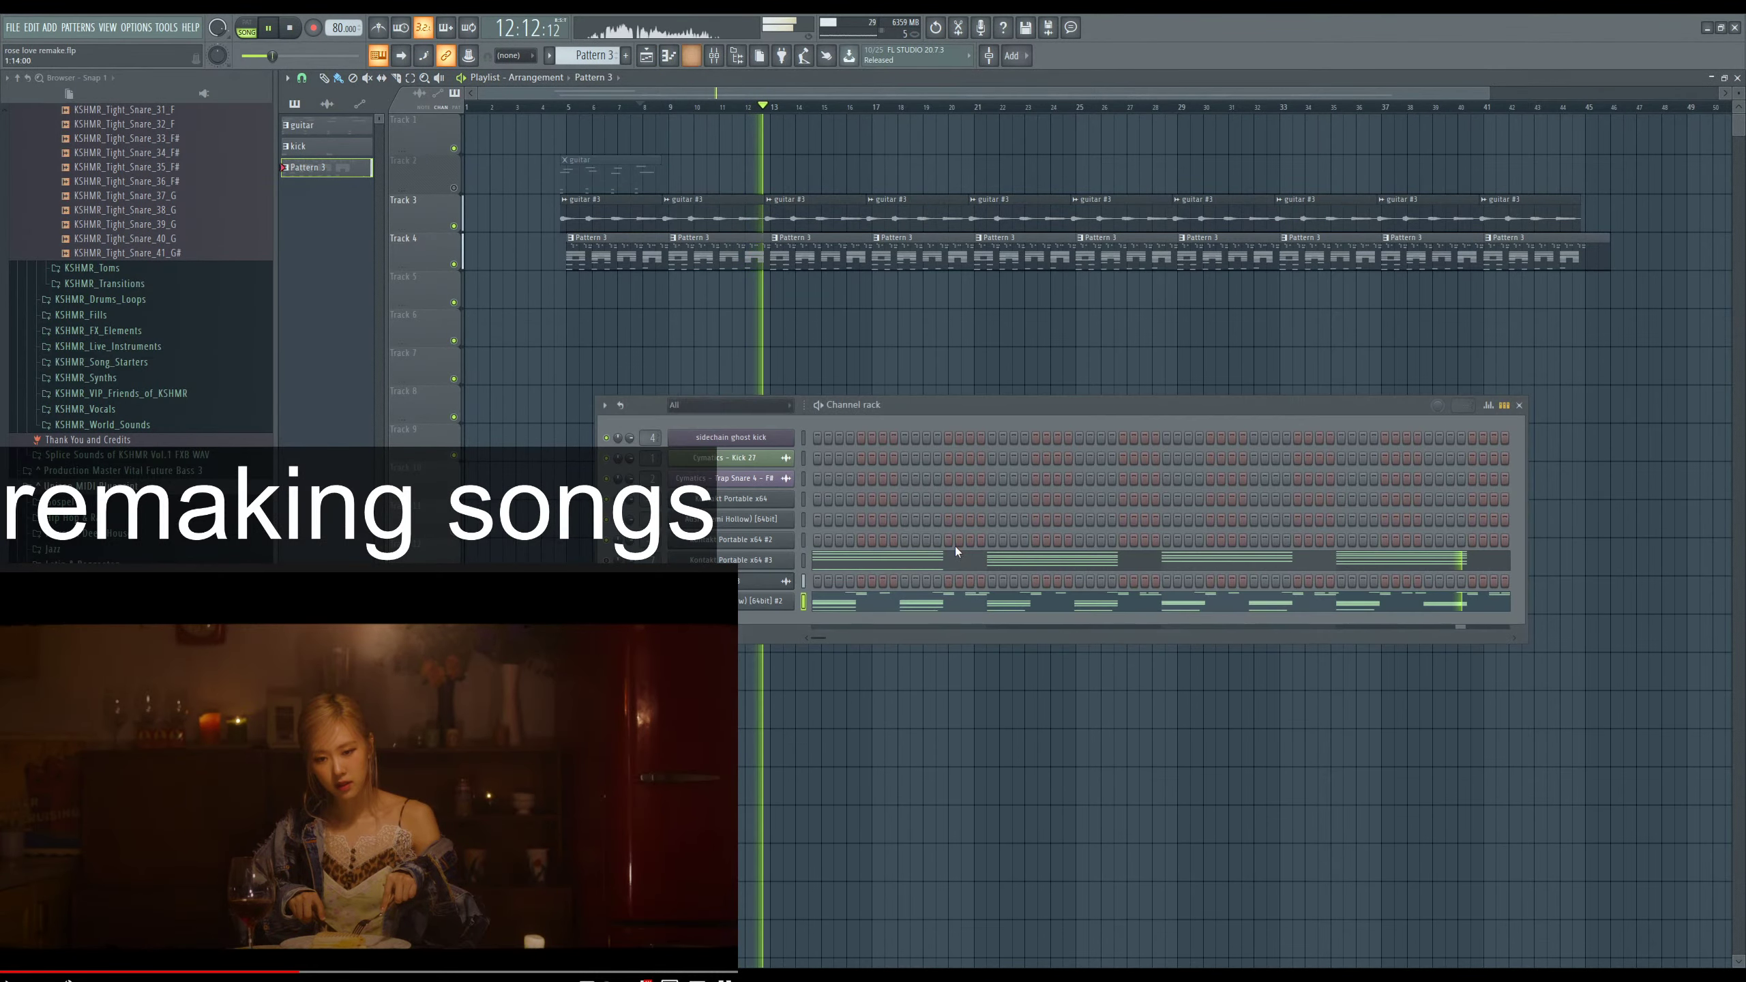
key("space")
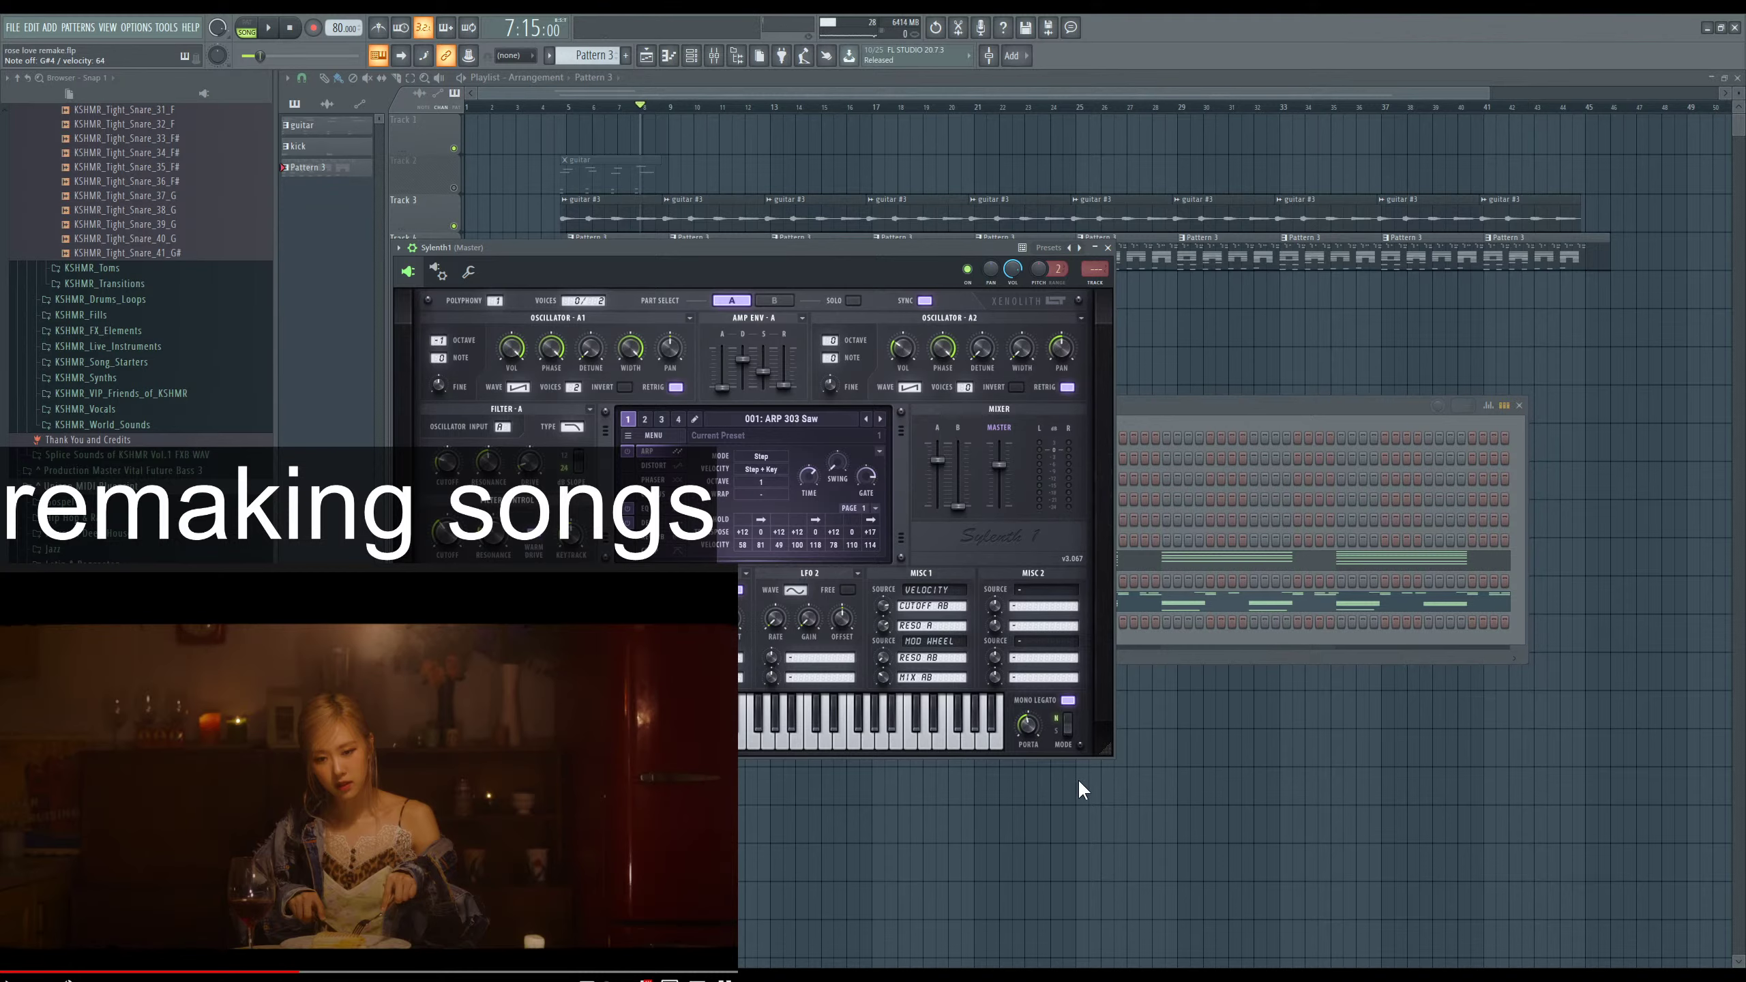
Audition Sylenth1's bass presets one after another, from BS Big Bass past BS Unison Bass, and close the synth.
left_click(880, 419)
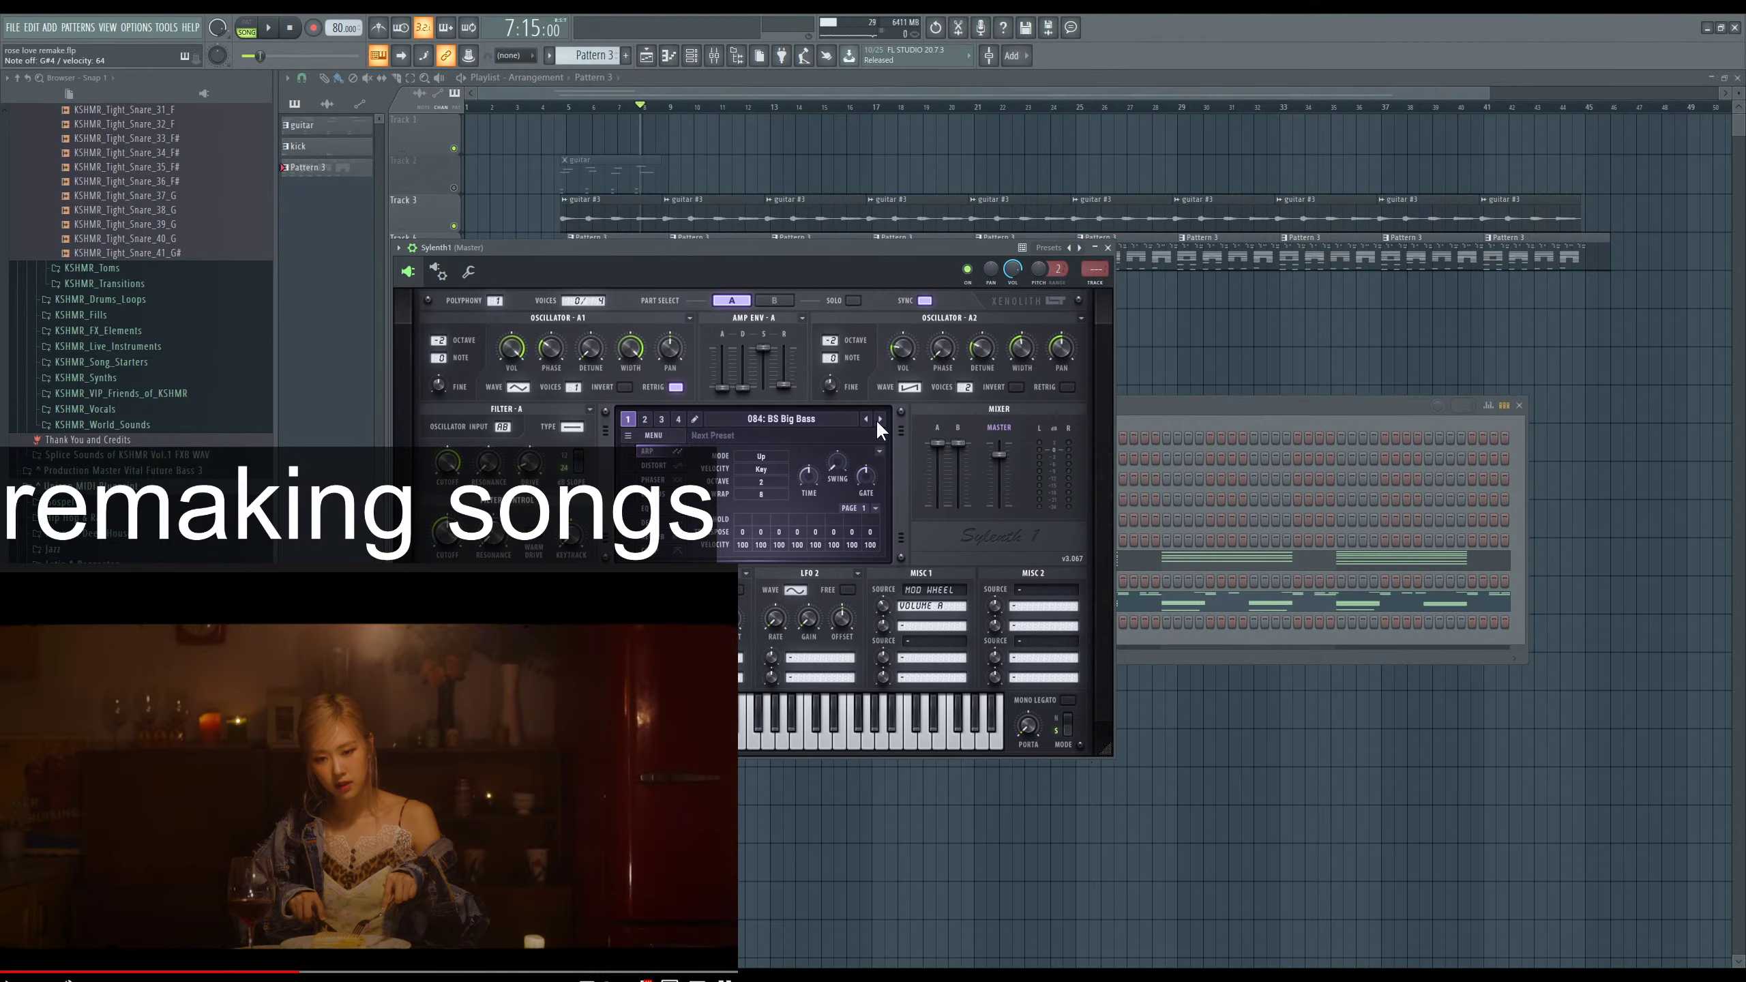
left_click(880, 419)
left_click(880, 419)
left_click(880, 419)
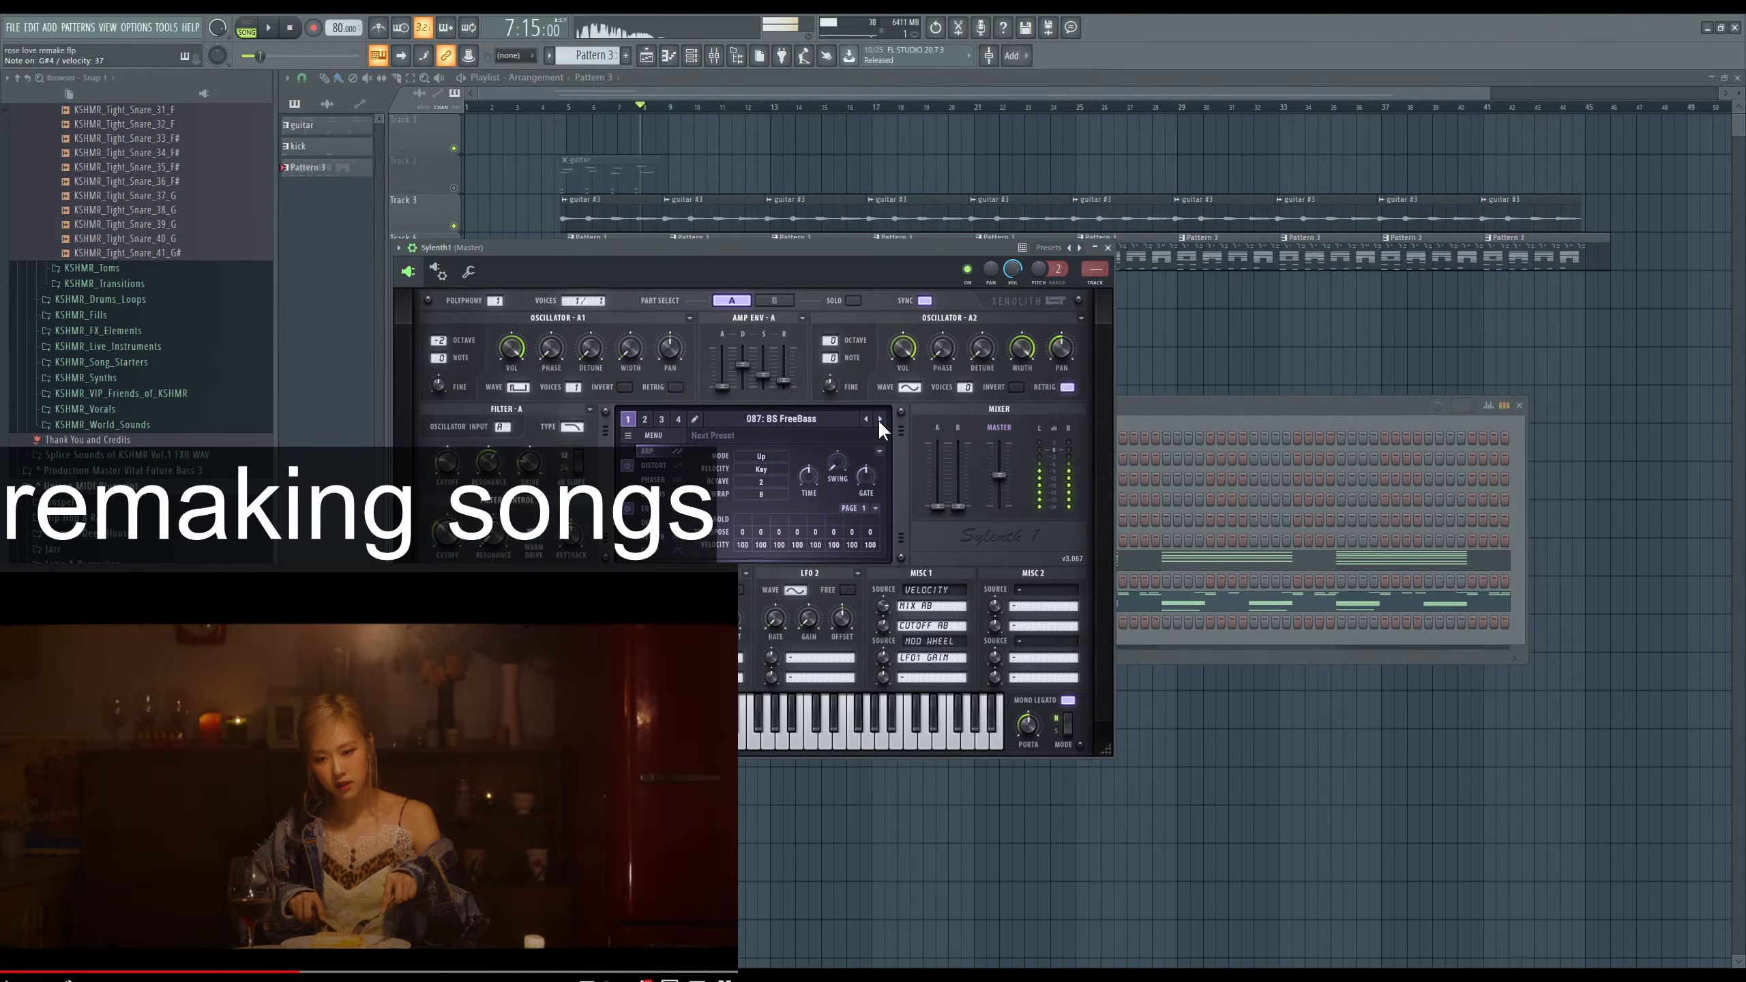
left_click(880, 419)
left_click(880, 419)
left_click(880, 419)
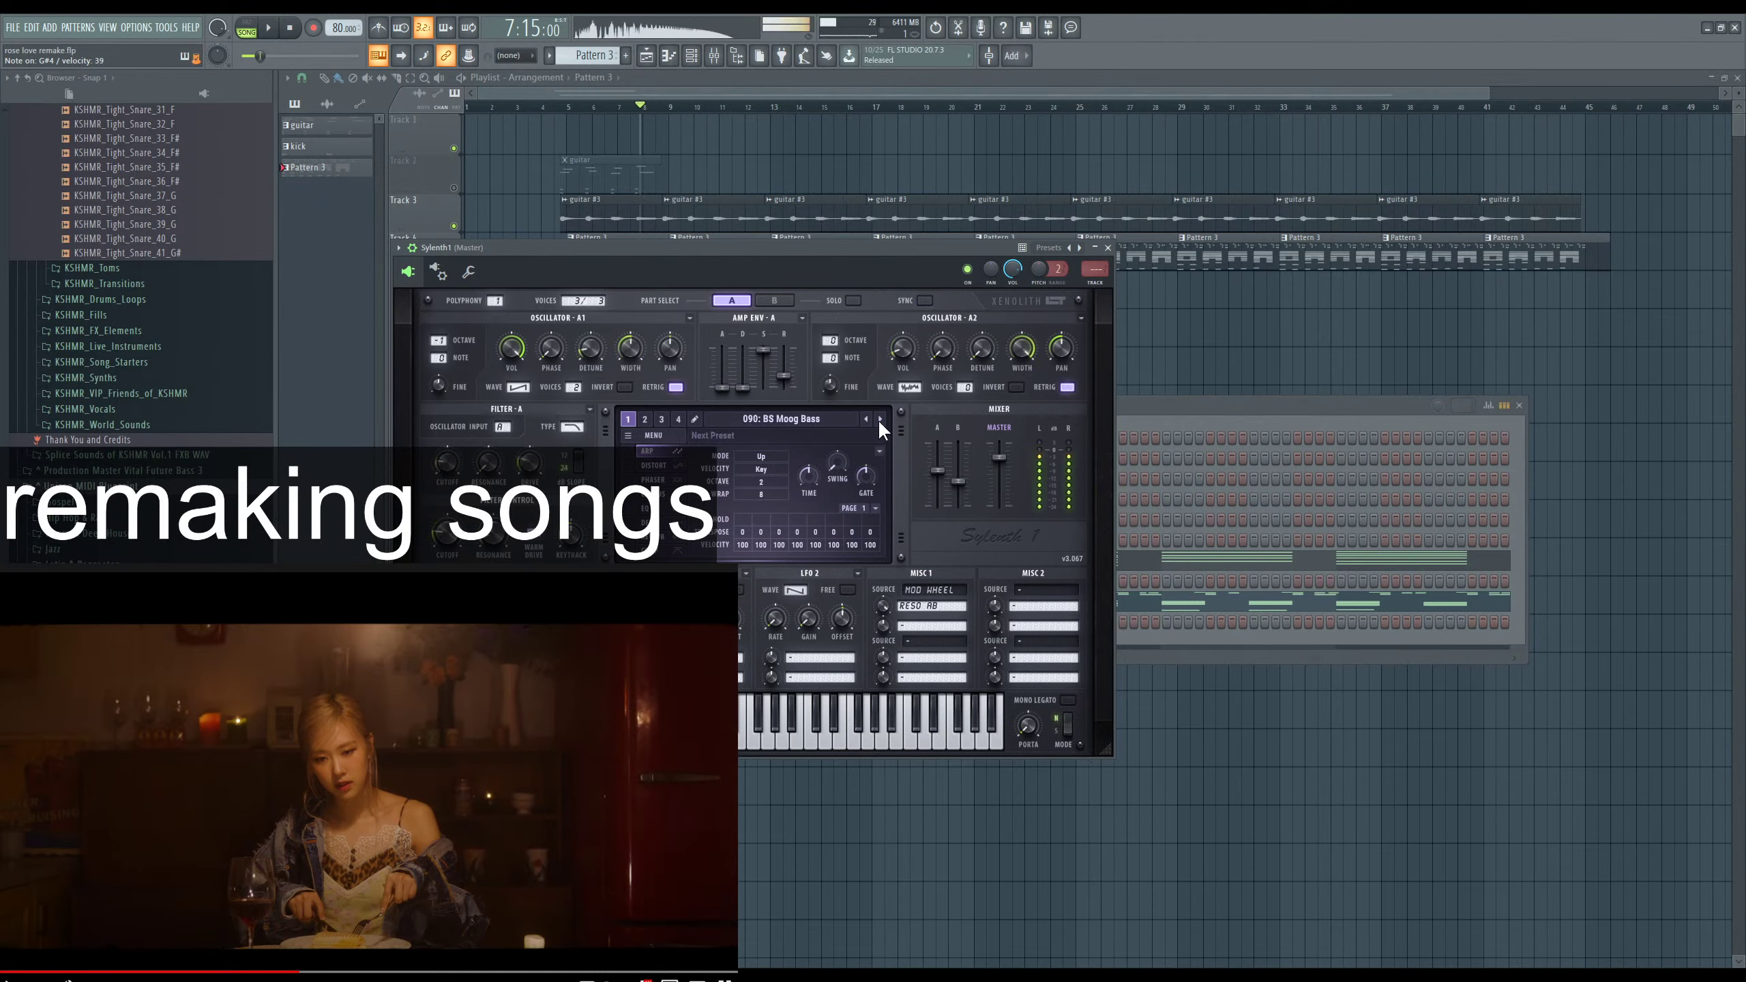
left_click(880, 419)
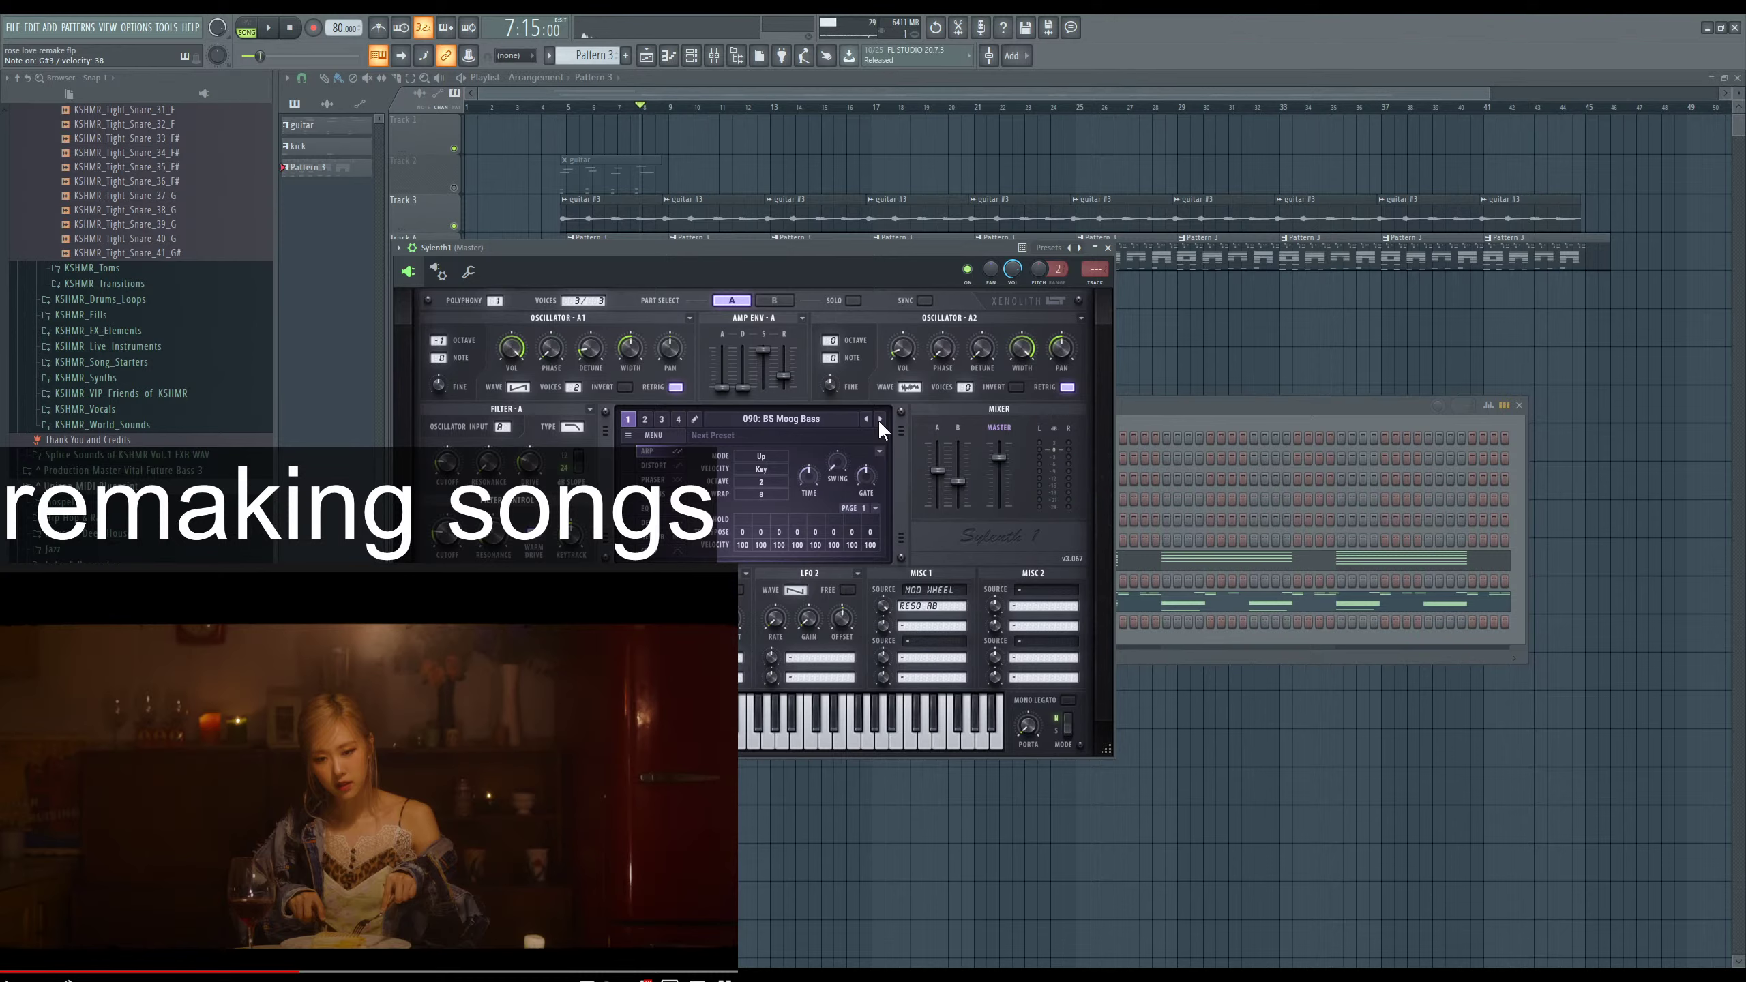
left_click(881, 419)
left_click(880, 419)
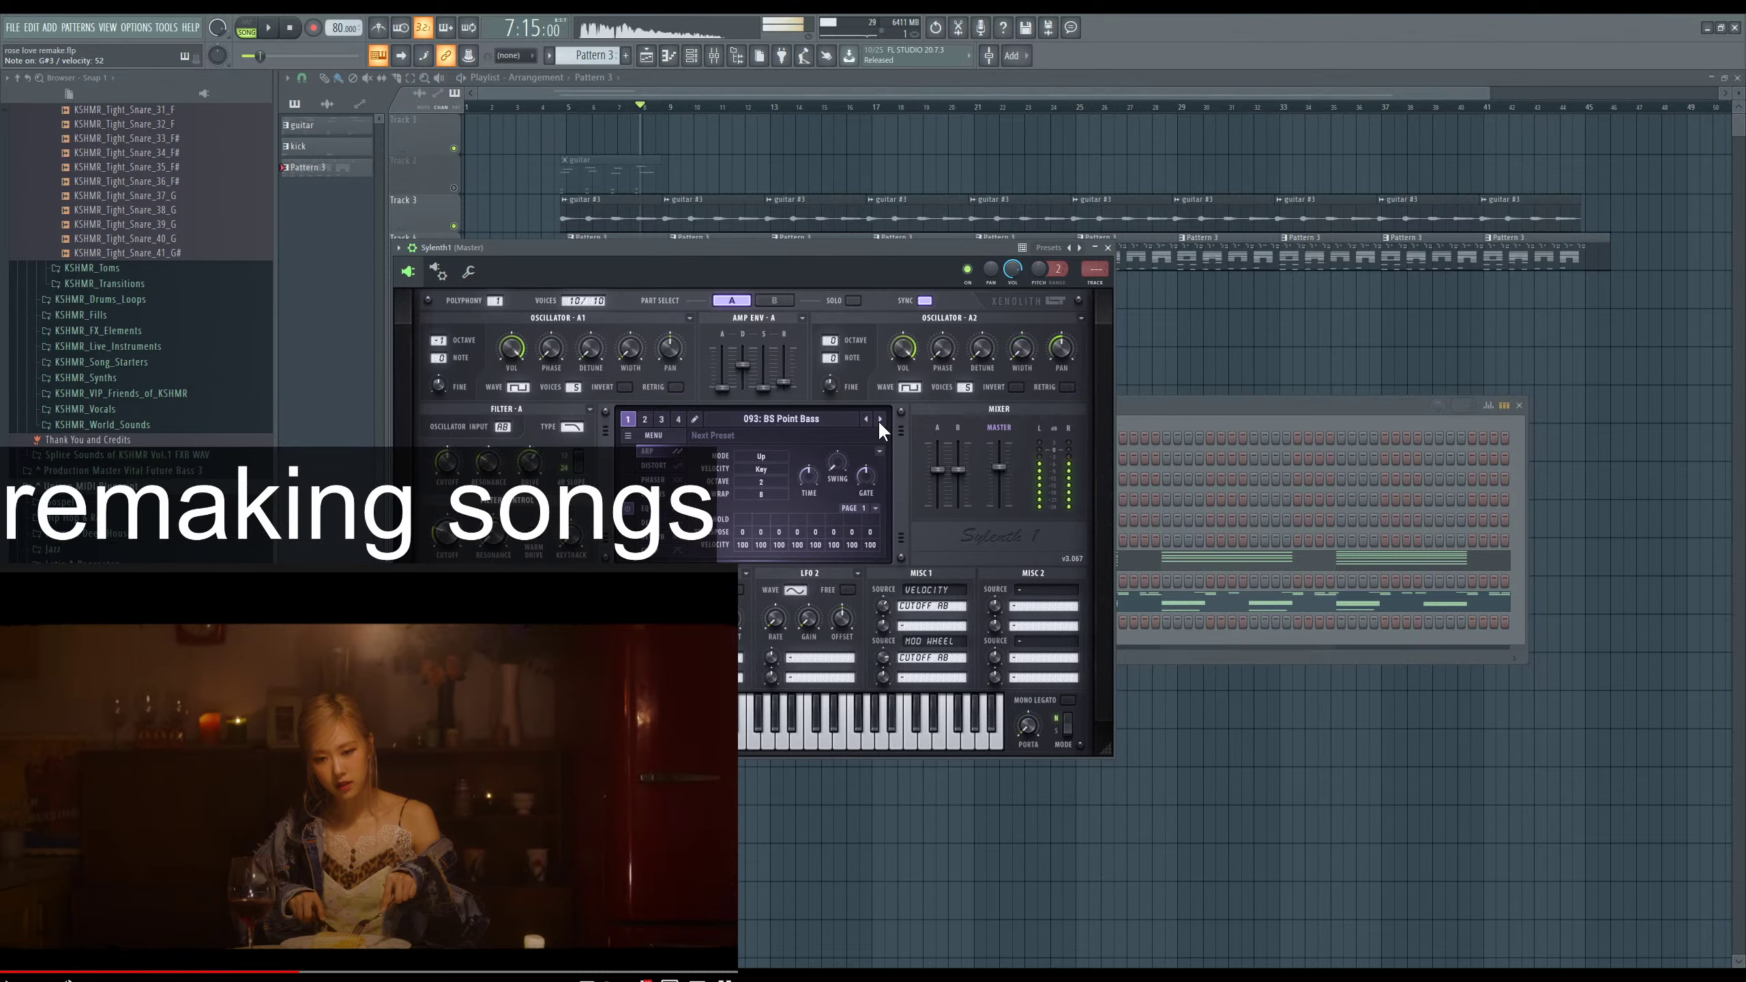
left_click(880, 419)
left_click(880, 418)
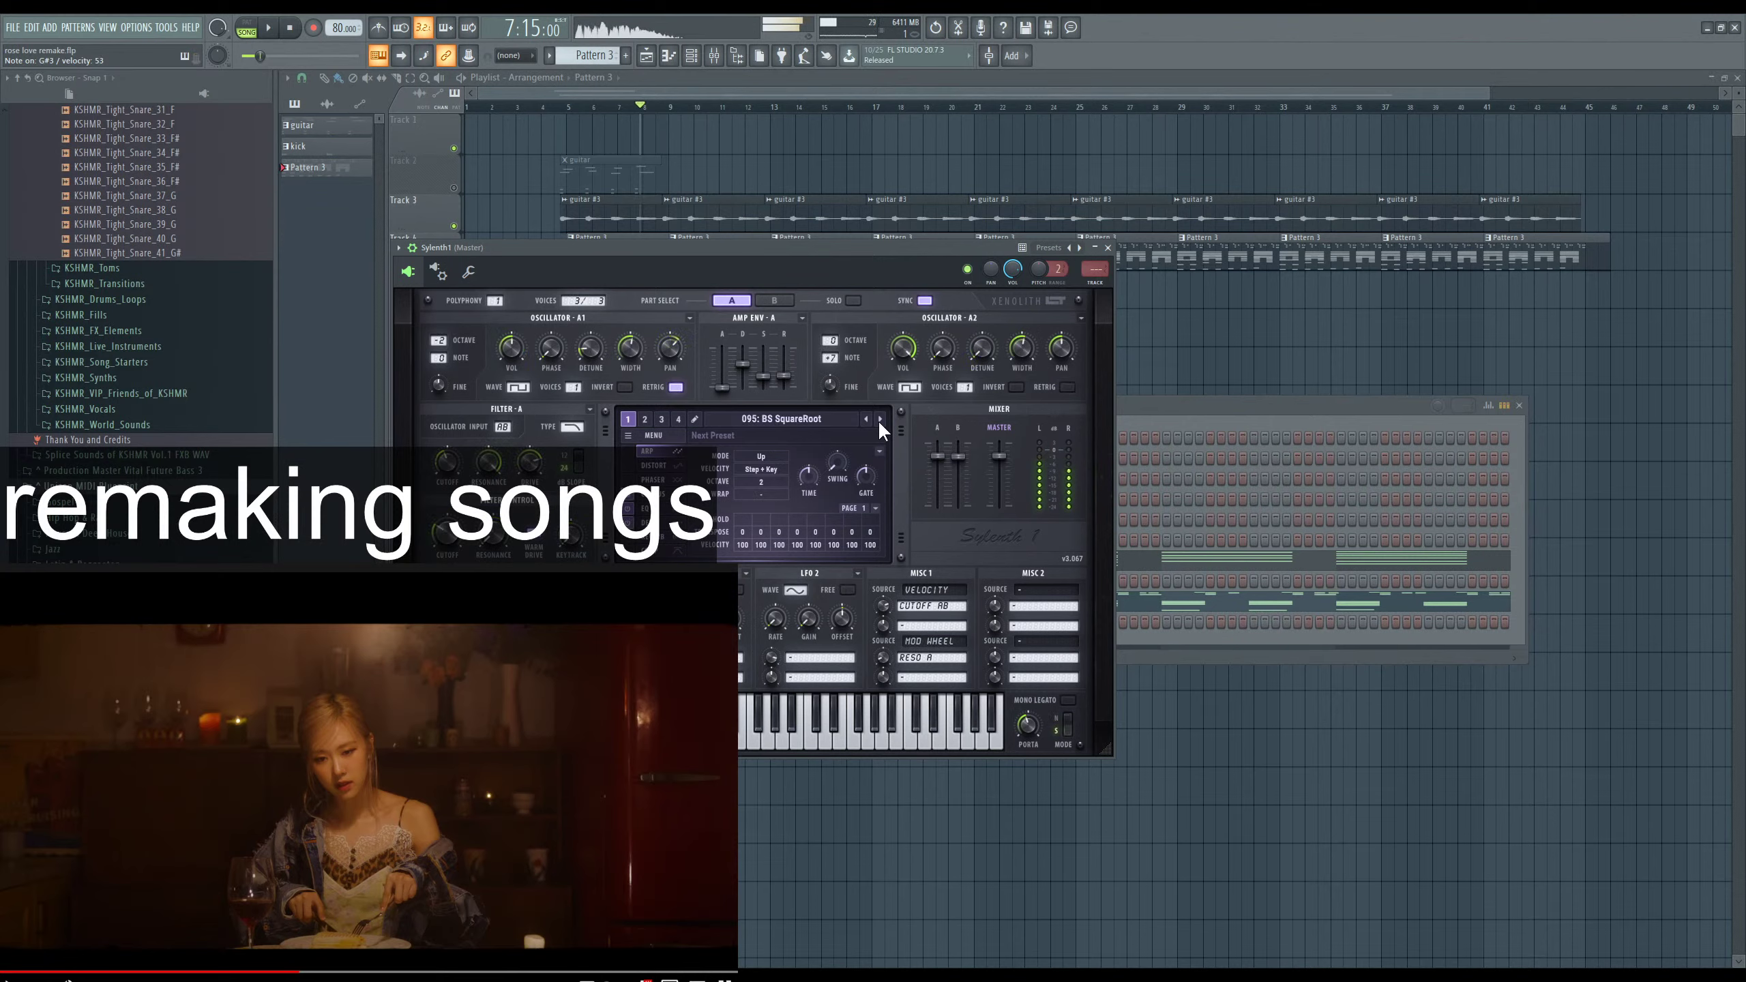
left_click(880, 419)
left_click(880, 419)
left_click(880, 419)
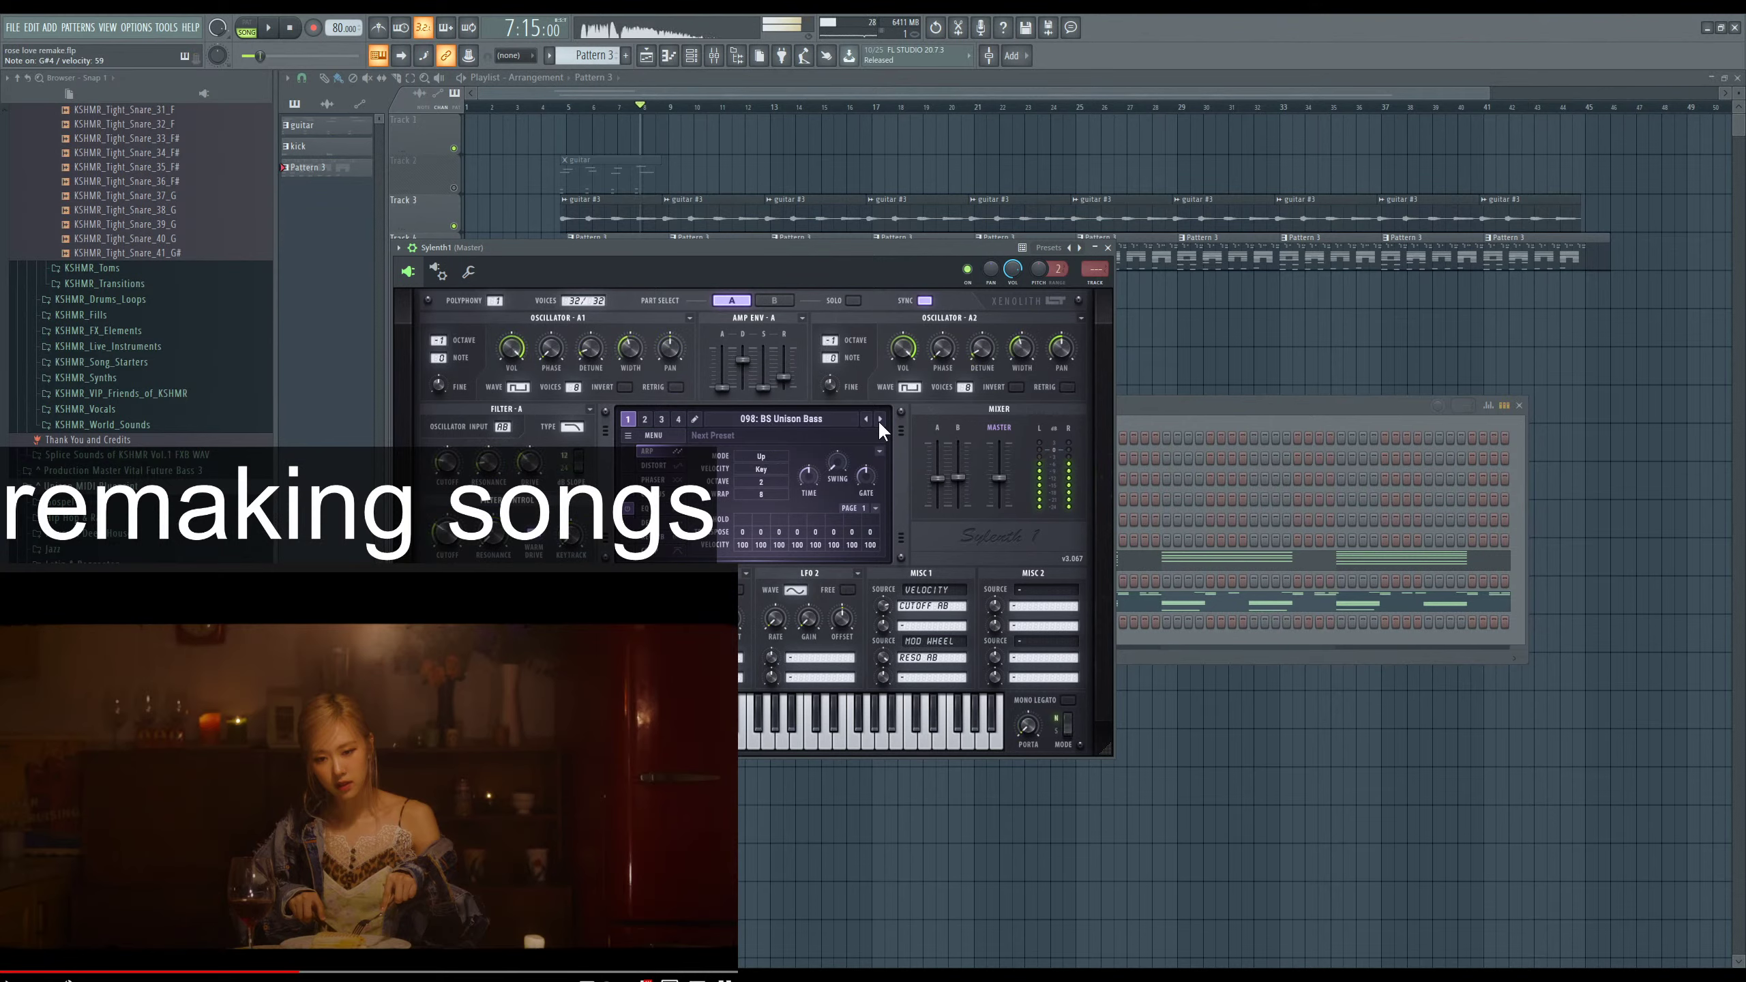
left_click(880, 419)
left_click(880, 419)
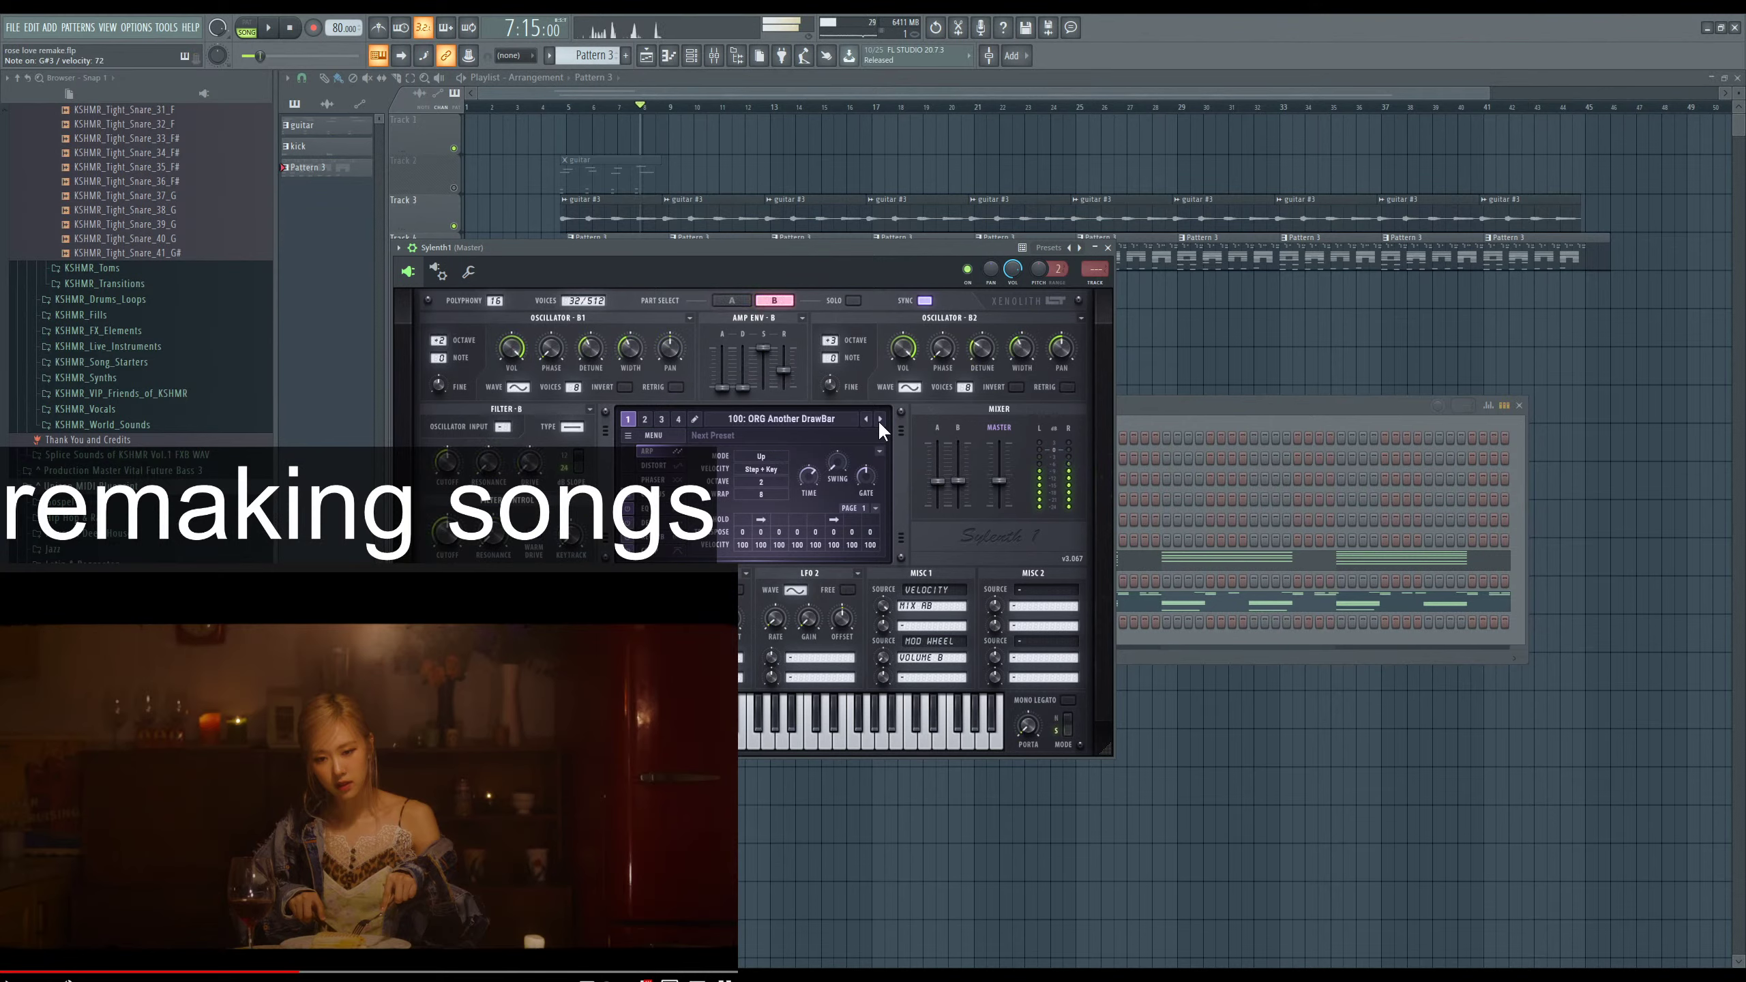
left_click(880, 418)
left_click(1108, 249)
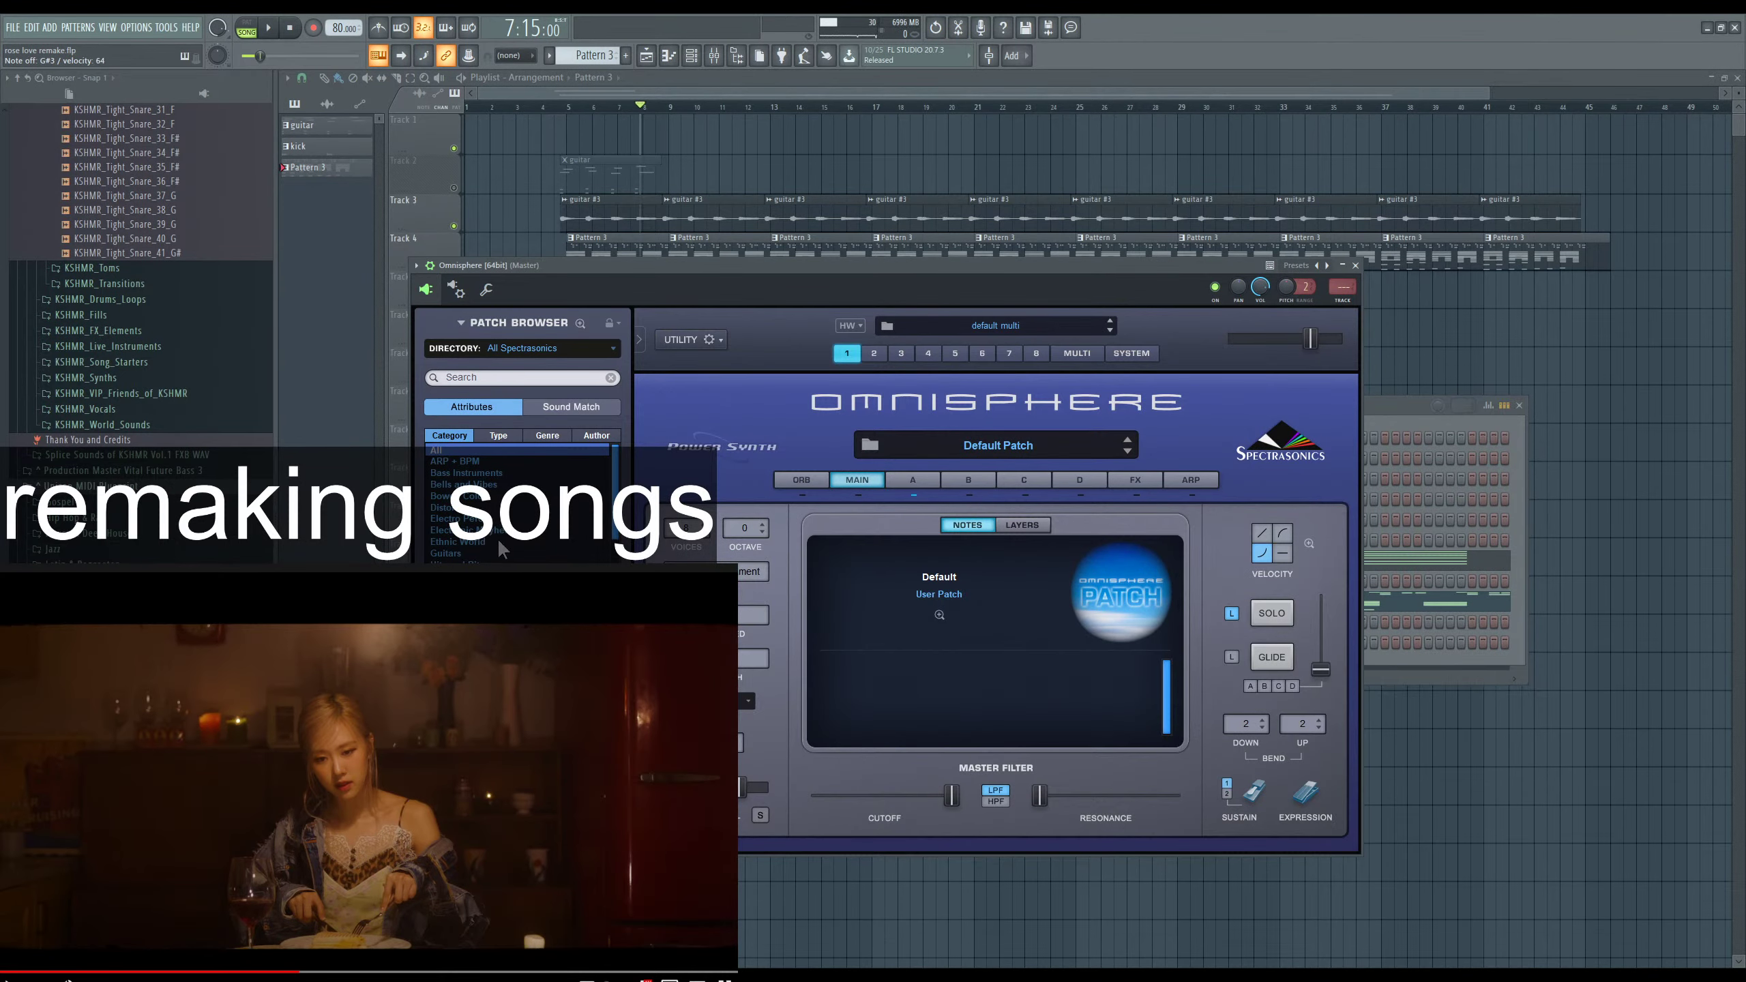
Filter Omnisphere's patches to Bass Instruments and load the Trilian patch TR-Hip-Hop Mute - Full Range.
left_click(467, 474)
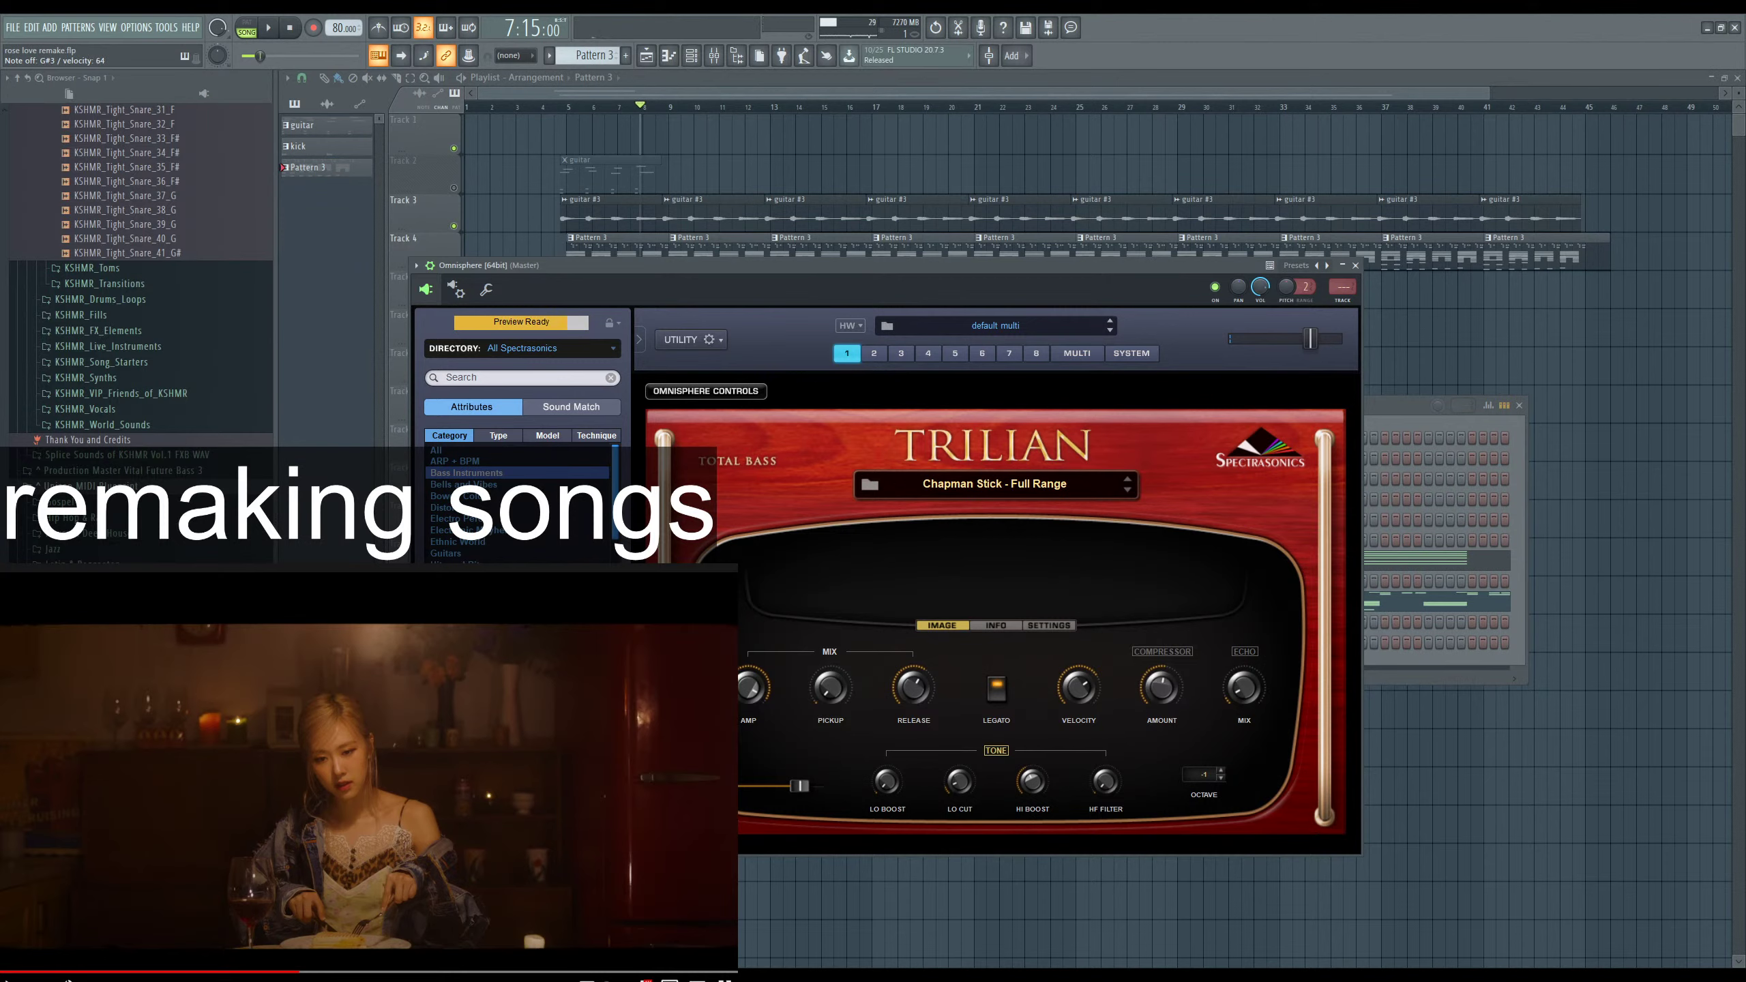
key("Down")
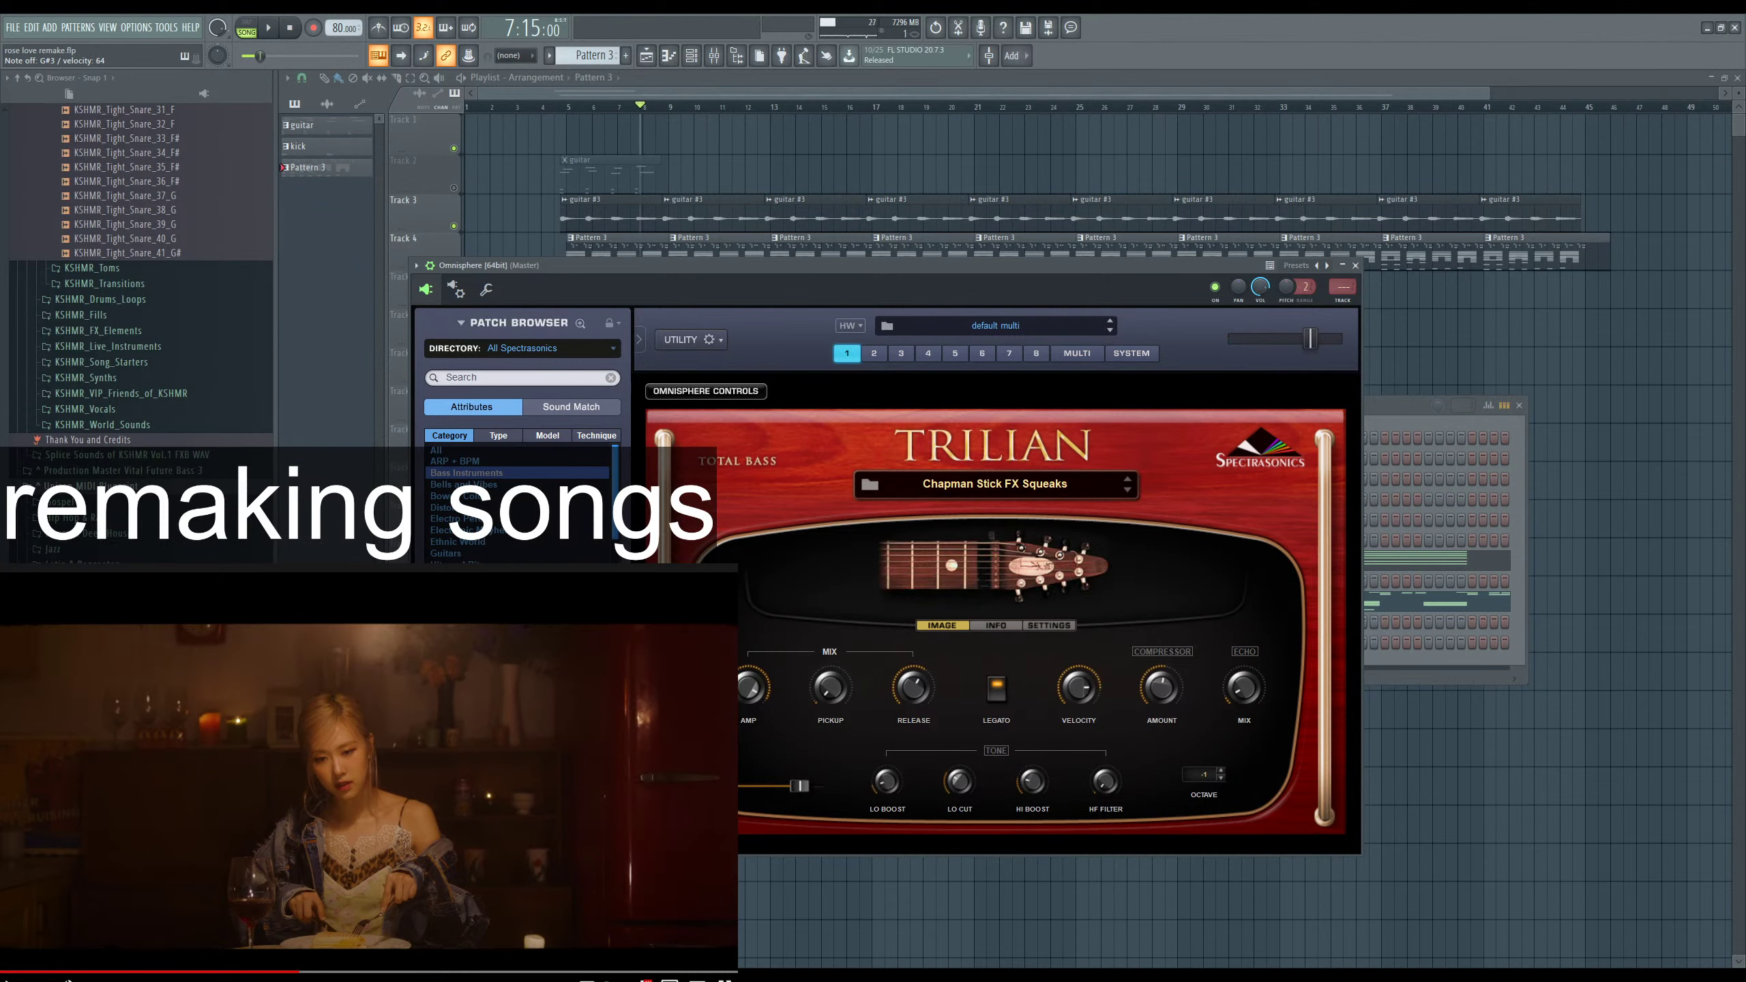
key("Down")
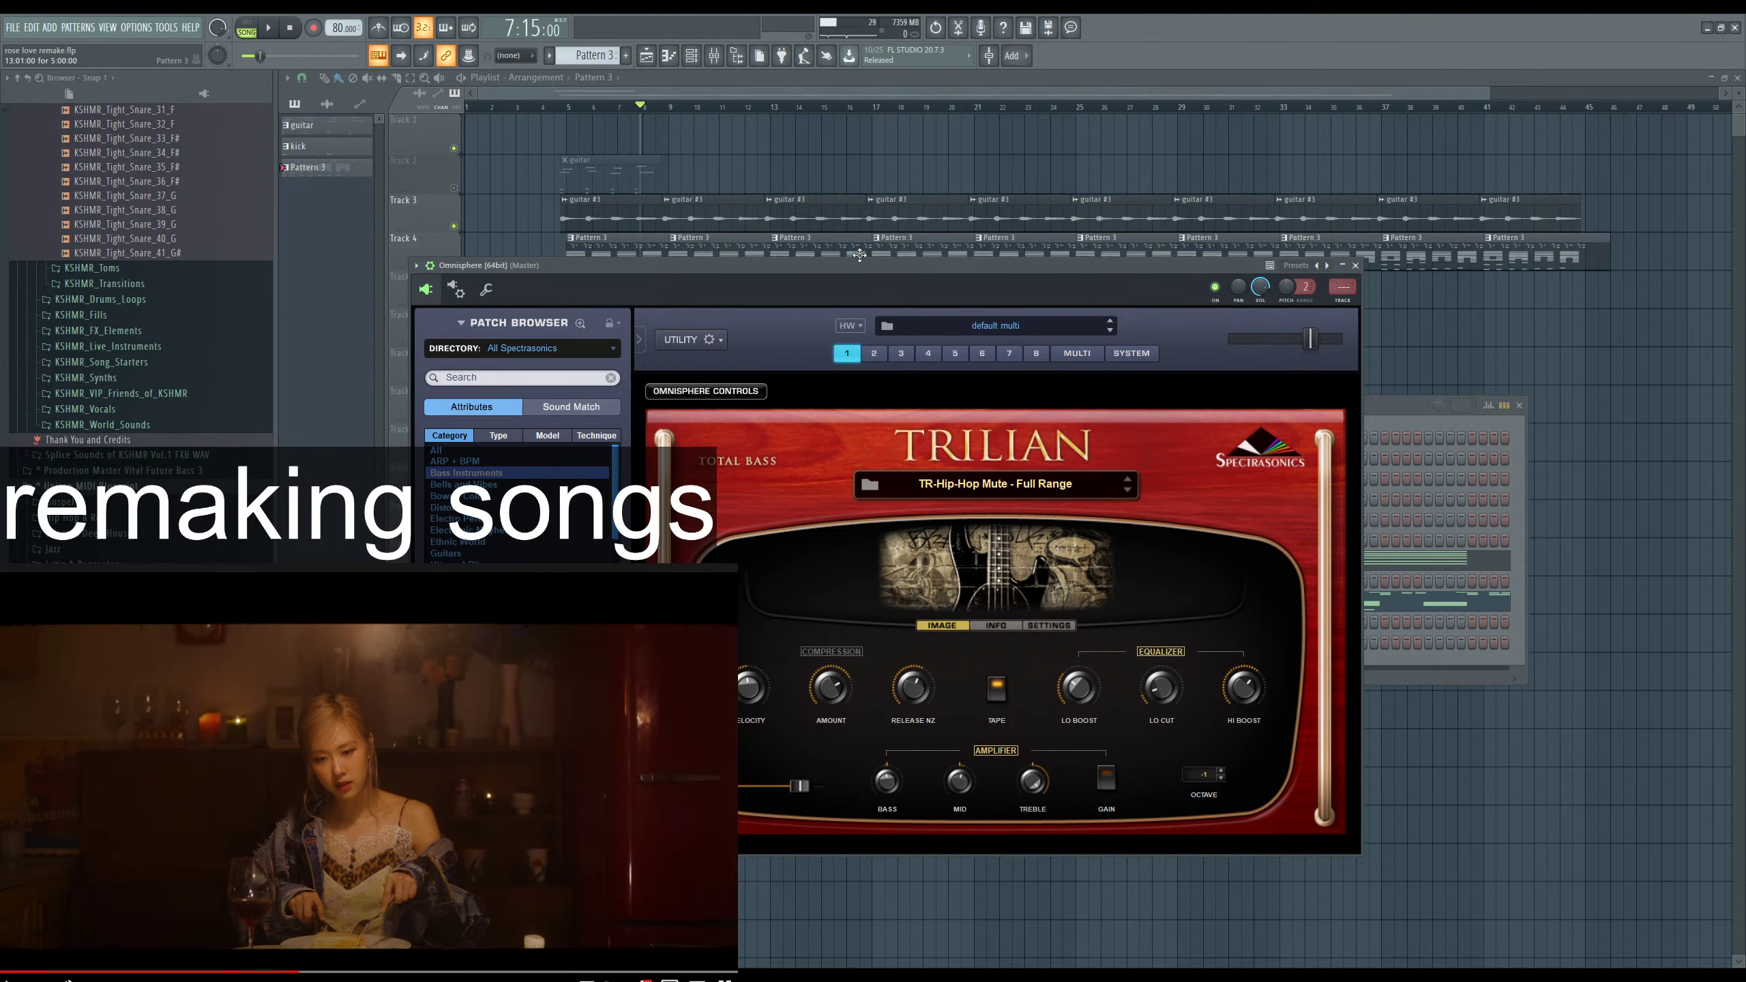
Try the Omnisphere bass against the arrangement while watching its track in the mixer, and stop playback.
left_click_drag(860, 255, 859, 270)
key("space")
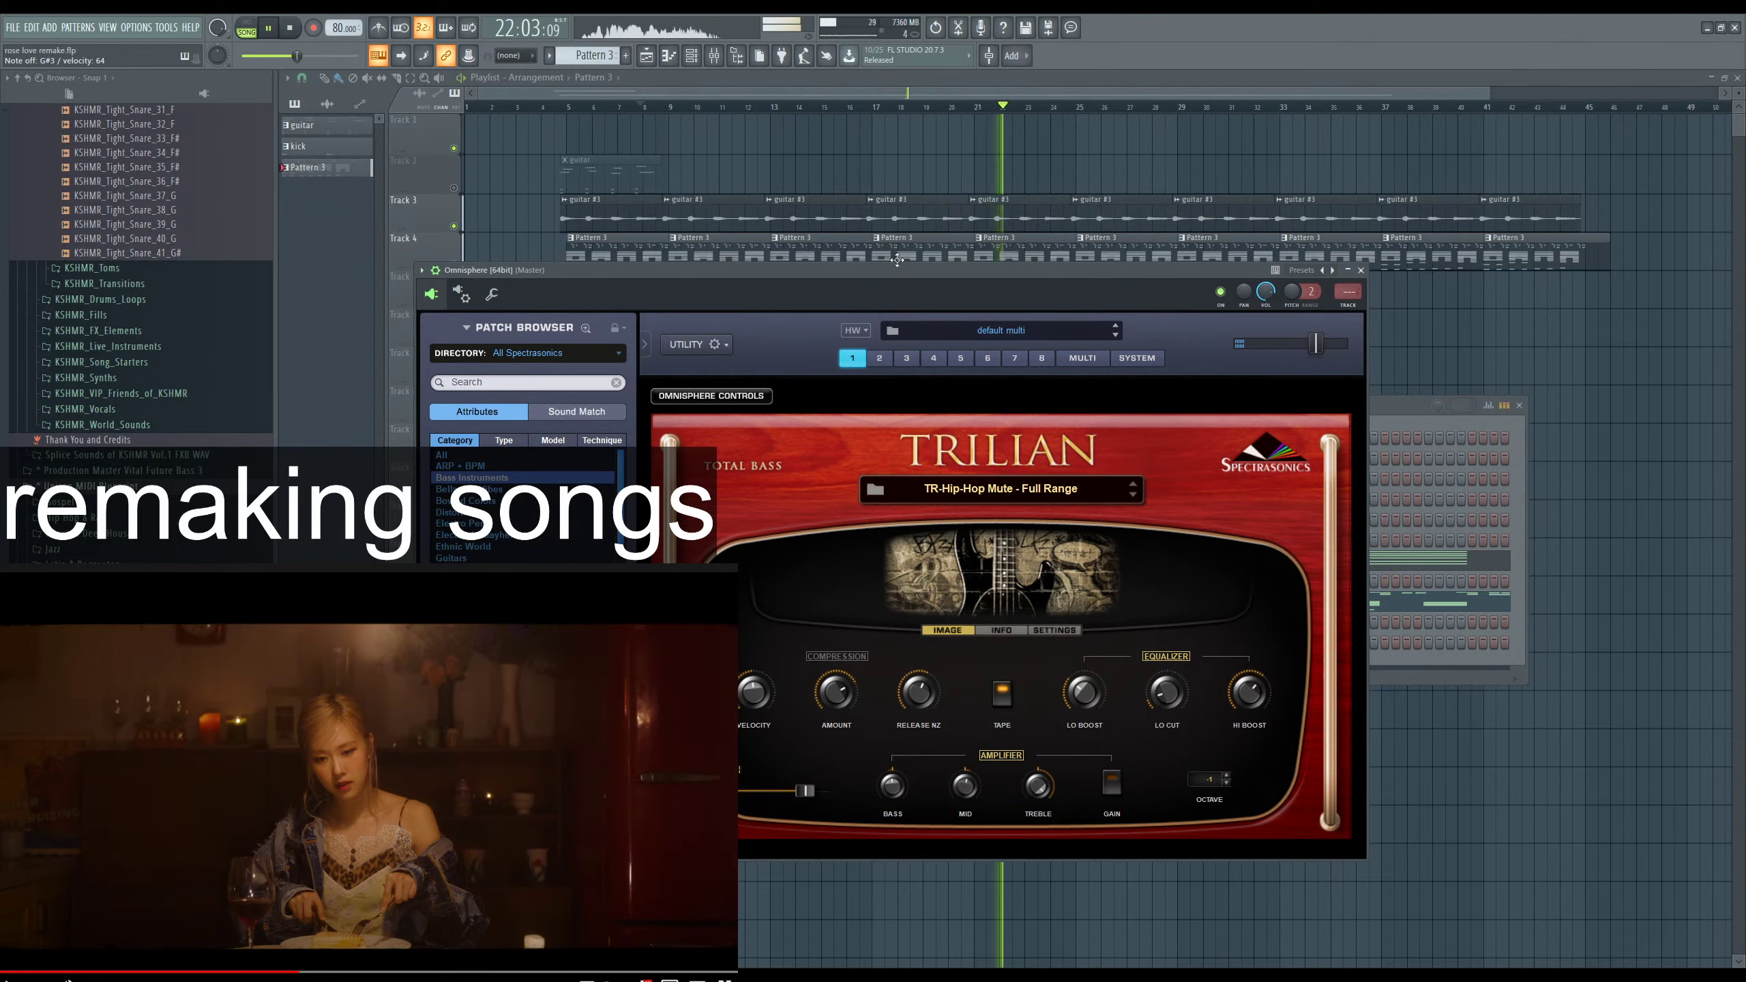
key("F9")
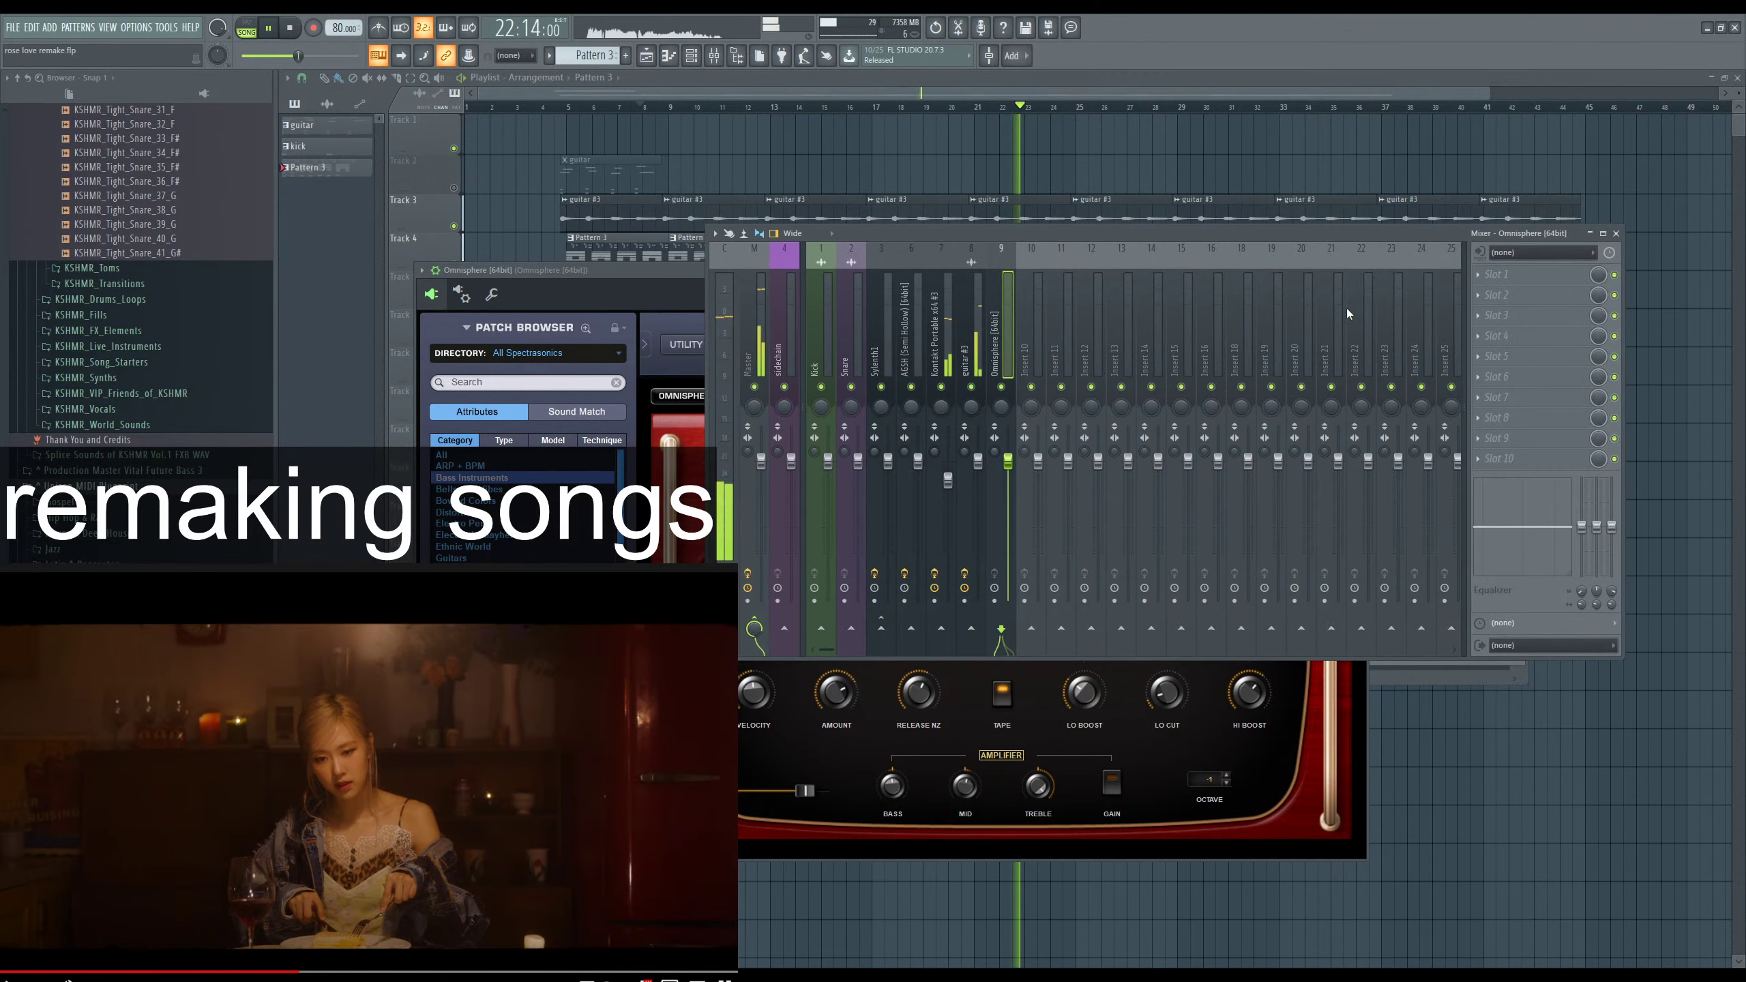
key("space")
key("space")
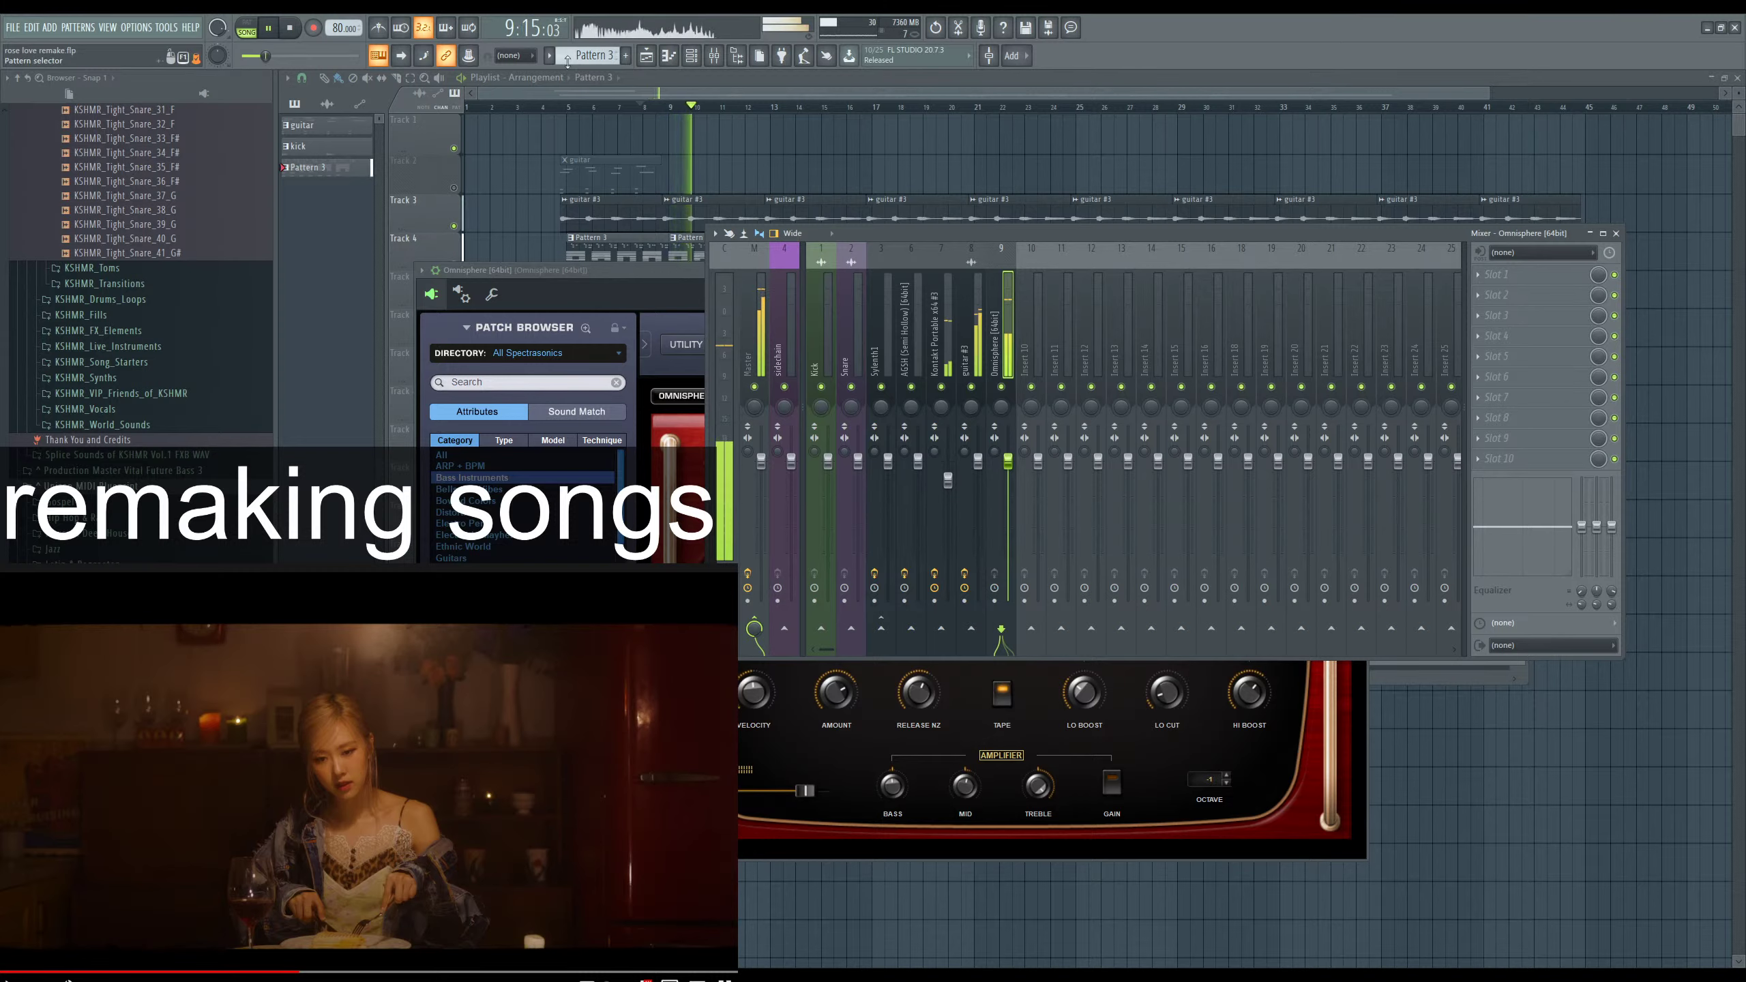
key("space")
Replay the reference video from an earlier point, skipping back as needed, and pause it at the title shot.
left_click(365, 787)
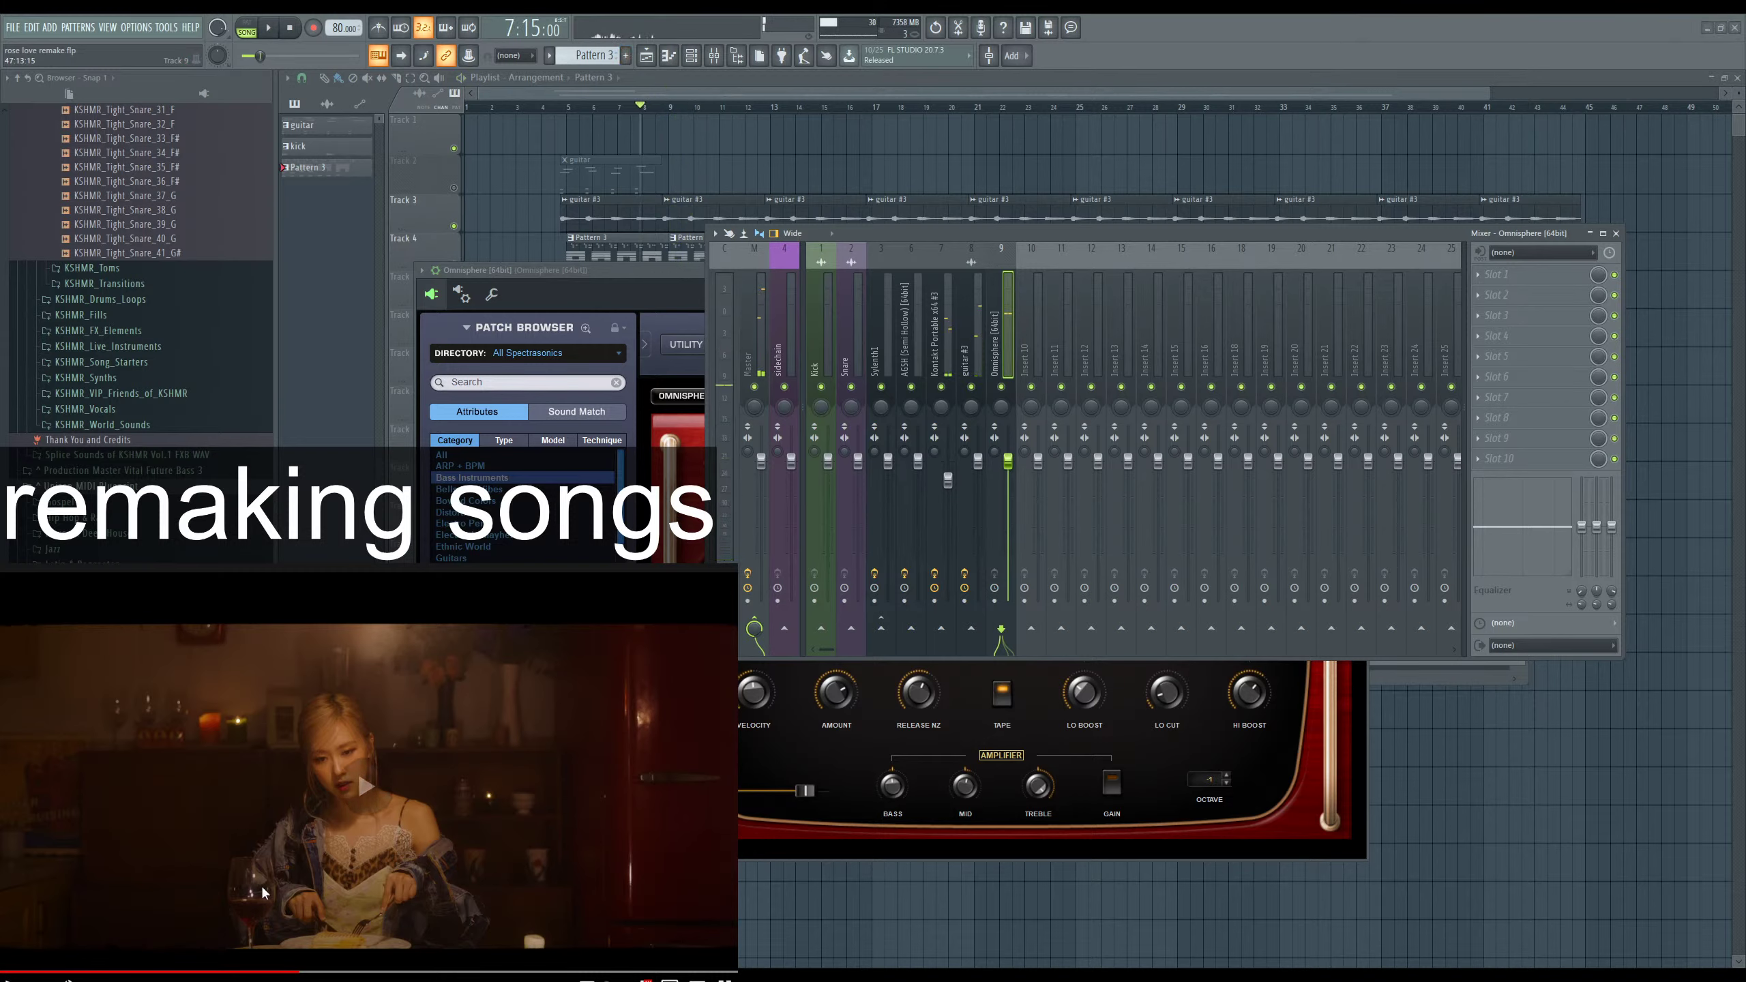
left_click(238, 972)
key("Left")
key("Up")
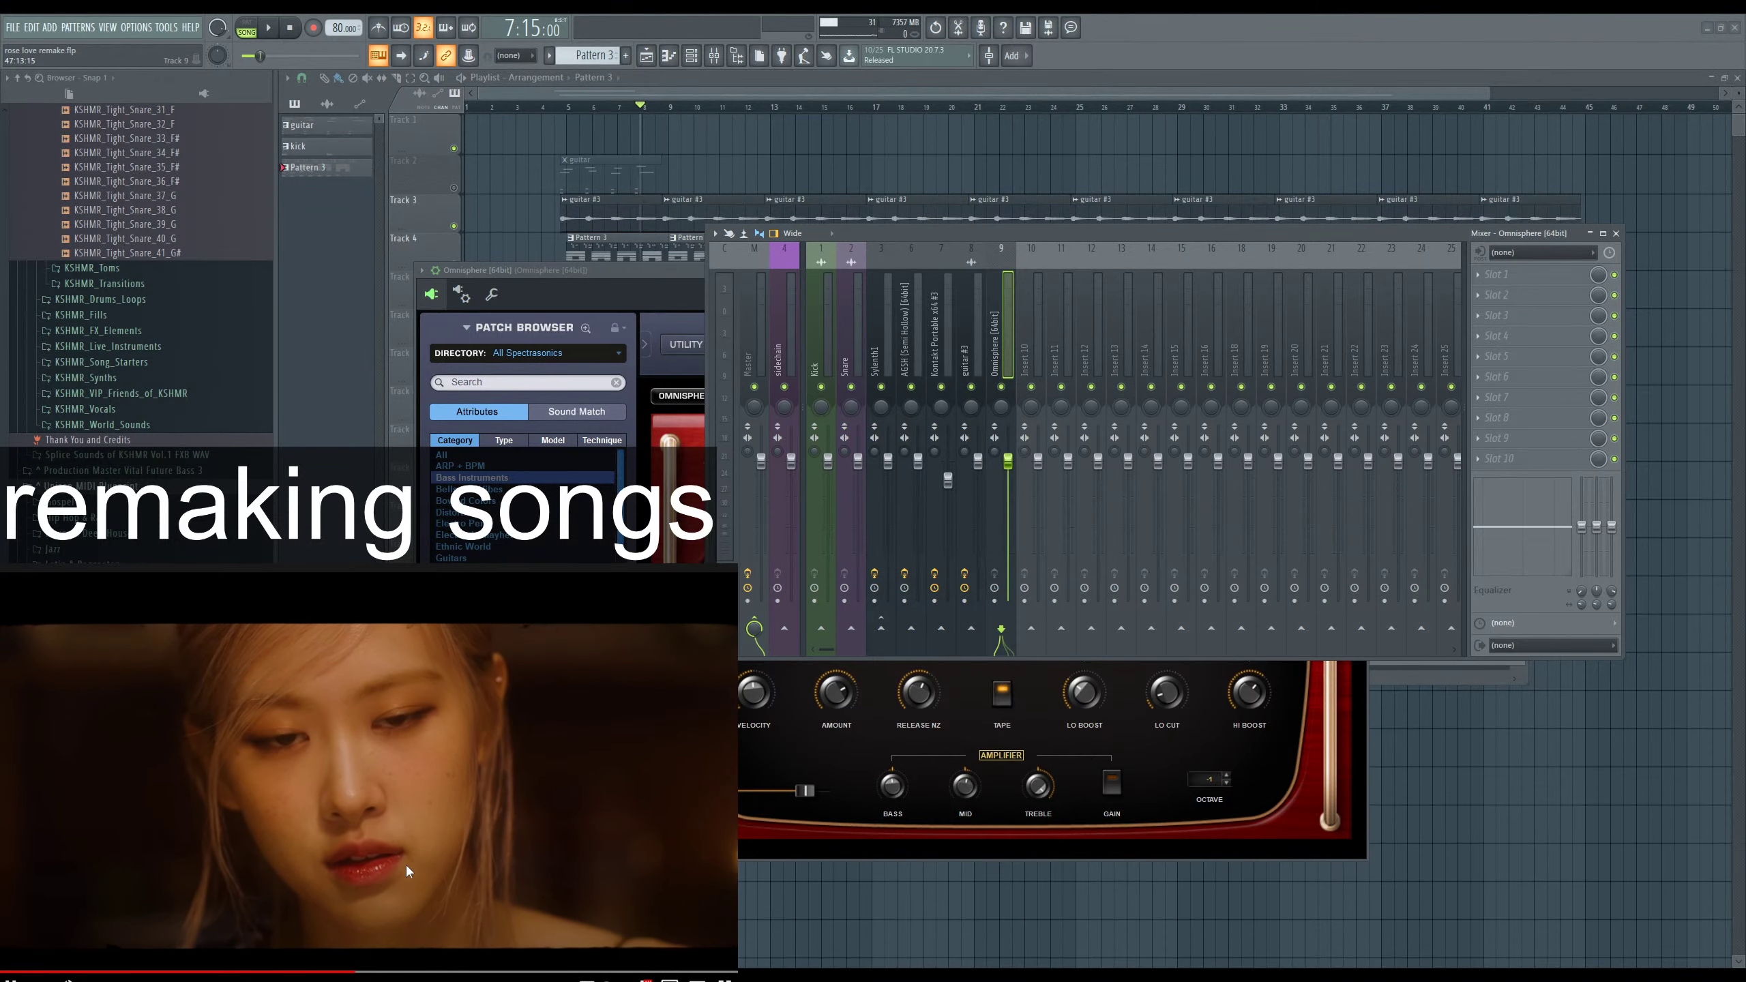
key("space")
left_click(227, 762)
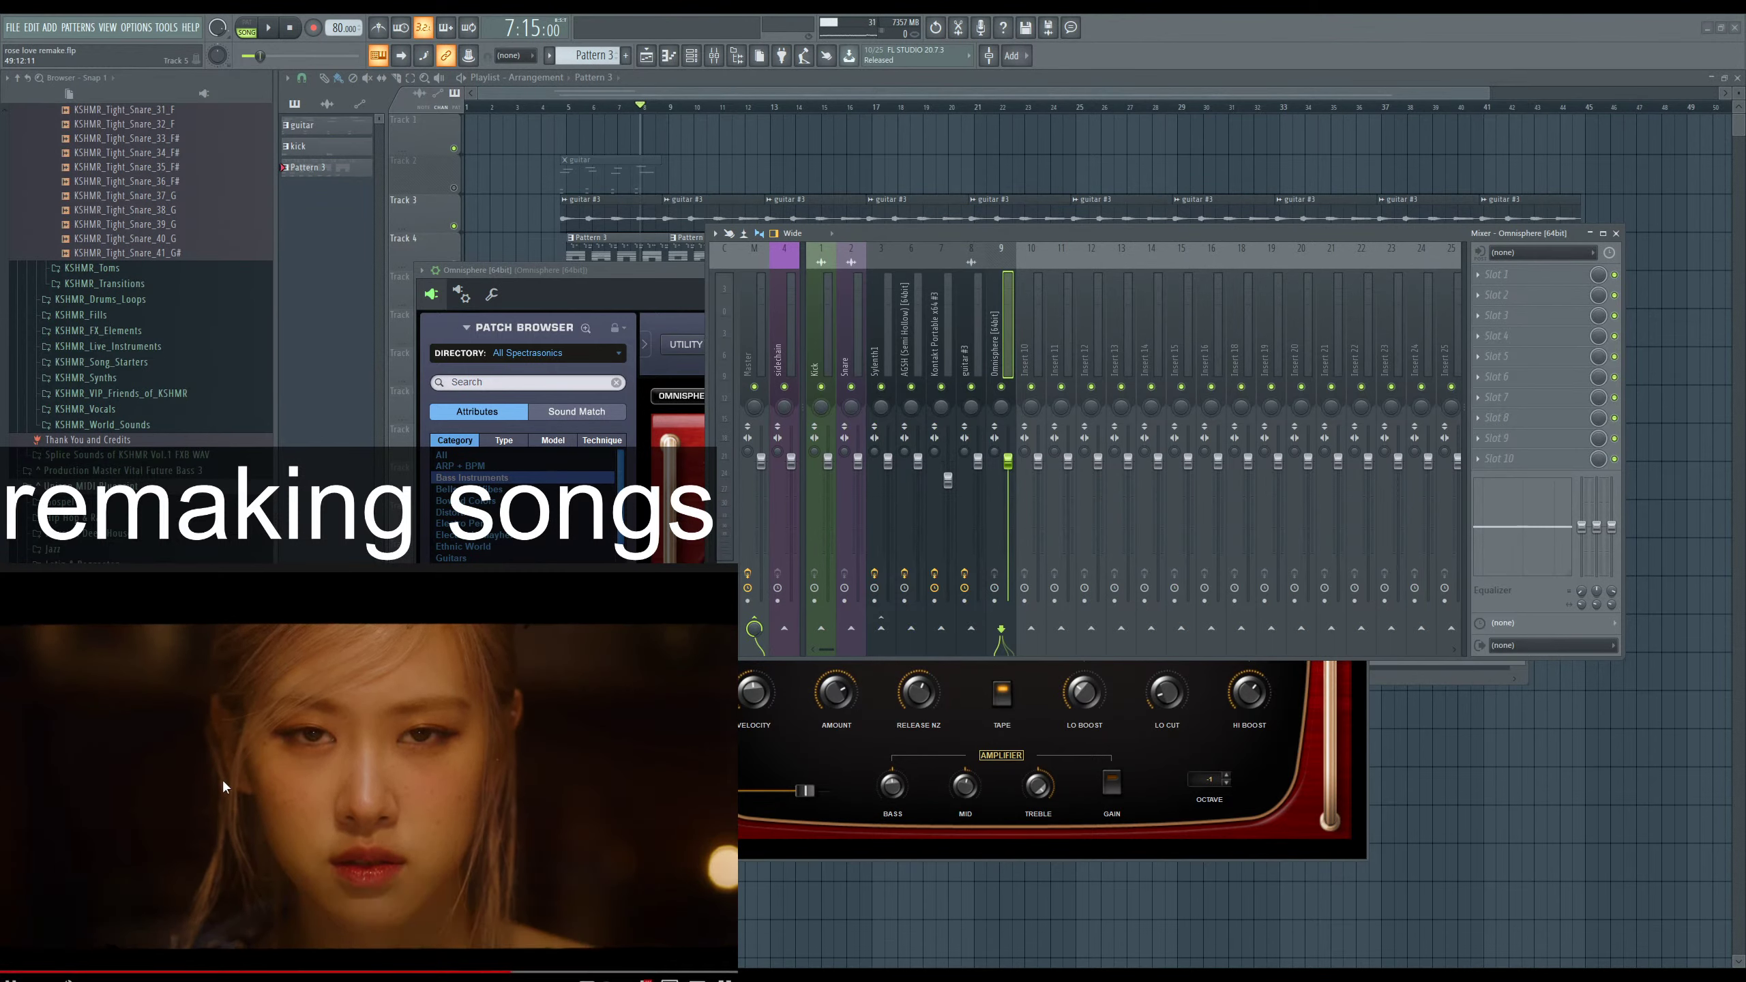
key("Left")
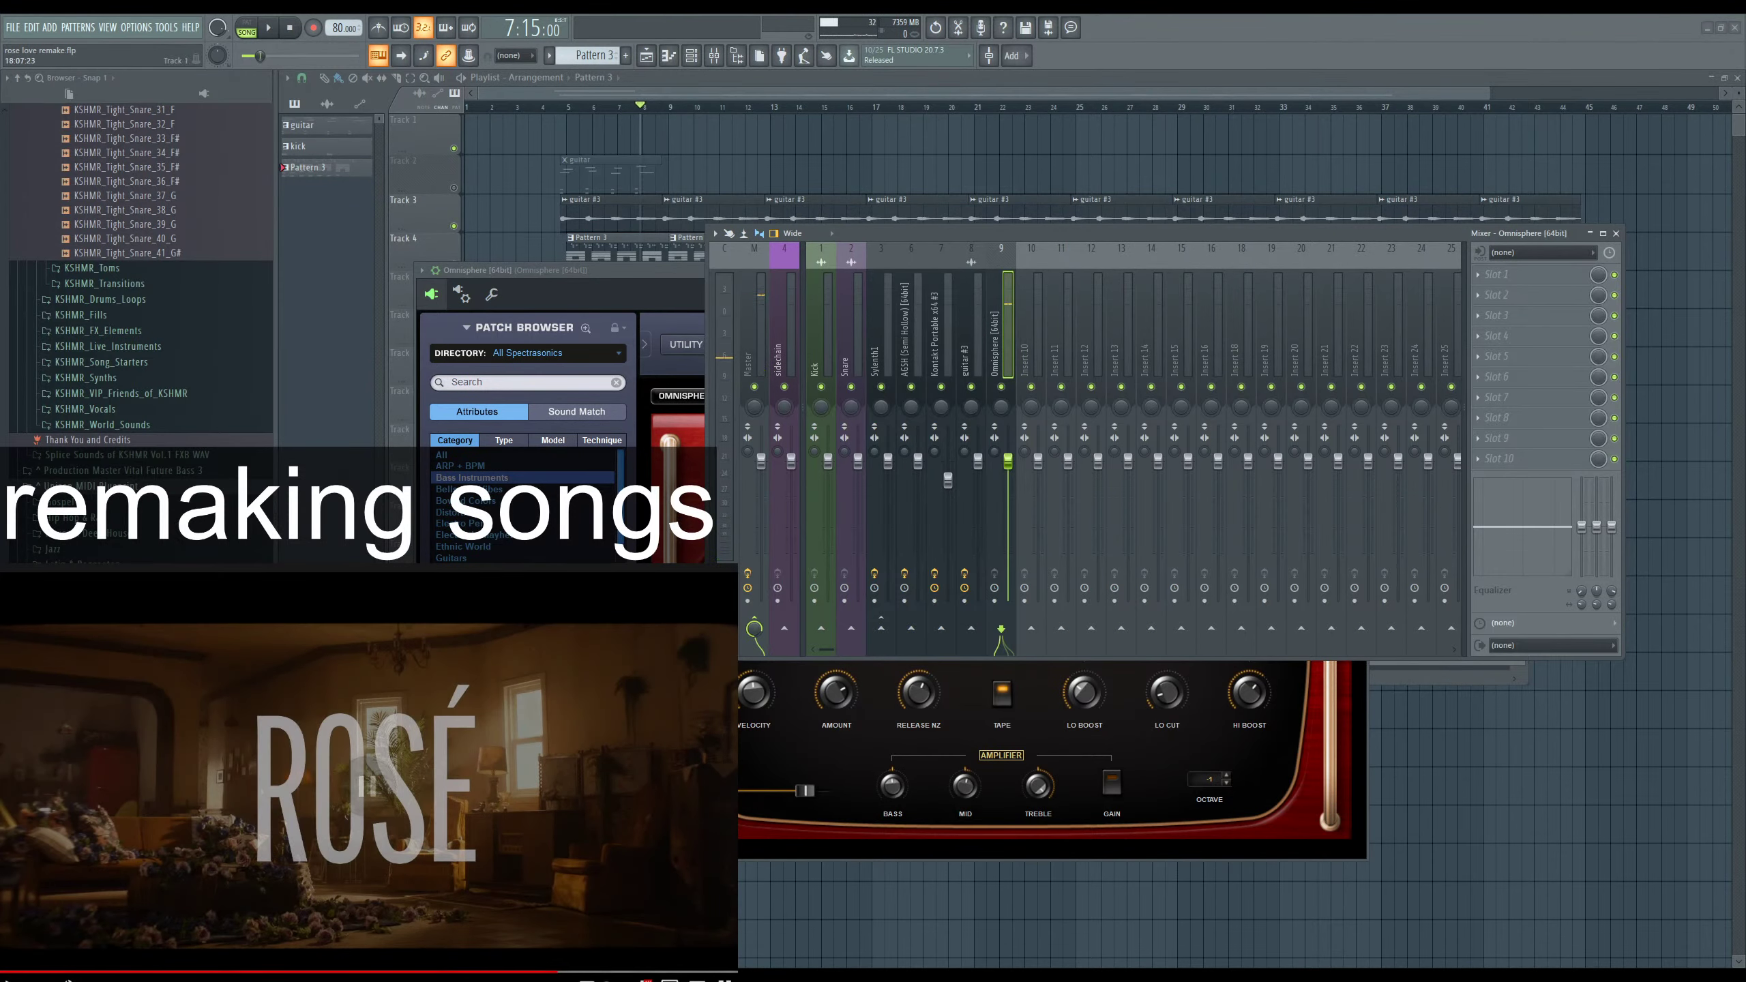
left_click(356, 710)
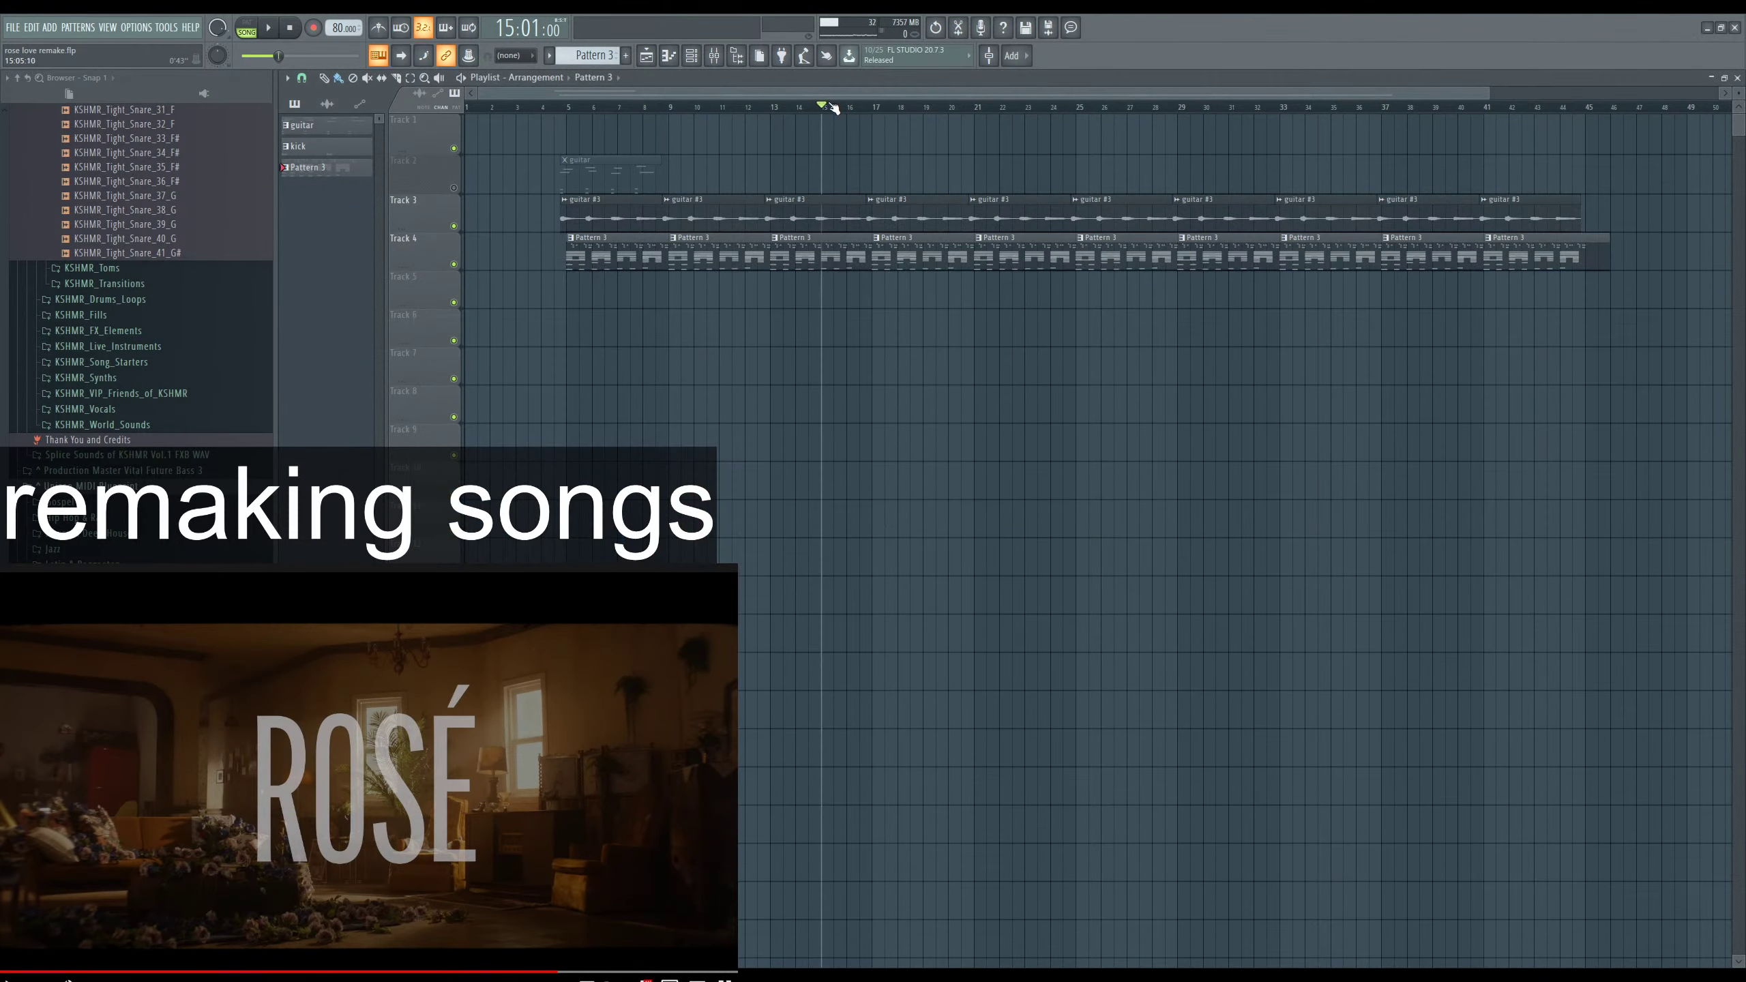
Play the arrangement from bar 8, select the first Pattern 3 clip on Track 4, and stop playback.
key("space")
left_click(644, 106)
scroll(709, 363, "up", 5)
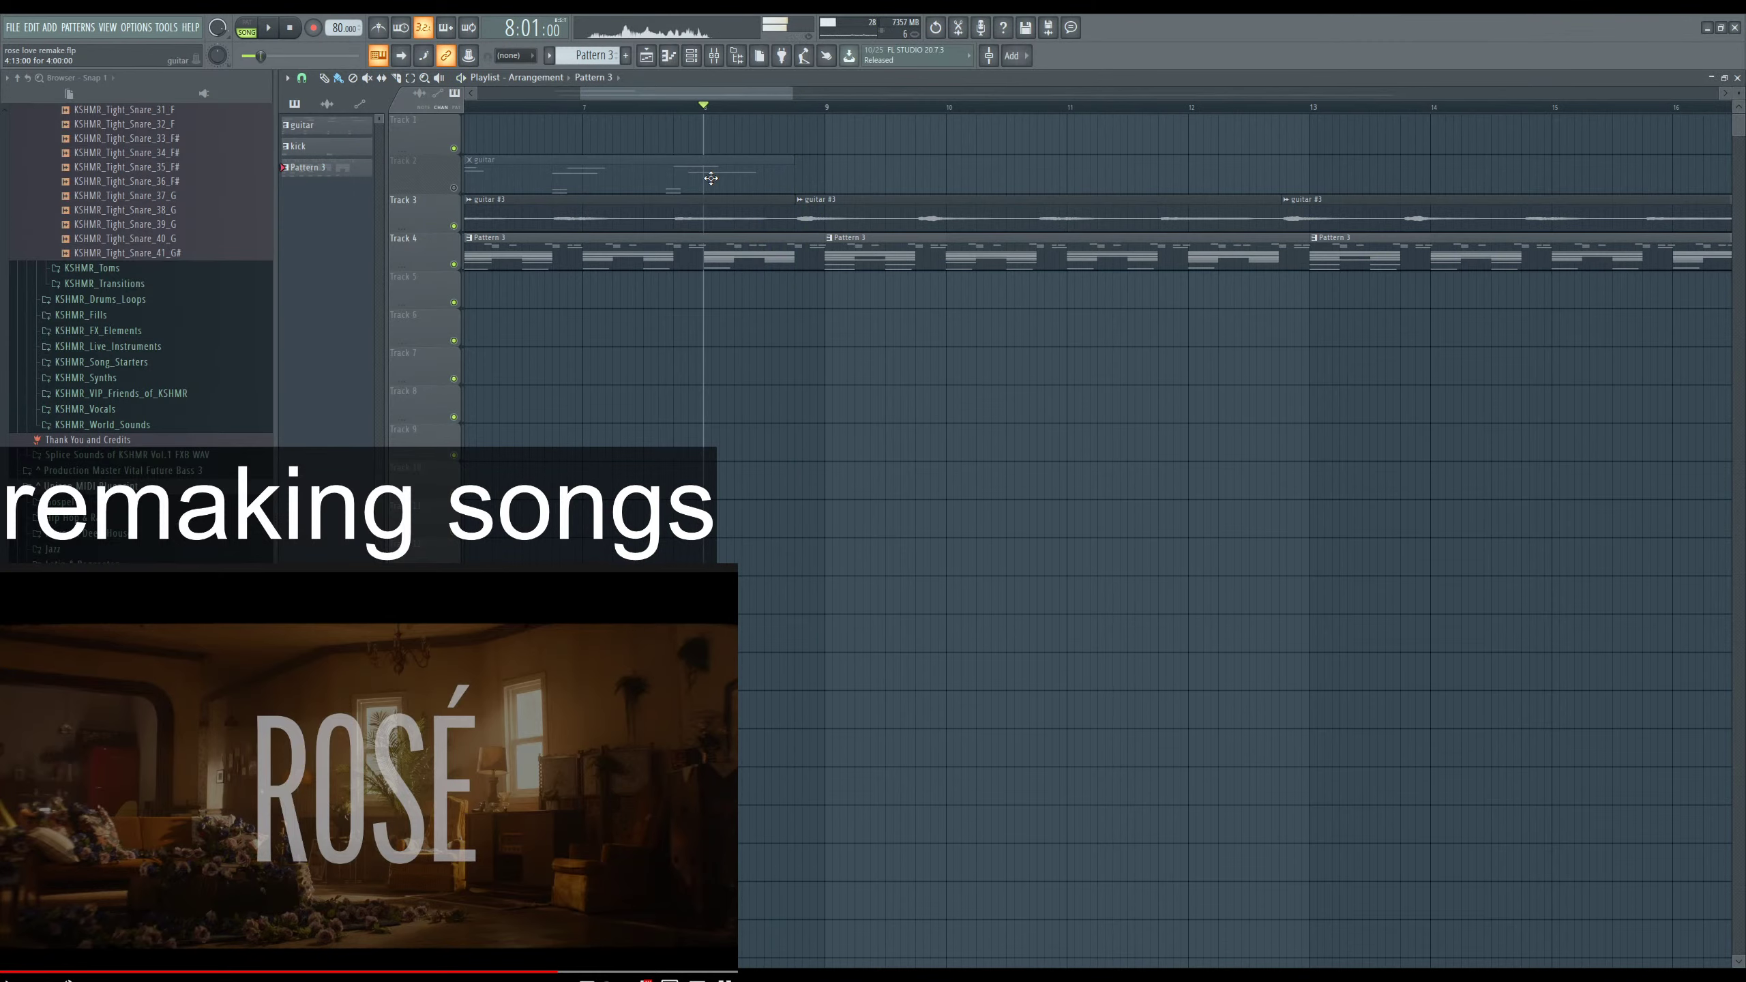
left_click(788, 265)
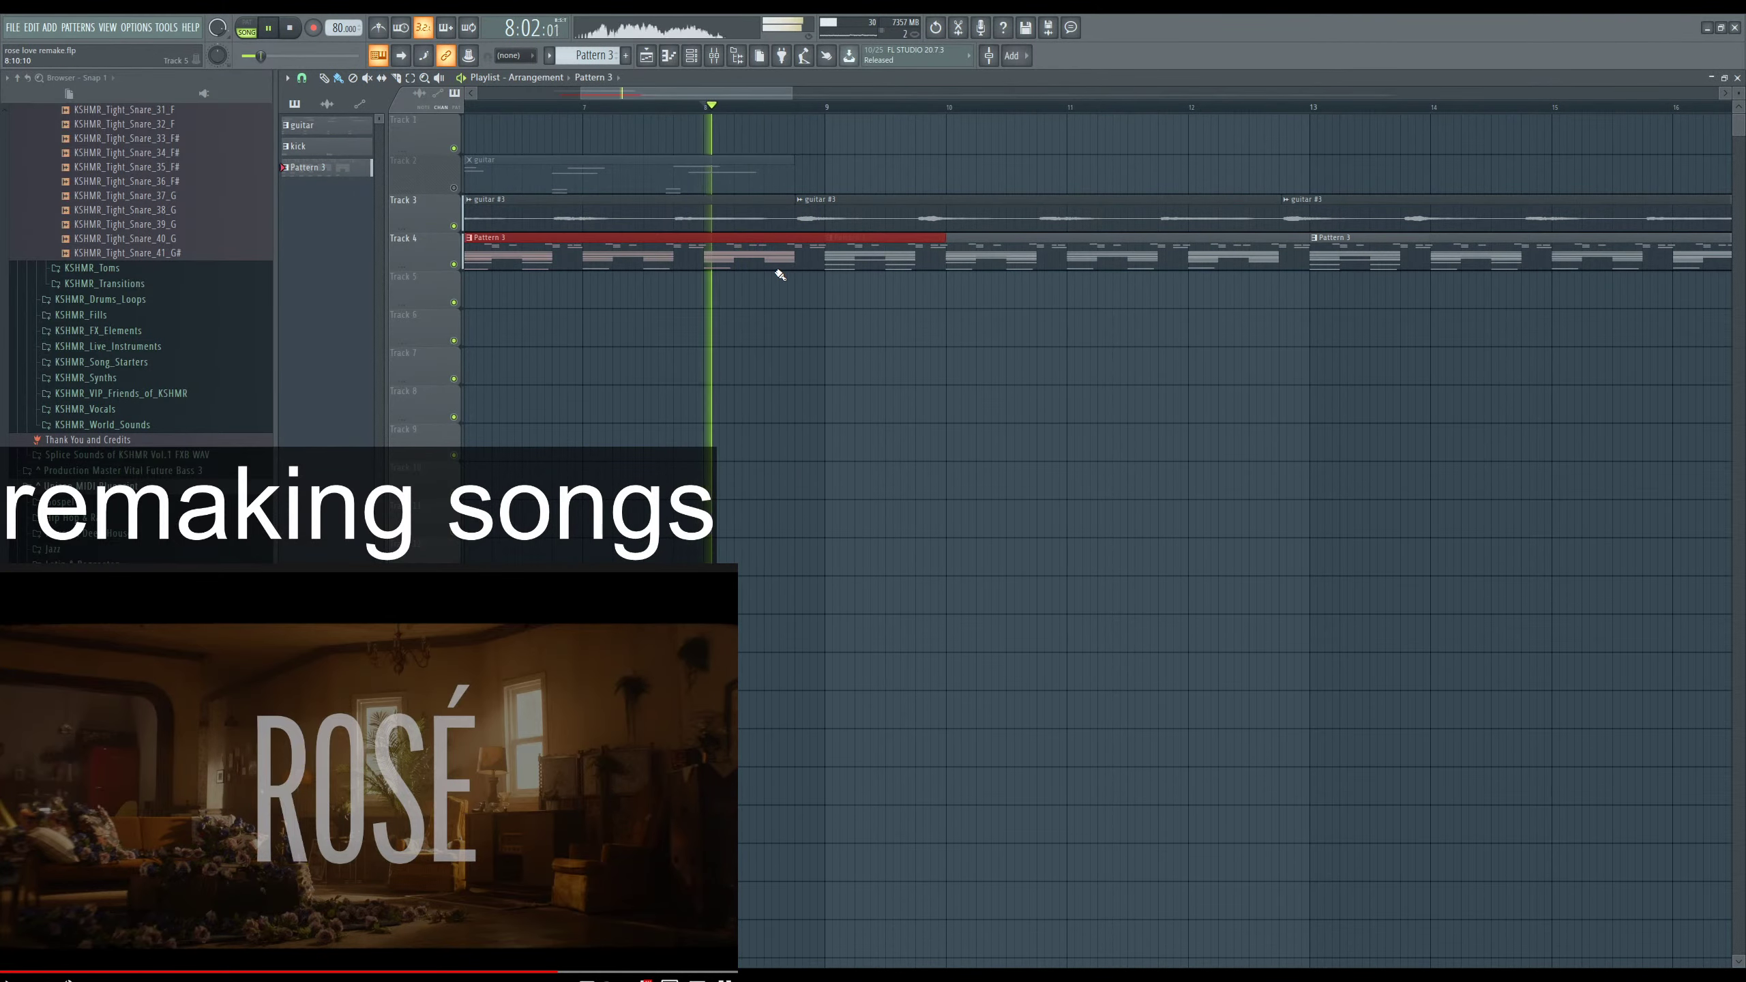
key("space")
Select all Pattern 3 clips on Track 4 of the playlist.
scroll(956, 347, "down", 4)
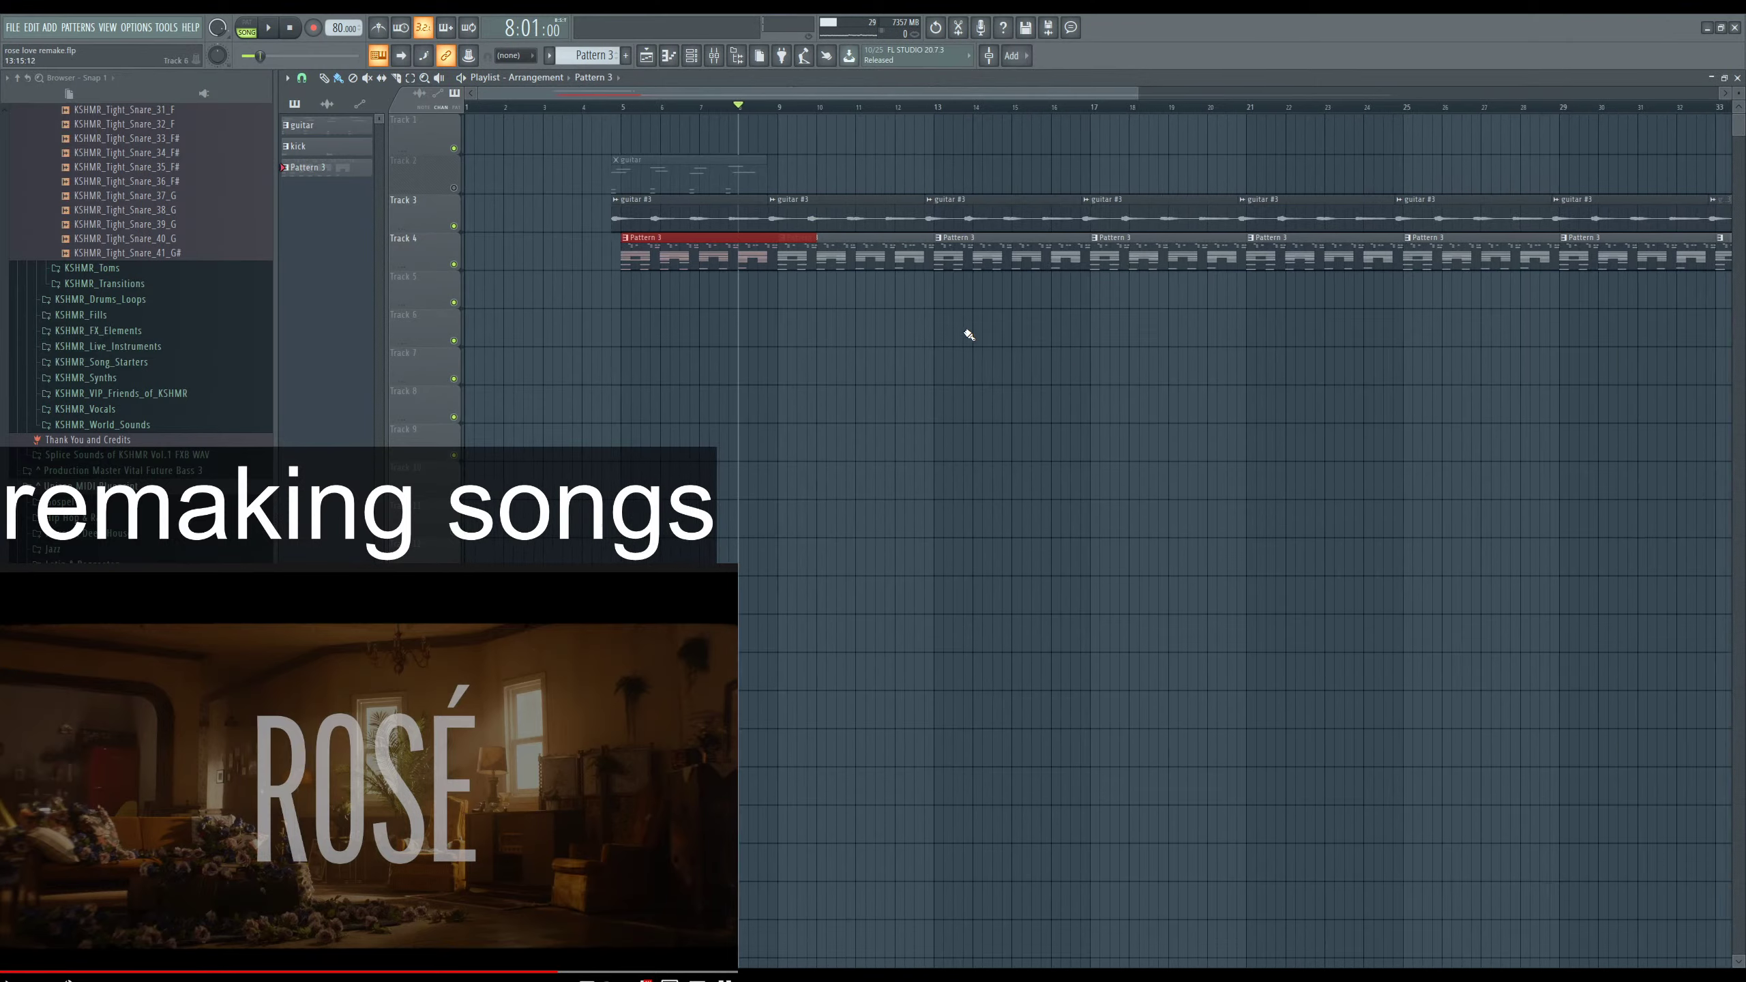
mouse_move(668, 258)
left_mouse_down()
mouse_move(662, 308)
mouse_move(687, 262)
left_mouse_up()
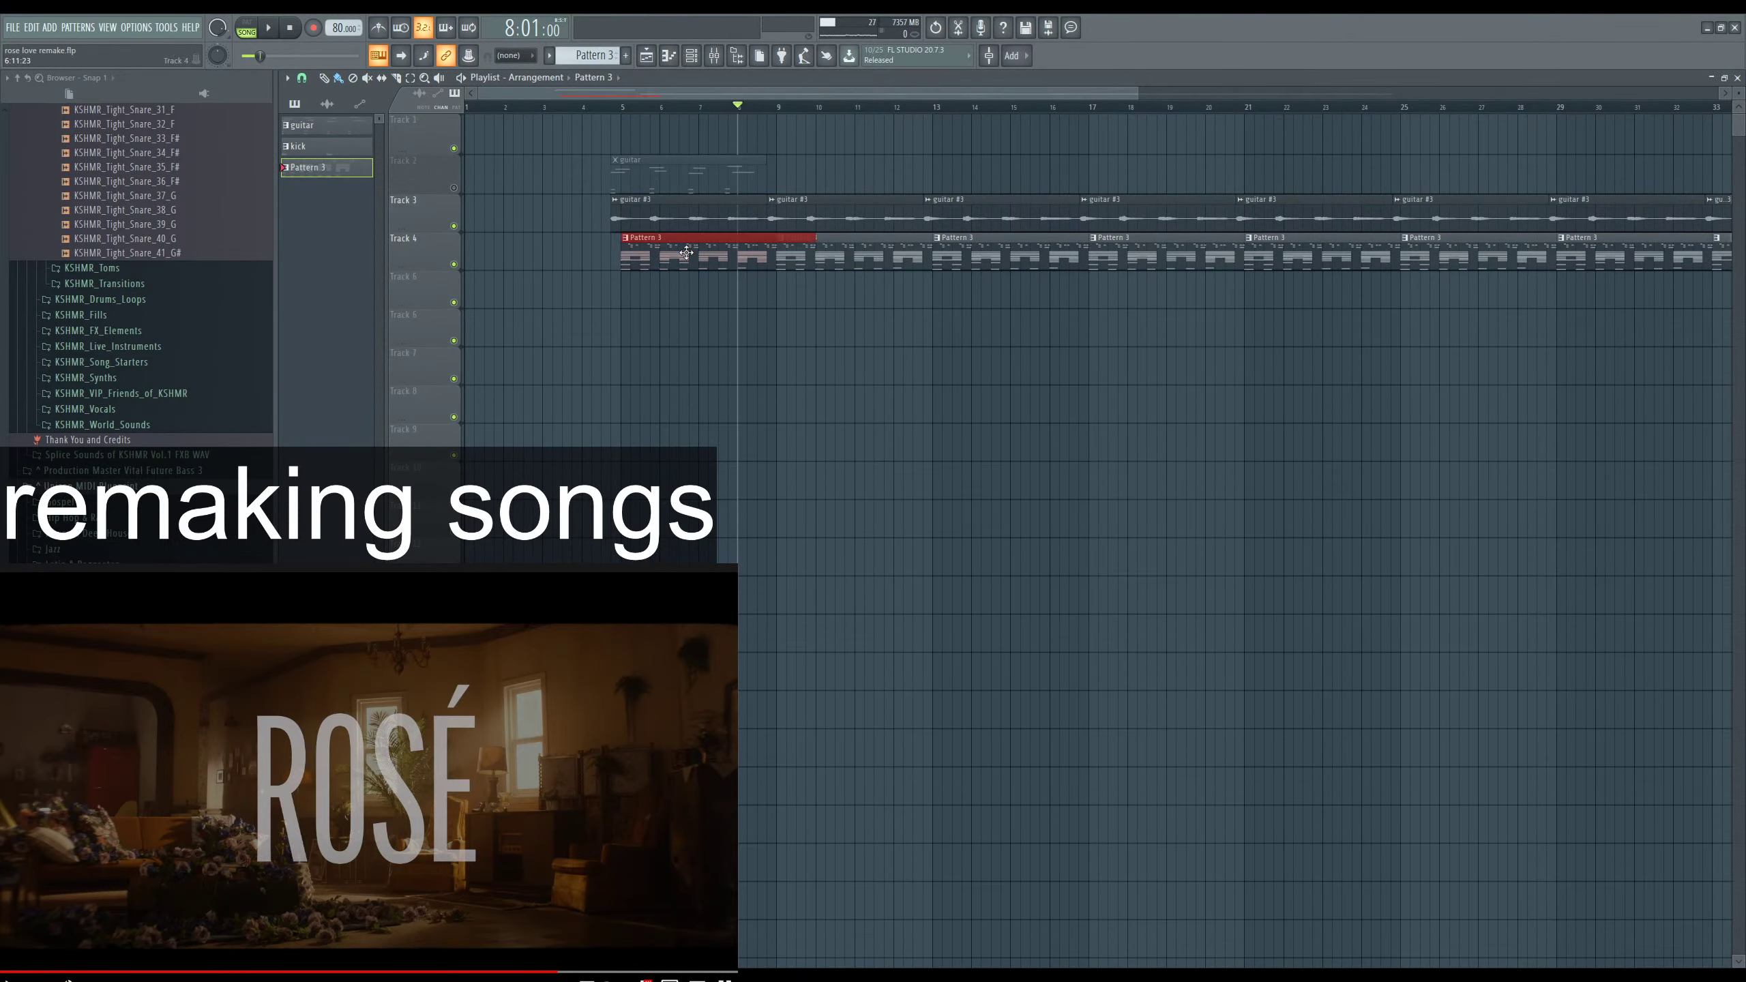
scroll(721, 293, "down", 3)
mouse_move(1456, 307)
left_mouse_down()
mouse_move(1318, 234)
mouse_move(589, 245)
left_mouse_up()
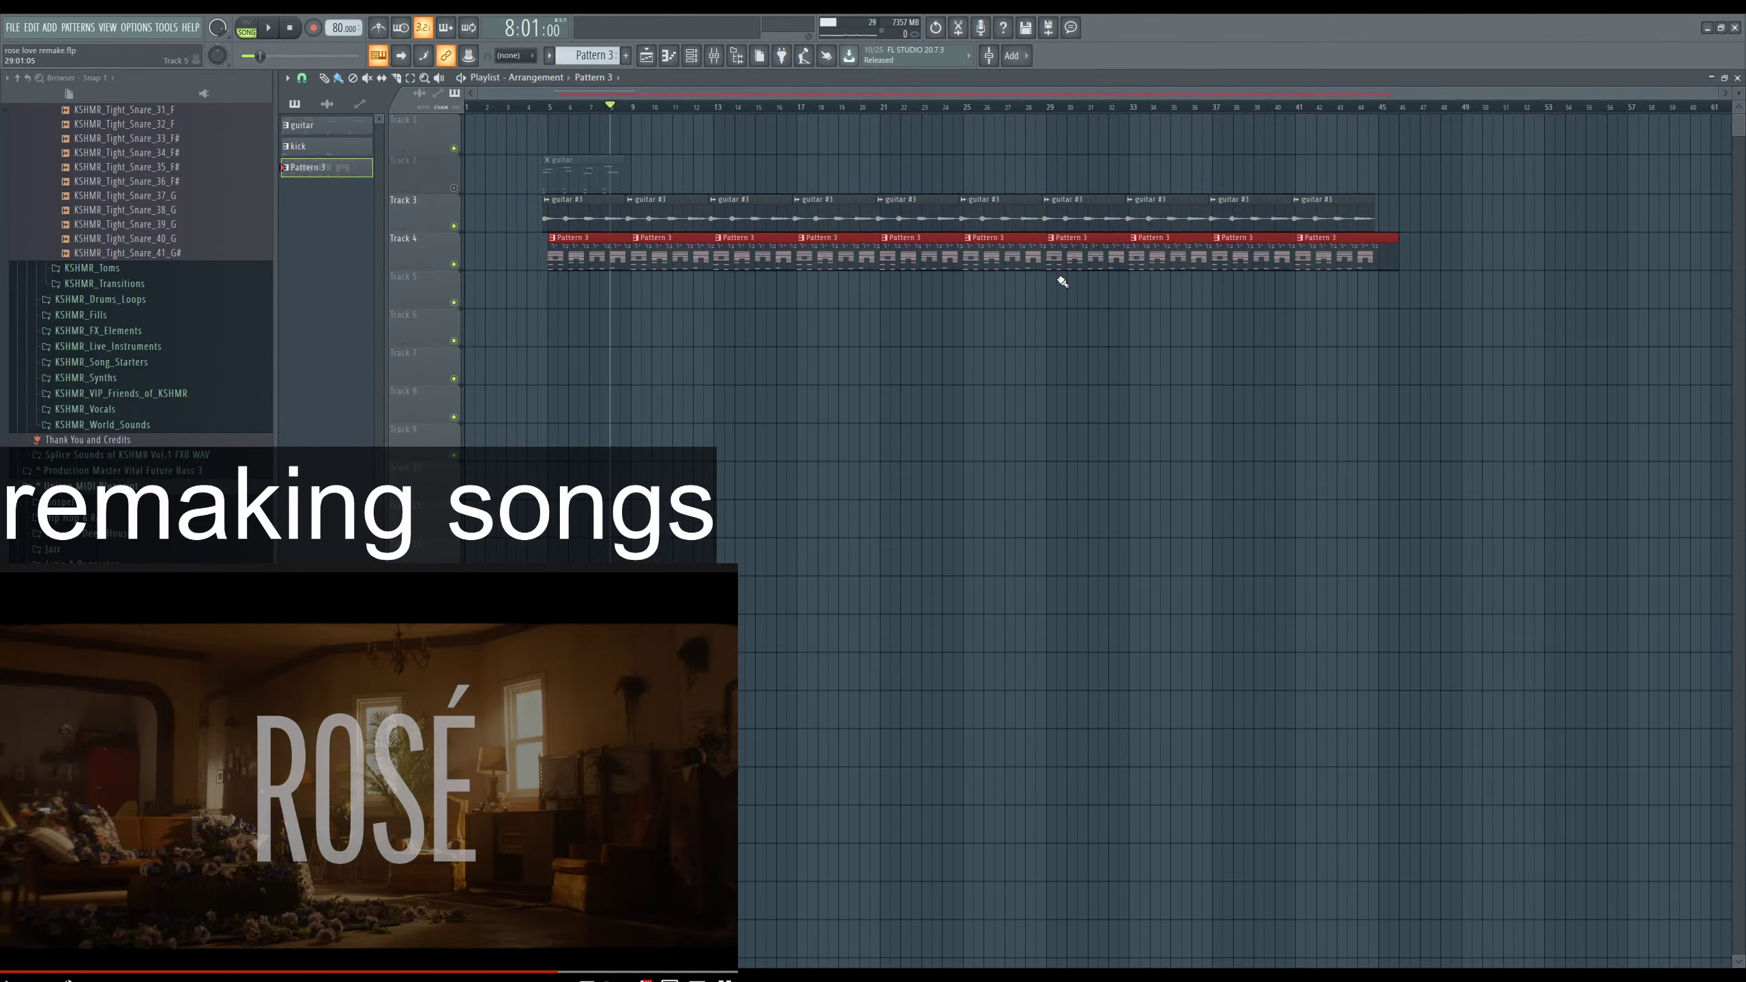
Open the second Semi-Hollow guitar's notes in Pattern 3 and shorten bar 4's closing B7 to end on the bar 5 line.
key("F6")
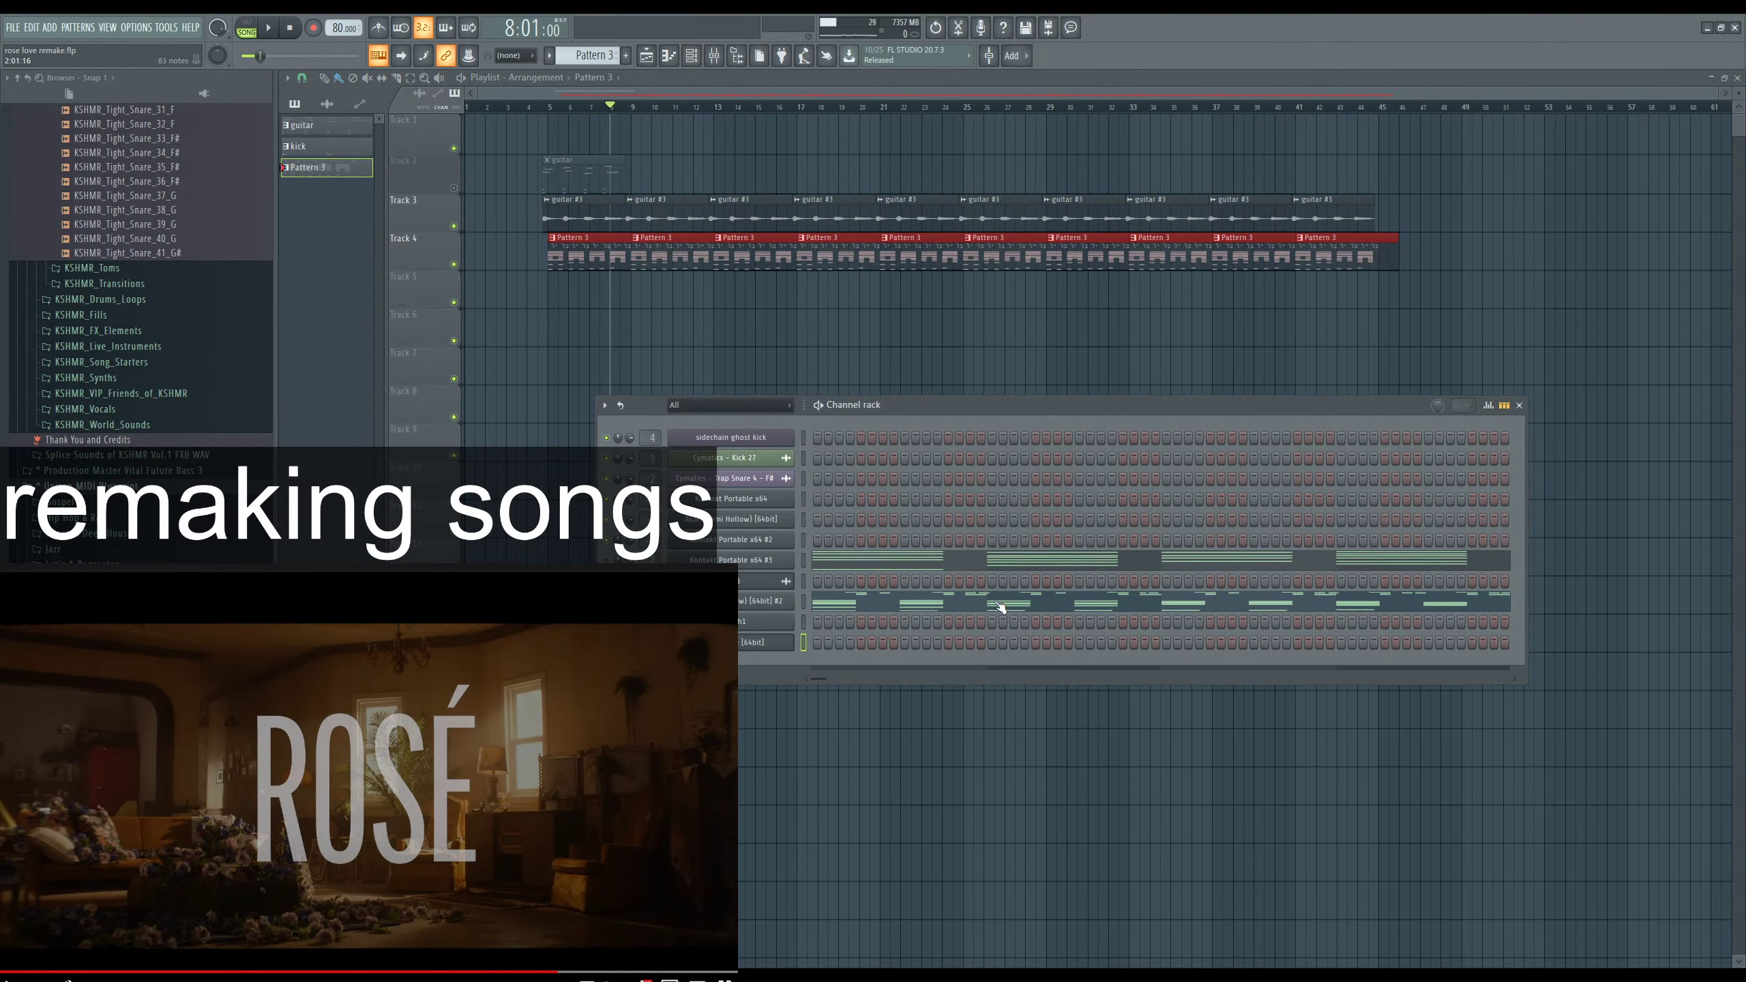
left_click(1001, 605)
scroll(1119, 431, "right", 6)
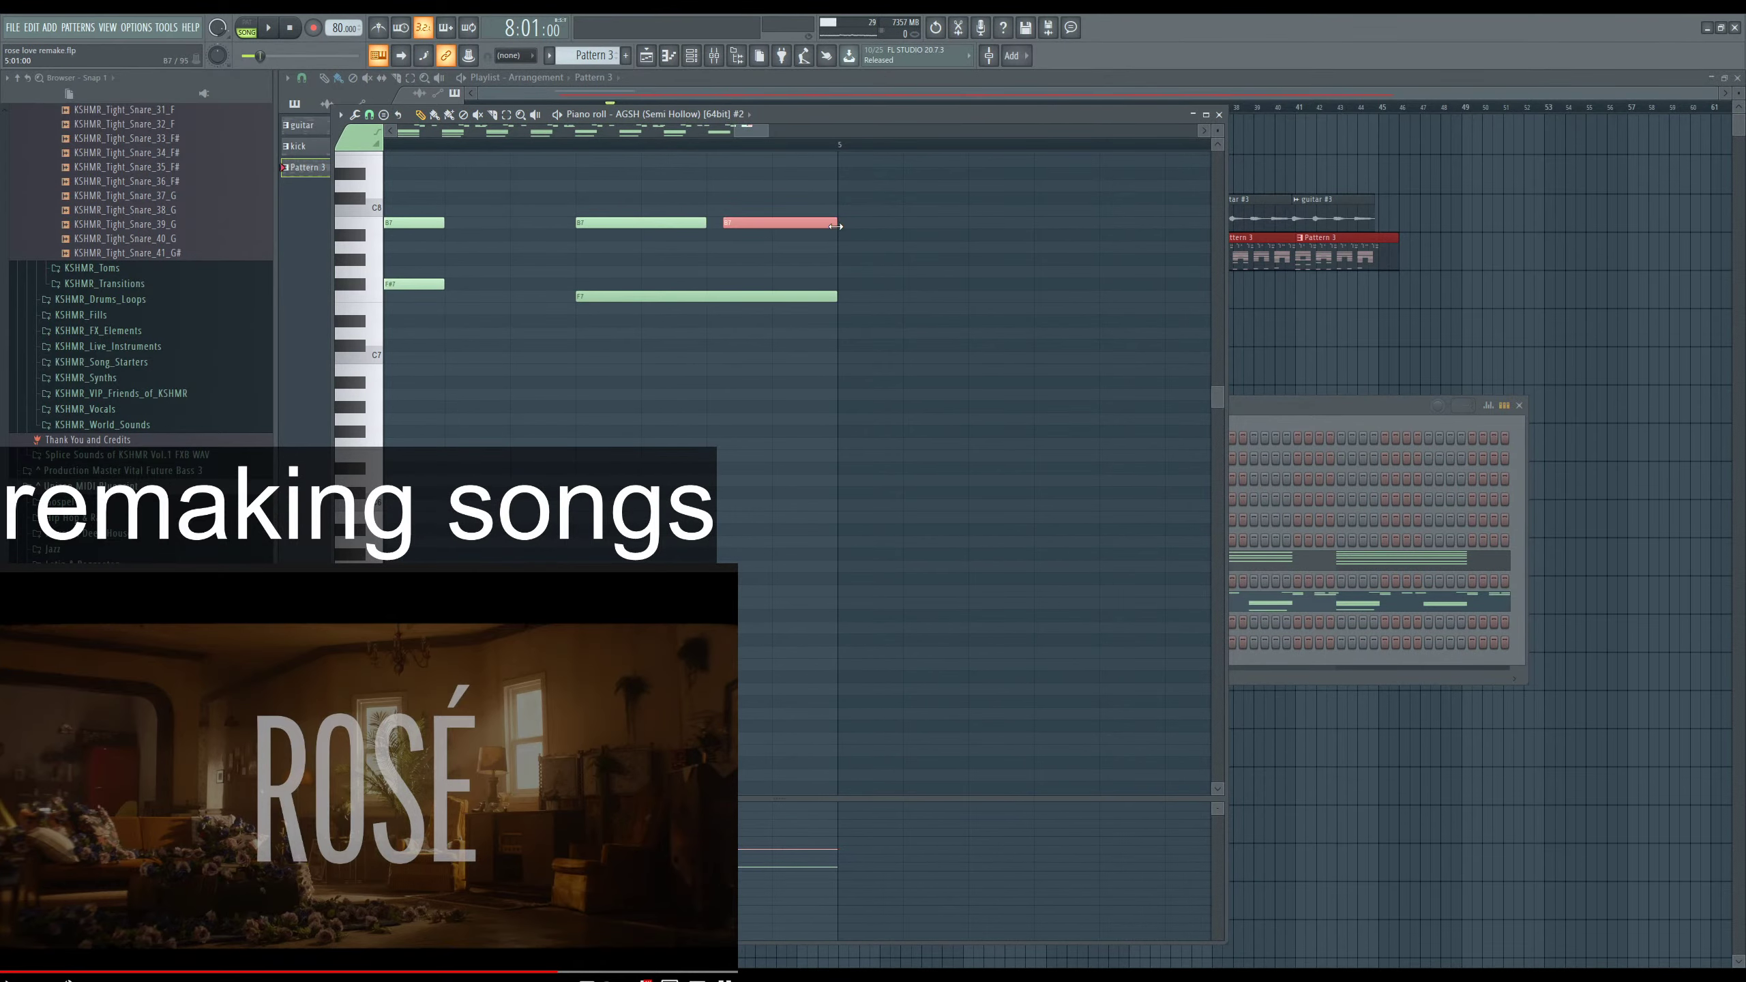
left_click_drag(836, 227, 837, 227)
Play the arrangement from bar 8 and trim the first Pattern 3 clip to end about a third of the way into bar 8.
key("F5")
key("space")
scroll(565, 313, "up", 4)
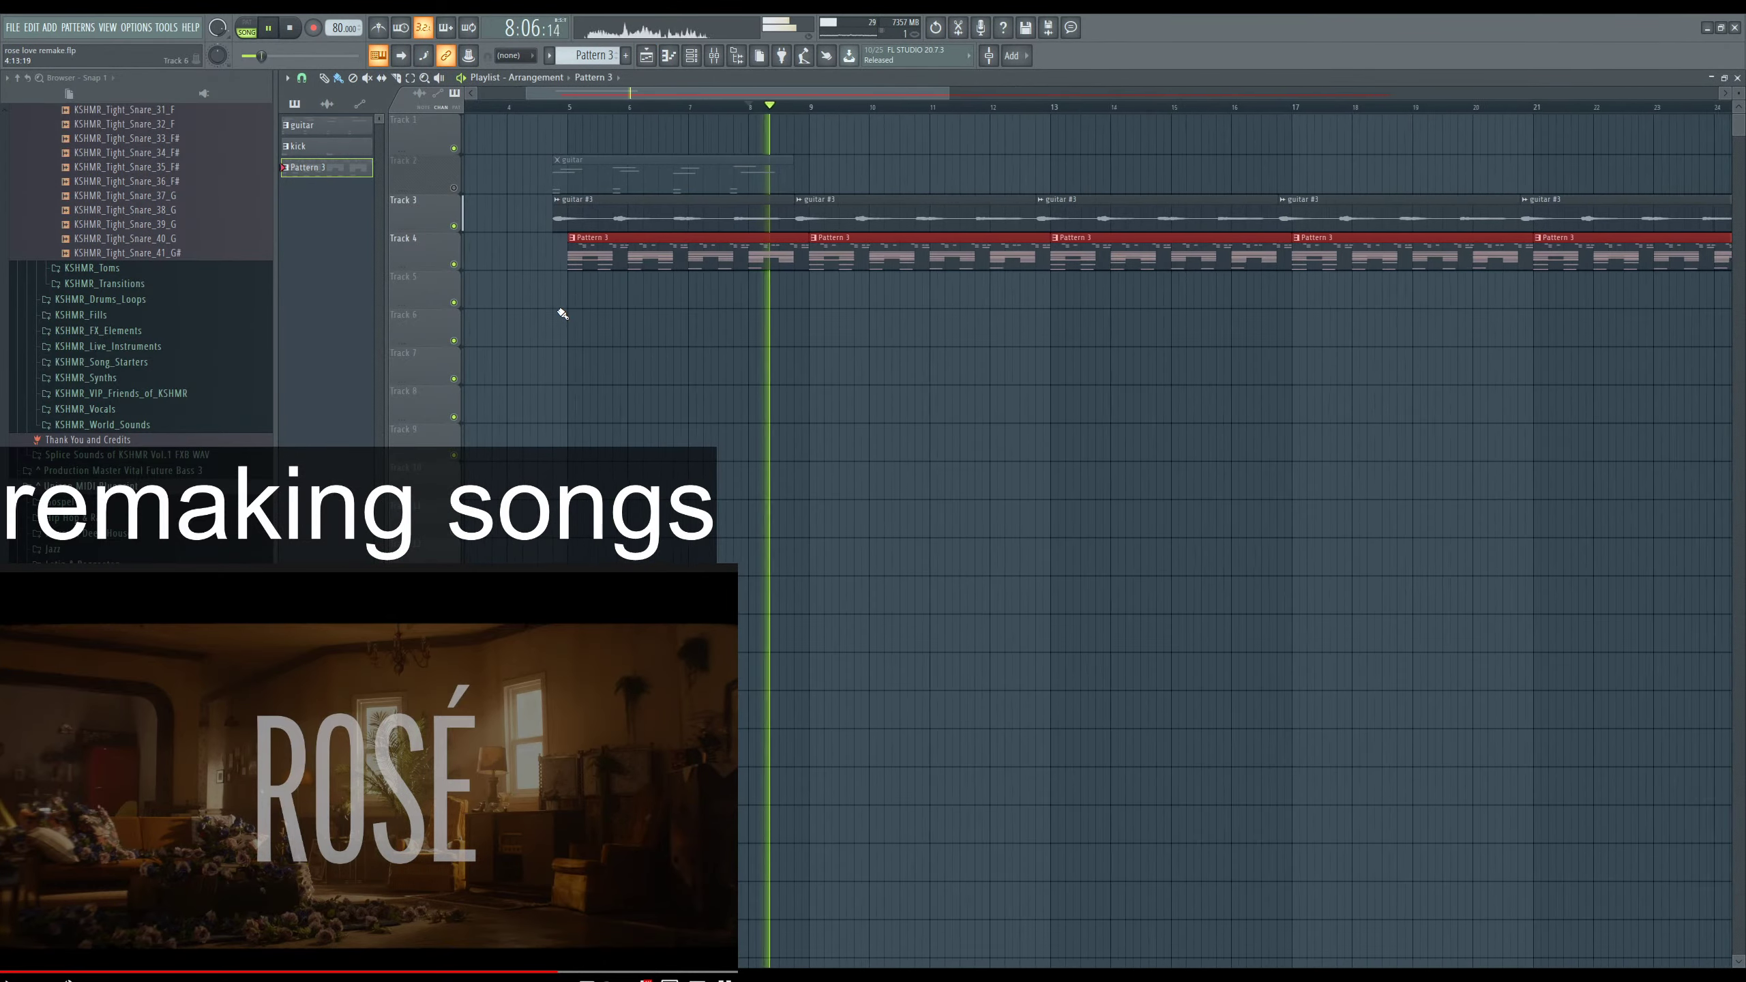
left_click(751, 107)
left_click_drag(763, 330, 792, 276)
scroll(768, 303, "up", 3)
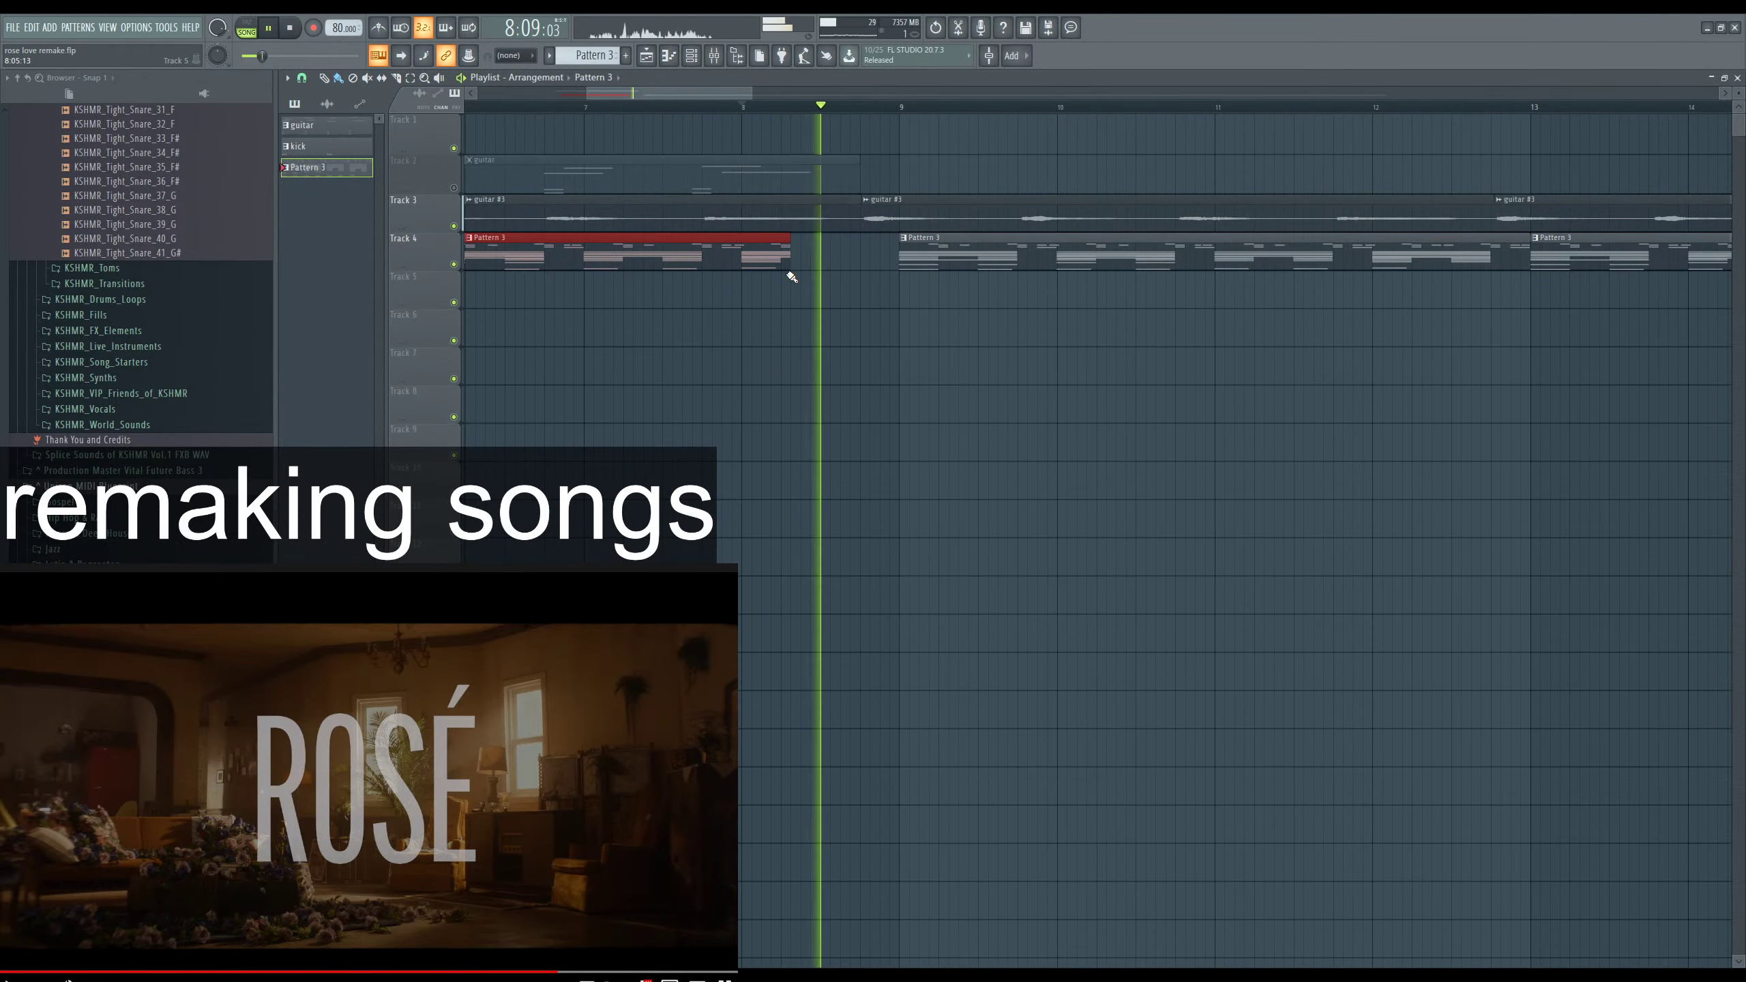
scroll(792, 277, "down", 5)
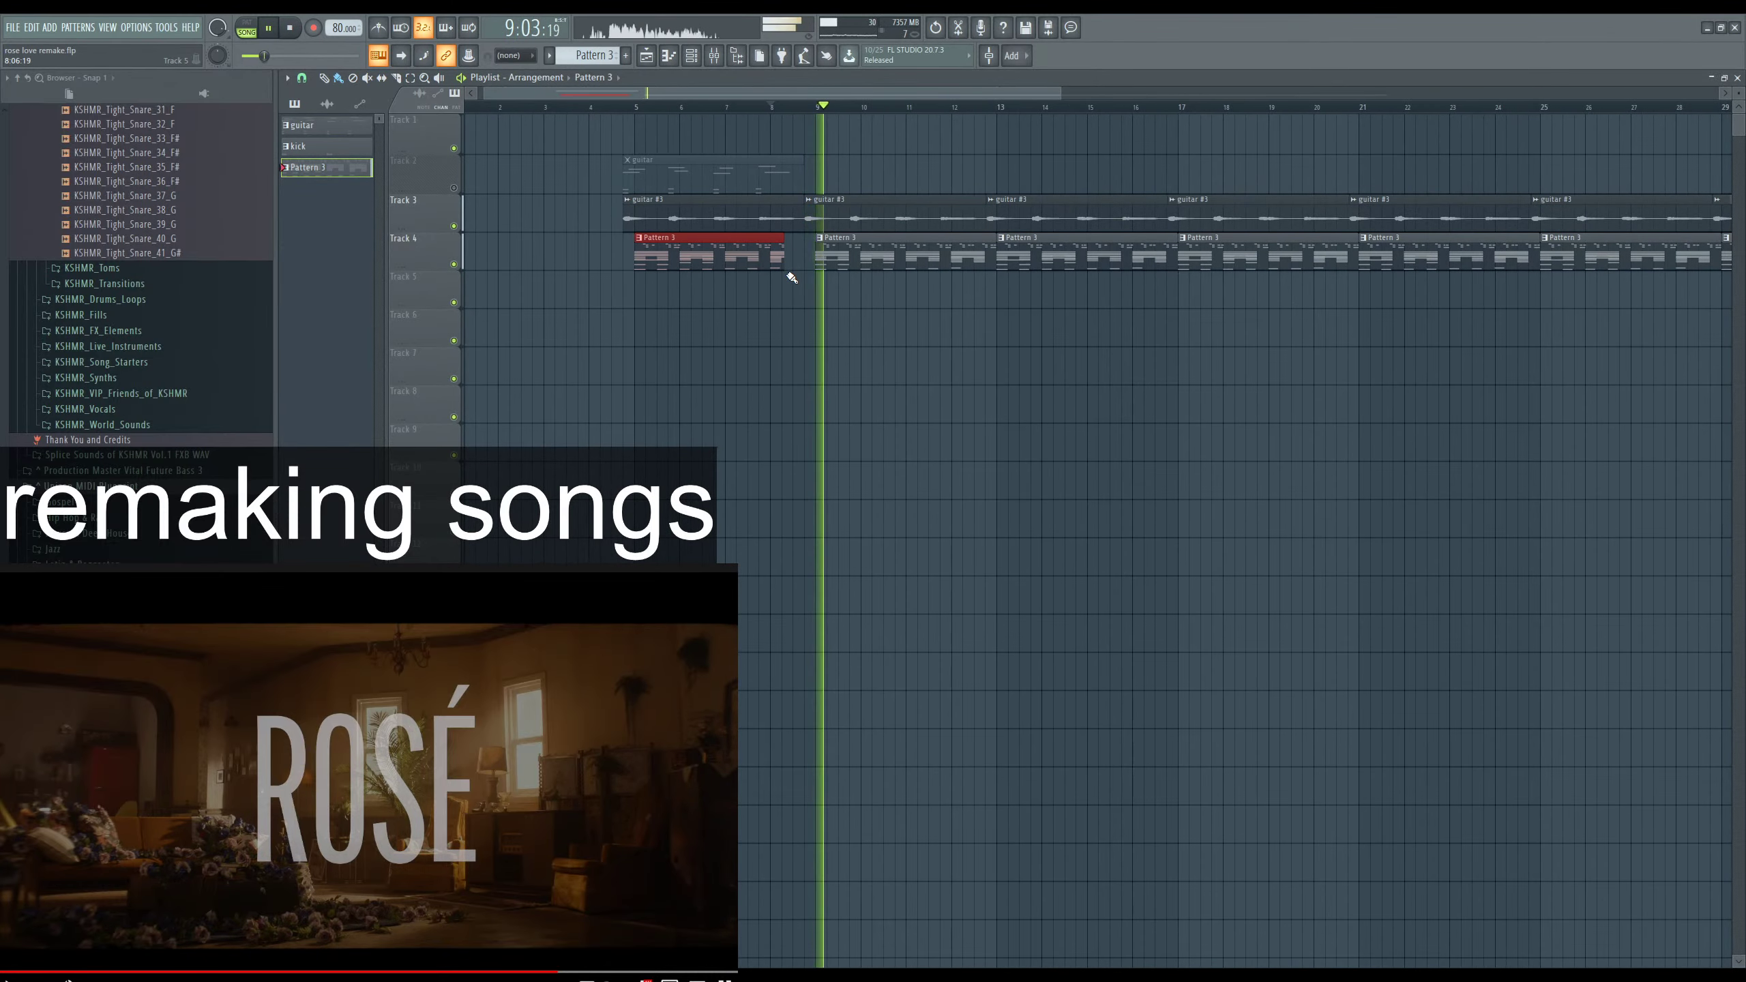
Play the arrangement from bar 8 and move the second Semi-Hollow guitar channel up two slots, above the third Kontakt Portable.
left_click(771, 107)
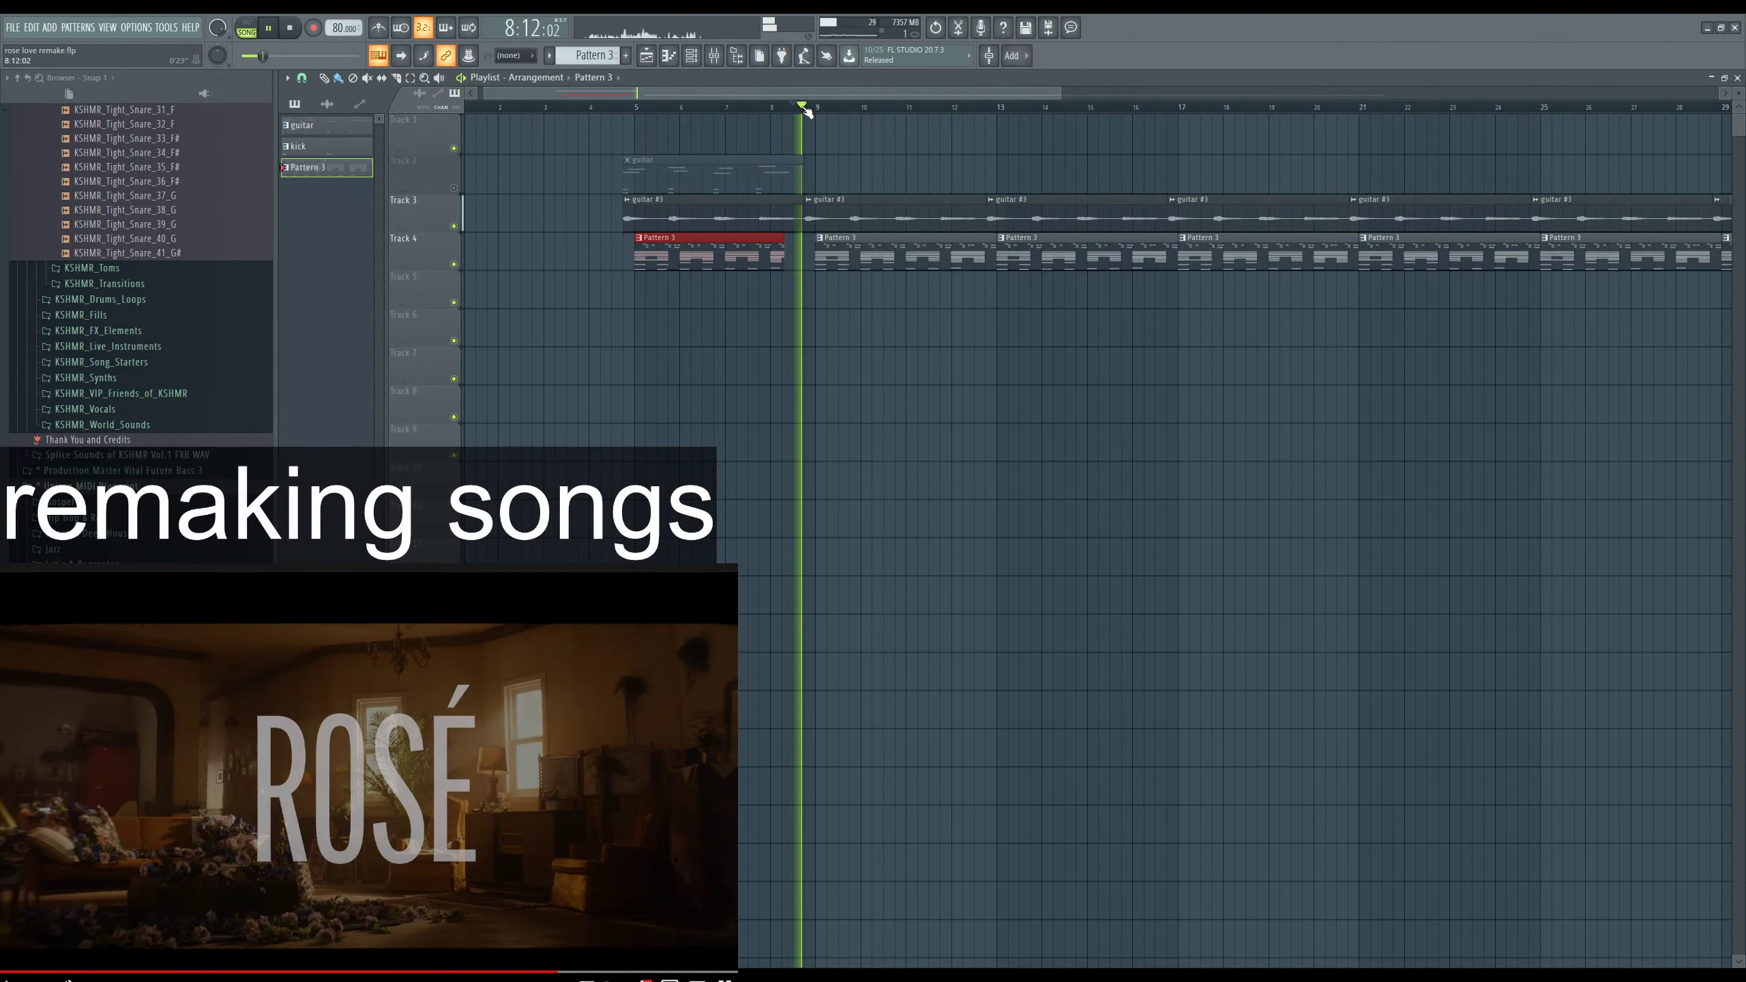
key("F6")
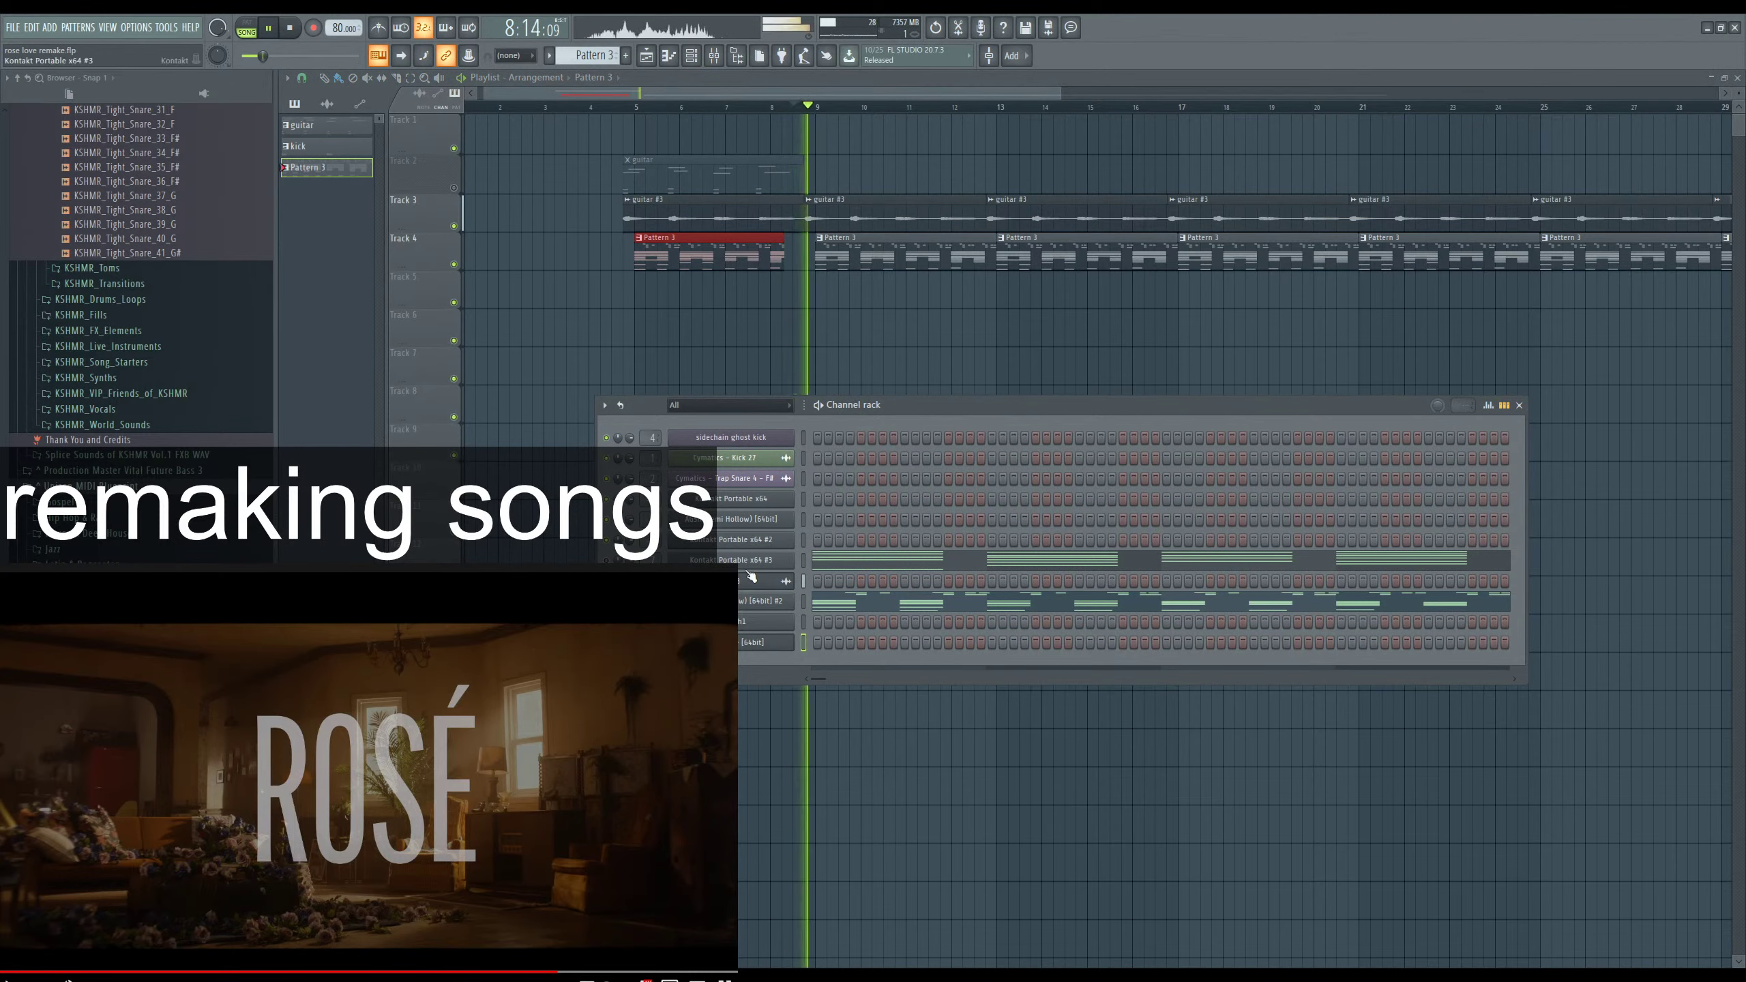
left_click(804, 599)
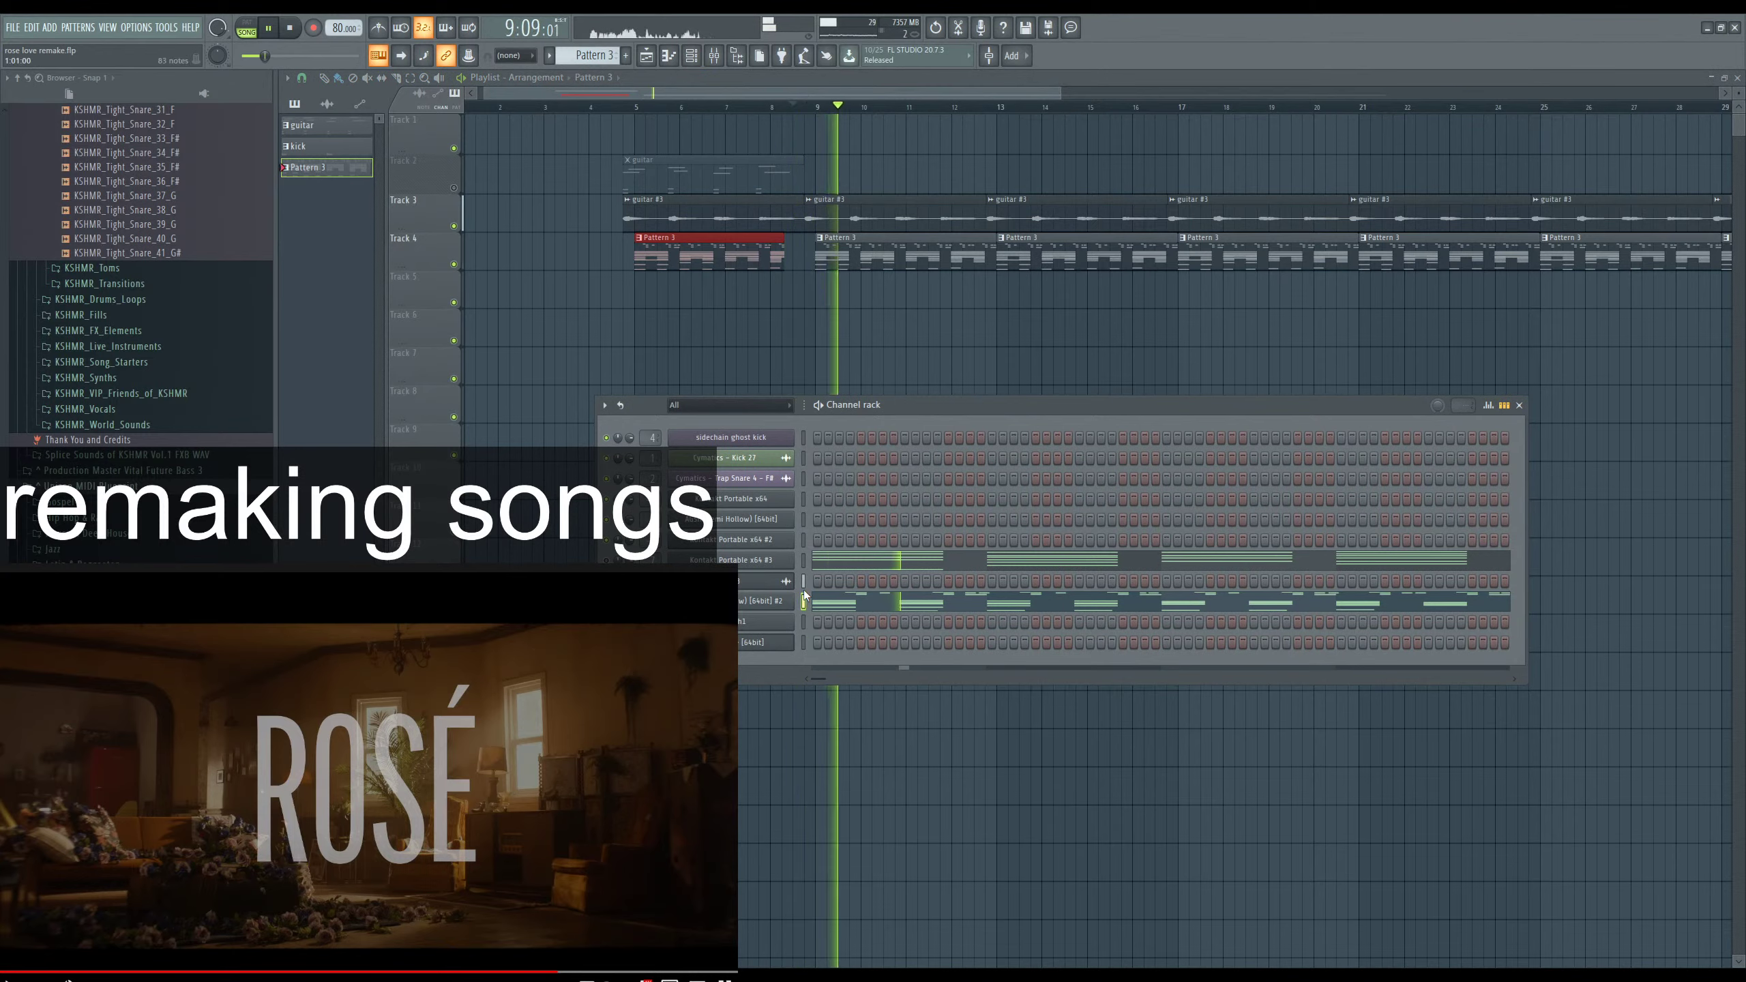
key("alt+Up")
key("alt+Up")
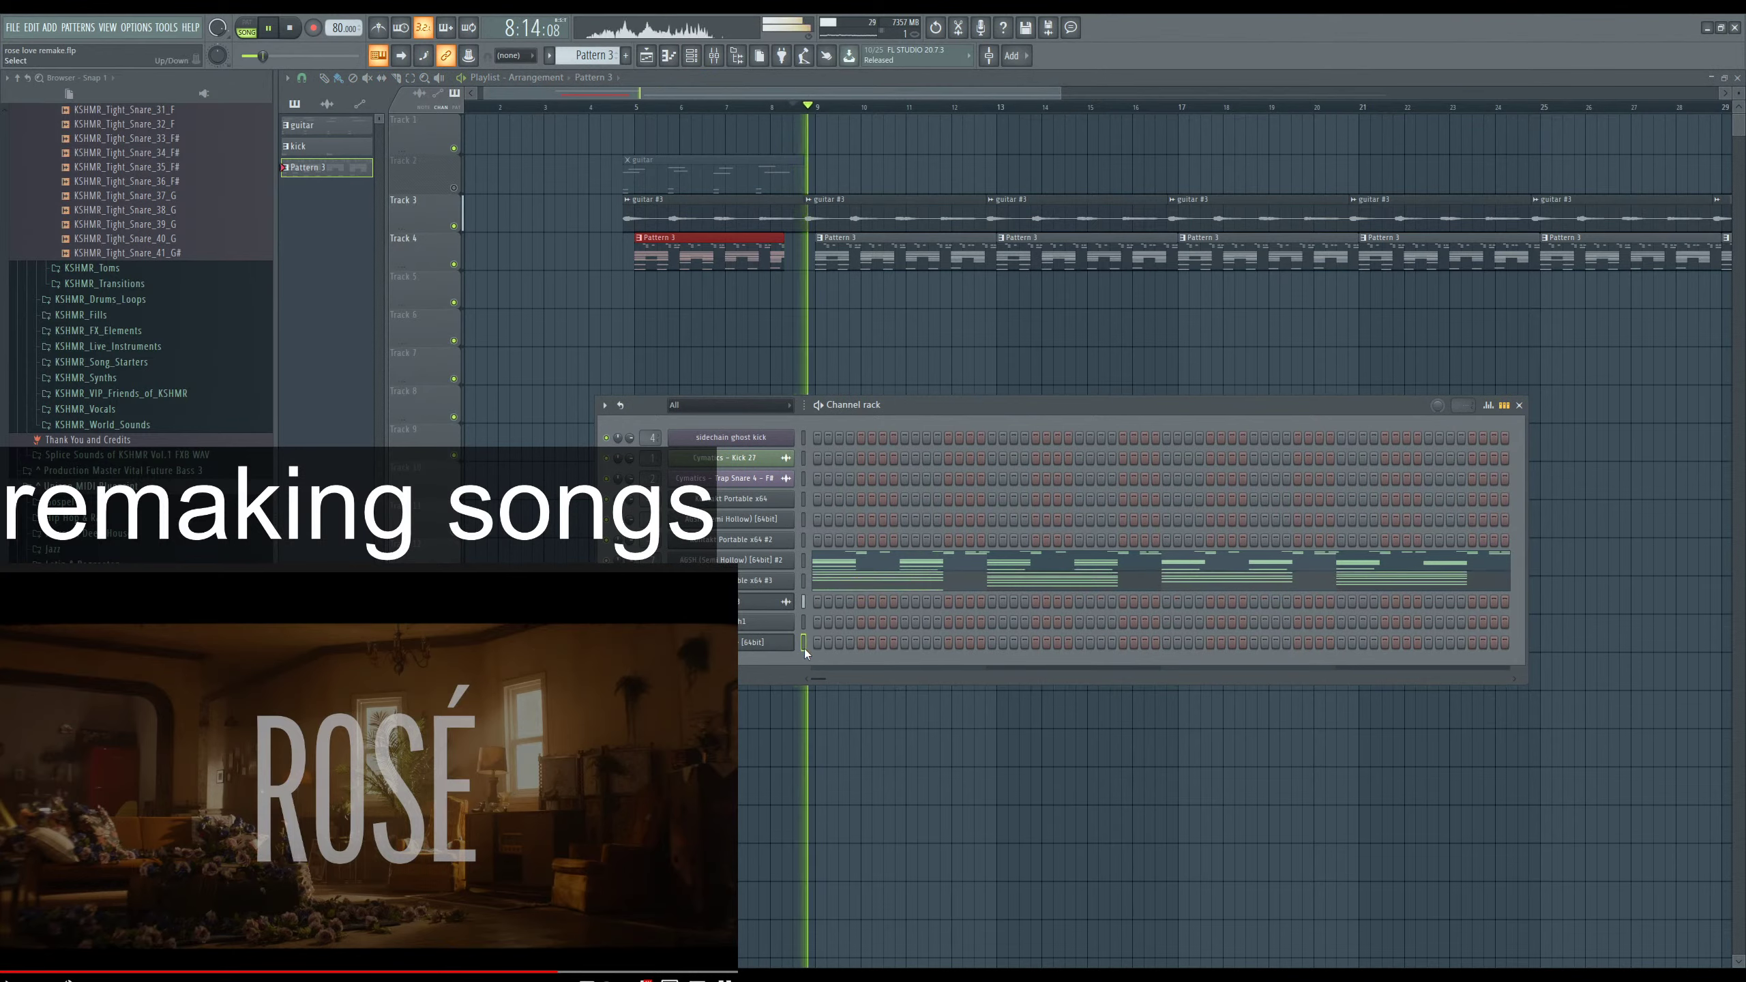
Create a new pattern named basss, place its clip on Track 5 at bar 9, and play the arrangement from bar 8.
left_click(625, 56)
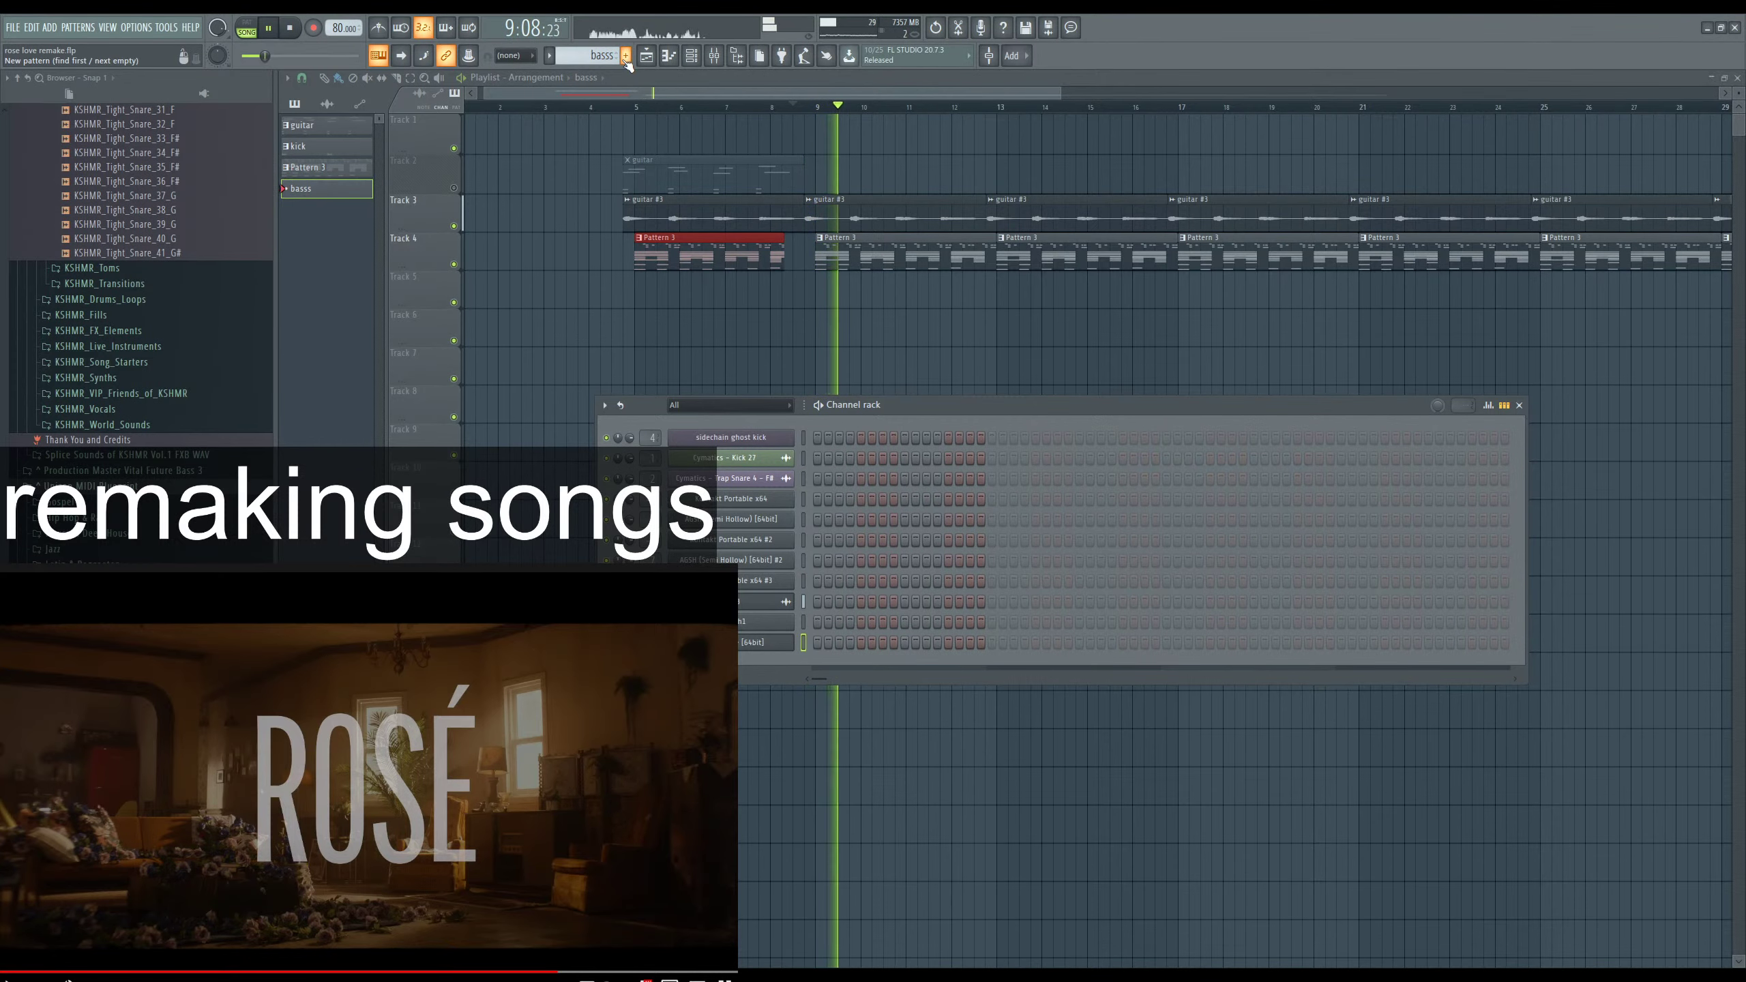
left_click(835, 294)
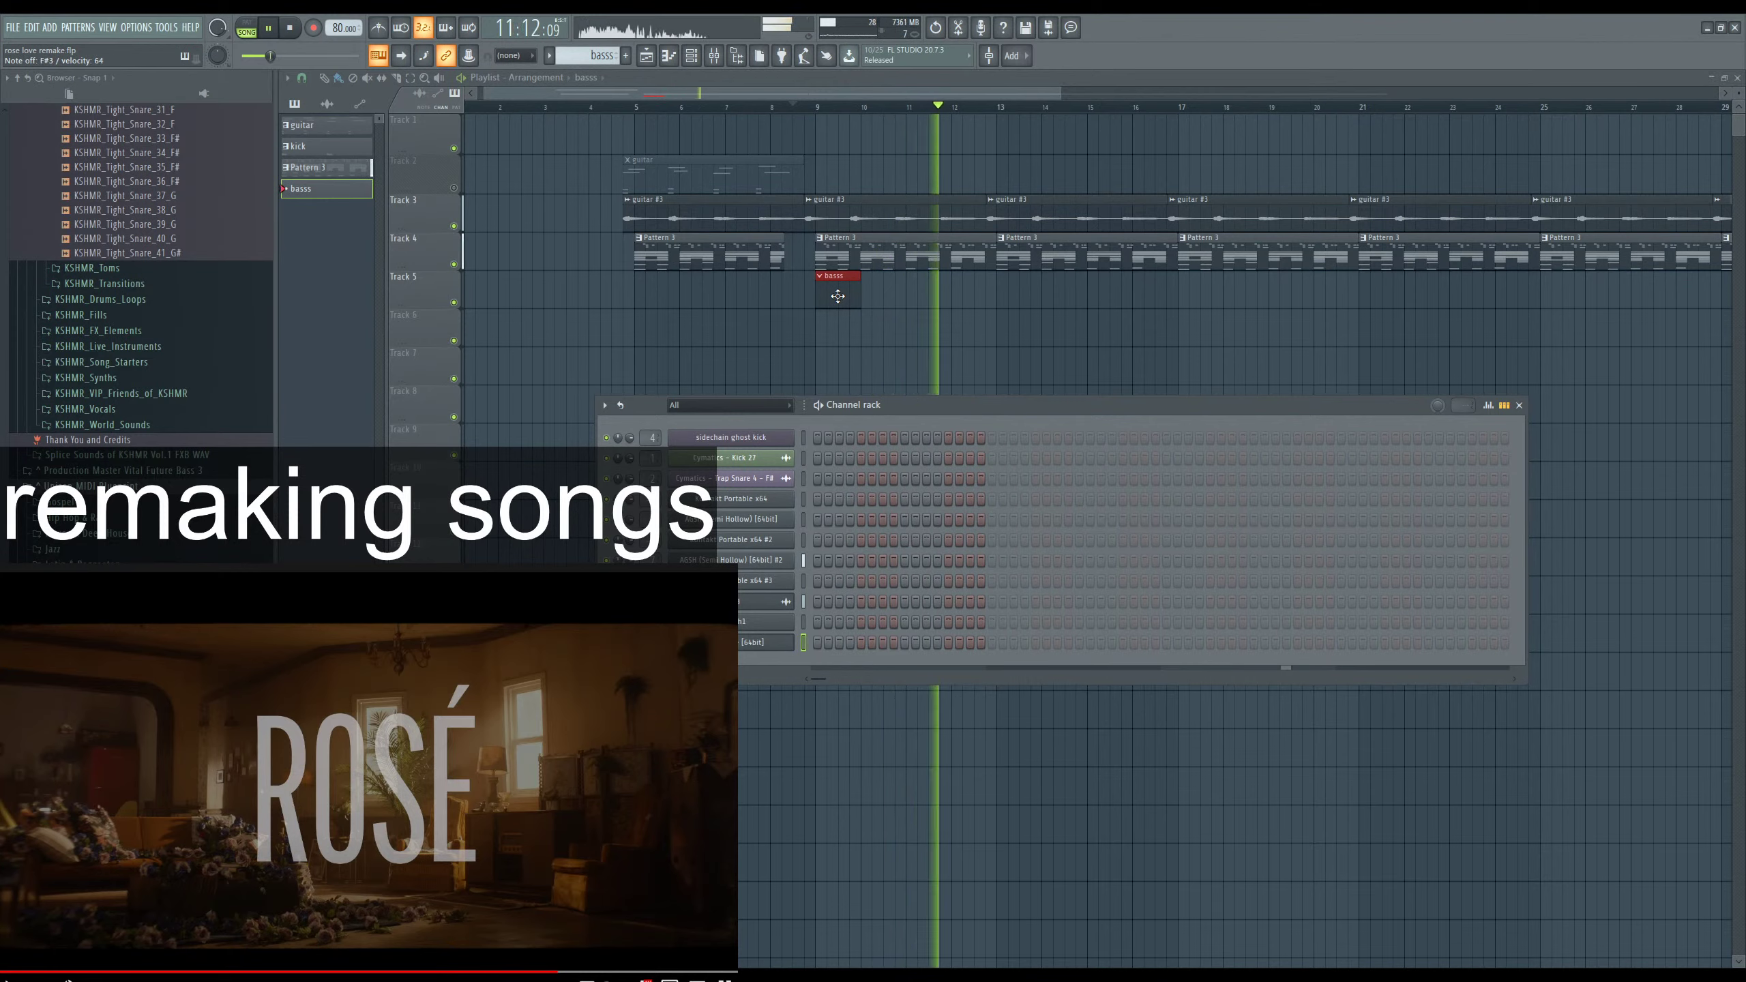
key("space")
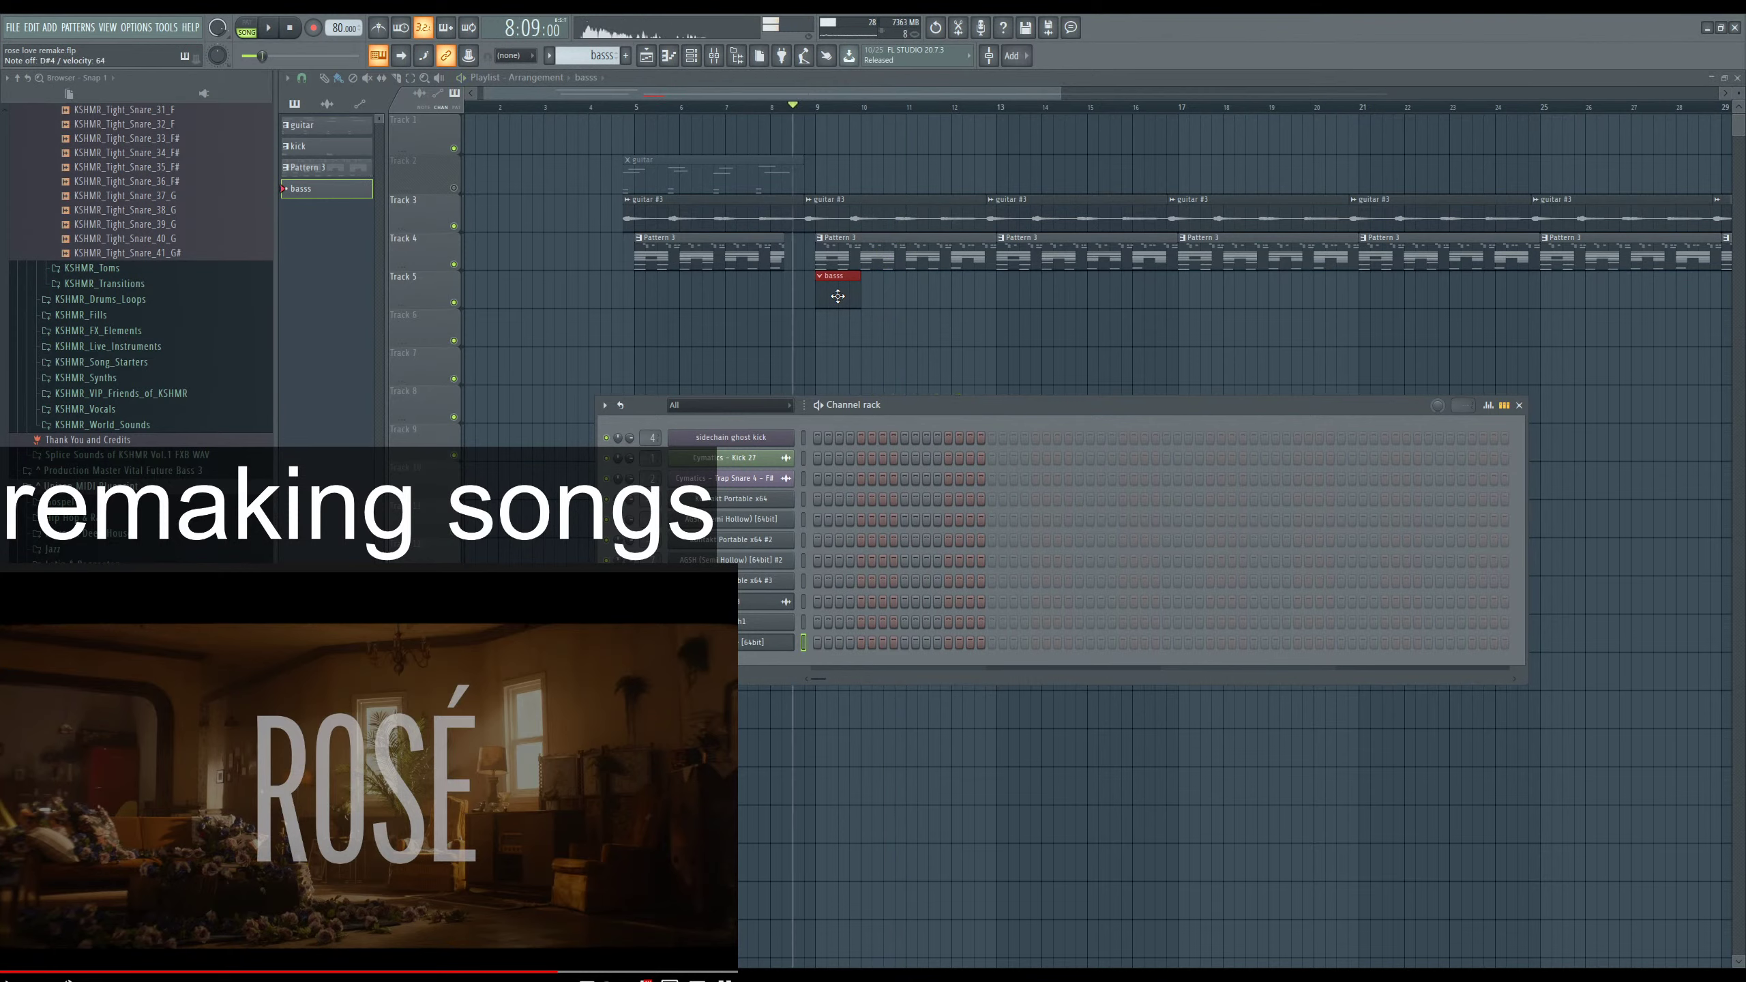
key("space")
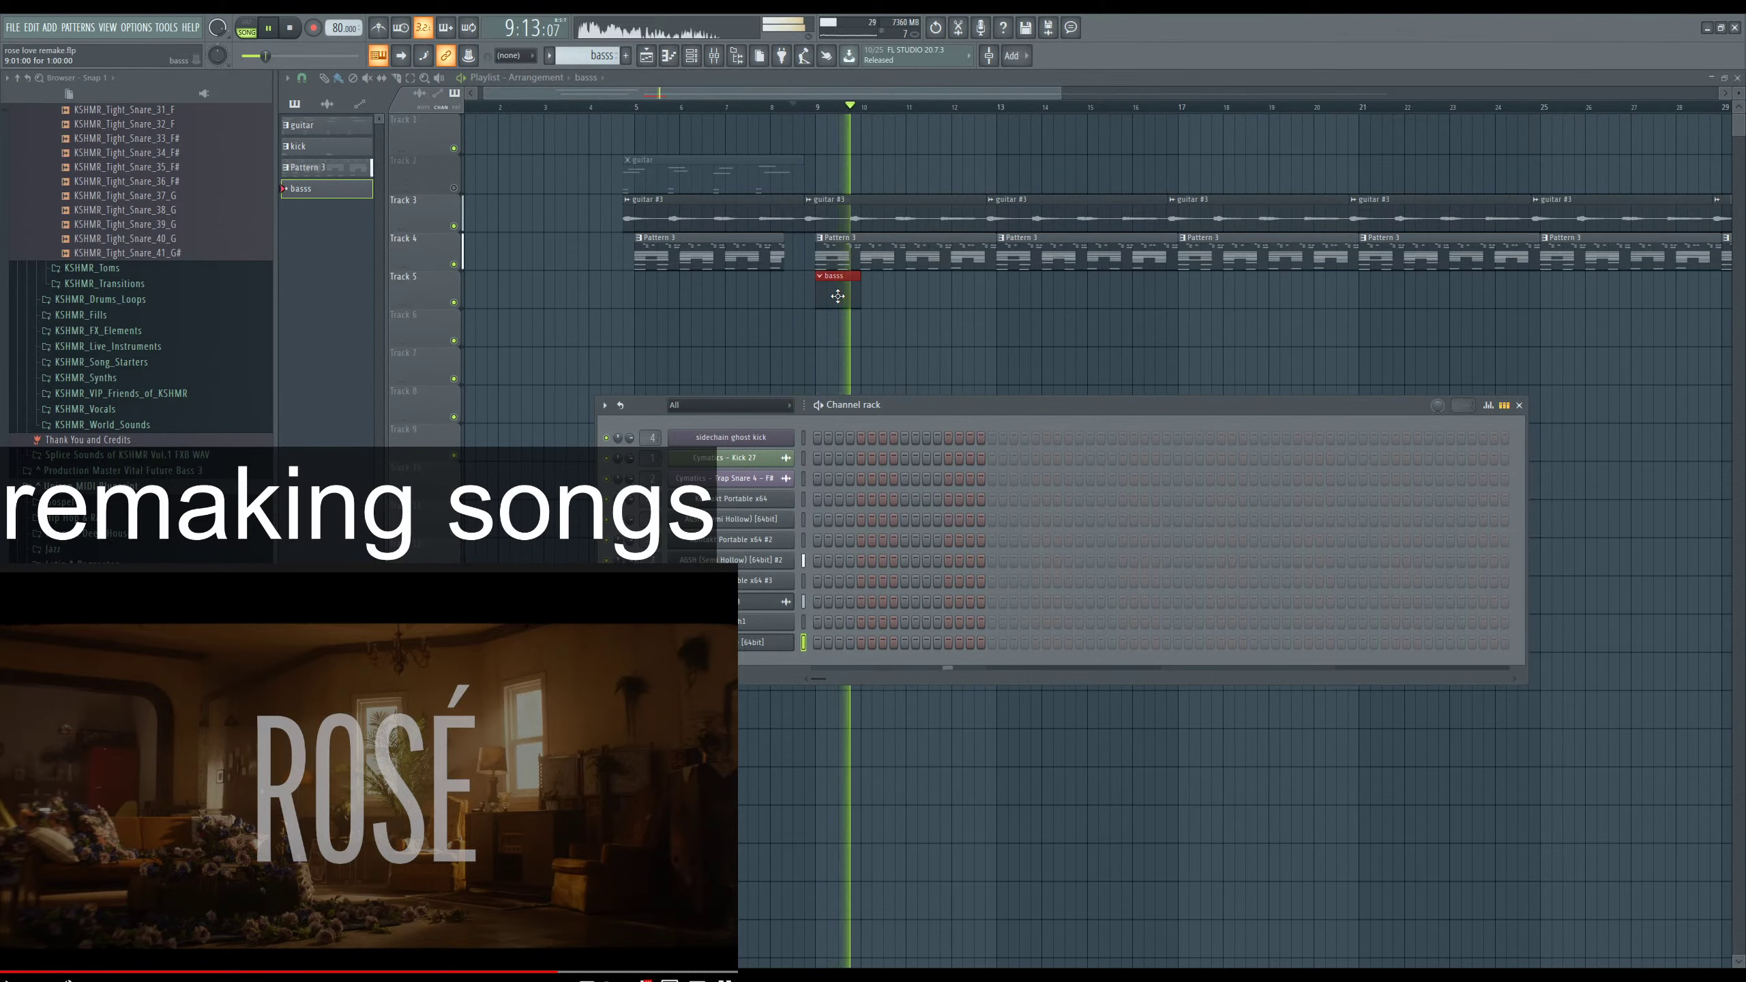
key("space")
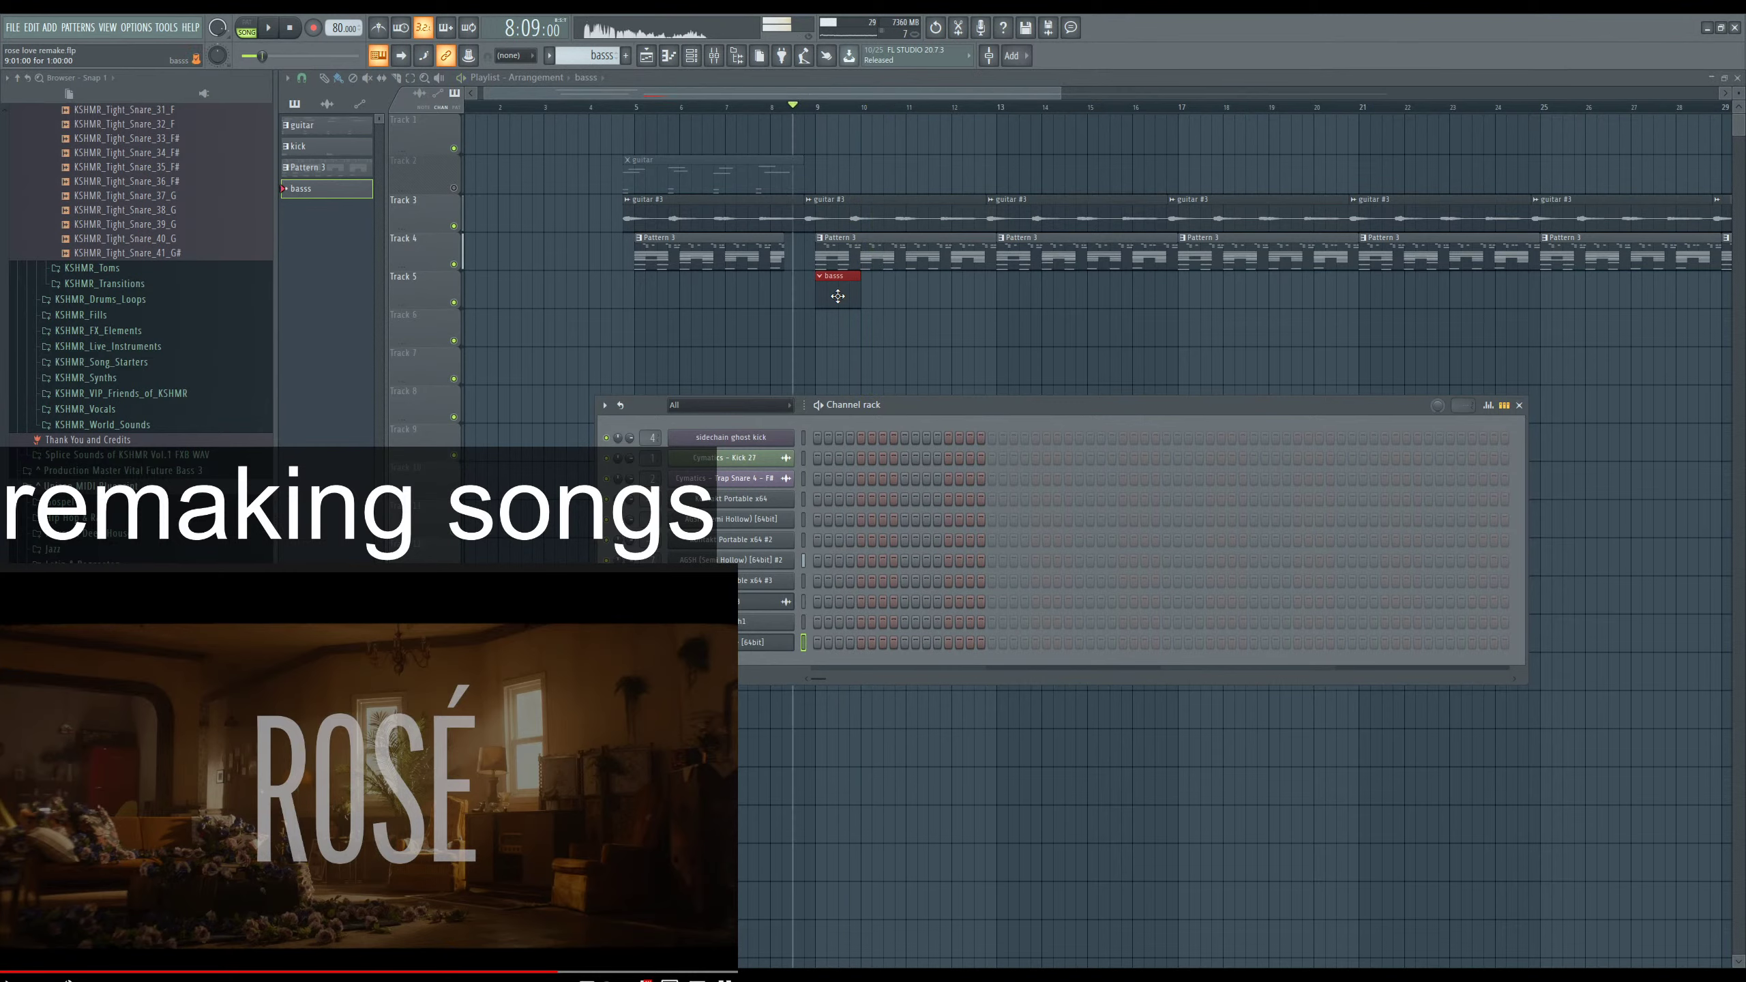
Open the Omnisphere channel, enable Glide and Solo in the Trilian bass settings, and play the arrangement with it.
left_click(757, 647)
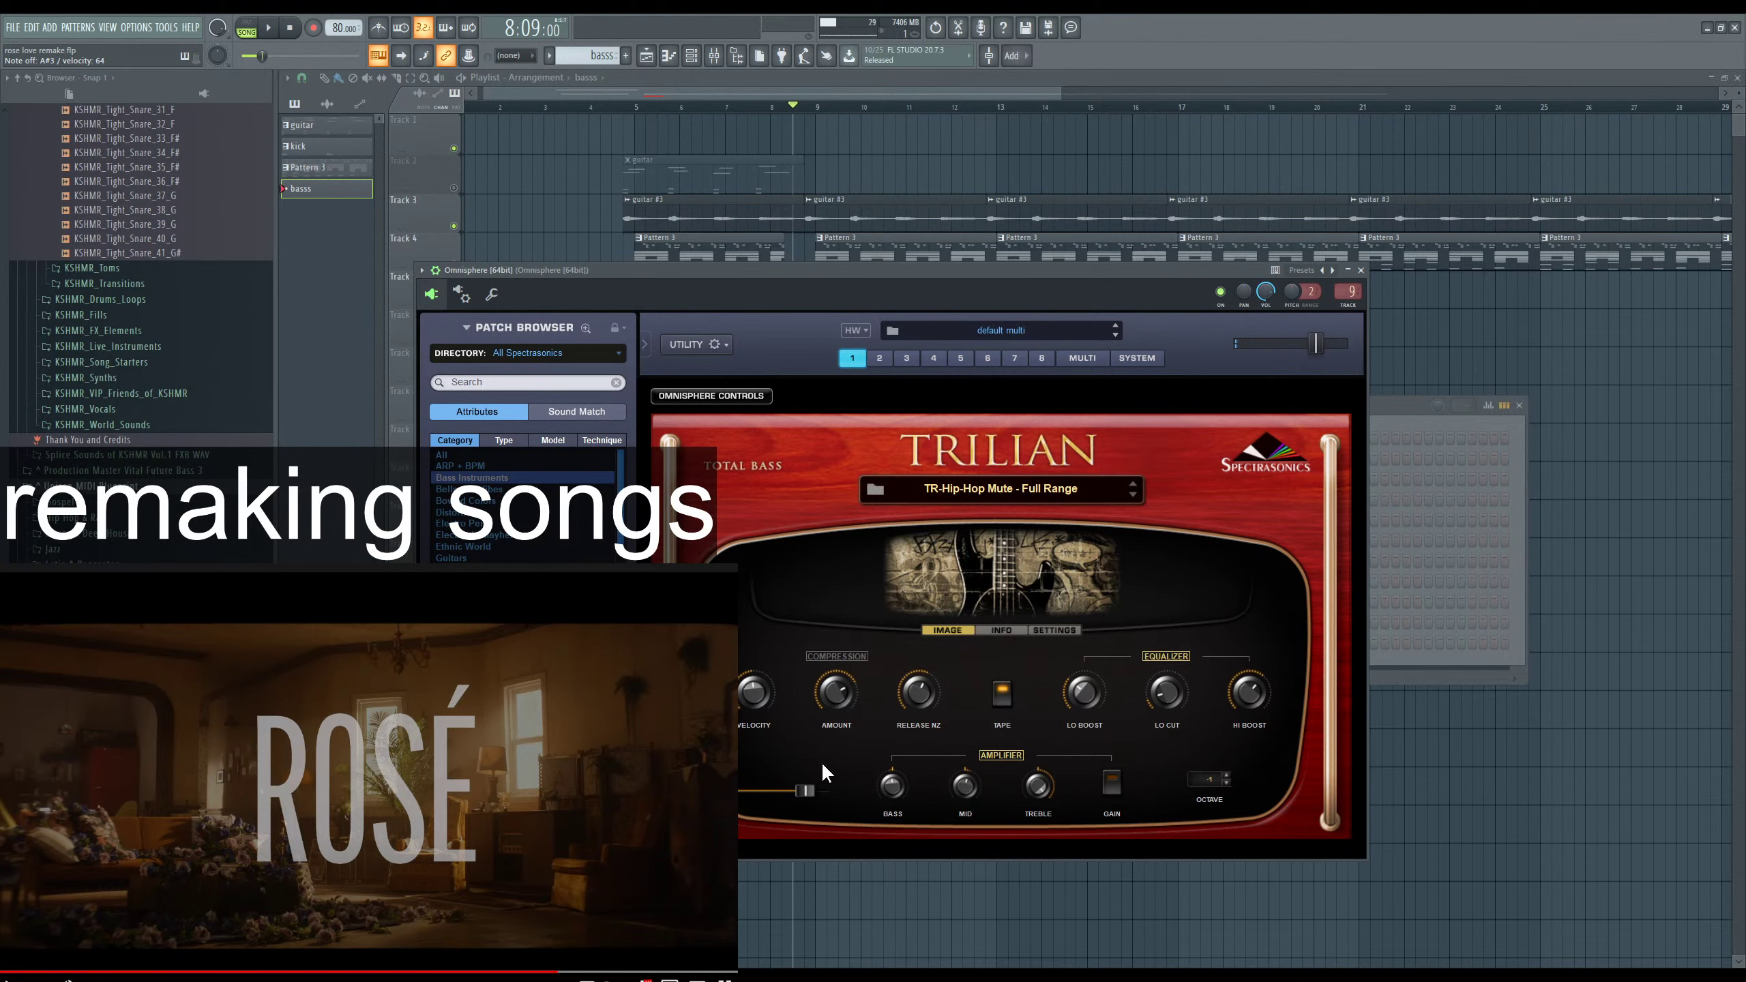
left_click(1007, 628)
left_click(1035, 628)
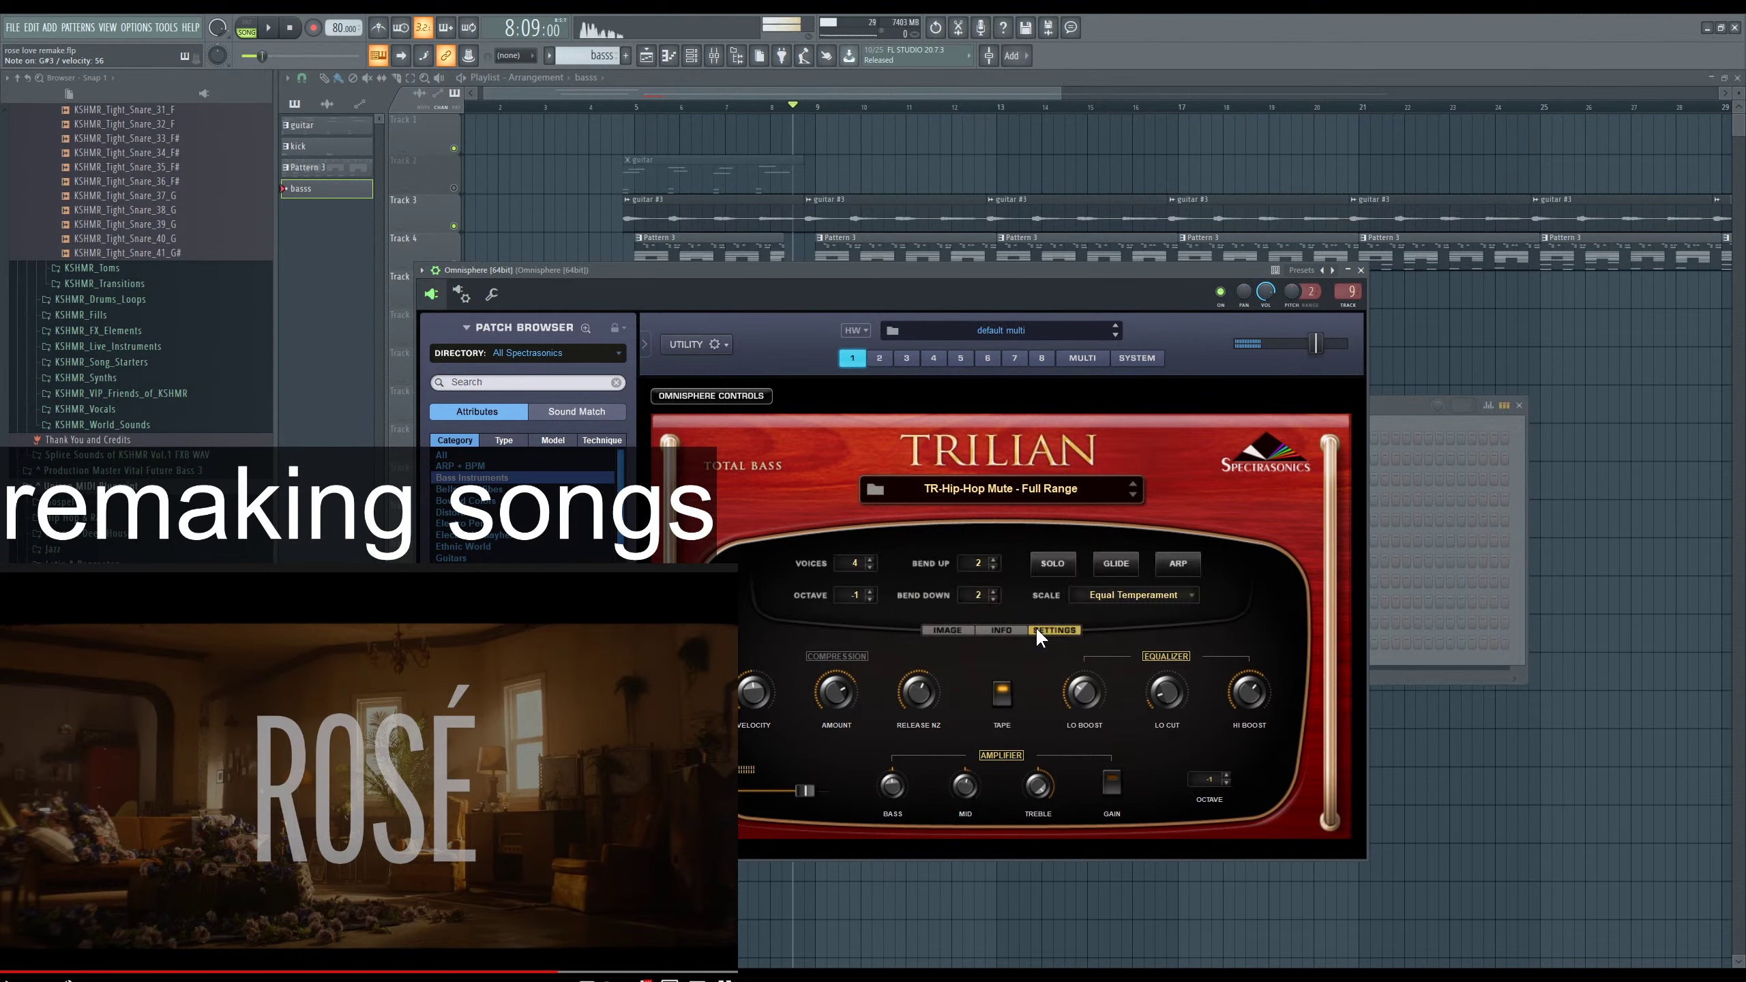
left_click(1114, 570)
left_click(1064, 563)
key("space")
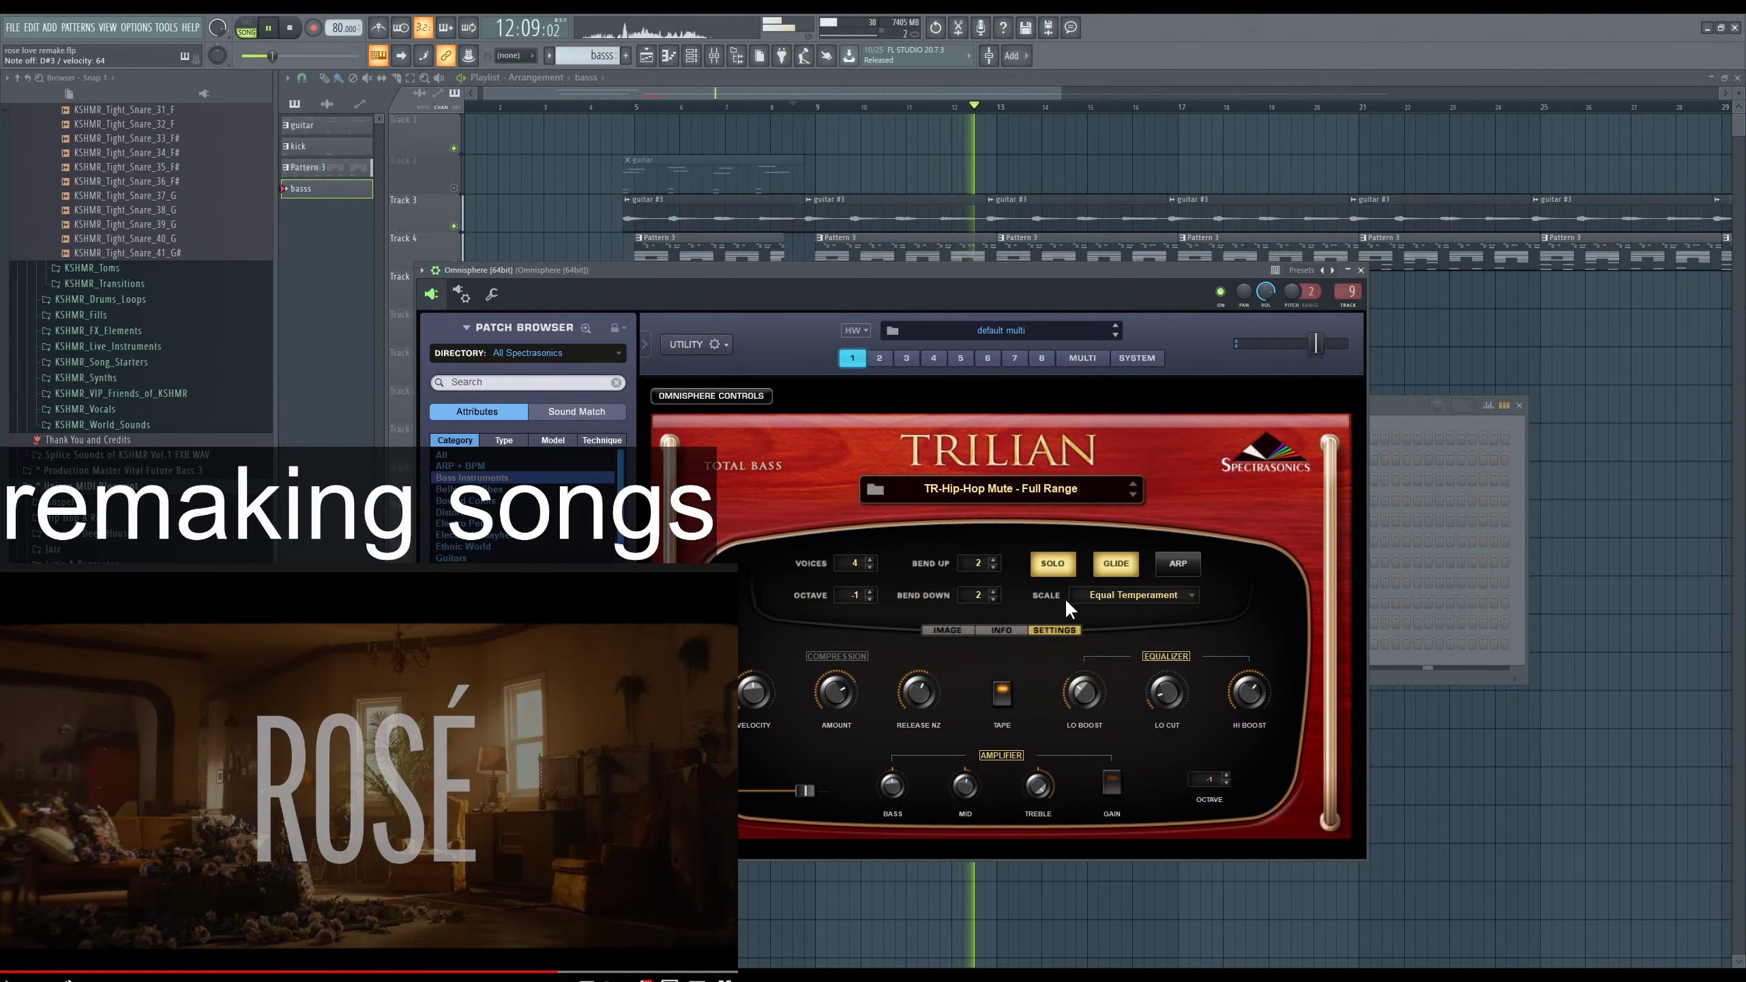
Record a four-bar bass line with Omnisphere into the basss pattern, with its piano roll open, and stop playback.
left_click(1415, 405)
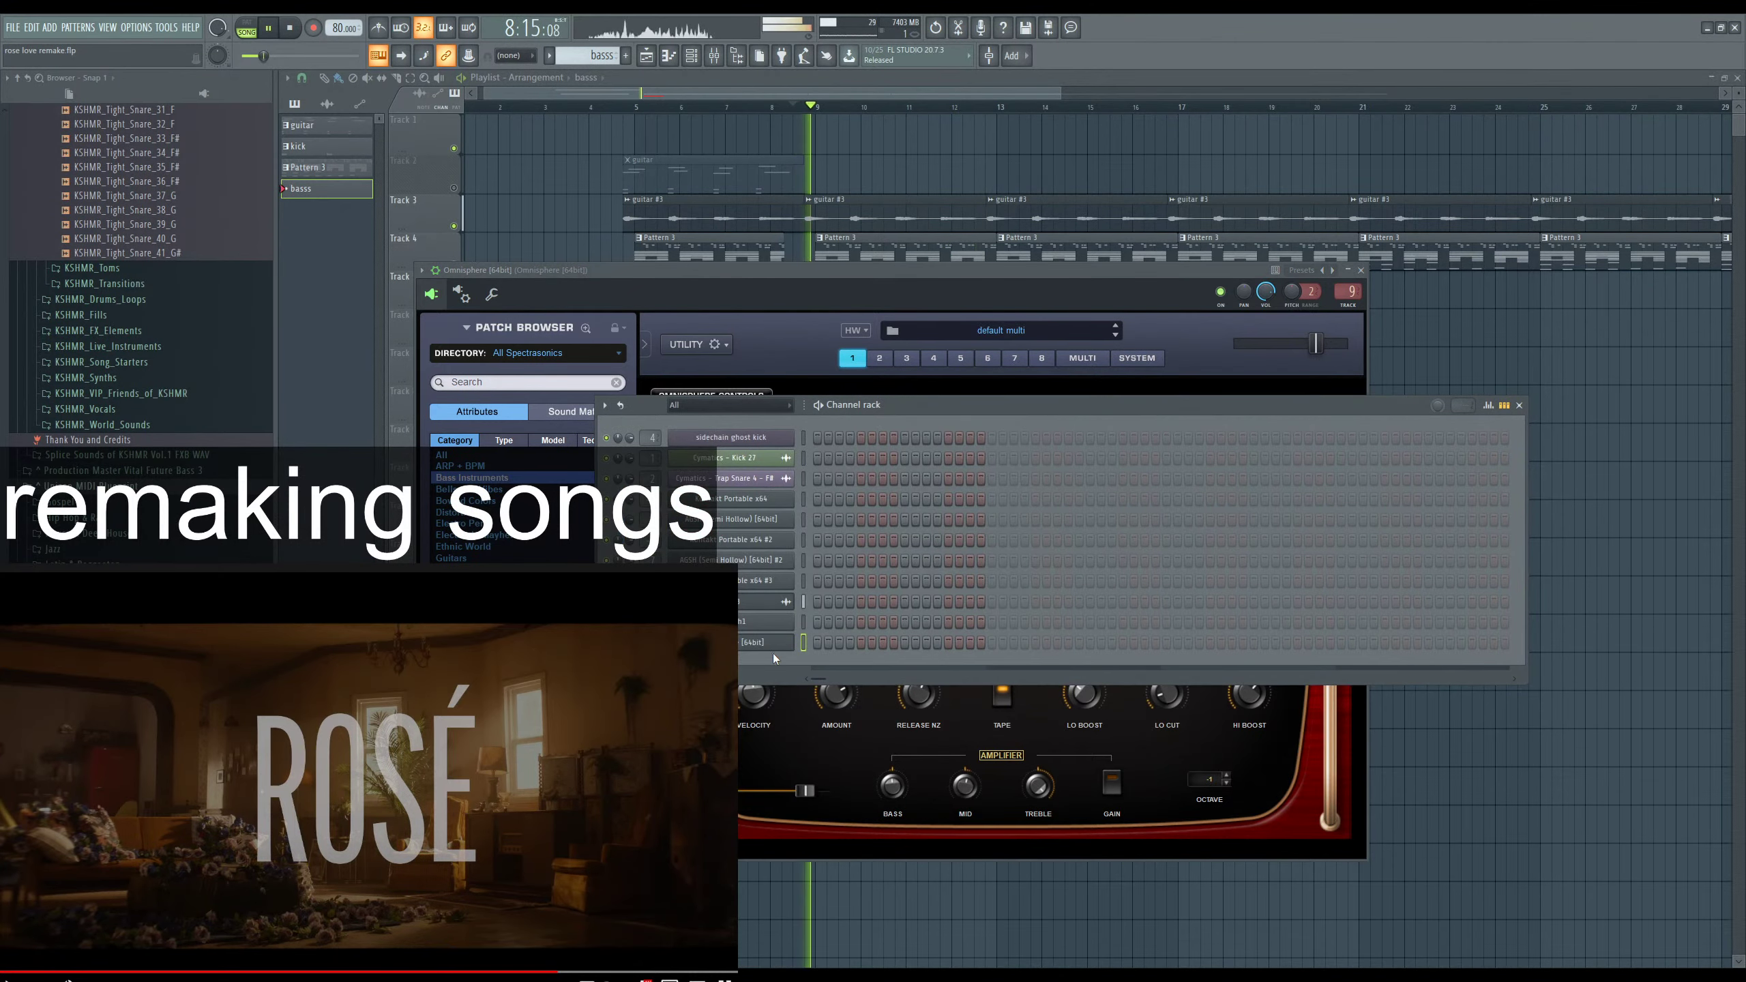
key("space")
key("F7")
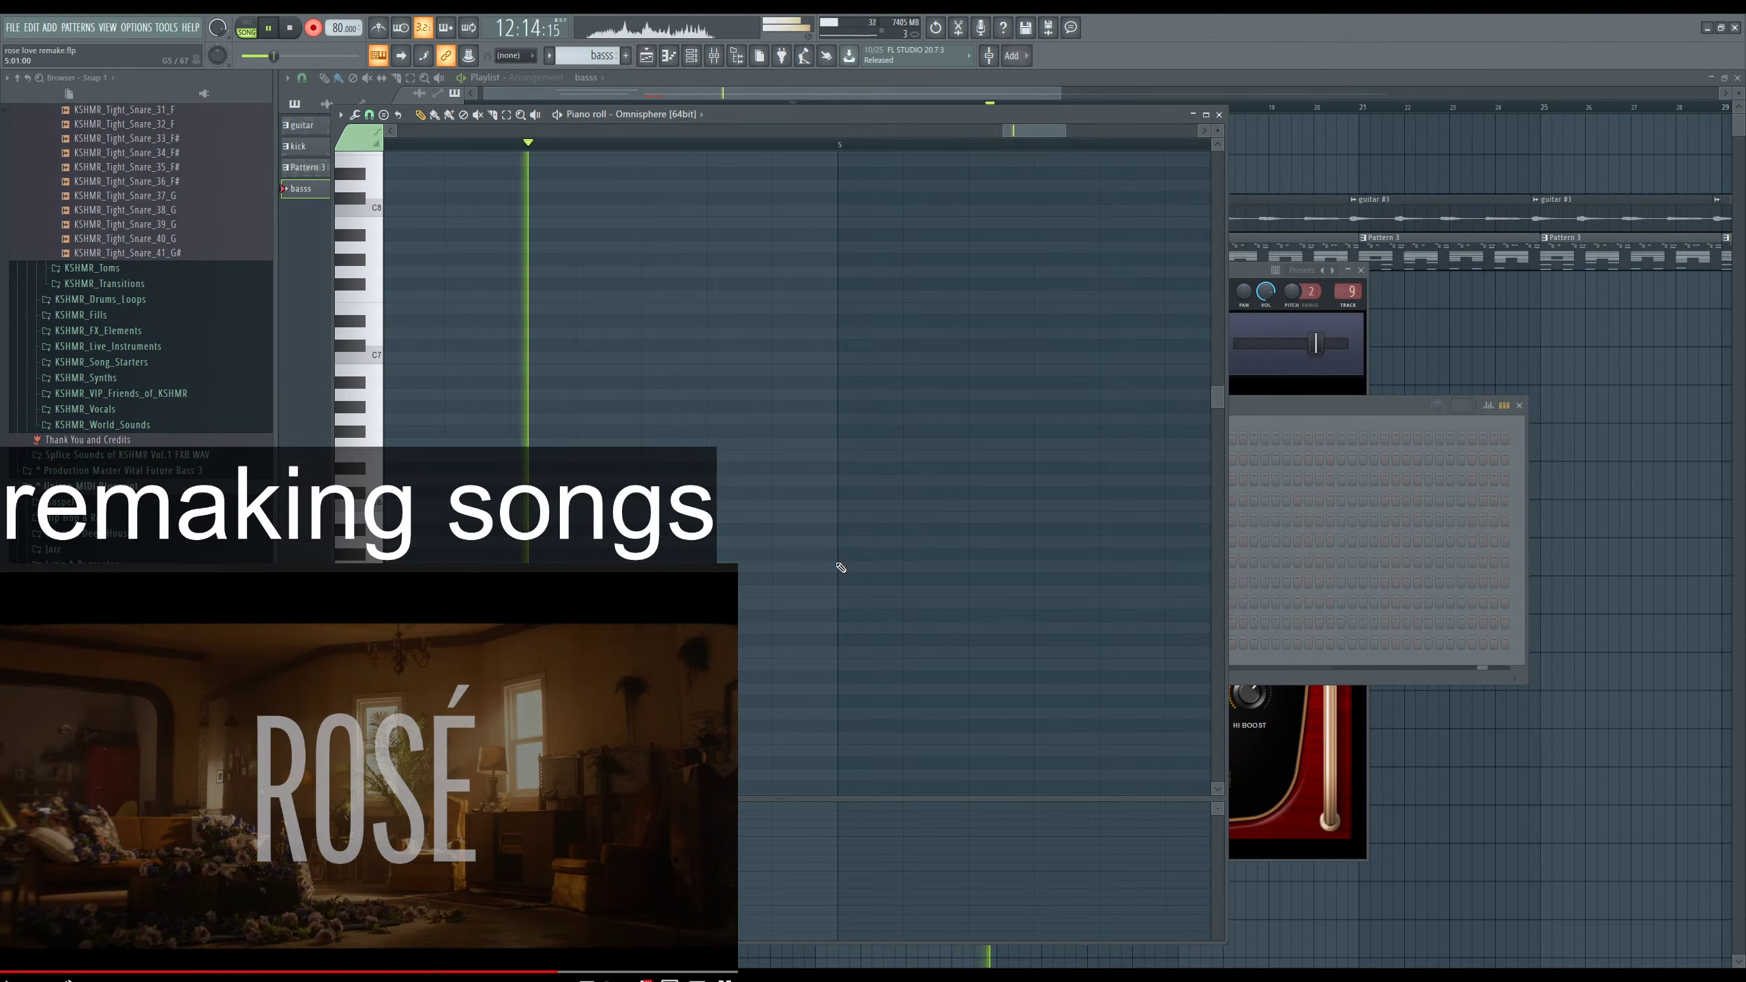
key("space")
key("space")
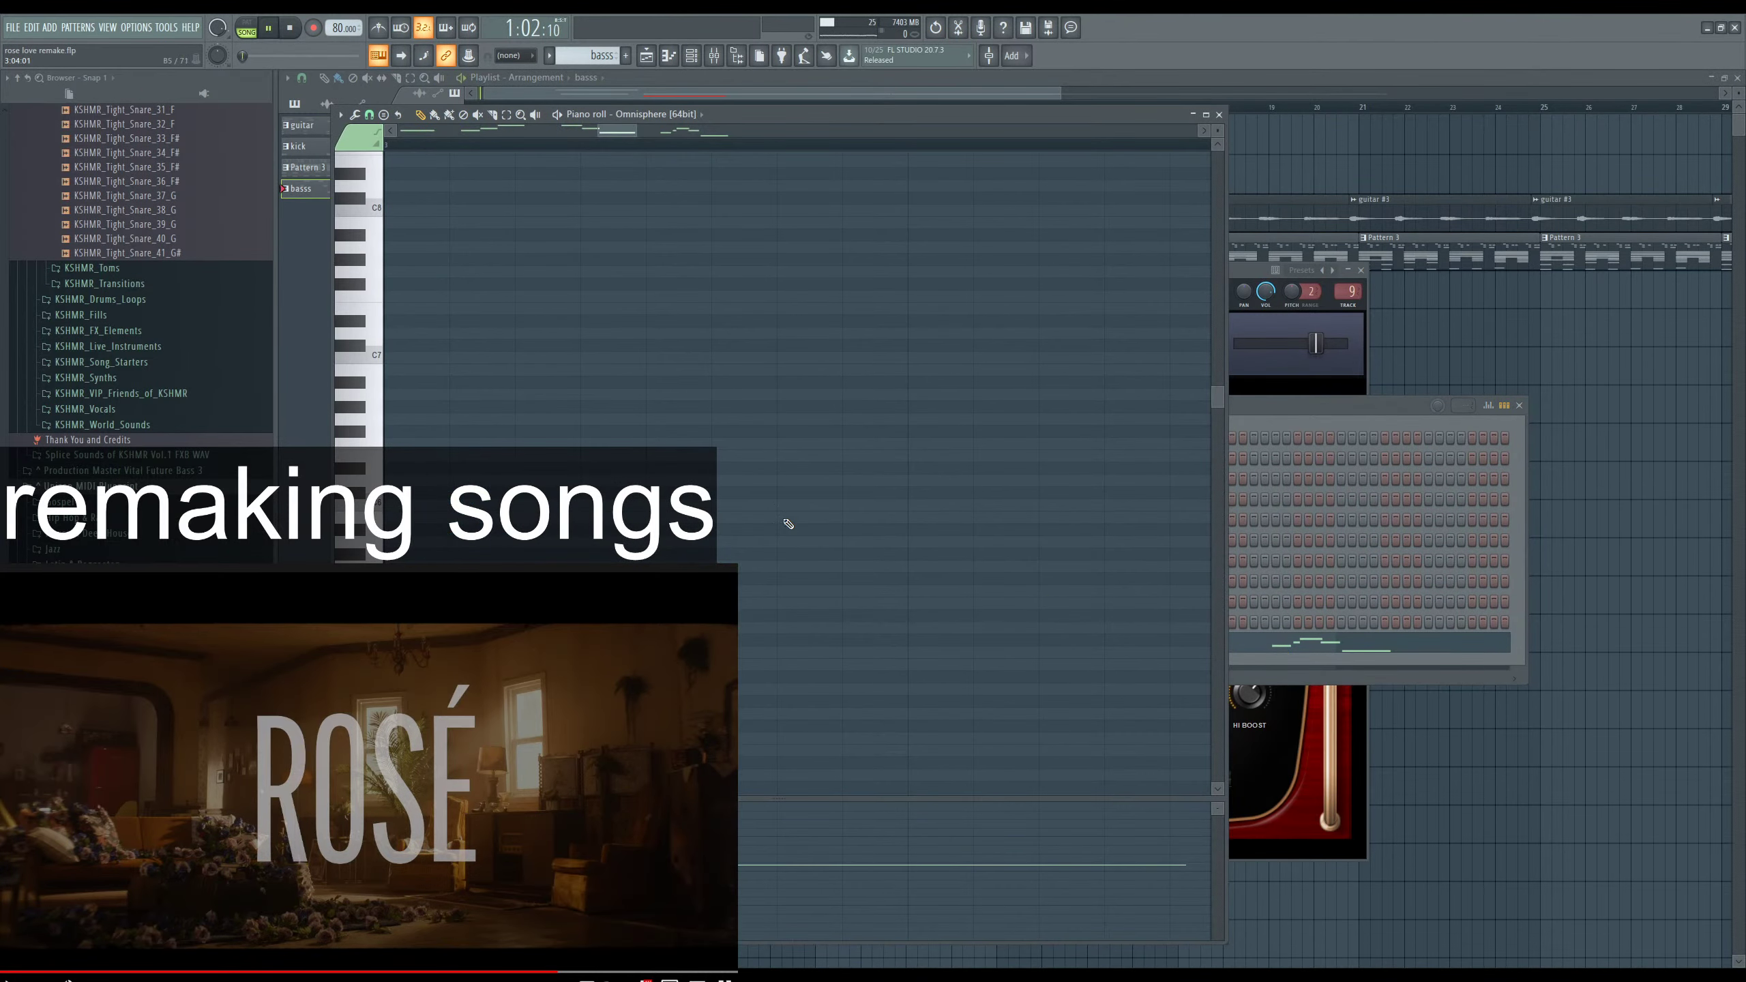
Play the arrangement from just before bar 9 and examine the recorded Omnisphere notes of the basss clip in the piano roll.
scroll(790, 526, "up", 3)
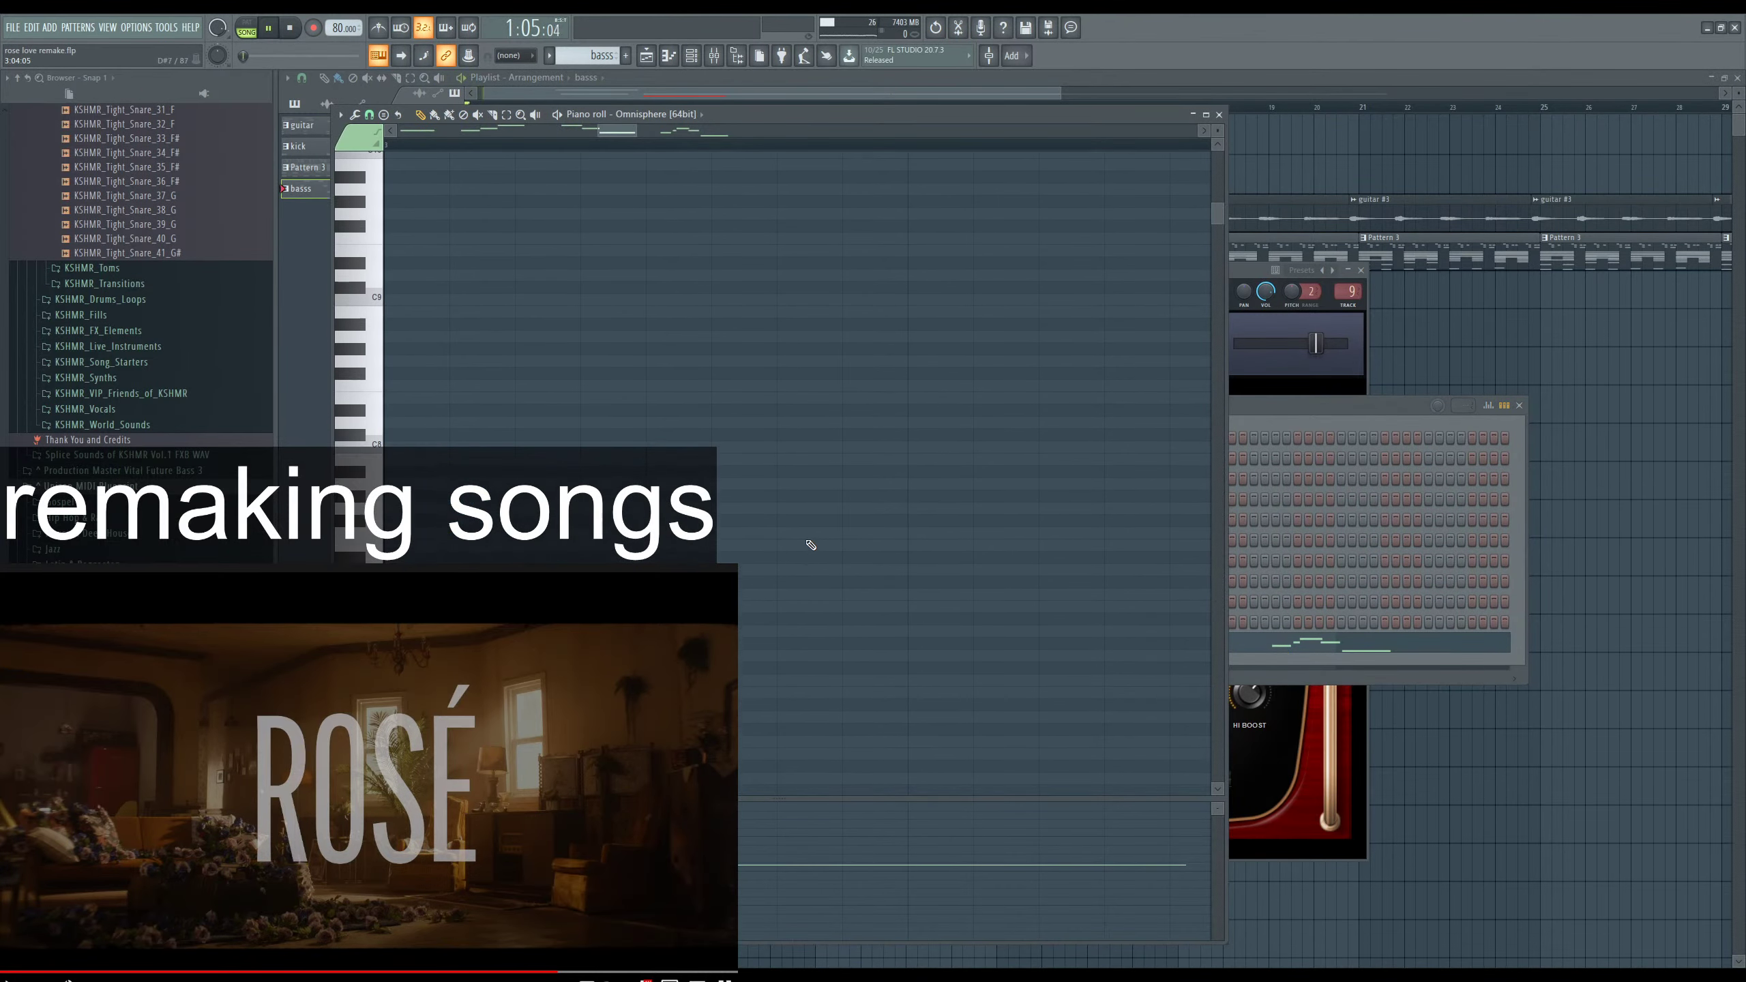
key("F5")
left_click(805, 107)
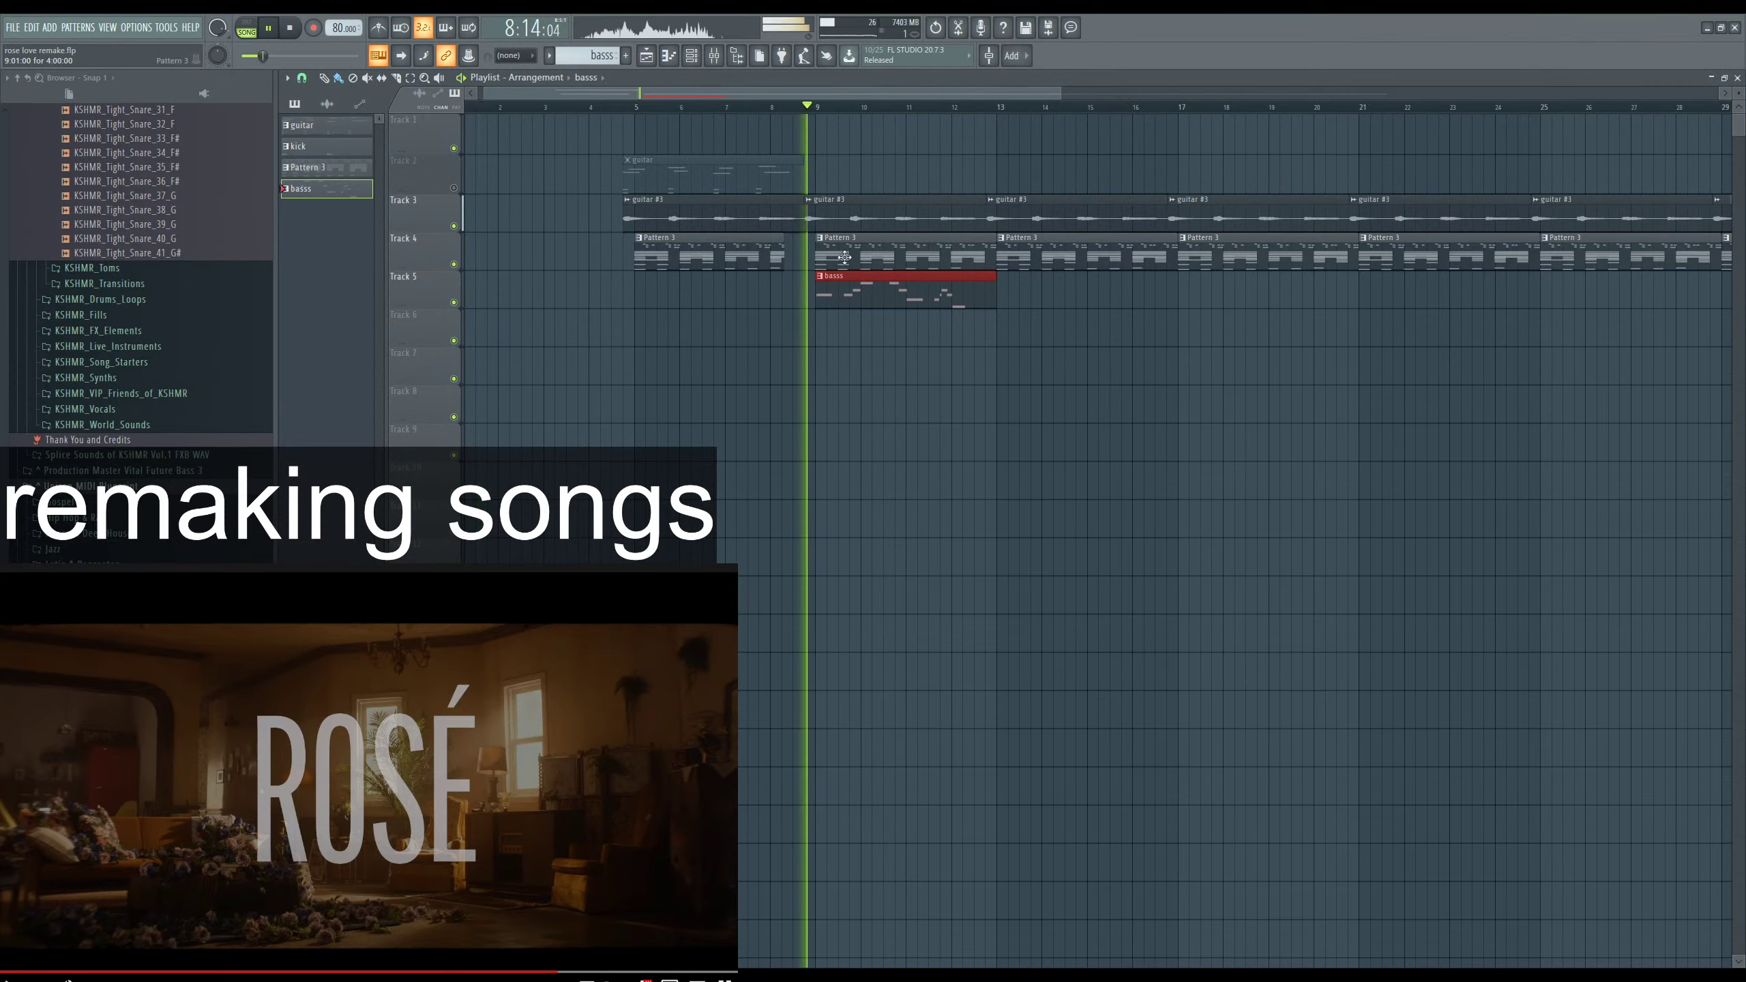
double_click(848, 290)
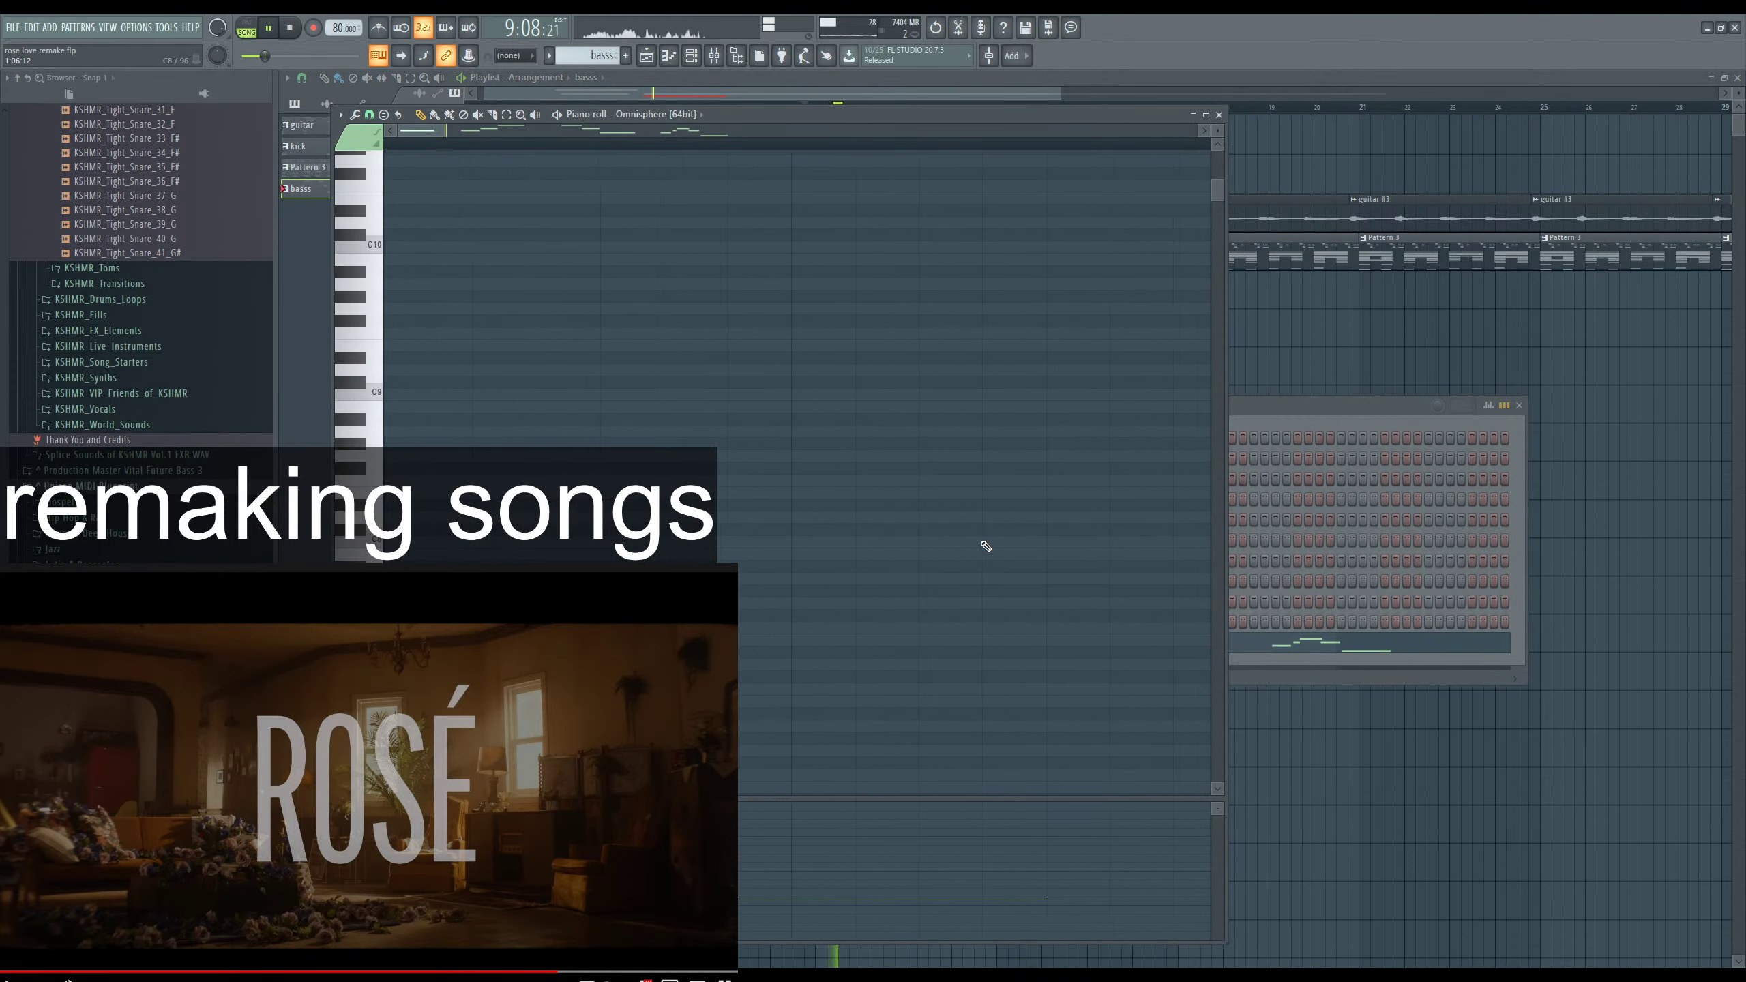
scroll(982, 542, "down", 5)
scroll(1001, 577, "down", 12)
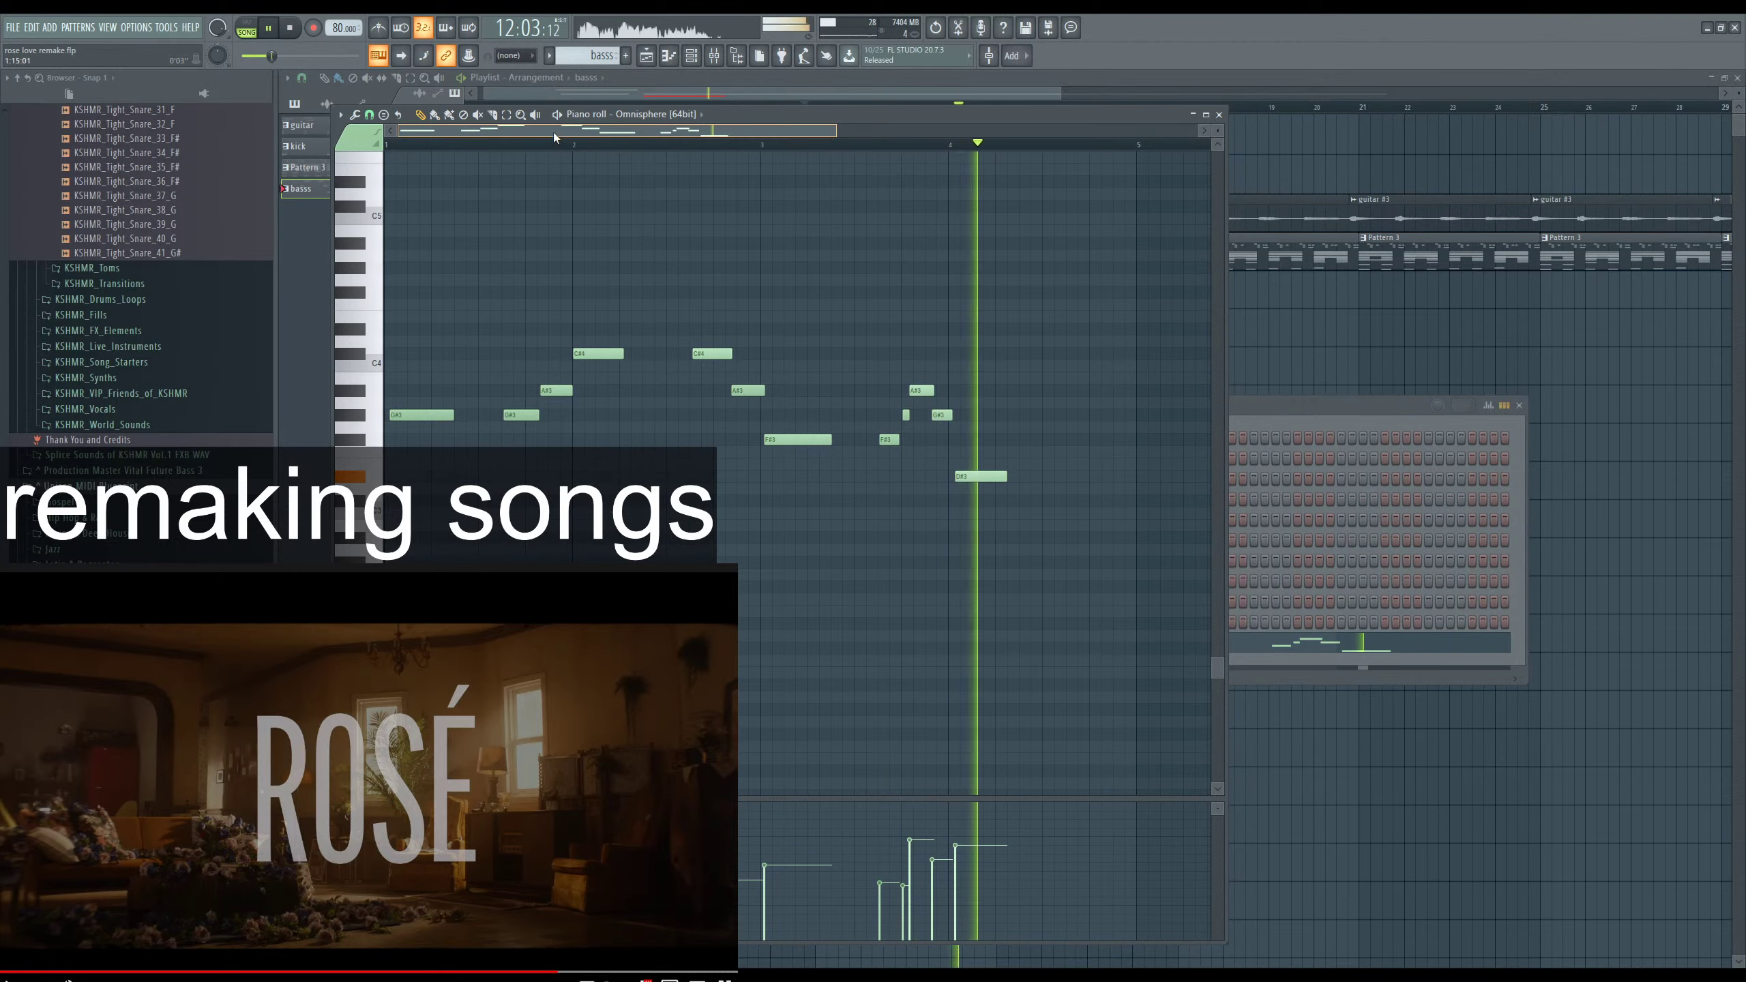
scroll(421, 290, "up", 3)
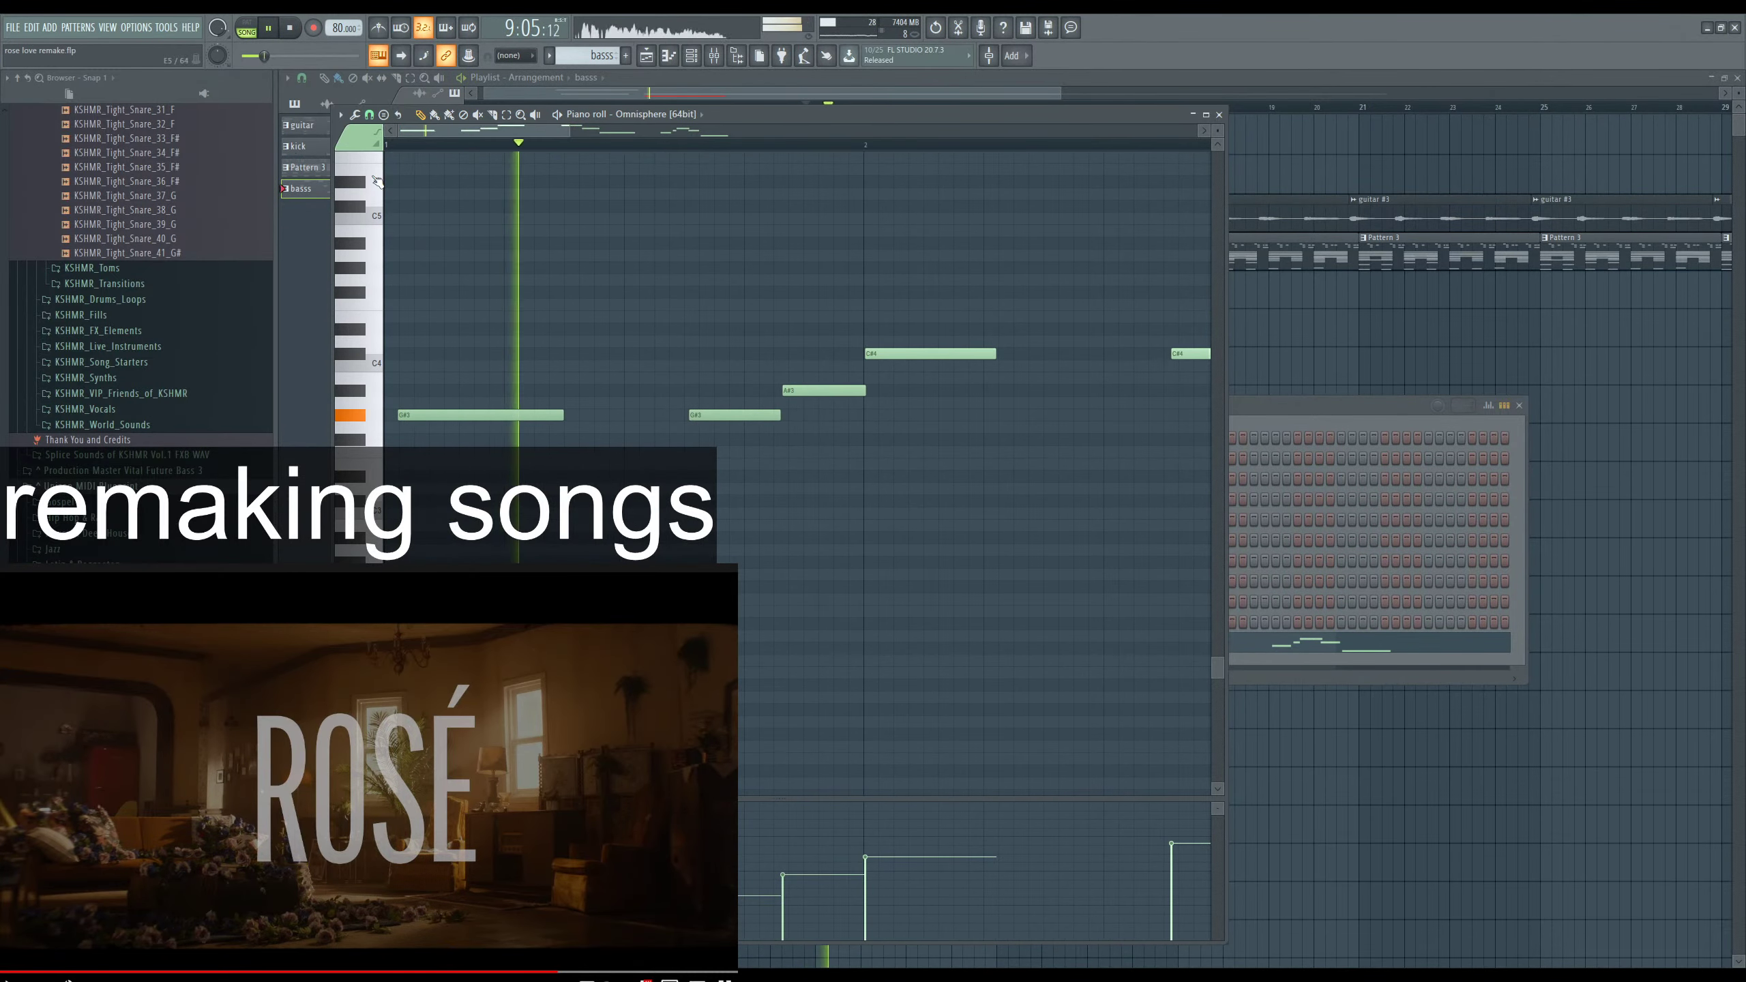
scroll(475, 261, "down", 2)
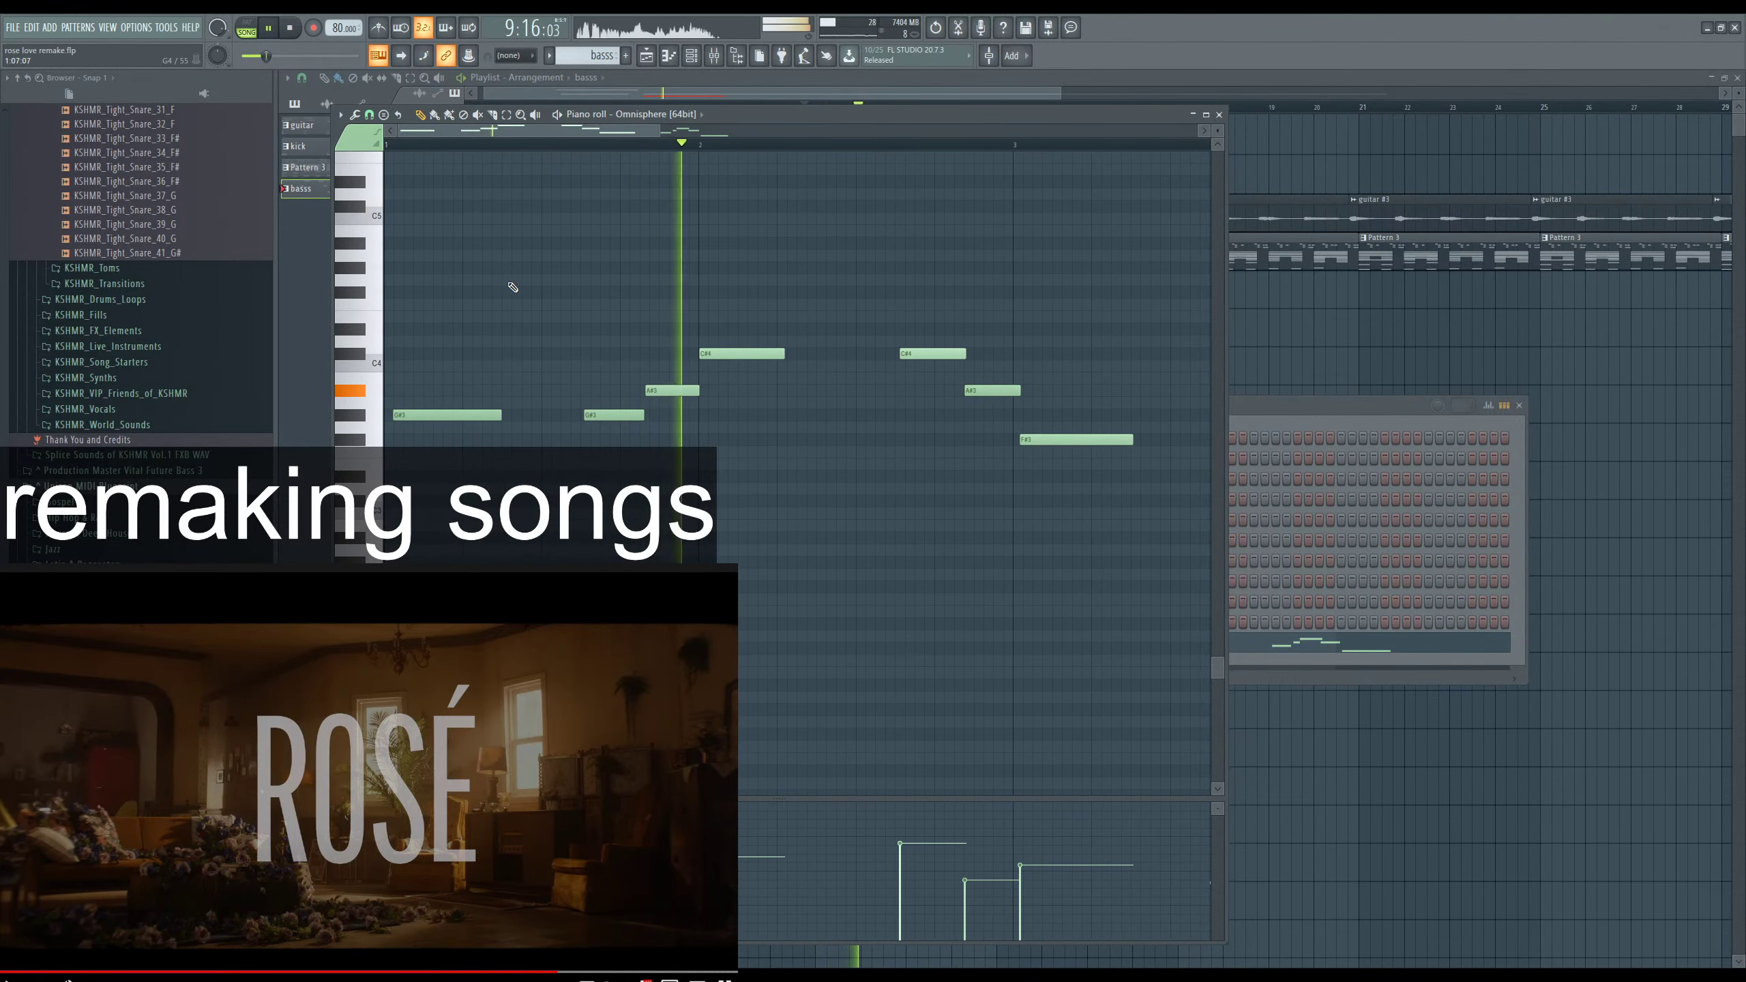
scroll(1018, 486, "up", 3)
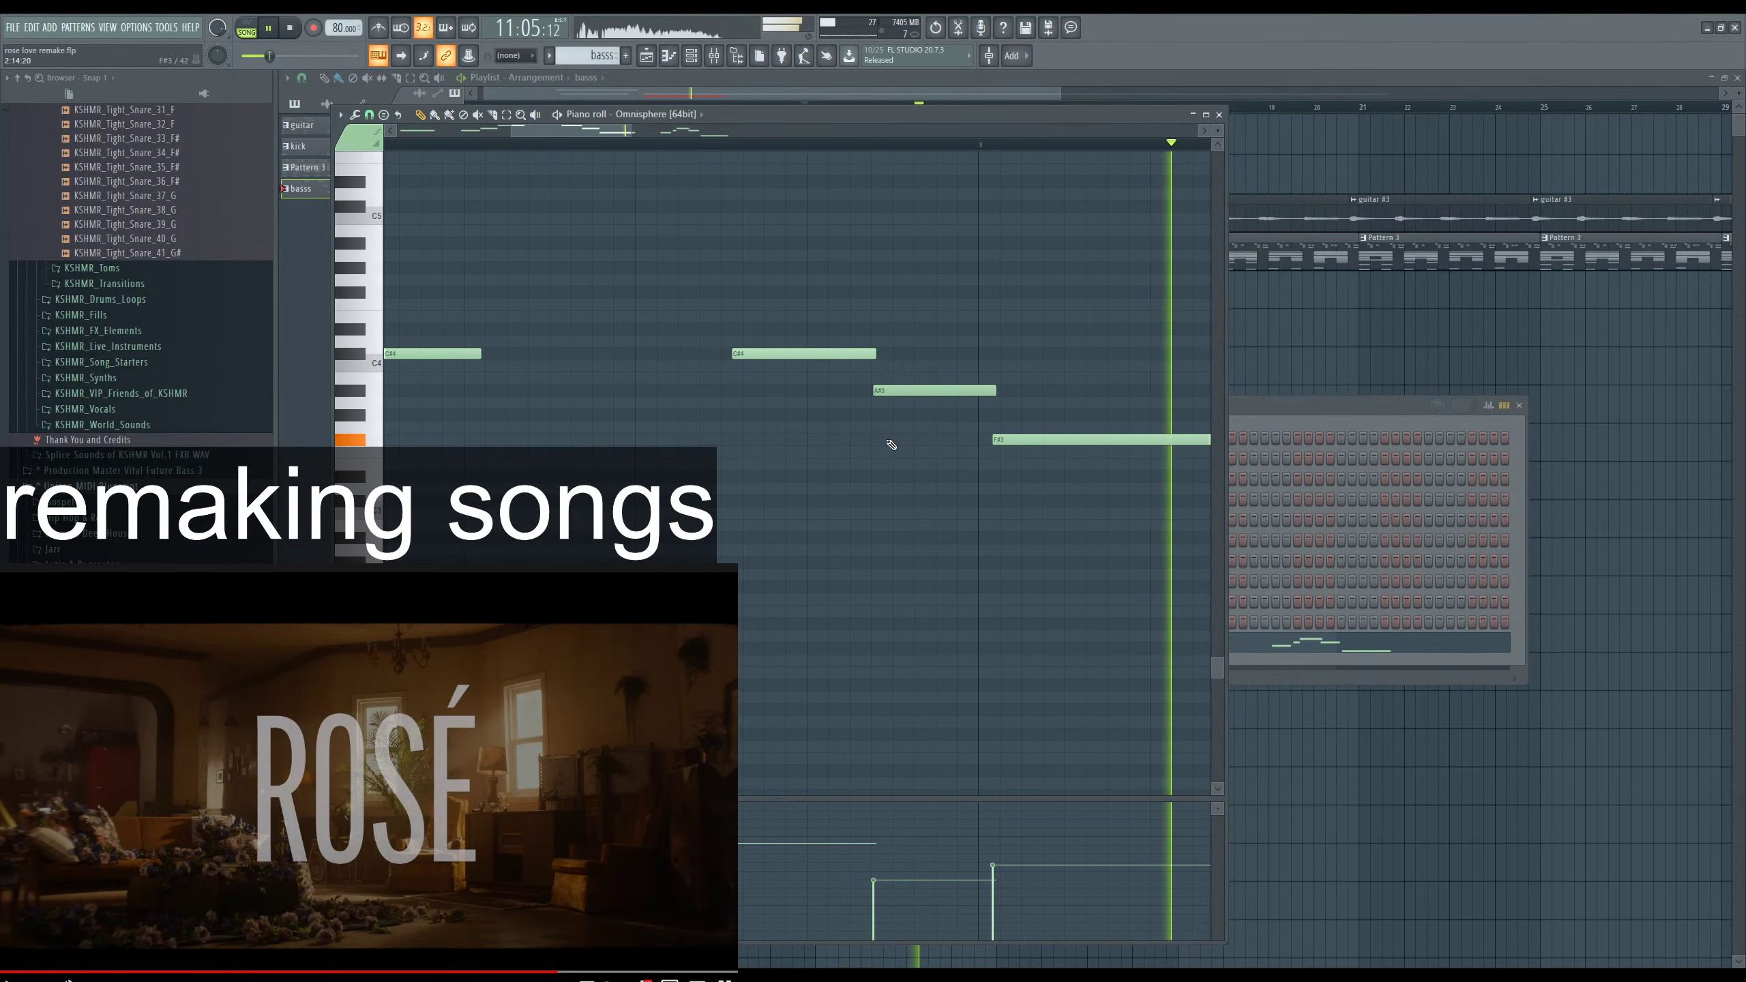
Select all recorded bass notes, quantize their start times to half steps, and replay the arrangement to check the timing.
key("ctrl+a")
scroll(892, 444, "down", 3)
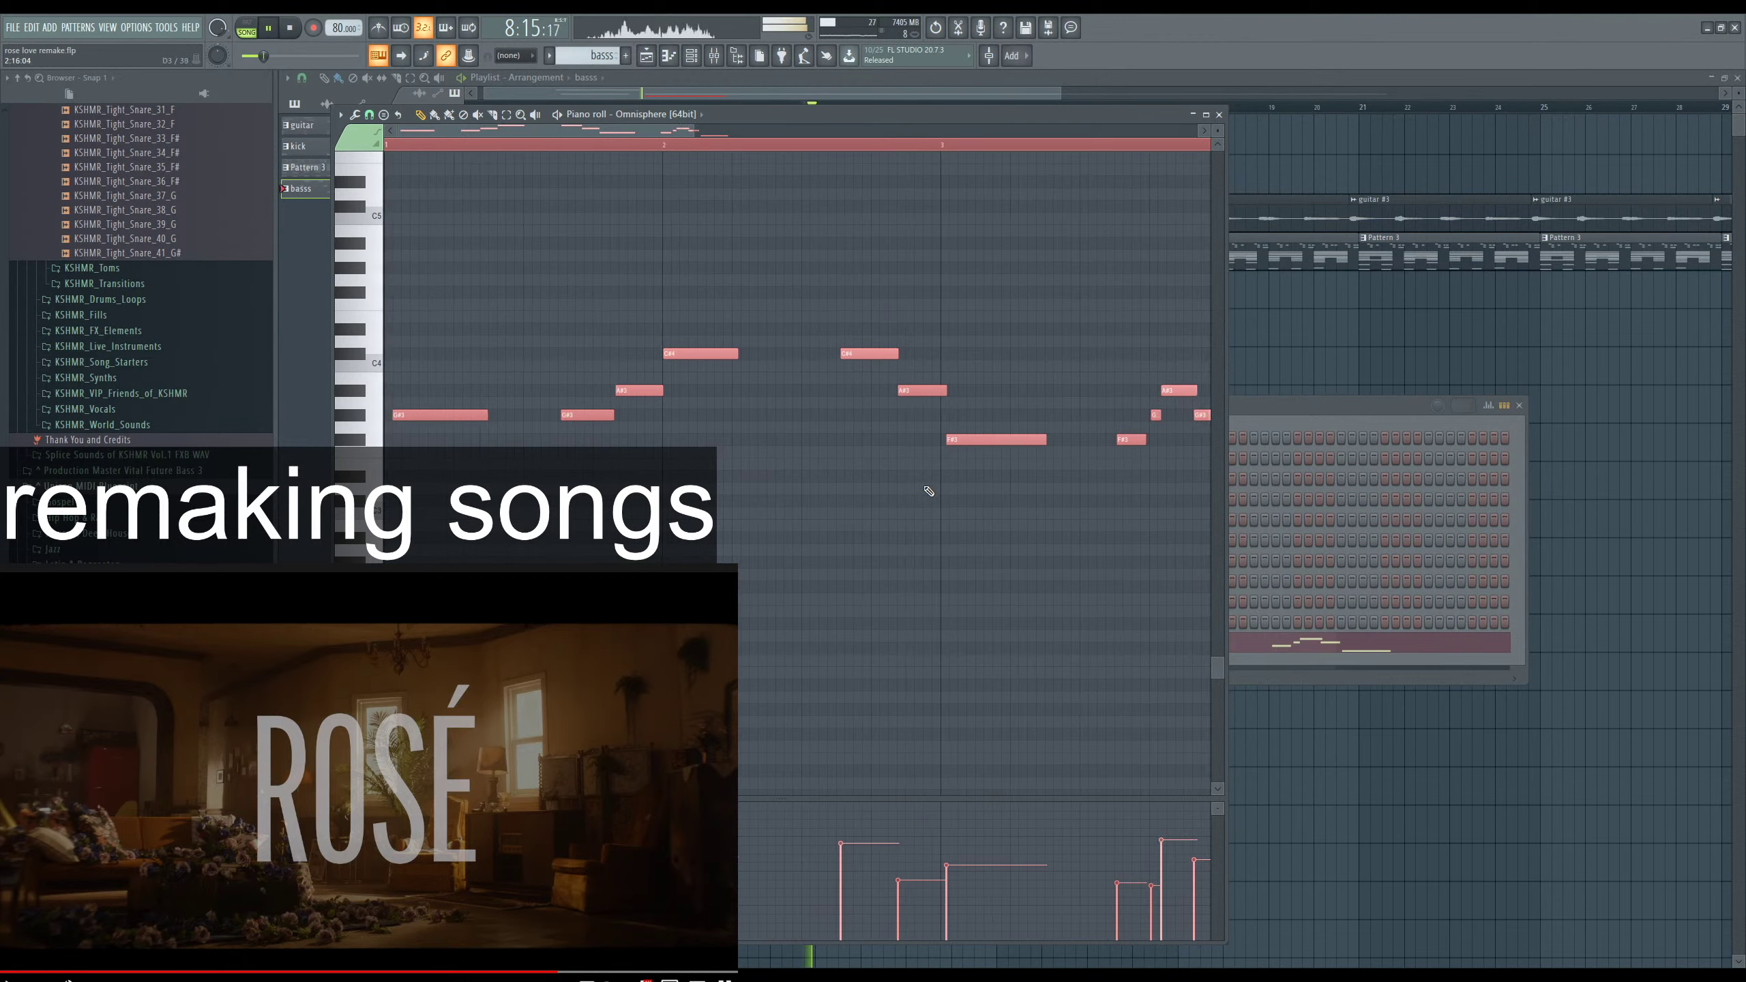
scroll(423, 141, "up", 3)
key("space")
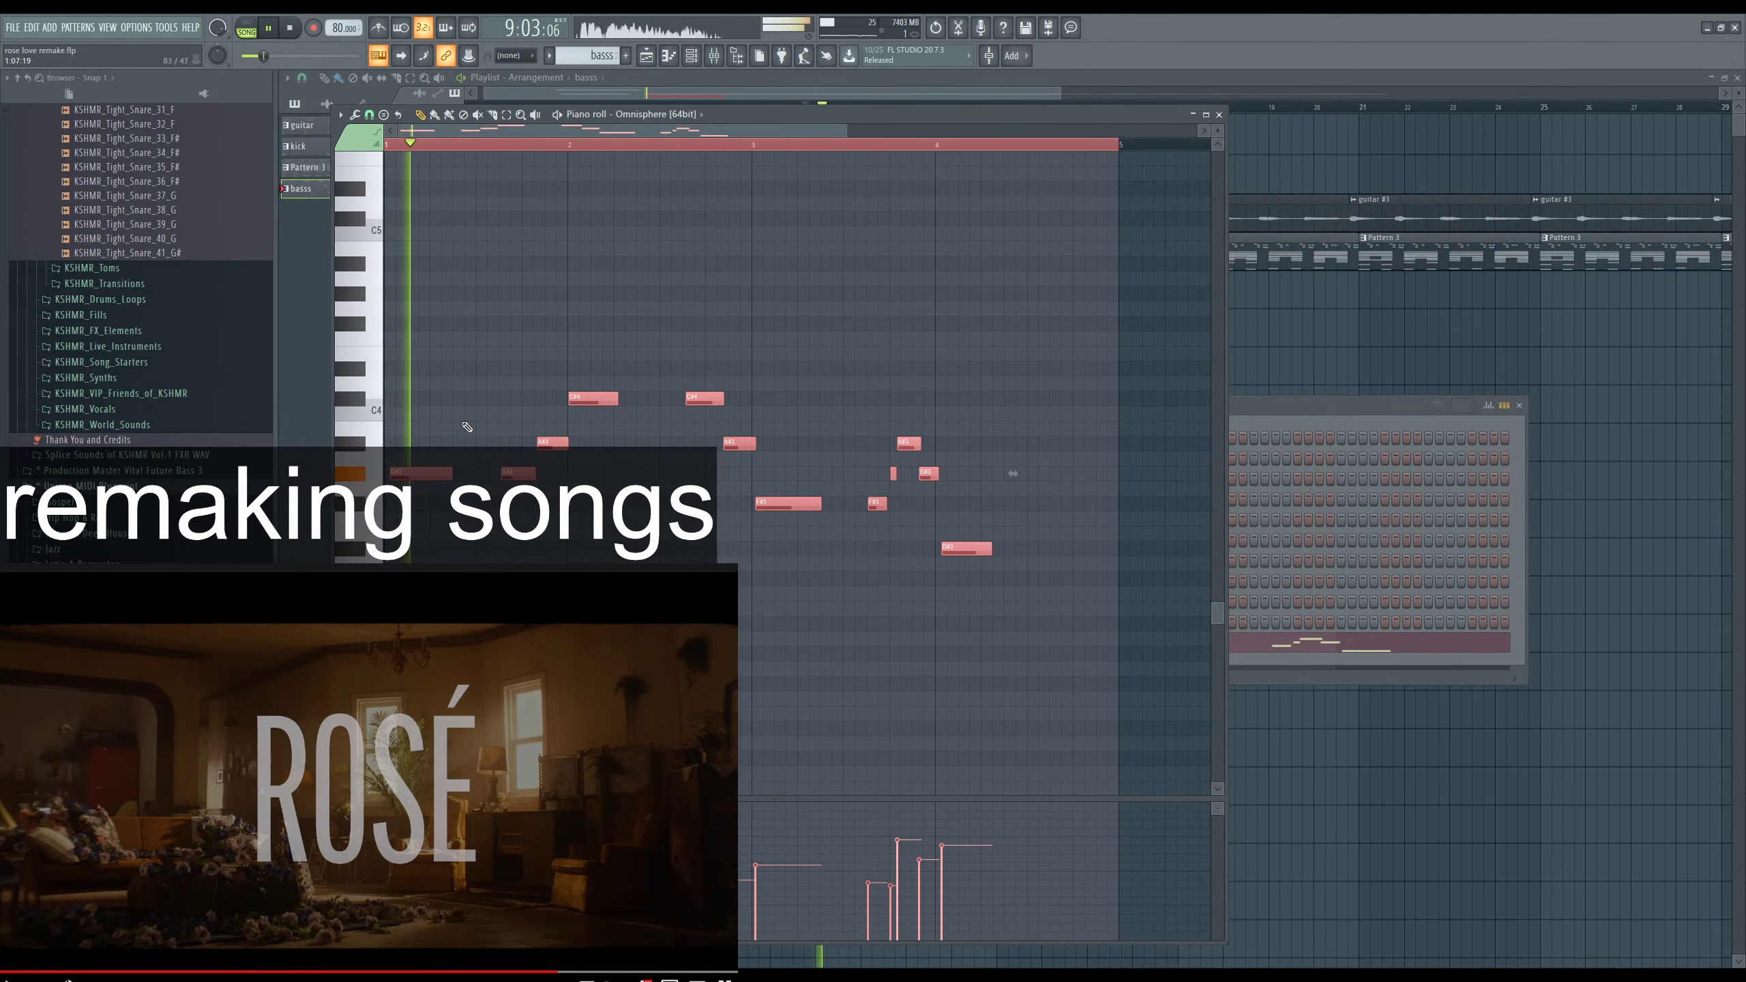
left_click(422, 474)
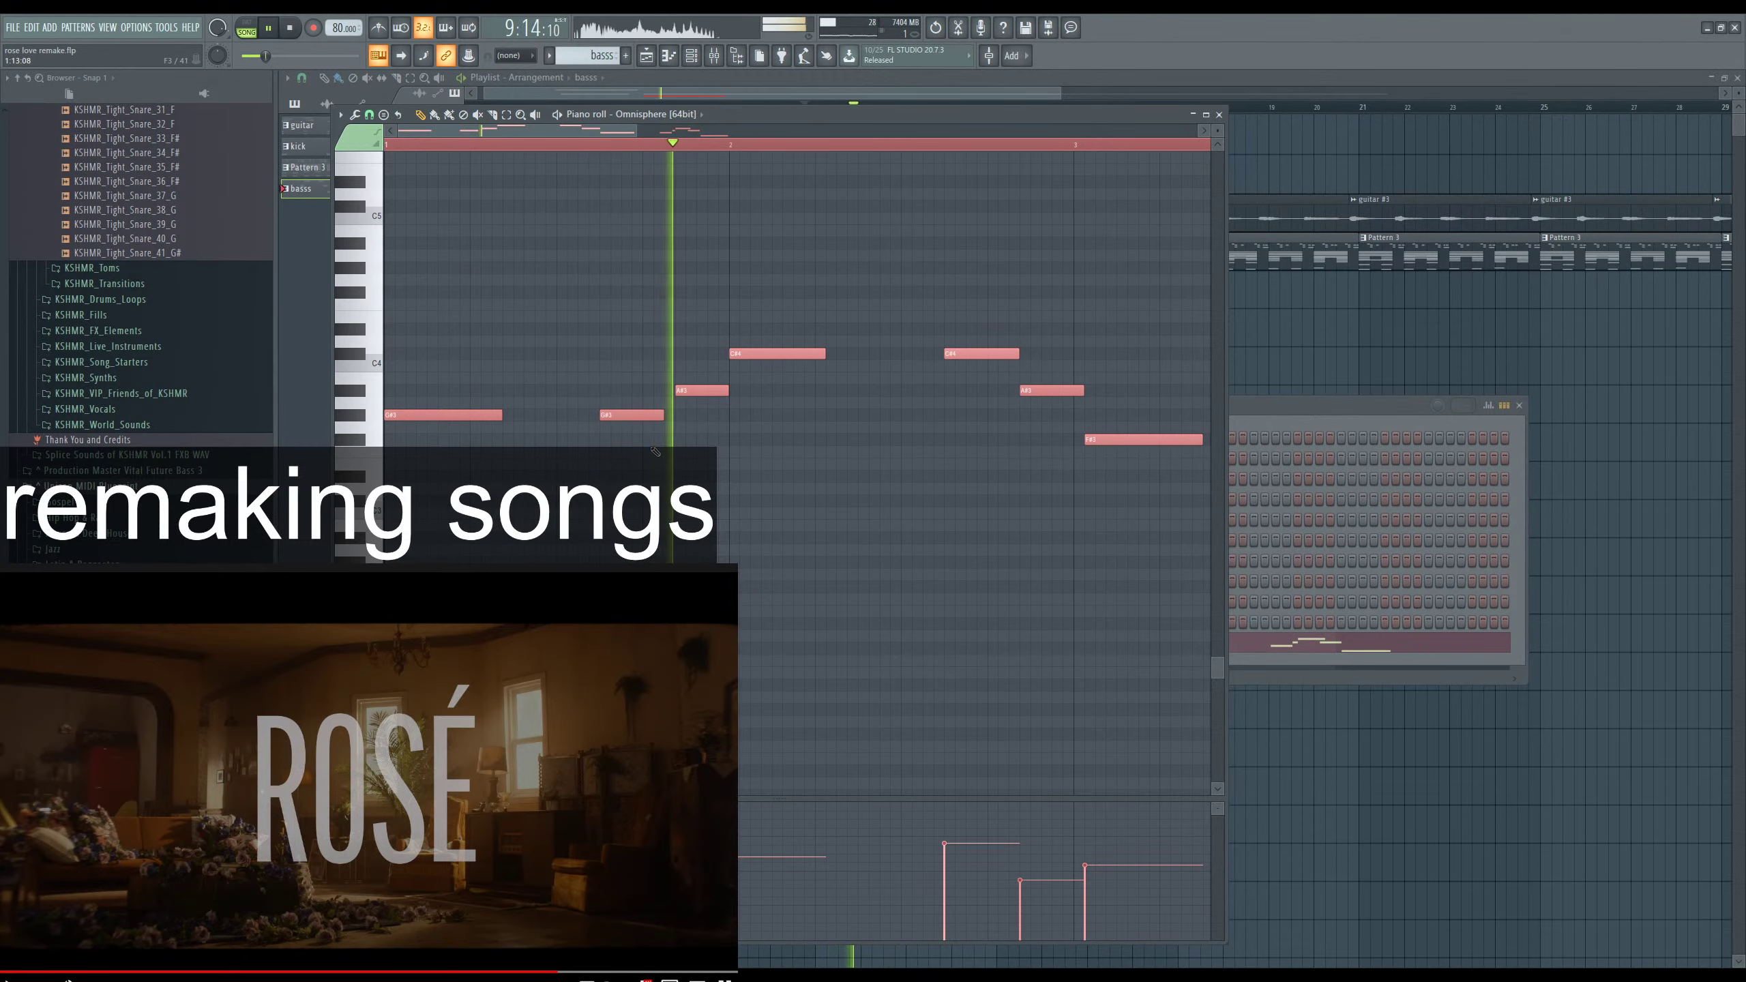
key("space")
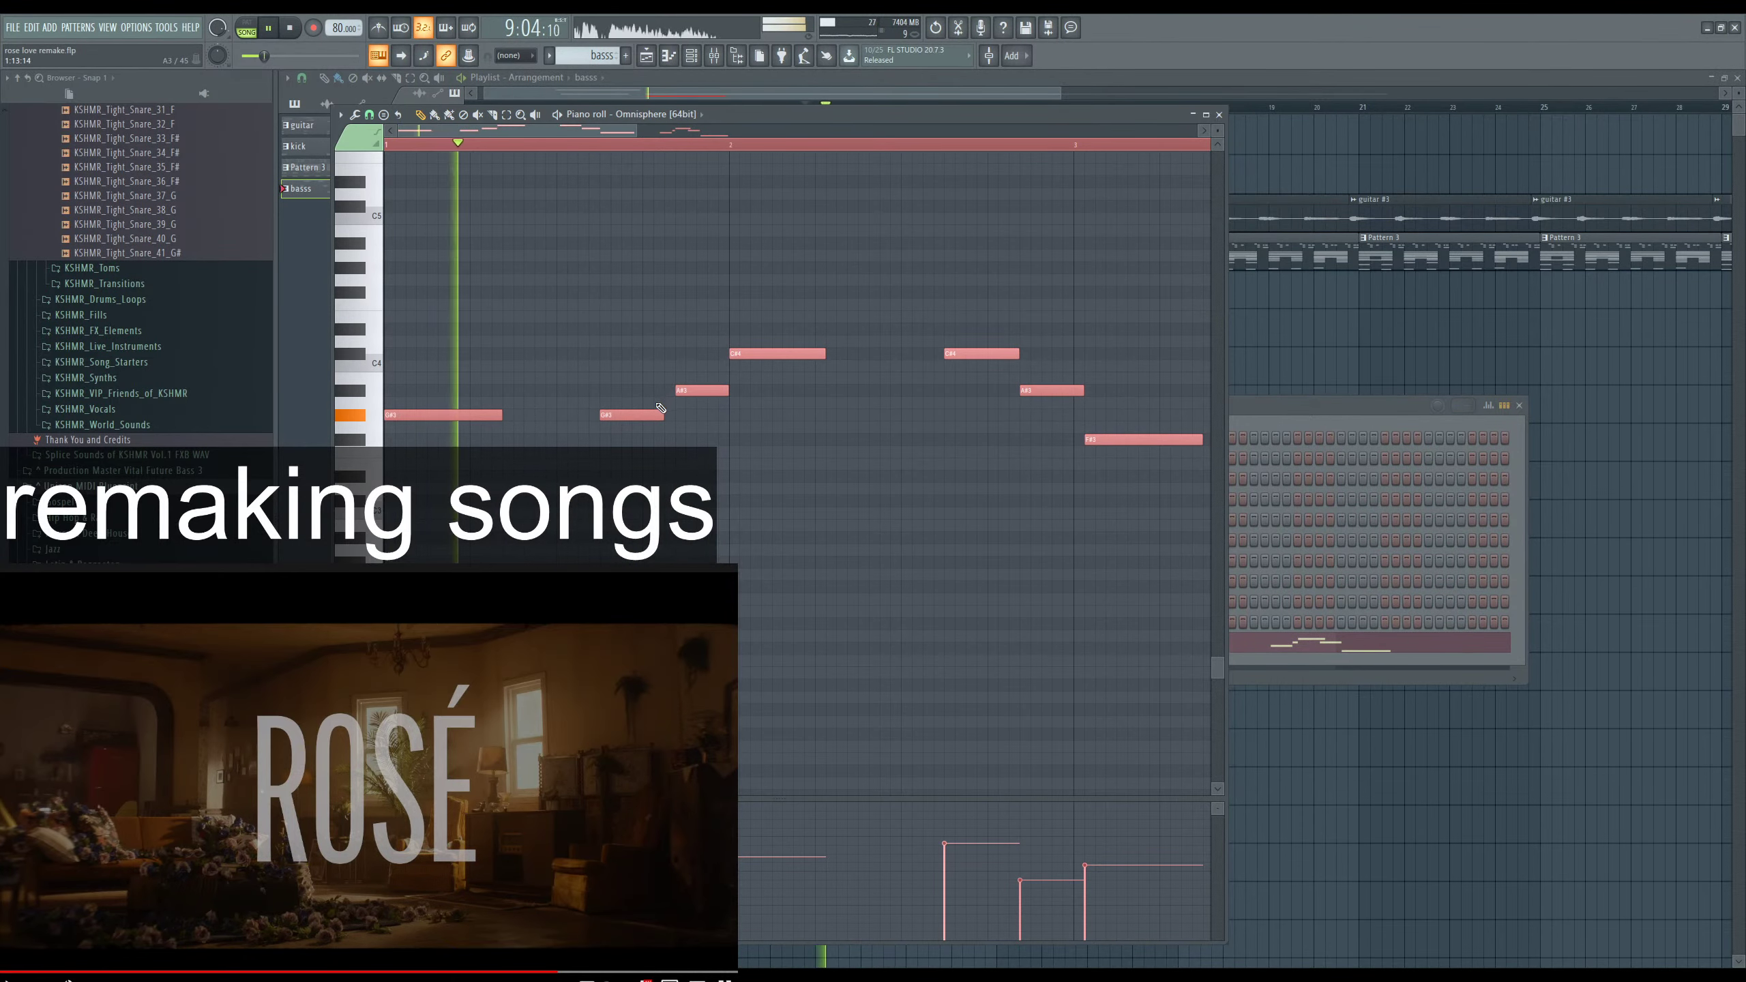
Move bar 1's A#3 bass note to start on step 14 and stretch it to end on the bar 2 line.
scroll(676, 407, "up", 1)
left_click_drag(713, 366, 720, 433)
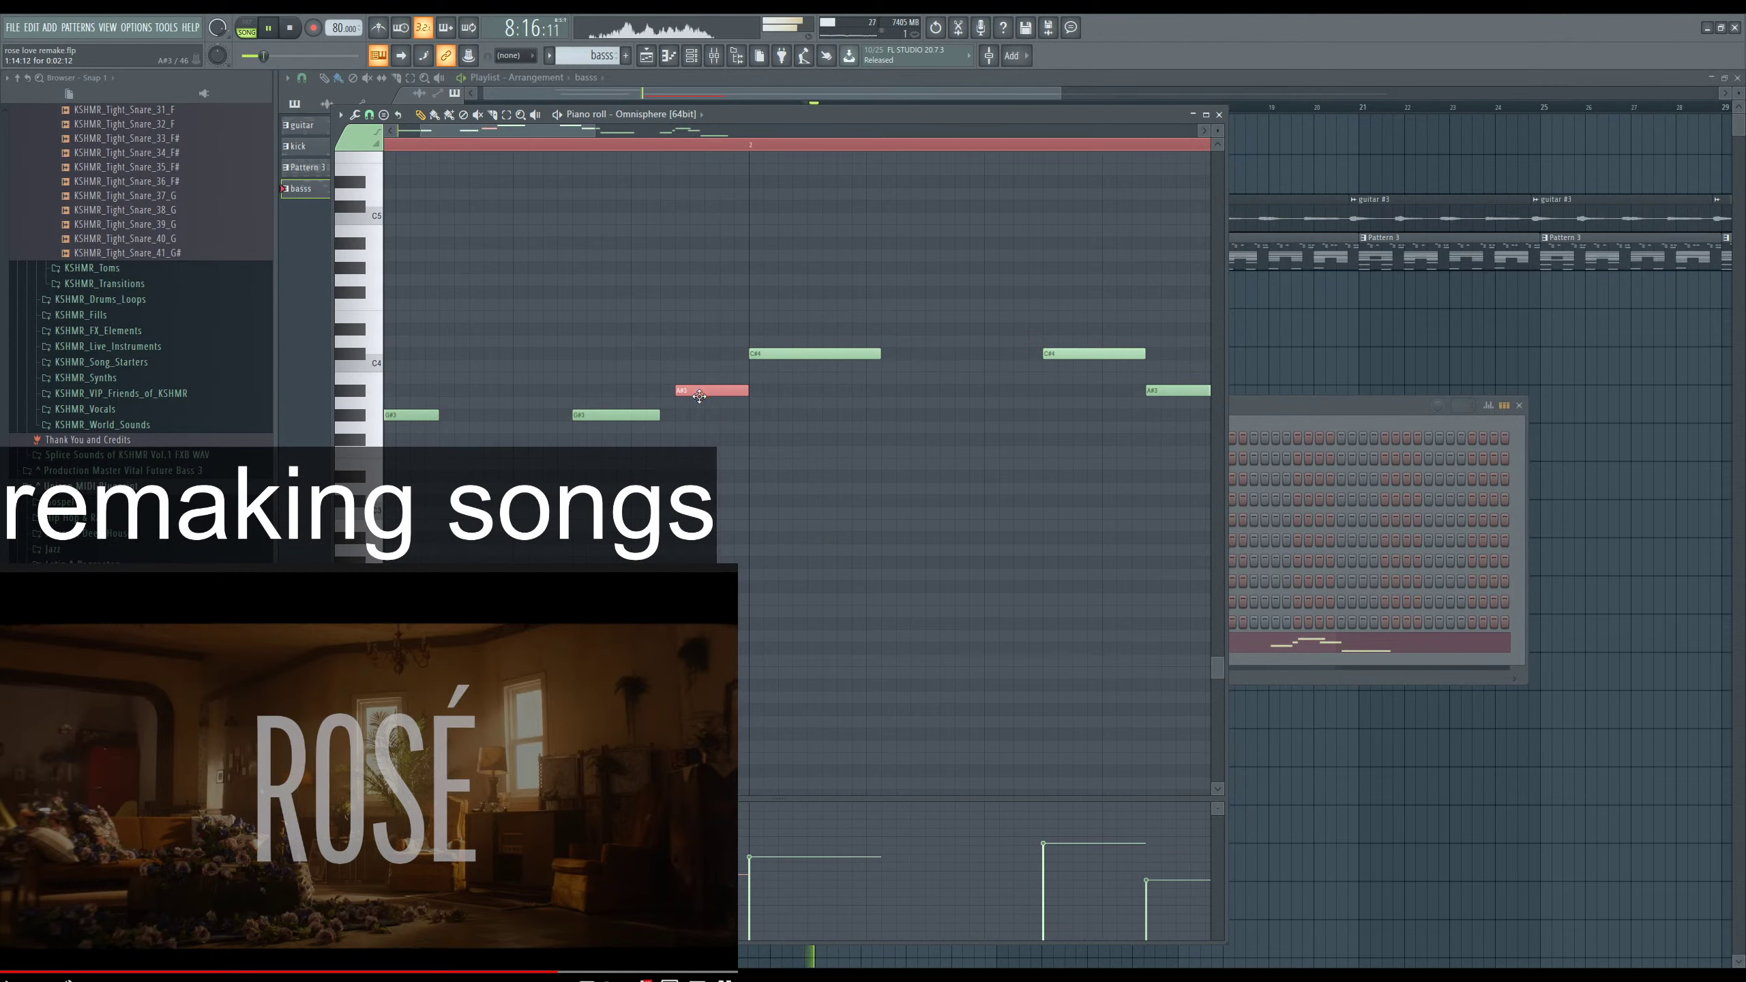
left_click_drag(699, 387, 715, 393)
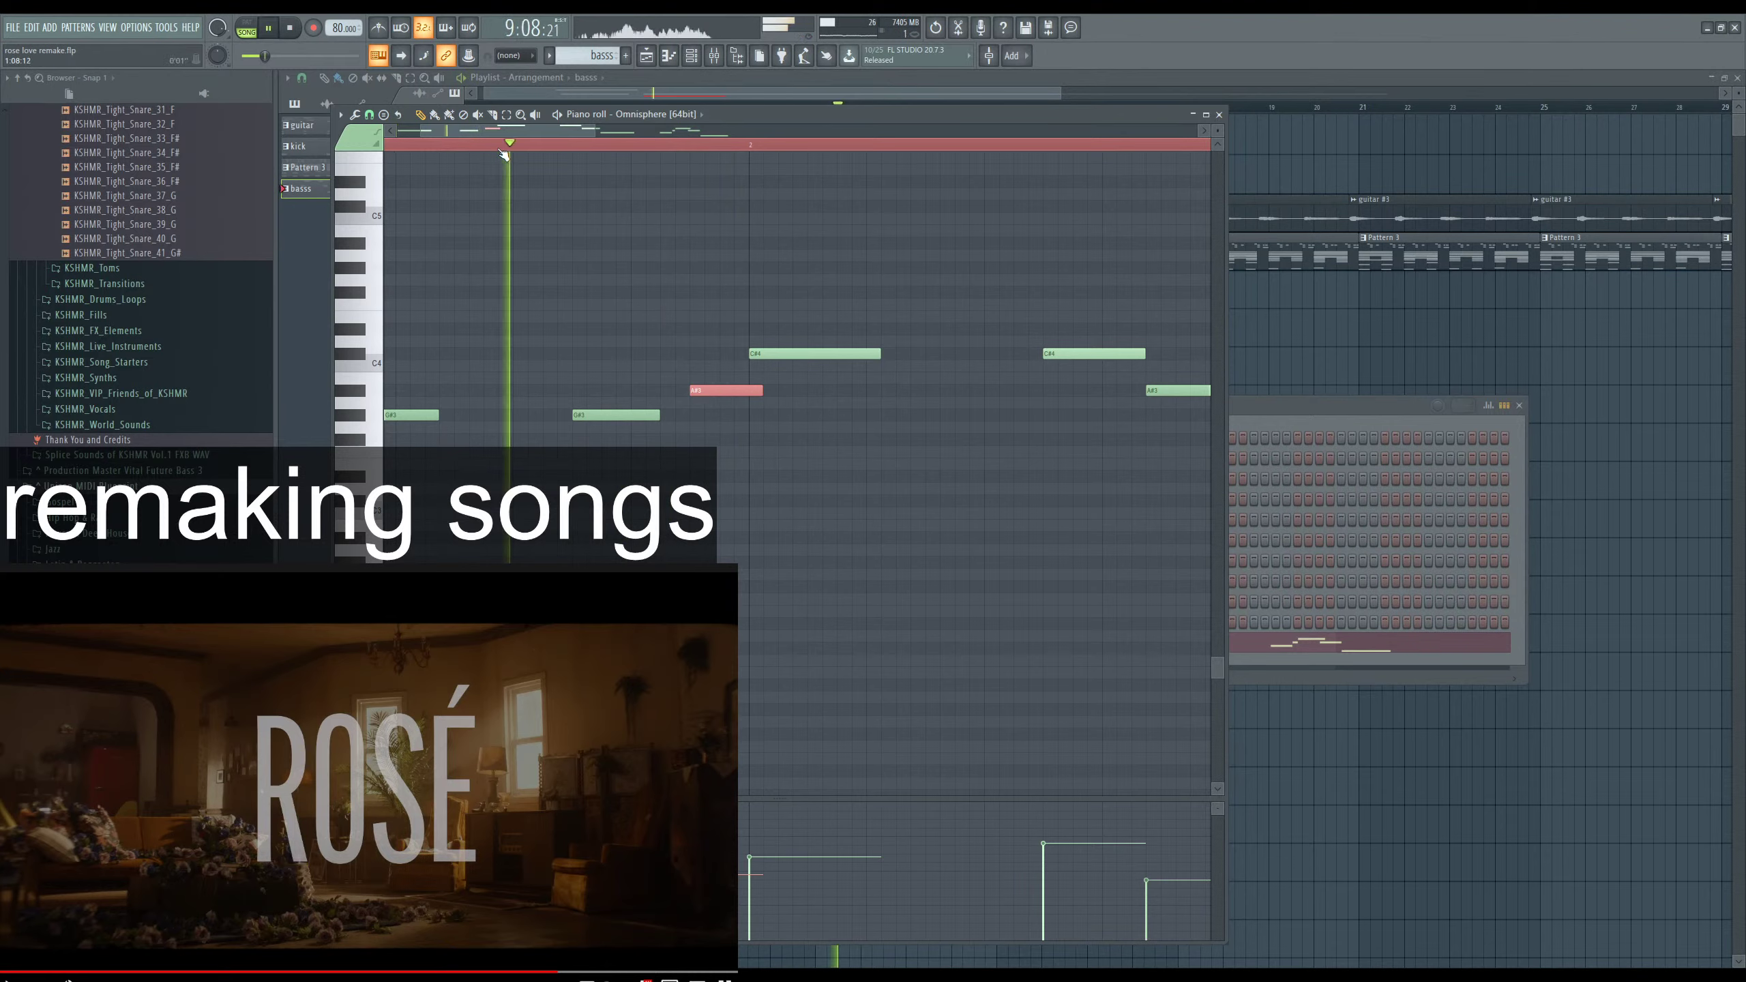
mouse_move(709, 392)
left_mouse_down()
mouse_move(679, 394)
mouse_move(741, 390)
left_mouse_up()
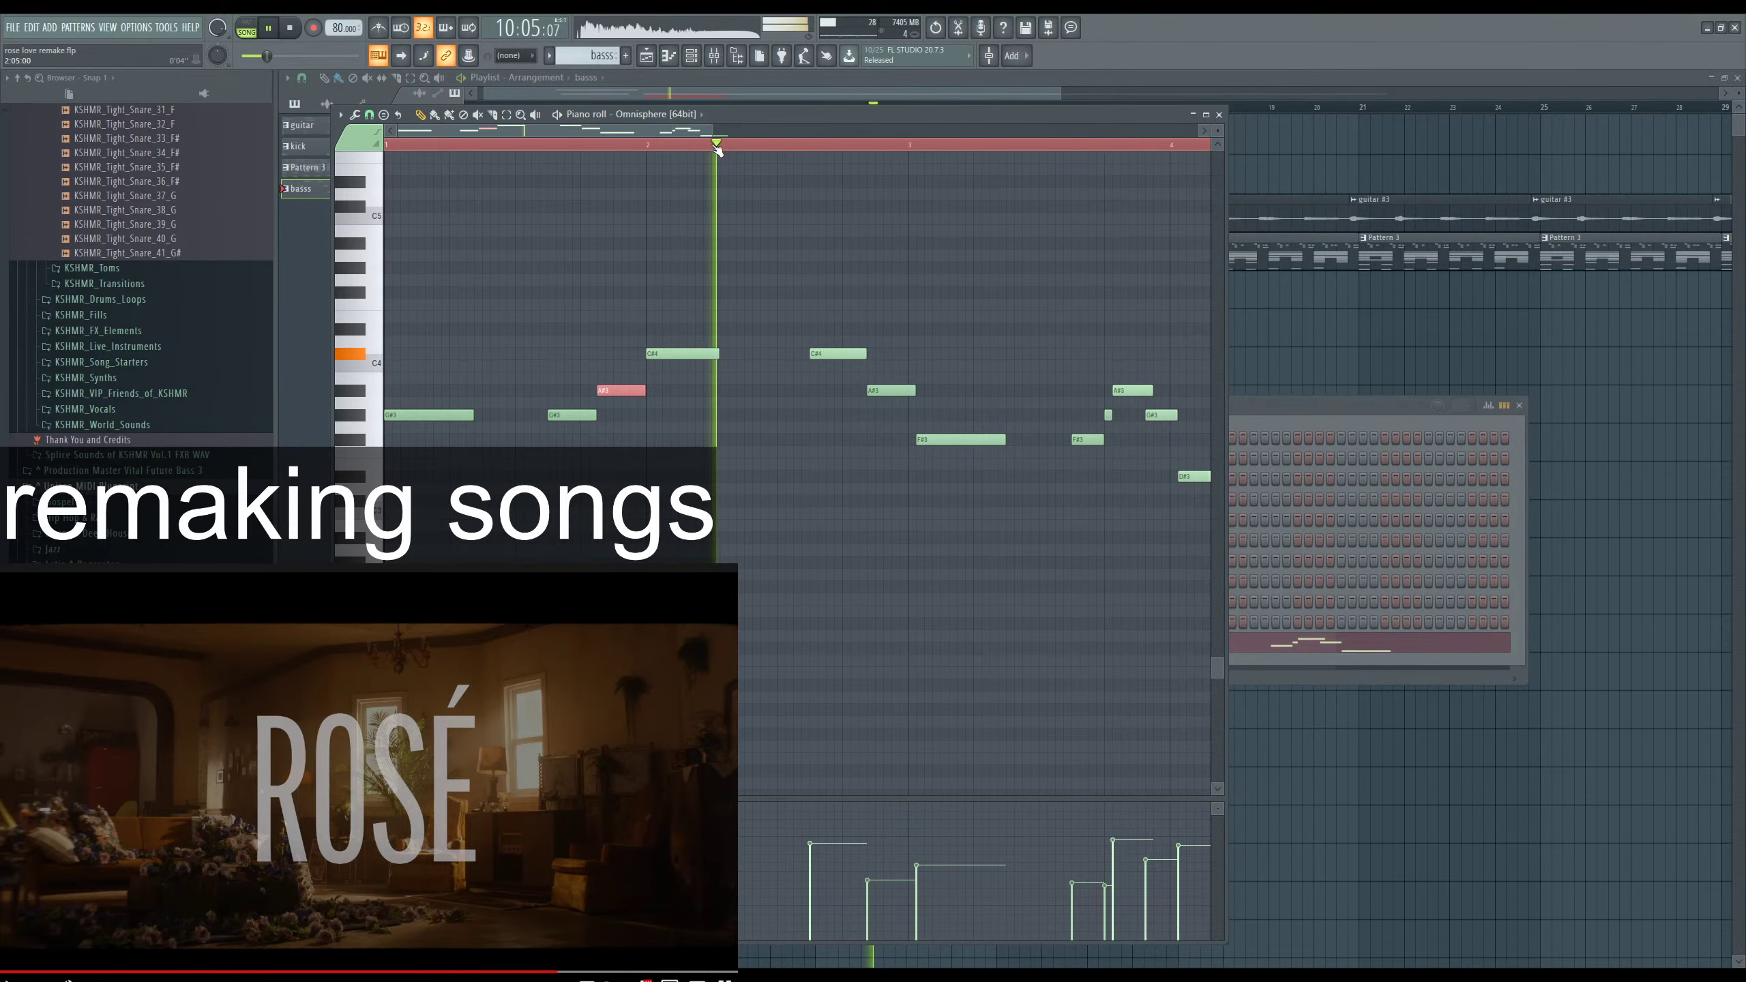
Shift bar 2's A#3 to end on the bar 3 line, and extend bar 3's opening F#3 and bar 4's D#3 to half a bar.
scroll(817, 331, "up", 4)
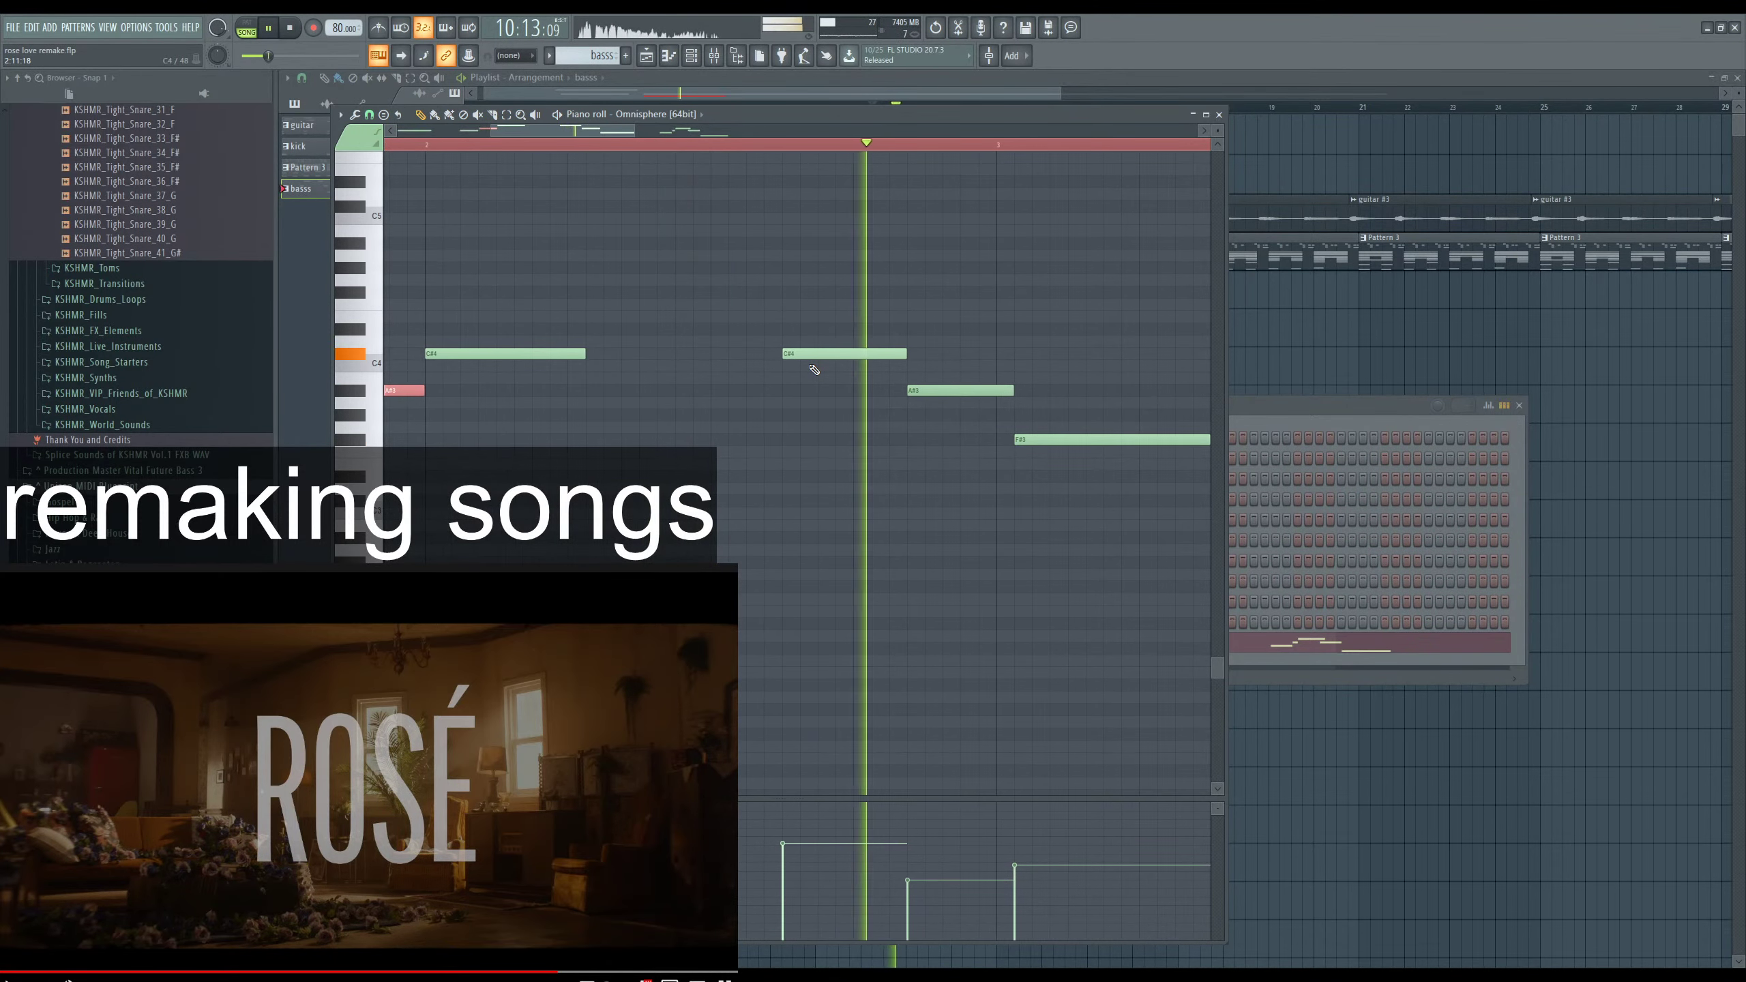
mouse_move(935, 392)
left_mouse_down()
mouse_move(953, 392)
mouse_move(924, 354)
mouse_move(910, 391)
left_mouse_up()
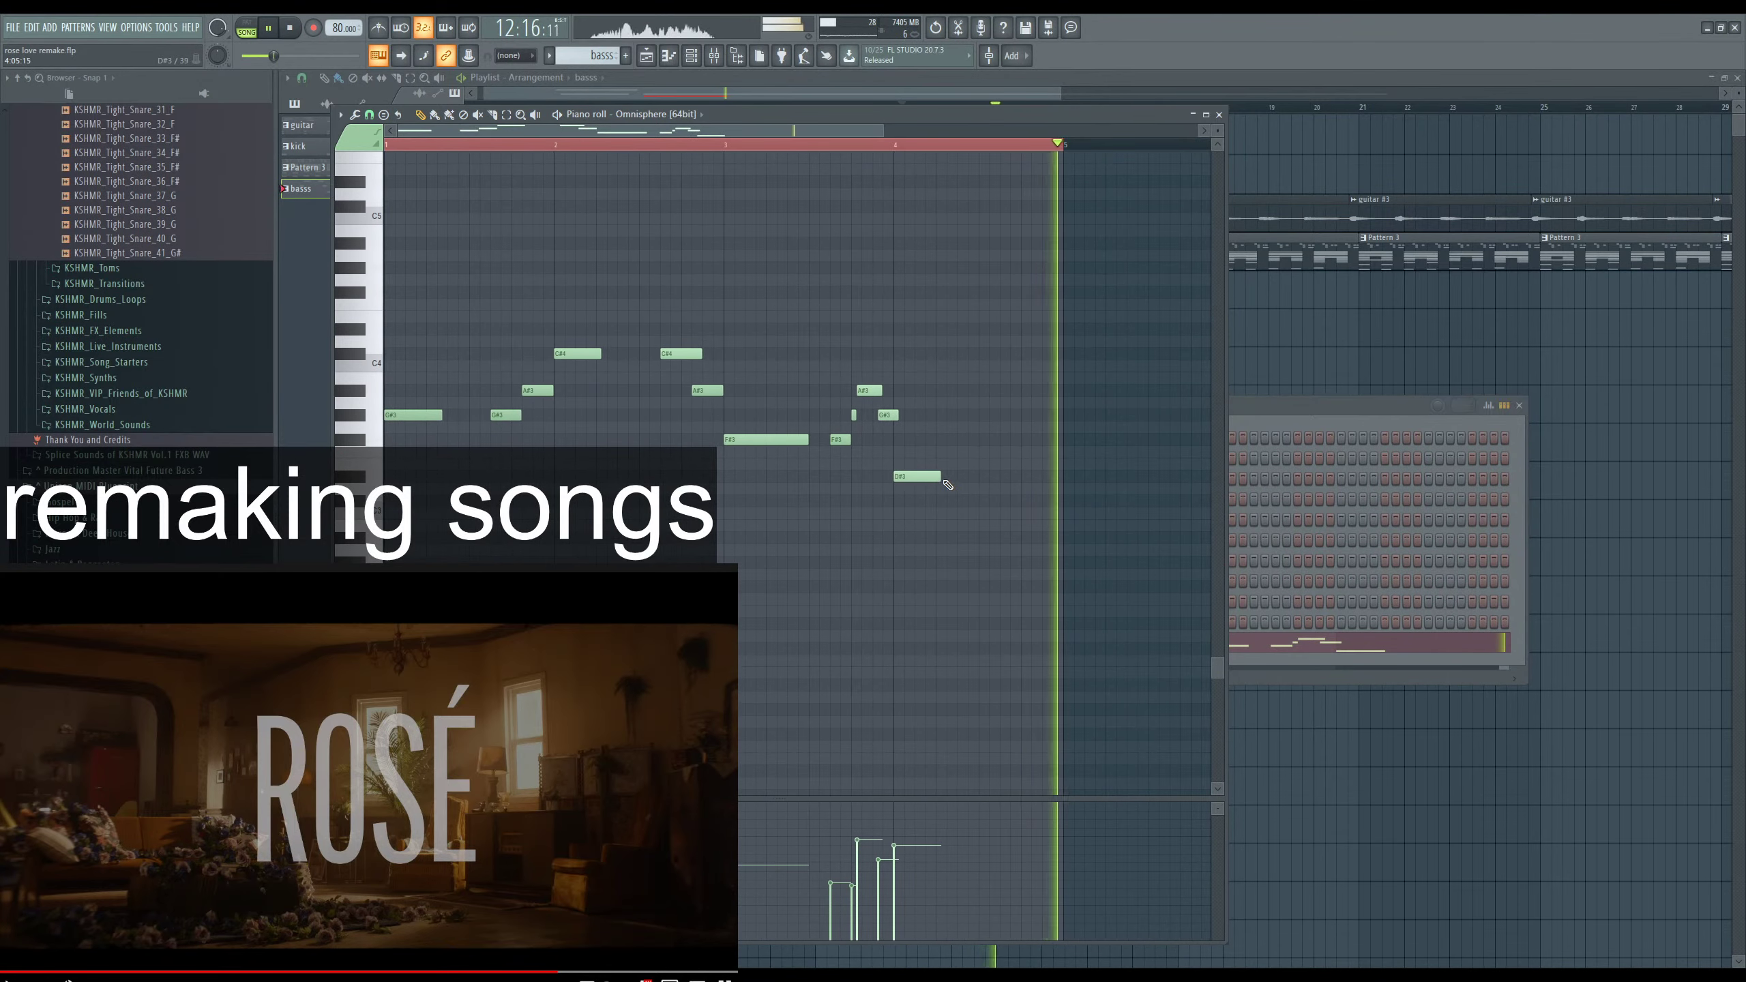
left_click_drag(940, 477, 955, 478)
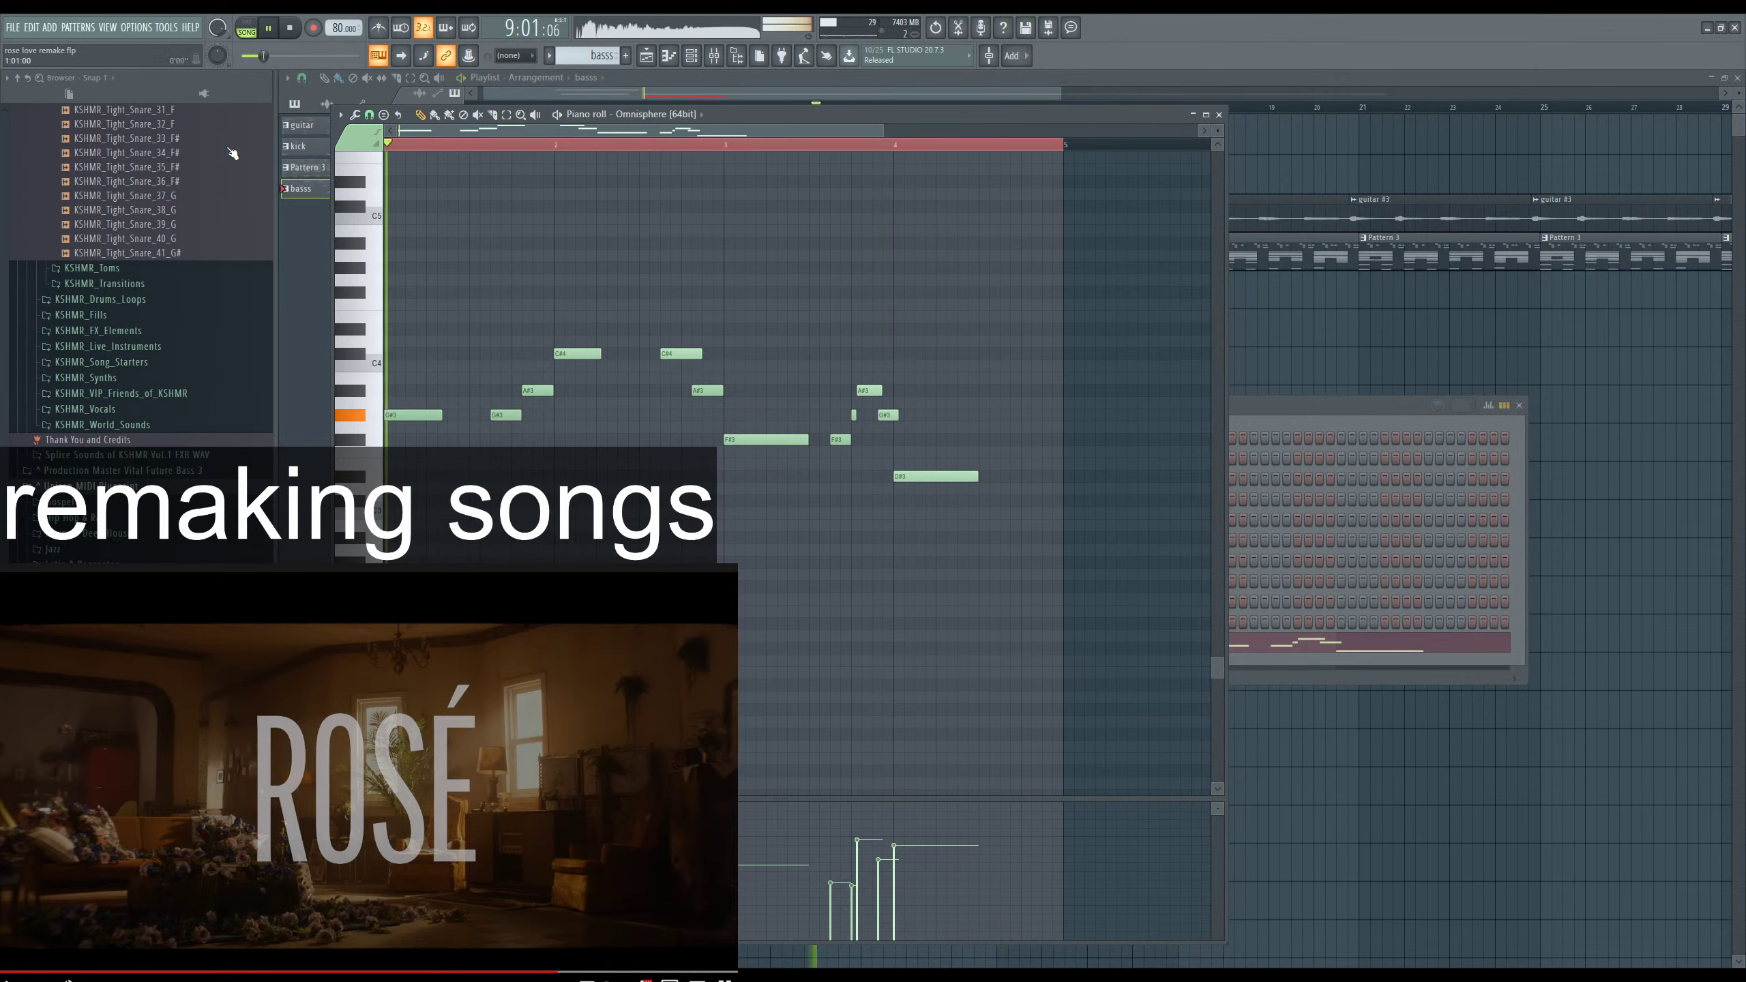
Lengthen the opening G#3 to half a bar, shorten the next G#3 to two steps, and move the following A#3 directly after it.
scroll(418, 414, "up", 3)
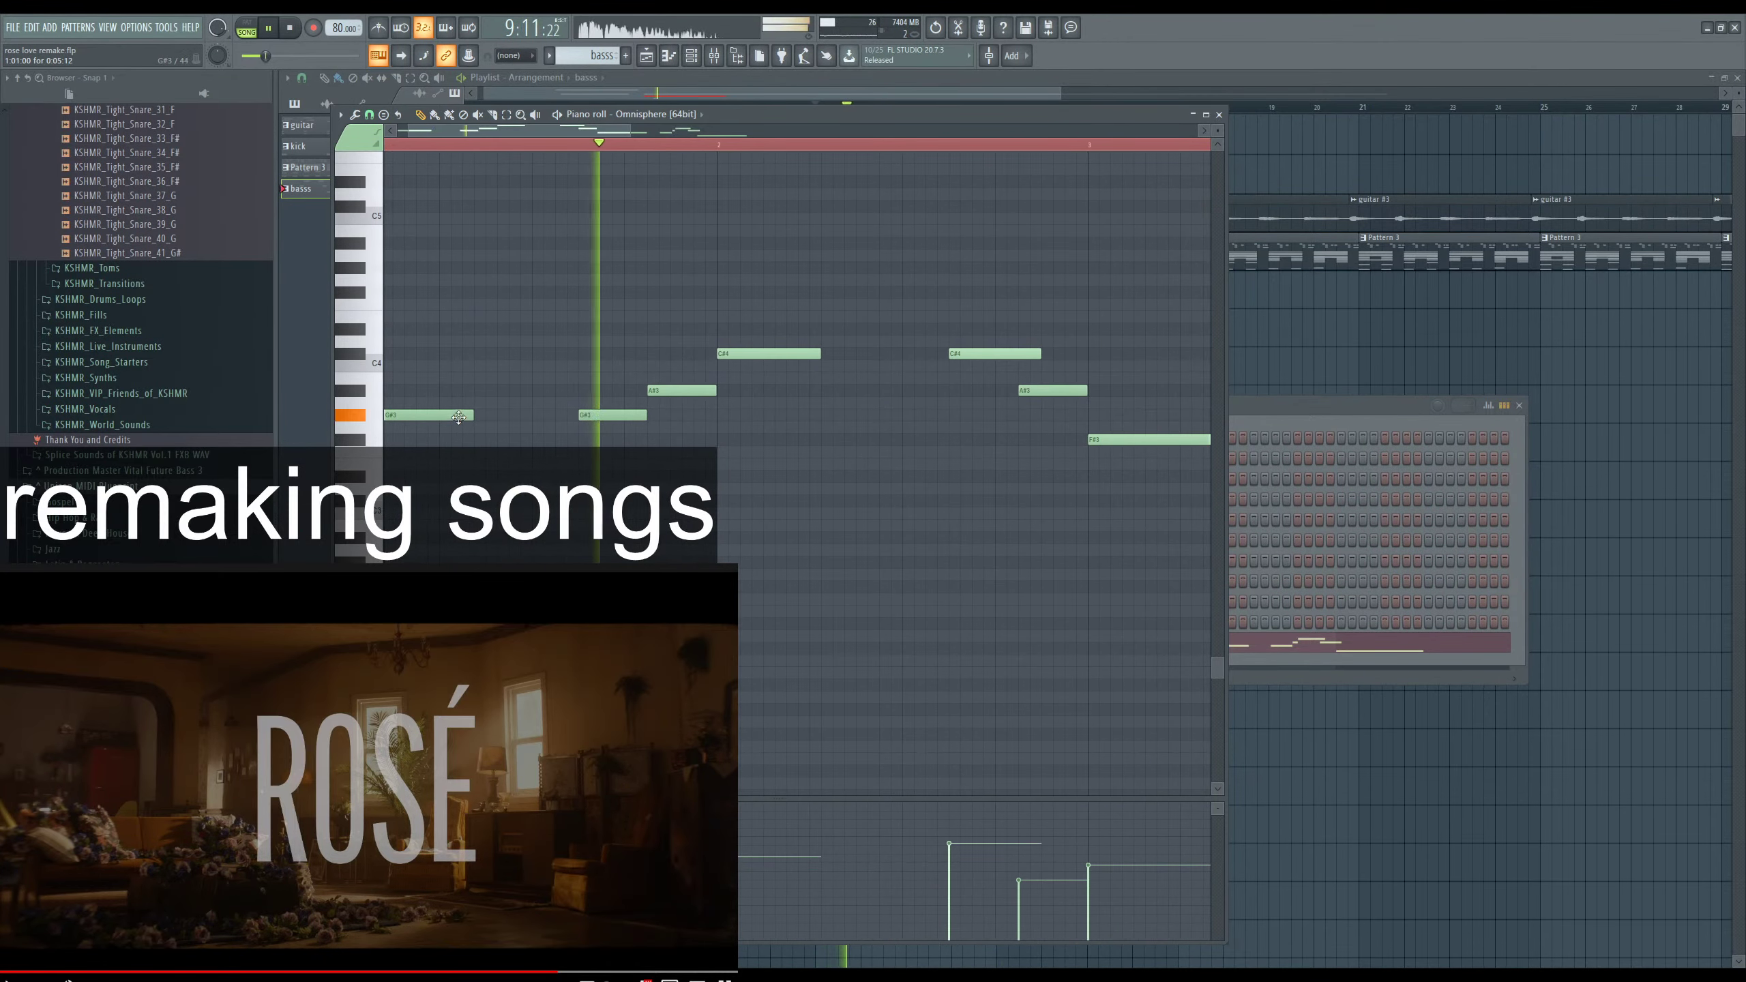
left_click_drag(473, 418, 528, 418)
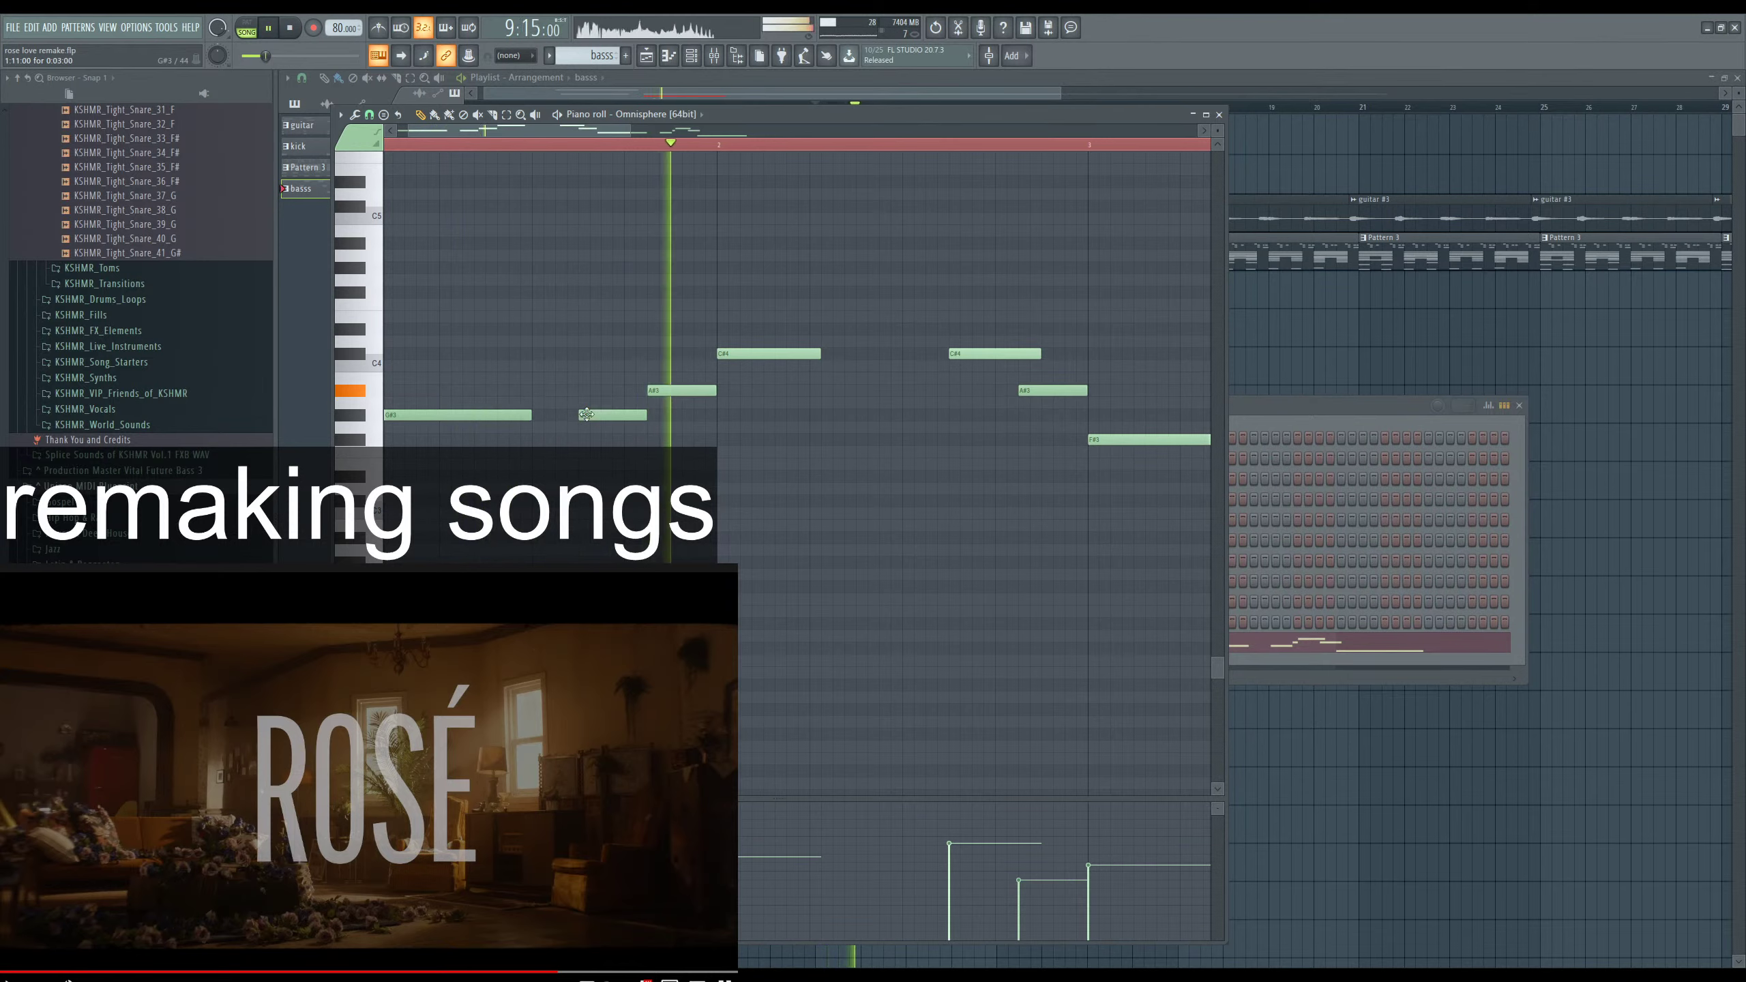
mouse_move(644, 420)
left_mouse_down()
mouse_move(625, 417)
mouse_move(655, 399)
left_mouse_up()
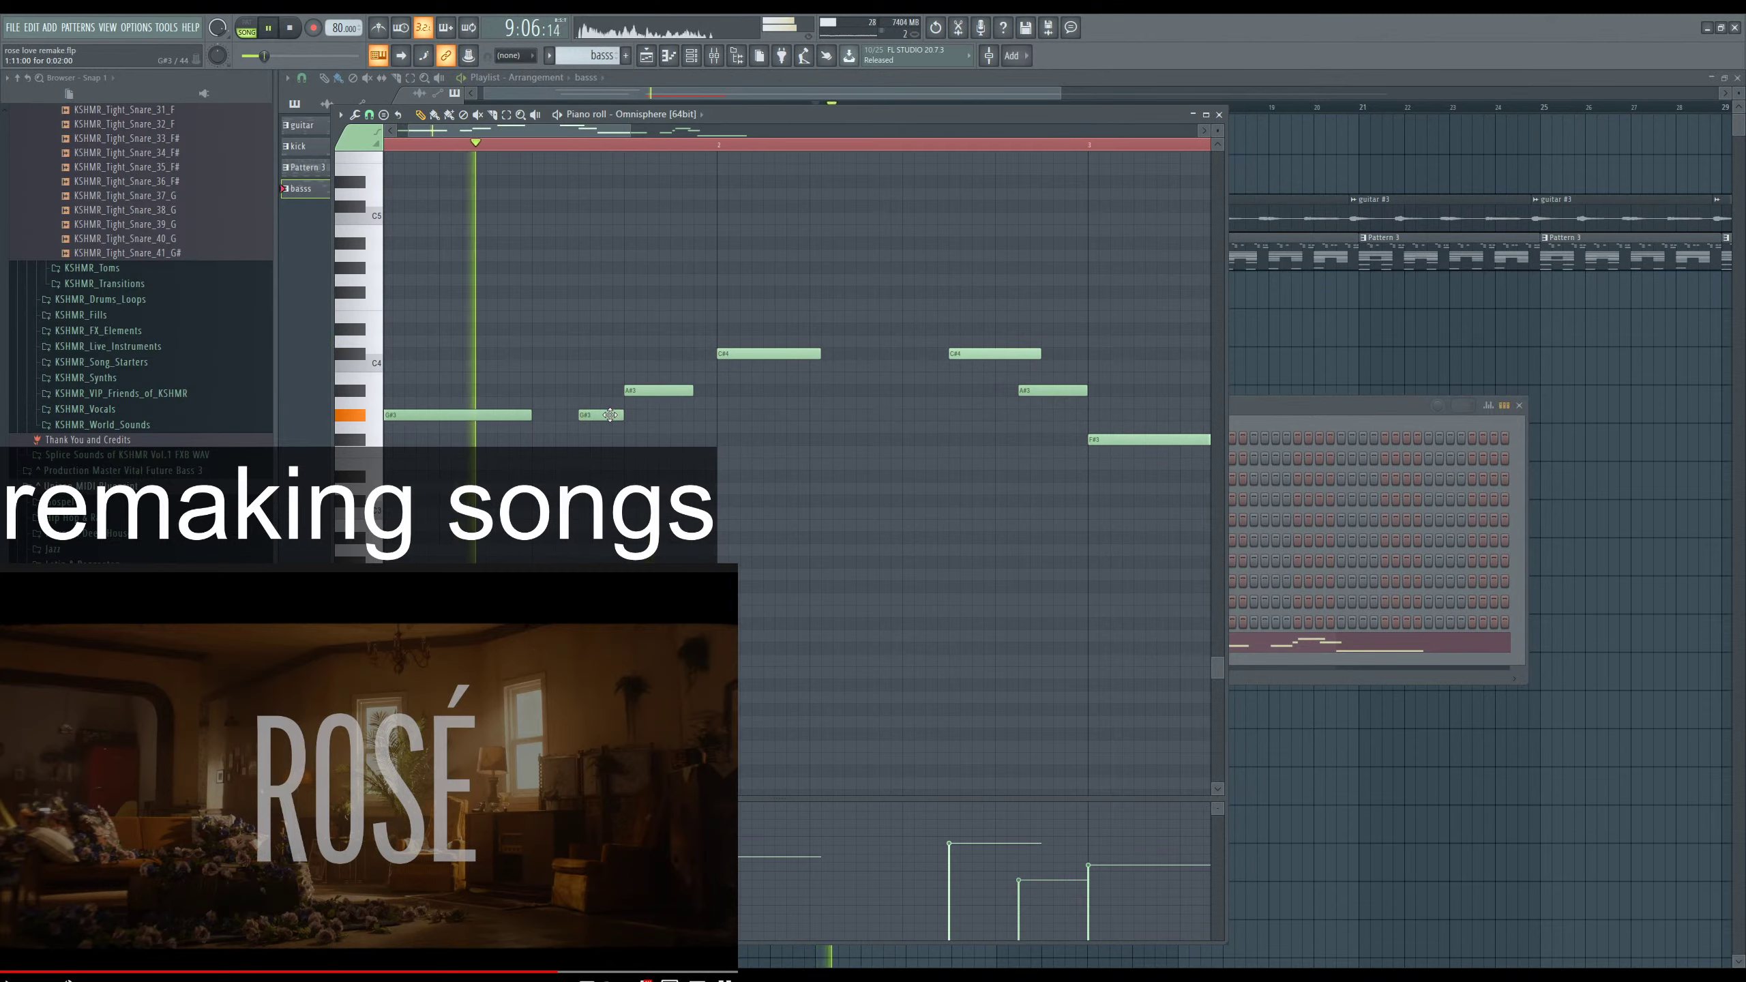
Move bar 1's A#3 to end on the bar 2 line, and lengthen the G#3 before it to three steps.
left_click_drag(653, 393, 672, 394)
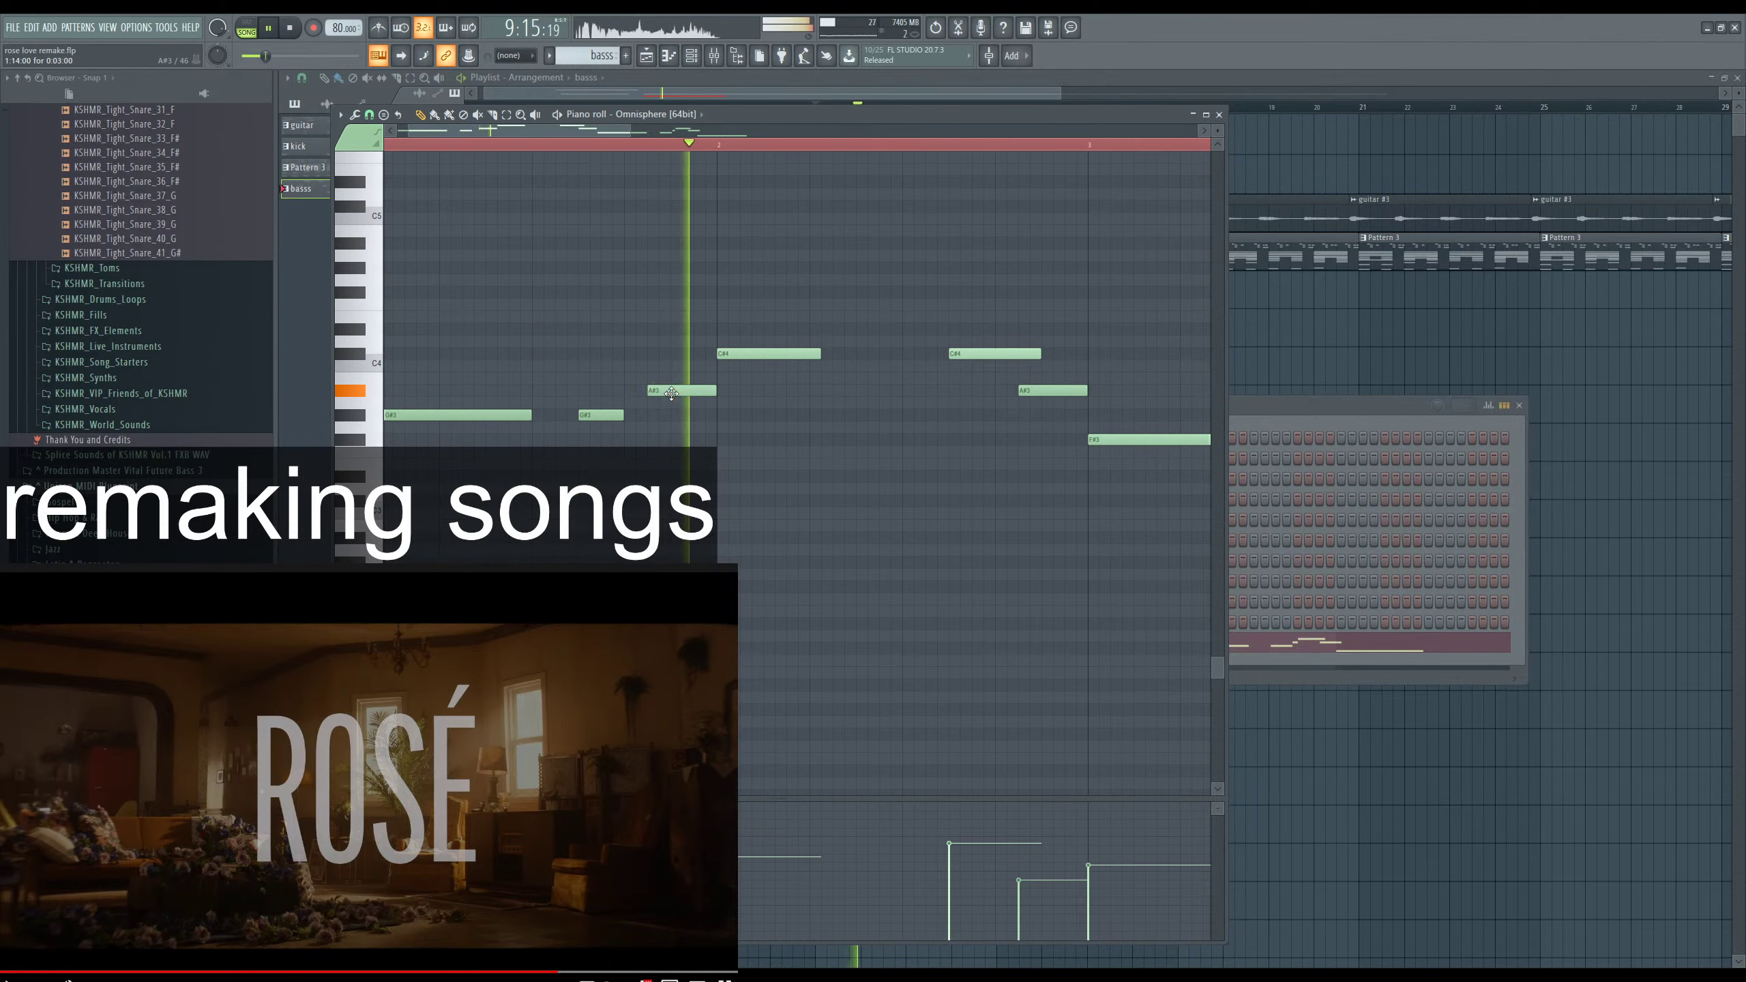
left_click_drag(624, 418, 646, 417)
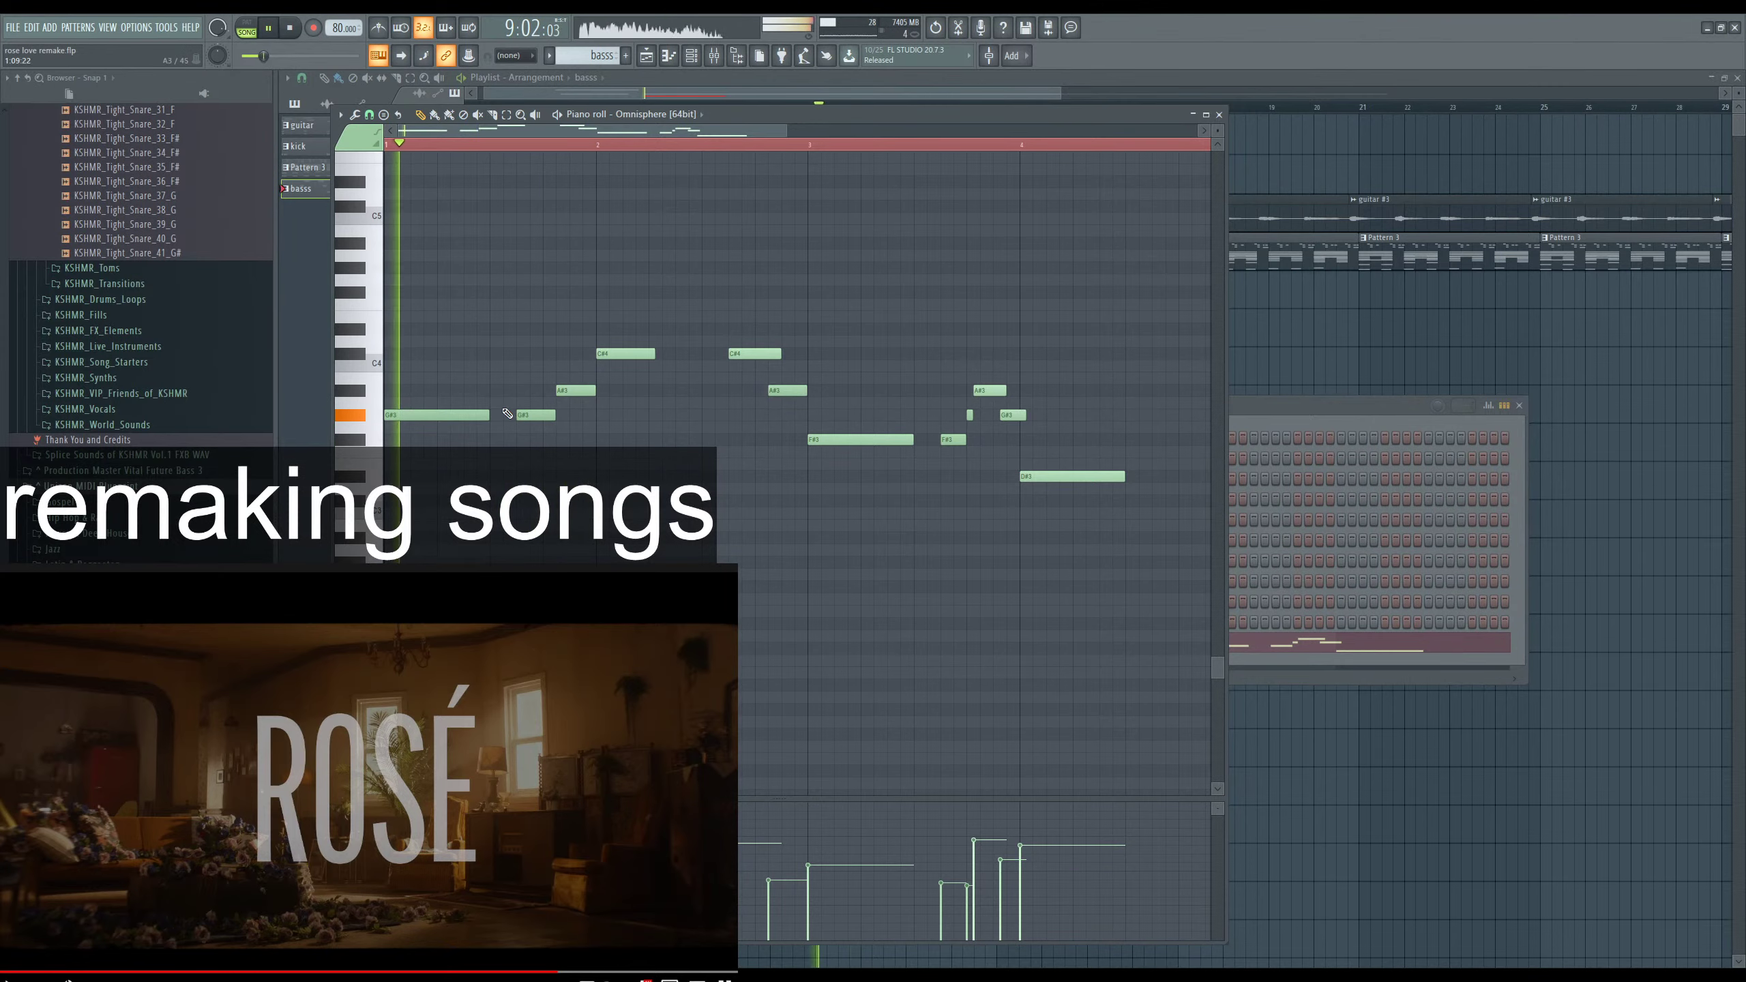
Try bar 1's second G#3 directly after the opening note and the A#3 on step 11, replaying the line.
scroll(507, 414, "up", 3)
left_click(629, 404)
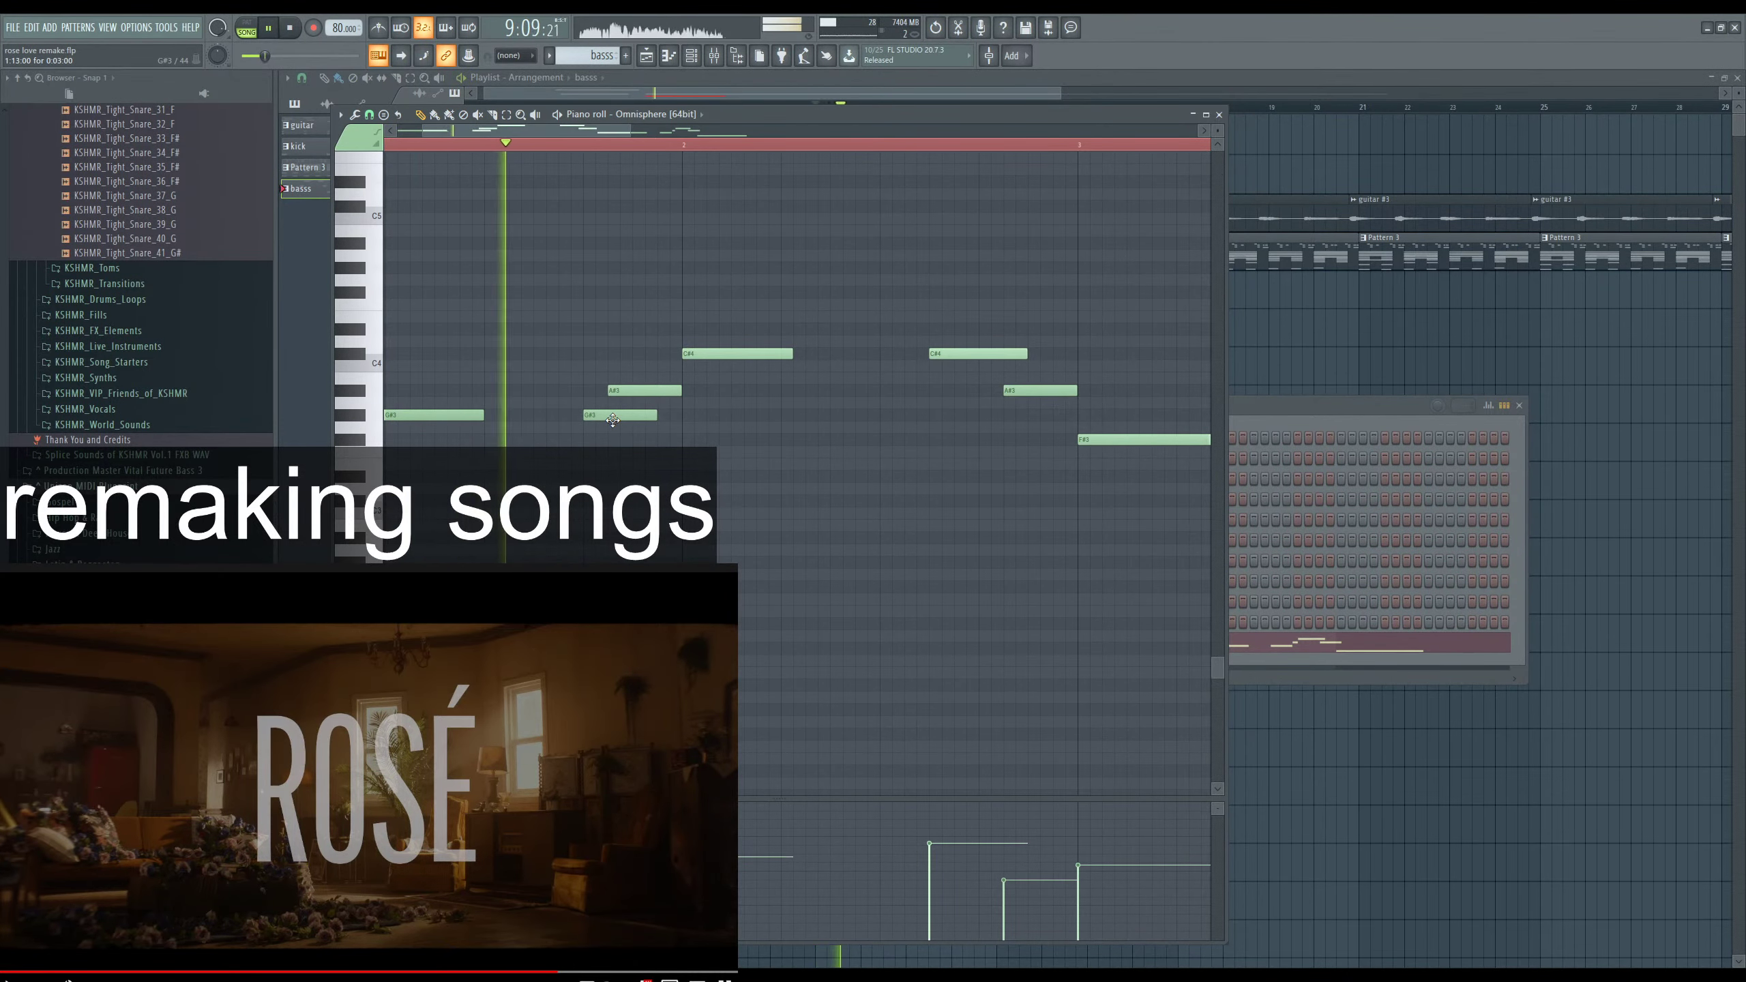
left_click_drag(562, 417, 612, 420)
key("space")
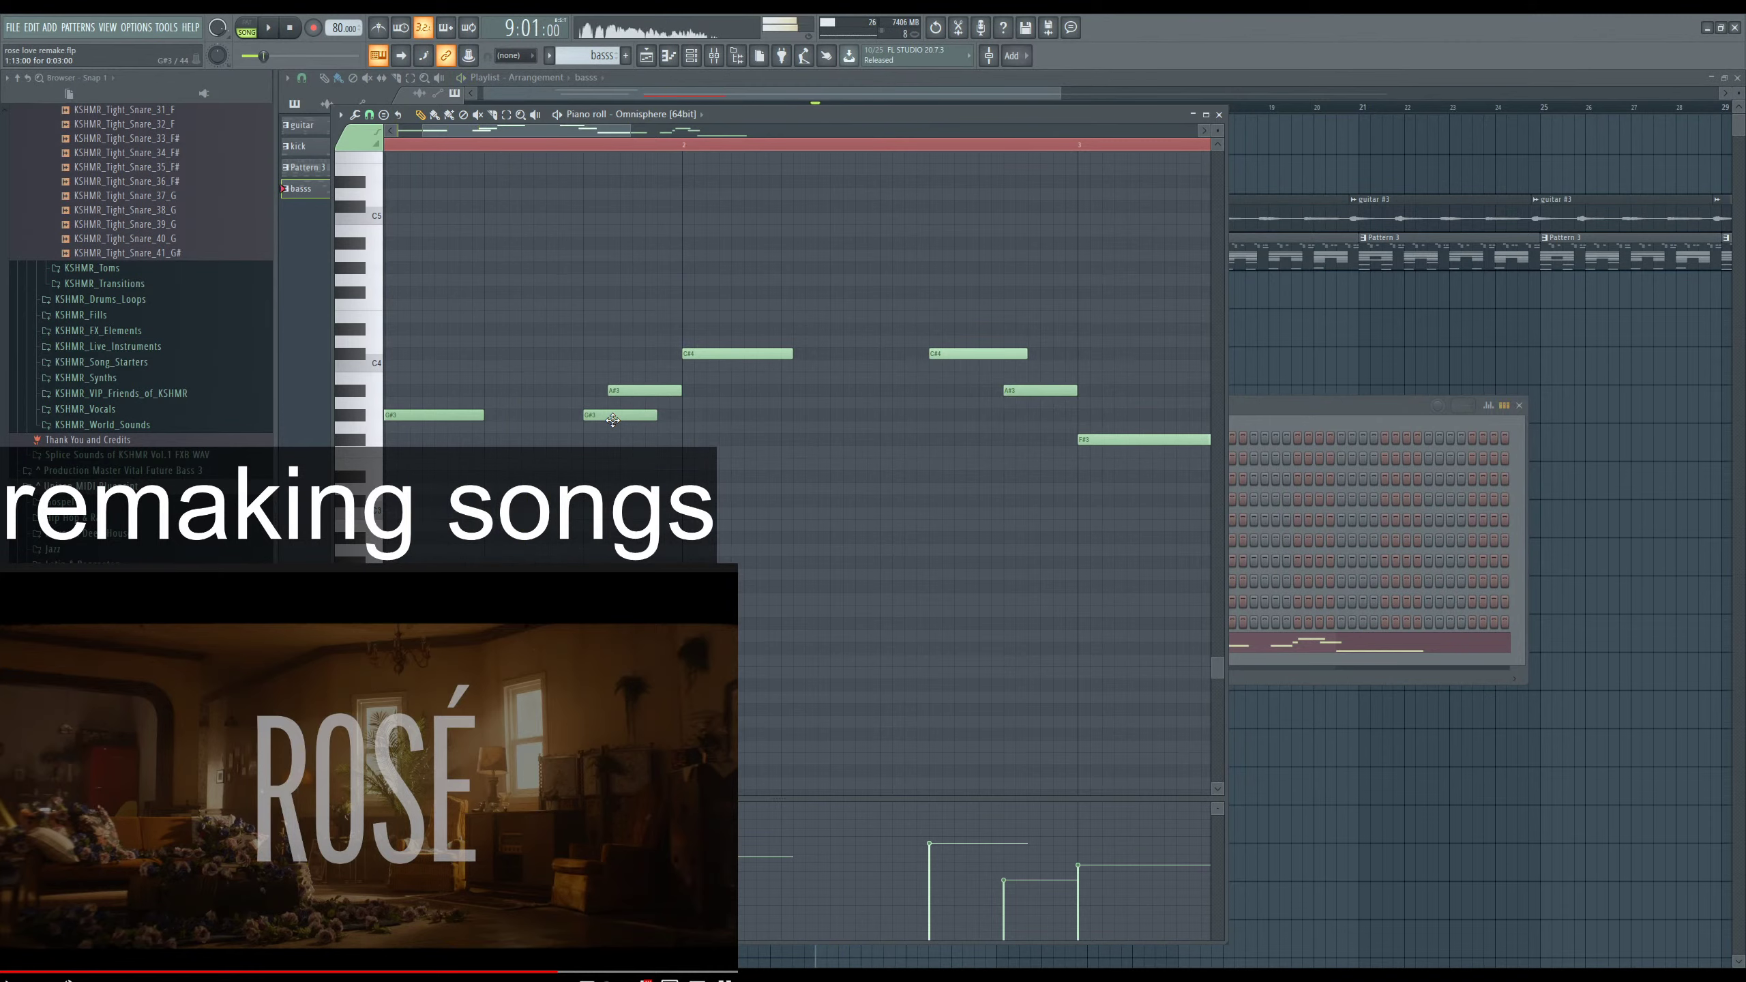
left_click_drag(559, 418, 510, 419)
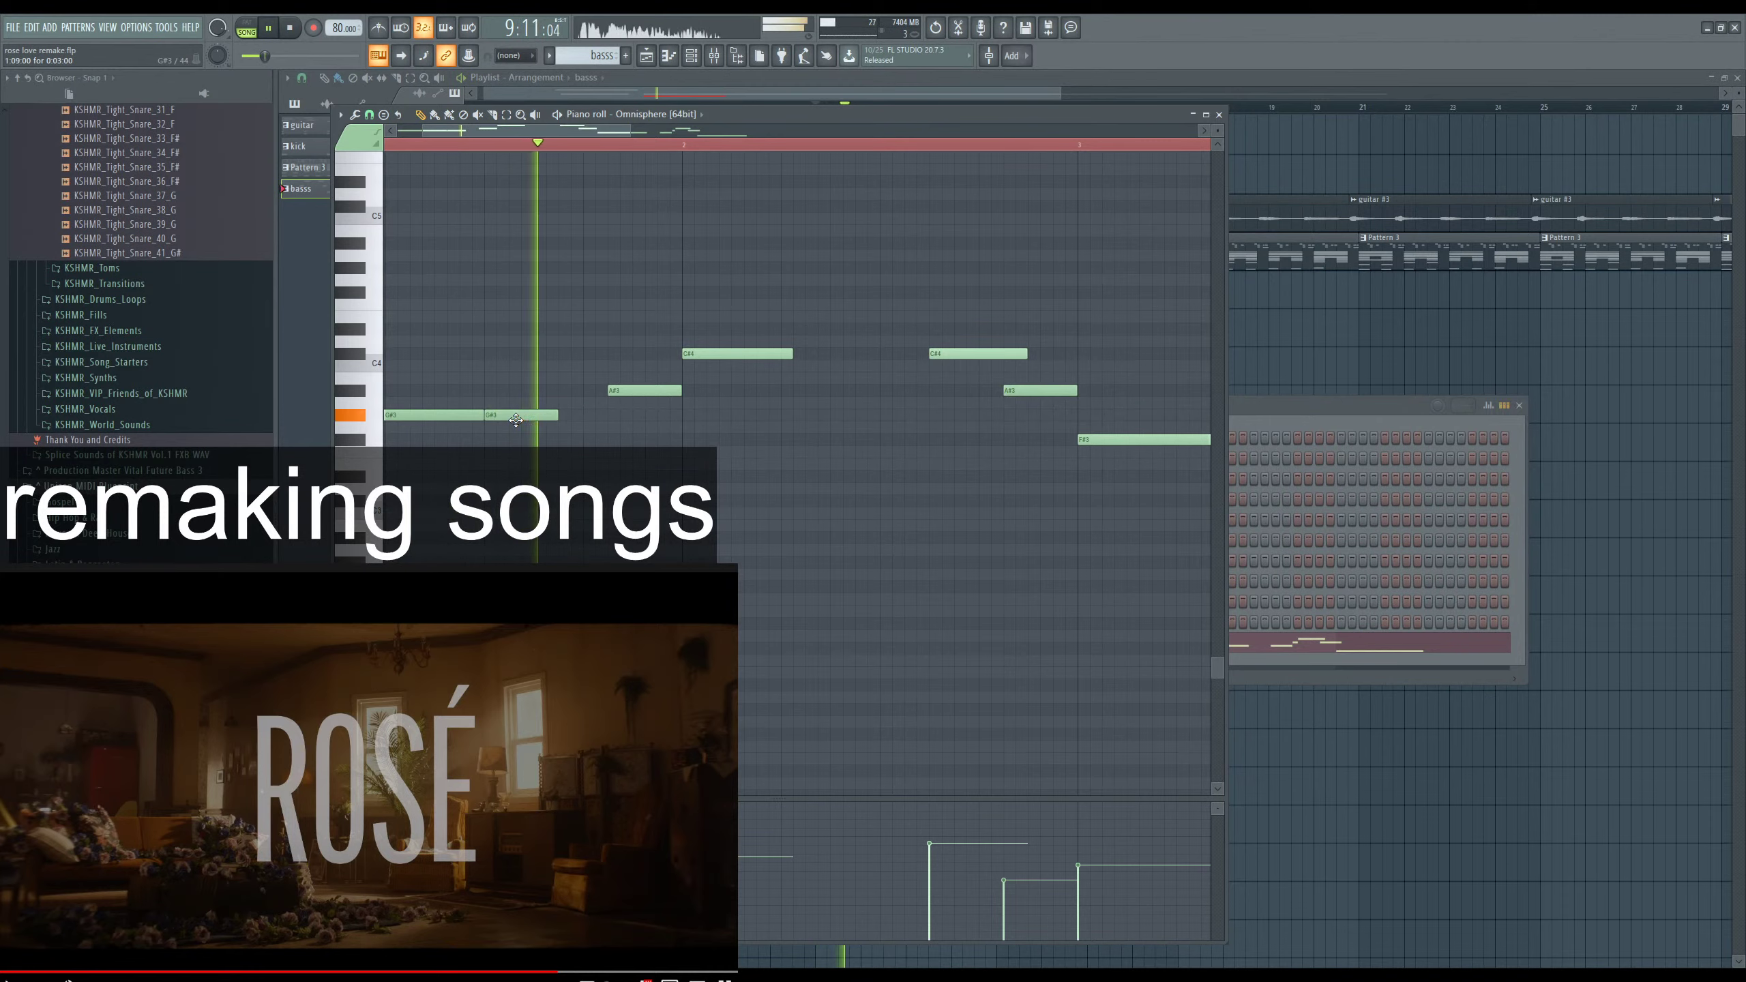
key("space")
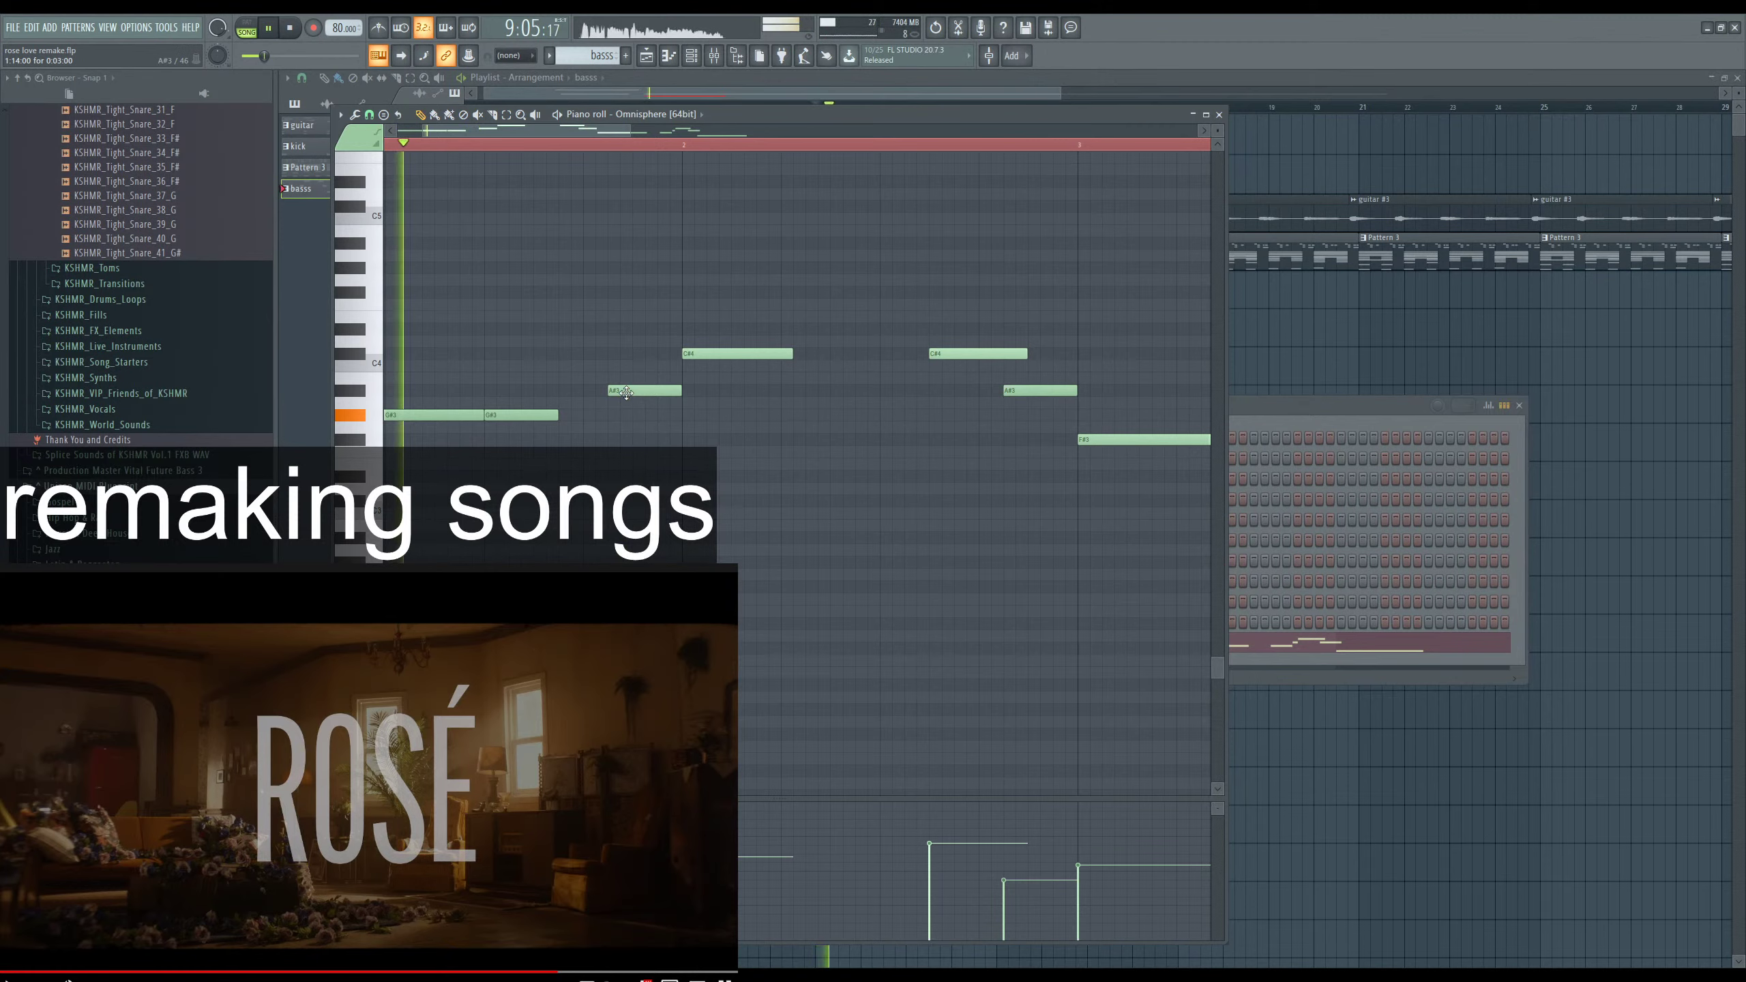
left_click_drag(626, 393, 598, 396)
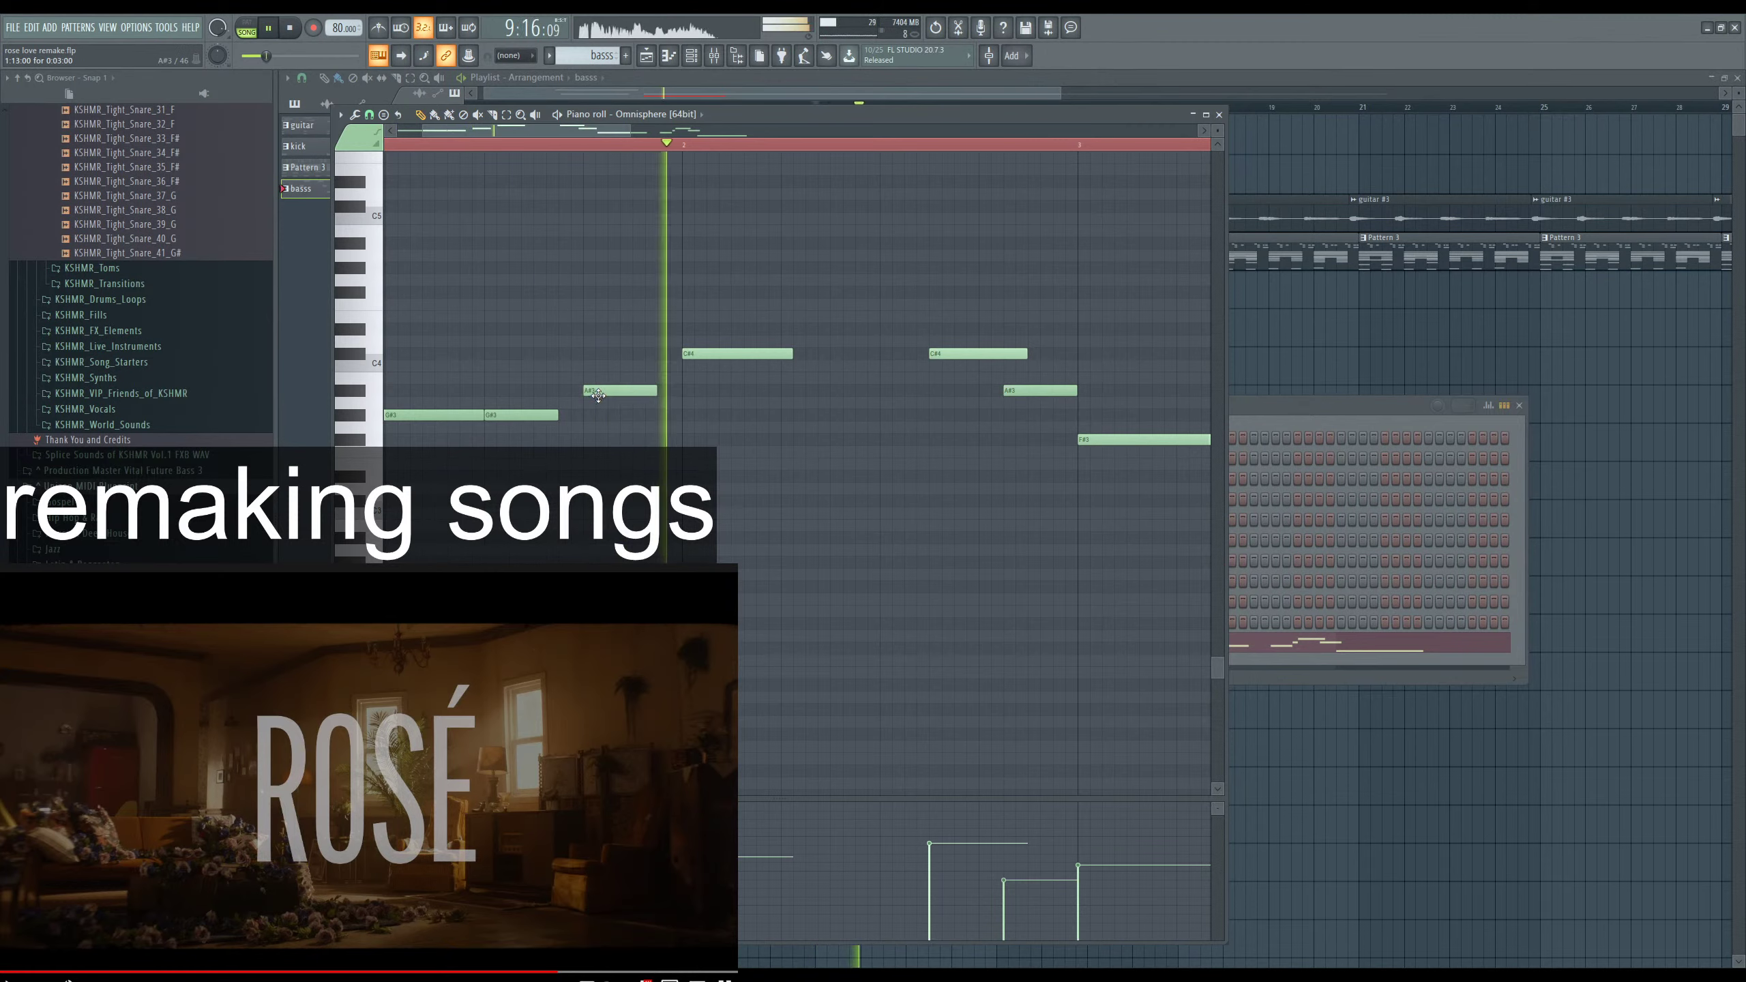
key("space")
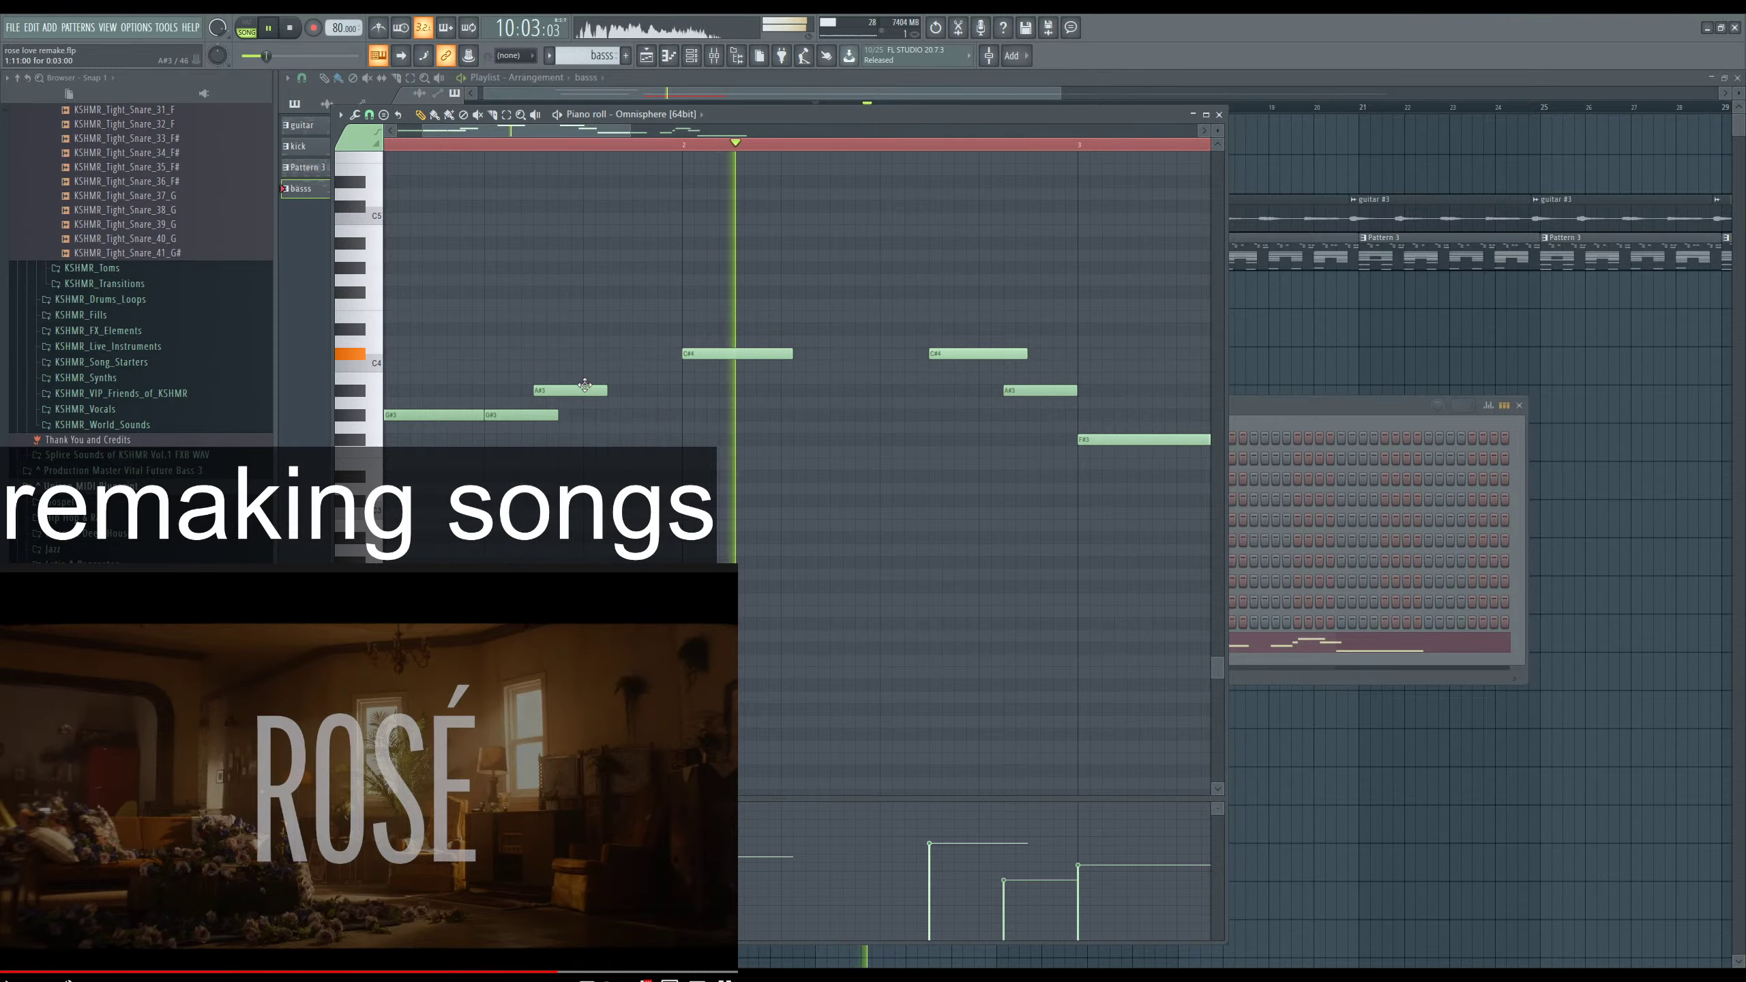
Try a B3 passing note on step 15 of bar 1 with the G#3 on step 12, and remove it.
left_click(649, 378)
key("space")
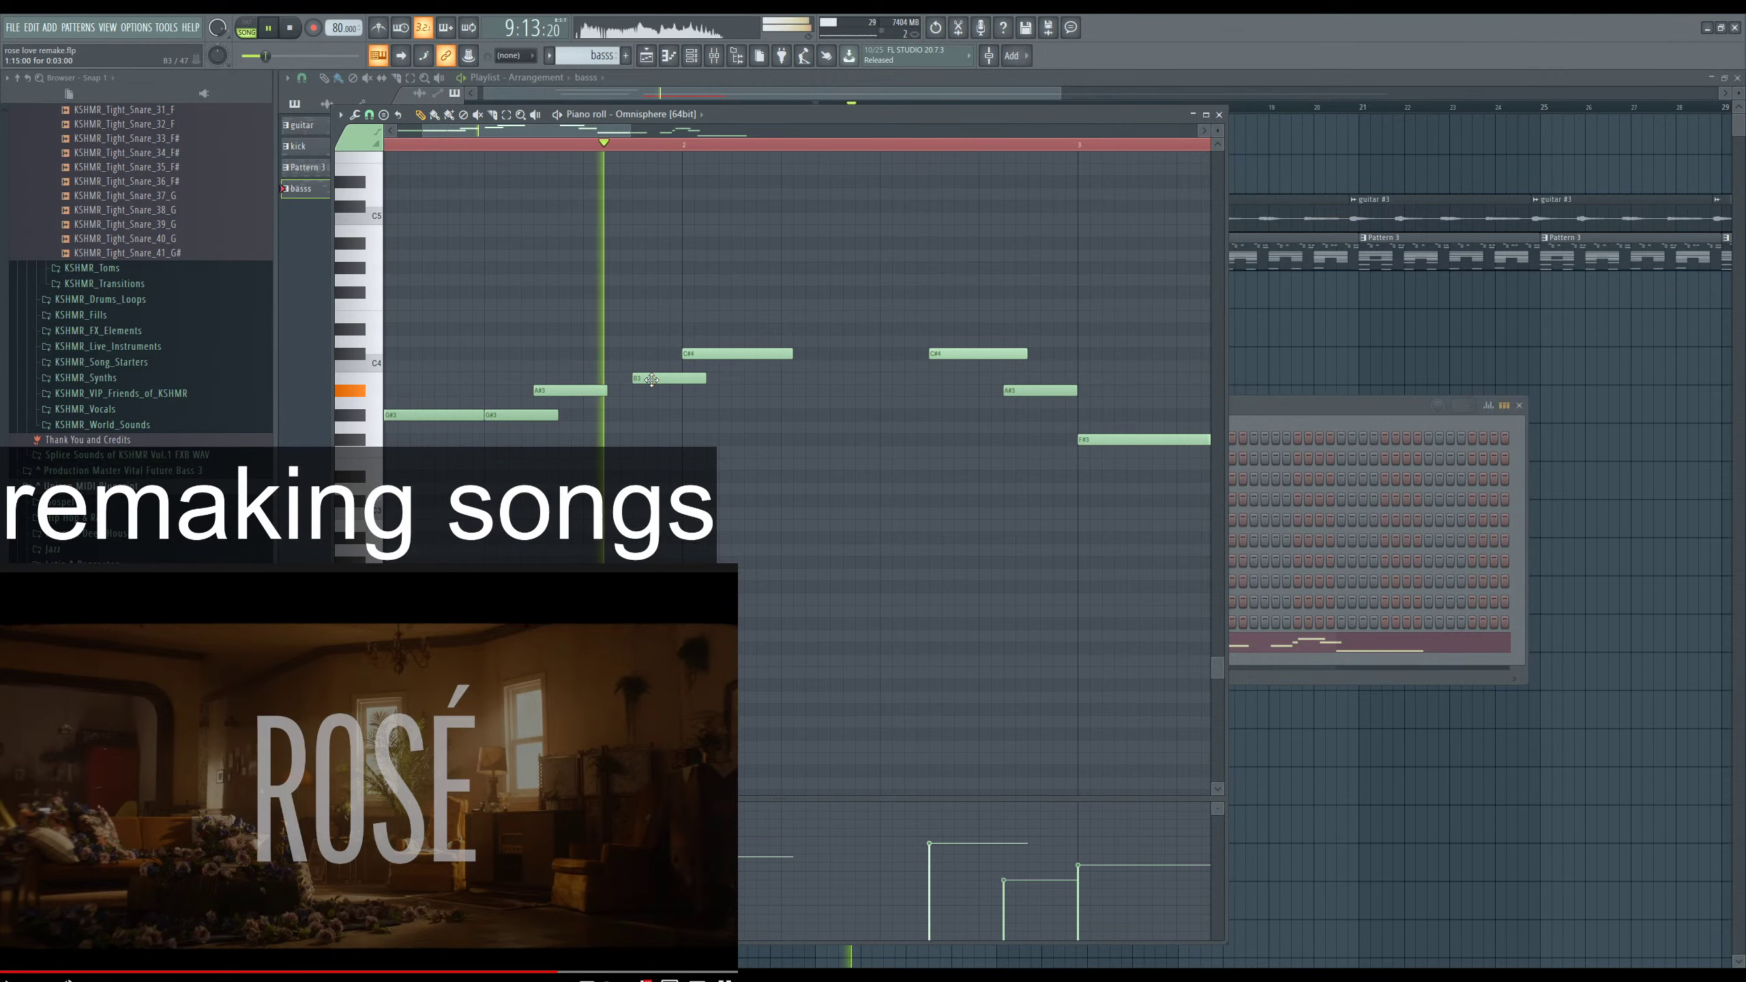
left_click_drag(644, 378, 651, 379)
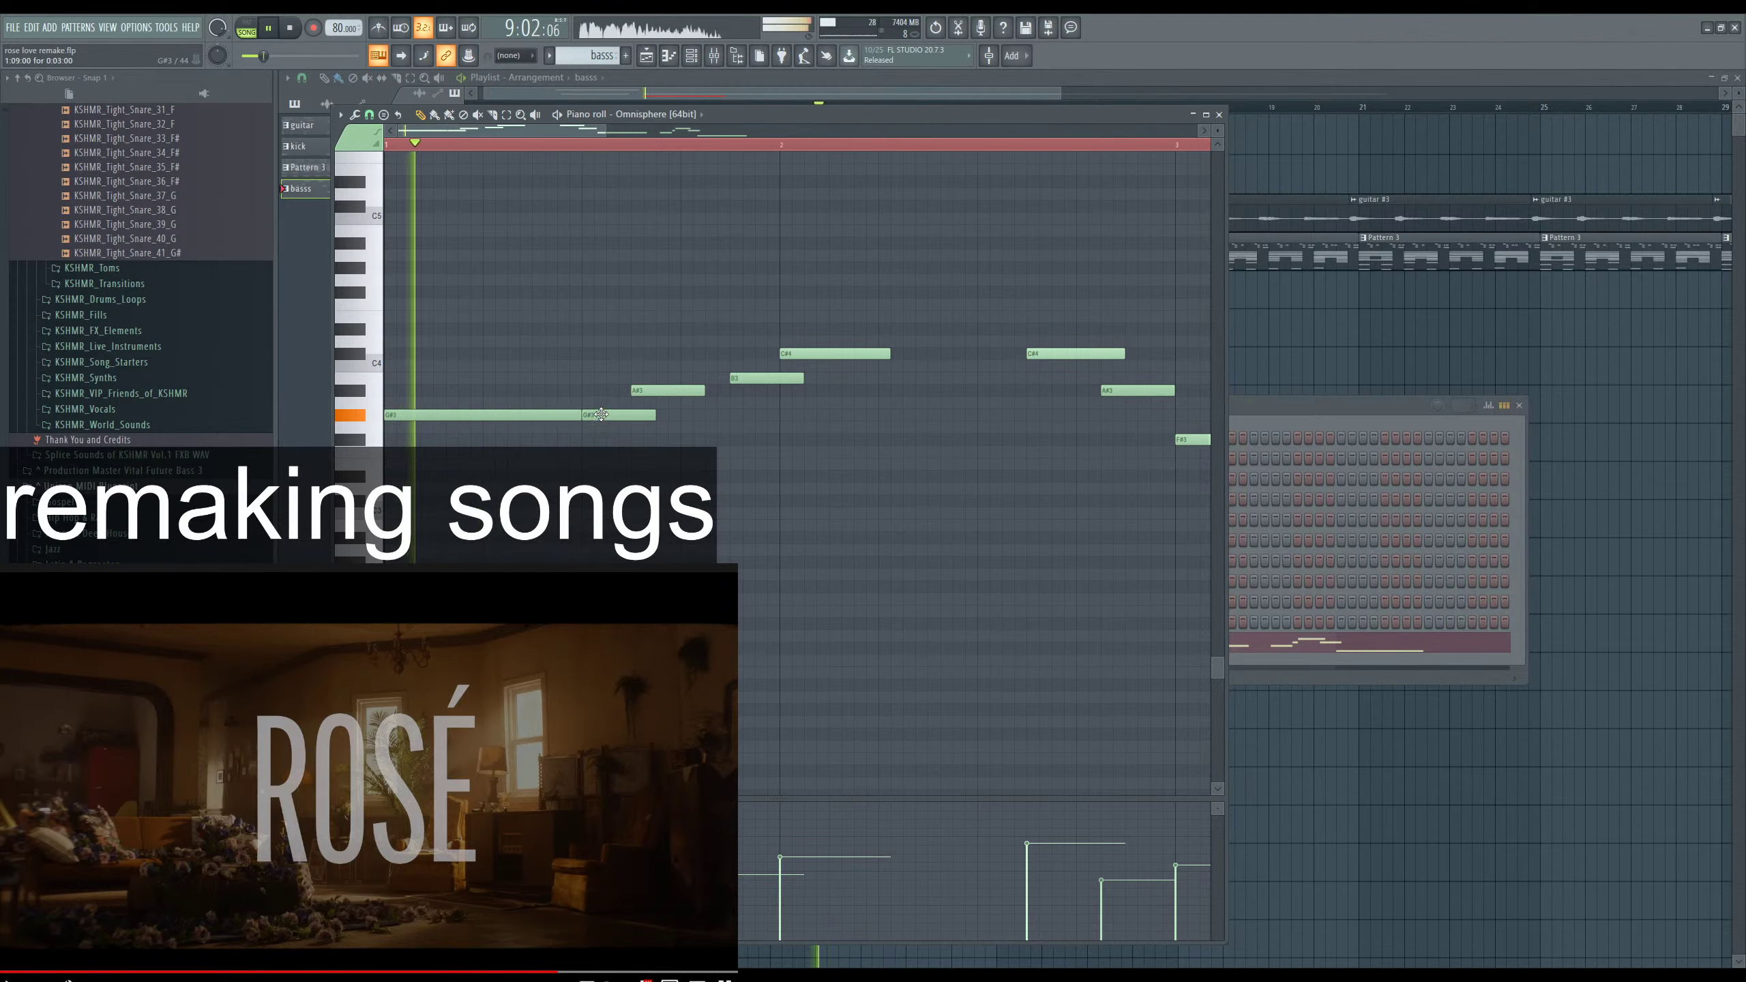
left_click_drag(602, 414, 690, 415)
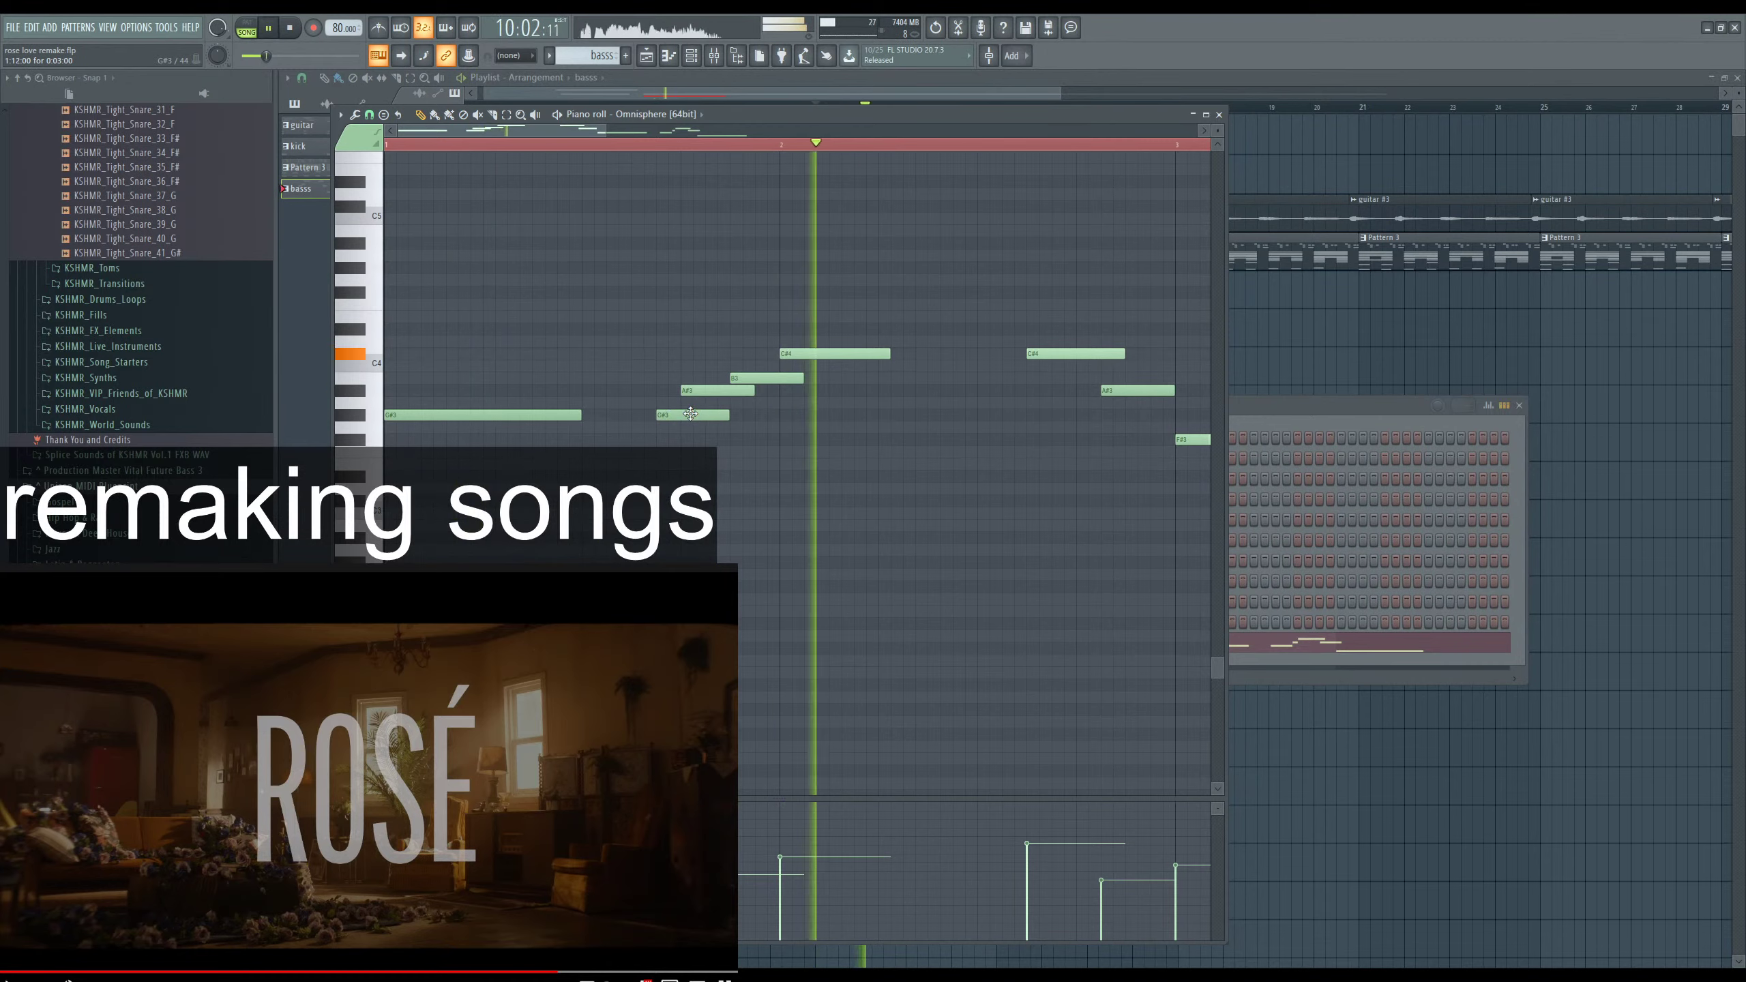
key("space")
key("space")
left_click_drag(709, 390, 755, 393)
right_click(747, 380)
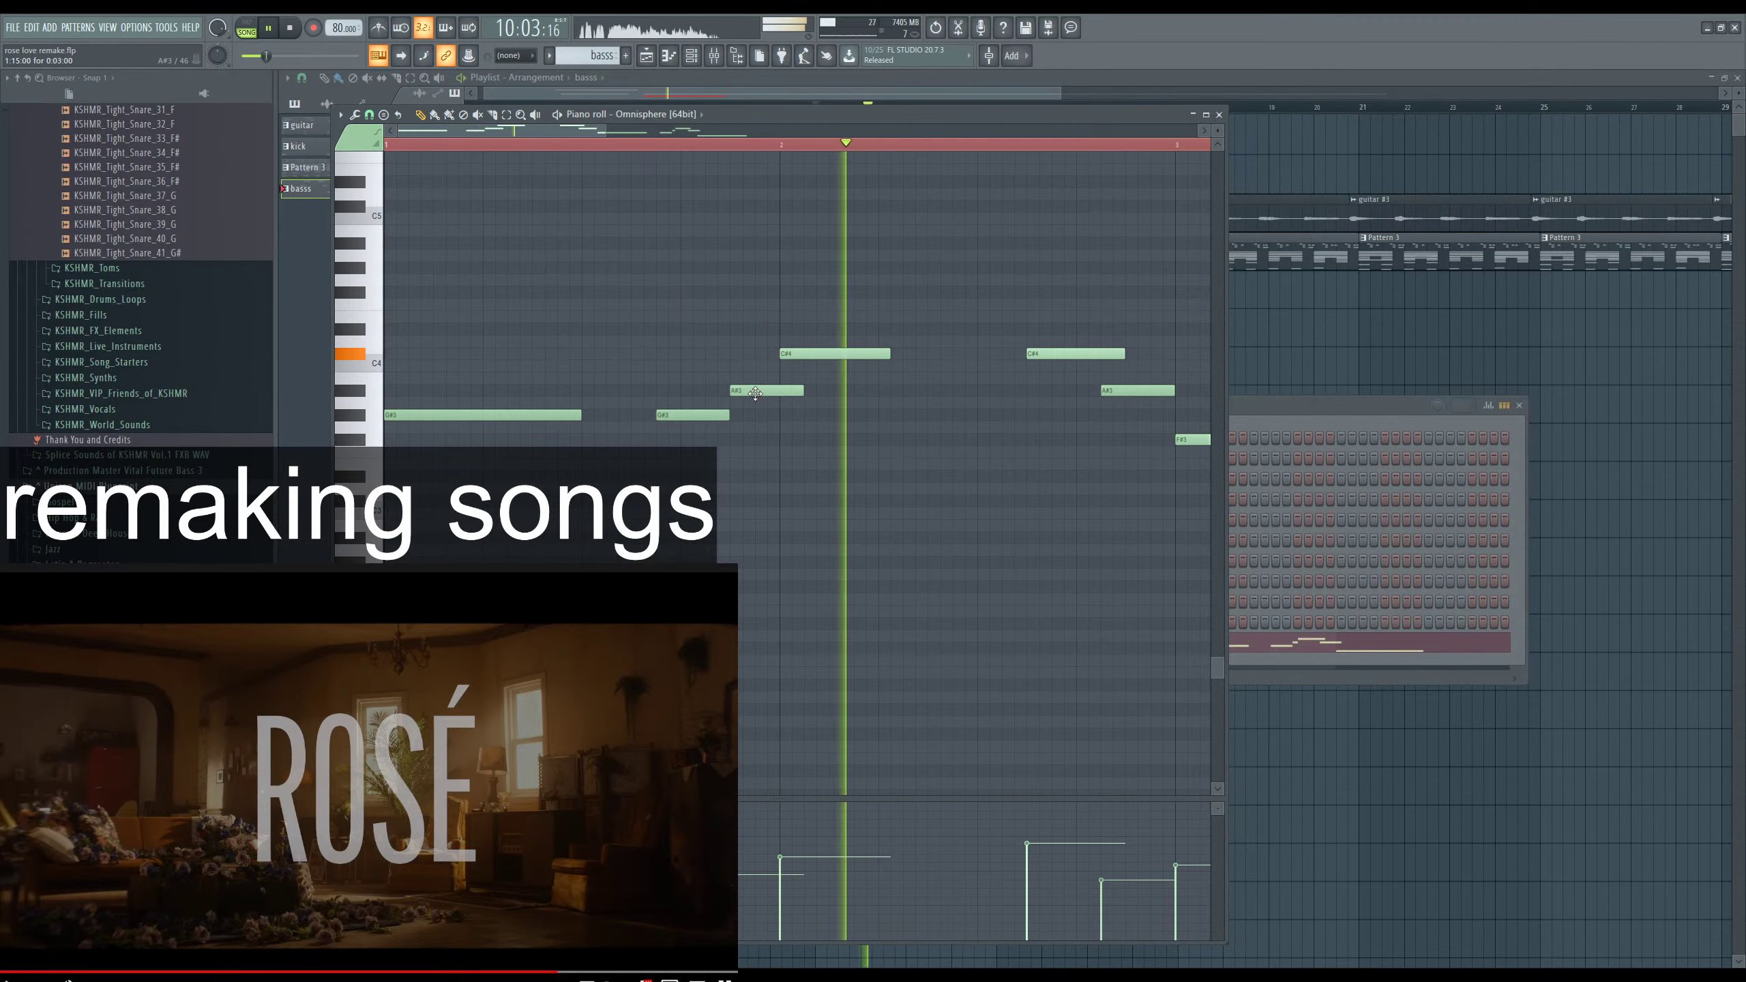
Place bar 1's second G#3 on step 11 and the A#3 on step 14, ending on the bar 2 line.
key("space")
key("space")
left_click_drag(696, 416, 739, 391)
key("space")
key("space")
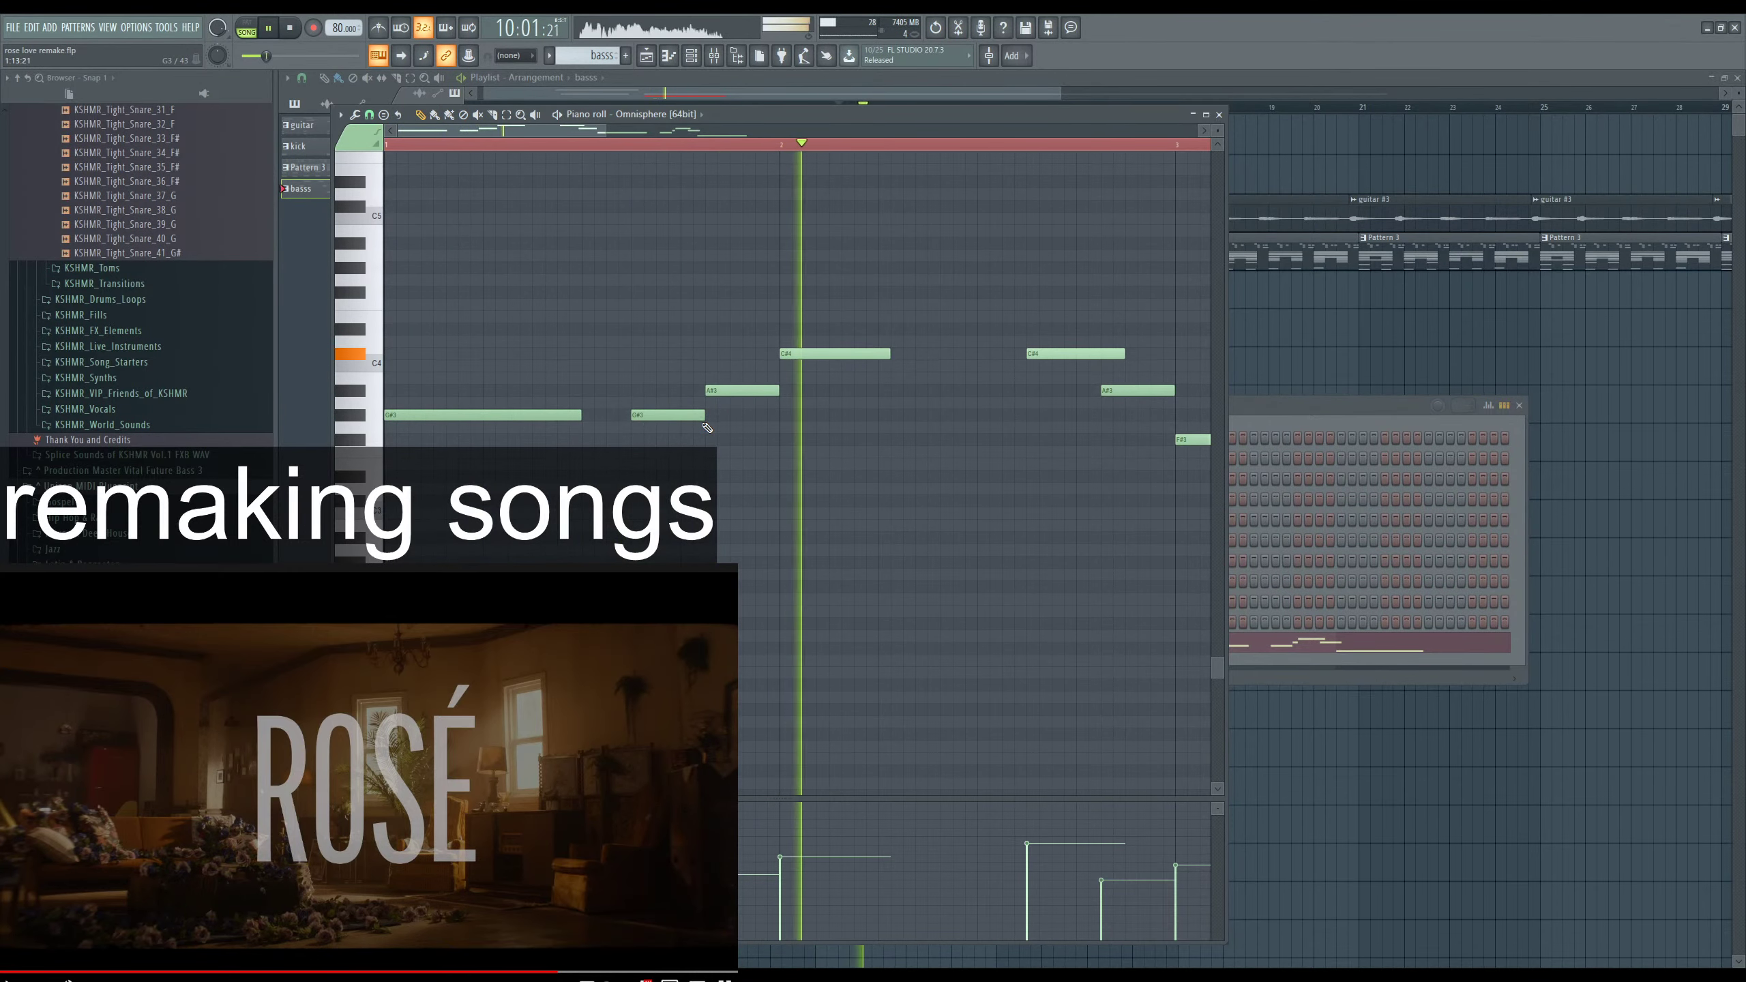
Lengthen bar 2's opening C#4 bass note to half a bar.
scroll(707, 428, "down", 4)
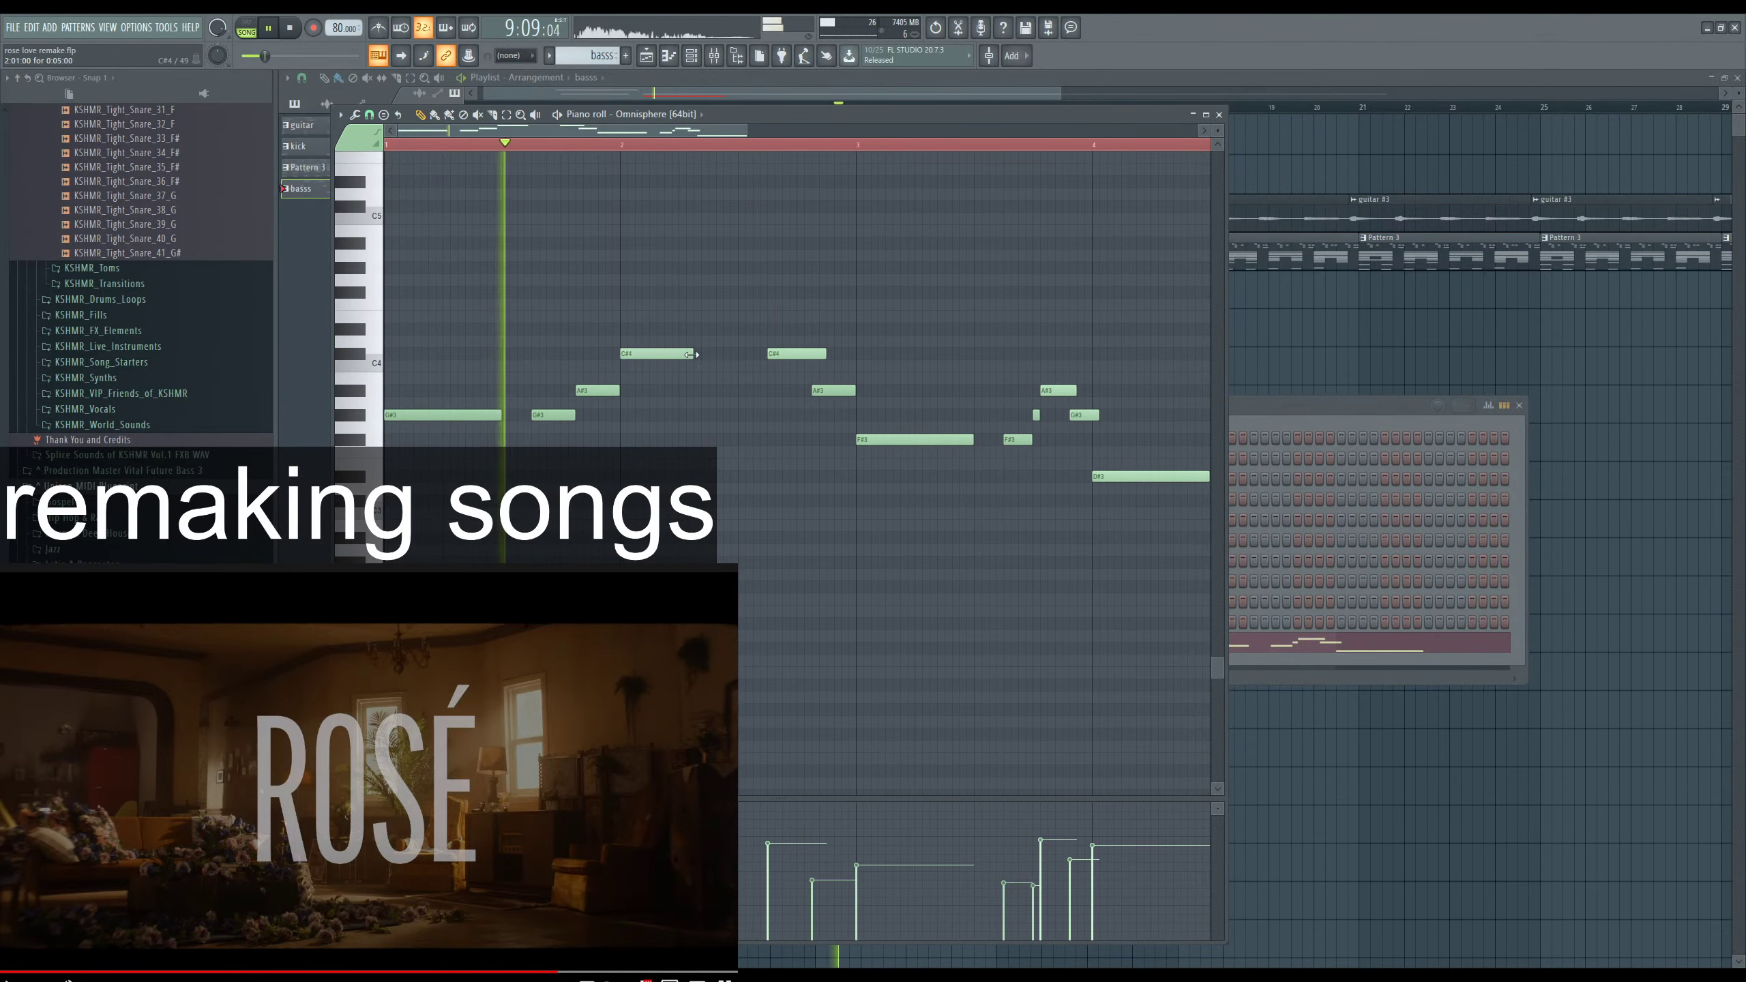
left_click_drag(691, 354, 737, 354)
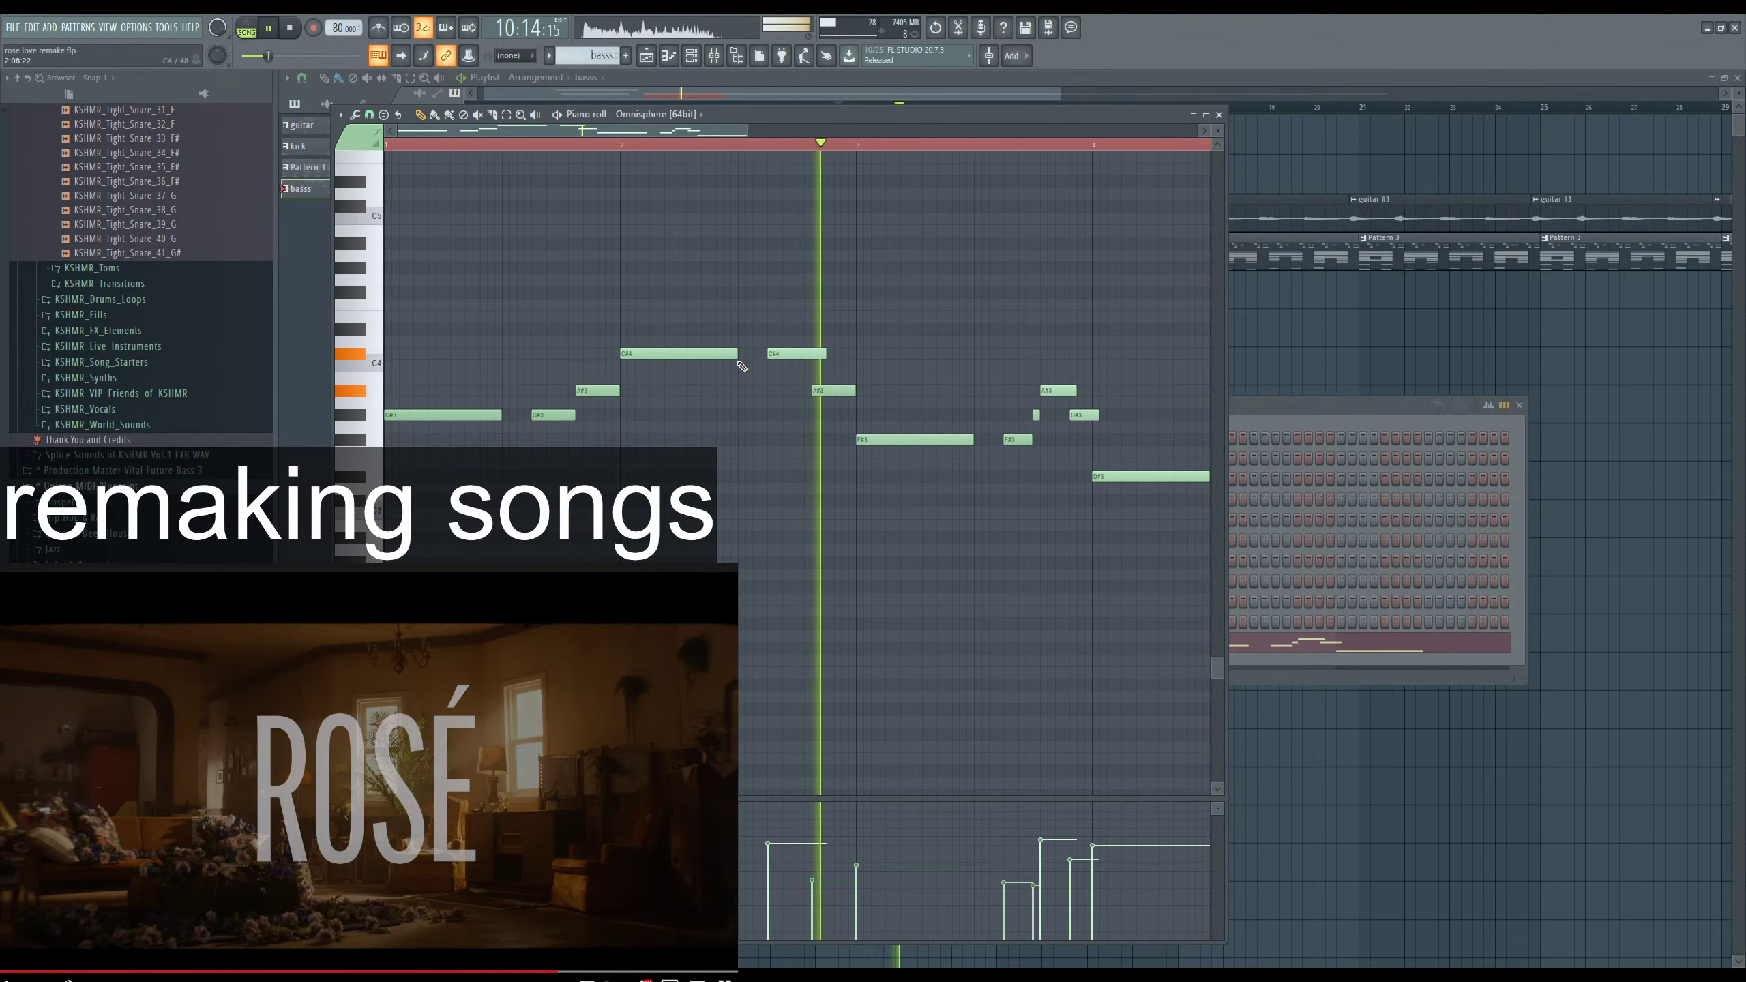
Delete bar 3's very short G#3, and place the A#3 and remaining G#3 as two-step notes on steps 13 and 15.
scroll(869, 527, "down", 3)
scroll(869, 529, "up", 4)
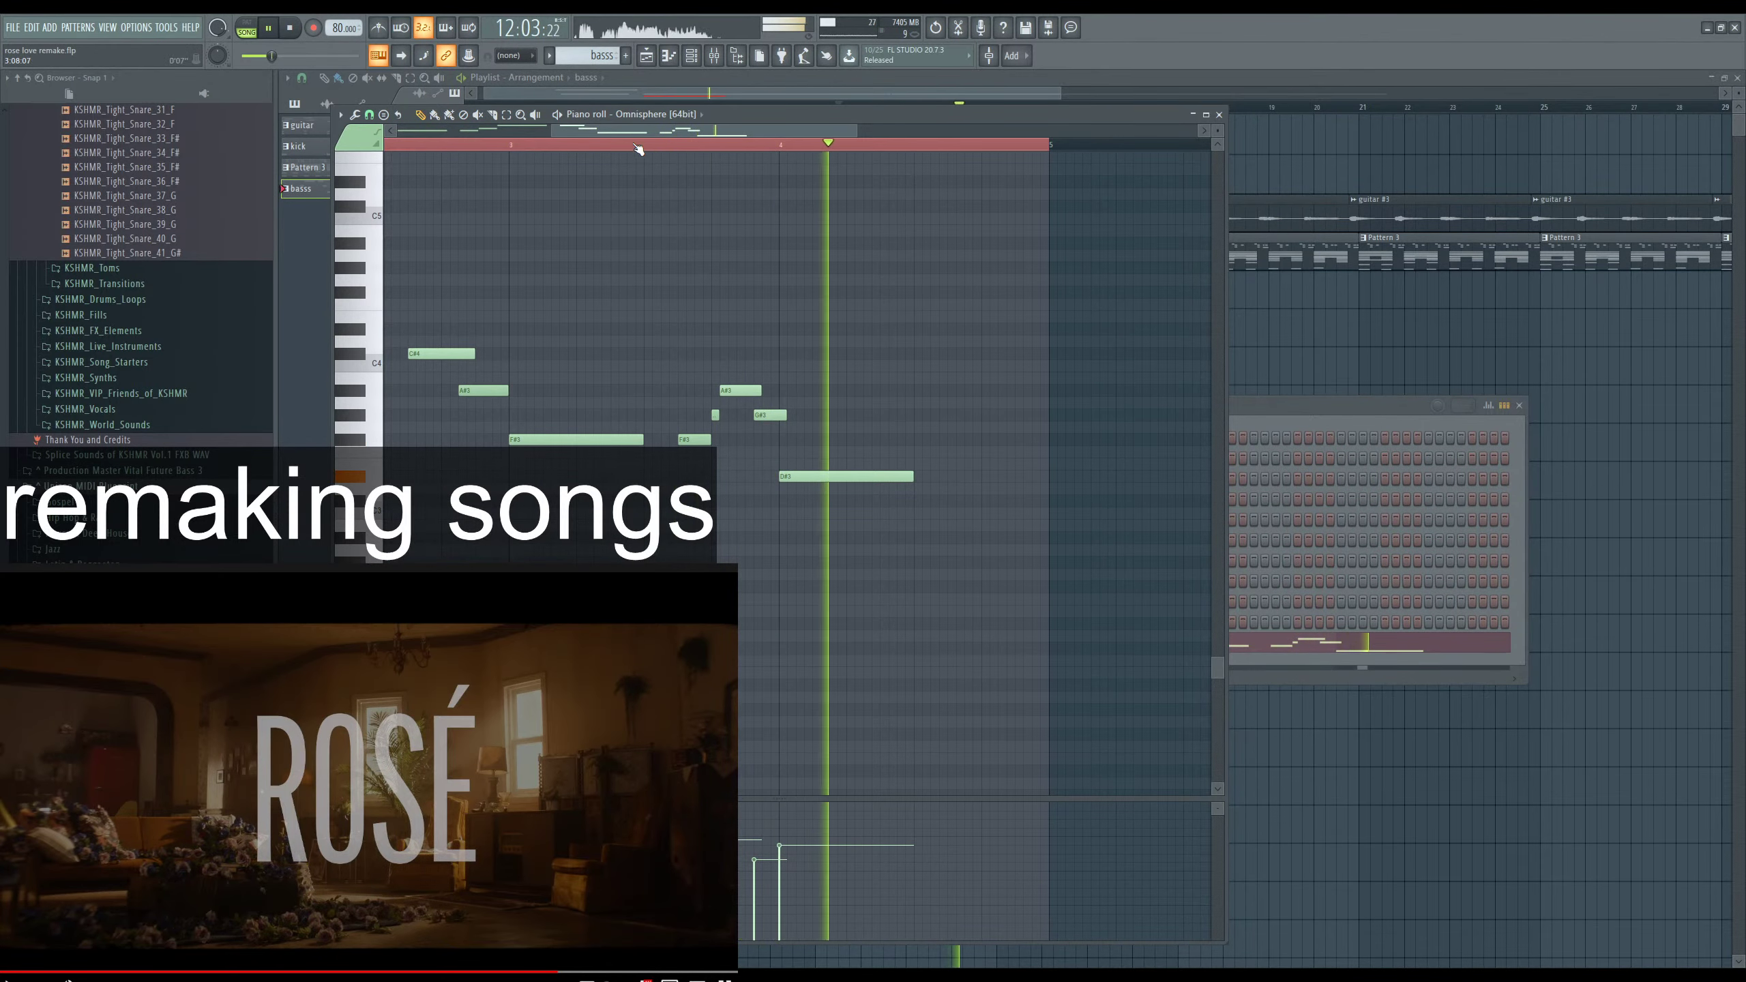
left_click(614, 144)
scroll(713, 425, "up", 3)
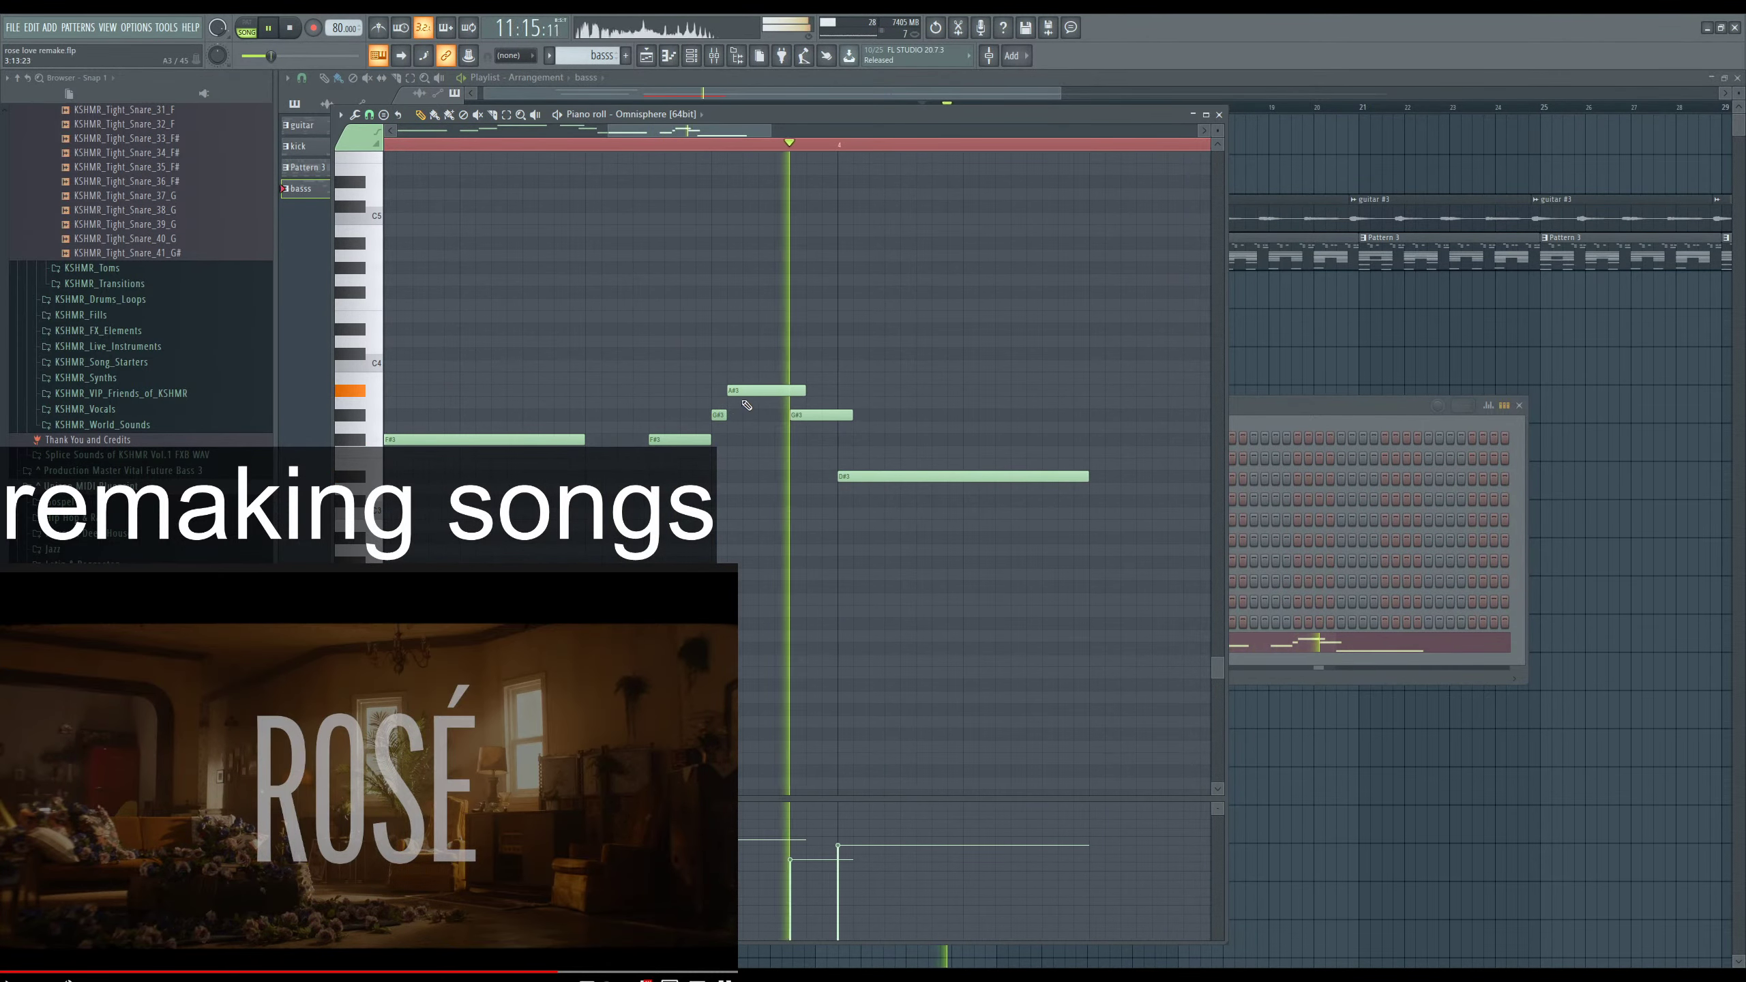
right_click(719, 415)
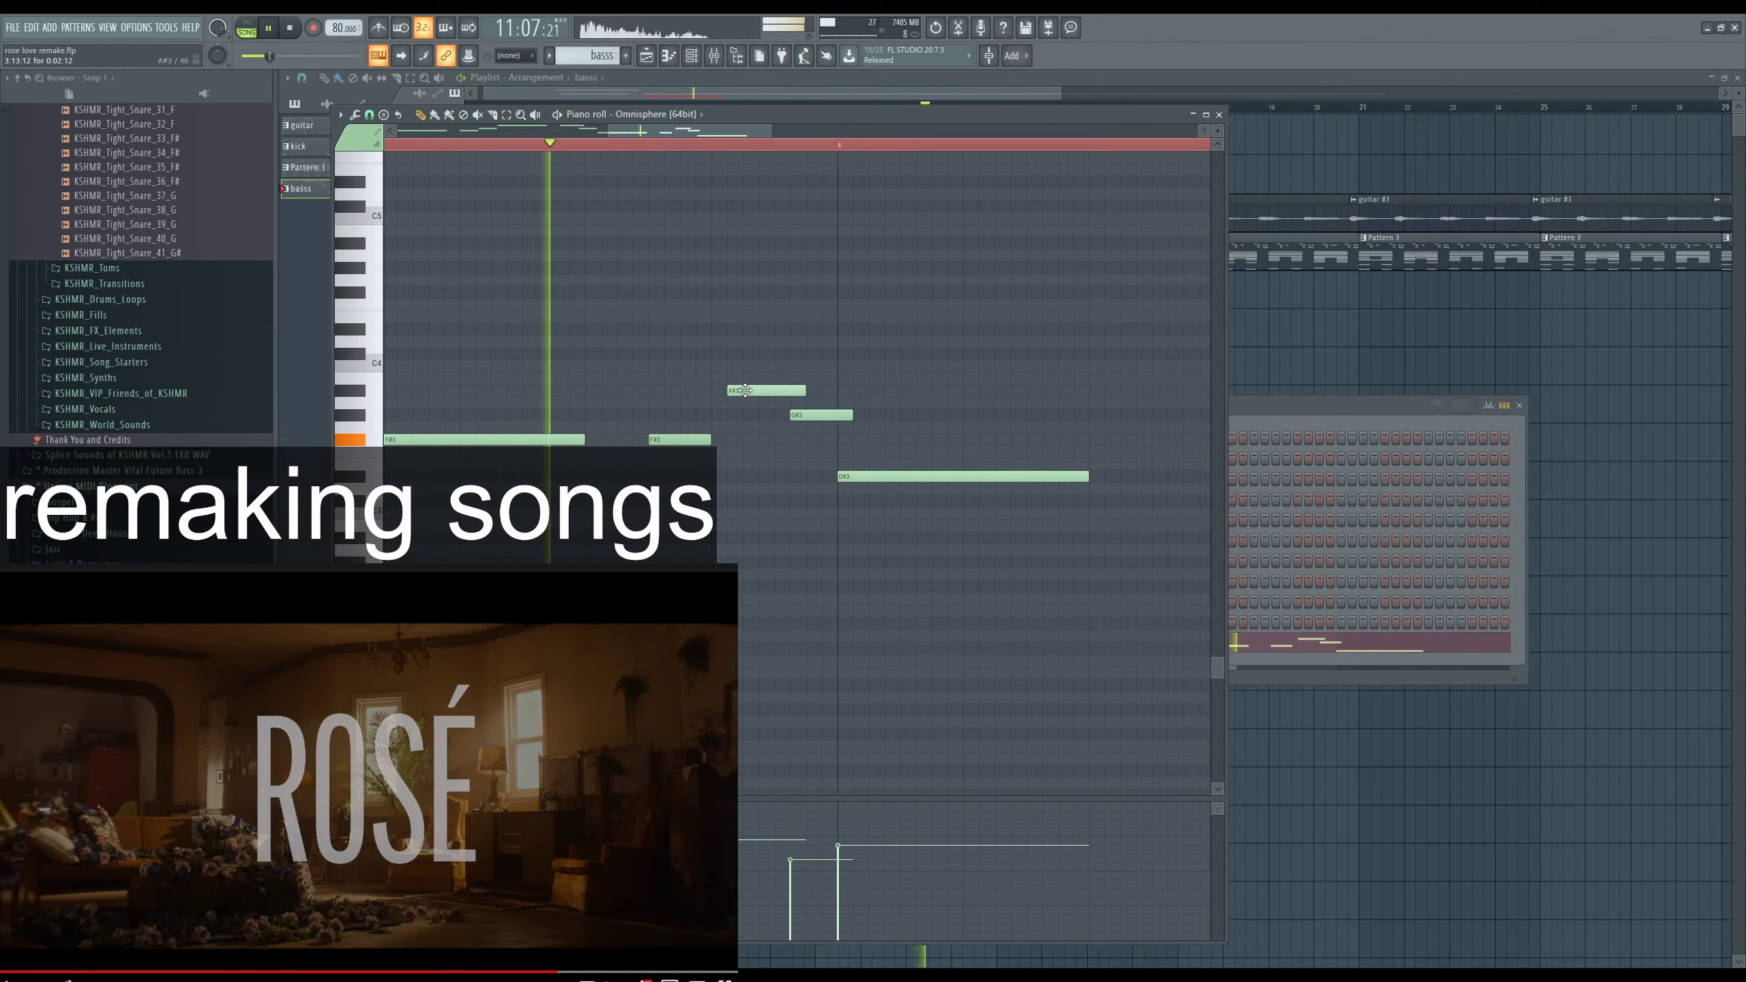
mouse_move(745, 391)
left_mouse_down()
mouse_move(729, 392)
mouse_move(795, 415)
mouse_move(773, 392)
left_mouse_up()
scroll(732, 468, "down", 1)
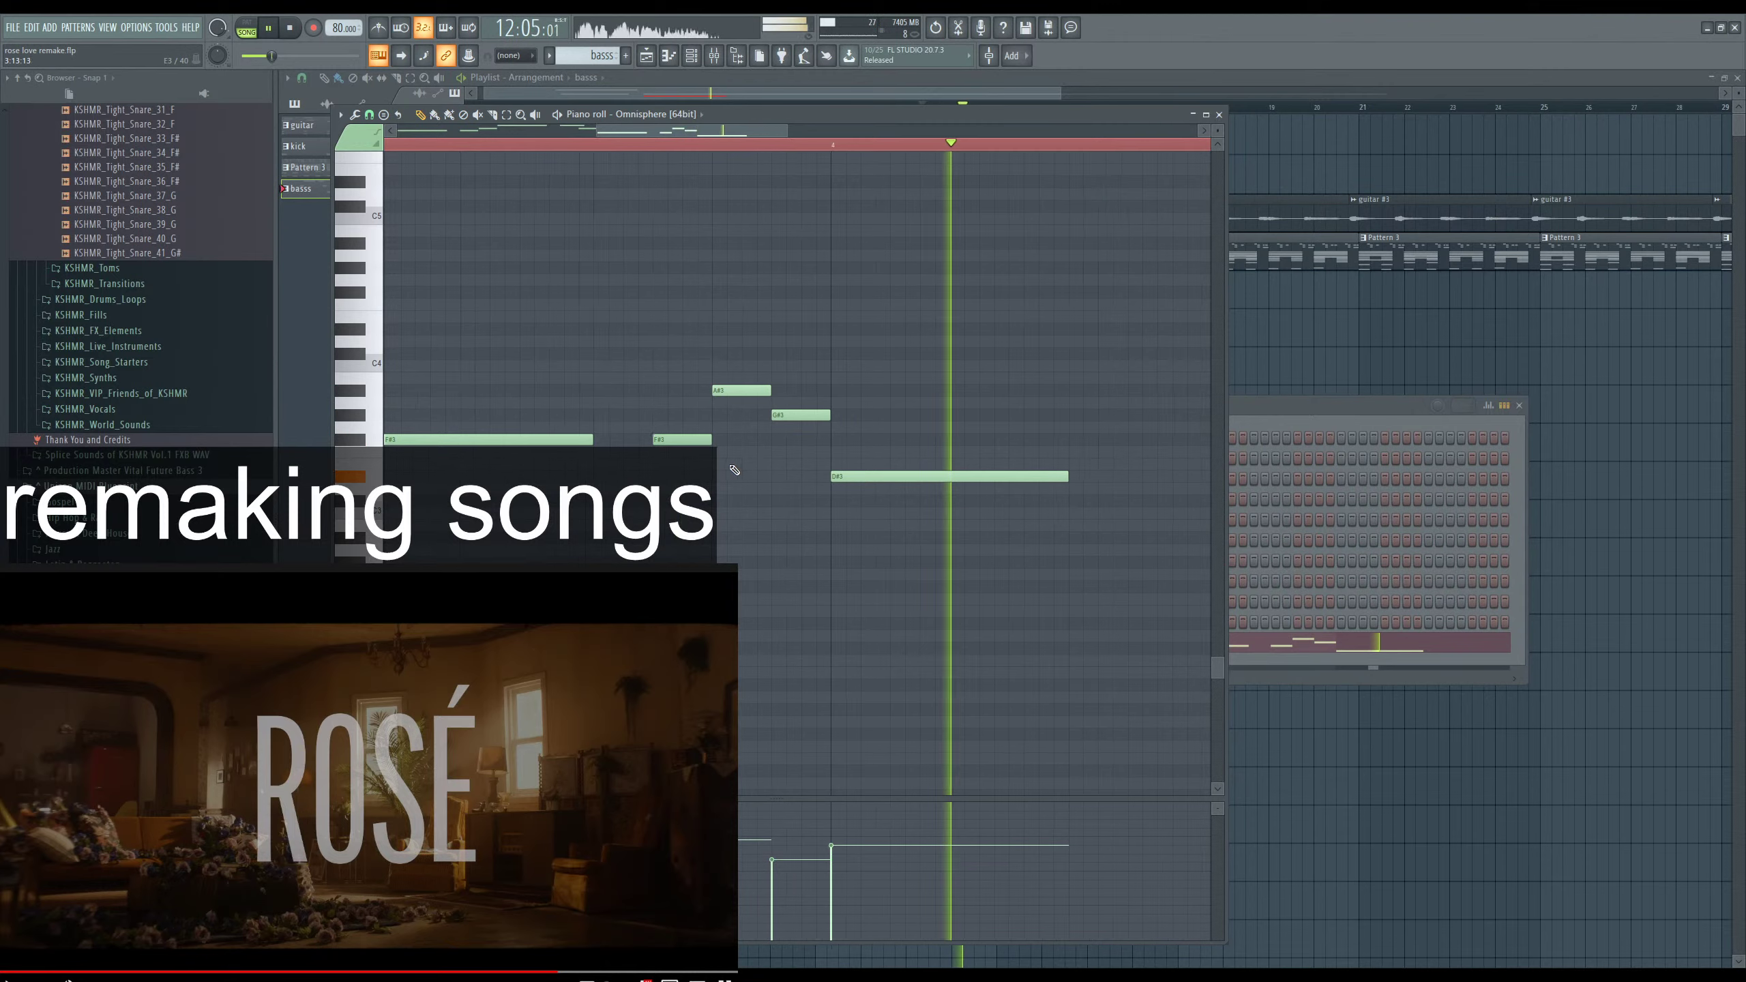
scroll(734, 470, "down", 1)
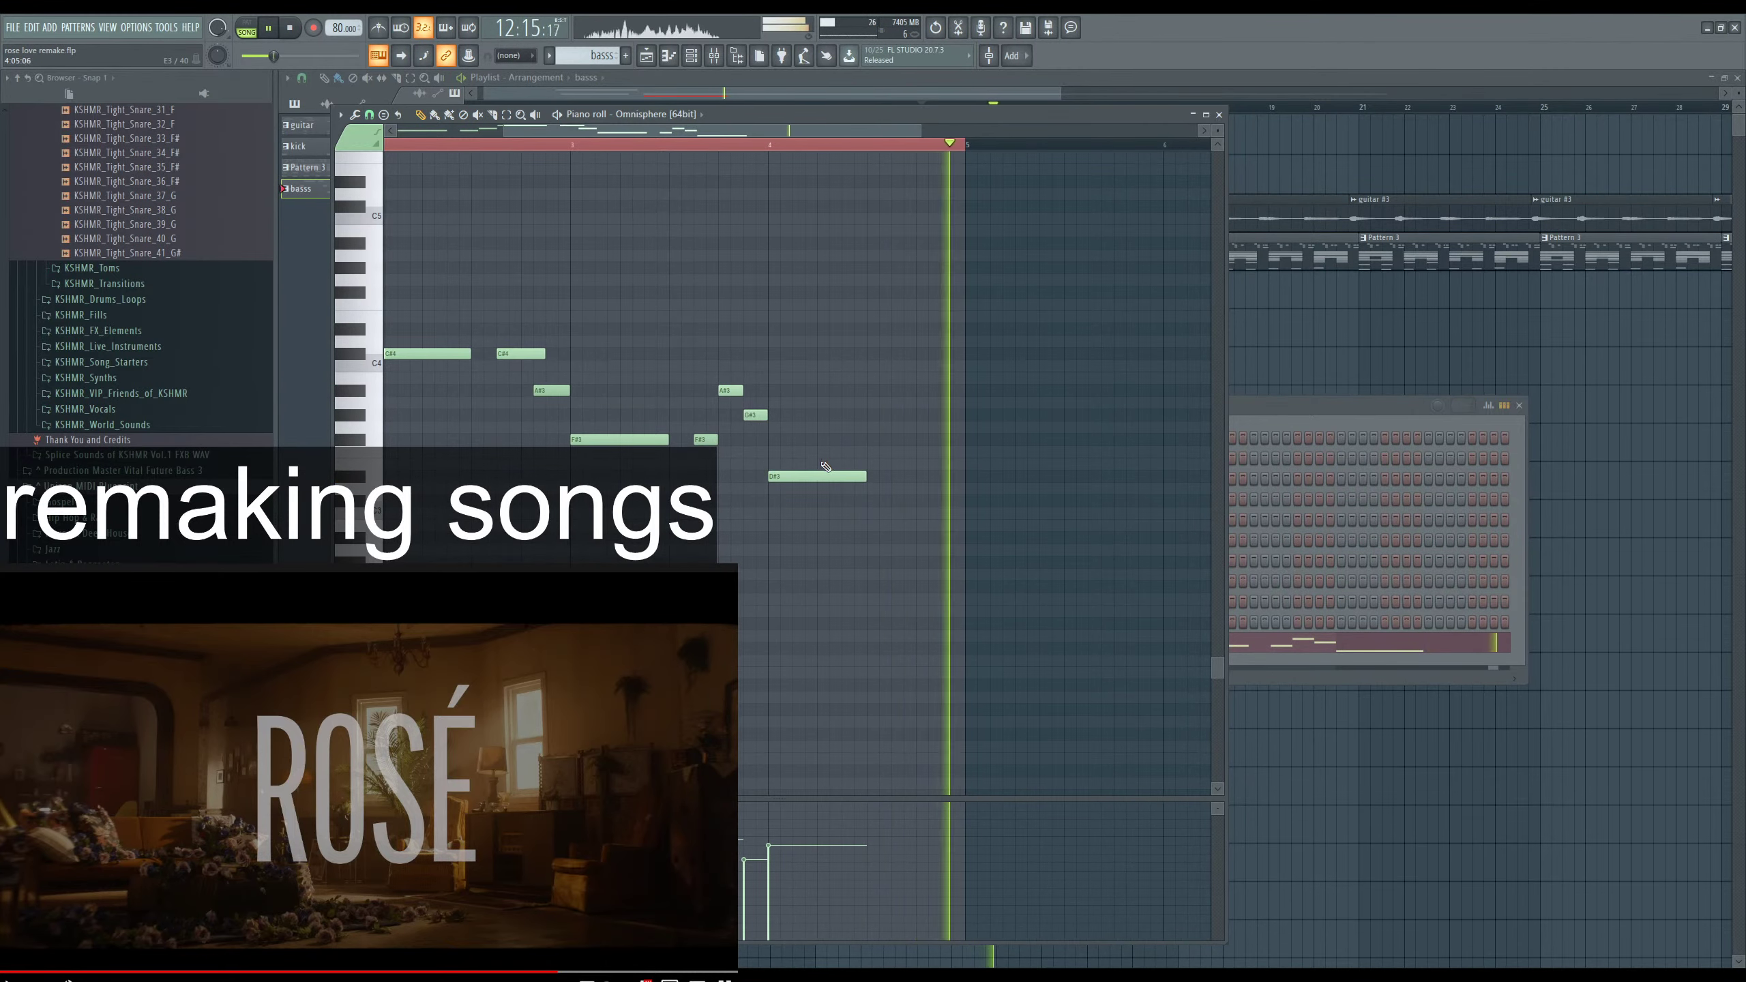
Lower the Omnisphere mixer track's volume and set its stereo separation to 100% merged while the arrangement plays.
key("F5")
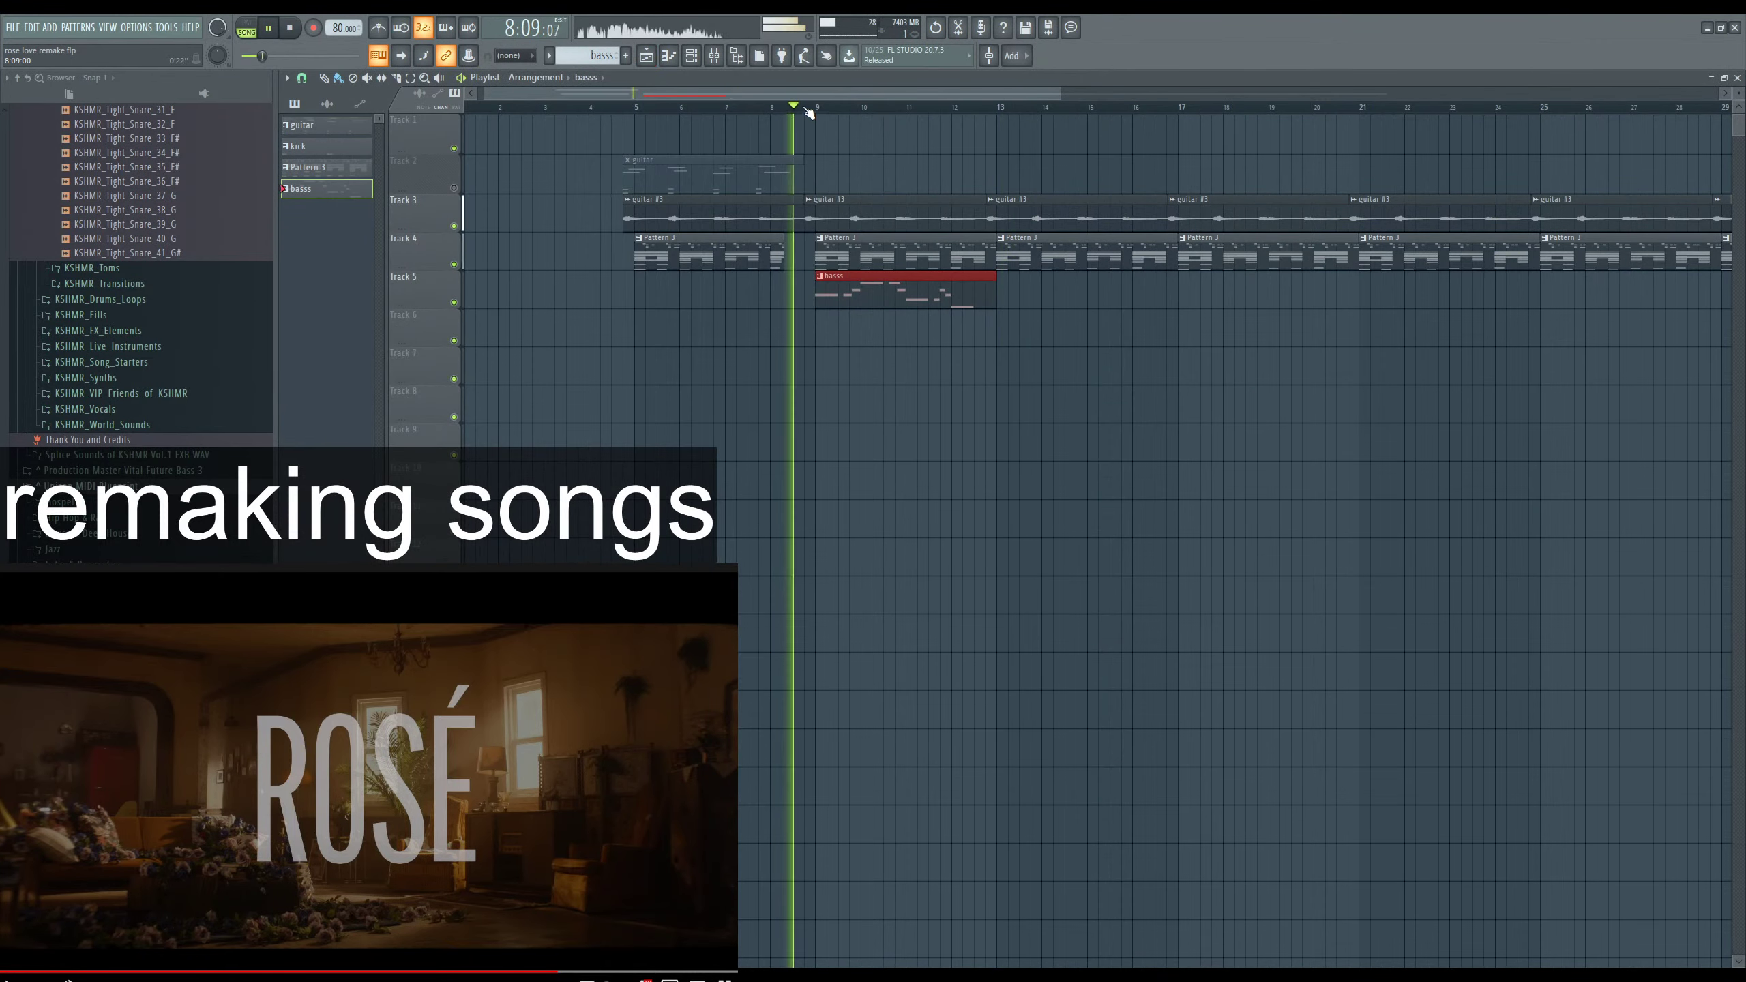
key("F6")
key("F9")
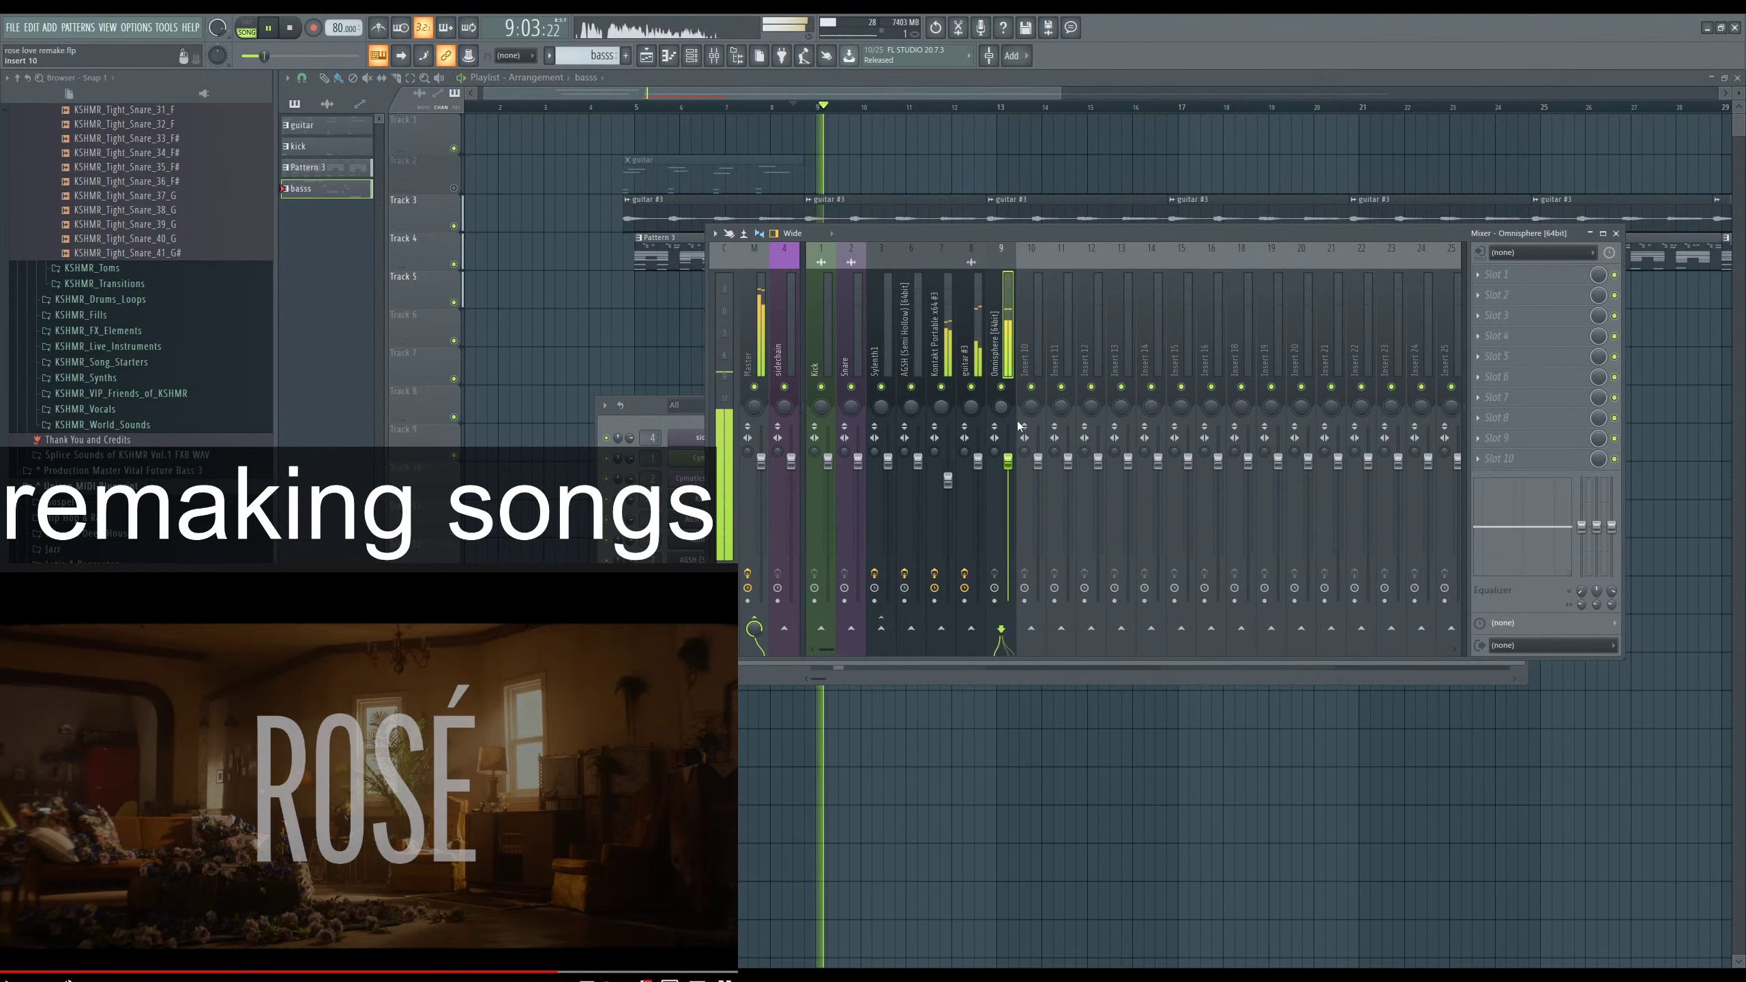
key("space")
key("space")
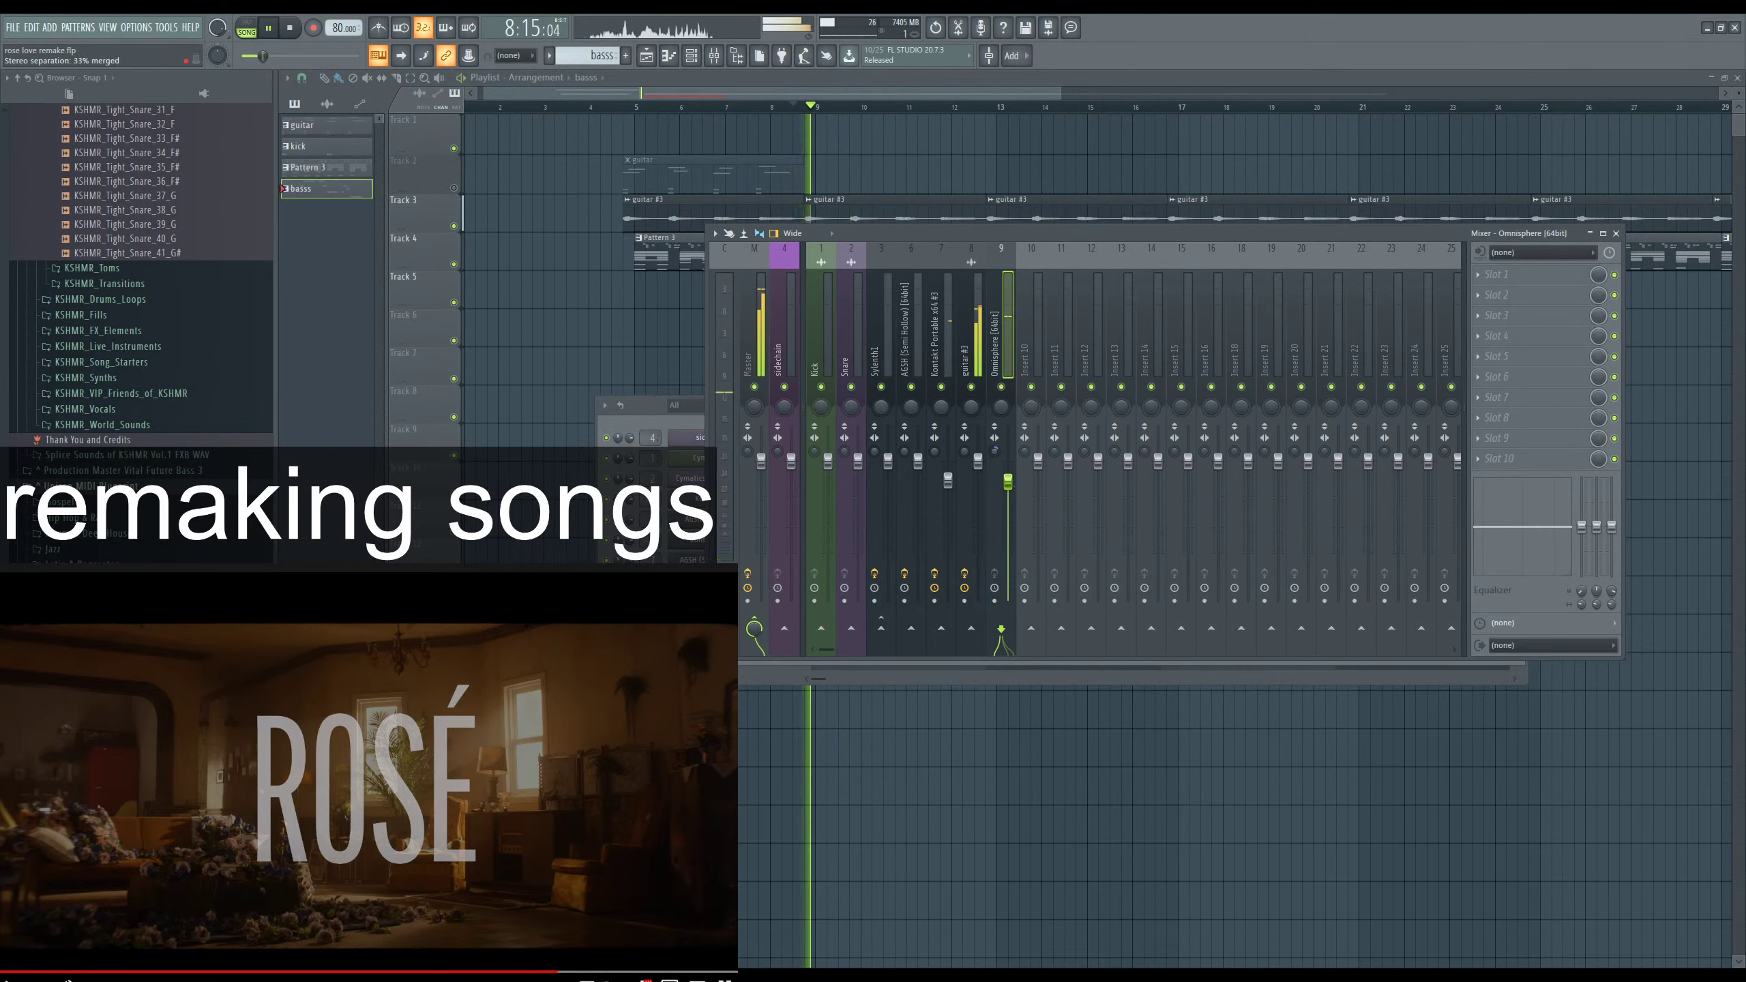
left_click_drag(995, 452, 994, 405)
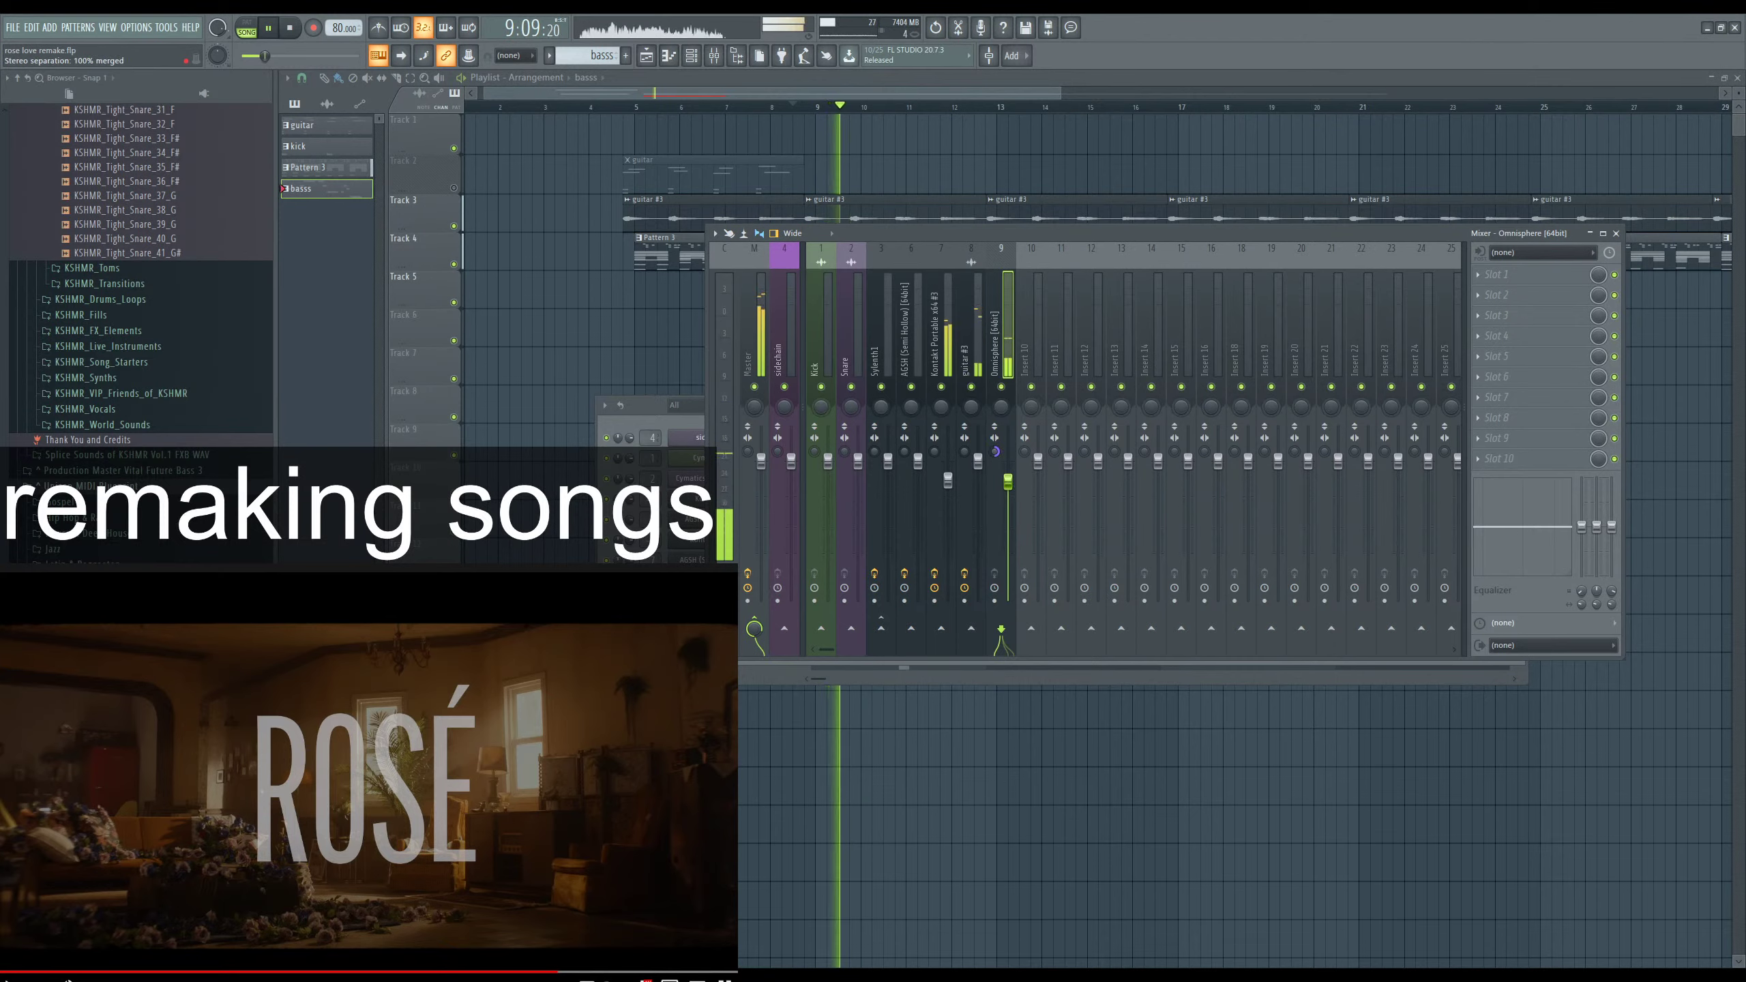
left_click(762, 366)
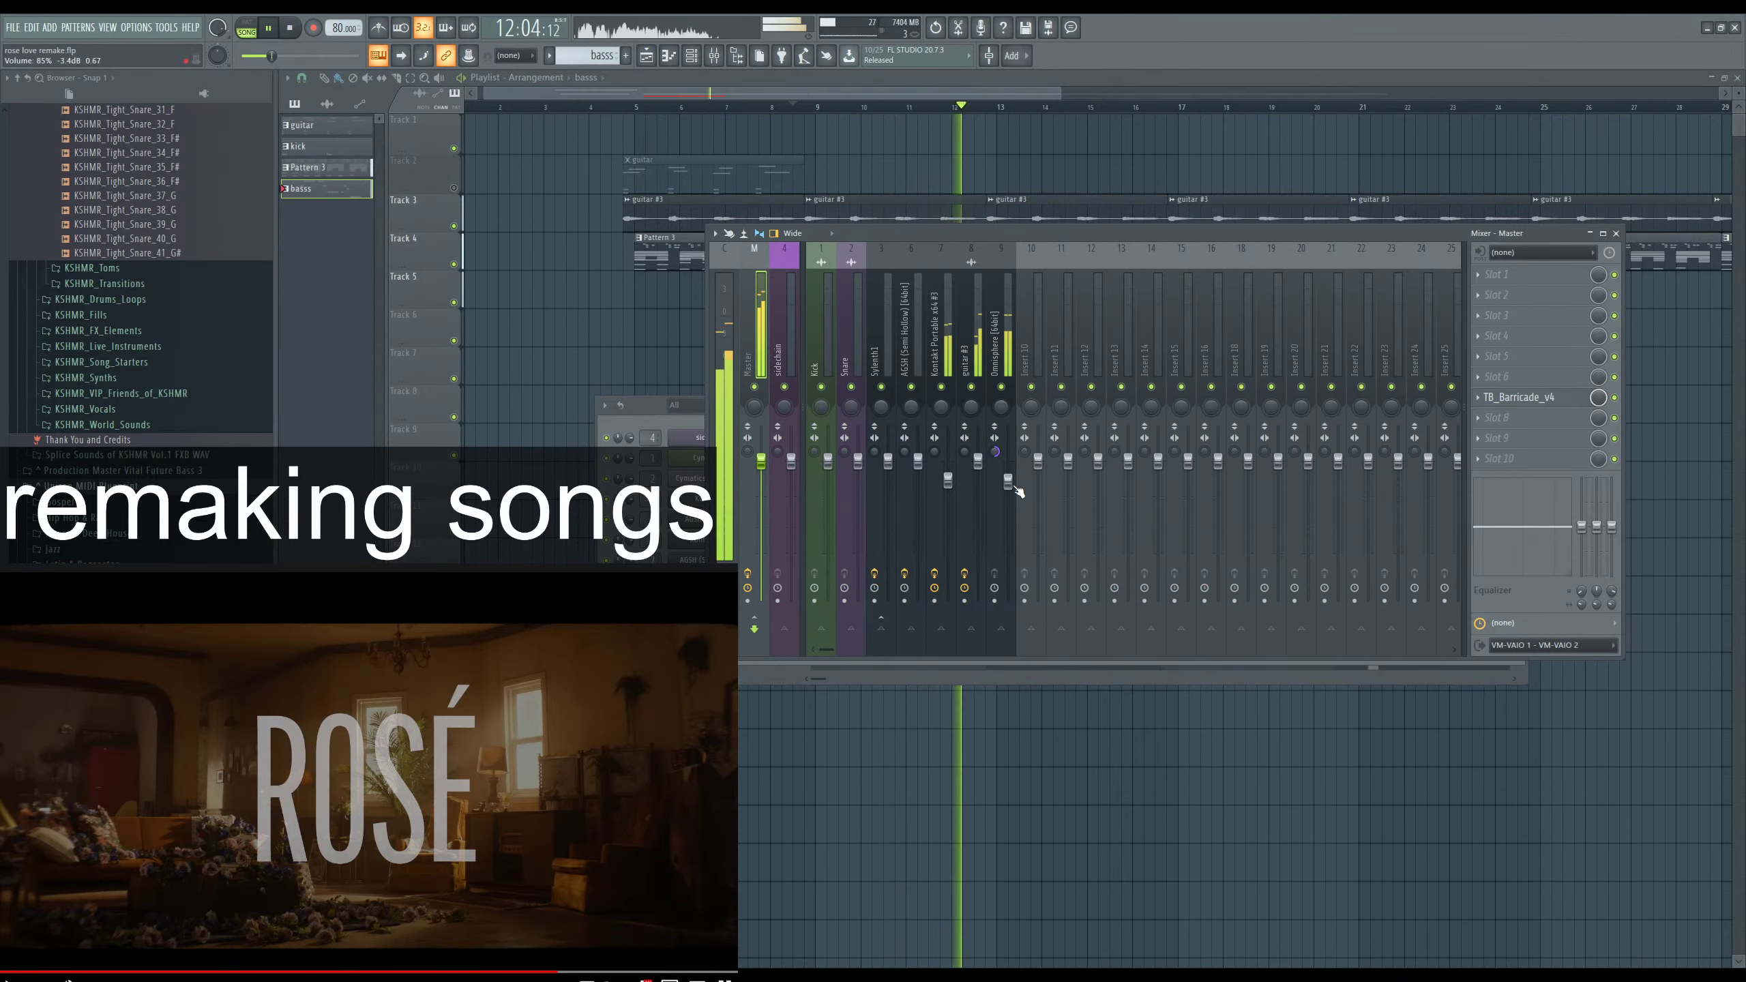
left_click_drag(1010, 489, 1014, 480)
key("F9")
Duplicate the bass clip back to back along Track 5 from bar 9 up to bar 49.
key("F6")
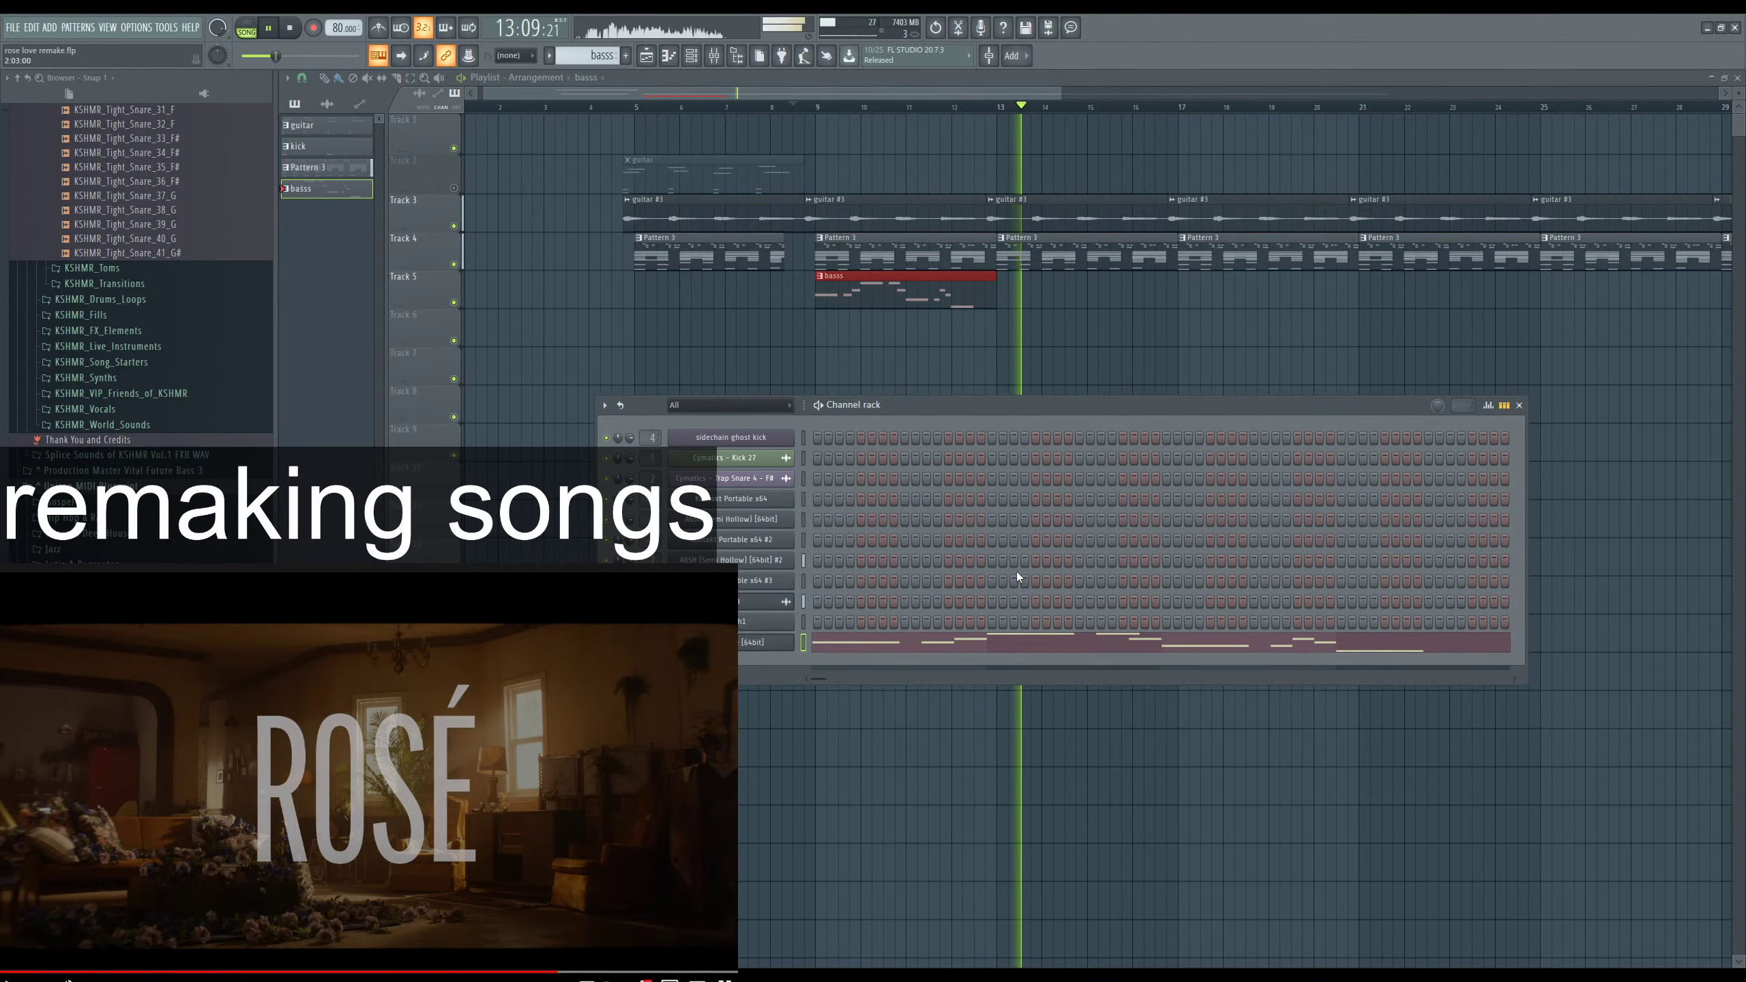
scroll(796, 353, "down", 2)
left_click_drag(789, 345, 754, 291)
key("ctrl+b")
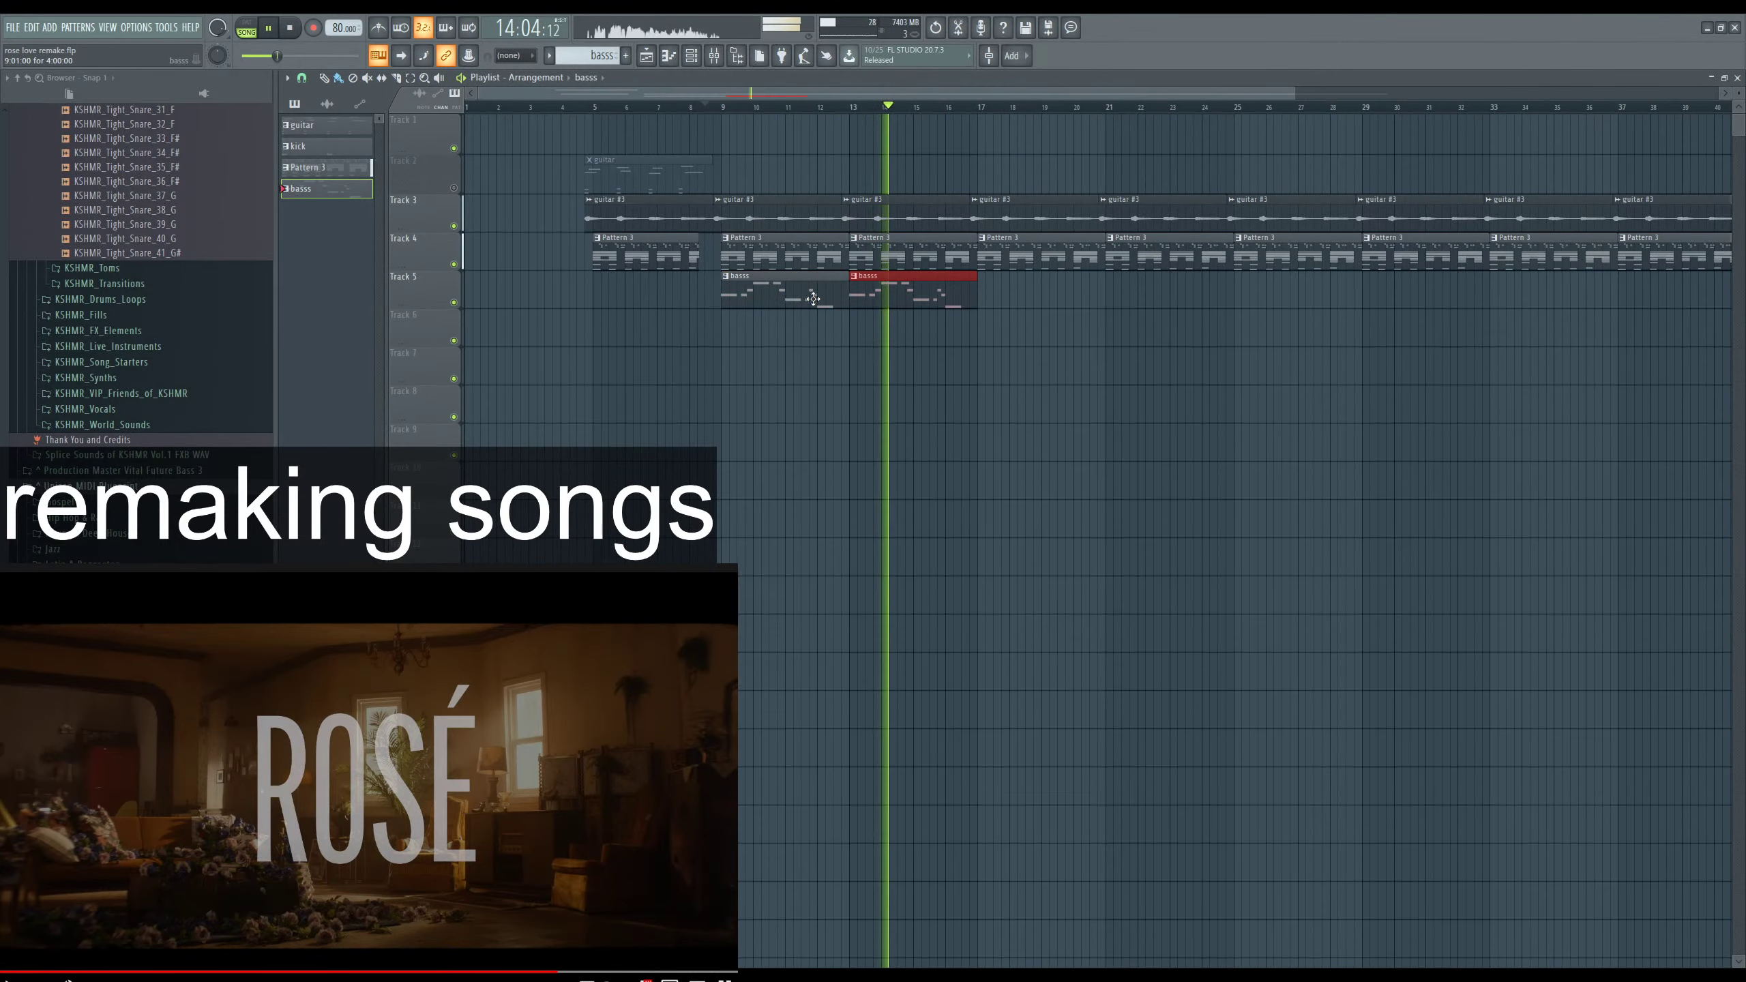
key("F6")
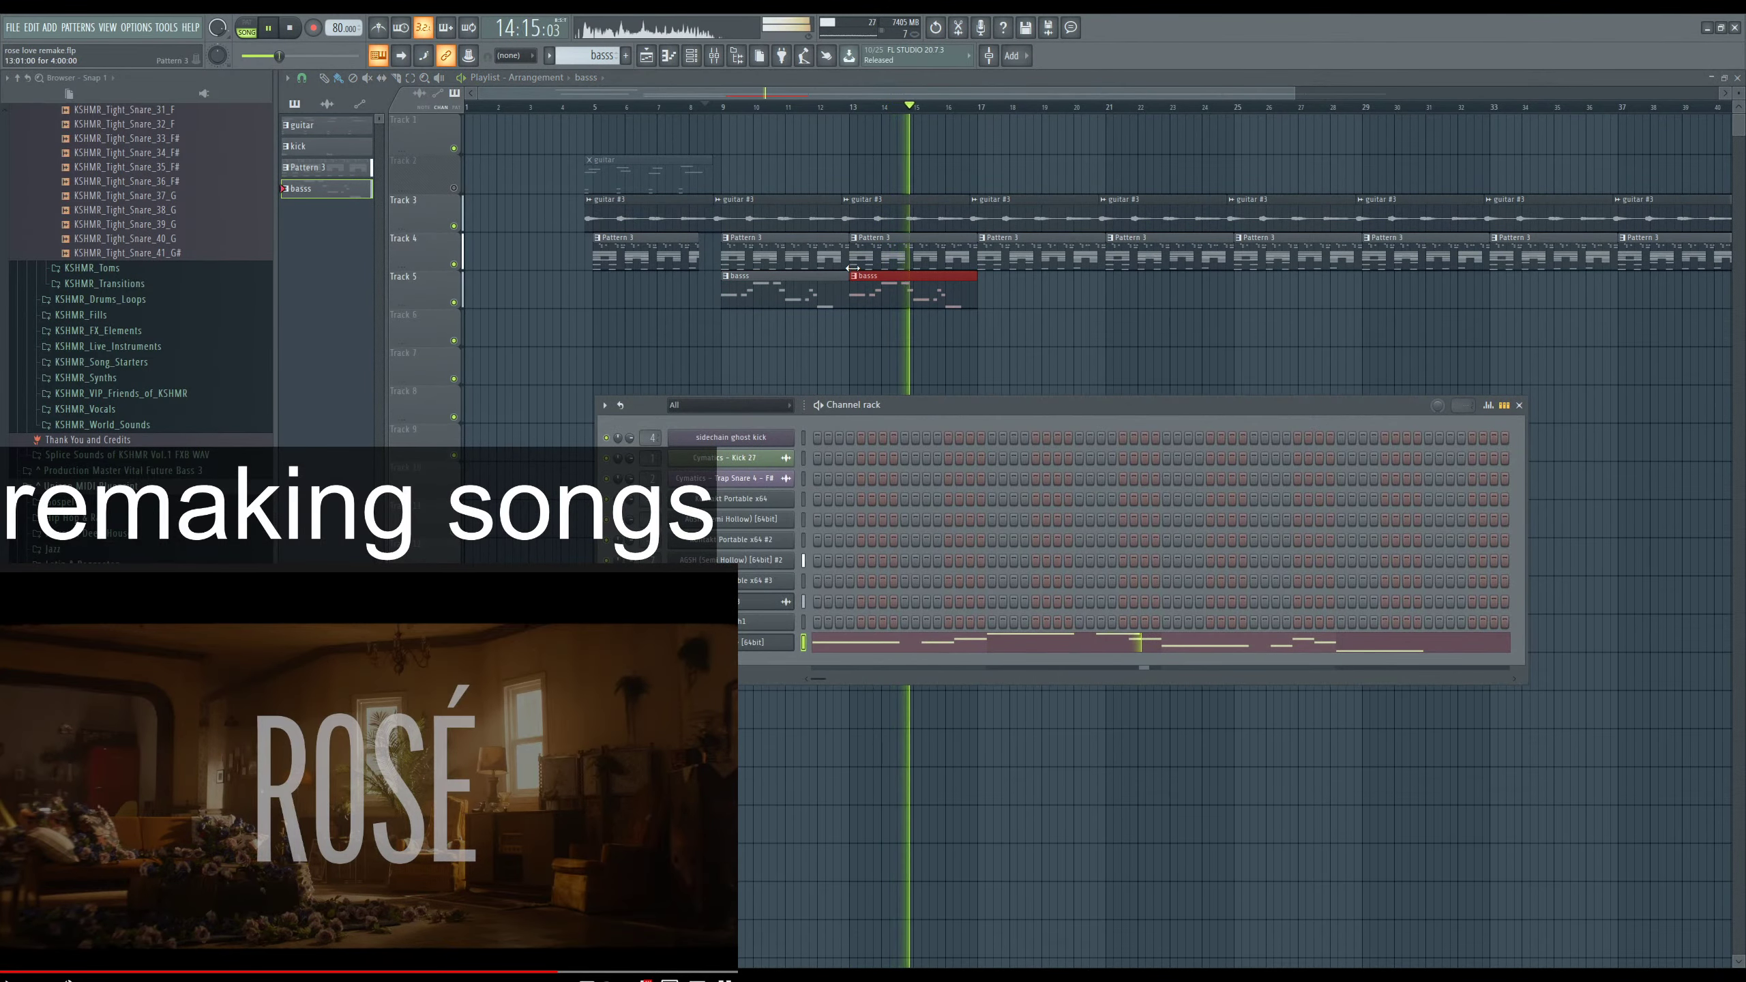
scroll(853, 341, "down", 2)
left_click_drag(857, 342, 710, 297)
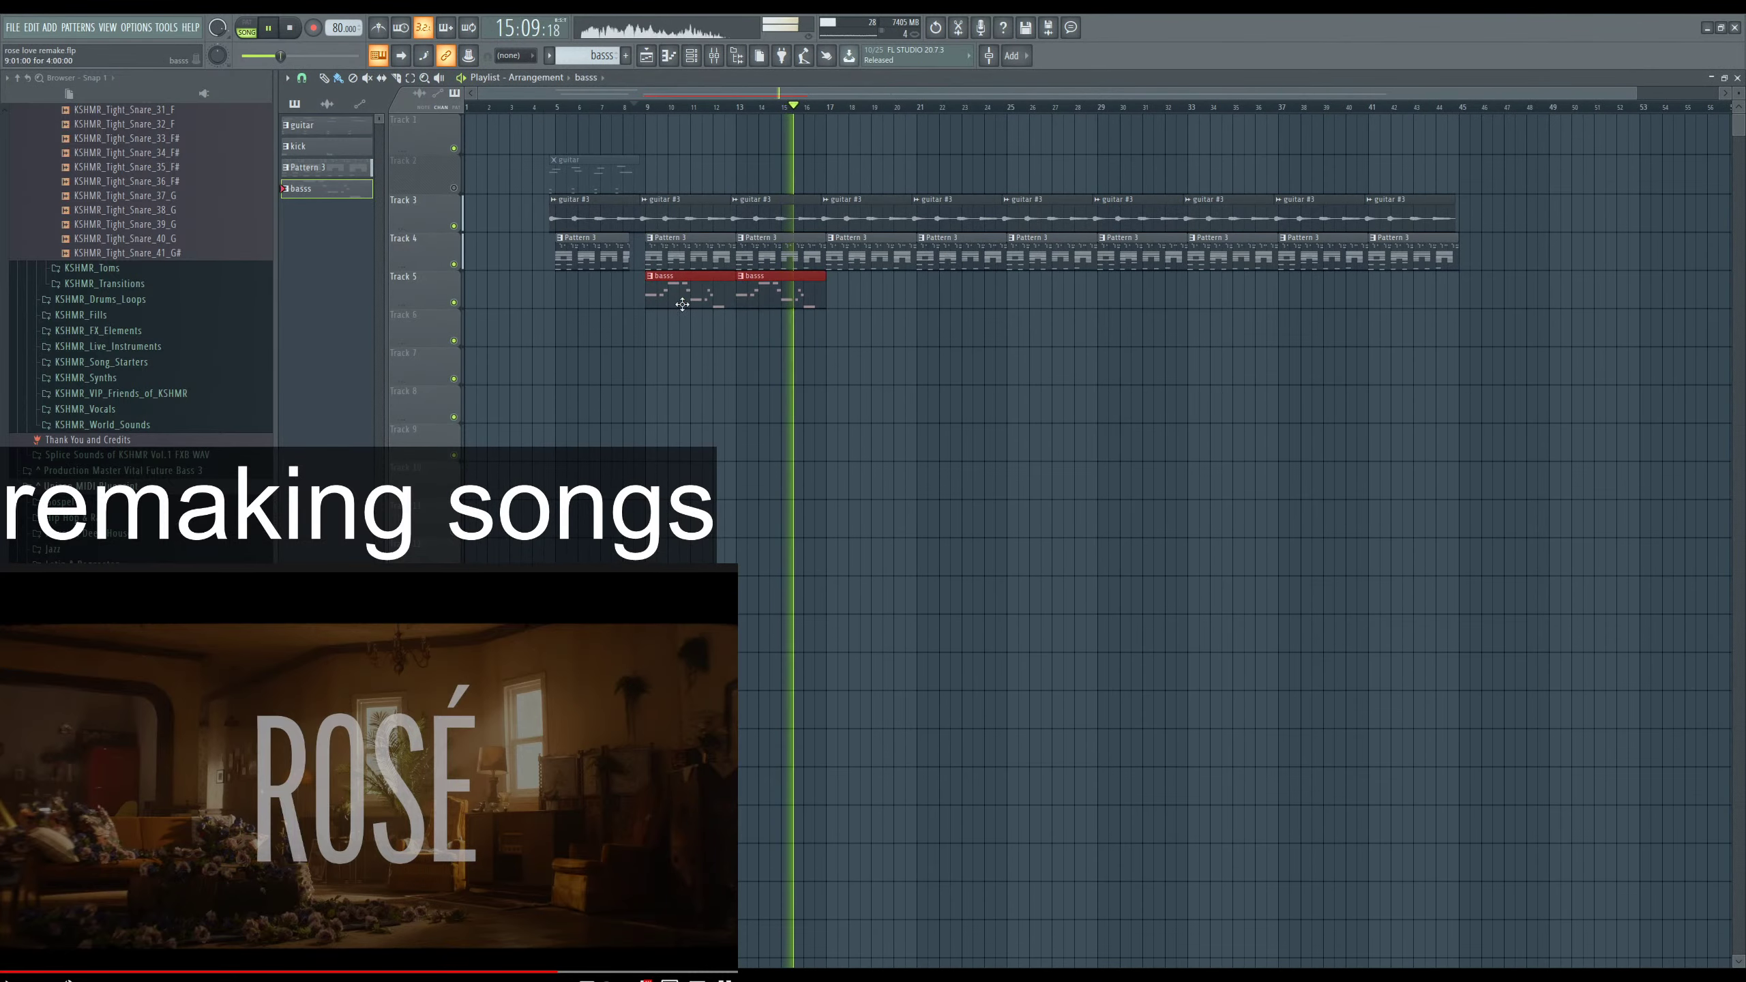
key("ctrl+b")
key("ctrl+b")
key("ctrl+b")
key("ctrl+b")
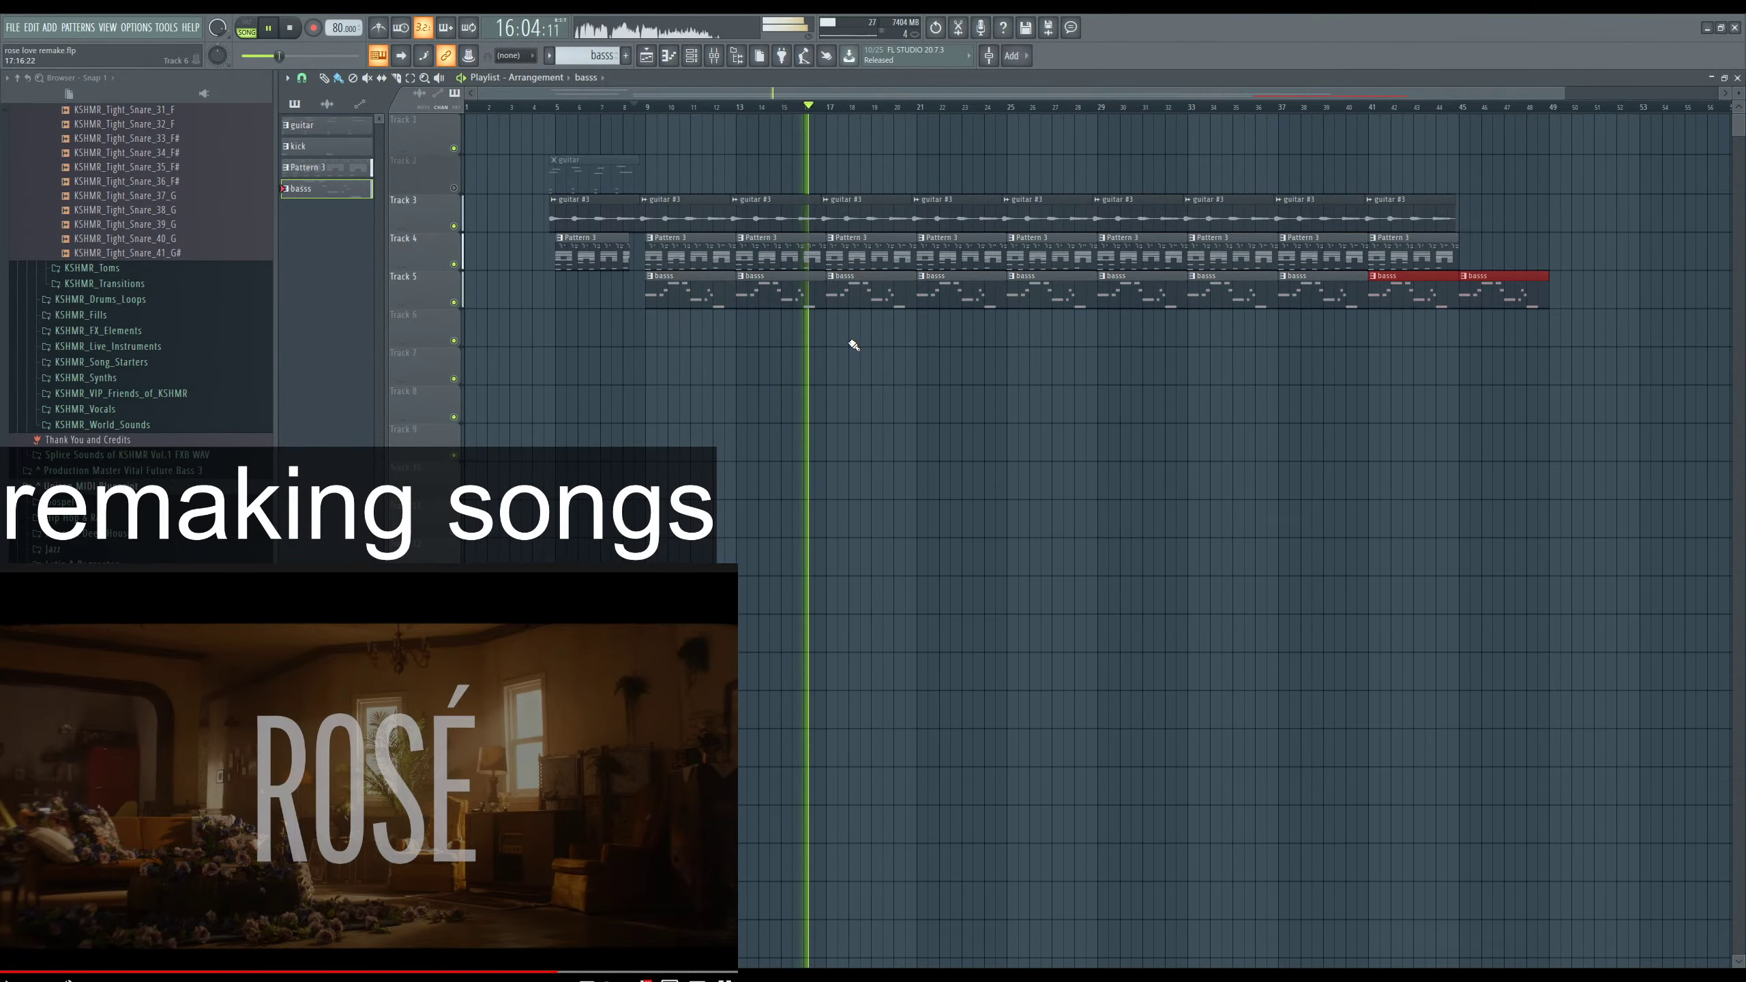
Loop bars 9 to 12 in the playlist and listen to the section with the new bass.
key("F6")
scroll(670, 166, "up", 2)
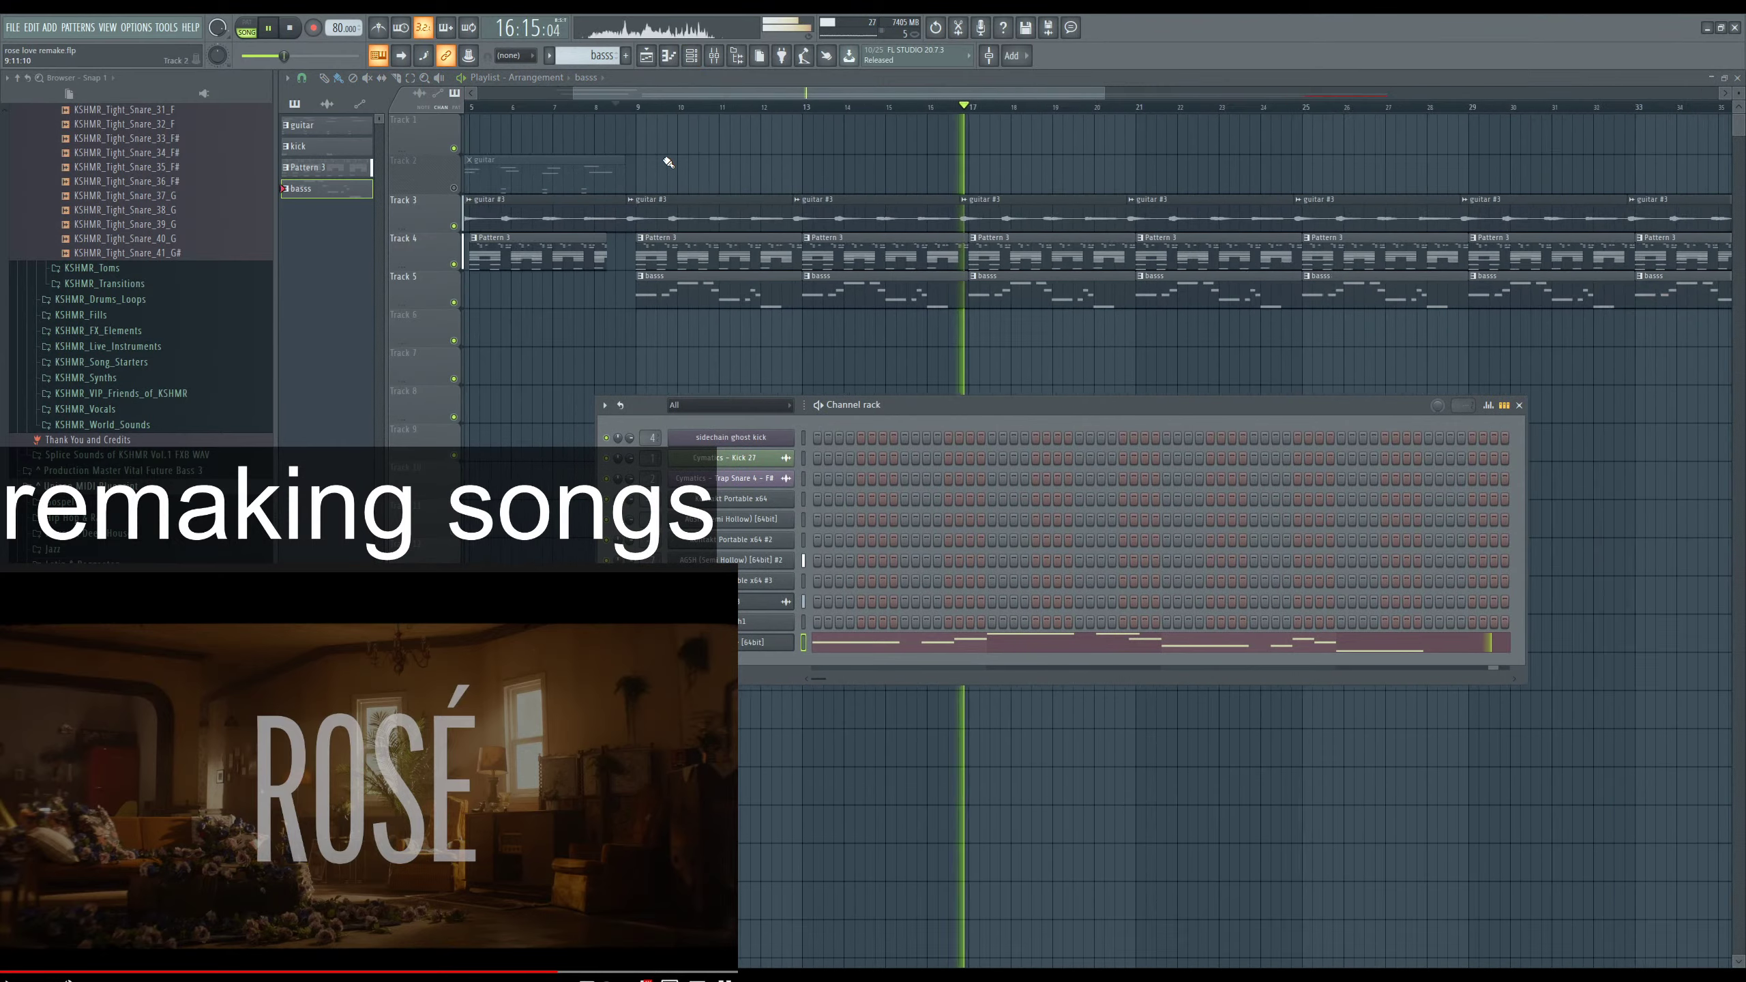
left_click_drag(617, 113, 979, 110)
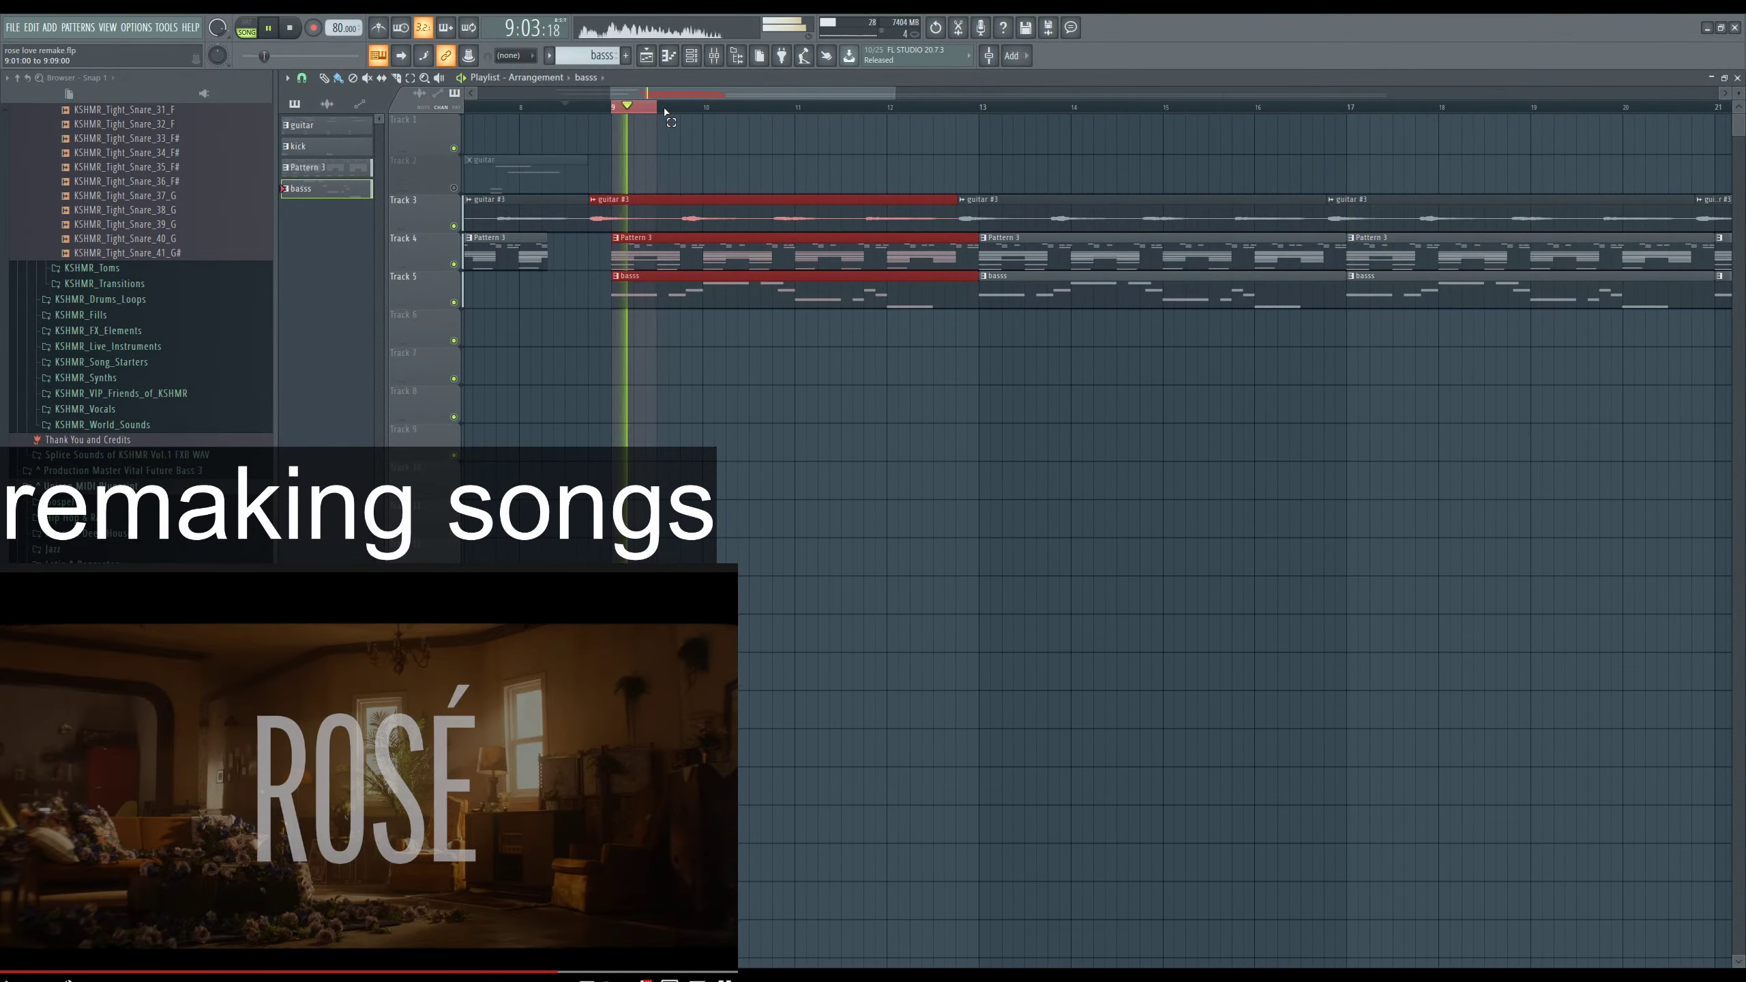
key("F6")
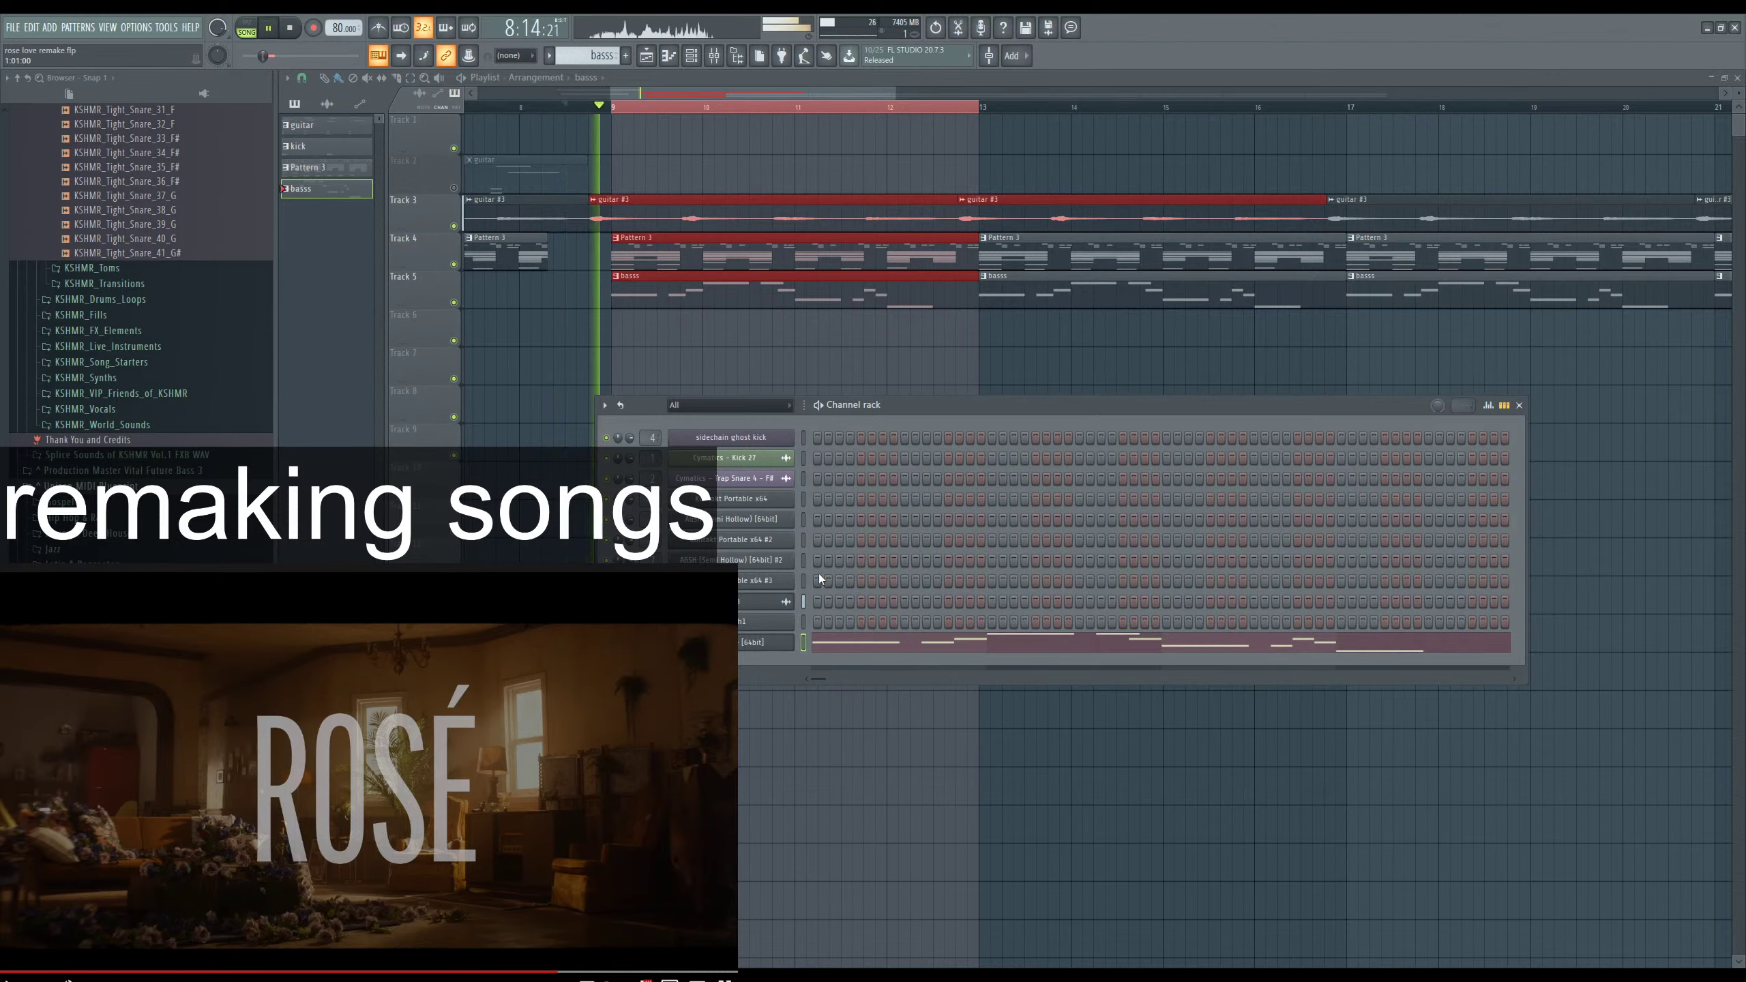
key("space")
Audition the existing guitar channels, trying the Kontakt Shreddage 3 Stratus and both Semi-Hollow instances.
left_click(804, 606)
key("q")
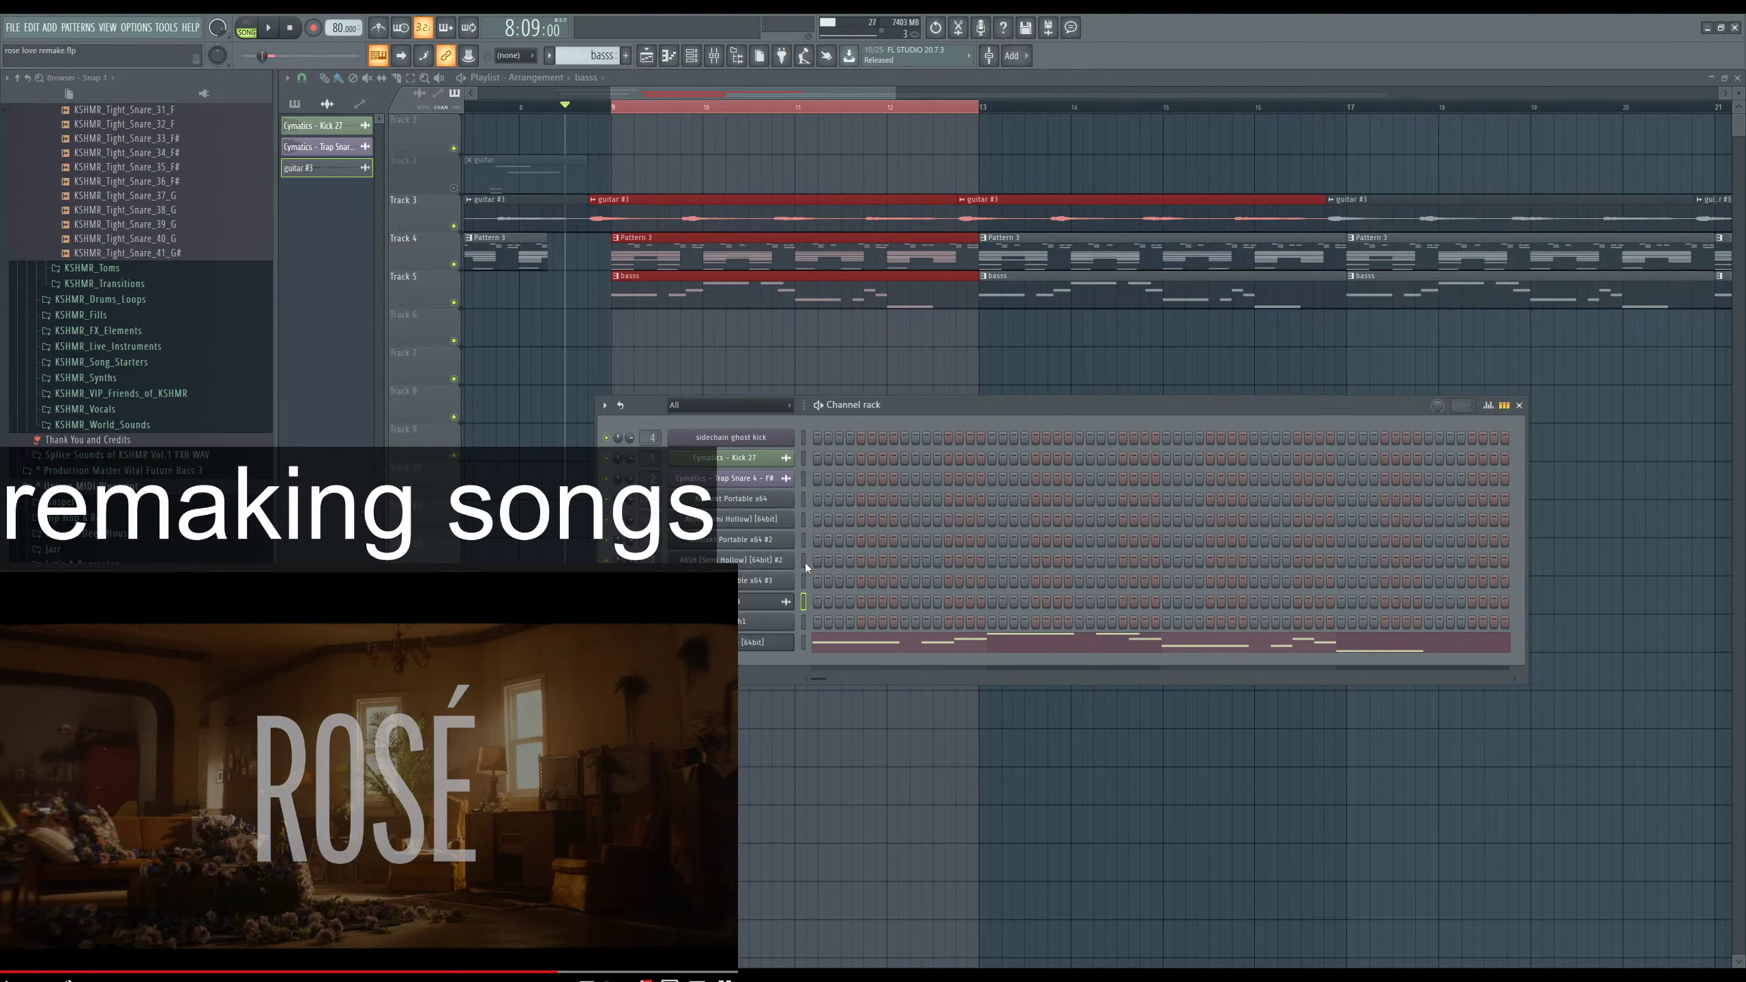
left_click(803, 542)
left_click(772, 528)
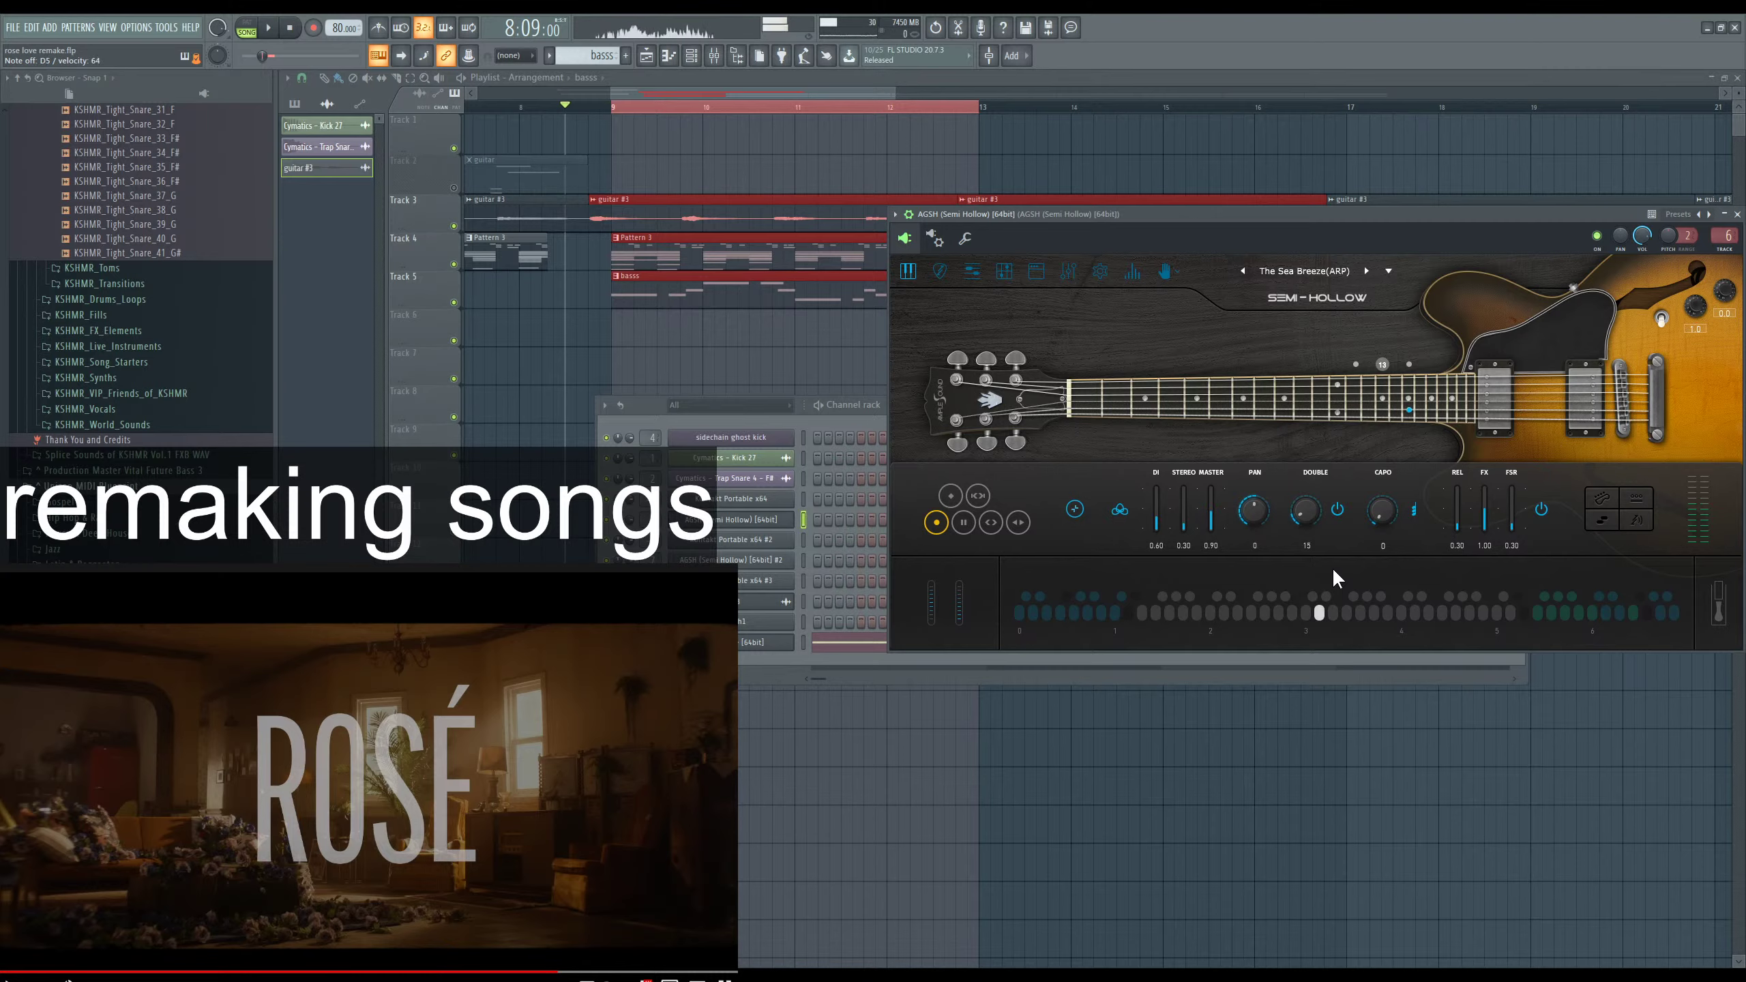
left_click(800, 560)
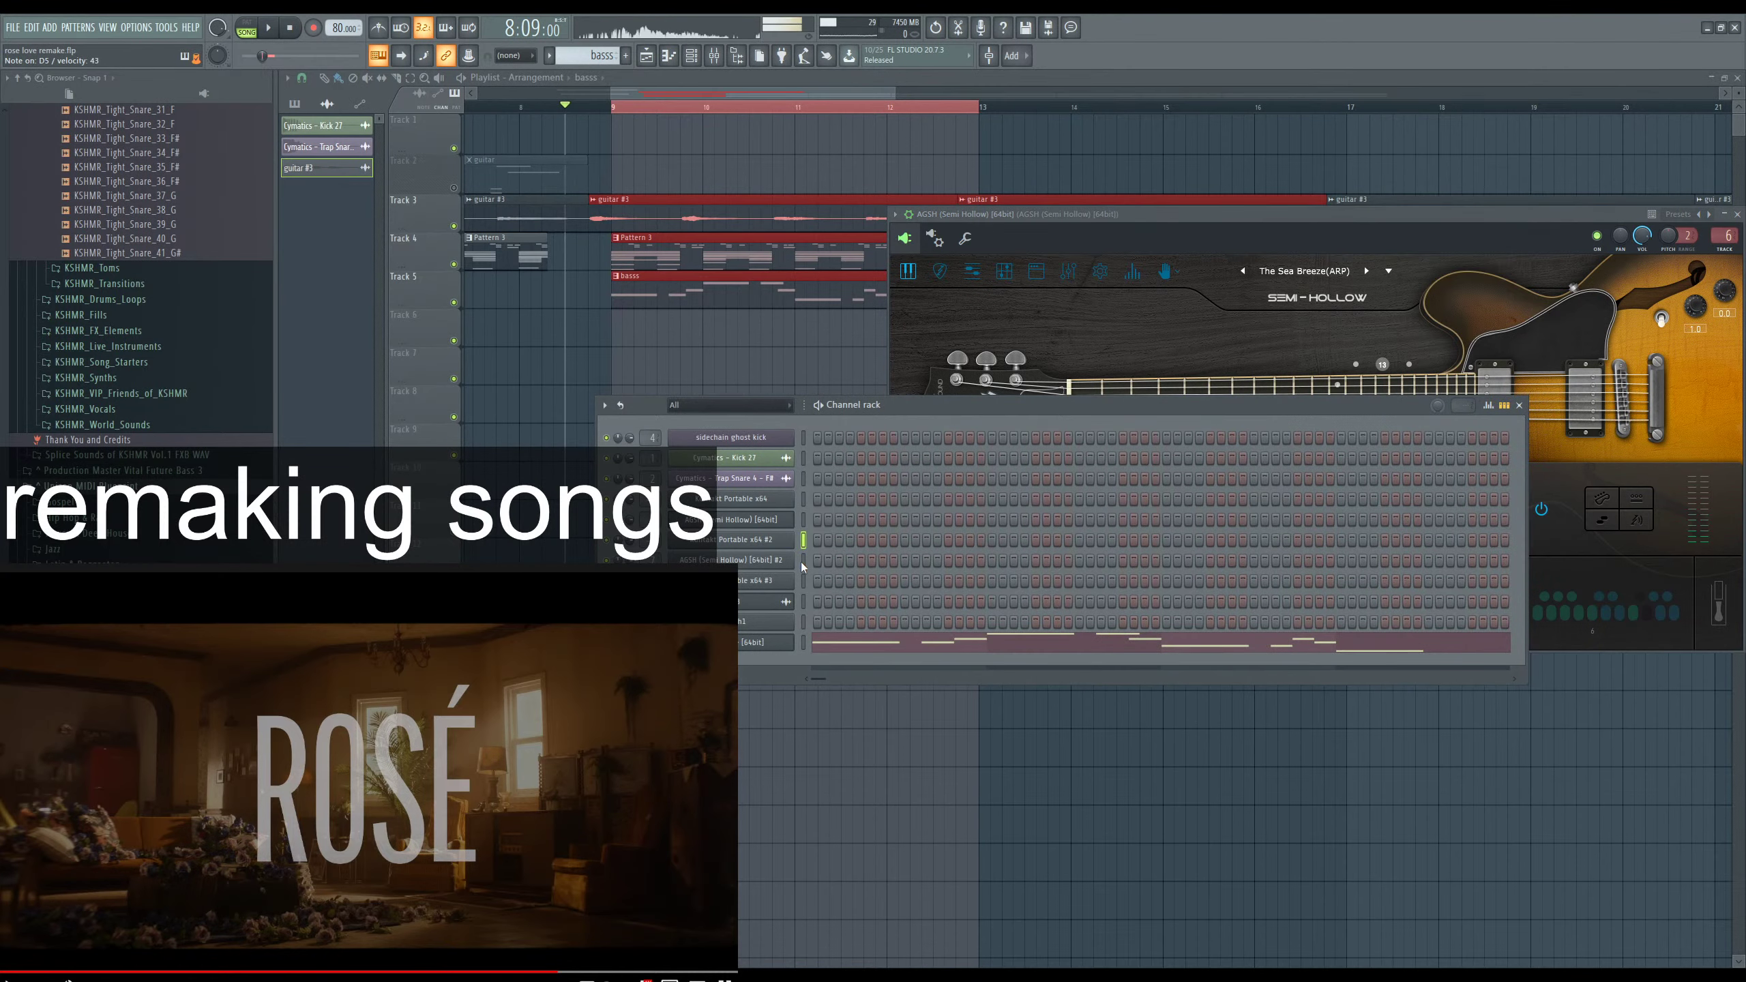
left_click(786, 541)
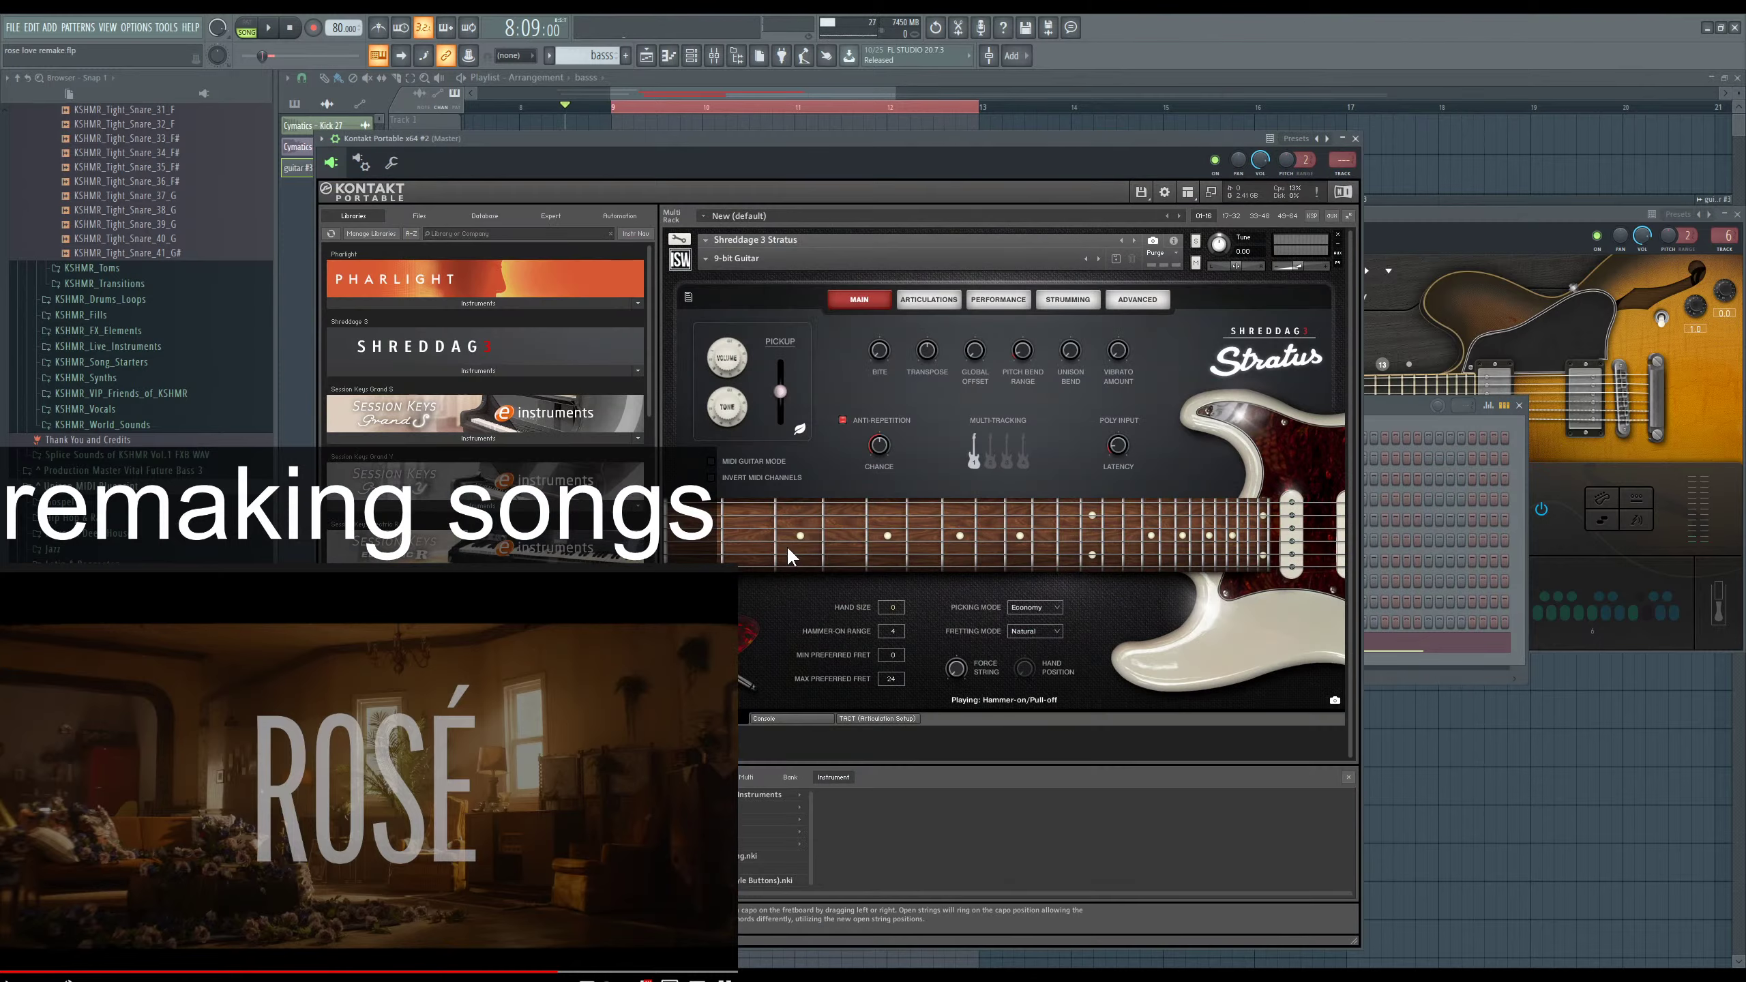
left_click(1355, 139)
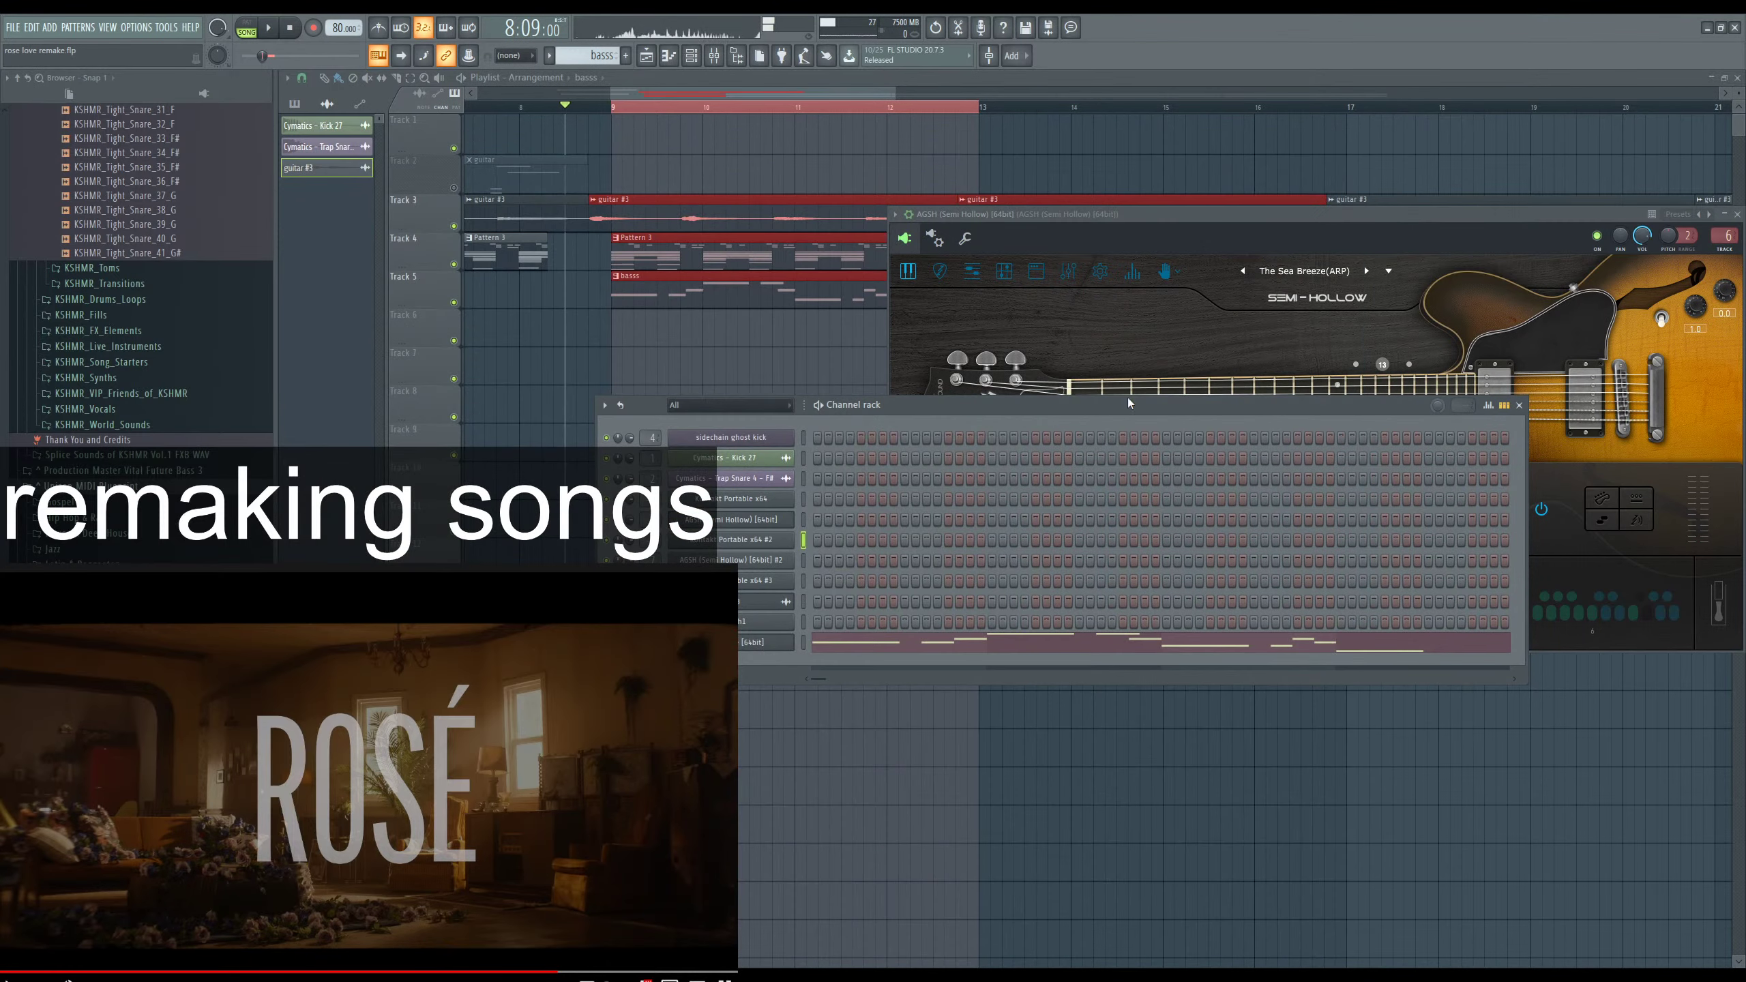
left_click(774, 561)
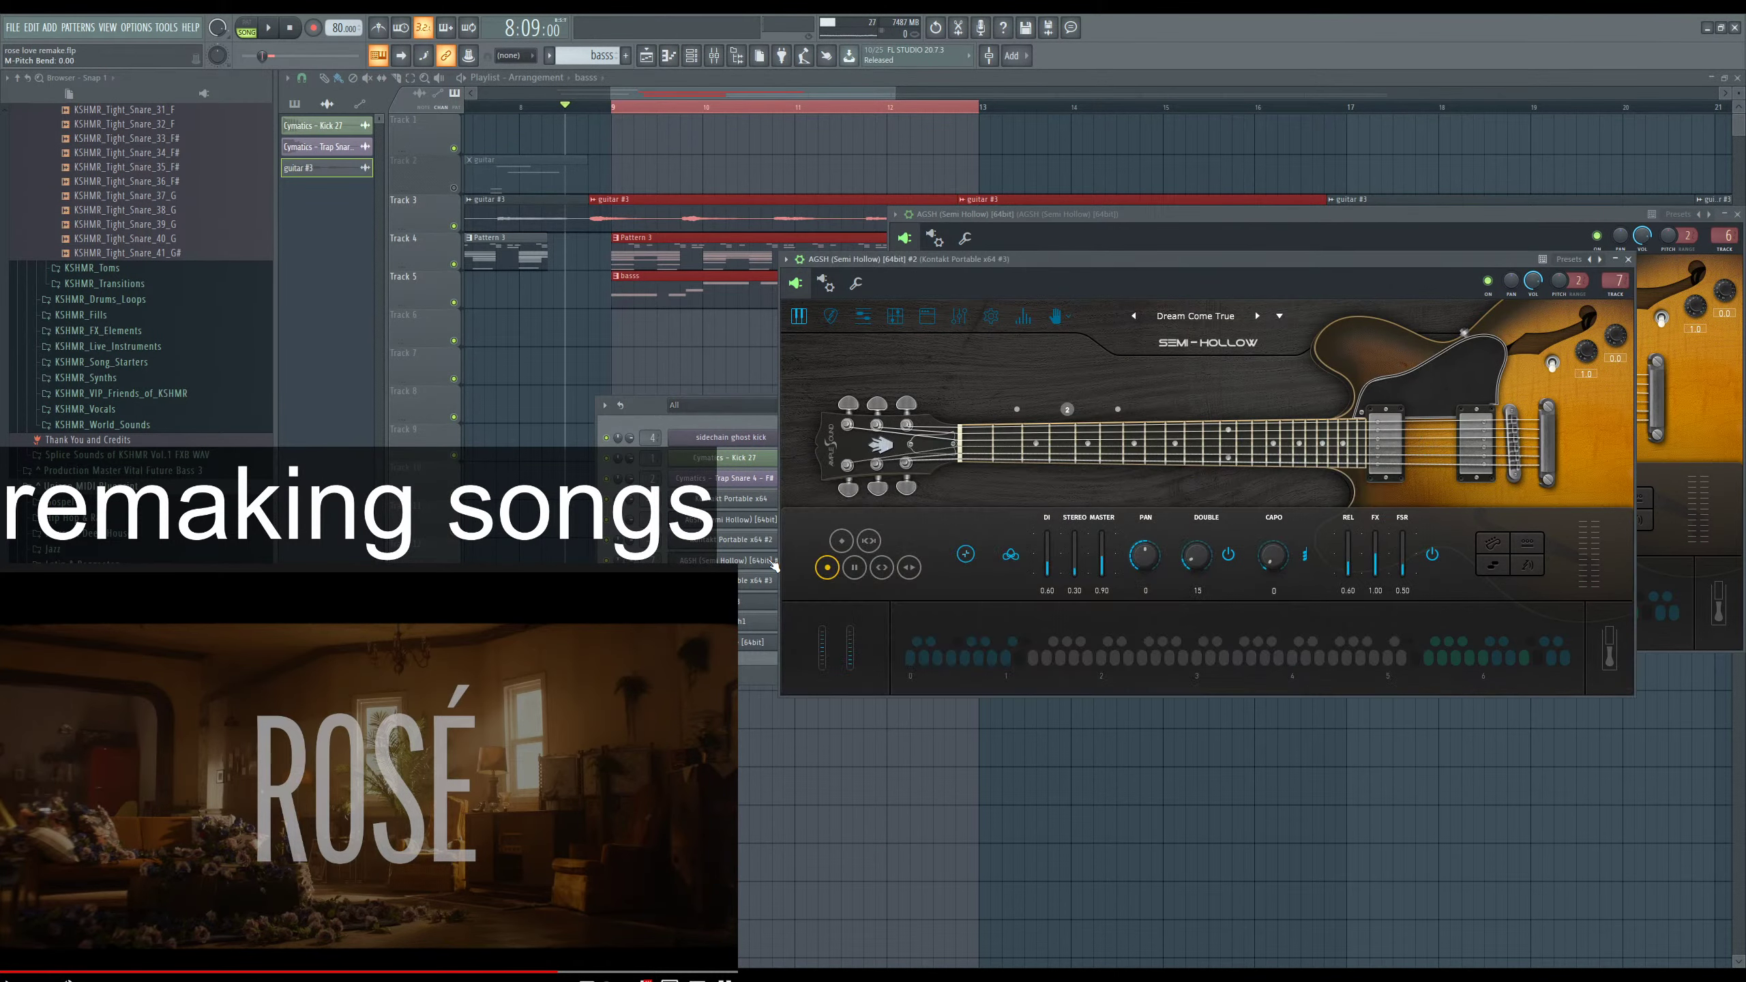
Compare the Semi-Hollow presets The Sea Breeze(ARP) and Dream Come True by playing notes over the looped section.
left_click(1670, 541)
key("space")
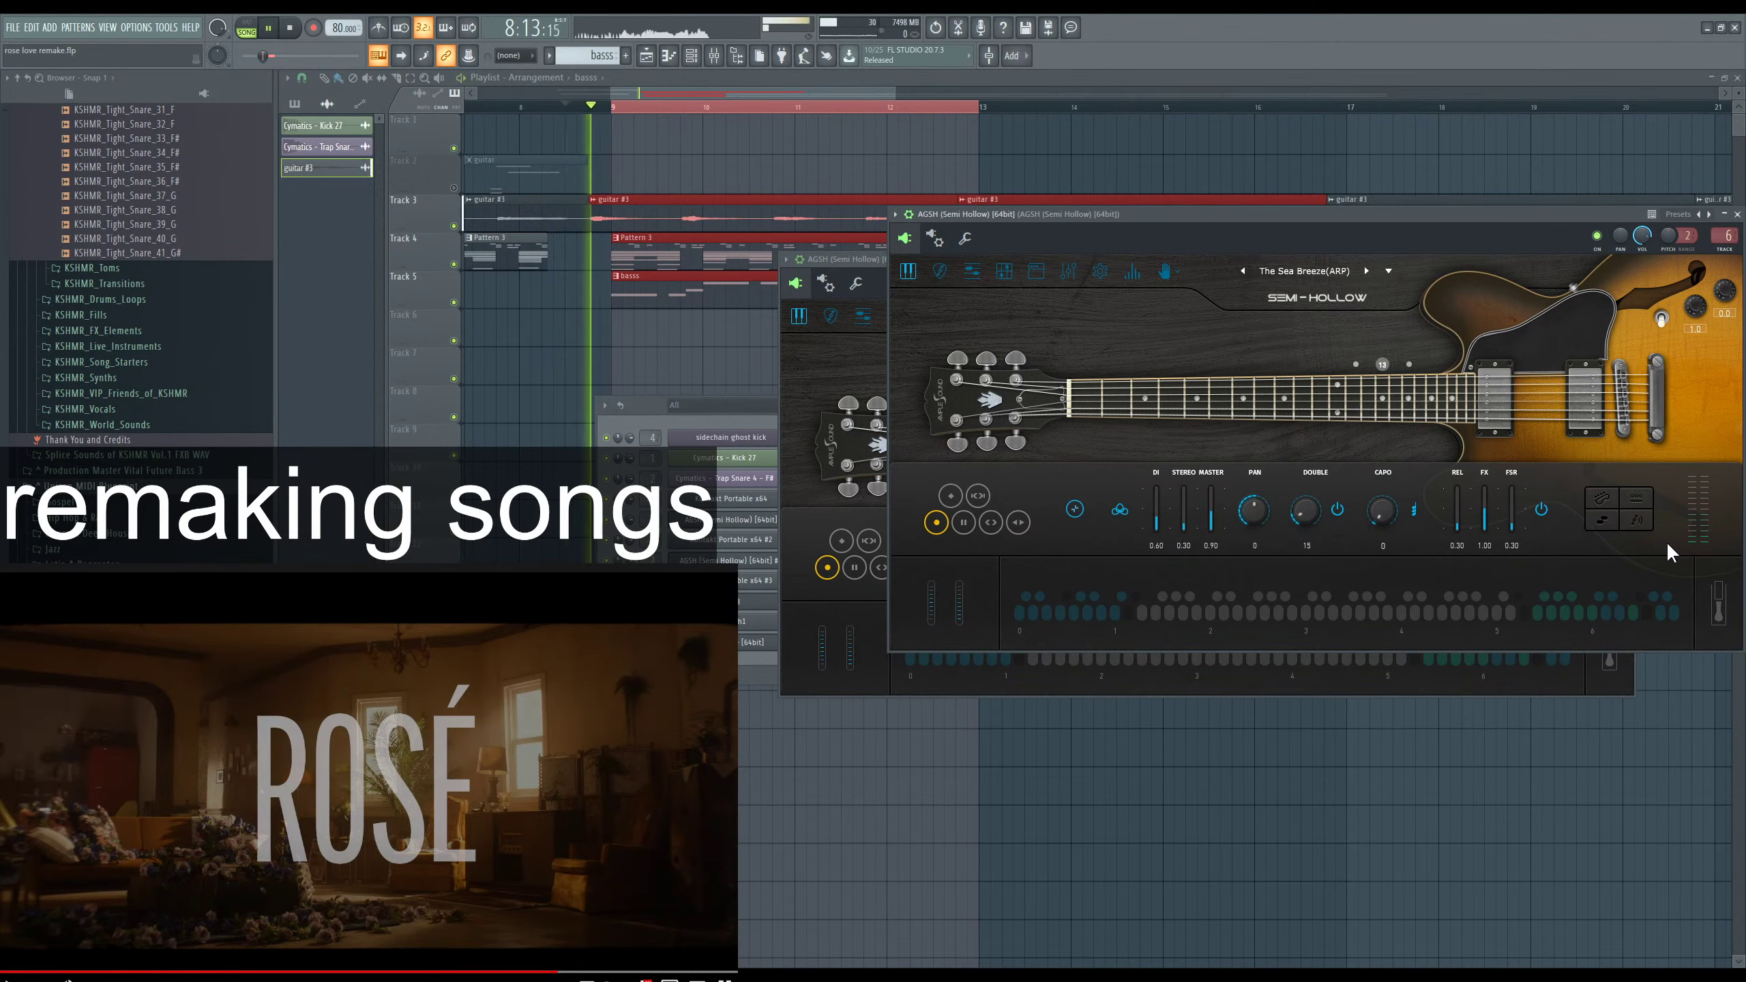
left_click_drag(1275, 219, 1105, 444)
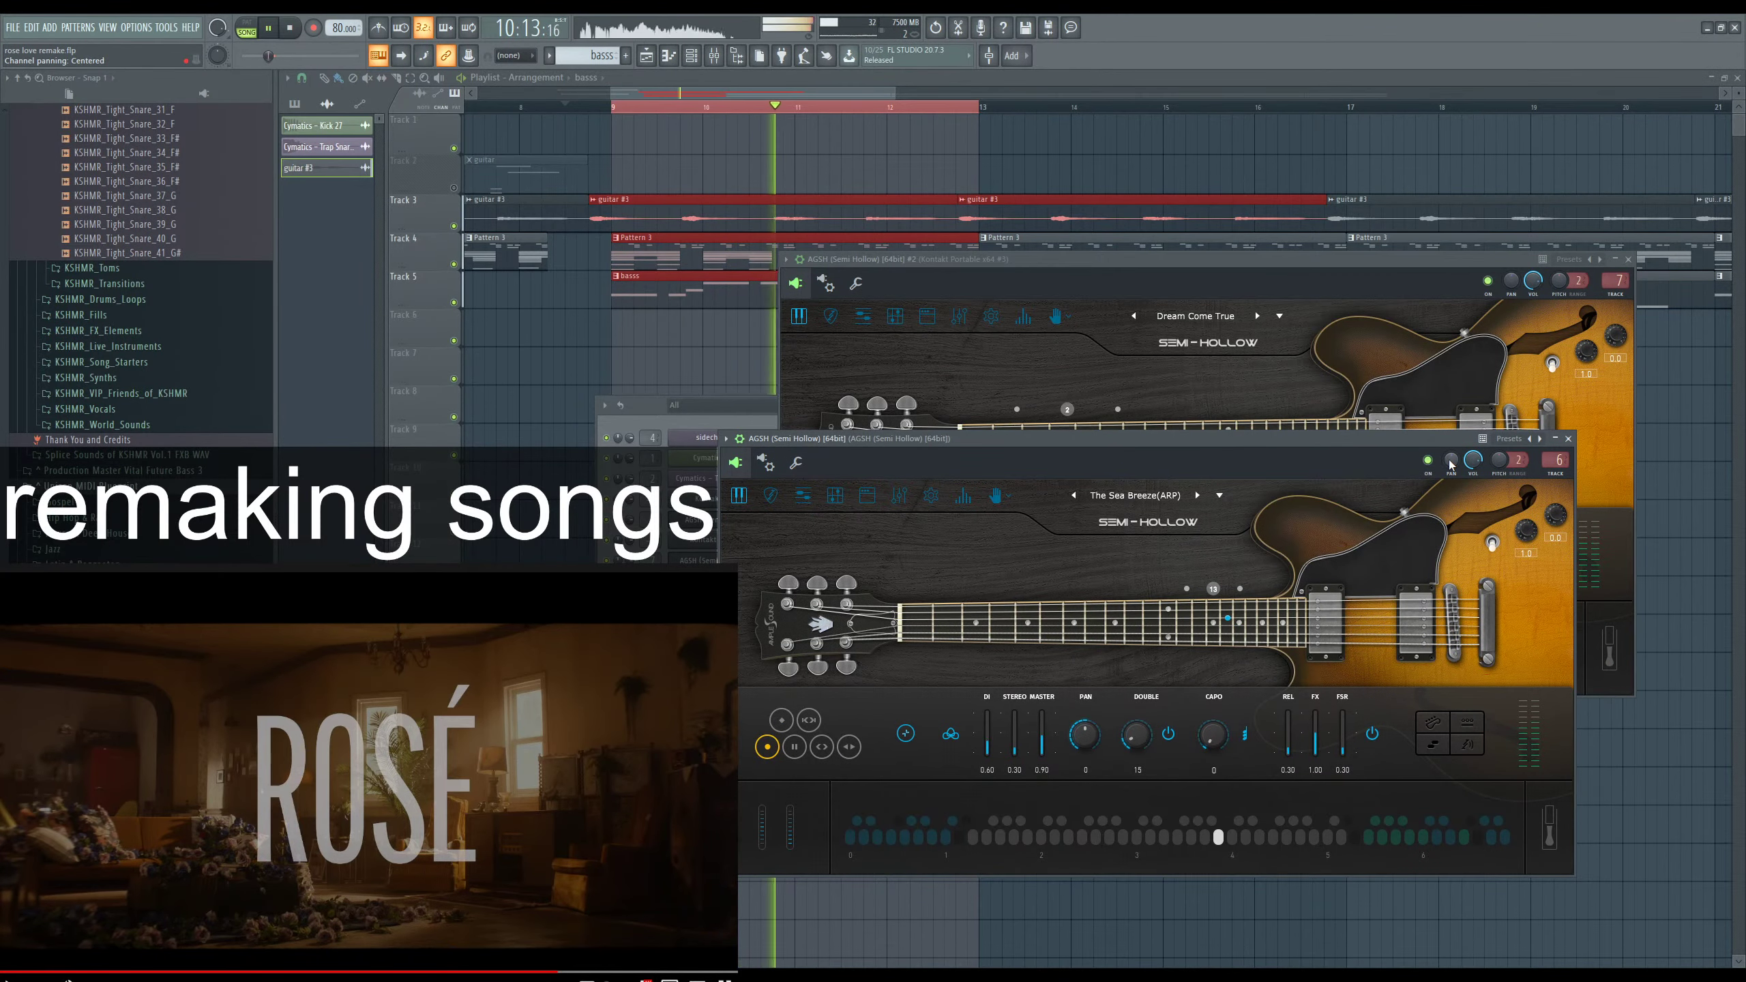
left_click(1531, 305)
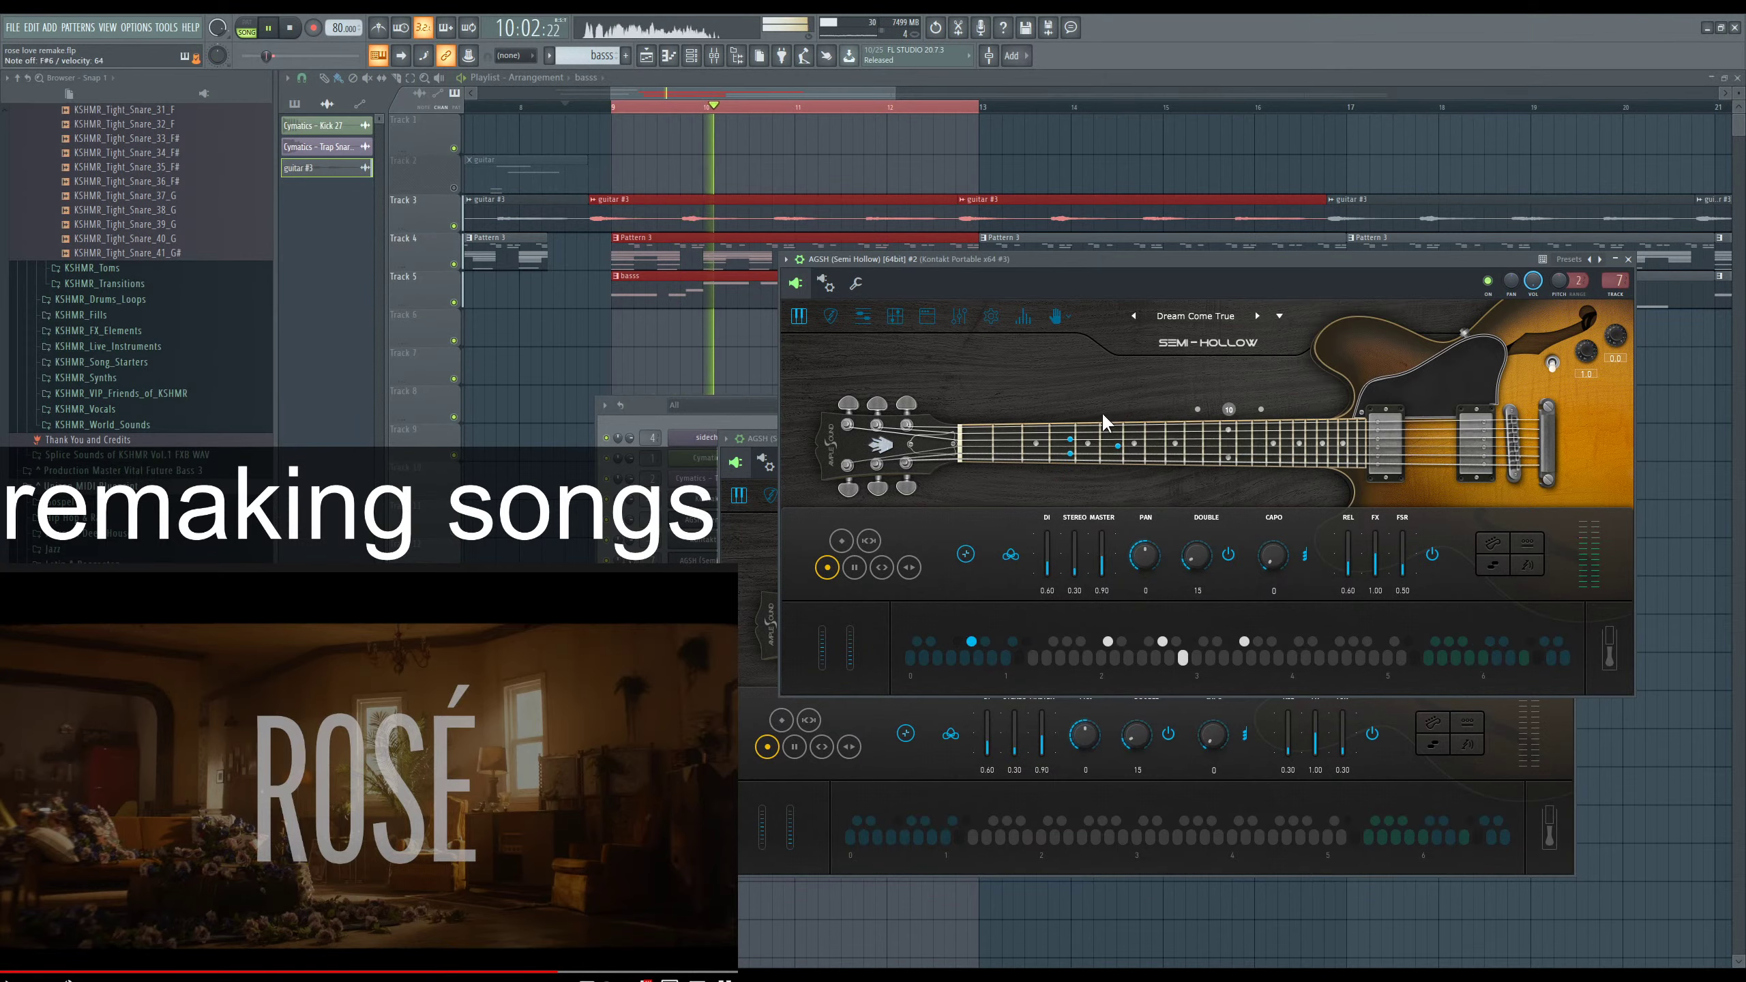
left_click(711, 677)
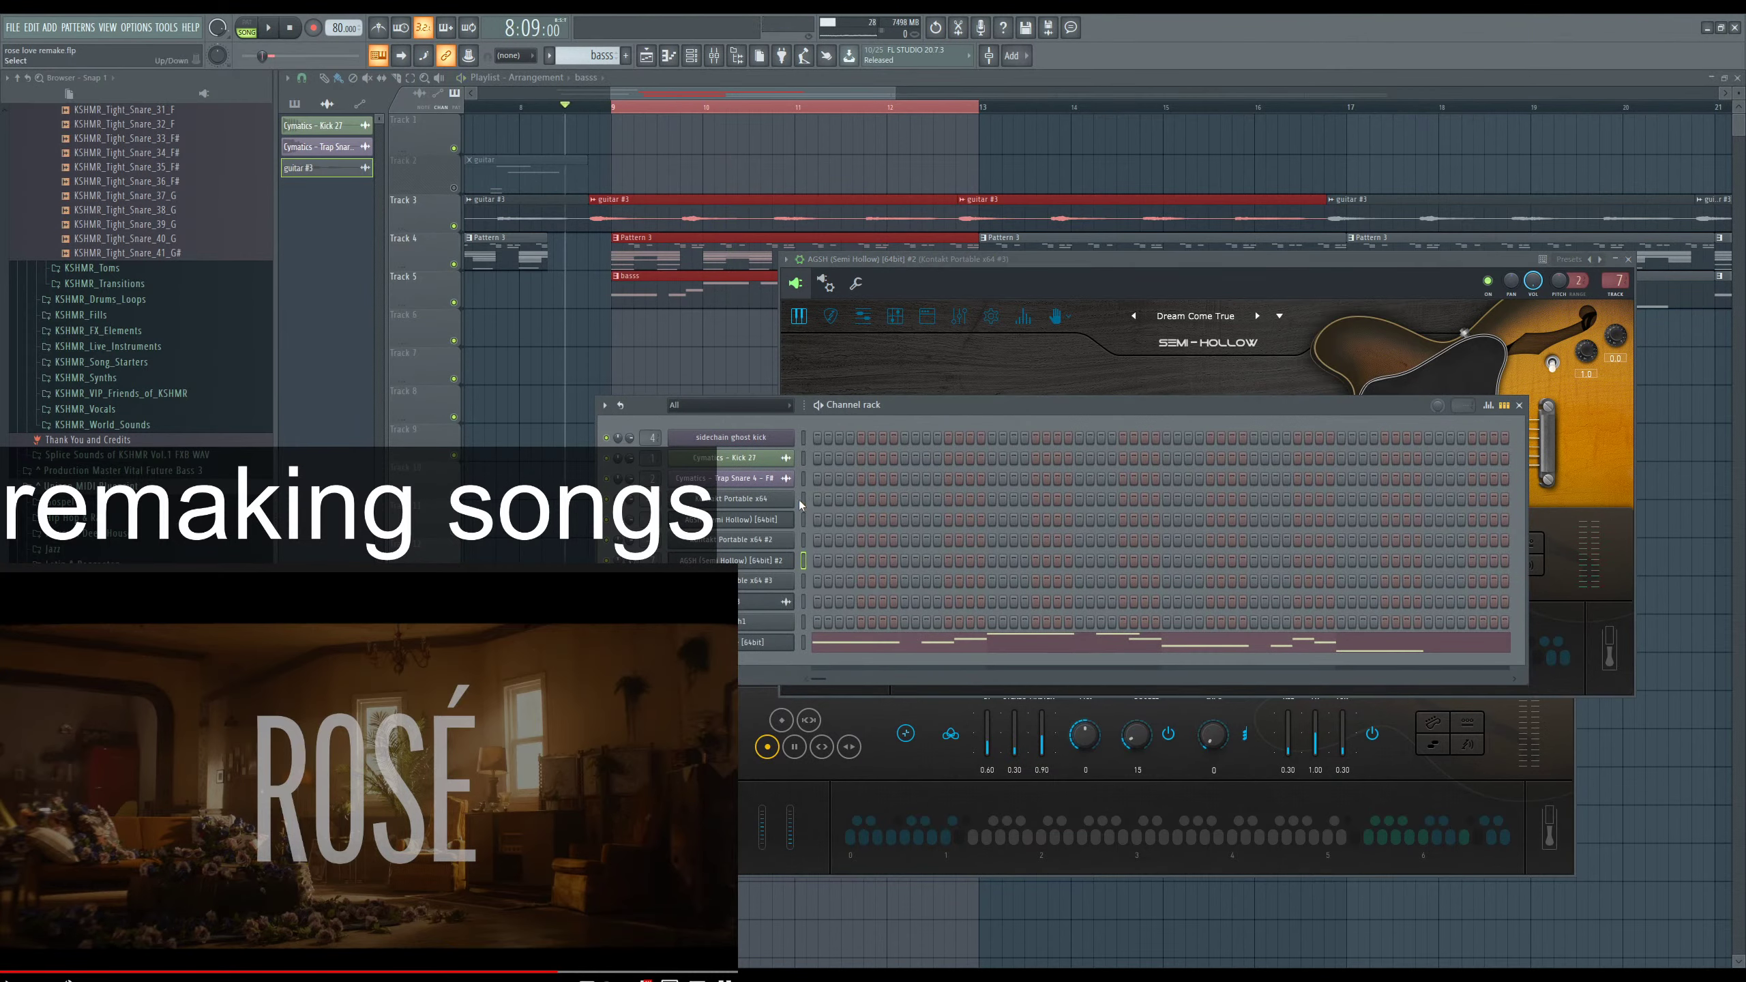
Route the "jazz guitar - starry night" Kontakt channel to free mixer track 10 and load ValhallaRoom on it.
left_click(769, 501)
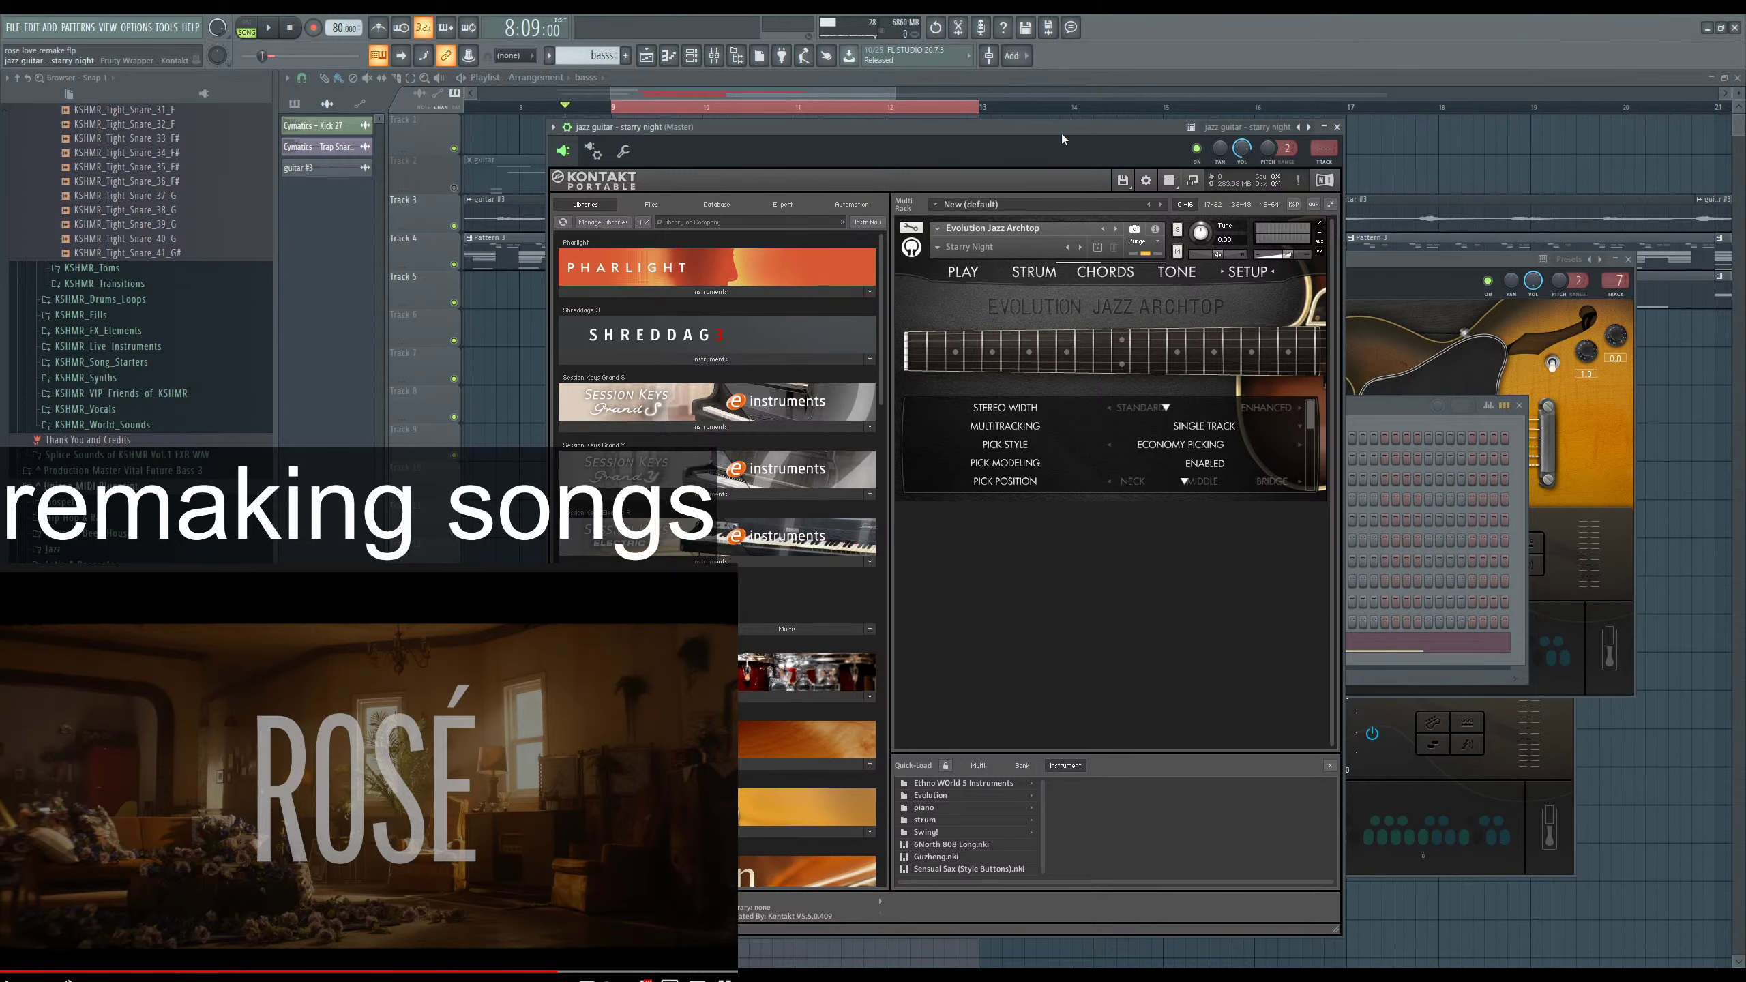
left_click_drag(1063, 135, 1100, 148)
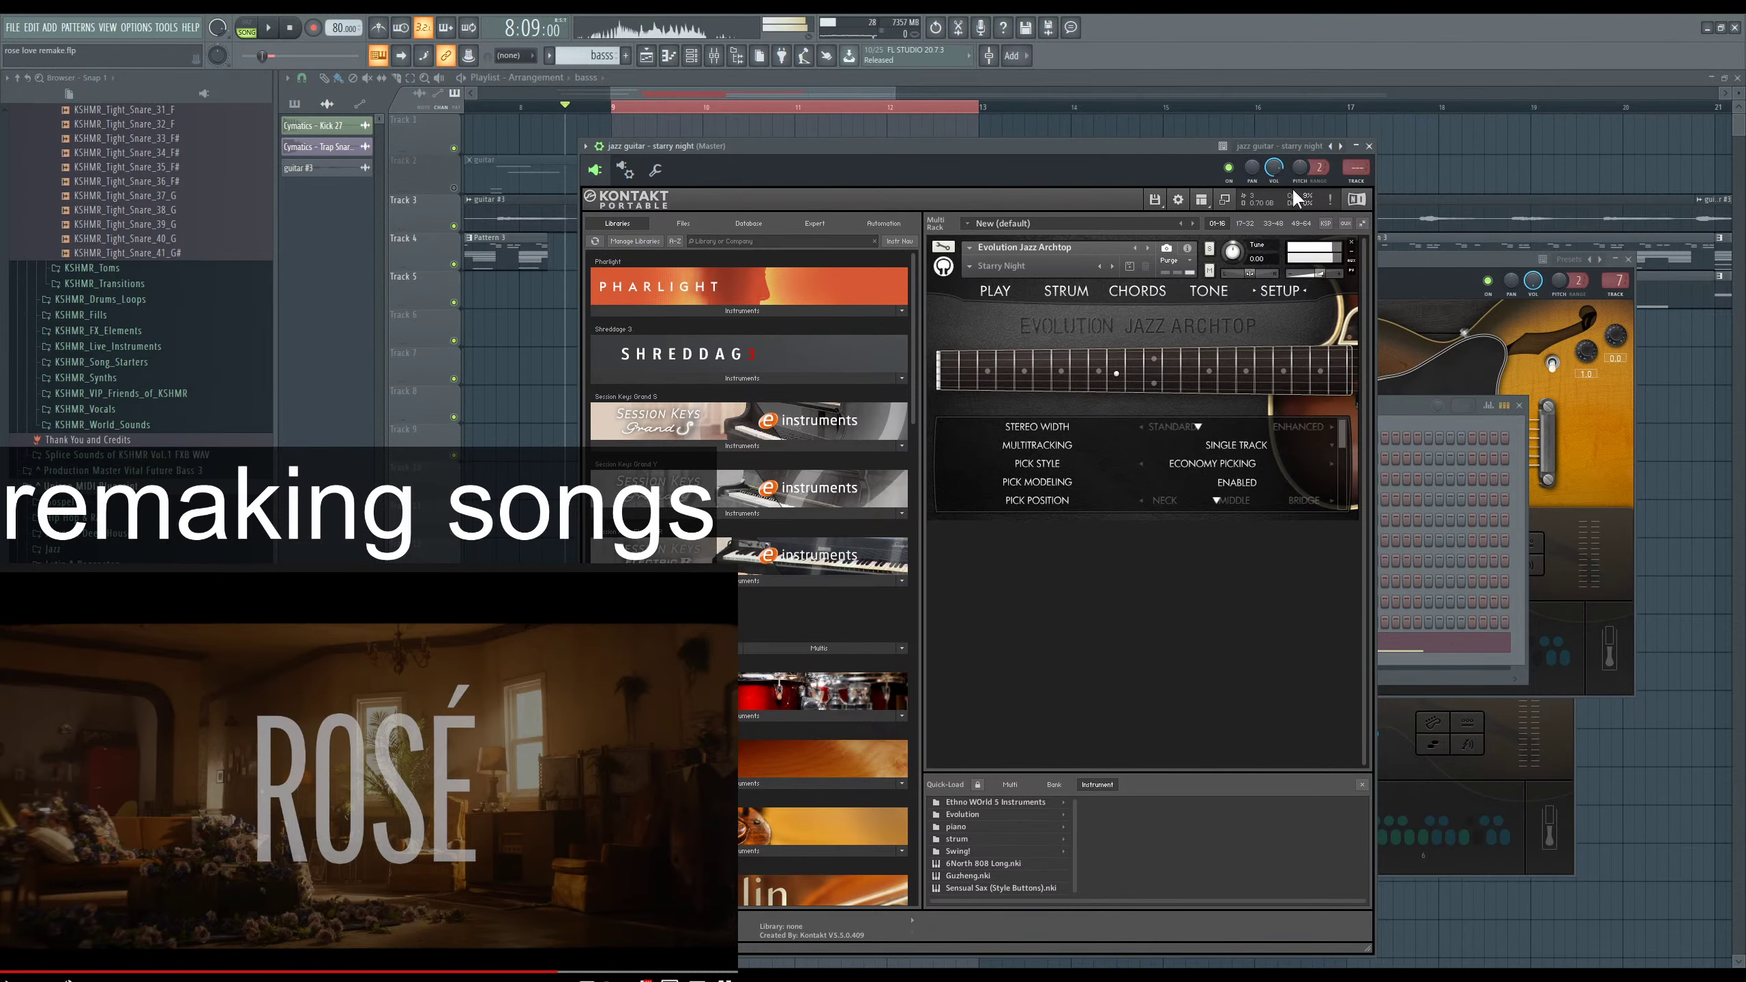
left_click(1359, 185)
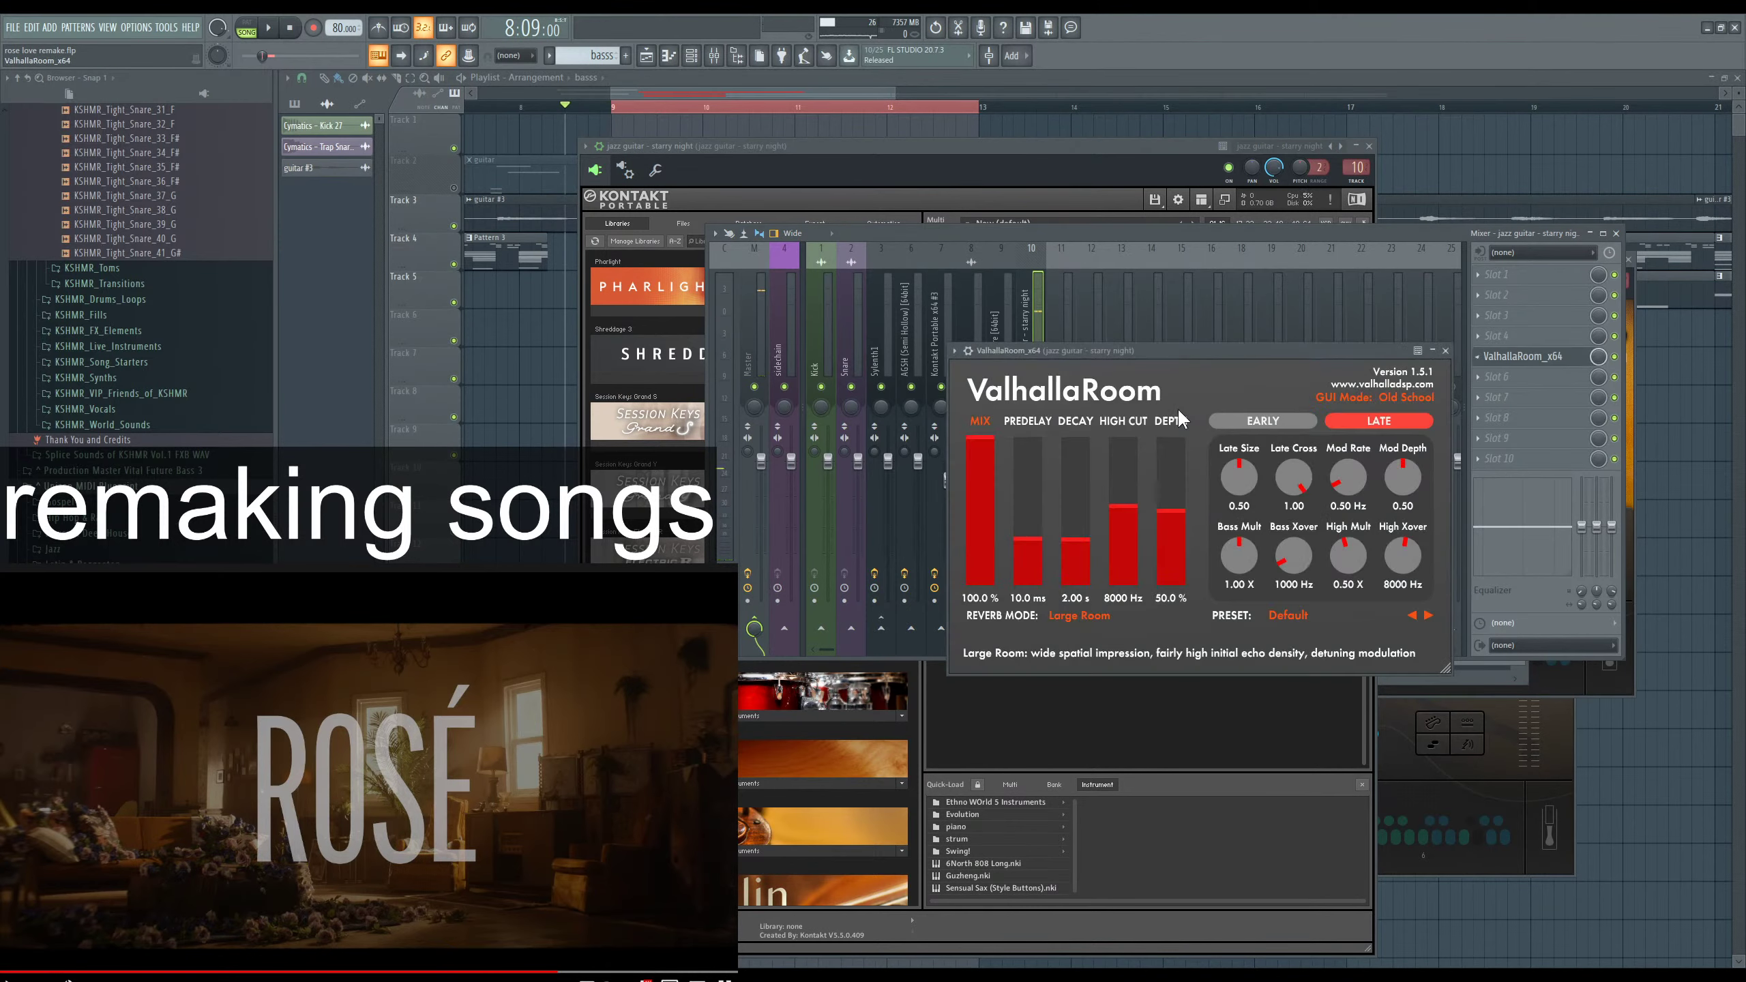
key("ctrl+s")
Lower the ValhallaRoom reverb mix on the jazz guitar to 35.9%.
left_click_drag(1178, 350, 1154, 350)
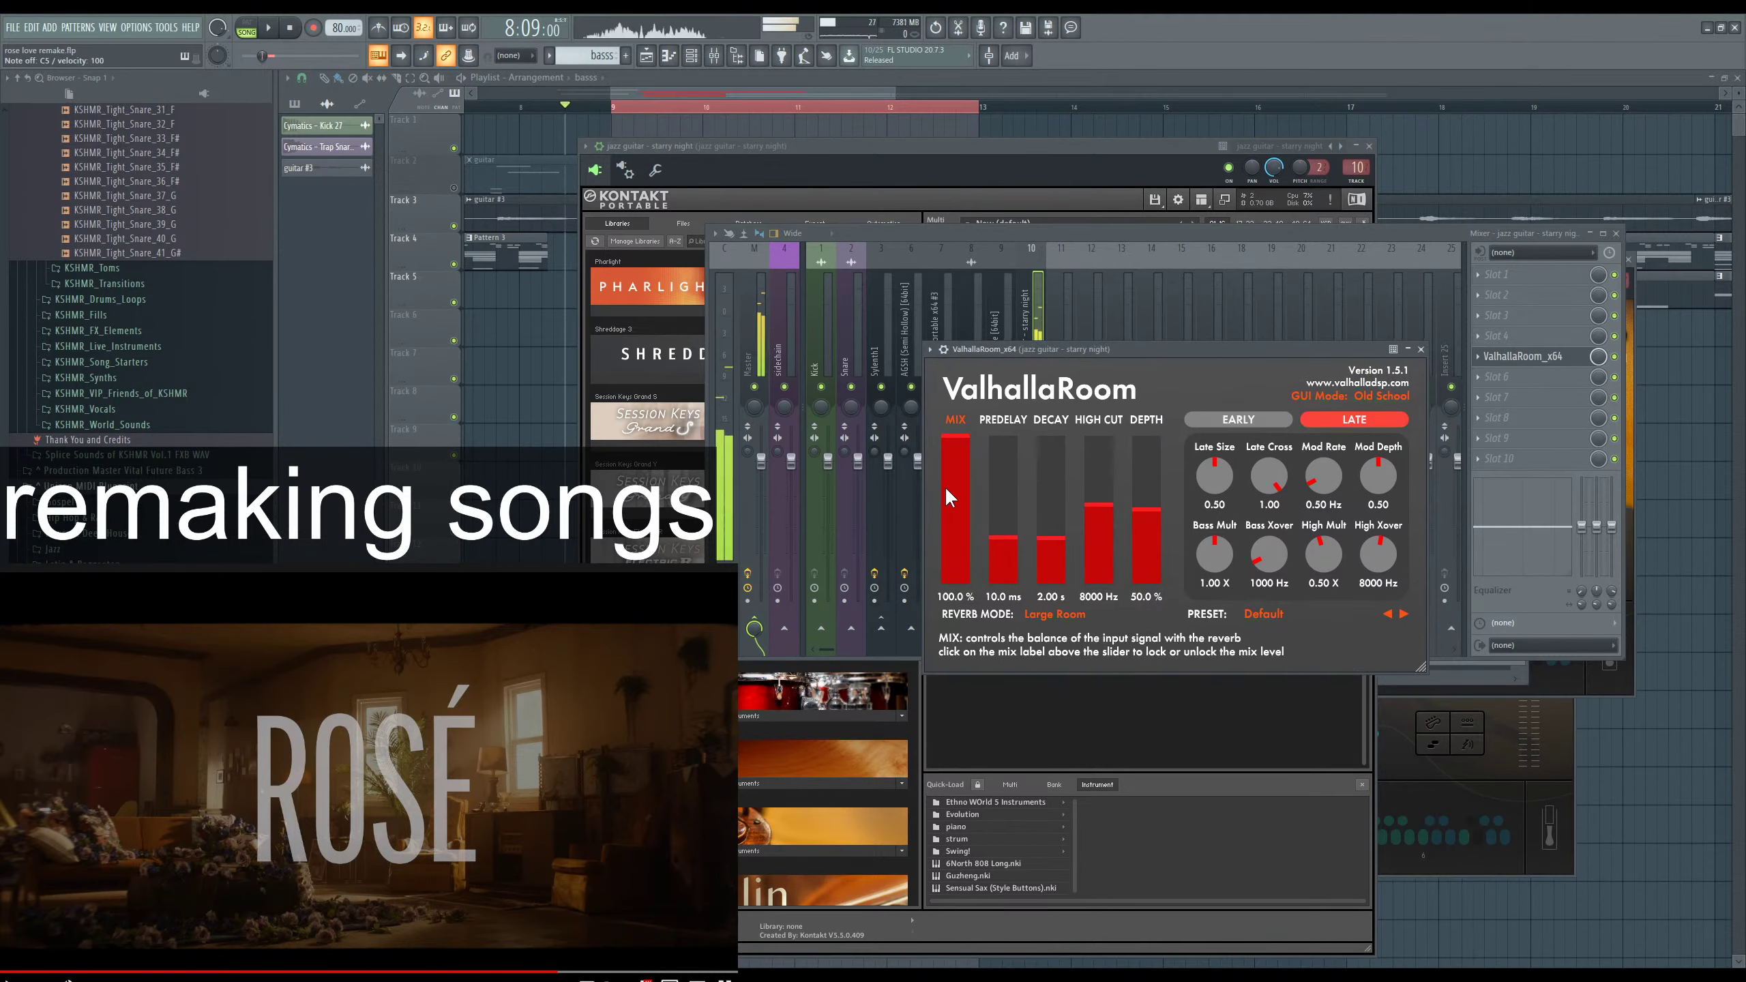
left_click_drag(957, 485, 958, 549)
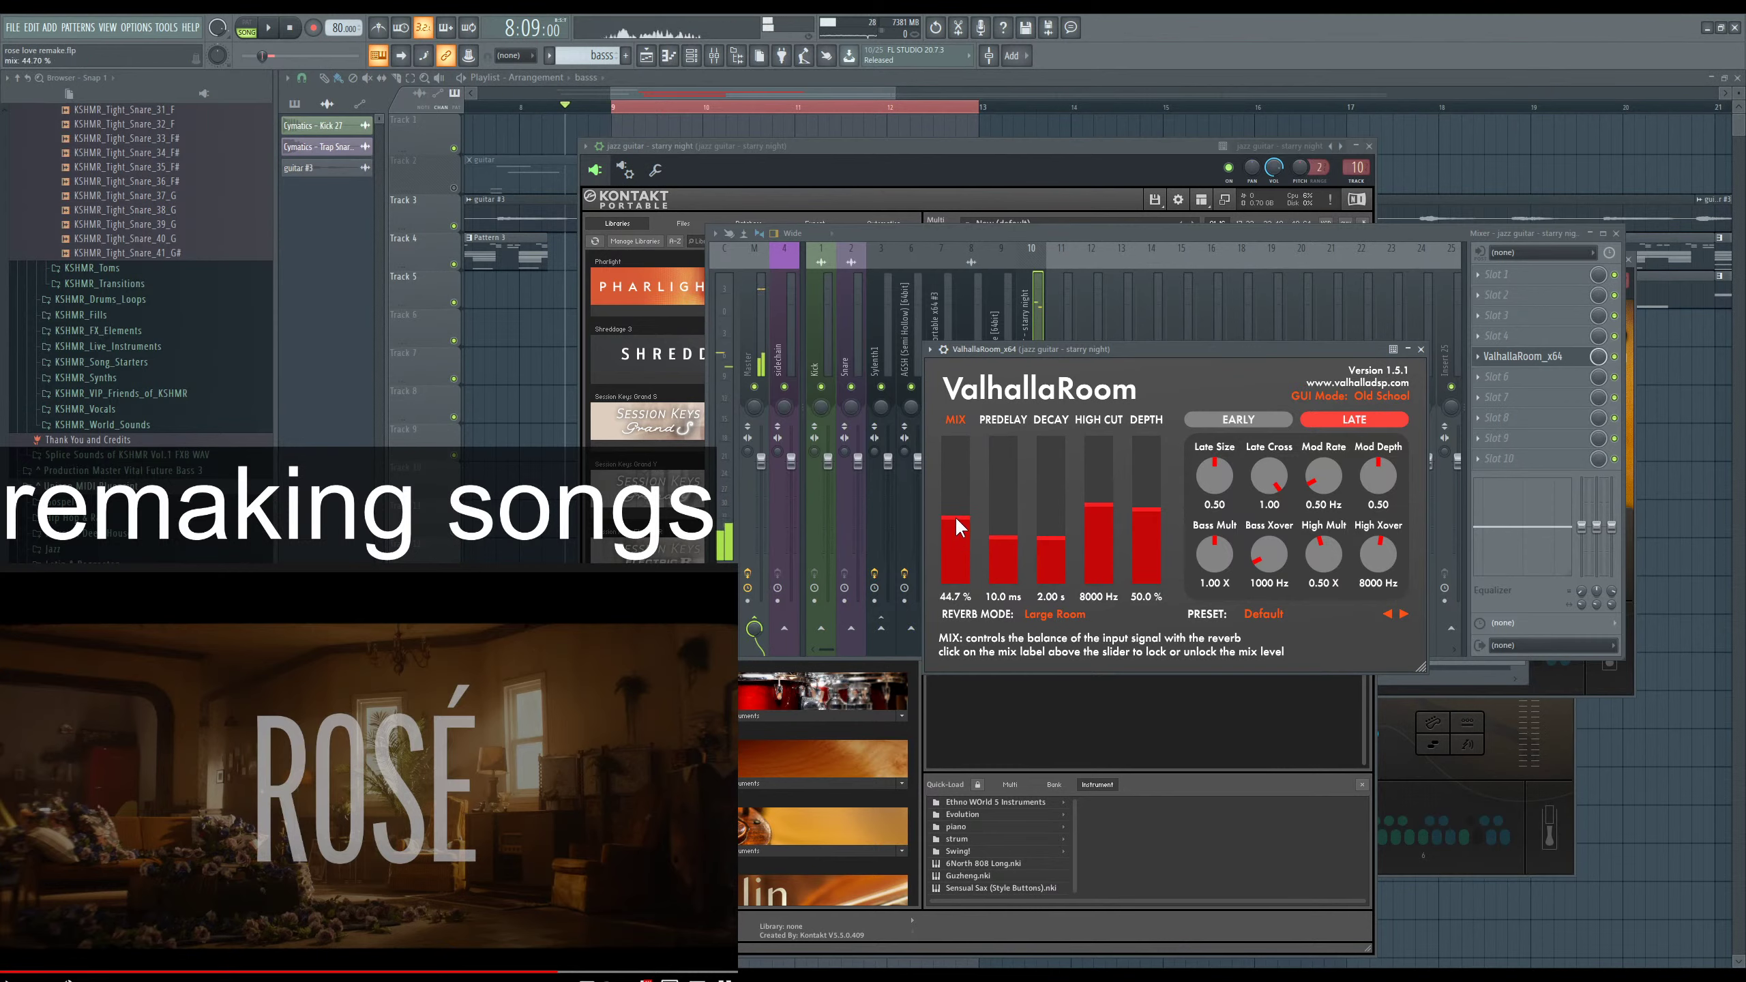
left_click_drag(960, 537, 963, 524)
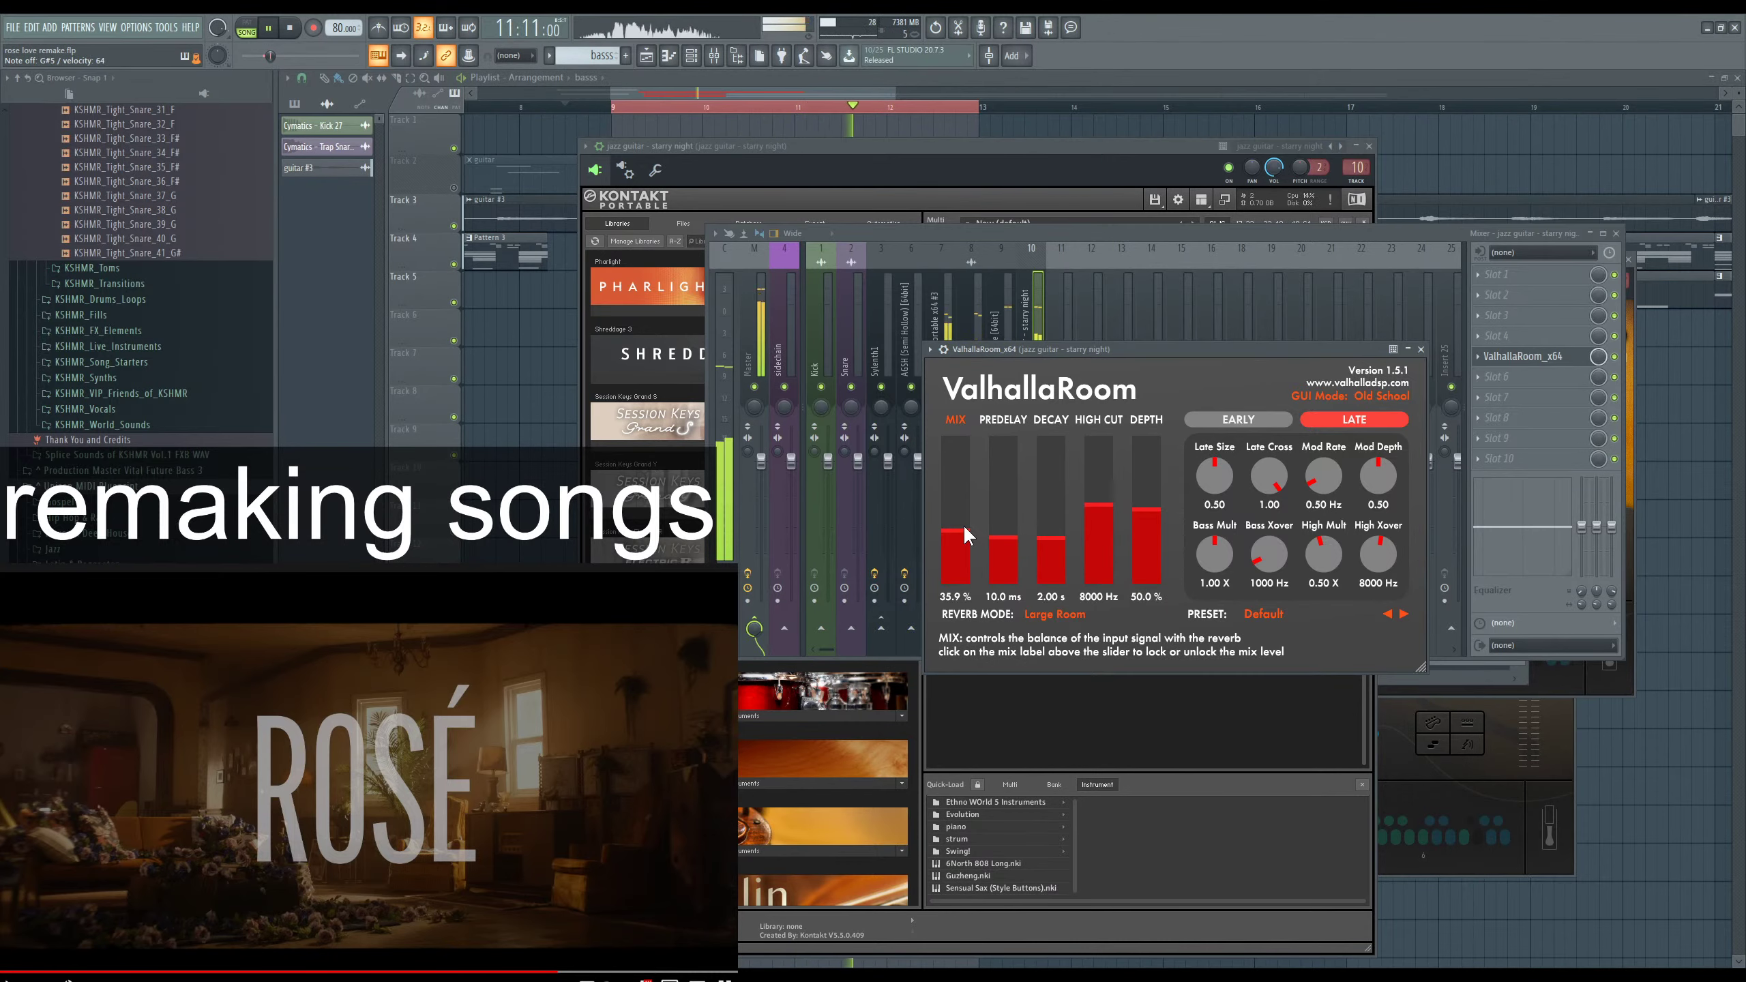
Mute Track 5's bass and Track 3's guitar audio in the playlist while the loop plays.
left_click(702, 94)
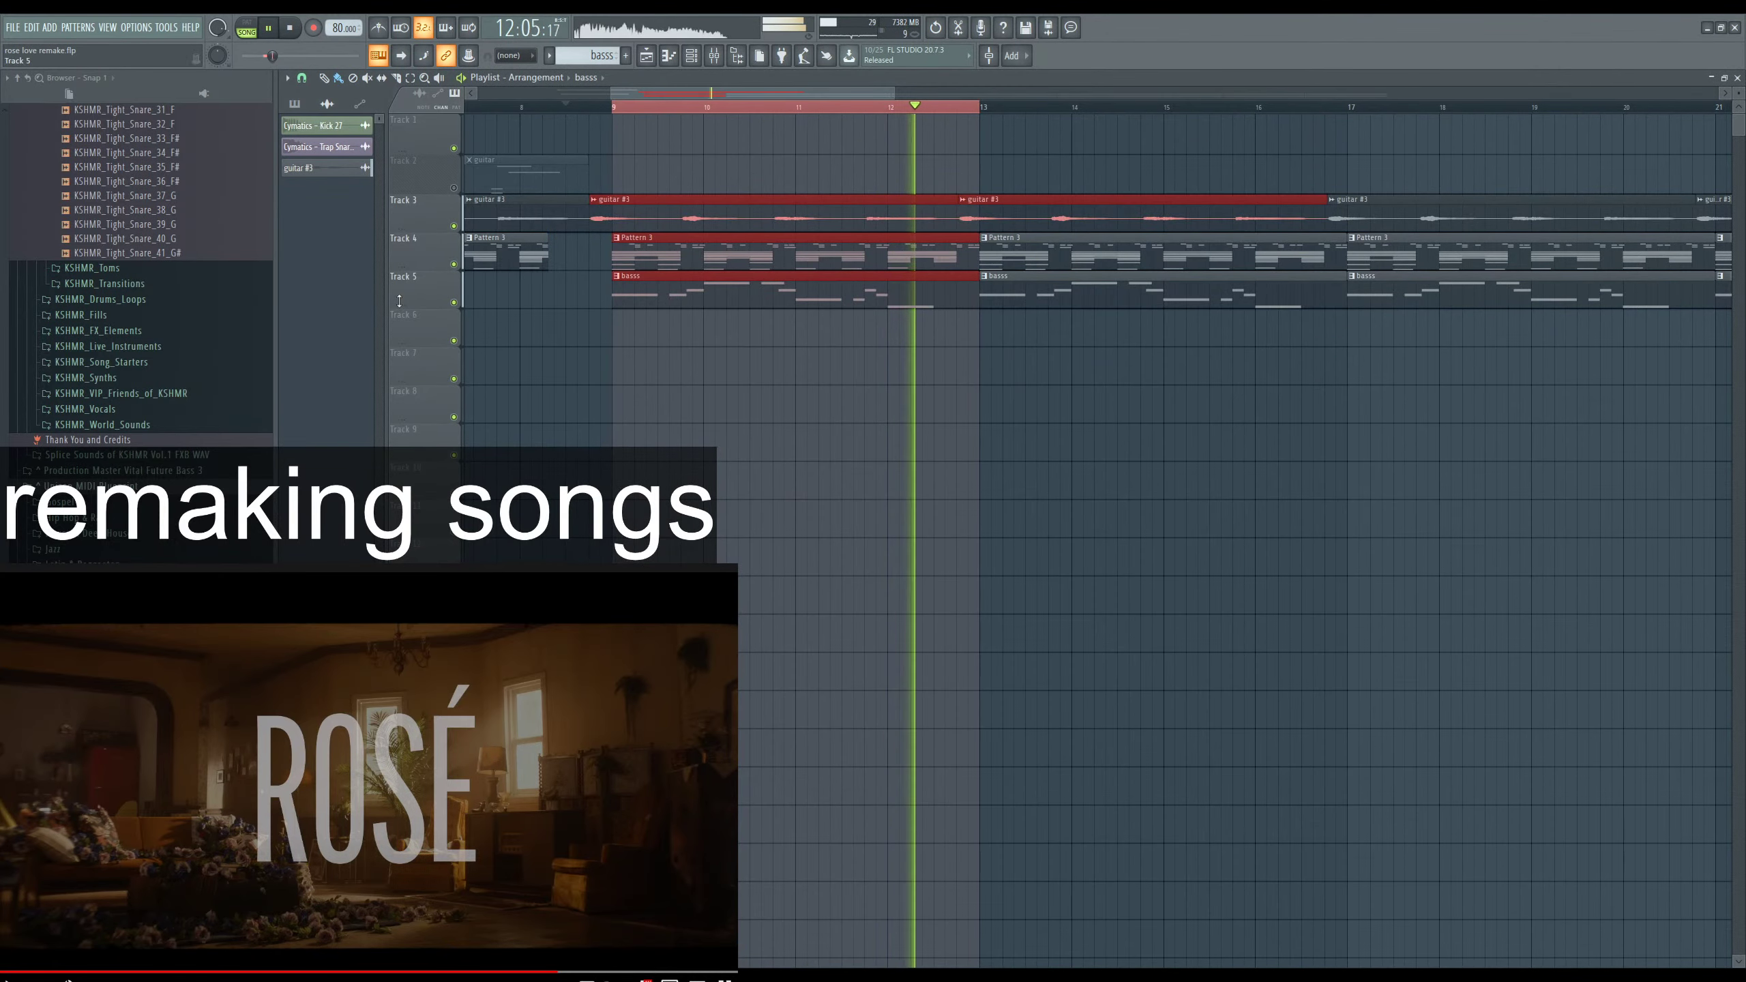
left_click(454, 302)
left_click(454, 226)
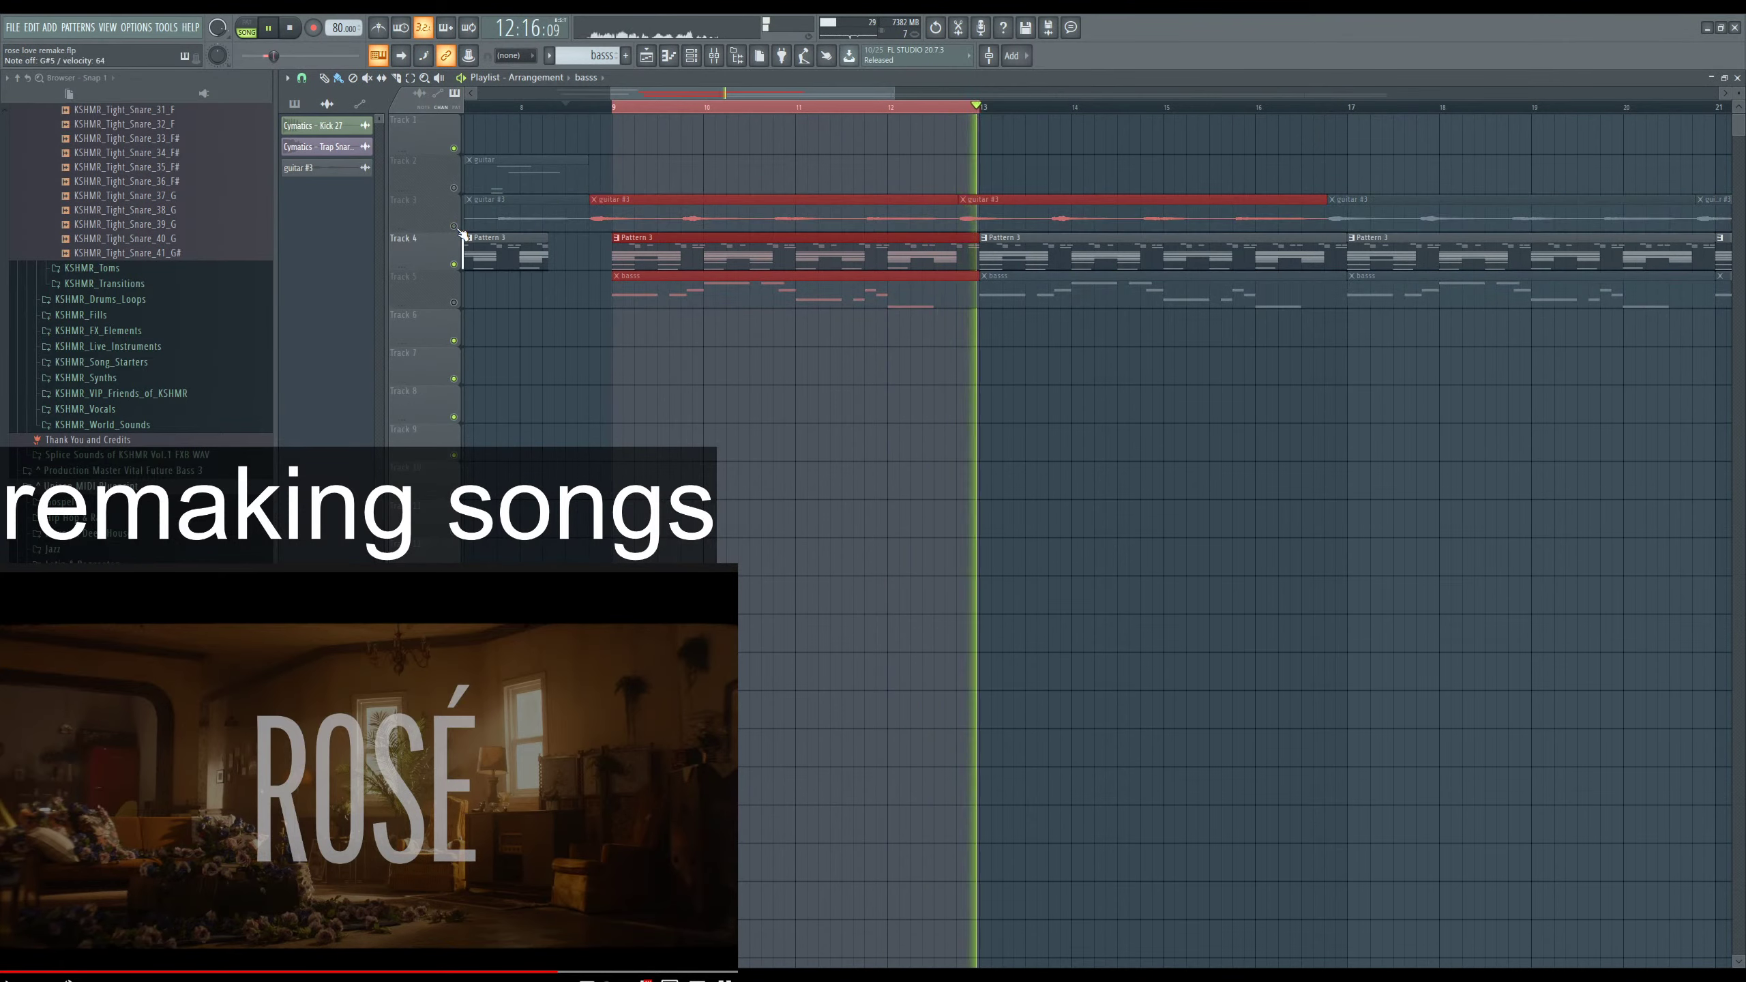
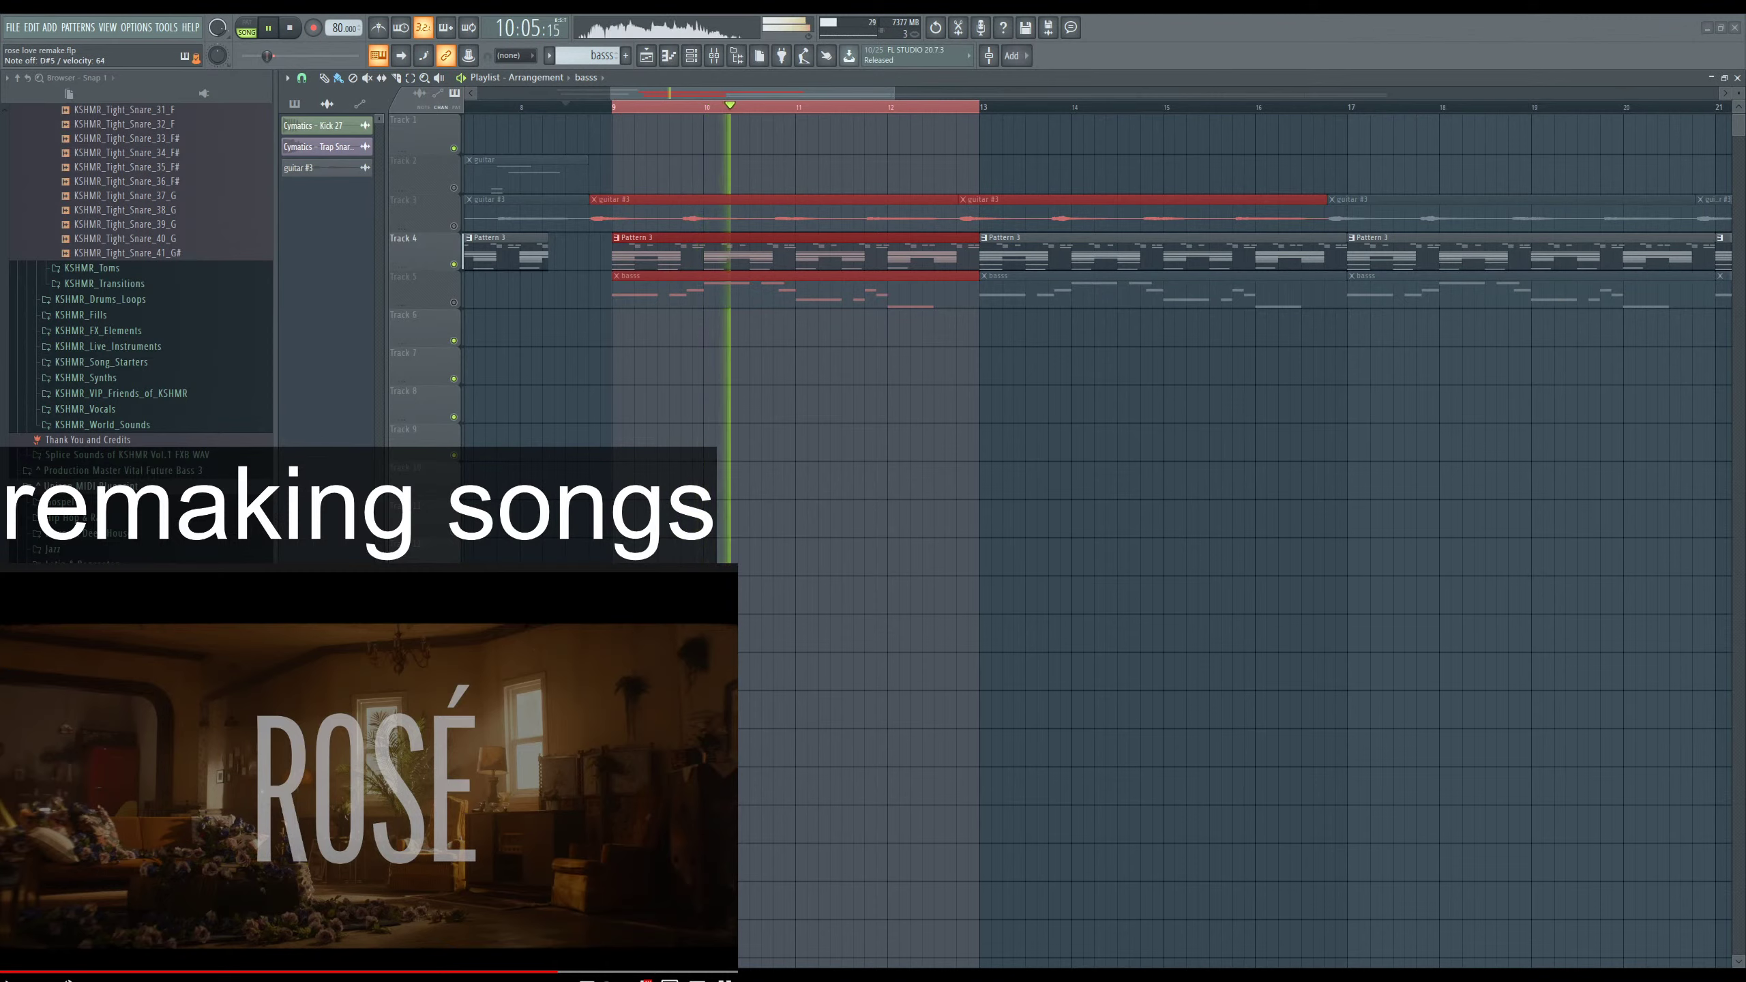
Unmute the basss clips on Track 5 and open the Kontakt Portable x64 #2 instrument to test its guitar sound.
left_click(454, 302)
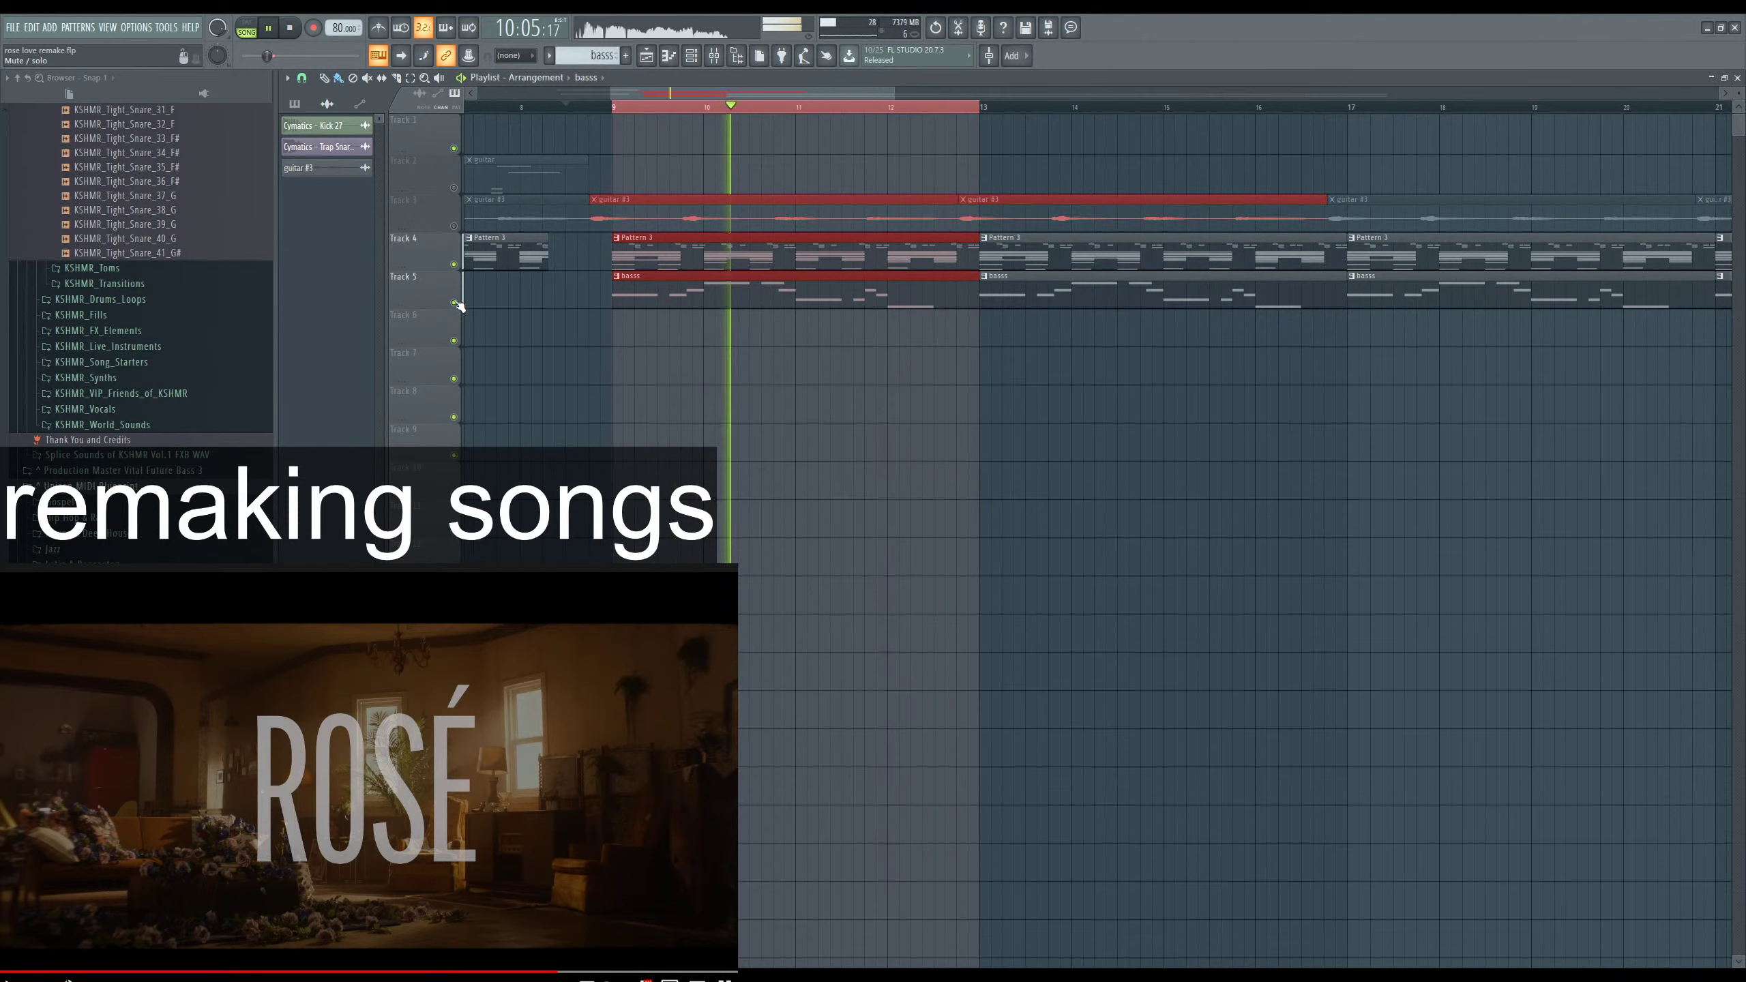
key("F6")
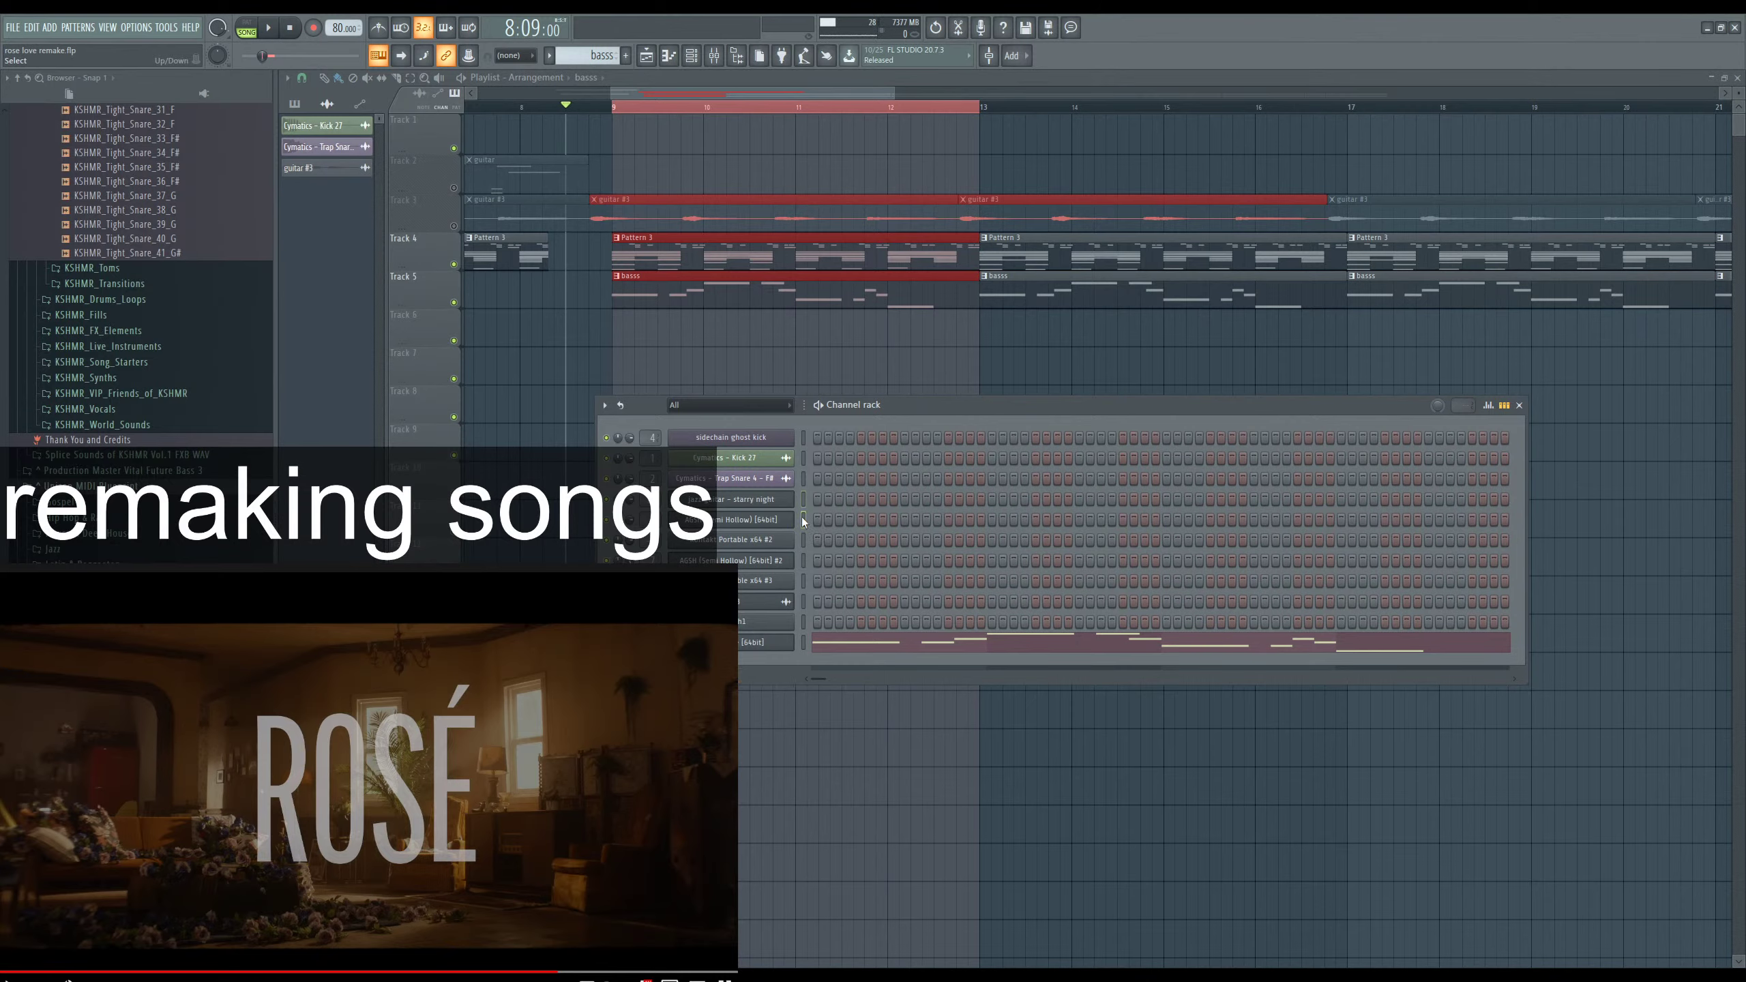
left_click(778, 548)
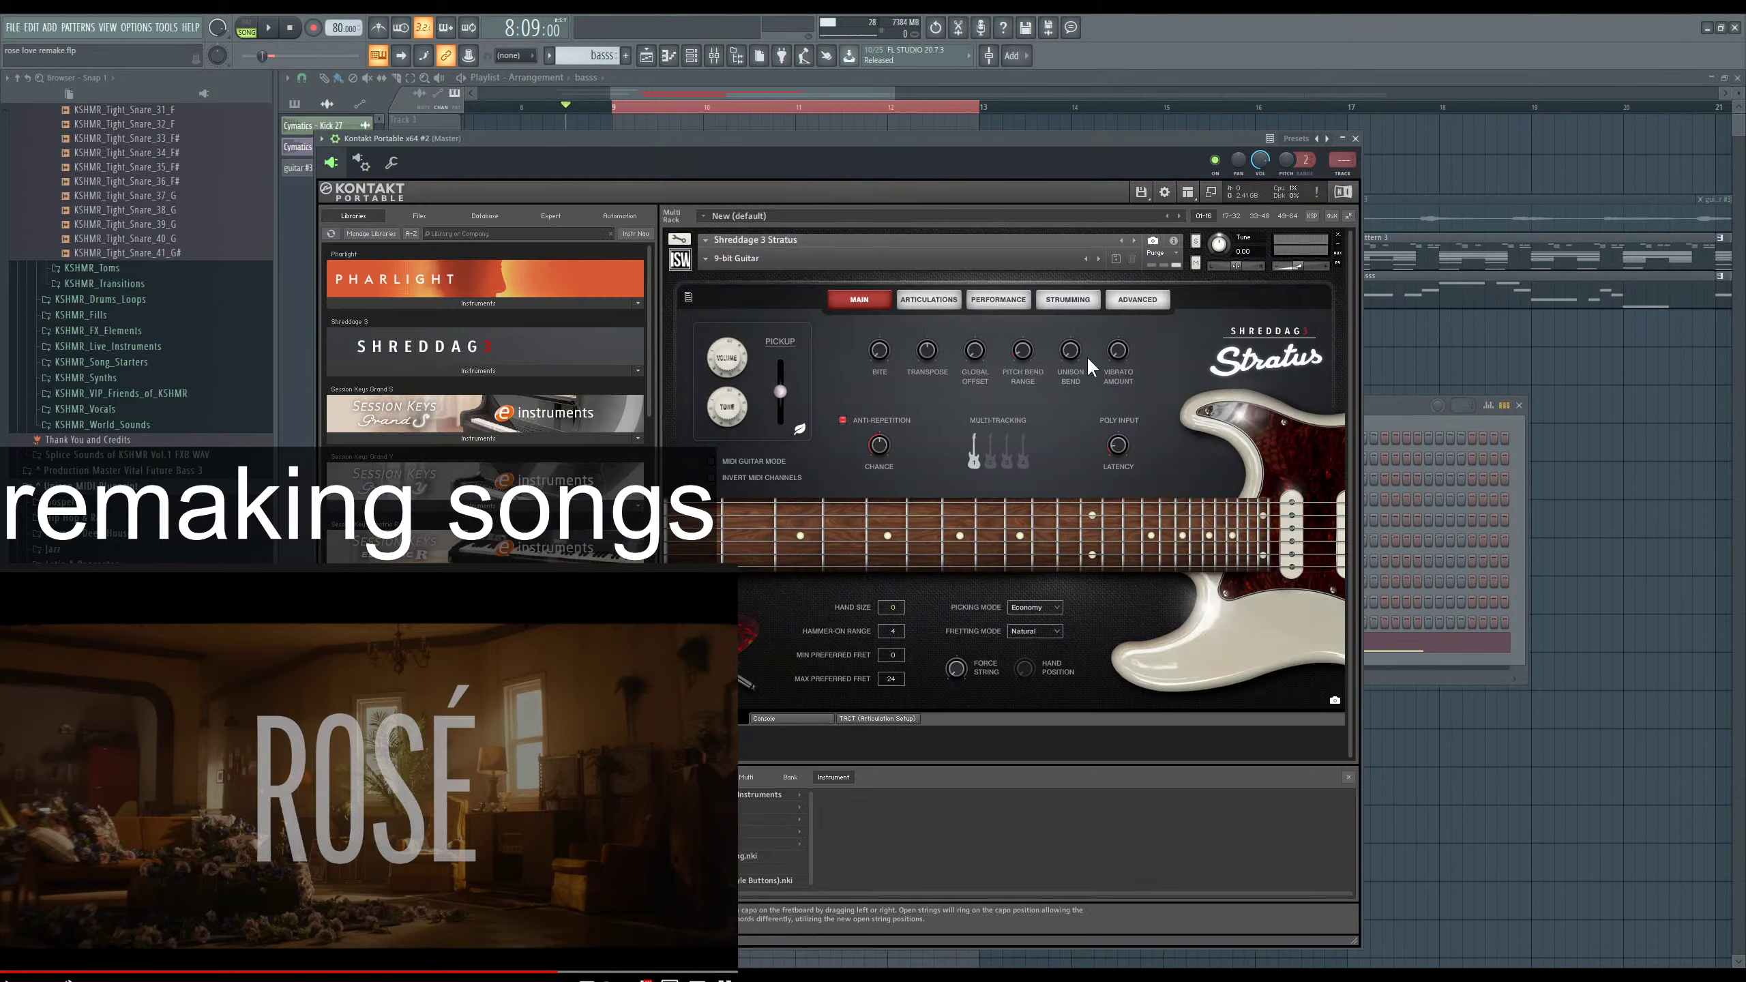
key("q")
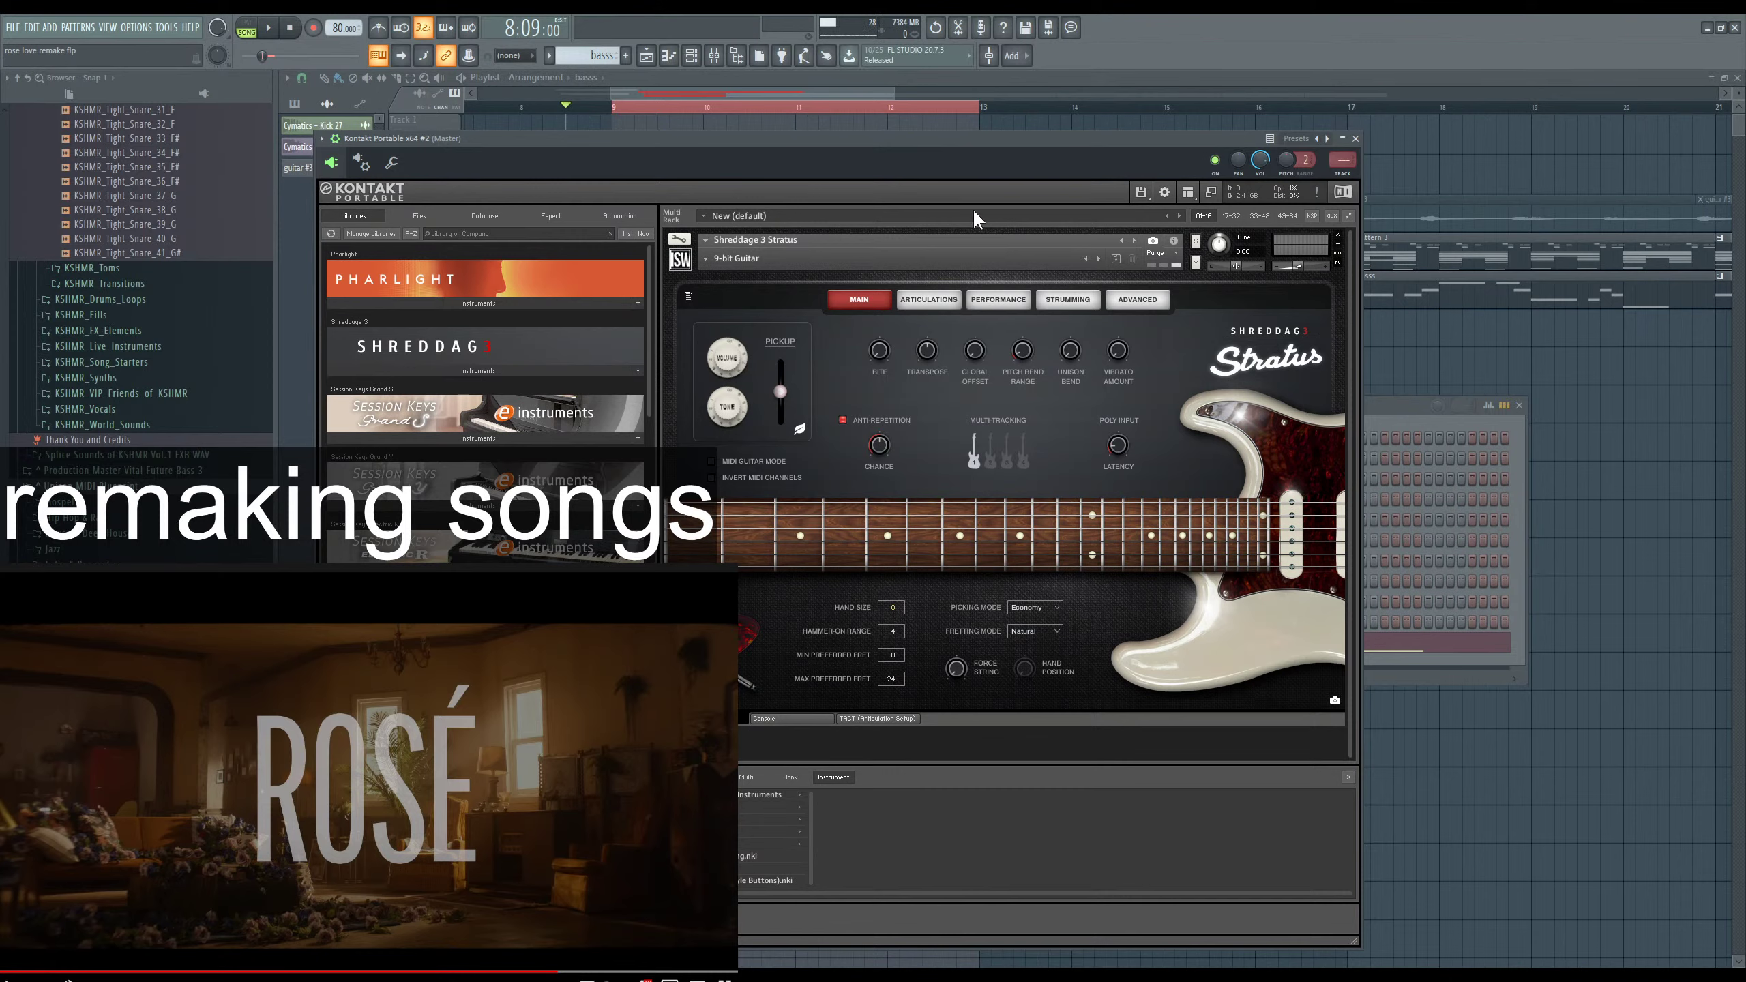
Replace the Shreddage 3 Stratus guitar with the Evolution Stratosphere instrument in Kontakt.
scroll(485, 406, "down", 5)
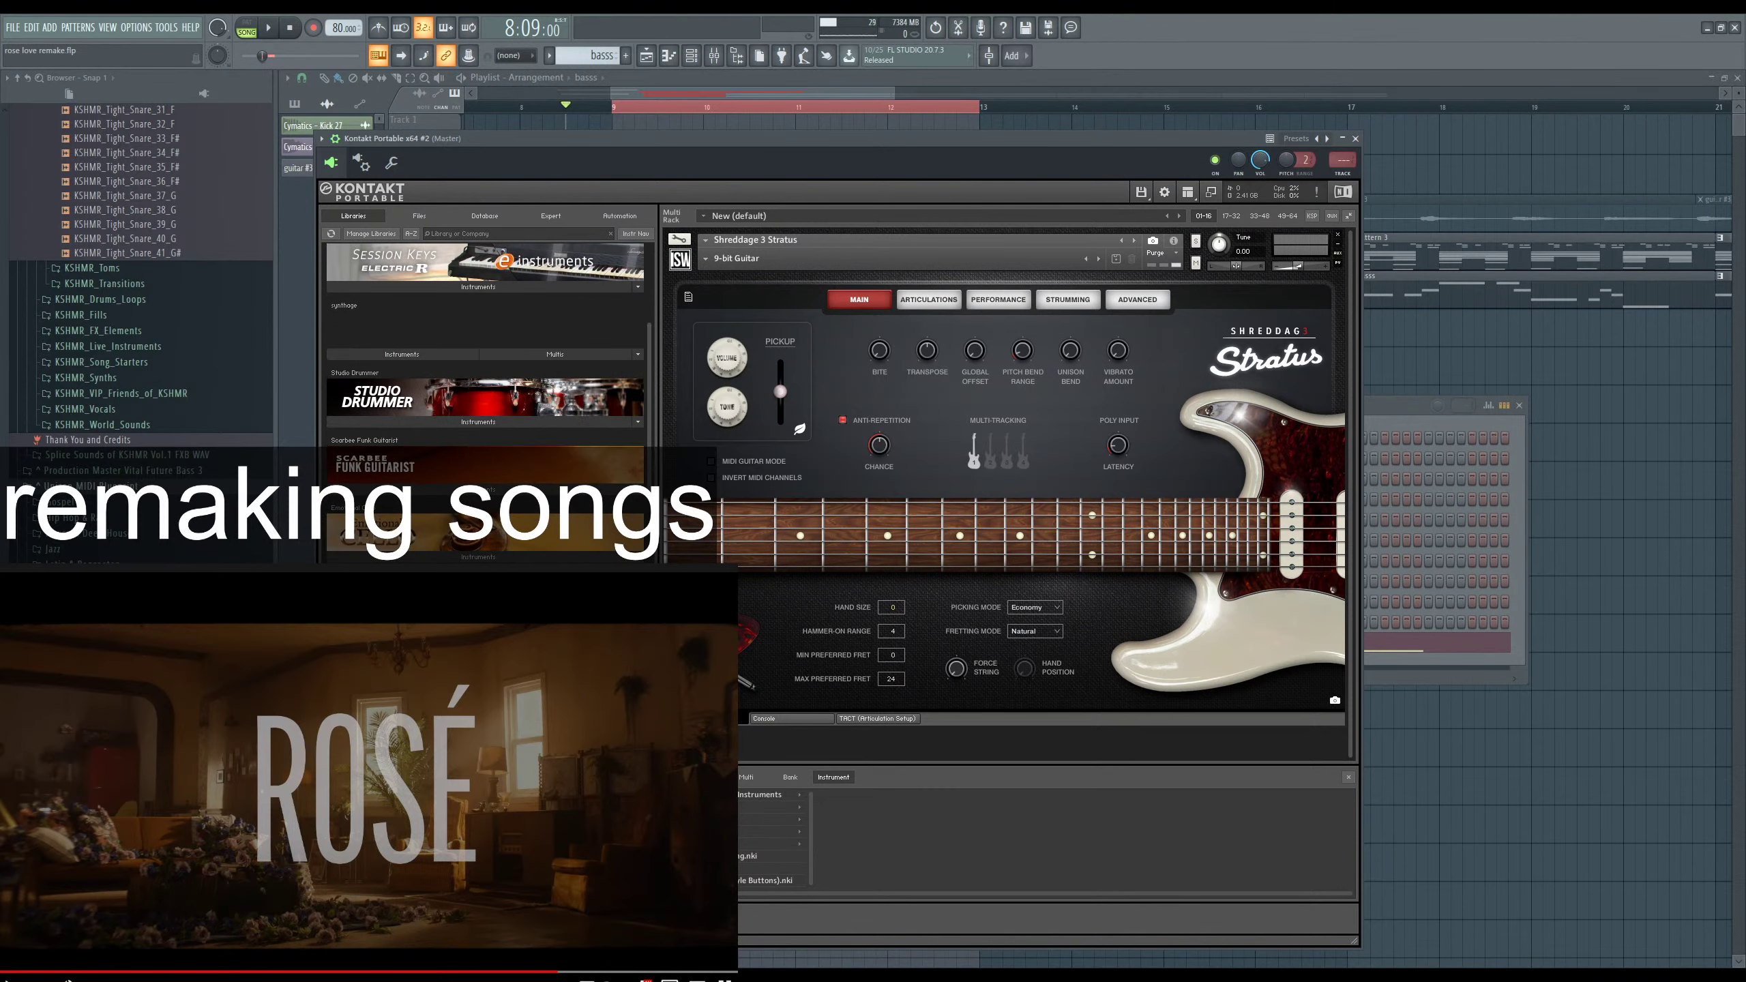
scroll(485, 406, "down", 3)
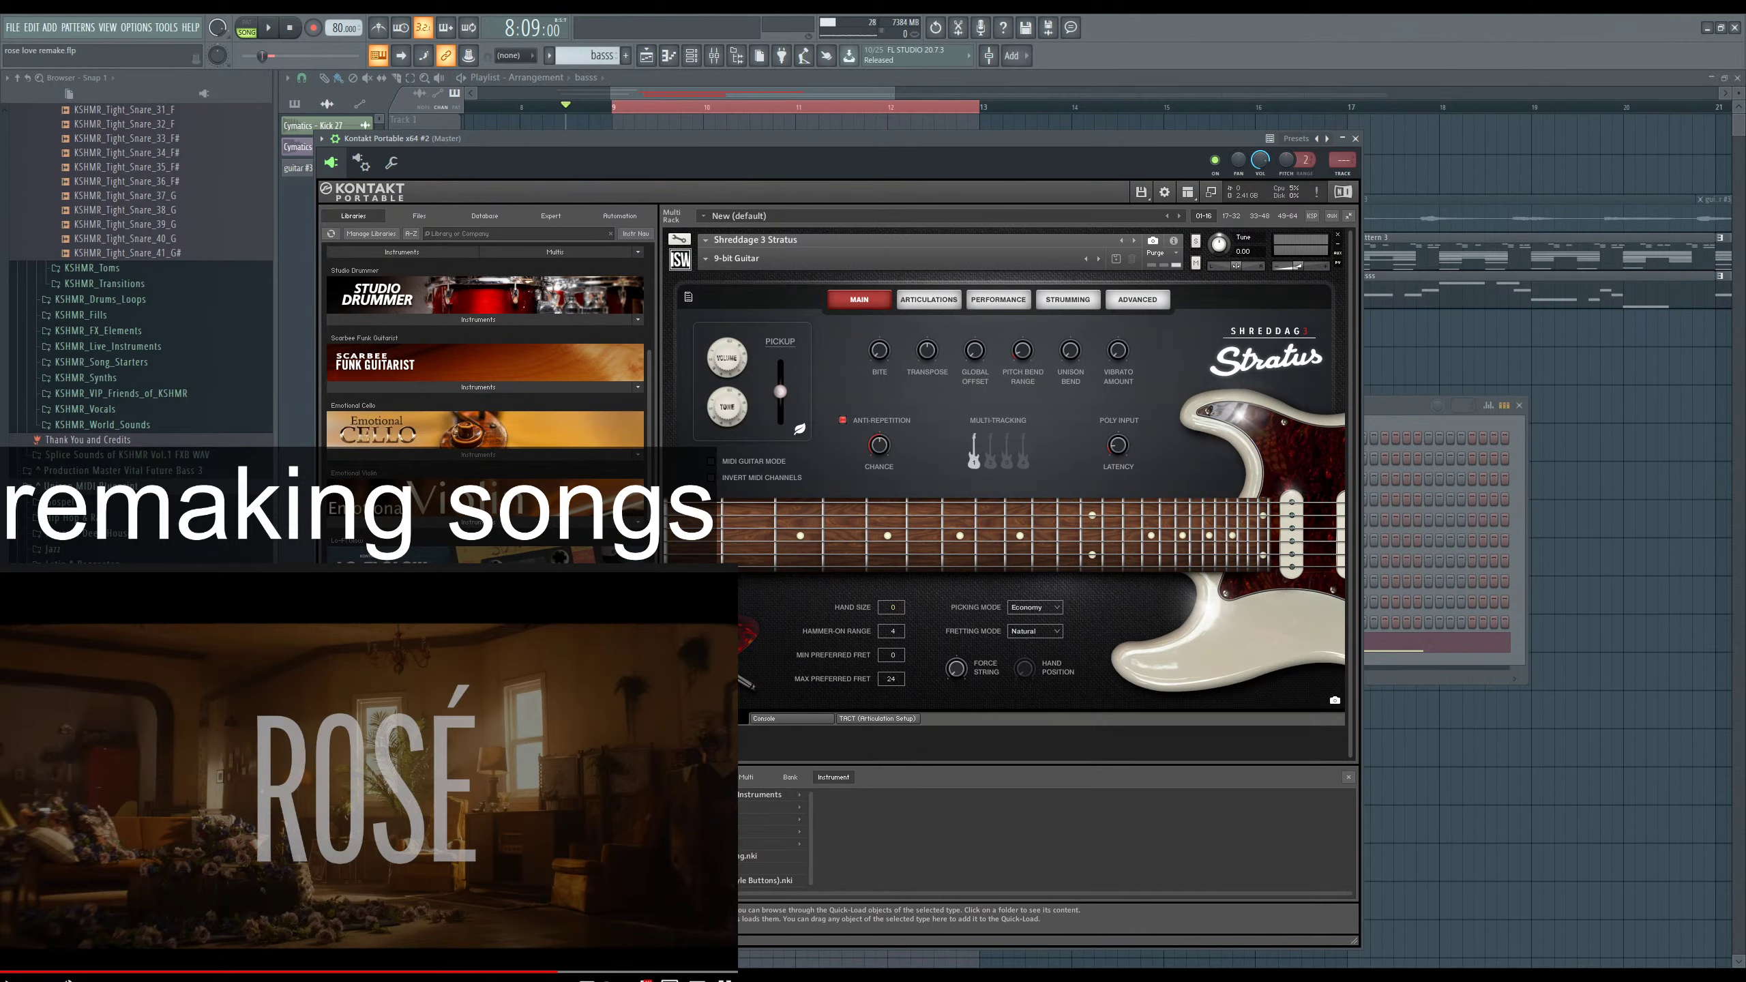
left_click(715, 832)
left_click(715, 808)
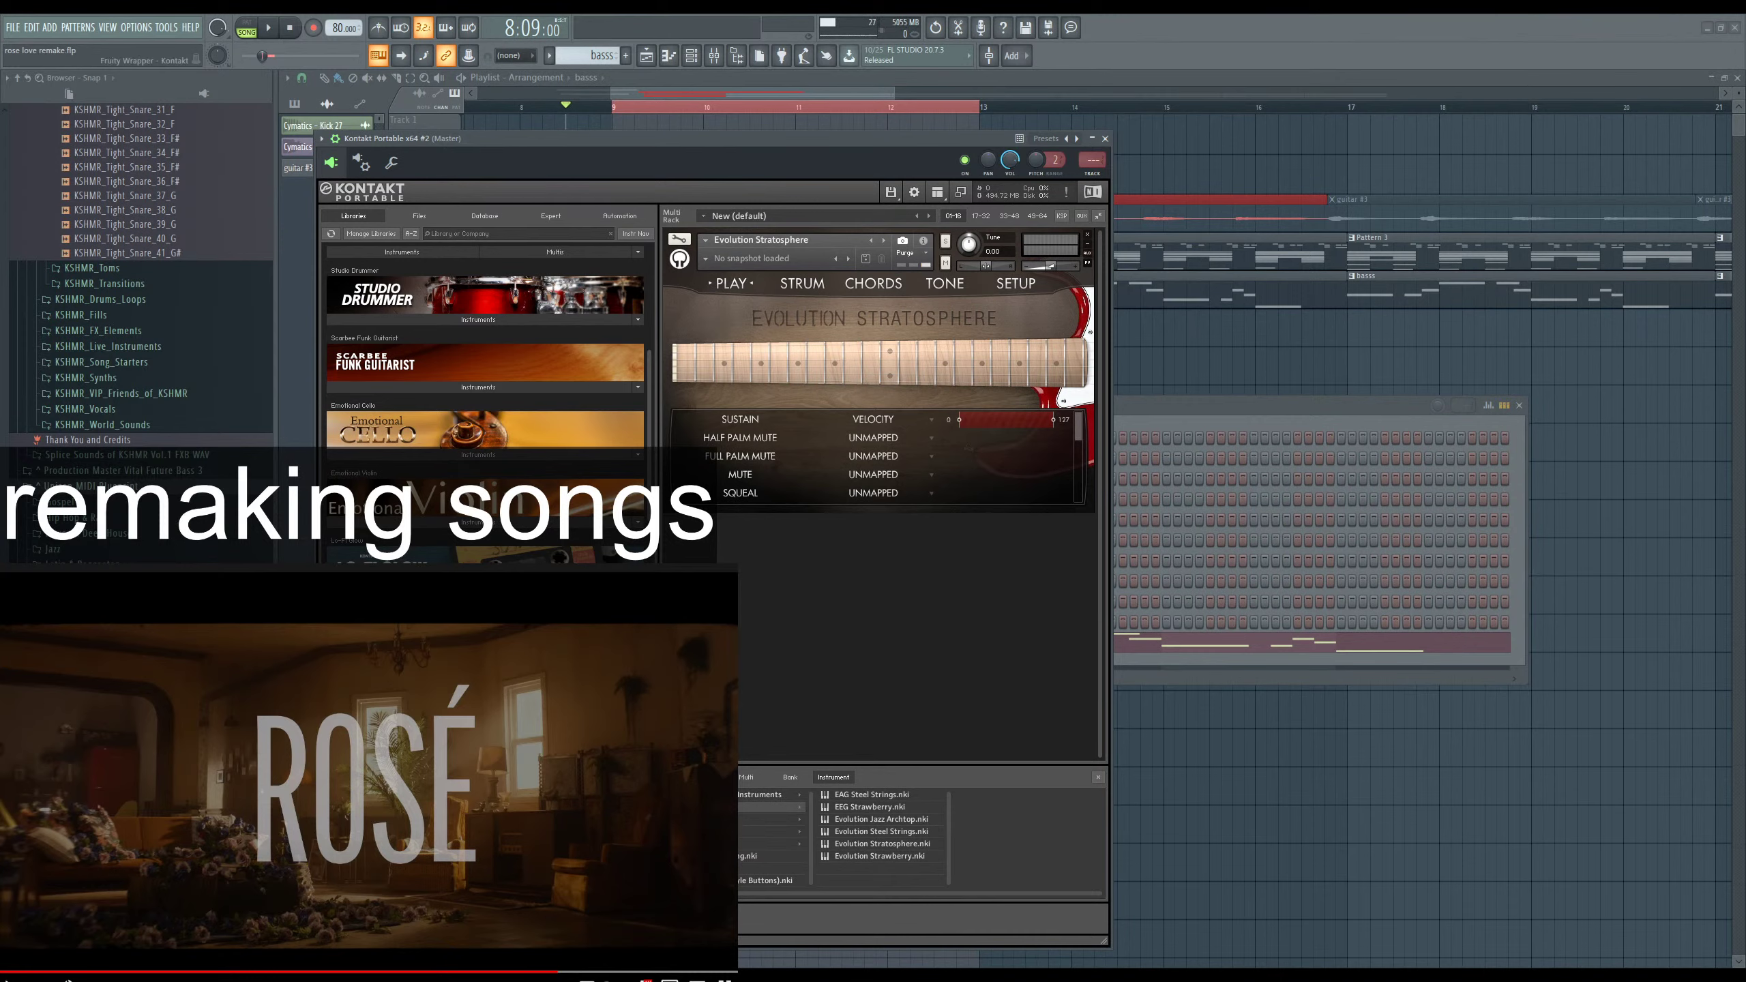
left_click_drag(895, 142, 895, 149)
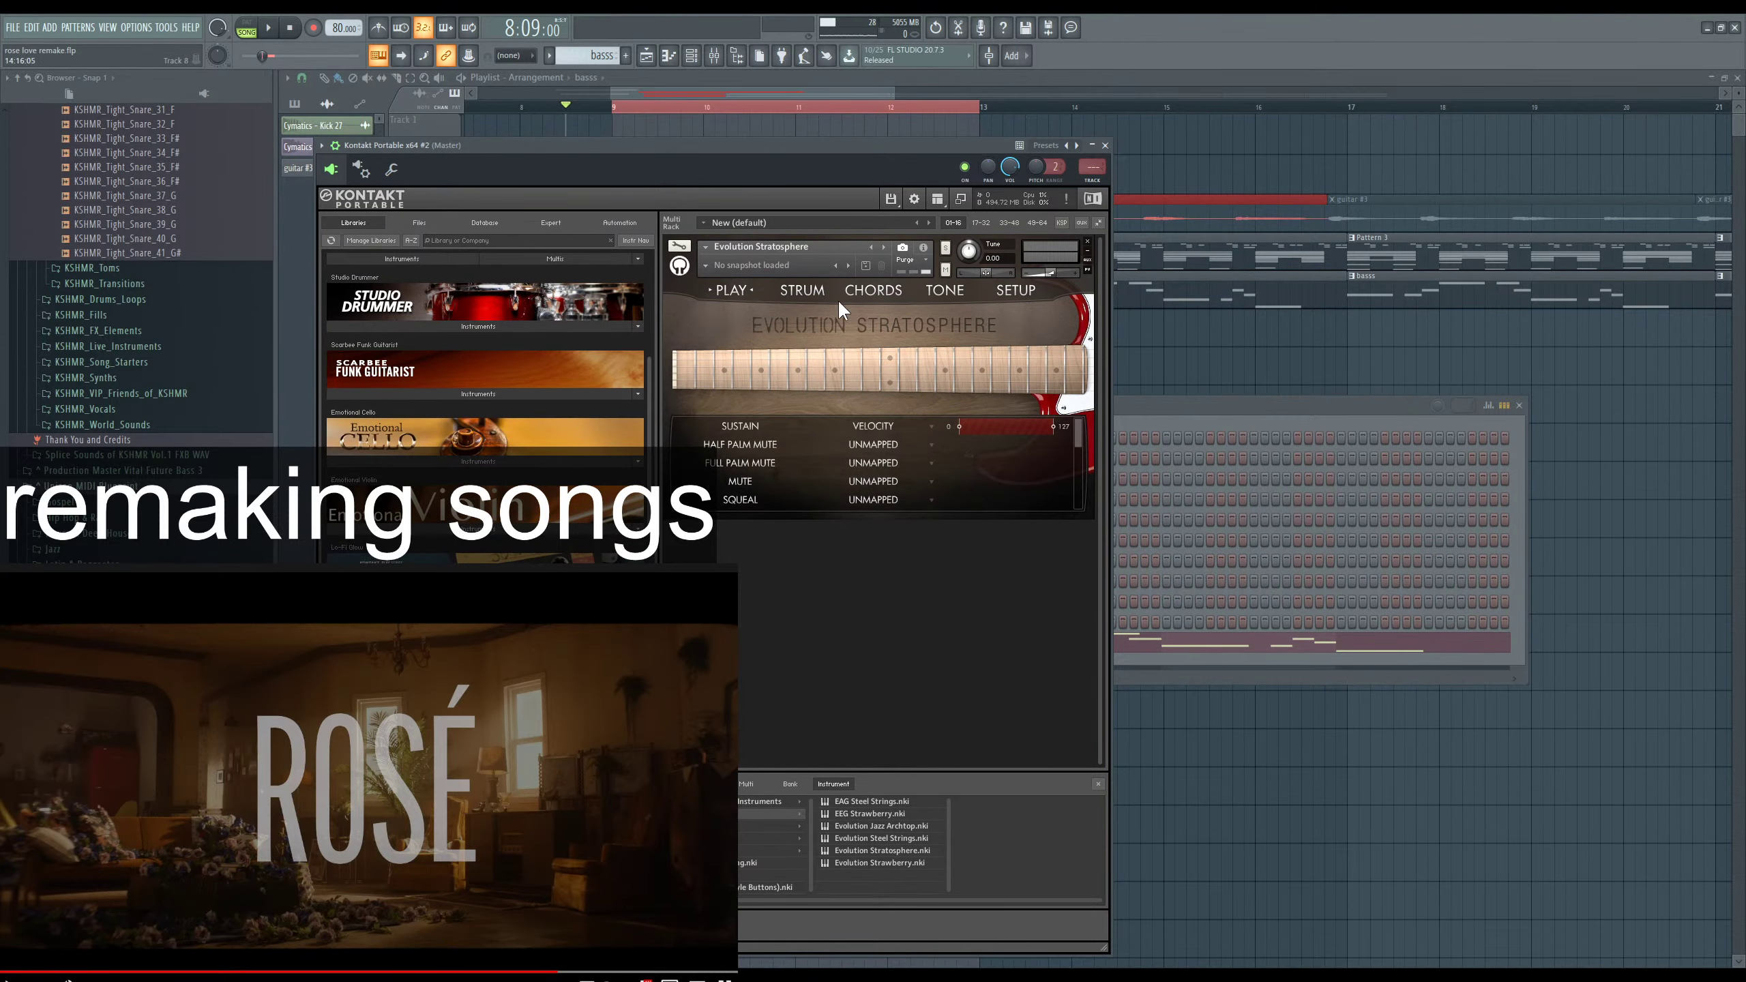
Audition the factory snapshots 5 O'Clock Shadow 1, Cupcake Blues 1, Hazardous (lead) and Instarock 1.
mouse_move(729, 276)
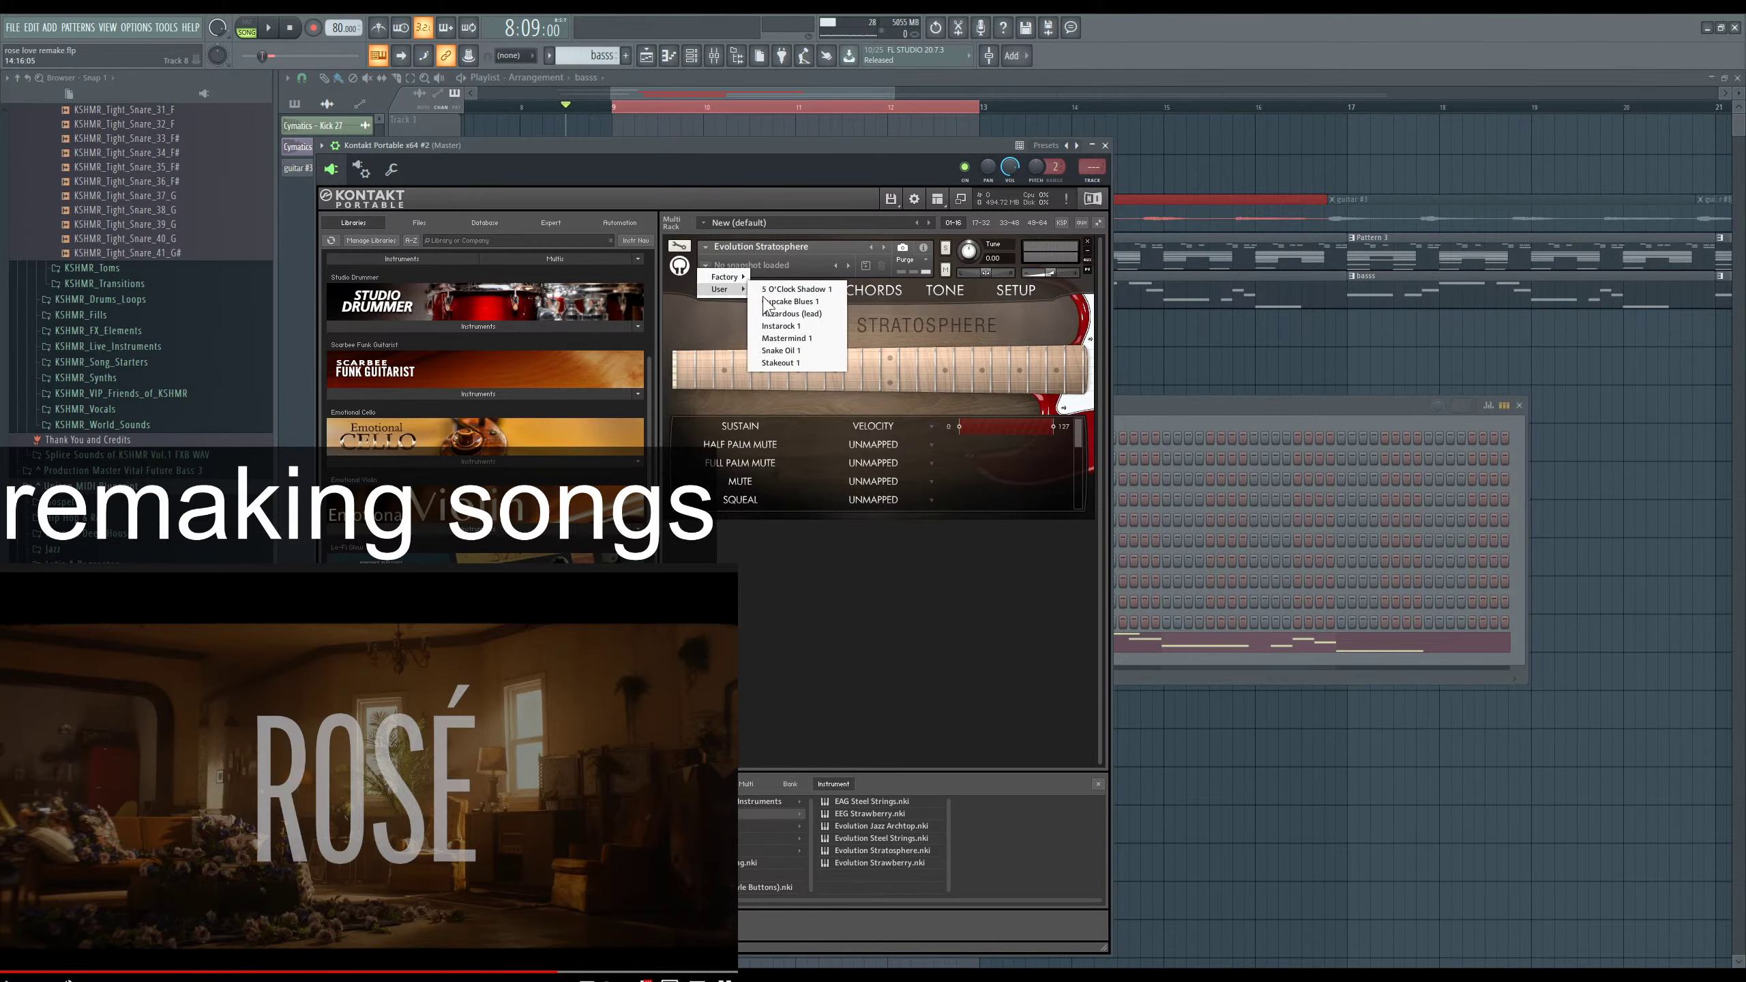
left_click(797, 290)
key("3")
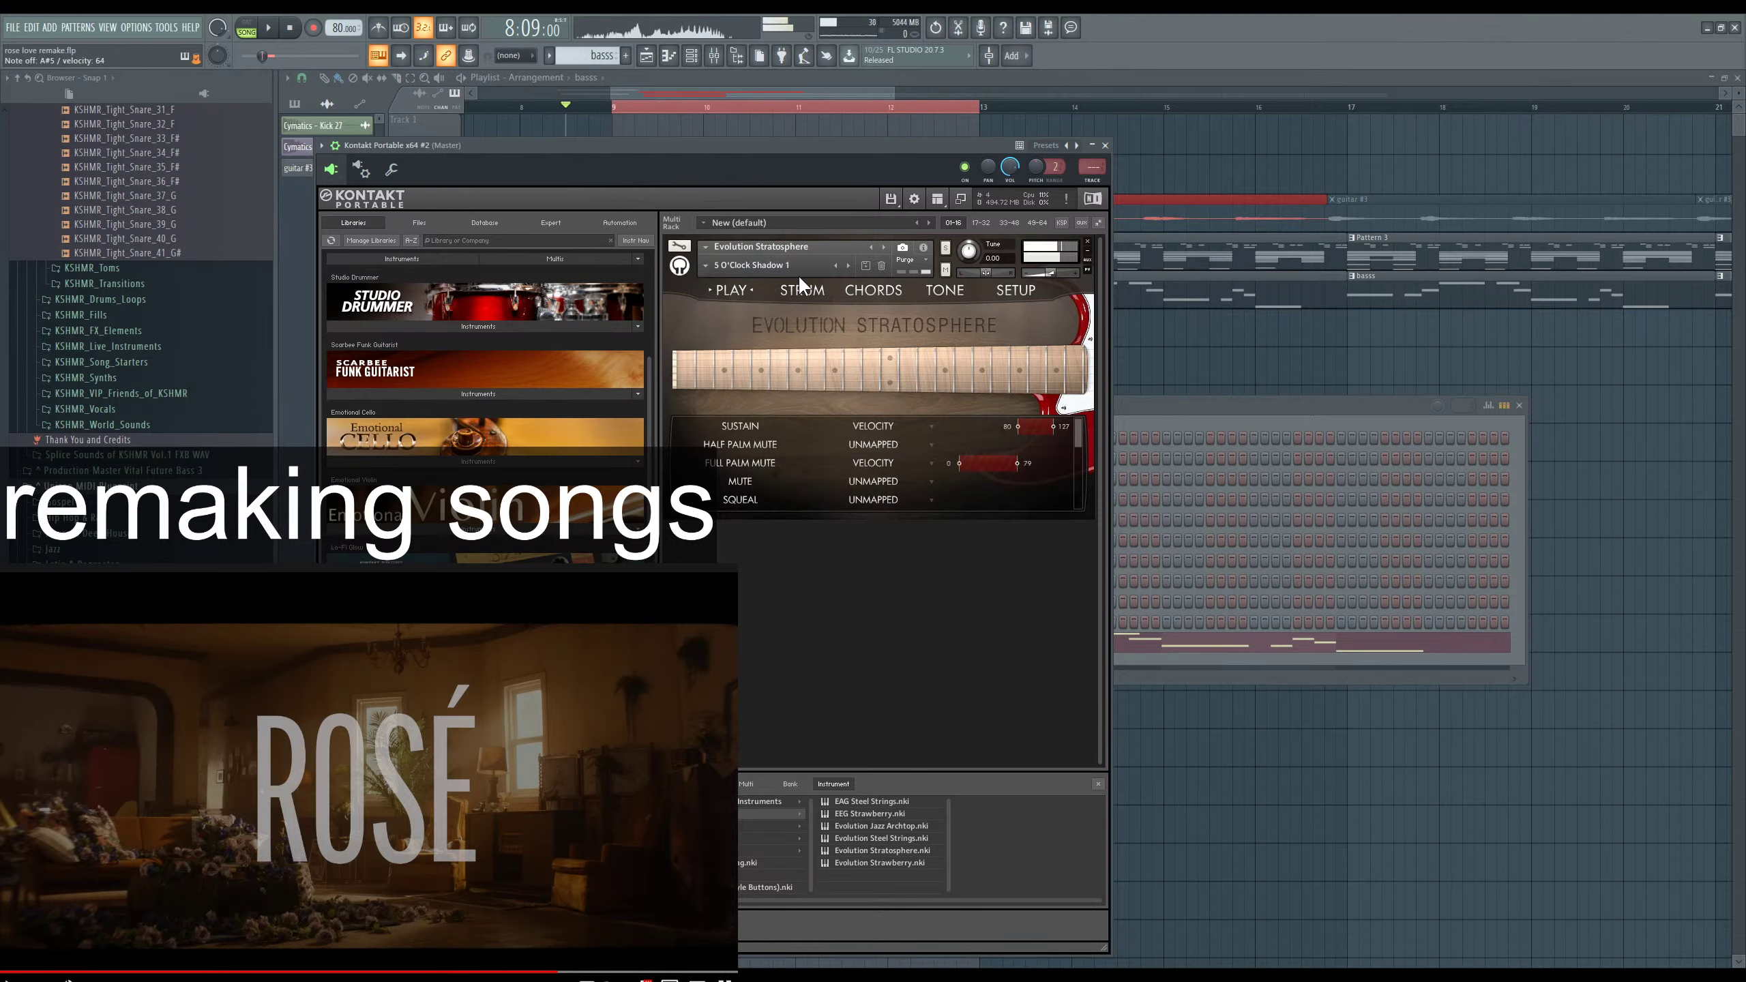
left_click(847, 266)
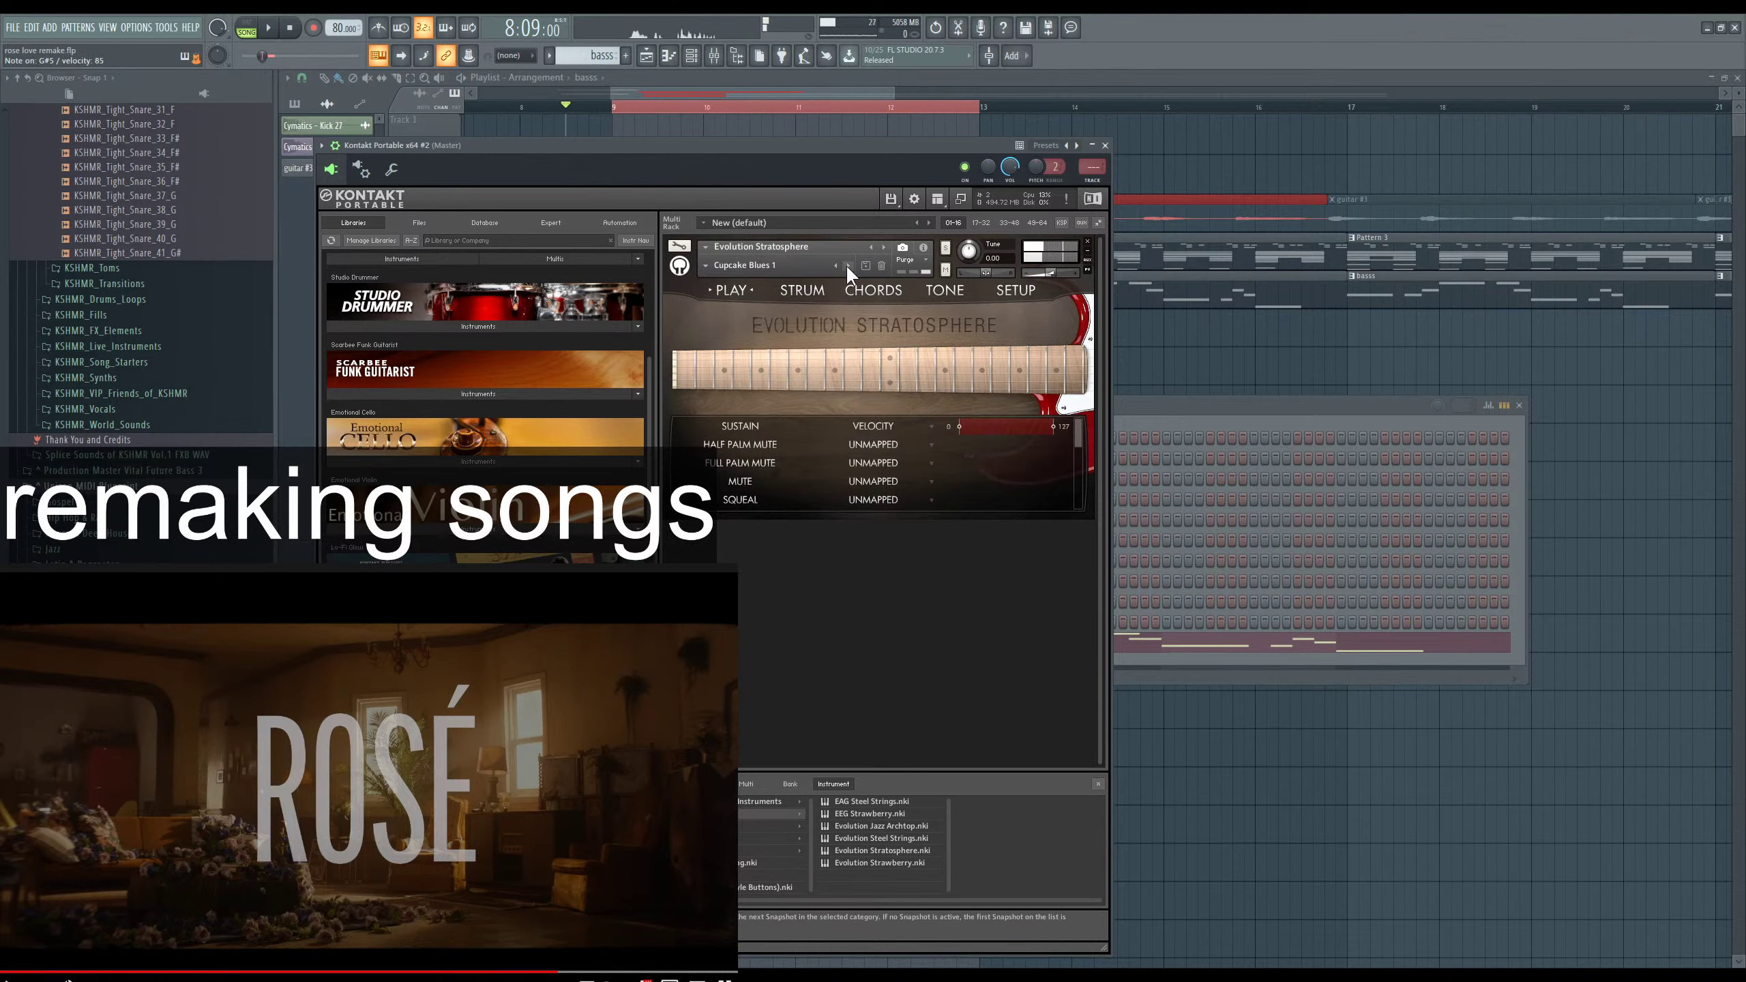
left_click(847, 265)
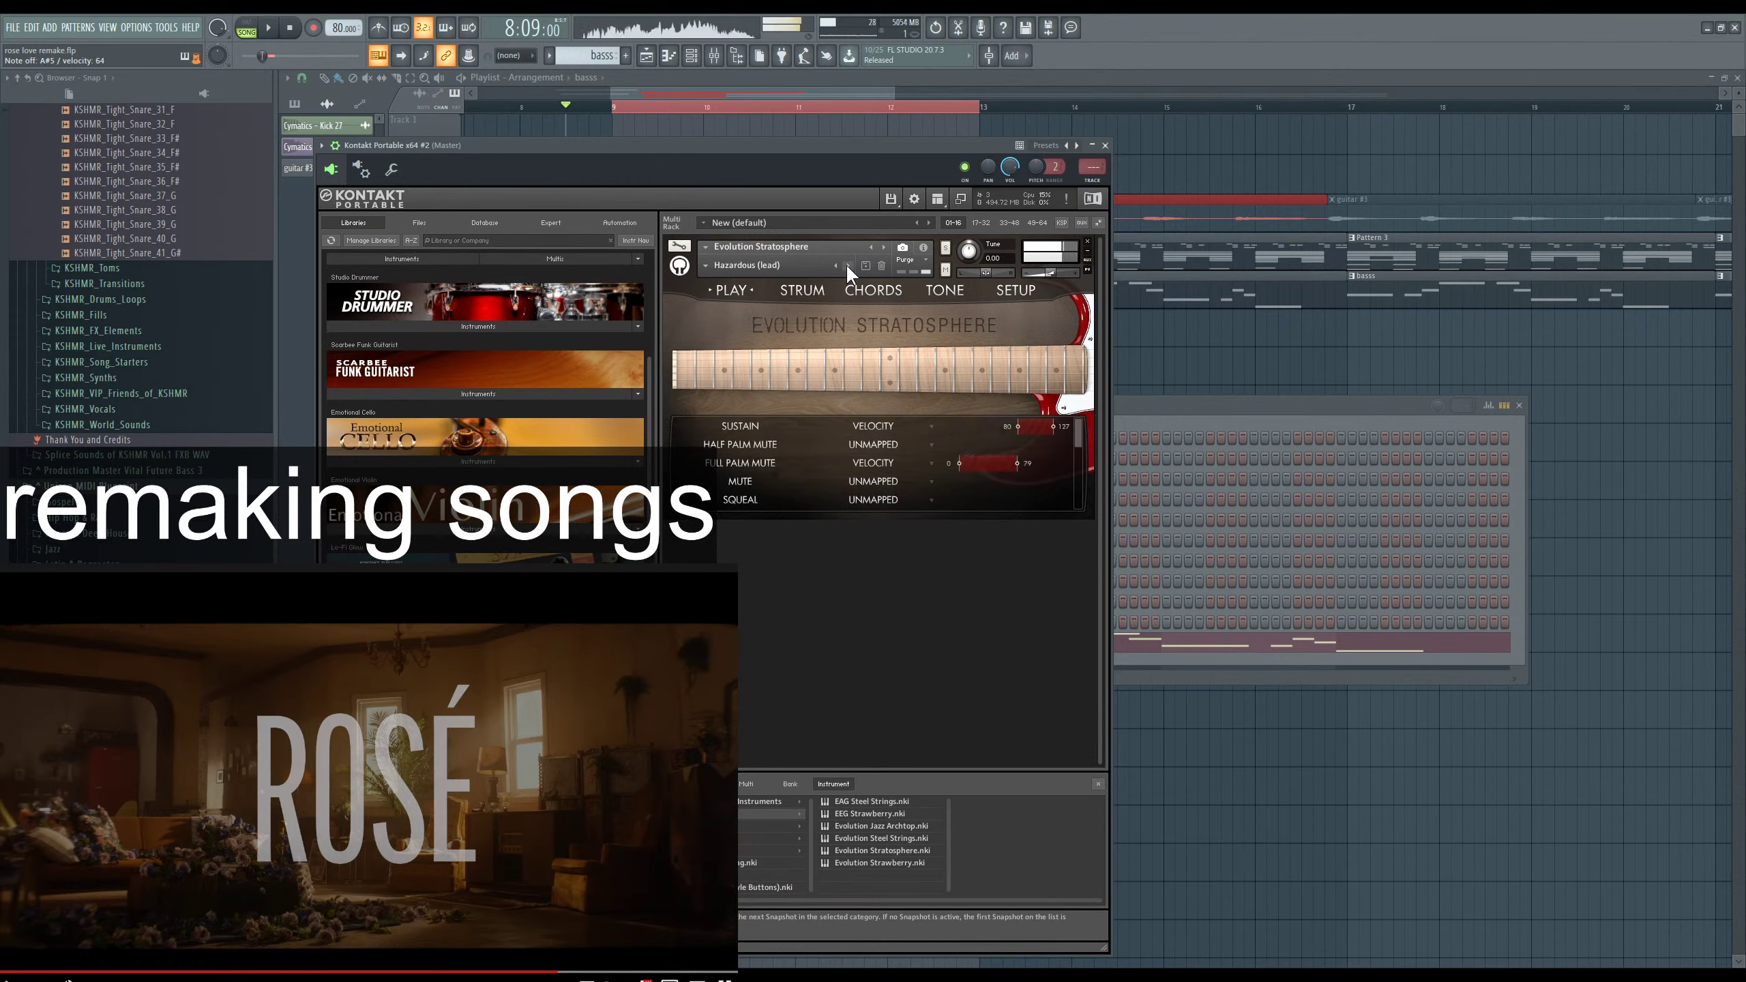
left_click(847, 265)
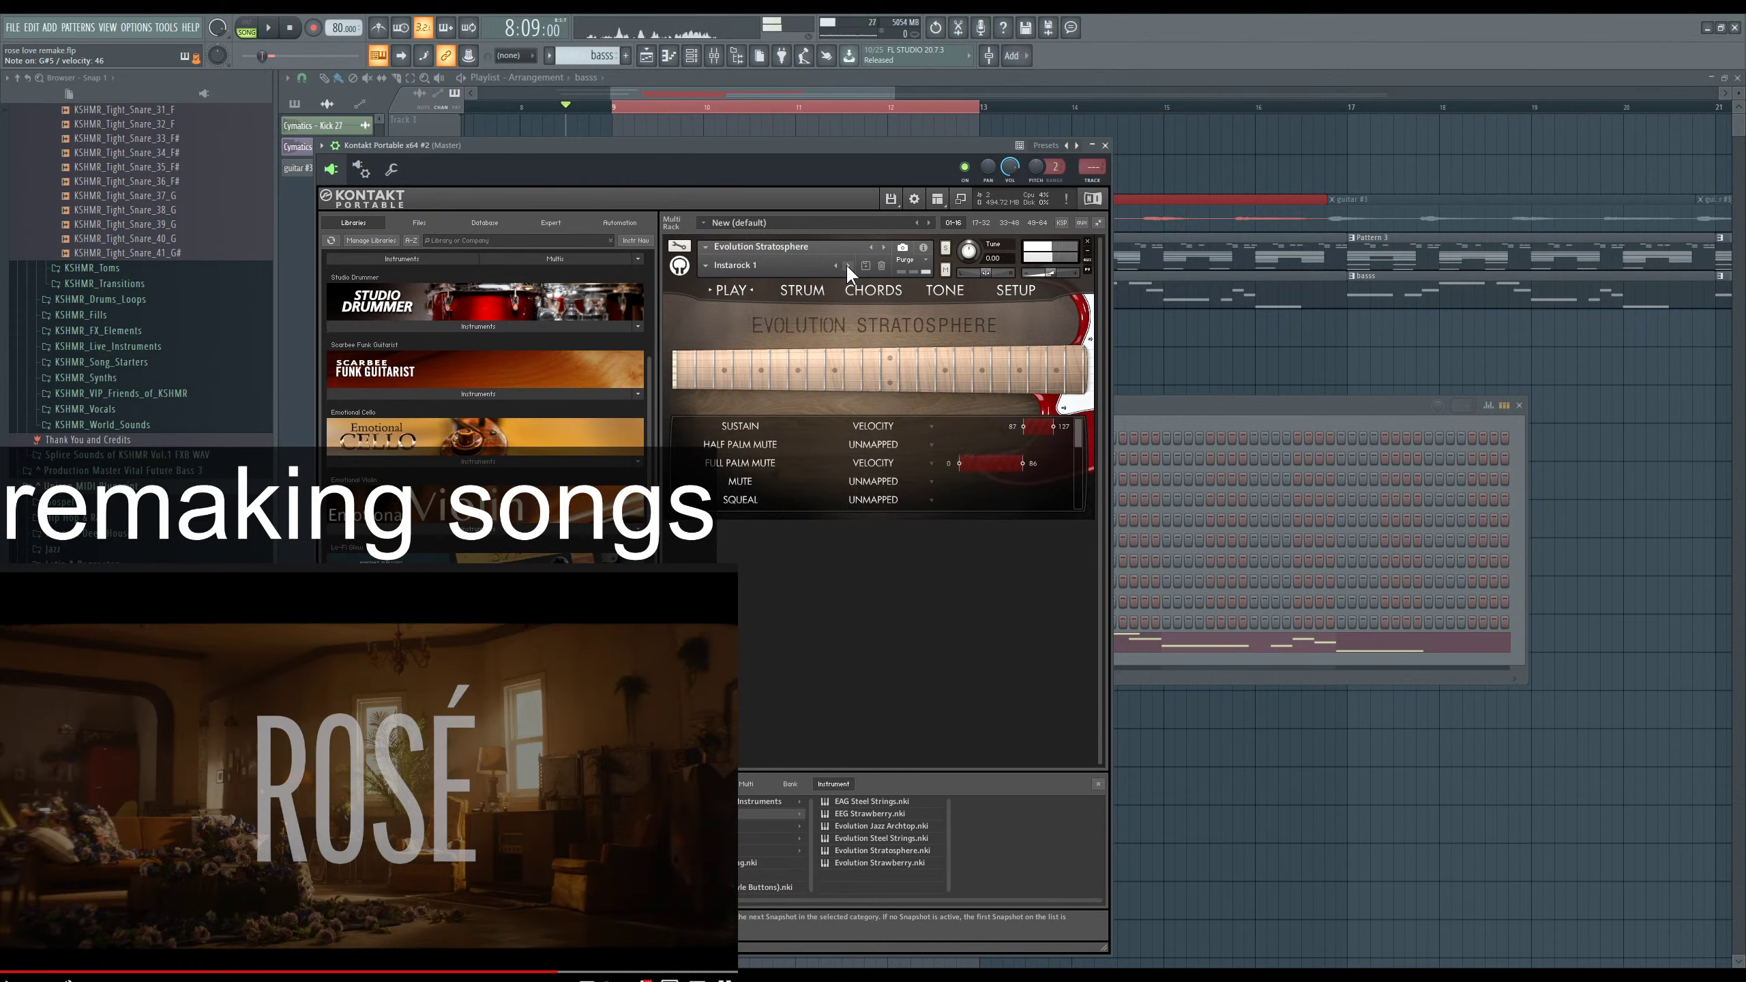
Route the Kontakt guitar channel to mixer track 10 and audition the Mastermind 1 and Snake Oil 1 snapshots.
left_click(1188, 404)
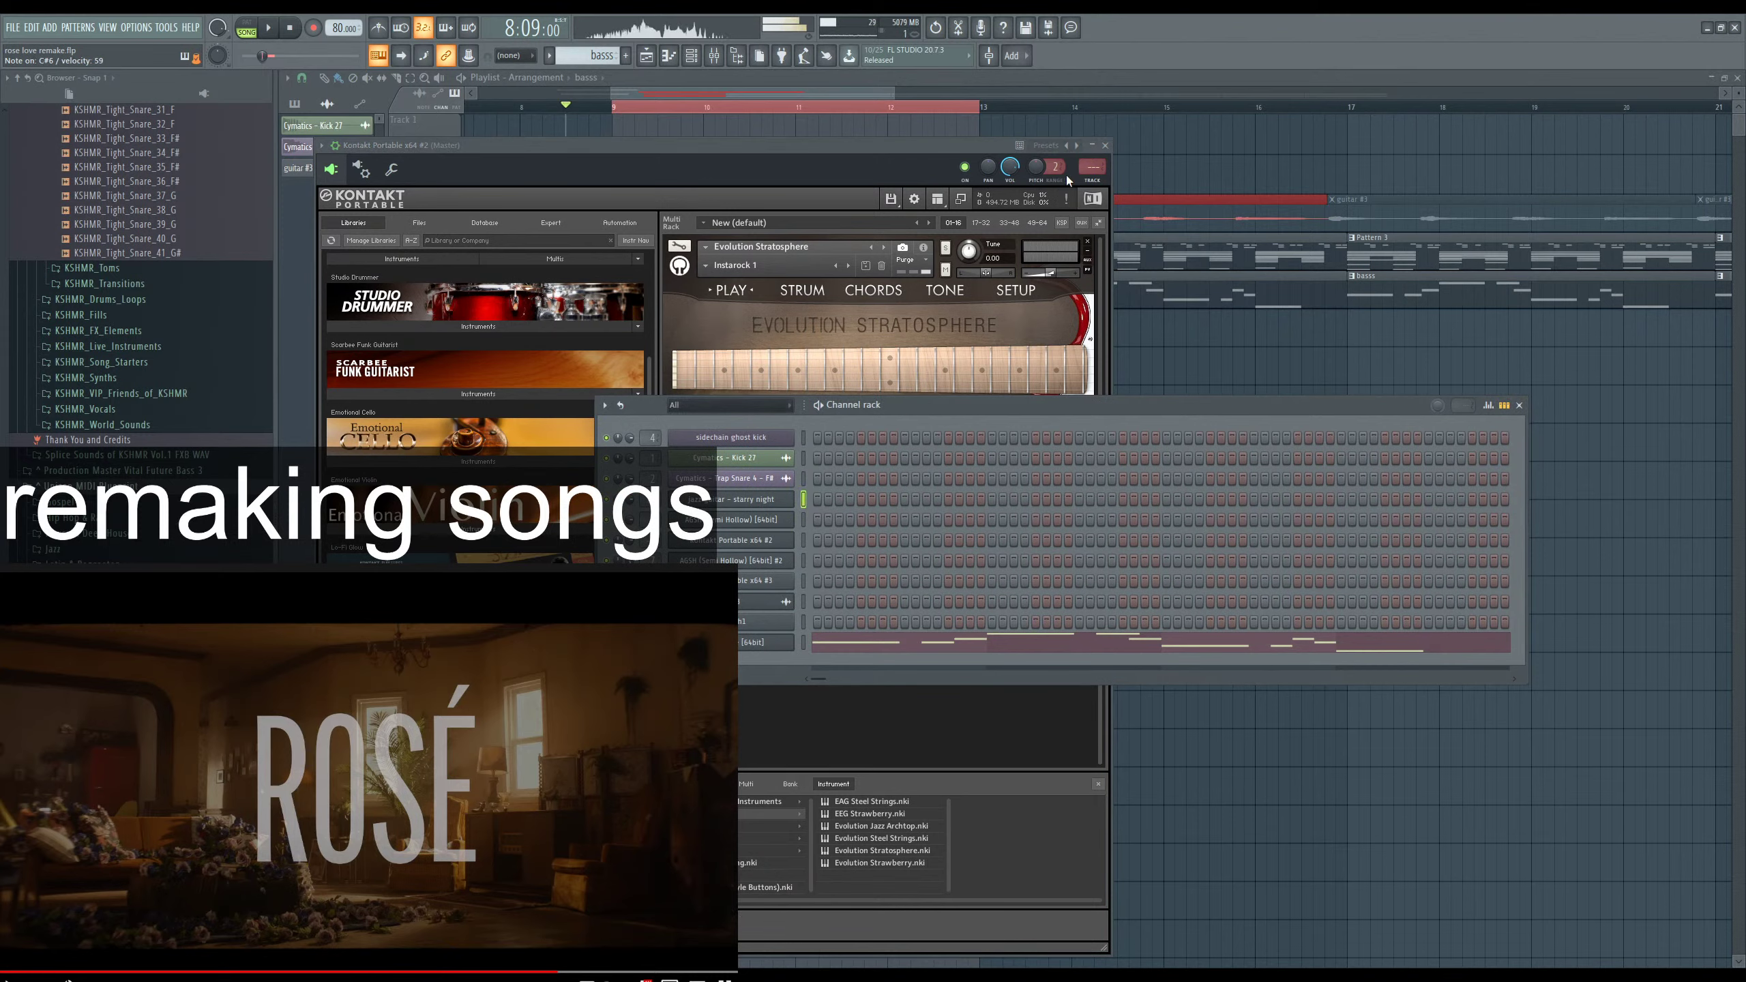
left_click(957, 161)
left_click(849, 265)
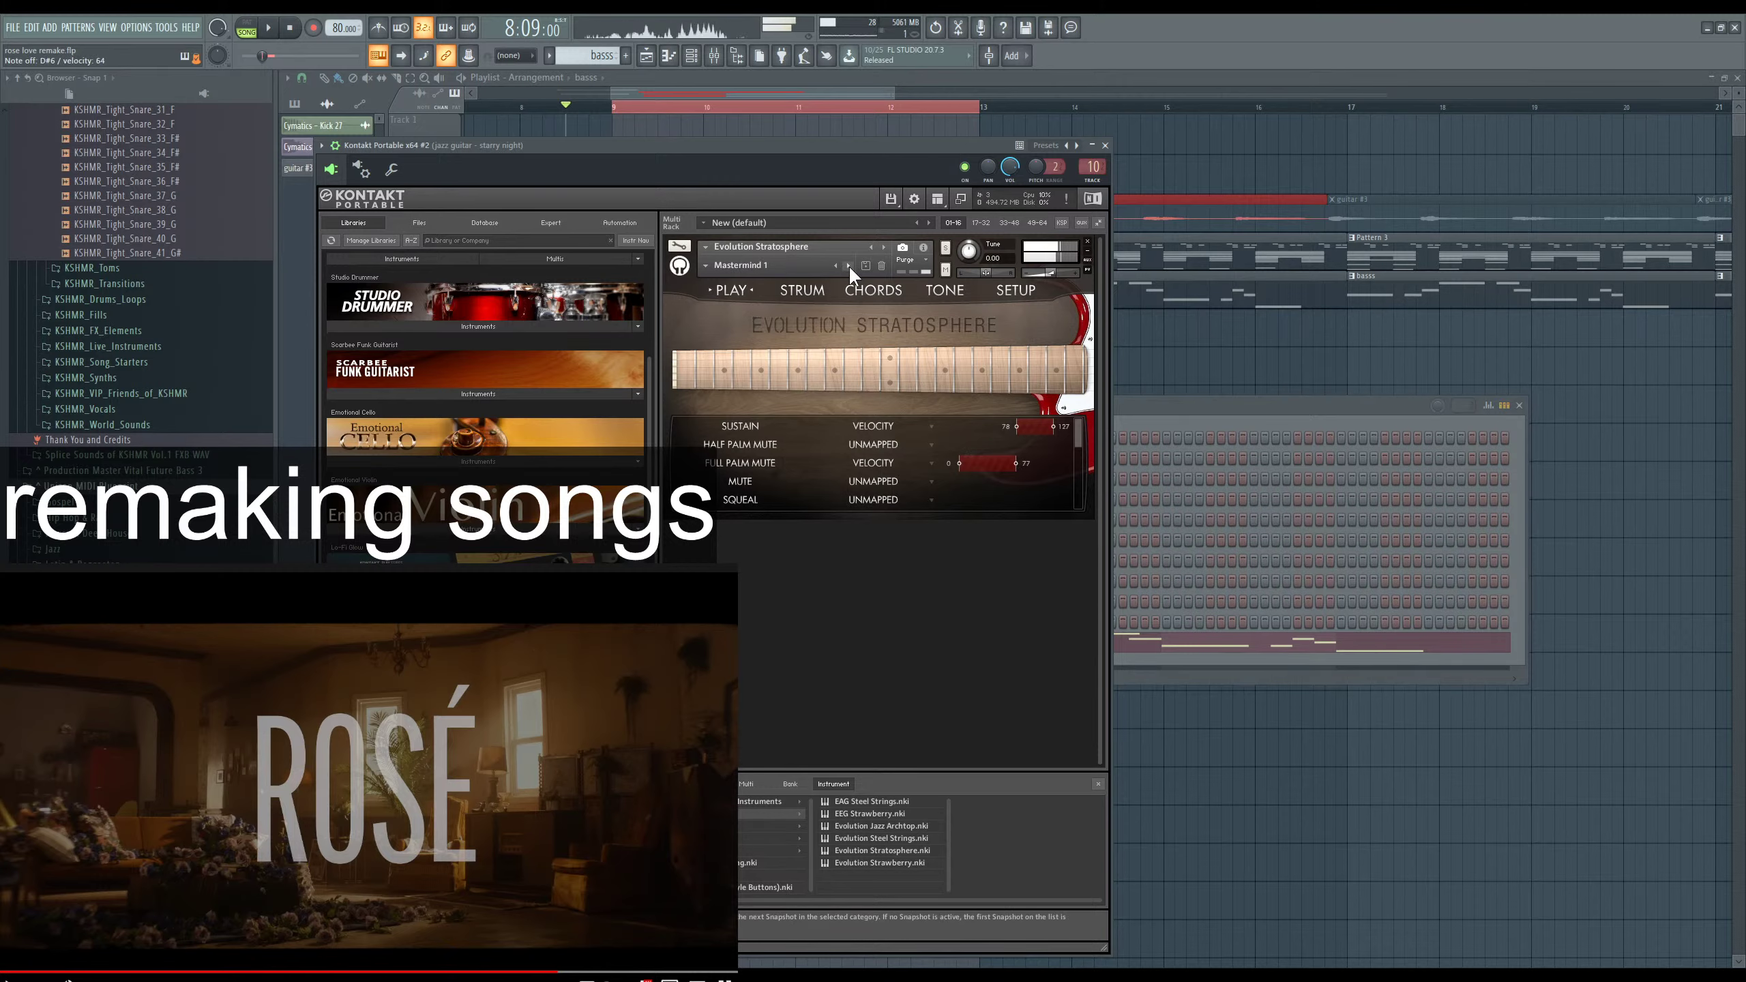
left_click(848, 264)
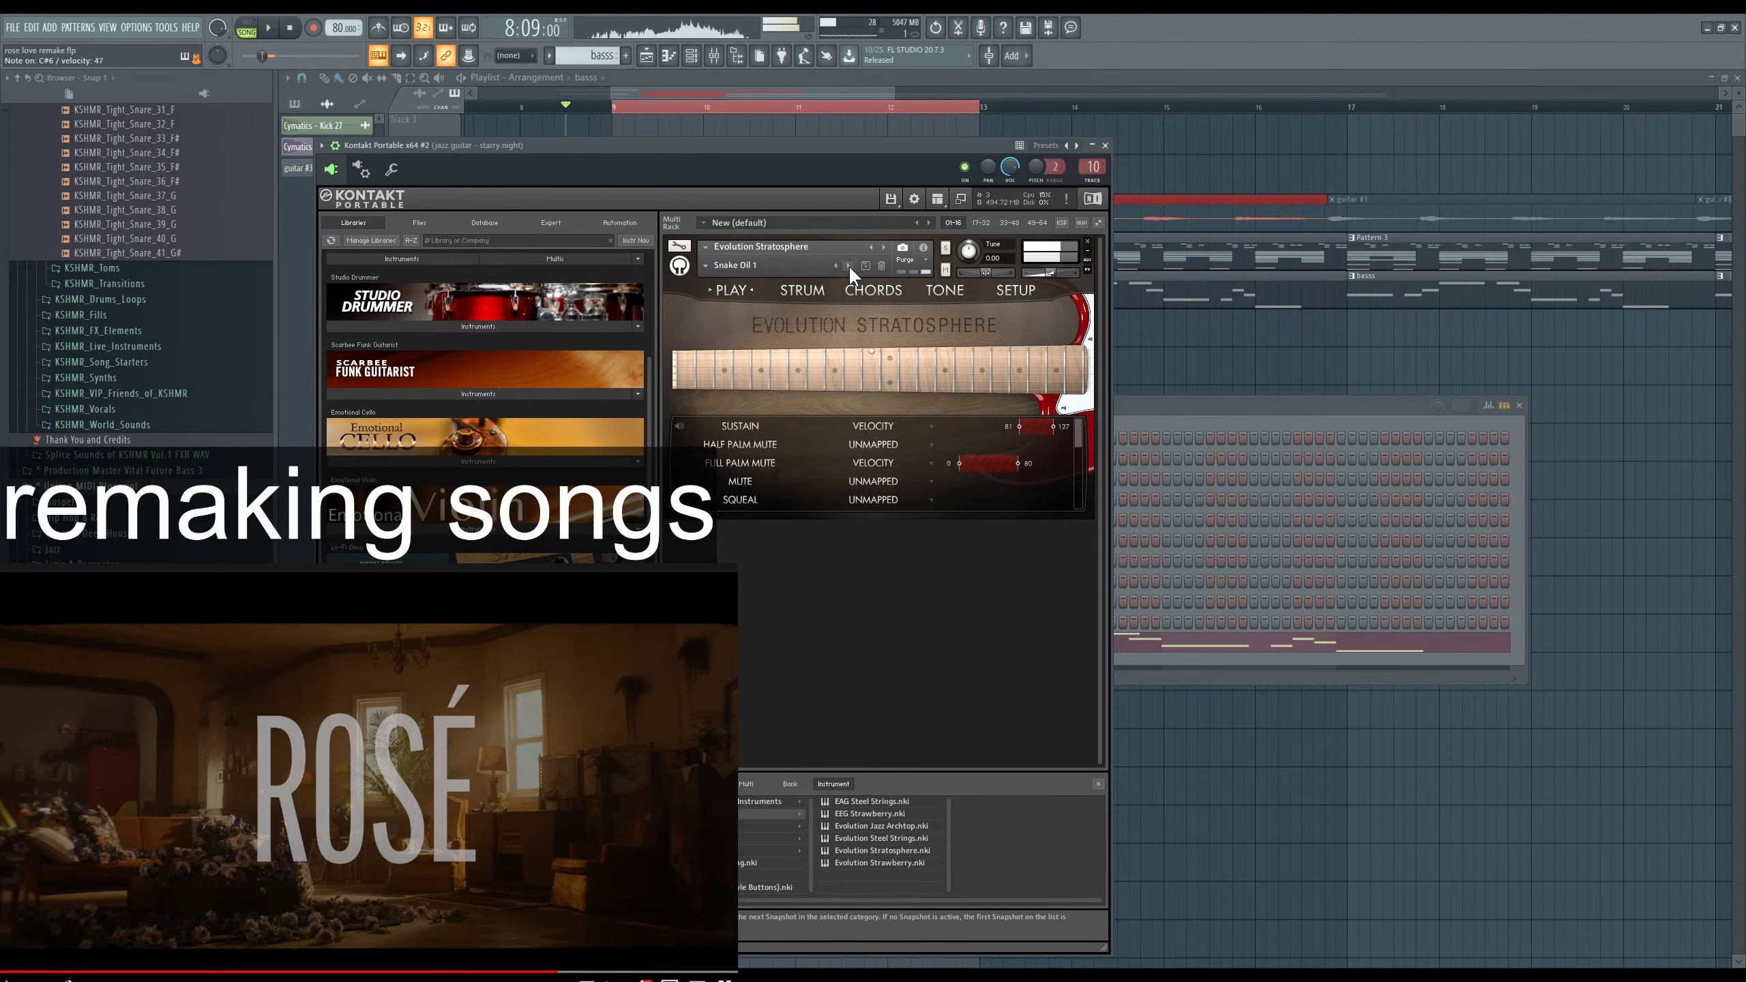
Review the ValhallaRoom reverb settings on the jazz guitar mixer track and return to the Kontakt instrument.
key("F9")
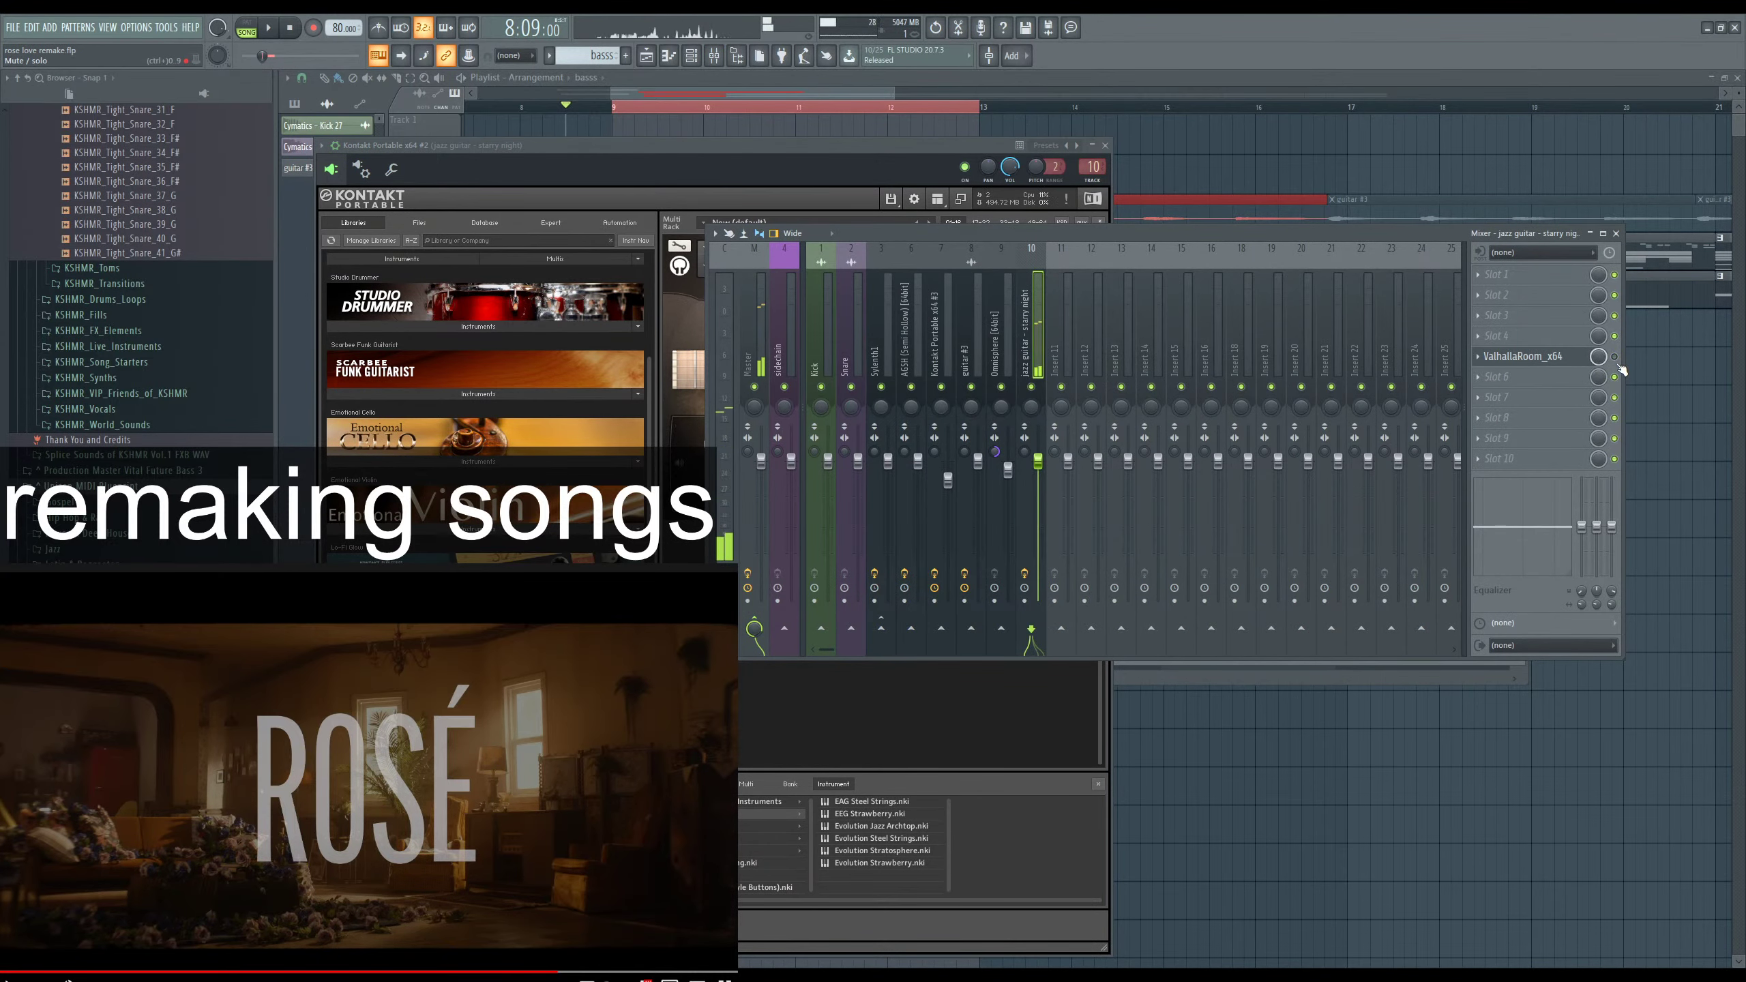
left_click(1523, 357)
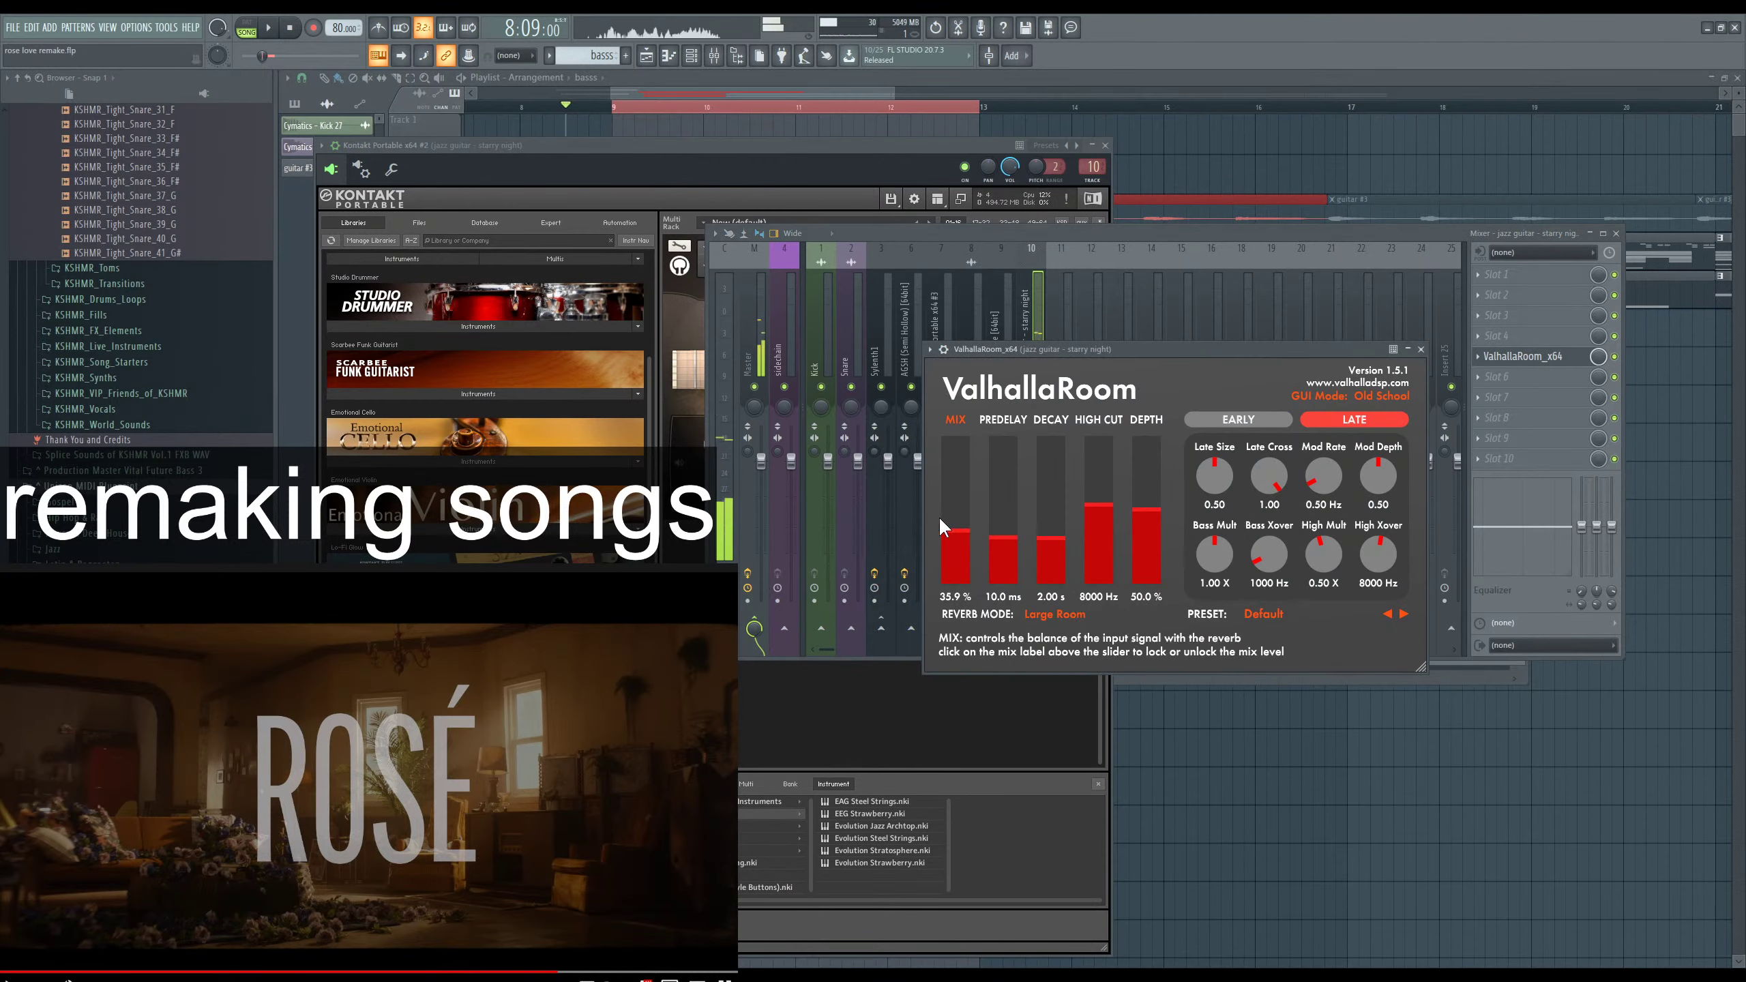
left_click(895, 147)
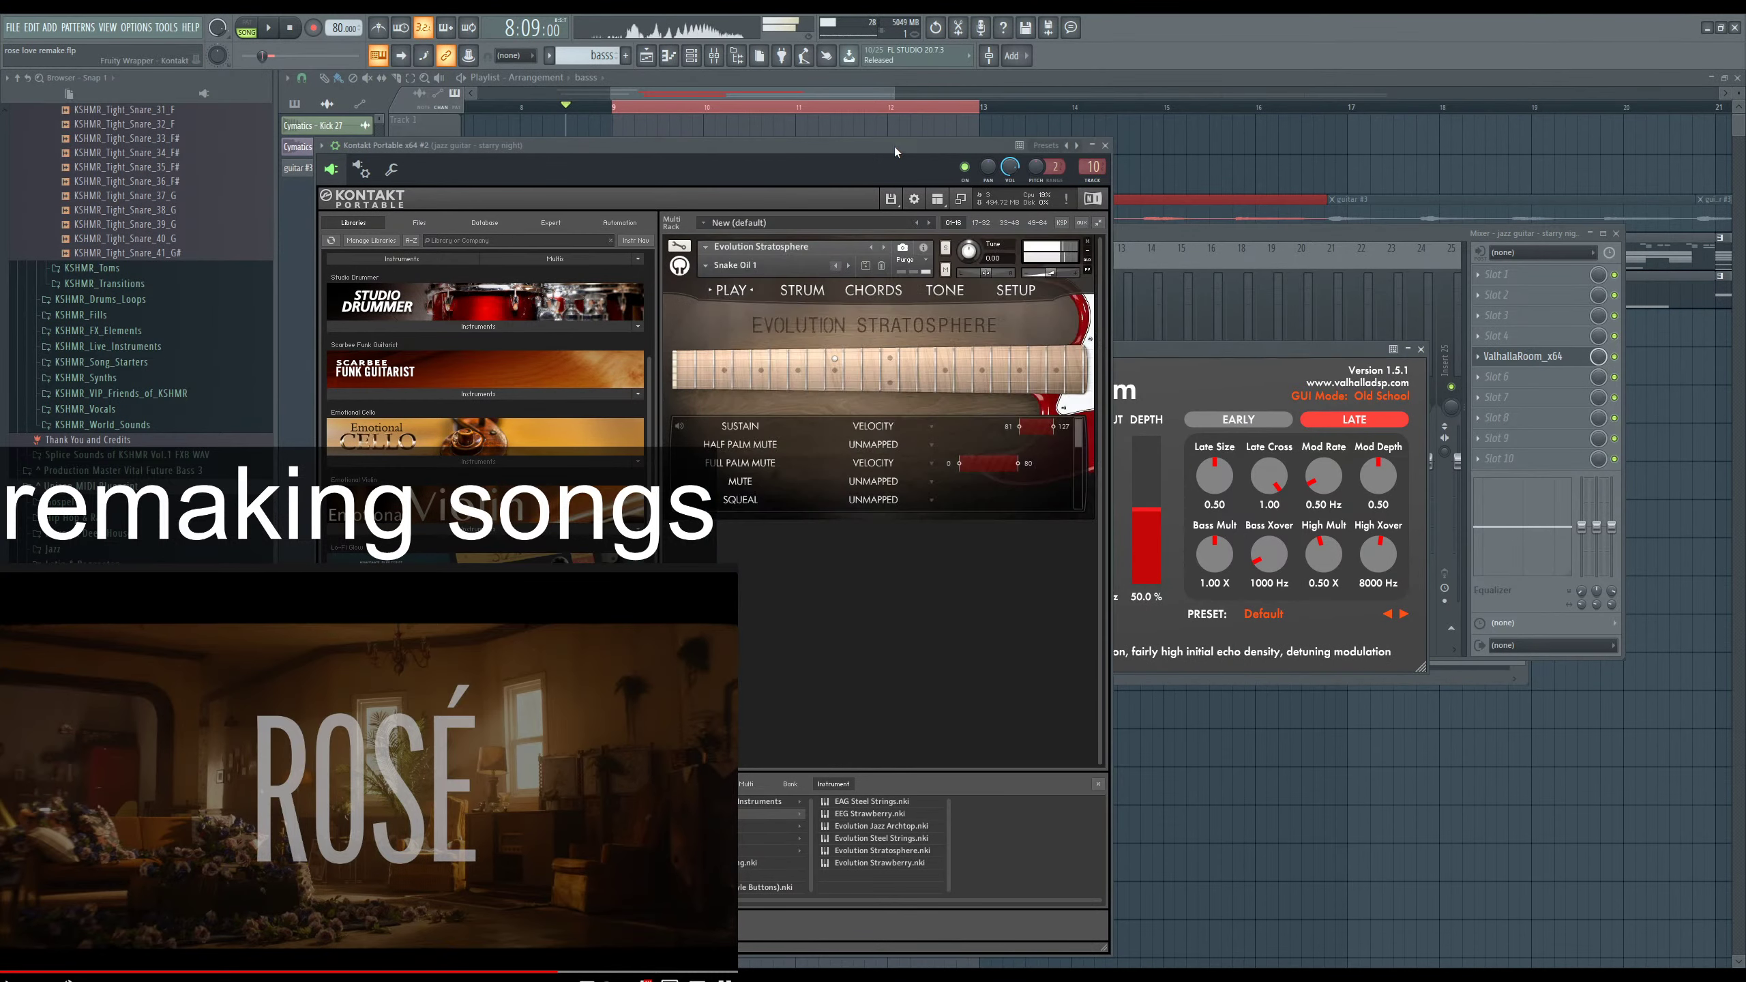
Load the Stakeout 1 snapshot and play the looped playlist section with Track 3 unmuted.
left_click(848, 266)
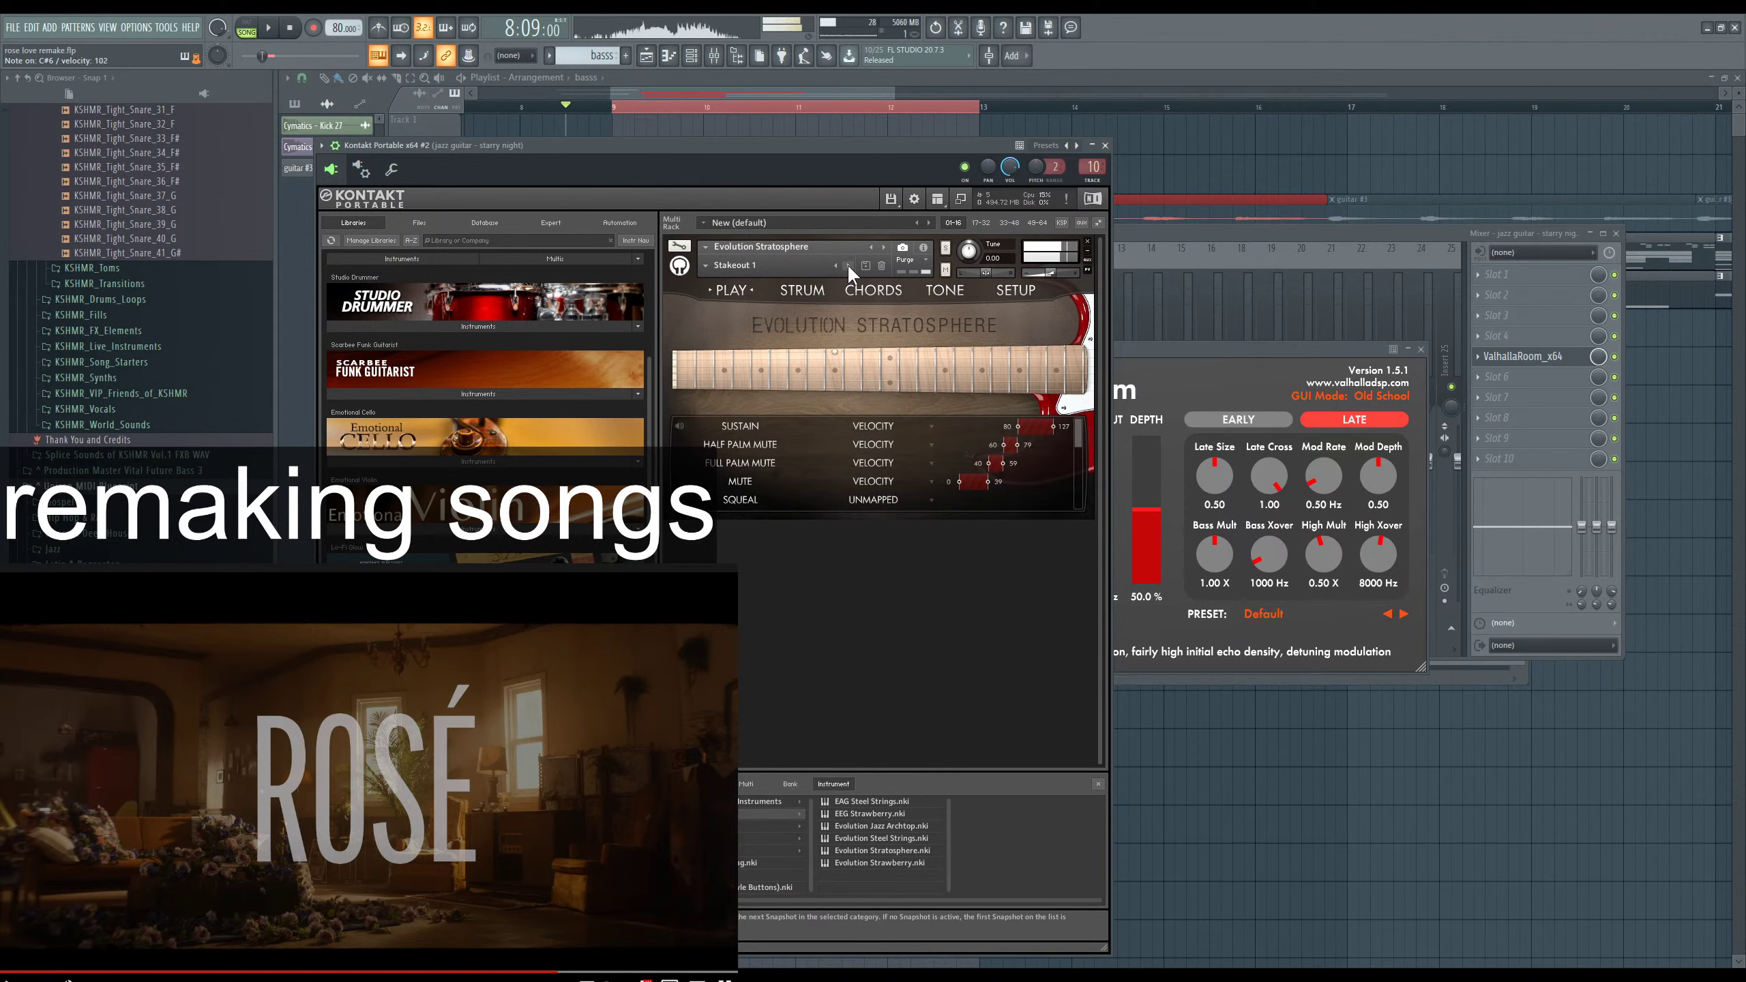
key("space")
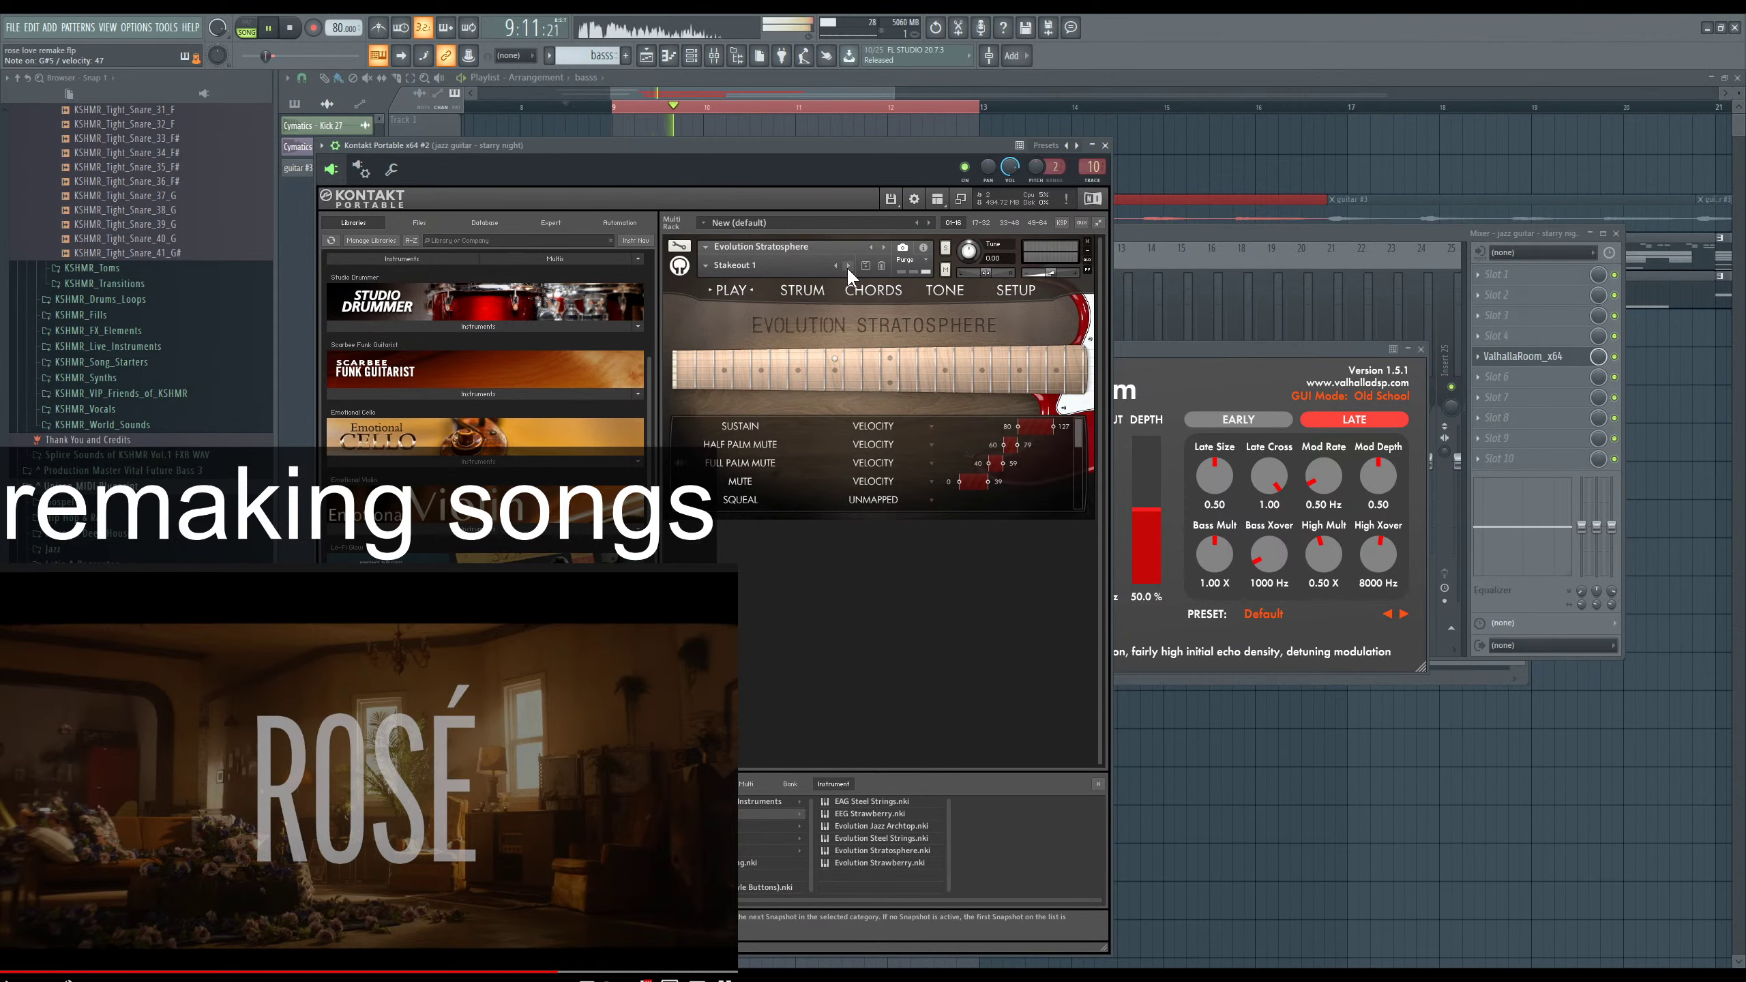
left_click(659, 89)
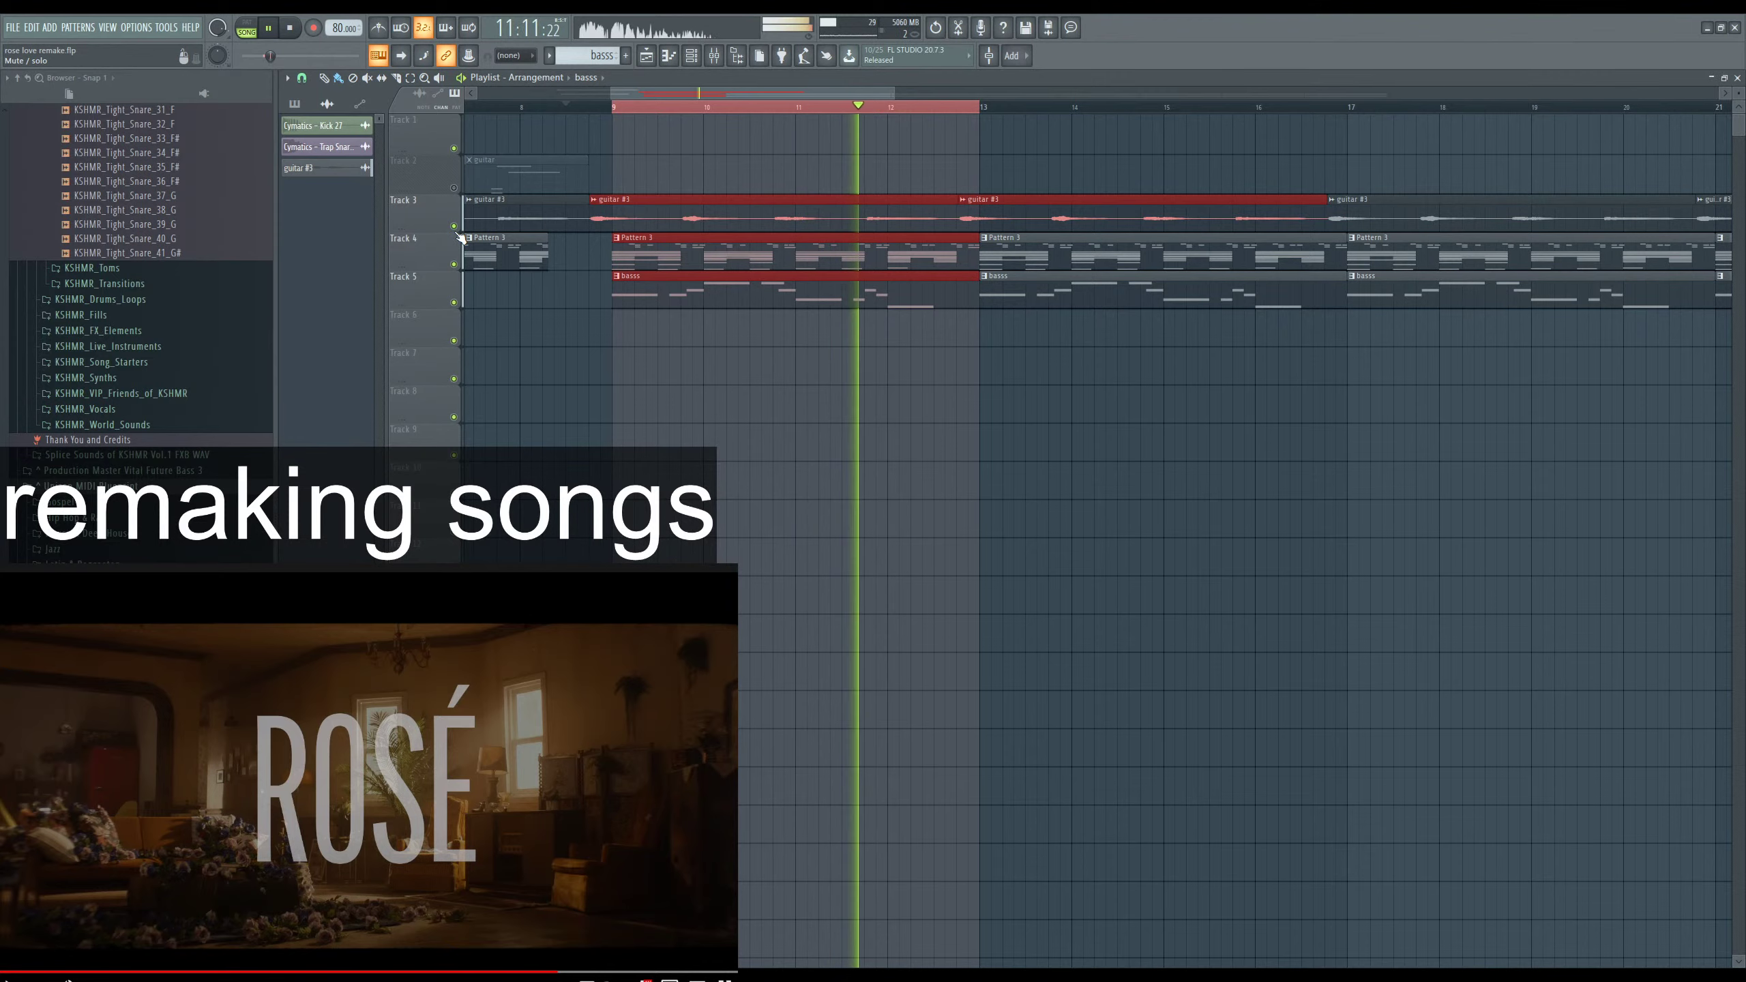
Set the stereo separation of the guitar #3 mixer track to 41% separated.
key("F9")
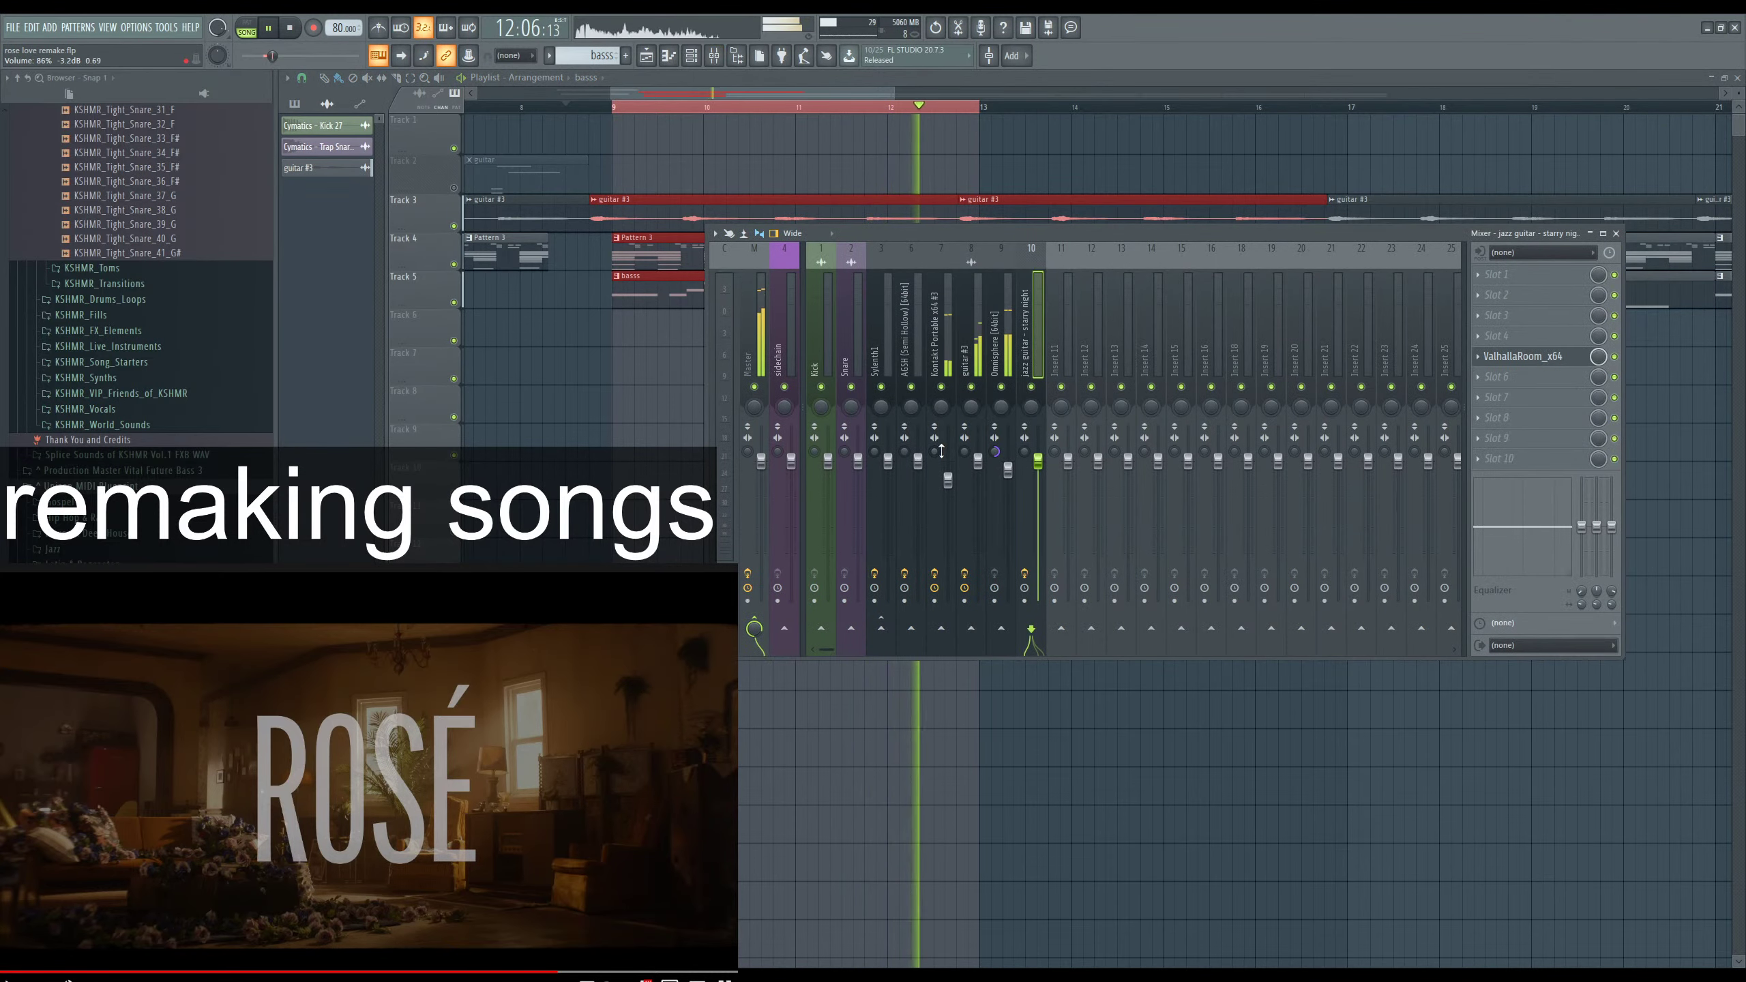
left_click(974, 408)
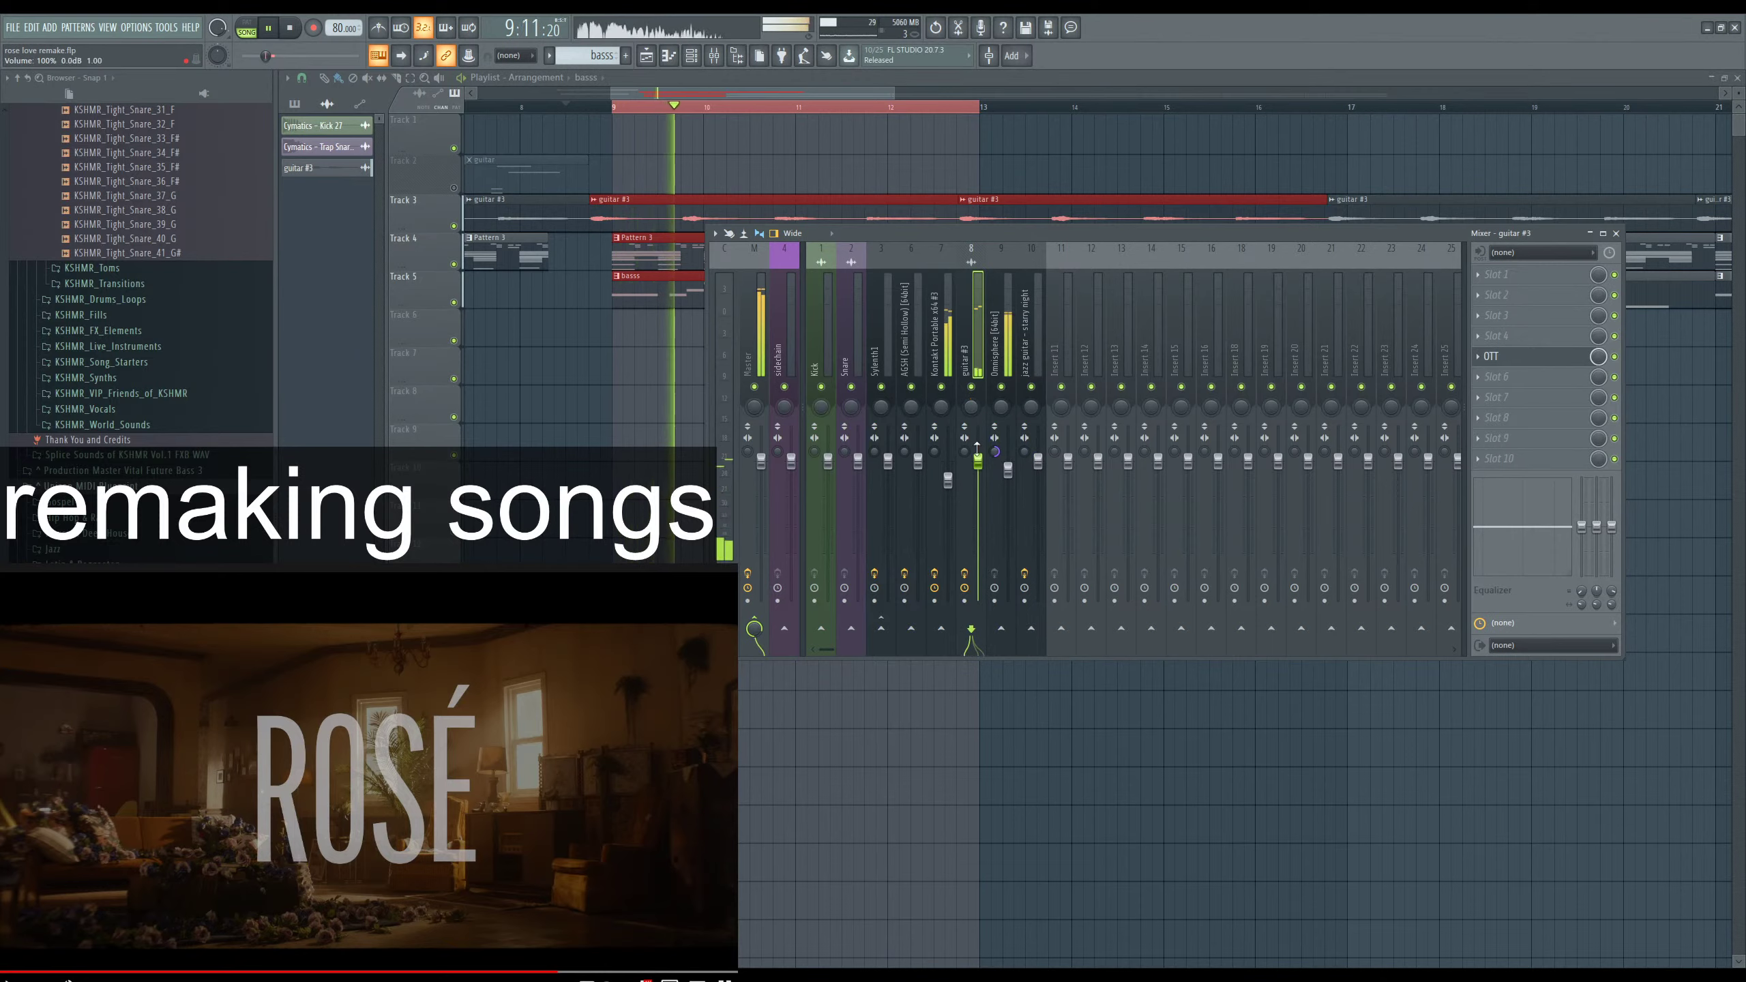
left_click_drag(964, 450, 963, 453)
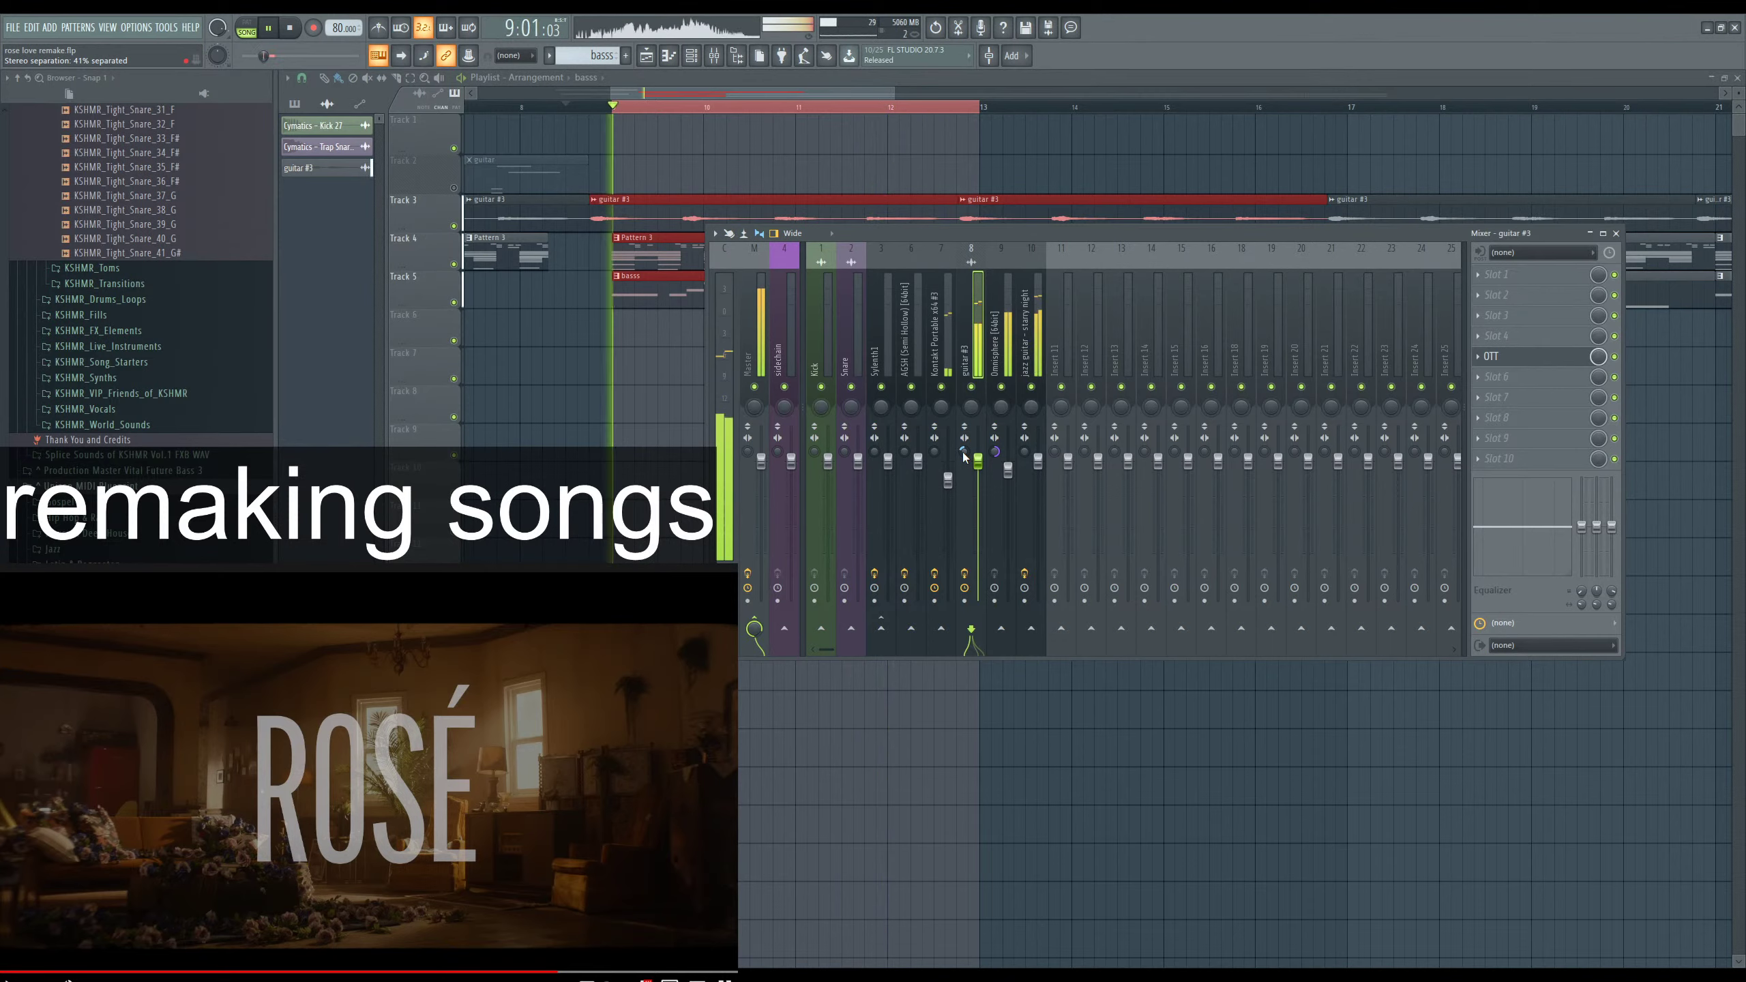
Reopen the Kontakt guitar, try the Ambient Strat and 5 O'Clock Shadow 1 snapshots, and load Cupcake Blues 1.
key("F6")
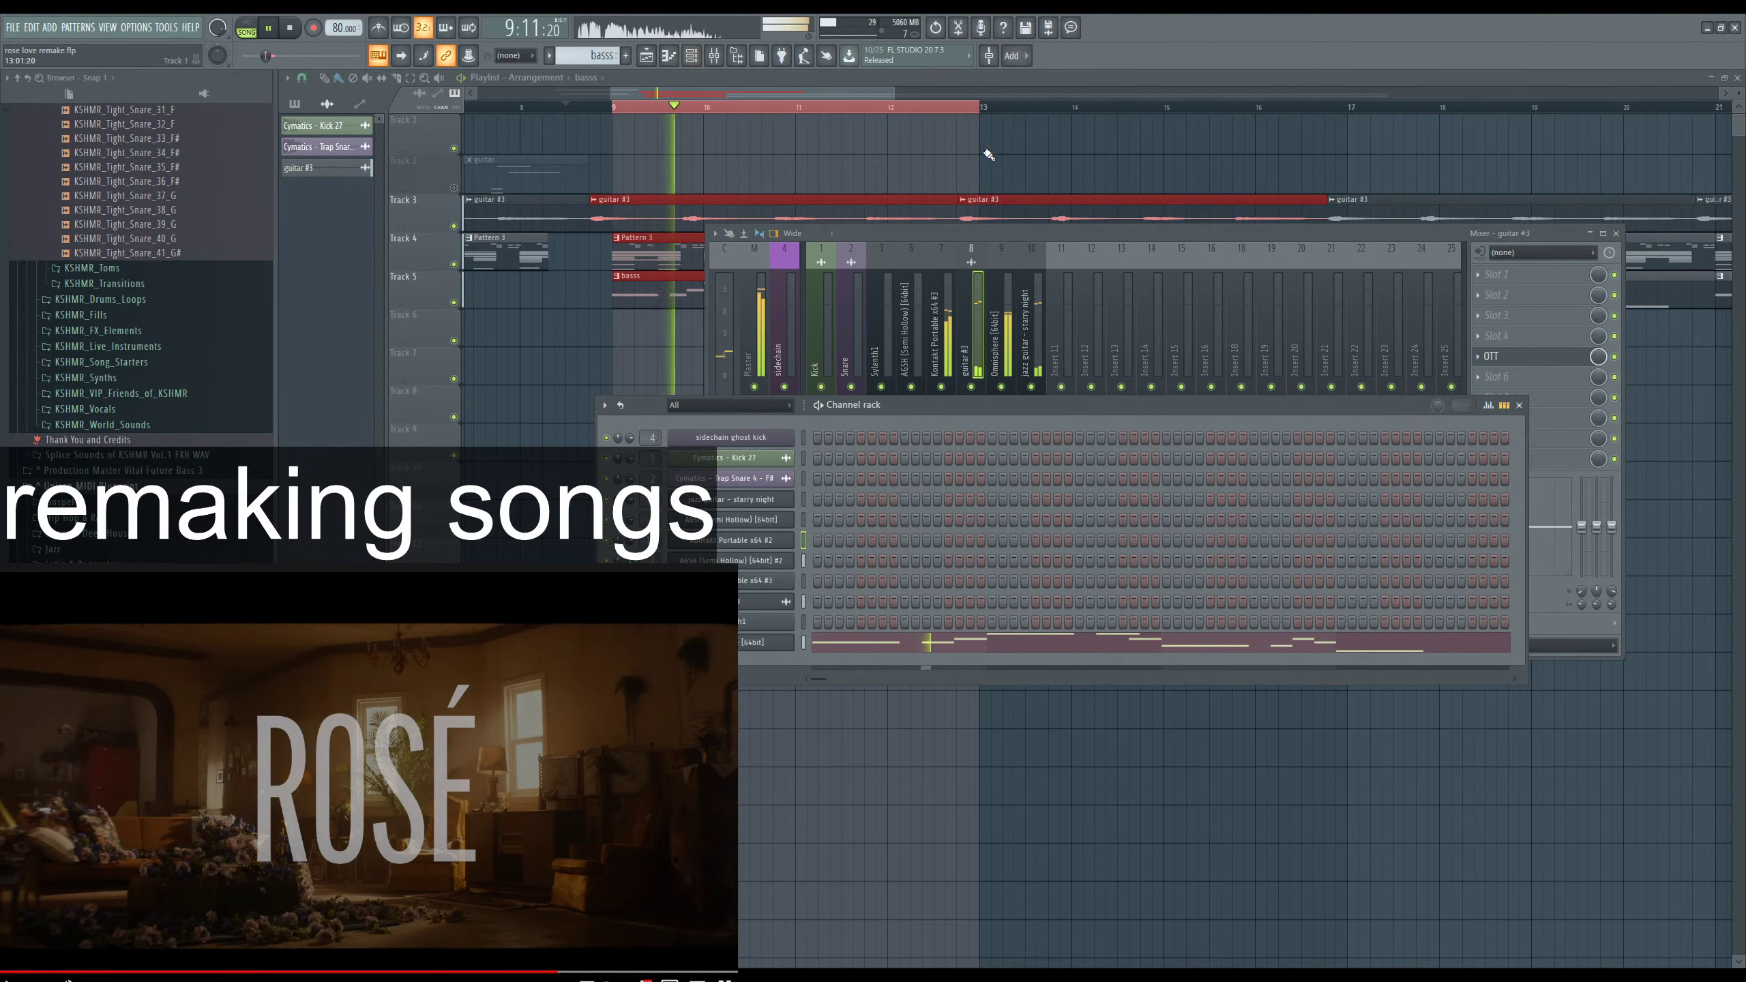
left_click(756, 548)
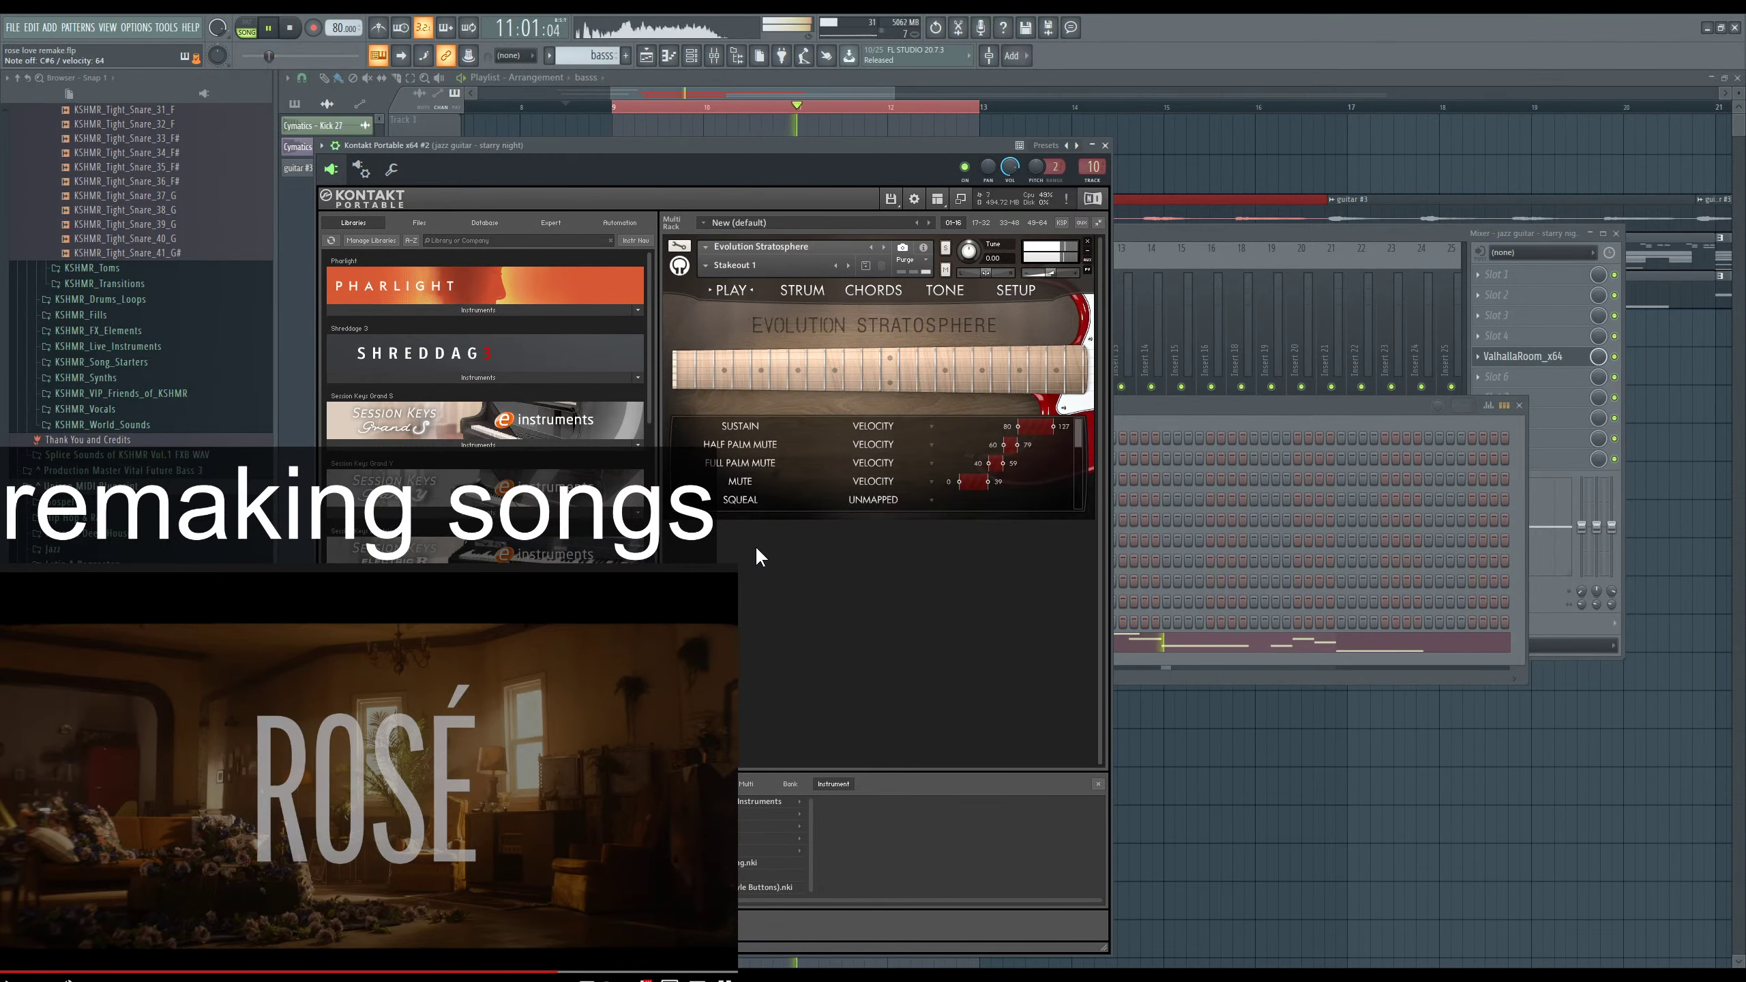
key("F9")
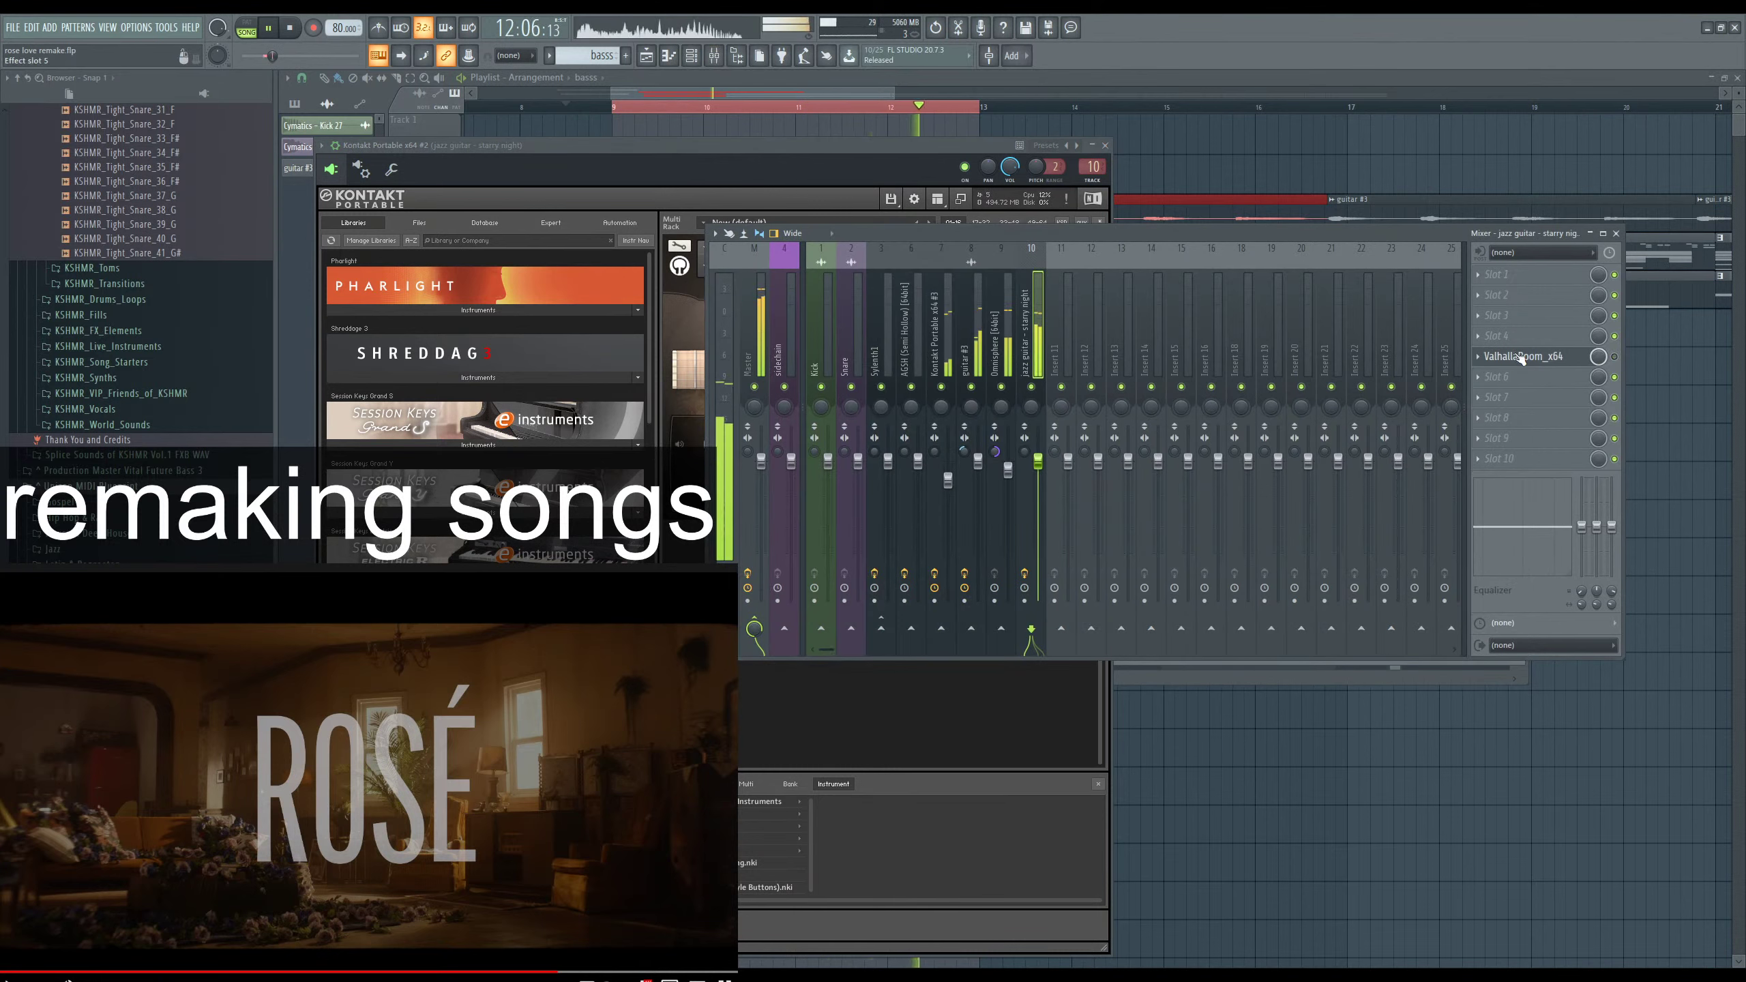
left_click(858, 149)
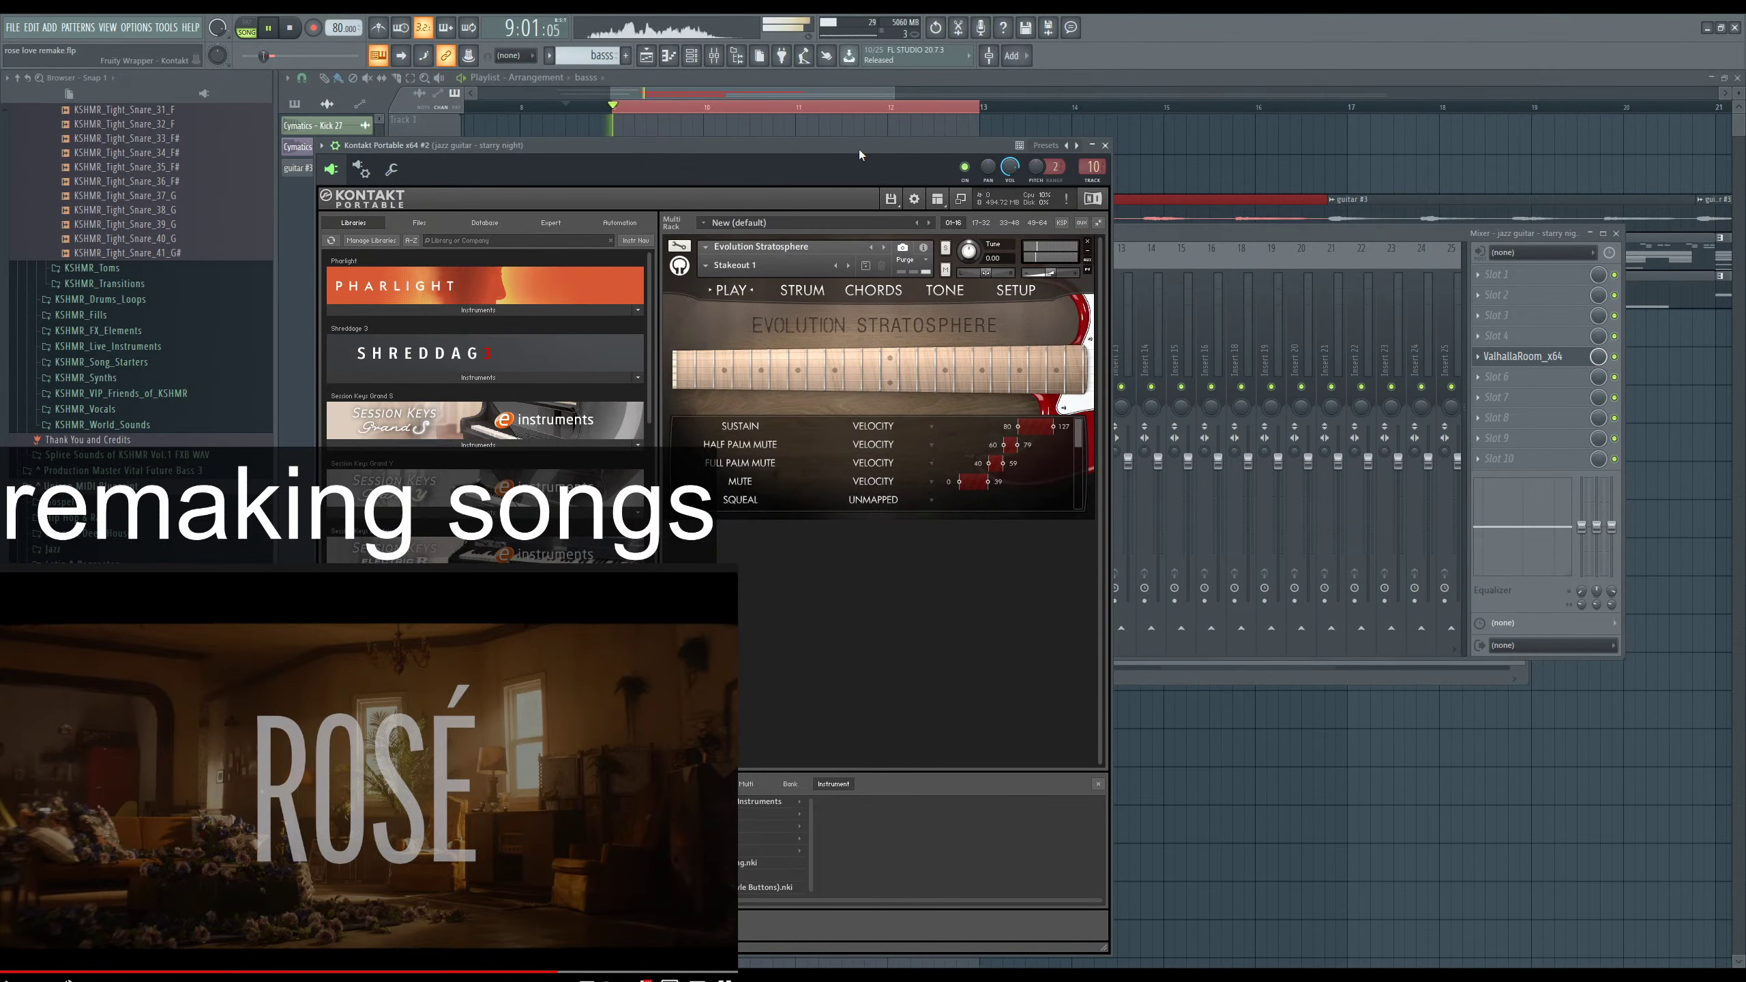
left_click(850, 267)
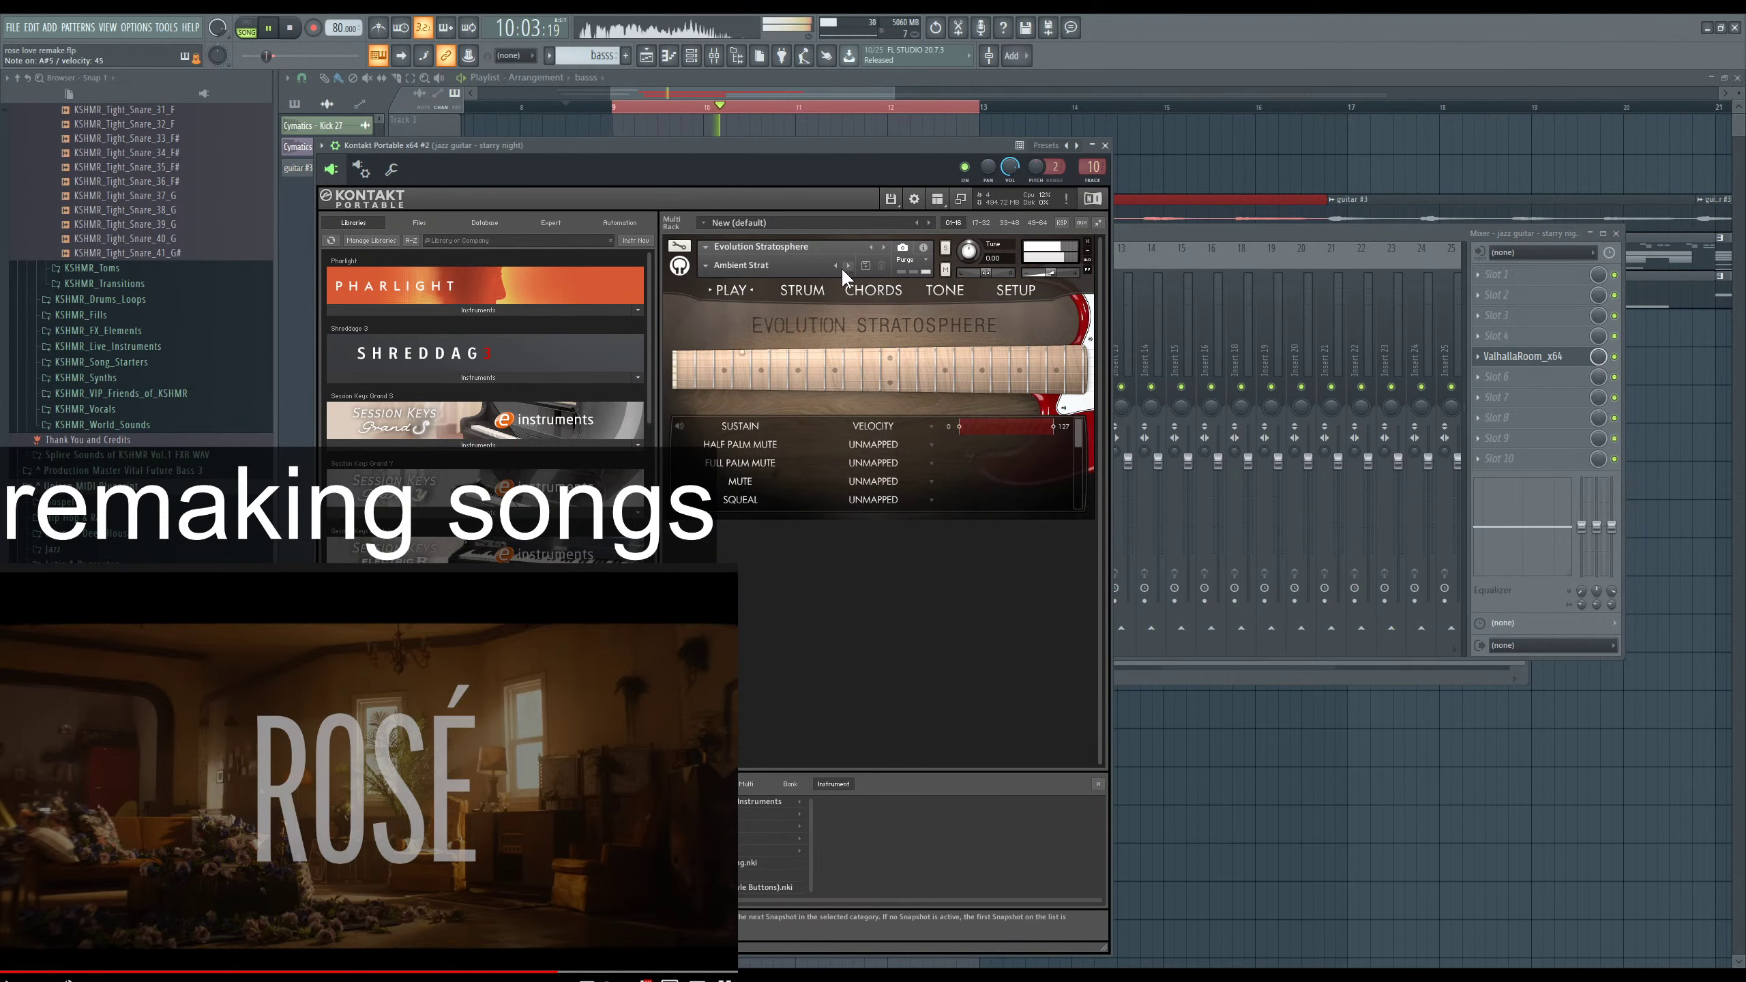
left_click(747, 266)
left_click(779, 301)
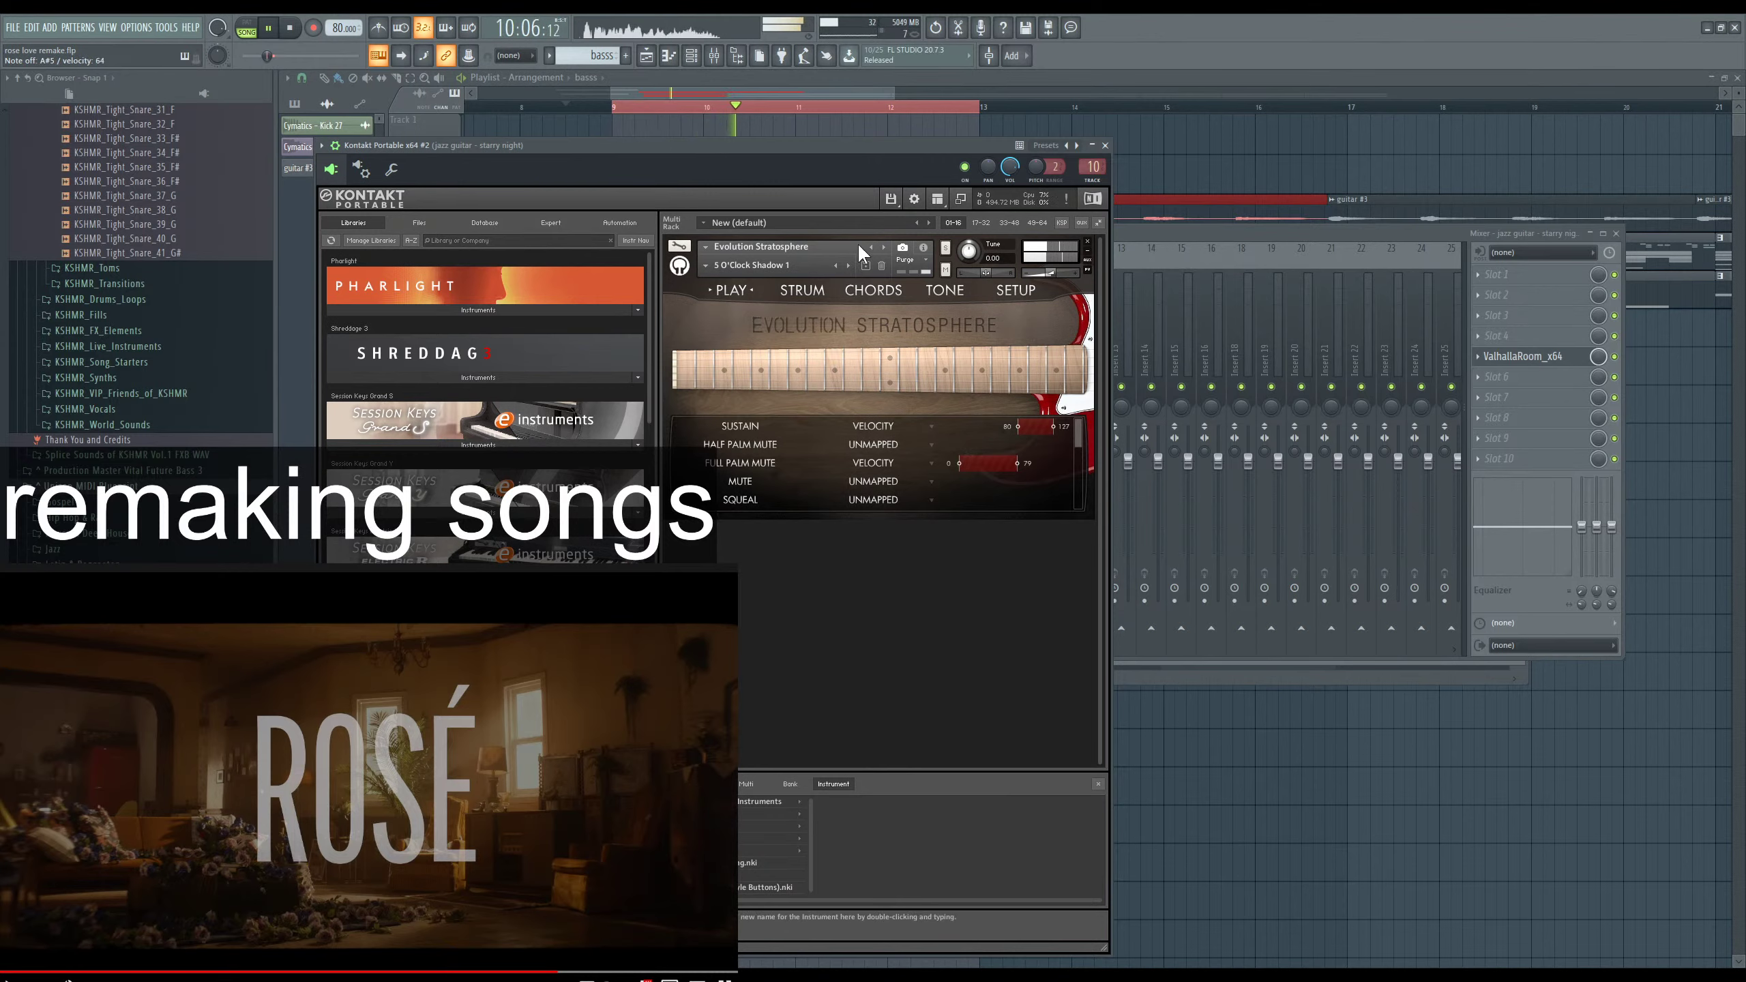
left_click(847, 265)
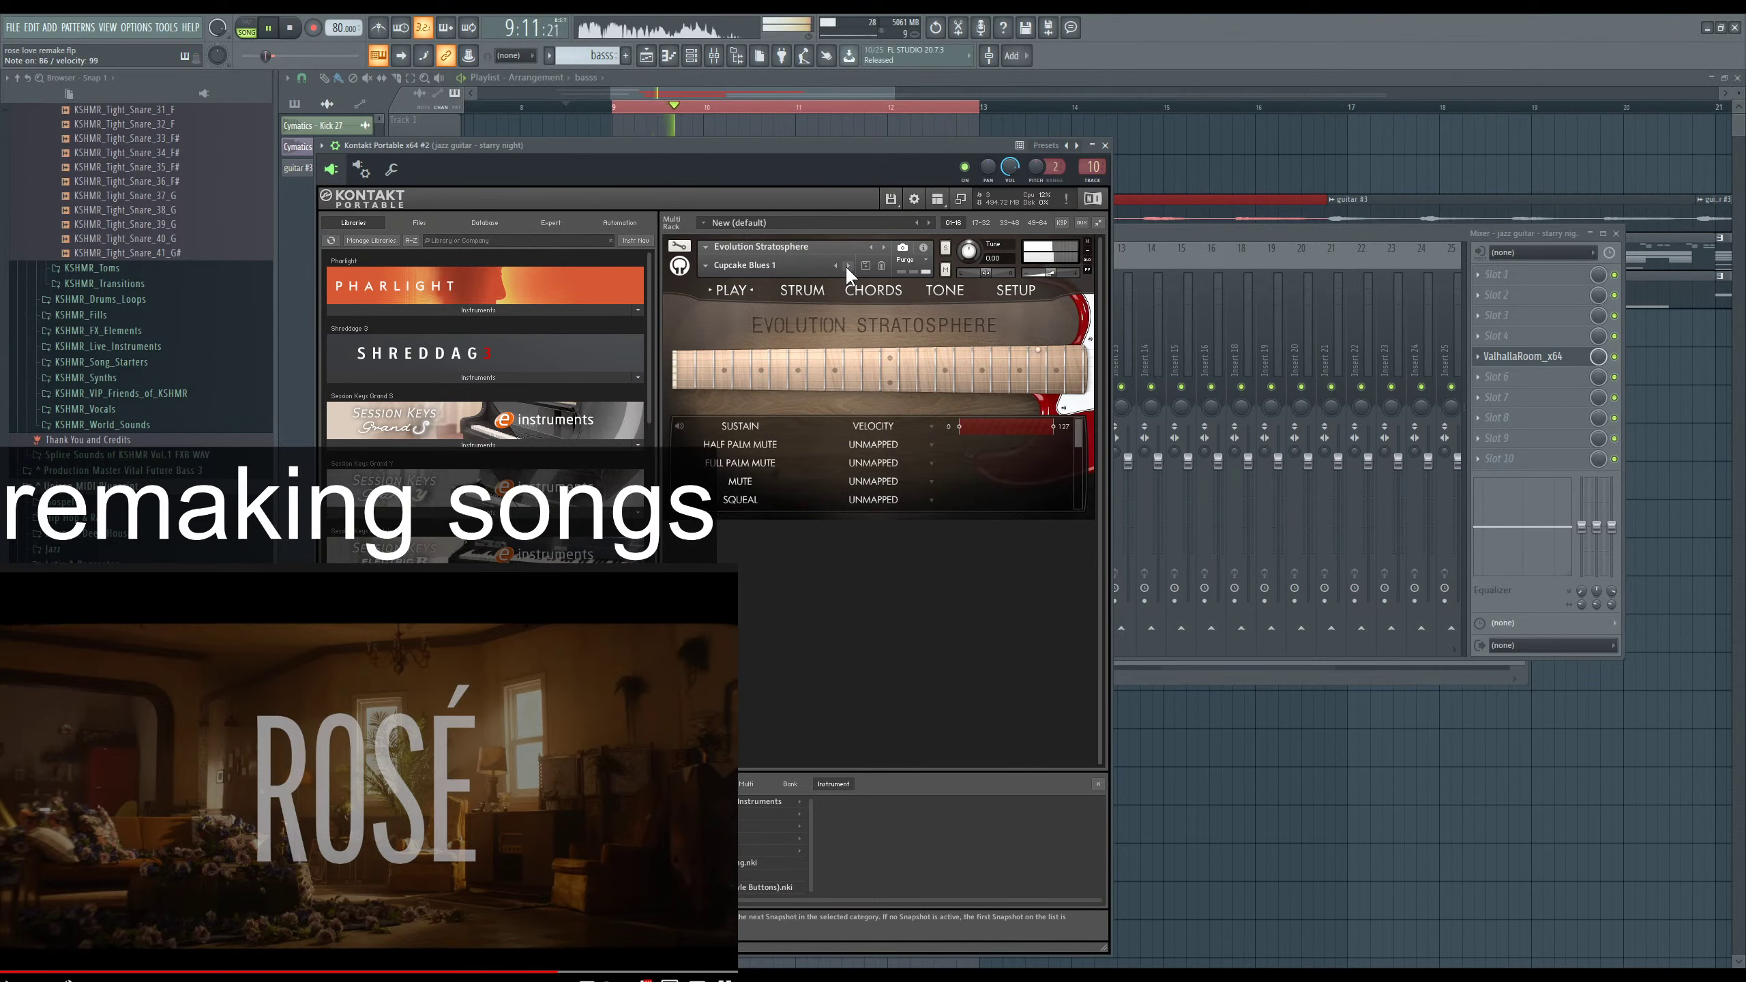
Return to the playlist and mute the guitar #3 and basss clips on Tracks 3 and 5.
key("F6")
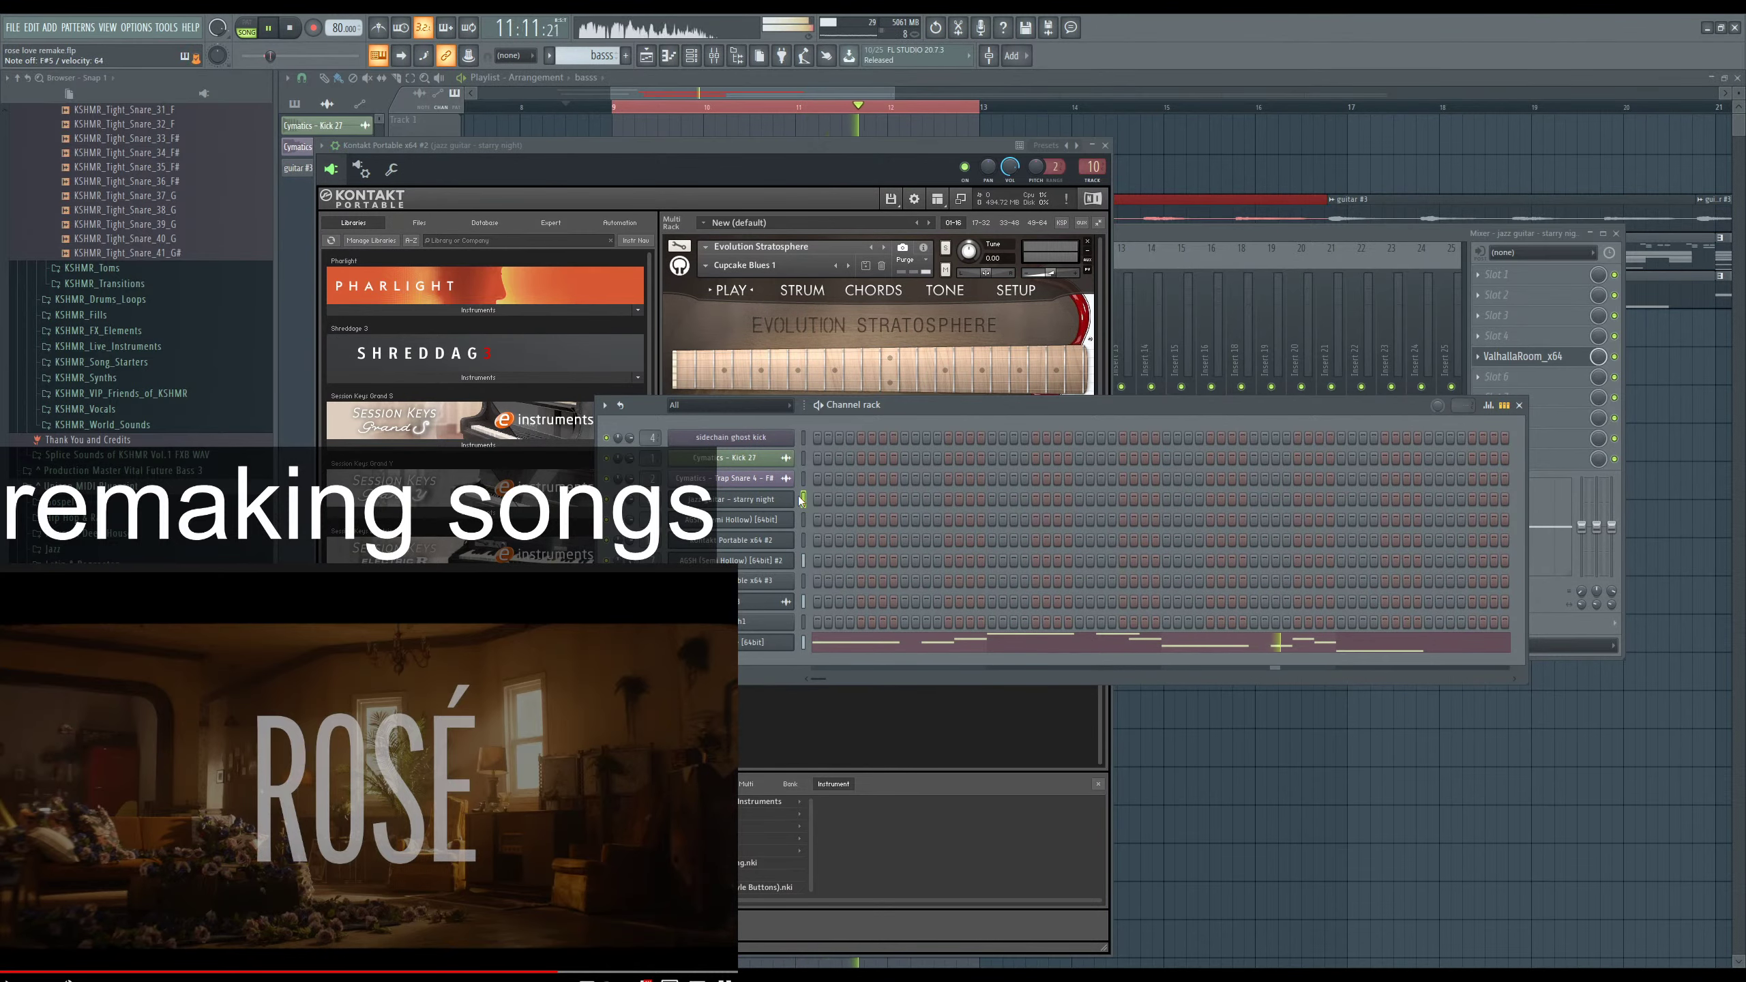
left_click(680, 85)
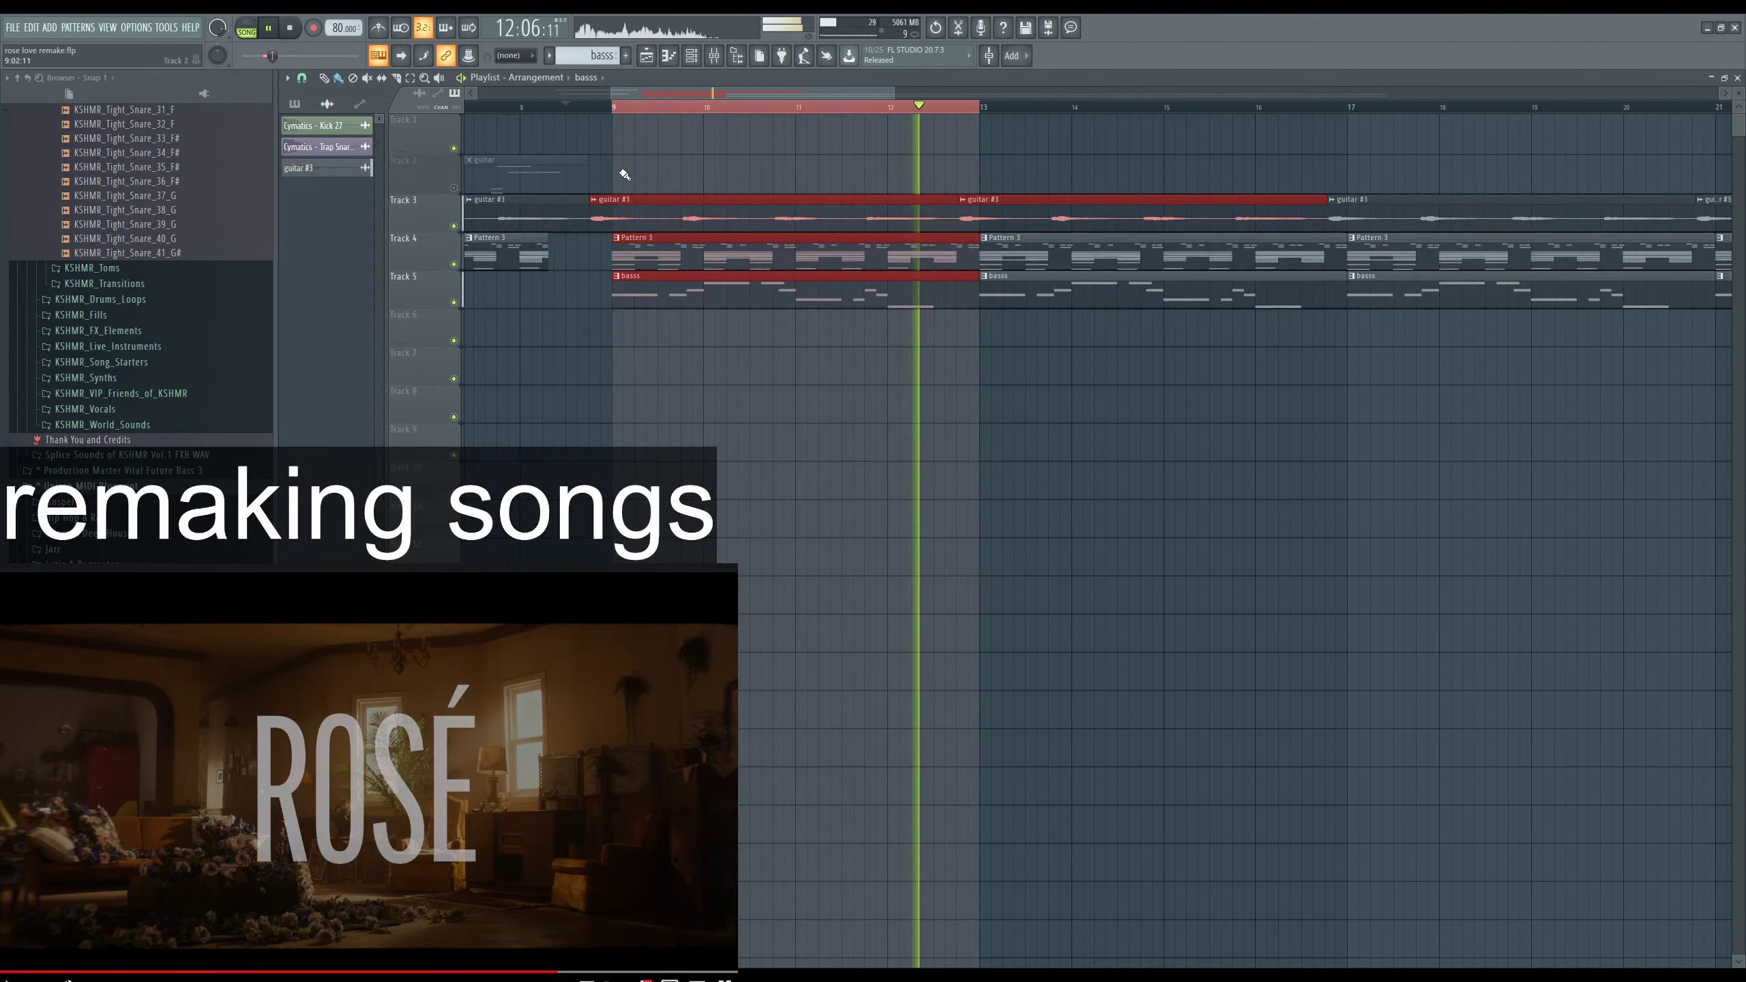
left_click(453, 303)
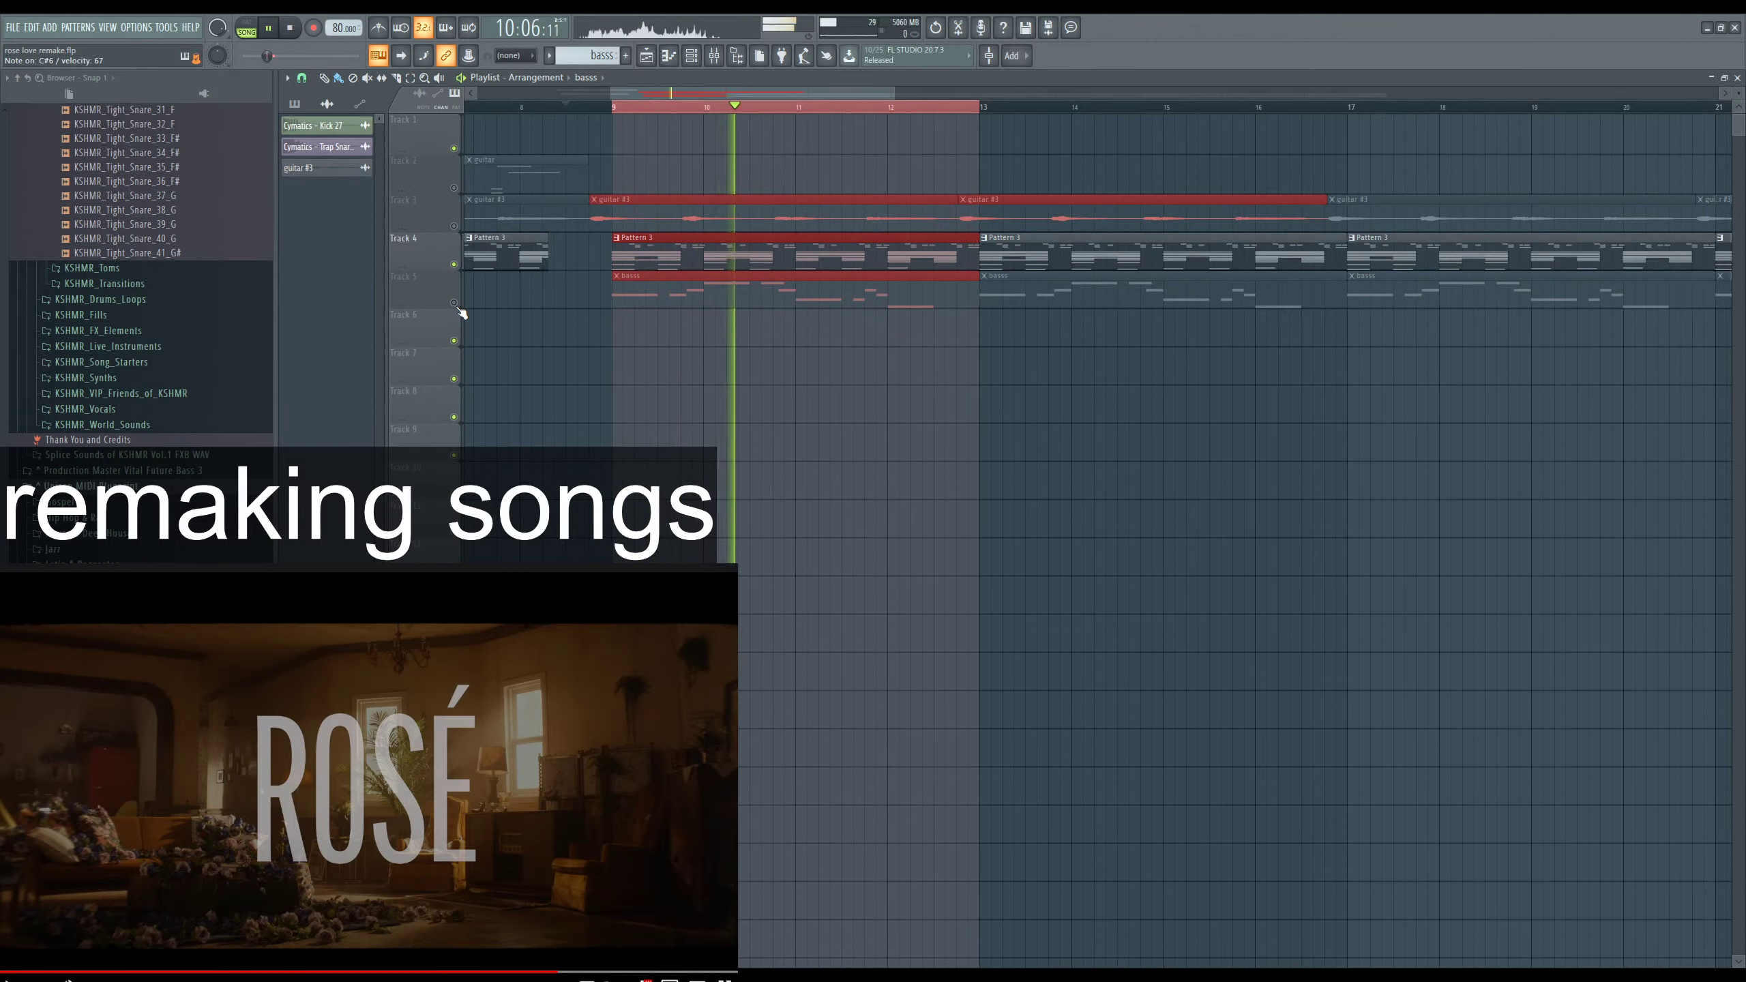
Open the channel rack, audition the instrument channels one by one, and open Pattern 3's piano roll for AGSH (Semi Hollow) #2.
key("F6")
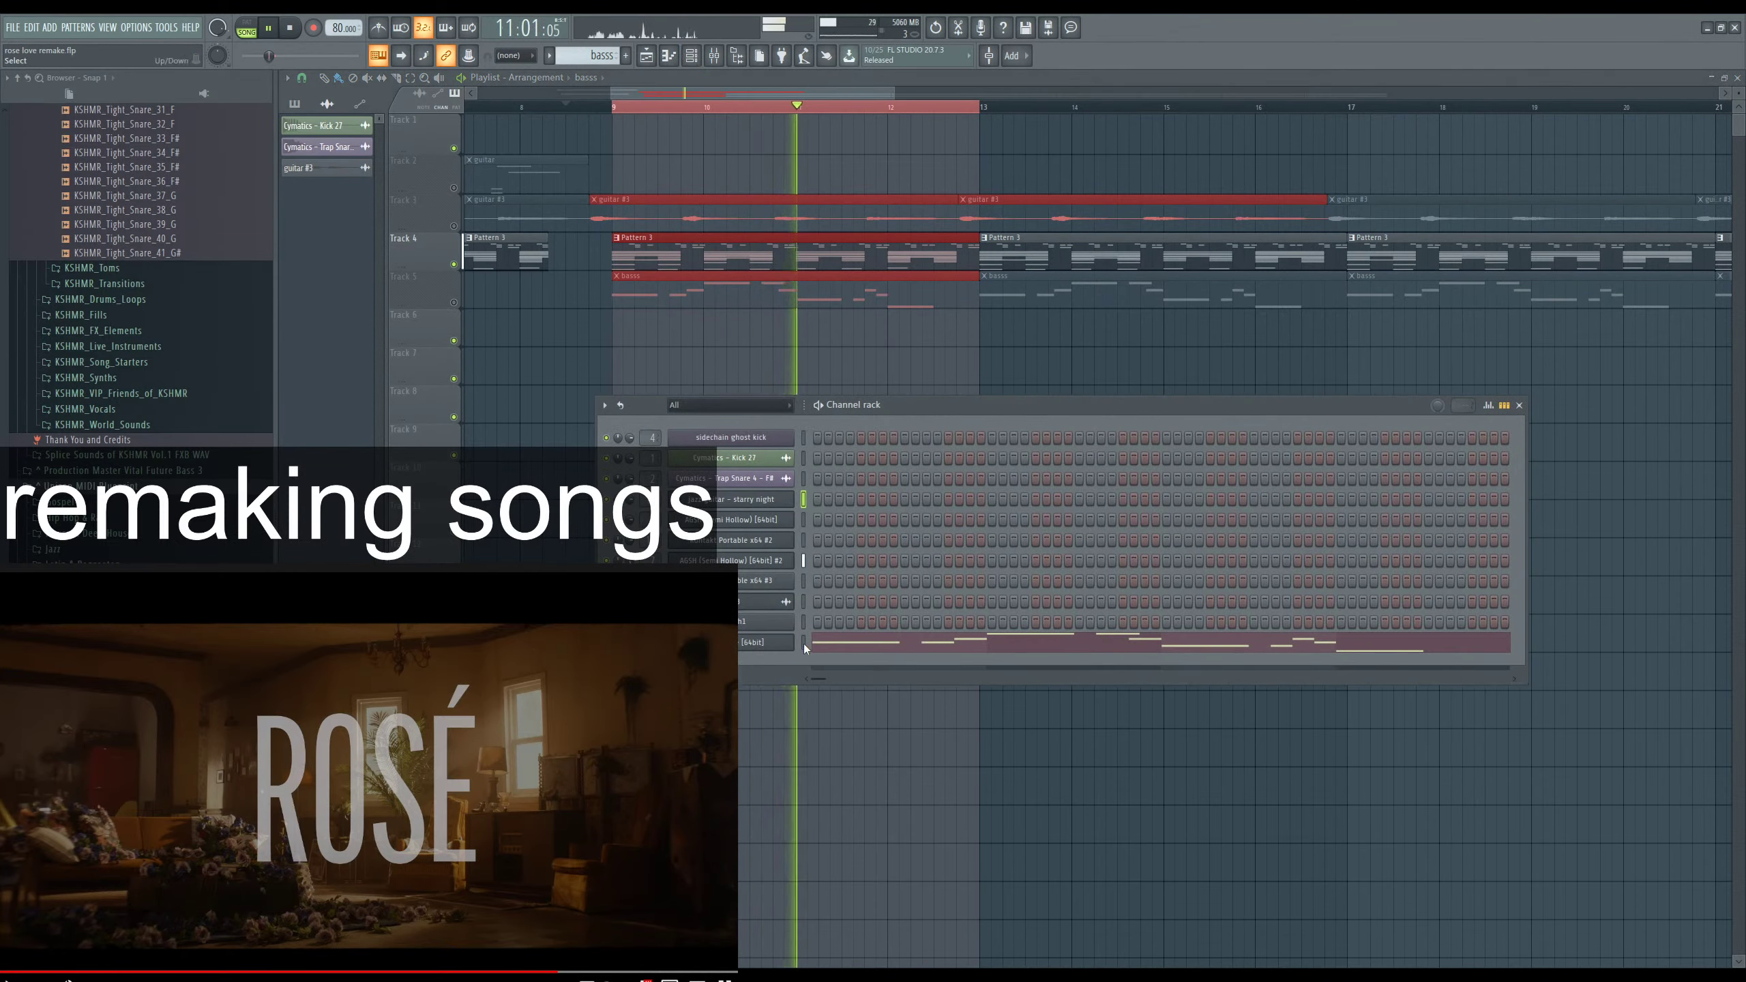
left_click(805, 625)
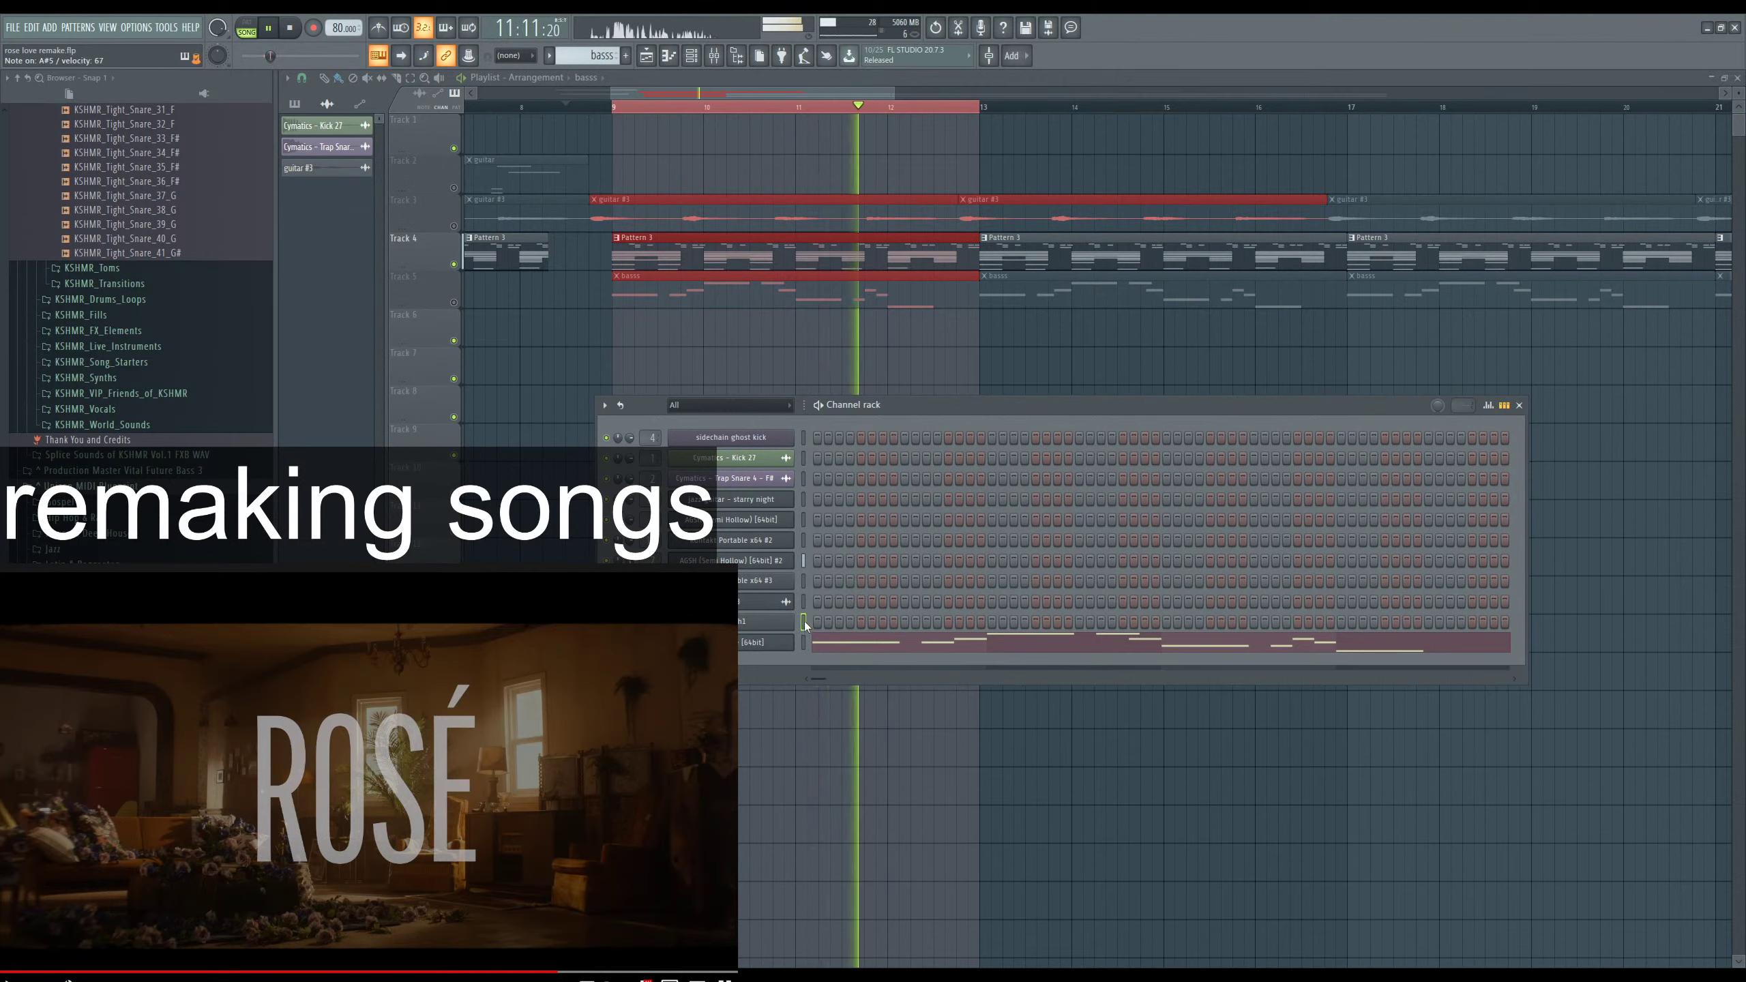
left_click(803, 602)
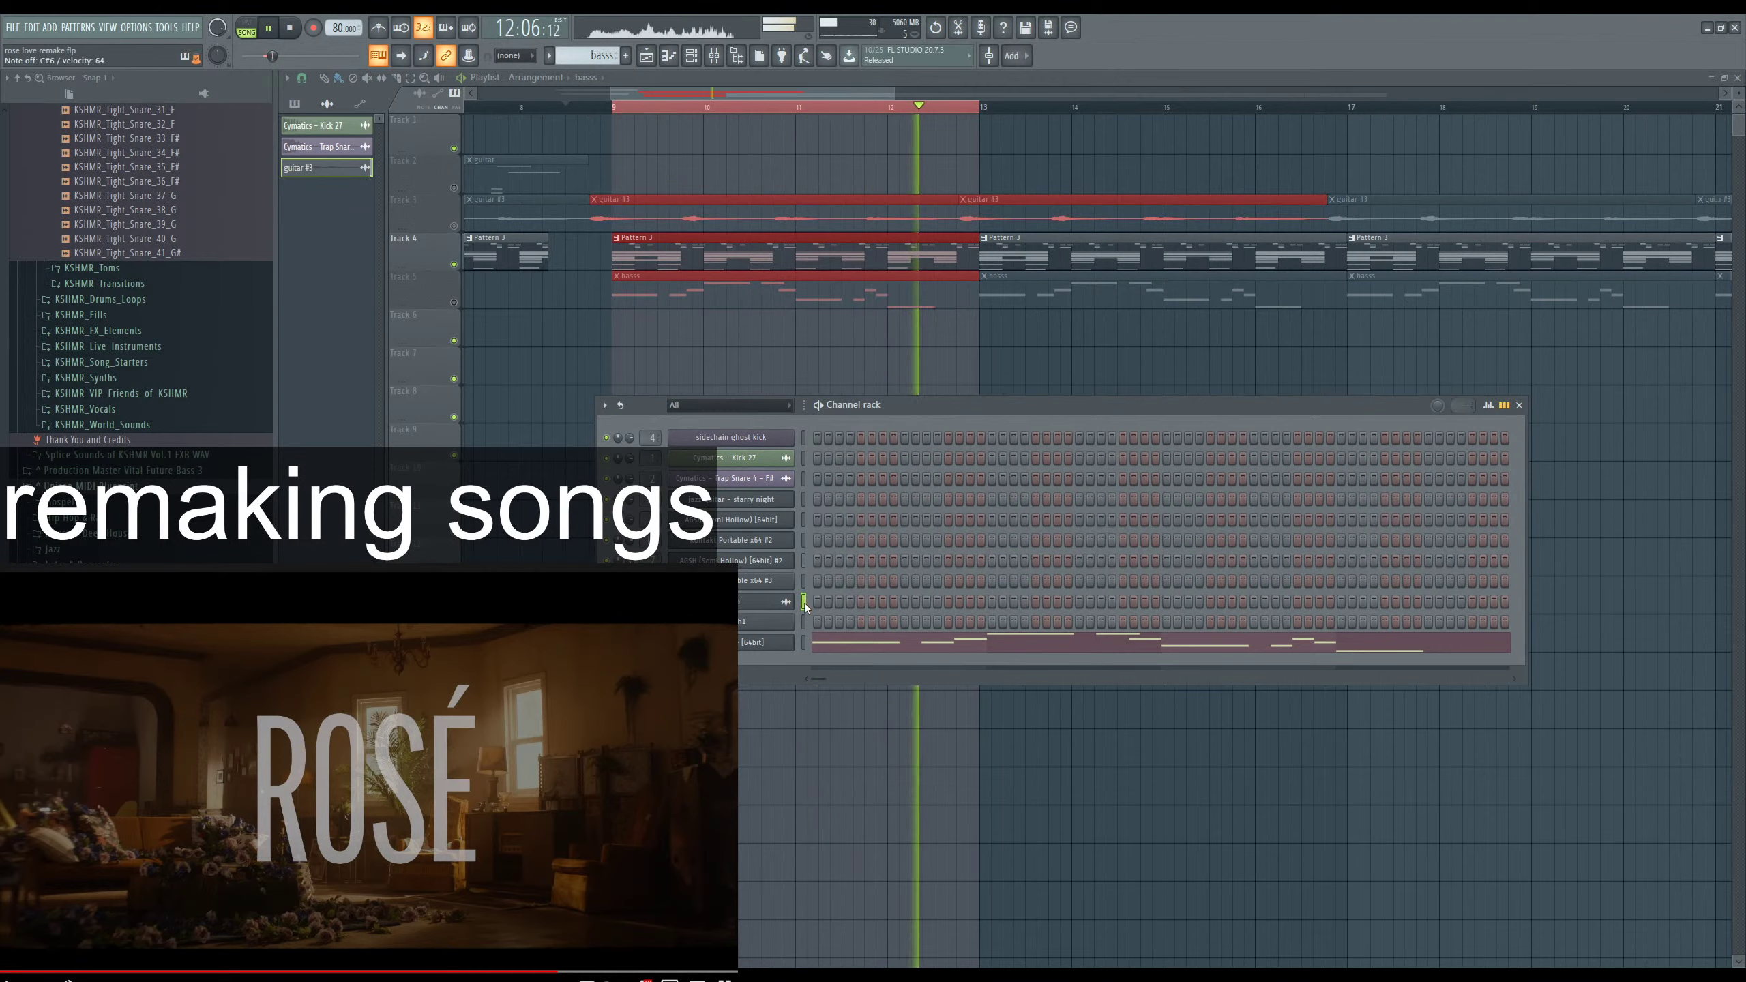
left_click(804, 562)
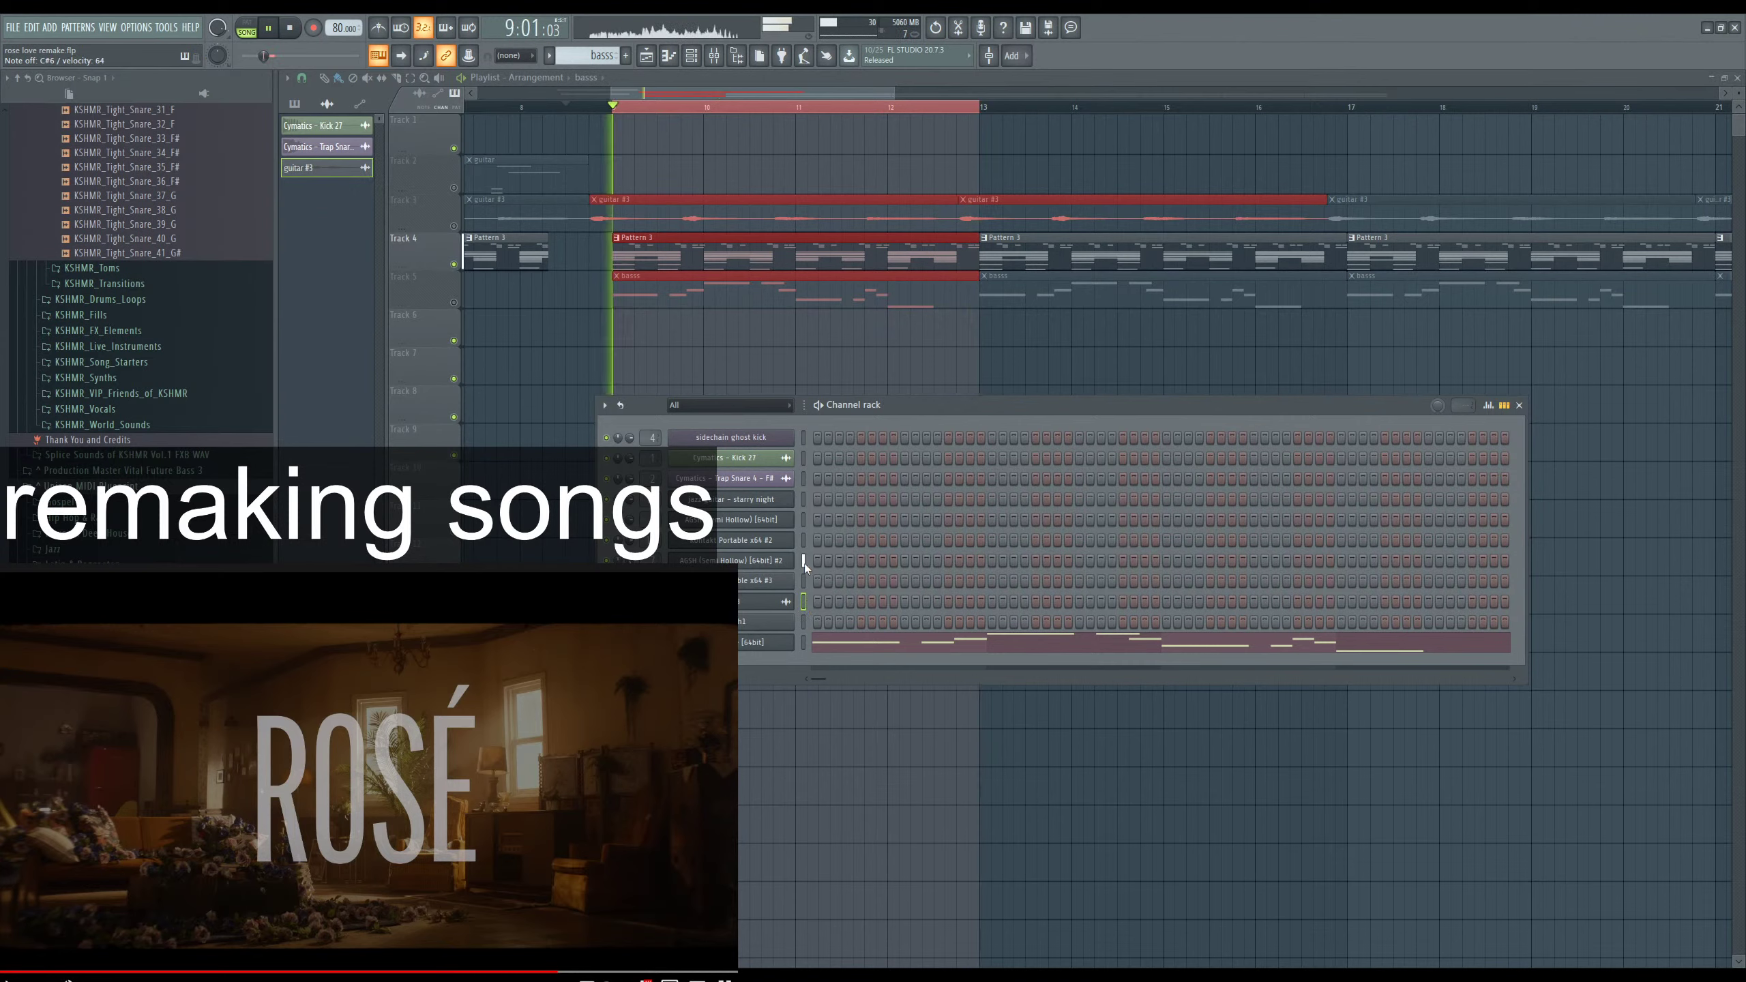
left_click(804, 581)
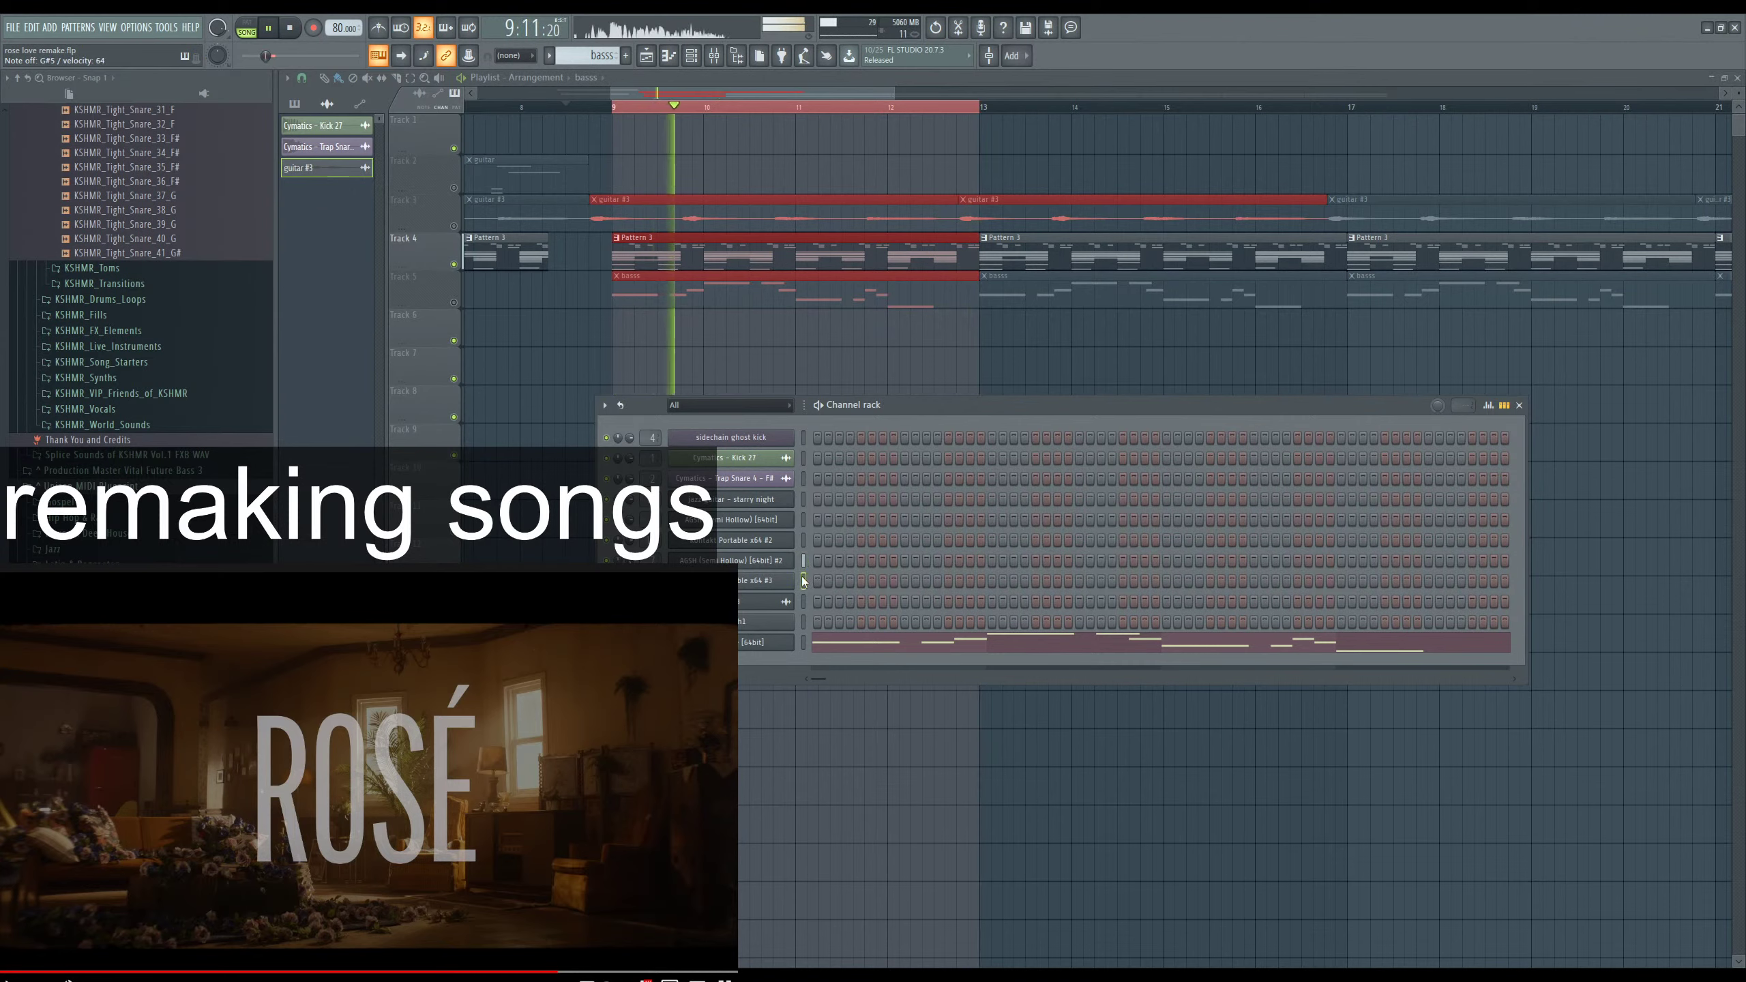
left_click(804, 540)
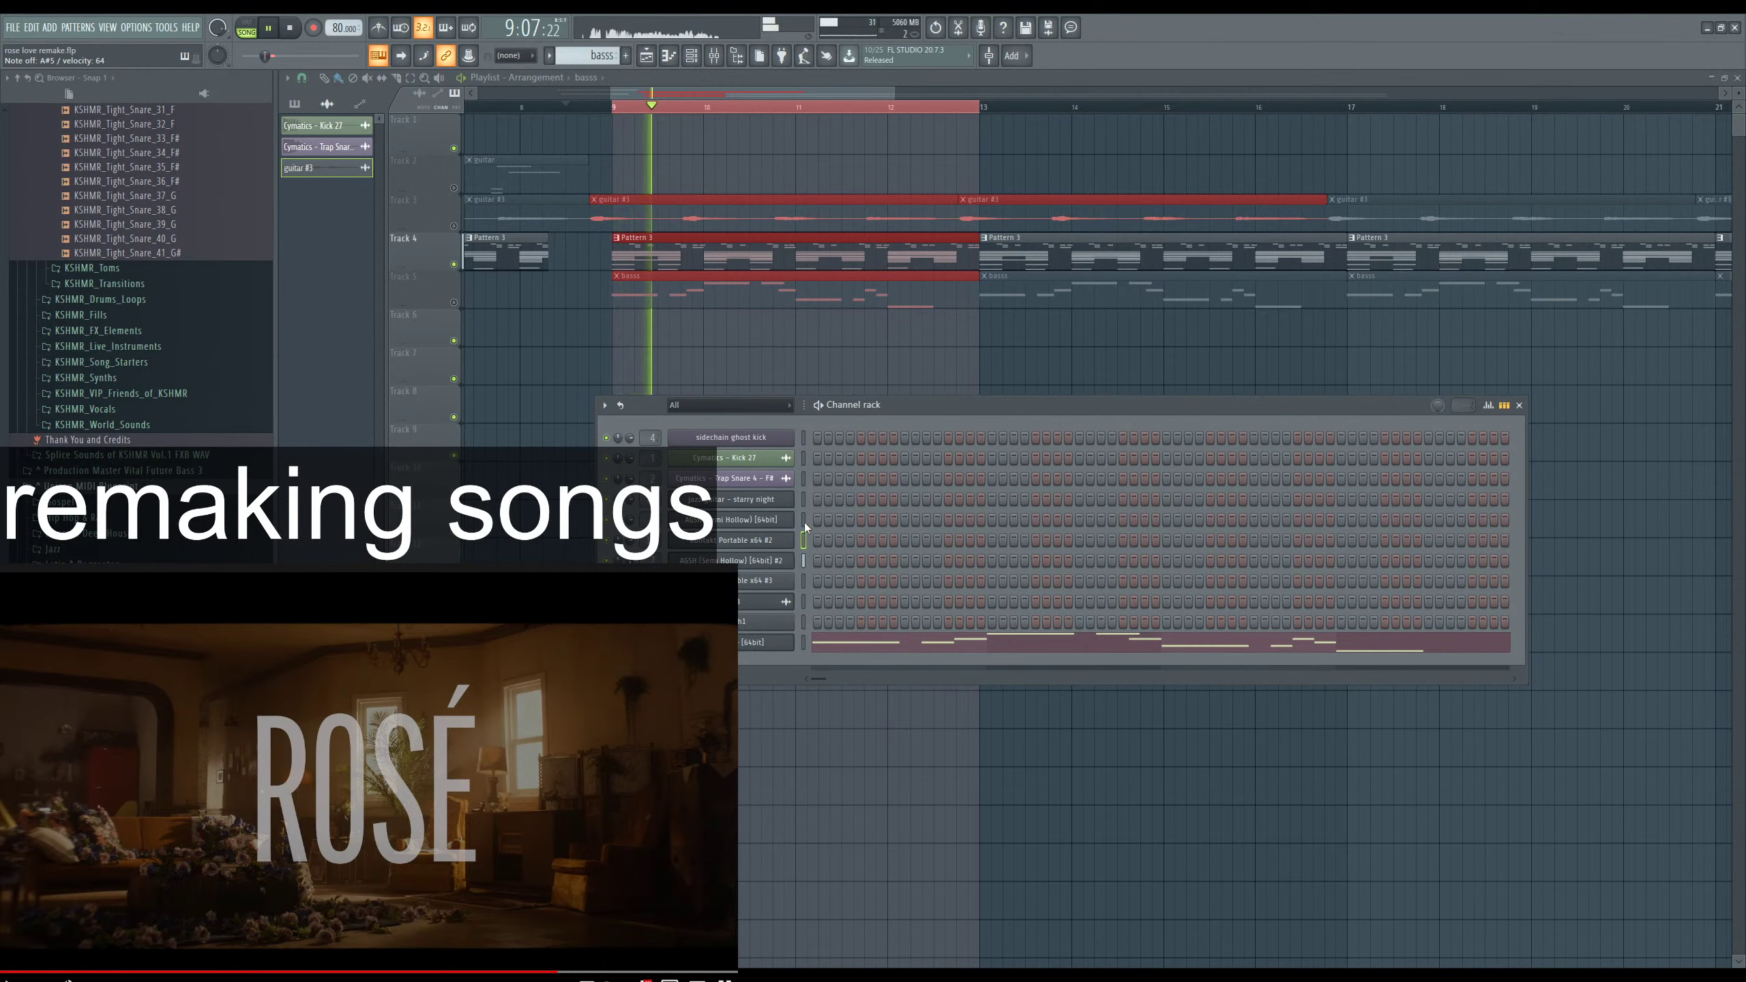
left_click(804, 505)
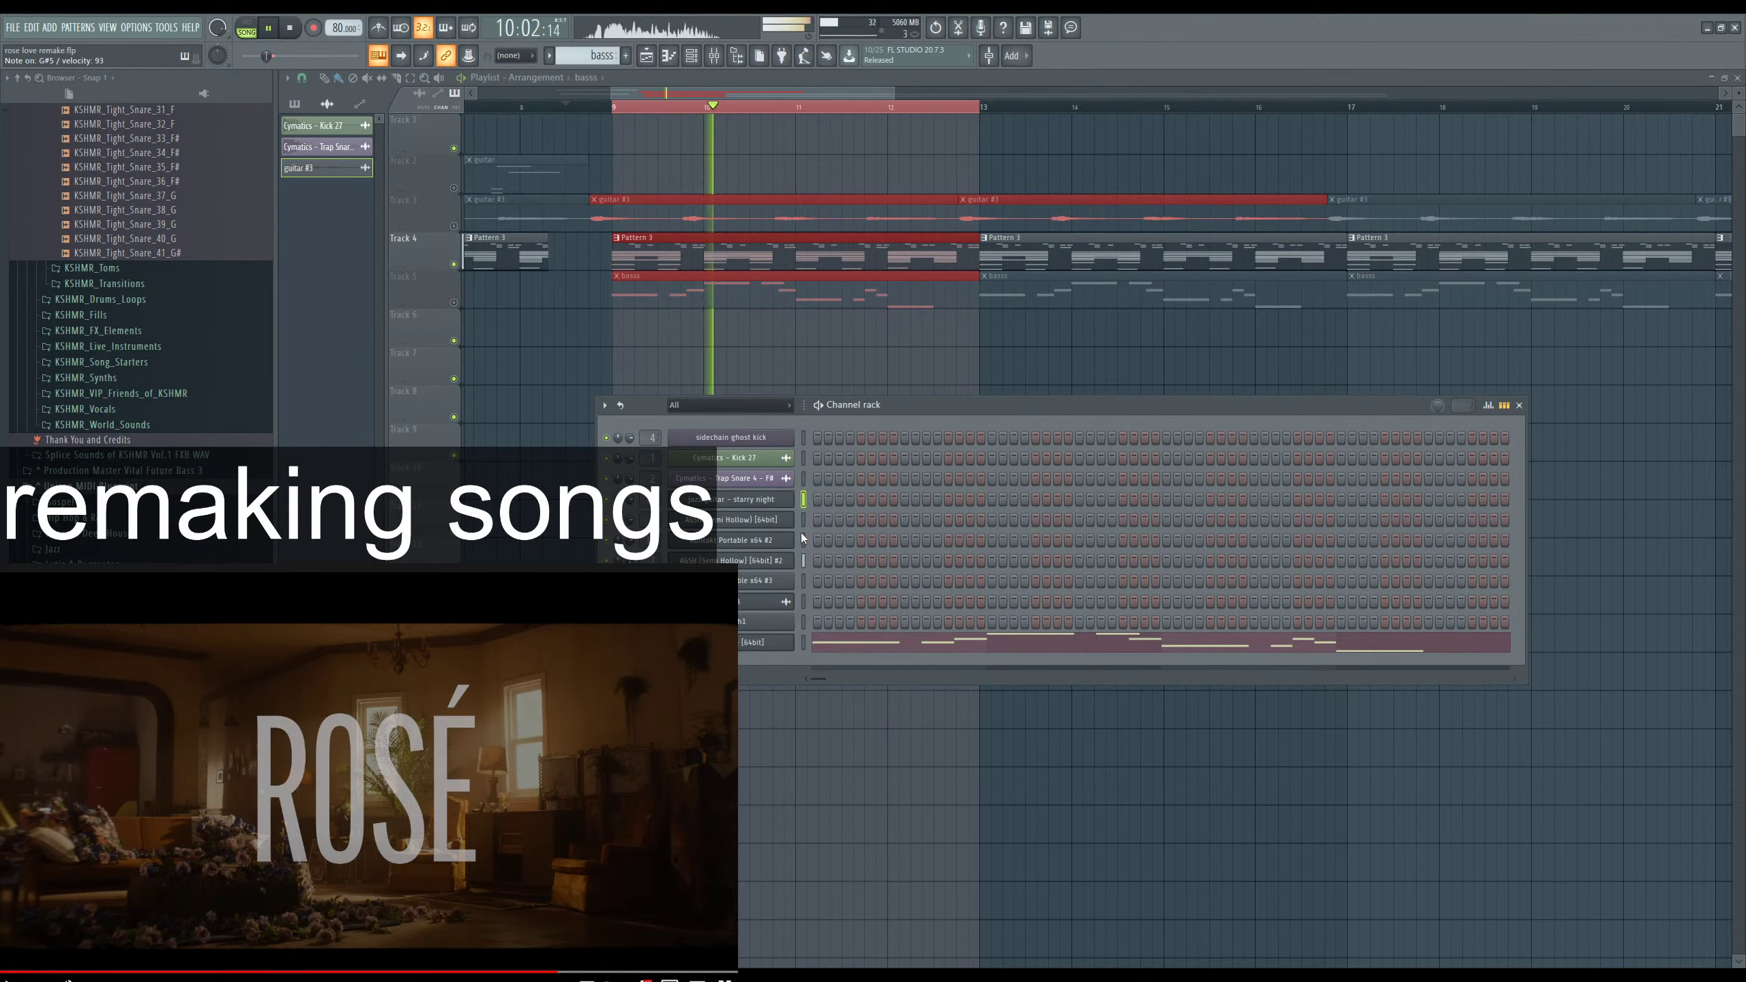
left_click(803, 537)
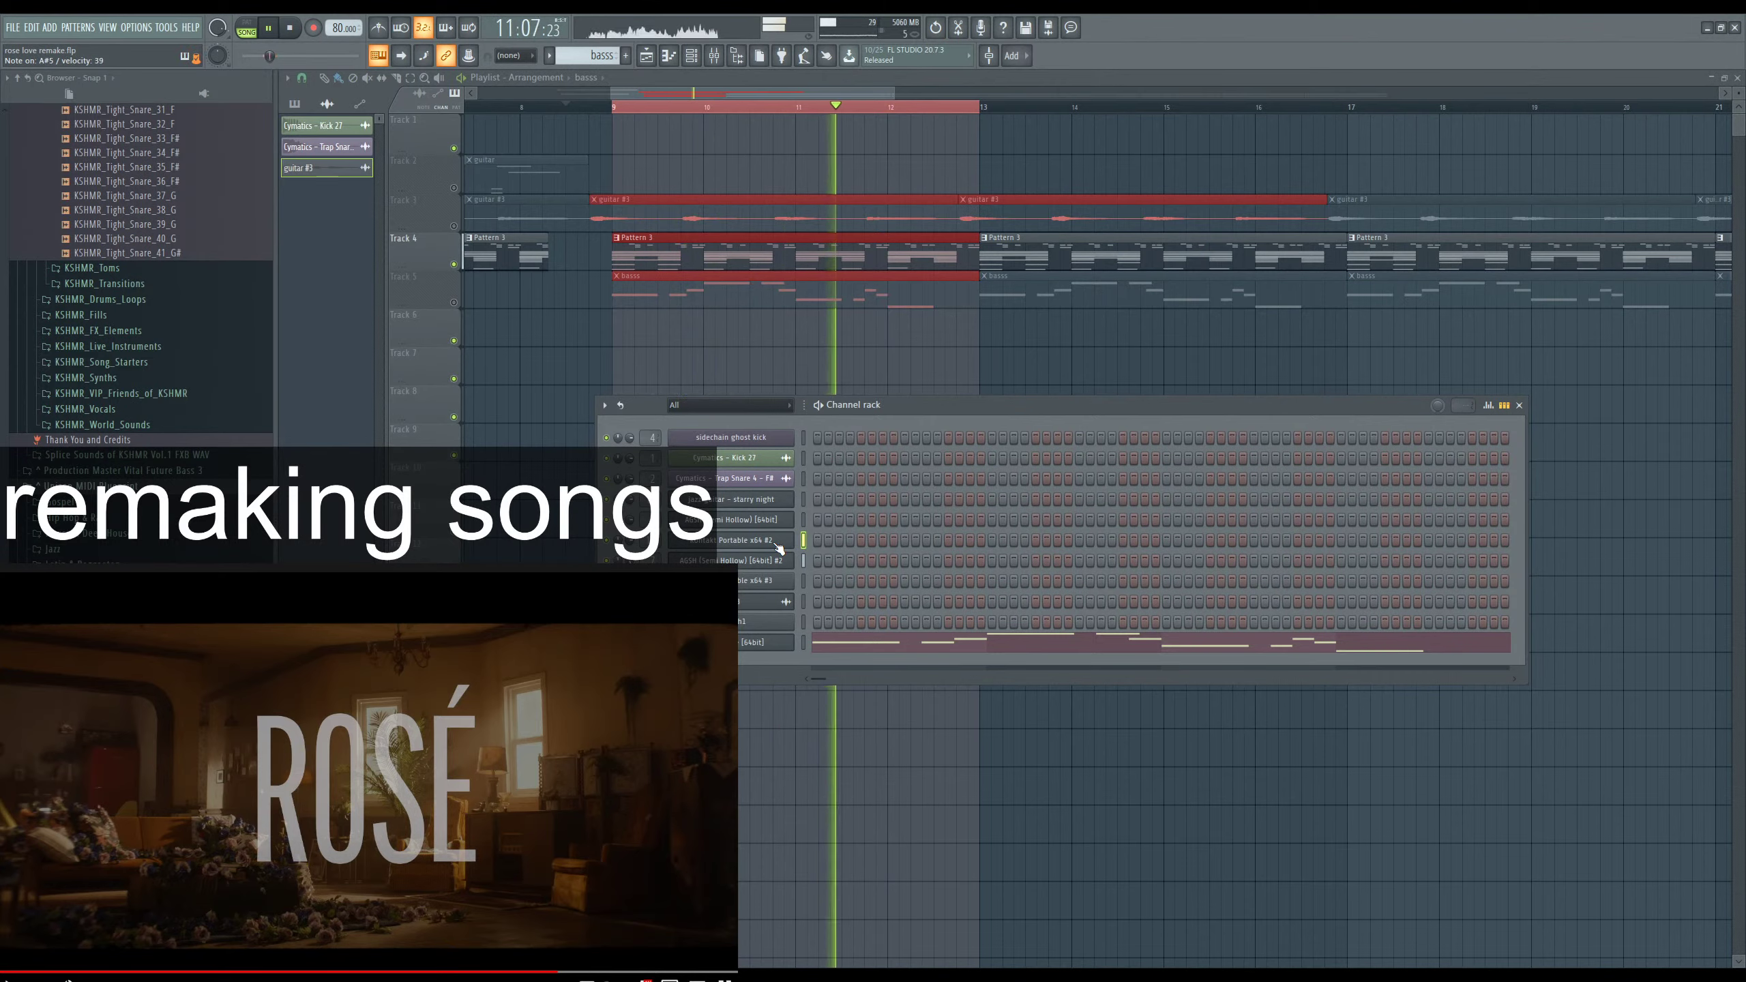
left_click(804, 502)
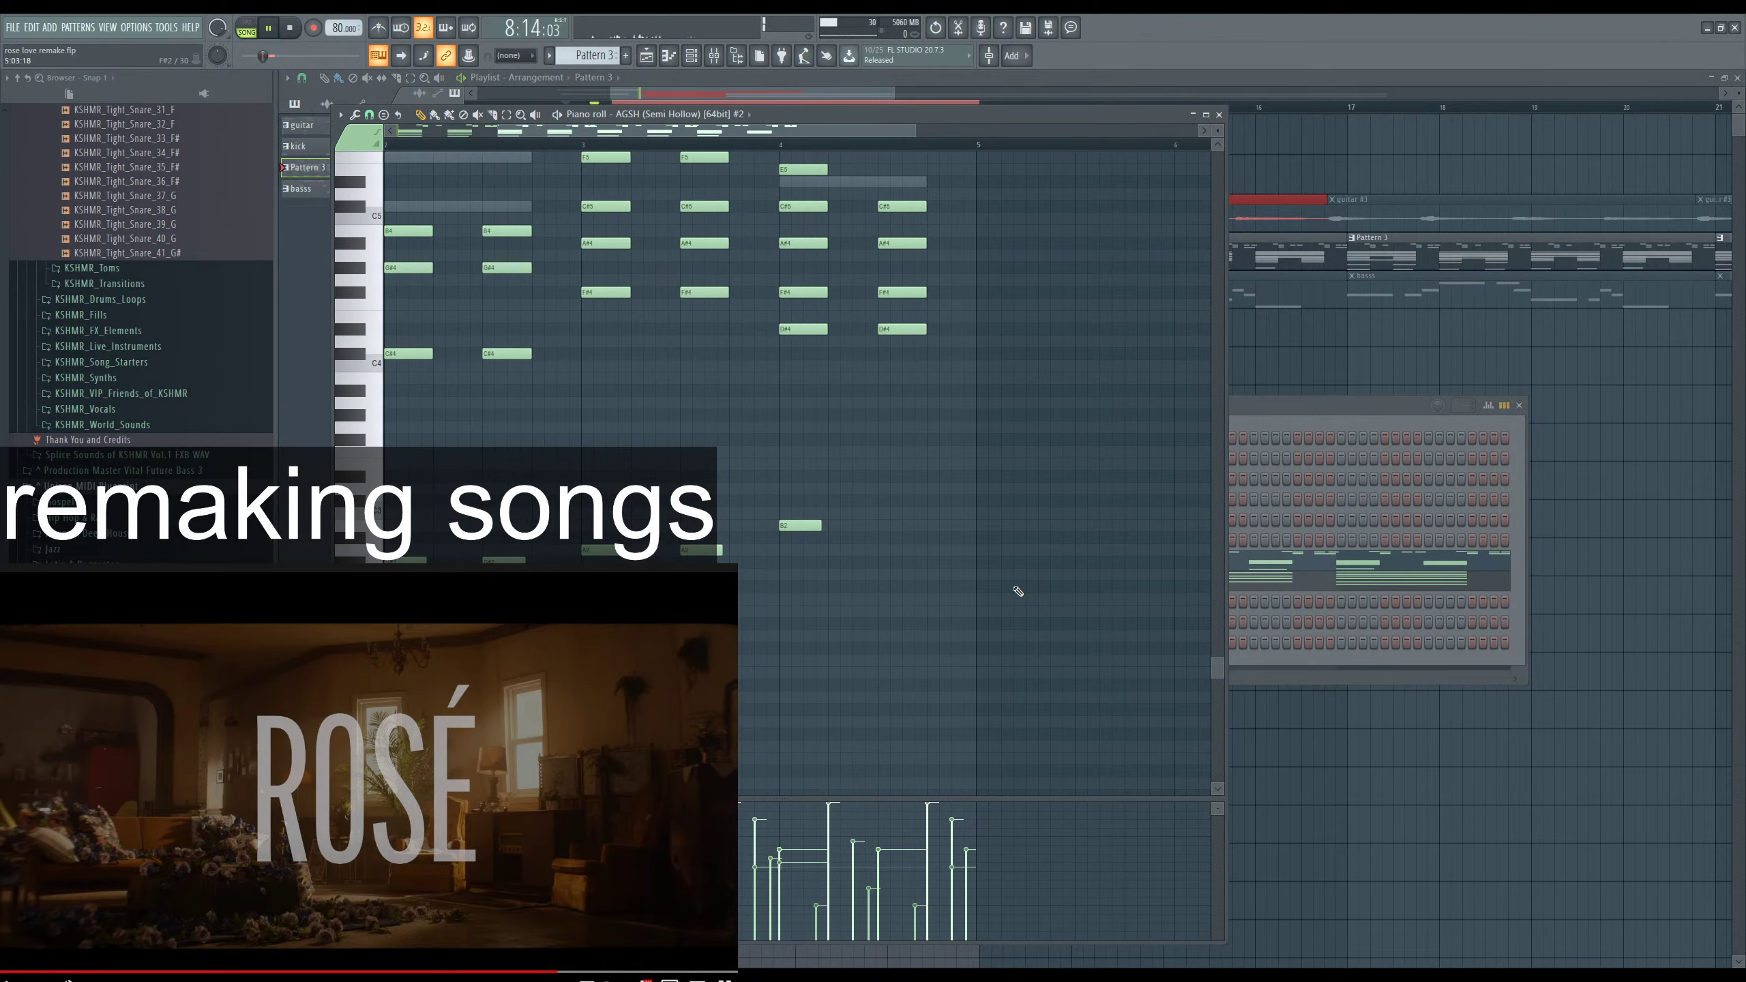
Select all the chord notes across the four bars of Pattern 3 and lower their velocities.
scroll(1015, 589, "down", 2)
scroll(1069, 590, "up", 3)
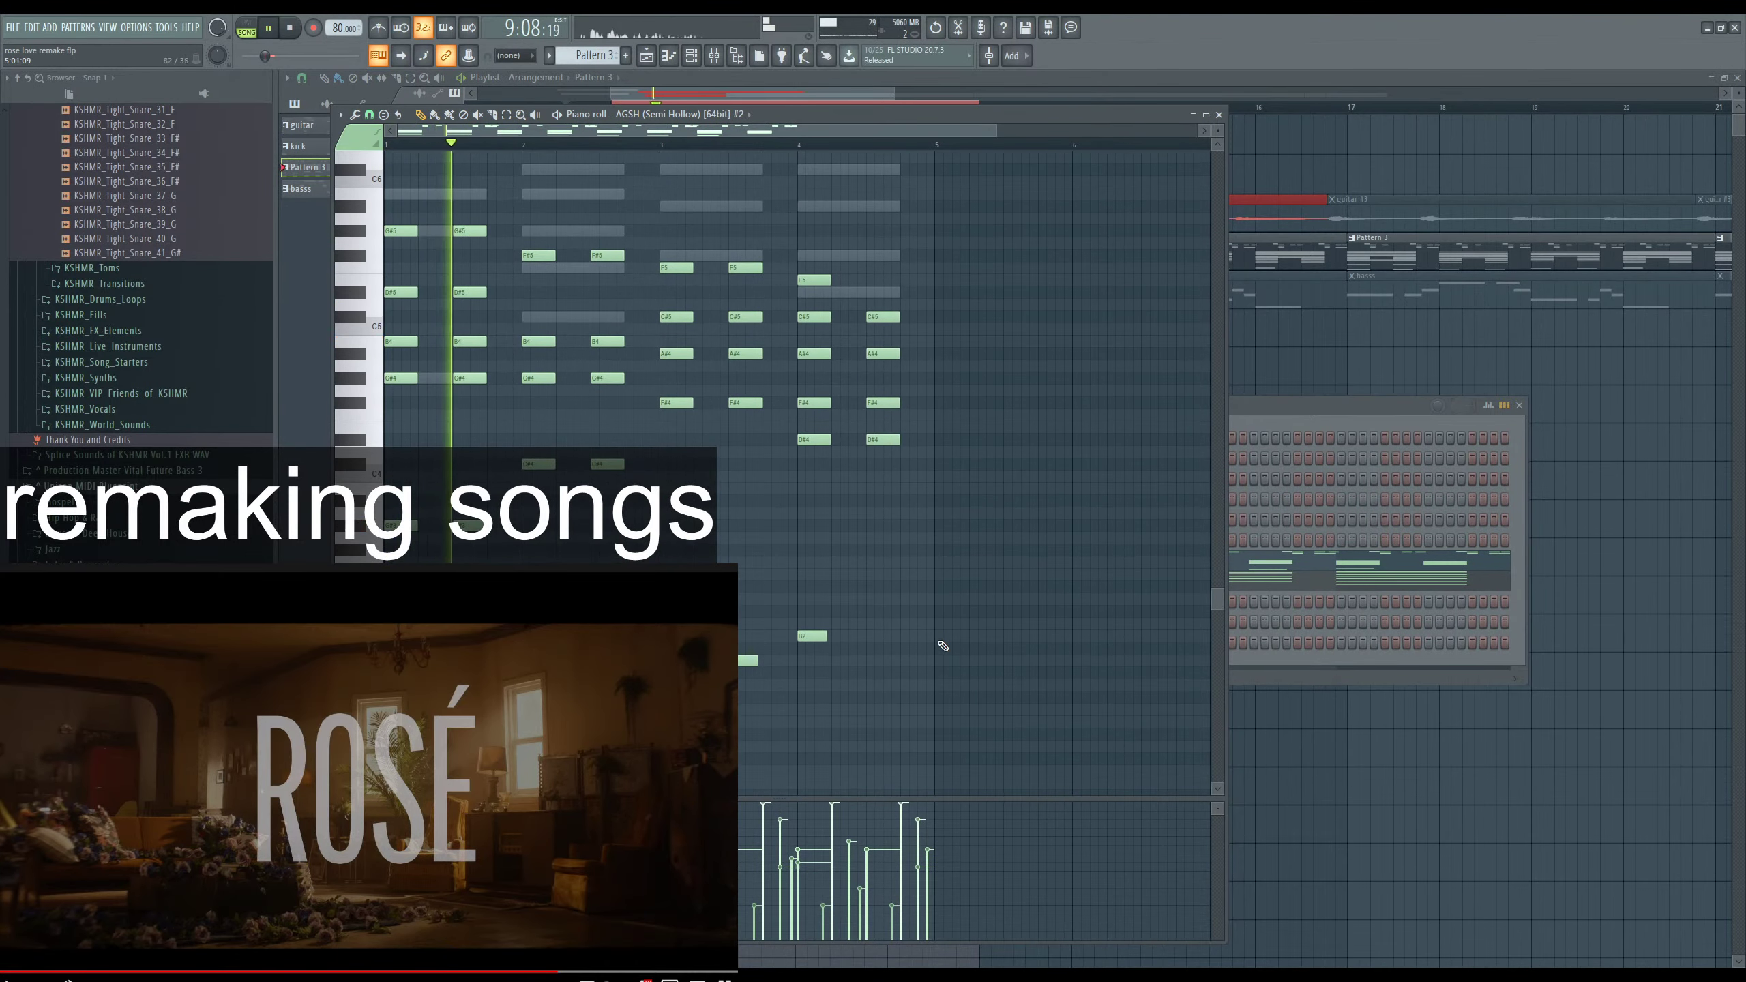
left_click_drag(1000, 727, 389, 199)
scroll(966, 562, "up", 5)
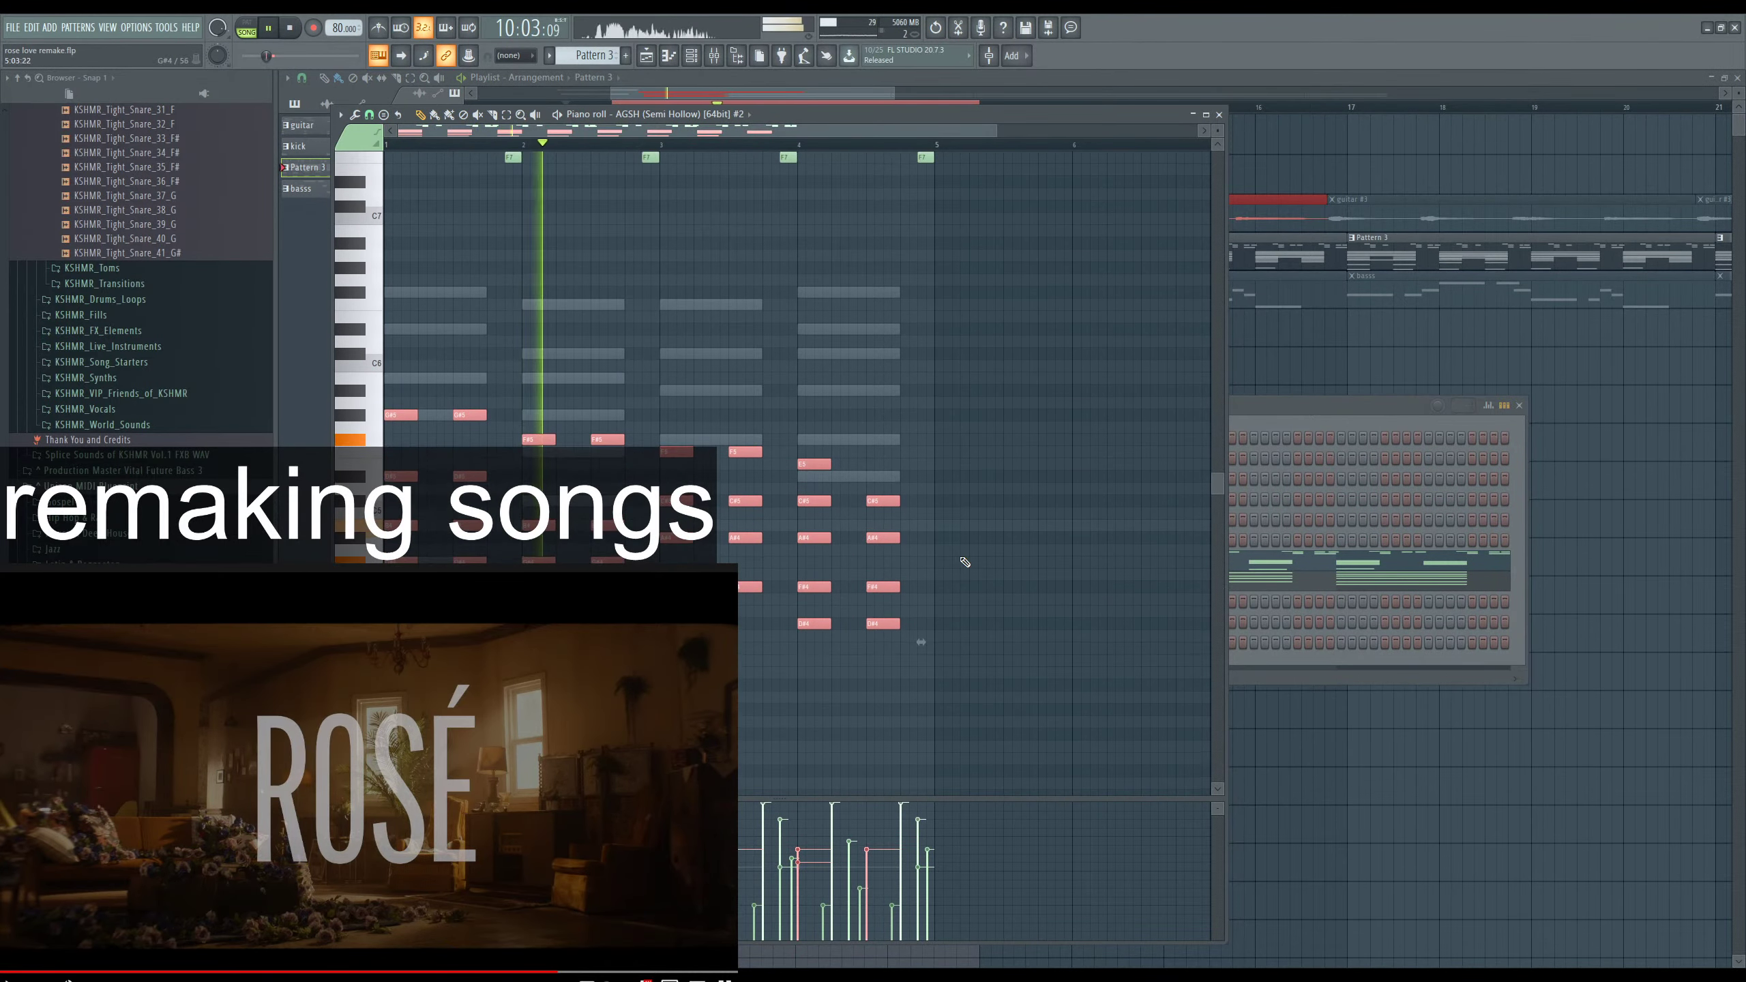
left_click_drag(1032, 350, 383, 728)
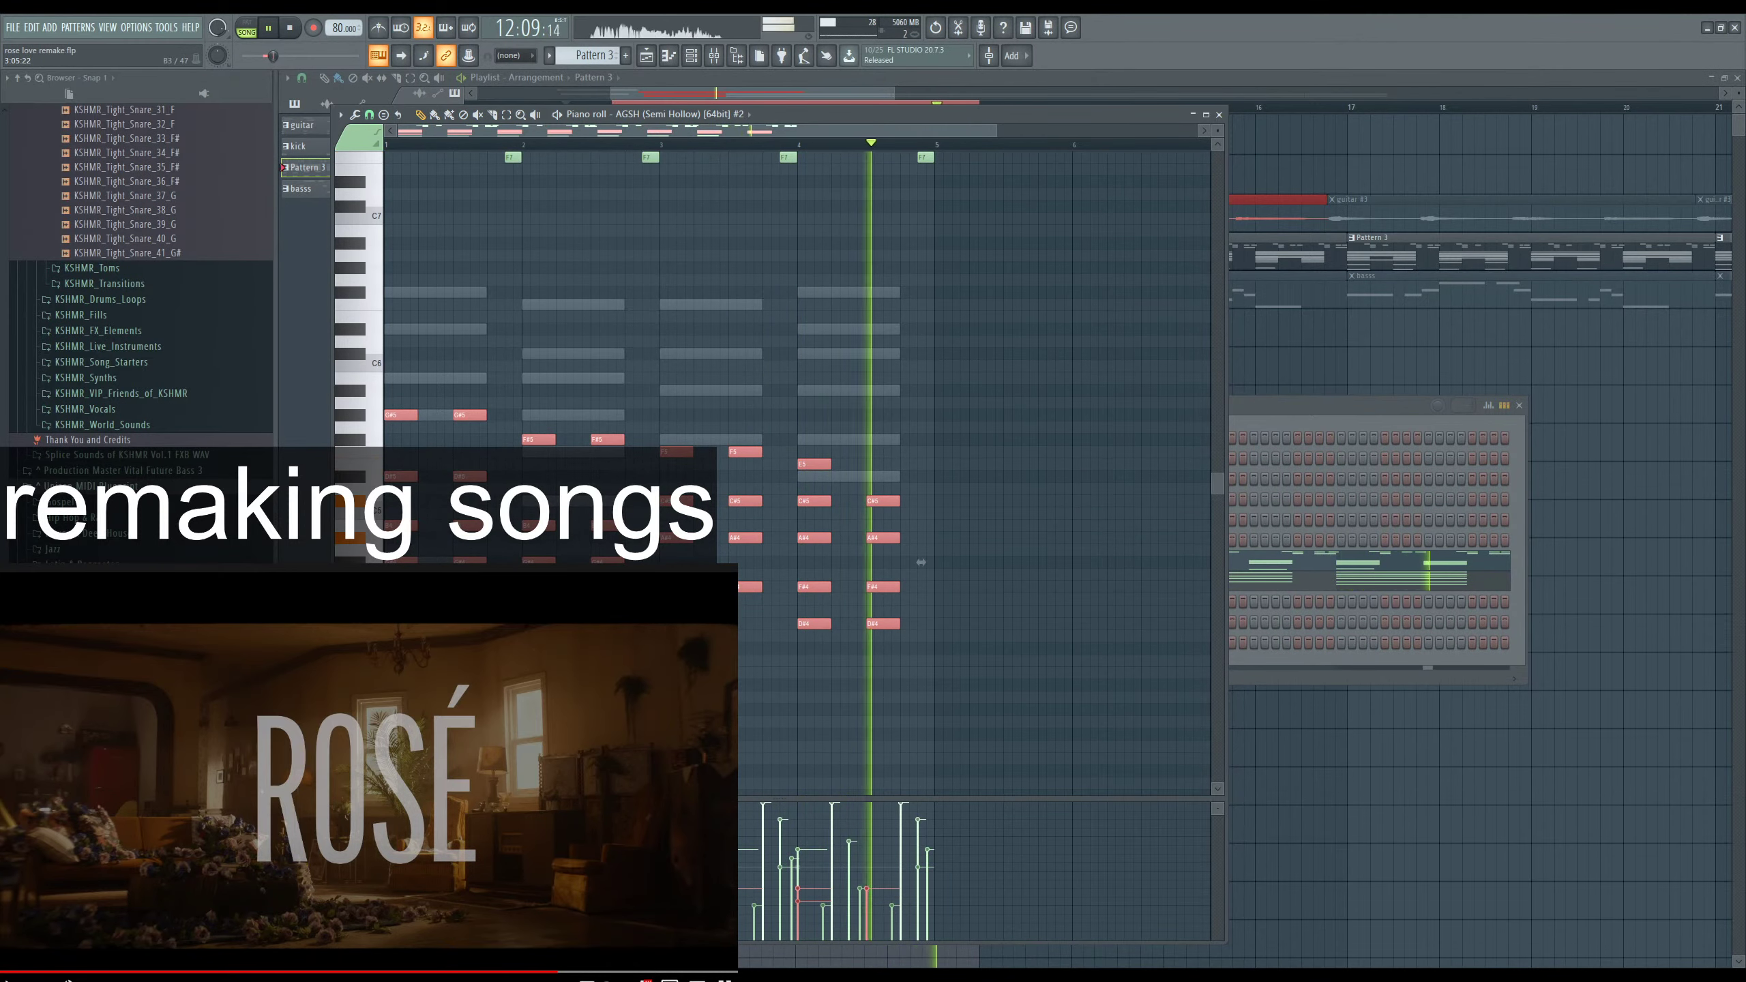
Examine the guitar chords and the short high notes above them while the looped section plays.
scroll(798, 475, "down", 3)
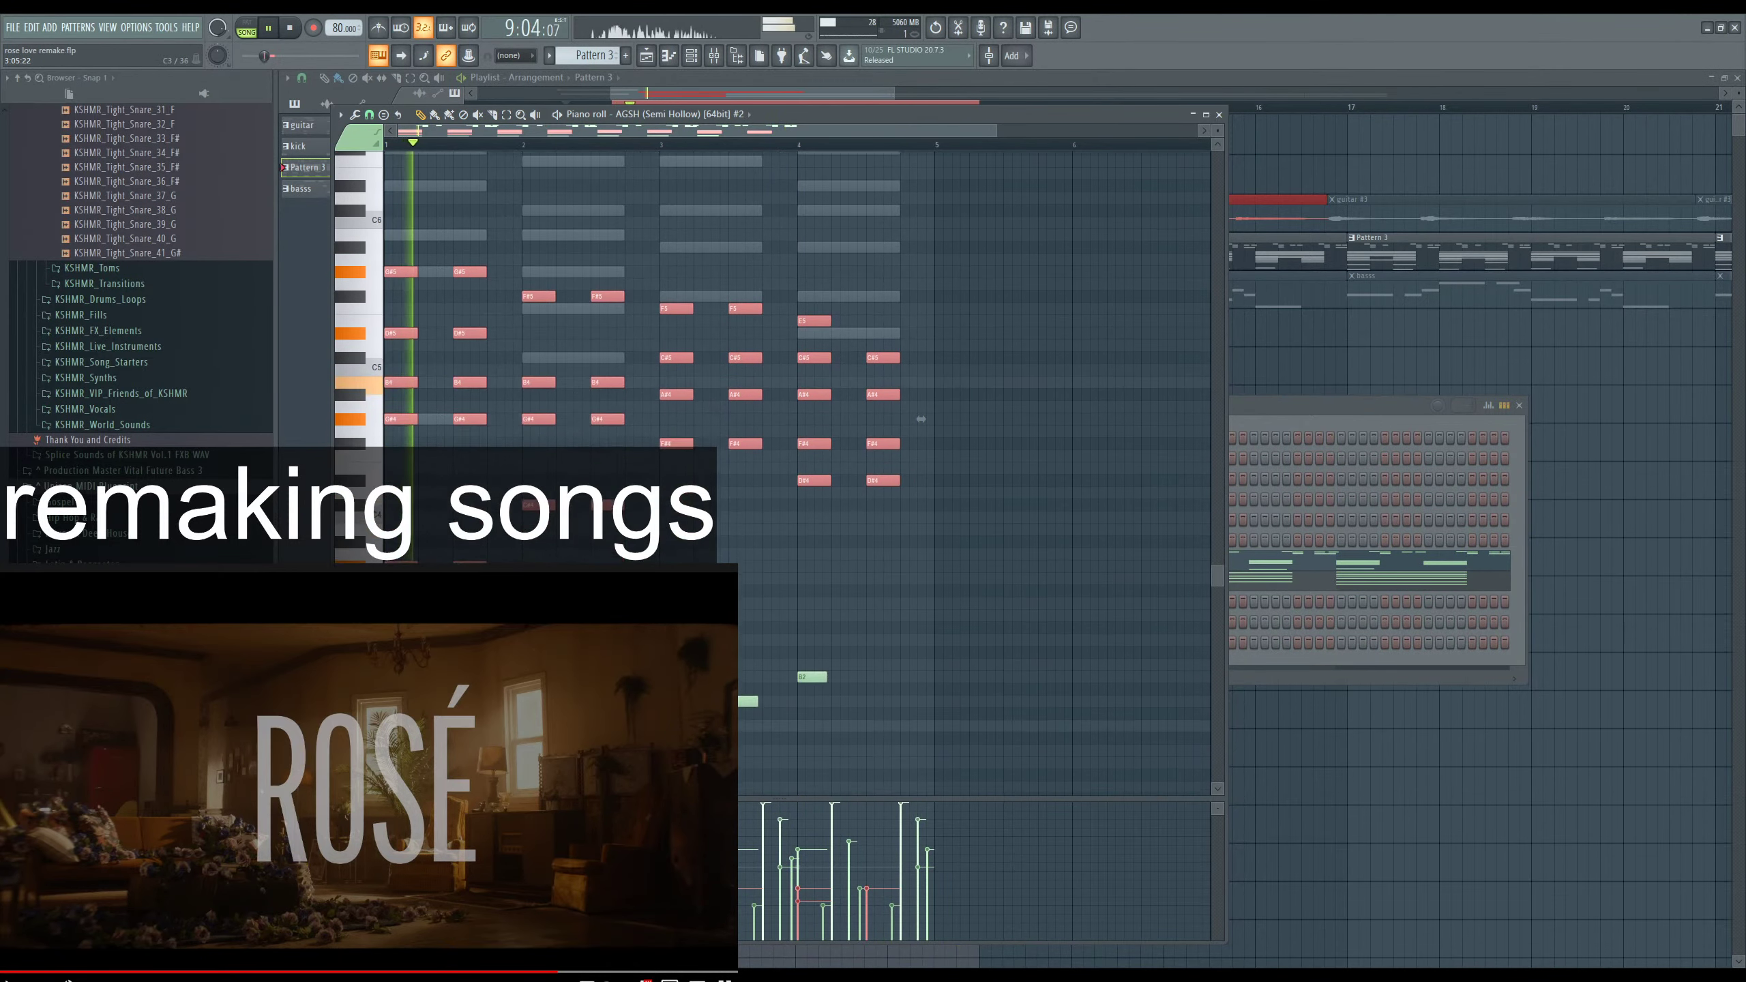
scroll(922, 419, "down", 1)
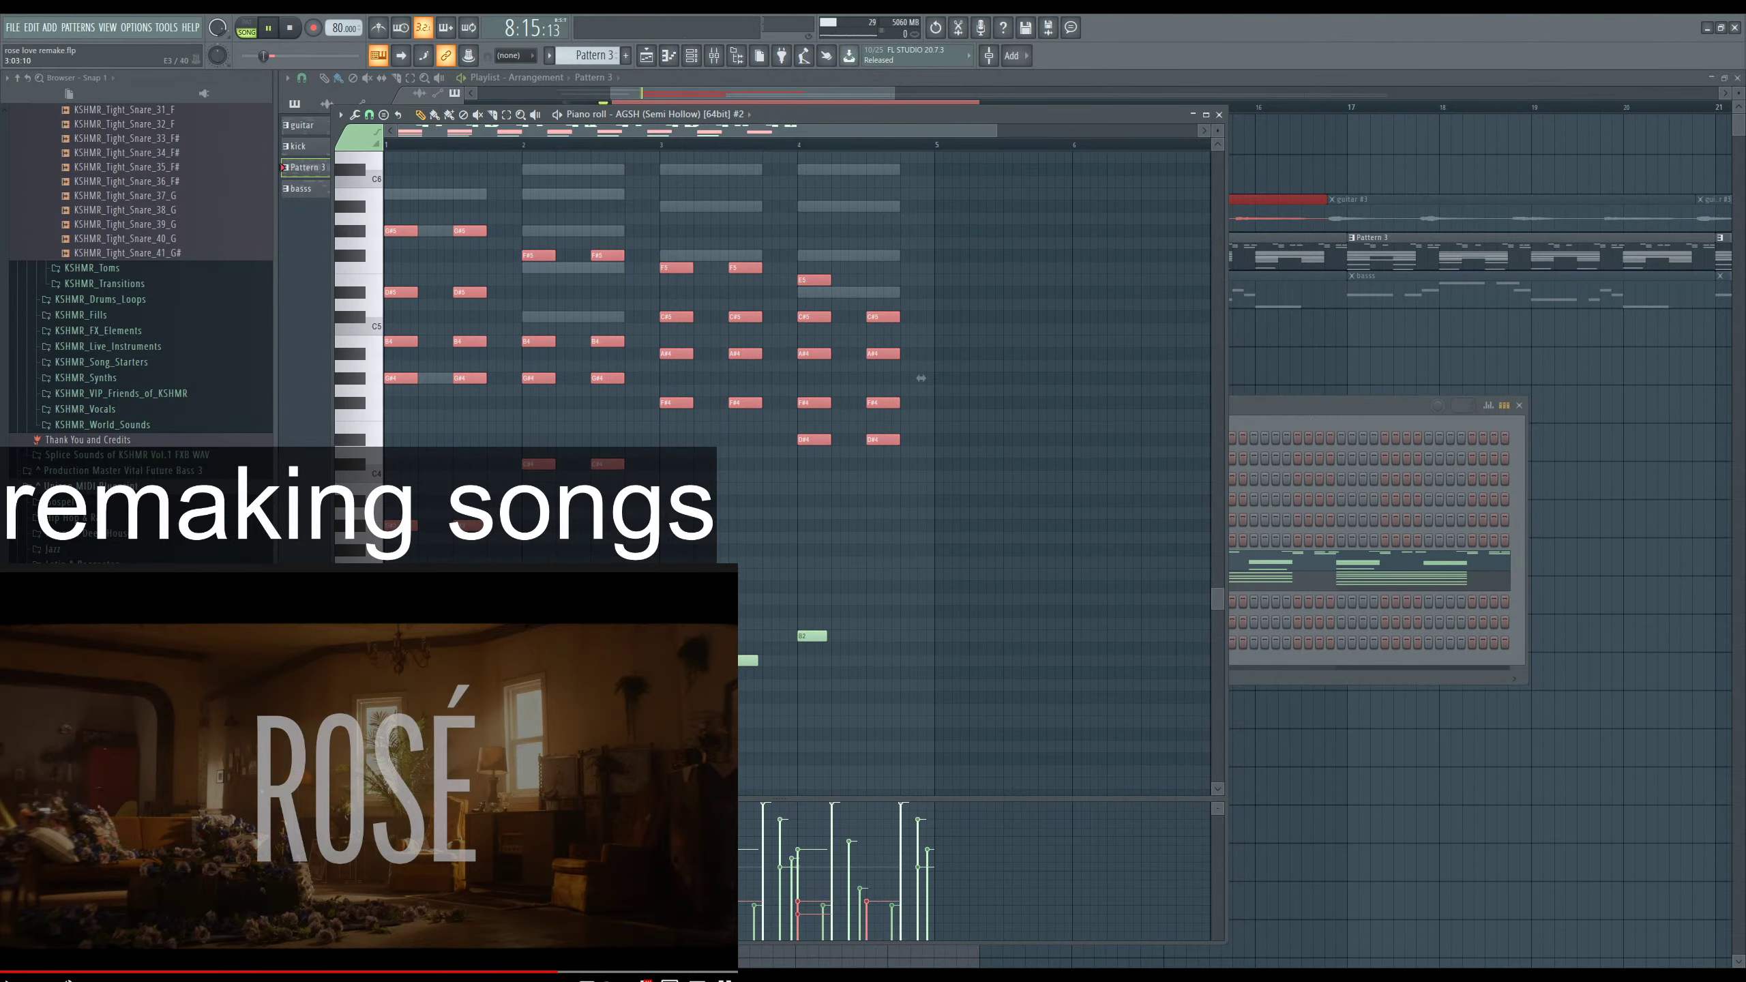
scroll(922, 378, "up", 10)
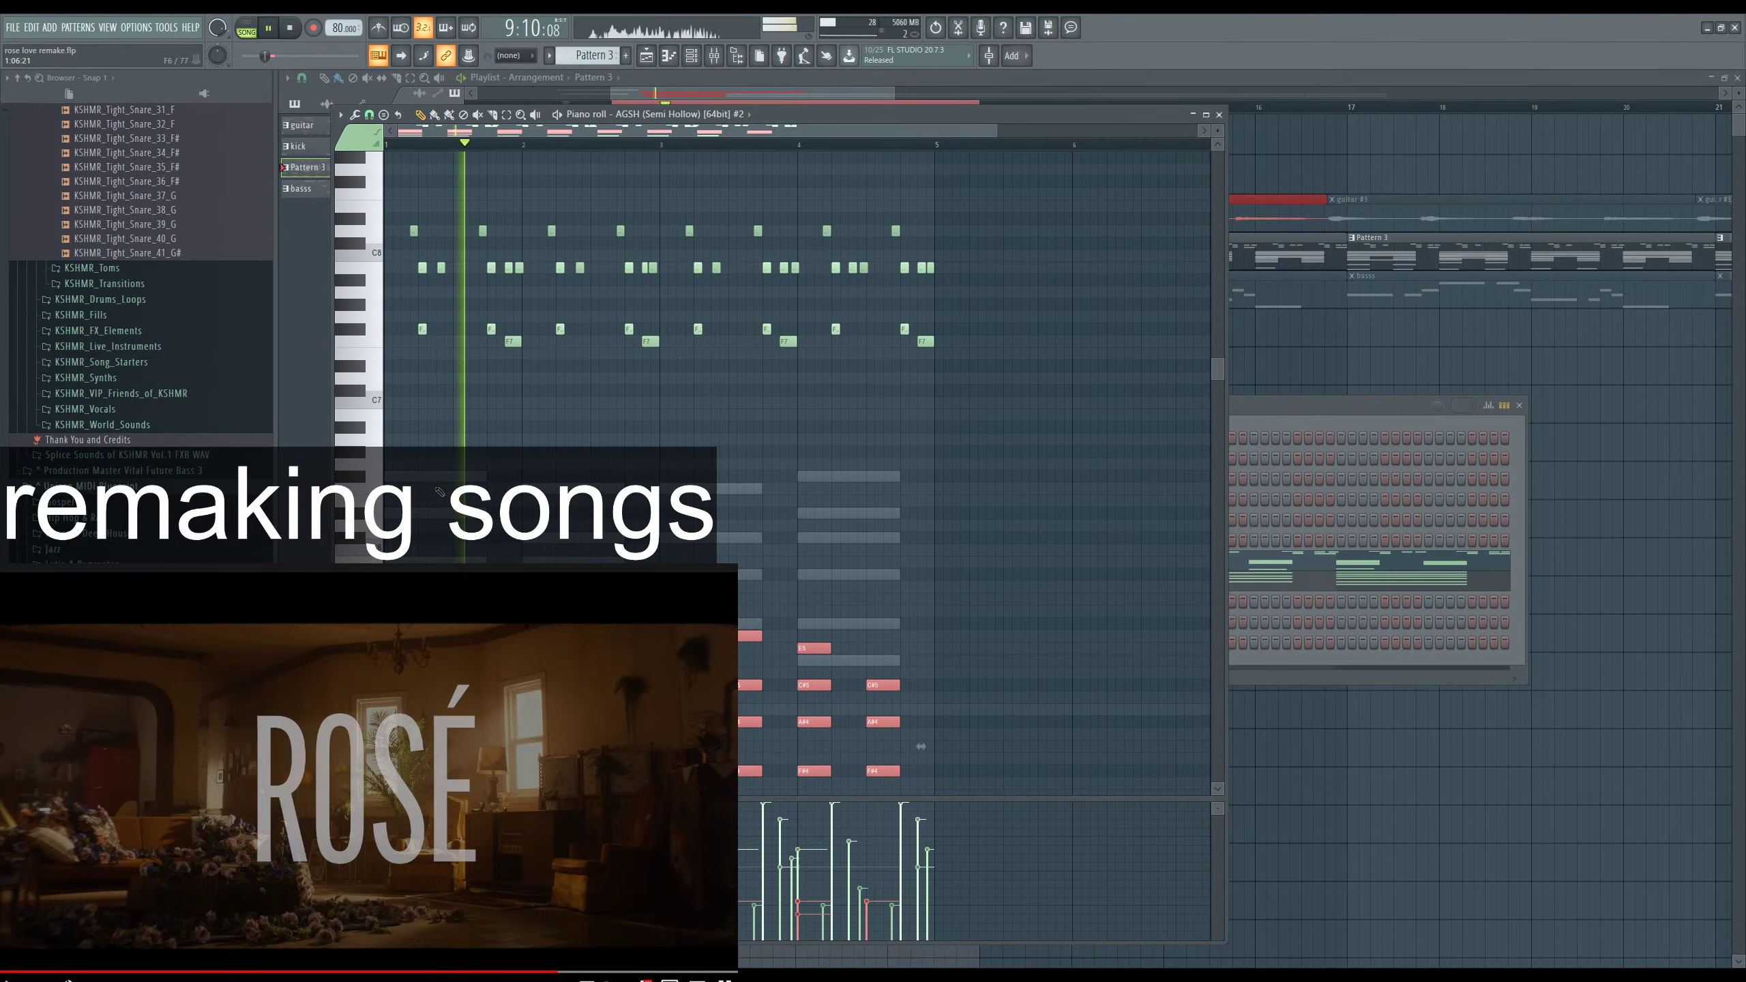
left_click(483, 231)
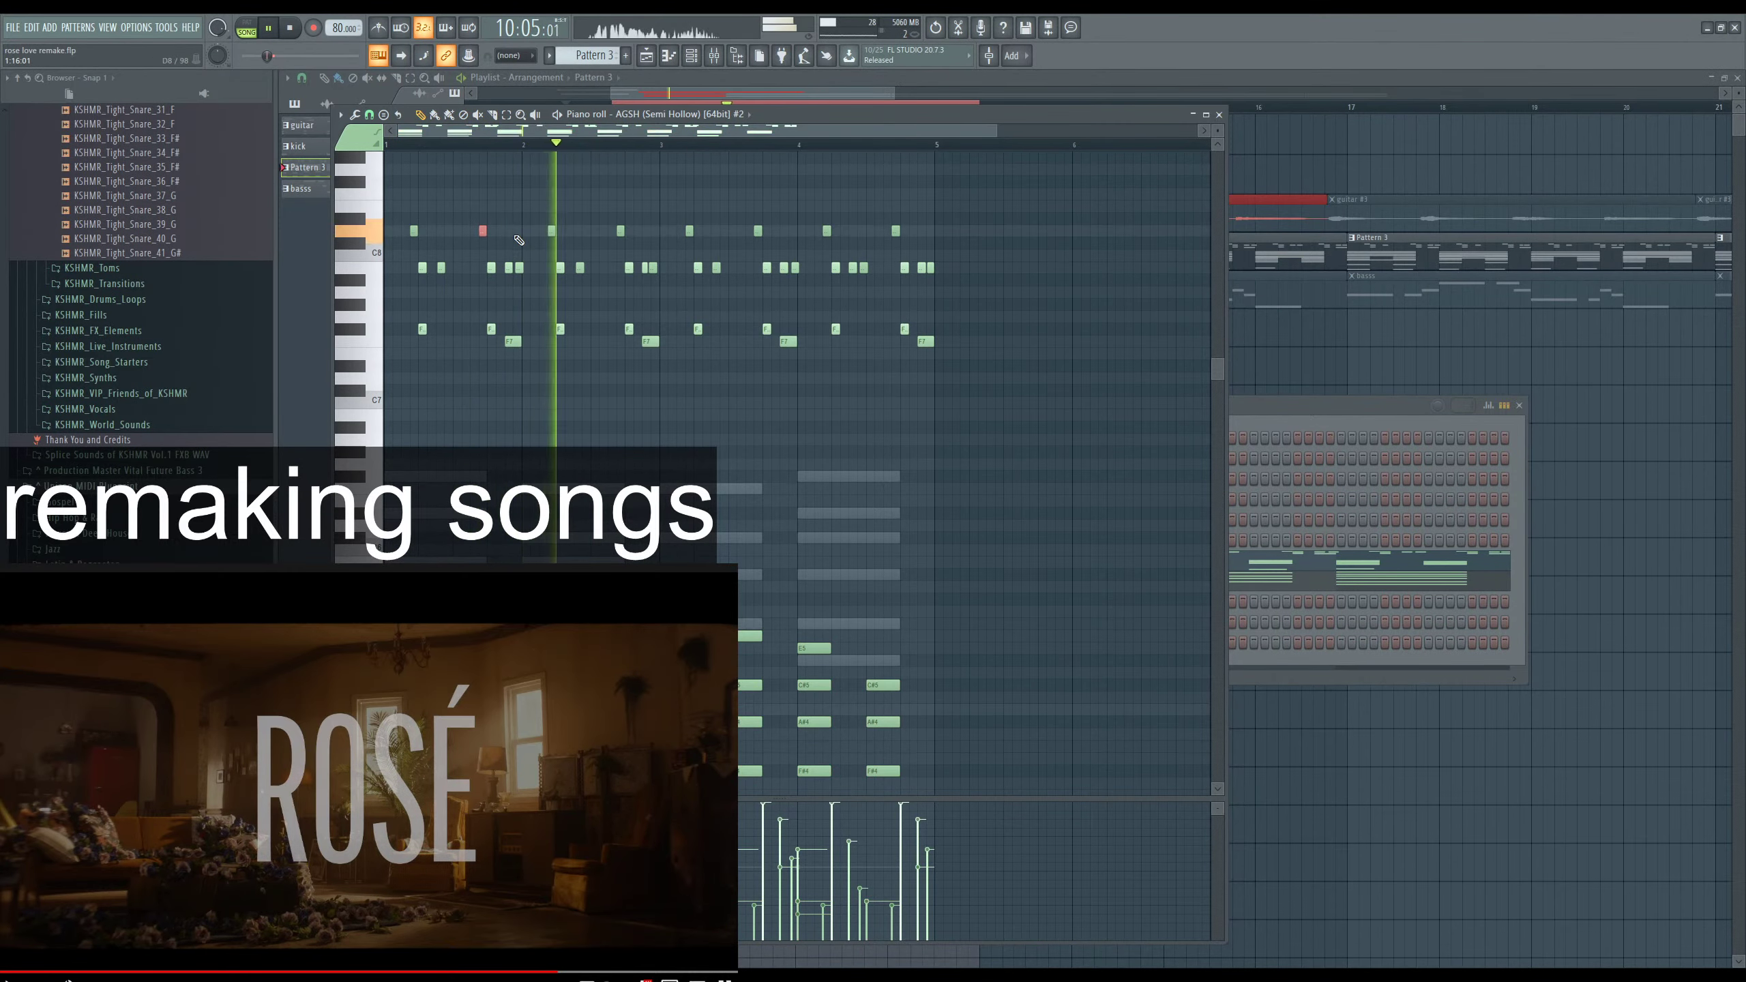
left_click_drag(539, 215, 612, 242)
scroll(545, 407, "down", 4)
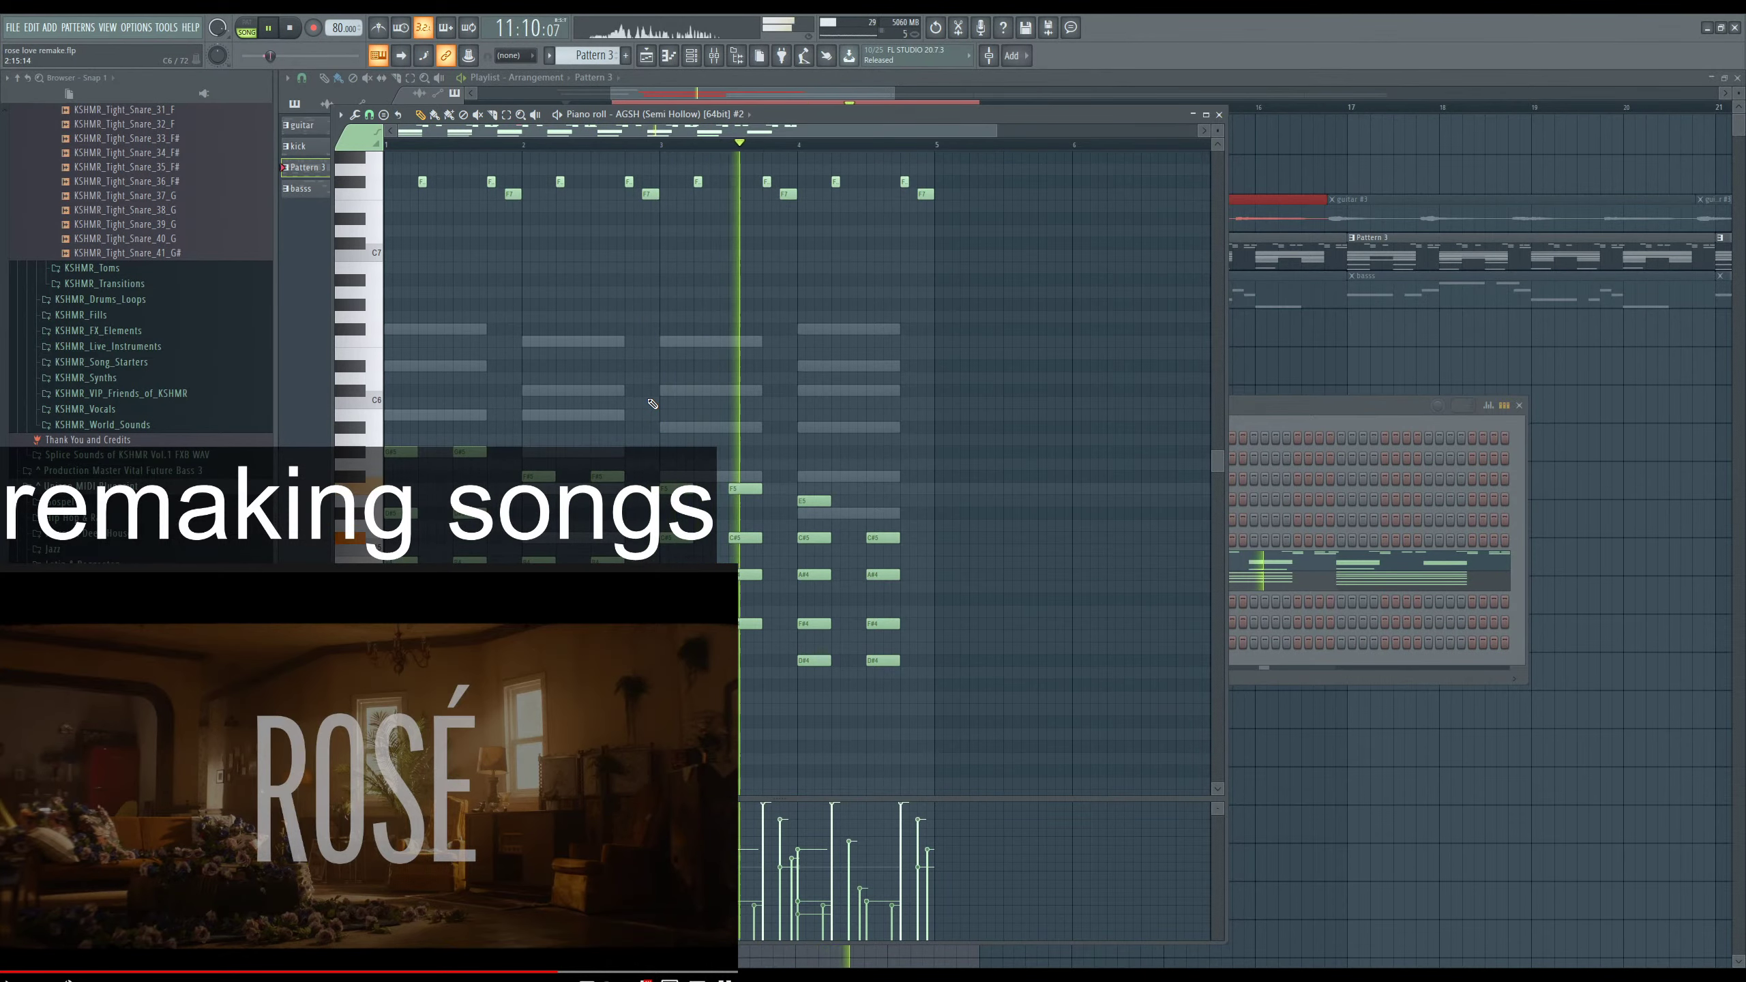
scroll(663, 409, "up", 4)
scroll(736, 451, "down", 4)
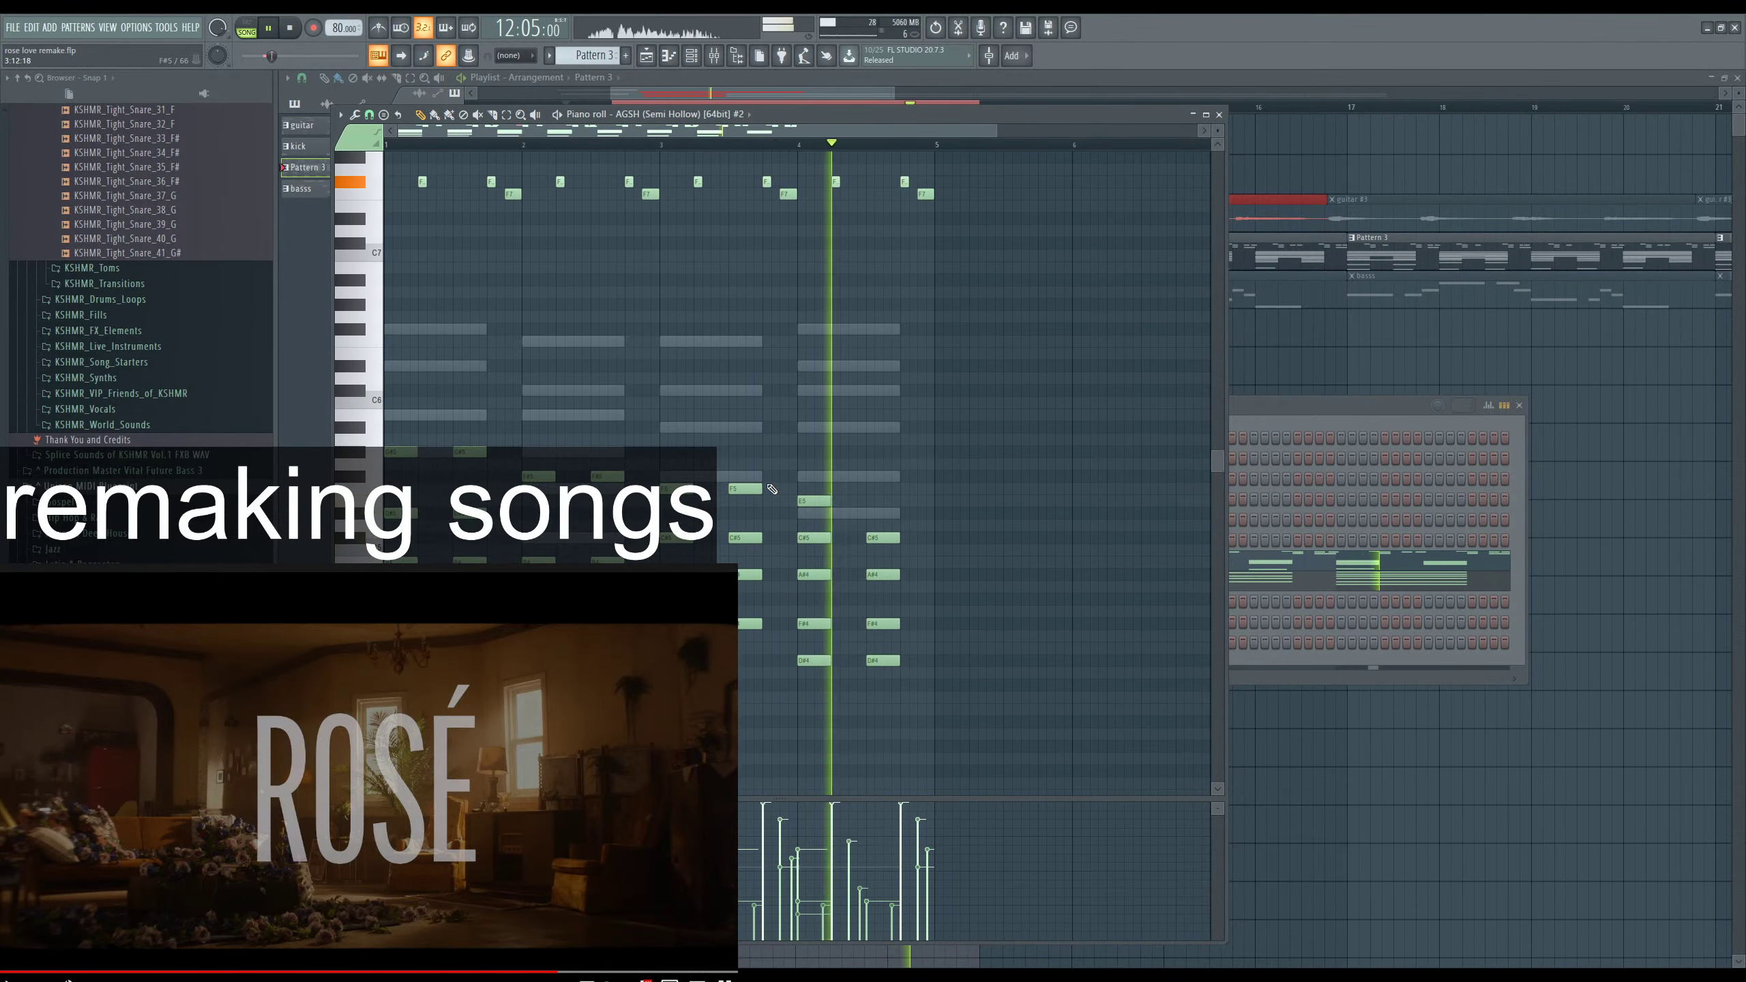
Raise the velocities of the chord notes in bars 2 to 4, and select and release the bar 1 chords.
left_click_drag(979, 726, 523, 455)
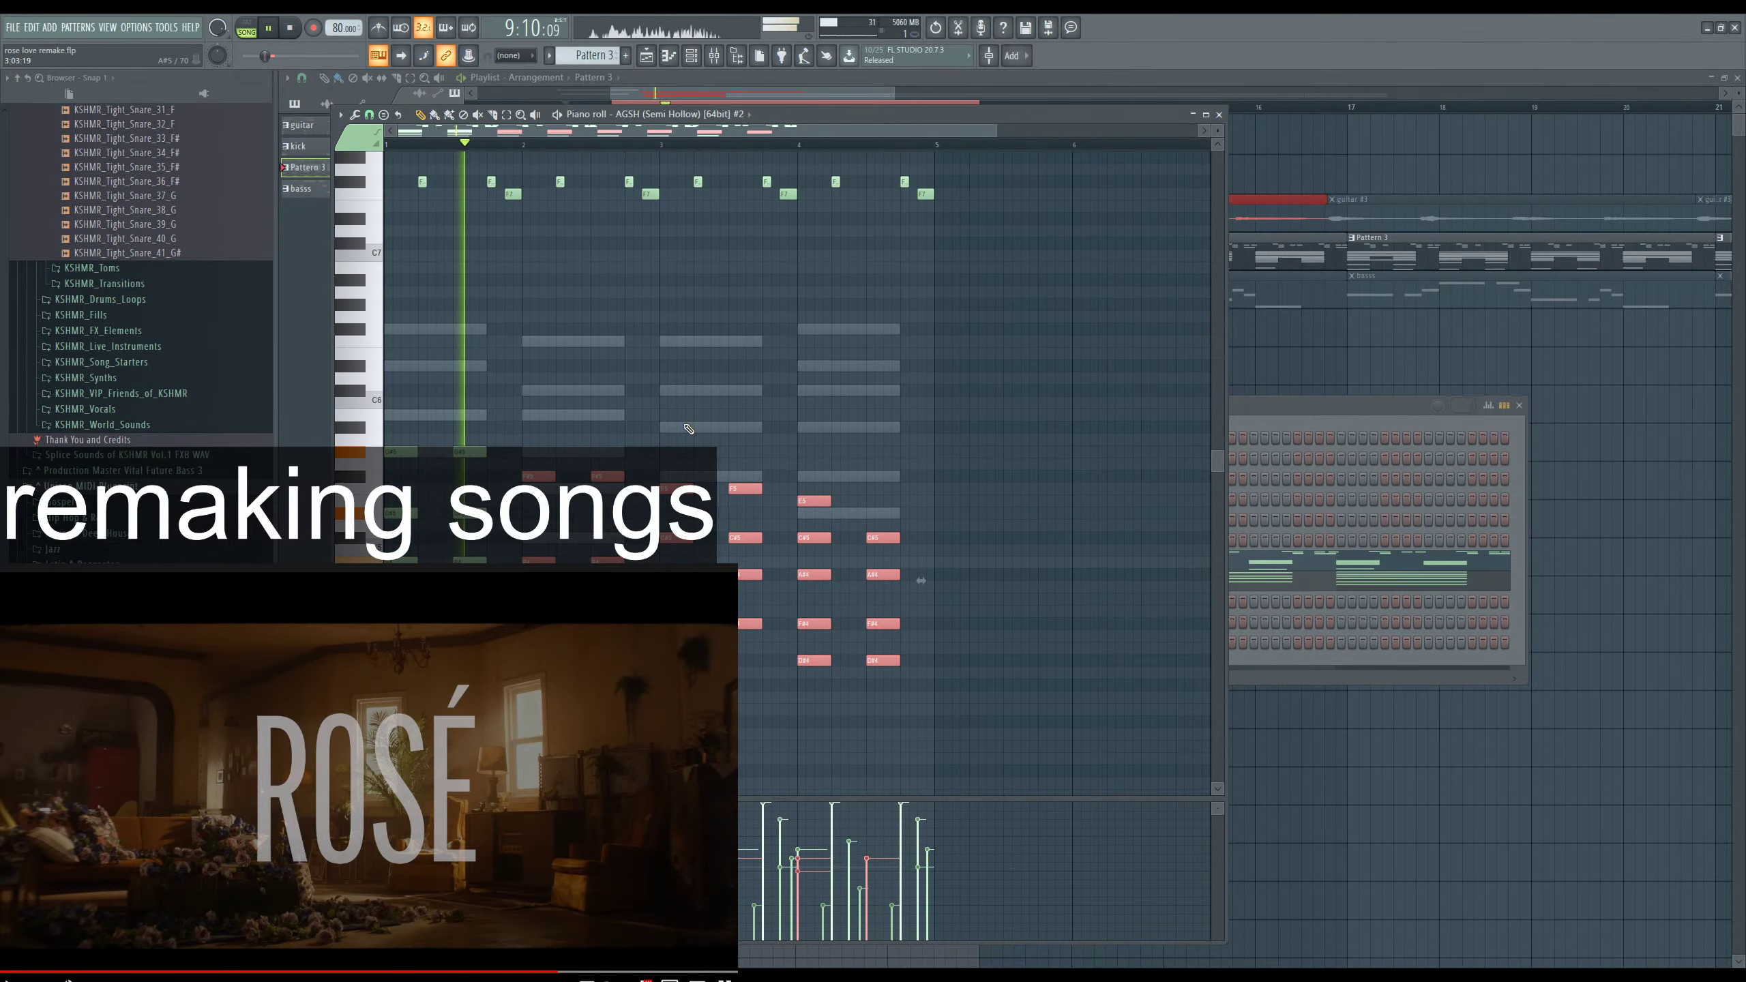
scroll(852, 710, "down", 5)
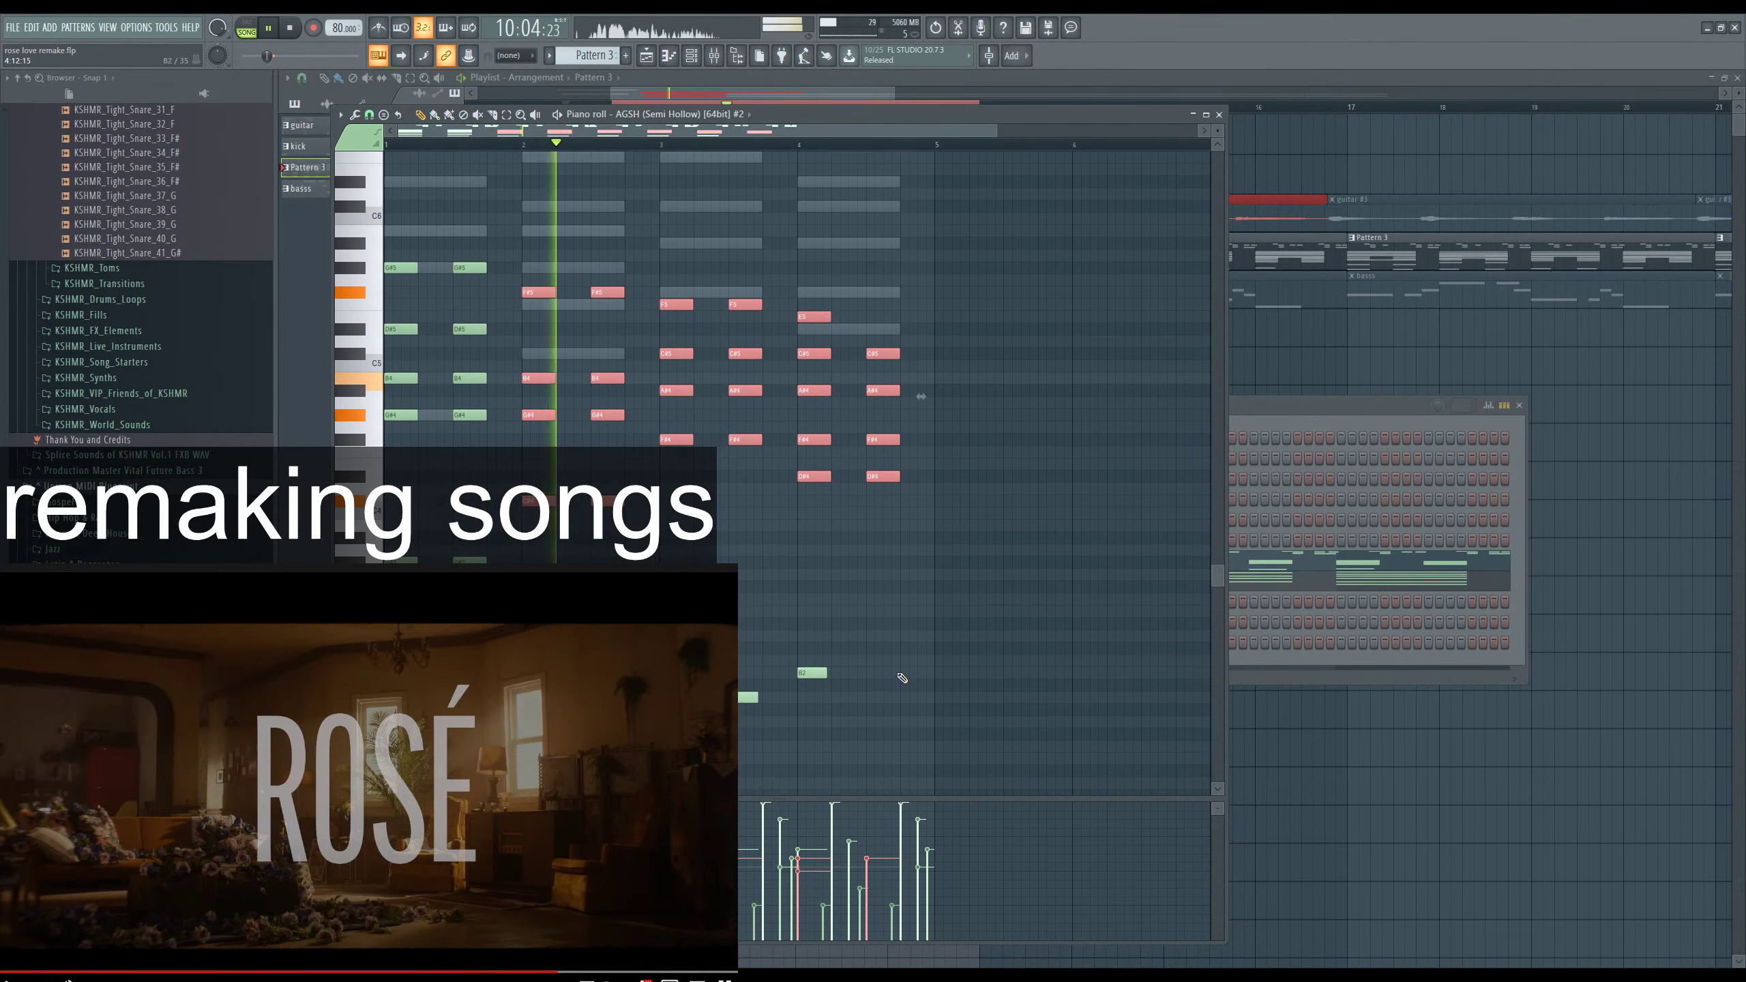
left_click_drag(512, 605, 370, 248)
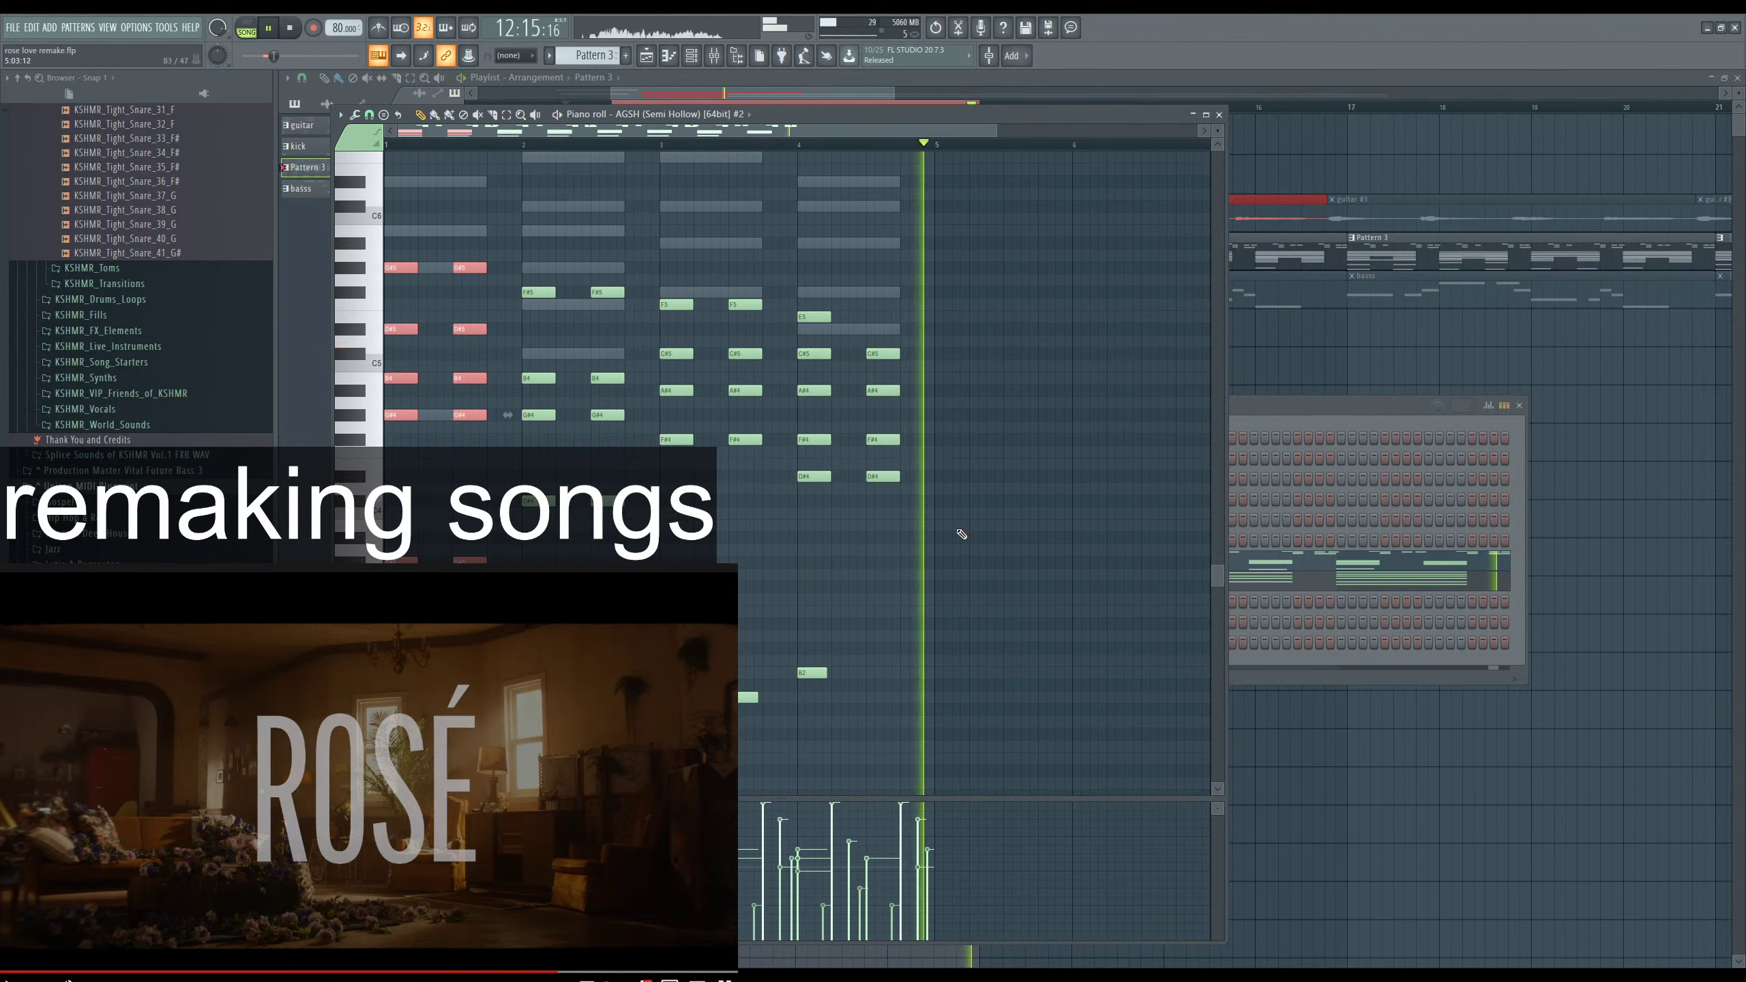
left_click_drag(961, 535, 730, 520)
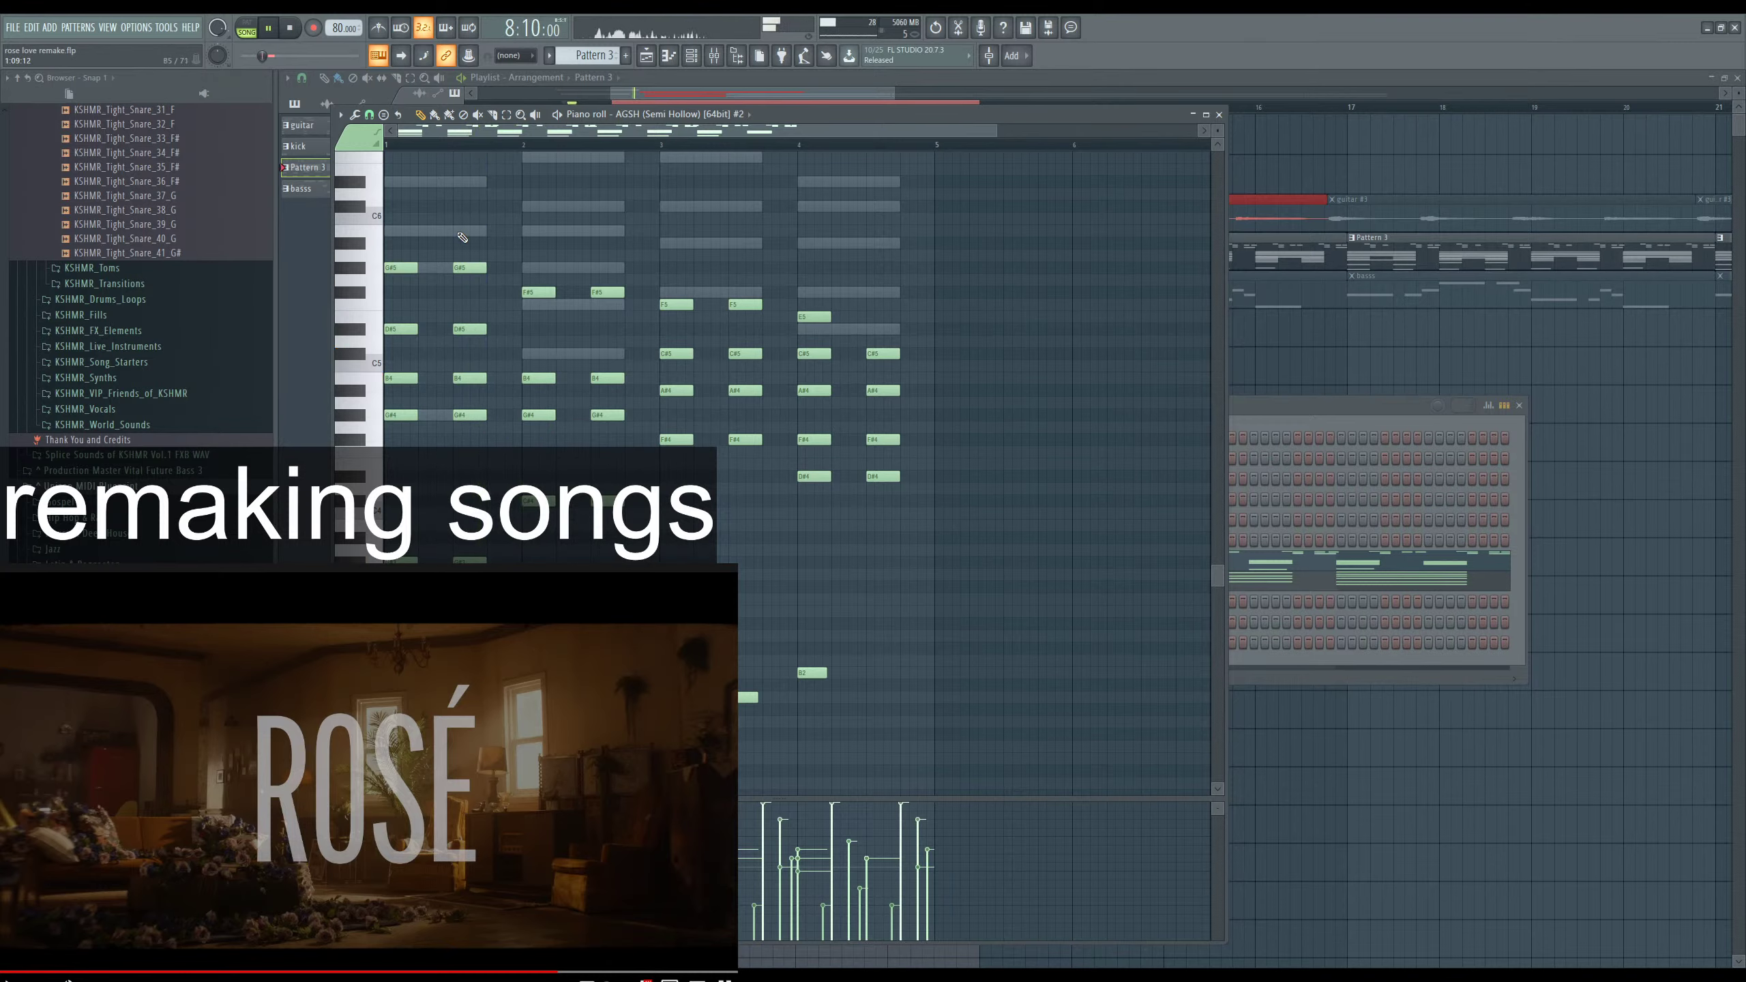
Select the second and the first chord of bar 1 in turn while replaying the looped section.
left_click_drag(427, 215, 507, 415)
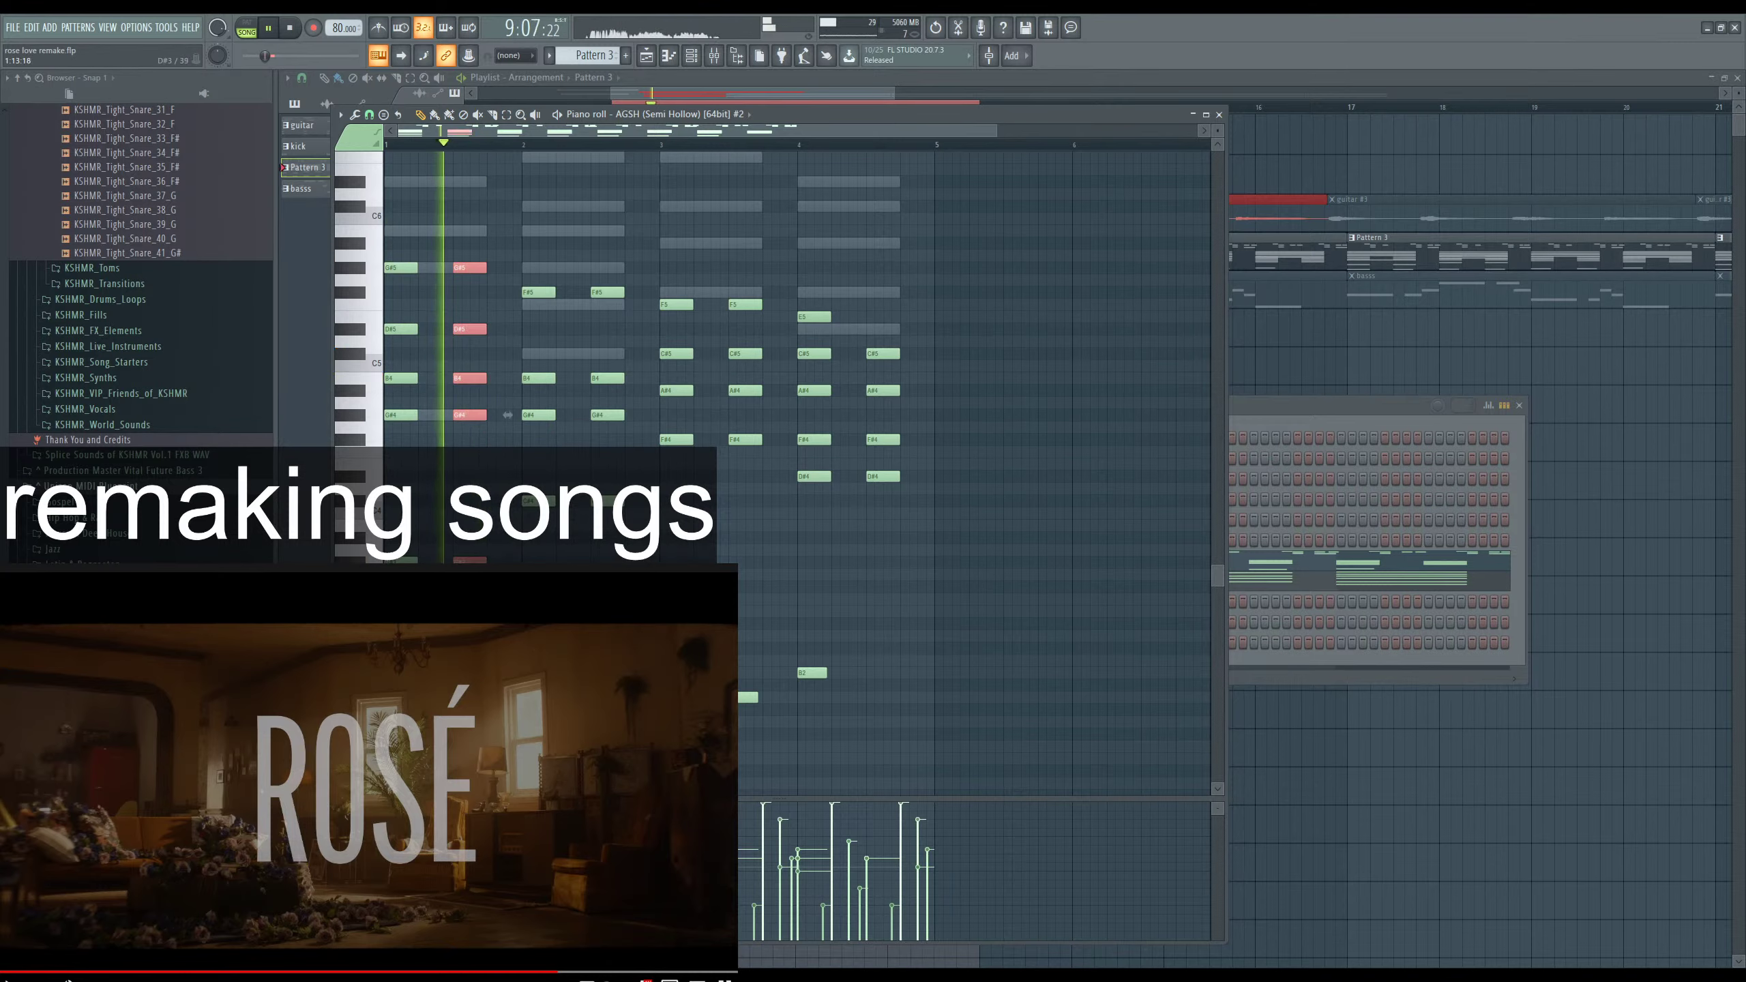
scroll(505, 475, "up", 6)
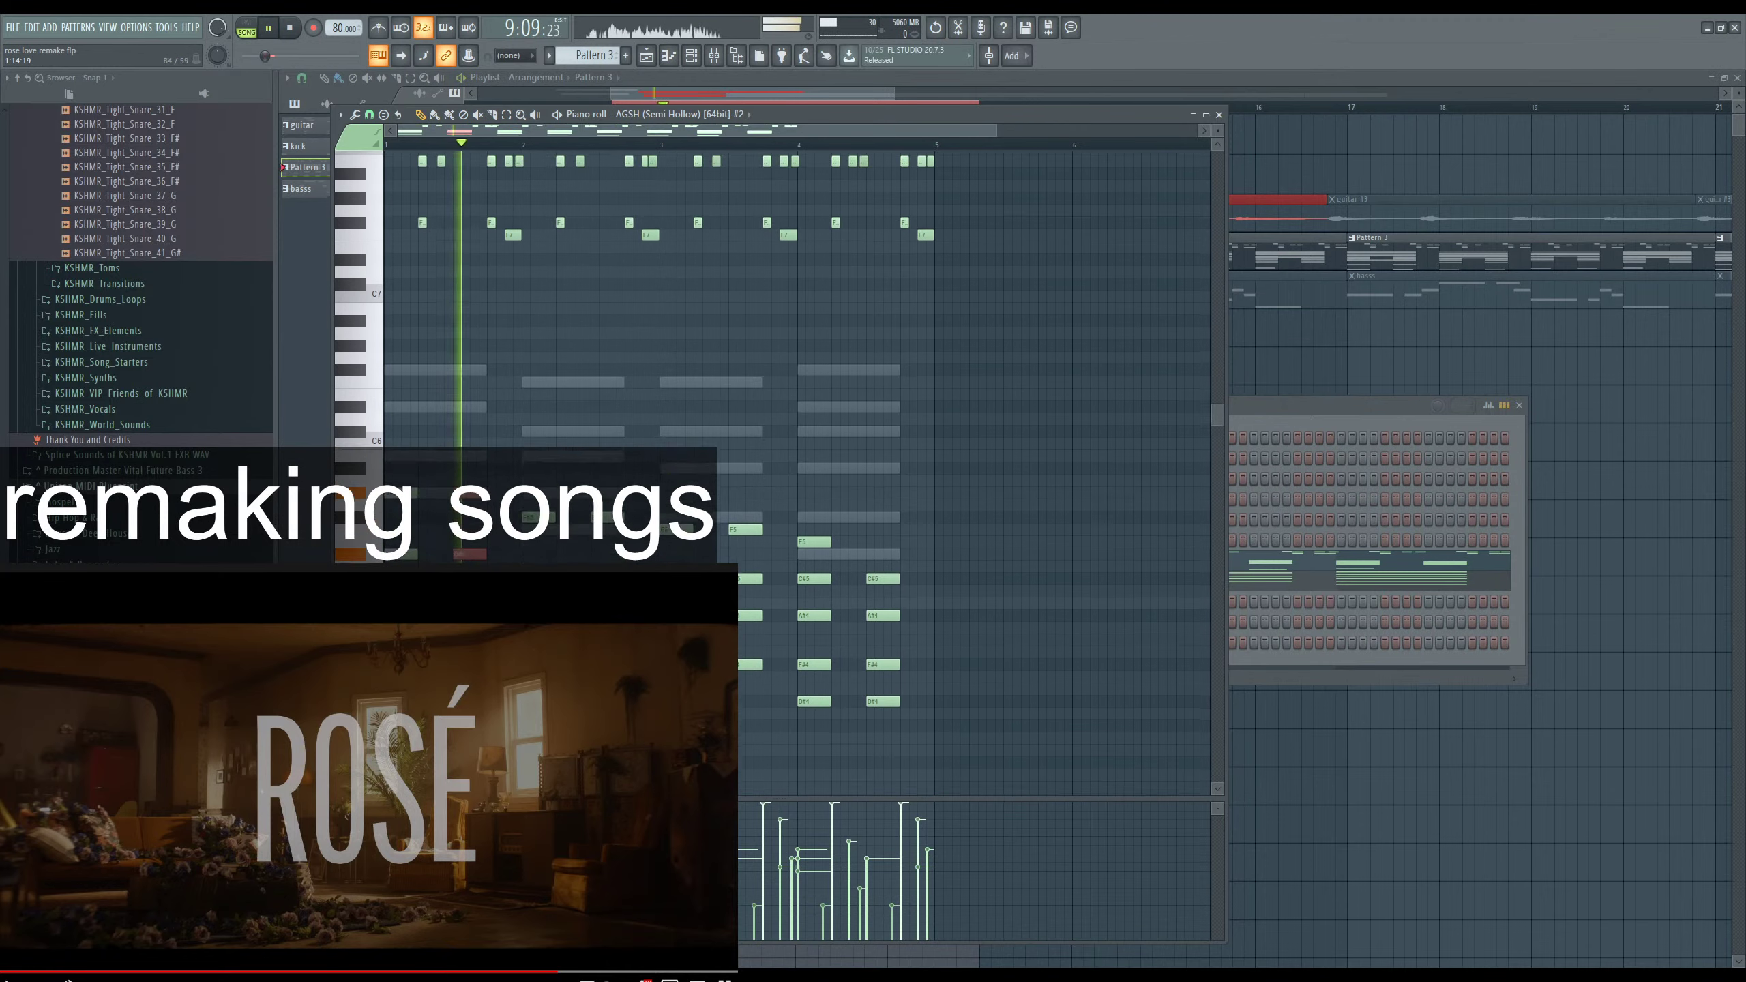
key("space")
key("space")
scroll(502, 536, "down", 3)
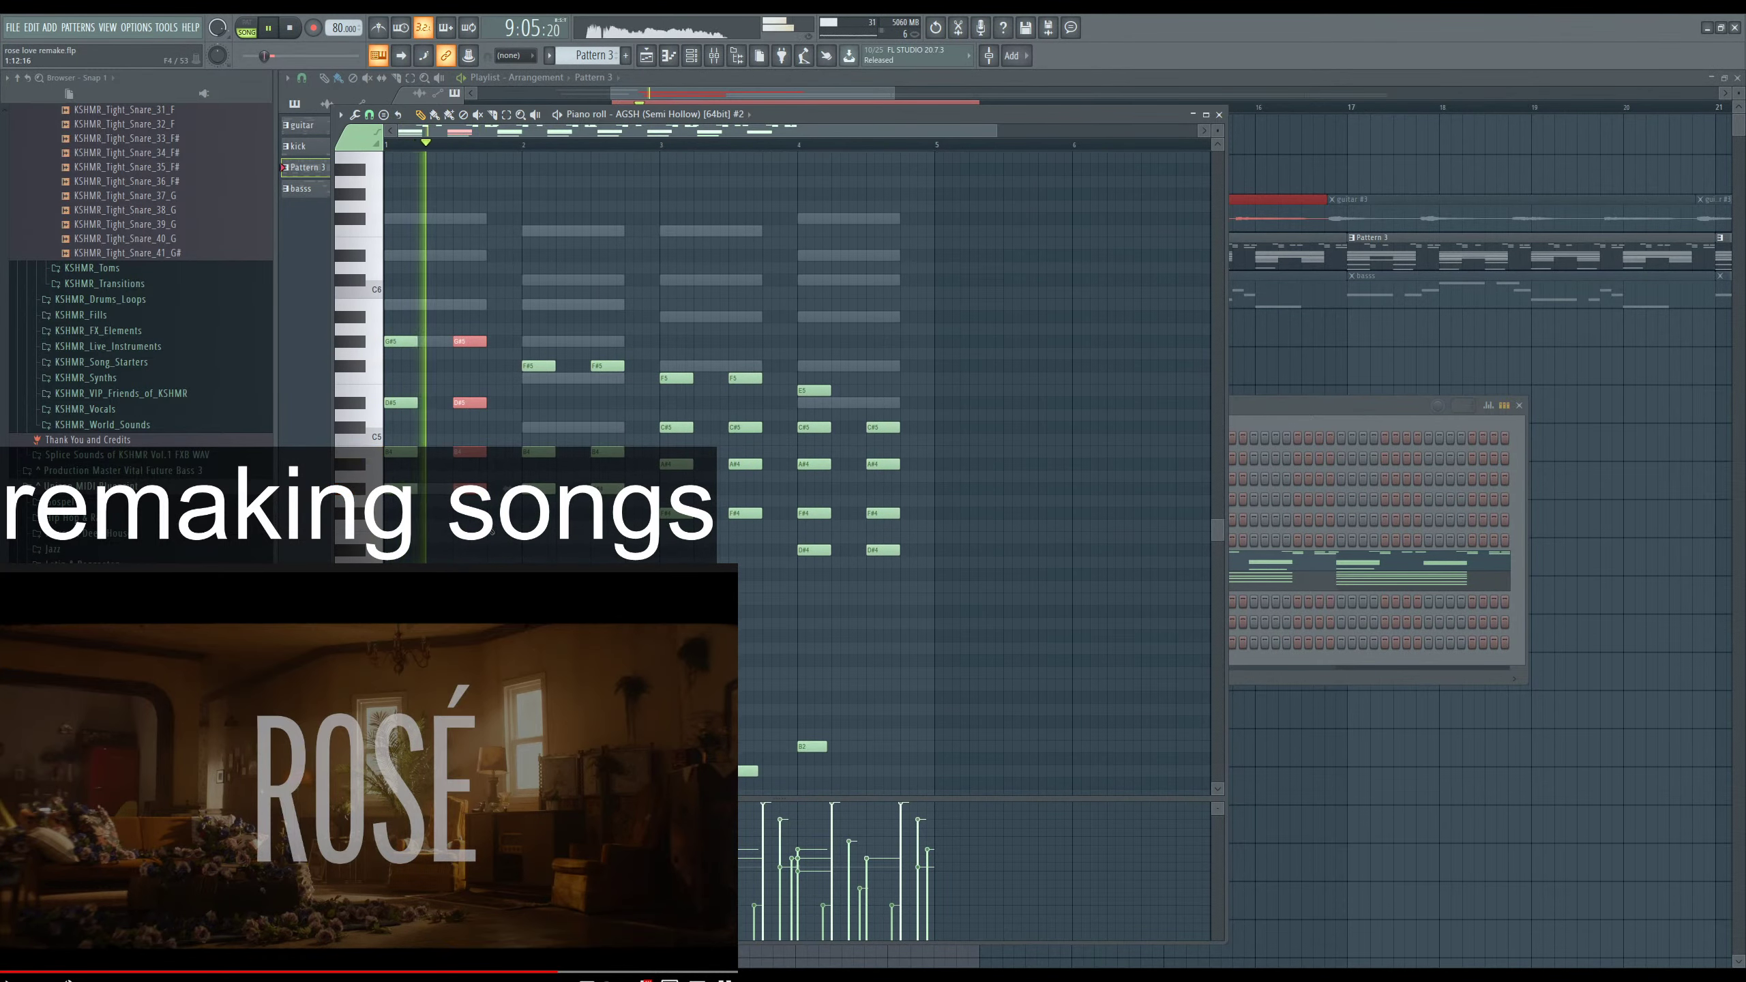
left_click_drag(423, 318, 388, 695)
Select the chord notes in bars 2 to 4 and reduce their velocities slightly.
scroll(391, 648, "down", 3)
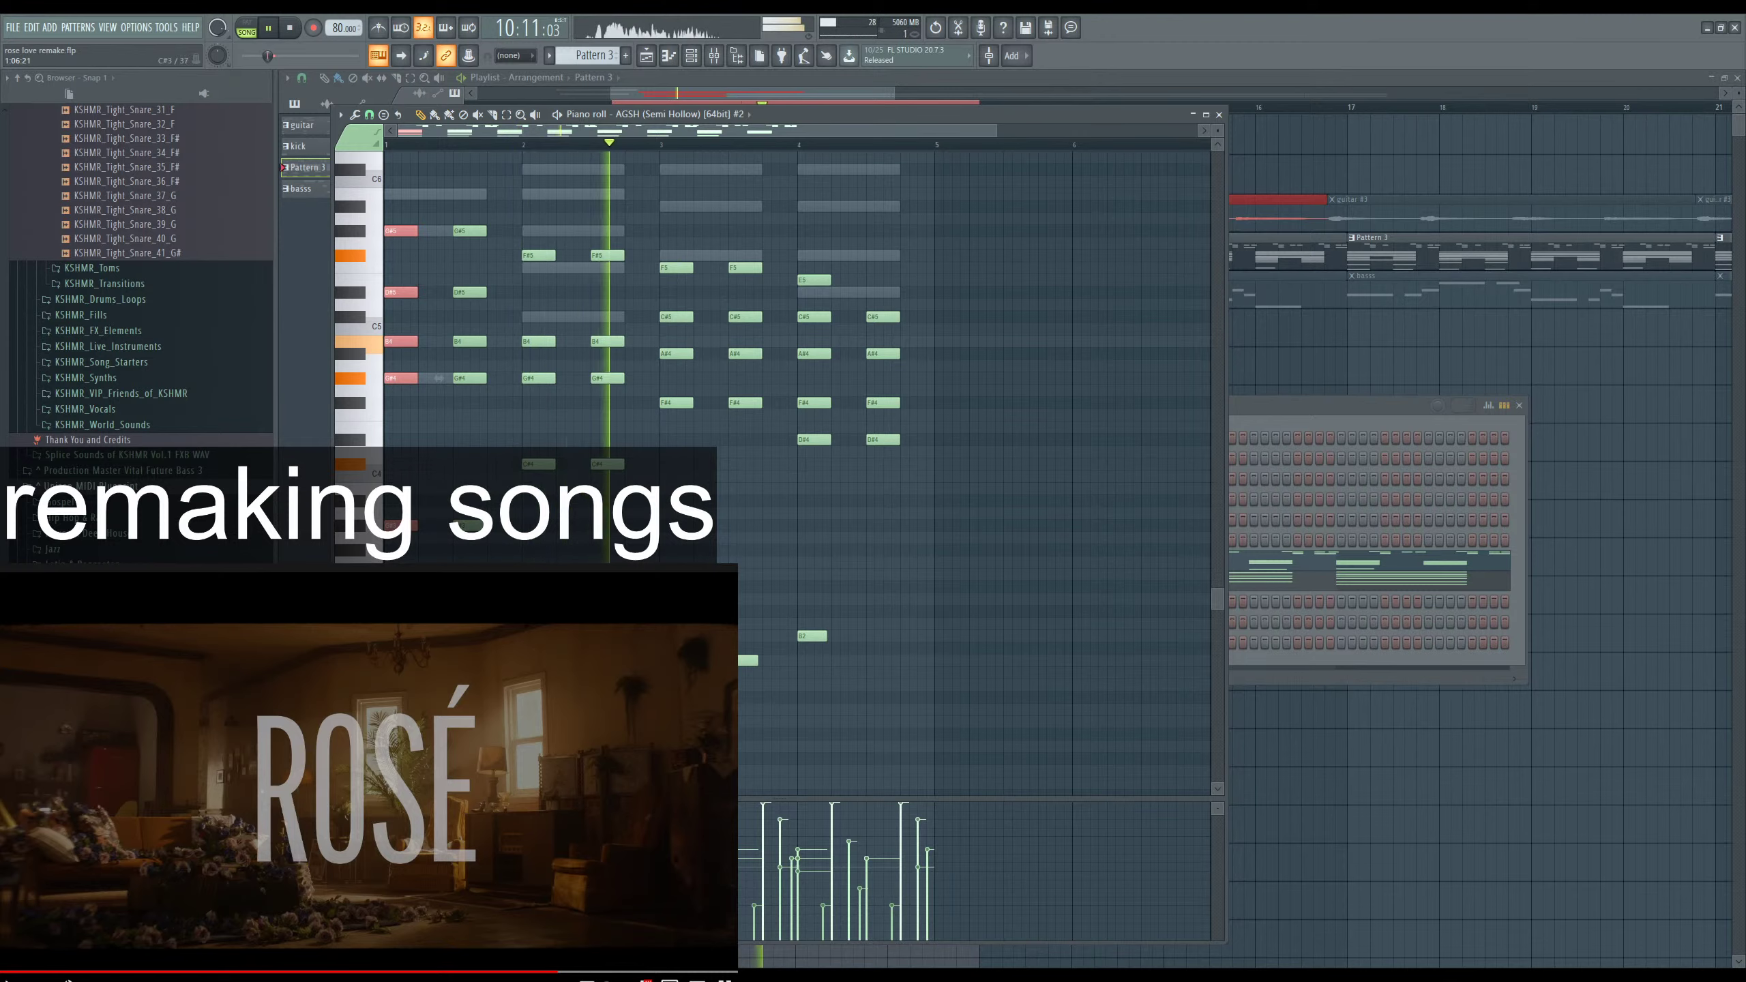
left_click_drag(514, 213, 966, 555)
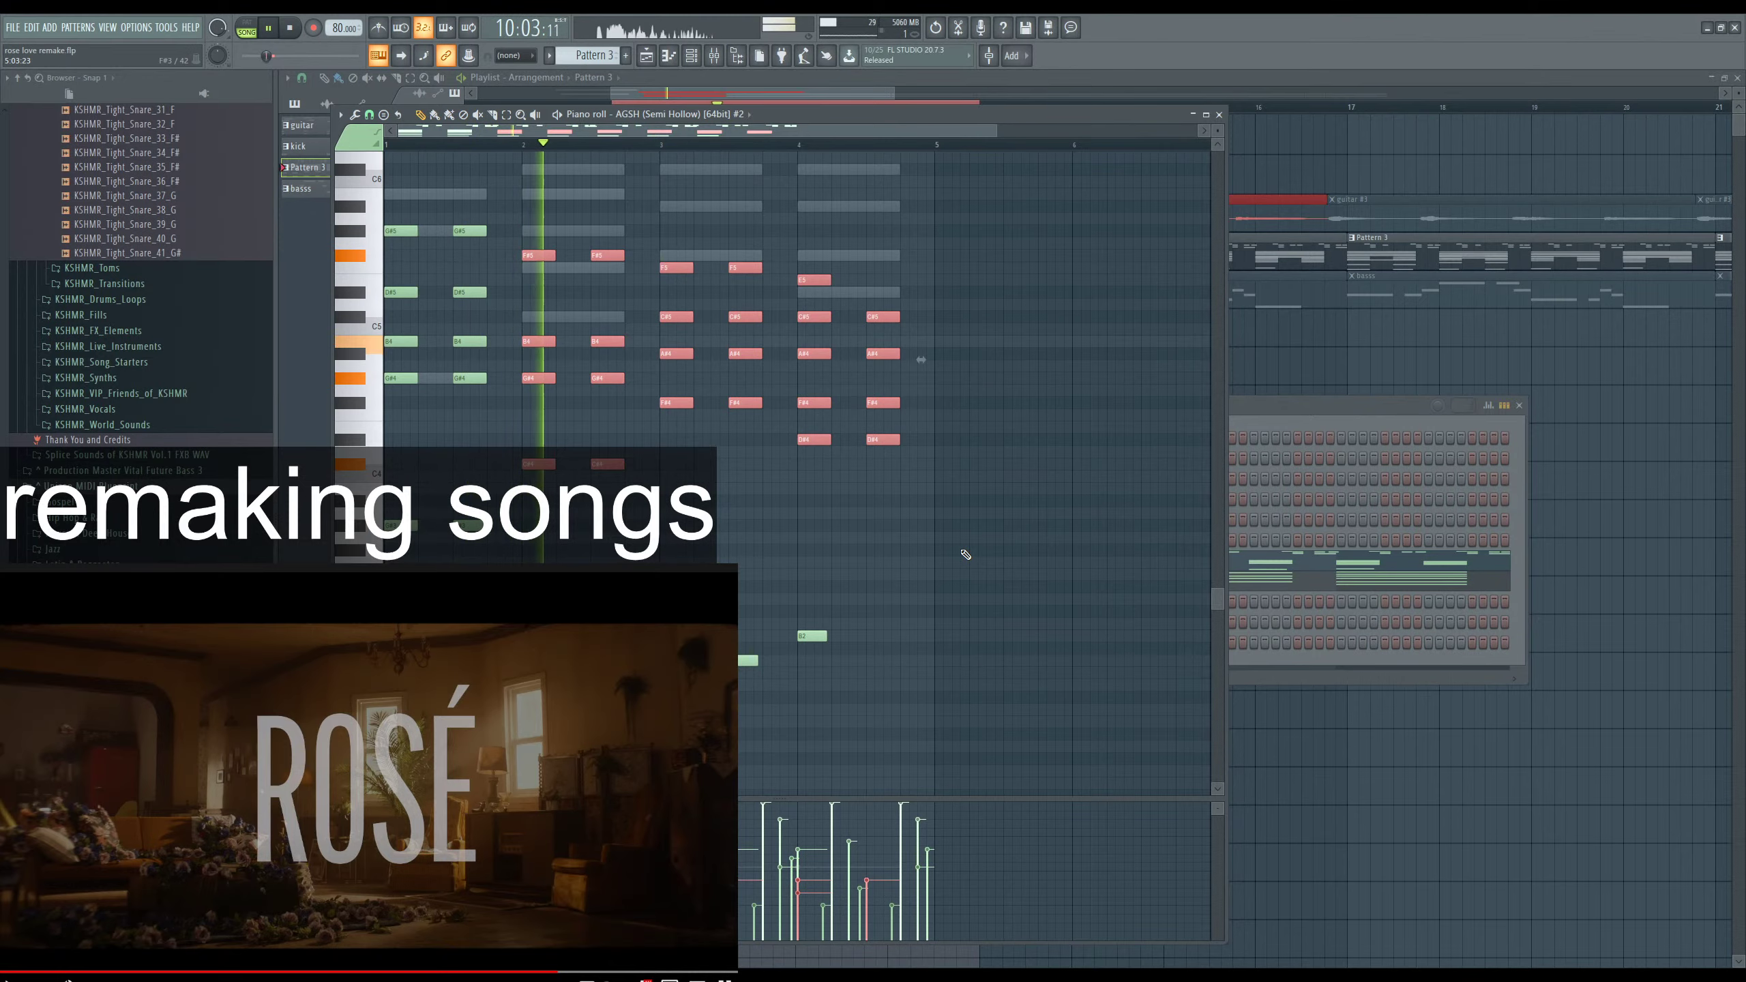
Deselect the chords and lower the velocities of the loudest short high notes in Pattern 3.
scroll(966, 554, "up", 10)
scroll(730, 444, "up", 1)
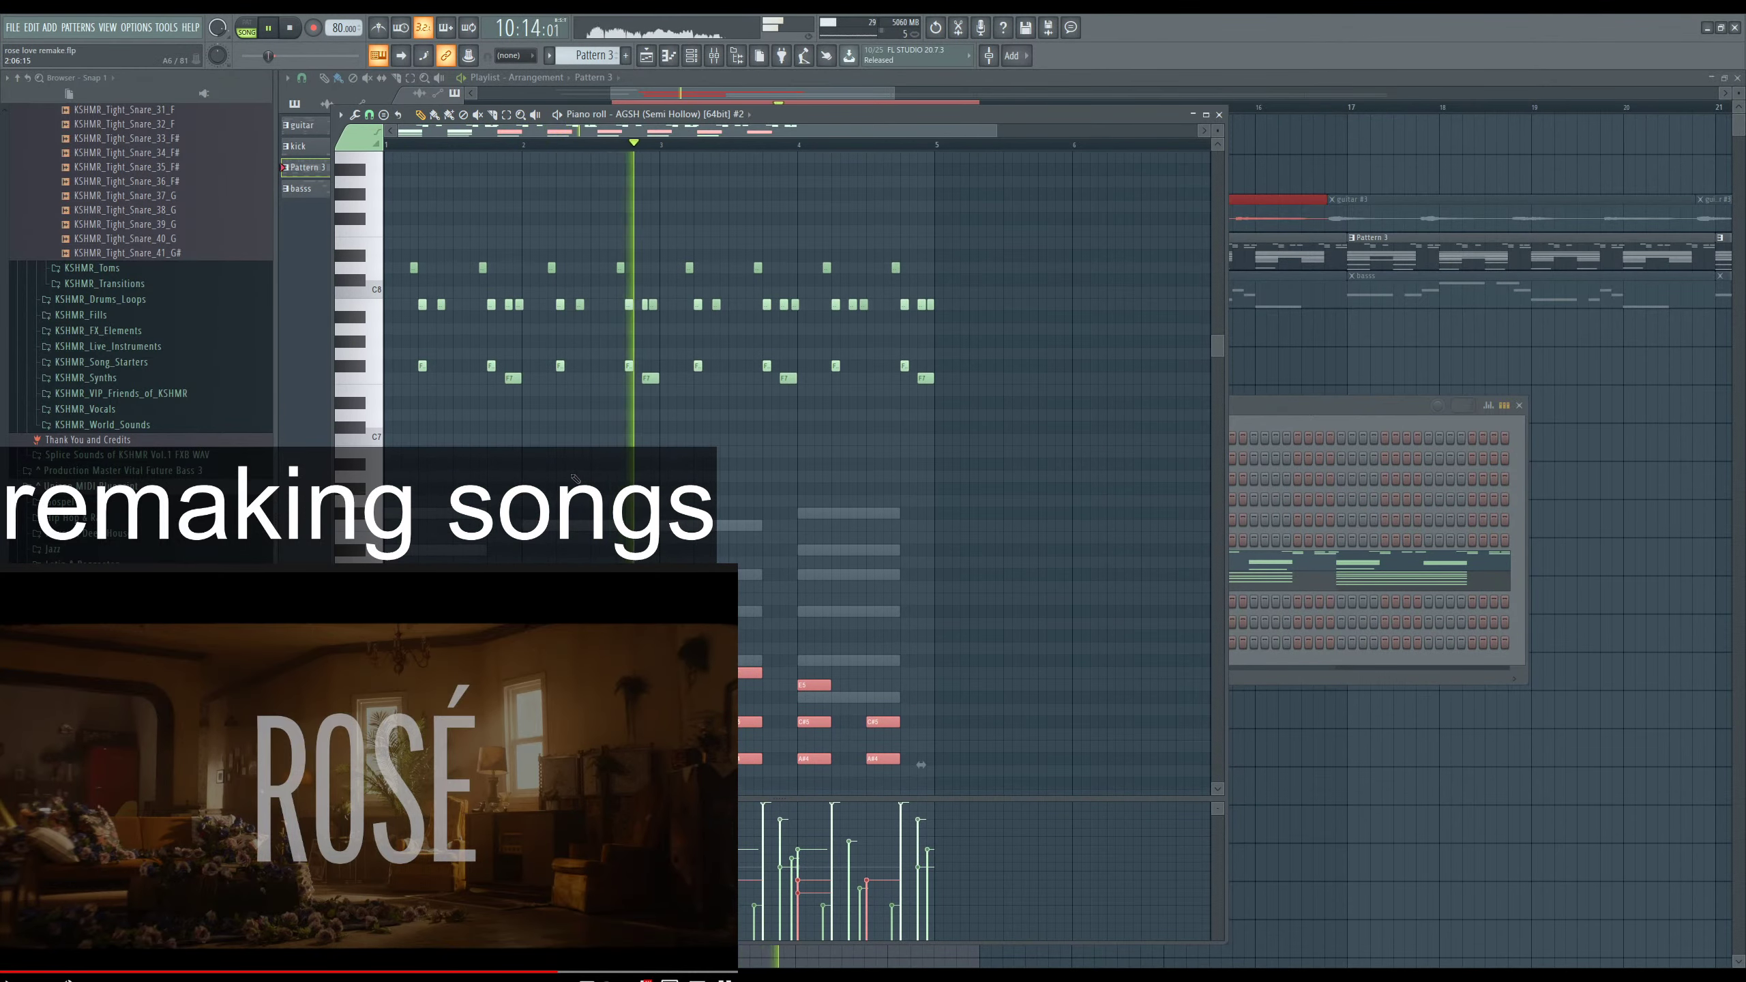
scroll(738, 450, "down", 1)
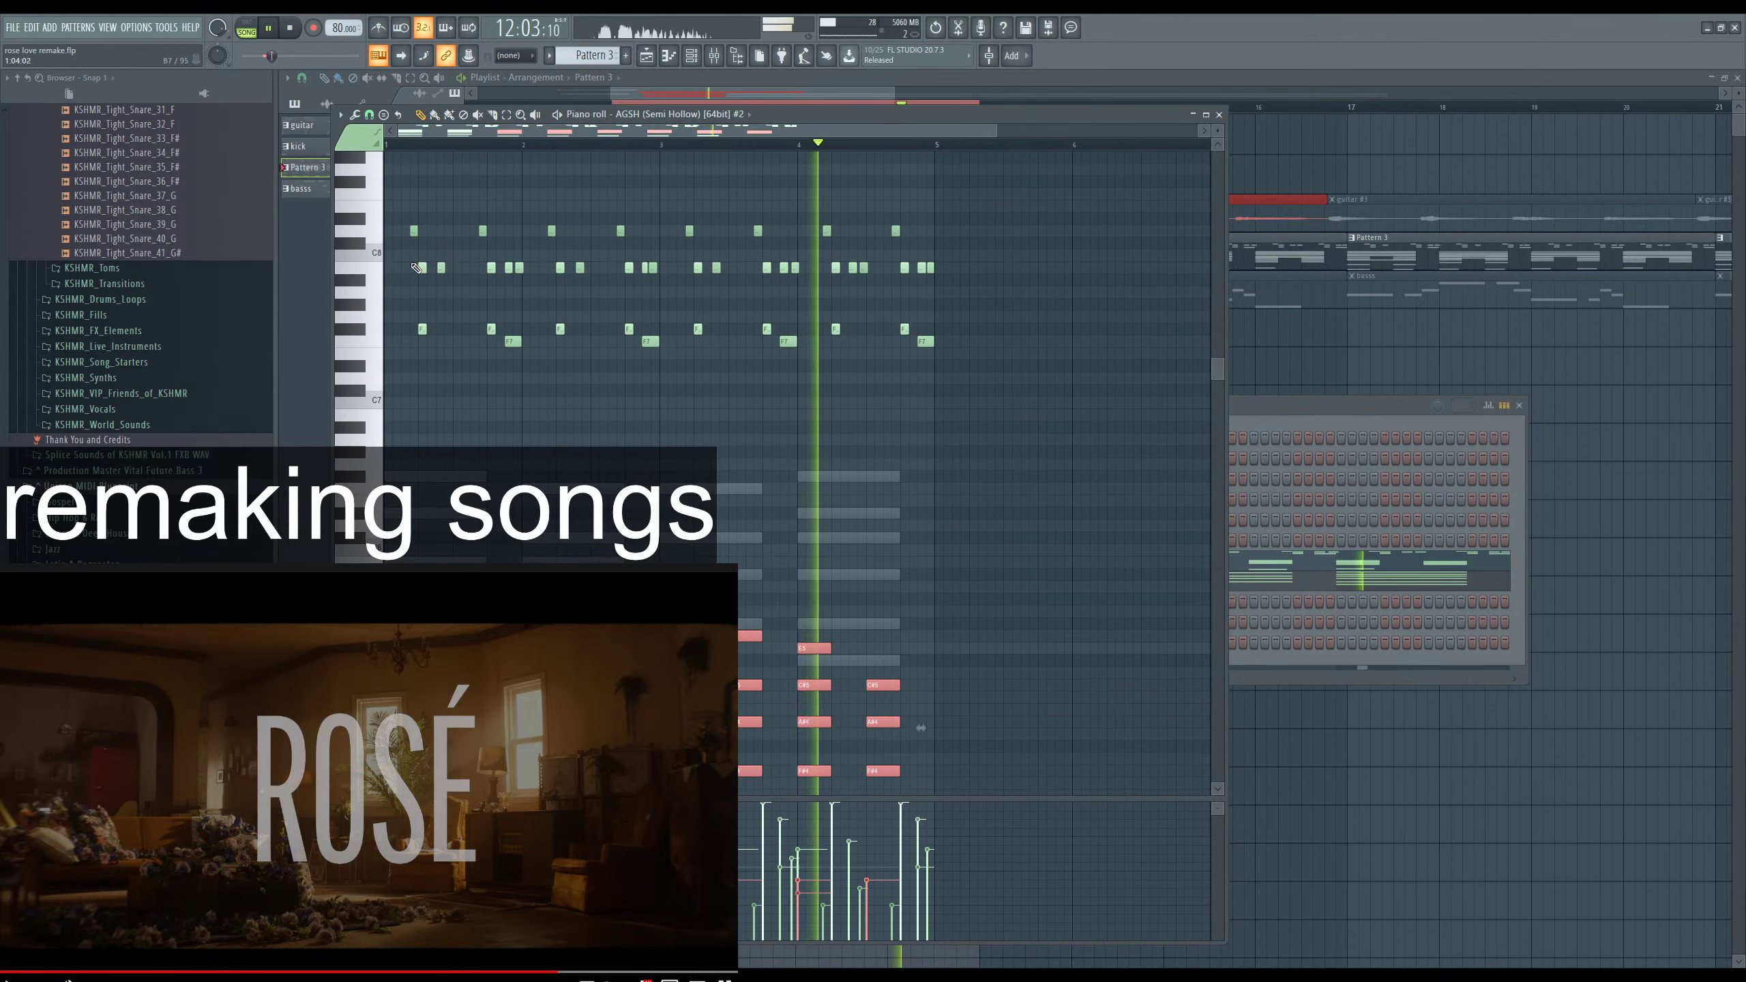
scroll(411, 298, "up", 2, "ctrl")
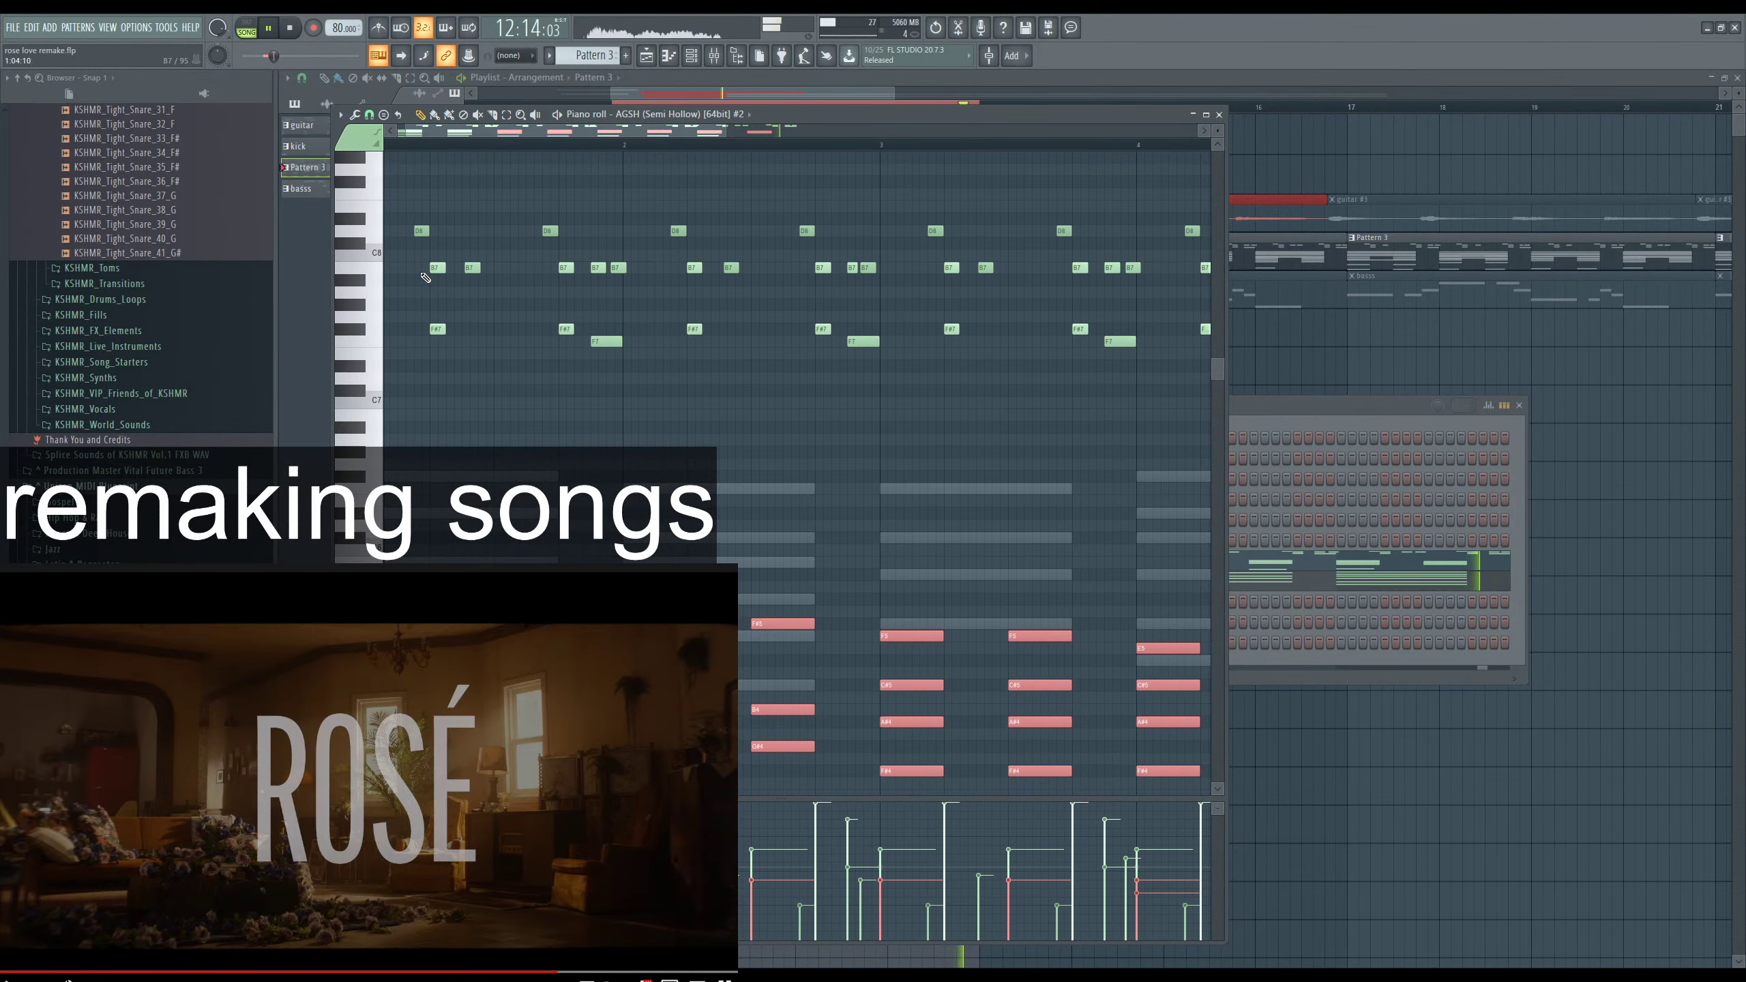
left_click(425, 277)
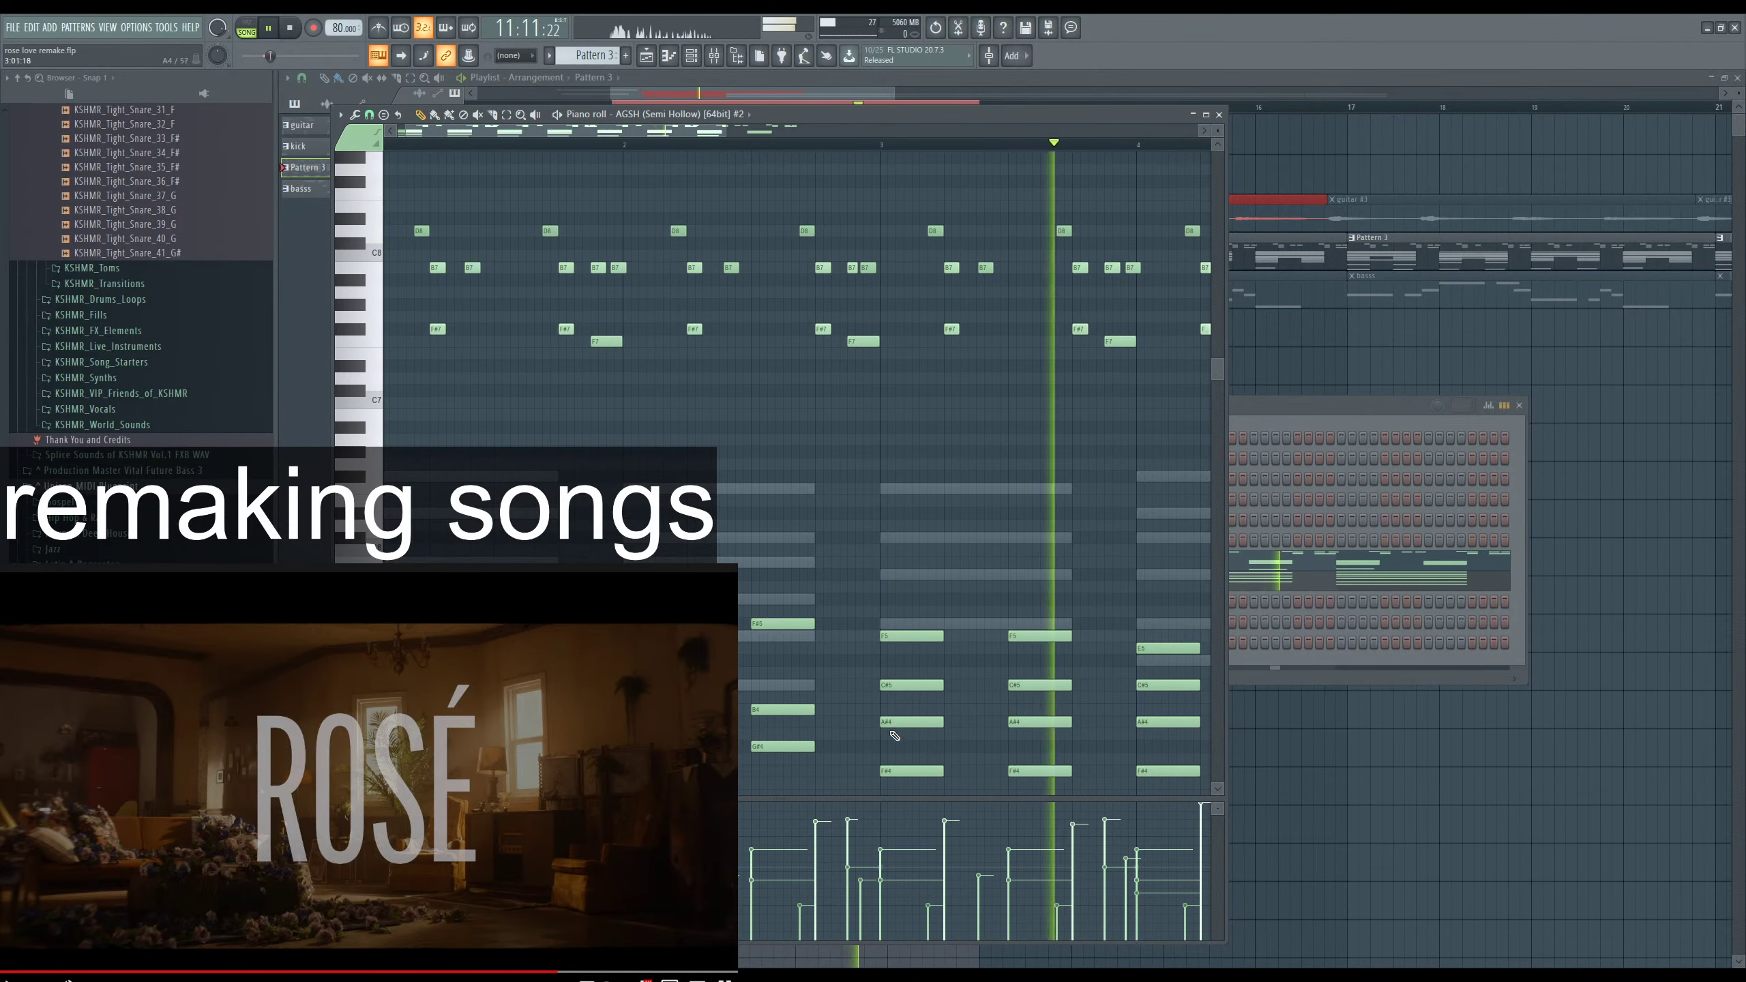
scroll(895, 736, "down", 2)
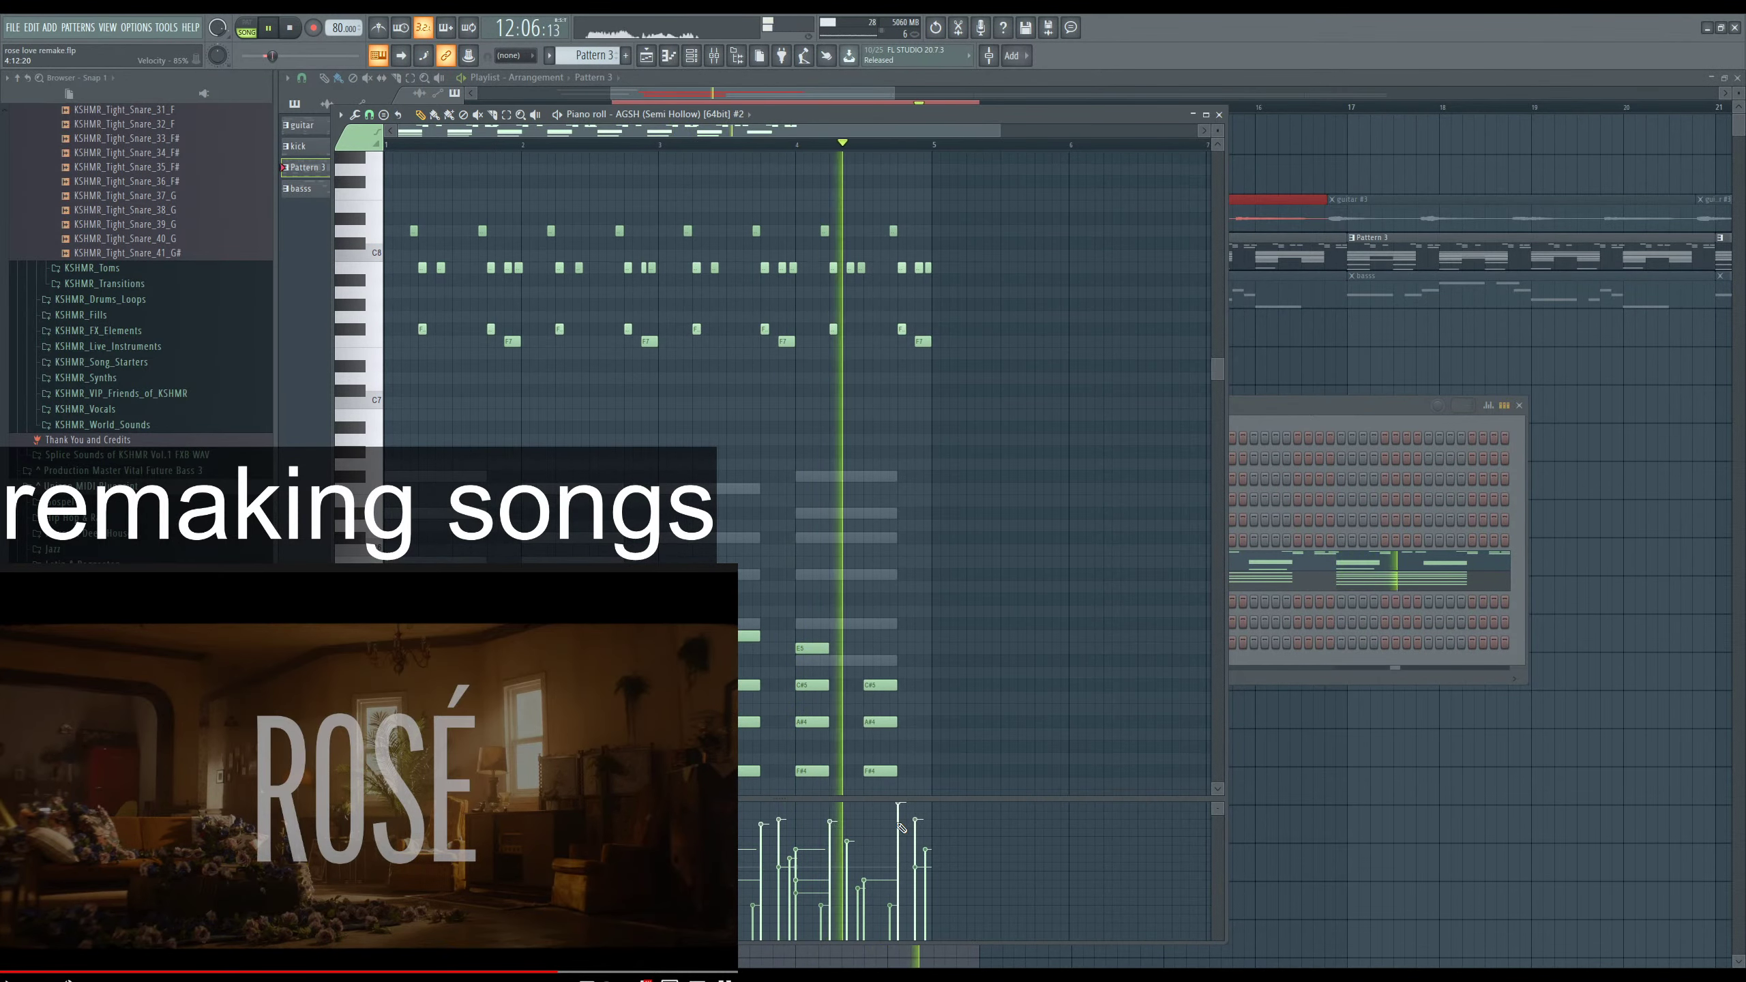
Add a G5 note to each of the two chords in bar 4 and select the first one.
scroll(962, 626, "down", 4)
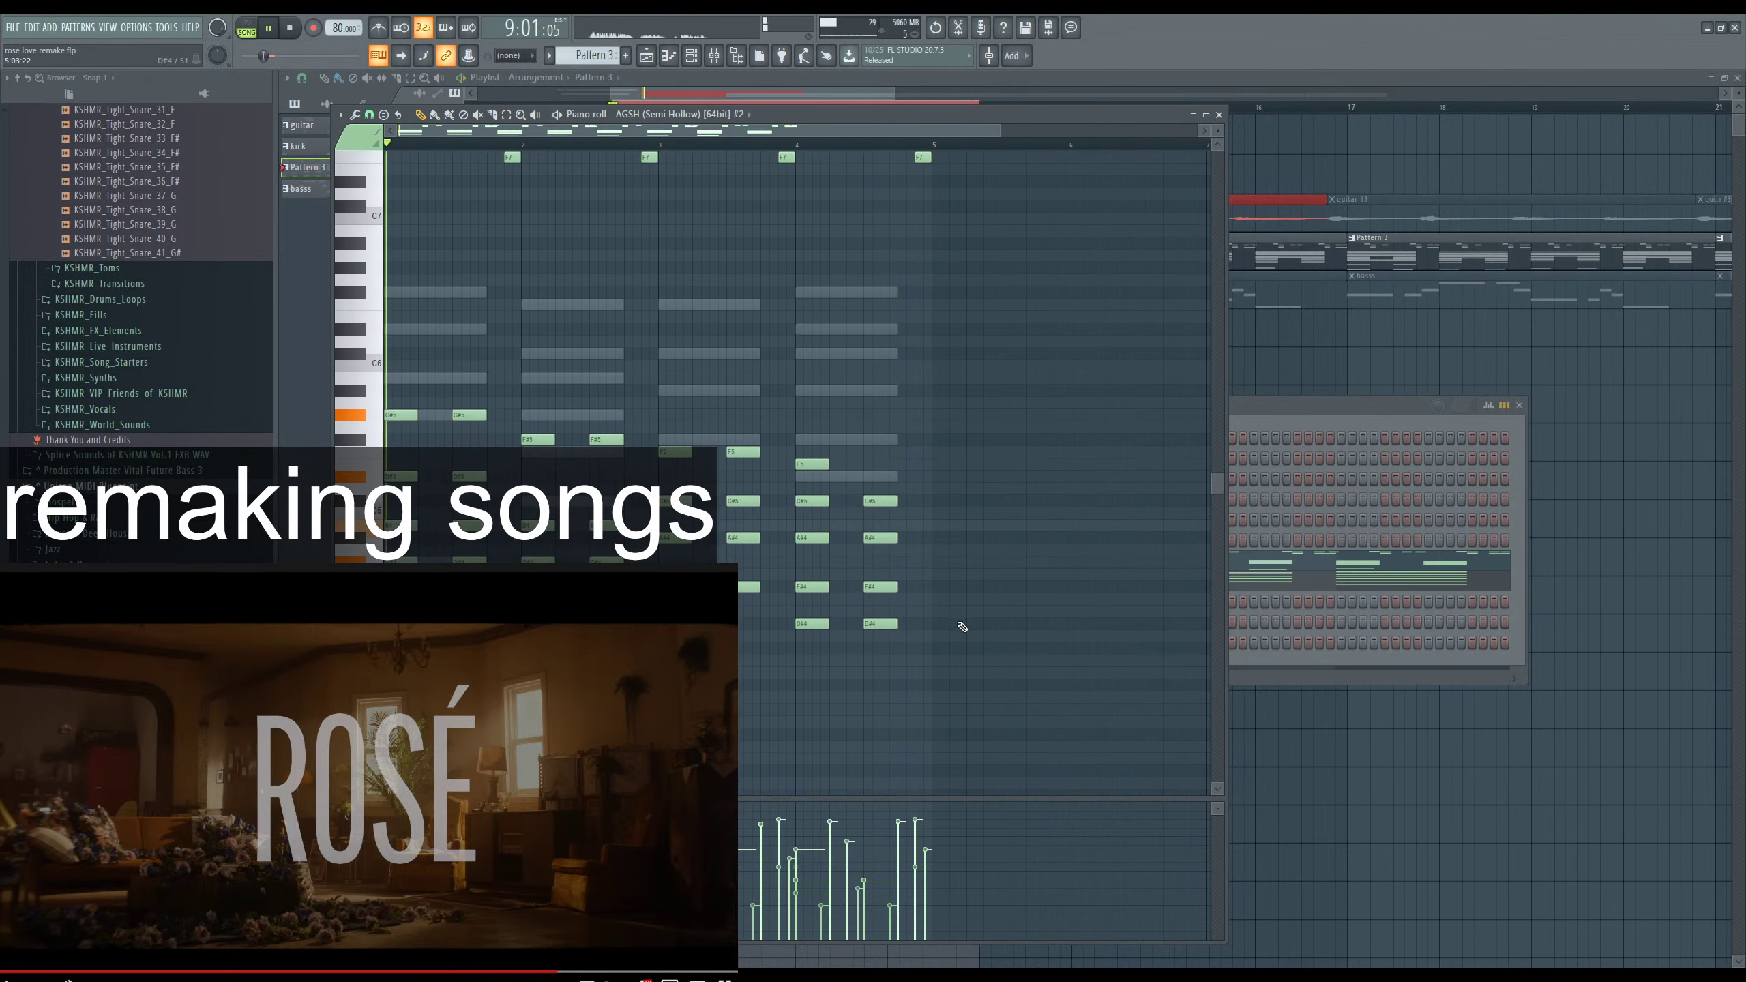
scroll(875, 482, "up", 2)
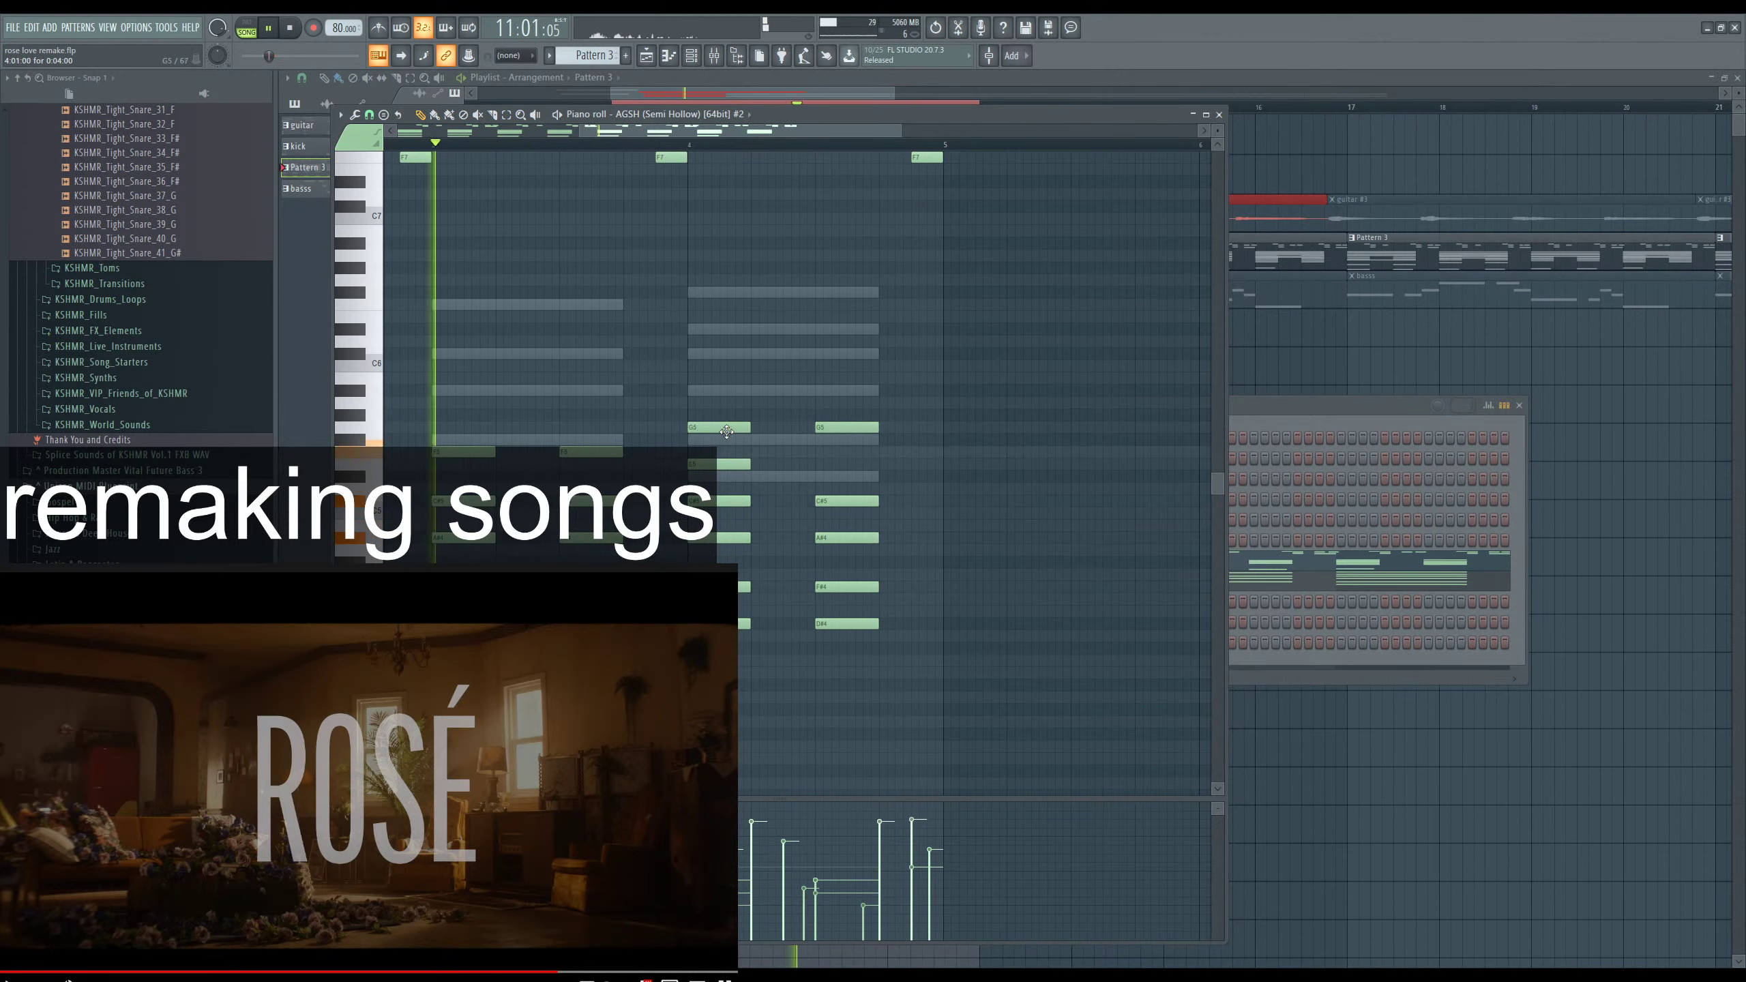
left_click(720, 428)
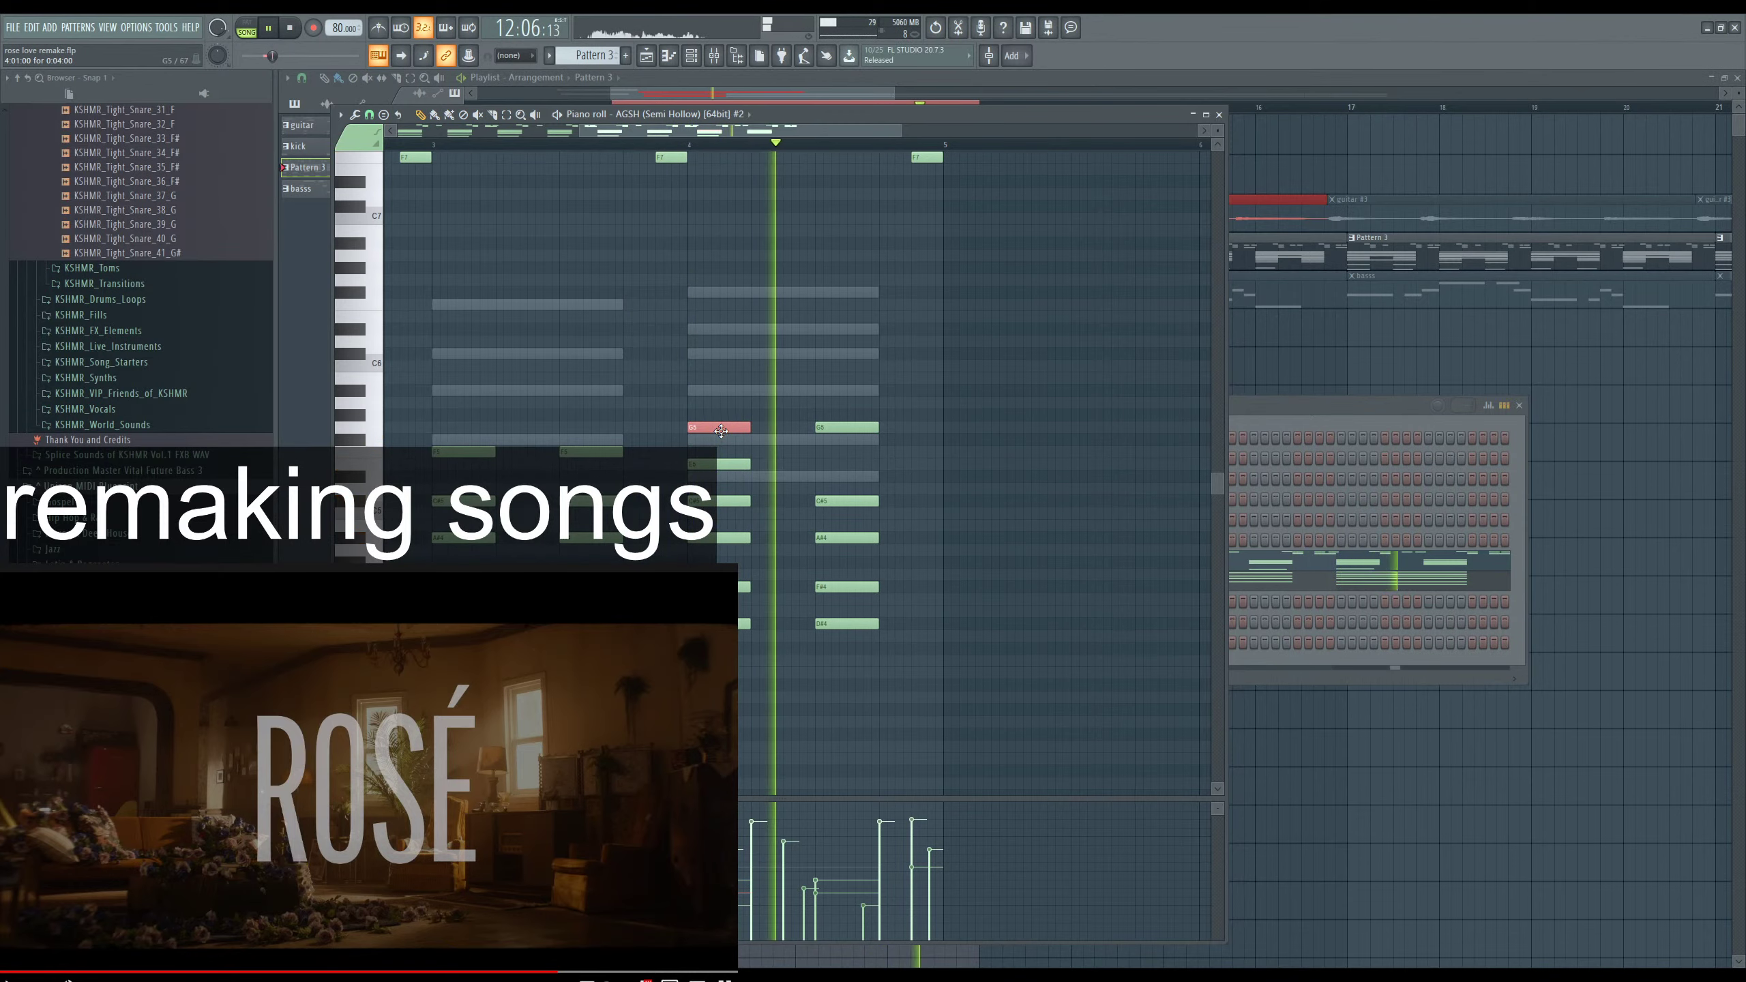
In bar 4's second chord, lower the top note to F#5 and add D#5 and B2 notes while replaying the loop.
key("space")
key("space")
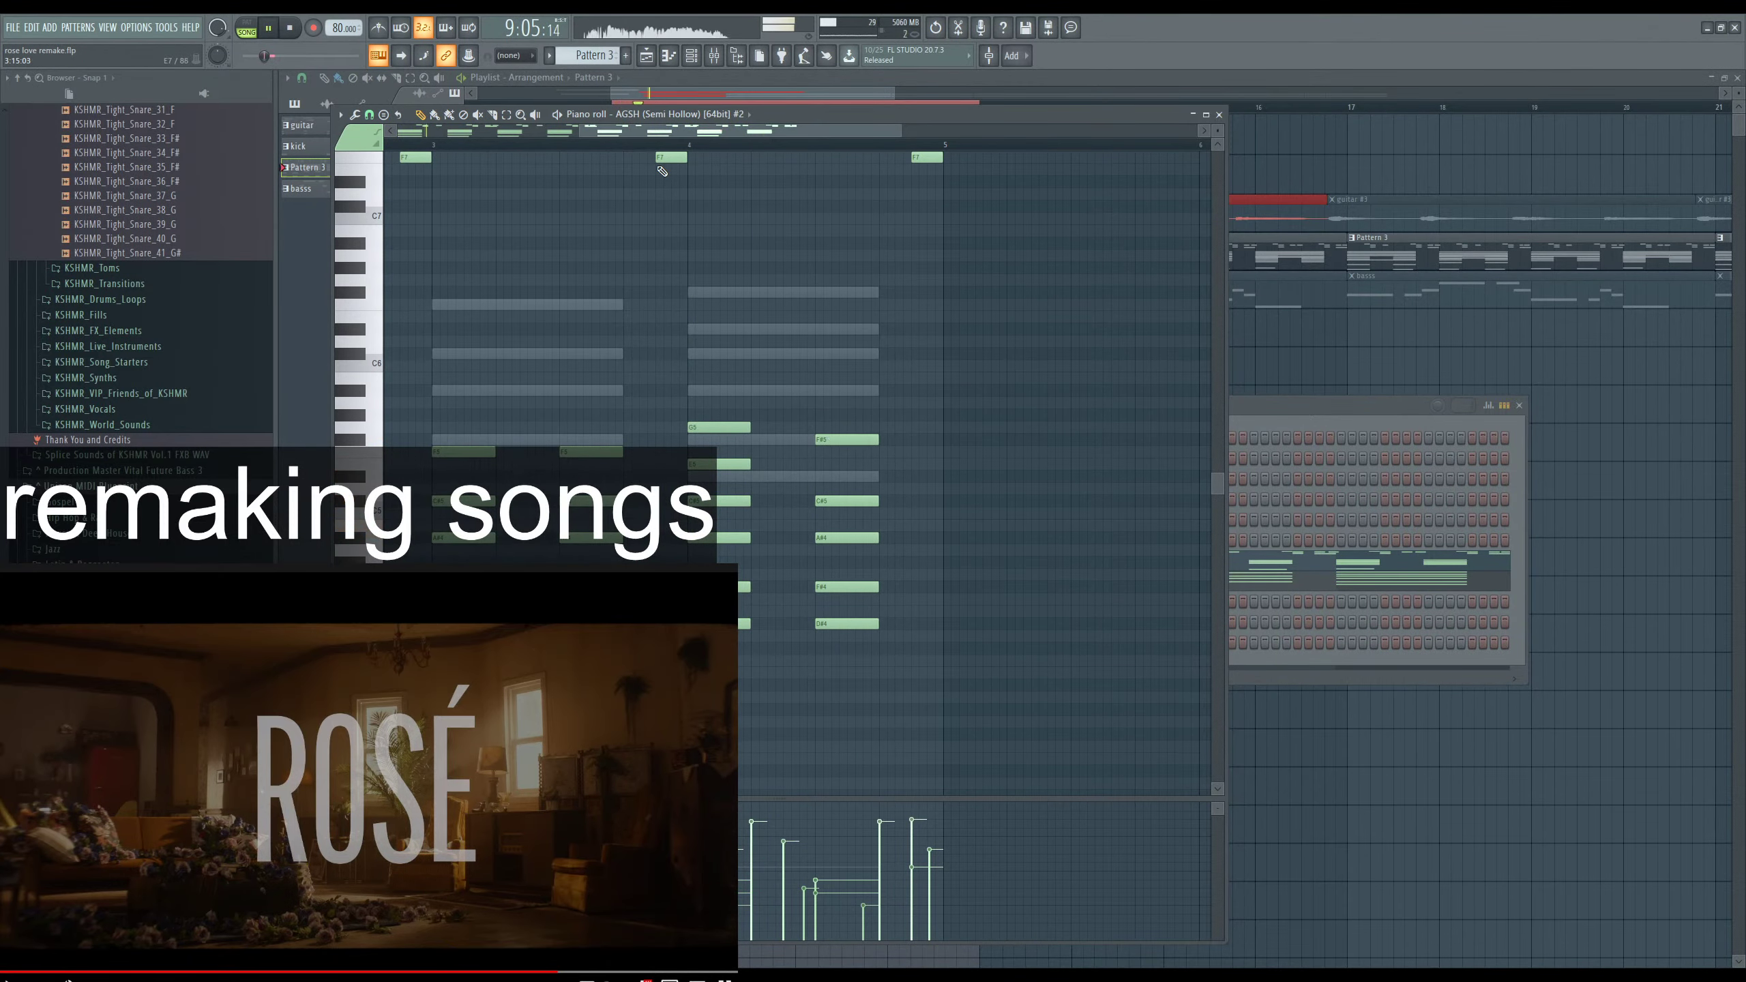
scroll(1041, 539, "down", 4)
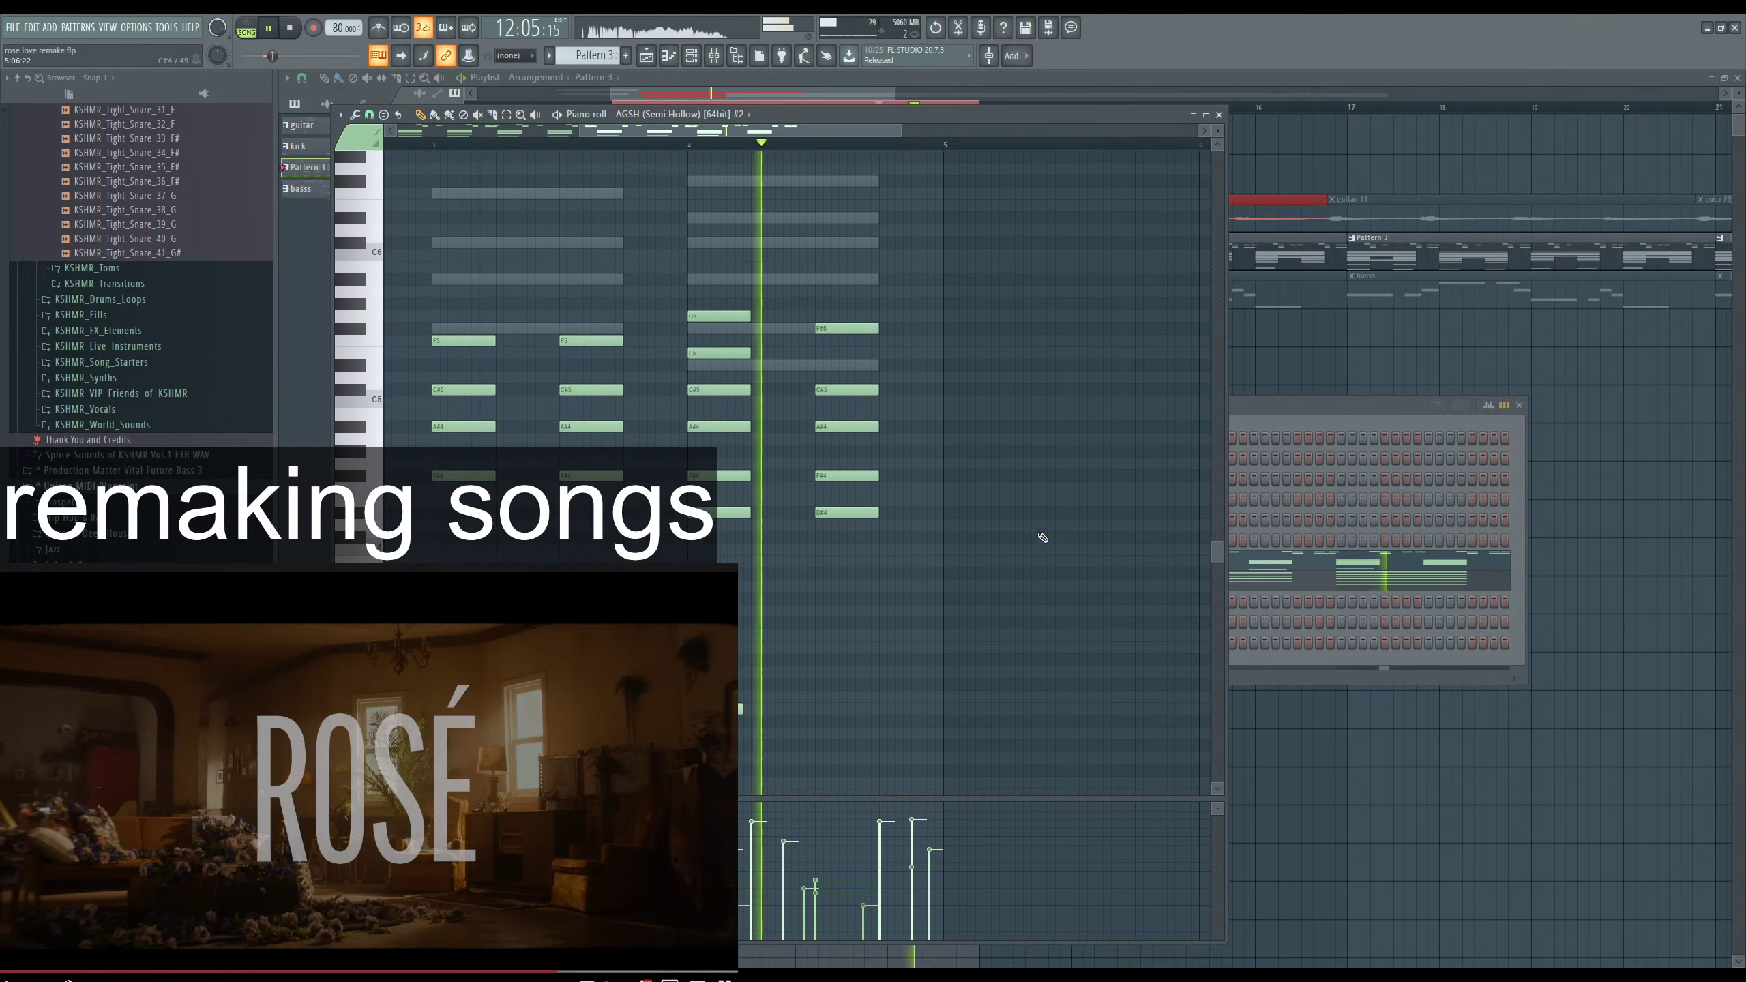
left_click(823, 715)
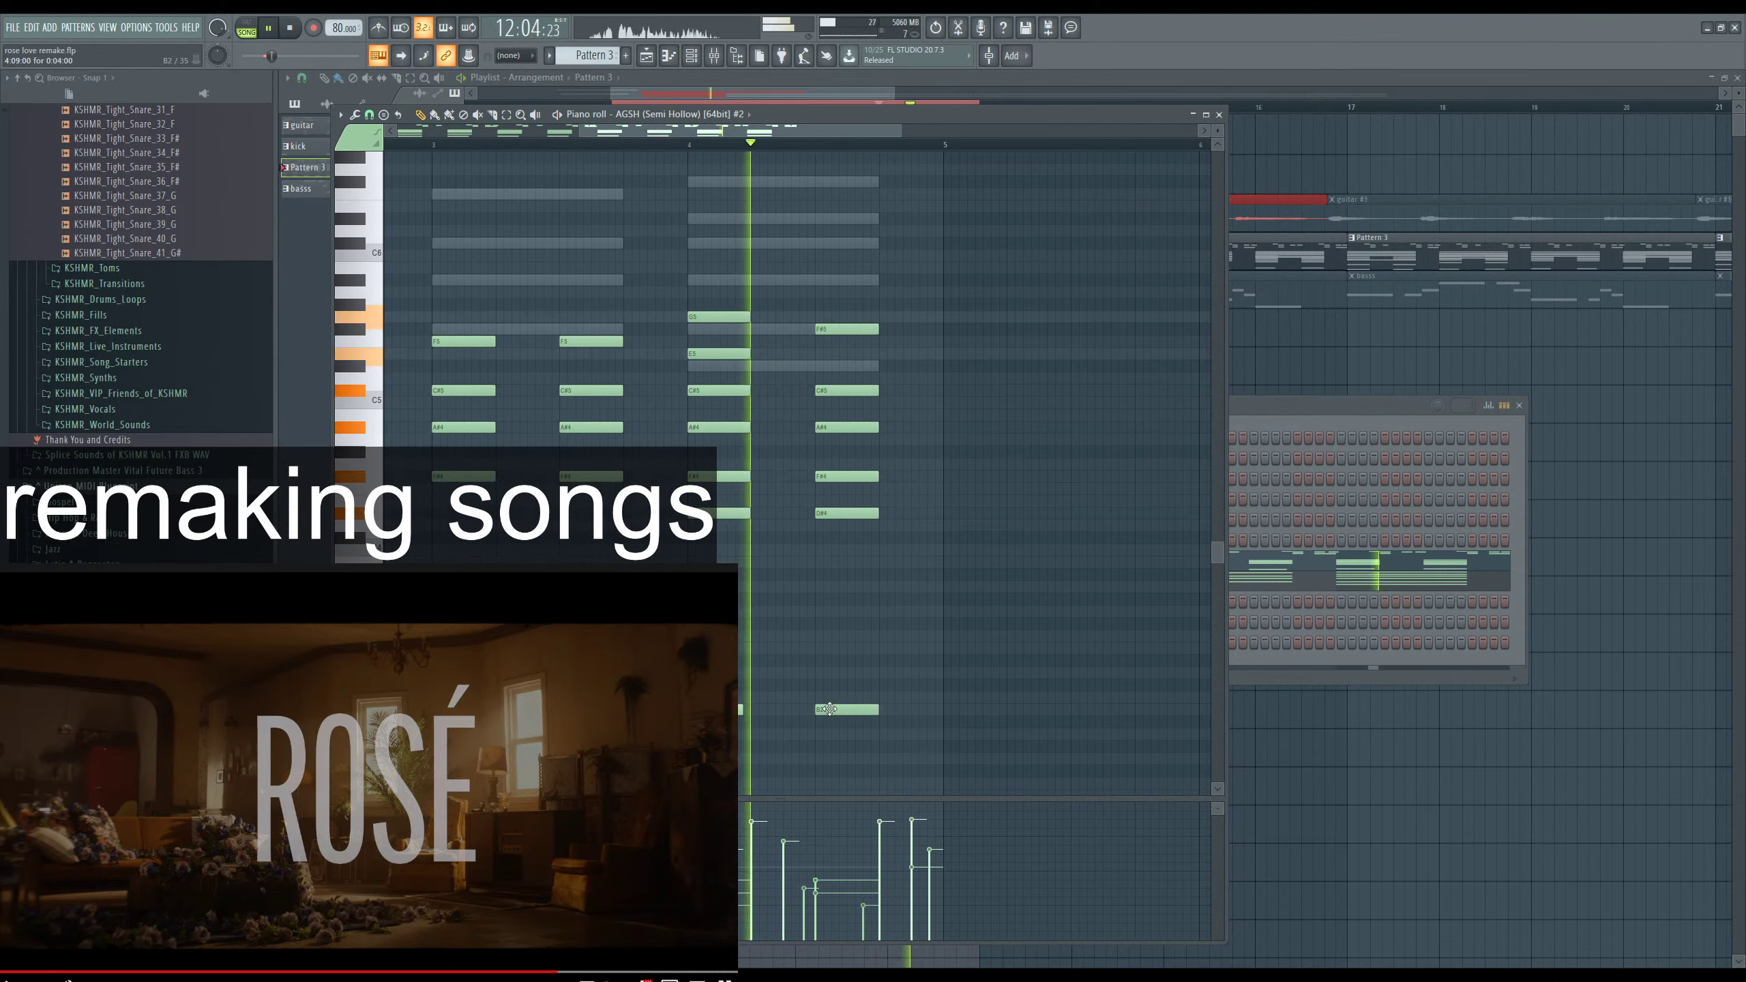
key("space")
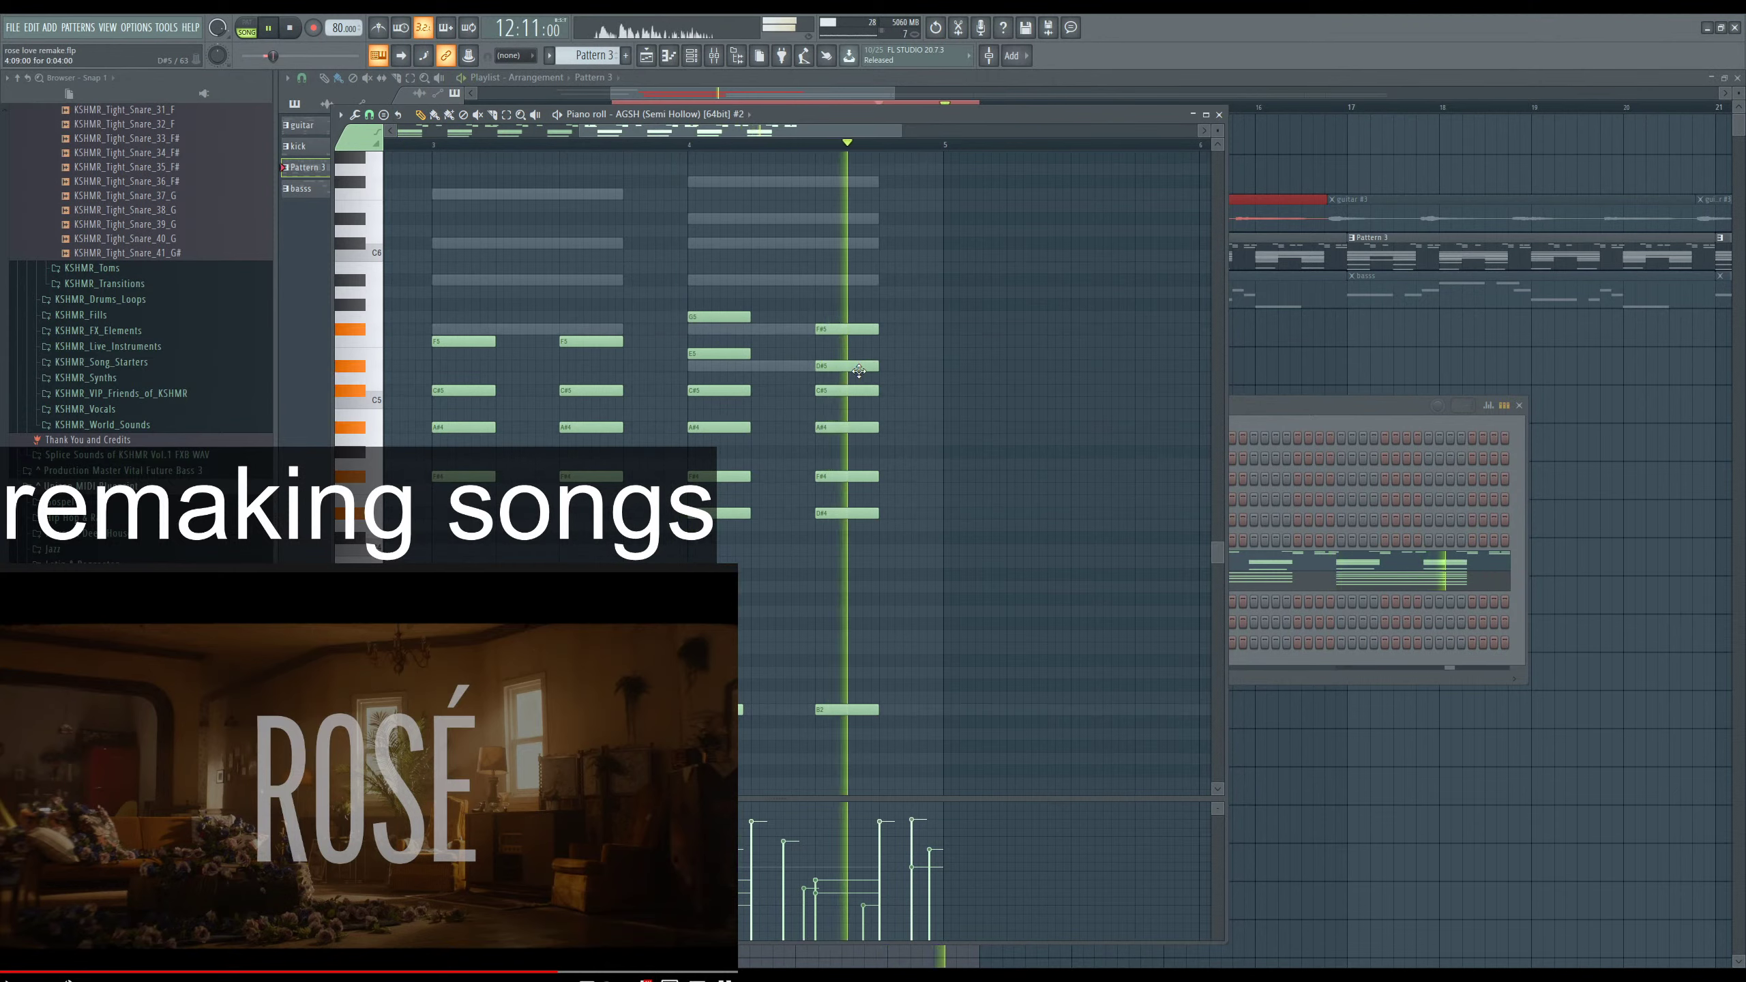
Replace the F#5 in bar 4's second chord with a G5 and lower the chord's bass note to A2.
right_click(843, 329)
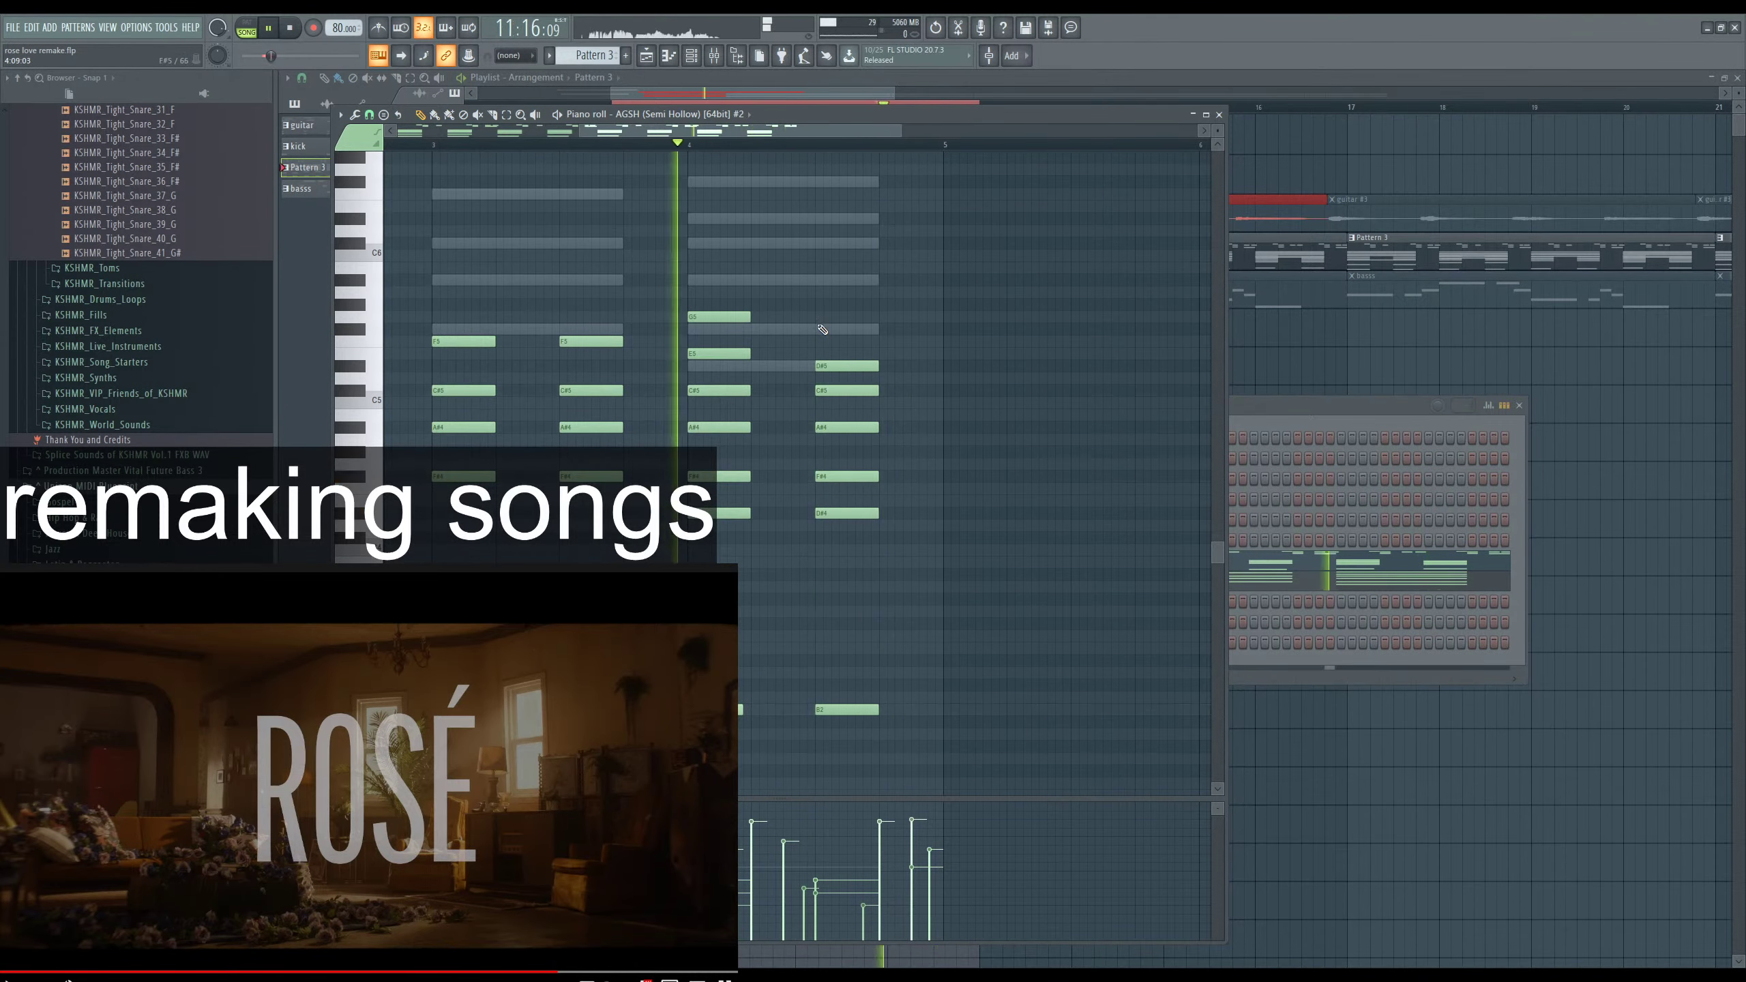
left_click(842, 317)
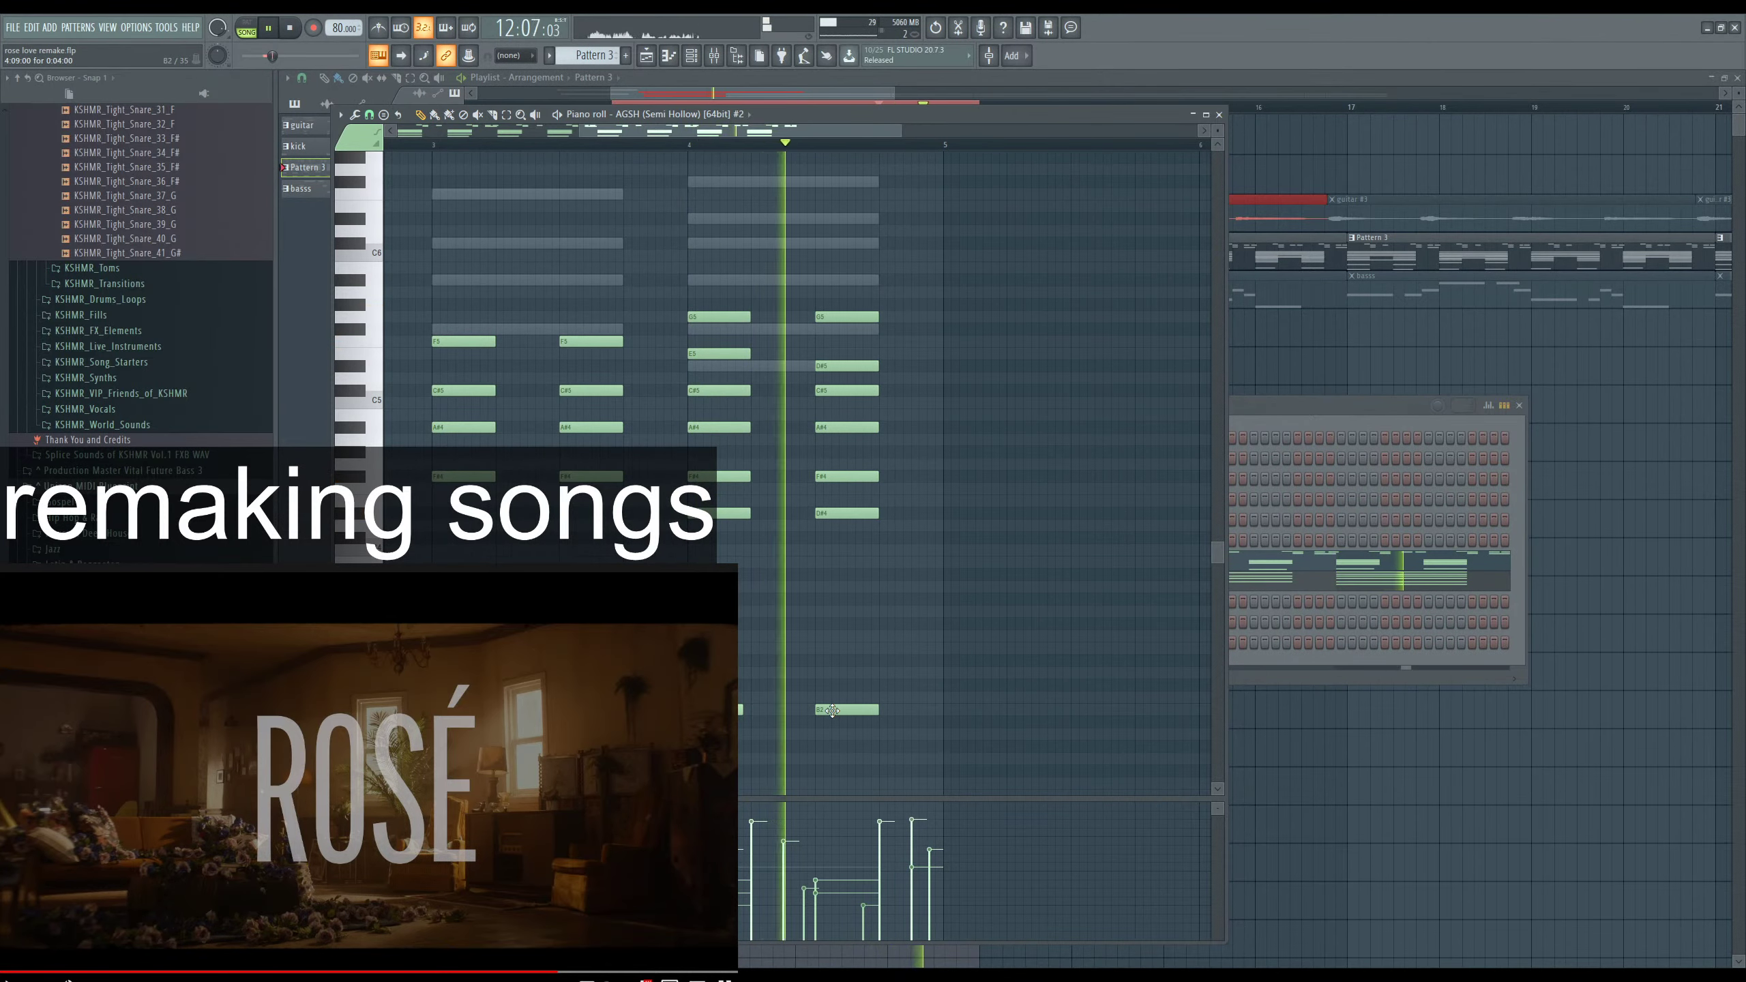
left_click_drag(833, 711, 831, 736)
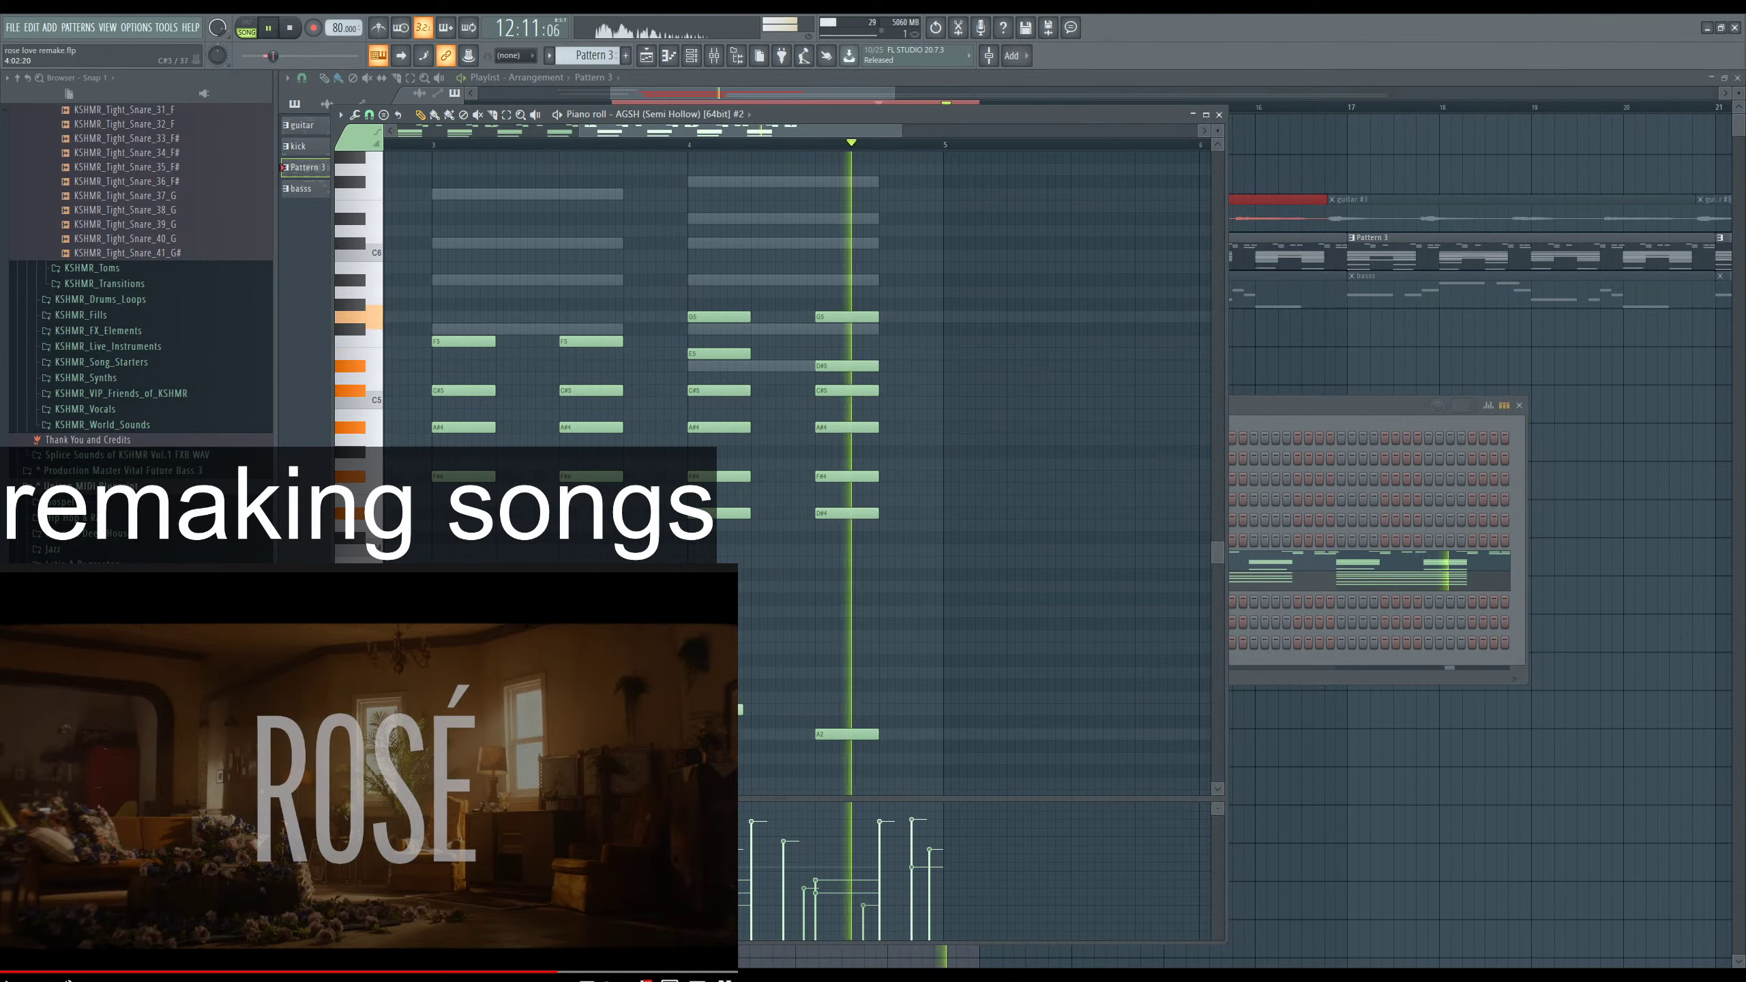
Save the project from the playlist and reopen the Pattern 3 clip's notes in the piano roll.
scroll(881, 612, "down", 2)
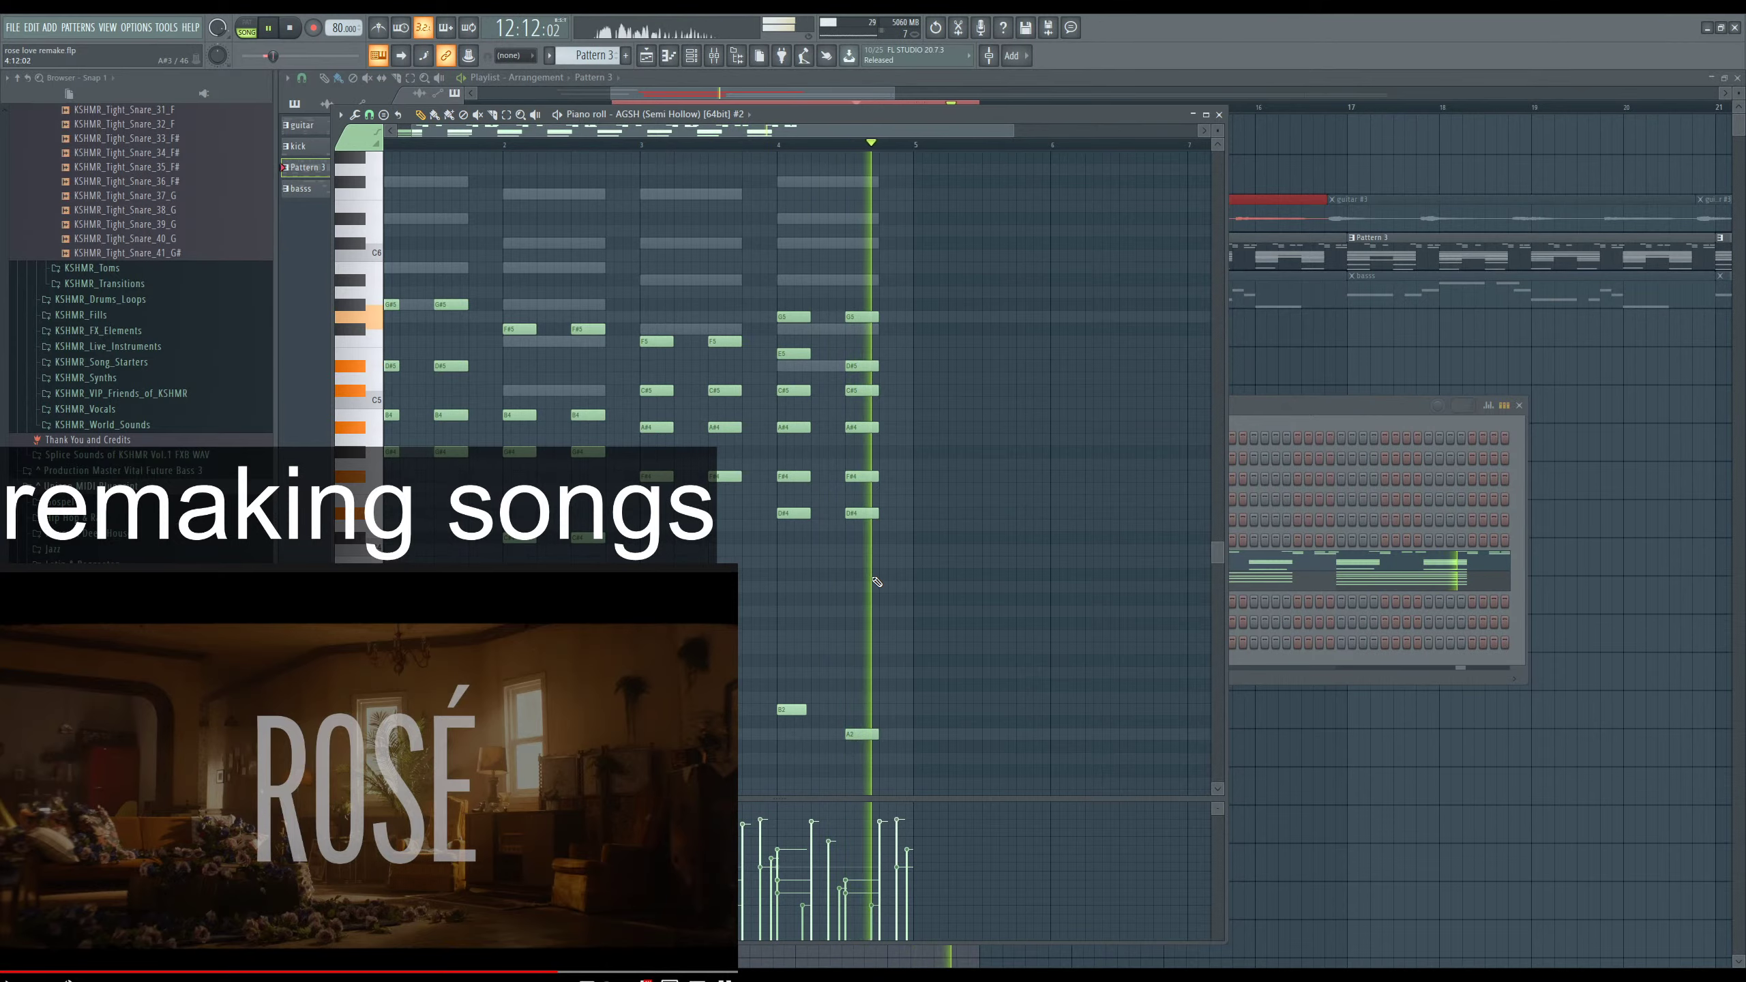
key("F5")
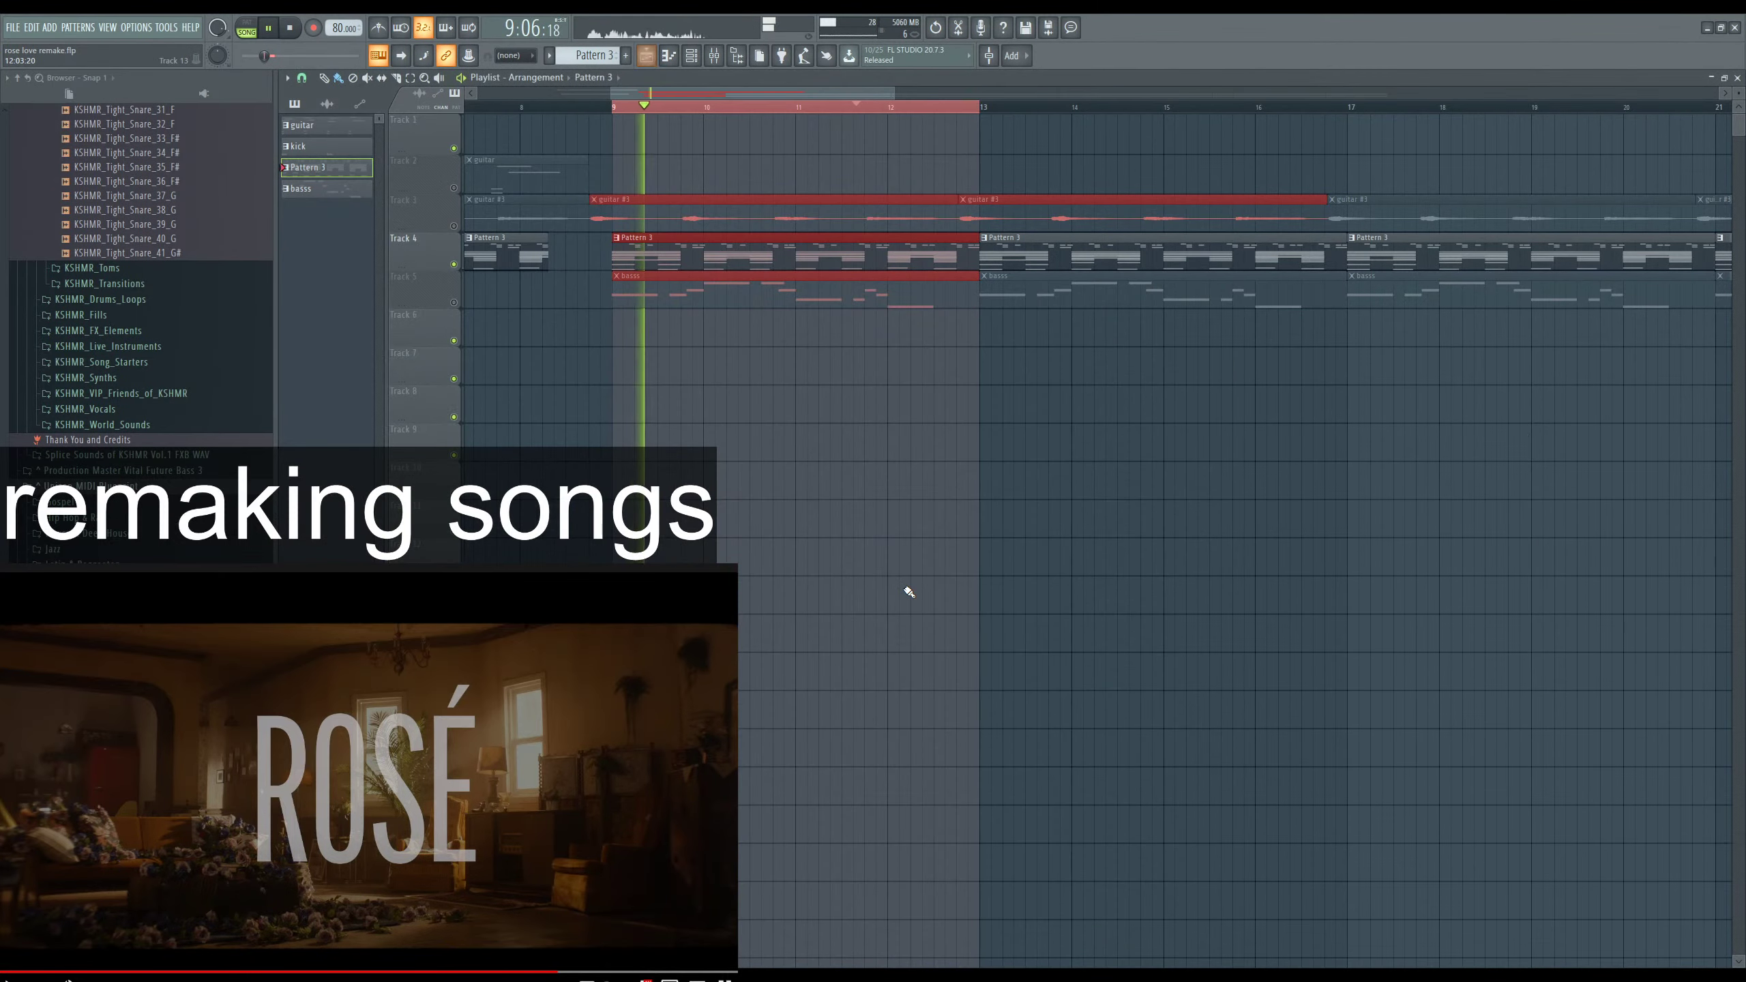
scroll(908, 588, "down", 2)
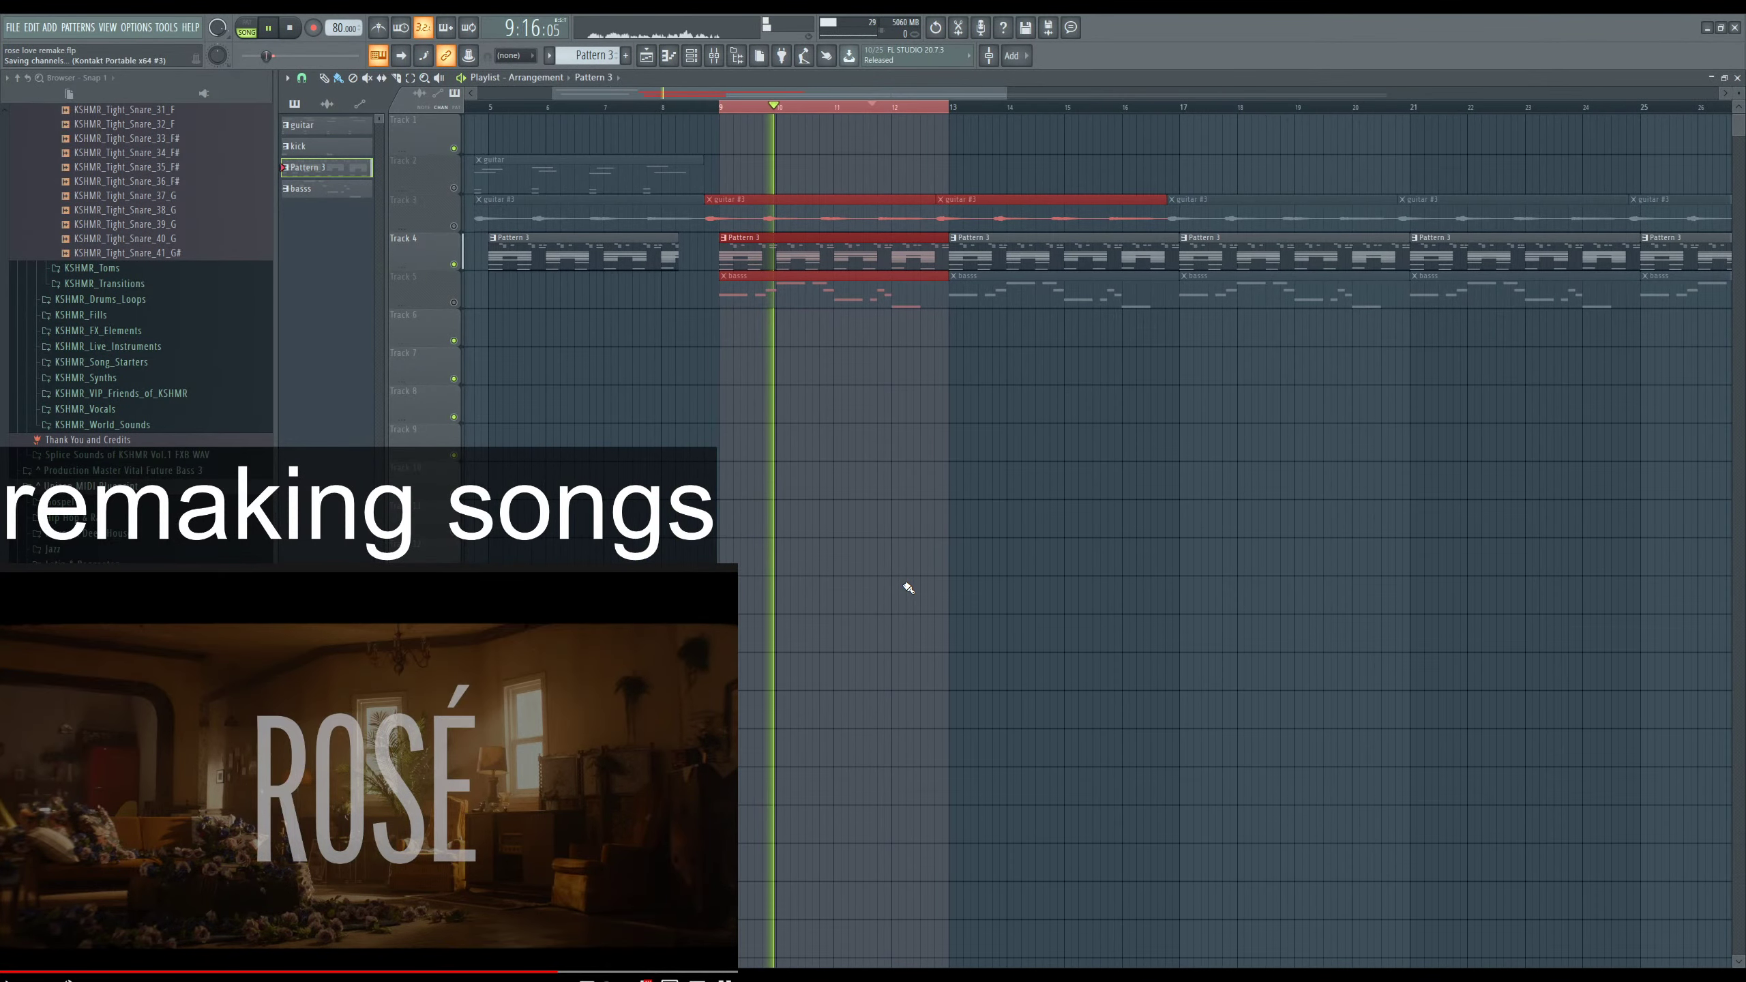
scroll(718, 138, "up", 2)
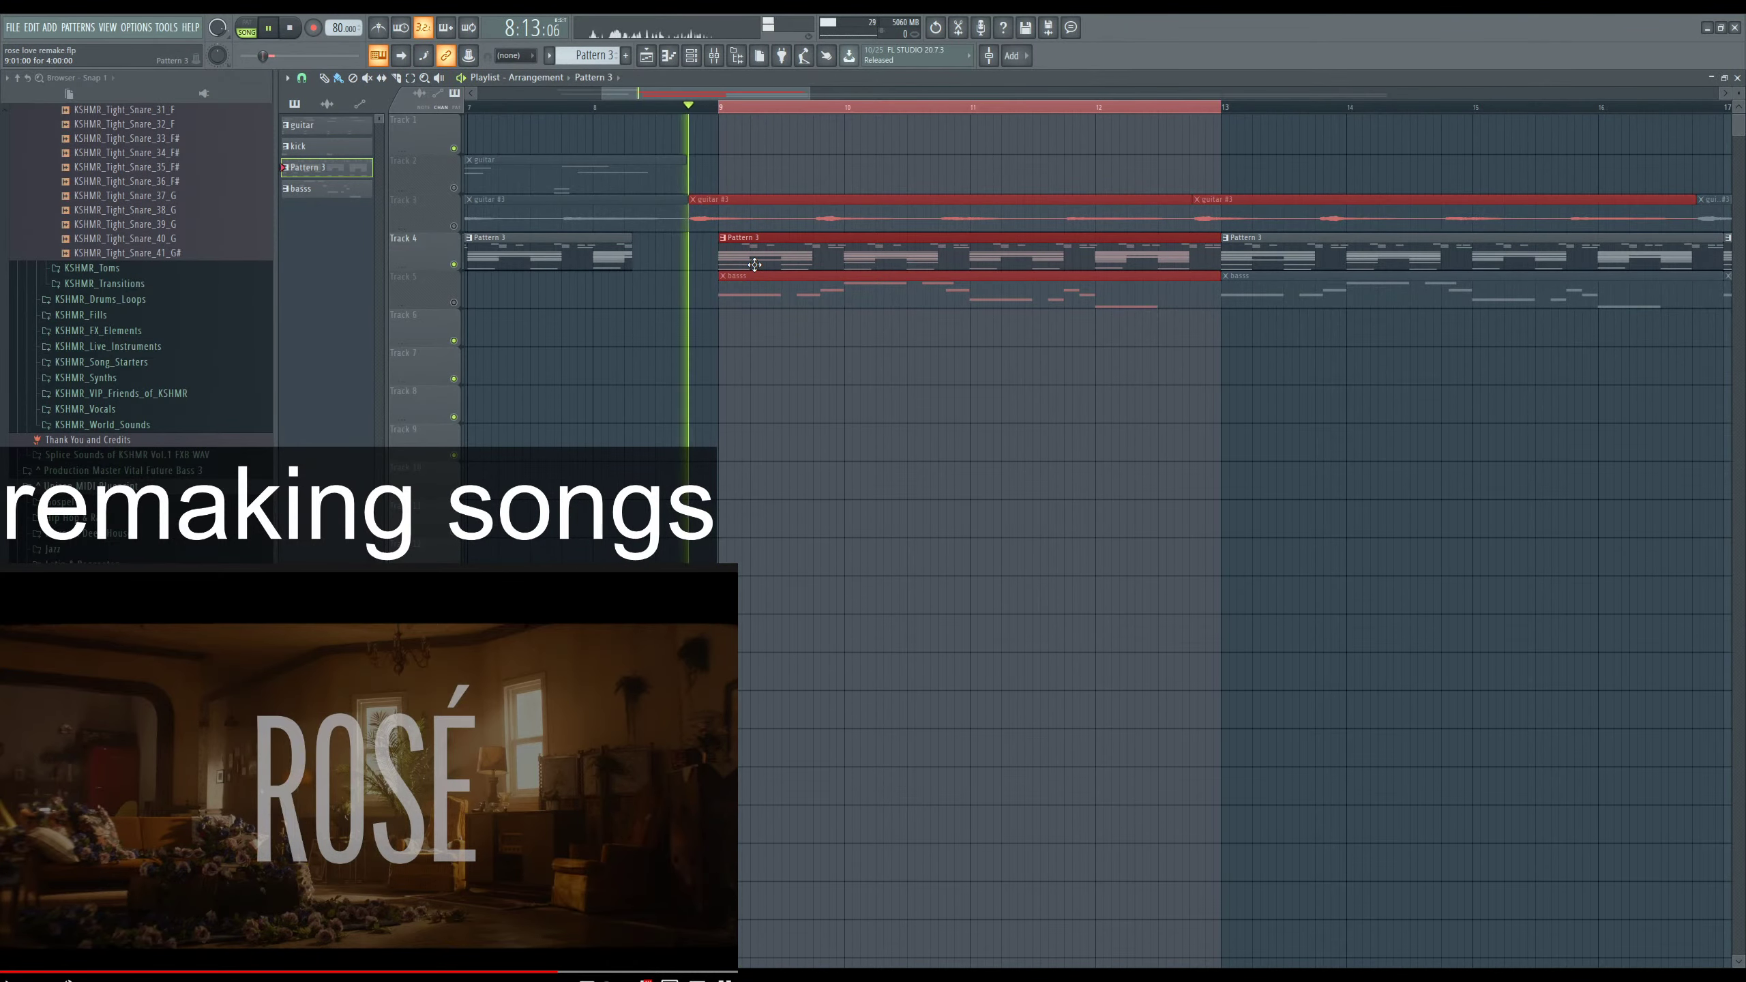
double_click(755, 264)
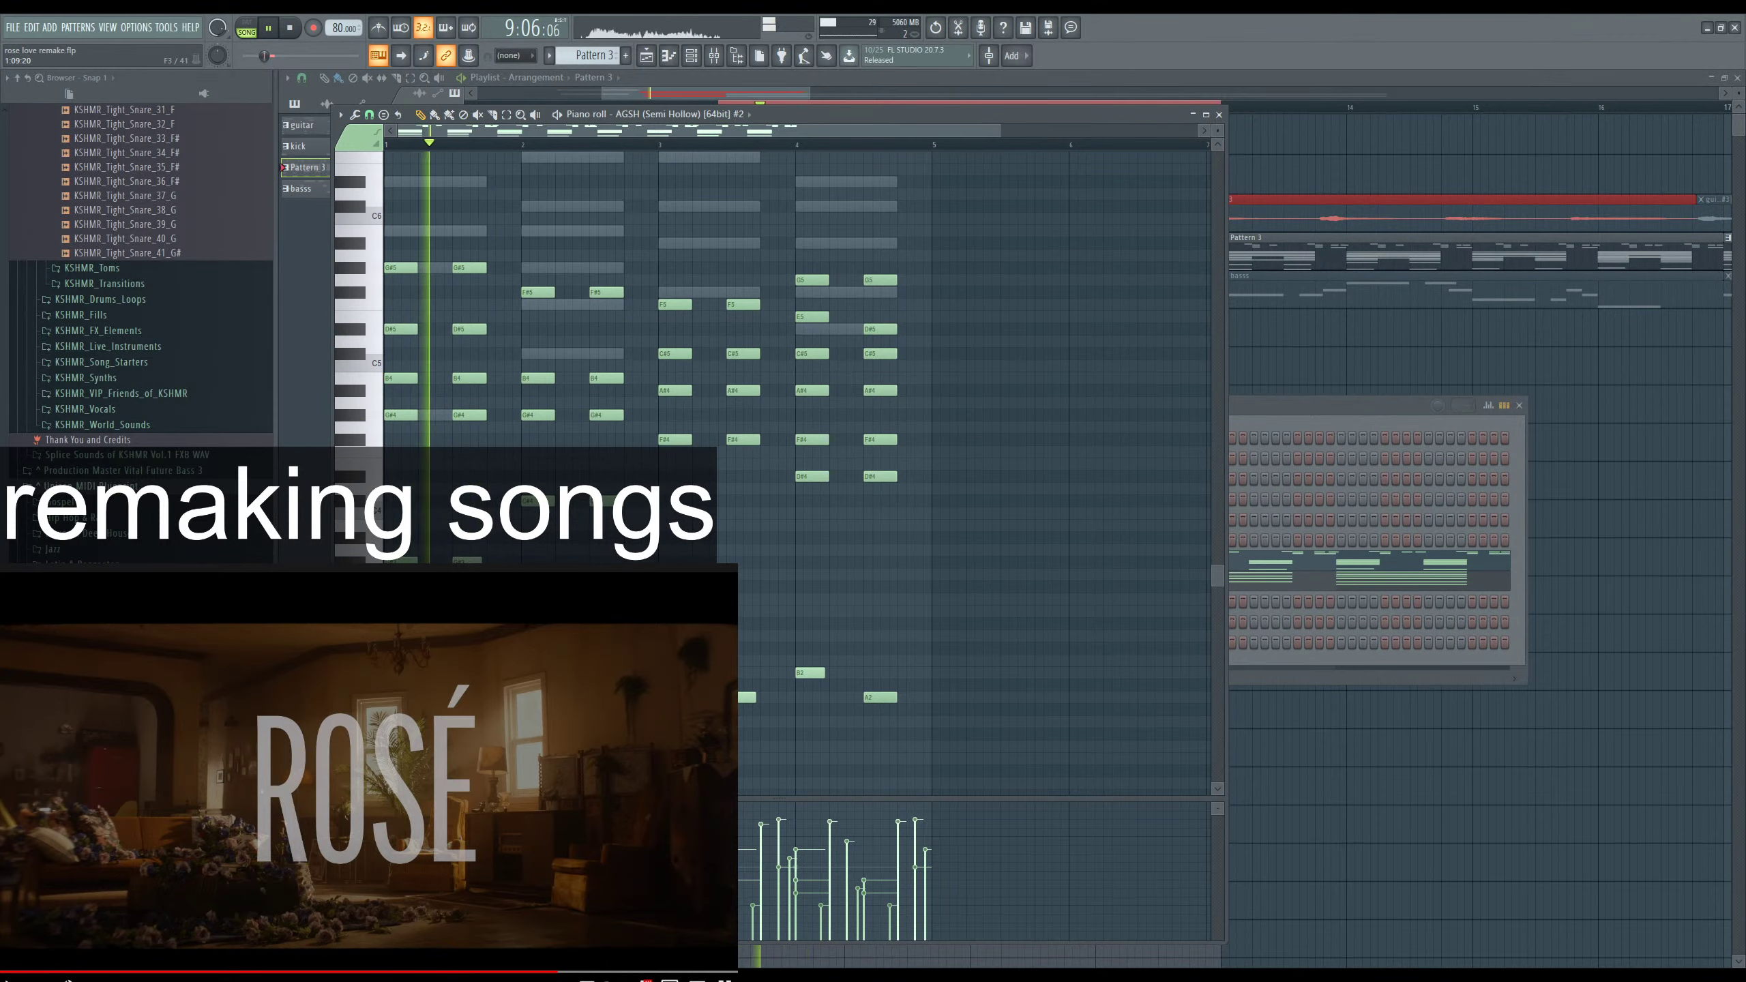
Shift the second bass note of bar 1 slightly earlier to 1:08:12, replaying the loop to judge its timing.
scroll(454, 600, "up", 2)
key("space")
key("space")
scroll(443, 619, "down", 4)
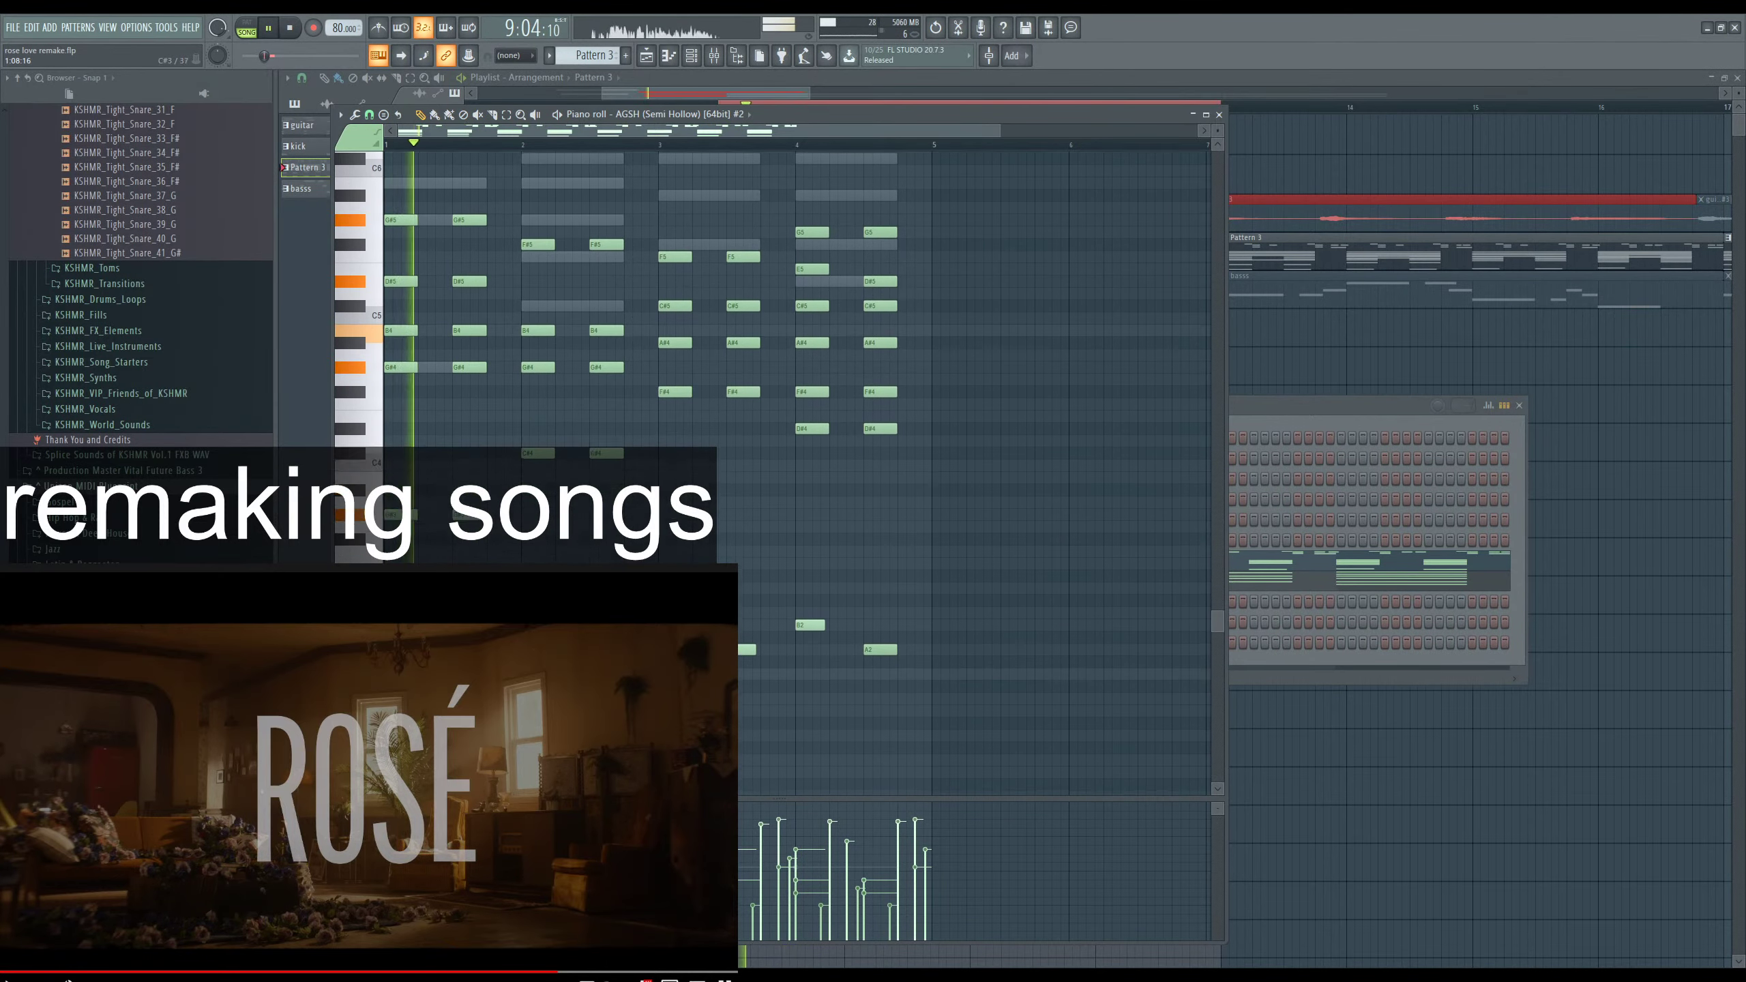
scroll(441, 624, "up", 3)
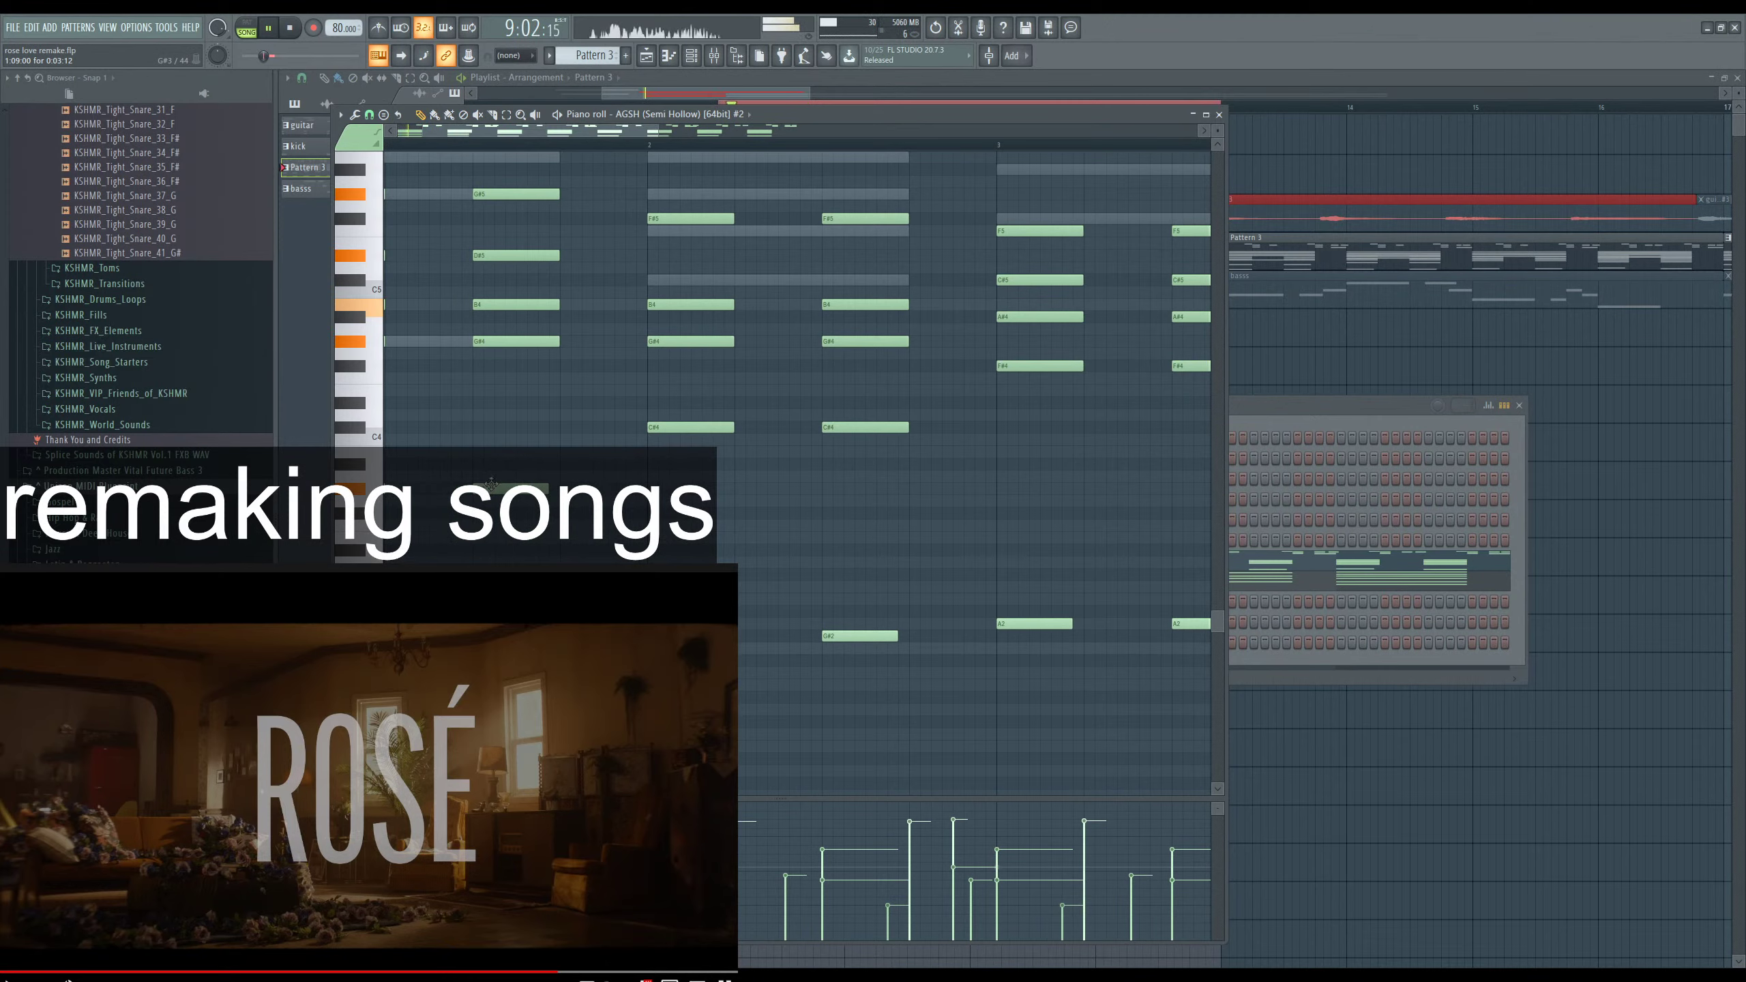
key("space")
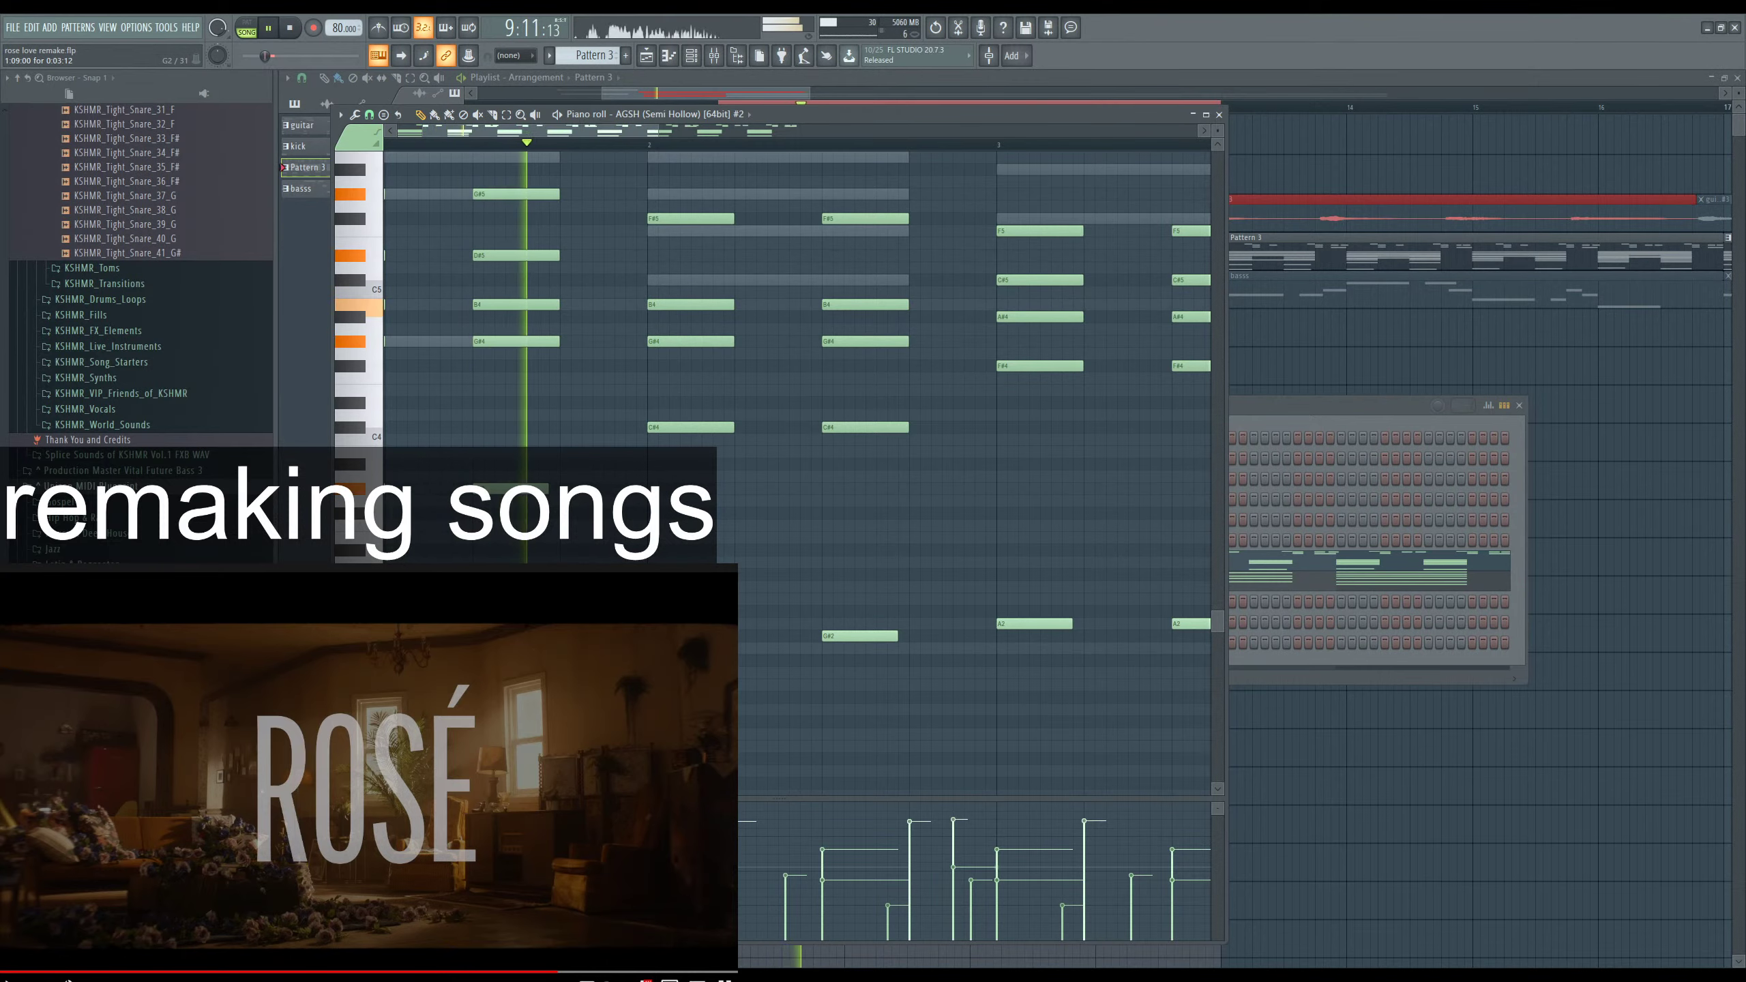
key("space")
scroll(522, 508, "down", 3, "ctrl")
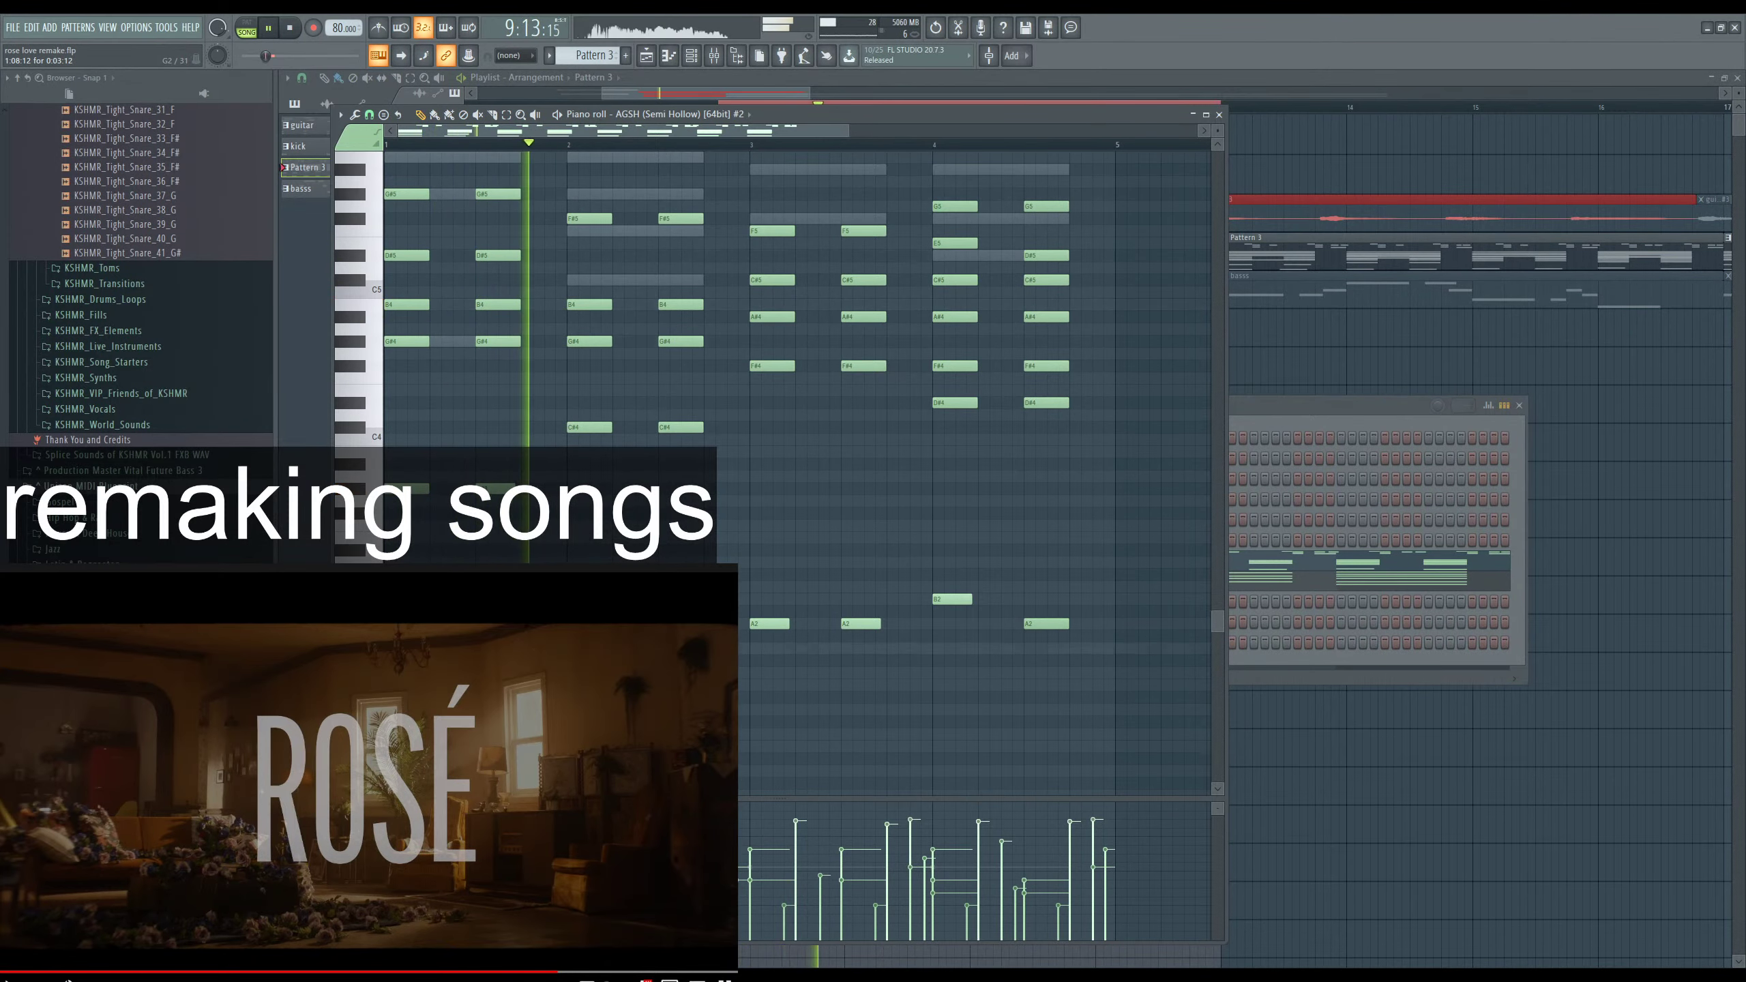
scroll(473, 646, "up", 3)
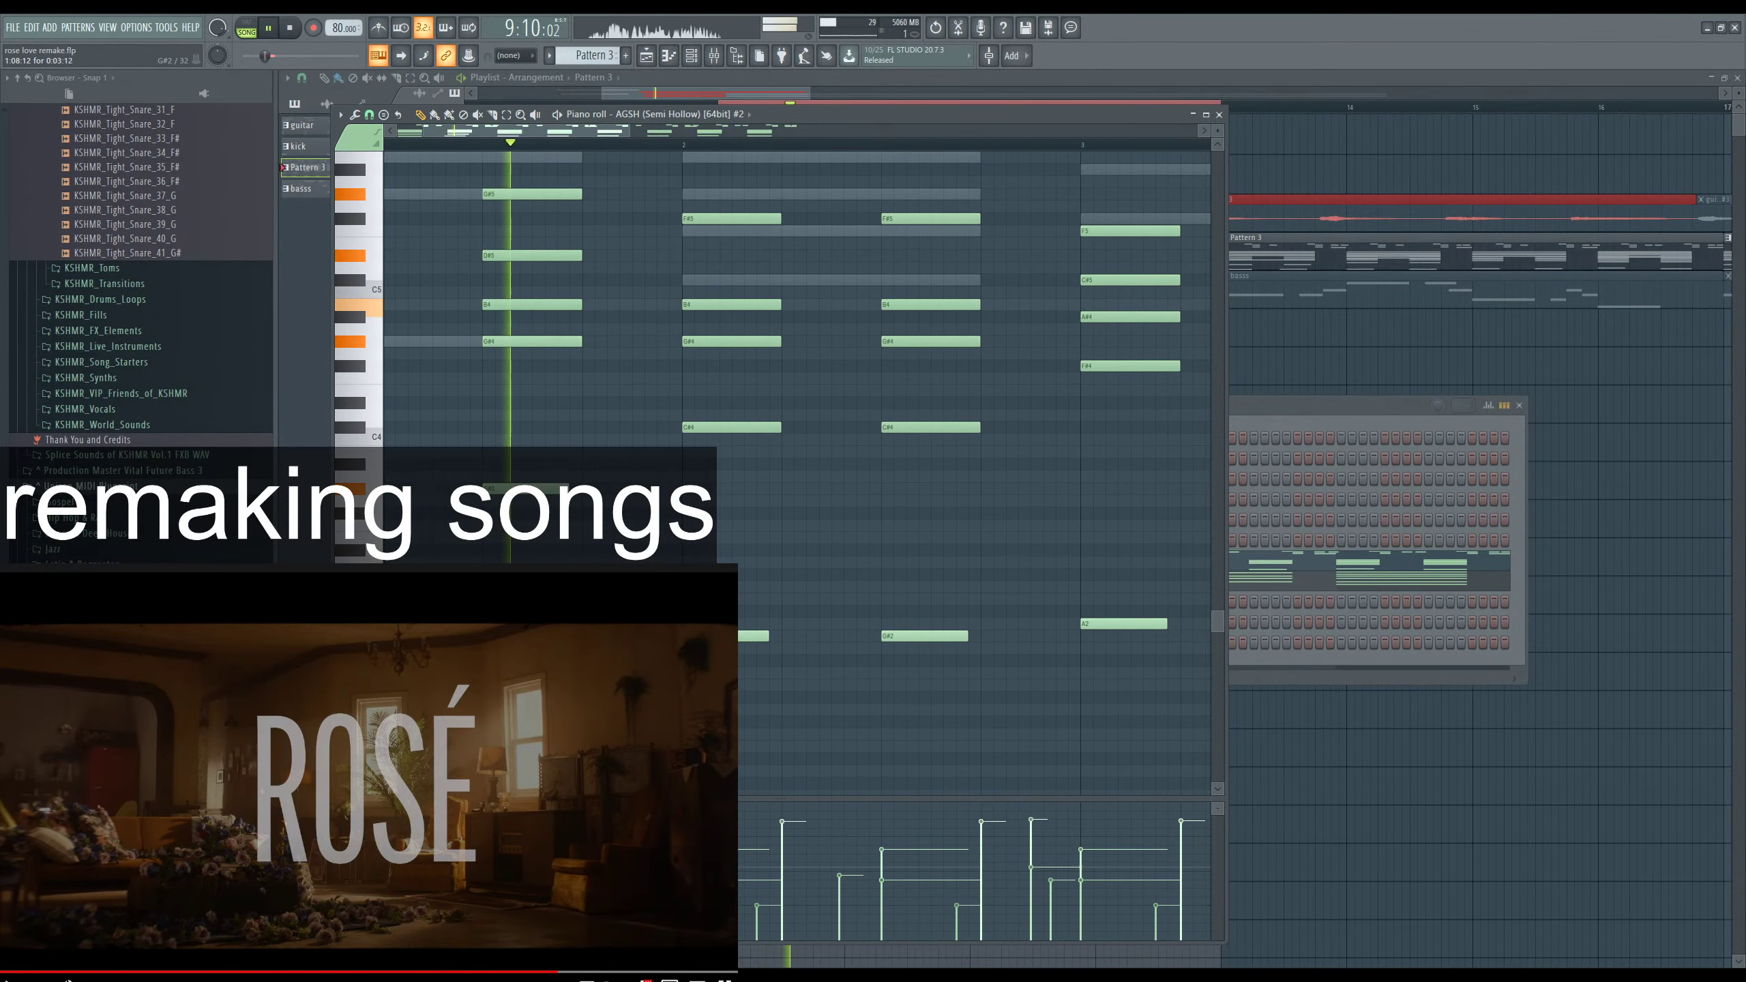
key("space")
key("space")
scroll(485, 616, "down", 4)
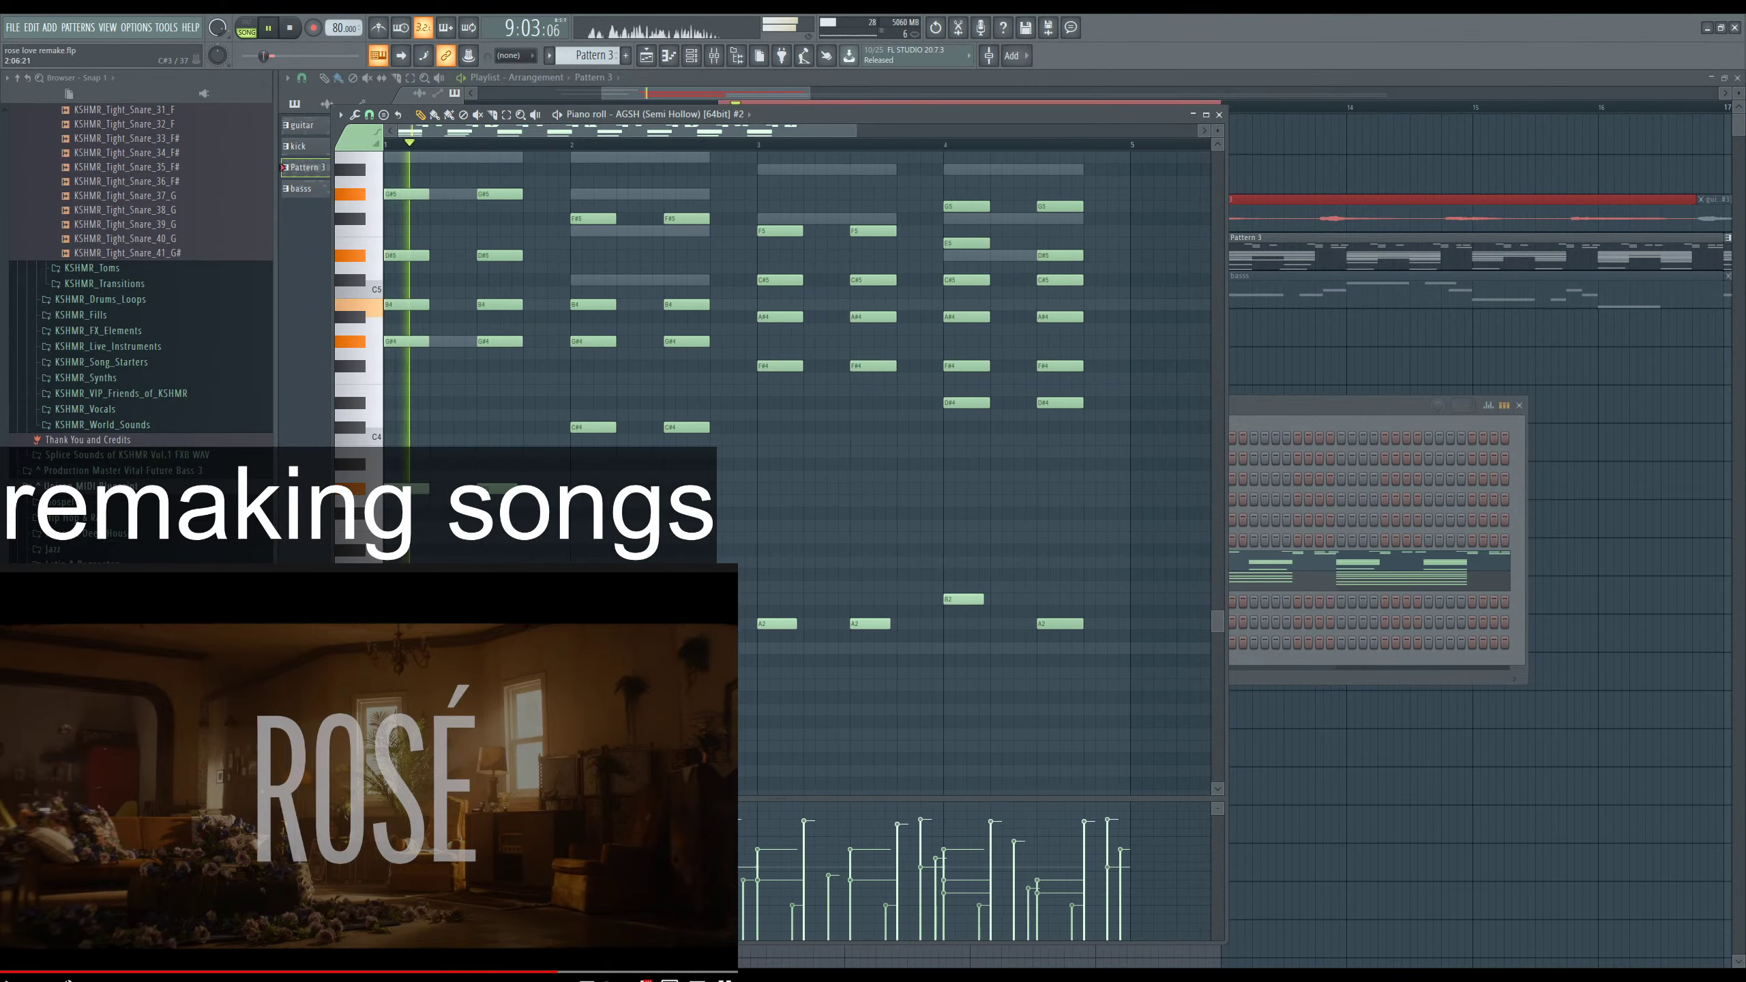
Replay the loop and shift the last high B7 note of bar 2 slightly later.
scroll(512, 572, "up", 14)
key("space")
key("space")
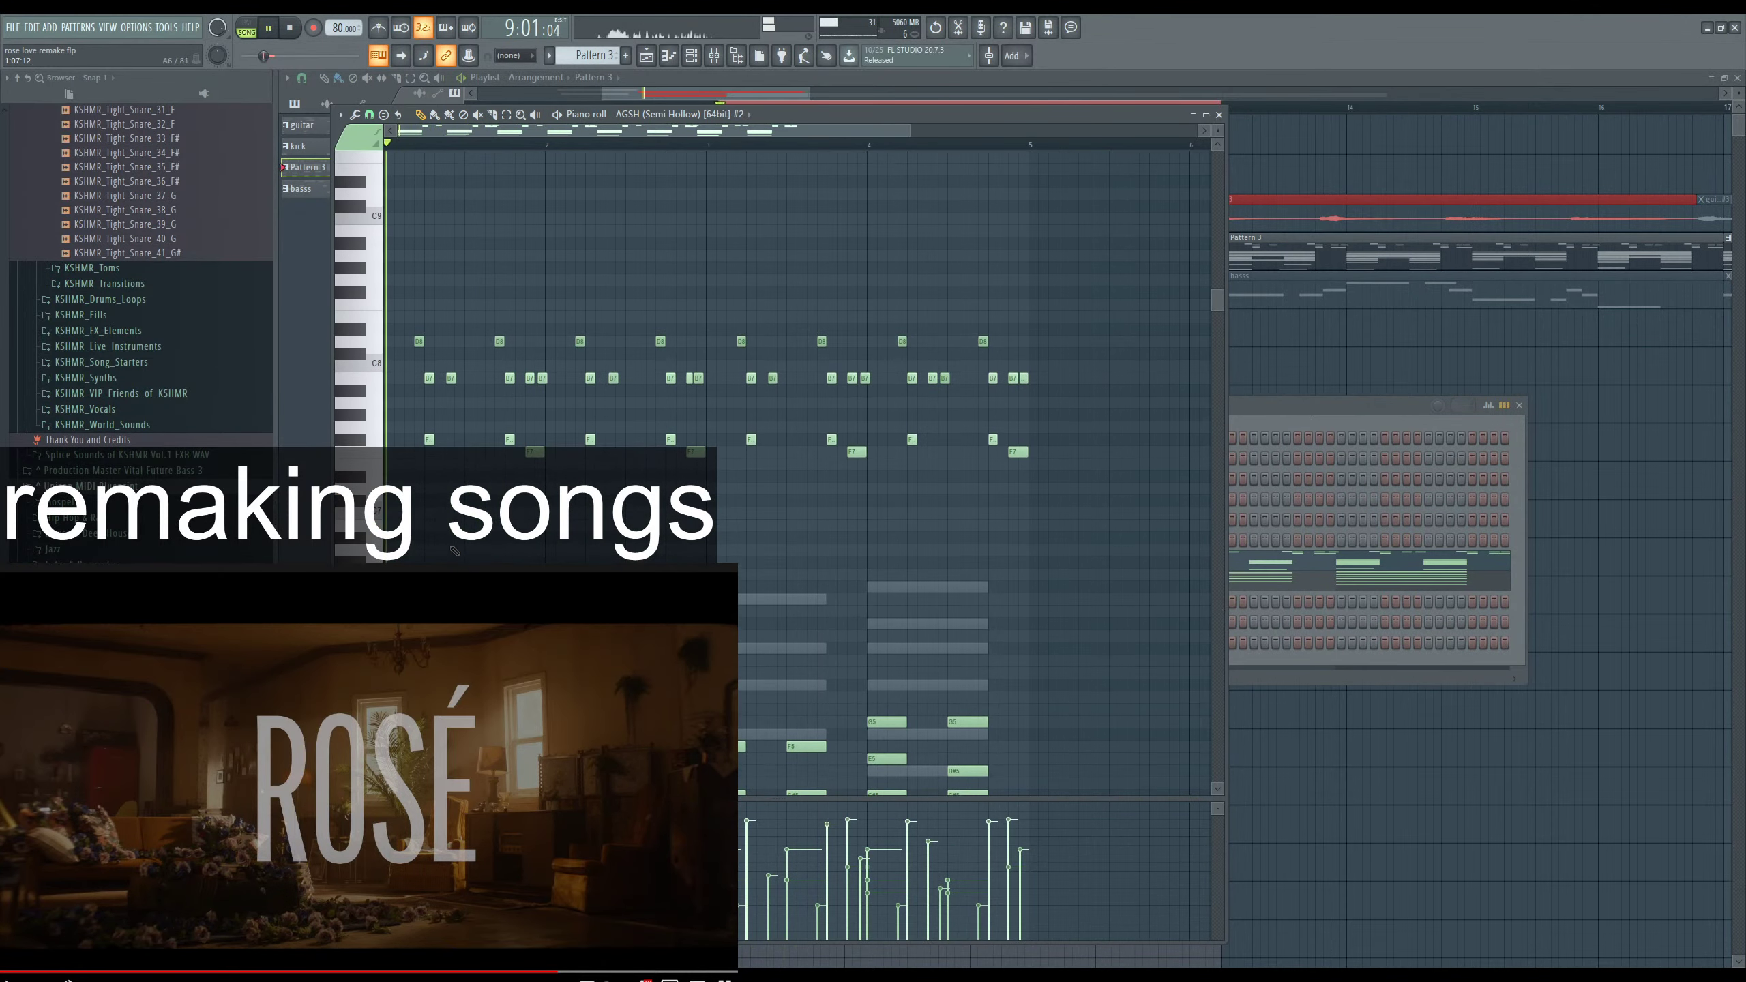
scroll(493, 452, "up", 4)
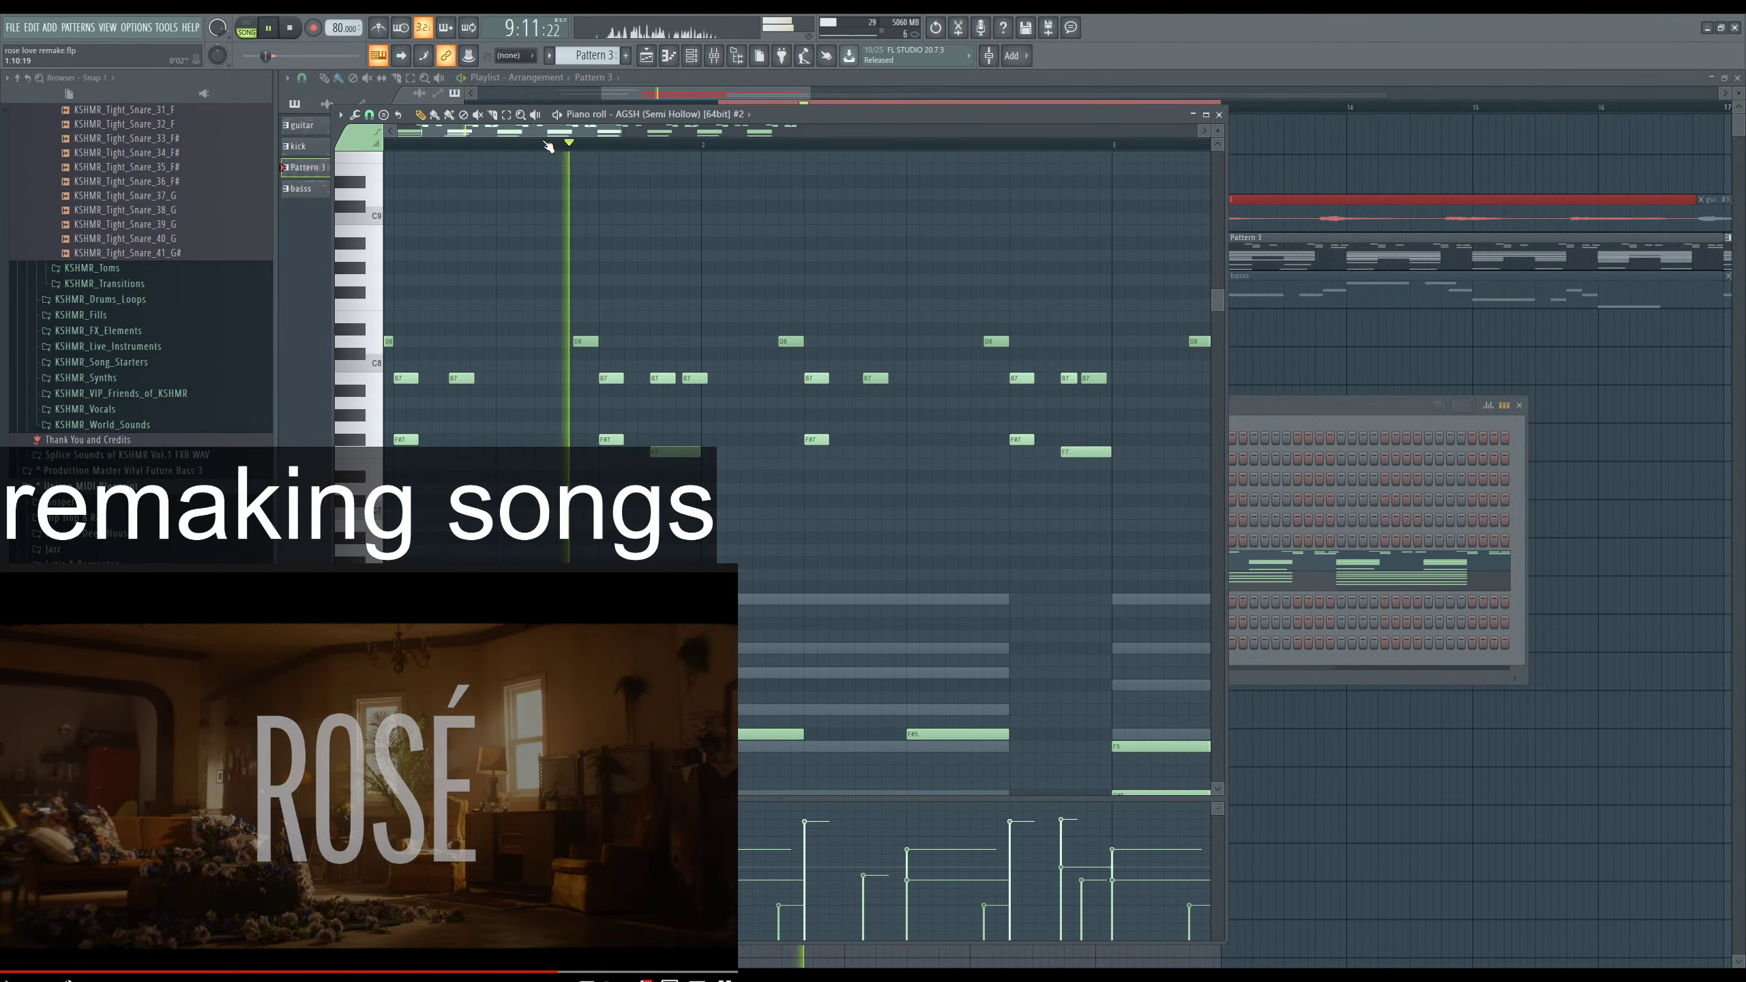
scroll(556, 413, "down", 2)
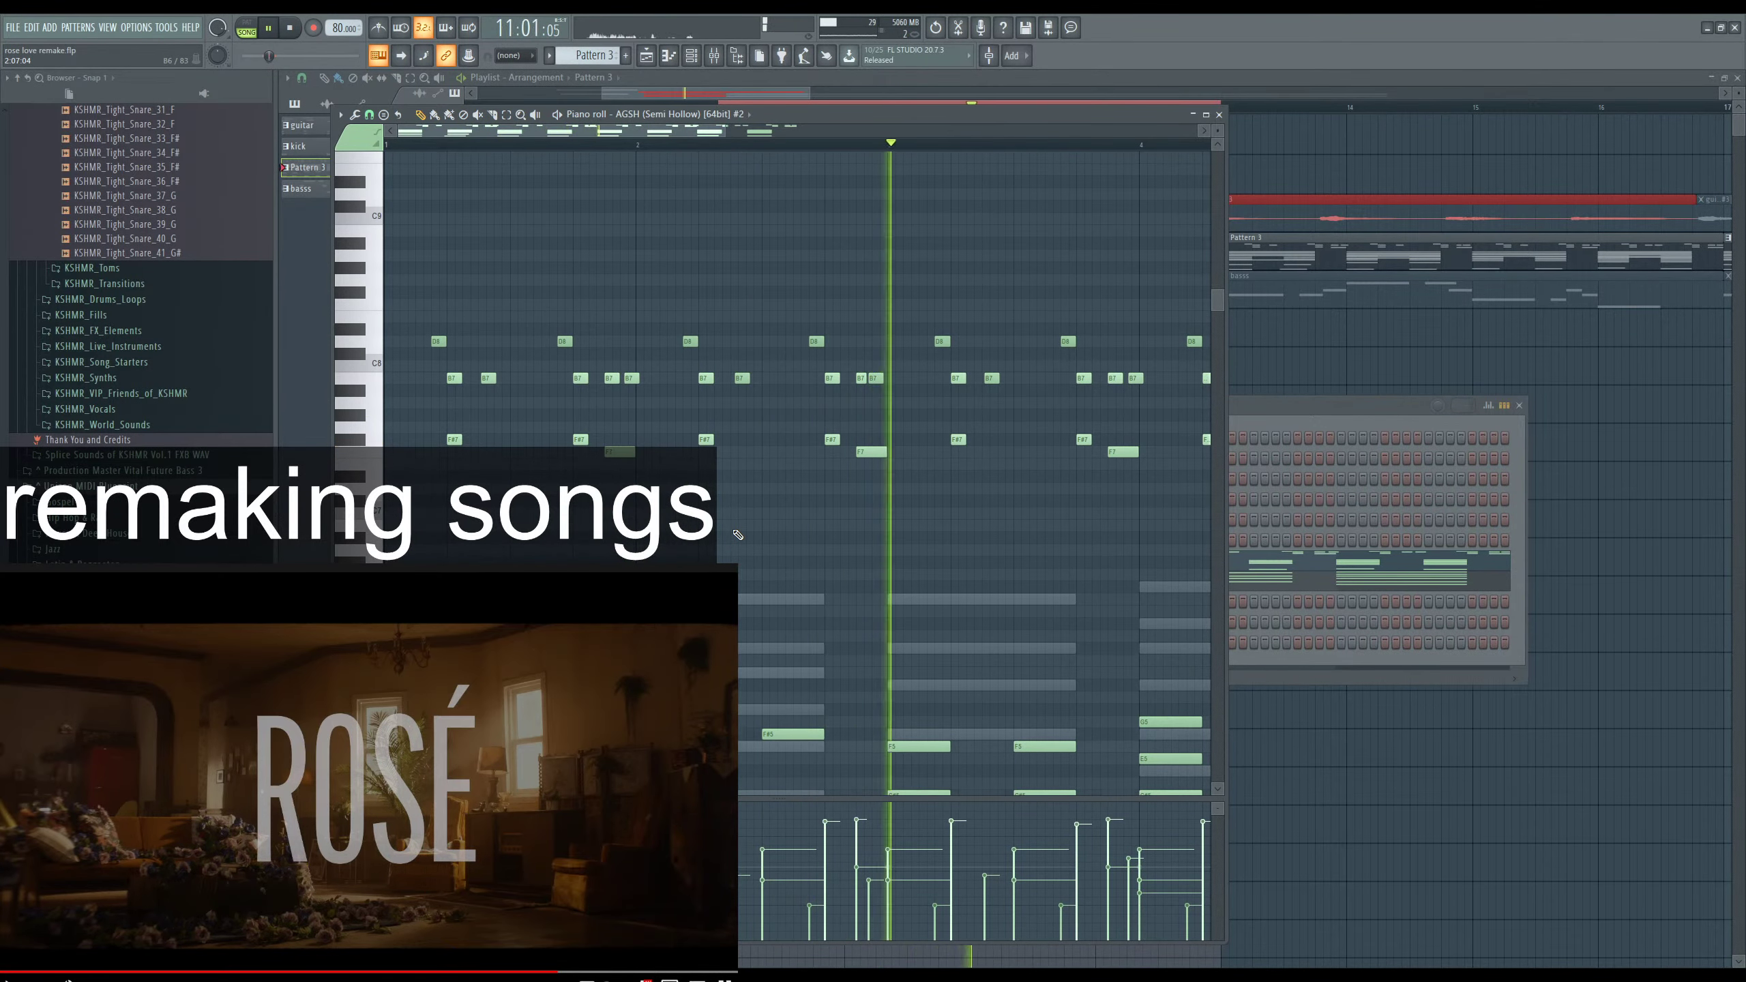
scroll(672, 419, "up", 3)
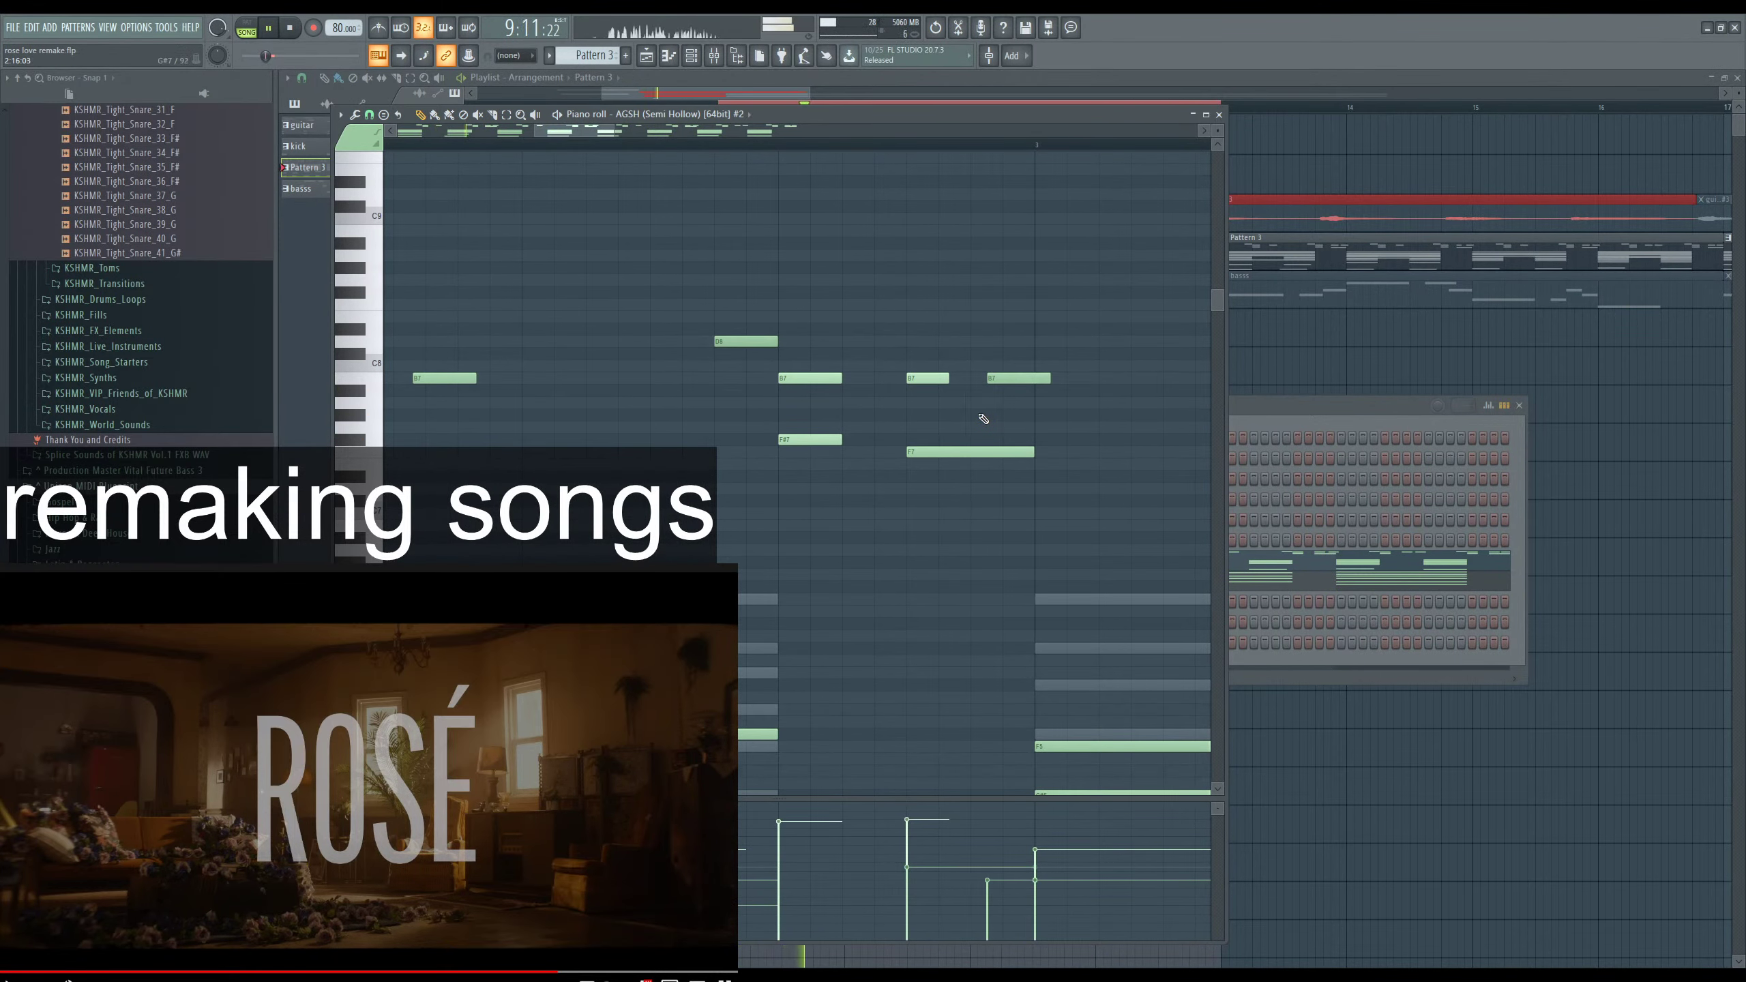
Compare the high notes ending bars 3 and 4 and shift bar 4's last B7 note slightly later.
scroll(980, 419, "down", 5)
scroll(1072, 518, "up", 5)
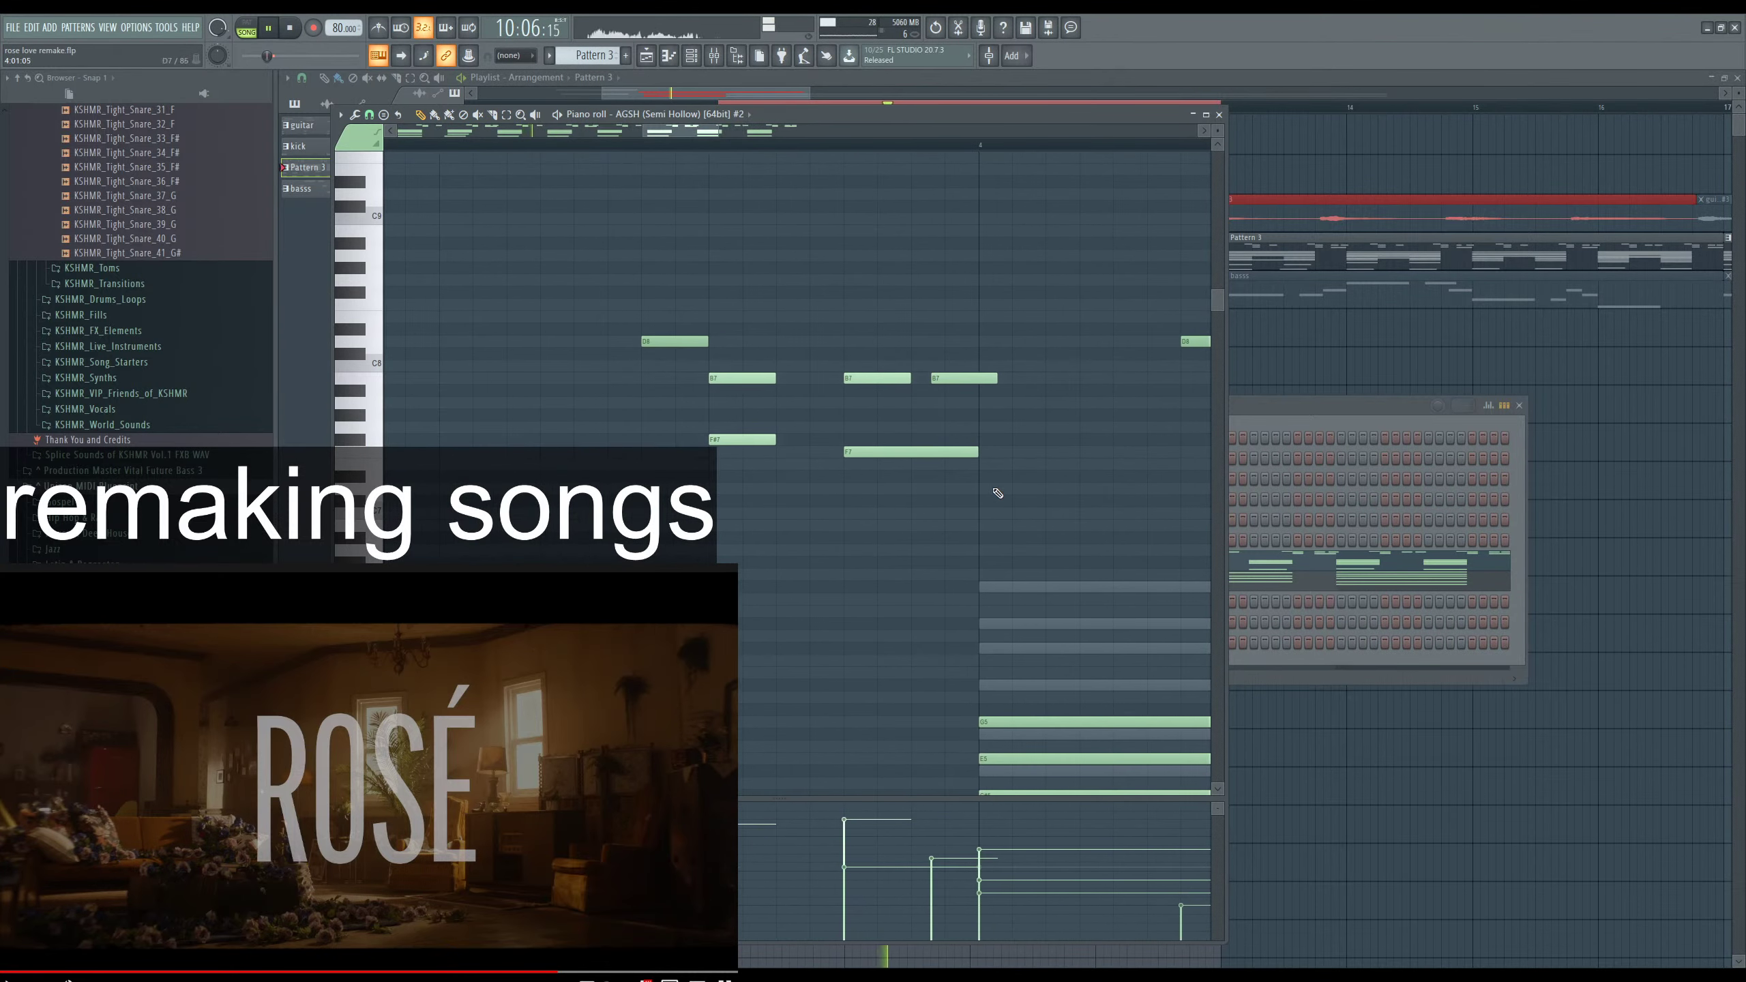
scroll(950, 382, "down", 3)
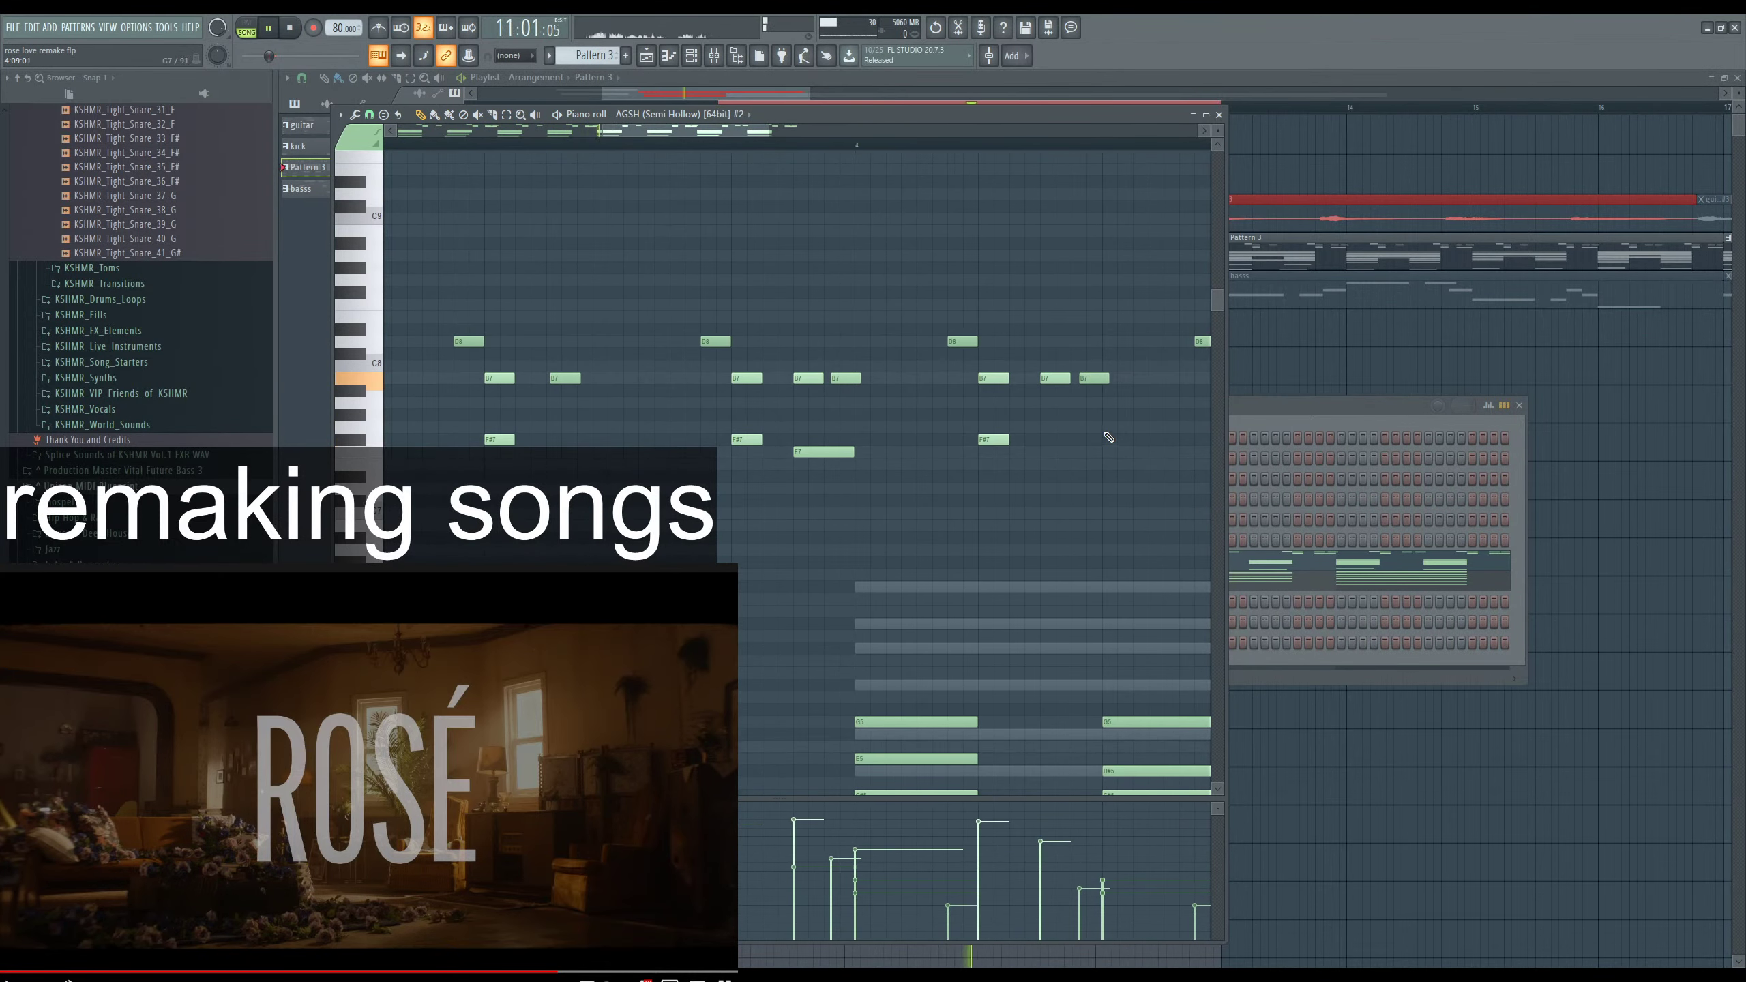
scroll(1094, 436, "up", 3)
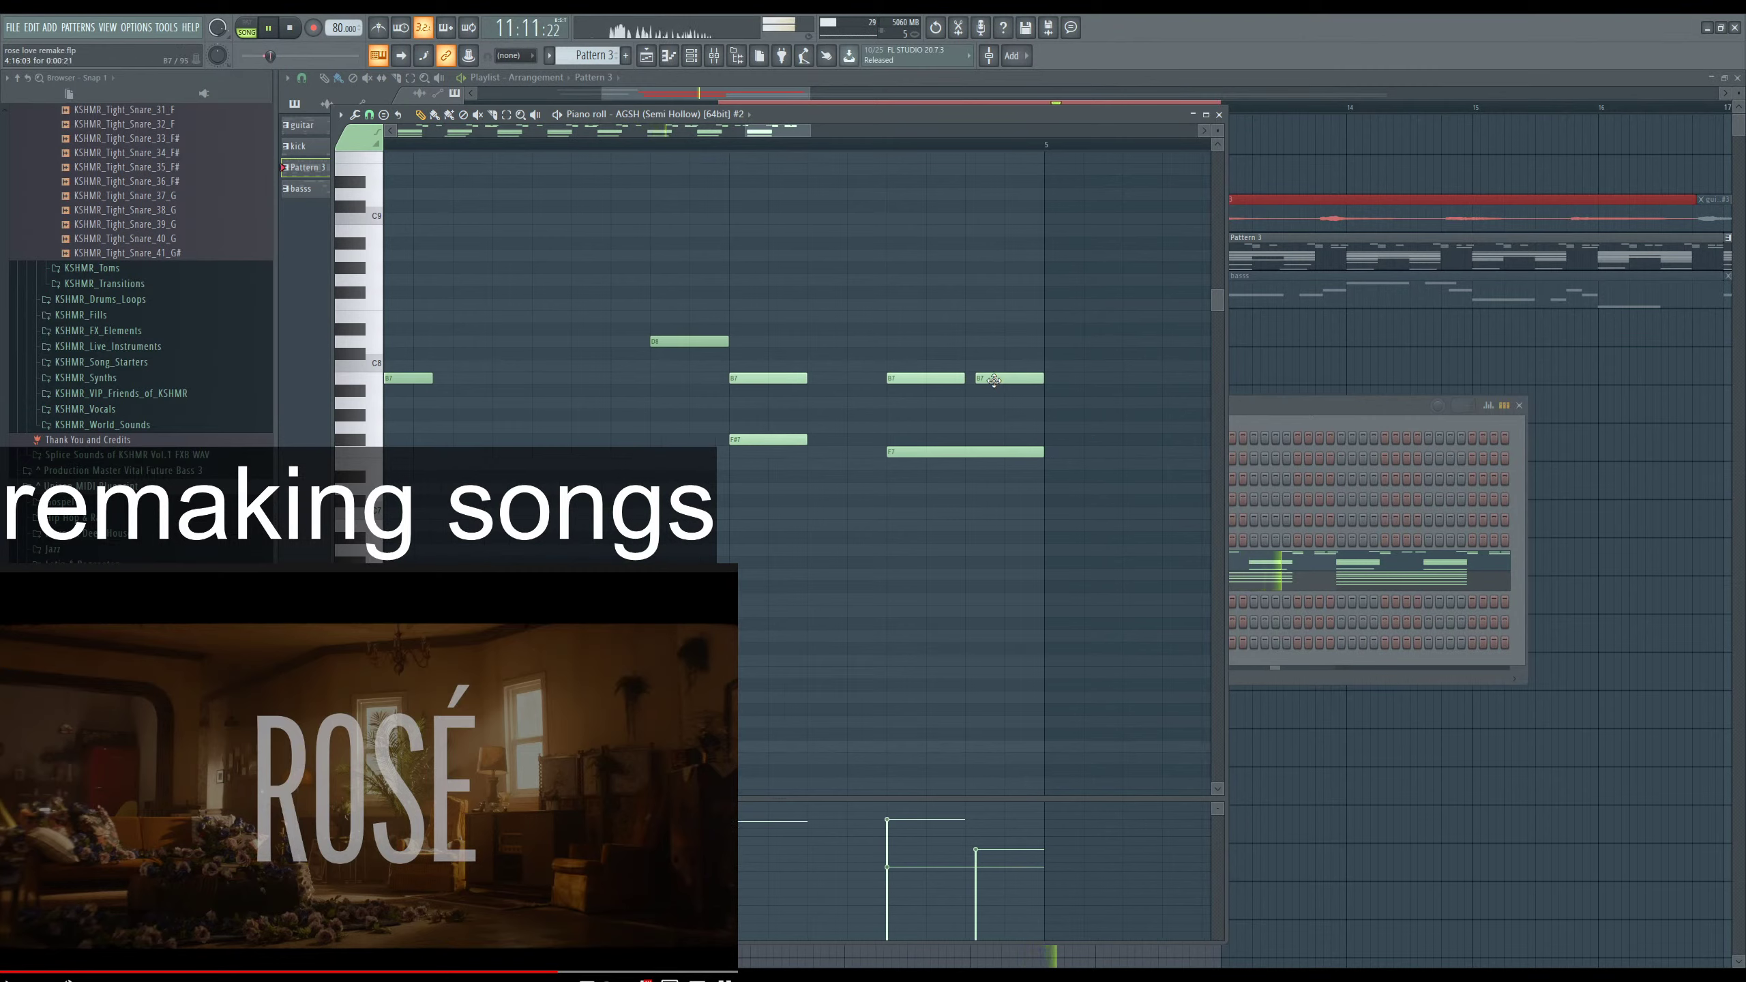
scroll(986, 535, "down", 4)
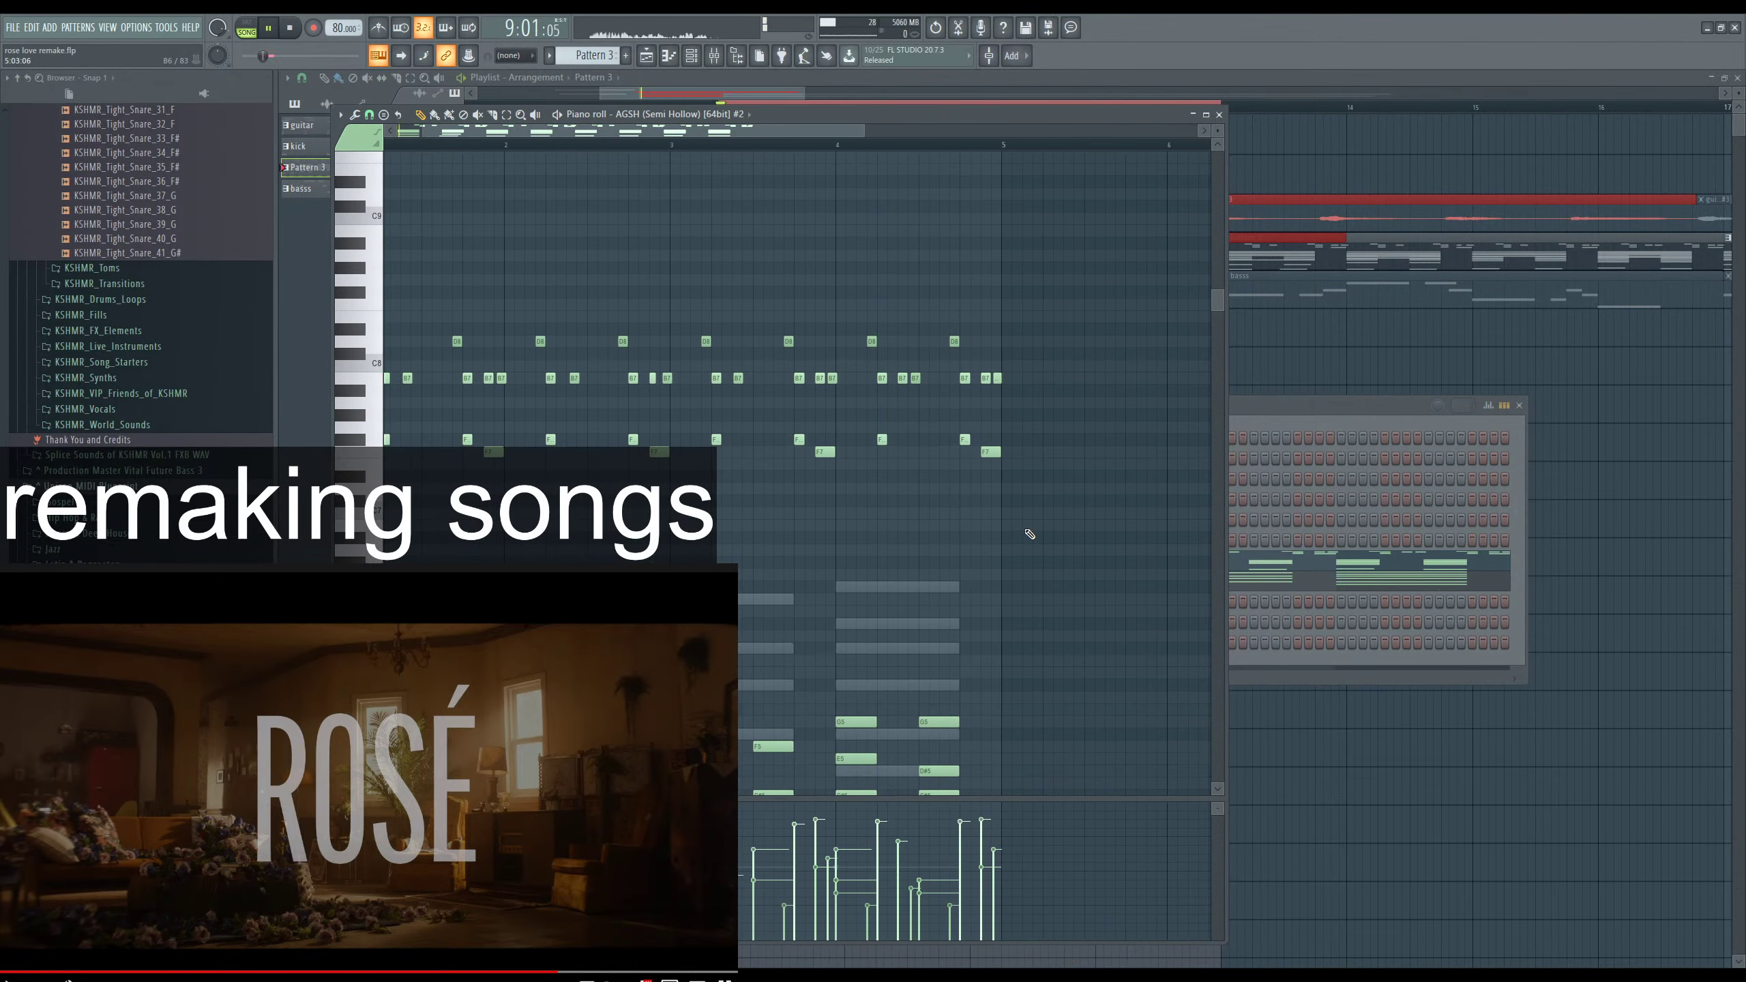
Adjust the timing of the isolated B7 note in bar 2, trying it slightly later and leaving it slightly earlier than its original position.
scroll(1025, 535, "down", 2)
scroll(989, 533, "up", 4)
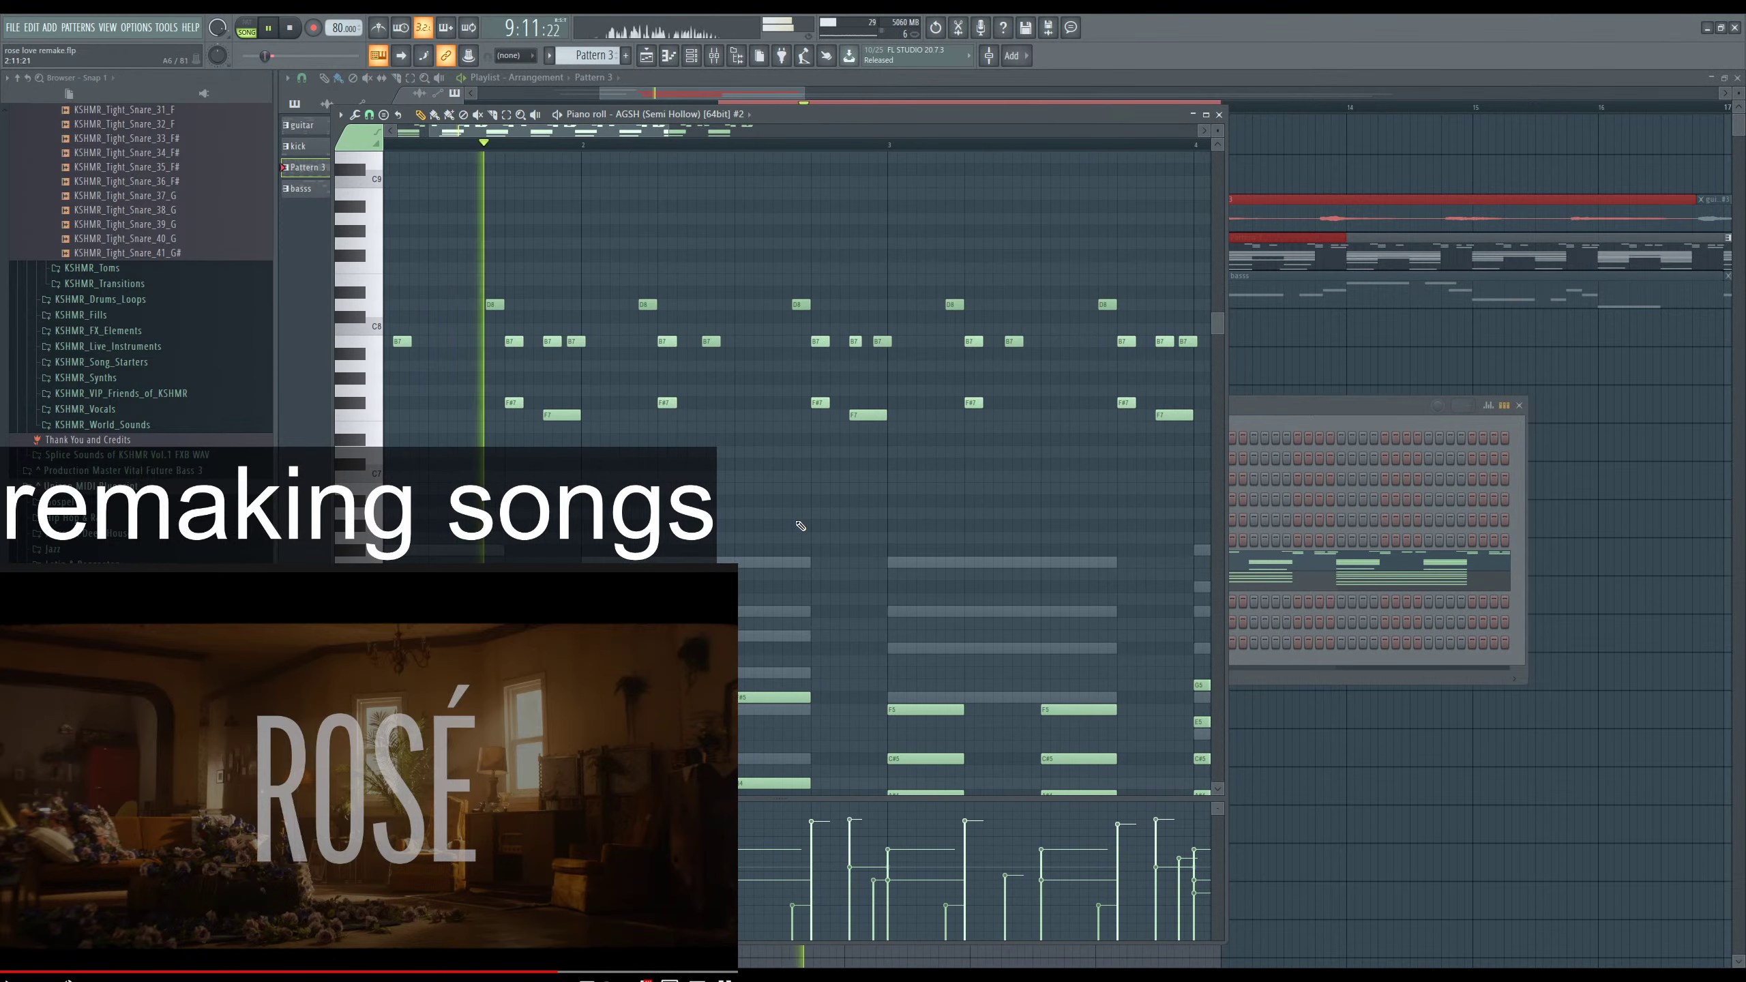
scroll(790, 523, "down", 2)
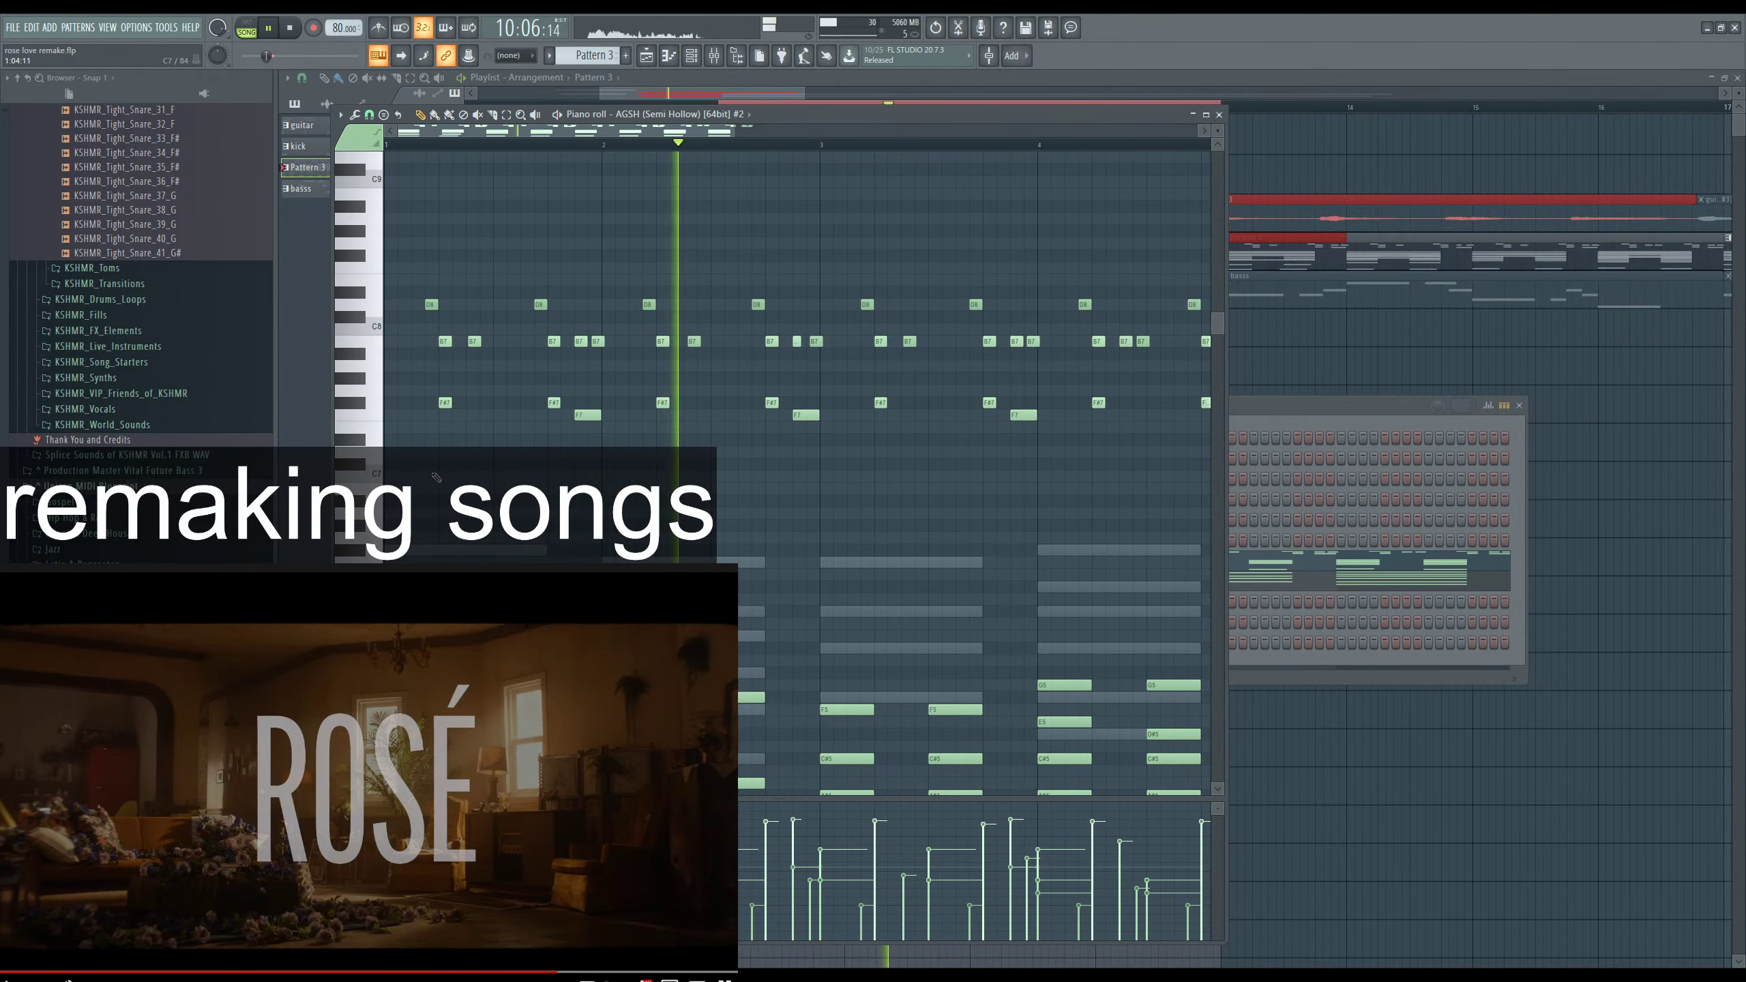
scroll(643, 141, "up", 3)
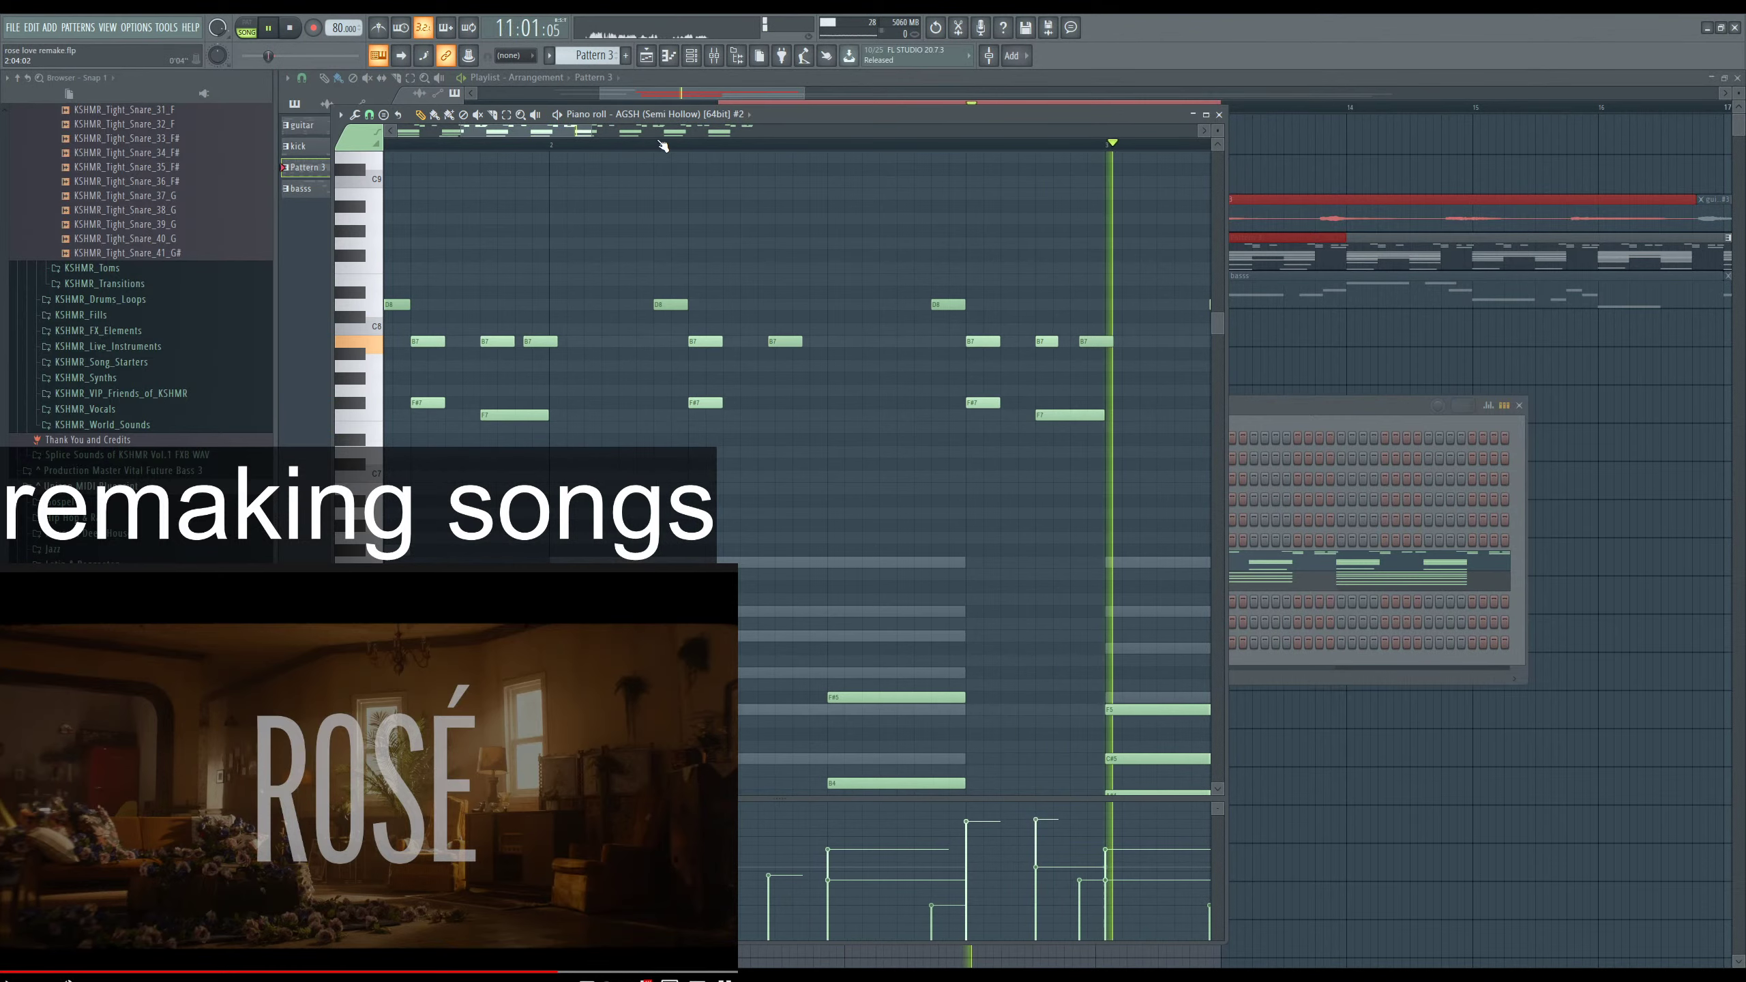
scroll(705, 329, "up", 2)
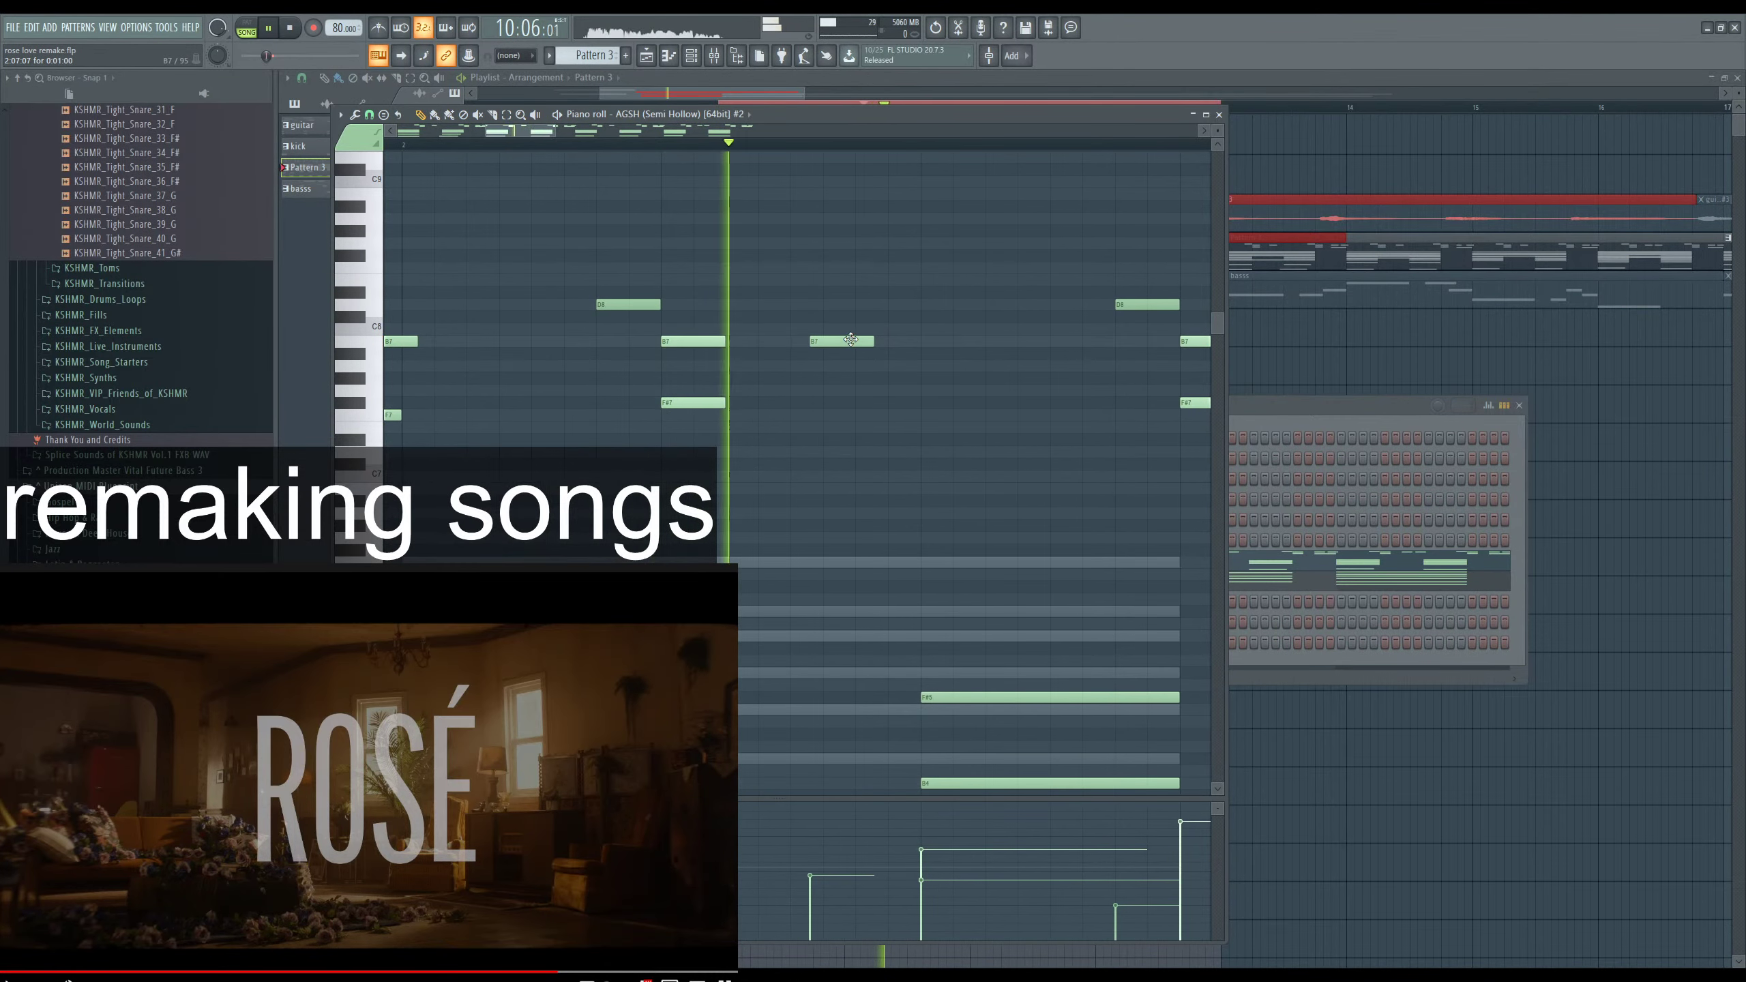
key("space")
key("space")
left_click_drag(844, 339, 856, 340)
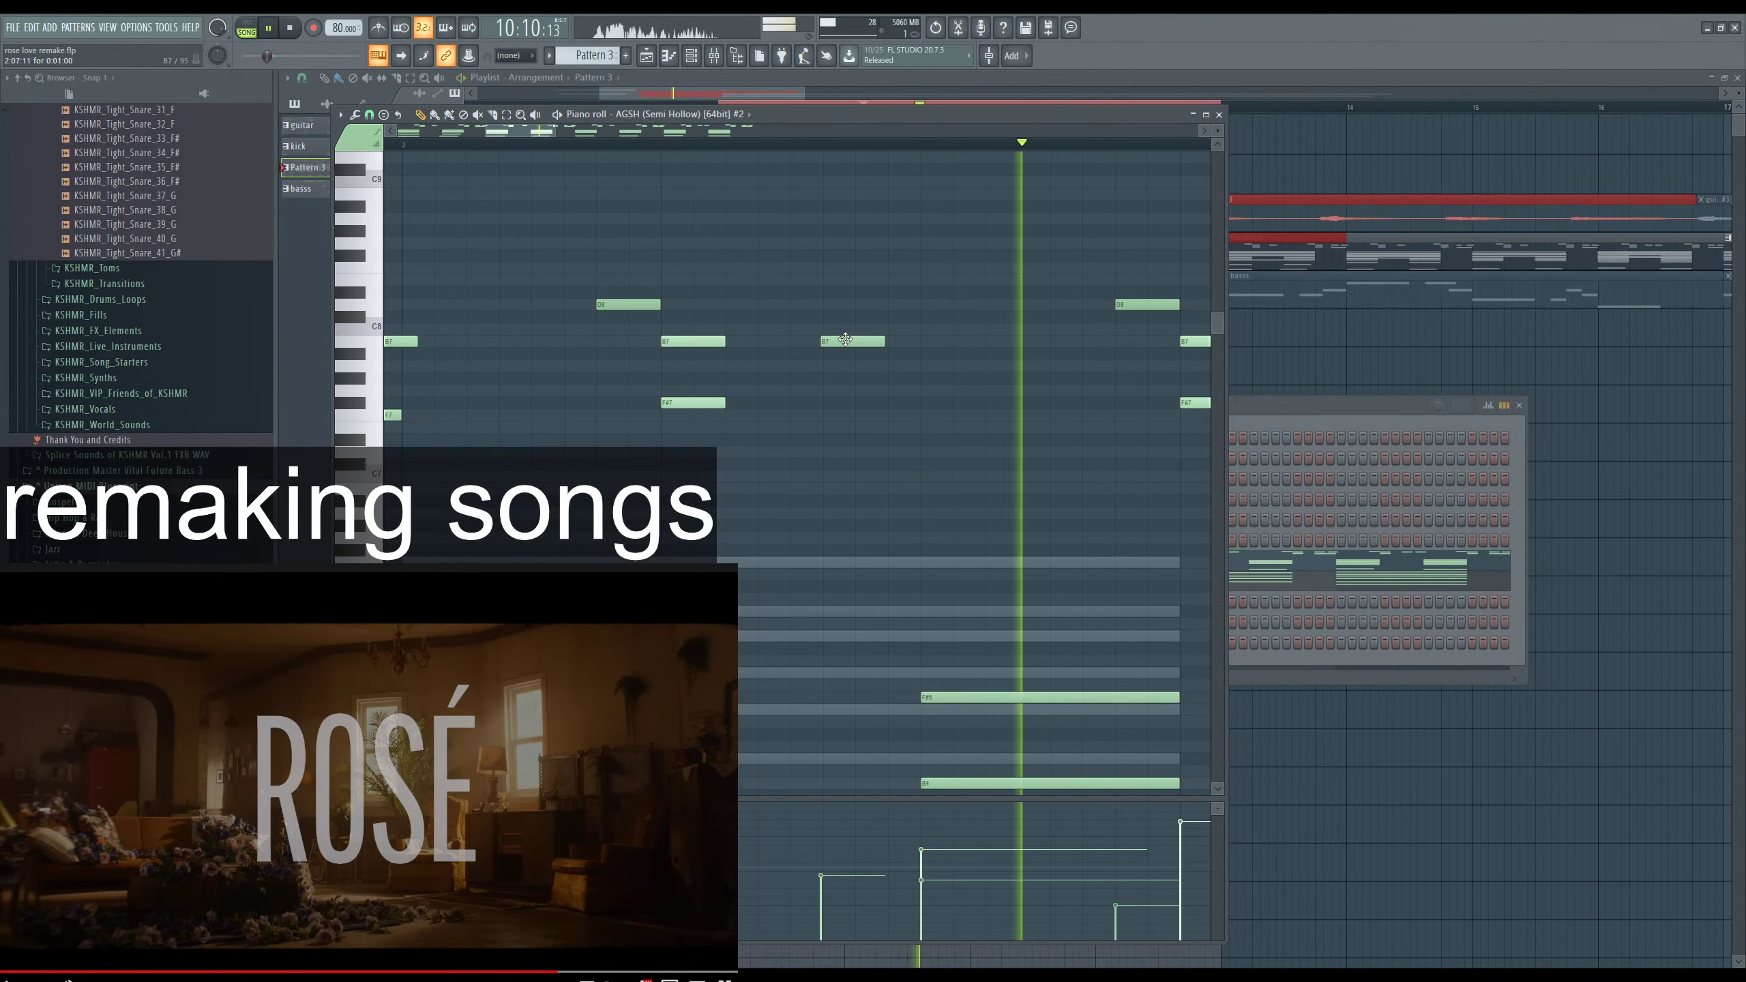
key("space")
key("space")
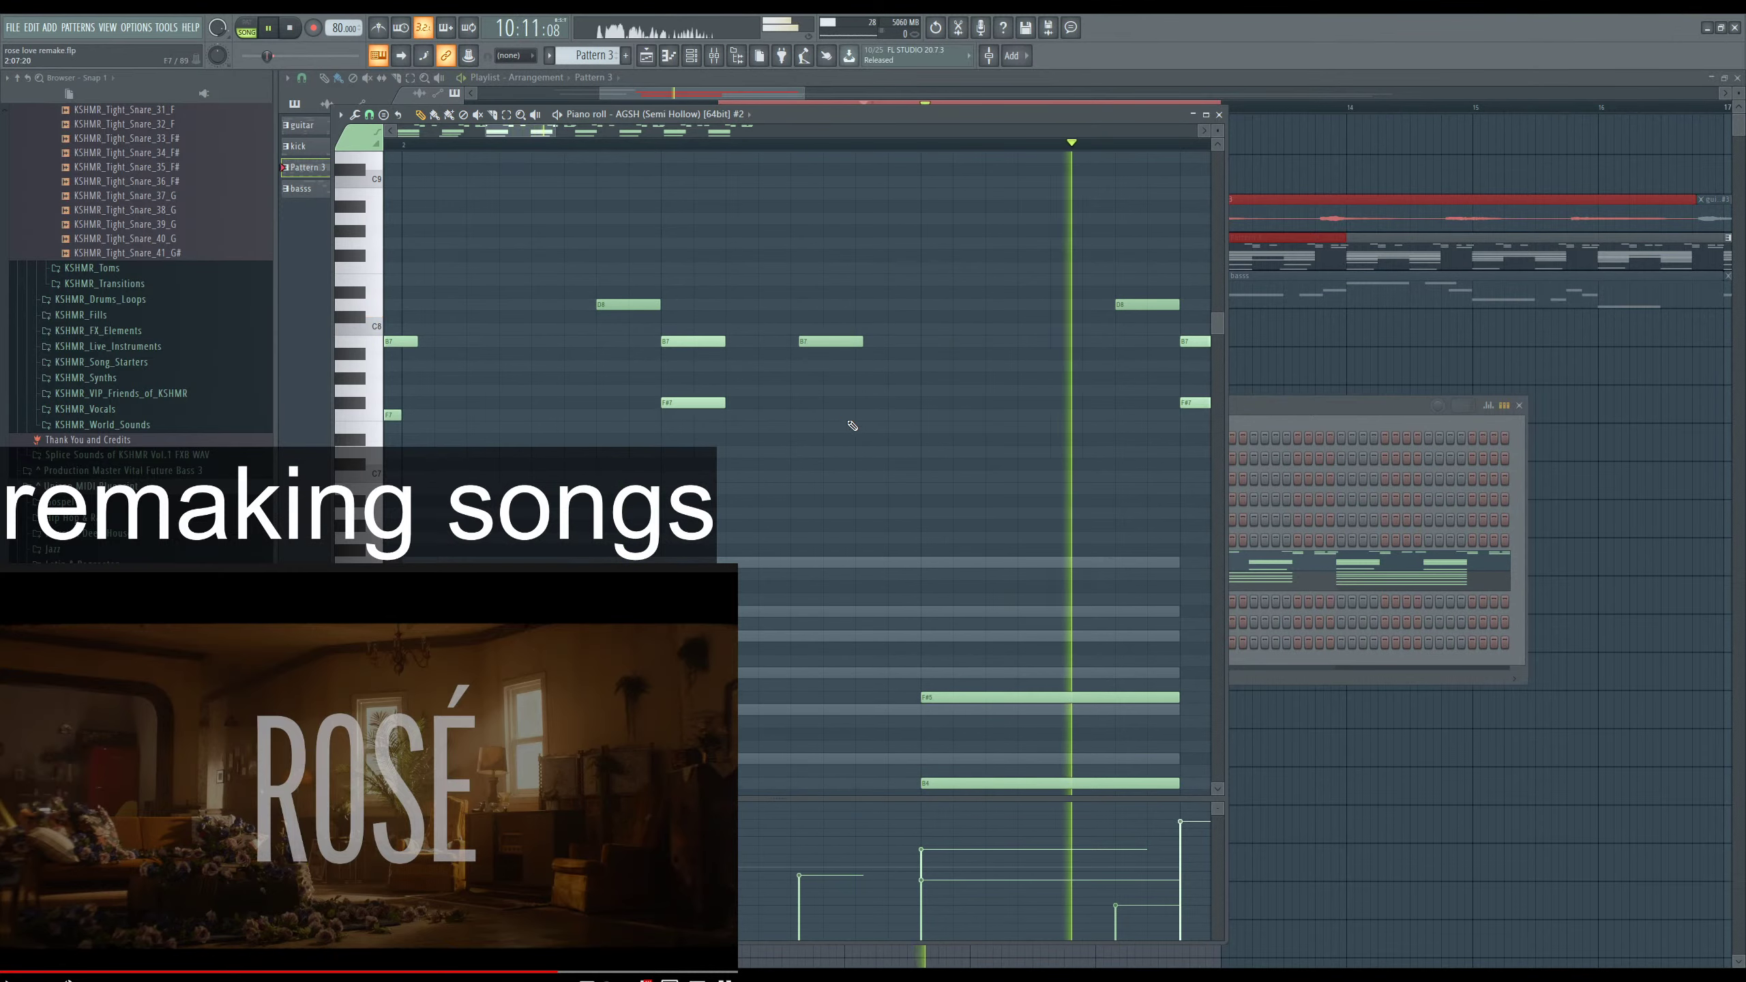
scroll(985, 462, "down", 4)
scroll(792, 495, "down", 2)
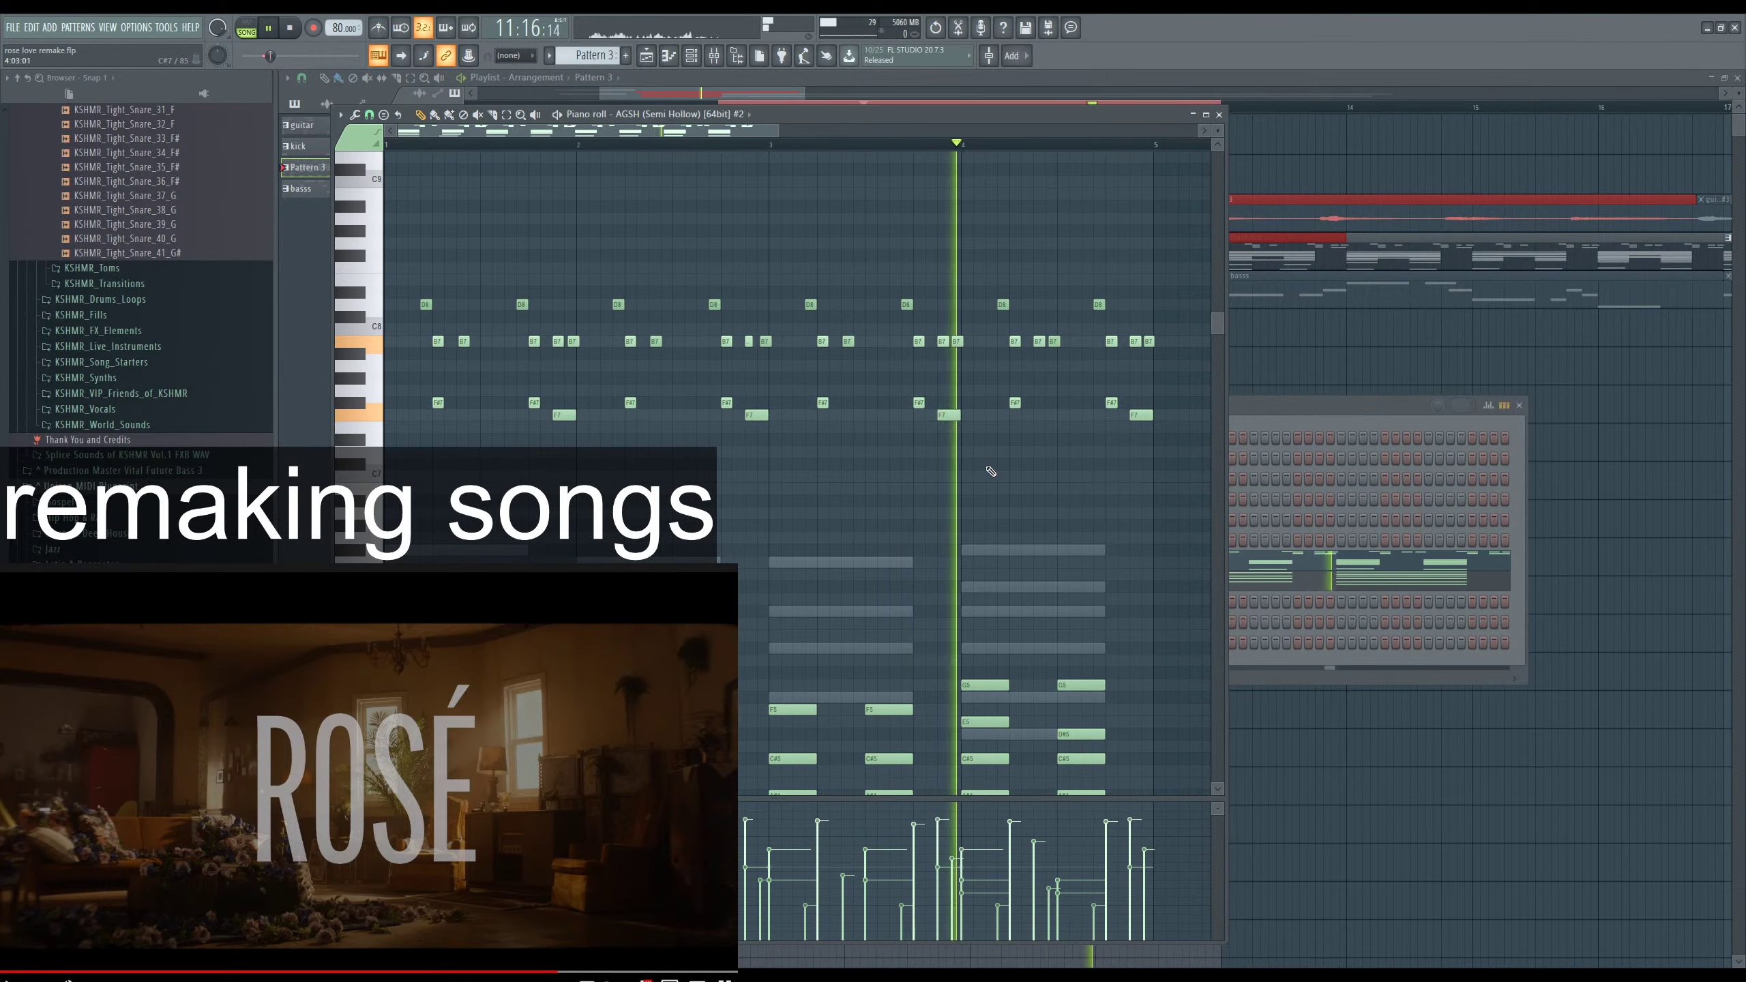
scroll(1154, 493, "up", 3)
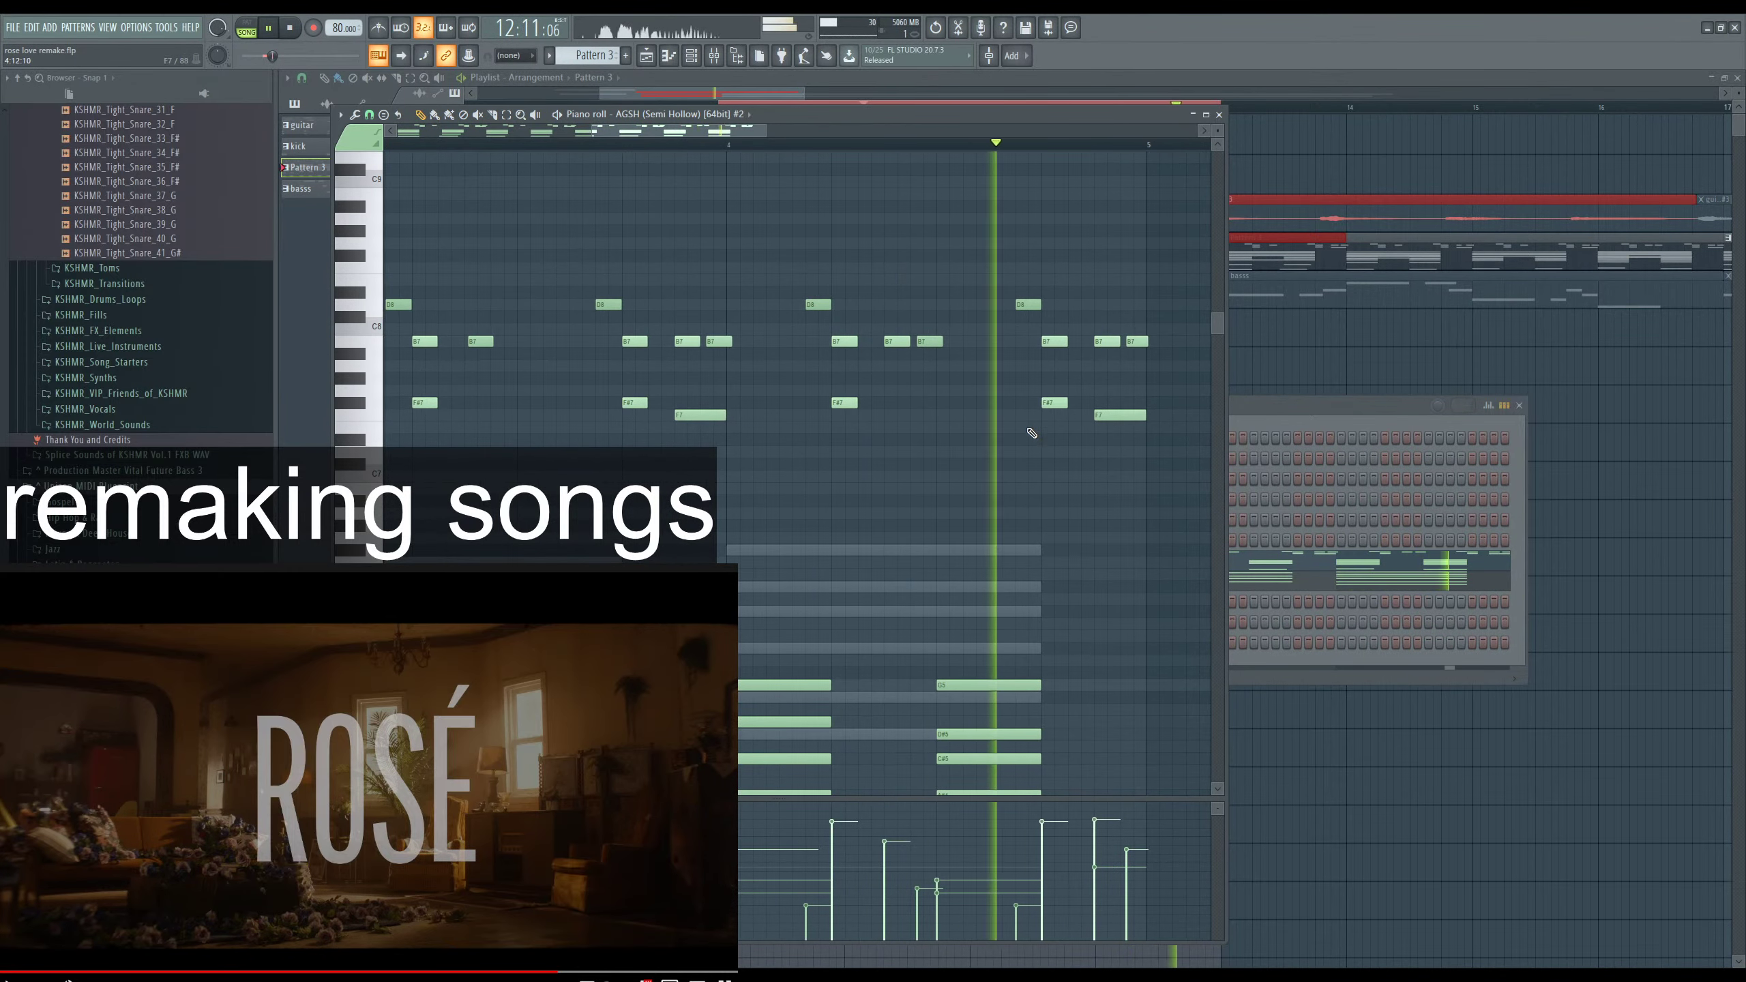
scroll(1096, 483, "down", 3)
scroll(564, 377, "up", 4)
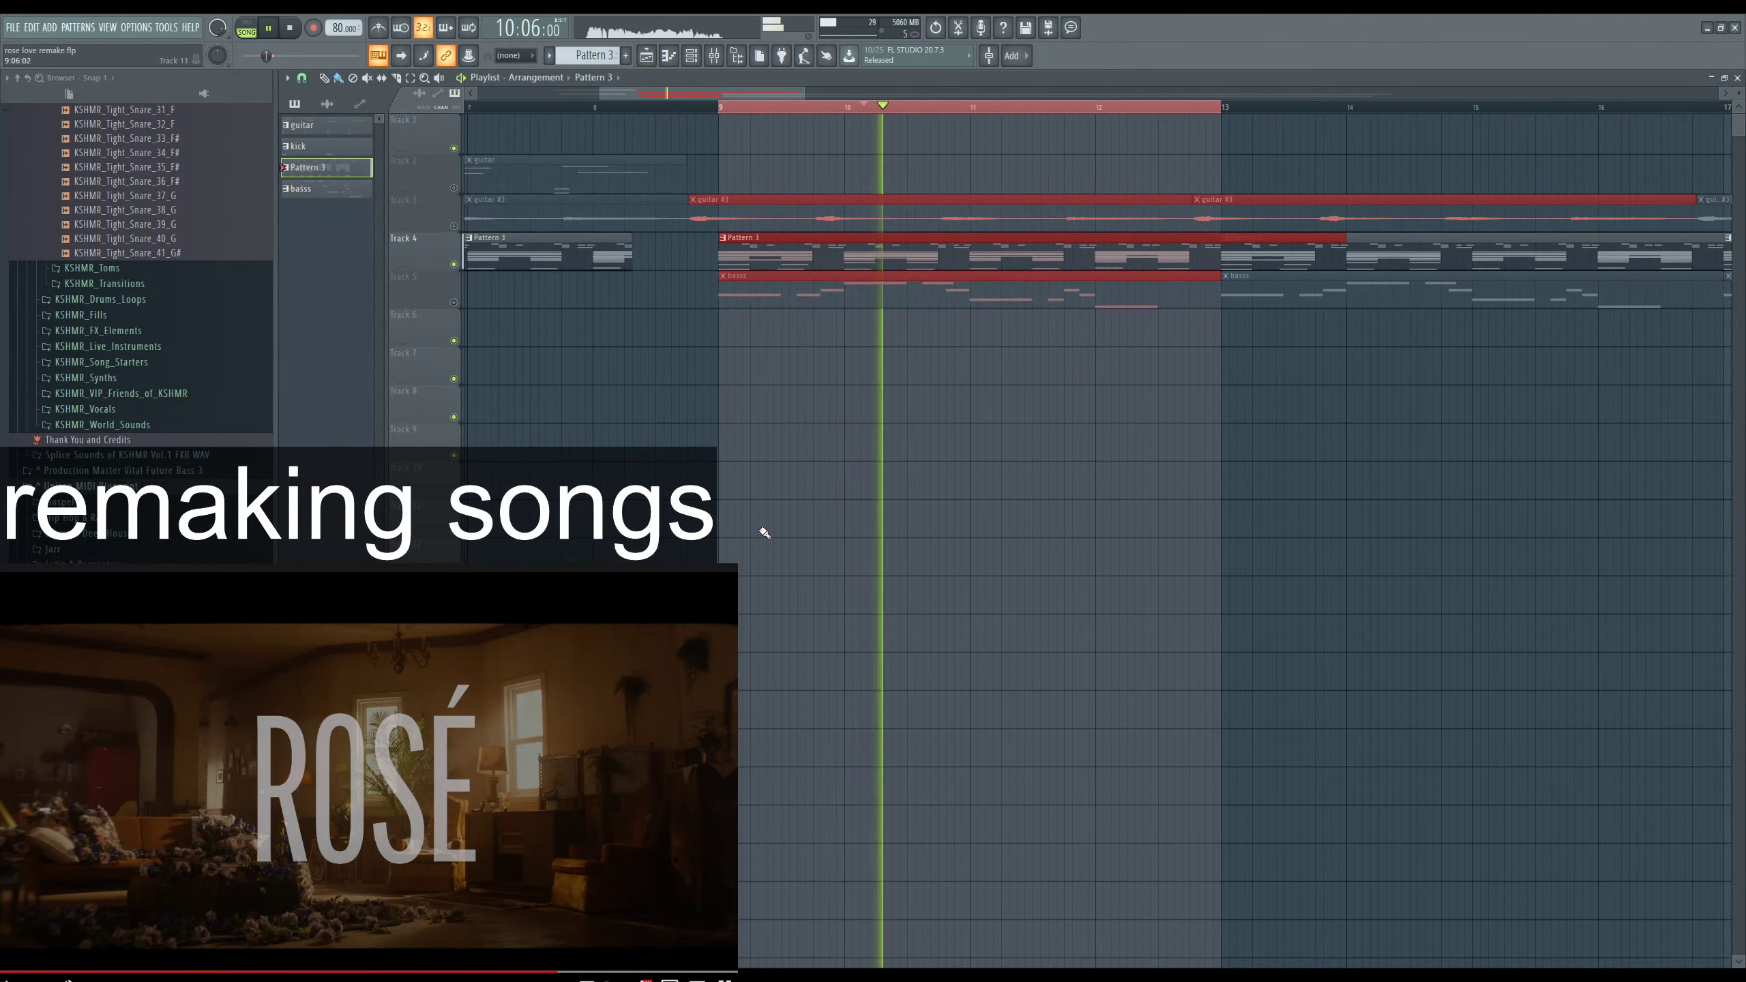
Audition the other instrument channels in the channel rack one by one over the loop, finishing on the jazz guitar - starry night channel.
scroll(799, 604, "down", 3)
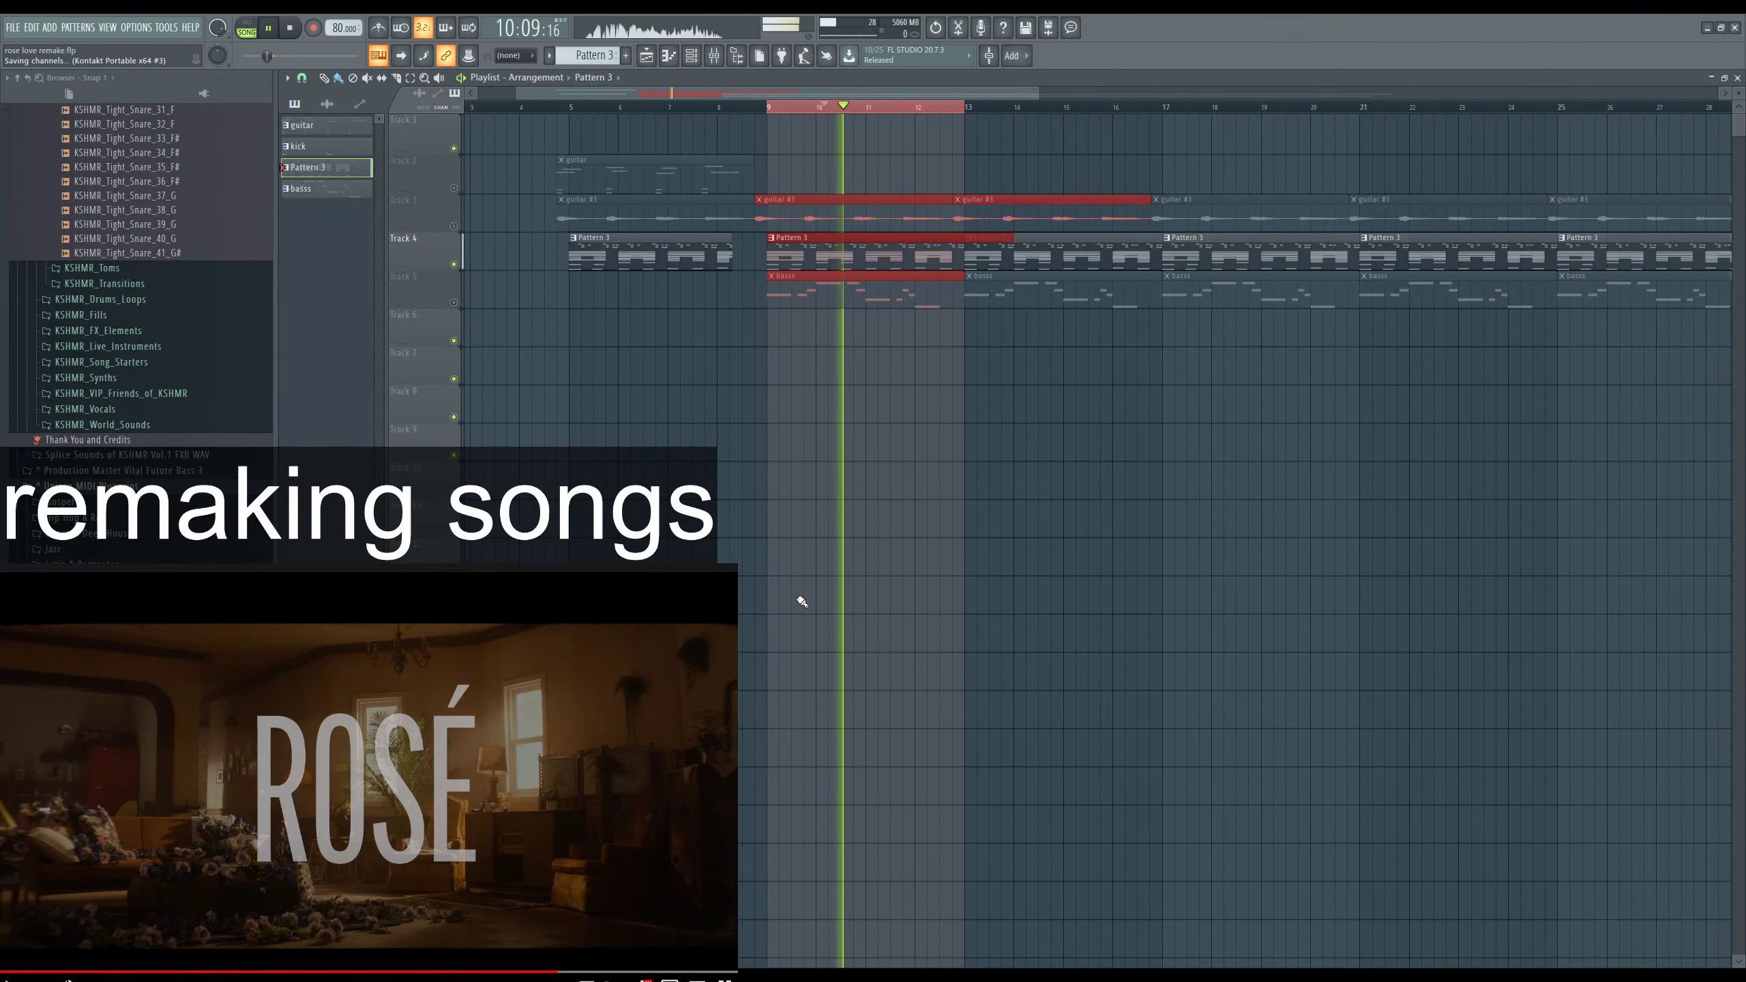
key("F6")
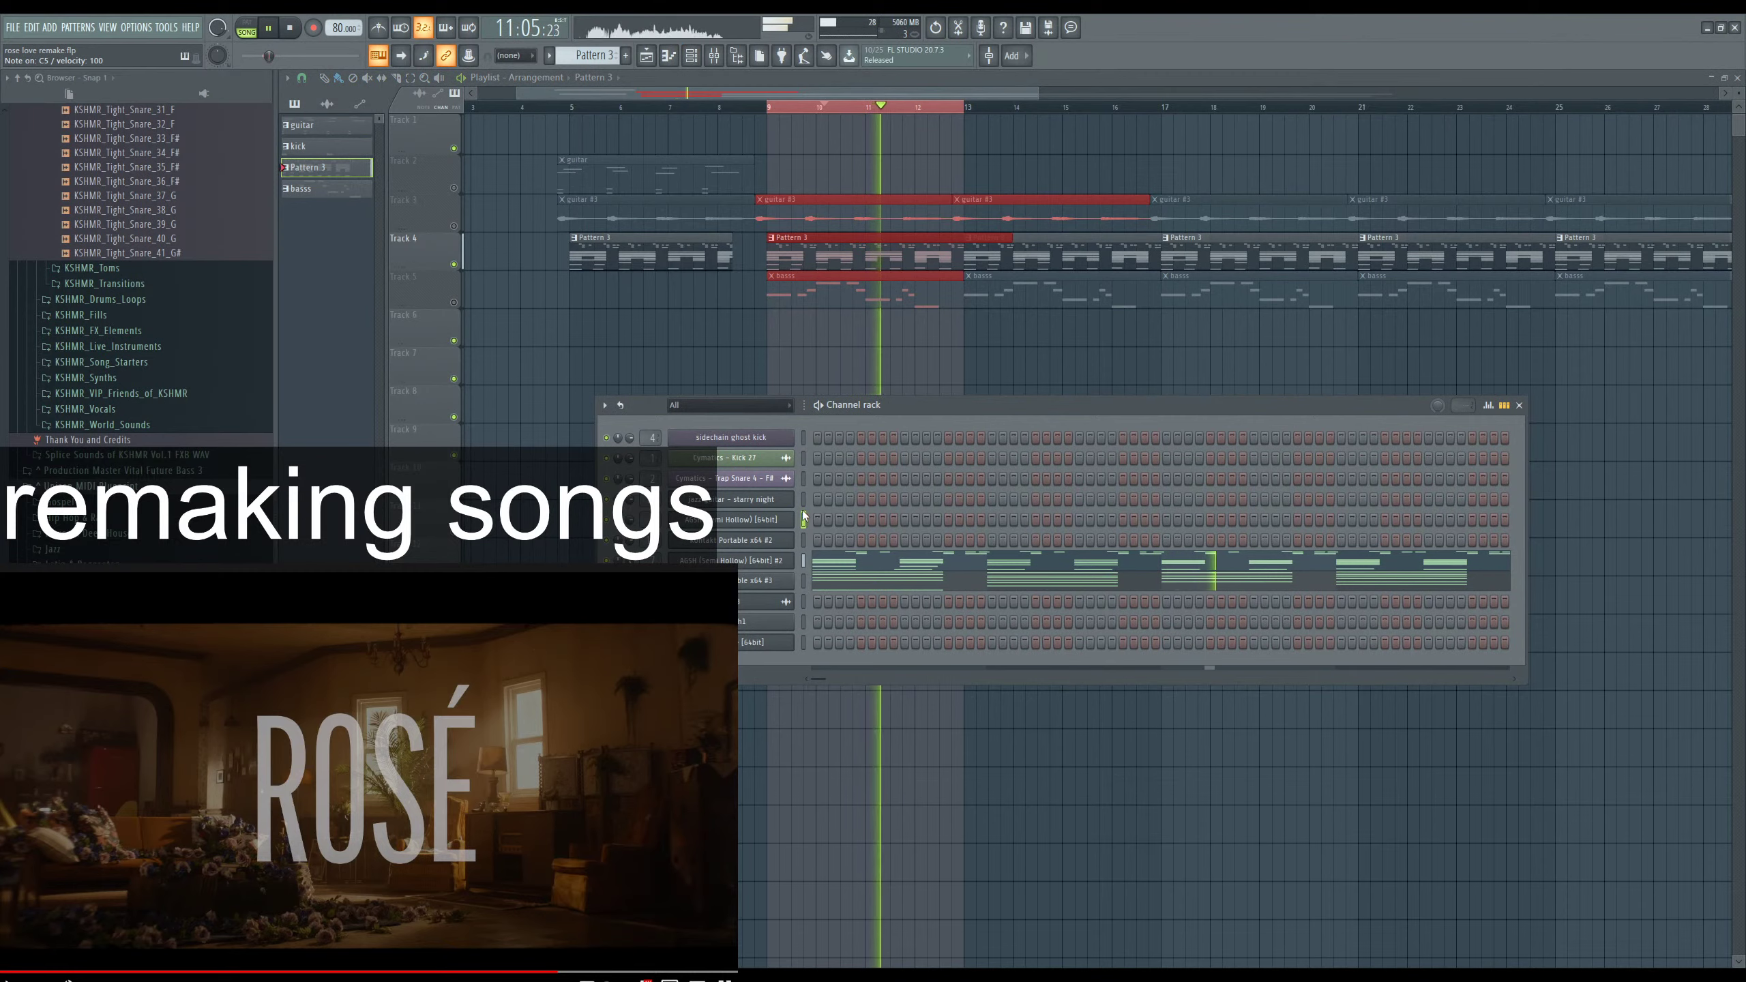
left_click(804, 540)
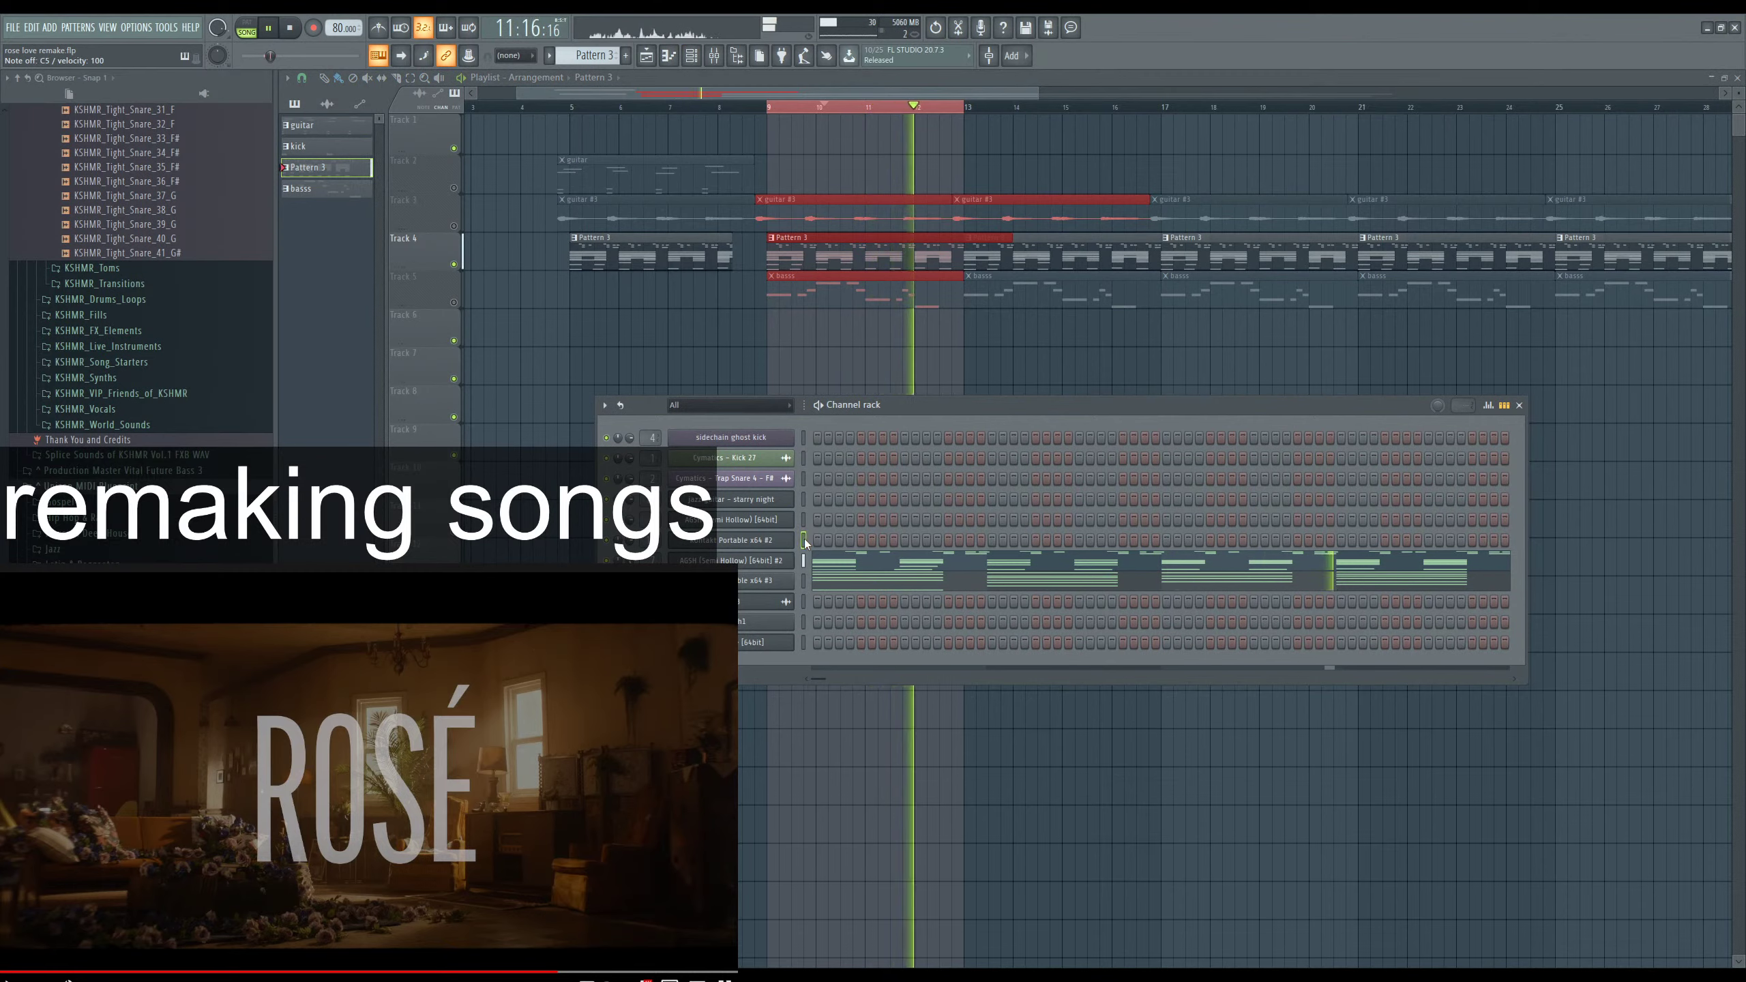
left_click(803, 623)
left_click(804, 642)
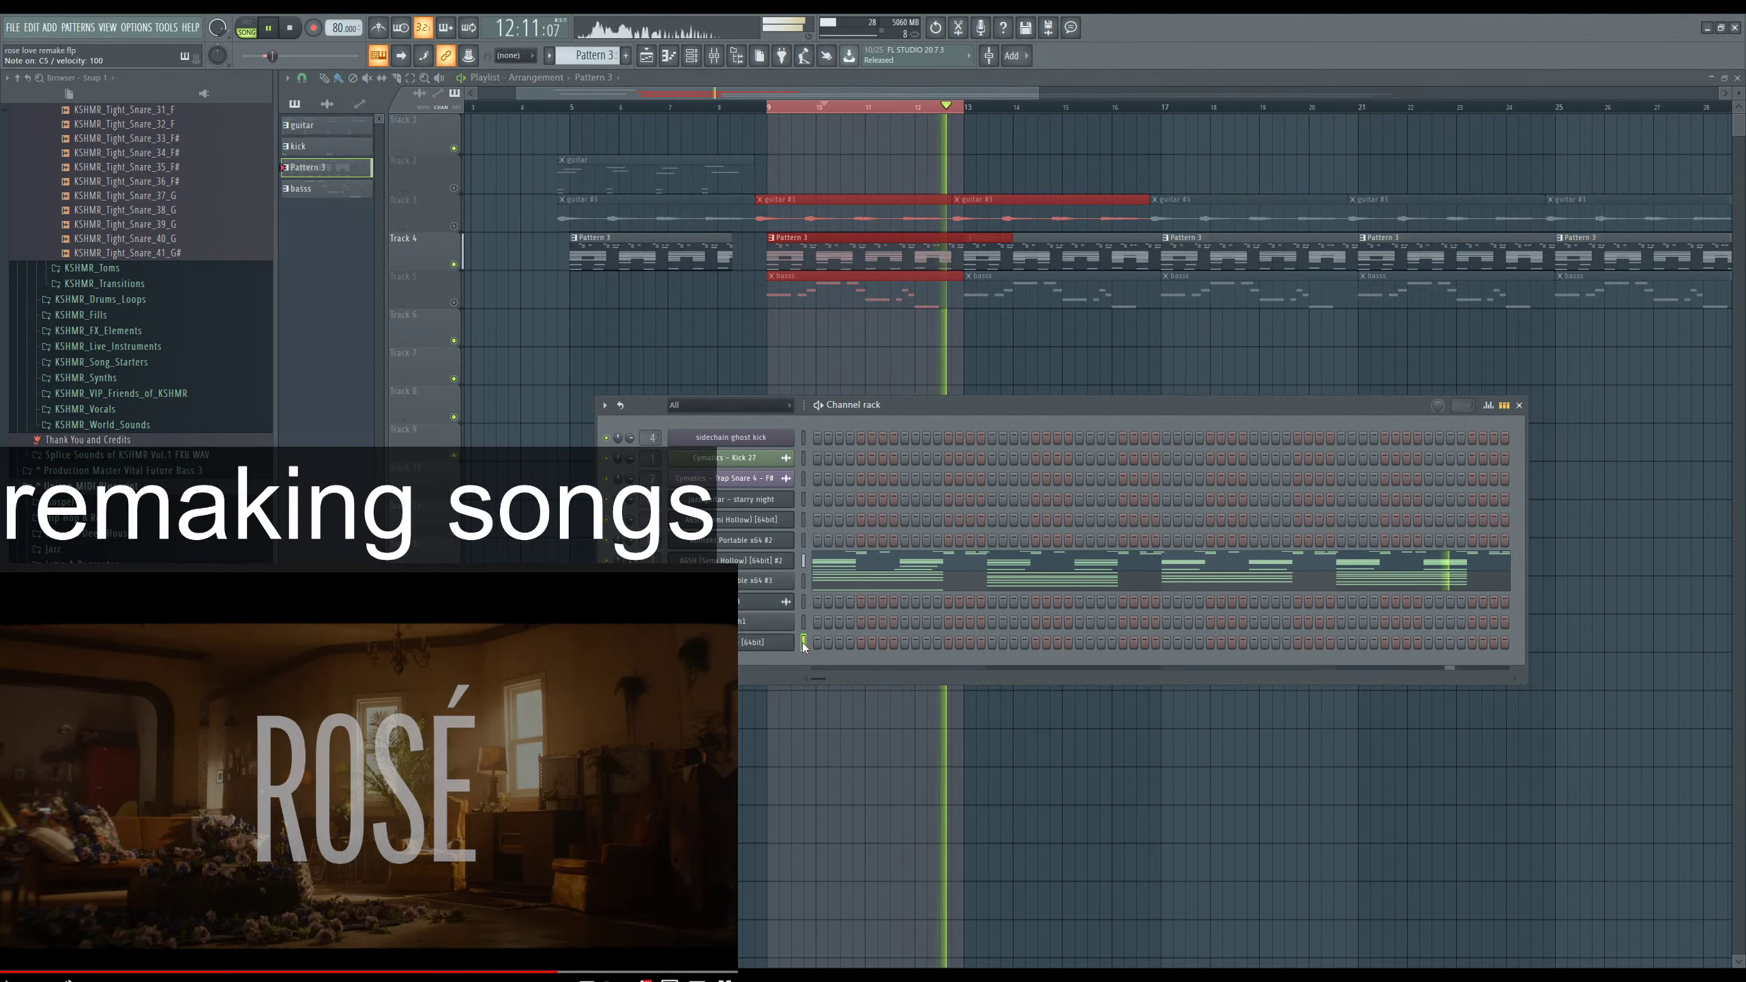
key("q")
left_click(804, 603)
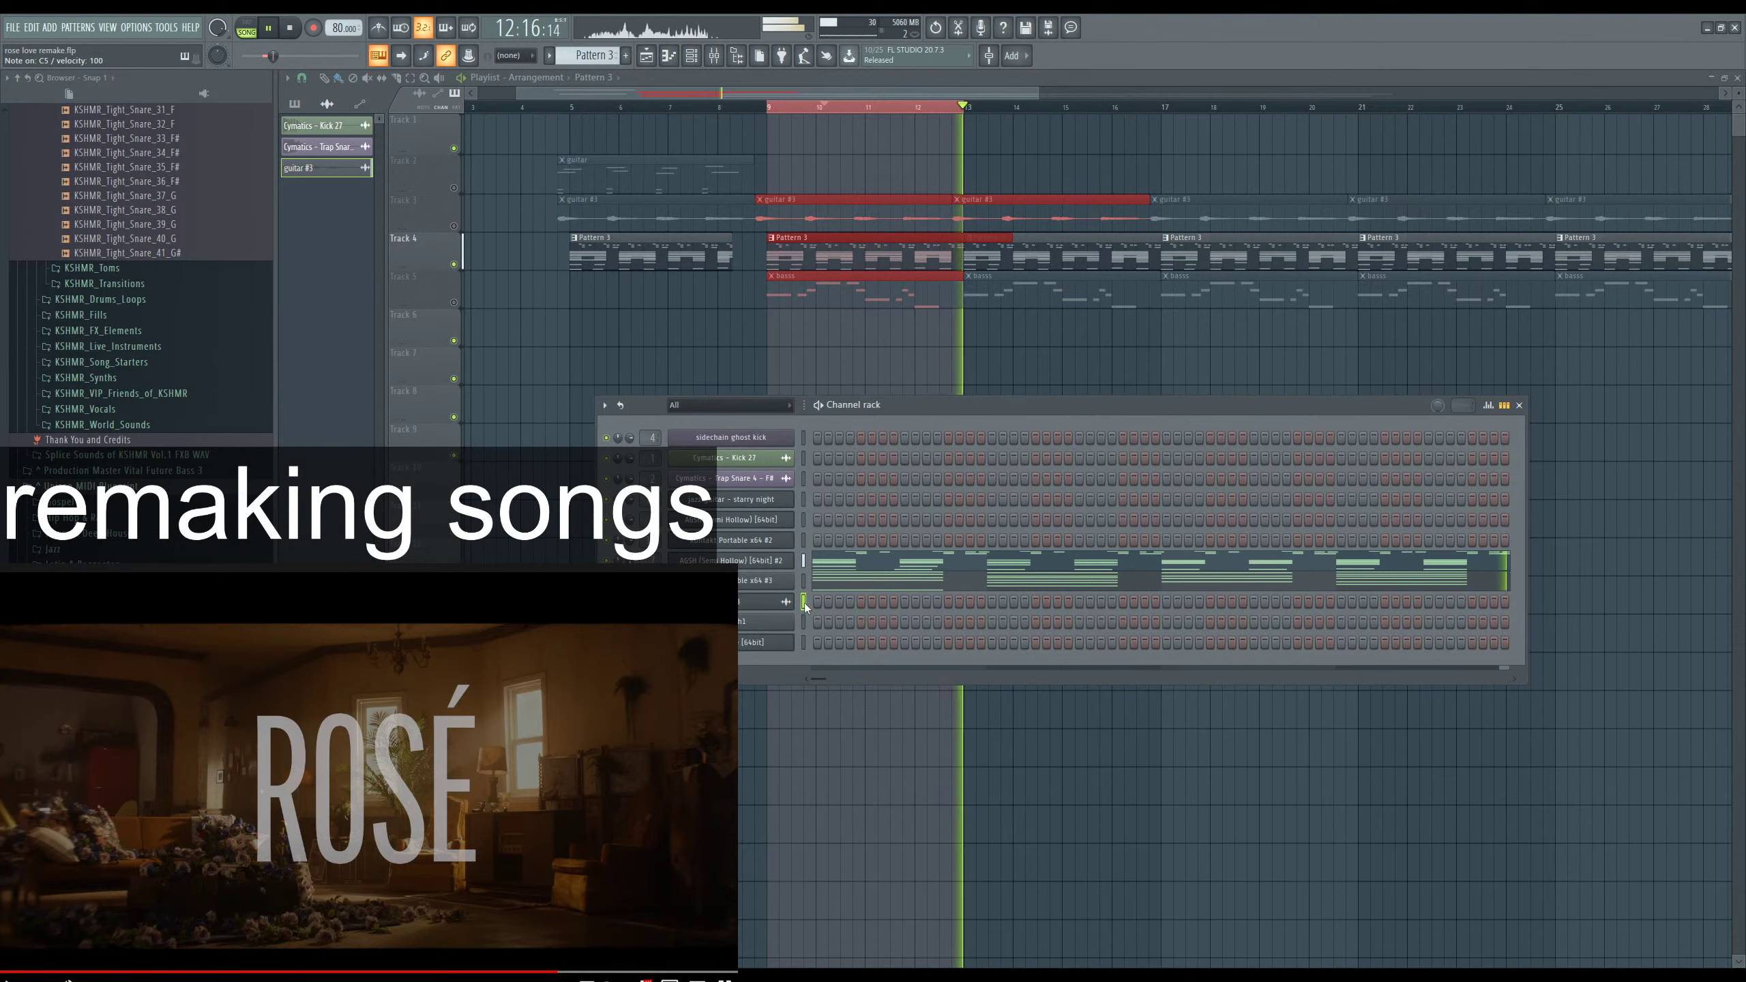
left_click(803, 540)
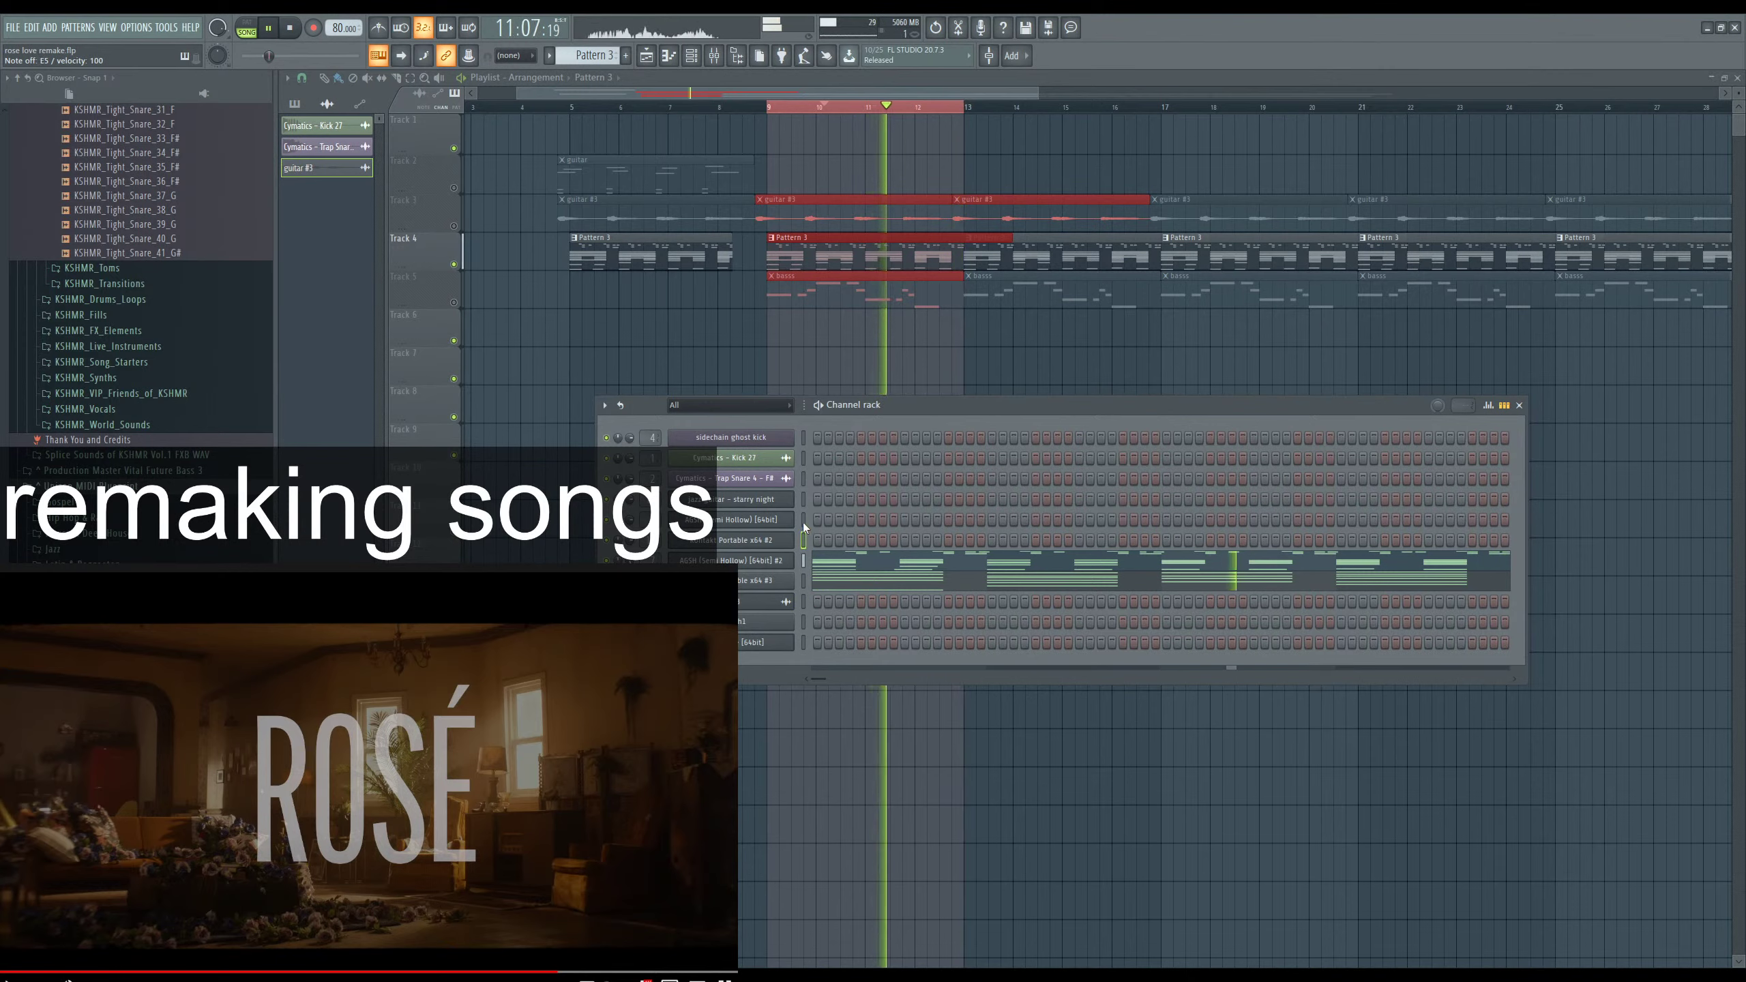
left_click(803, 521)
left_click(804, 503)
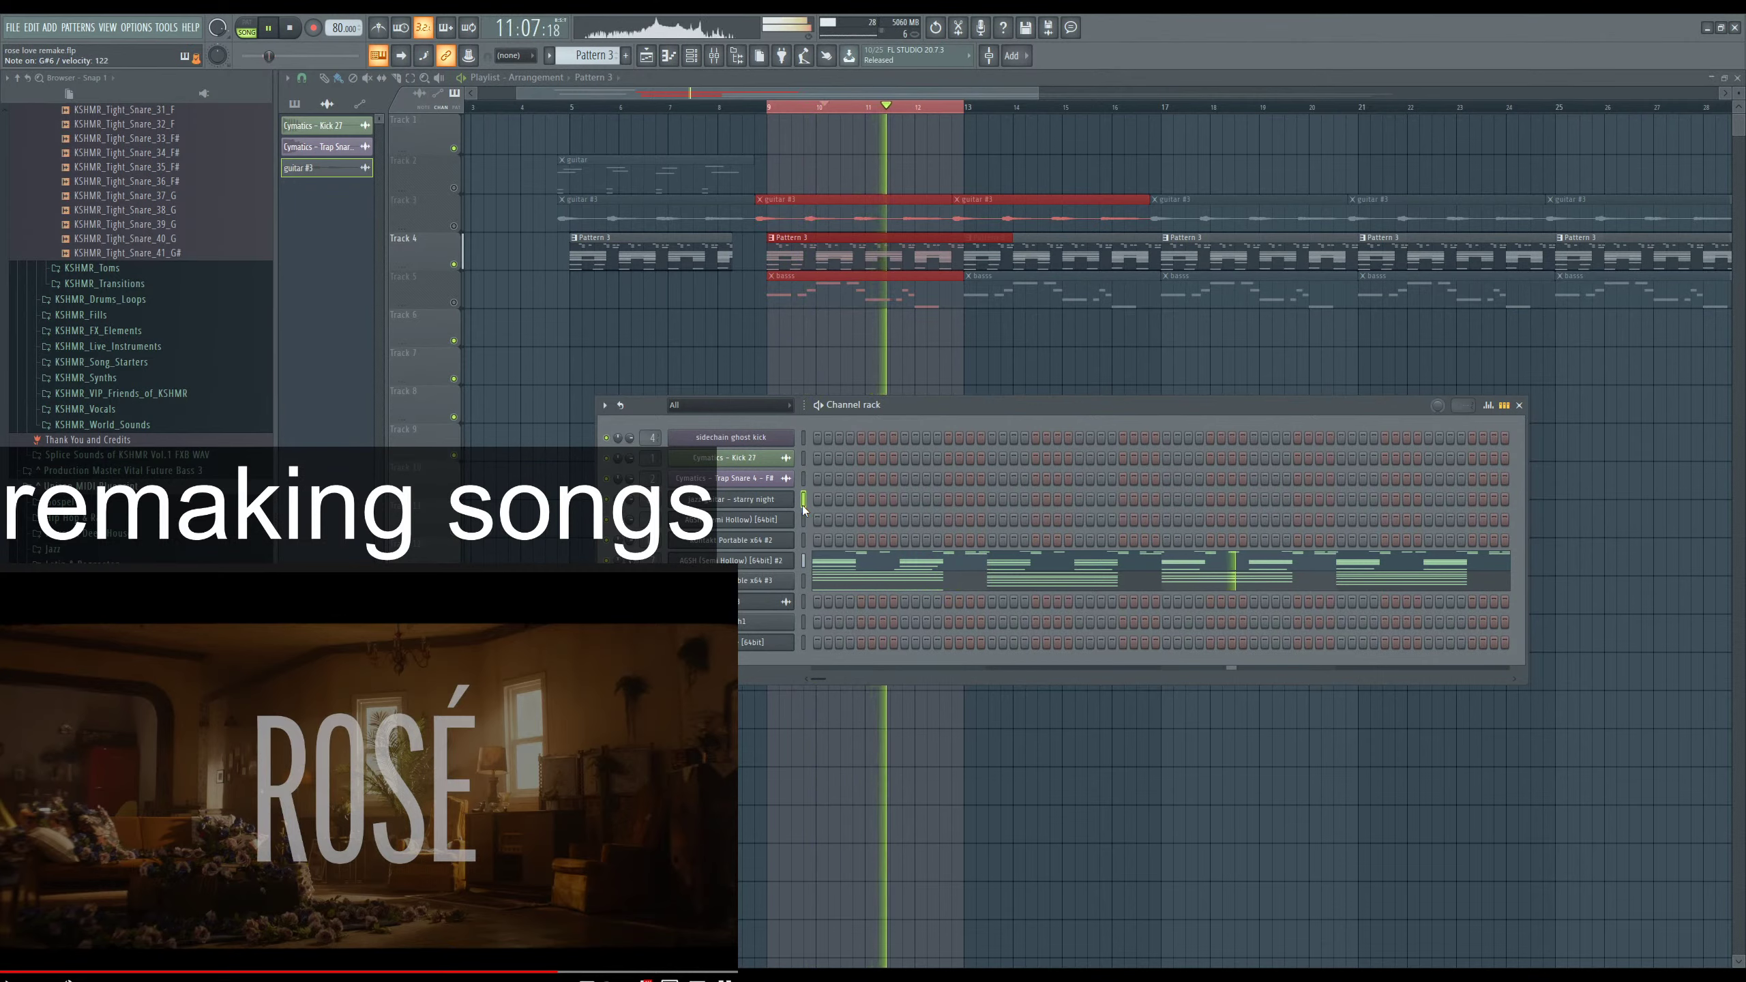
Examine the Evolution Jazz Archtop's setup options on the jazz guitar channel down to the resonance amount, stop playback and close the plugin windows.
left_click(745, 499)
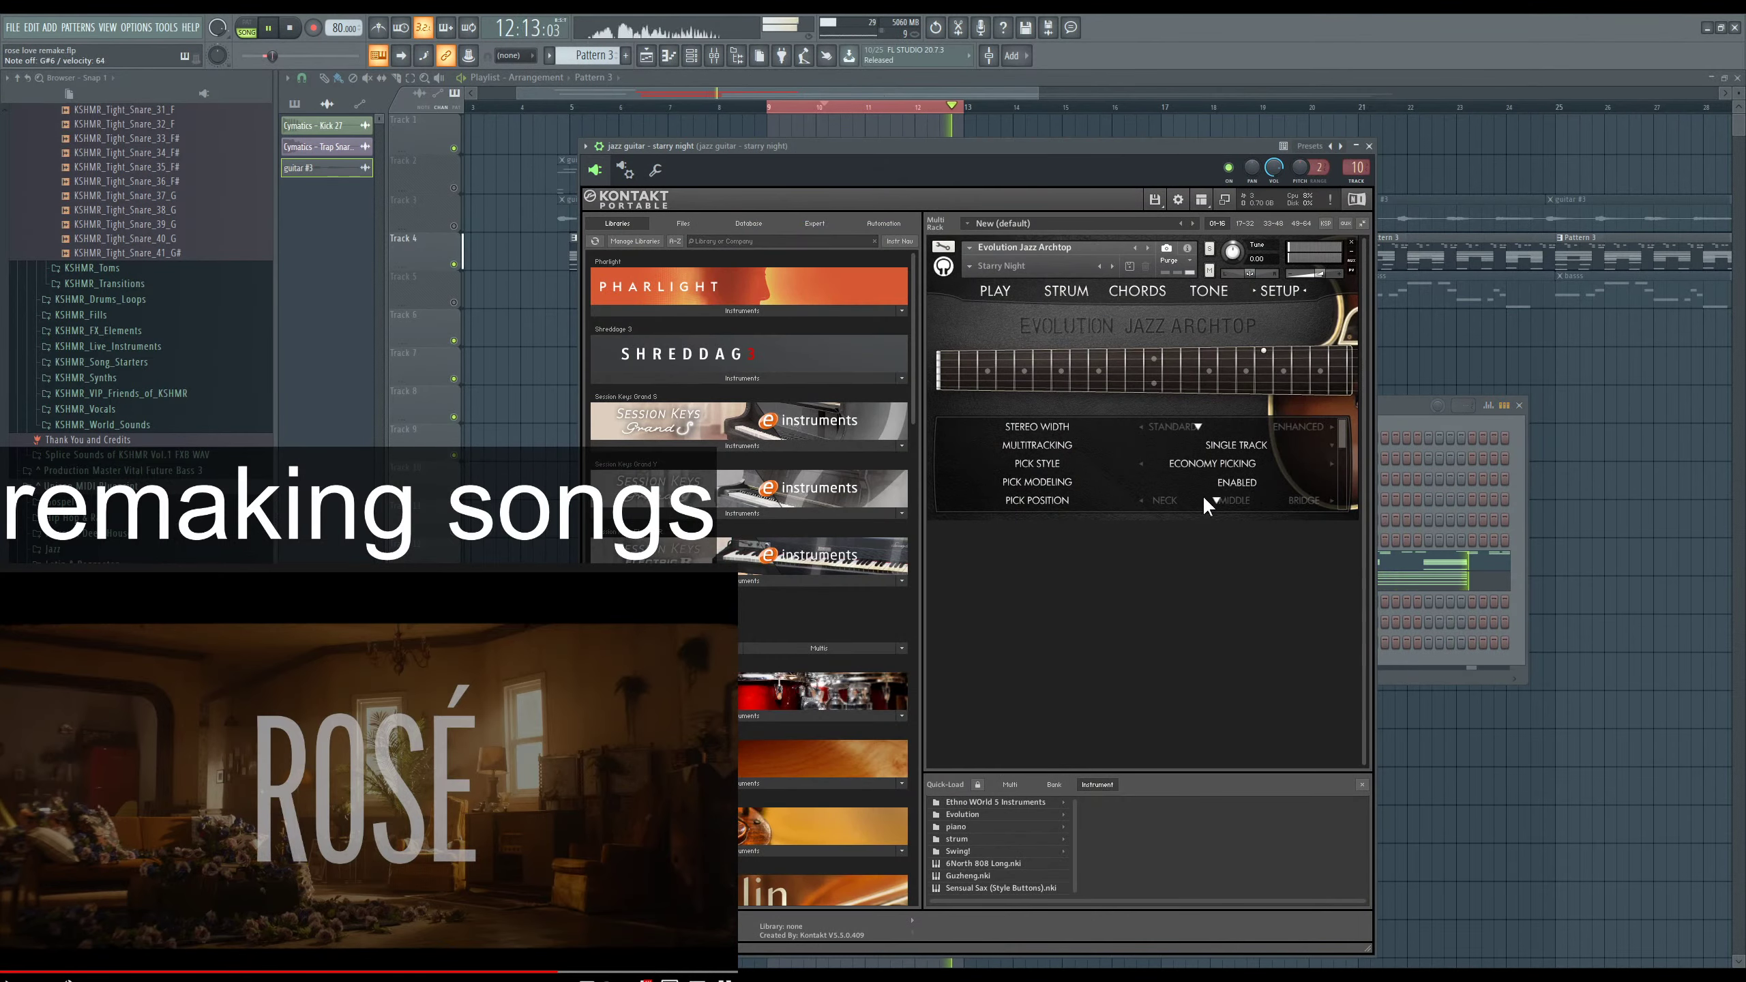
left_click_drag(1342, 445, 1343, 496)
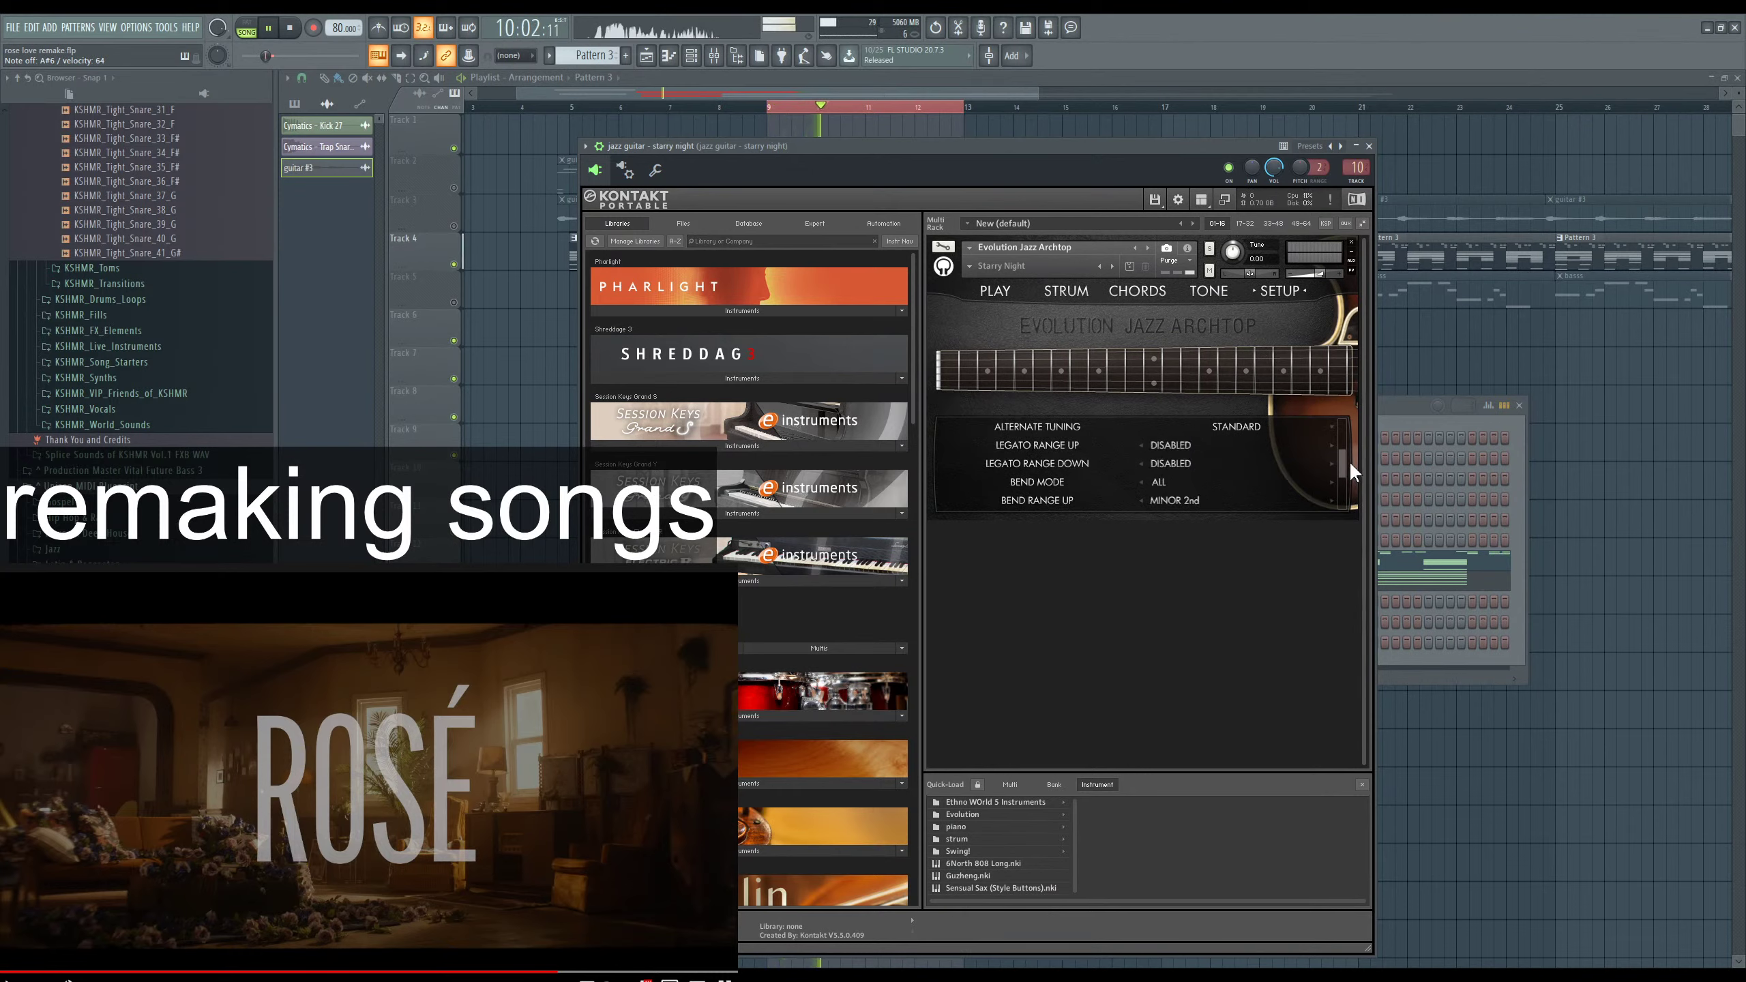
left_click_drag(1343, 460, 1338, 467)
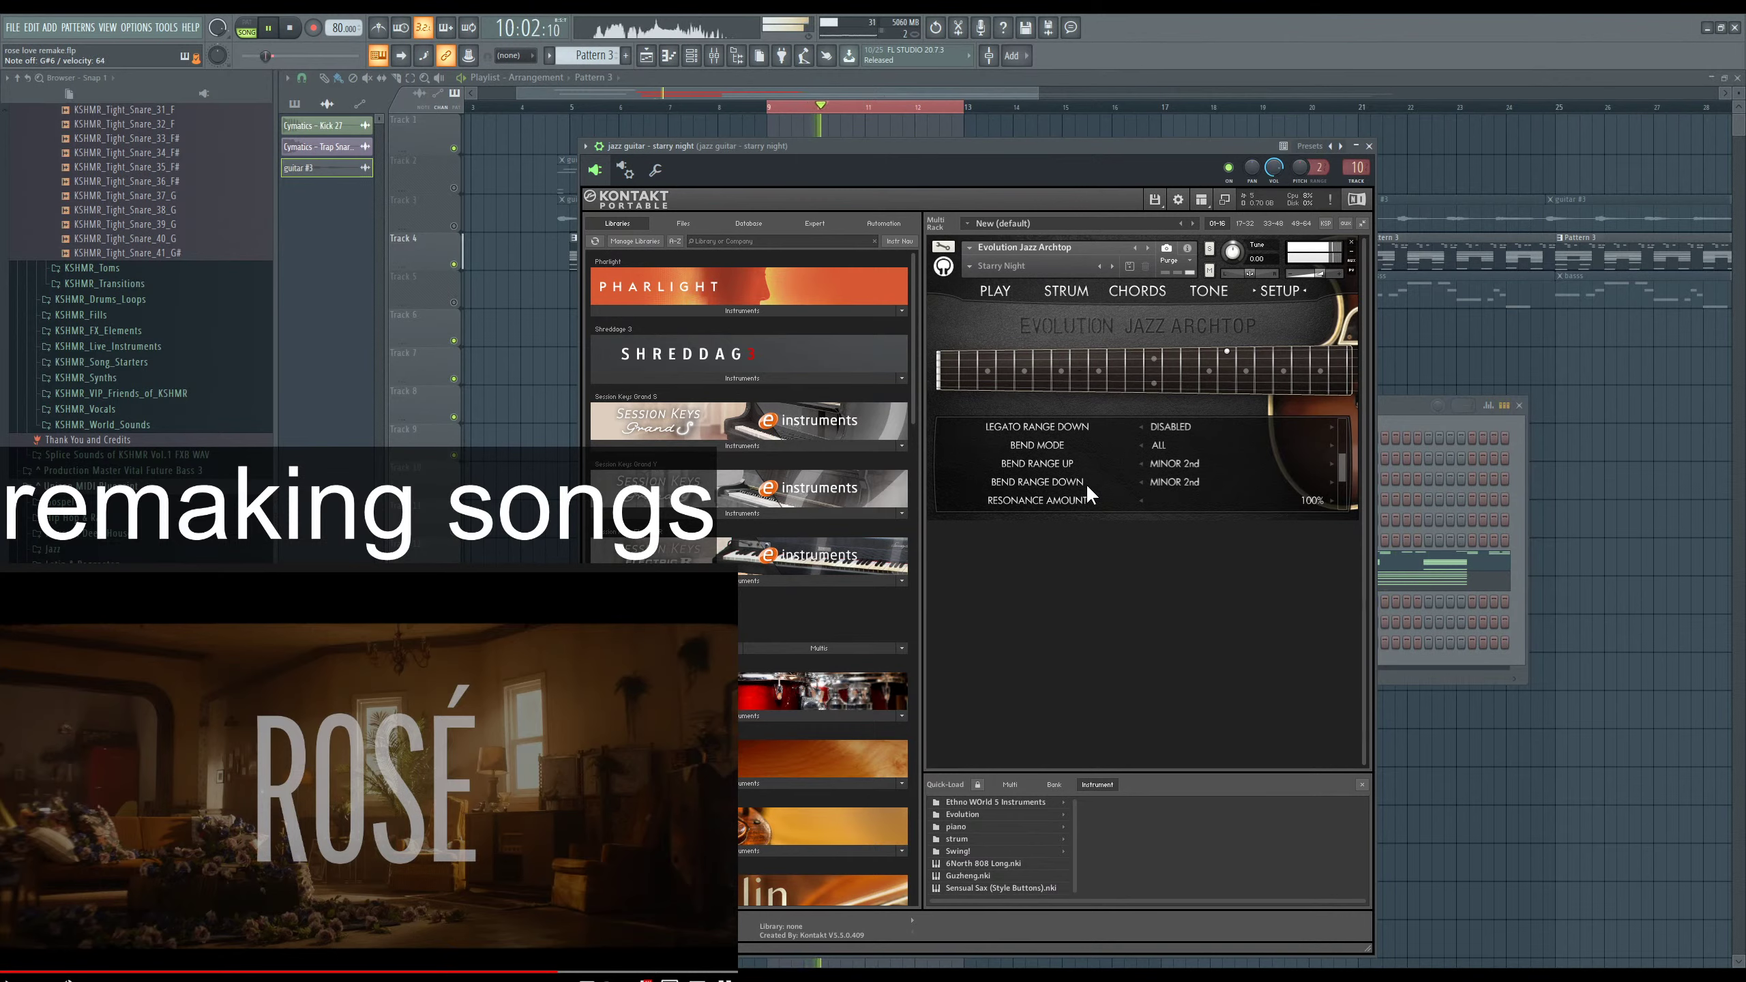
key("space")
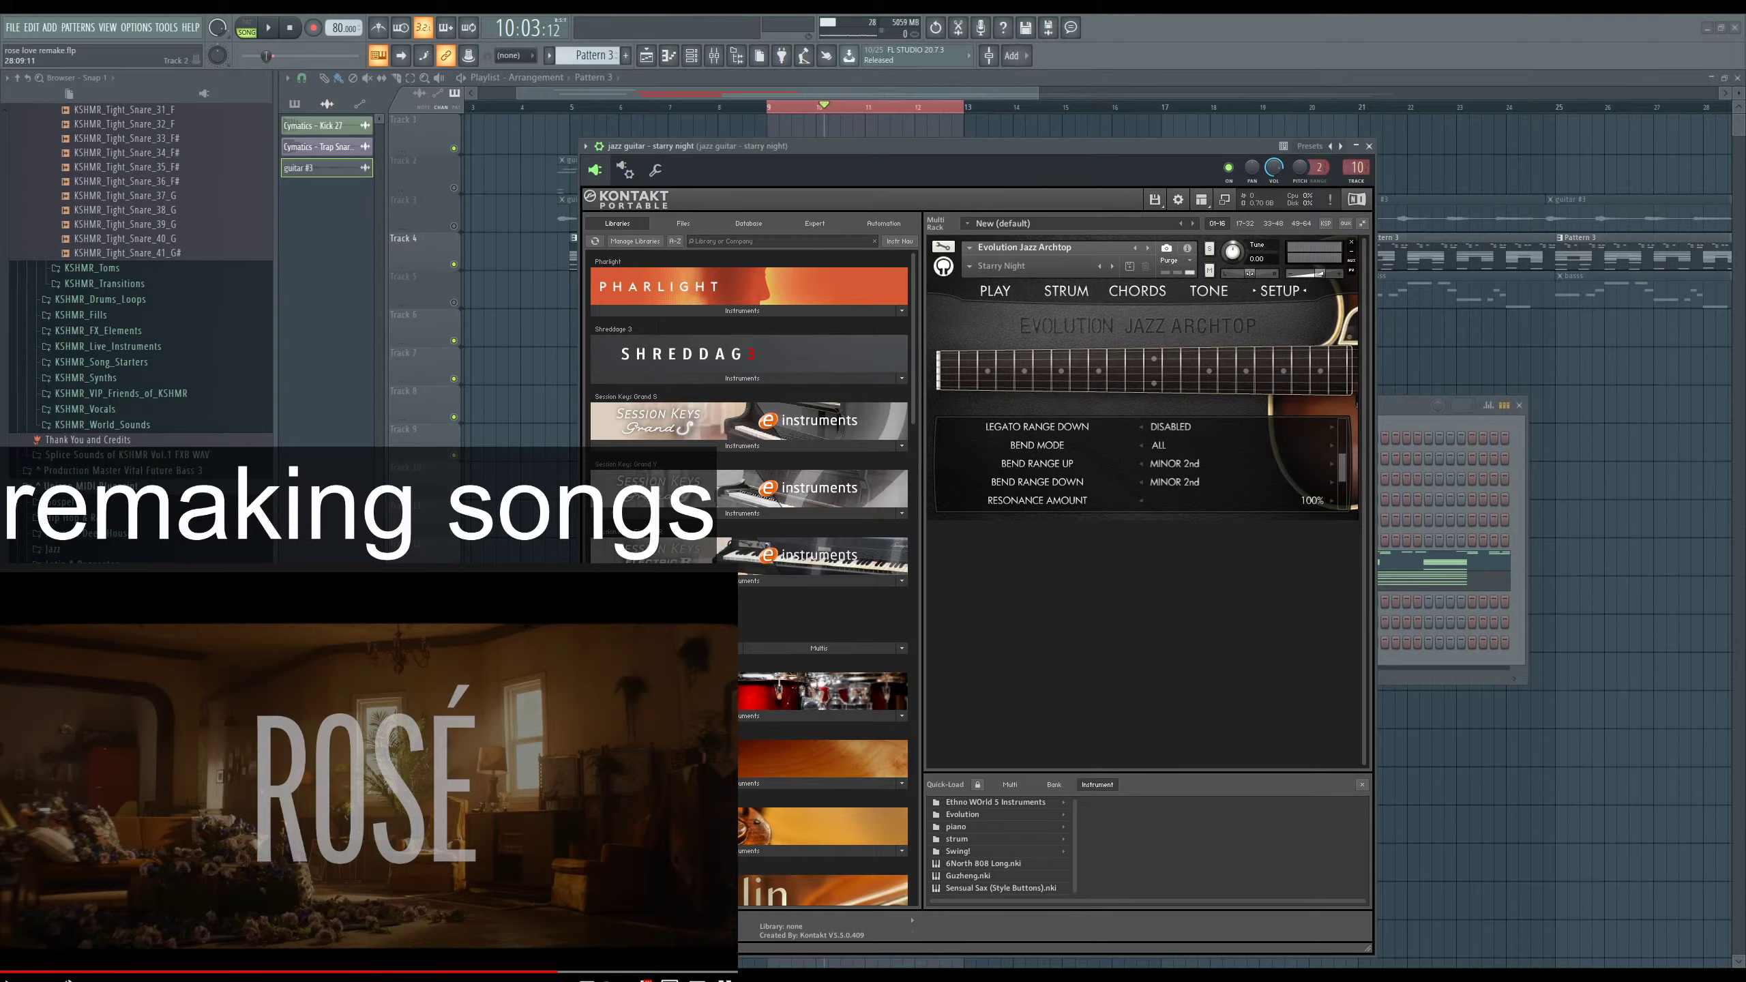
key("F12")
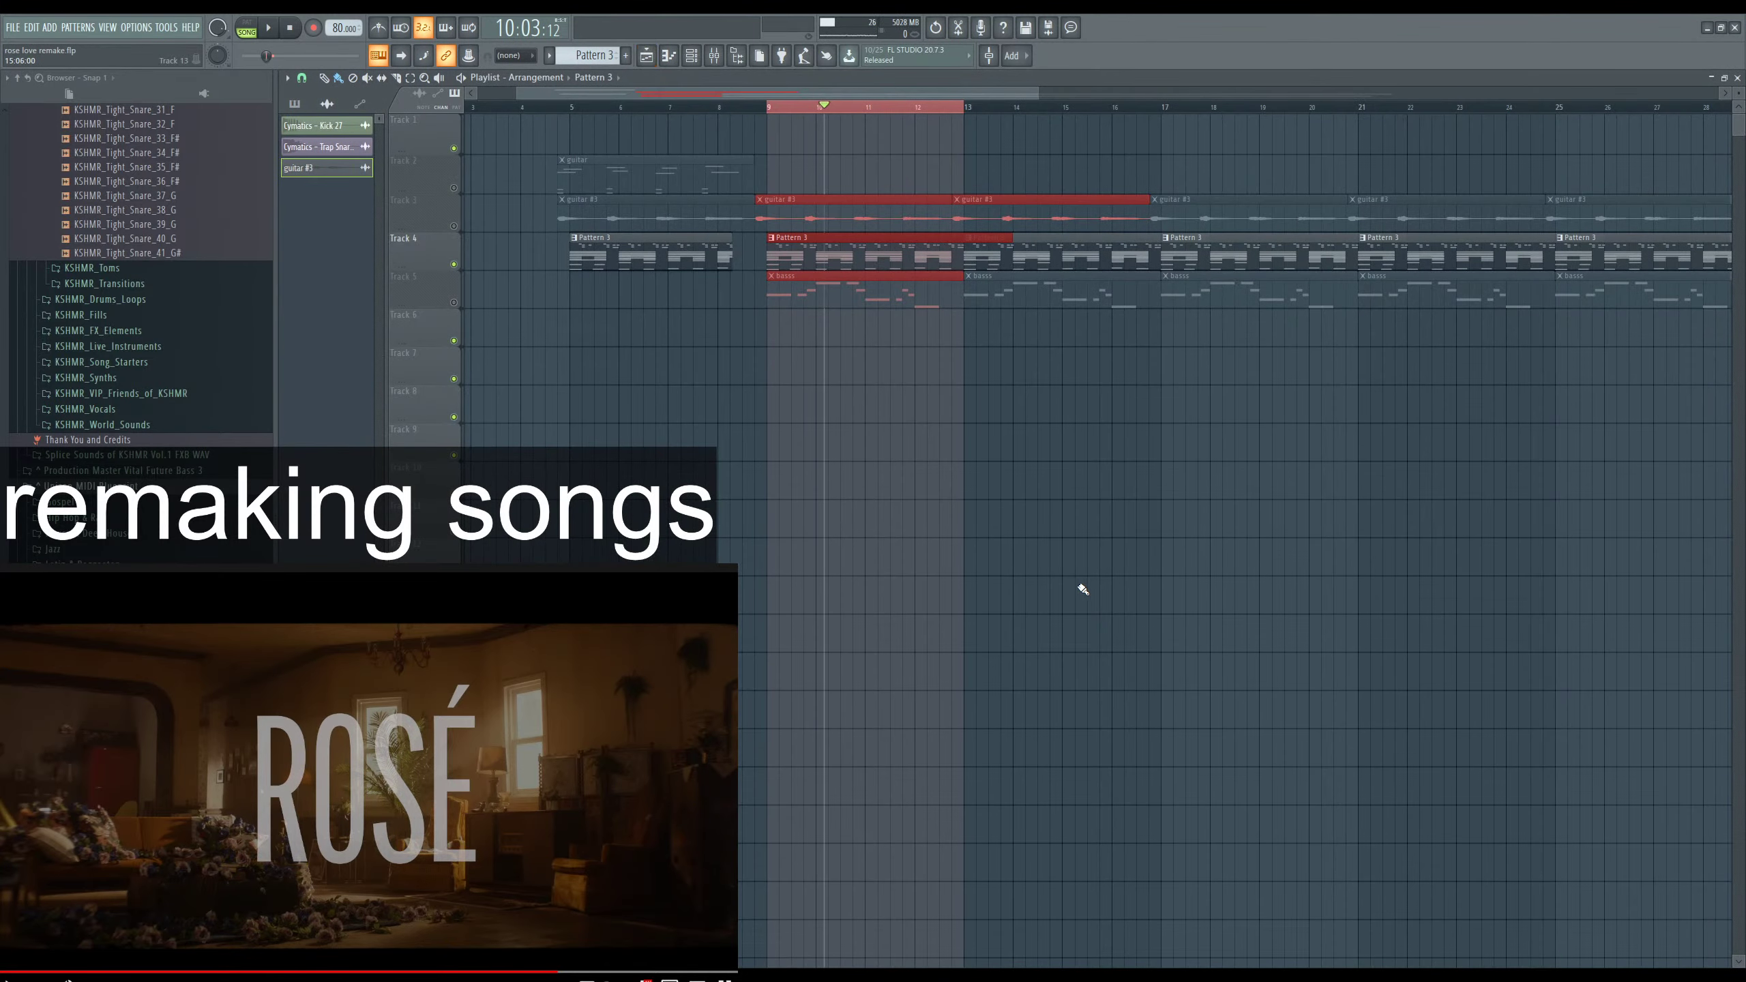